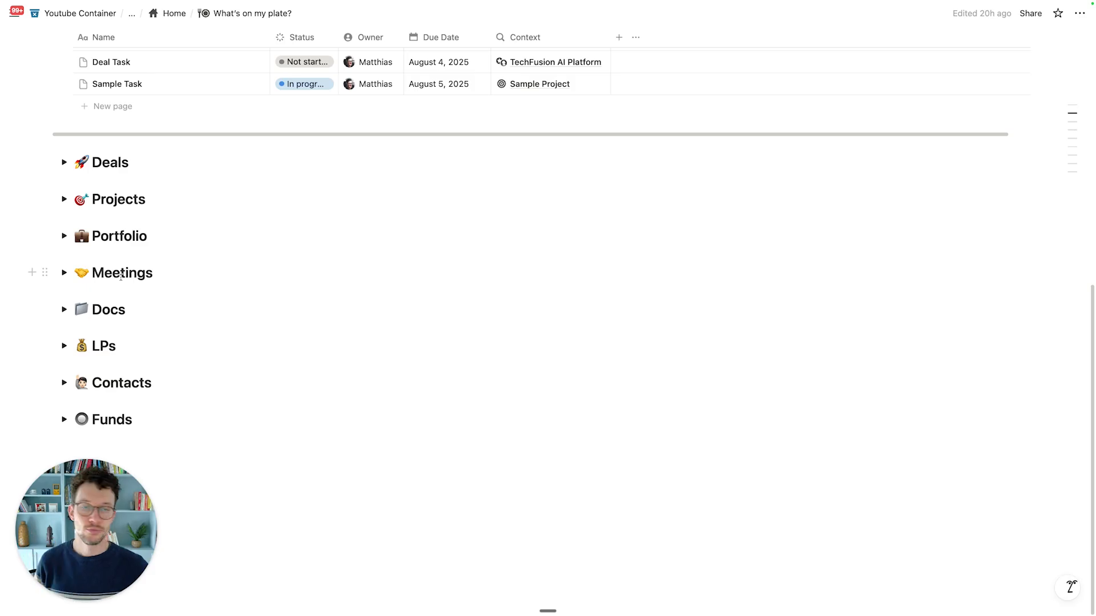
Step: Go back to Home and open the Dealflow Management page
scroll(121, 276, up, 4)
scroll(121, 276, up, 3)
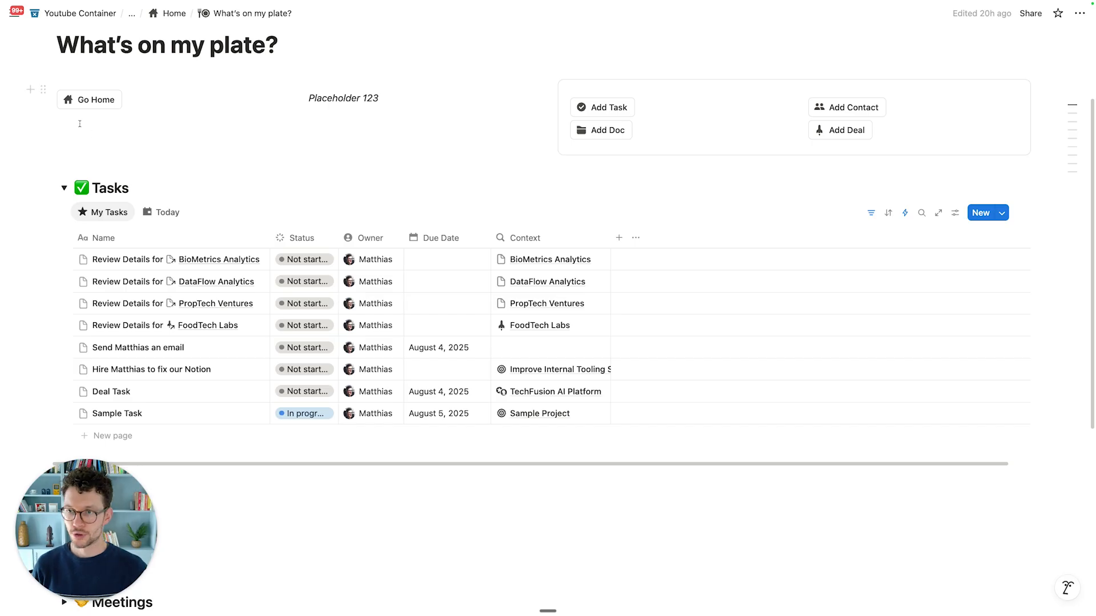
click(88, 101)
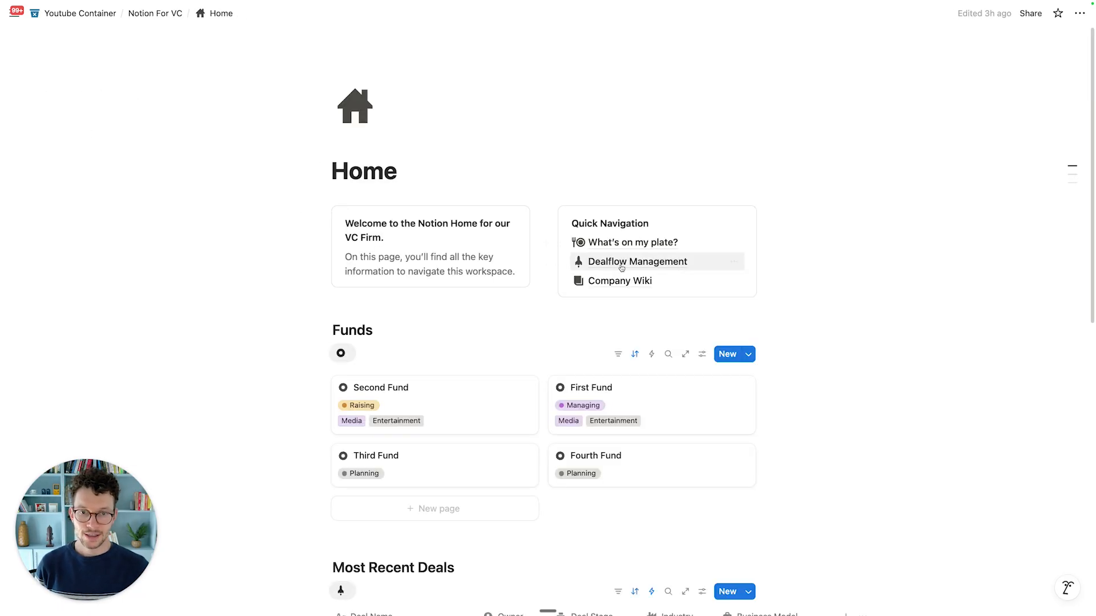
click(621, 268)
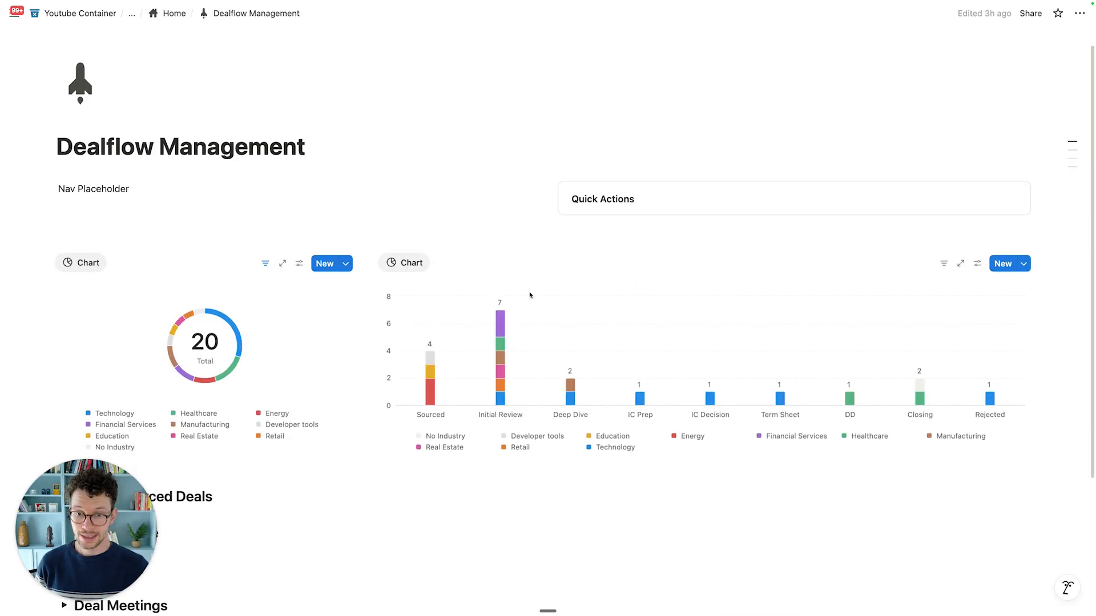
Step: Expand Newly Sourced Deals and claim the SolarGrid Technologies deal
scroll(529, 295, down, 3)
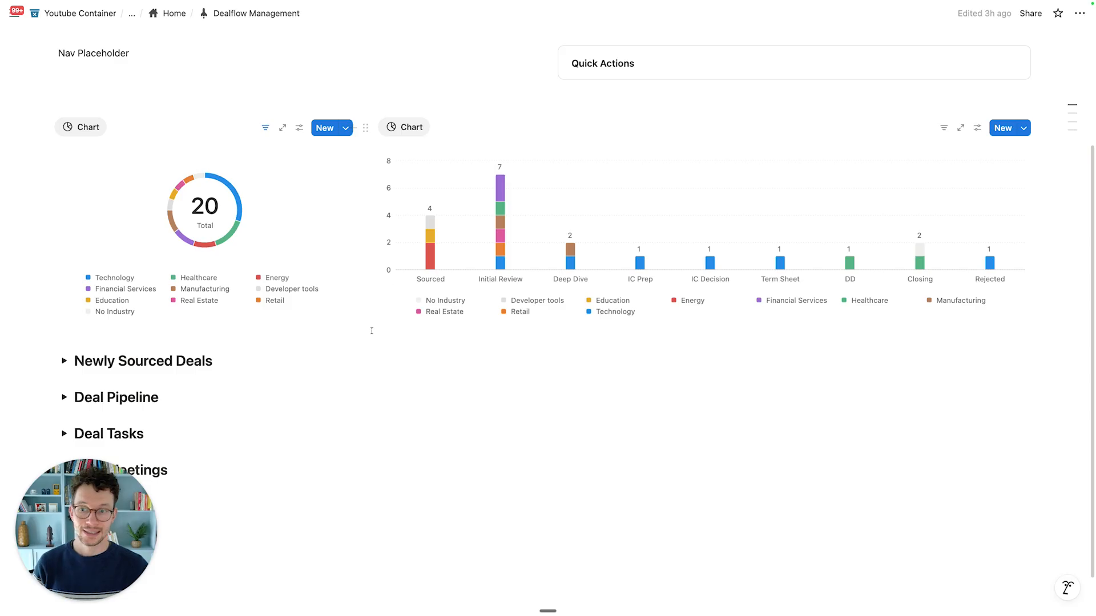
scroll(371, 331, down, 1)
click(64, 311)
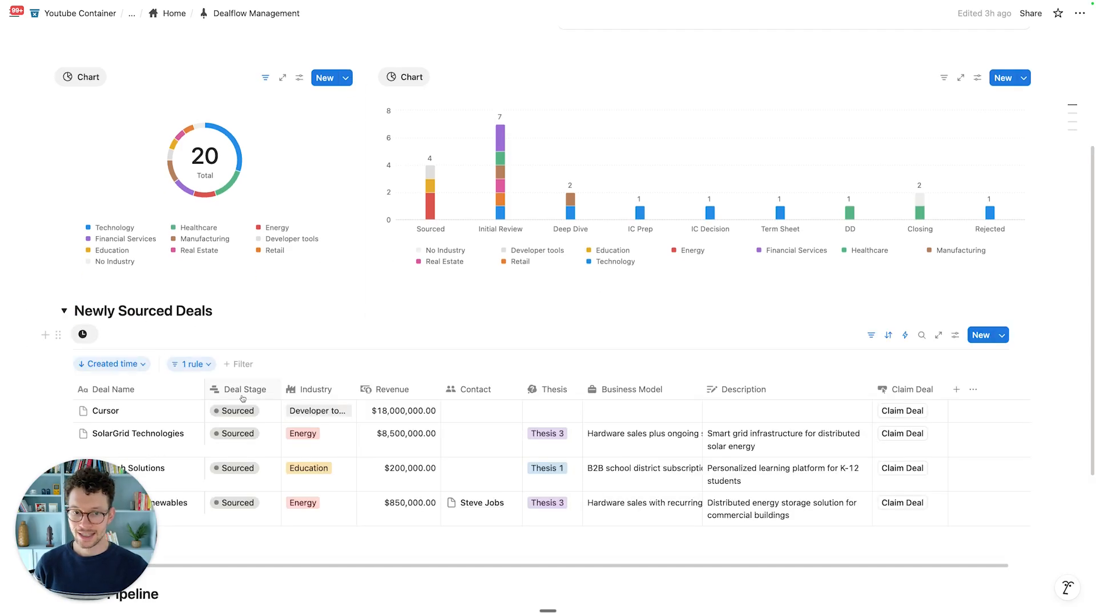
scroll(241, 396, down, 3)
click(900, 259)
scroll(622, 366, down, 1)
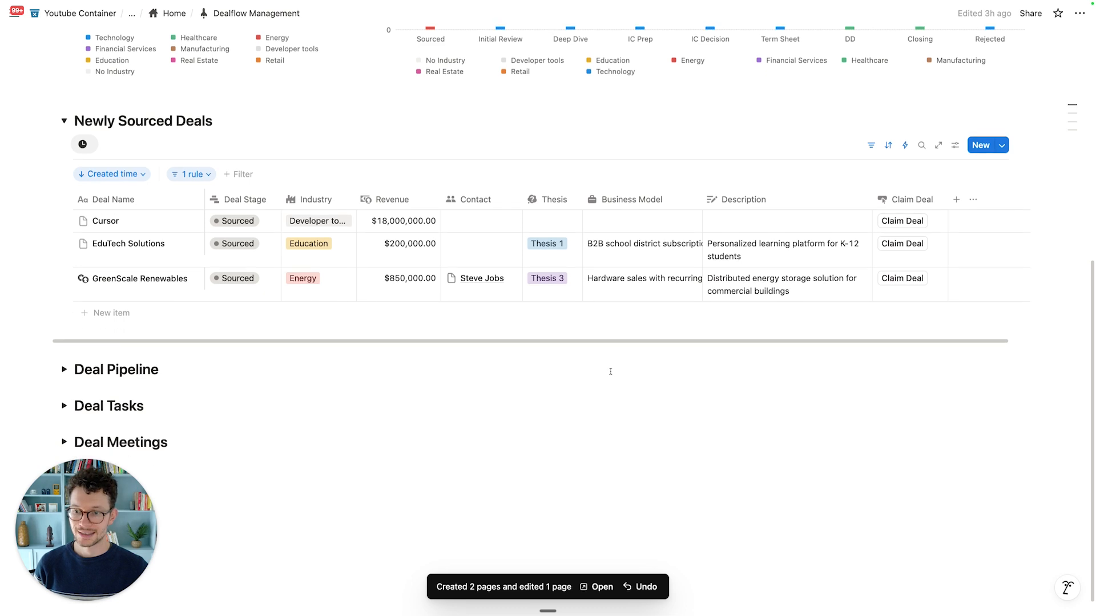
scroll(510, 382, down, 1)
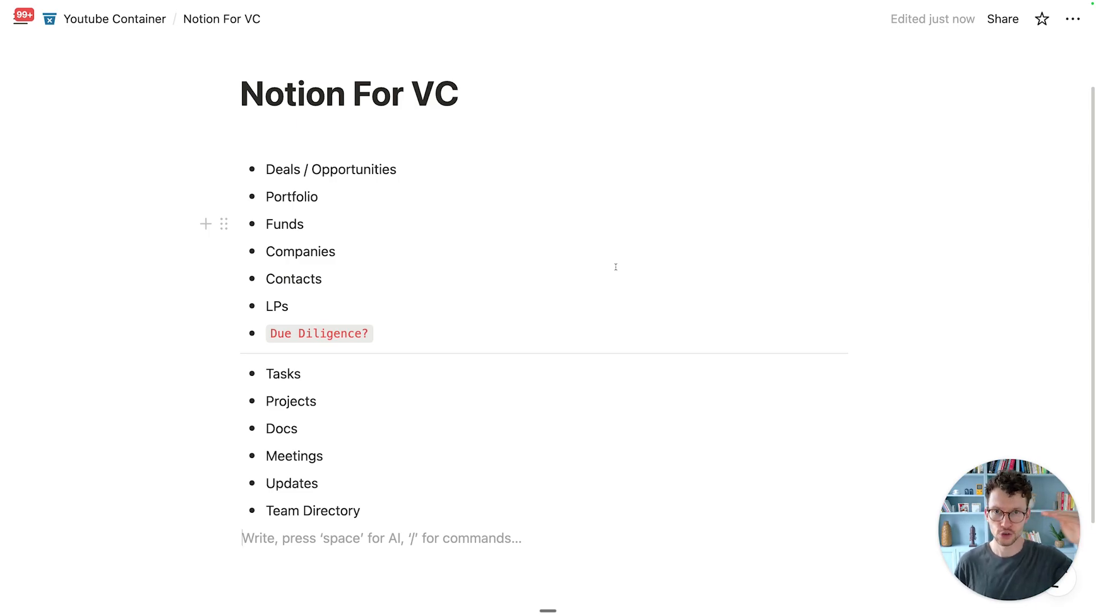
scroll(533, 306, down, 1)
scroll(534, 306, down, 1)
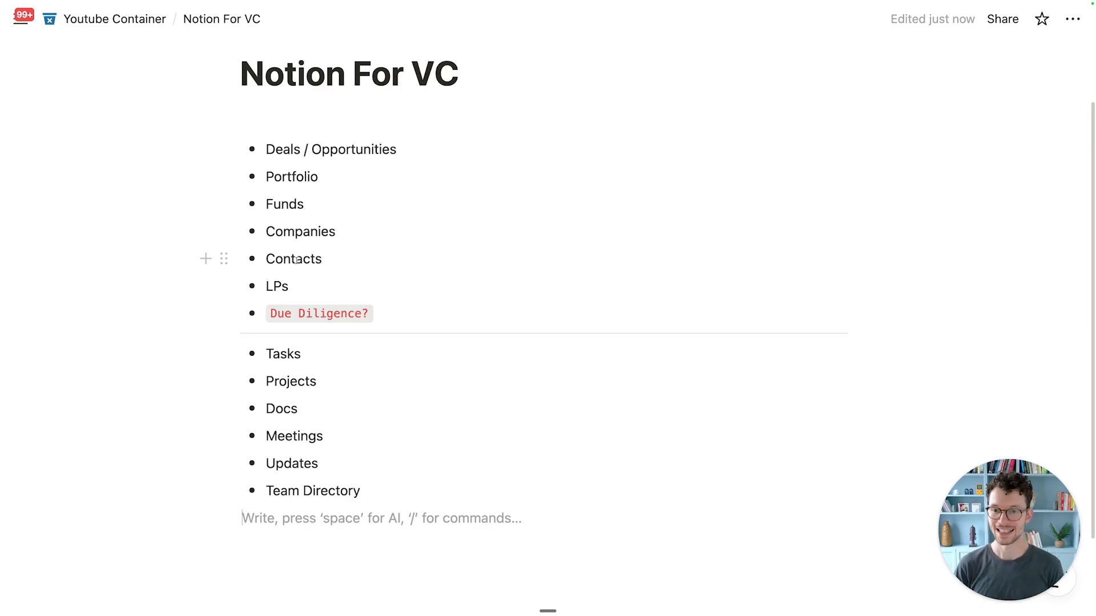
scroll(296, 261, down, 1)
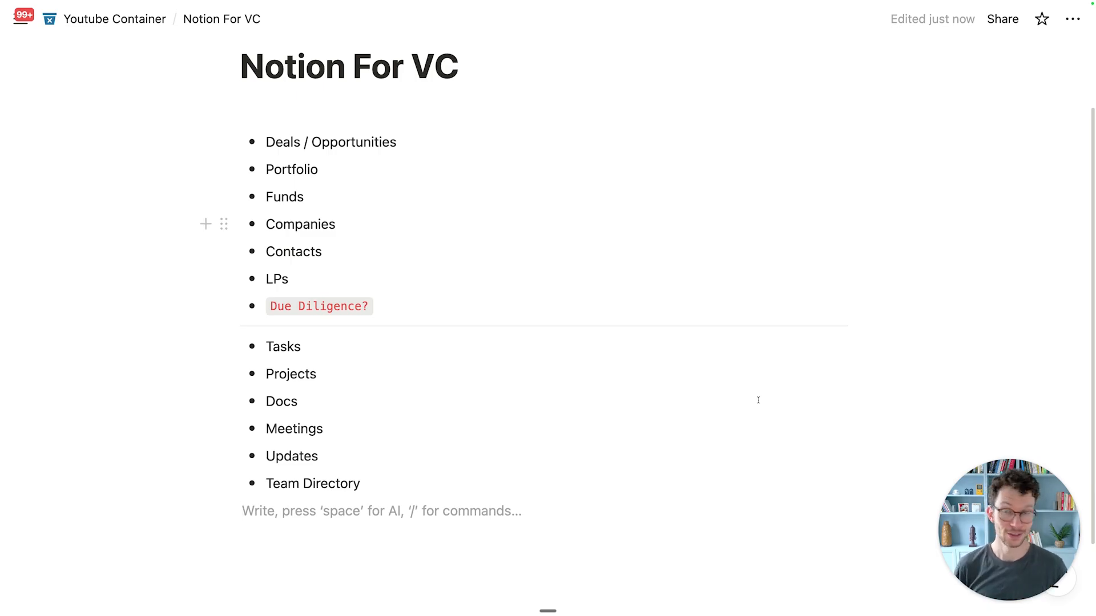
click(571, 455)
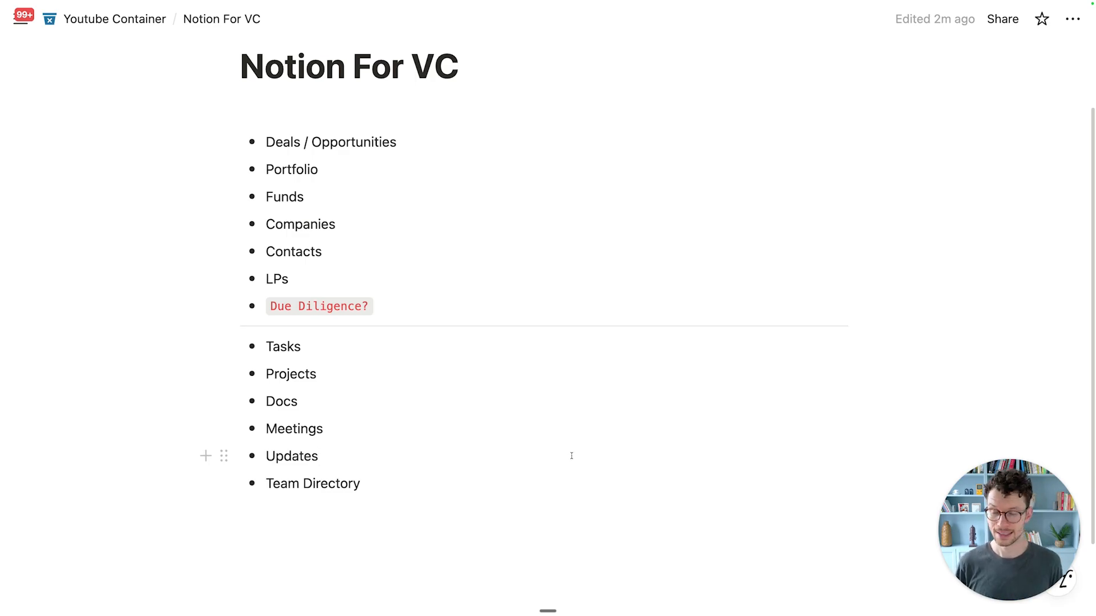
drag(399, 494, 276, 142)
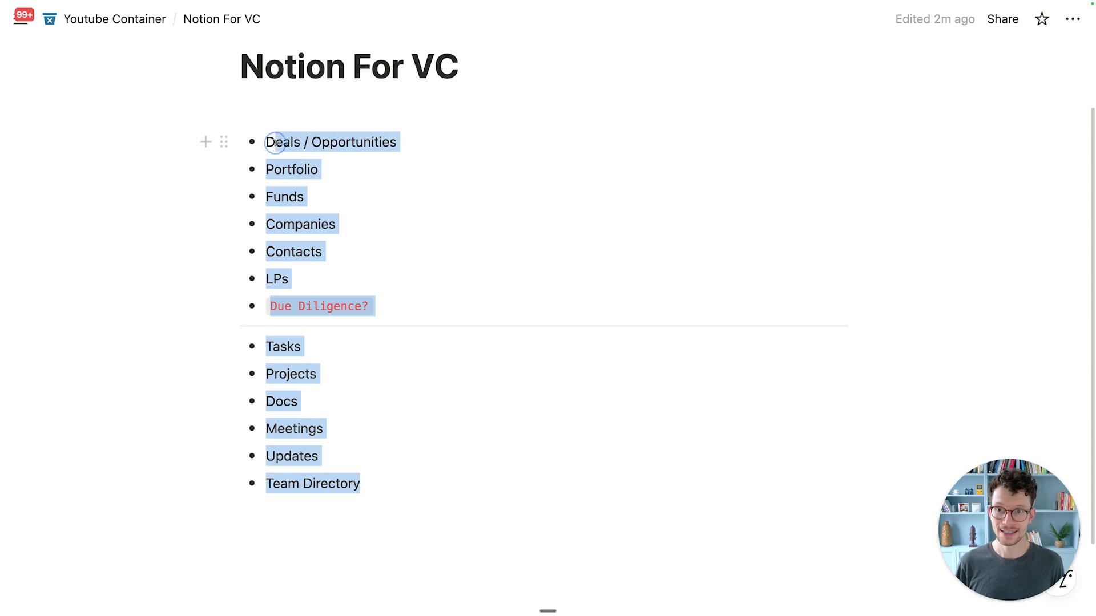
click(303, 197)
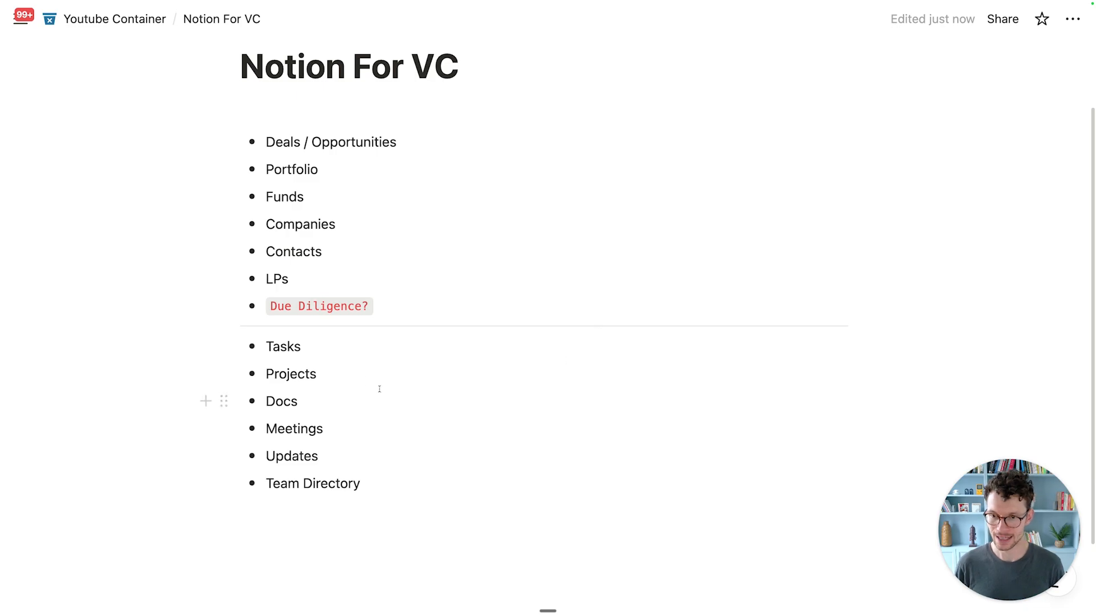
click(361, 347)
Step: Add Owner, Due Date, Status and Context as sub-bullets under Tasks
key(Return)
key(Tab)
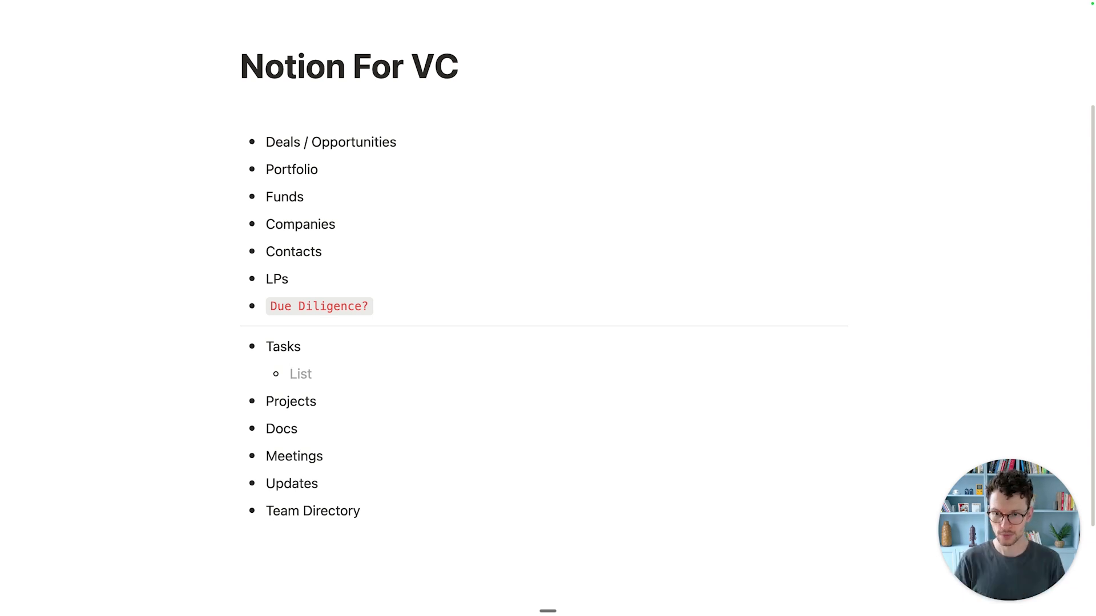
text(Owner)
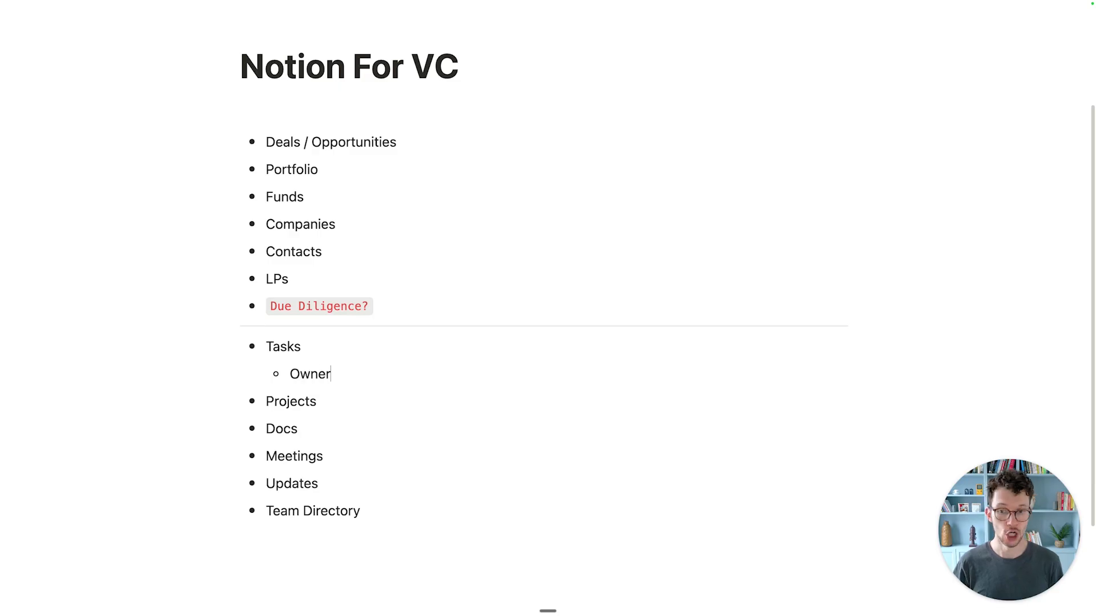
key(Return)
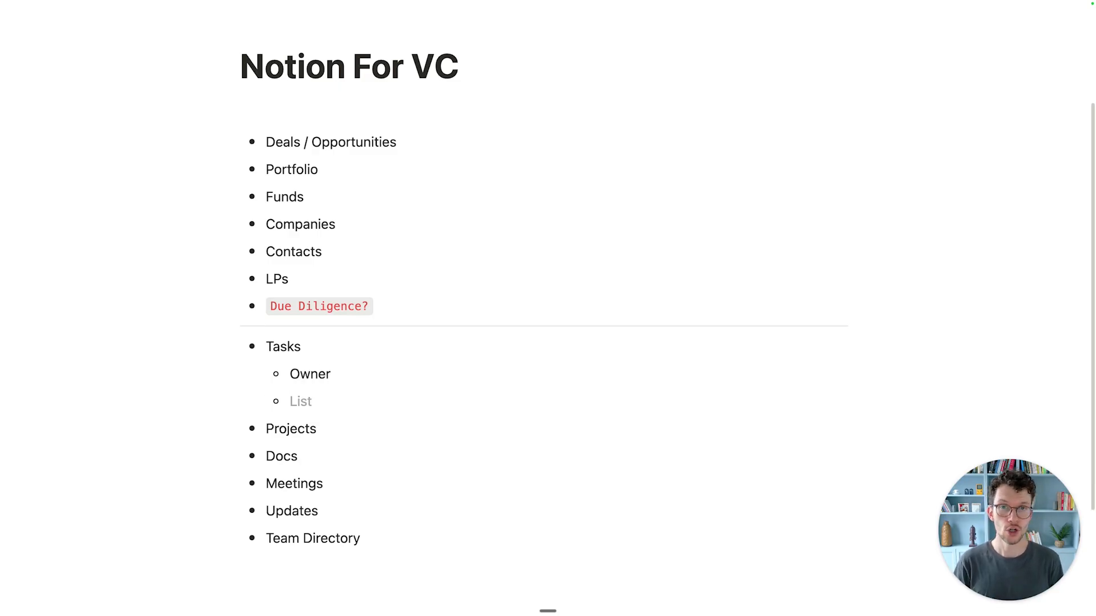
text(Due Date)
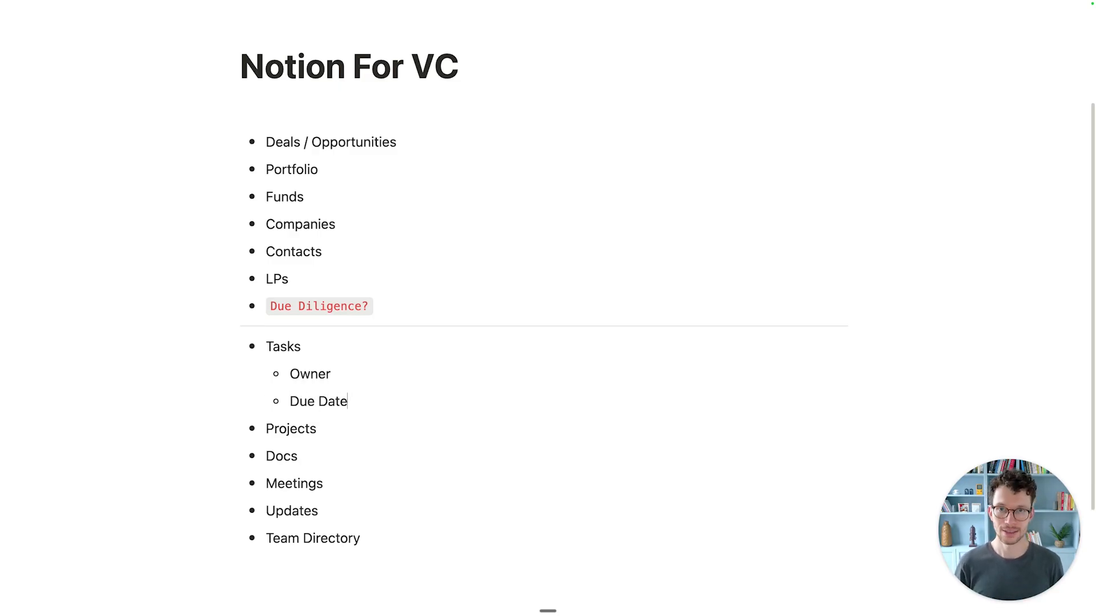
key(Return)
text(Status)
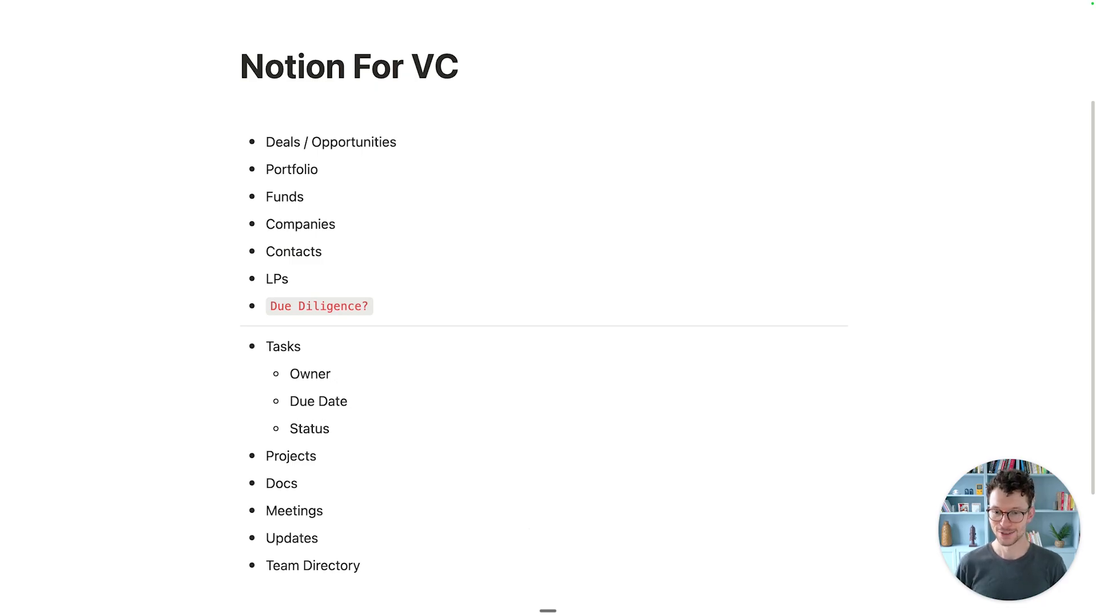
key(Return)
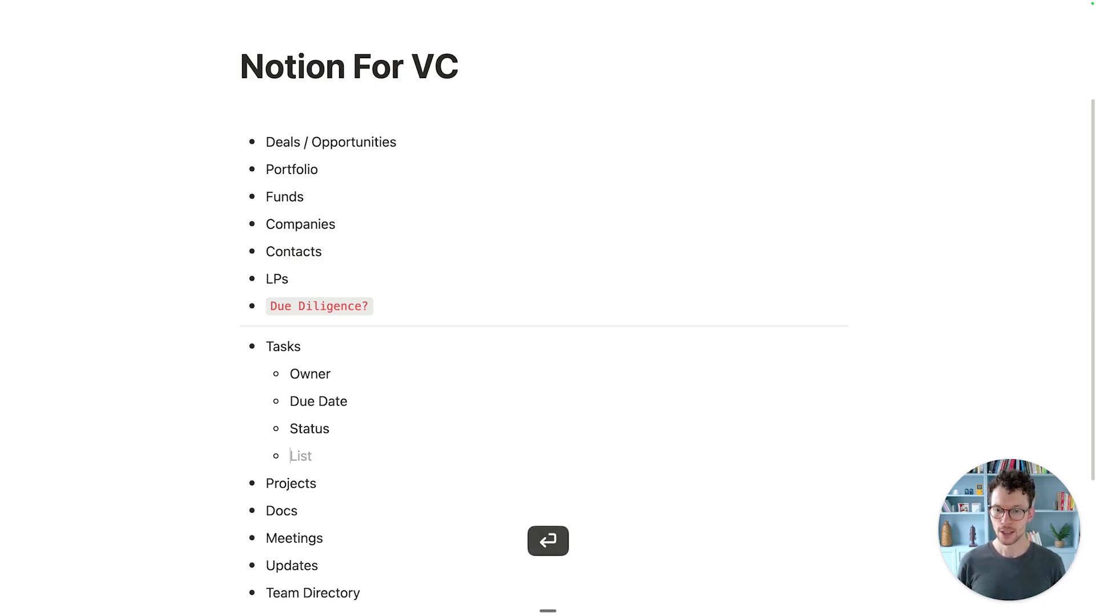
text(Context)
Step: Nest Project, Portfolio and Deal under Context
key(Return)
key(Tab)
text(Project)
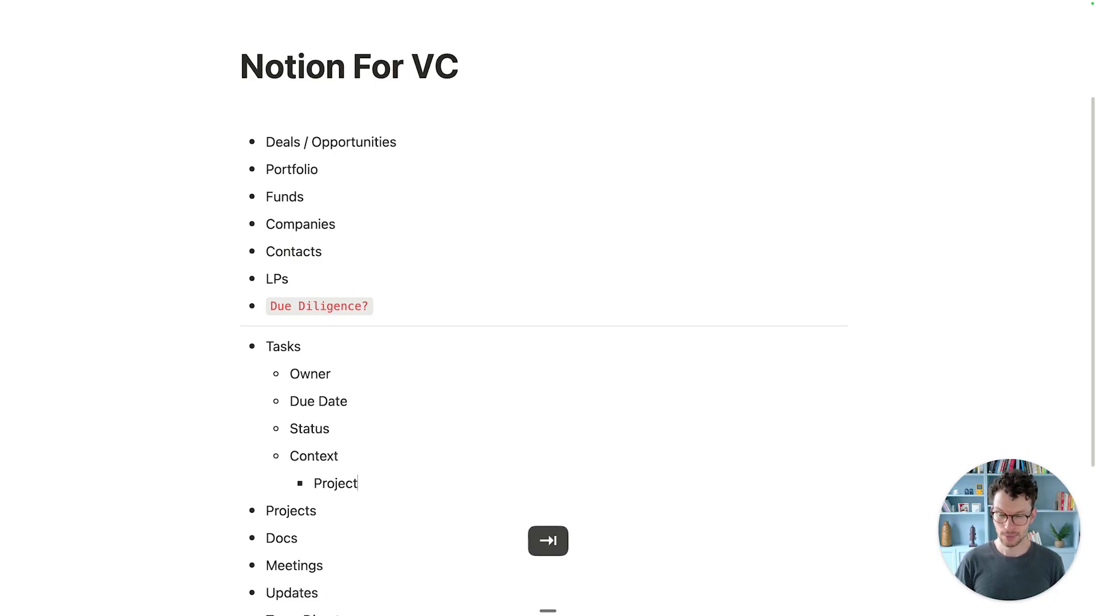
key(Return)
text(P)
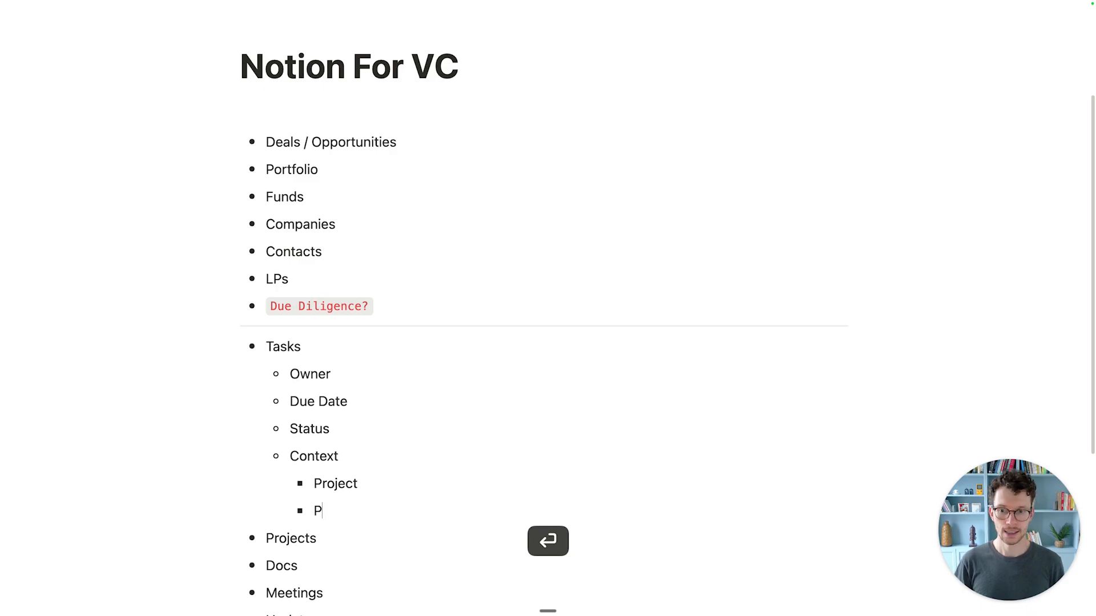
text(ortfolio)
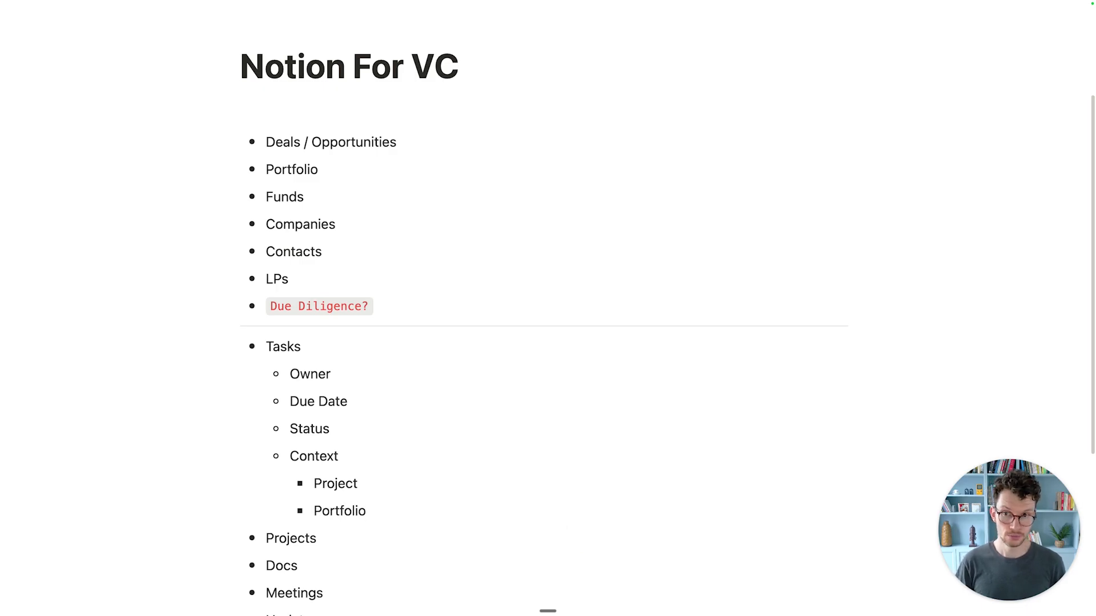
key(Return)
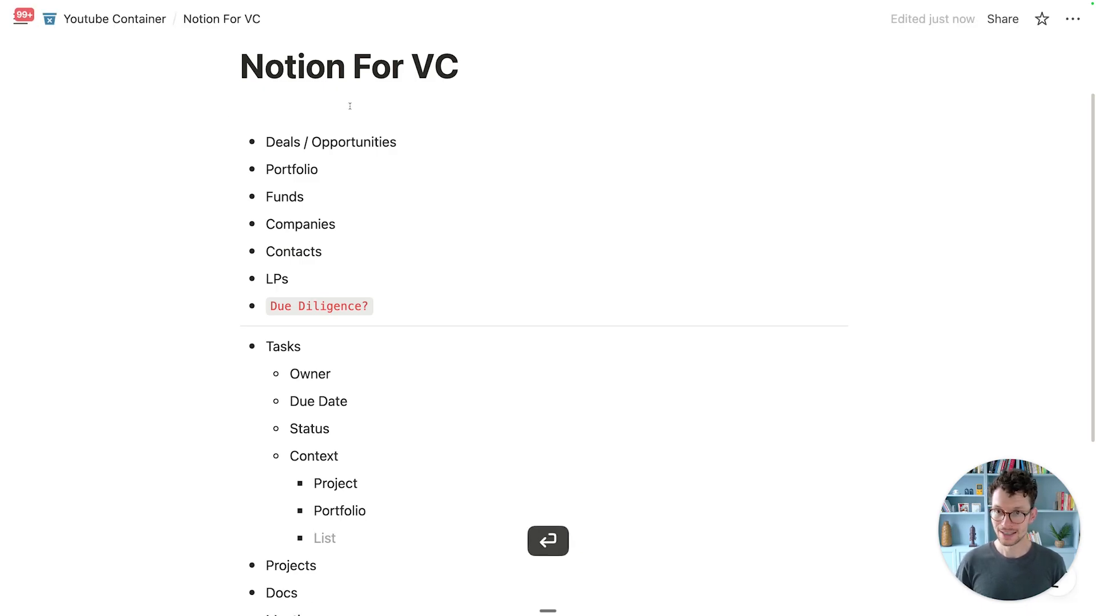
text(Deal)
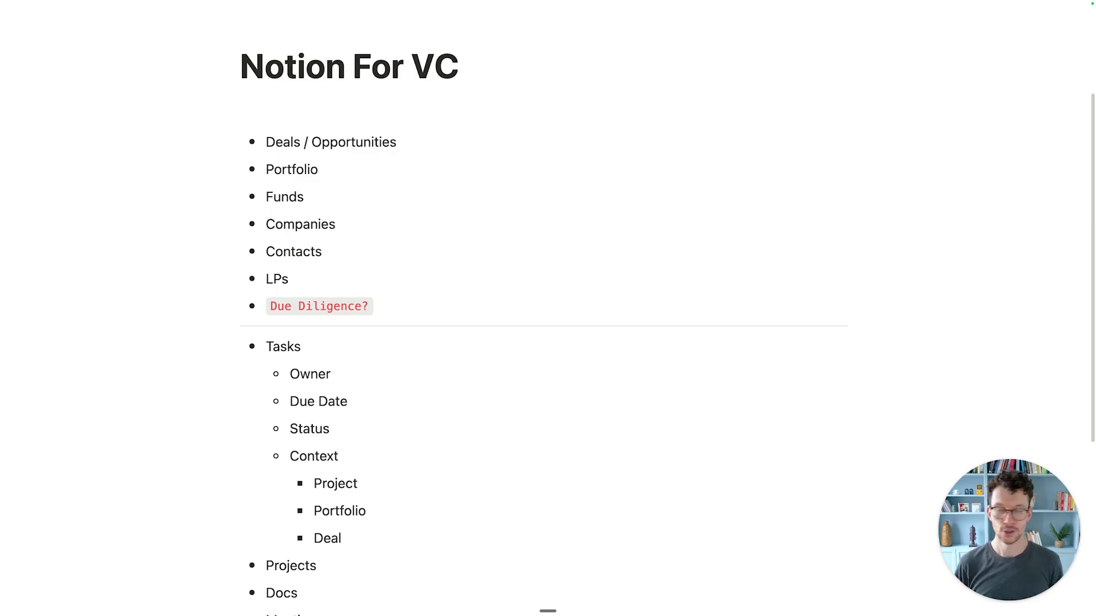
scroll(522, 347, down, 2)
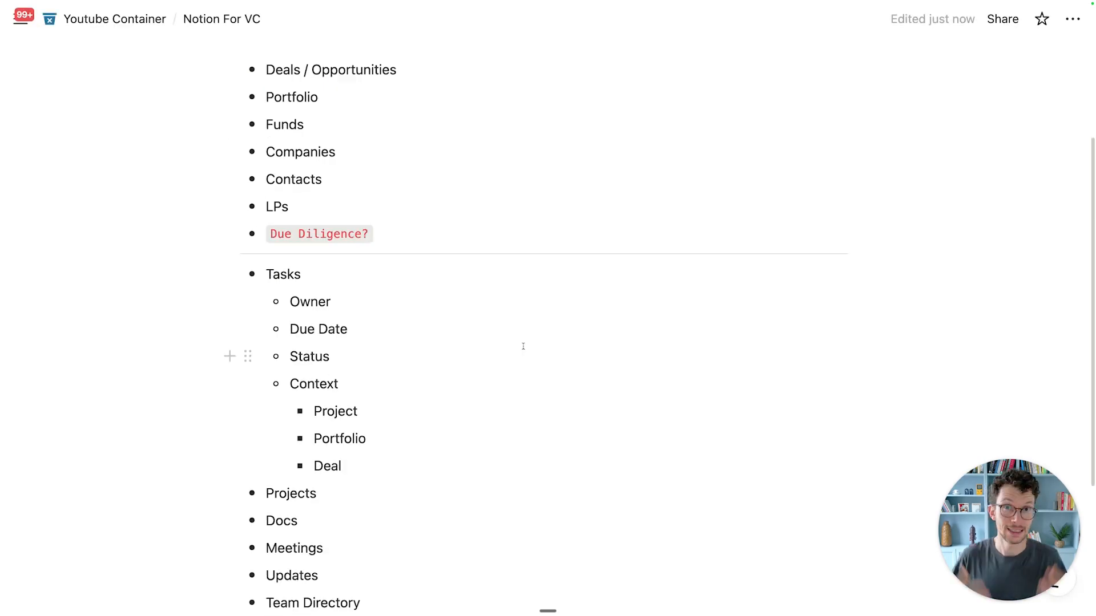
Step: Add Email, Phone Number and Location as sub-bullets under Contacts
click(369, 180)
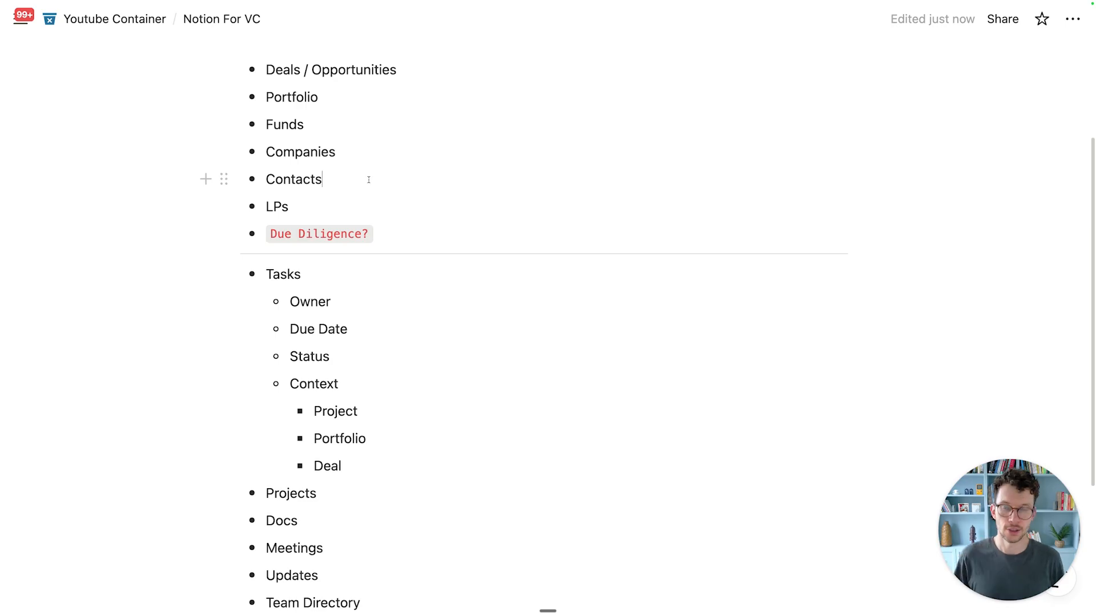
key(Return)
key(Tab)
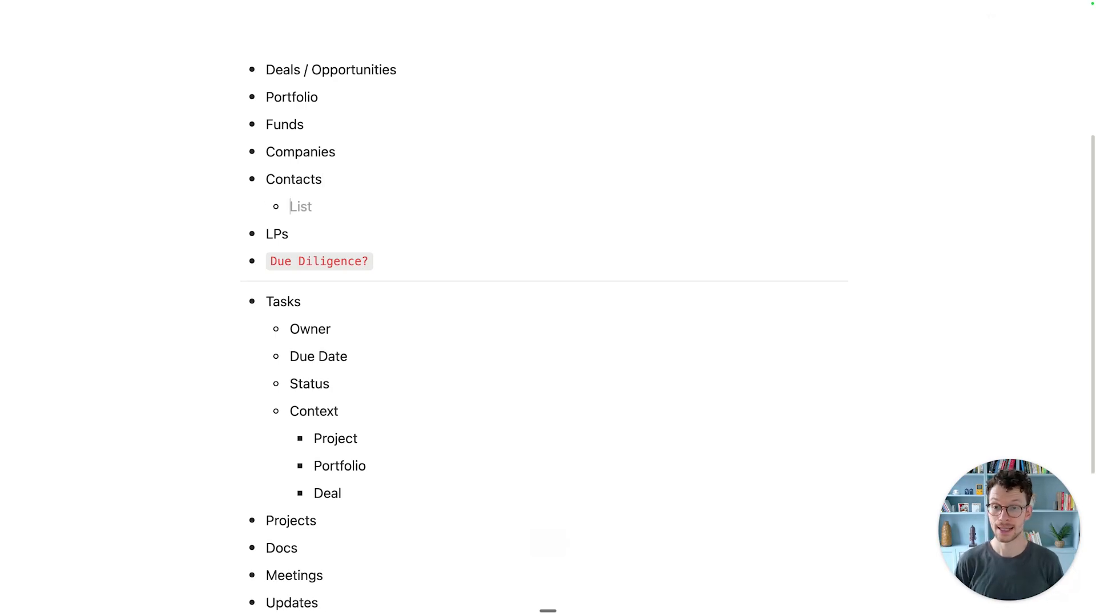
text(Email)
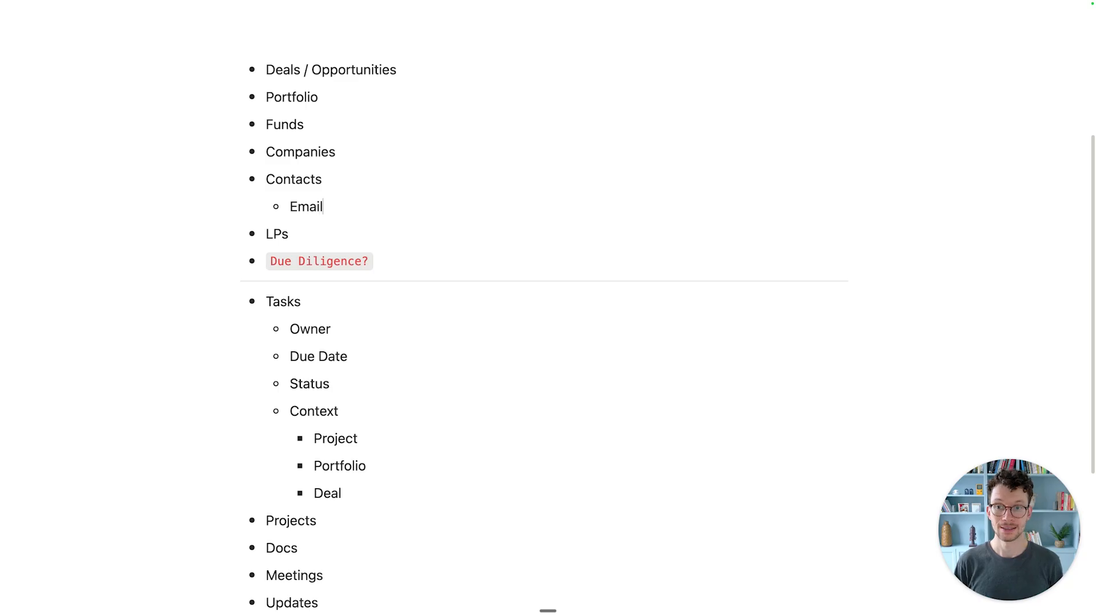
key(Return)
text(Phone Number)
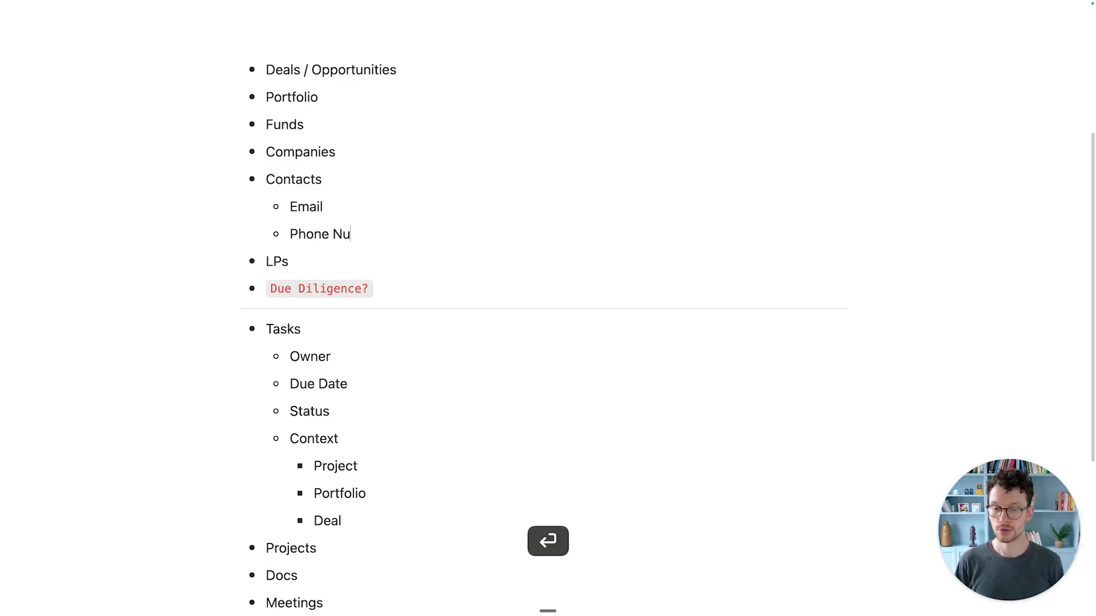
key(Return)
text(Location)
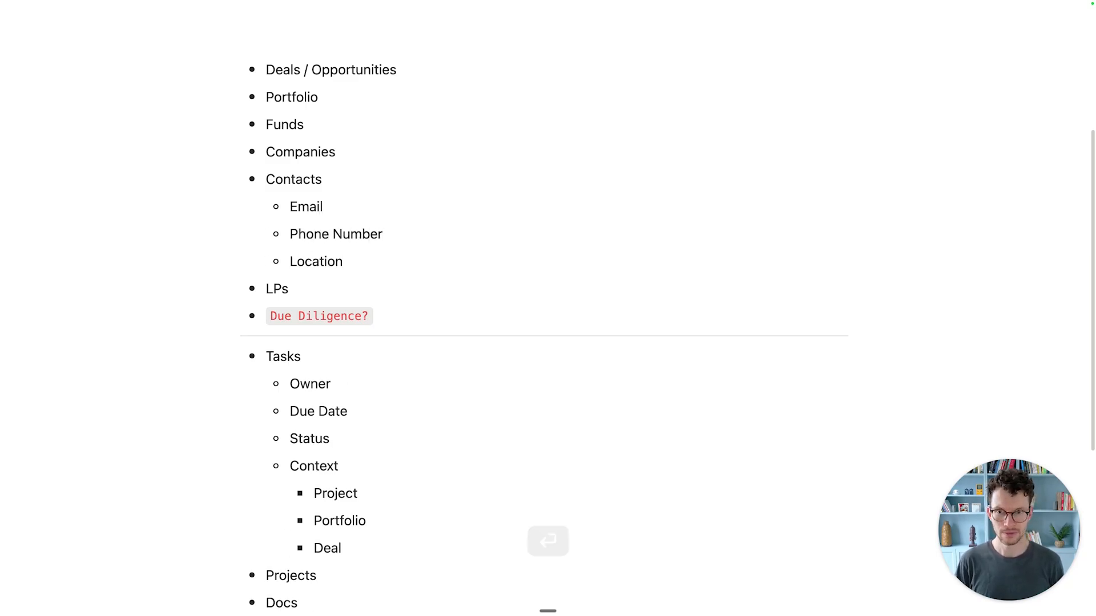
Step: Continue the Contacts list with Linkedin, Company, Industry and Type, correcting the typos
key(Return)
text(Linkedin)
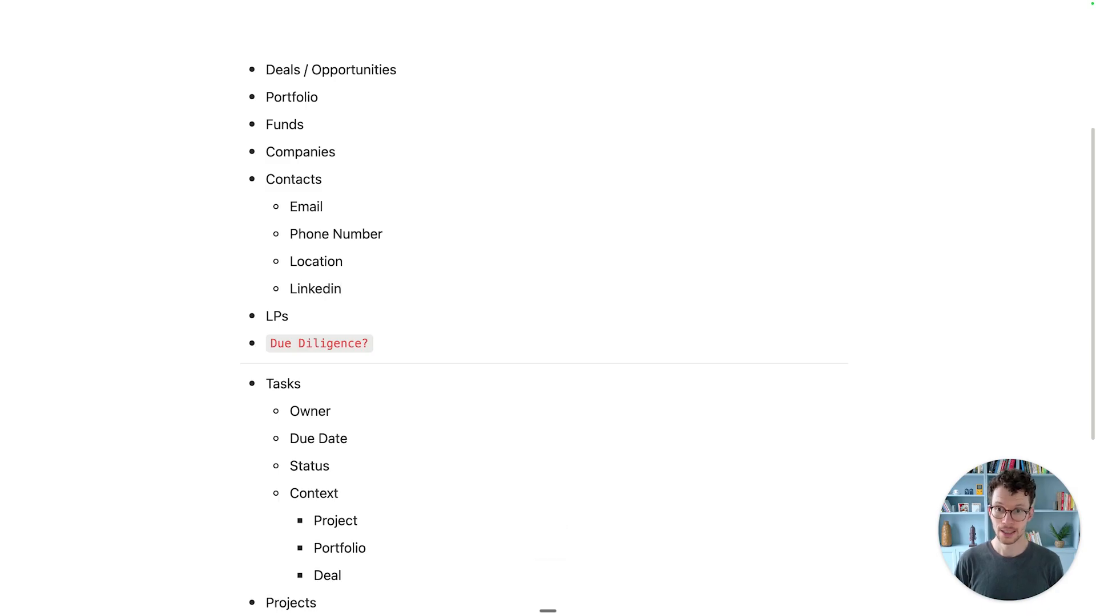
key(Return)
text(Company)
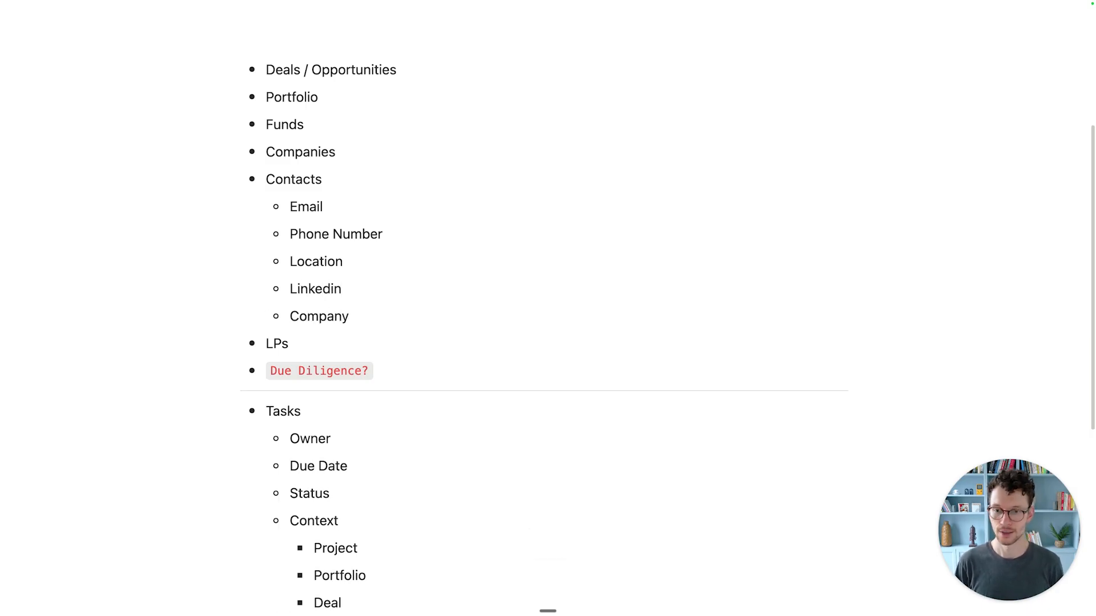
key(Return)
text(Inu)
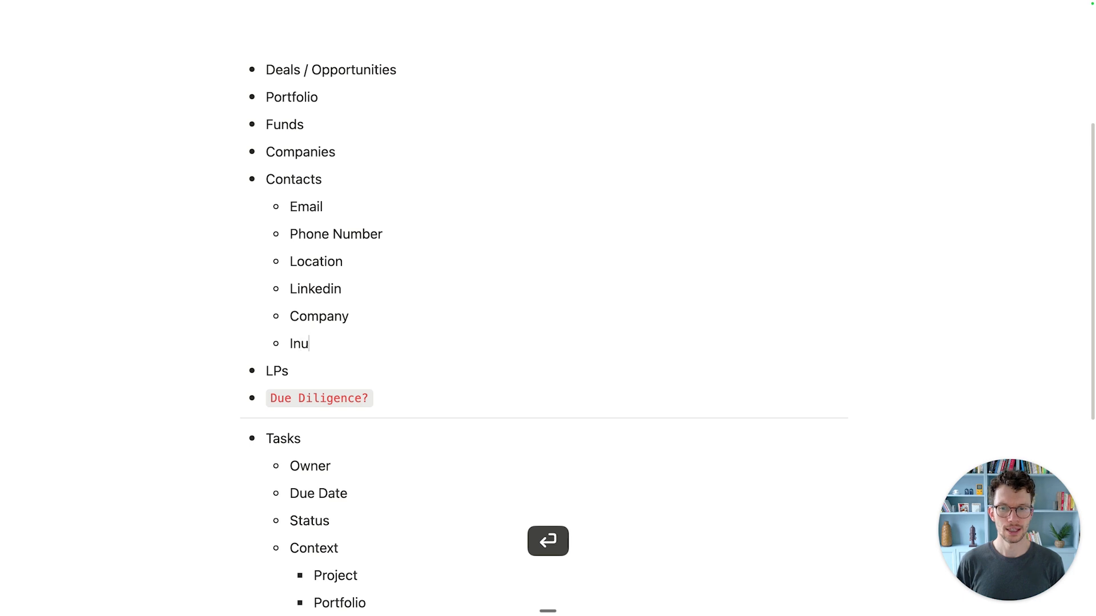
key(BackSpace)
text(dustry)
key(Return)
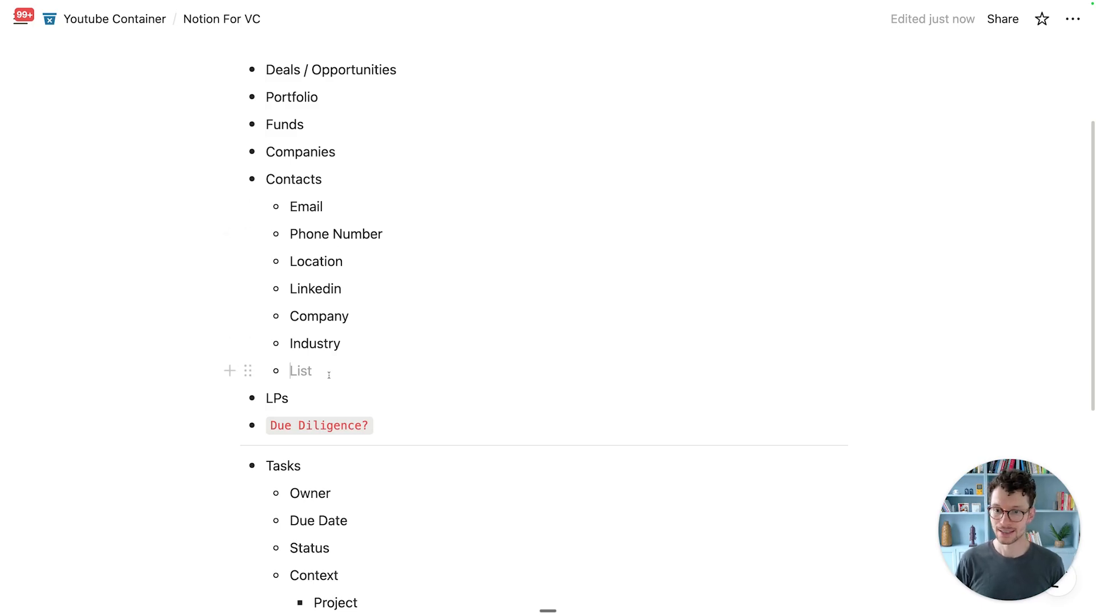
text(Tpy)
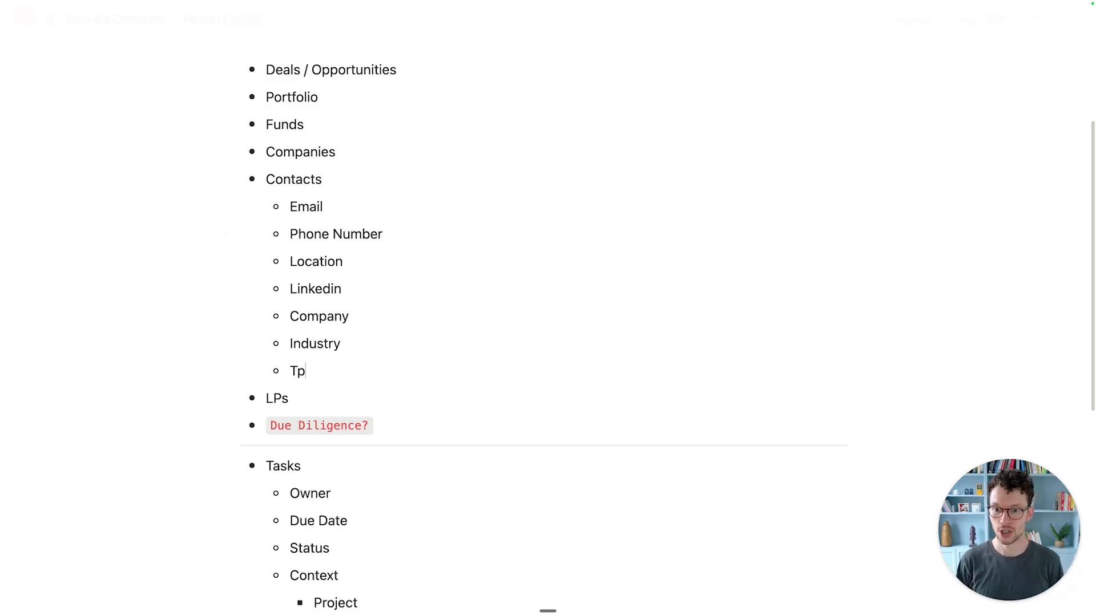
key(BackSpace)
key(BackSpace)
text(ype)
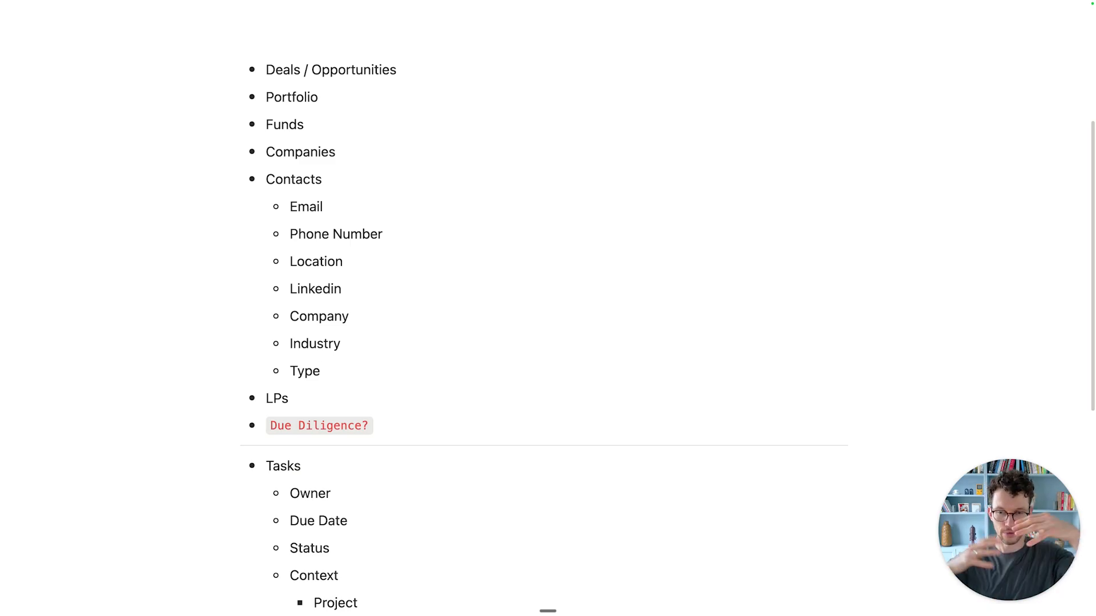
click(550, 336)
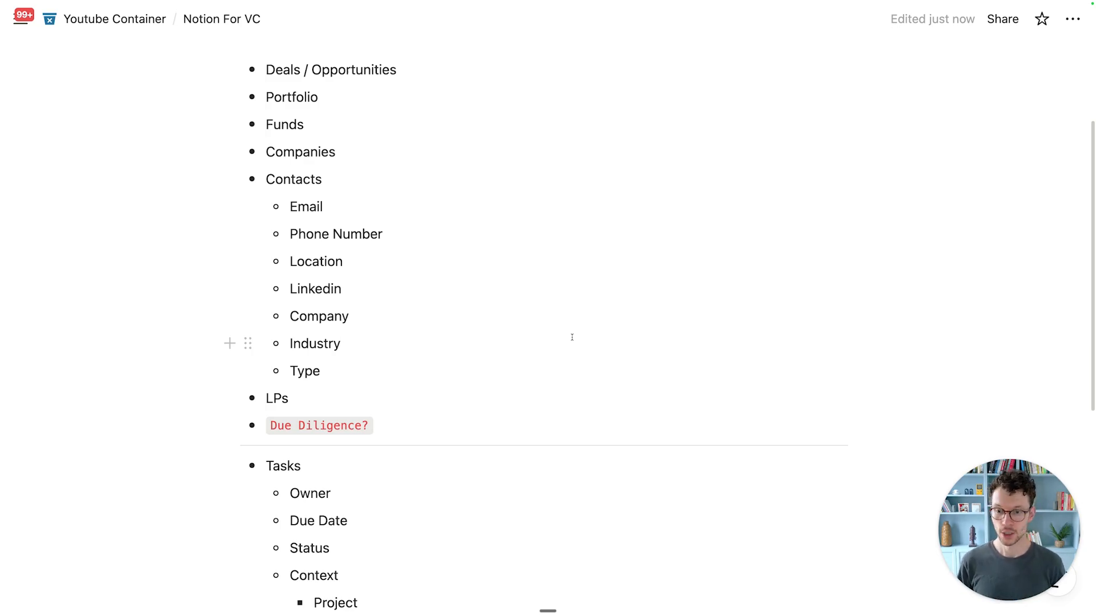
scroll(572, 337, down, 5)
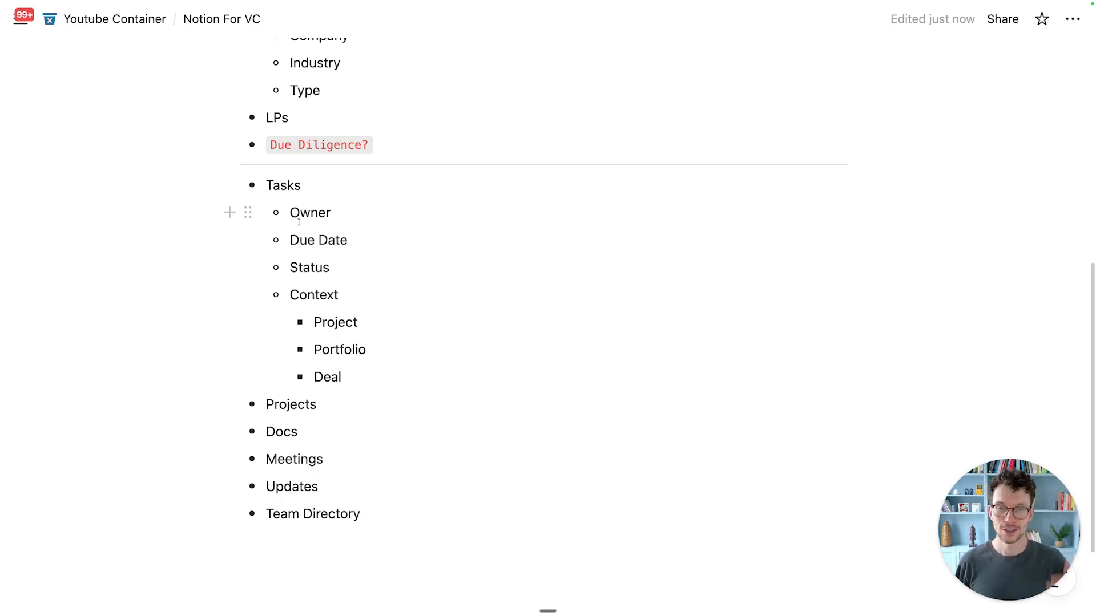
Step: Highlight the Owner and Deal Stage properties under Deals to review them
scroll(298, 222, up, 5)
scroll(298, 223, up, 3)
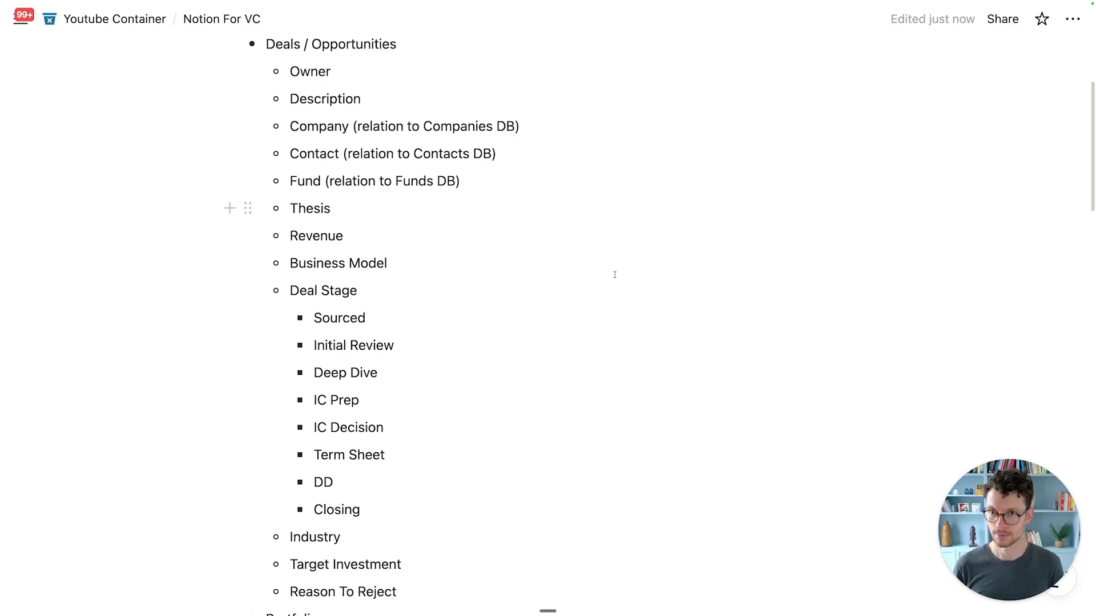
drag(332, 71, 285, 197)
scroll(364, 211, down, 10)
scroll(296, 245, down, 3)
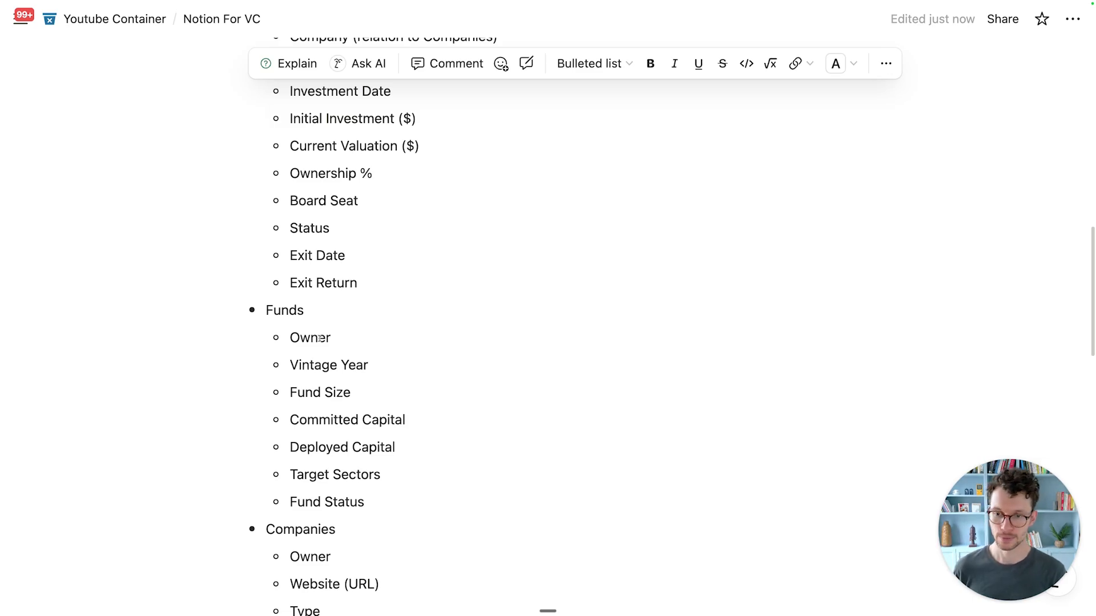
scroll(320, 337, up, 9)
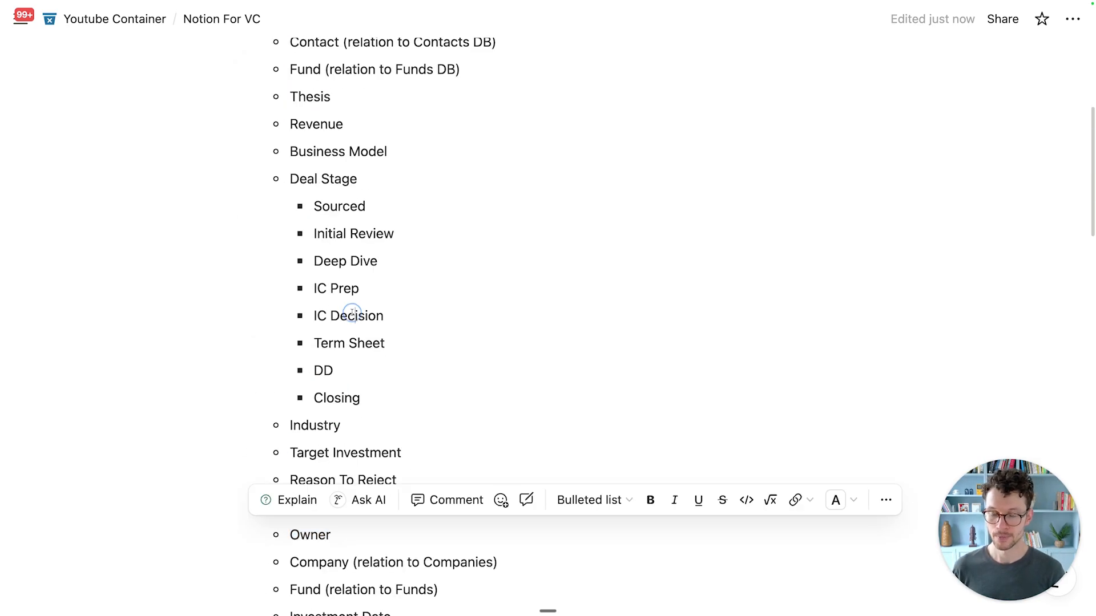
click(353, 314)
scroll(359, 317, up, 4)
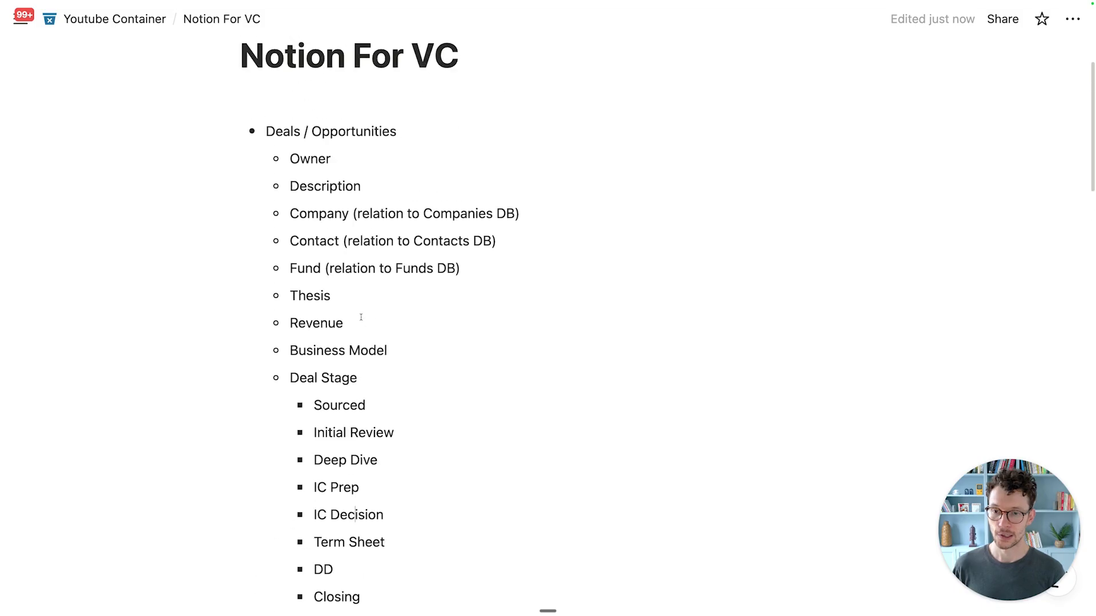
drag(290, 378, 360, 377)
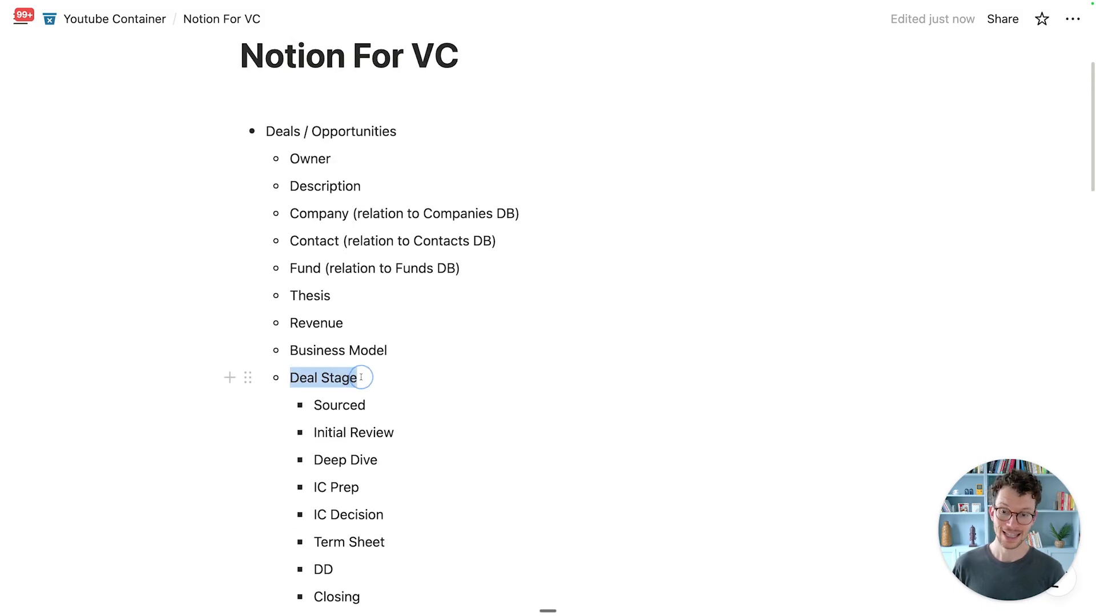
scroll(361, 378, down, 3)
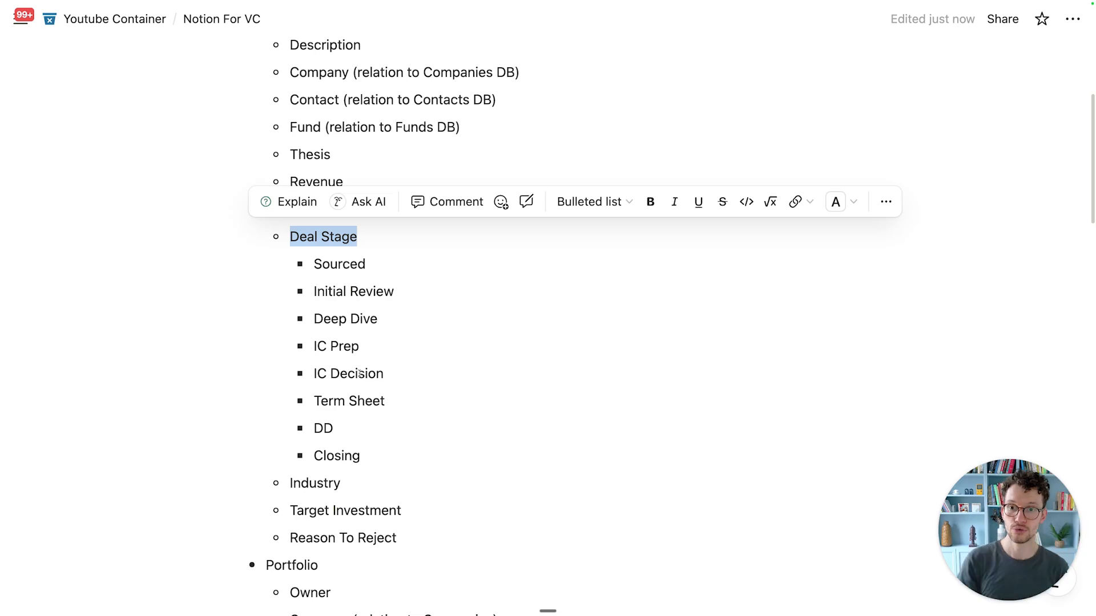
scroll(360, 373, up, 2)
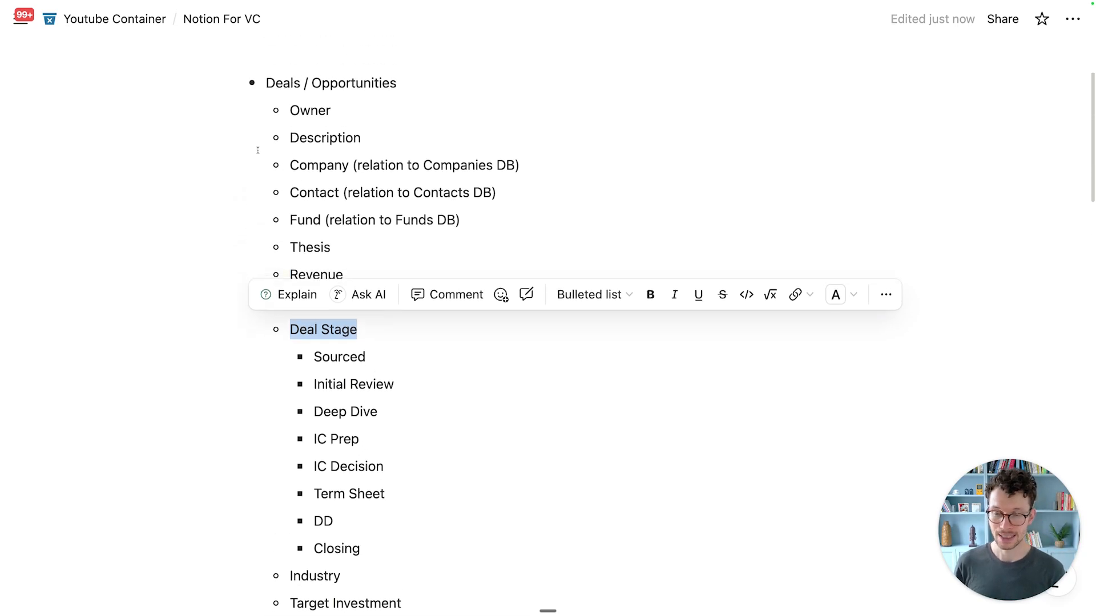
click(314, 194)
Step: Highlight the Portfolio Status property and the Deals relation lines, including Contact
scroll(308, 325, down, 10)
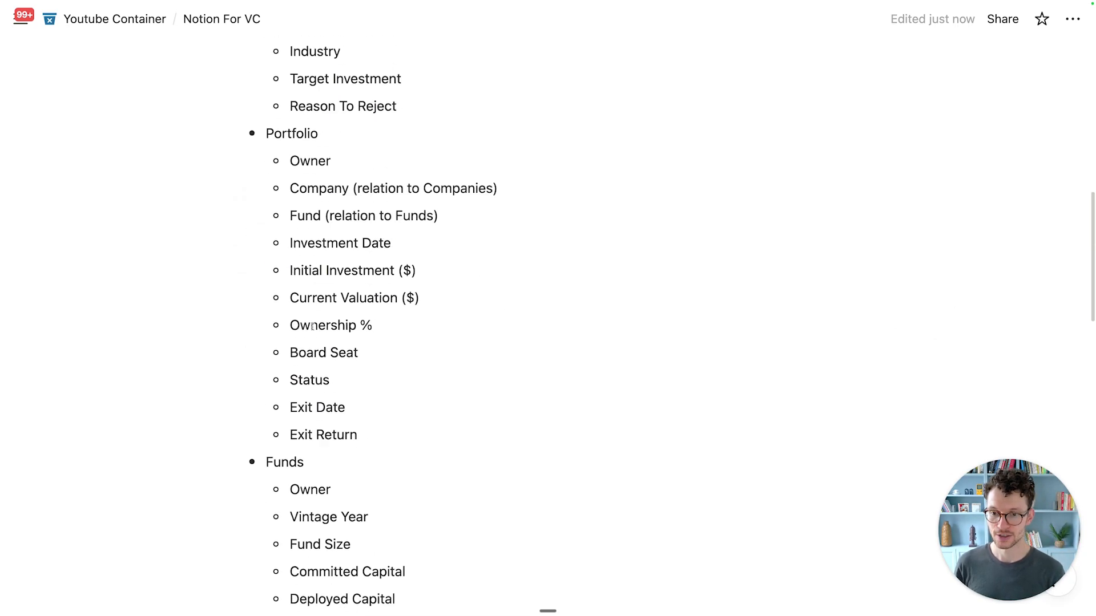
scroll(315, 323, down, 5)
scroll(319, 318, up, 5)
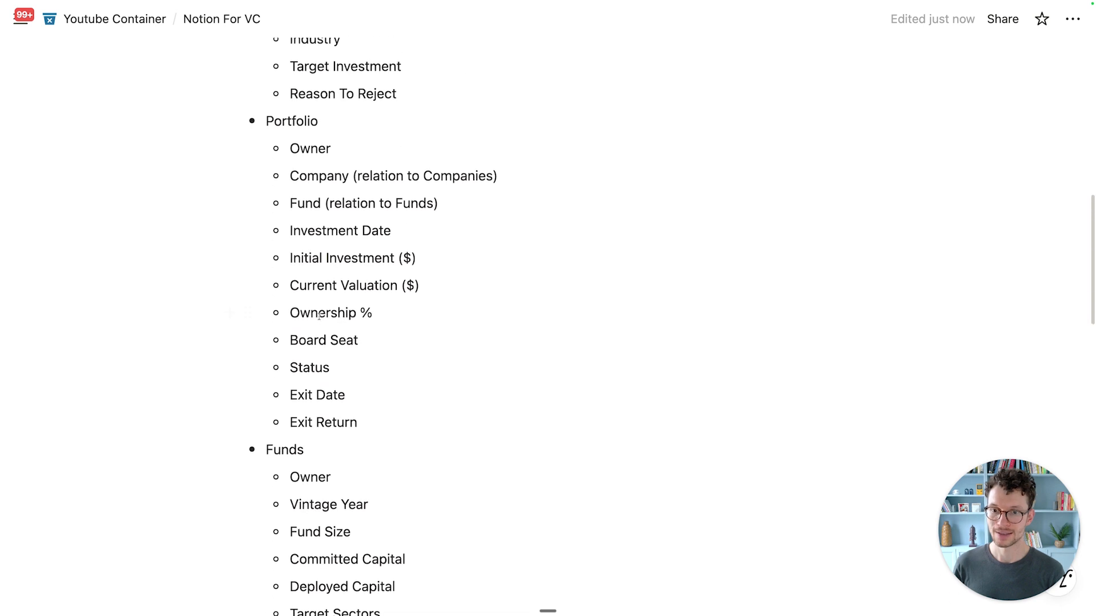
drag(302, 367, 332, 367)
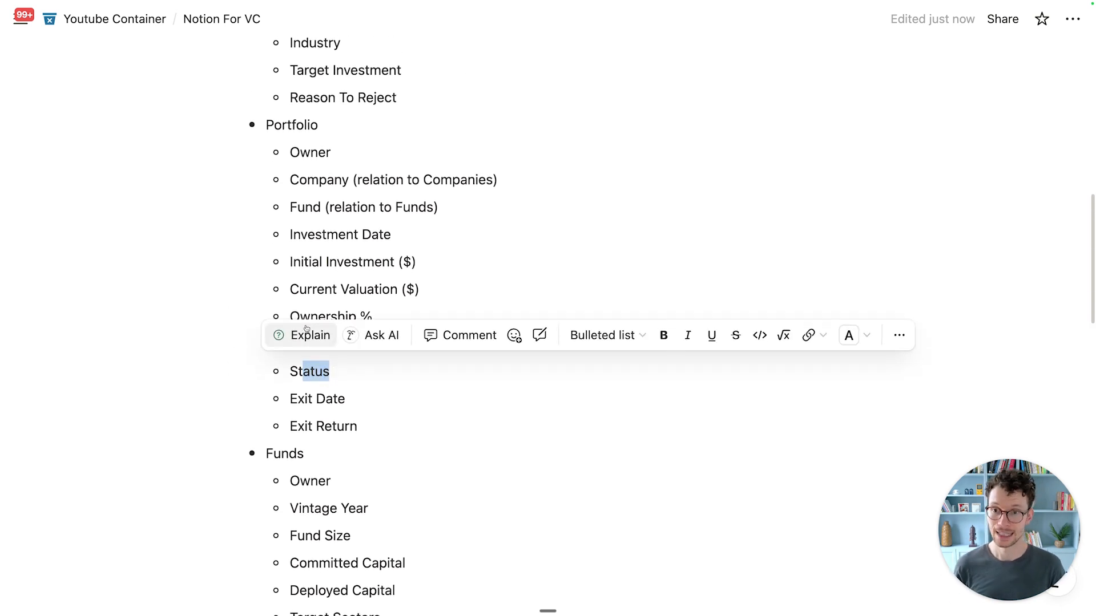
scroll(333, 368, up, 1)
scroll(326, 488, down, 3)
scroll(333, 494, up, 8)
scroll(333, 492, up, 6)
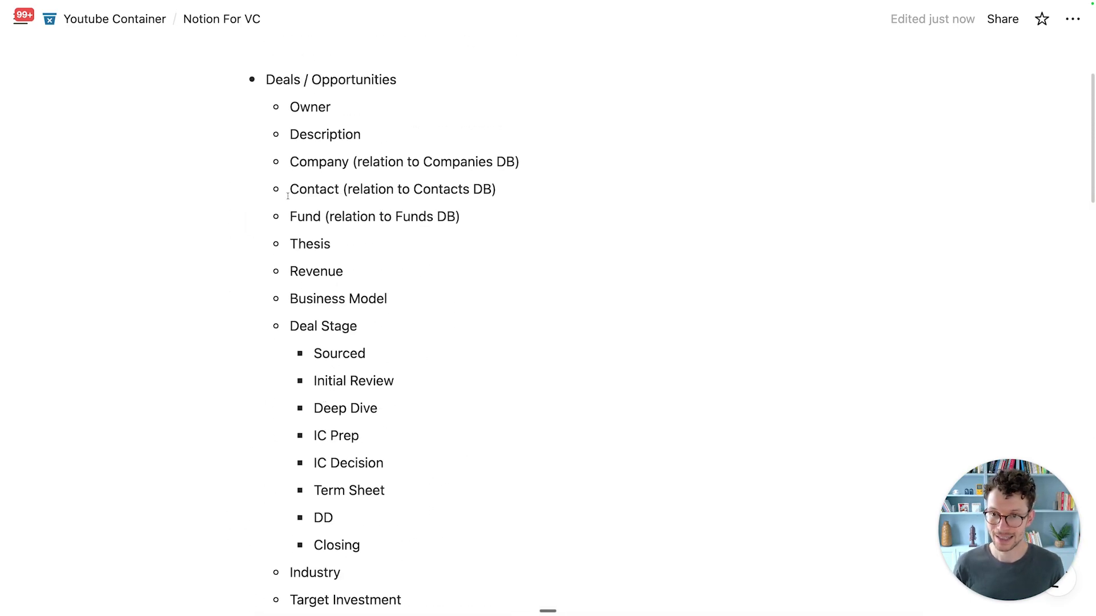
drag(291, 162, 505, 217)
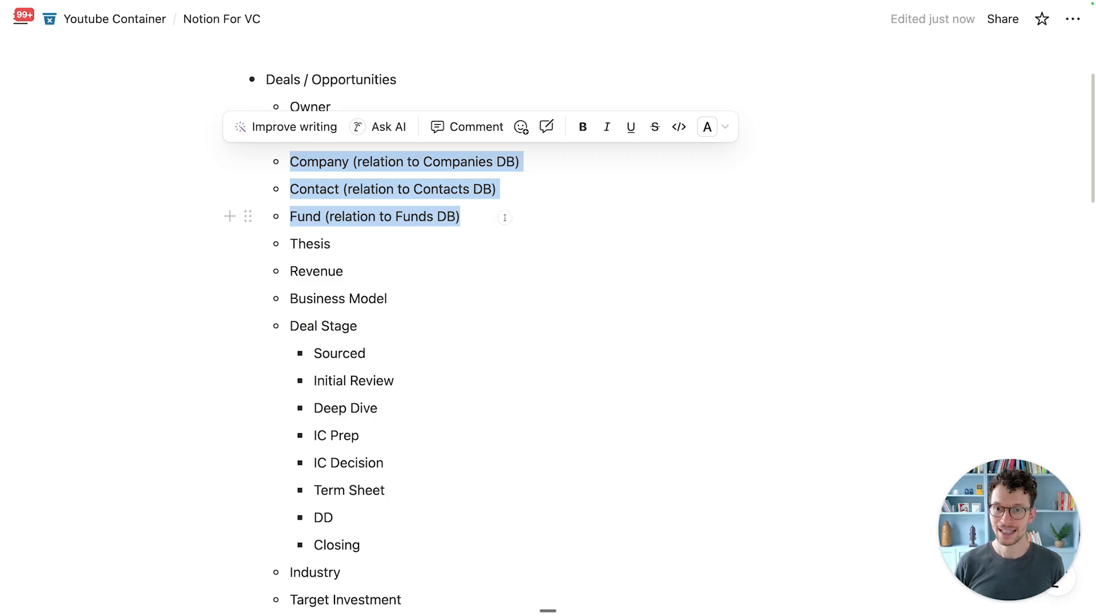
click(505, 217)
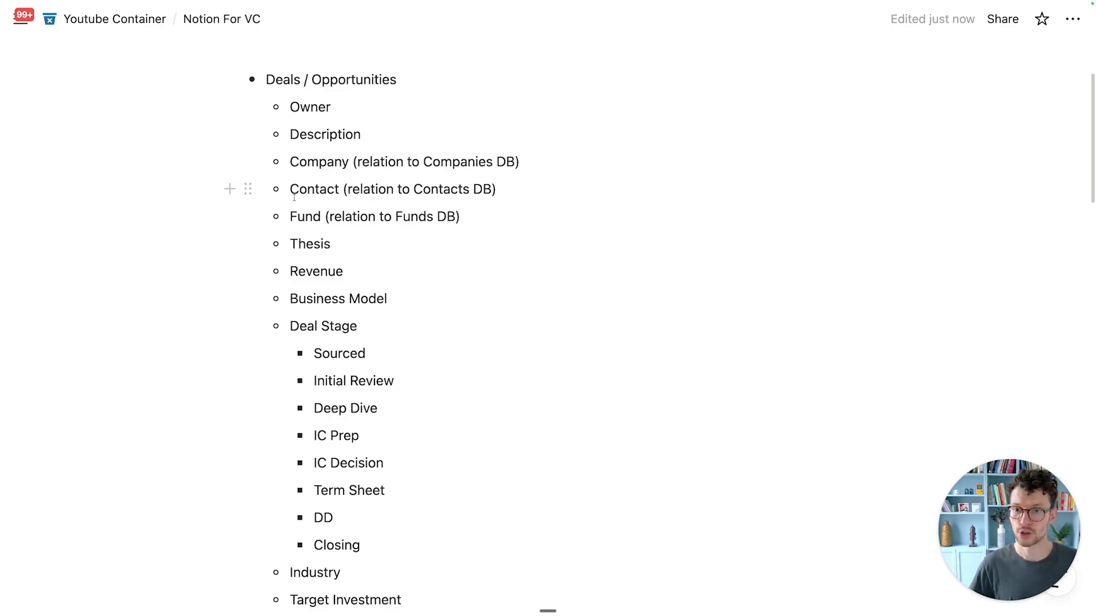
drag(292, 189, 504, 185)
click(388, 364)
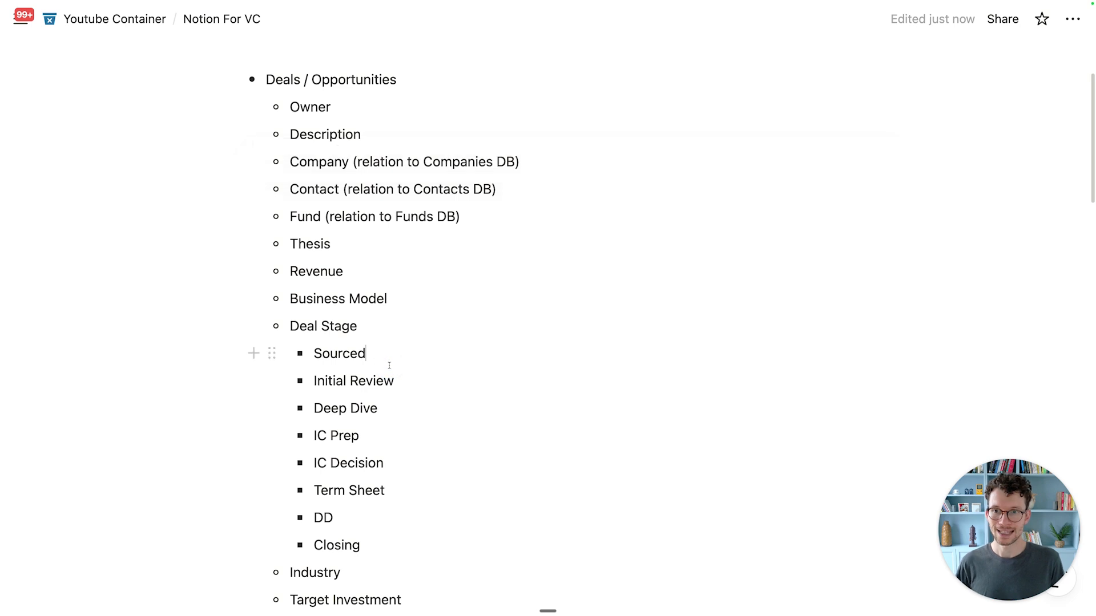
Step: Highlight and scroll through the Deals / Opportunities outline
drag(275, 79, 395, 150)
scroll(388, 156, down, 1)
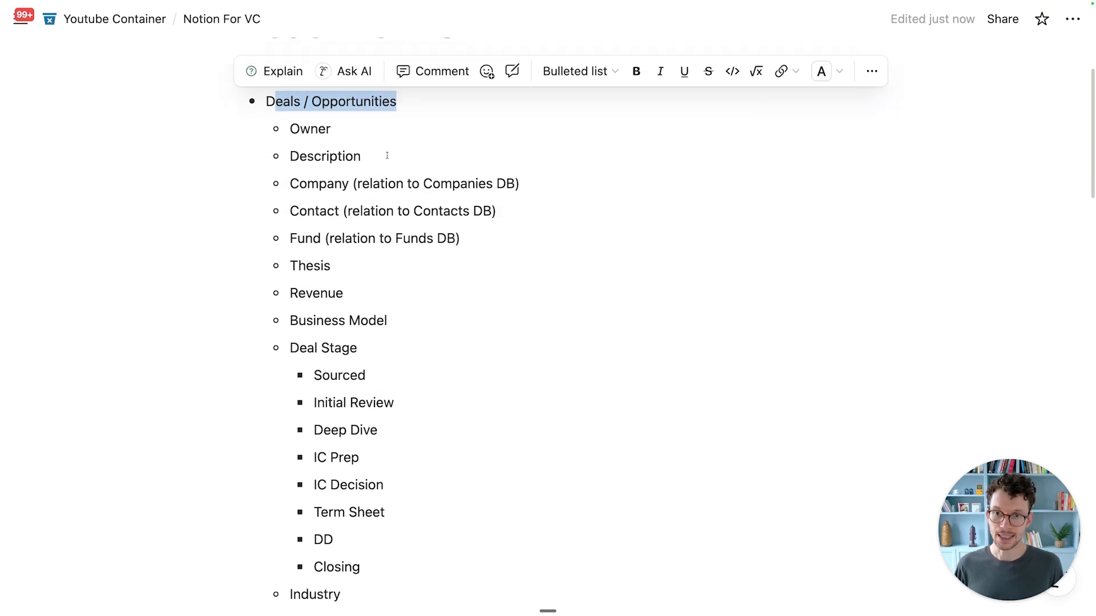
click(349, 203)
drag(290, 206, 404, 207)
scroll(393, 240, down, 3)
scroll(394, 240, down, 15)
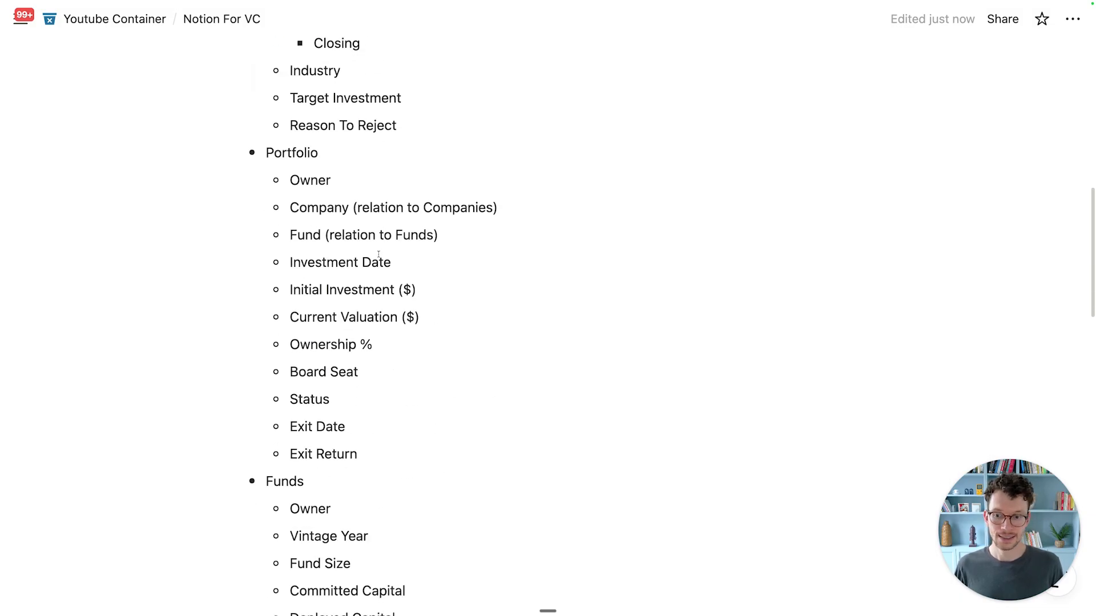
scroll(373, 258, down, 6)
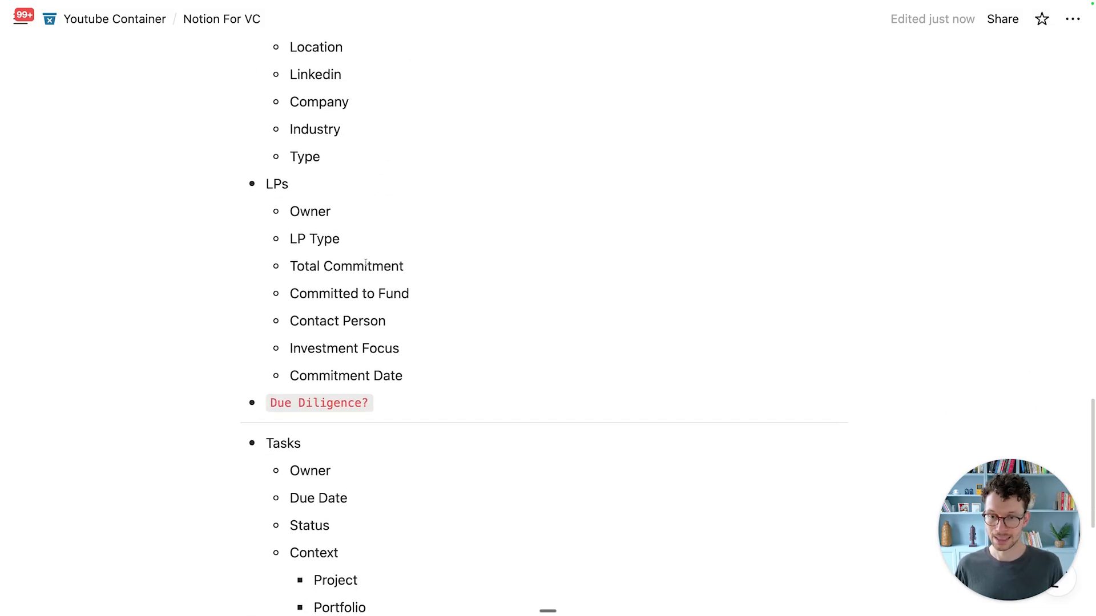
scroll(326, 297, up, 1)
scroll(311, 316, up, 6)
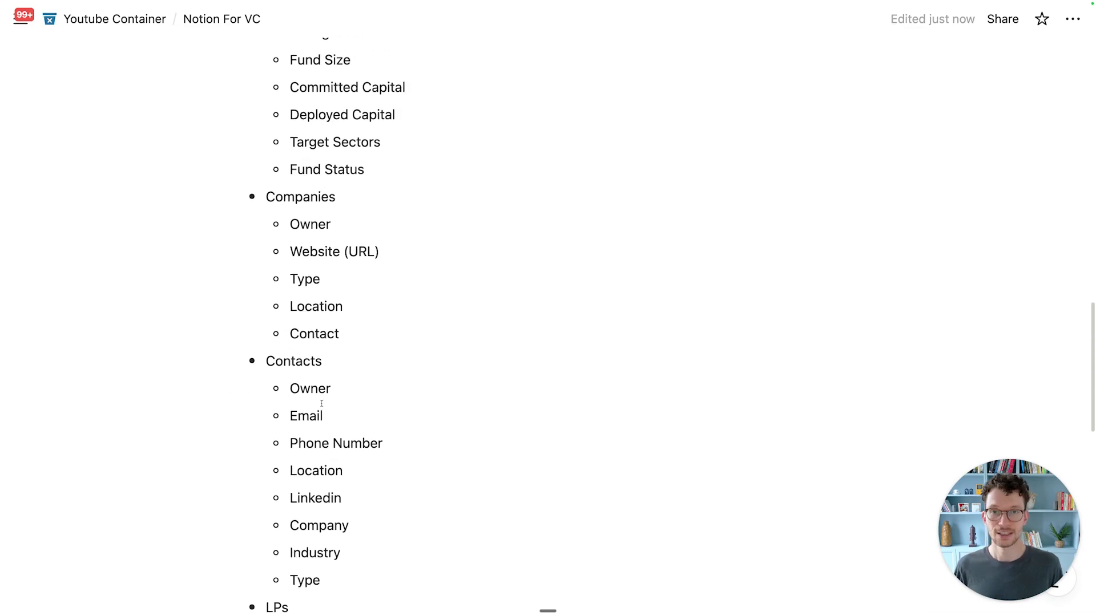
Step: Highlight the Contacts properties from Email to Linkedin to review them
click(309, 420)
drag(308, 420, 330, 515)
click(337, 444)
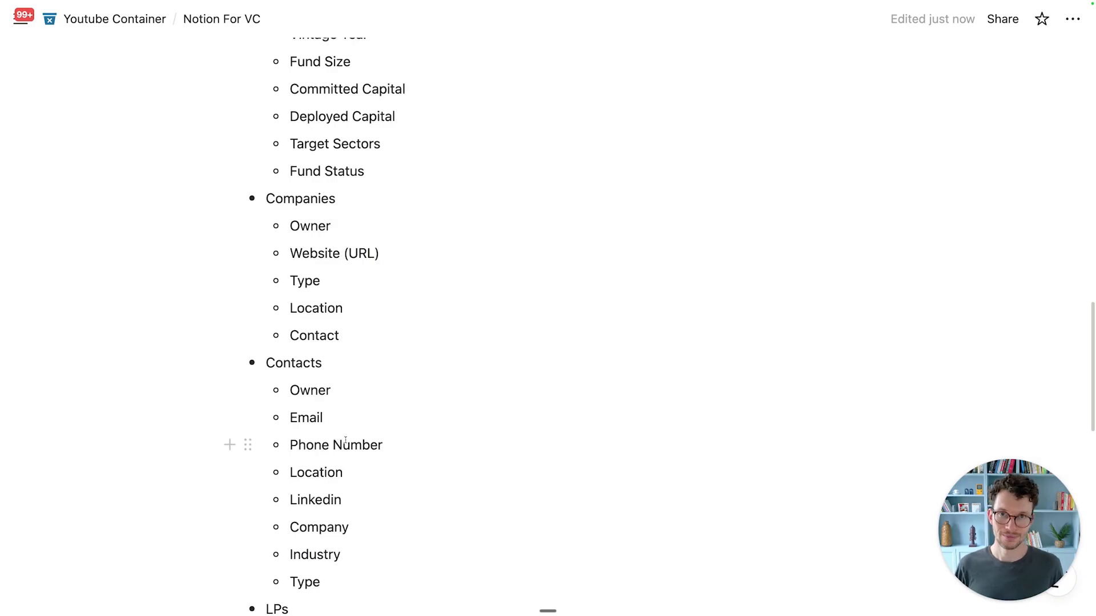
scroll(352, 447, up, 10)
scroll(352, 447, up, 7)
scroll(352, 446, down, 1)
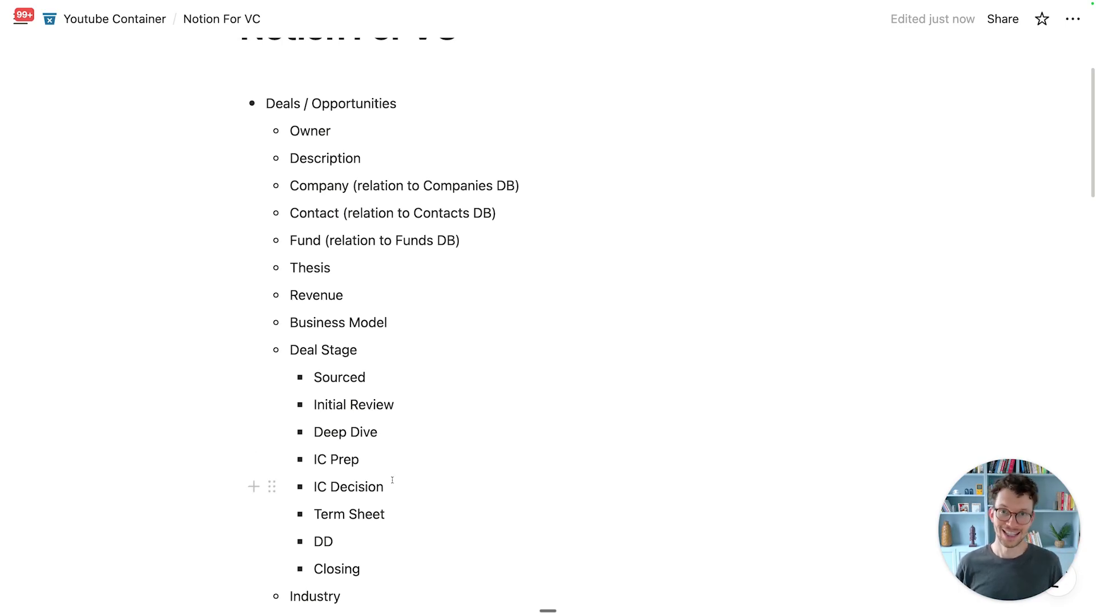
scroll(548, 338, up, 3)
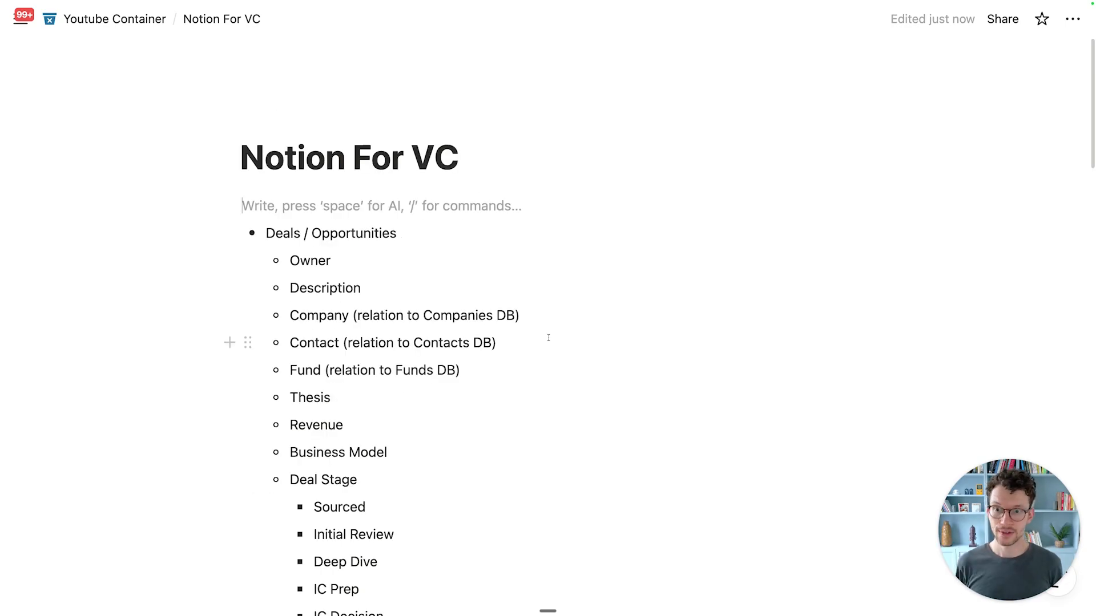
Step: Insert an inline database via /da on a blank line under the title and name it Funds
key(Return)
key(Return)
click(323, 213)
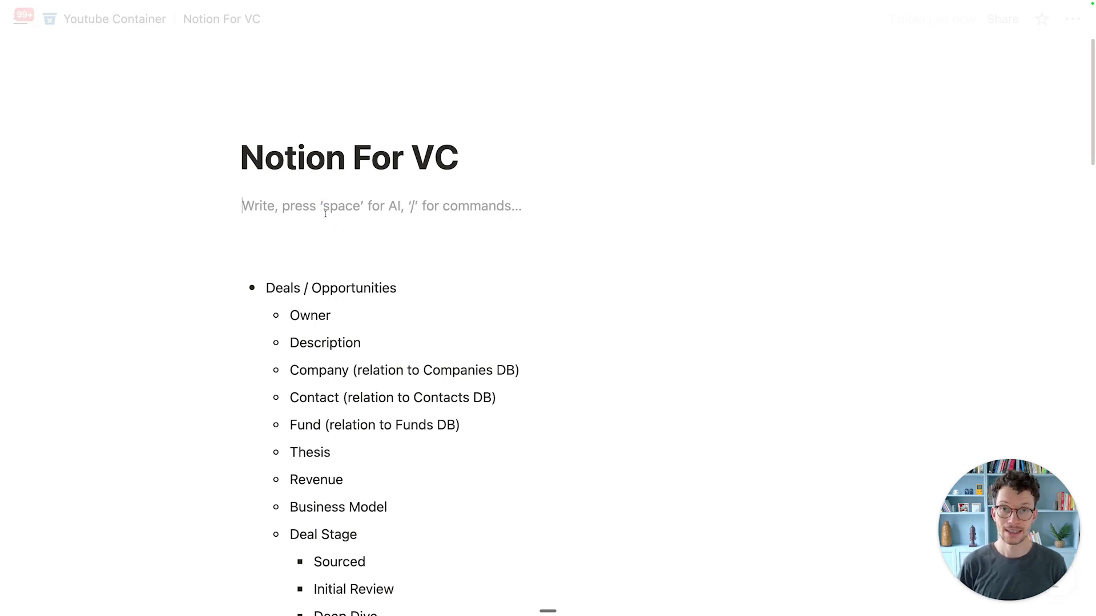
text(/da)
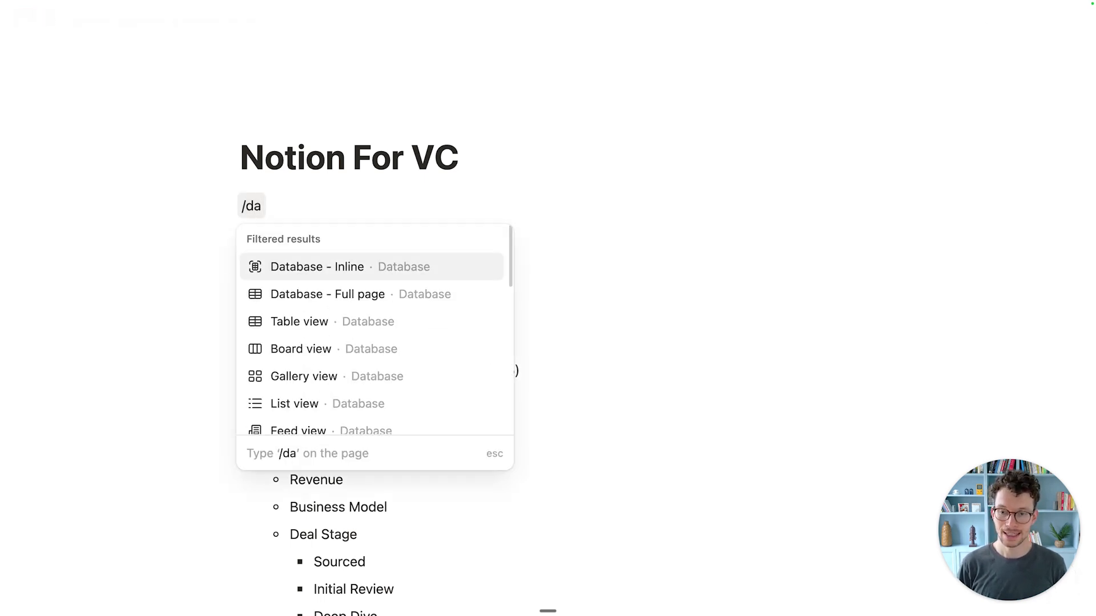
click(399, 278)
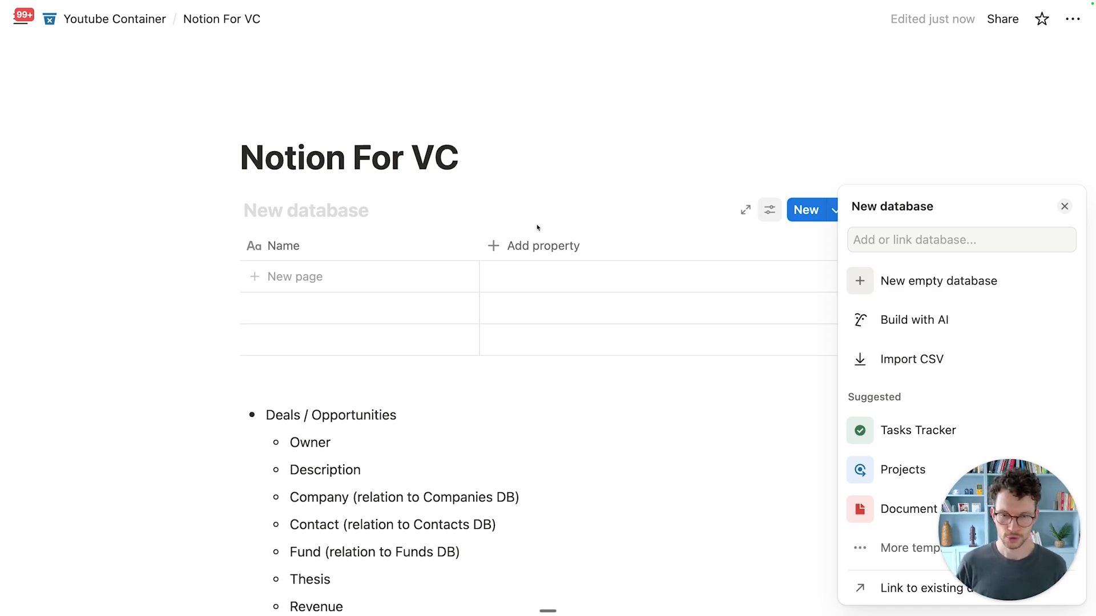
click(295, 213)
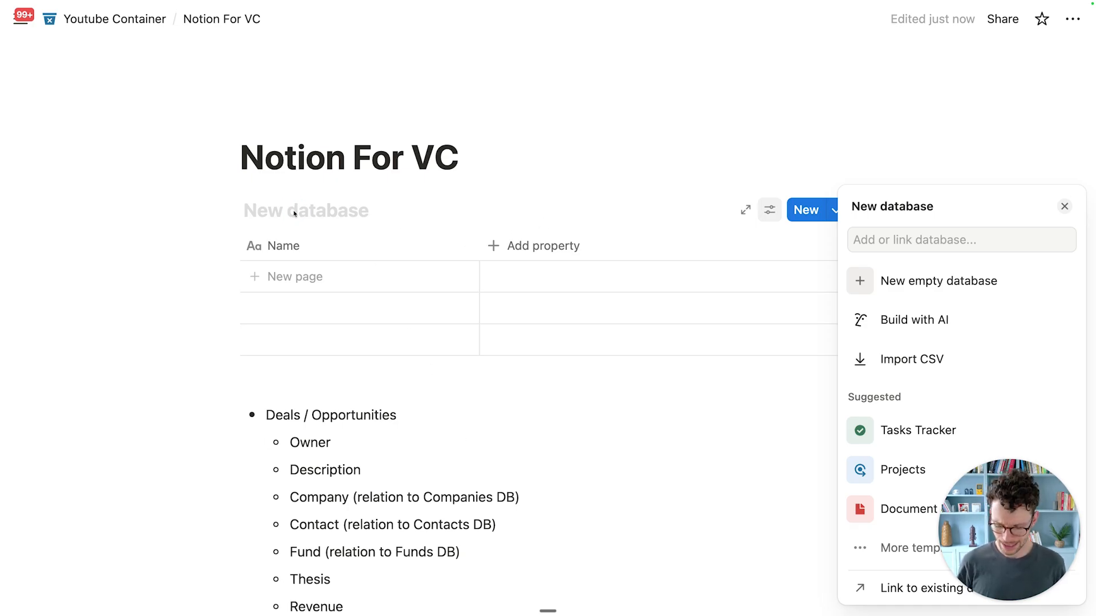
text(Funds)
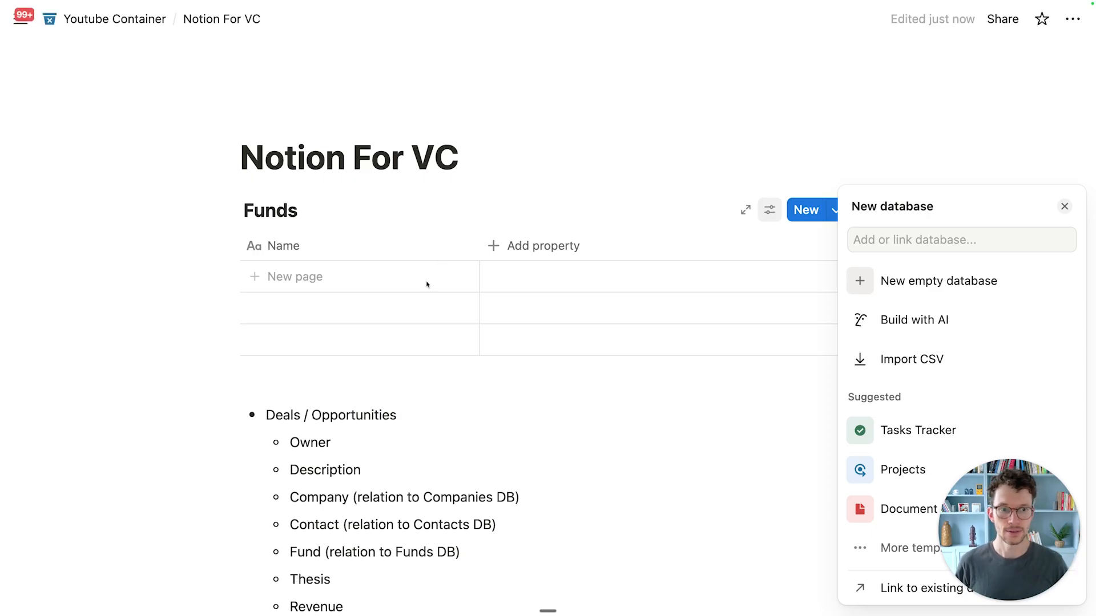
Step: Dismiss the database setup and drag the Funds bullet block above Deals / Opportunities
click(898, 280)
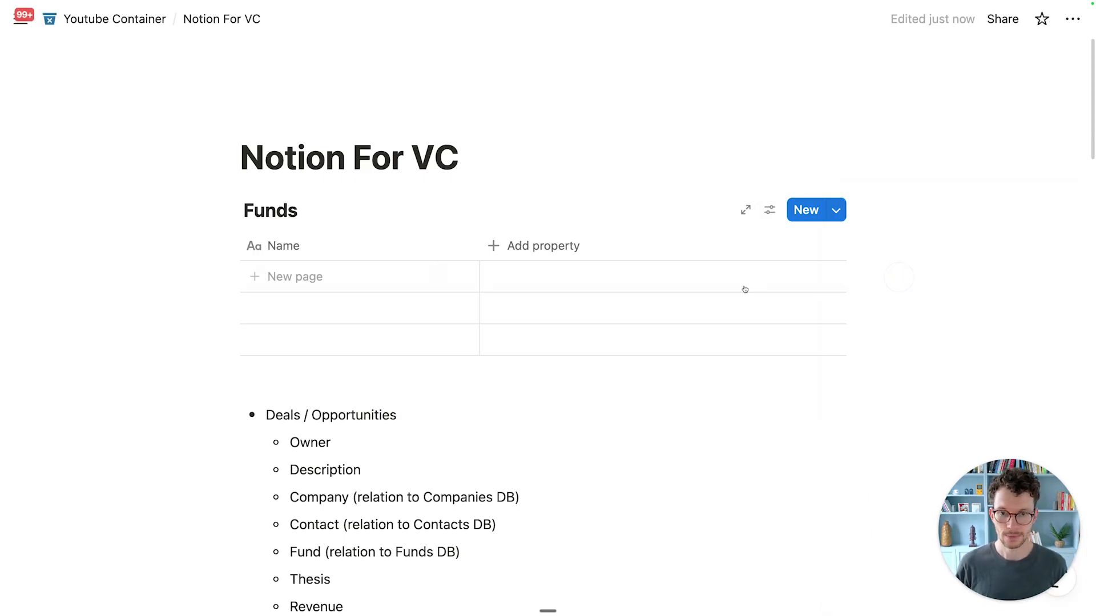
click(400, 284)
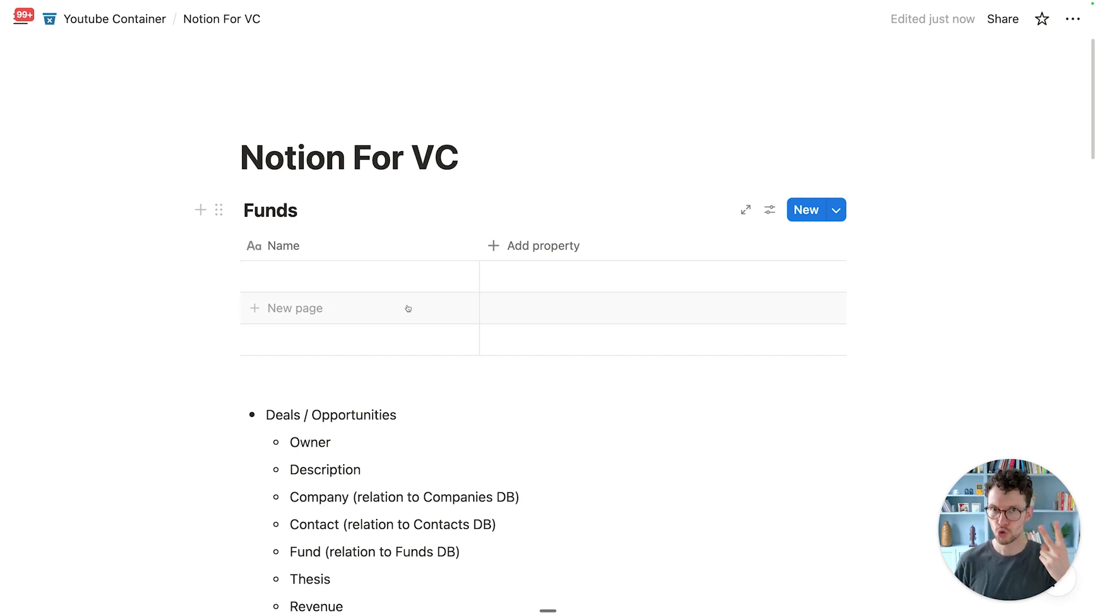
scroll(408, 308, down, 3)
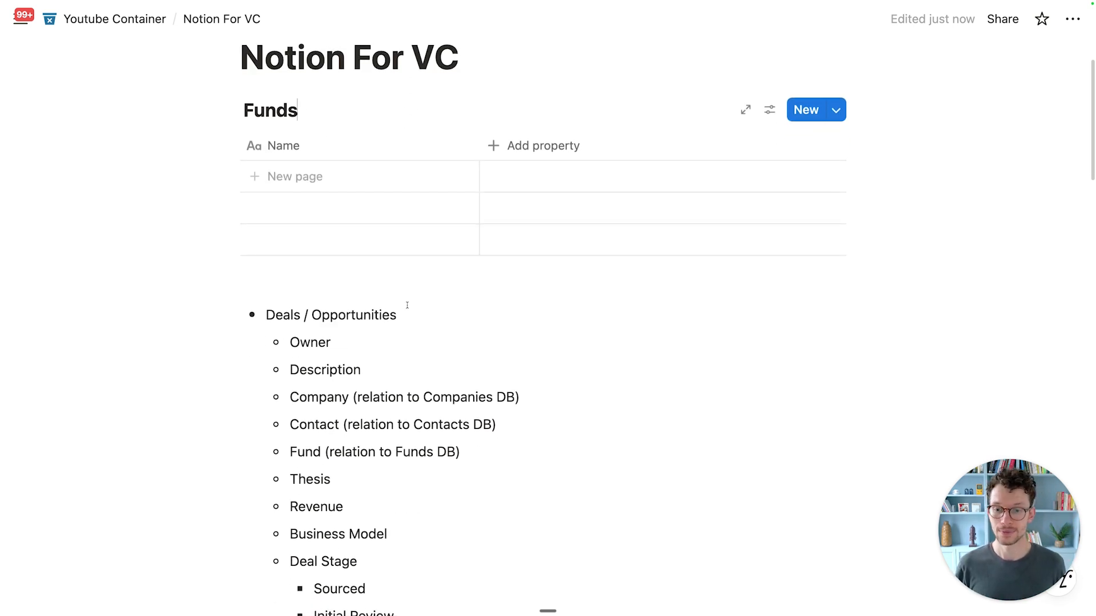
scroll(405, 306, down, 6)
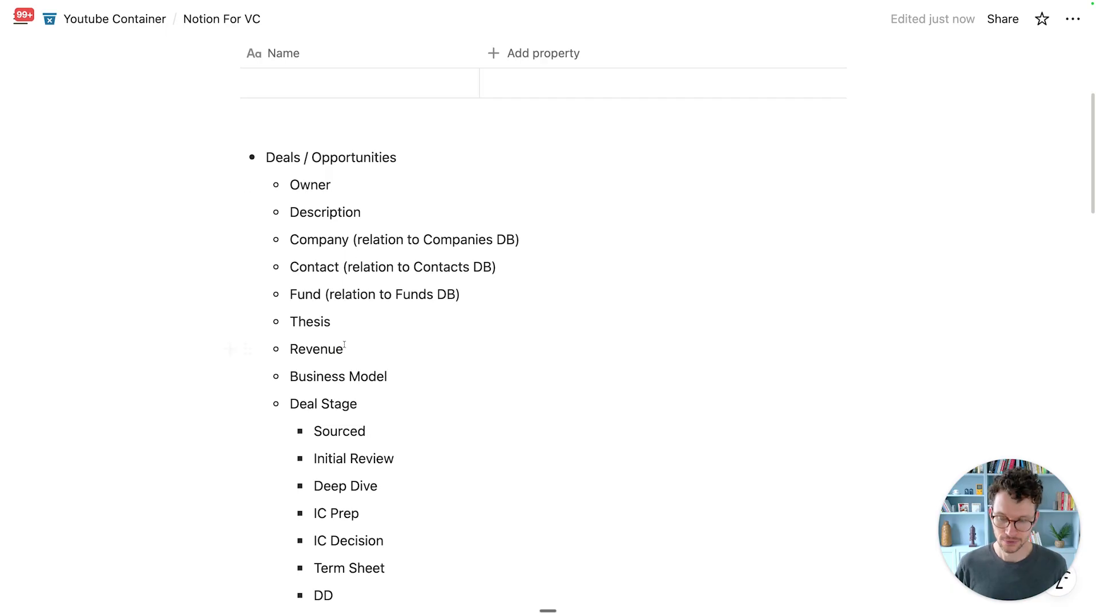
scroll(333, 253, down, 15)
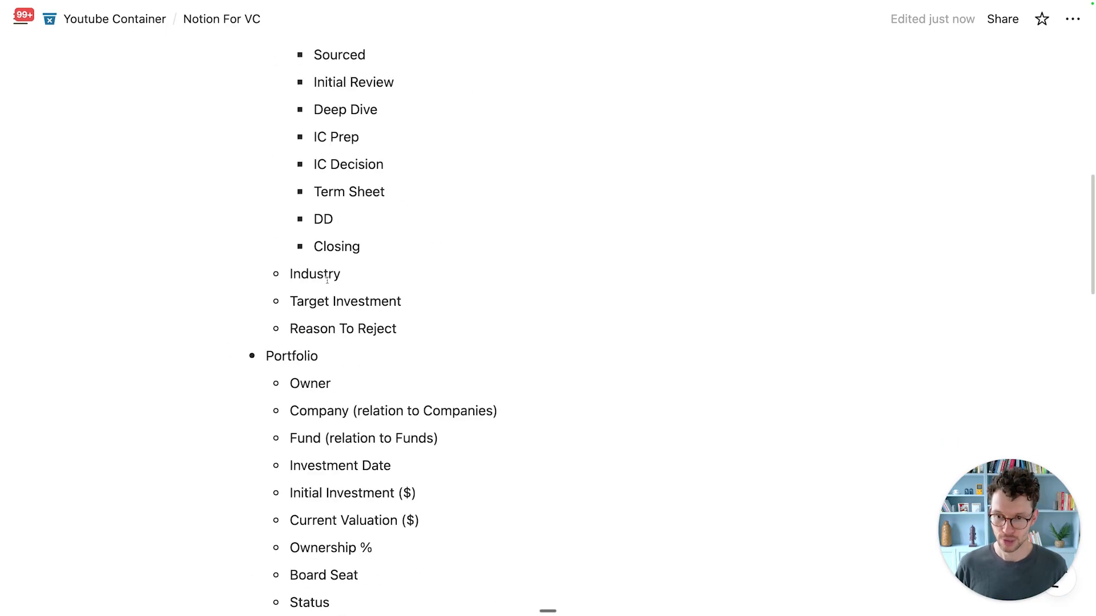
scroll(228, 142, up, 8)
drag(224, 149, 275, 367)
scroll(474, 188, up, 14)
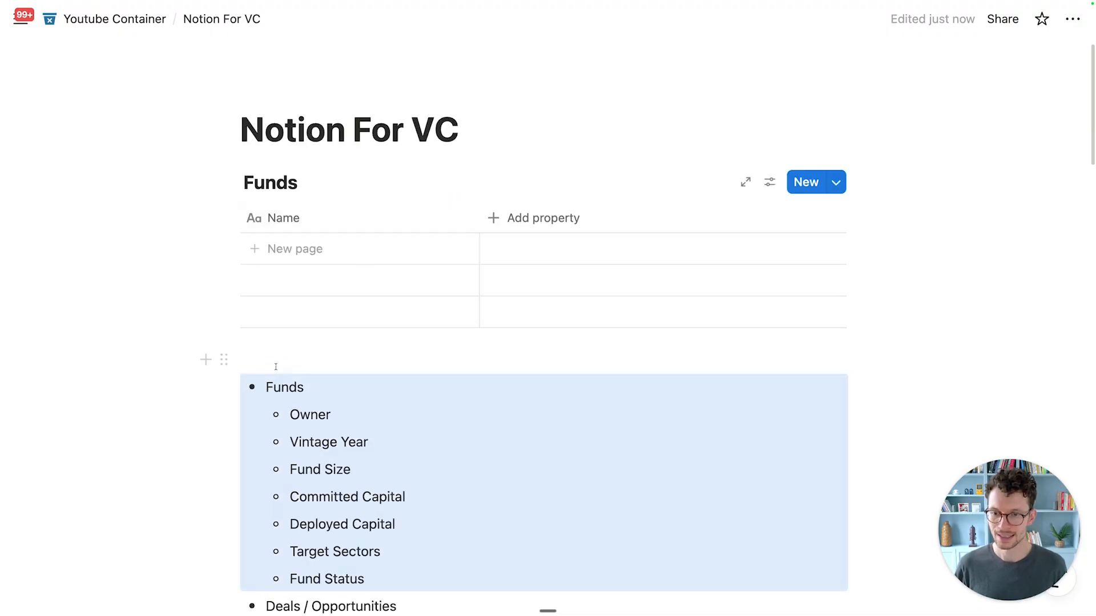
click(316, 388)
scroll(318, 350, down, 1)
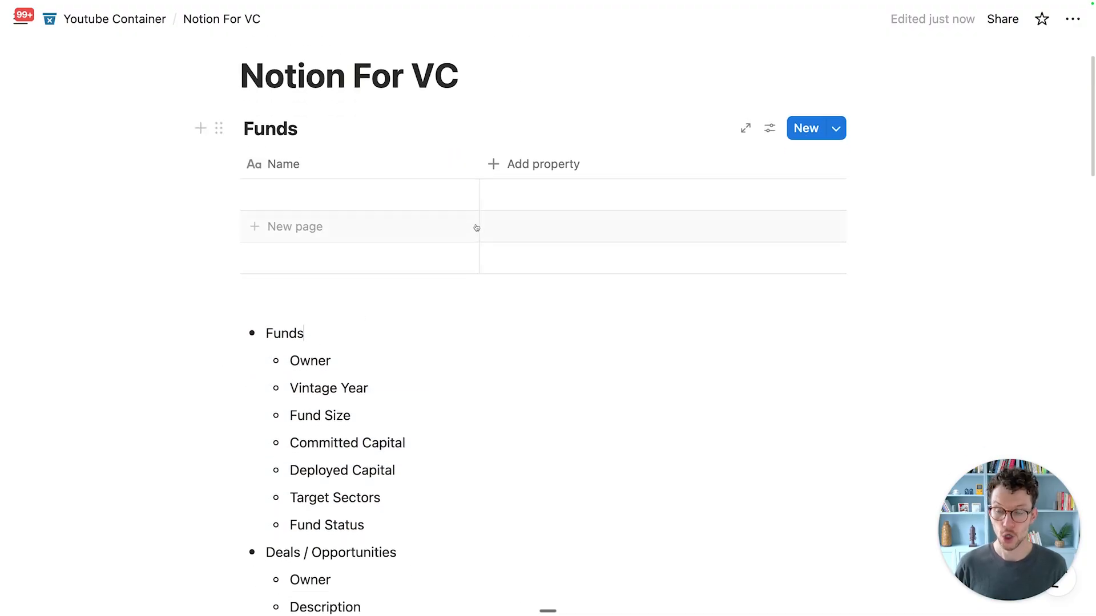
click(496, 166)
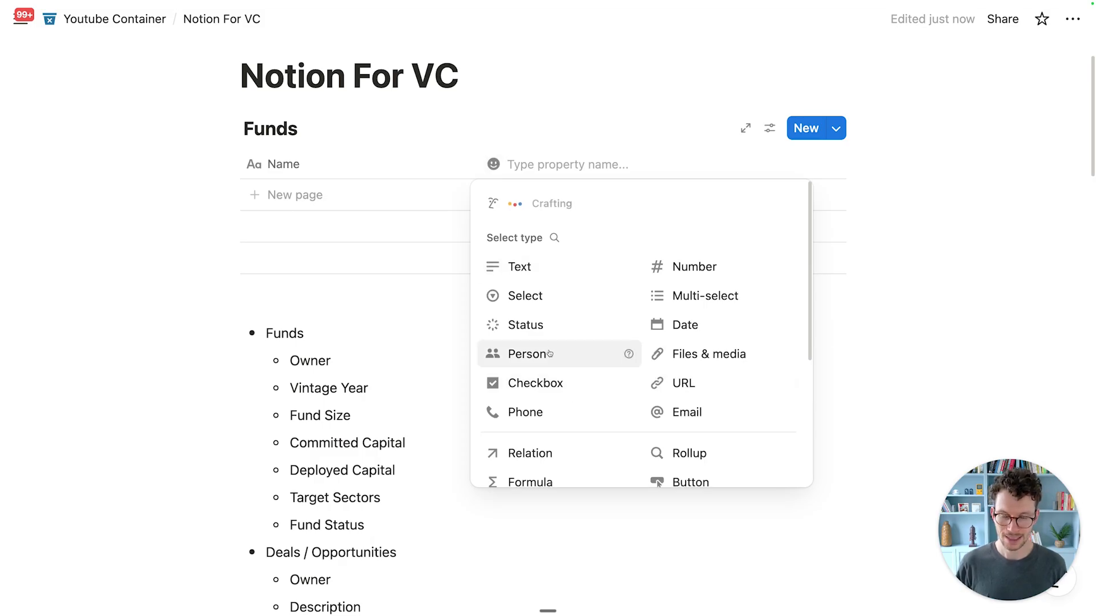
Step: Add an Owner Person property and a First Fund row, then narrow the Owner column
text(Owner)
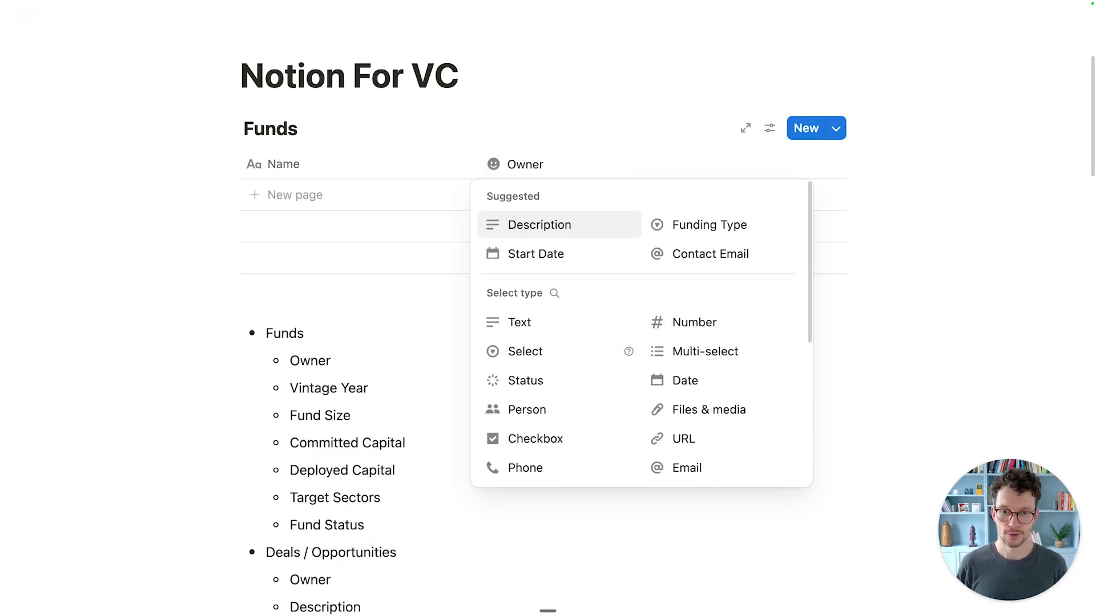
click(528, 406)
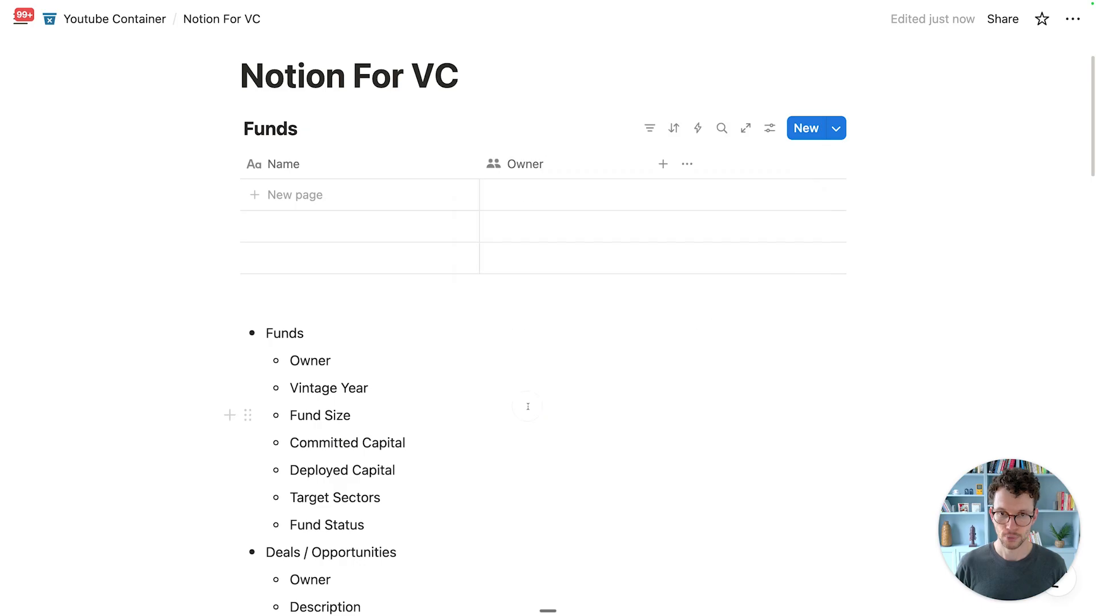
click(335, 191)
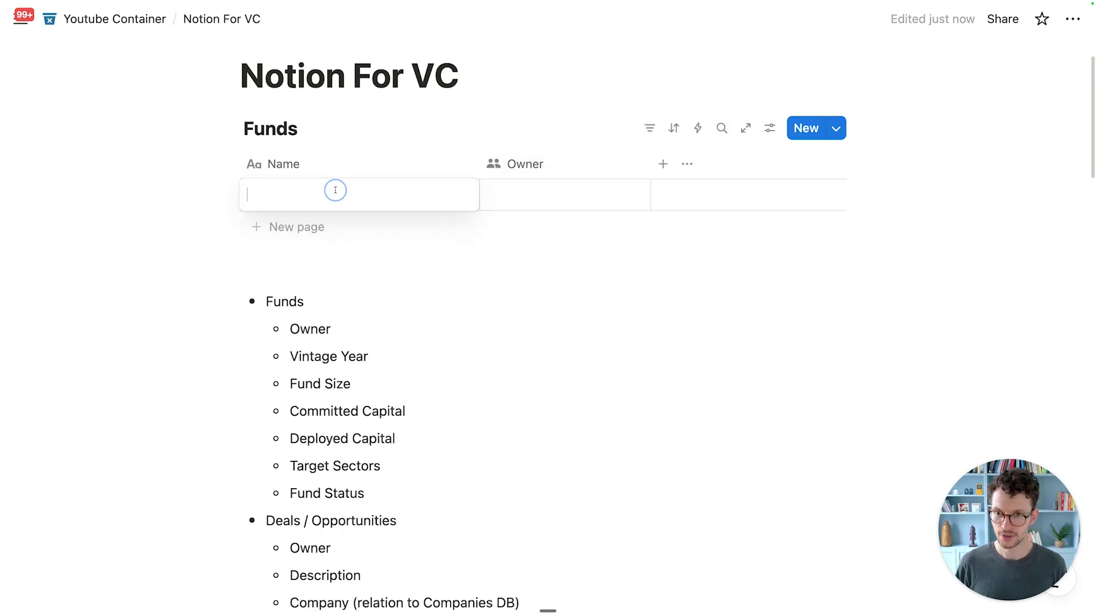
text(First Fun)
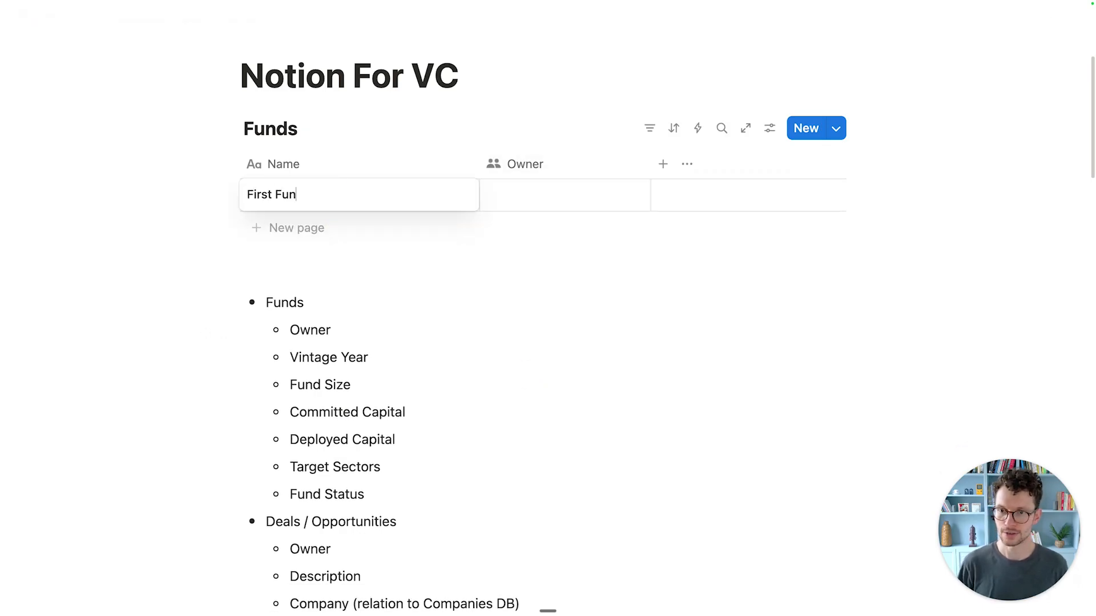
text(d)
key(Return)
click(502, 195)
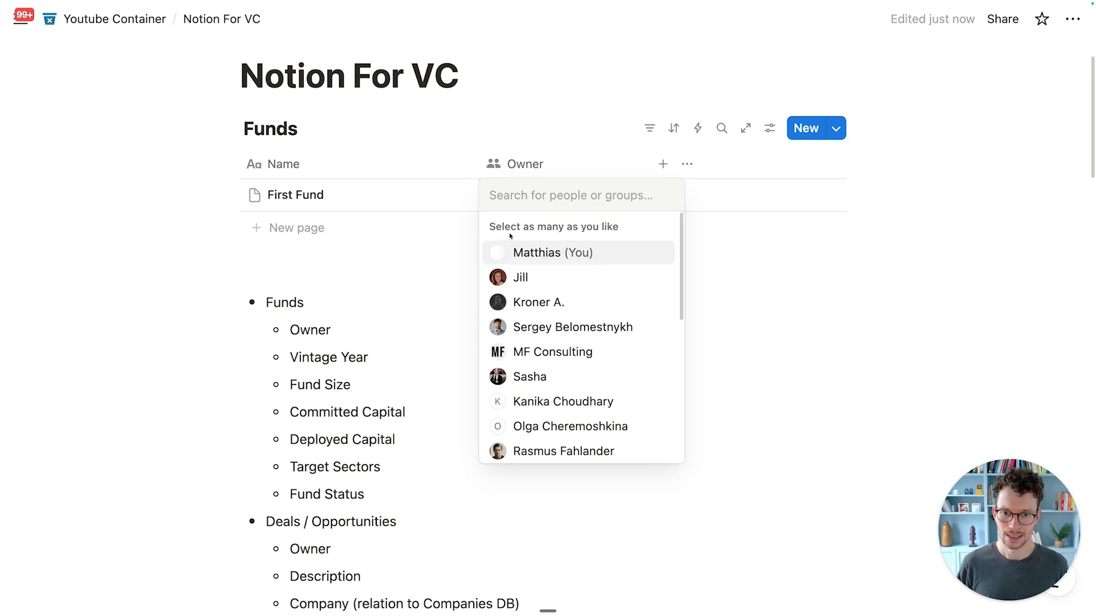
click(397, 302)
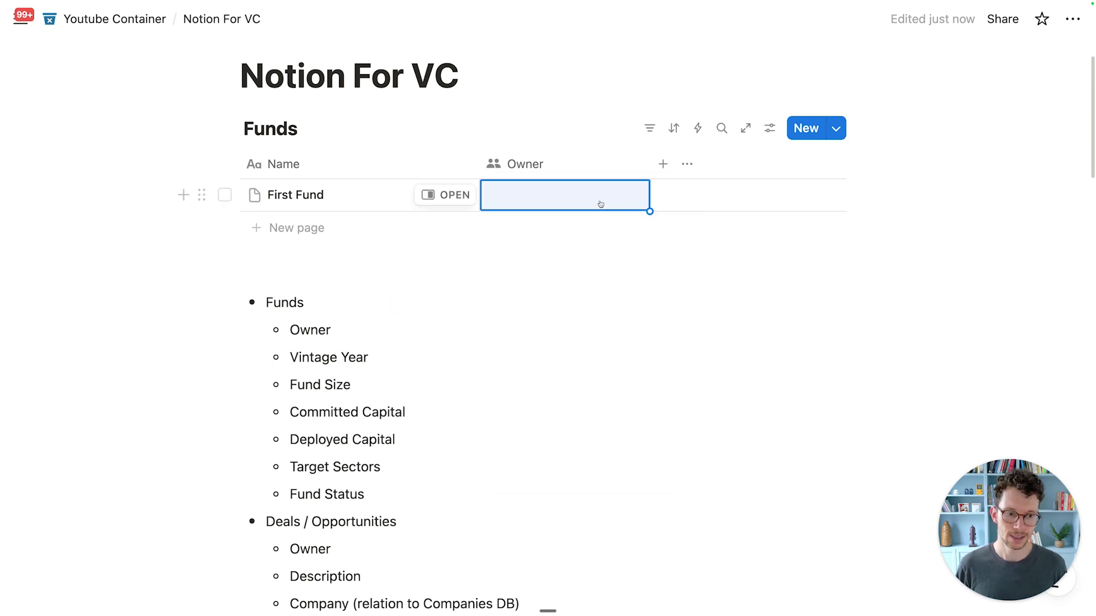
drag(649, 167, 605, 168)
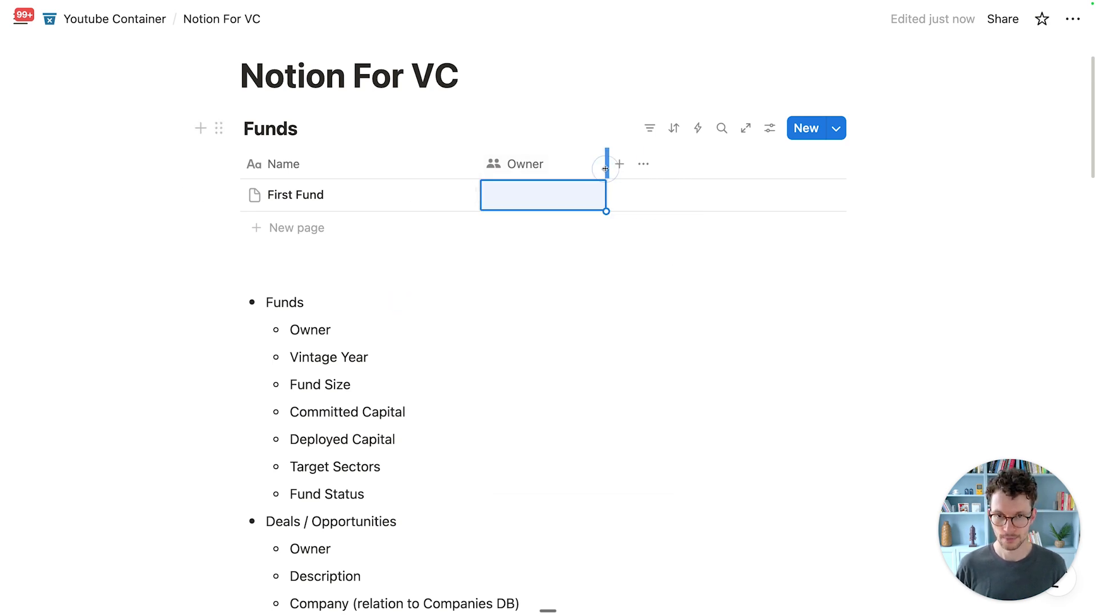
Step: Give the Funds Owner property a user circle icon
click(516, 165)
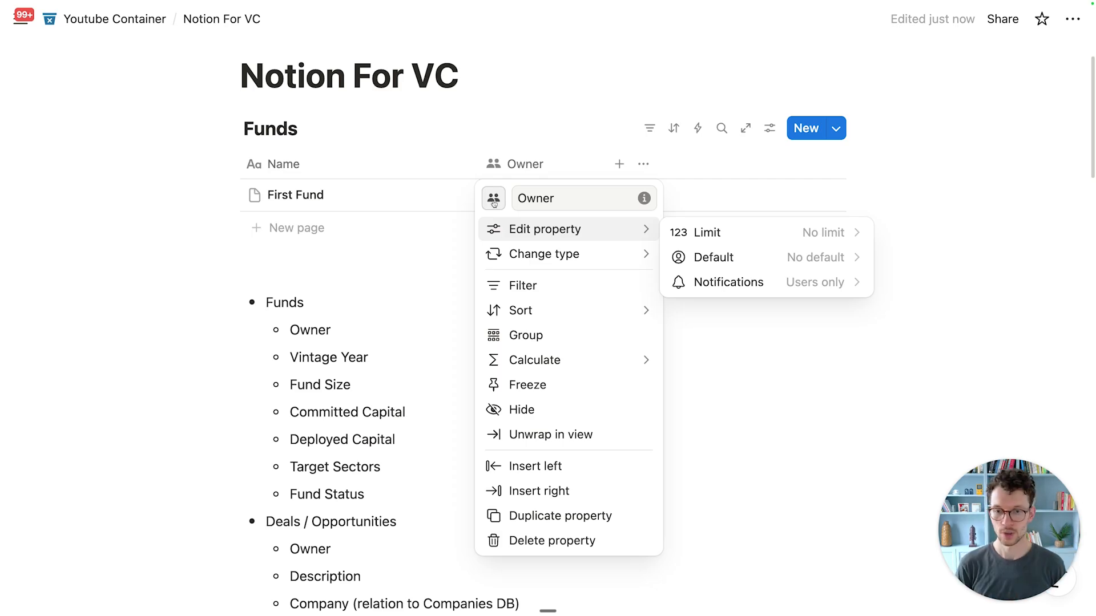
click(379, 293)
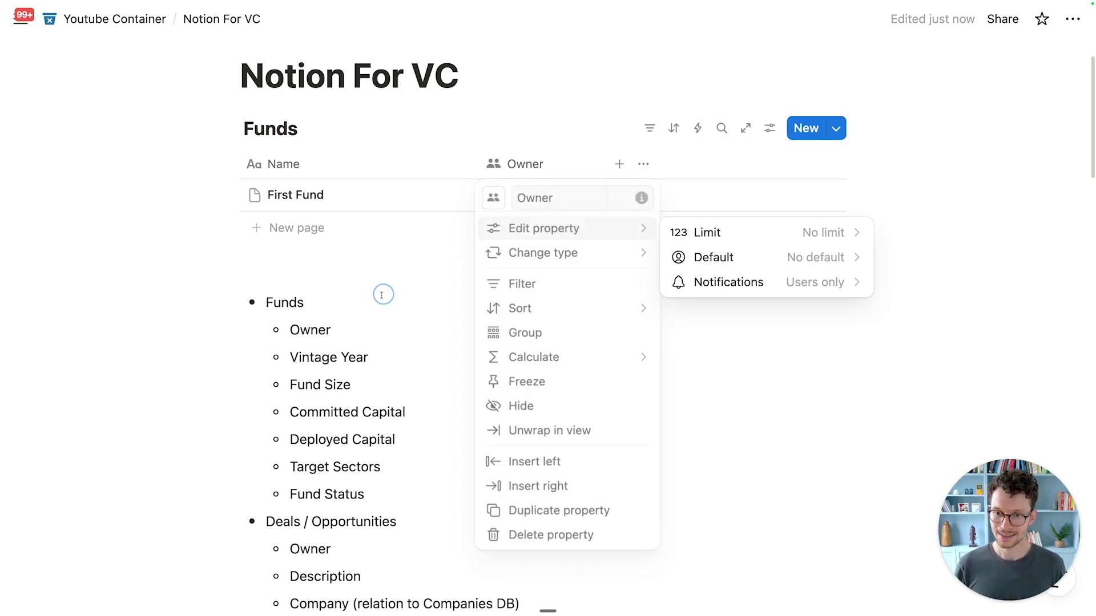
scroll(379, 293, down, 3)
double_click(297, 392)
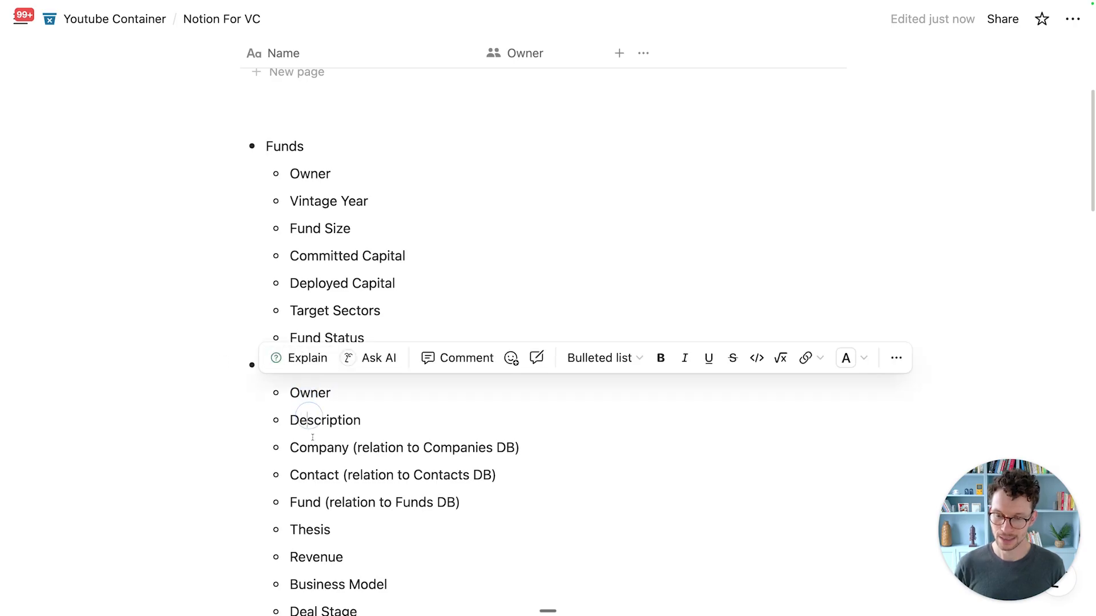
click(308, 418)
scroll(343, 422, down, 4)
scroll(396, 401, up, 8)
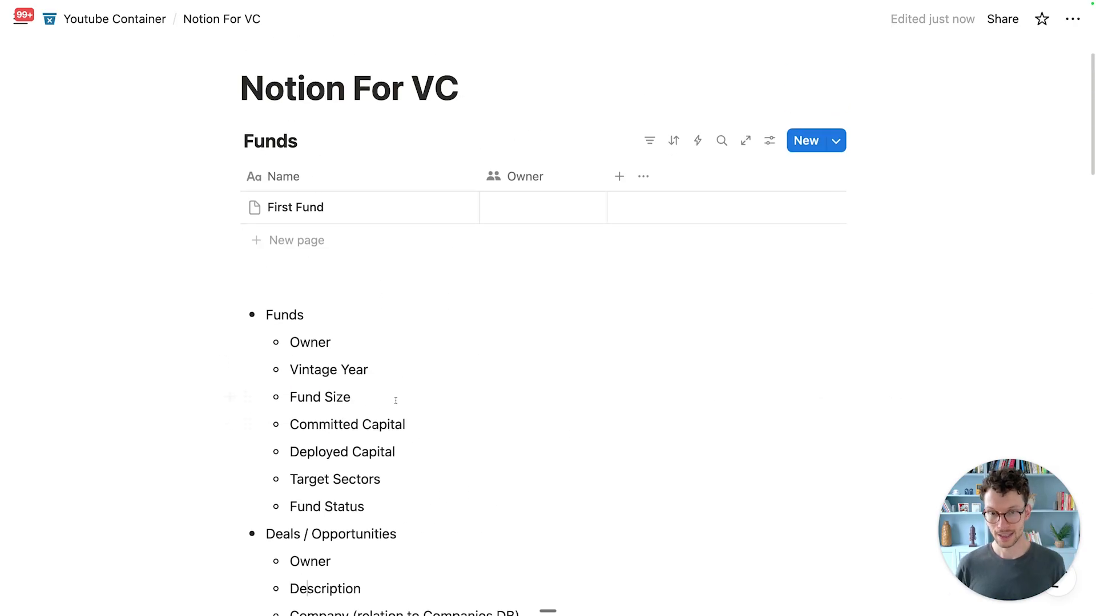
click(511, 177)
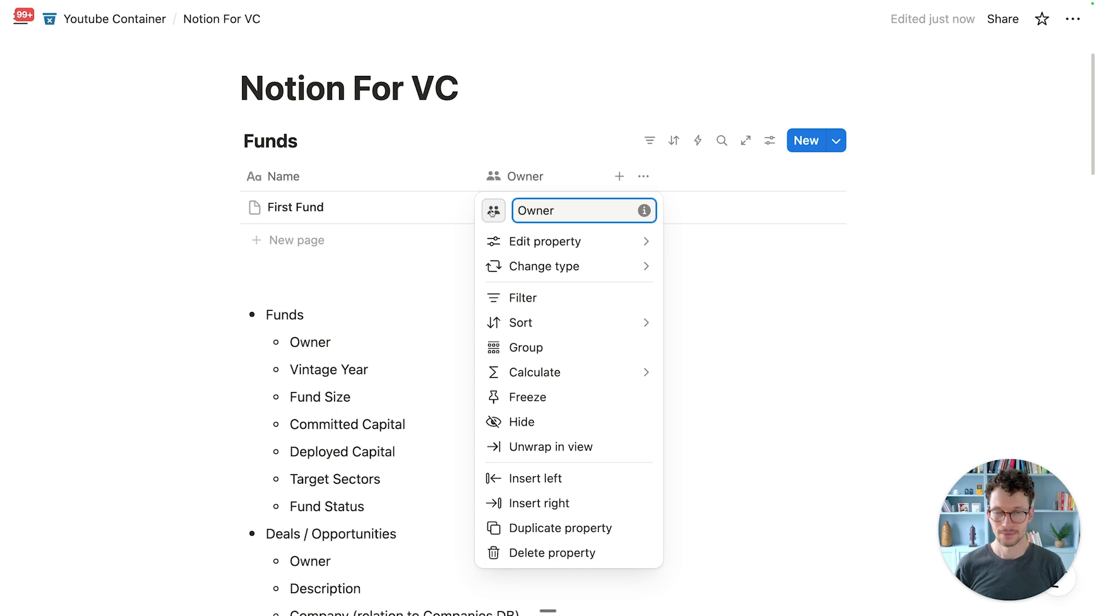
click(492, 213)
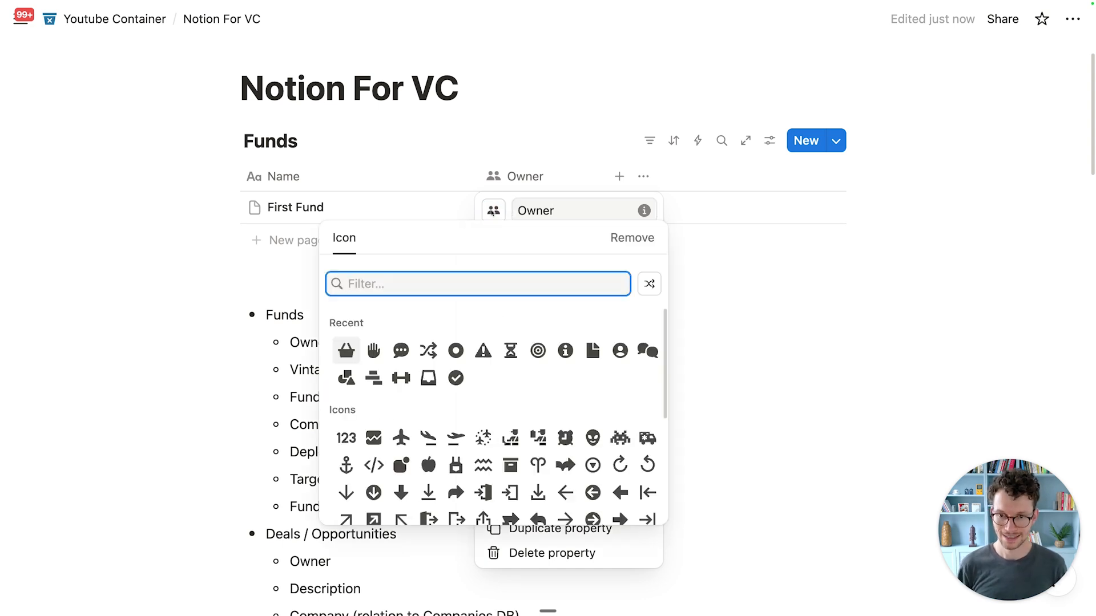
text(perso)
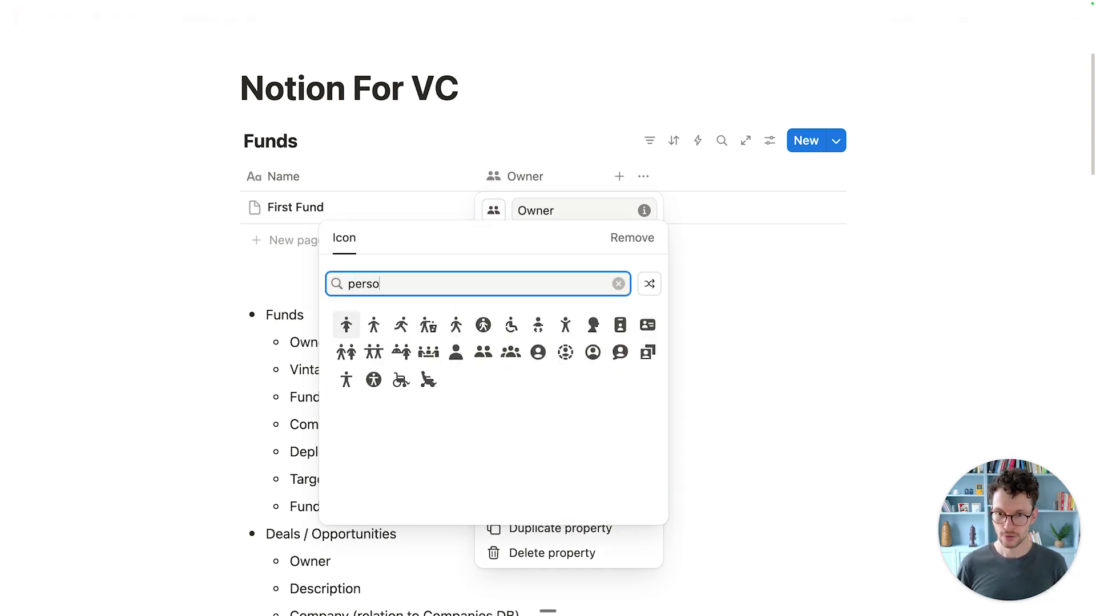
click(535, 352)
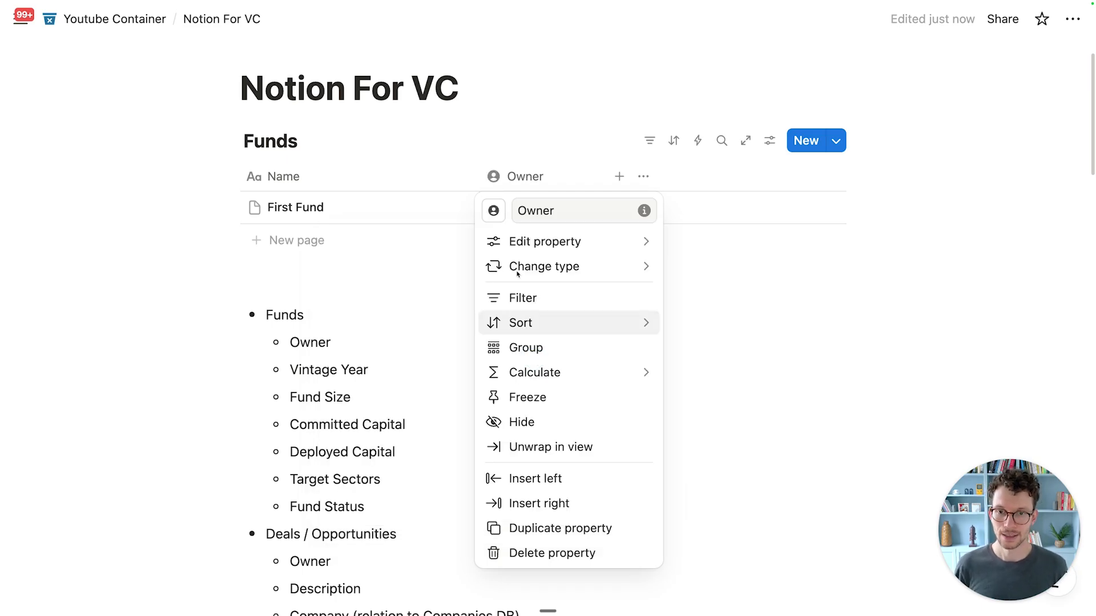
click(502, 152)
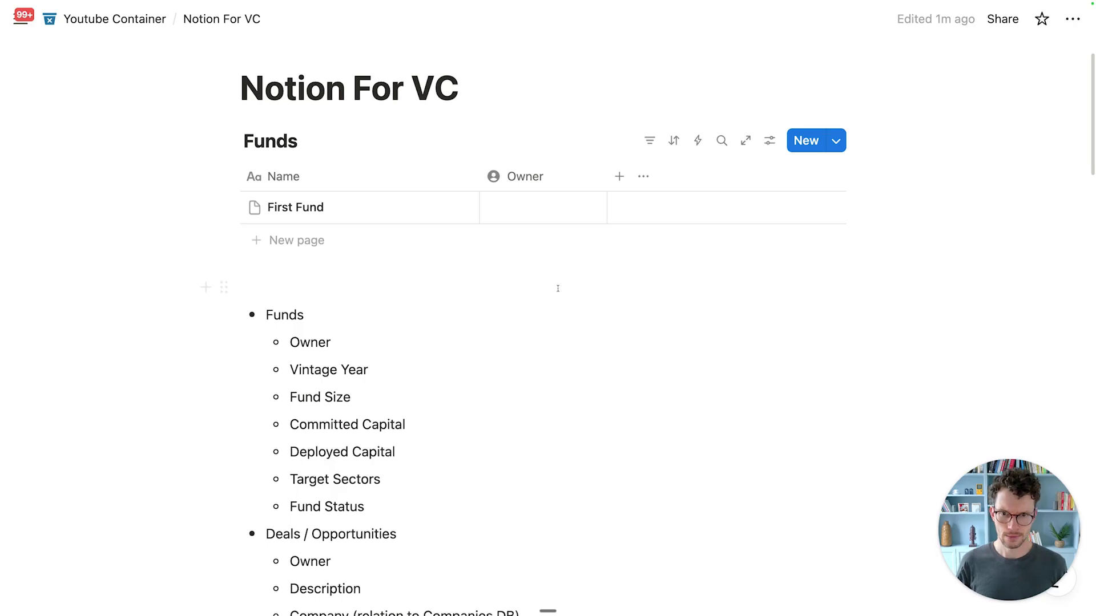
Step: Limit the Owner property to 1 person and check its Default value option
click(526, 177)
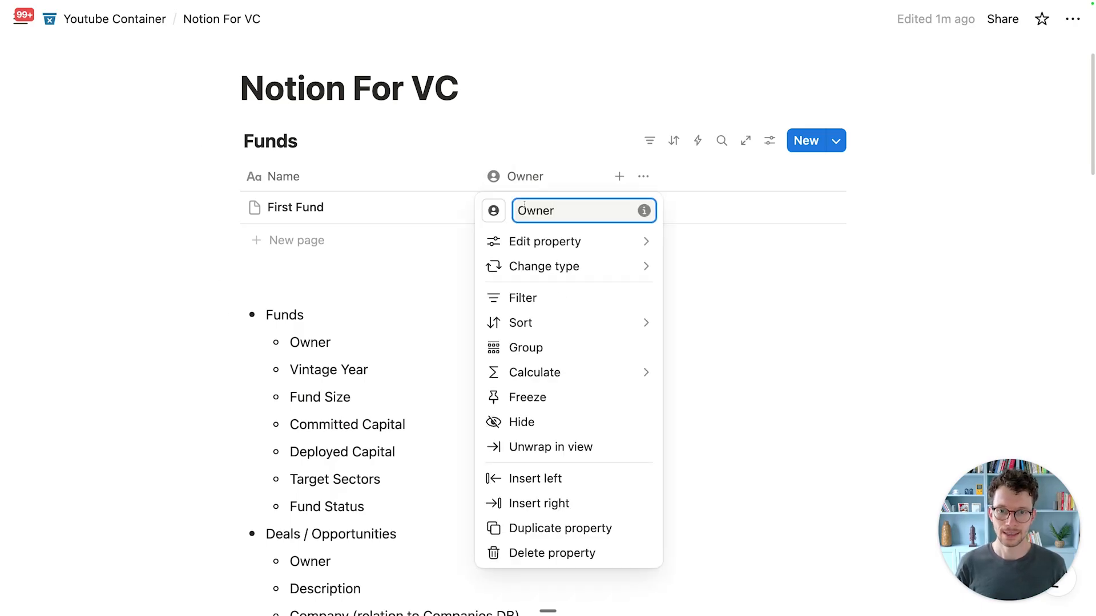
mouse_move(561, 244)
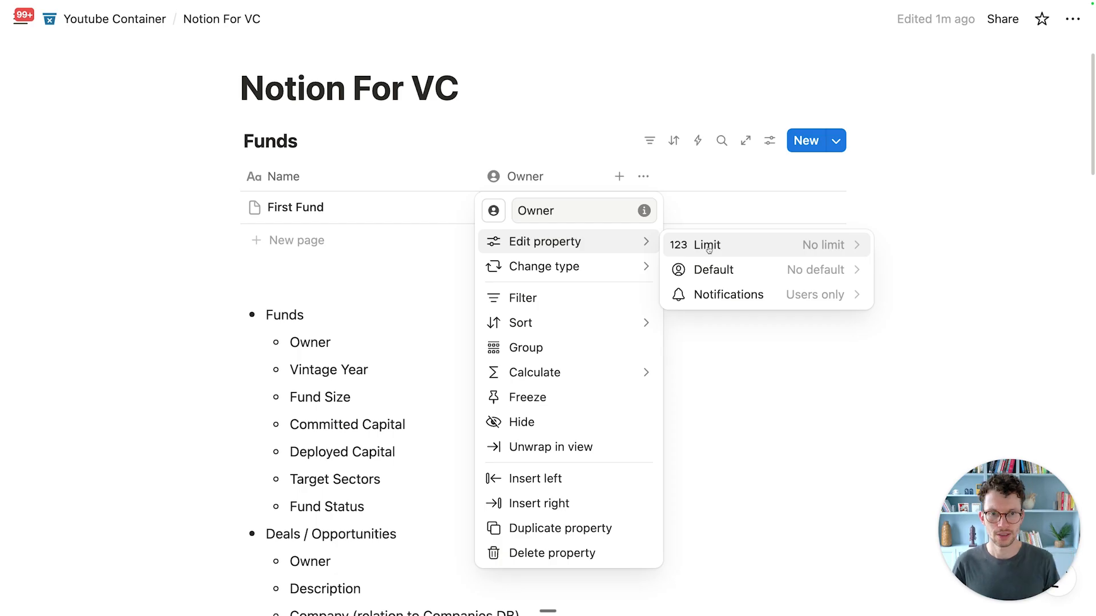
click(745, 245)
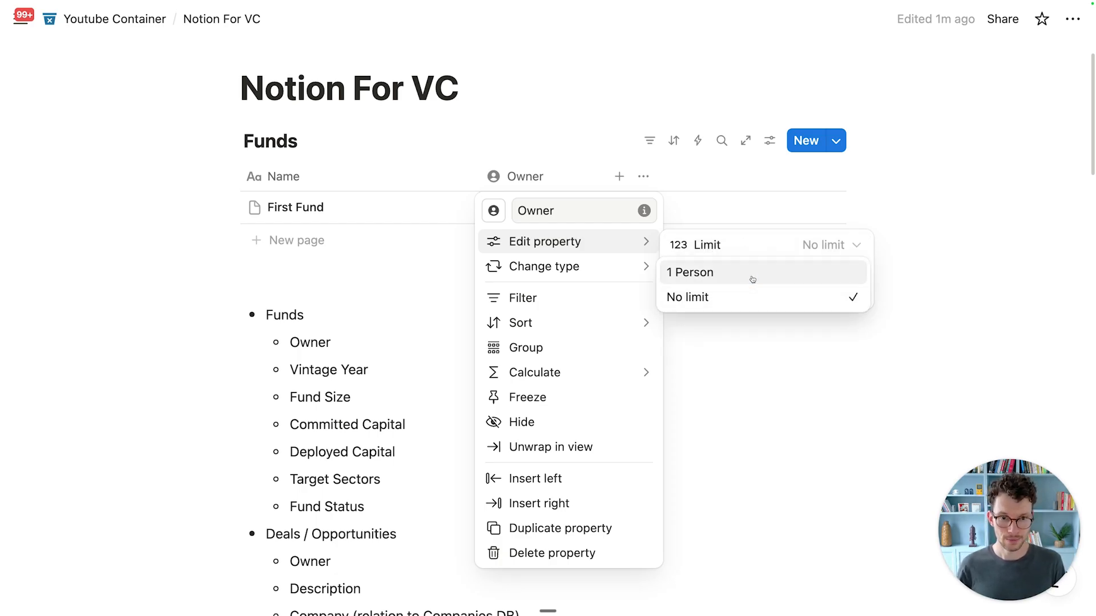
click(752, 279)
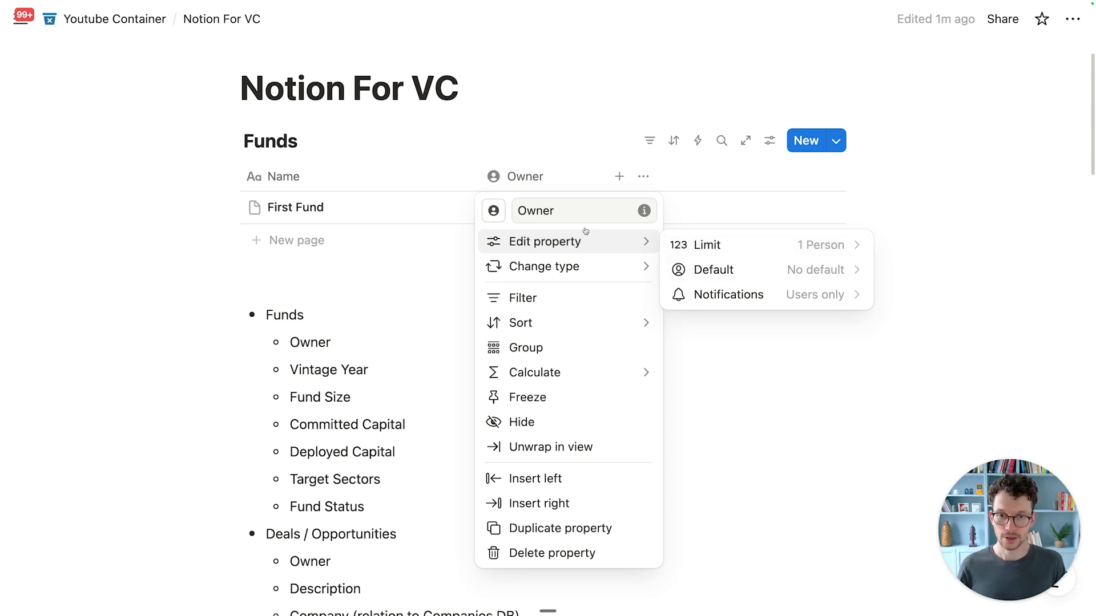
click(560, 176)
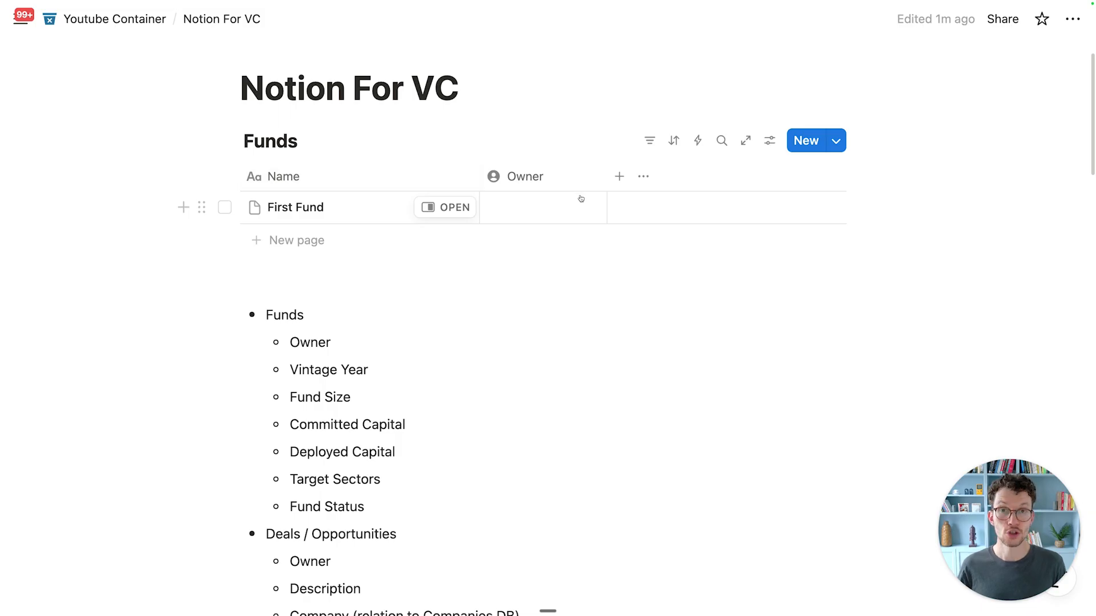
click(553, 176)
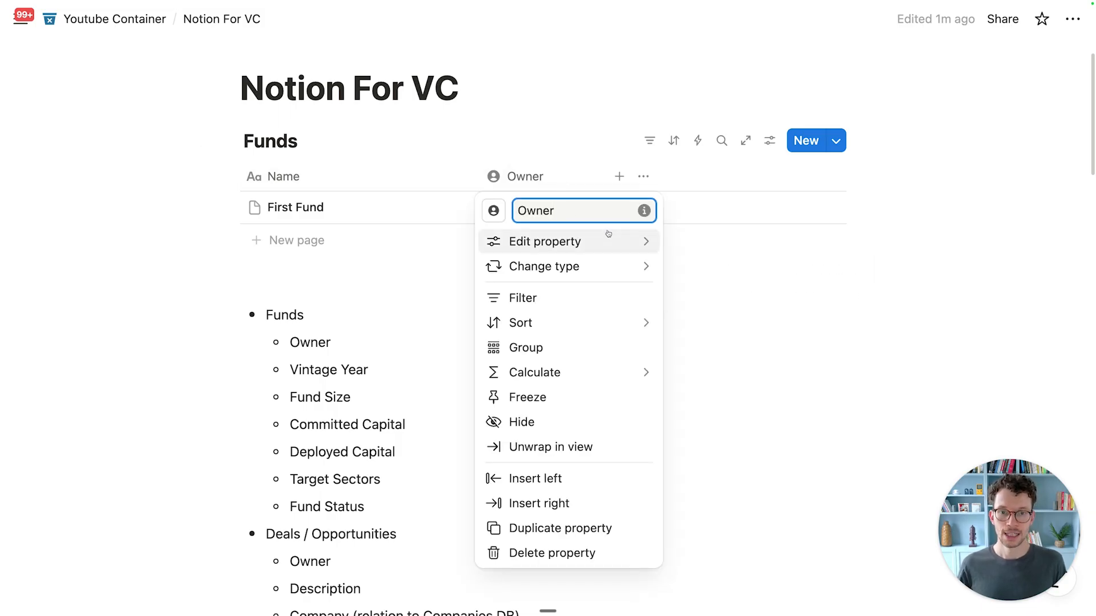
mouse_move(614, 235)
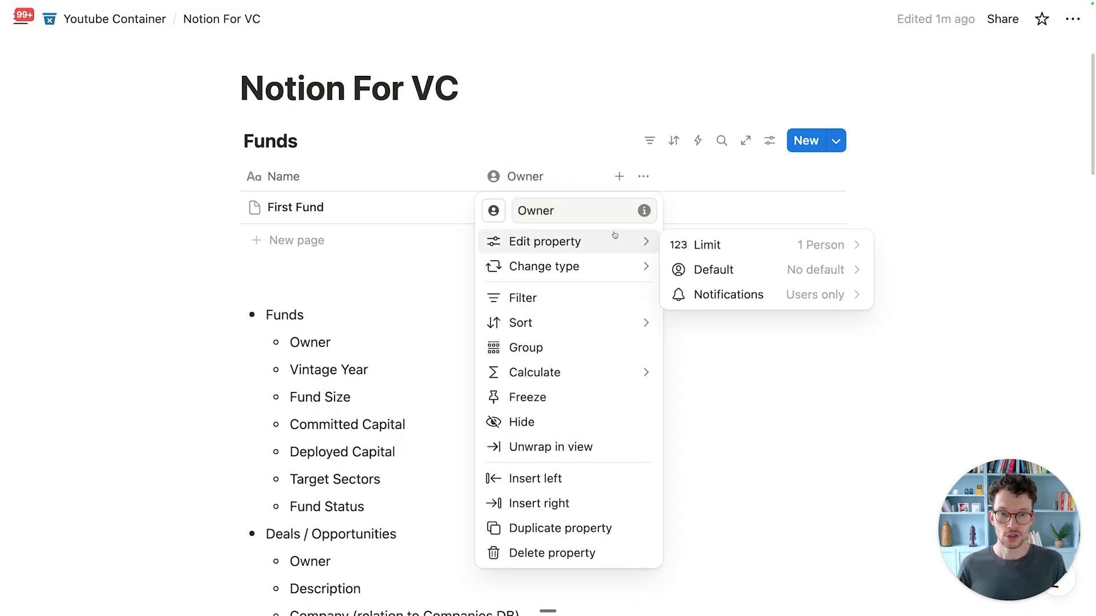
click(724, 278)
click(411, 298)
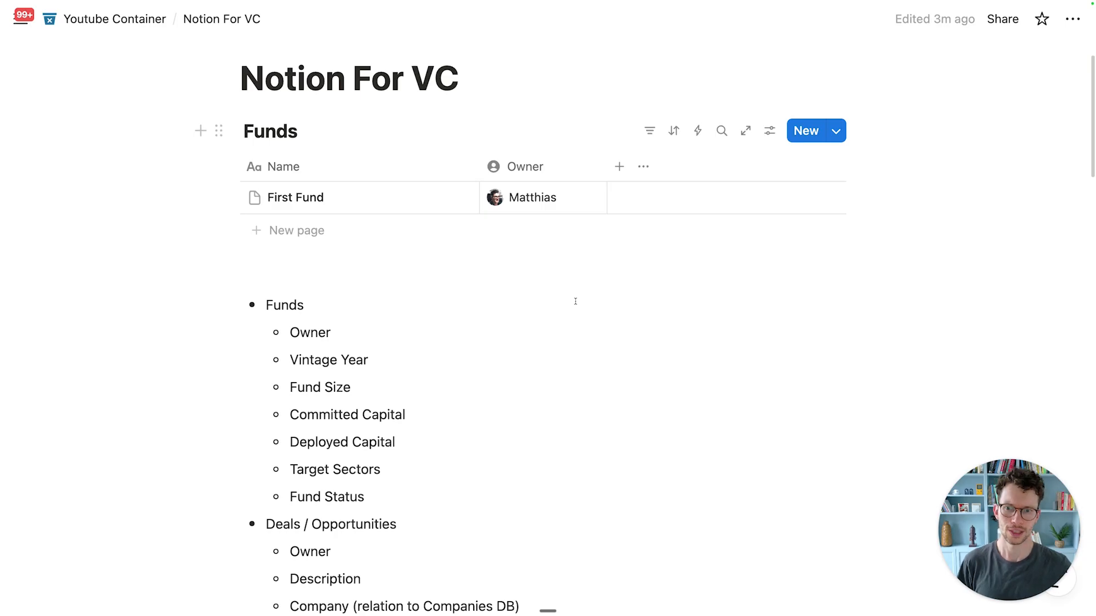
Step: Add a 'Vintage Year' date column with a play icon and narrow it
click(619, 166)
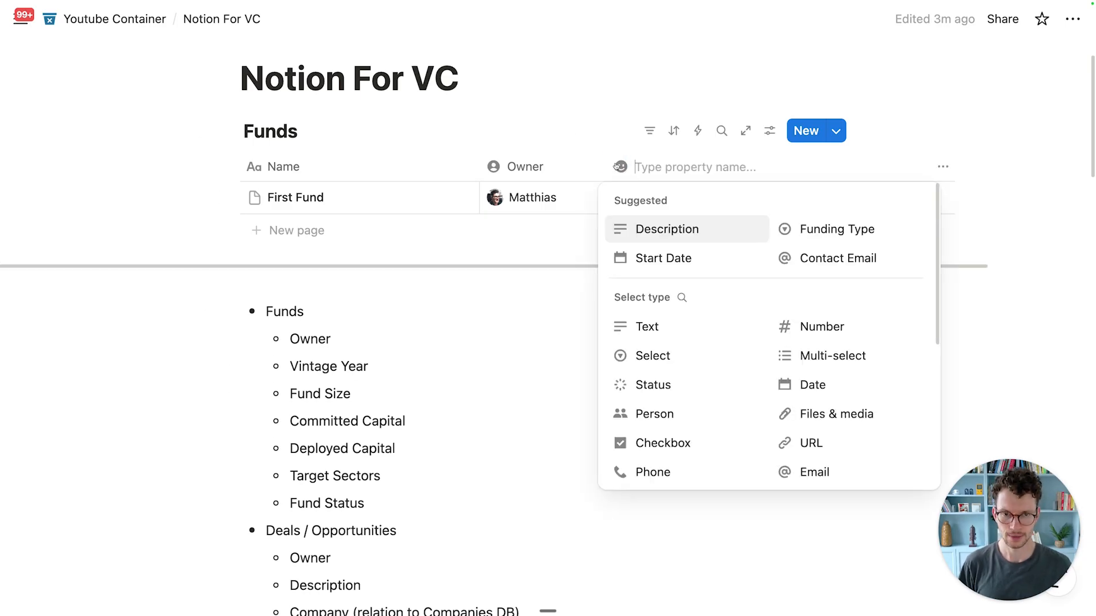
text(Vintage Year)
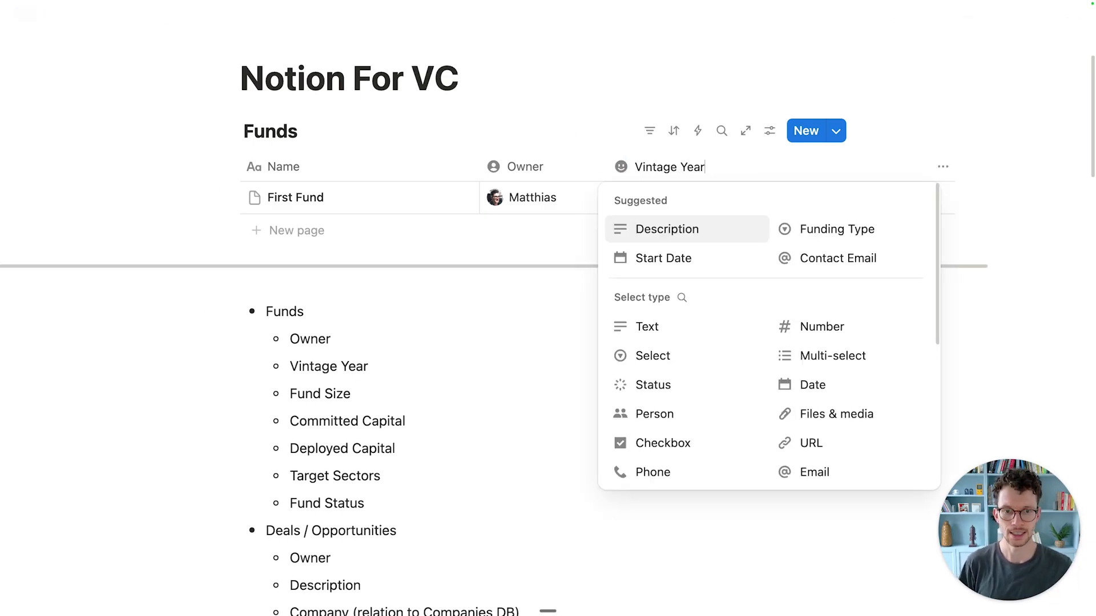
click(811, 384)
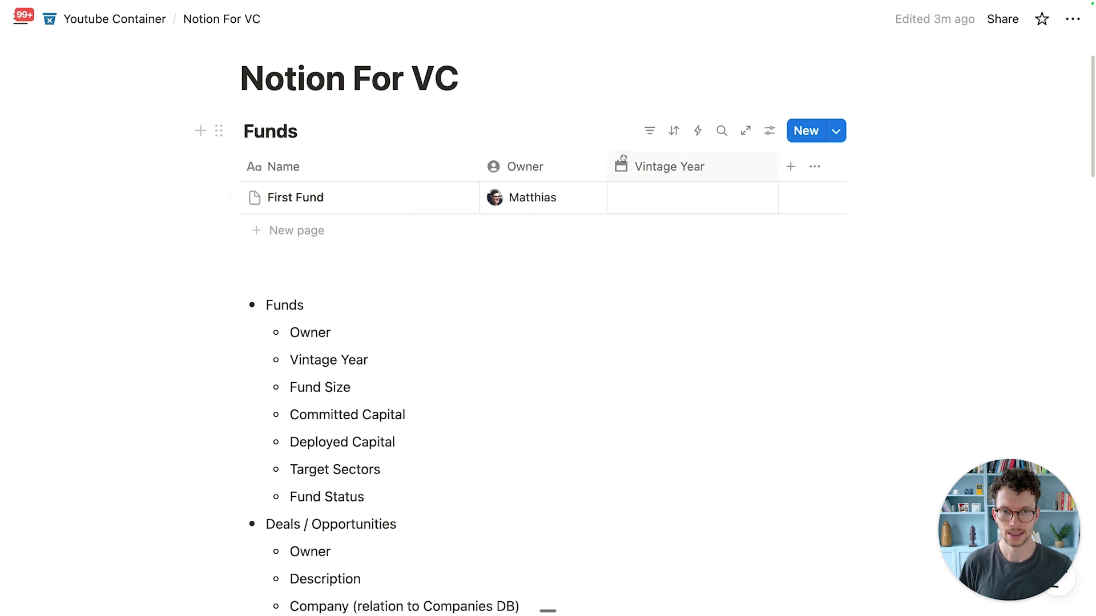
click(669, 166)
click(621, 200)
click(480, 340)
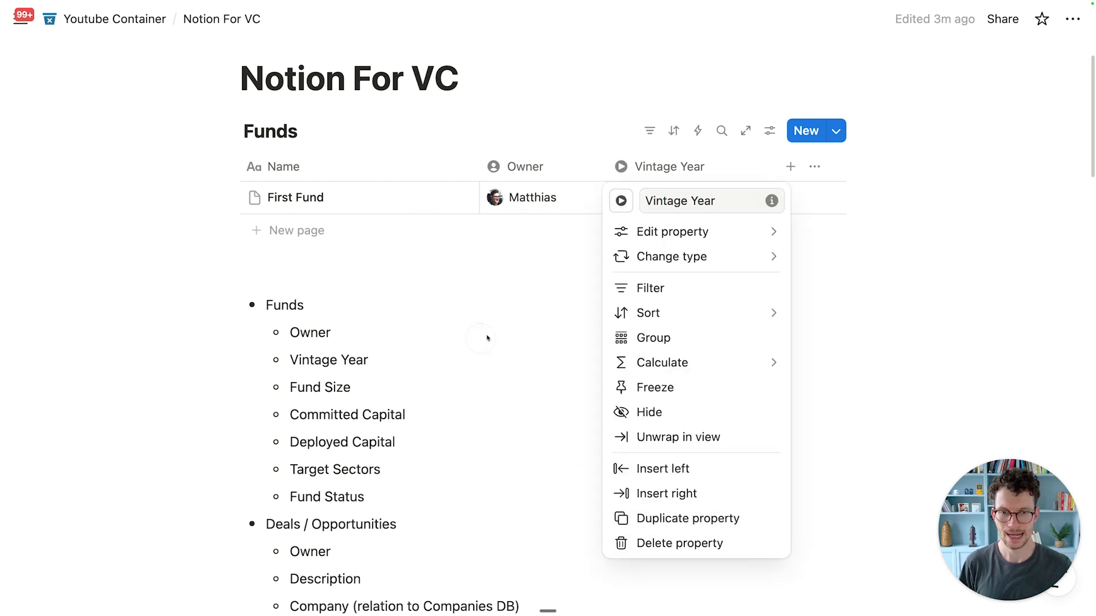
click(533, 303)
drag(777, 168, 728, 169)
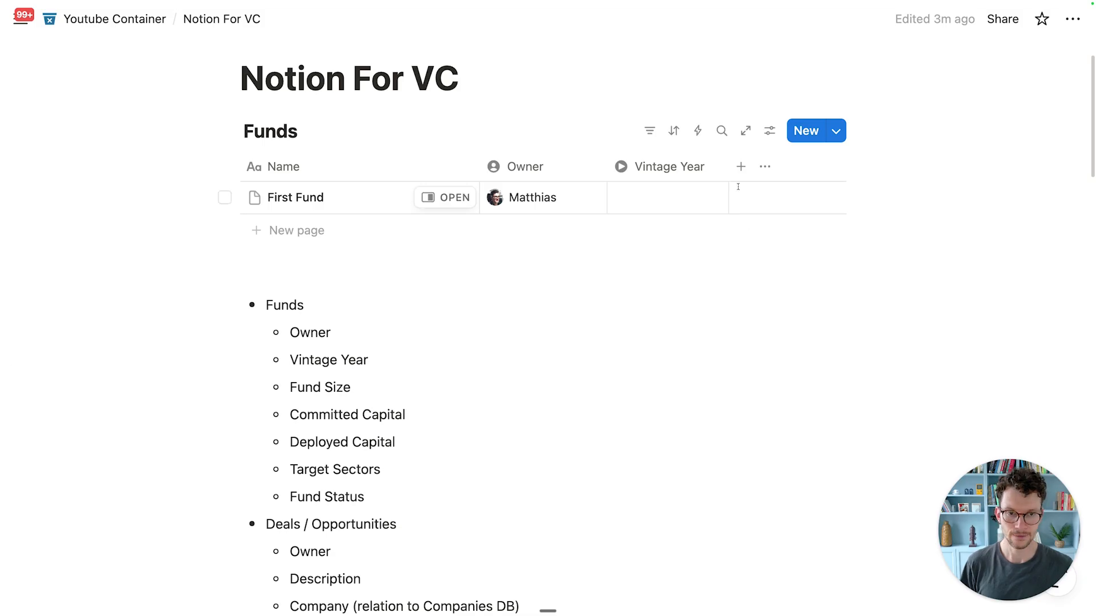
Step: Add a 'Fund Size' number column, narrow it, and give it a dumbbell icon
click(740, 166)
text(Fund Size)
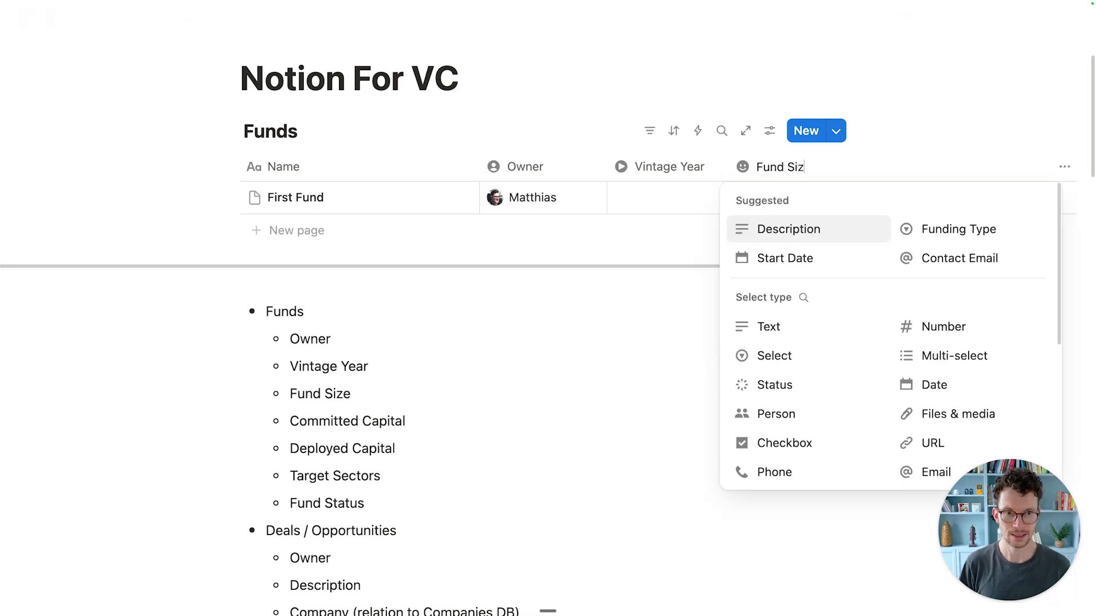
click(952, 326)
drag(899, 167, 833, 166)
click(761, 166)
mouse_move(748, 232)
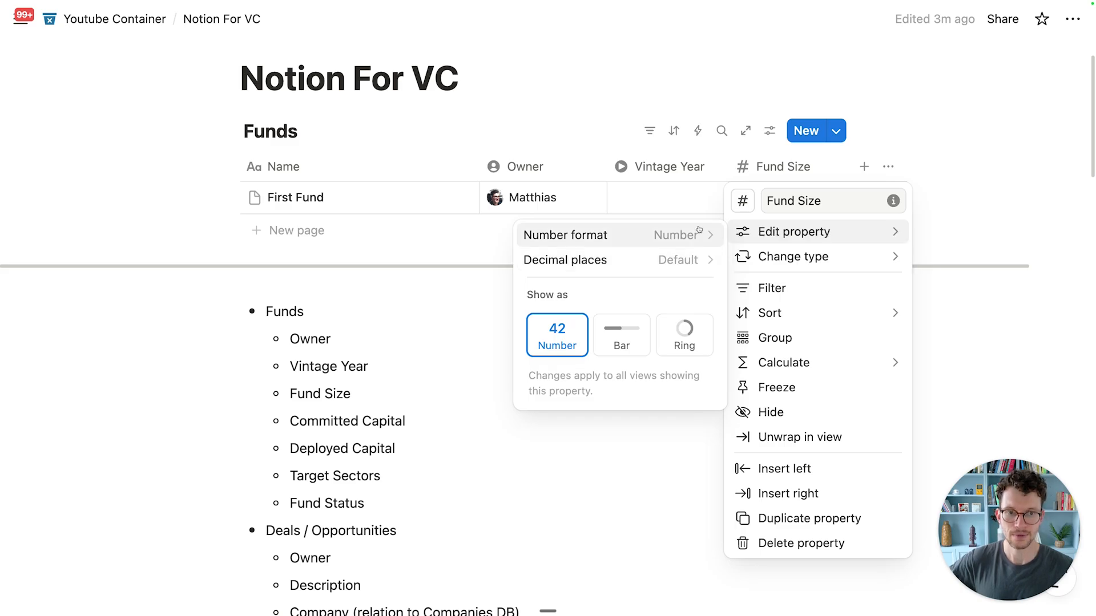
click(743, 201)
text(wei)
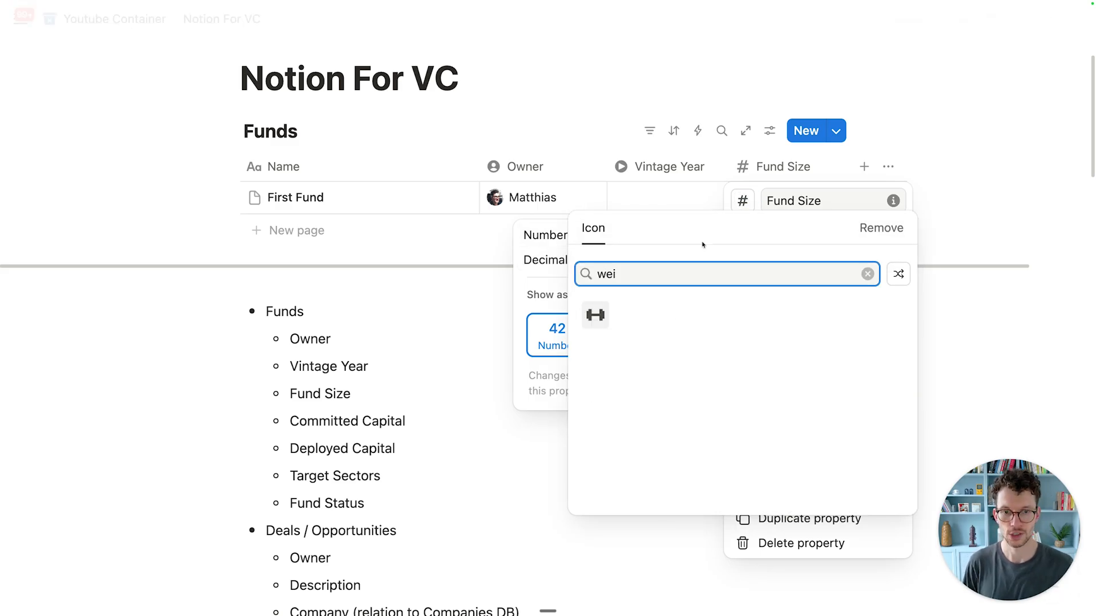
click(595, 315)
click(598, 133)
Step: Check Vintage Year's date format and keep it as Full date
click(645, 166)
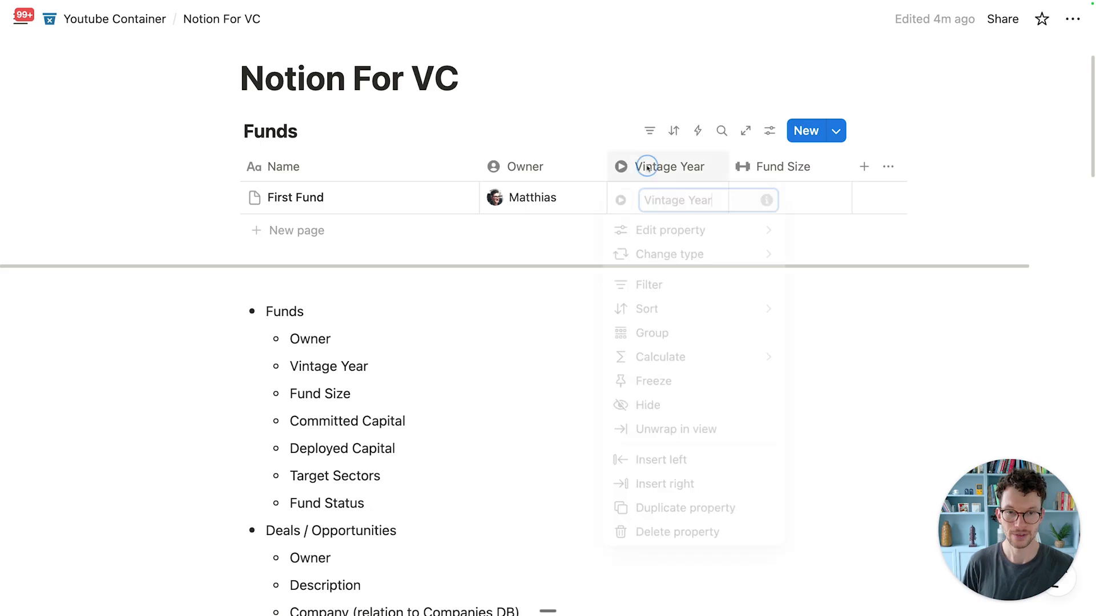
mouse_move(666, 235)
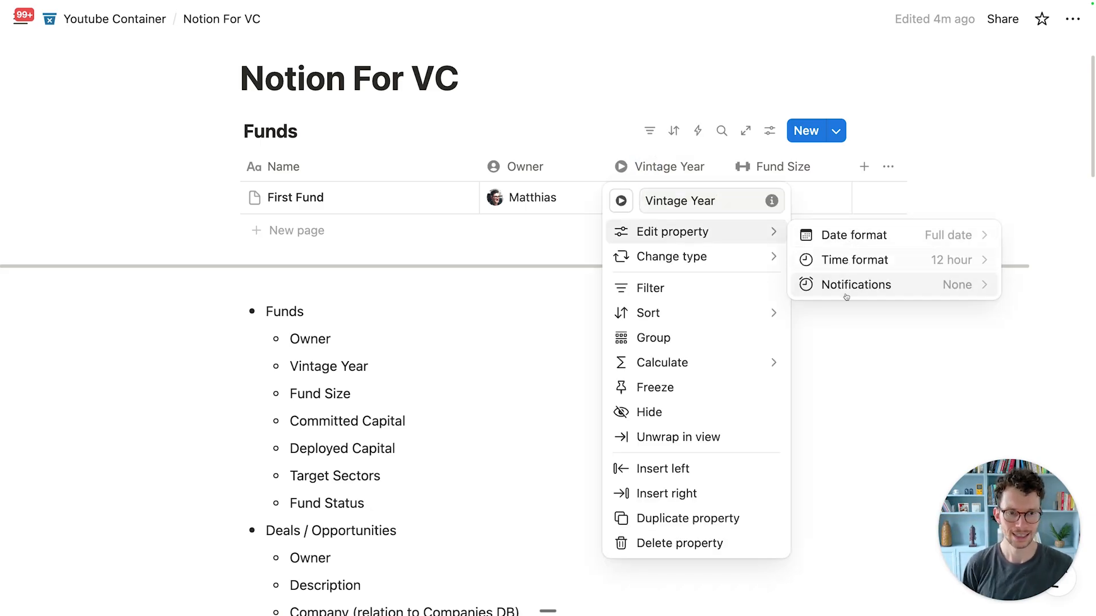
click(850, 236)
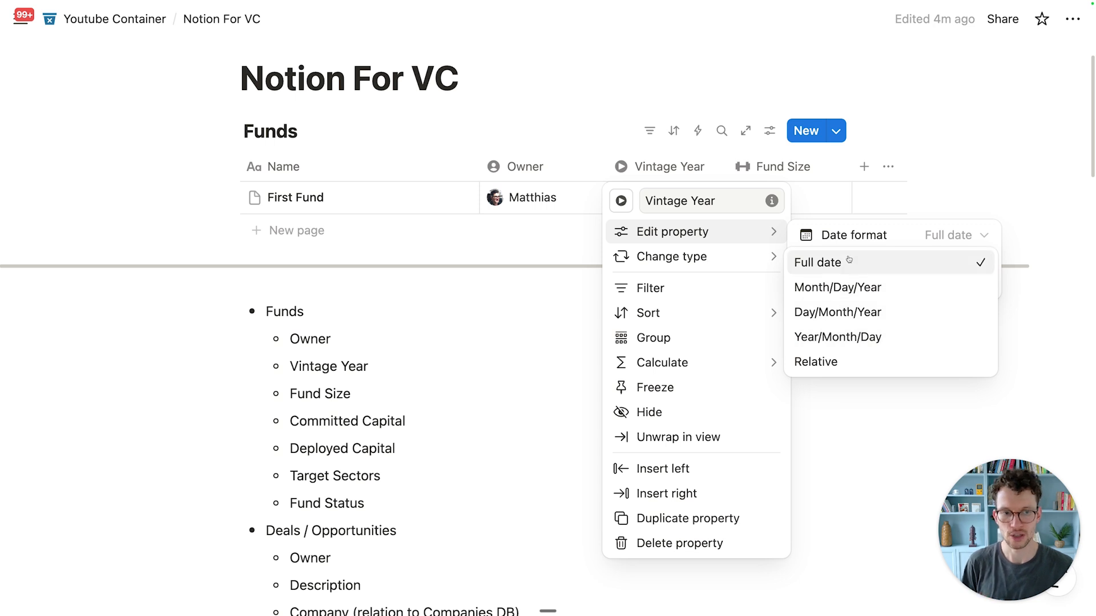
click(885, 200)
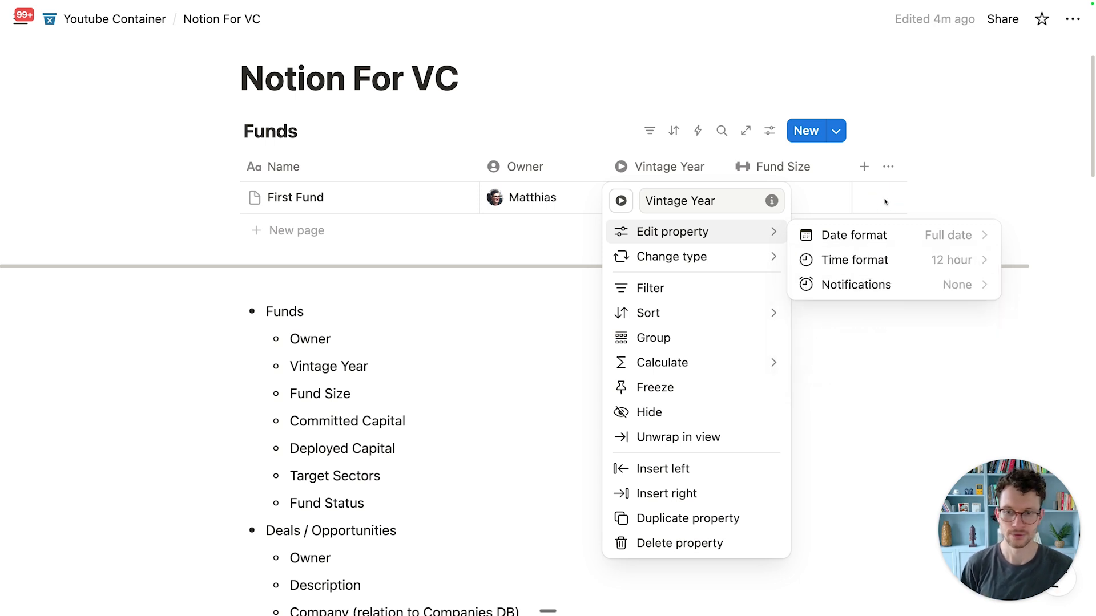
click(870, 201)
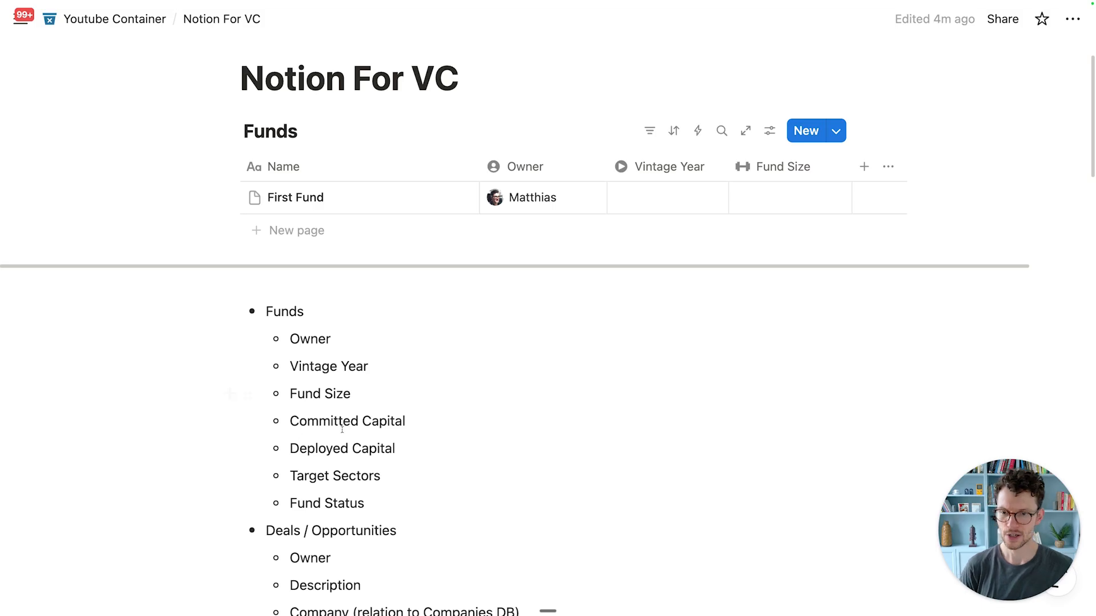
Step: Add 'Committed Capital' and 'Deployed Capital' text columns, narrowing Deployed Capital
click(863, 166)
text(Commite)
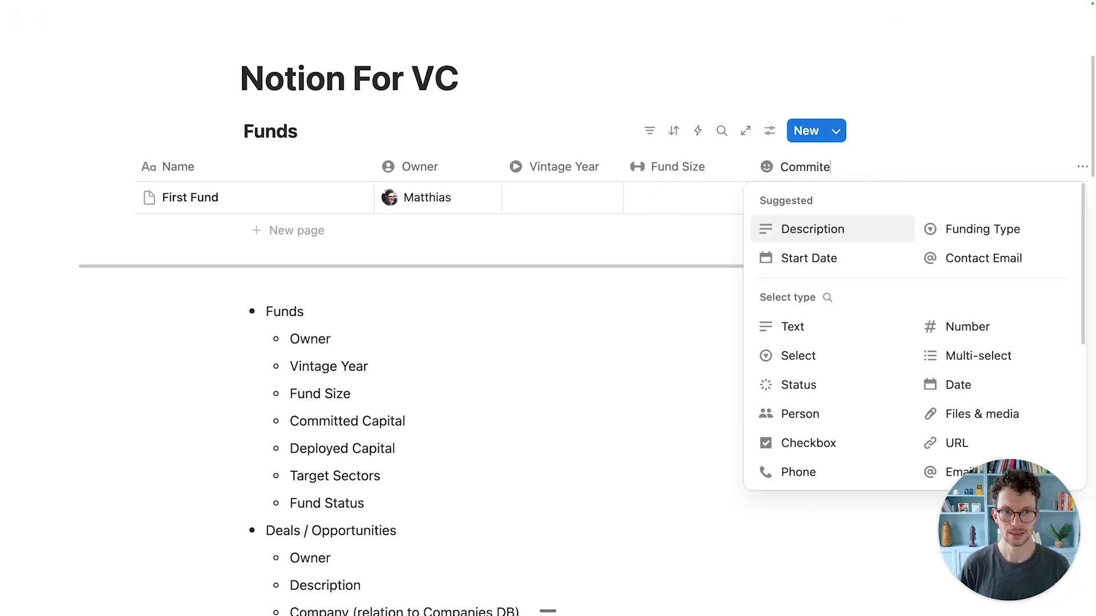
key(BackSpace)
text(ted Capital)
click(802, 327)
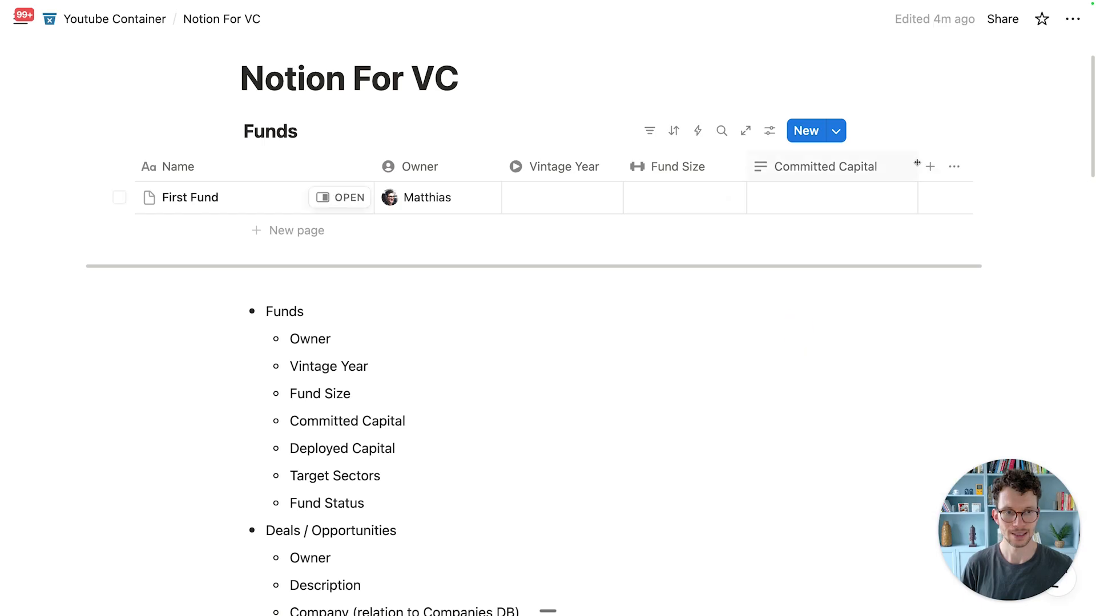
click(930, 164)
text(Deployed Capital)
click(831, 330)
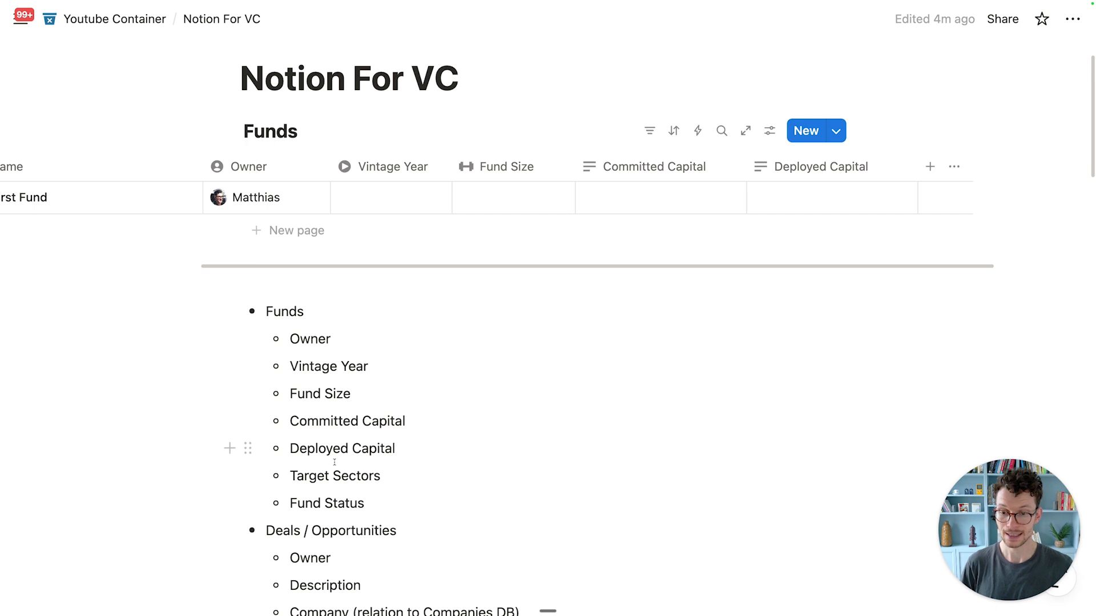
drag(917, 166, 898, 166)
Step: Add a 'Target Sectors' multi-select column with a crane icon and narrow it
click(911, 169)
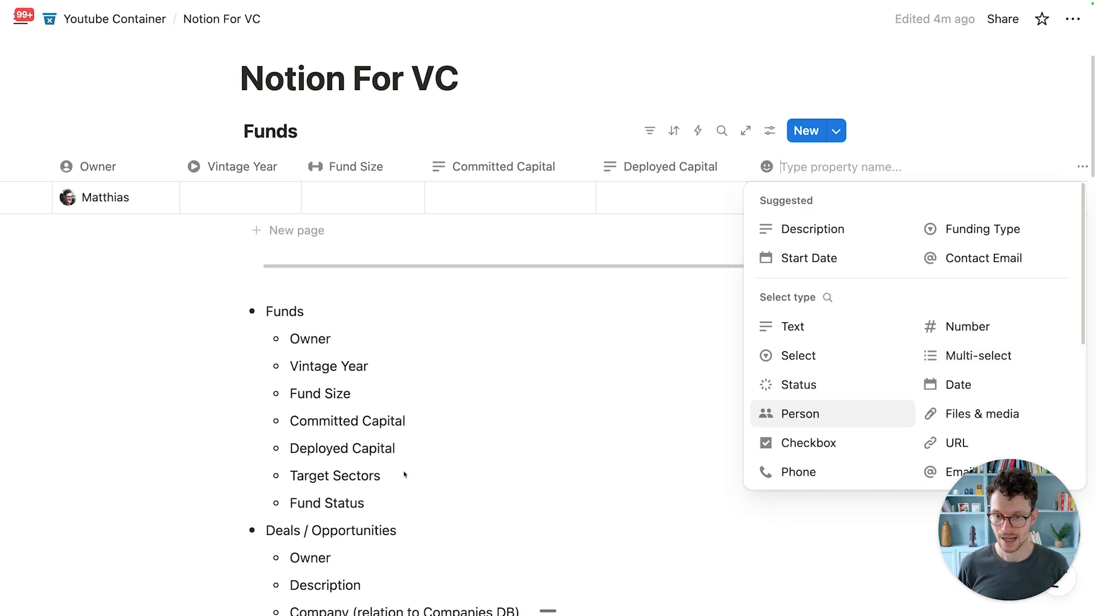
click(973, 353)
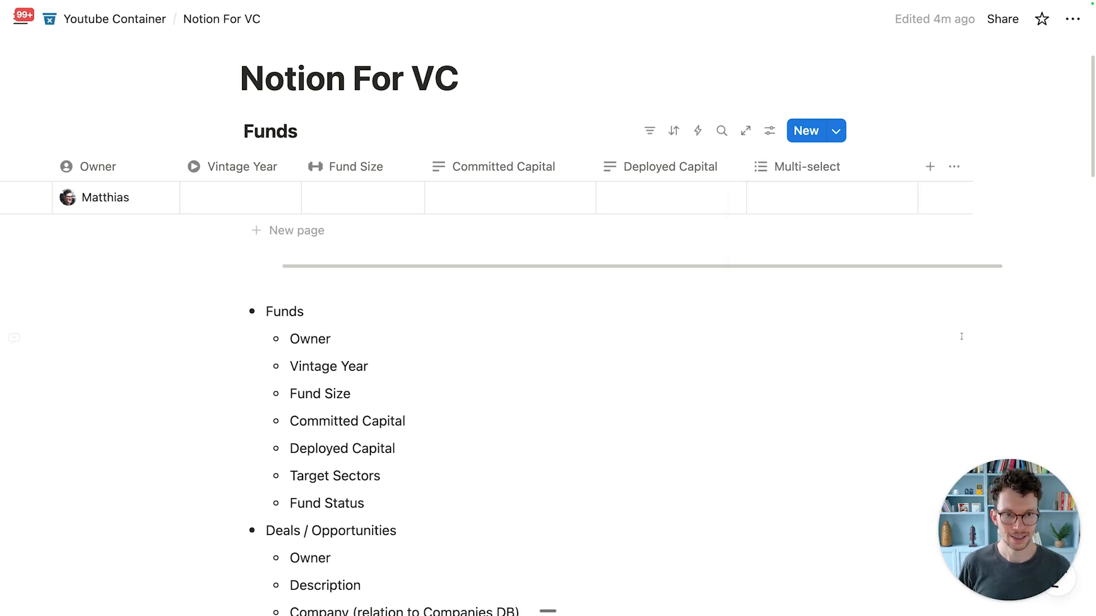
click(786, 161)
key(super+a)
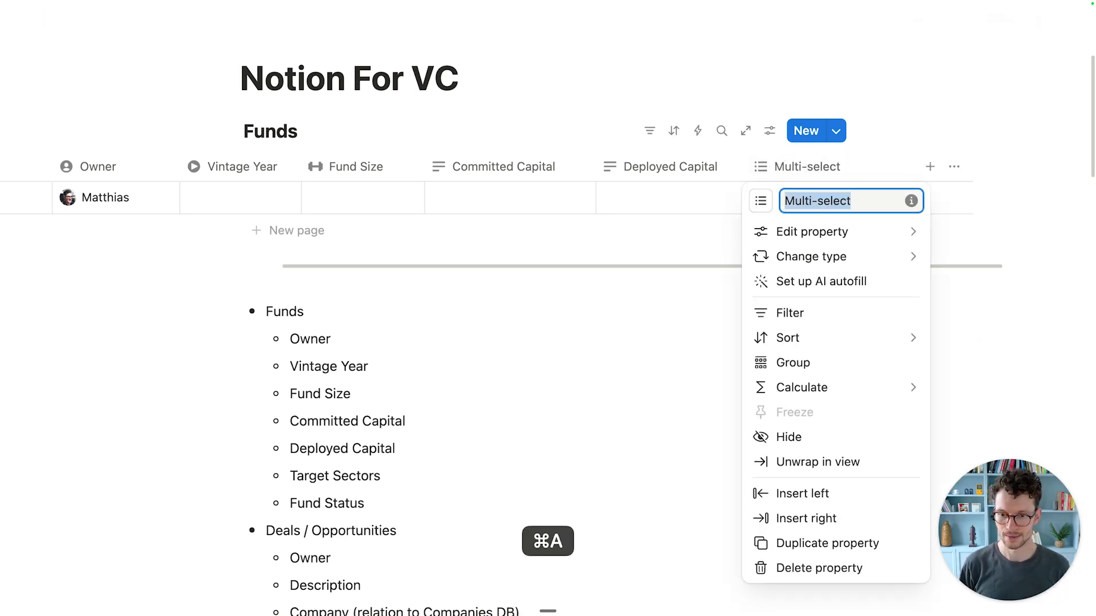
text(Target Setc)
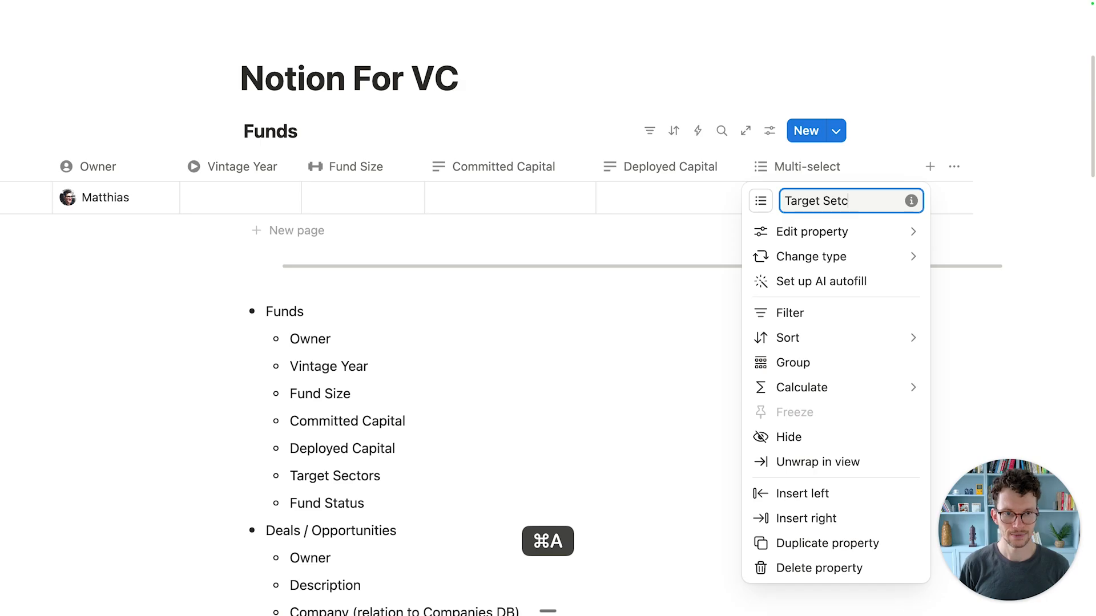
text(ottors)
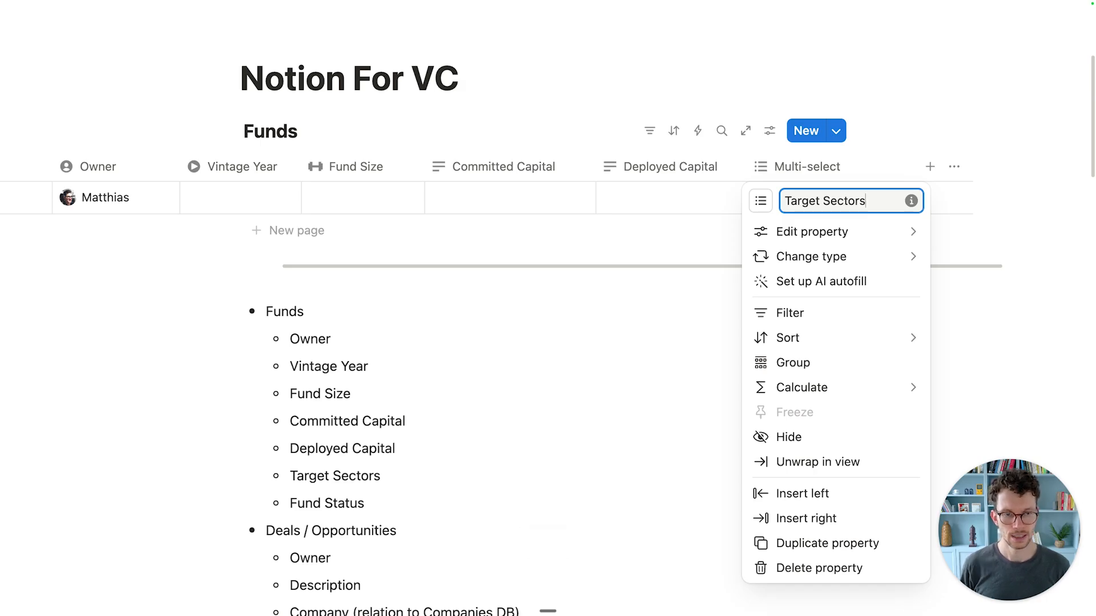
click(760, 200)
text(con)
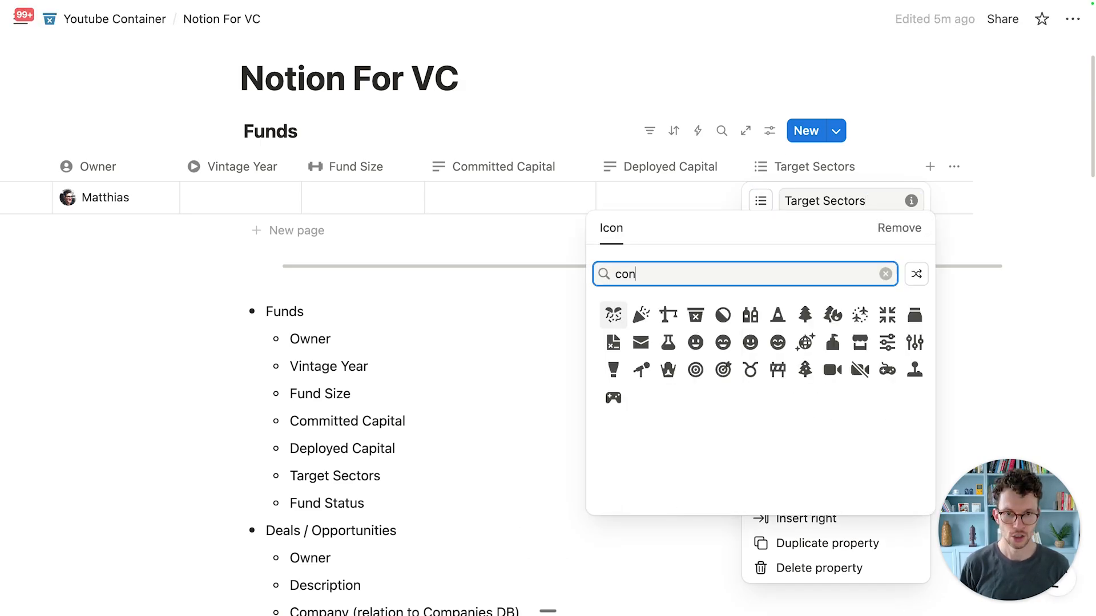
text(t)
key(super+a)
text(cran)
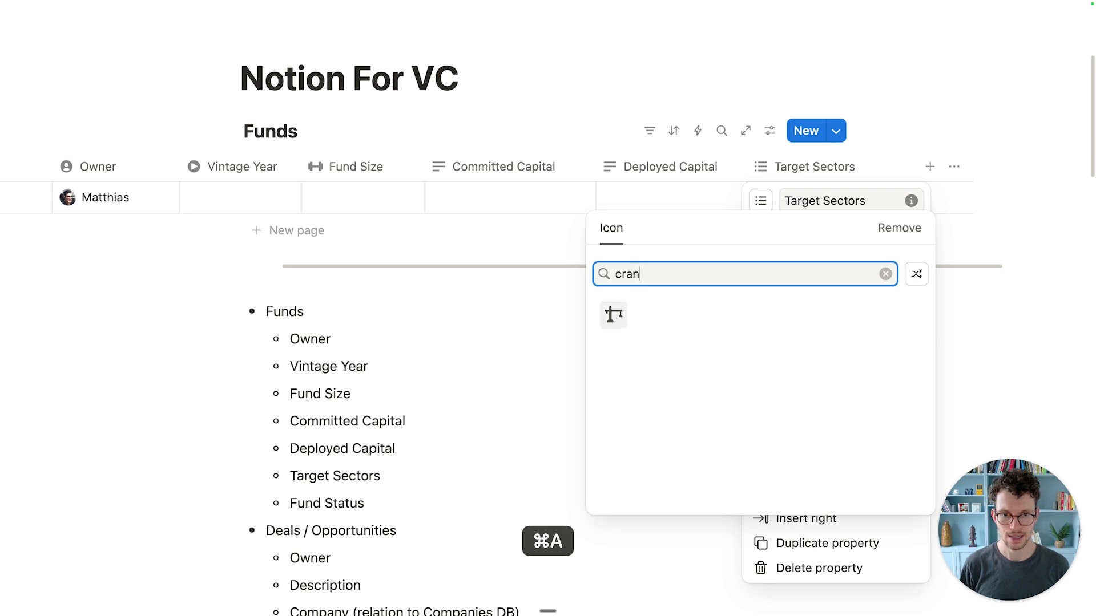
click(613, 316)
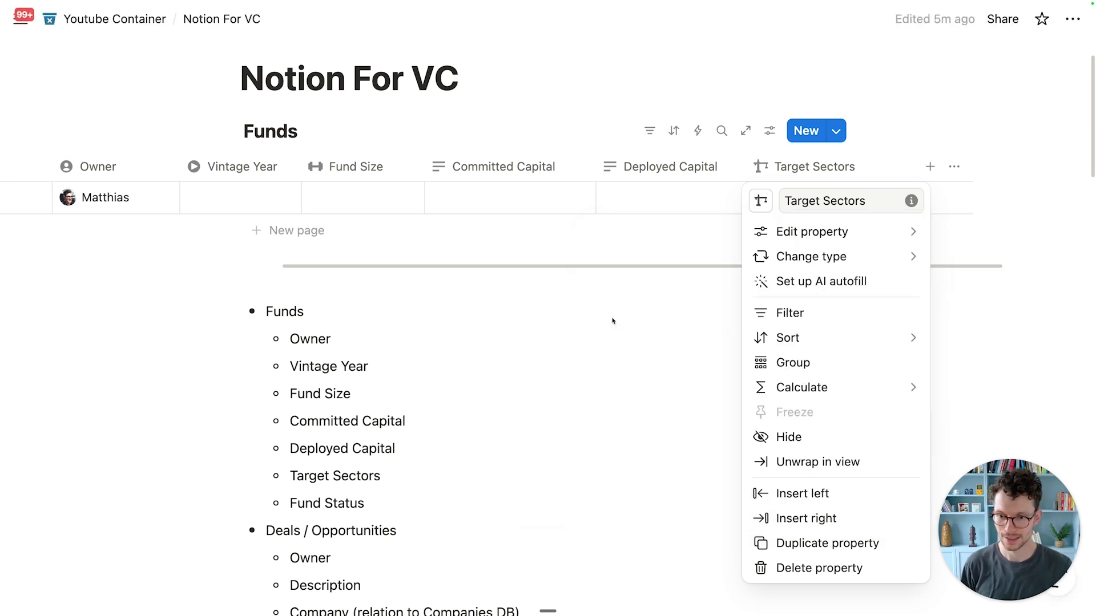
click(613, 320)
drag(925, 165, 881, 163)
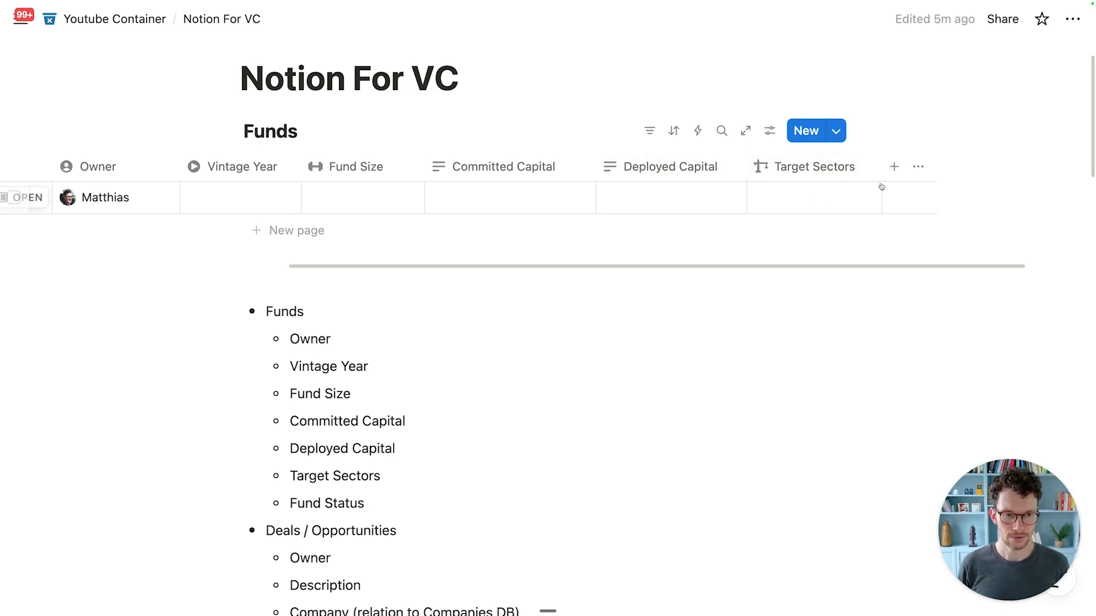
Step: Add a new Status-type property to the Funds table
click(894, 166)
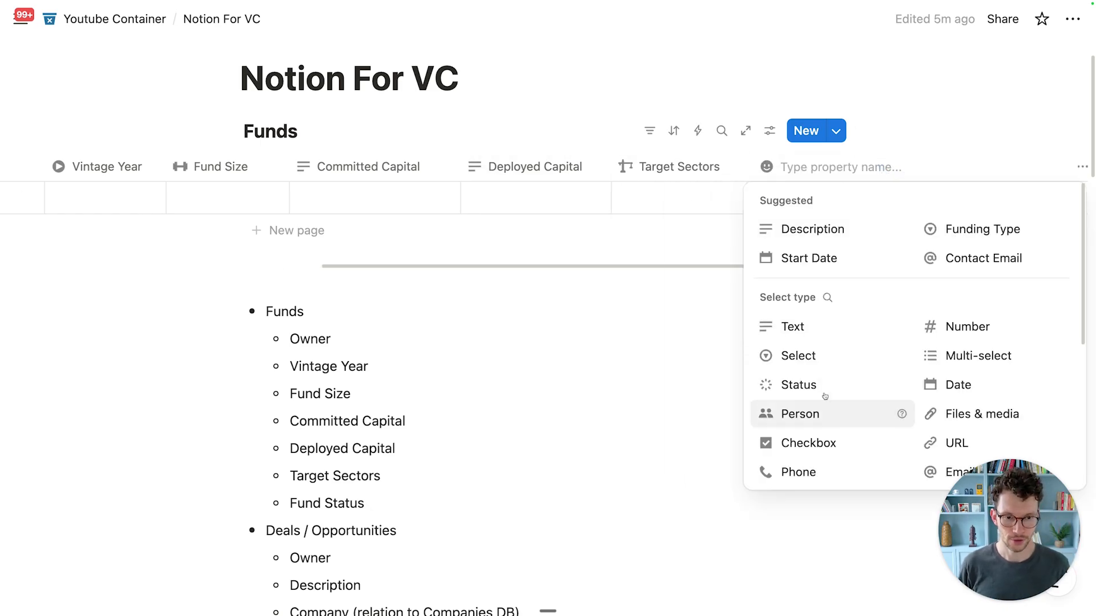
click(808, 396)
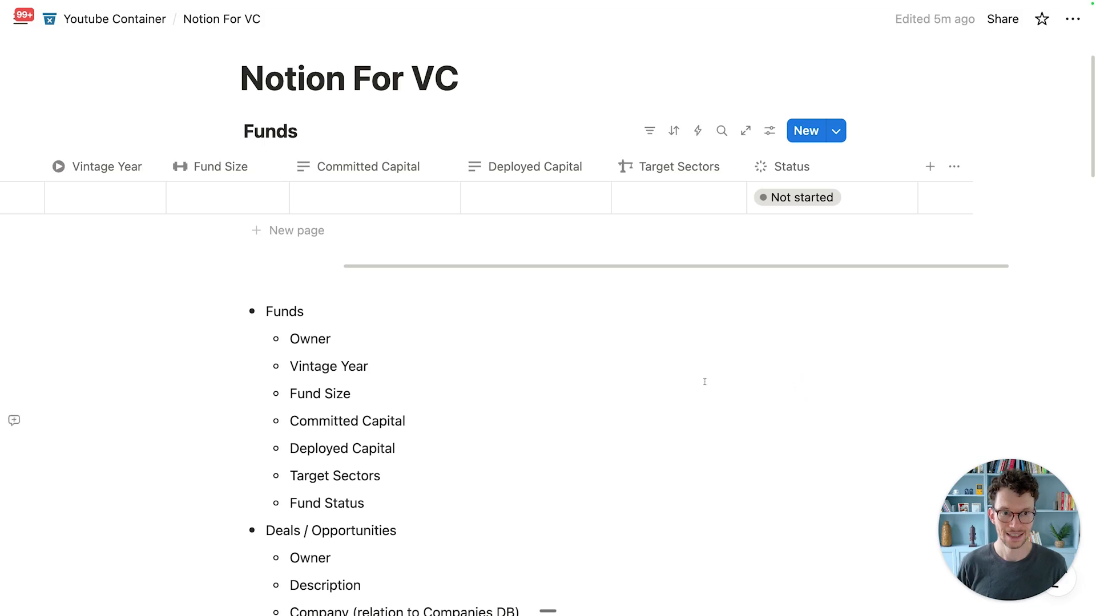
click(701, 176)
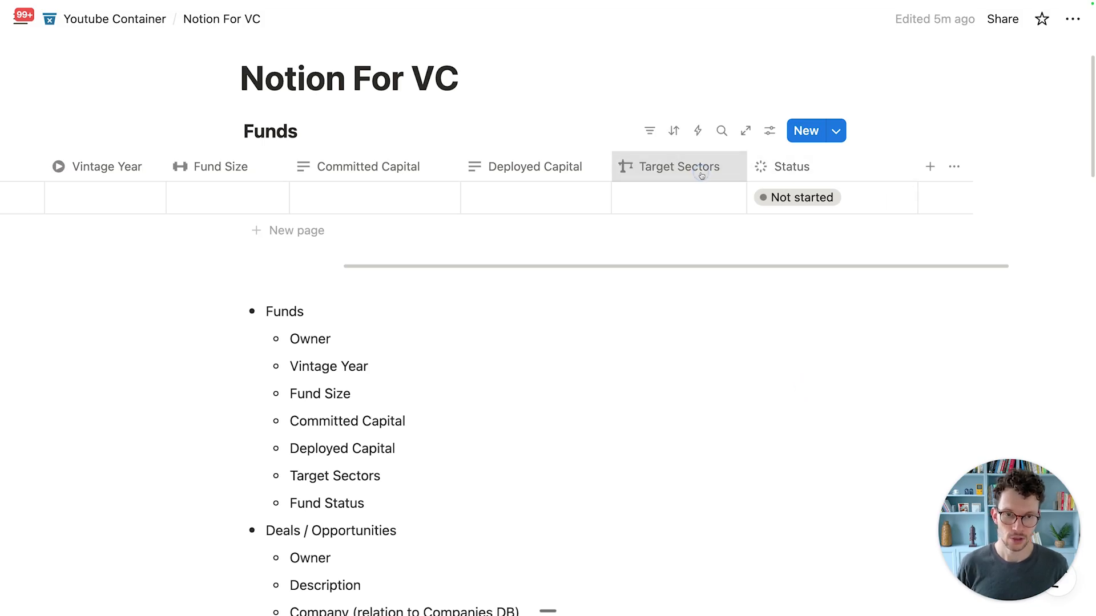
click(774, 168)
click(776, 167)
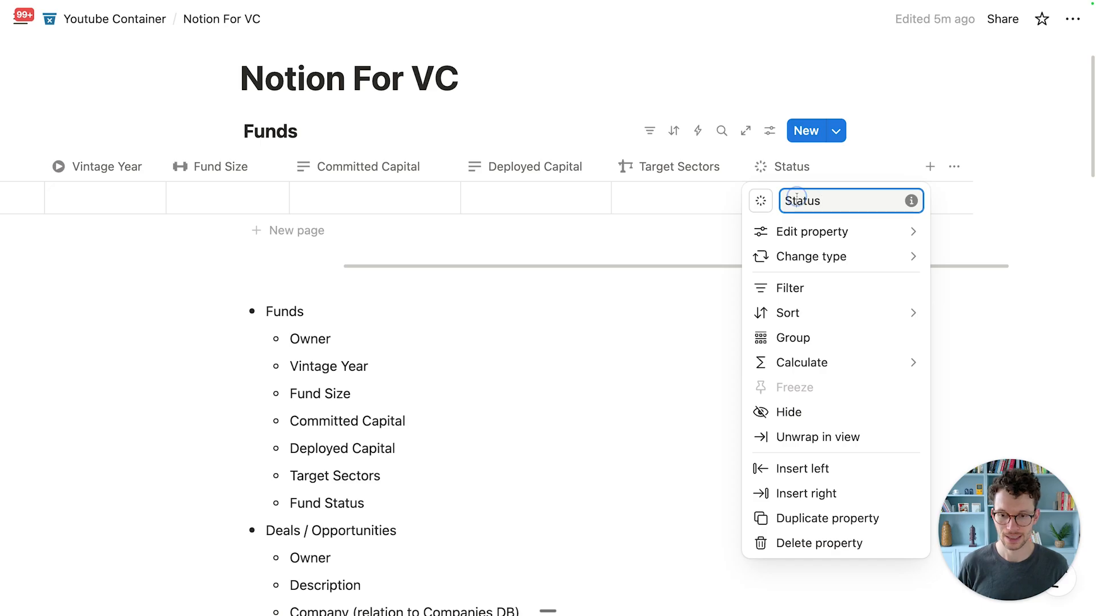
key(super)
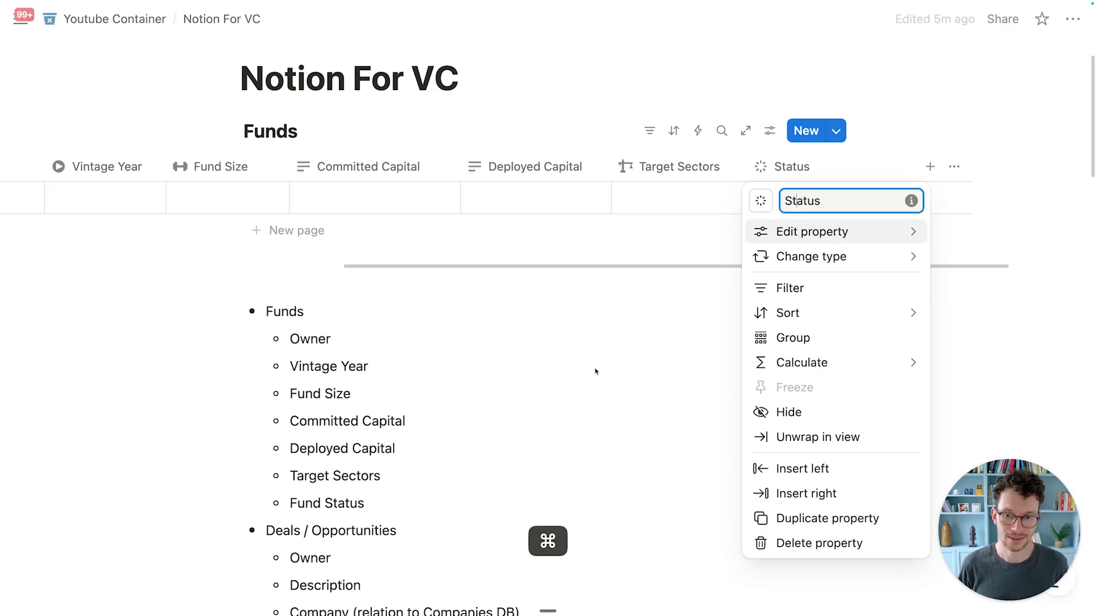
Step: Rename the Not started option to Planning and In progress to Raising
mouse_move(764, 231)
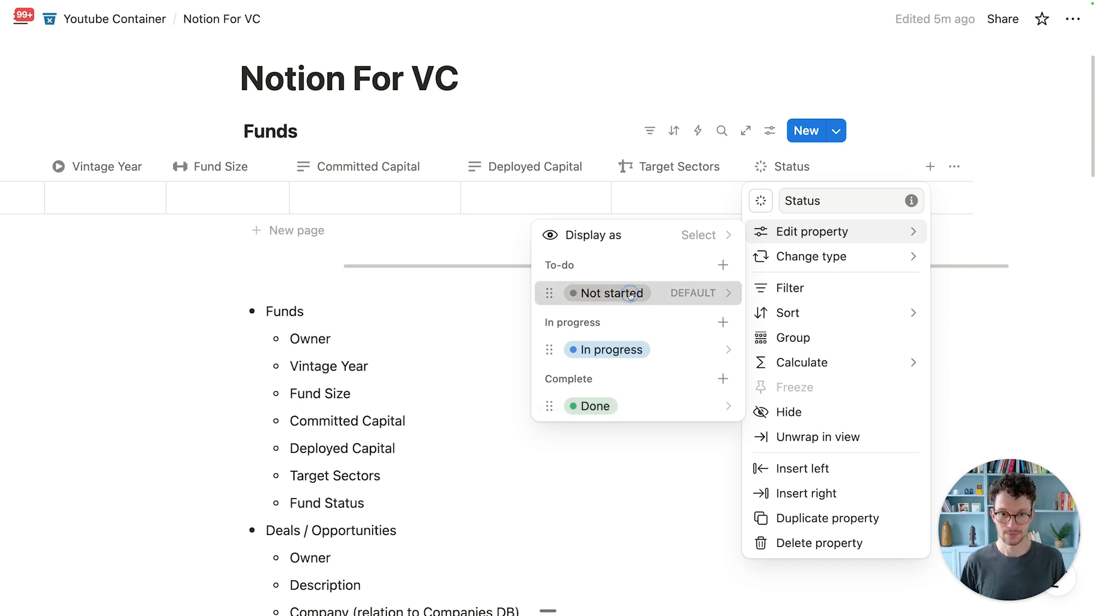
click(605, 294)
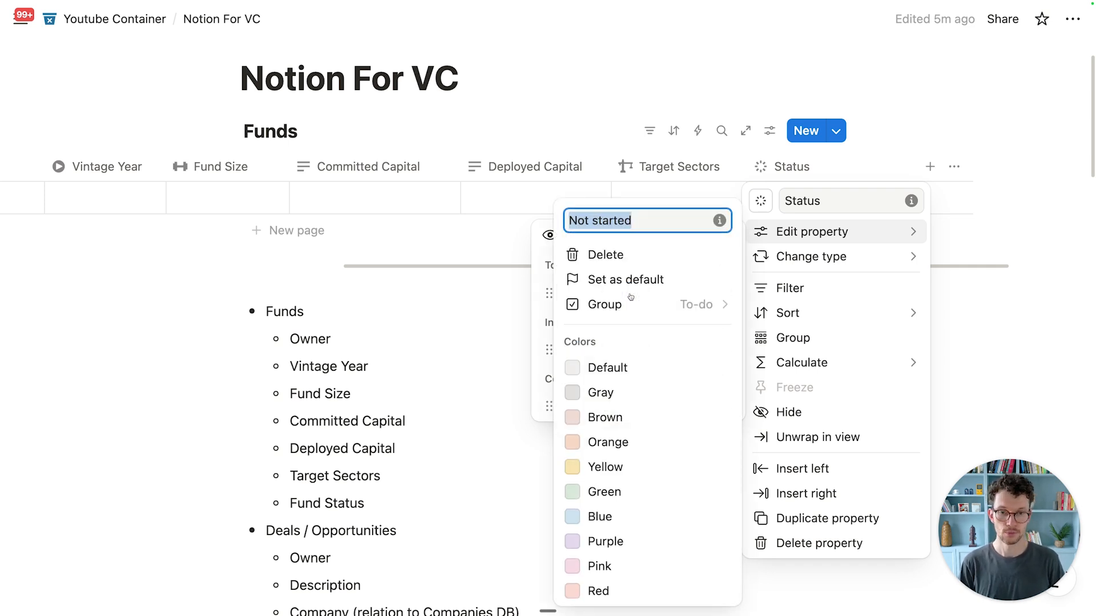
text(Planning)
key(Return)
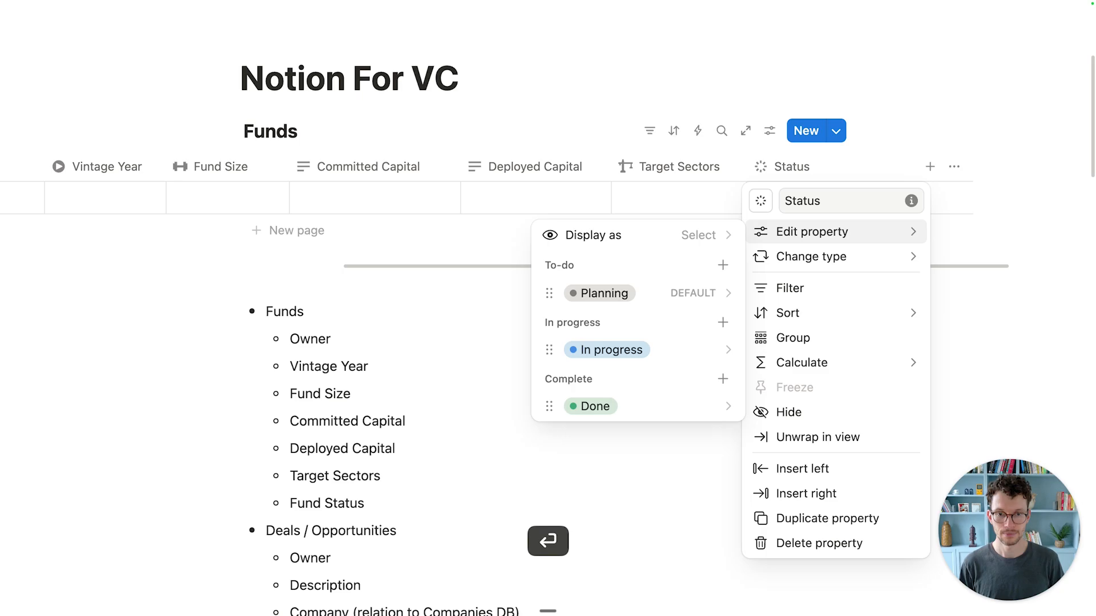
click(625, 350)
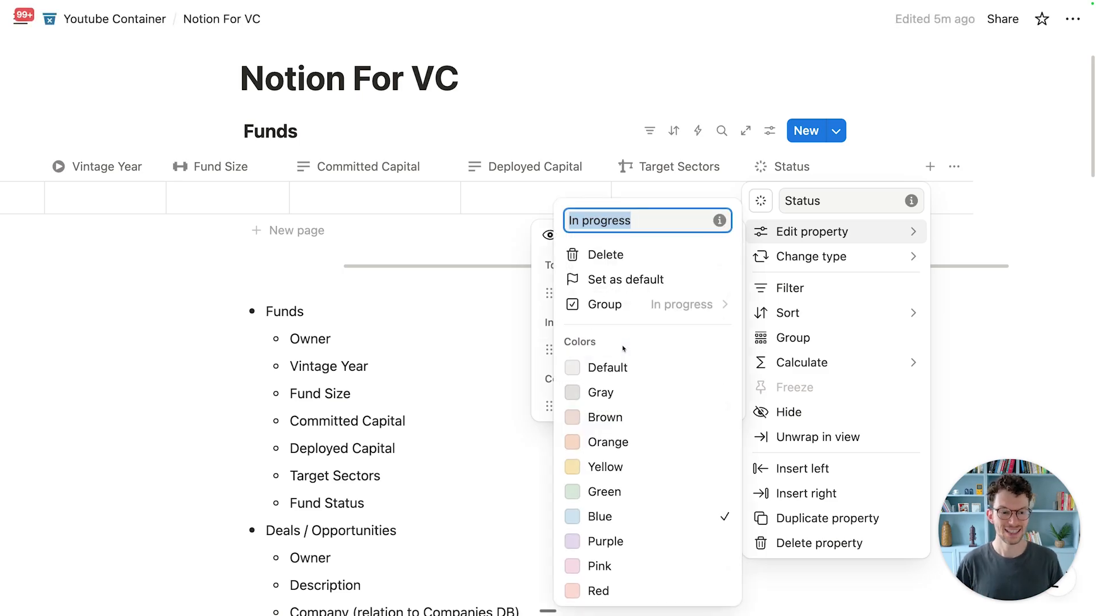
text(Raising)
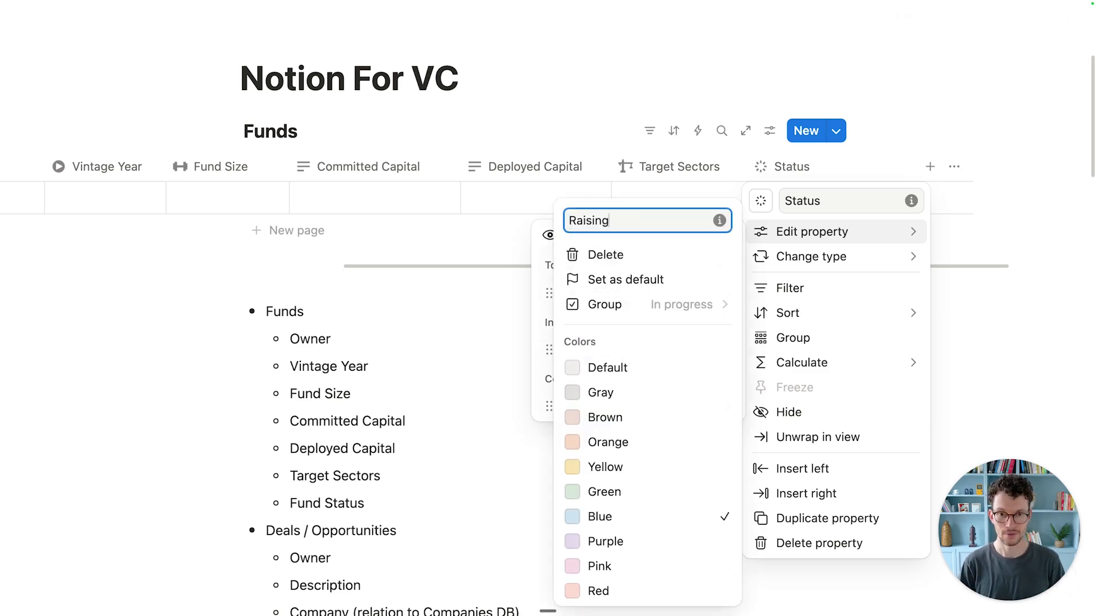
key(Return)
Step: Add 'Actively Investing' and 'Managing' options under In progress, ordered below Raising
click(722, 322)
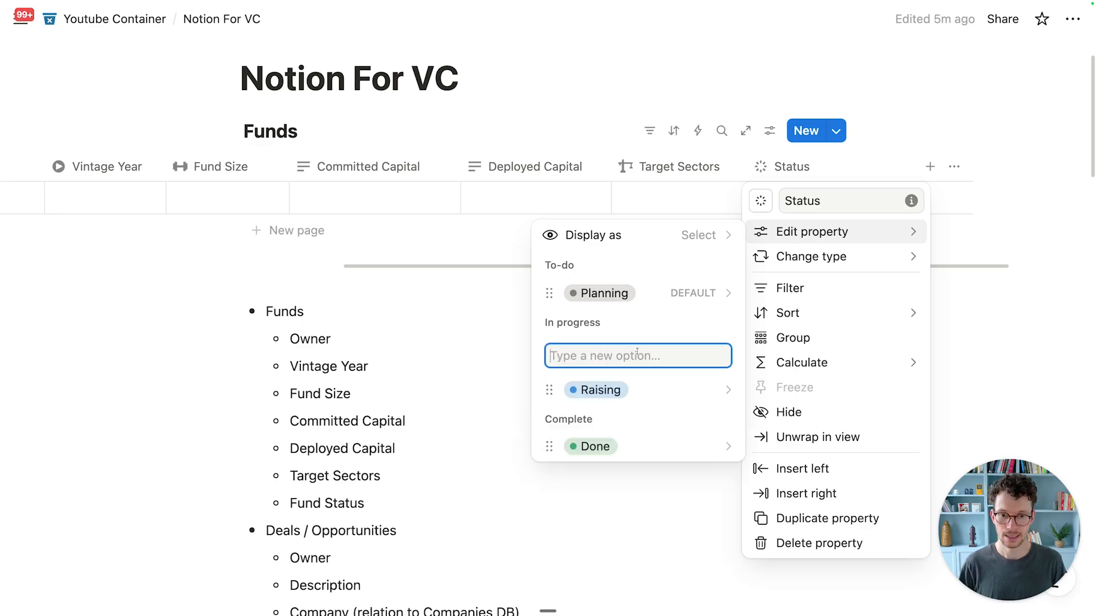
text(Deplyin)
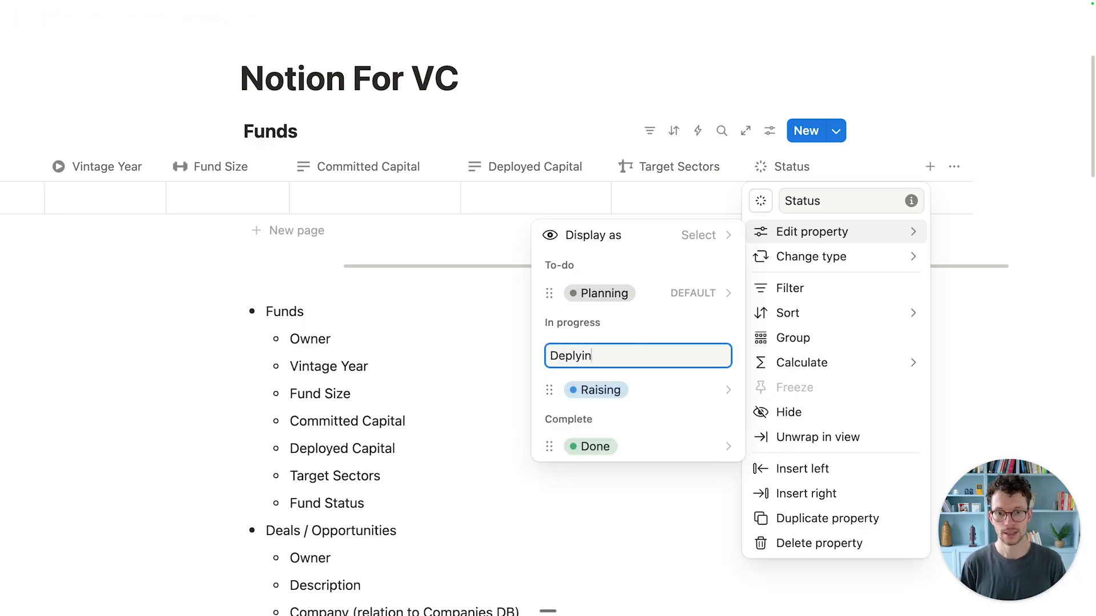
key(super+a)
text(Actively Investing)
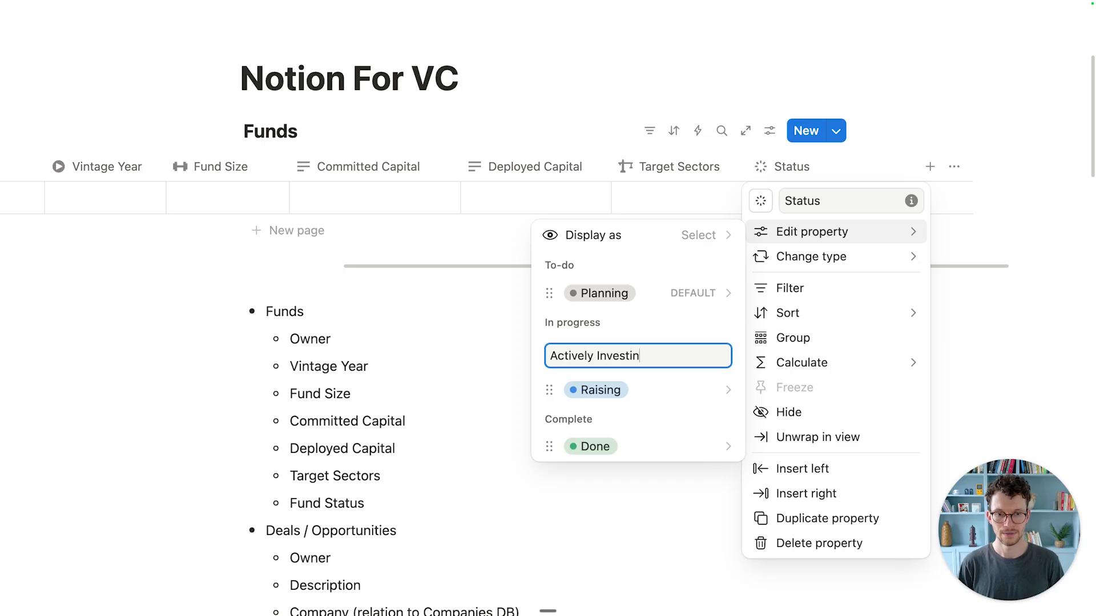
key(Return)
drag(614, 403, 620, 416)
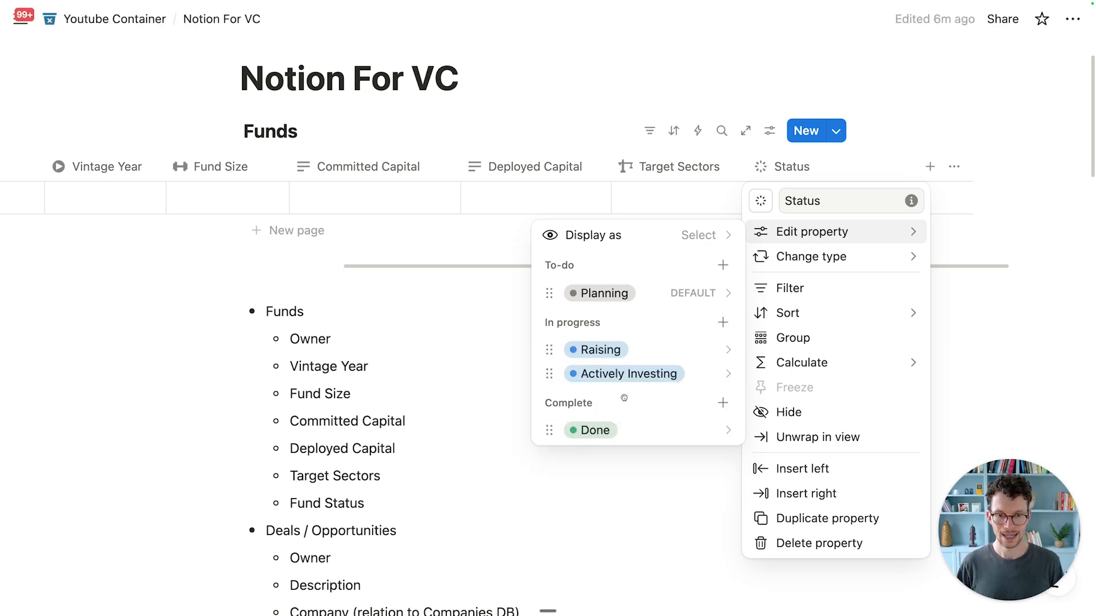
text(Managing)
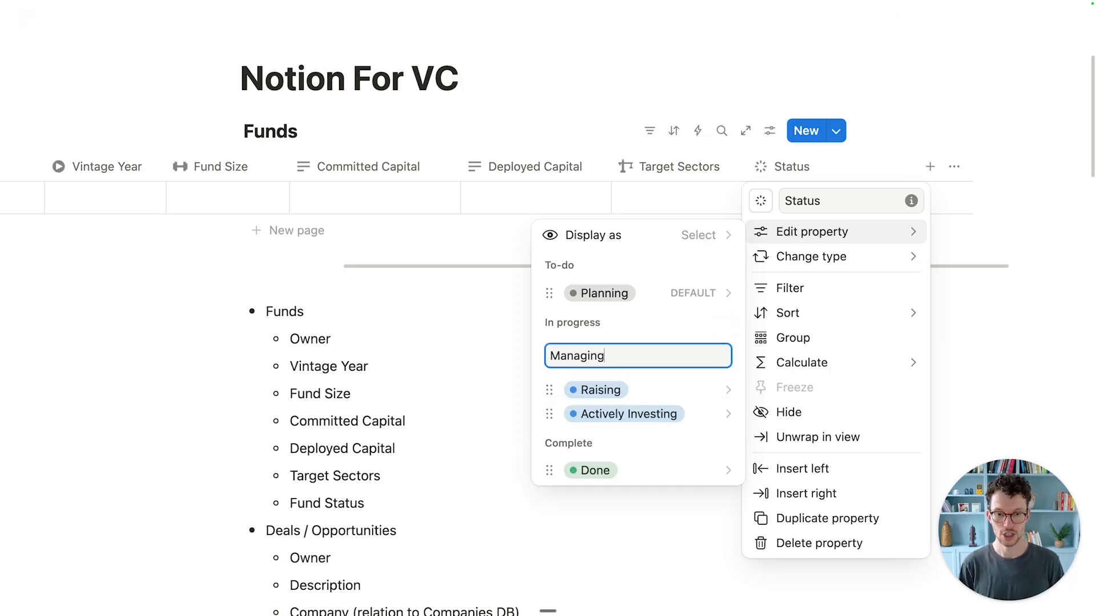
key(Return)
drag(660, 390, 671, 437)
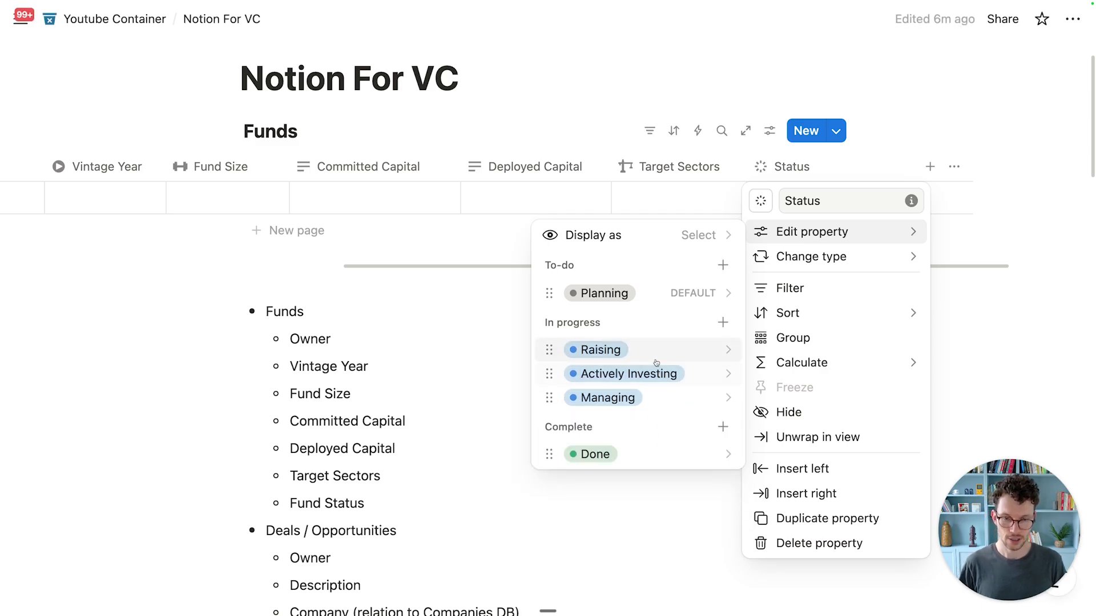
Step: Colour Raising yellow and Managing purple, and rename Done to Closed
click(659, 354)
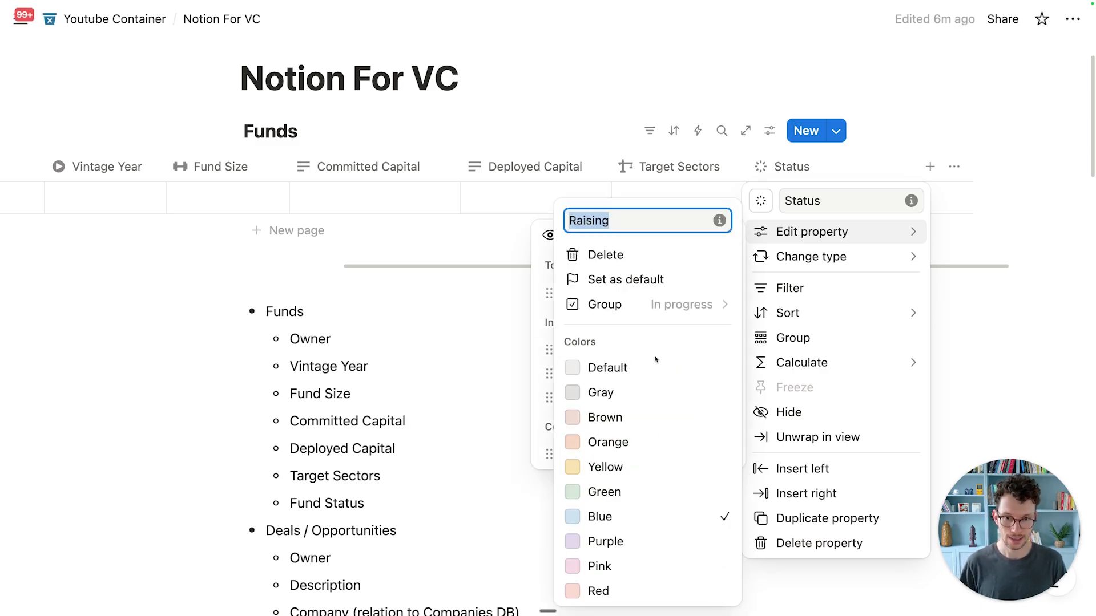
click(602, 462)
click(548, 373)
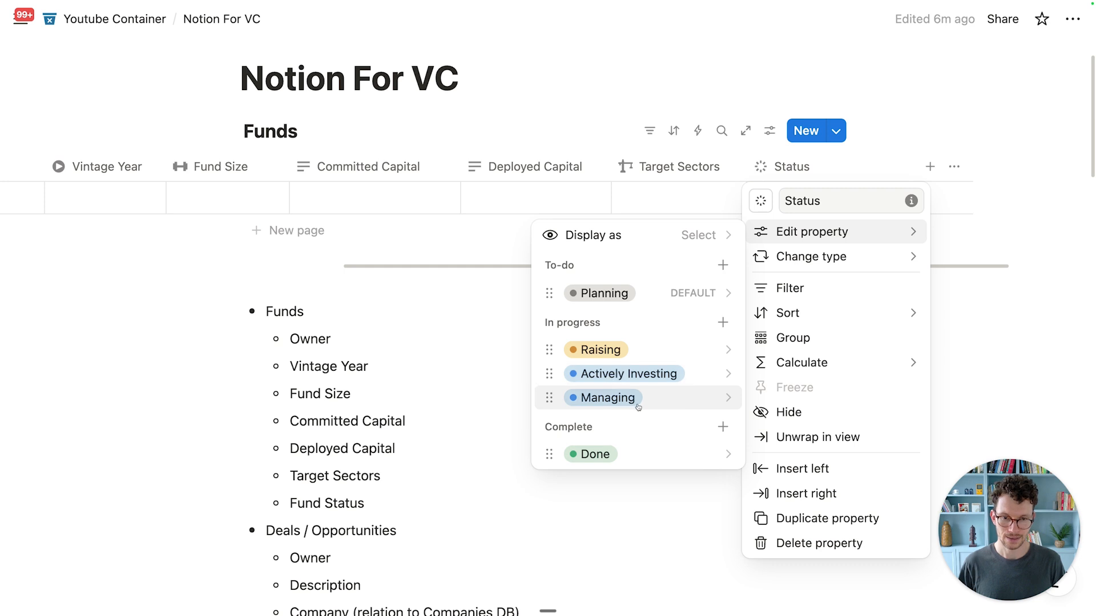
click(631, 397)
click(622, 542)
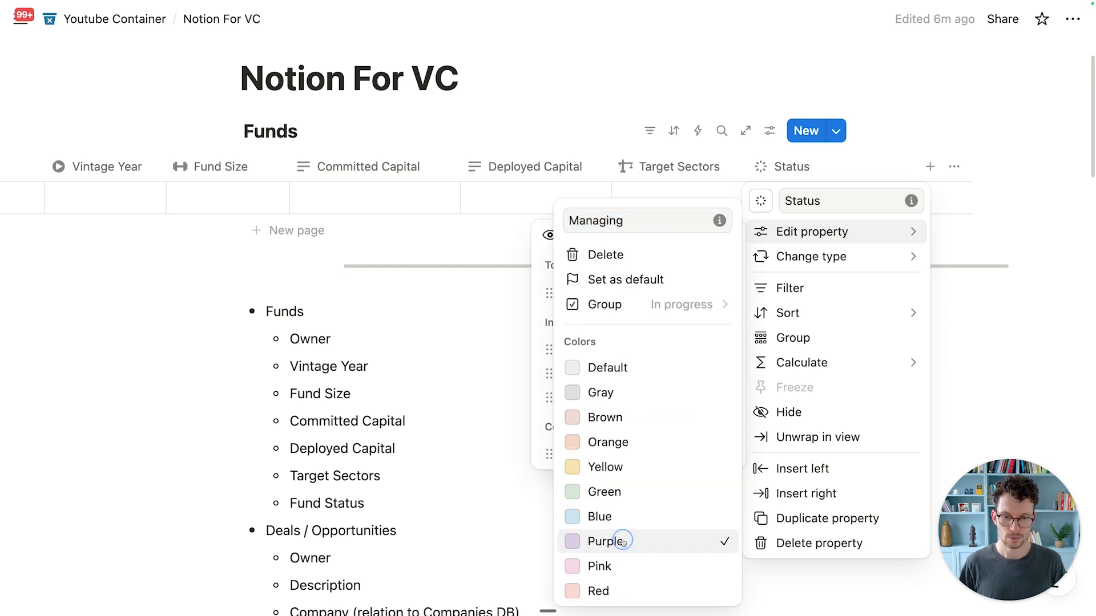
click(545, 395)
click(594, 455)
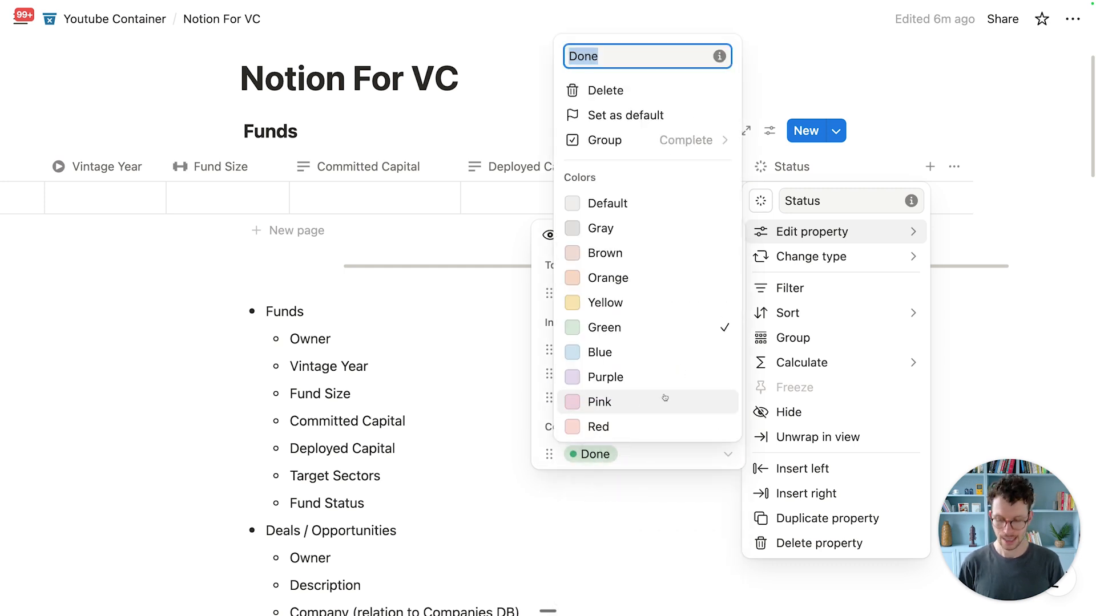
text(Closed)
key(Return)
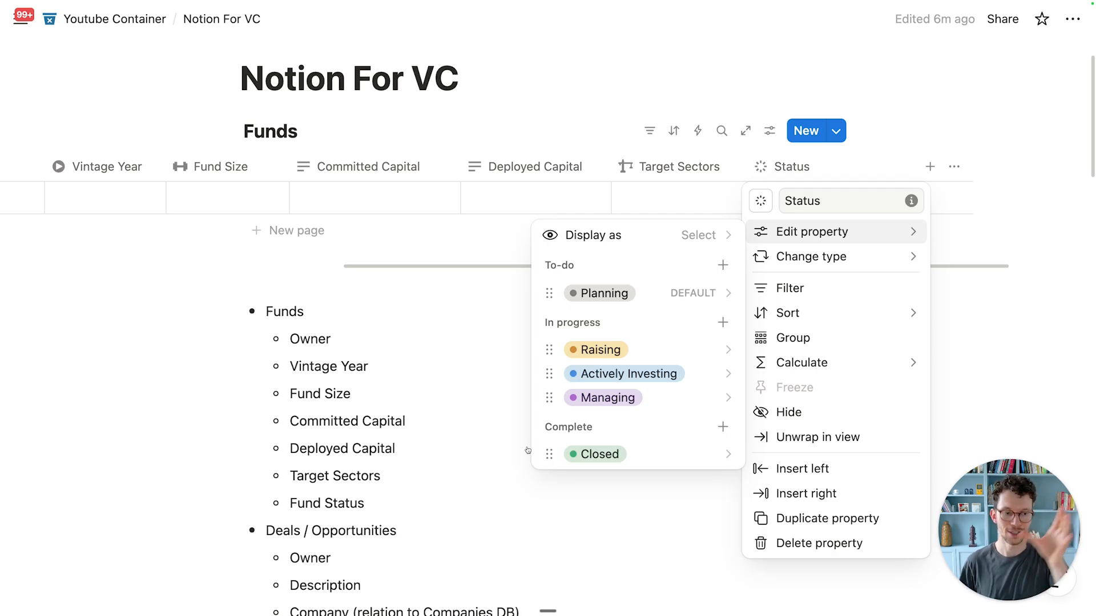
Step: Narrow the Status column and drag it to the first position, before Name
click(512, 574)
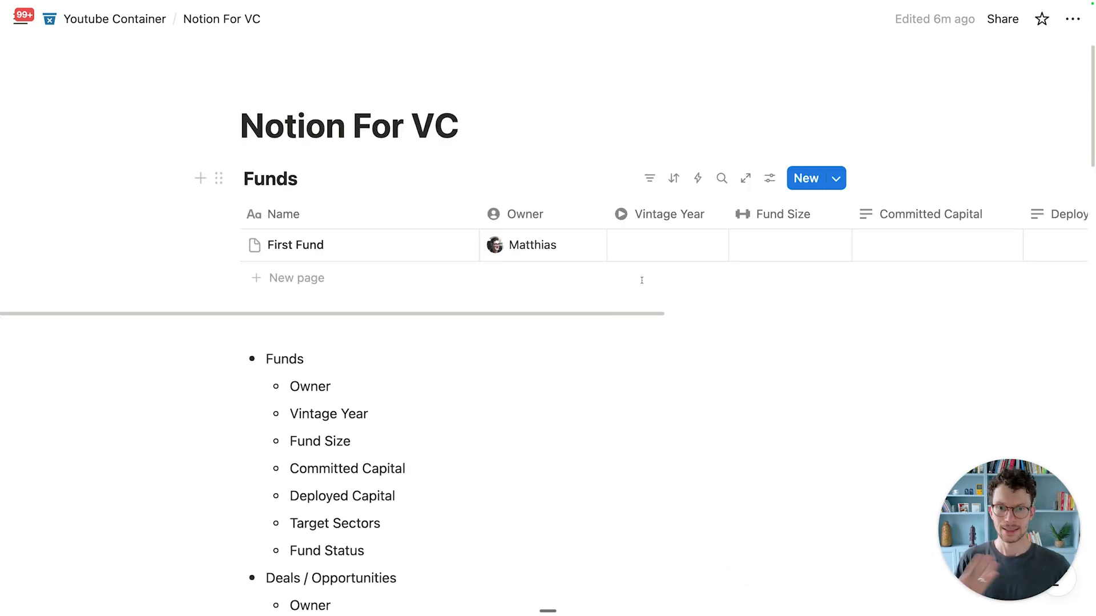
scroll(635, 214, right, 6)
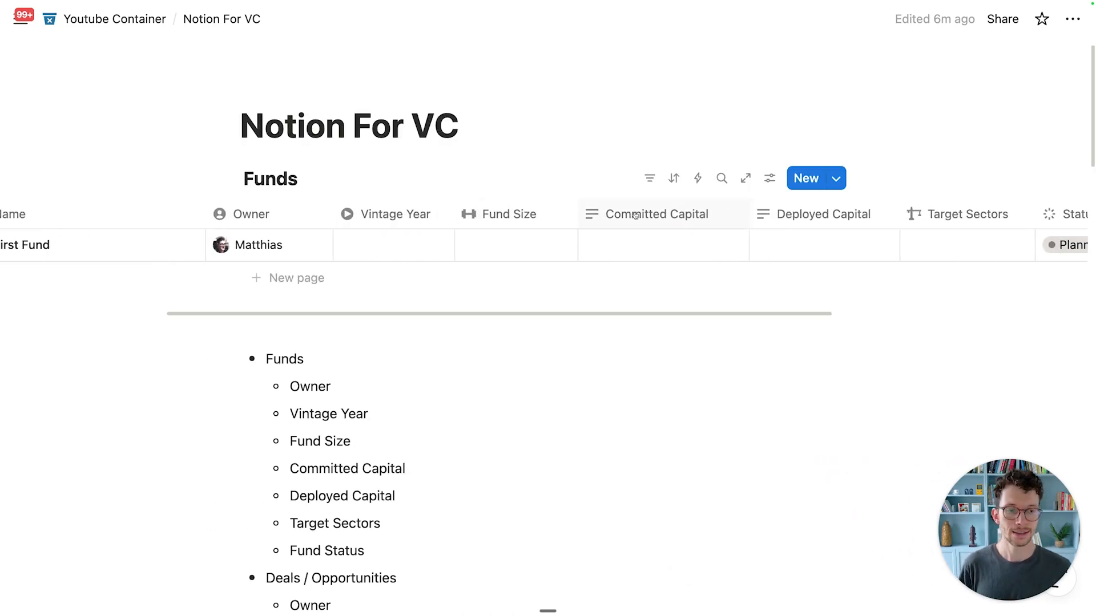
scroll(635, 215, right, 2)
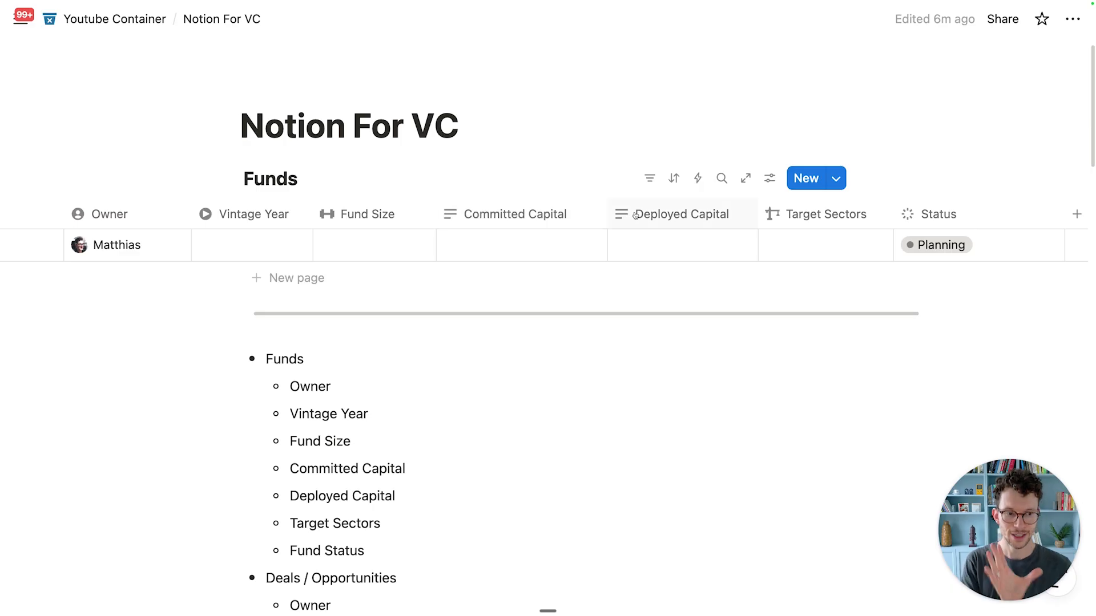
drag(1063, 213, 1002, 211)
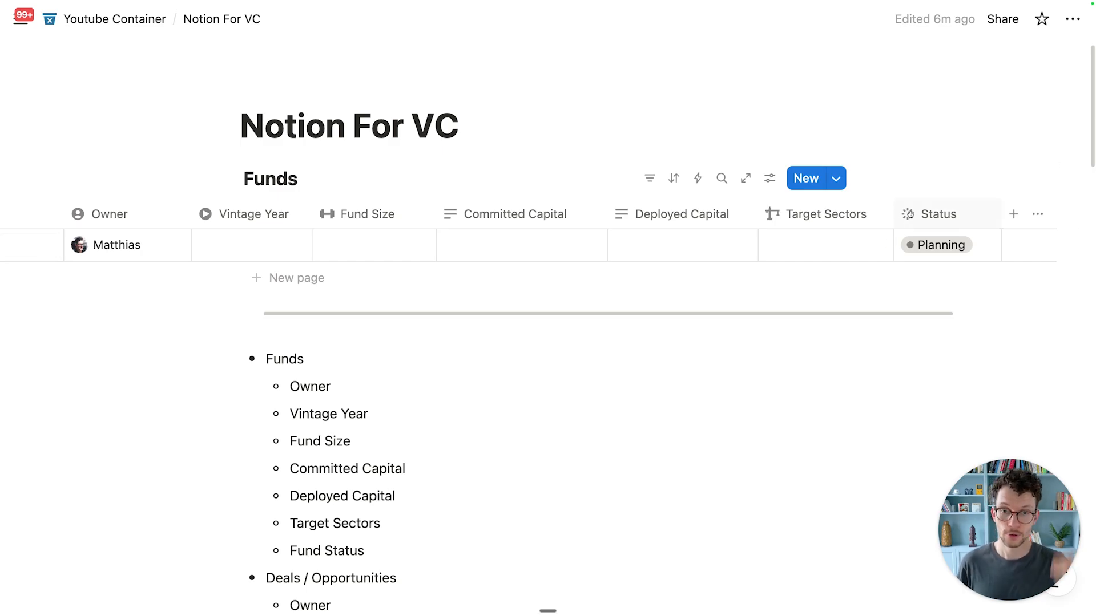
drag(908, 215, 225, 215)
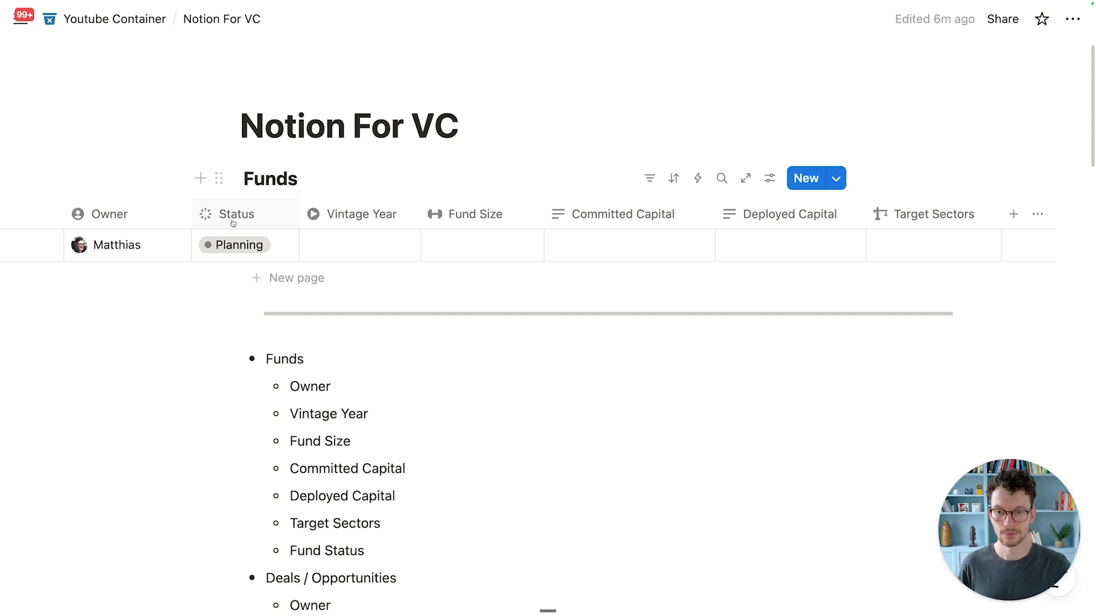
scroll(245, 224, left, 3)
scroll(259, 226, left, 2)
drag(631, 220, 286, 214)
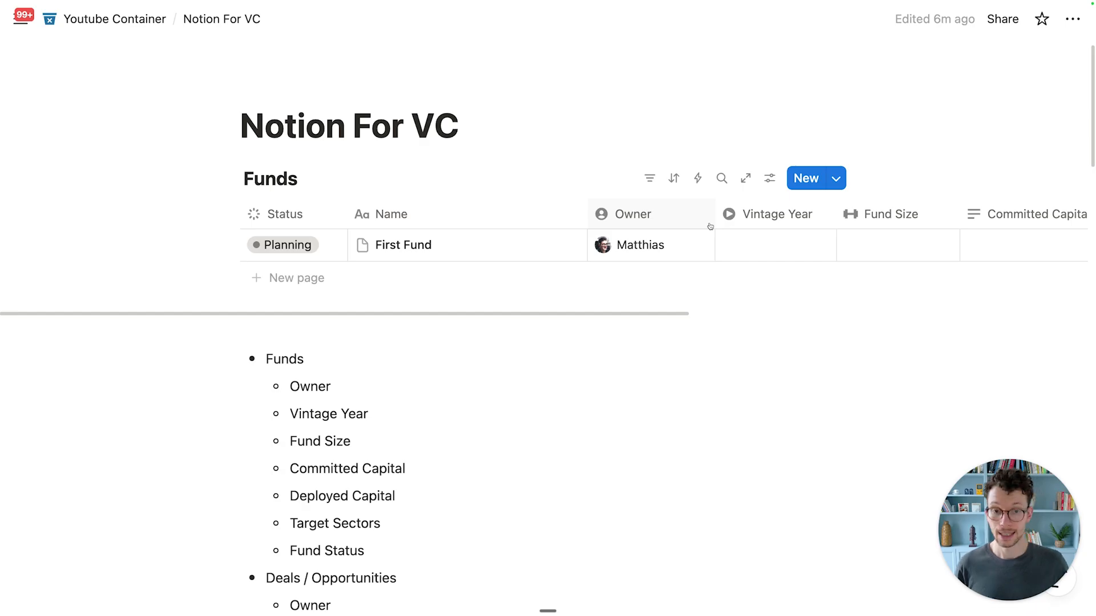
Step: Reorder properties so Target Sectors follows Fund Size, ahead of Committed Capital
click(769, 179)
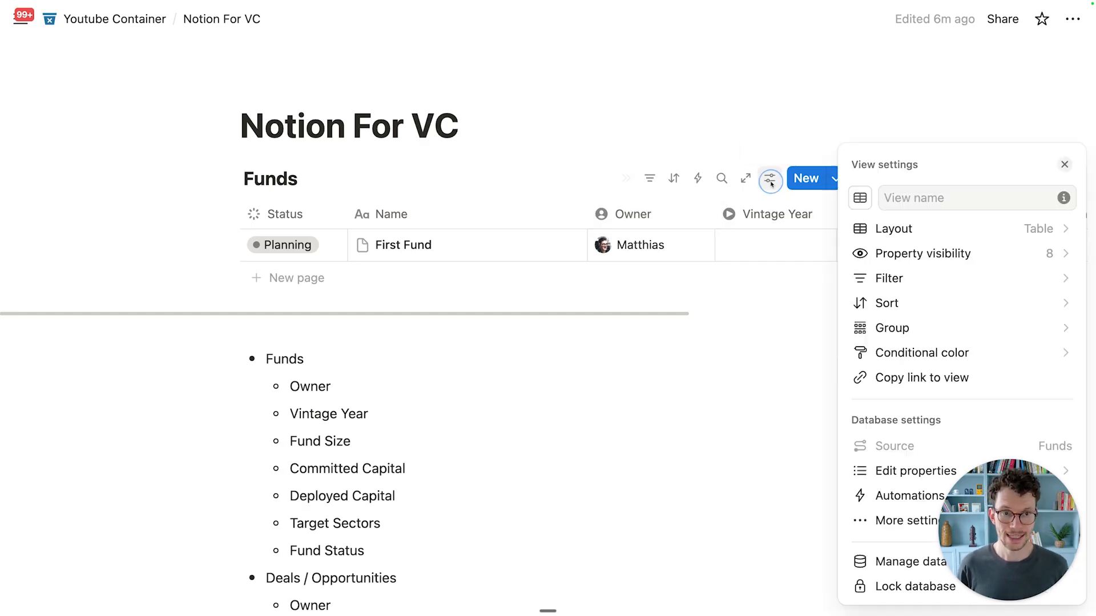
click(862, 253)
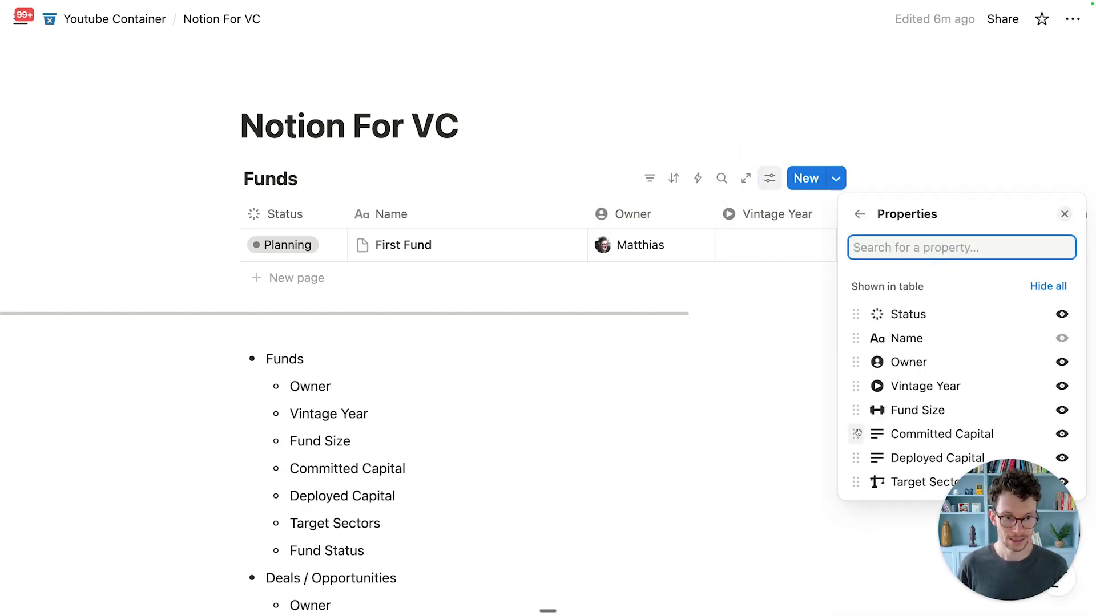
mouse_move(855, 409)
mouse_down()
mouse_move(854, 340)
mouse_move(853, 426)
mouse_move(855, 410)
mouse_up()
drag(850, 480, 863, 432)
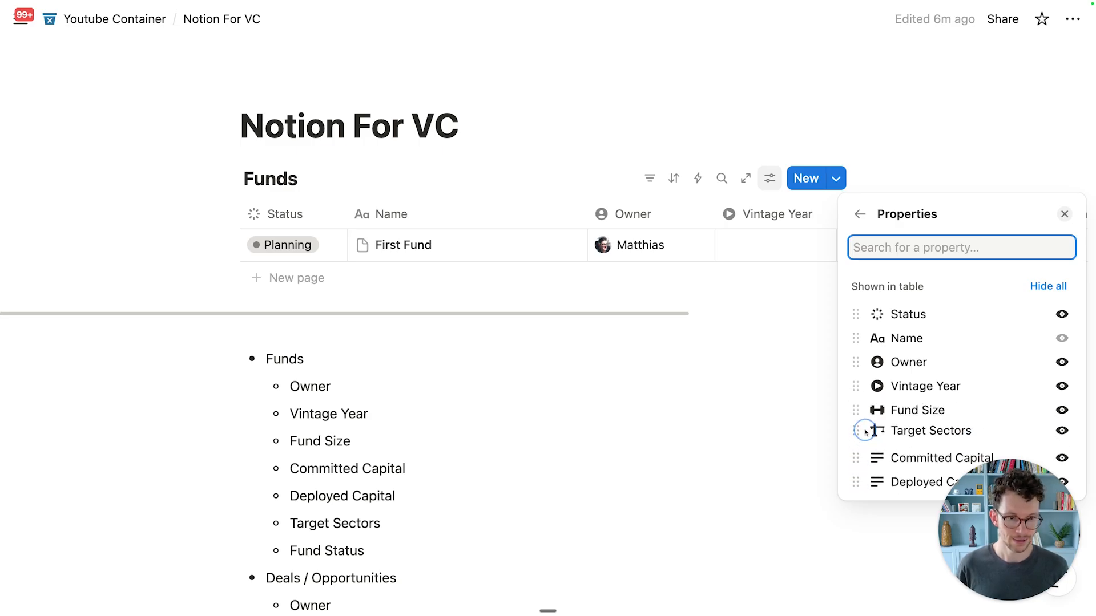
click(665, 349)
scroll(660, 342, down, 3)
scroll(302, 264, down, 3)
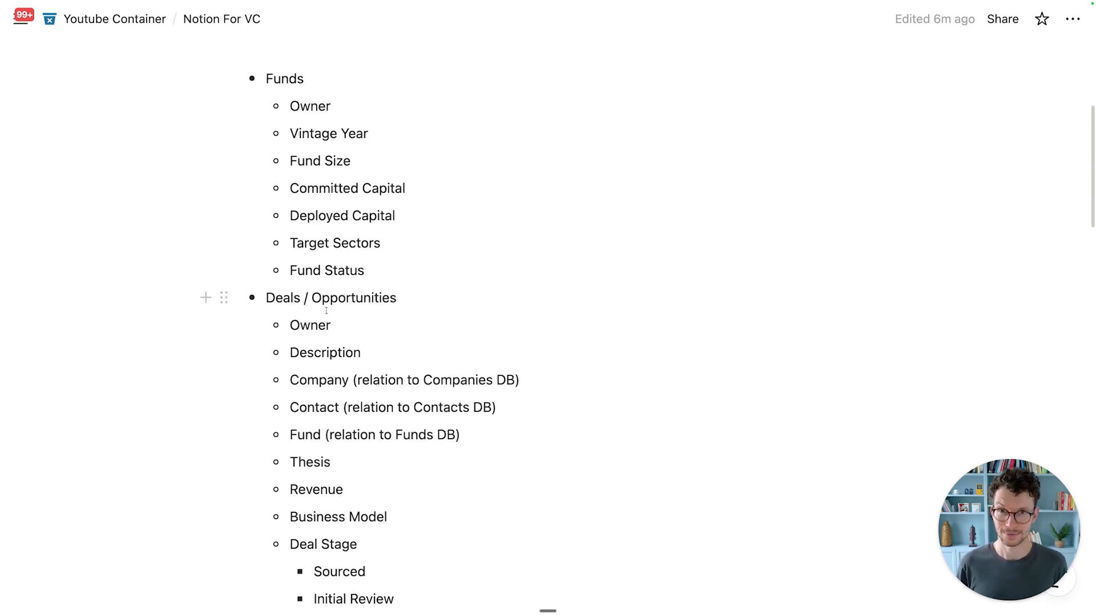
Step: Copy the Deals / Opportunities bullet field list
scroll(326, 310, down, 3)
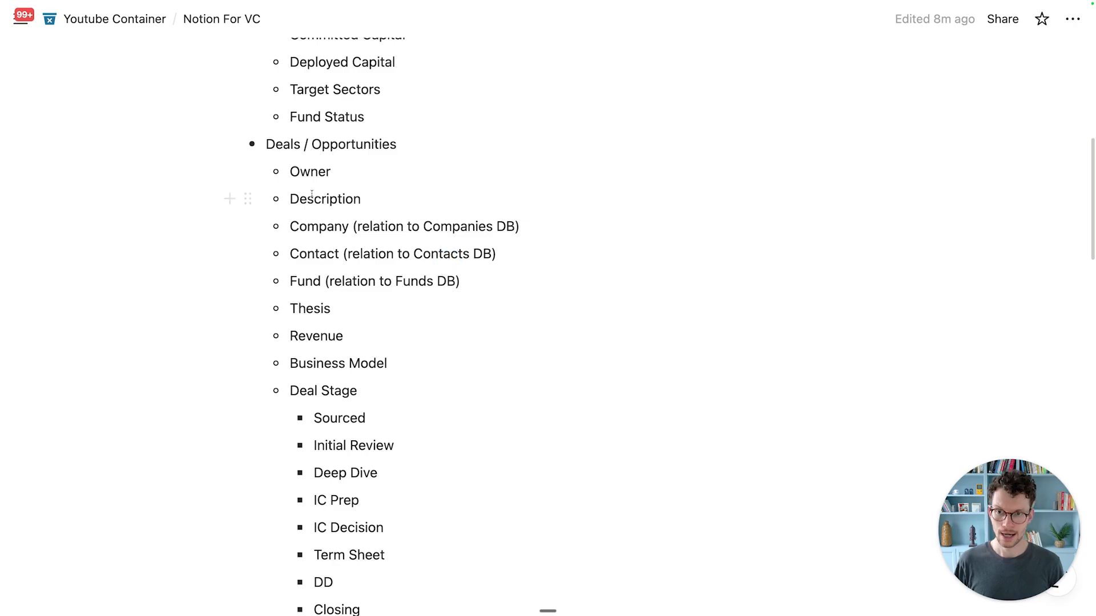
drag(288, 173, 406, 487)
scroll(365, 379, down, 3)
key(super+c)
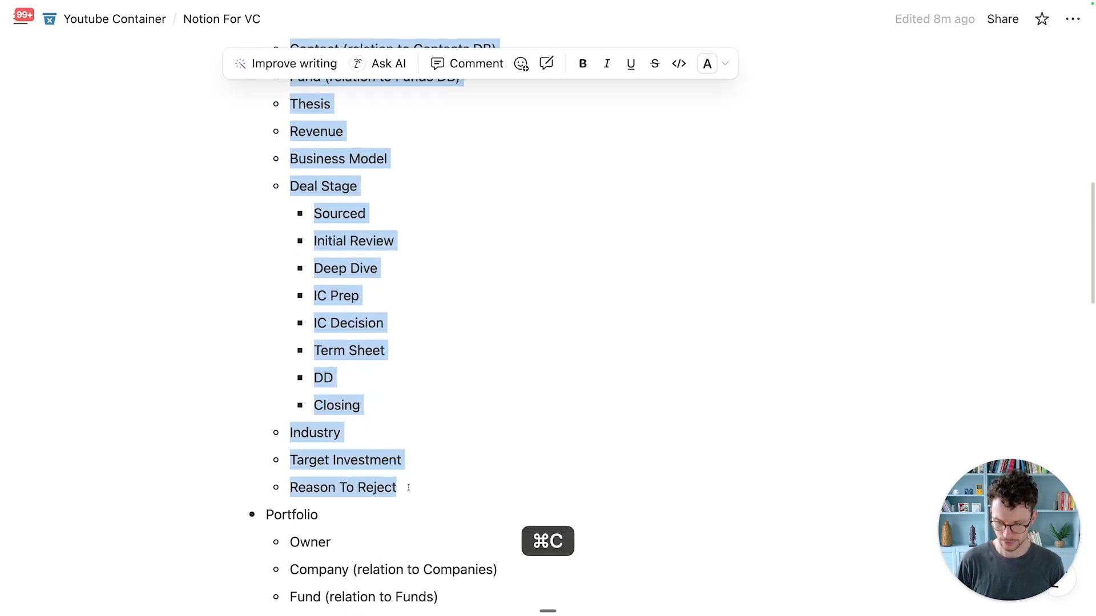
Step: Add empty lines near the Funds table and begin a /data database command
scroll(318, 532, up, 10)
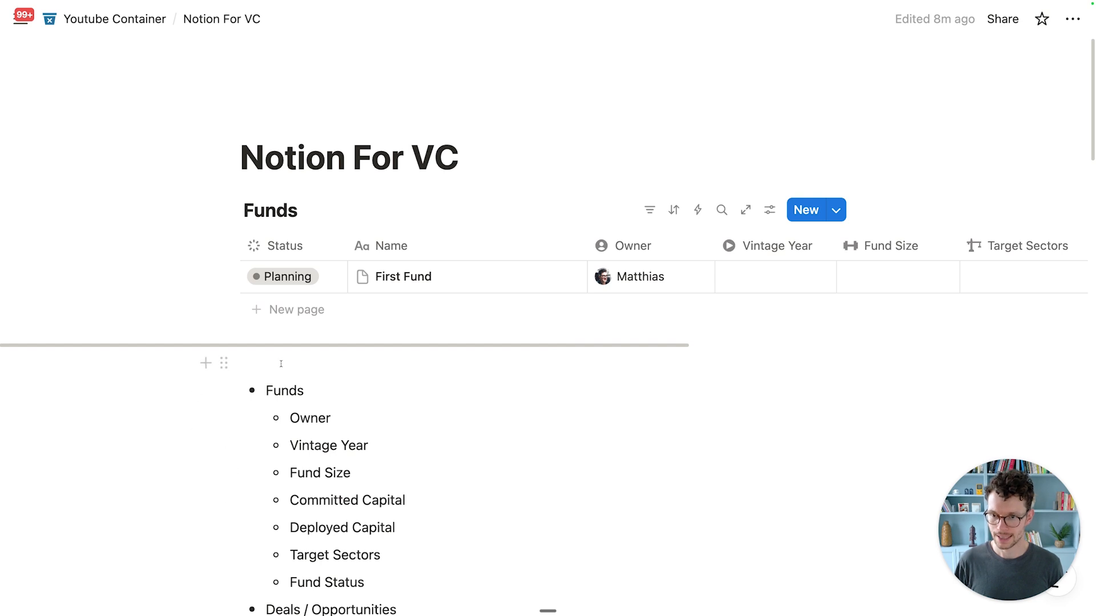
click(282, 363)
key(Return)
key(Return)
click(277, 368)
key(Return)
text(/data)
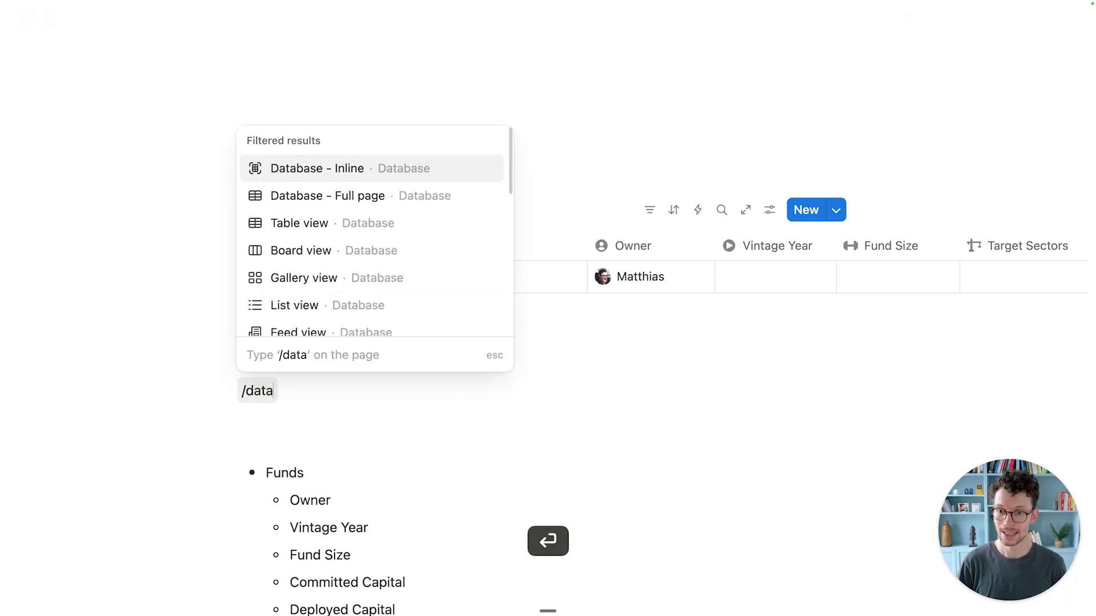
key(Return)
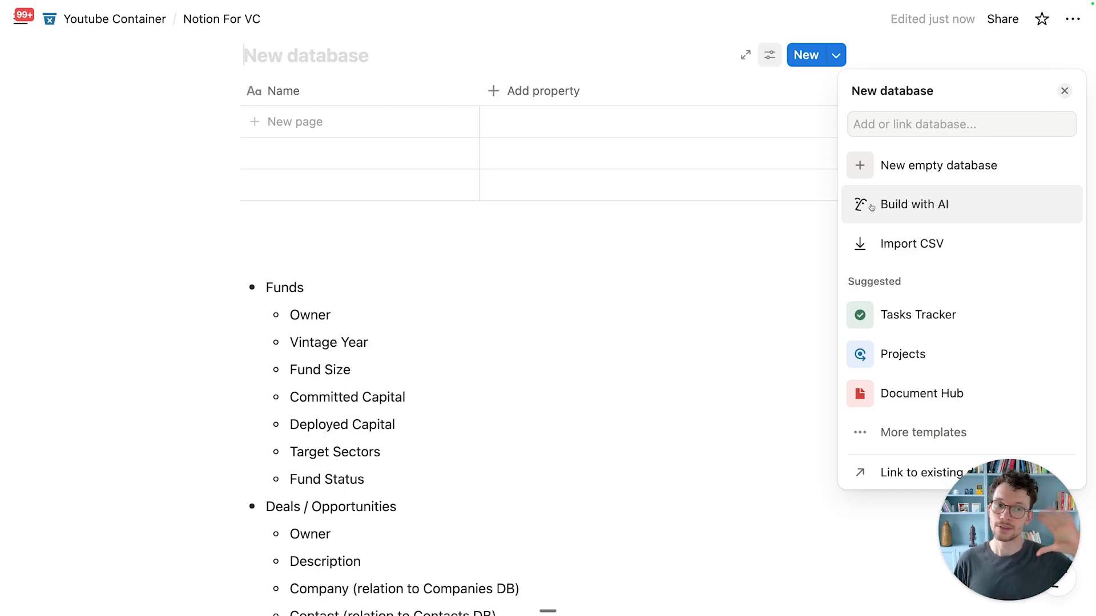
Step: Ask Notion AI to build a VC deals / opportunities database using the pasted field list
click(871, 207)
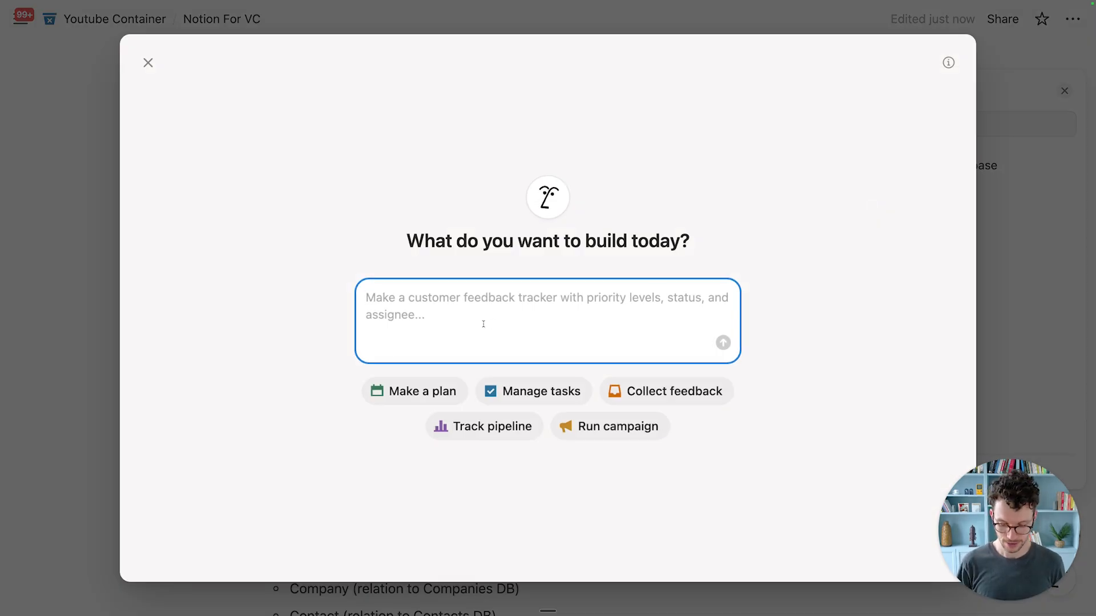
text(Please build us a database to track deals / opportunities for a VC firm. Use t)
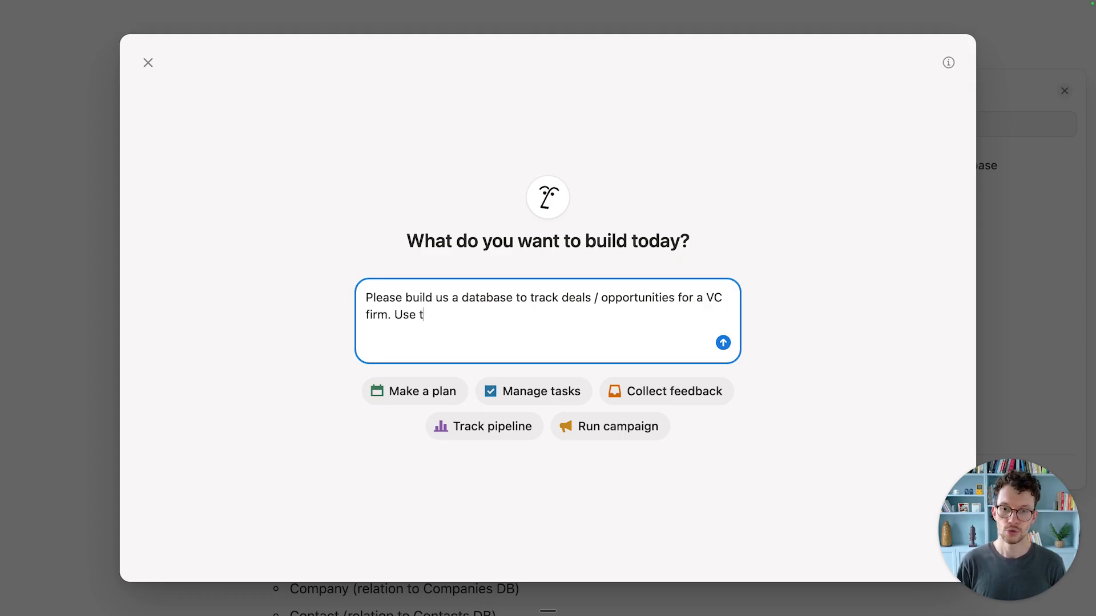
text(he following proper)
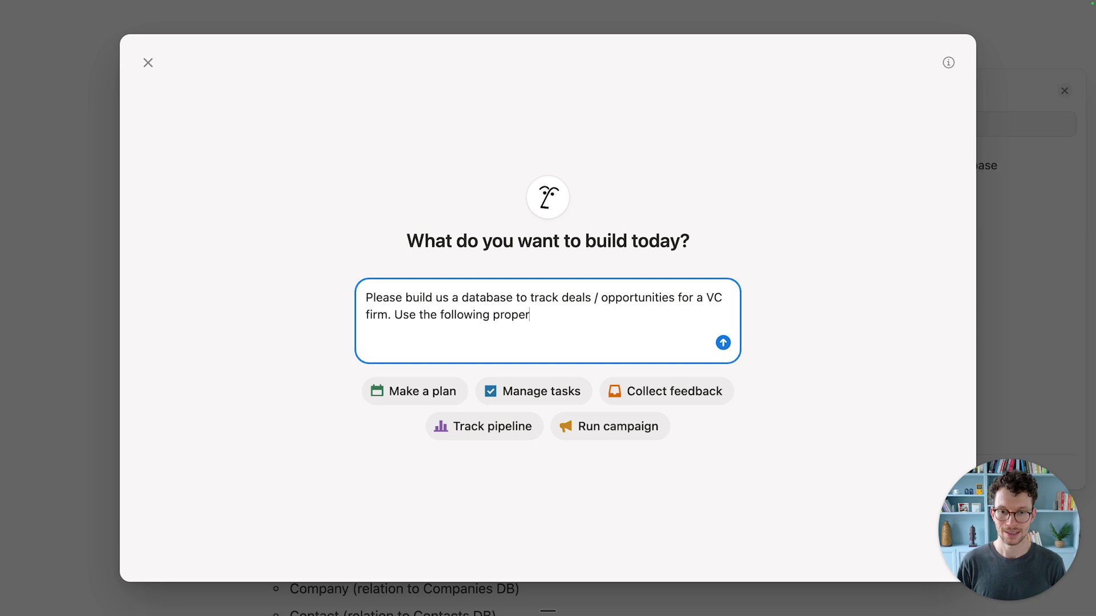
text(ties:)
key(shift+Return)
key(super+v)
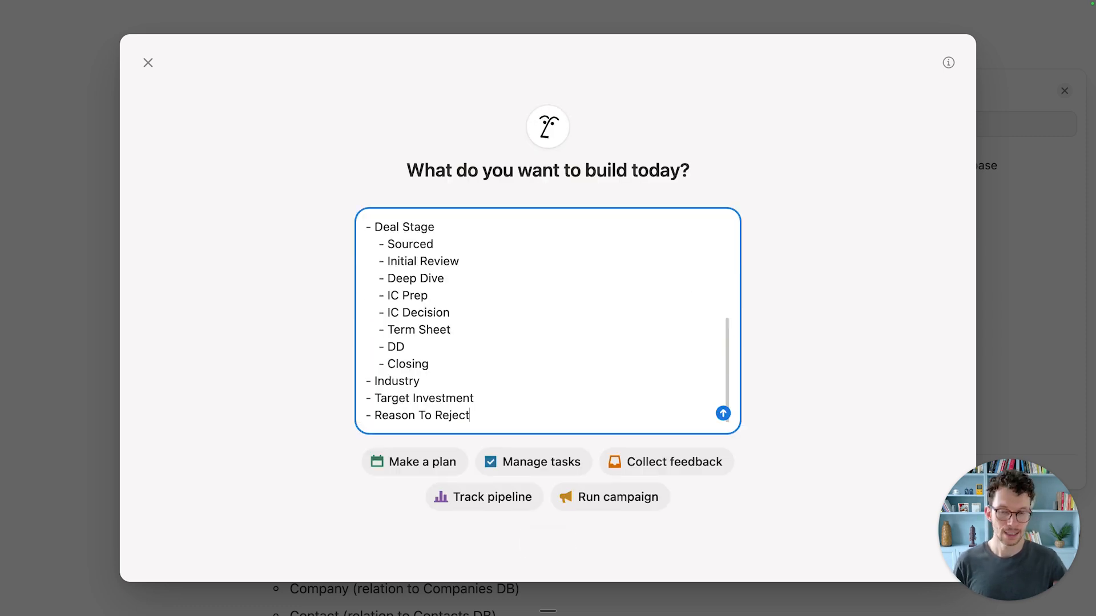
scroll(548, 319, up, 10)
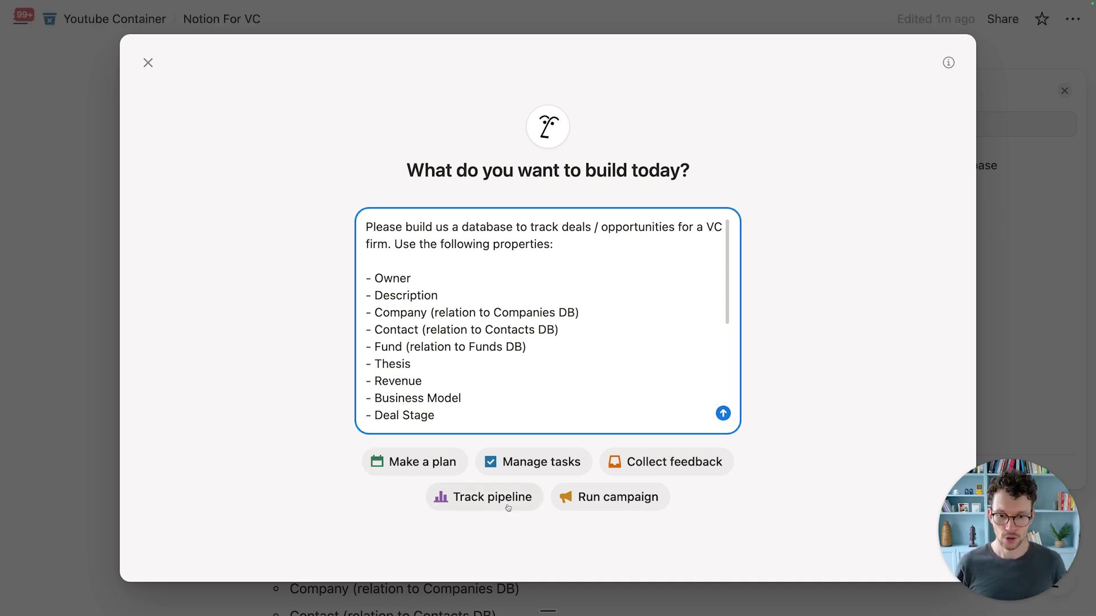
click(722, 413)
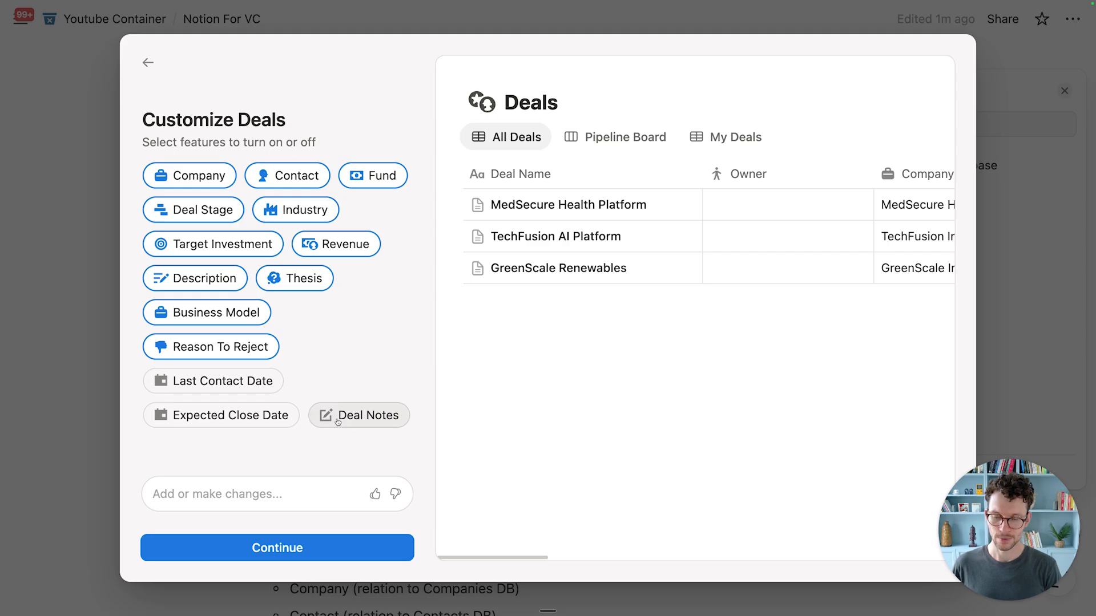
Step: Include Deal Notes, keep the All Deals, Pipeline Board and My Deals views, and finish
click(370, 423)
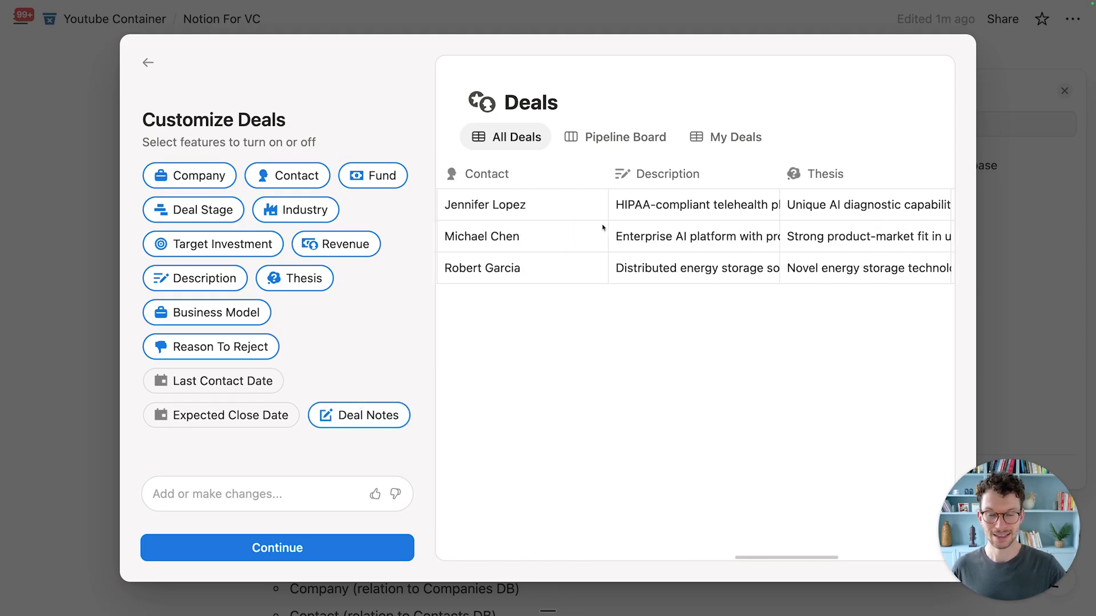
click(301, 549)
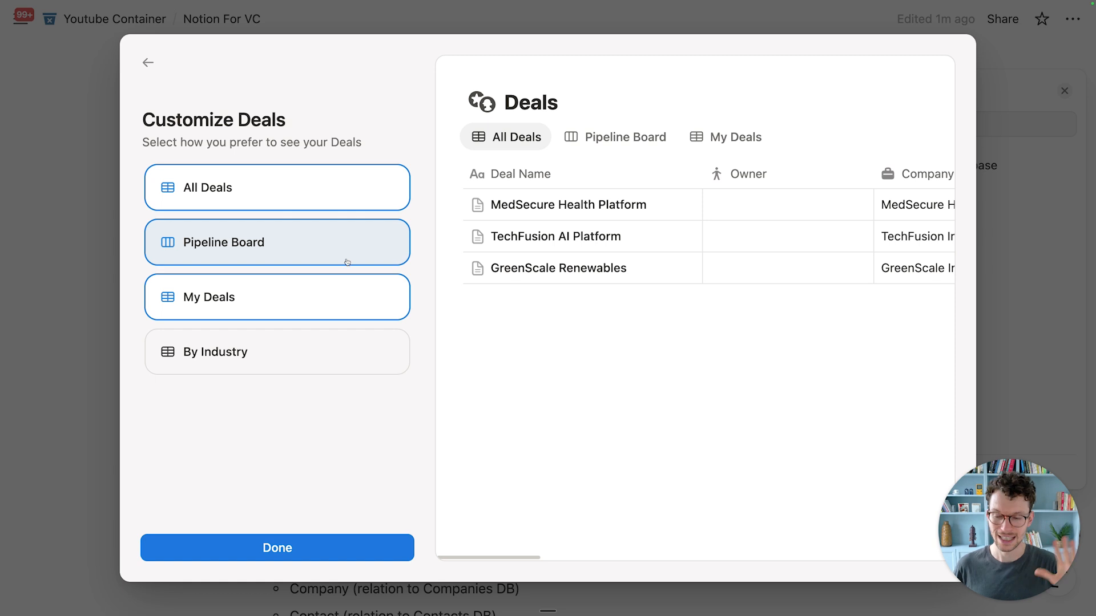
click(347, 547)
Step: Narrow the Owner column in the Deals table
scroll(295, 270, up, 3)
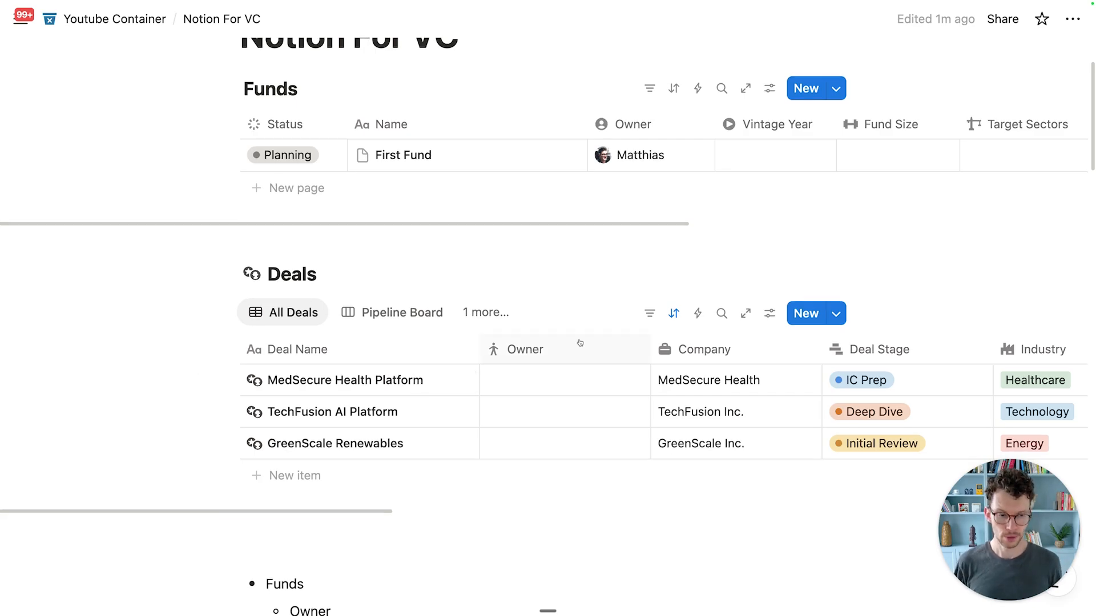
scroll(578, 401, down, 2)
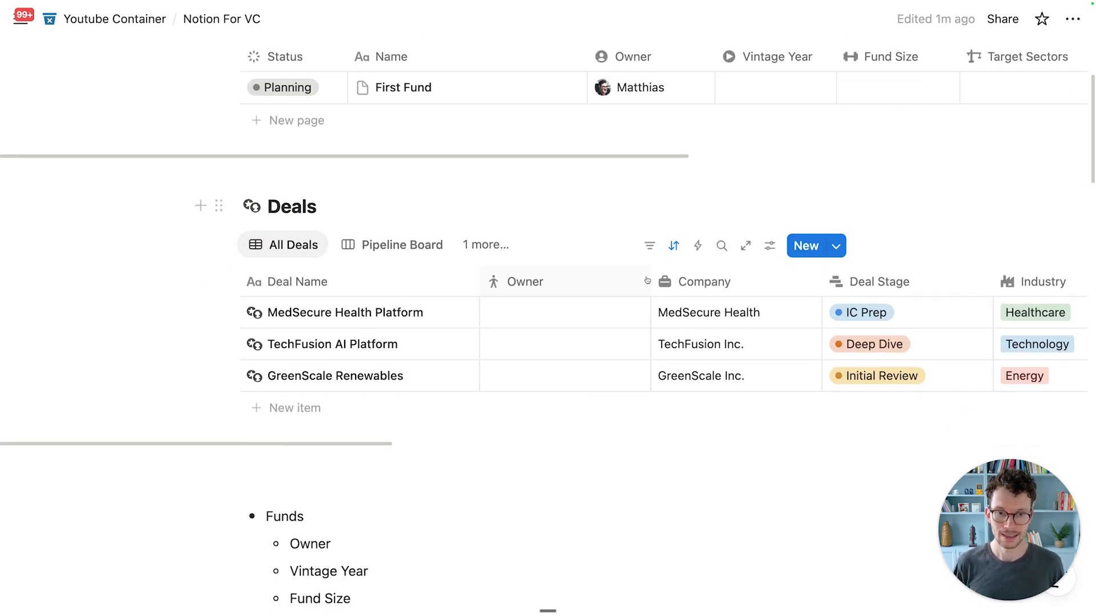
drag(651, 281, 583, 280)
scroll(582, 274, up, 3)
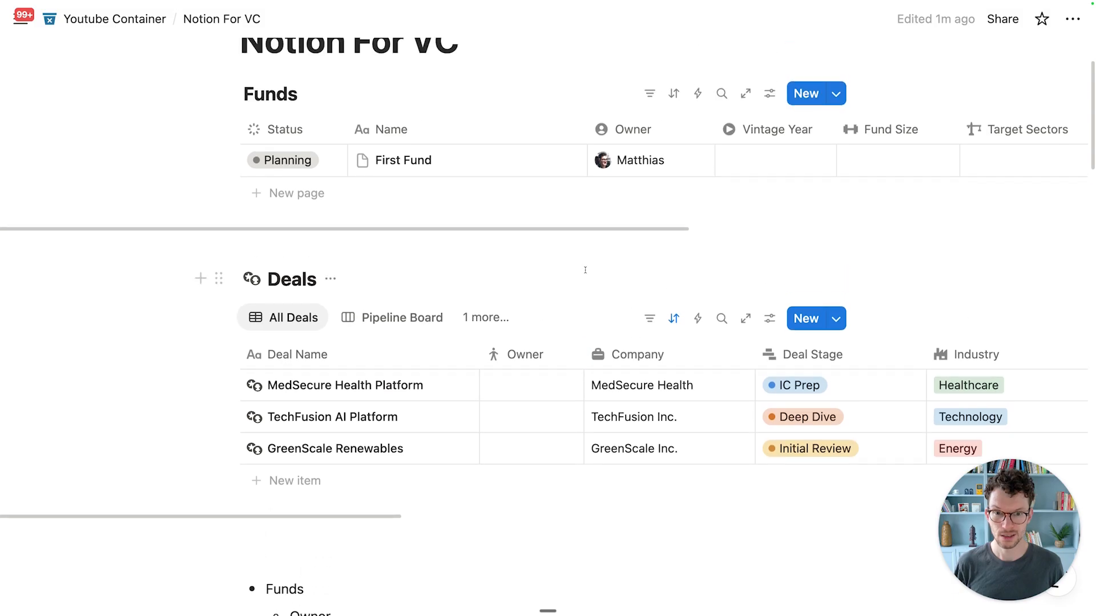
Step: Give Owner a user-circle icon, limit it to 1 person, defaulting to Created by
click(502, 367)
click(493, 249)
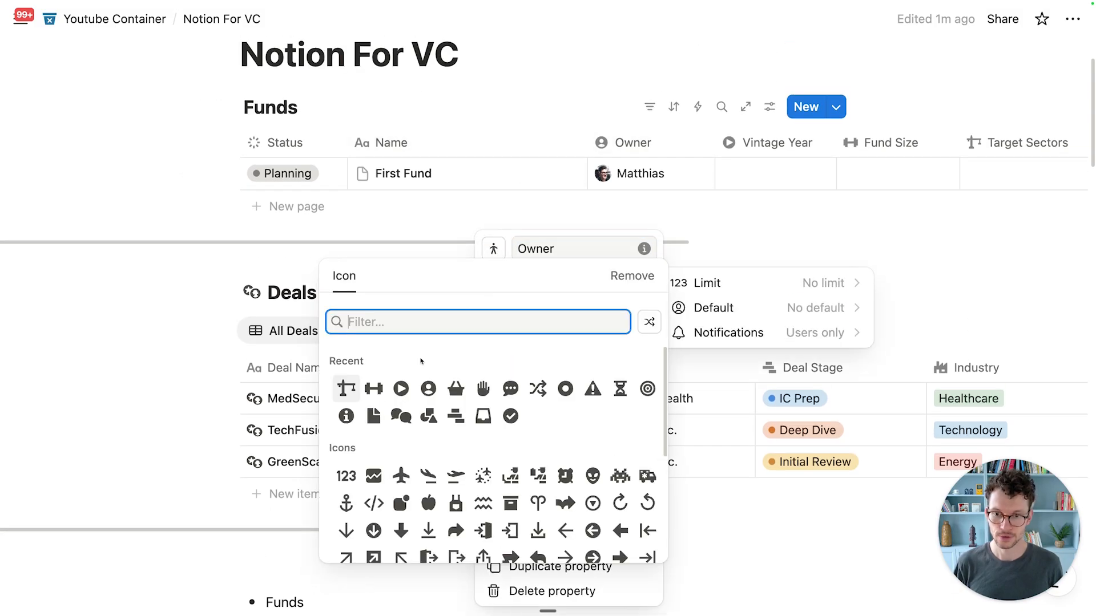
click(428, 389)
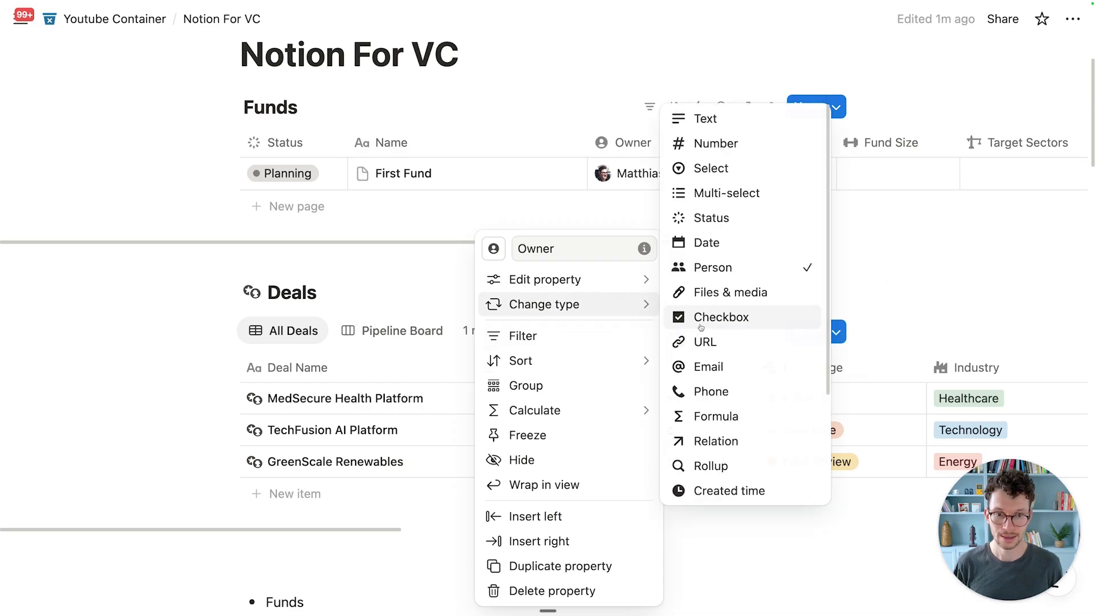
click(721, 288)
click(719, 313)
click(739, 311)
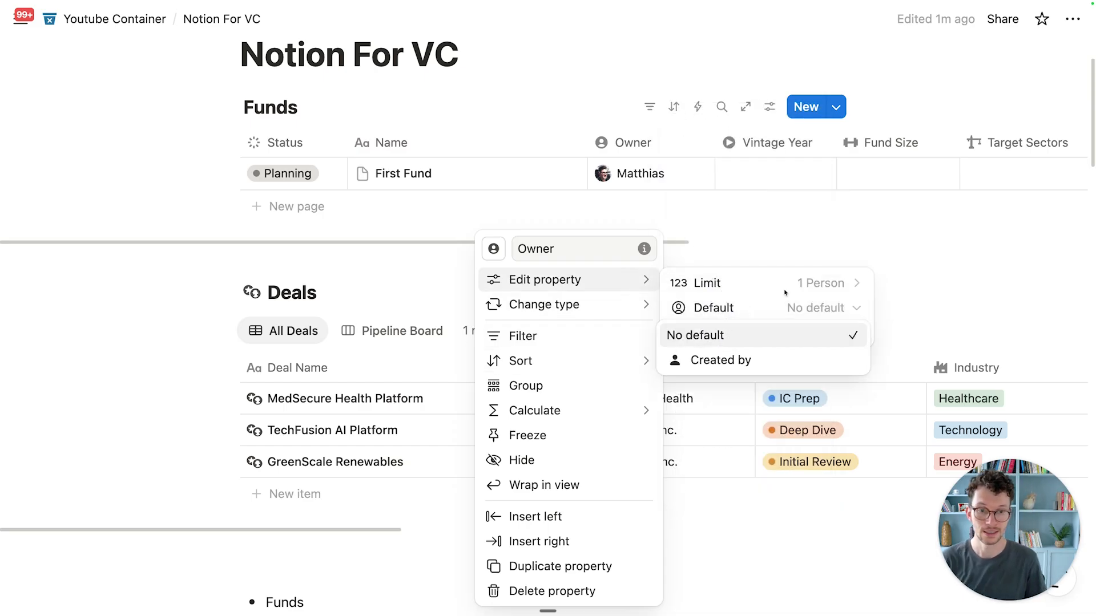
click(762, 362)
click(968, 304)
scroll(734, 428, down, 1)
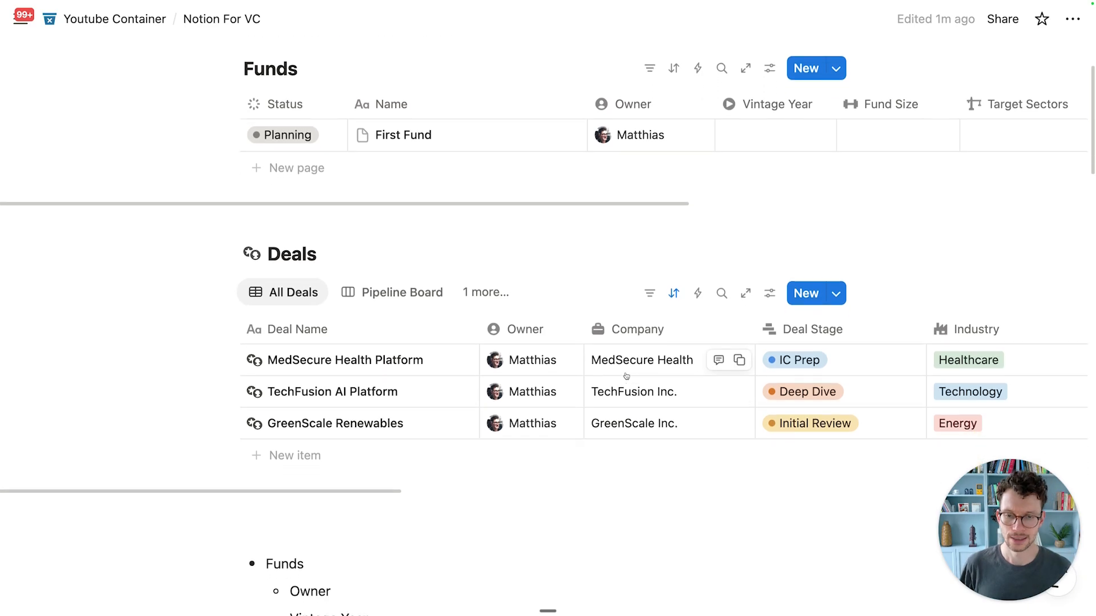
scroll(593, 359, down, 1)
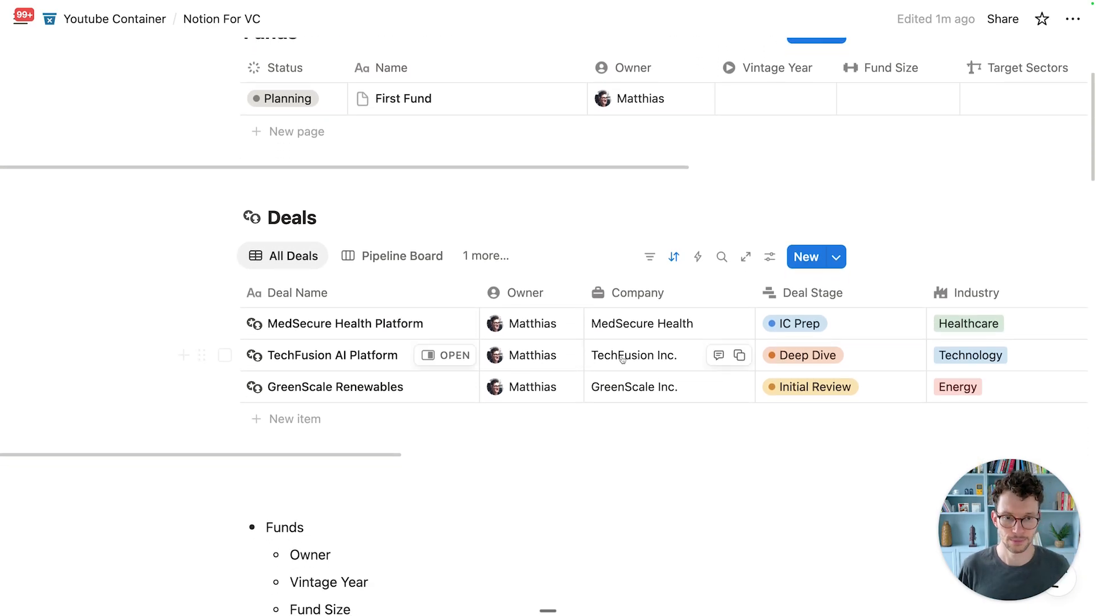
click(682, 323)
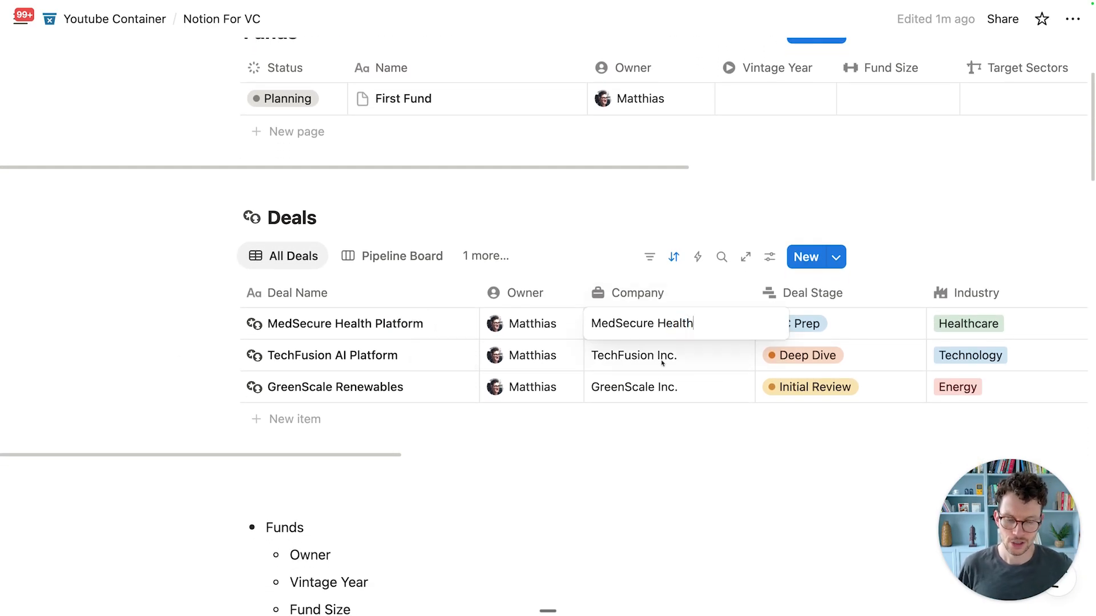
key(Escape)
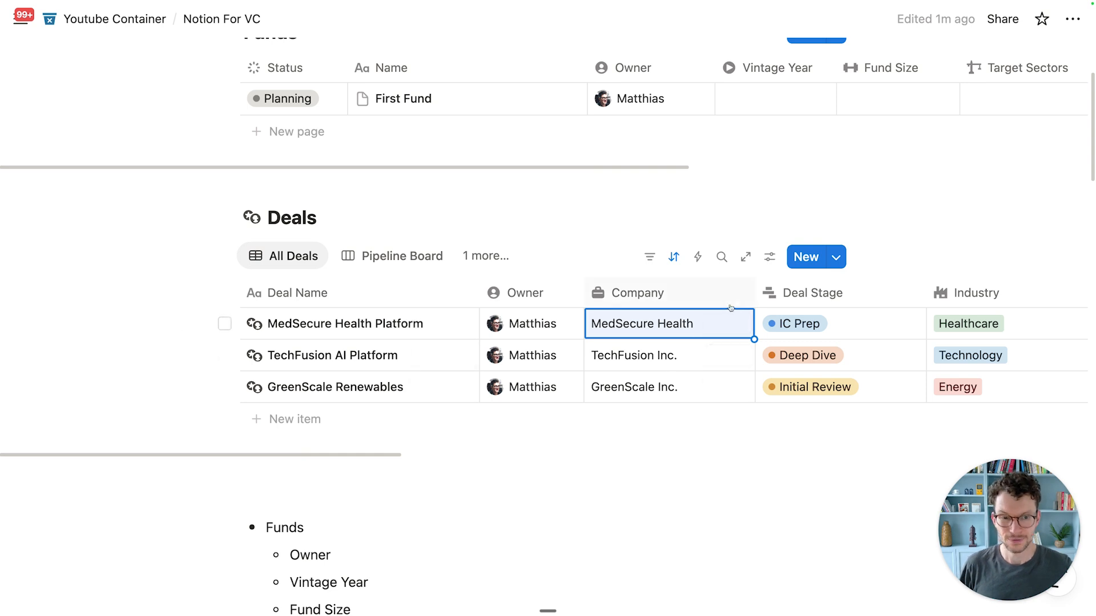
drag(753, 292, 713, 292)
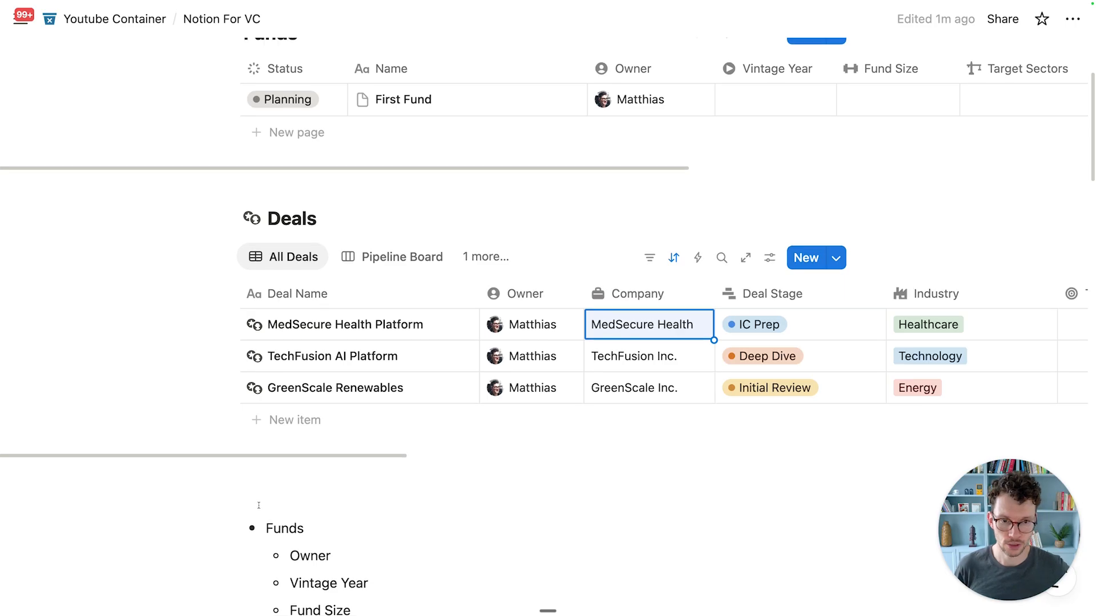
scroll(269, 511, up, 1)
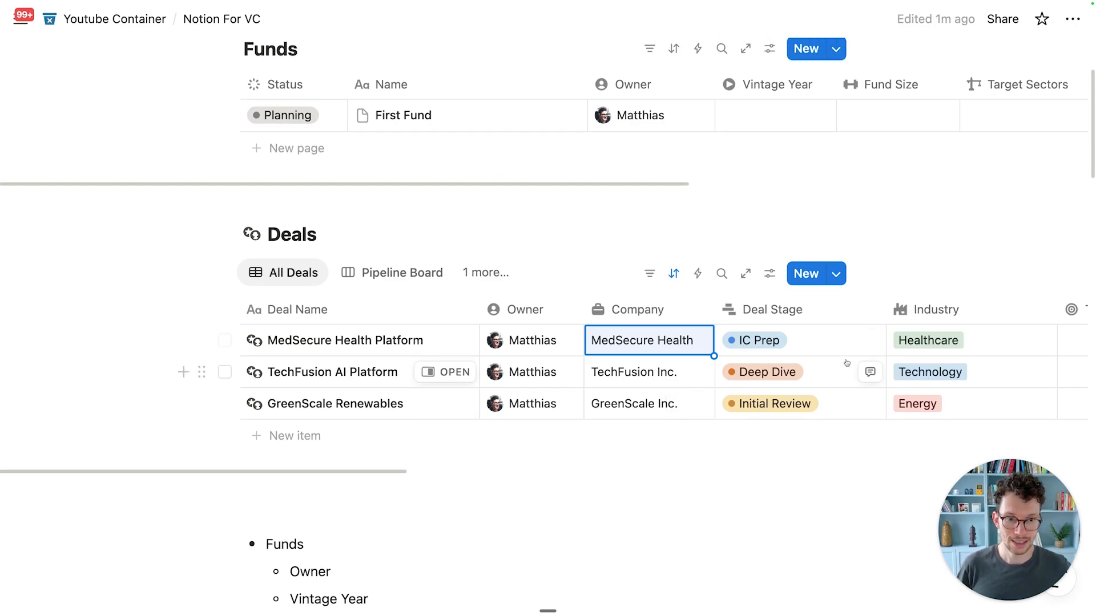
click(825, 340)
click(448, 509)
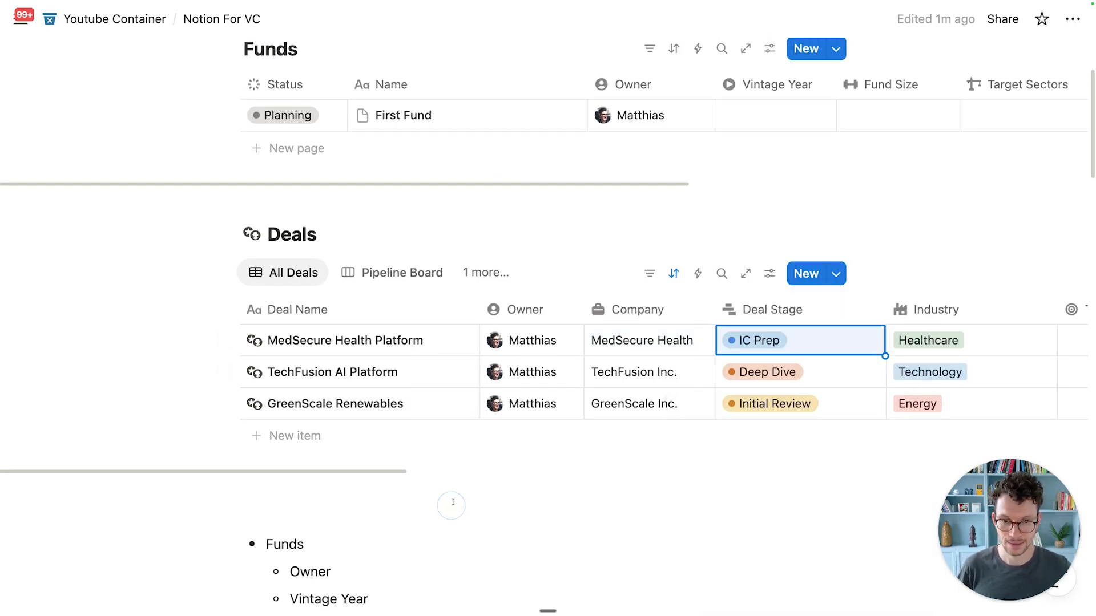
scroll(448, 503, down, 6)
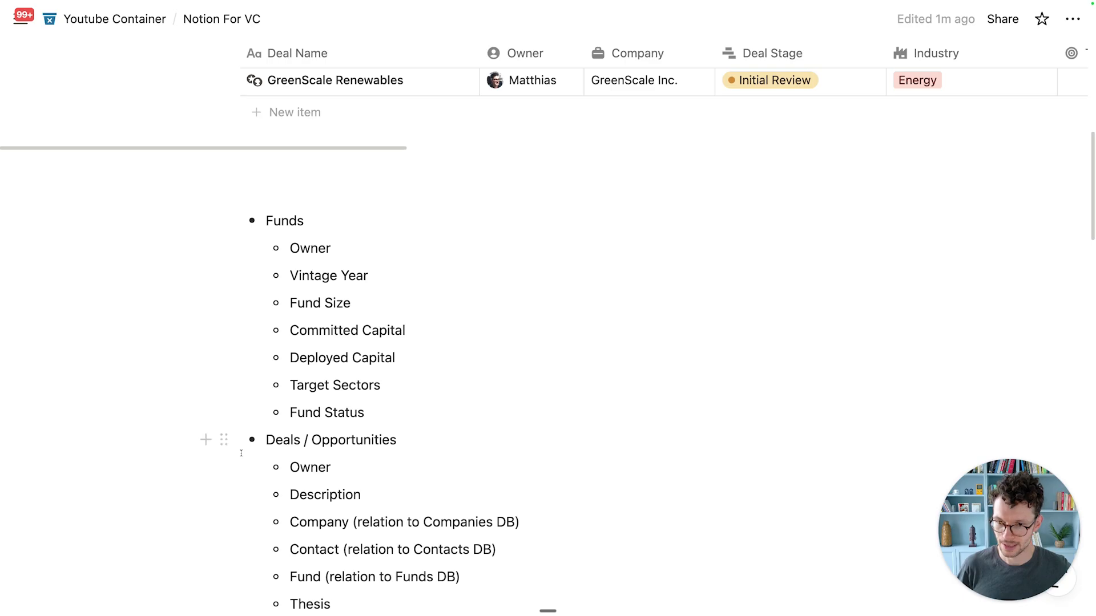
drag(224, 439, 257, 191)
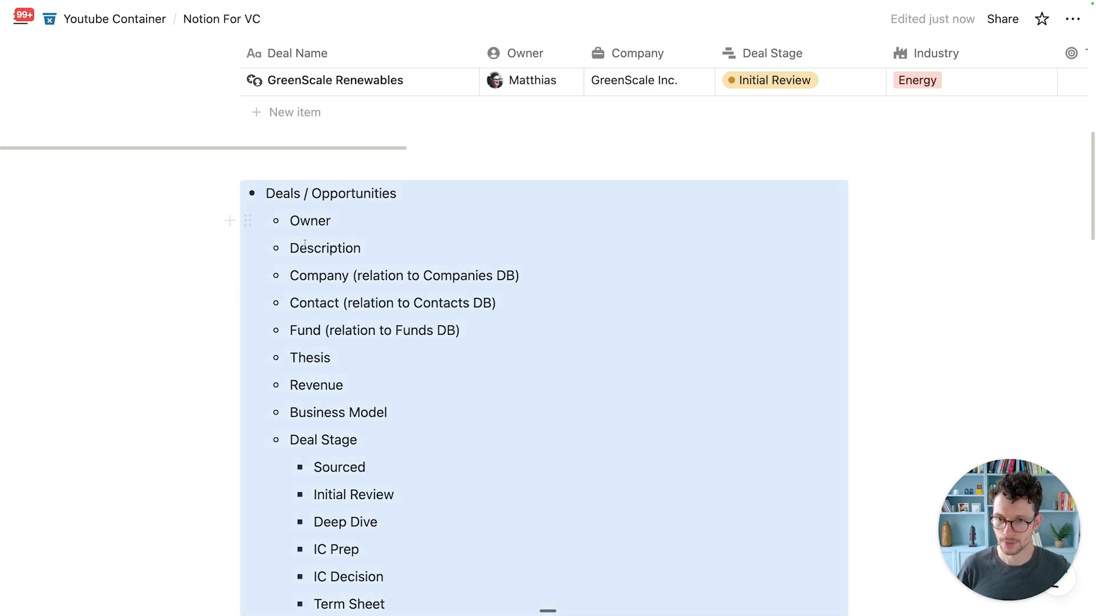
scroll(318, 280, down, 1)
click(736, 152)
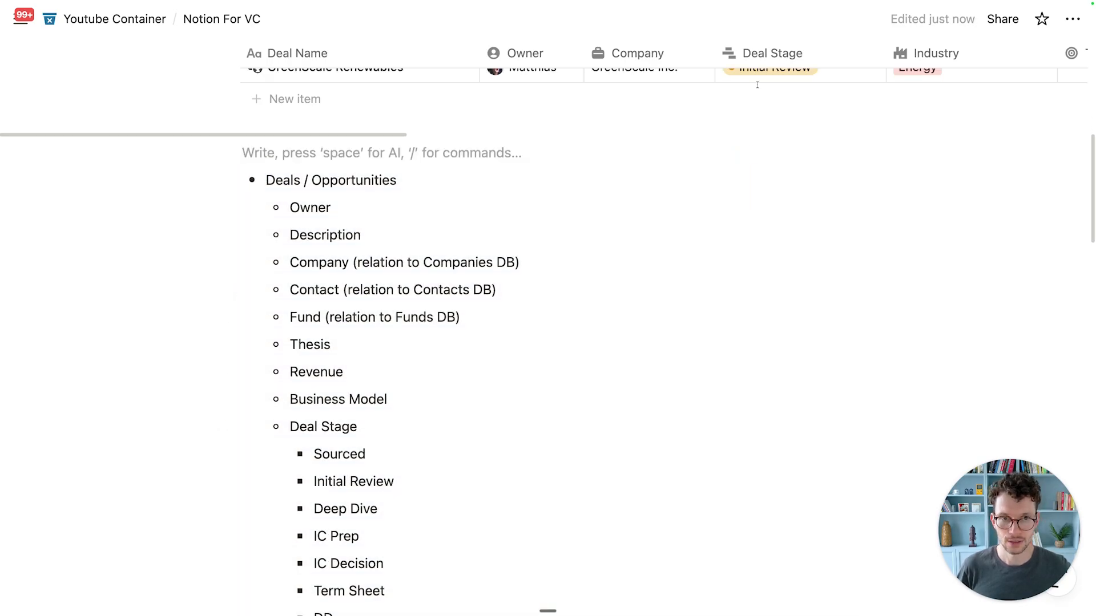
click(761, 83)
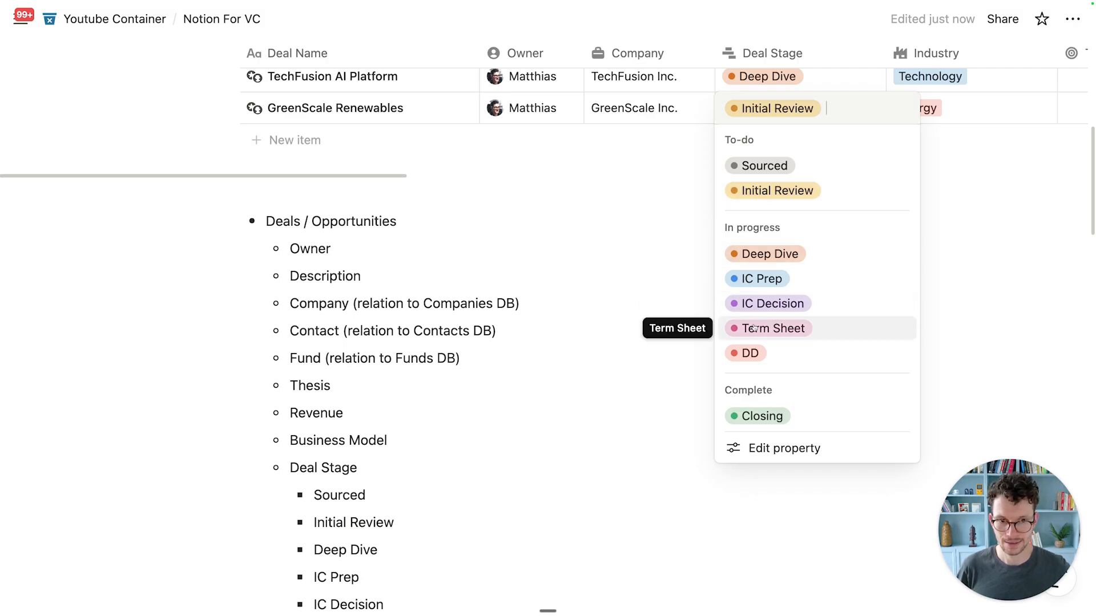
scroll(426, 488, down, 3)
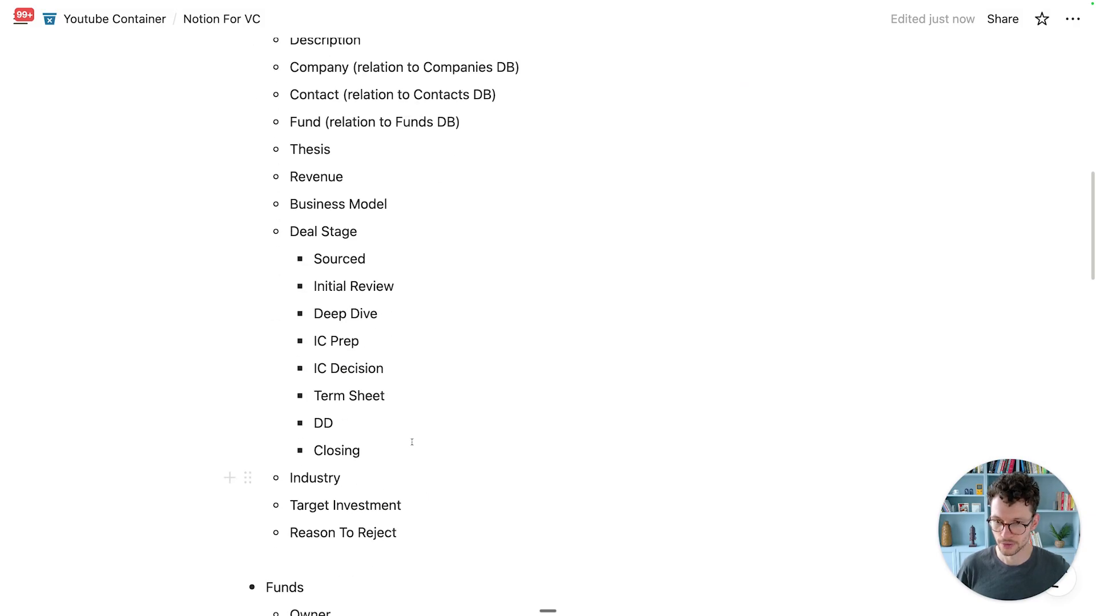
scroll(347, 423, up, 7)
scroll(644, 320, up, 1)
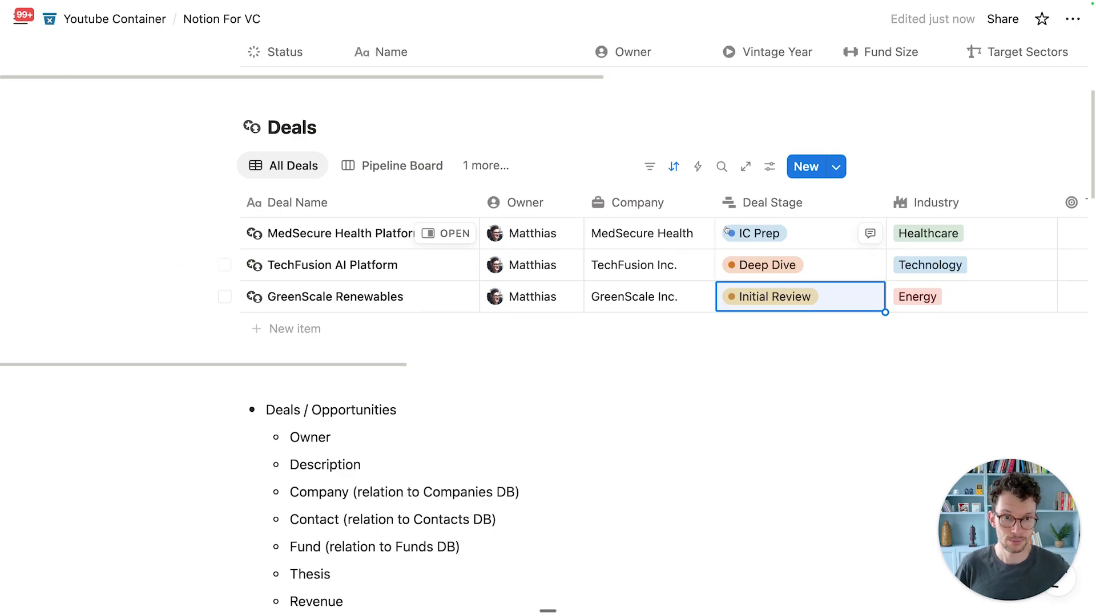
Step: Add a red Rejected stage to the Deal Stage Complete group, placed after Closing
click(784, 212)
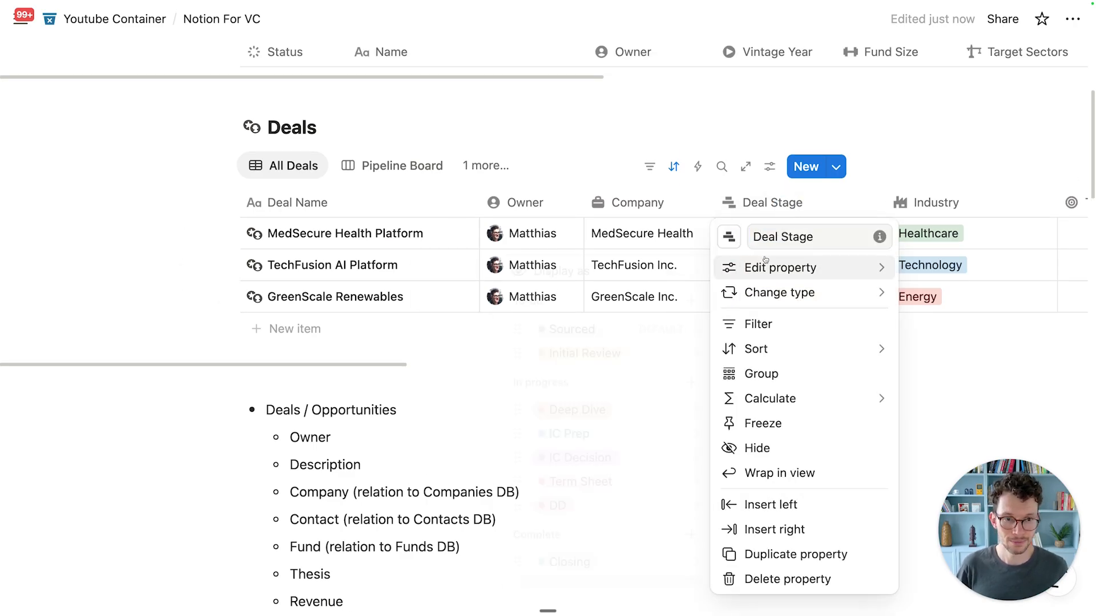
mouse_move(765, 260)
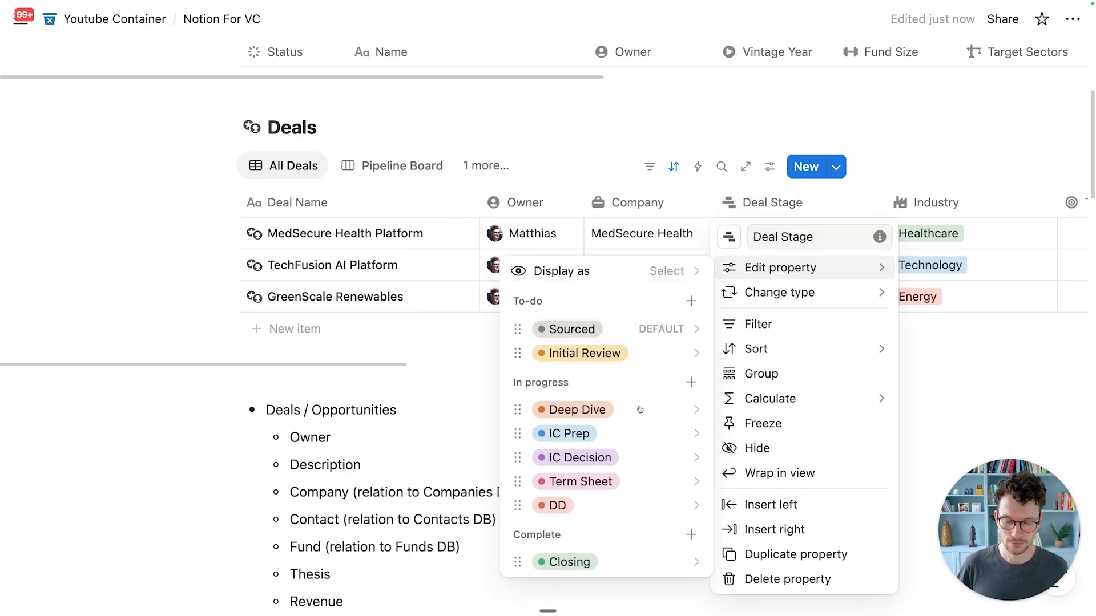
click(691, 535)
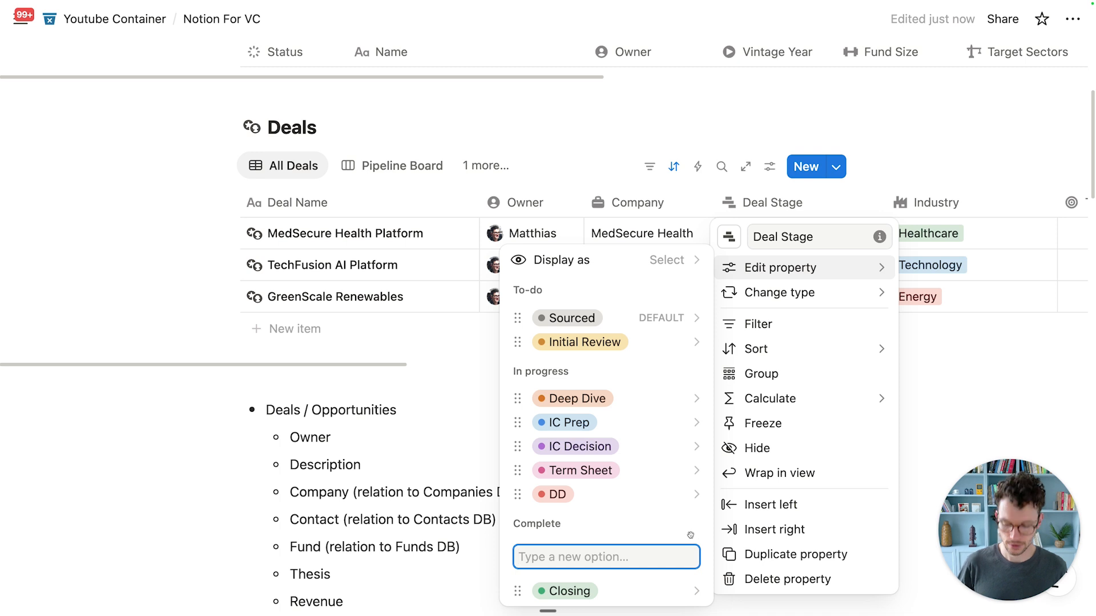
text(Rejected)
key(Return)
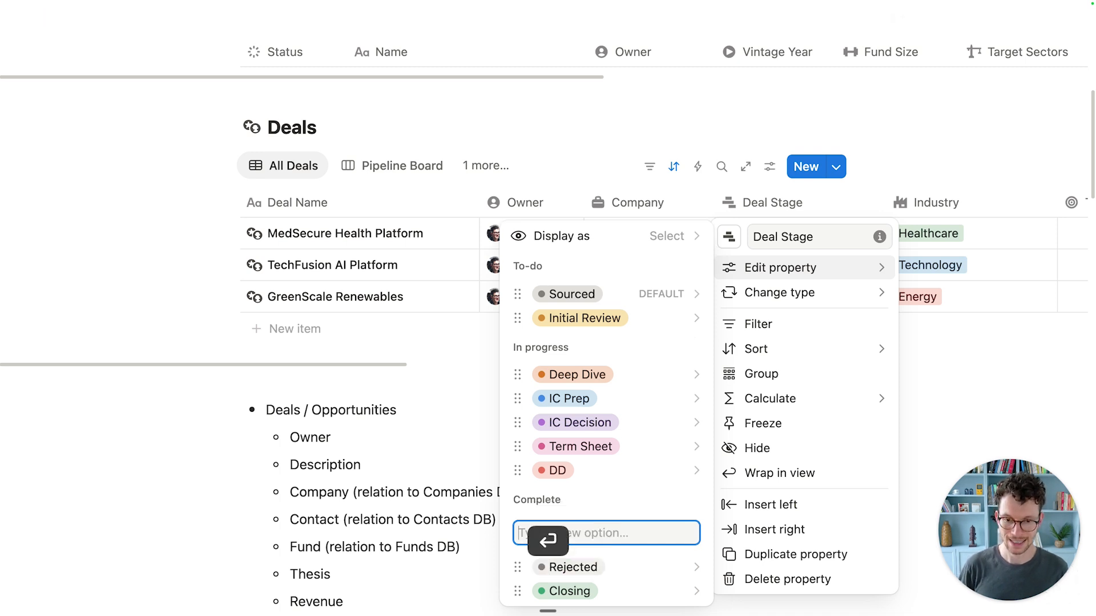
drag(653, 567, 655, 592)
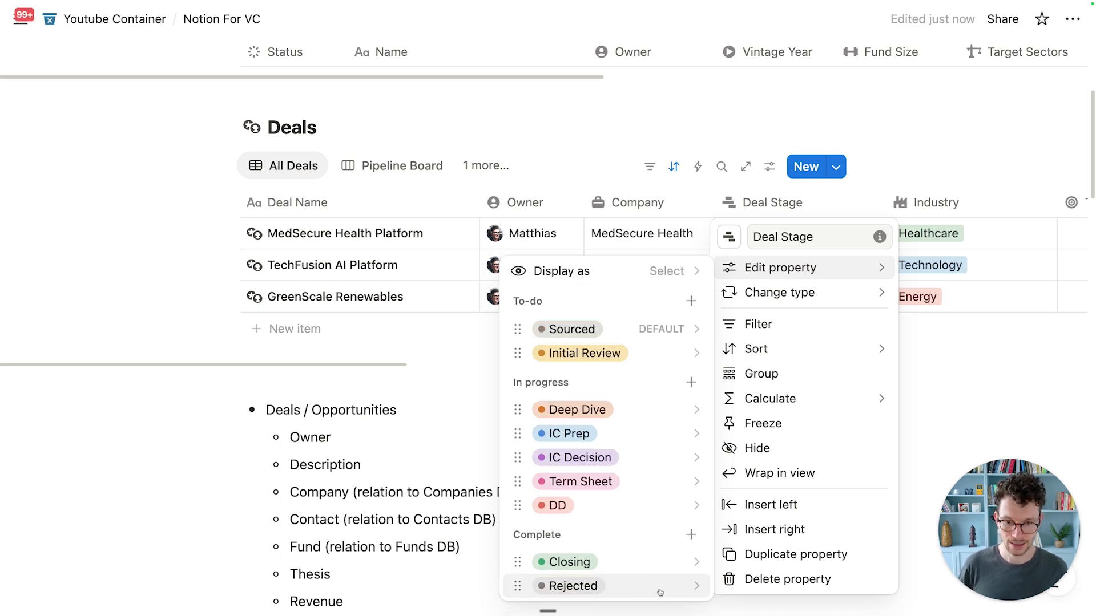
click(656, 588)
click(656, 558)
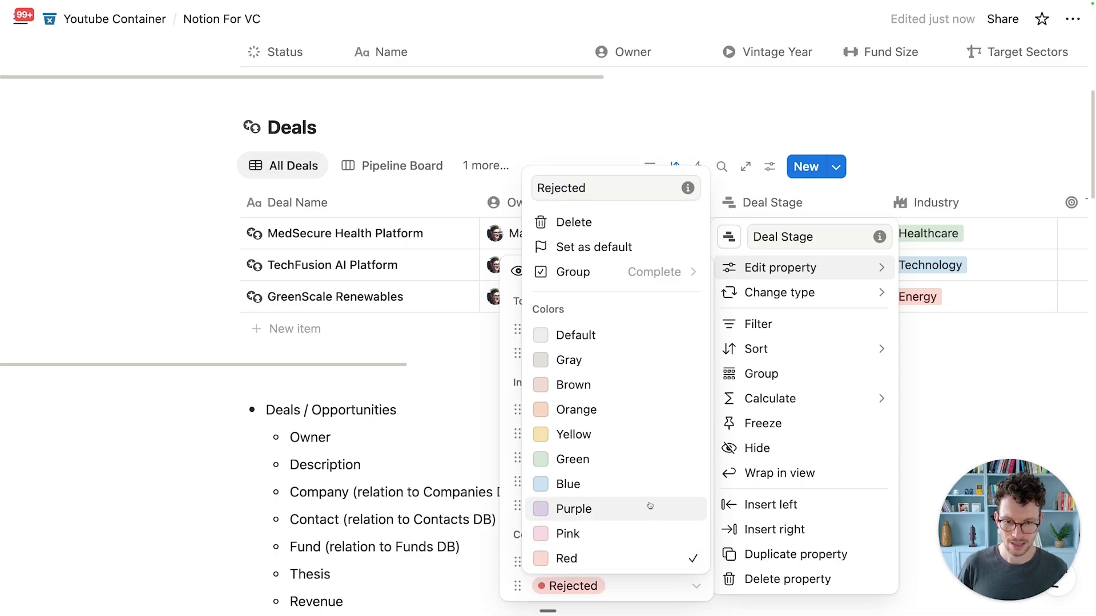
click(513, 287)
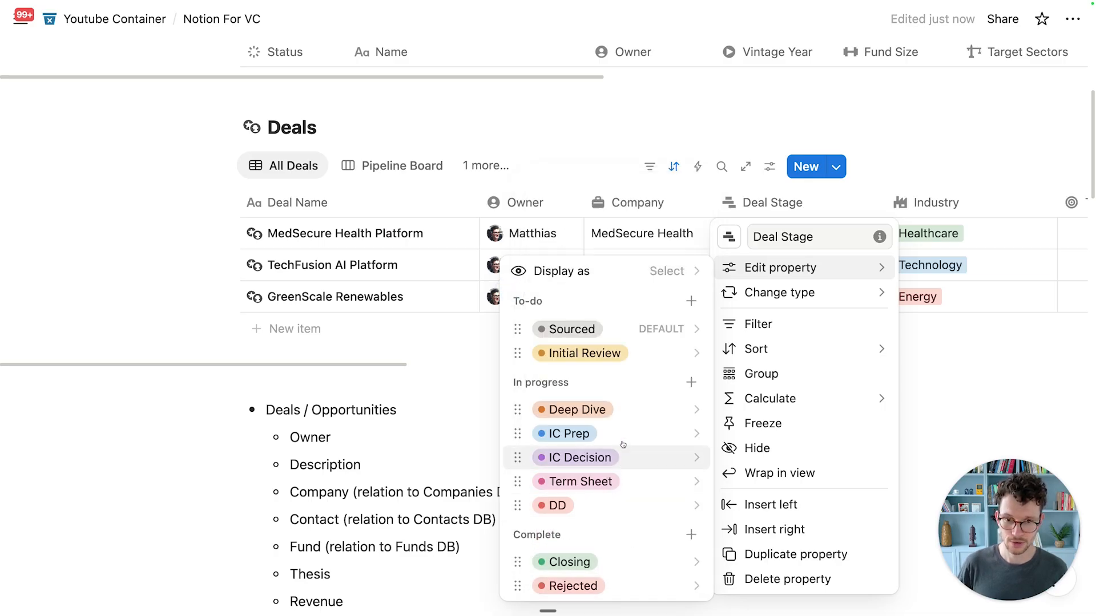
Step: Recolour the DD stage orange and move Initial Review into the In progress group
click(623, 506)
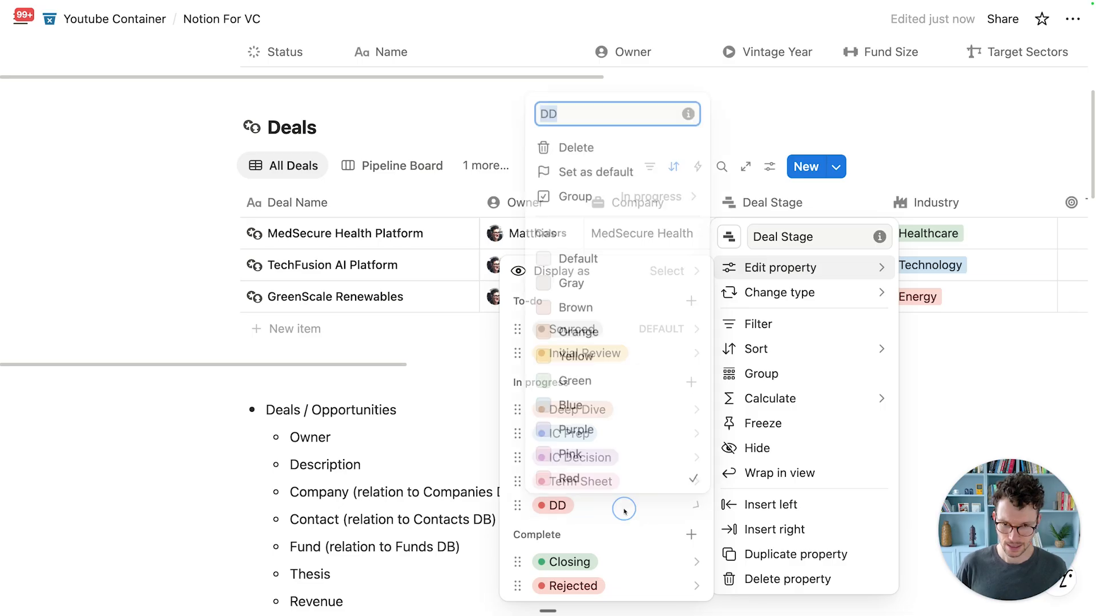
click(622, 429)
click(502, 431)
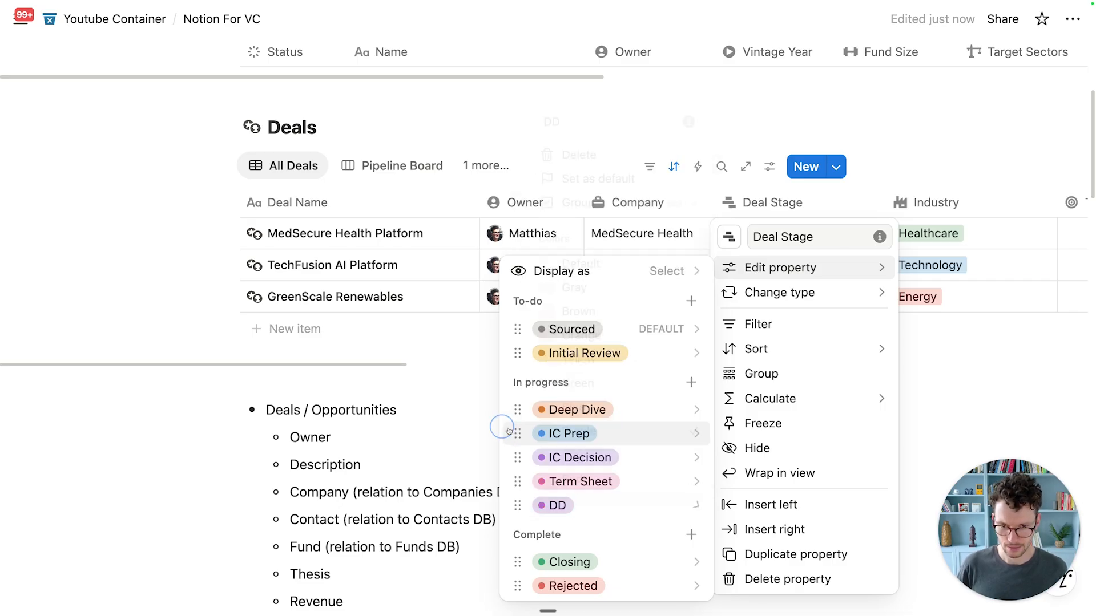
click(586, 504)
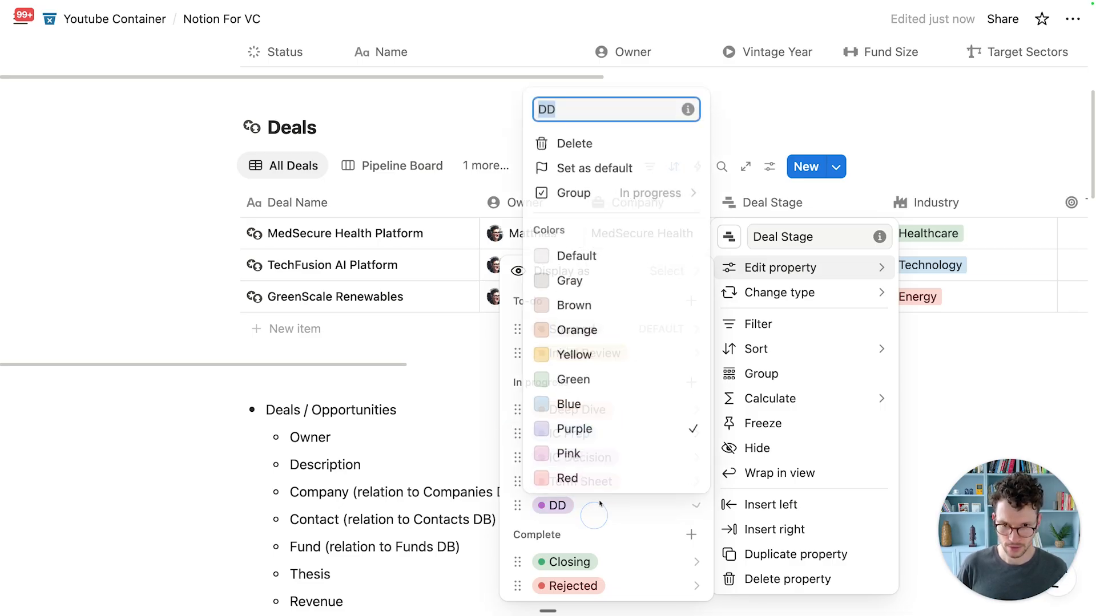
click(608, 336)
click(516, 432)
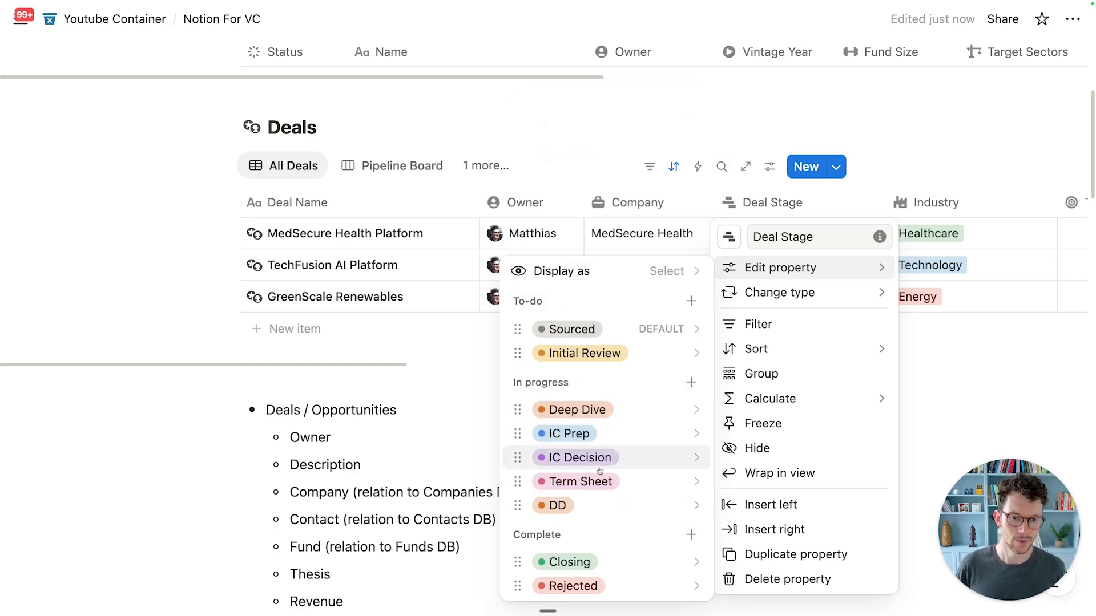
drag(585, 355, 588, 380)
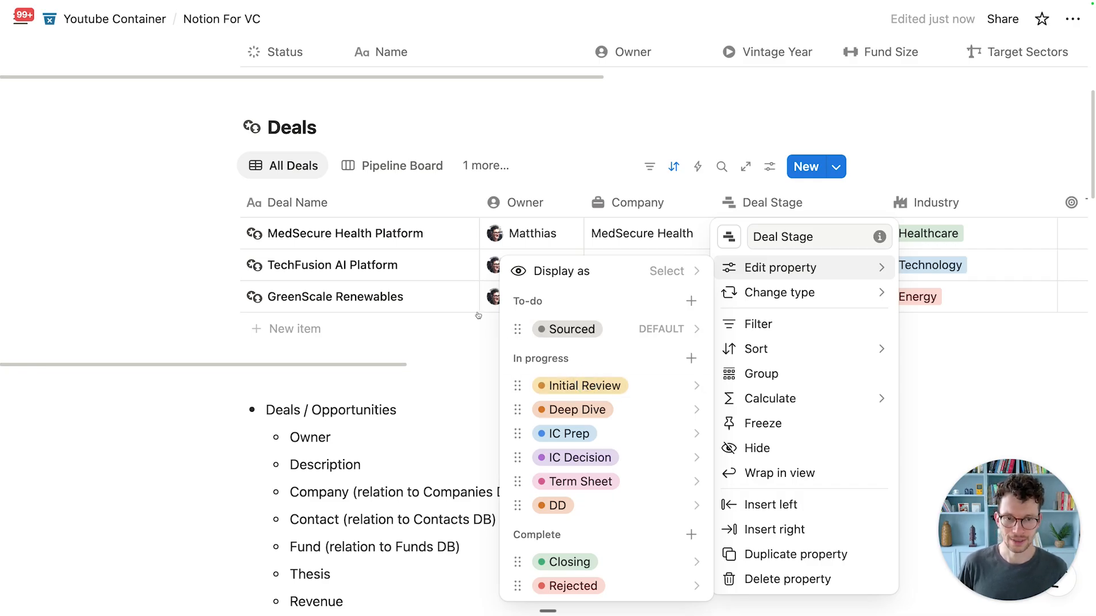
click(569, 323)
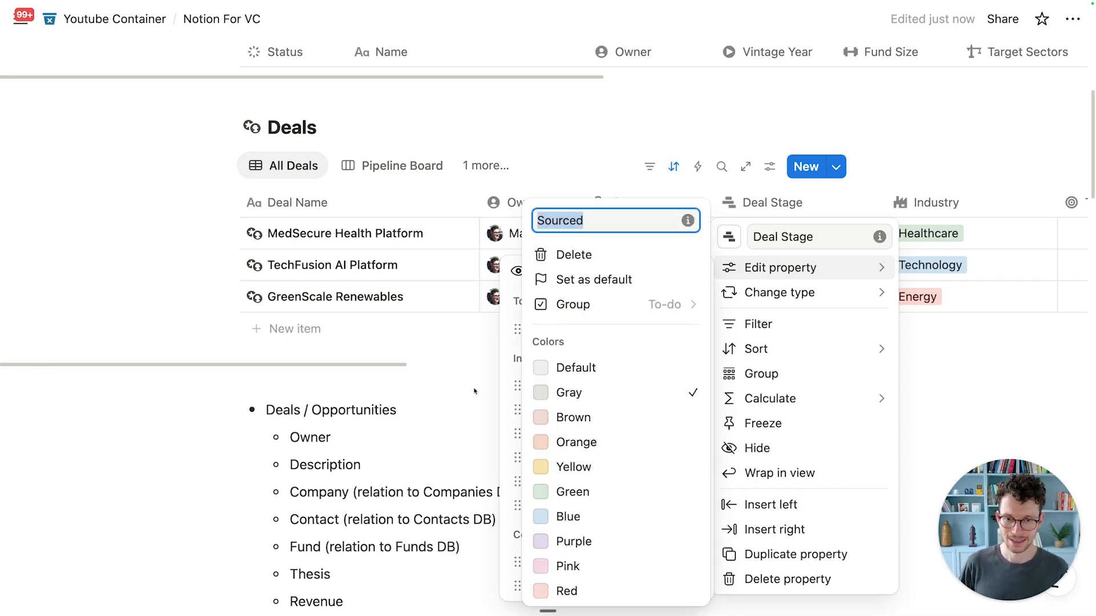
key(Escape)
key(Escape)
Step: Narrow the Deal Stage and Industry columns
drag(884, 197, 844, 207)
scroll(852, 221, right, 1)
scroll(852, 221, right, 6)
drag(517, 207, 452, 214)
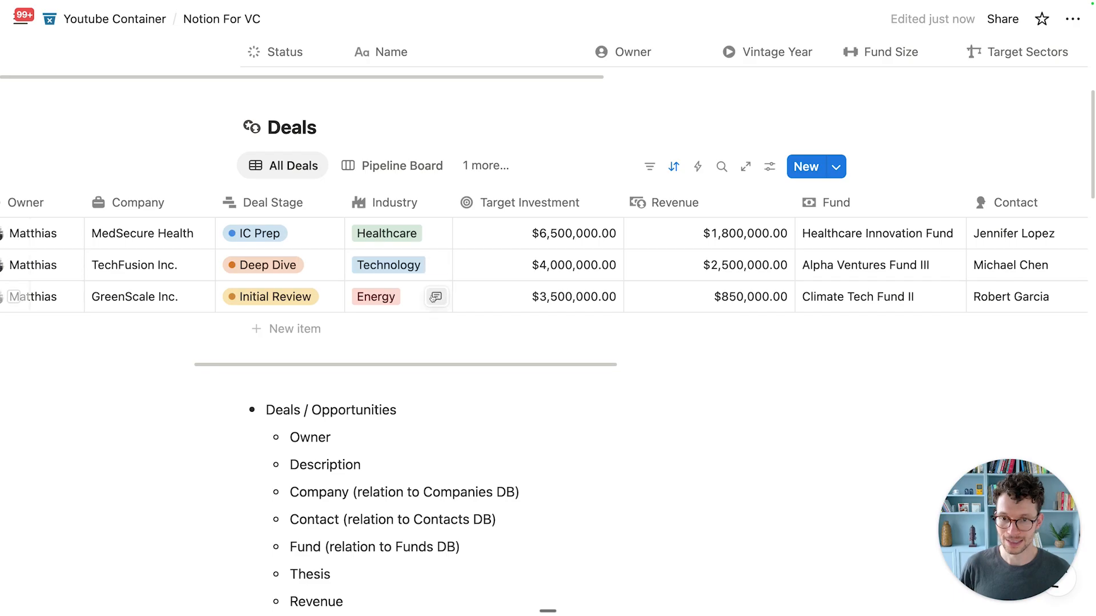
Step: Narrow the Target Investment and Revenue columns, then scroll back up to the Funds table
click(415, 299)
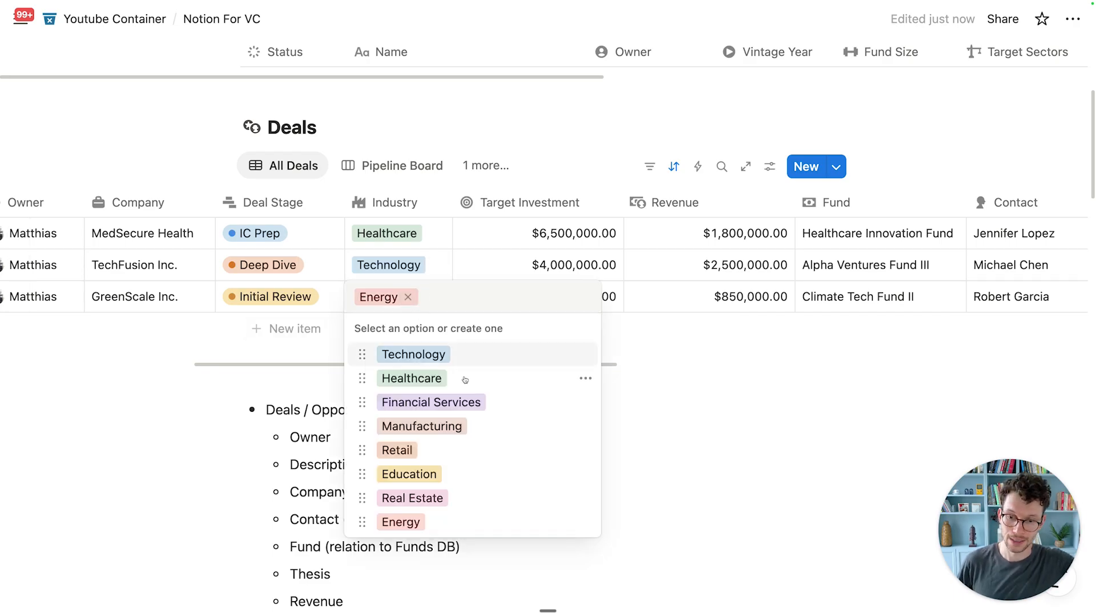
click(708, 412)
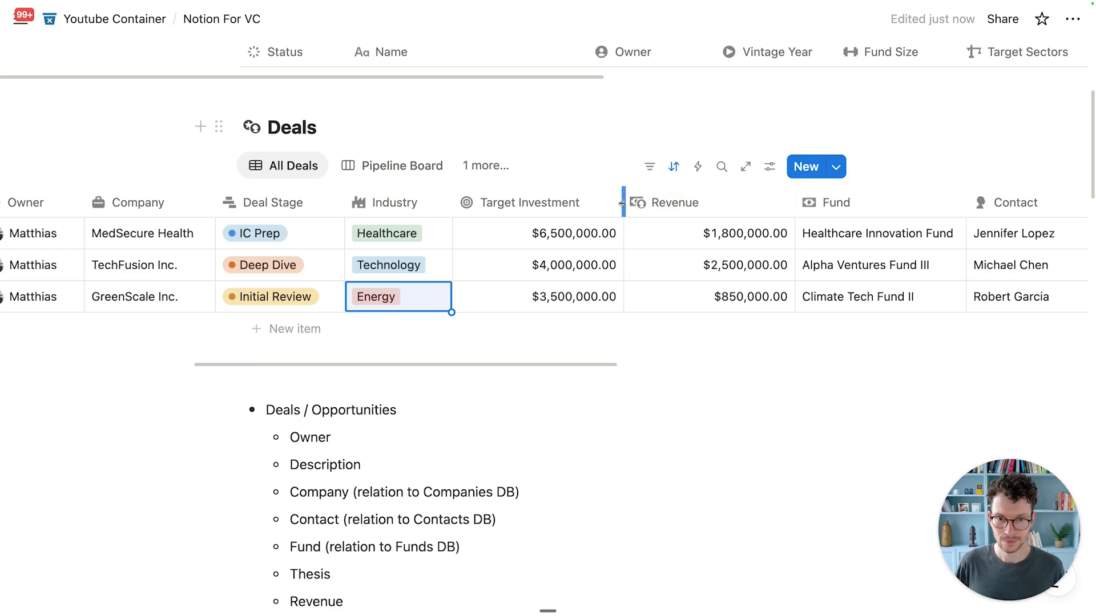
drag(622, 204, 599, 204)
drag(771, 205, 719, 213)
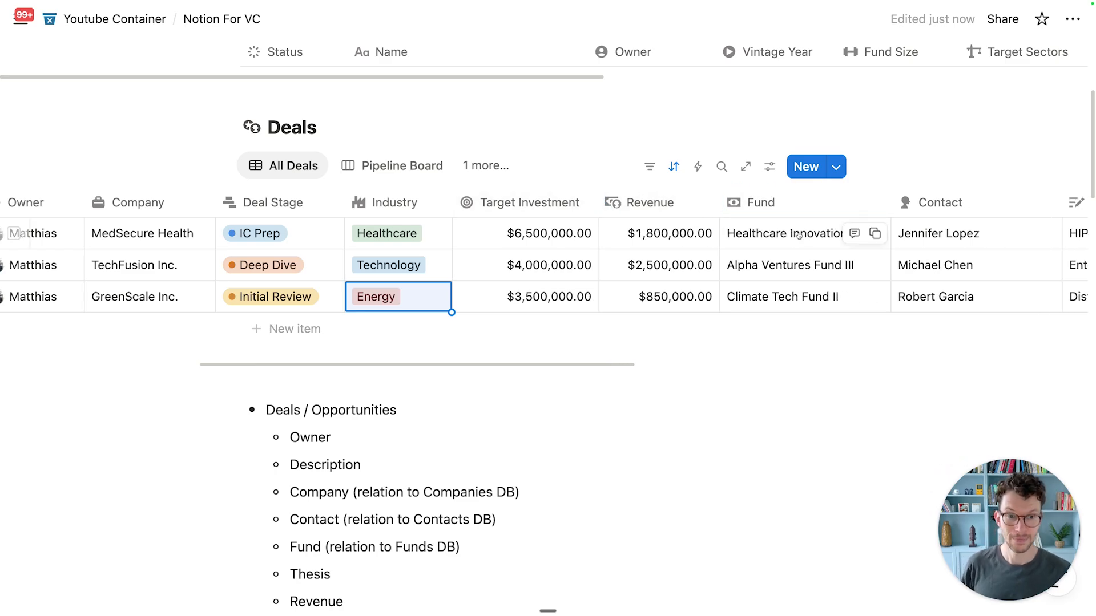
scroll(797, 235, up, 2)
scroll(782, 323, up, 2)
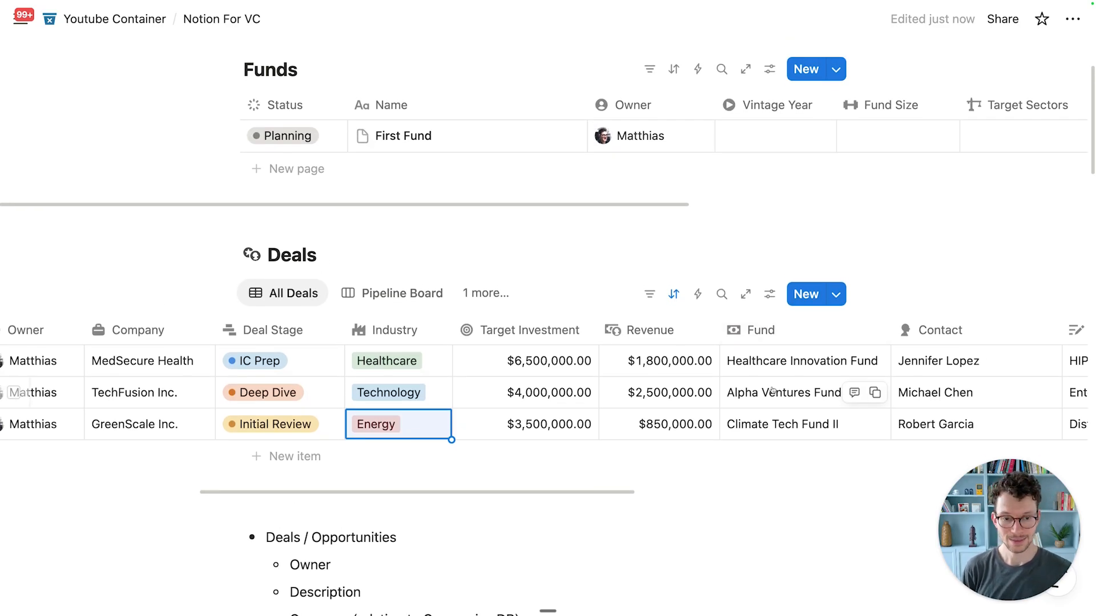
scroll(773, 390, up, 1)
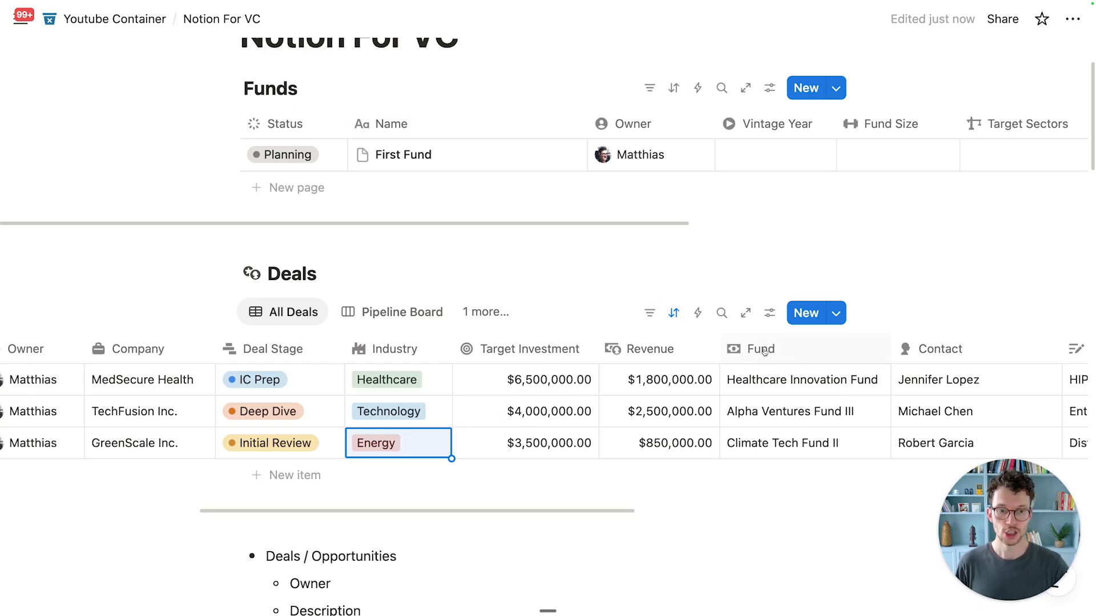
scroll(776, 149, right, 6)
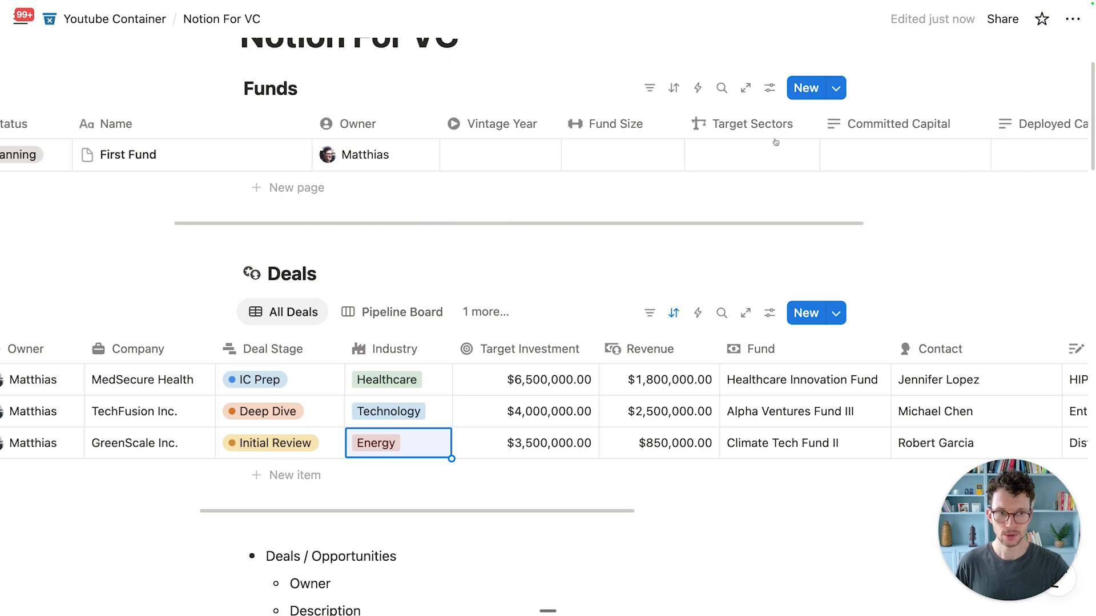
scroll(776, 142, right, 4)
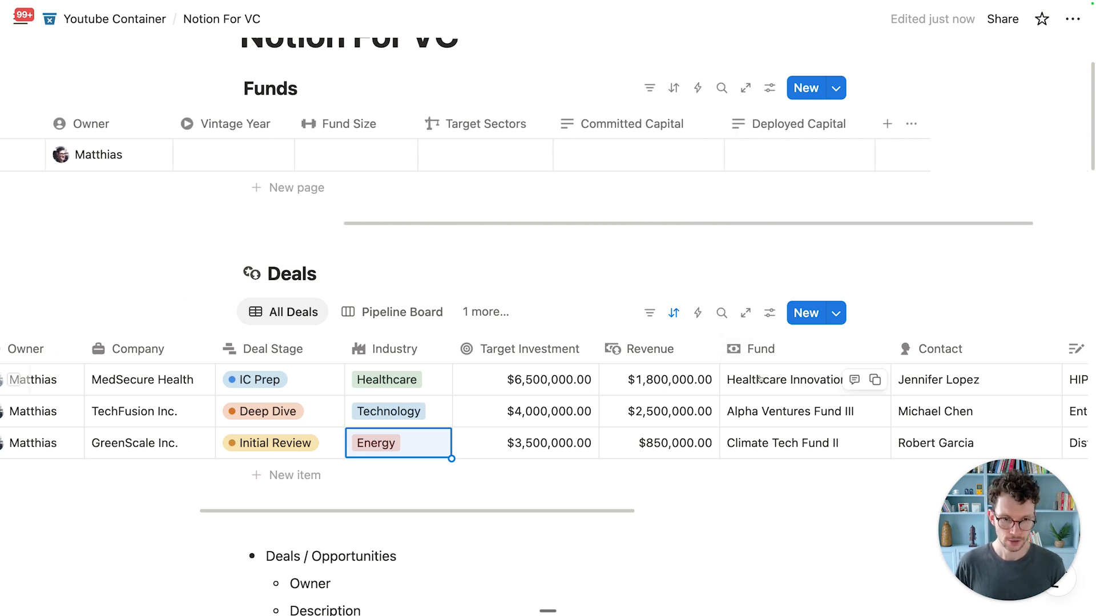
Step: Change the Fund property to a Relation pointing at the Funds database, with two-way relation enabled
click(758, 353)
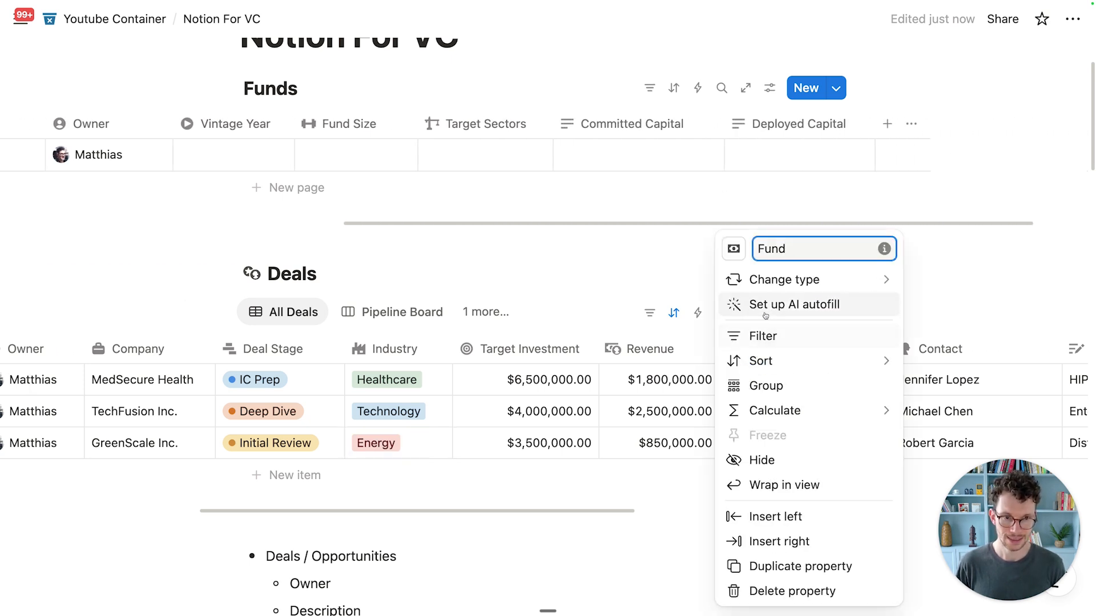
mouse_move(773, 293)
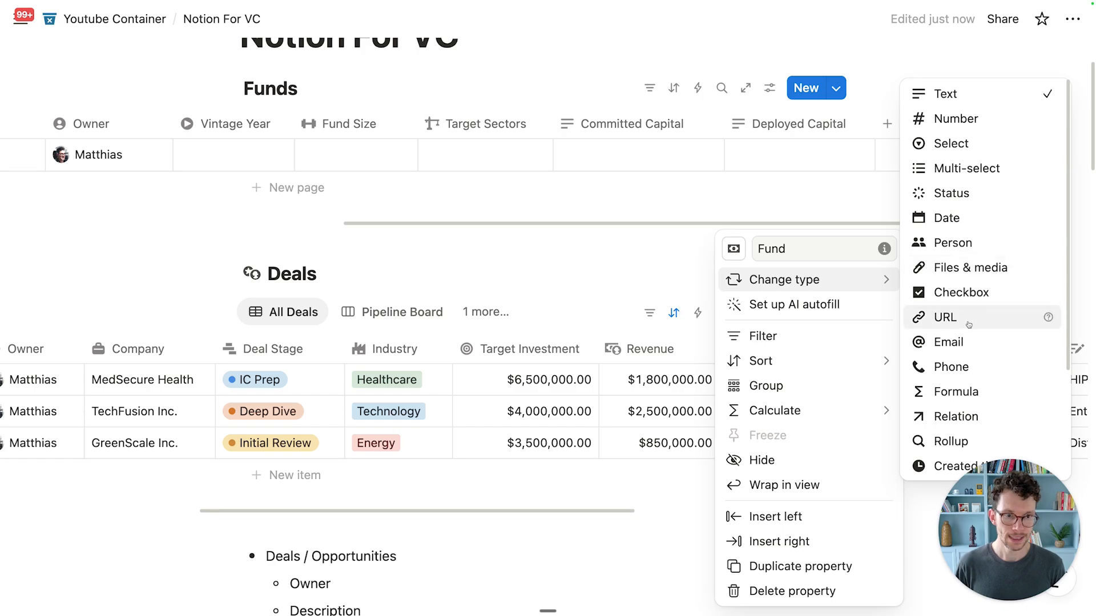
click(927, 416)
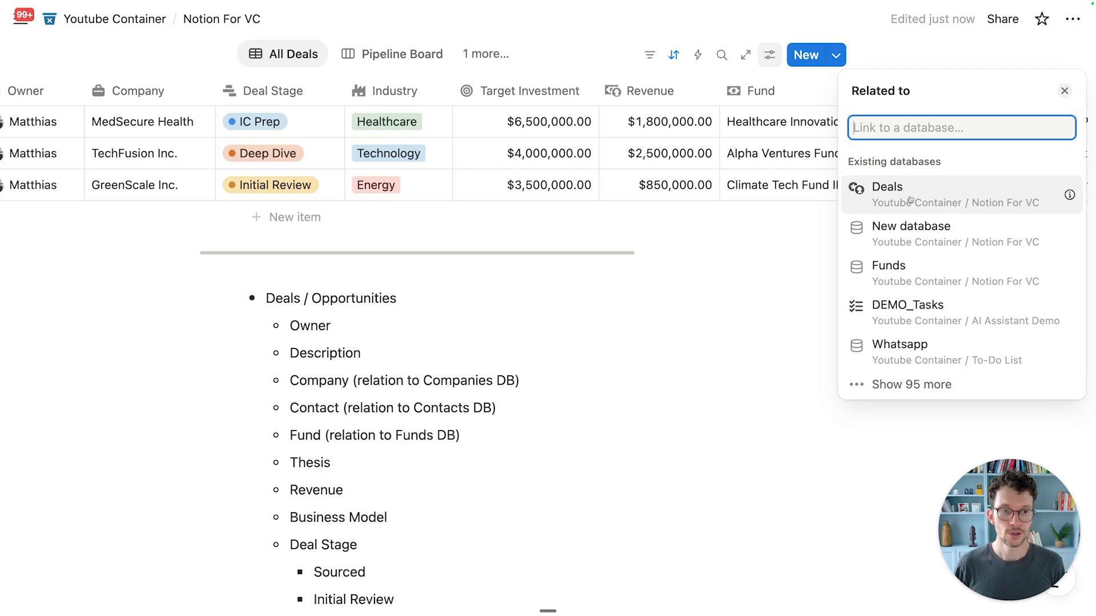
click(897, 281)
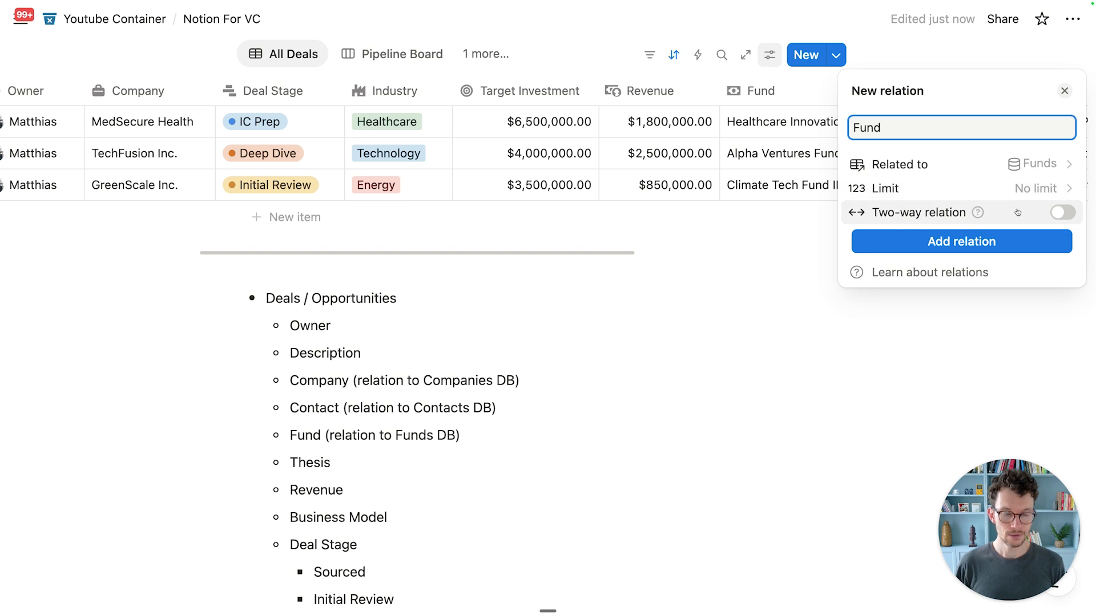
click(1039, 220)
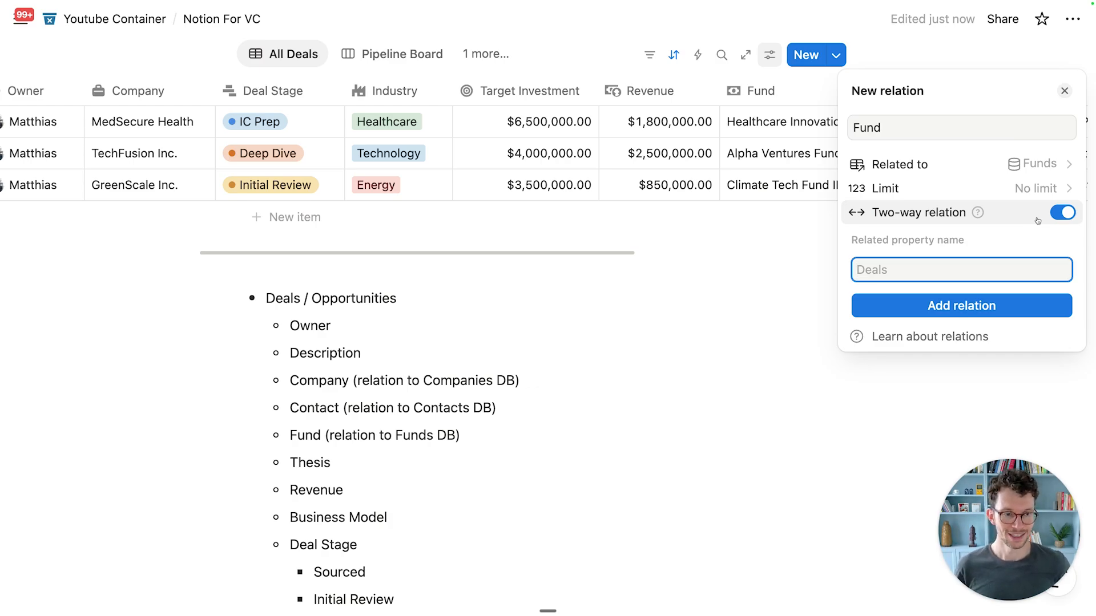
click(956, 306)
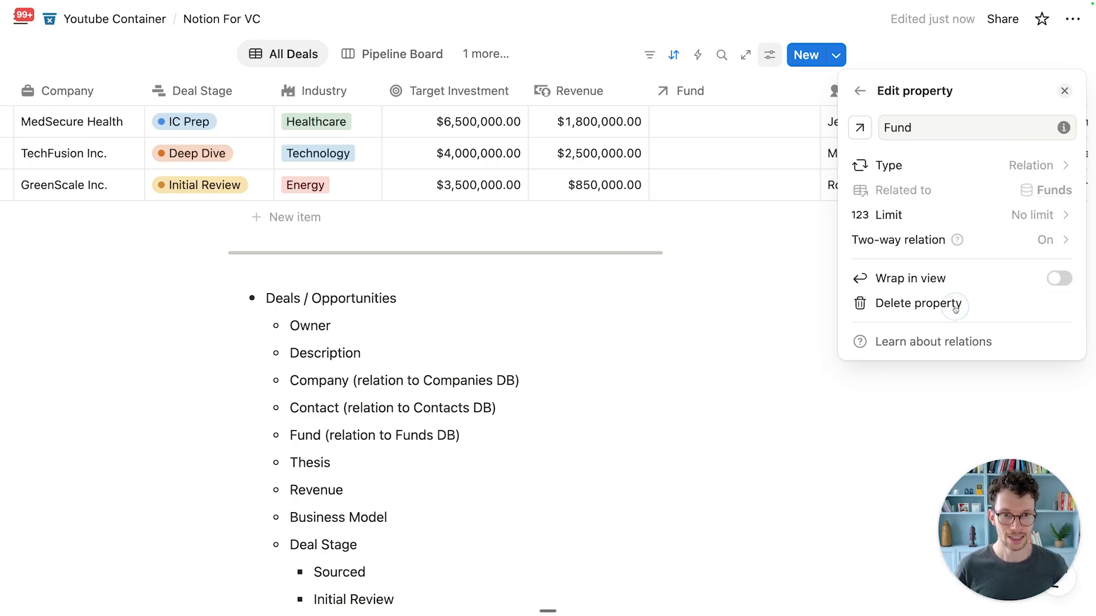
Step: Close the Fund property settings and check First Fund's Deals picker without linking anything
click(727, 291)
scroll(725, 291, up, 5)
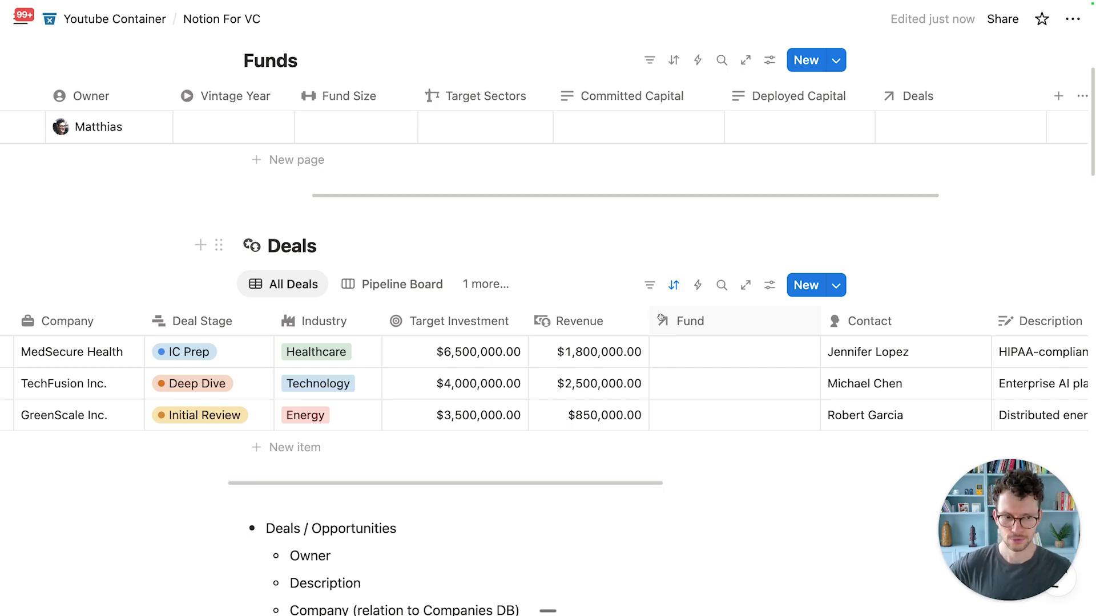
scroll(528, 114, up, 3)
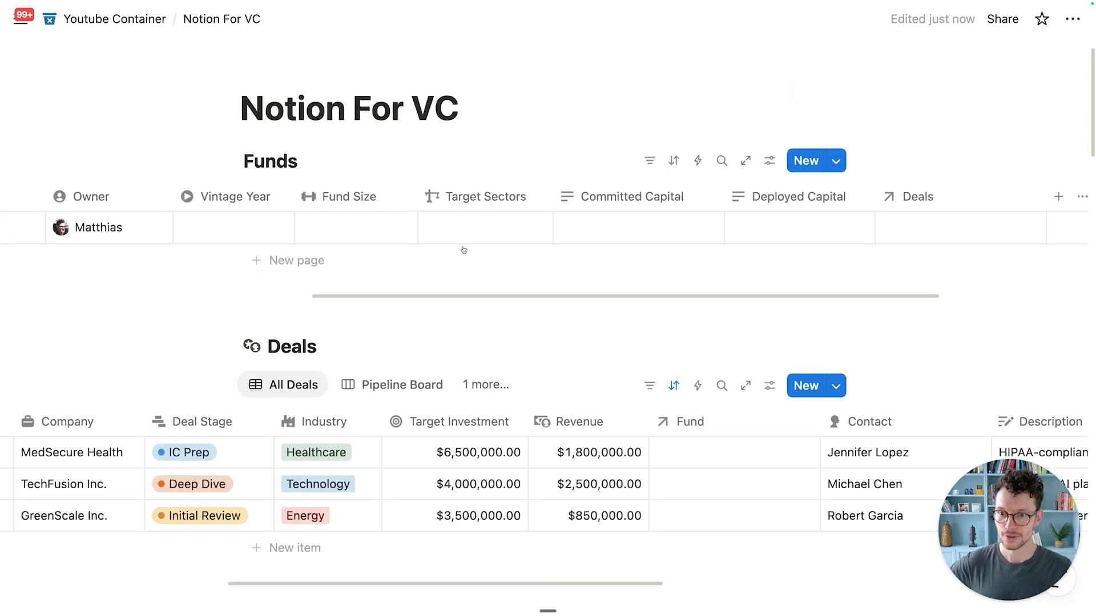
scroll(342, 173, left, 5)
scroll(450, 205, right, 5)
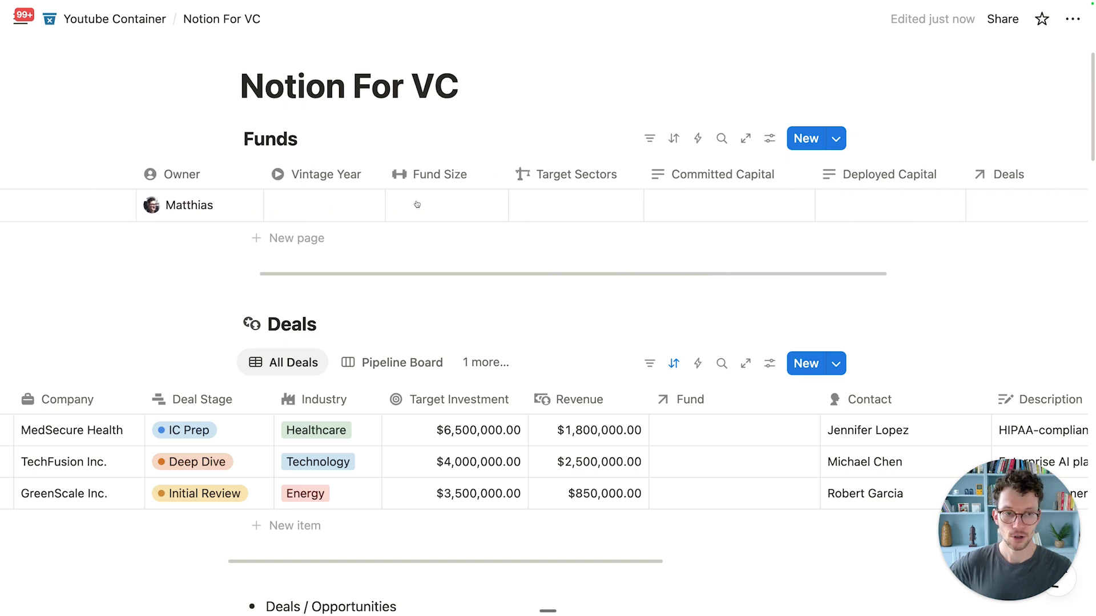
scroll(969, 182, right, 3)
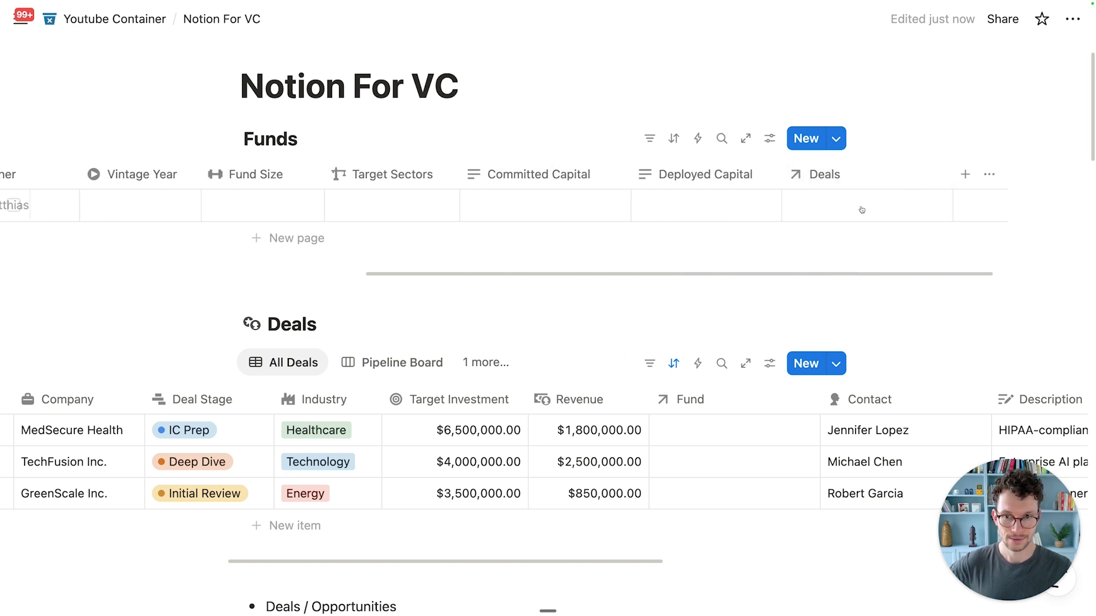
click(814, 209)
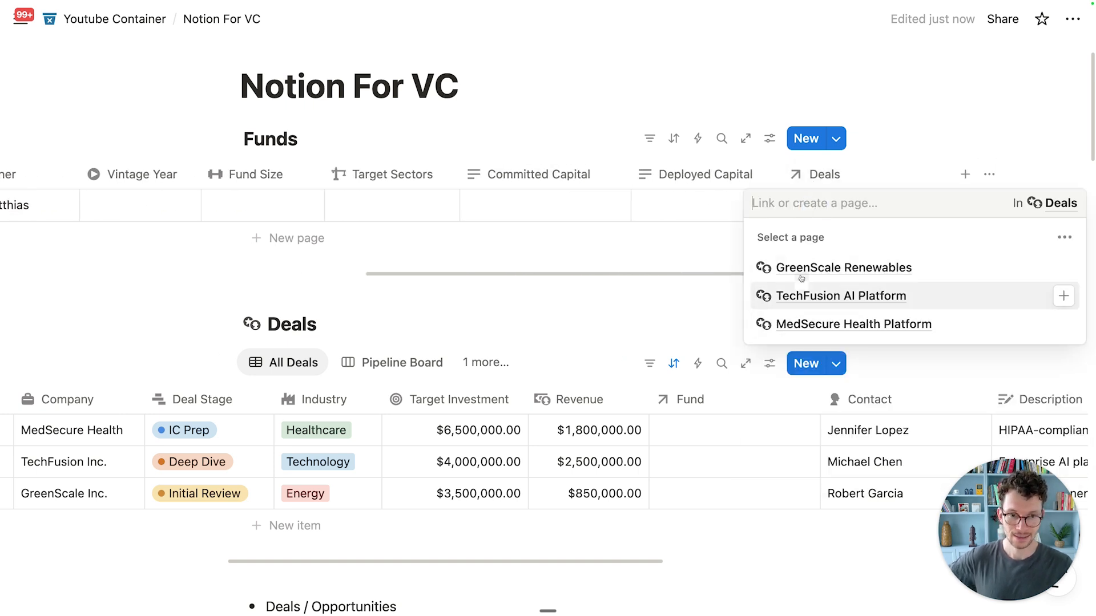
key(Escape)
scroll(288, 462, left, 10)
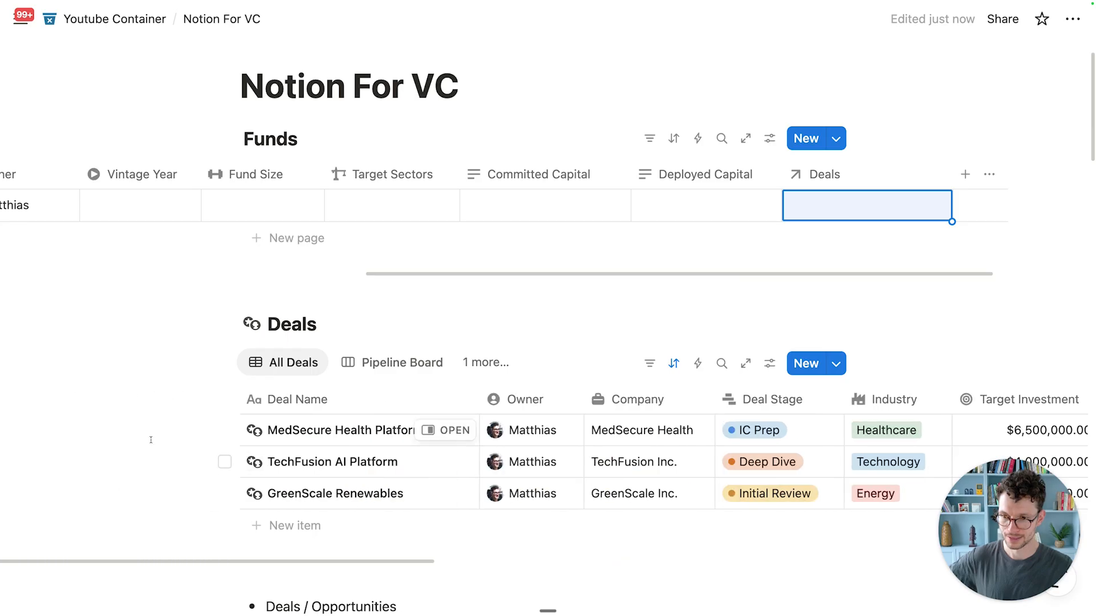
scroll(287, 477, right, 8)
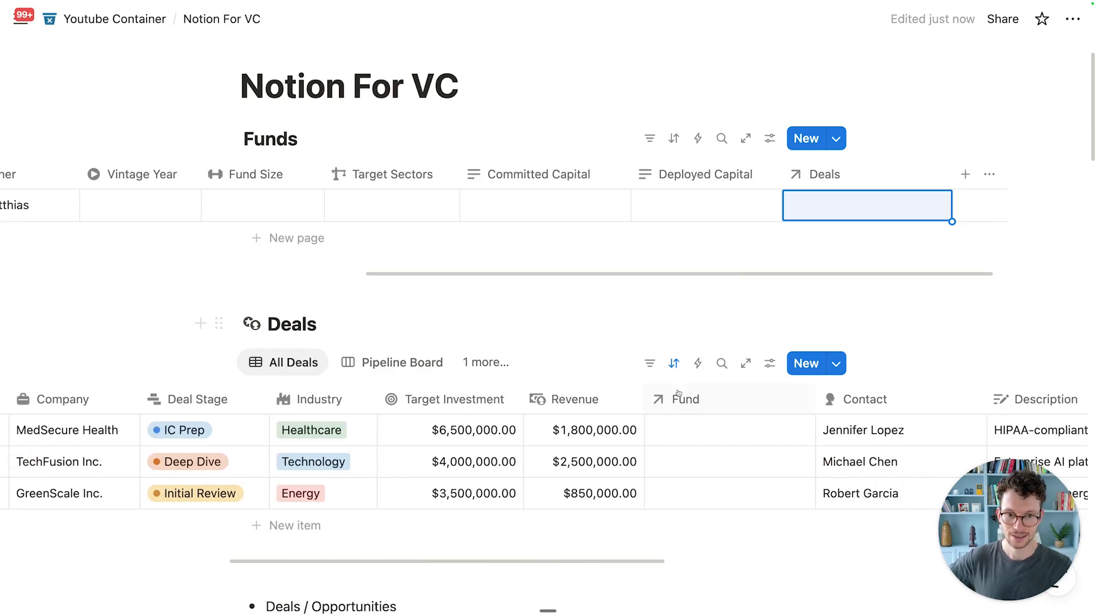
Step: Link the MedSecure Health and TechFusion deals to First Fund in their Fund cells
click(702, 429)
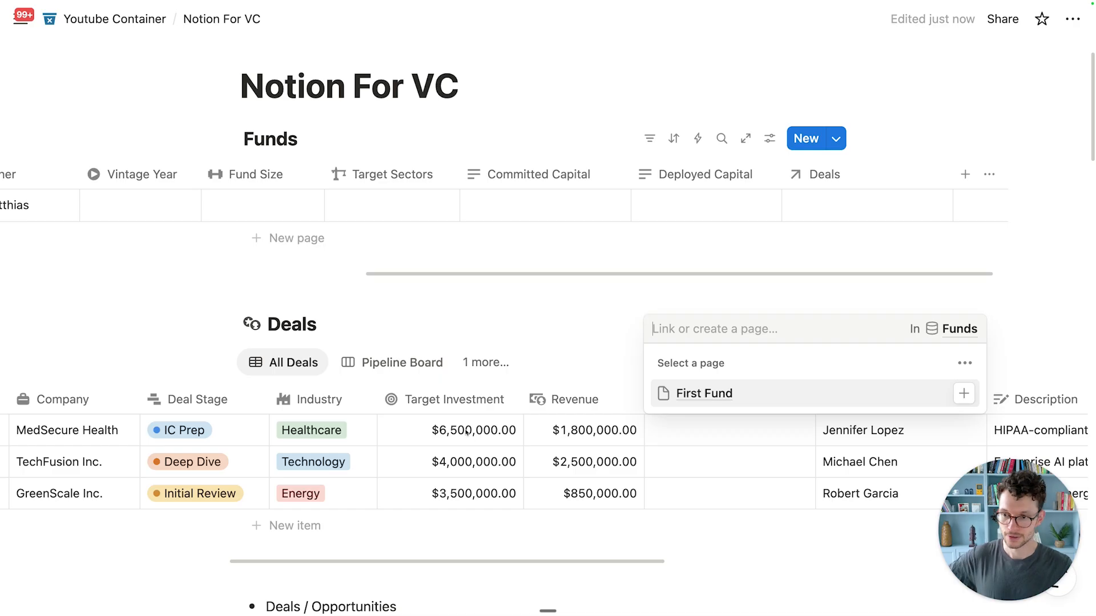
click(671, 393)
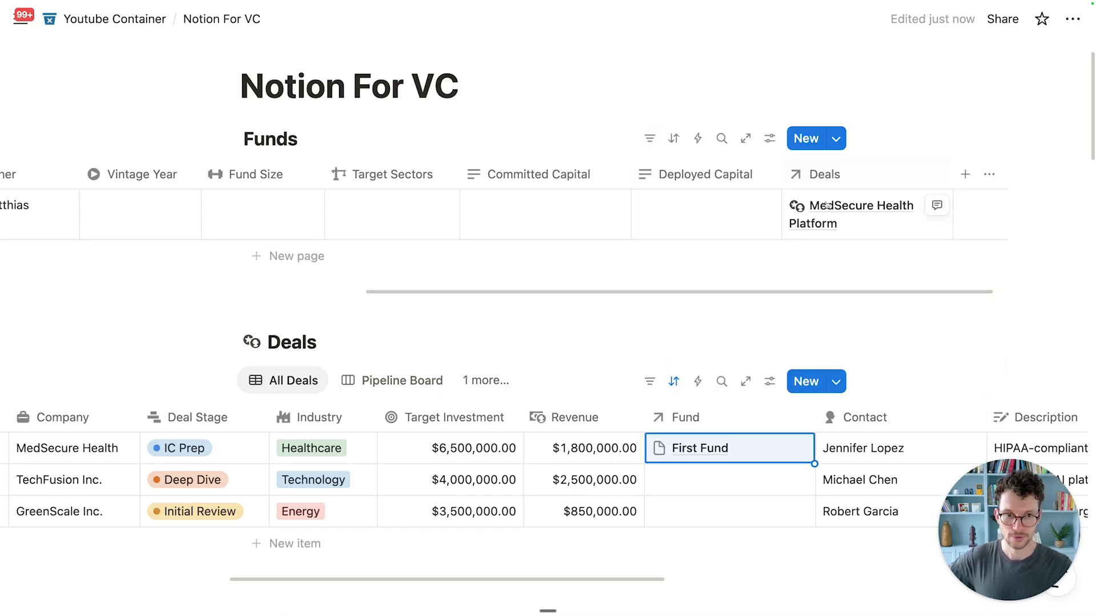
click(692, 481)
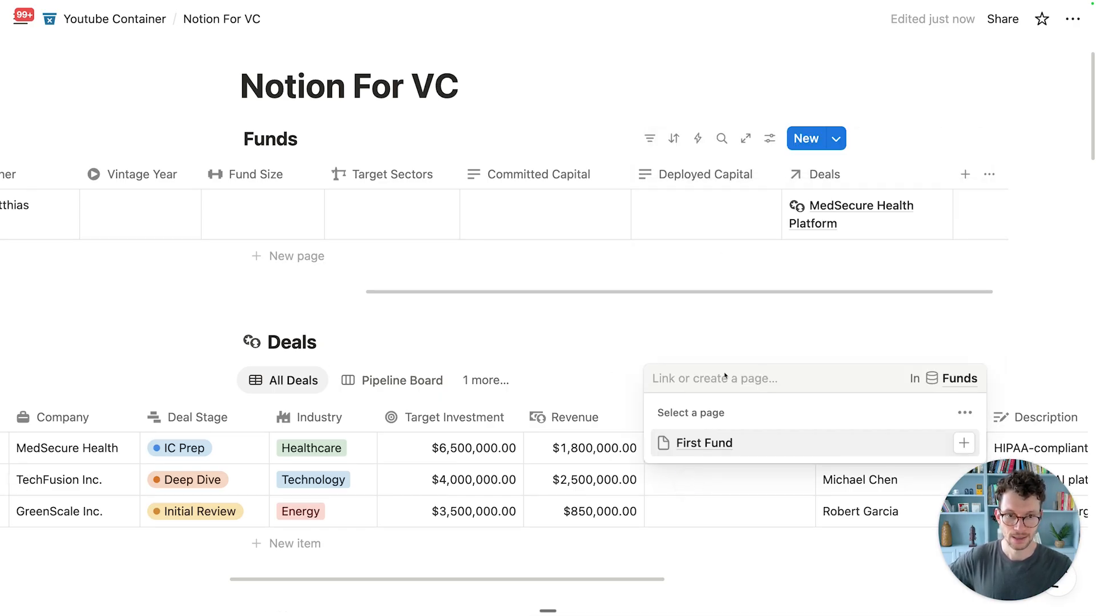
click(703, 445)
click(567, 350)
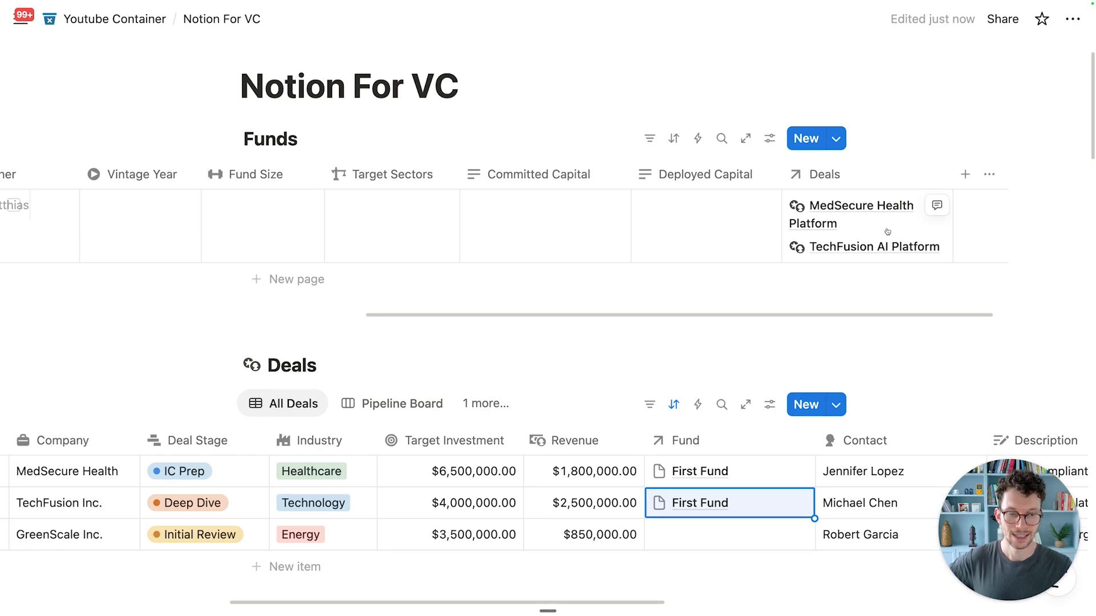
scroll(782, 320, down, 1)
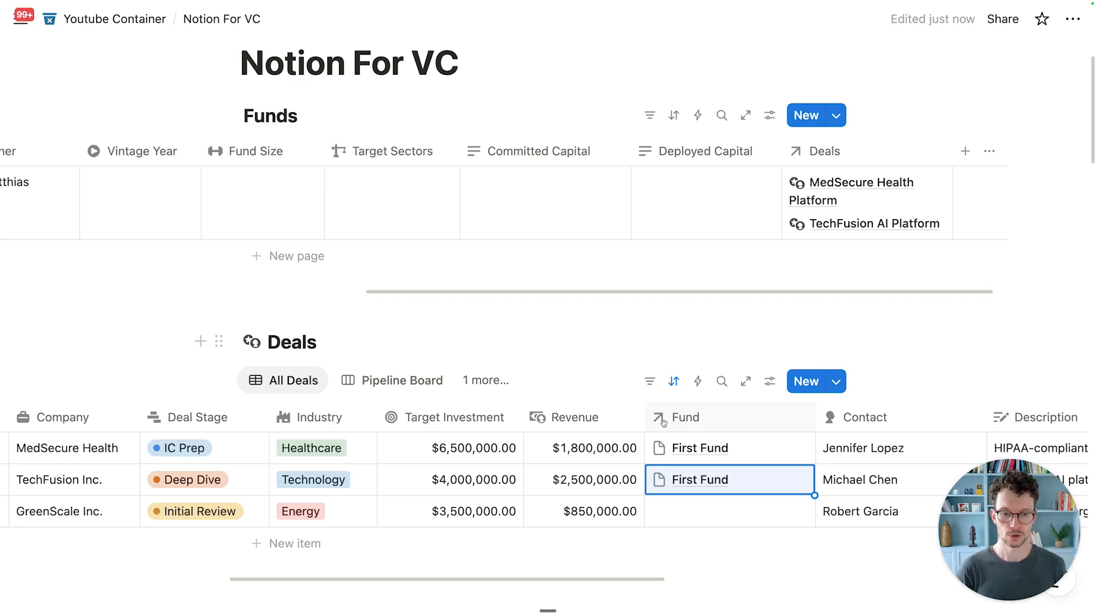
scroll(336, 180, left, 10)
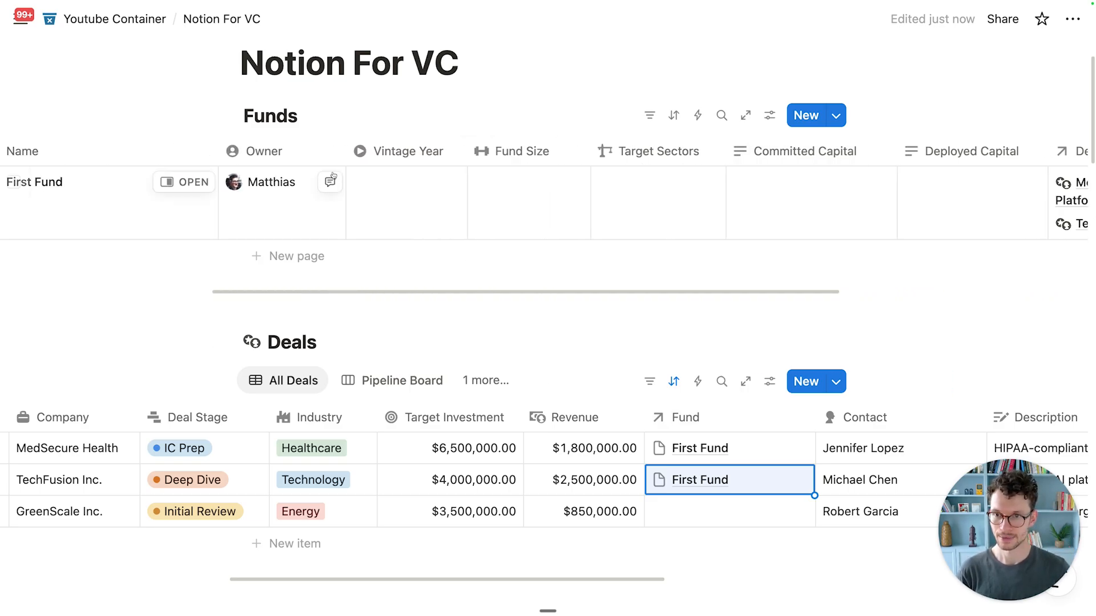
scroll(336, 180, left, 2)
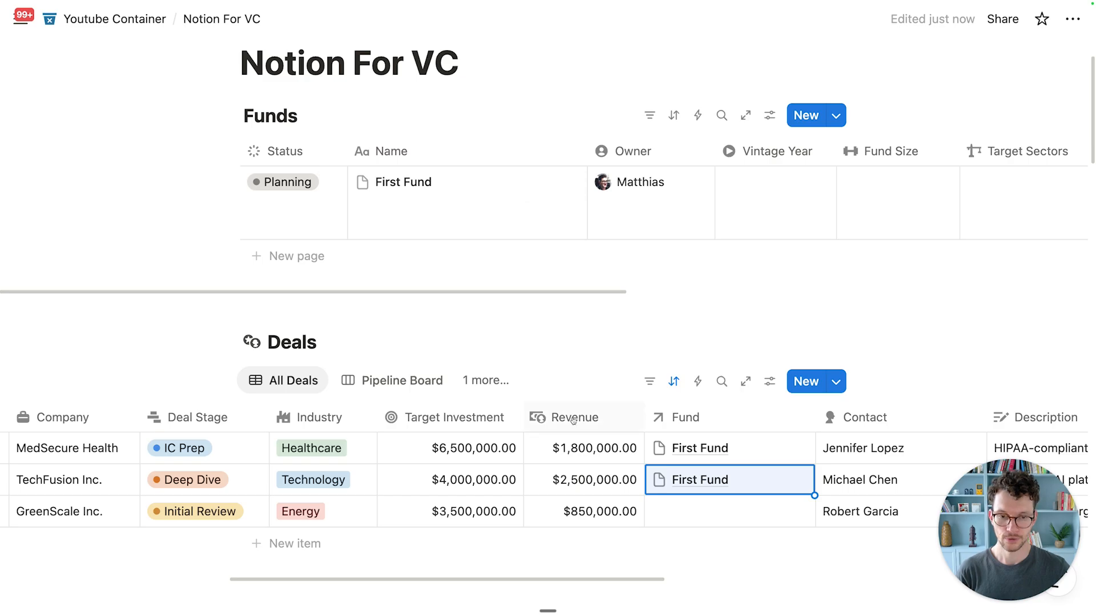
click(683, 417)
Step: Give the Fund property a dotted circle icon, found by searching 'circ'
mouse_move(693, 134)
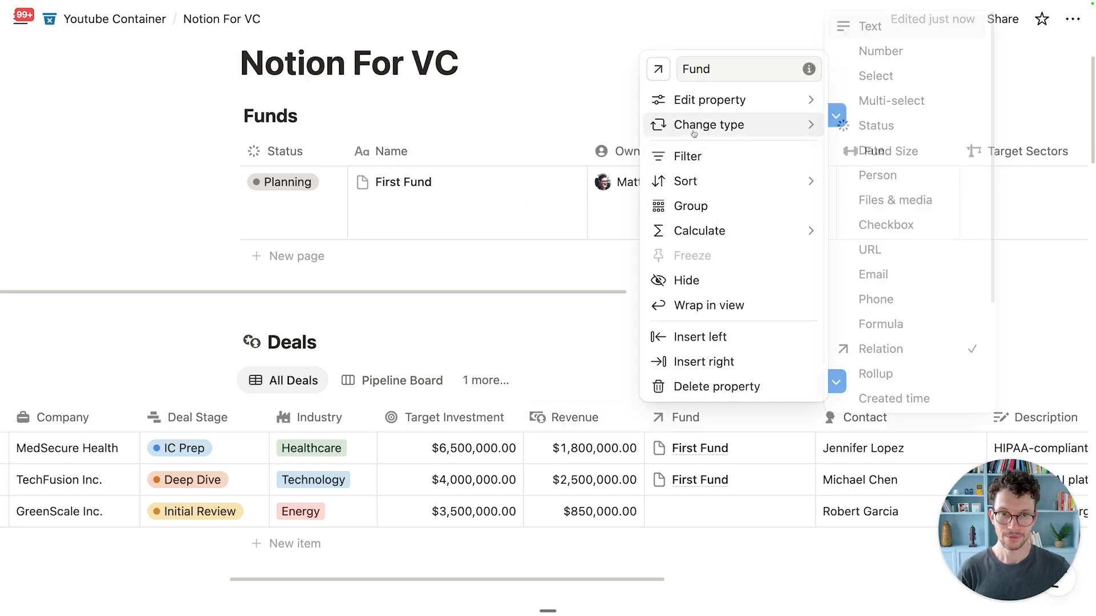
click(658, 69)
text(circ)
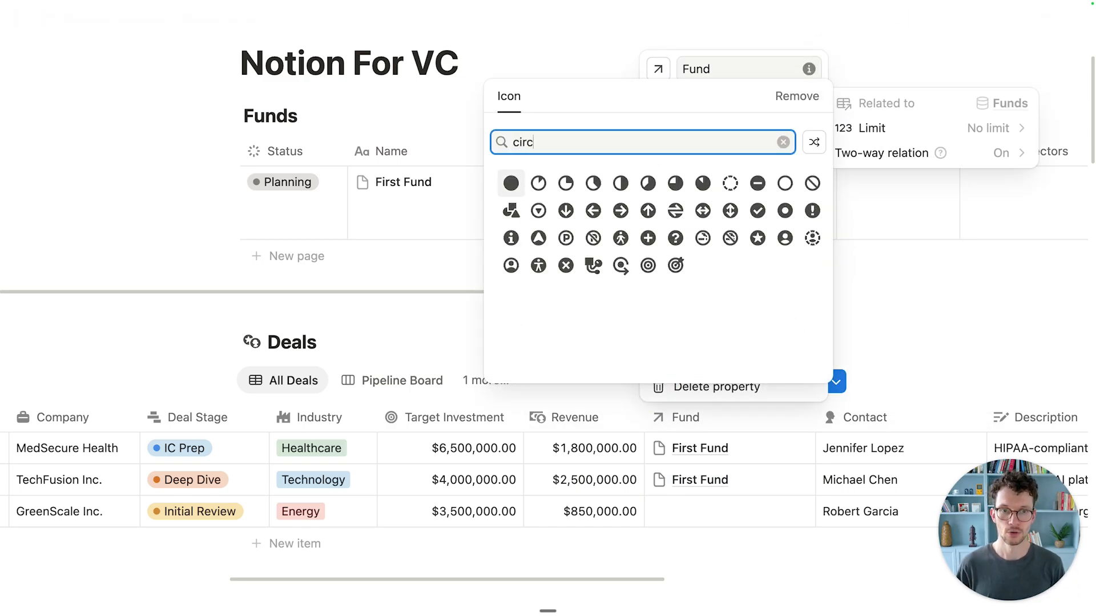
click(784, 211)
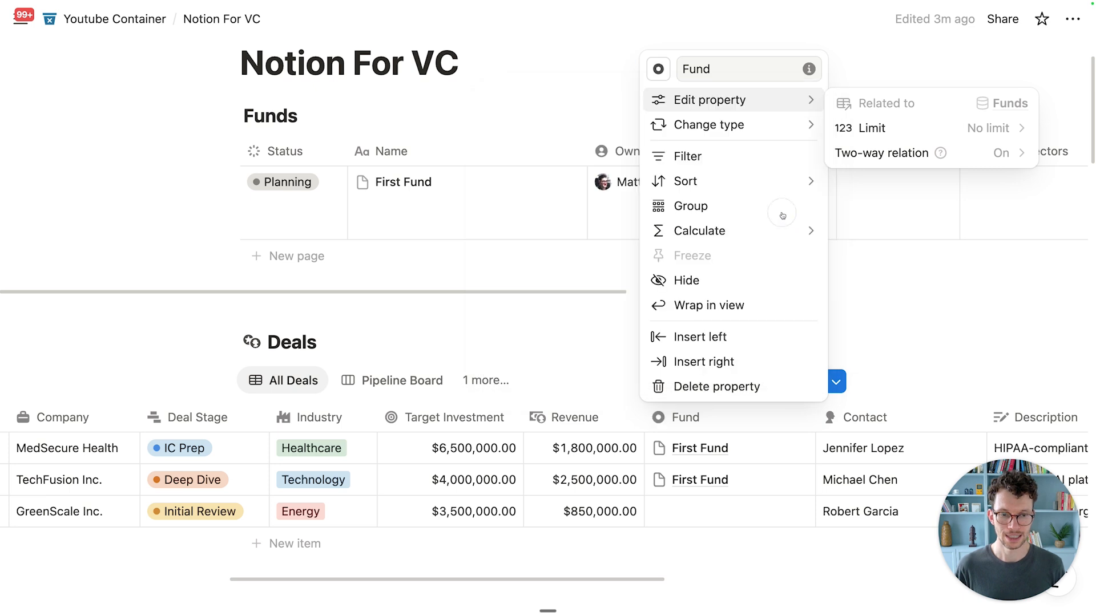
click(885, 266)
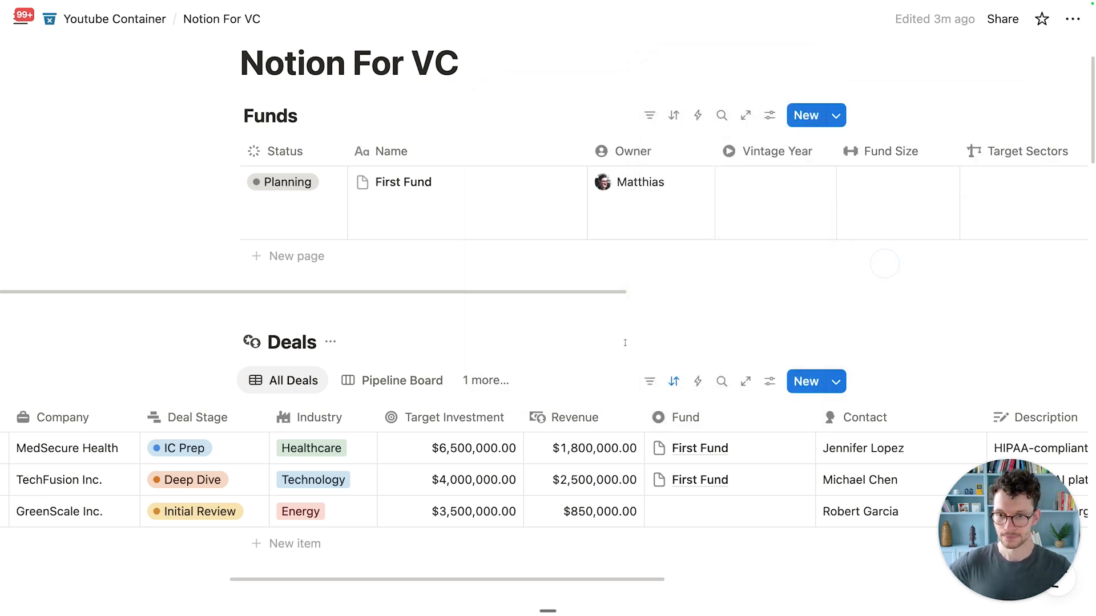
Step: Give the Funds table's Deals property a rocket icon, found by searching 'rock'
scroll(627, 249, up, 1)
scroll(627, 249, right, 10)
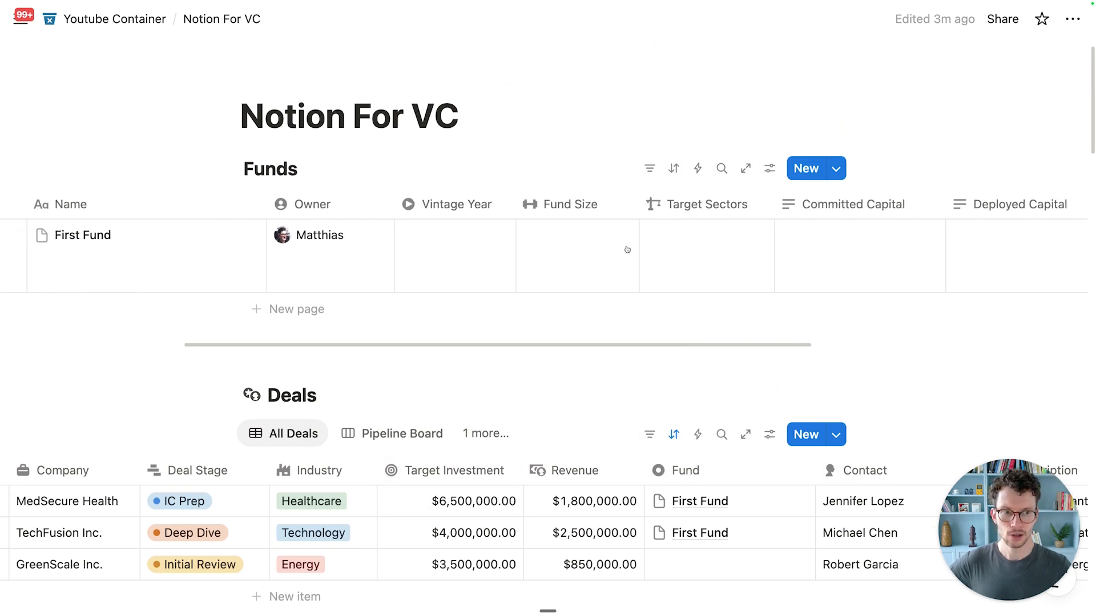
click(786, 209)
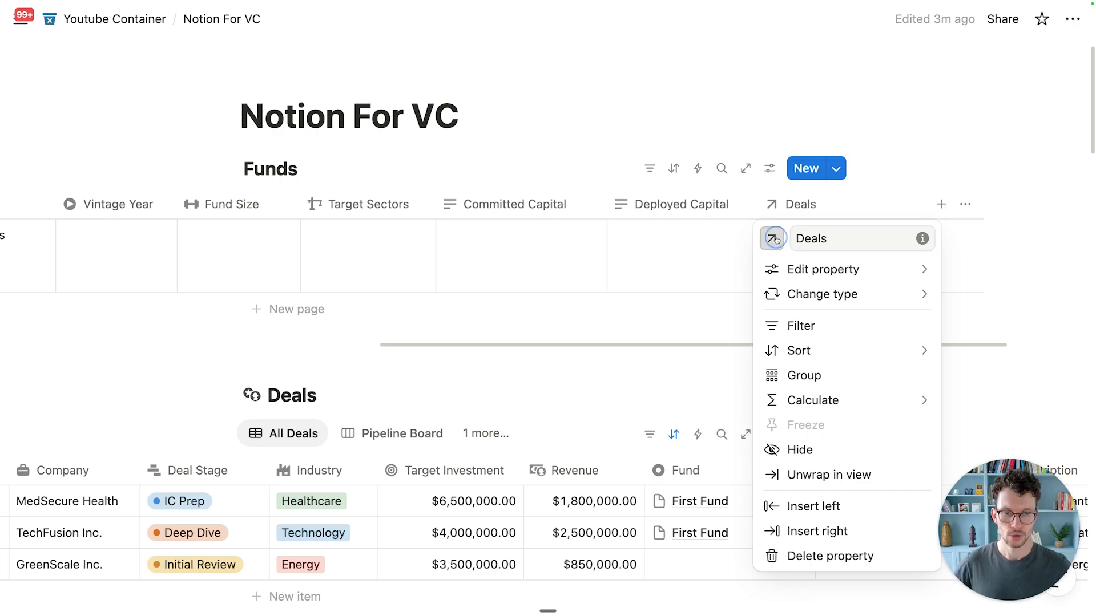
click(772, 238)
text(rock)
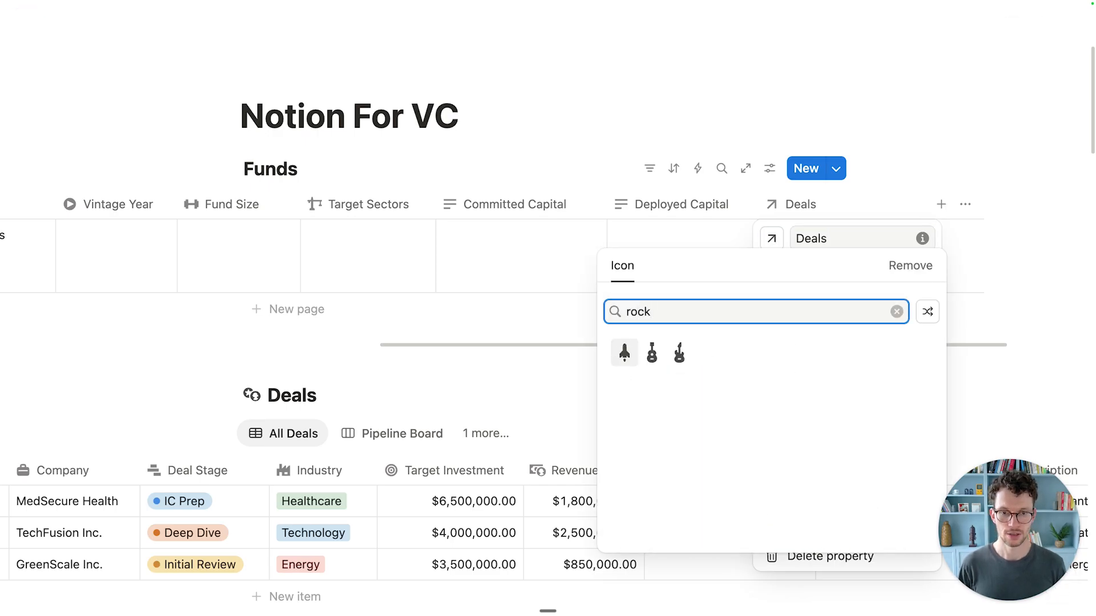
click(623, 352)
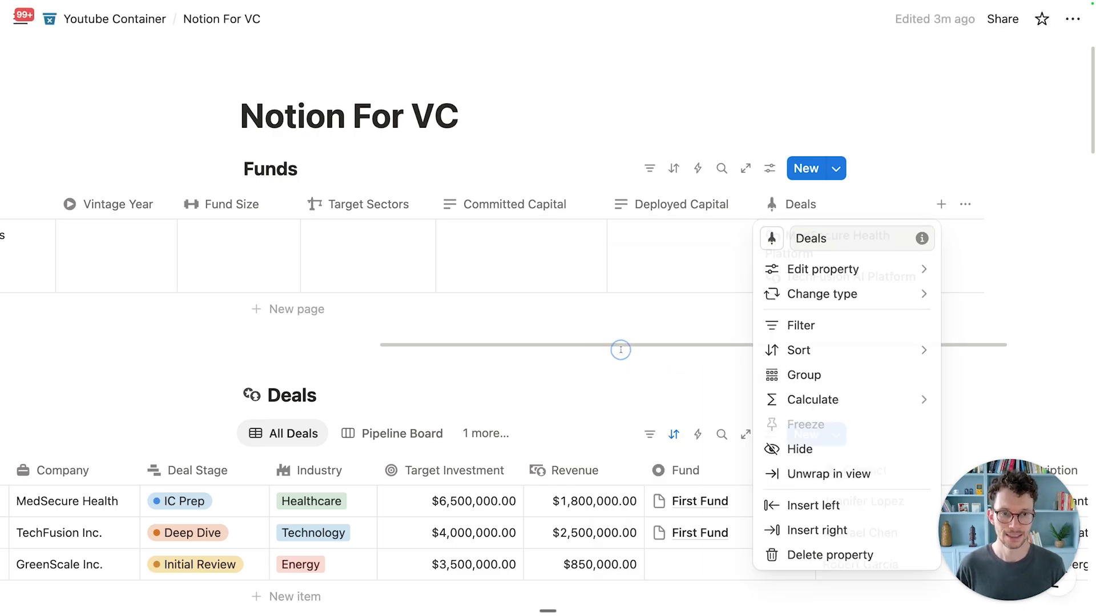
scroll(752, 240, down, 2)
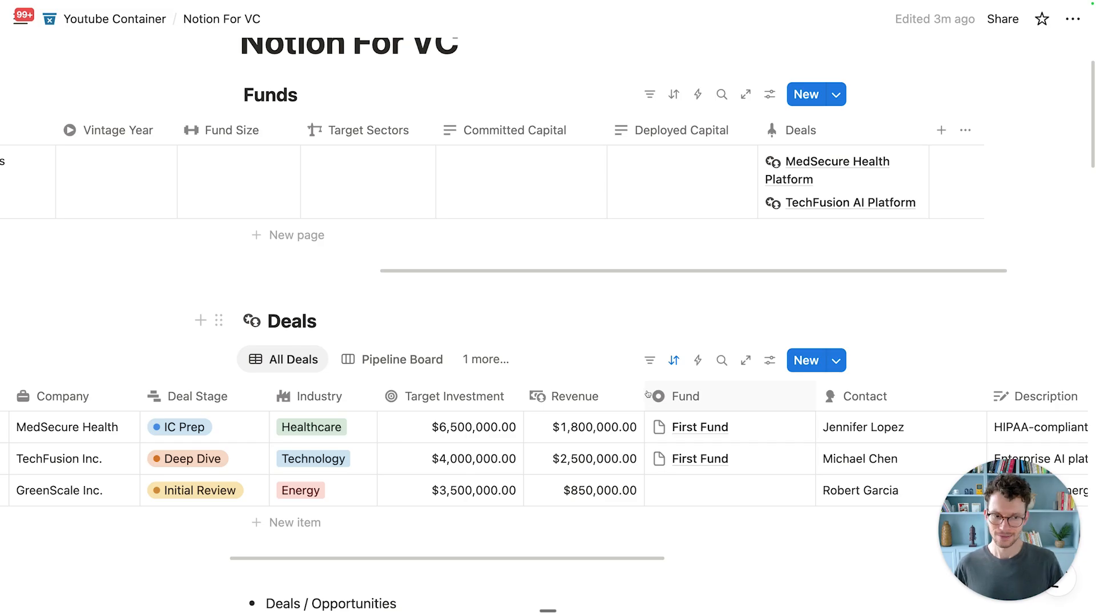
Step: Resize the Description column and read MedSecure's full description
scroll(651, 398, down, 1)
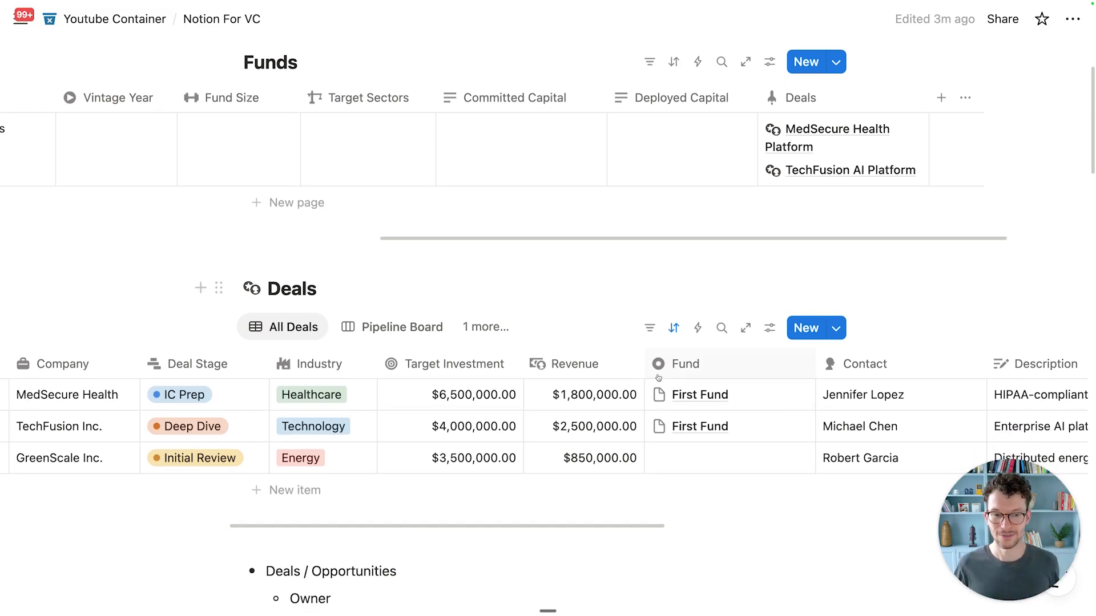
scroll(658, 377, down, 3)
scroll(658, 378, right, 6)
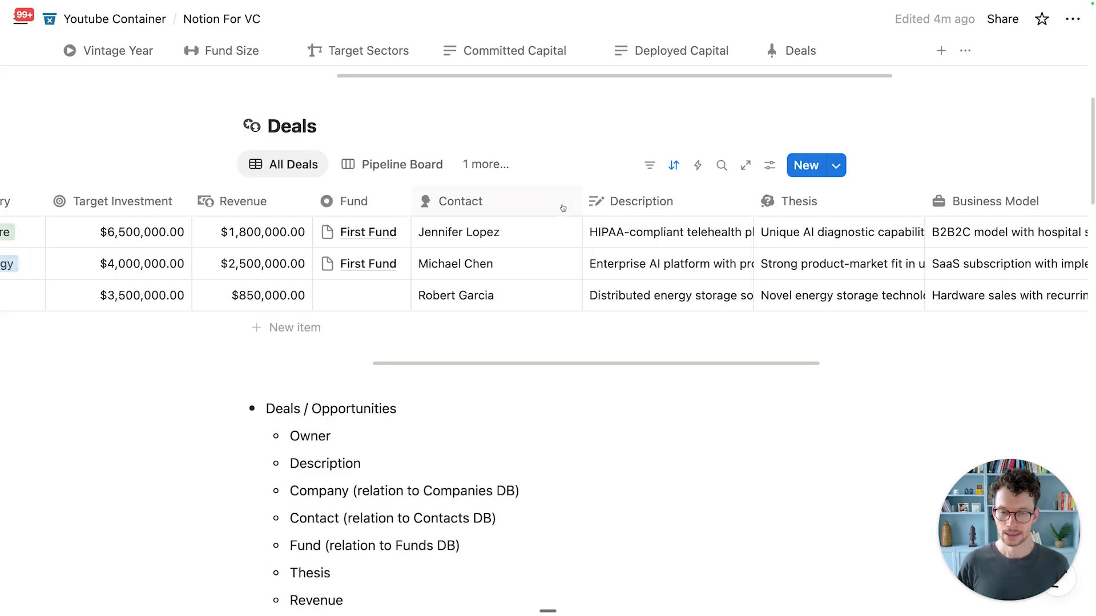
drag(579, 201, 527, 203)
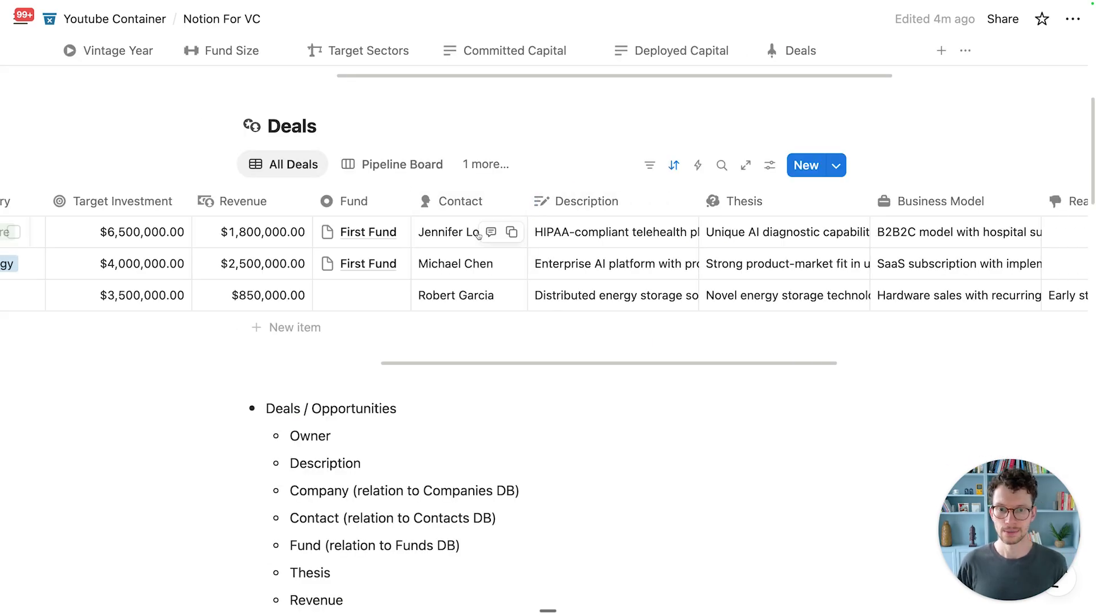
click(607, 234)
key(Escape)
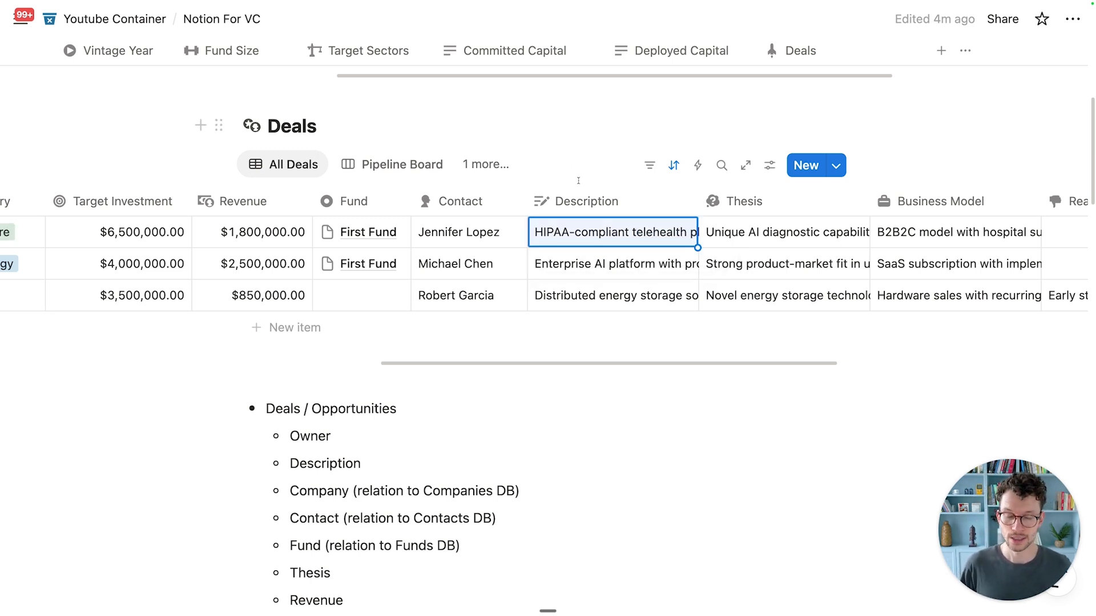
Step: Turn on text wrapping for the Description column and widen it
click(577, 199)
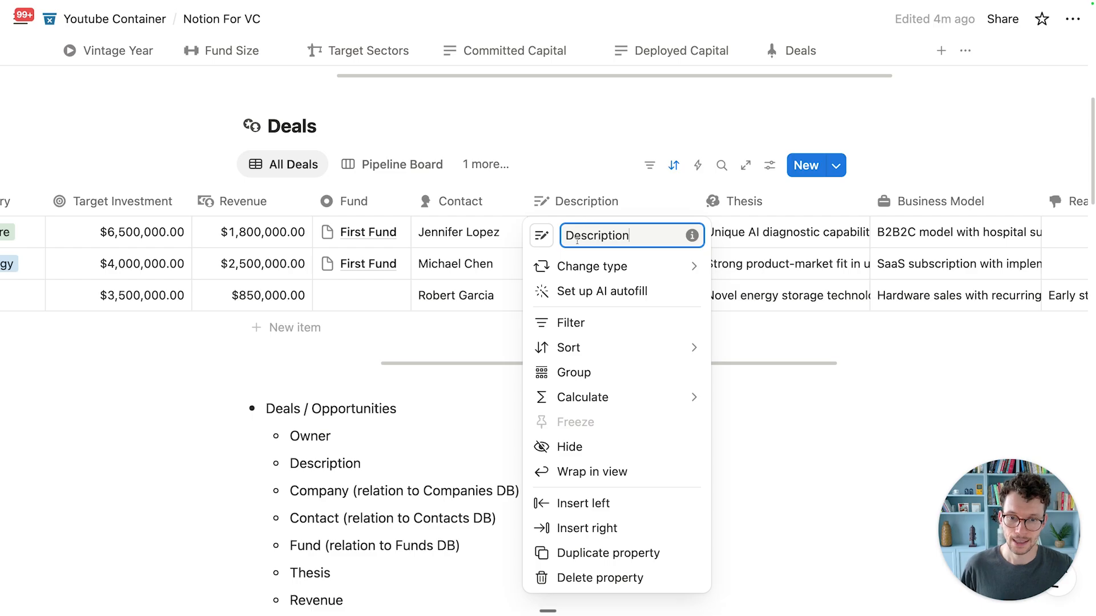
click(582, 473)
click(396, 362)
click(728, 391)
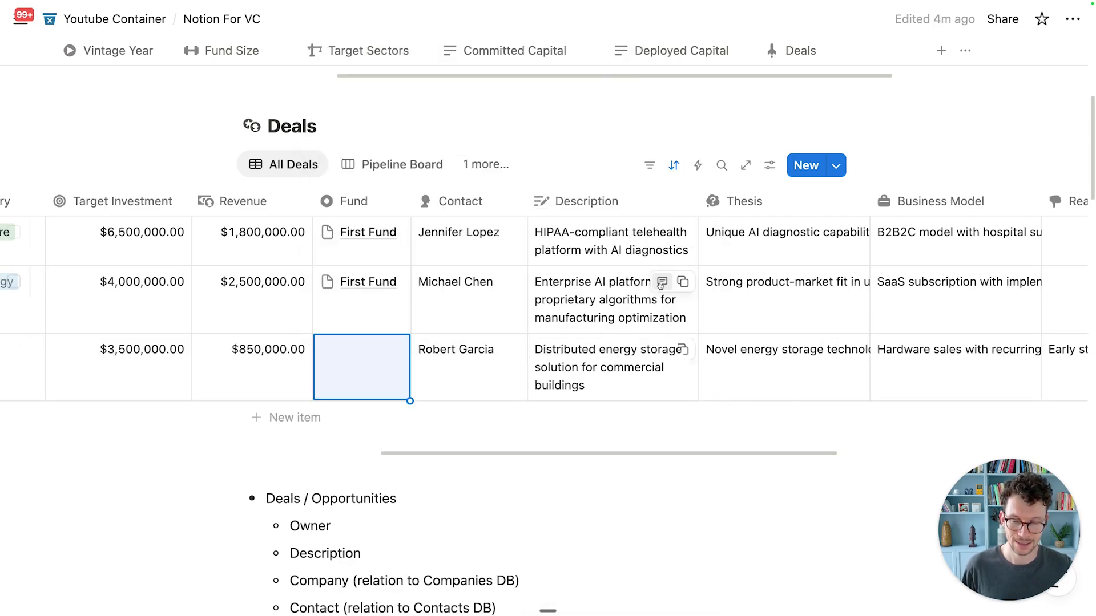
drag(698, 203, 770, 207)
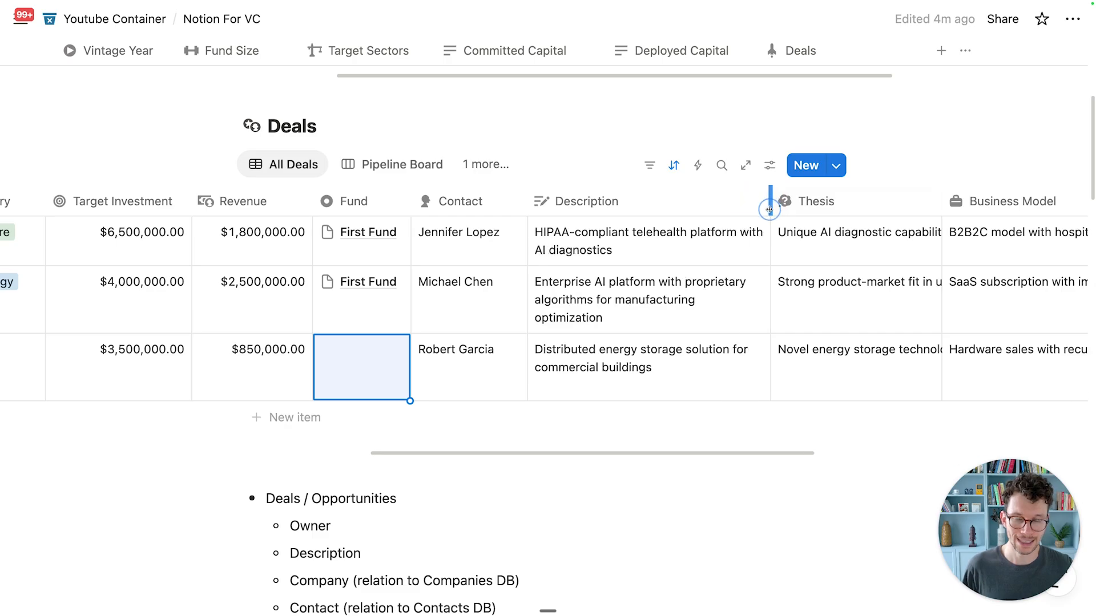
scroll(675, 277, left, 6)
scroll(421, 230, left, 10)
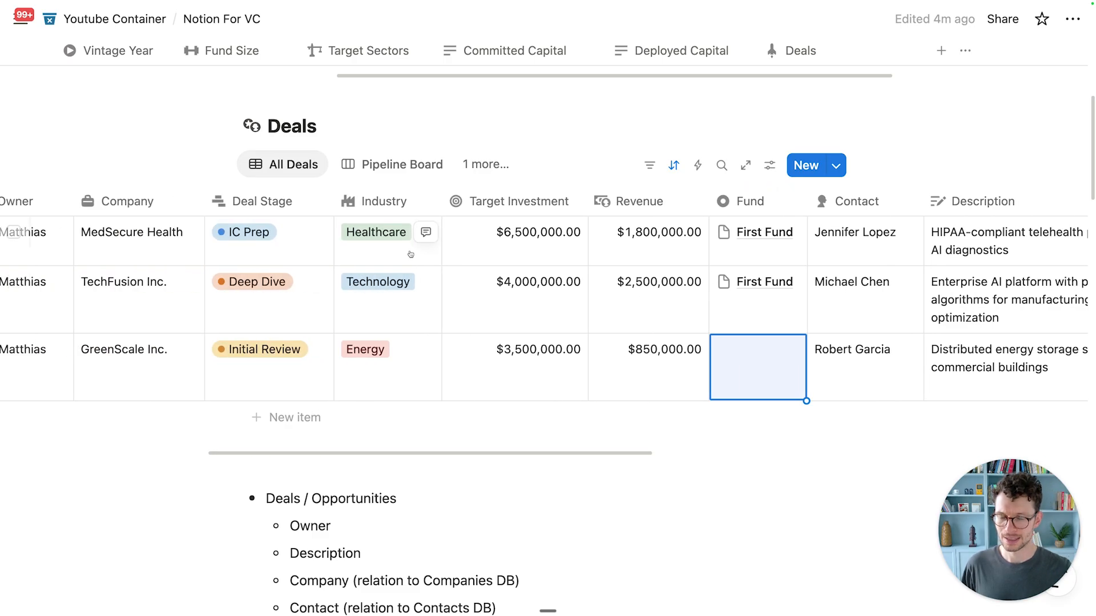
scroll(455, 268, right, 8)
scroll(799, 234, right, 8)
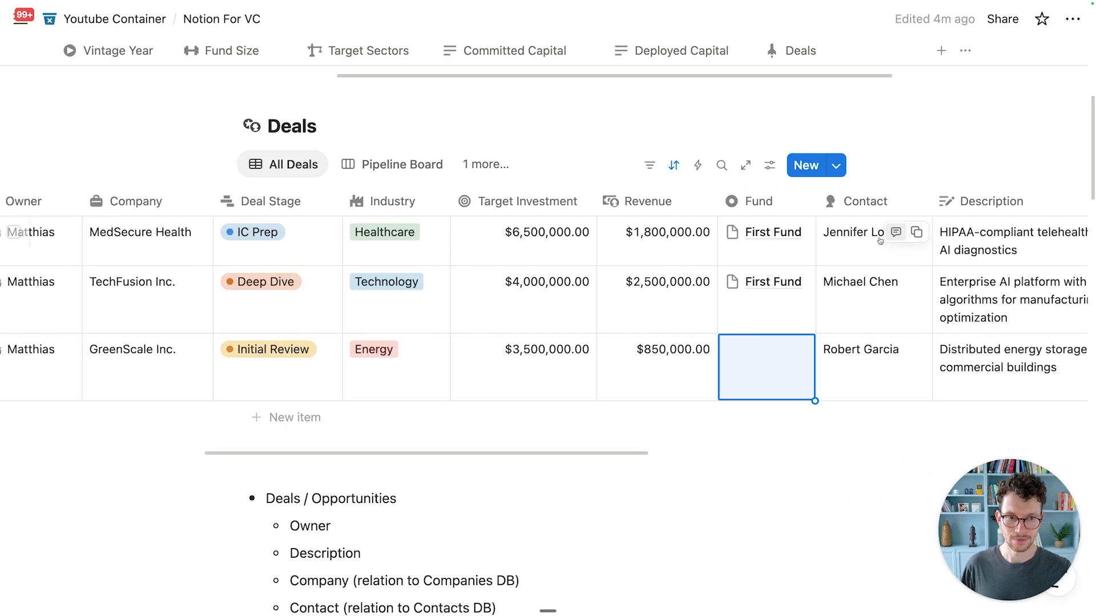
Step: Hide the Description column from the Deals table
click(819, 212)
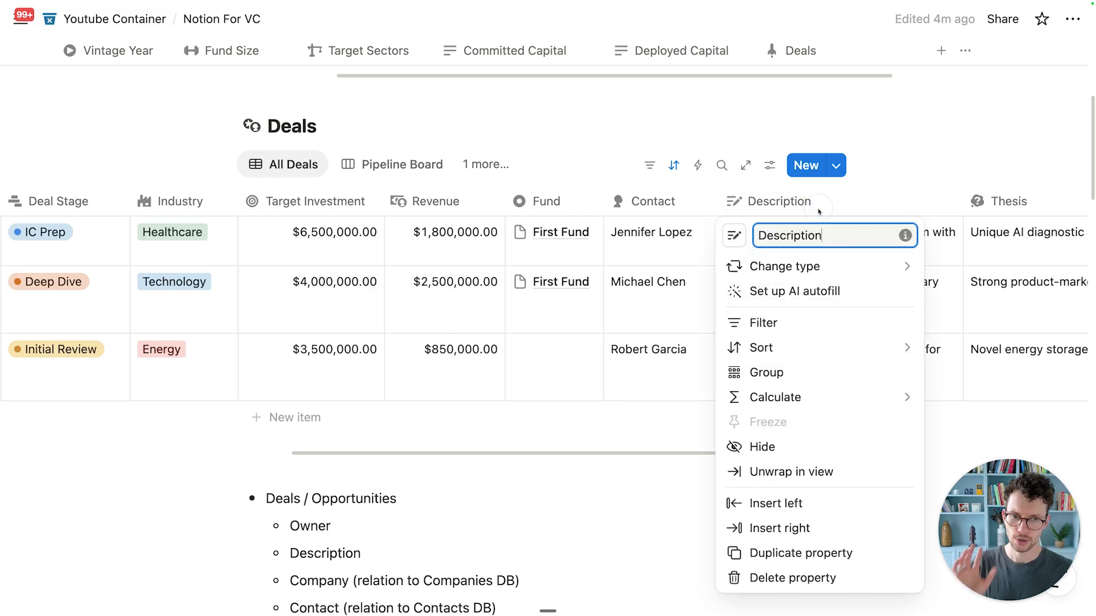
click(795, 445)
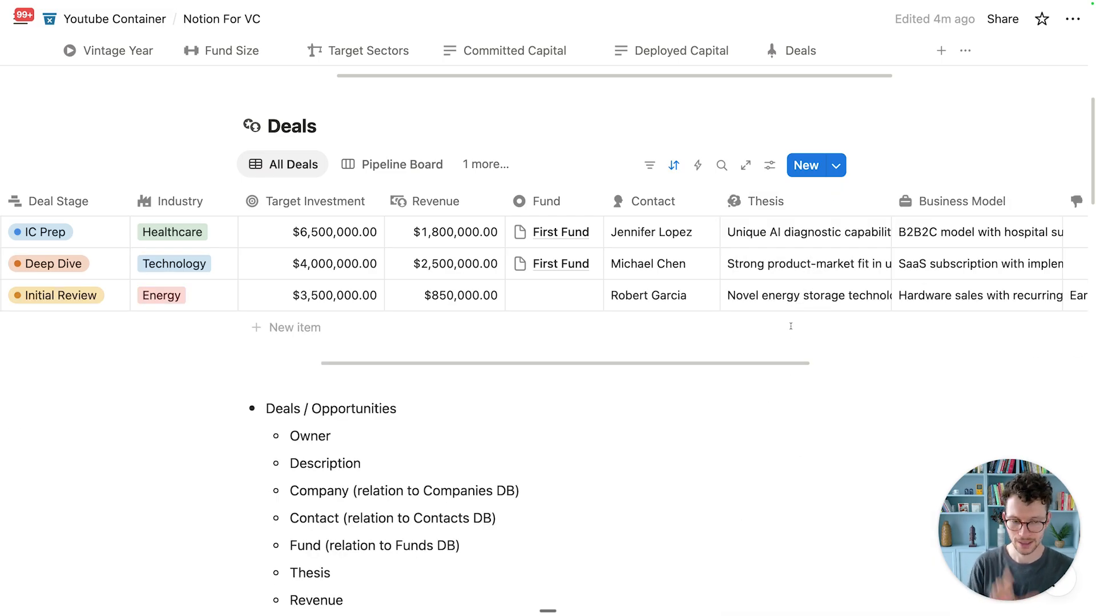
scroll(822, 233, right, 4)
scroll(776, 243, right, 2)
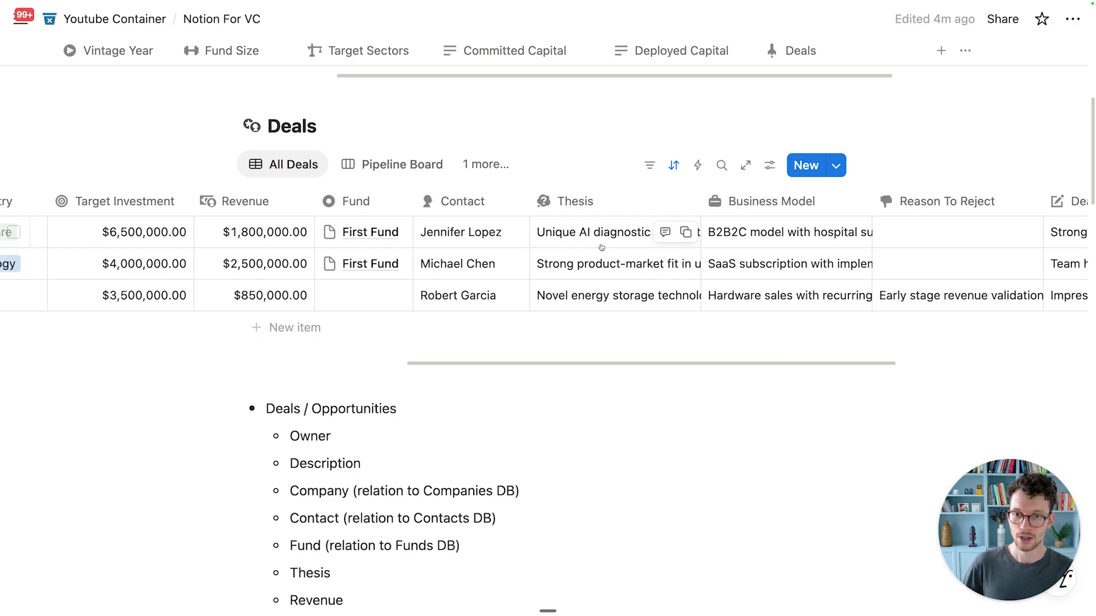
scroll(601, 248, right, 5)
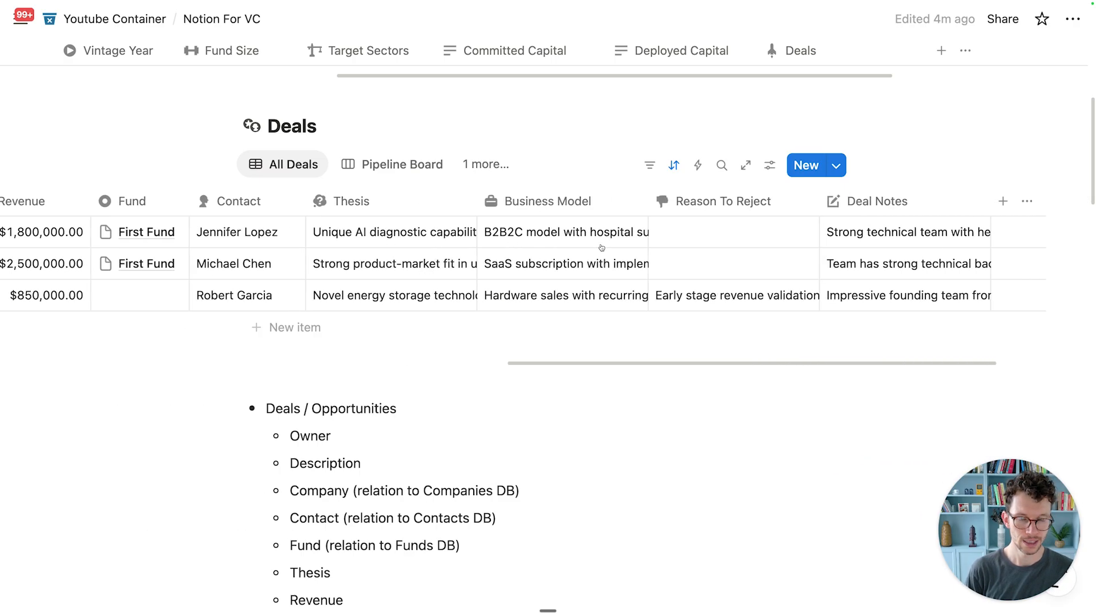
Step: Unhide Description through the view settings' property visibility list
click(769, 165)
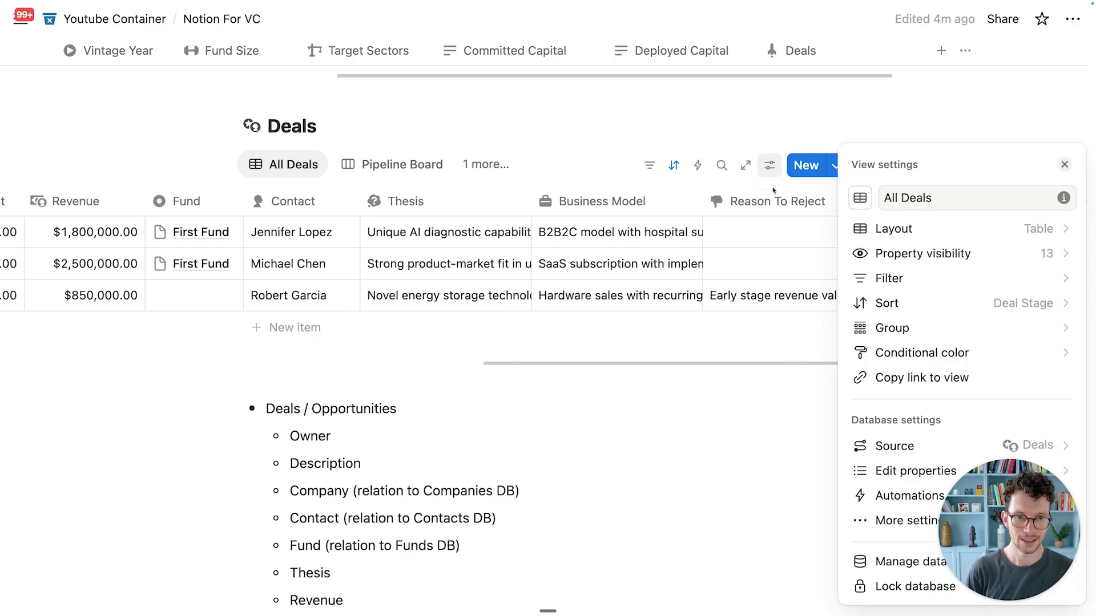
click(904, 253)
drag(968, 508, 349, 473)
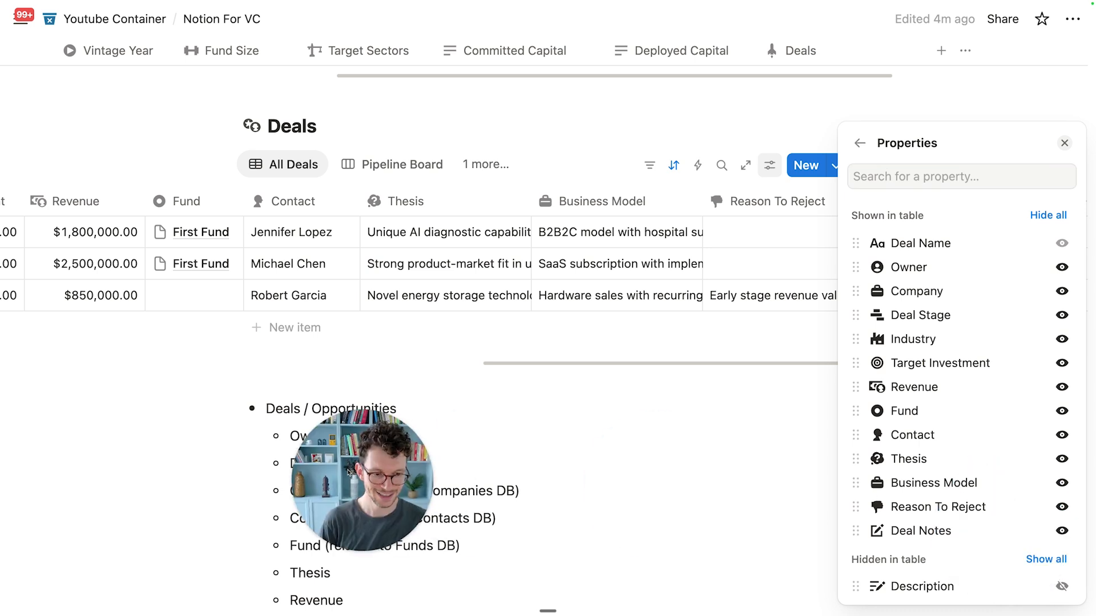
click(1062, 587)
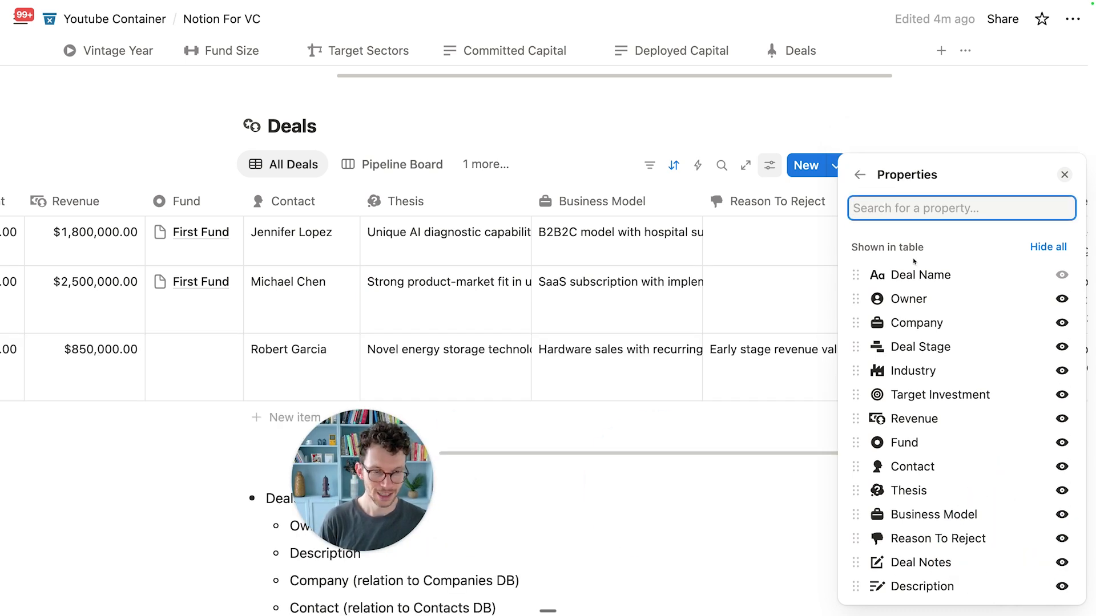
click(772, 169)
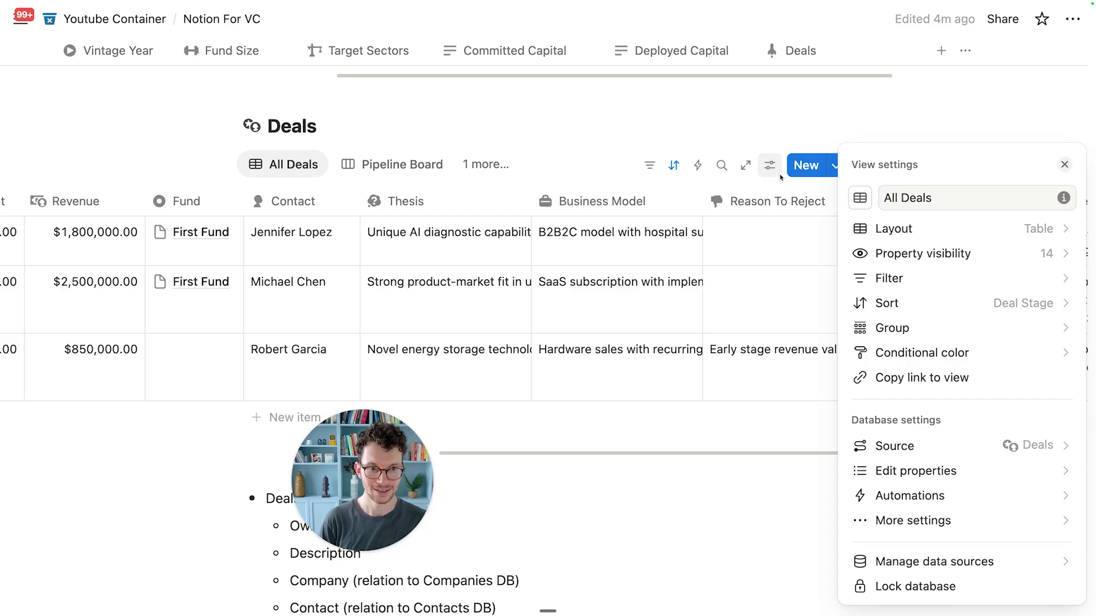
click(690, 313)
Step: Expand the first row's thesis text to read it in full
scroll(690, 315, left, 3)
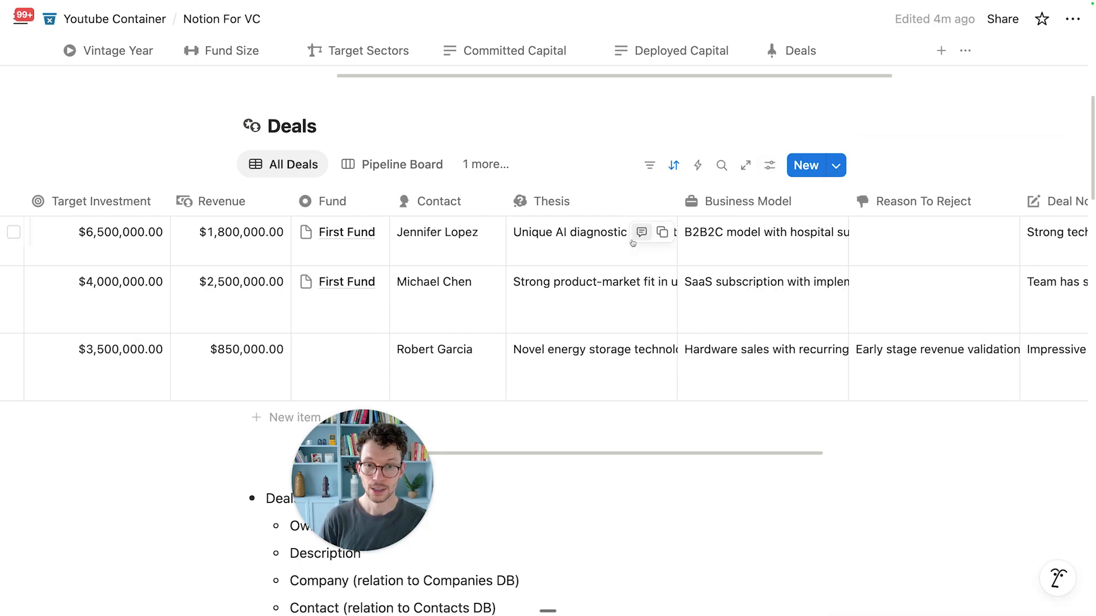
click(622, 248)
key(Escape)
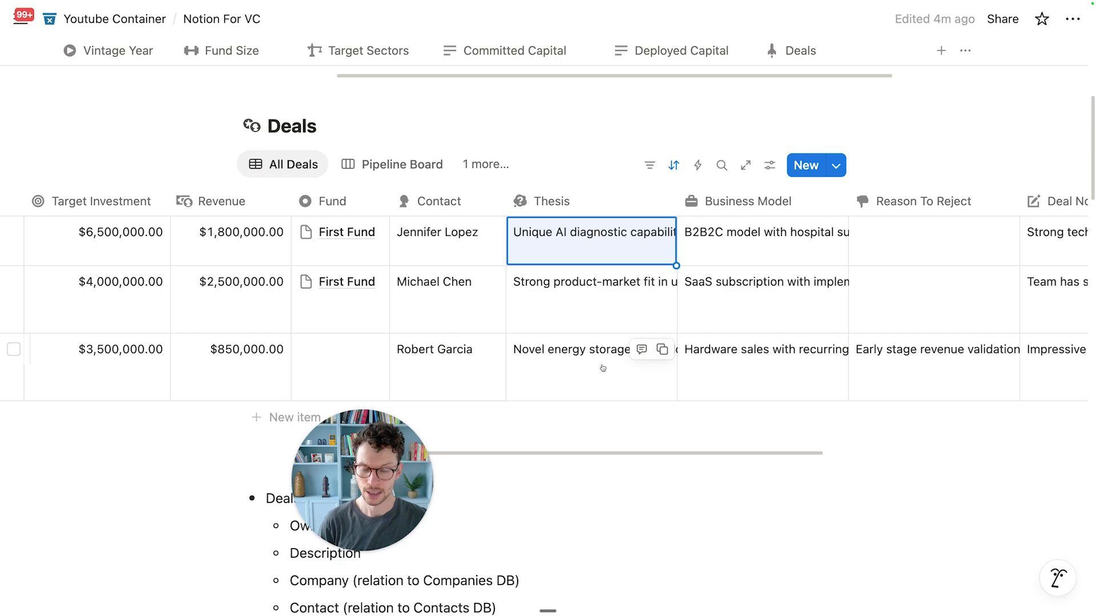
Step: Clear the three Thesis cells and change the Thesis property to Select
key(BackSpace)
key(Down)
key(BackSpace)
key(Down)
key(BackSpace)
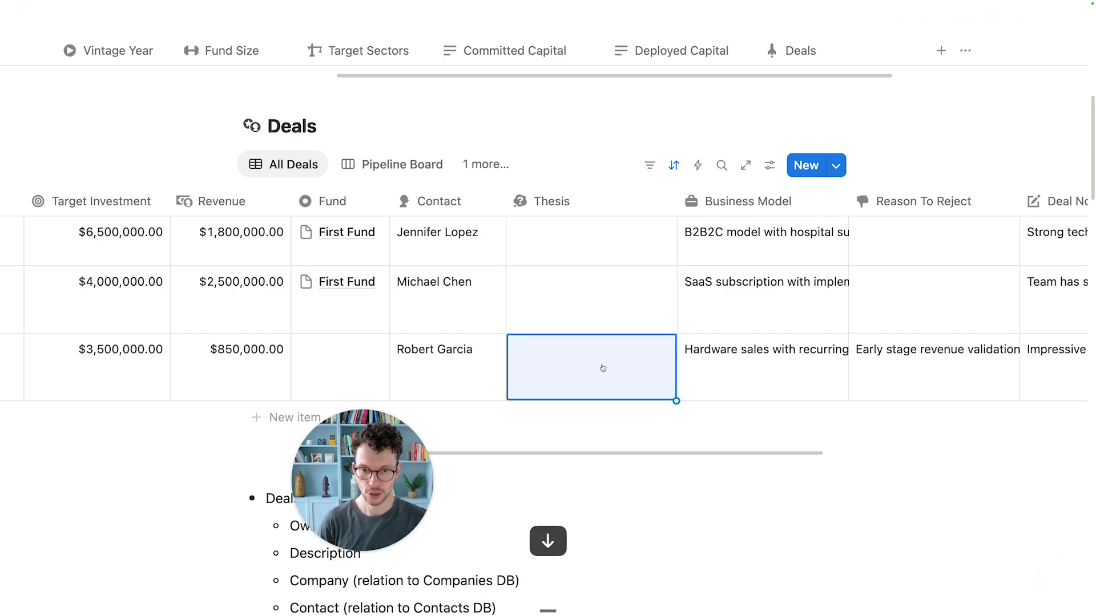
click(561, 203)
mouse_move(599, 267)
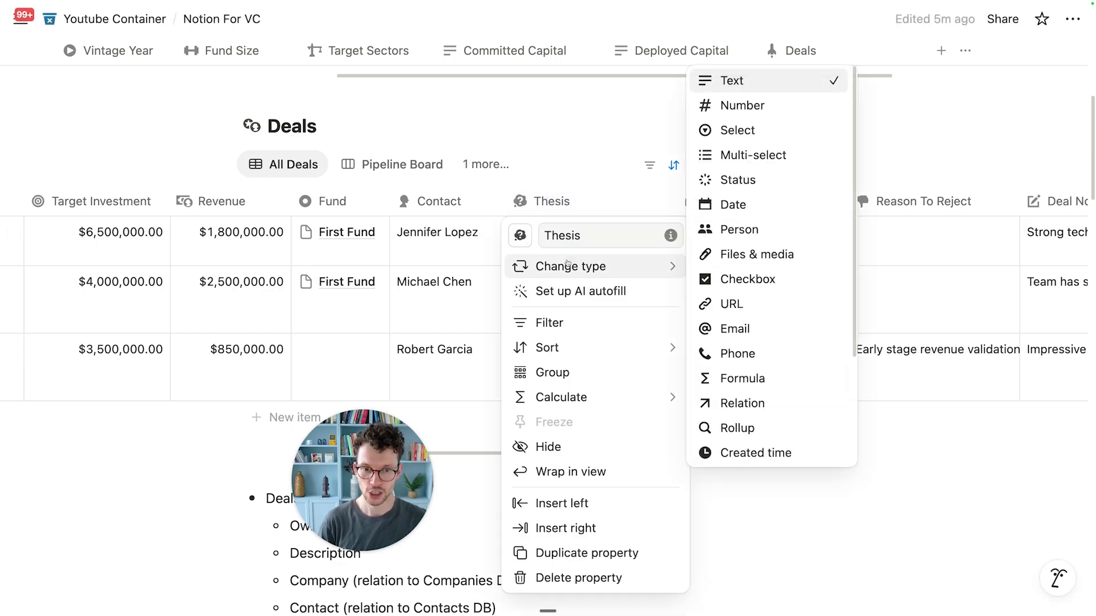
click(747, 128)
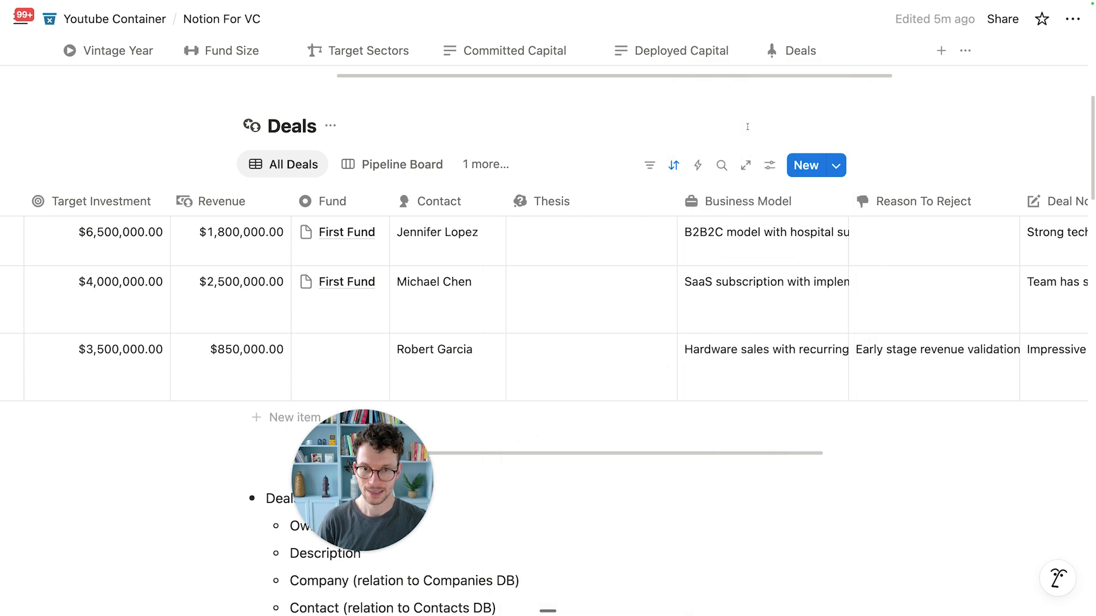
Step: Create tags Thesis 1, Thesis 2 and Thesis 3 for rows one to three
click(572, 258)
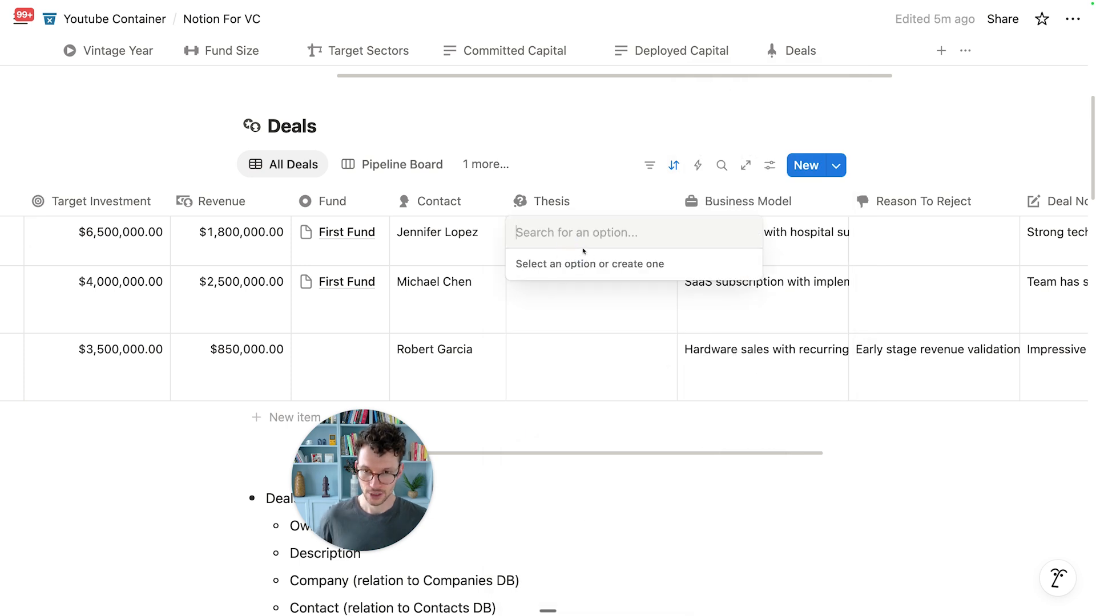
text(Thesis 1)
key(Return)
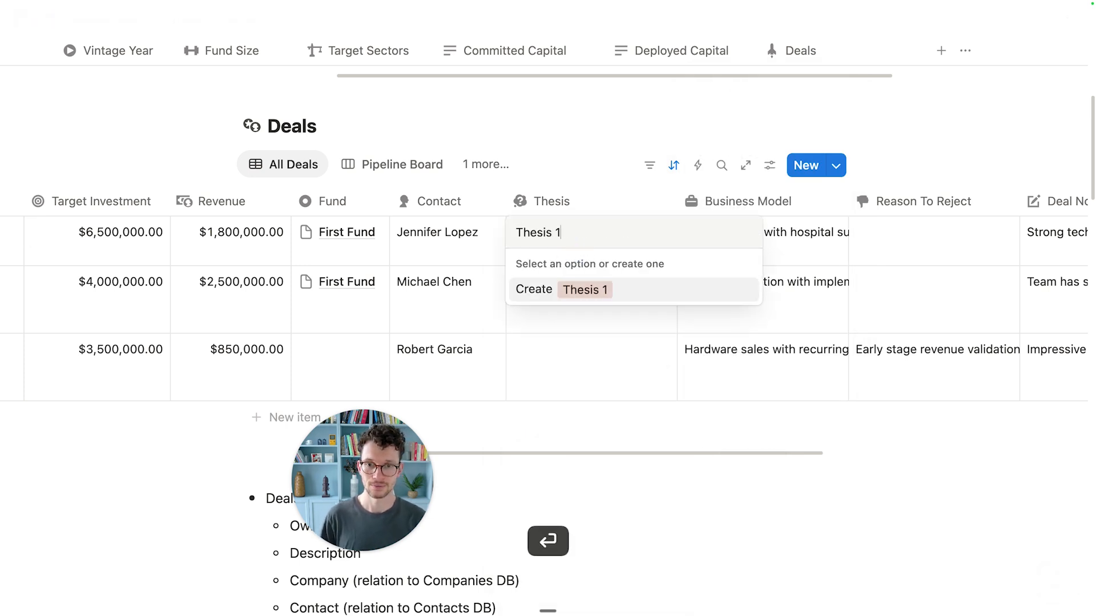
text(Thesis 2)
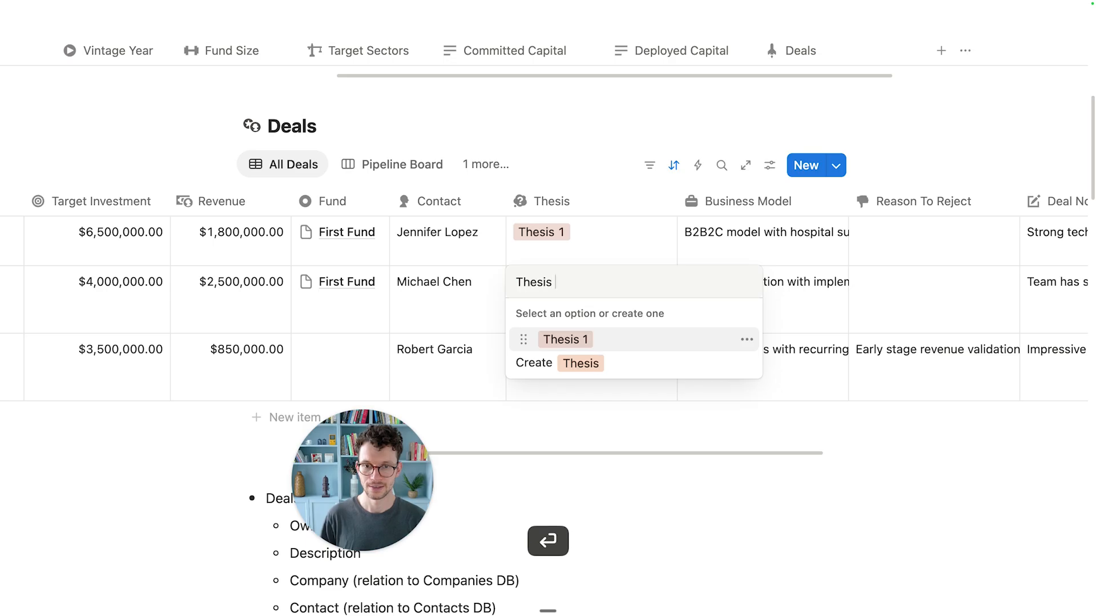
key(Return)
text(Thesis 3)
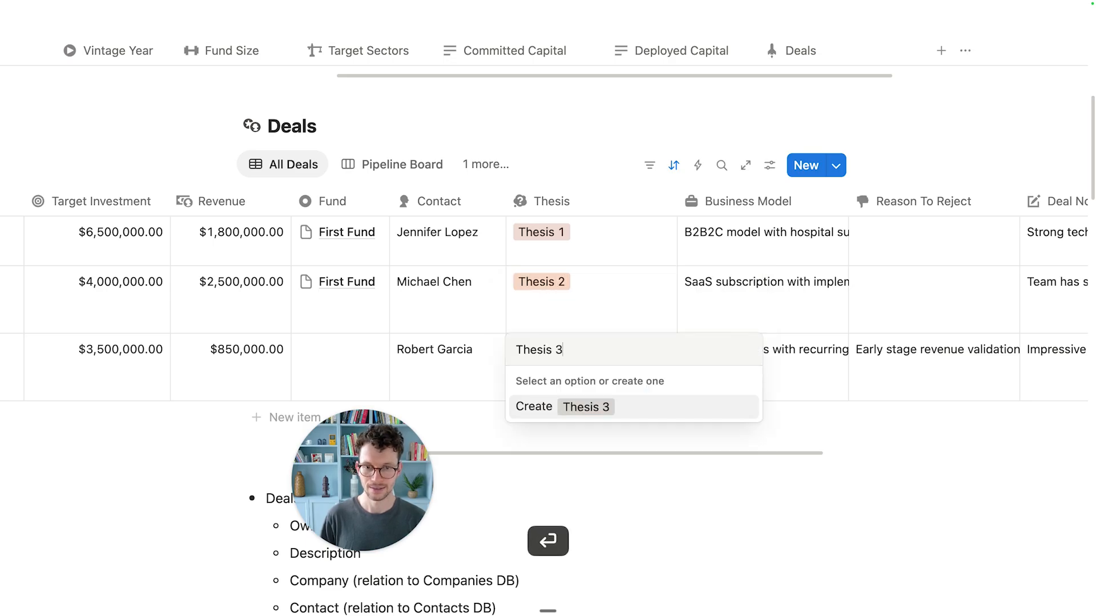
key(Return)
Step: Colour the Thesis 1, 2 and 3 tags blue, yellow and purple
click(597, 236)
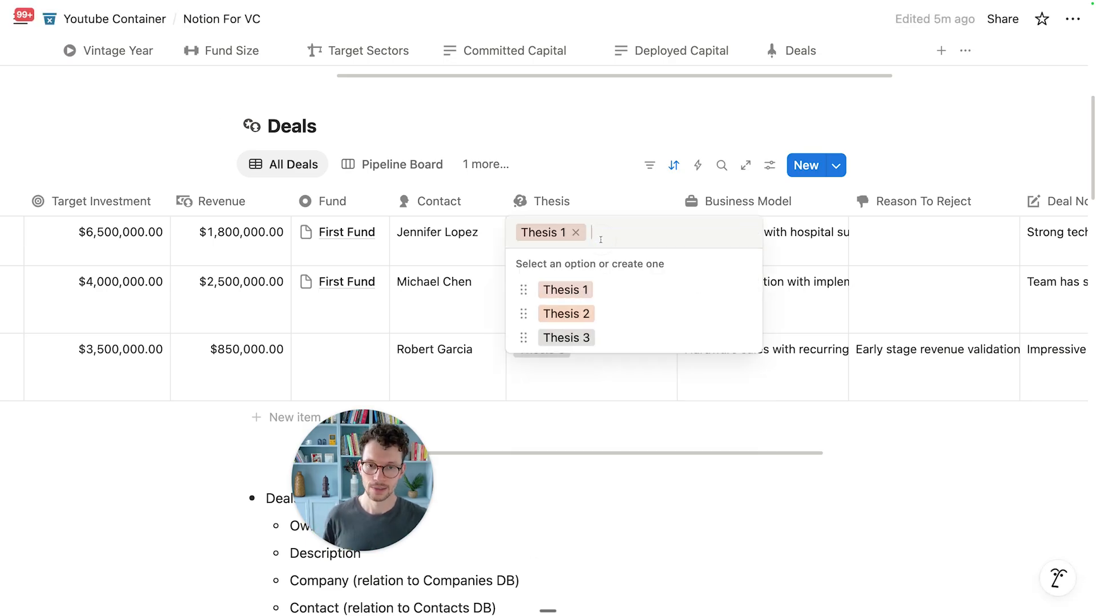
click(583, 204)
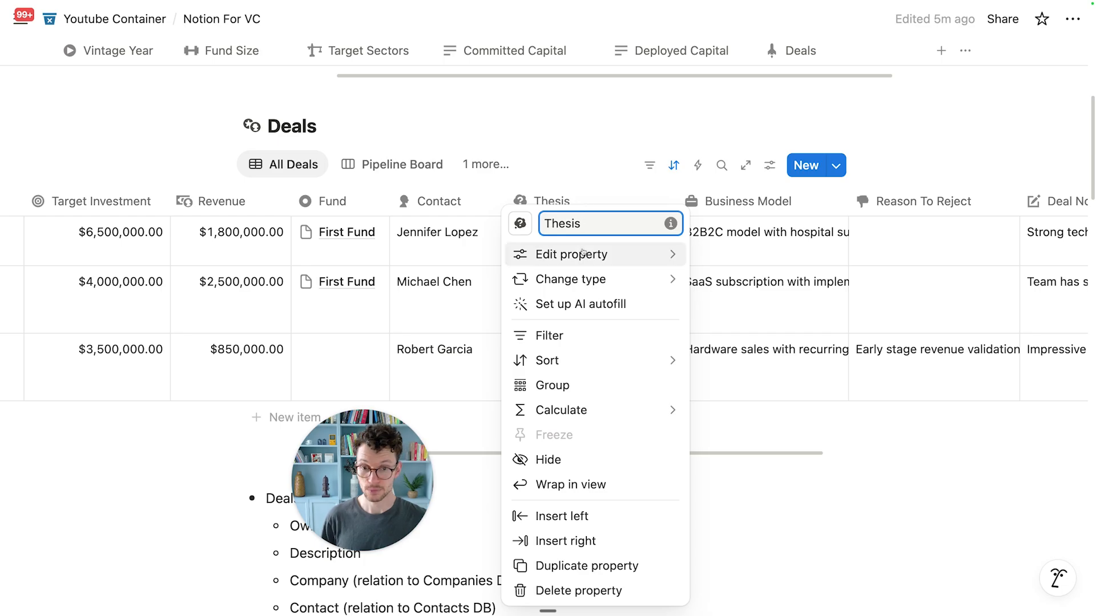
mouse_move(584, 253)
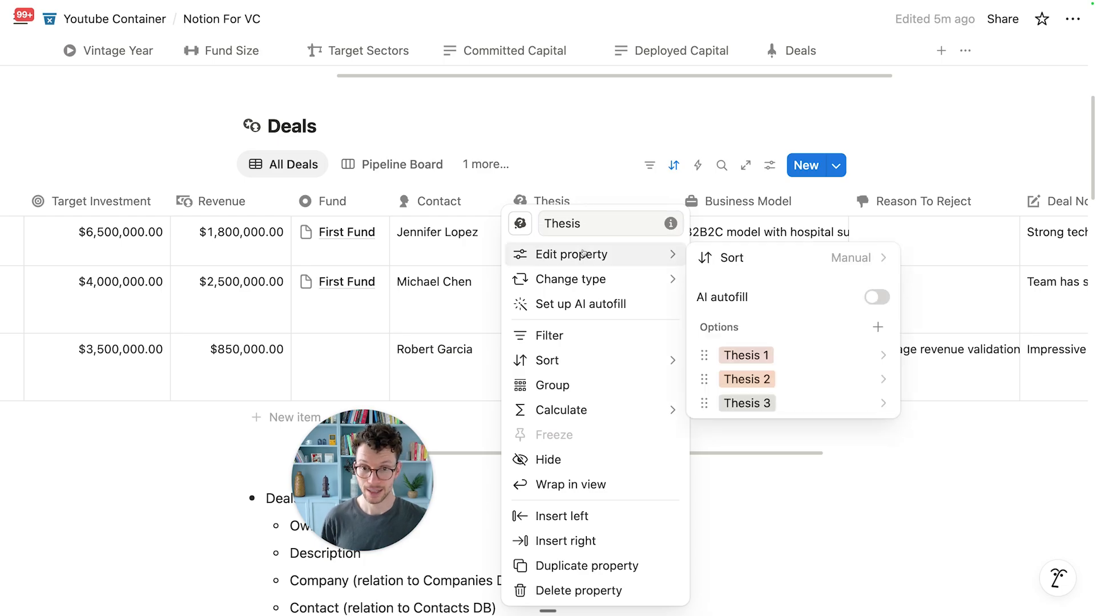
click(794, 362)
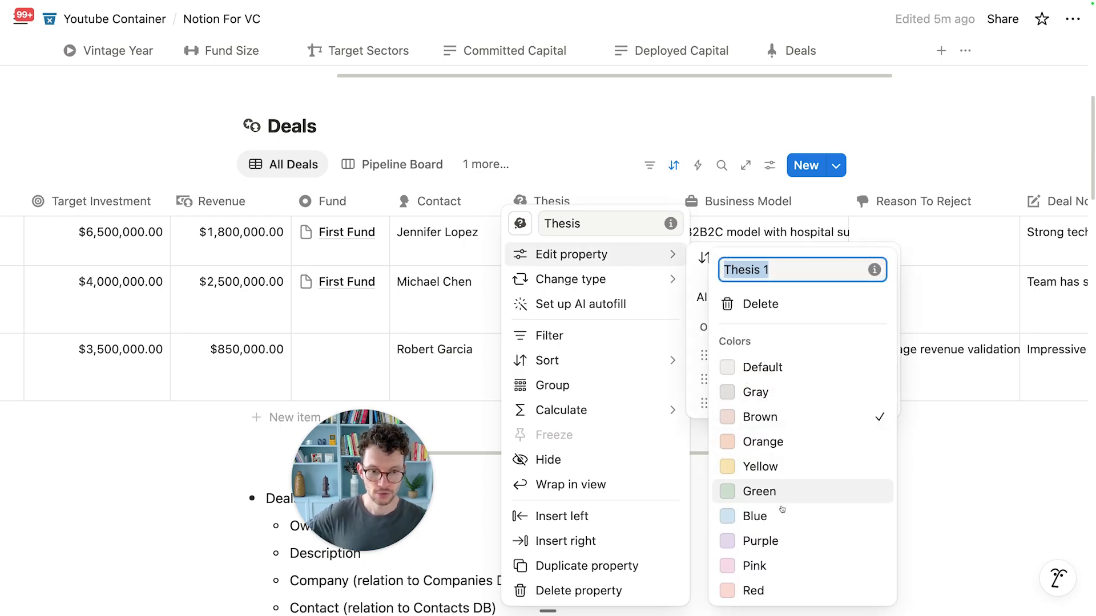
click(765, 516)
click(707, 359)
click(807, 379)
click(759, 466)
click(693, 381)
click(754, 403)
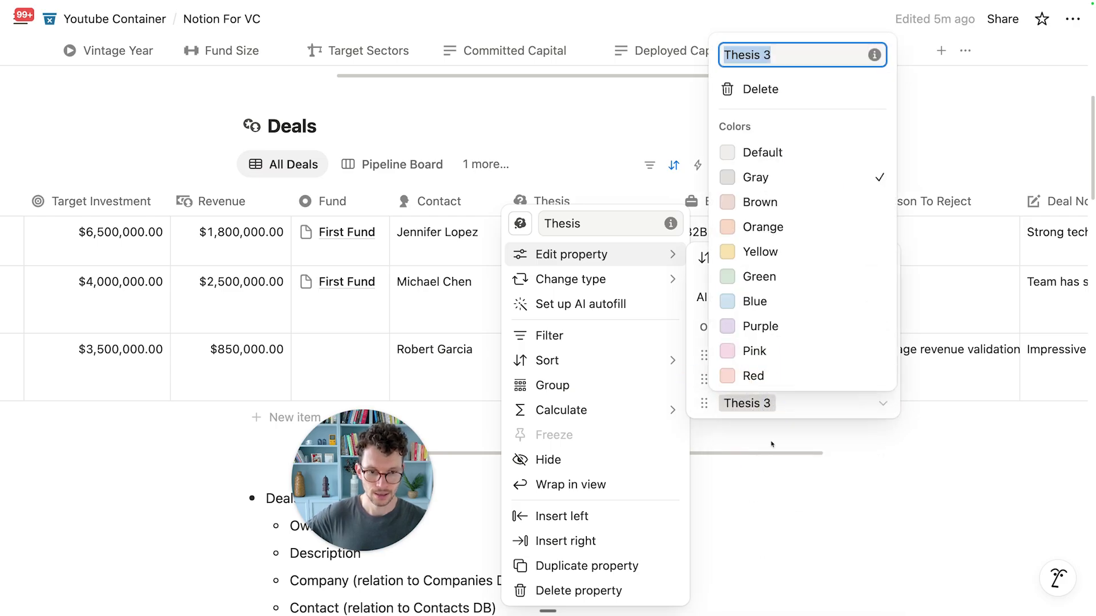
click(755, 325)
key(Escape)
key(Escape)
key(Escape)
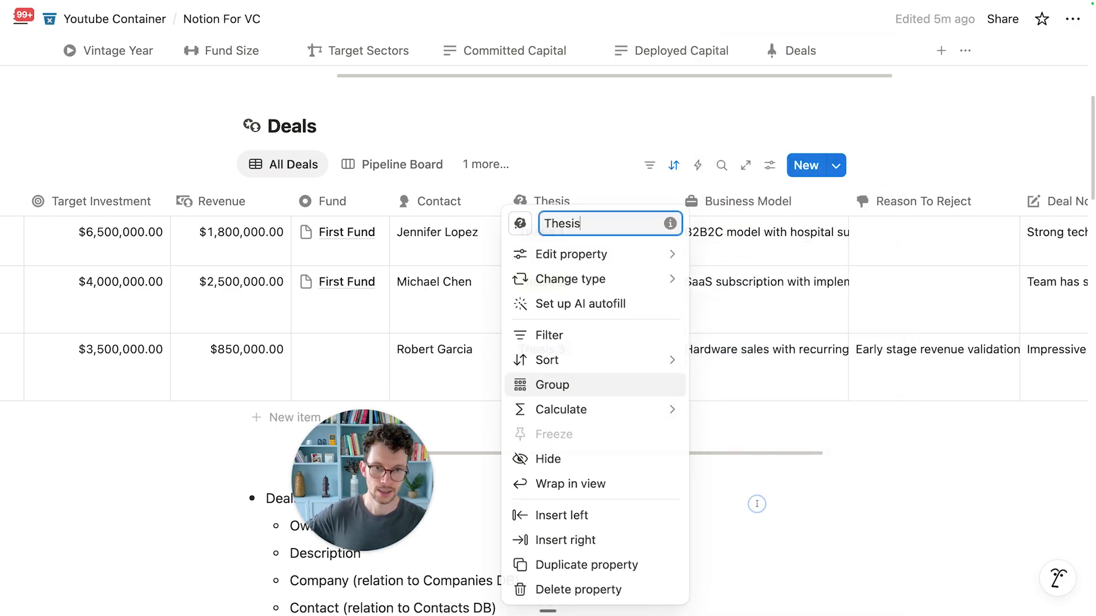
Step: Narrow the Thesis column to fit its tags, keeping row one on Thesis 1
drag(674, 201, 599, 201)
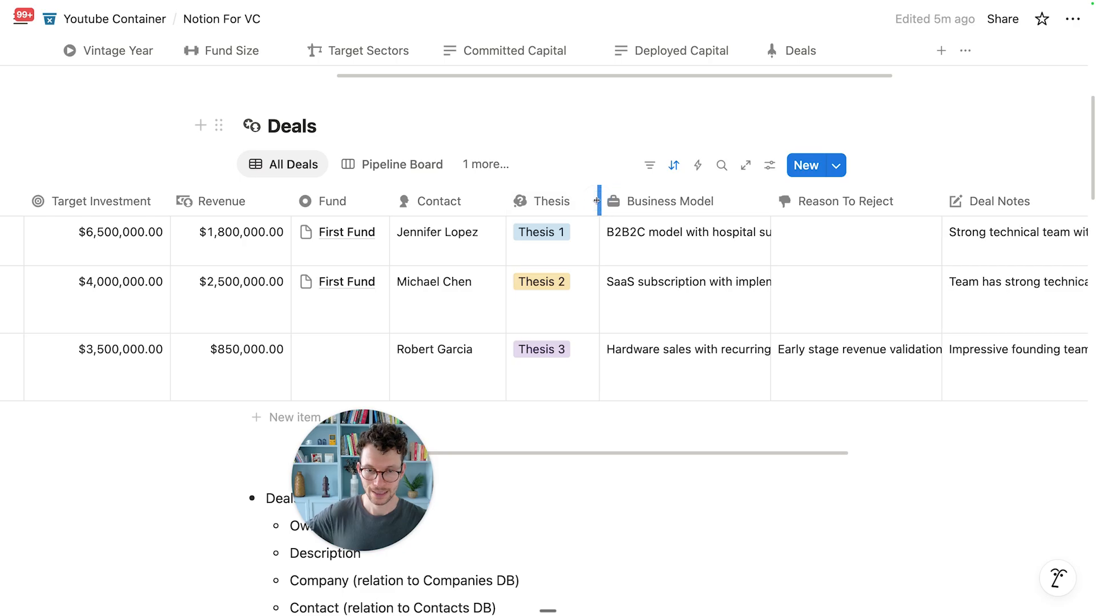
click(547, 258)
click(551, 314)
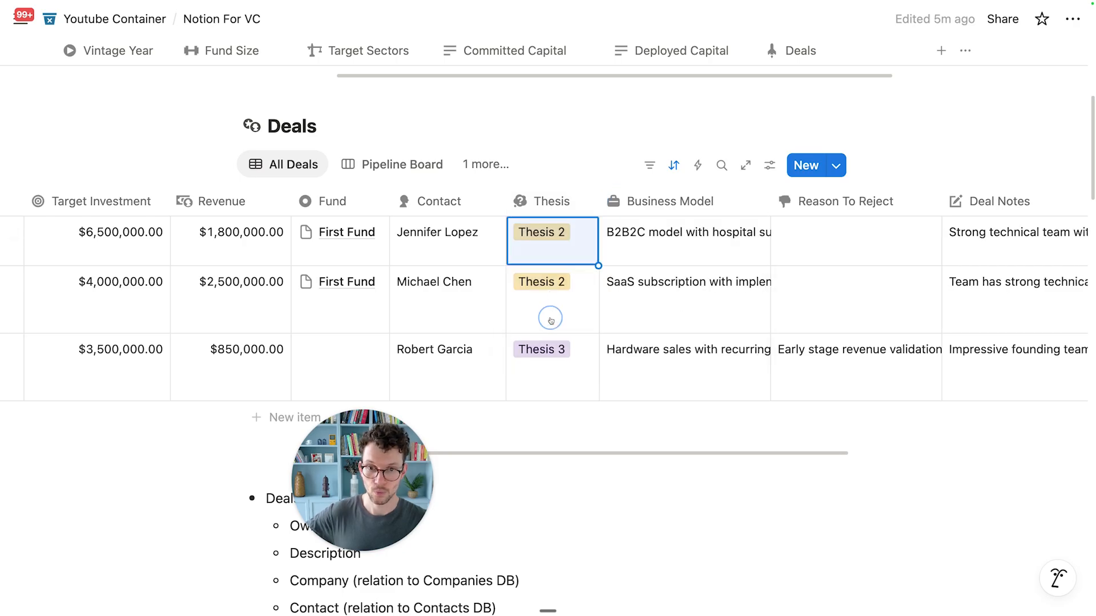
click(551, 257)
click(565, 290)
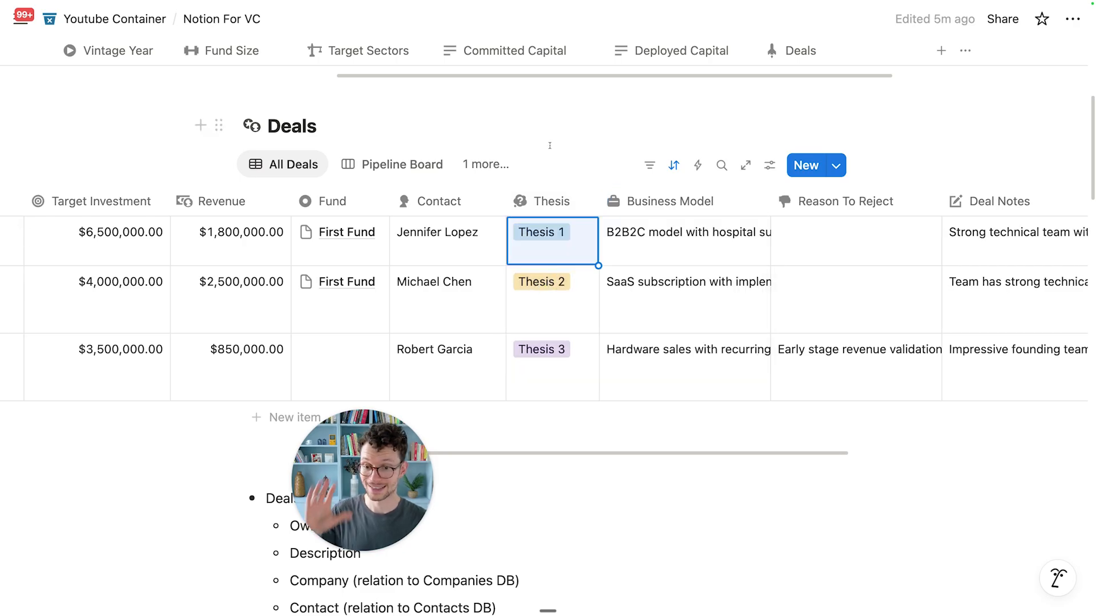
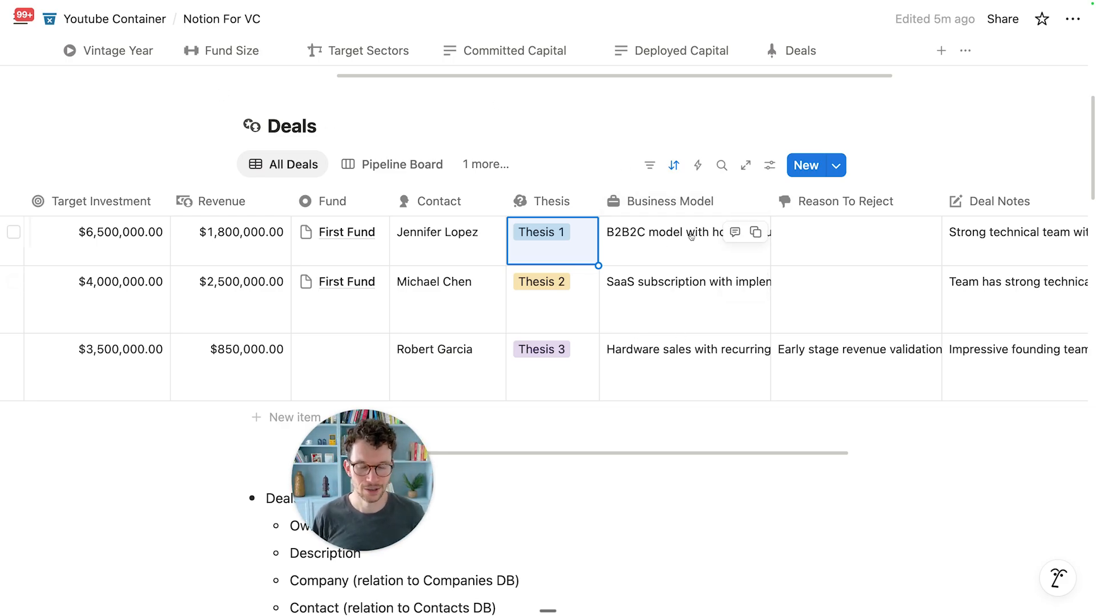
Step: Delete the third deal's Reason To Reject text so no deal has a reject reason
scroll(690, 256, down, 1)
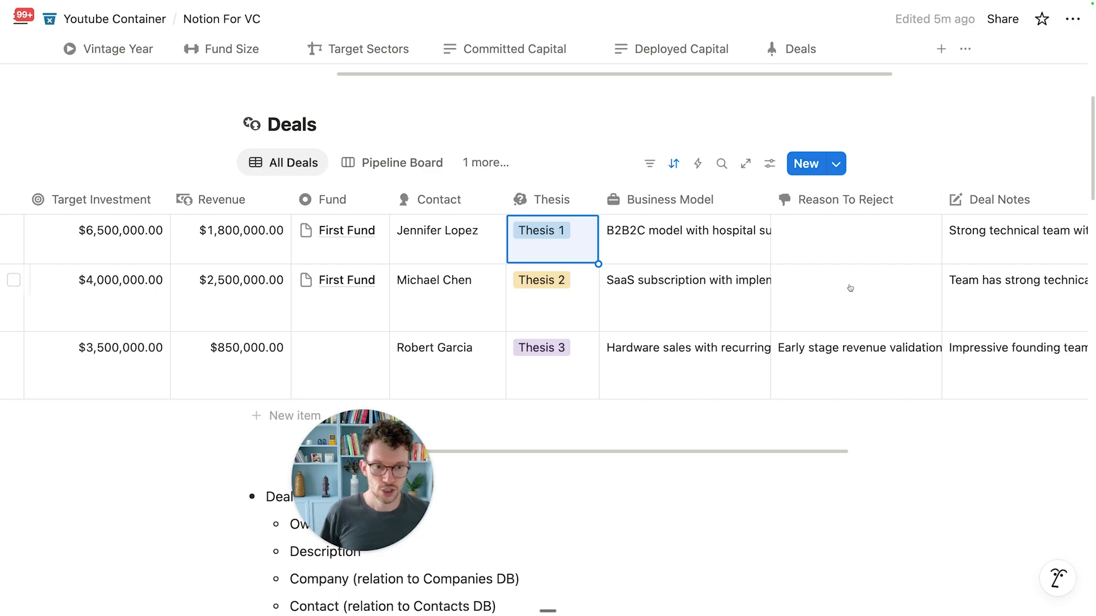
click(822, 345)
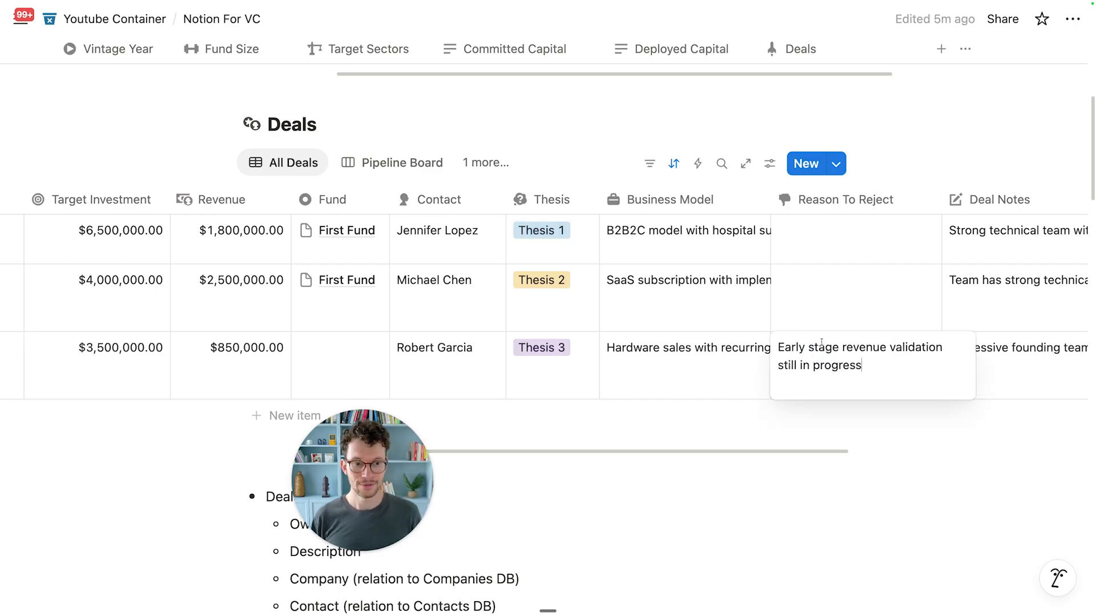
key(super+a)
key(BackSpace)
key(Escape)
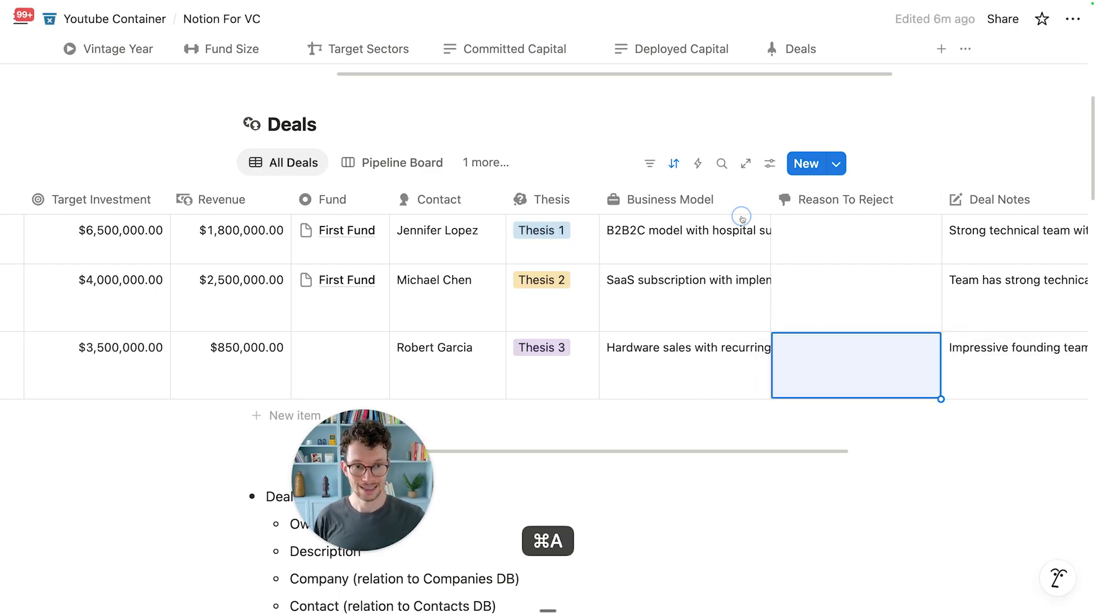
Step: Change Reason To Reject to a select property and tag the first deal 'Business Model Not Convincing'
click(812, 207)
mouse_move(835, 264)
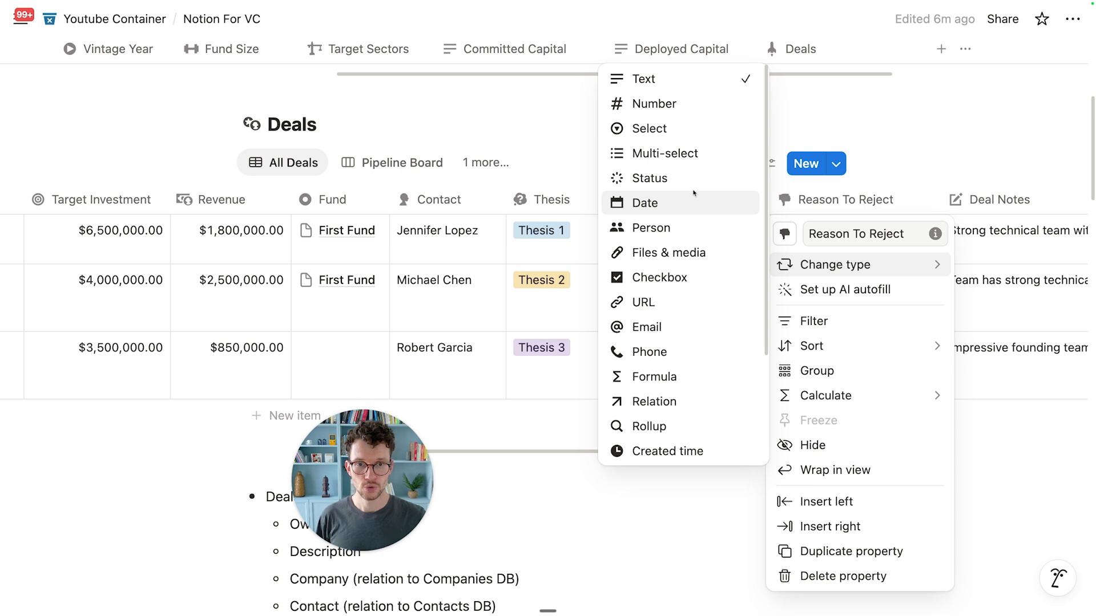
click(650, 129)
click(802, 241)
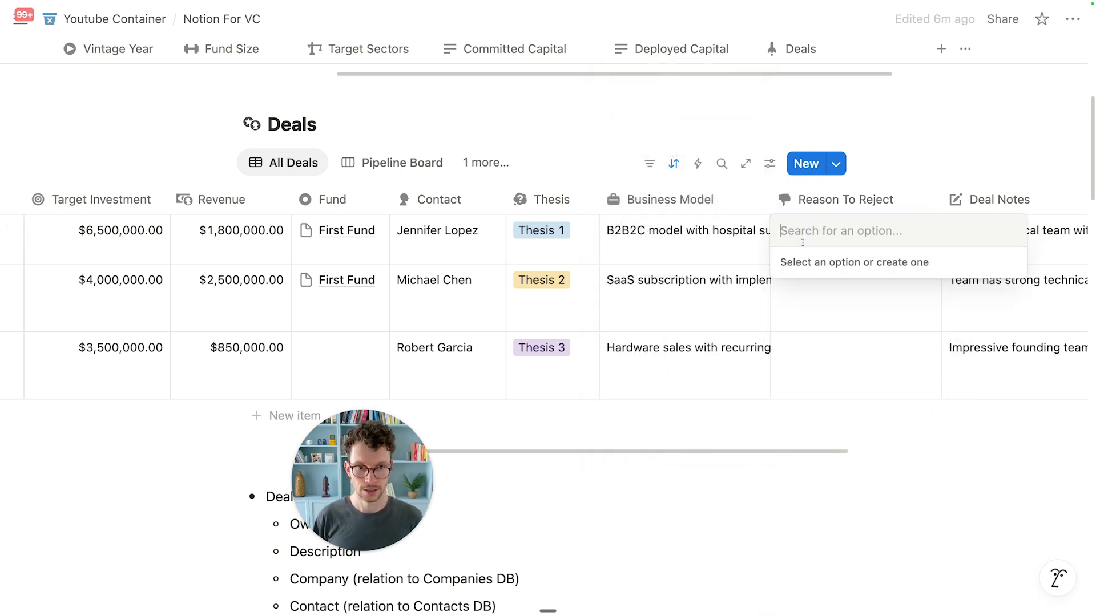
text(Business Model )
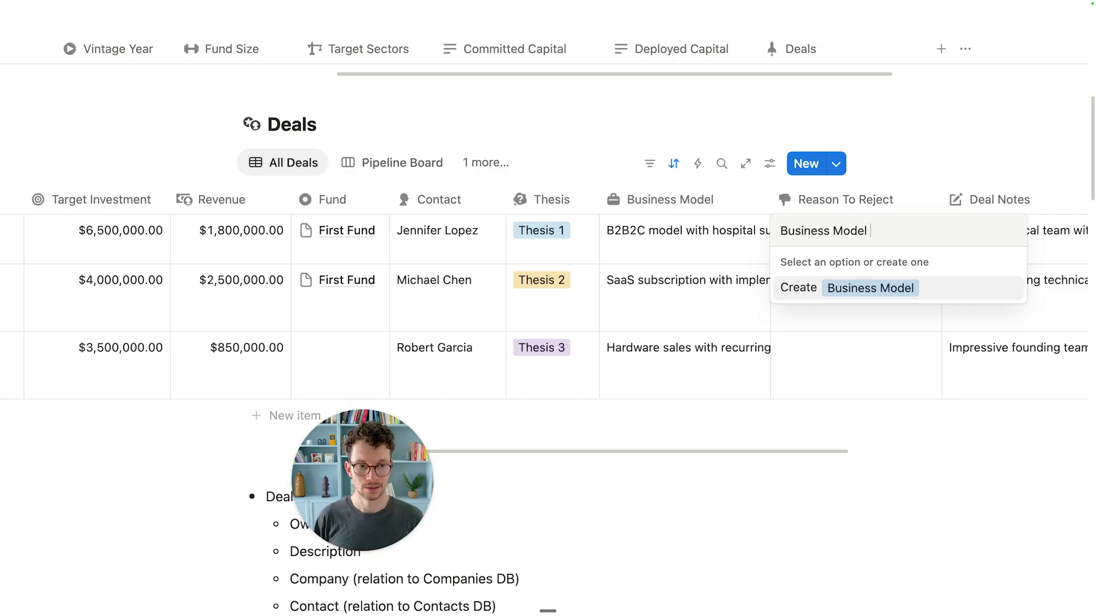
text(Not Convincing)
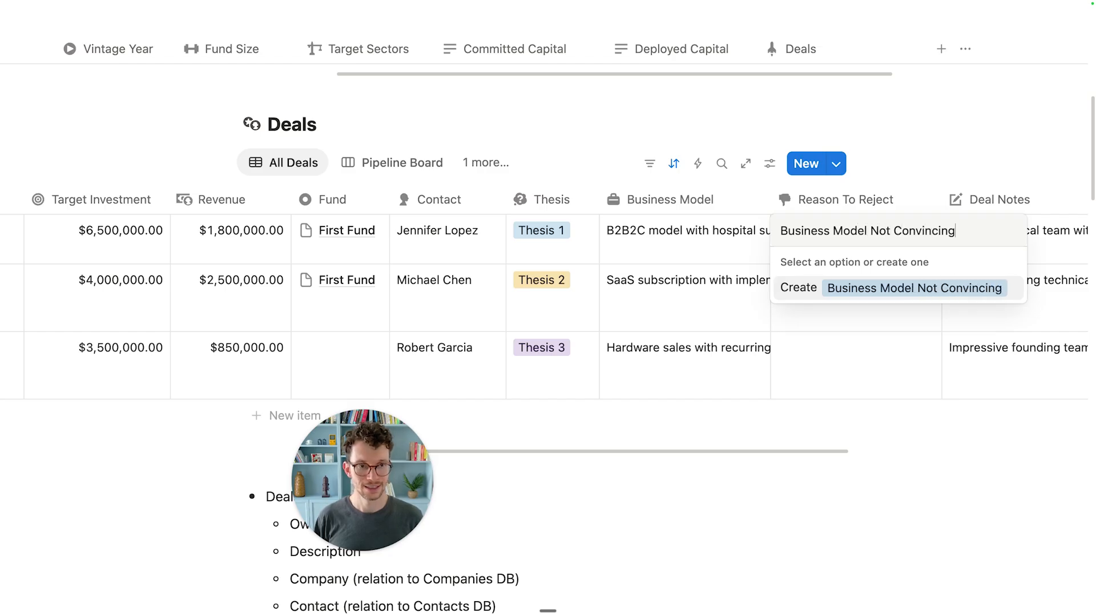
key(Return)
key(Return)
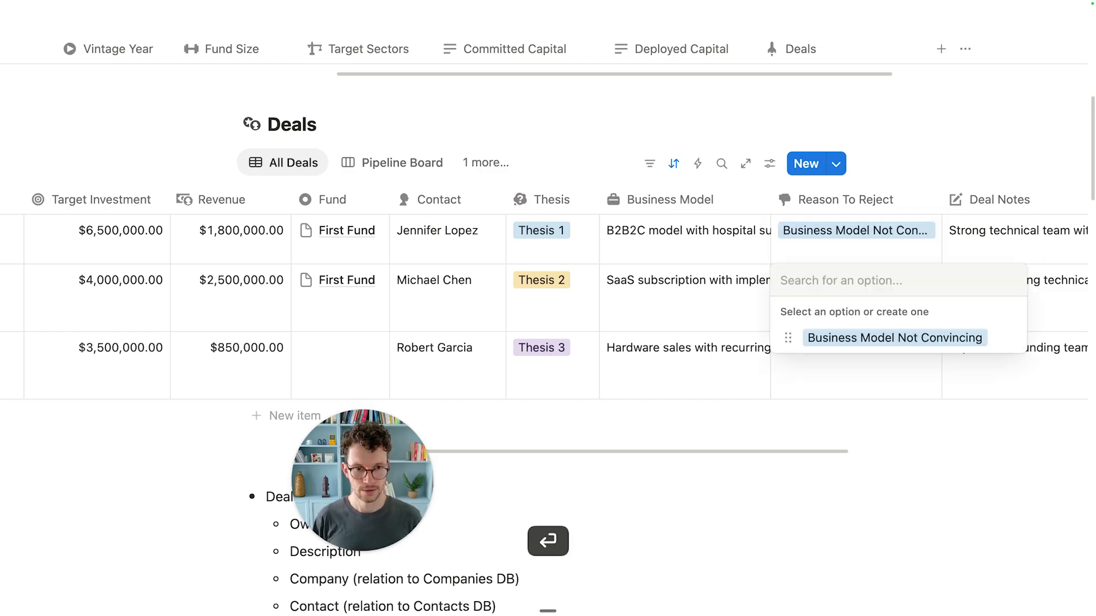
Step: Tag the second deal 'Valuation Too High' and narrow the Reason To Reject column
text(Valudat)
key(BackSpace)
key(BackSpace)
key(BackSpace)
text(ation Too High)
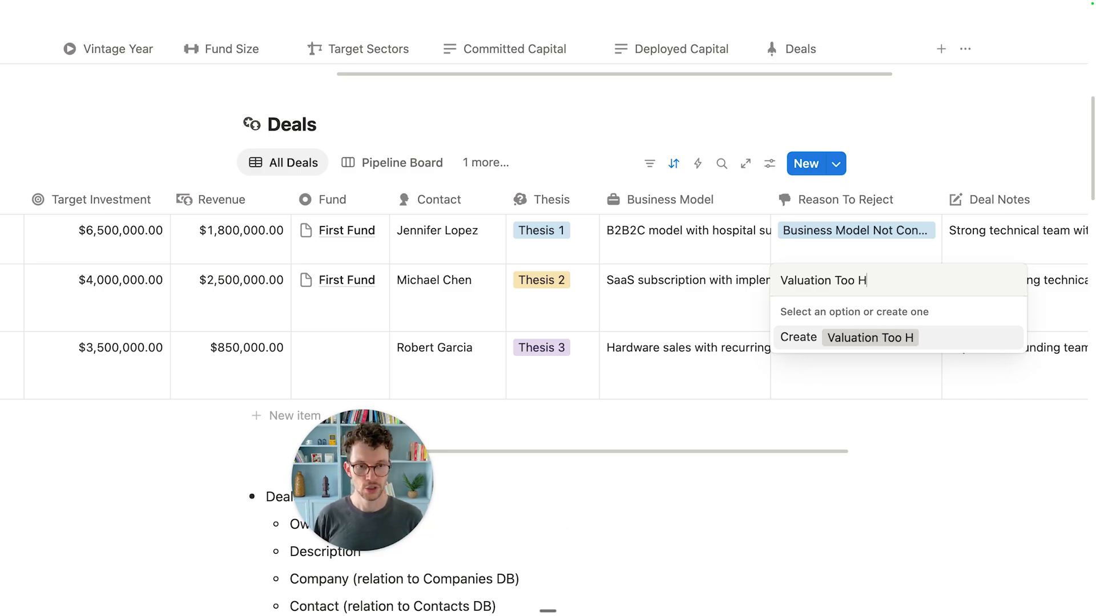
key(Return)
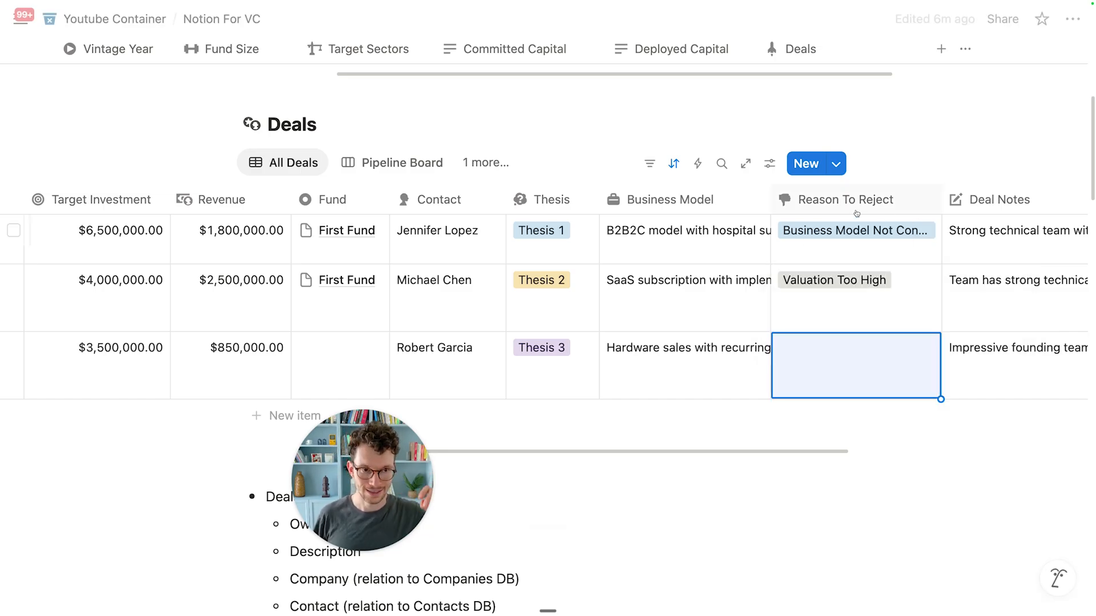
drag(942, 206, 917, 209)
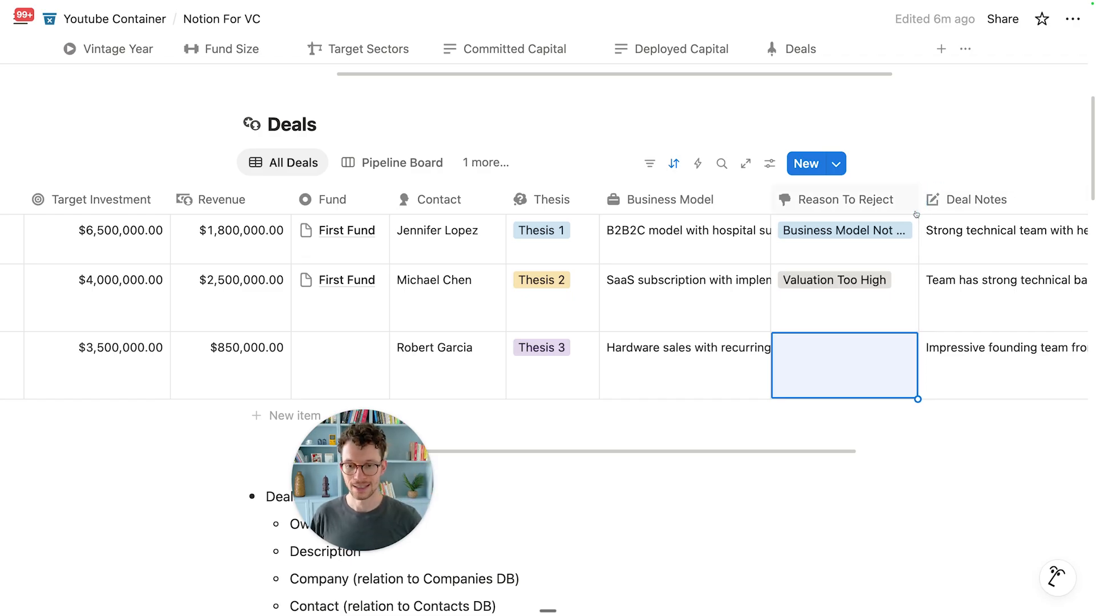
scroll(884, 231, right, 5)
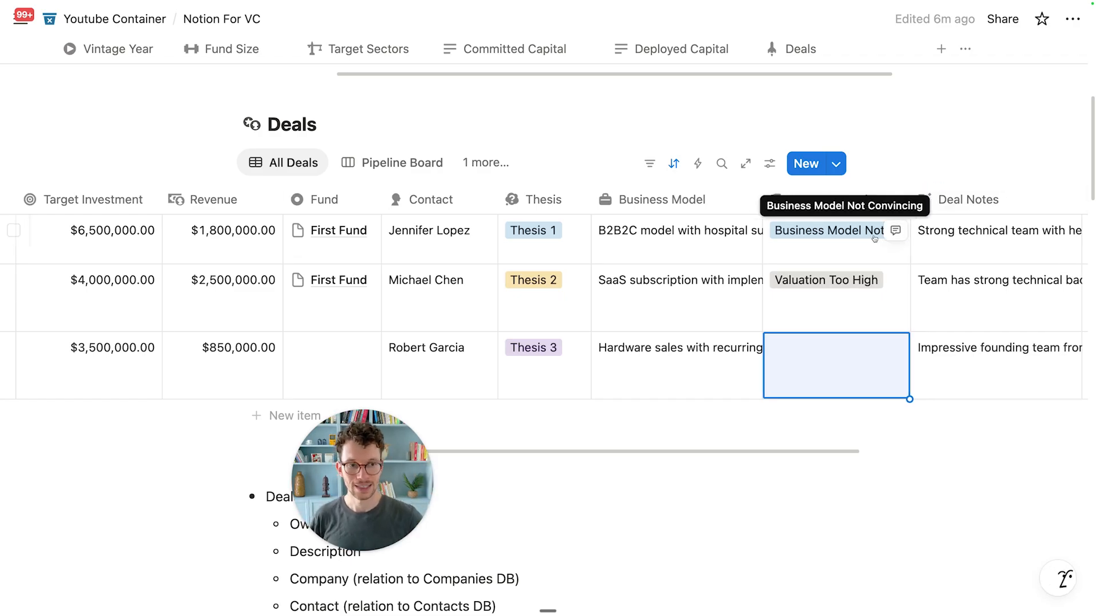
scroll(874, 238, right, 4)
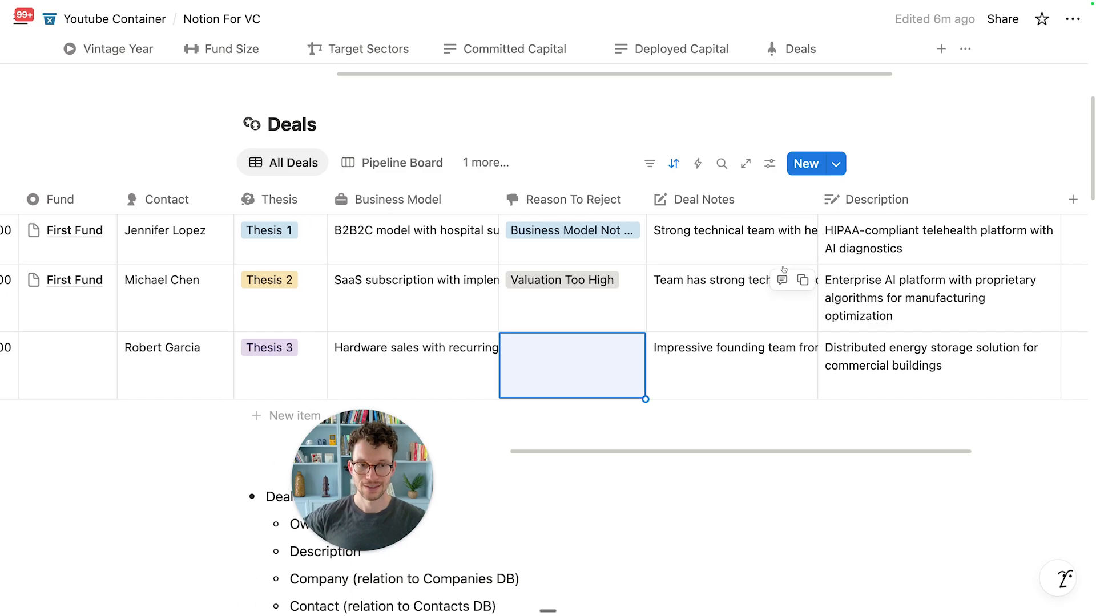
scroll(722, 276, left, 10)
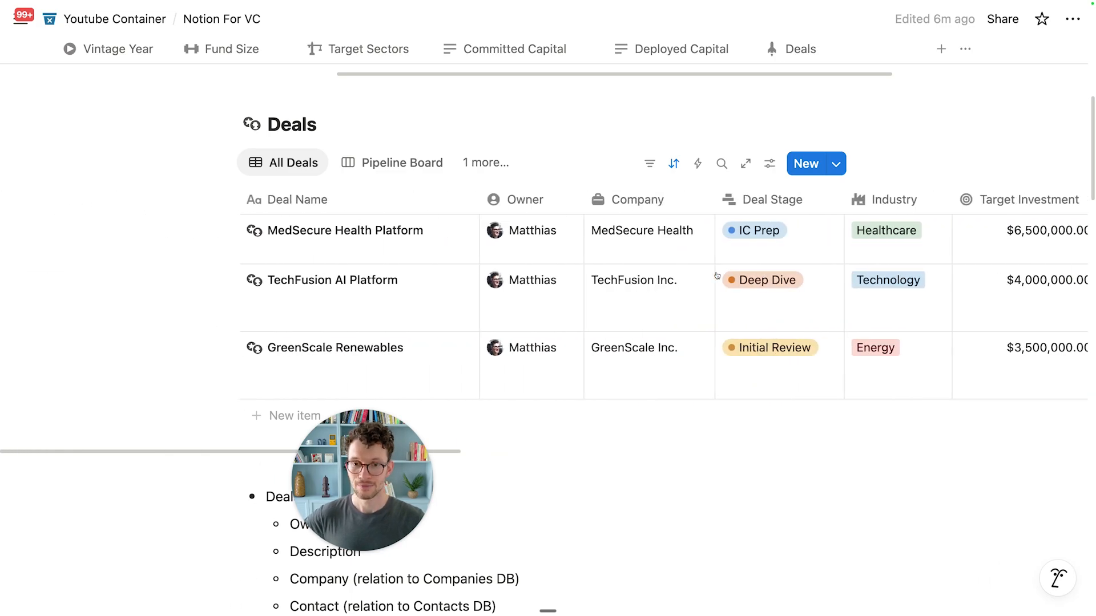
scroll(678, 276, up, 1)
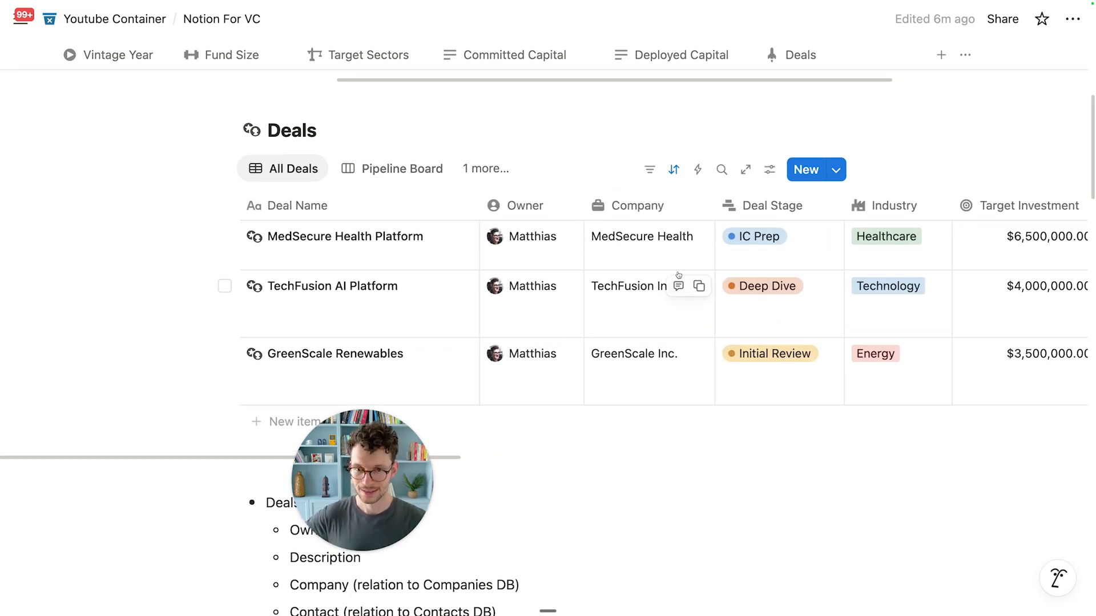
Step: Review and send the Portfolio database prompt with eleven properties and a two-way Funds relation
scroll(678, 276, up, 2)
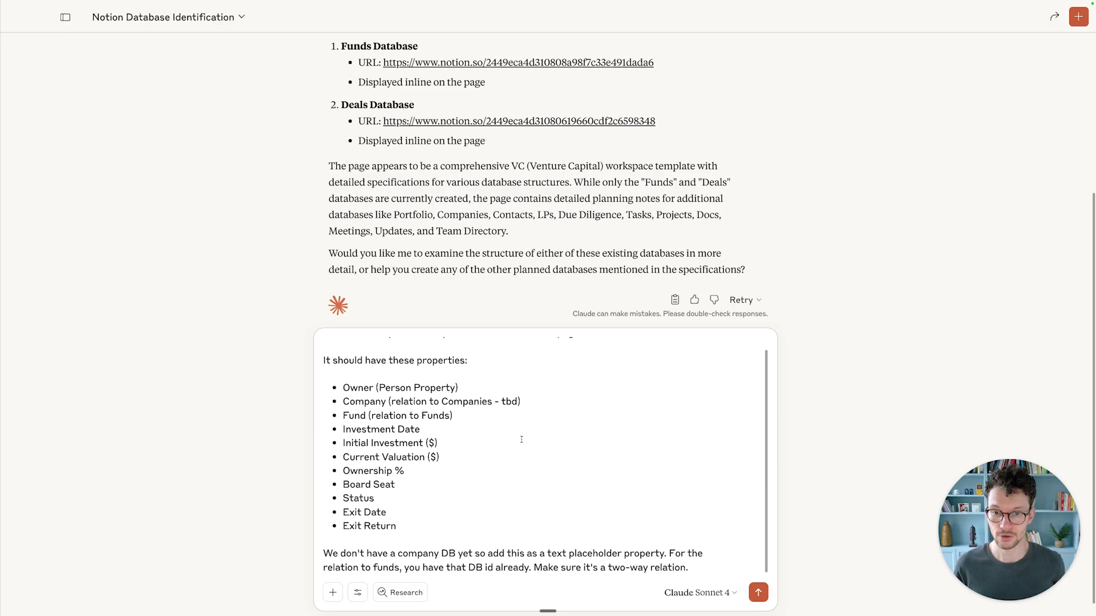
scroll(522, 439, down, 1)
scroll(492, 429, up, 1)
scroll(446, 434, down, 1)
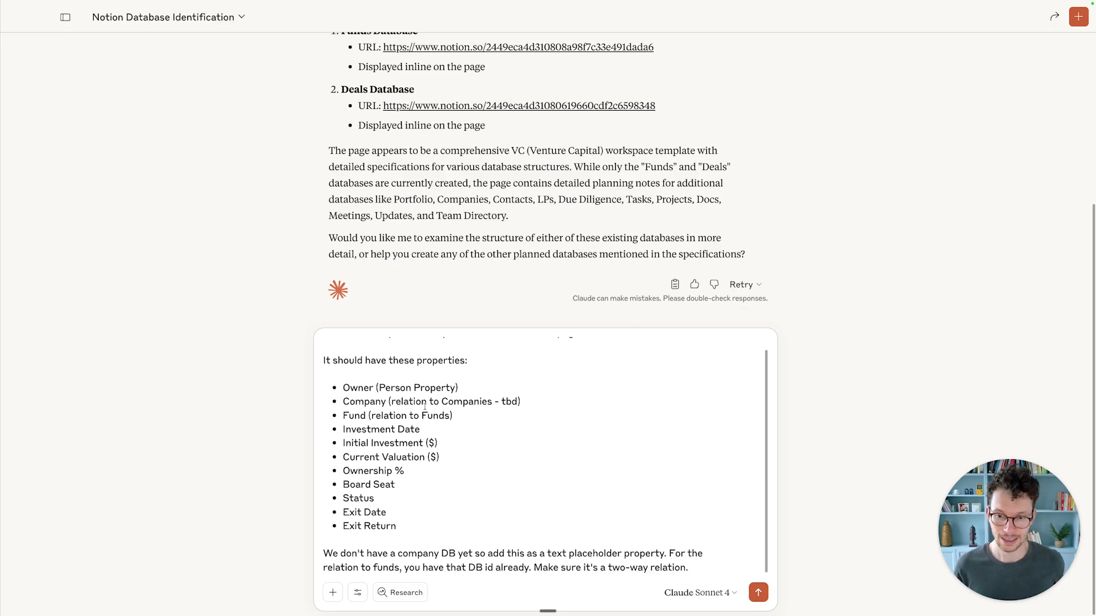
scroll(365, 364, up, 1)
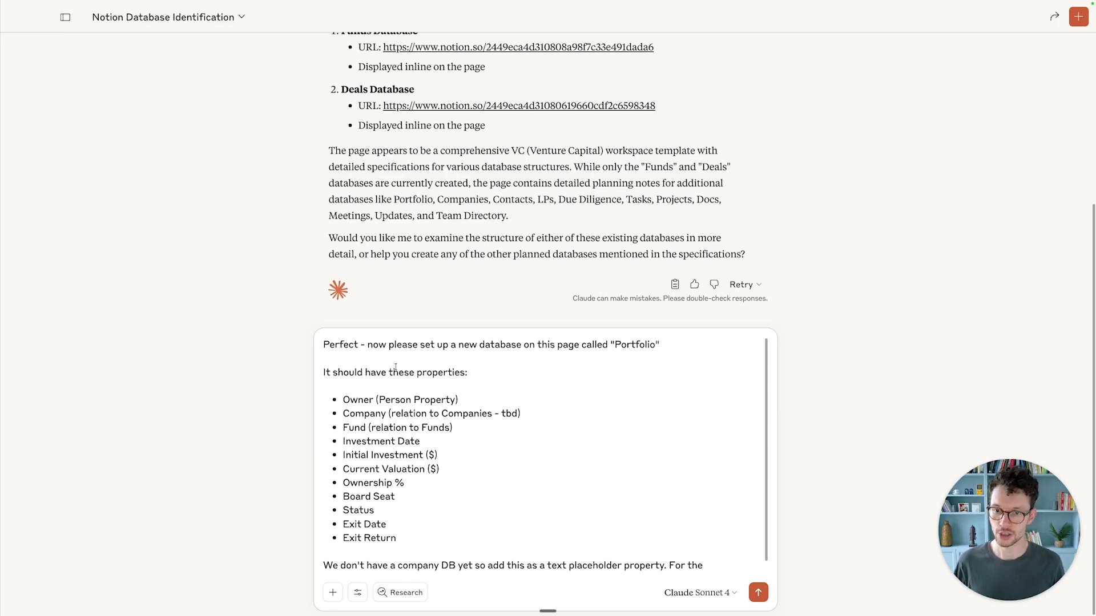
double_click(629, 336)
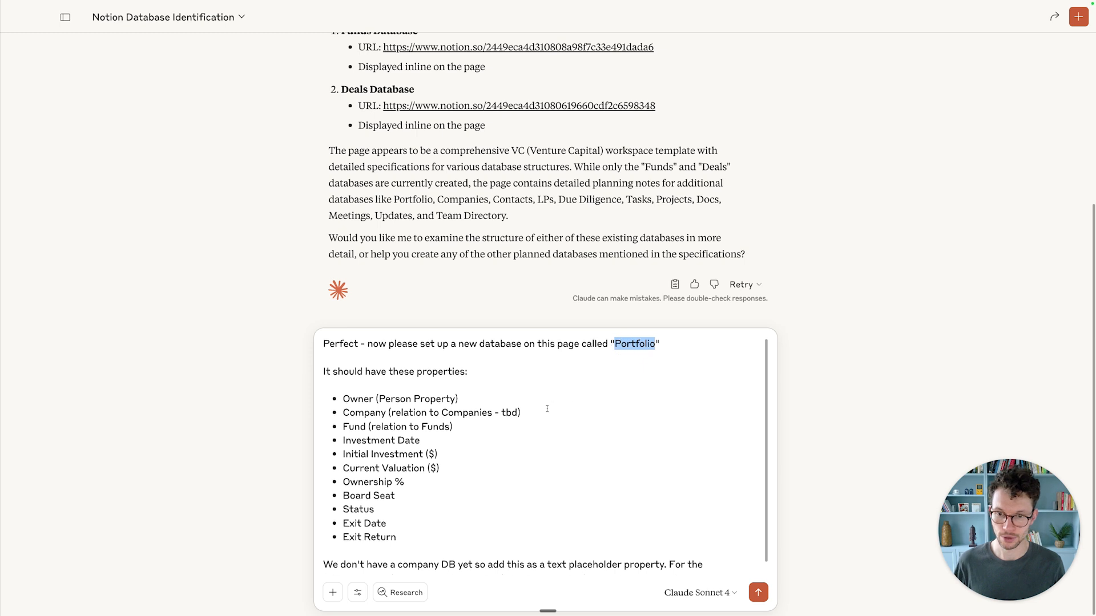
scroll(345, 425, down, 1)
drag(366, 433, 398, 523)
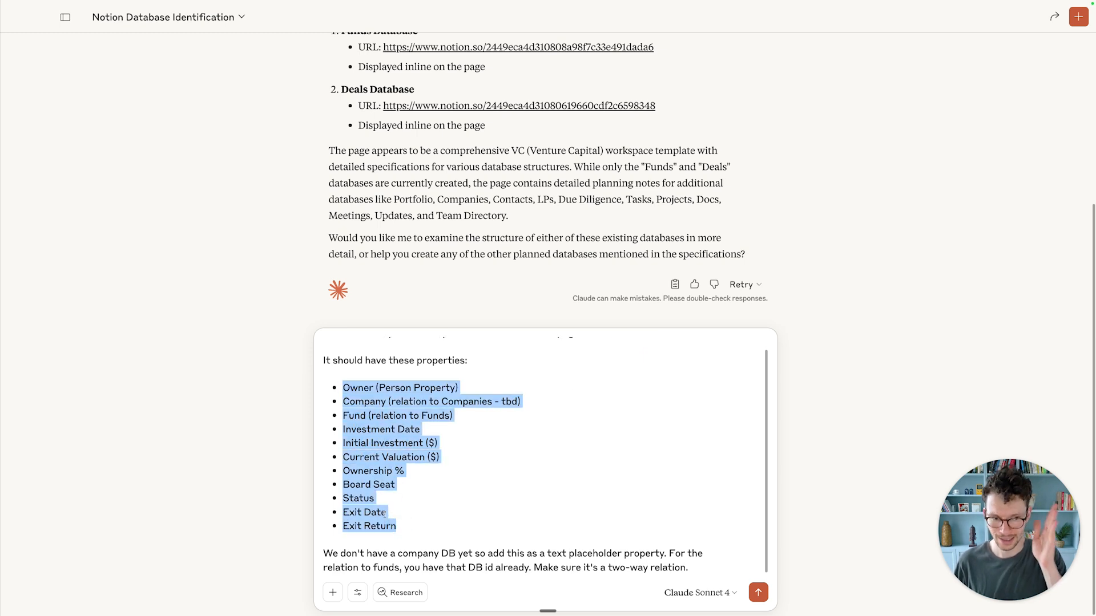
click(436, 508)
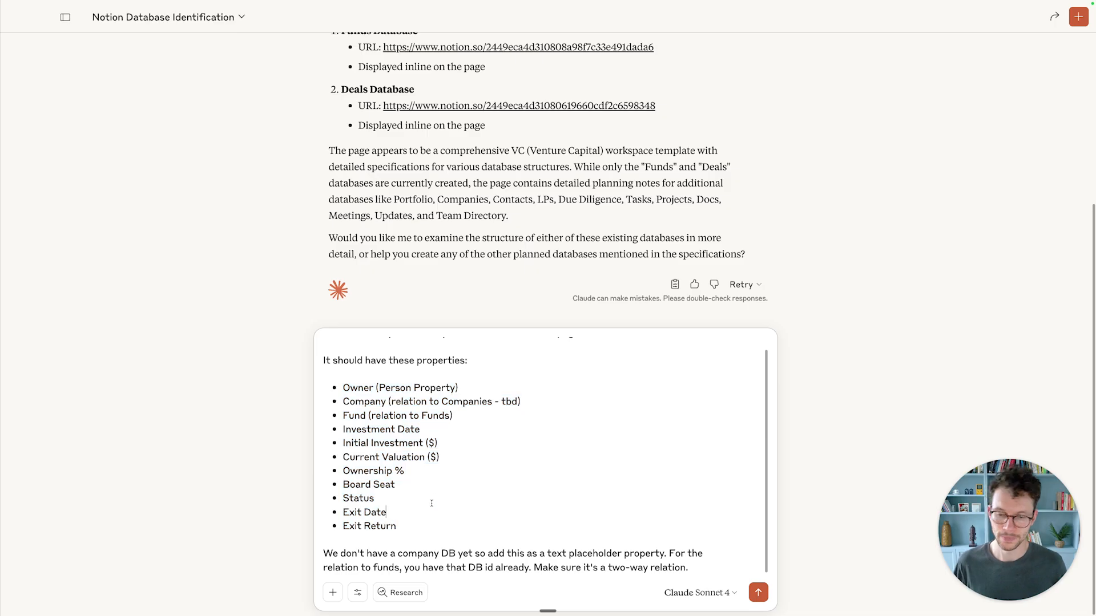
key(Return)
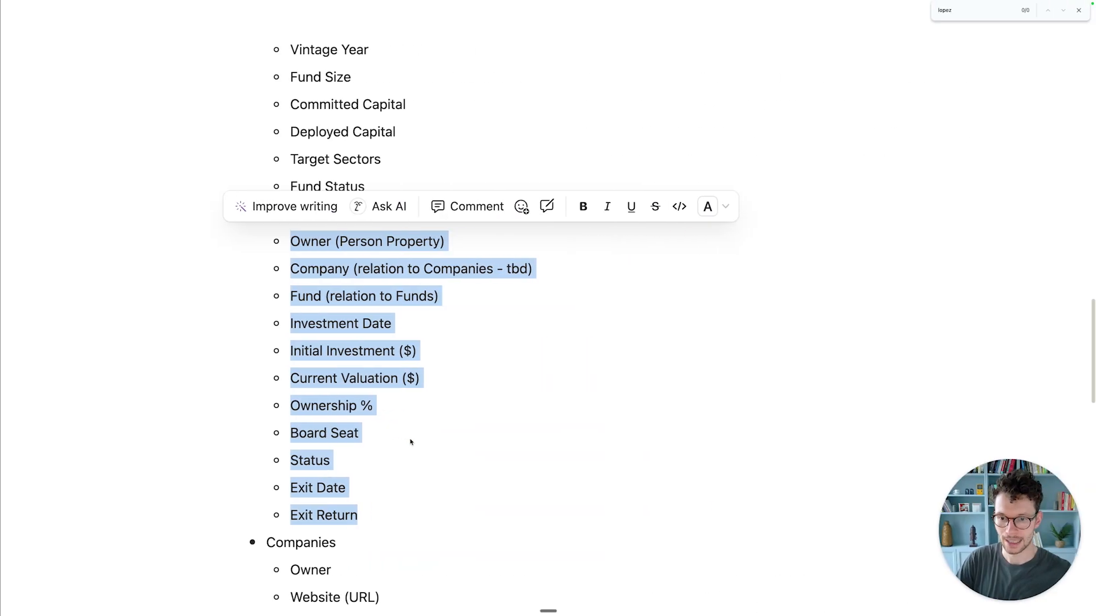
Step: Let Claude finish creating the Portfolio database, then switch to the Notion For VC page
click(405, 458)
scroll(405, 458, down, 20)
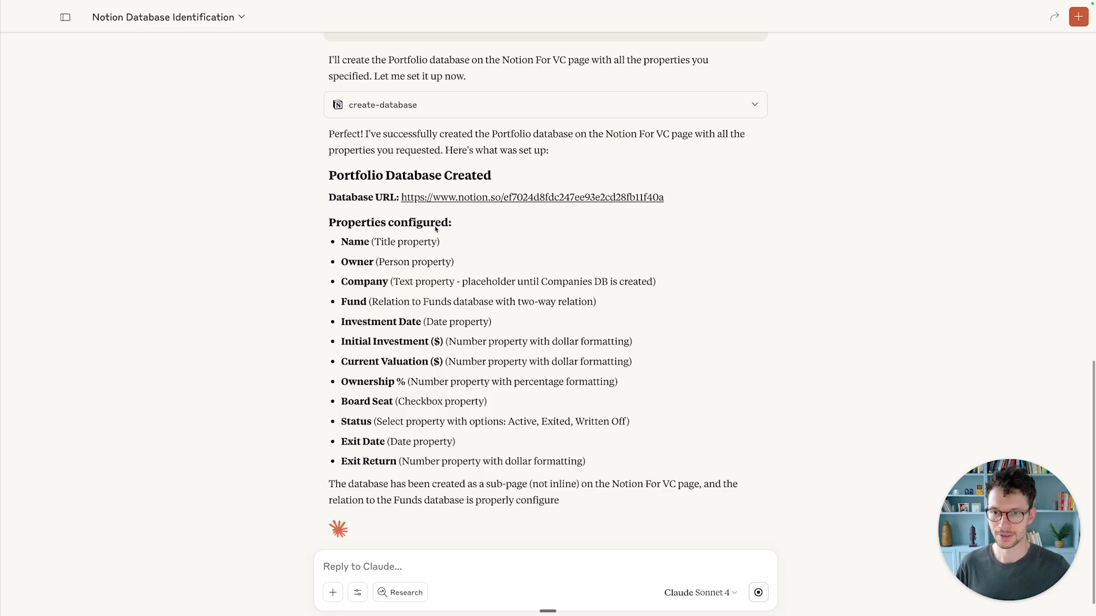
key(ctrl+Right)
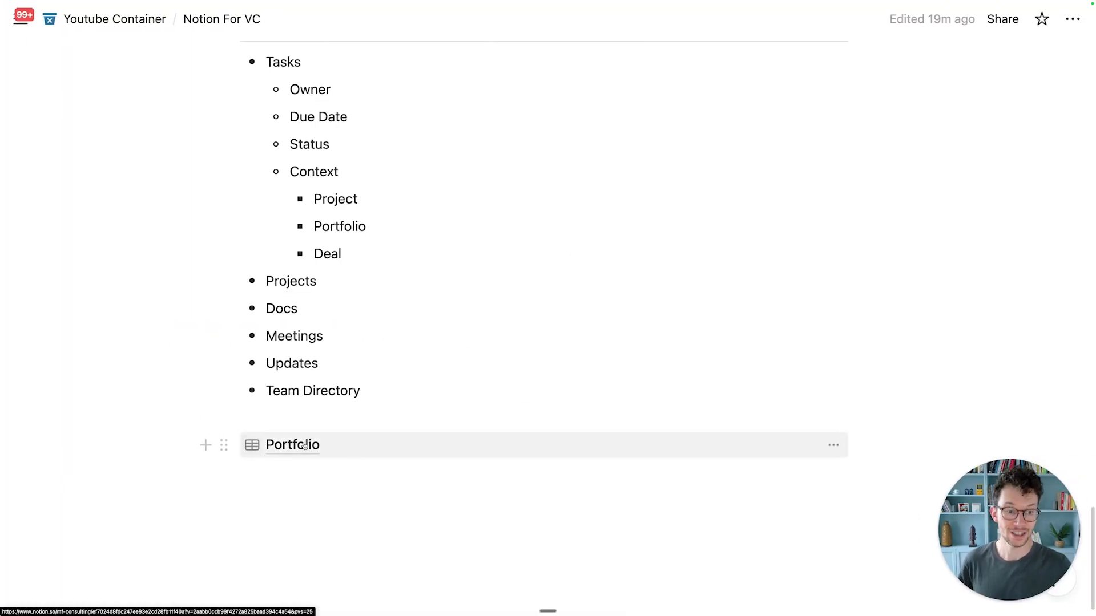
Step: Move the Portfolio block below the Deals table and leave a plain empty line above Deals / Opportunities
drag(225, 446, 283, 436)
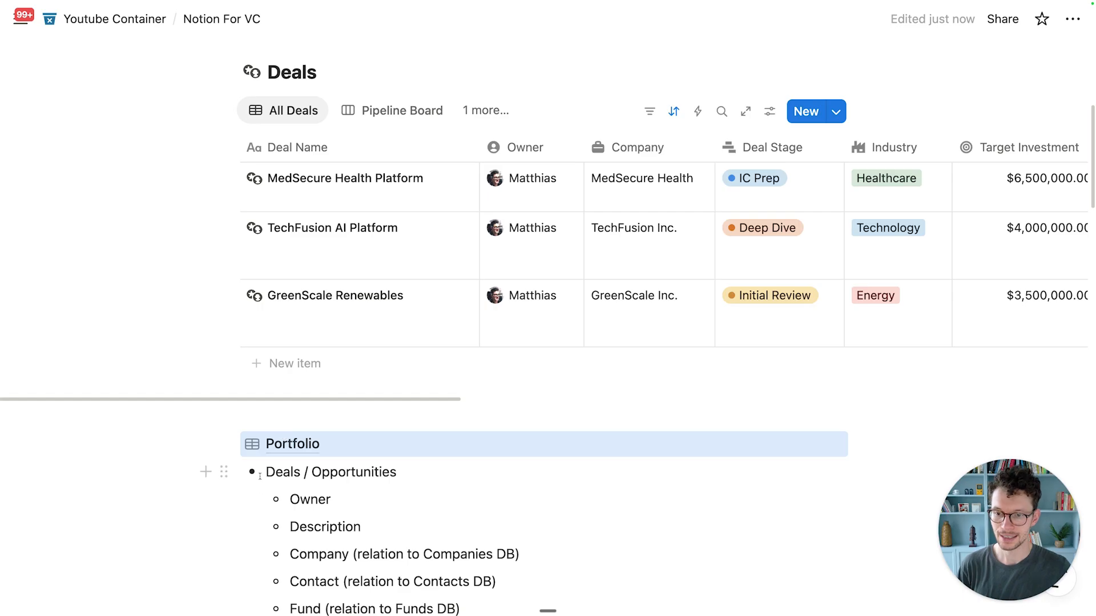
click(261, 474)
key(Return)
key(Down)
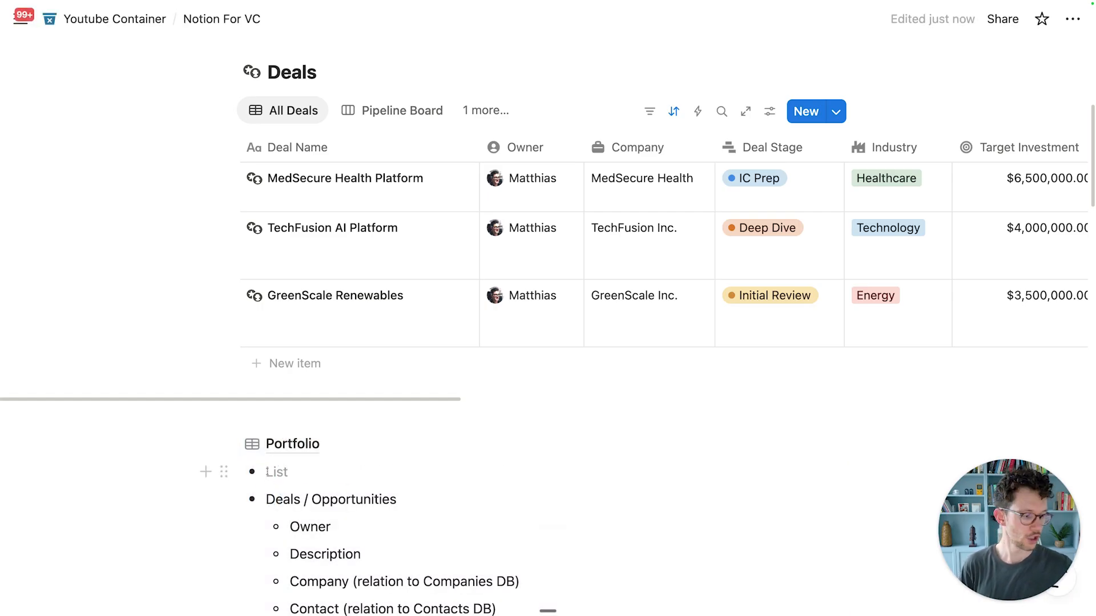
key(BackSpace)
scroll(234, 447, down, 1)
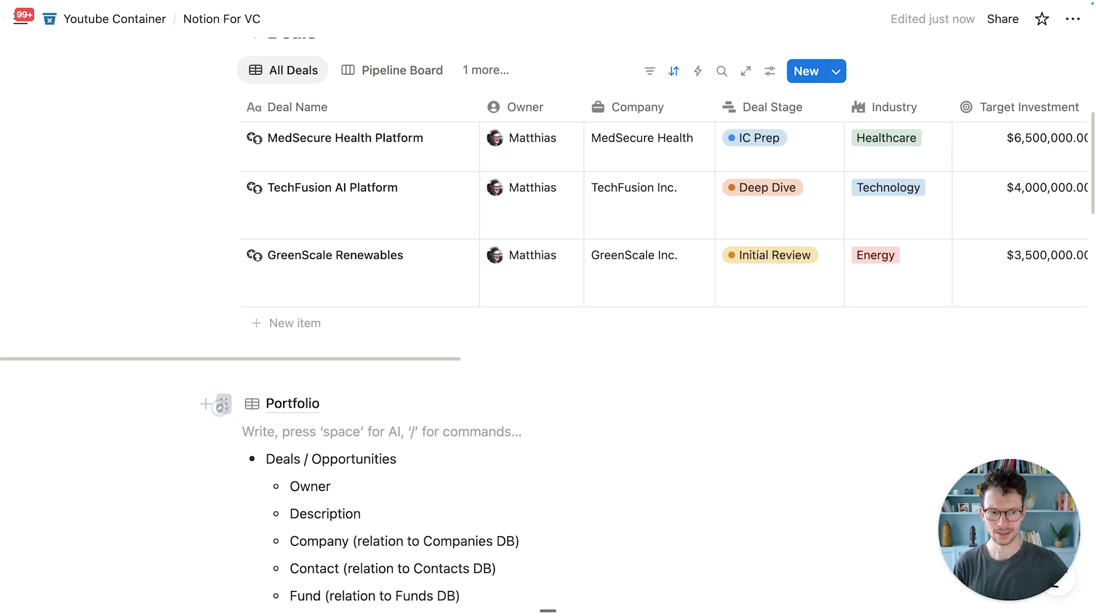
Step: Turn the Portfolio block into an inline database
click(221, 405)
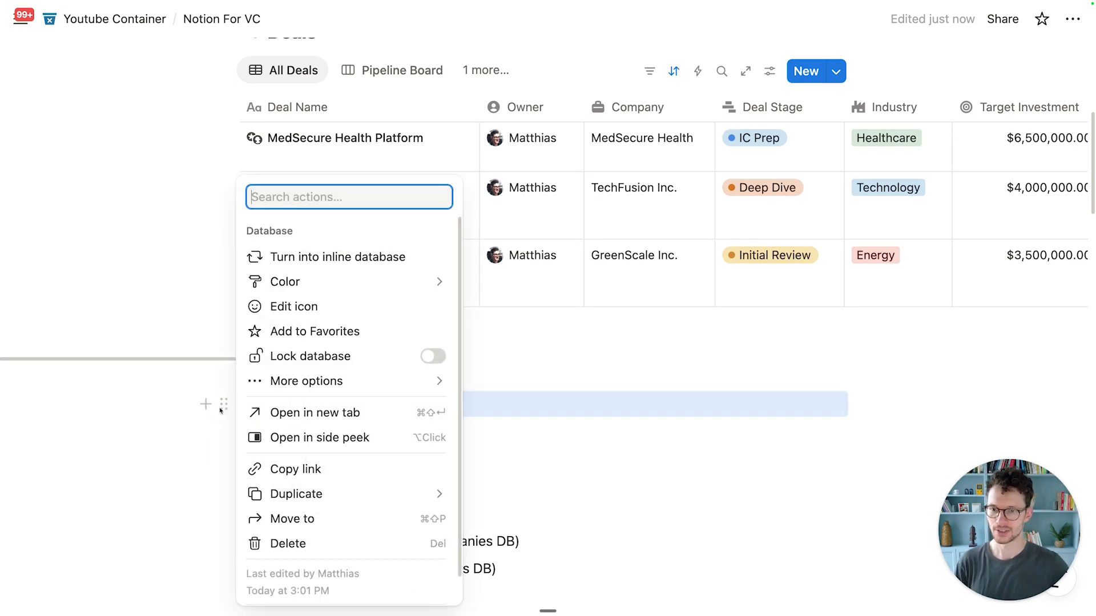
click(337, 259)
scroll(352, 448, down, 2)
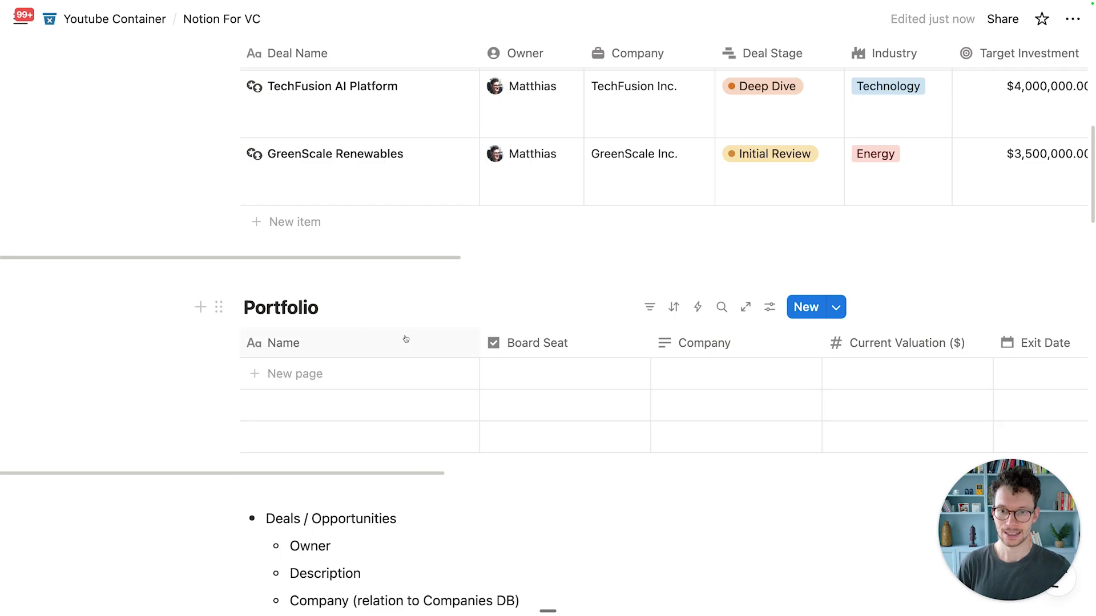
scroll(404, 336, up, 2)
scroll(404, 336, down, 3)
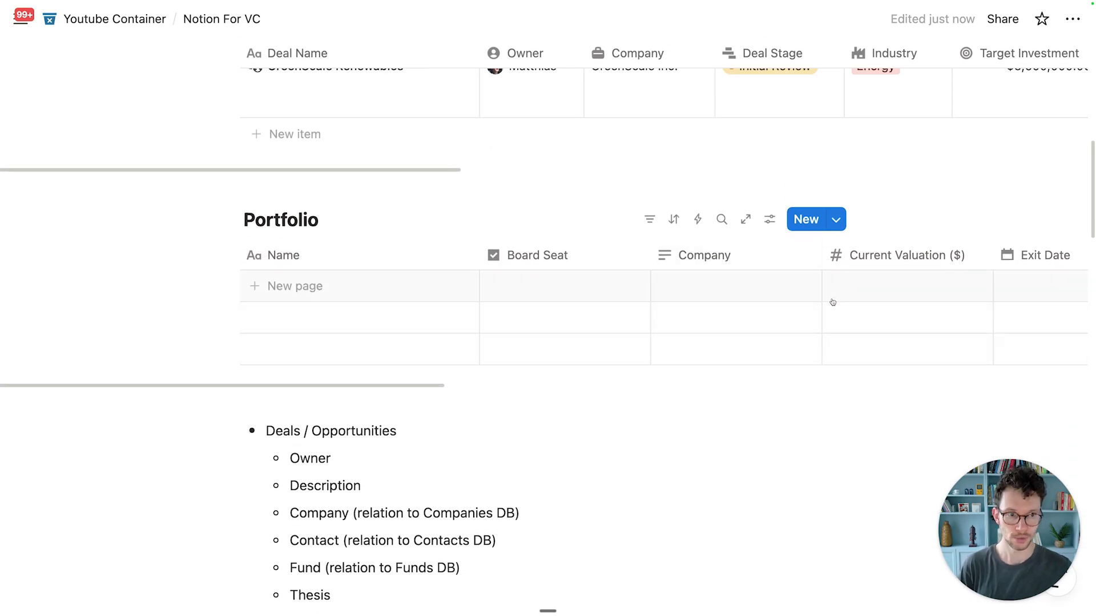
Step: Reorder the Portfolio properties so Status is the second column after Name
click(769, 219)
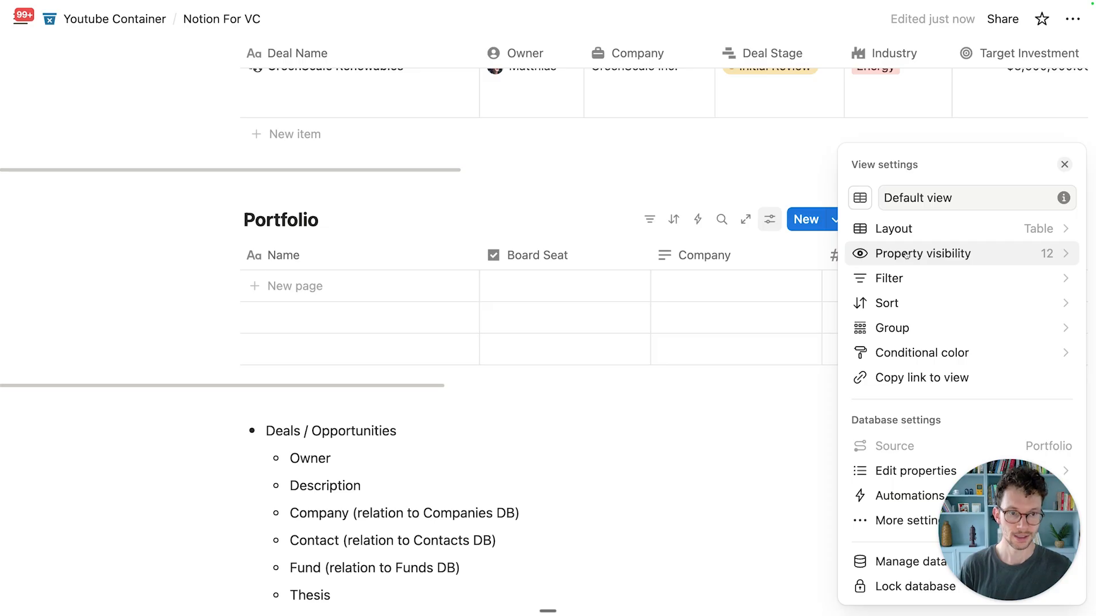
click(907, 255)
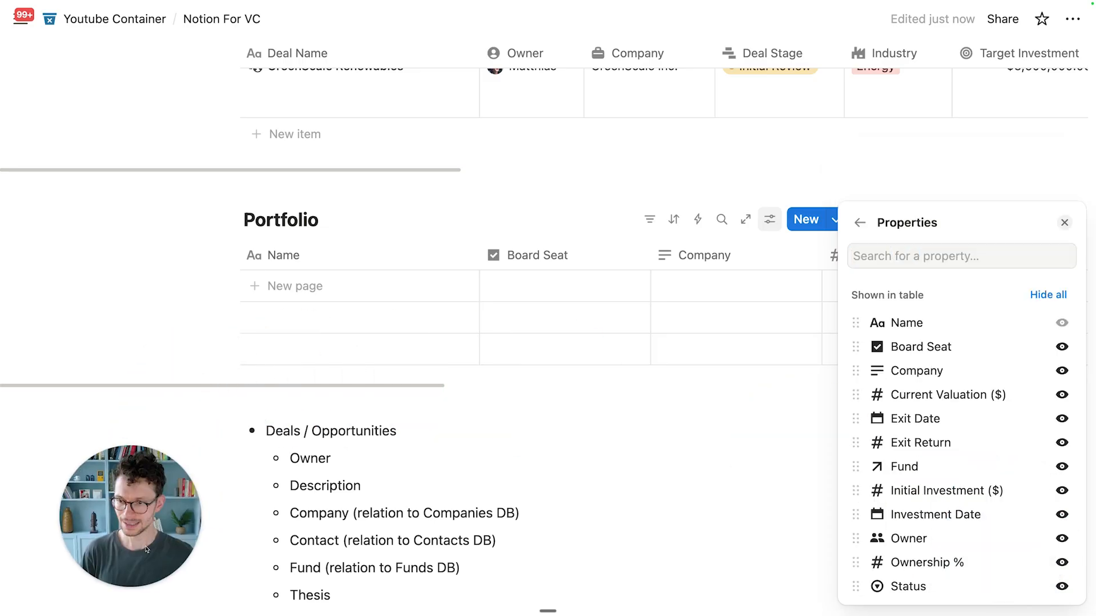
drag(855, 586, 872, 348)
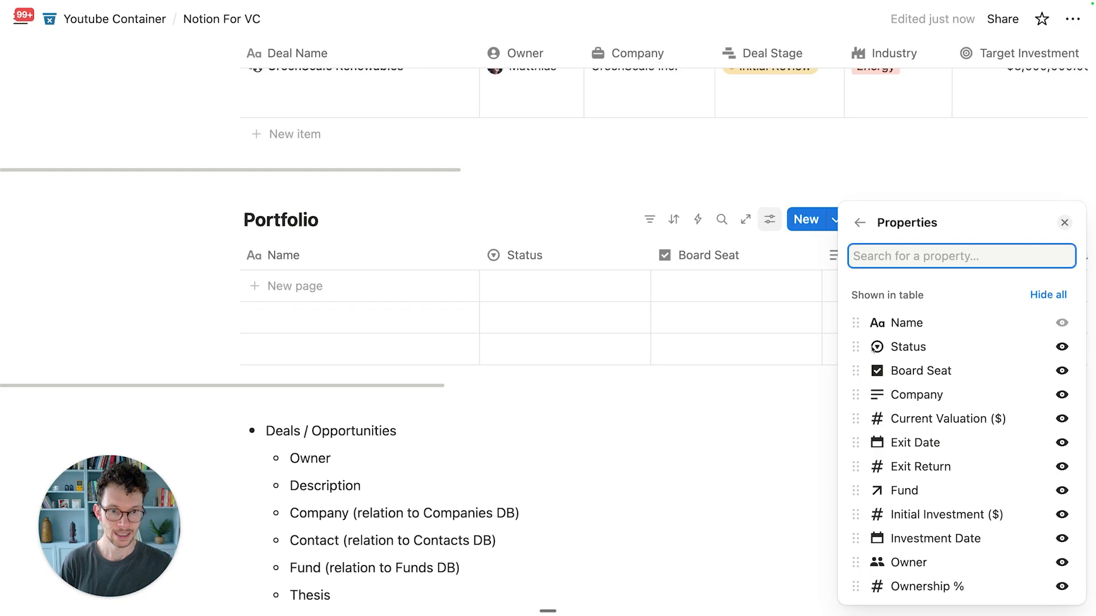
click(603, 267)
Step: Check the Status column options and add a blank new row to Portfolio
click(510, 263)
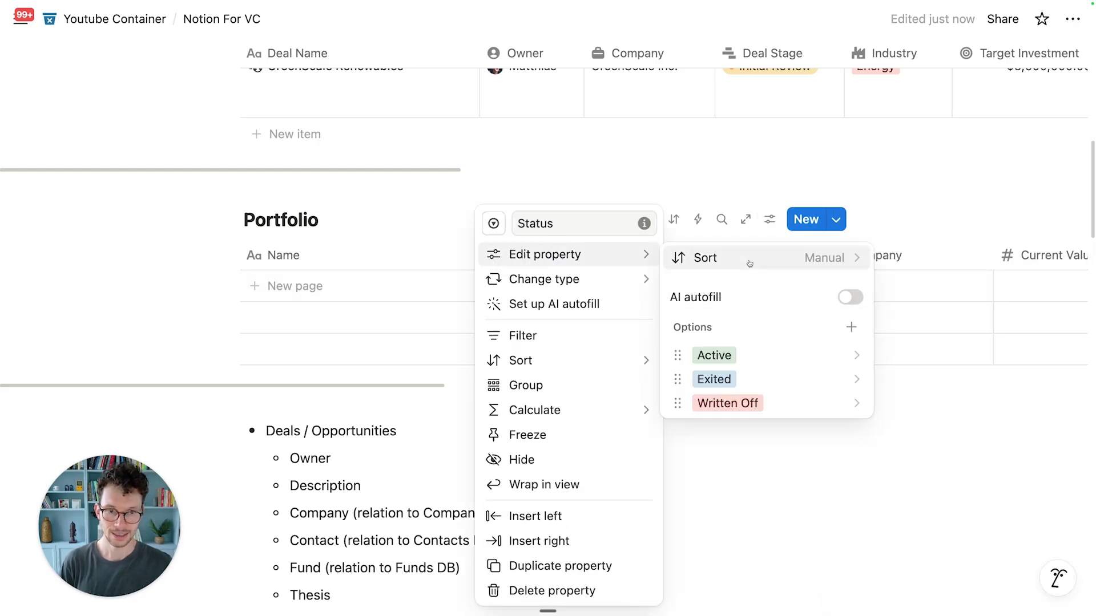
click(387, 290)
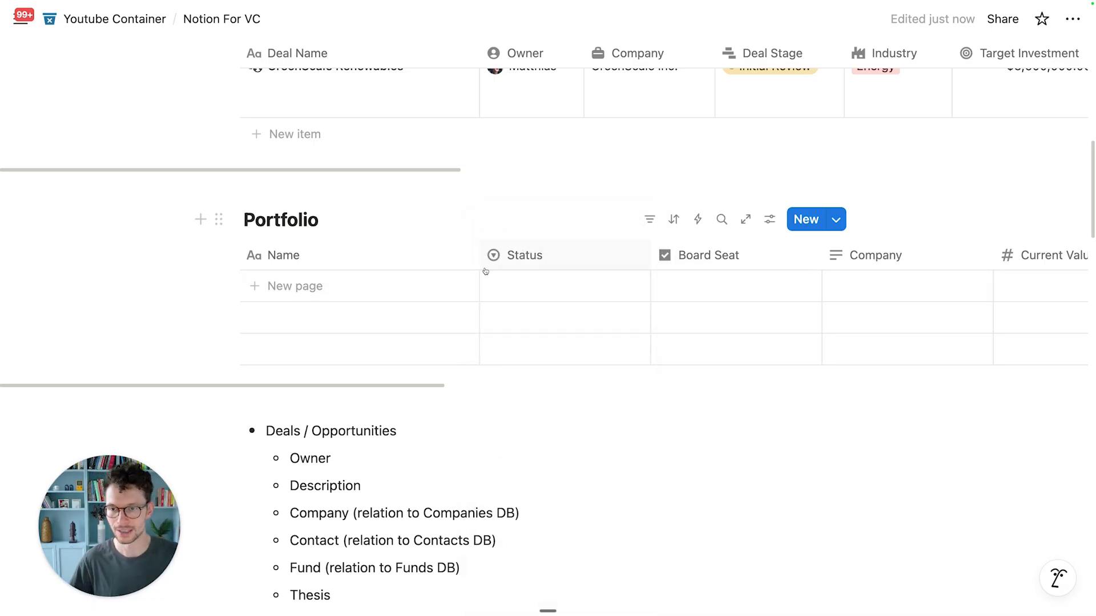
click(365, 293)
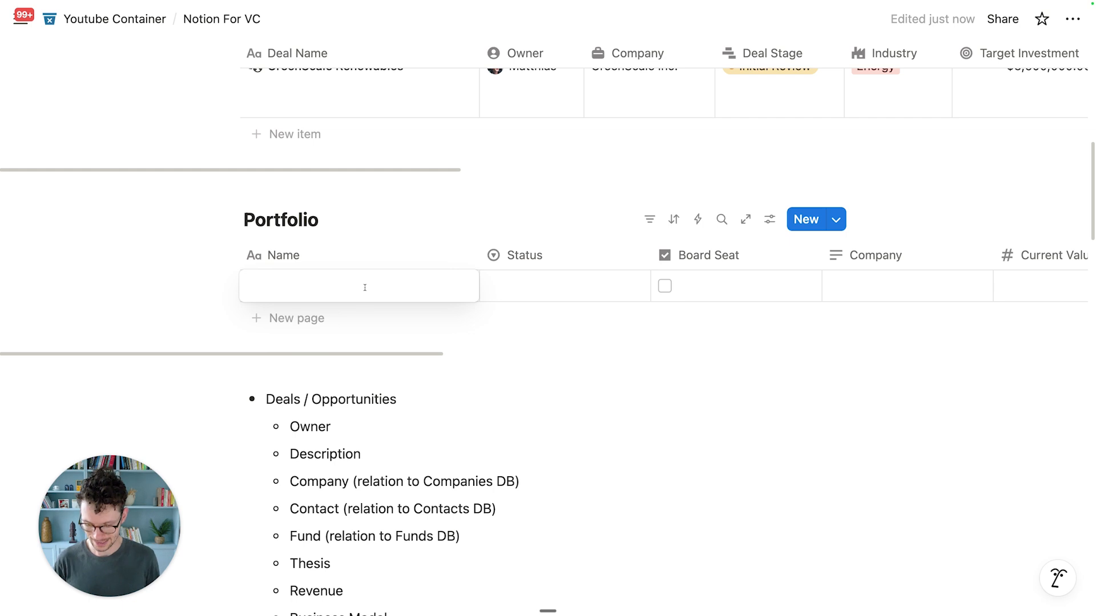
Step: Name the new row Acme Inc and convert the Status property to the Status type
text(Acme Inc)
key(Return)
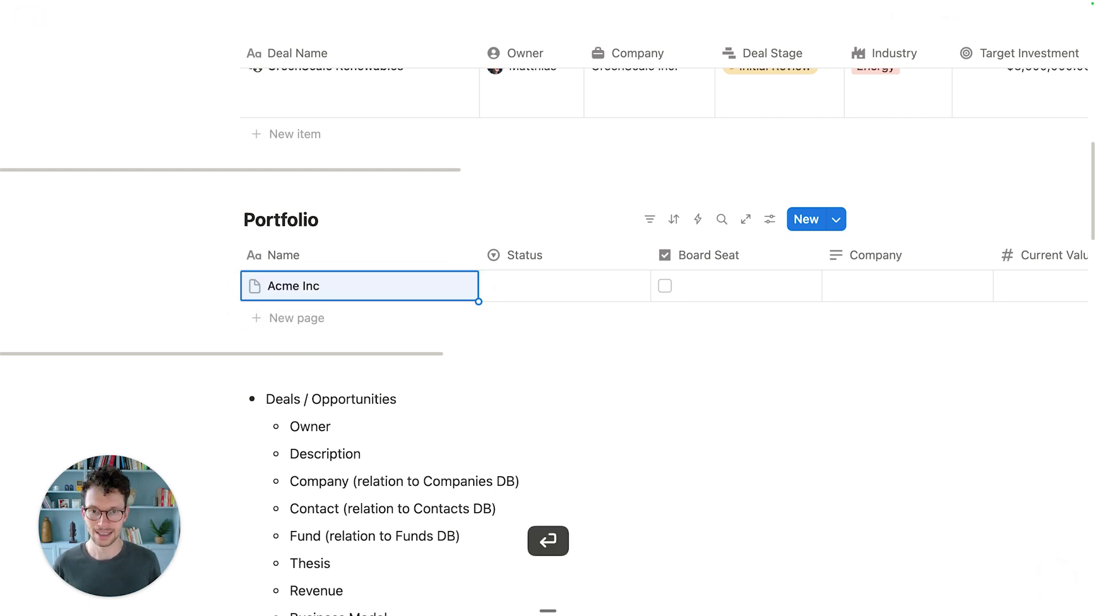
click(553, 258)
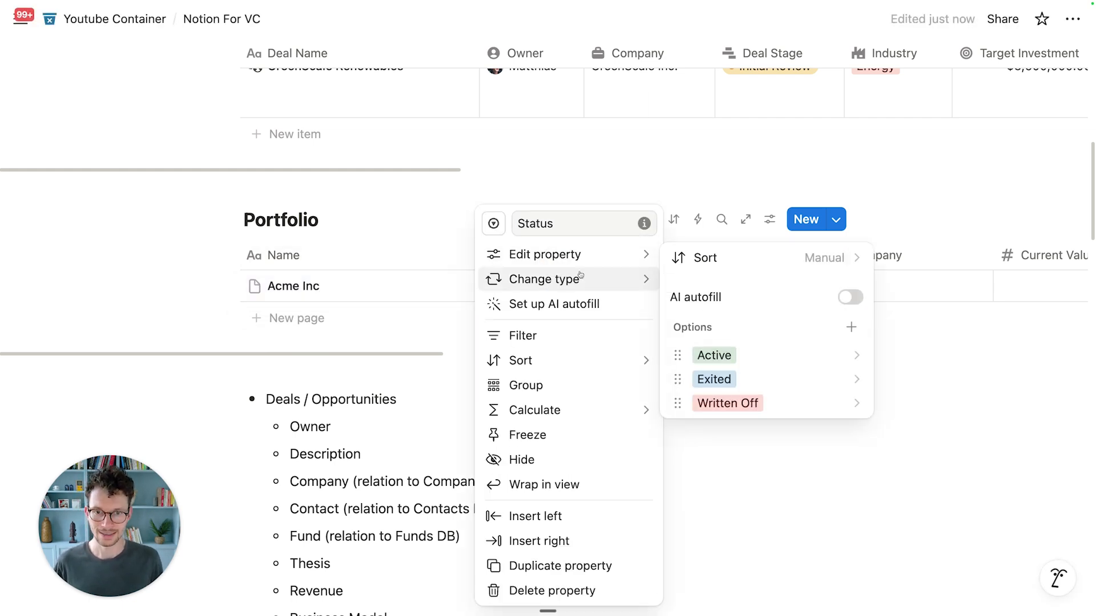
click(581, 277)
click(703, 191)
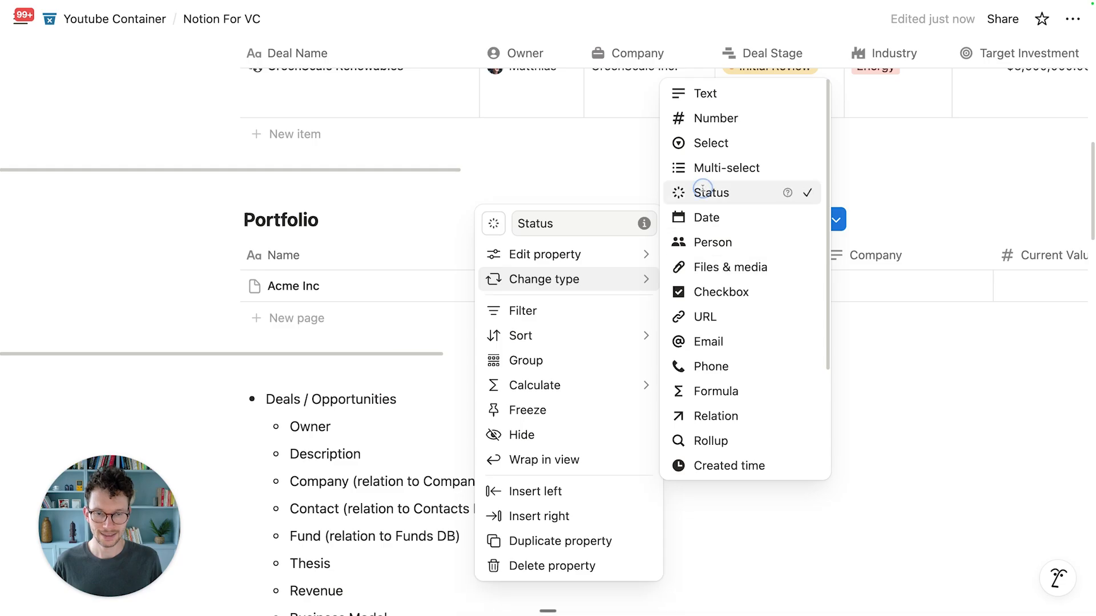
Step: Delete the Not started option and make Active the default status
click(551, 287)
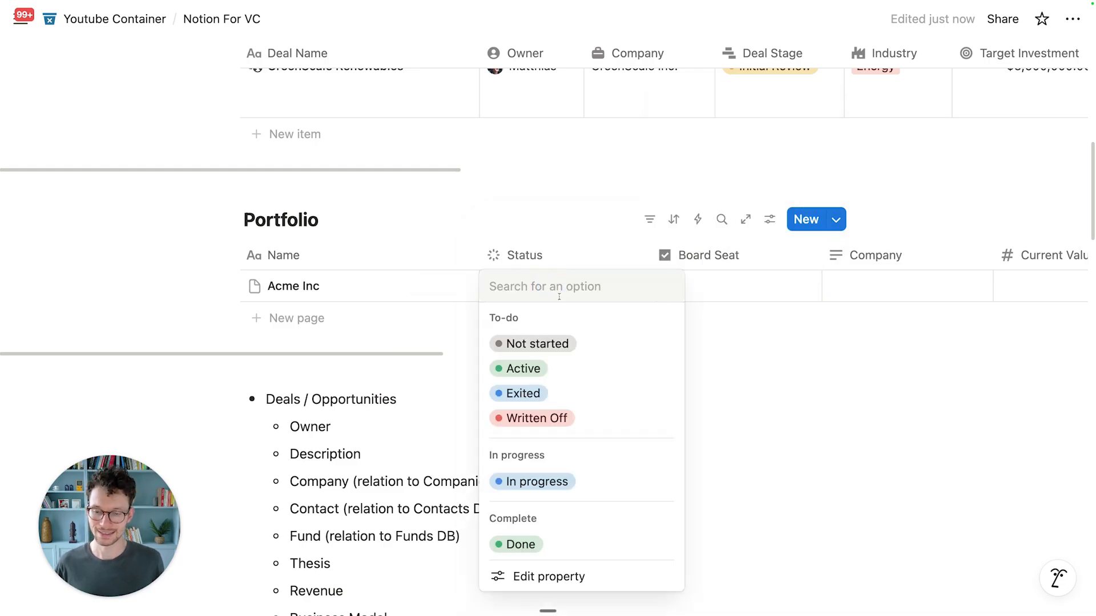
click(635, 582)
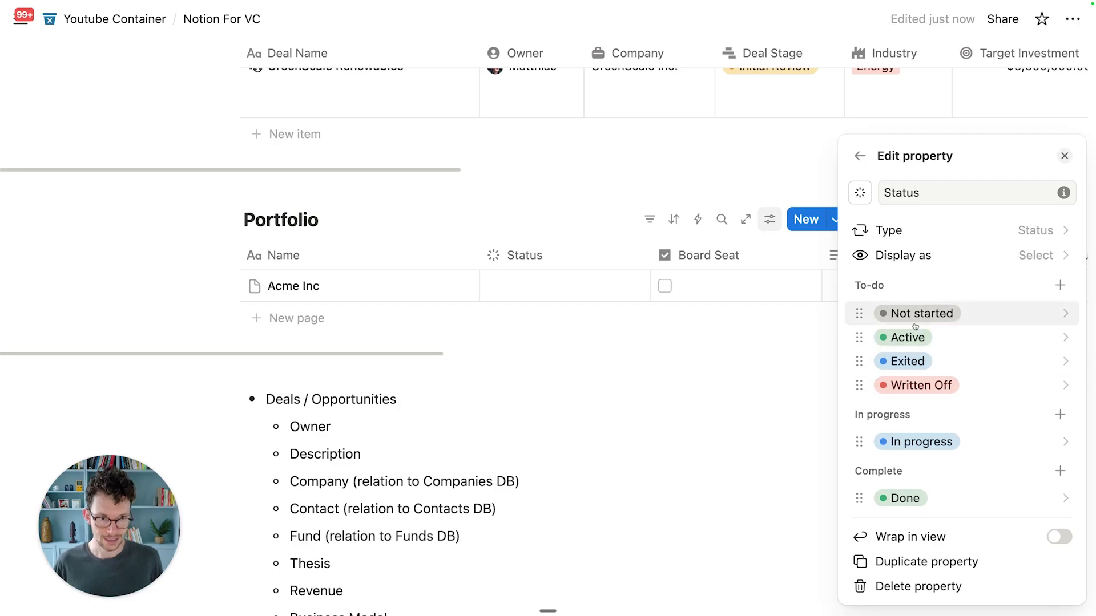
click(933, 316)
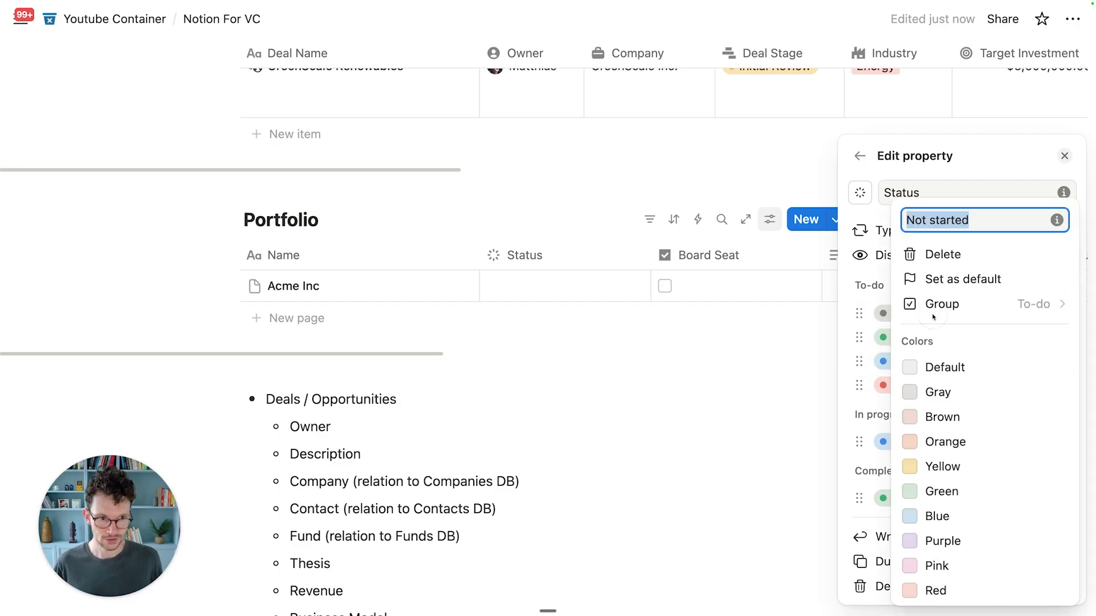
click(935, 254)
click(611, 318)
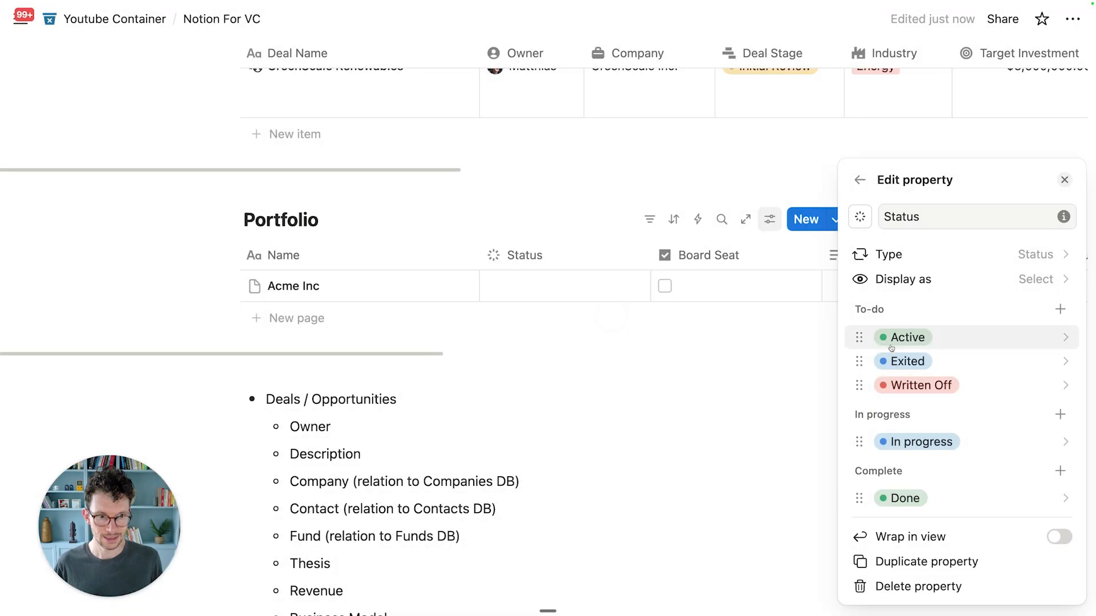
click(931, 336)
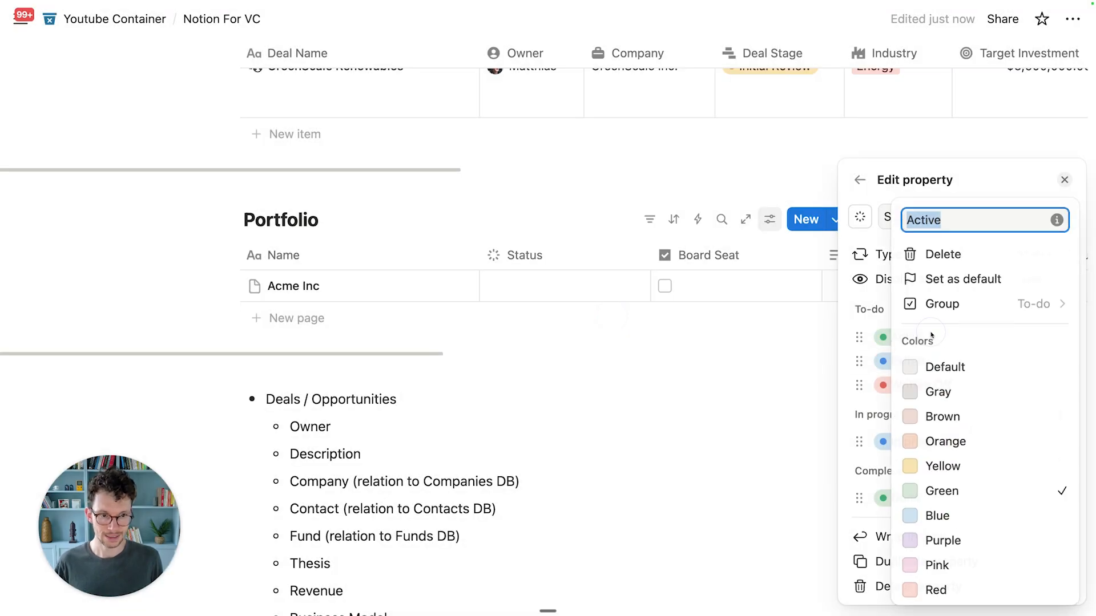
click(946, 283)
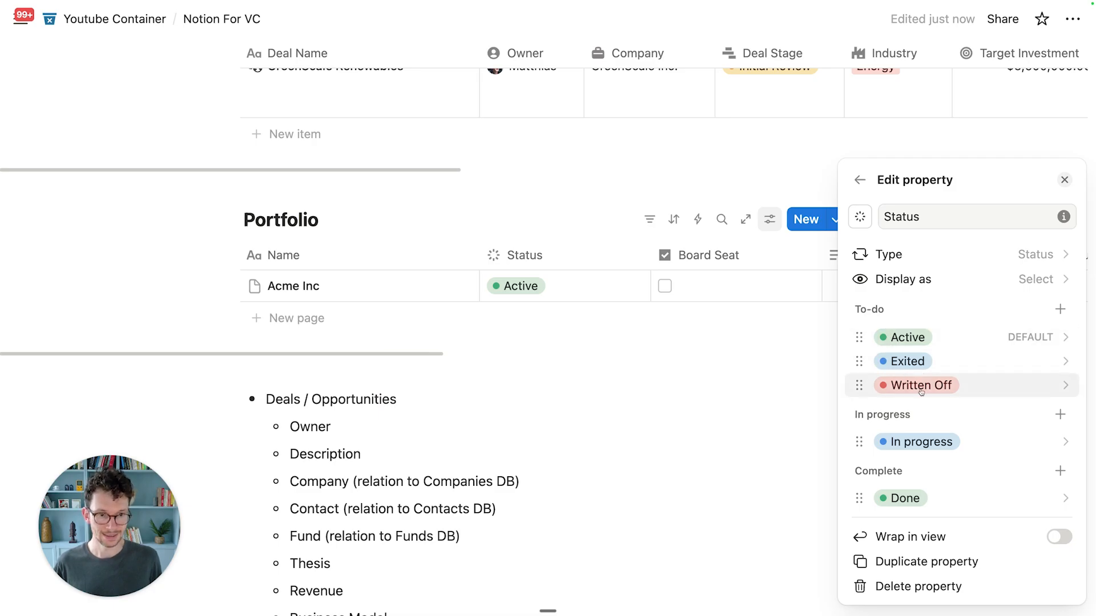
Step: Group Active under In progress, Exited and Written Off under Complete; delete Done and In progress
drag(904, 337, 906, 417)
drag(905, 337, 905, 474)
drag(912, 337, 911, 474)
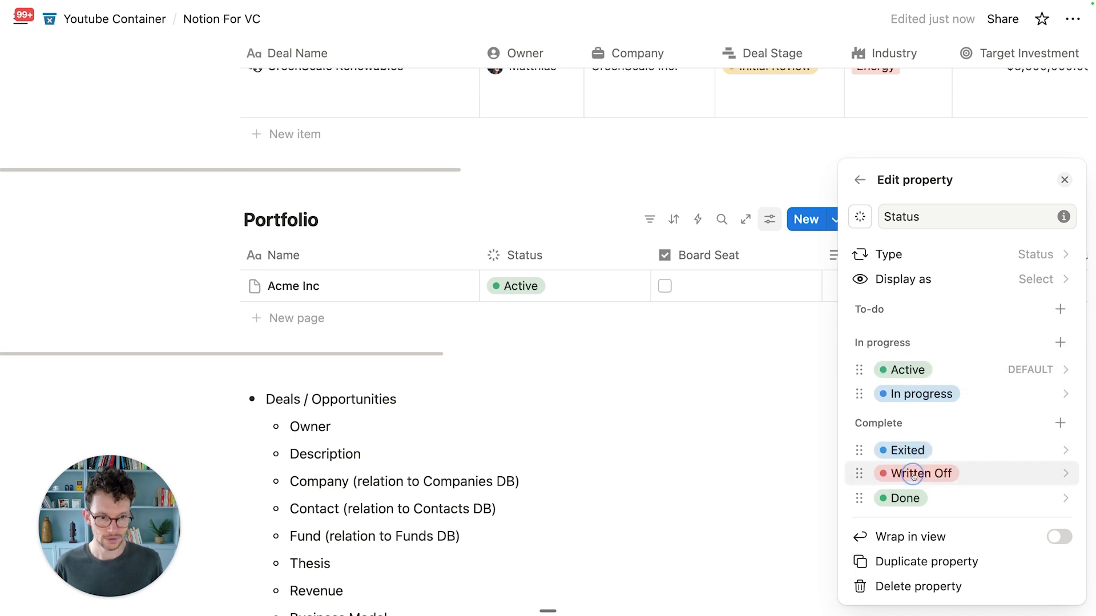
click(930, 498)
click(958, 134)
click(593, 312)
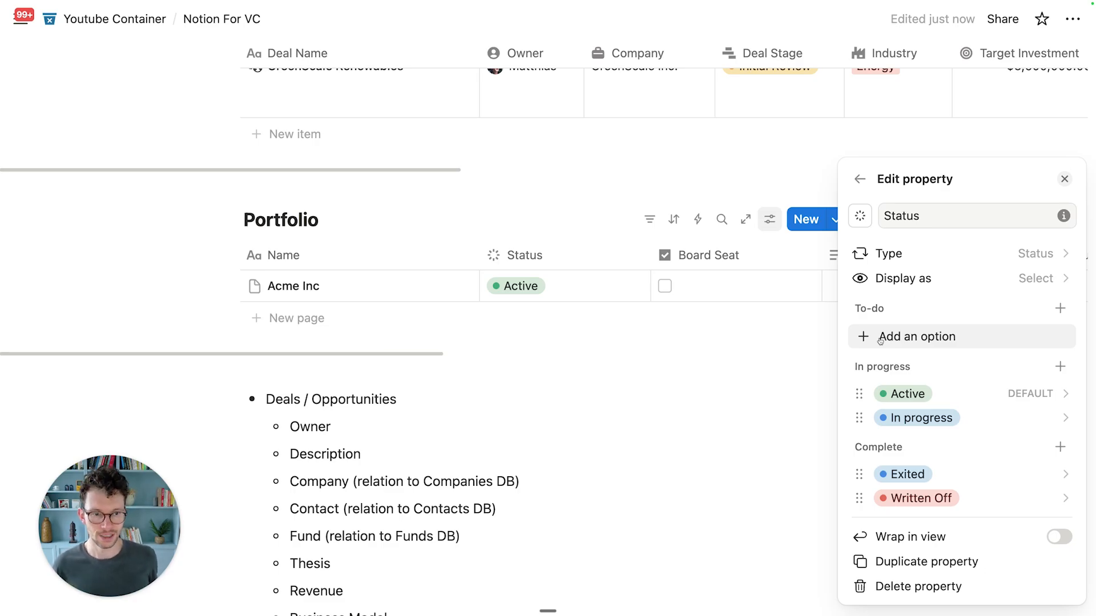
click(929, 417)
click(950, 254)
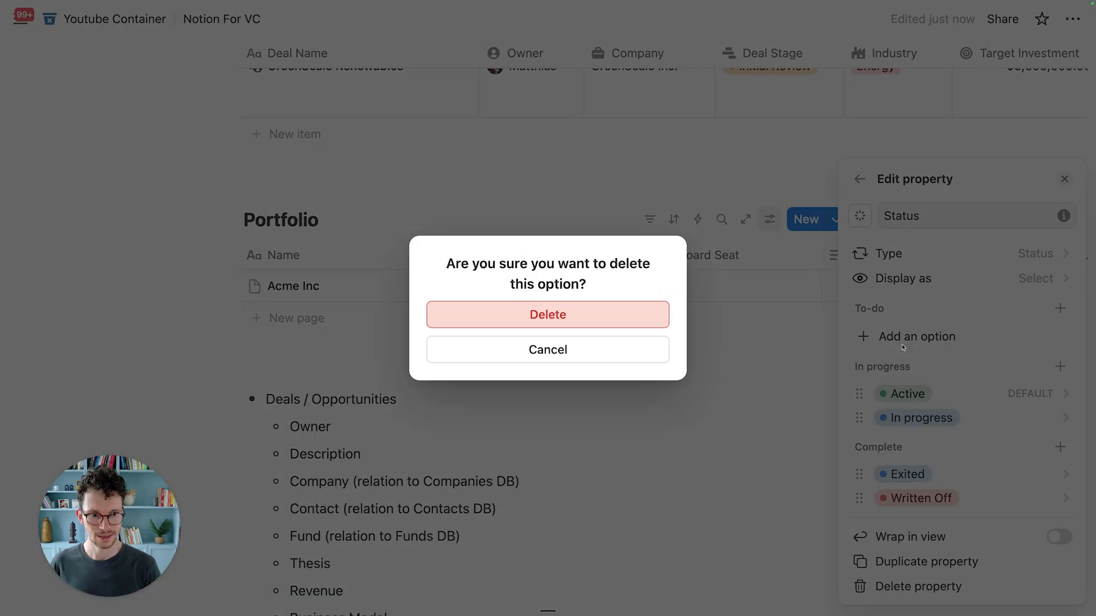
click(667, 323)
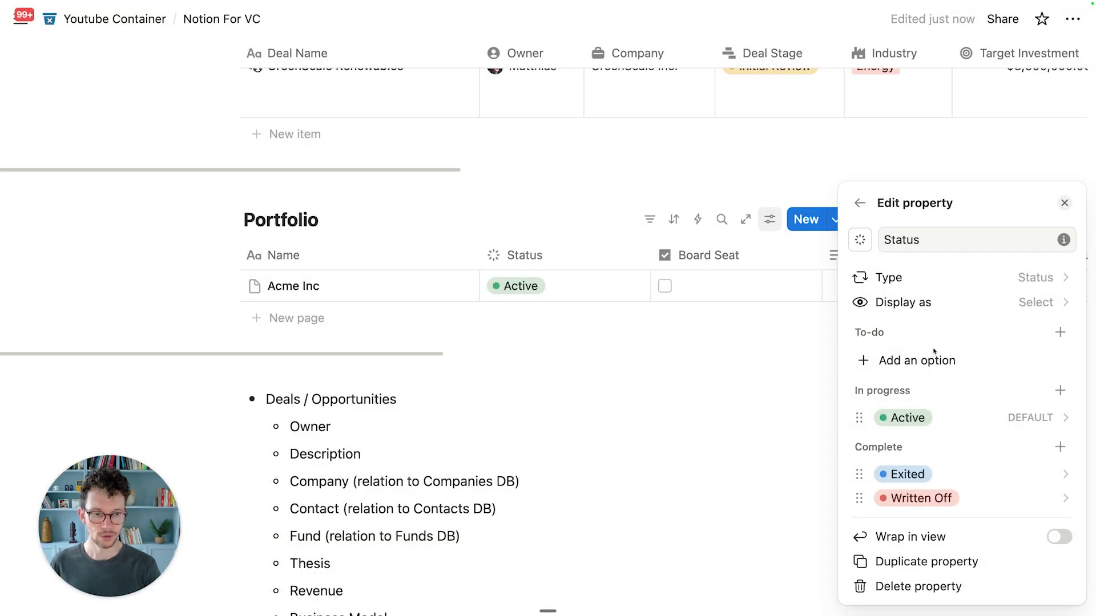
Step: Colour Active blue and Exited green, then narrow the Status column
click(918, 418)
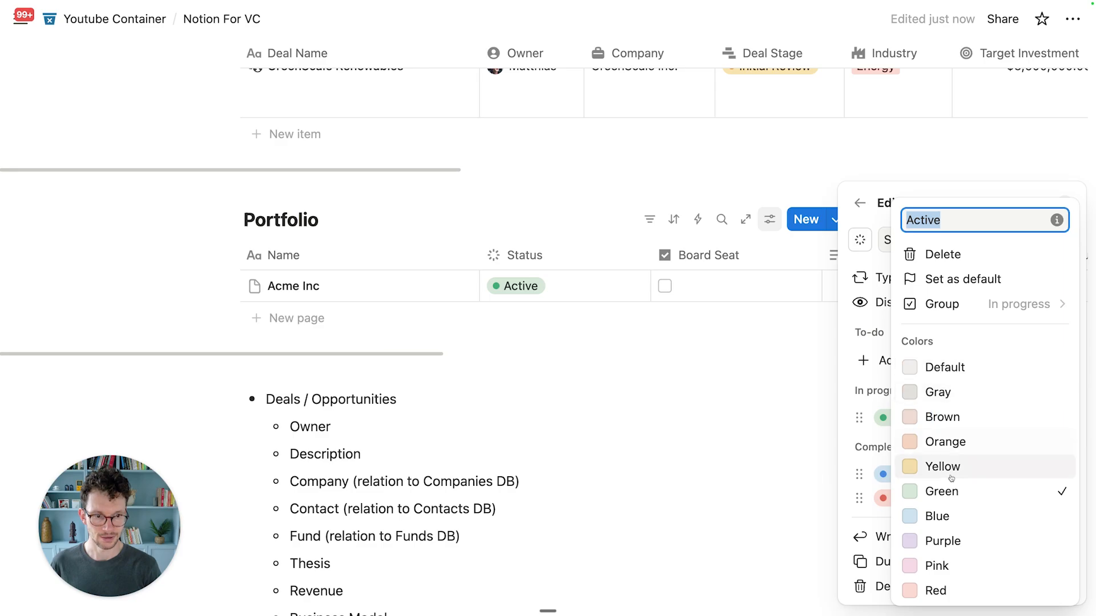
click(937, 516)
click(885, 476)
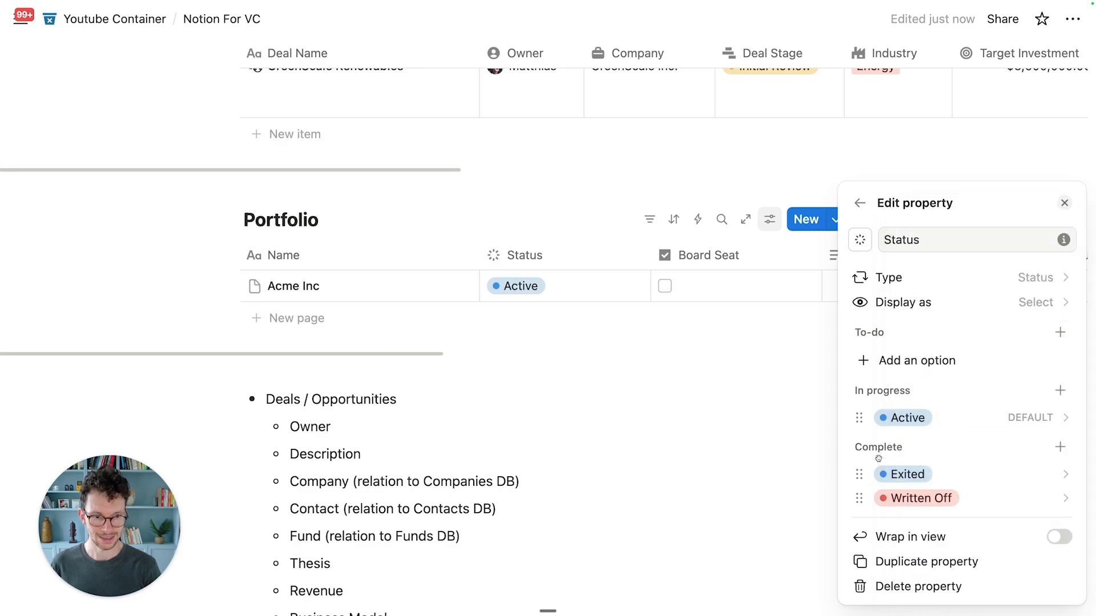
click(890, 474)
click(941, 347)
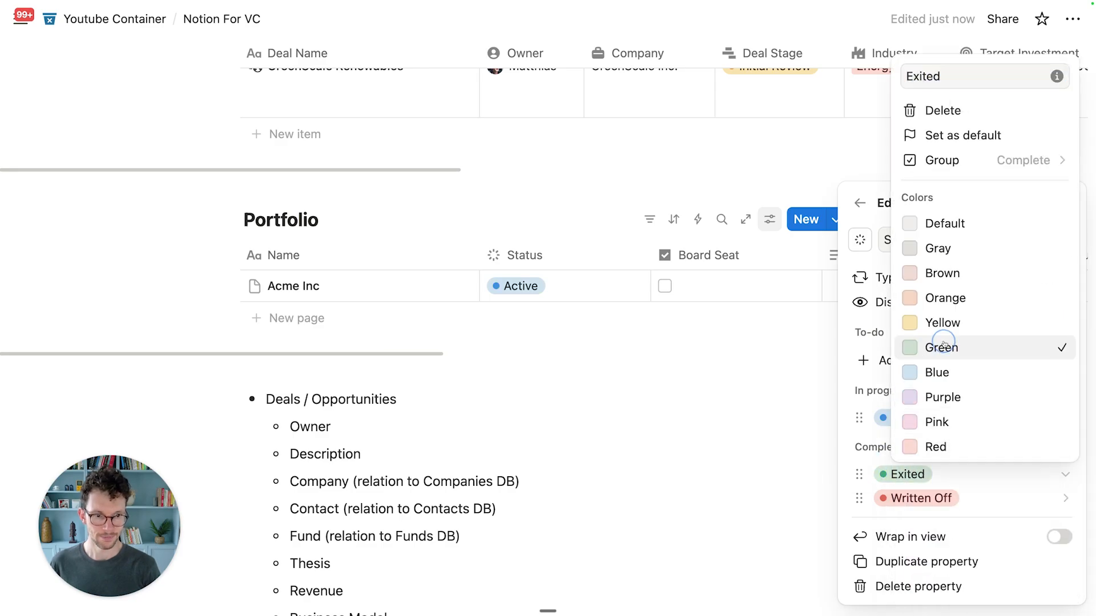
click(745, 364)
click(646, 254)
drag(647, 255, 583, 255)
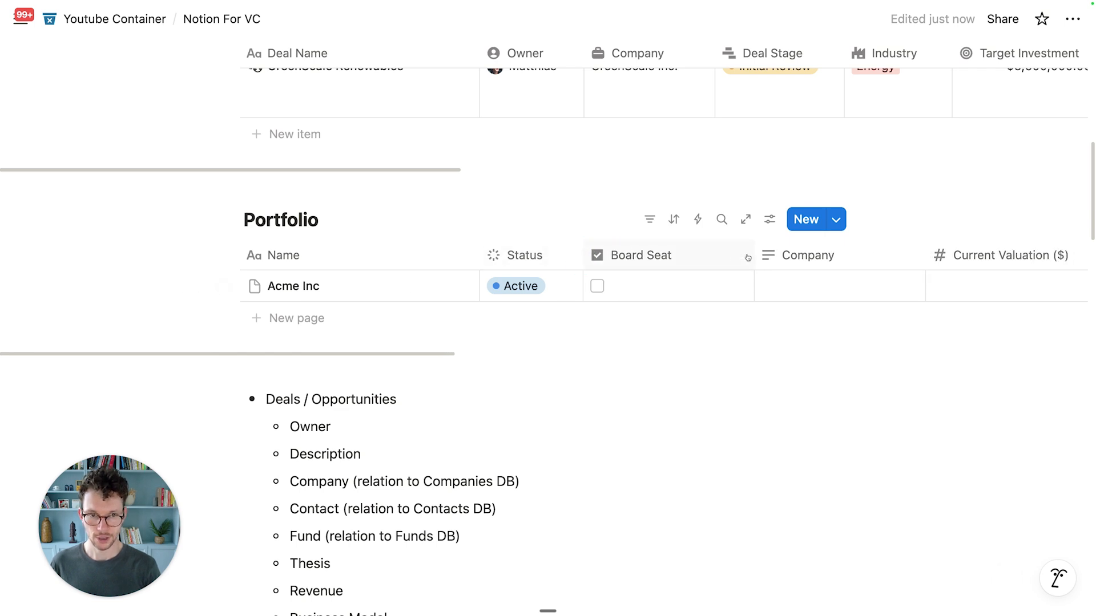
Step: Narrow the Board Seat column and scroll across the Portfolio table to review its columns
drag(753, 252, 695, 255)
scroll(724, 282, up, 1)
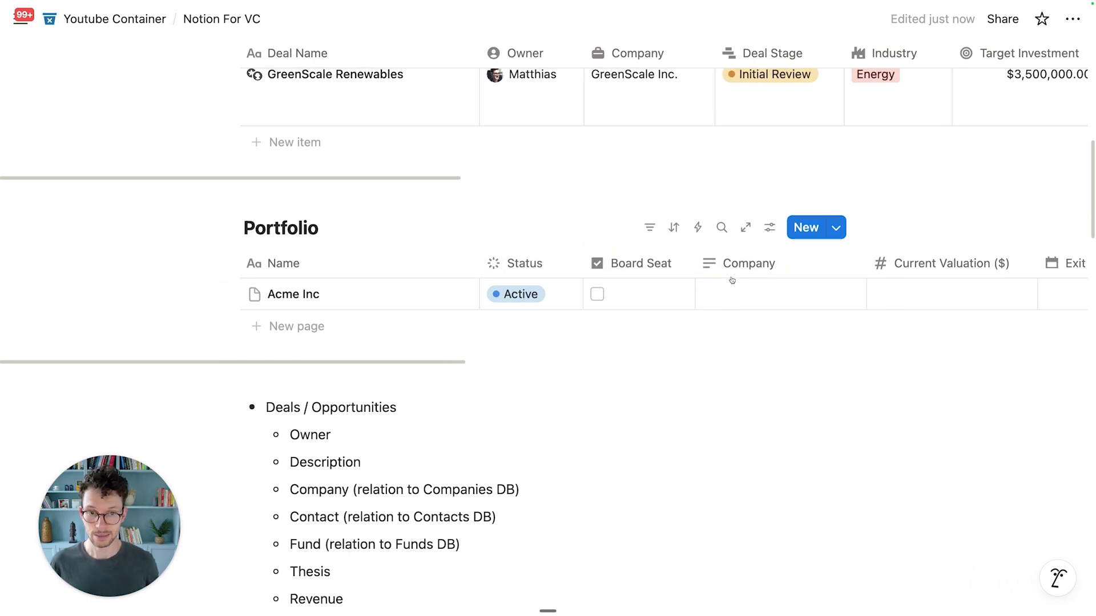
scroll(723, 286, up, 6)
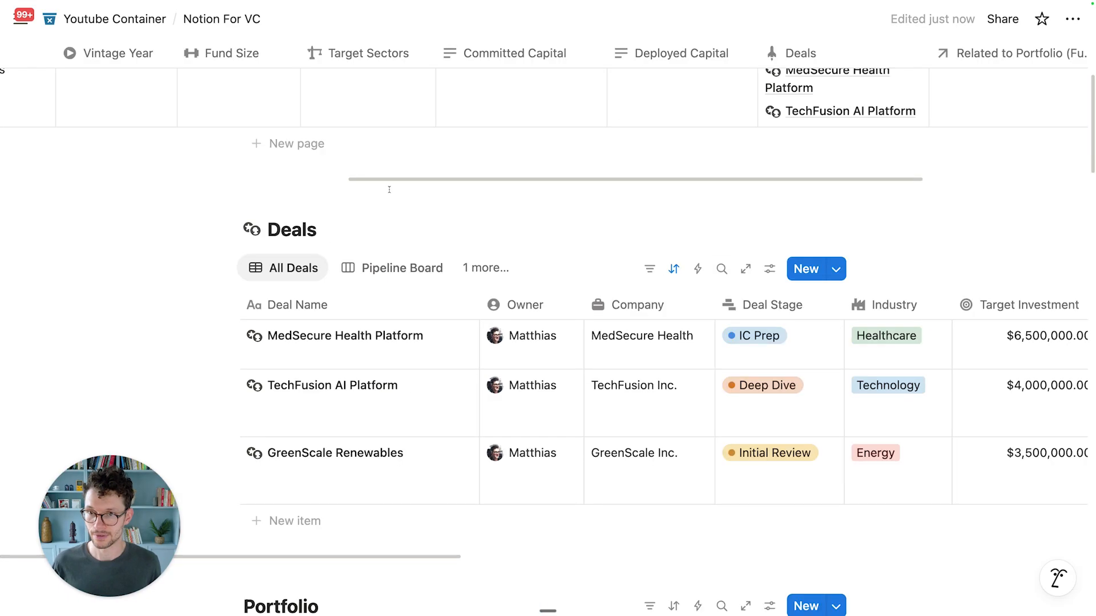
scroll(570, 280, down, 7)
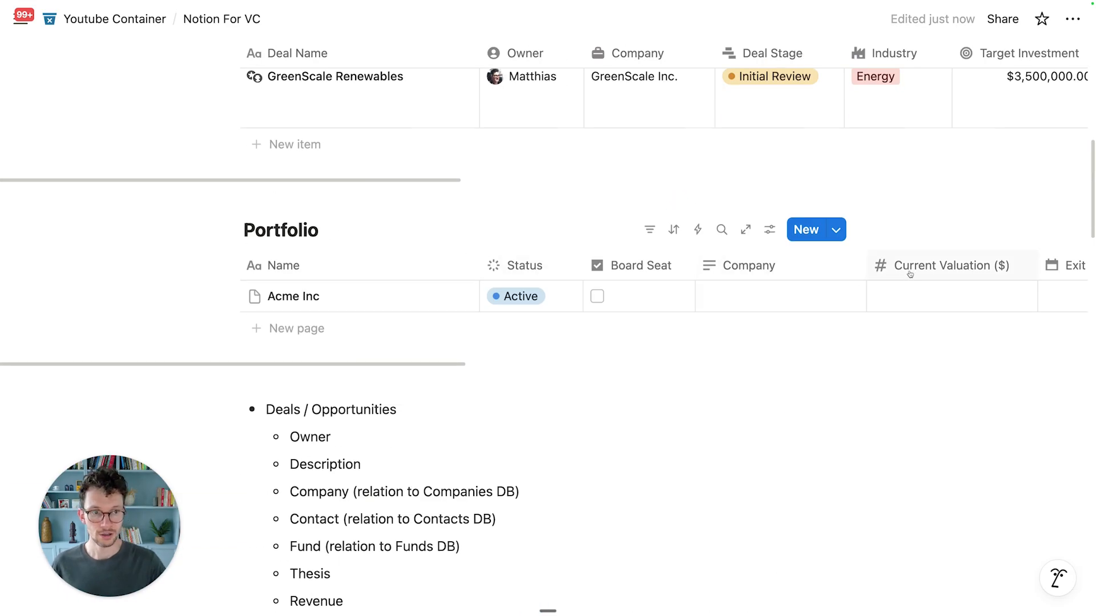
scroll(909, 274, right, 10)
scroll(824, 262, right, 5)
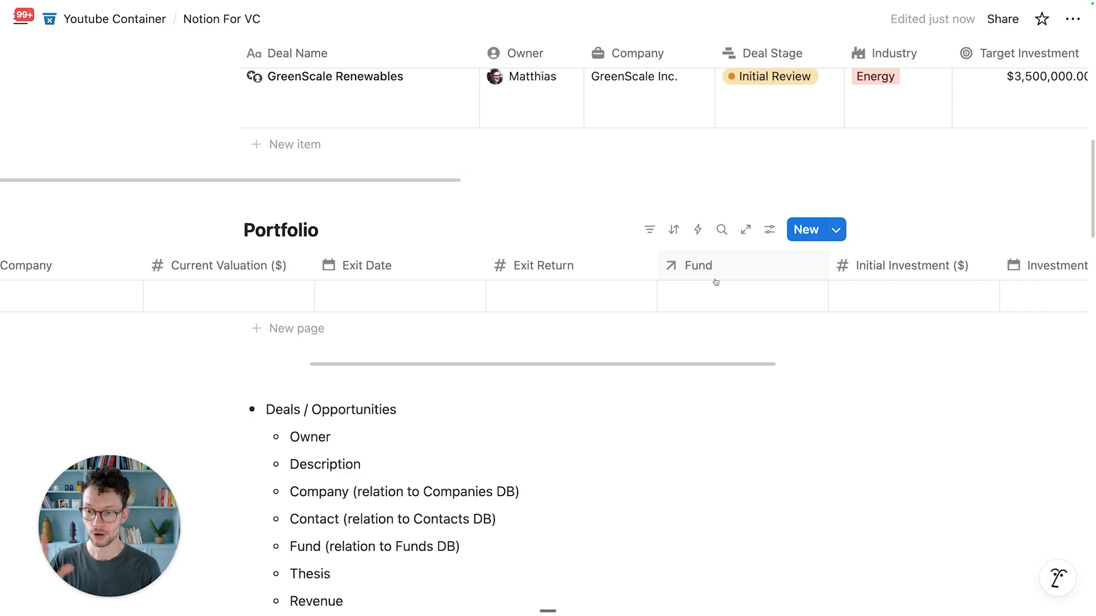
scroll(716, 282, up, 7)
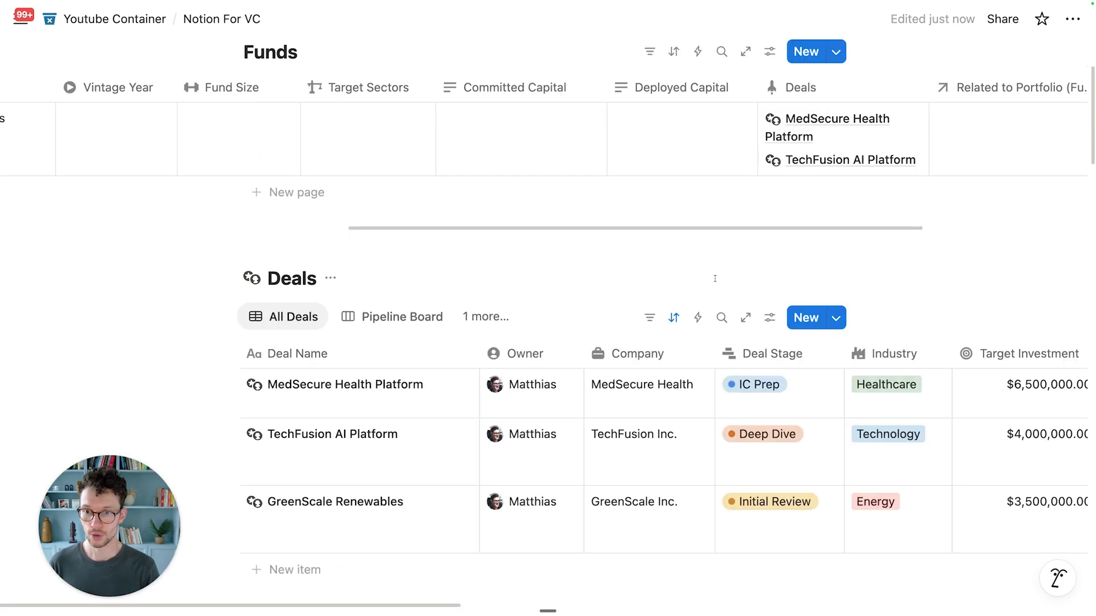
scroll(469, 187, down, 1)
scroll(502, 279, down, 5)
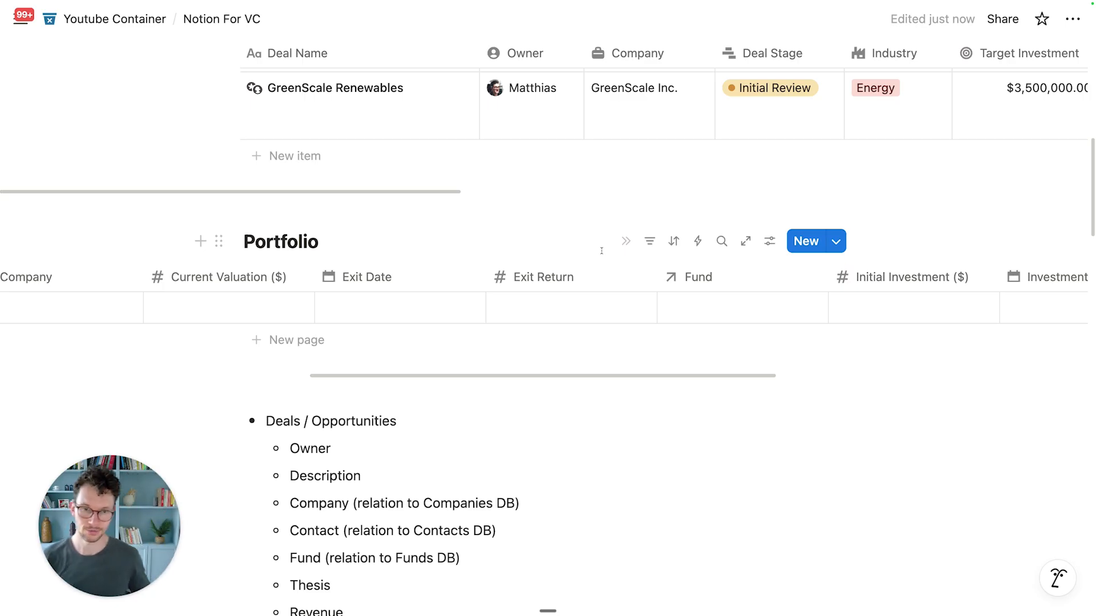
scroll(657, 293, up, 1)
Step: Give the Fund property a filled circle icon and check its two-way Funds relation settings
click(673, 353)
click(669, 275)
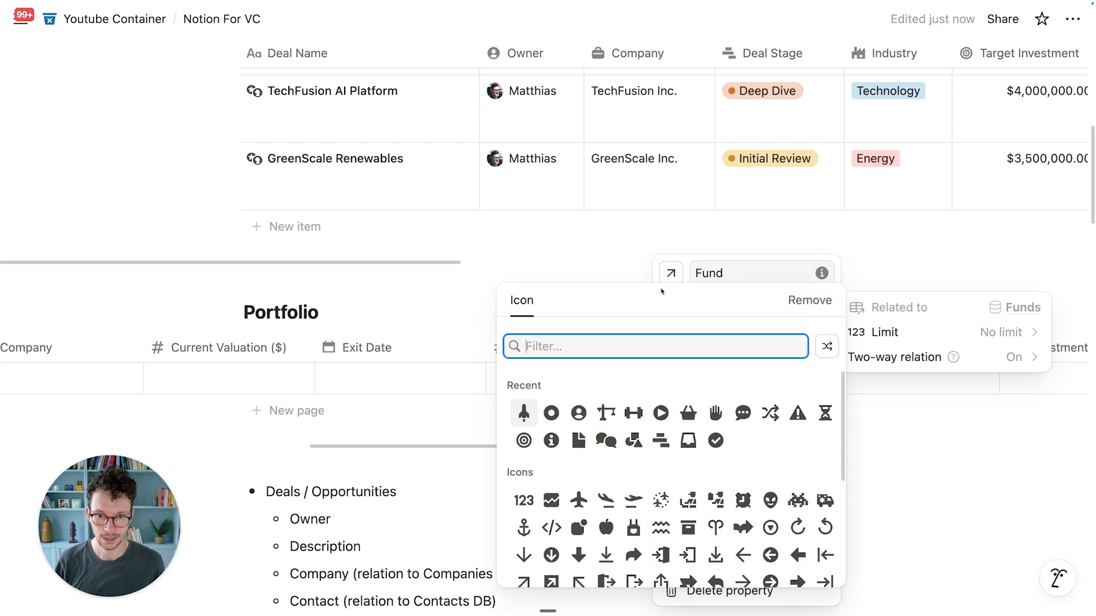
click(550, 412)
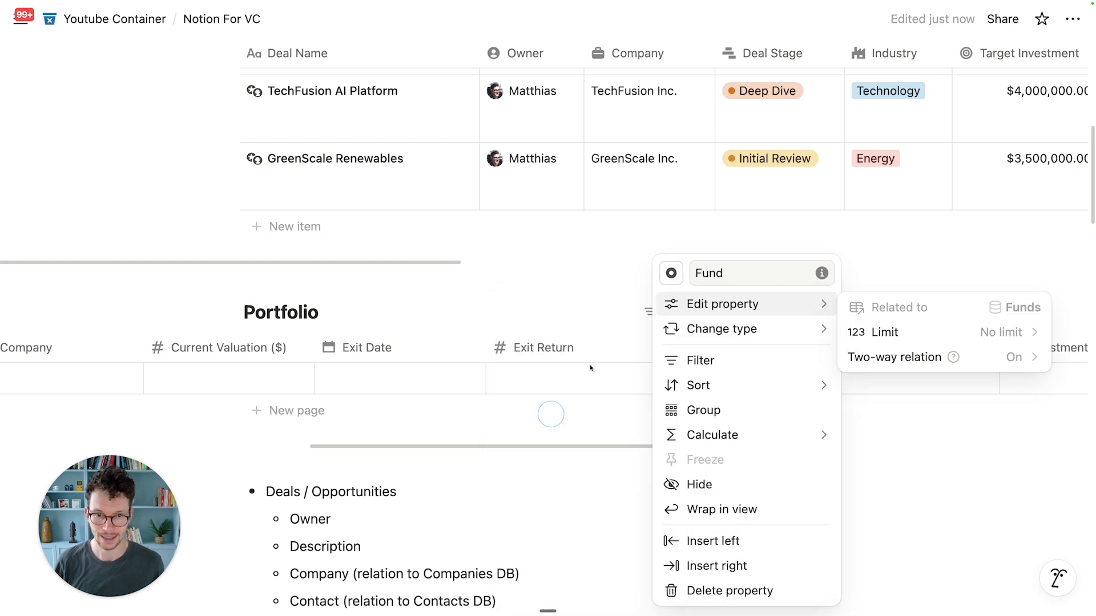
click(600, 289)
click(705, 349)
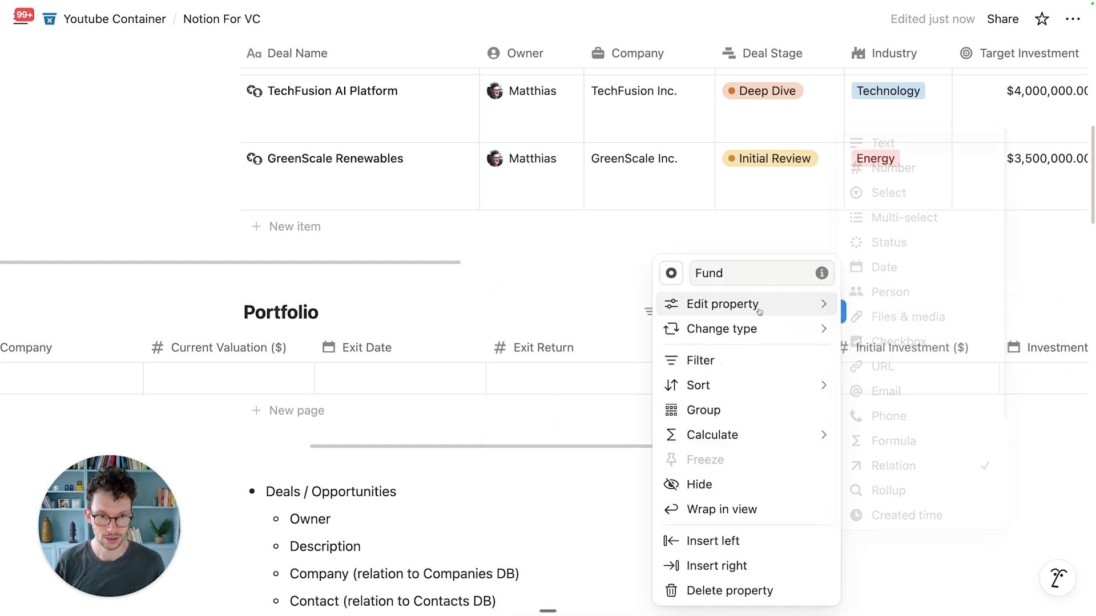
mouse_move(759, 311)
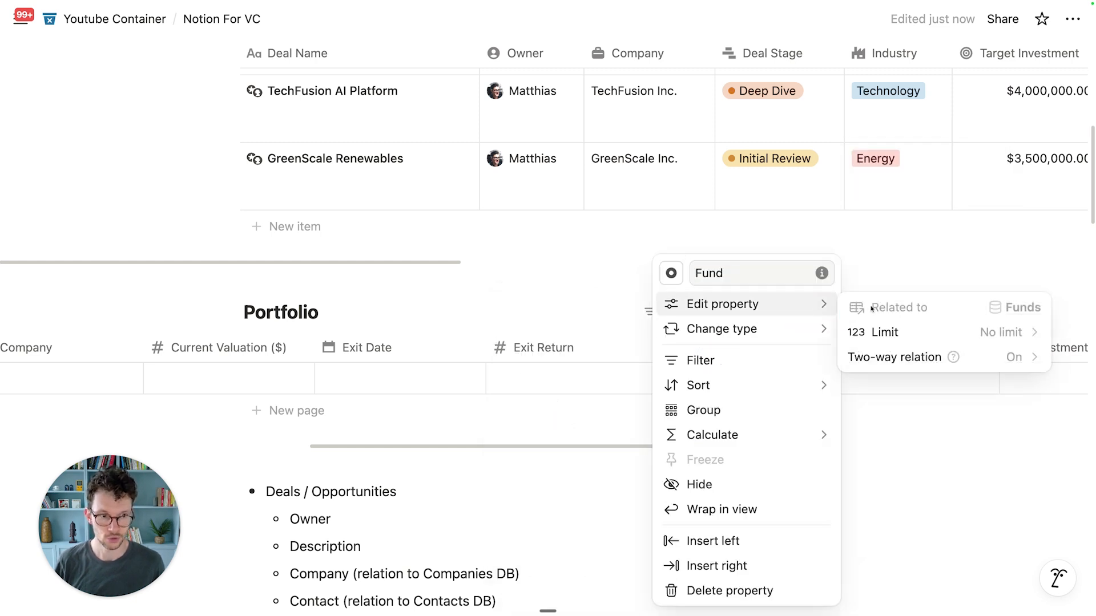
click(558, 290)
Step: Link Acme Inc's Fund to First Fund
click(697, 382)
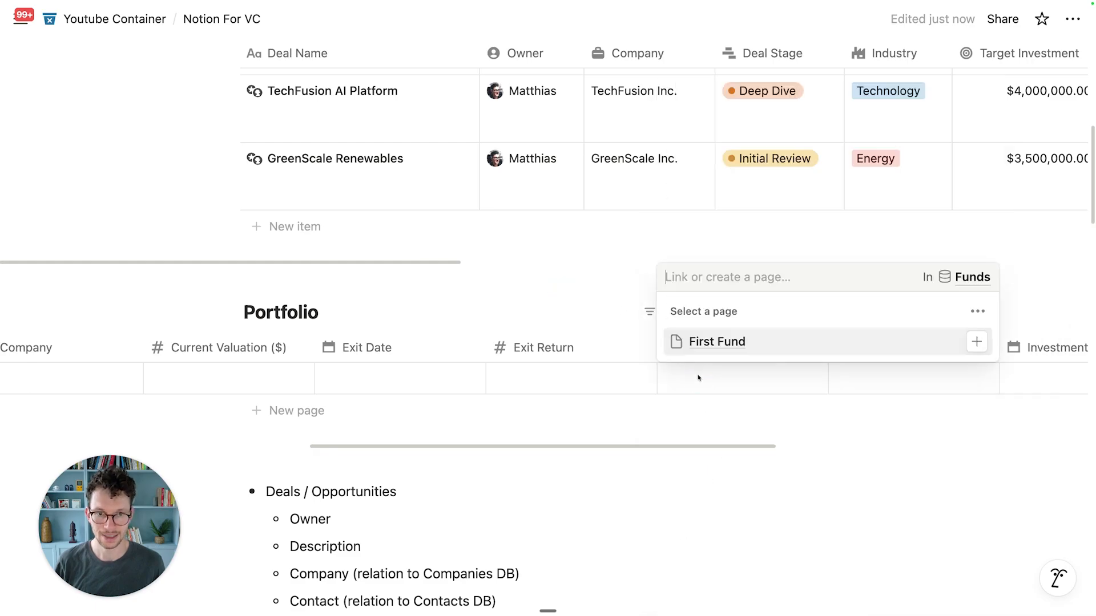
click(732, 342)
click(543, 318)
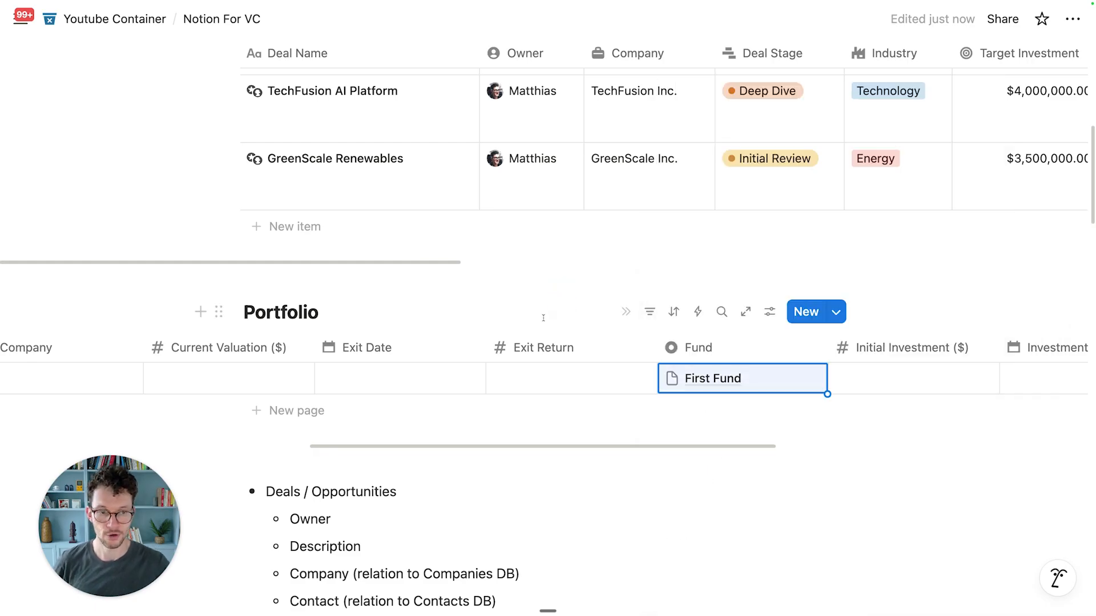
scroll(578, 344, right, 6)
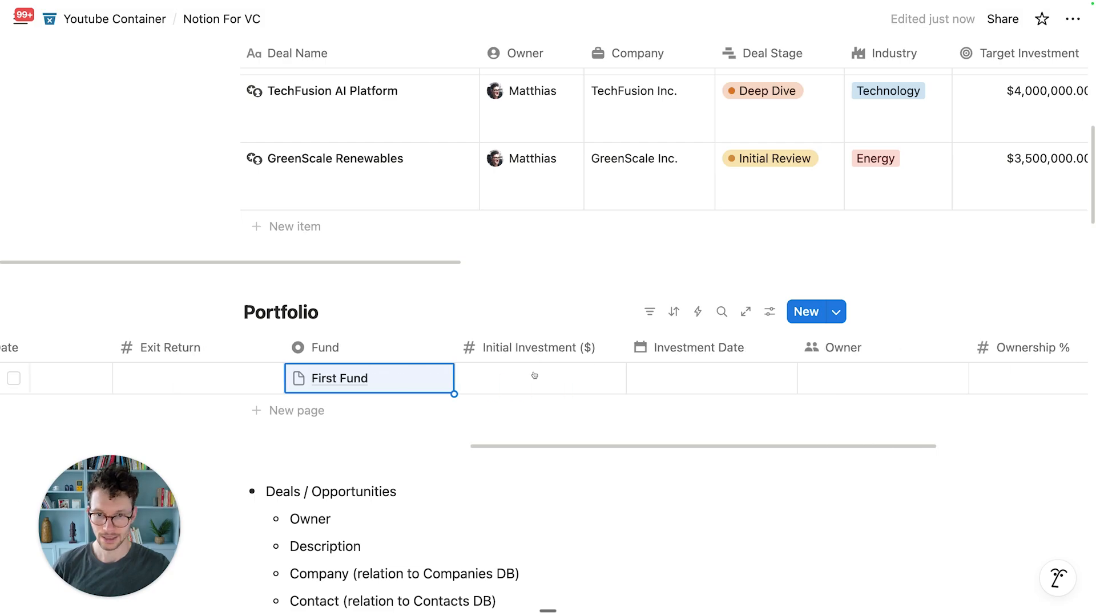
scroll(537, 379, right, 4)
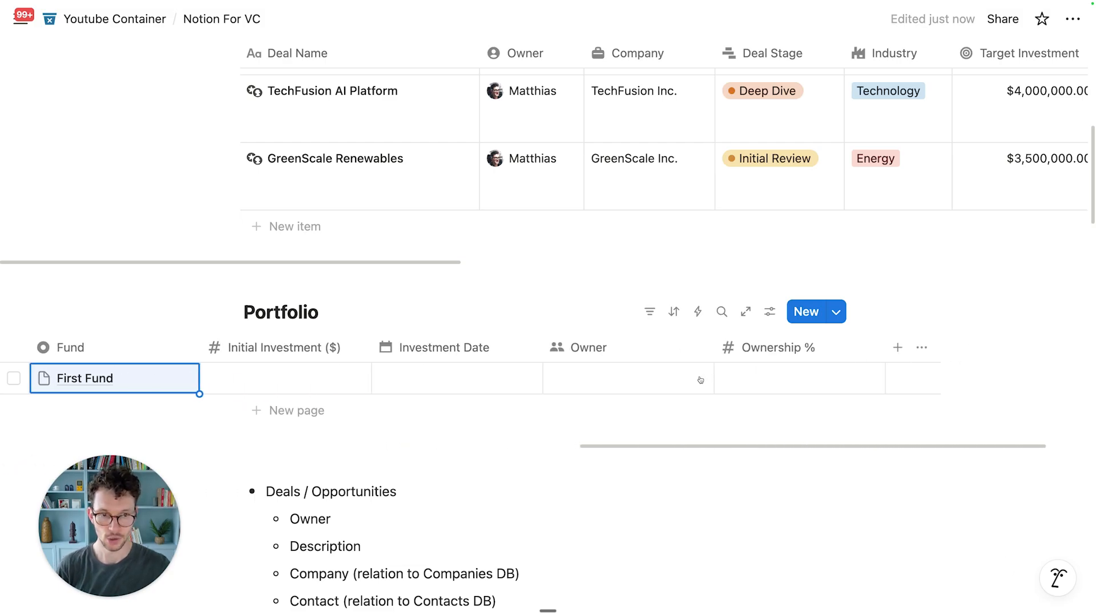
Step: Give Owner a person-circle icon, limit it to 1 person, and default it to Created by
click(588, 348)
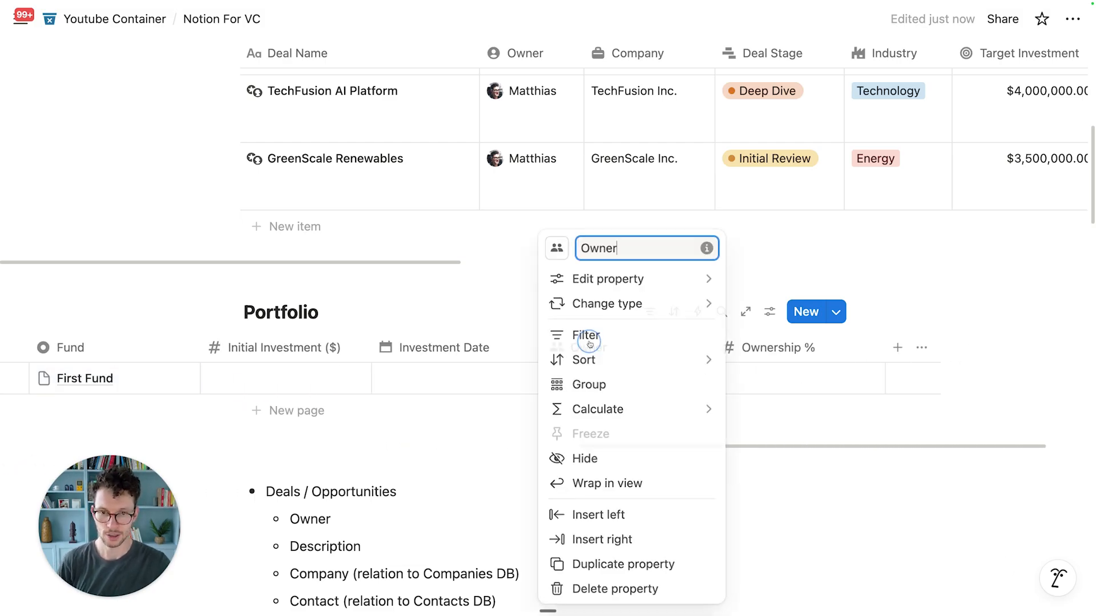
click(556, 248)
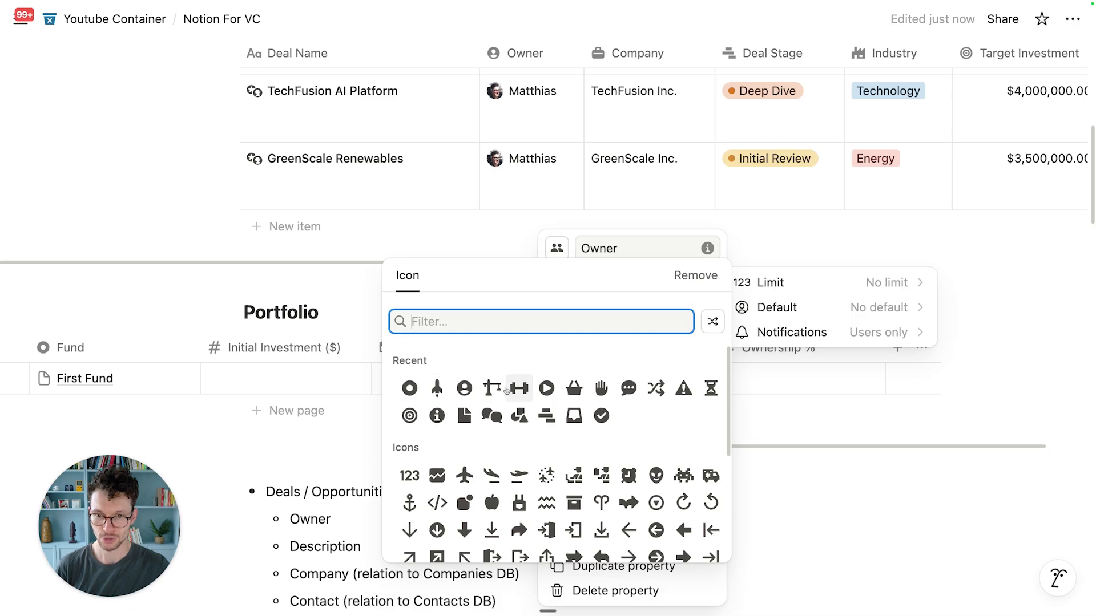
click(464, 388)
mouse_move(685, 304)
mouse_move(702, 279)
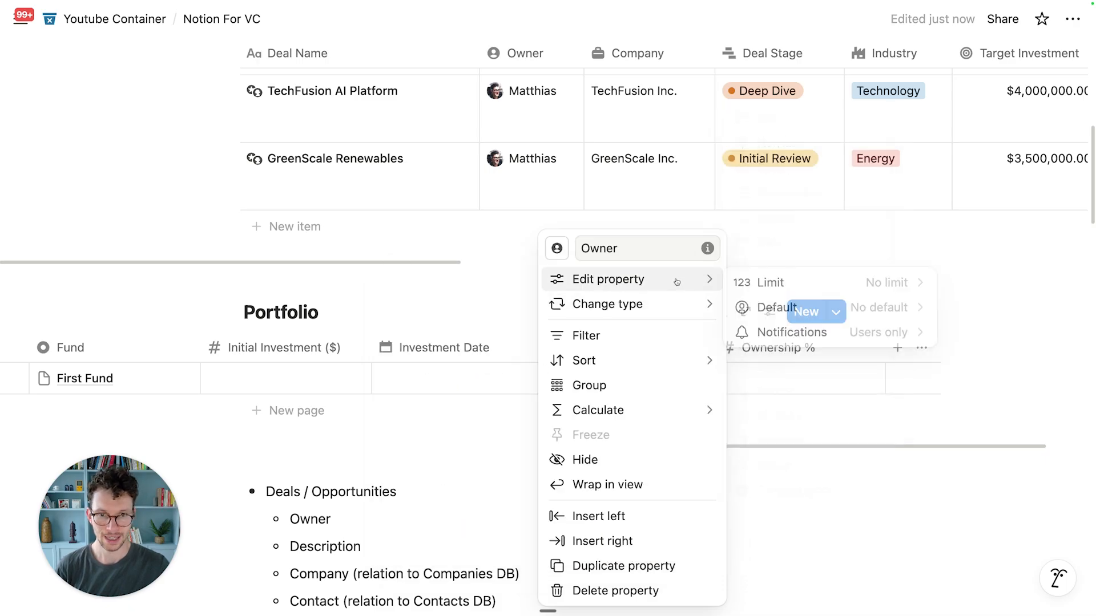
click(779, 280)
click(756, 309)
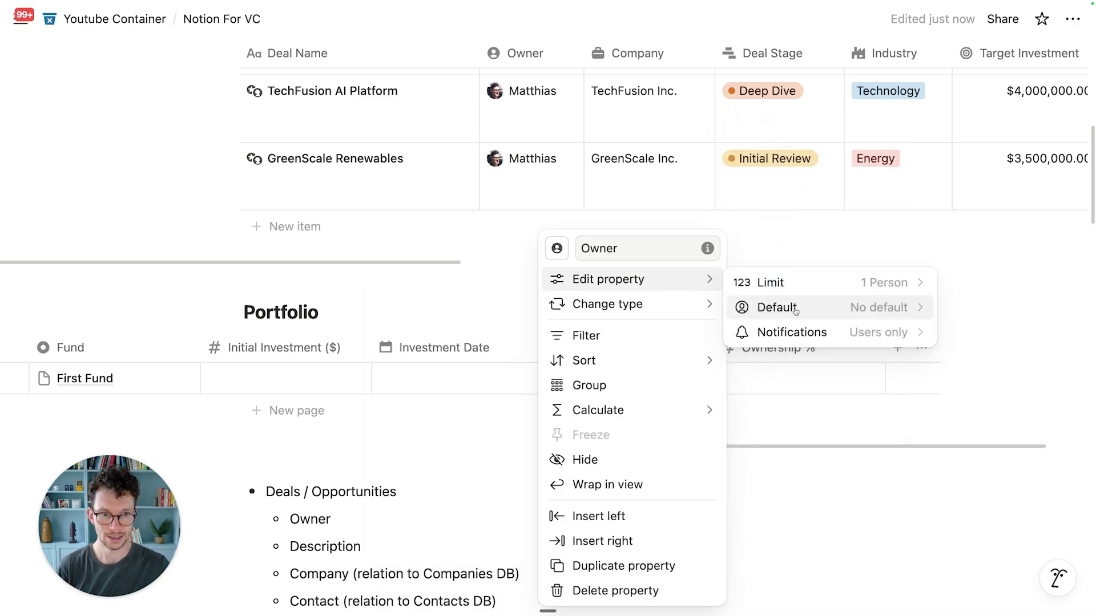
click(742, 306)
click(787, 361)
click(452, 319)
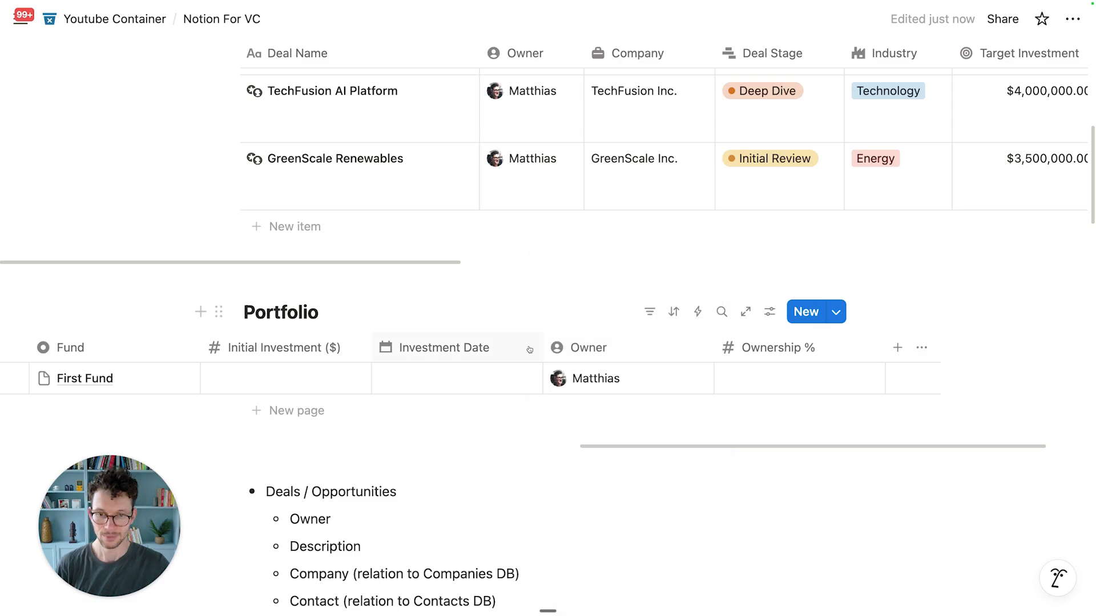
scroll(438, 359, left, 15)
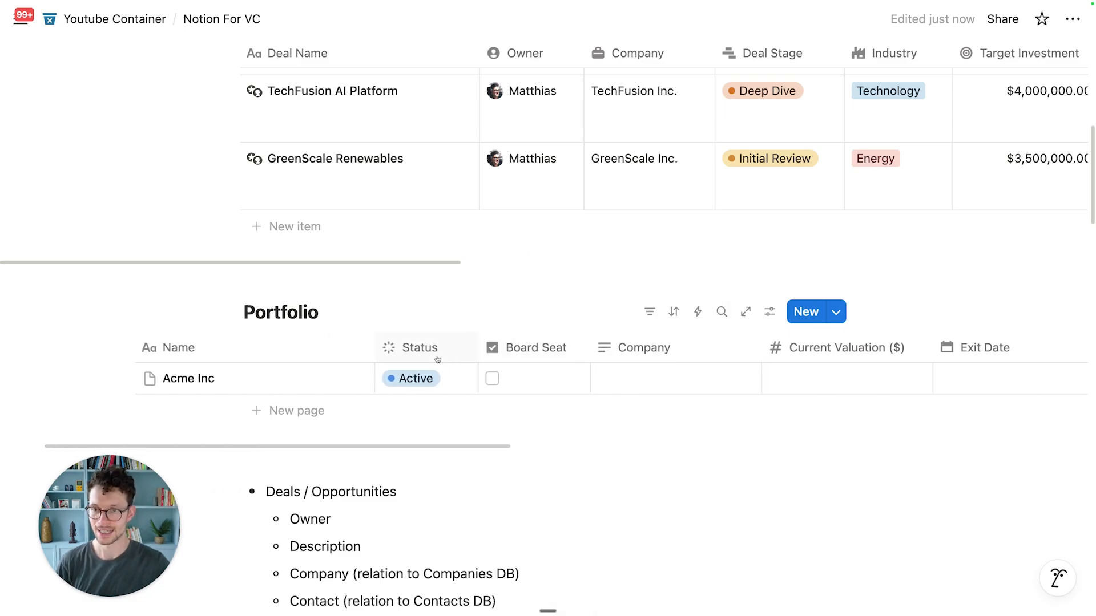
scroll(438, 360, left, 3)
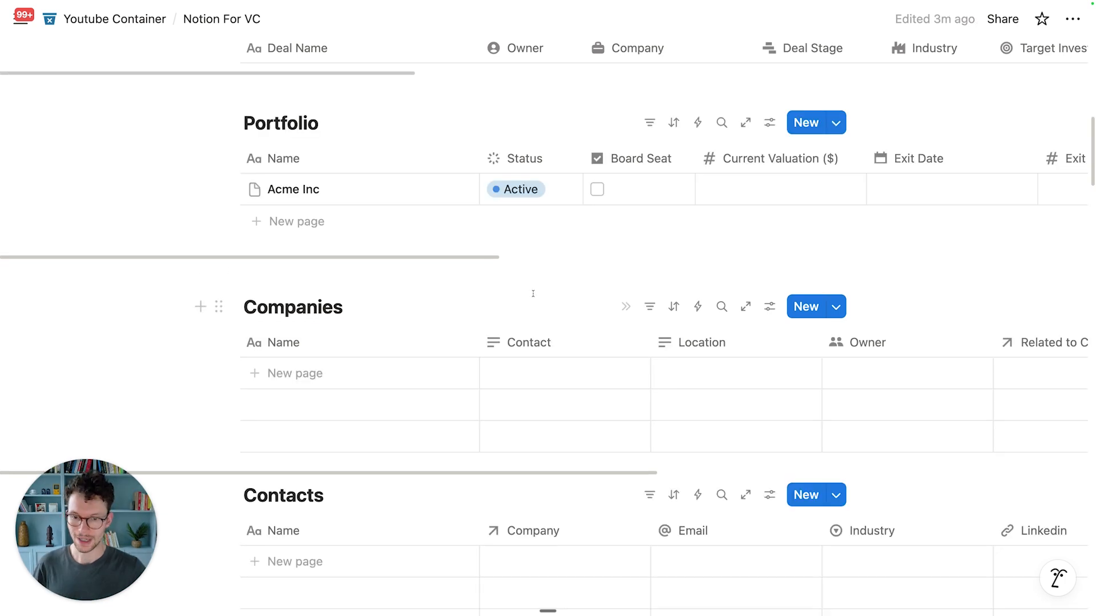
scroll(530, 296, down, 4)
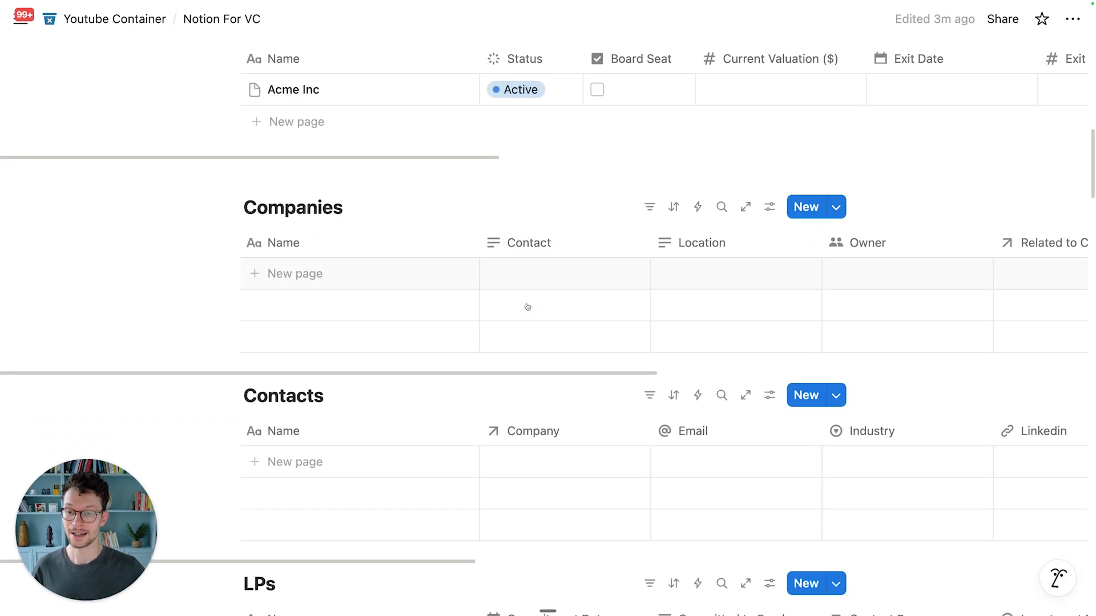
scroll(362, 208, down, 5)
scroll(362, 207, up, 5)
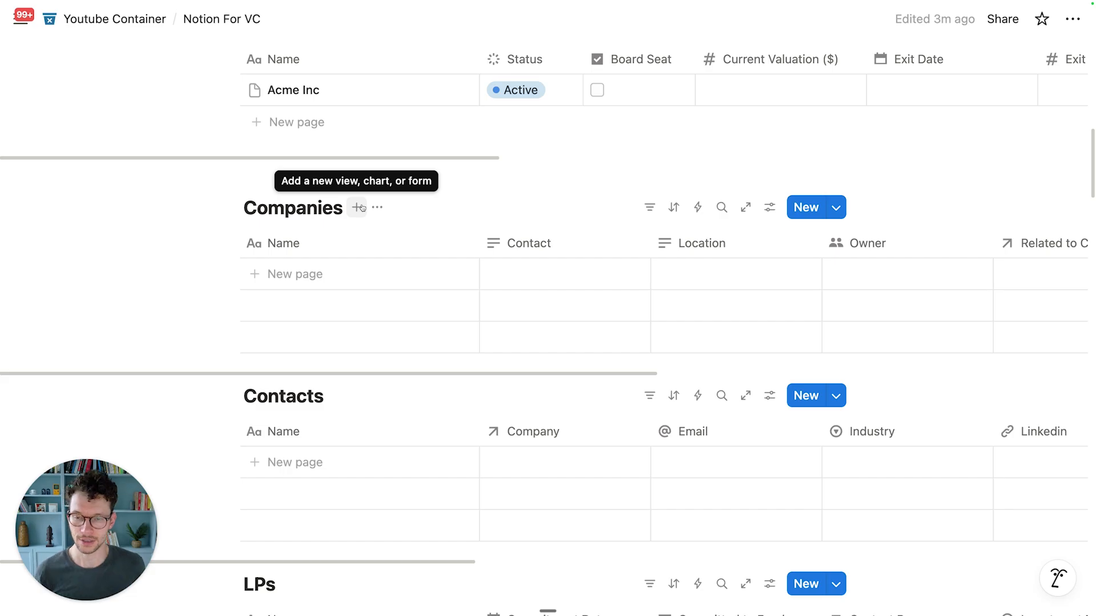
scroll(383, 262, up, 1)
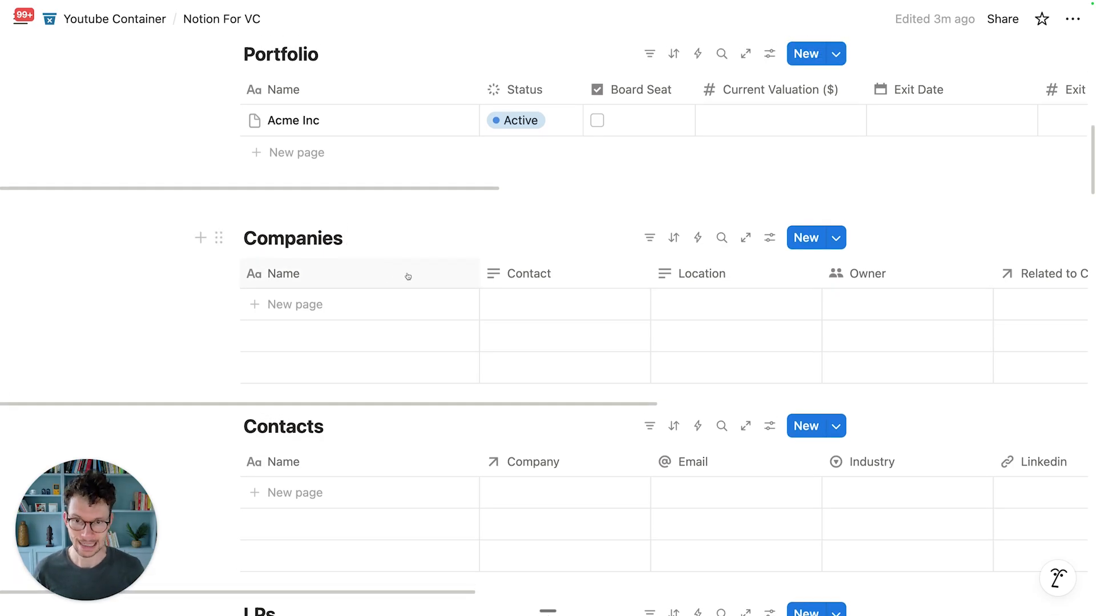
scroll(408, 277, up, 1)
scroll(530, 342, up, 1)
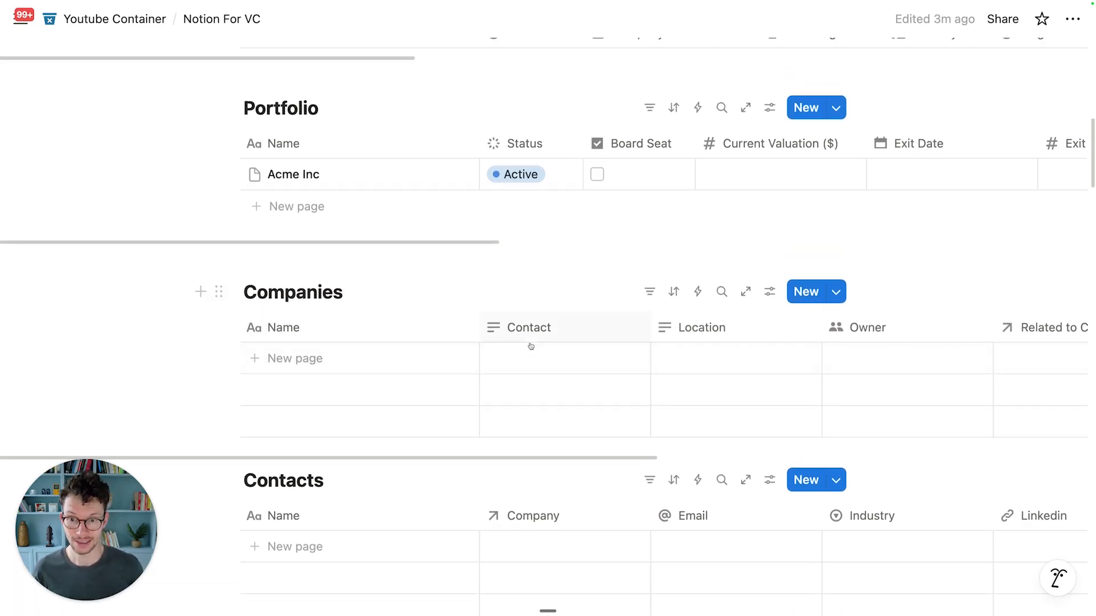
scroll(529, 339, up, 4)
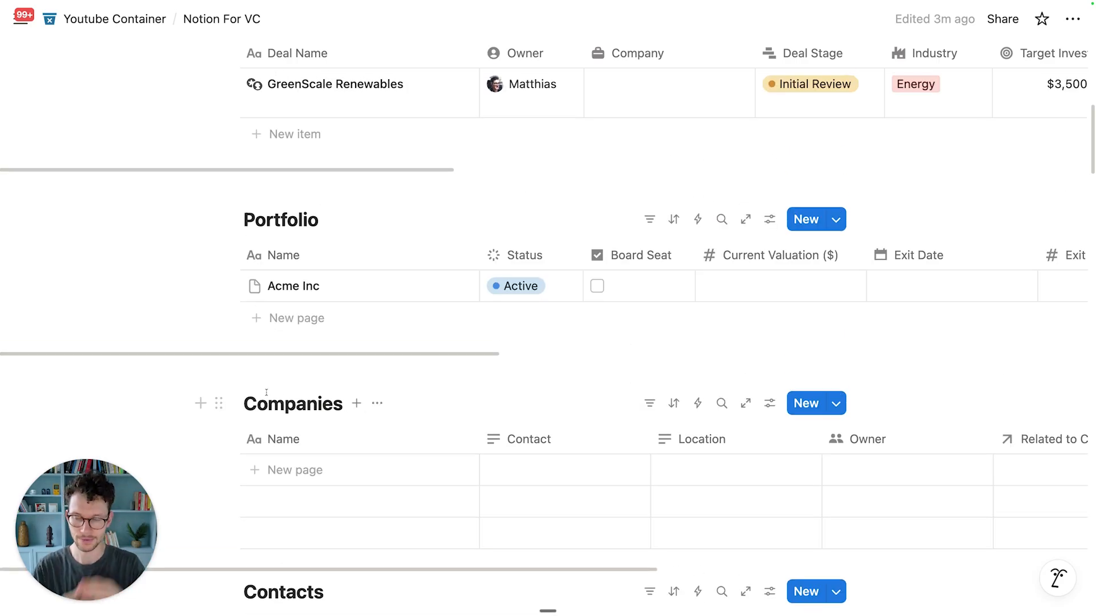
scroll(266, 392, up, 8)
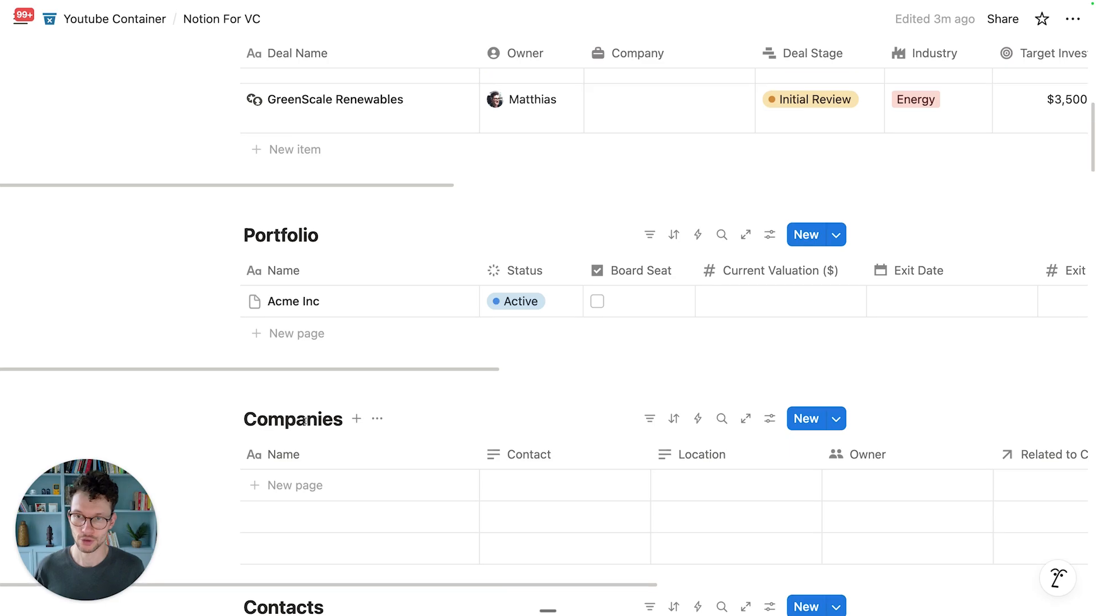
scroll(358, 401, up, 1)
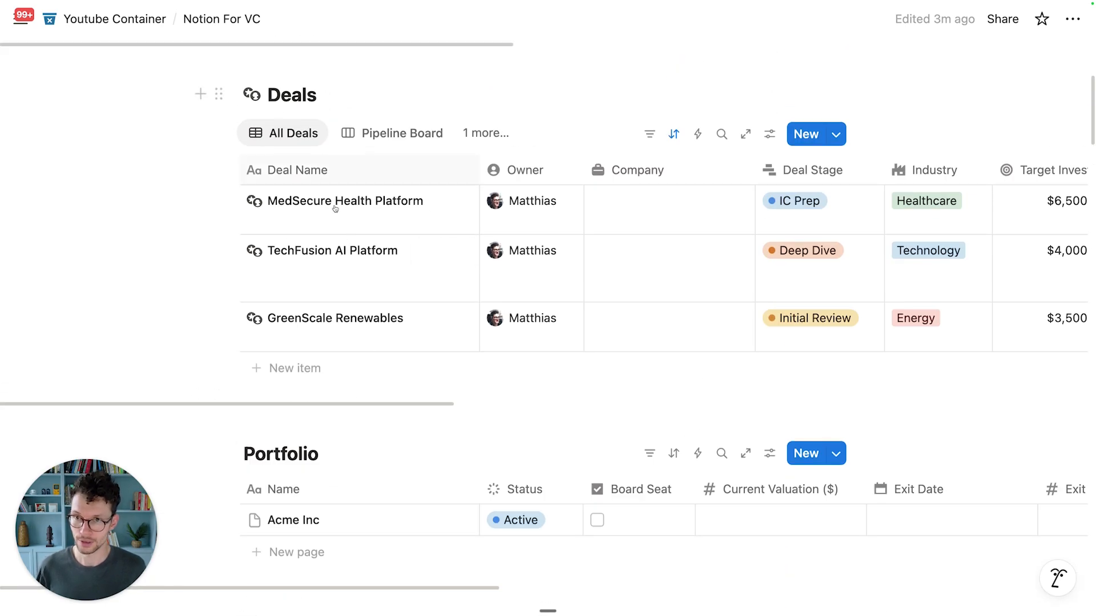
scroll(342, 342, down, 3)
scroll(607, 349, up, 2)
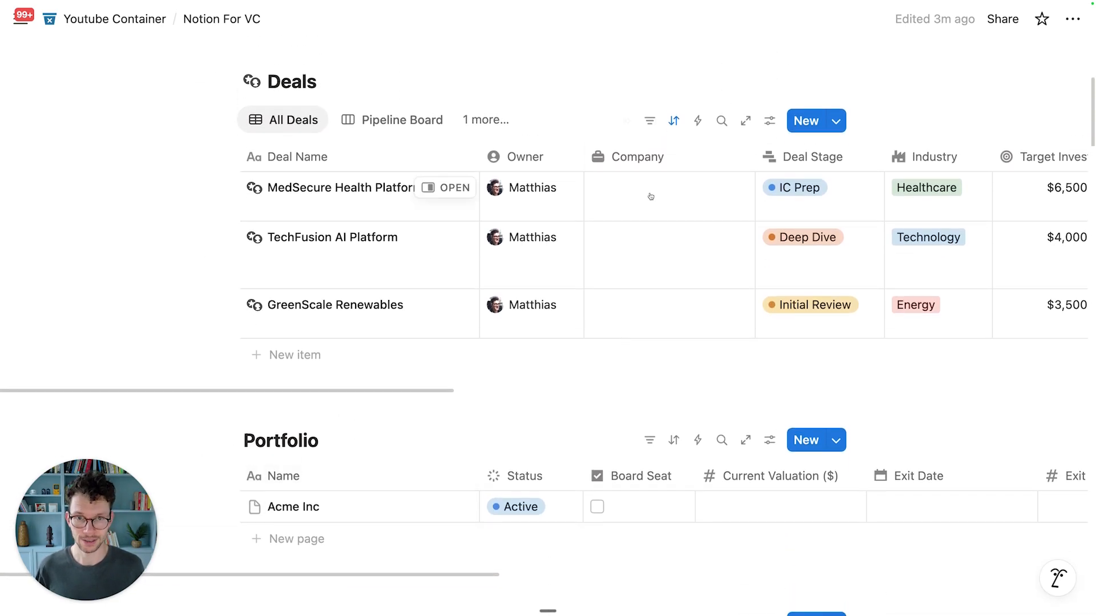
scroll(634, 171, down, 2)
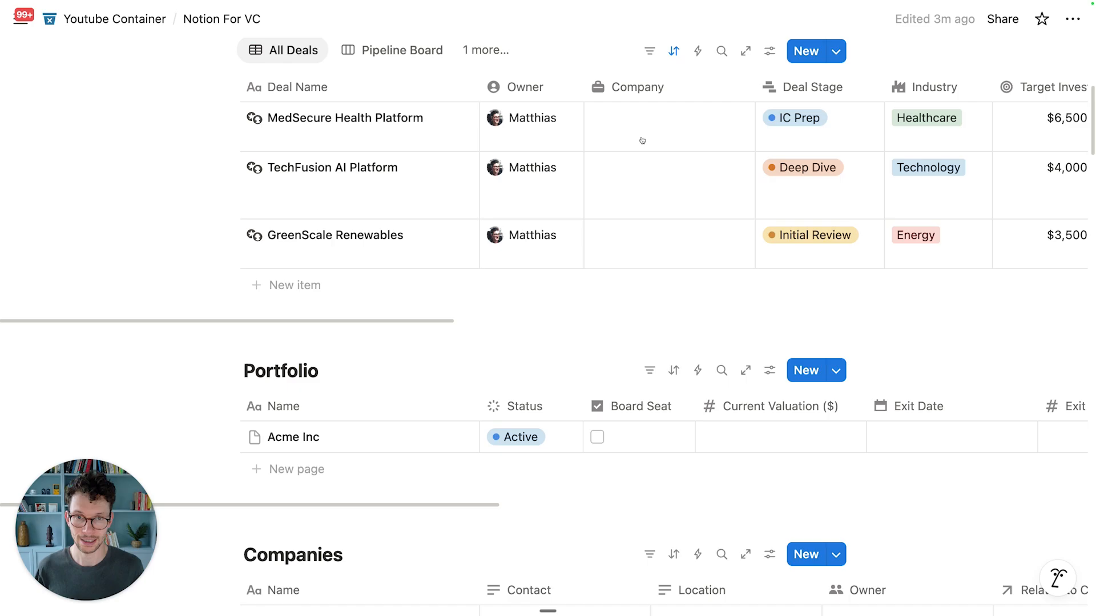
Step: Convert the Deals table's Company column into a two-way relation to Companies
click(640, 97)
click(608, 152)
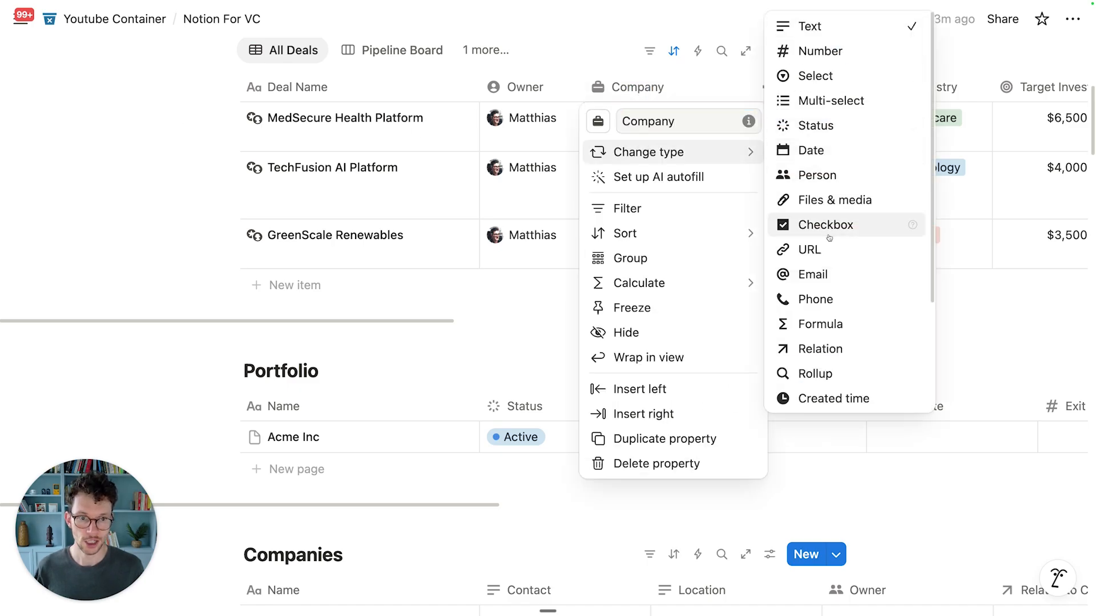
click(908, 348)
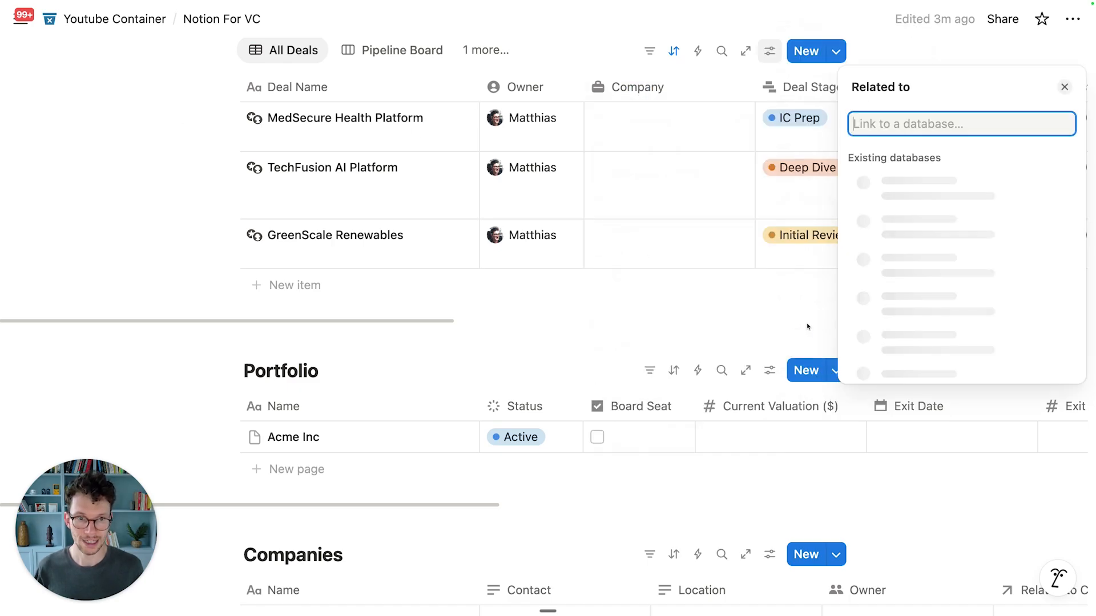
click(871, 307)
click(1051, 204)
click(946, 298)
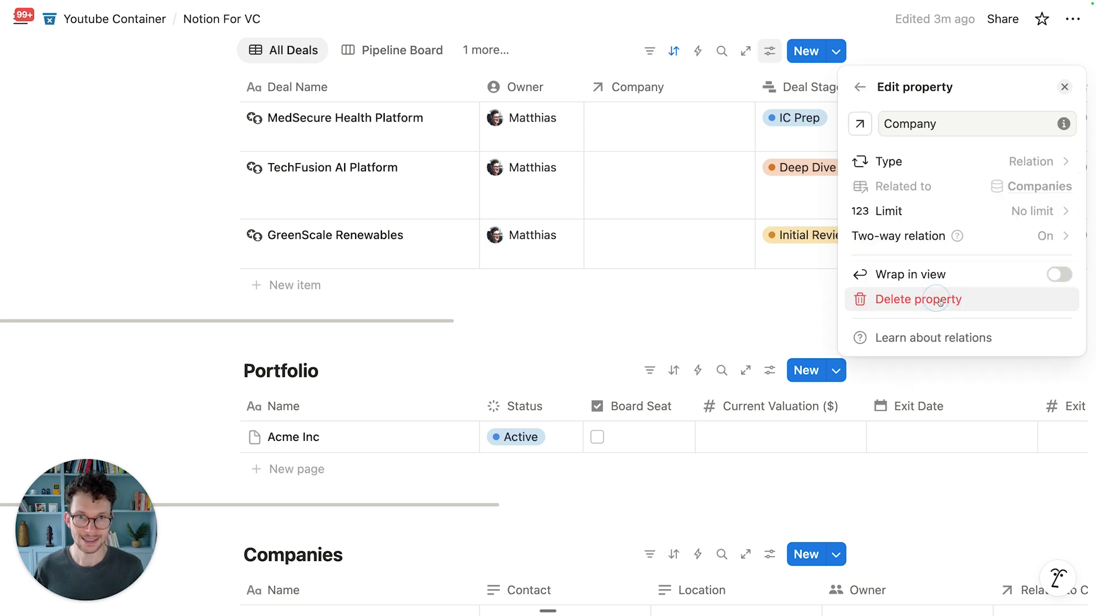
Step: Give the Company property the factory icon
click(859, 124)
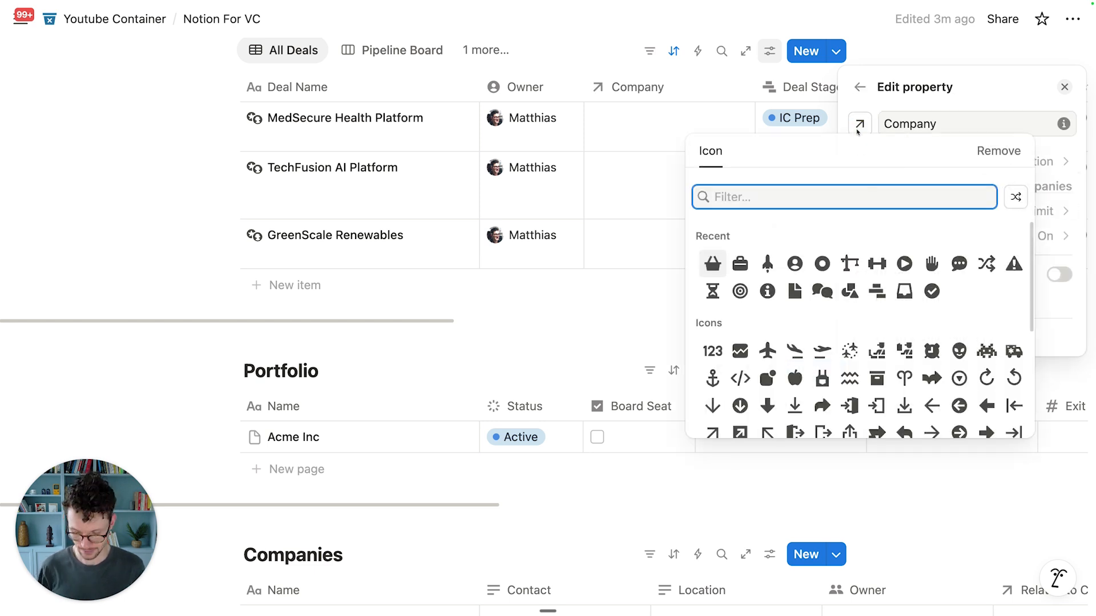
text(facot)
key(BackSpace)
key(BackSpace)
text(to)
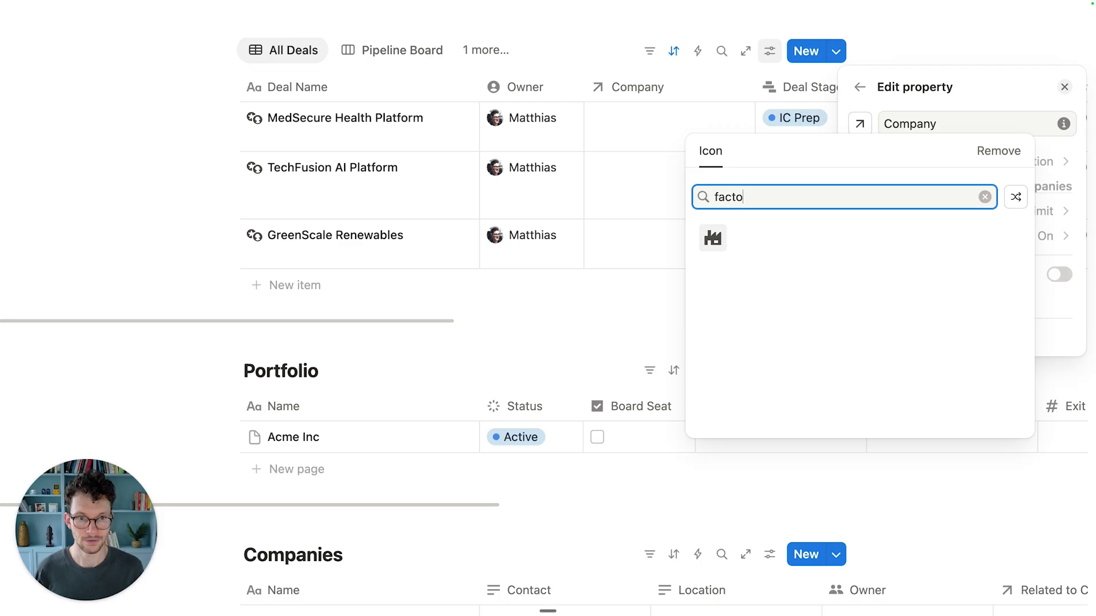
click(712, 238)
click(657, 328)
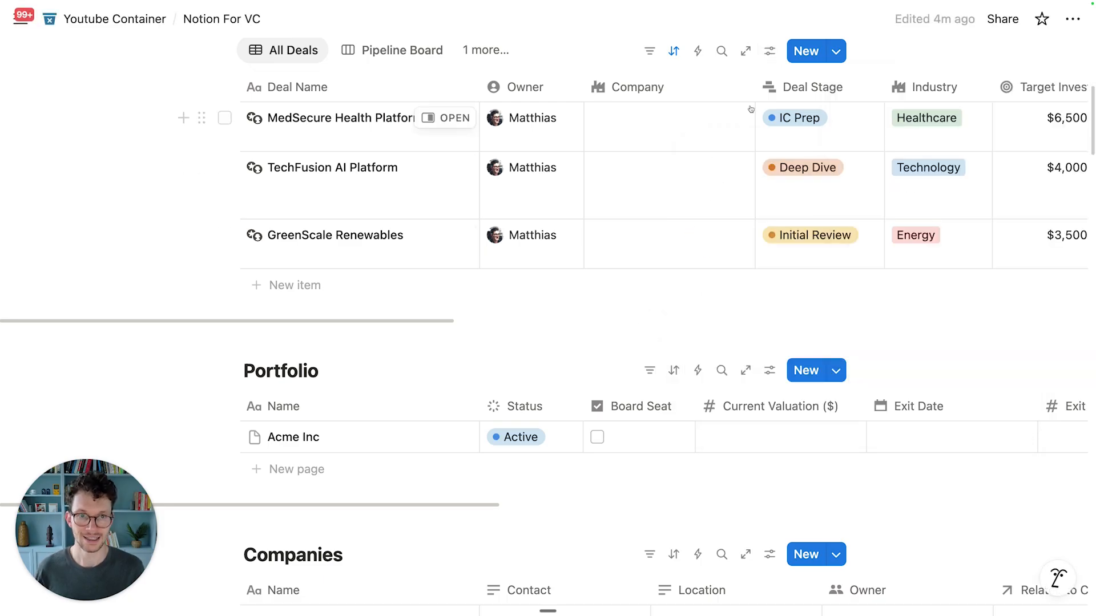
Step: Give the Companies table's Deals property a rocket icon
scroll(633, 269, down, 3)
scroll(698, 428, right, 10)
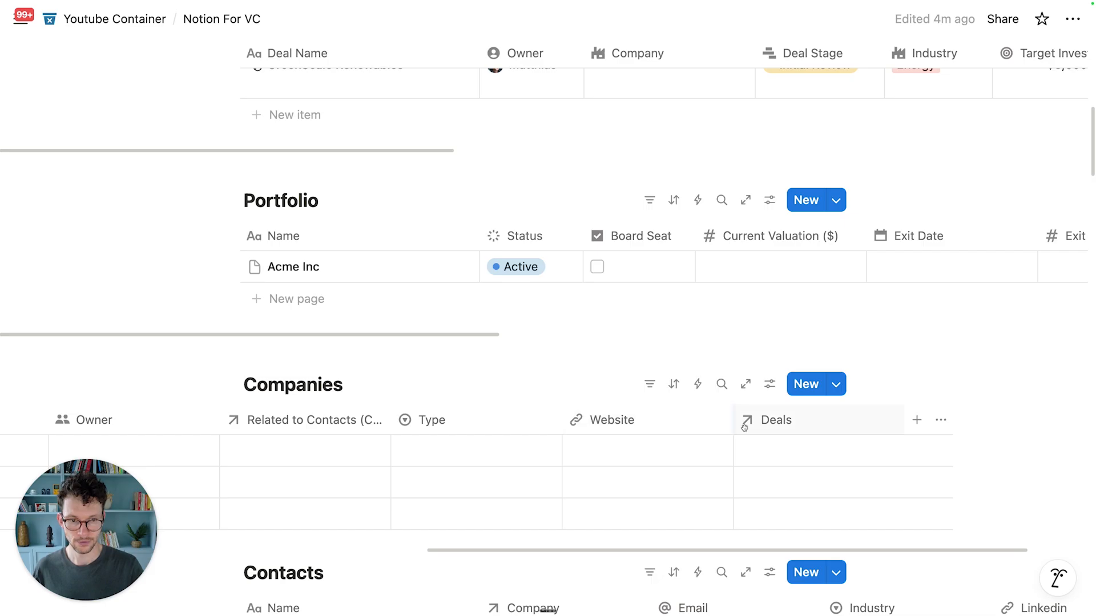
click(744, 428)
click(747, 72)
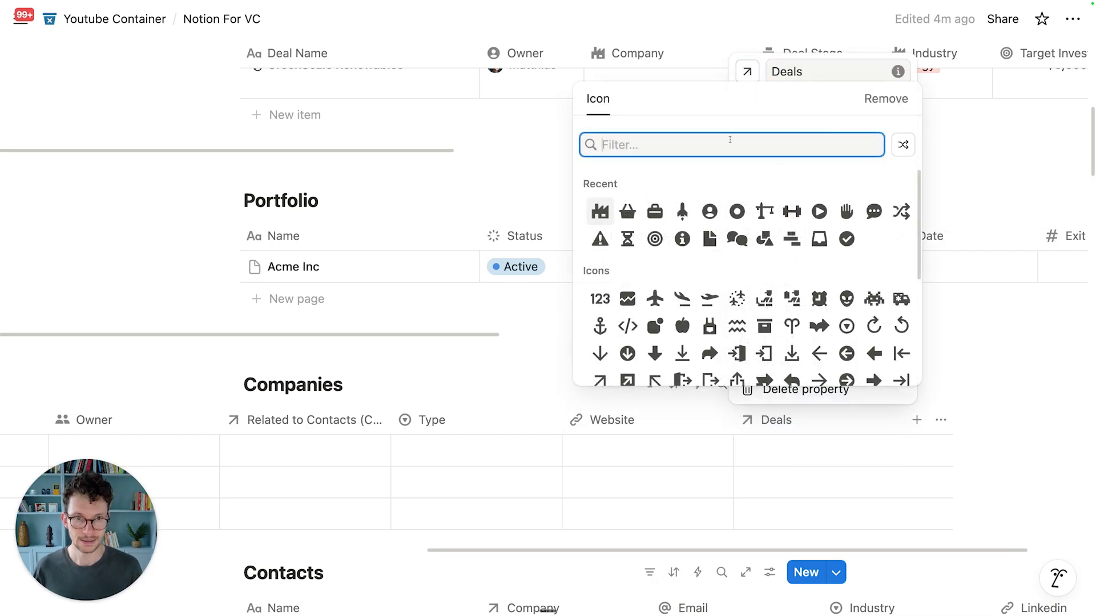
click(682, 211)
Step: Add a Portfolio property to Companies as a two-way relation to the Portfolio database
click(785, 428)
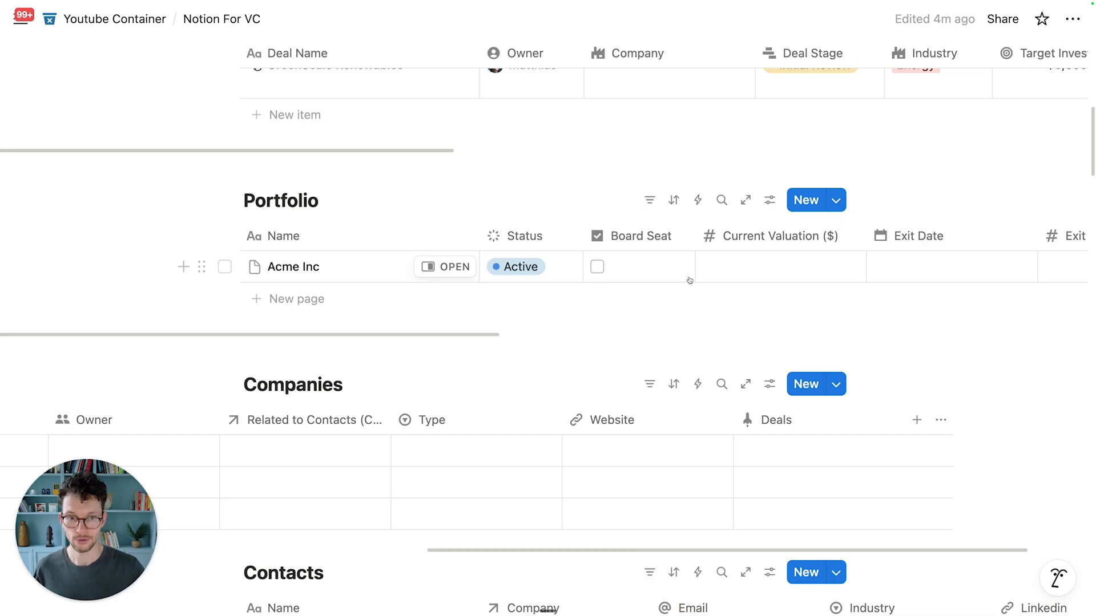
scroll(650, 431, down, 2)
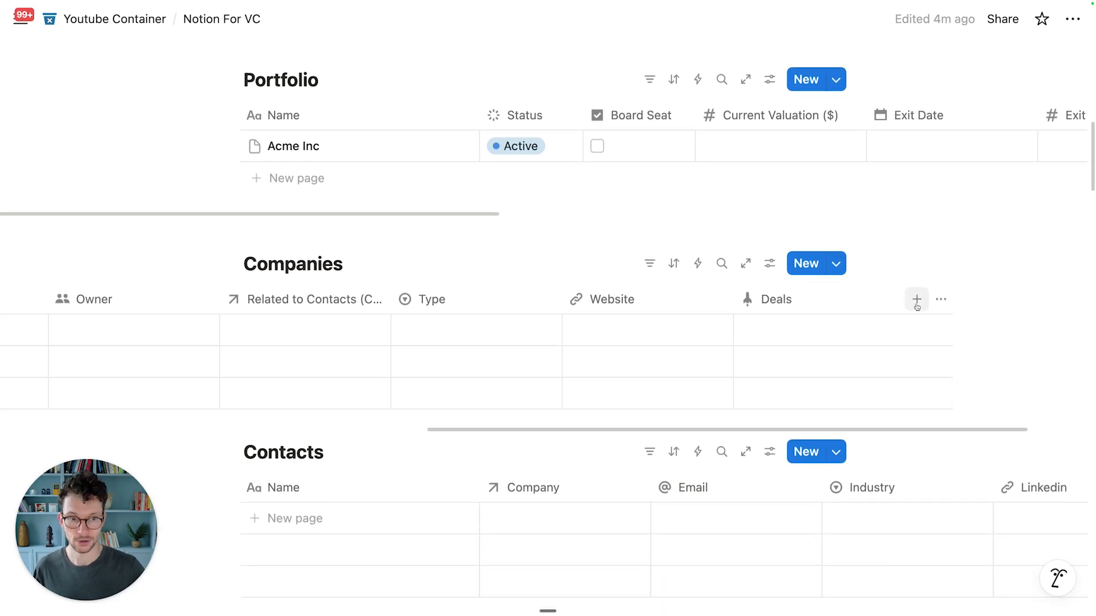
scroll(663, 137, right, 15)
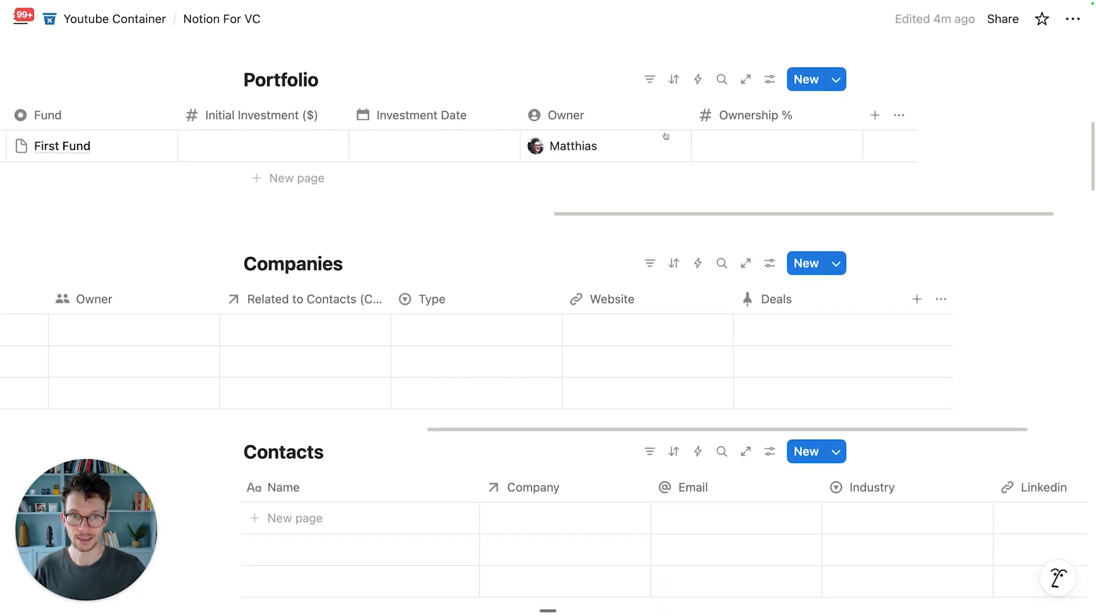
scroll(666, 137, right, 1)
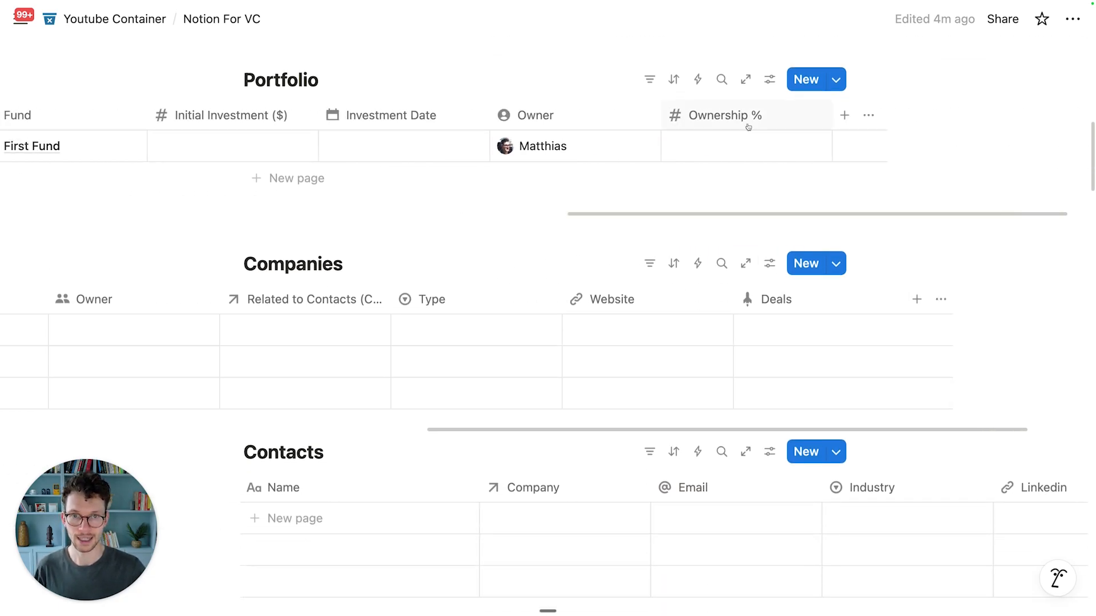
click(915, 300)
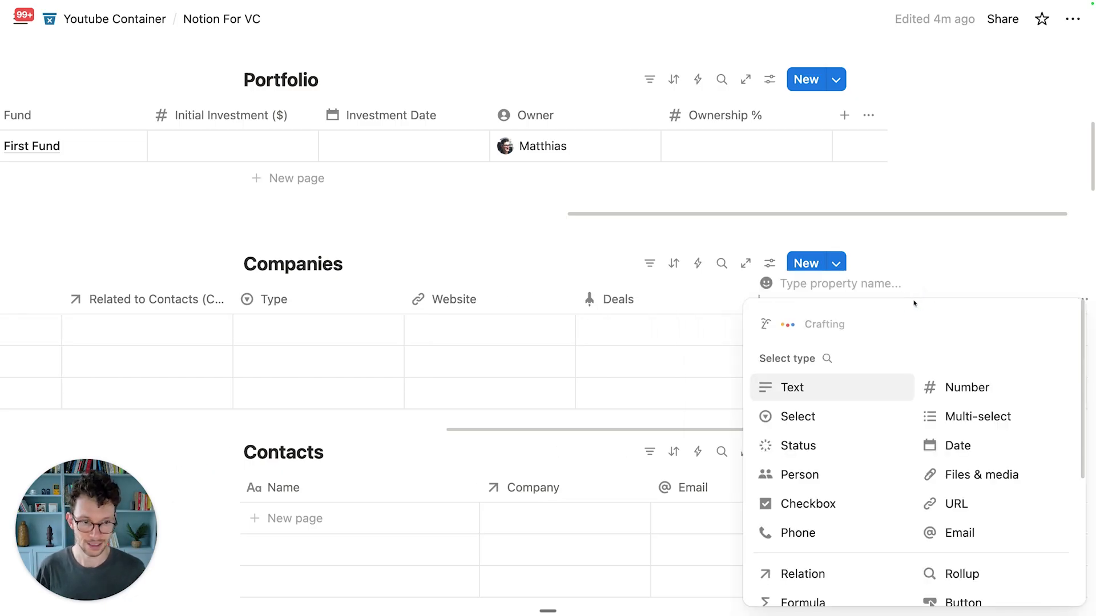
text(Portfolio)
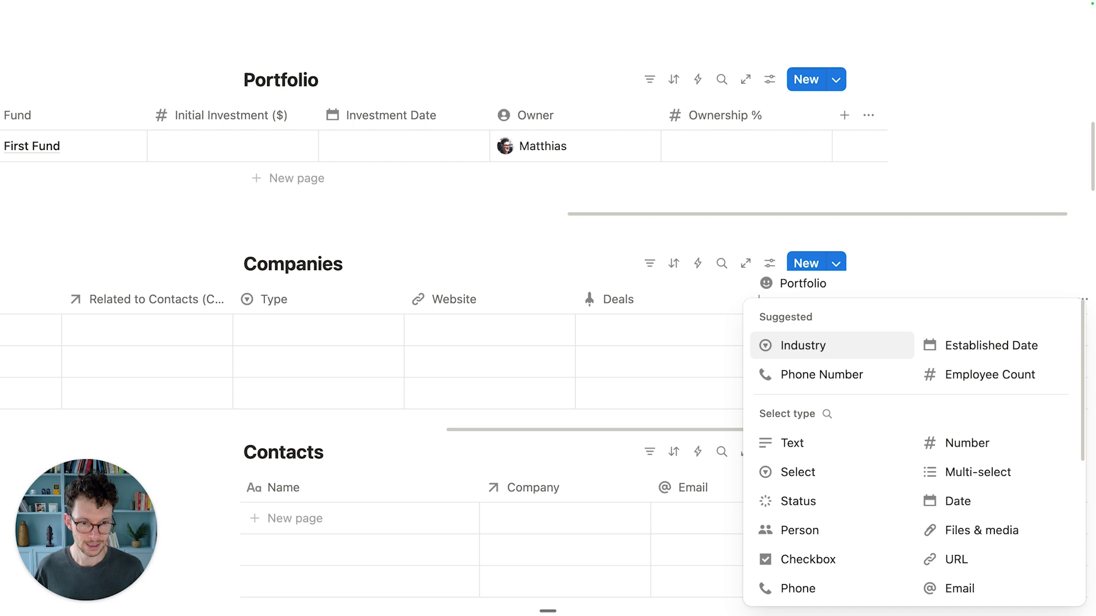
scroll(844, 400, down, 5)
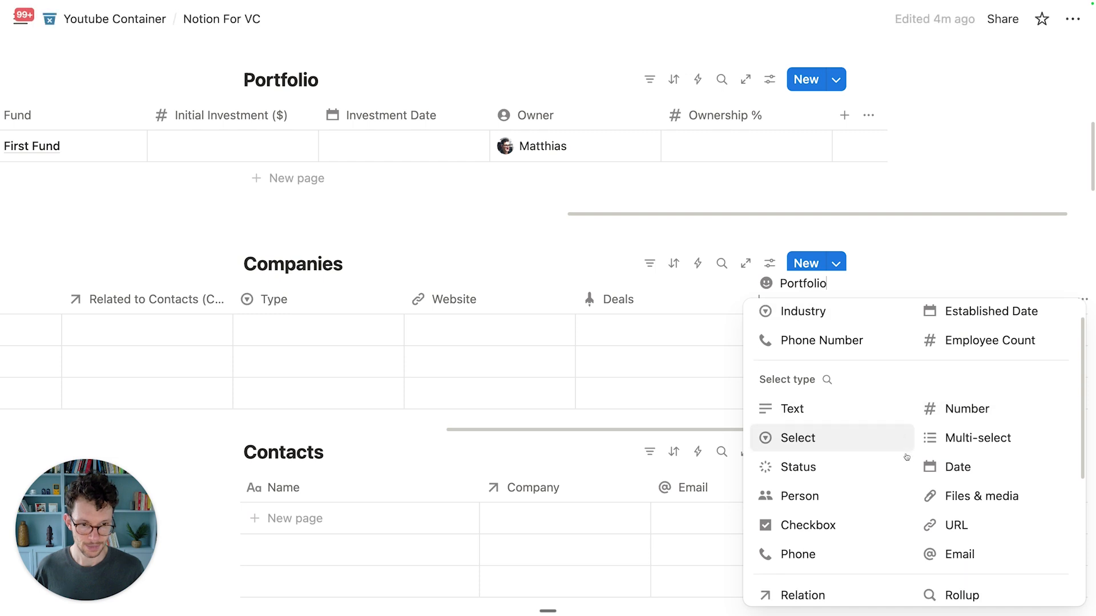
click(839, 564)
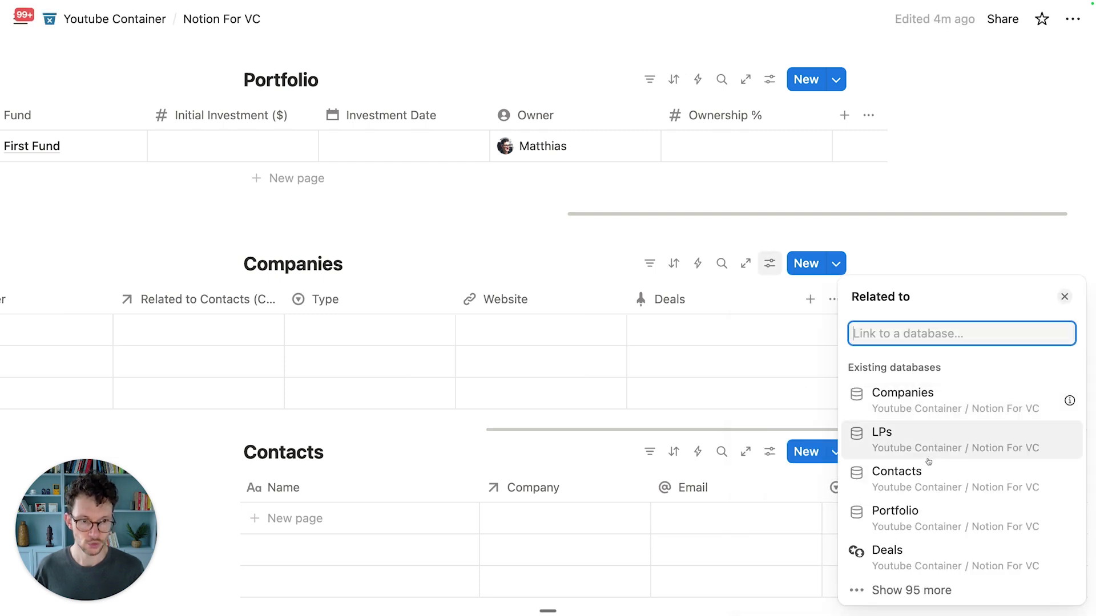
click(913, 517)
click(1061, 422)
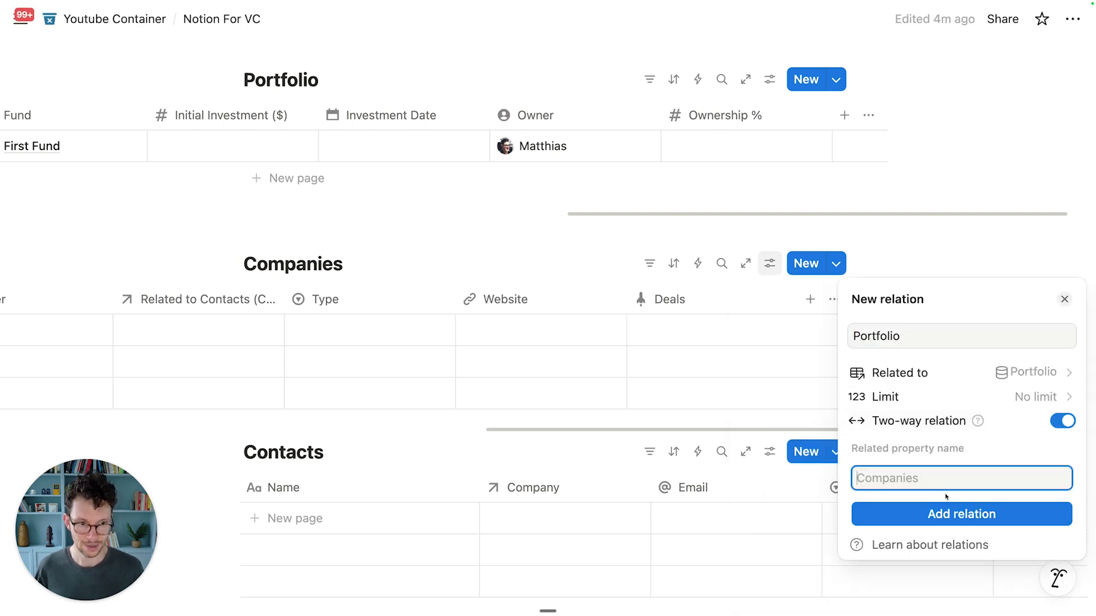
click(961, 513)
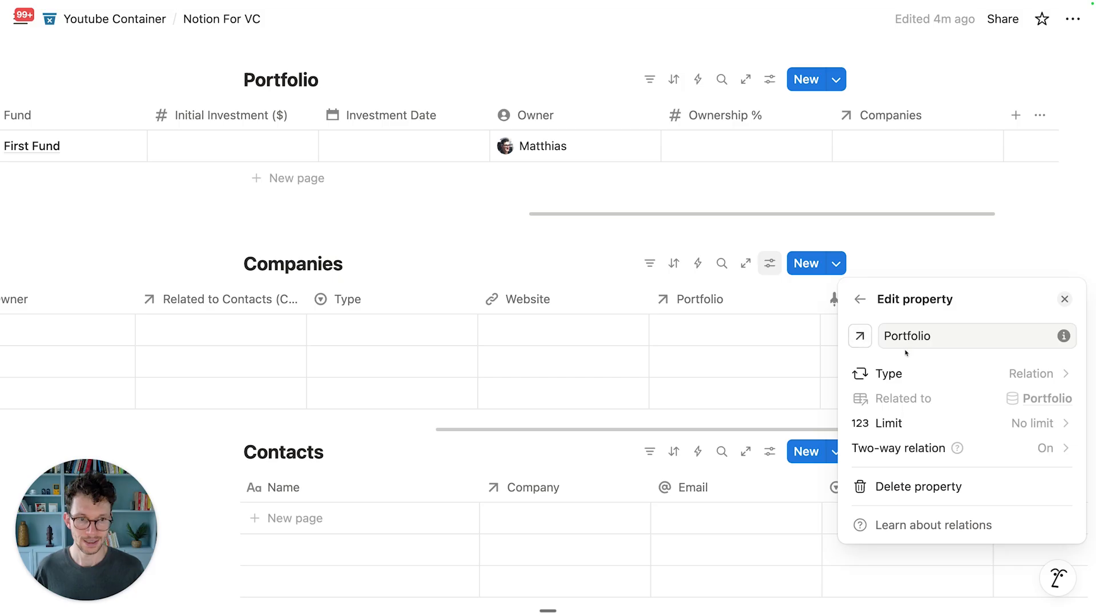
Step: Give the Portfolio property a briefcase icon and Portfolio's Companies property a factory icon
click(864, 340)
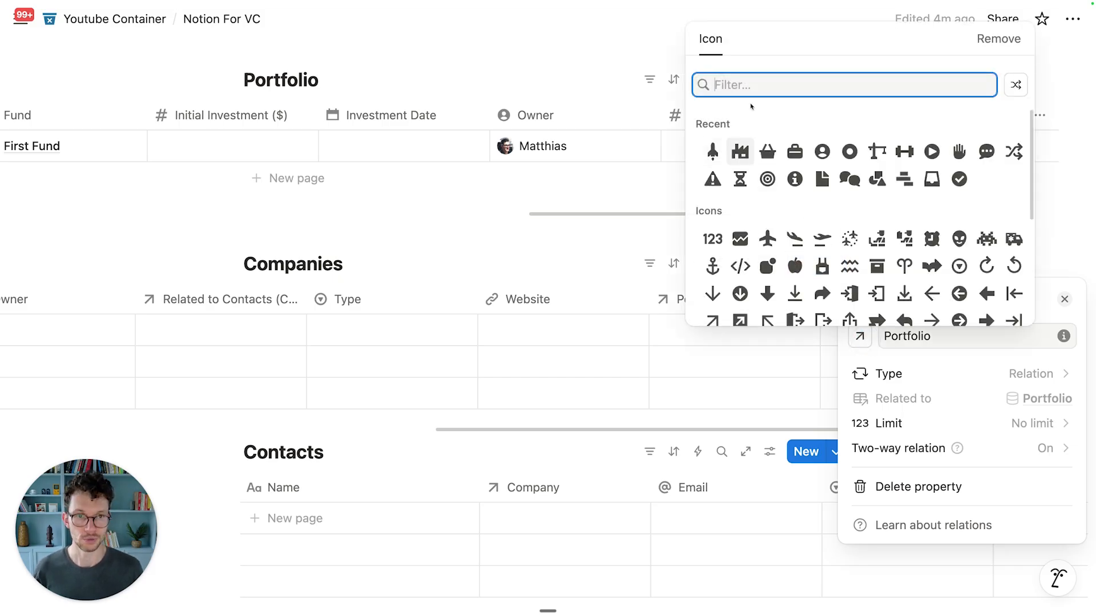
click(794, 151)
click(559, 186)
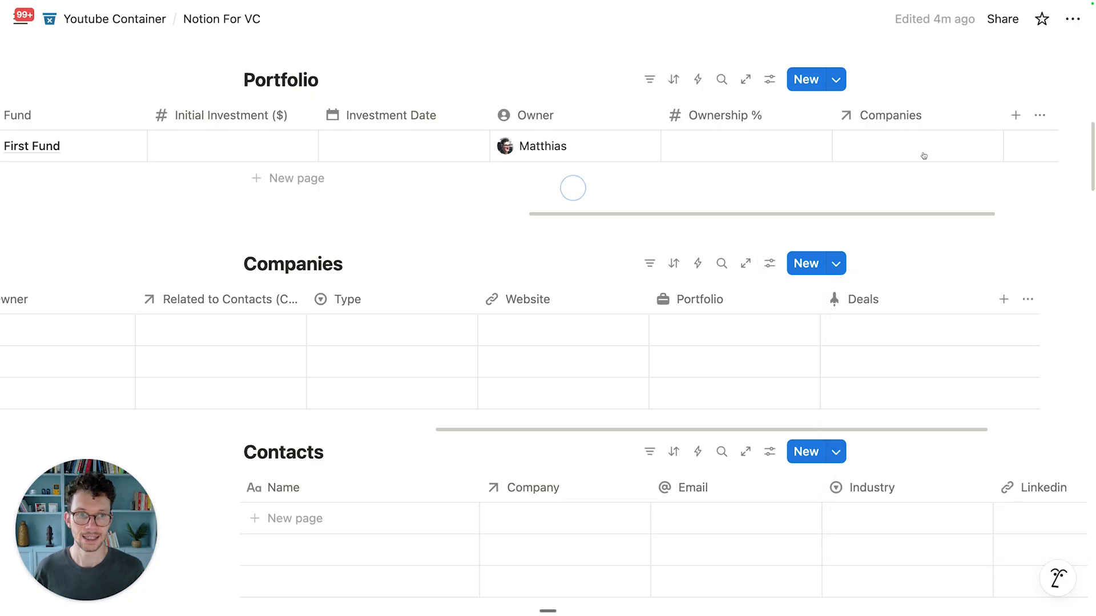
click(886, 120)
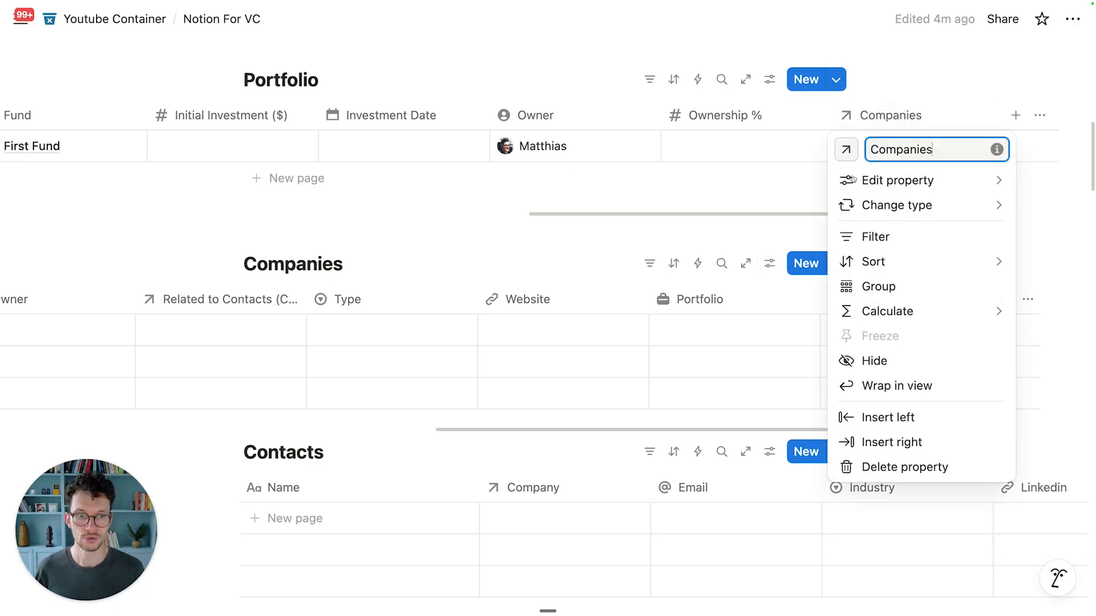
click(846, 149)
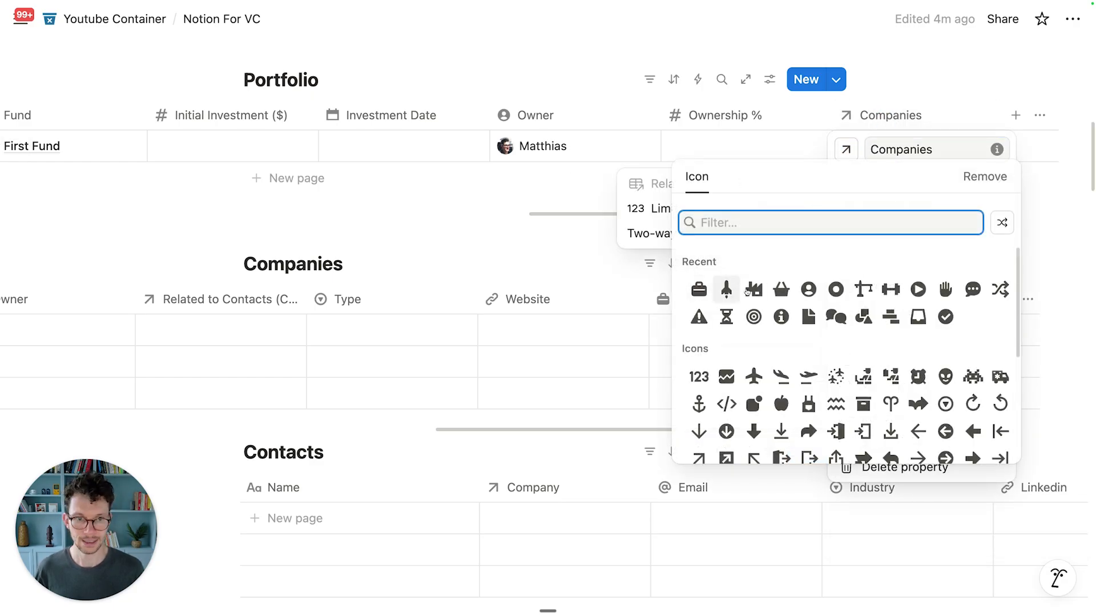
click(753, 289)
click(458, 247)
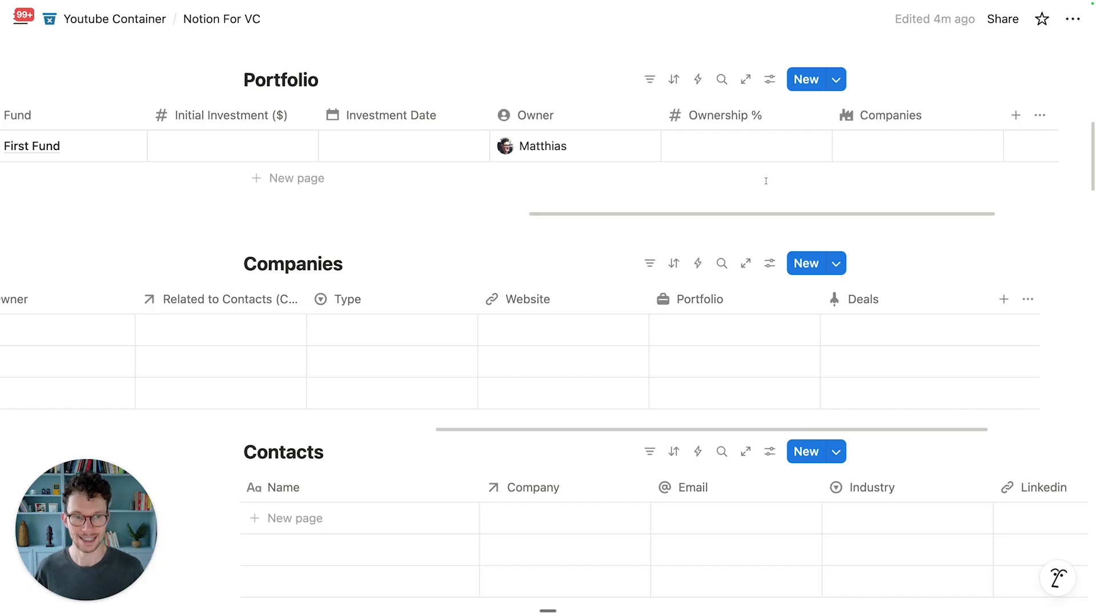
Step: Drag the Companies column leftward in the Portfolio table until it sits after Name
drag(866, 132, 266, 125)
scroll(266, 125, left, 3)
drag(826, 117, 307, 107)
scroll(306, 107, left, 5)
scroll(306, 107, left, 3)
drag(621, 130, 426, 113)
scroll(548, 113, left, 5)
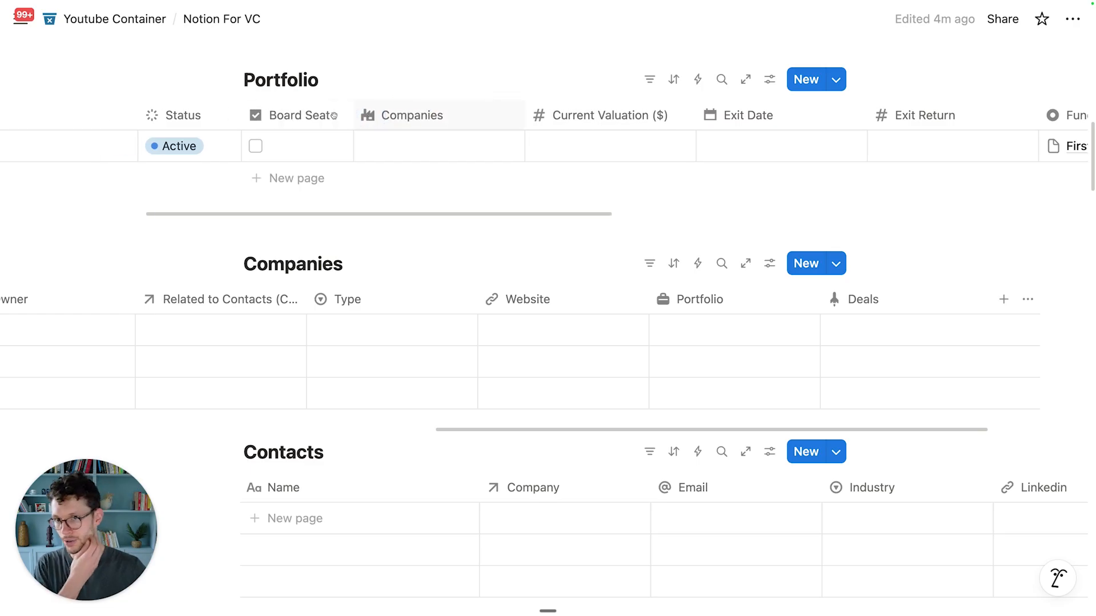
drag(624, 115, 406, 110)
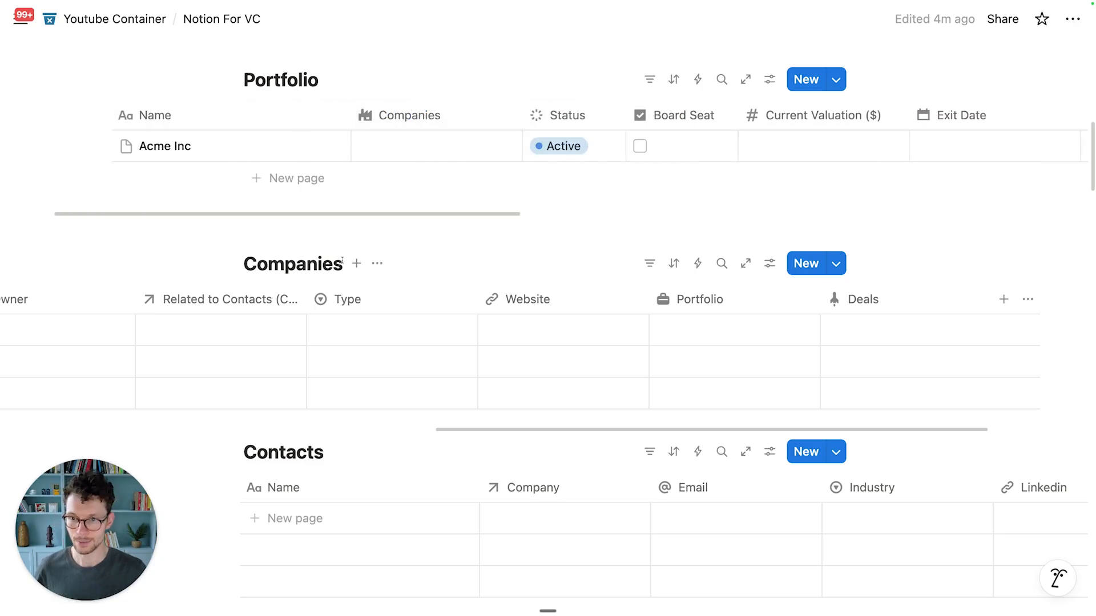
Step: Scroll around the Portfolio table to check the new column order
scroll(301, 322, left, 3)
scroll(300, 322, left, 10)
scroll(299, 320, up, 5)
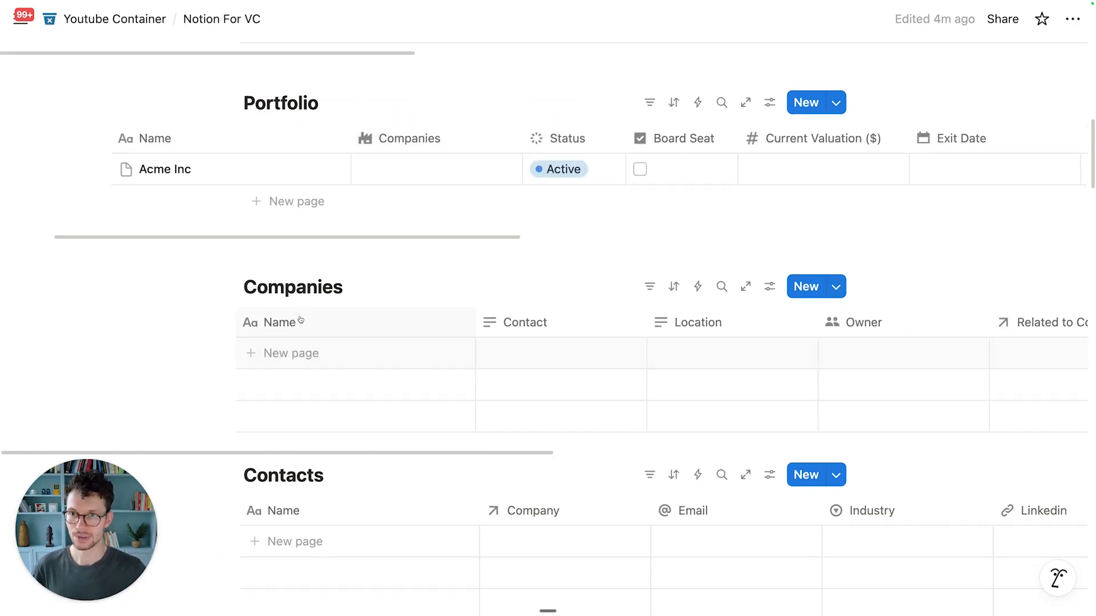
scroll(290, 387, left, 3)
scroll(286, 388, up, 5)
scroll(330, 355, down, 5)
scroll(391, 471, down, 4)
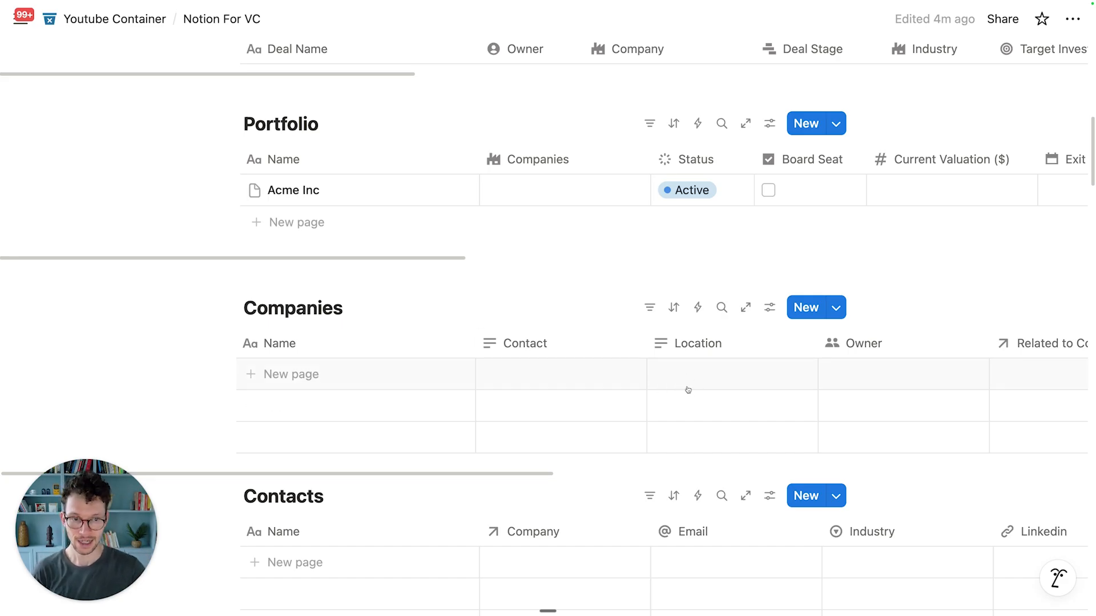
scroll(688, 390, down, 3)
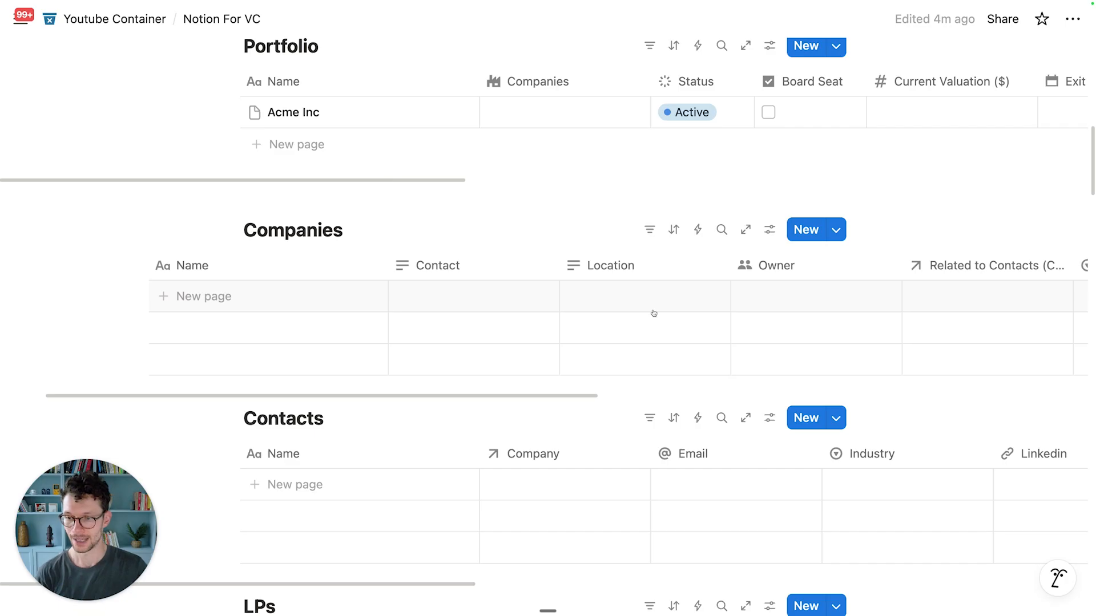
scroll(637, 305, up, 5)
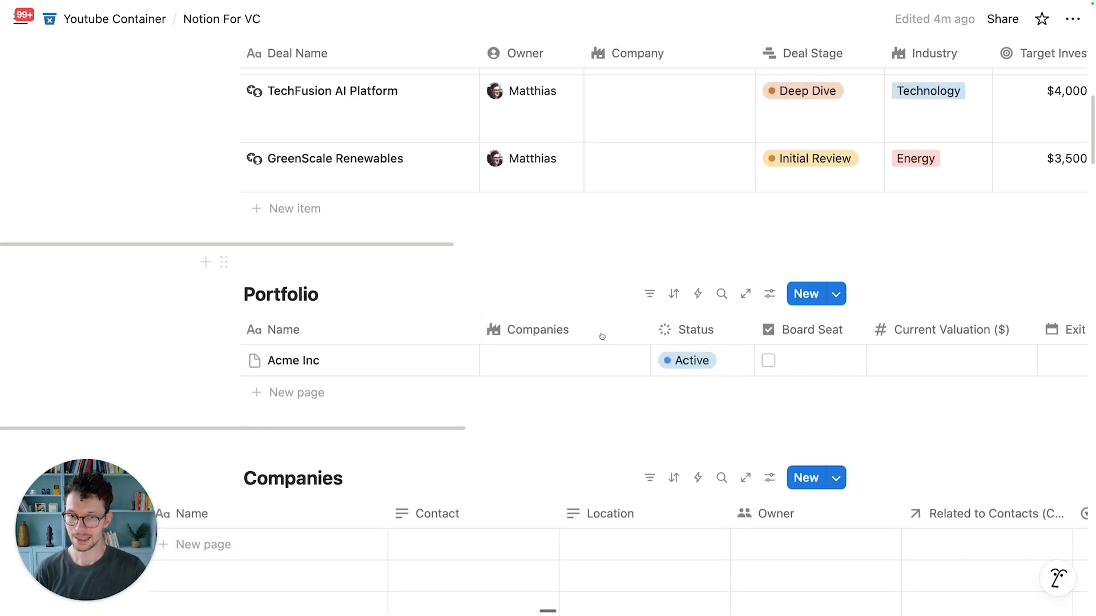
scroll(554, 377, down, 1)
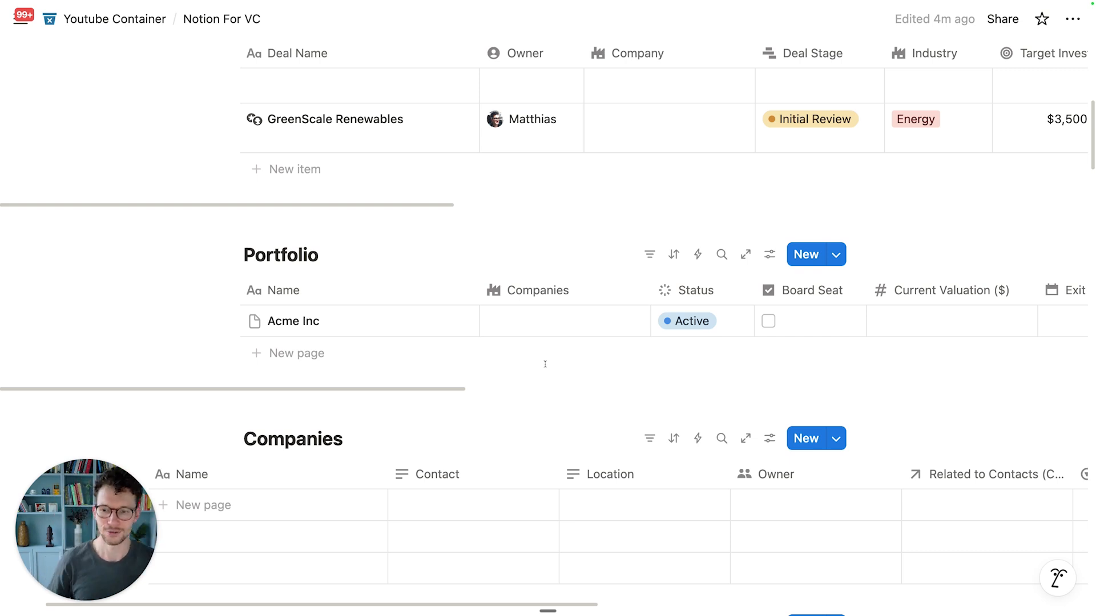
scroll(545, 364, down, 4)
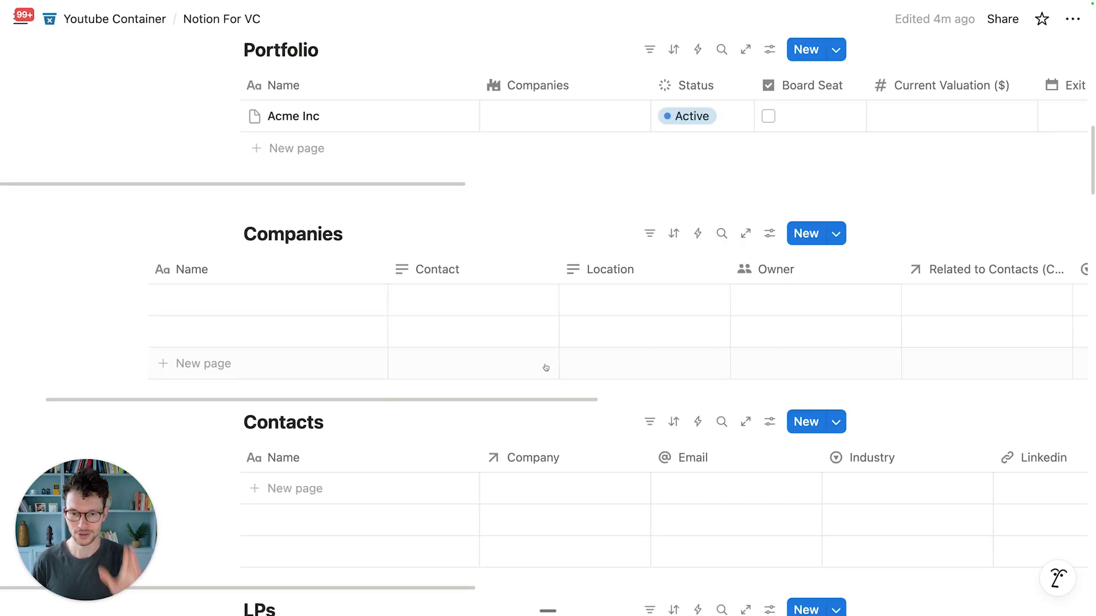
scroll(536, 346, left, 3)
scroll(533, 340, up, 1)
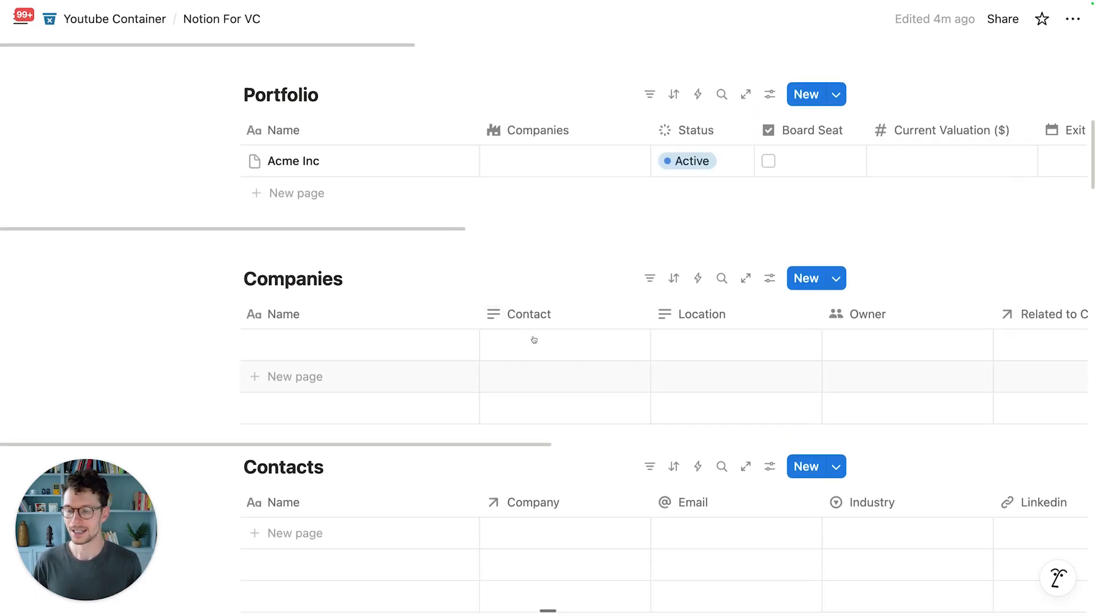
scroll(471, 368, up, 5)
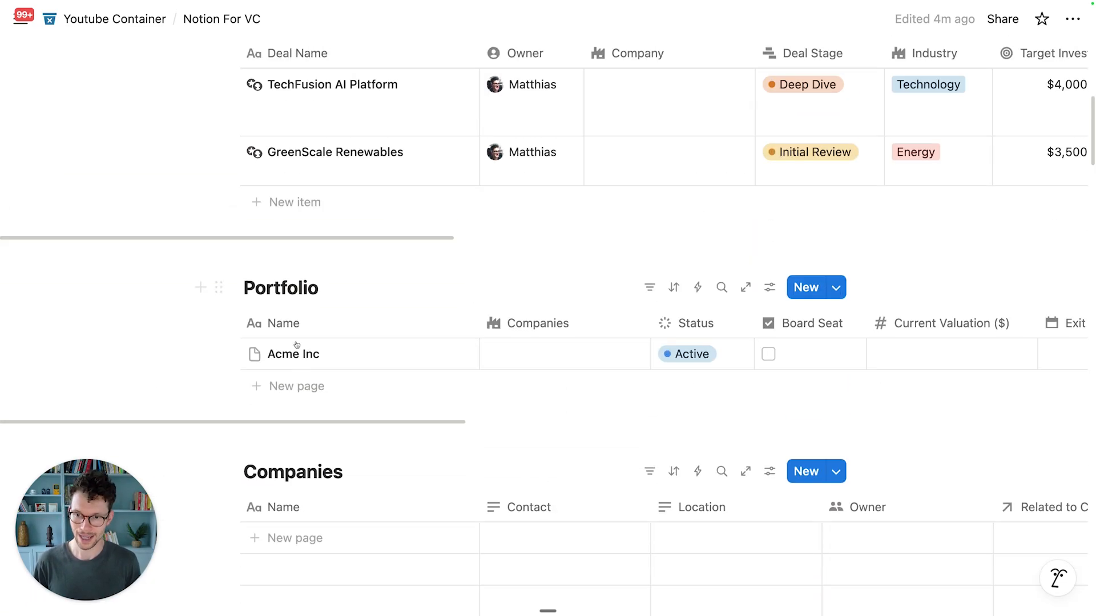
scroll(294, 154, up, 2)
scroll(286, 286, down, 4)
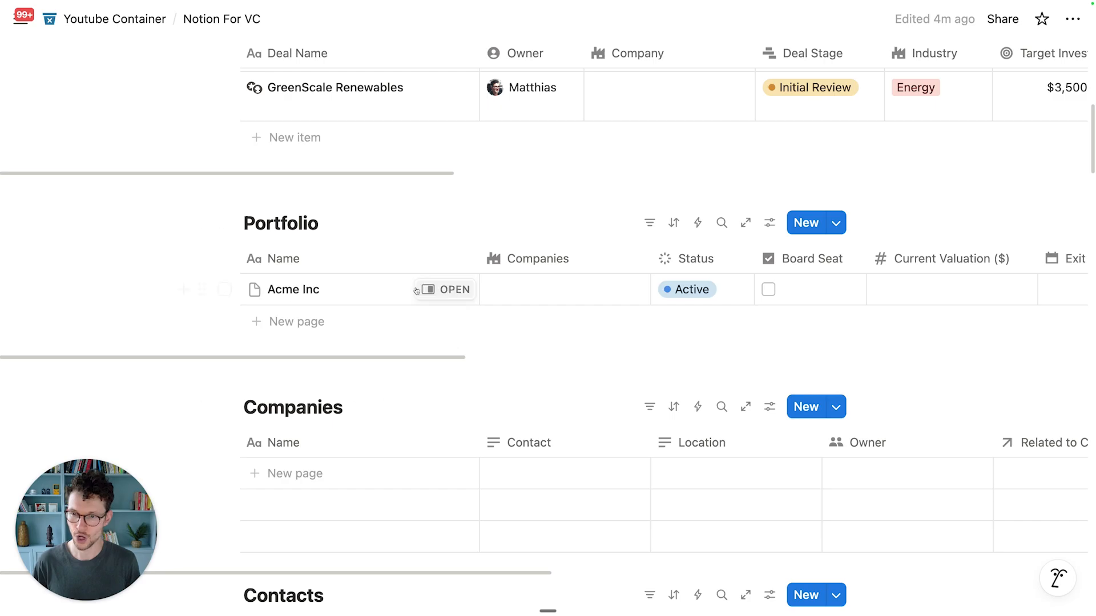
scroll(400, 320, up, 2)
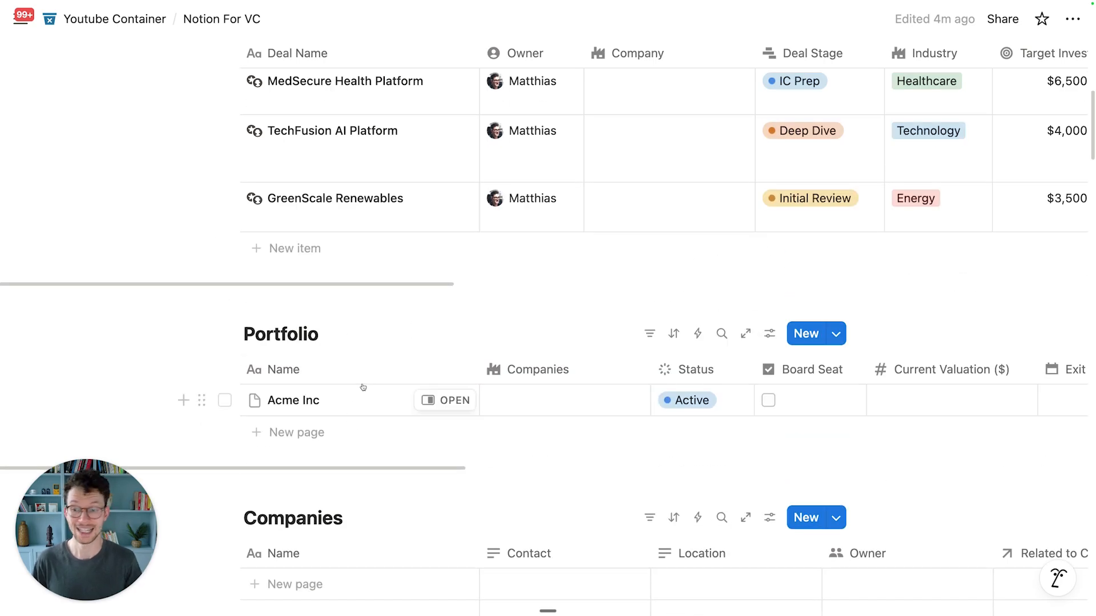
scroll(399, 365, down, 6)
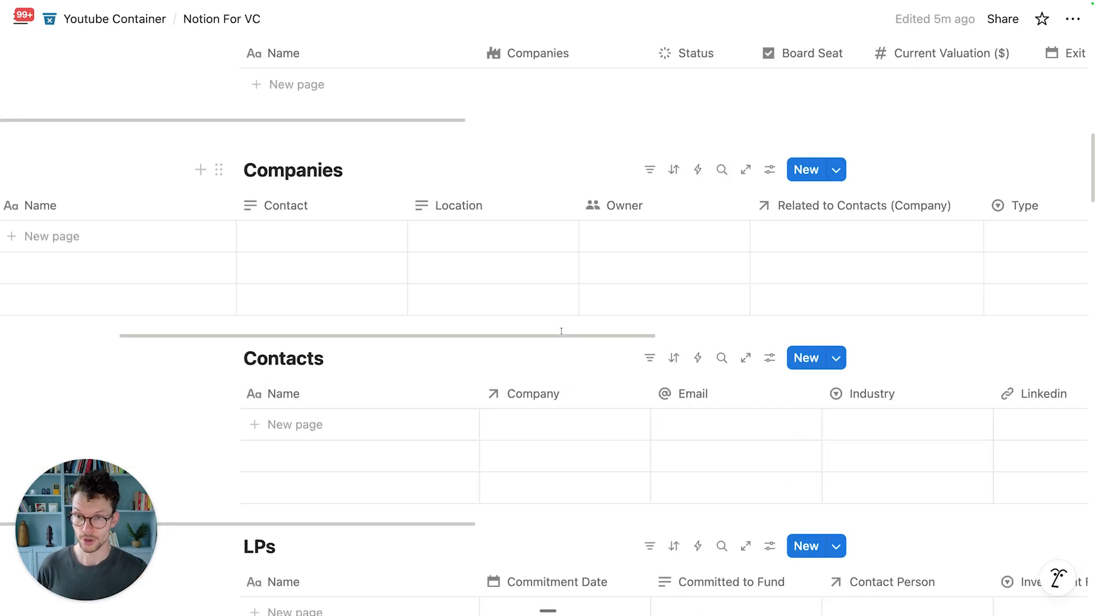
scroll(367, 262, left, 5)
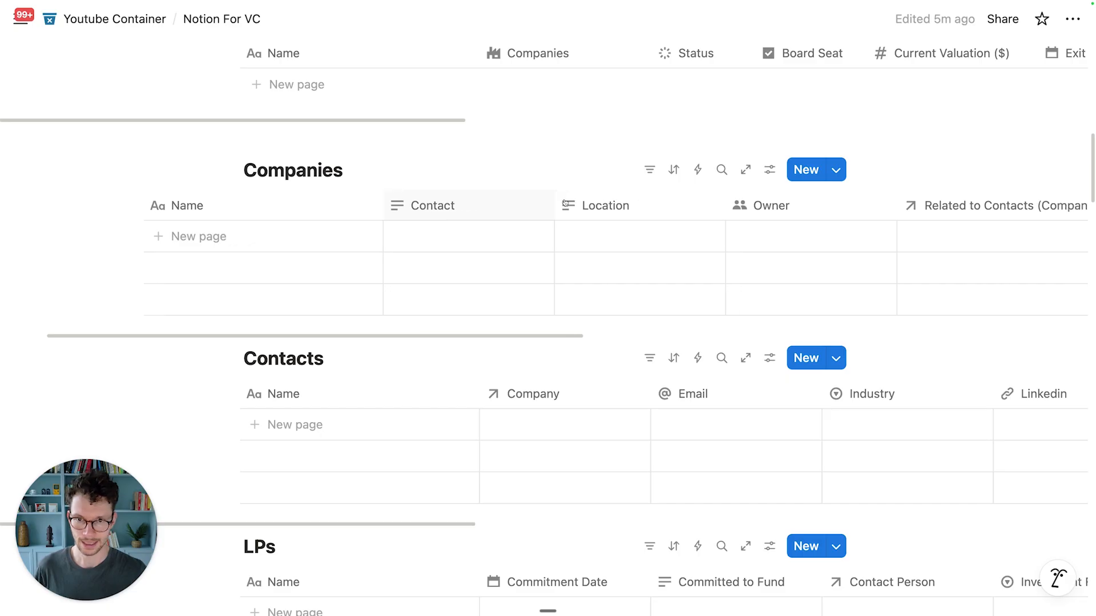
scroll(565, 203, right, 3)
Step: Delete the old Contact property from the Companies table
click(436, 207)
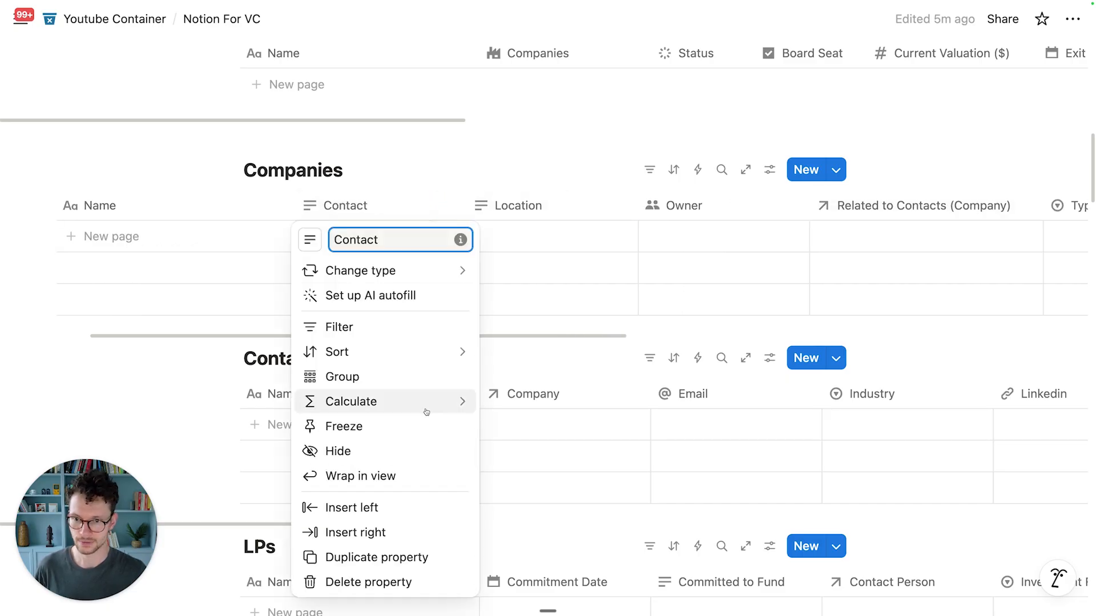
click(368, 582)
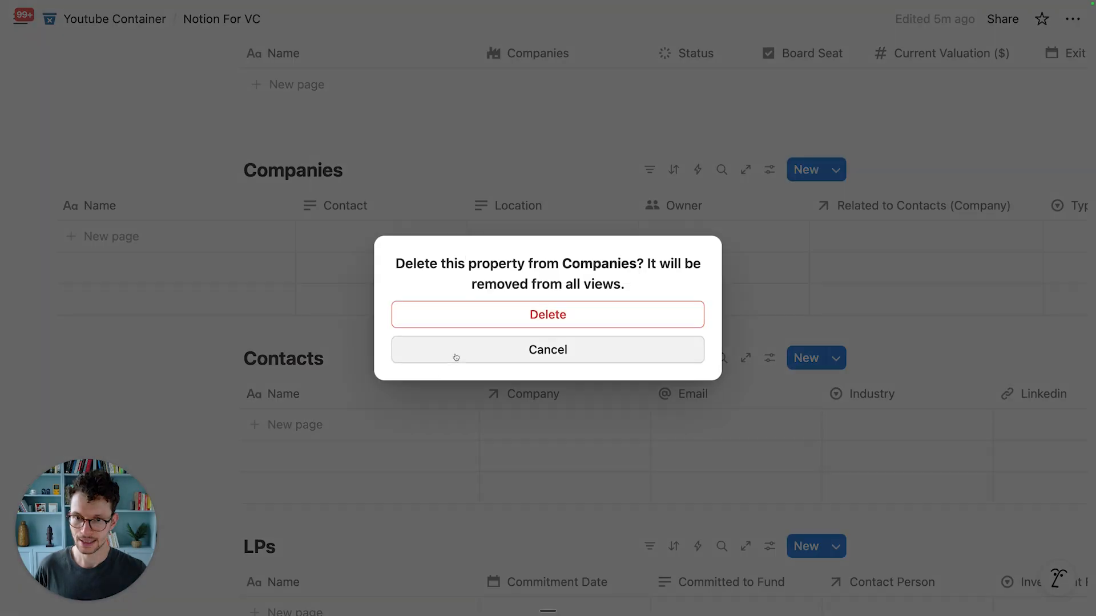
click(472, 314)
Step: Move 'Related to Contacts (Company)' after Name, rename it Contacts, and give it a people icon
drag(786, 189, 422, 191)
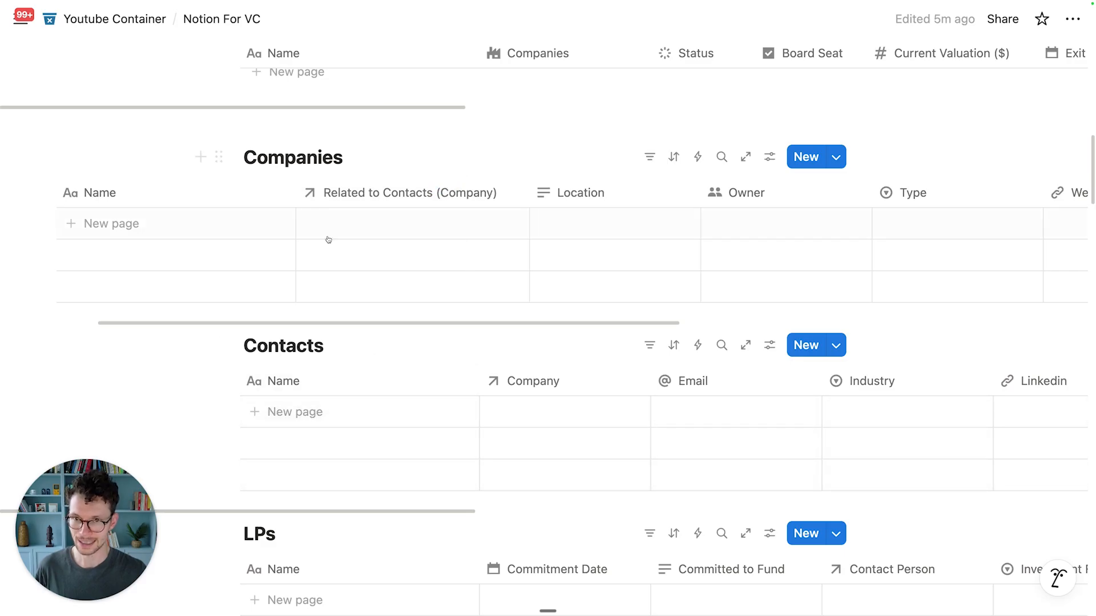
click(344, 194)
key(super+a)
text(Contacts)
key(Return)
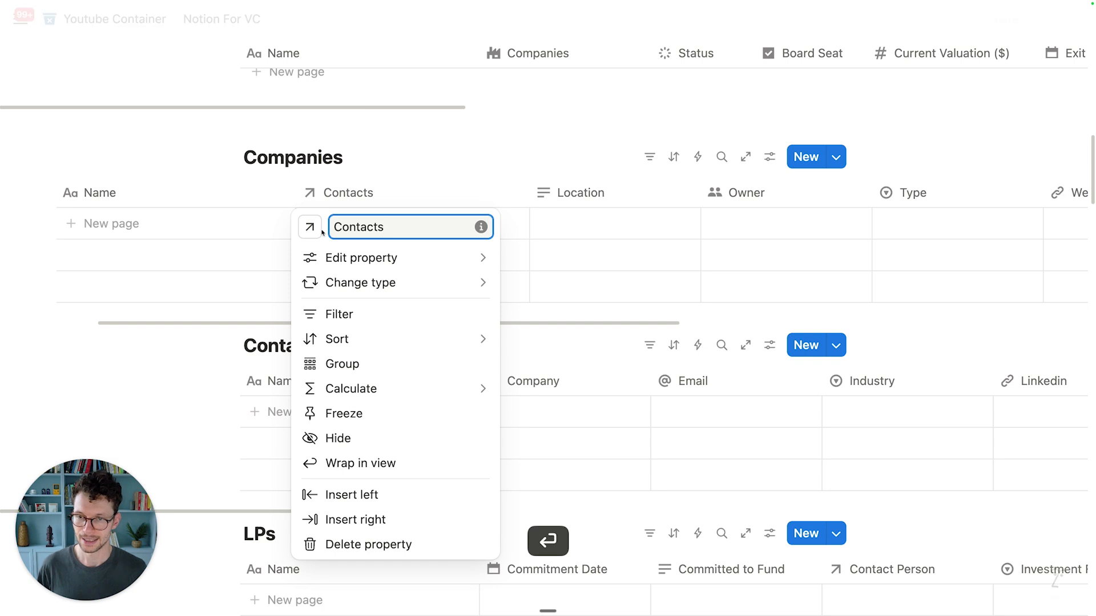
click(310, 227)
text(perso)
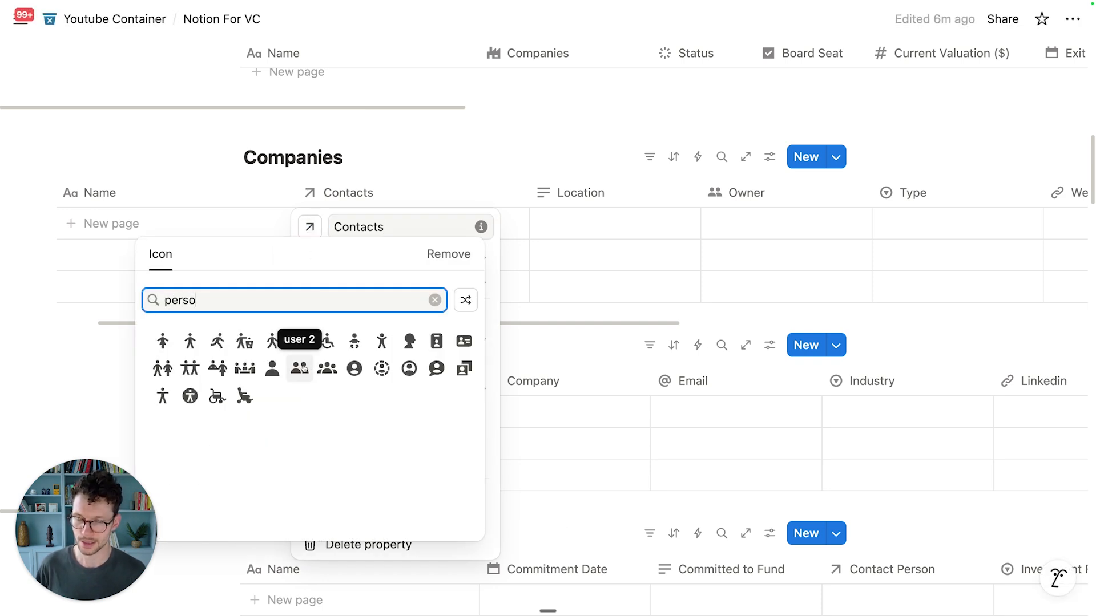
click(300, 368)
click(566, 362)
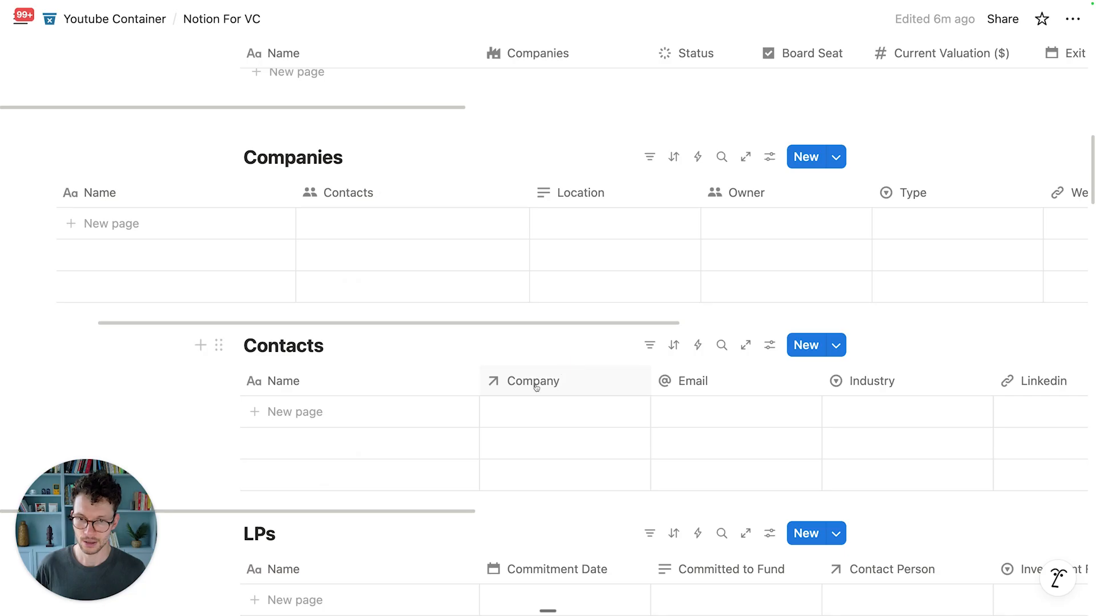
Step: Give the Contacts table's Company property a factory icon
click(544, 383)
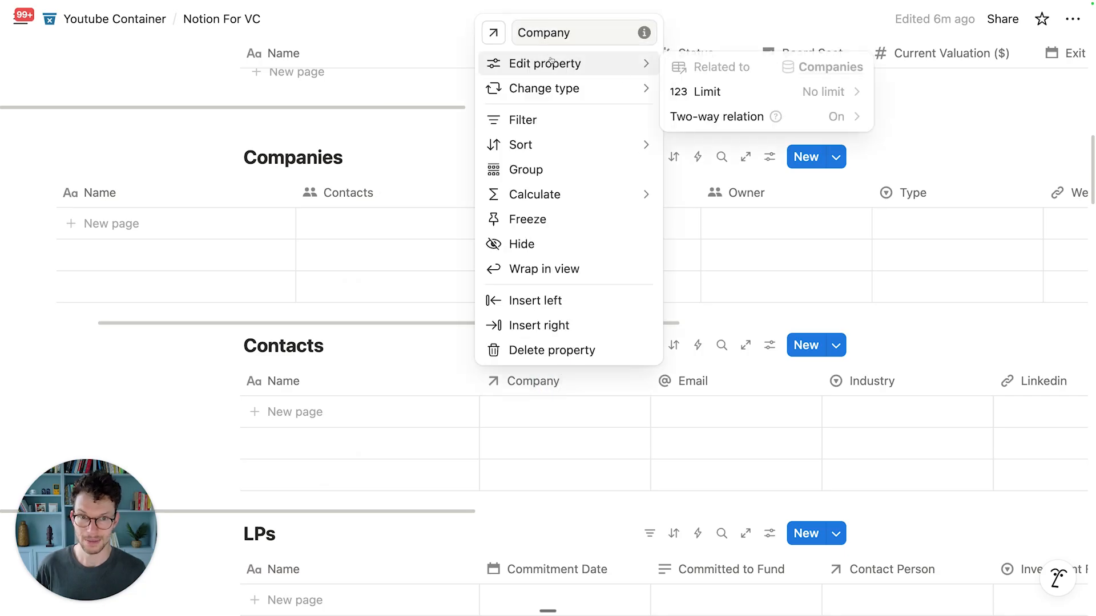
mouse_move(588, 89)
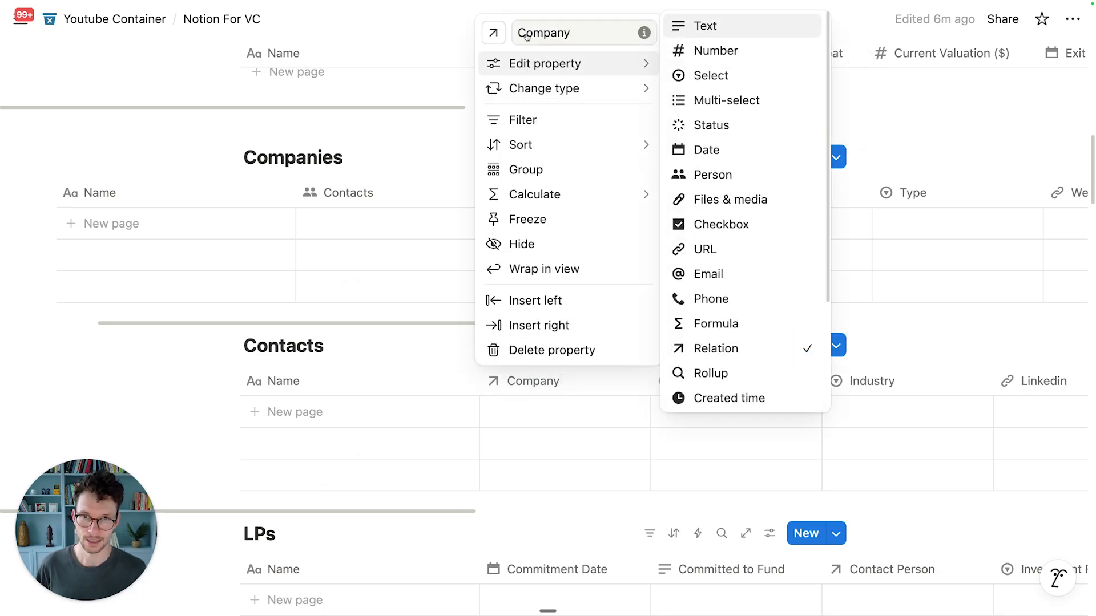
click(493, 32)
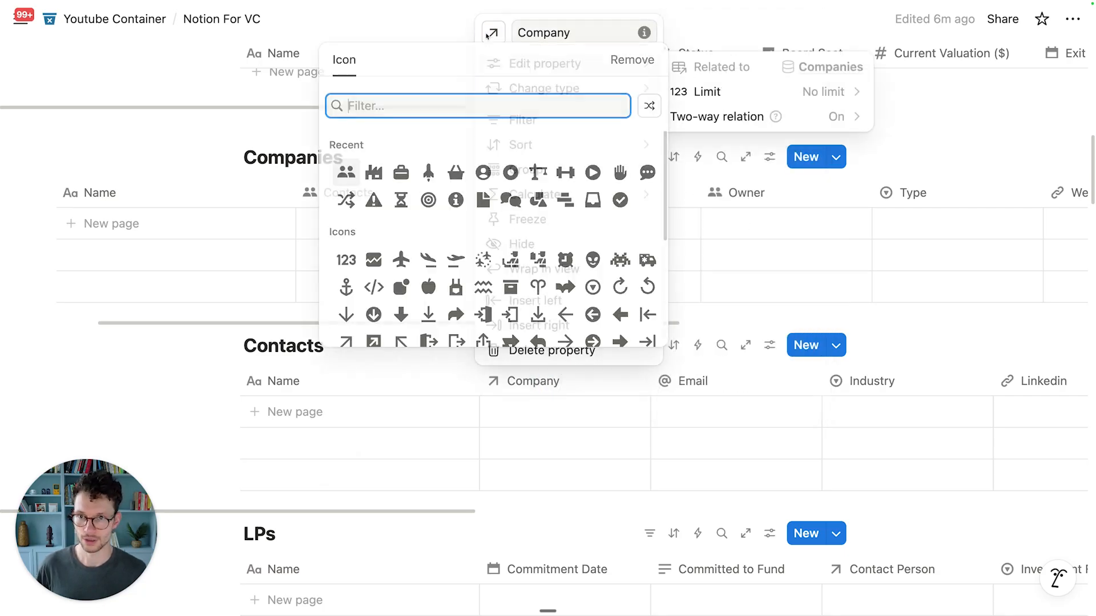
click(373, 173)
click(330, 286)
scroll(441, 220, left, 5)
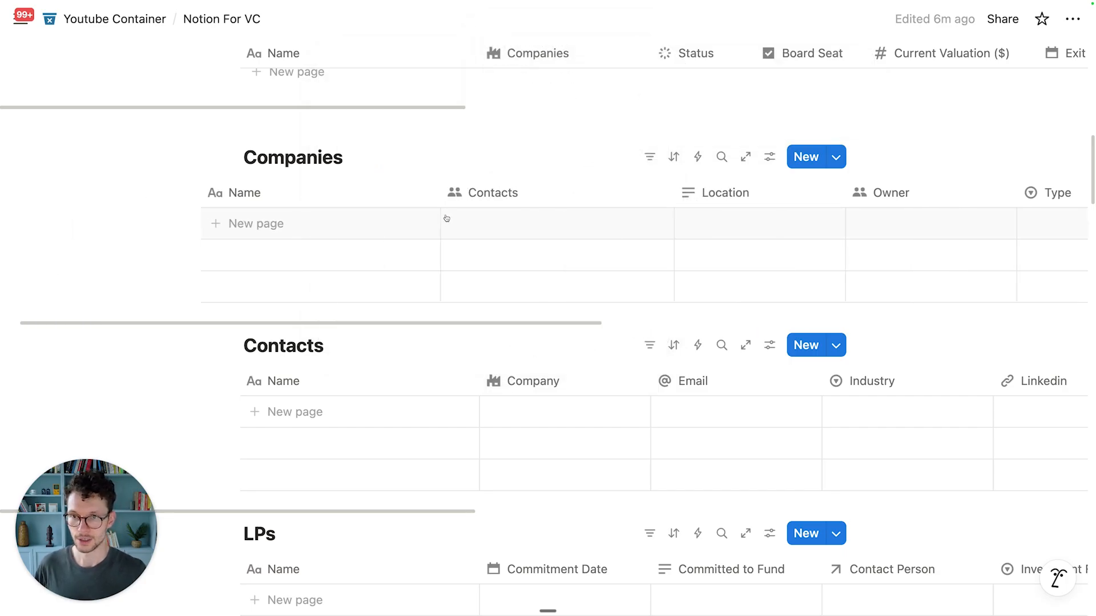
Step: Add an 'Apple Inc' row to Companies and narrow the Location column
click(348, 227)
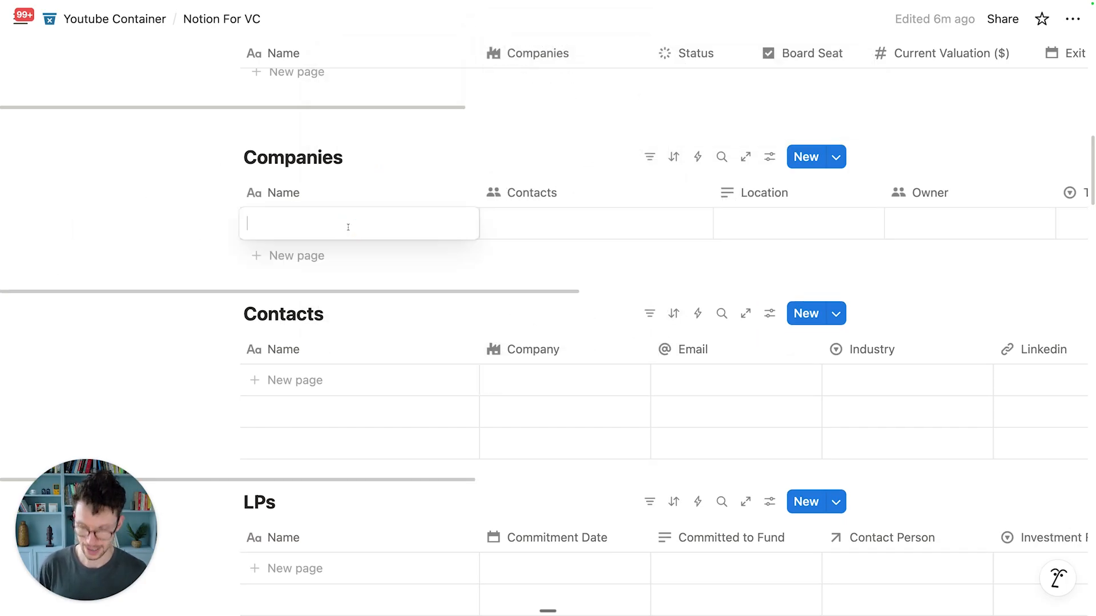
text(Apple Inc)
key(Return)
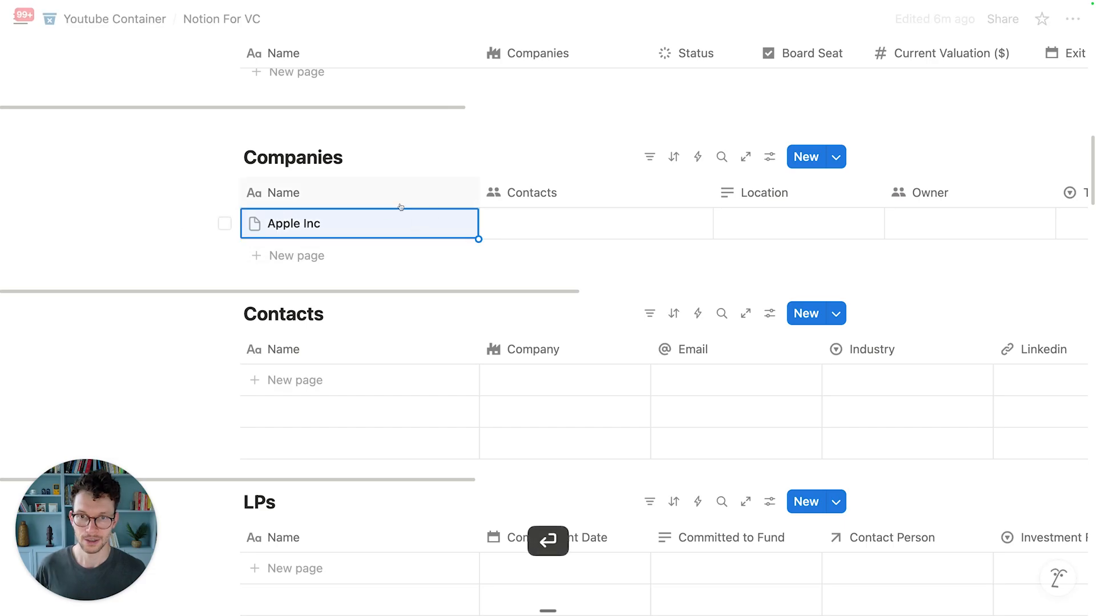
scroll(518, 232, right, 2)
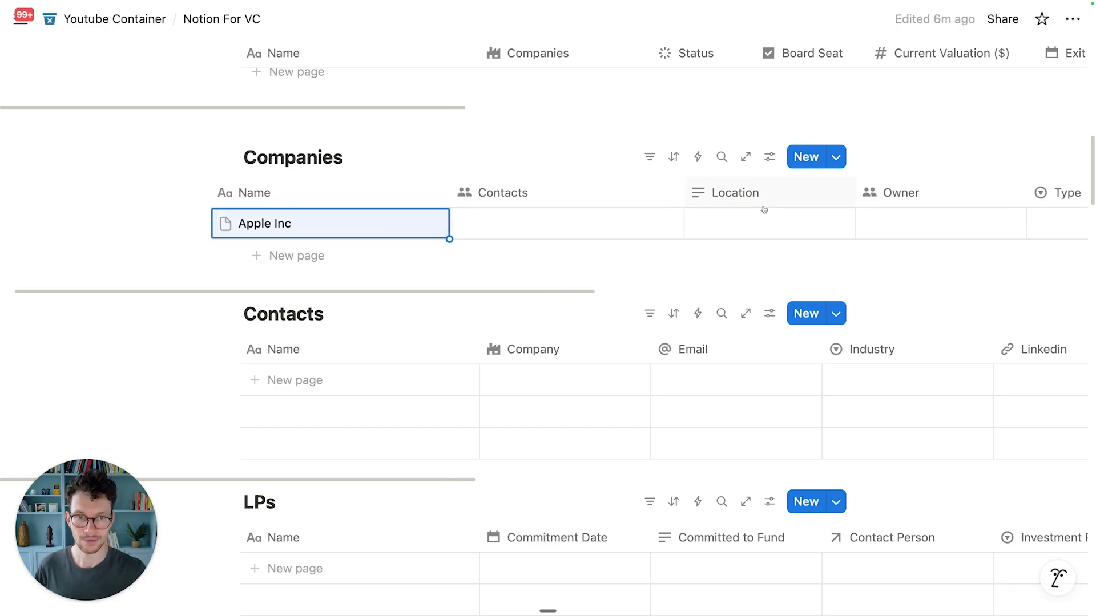
scroll(748, 208, right, 3)
drag(748, 199, 711, 193)
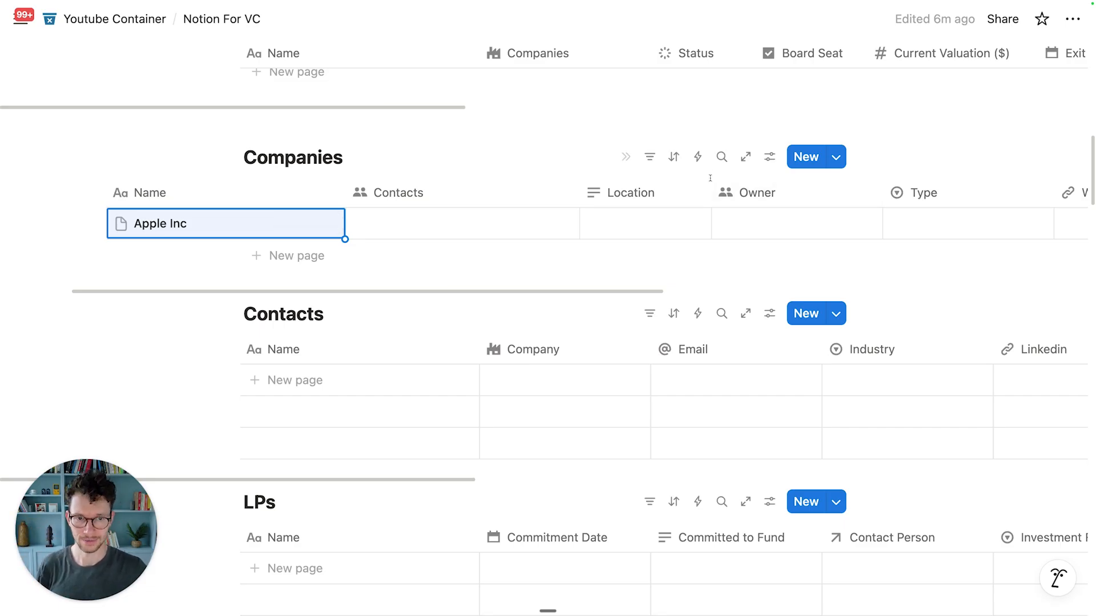
Step: Give Owner a person-circle icon, limit it to 1 person, and default it to Created by
click(731, 195)
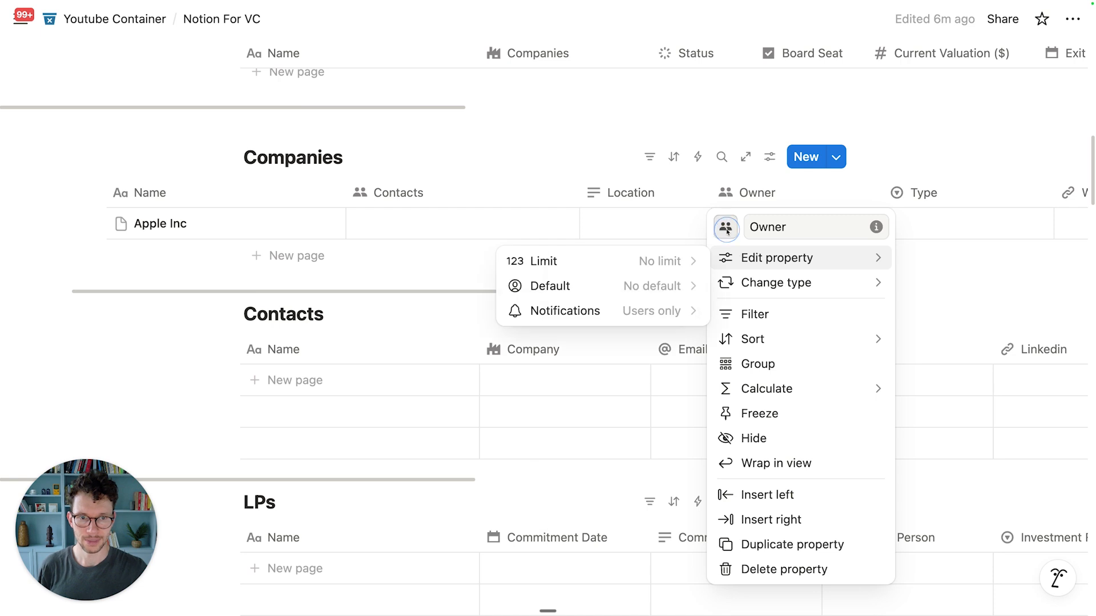
click(725, 226)
click(715, 366)
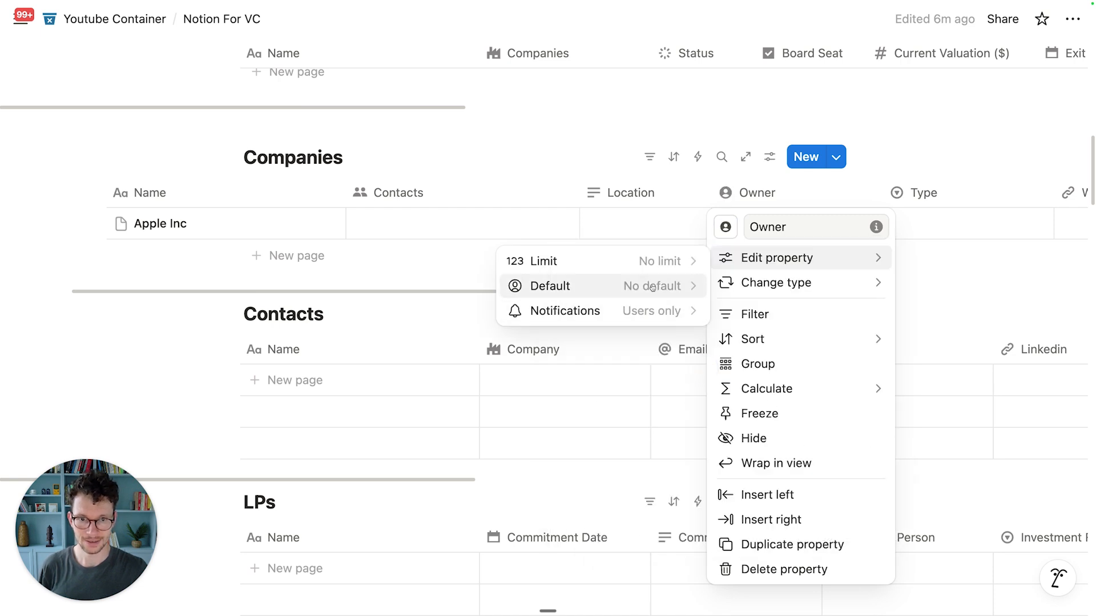
click(633, 272)
click(630, 287)
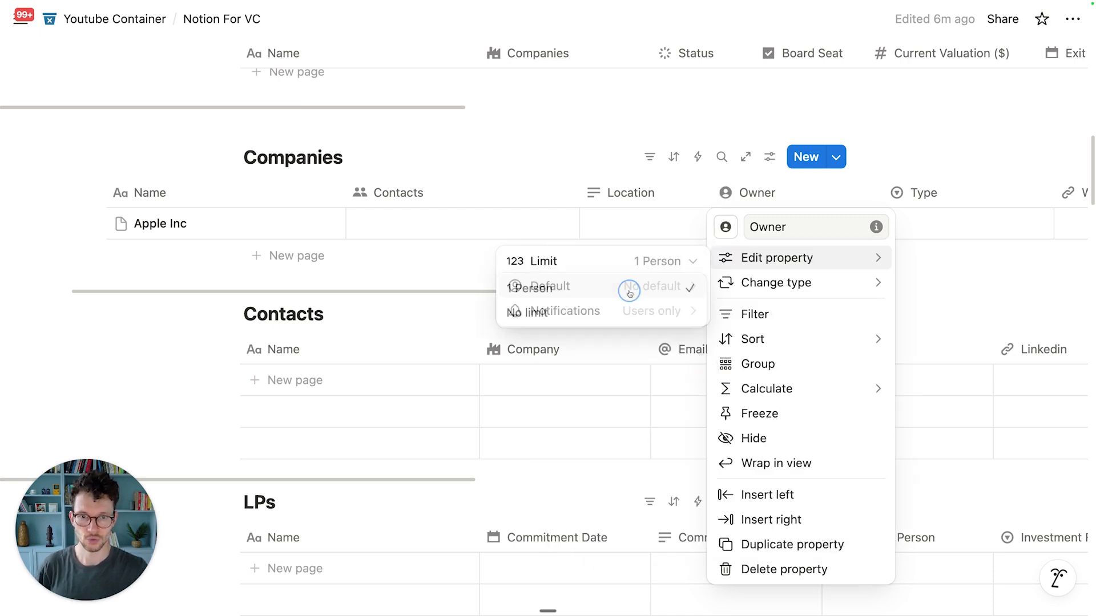
click(643, 285)
click(596, 337)
click(693, 163)
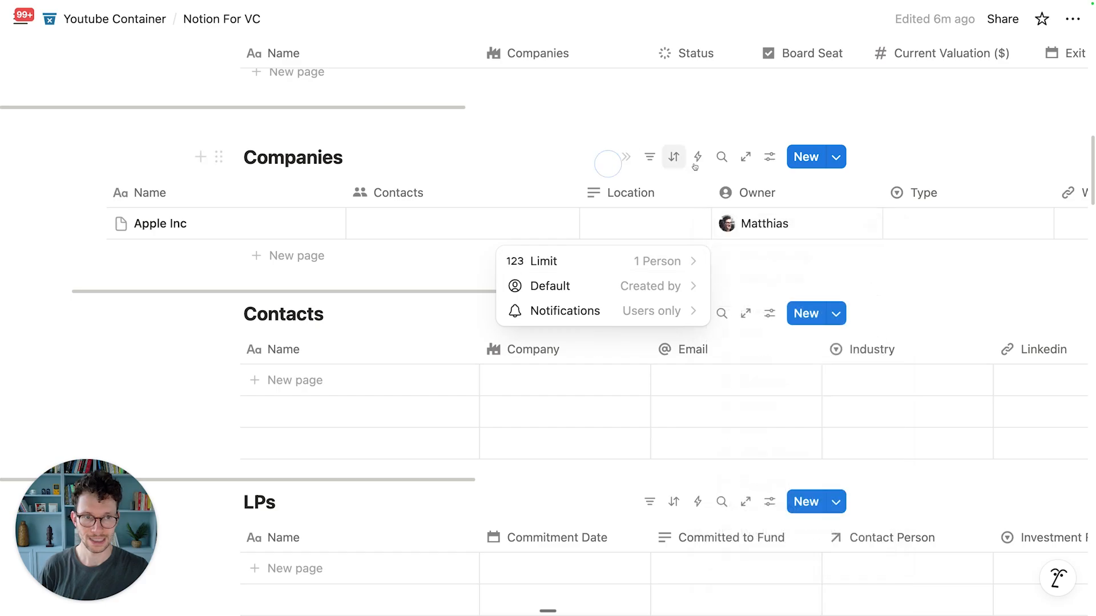
Step: Set Apple Inc's Location to Germany, leaving Type empty
scroll(908, 220, right, 5)
click(812, 223)
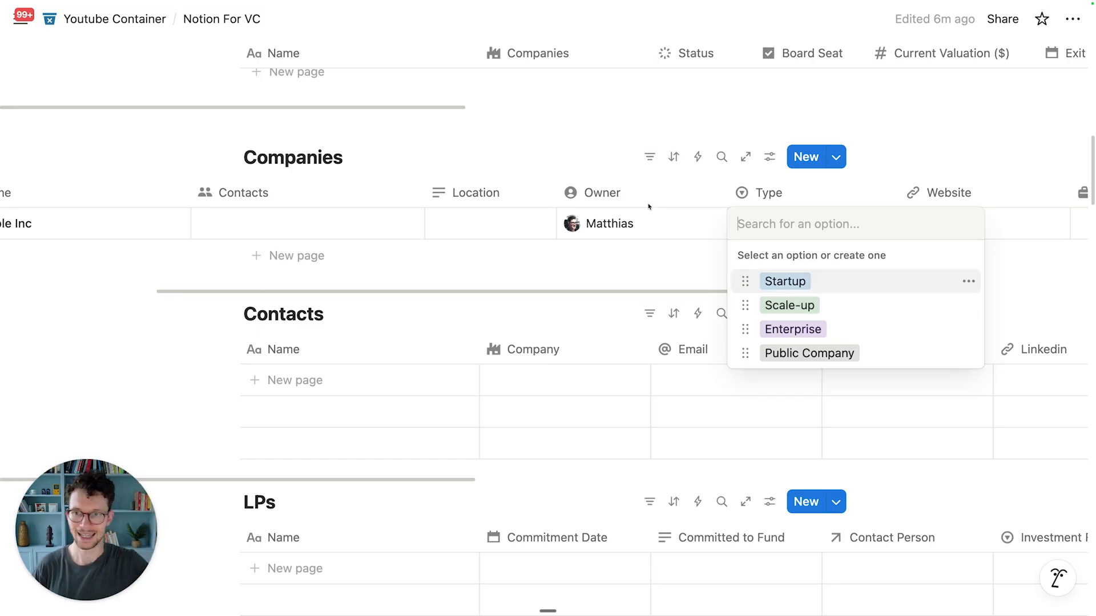
key(Escape)
scroll(612, 203, right, 5)
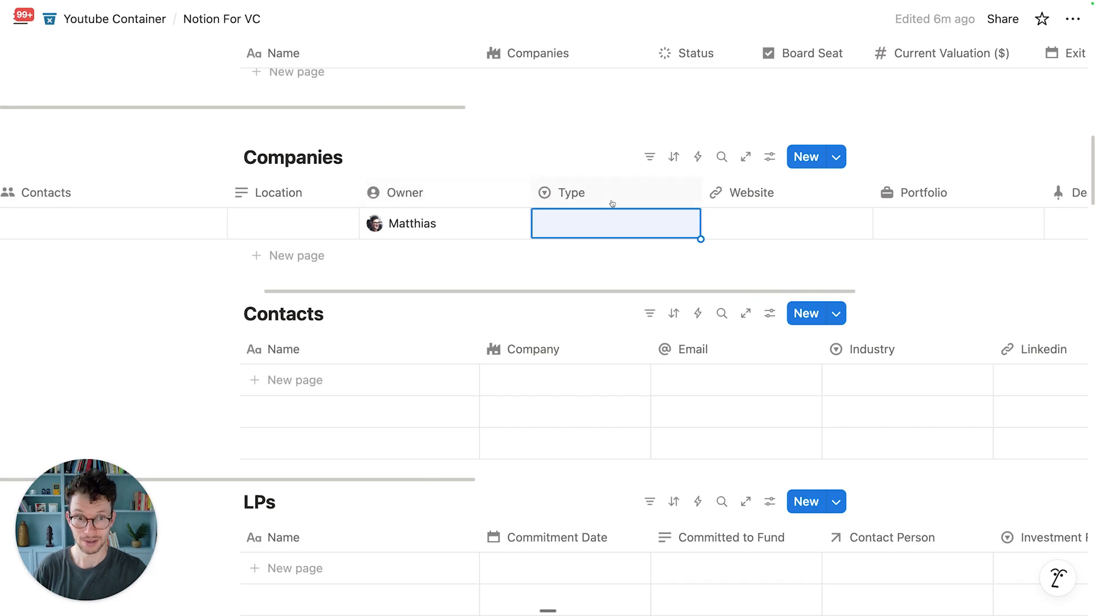
scroll(662, 229, right, 3)
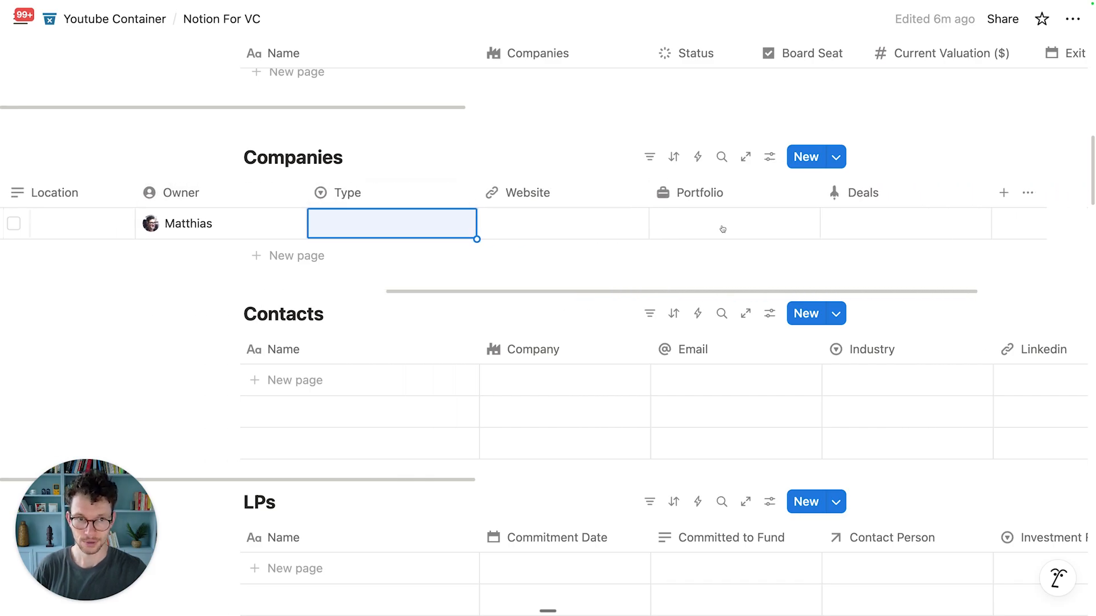
scroll(608, 233, left, 8)
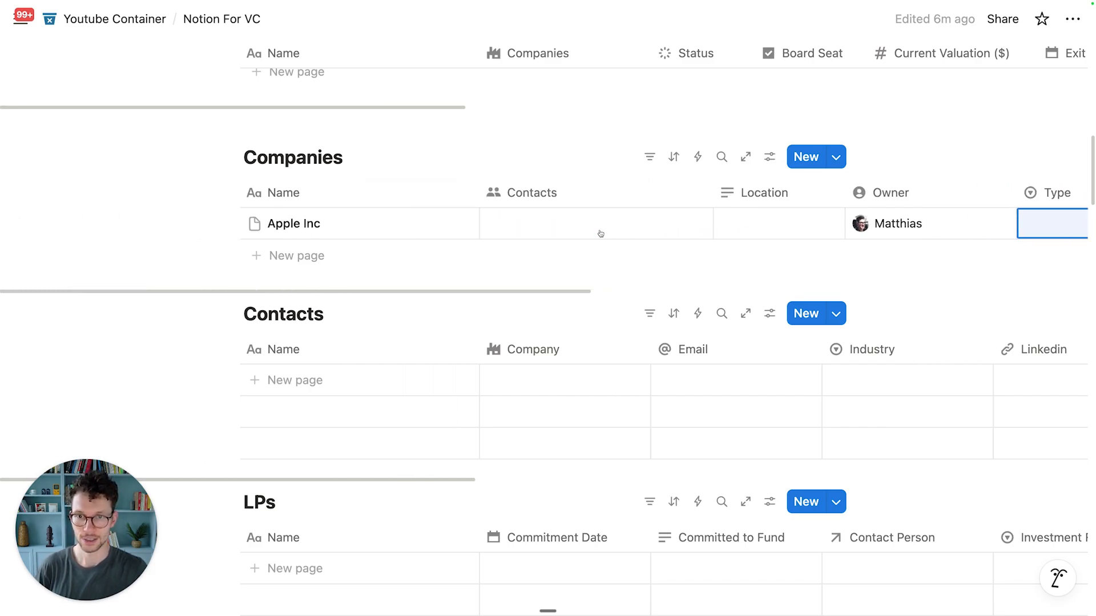
scroll(608, 215, up, 1)
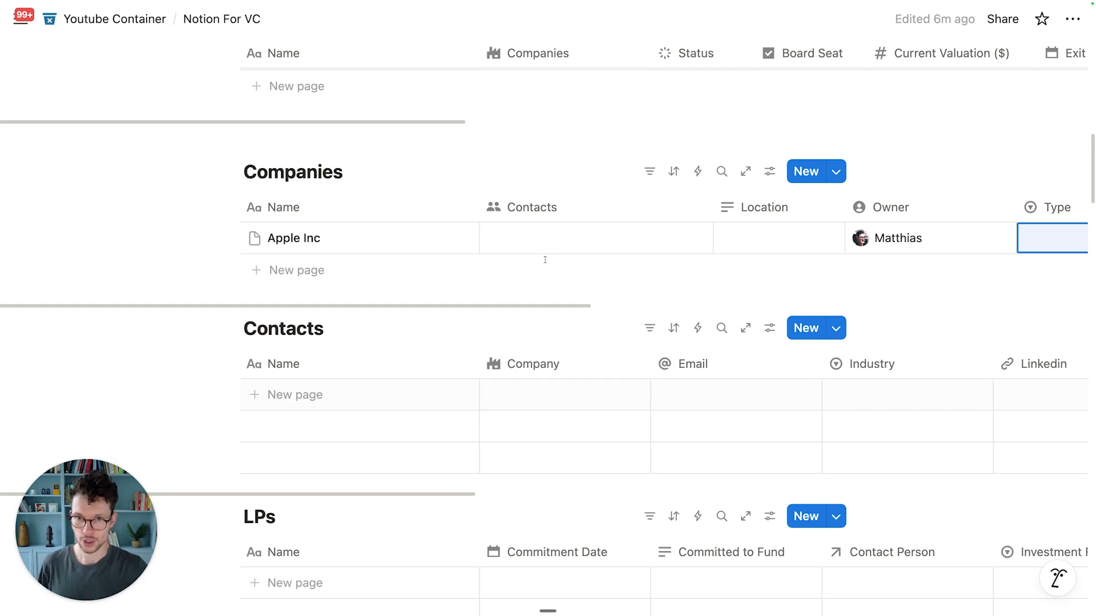
click(753, 237)
text(Germany)
key(Return)
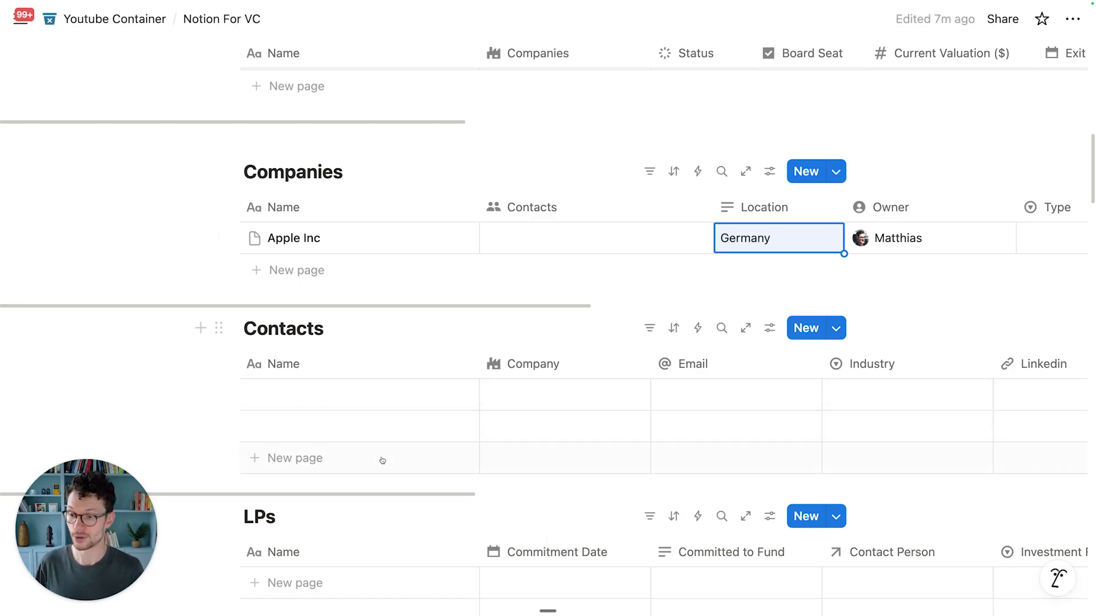
Step: Create a new contact by name from Apple Inc's Contacts cell and link it
click(577, 246)
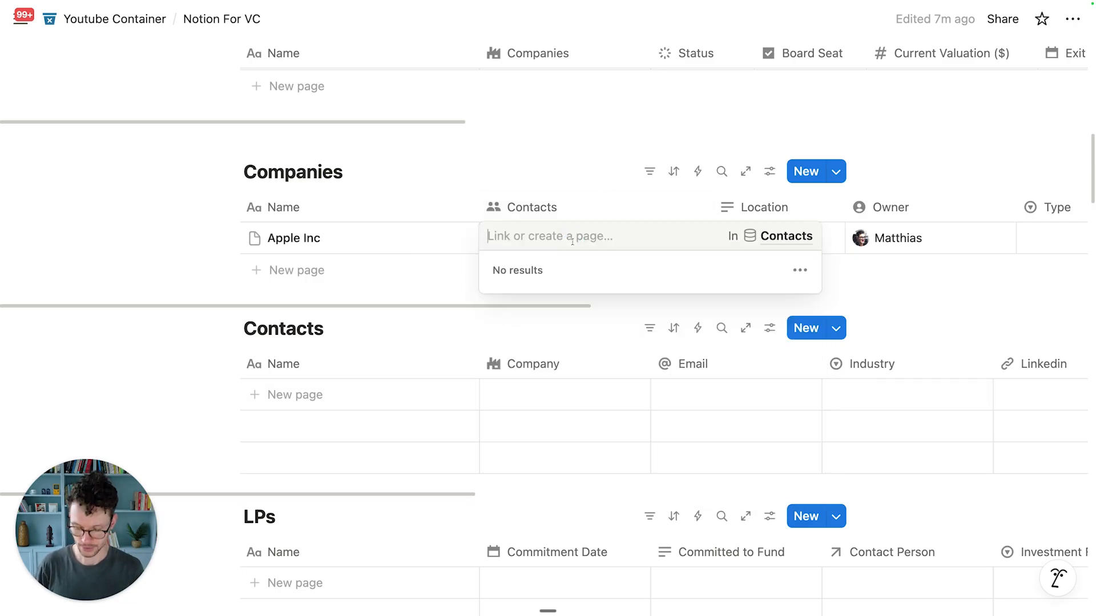
text(Tim Cook)
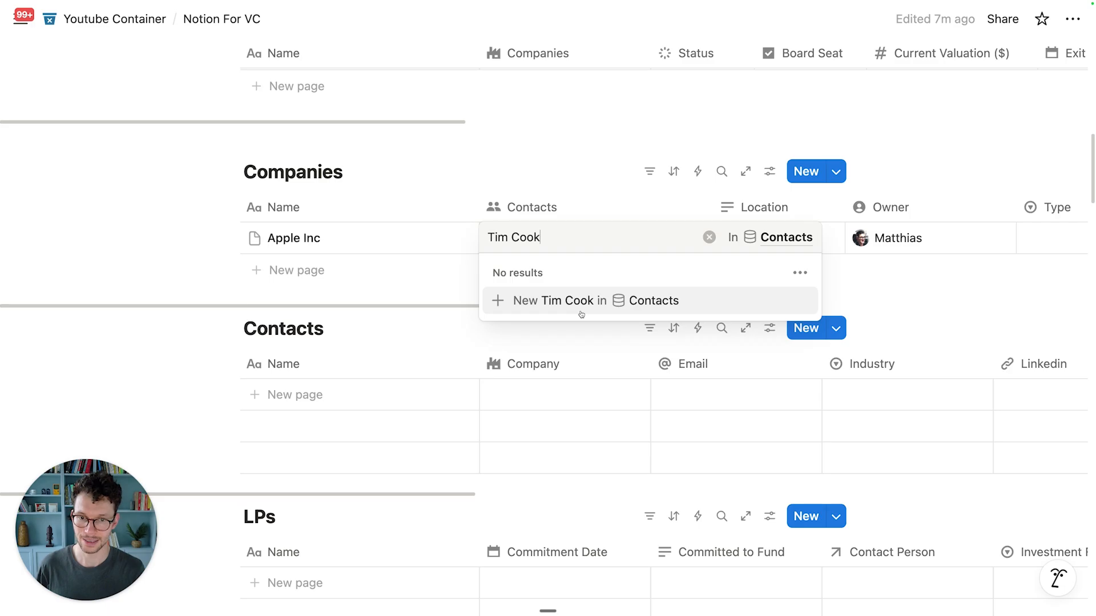
click(581, 312)
key(Escape)
scroll(324, 404, down, 1)
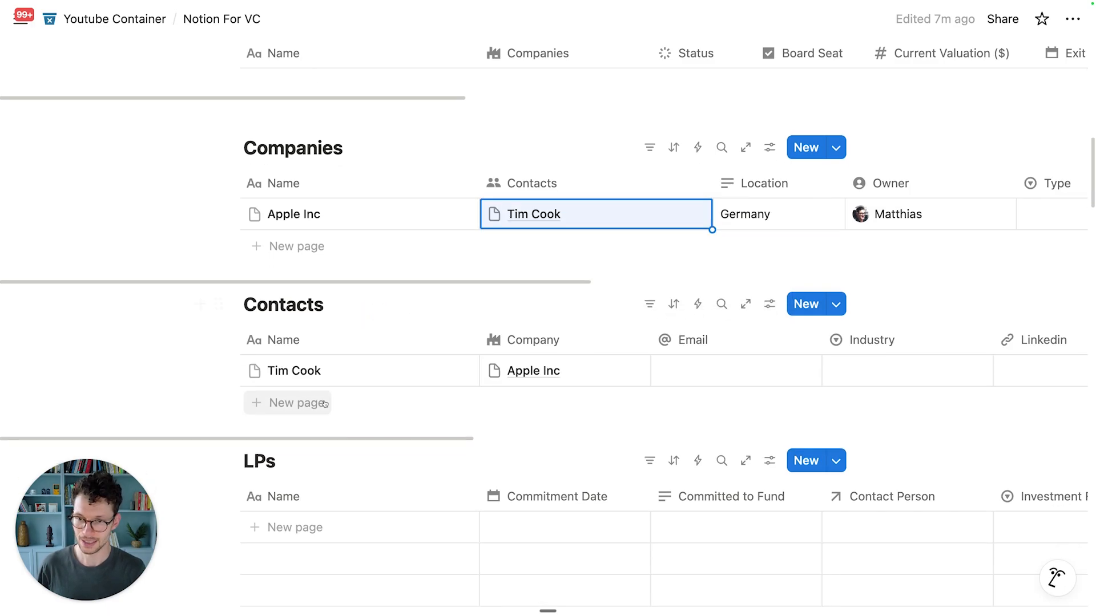
scroll(324, 404, down, 1)
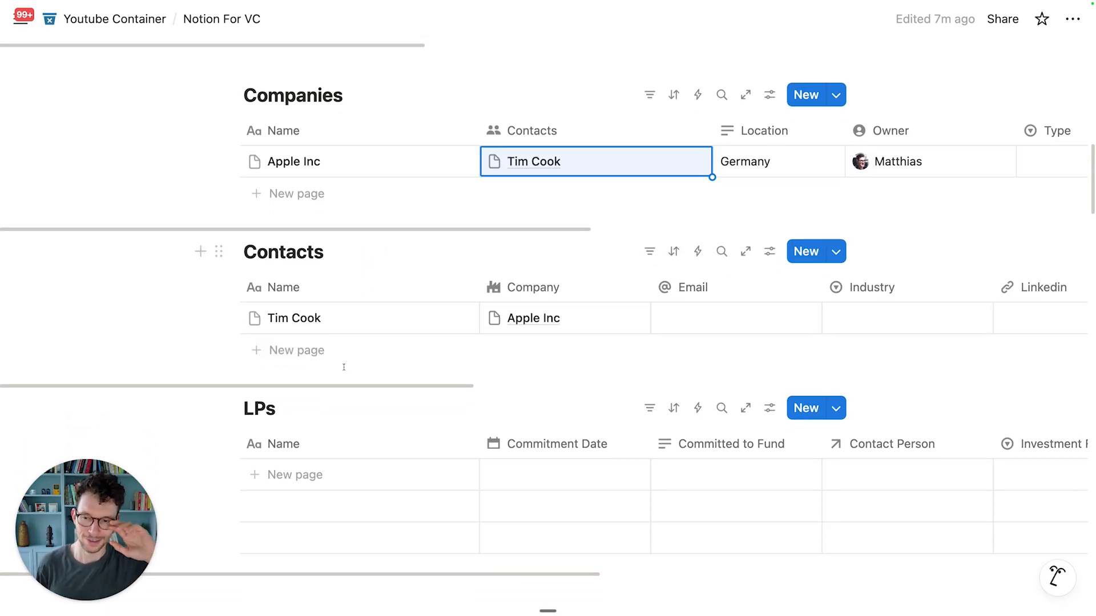
scroll(343, 367, down, 1)
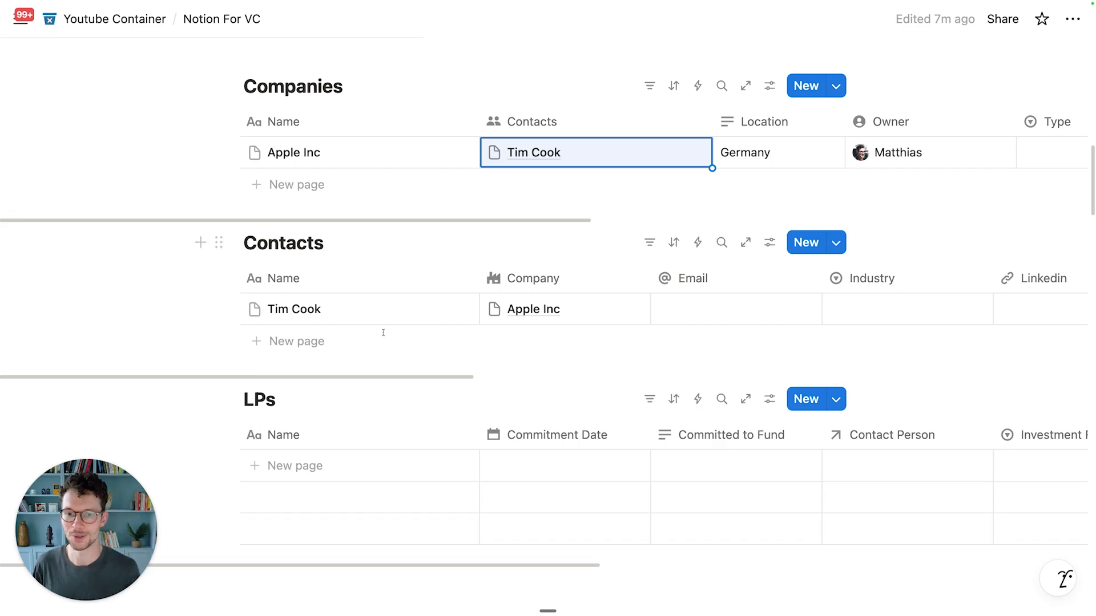
Step: Narrow the Contacts table's Name column and review the new contact's row, leaving Industry empty
drag(480, 264, 379, 264)
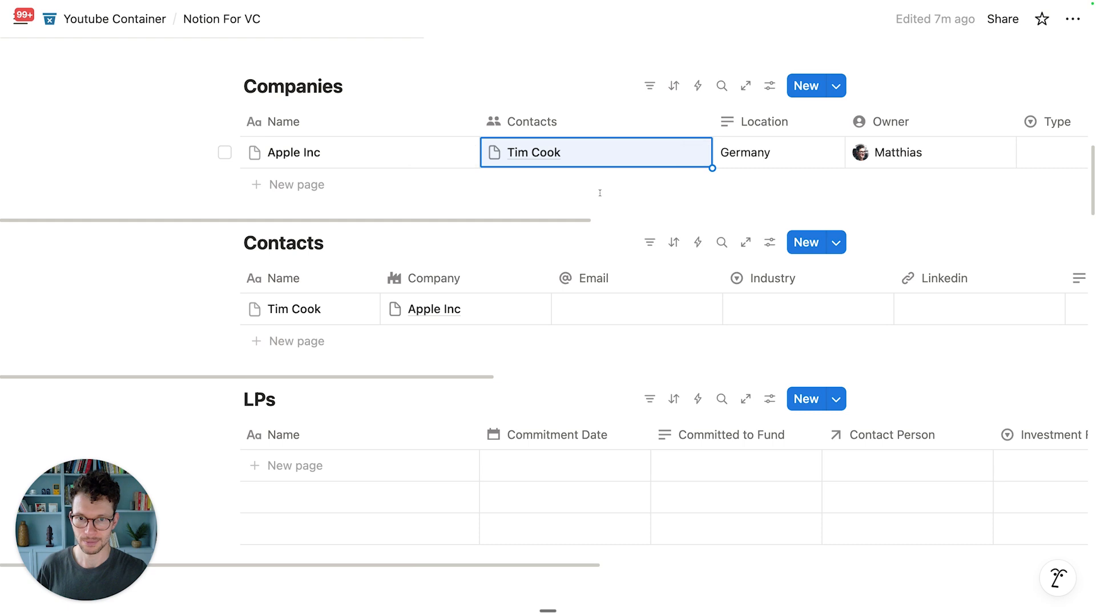
scroll(528, 295, right, 5)
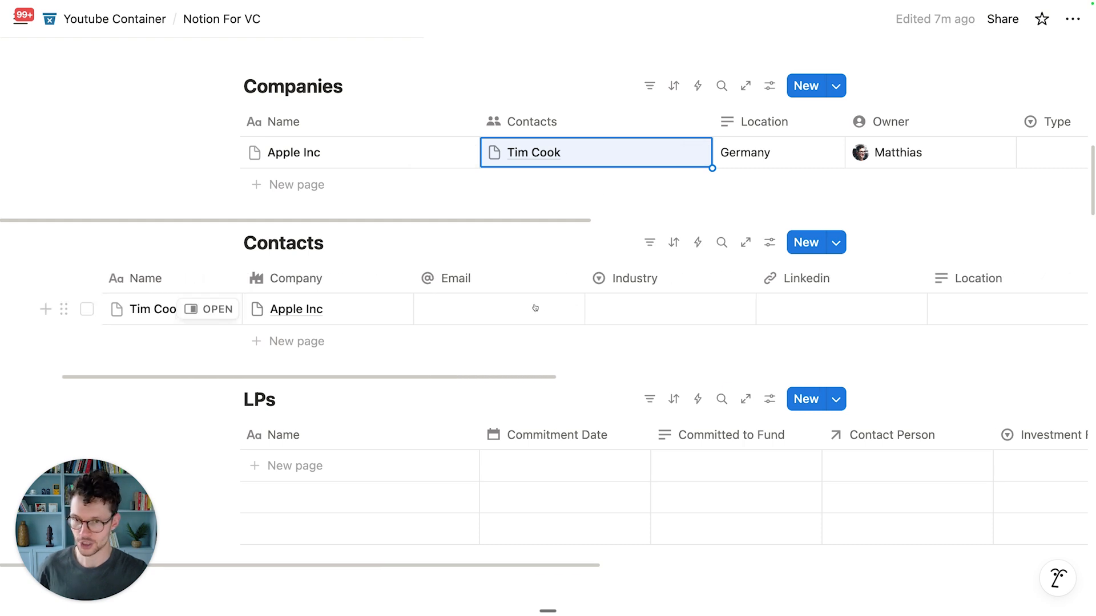
scroll(479, 318, right, 2)
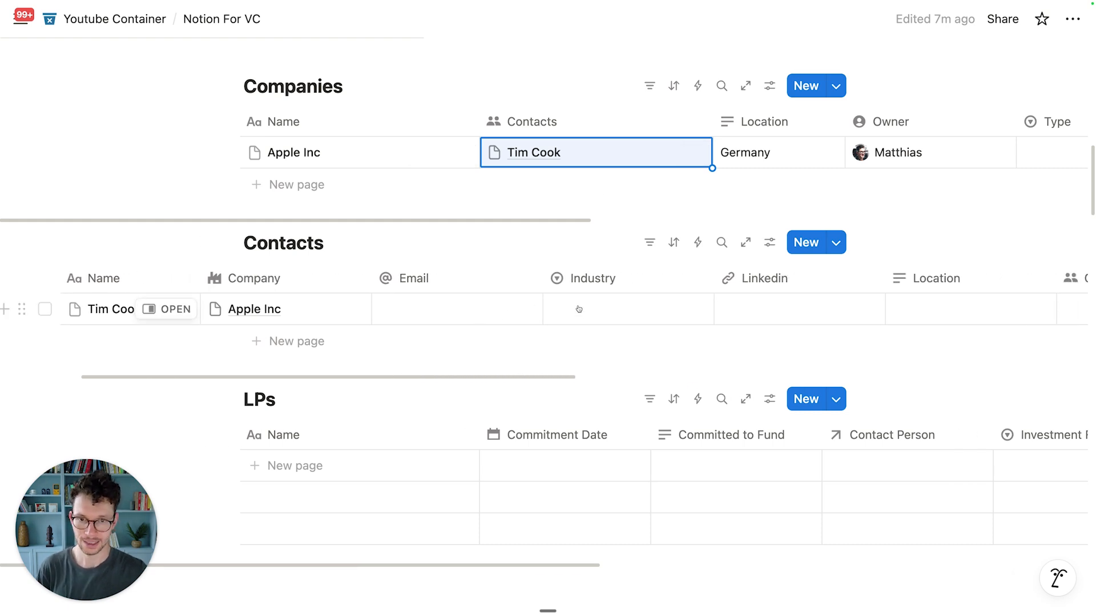
click(579, 311)
click(492, 302)
scroll(497, 302, right, 4)
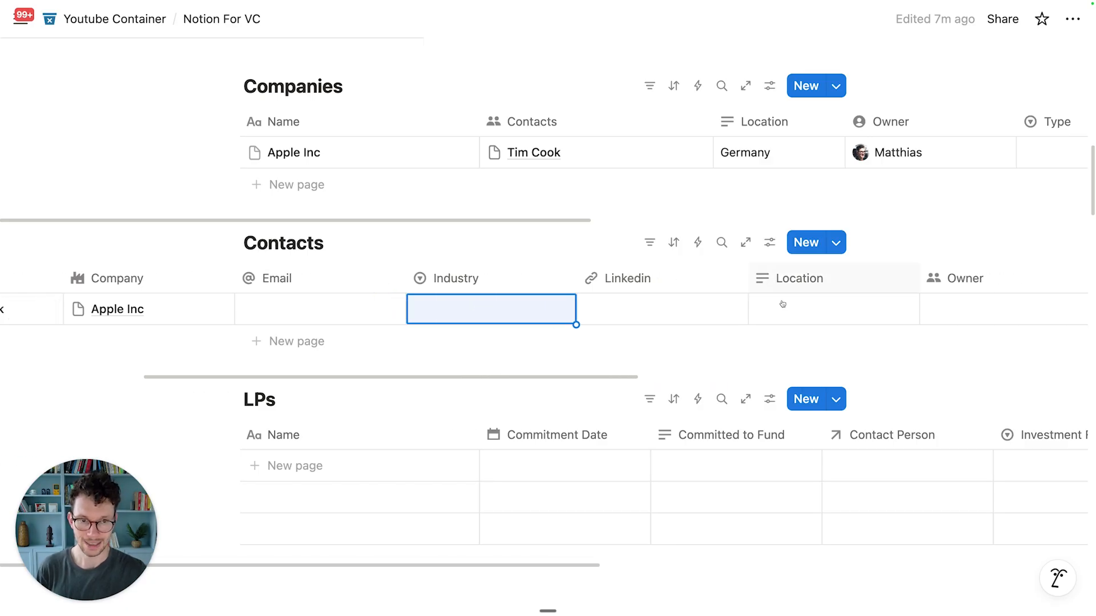
scroll(795, 298, right, 6)
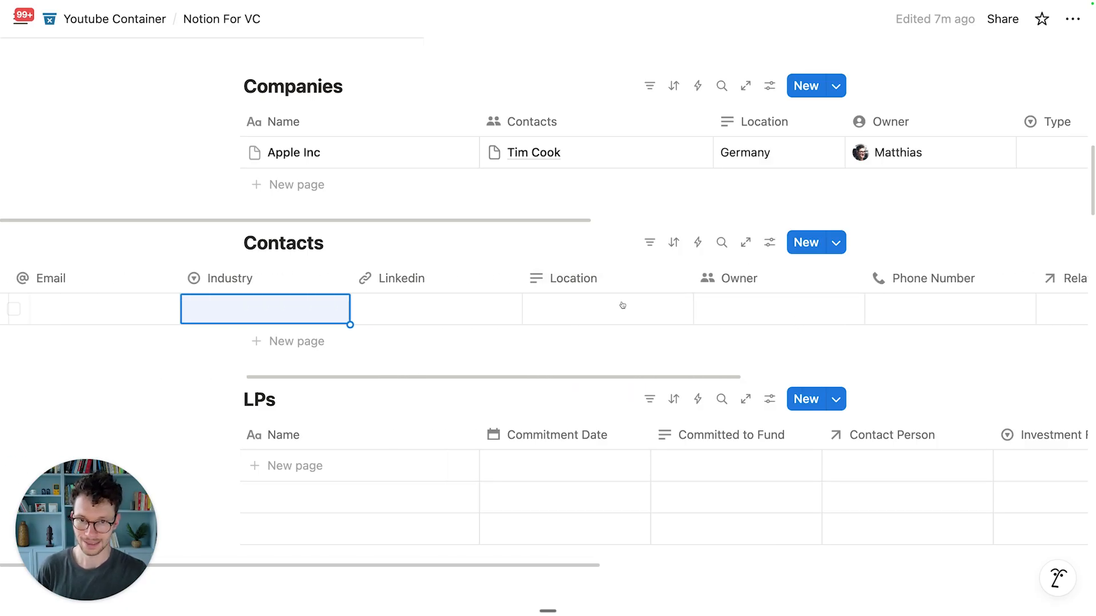
Step: Change the Location property to Select in both the Companies and Contacts tables
click(747, 122)
mouse_move(754, 194)
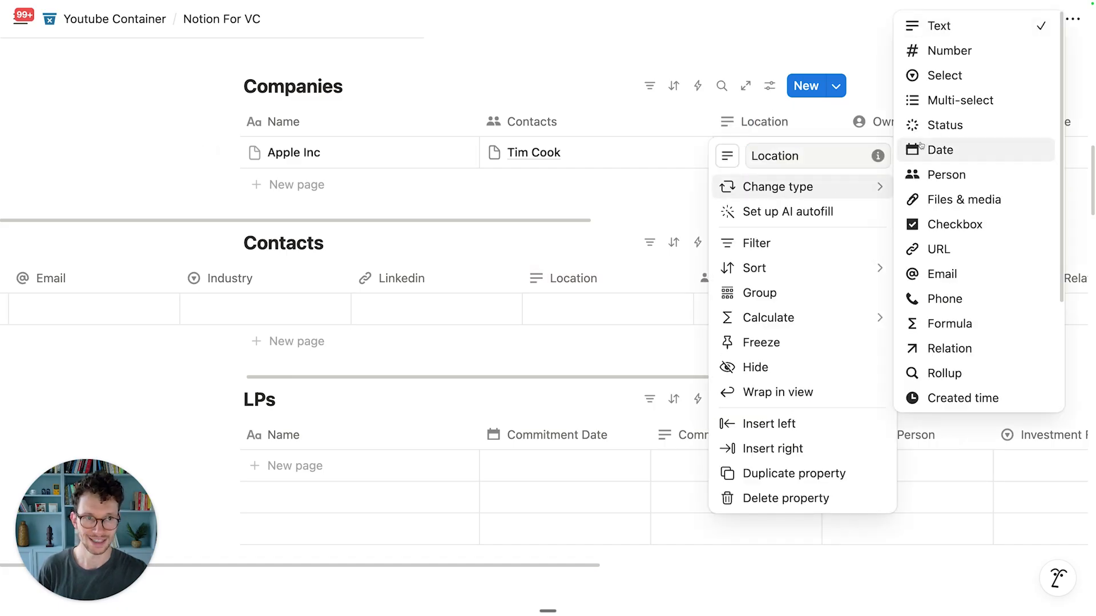
click(936, 76)
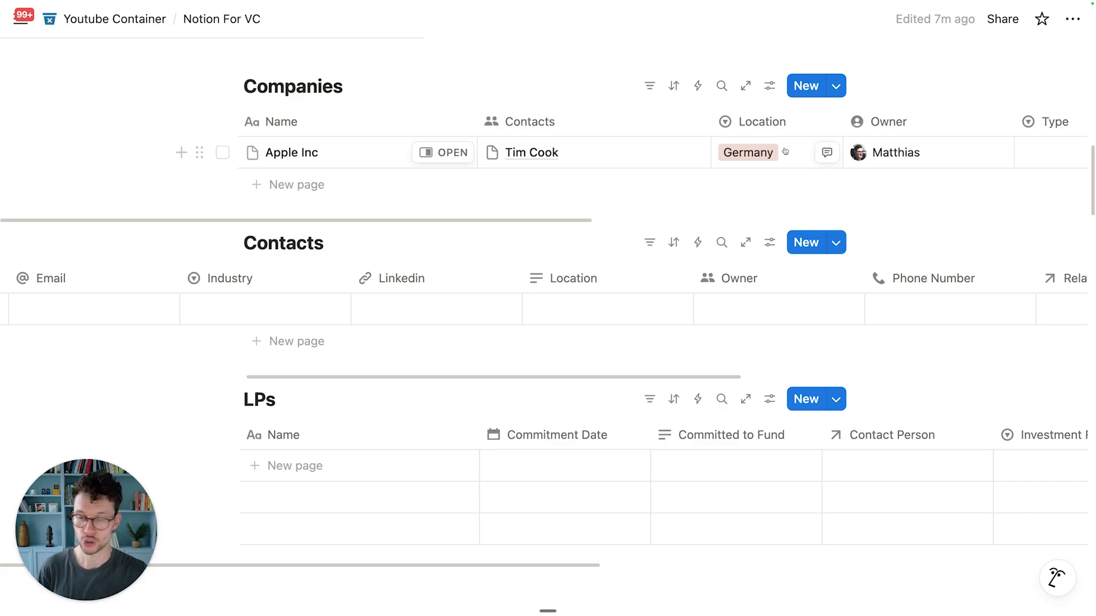
click(600, 291)
mouse_move(618, 281)
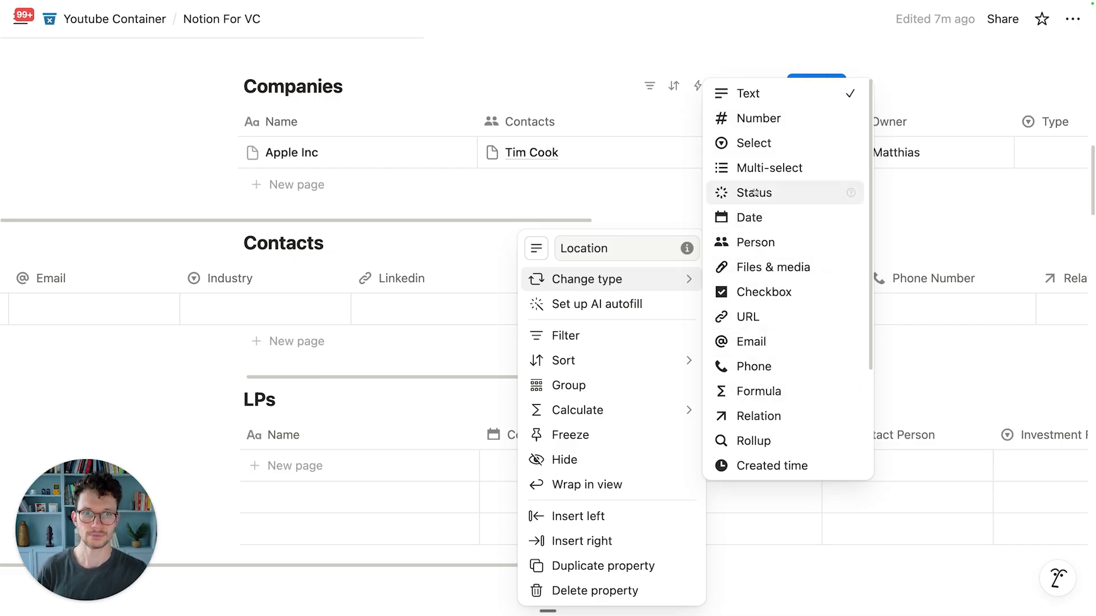
click(745, 144)
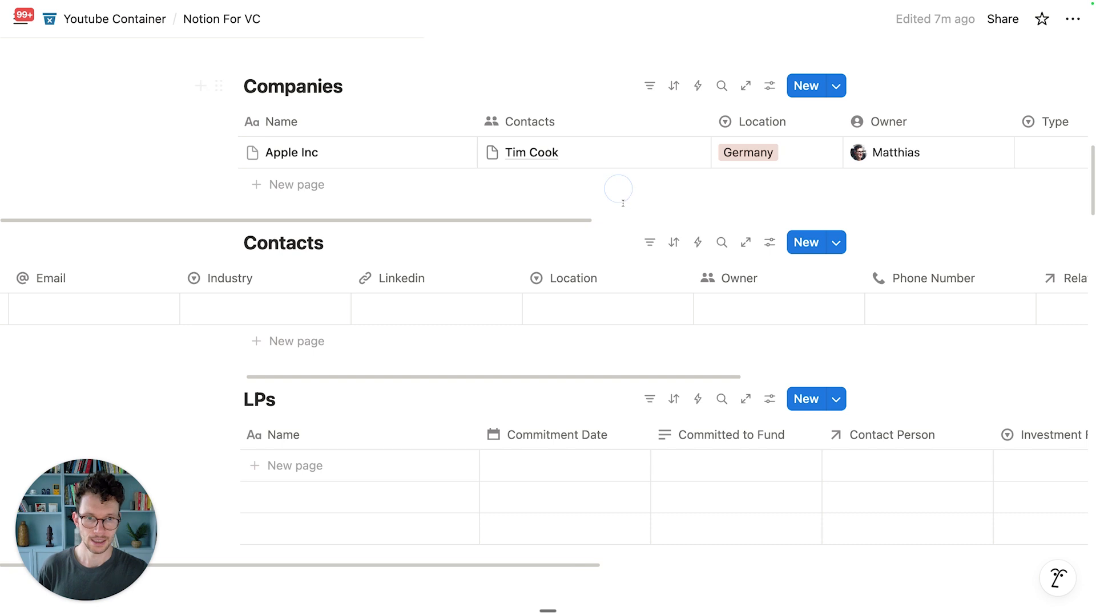
Step: Give Contacts' Owner a person-circle icon, a 1-person limit, and a Created by default
click(715, 285)
click(707, 248)
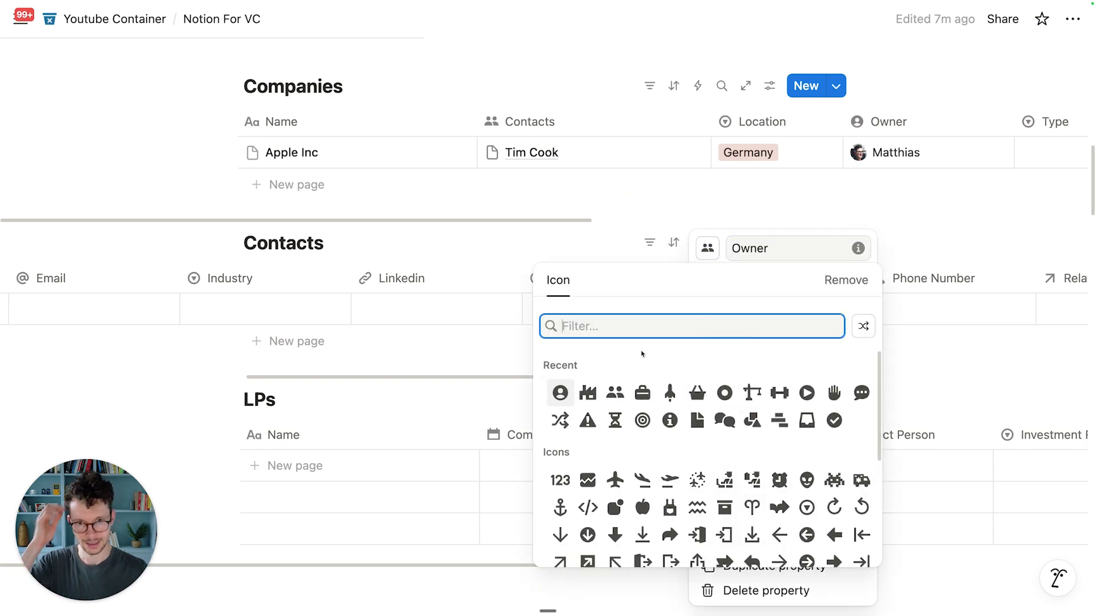
click(560, 393)
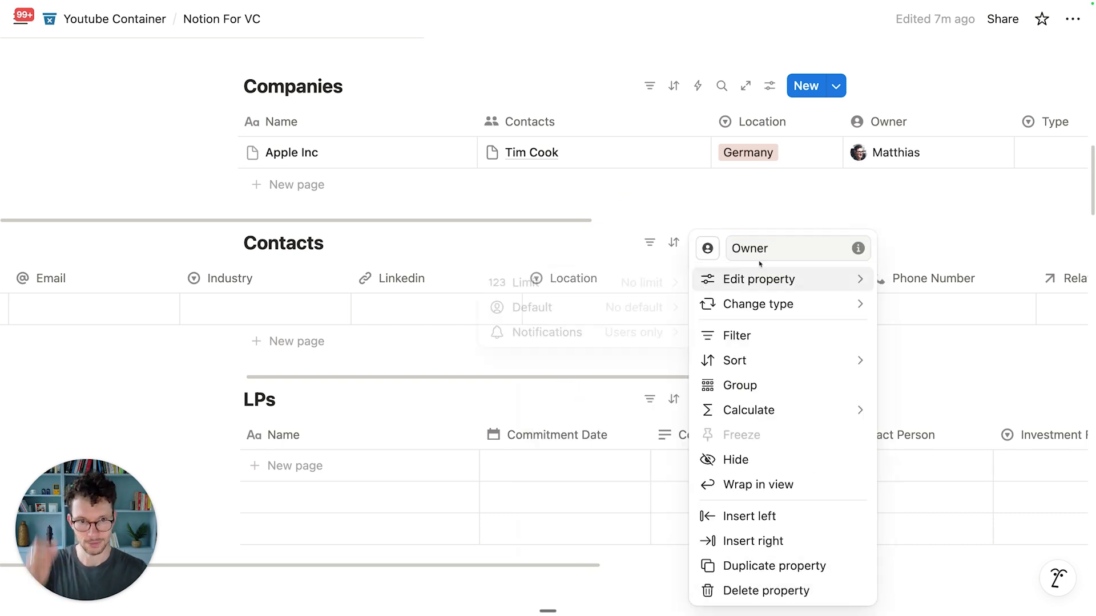
click(648, 282)
click(632, 310)
click(649, 308)
click(599, 357)
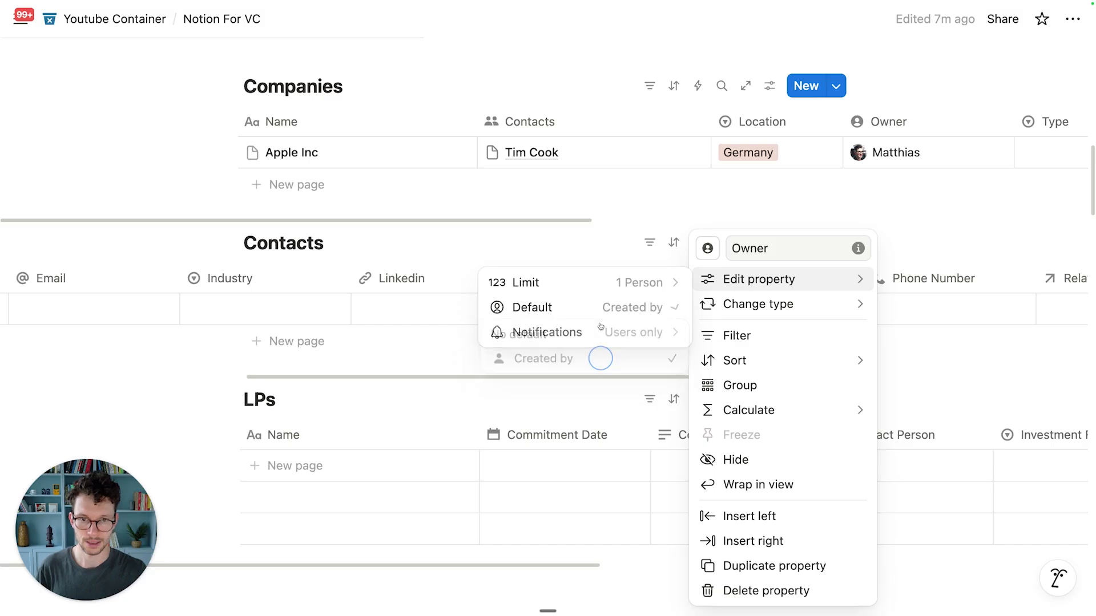
click(587, 237)
scroll(822, 323, right, 10)
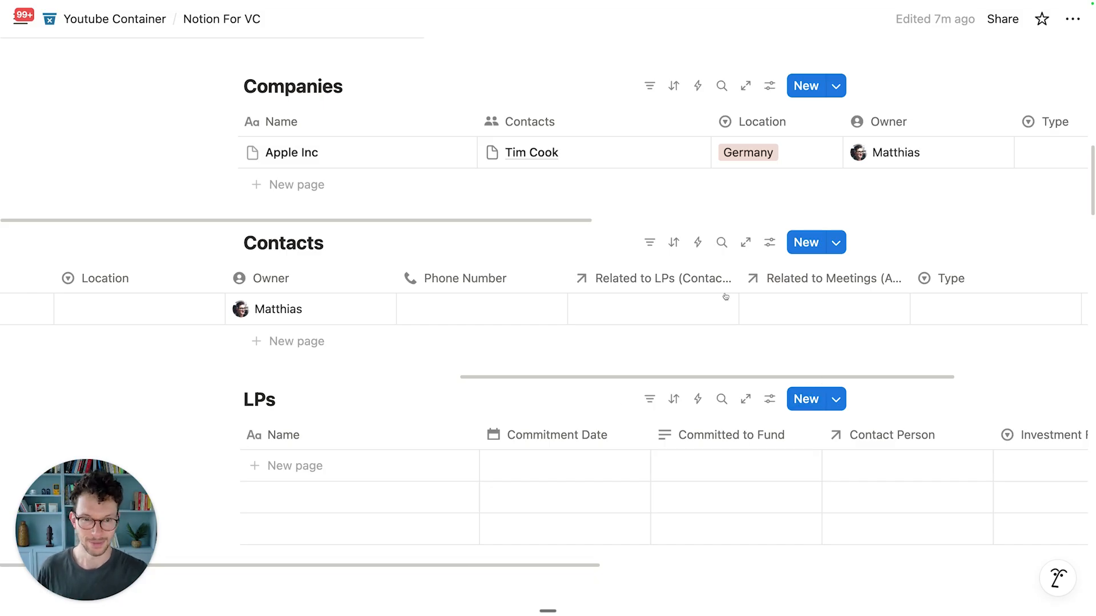
scroll(725, 297, down, 5)
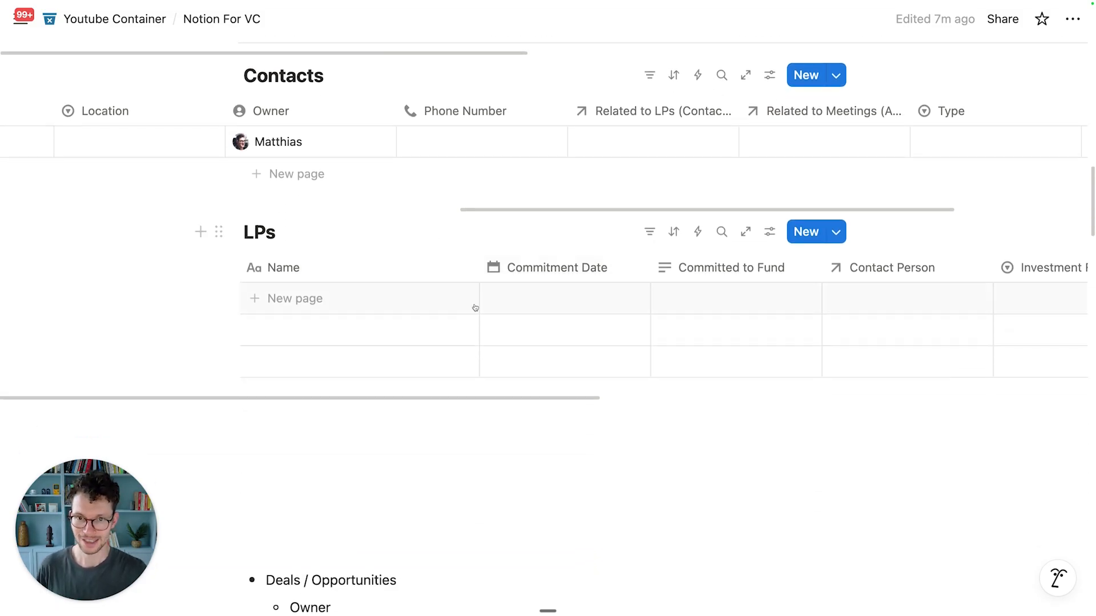
Step: Give the LPs table's Contact Person property a people icon
scroll(513, 300, right, 3)
scroll(629, 275, right, 5)
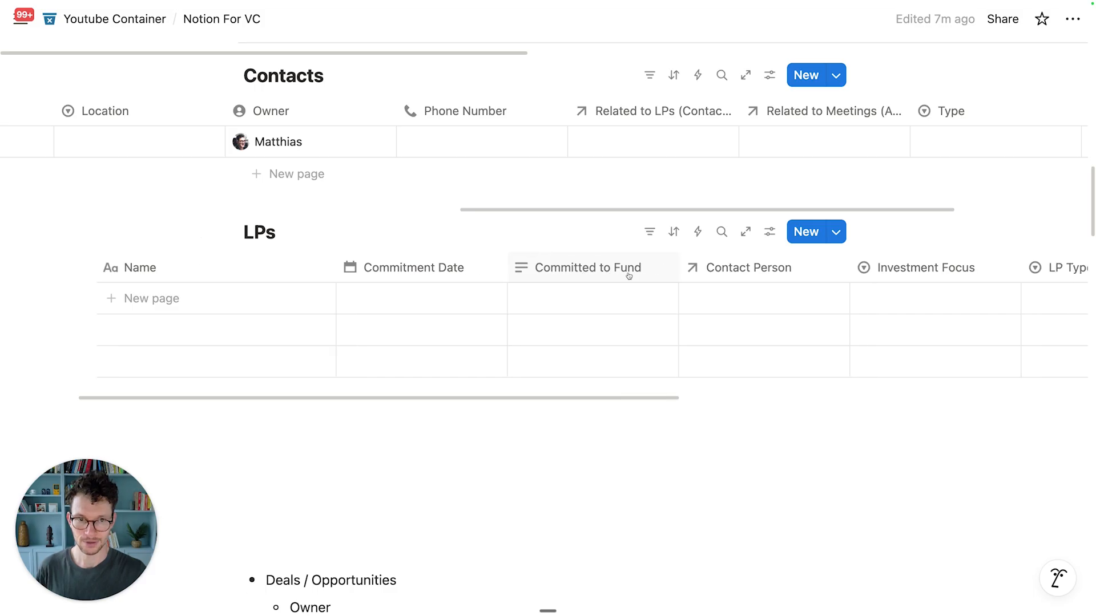
click(576, 276)
click(576, 275)
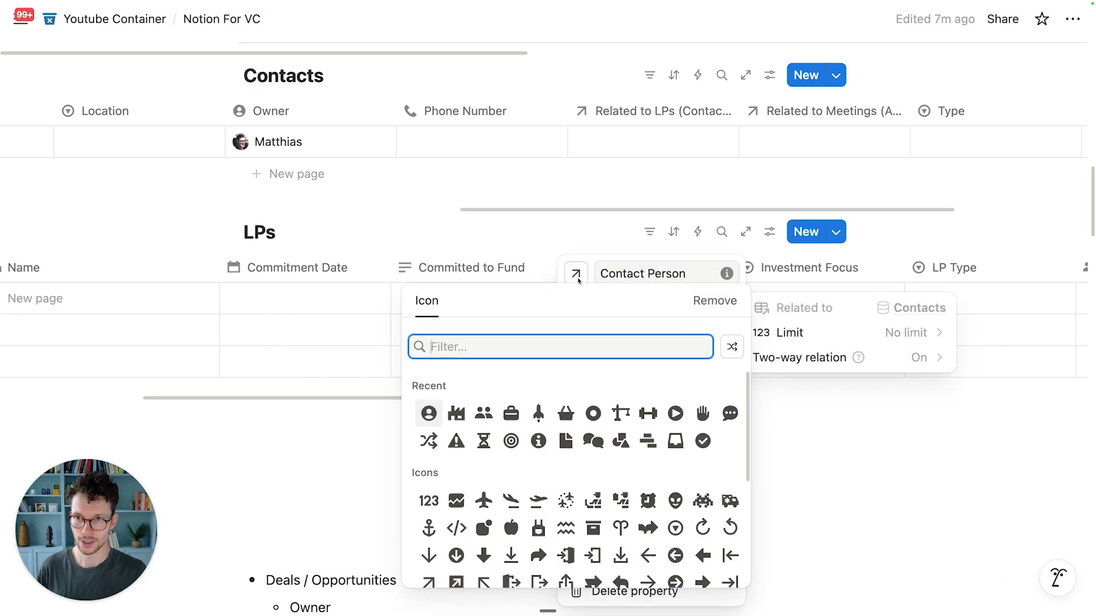
click(490, 408)
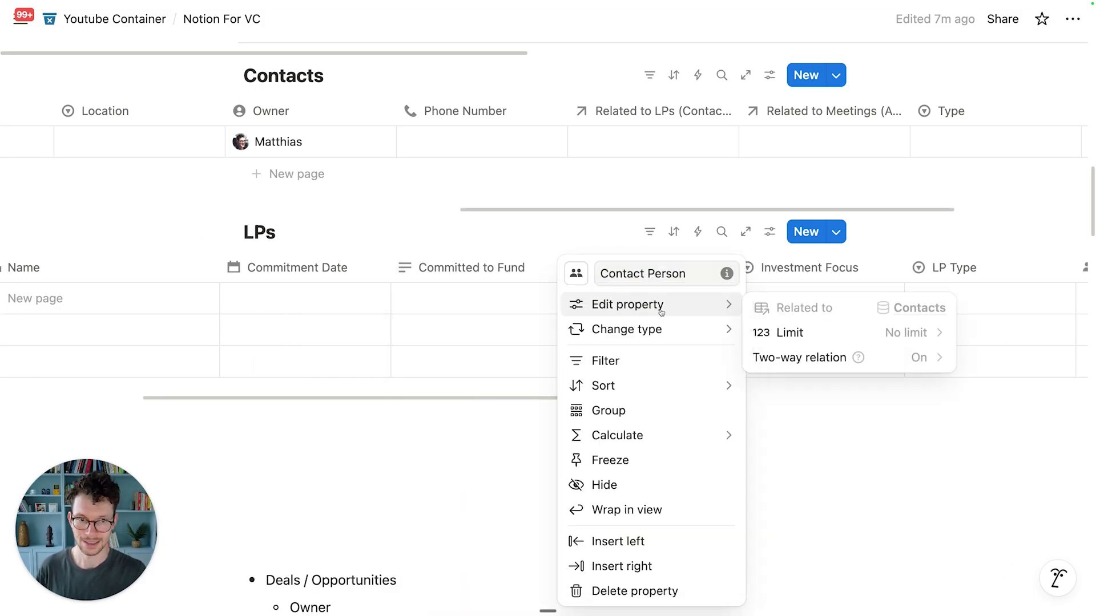
click(593, 216)
Step: Rename the Contacts relation to LPs and give it the person-walking-circle icon
scroll(666, 267, right, 5)
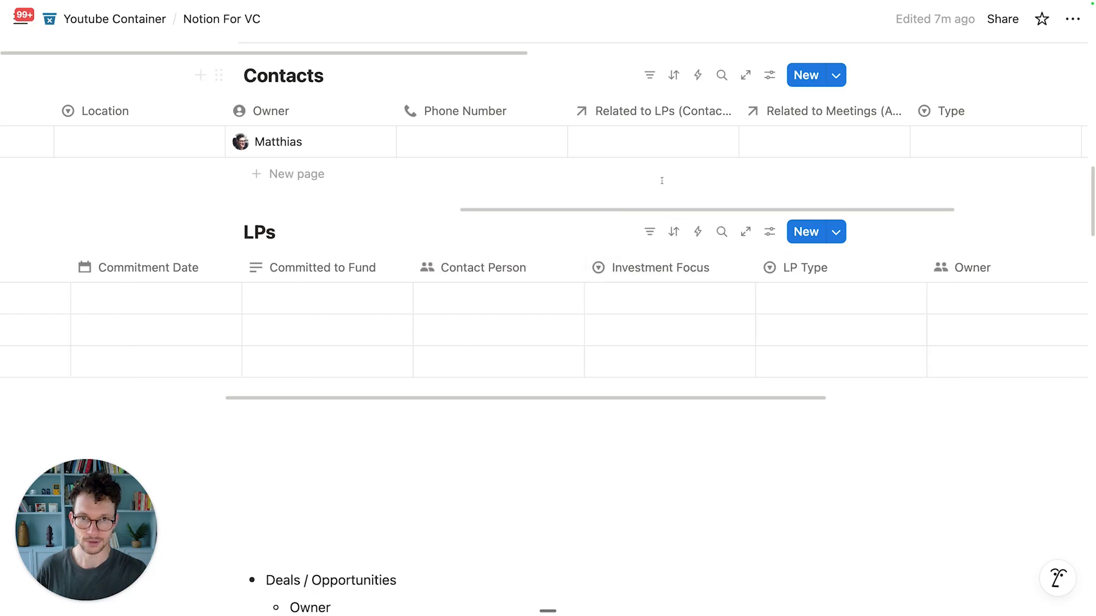
click(676, 110)
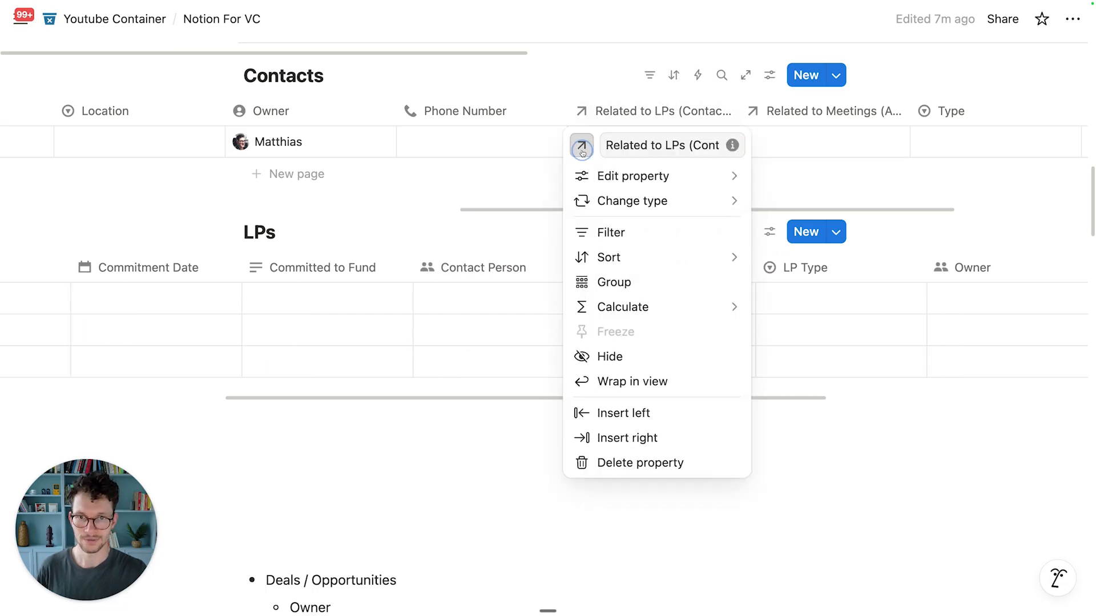
click(581, 145)
text(person)
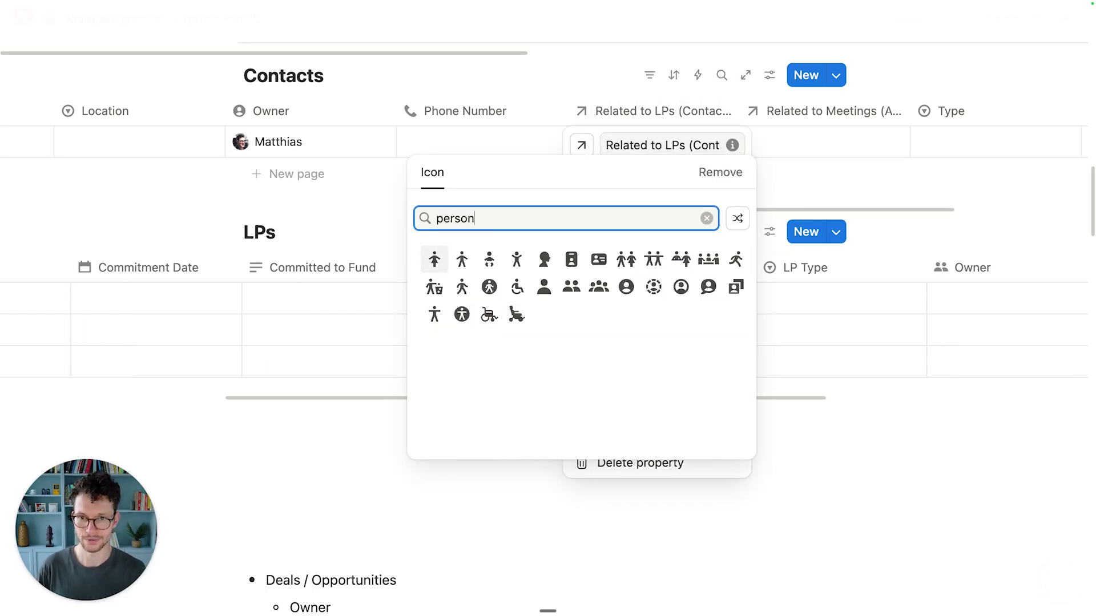
click(489, 287)
click(686, 146)
key(super+a)
text(LPs)
key(Return)
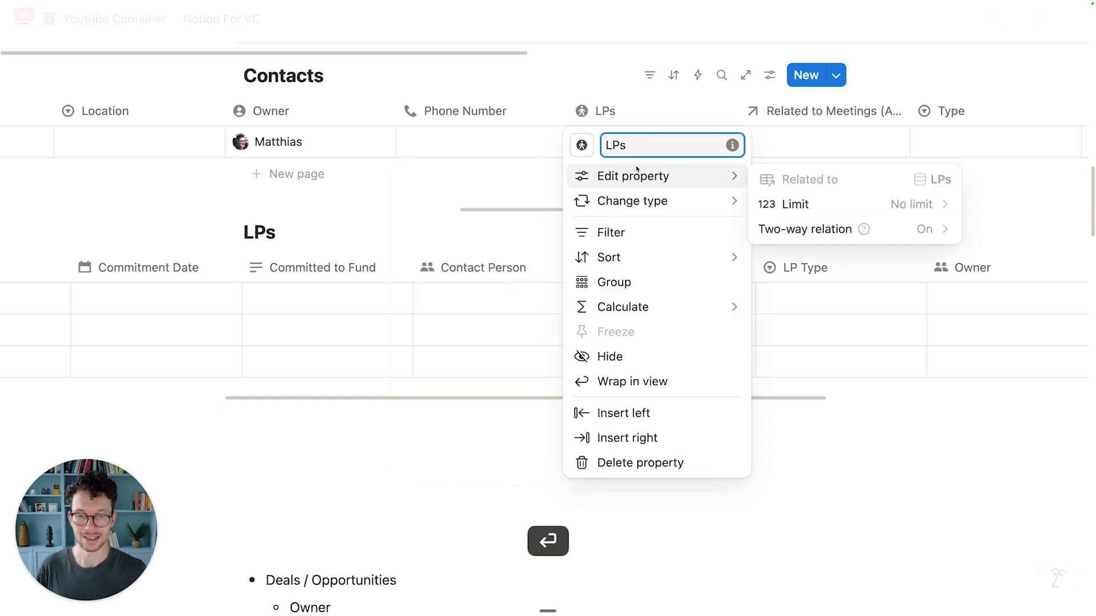
click(506, 221)
scroll(506, 220, up, 6)
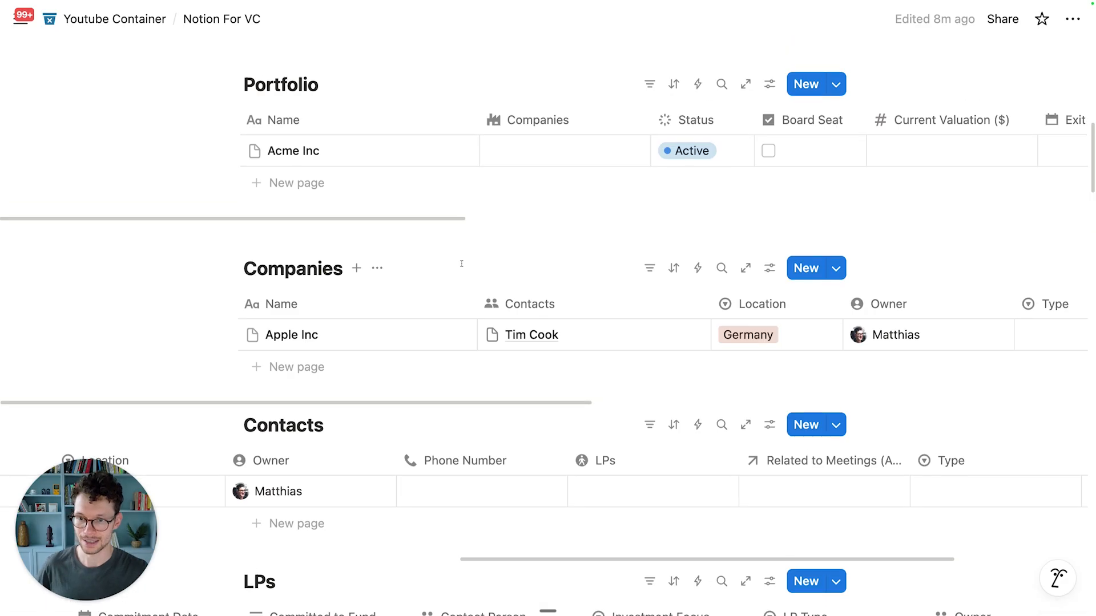
scroll(405, 401, down, 3)
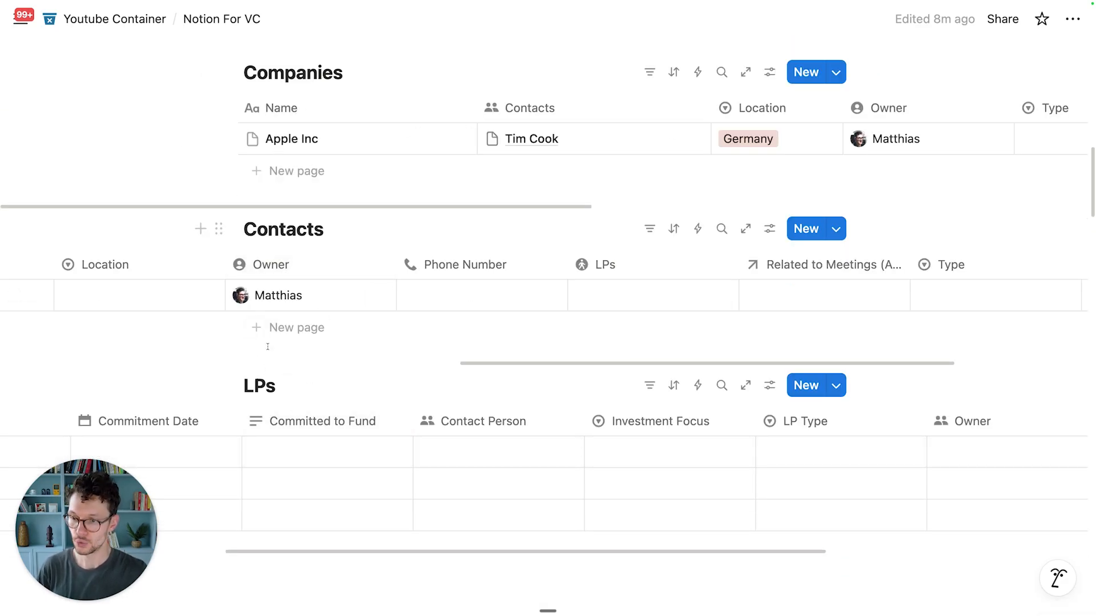
scroll(268, 346, down, 2)
scroll(396, 358, left, 5)
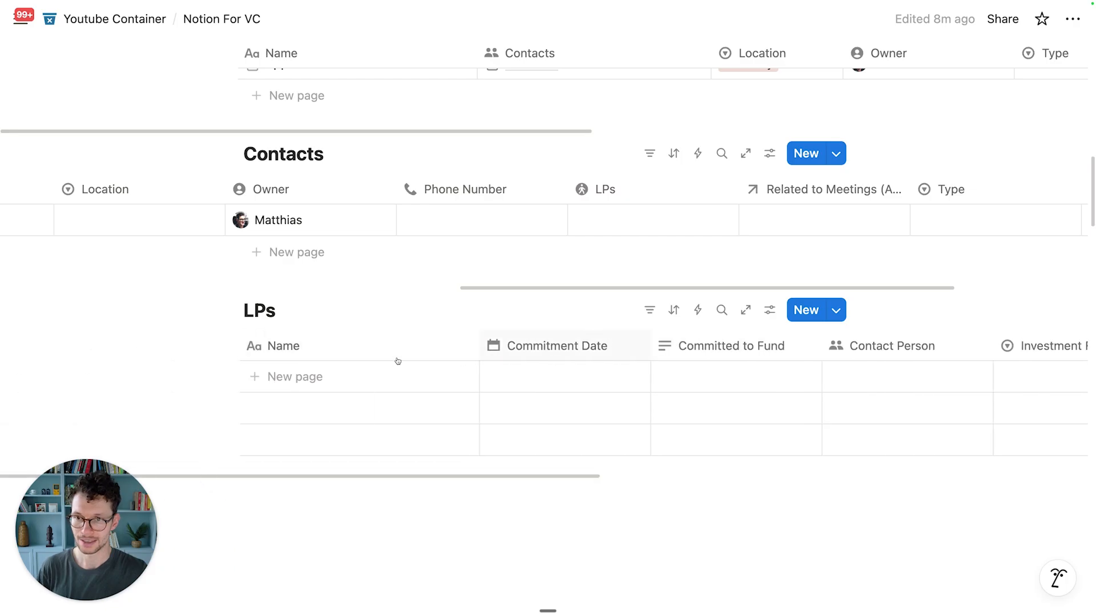
scroll(434, 193, left, 10)
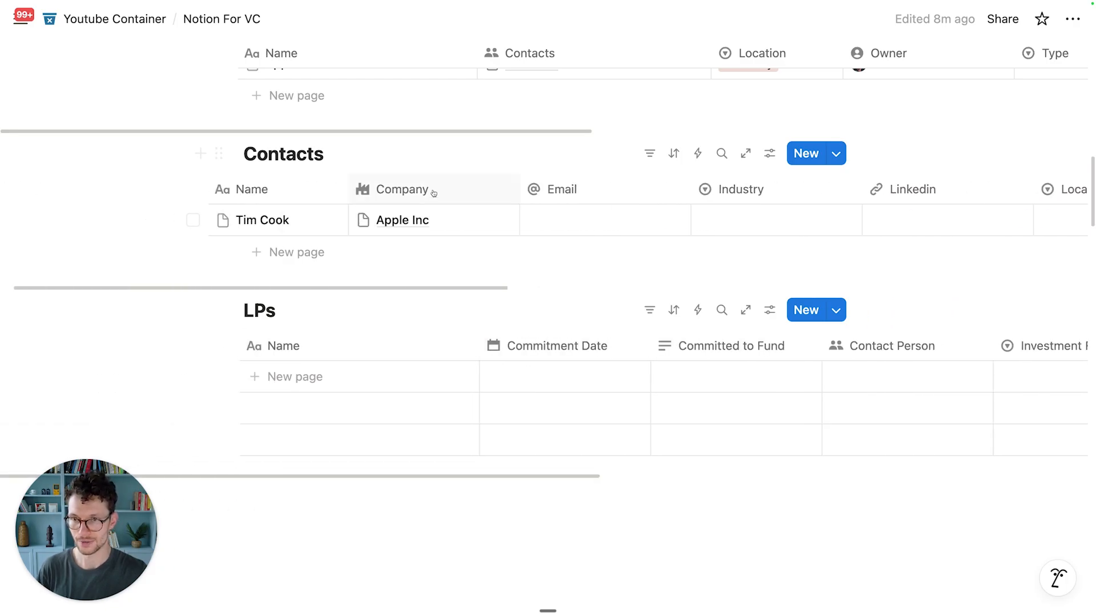
scroll(400, 199, left, 2)
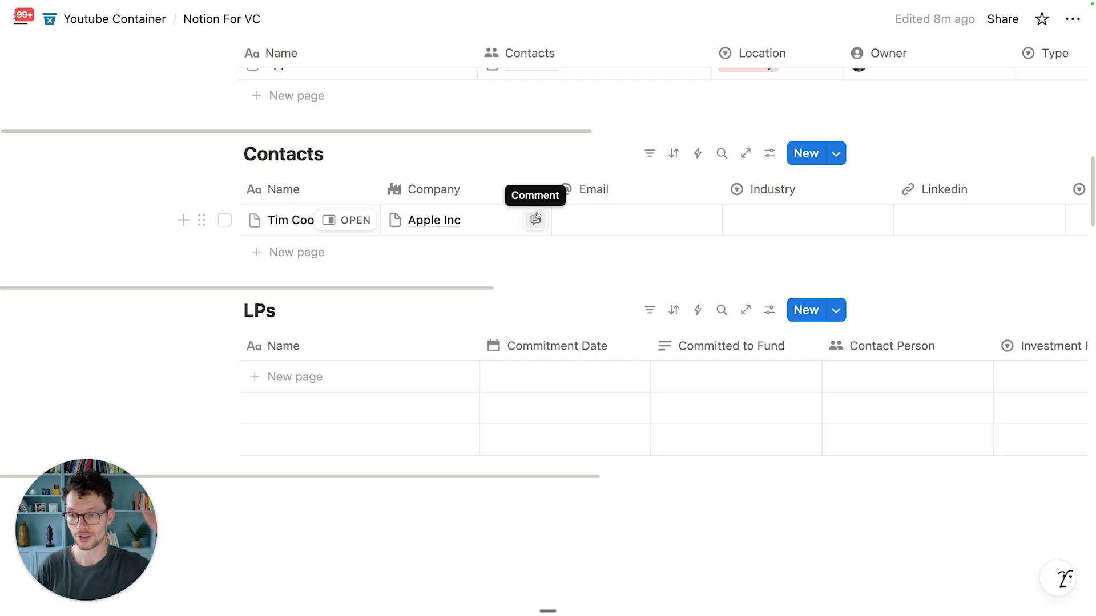
scroll(547, 366, right, 5)
scroll(546, 379, right, 2)
scroll(547, 379, right, 5)
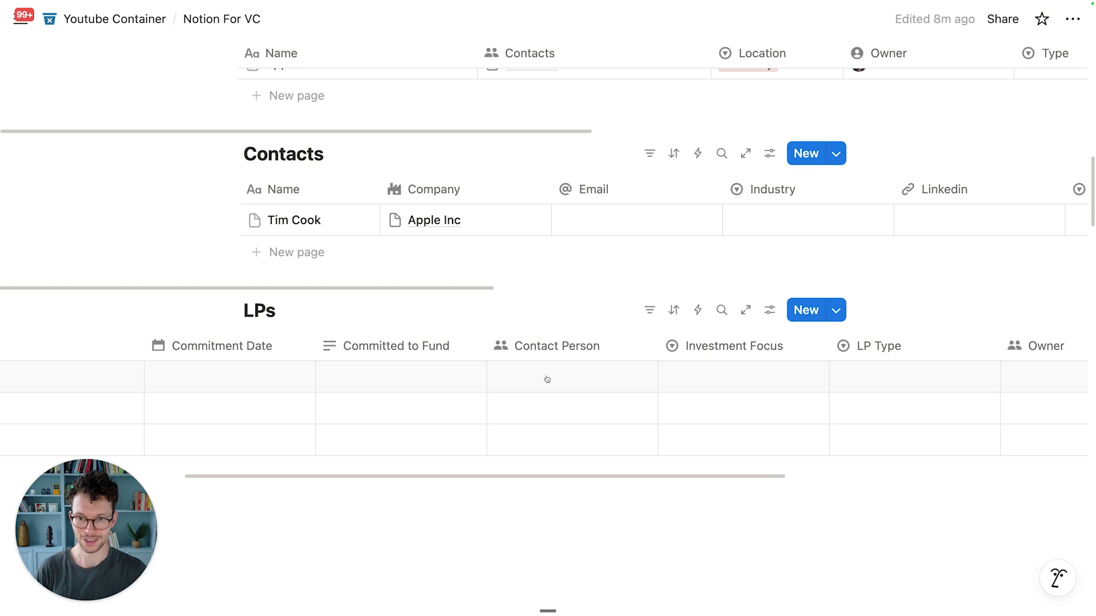
scroll(551, 366, left, 10)
scroll(554, 351, down, 5)
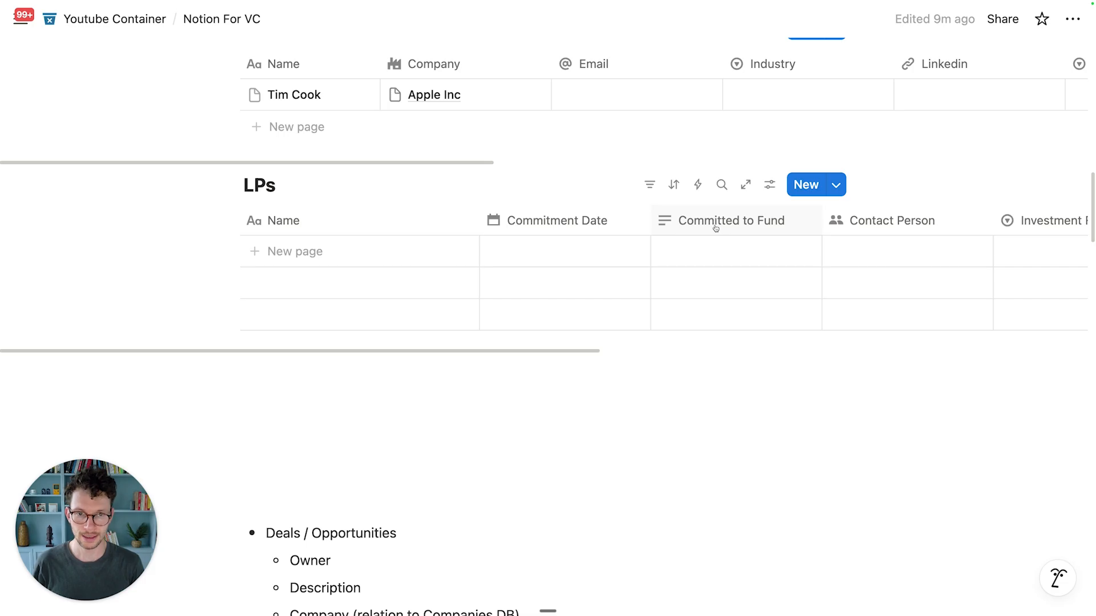
Step: Turn Committed to Fund into a two-way relation to Funds with a dot-circle icon
click(683, 223)
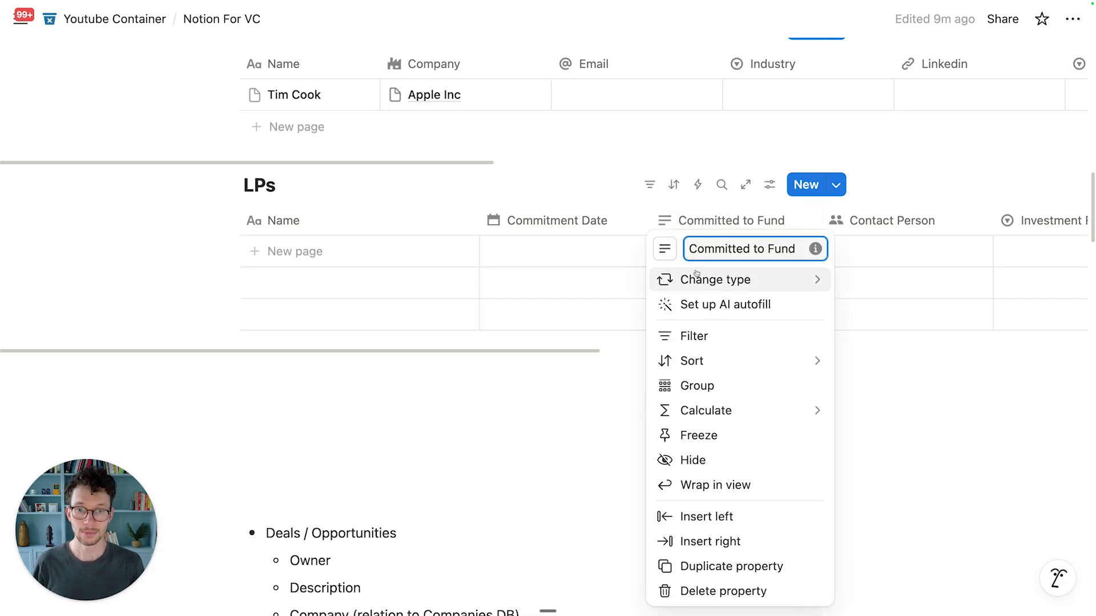
mouse_move(696, 274)
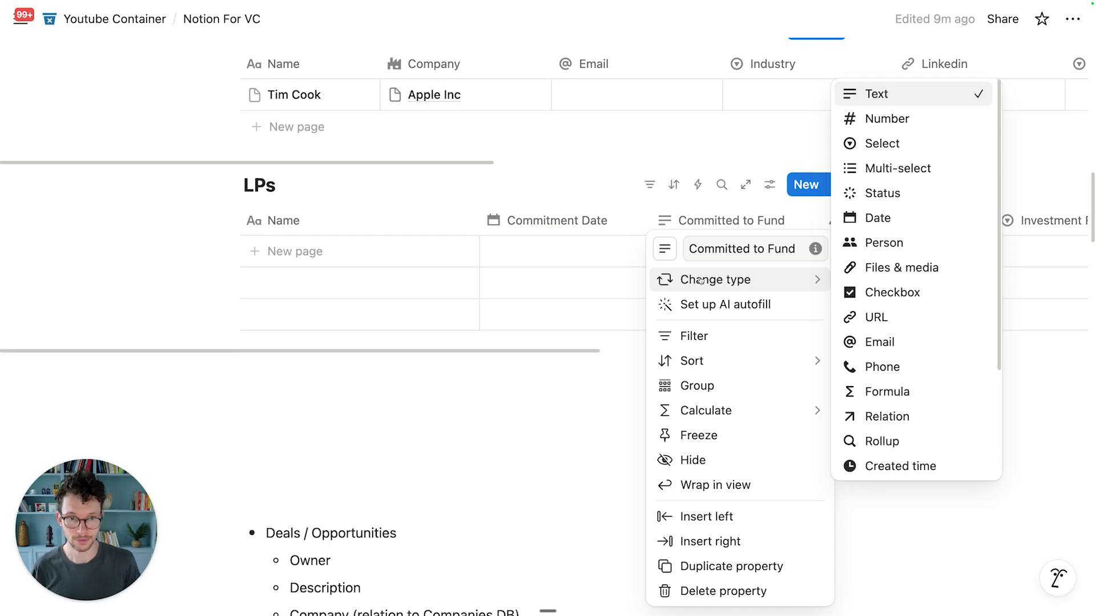
click(868, 417)
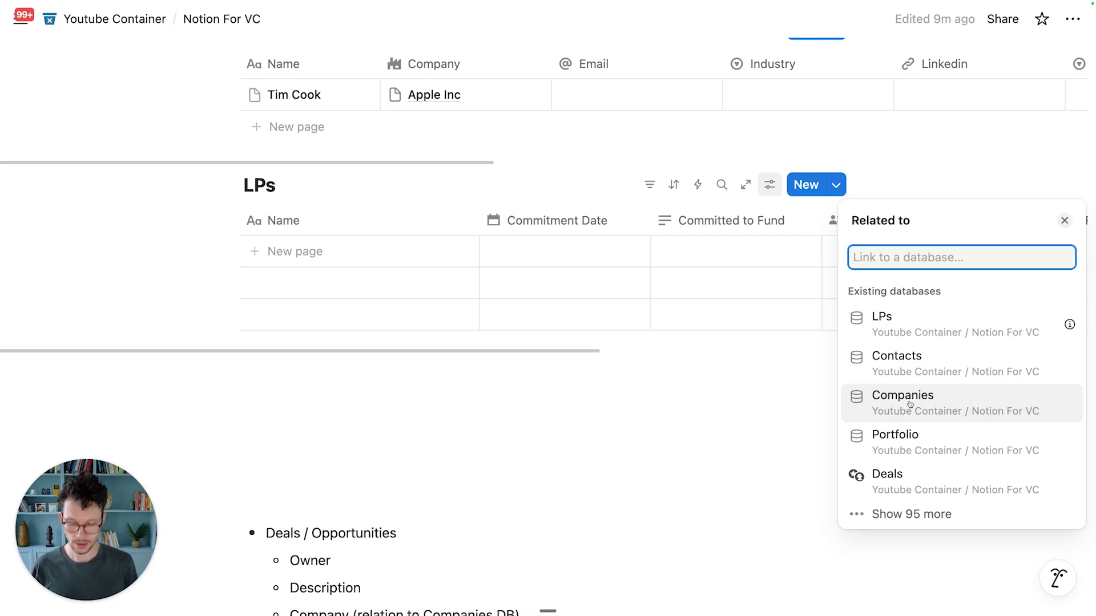
text(fund)
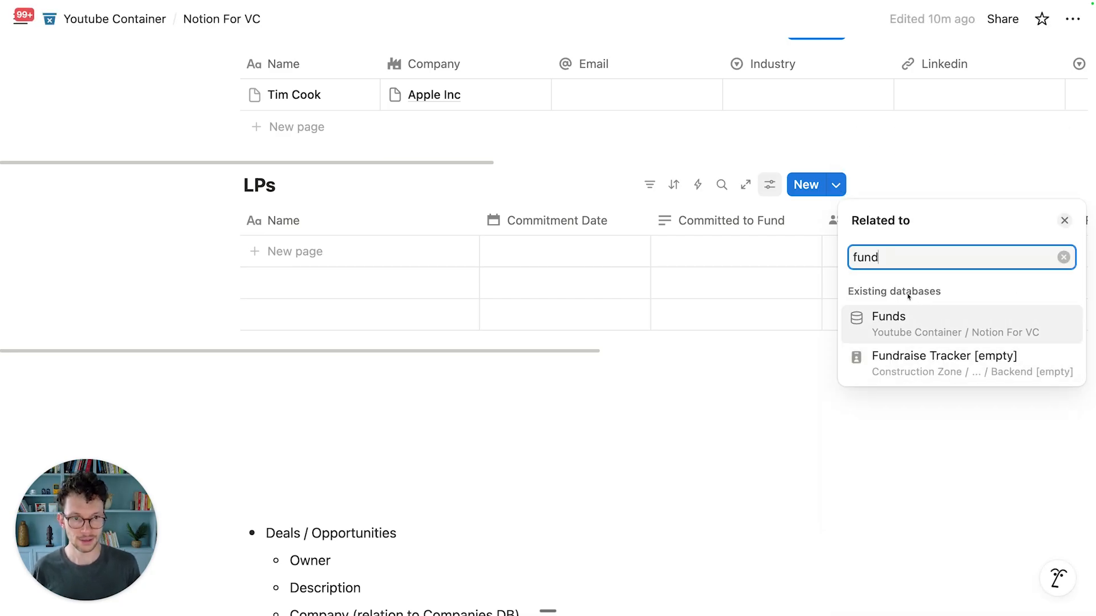
click(923, 325)
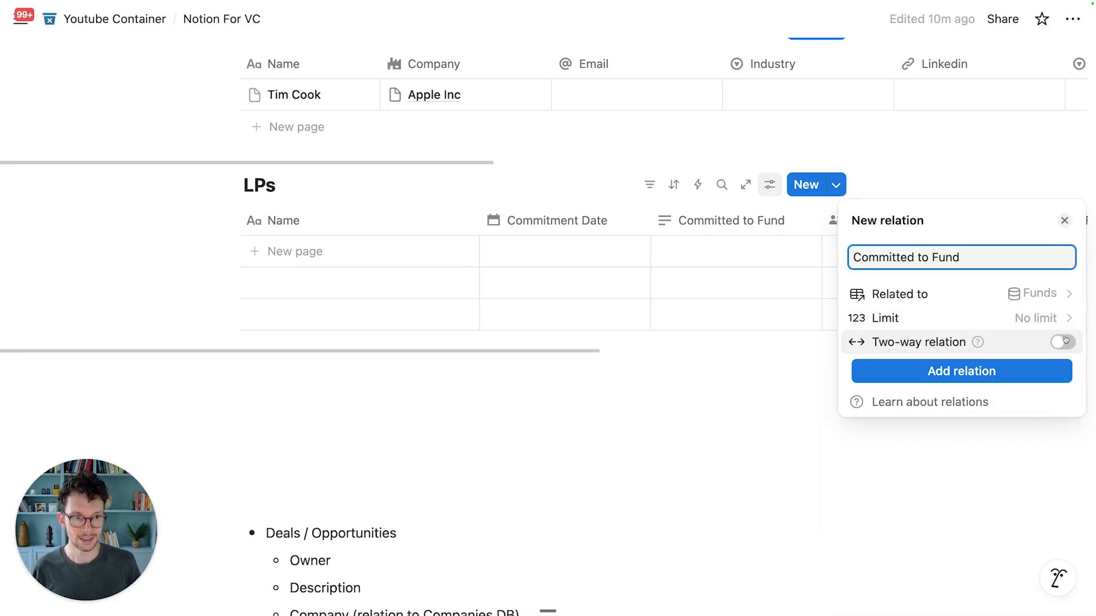
click(924, 342)
click(961, 435)
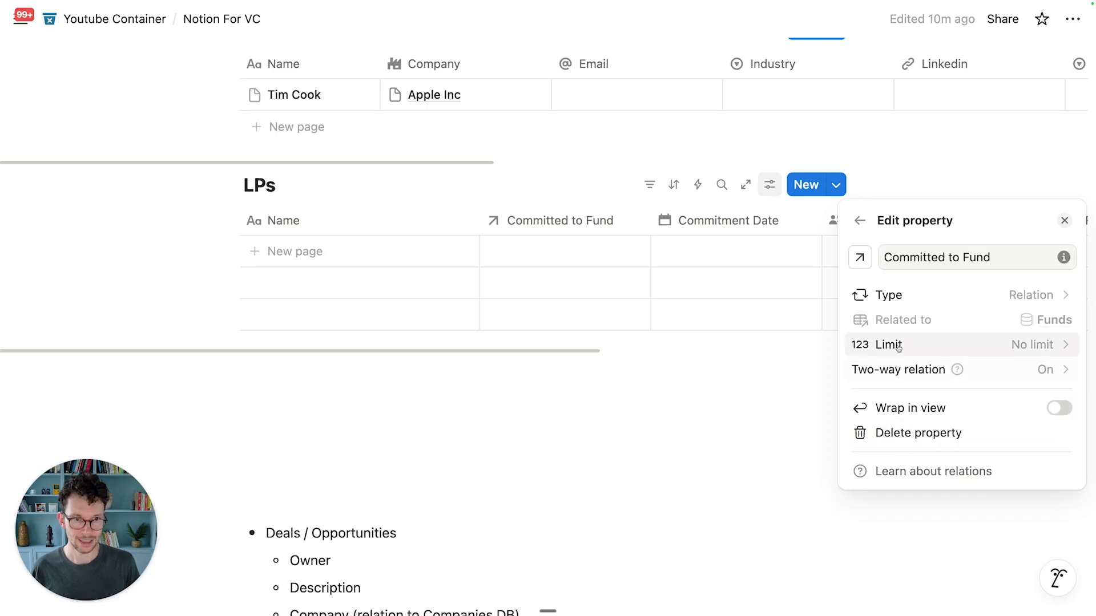
click(860, 260)
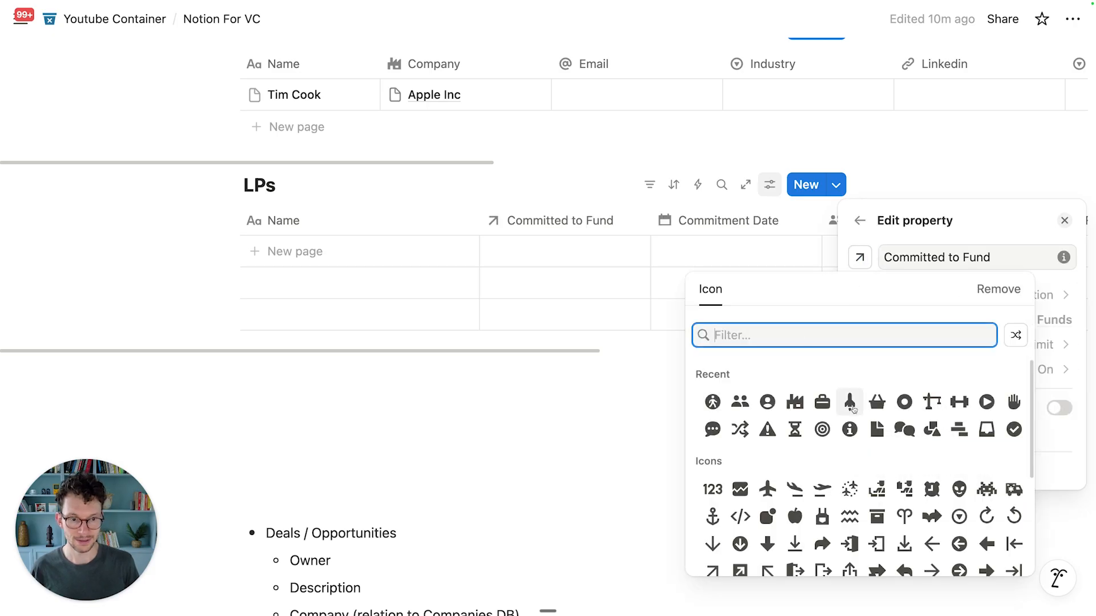
click(904, 402)
click(669, 405)
Step: Give the Funds table's LPs column a walking-person icon
scroll(636, 388, up, 15)
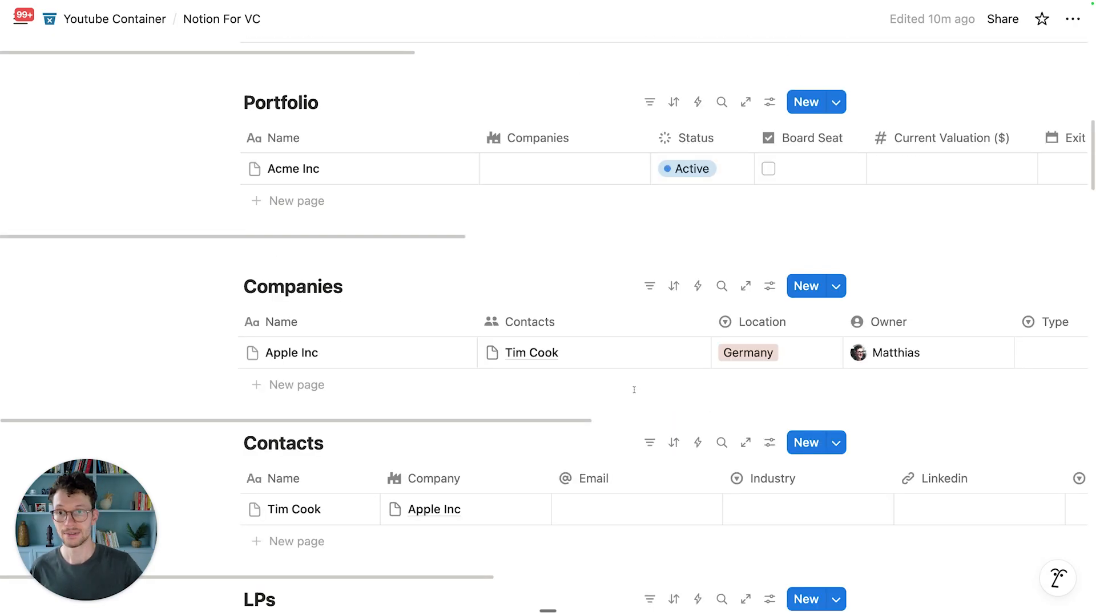
scroll(655, 276, right, 10)
scroll(660, 278, right, 5)
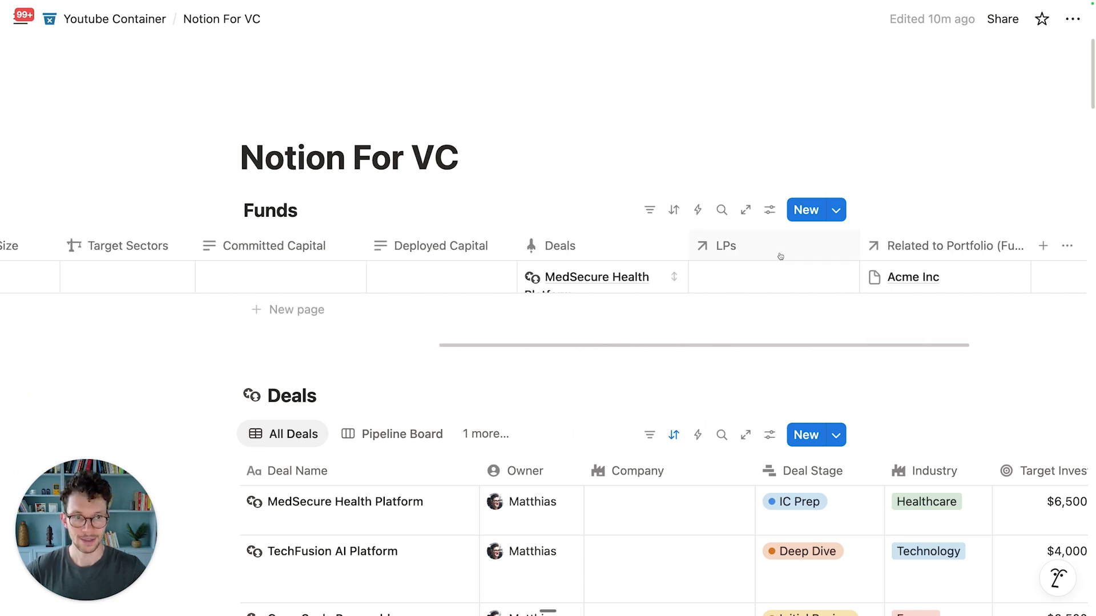
scroll(721, 274, right, 3)
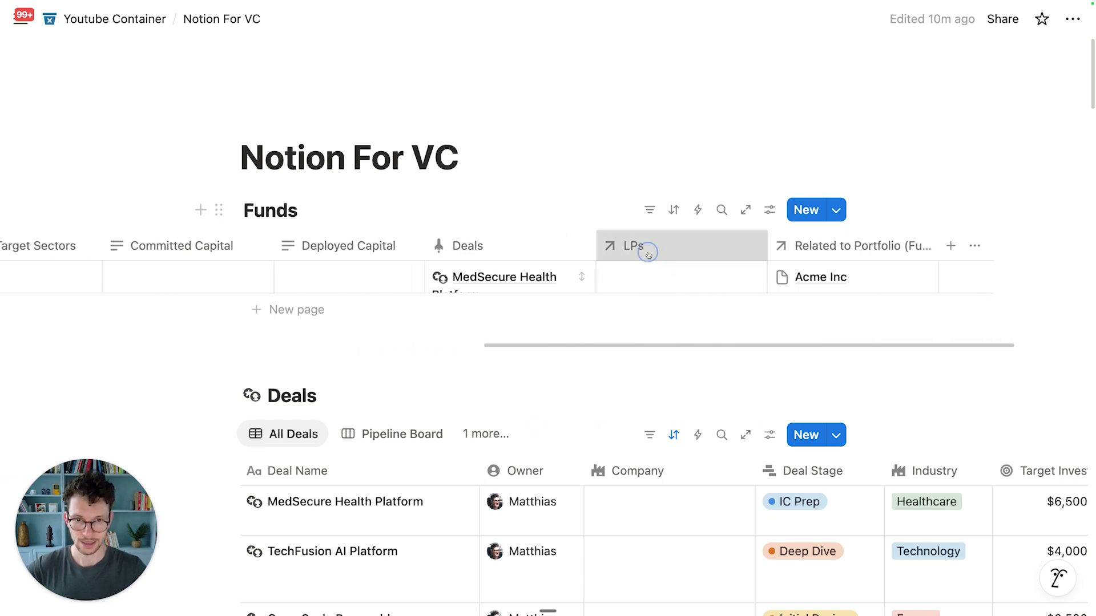
click(648, 249)
click(611, 273)
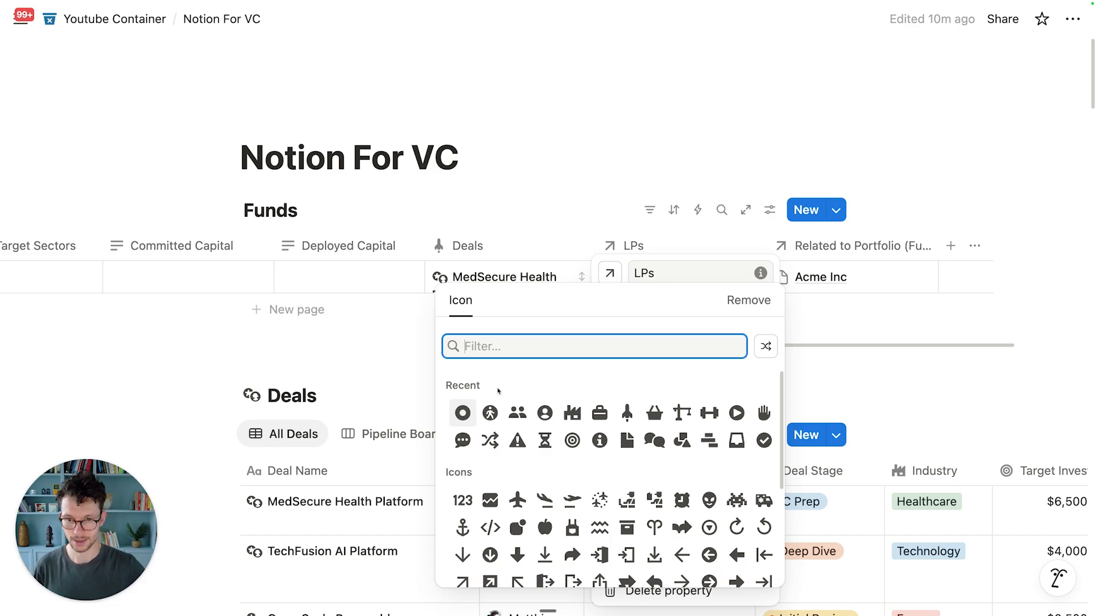
click(490, 413)
click(584, 183)
Step: Rename Related to Portfolio to 'Portfolio' and give it a briefcase icon
click(816, 257)
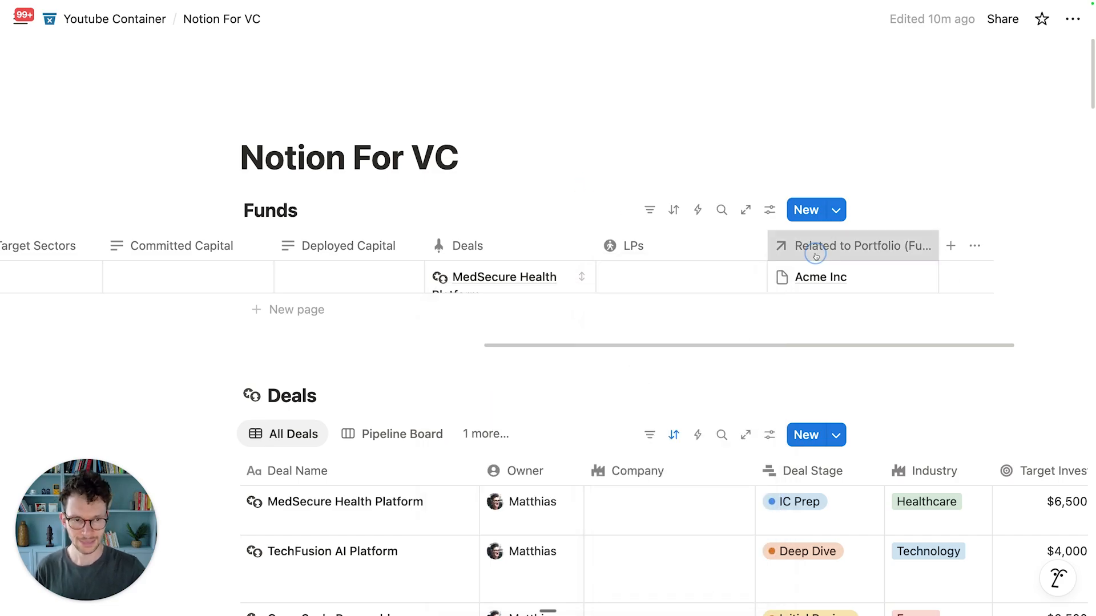
key(super+a)
text(P)
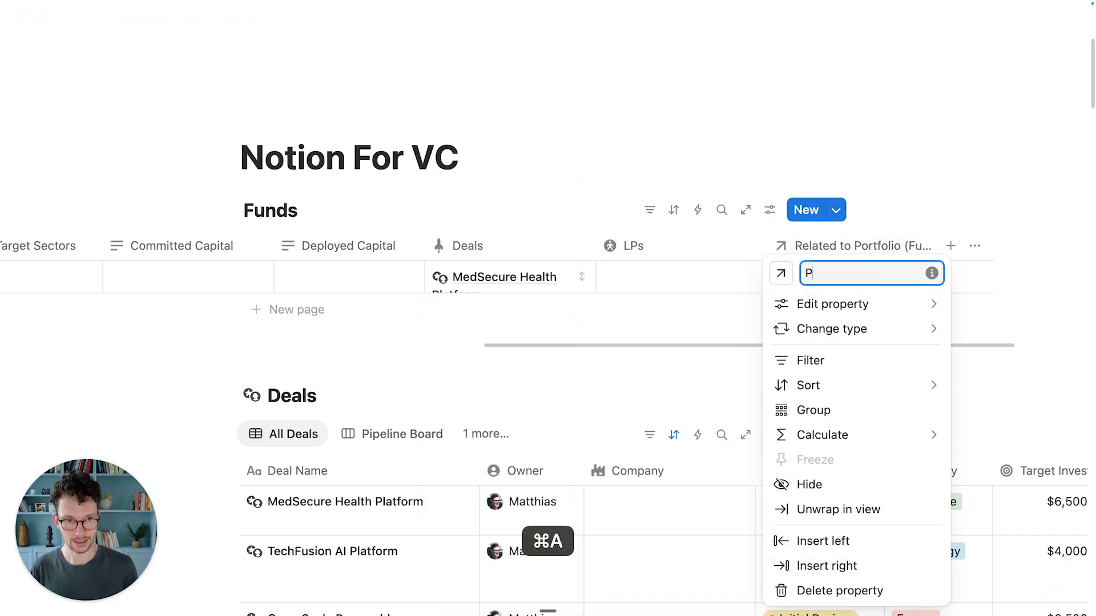
text(ortfolio)
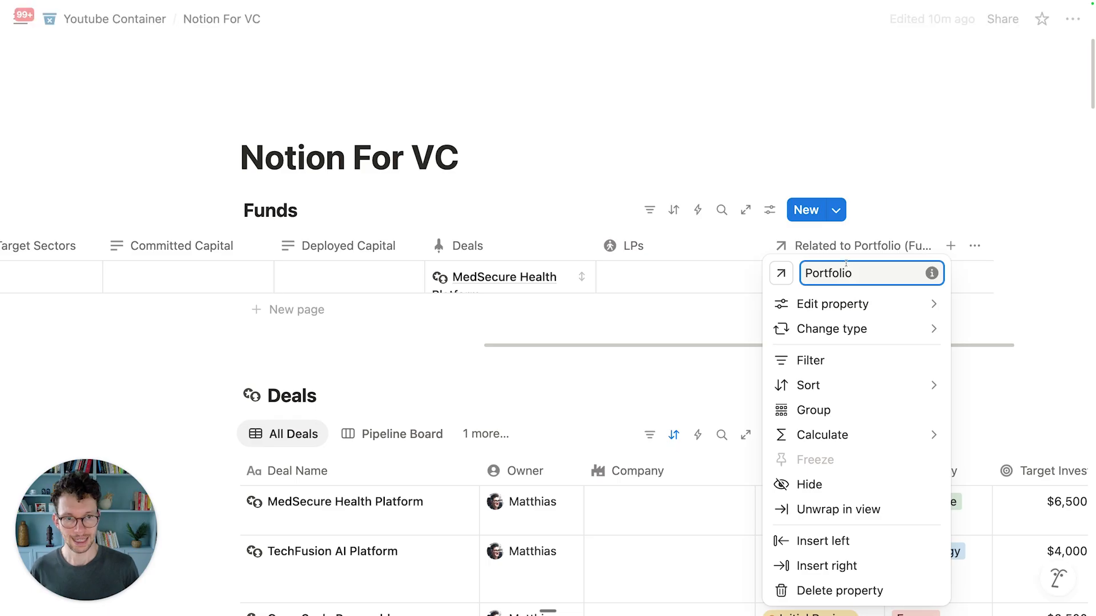
click(781, 273)
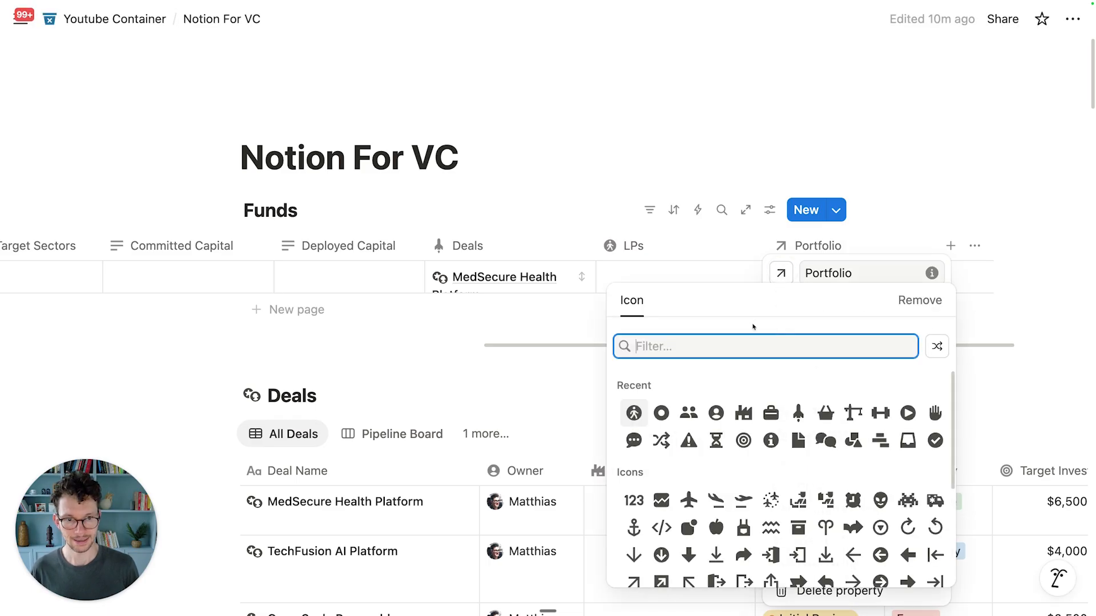
click(770, 413)
key(Escape)
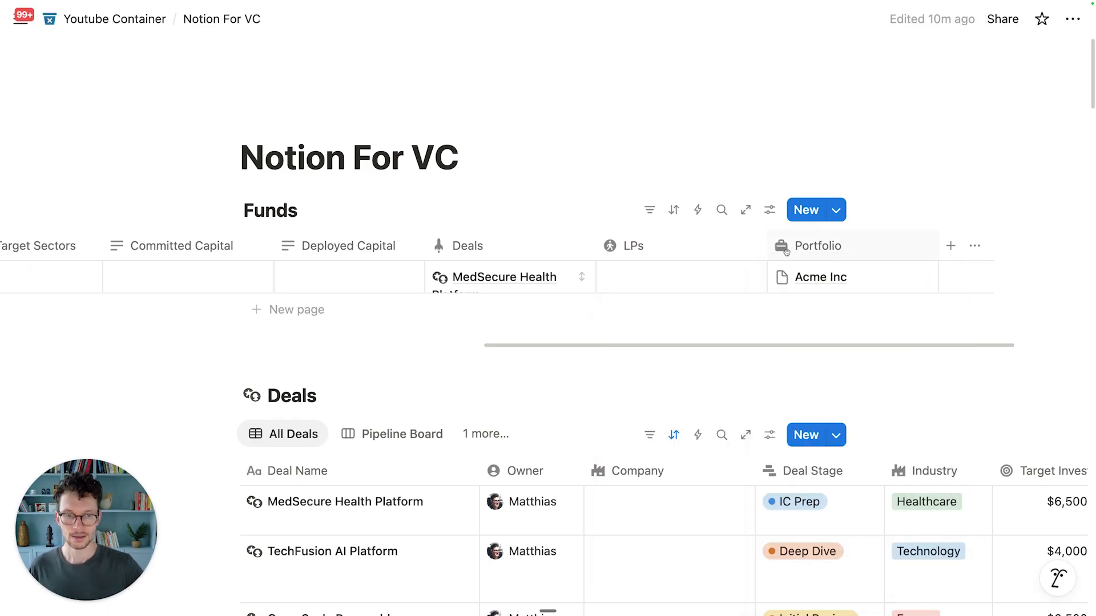
scroll(742, 287, left, 10)
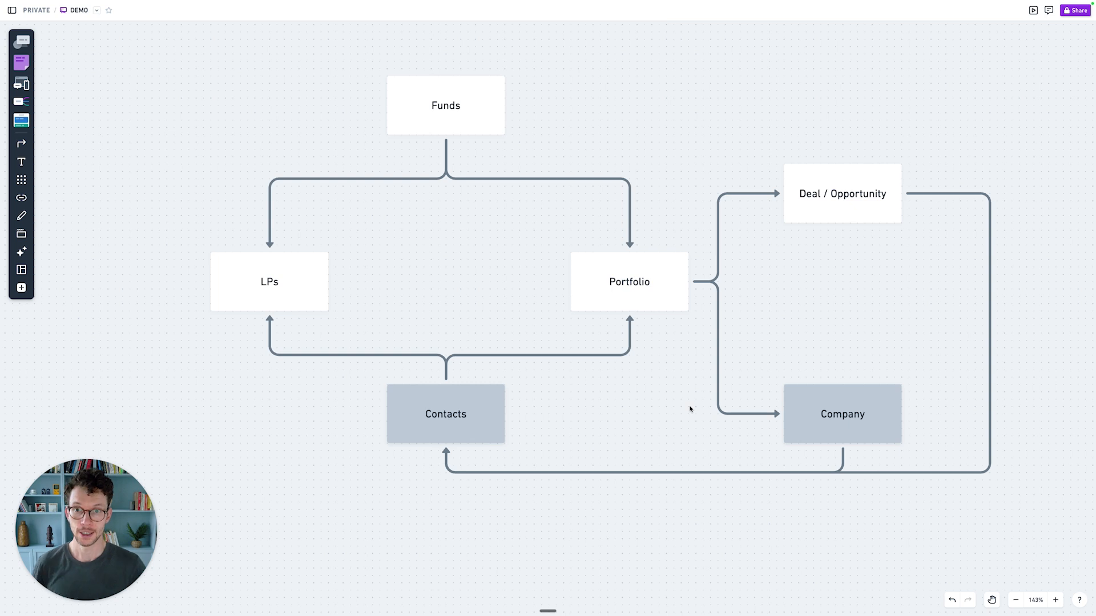
Step: Walk through the Whimsical diagram by selecting the Funds, LPs, Portfolio and Company boxes
click(428, 120)
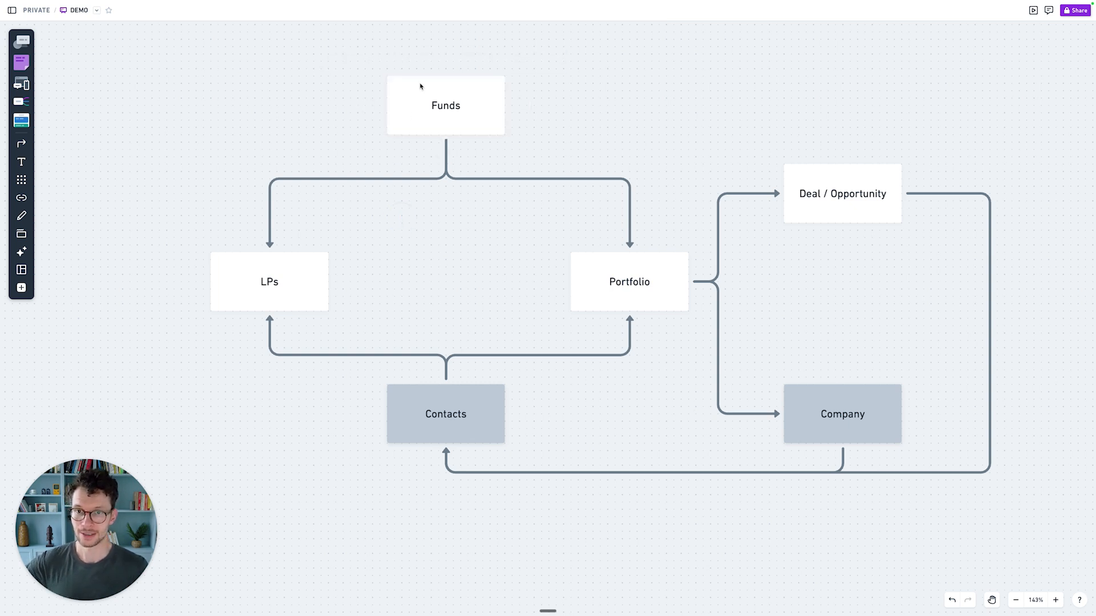
click(290, 285)
click(439, 97)
click(613, 298)
click(503, 291)
scroll(491, 293, right, 2)
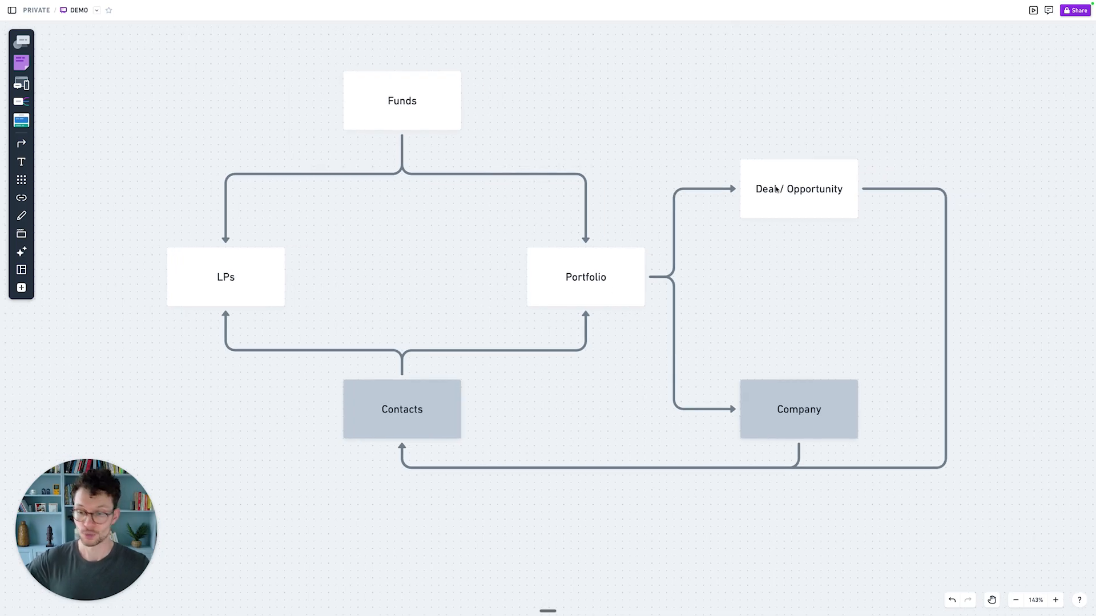
click(622, 277)
click(775, 394)
click(748, 326)
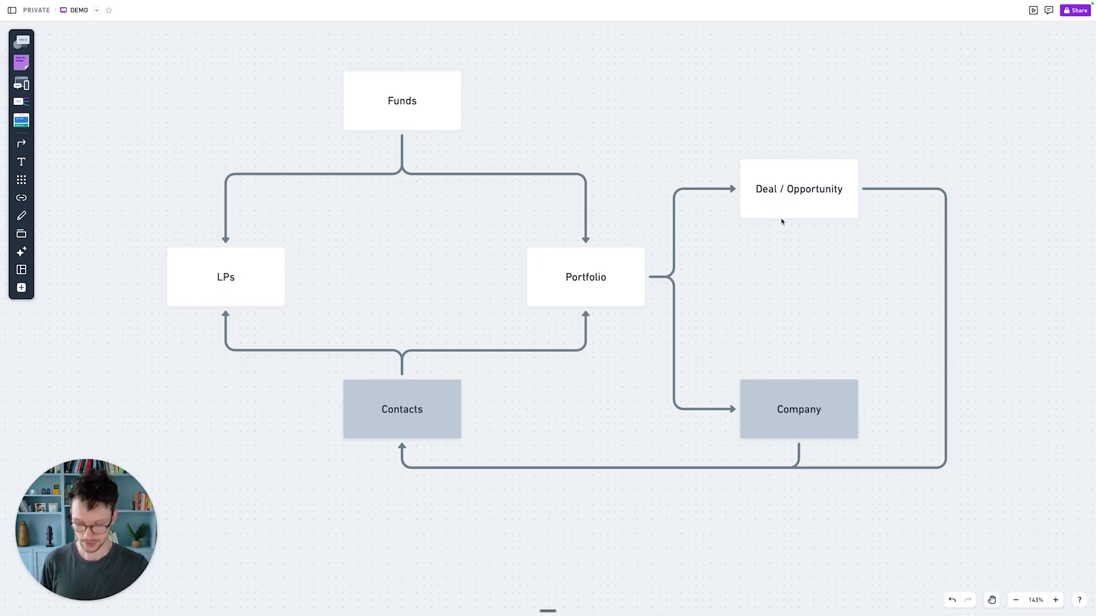
Step: Draw a connector arrow from Deal / Opportunity straight down to Company
key(x)
drag(798, 210, 796, 390)
click(711, 333)
click(790, 417)
click(721, 314)
click(801, 392)
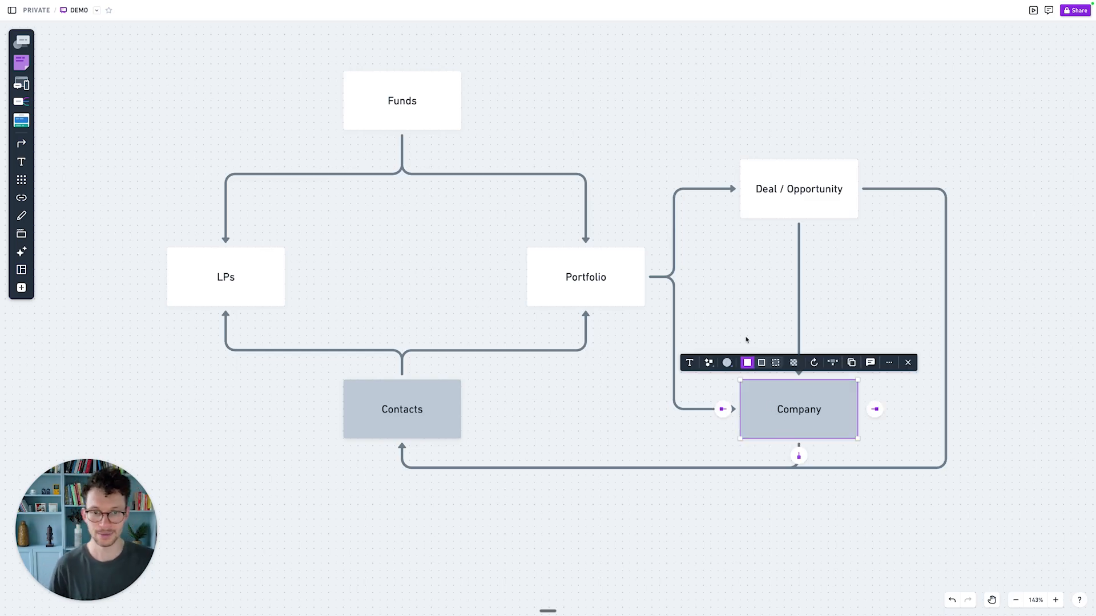
click(741, 288)
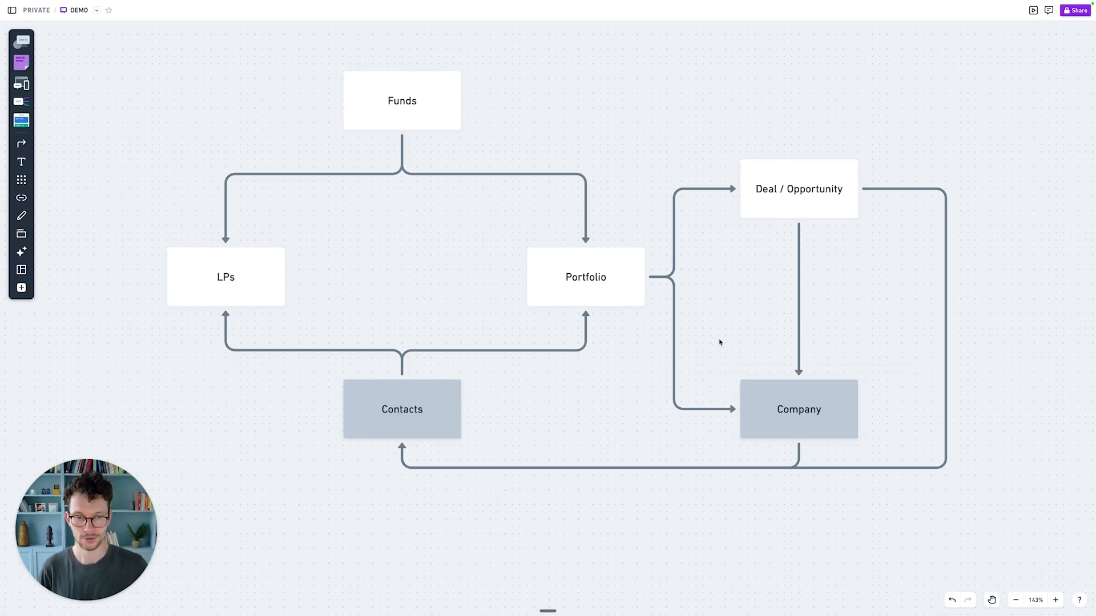
Step: Review the Contacts, LPs, Portfolio, Company, Deal / Opportunity and Funds boxes and connectors
click(610, 377)
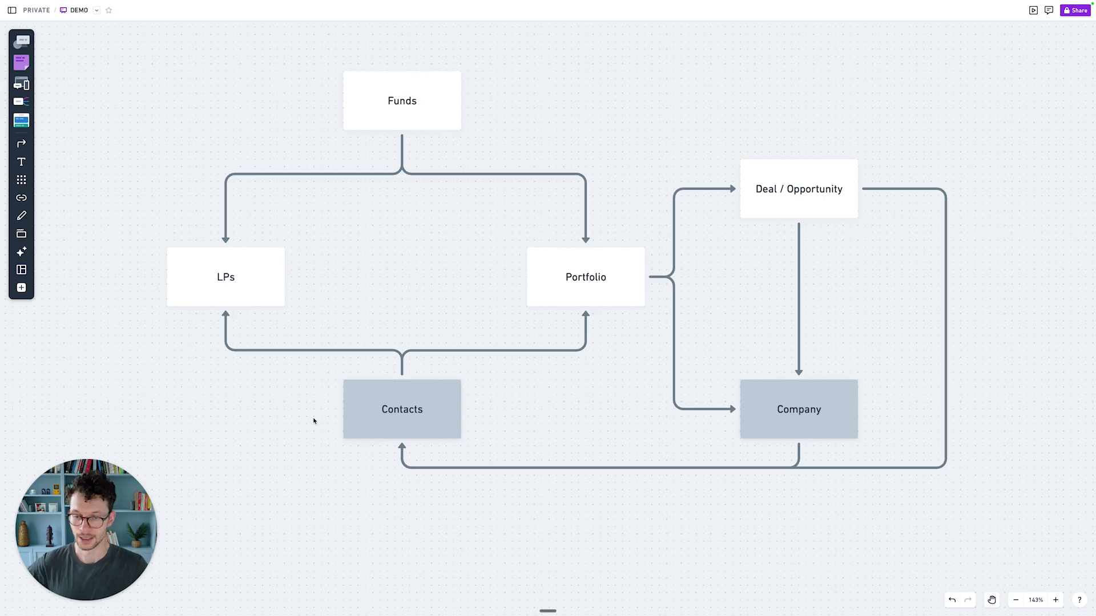
click(372, 417)
click(272, 441)
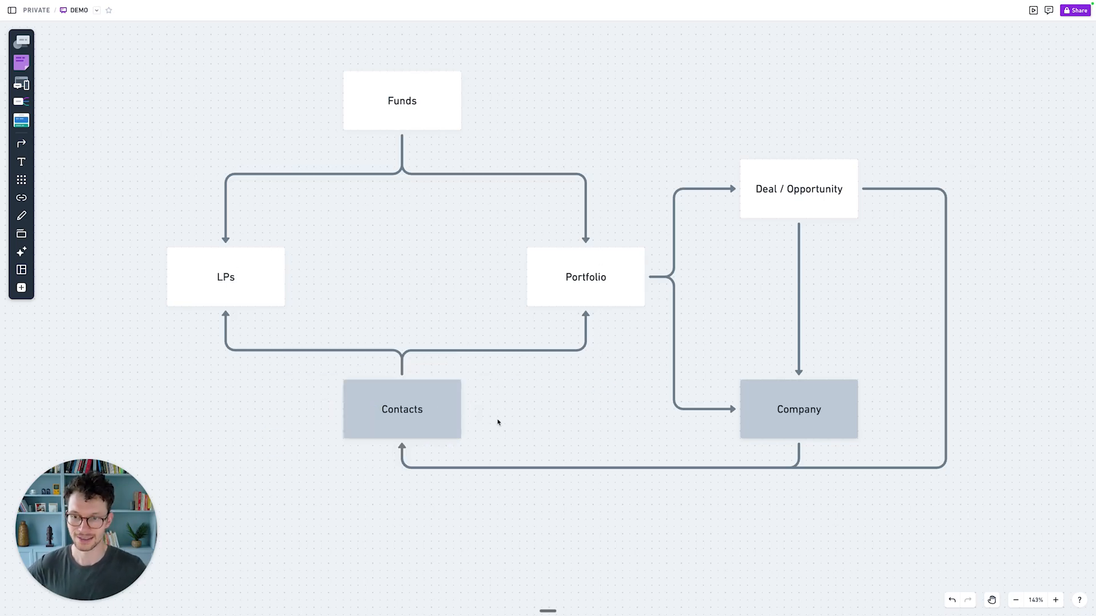
click(263, 286)
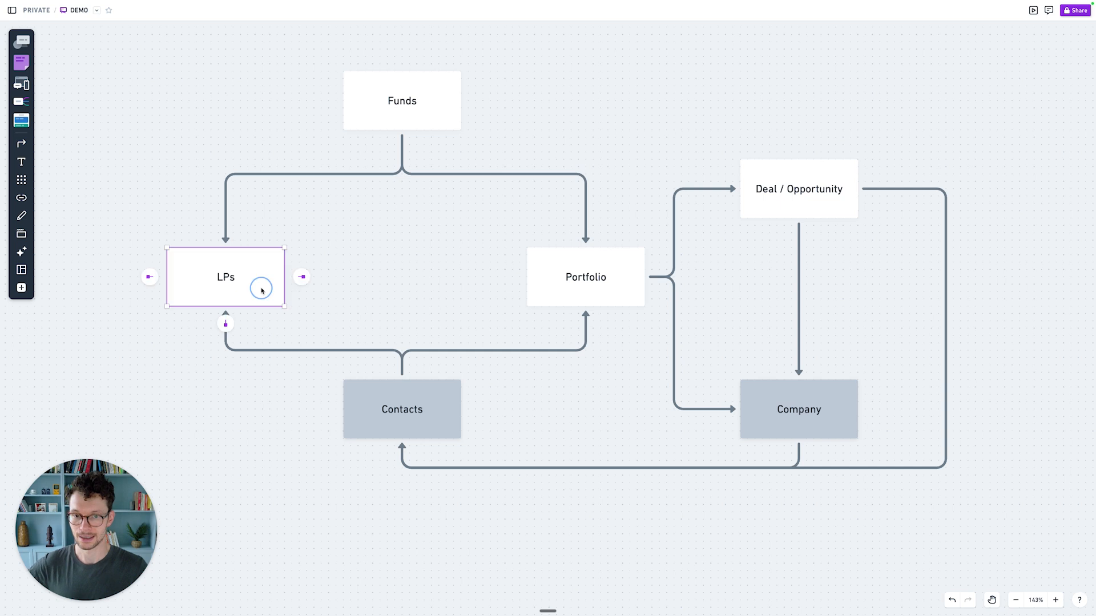
click(570, 290)
click(775, 410)
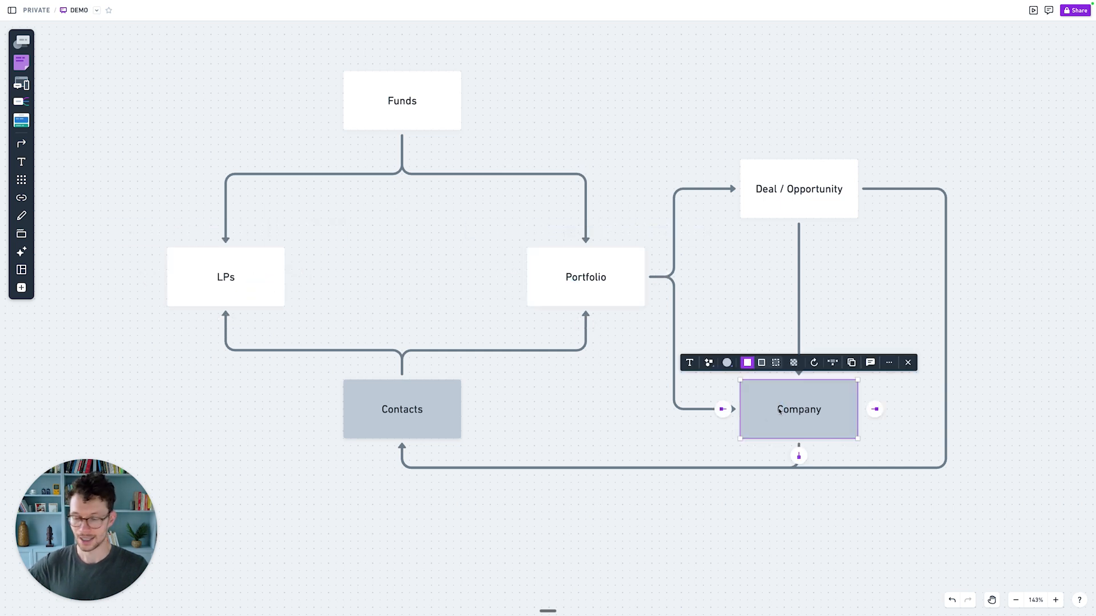
click(796, 209)
click(714, 330)
click(530, 408)
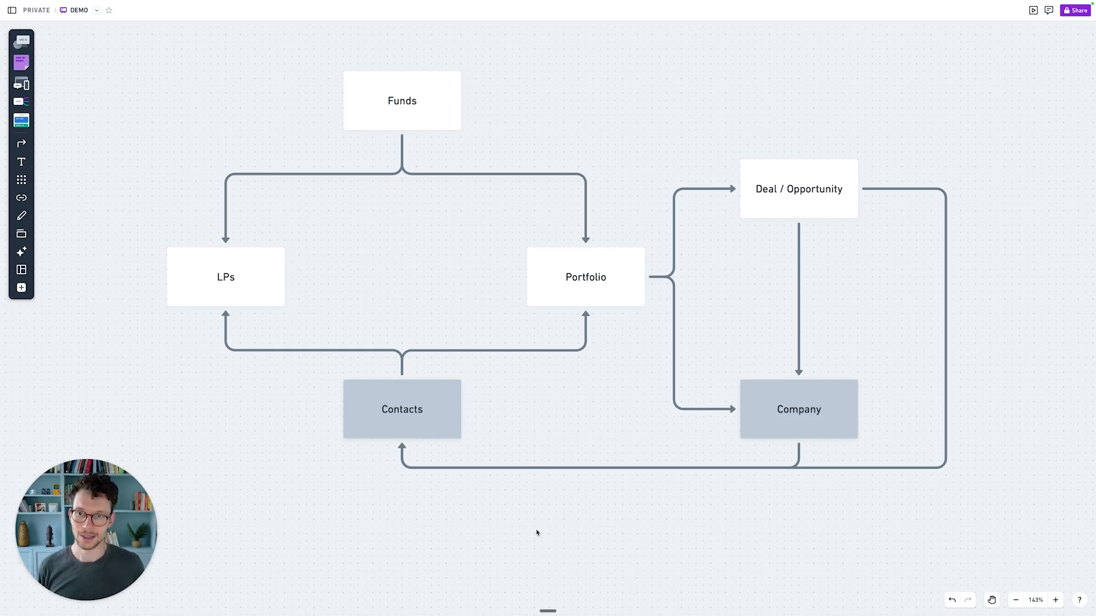
click(425, 128)
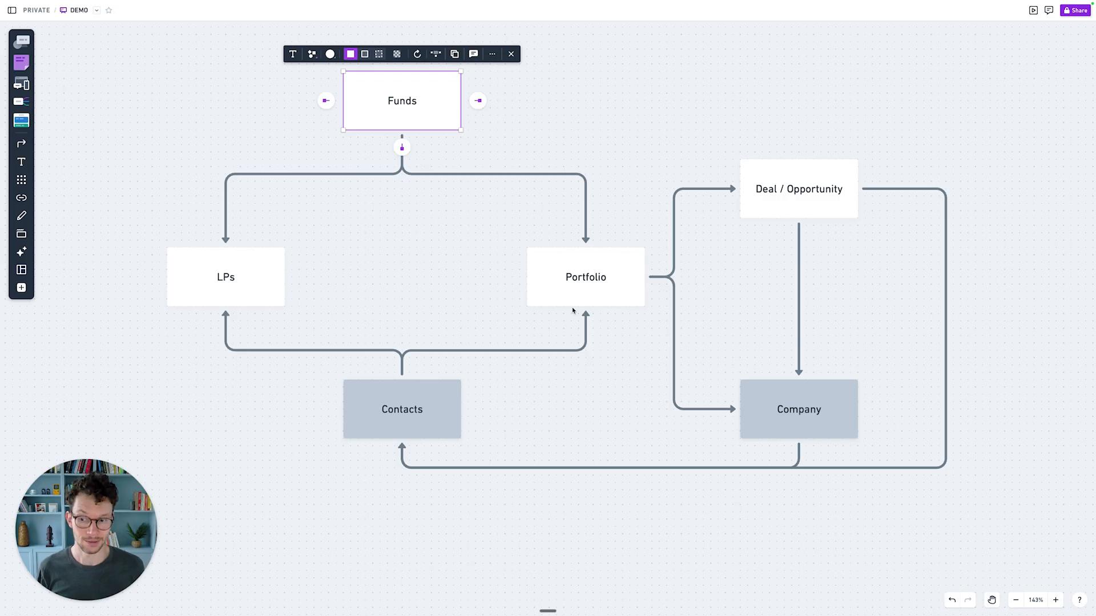
click(584, 466)
click(579, 430)
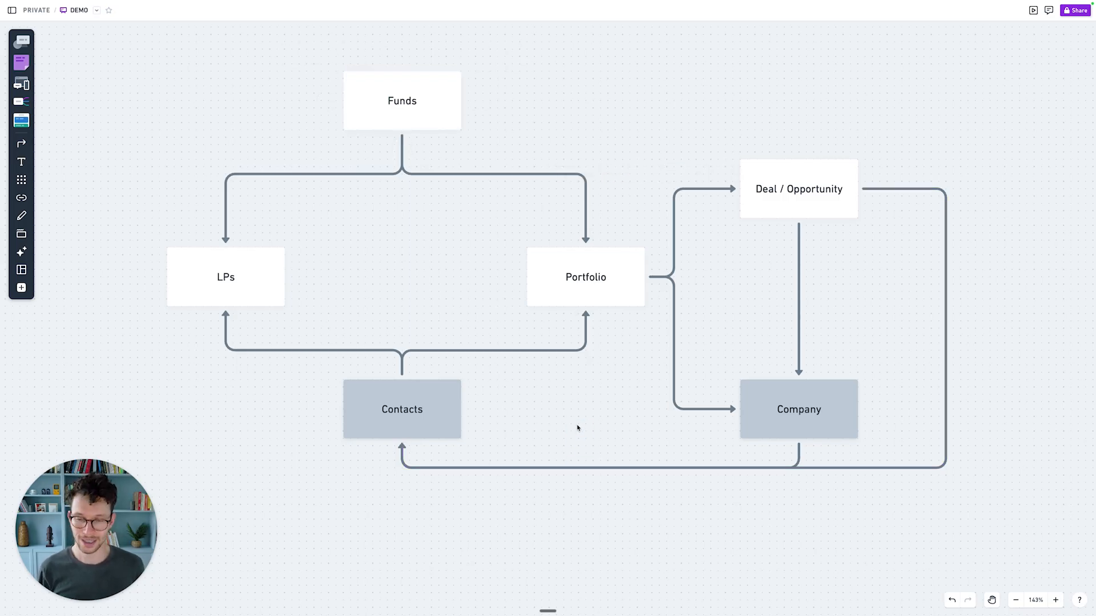
key(x)
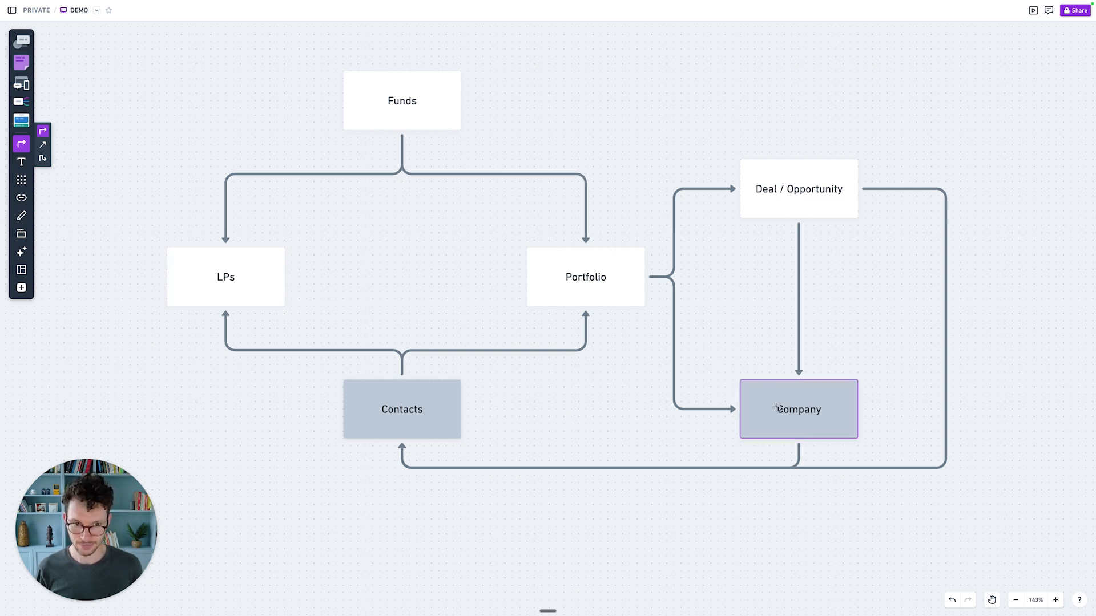
drag(176, 282, 799, 438)
click(666, 395)
click(629, 336)
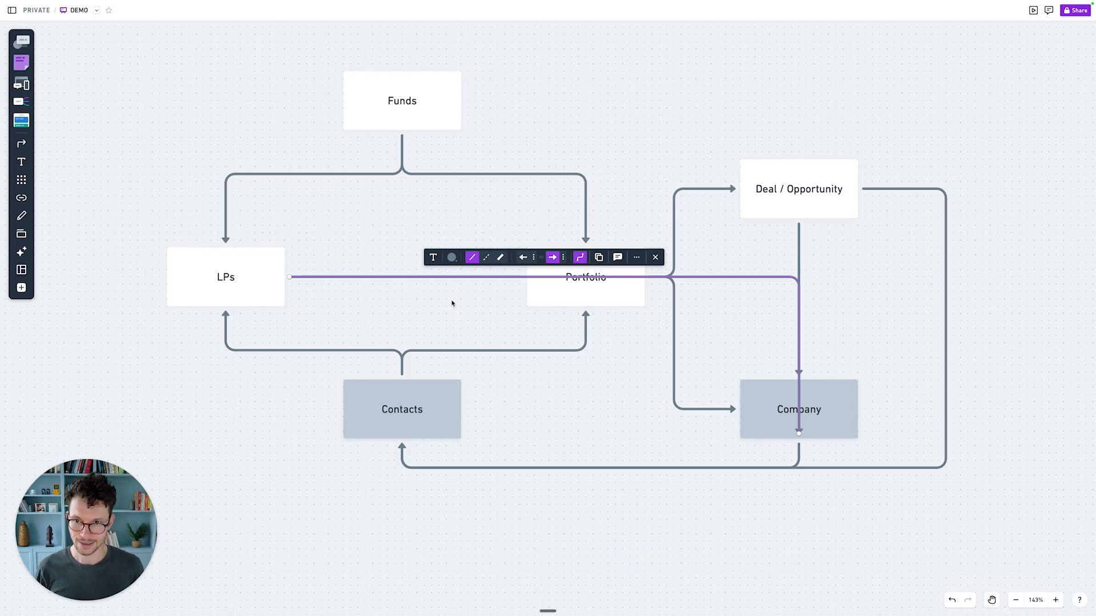
drag(289, 277, 164, 280)
click(380, 320)
click(402, 337)
drag(403, 337, 402, 508)
click(403, 497)
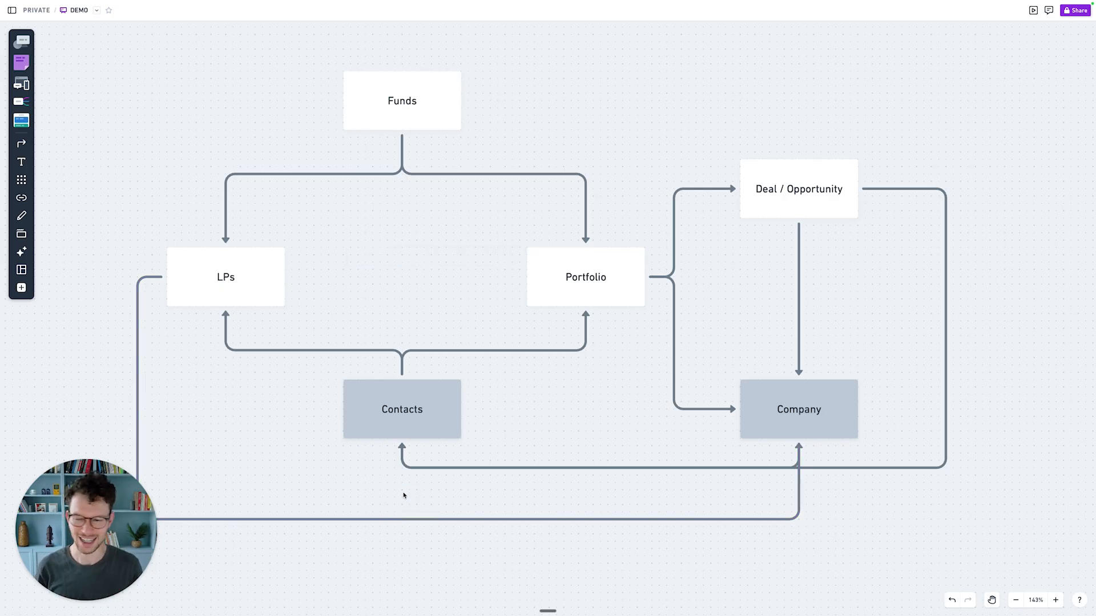
click(369, 517)
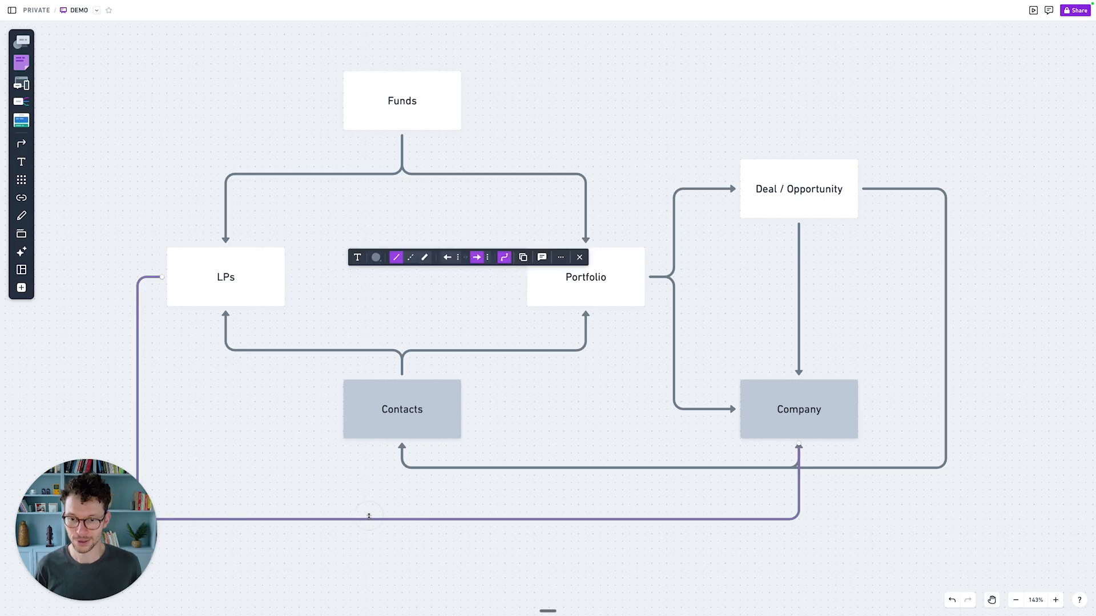
key(Delete)
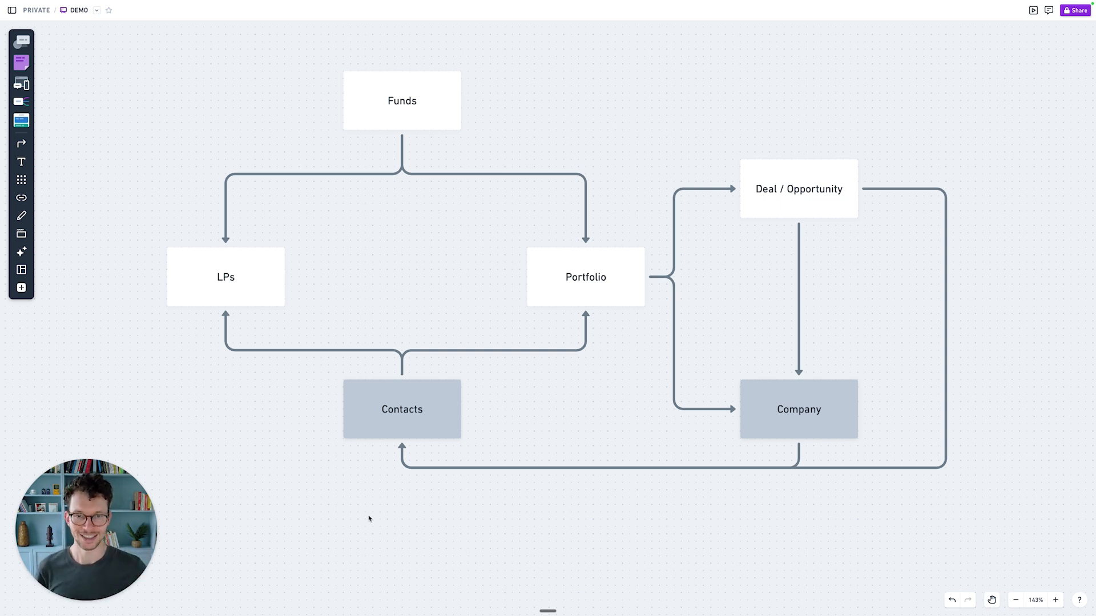
Step: Zoom to the cluster and check the Projects, Tasks, Meetings and Docs boxes
scroll(481, 341, up, 2)
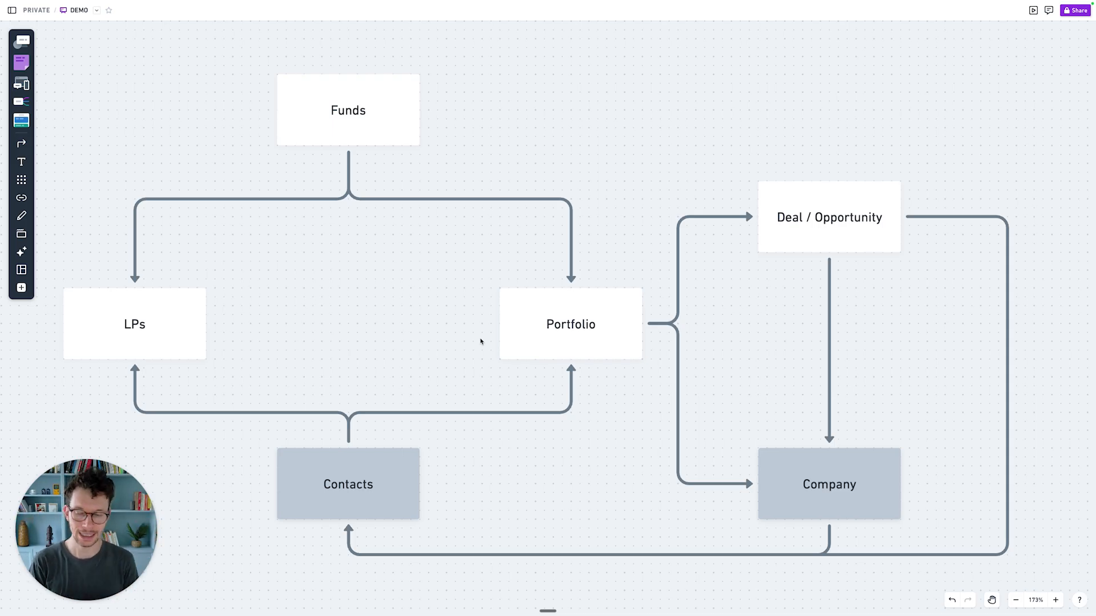
scroll(481, 341, down, 5)
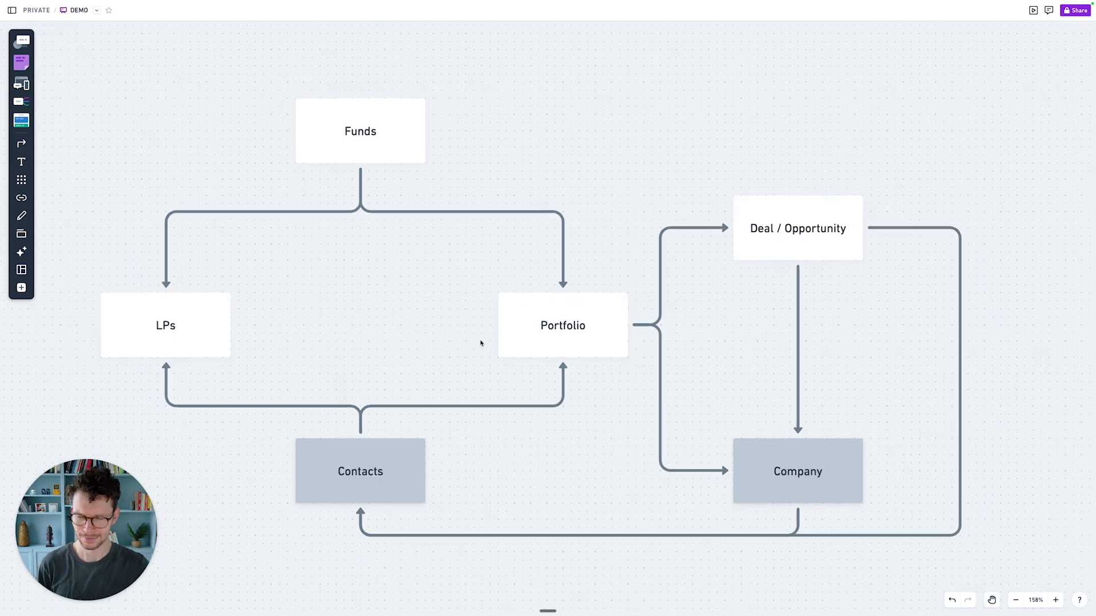
scroll(481, 341, up, 3)
scroll(480, 343, up, 2)
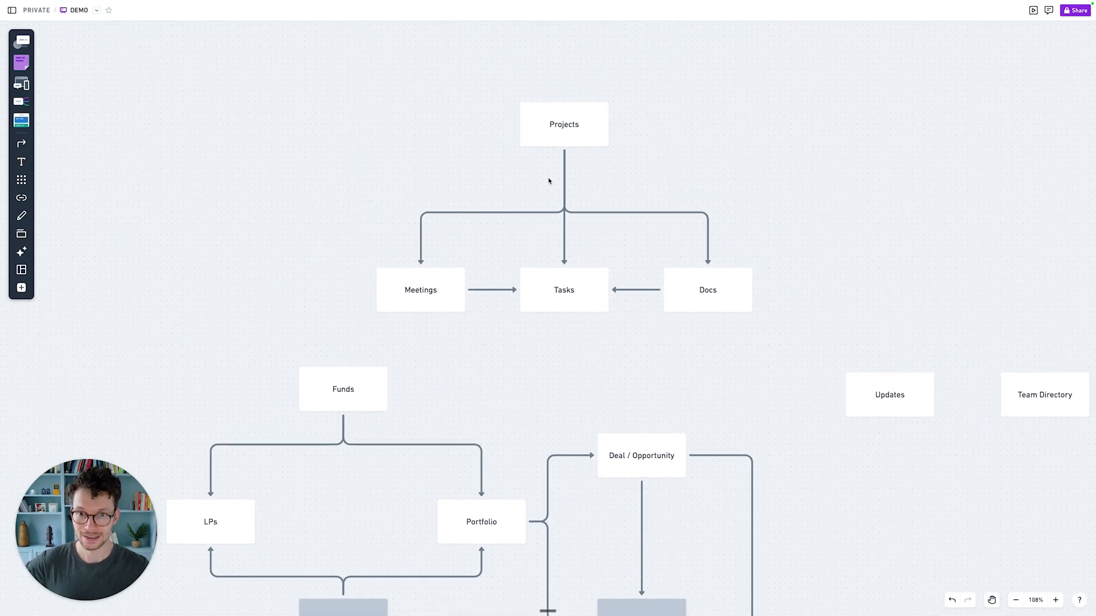
click(569, 125)
click(550, 291)
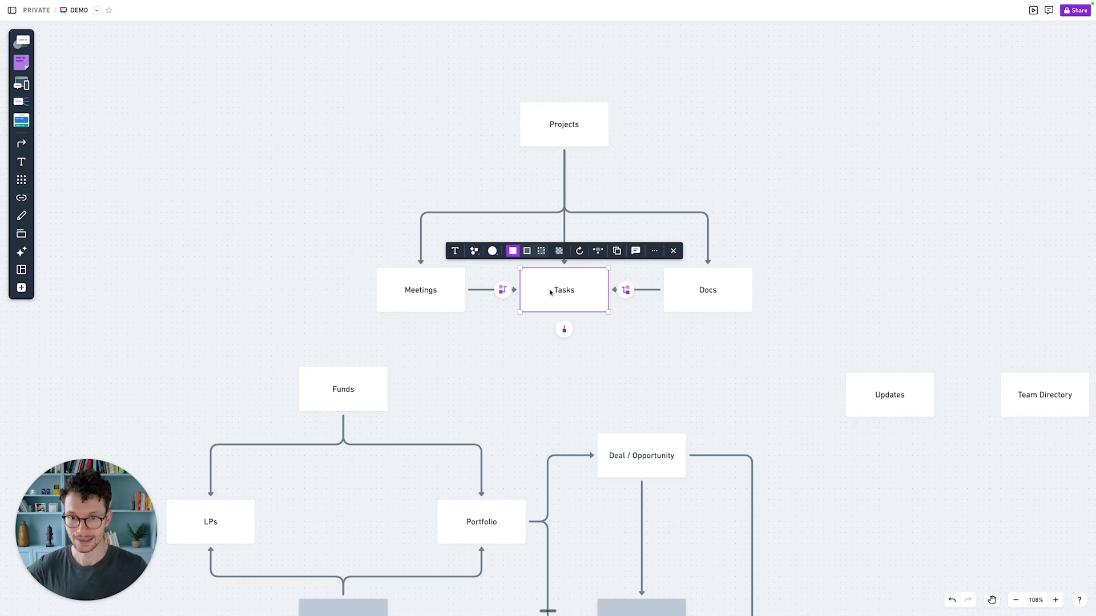
click(502, 365)
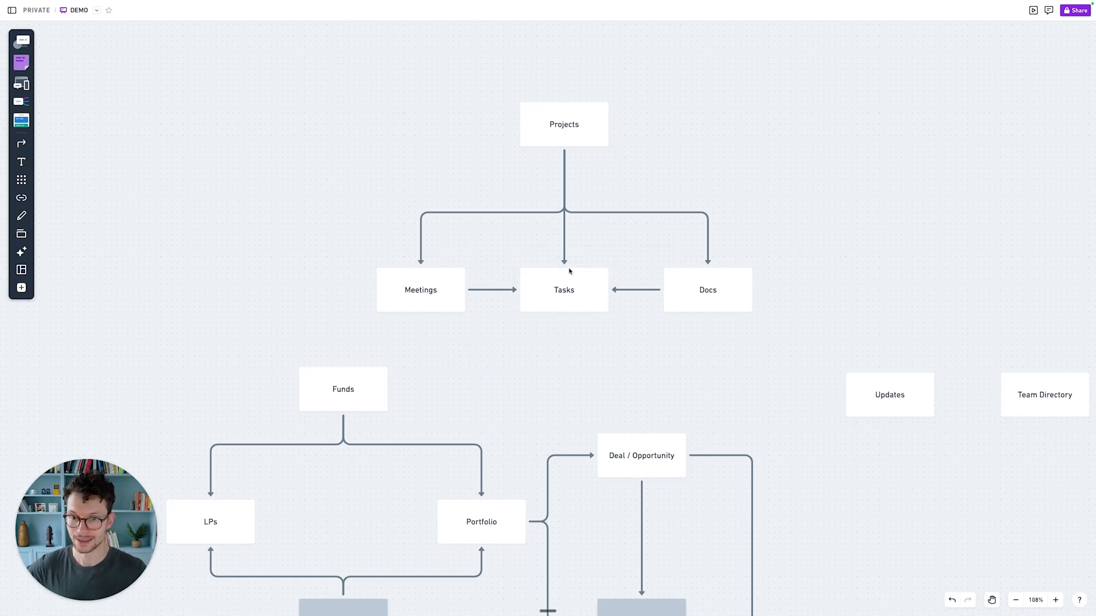
click(431, 292)
click(689, 304)
click(605, 391)
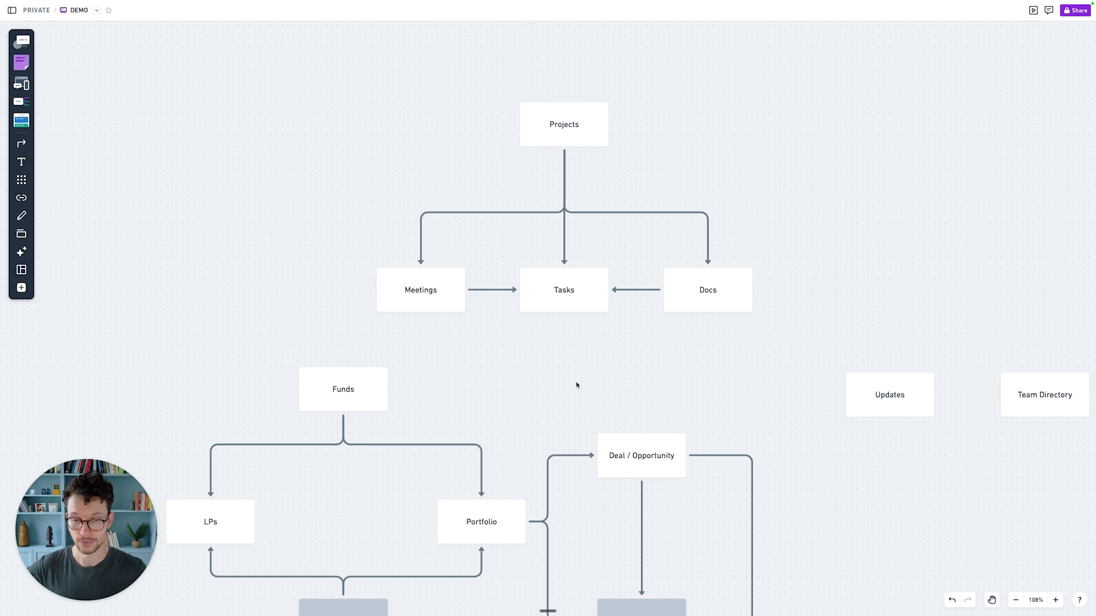
Step: Marquee-select Projects, Meetings, Tasks and Docs with connectors and drag the group up-left
scroll(576, 385, up, 3)
scroll(576, 385, up, 2)
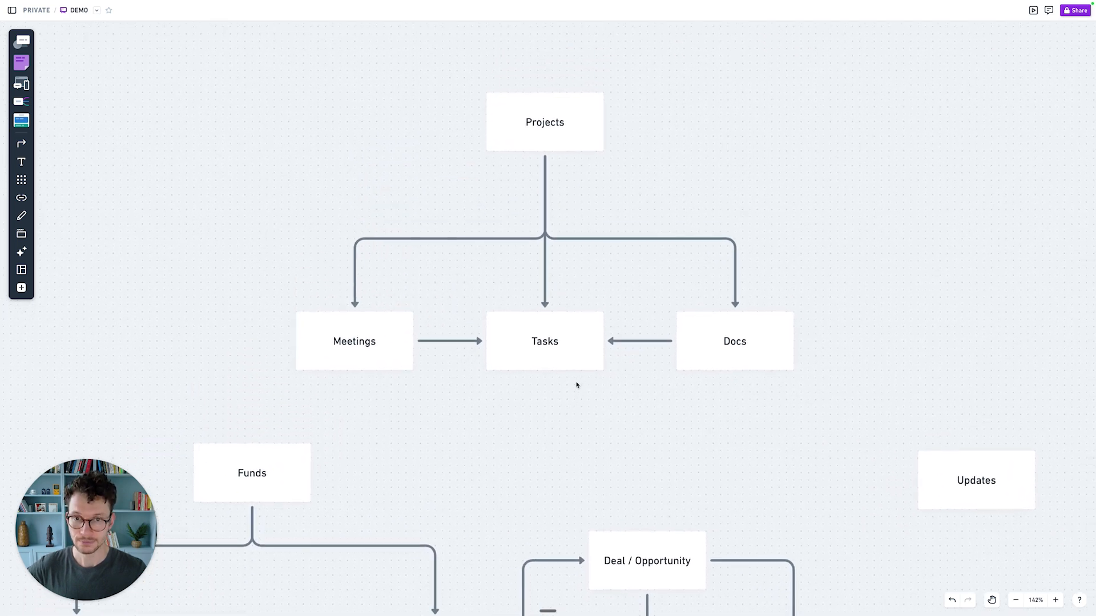
scroll(576, 385, up, 2)
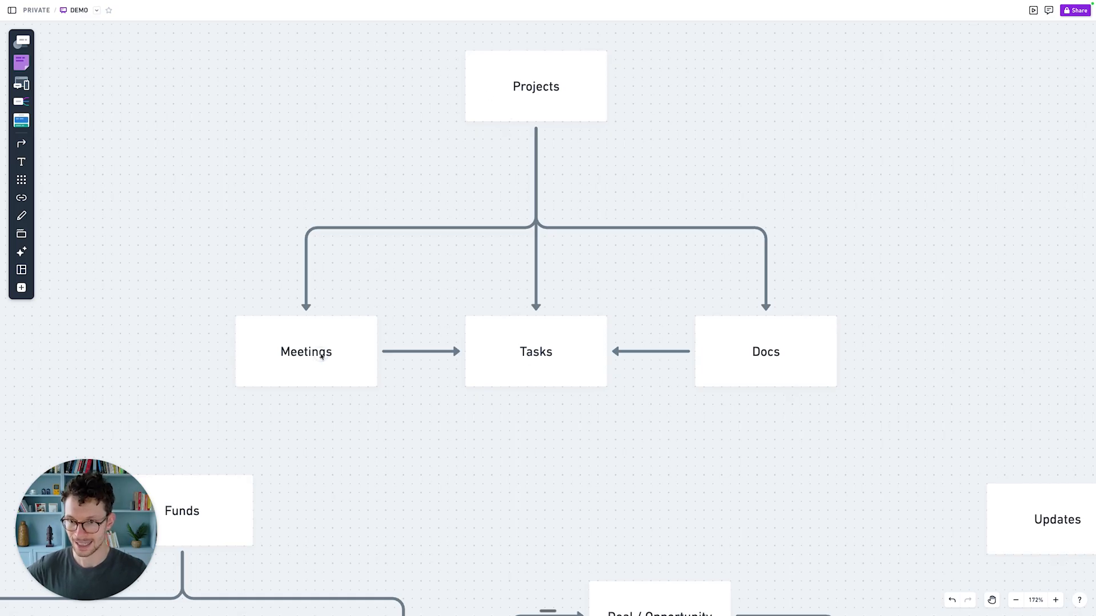
click(548, 349)
click(552, 156)
click(750, 366)
click(650, 436)
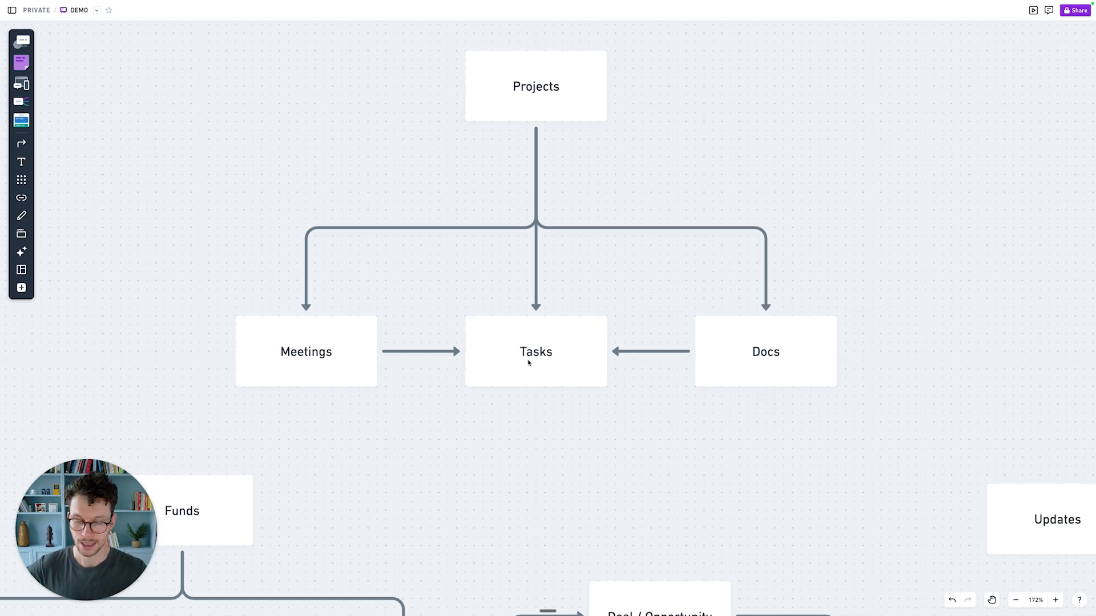
drag(553, 456, 506, 357)
click(428, 460)
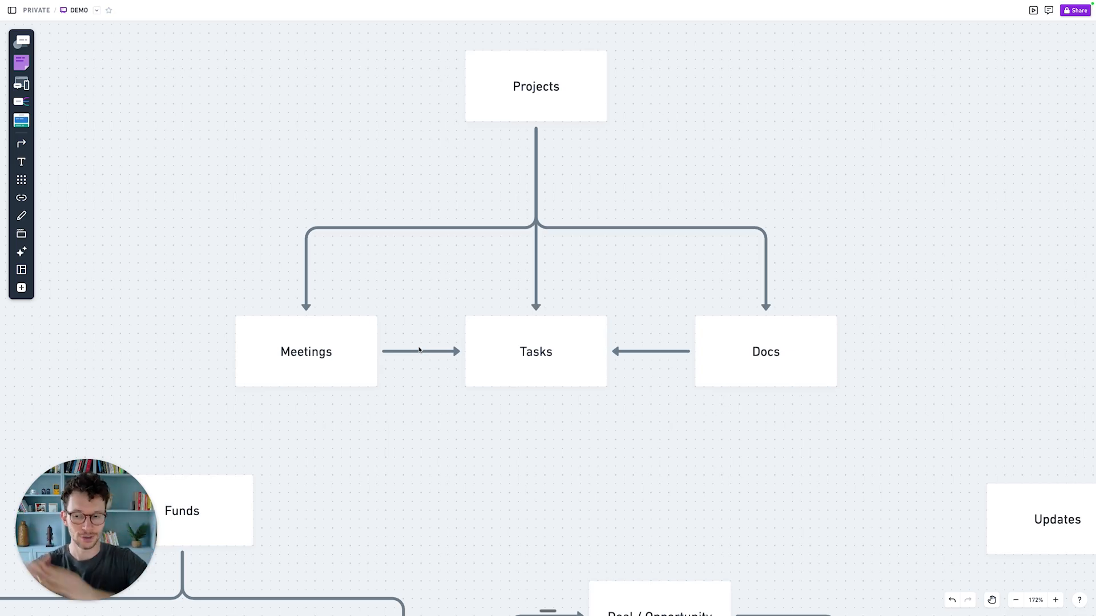
click(712, 352)
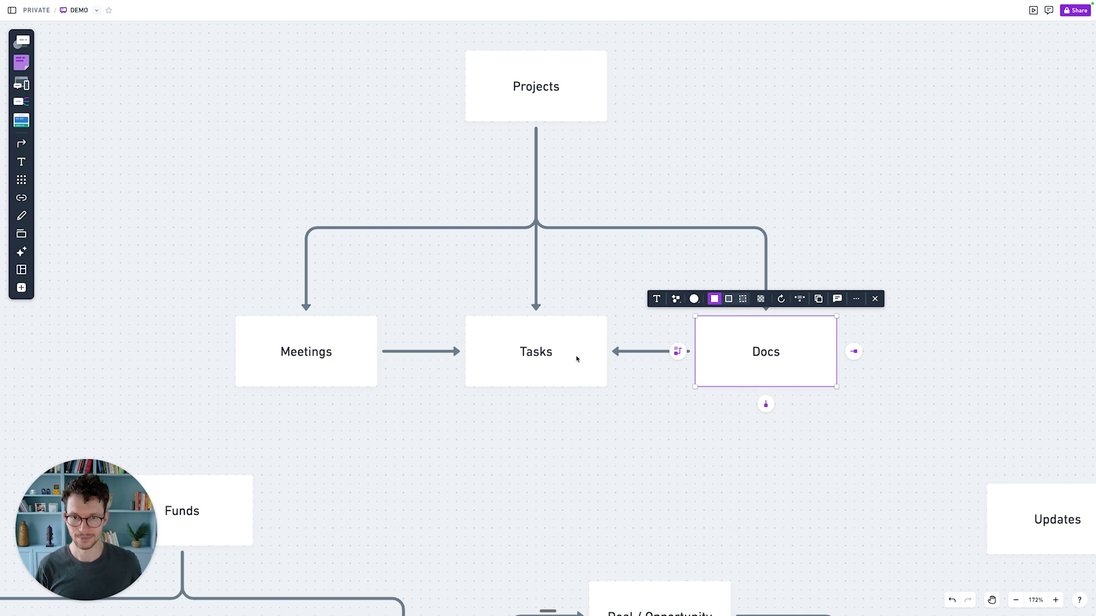
click(327, 222)
scroll(281, 192, down, 2)
scroll(282, 192, left, 2)
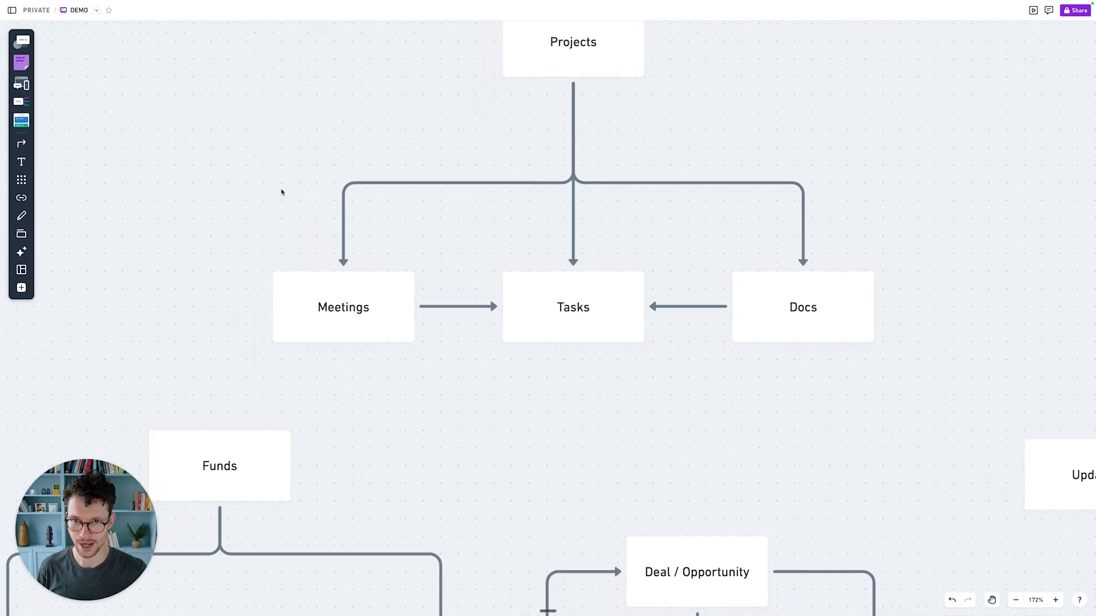
drag(278, 59, 715, 260)
Step: Select Meetings and its targets Contacts, Portfolio and Deal / Opportunity in turn
scroll(714, 261, down, 5)
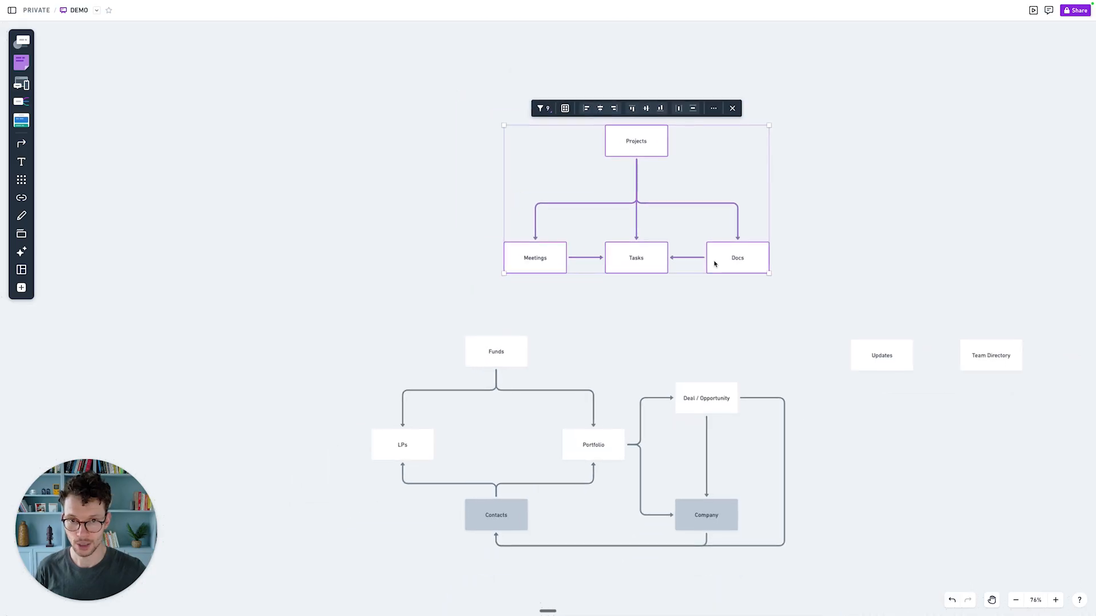
click(657, 317)
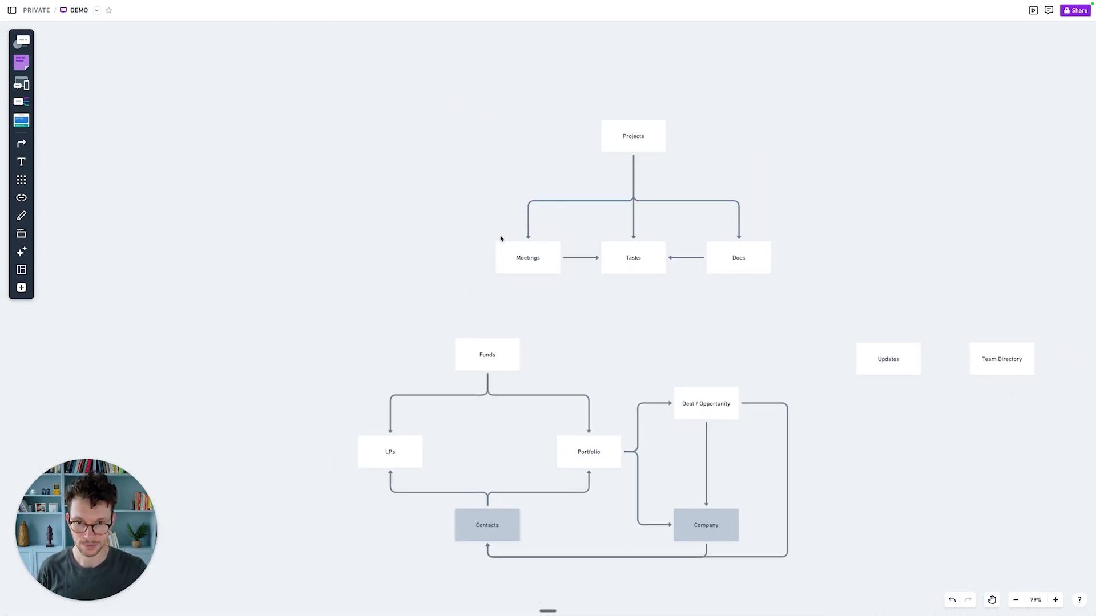
scroll(504, 251, down, 2)
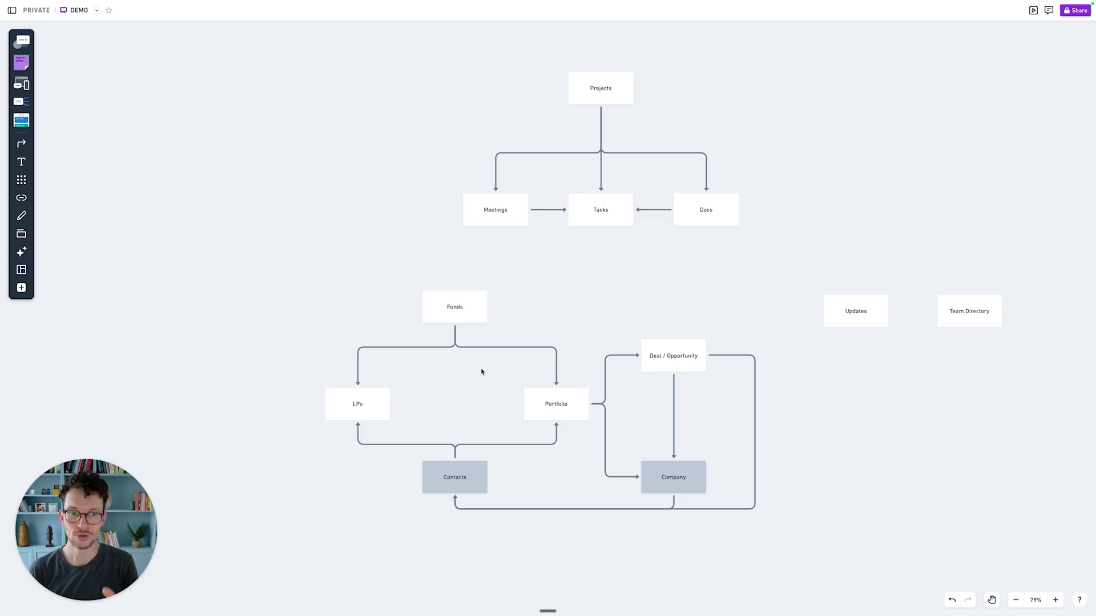
scroll(481, 372, up, 1)
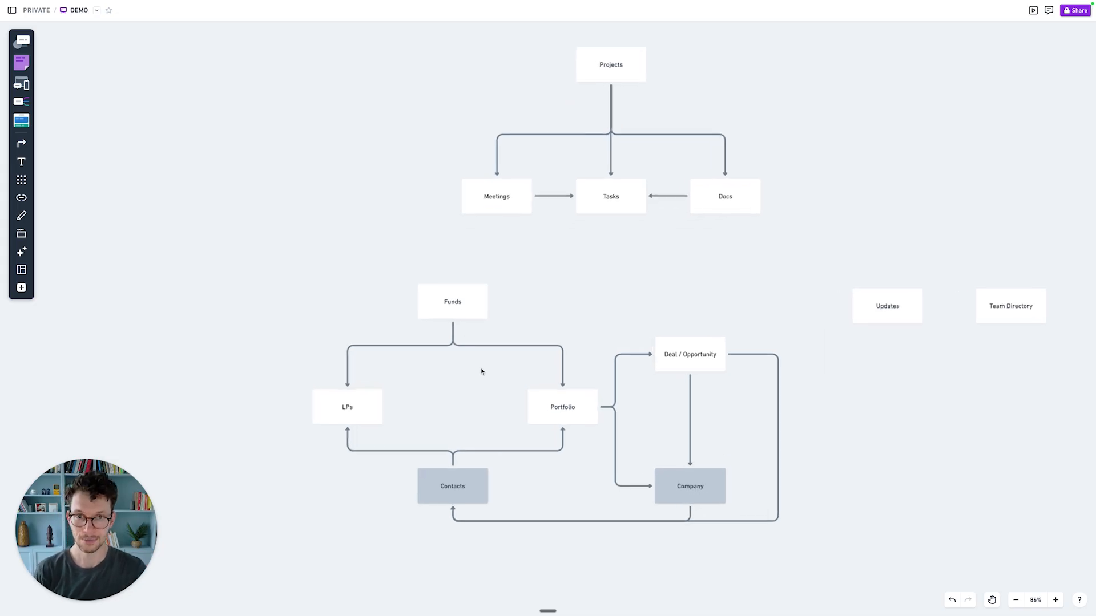
scroll(481, 371, right, 1)
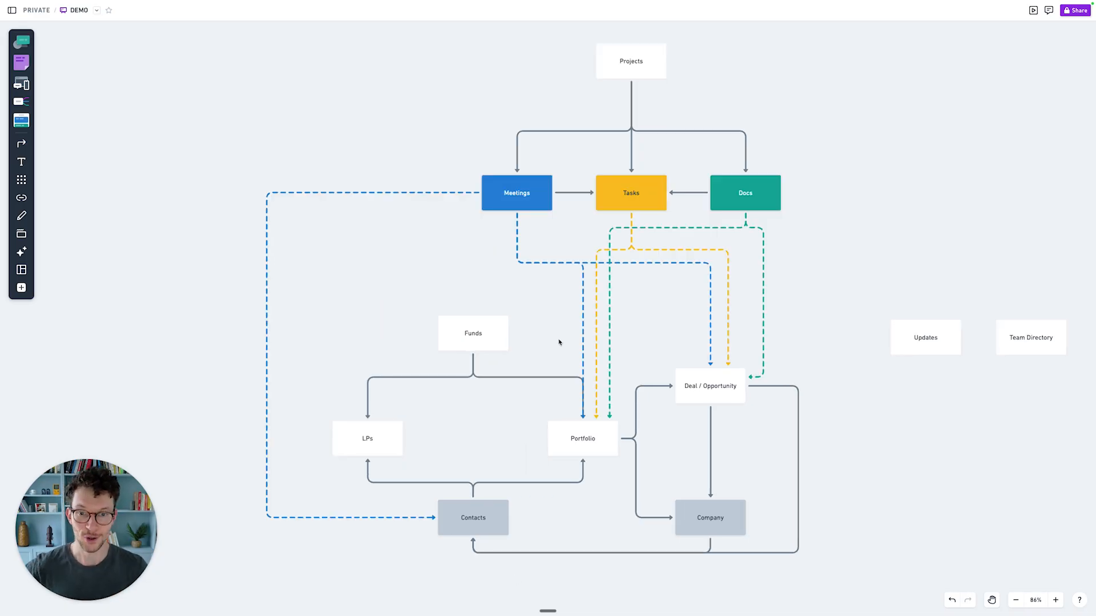
click(507, 202)
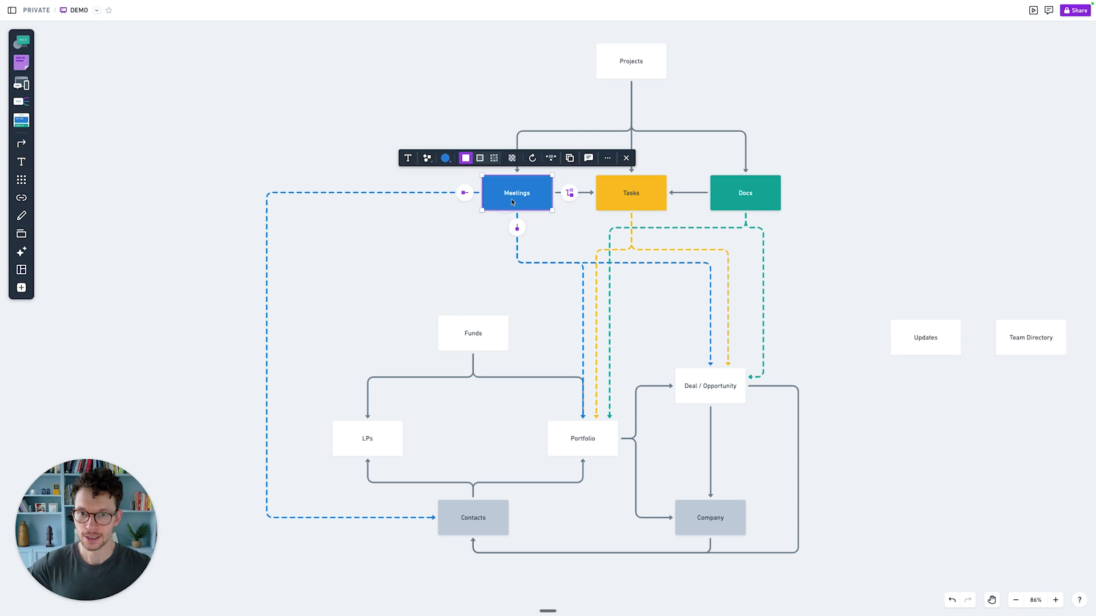
click(376, 206)
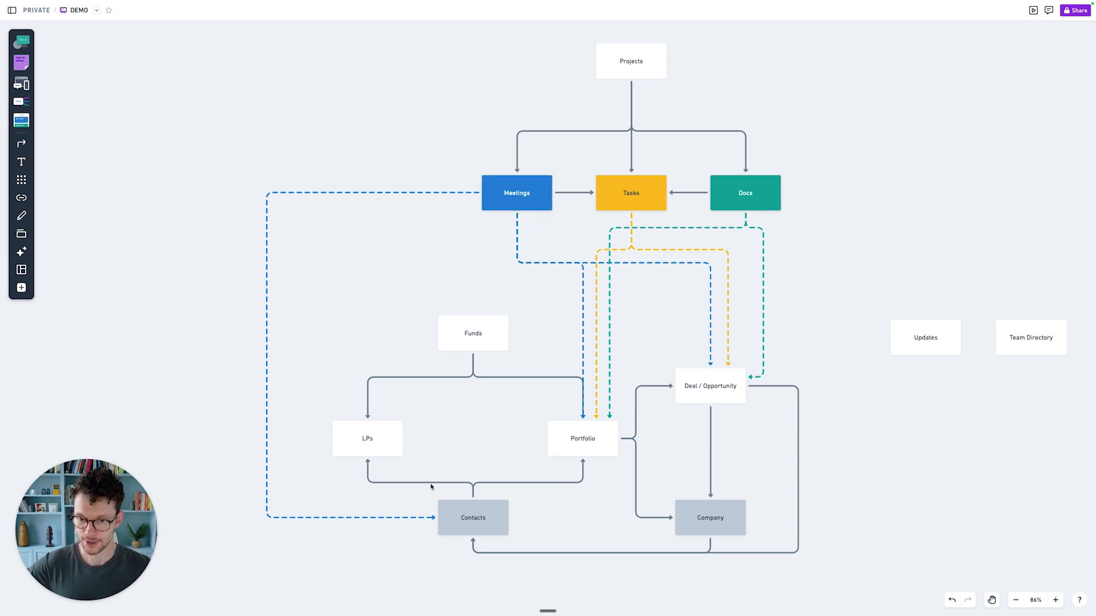
click(468, 518)
click(482, 258)
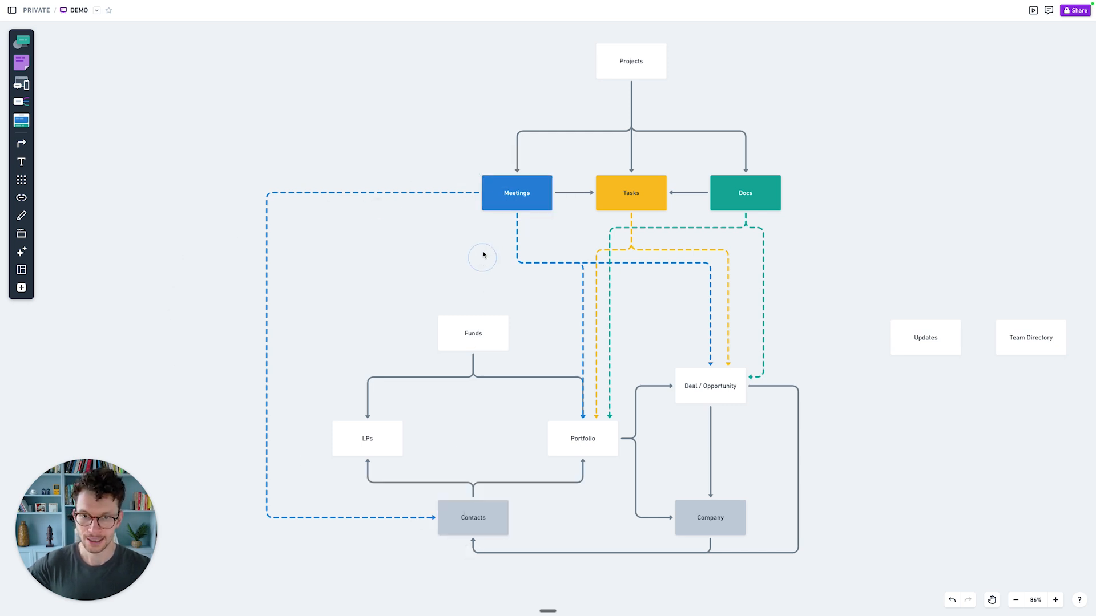
click(592, 439)
click(652, 351)
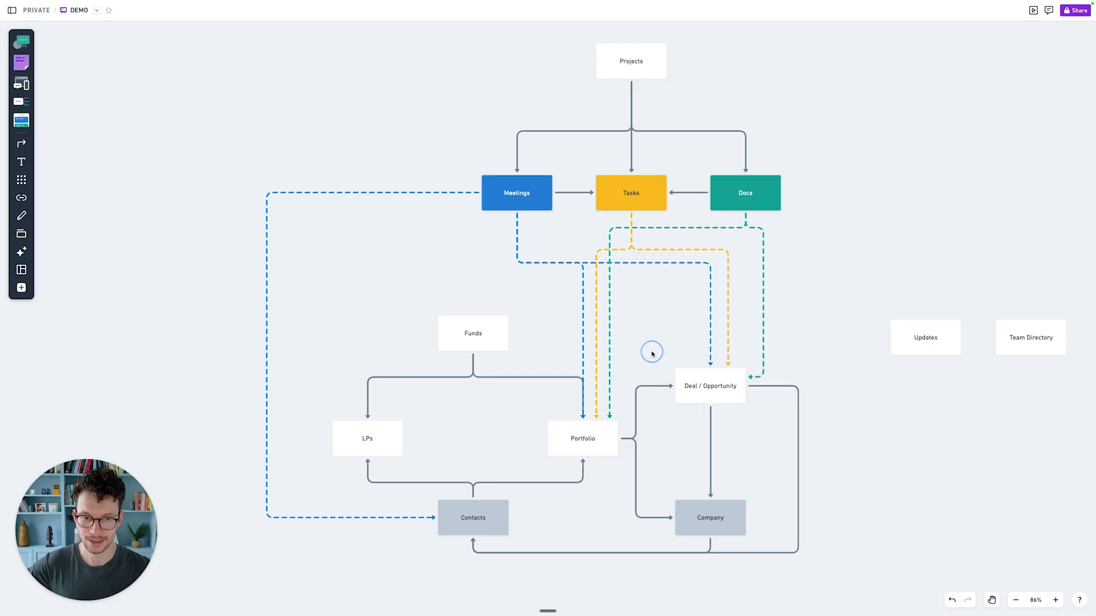
click(702, 379)
click(657, 311)
Step: Select Tasks and Docs alongside Portfolio and Deal / Opportunity in turn
click(638, 194)
click(633, 302)
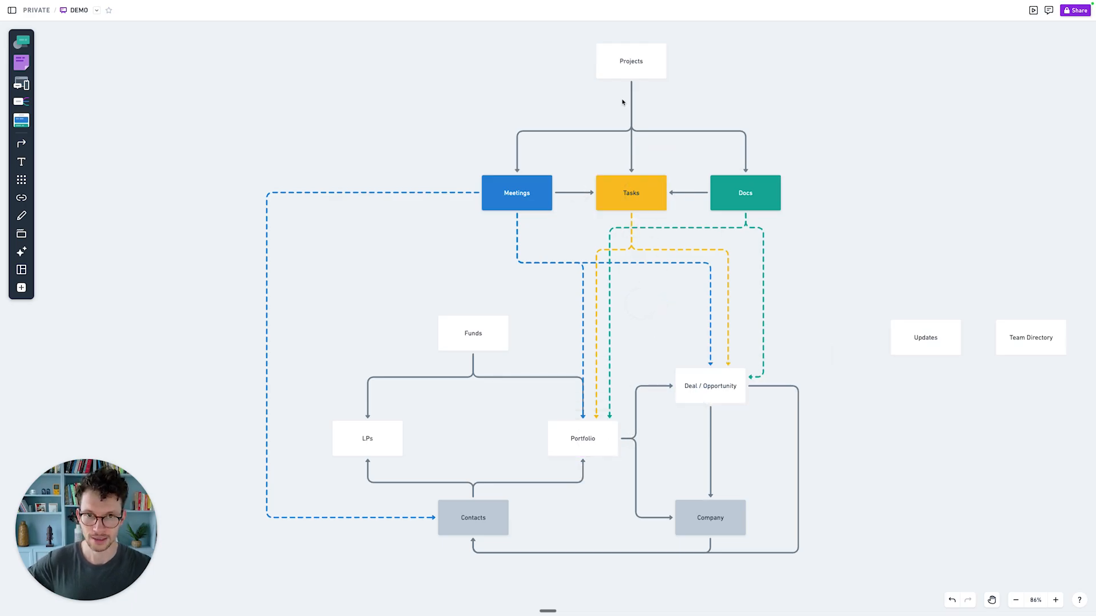
click(599, 437)
click(656, 315)
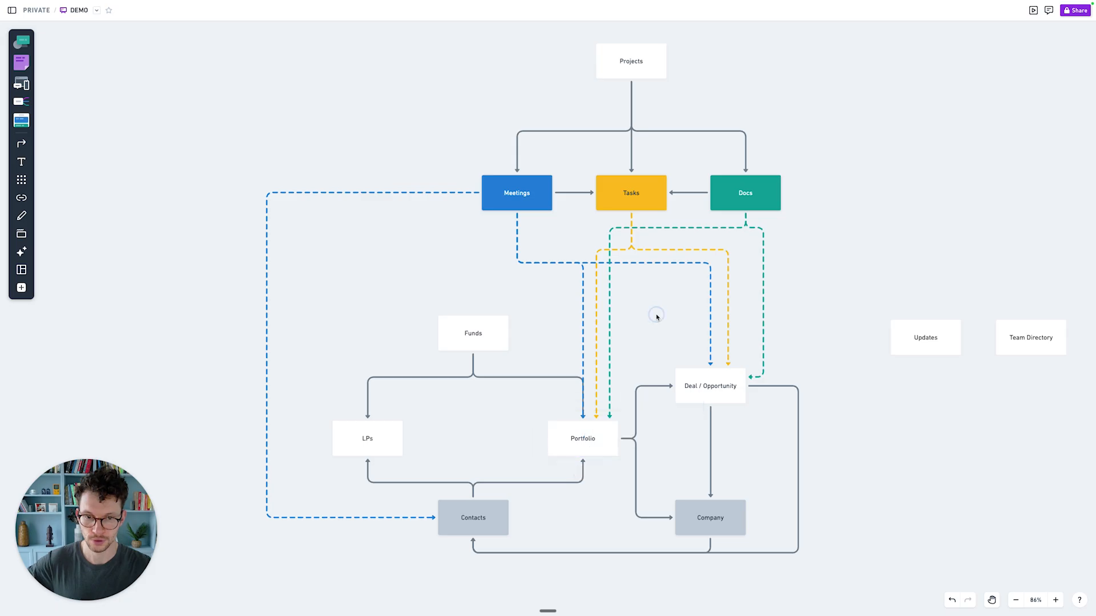
click(702, 381)
click(643, 299)
click(747, 195)
click(668, 313)
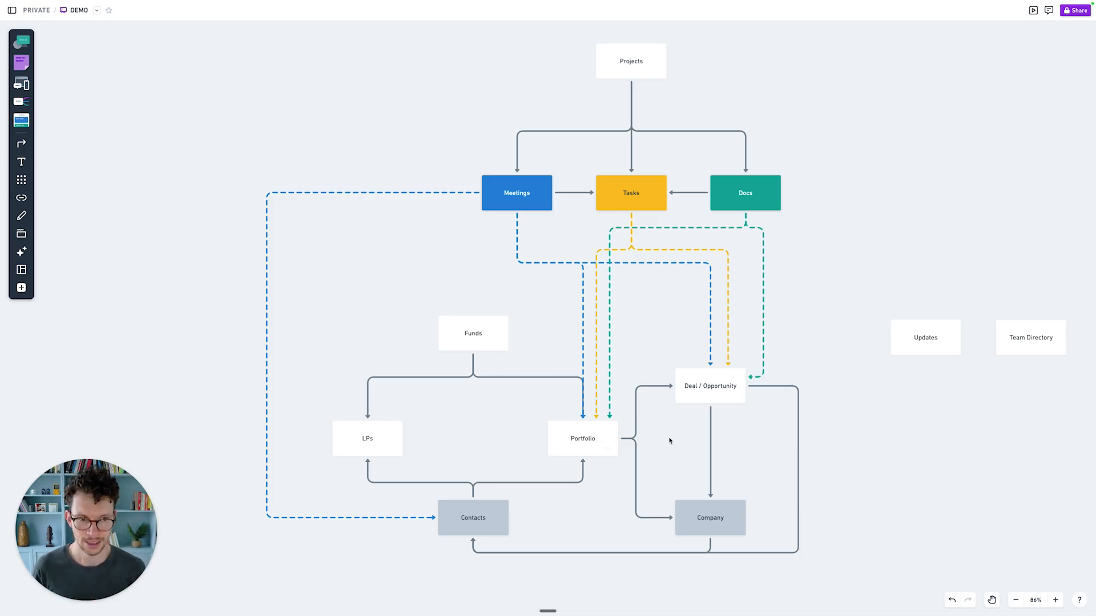
Step: Stack Updates directly above Team Directory to the right of the diagram
drag(999, 338, 886, 472)
click(870, 369)
drag(899, 347, 887, 425)
drag(898, 472, 868, 519)
drag(899, 419, 871, 447)
click(885, 308)
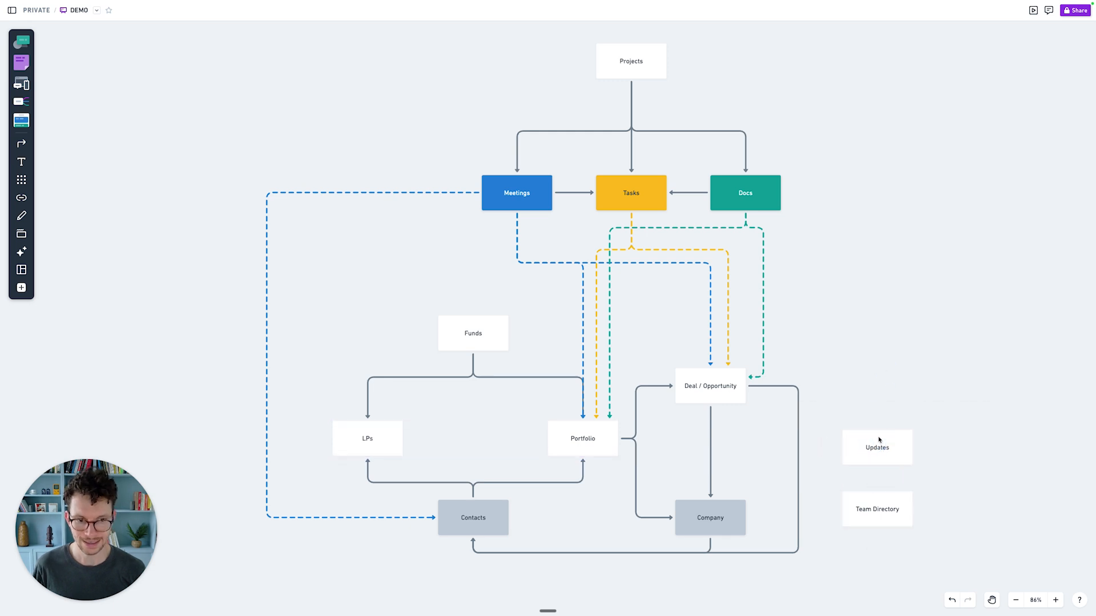
Step: Select Updates, Team Directory, the whole diagram and Projects to check the layout
drag(1025, 471, 872, 437)
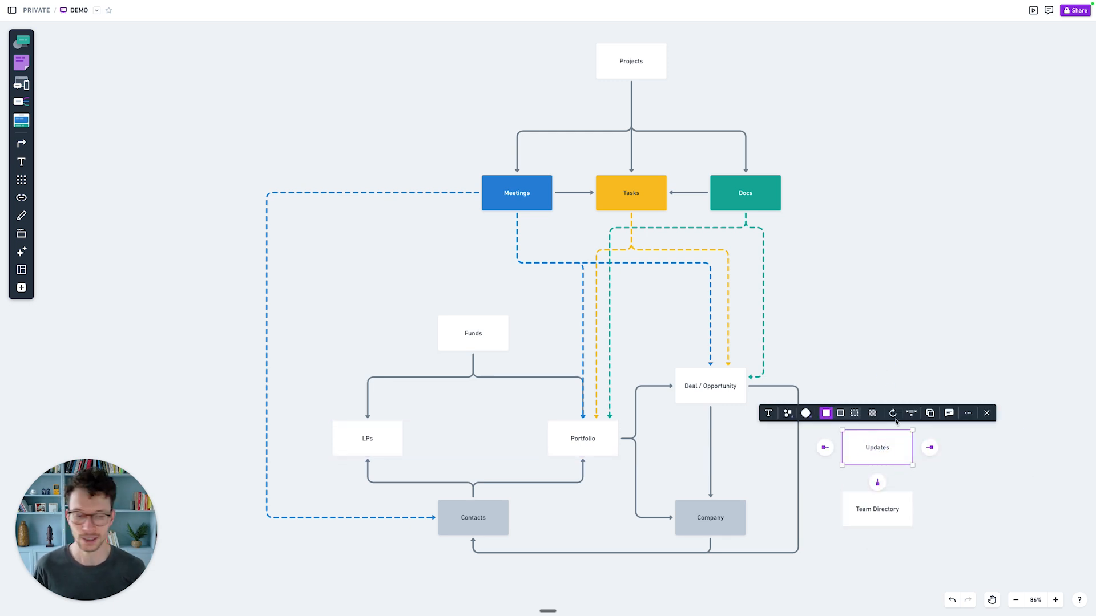
click(943, 456)
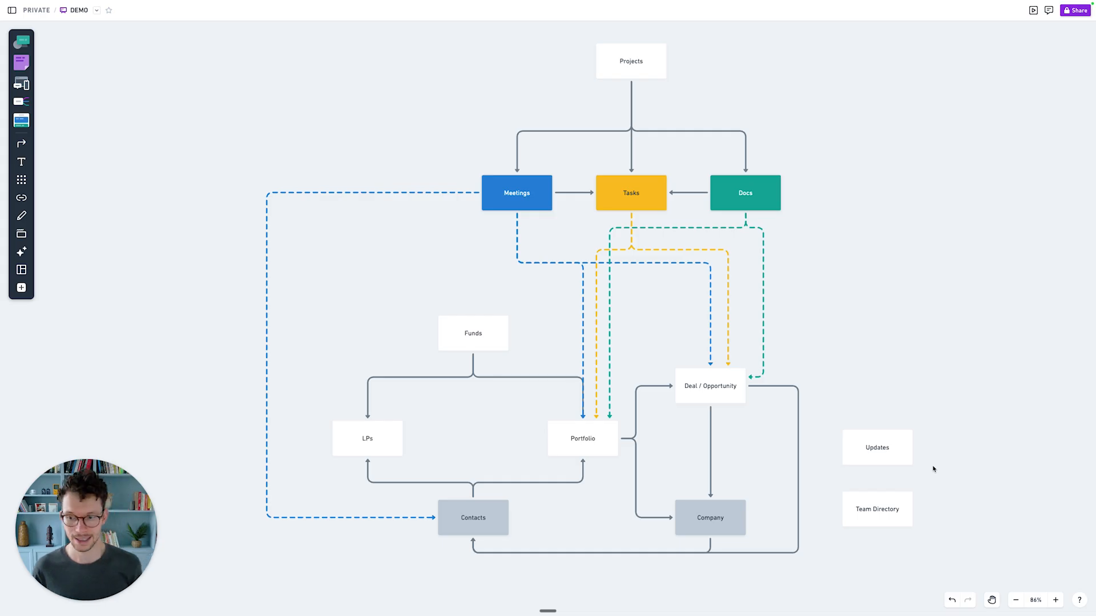
drag(941, 543, 840, 507)
click(847, 554)
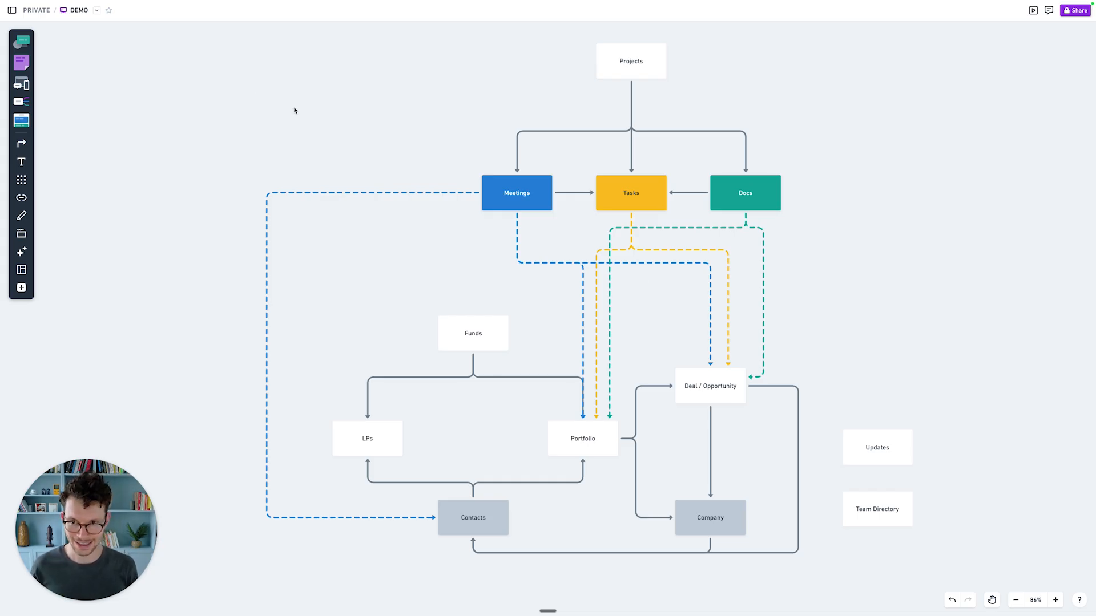
drag(231, 77, 810, 567)
click(816, 565)
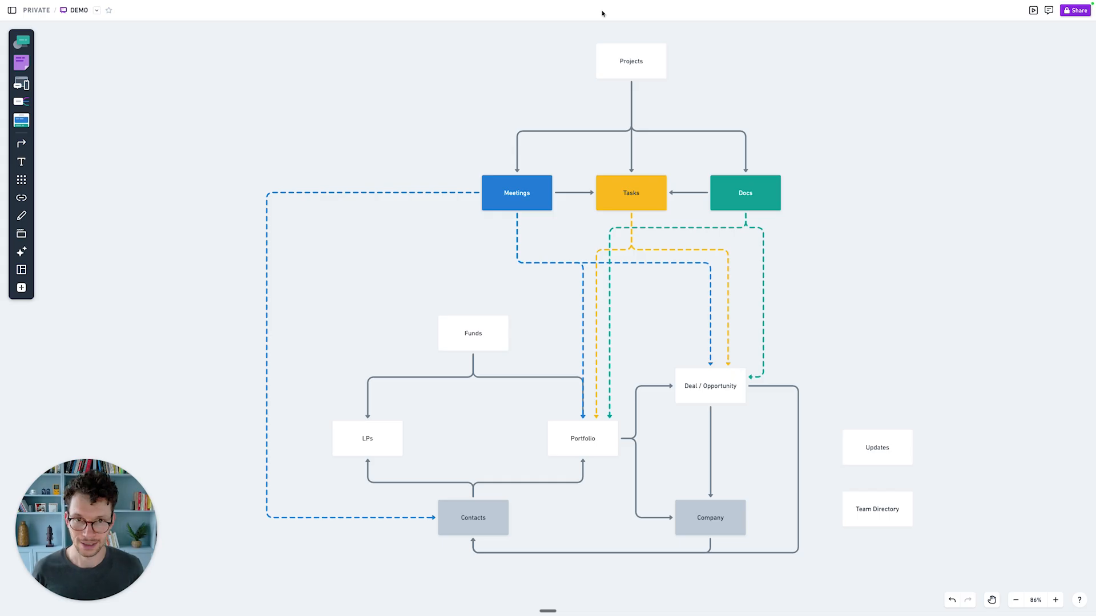
click(630, 69)
click(552, 96)
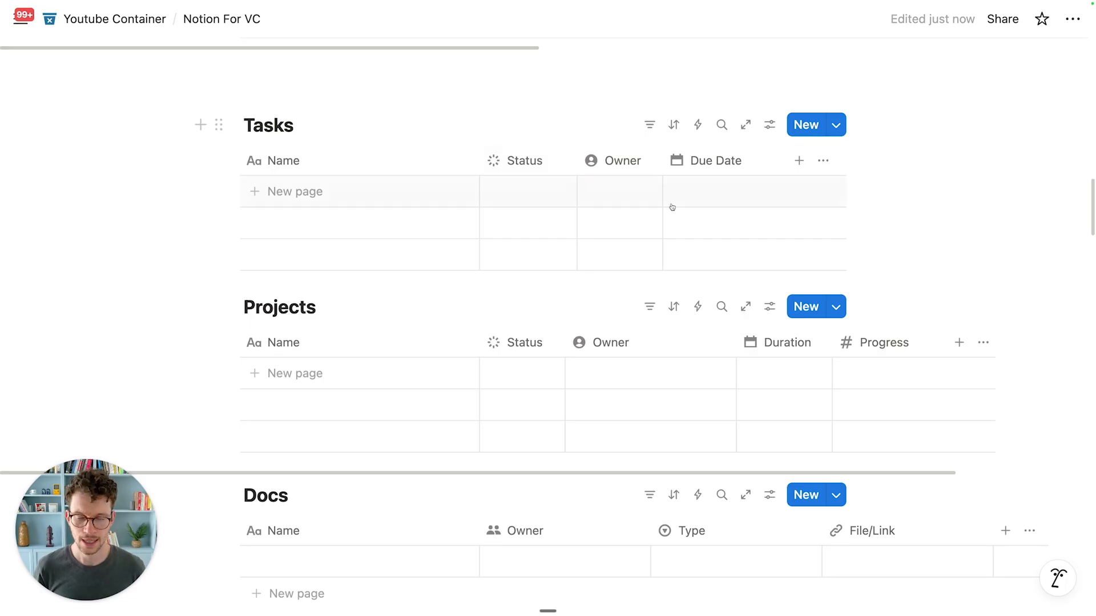
Step: Add a two-way Project relation from Tasks to the Notion For VC Projects database
scroll(449, 307, down, 4)
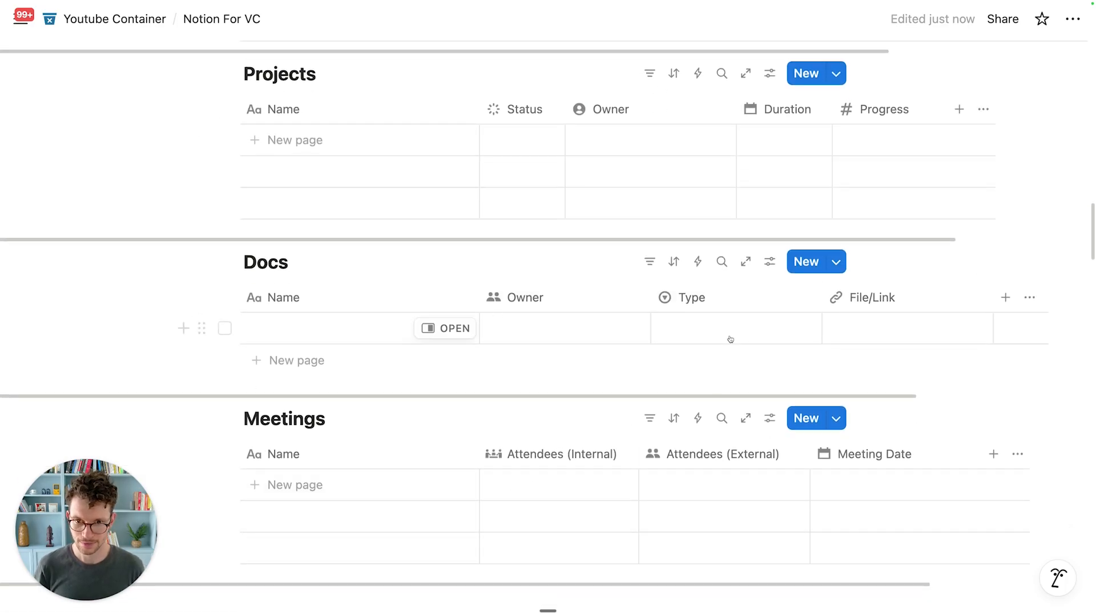
scroll(725, 331, up, 1)
scroll(717, 279, up, 3)
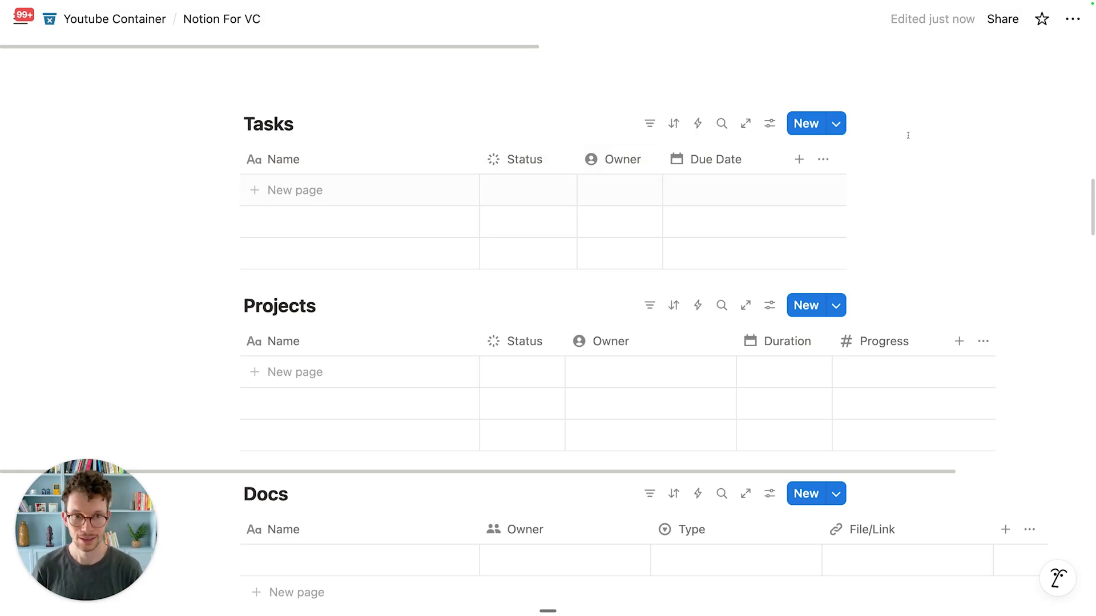
click(798, 159)
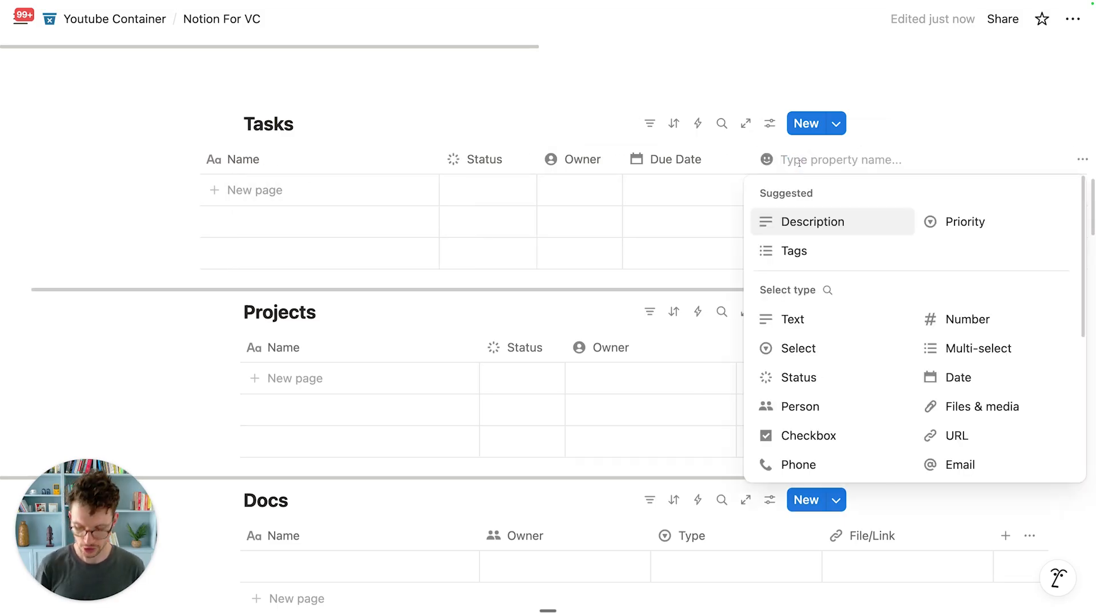
text(Projects)
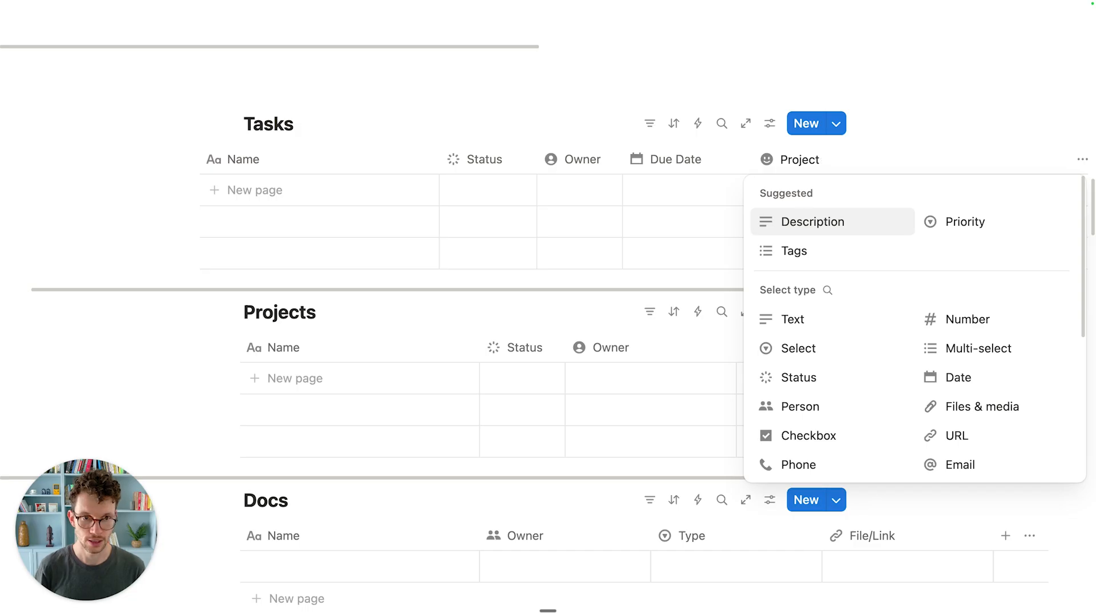
scroll(821, 371, down, 2)
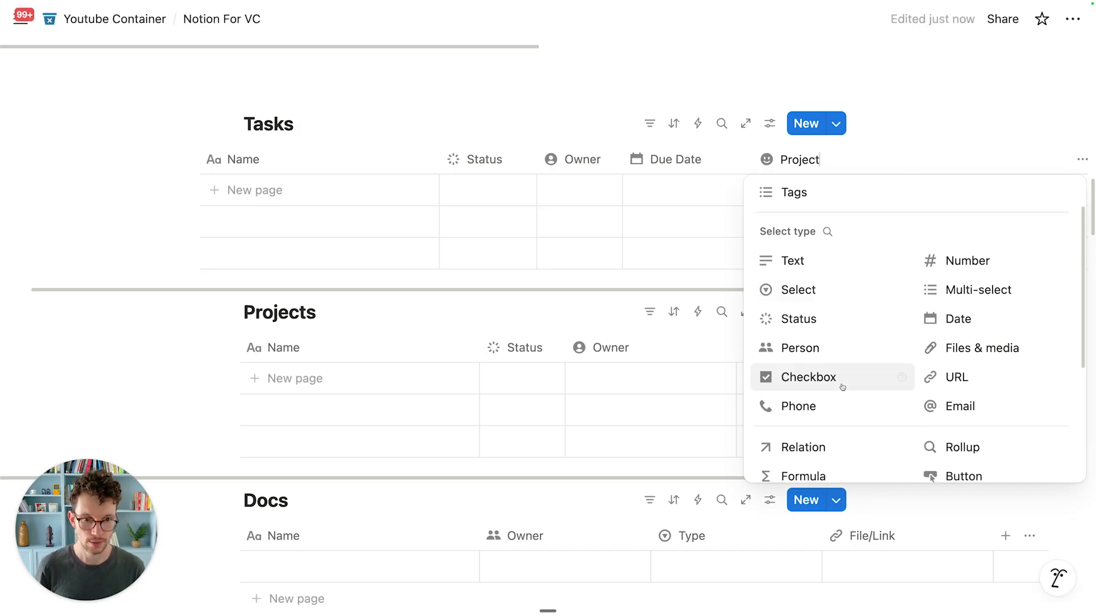
click(810, 446)
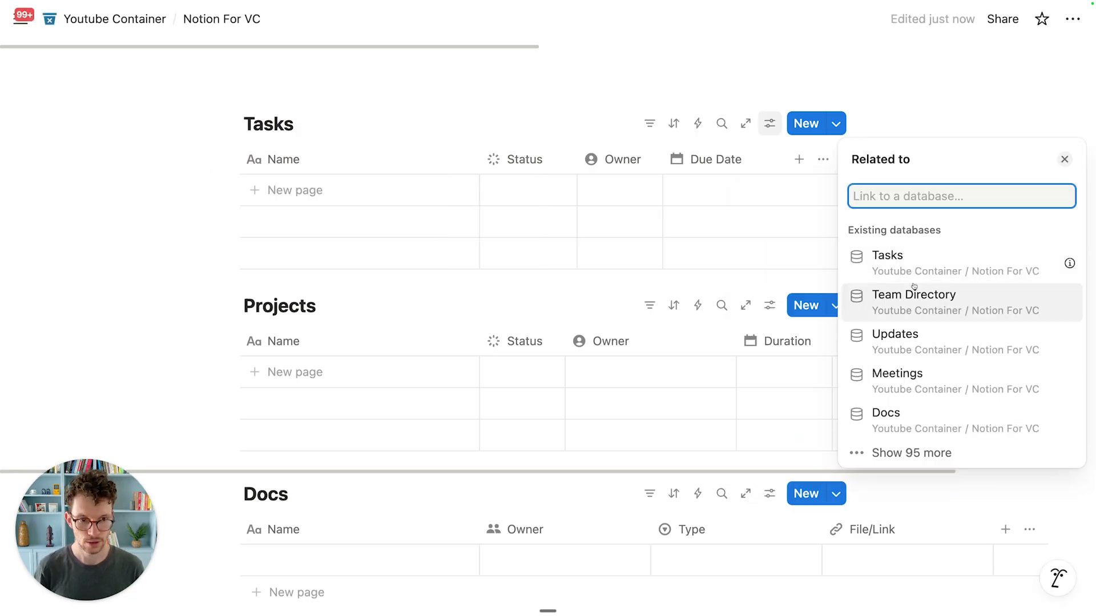
text(projects)
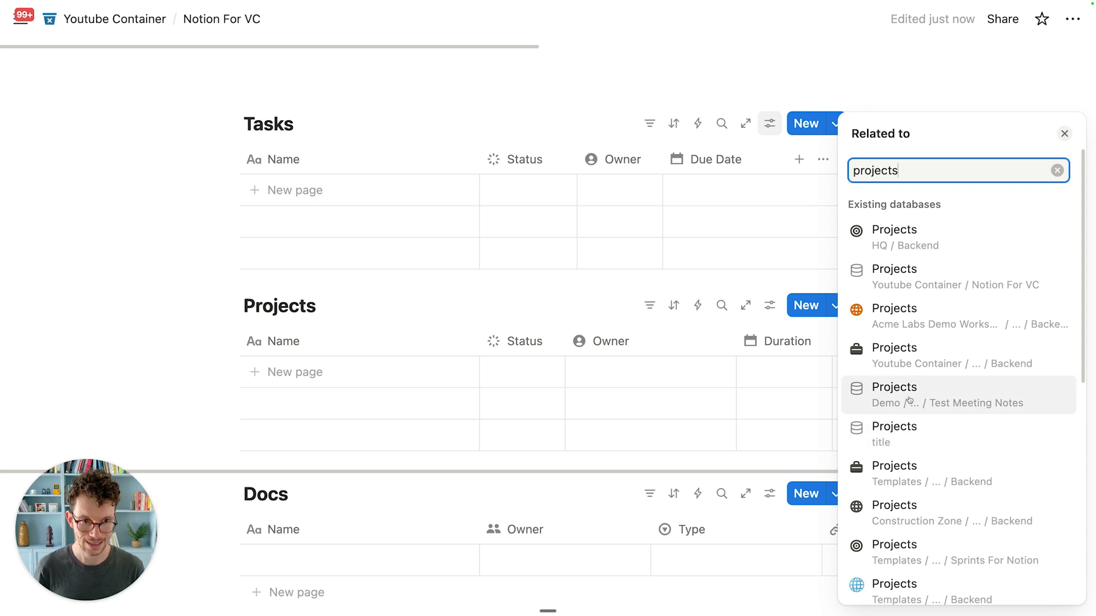
click(934, 283)
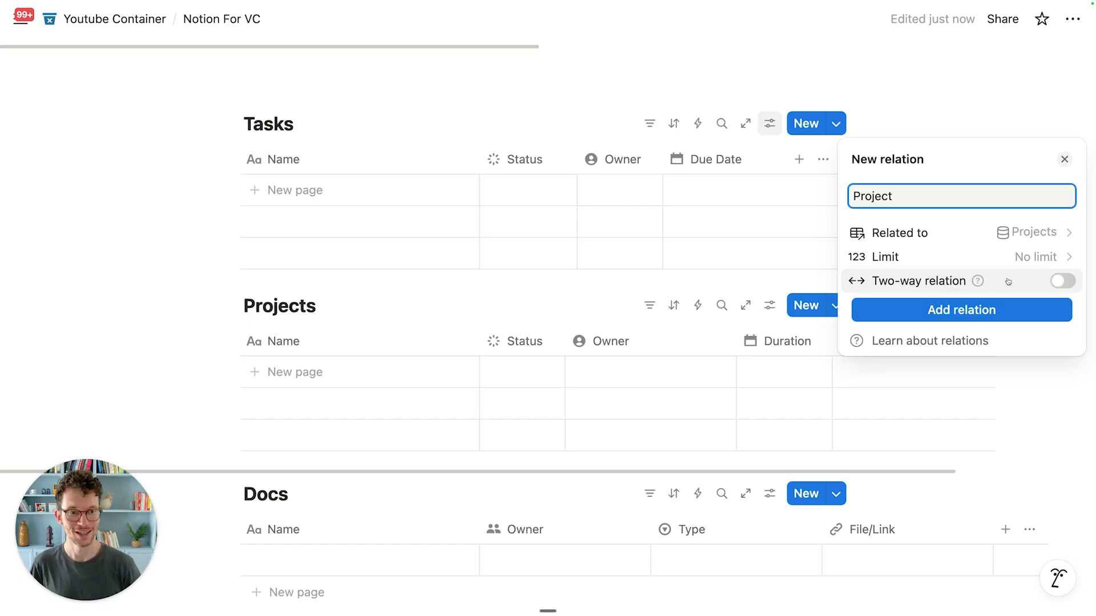
click(1060, 283)
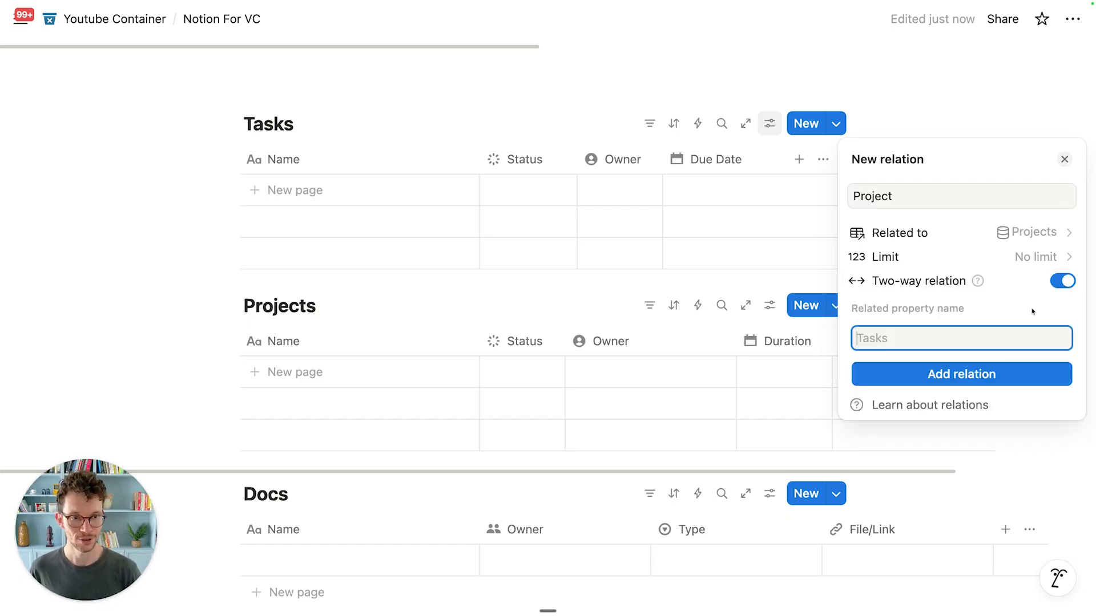
click(973, 374)
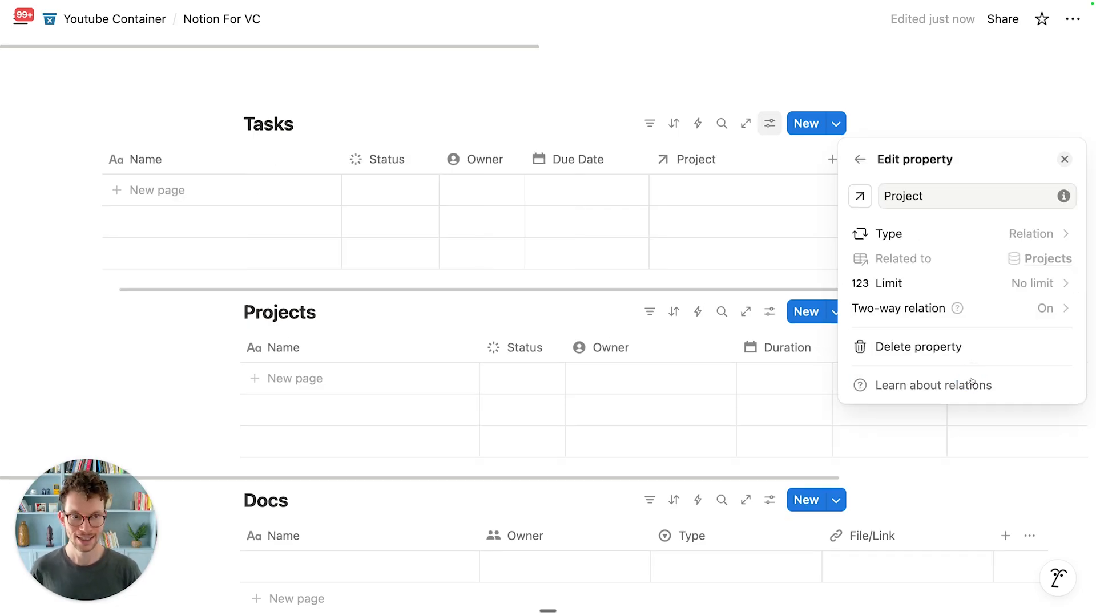
Step: Give the Project property a target icon
click(856, 195)
text(targ)
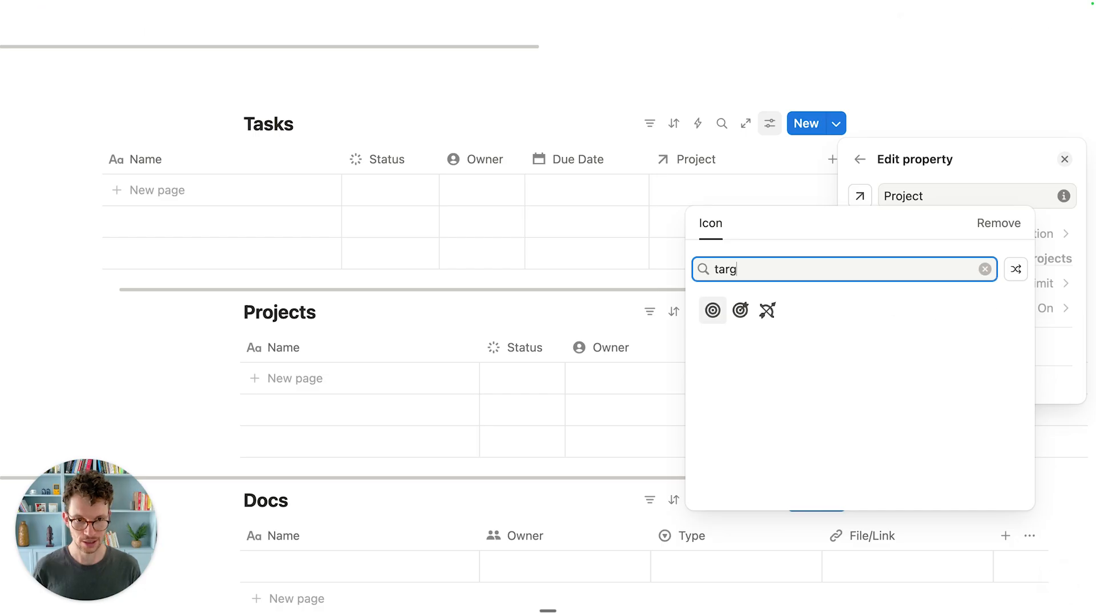
click(712, 311)
click(676, 295)
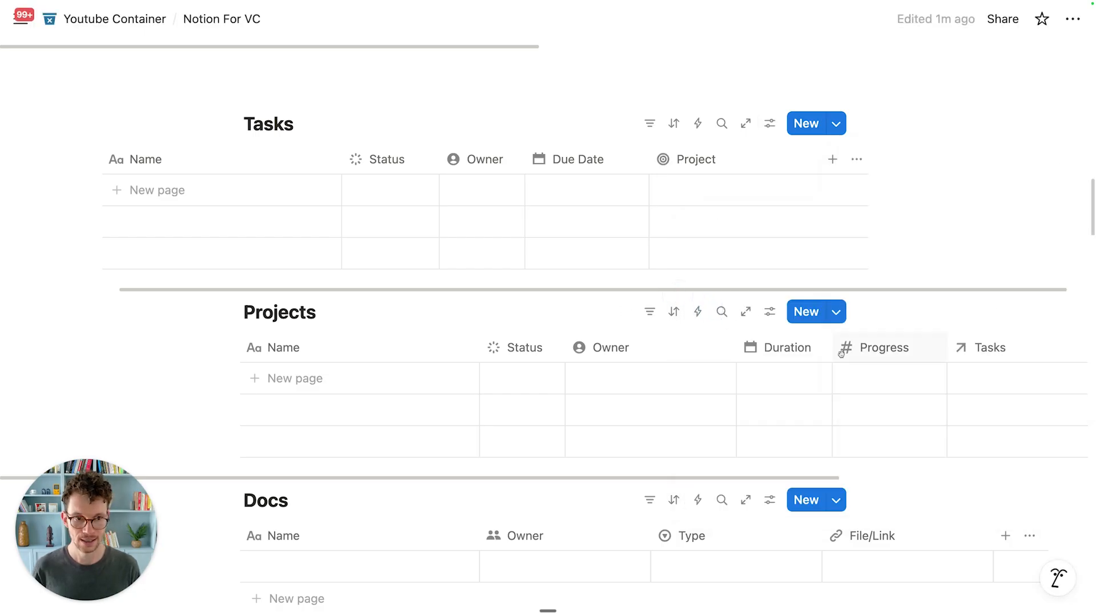
Step: Give the Tasks column in the Projects table a check-circle icon
click(951, 352)
click(911, 273)
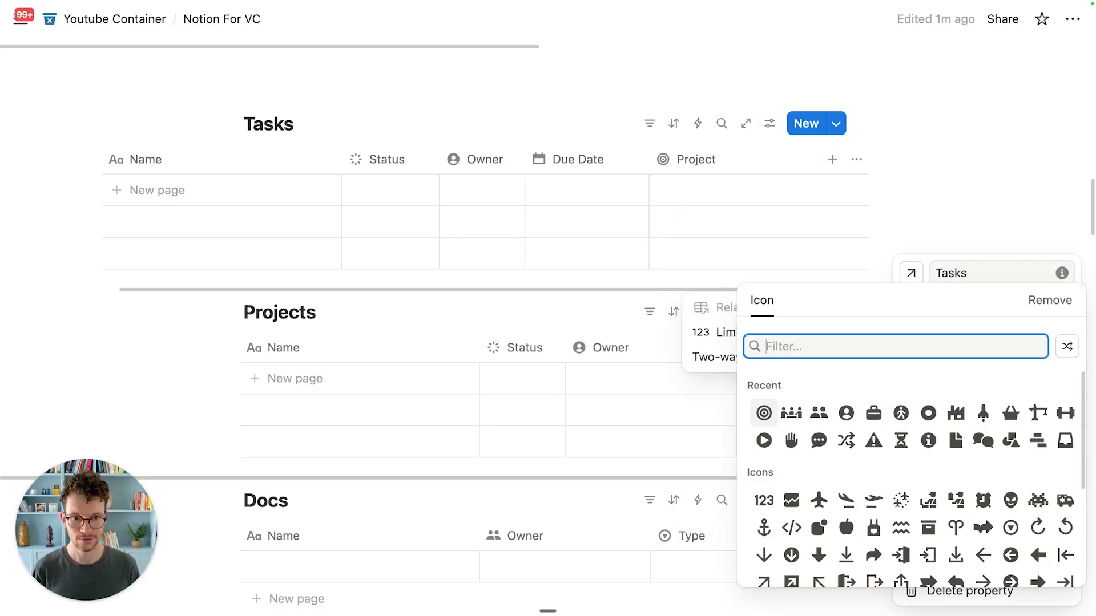
text(check)
click(873, 387)
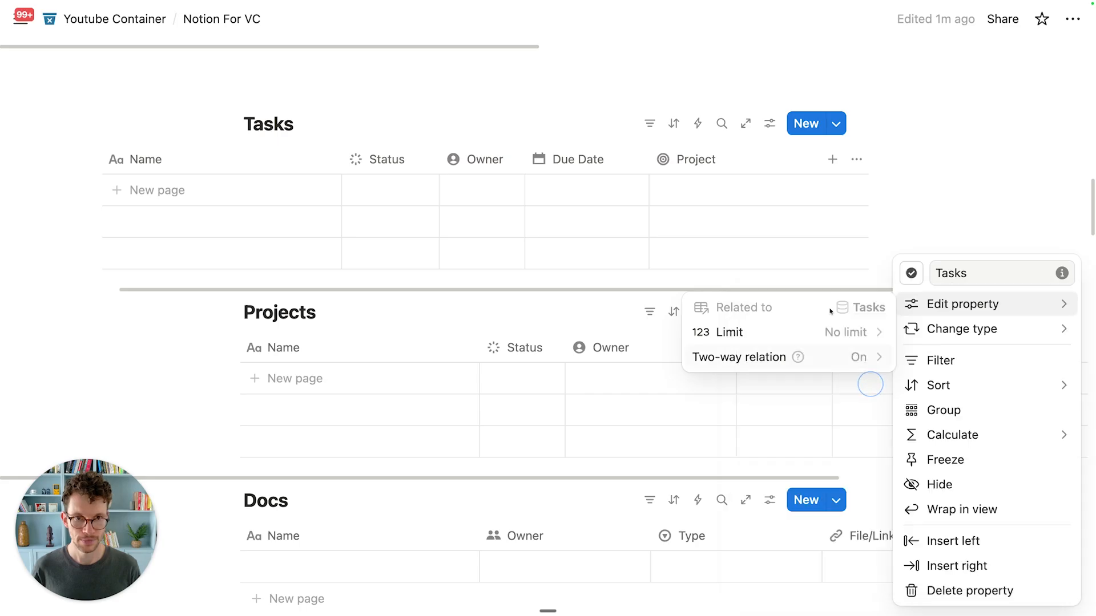
click(805, 200)
Step: Add a two-way 'Deal' relation property linked to the Deals database
click(822, 164)
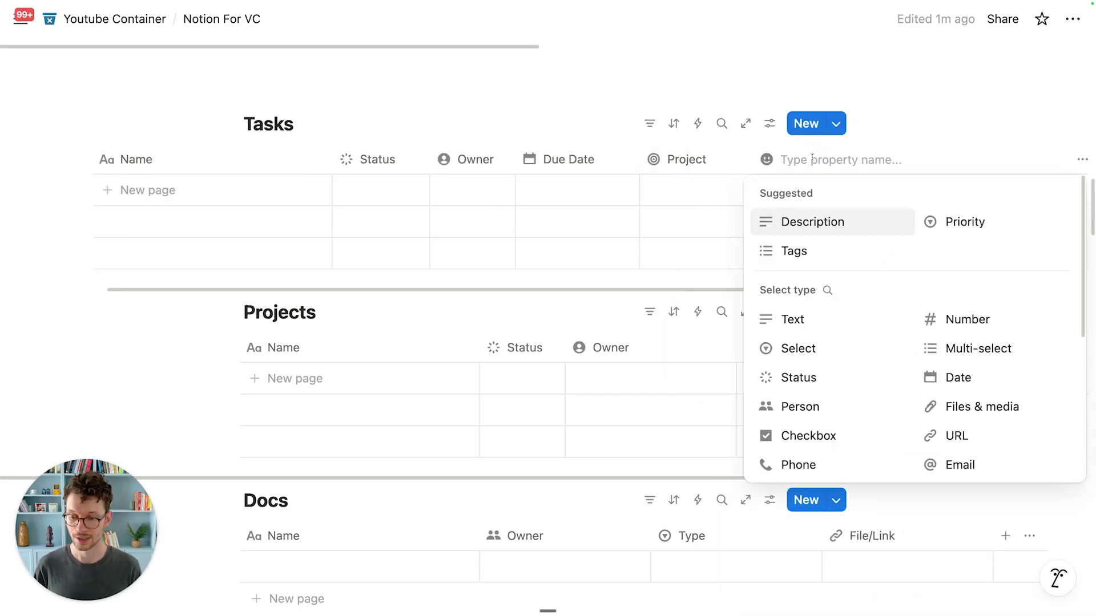
text(Deal)
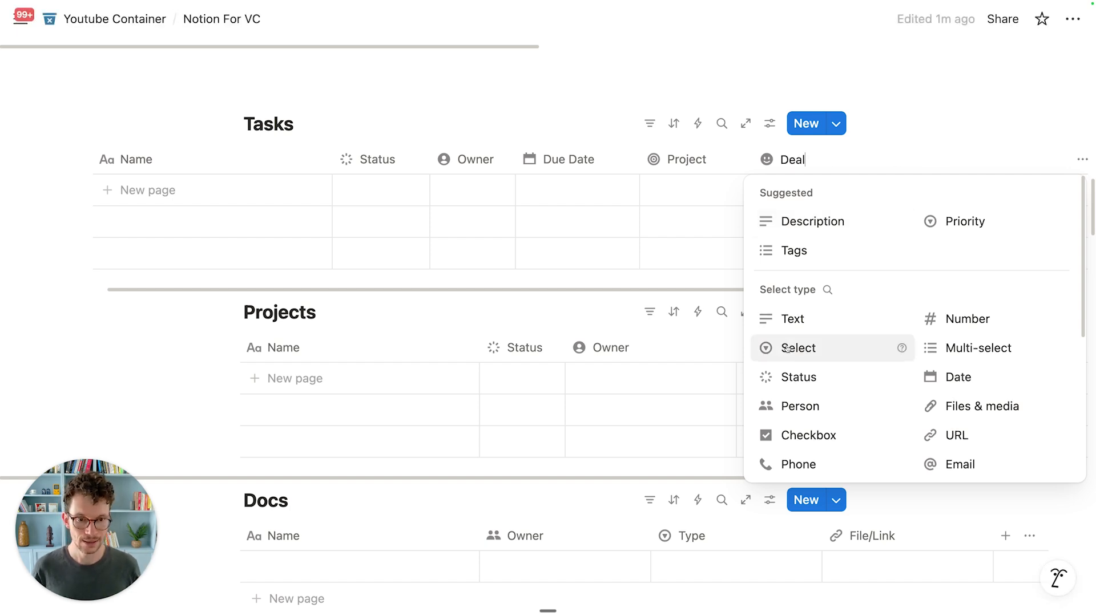
scroll(897, 371, down, 2)
click(898, 431)
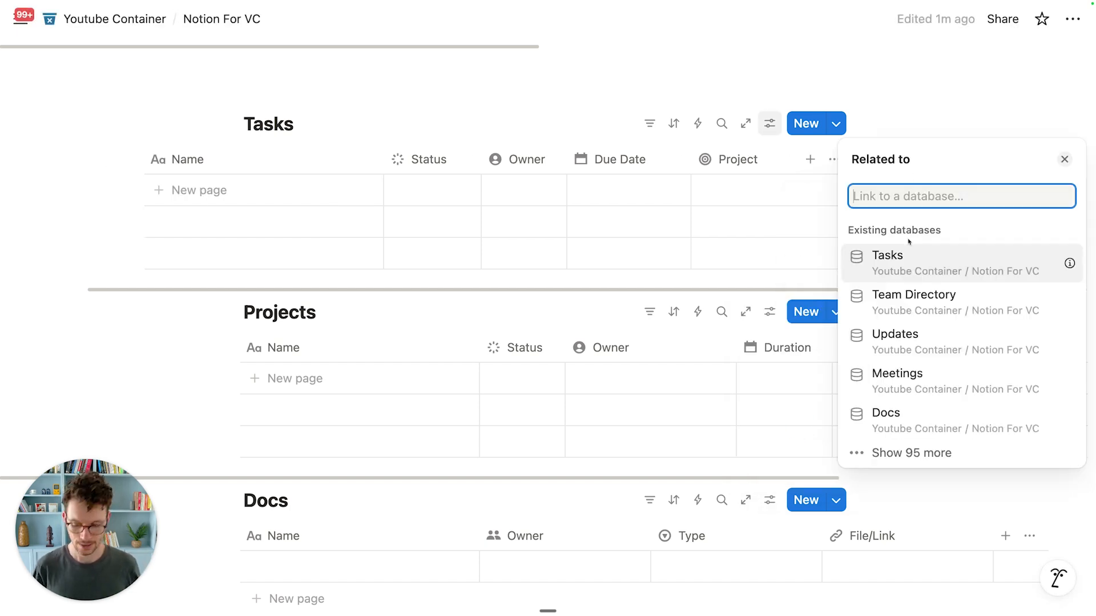
text(deals)
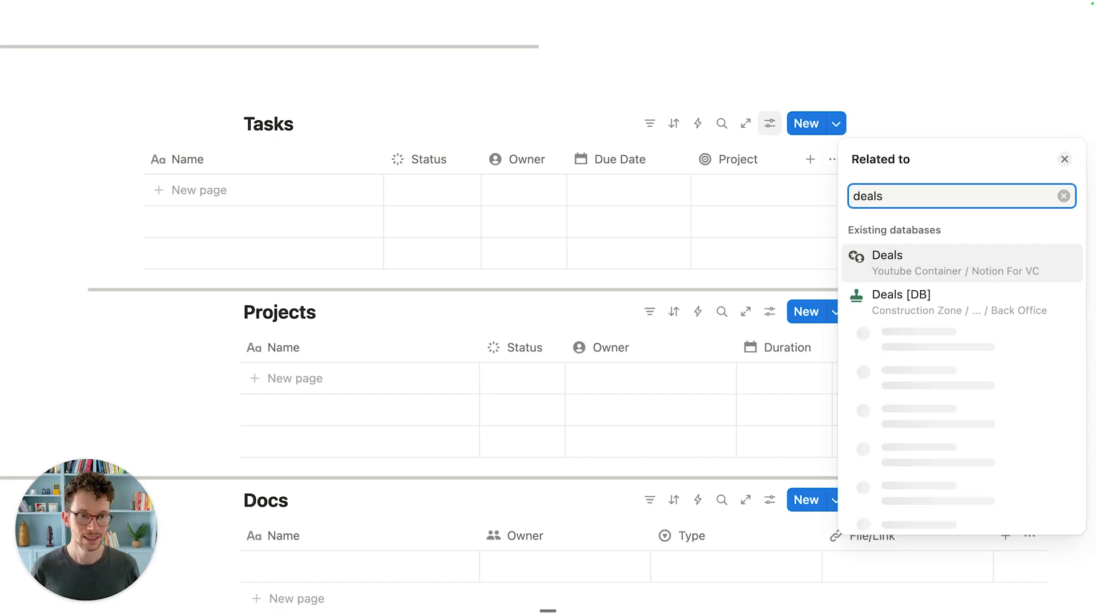
click(937, 263)
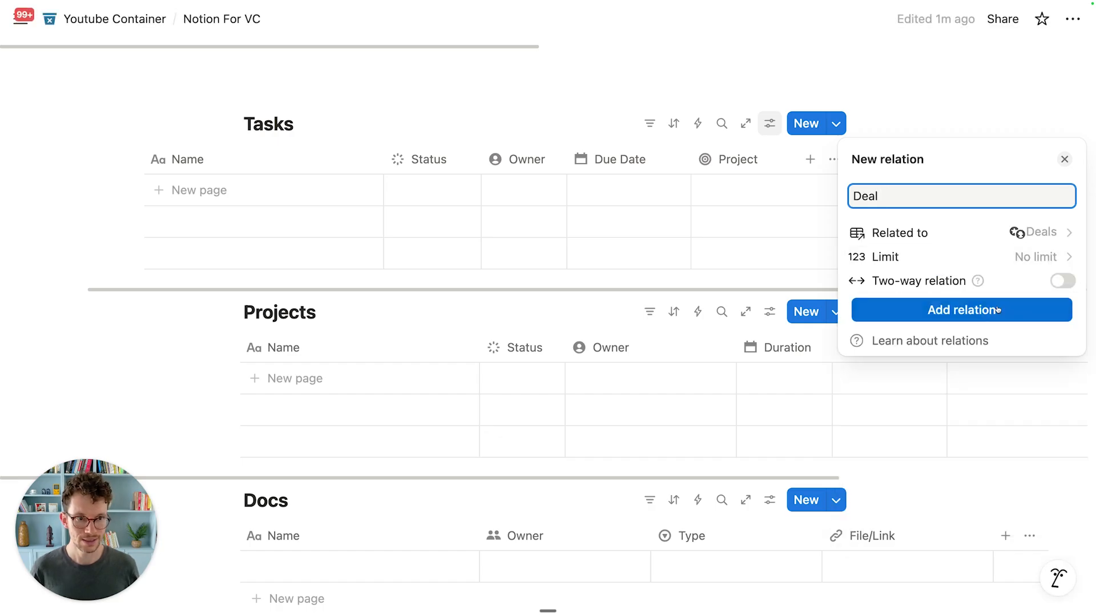
click(1062, 281)
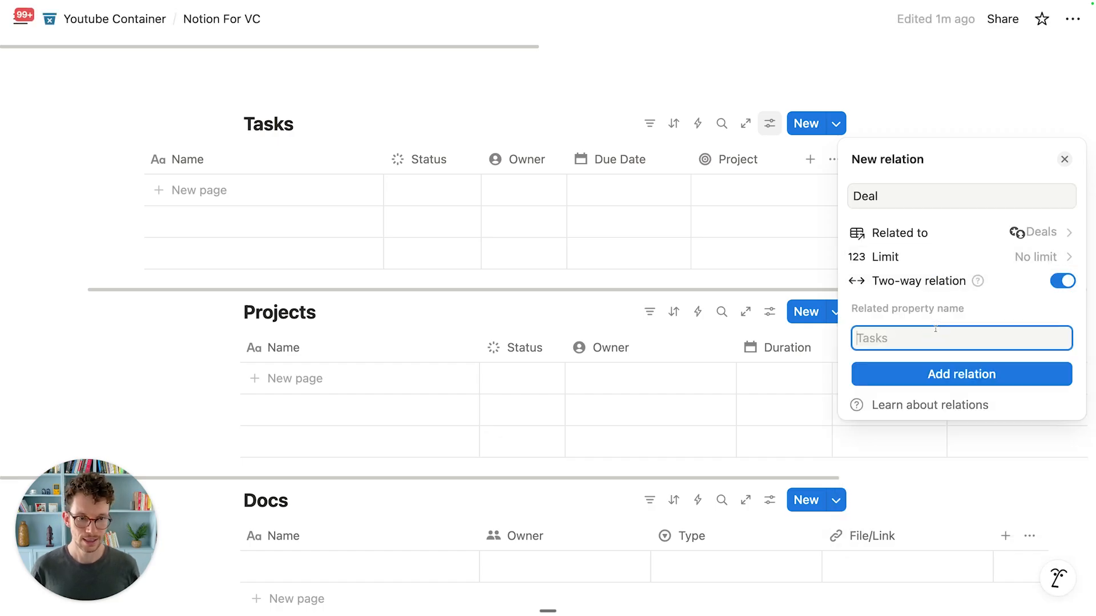
click(936, 374)
Step: Give the Deal property a rocket icon and narrow its column
click(859, 195)
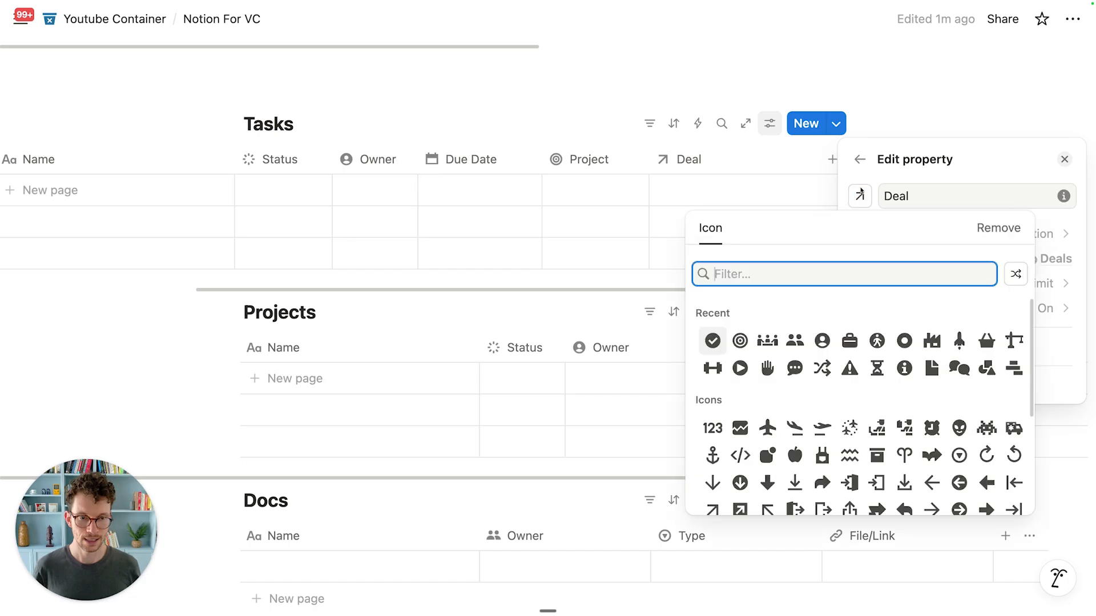
text(rock)
key(BackSpace)
key(BackSpace)
key(BackSpace)
text(ock)
key(Return)
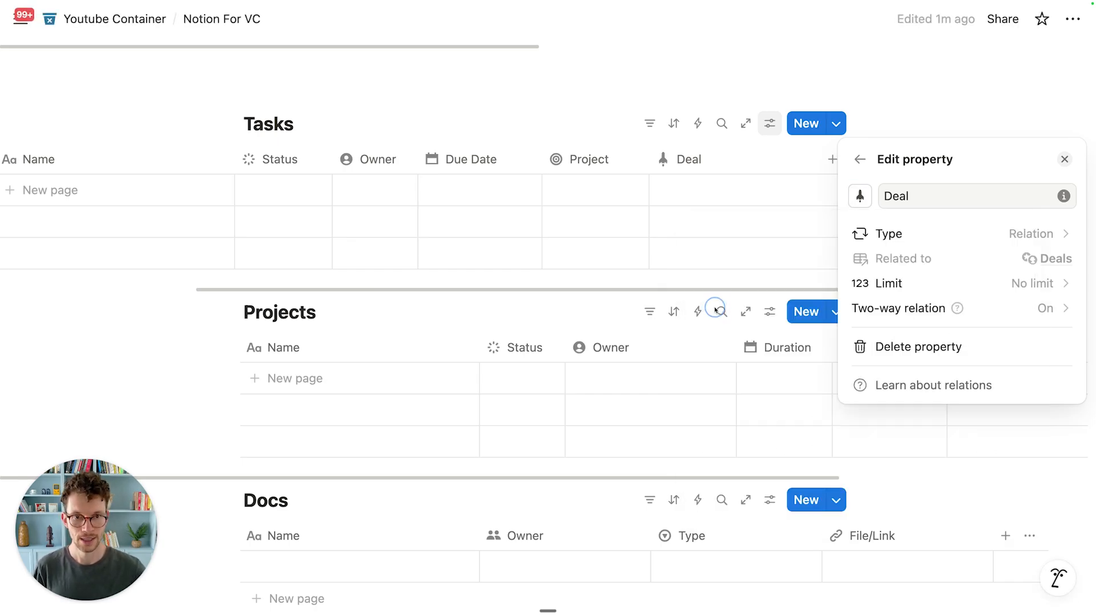
click(683, 275)
drag(816, 159, 750, 159)
click(807, 160)
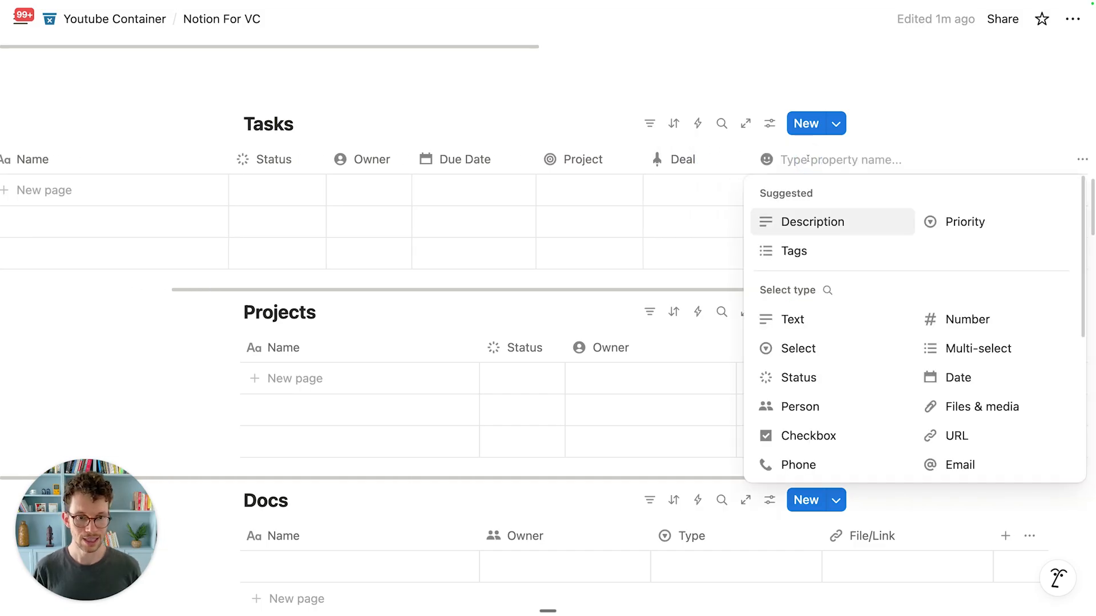
Step: Make the new property a two-way relation to the Portfolio database
scroll(807, 402, down, 3)
click(802, 411)
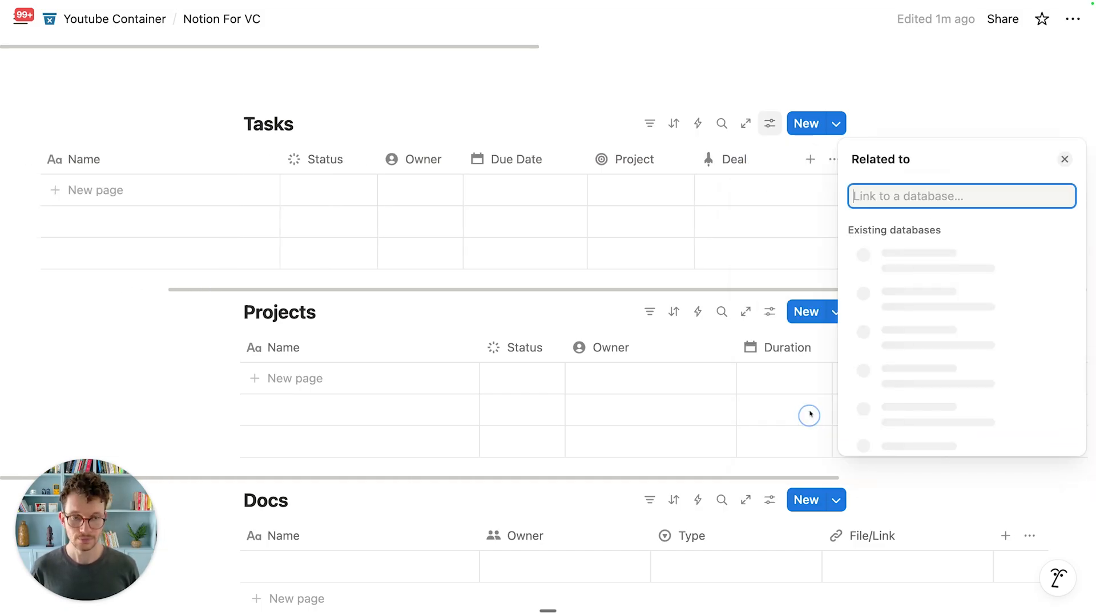
text(portfol)
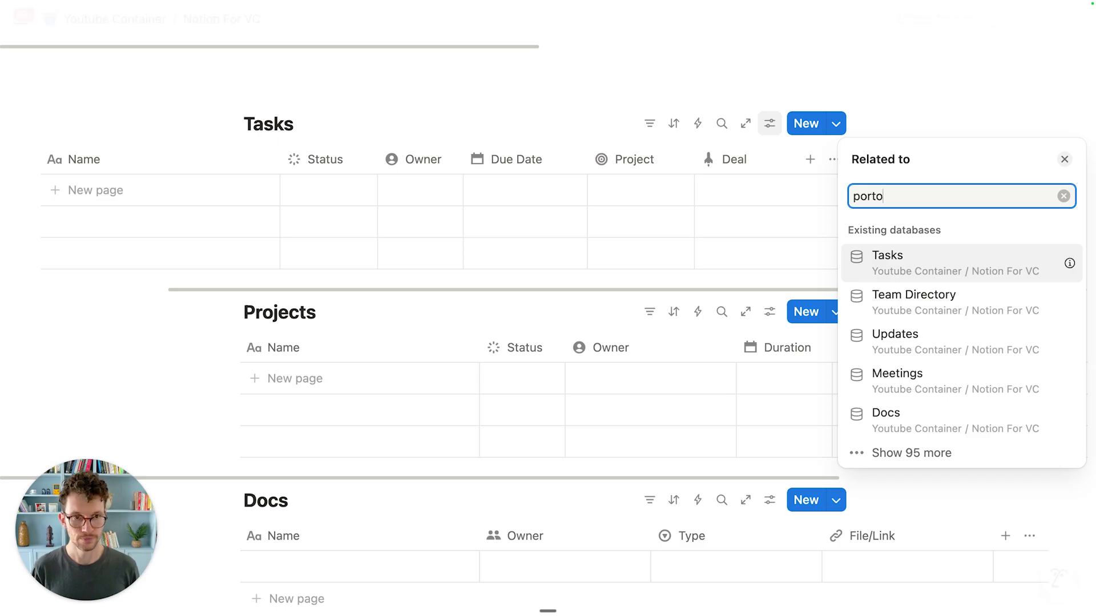
key(BackSpace)
key(BackSpace)
key(BackSpace)
text(fol)
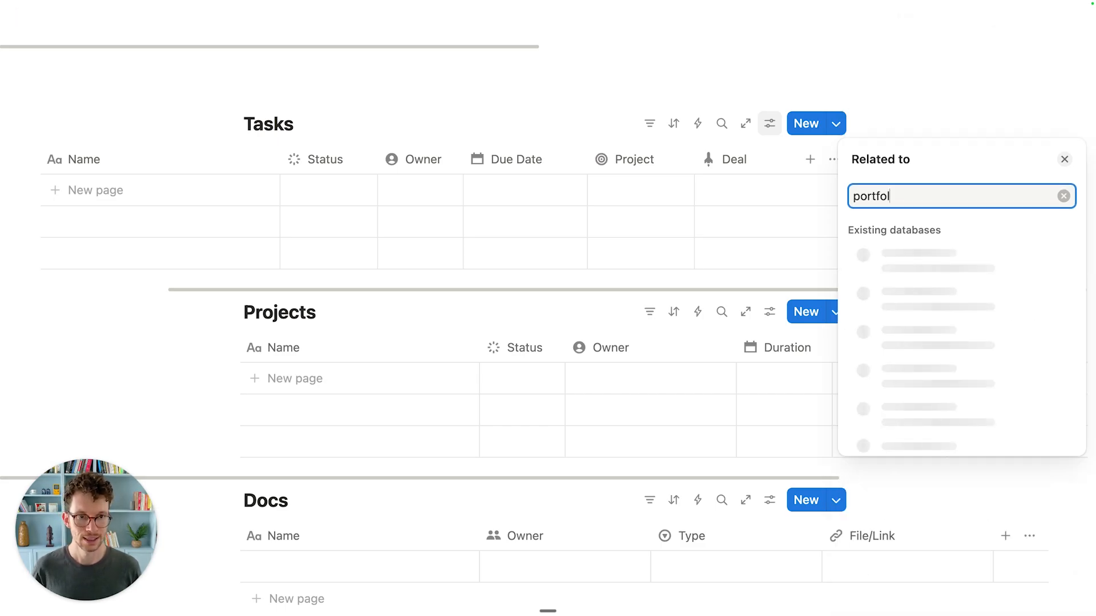
click(910, 275)
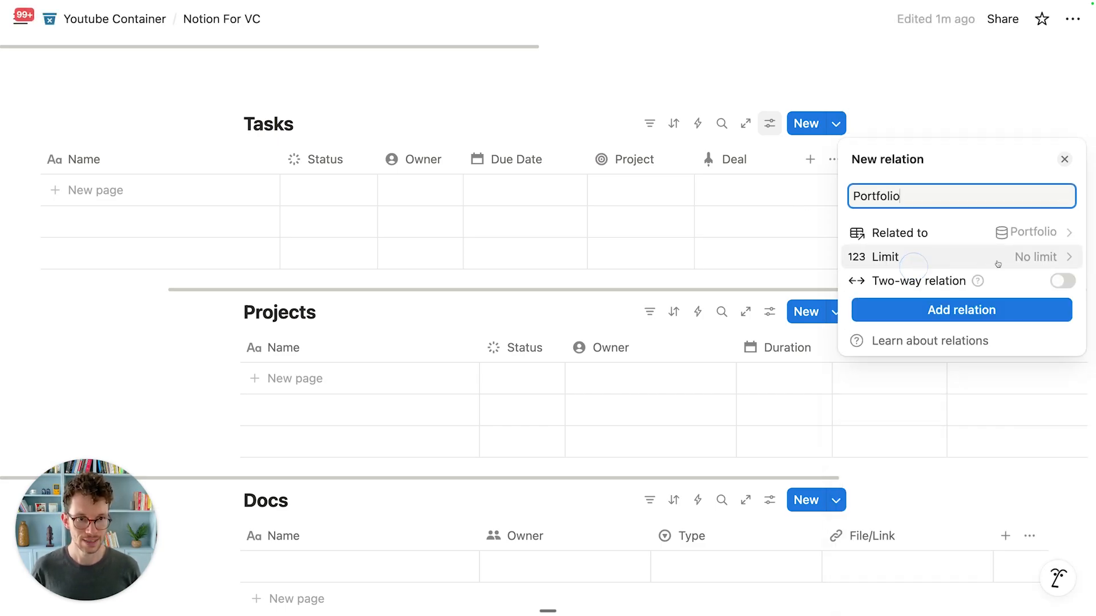
click(1063, 280)
click(976, 375)
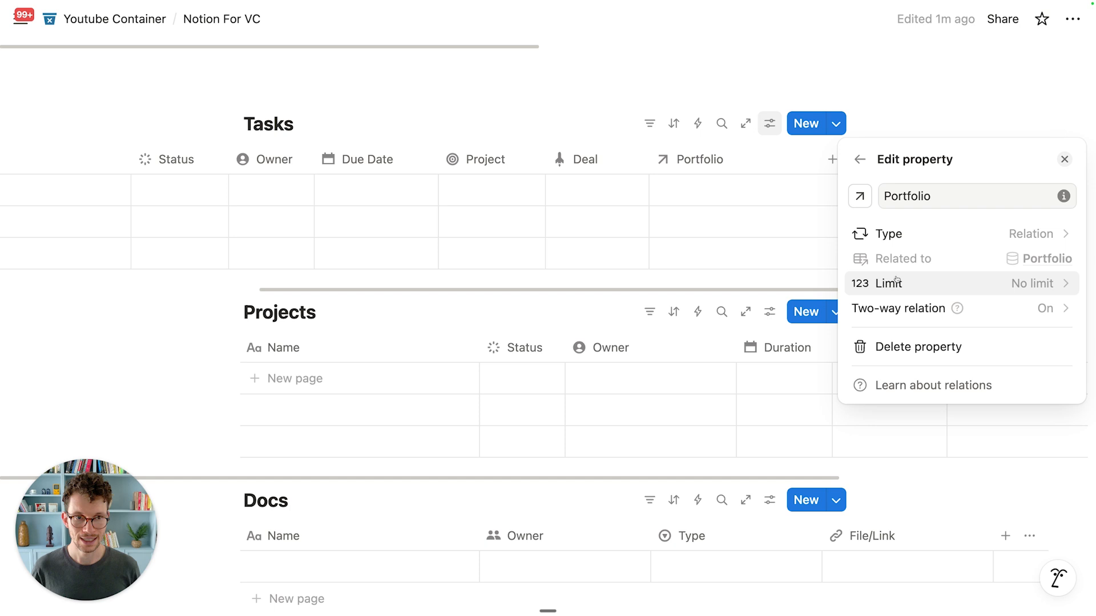
Step: Give the Portfolio property a briefcase icon and narrow its column
click(859, 196)
text(brief)
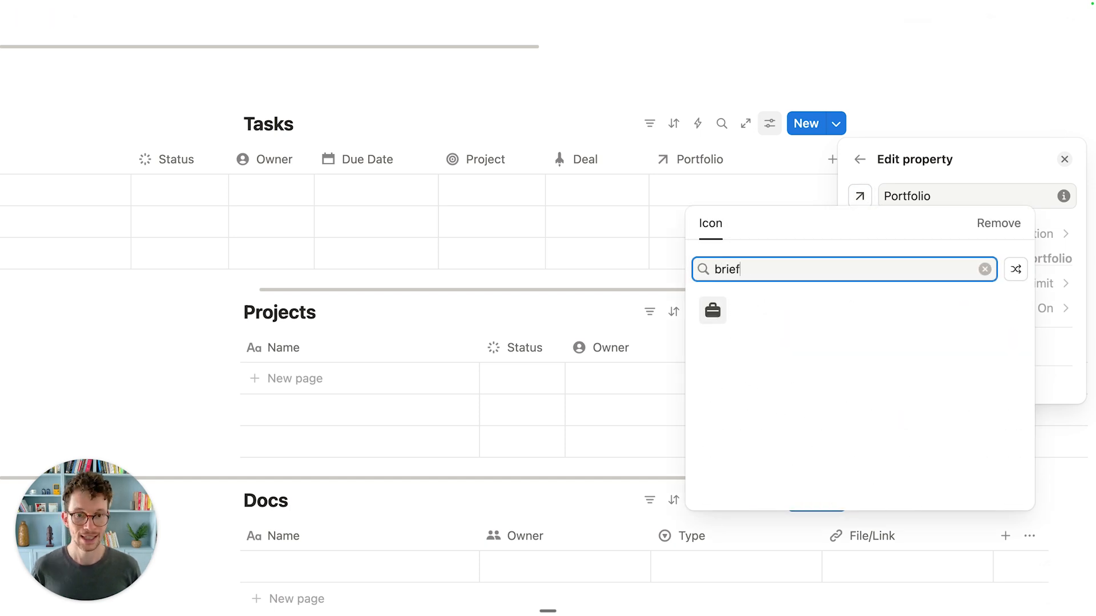
click(712, 308)
click(650, 260)
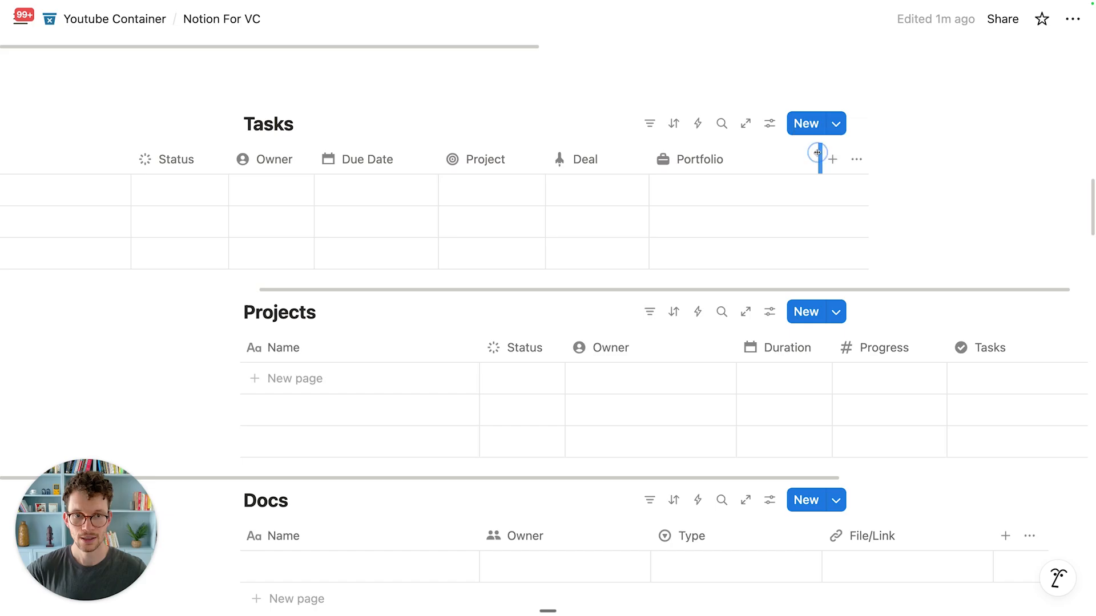
drag(816, 154, 768, 152)
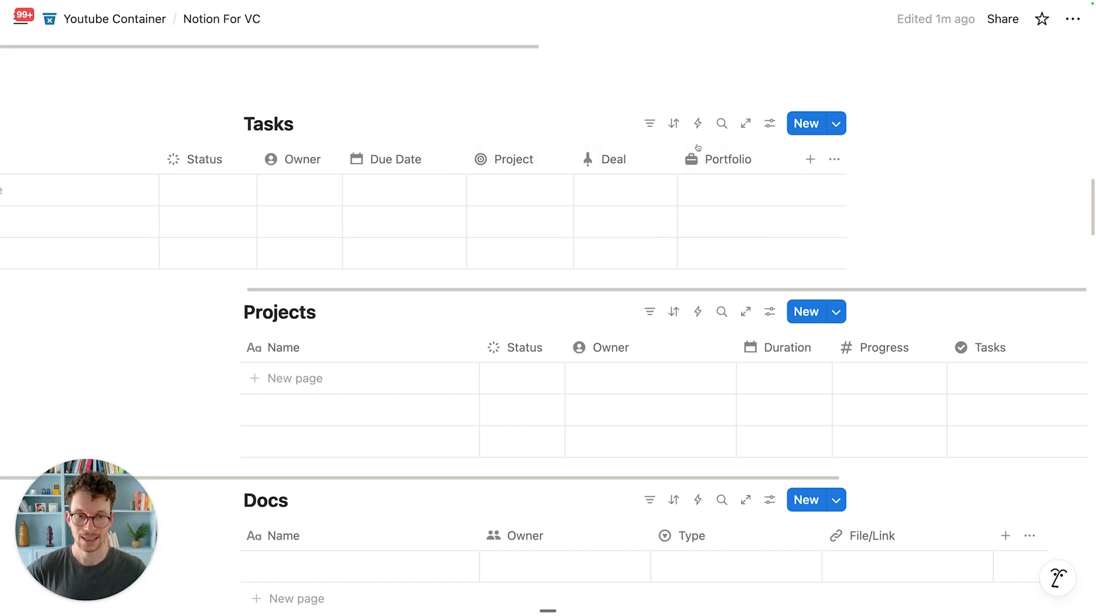
scroll(634, 165, left, 5)
scroll(603, 166, left, 1)
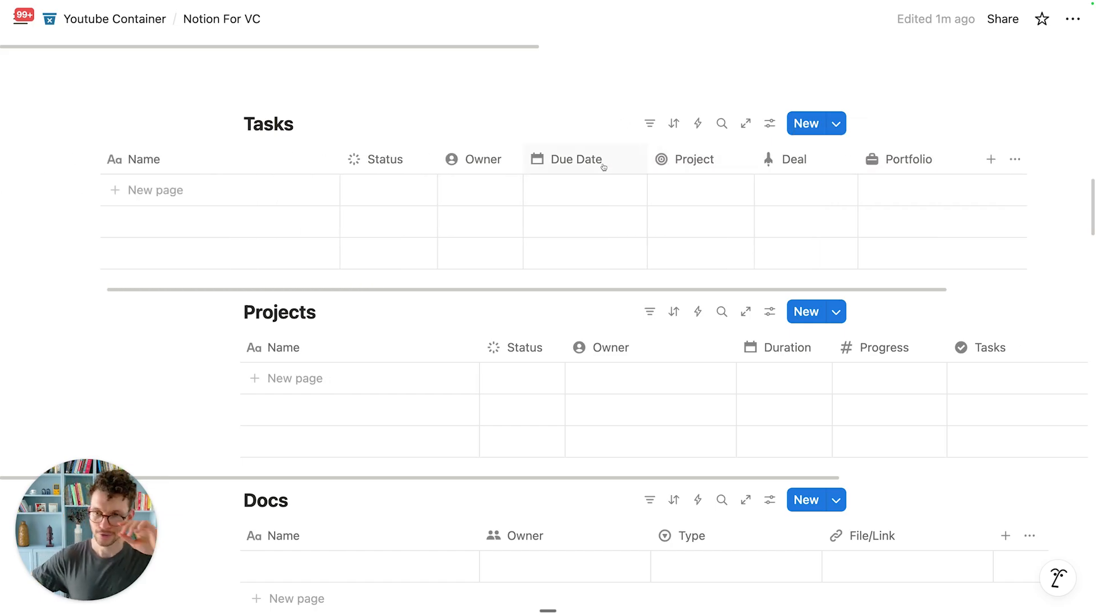
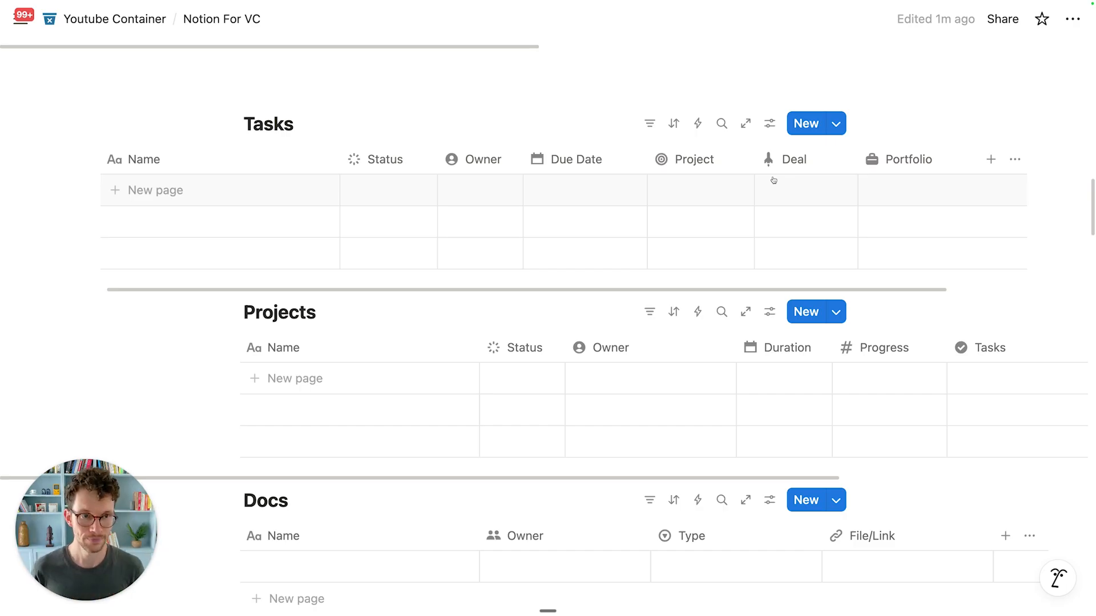
Step: Add a Formula property named Context to the Tasks table
click(993, 168)
scroll(827, 317, down, 2)
scroll(828, 317, down, 2)
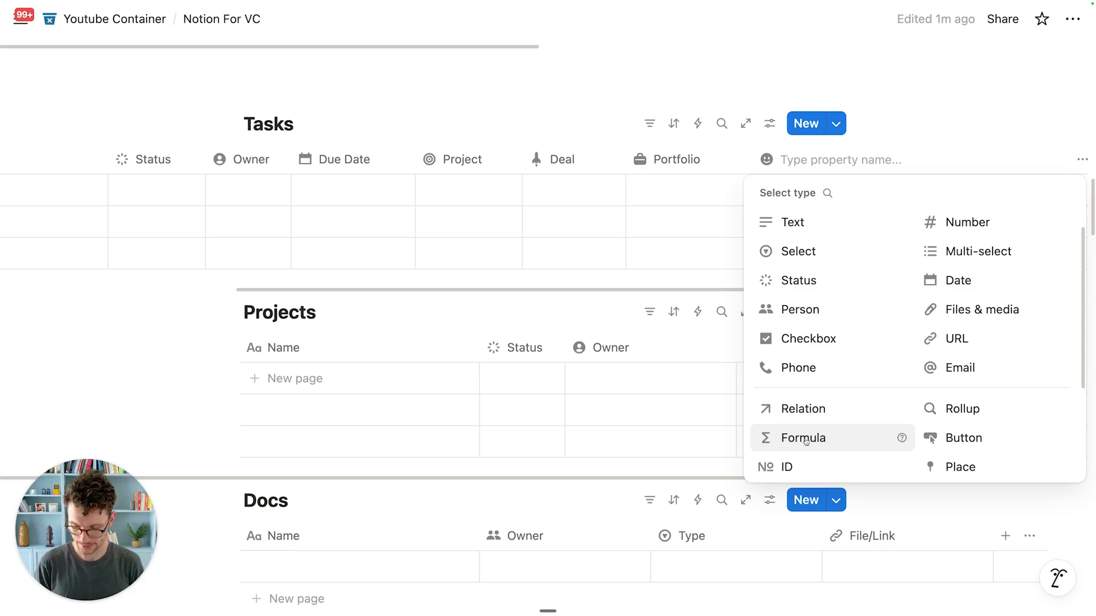
text(Context)
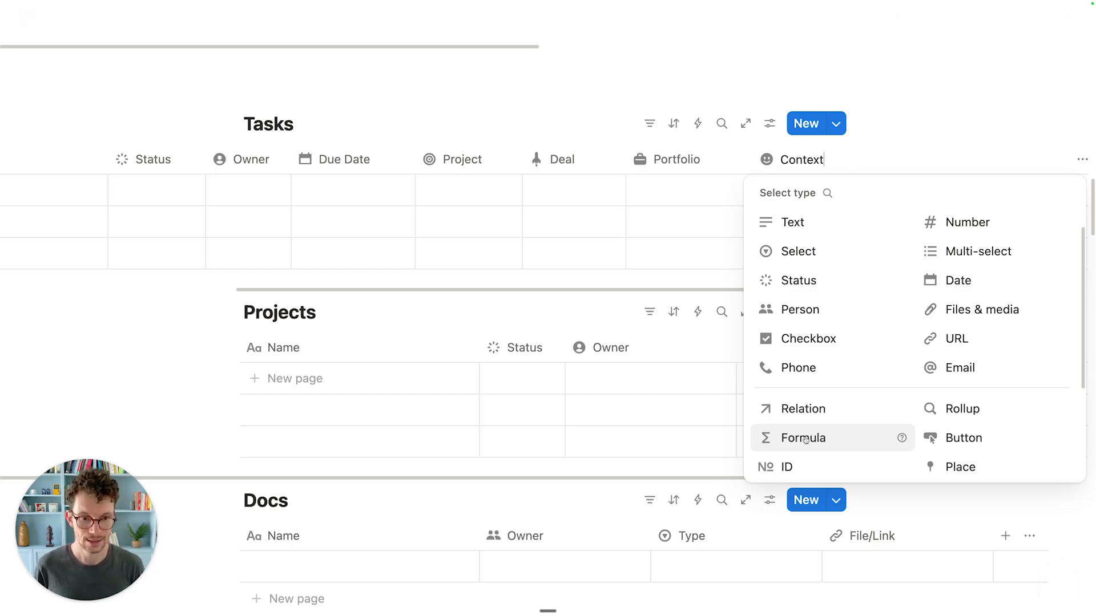
click(804, 438)
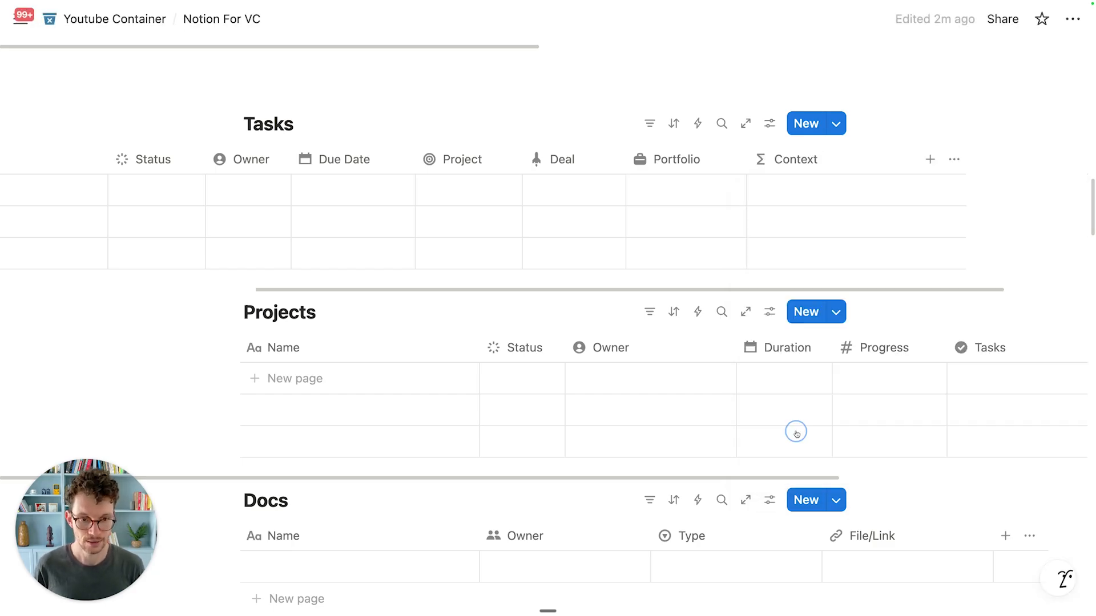
Step: Give the Context property a magnifying-glass icon
click(787, 160)
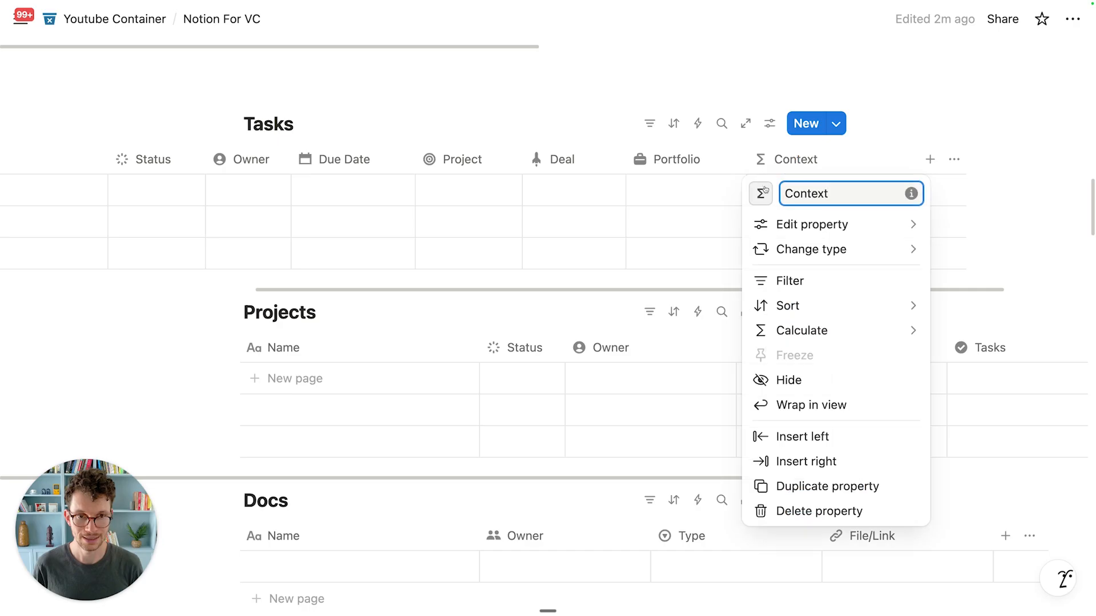
click(764, 191)
text(magn)
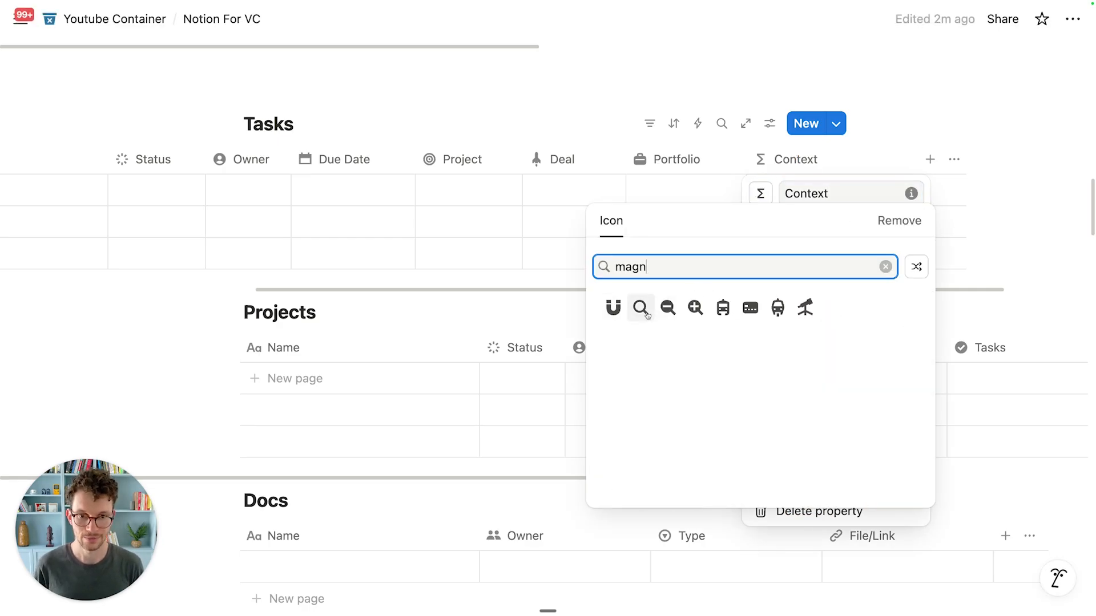
click(640, 308)
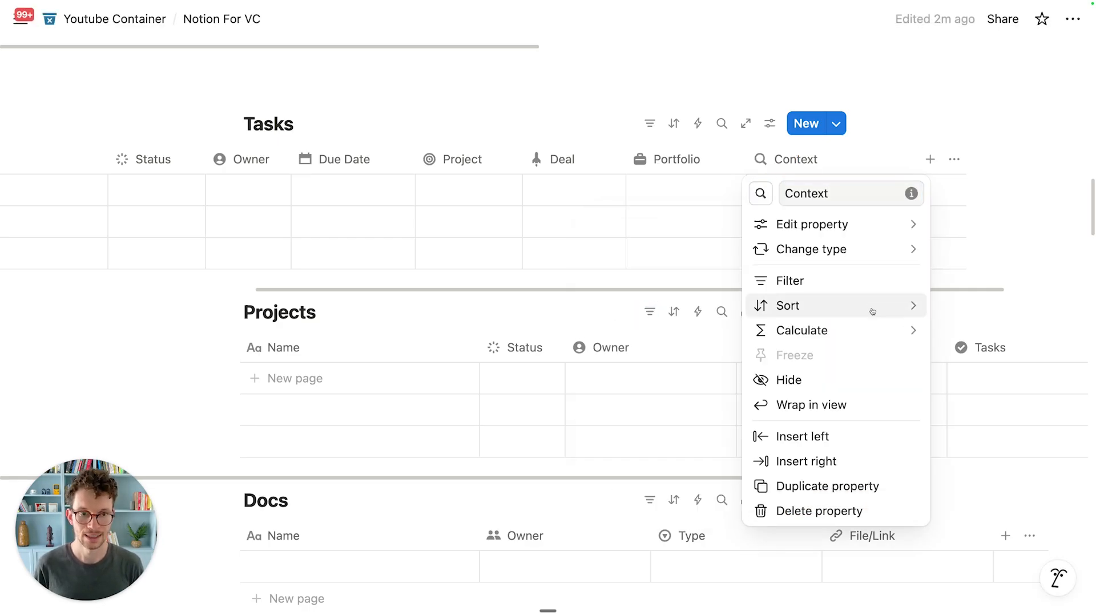
Step: Start the Context formula as ifs( with the Project and Deal condition-value pairs
mouse_move(811, 249)
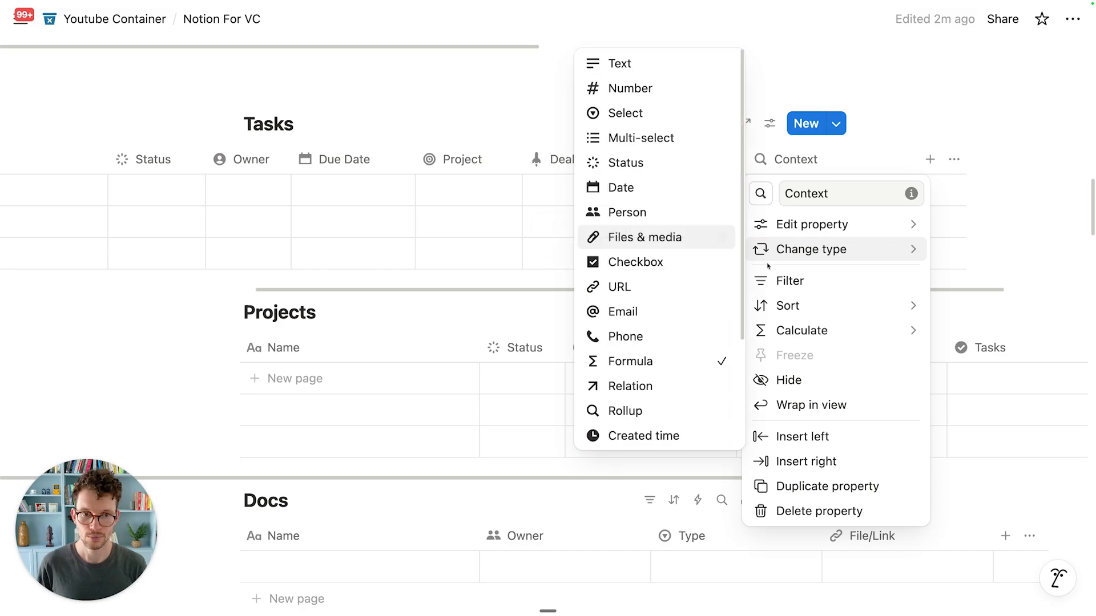
mouse_move(799, 224)
click(675, 224)
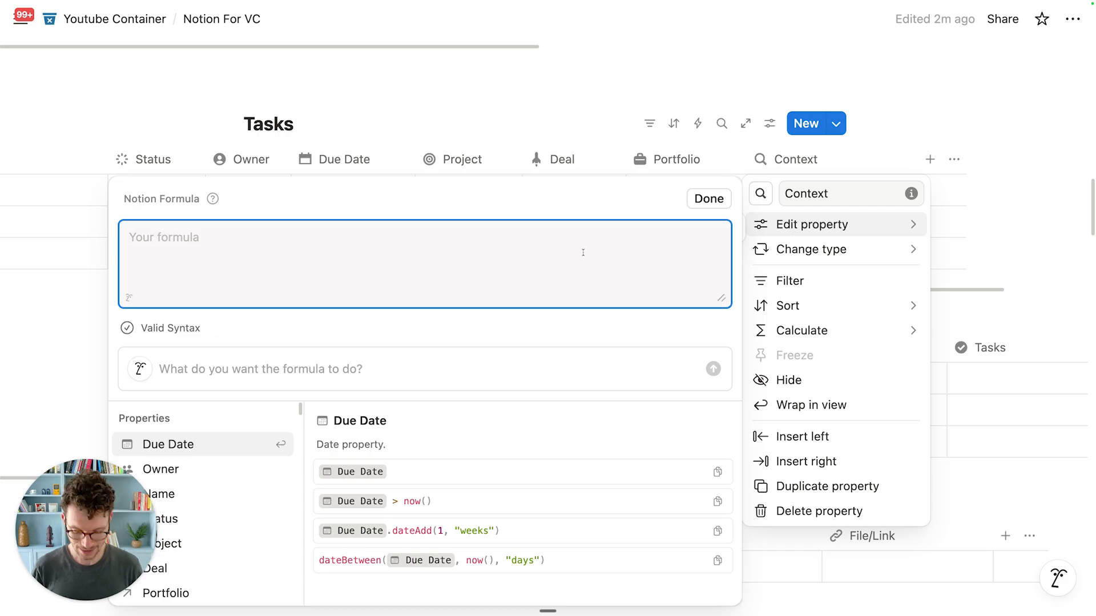
text(ifs()
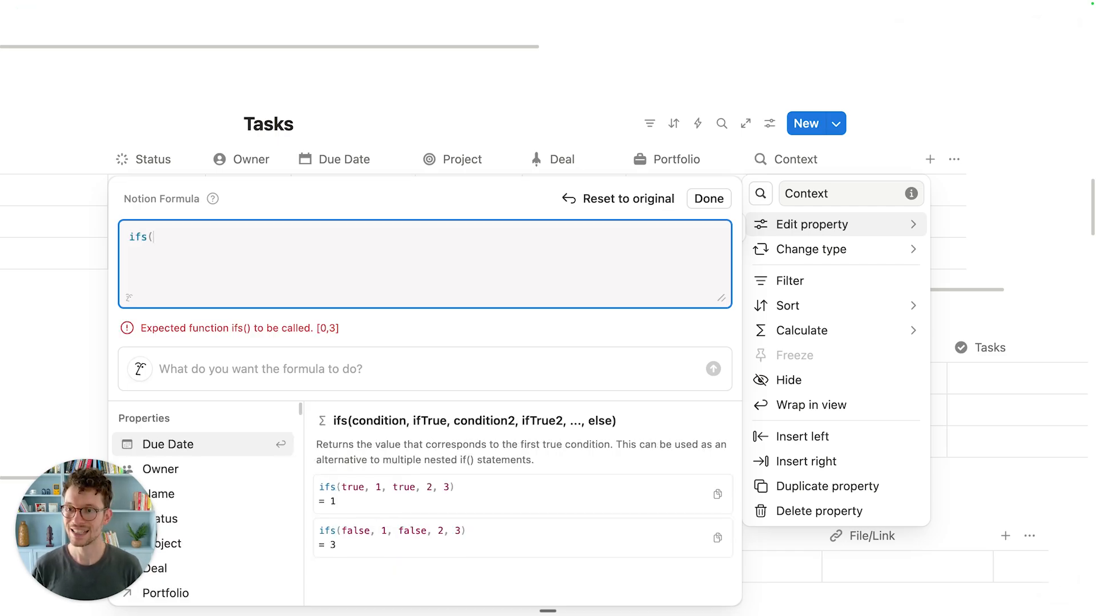
key(shift+Return)
text(pro)
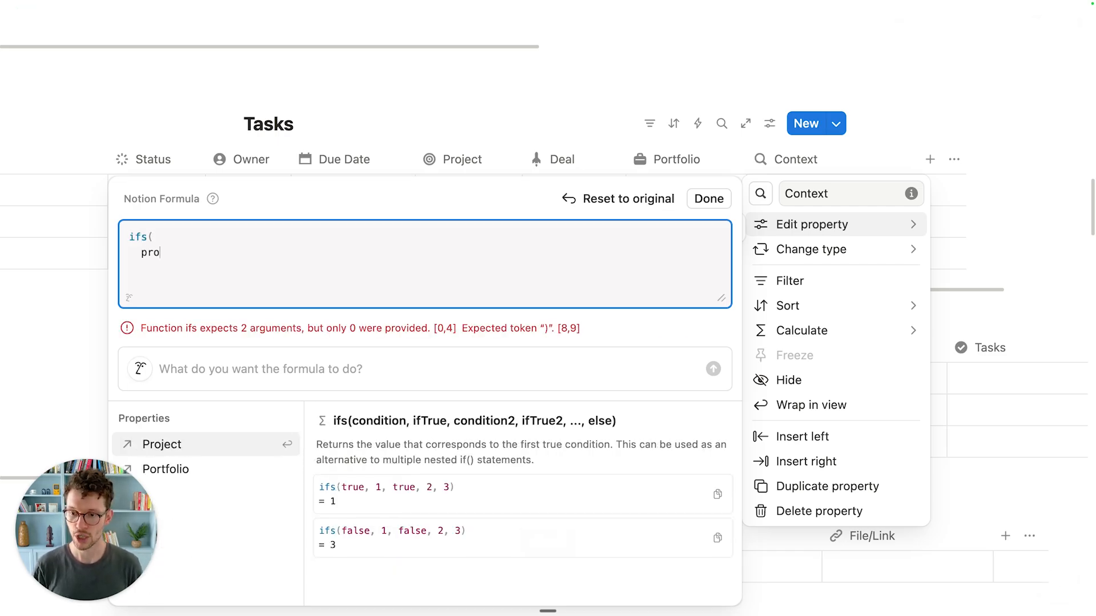
key(Return)
key(Return)
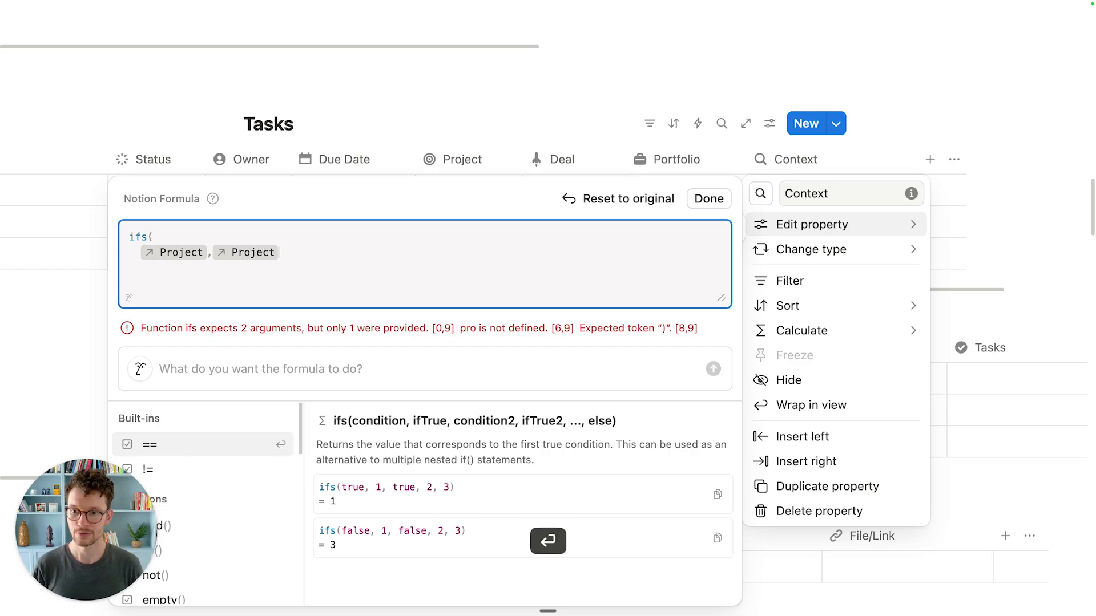
text(,)
key(shift+Return)
text(deal)
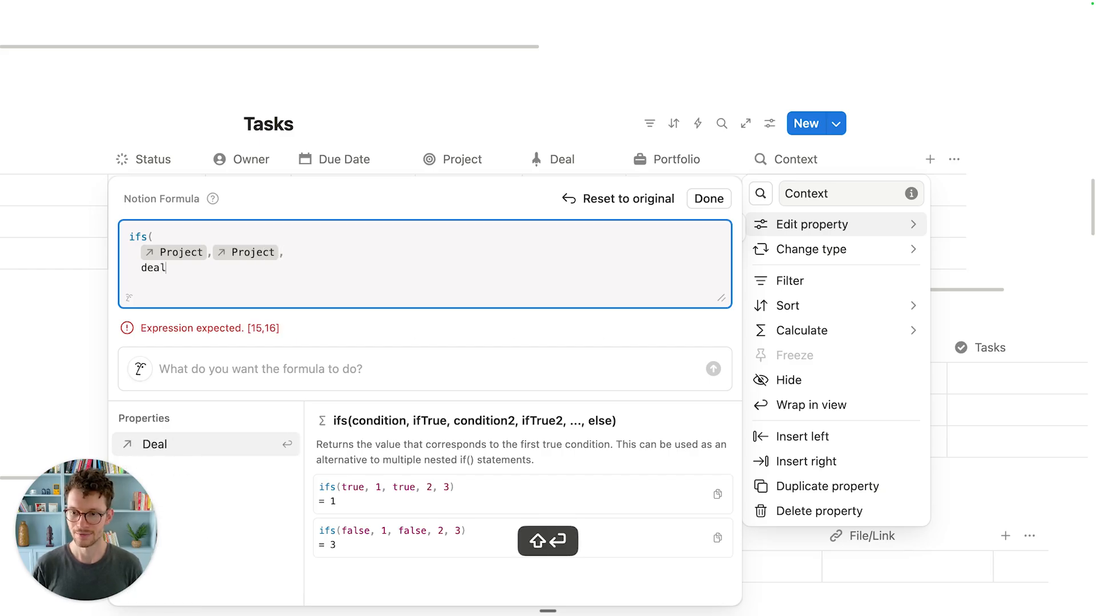
key(Return)
text(,deal)
key(Return)
Step: Finish the formula with the Portfolio, Portfolio pair, close the bracket and save it
text(,)
key(shift+Return)
text(po)
key(Return)
text(,por)
key(Return)
key(shift+Return)
text())
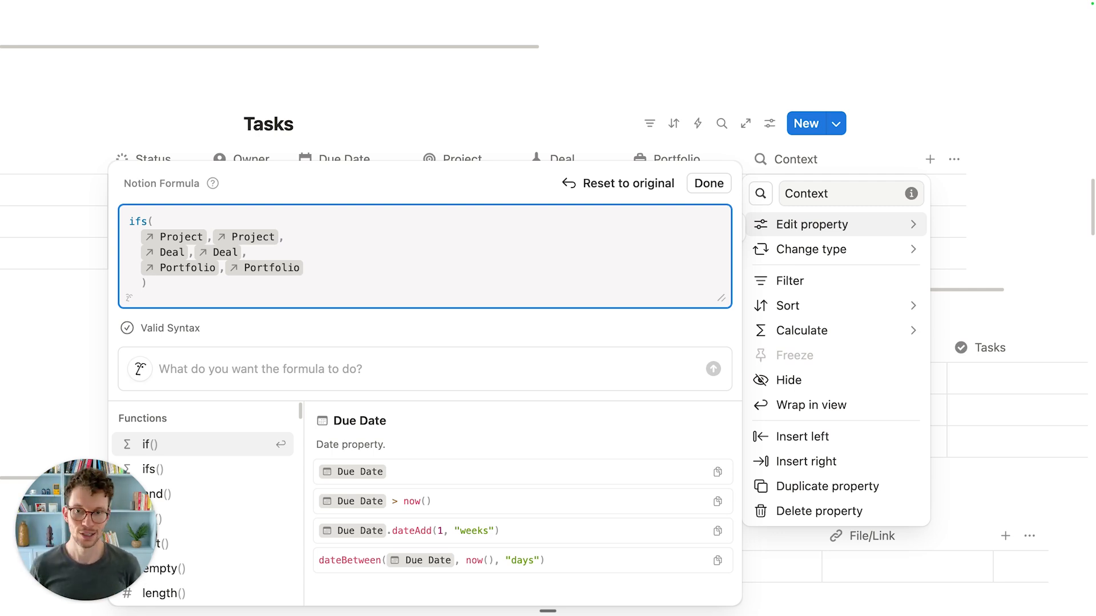
click(708, 184)
click(484, 129)
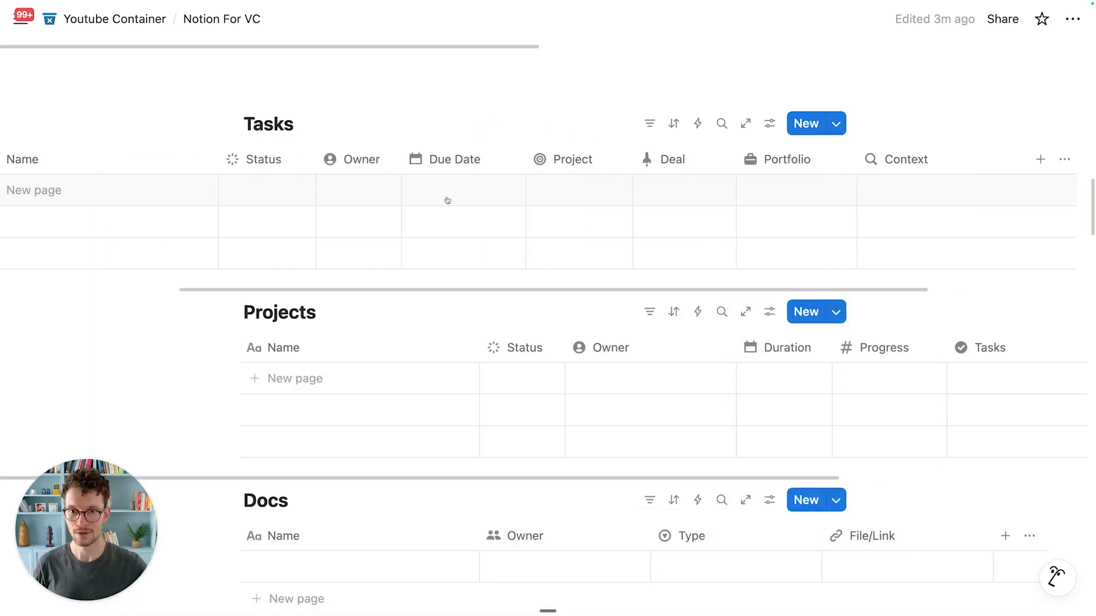
Step: Add Sample Task linked to a new Sample Project, and move Context after Due Date
click(374, 186)
text(Sample Task)
key(Return)
scroll(771, 153, right, 5)
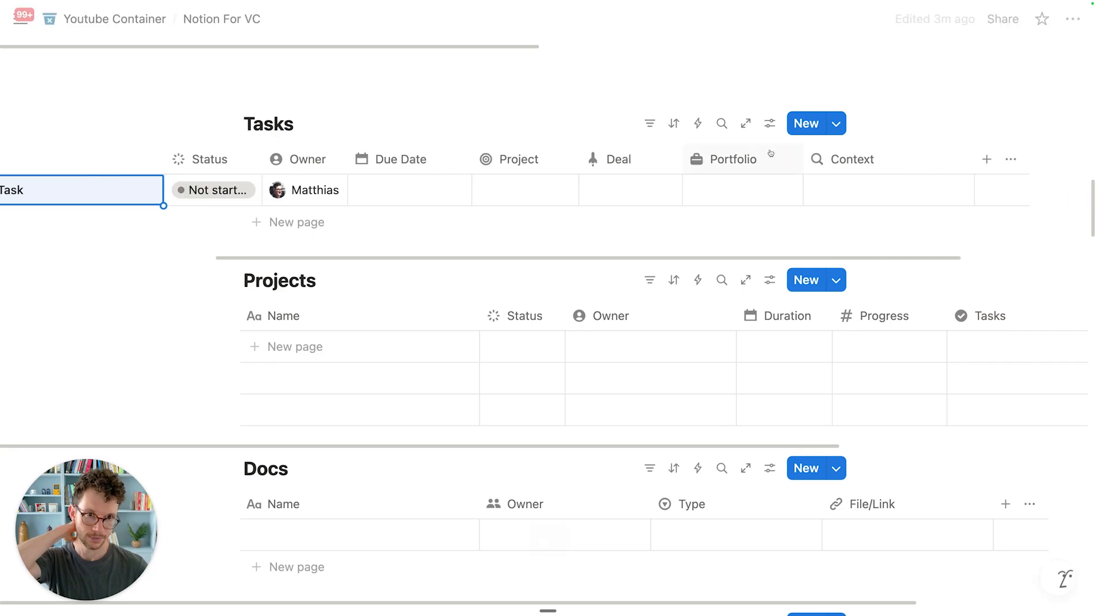
click(548, 190)
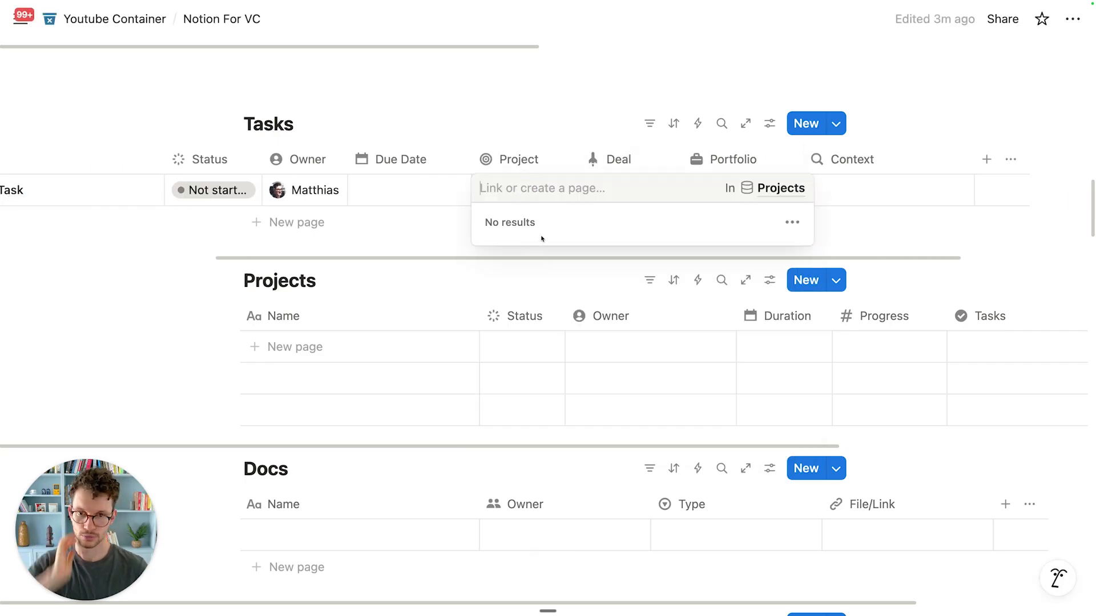
text(Sample P)
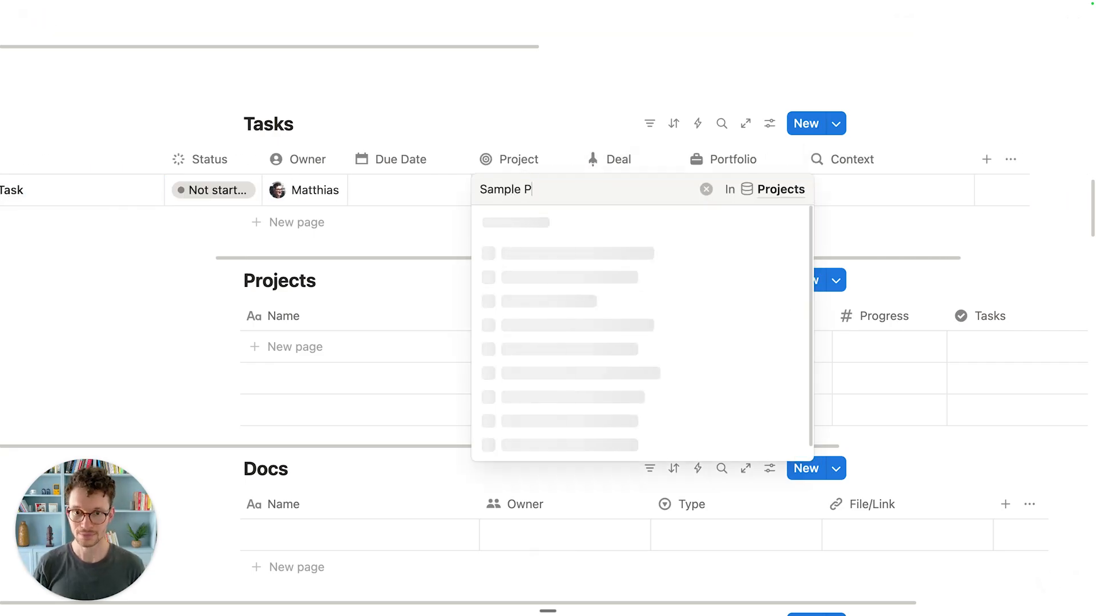
text(roject)
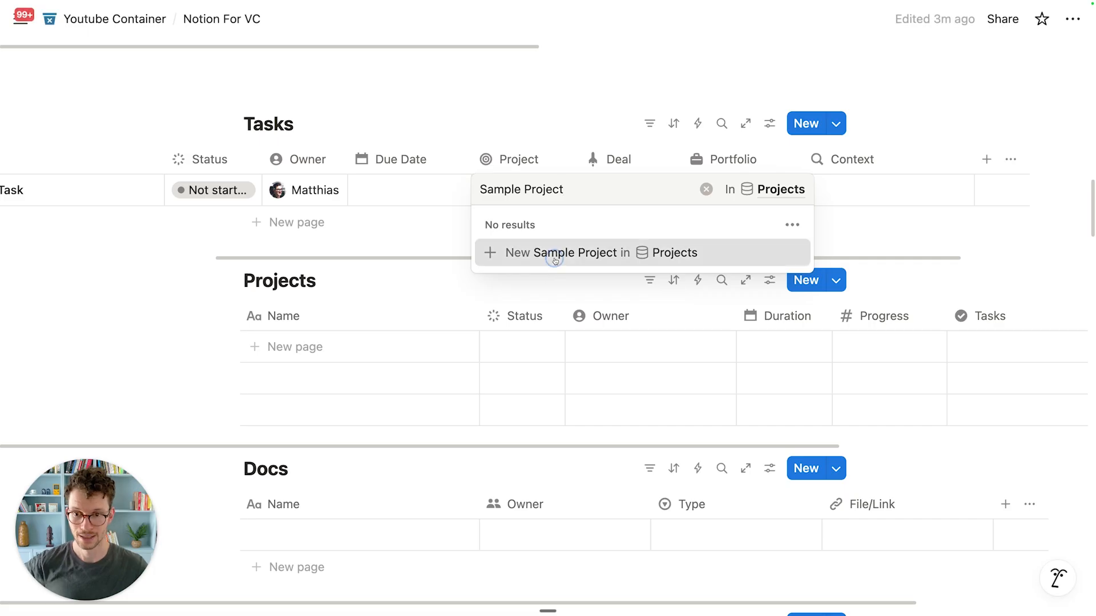
click(553, 254)
key(Escape)
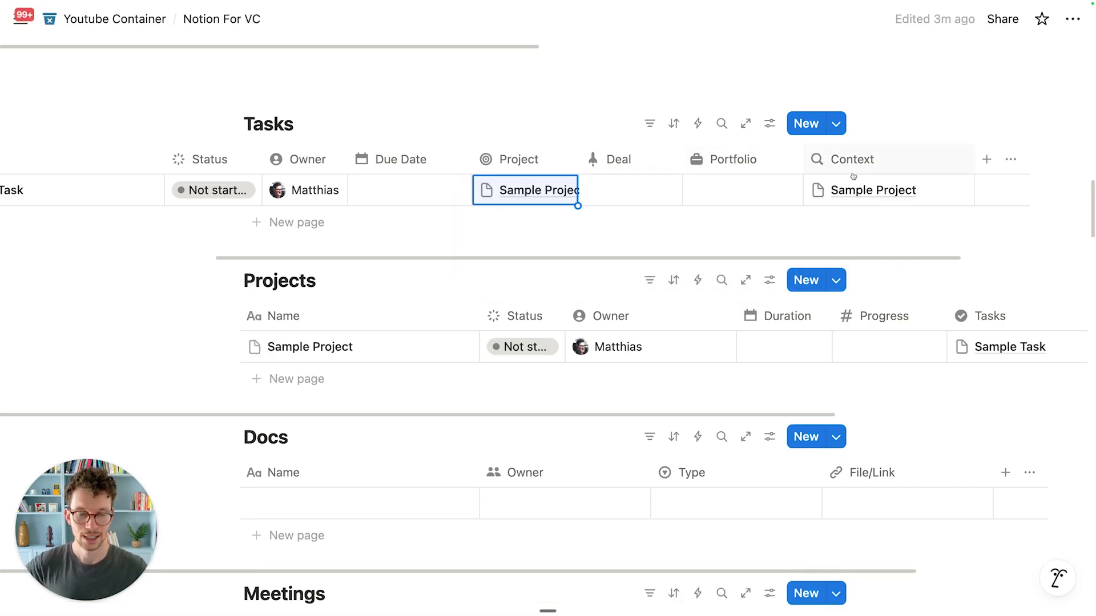
drag(883, 161, 570, 164)
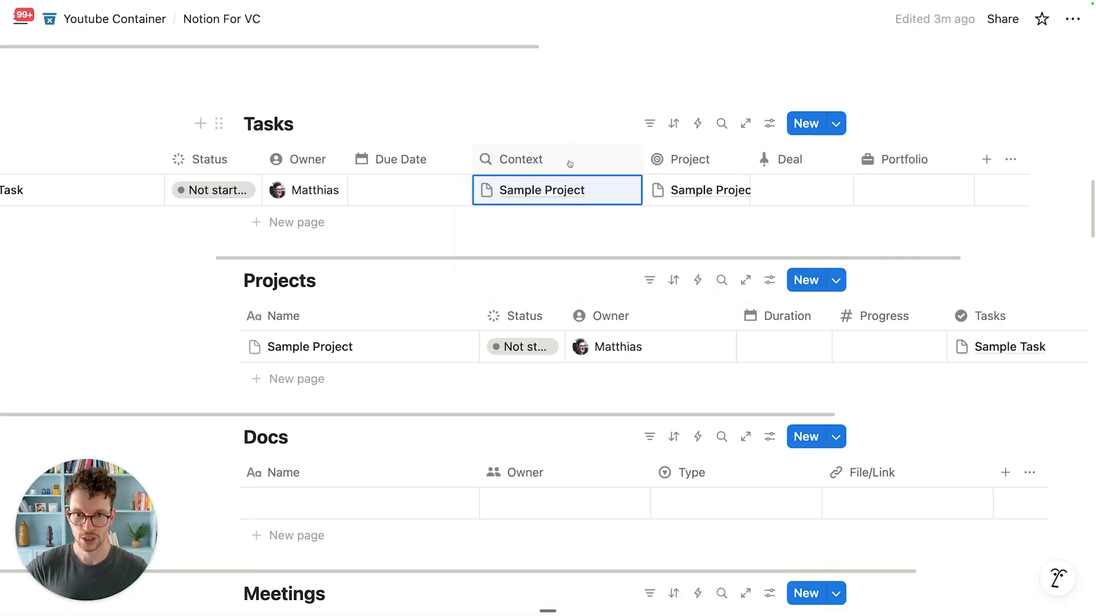
Step: Add a Deal Task row linked to the TechFusion AI Platform deal
scroll(513, 190, left, 5)
click(297, 222)
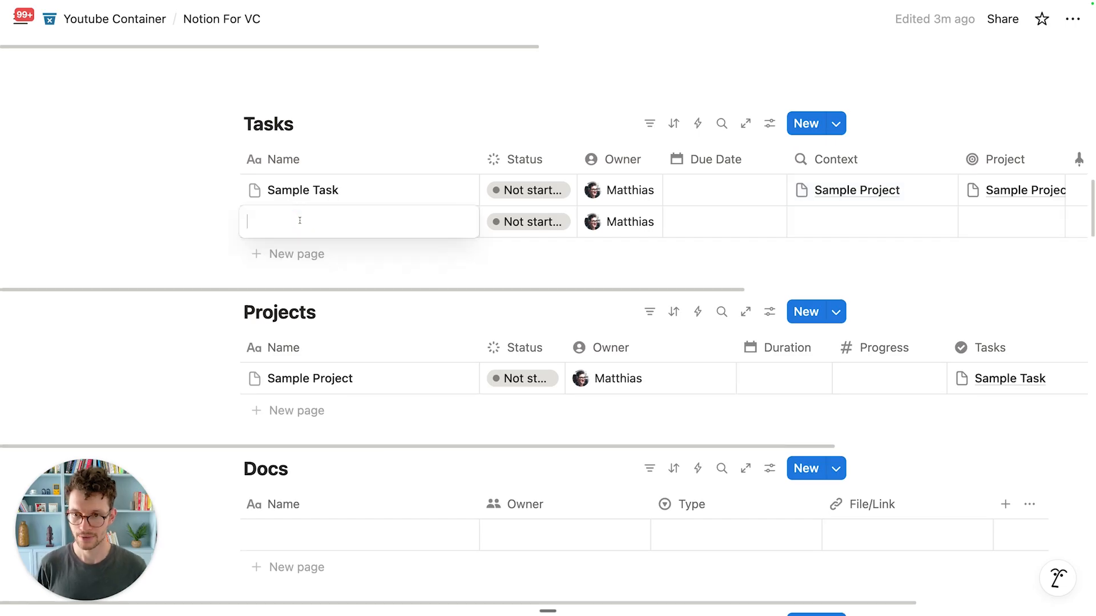
text(Deal Task)
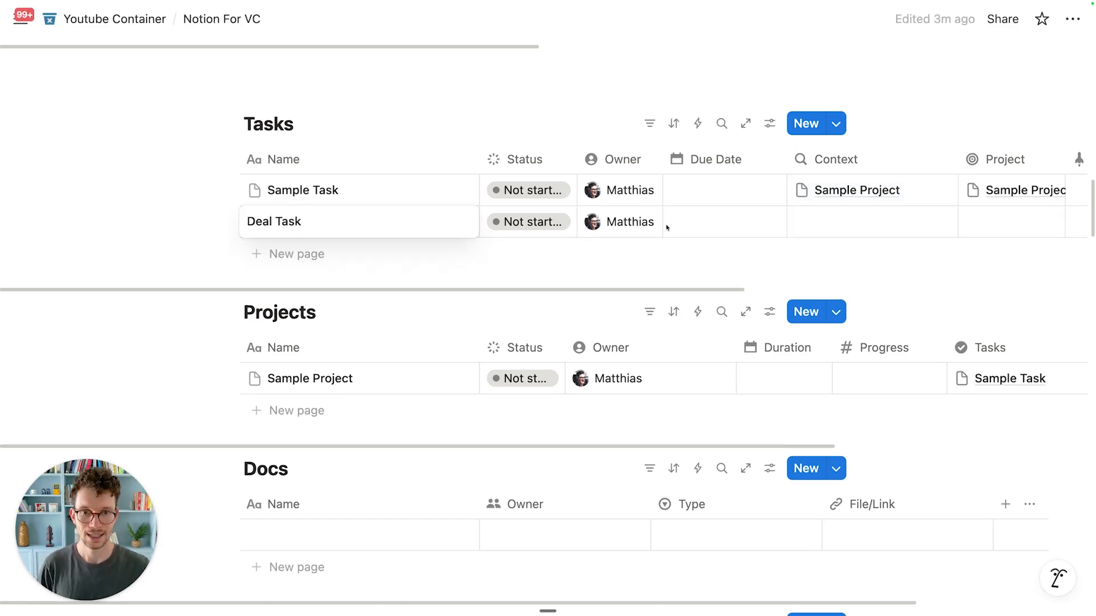
key(Escape)
scroll(667, 226, right, 6)
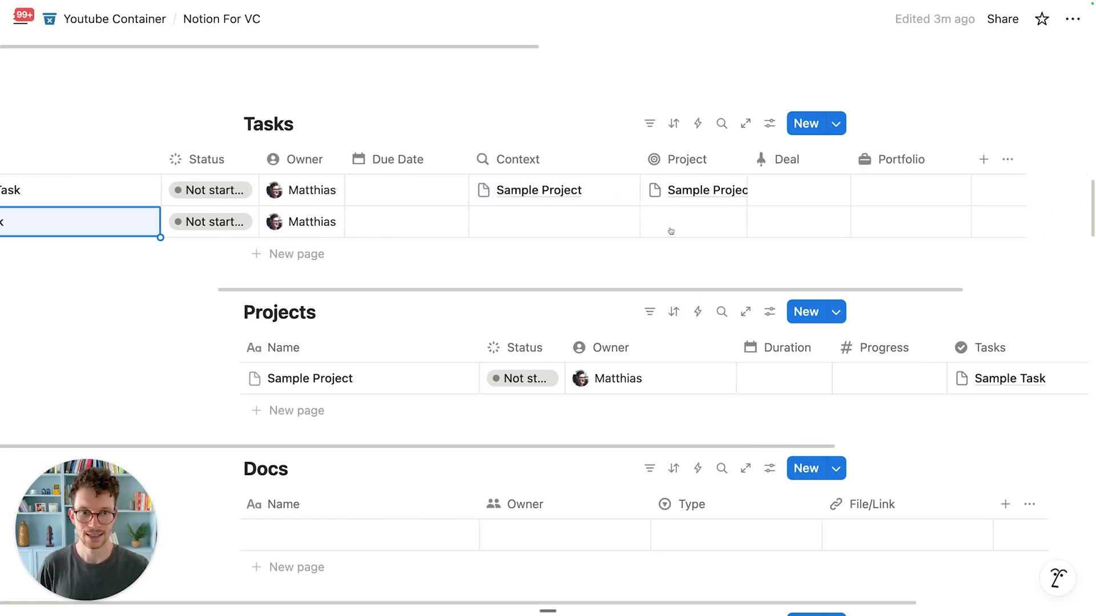
click(775, 224)
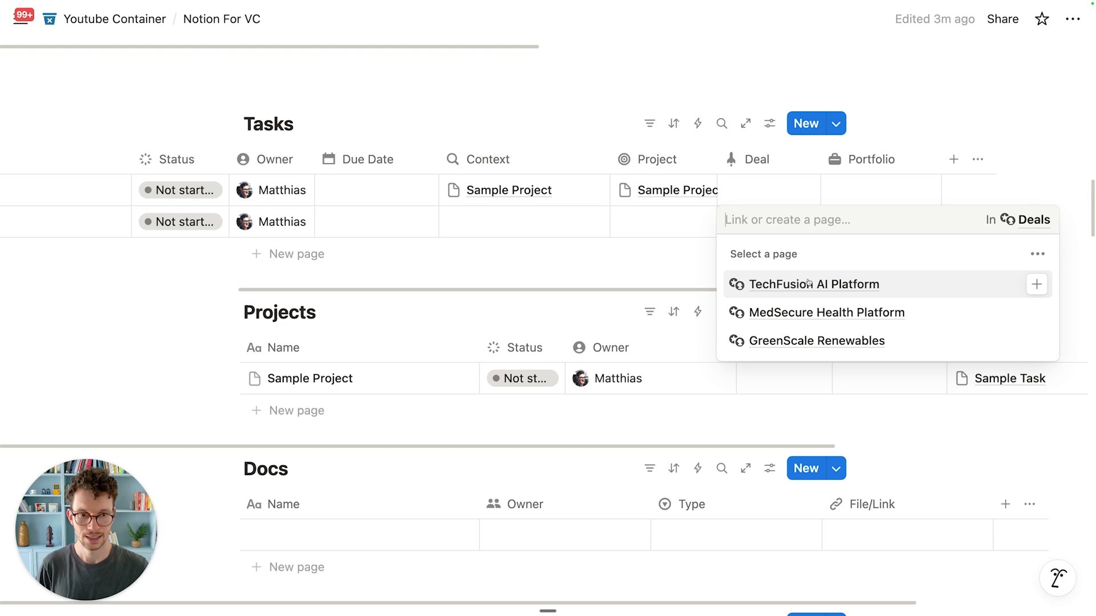
click(807, 283)
click(560, 117)
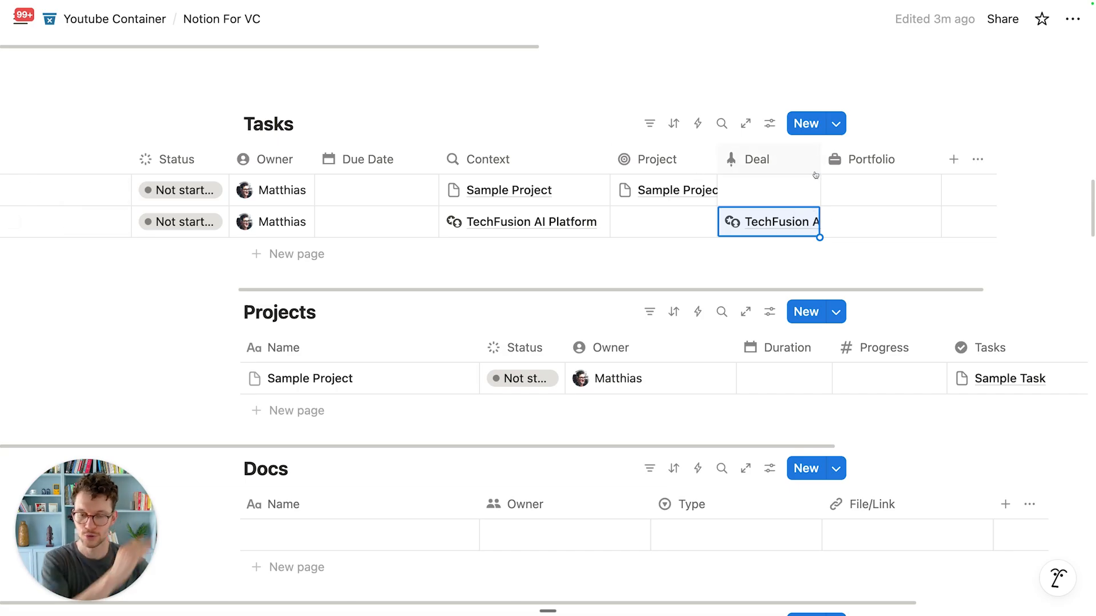
Step: Scroll up to the Companies table and drag the Contacts column narrower
scroll(815, 176, down, 4)
scroll(799, 182, up, 2)
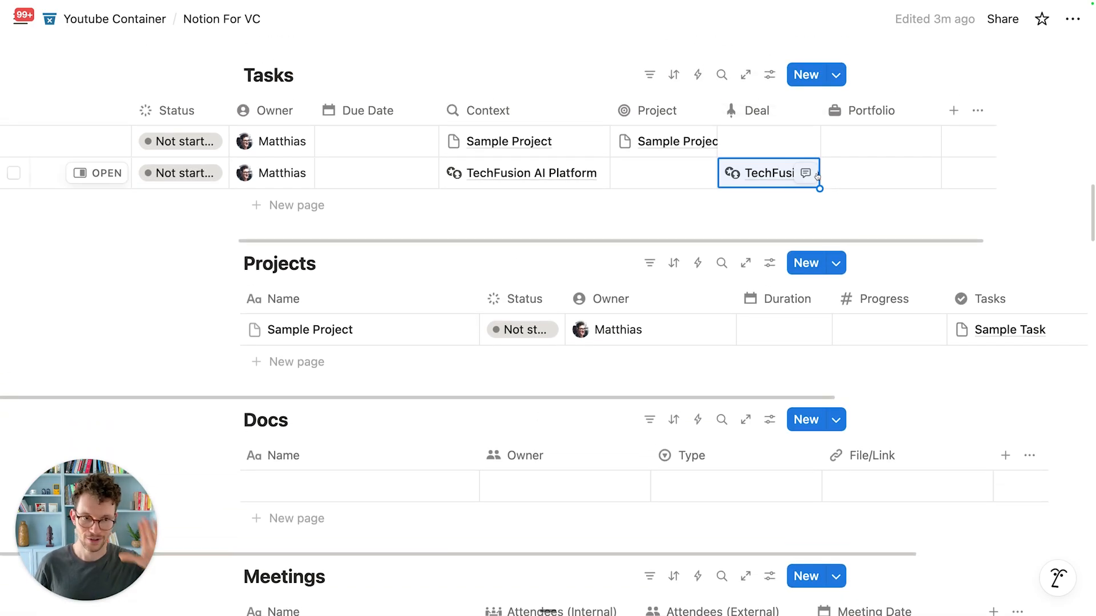
scroll(799, 184, up, 1)
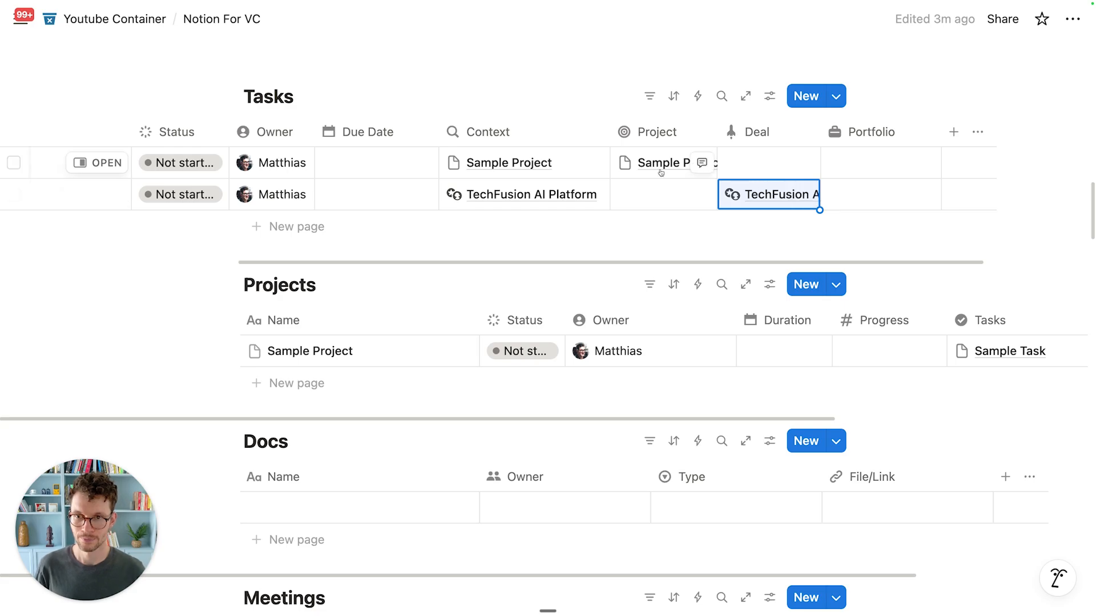
scroll(660, 173, left, 3)
scroll(660, 173, left, 3)
scroll(656, 205, down, 3)
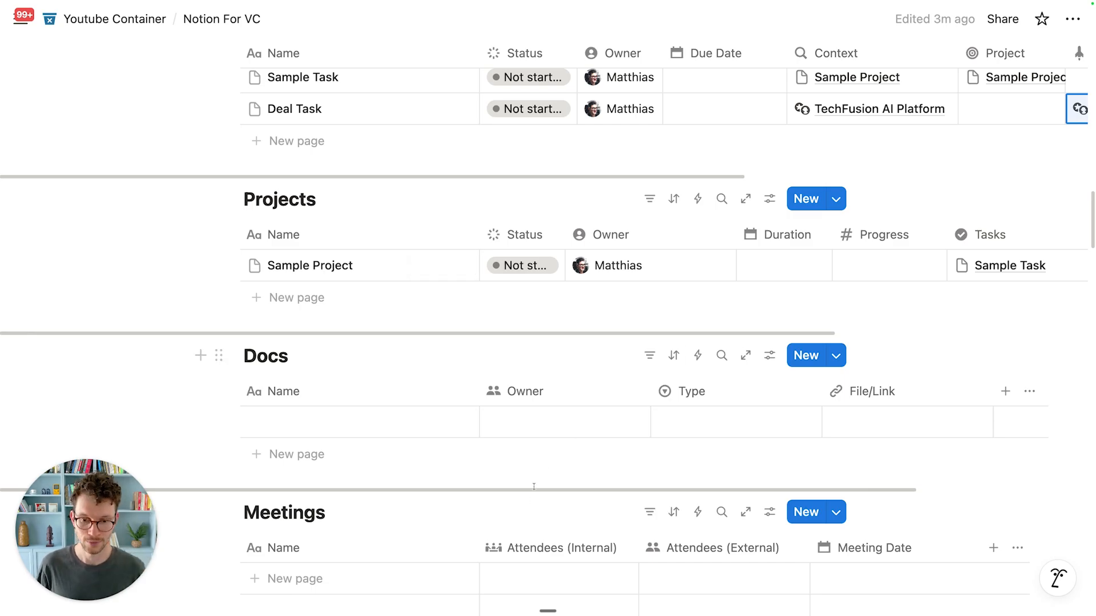
scroll(563, 350, up, 2)
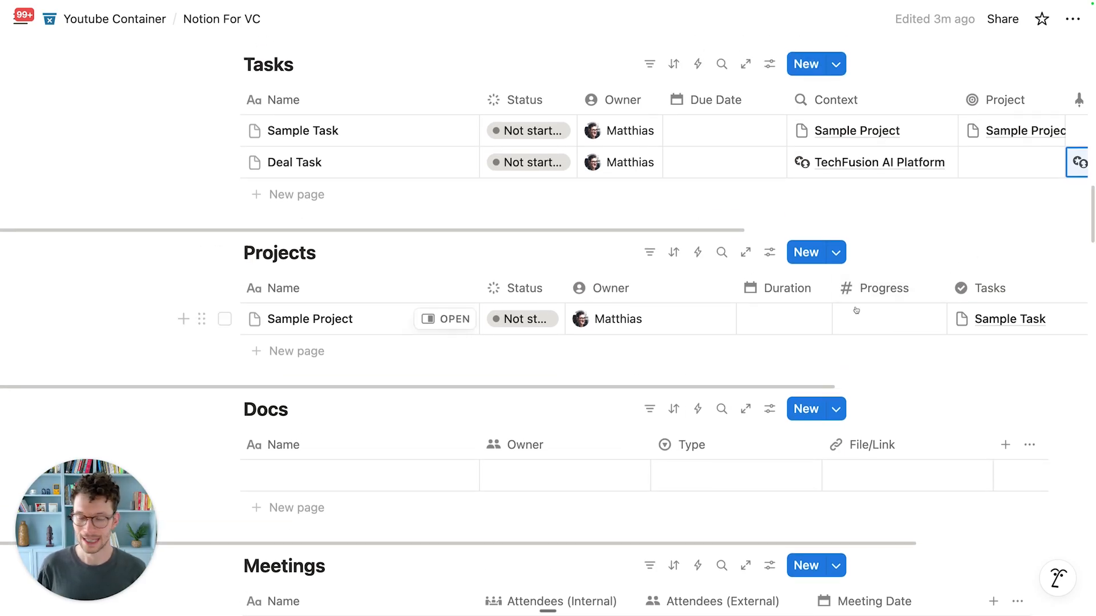
scroll(693, 240, up, 2)
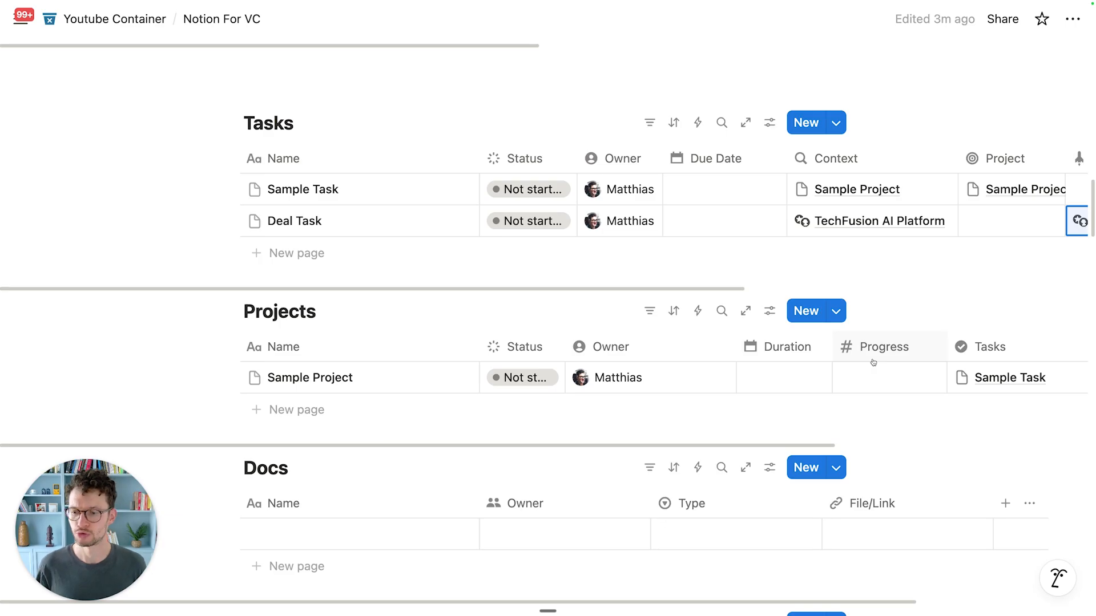
scroll(873, 362, down, 1)
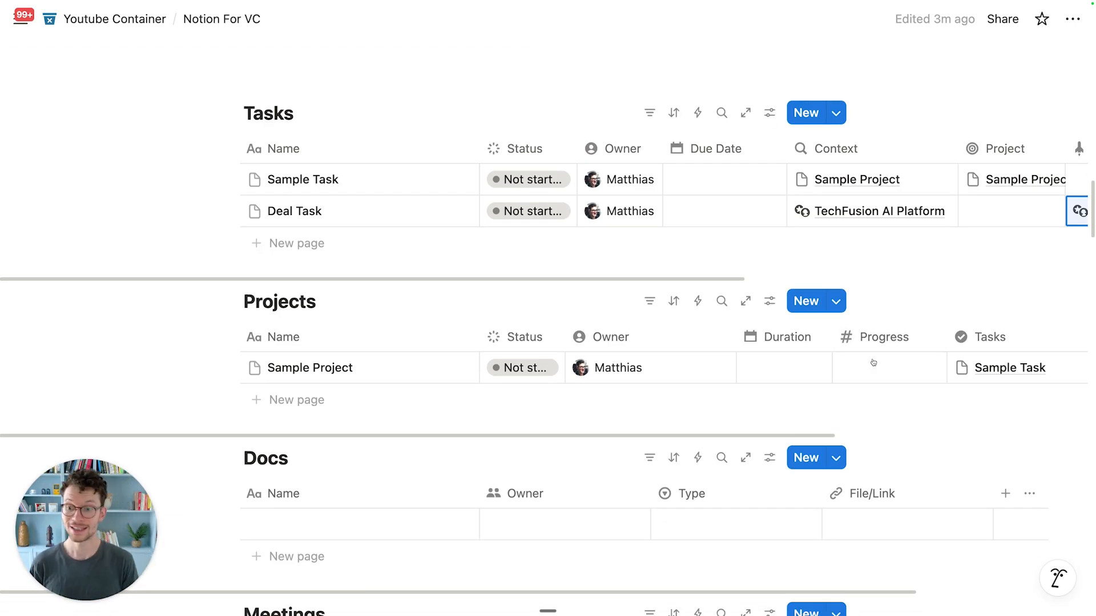
scroll(873, 371, up, 5)
scroll(875, 387, up, 3)
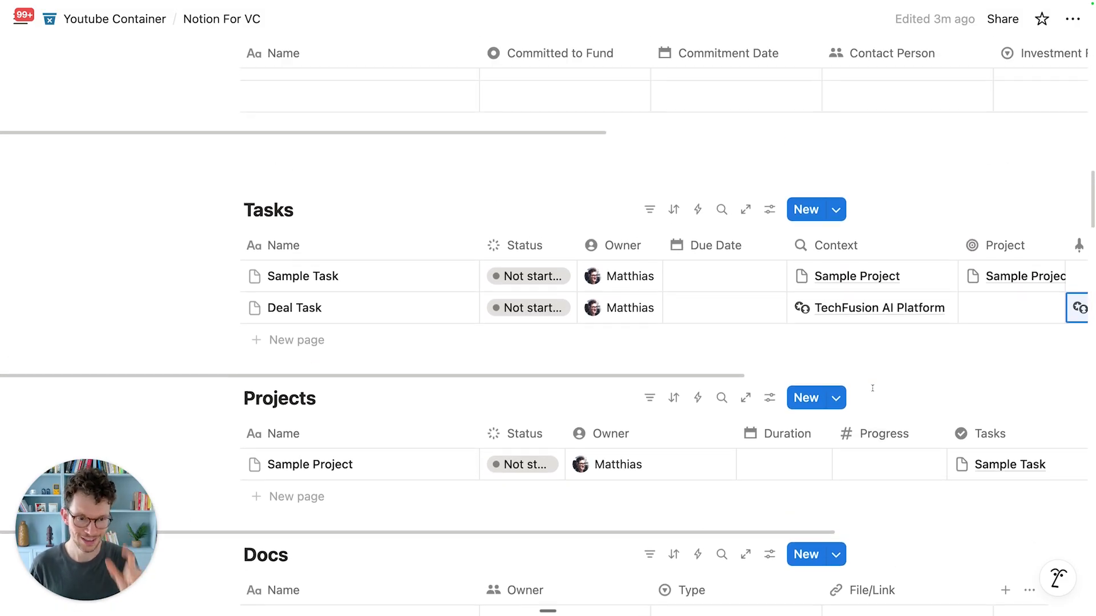
scroll(846, 472, up, 2)
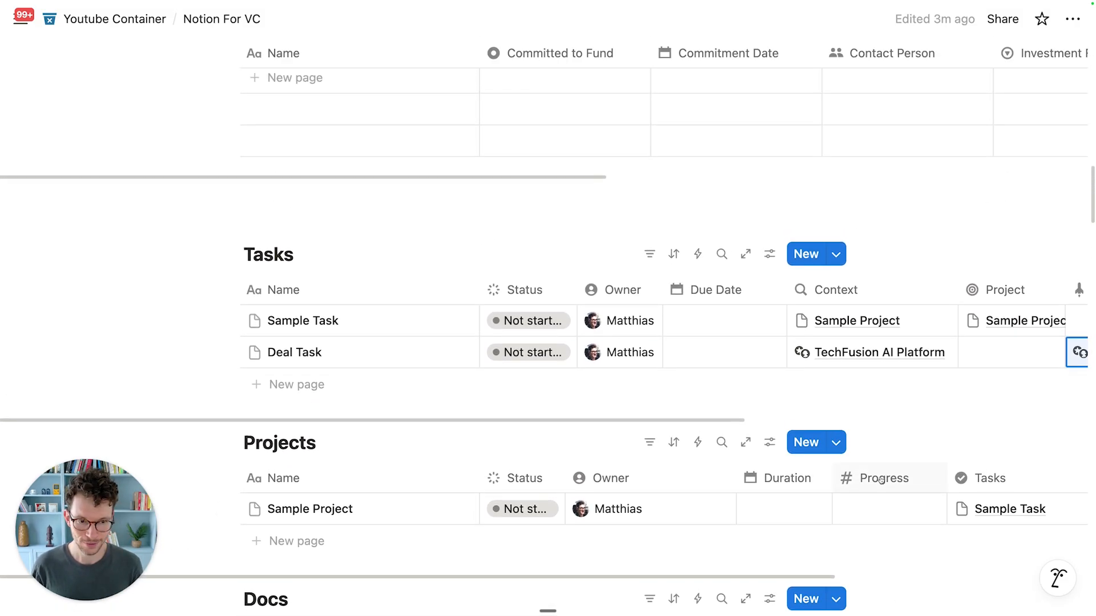
scroll(882, 508, up, 4)
scroll(882, 508, up, 10)
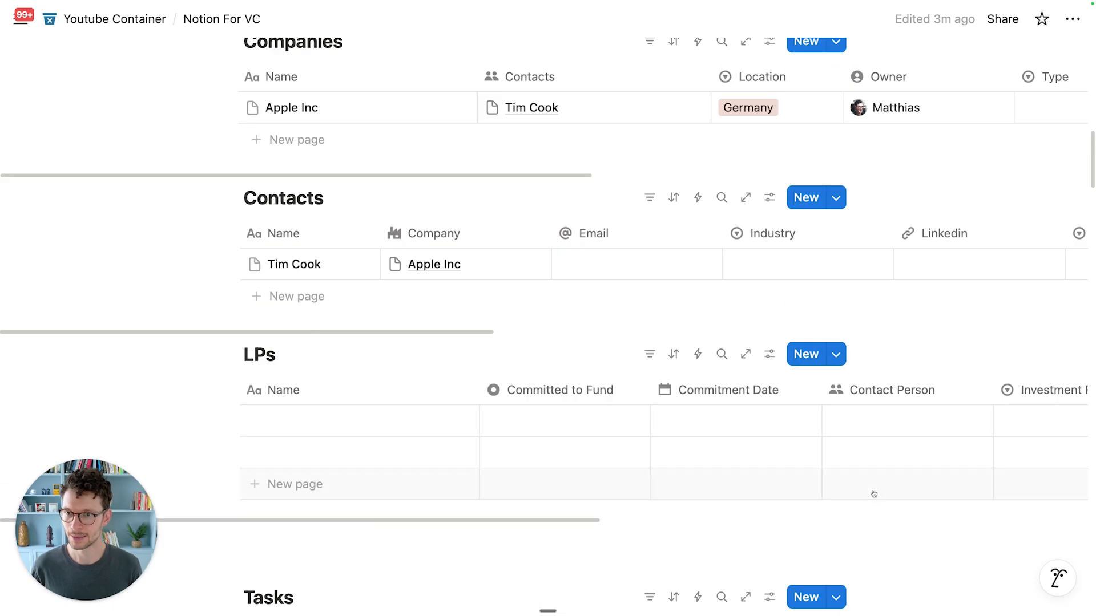
scroll(417, 391, up, 1)
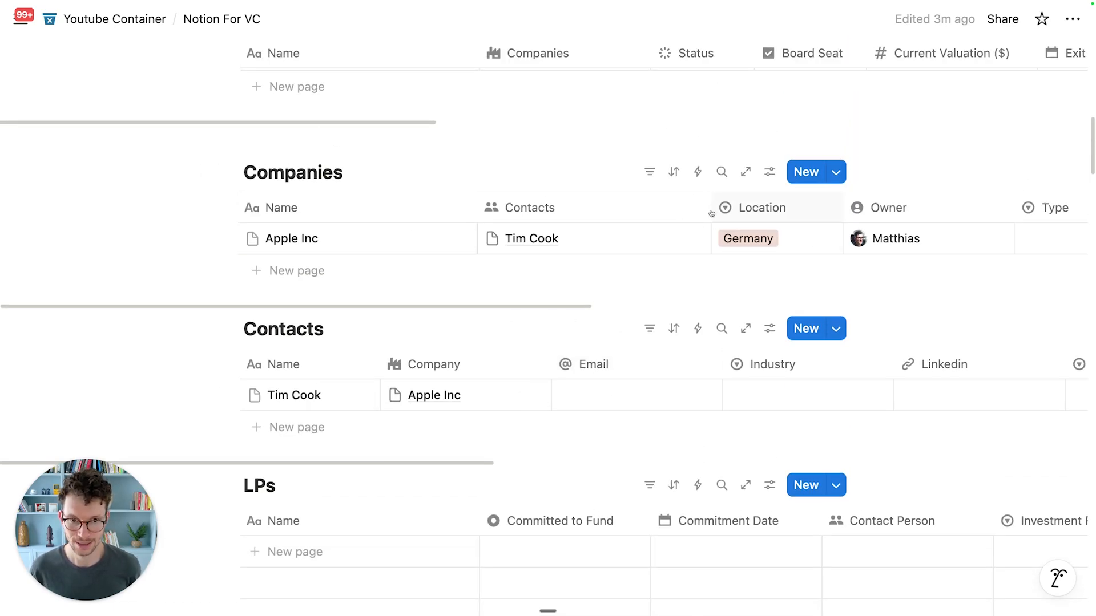
drag(711, 208, 585, 213)
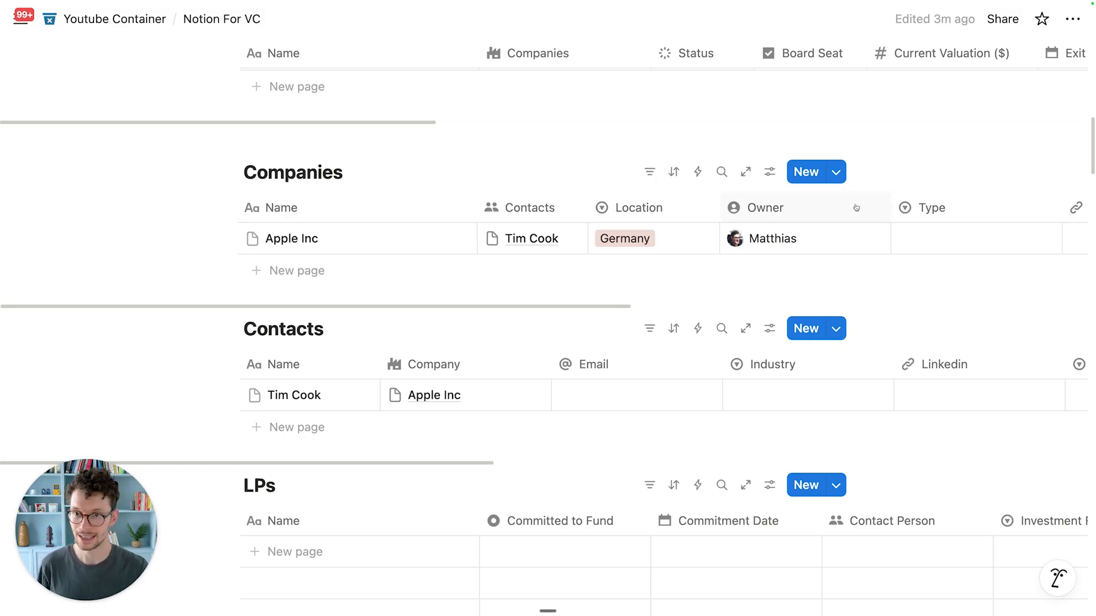
scroll(856, 207, right, 6)
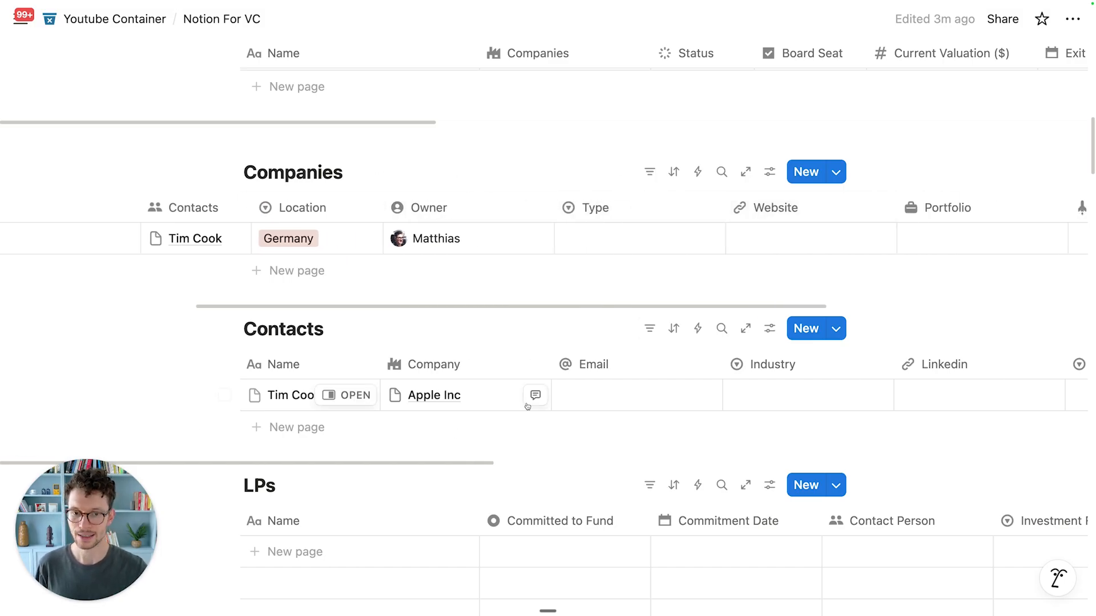
Step: Enter the contact's e-mail address in the Contacts table and narrow the Email column
click(587, 392)
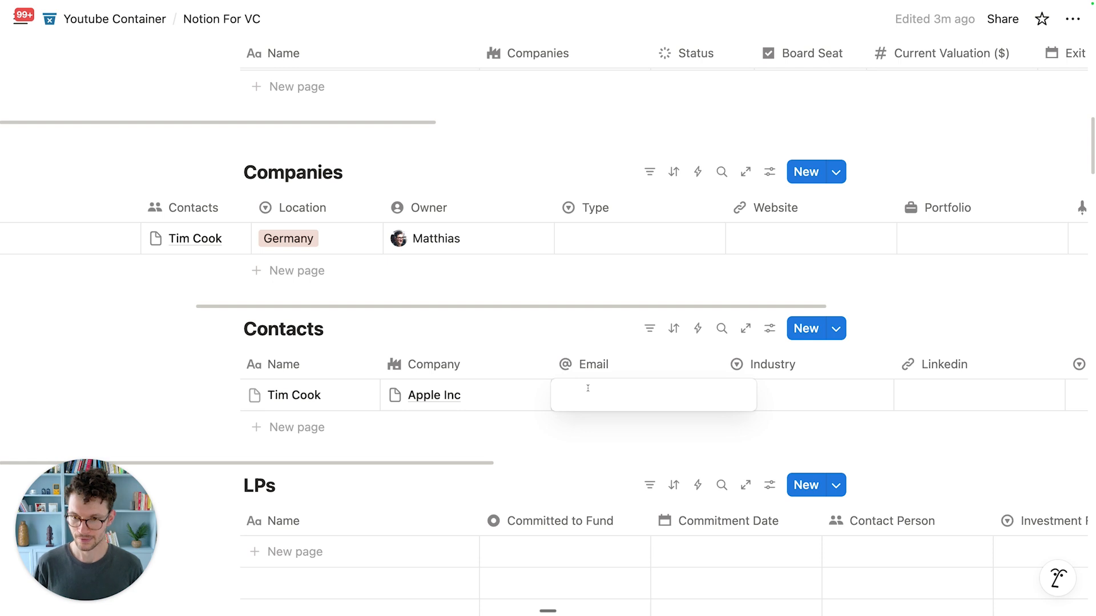
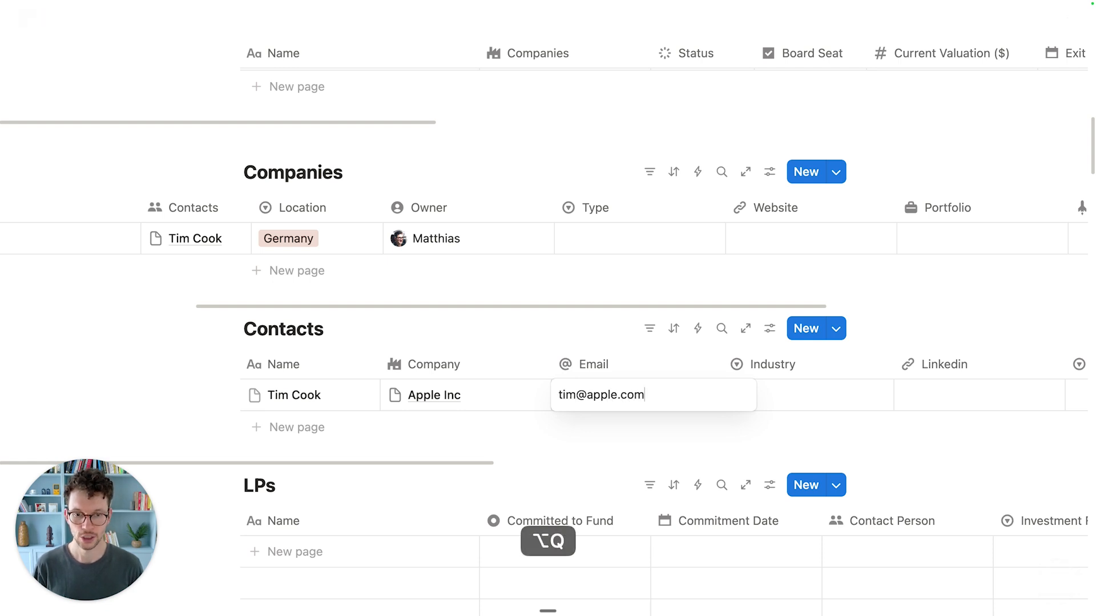
key(Return)
drag(721, 361, 641, 361)
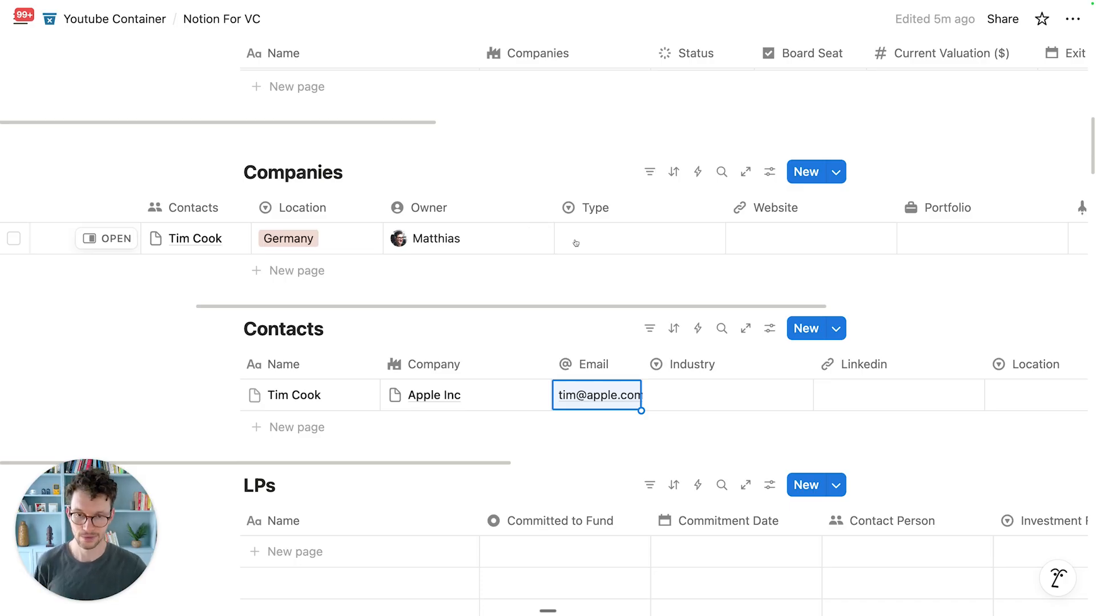
scroll(575, 243, left, 6)
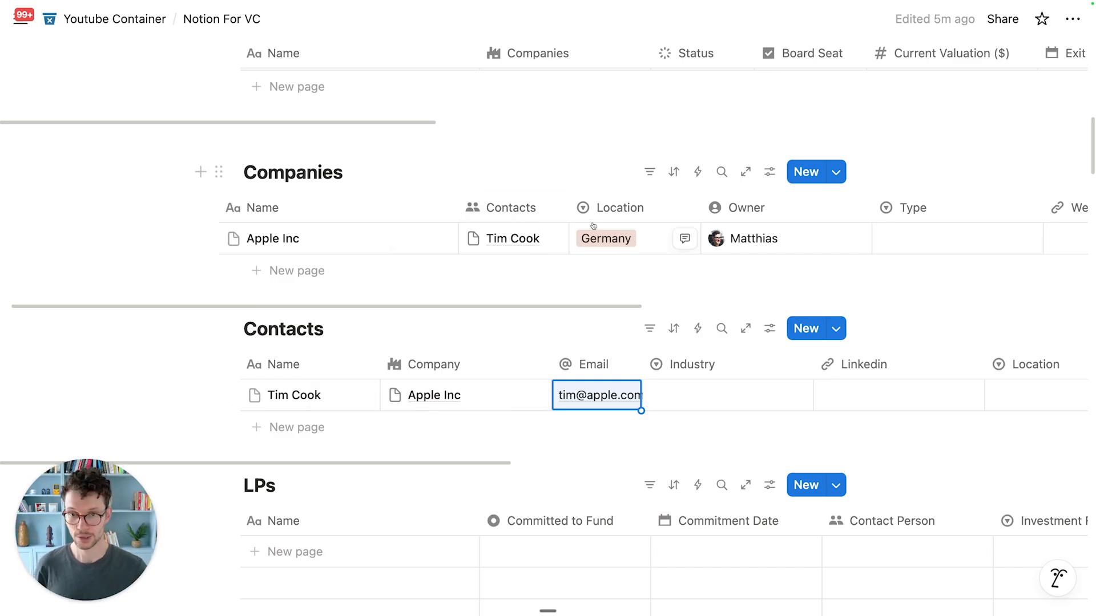
scroll(593, 226, right, 10)
Step: Add a Rollup property named Contact Email to the Companies table
click(806, 210)
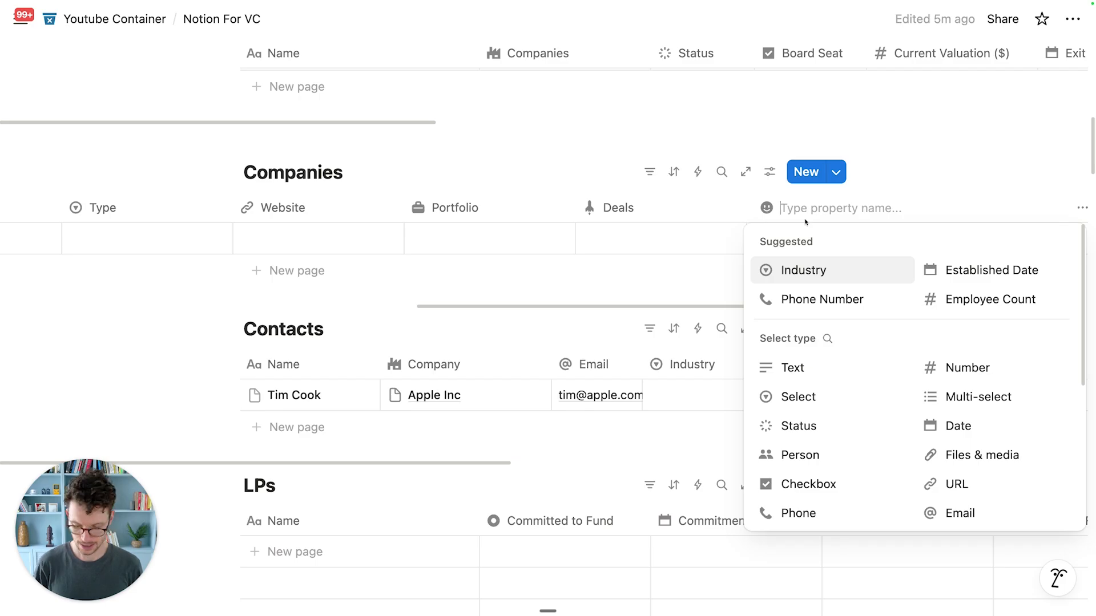
text(Contact Email)
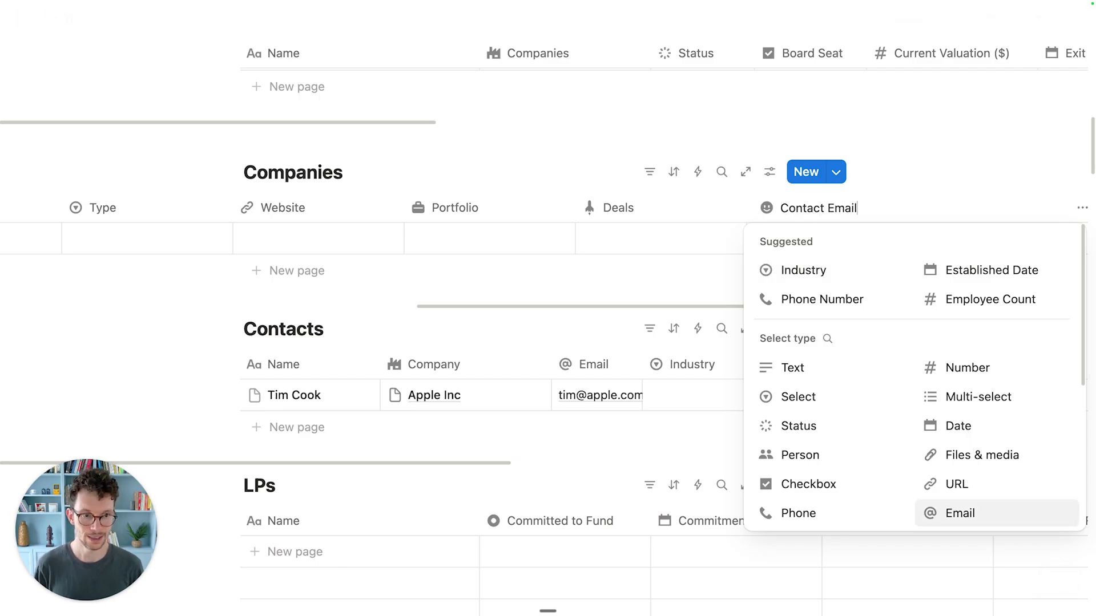
scroll(899, 422, down, 2)
scroll(897, 437, down, 1)
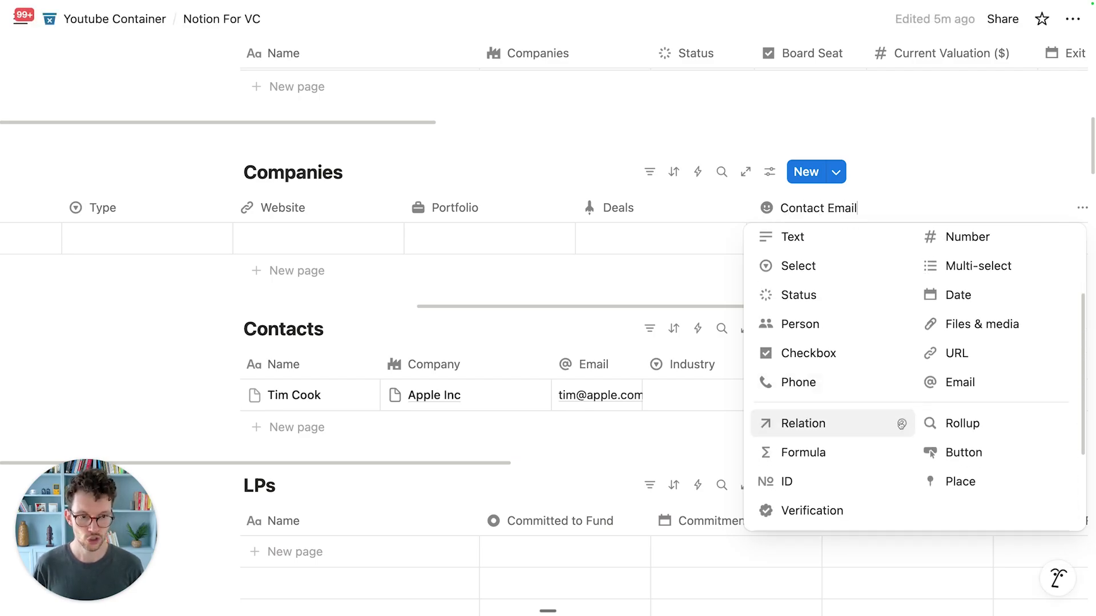
click(940, 424)
Step: Give the Contact Email property an @ icon
click(765, 206)
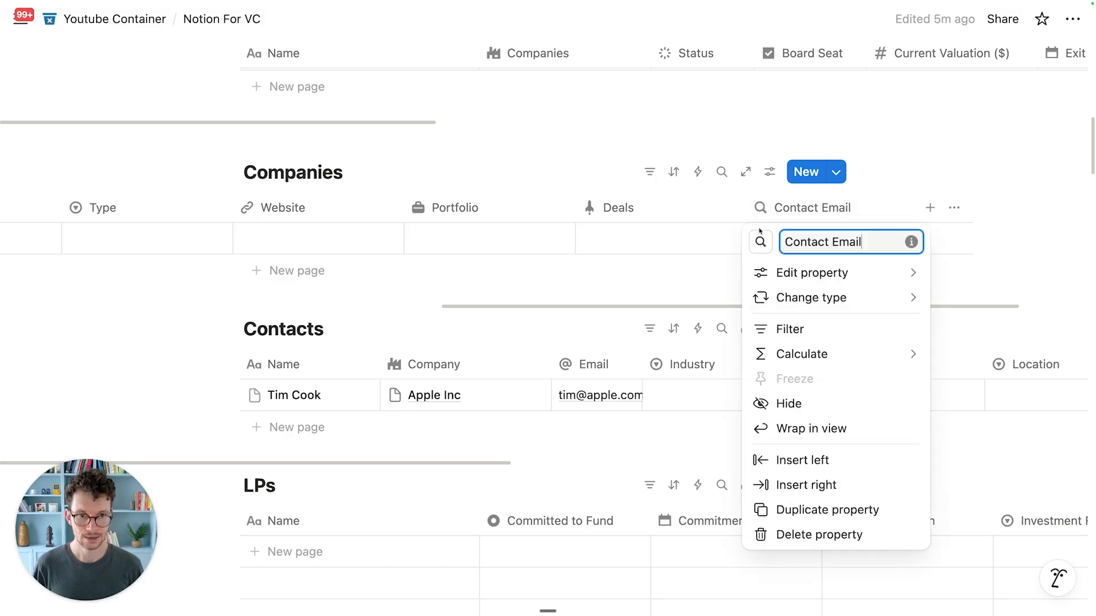
click(760, 241)
text(ade)
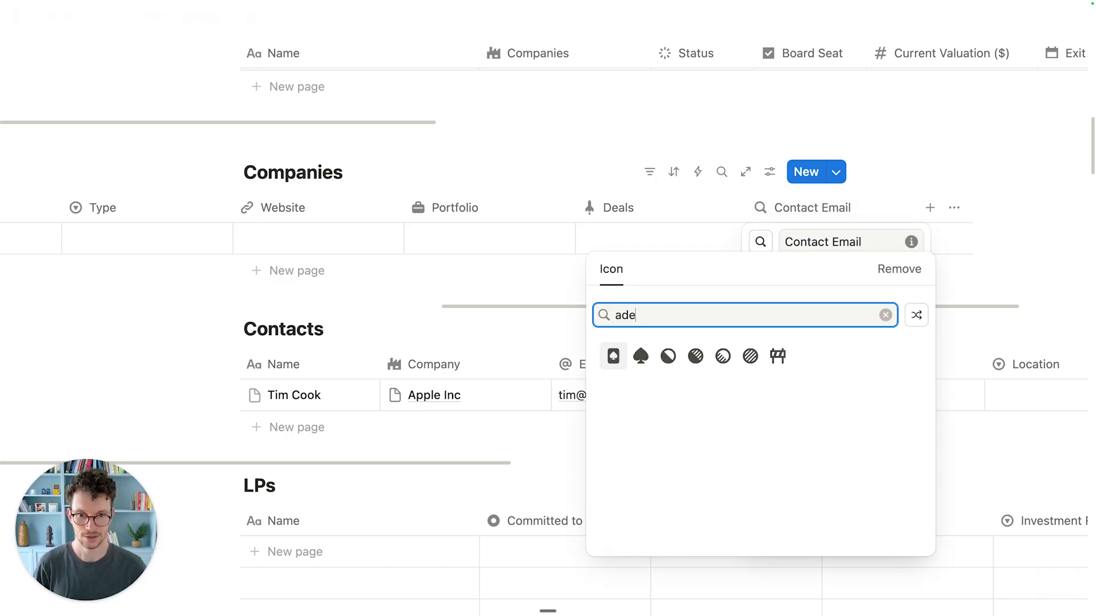
key(super+a)
text(at)
click(613, 355)
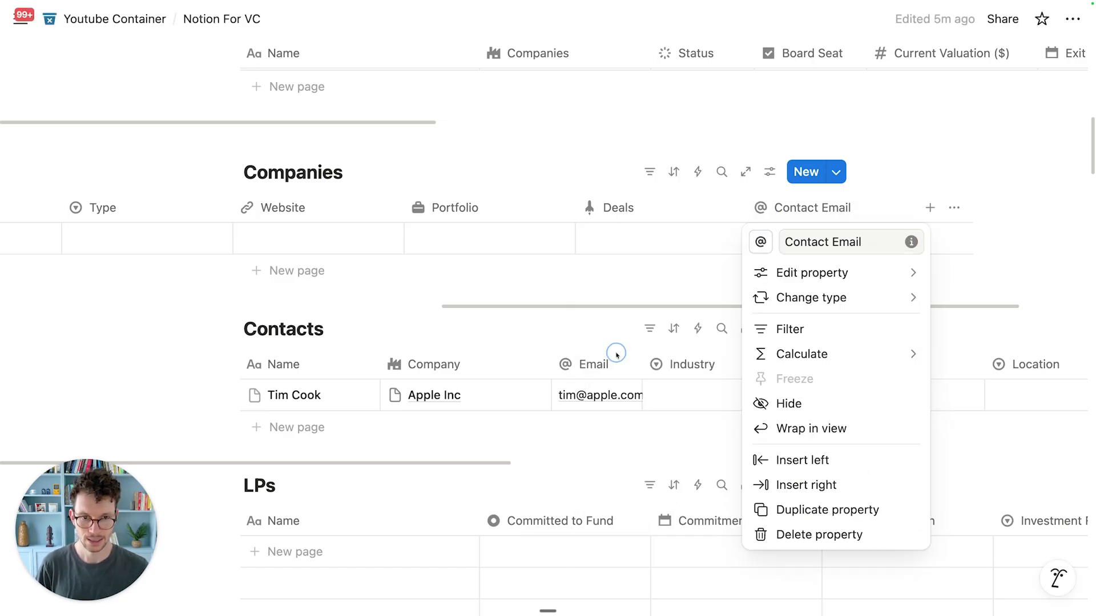
Step: Roll up the Email property through the Contacts relation and narrow the column
mouse_move(804, 273)
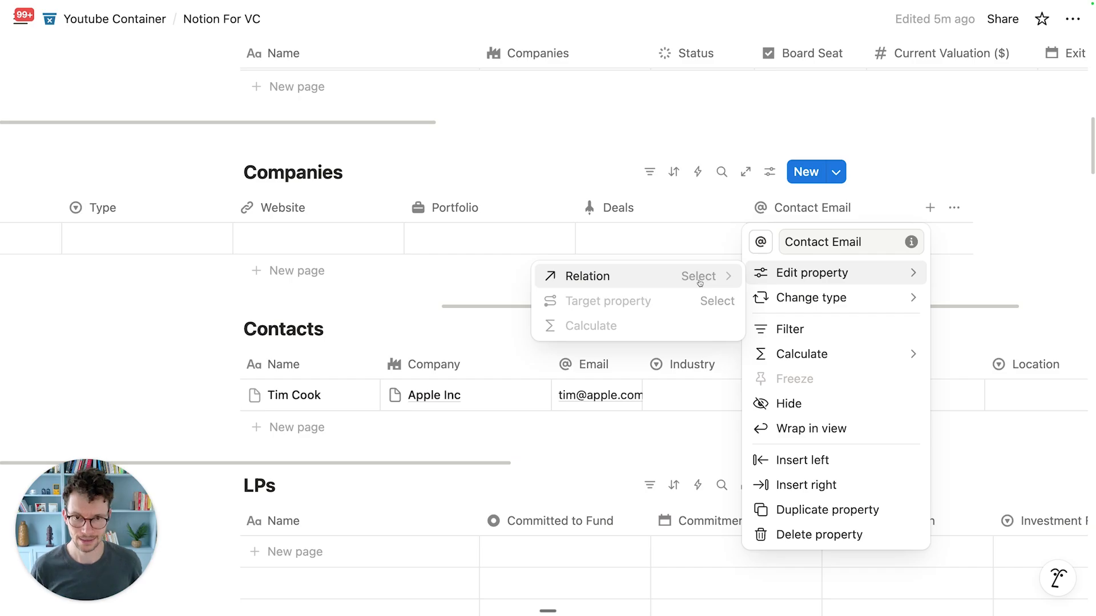
click(634, 277)
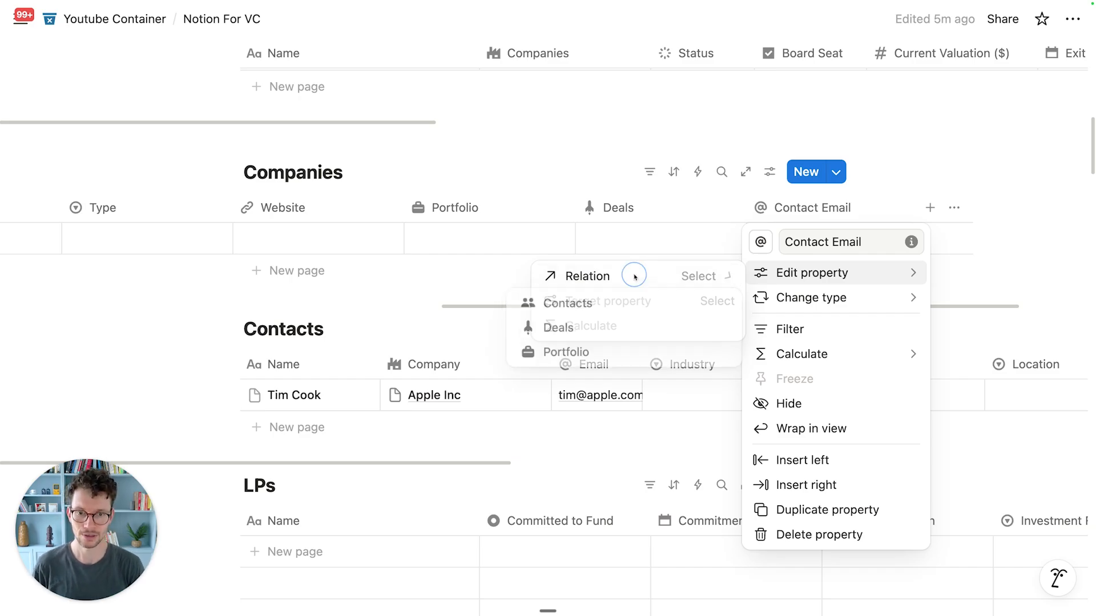
click(591, 311)
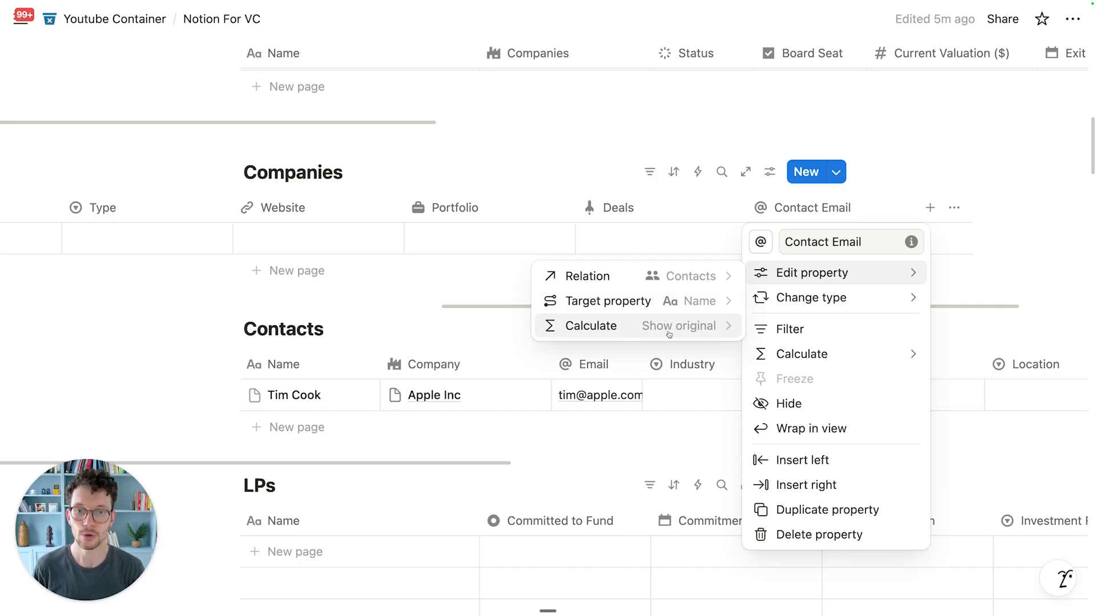
click(618, 158)
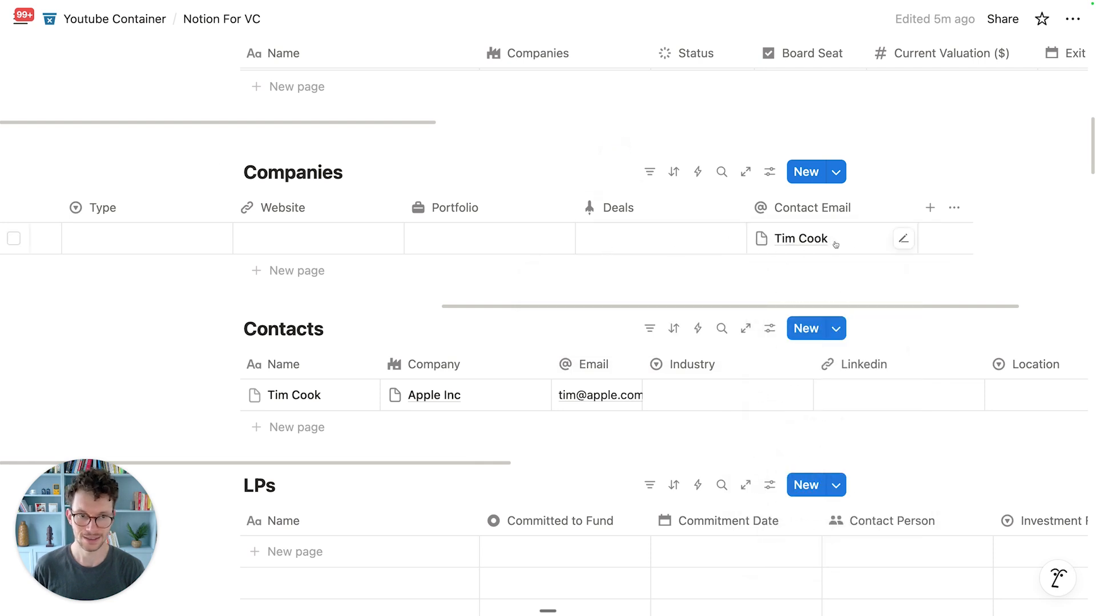
click(903, 239)
click(824, 358)
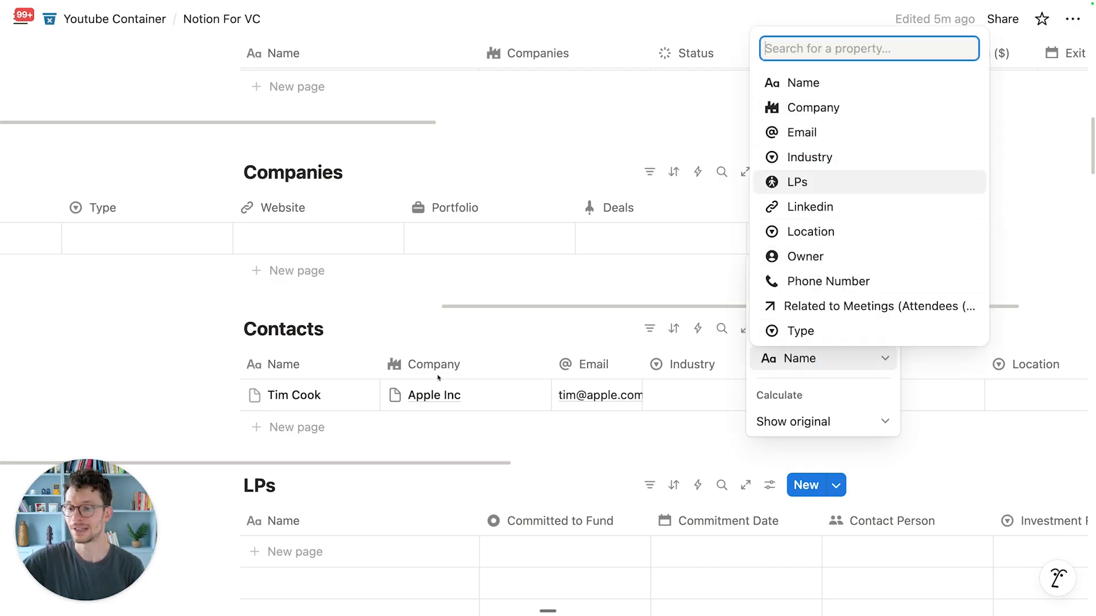
click(808, 137)
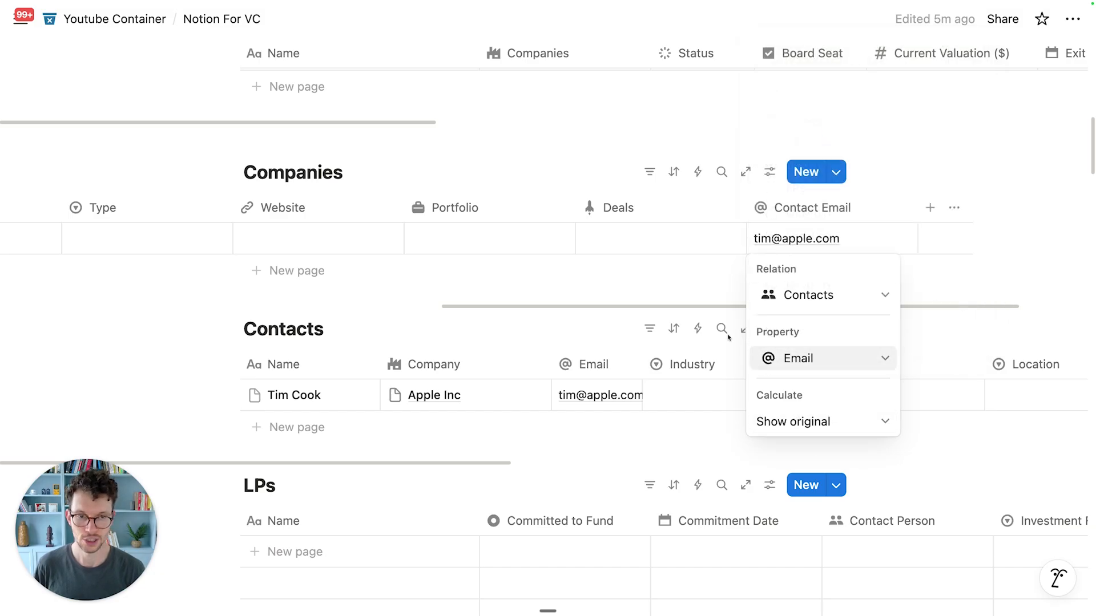
key(Escape)
drag(917, 207, 878, 207)
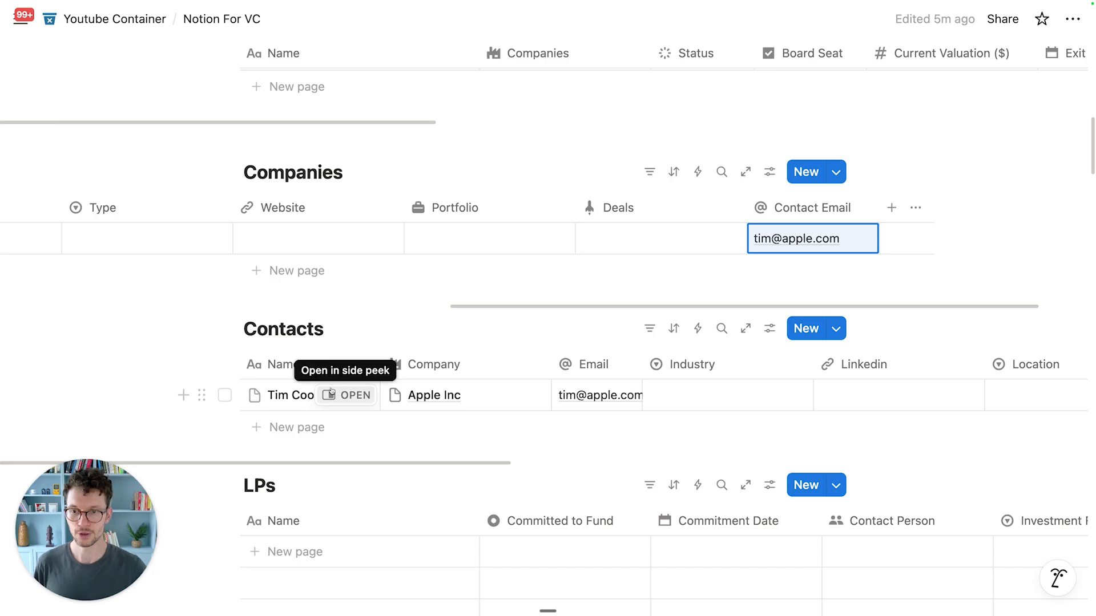
Step: Create a new contact person and link it to Apple Inc
scroll(299, 244, left, 10)
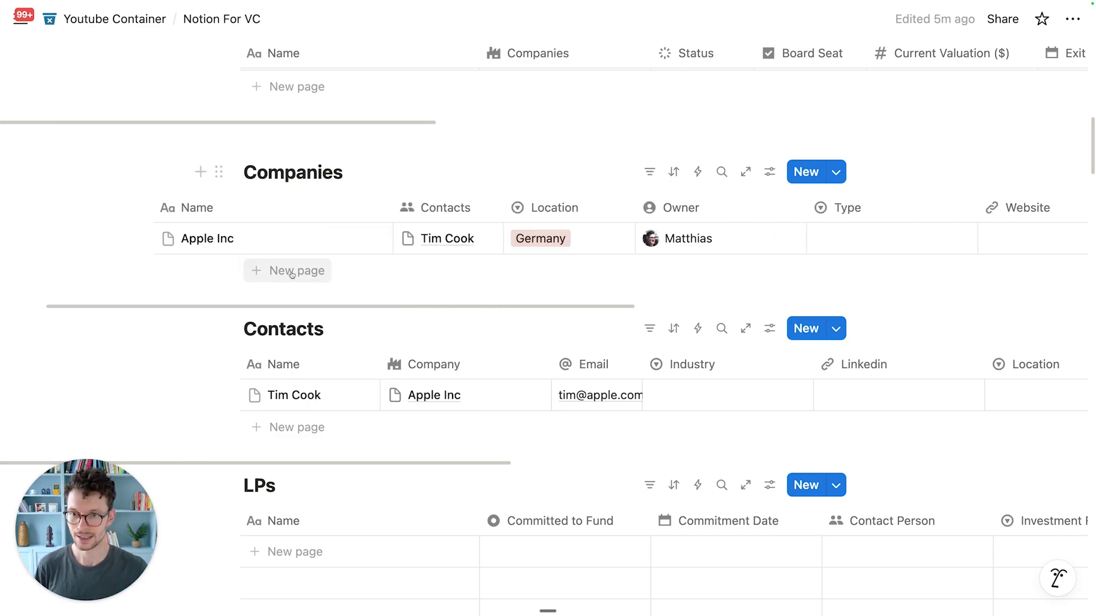
click(466, 231)
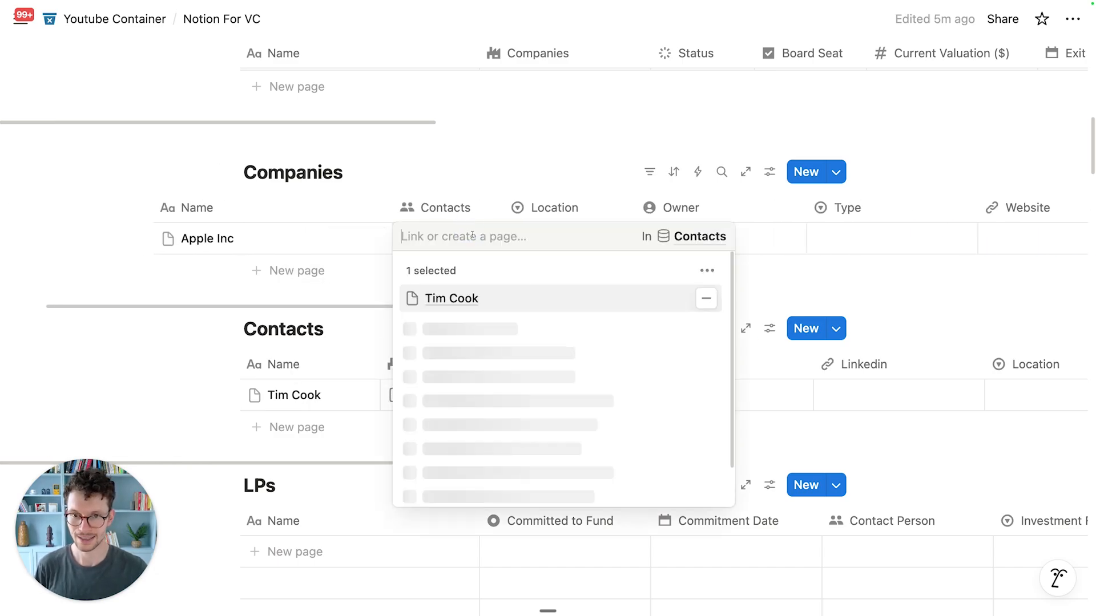
text(Steve Jobs)
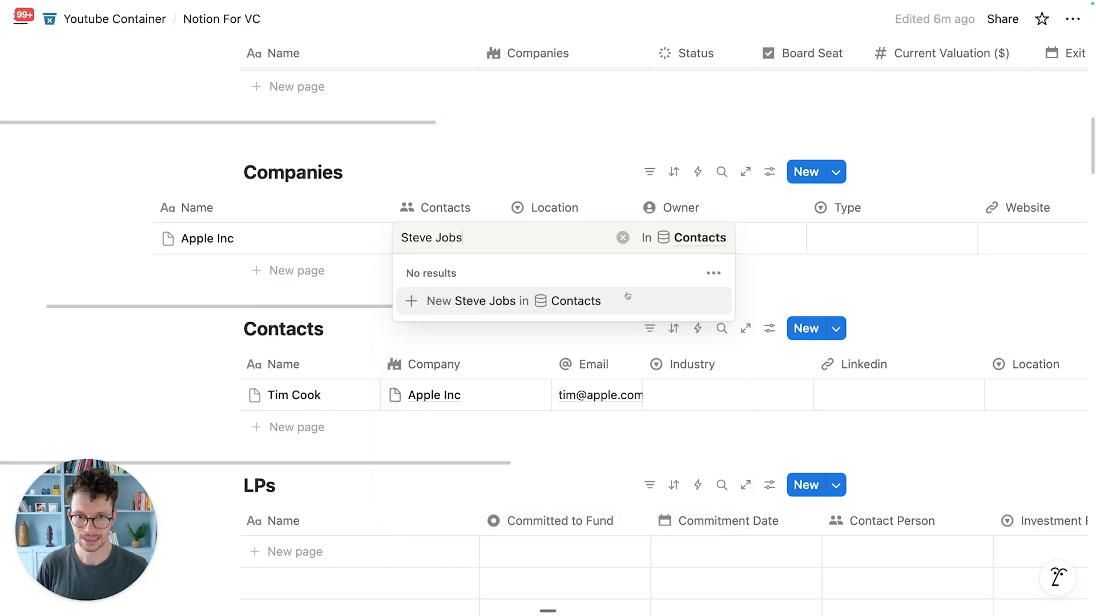
click(627, 296)
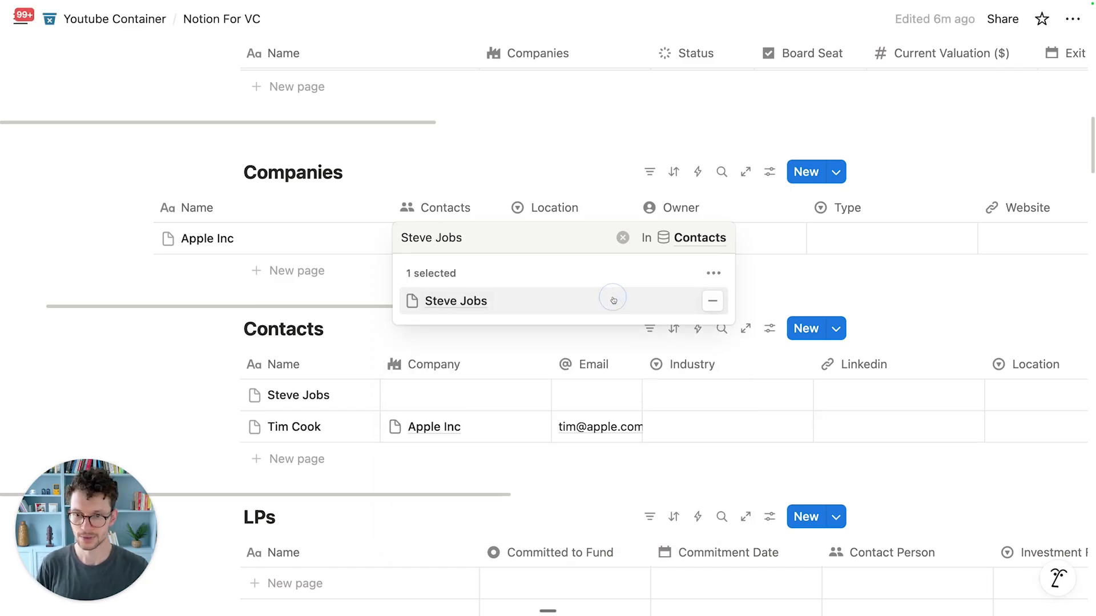
key(Escape)
Step: Enter the new contact's e-mail address and slightly resize the Contact Email column
click(576, 395)
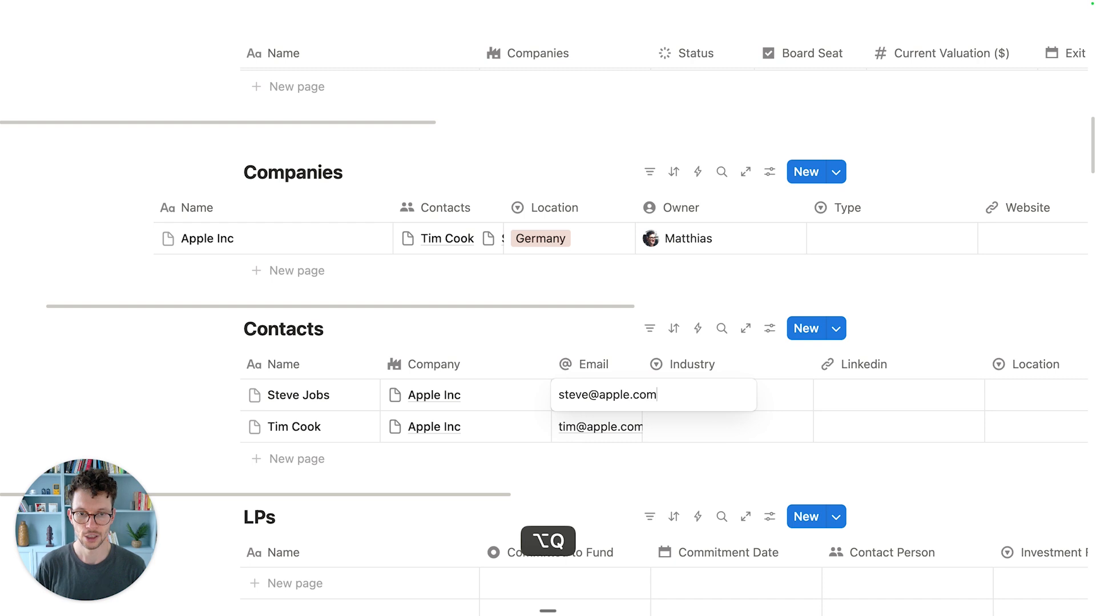
key(Return)
scroll(700, 227, right, 10)
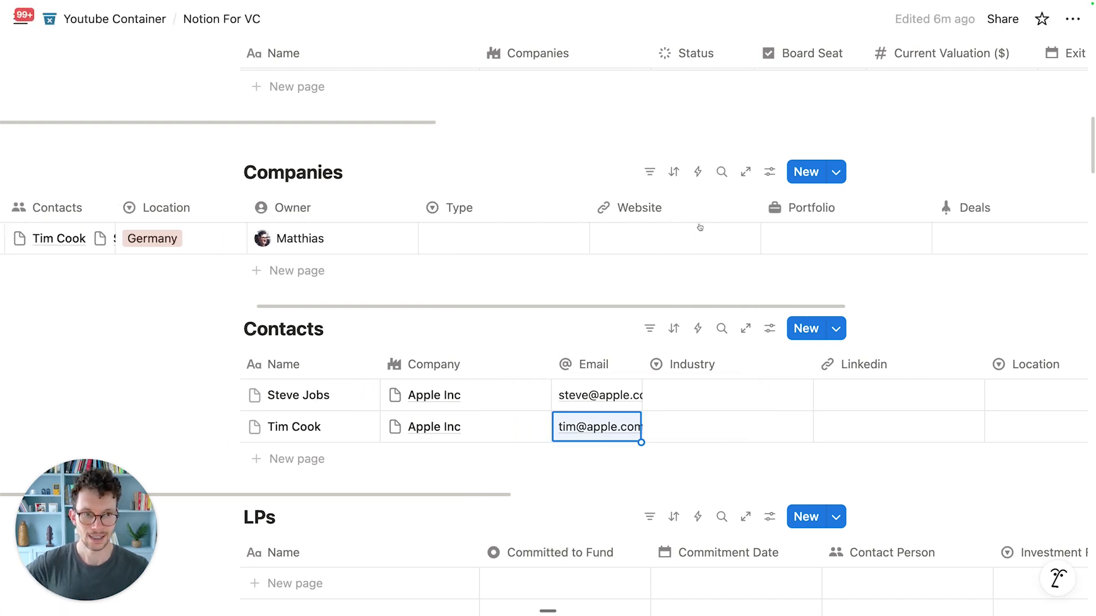
mouse_move(863, 208)
mouse_down()
mouse_move(961, 203)
mouse_move(849, 200)
mouse_up()
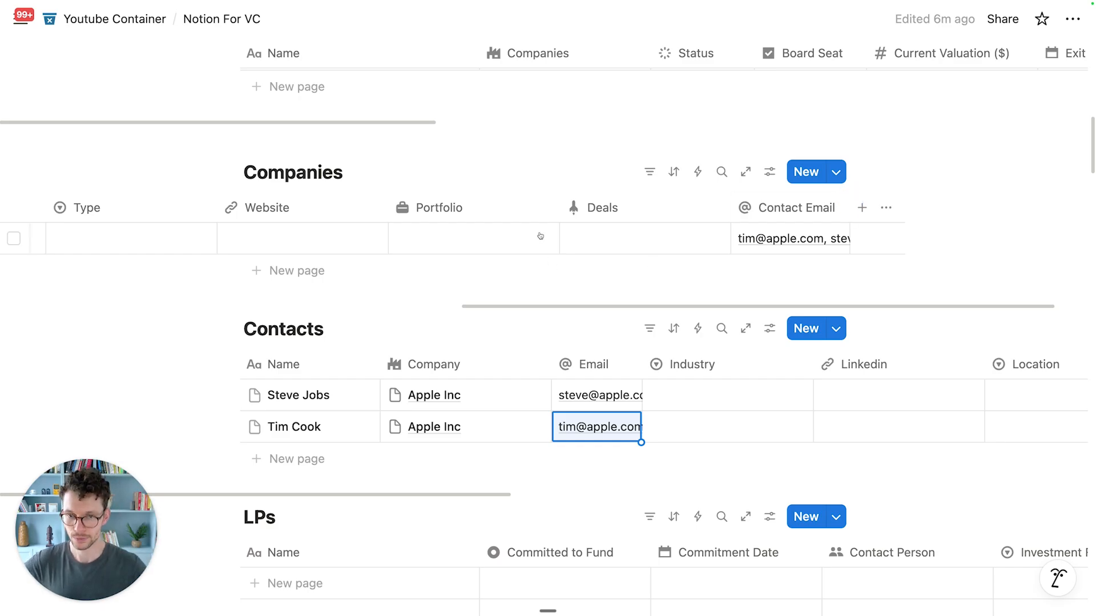
scroll(549, 247, left, 10)
scroll(518, 415, down, 13)
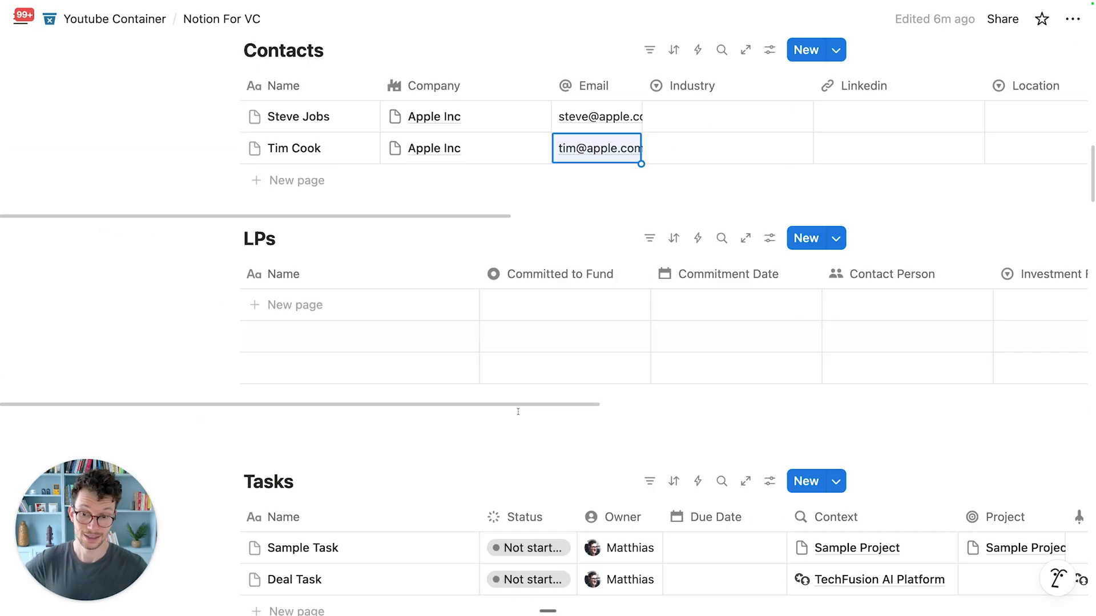
scroll(829, 382, up, 3)
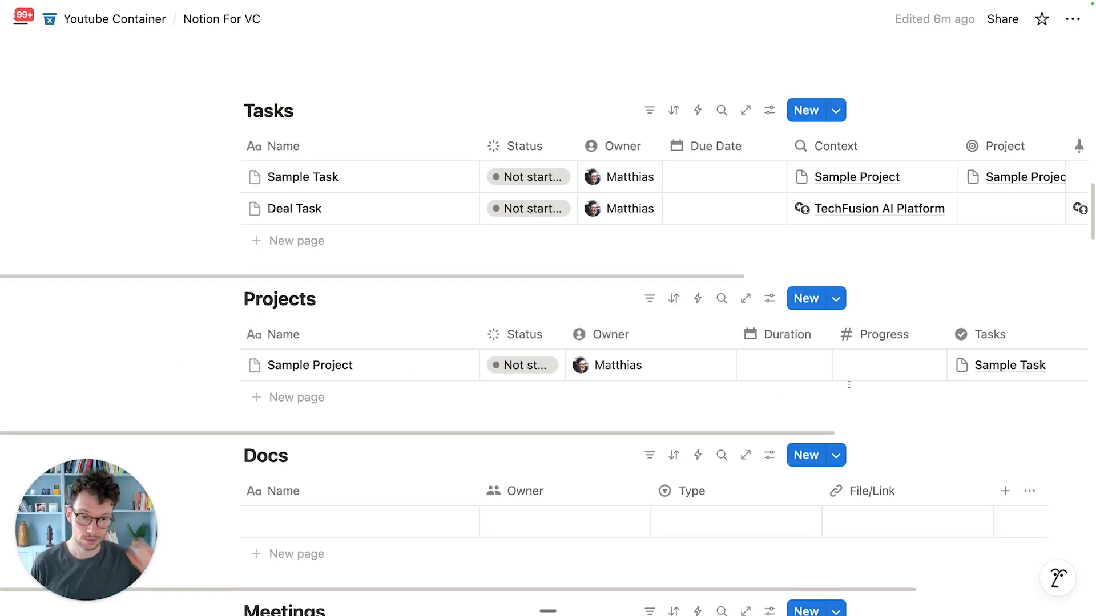
Step: Change the Progress column's type from Number to Rollup
click(873, 334)
click(892, 280)
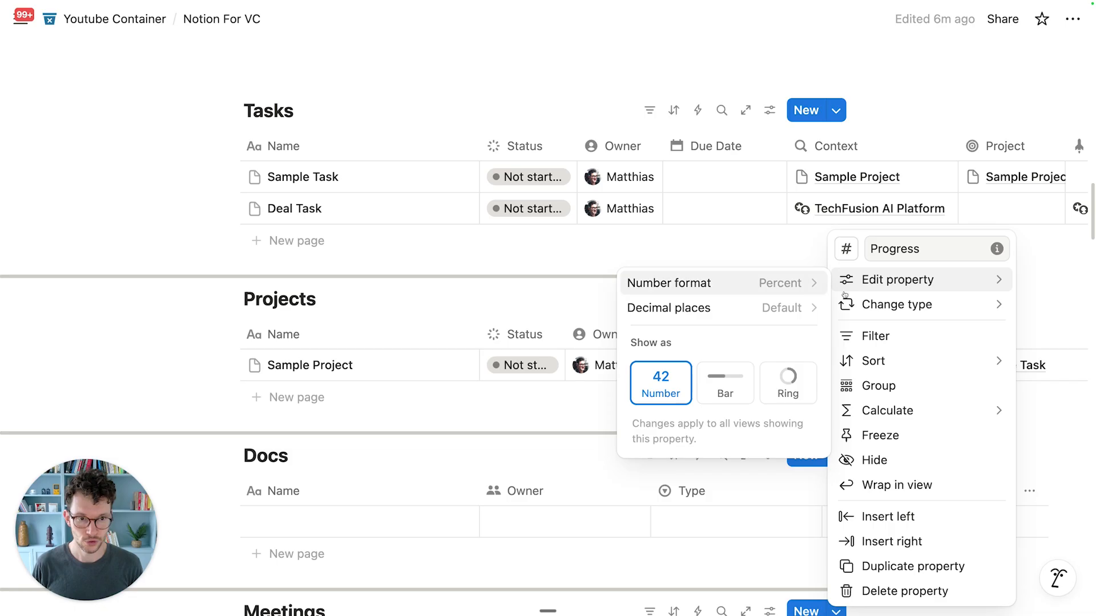
mouse_move(872, 307)
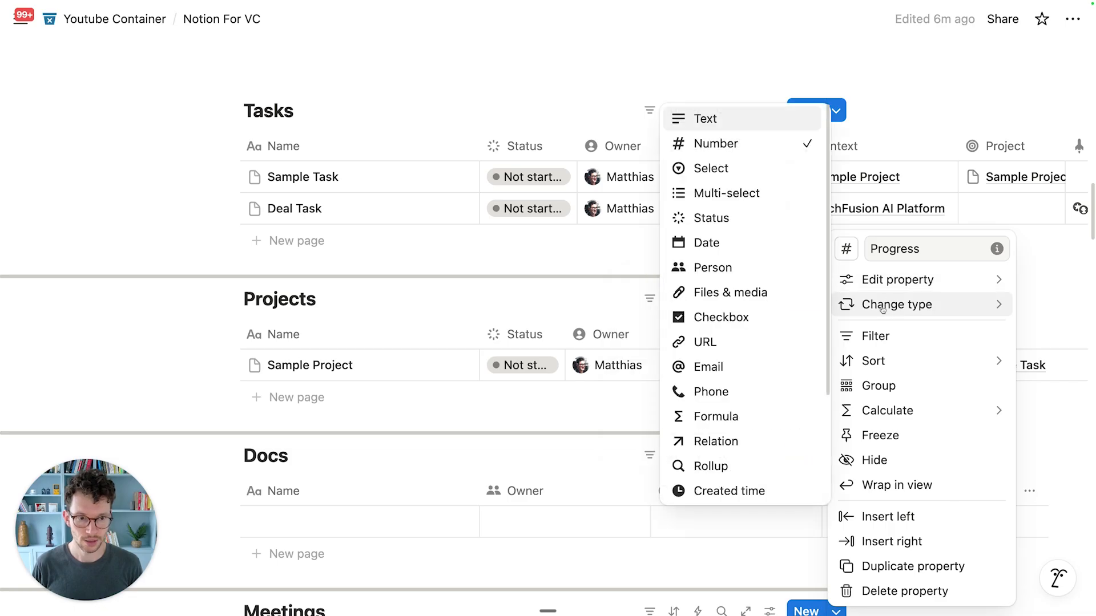
click(723, 467)
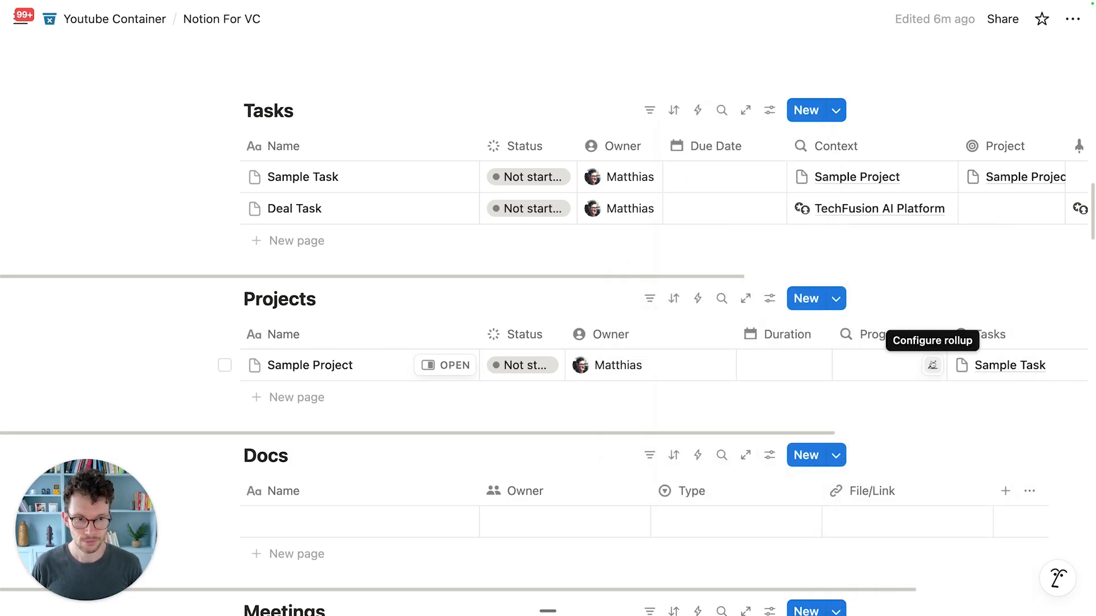
Step: Give the Progress property a chart icon
click(896, 337)
click(846, 299)
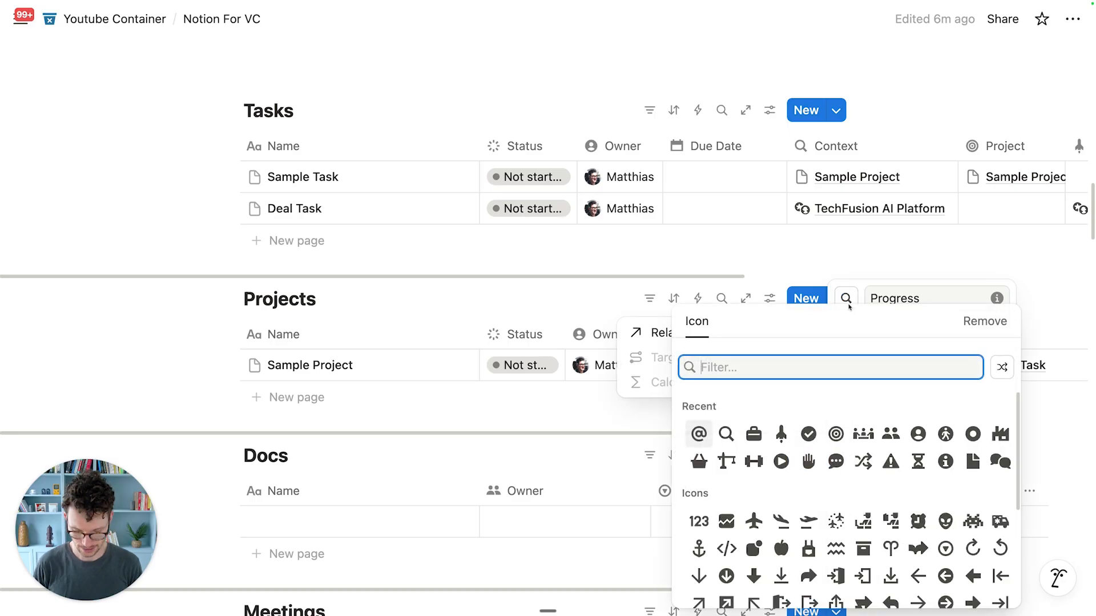
text(chra)
key(BackSpace)
key(BackSpace)
text(art)
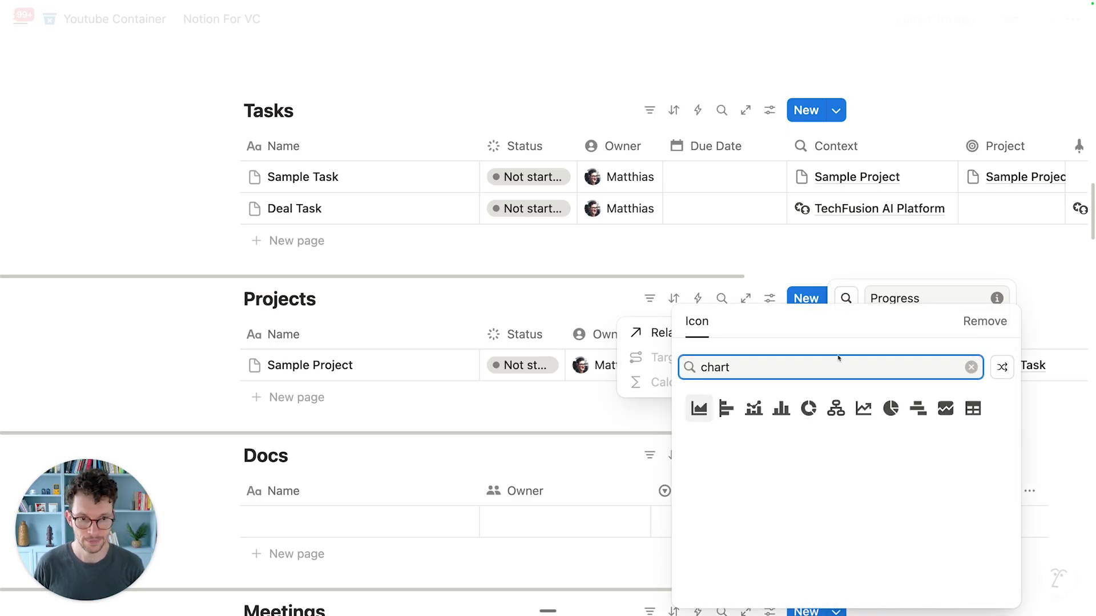
click(945, 408)
Step: Set the Progress rollup to the Tasks relation's Status property
mouse_move(923, 358)
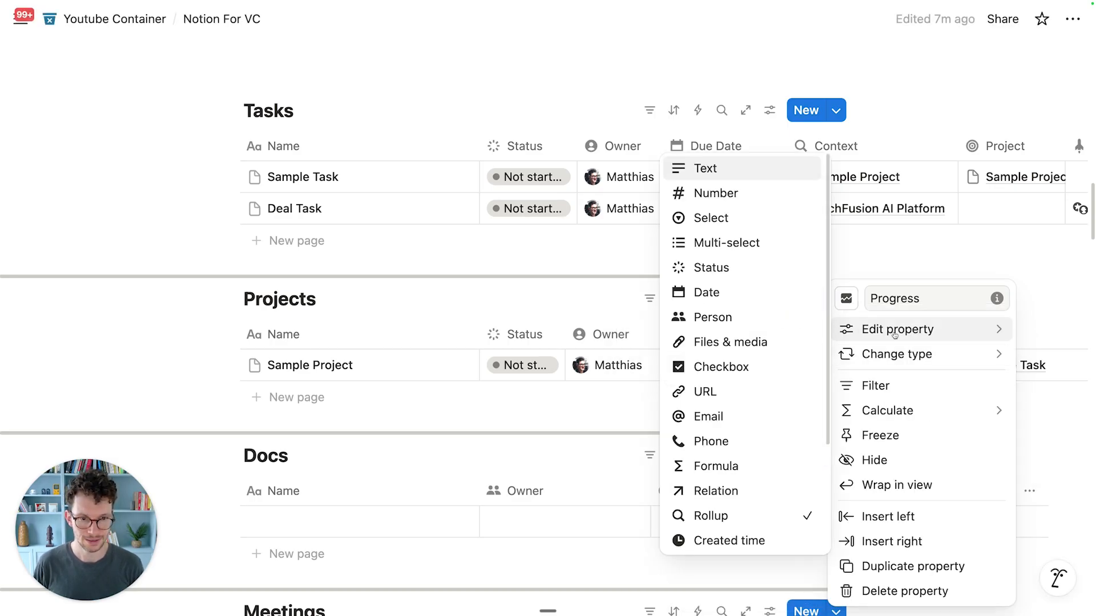
mouse_move(900, 329)
click(746, 339)
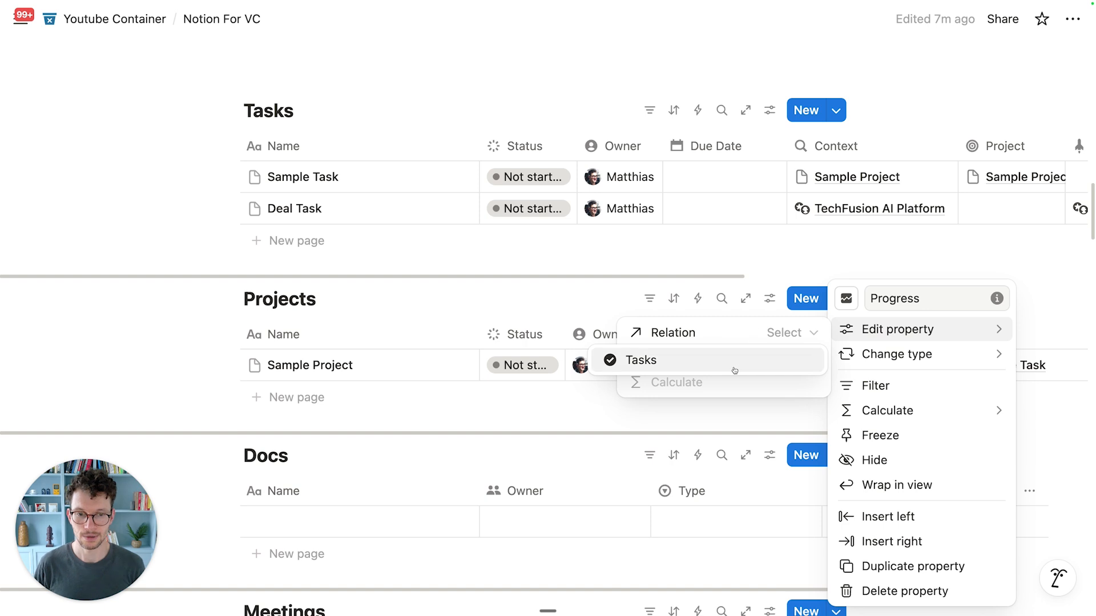
click(739, 362)
click(737, 365)
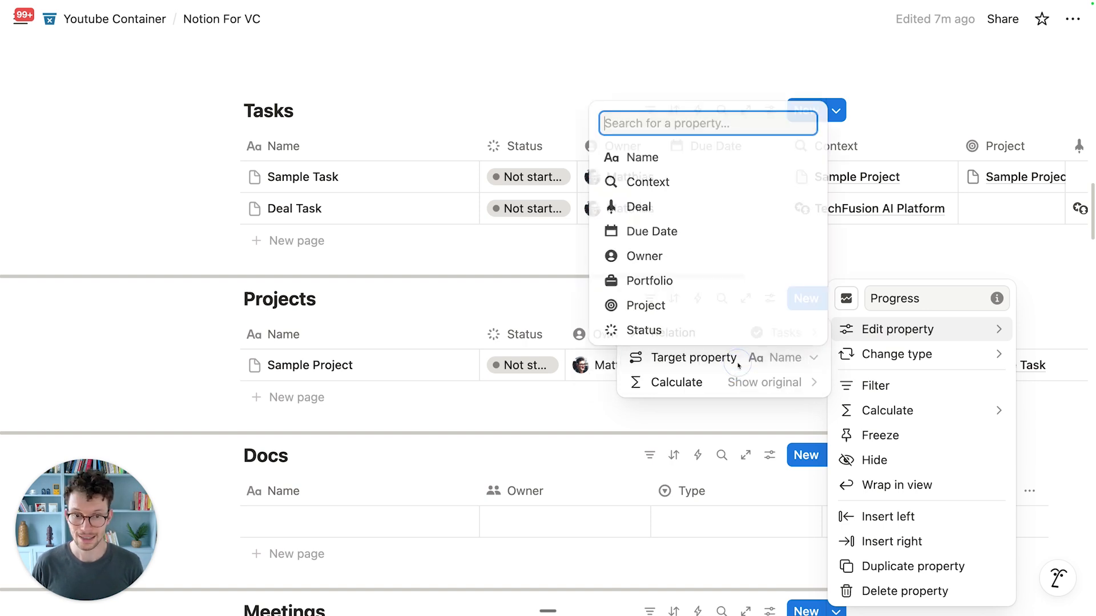
click(650, 328)
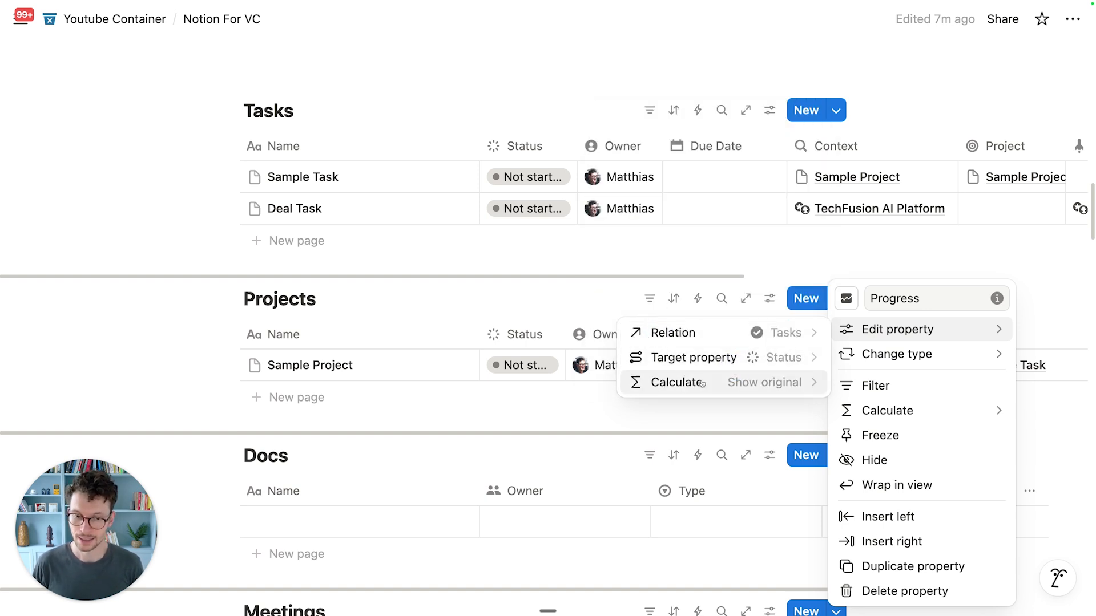
click(720, 414)
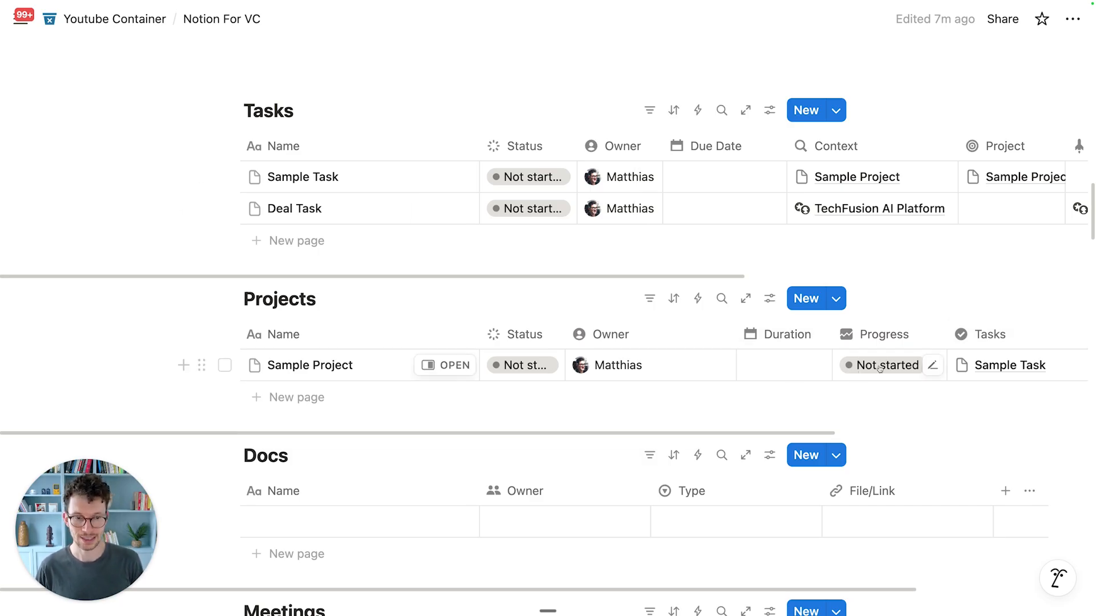
Step: Make Progress calculate percent per group for Complete, and mark Sample Task Done
click(933, 365)
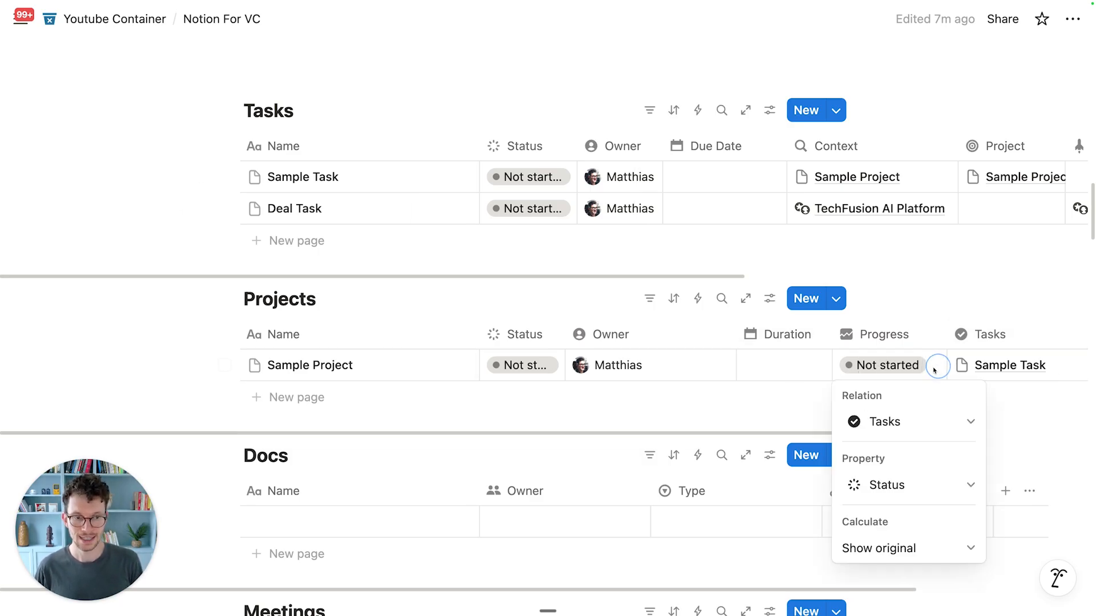
click(866, 544)
mouse_move(880, 521)
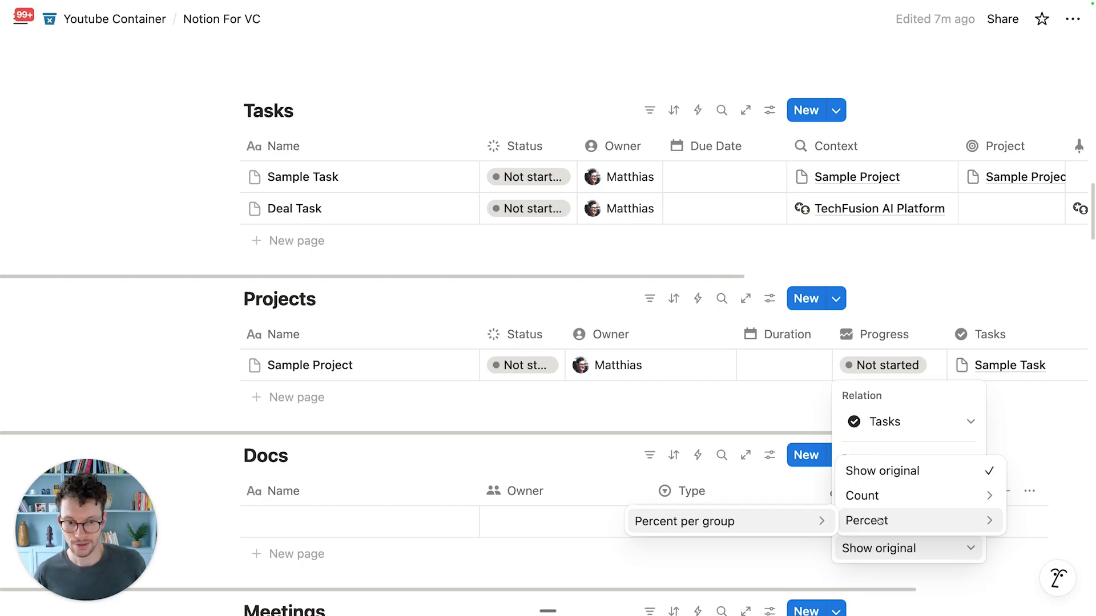
click(825, 522)
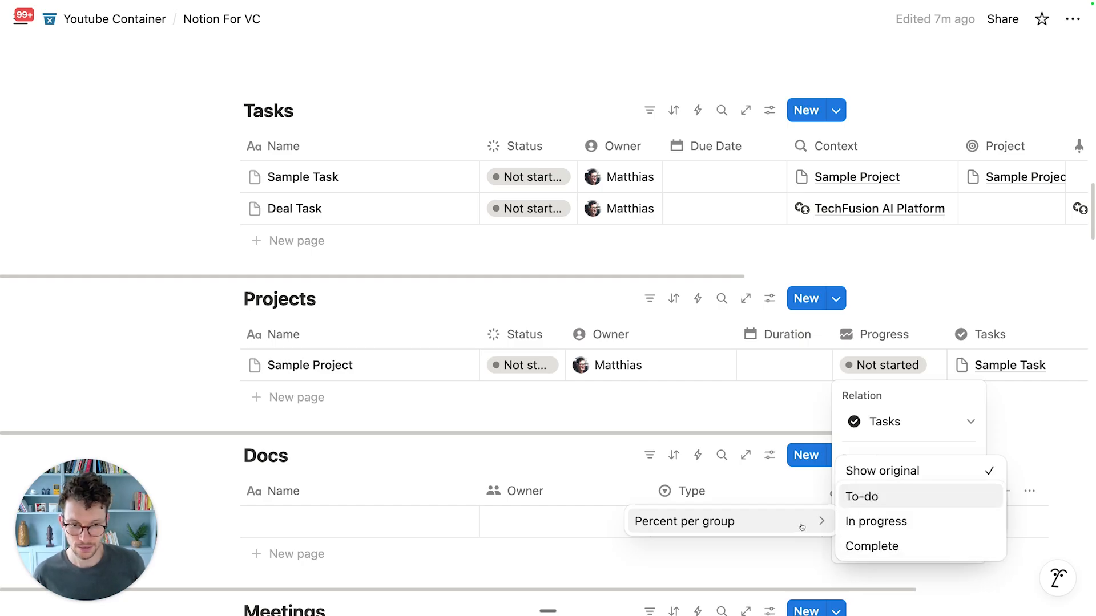
click(866, 545)
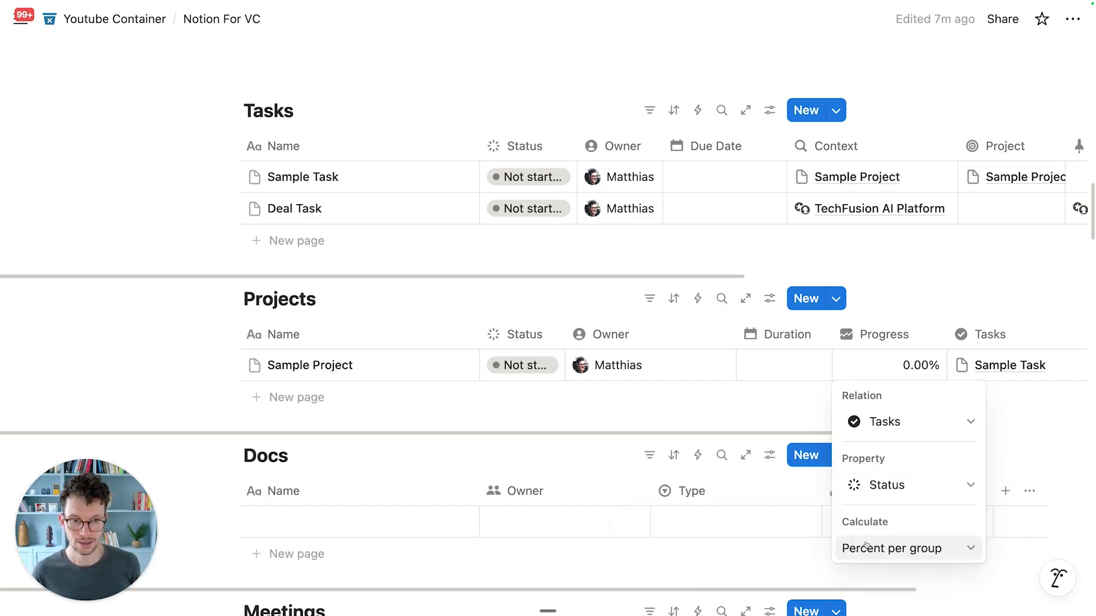
click(741, 383)
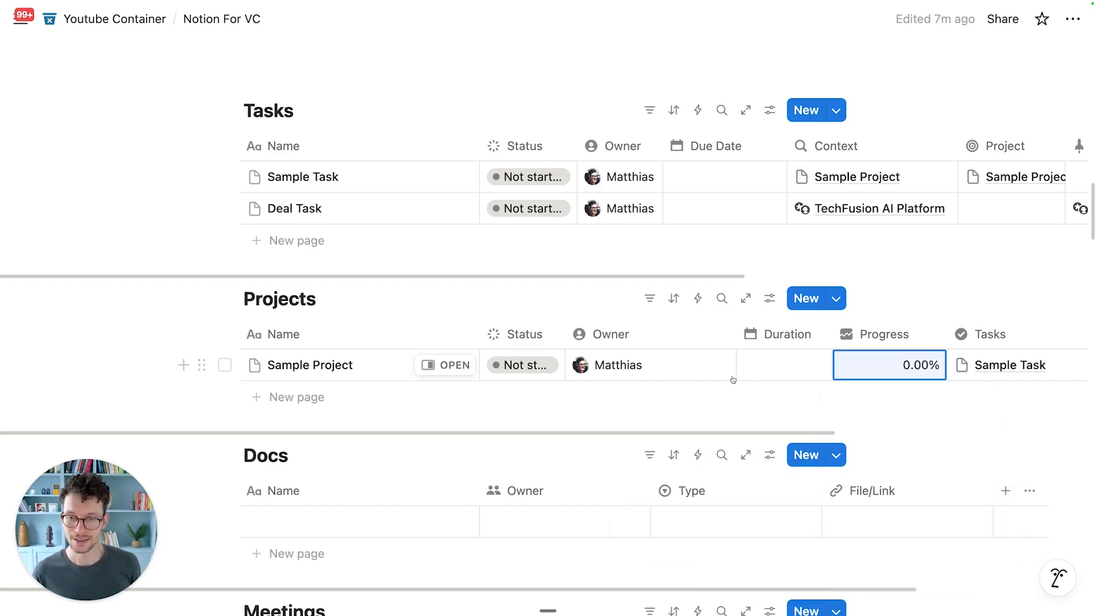
click(516, 181)
click(506, 361)
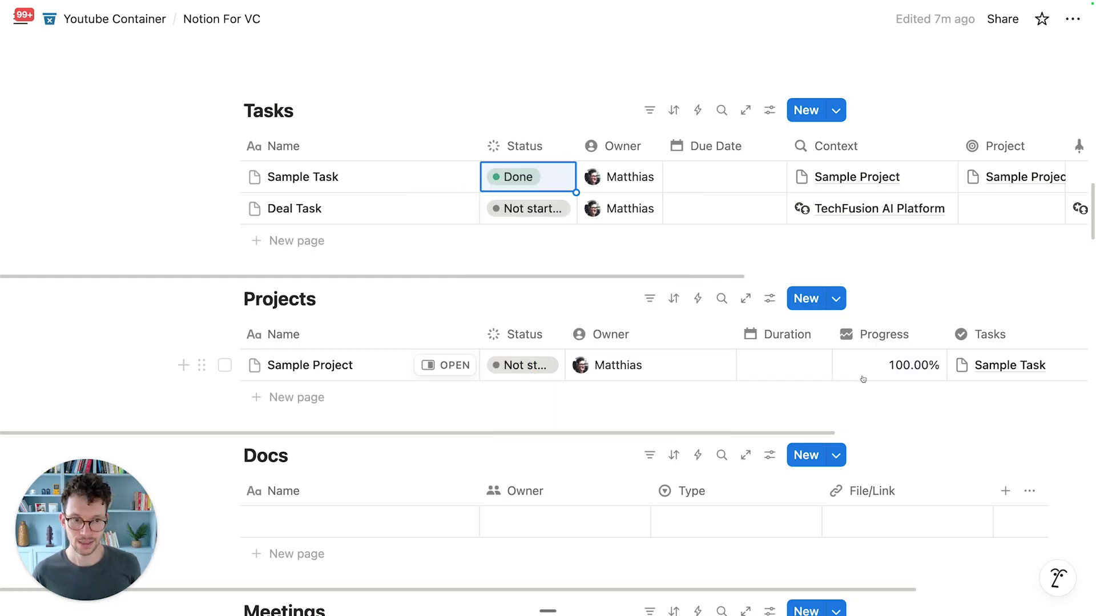
Step: Add Third Task linked to Sample Project and narrow the Progress column
click(298, 239)
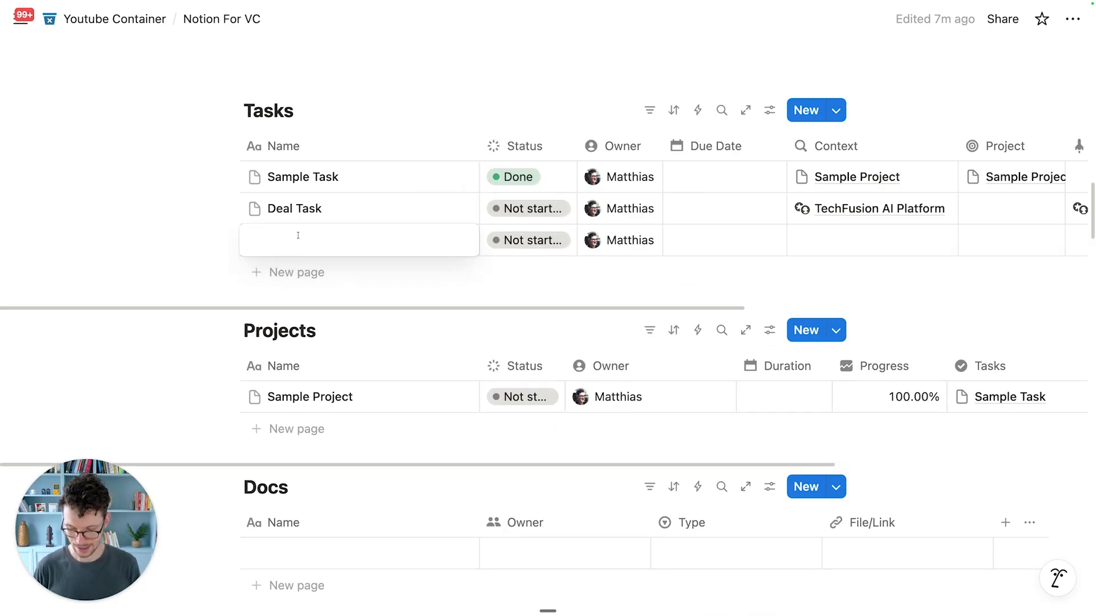
text(Third Task)
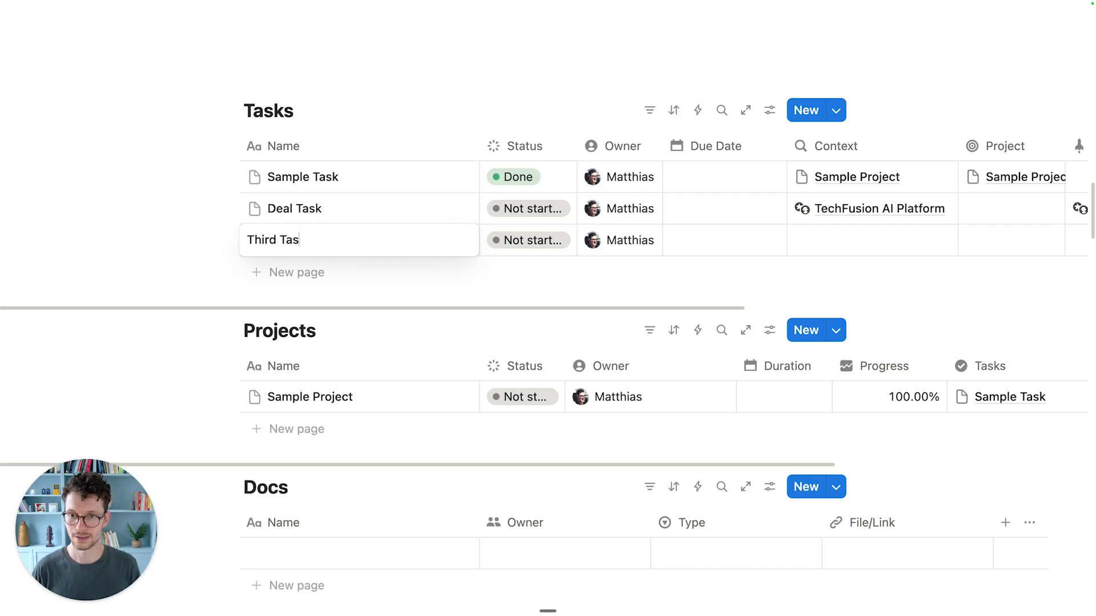
key(Return)
click(950, 250)
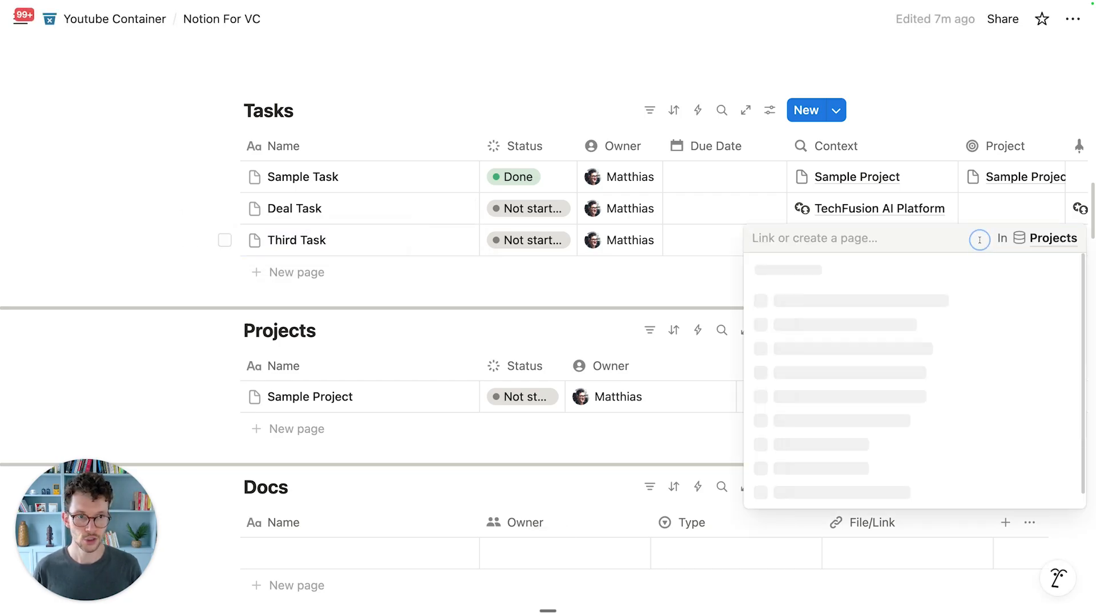
click(764, 299)
key(Escape)
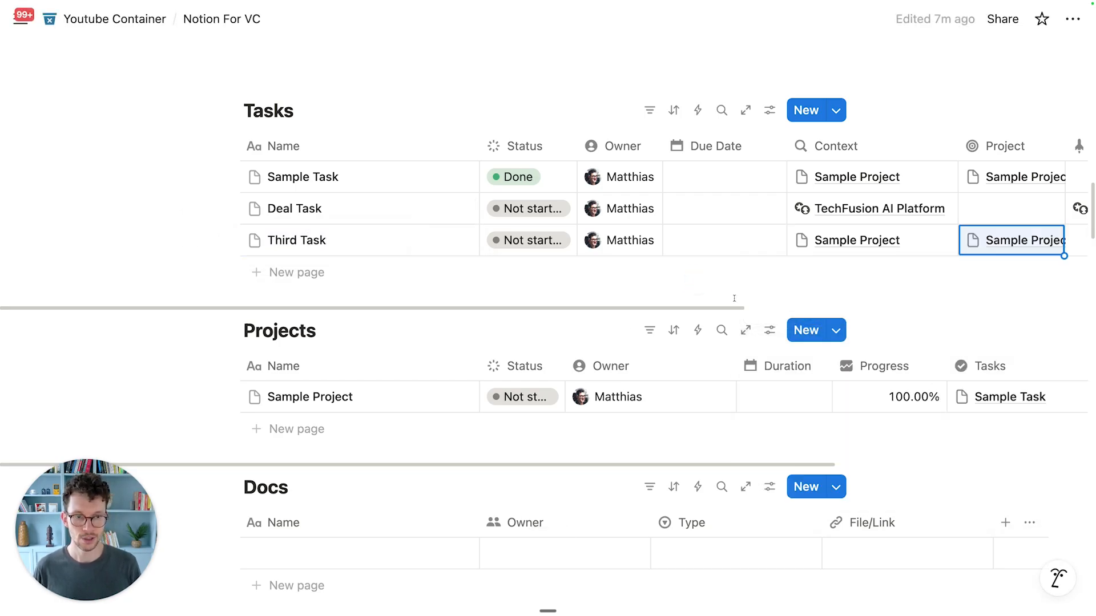
drag(947, 377, 924, 376)
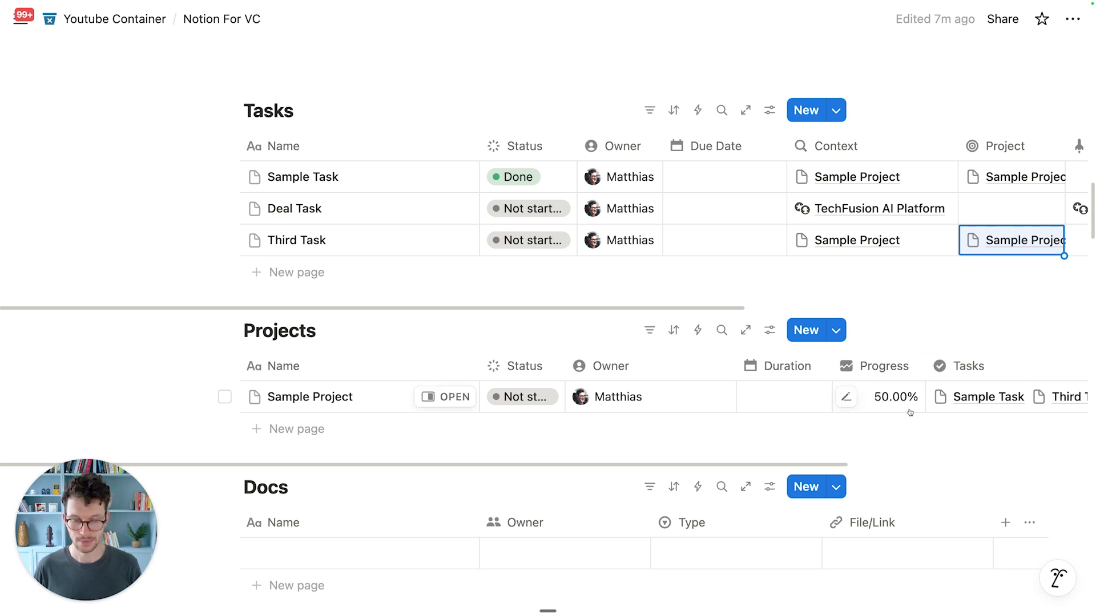
Step: Show the Projects table's Progress property as a bar and widen its column
click(893, 373)
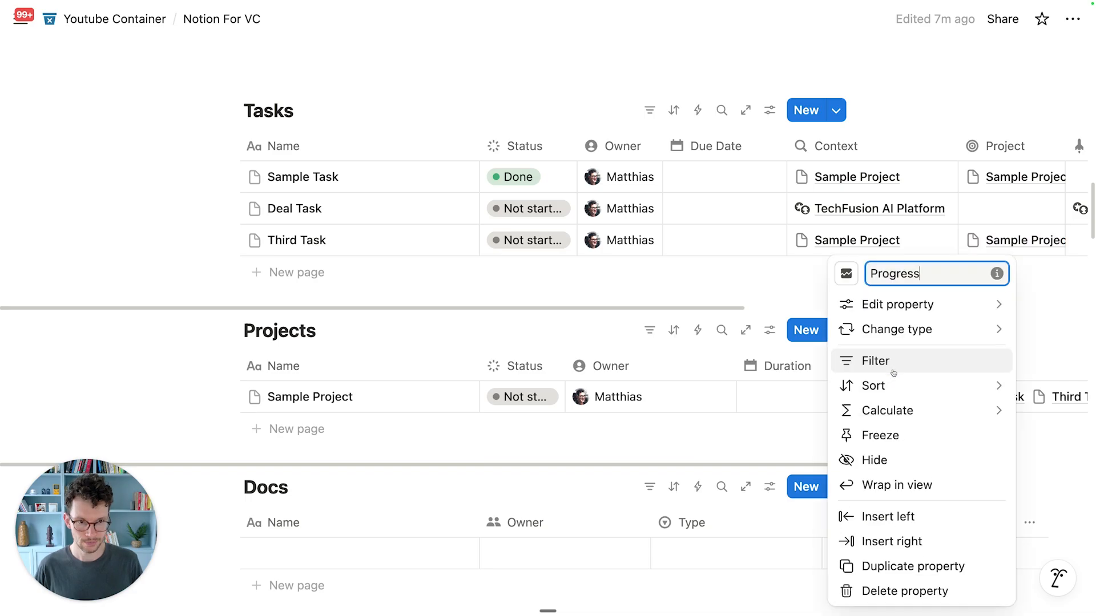
click(890, 303)
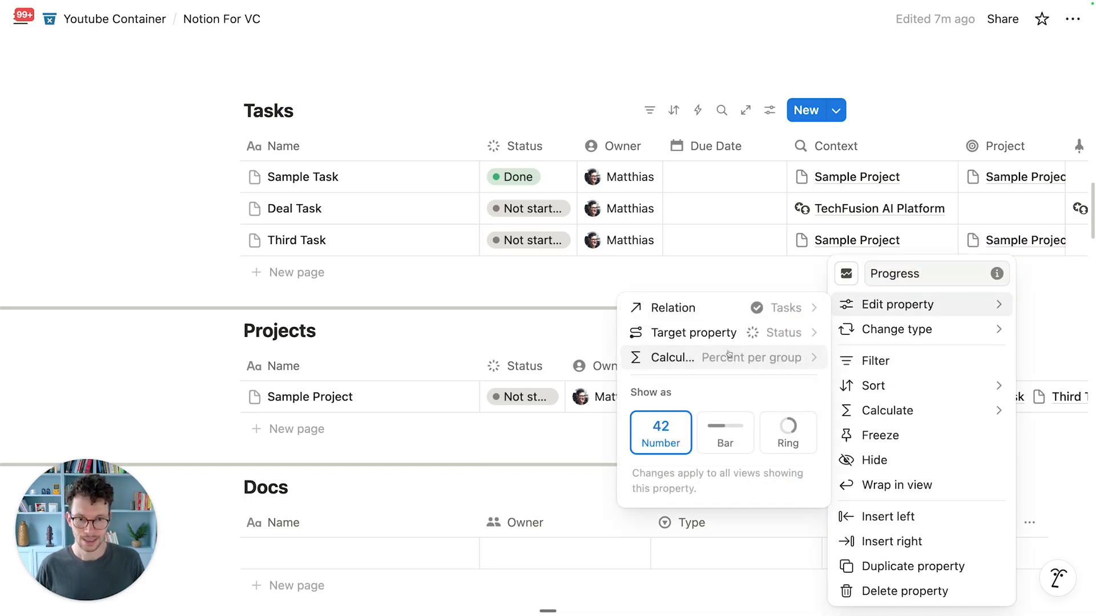
click(721, 441)
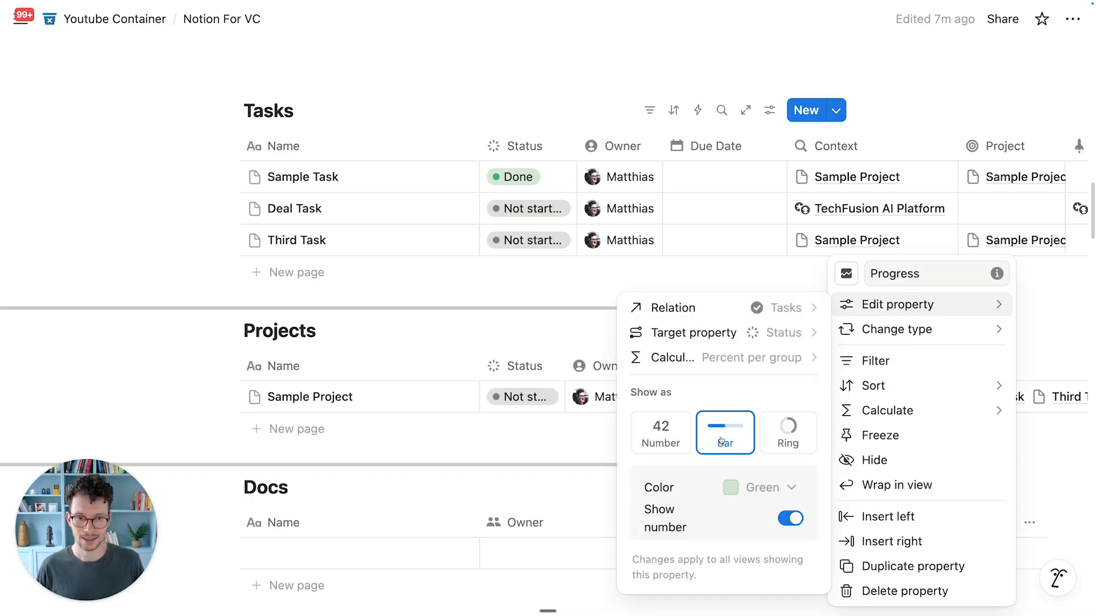
click(582, 334)
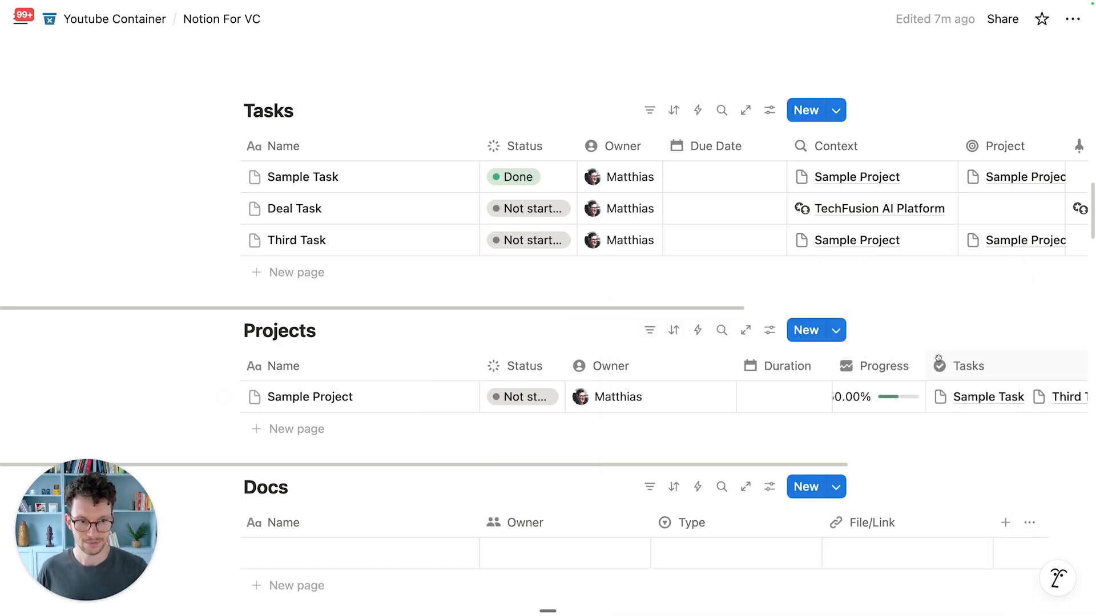
drag(922, 366, 997, 365)
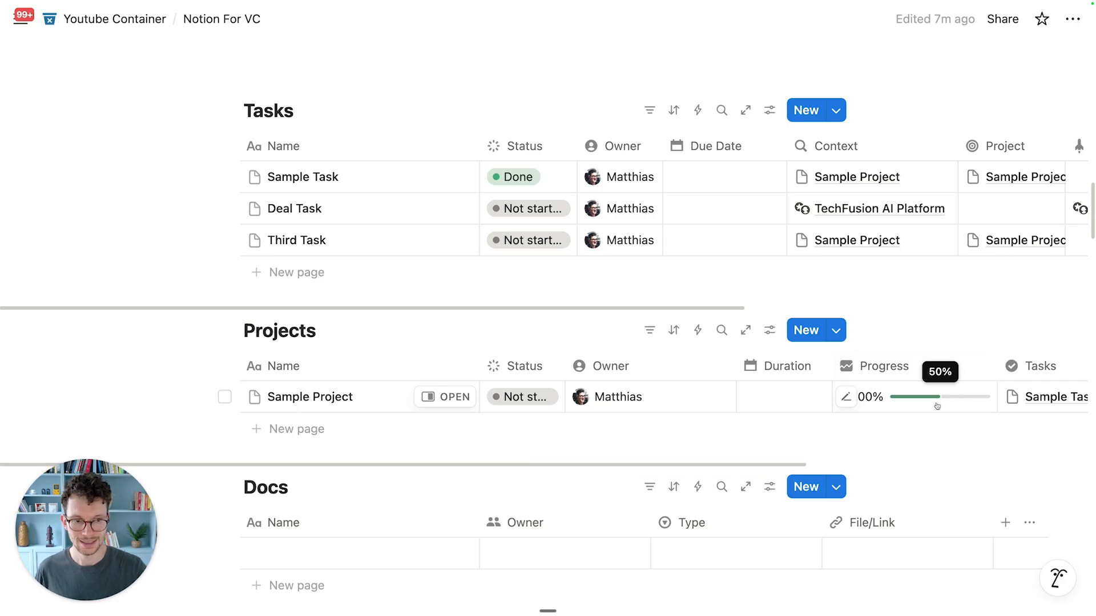
Step: Add 'Another Task' linked to Sample Project and marked Done, then scroll down to Meetings
click(285, 272)
text(Fo)
key(BackSpace)
text(Another Task)
key(Return)
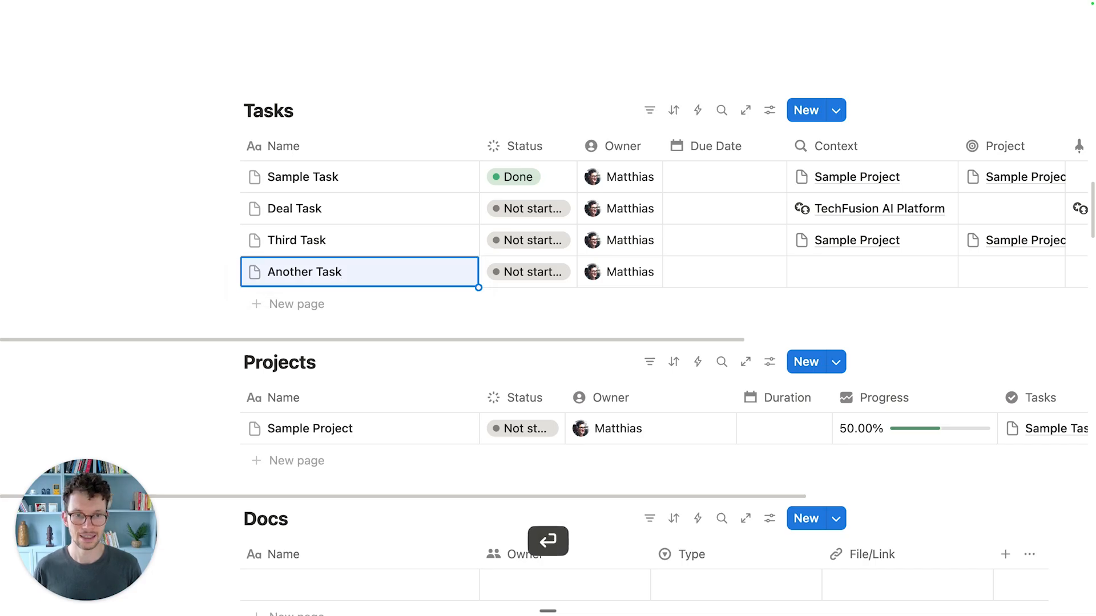
click(978, 276)
click(907, 324)
key(Escape)
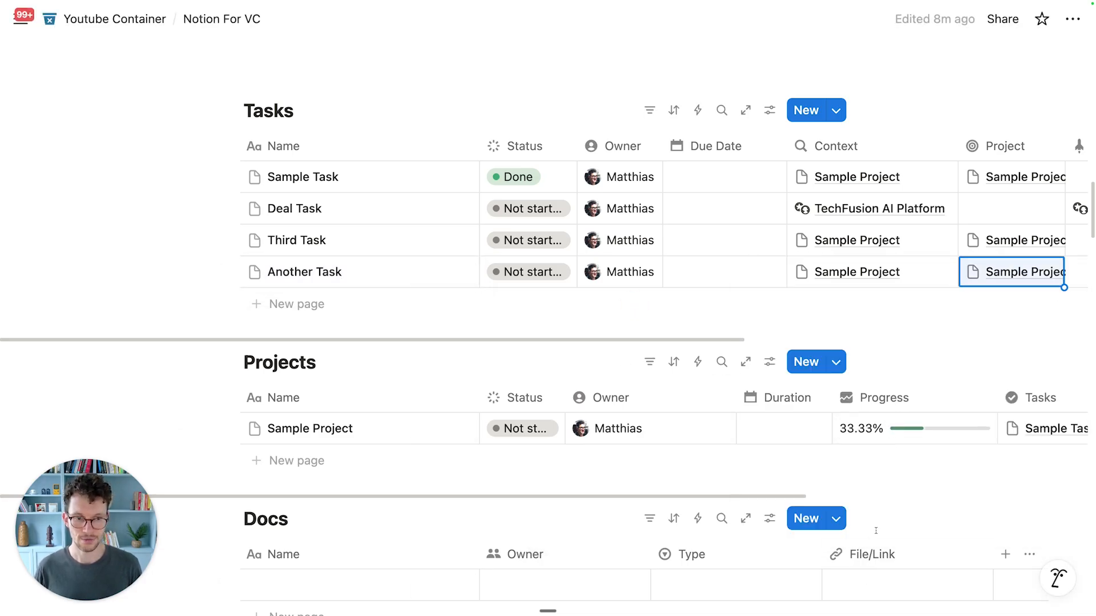
click(513, 280)
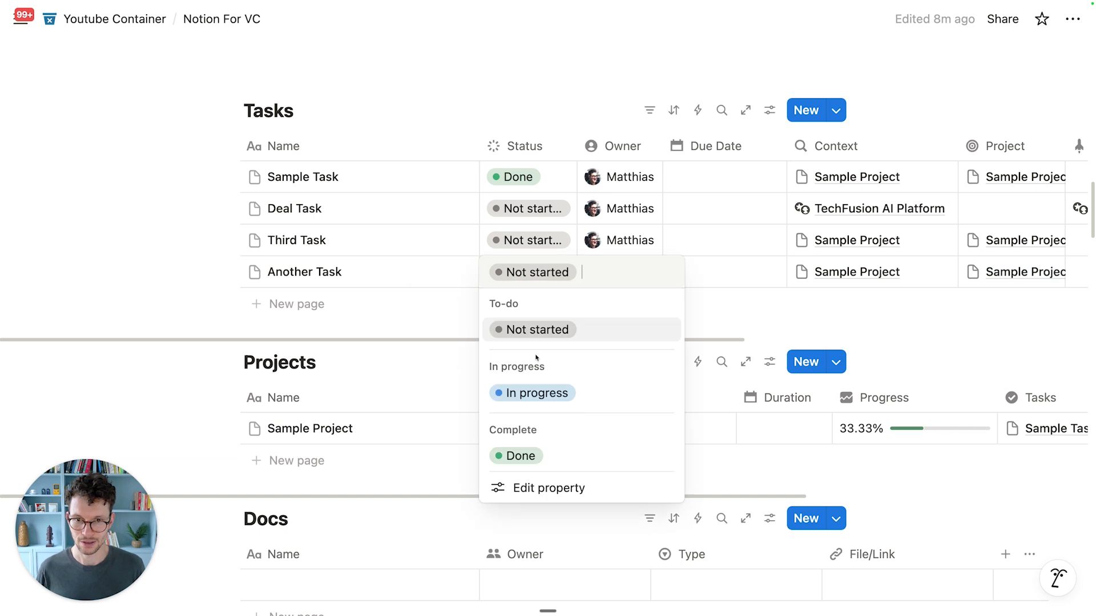
click(519, 455)
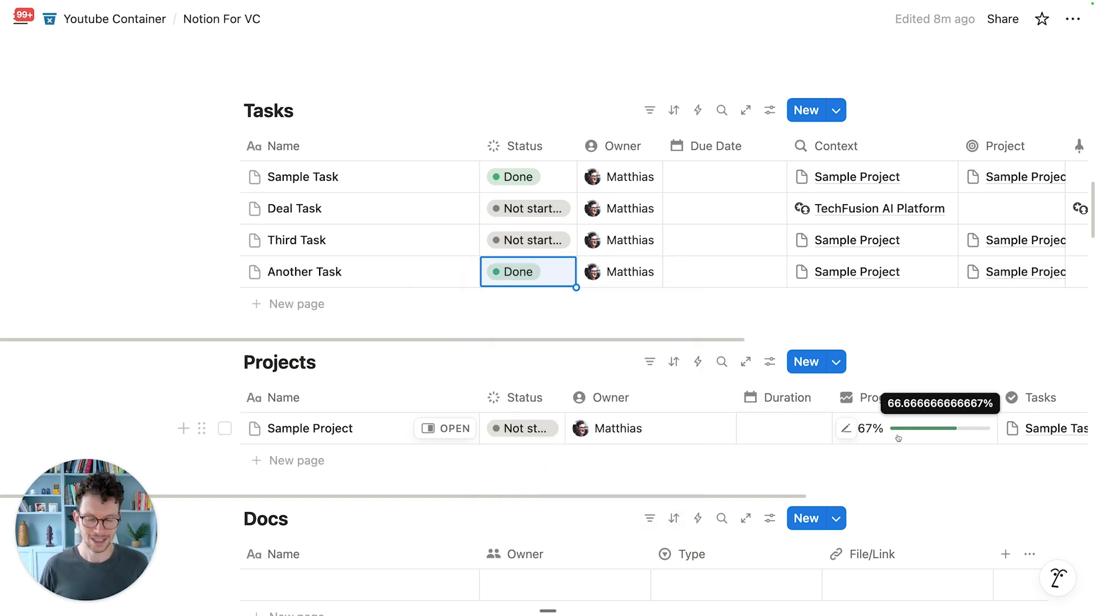
scroll(896, 440, down, 2)
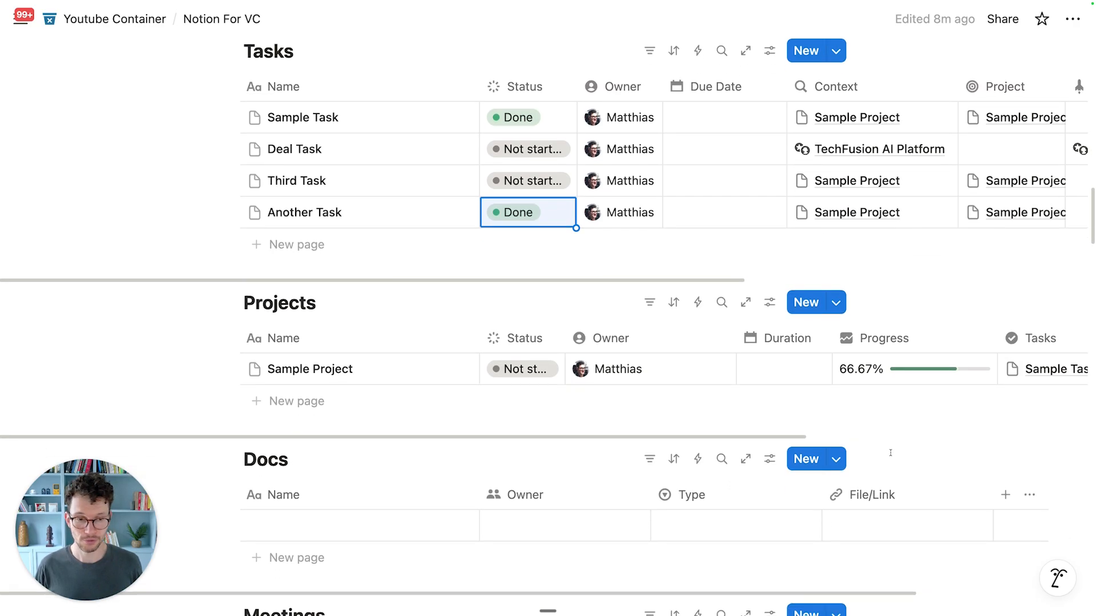
scroll(919, 383, down, 1)
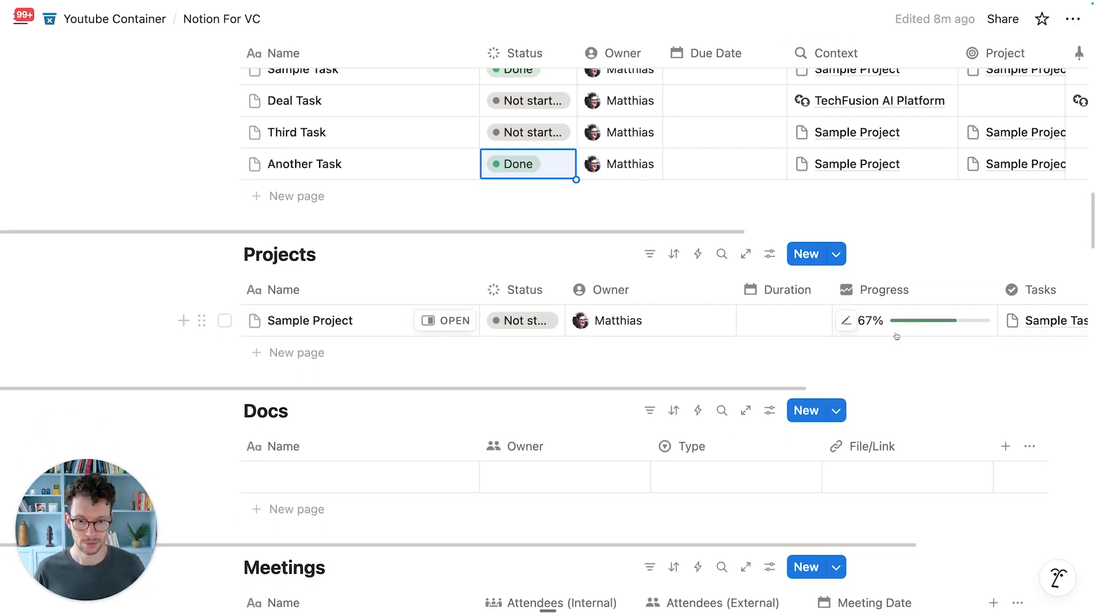
scroll(896, 337, down, 5)
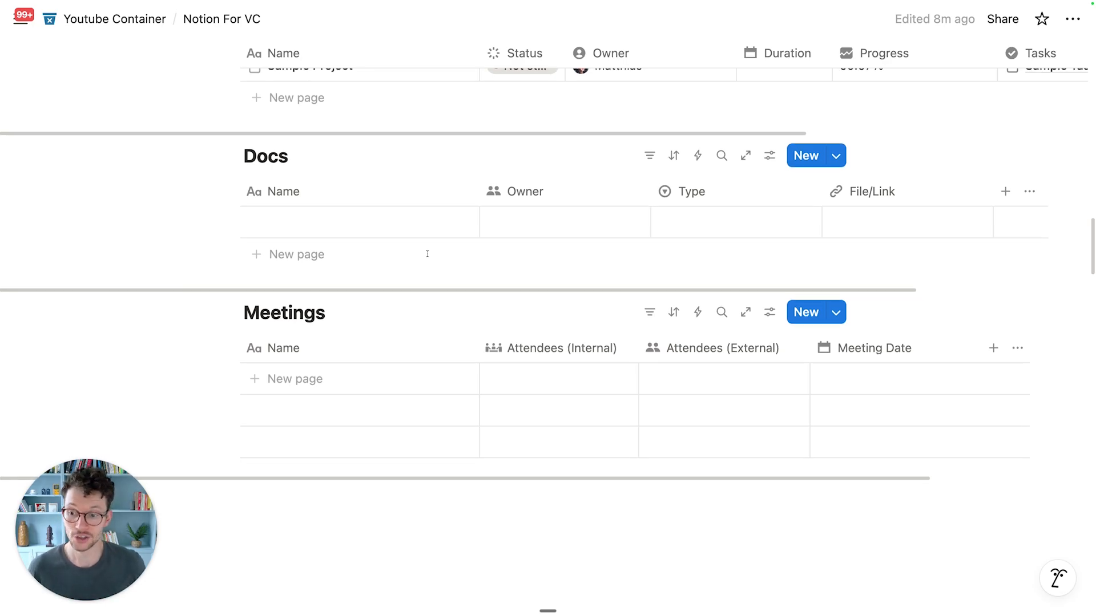
Step: Create a 'Meeting' row with yourself as internal attendee and one Contacts entry as external attendee
scroll(427, 253, down, 1)
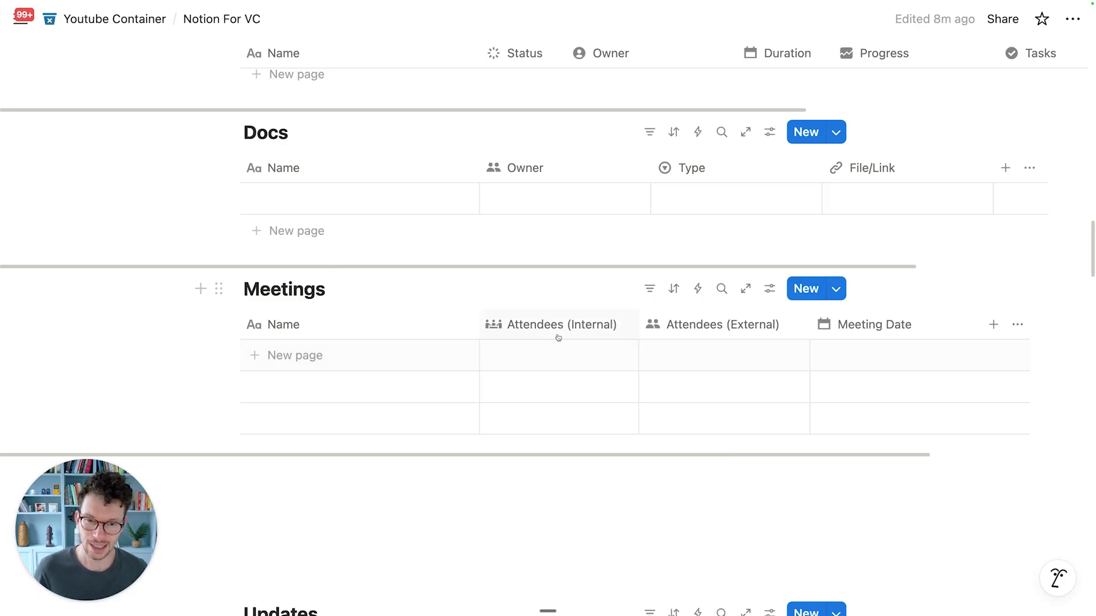
click(324, 355)
text(Meeting)
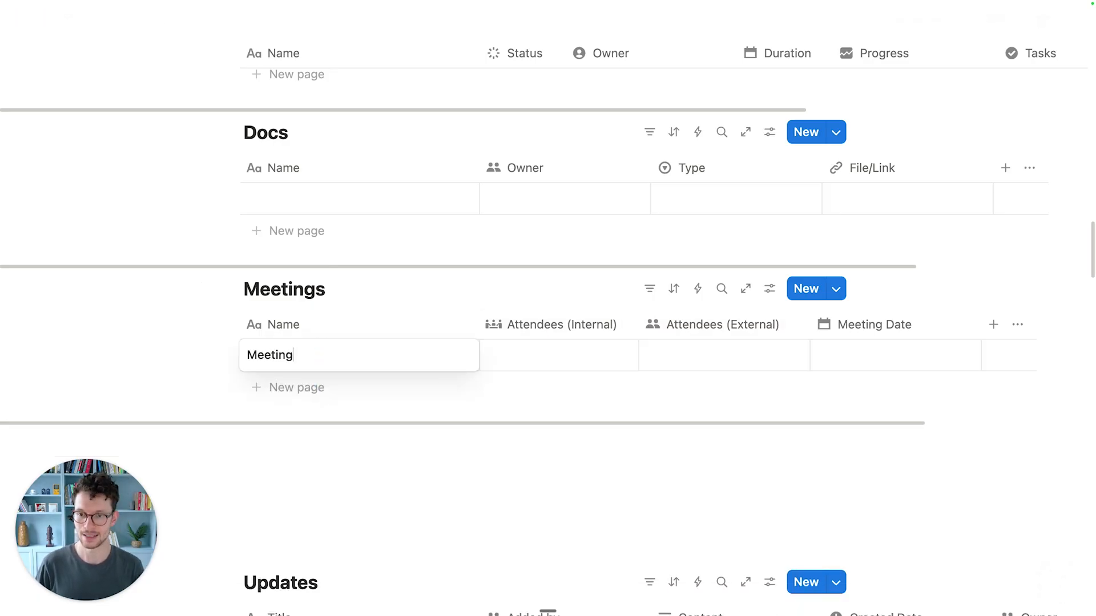
click(542, 447)
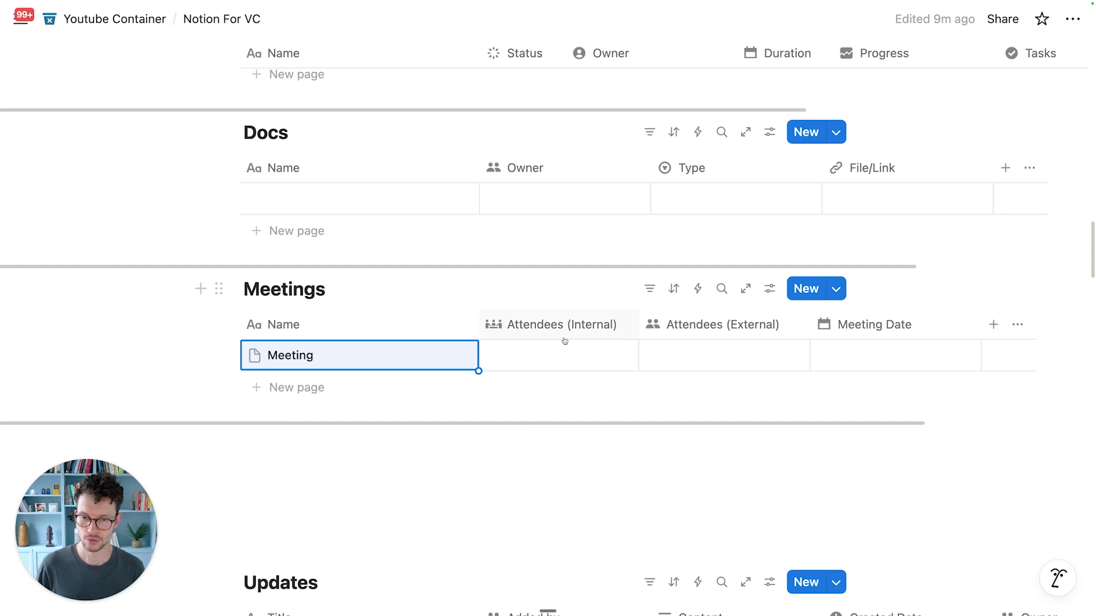
click(557, 355)
click(531, 128)
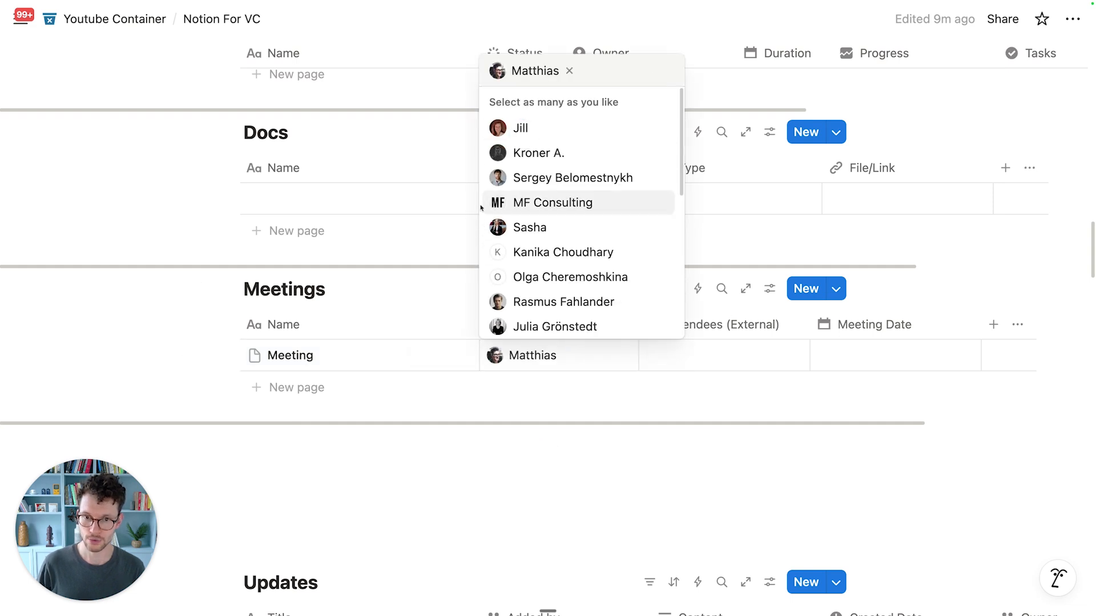
click(435, 239)
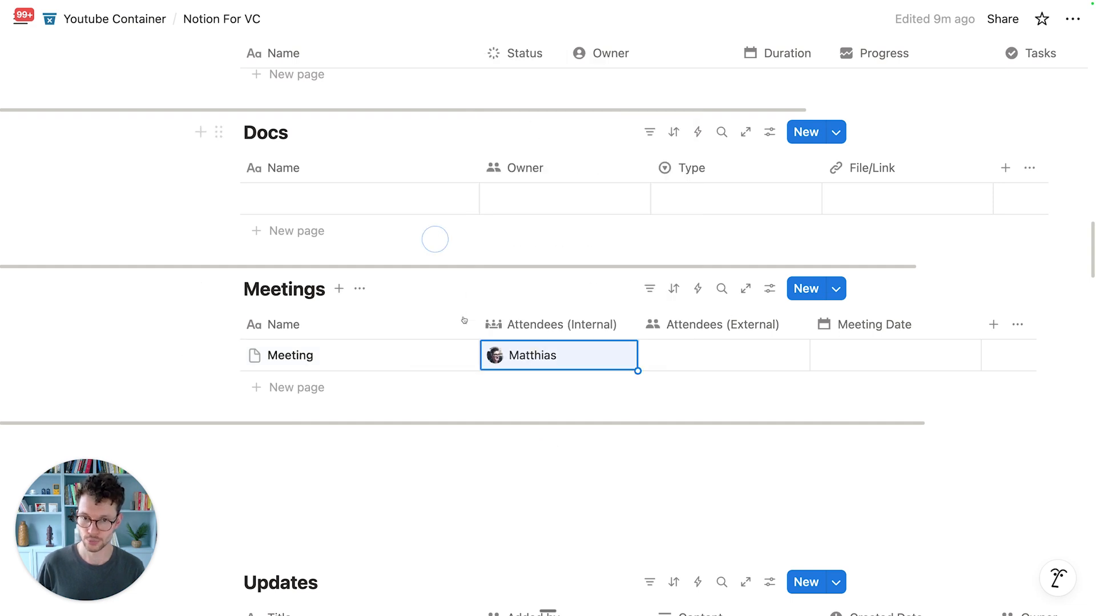
click(713, 360)
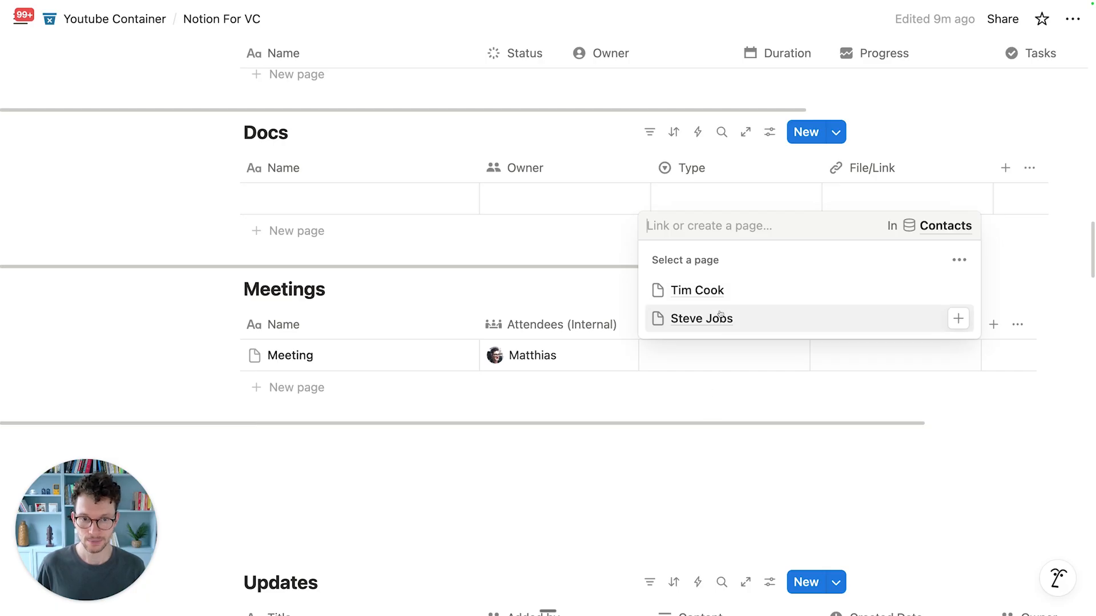
click(716, 291)
click(557, 287)
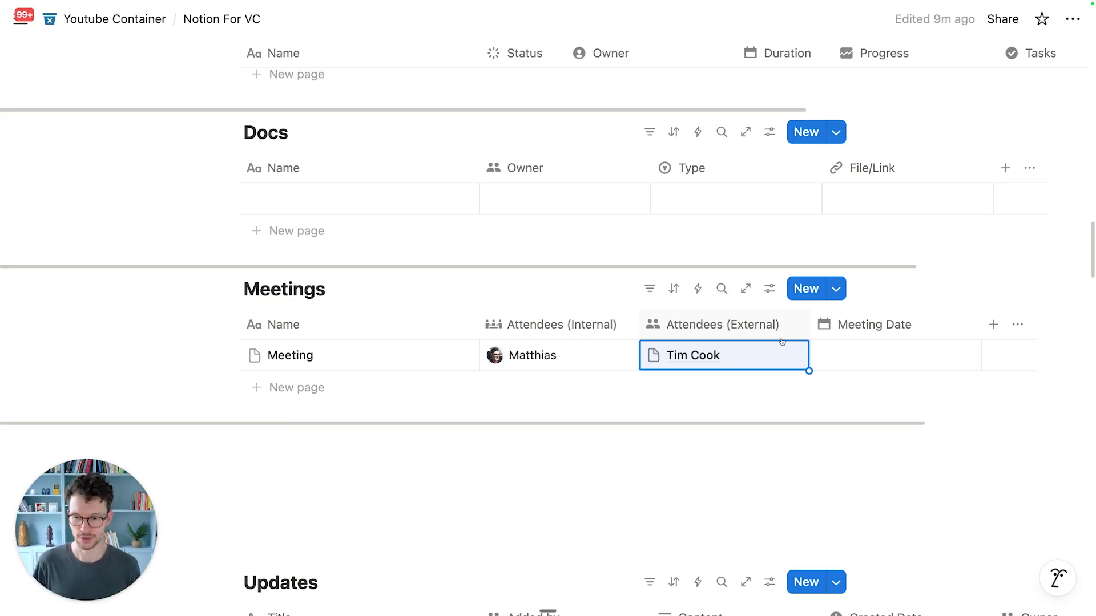
scroll(782, 341, up, 1)
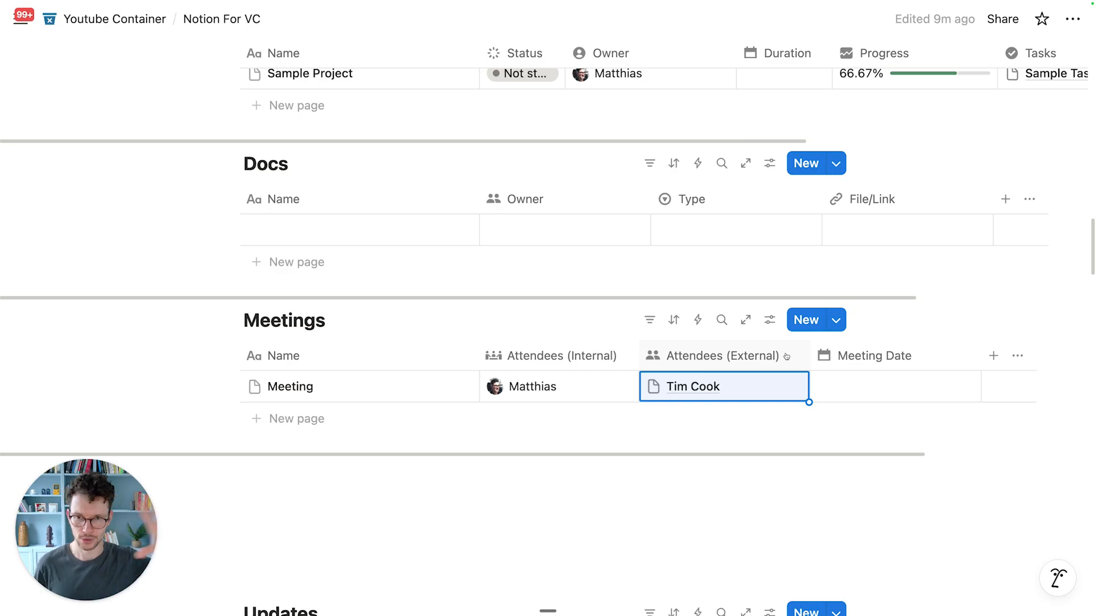
scroll(786, 356, up, 2)
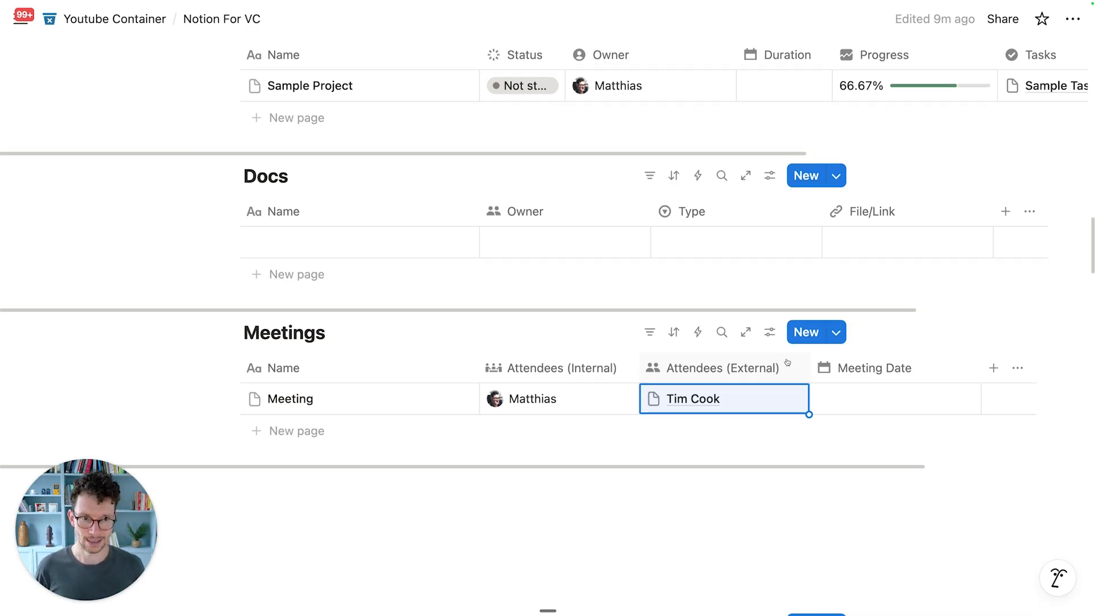
scroll(316, 302, up, 4)
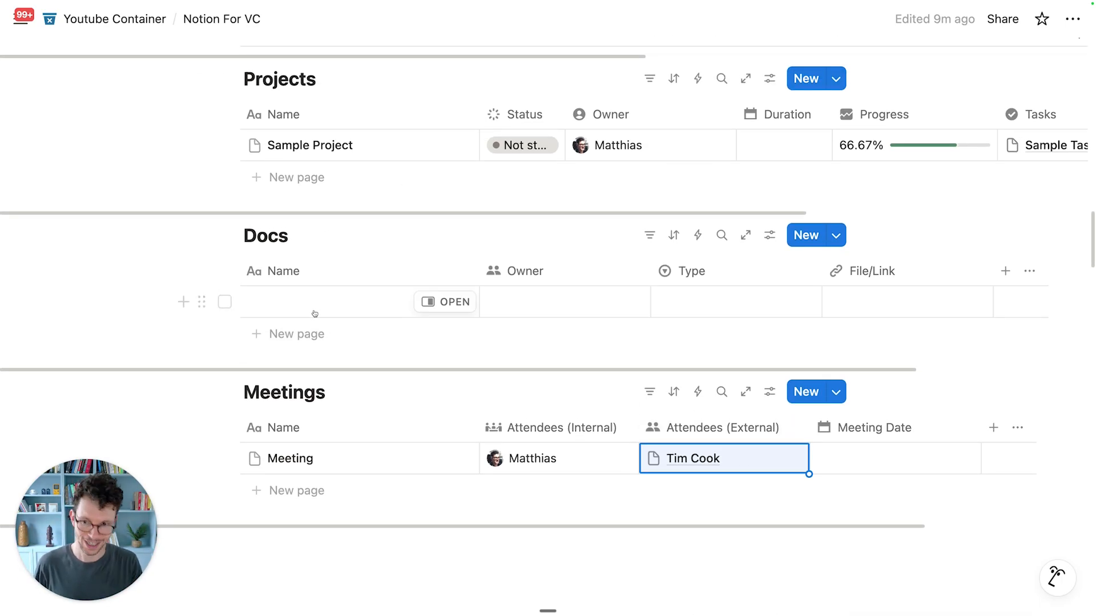
scroll(320, 345, down, 1)
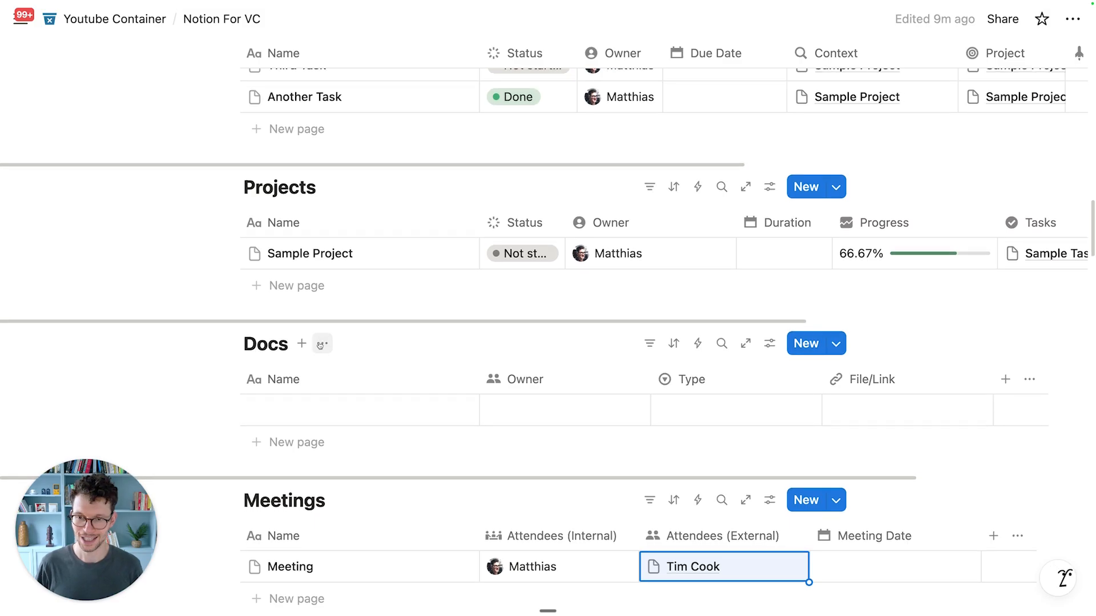
scroll(320, 346, up, 20)
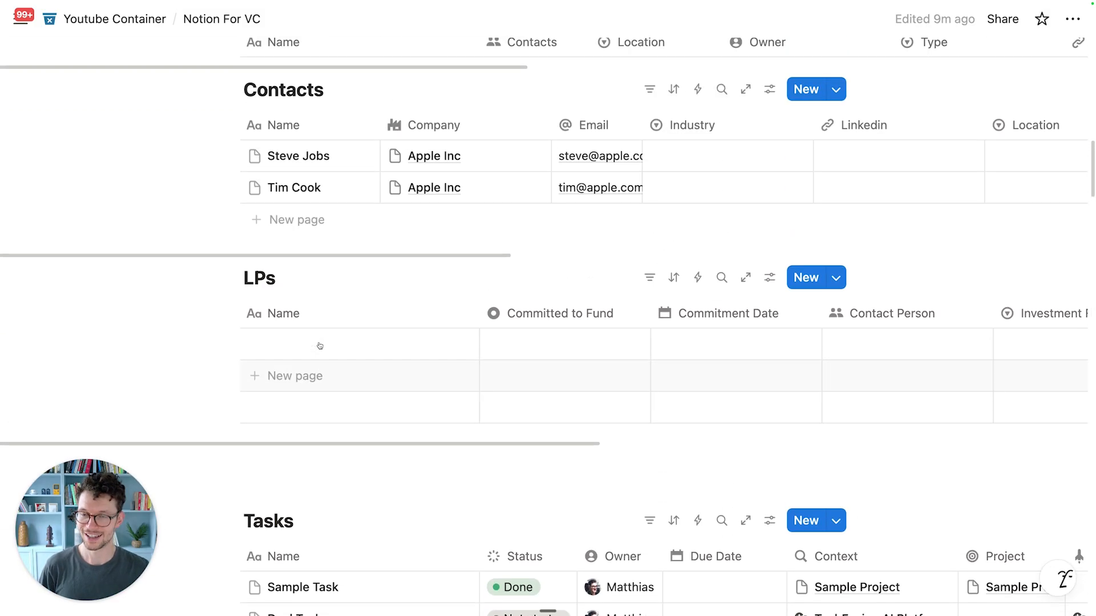
scroll(319, 343, down, 10)
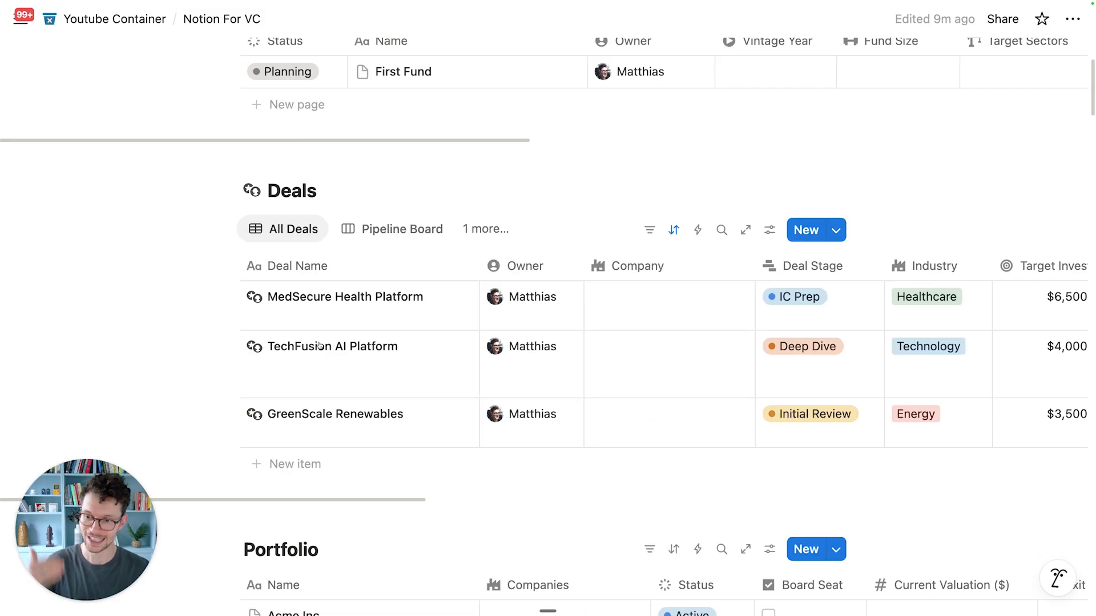
scroll(320, 346, down, 13)
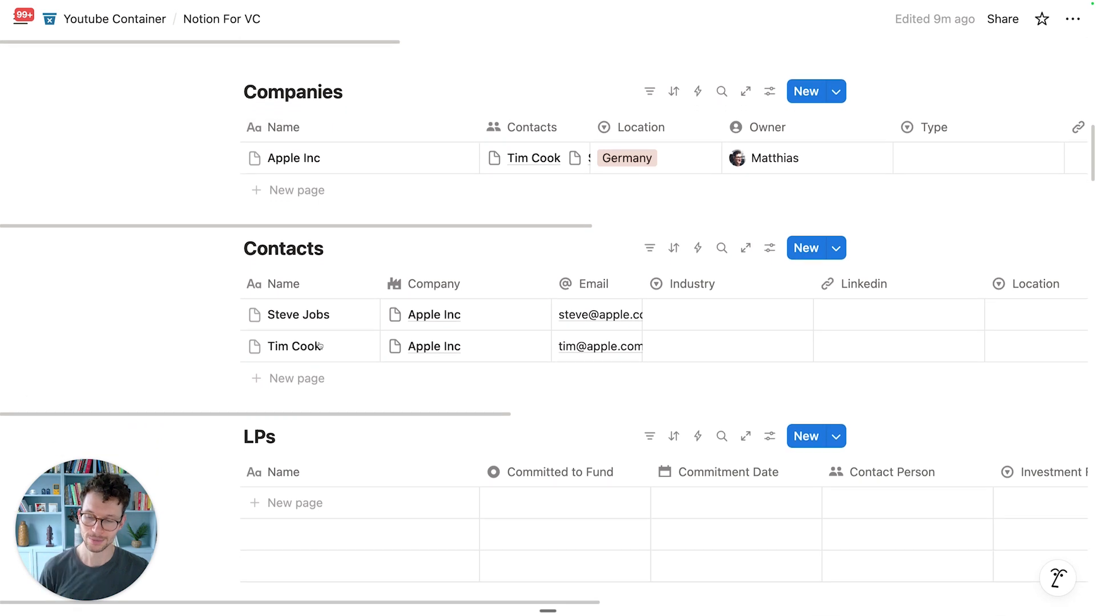
scroll(319, 345, down, 4)
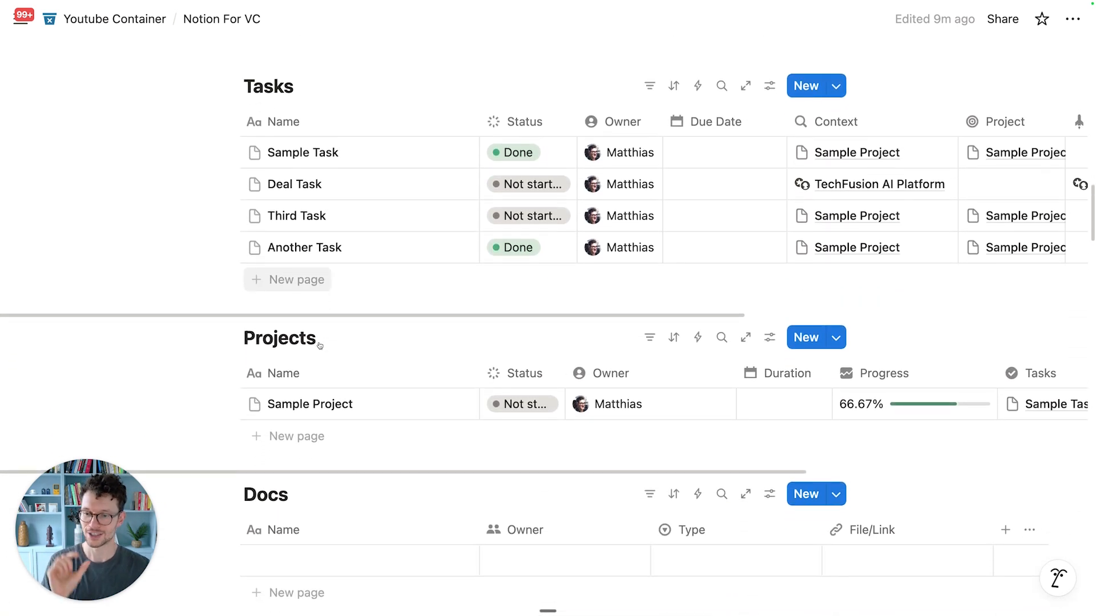
scroll(320, 345, down, 4)
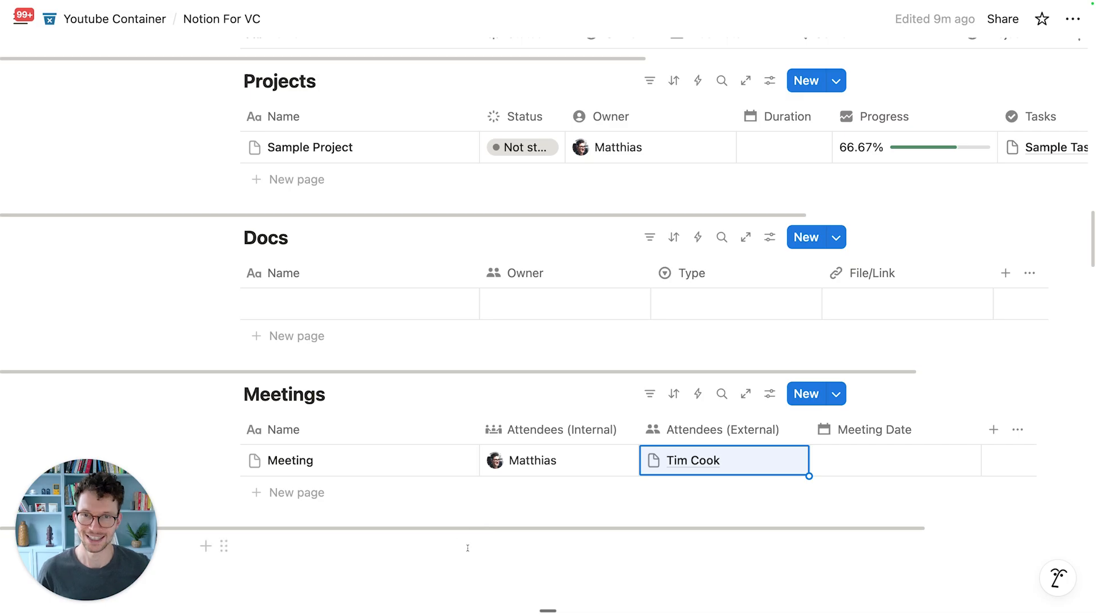
scroll(467, 548, up, 6)
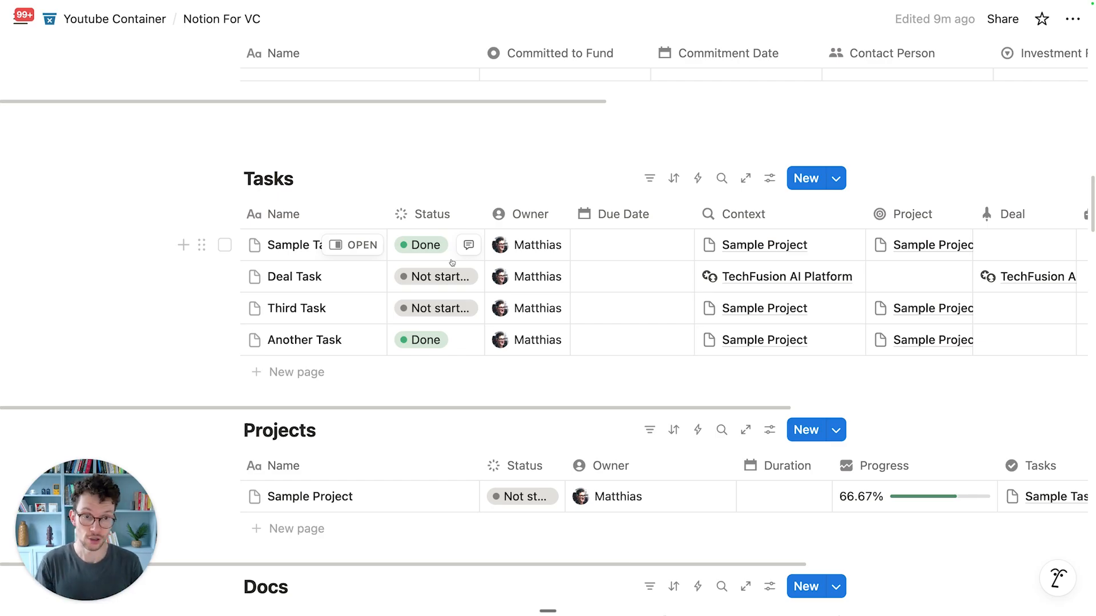
scroll(799, 271, right, 5)
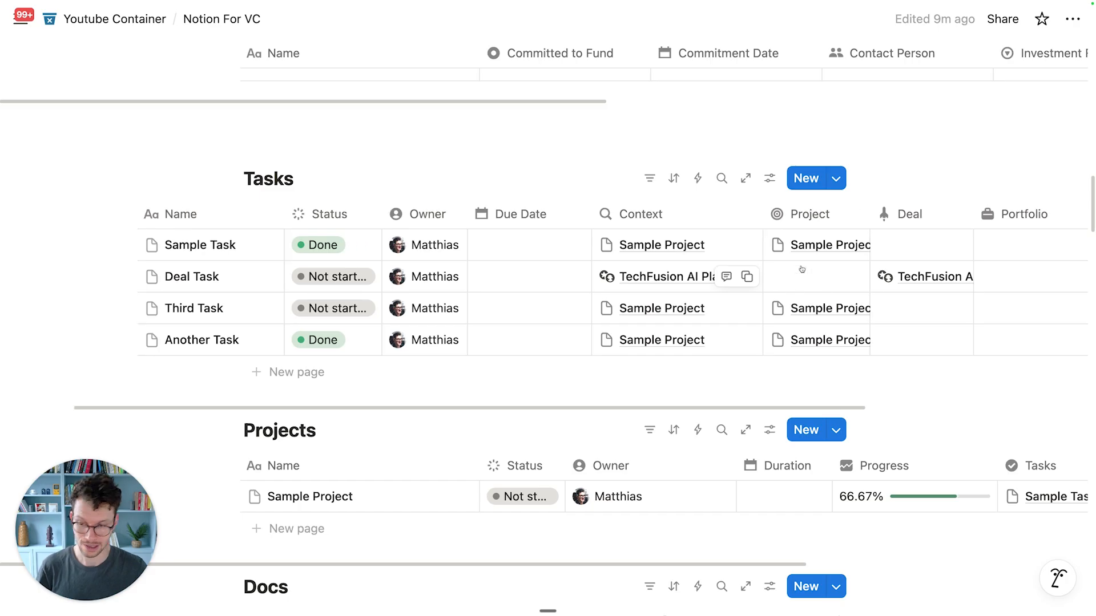
Step: Review the Open Tasks view options and bring up the Filter by property list
scroll(802, 269, left, 5)
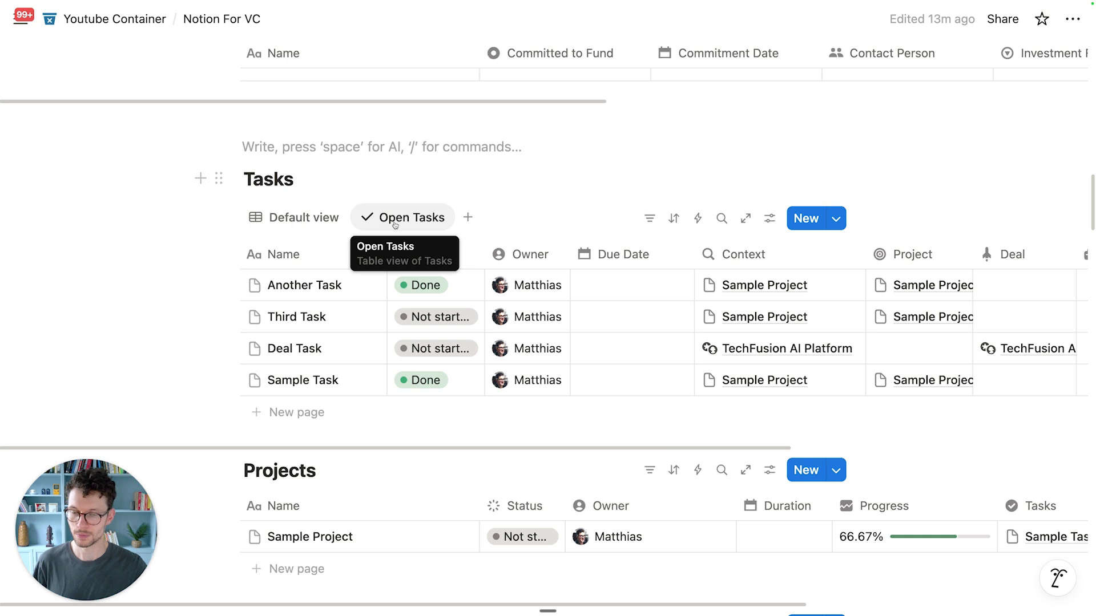
click(395, 223)
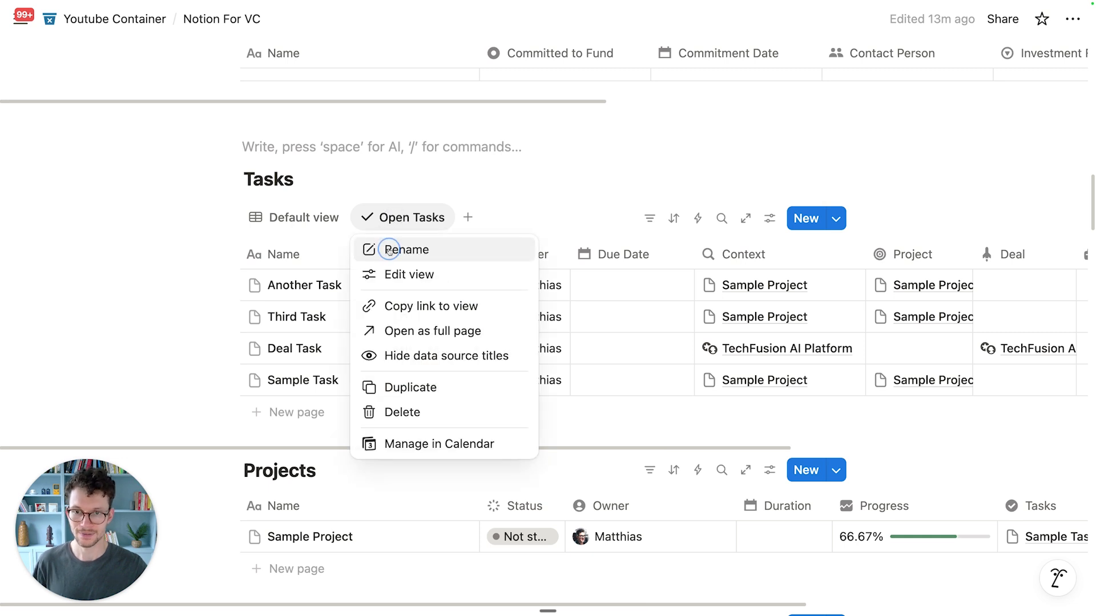
click(376, 184)
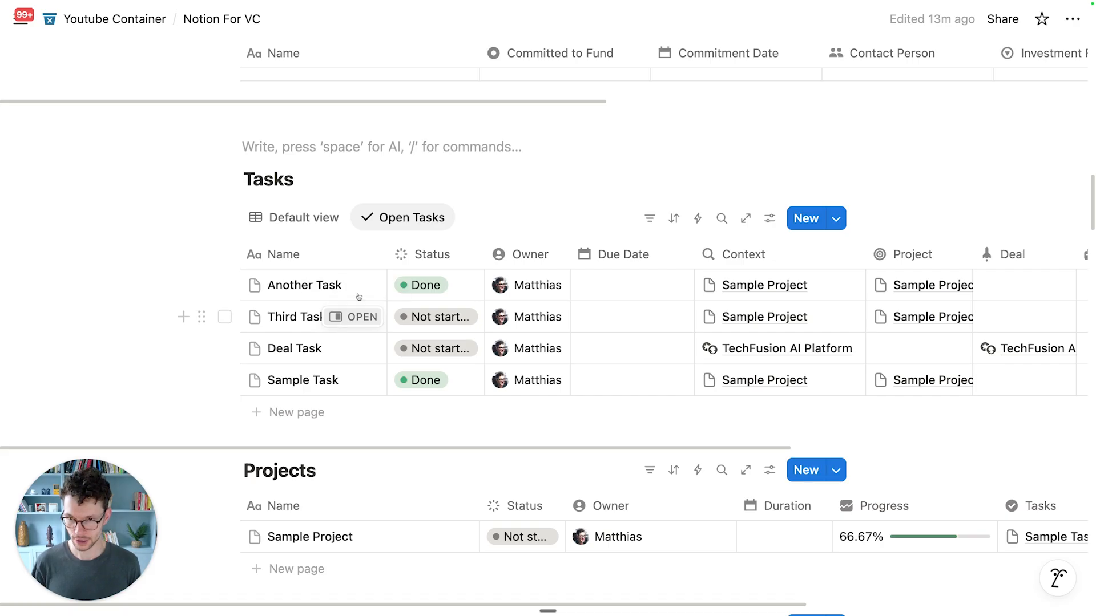
click(648, 219)
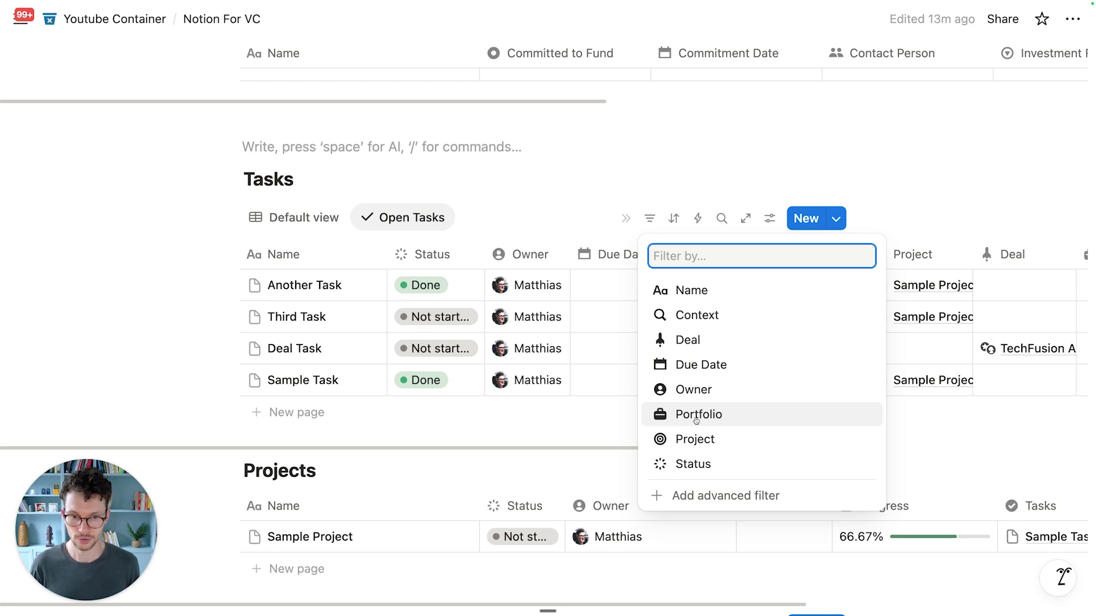
Step: Try a Portfolio filter on Open Tasks, then delete it
click(690, 415)
click(561, 199)
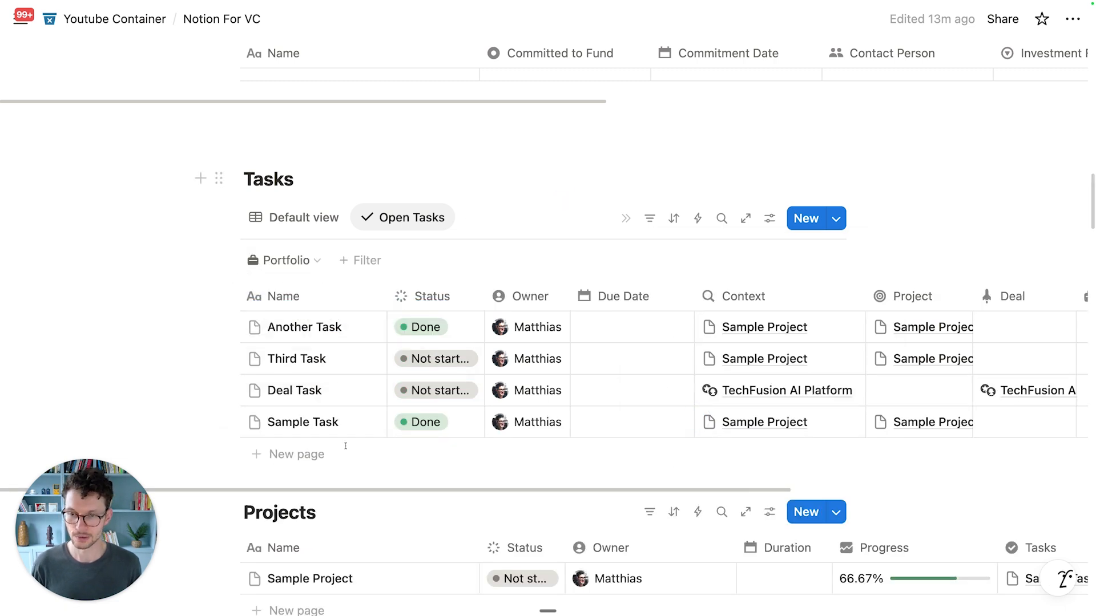
click(313, 260)
click(442, 290)
click(469, 298)
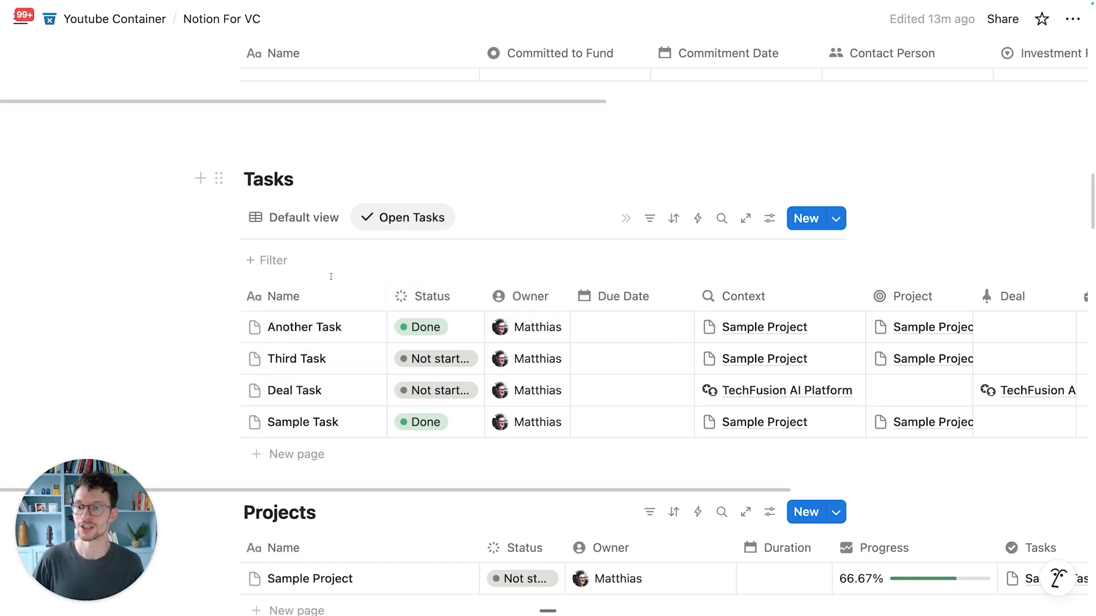
Step: Add an advanced filter rule: Status is not Complete/Done
click(269, 261)
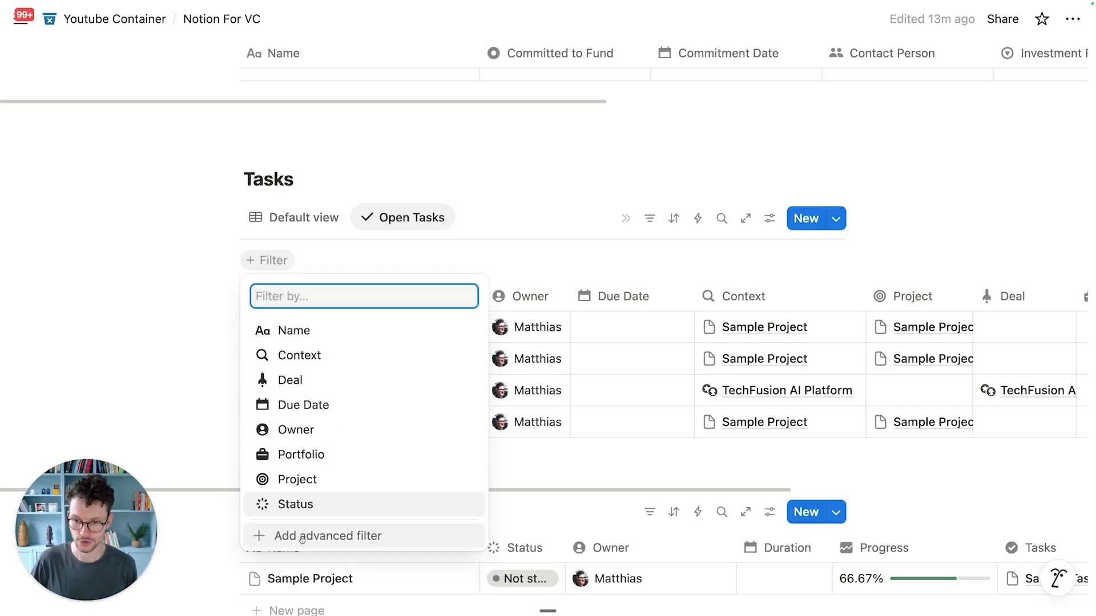
click(338, 542)
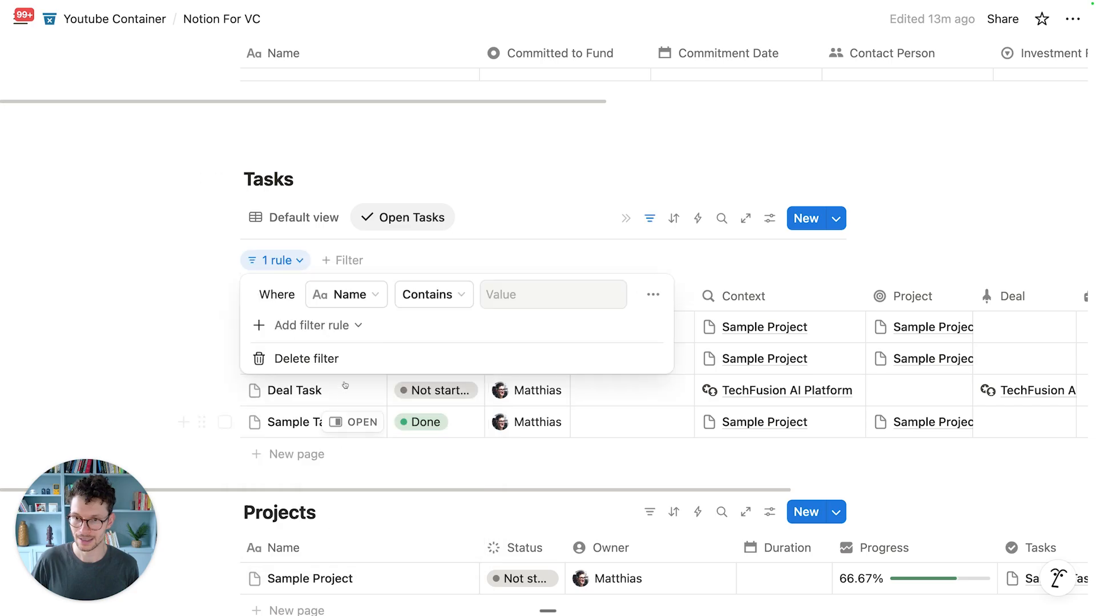
click(358, 297)
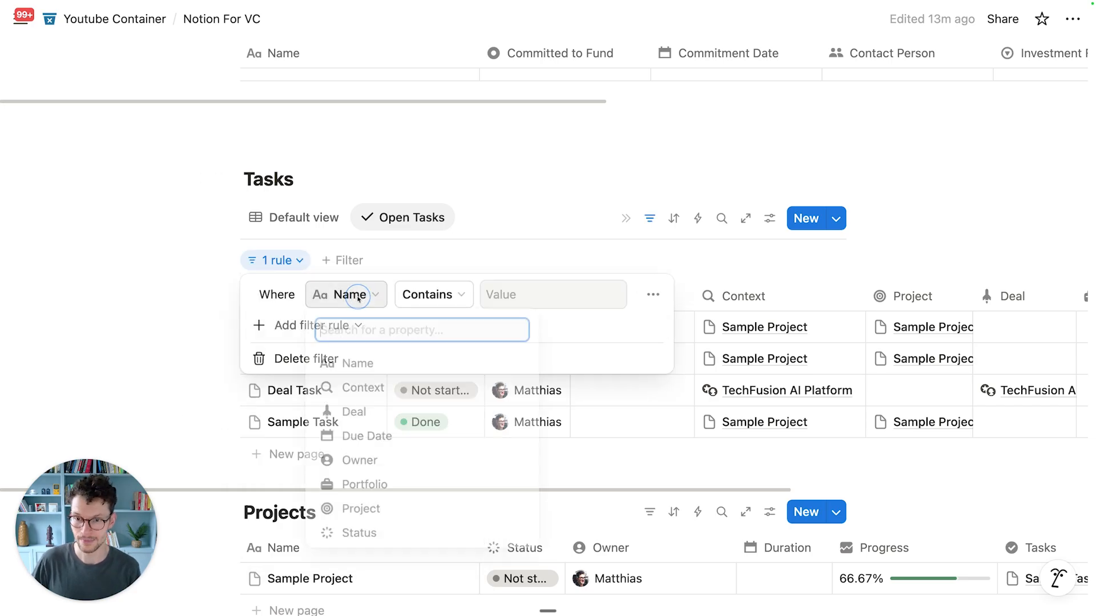
click(359, 538)
click(416, 294)
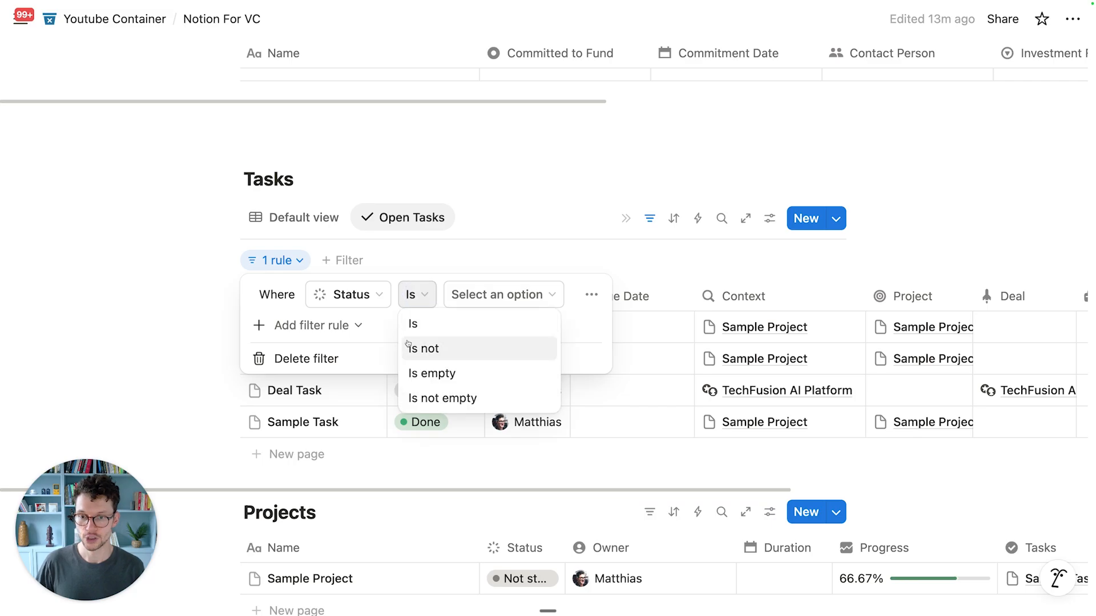
click(421, 347)
click(522, 294)
click(484, 422)
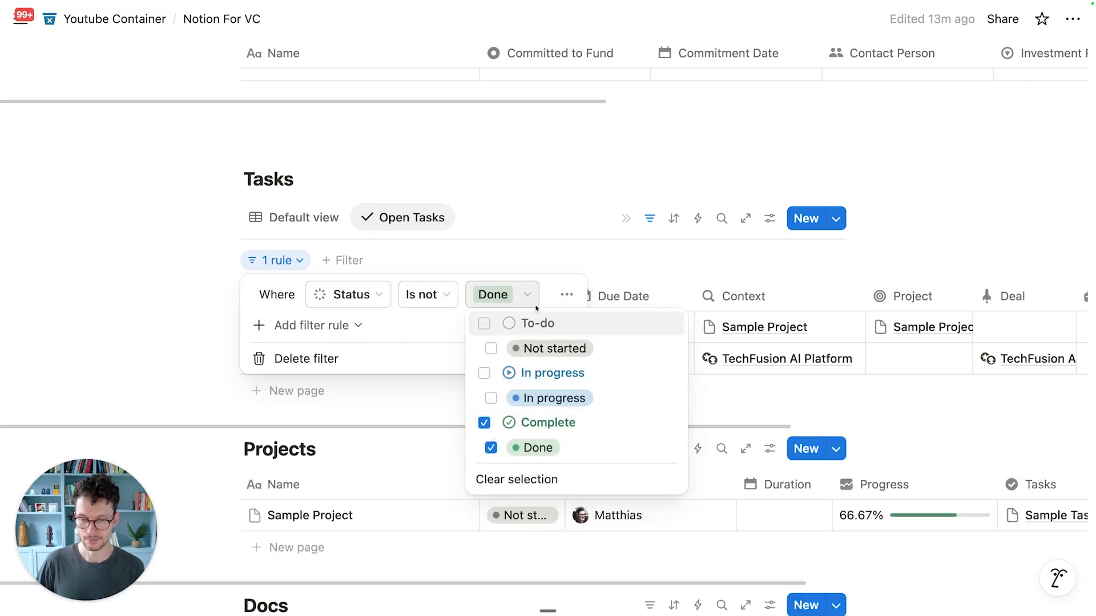
click(478, 238)
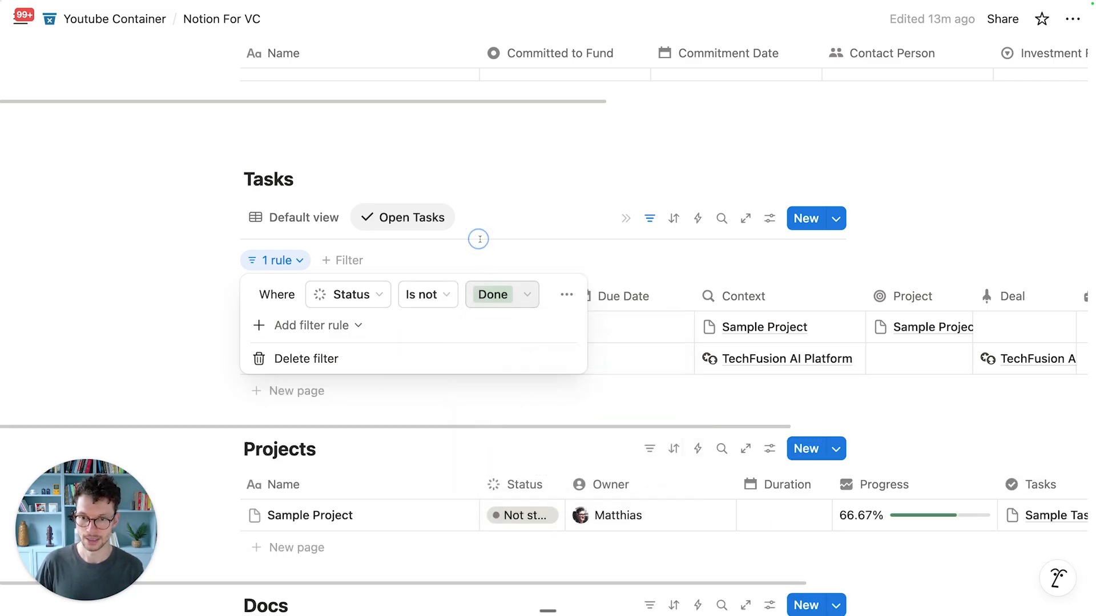
click(478, 238)
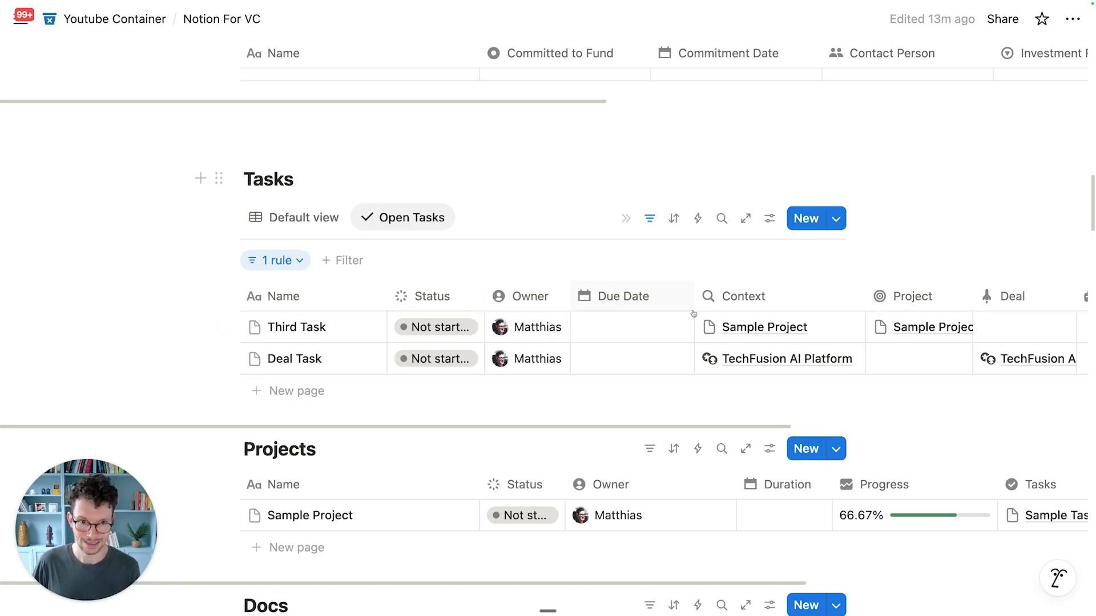
scroll(840, 323, right, 6)
scroll(677, 335, left, 2)
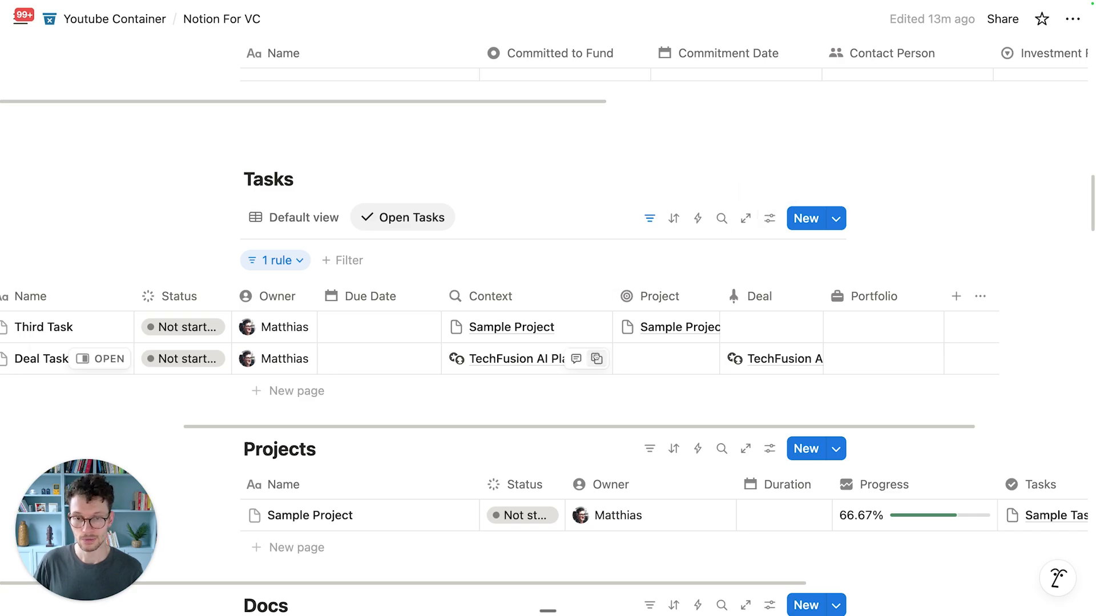
Step: Hide the Project, Deal and Portfolio columns in Open Tasks and widen Owner
click(768, 222)
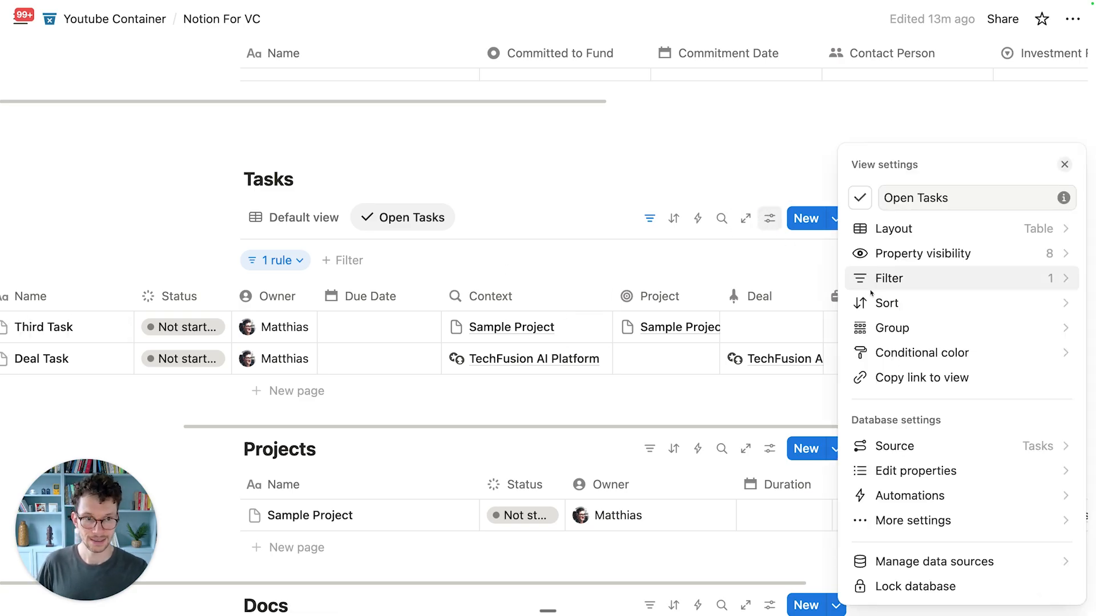
click(914, 251)
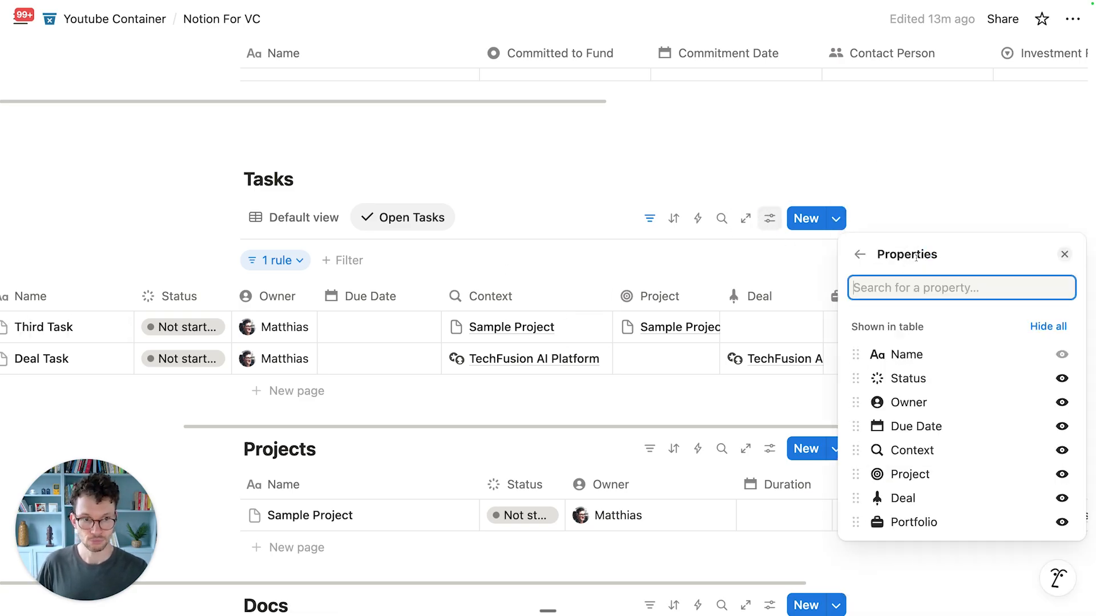
click(1062, 475)
click(1061, 477)
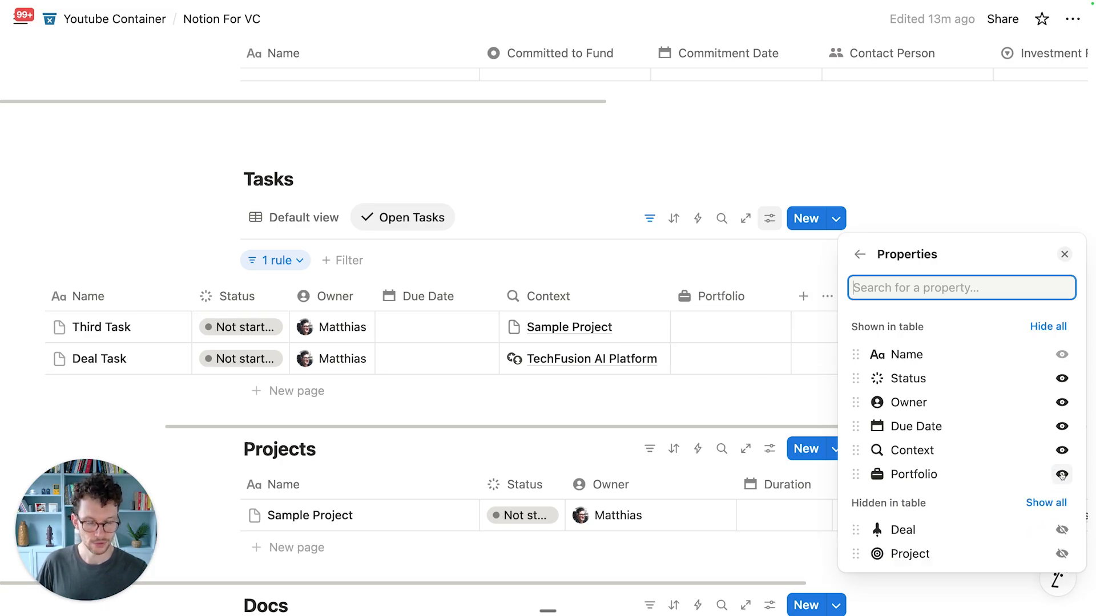
click(1061, 475)
click(650, 266)
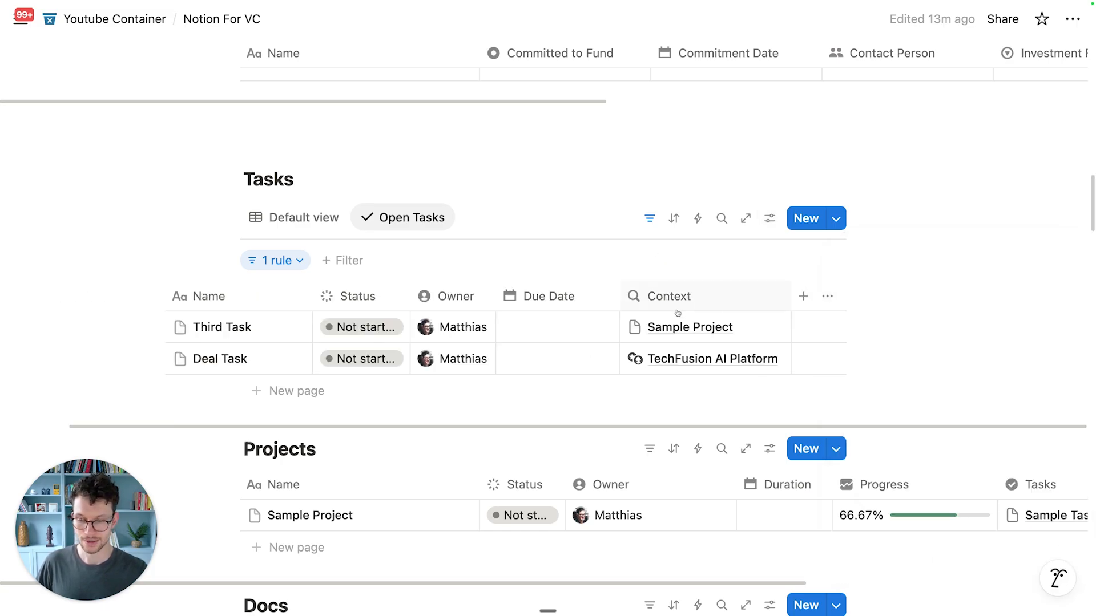
mouse_move(570, 287)
mouse_down()
mouse_move(589, 287)
mouse_move(576, 287)
mouse_up()
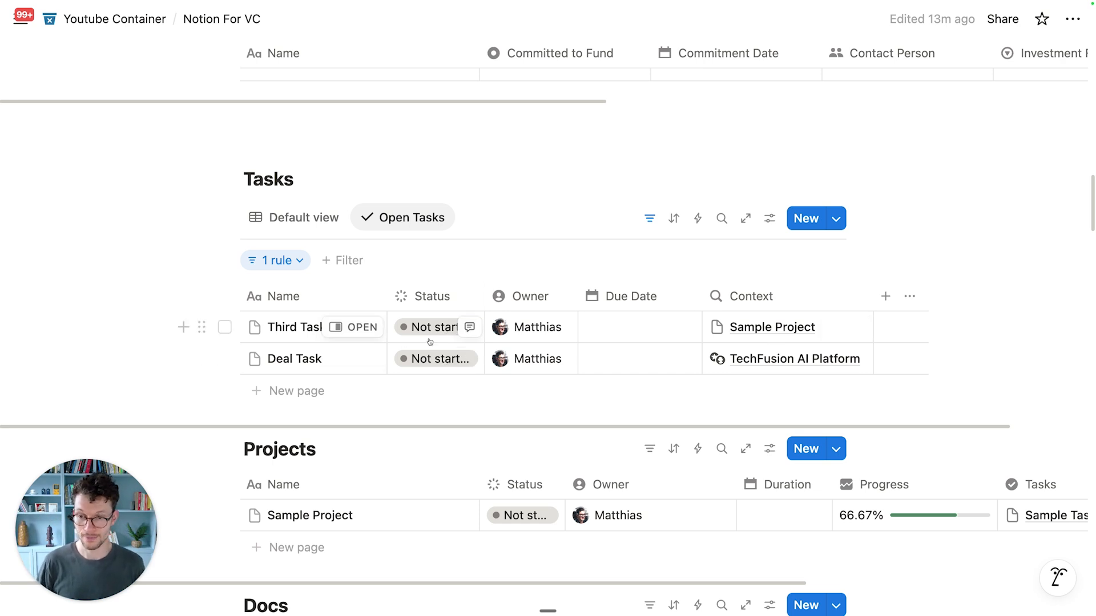
Step: Duplicate the Open Tasks view as 'My Tasks' with a star icon
click(404, 227)
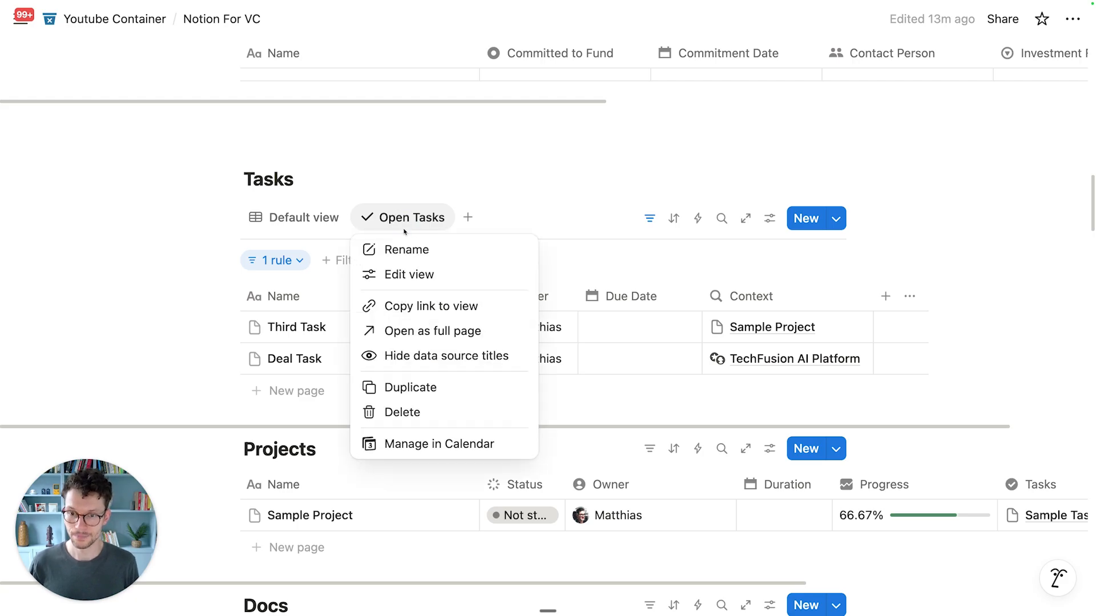
click(394, 387)
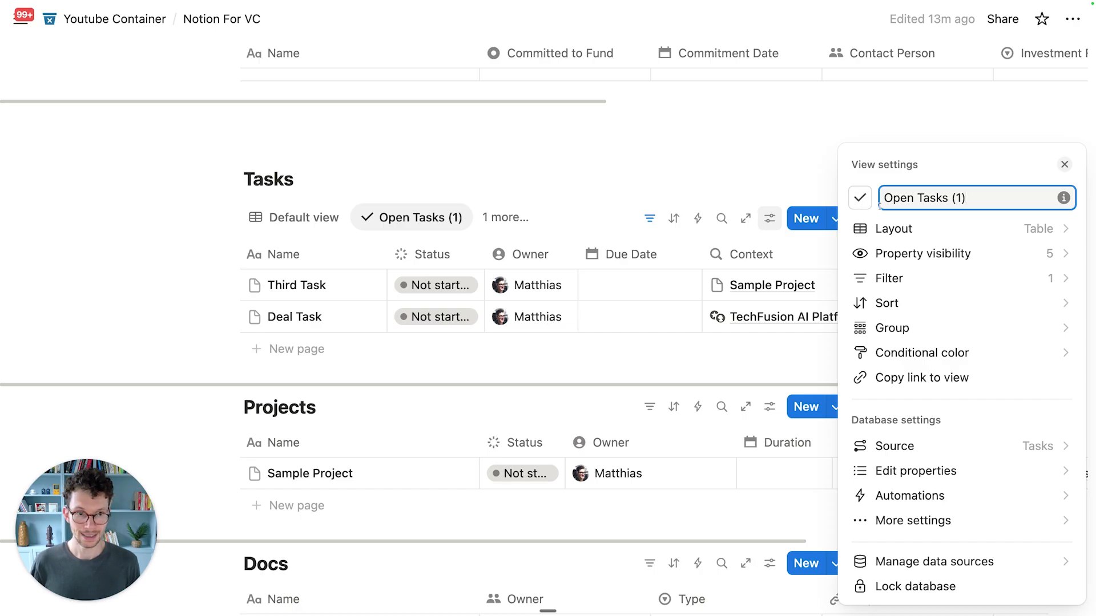
key(super+a)
text(My Tasks)
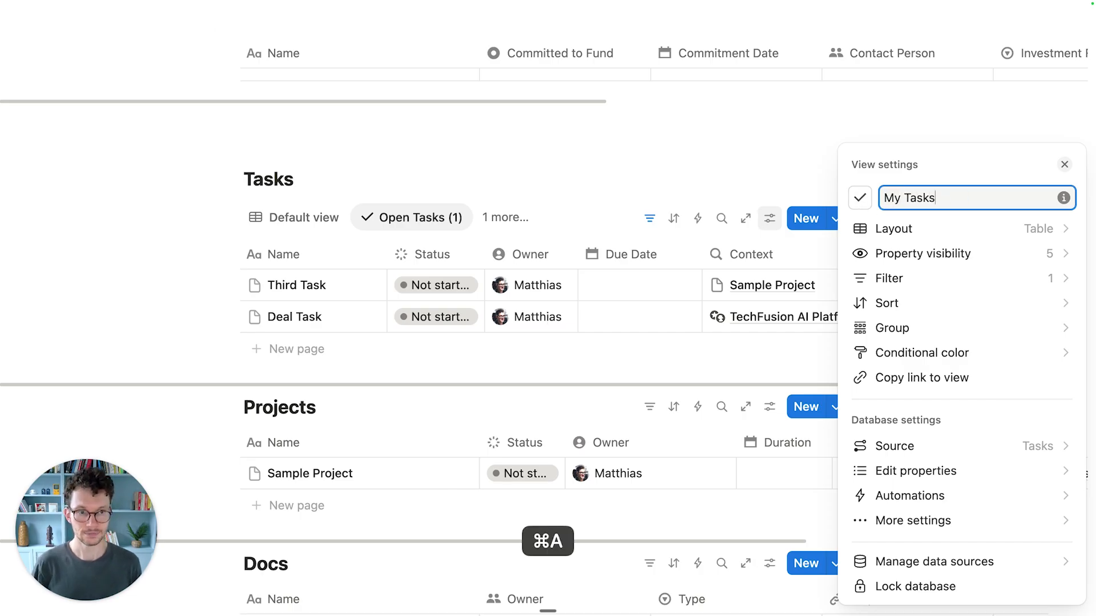
click(861, 204)
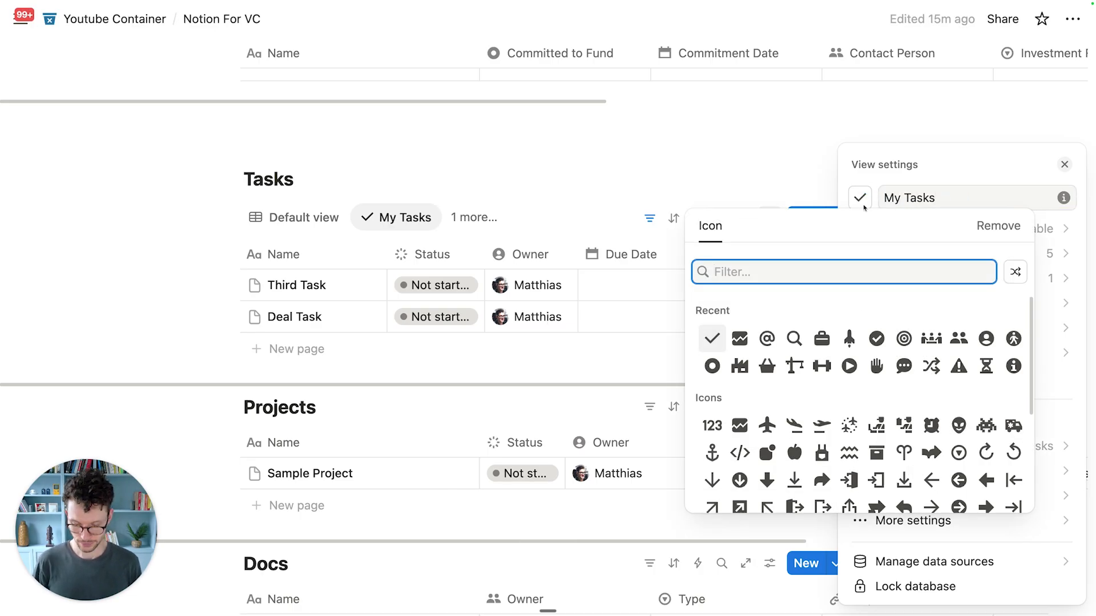
text(star)
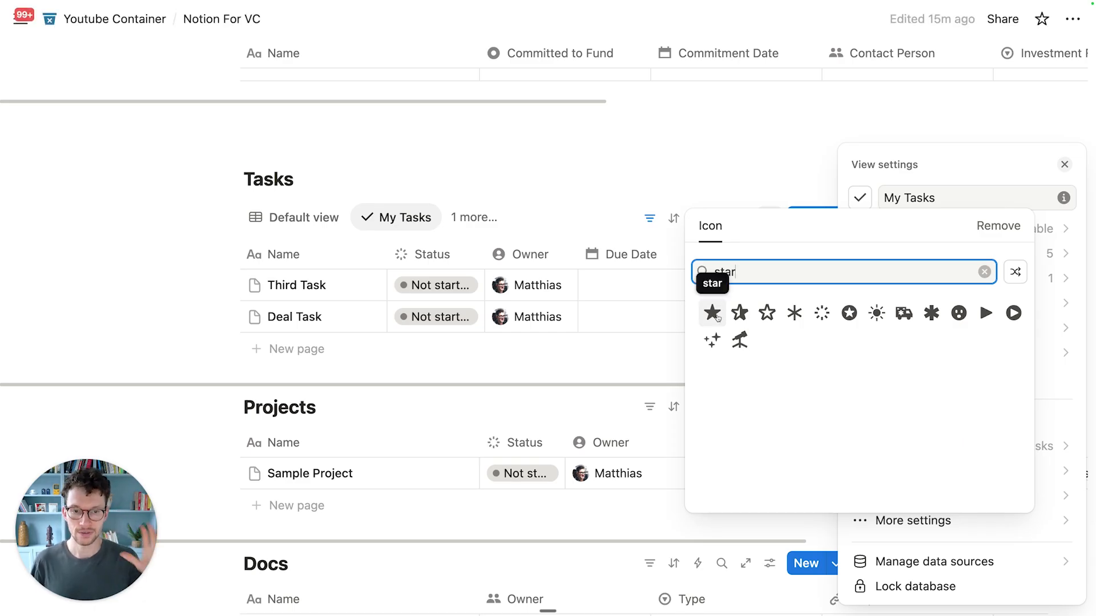
click(712, 314)
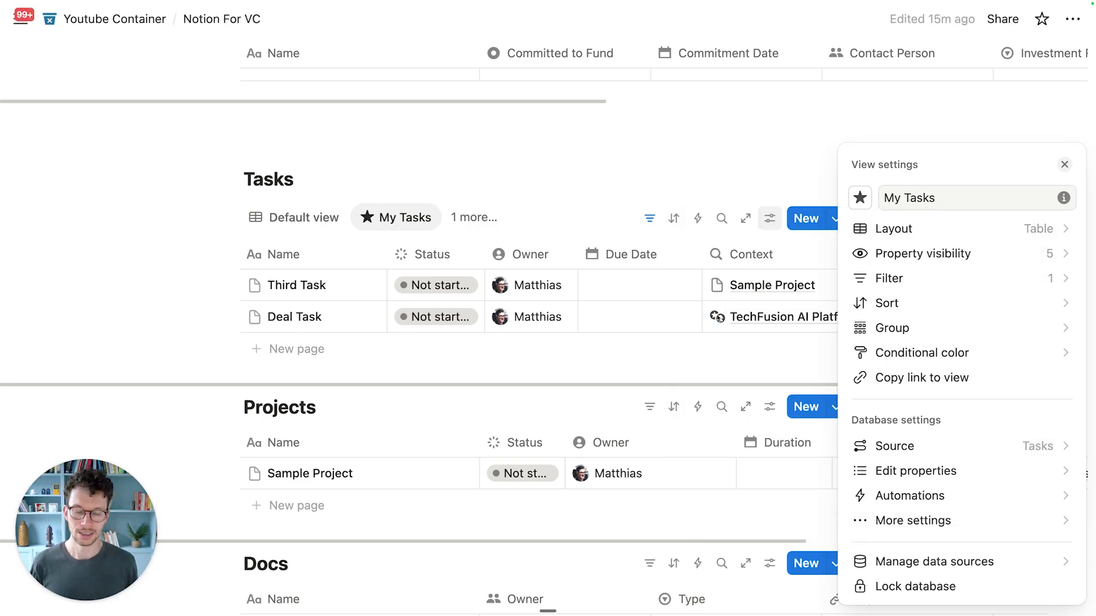
click(396, 178)
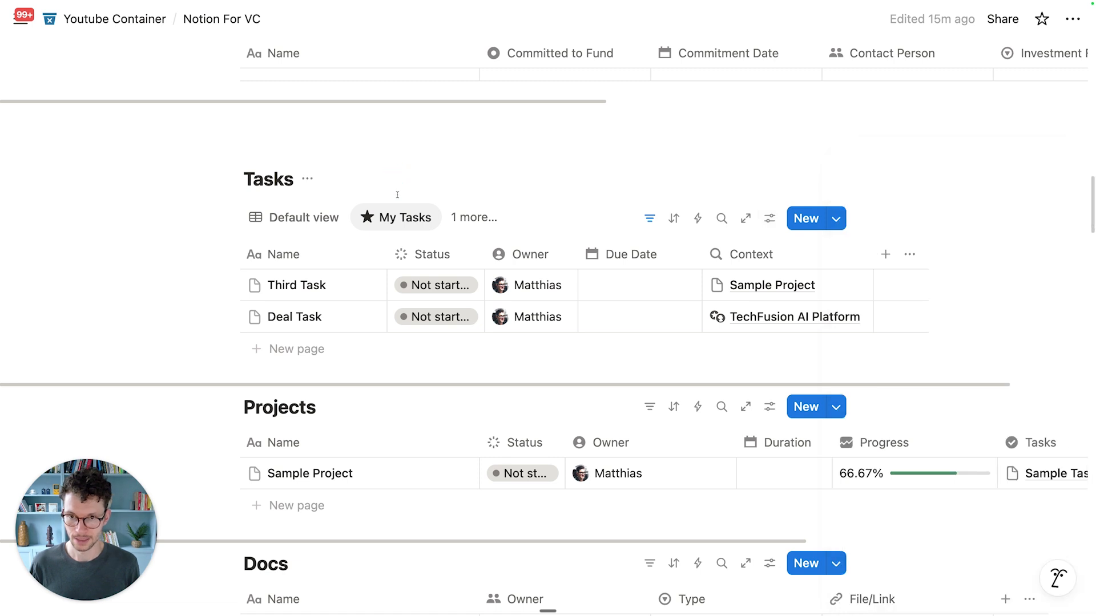
Step: Add a second filter rule to My Tasks: Owner contains Me
click(649, 218)
click(280, 261)
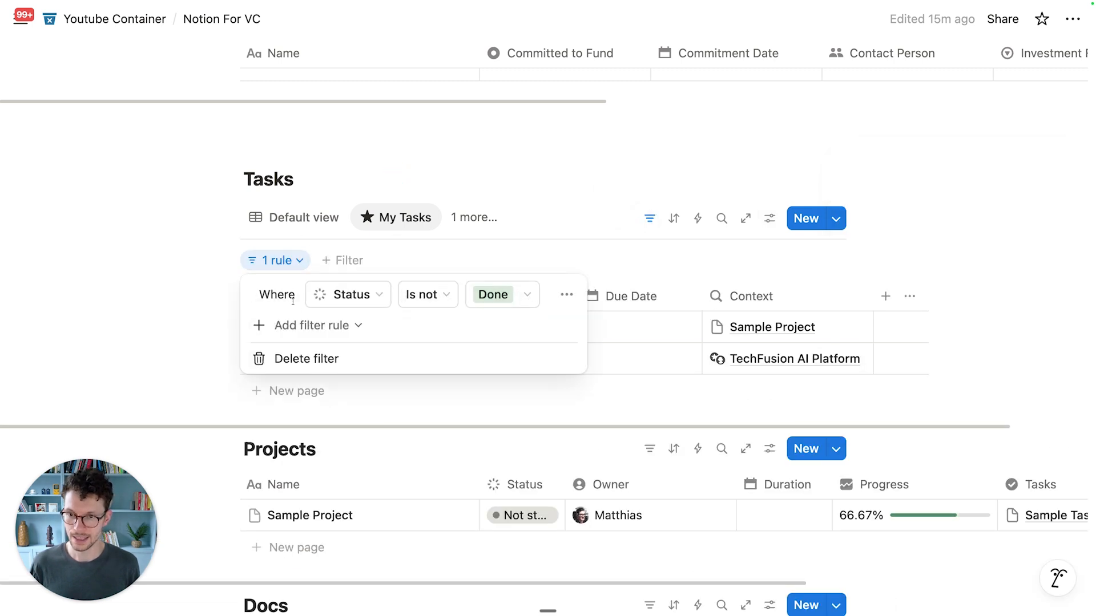
click(305, 325)
click(313, 353)
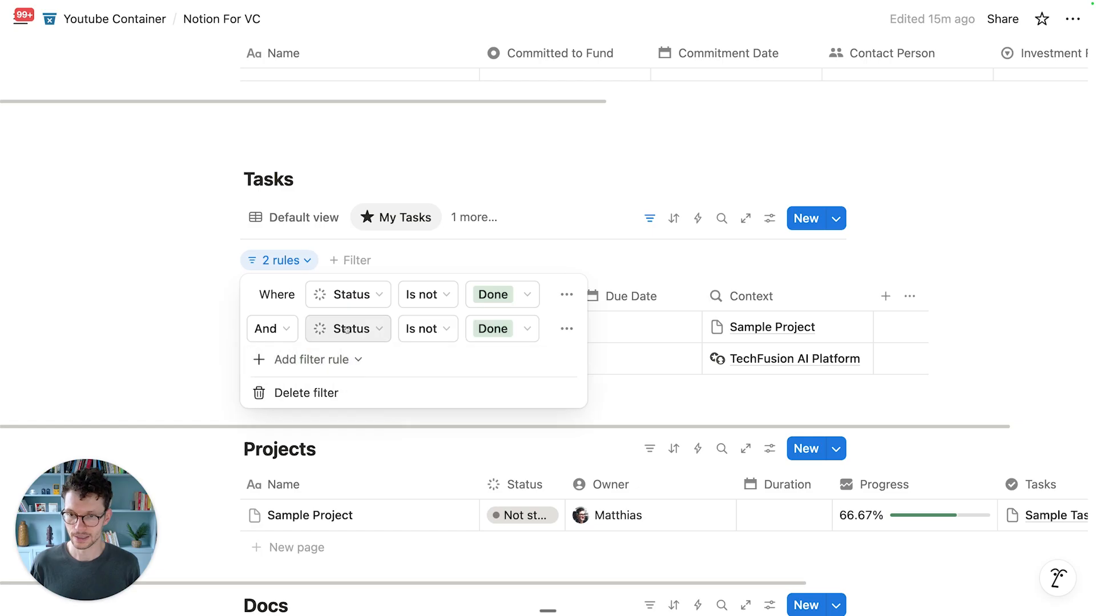
click(347, 330)
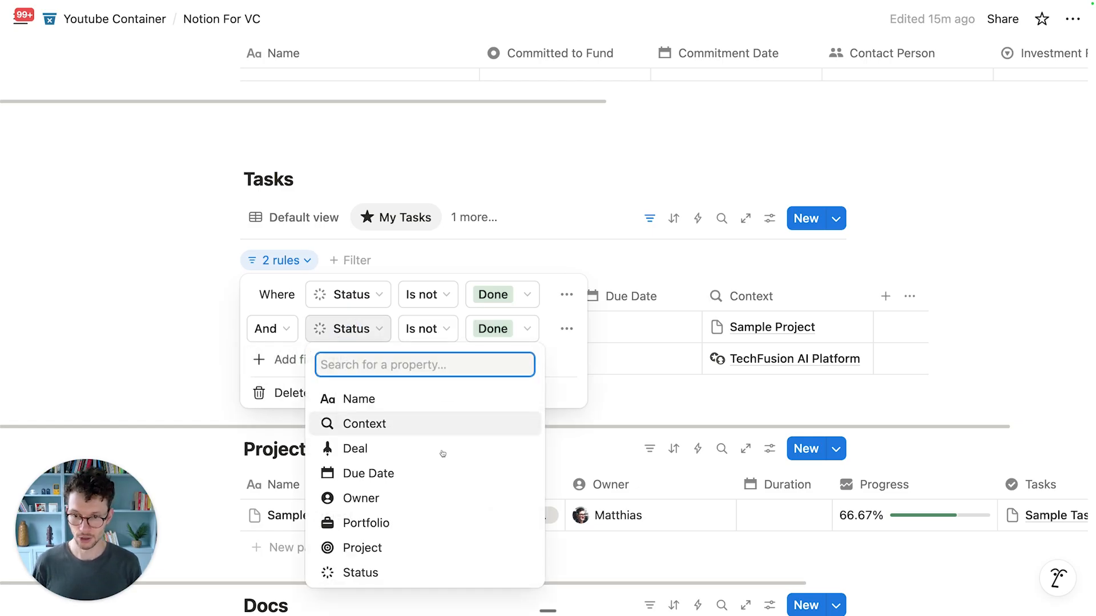
click(403, 498)
click(515, 329)
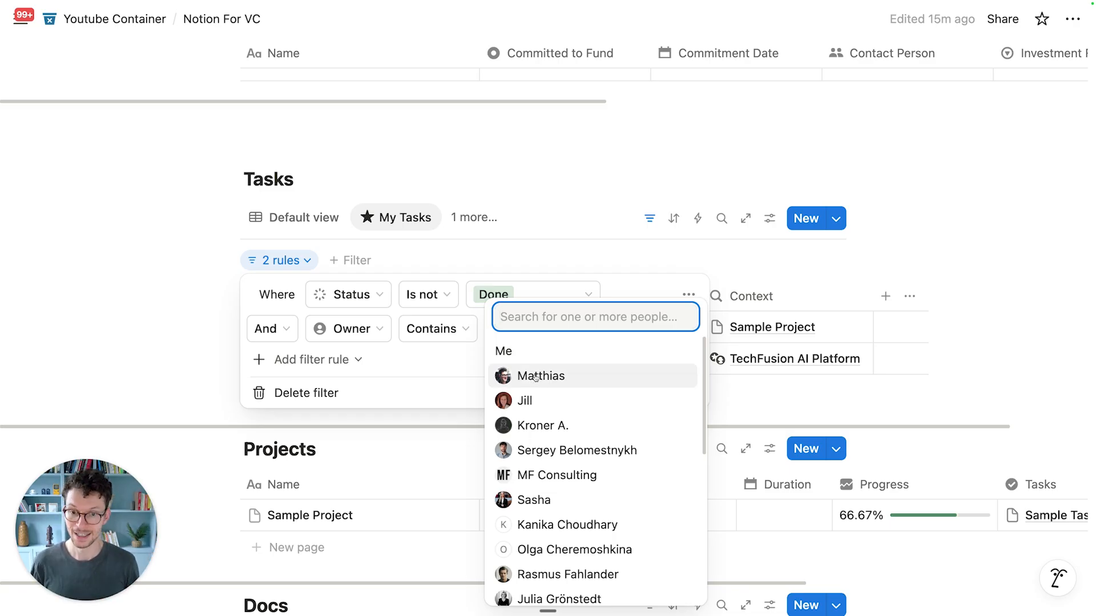
click(514, 350)
click(464, 355)
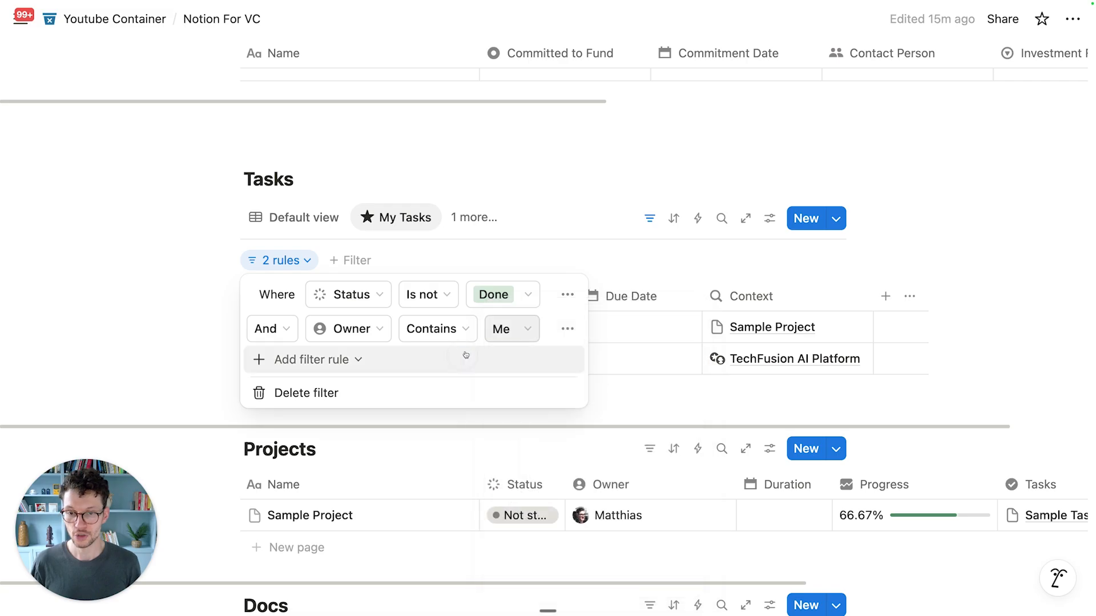
click(531, 248)
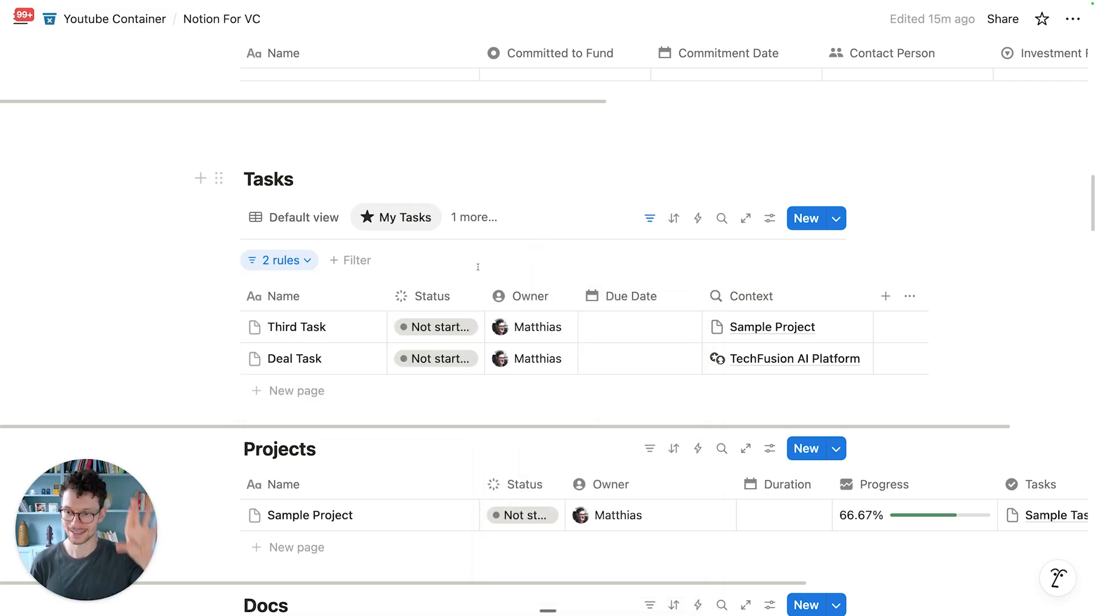
Step: Reassign Third Task's Owner to another team member
click(534, 337)
click(535, 383)
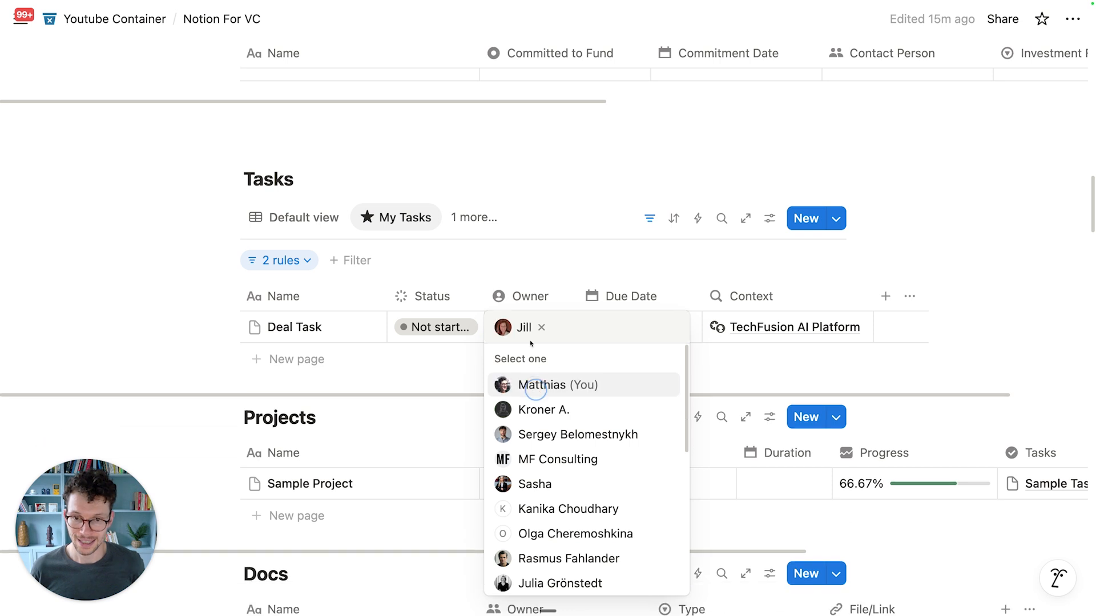
click(525, 276)
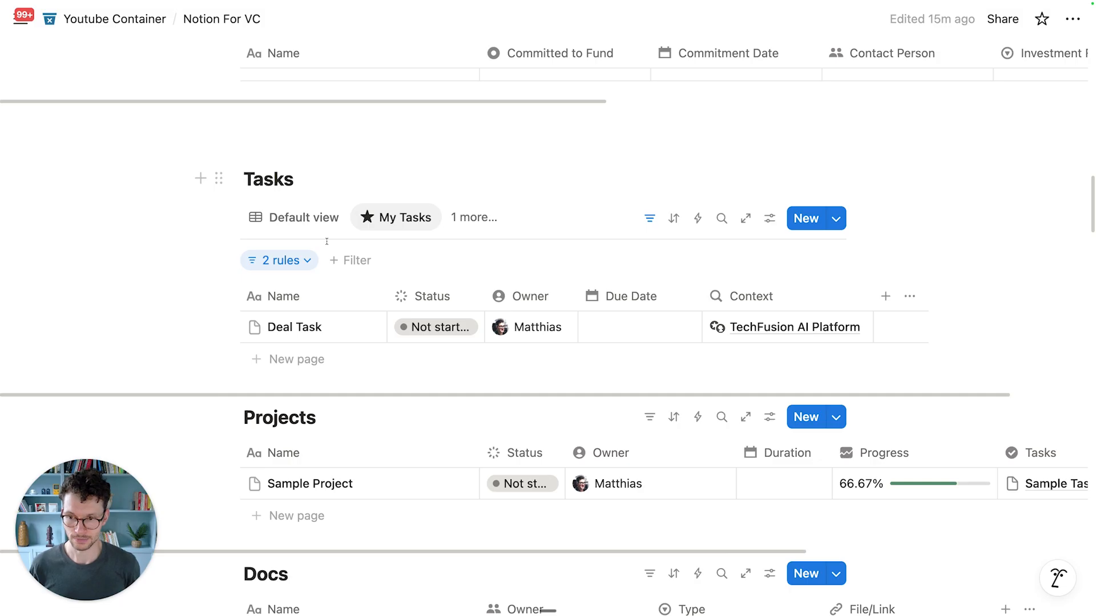
Step: Create a new subpage titled 'Dashboard' under Notion For VC with /page
scroll(326, 241, down, 20)
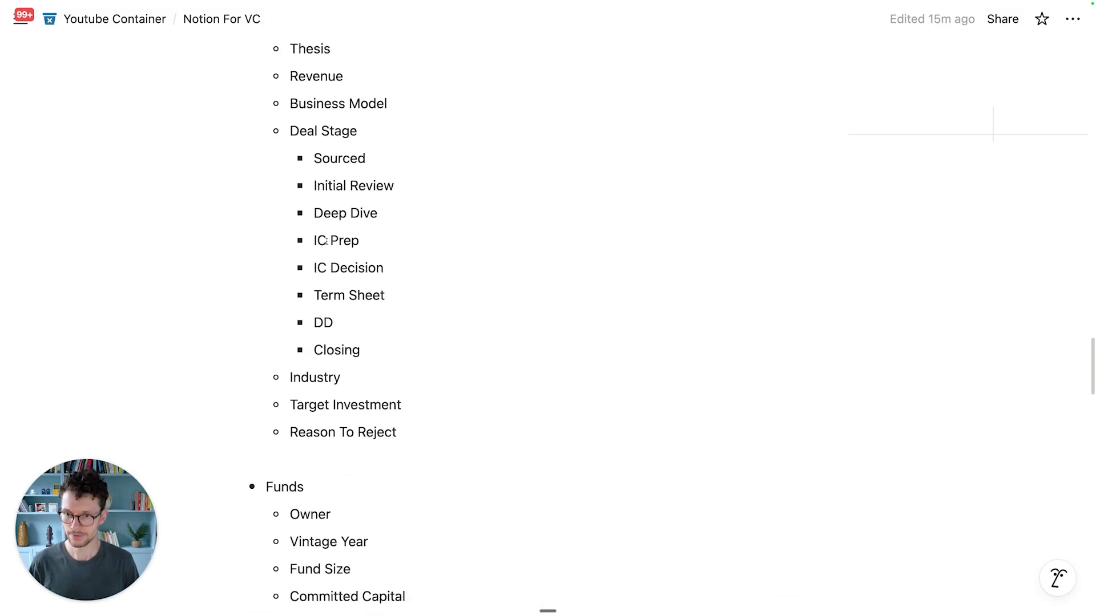
scroll(319, 266, up, 6)
scroll(328, 258, up, 1)
click(302, 204)
key(Return)
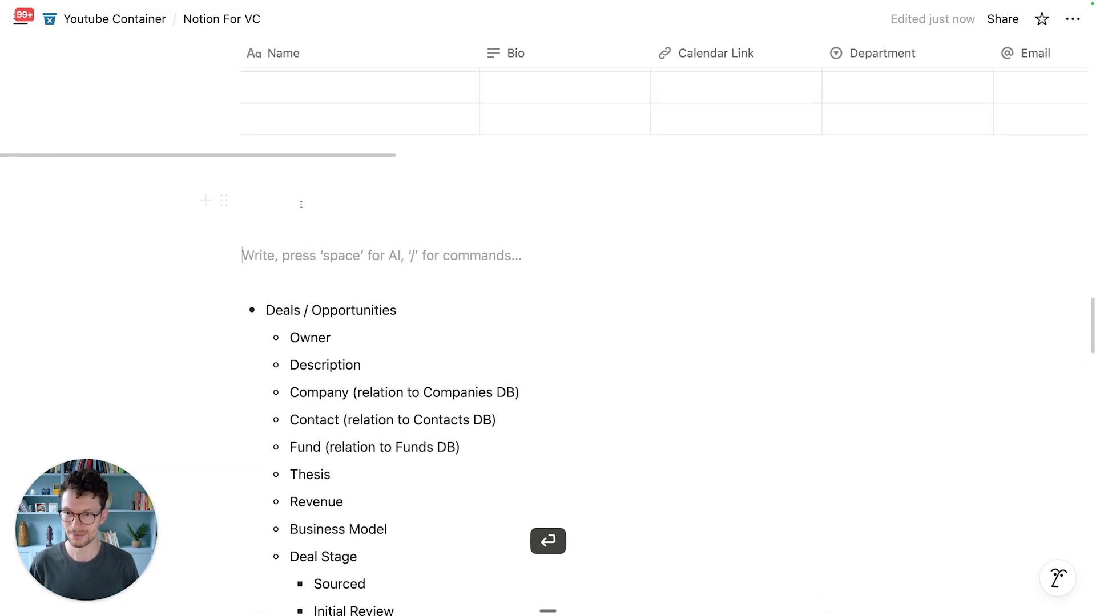
click(296, 202)
text(/pag)
key(Return)
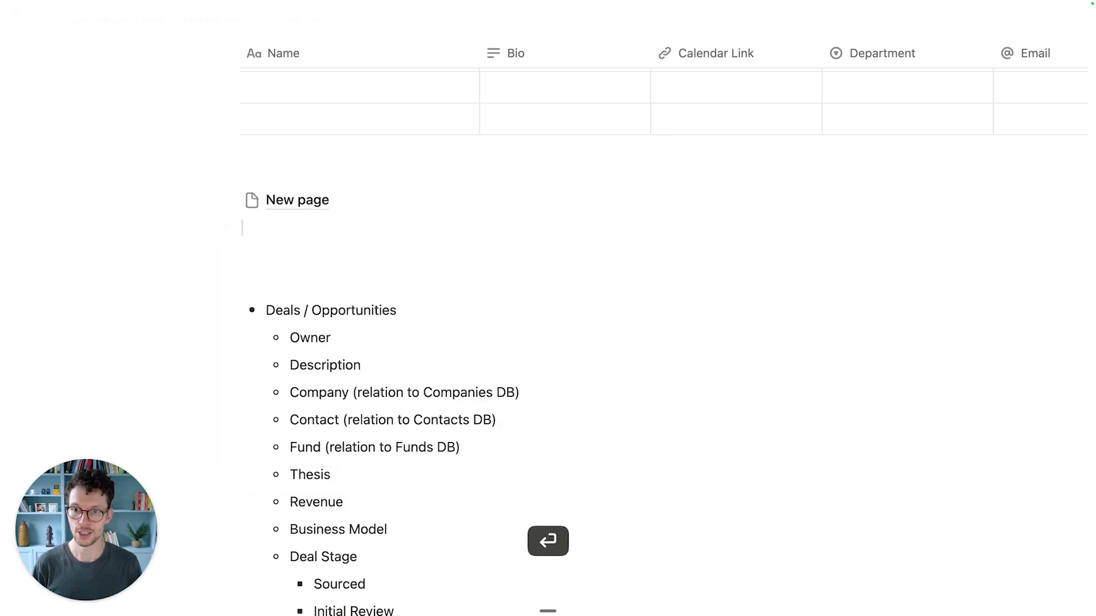
text(Dashboard)
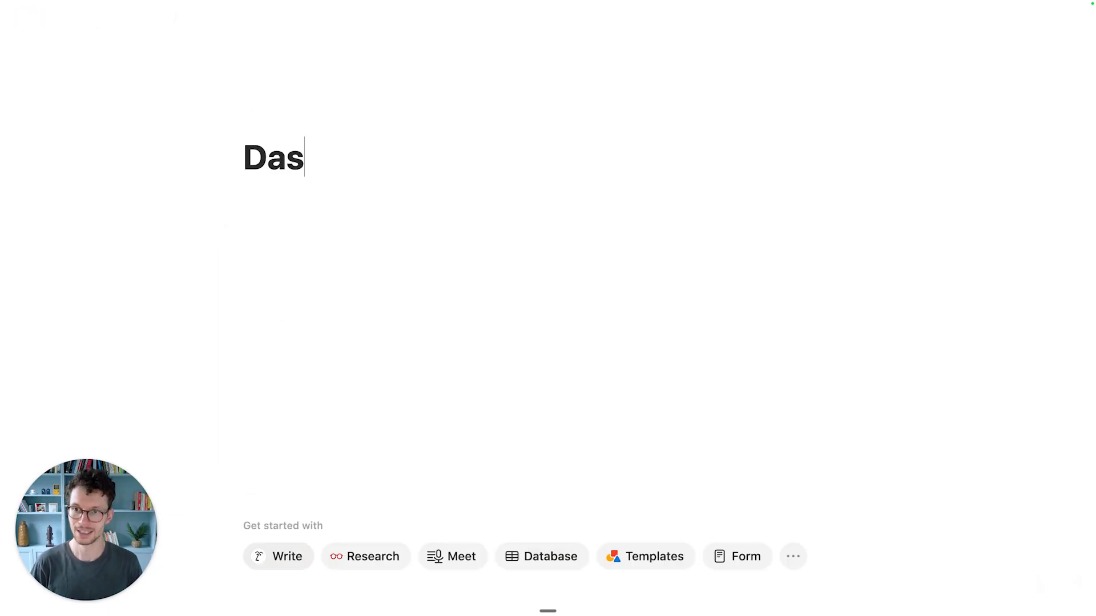
key(Return)
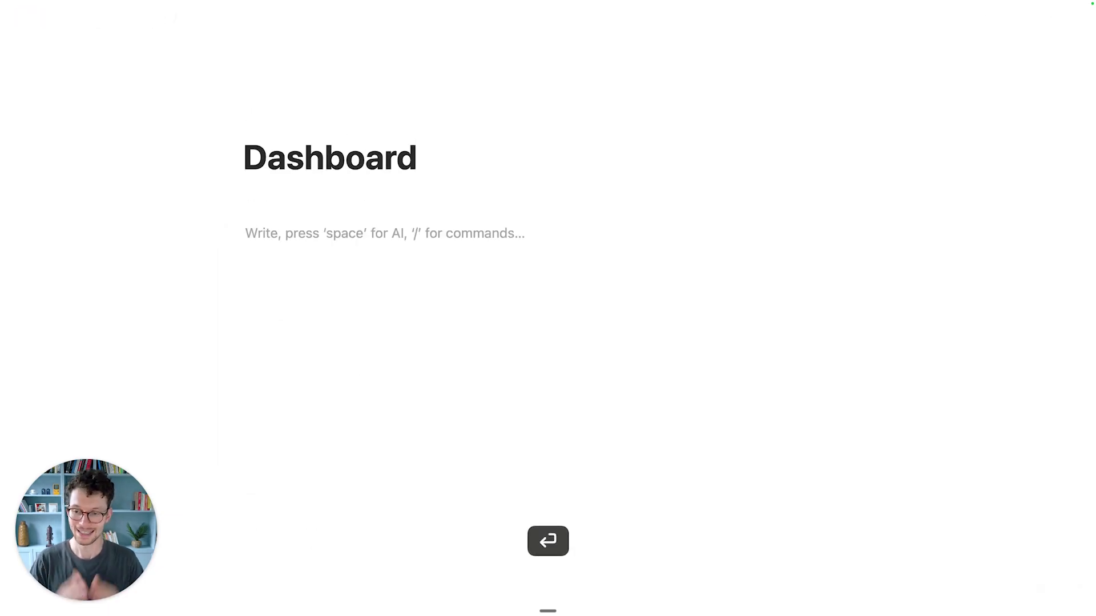
Step: Insert a 'Linked view of database' block on Dashboard via /create
click(540, 570)
click(328, 243)
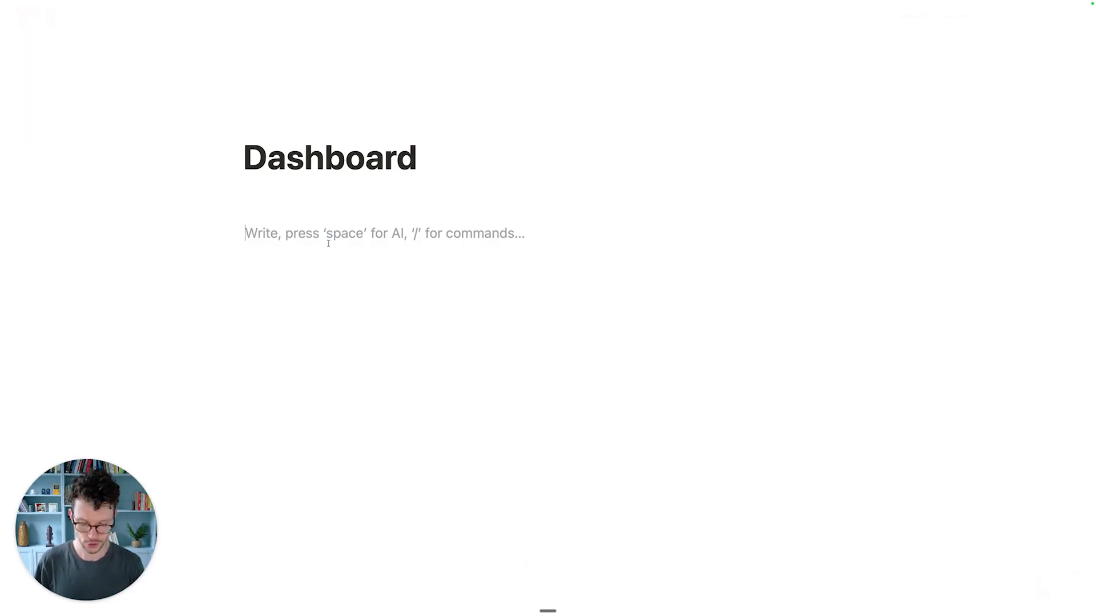
text(/create)
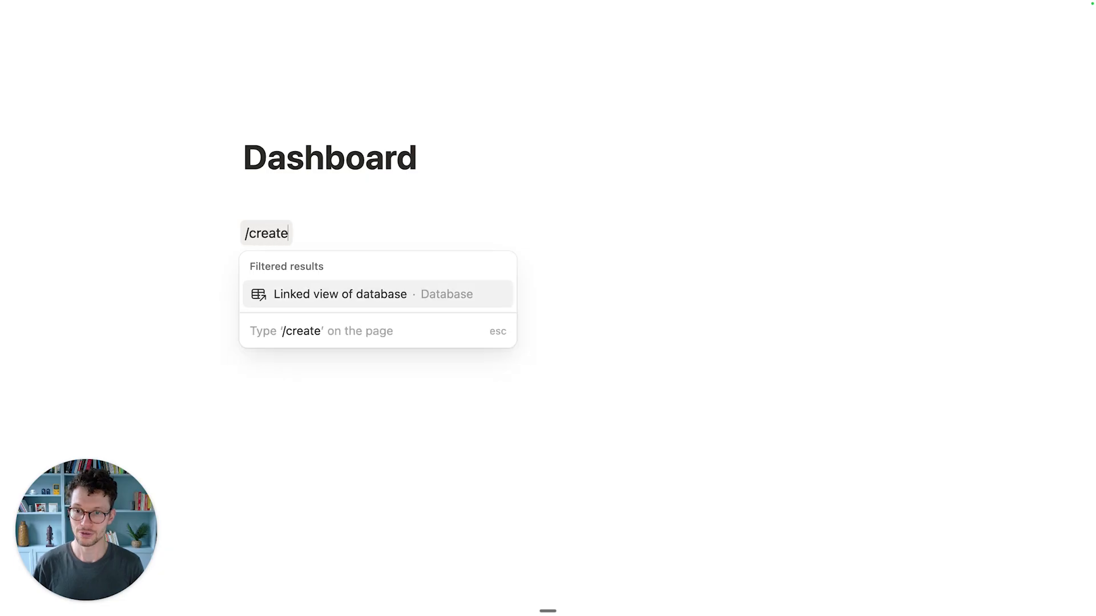
click(350, 294)
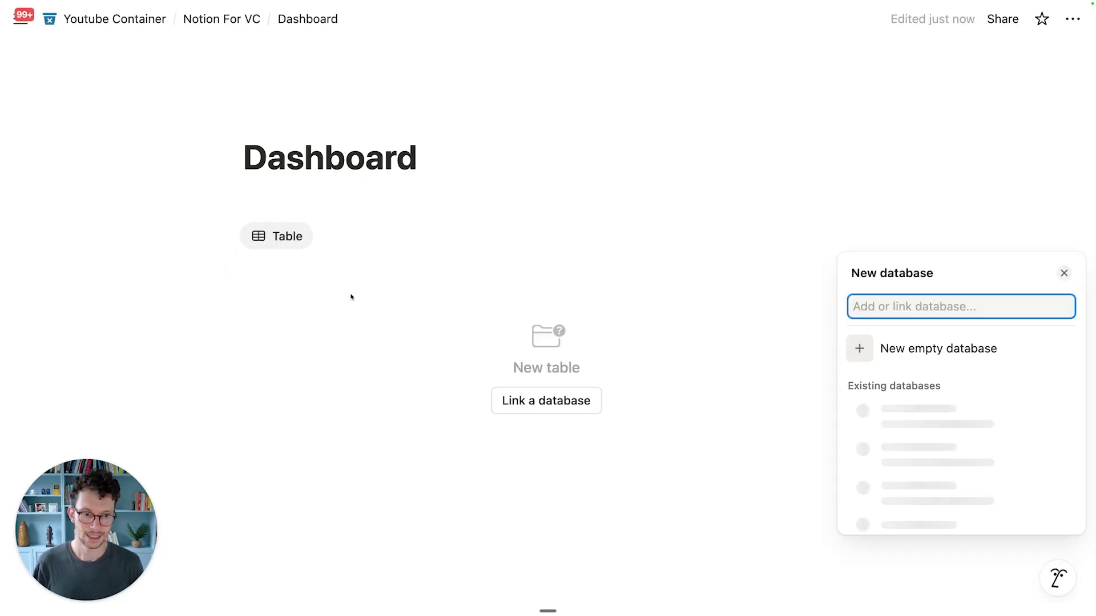
Step: Link the Notion For VC Tasks database and display its My Tasks view
text(tasks)
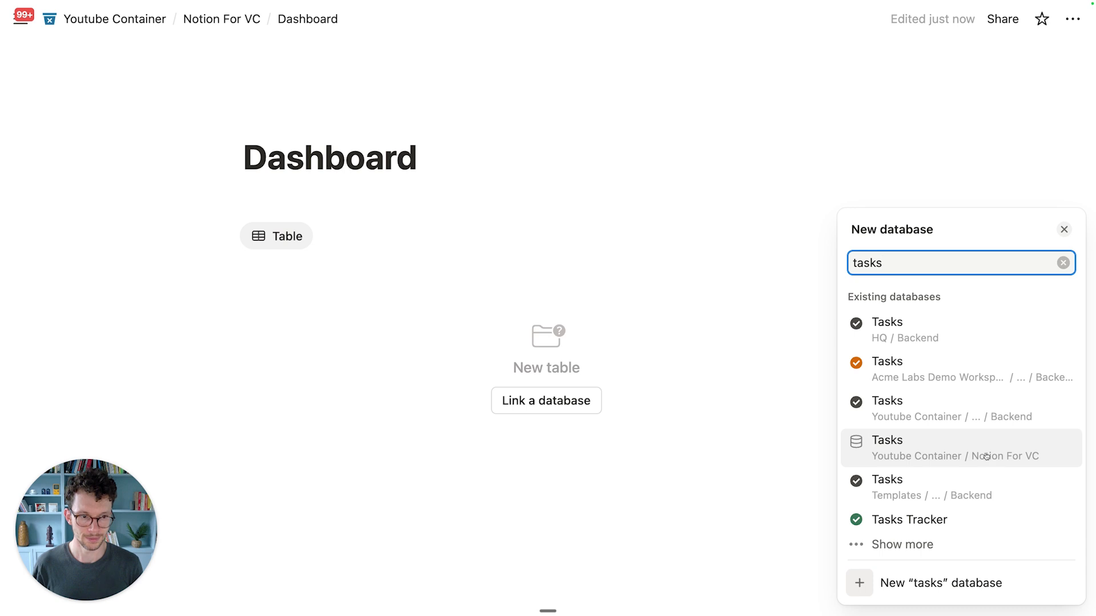
click(1000, 456)
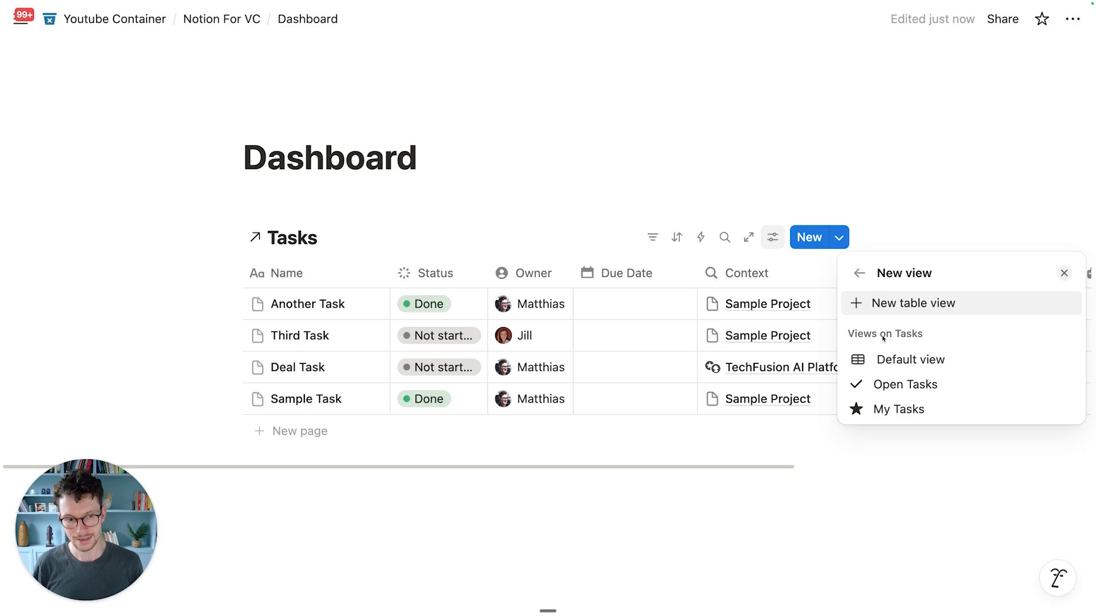
click(882, 356)
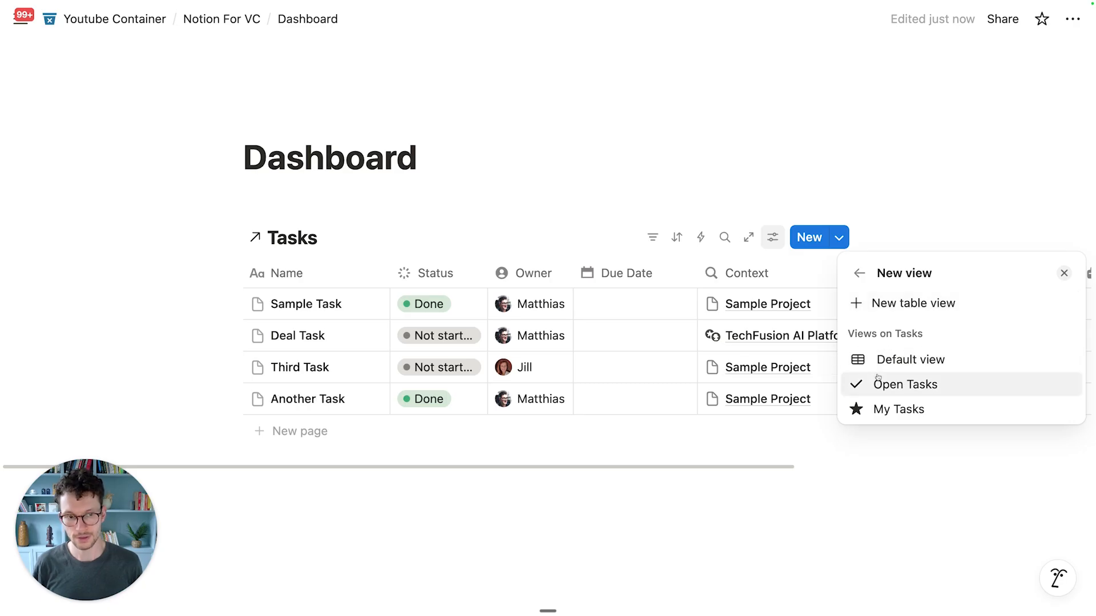
click(878, 379)
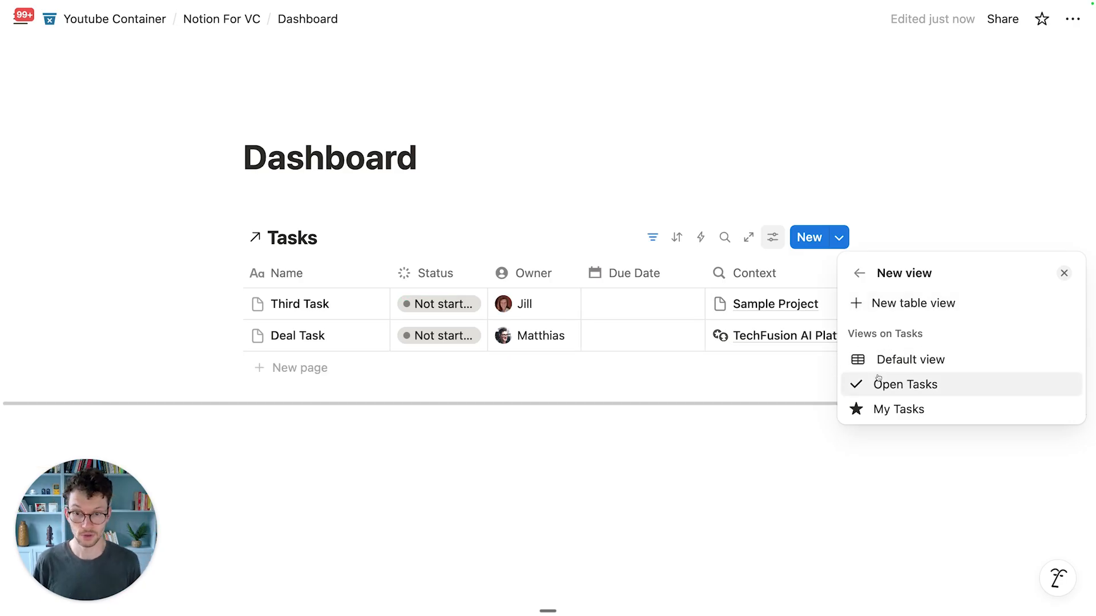
click(876, 408)
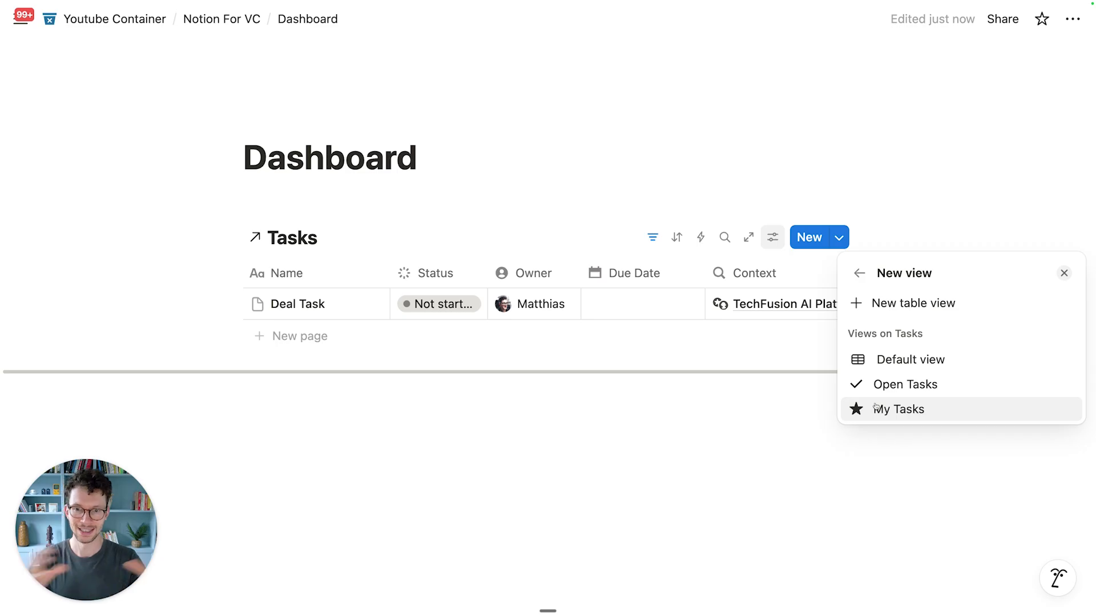
click(891, 409)
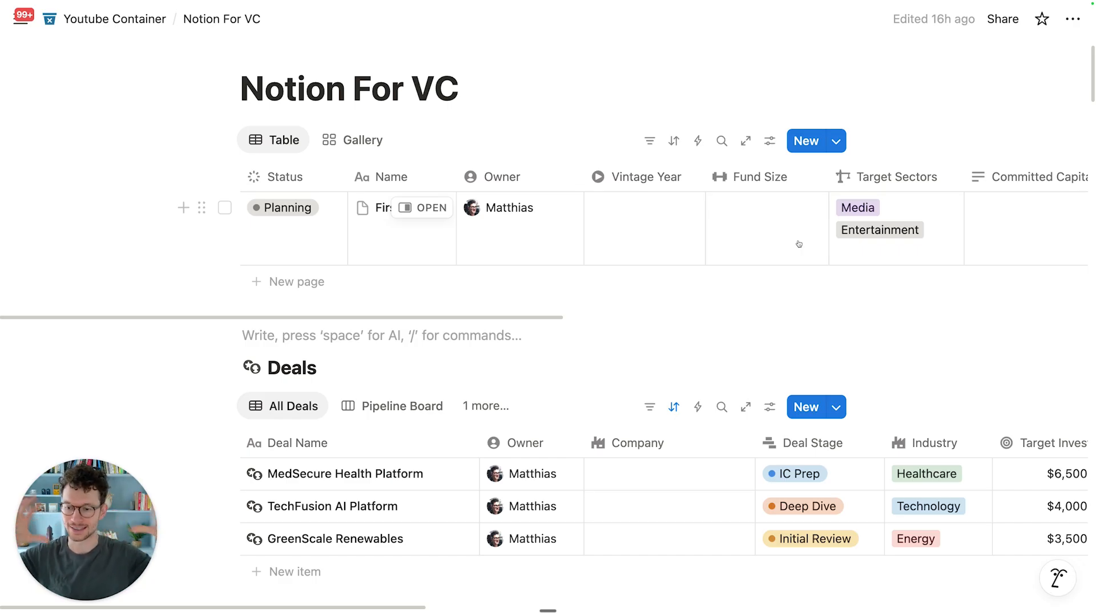
Step: Switch the funds database to Gallery view, showing the First Fund card
click(372, 147)
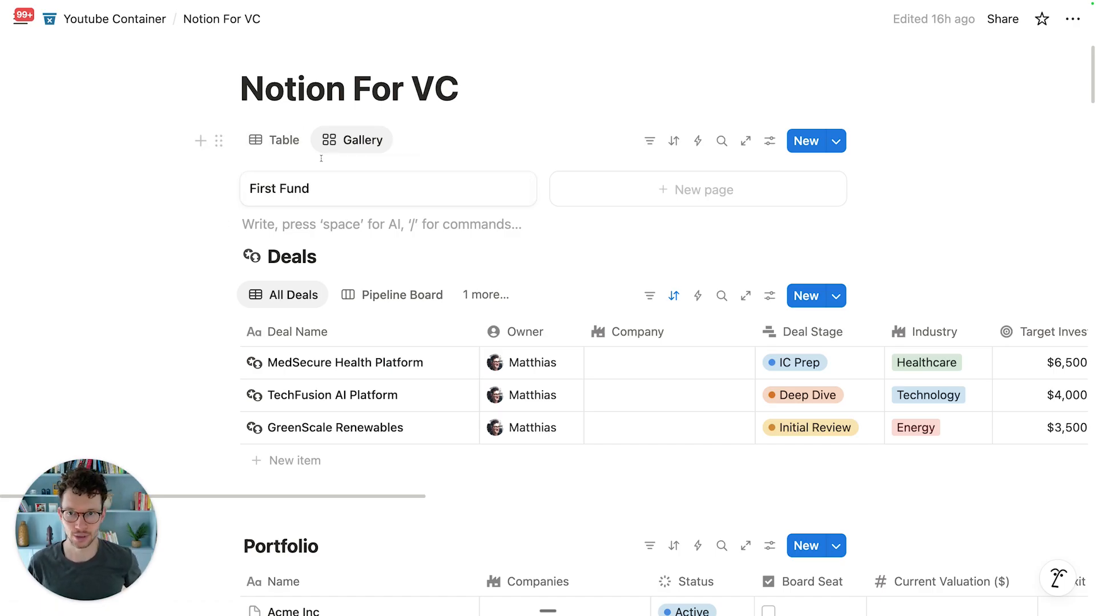
scroll(296, 165, down, 3)
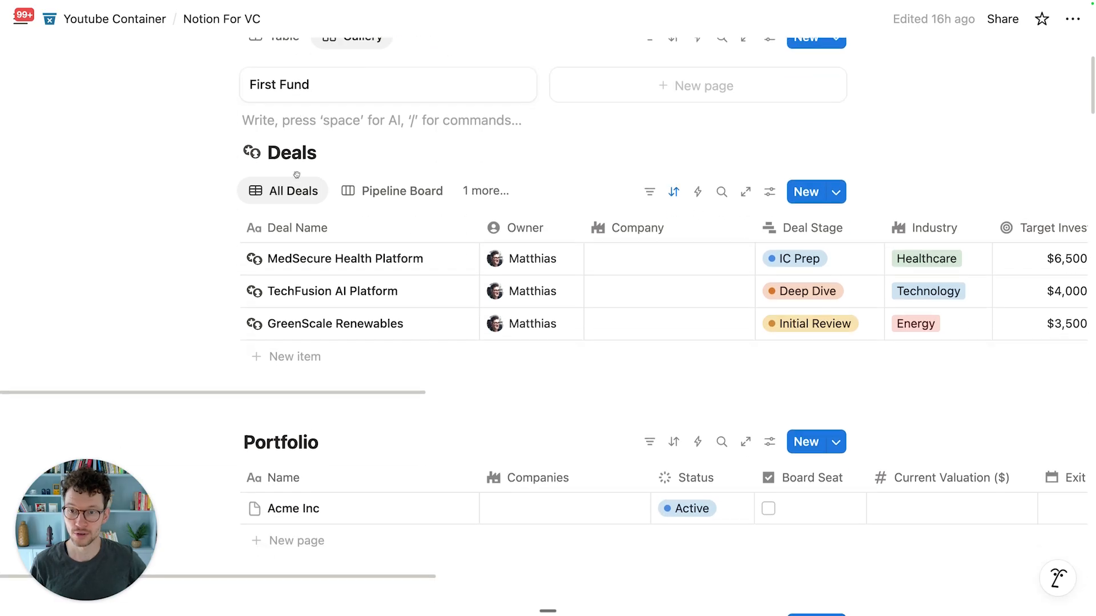
scroll(313, 416, up, 3)
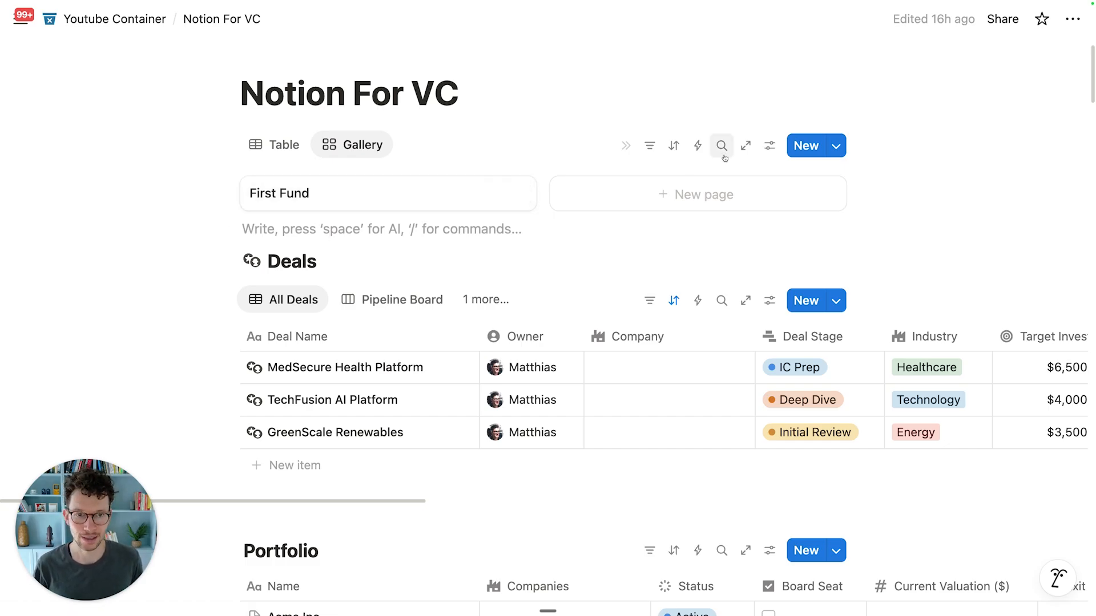
Step: Make the Status and Target Sectors properties visible on the Funds gallery cards
click(774, 151)
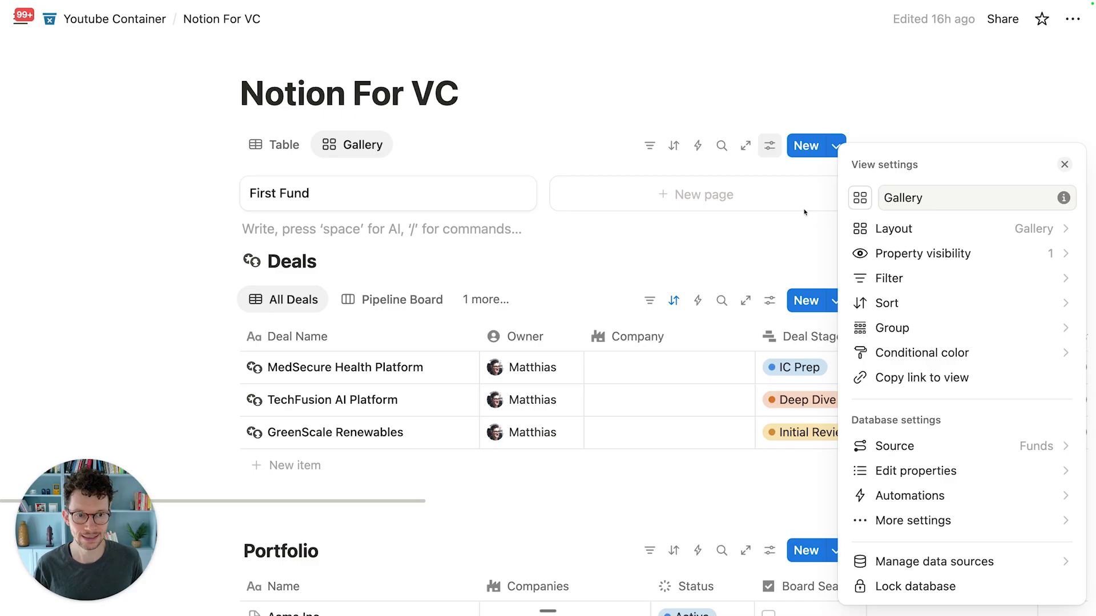
click(923, 262)
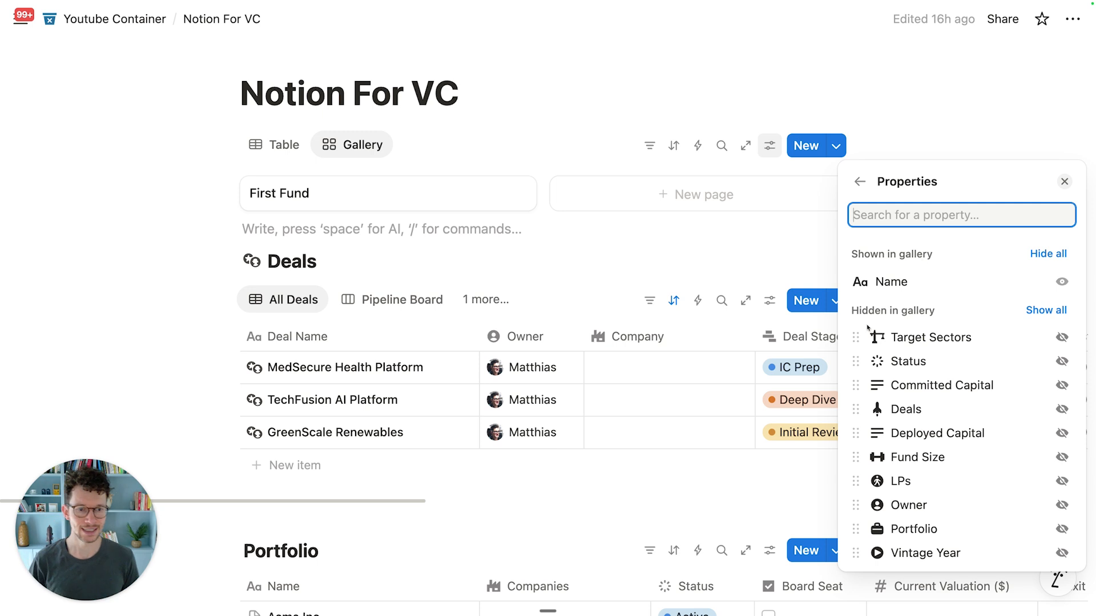
click(1061, 360)
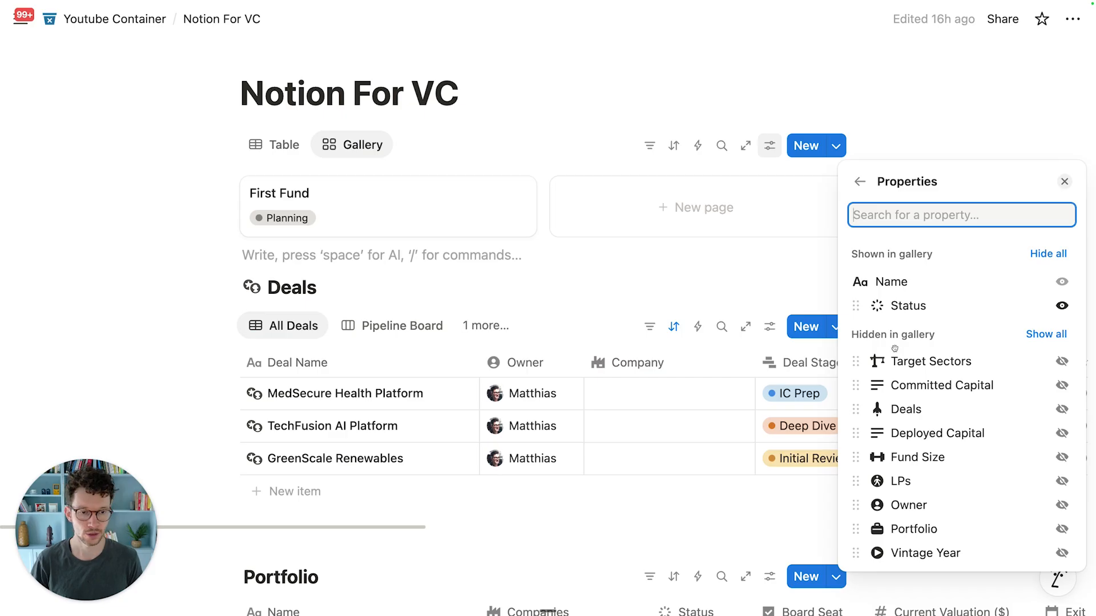
click(1061, 361)
click(327, 298)
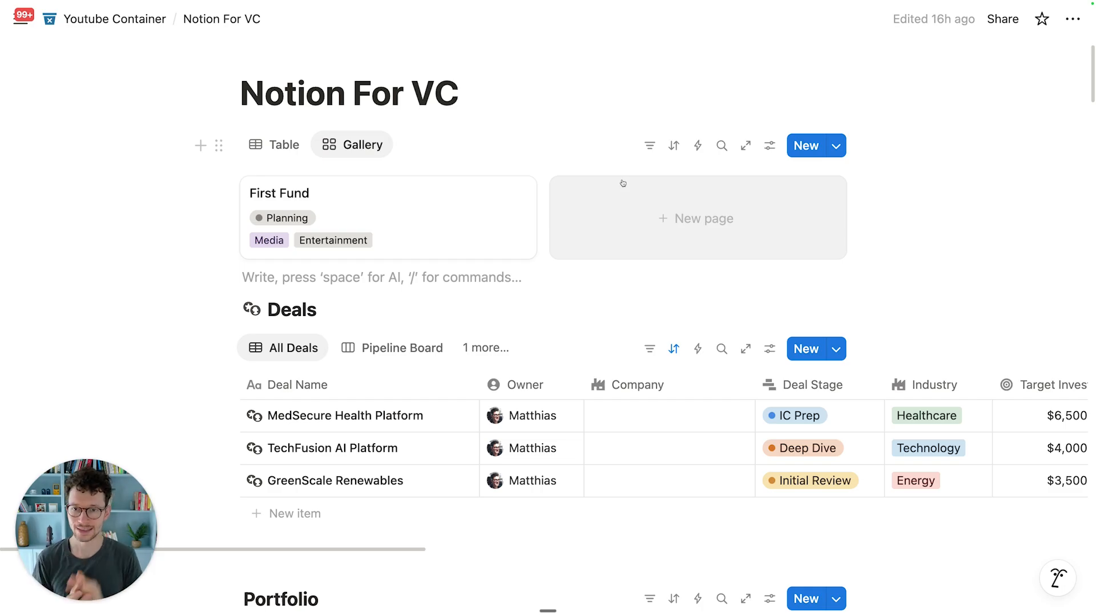
Step: In table view, set First Fund's Vintage Year to January 1, 2025
click(275, 144)
click(660, 232)
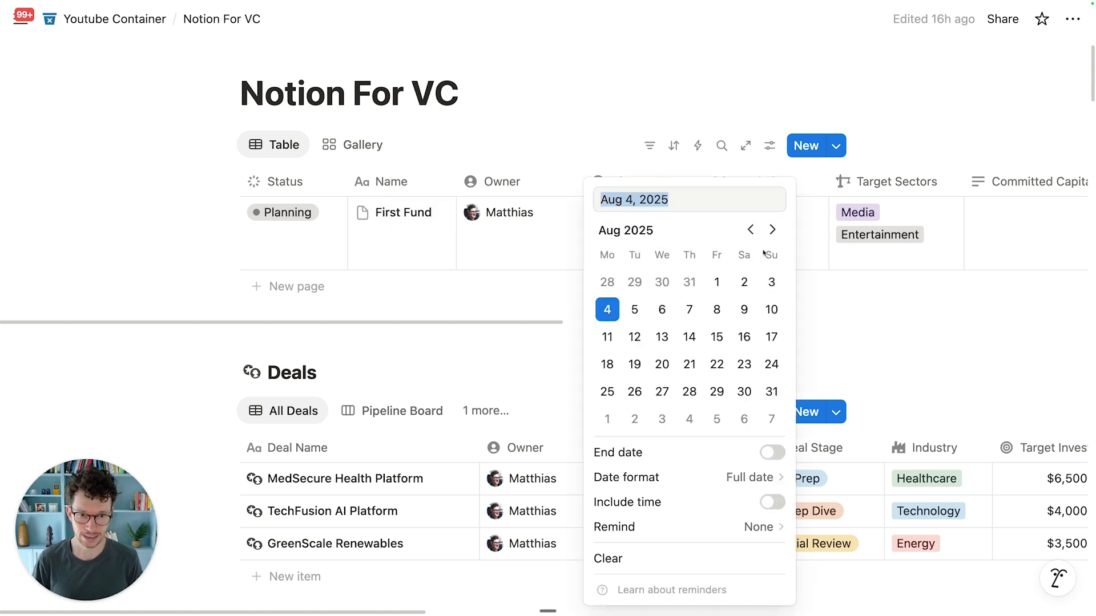
click(751, 229)
click(751, 230)
click(751, 230)
click(751, 229)
click(751, 230)
click(750, 230)
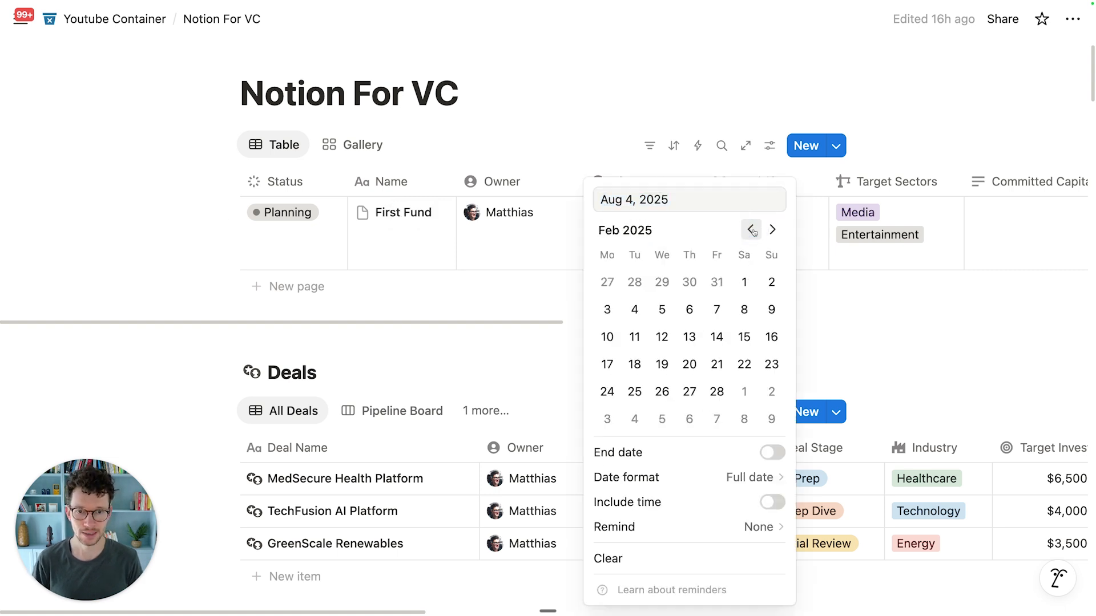
click(750, 229)
click(660, 281)
click(456, 330)
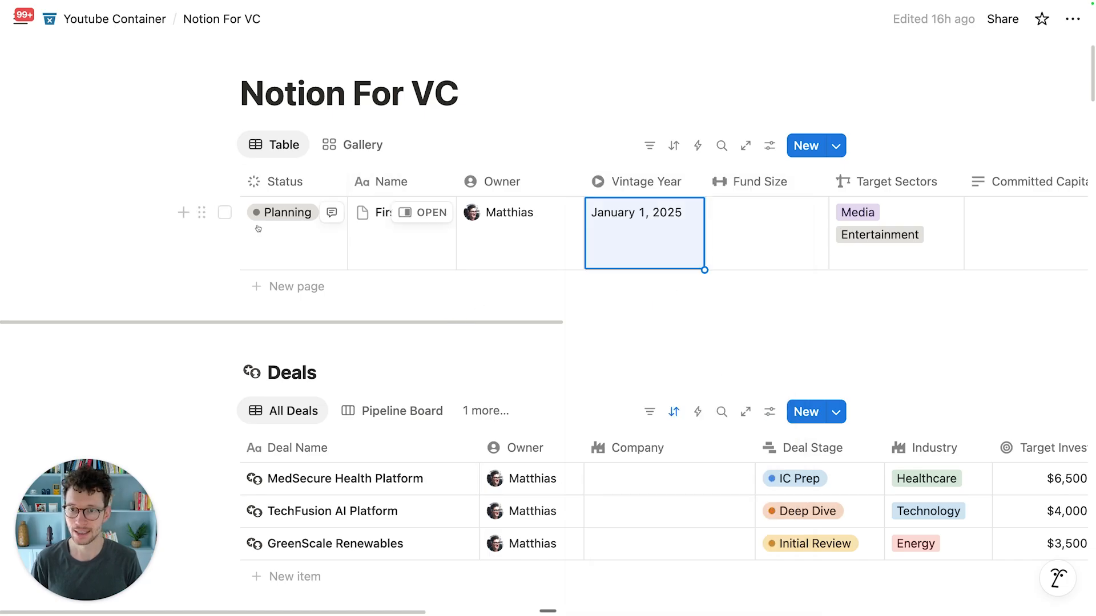
Step: Duplicate the First Fund row and rename the copy 'Second Fund'
click(224, 213)
key(super+d)
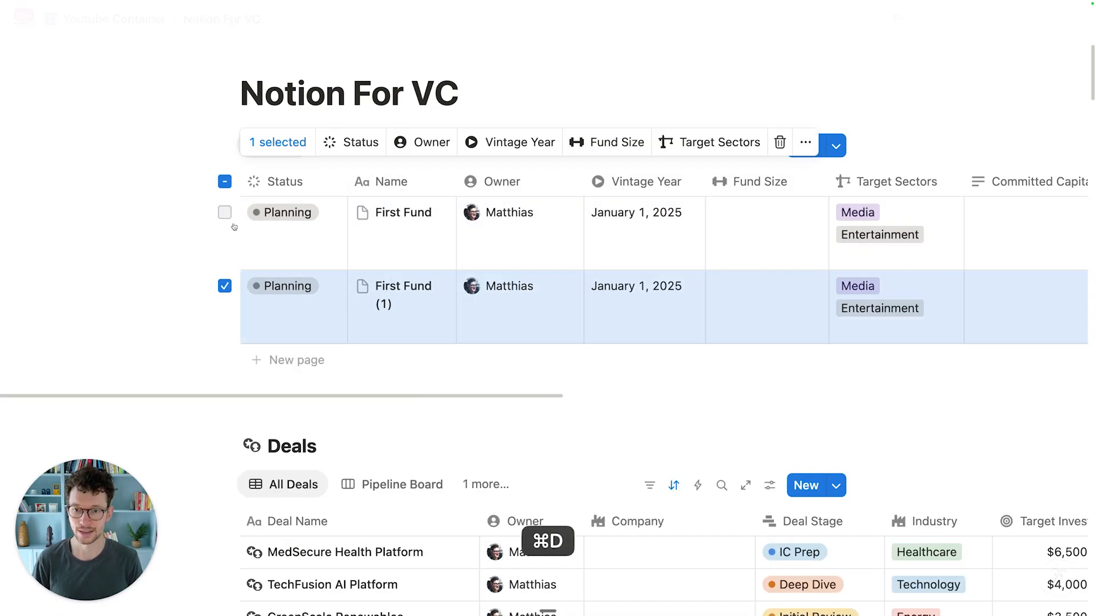
click(421, 308)
key(super+a)
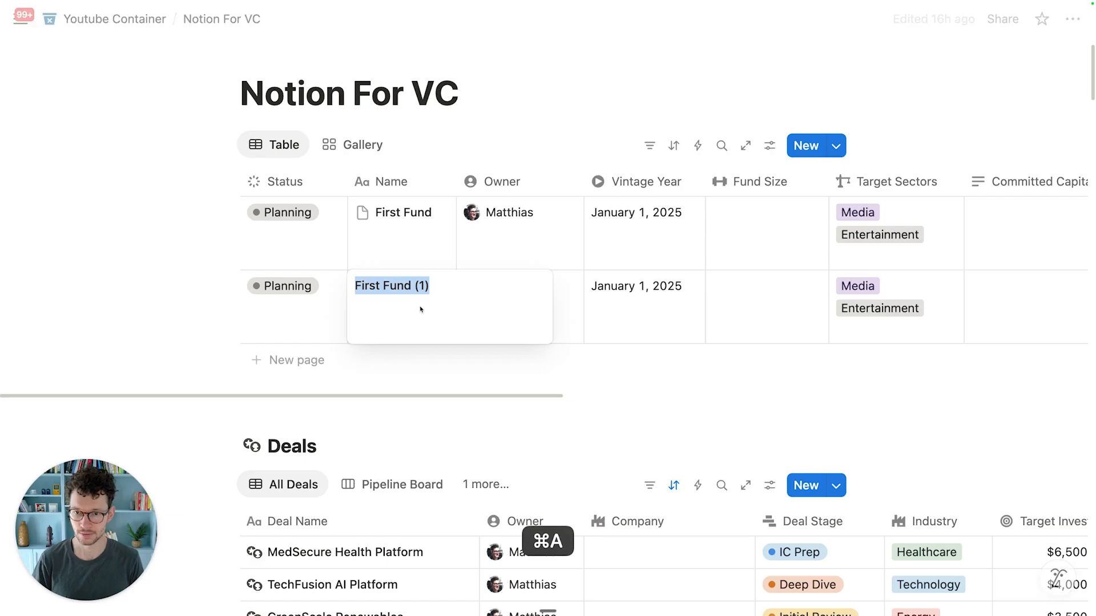
text(Second Fund)
key(Return)
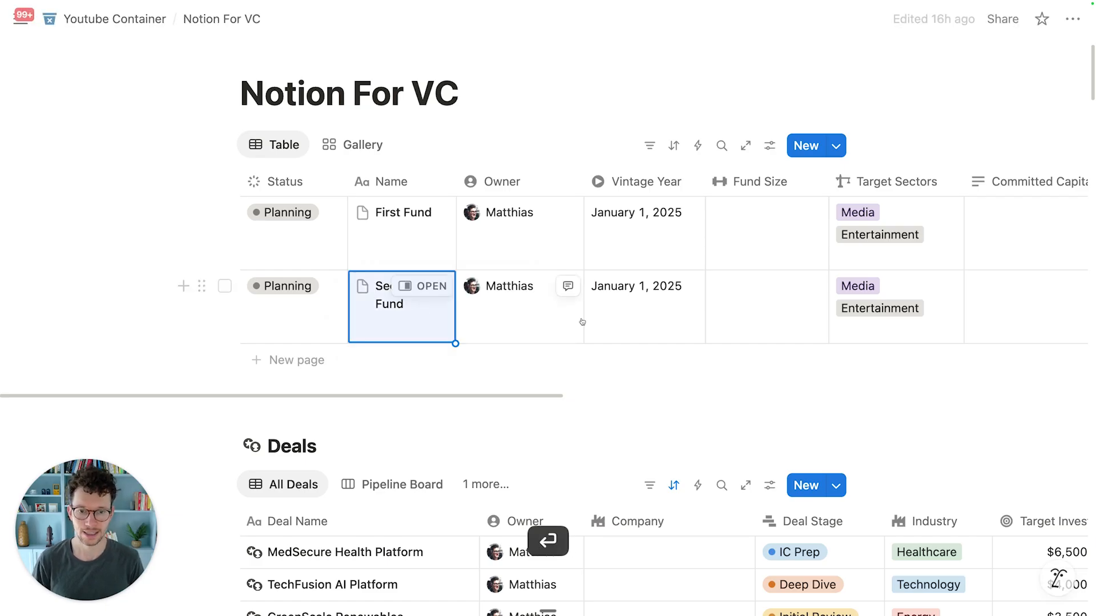
Step: Set Second Fund's Vintage Year to August 1, 2025
click(631, 283)
click(774, 231)
click(774, 231)
click(774, 232)
click(774, 231)
click(774, 231)
click(774, 231)
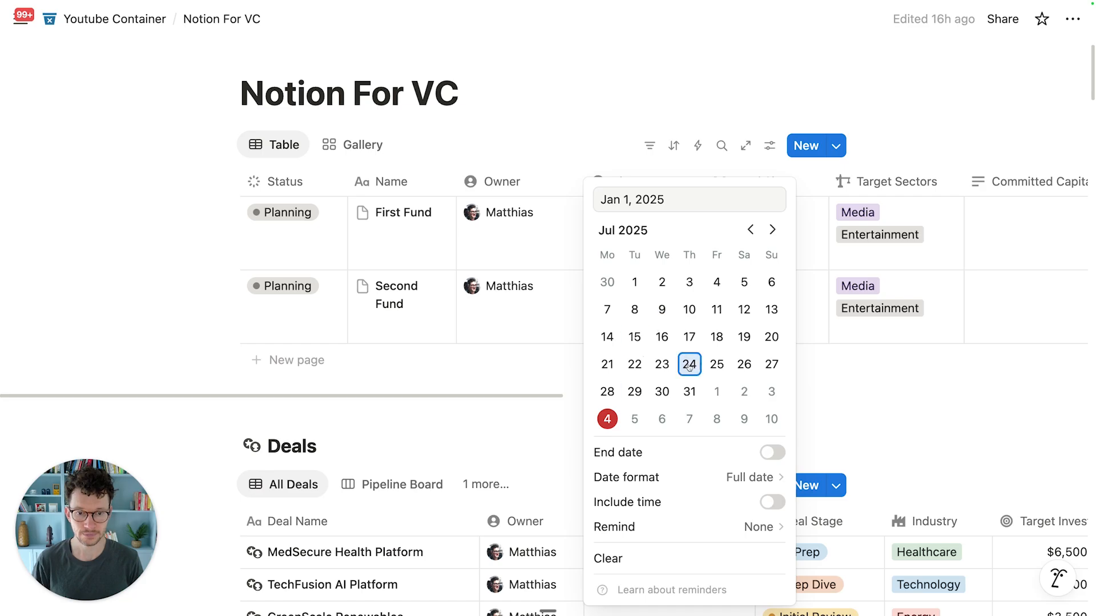
click(717, 391)
click(514, 372)
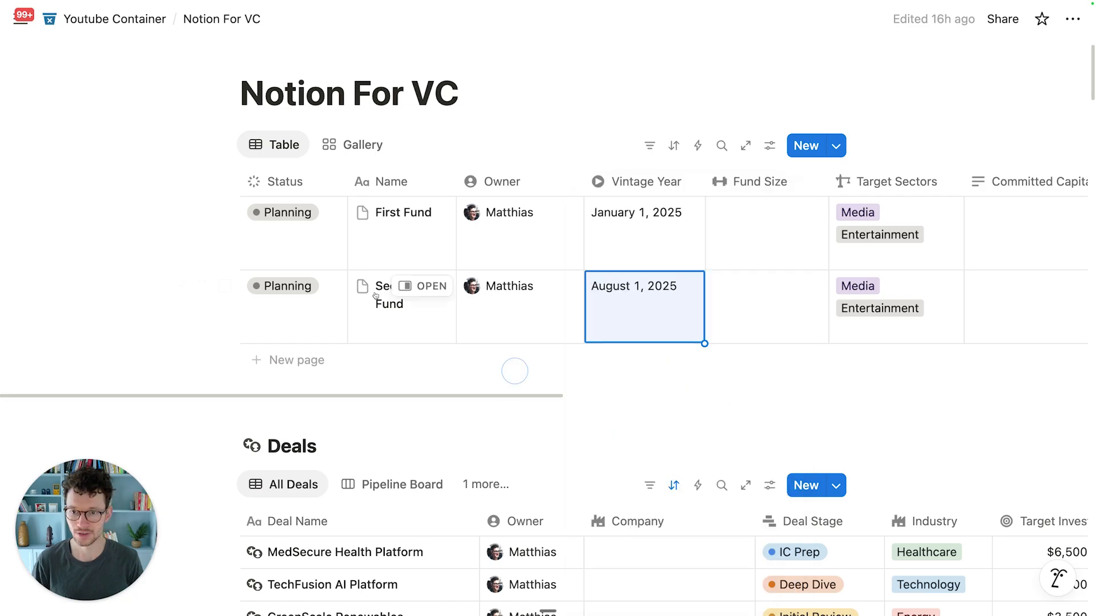
Step: Set First Fund's status to Managing and Second Fund's to Raising
click(307, 233)
click(280, 383)
click(278, 297)
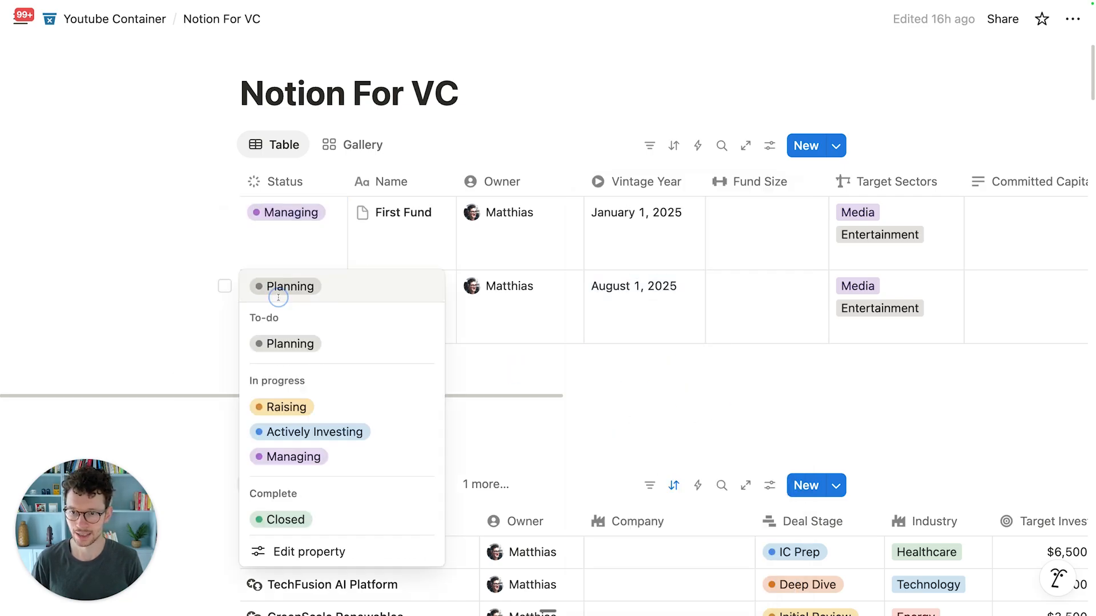
click(288, 406)
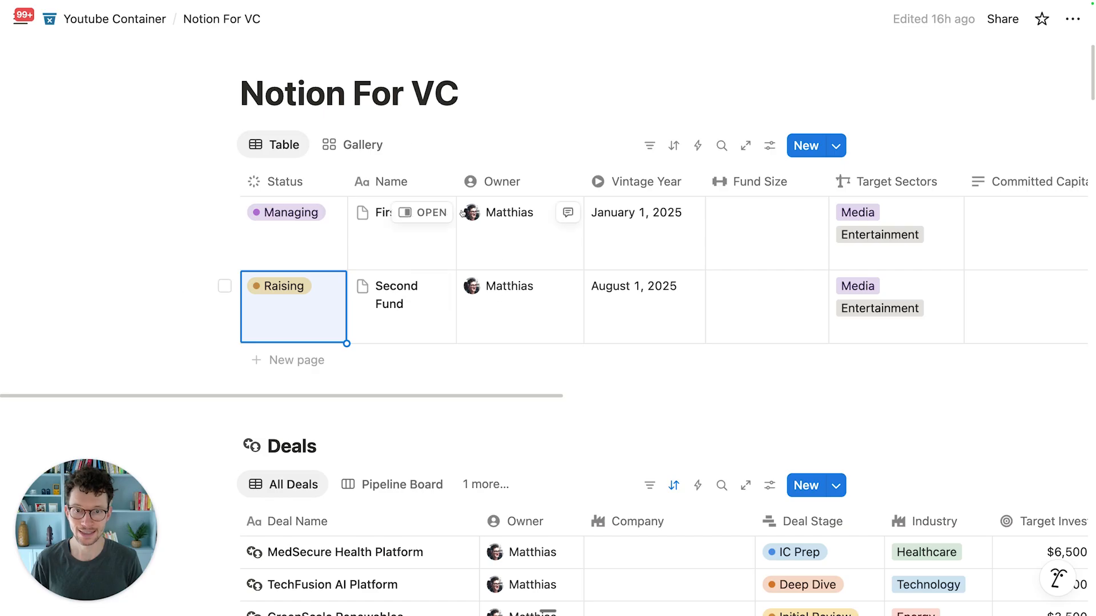
Step: Return the funds to Gallery view and sort cards by Vintage Year, Descending
click(357, 145)
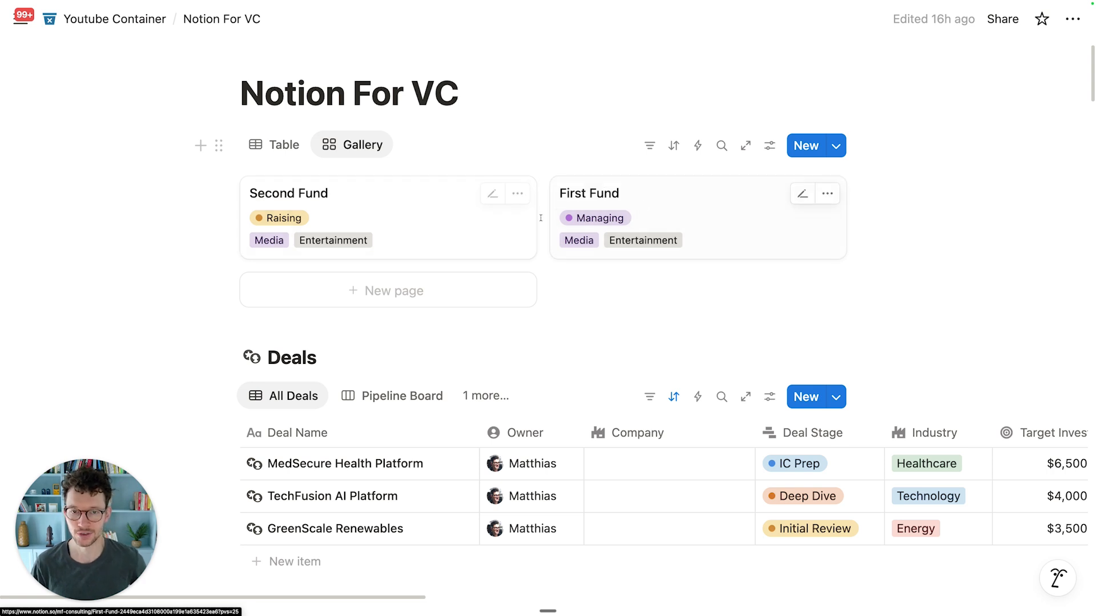
click(675, 151)
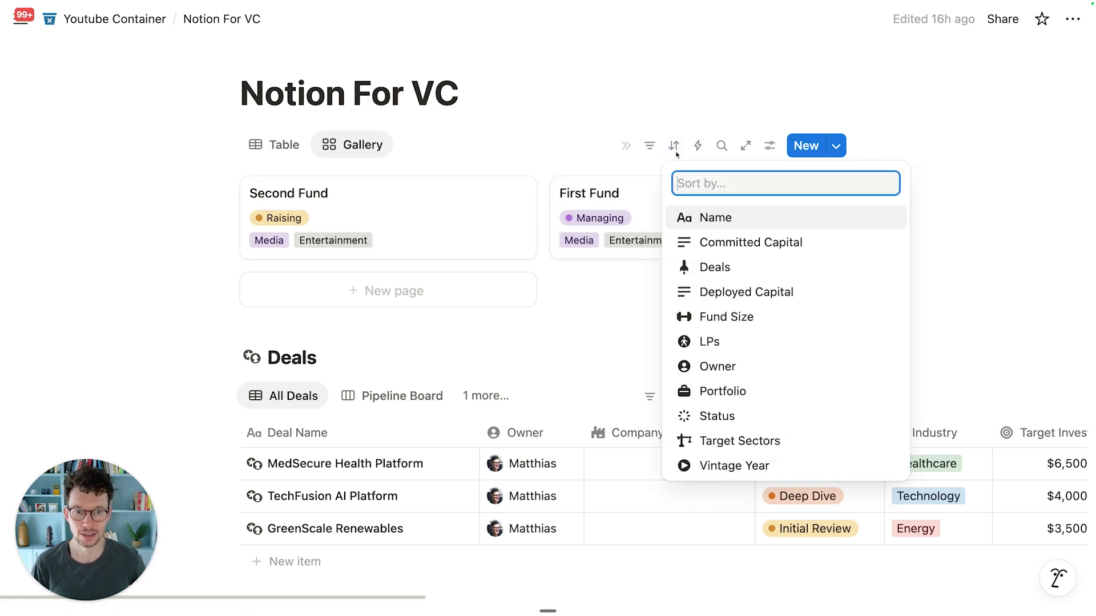
click(709, 464)
click(442, 222)
click(443, 274)
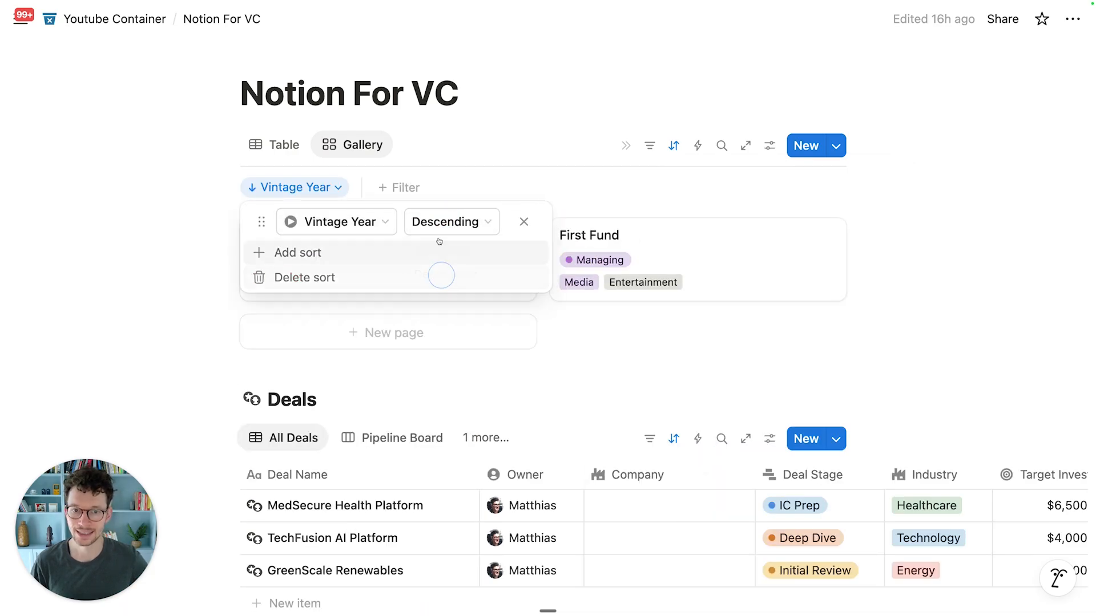
click(411, 100)
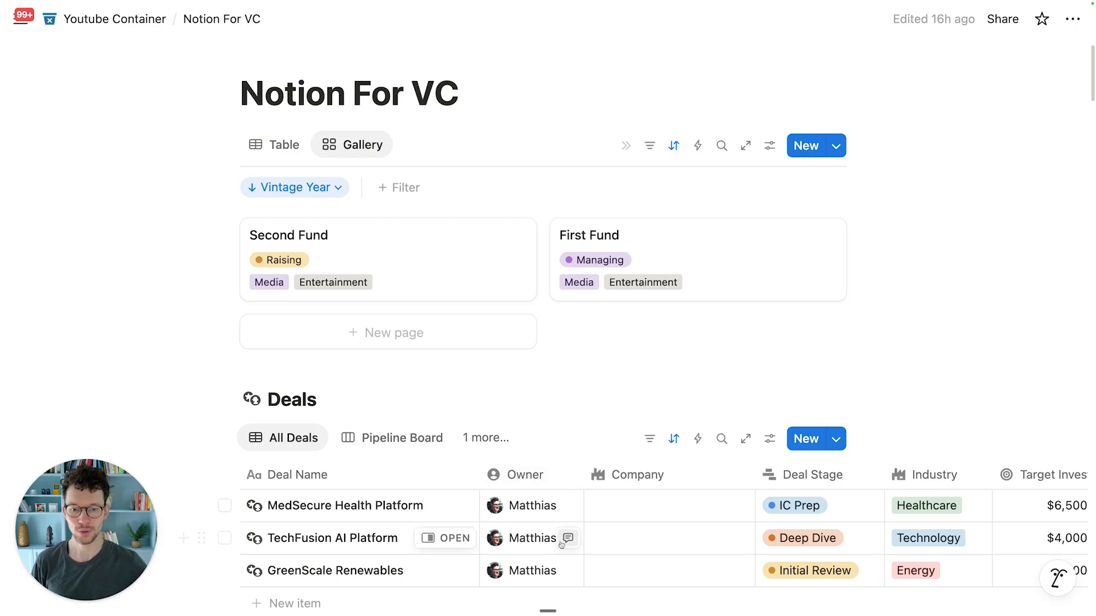
scroll(516, 571, down, 4)
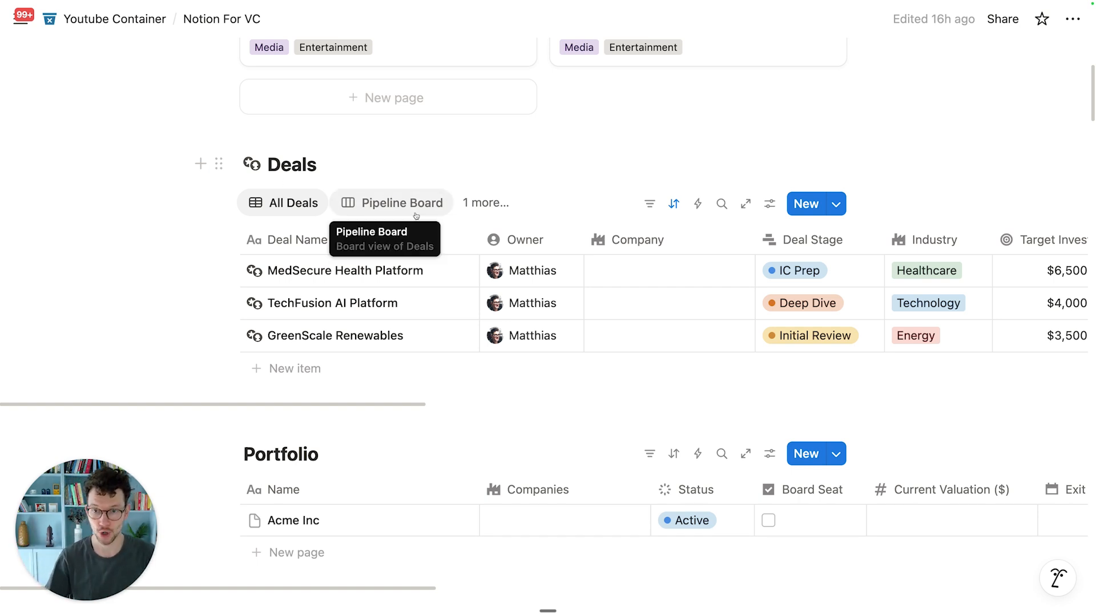
Step: Switch the Deals database to its Pipeline Board view
scroll(334, 454, down, 1)
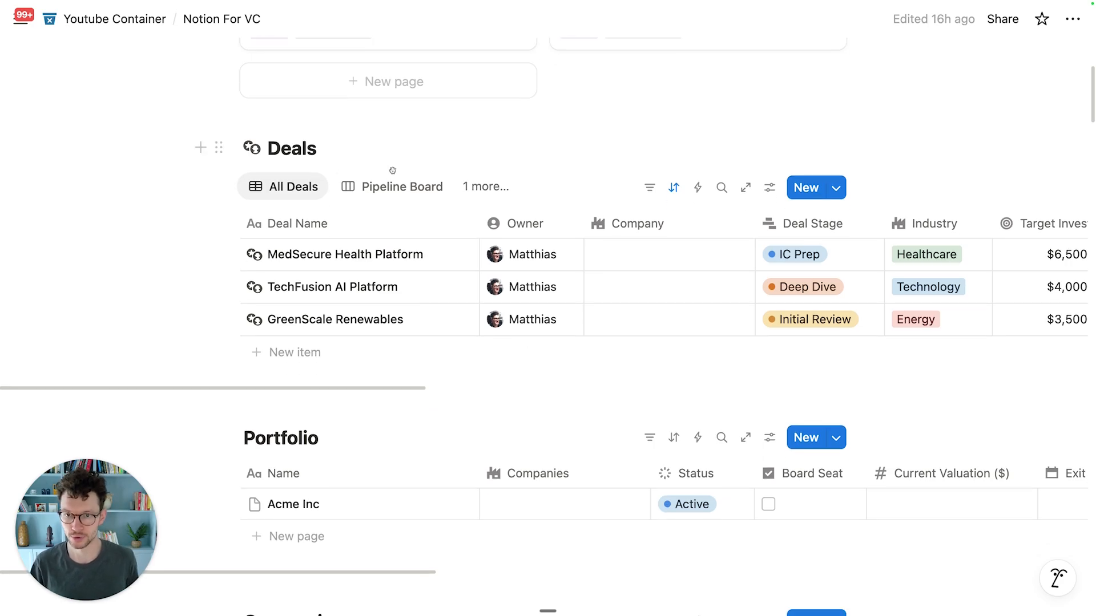
click(399, 188)
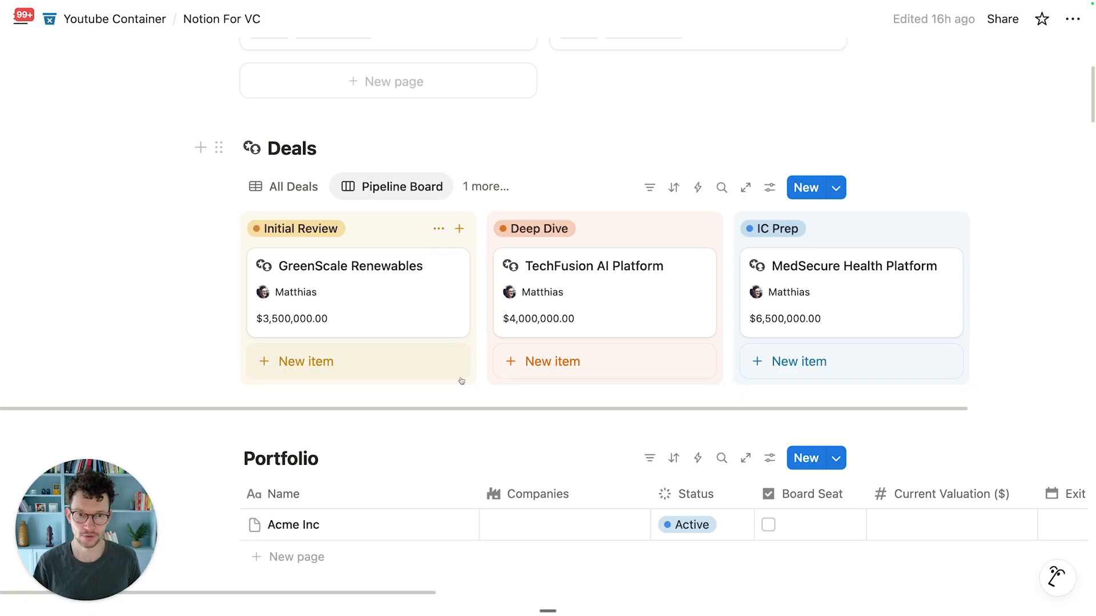
Step: Turn off Hide empty groups so all deal-stage columns show on the Pipeline Board
click(775, 189)
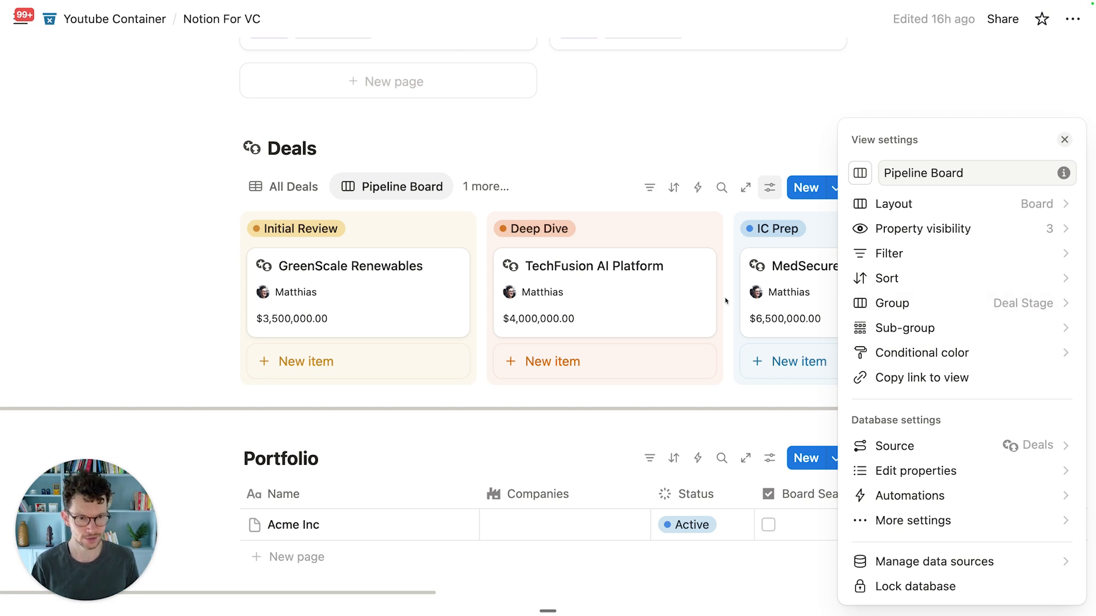
click(938, 304)
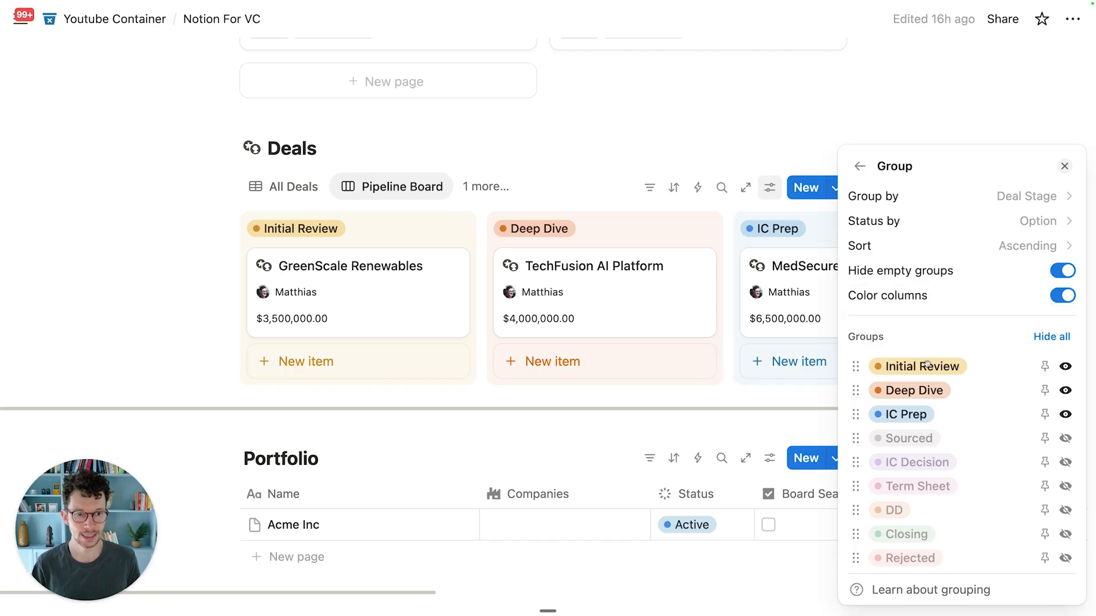
click(1065, 272)
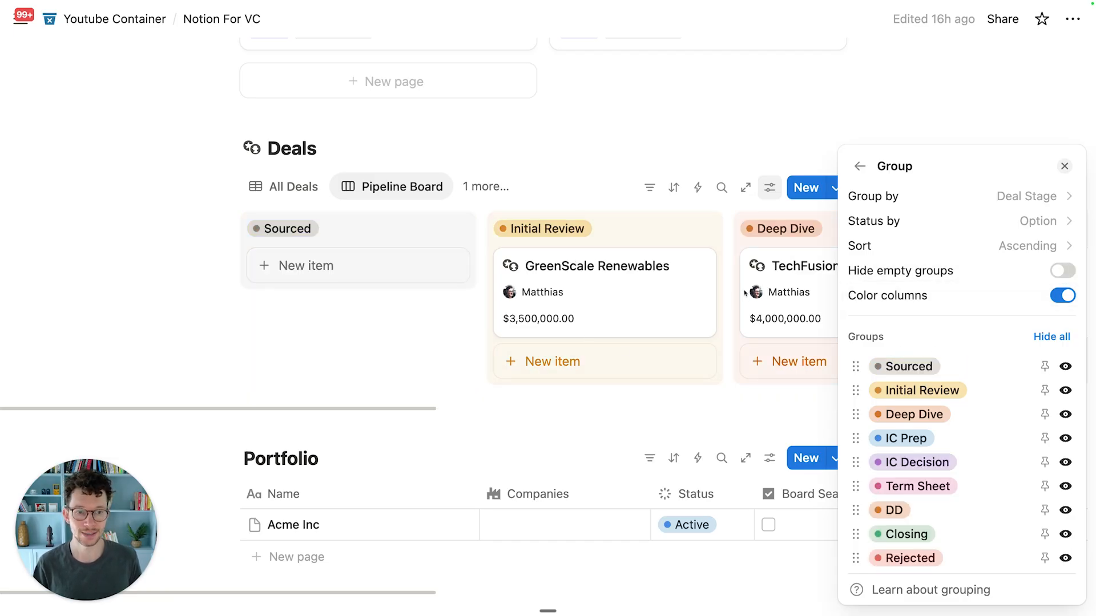
click(527, 141)
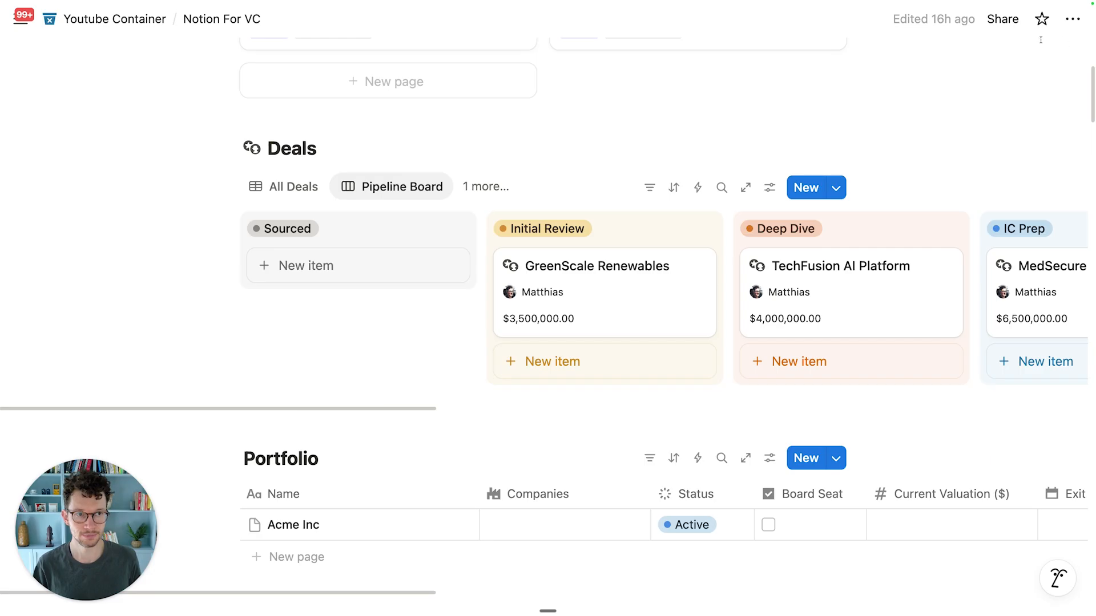
Step: Switch the page to Full width
click(1072, 19)
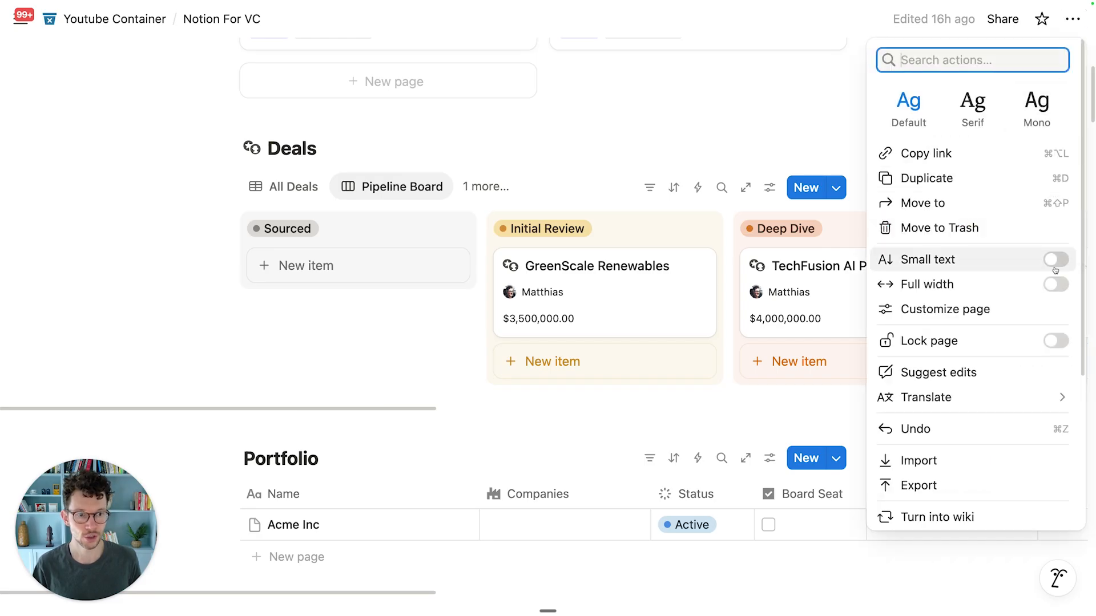
click(1056, 284)
click(669, 119)
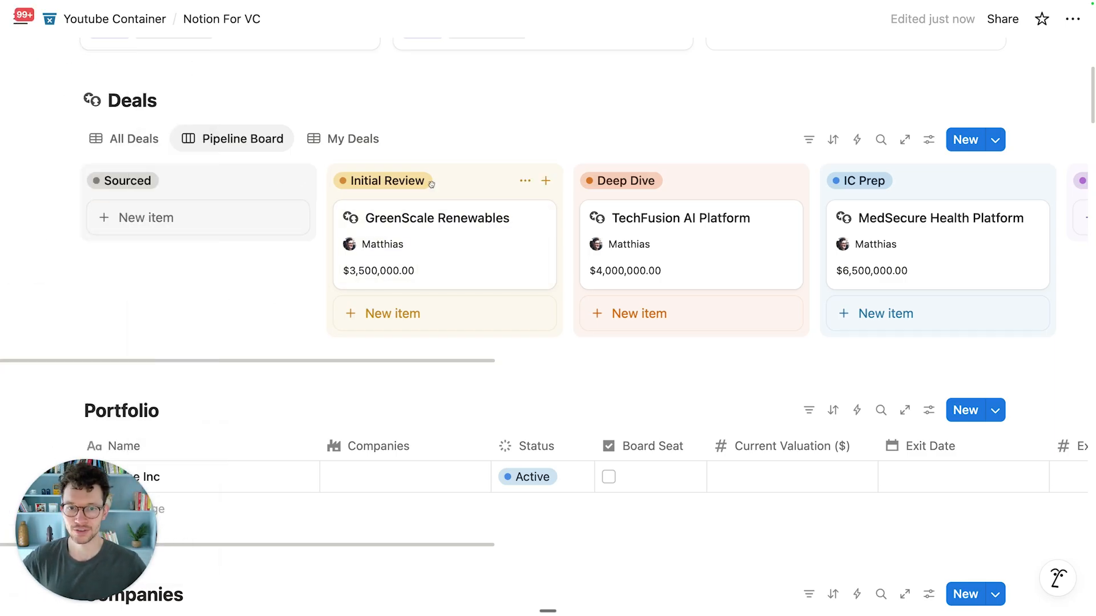
scroll(431, 183, right, 10)
scroll(706, 173, right, 10)
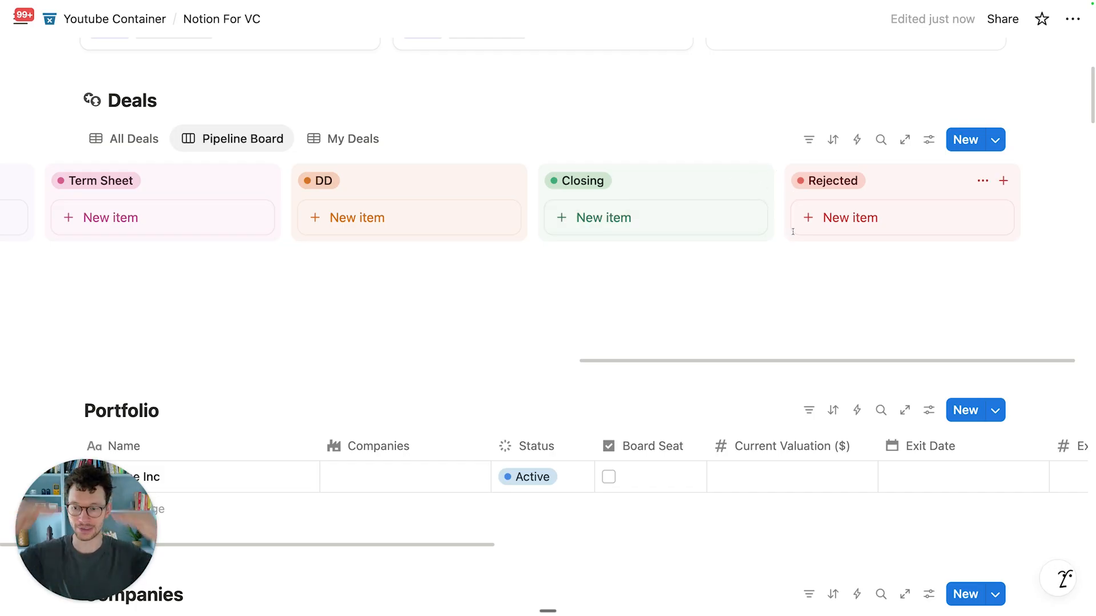
Step: Hide the Closing and Rejected groups and pin them beside the board
click(928, 139)
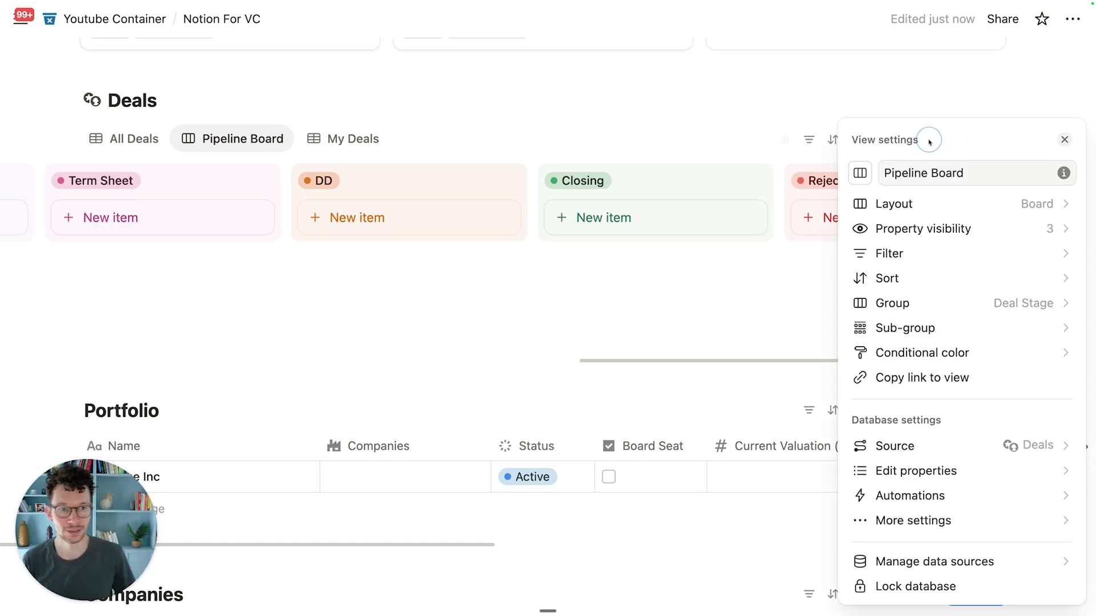
click(893, 307)
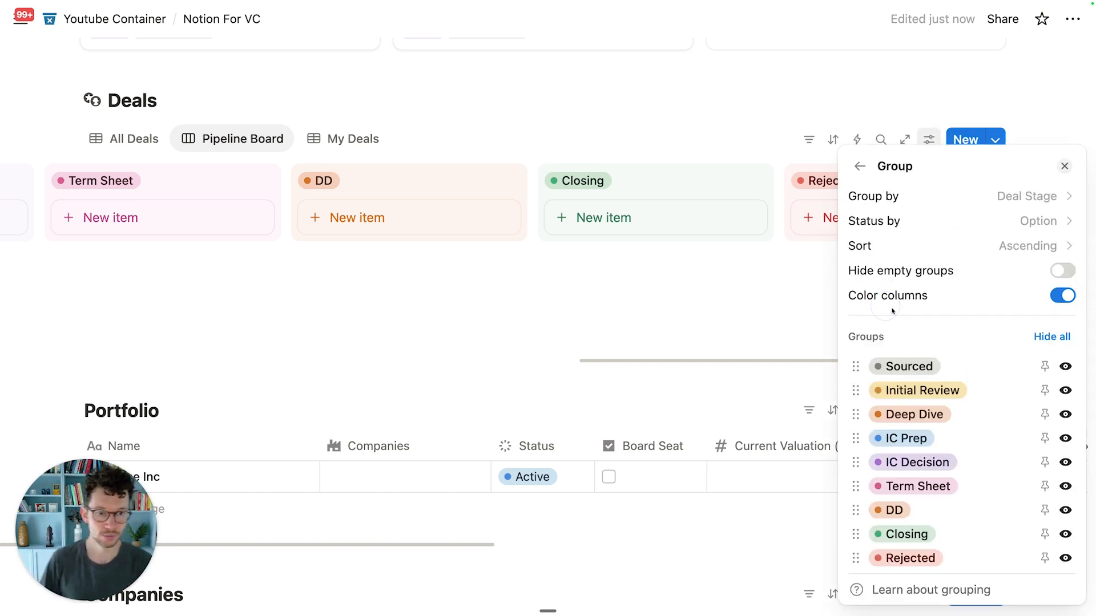
click(1070, 540)
click(1066, 561)
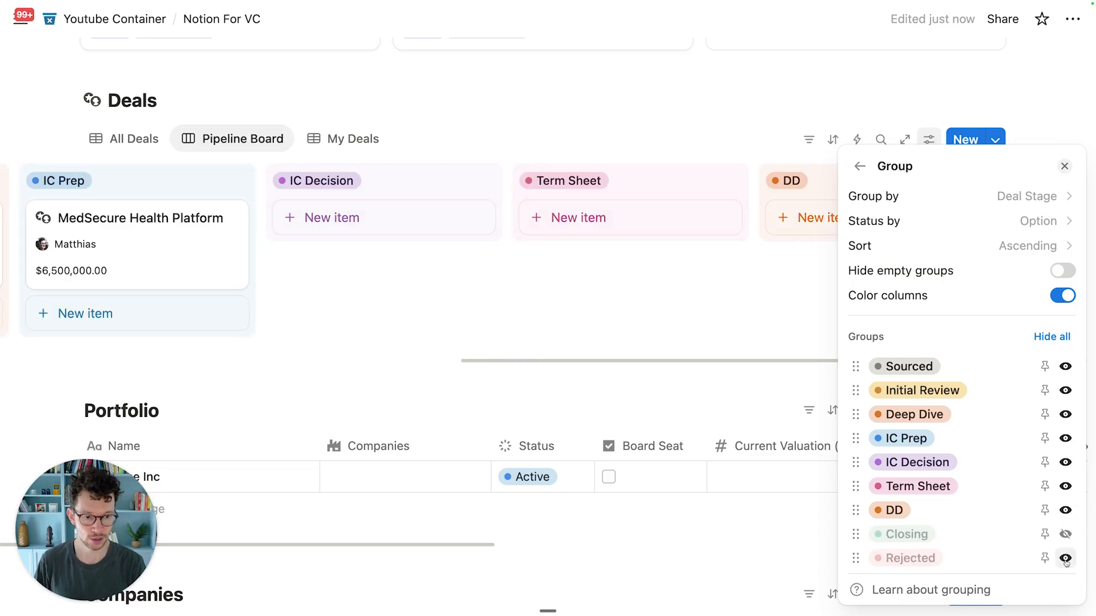
click(1046, 558)
click(628, 310)
Step: Move the MedSecure Health Platform card into the pinned Closing group
scroll(796, 212, right, 5)
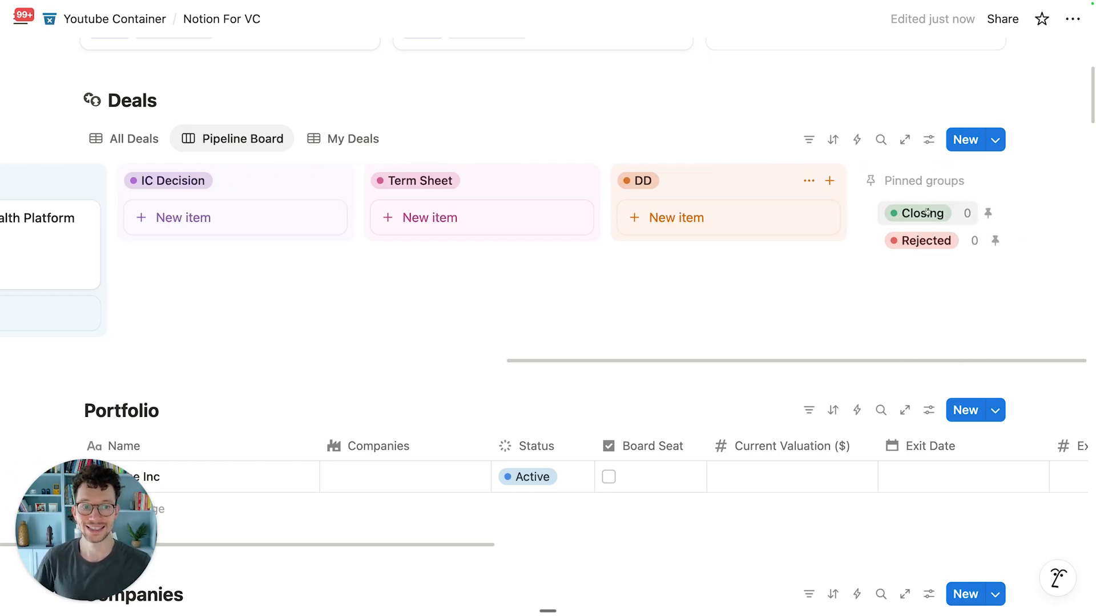
scroll(628, 217, left, 8)
drag(481, 222, 913, 223)
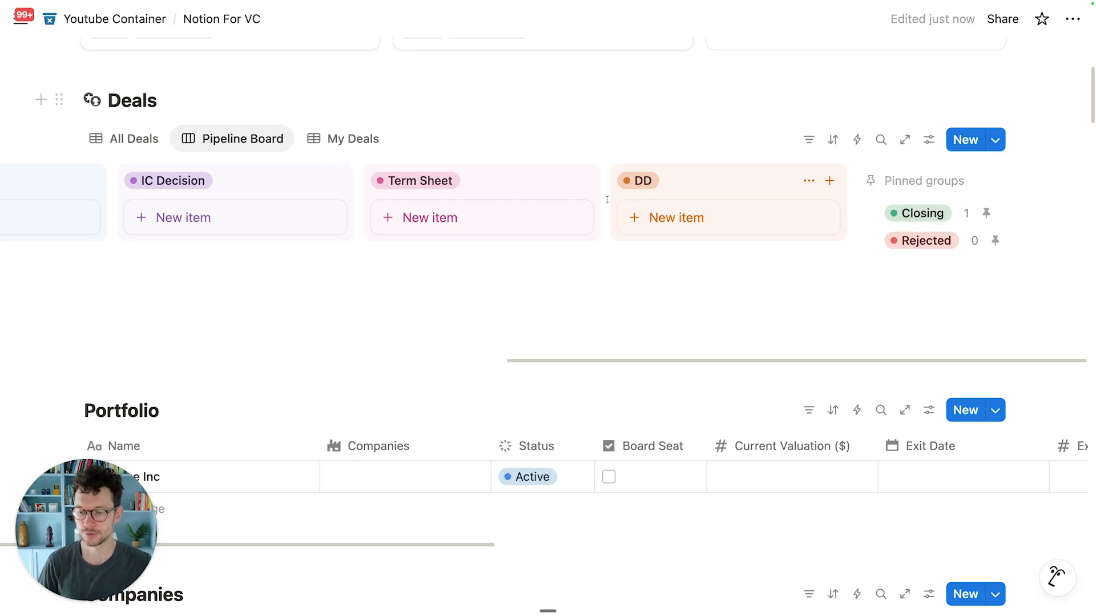
scroll(597, 195, left, 10)
scroll(597, 195, left, 4)
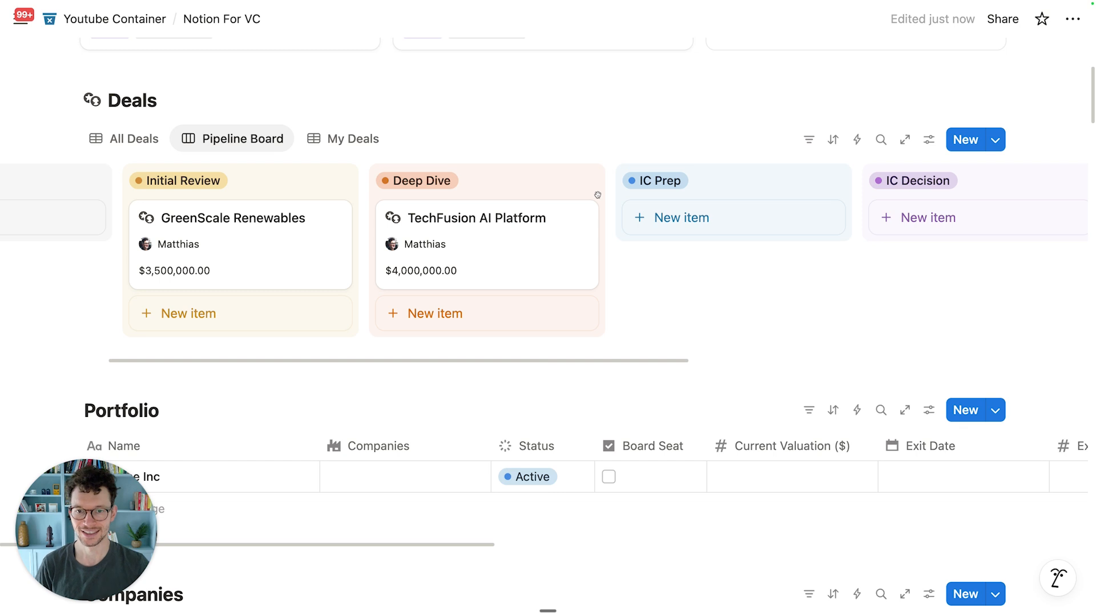
scroll(597, 195, left, 9)
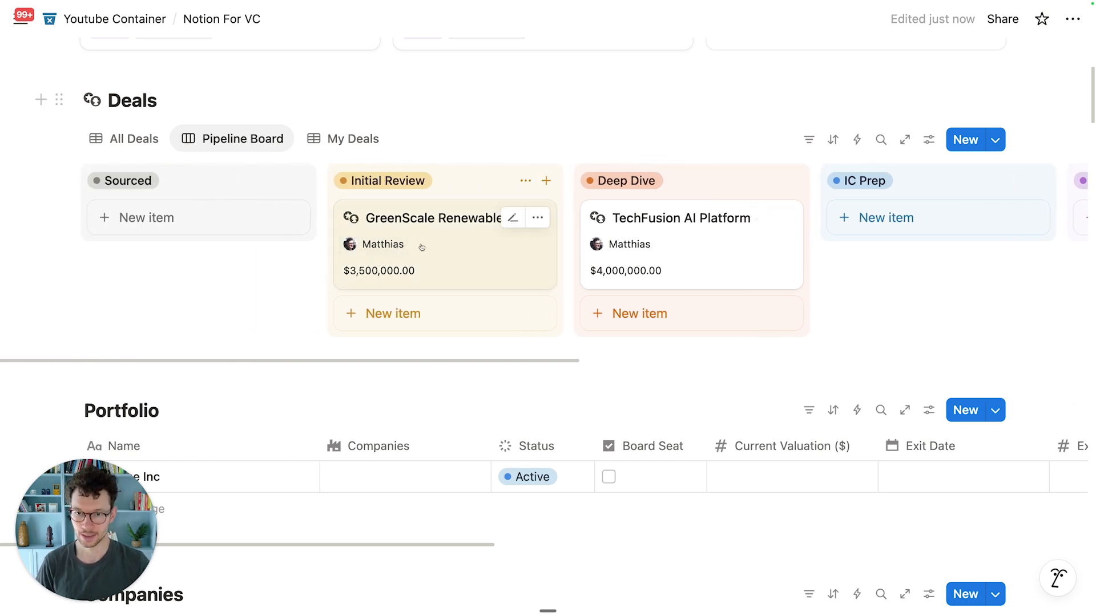
scroll(408, 245, up, 3)
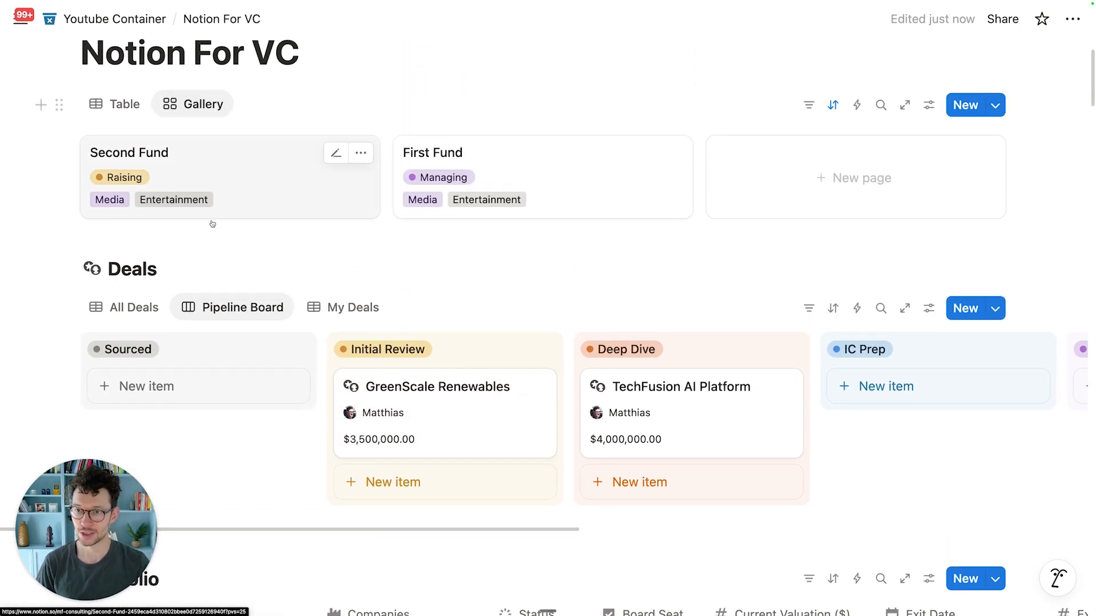
scroll(389, 255, down, 3)
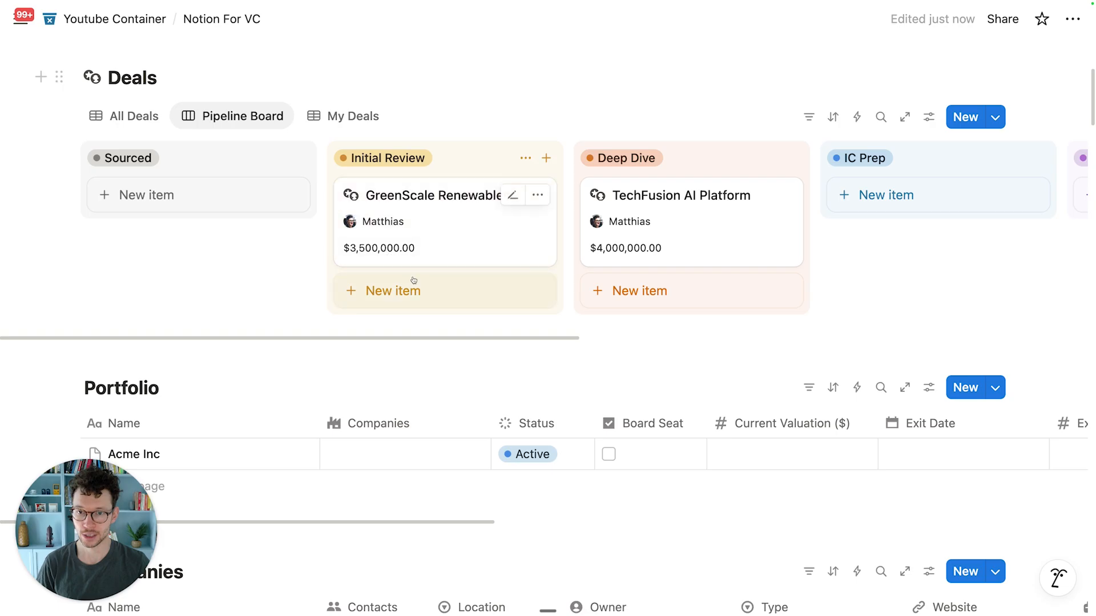
Step: Show the Industry property on board cards, ordered above Target Investment
click(928, 117)
click(919, 240)
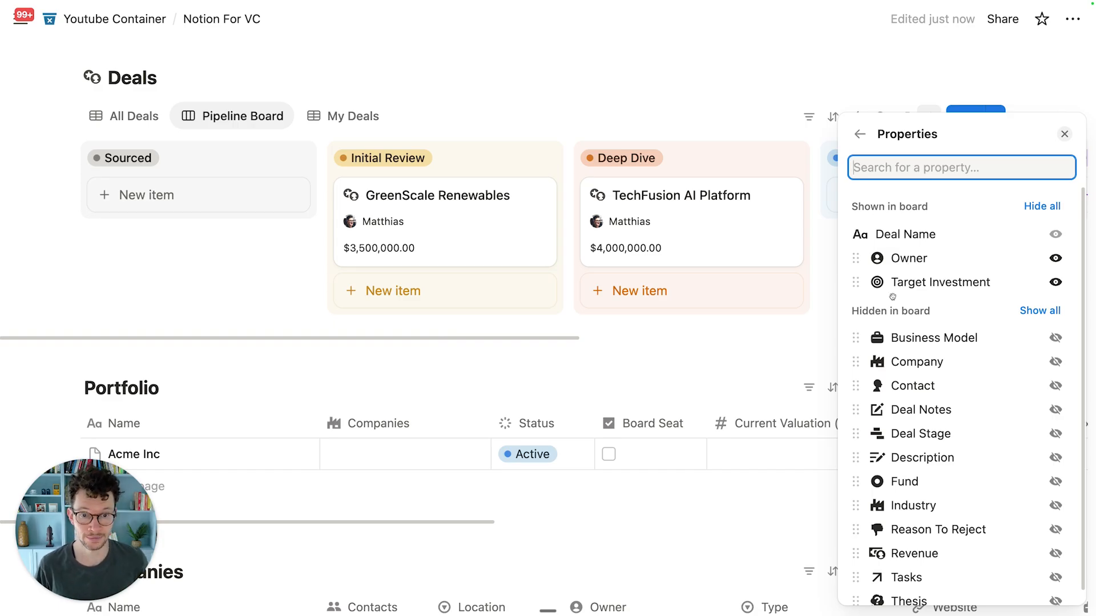
scroll(1016, 358, down, 1)
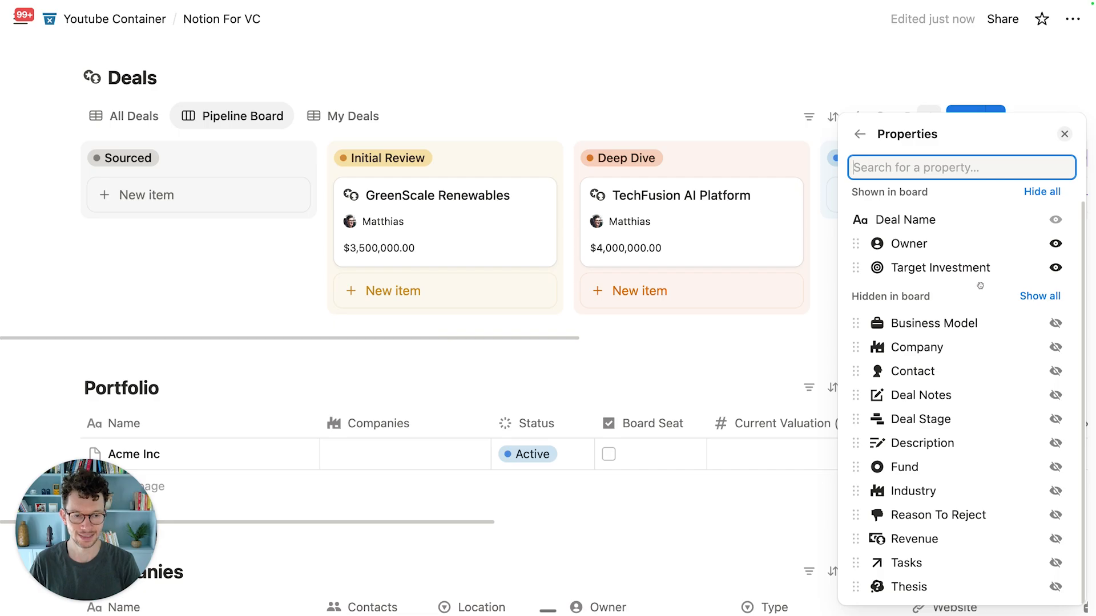
click(1055, 491)
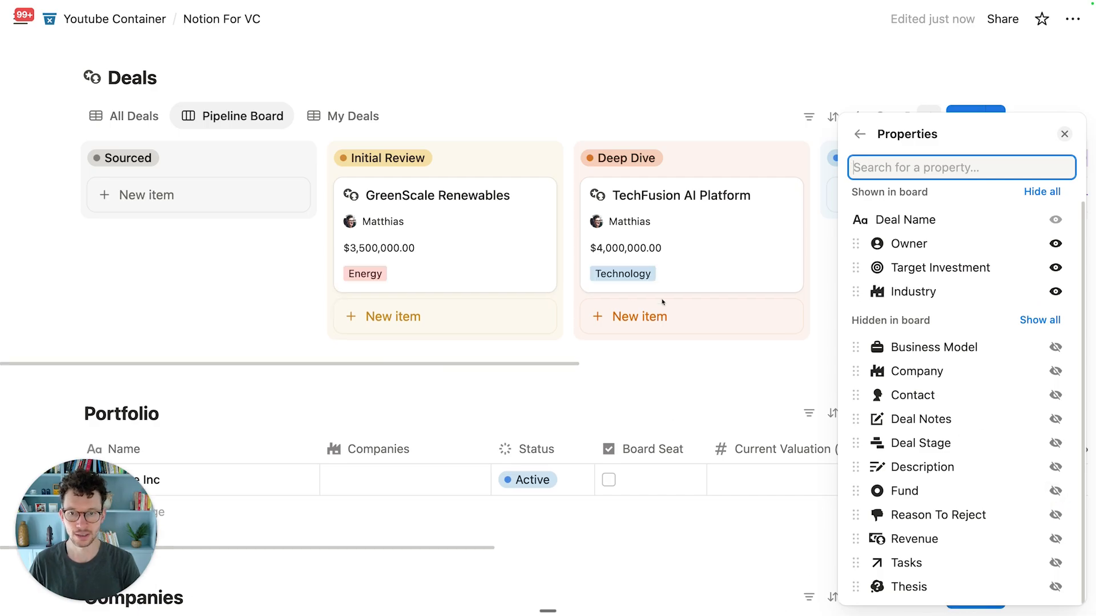
drag(855, 291, 855, 268)
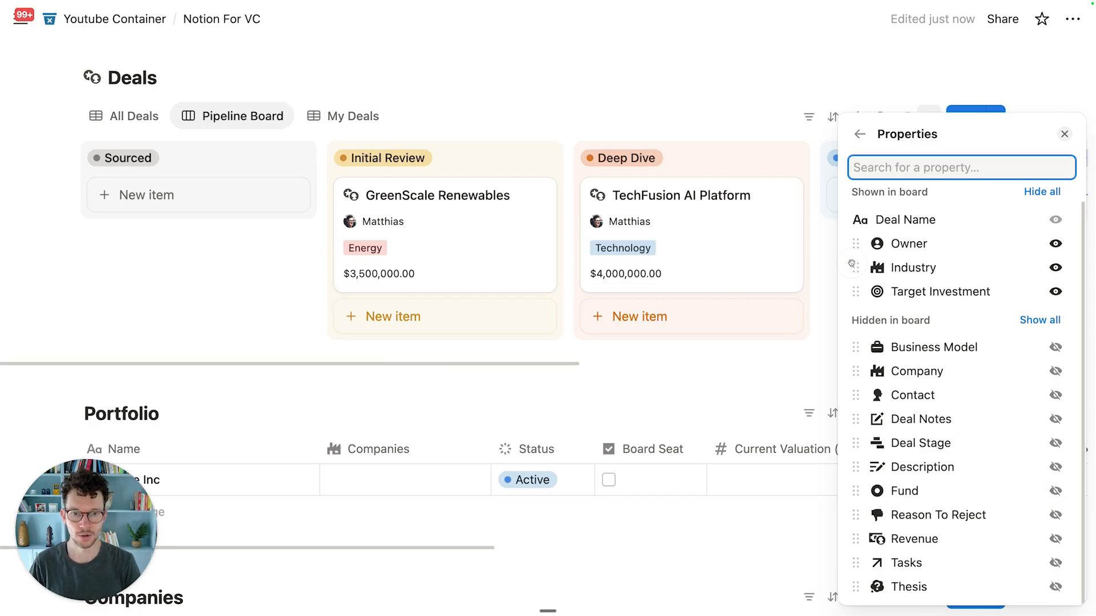
click(674, 360)
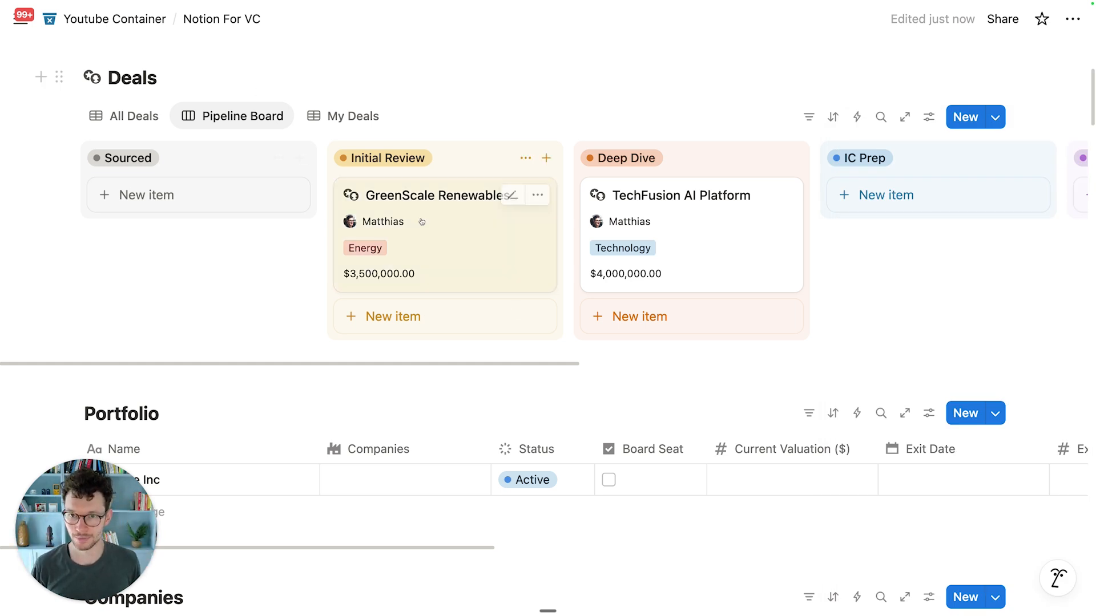
scroll(482, 307, up, 2)
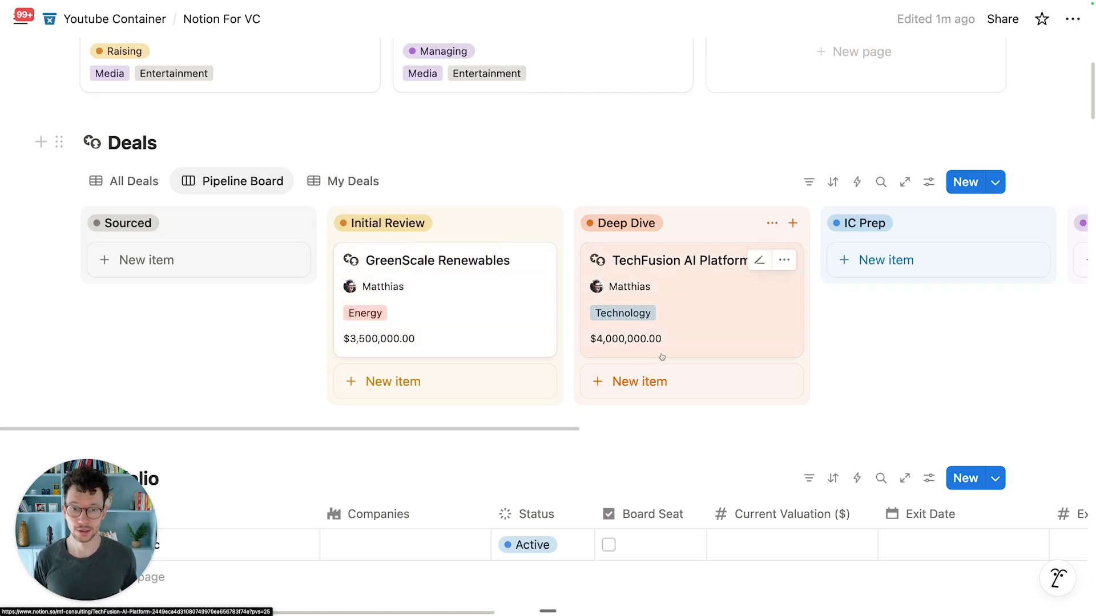
Step: Drag GreenScale Renewables into Deep Dive and add a Deal Name ascending sort
scroll(480, 308, down, 2)
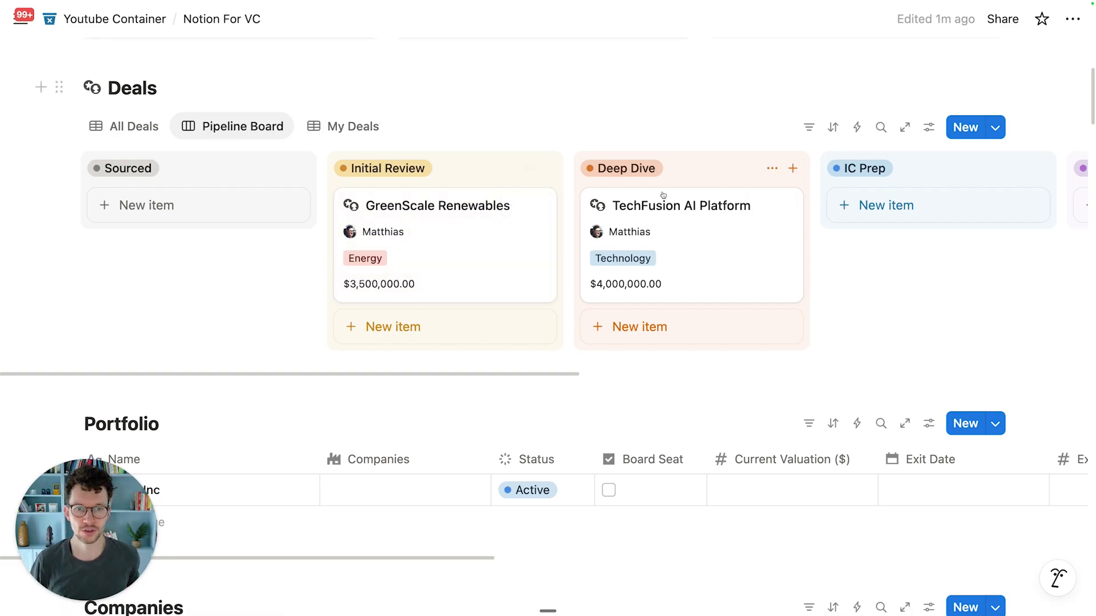
drag(521, 218, 763, 323)
click(832, 127)
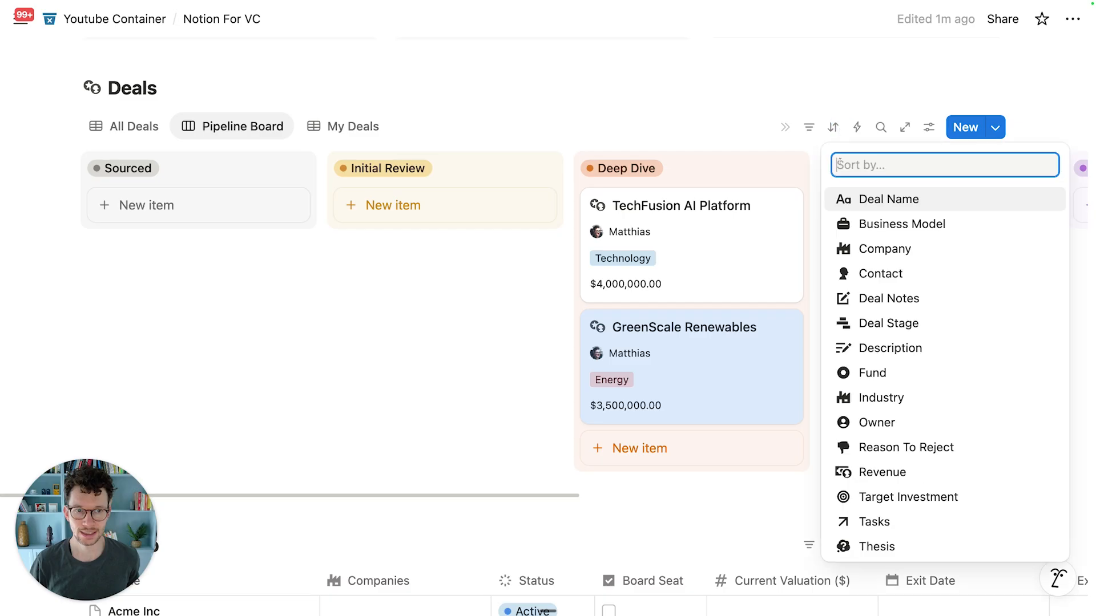
click(891, 200)
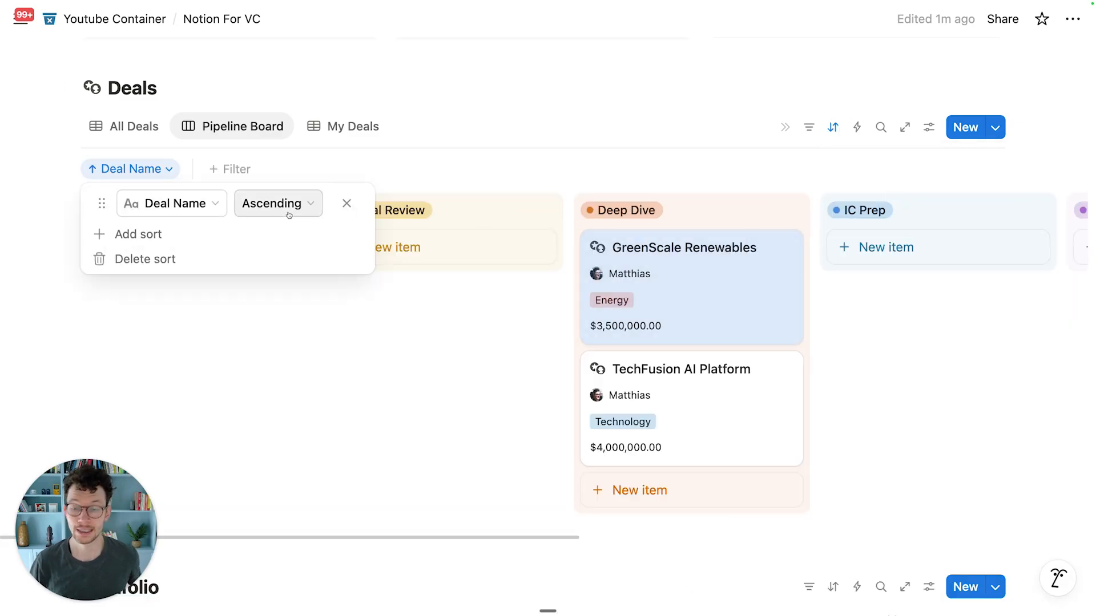
click(182, 207)
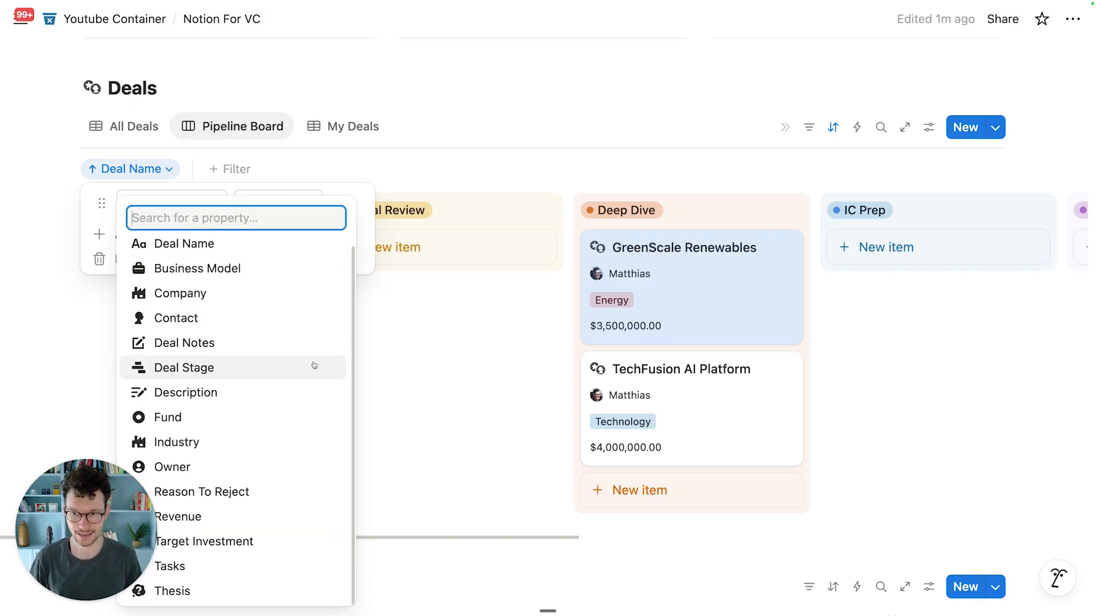
click(514, 341)
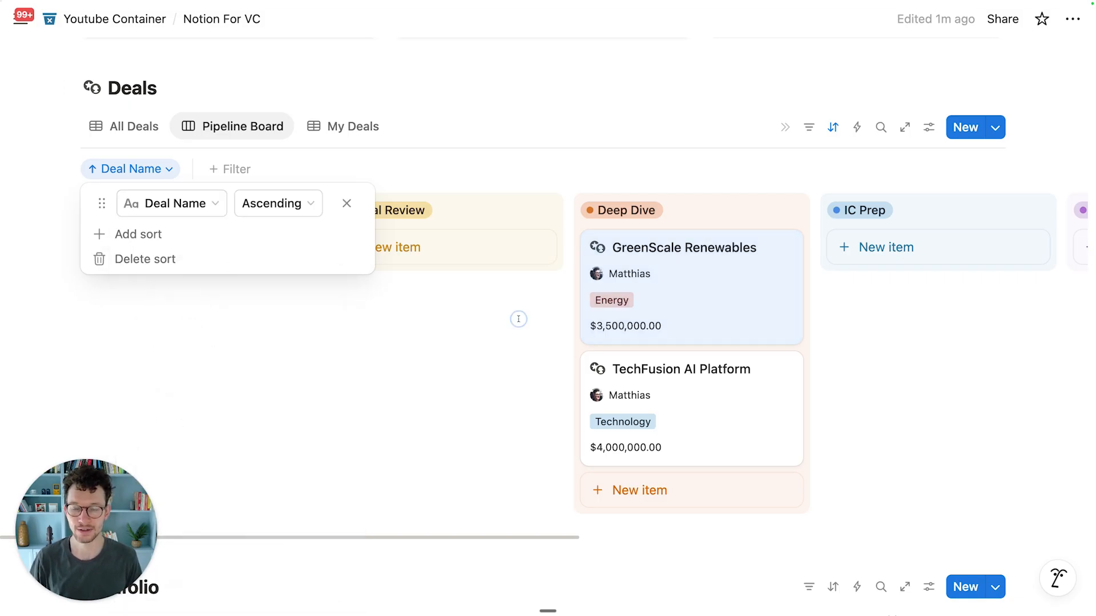
click(517, 318)
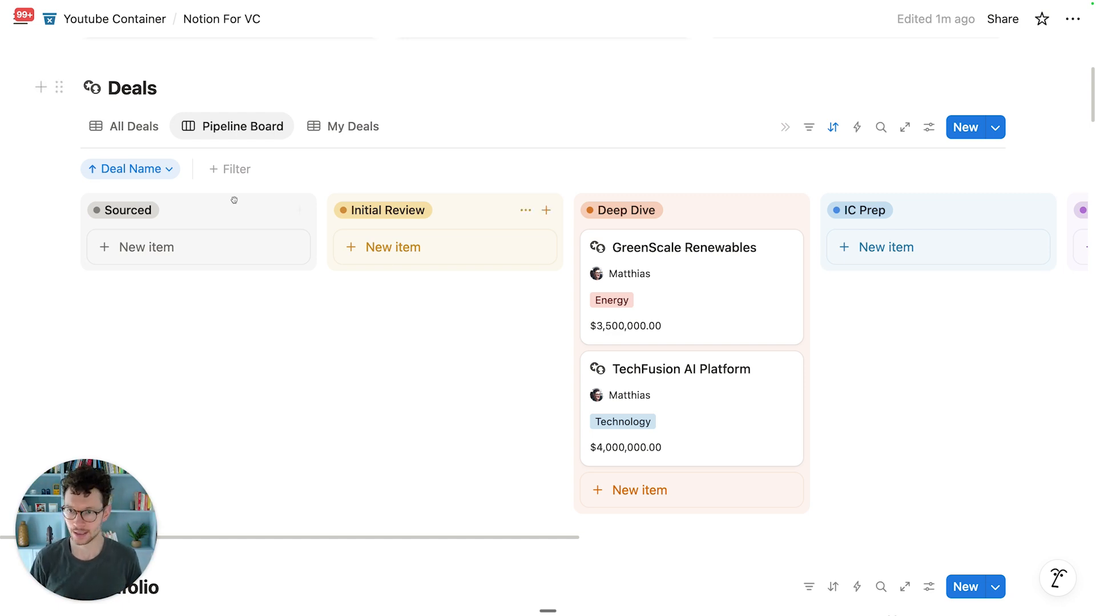
click(164, 169)
click(166, 212)
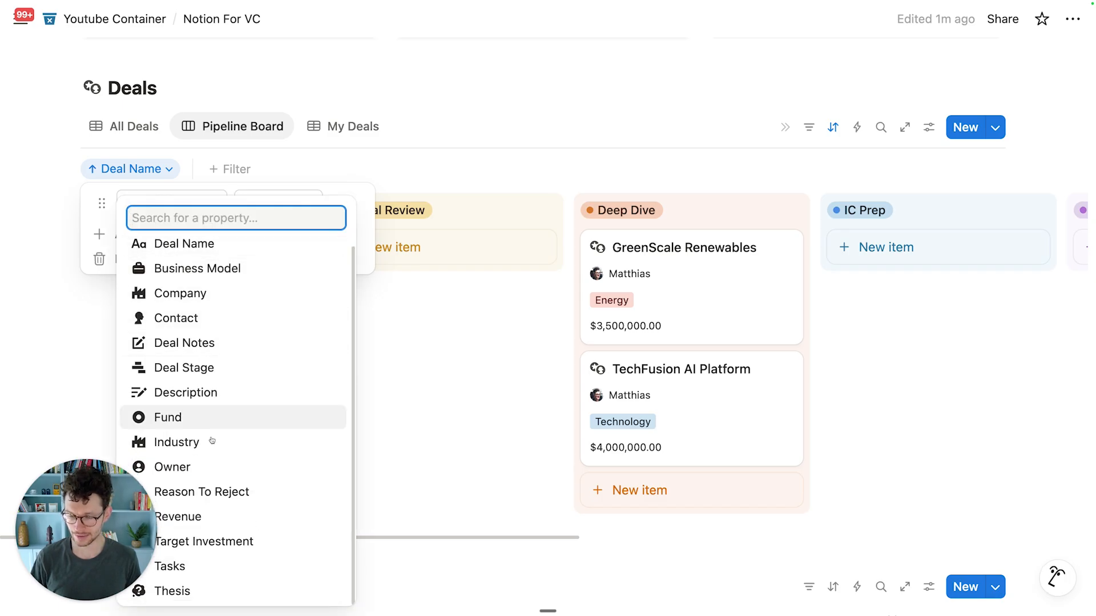
click(465, 331)
click(392, 317)
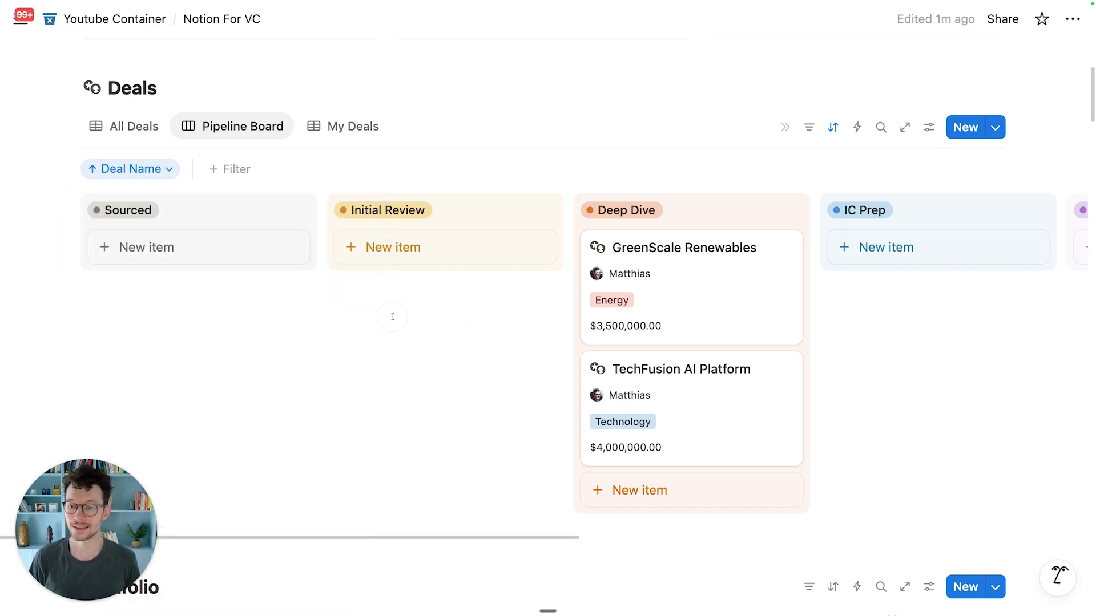
scroll(366, 293, up, 2)
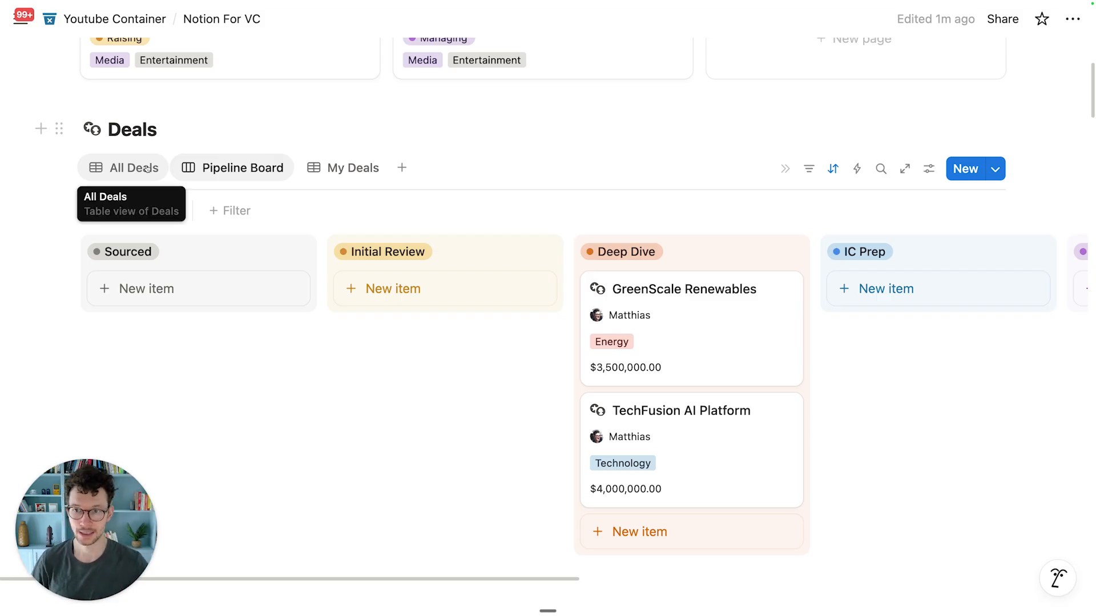
Step: In the All Deals table, give the Tasks property a check-circle icon
click(147, 169)
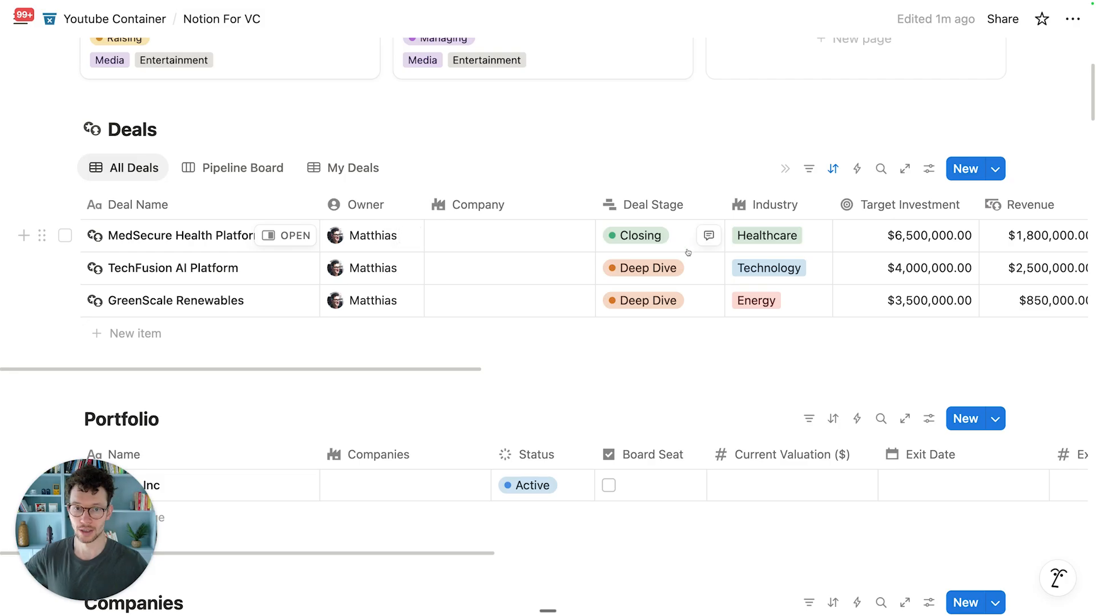
scroll(688, 252, right, 15)
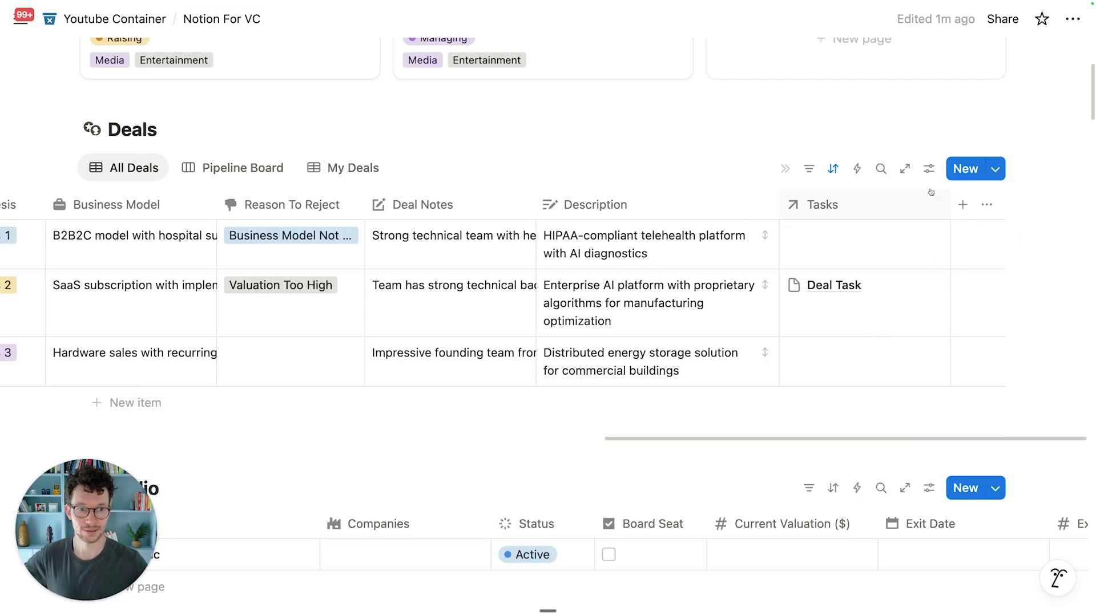
click(806, 211)
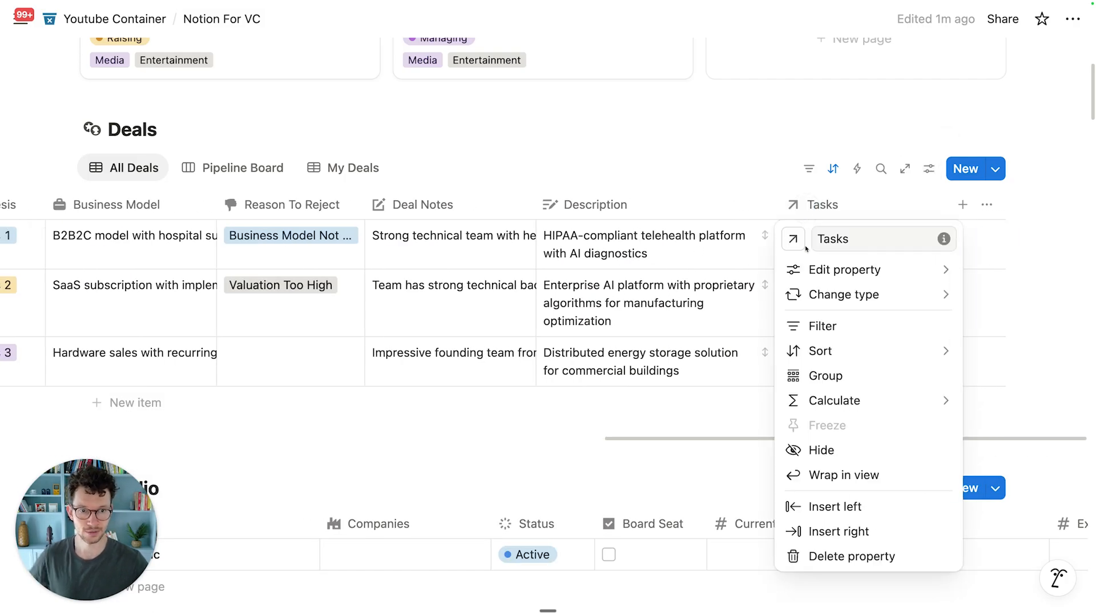
click(793, 239)
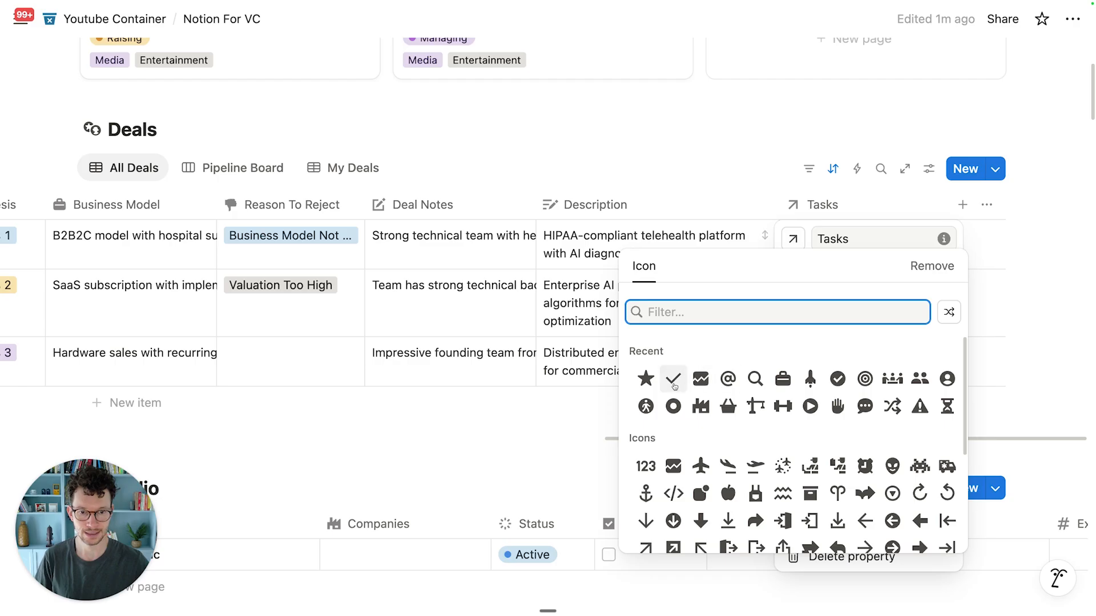
click(837, 379)
click(744, 153)
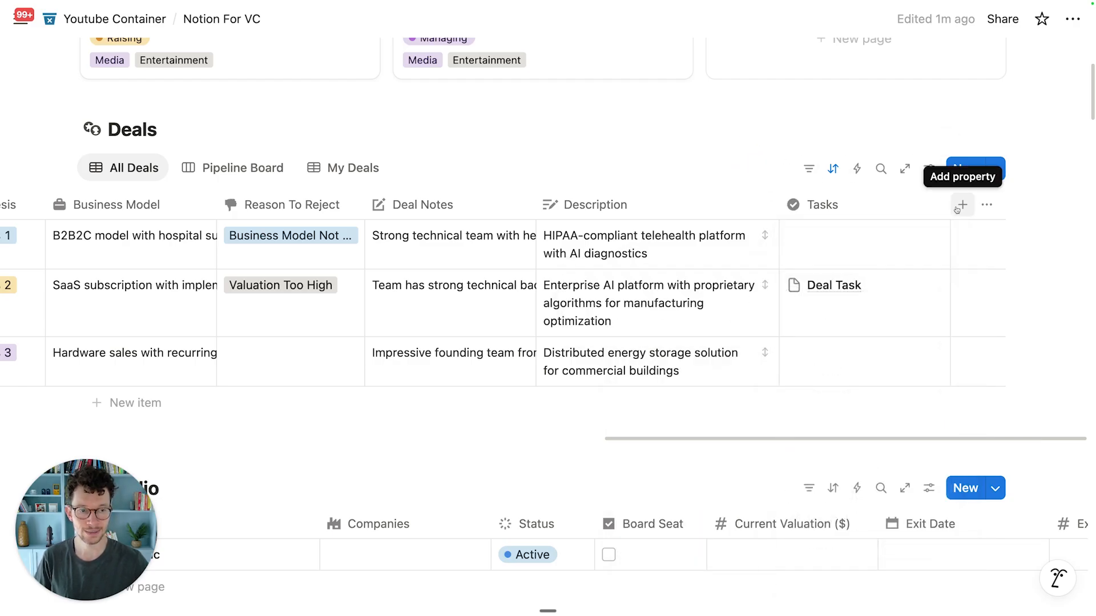
Step: Add a Last edited time property to the Deals database
click(930, 170)
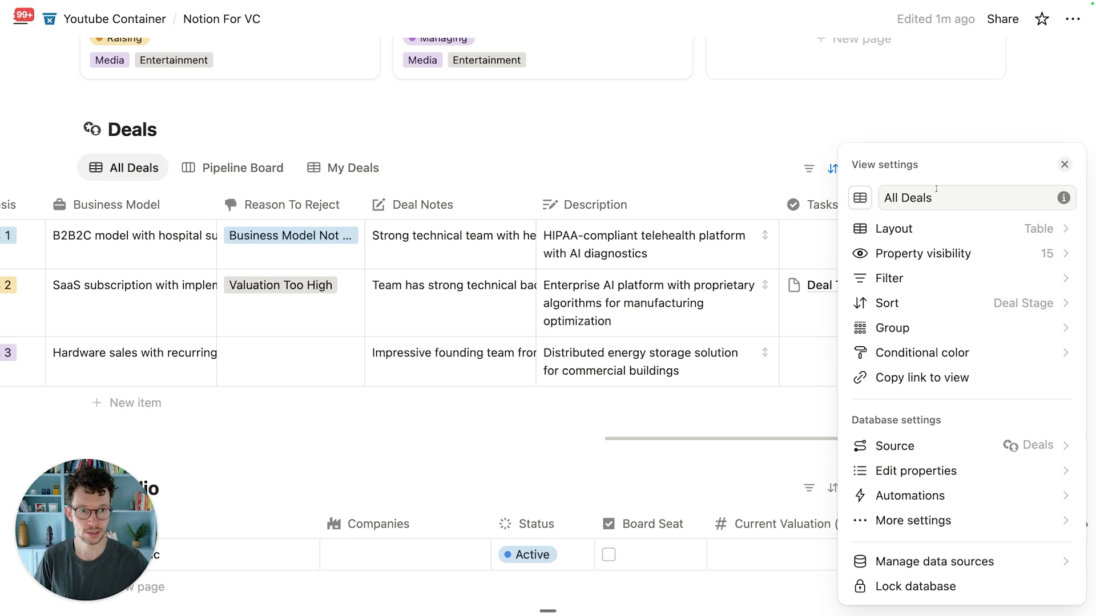
click(906, 477)
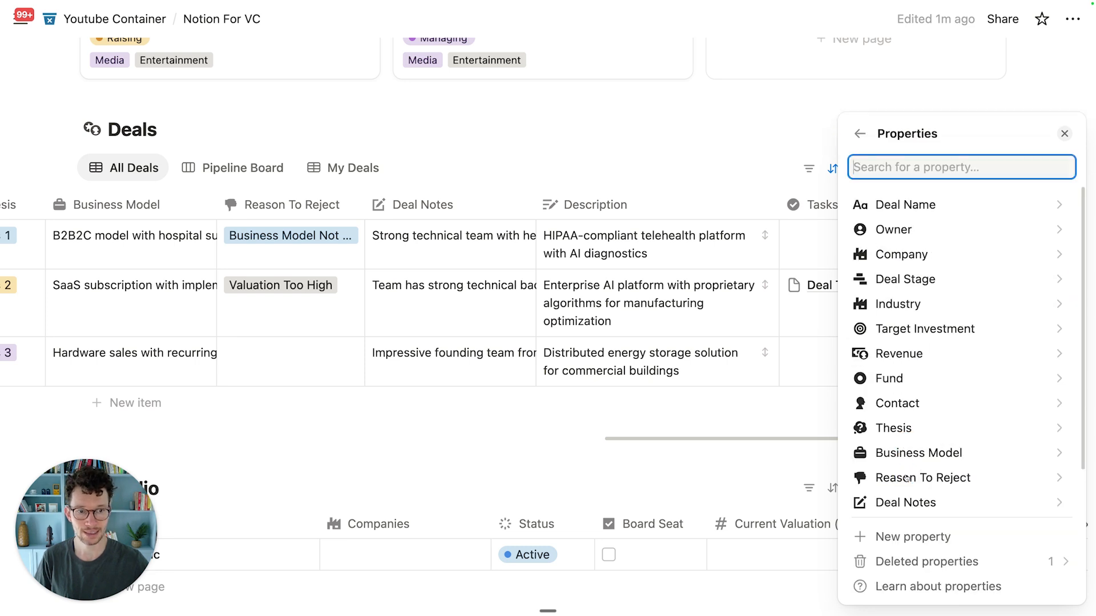
click(898, 546)
scroll(898, 471, down, 3)
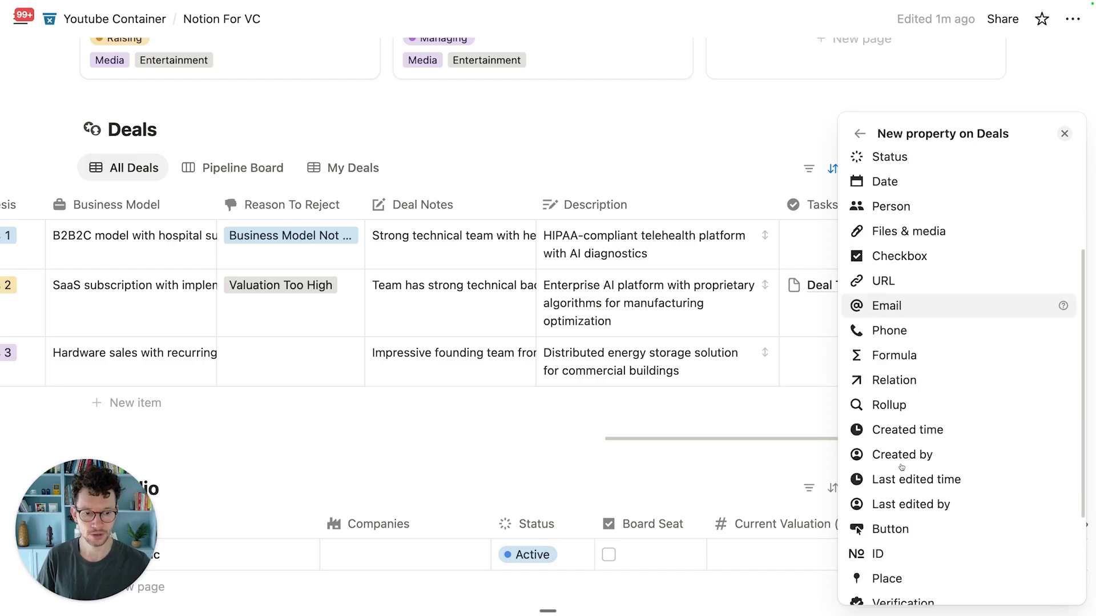
scroll(901, 467, down, 3)
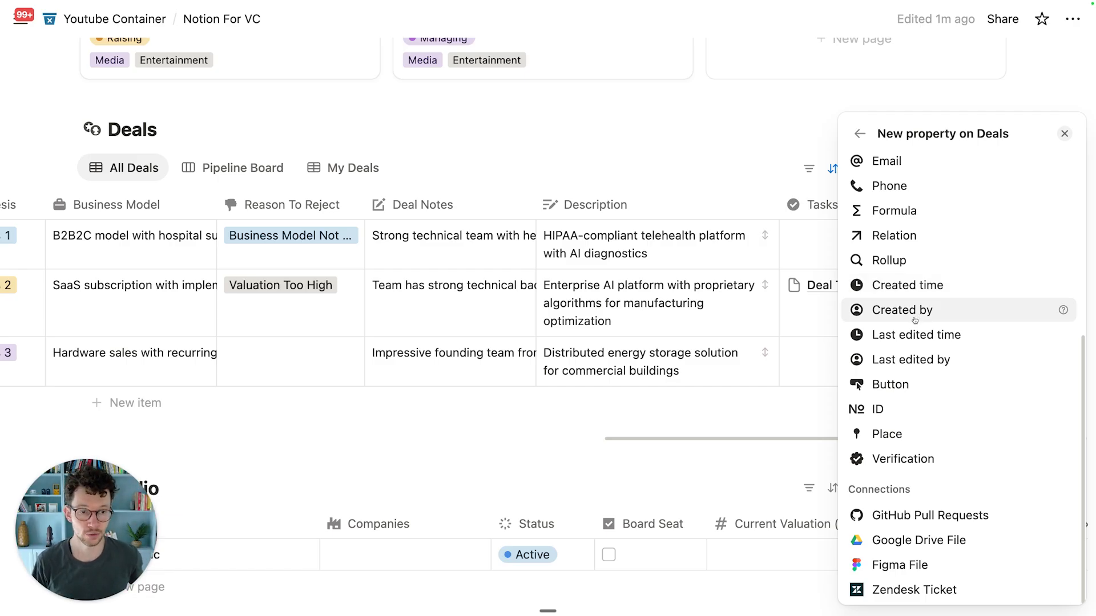
click(908, 337)
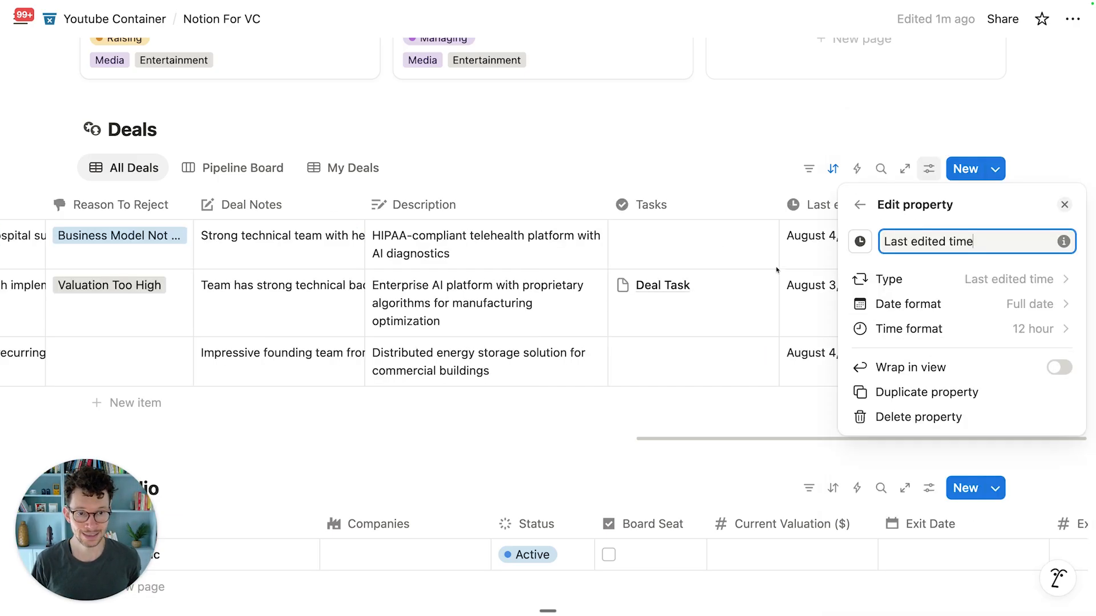
click(699, 188)
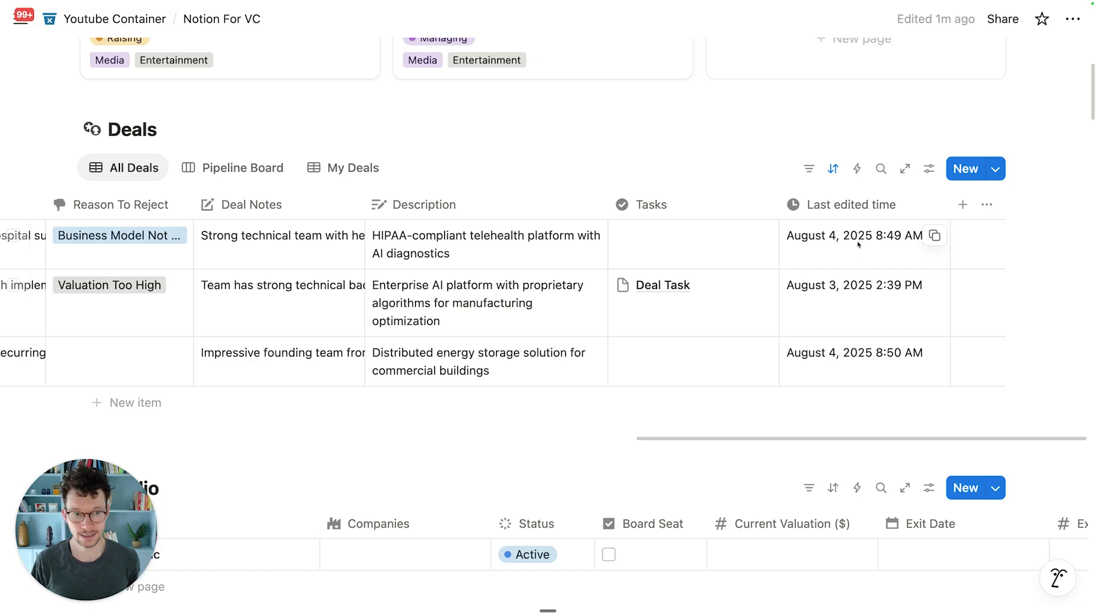
Step: Hide the Last edited time column from the All Deals table
click(897, 208)
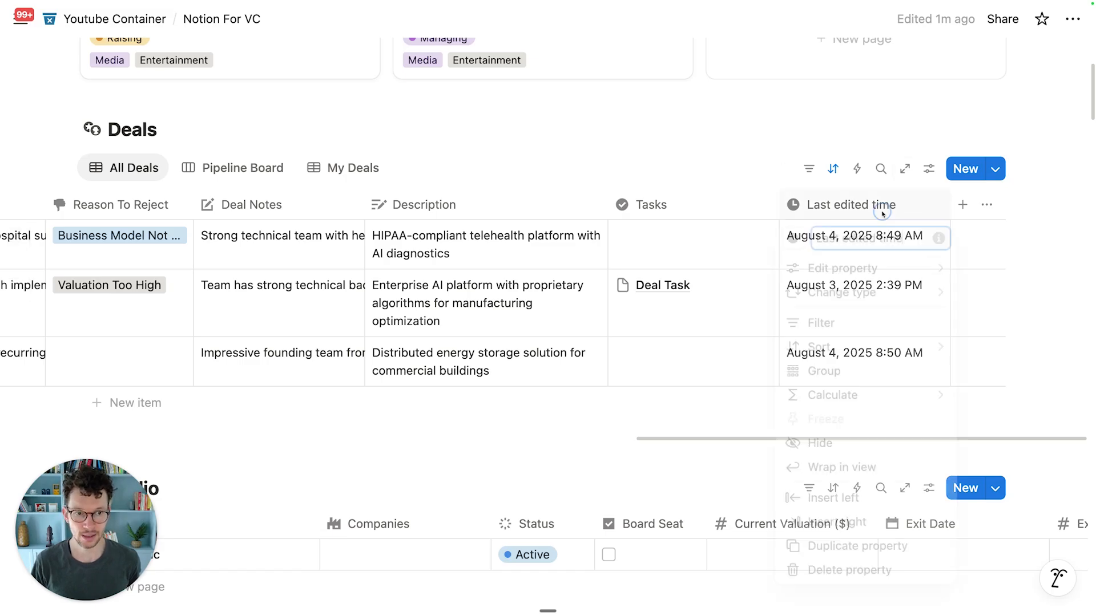
click(874, 142)
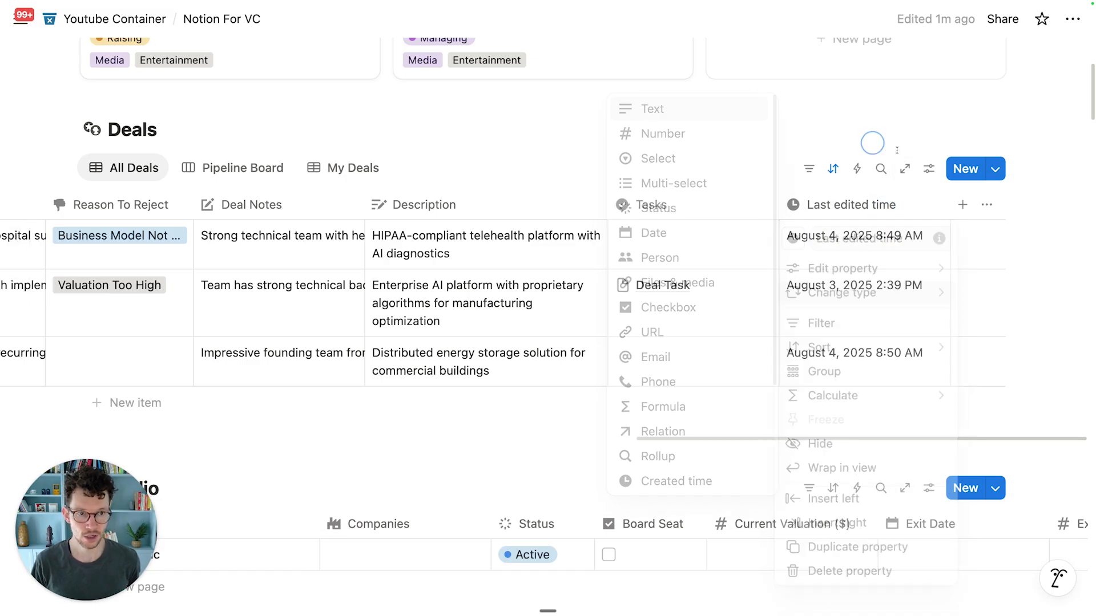
click(929, 169)
click(920, 257)
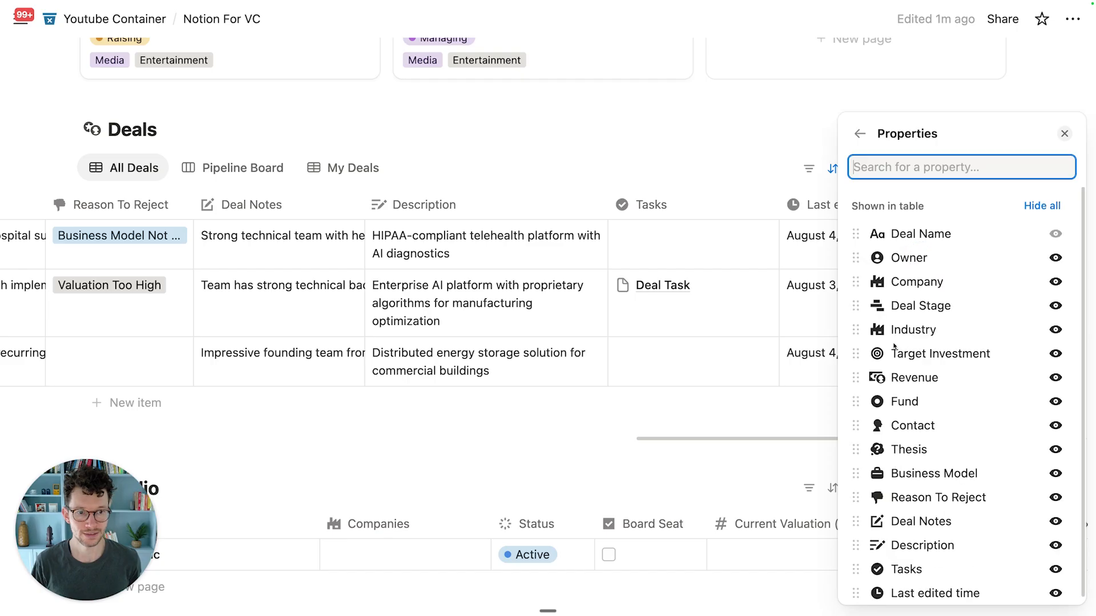
scroll(887, 365, down, 1)
click(1055, 586)
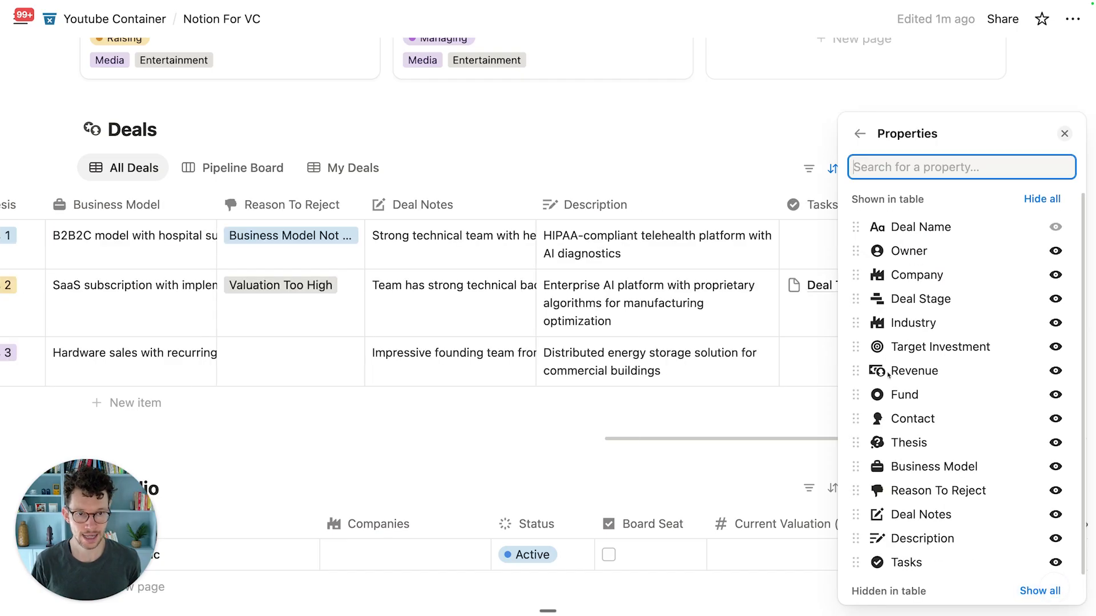
click(774, 169)
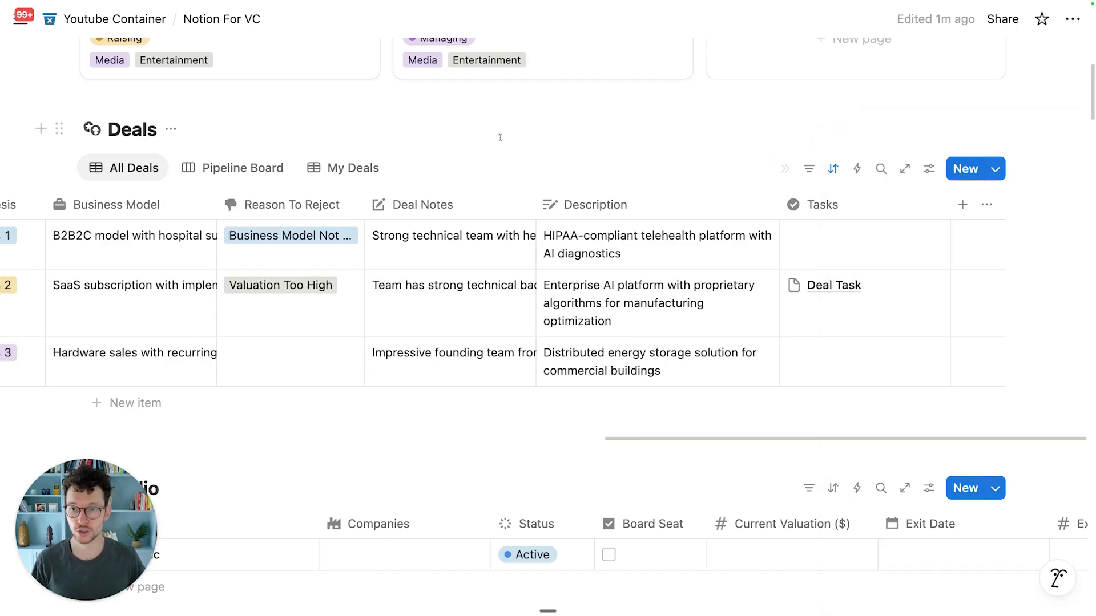
Step: Change the Pipeline Board sort from Deal Name to Last edited time, Descending
click(216, 169)
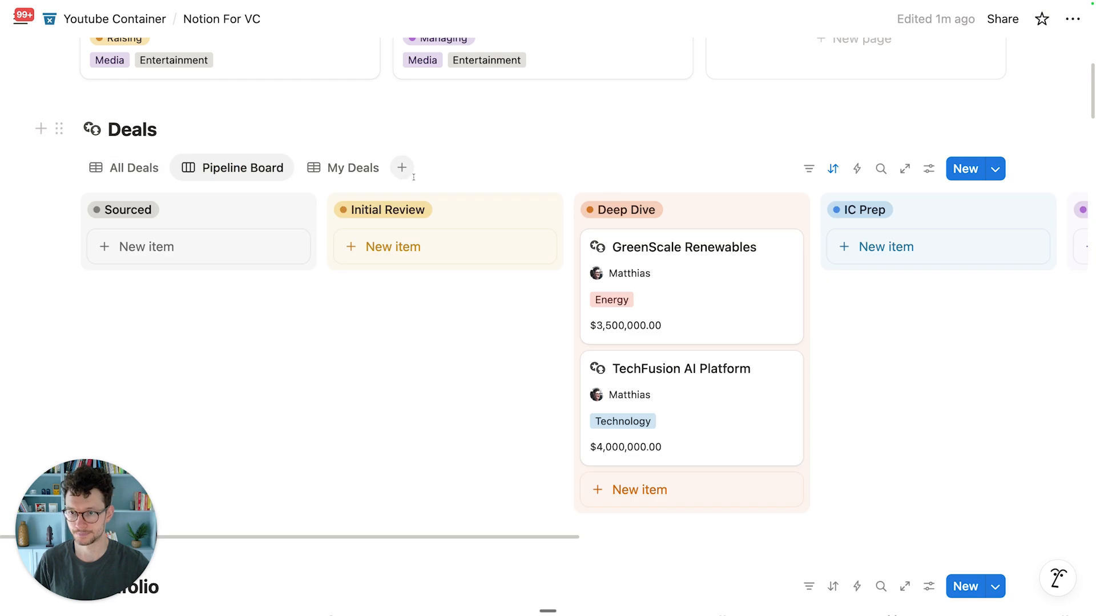
click(839, 166)
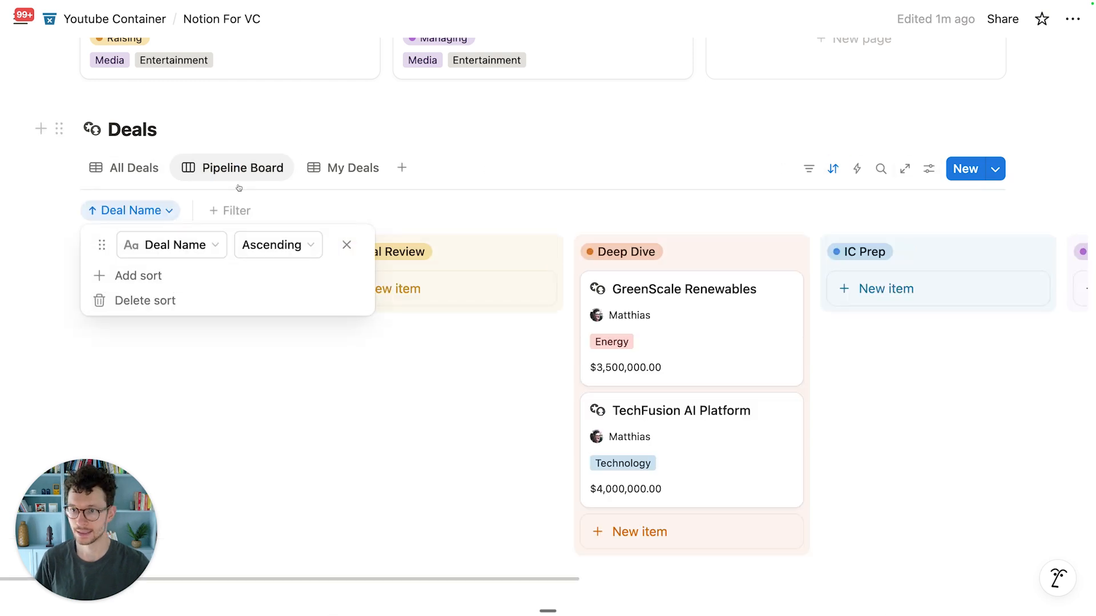
click(173, 247)
text(last)
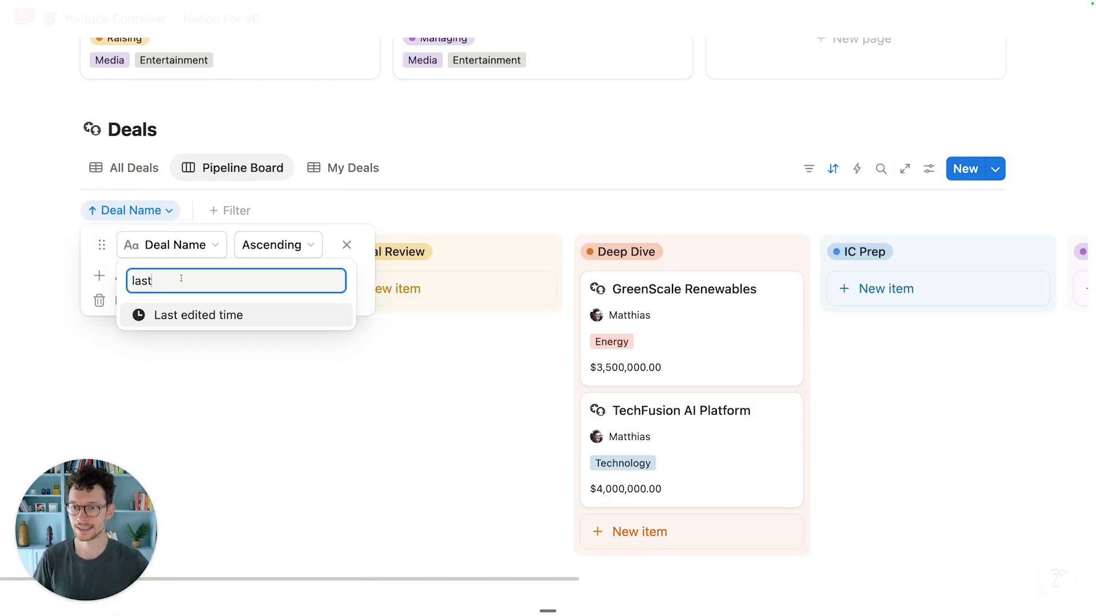
click(186, 314)
click(297, 248)
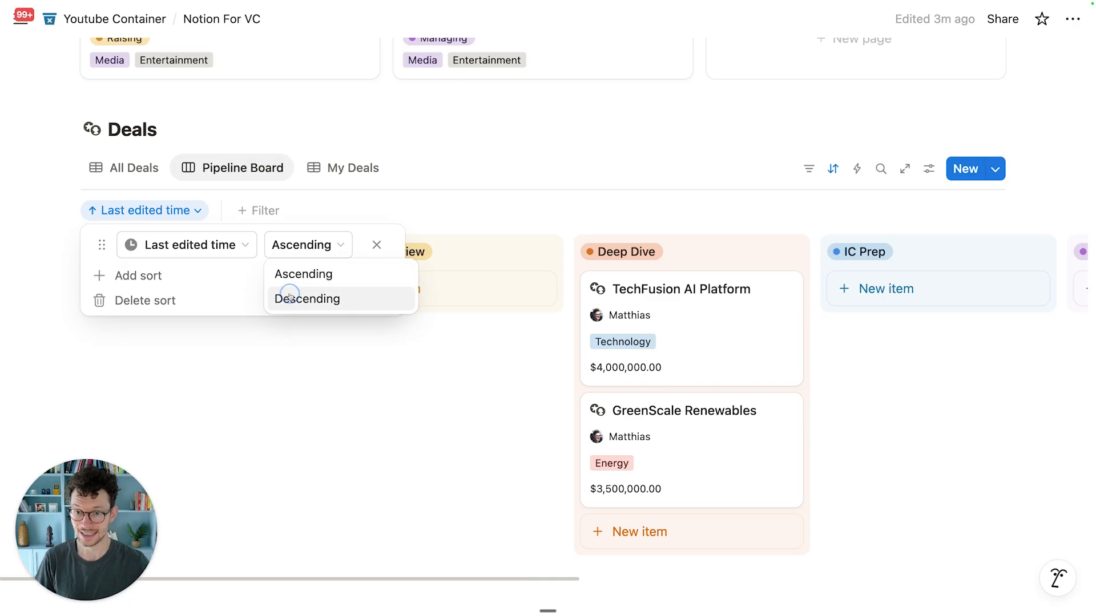
click(300, 296)
click(353, 391)
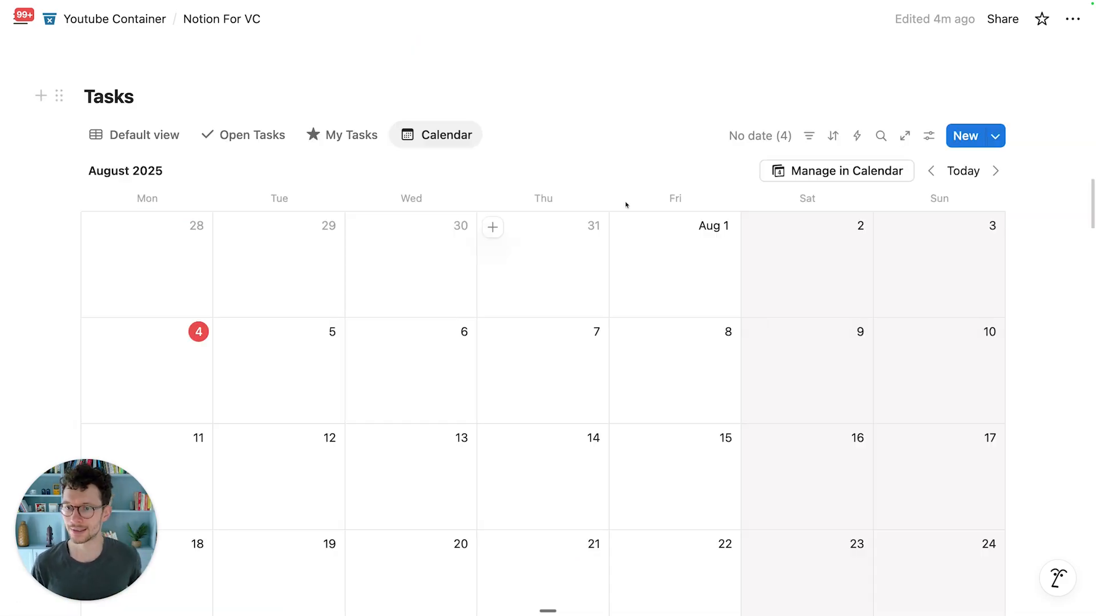
Step: In the Tasks table, date Sample Task August 5, 2025 and Deal Task August 4, 2025, then return to the calendar
scroll(626, 205, down, 1)
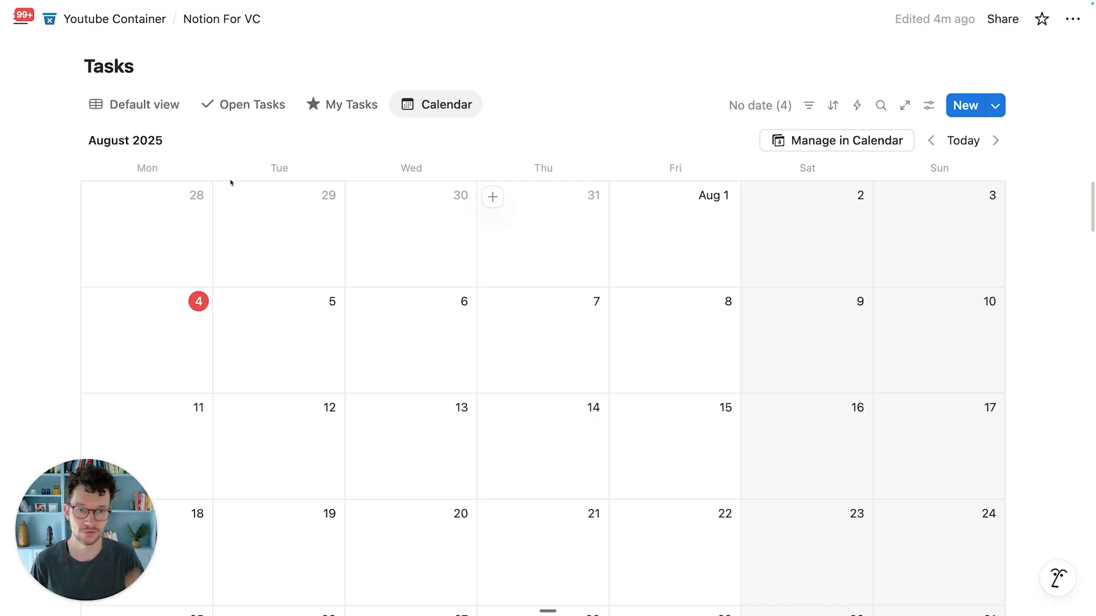
scroll(231, 183, down, 1)
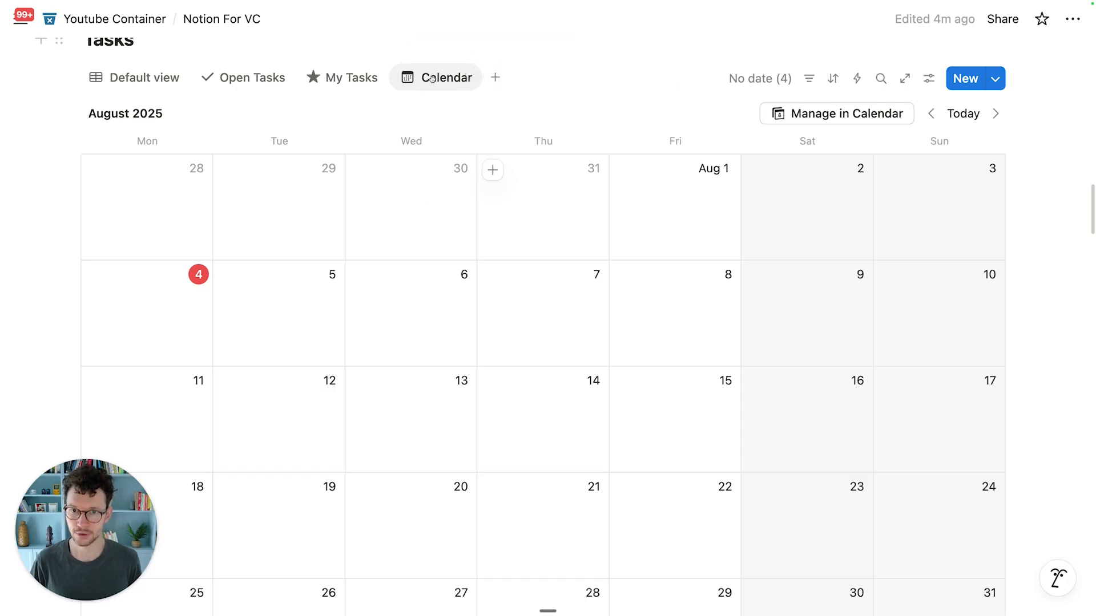
click(170, 86)
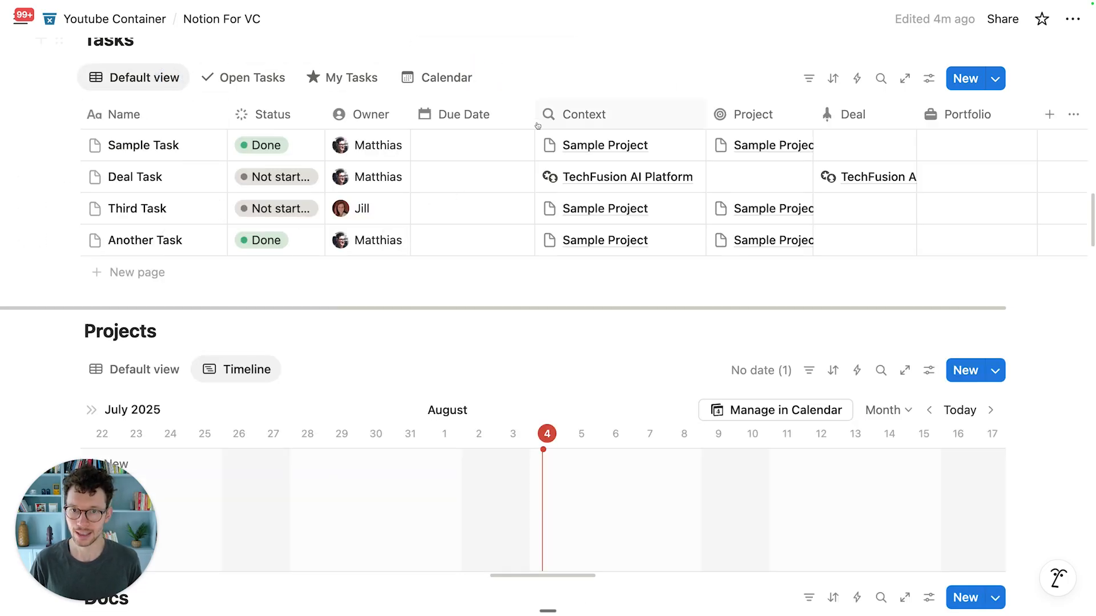
click(457, 154)
click(461, 292)
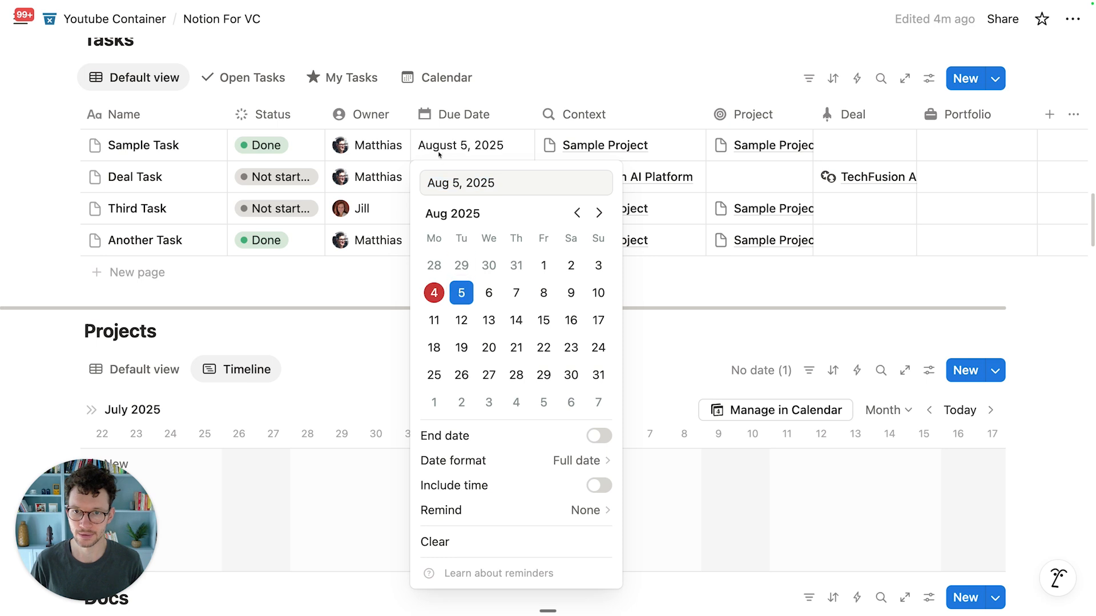
click(447, 177)
click(447, 177)
click(434, 310)
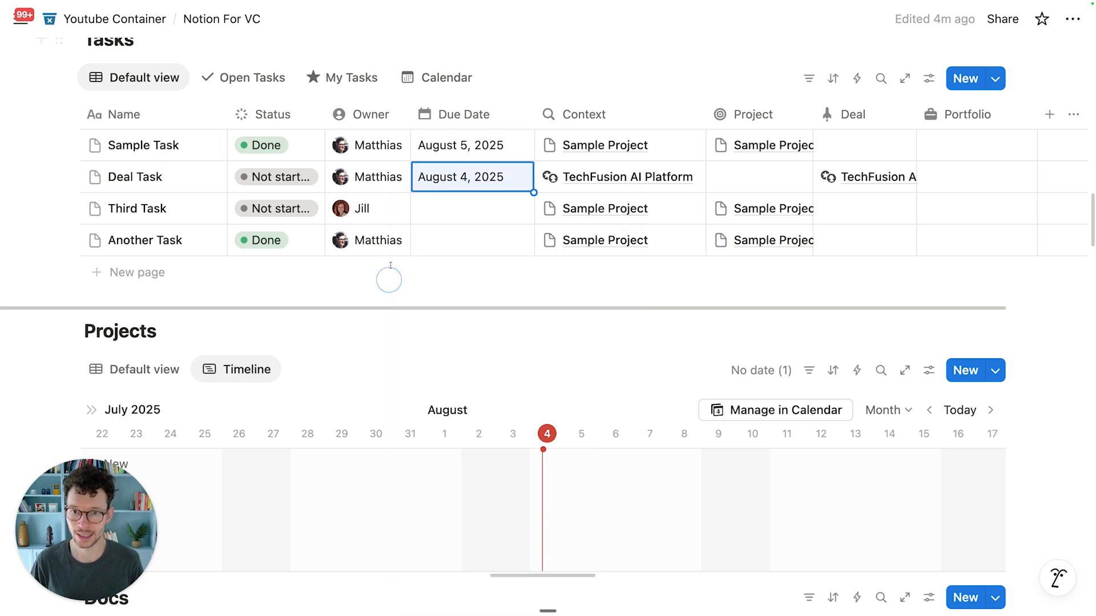
click(437, 73)
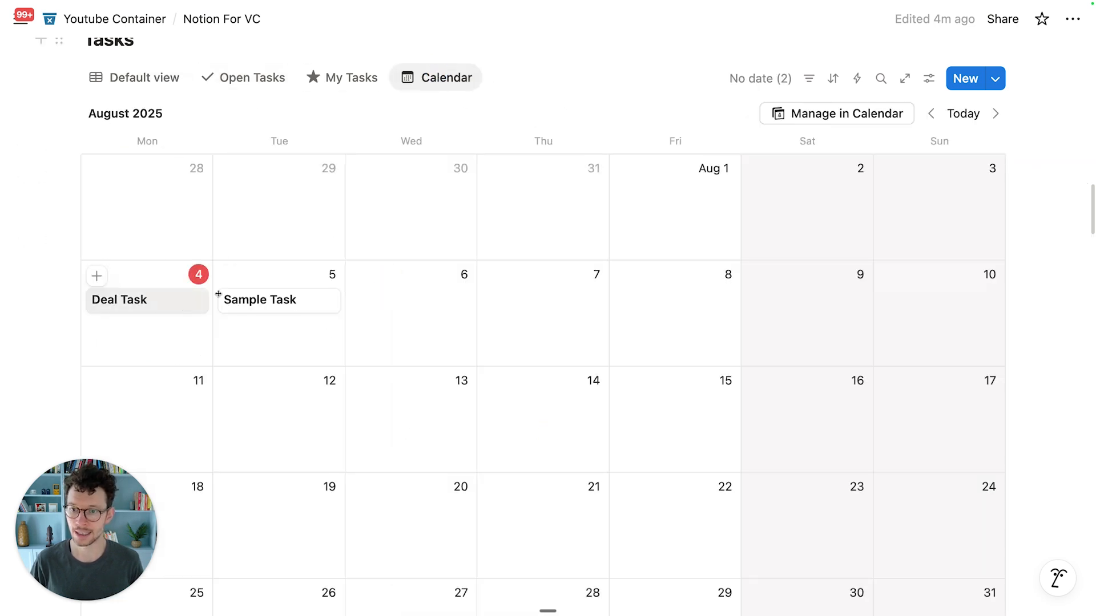
scroll(742, 228, down, 2)
scroll(859, 96, up, 2)
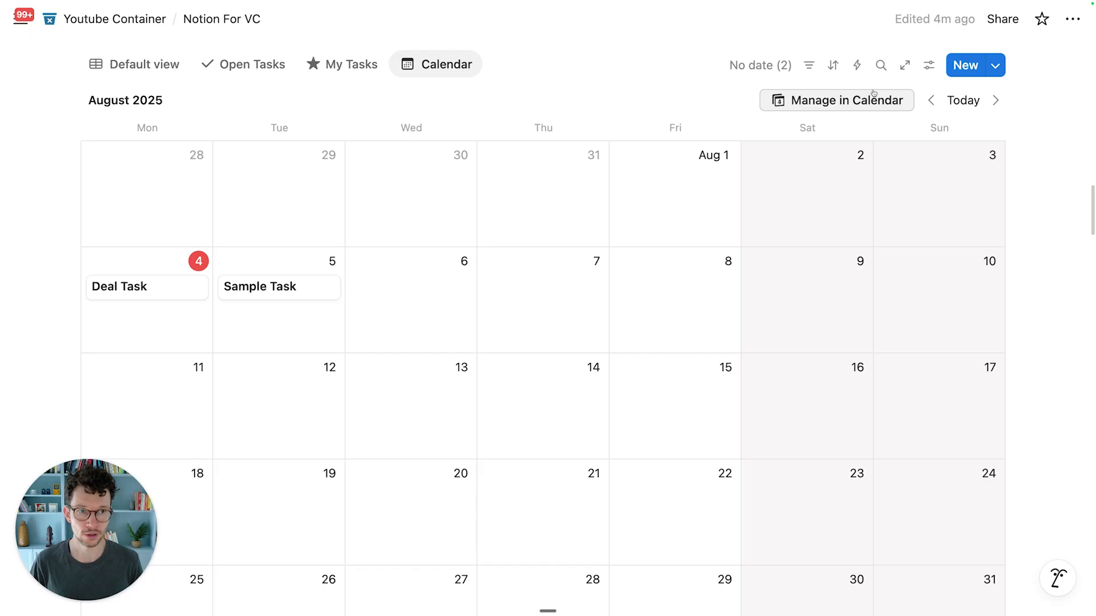
Step: Show the Owner, Context and Status properties on the Tasks calendar cards
click(929, 68)
click(924, 195)
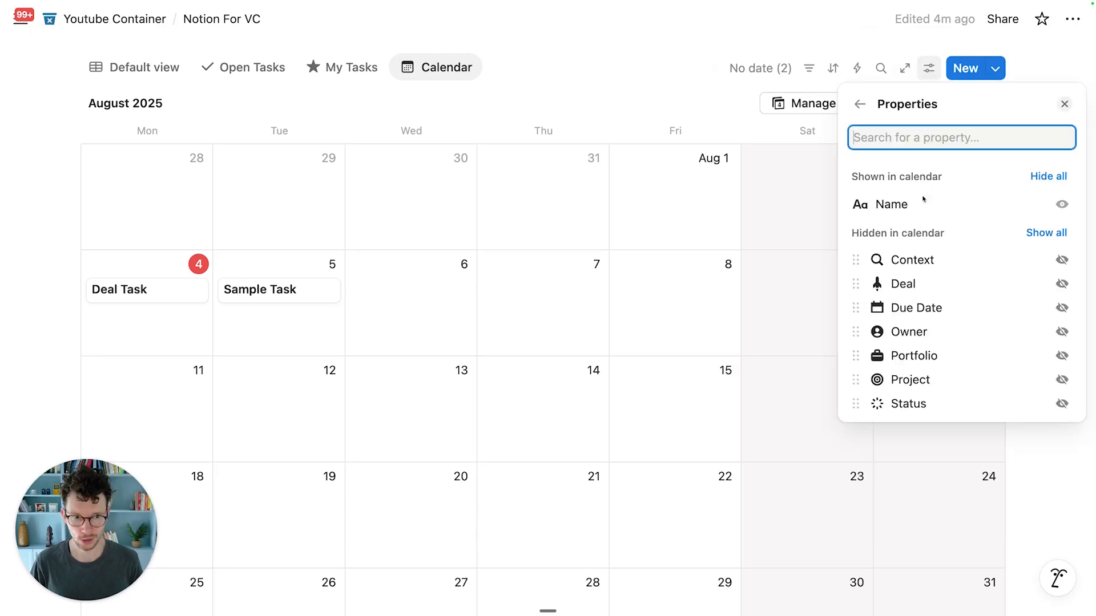
click(1061, 332)
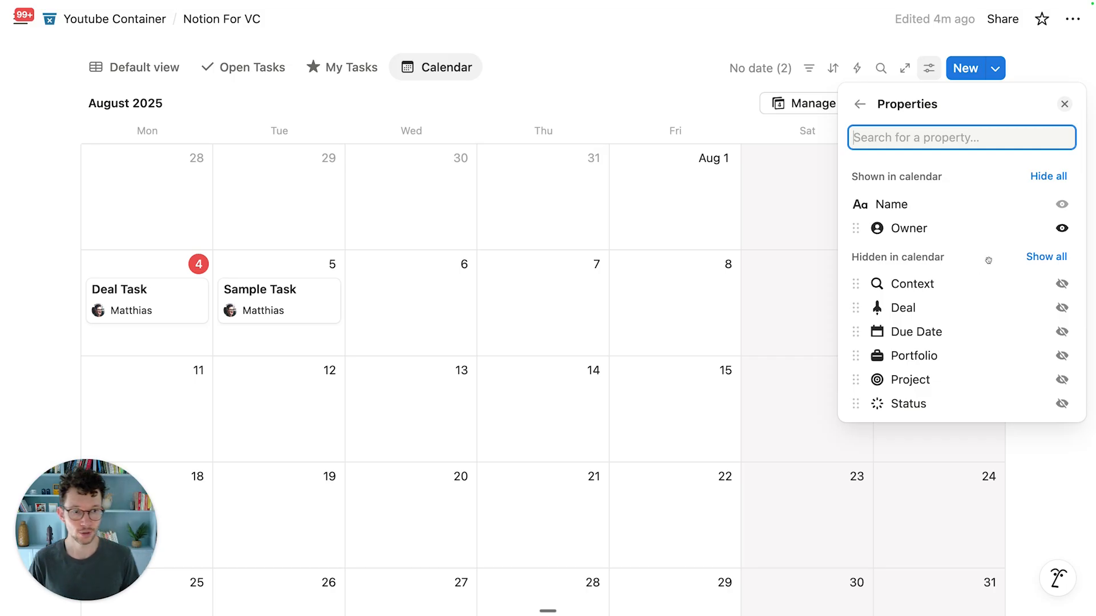
click(1061, 283)
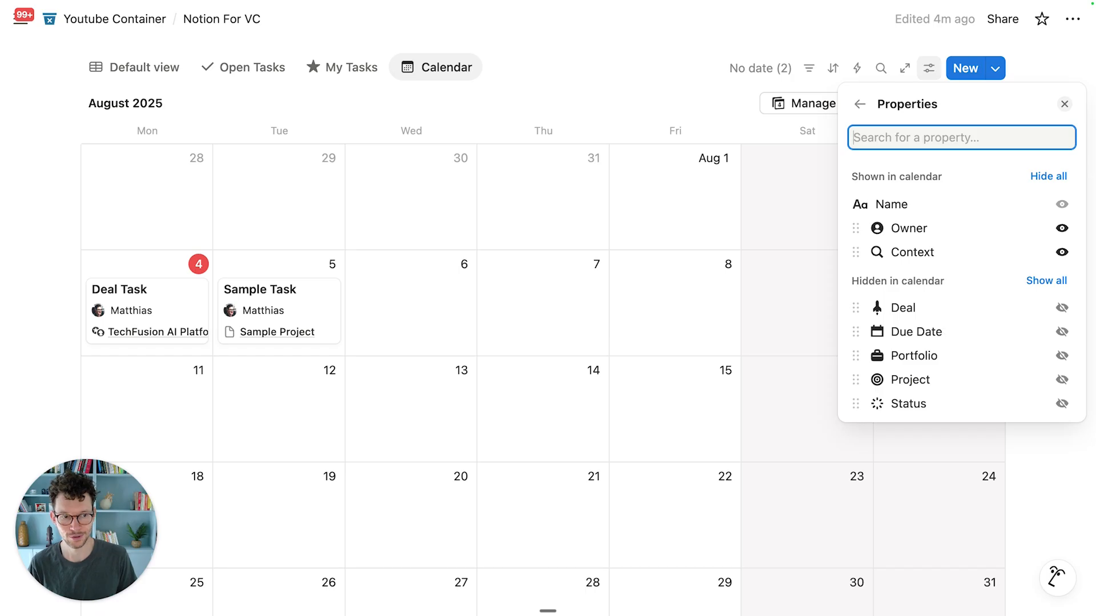
click(488, 256)
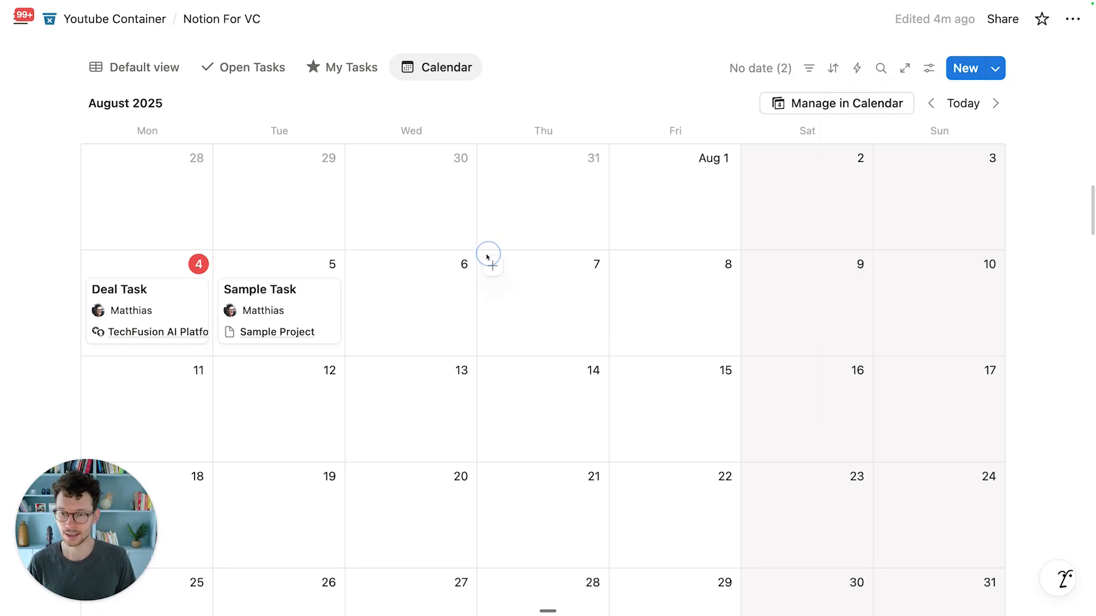
click(929, 68)
click(934, 193)
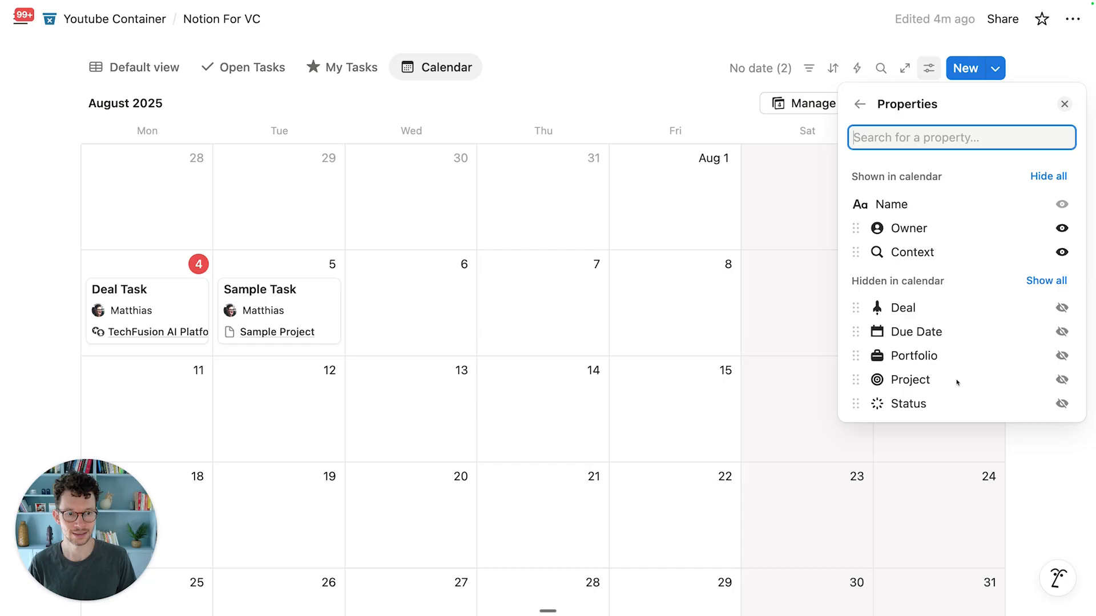
click(1061, 403)
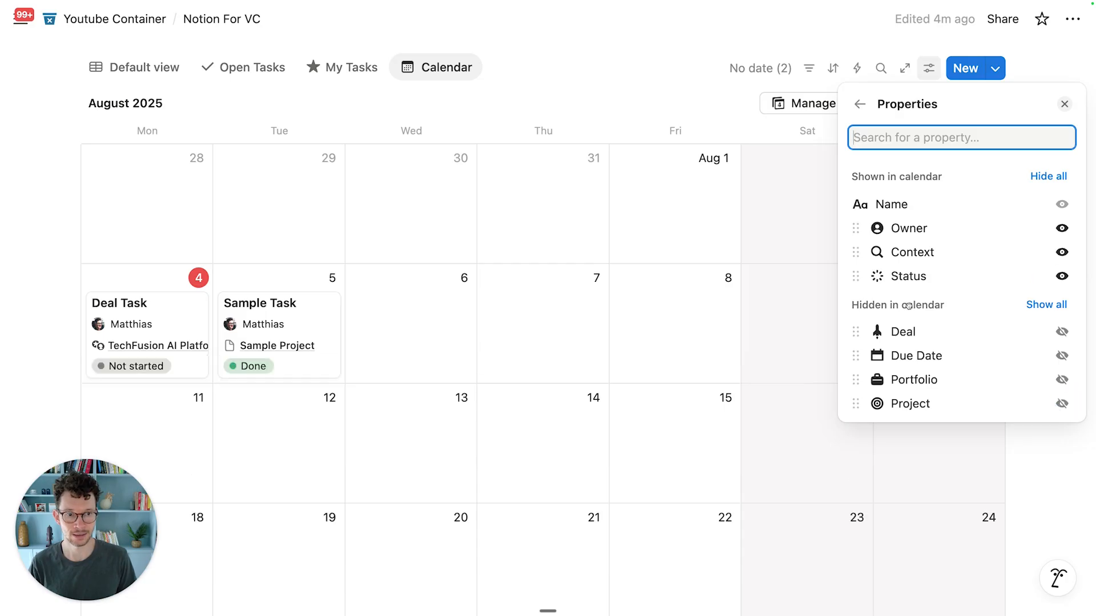
click(703, 278)
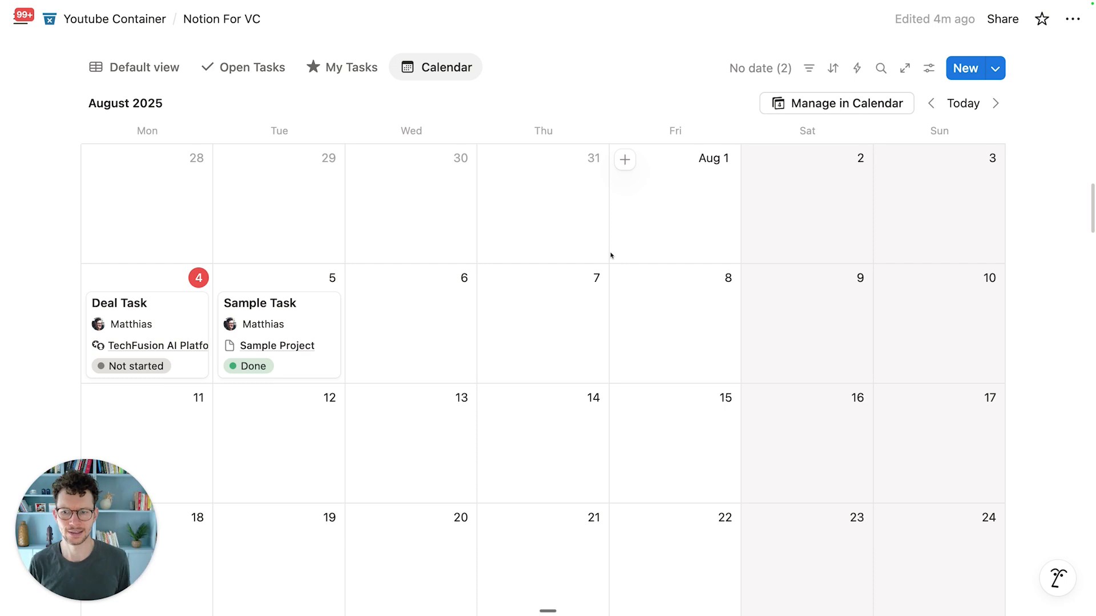
Step: Add an advanced filter rule Status is not Done to the Tasks calendar
click(808, 68)
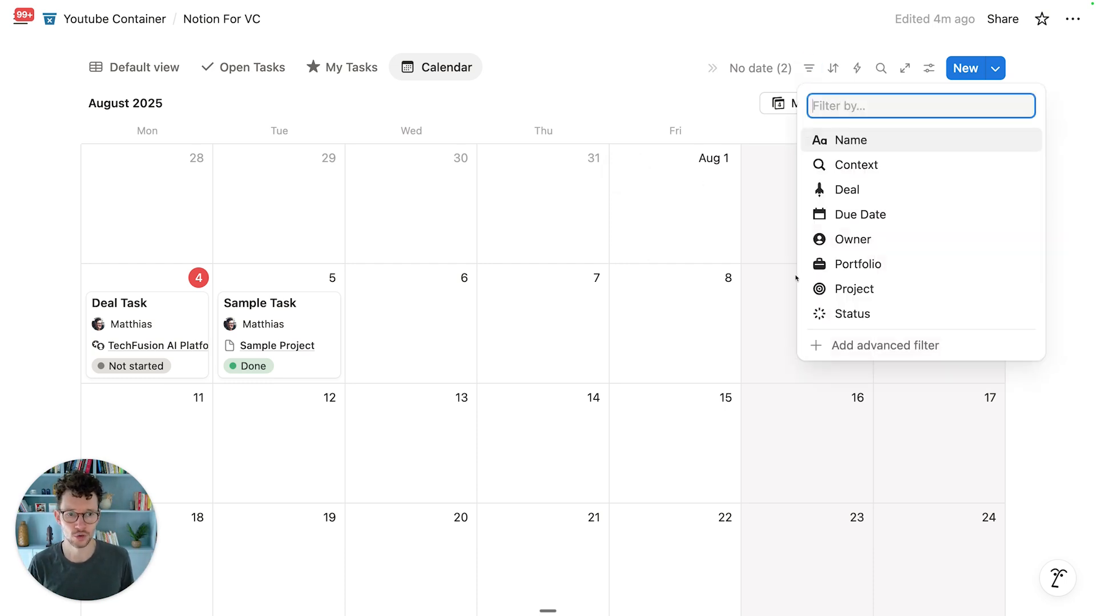
click(840, 348)
click(205, 147)
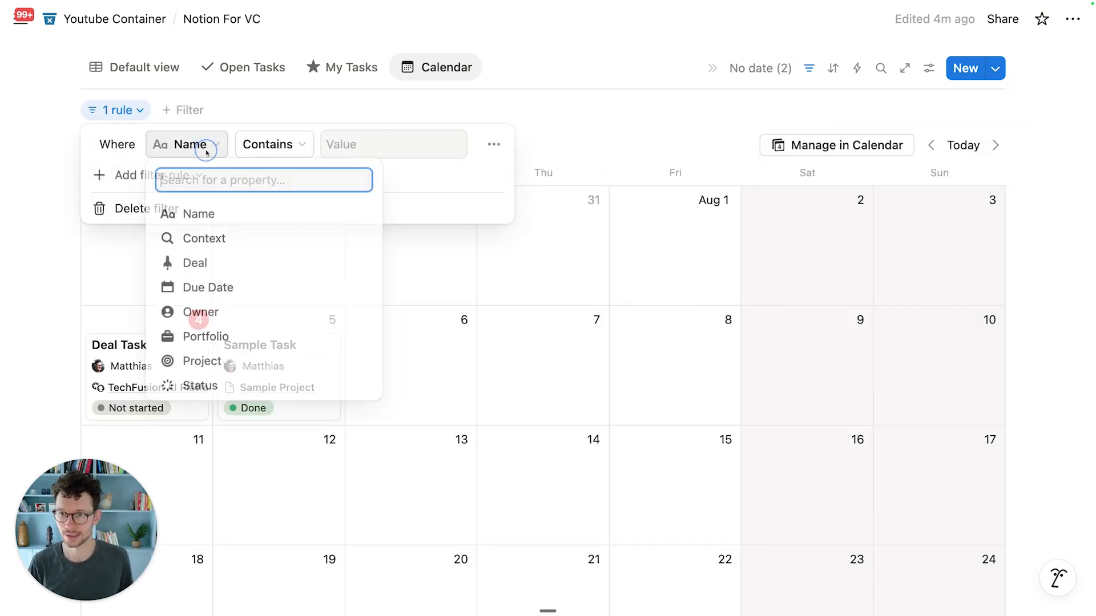
click(188, 388)
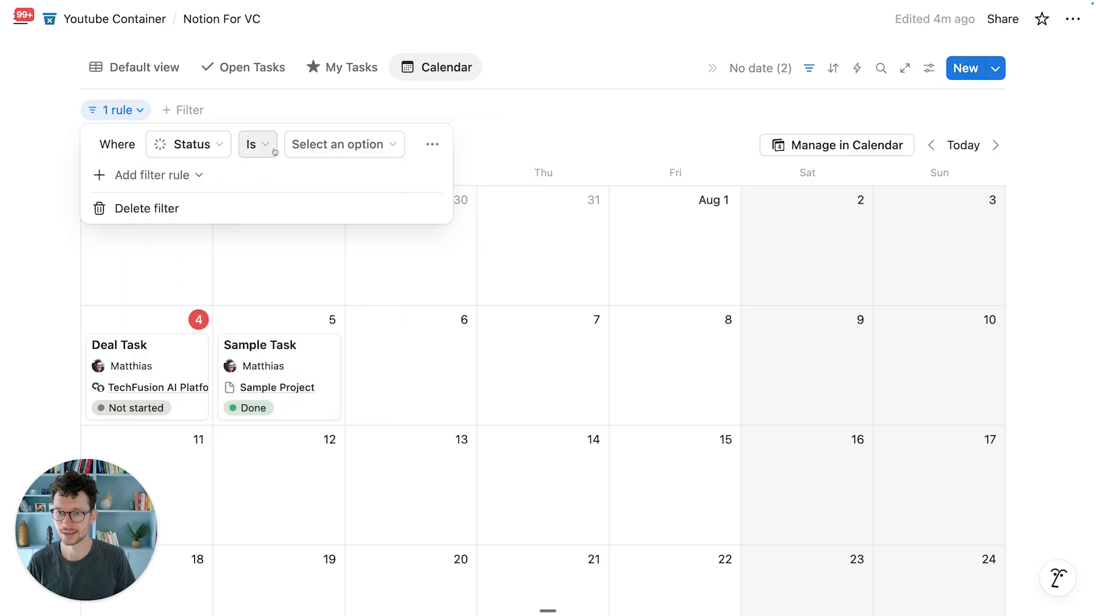
click(266, 145)
click(266, 197)
click(319, 145)
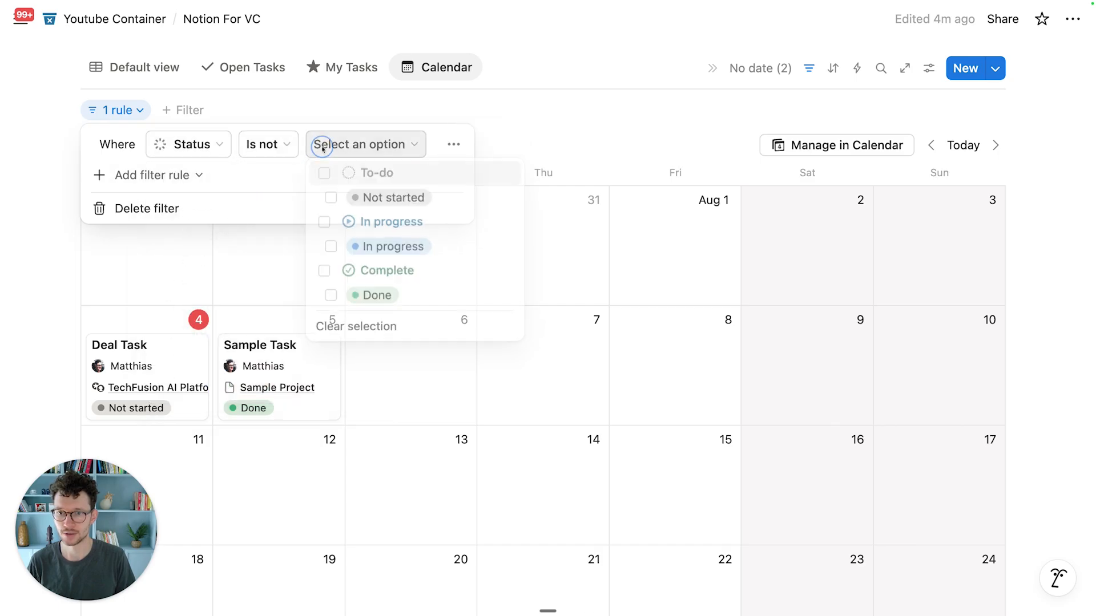
click(337, 278)
click(616, 147)
click(614, 143)
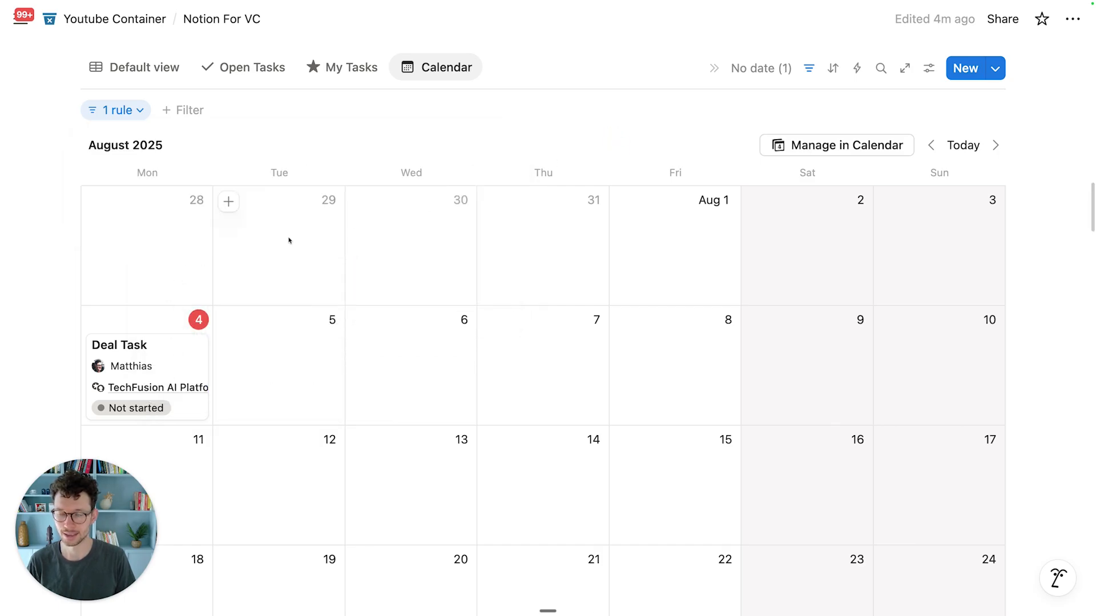
scroll(289, 240, down, 1)
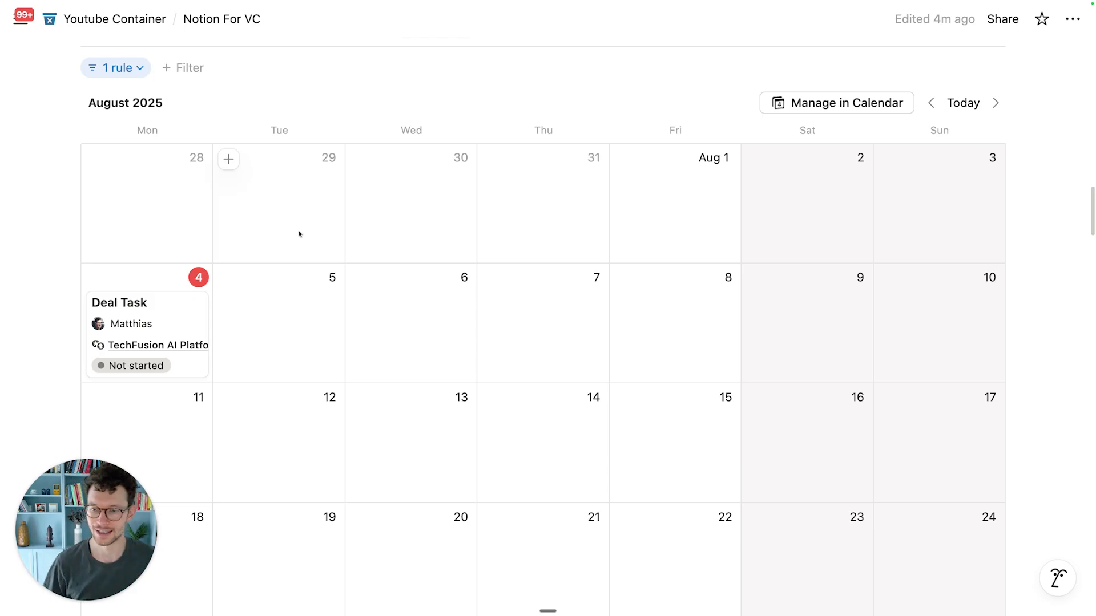
scroll(286, 196, down, 4)
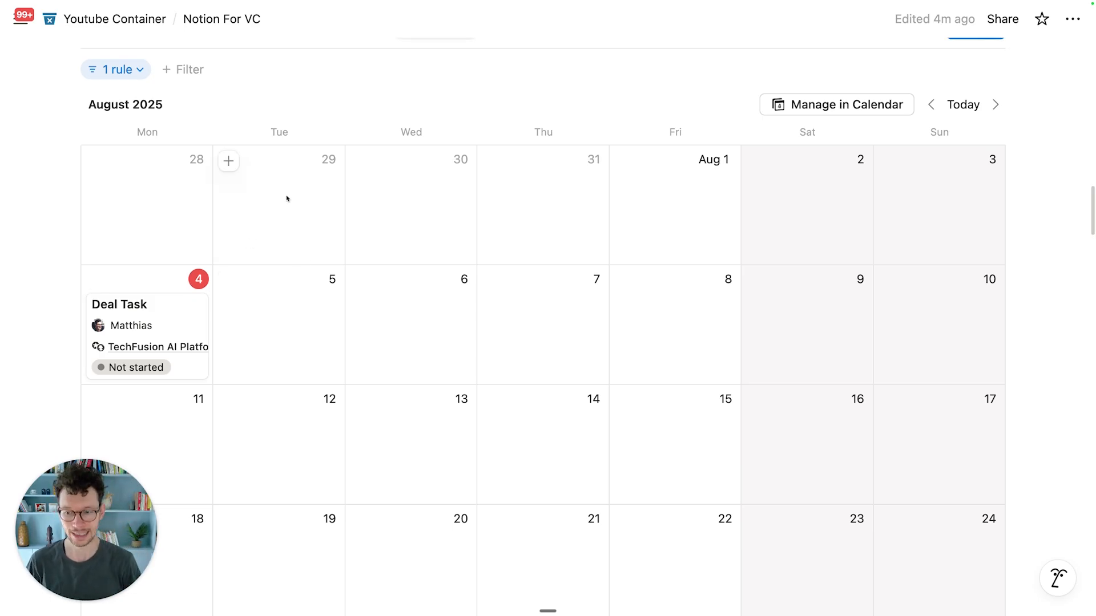
Step: In the Projects table, set Sample Project's Duration to Aug 1 – Aug 31, 2025, then view the timeline
scroll(286, 199, down, 10)
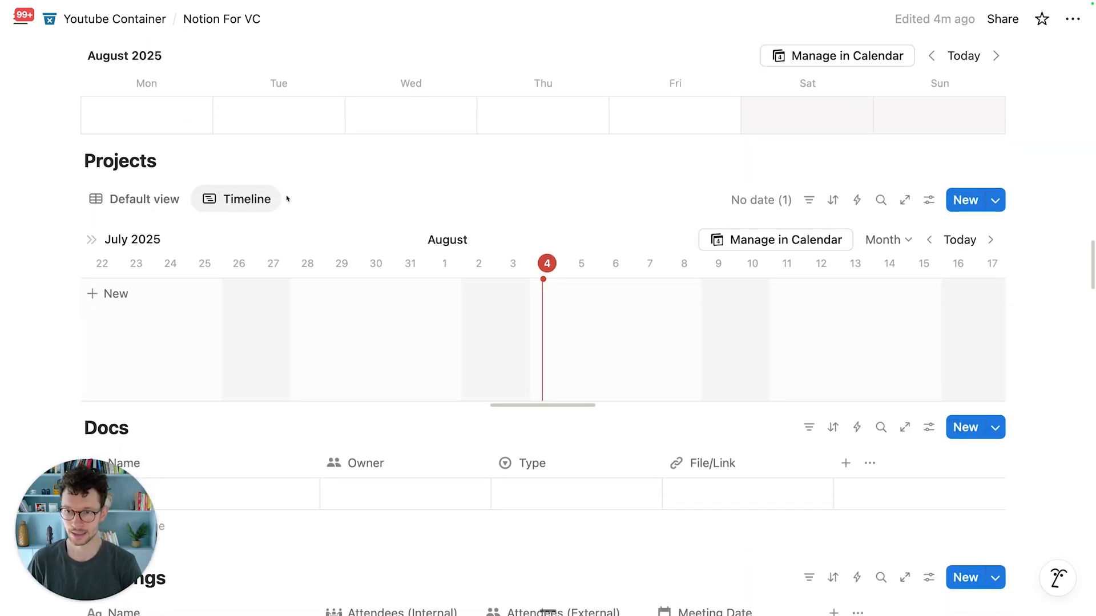
scroll(234, 188, down, 1)
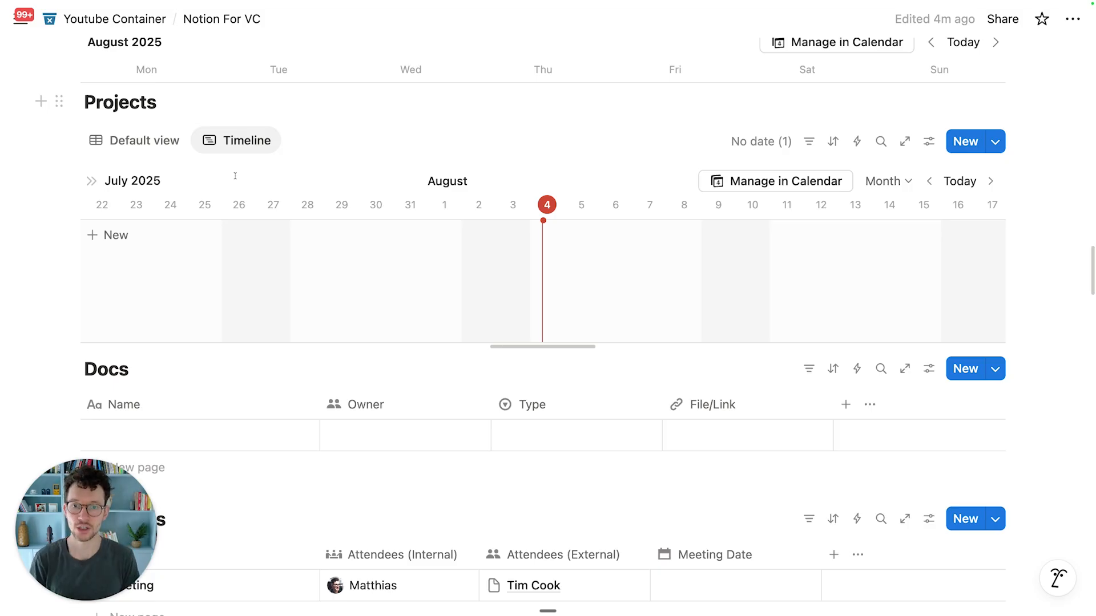
click(150, 146)
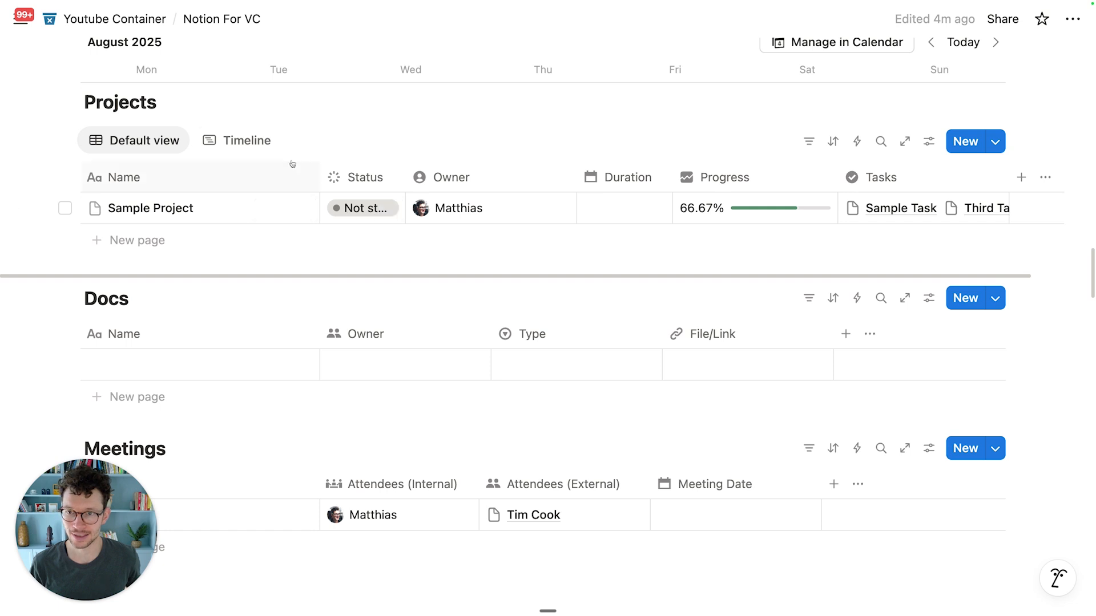
click(600, 215)
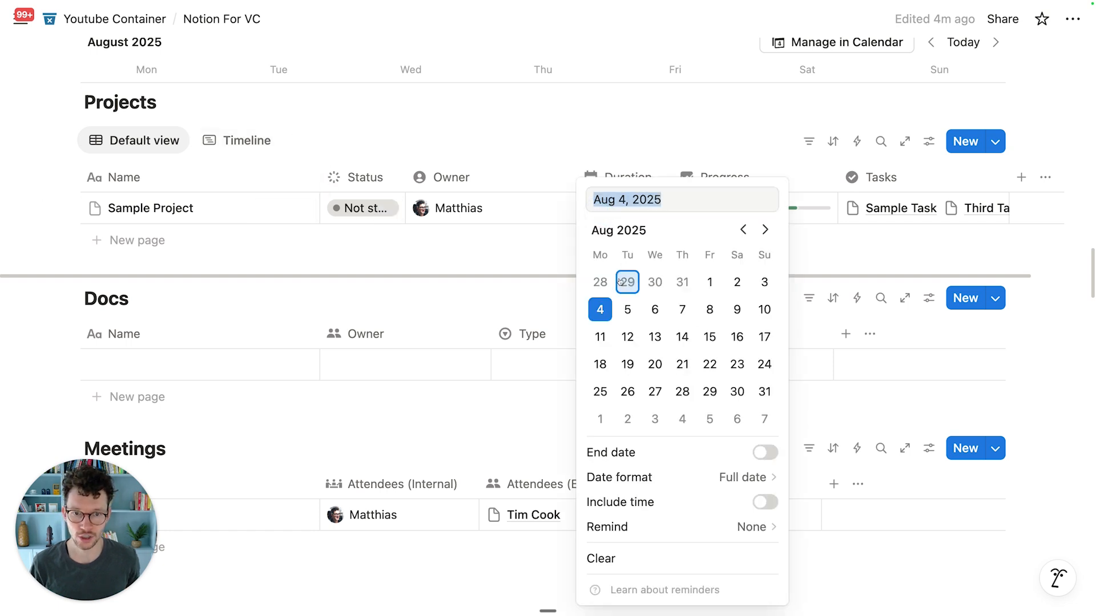
click(709, 281)
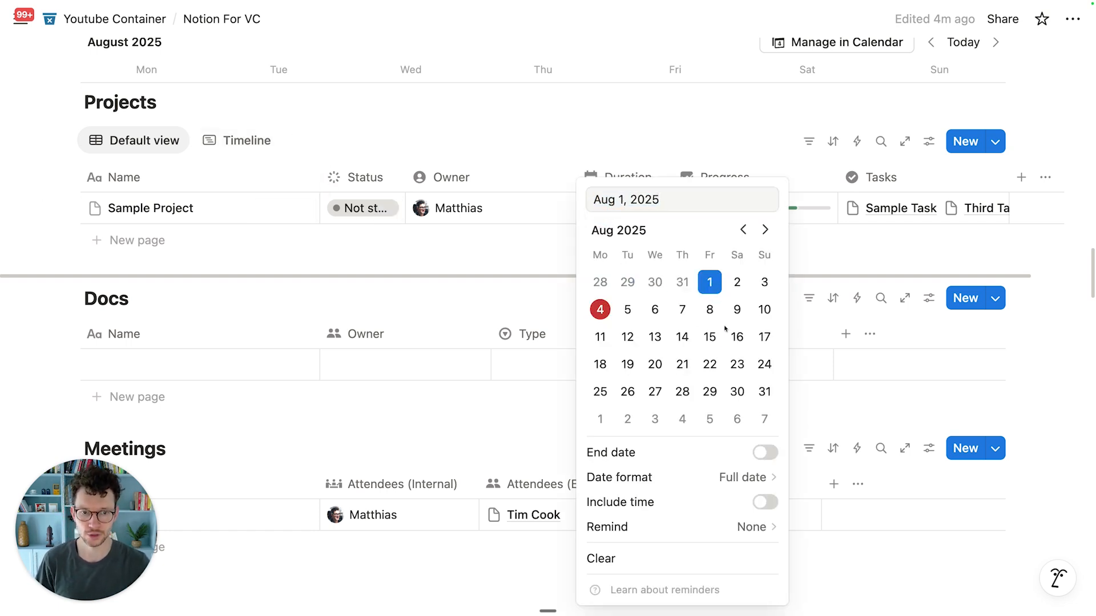
shift+click(769, 396)
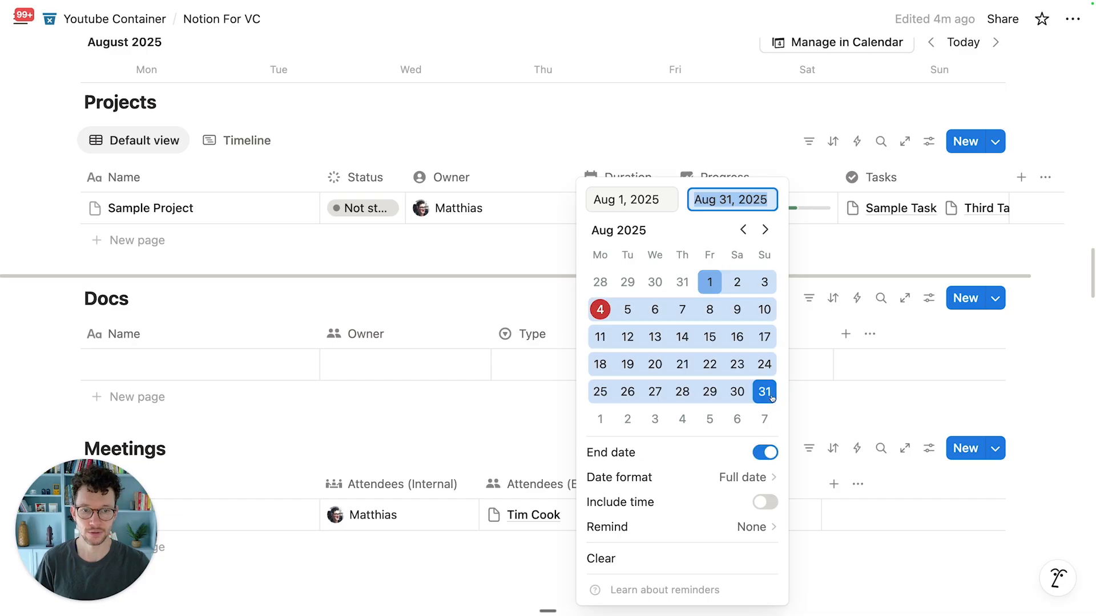
click(476, 262)
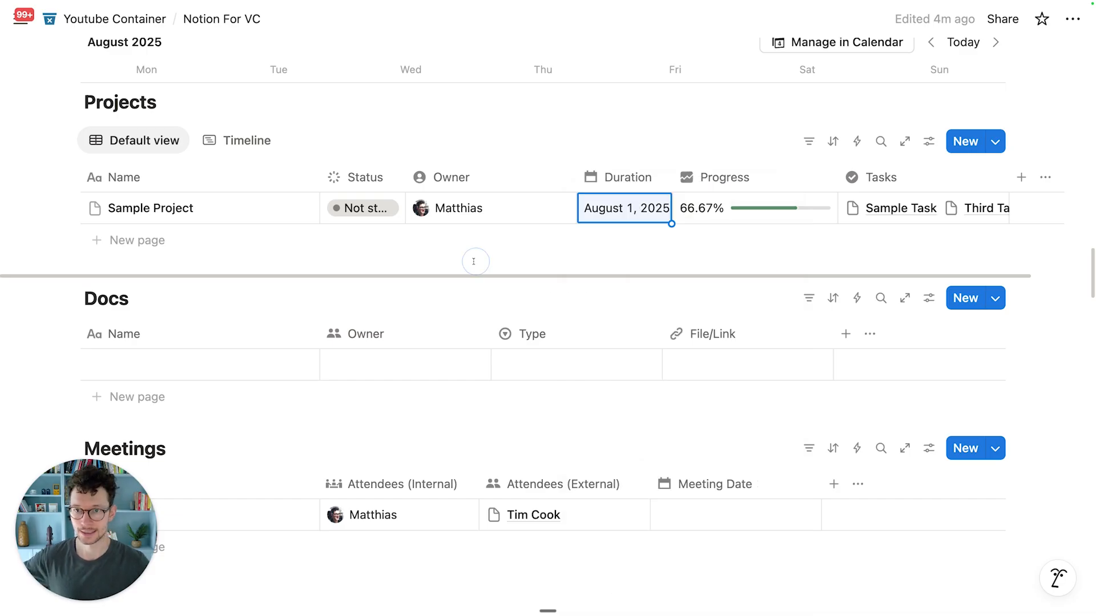
click(237, 141)
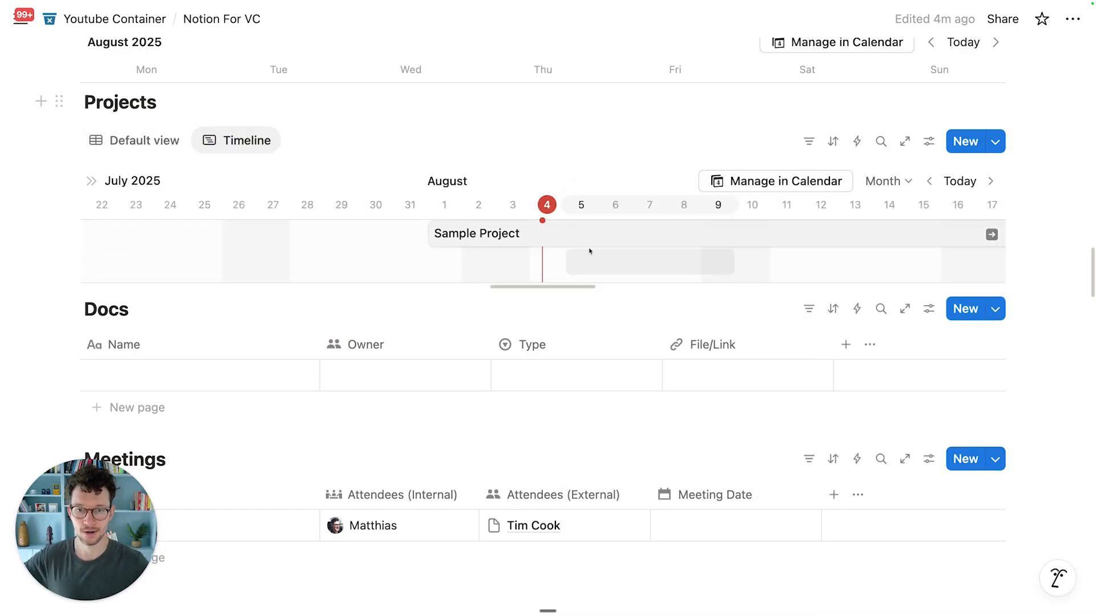
click(928, 140)
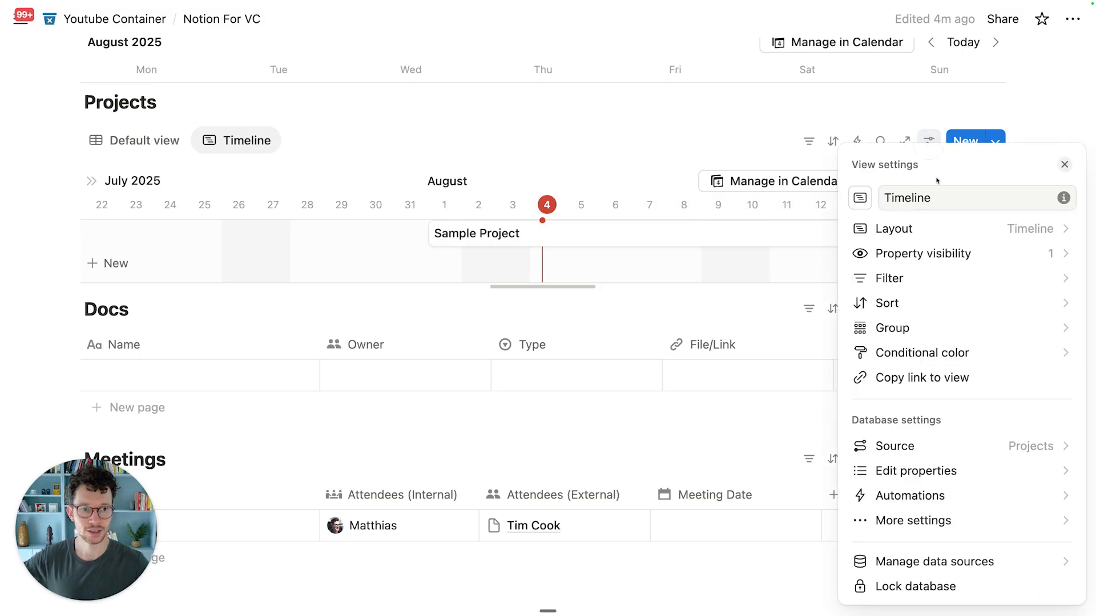
click(565, 308)
scroll(565, 308, up, 1)
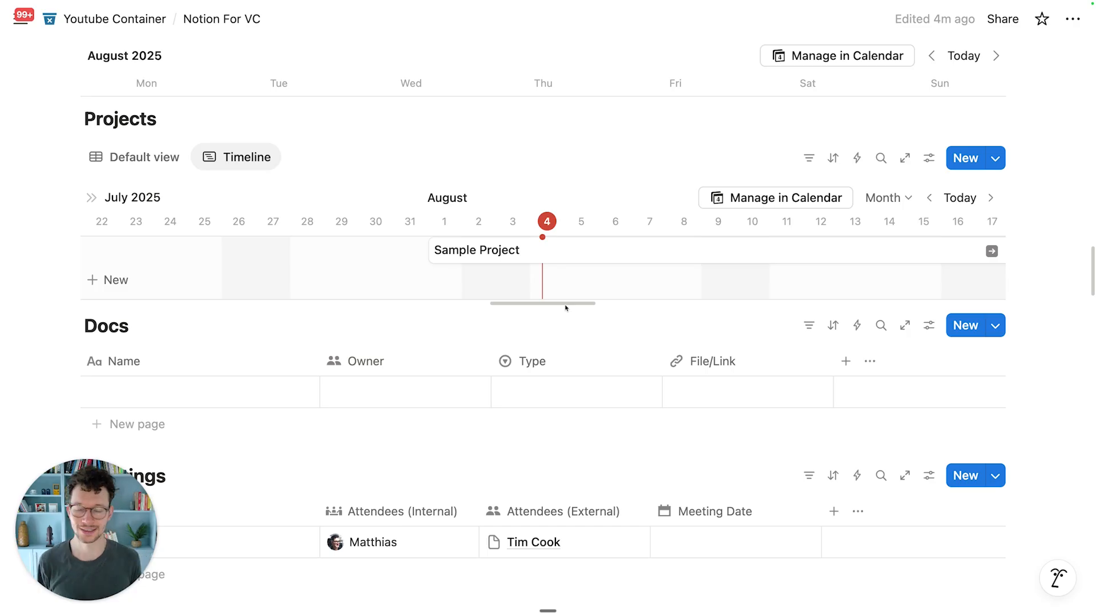
scroll(565, 308, up, 3)
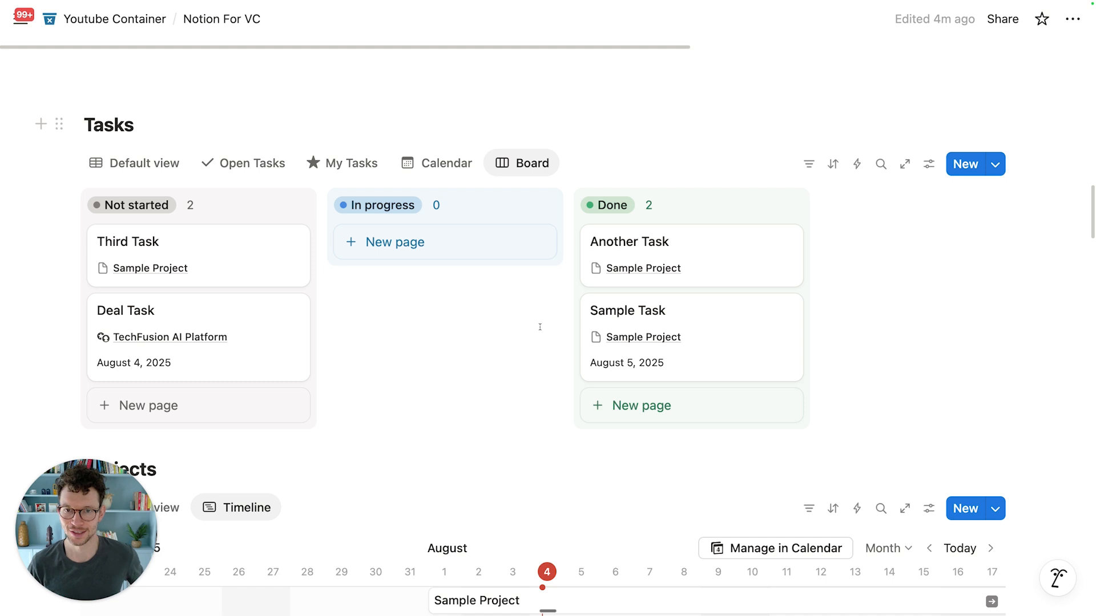
scroll(540, 327, down, 1)
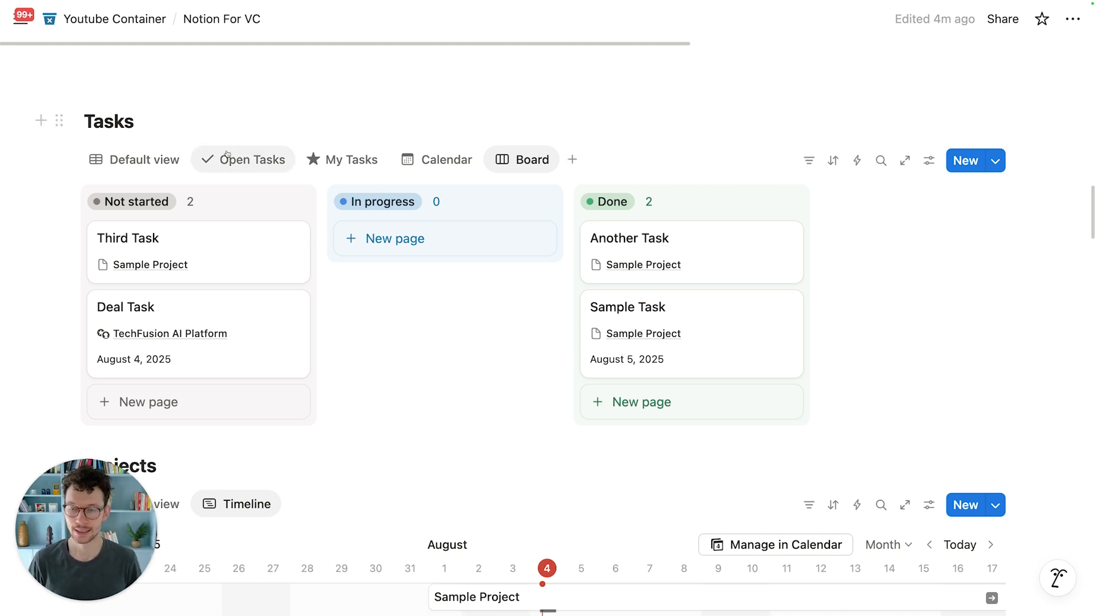
scroll(225, 154, up, 1)
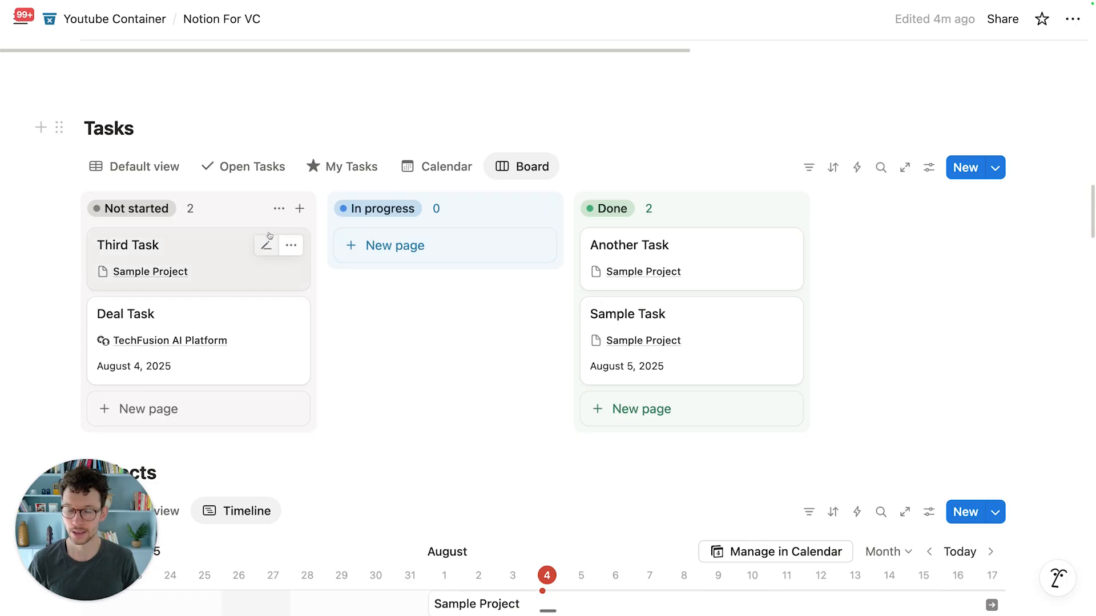
scroll(631, 234, up, 5)
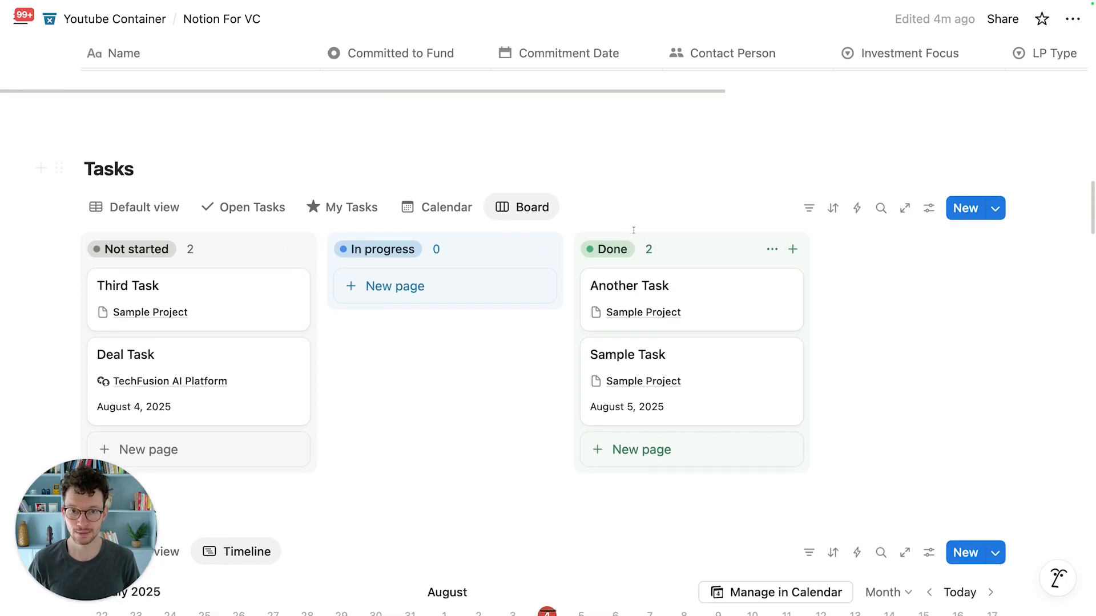
scroll(623, 242, down, 4)
scroll(624, 243, down, 2)
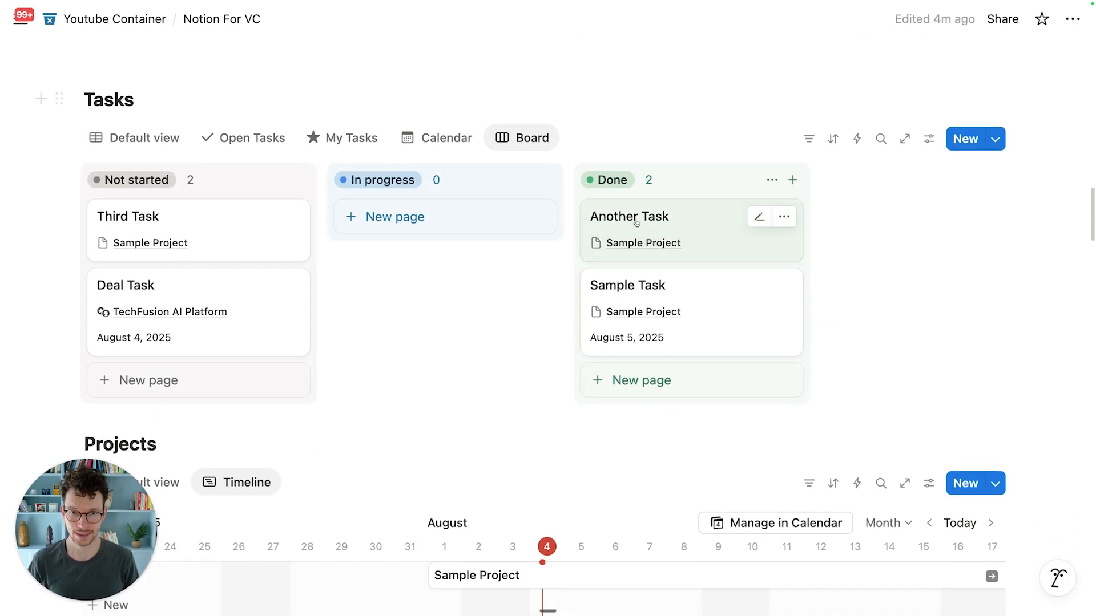
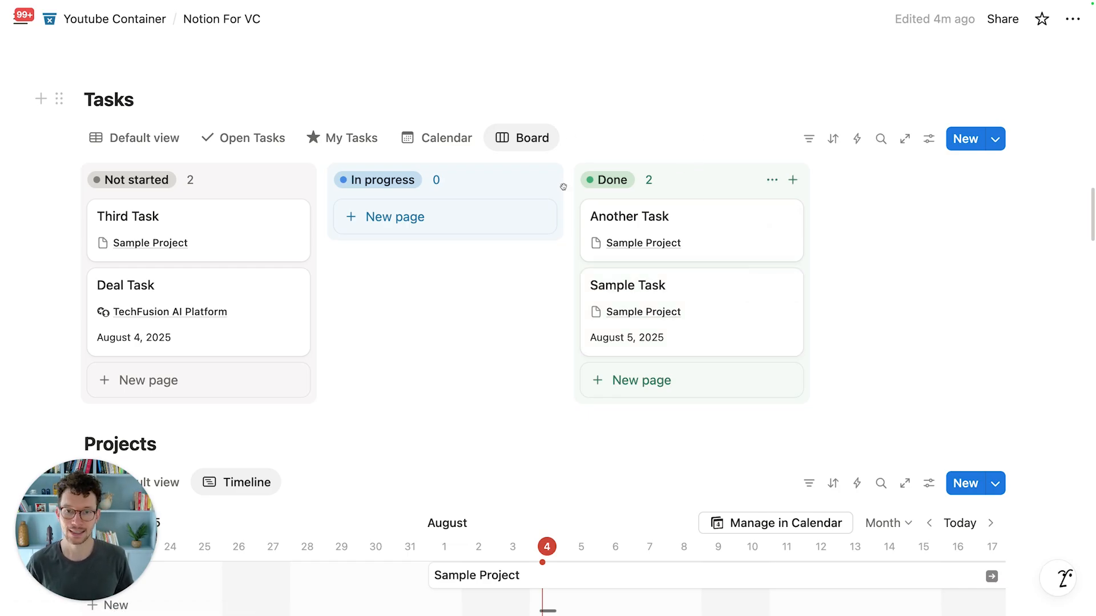
Step: Switch Tasks to its Default view table with Status, Due Date, Context, Project, Deal and Portfolio columns
click(145, 143)
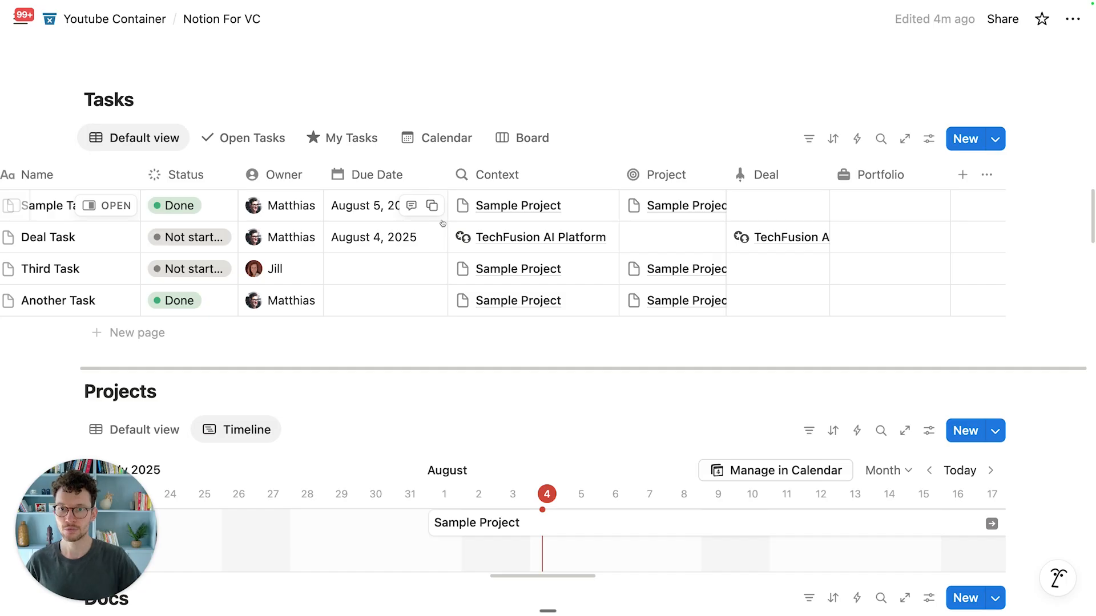
scroll(442, 223, left, 3)
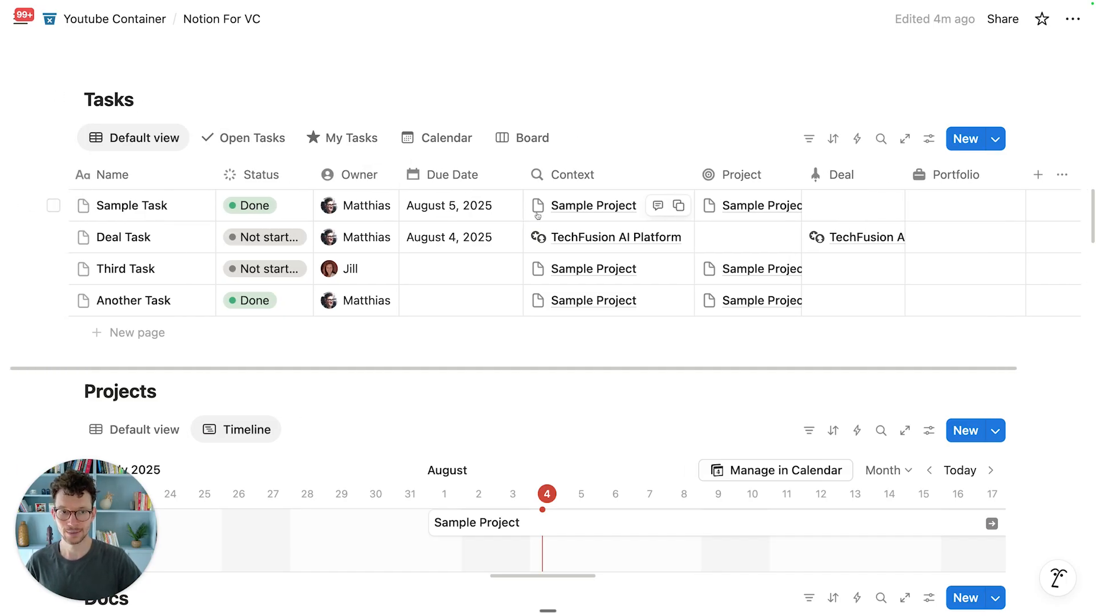
scroll(741, 194, right, 2)
Step: Add a Completion Date property of type Date to Tasks and narrow its column
click(964, 175)
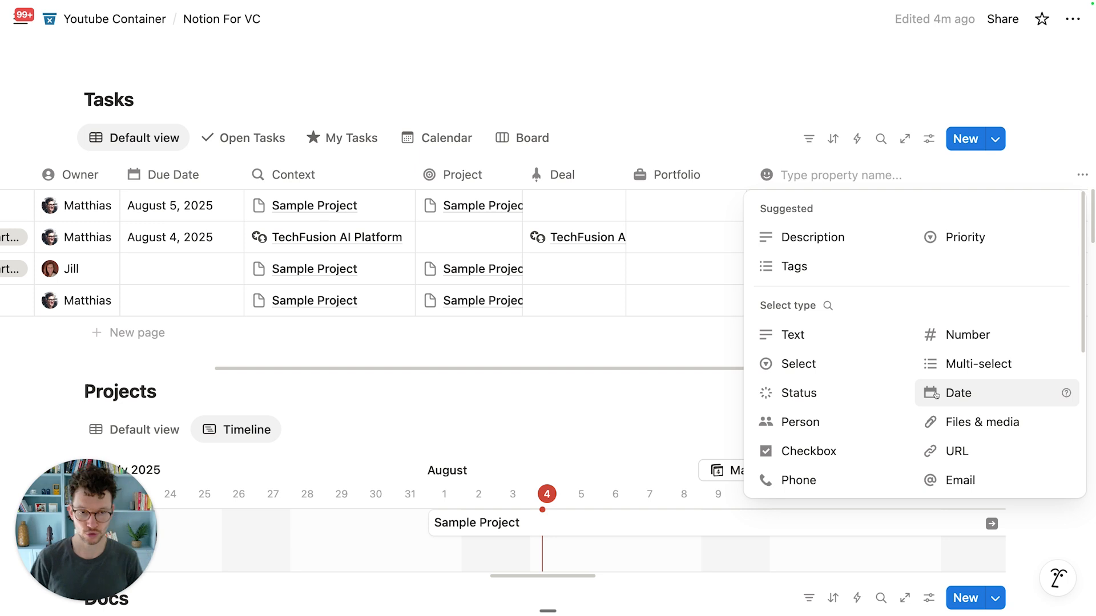
text(Completion Date)
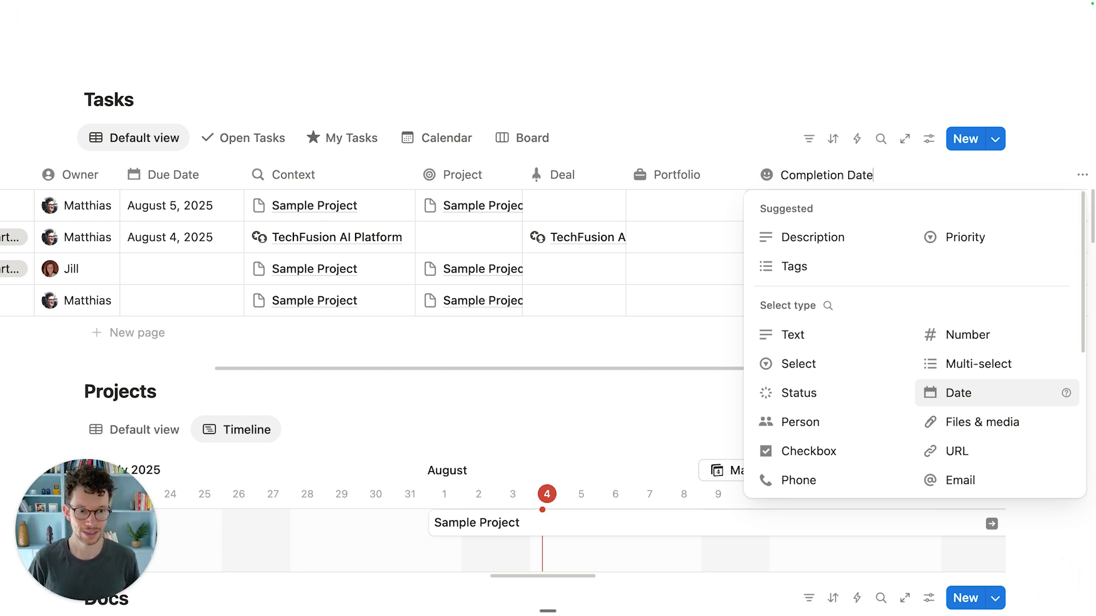
click(948, 393)
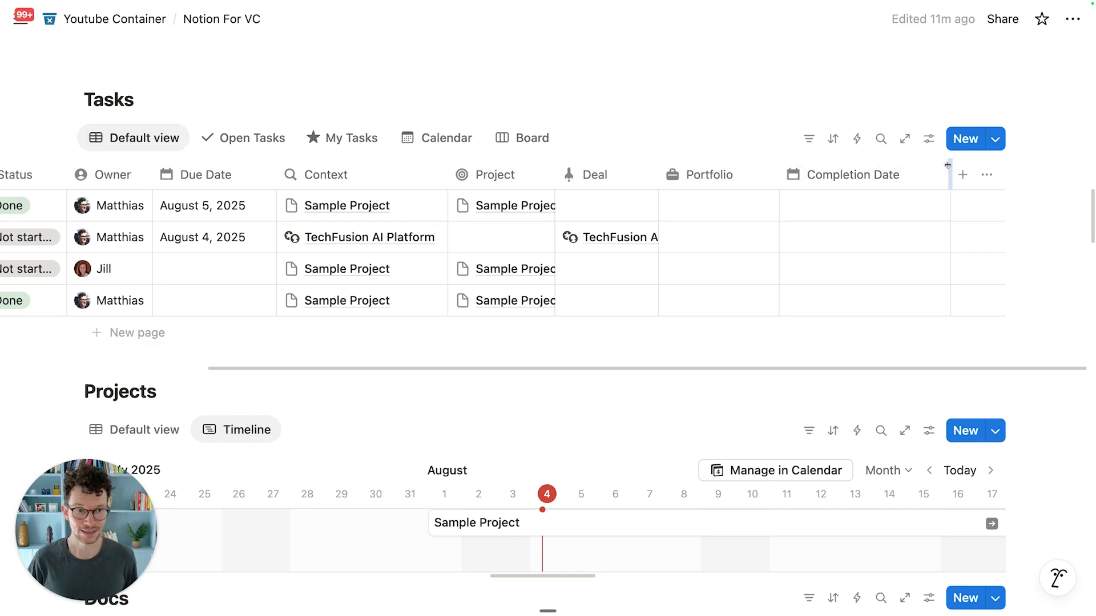
drag(949, 170, 917, 173)
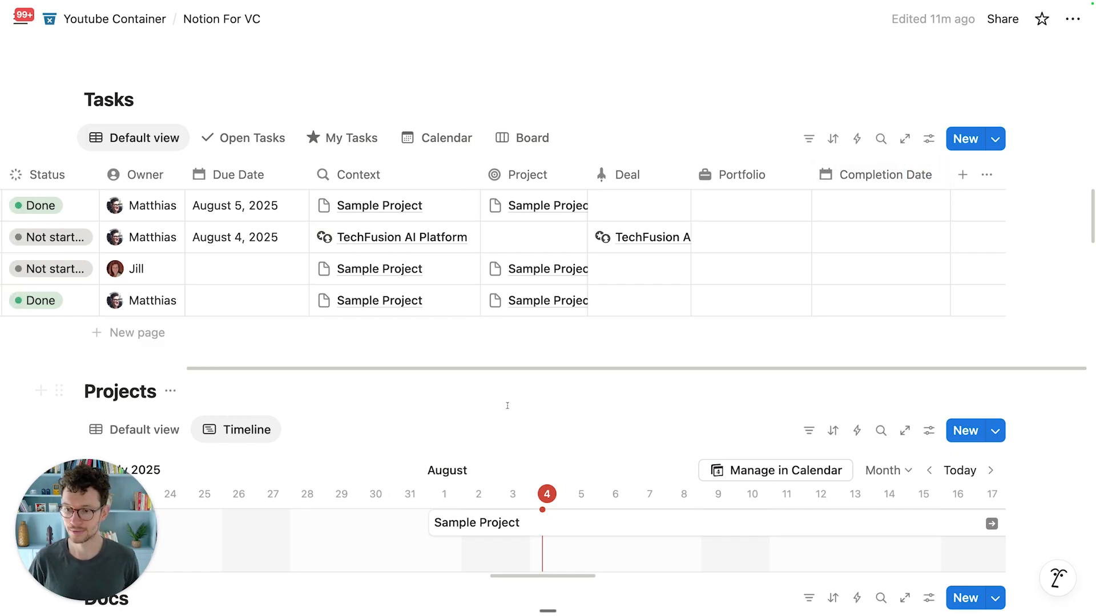
scroll(508, 405, down, 3)
scroll(196, 351, up, 3)
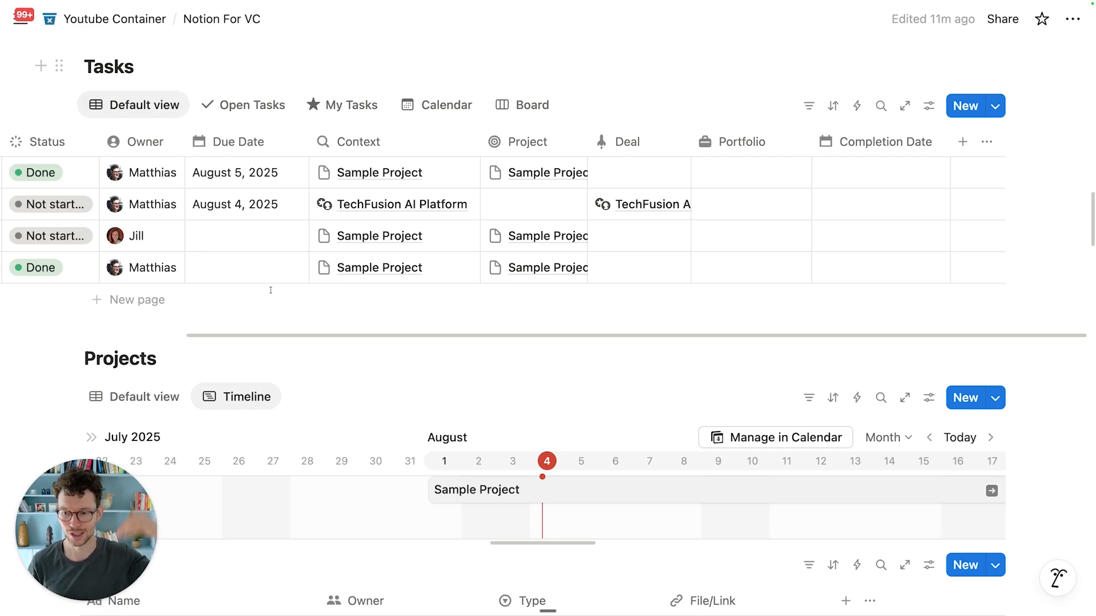
scroll(641, 170, up, 1)
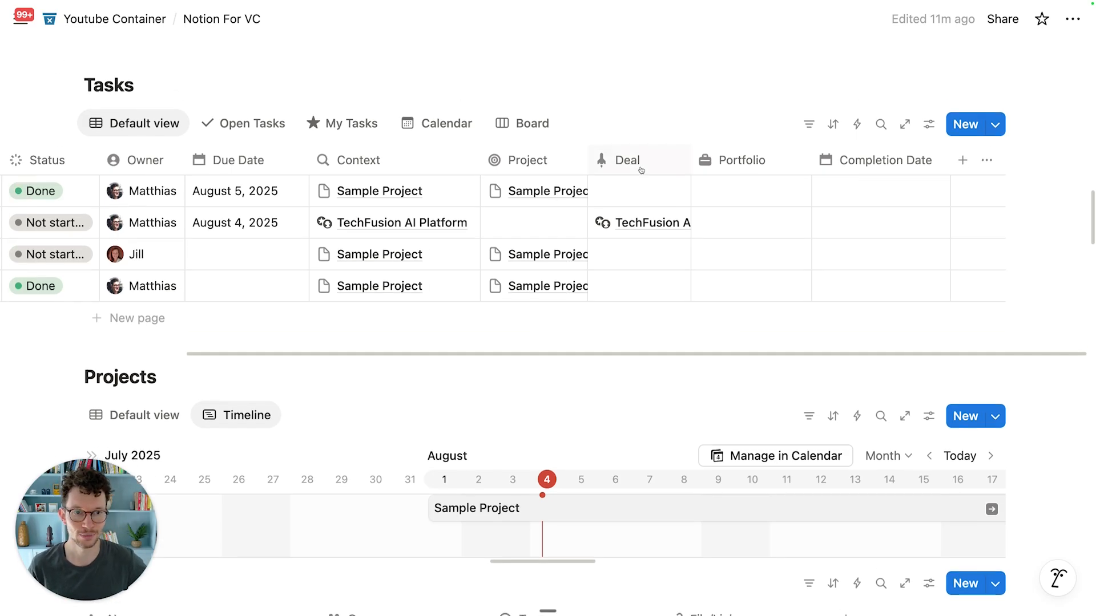
Step: Create a Set Completion Time automation triggered when Status is set to Complete
click(857, 132)
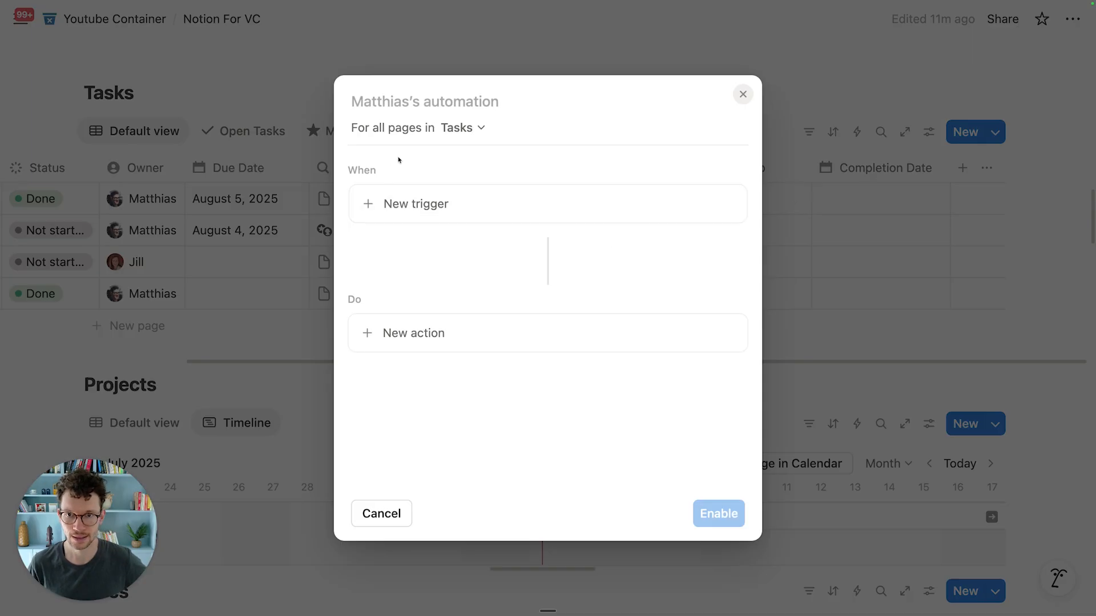
text(Set Com)
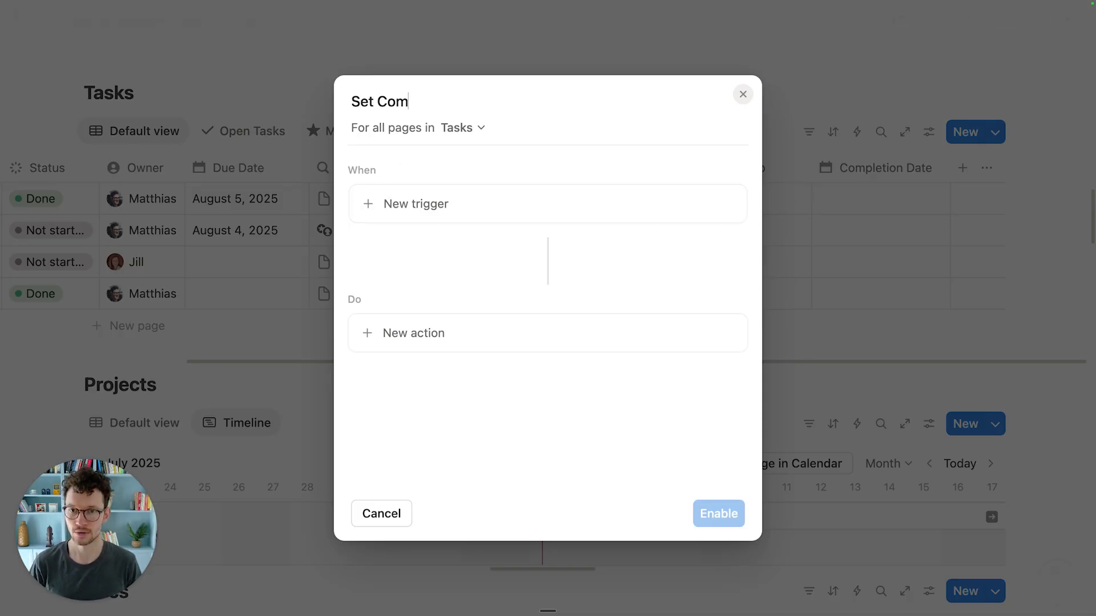
text(pletion Time)
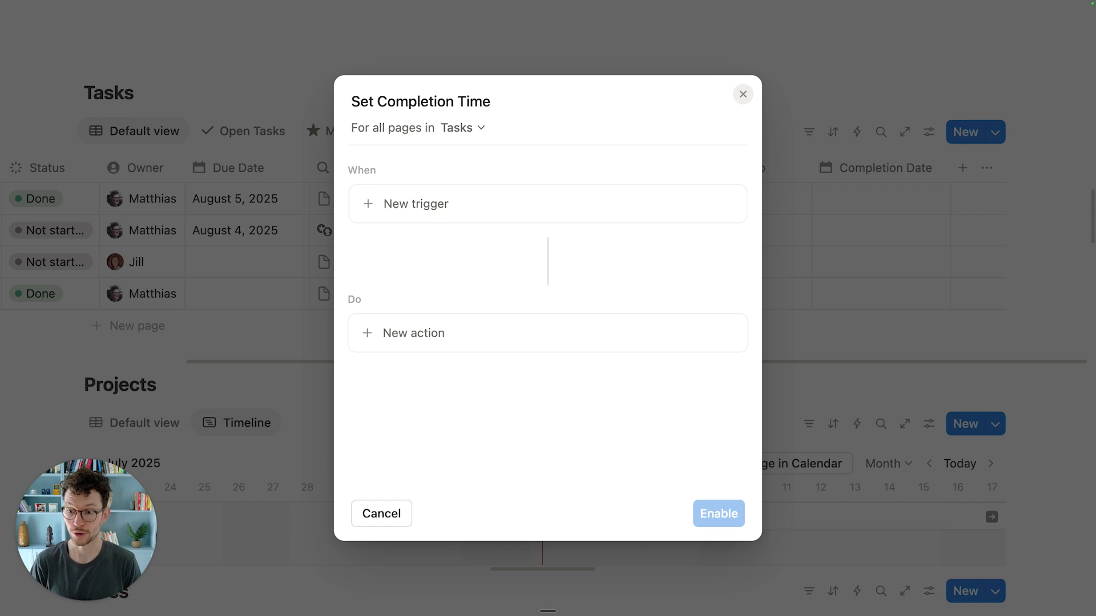
click(395, 200)
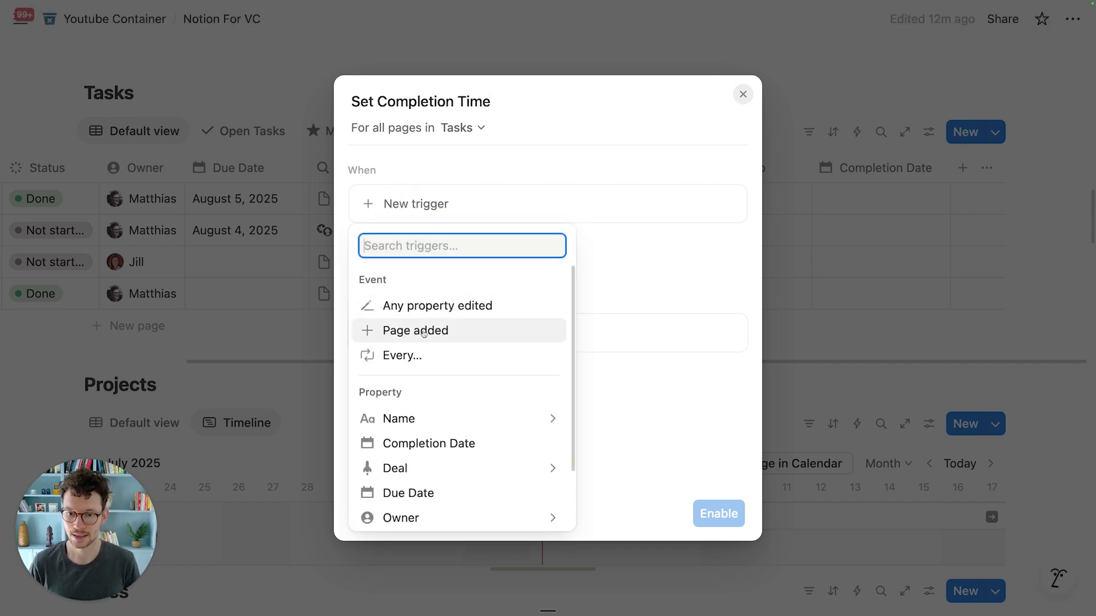
scroll(422, 365, down, 3)
click(403, 514)
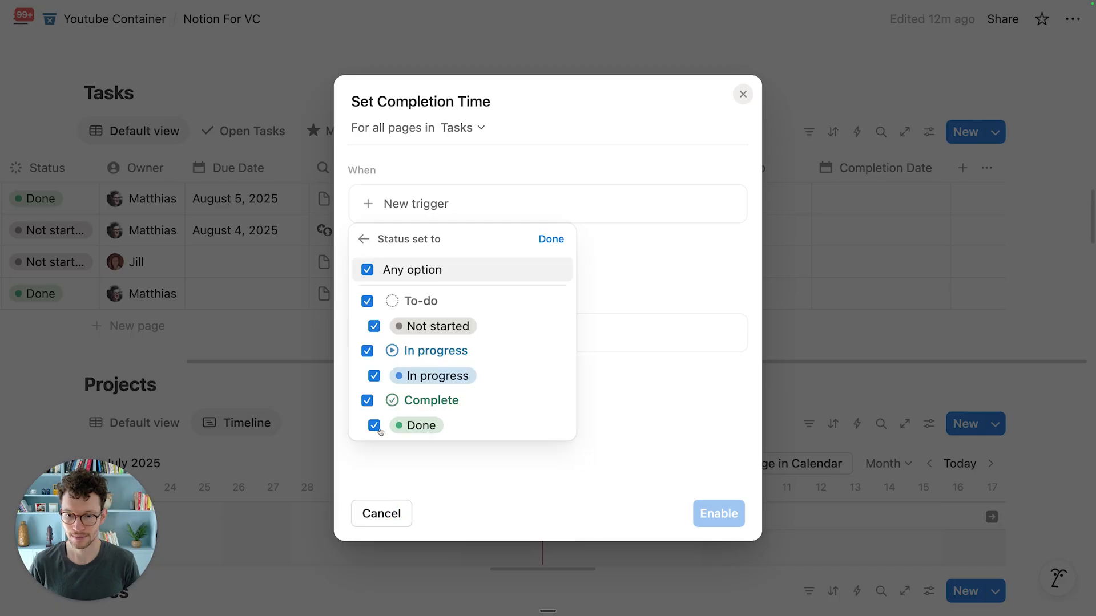
click(394, 270)
click(399, 402)
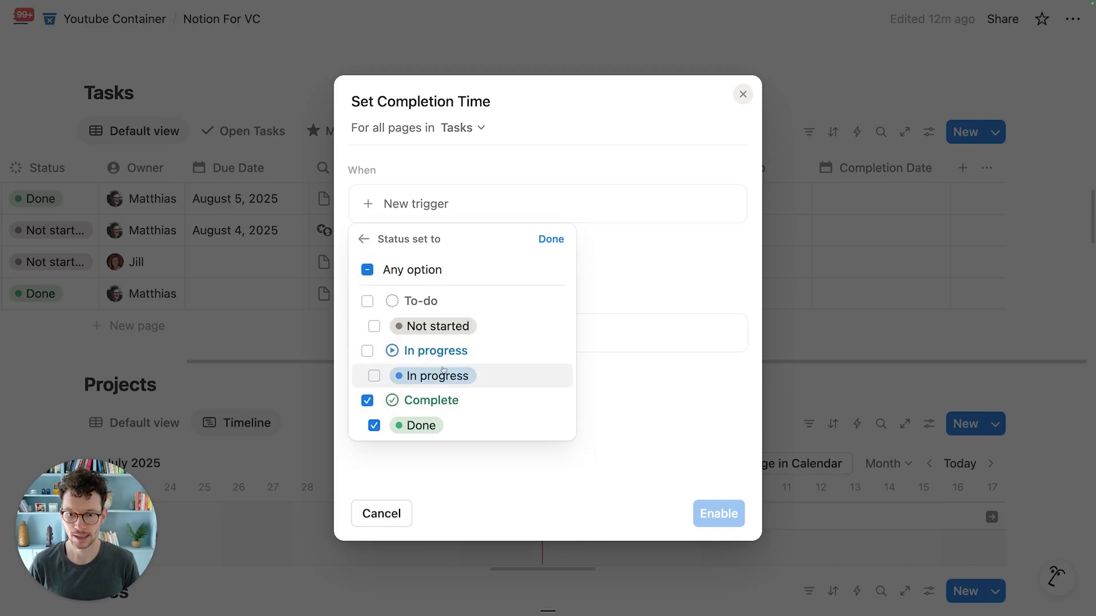
click(548, 239)
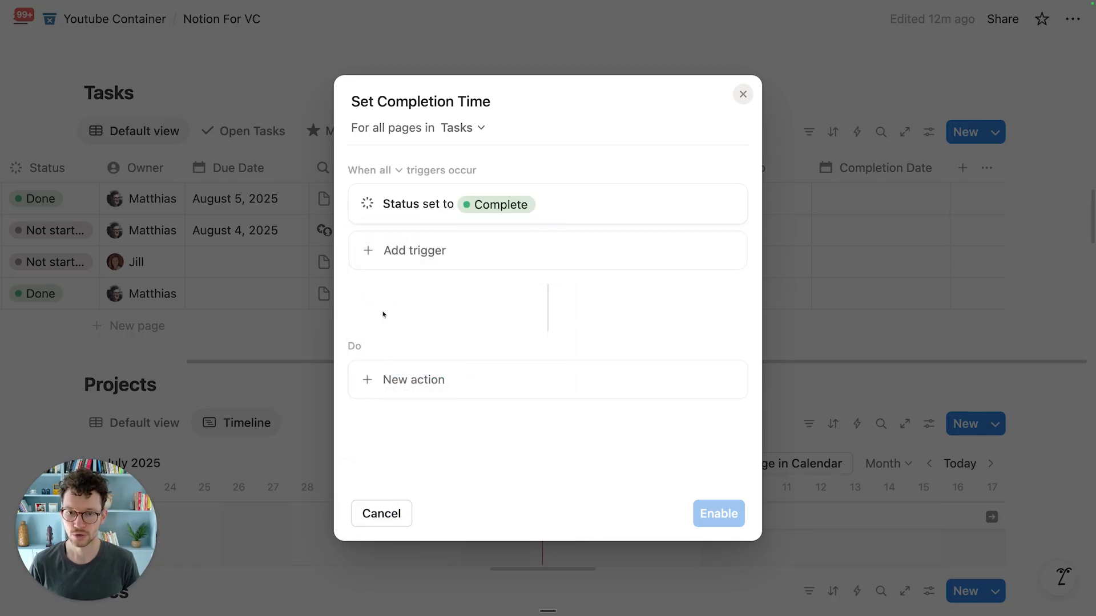
Step: Have the automation set Completion Date to the date triggered, then enable it
click(413, 381)
click(441, 168)
click(442, 200)
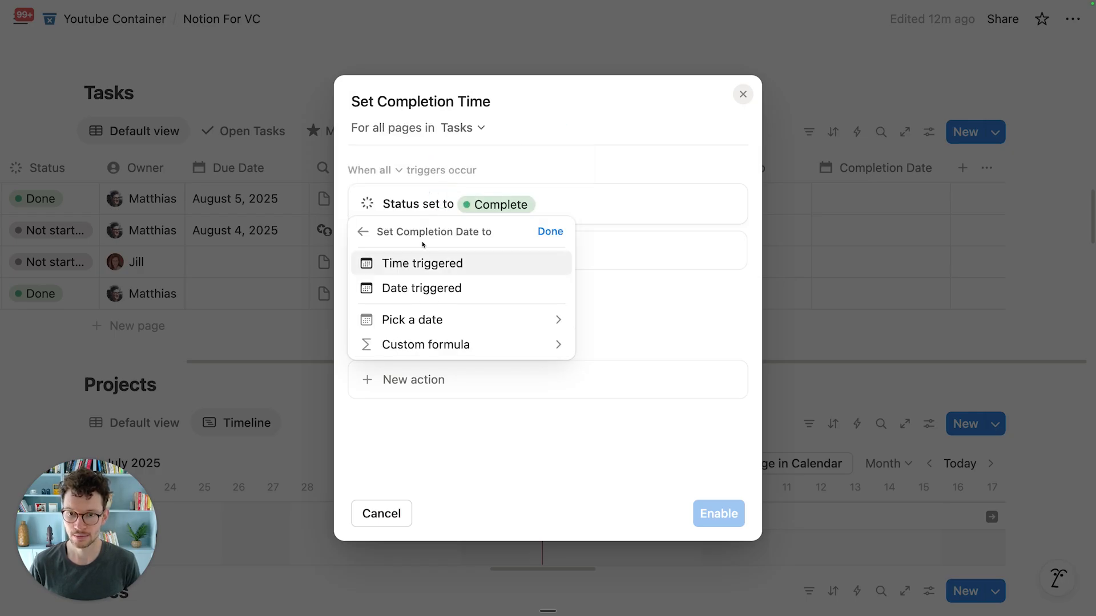
click(406, 288)
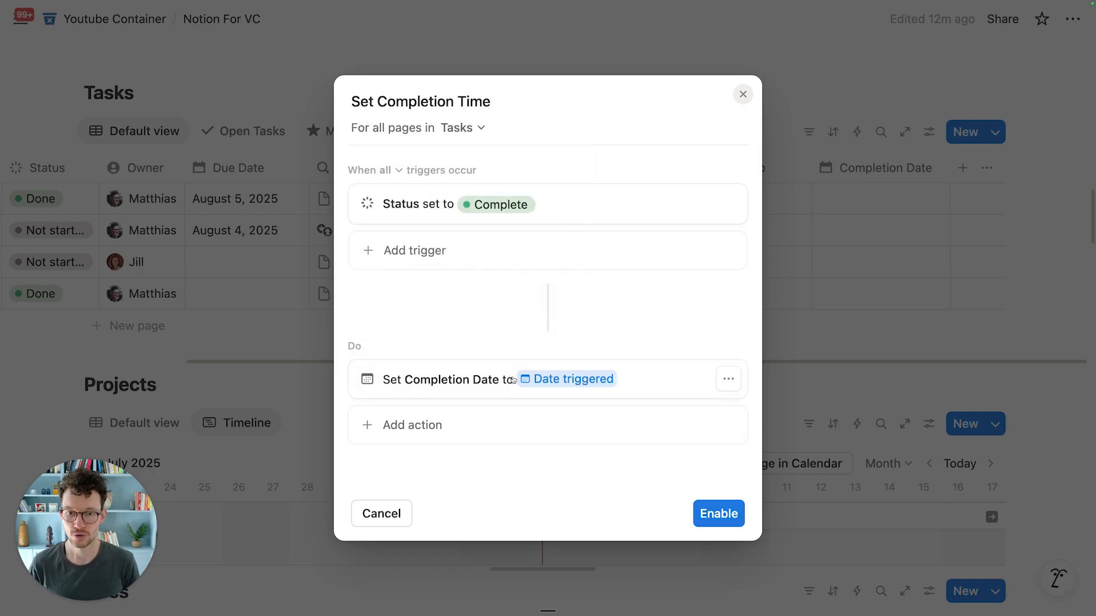
click(718, 515)
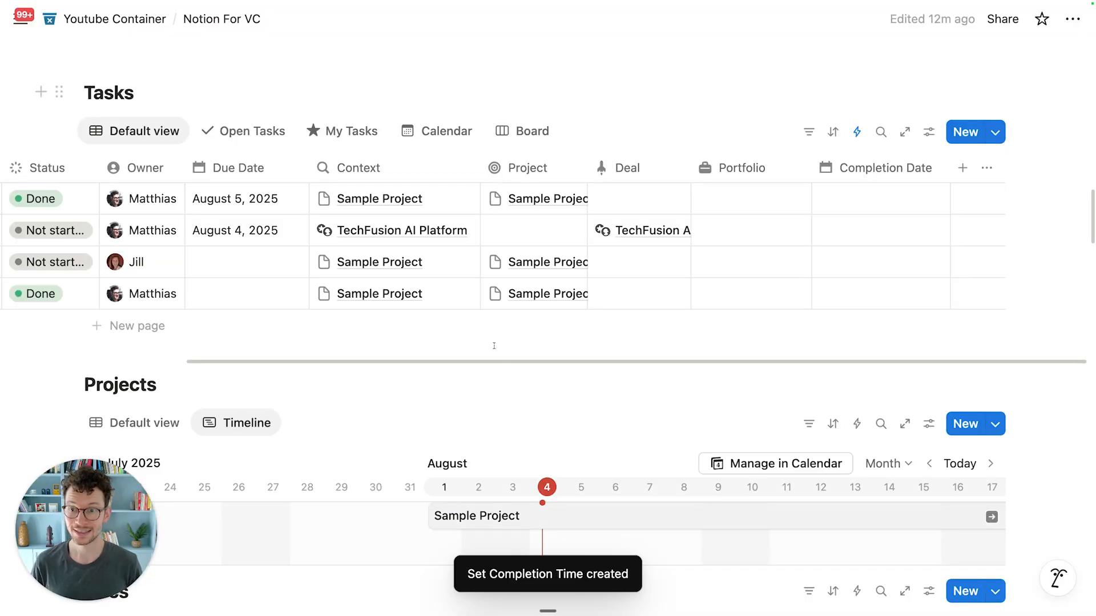
Step: Set Sample Task to In progress, Another Task to Not started, Third Task to Done, then show the Board
scroll(159, 229, left, 3)
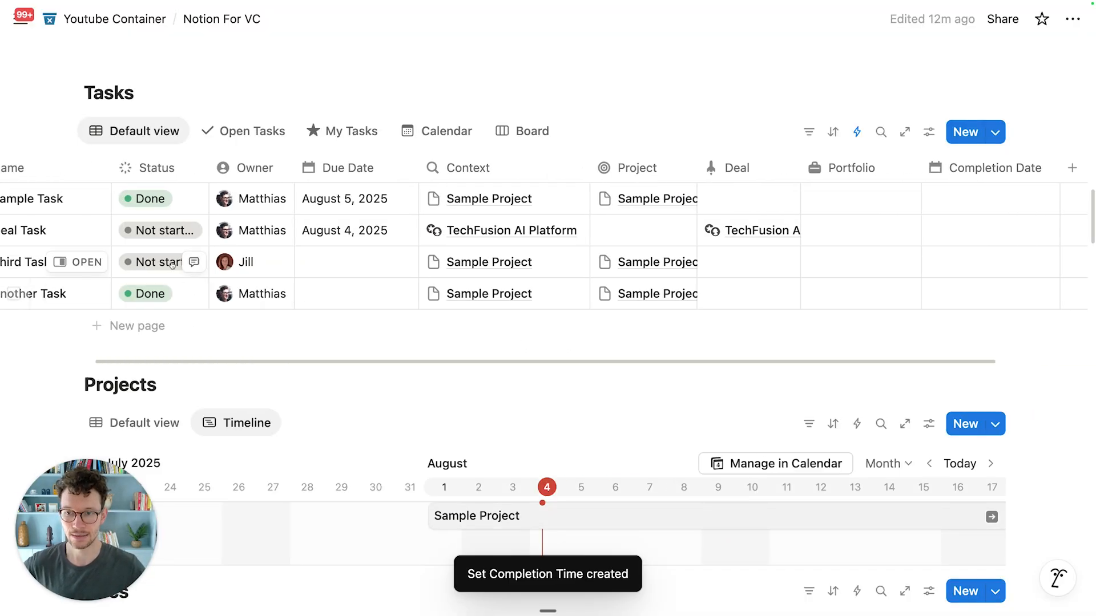
click(151, 199)
click(164, 319)
click(151, 293)
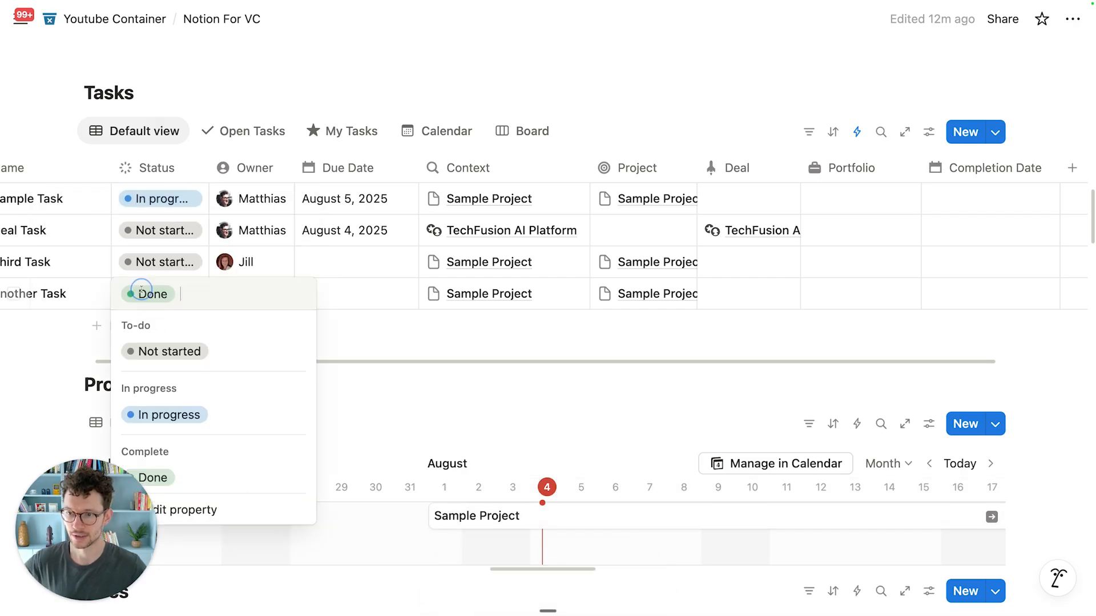
click(156, 351)
click(158, 265)
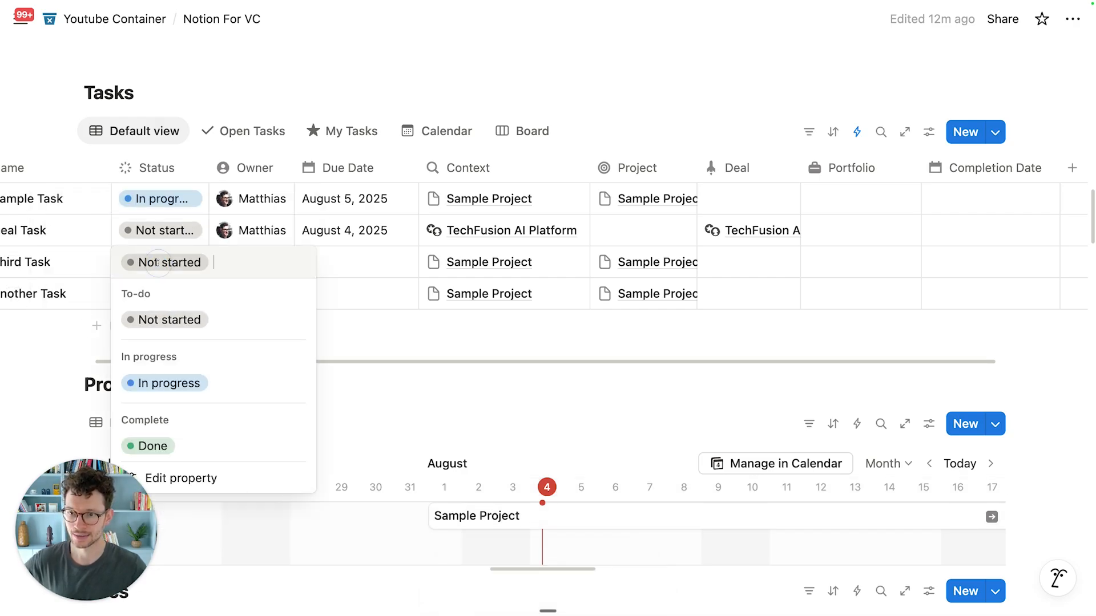
click(177, 445)
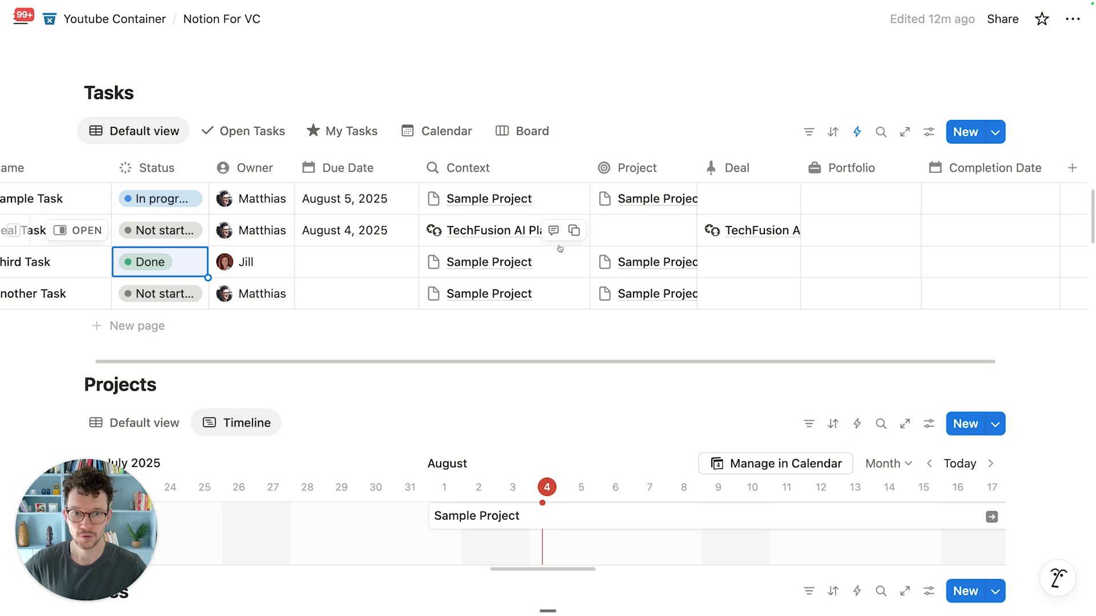
scroll(560, 239, right, 4)
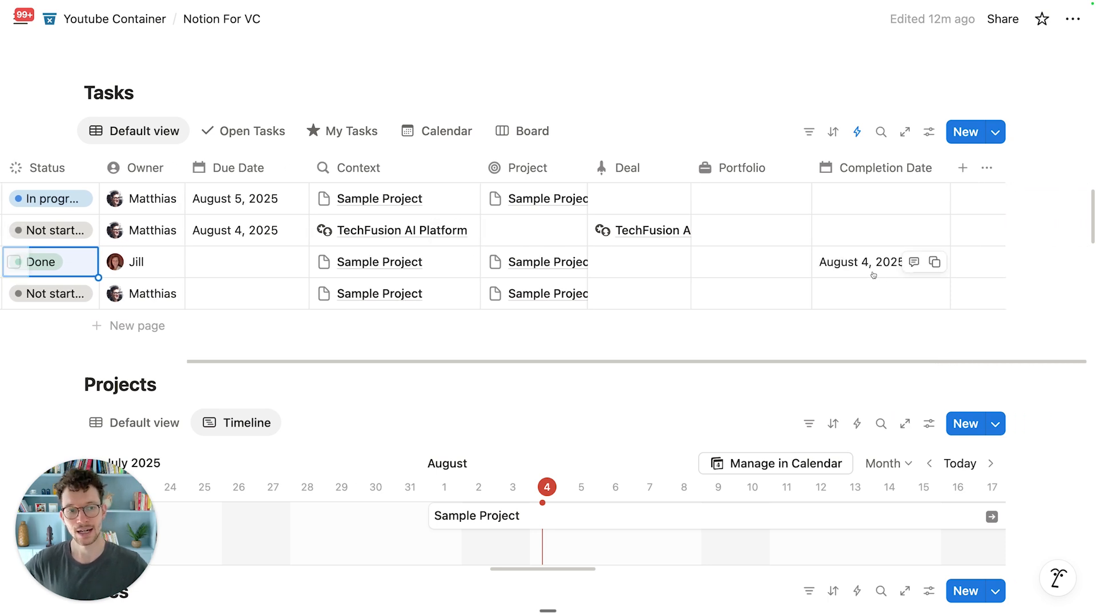
click(530, 142)
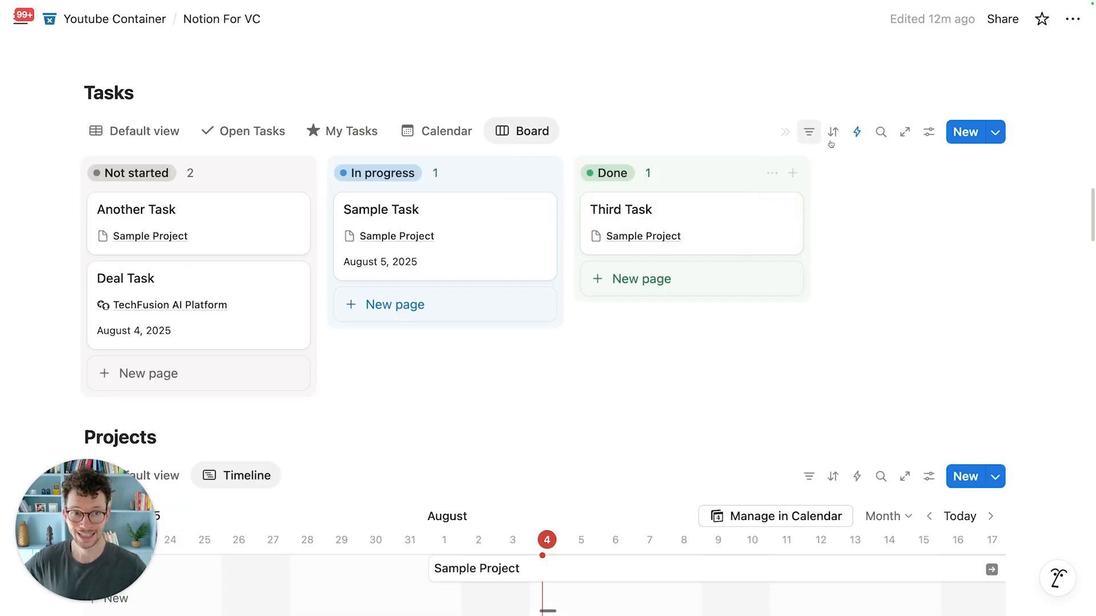
Step: Create a grouped advanced filter on the board with the rule Status is not Done
click(809, 132)
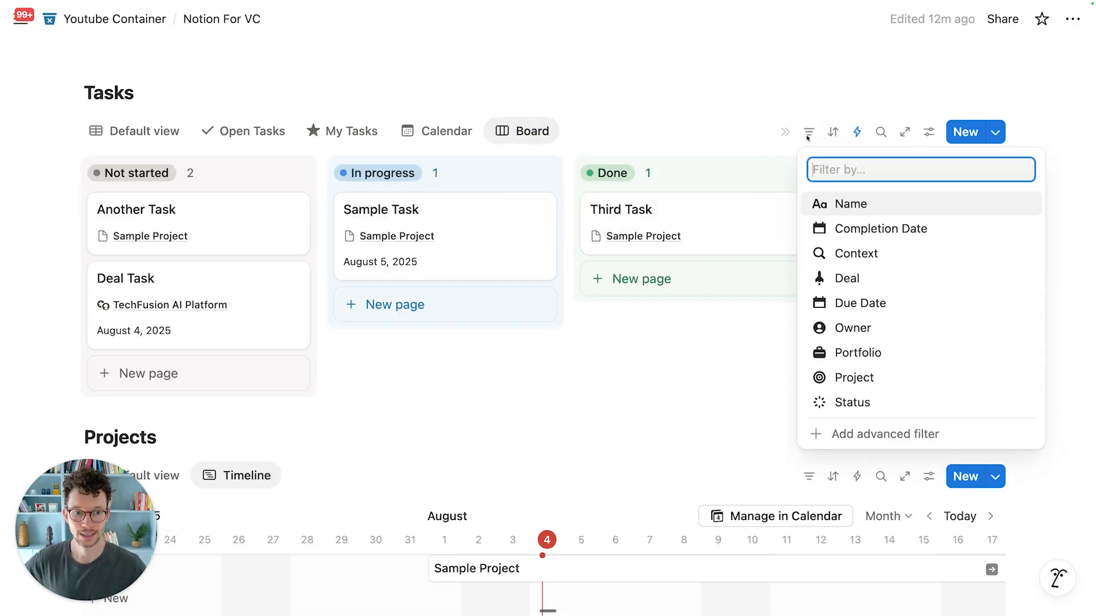
click(846, 443)
click(180, 218)
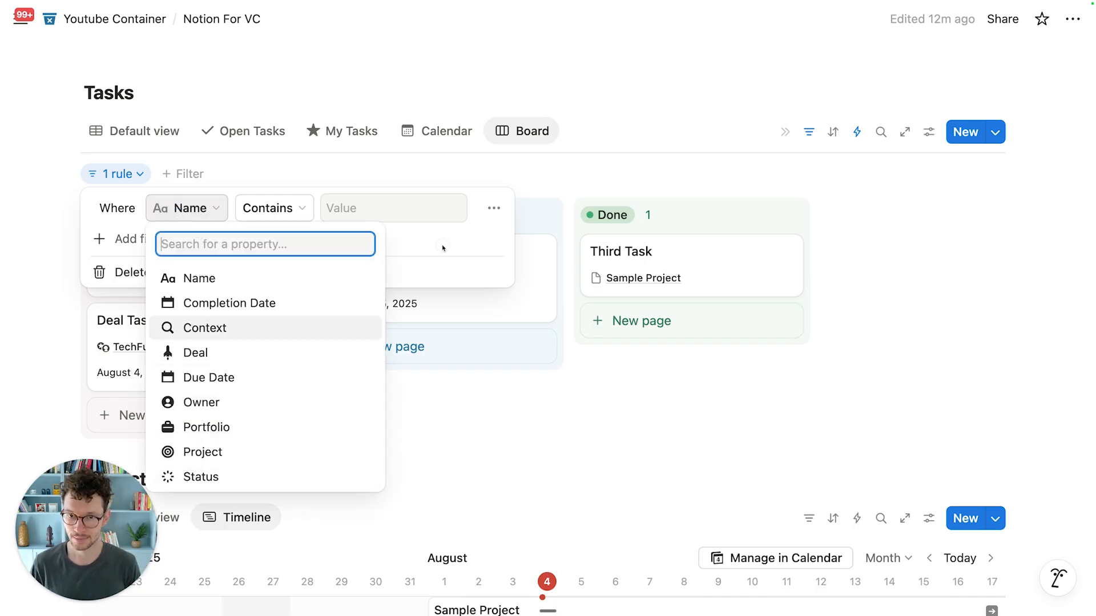
click(494, 208)
click(493, 208)
click(515, 286)
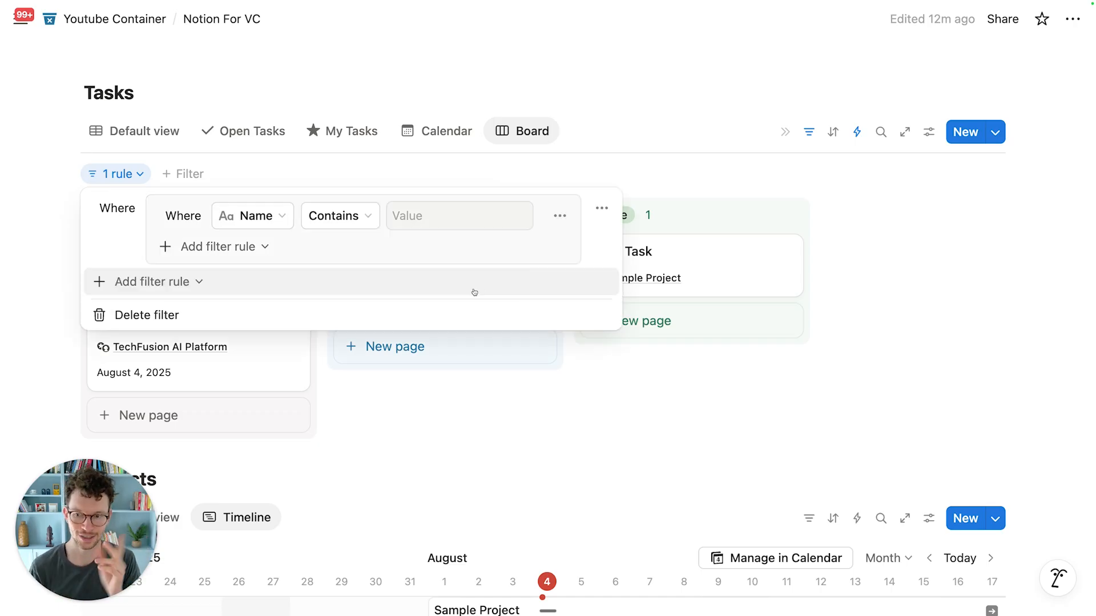
click(271, 219)
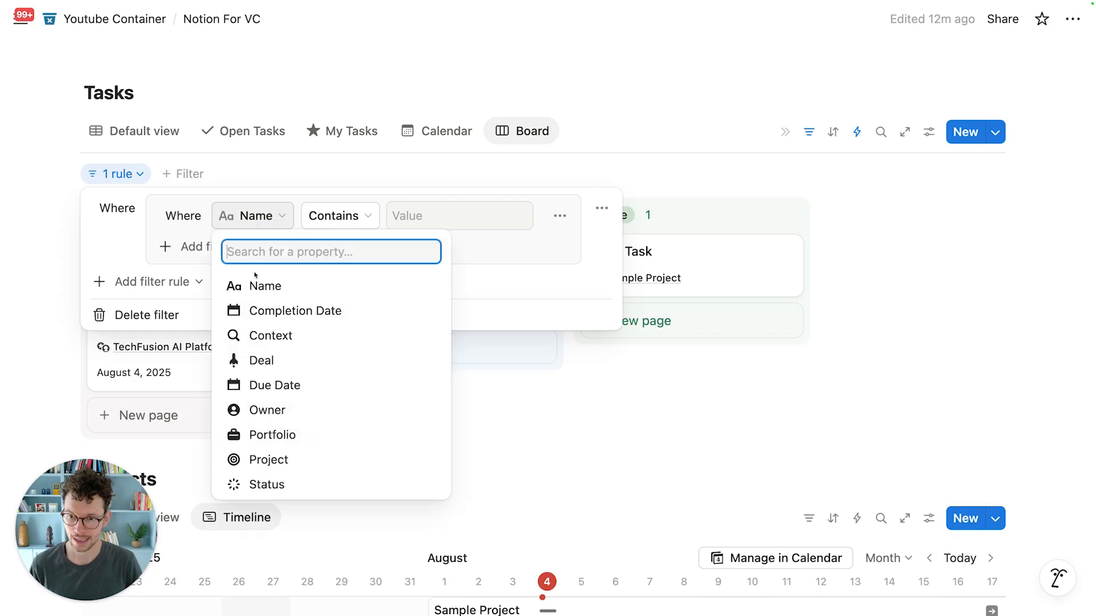
click(276, 480)
click(333, 217)
click(330, 266)
click(419, 215)
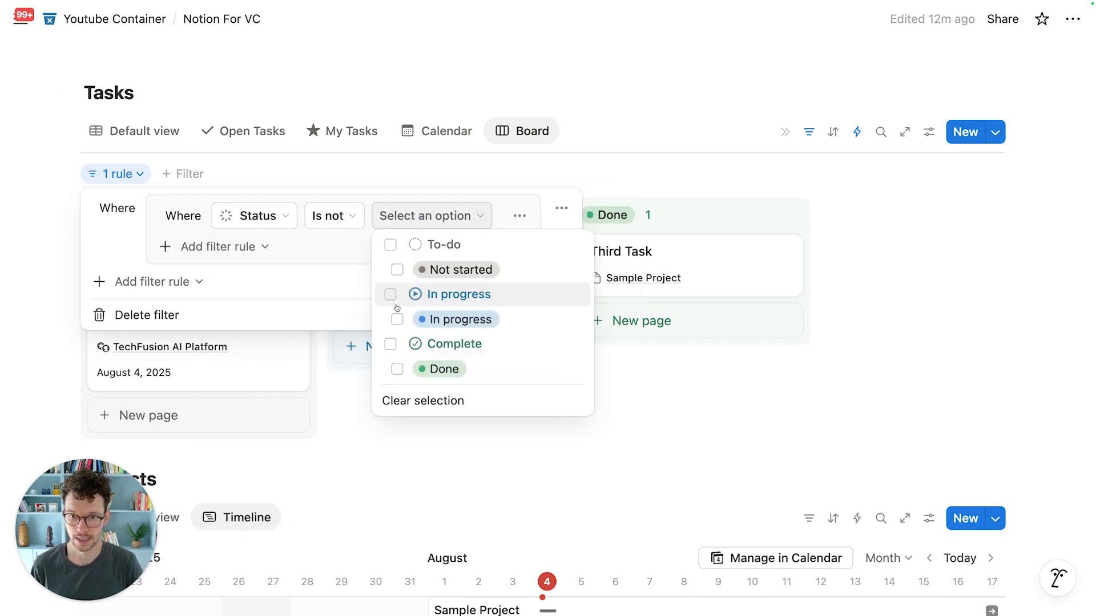
click(397, 340)
click(318, 263)
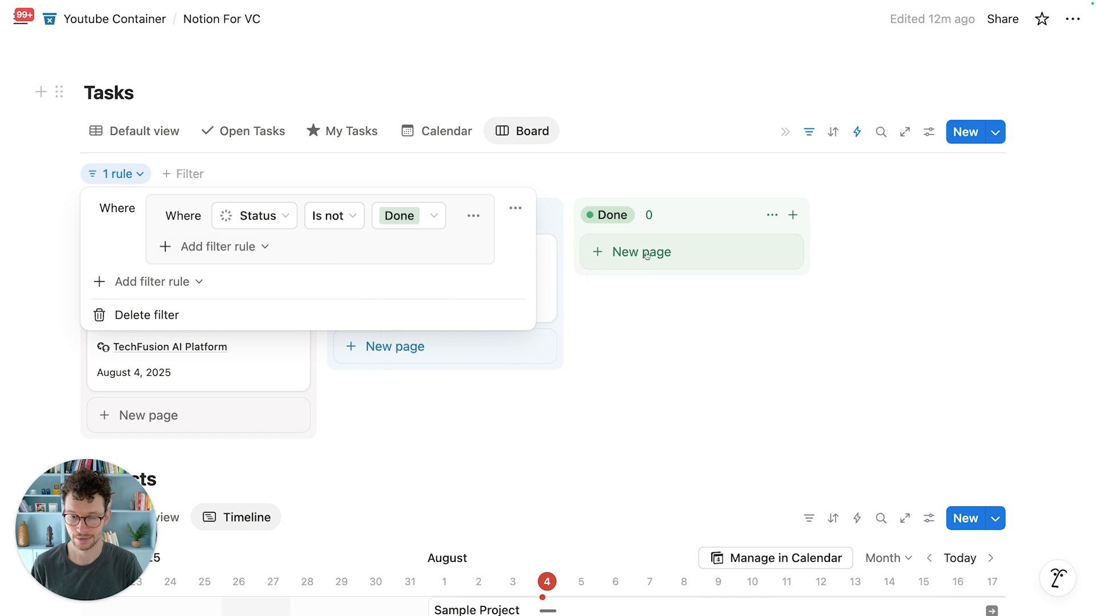
Step: Add an Or rule to the group: Completion Date is on or after one week ago
click(278, 250)
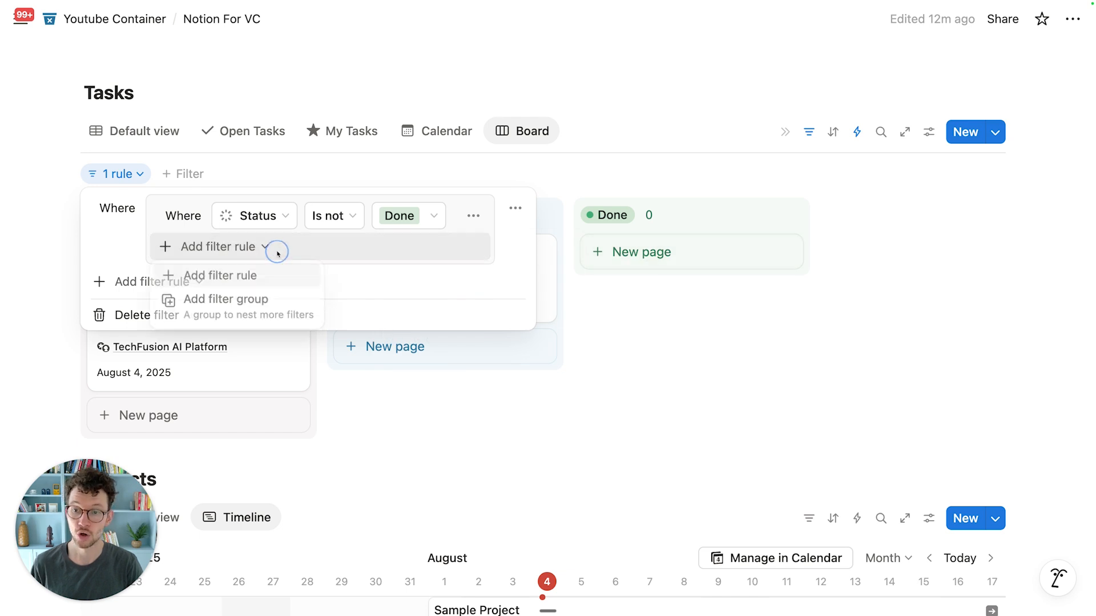
click(209, 277)
click(251, 250)
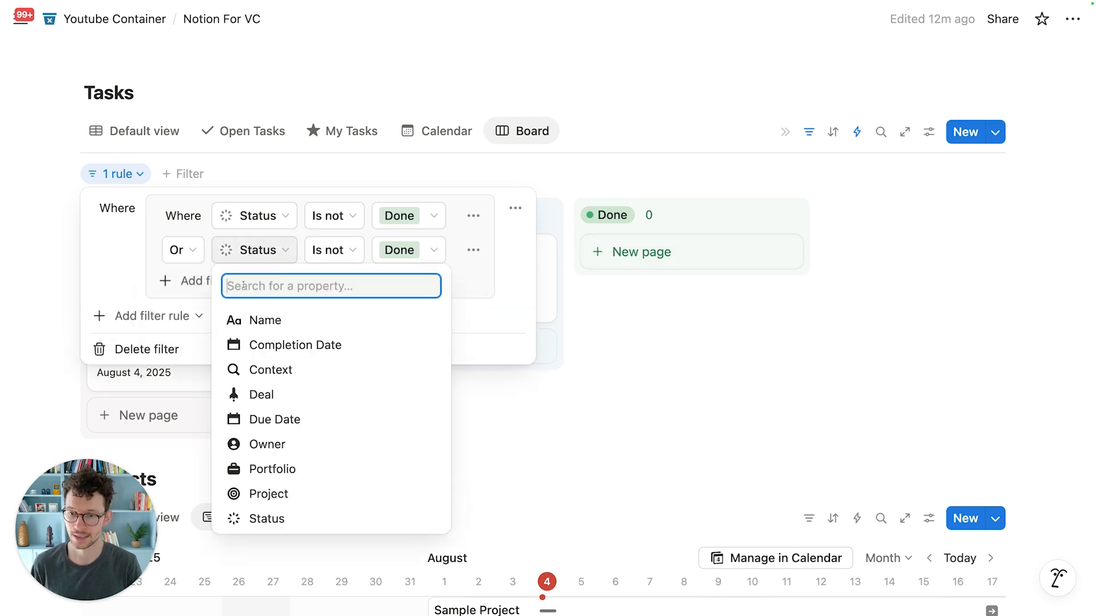
click(282, 354)
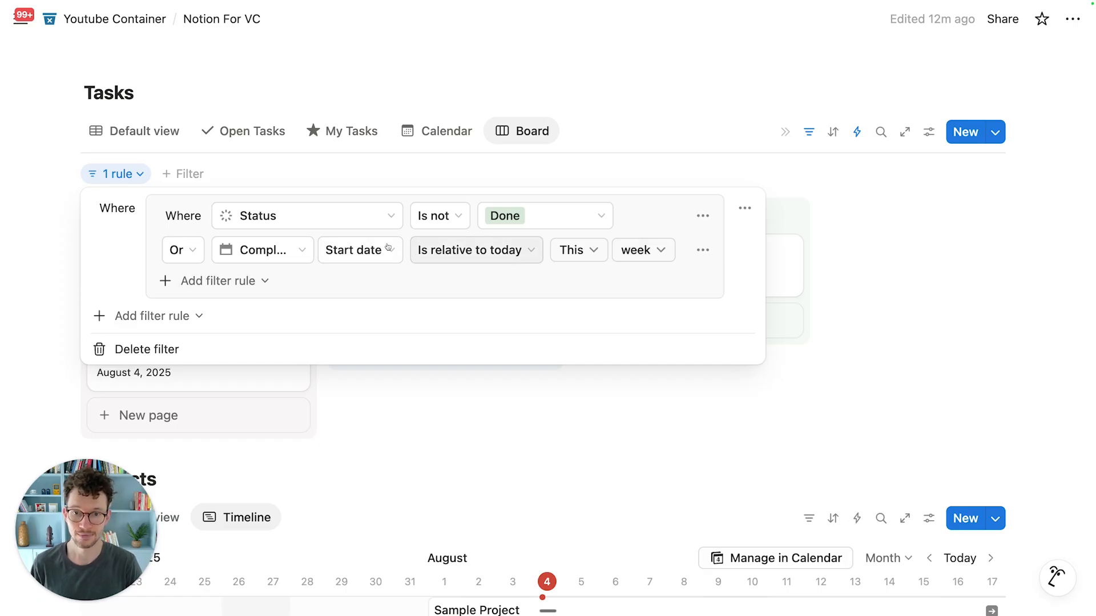
click(440, 253)
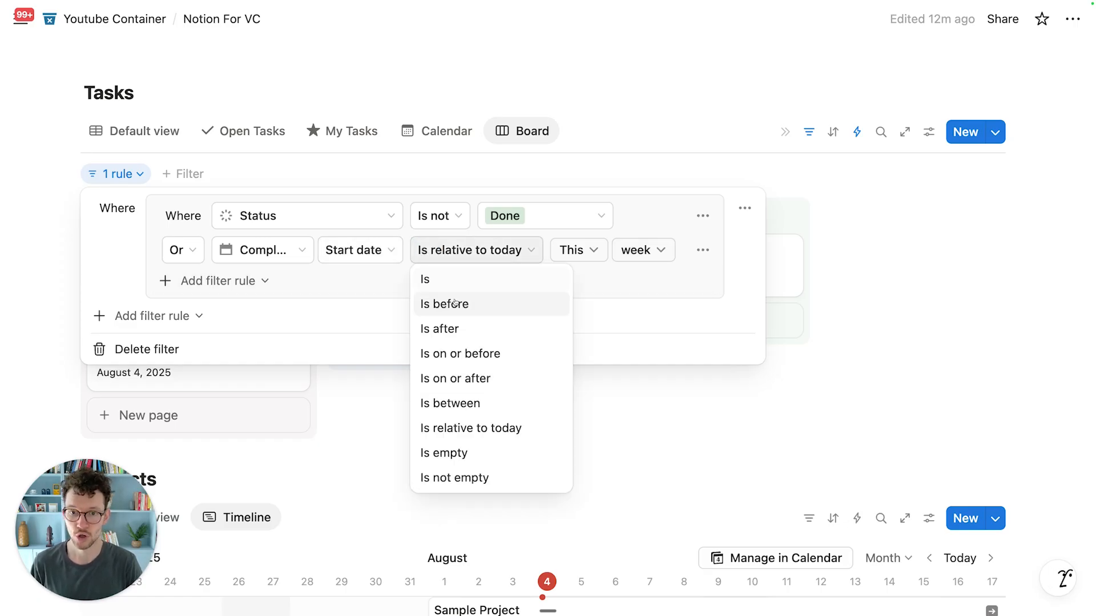
click(450, 379)
click(542, 250)
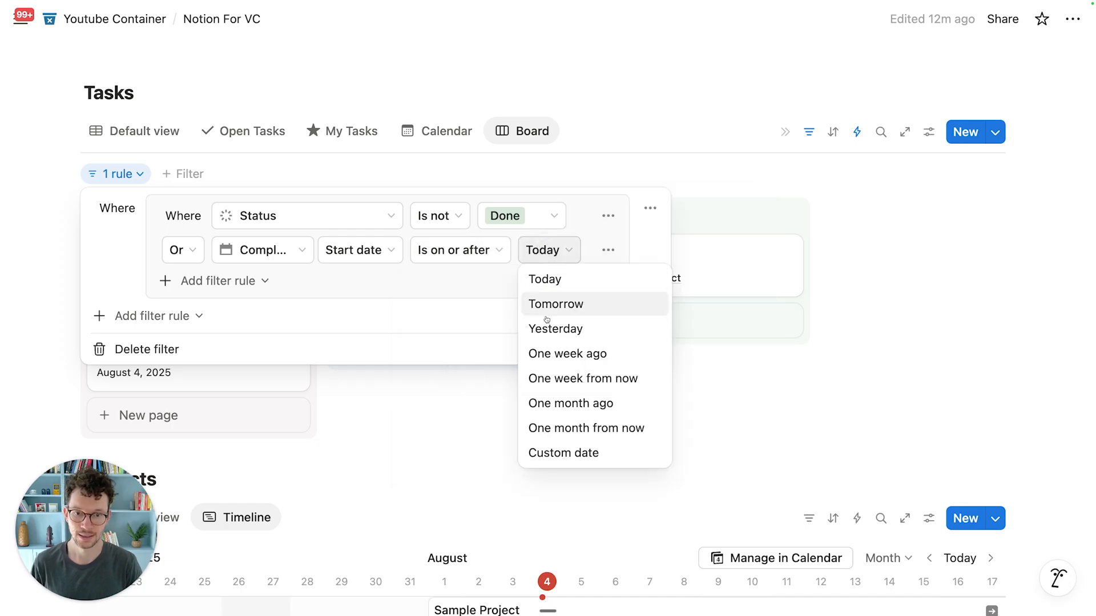
click(549, 355)
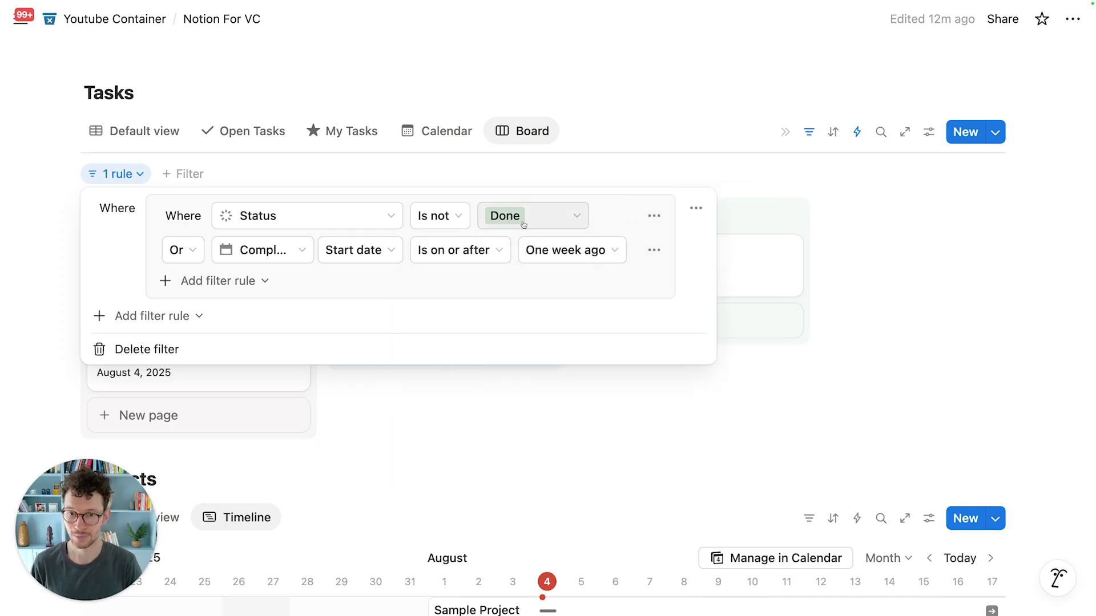
click(516, 167)
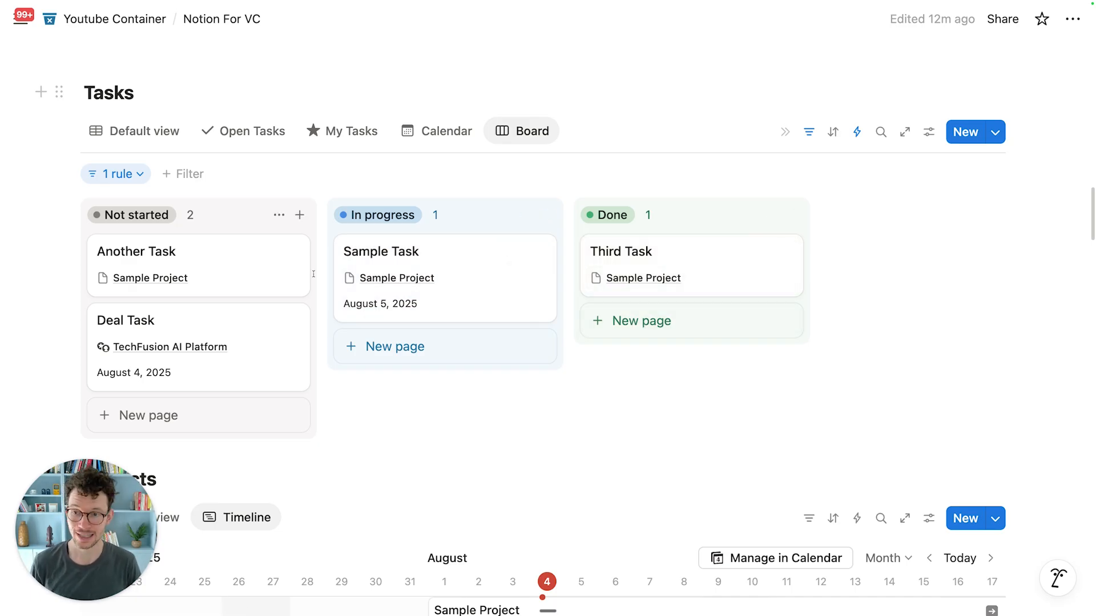
Step: Move Another Task into the Done column and reopen the board's filter rules
drag(146, 261, 752, 251)
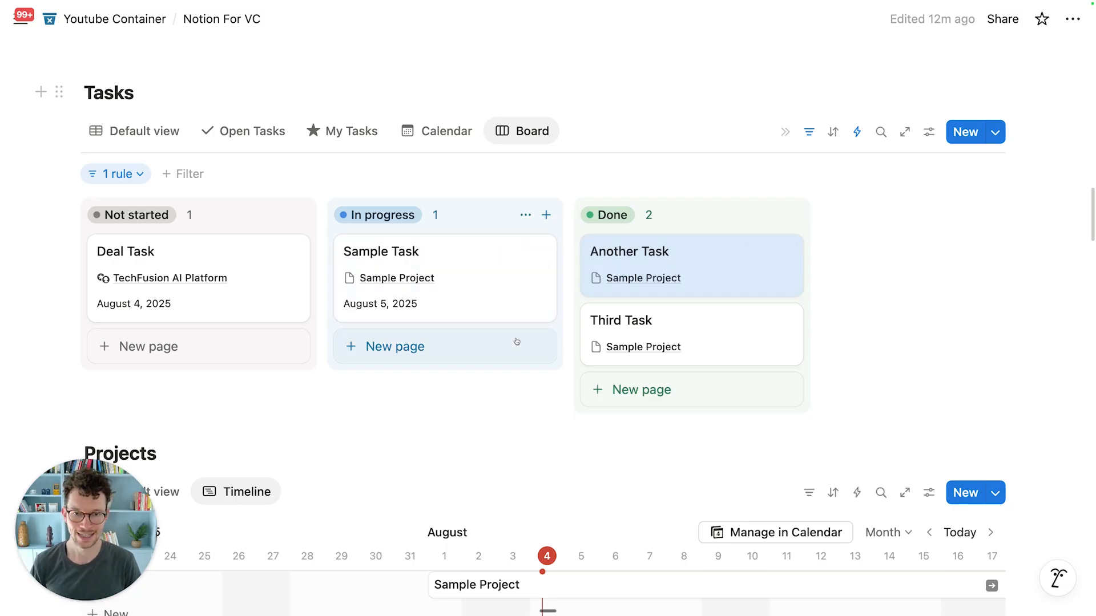
click(522, 401)
click(111, 174)
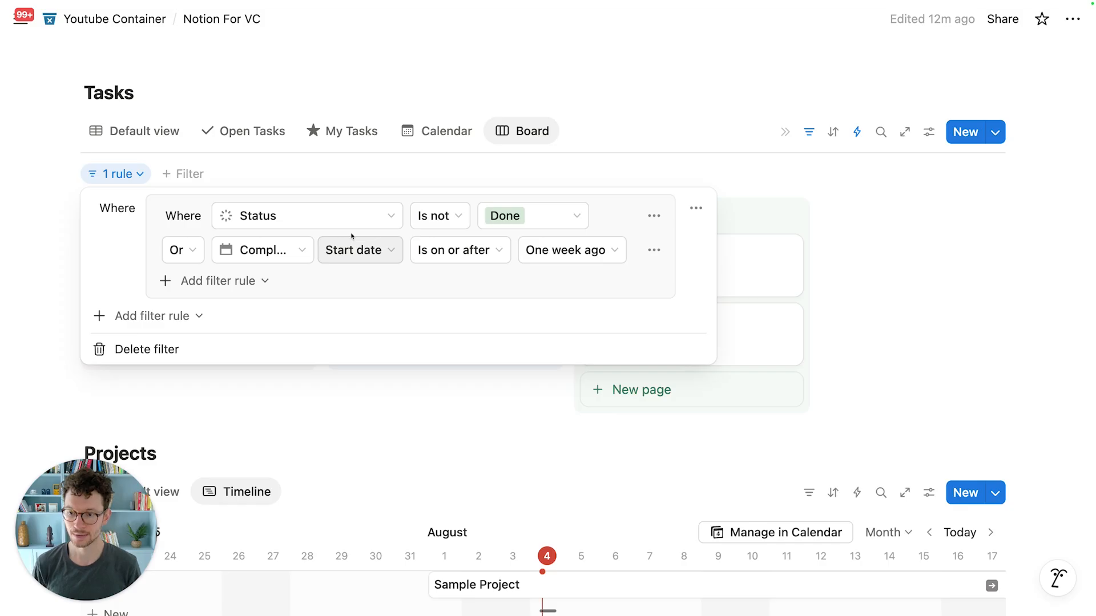
Step: Add a top-level filter rule Owner is Me to the Tasks board
click(165, 315)
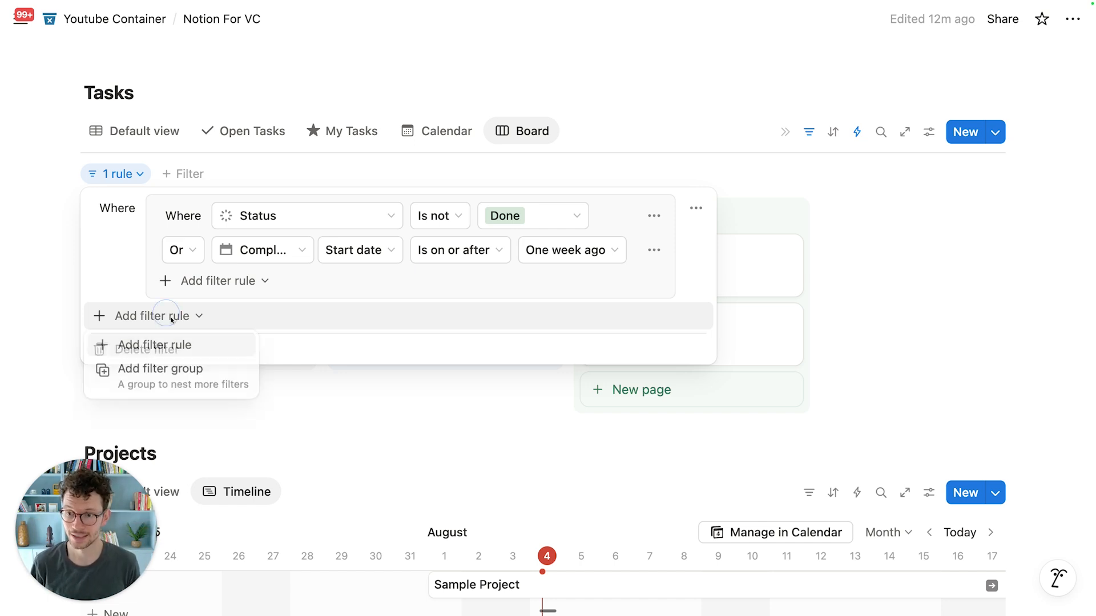
click(183, 345)
click(191, 320)
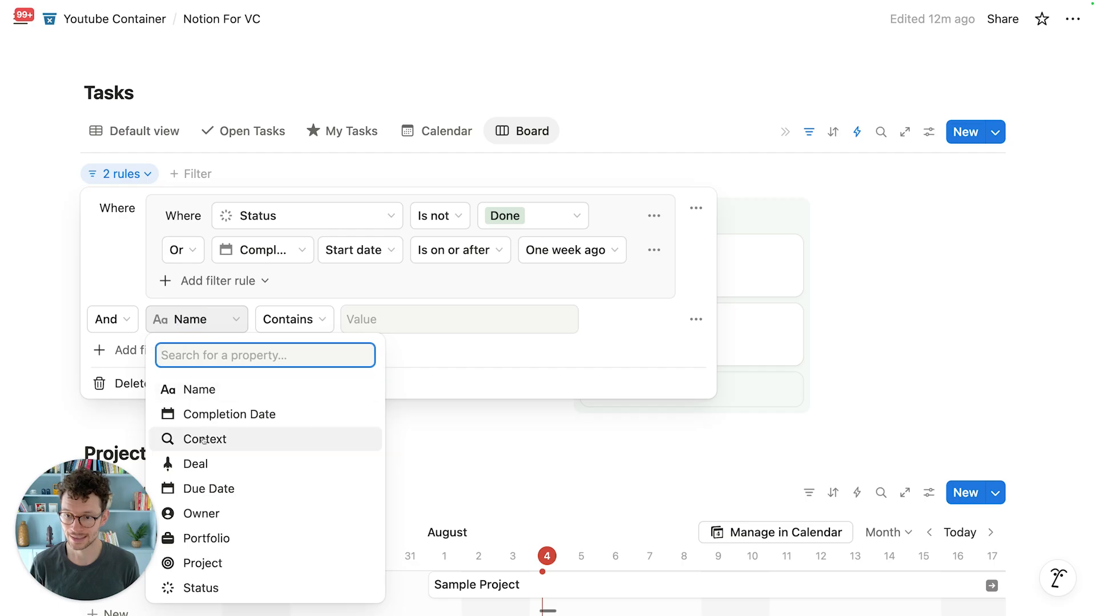
click(214, 513)
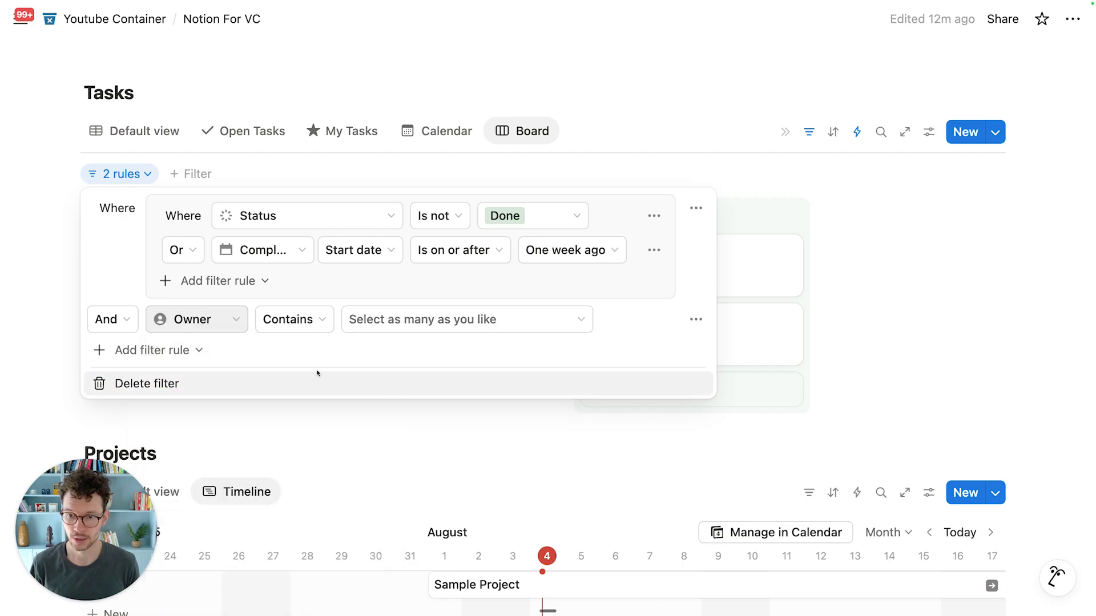
click(369, 319)
key(Return)
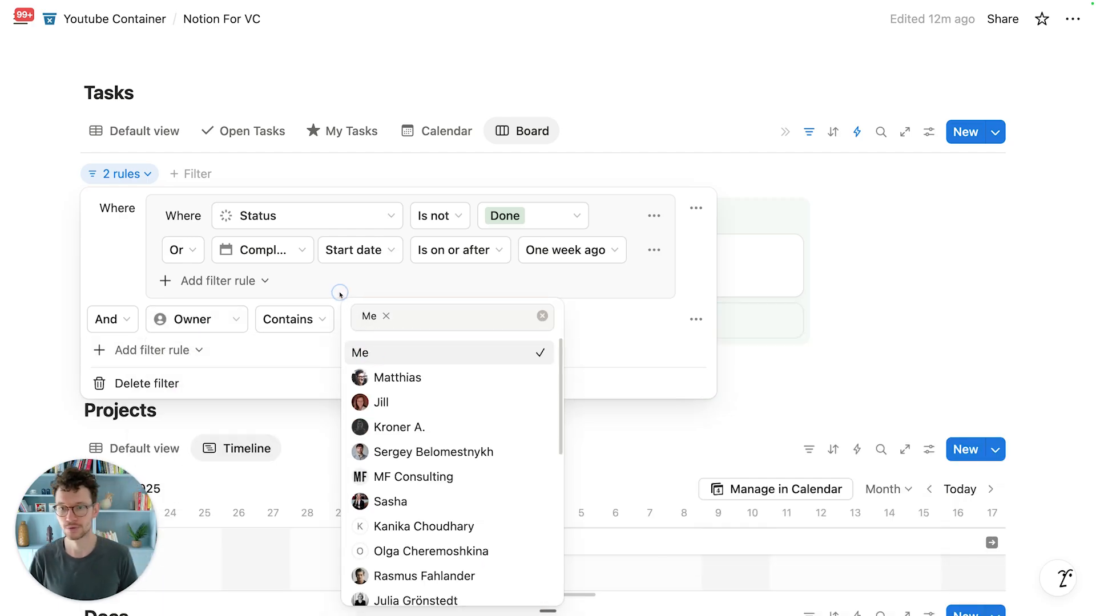
click(340, 292)
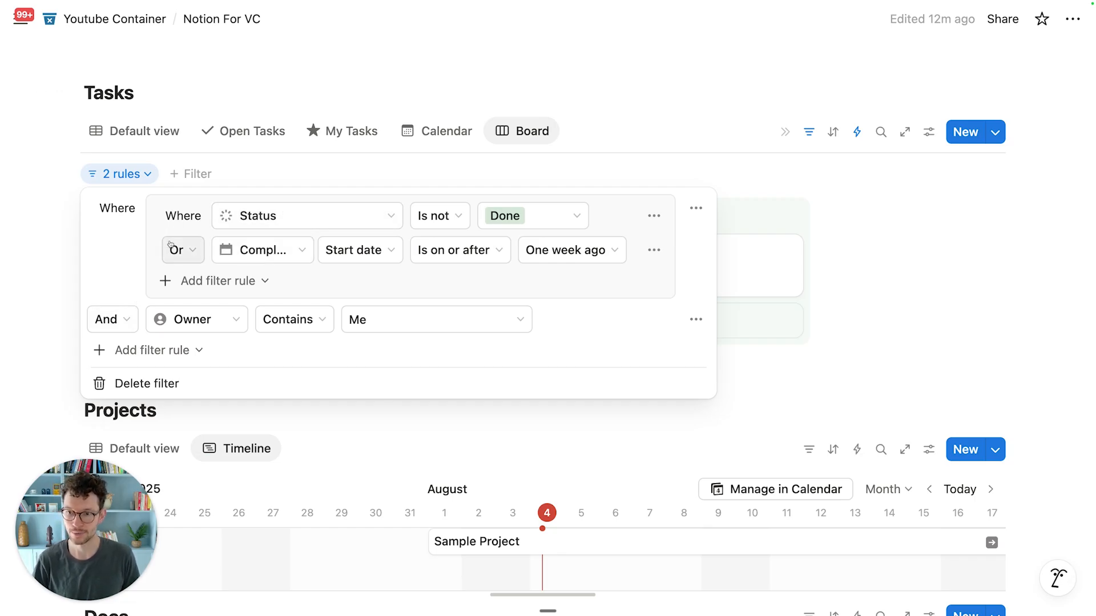
click(271, 148)
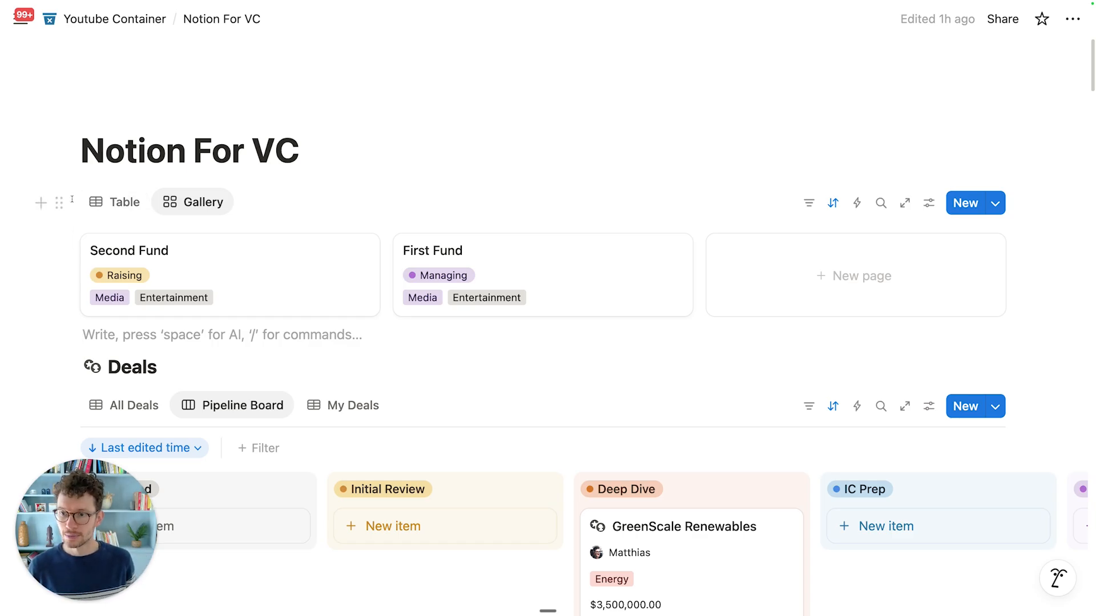
Step: Turn the Funds gallery block into a Funds page link
scroll(69, 211, down, 1)
click(67, 171)
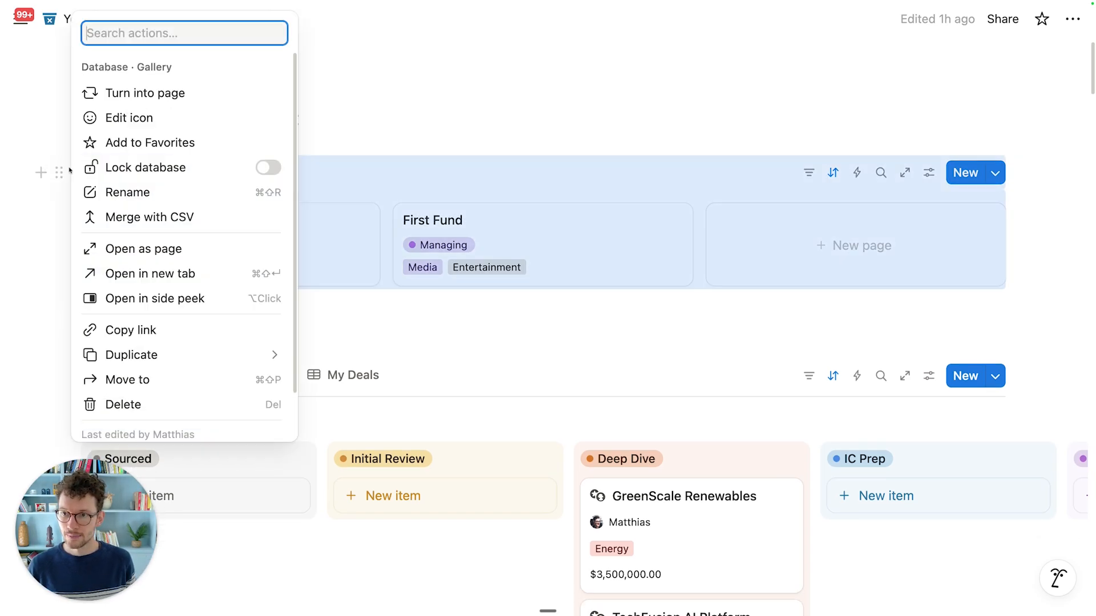
click(145, 93)
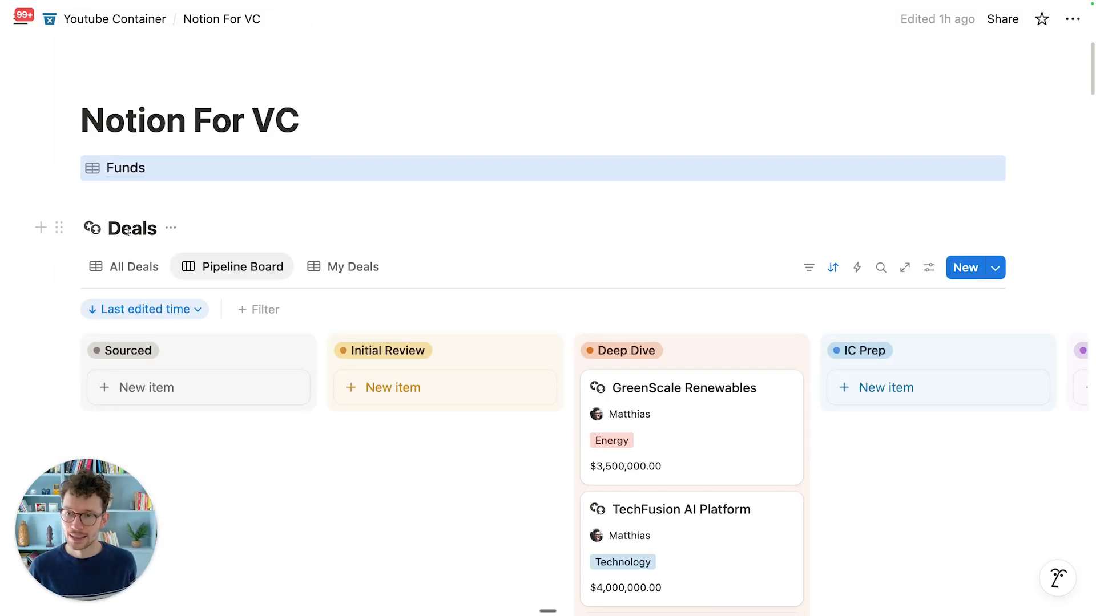
click(151, 189)
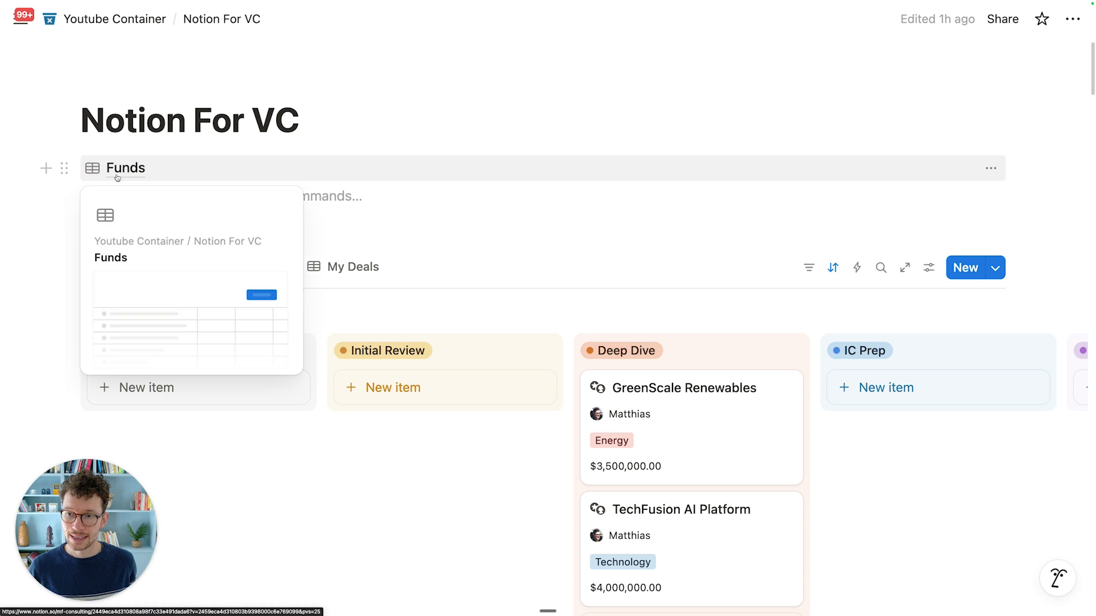
Step: Insert empty lines beneath Funds, above the Deals pipeline board
scroll(117, 178, up, 1)
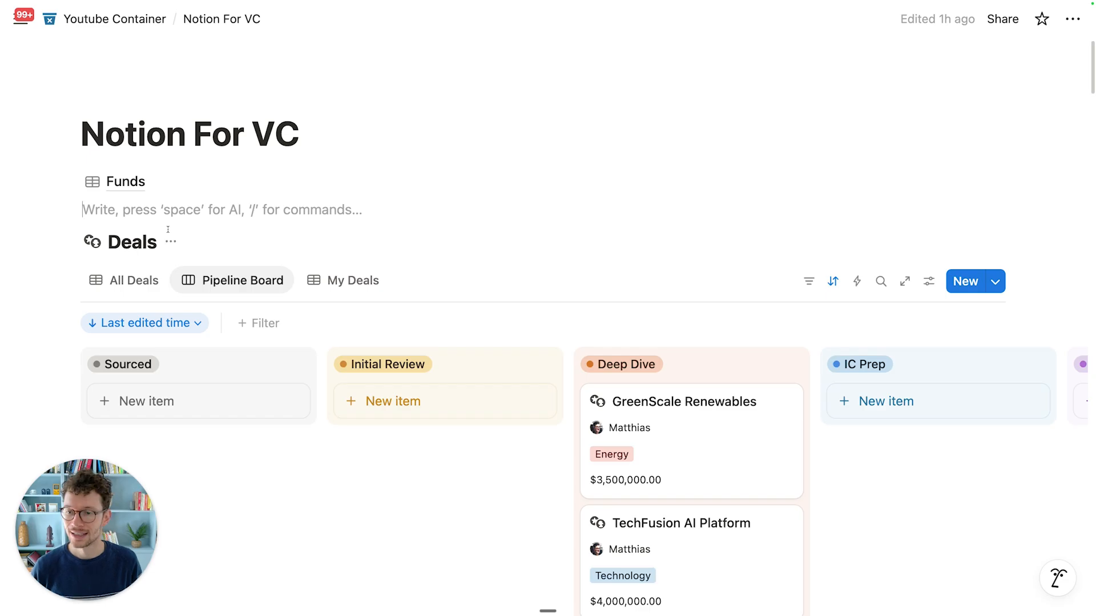
scroll(168, 229, down, 1)
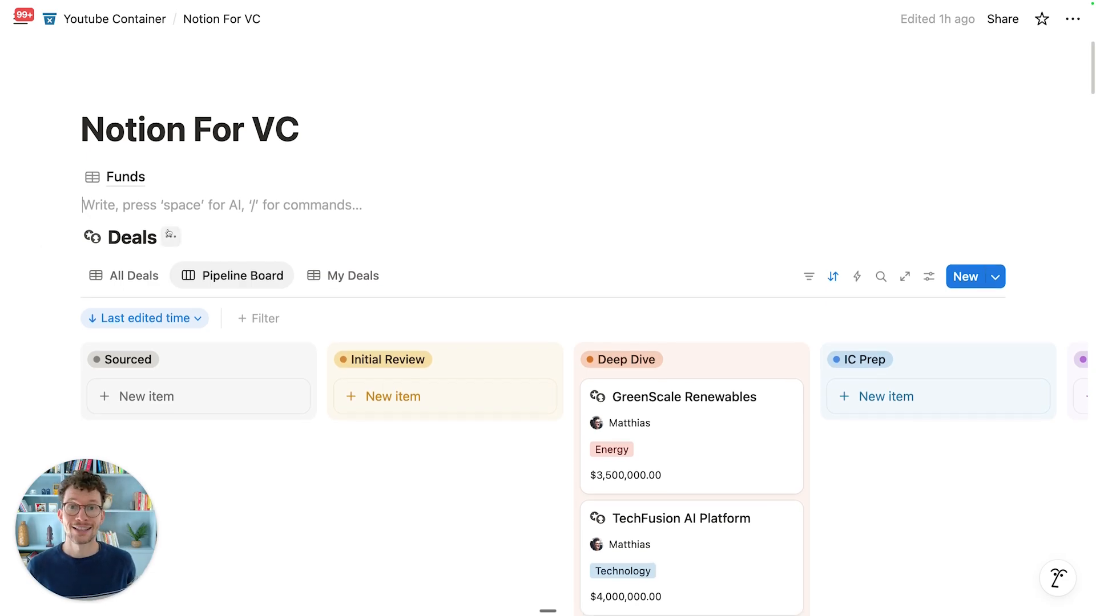
scroll(169, 233, down, 2)
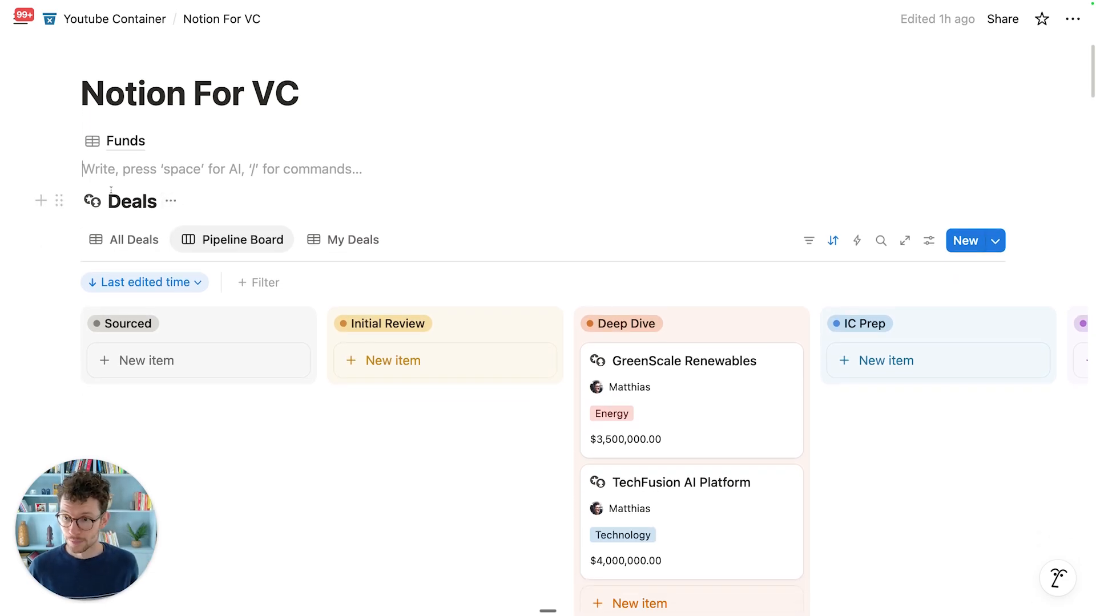
scroll(110, 190, down, 5)
scroll(103, 159, up, 3)
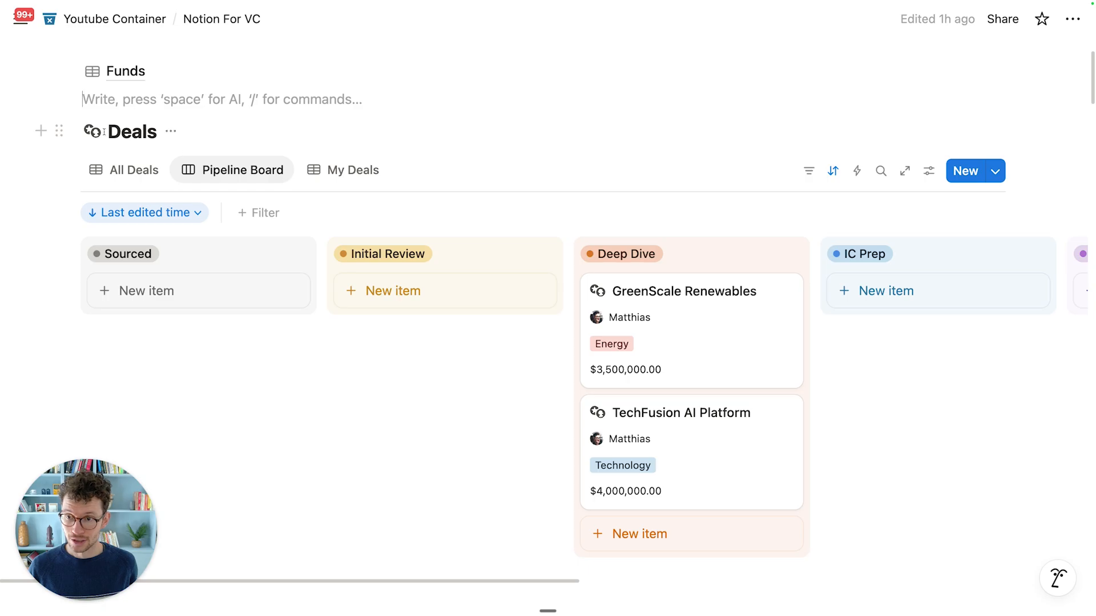
scroll(151, 133, up, 3)
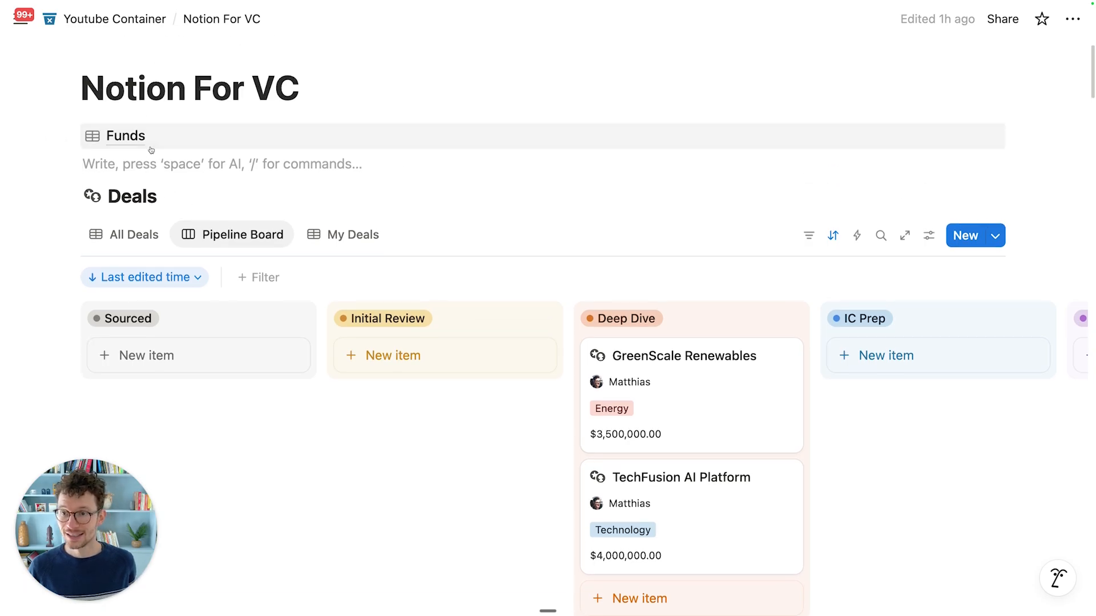
key(Return)
key(Return)
key(Return)
click(151, 181)
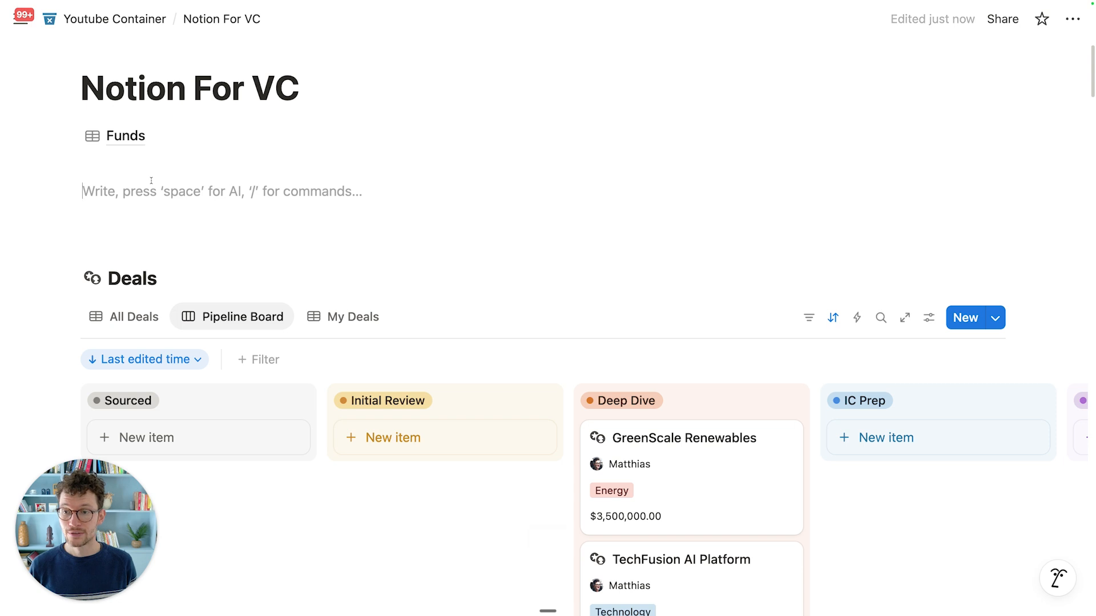
Step: Insert a linked view of the Deals database showing All Deals below Funds
text(/create)
key(Return)
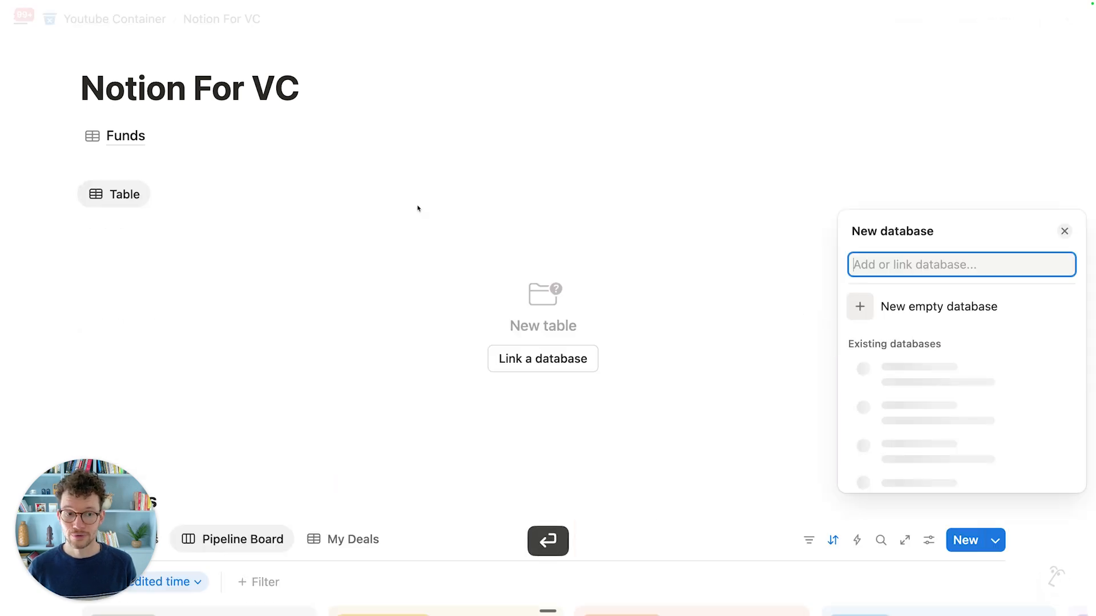
text(deals)
click(929, 321)
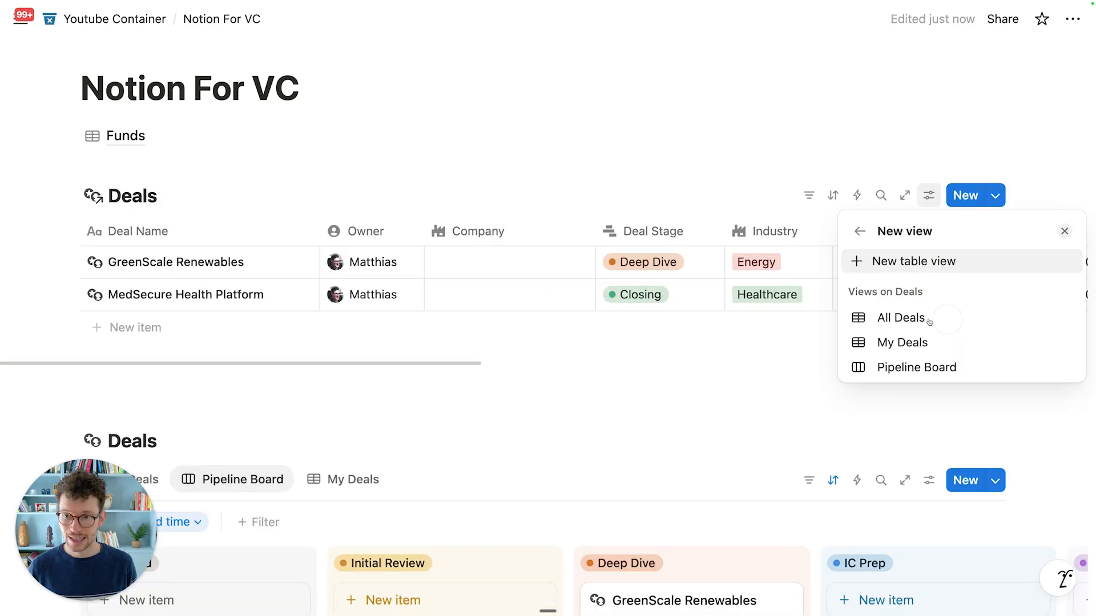
scroll(273, 205, down, 2)
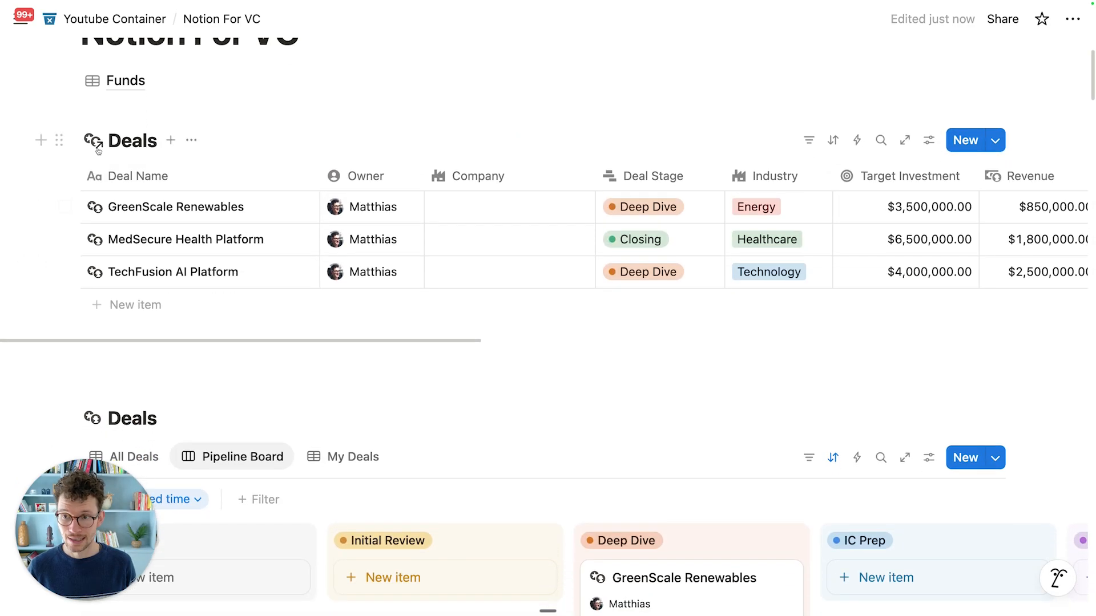
scroll(121, 178, down, 2)
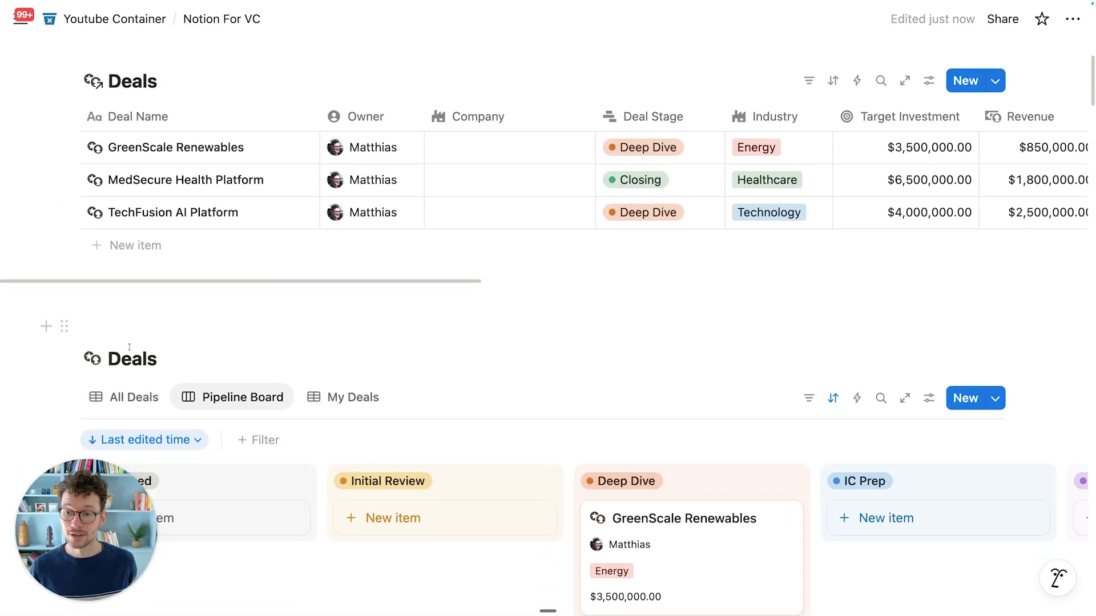
scroll(90, 163, up, 1)
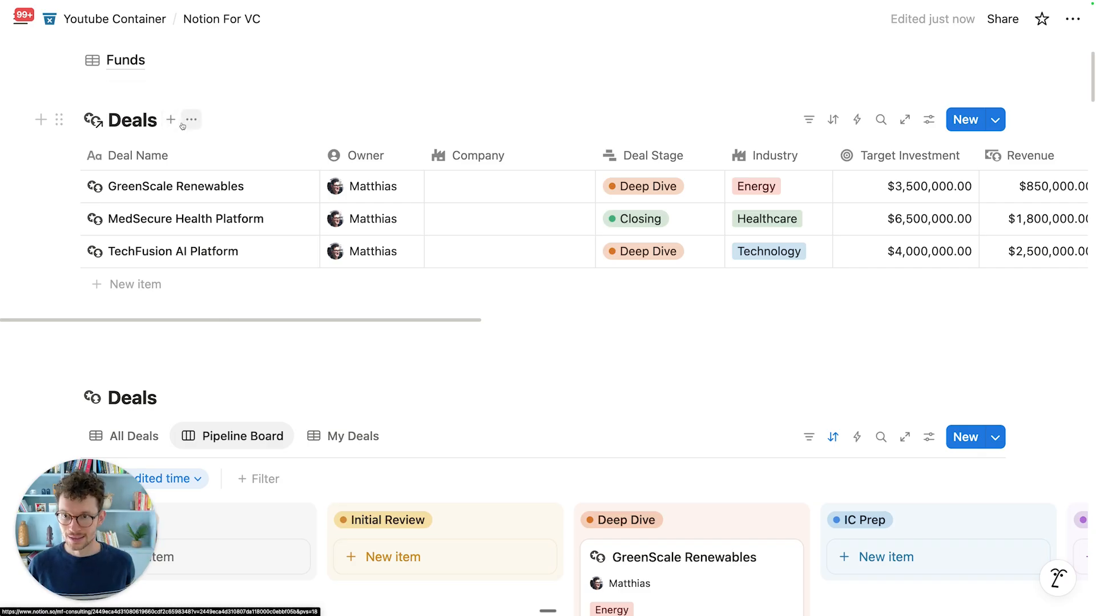
Step: Hide the database title on the linked Deals view
click(191, 119)
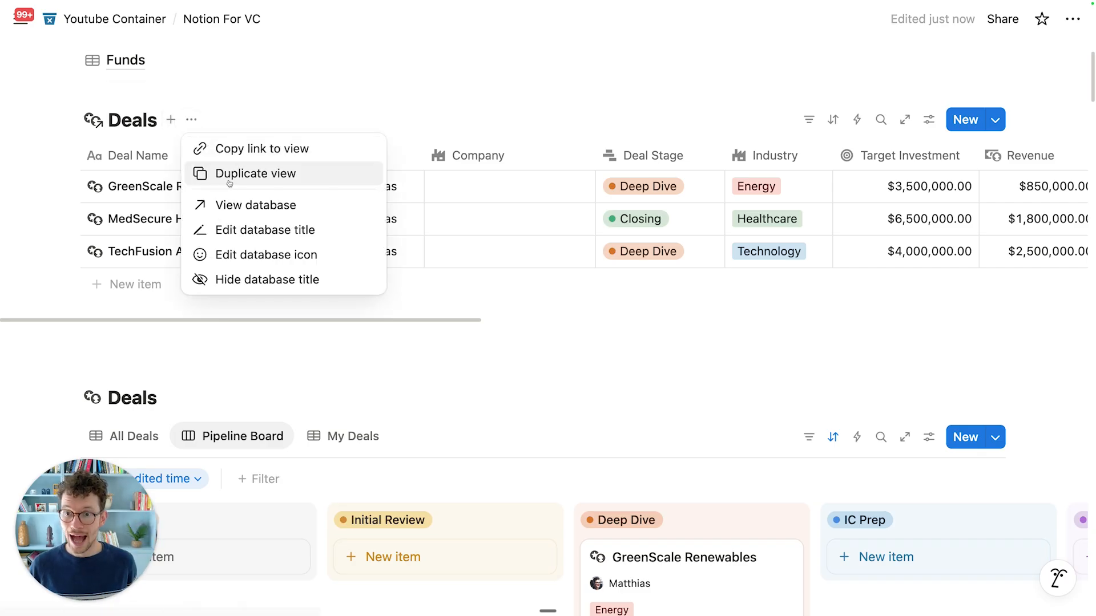
click(240, 280)
scroll(166, 233, up, 1)
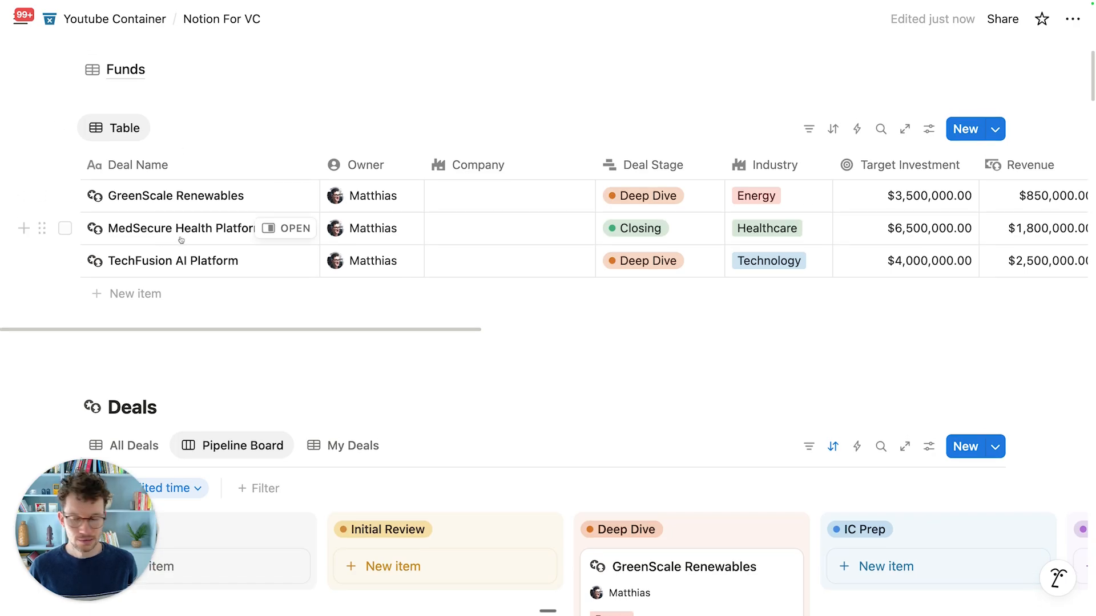
scroll(181, 239, up, 2)
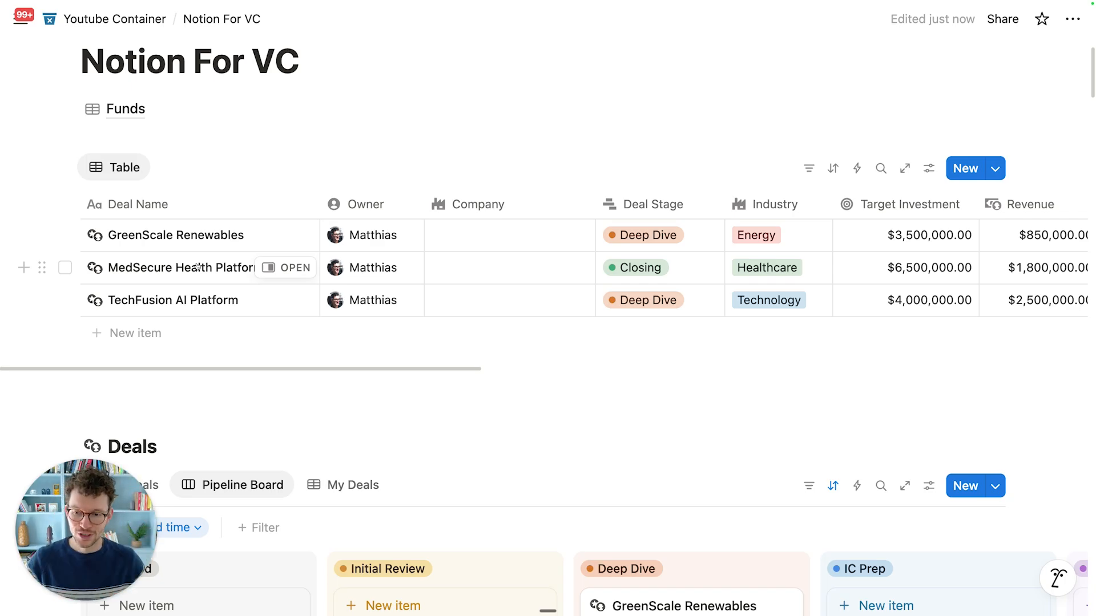
click(62, 168)
click(145, 93)
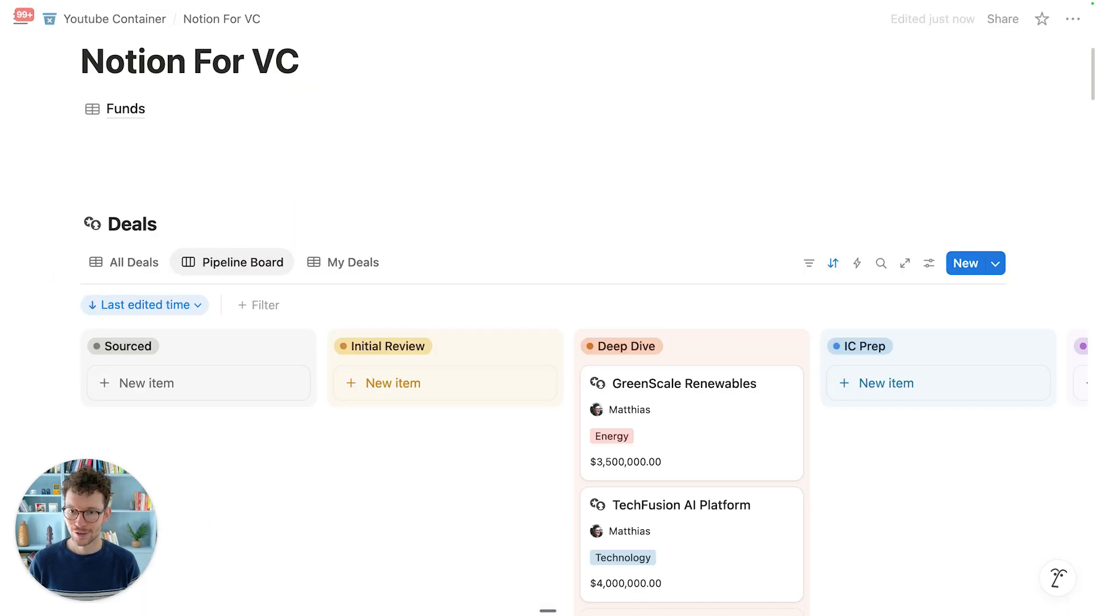
scroll(194, 211, up, 2)
mouse_move(168, 204)
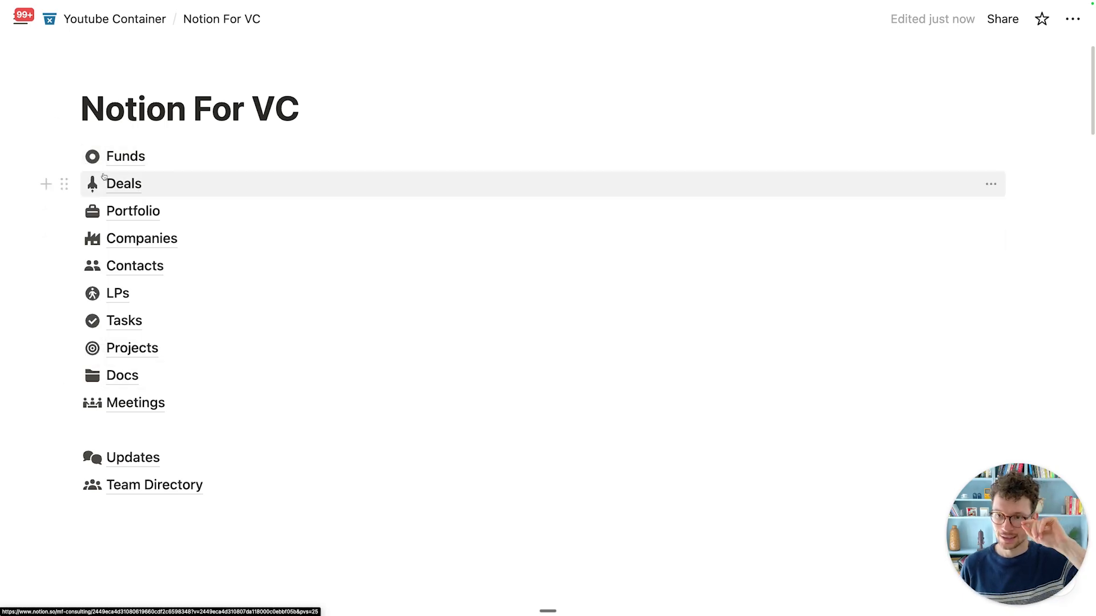
mouse_move(104, 176)
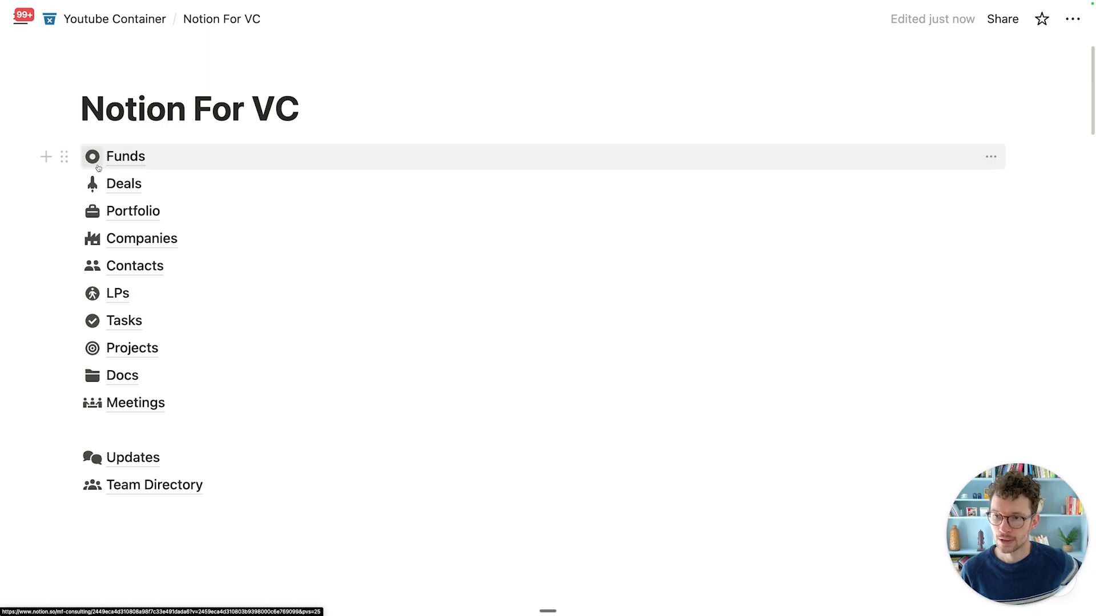
click(99, 166)
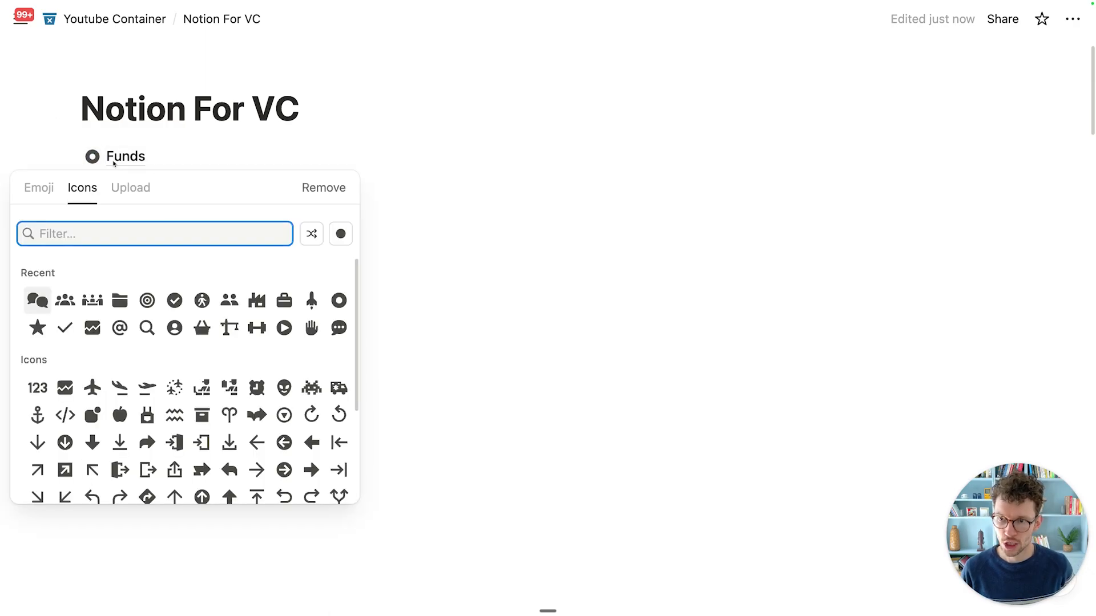
click(127, 117)
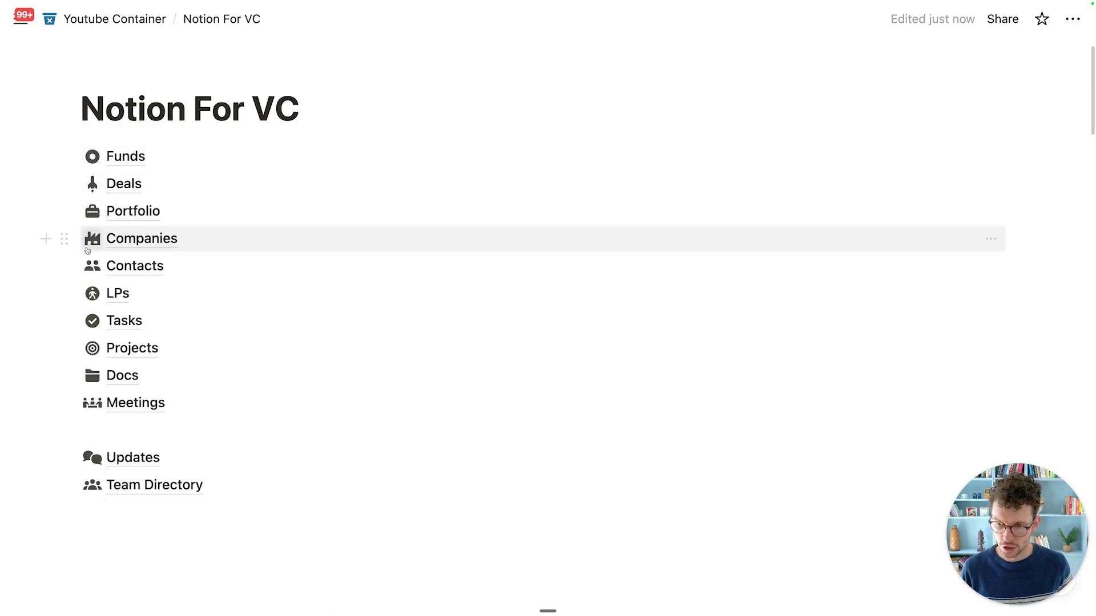
mouse_move(103, 284)
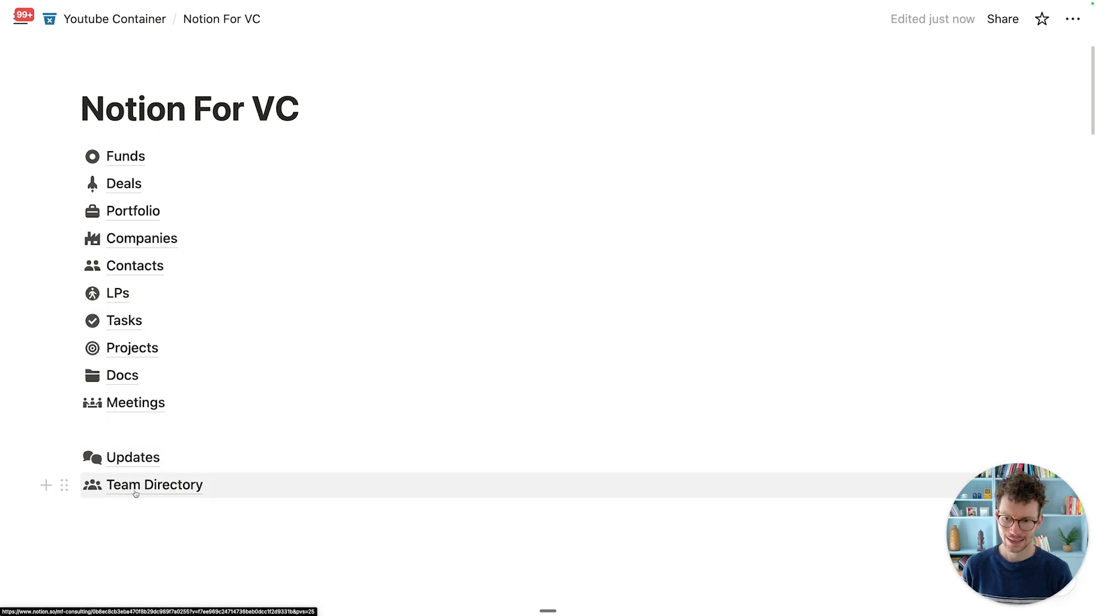
mouse_move(133, 481)
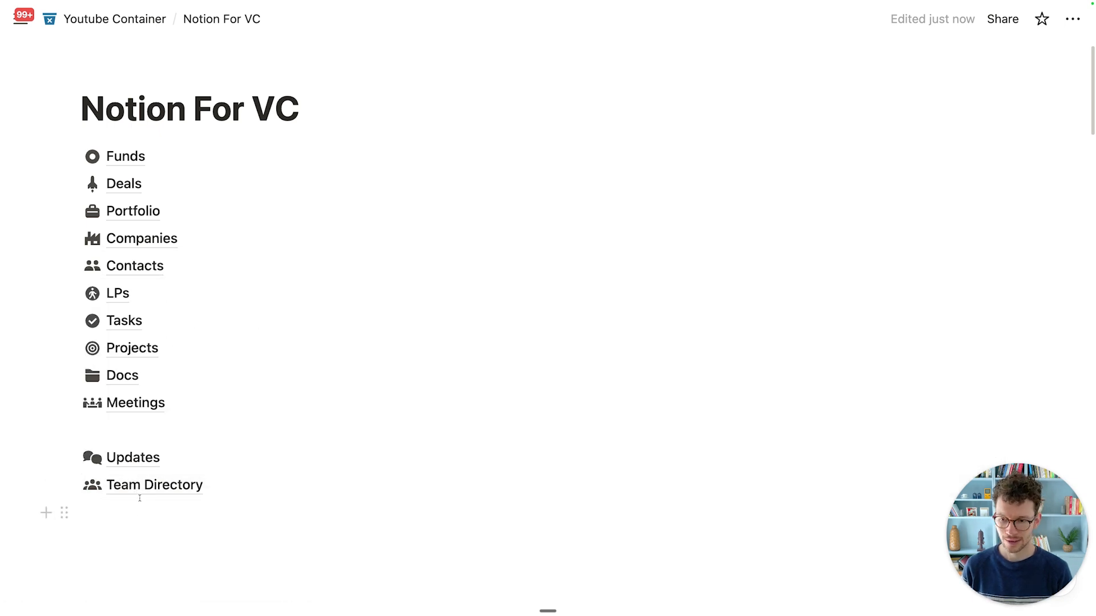
mouse_move(131, 458)
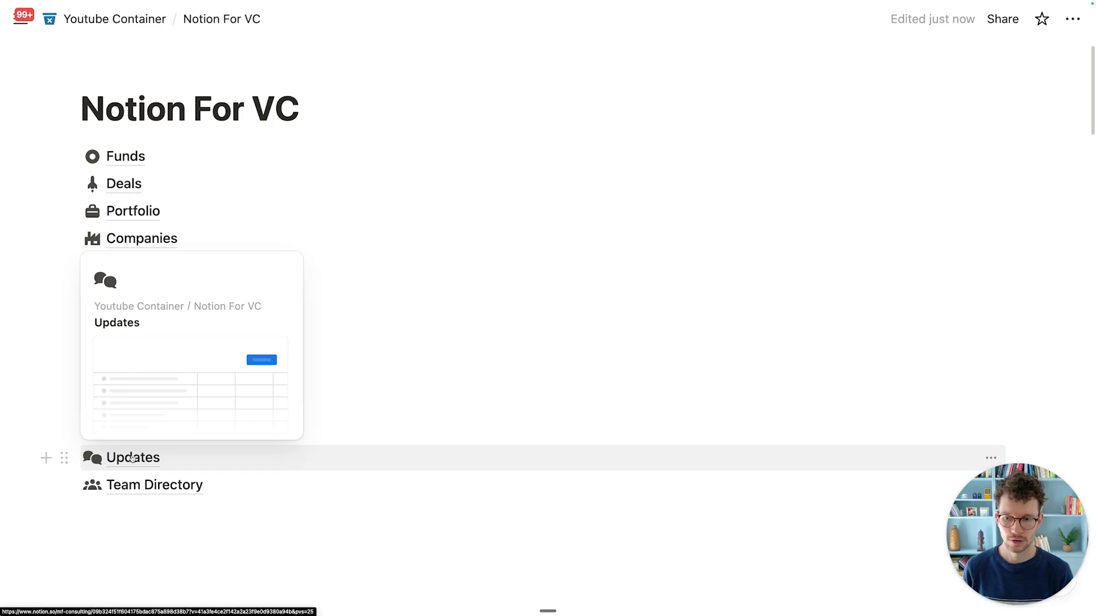
click(146, 486)
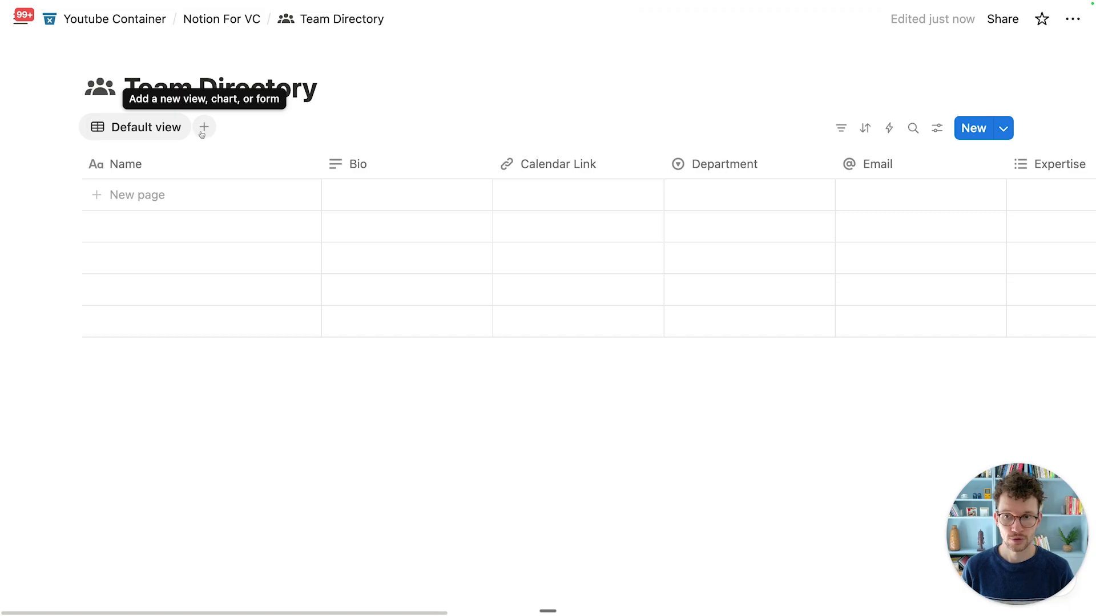
click(219, 30)
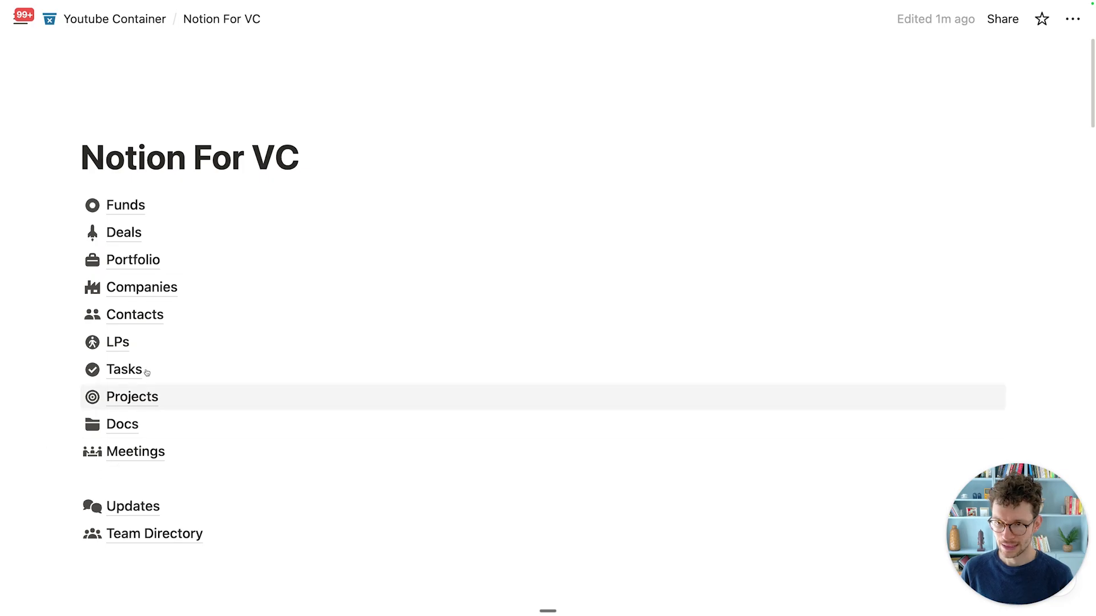
Step: Create a Backend subpage under the title and give it the database icon
click(390, 162)
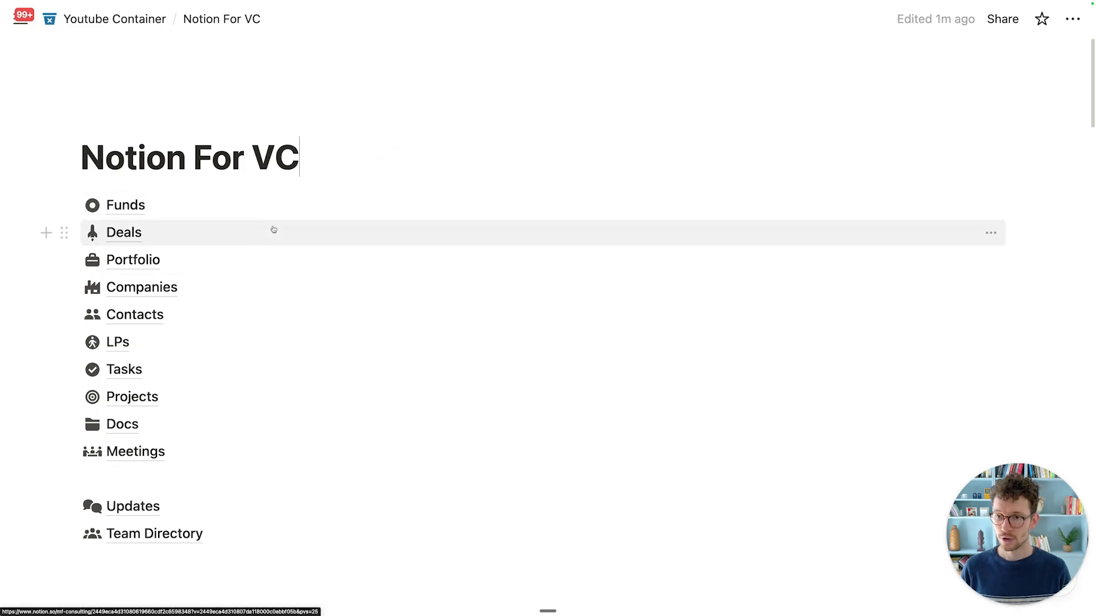
key(Return)
click(206, 213)
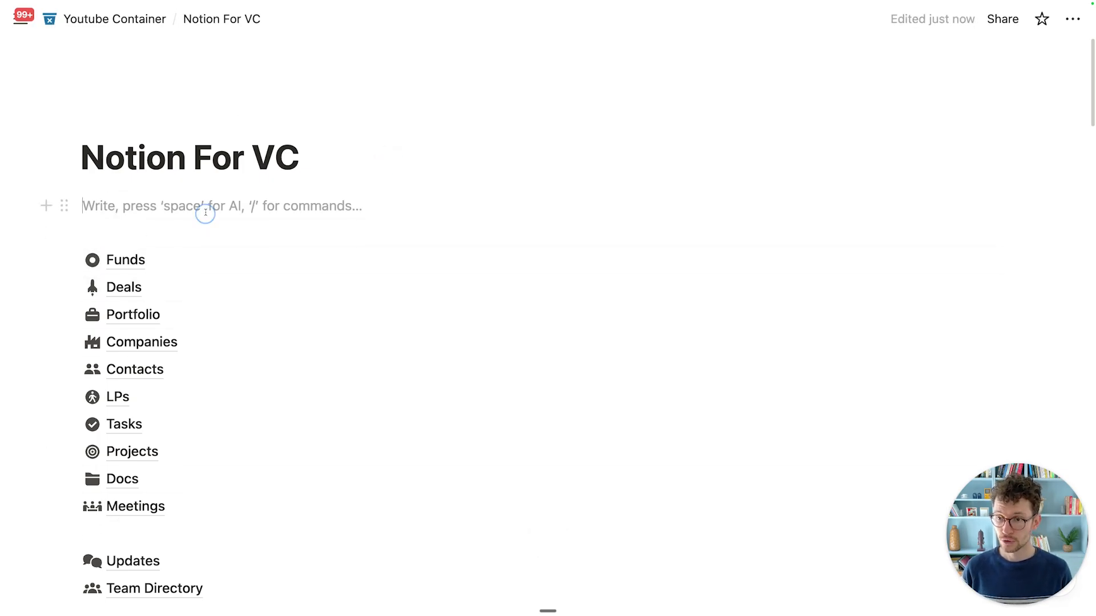
text(/pa)
key(Return)
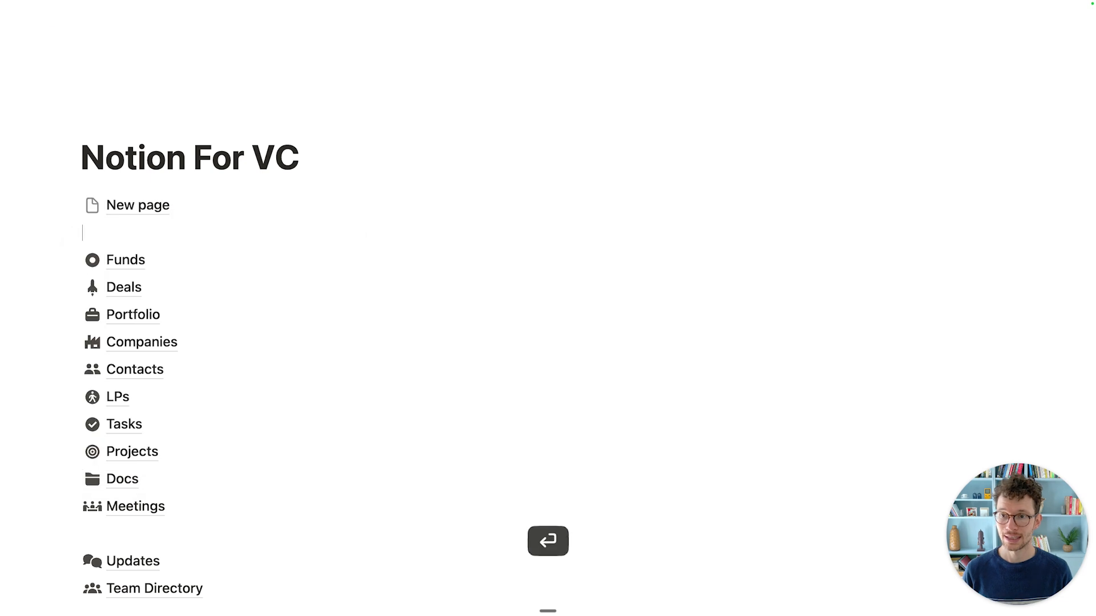
text(Backend)
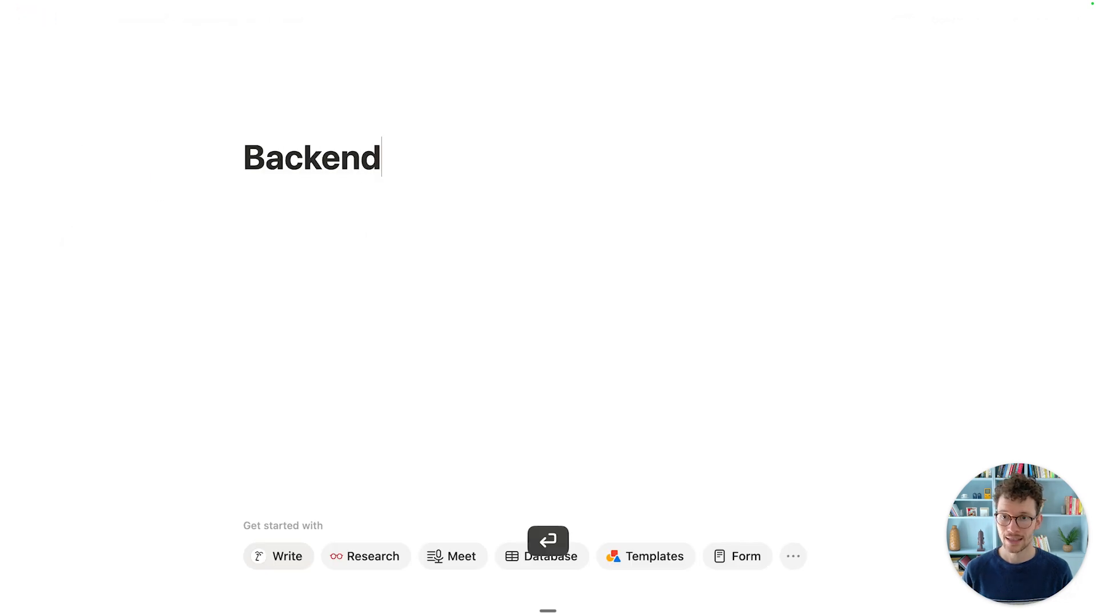
click(275, 119)
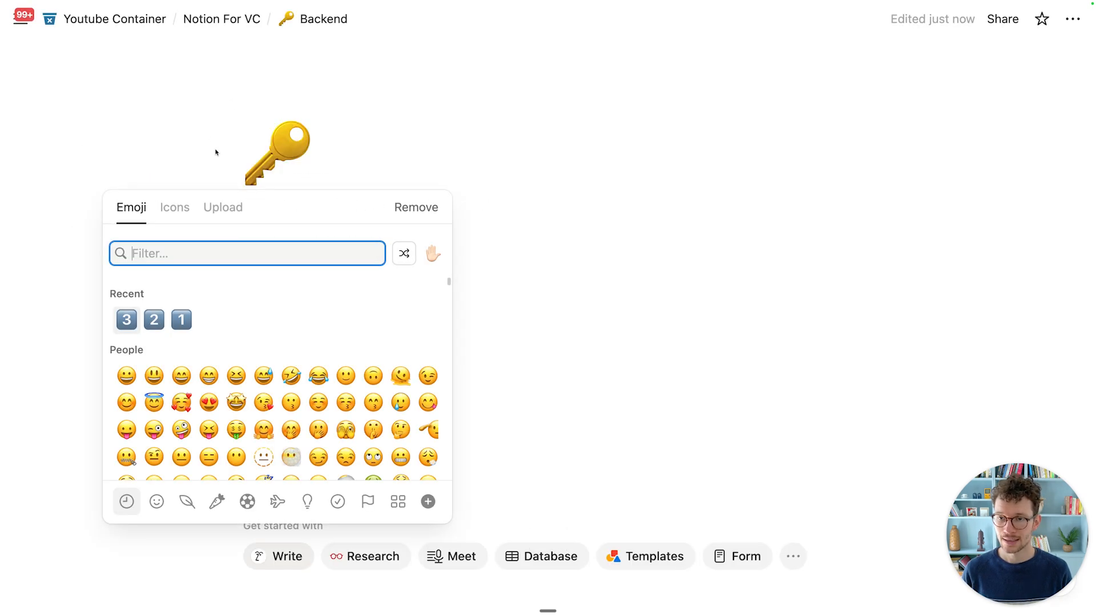
click(166, 210)
text(serv)
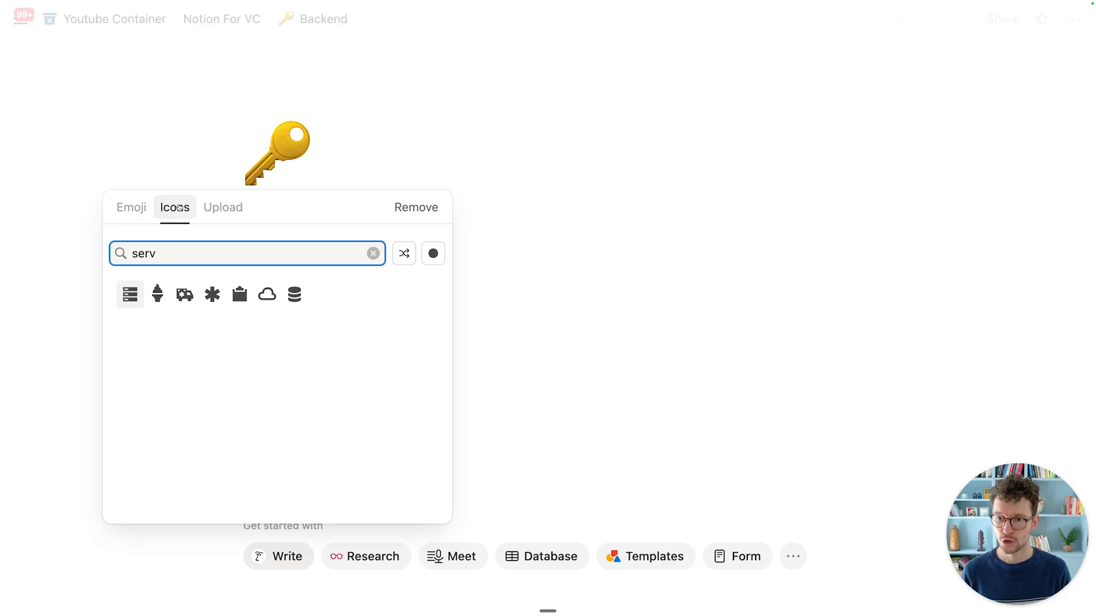
click(294, 294)
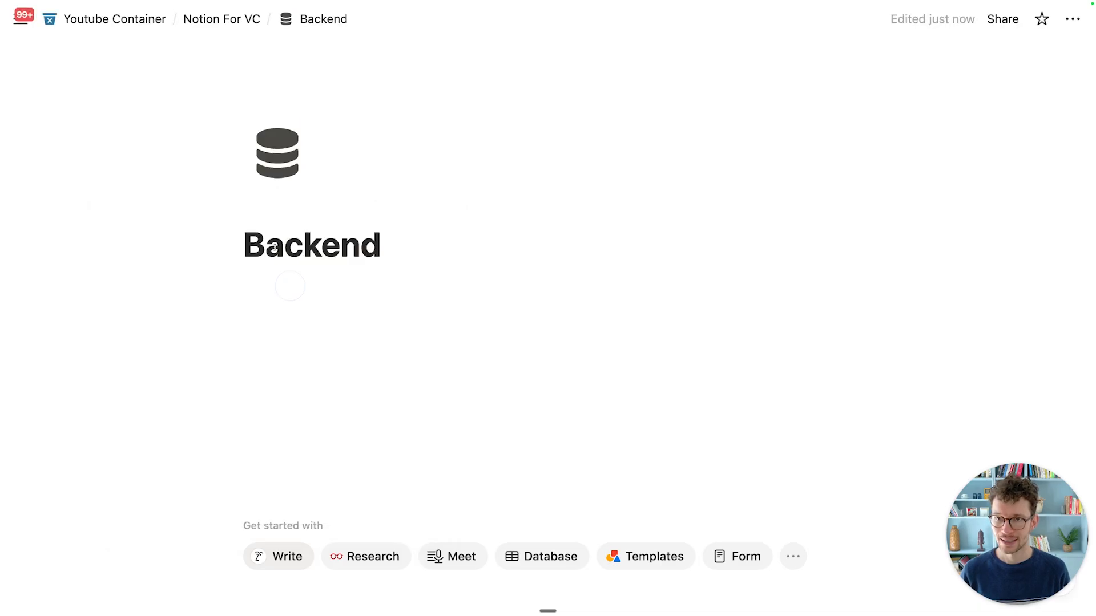
Step: Move all the database links from Notion For VC into the Backend page
click(232, 22)
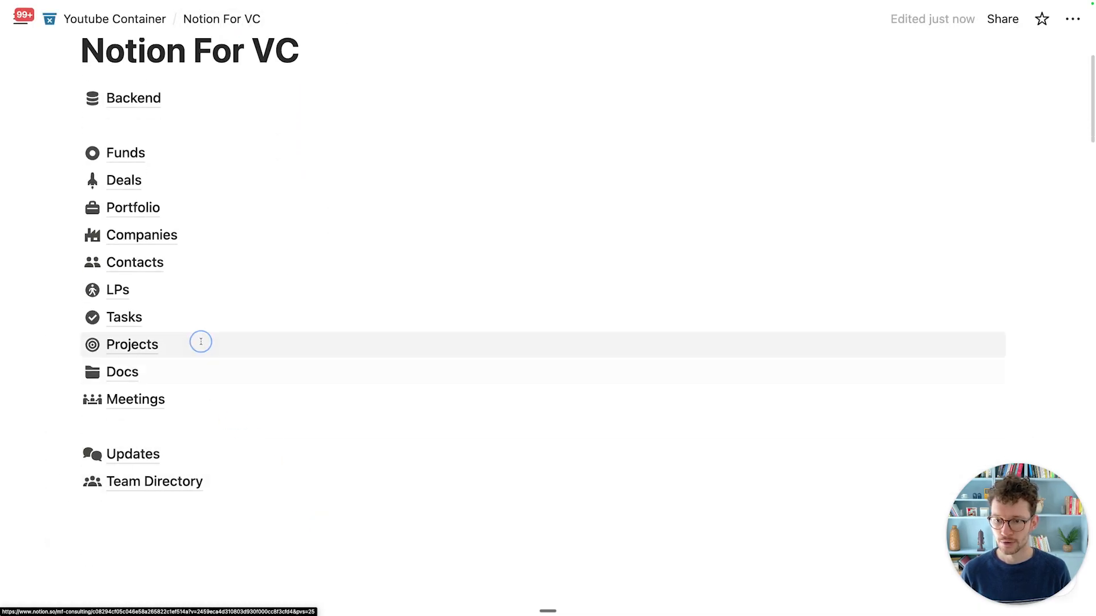
click(61, 125)
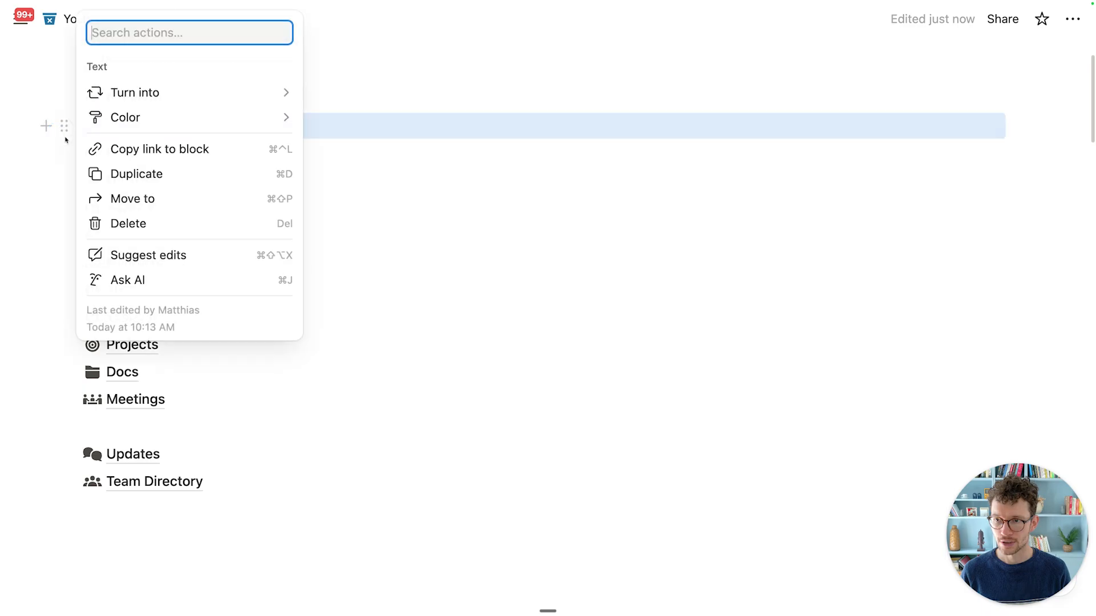
key(Escape)
mouse_move(30, 142)
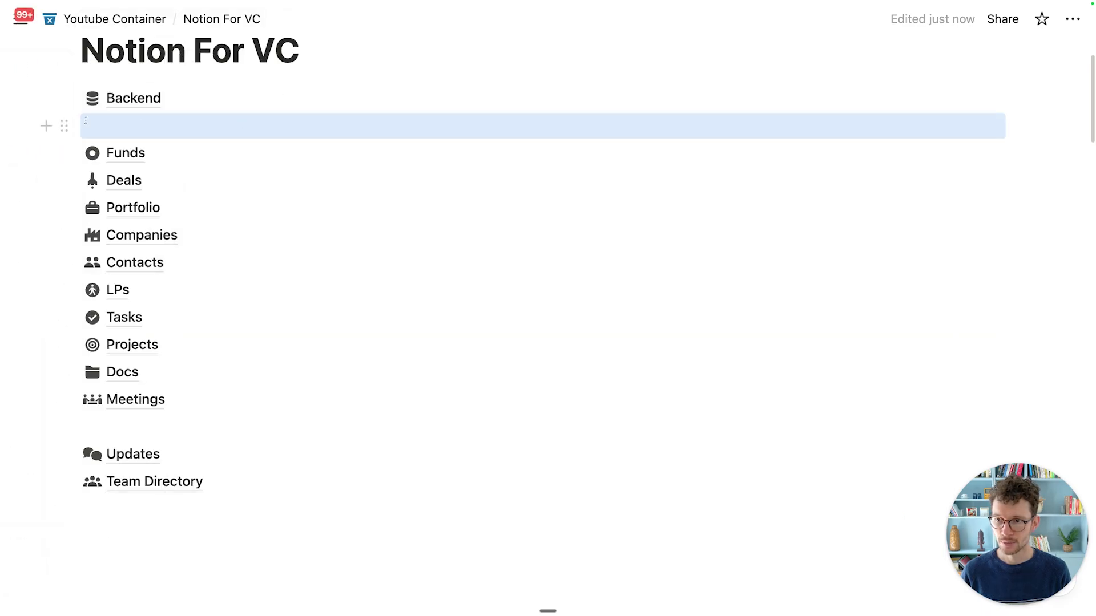
drag(50, 137, 208, 485)
drag(64, 153, 121, 107)
click(121, 107)
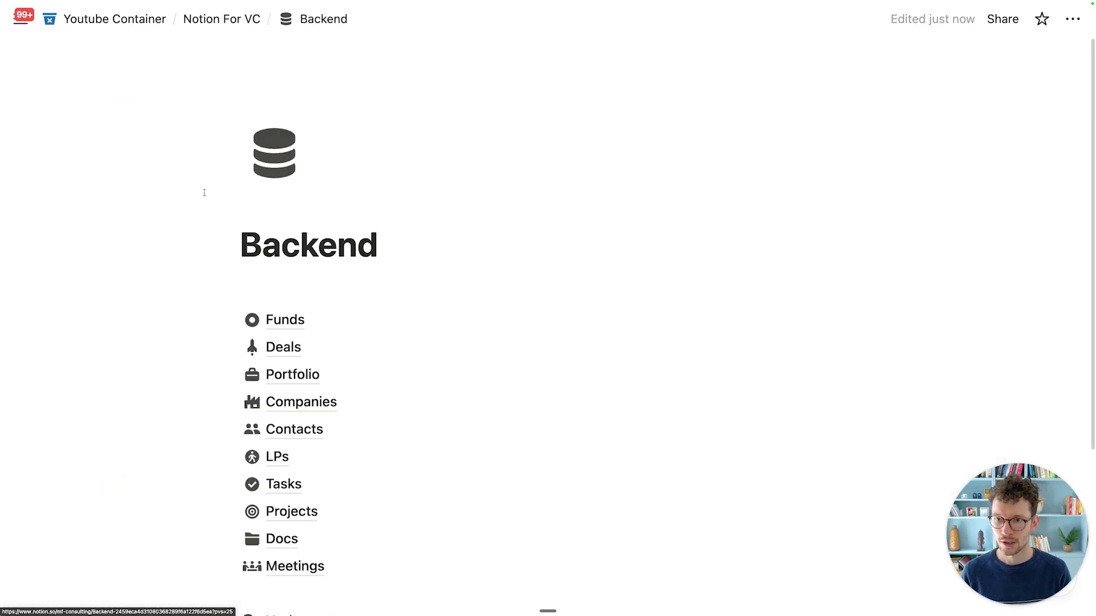
click(274, 293)
Step: Type a bold 'Core Databases' label on the first line of the Backend page
key(super+b)
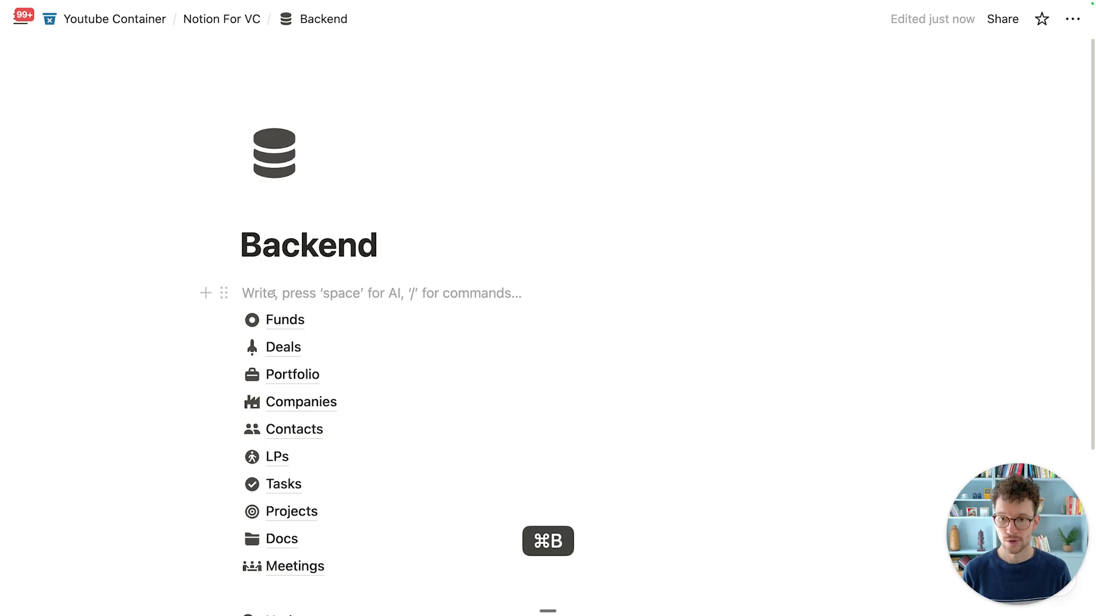
text(Core S)
key(BackSpace)
text(Databases)
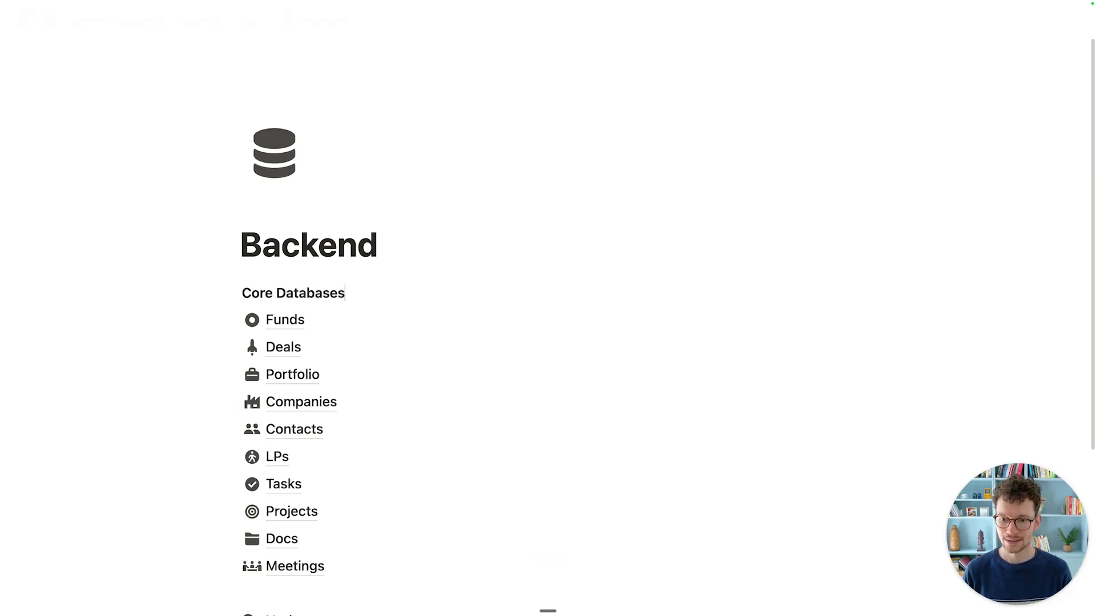
Step: Add a bold 'Supporting Databases' label above Updates, then go back to Notion For VC
scroll(303, 283, down, 3)
click(297, 436)
key(Return)
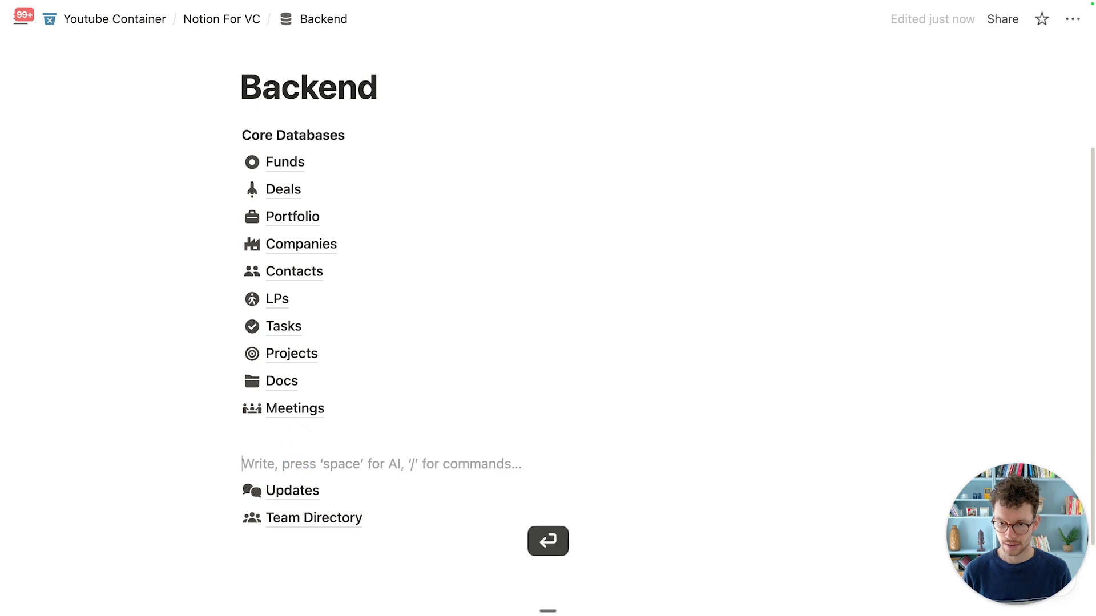
key(super+b)
text(Supporting)
key(BackSpace)
text(Databases)
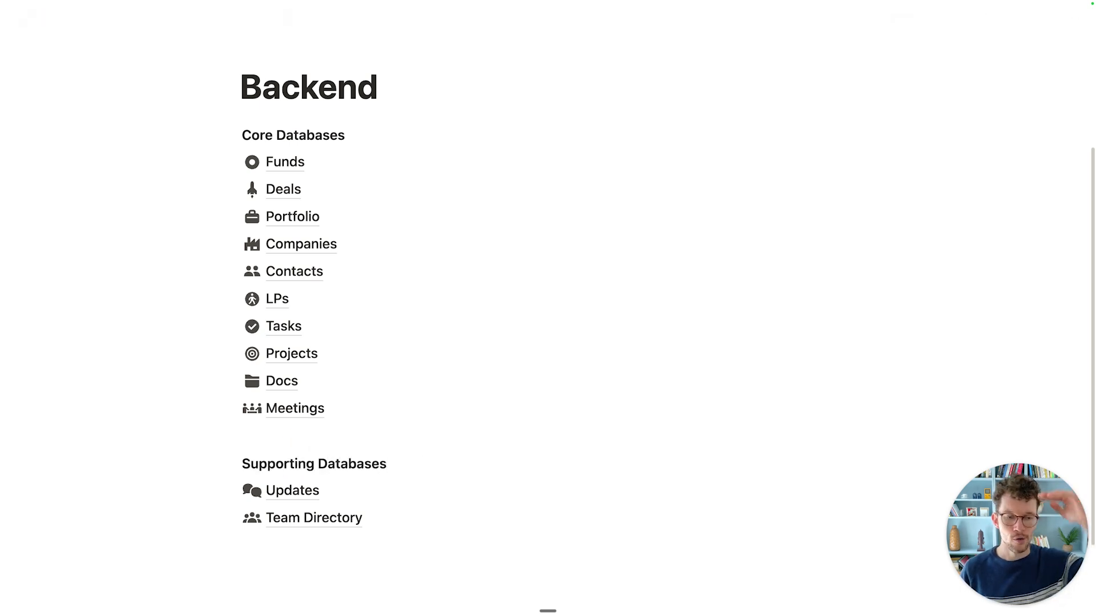
scroll(293, 443, up, 3)
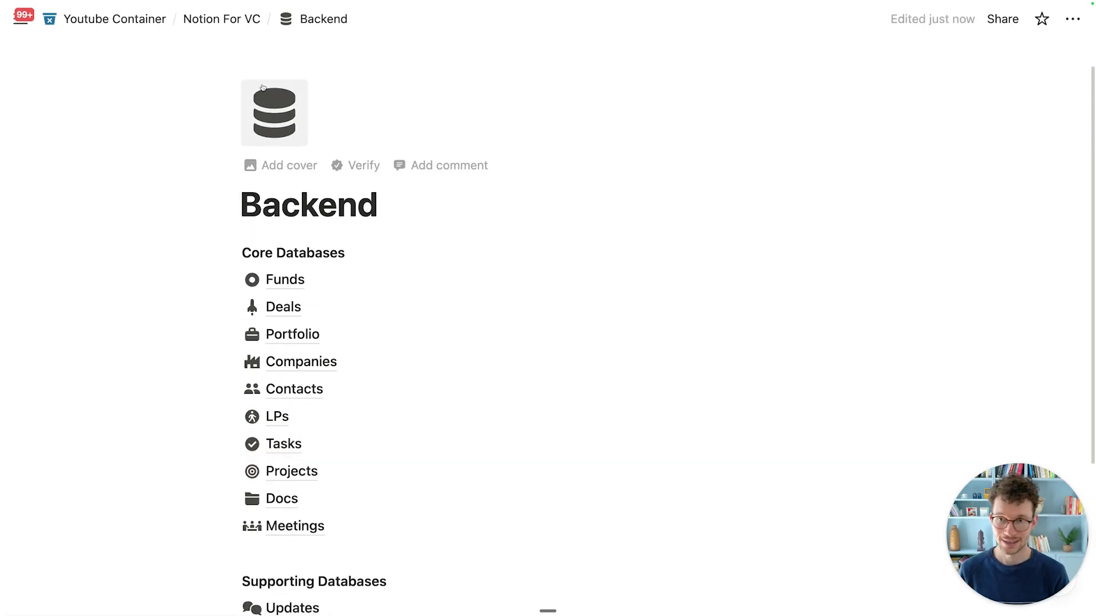
click(222, 19)
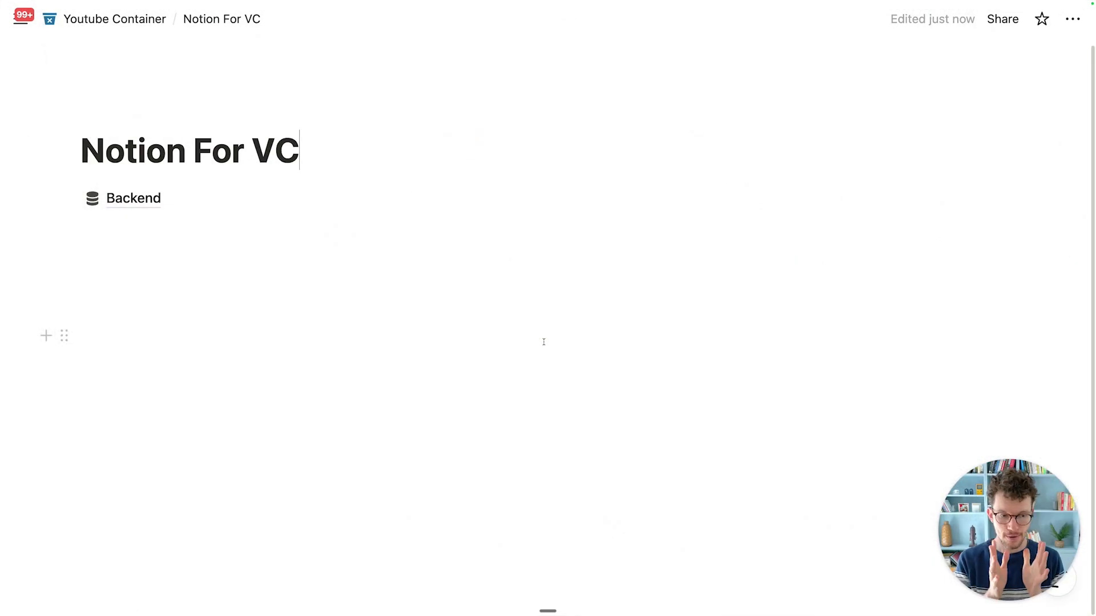
Step: Insert a new subpage titled 'Home' below the Notion For VC title
key(Return)
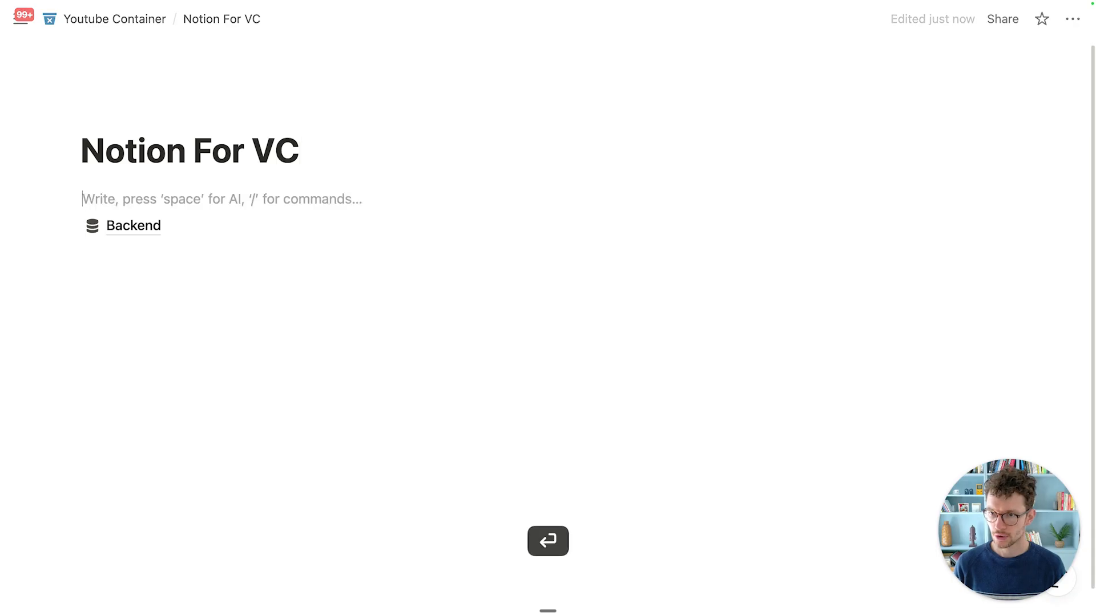
text(/page)
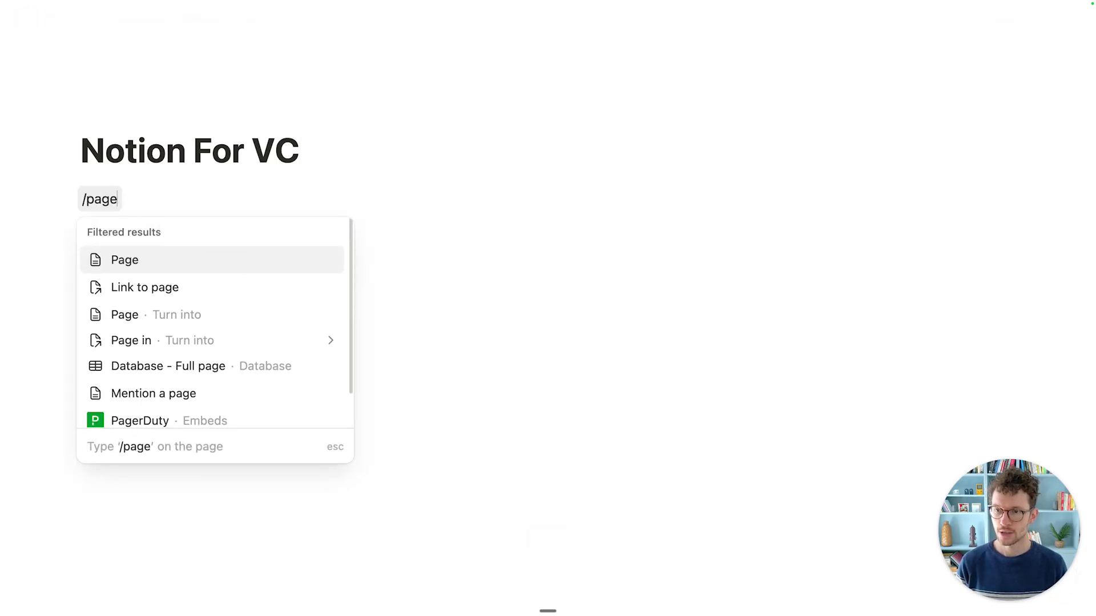
key(Return)
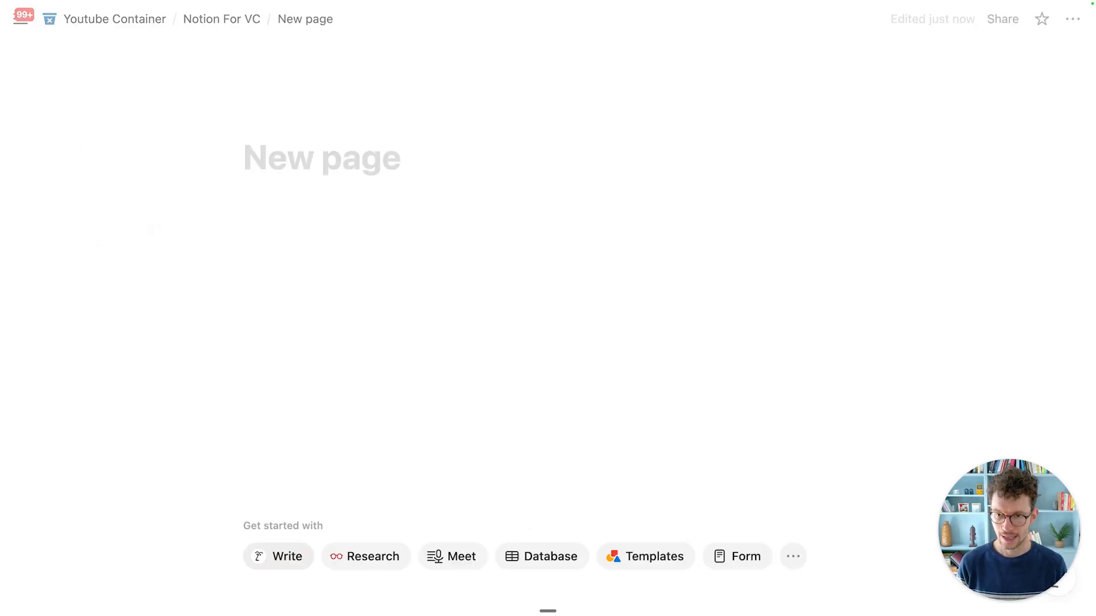
text(Home)
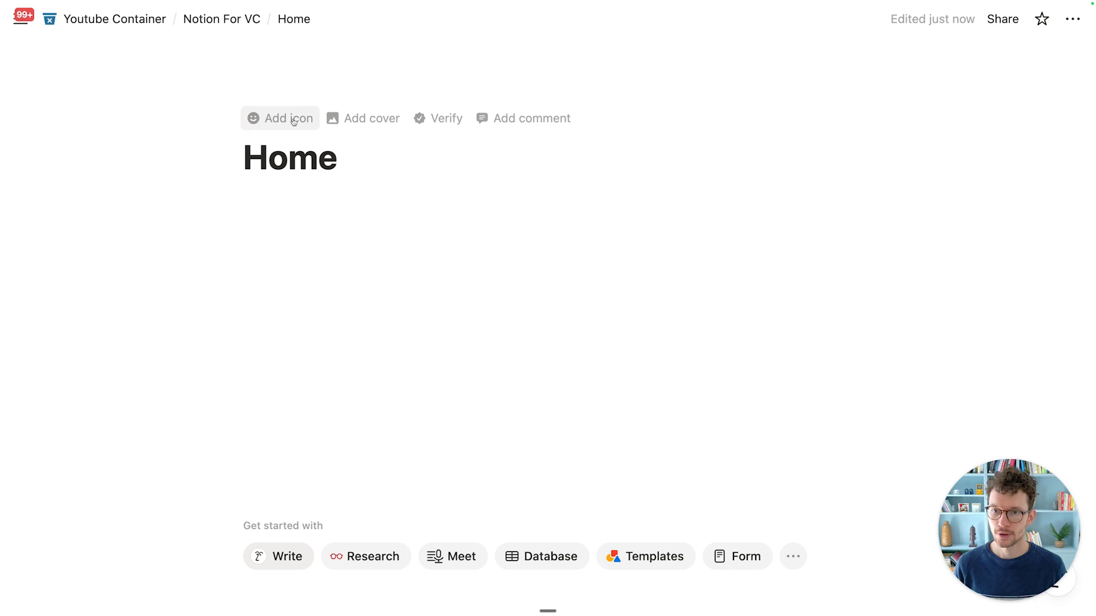
Step: Give the Home page a plain house icon and place the cursor in its body
click(268, 117)
click(178, 210)
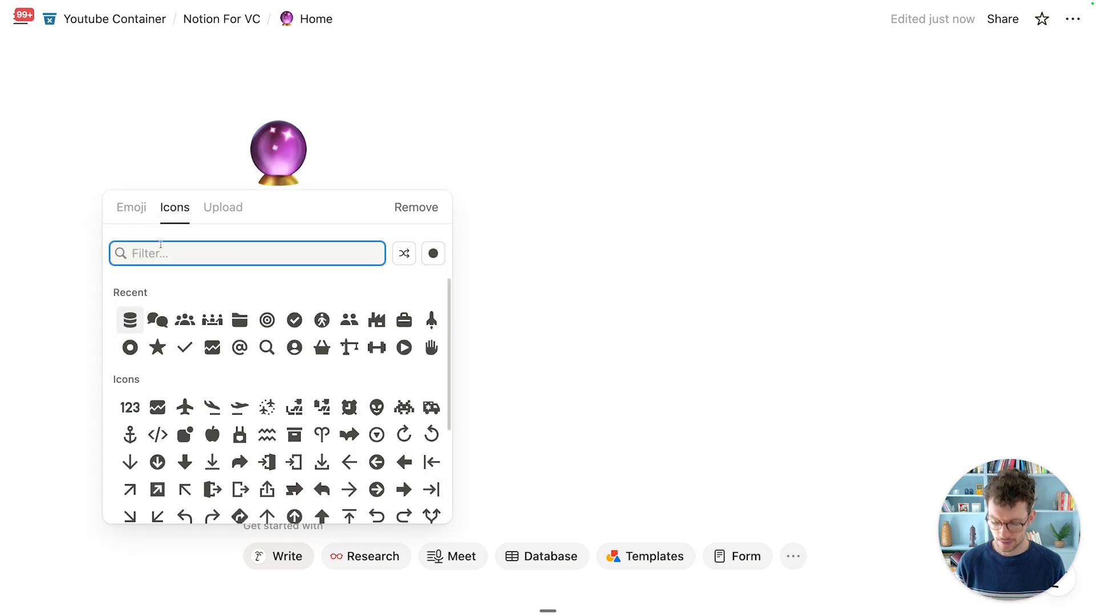
text(hous)
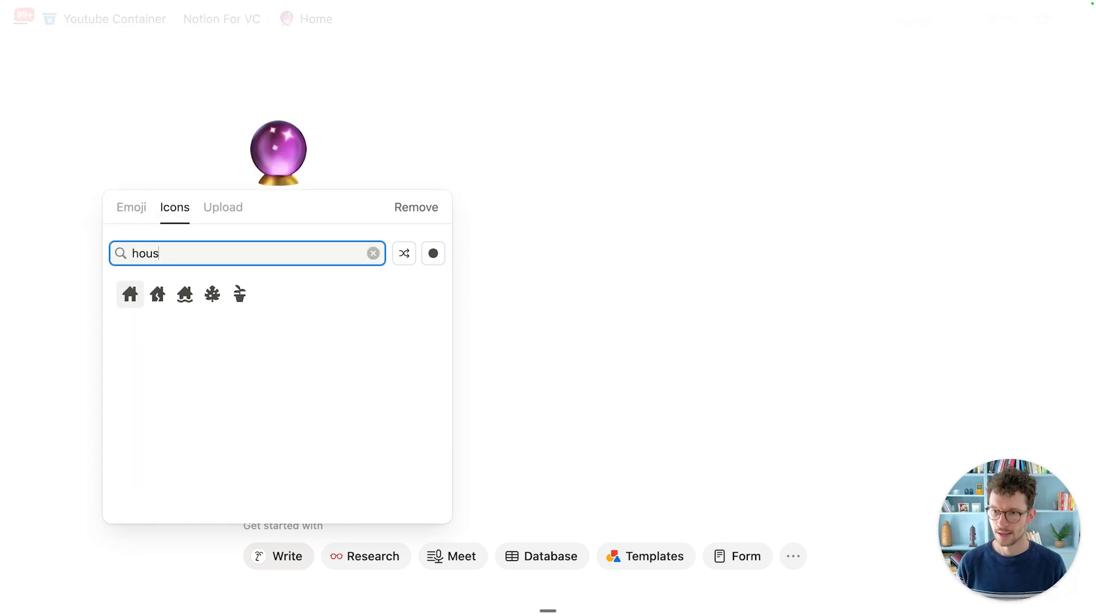
click(130, 293)
click(378, 279)
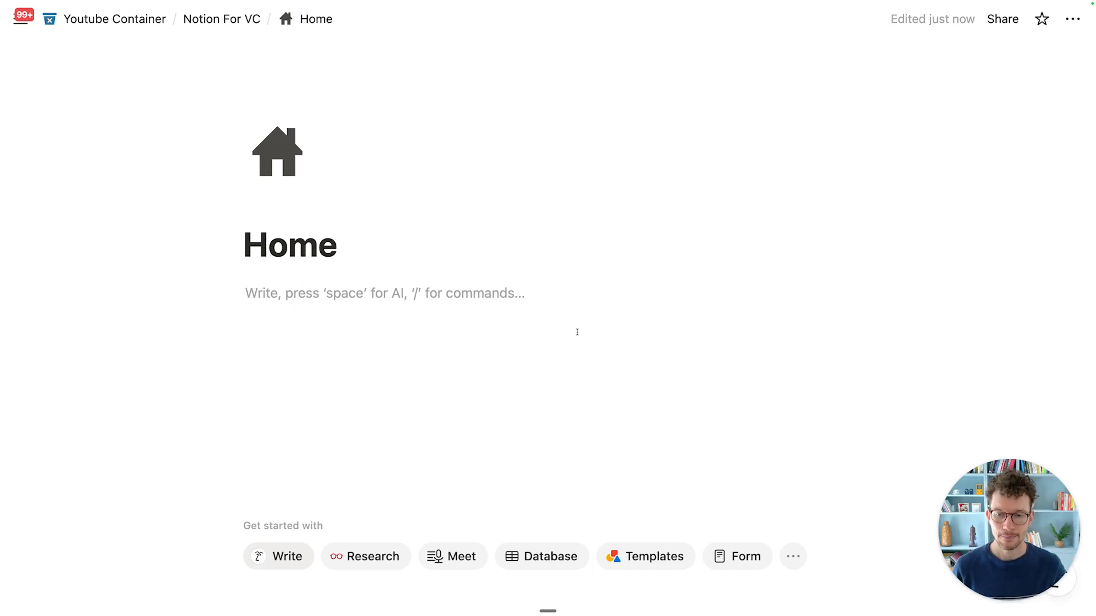
Step: Insert a two-column layout holding a callout block, with an empty line below
text(/col2)
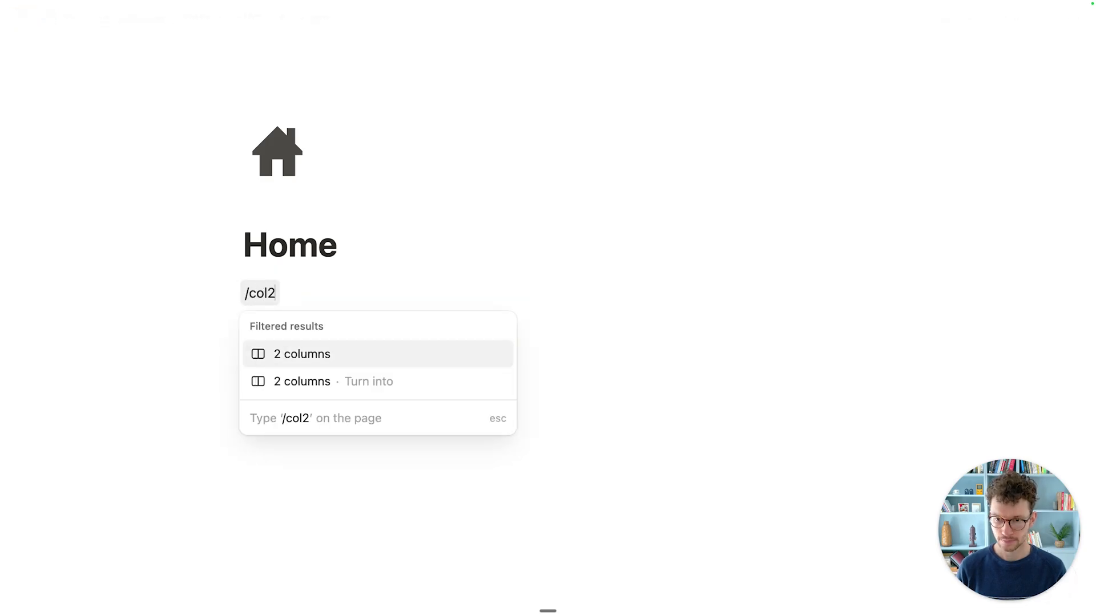
key(Return)
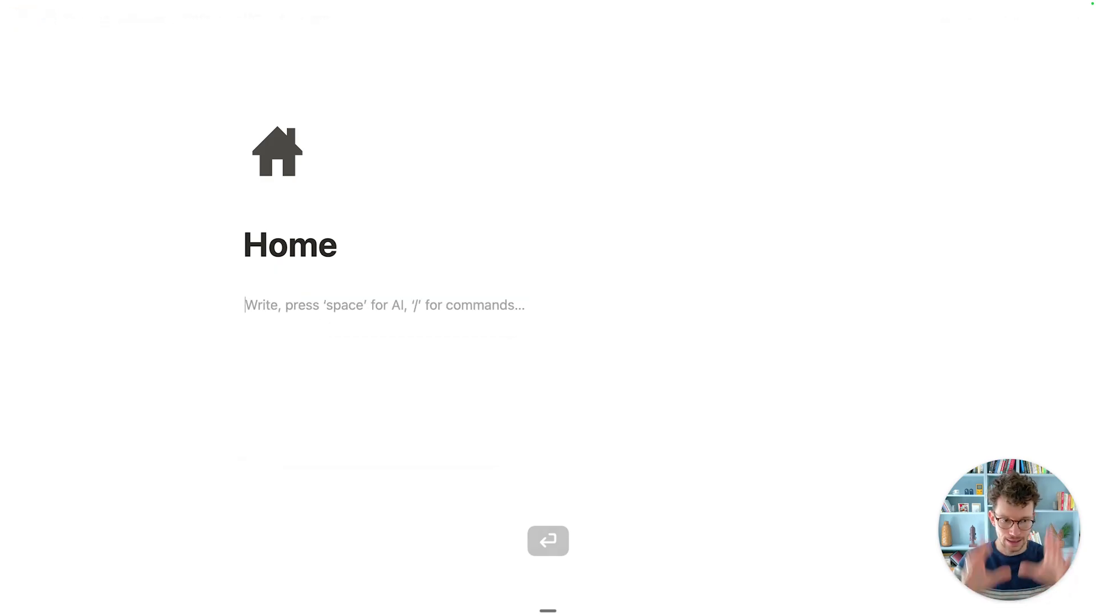
text(/)
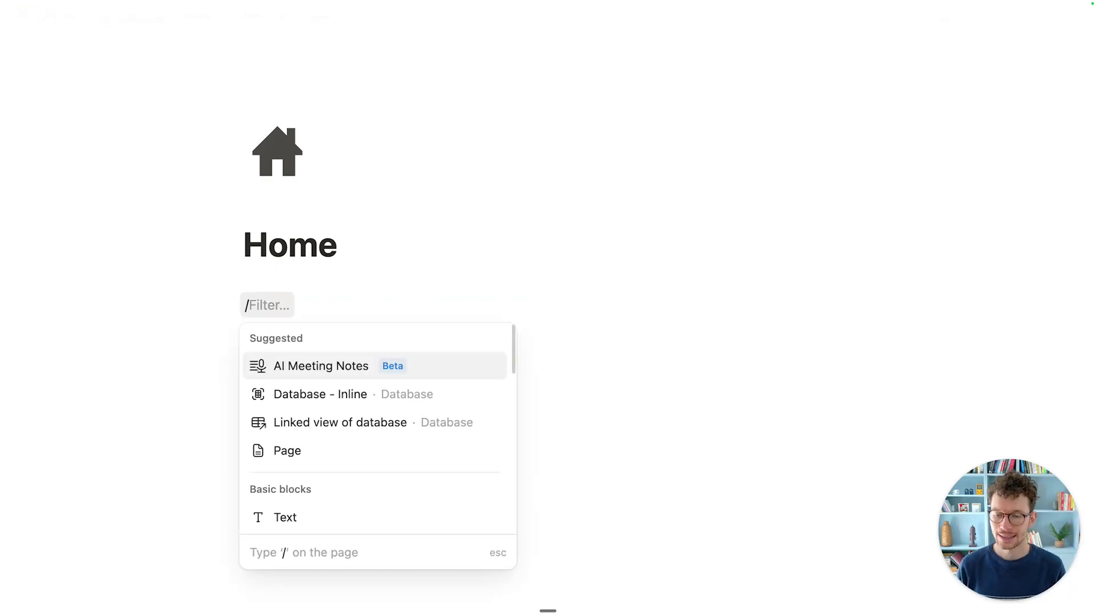
text(cal)
key(Return)
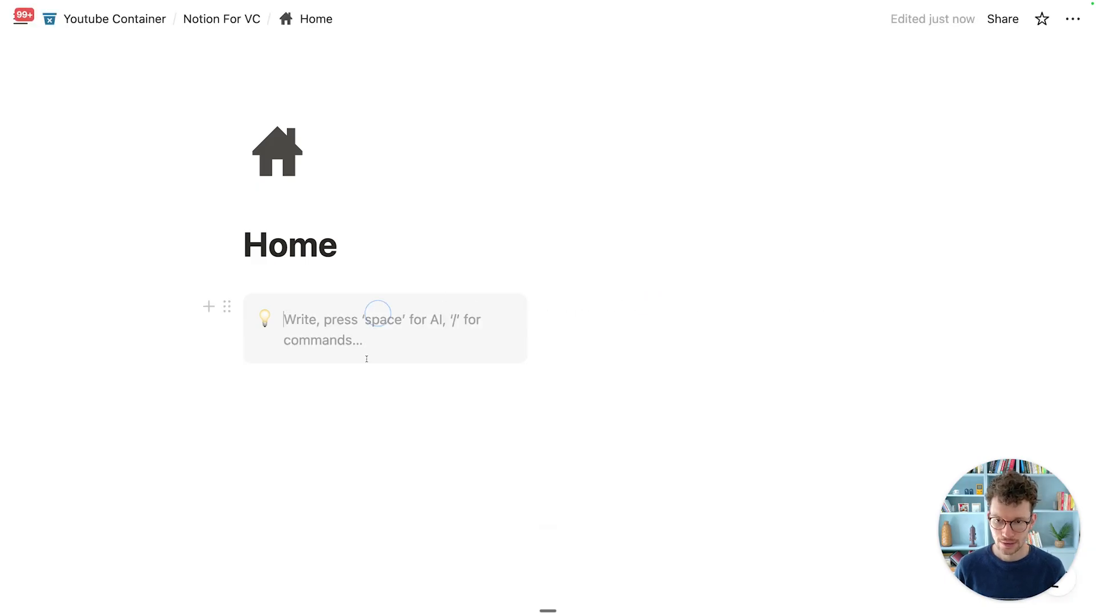
click(422, 433)
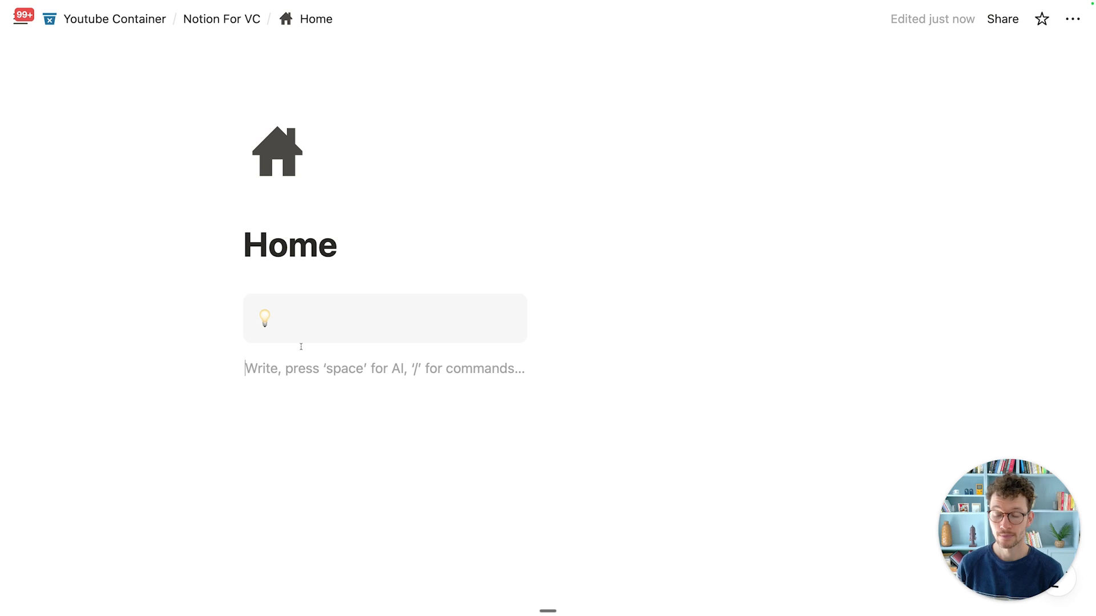
Step: Remove the callout's icon and set its background colour to Default
click(265, 318)
click(402, 293)
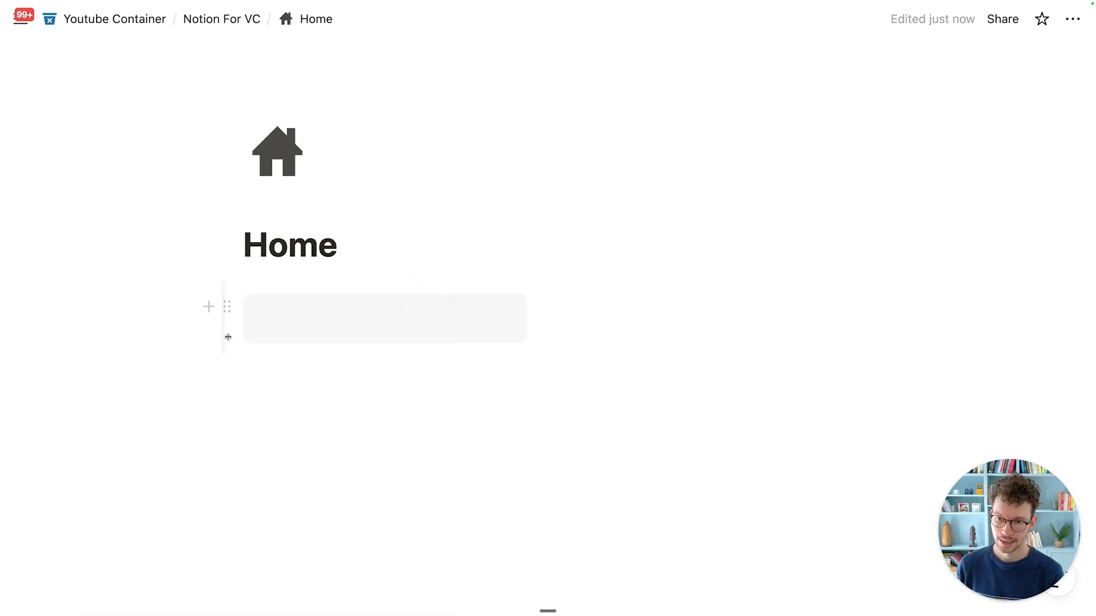
click(229, 306)
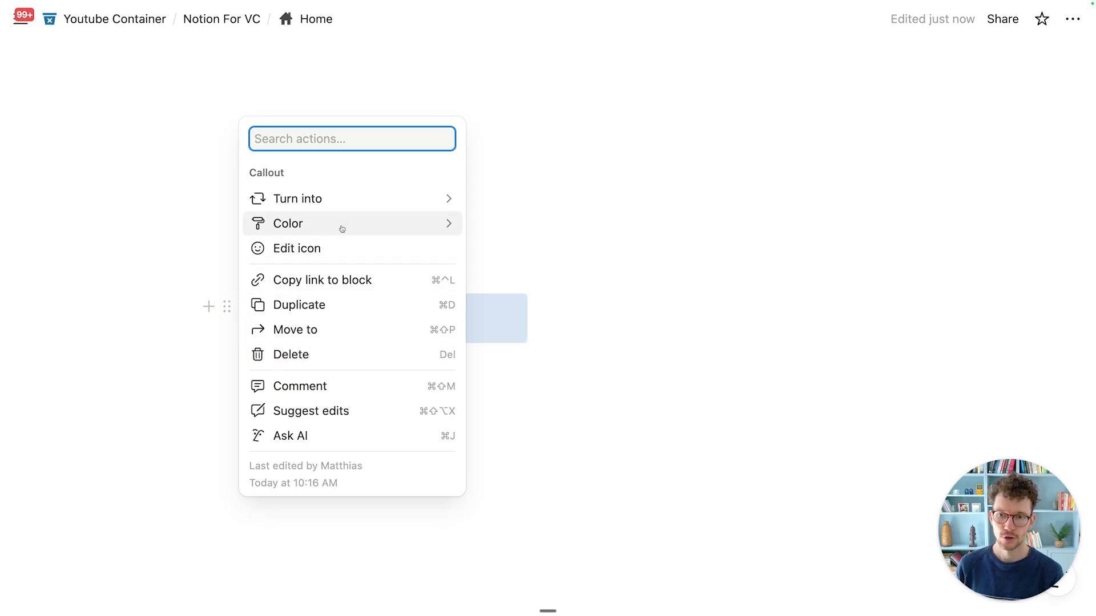
mouse_move(343, 228)
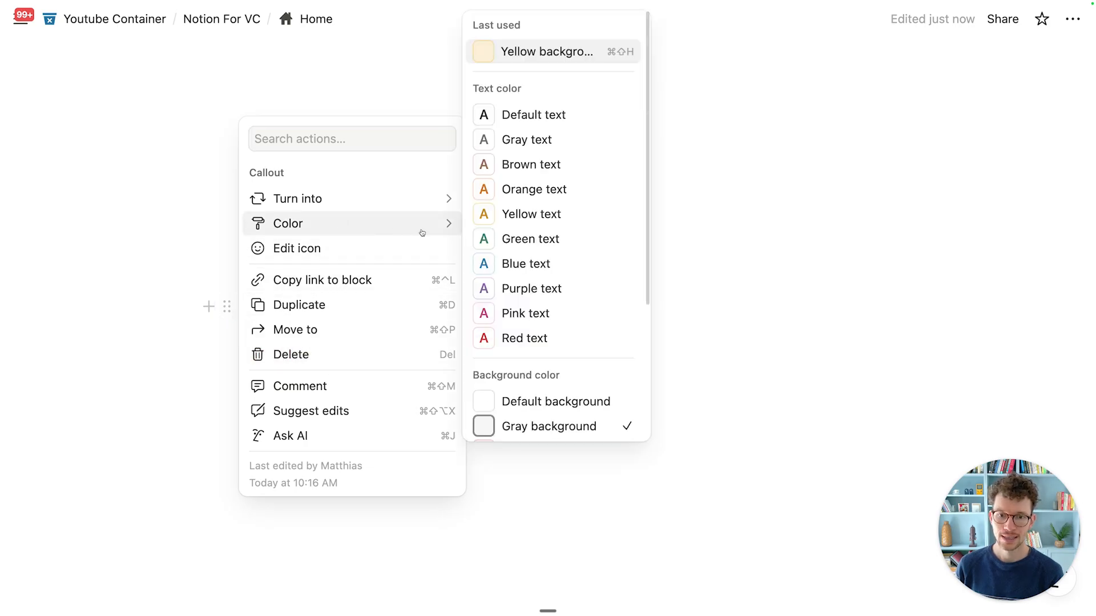
click(546, 402)
click(471, 431)
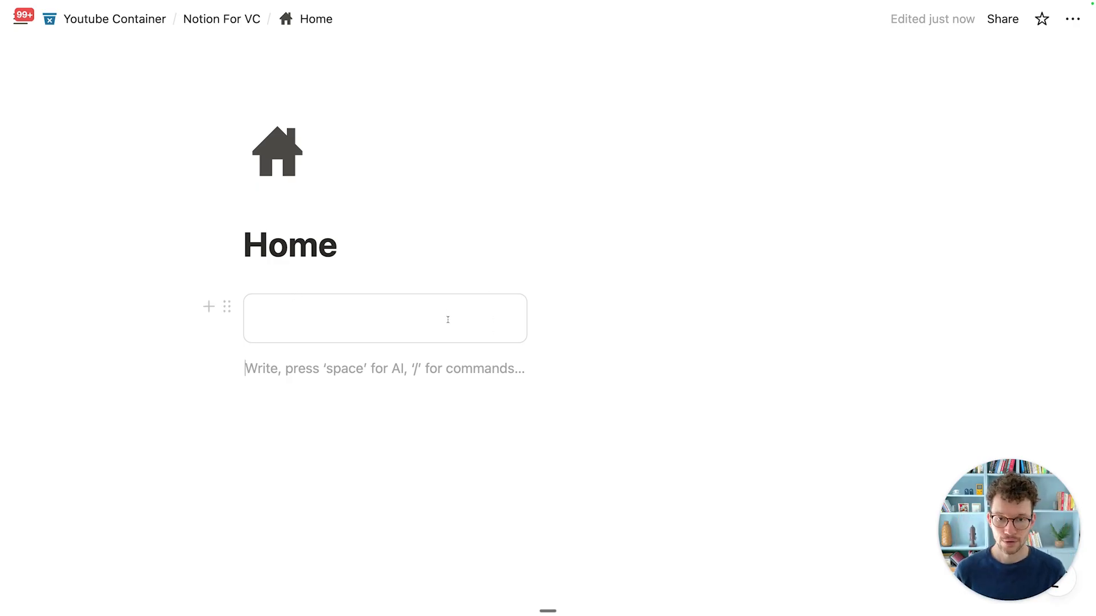
Step: Duplicate the callout and drag the copy into the right-hand column
click(228, 306)
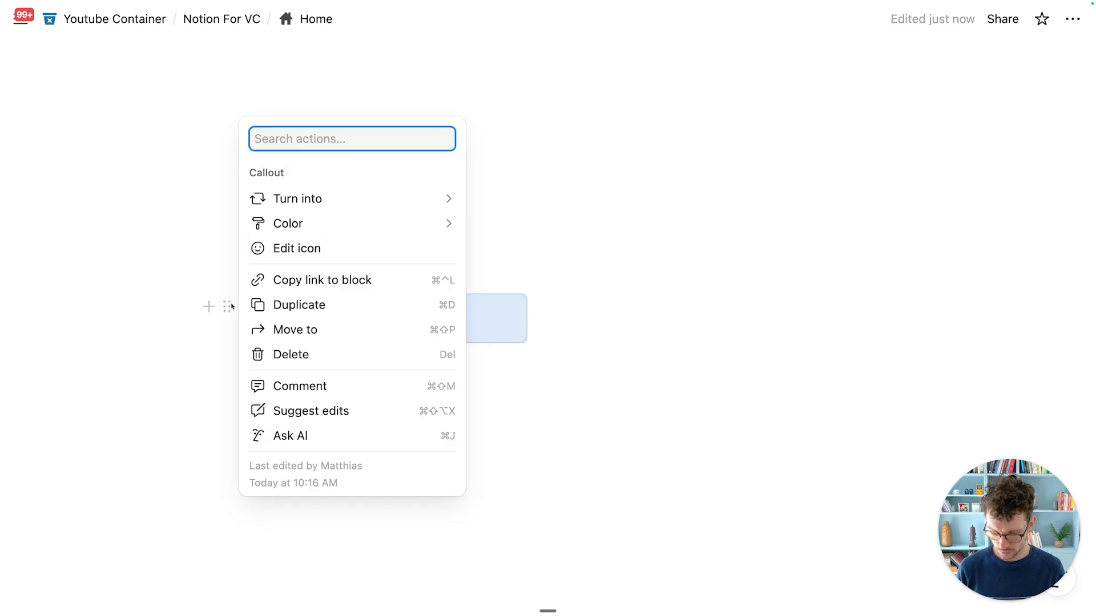
click(452, 311)
drag(224, 363, 618, 336)
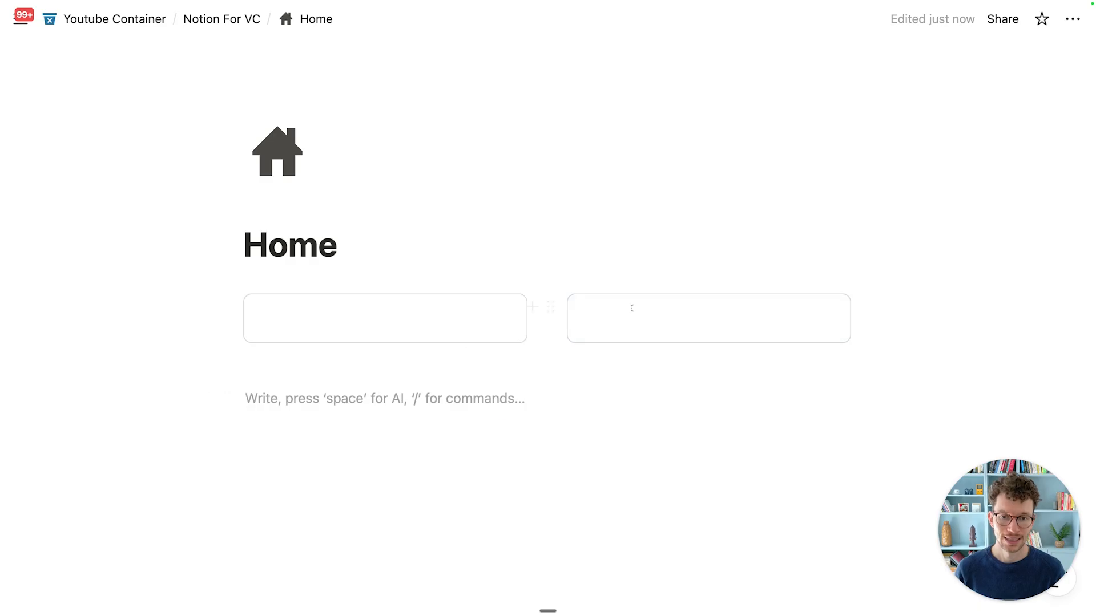
Step: In the left callout, write 'Welcome to the Notion Home for our VC Firm.' and 'On this page, you'll find all the key information to navigate this workspace'
click(376, 318)
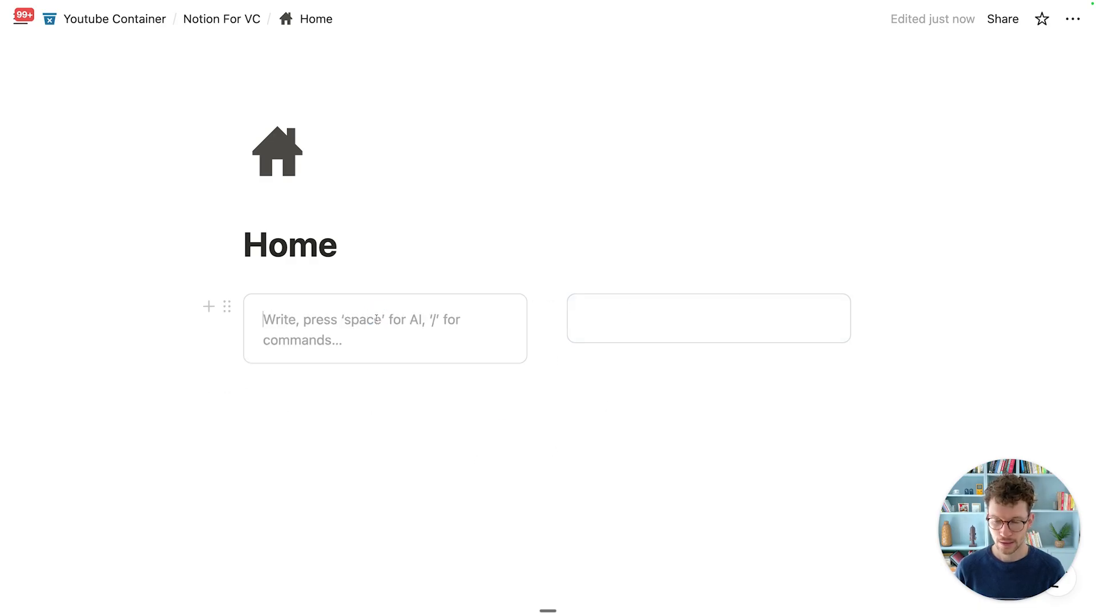
text(We)
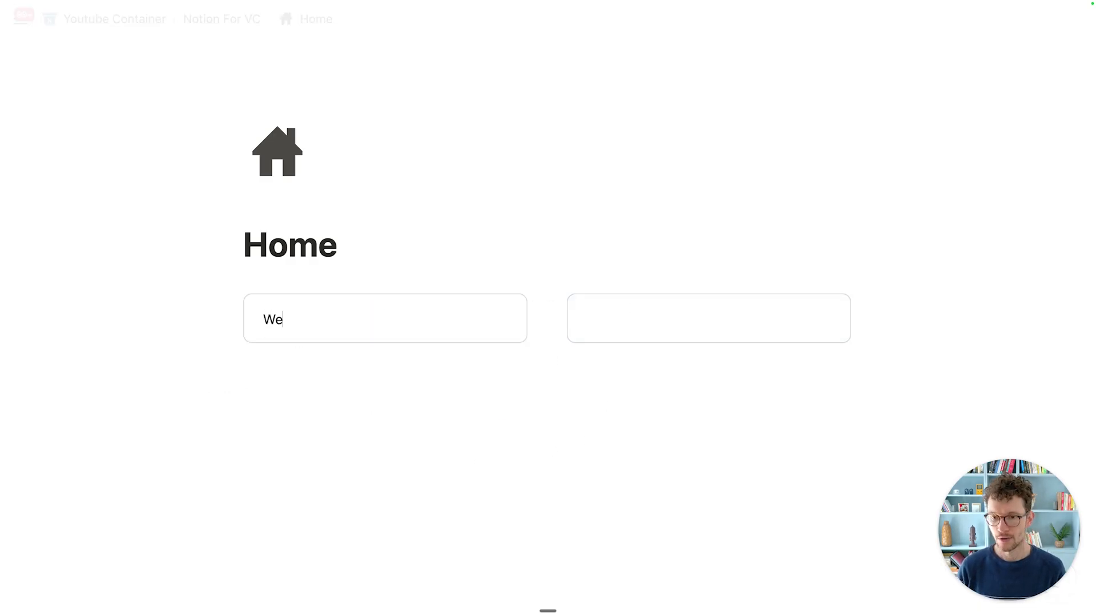
text(lcome to the Notion Home for )
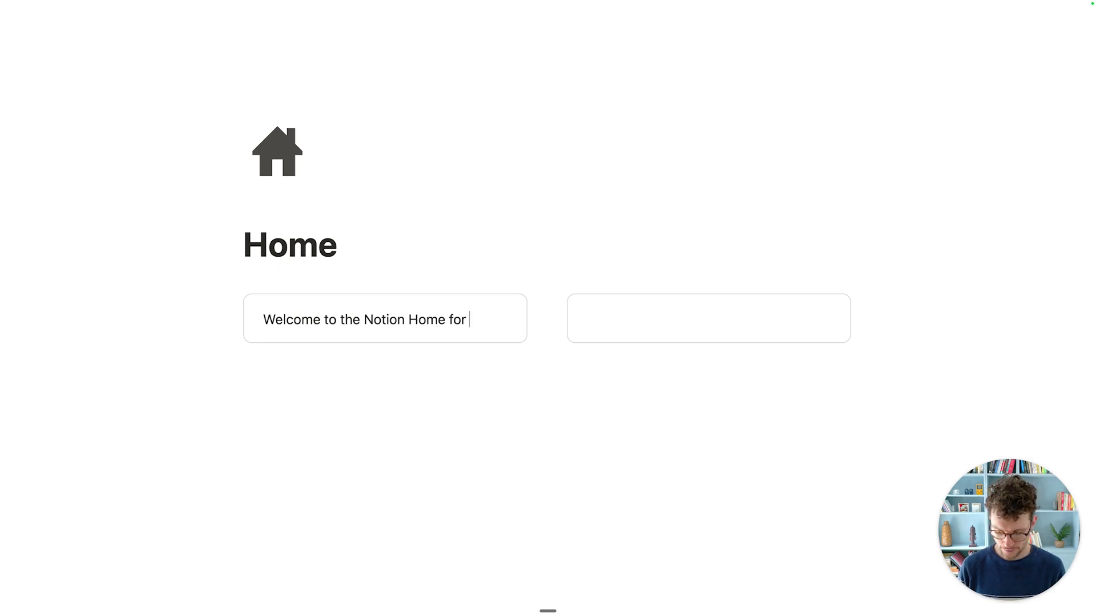
text(our )
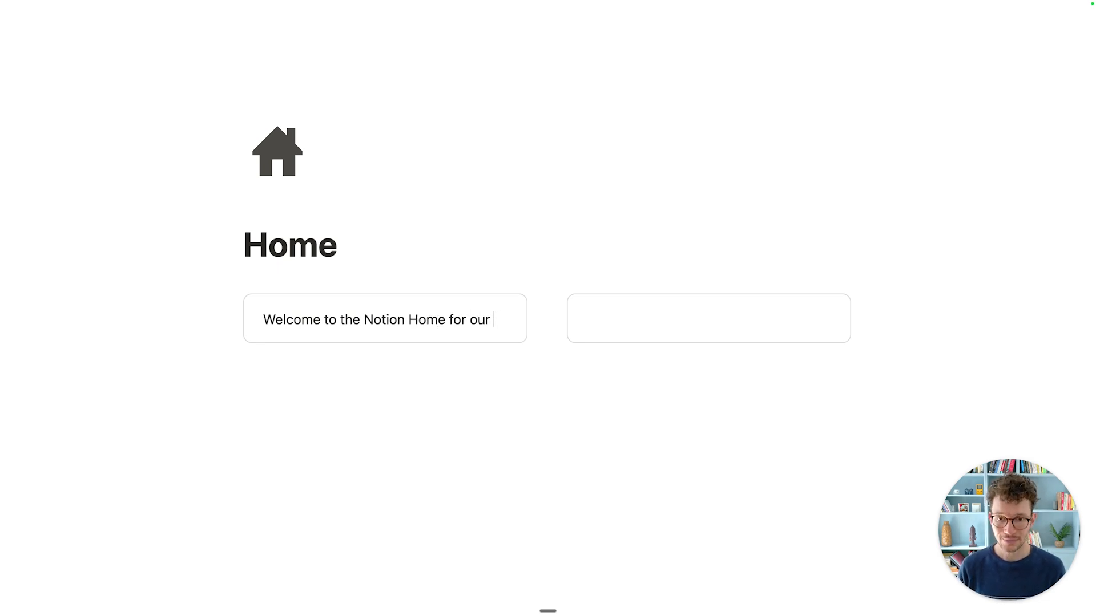
text(VC Firm. On)
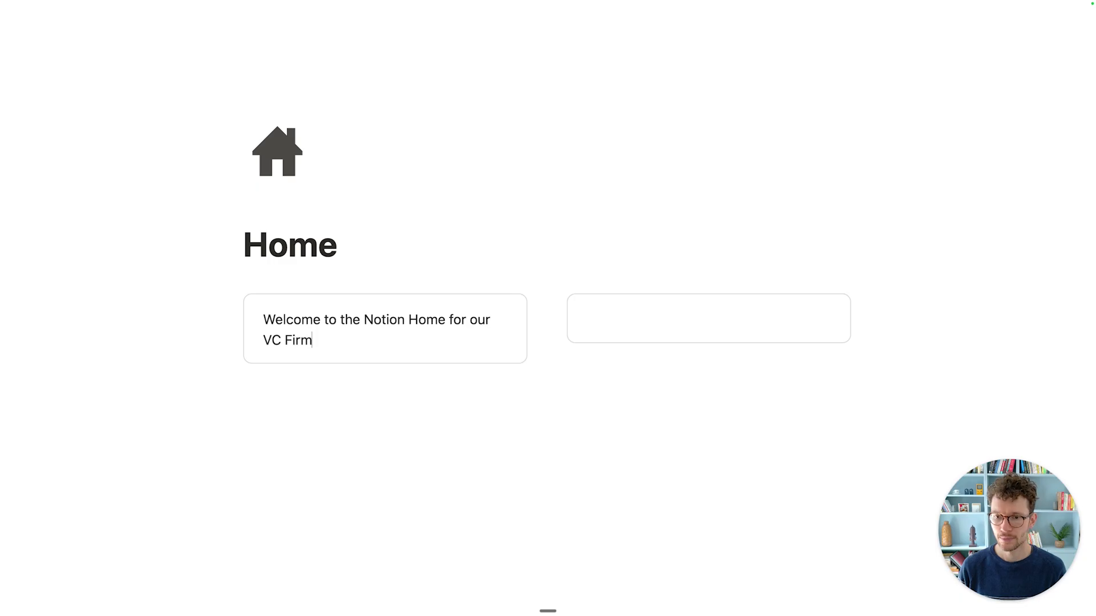
key(Return)
text(On t)
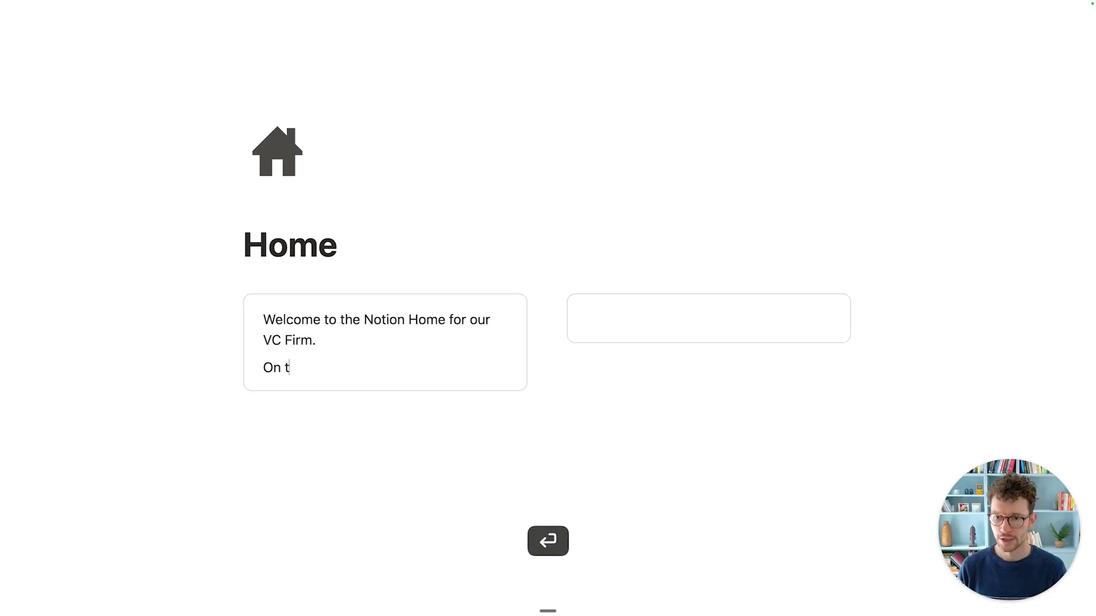
text(his page, you'll find all the ke)
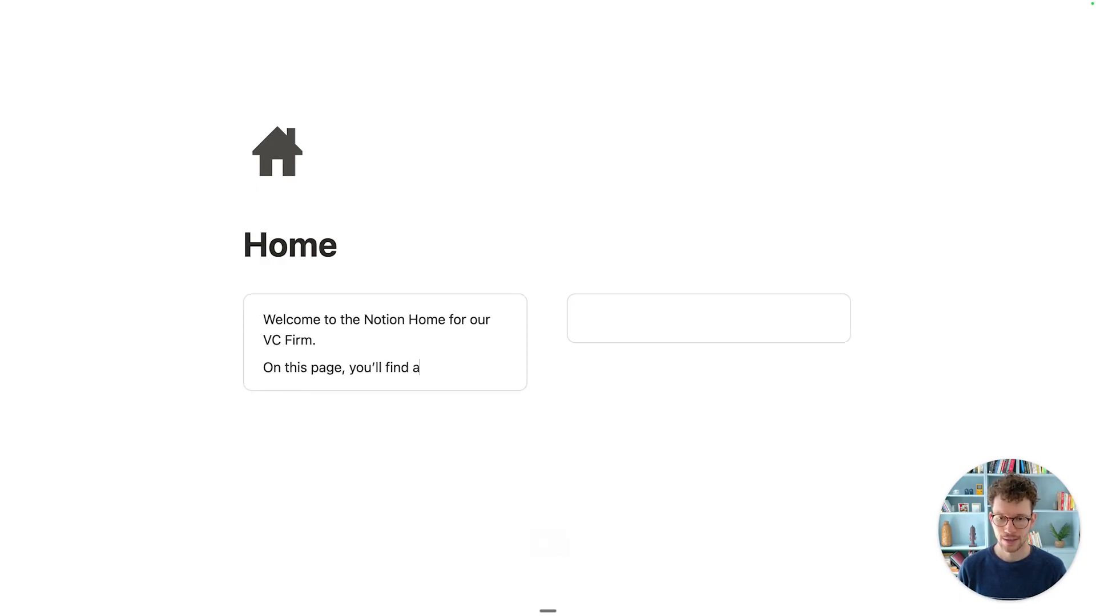
text(y inform)
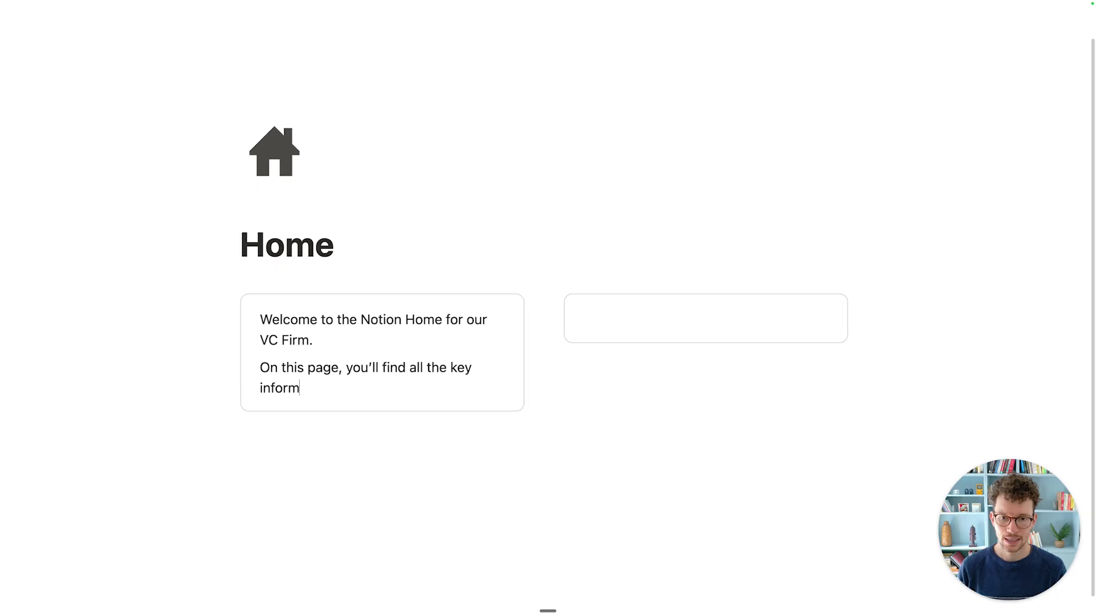
text(ation to naviga)
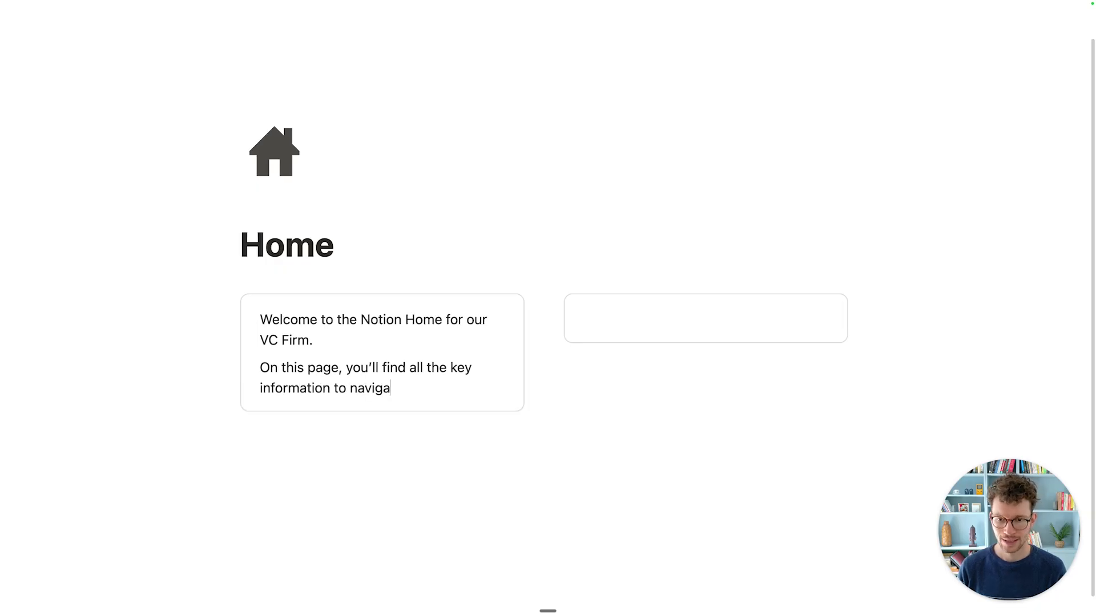
text(te this workspace.)
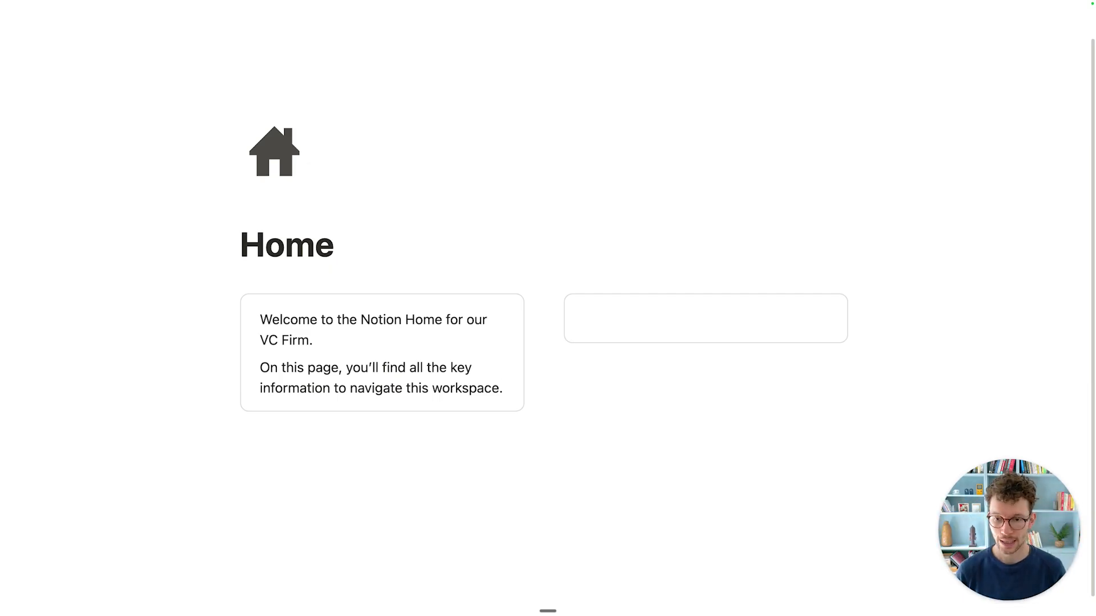
scroll(319, 323, down, 1)
Step: Make the welcome sentence in the left callout bold
click(331, 320)
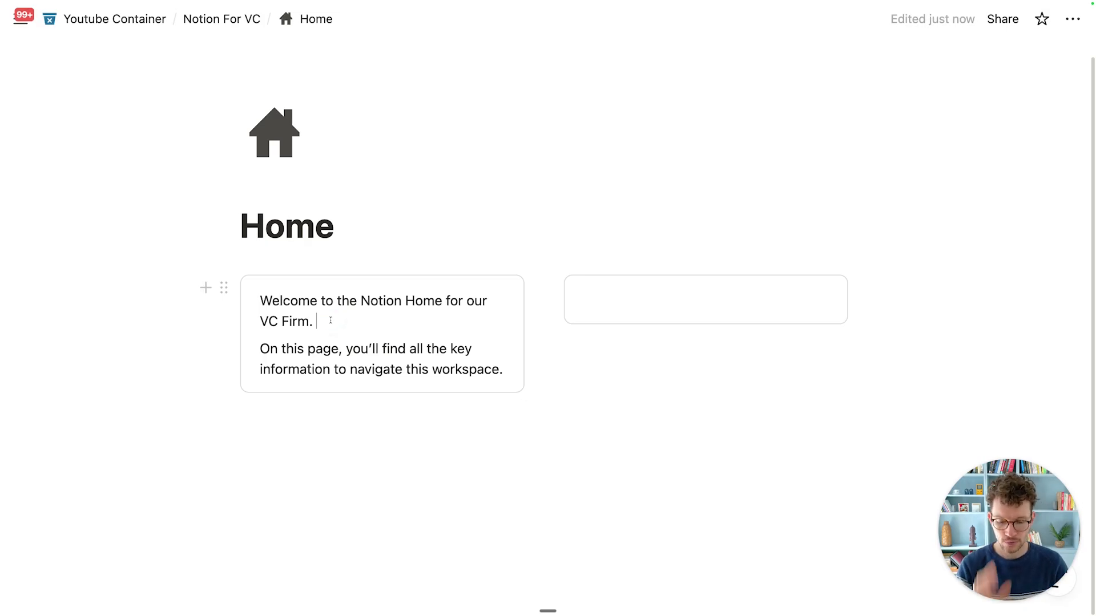
key(super+a)
key(super+b)
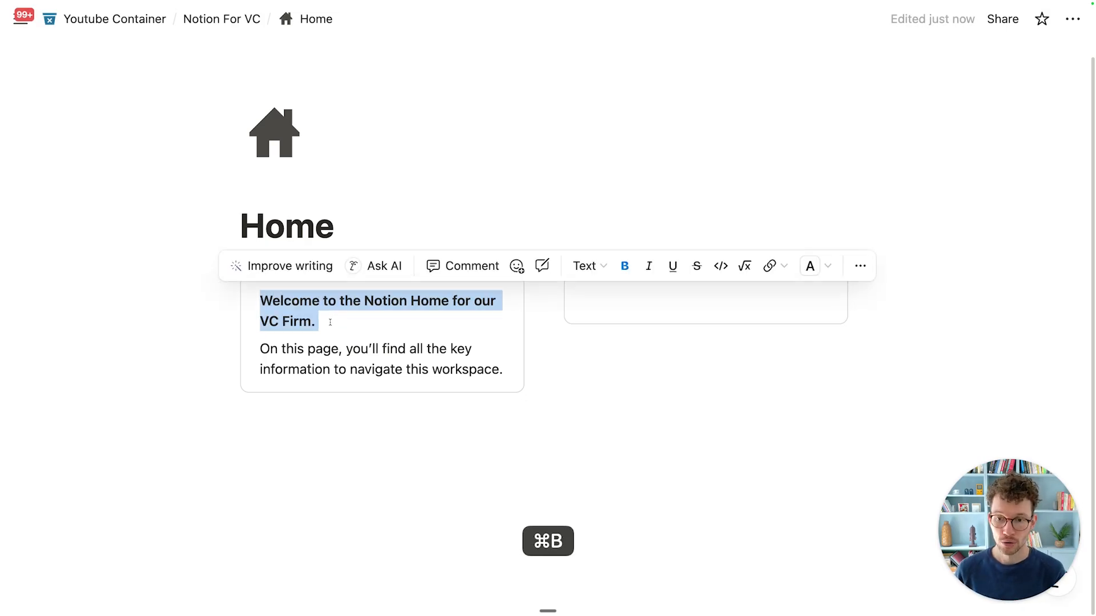
click(326, 353)
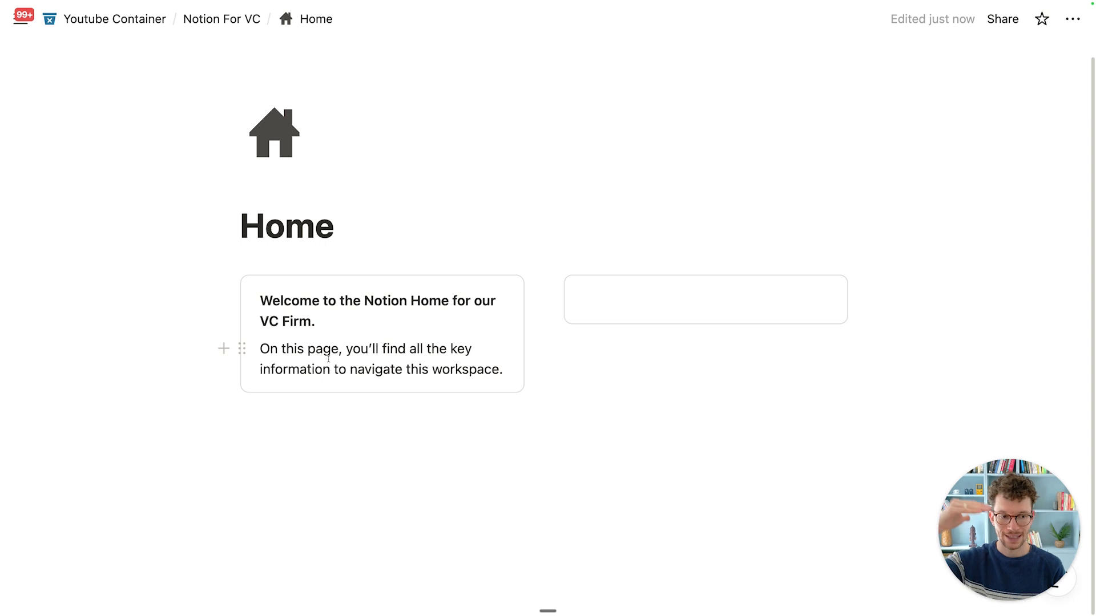
Step: Colour the workspace navigation line Gray
drag(266, 355, 492, 376)
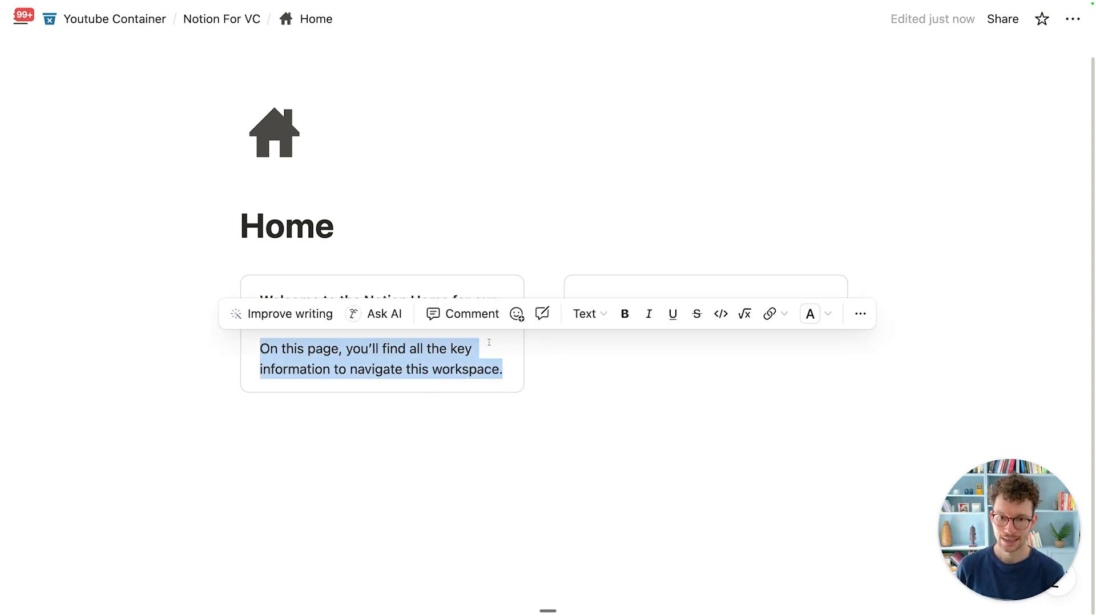
click(811, 315)
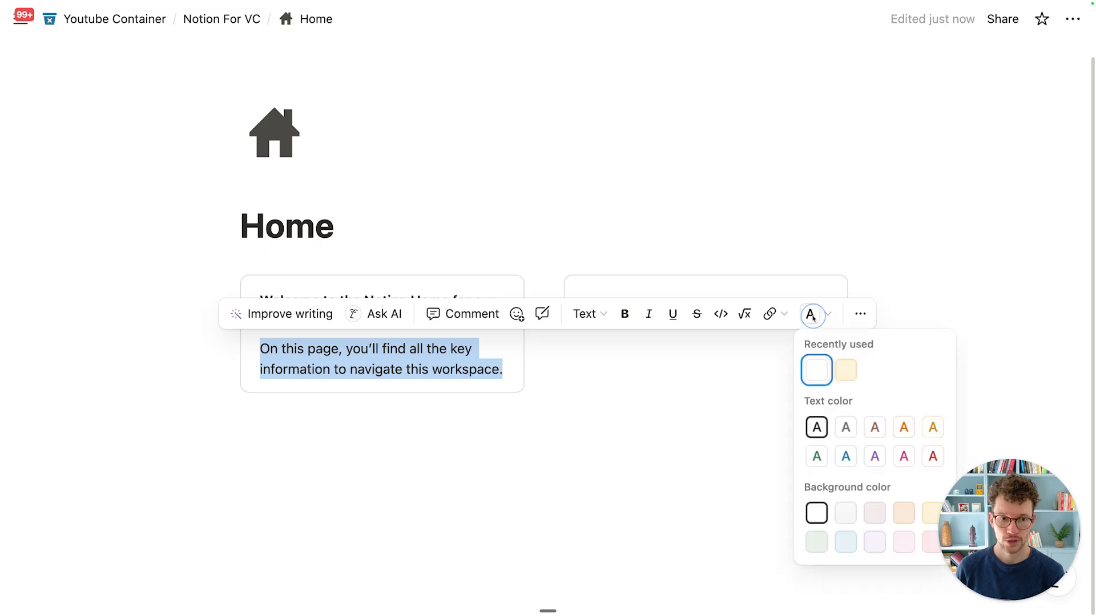
click(845, 428)
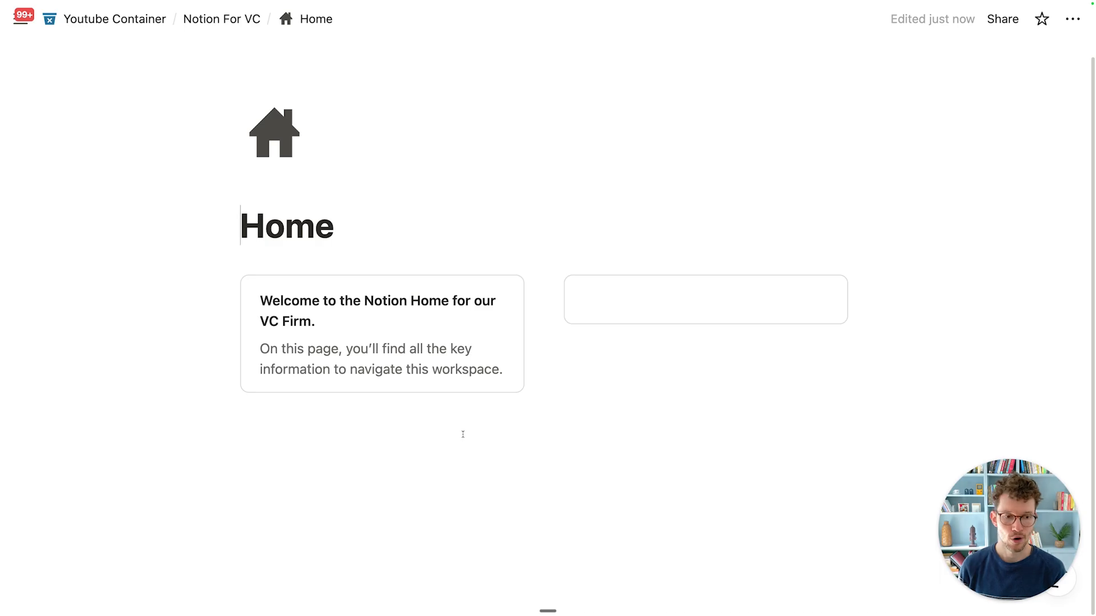
click(649, 296)
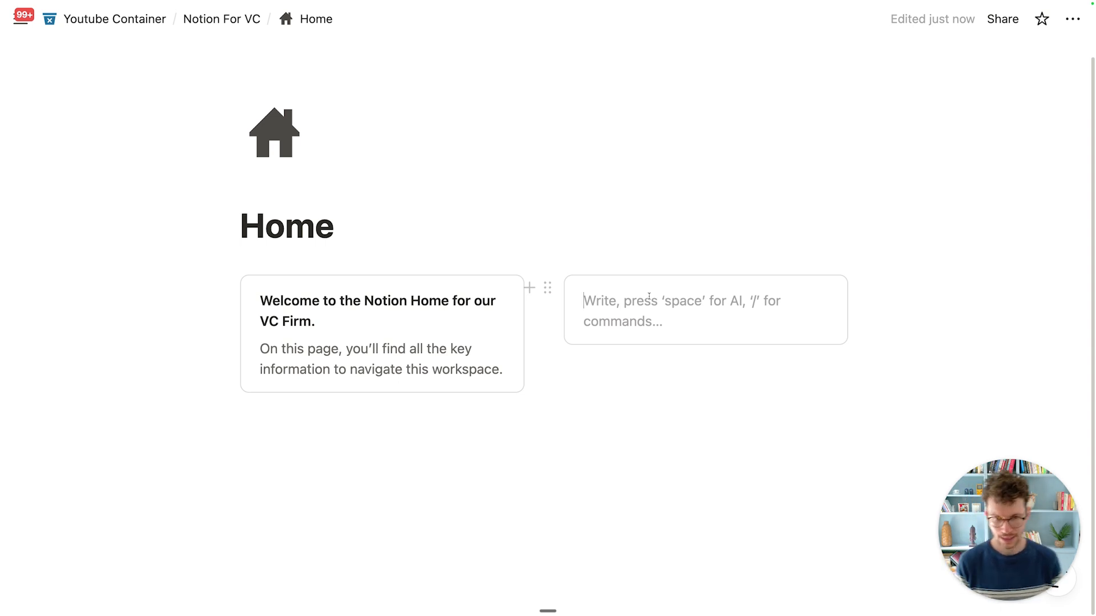
Step: Write a bold 'Quick Navigation' heading over a 'Placeholder' line in the right callout
key(super+b)
text(Quick)
key(BackSpace)
text(i)
key(BackSpace)
text(k Navigation)
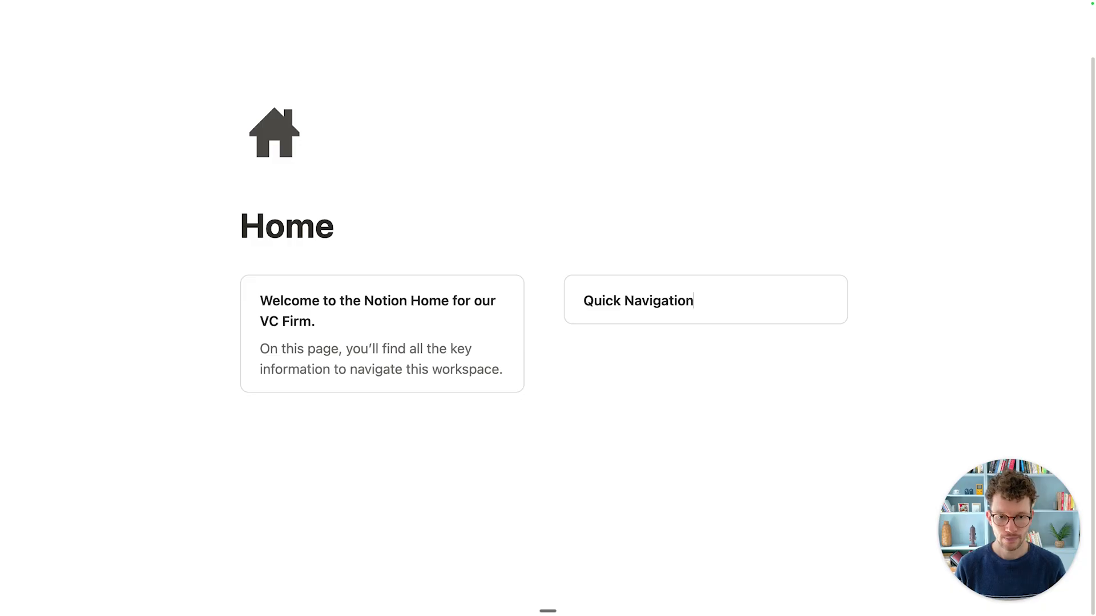
key(Return)
text(Placeco)
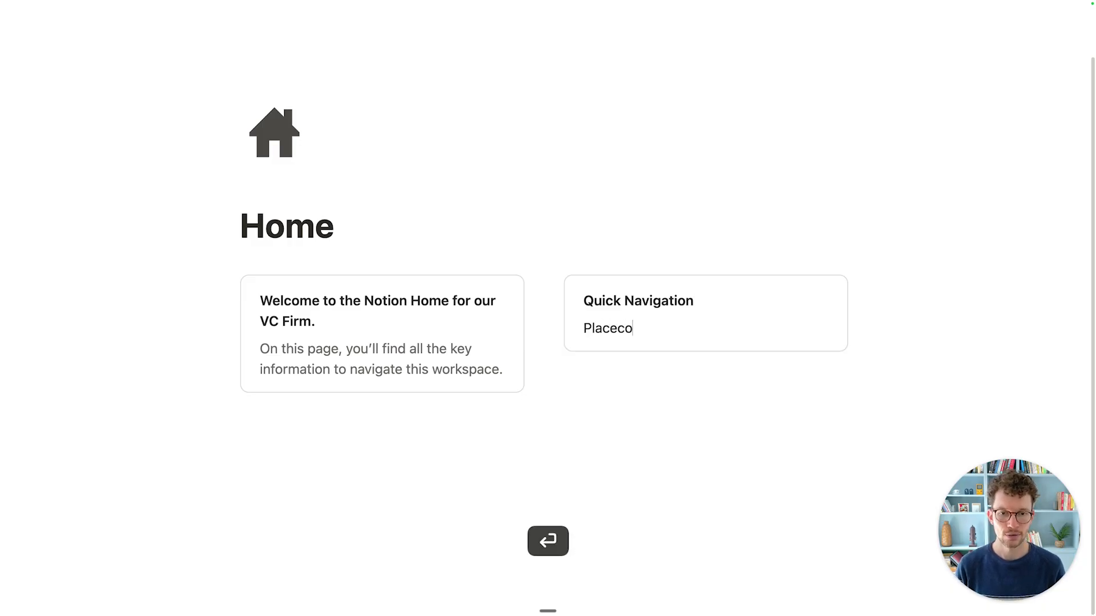
key(BackSpace)
text(holder)
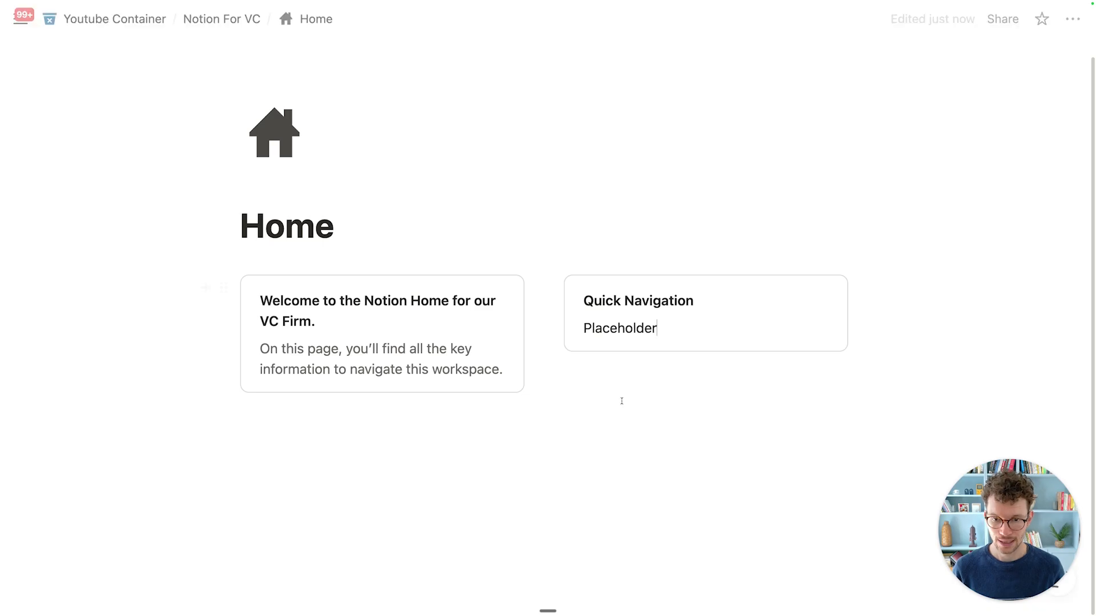
click(517, 443)
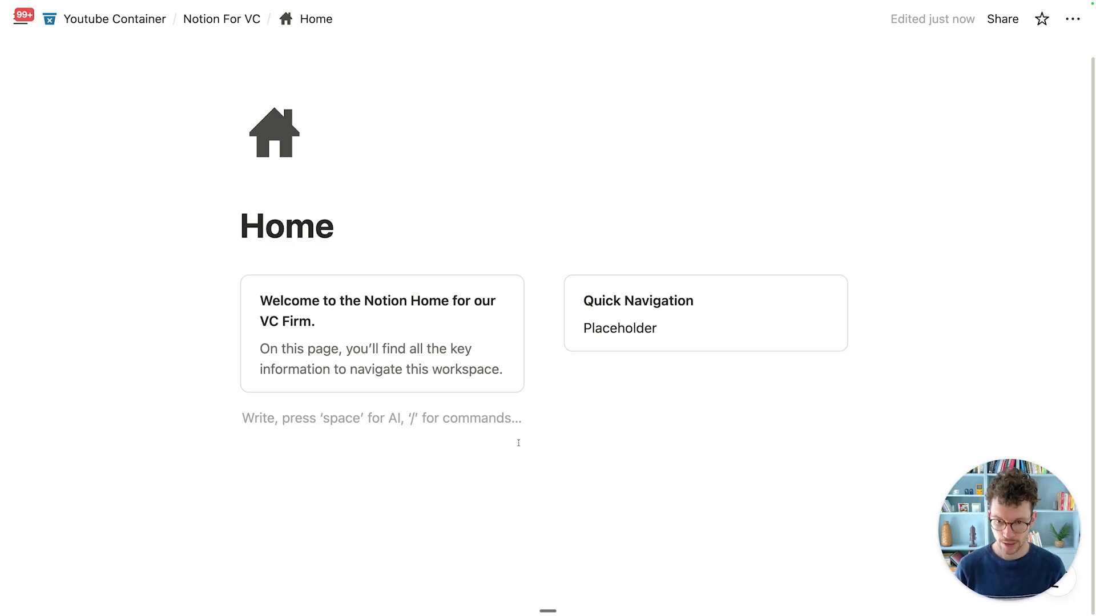
Step: Add a Heading 2 block reading 'Funds' below the callouts
text(/h2)
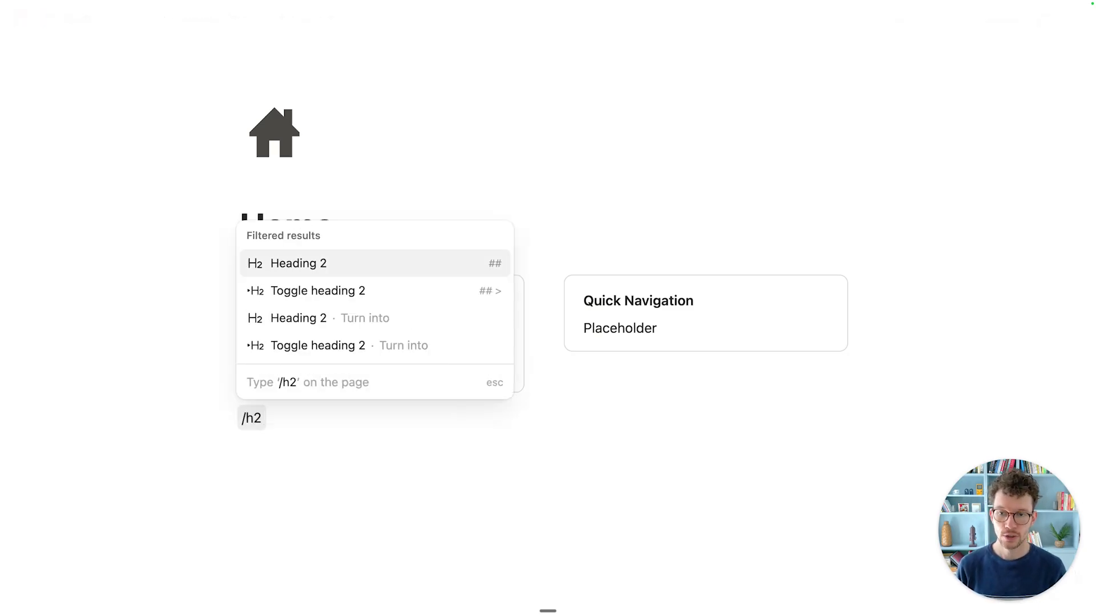
key(Return)
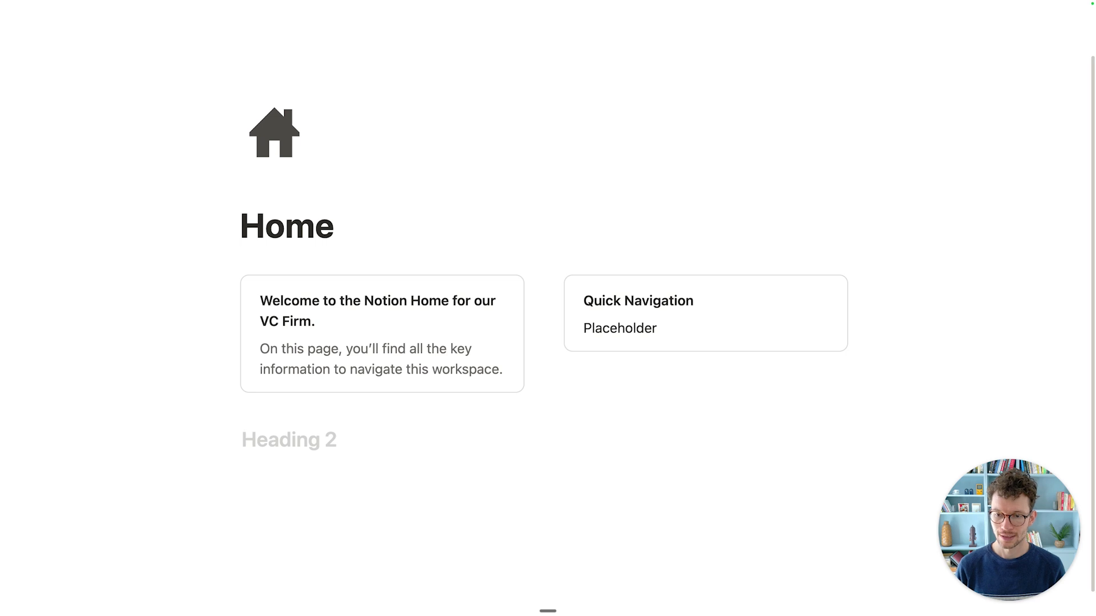
text(Funds)
key(Return)
scroll(548, 319, down, 1)
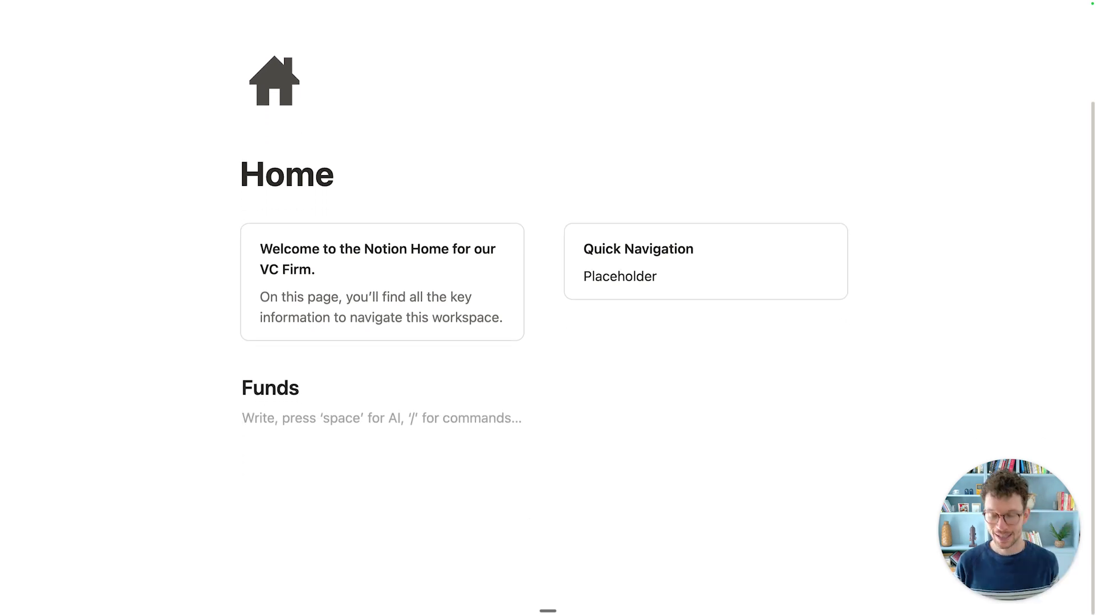
Step: Insert a linked view of the existing Funds database under the heading
text(/create)
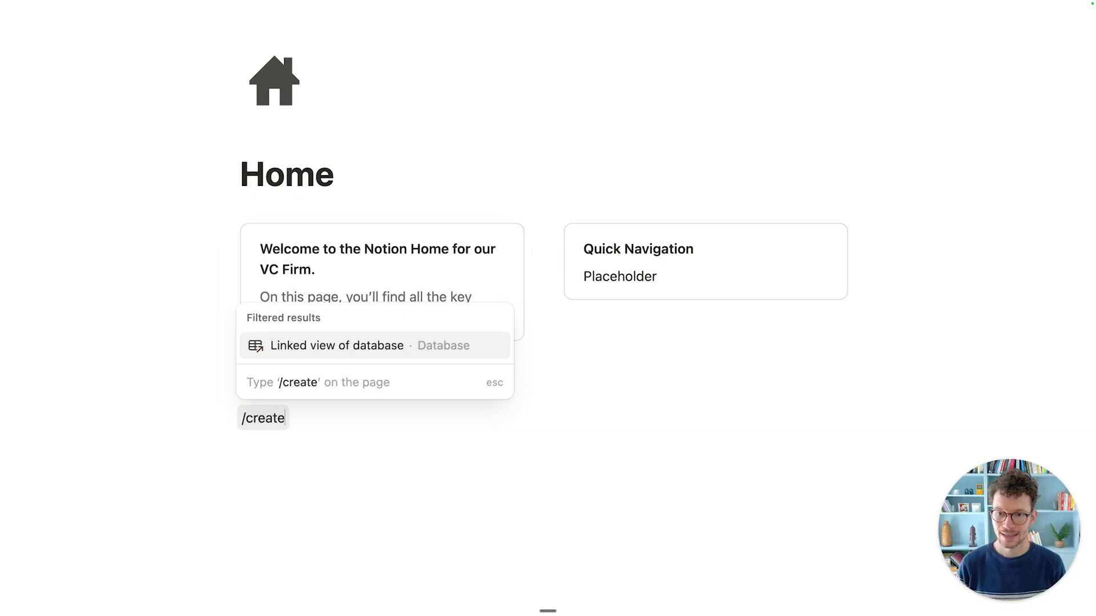
click(447, 345)
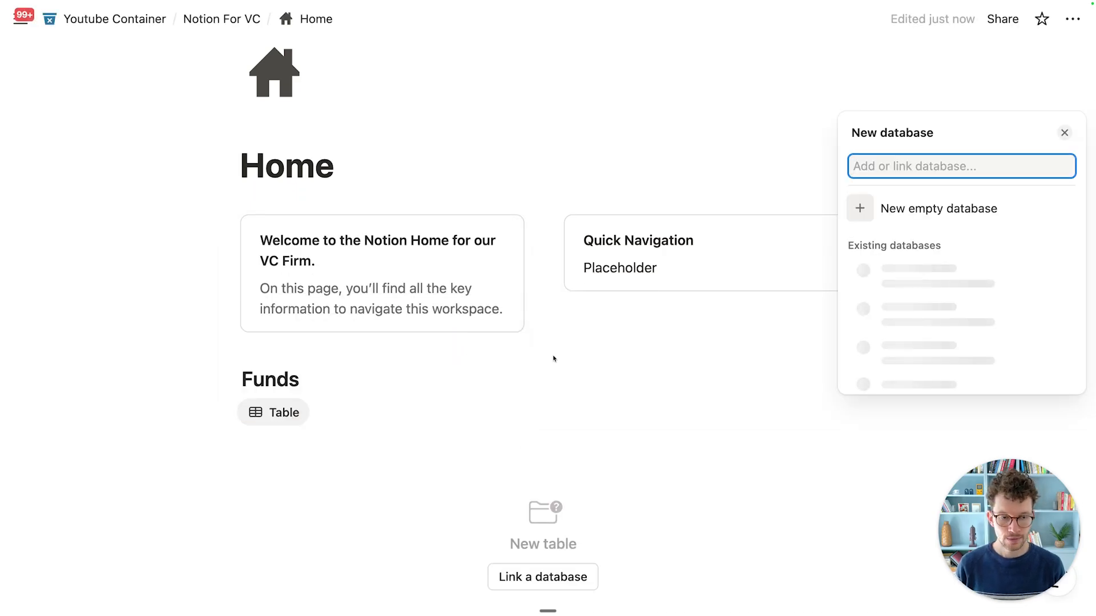
text(funds)
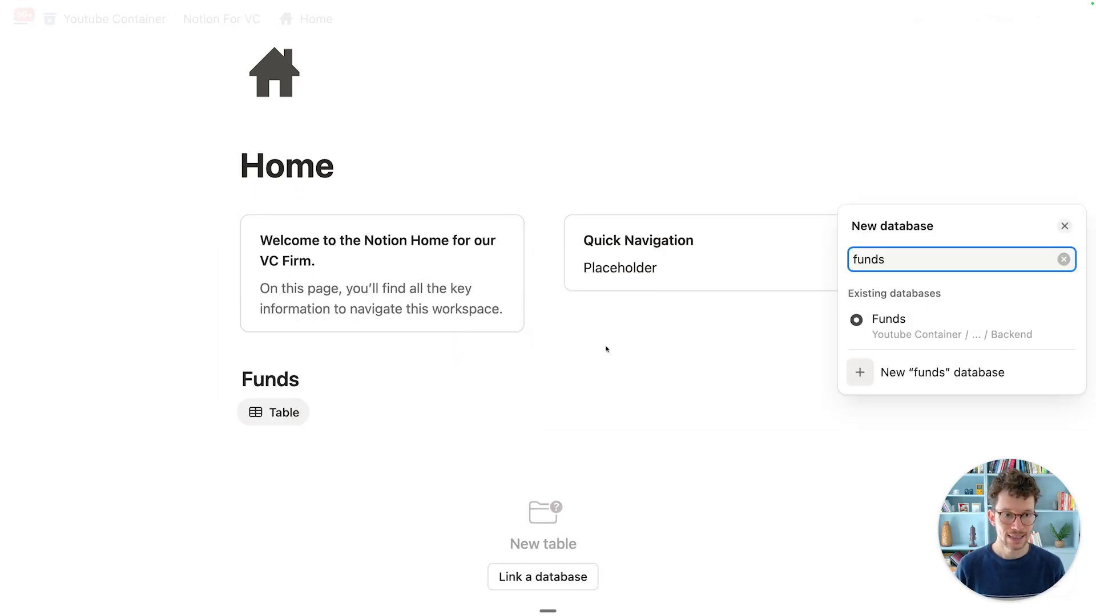
click(902, 332)
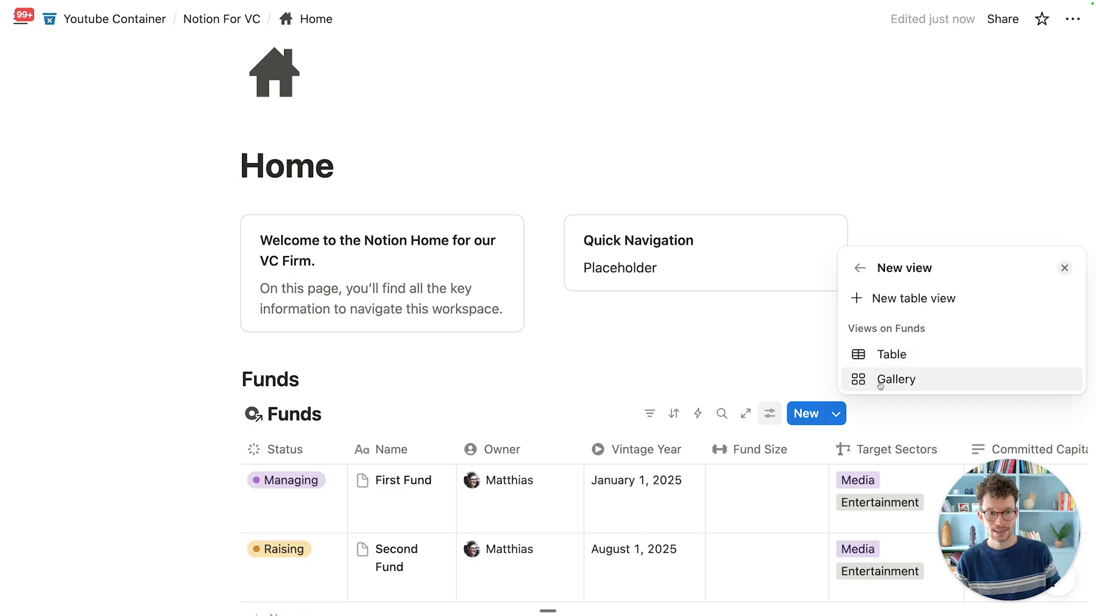
Step: Switch the linked Funds view to Gallery layout
click(883, 380)
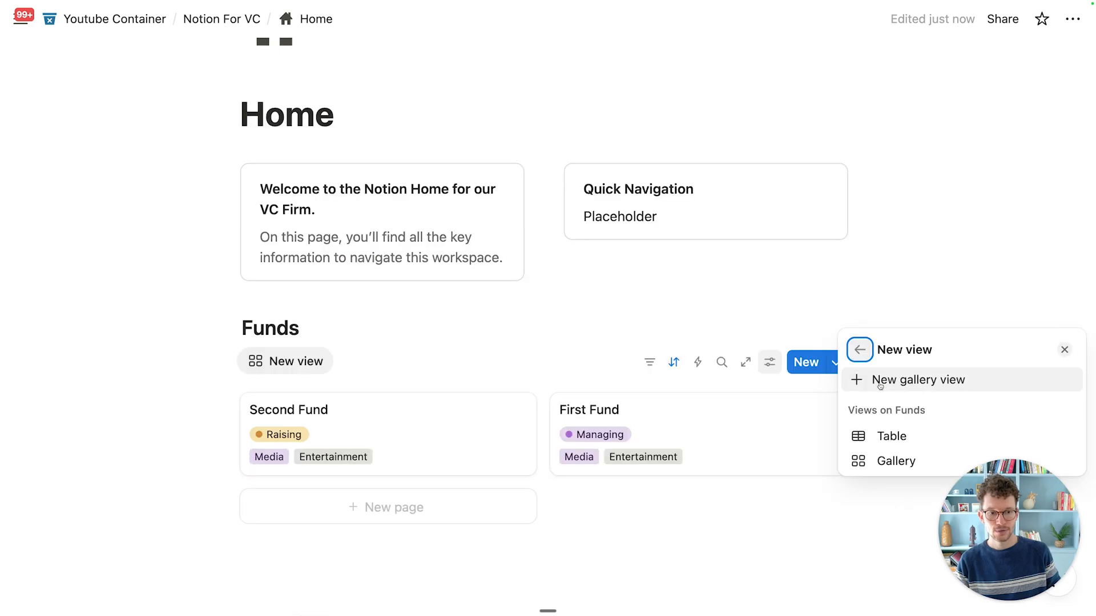
click(879, 463)
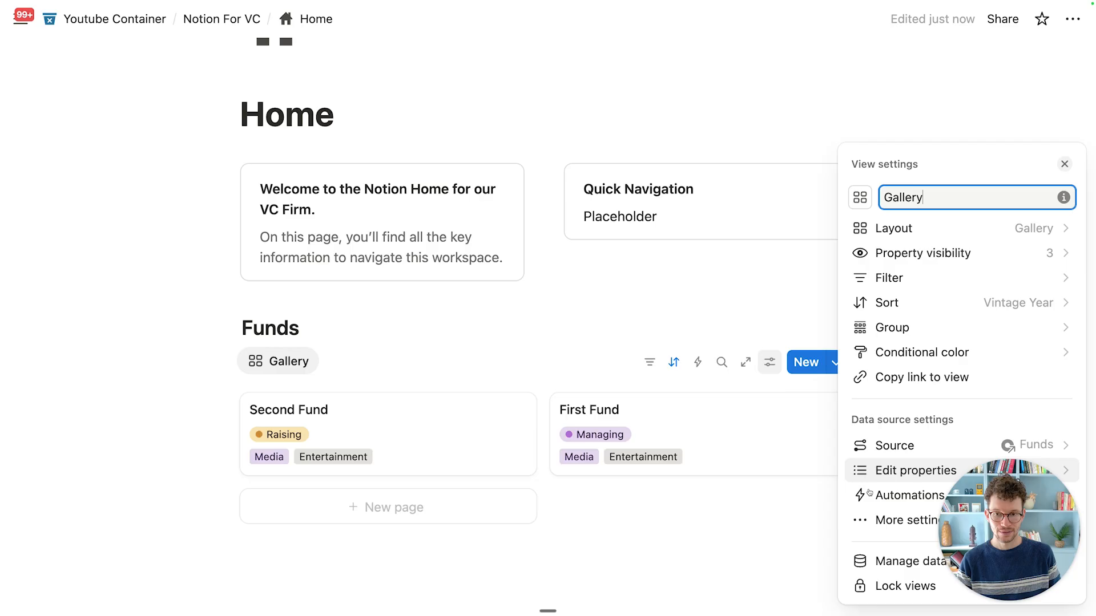
click(501, 339)
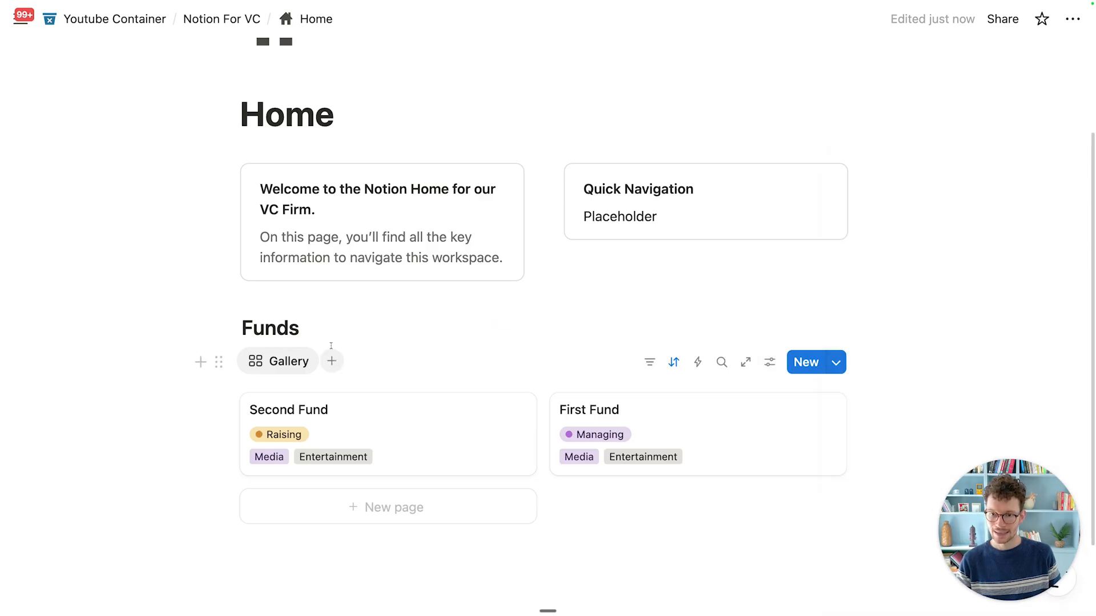
Step: Delete the gallery view's name and give it a dot-circle icon
click(299, 364)
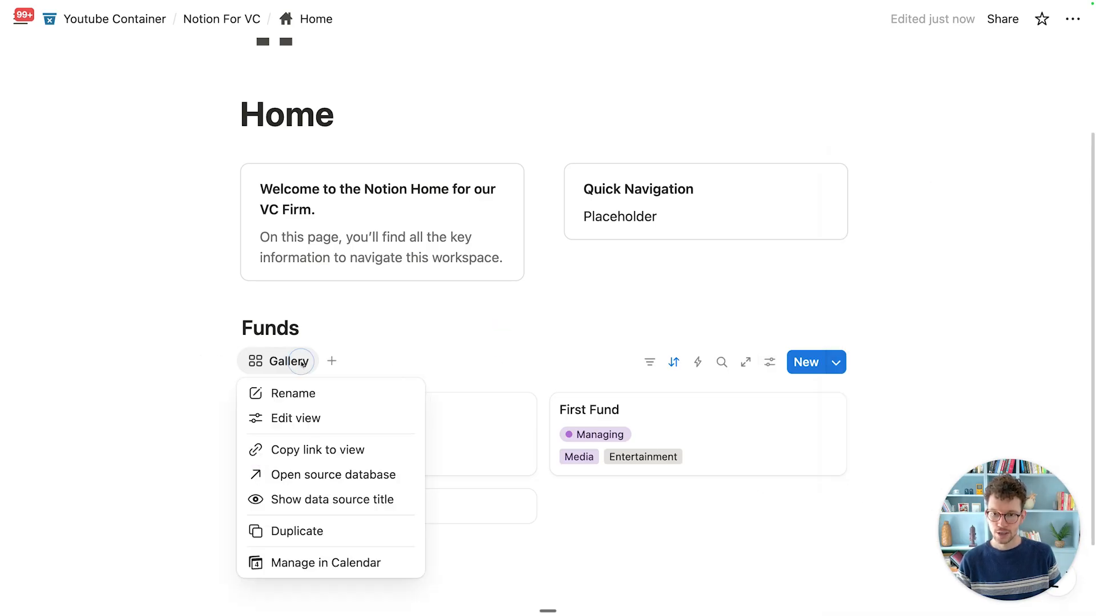
click(346, 416)
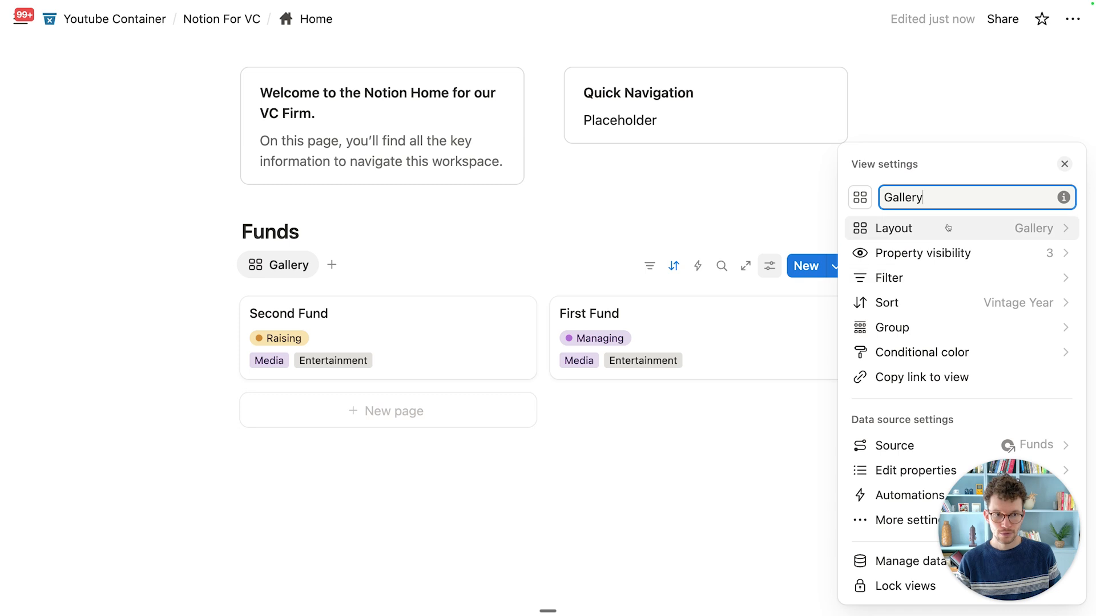
key(super+a)
key(BackSpace)
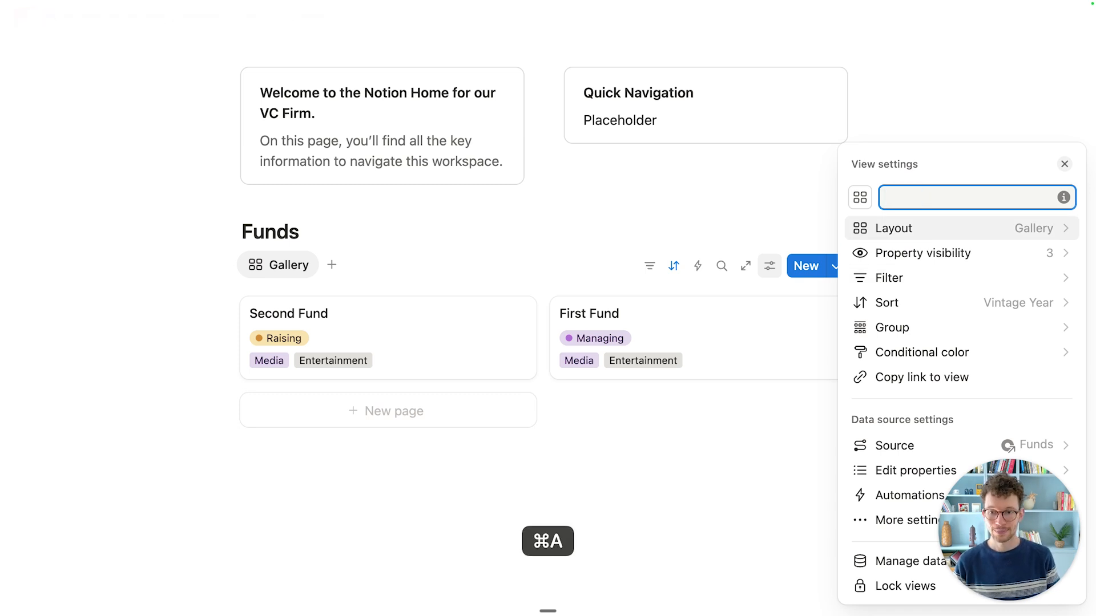
click(860, 198)
click(740, 364)
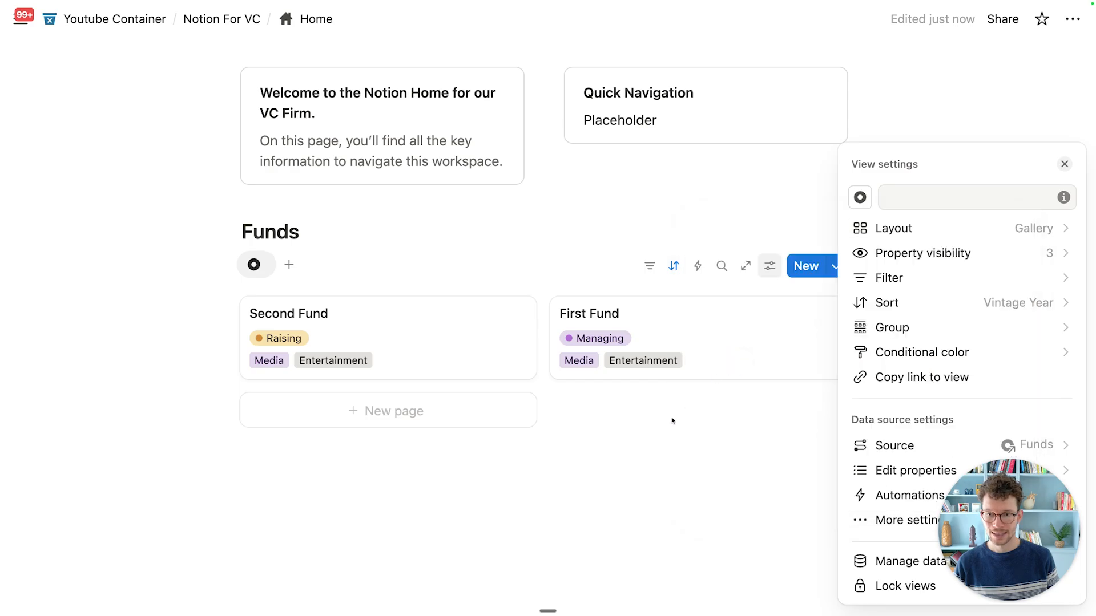
click(661, 466)
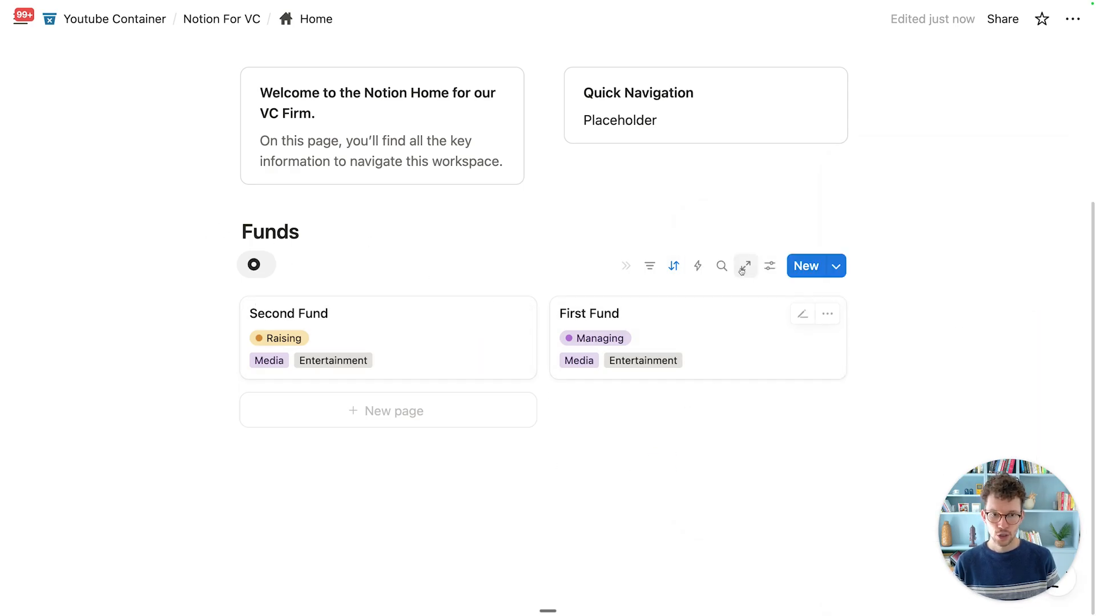
Step: Toggle the database toolbar's Minimize, then preview and close the Second Fund card
click(625, 266)
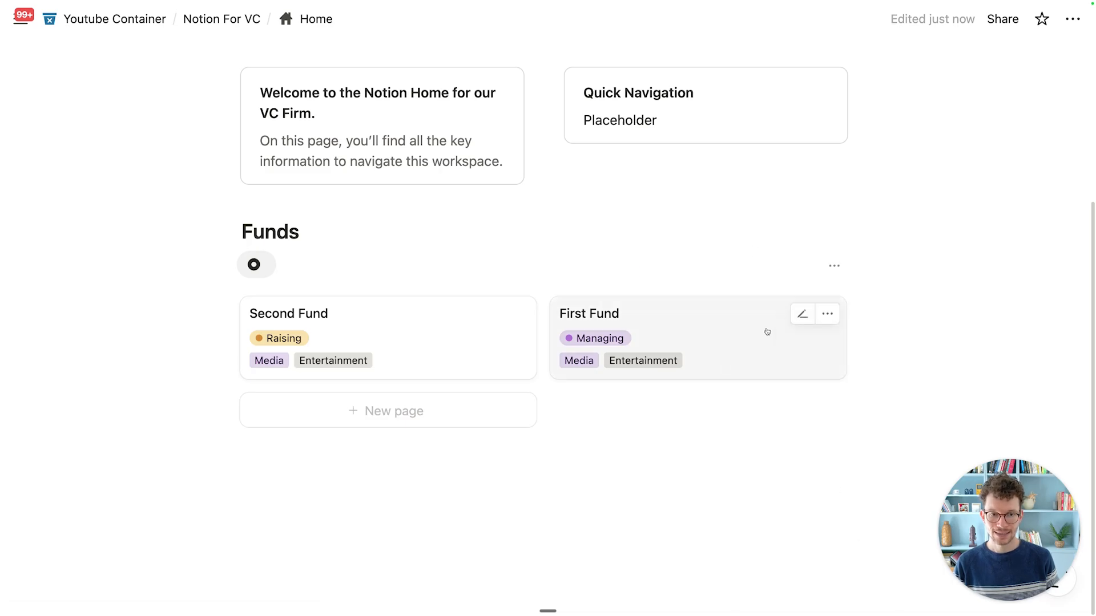
click(811, 265)
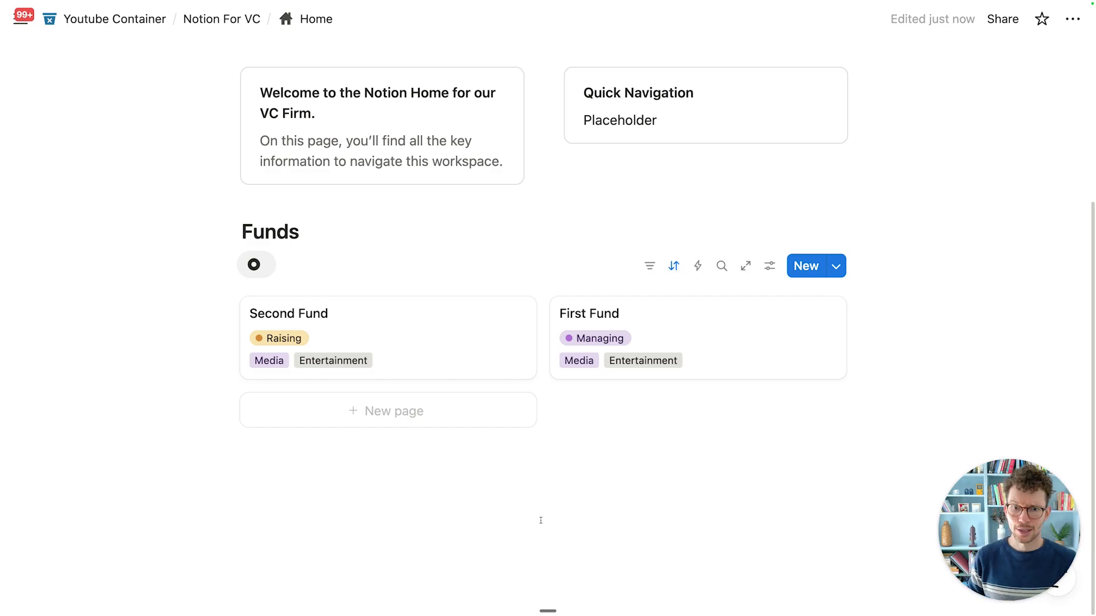
click(434, 334)
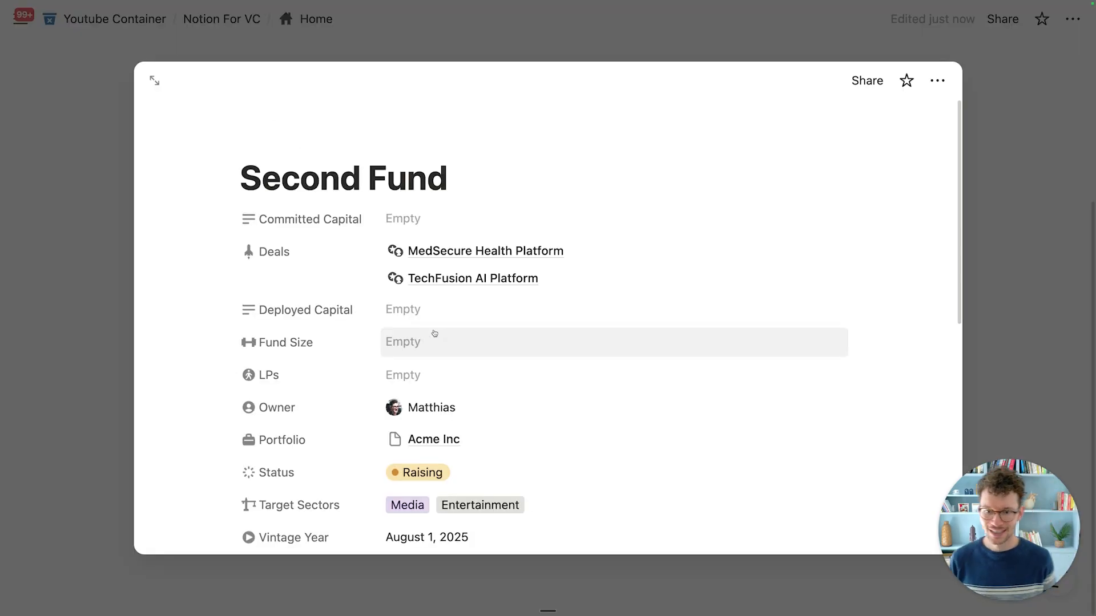
scroll(434, 334, down, 6)
scroll(435, 333, up, 6)
scroll(435, 332, down, 3)
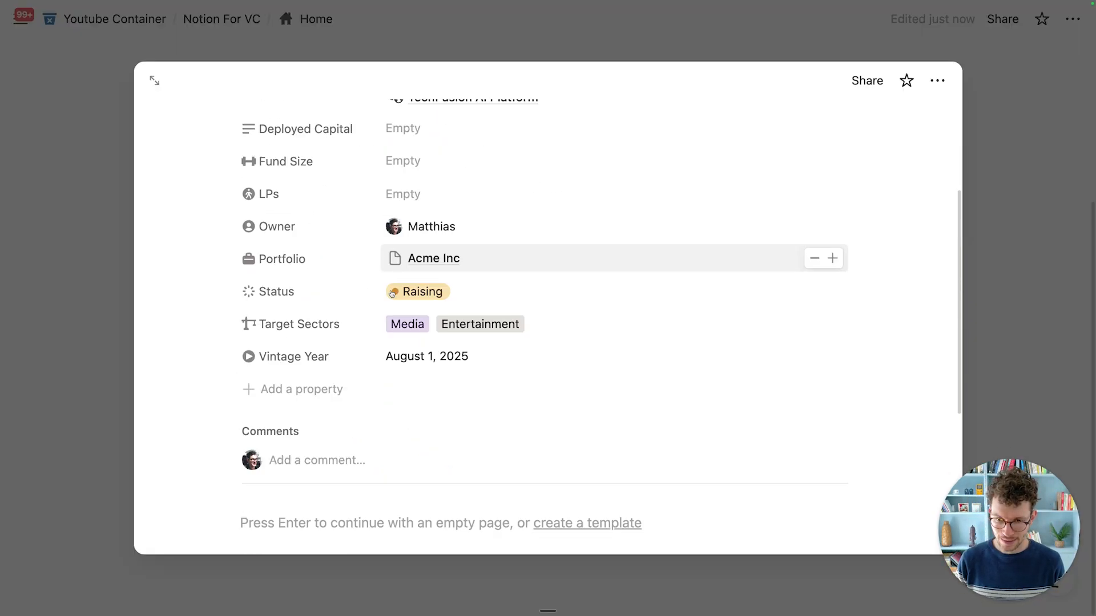
scroll(390, 303, down, 1)
scroll(385, 325, down, 3)
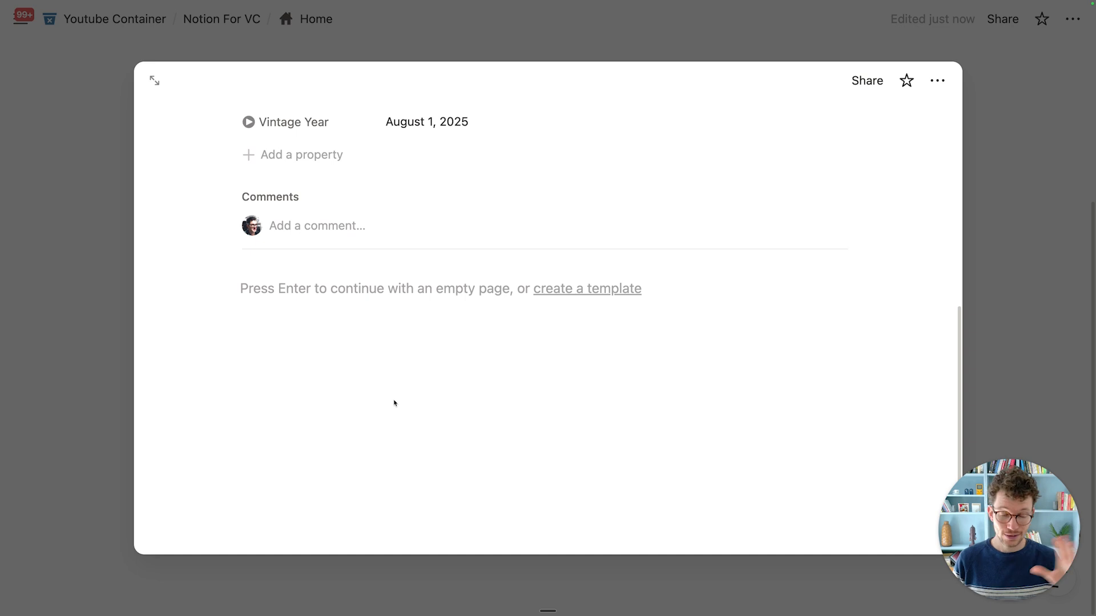
scroll(384, 374, up, 3)
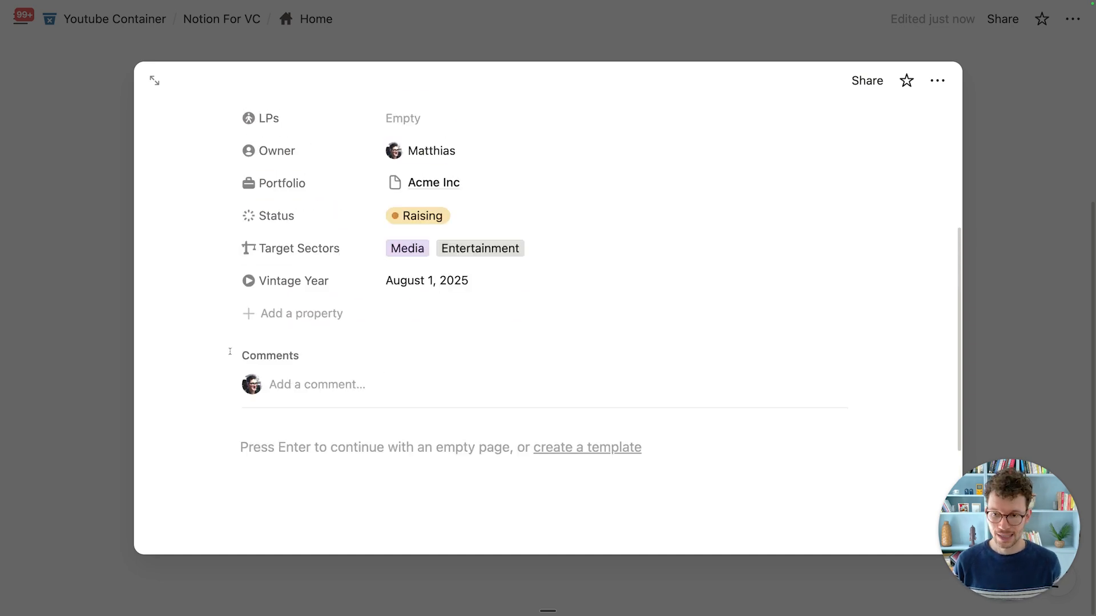
click(113, 346)
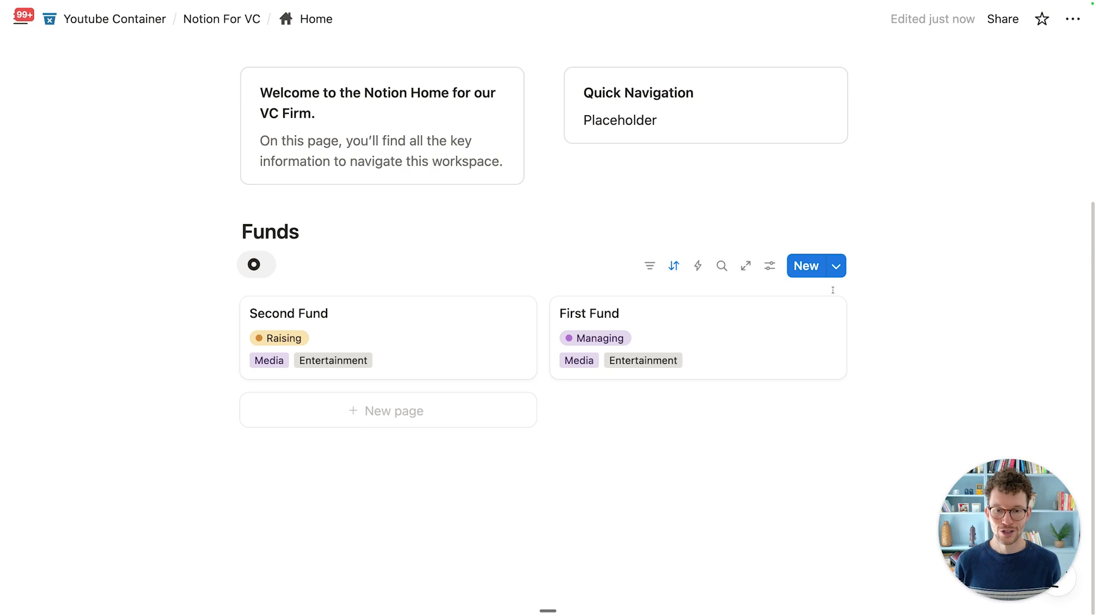
Step: Open Second Fund full page, showing Raising status and August 1, 2025 vintage year
scroll(555, 222, down, 1)
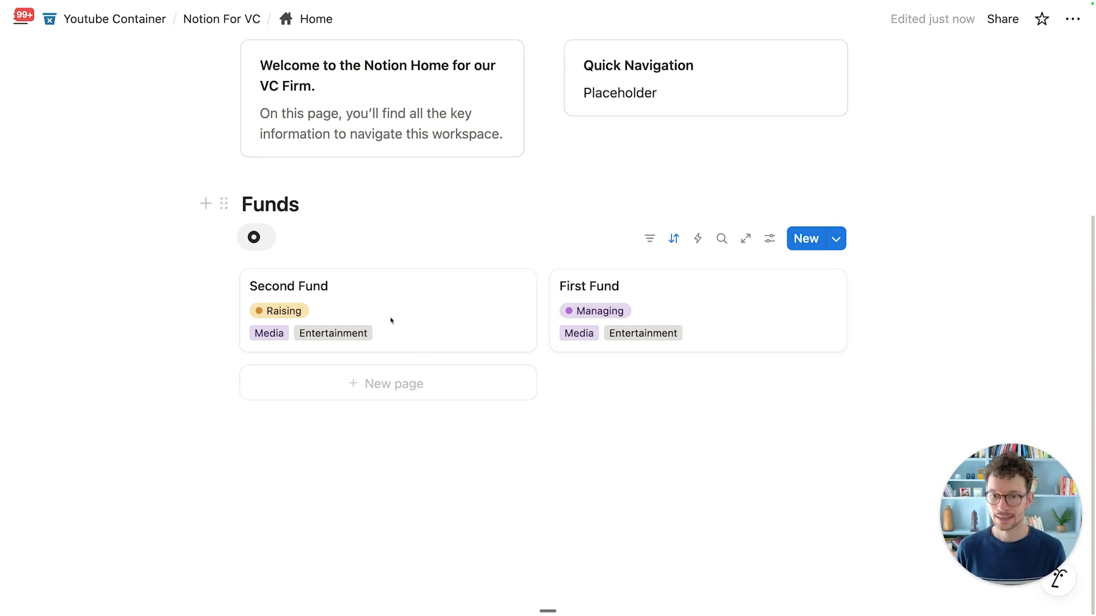
click(399, 301)
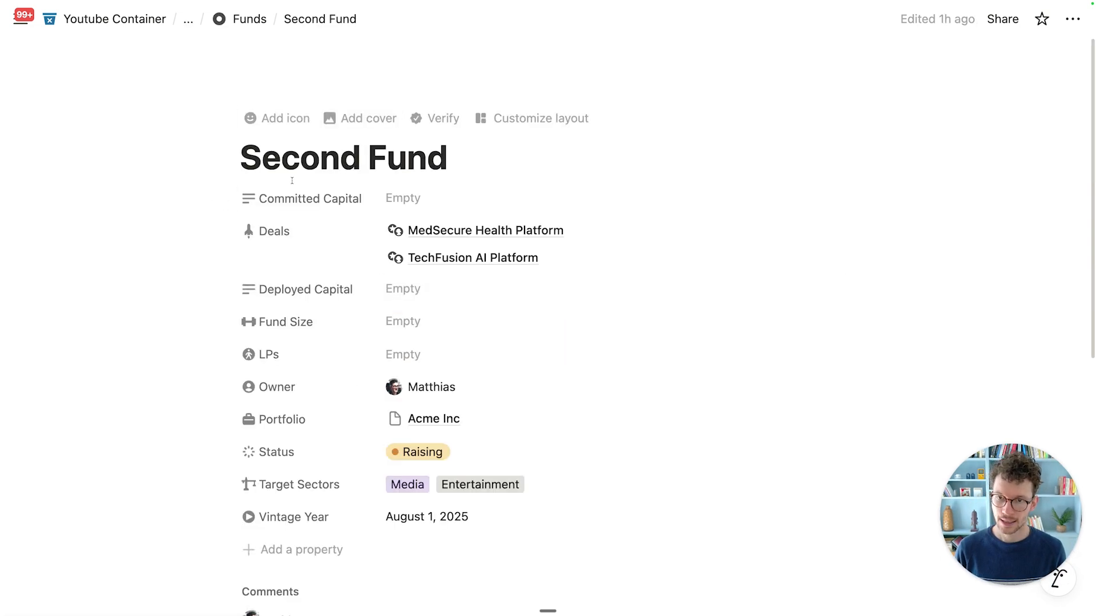
scroll(448, 174, down, 4)
scroll(386, 269, up, 1)
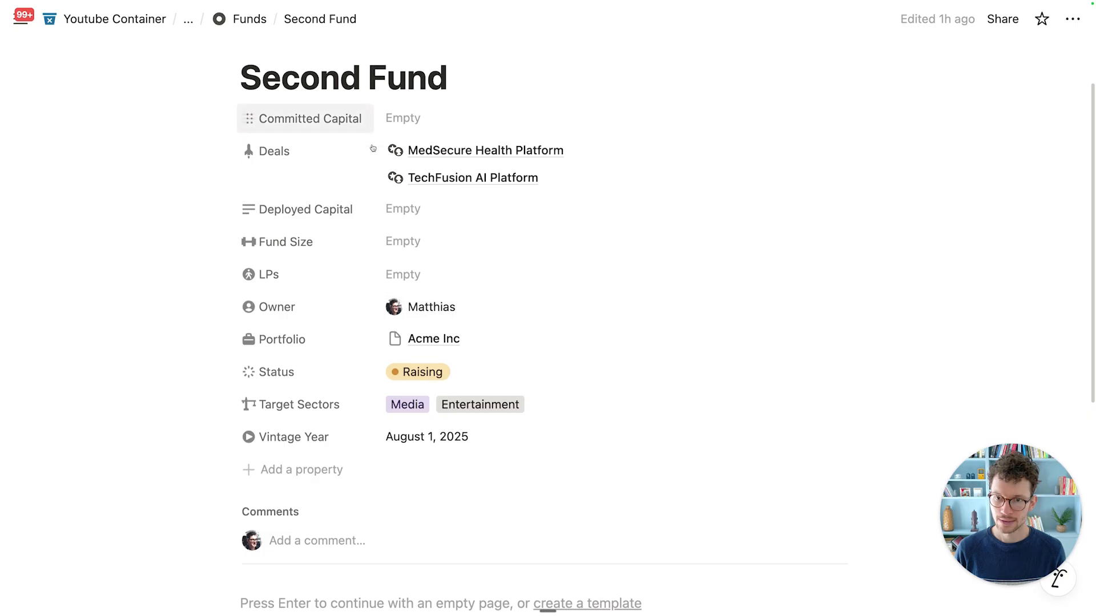
scroll(372, 148, up, 3)
scroll(399, 434, down, 5)
scroll(452, 484, up, 5)
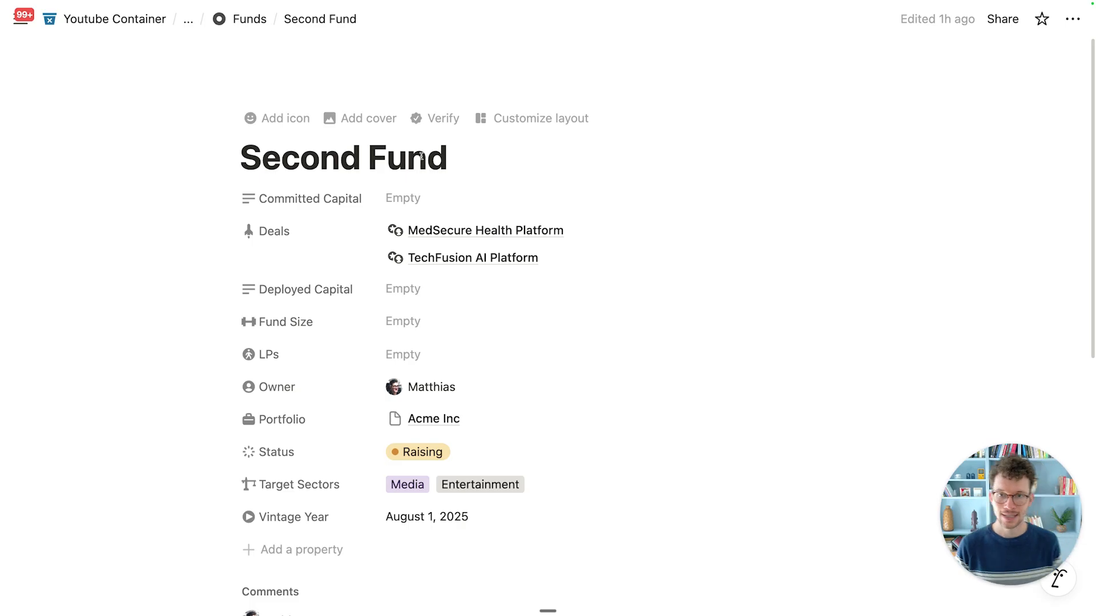
click(534, 120)
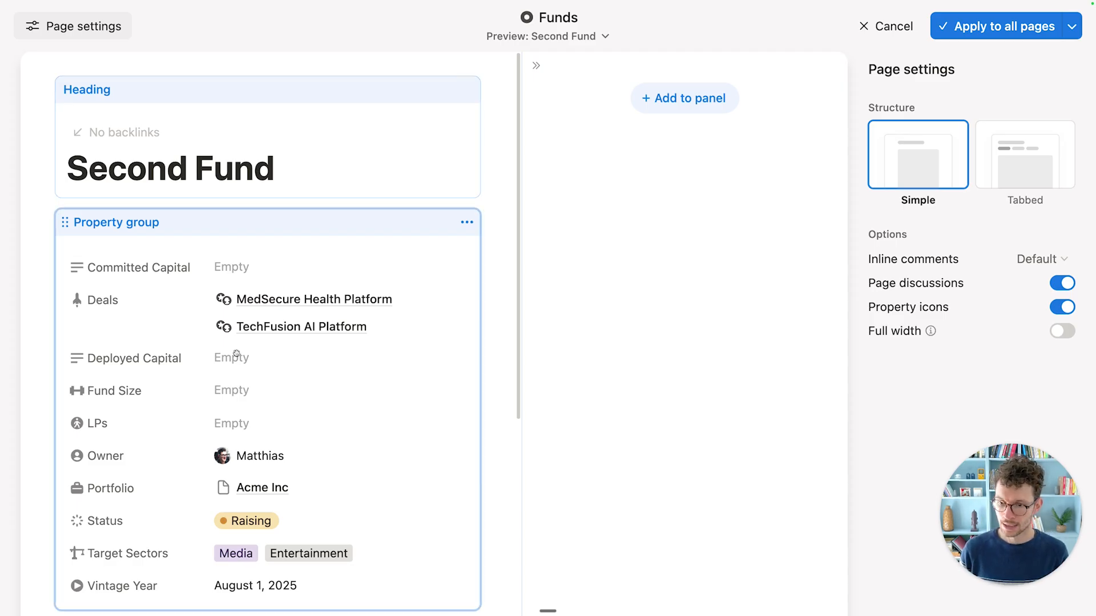
scroll(237, 350, down, 4)
scroll(228, 325, up, 3)
click(208, 188)
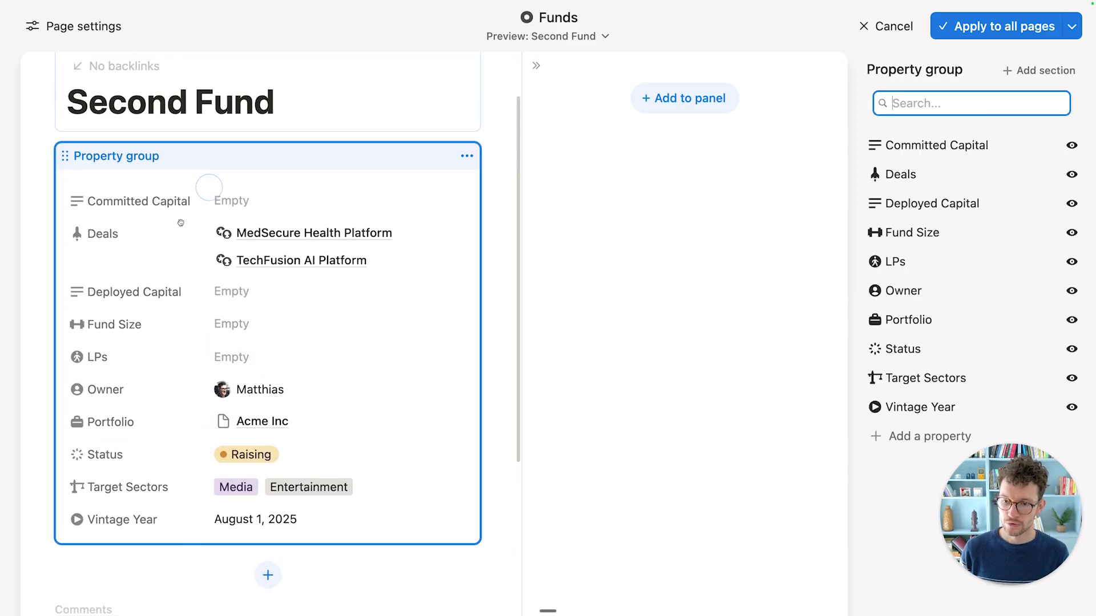
scroll(391, 312, up, 2)
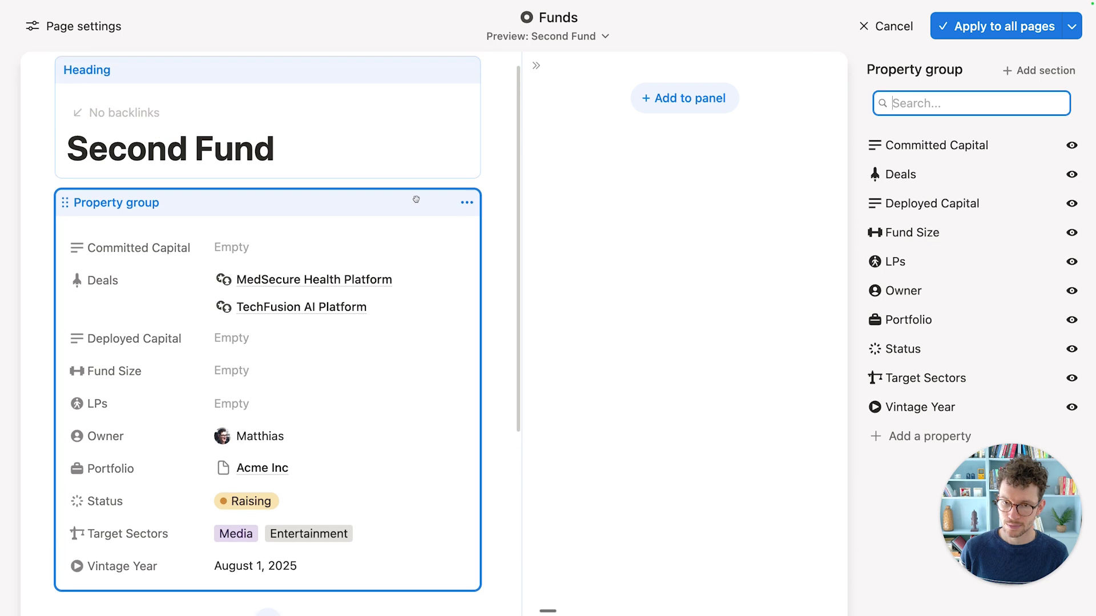
click(467, 202)
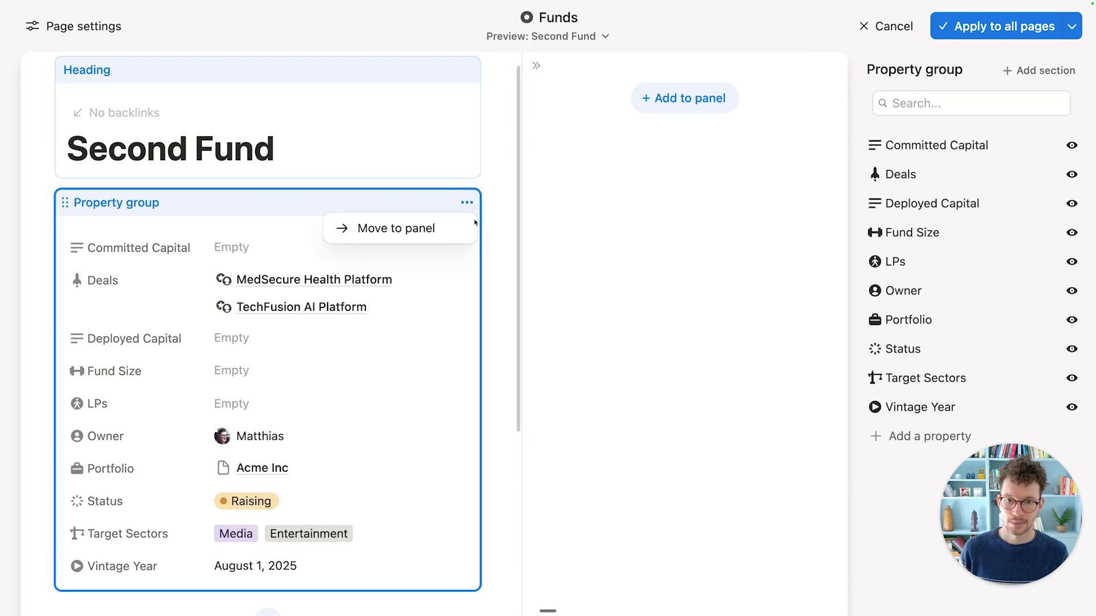
click(441, 230)
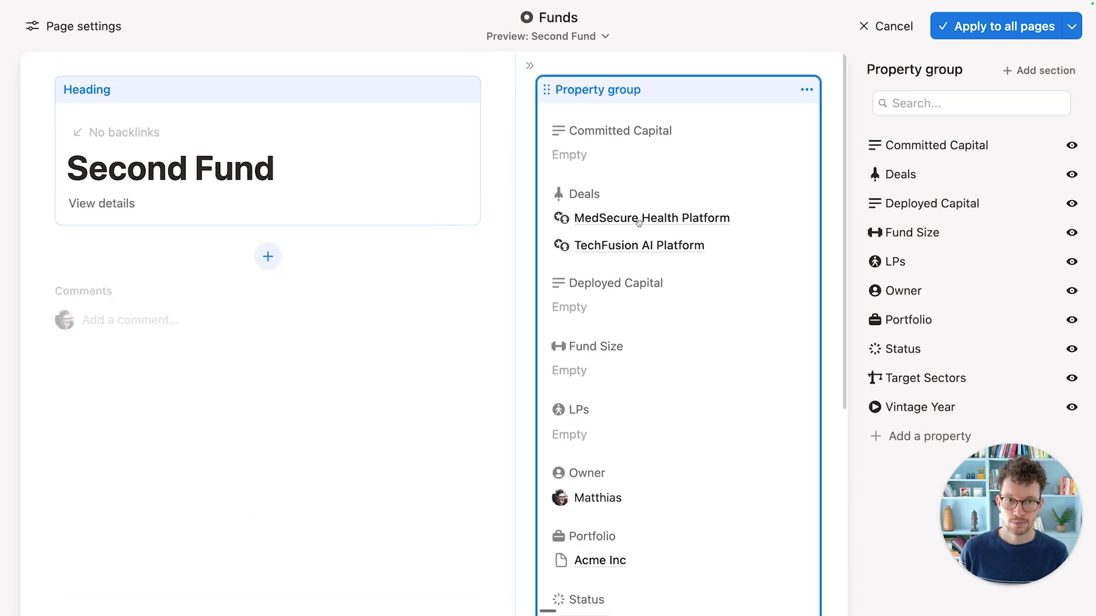
click(972, 34)
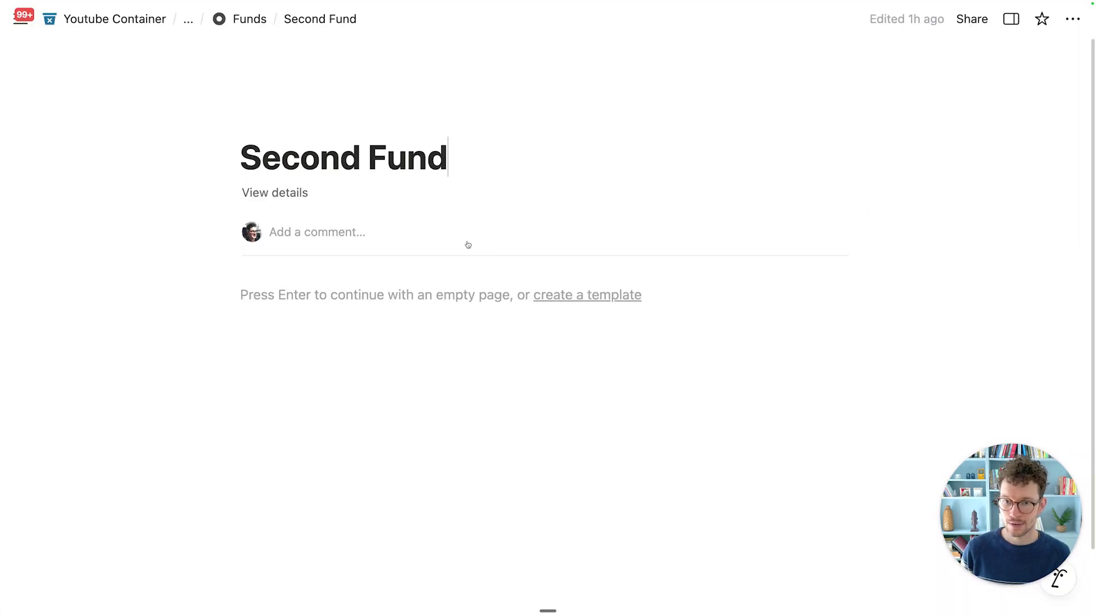
click(293, 202)
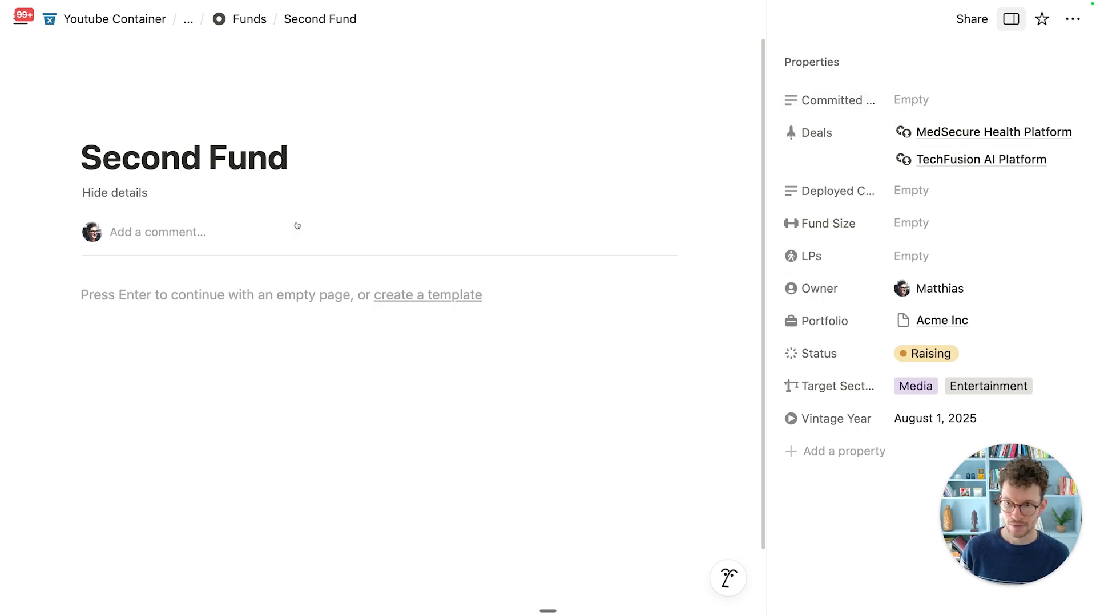
click(143, 195)
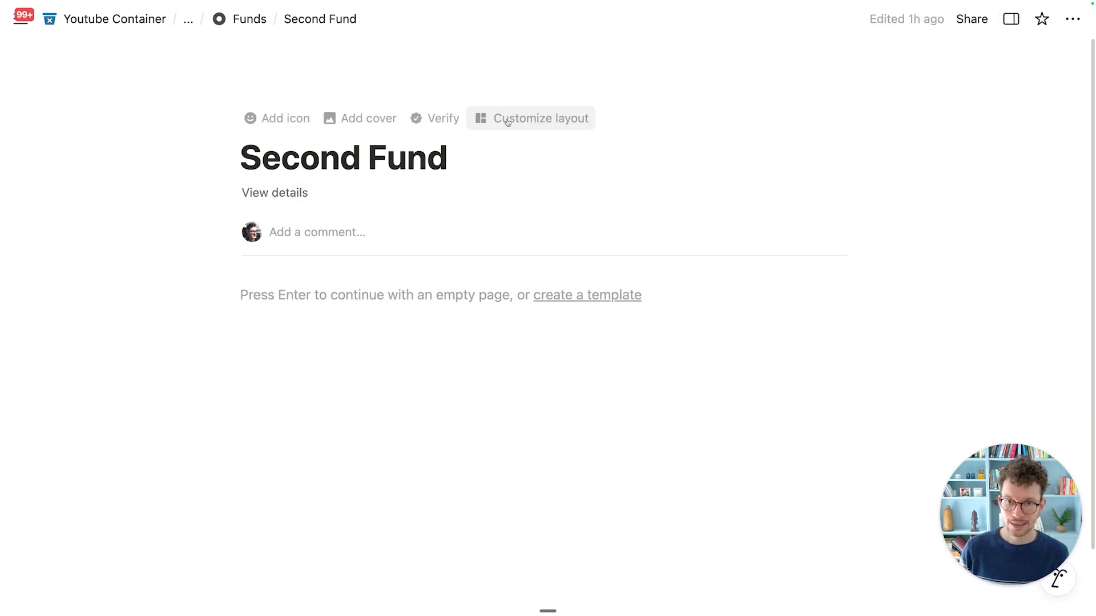
Step: Customize the fund page layout with Owner, Status, Target Sectors and Fund Size pinned, applied to all pages
click(509, 120)
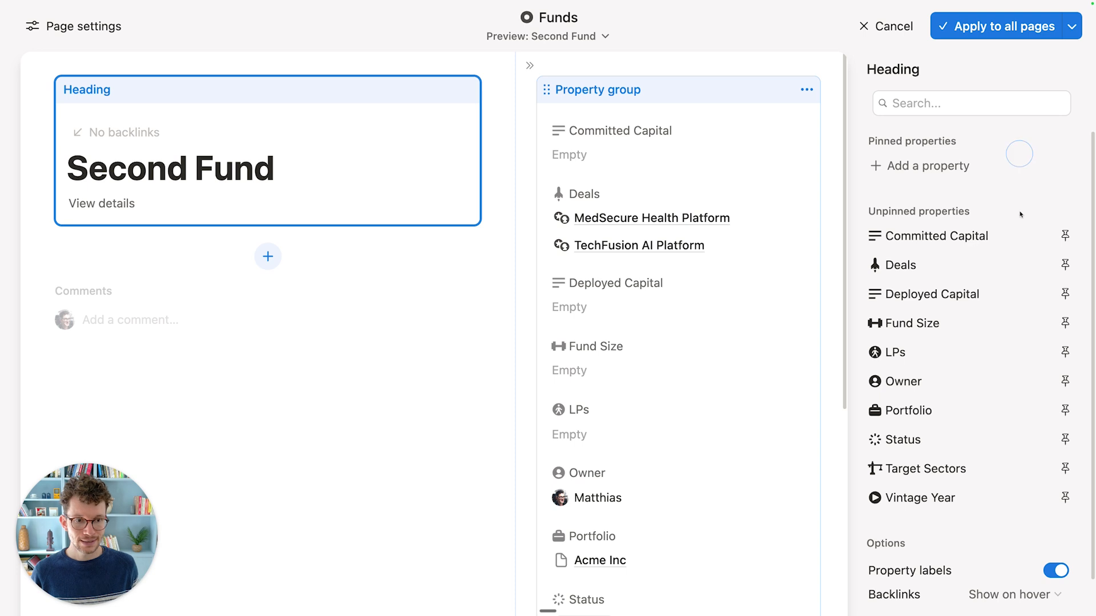
click(1064, 381)
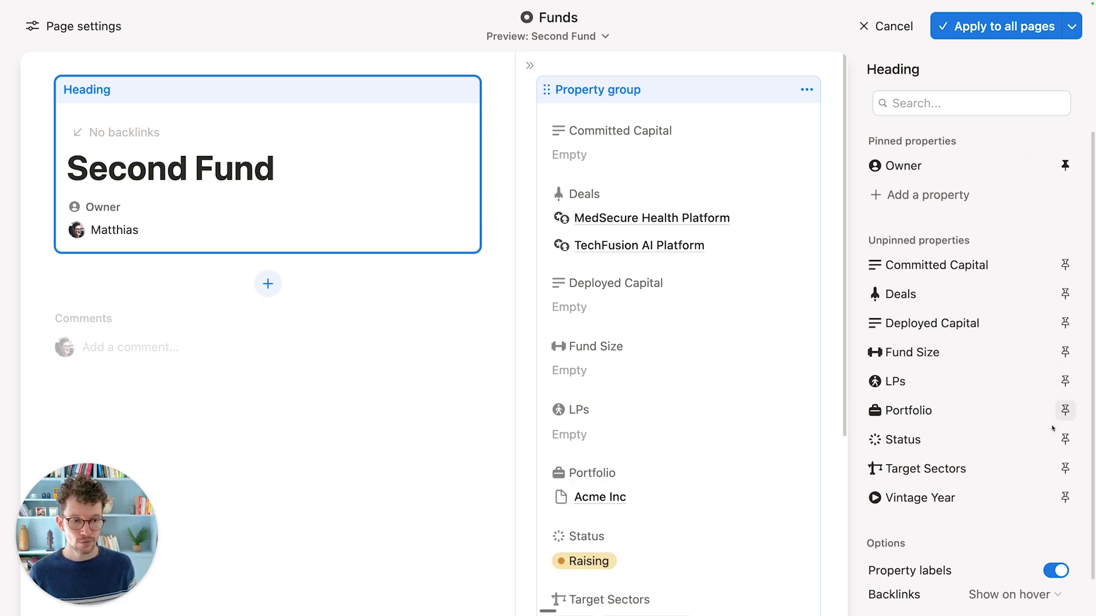
click(1065, 439)
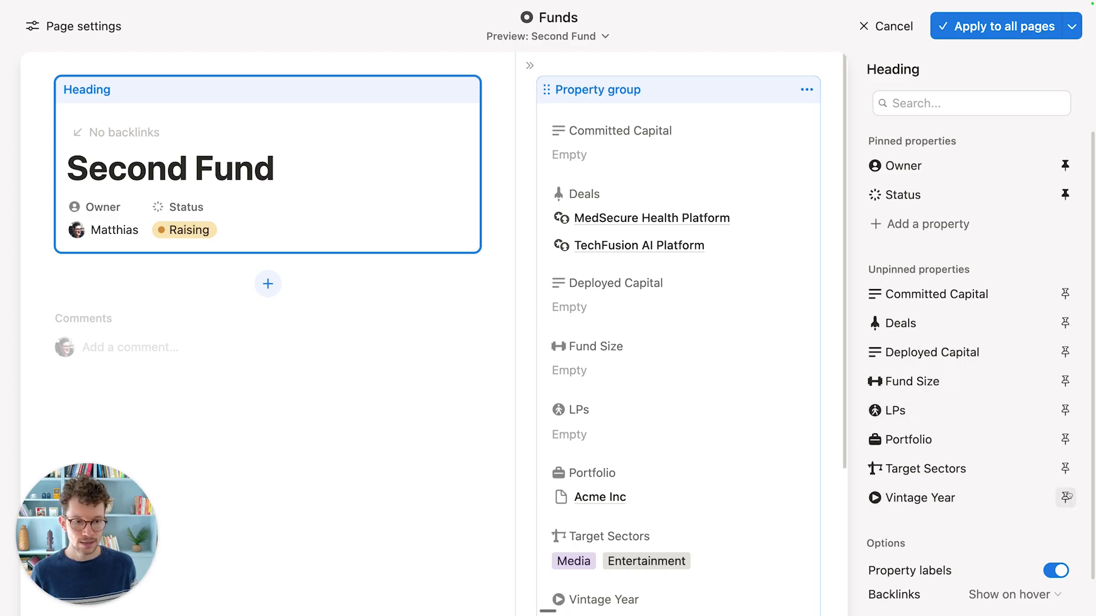
click(1065, 468)
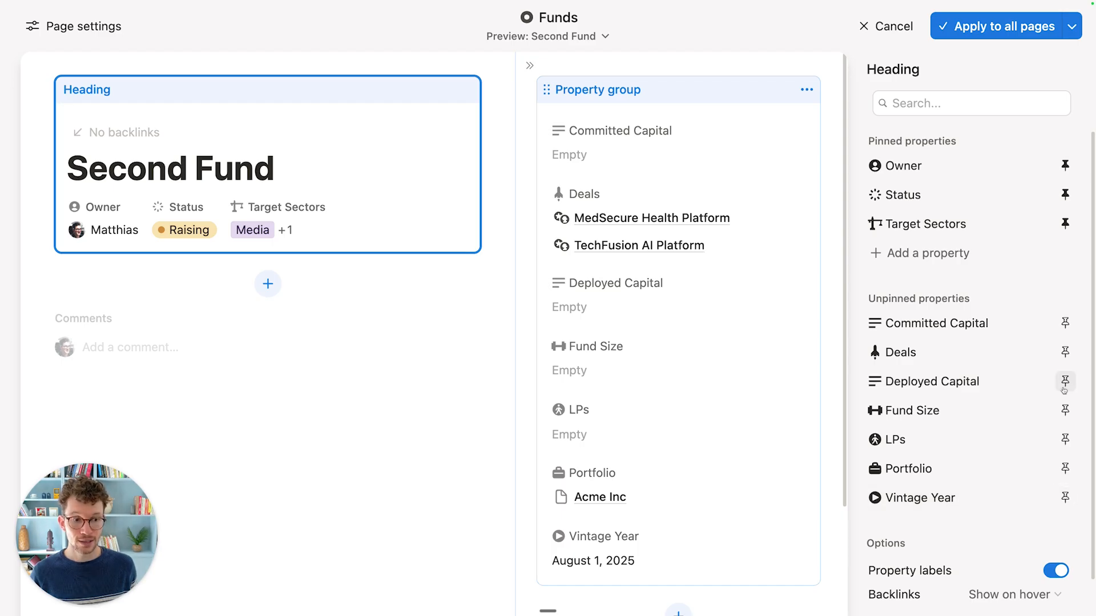
click(1065, 410)
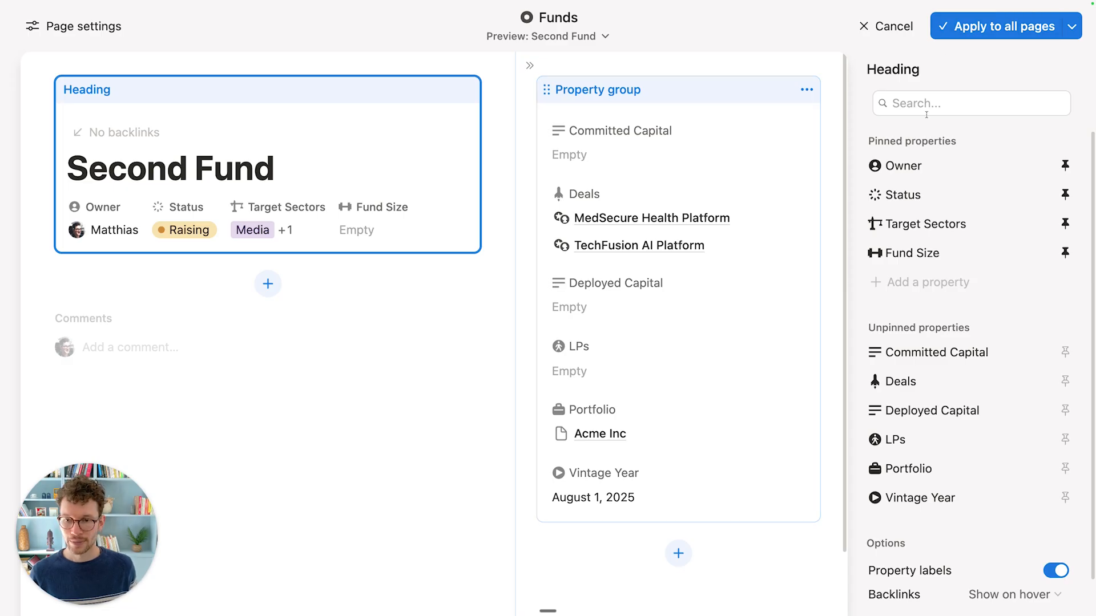
click(1000, 27)
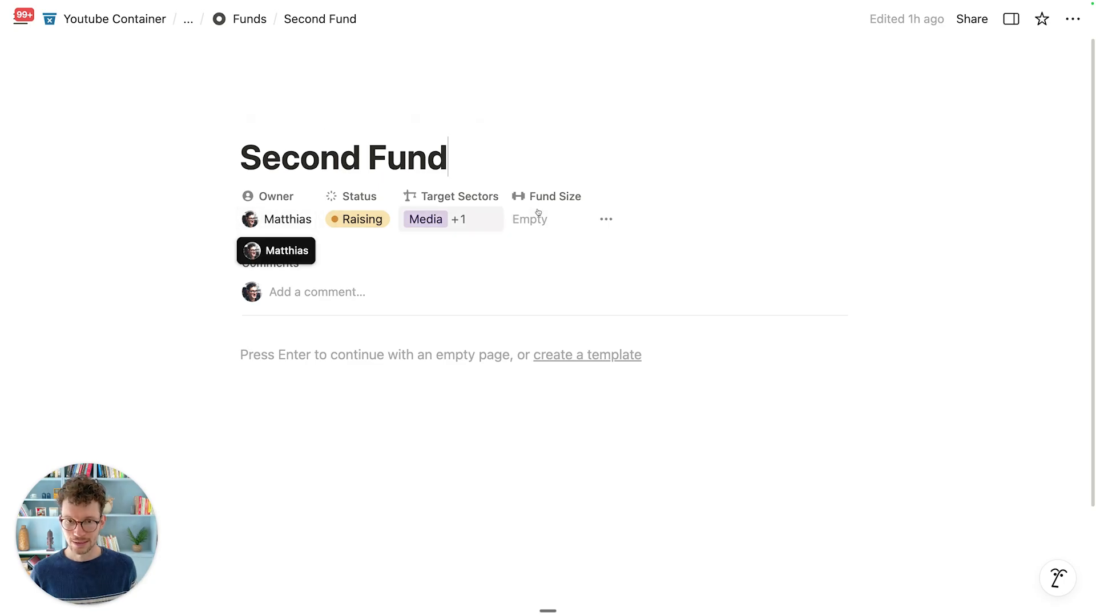
Step: Show and hide the side properties, then open the property group's settings
click(606, 219)
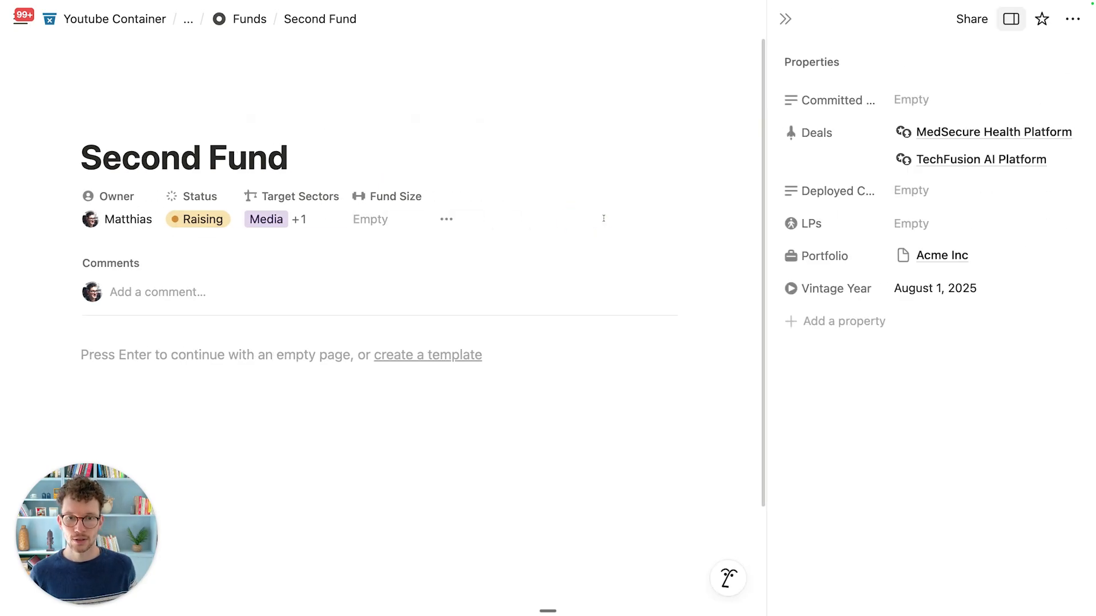
click(446, 222)
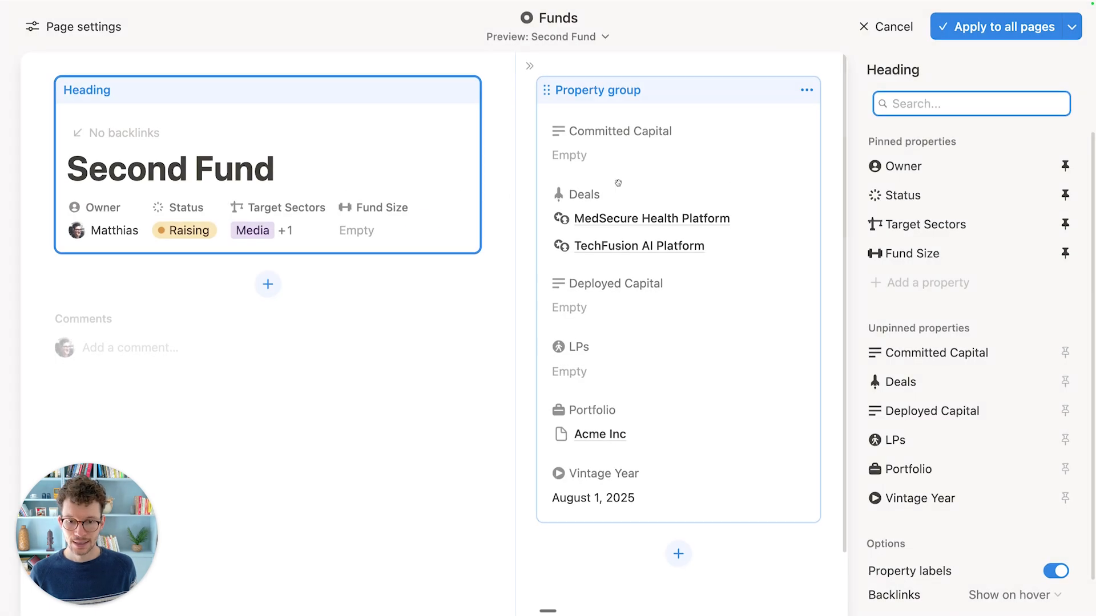
click(653, 104)
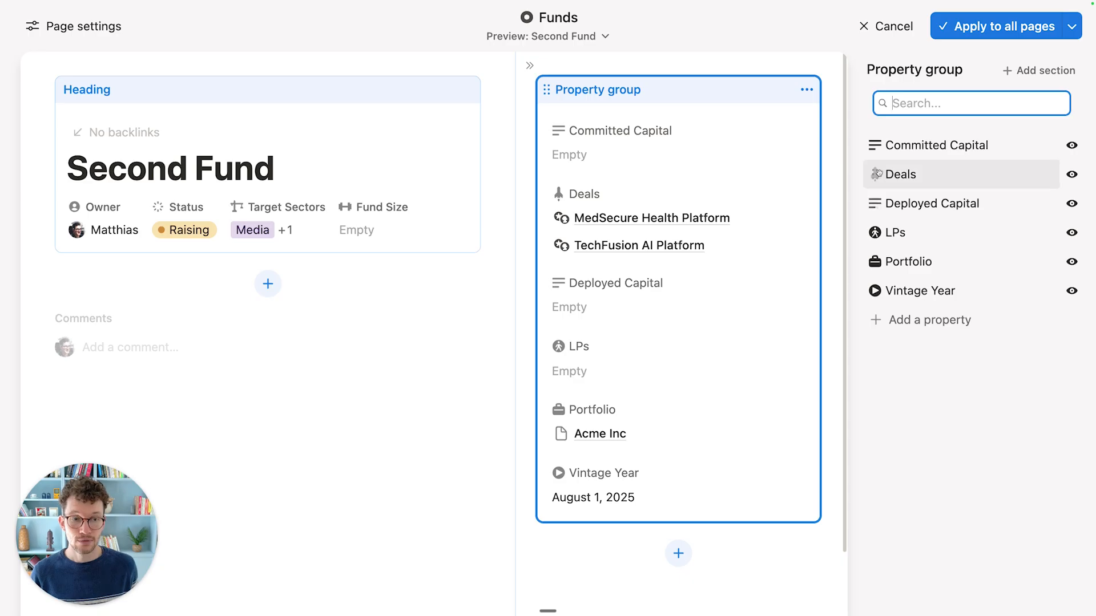
Step: Reorder the group to Deals, LPs, Portfolio and Vintage Year, ahead of the capital fields
drag(876, 180, 870, 145)
drag(875, 232, 875, 174)
drag(874, 254, 874, 203)
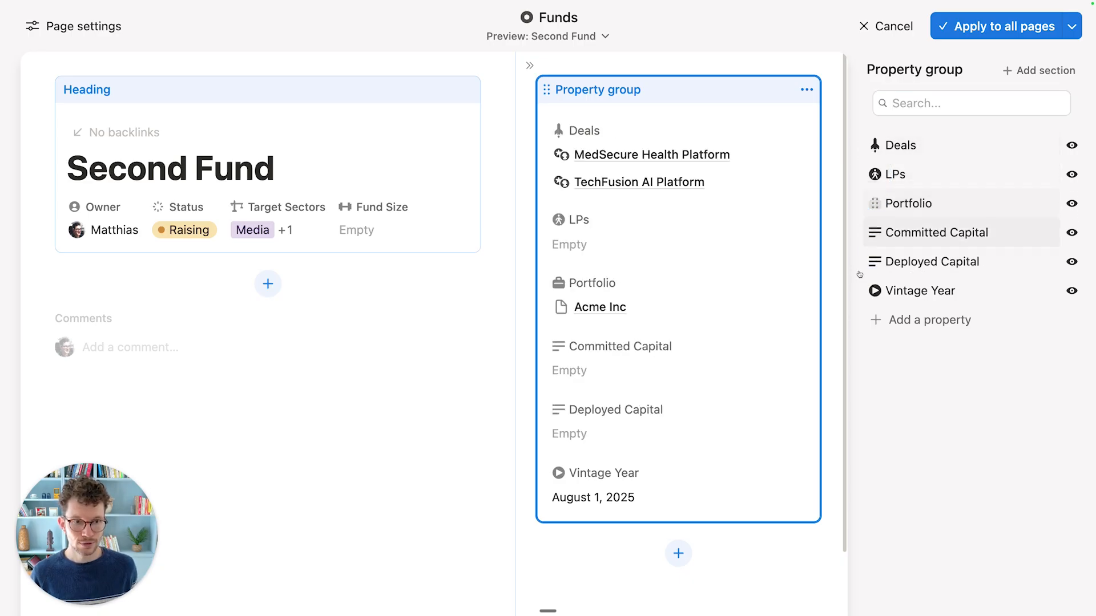
drag(873, 291, 870, 235)
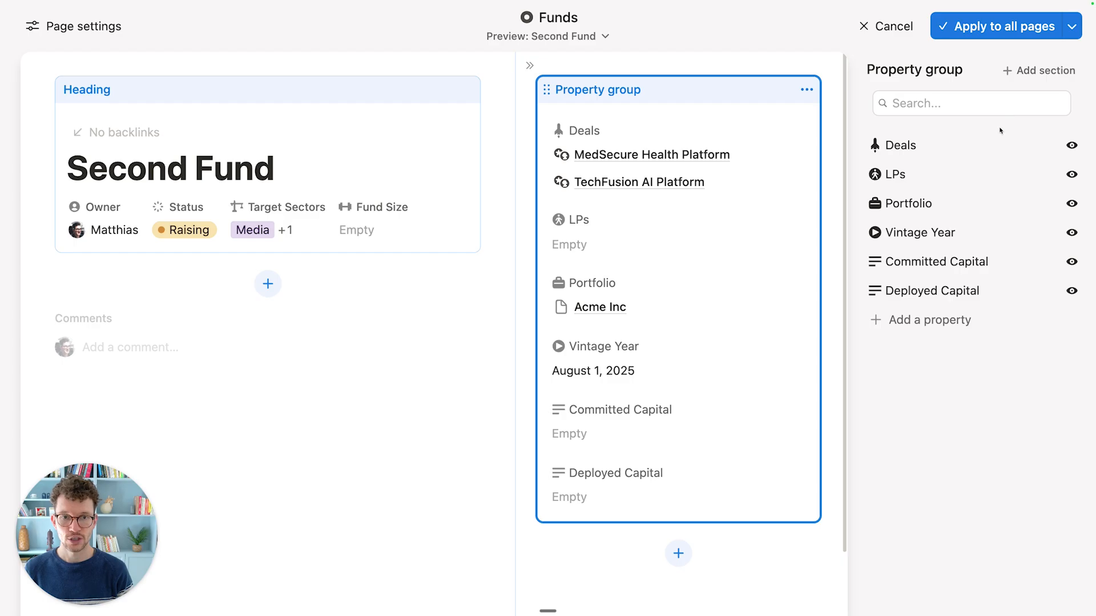
Step: Add two property sections named 'Fund Details' and 'Key Relations'
click(1032, 72)
text(Fund Details)
click(1058, 167)
click(1027, 70)
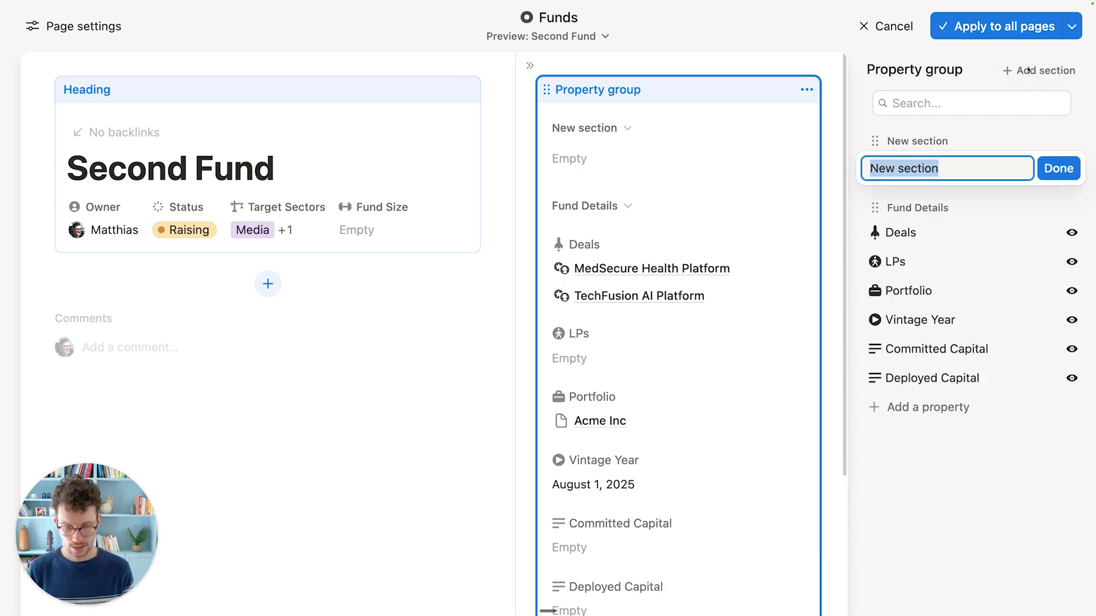
text(Key Relations)
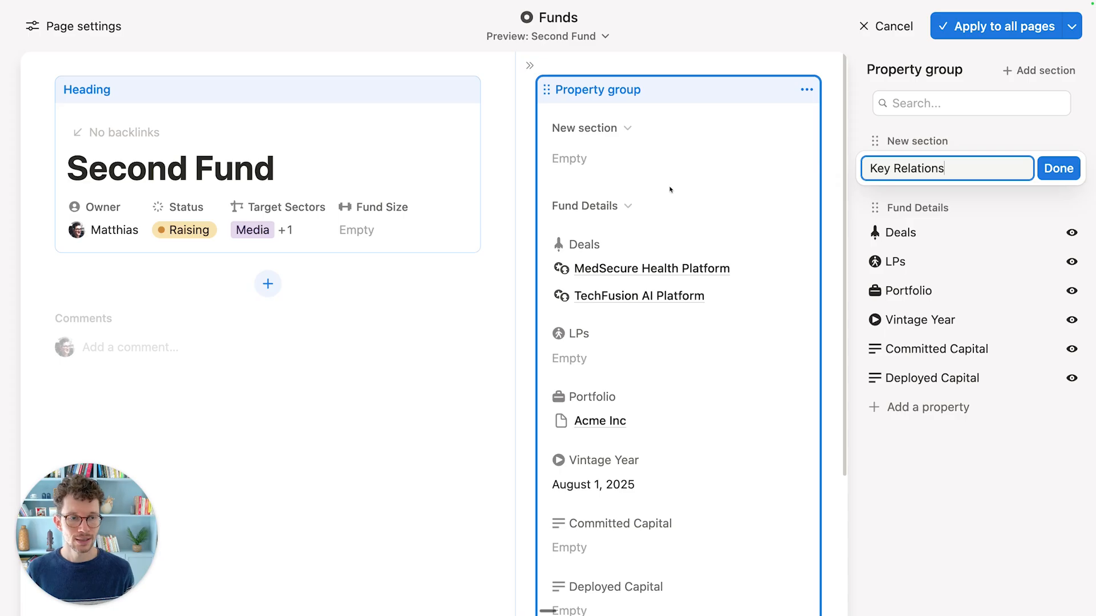
click(1057, 168)
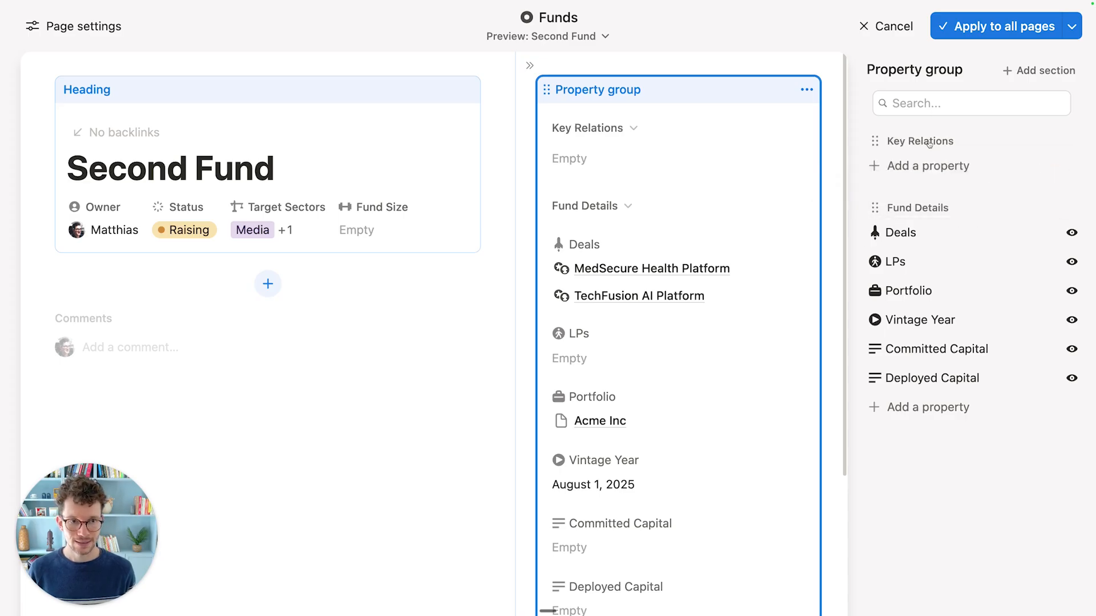
Step: Move Deals, LPs and Portfolio into Key Relations and apply the layout to all pages
drag(918, 242, 914, 197)
drag(888, 291, 904, 226)
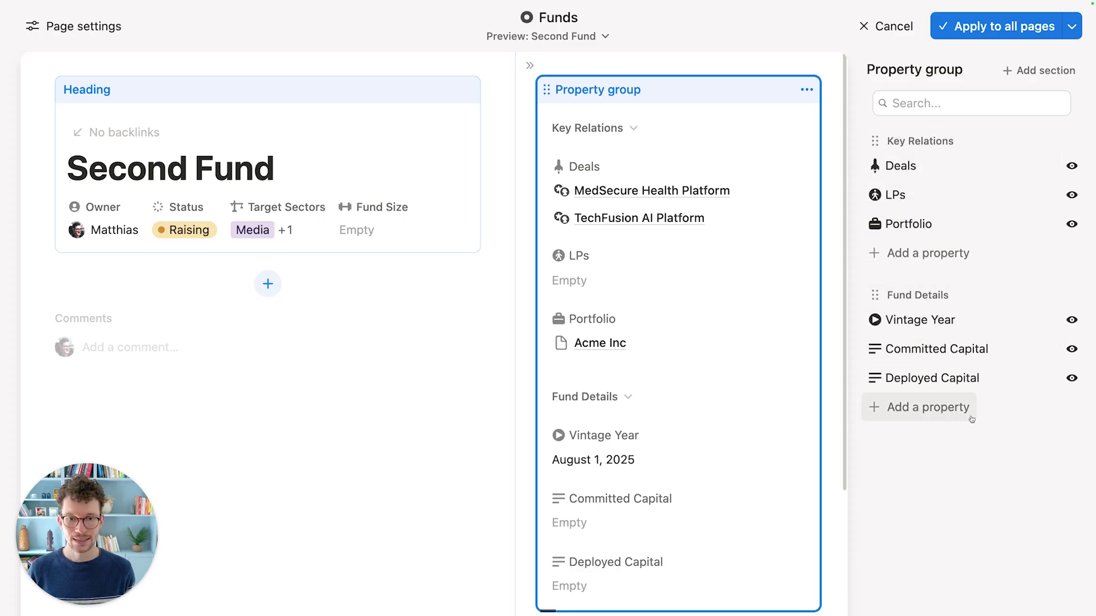
click(1003, 26)
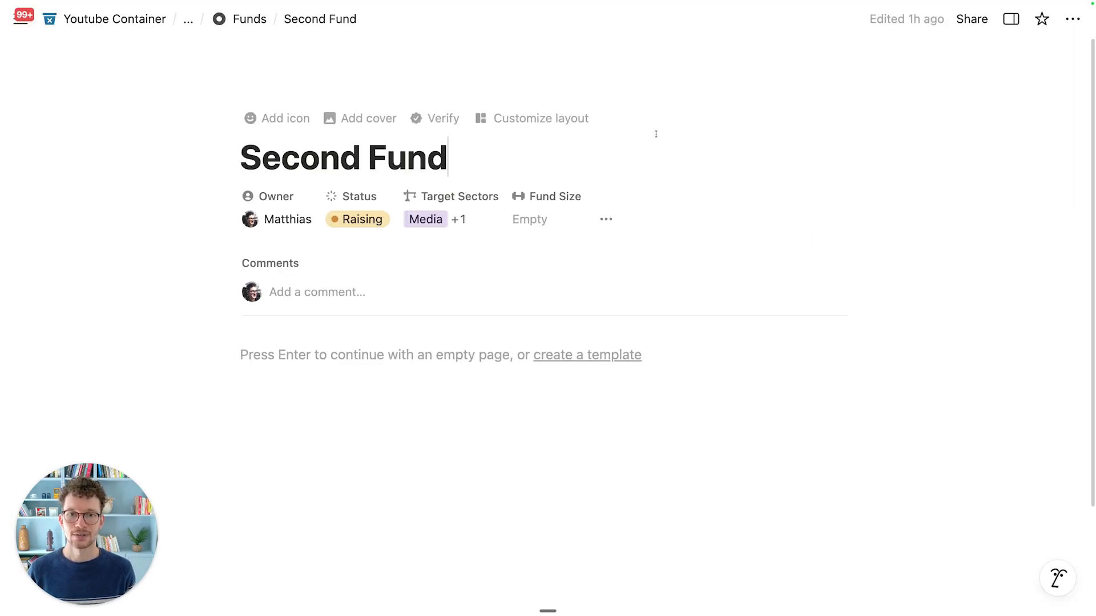
Step: Show the side property panel, collapse both sections, then re-expand Key Relations
click(606, 219)
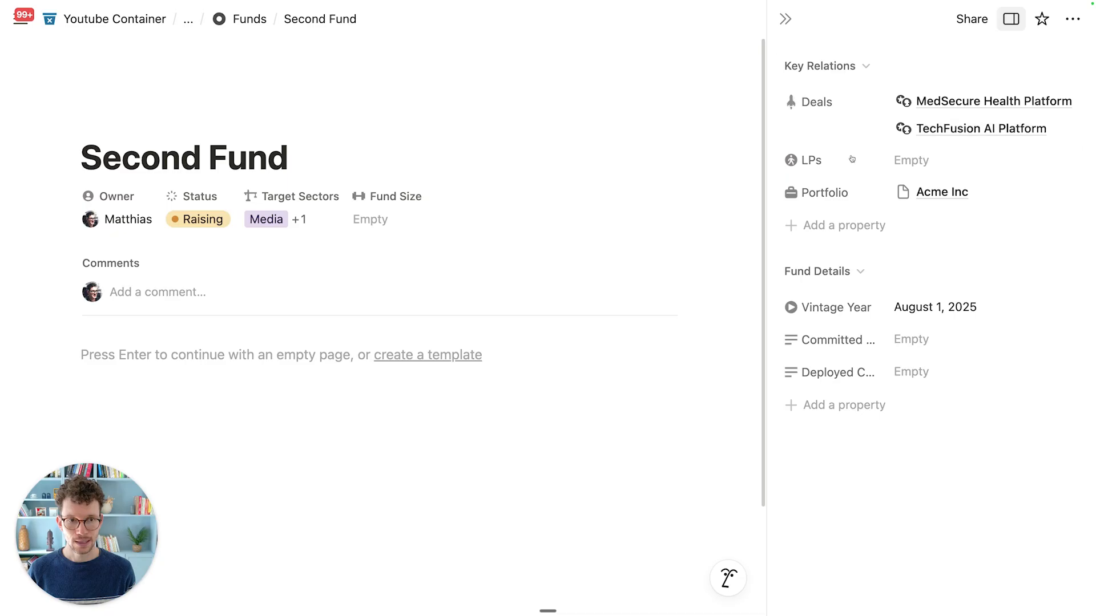
click(865, 65)
click(860, 96)
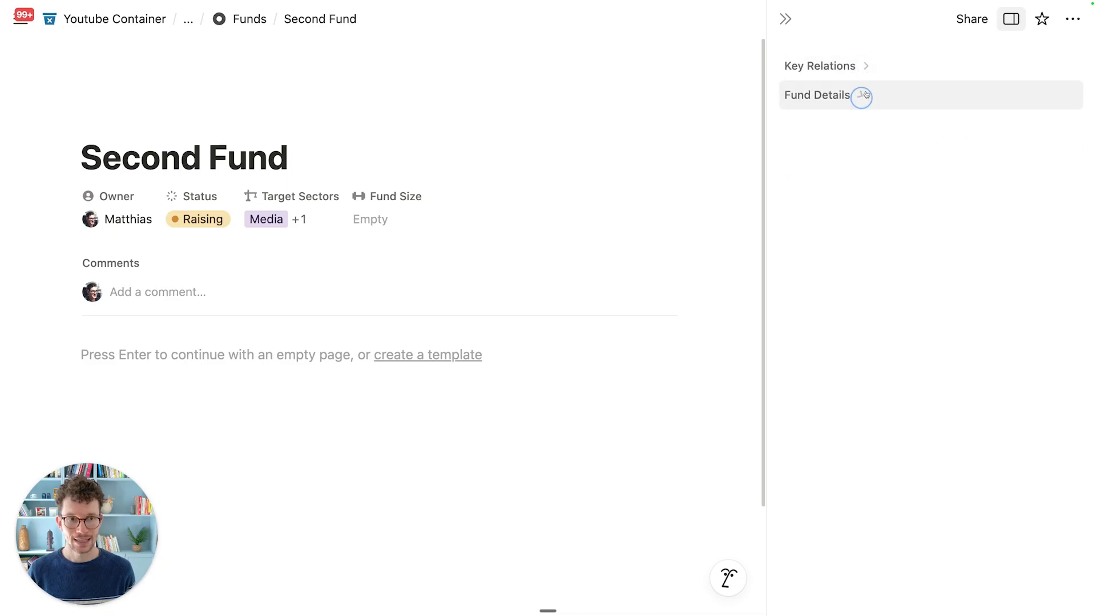
click(863, 78)
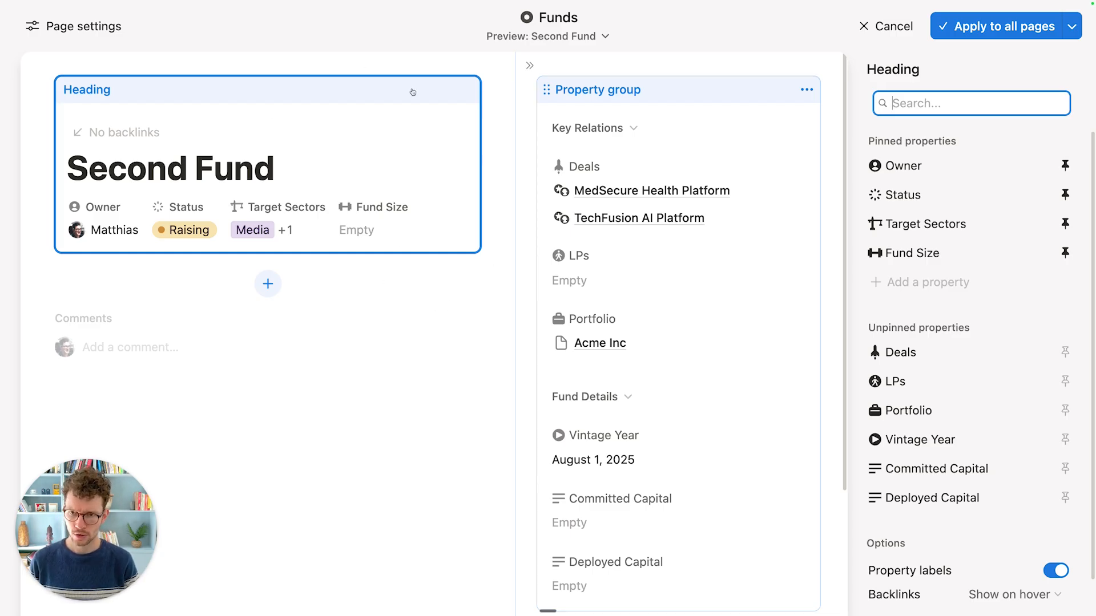
Step: Set the Funds page structure to Tabbed and list related databases for a new tab
click(374, 320)
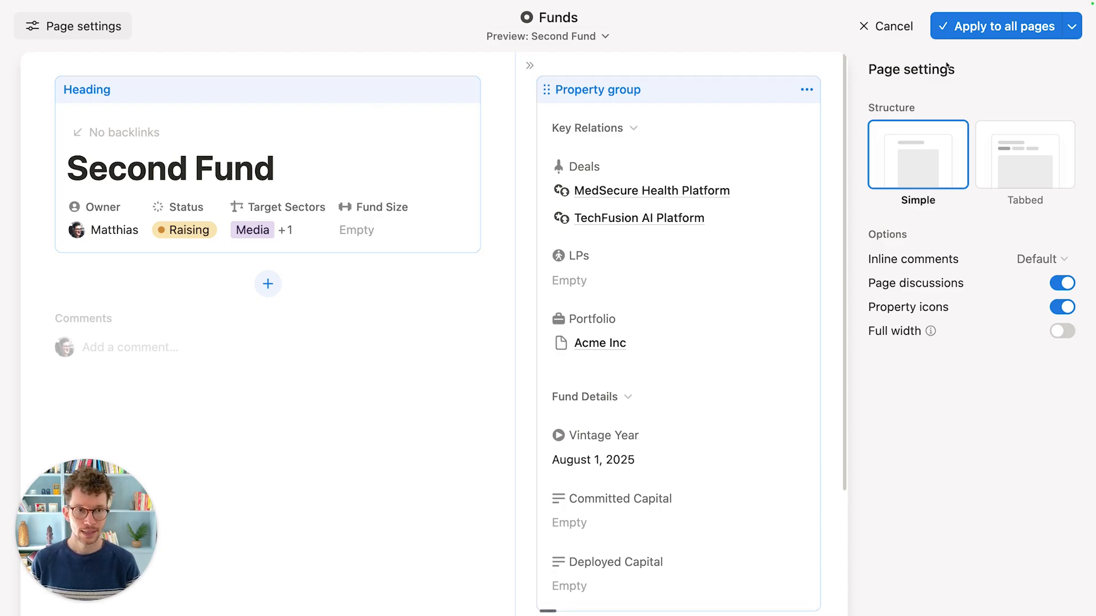
click(1010, 166)
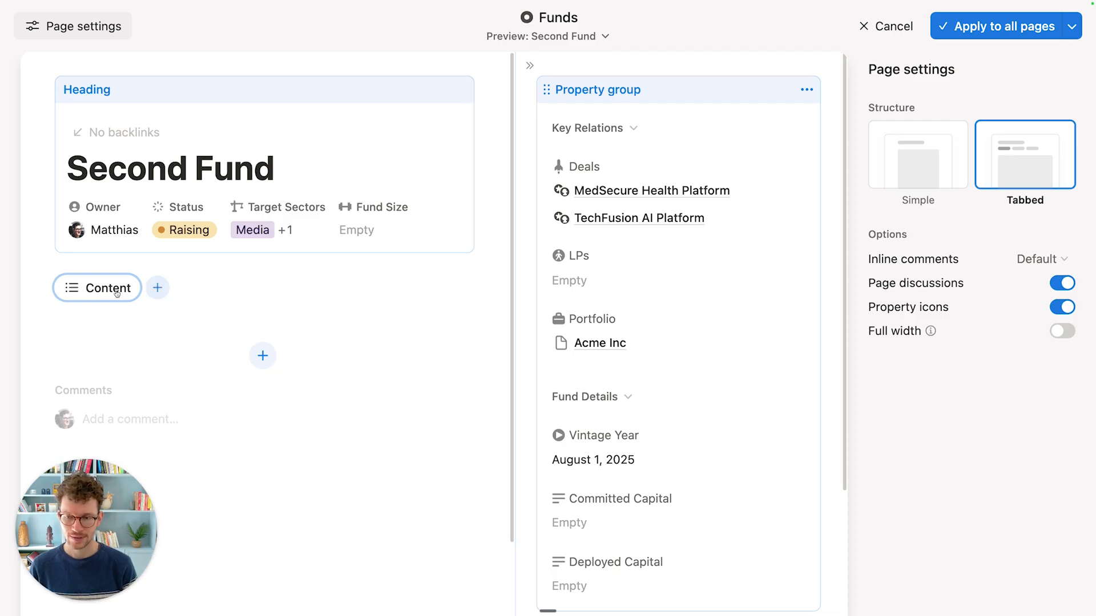
click(166, 294)
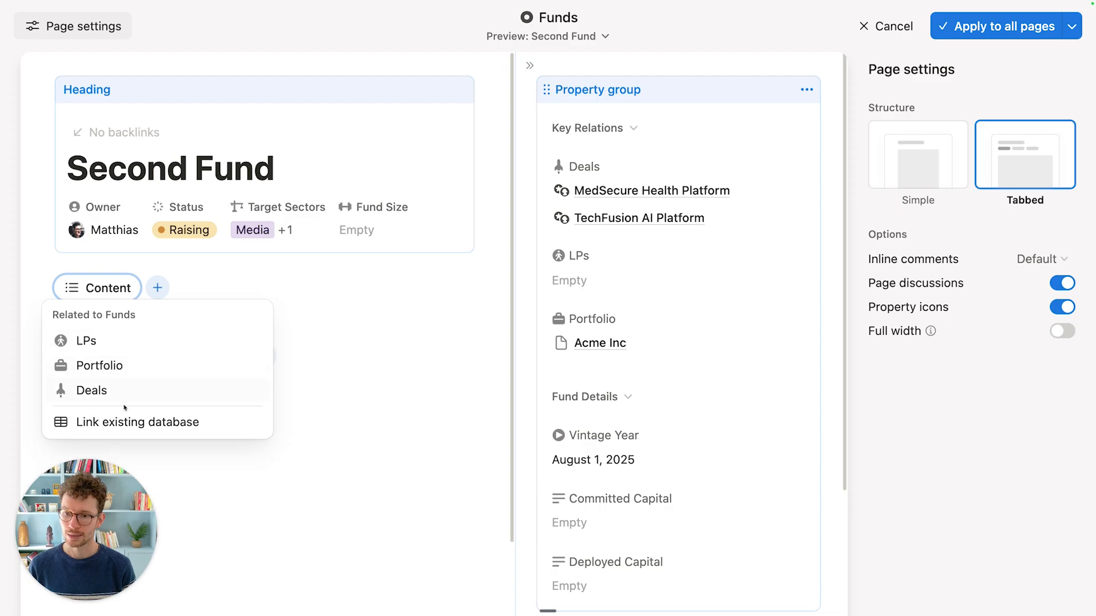
Step: Add a Portfolio tab, keep the layout changes, and review its filter and shown columns
click(99, 365)
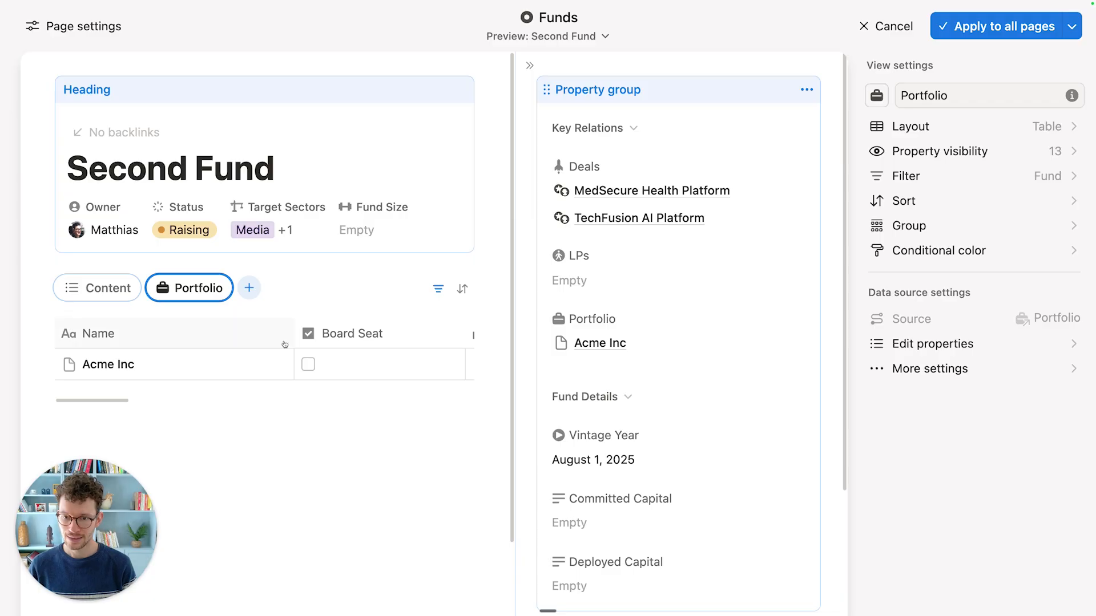
scroll(287, 364, right, 10)
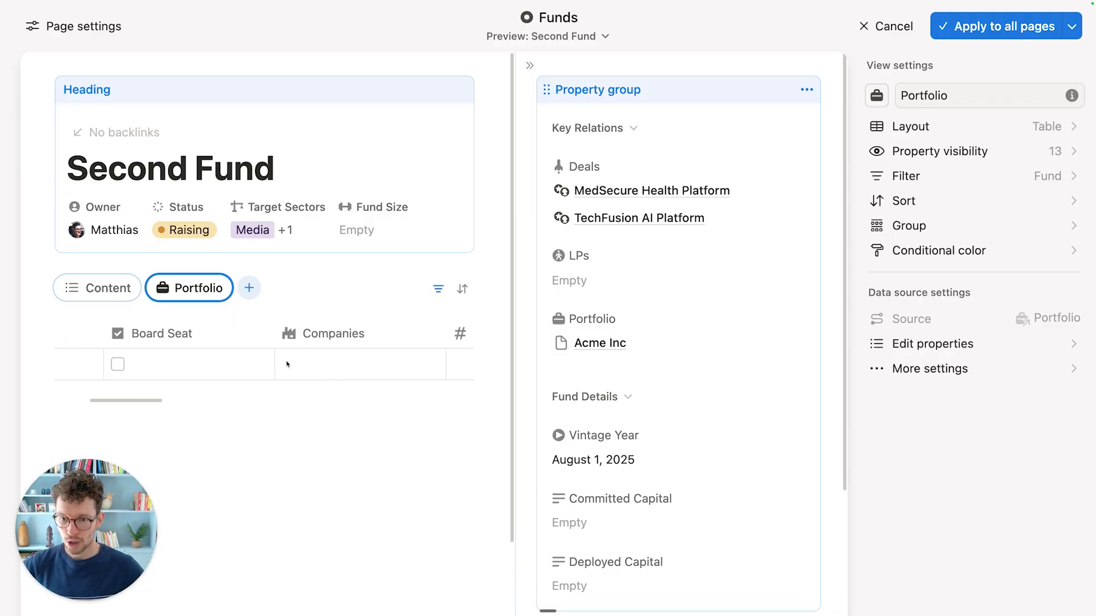
scroll(287, 364, left, 15)
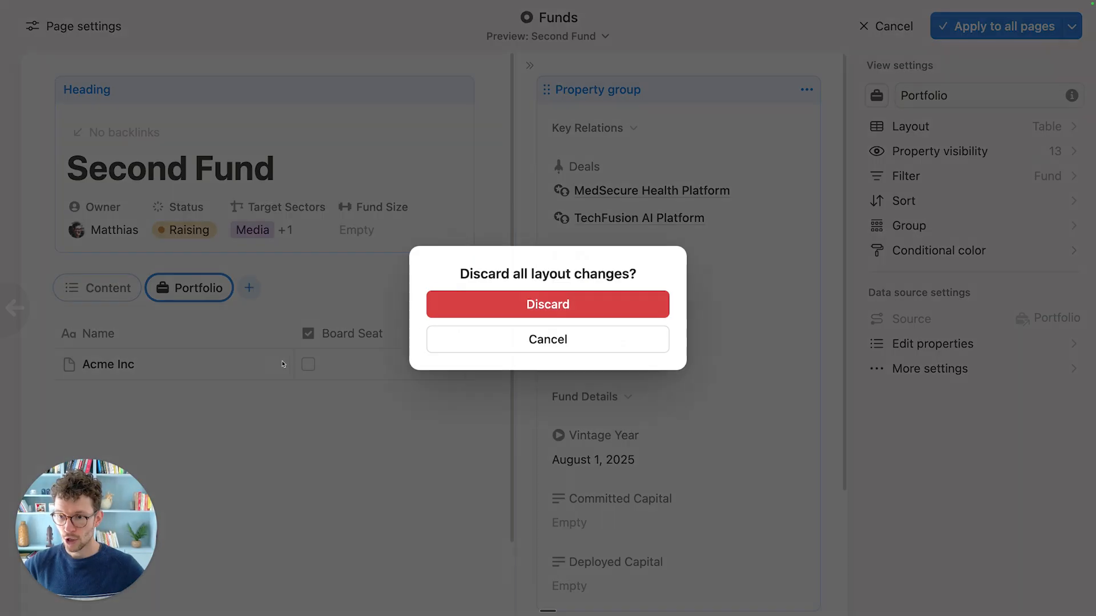
click(616, 338)
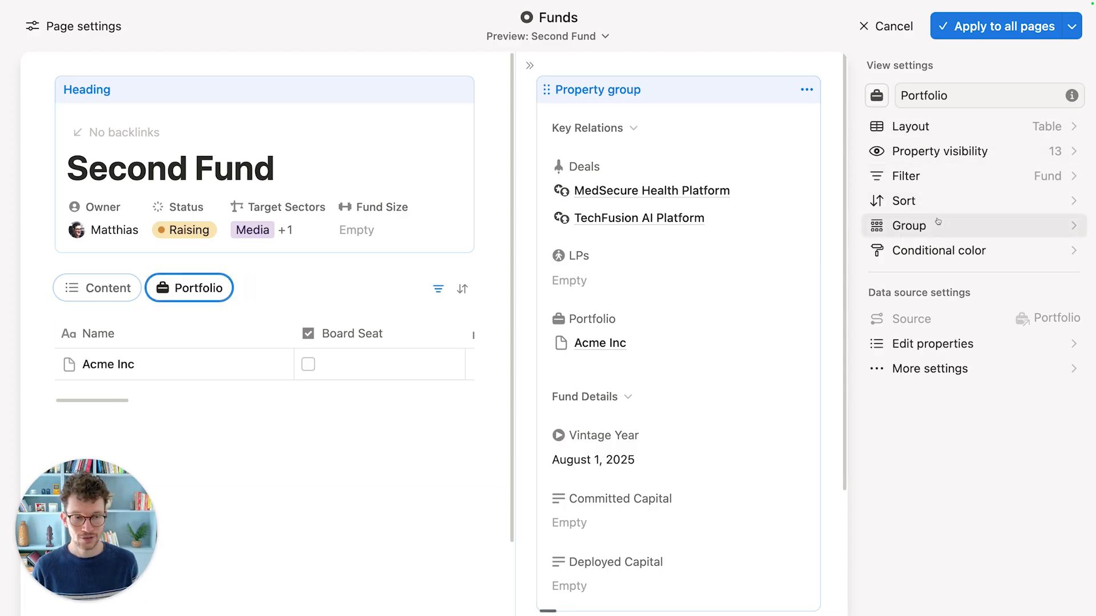
click(944, 183)
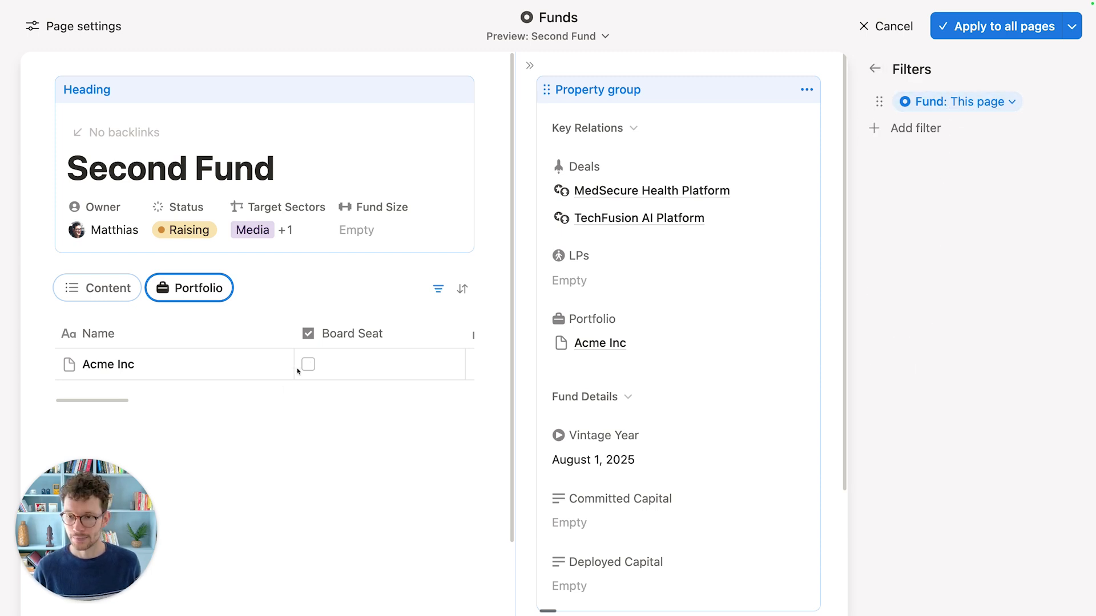
click(874, 69)
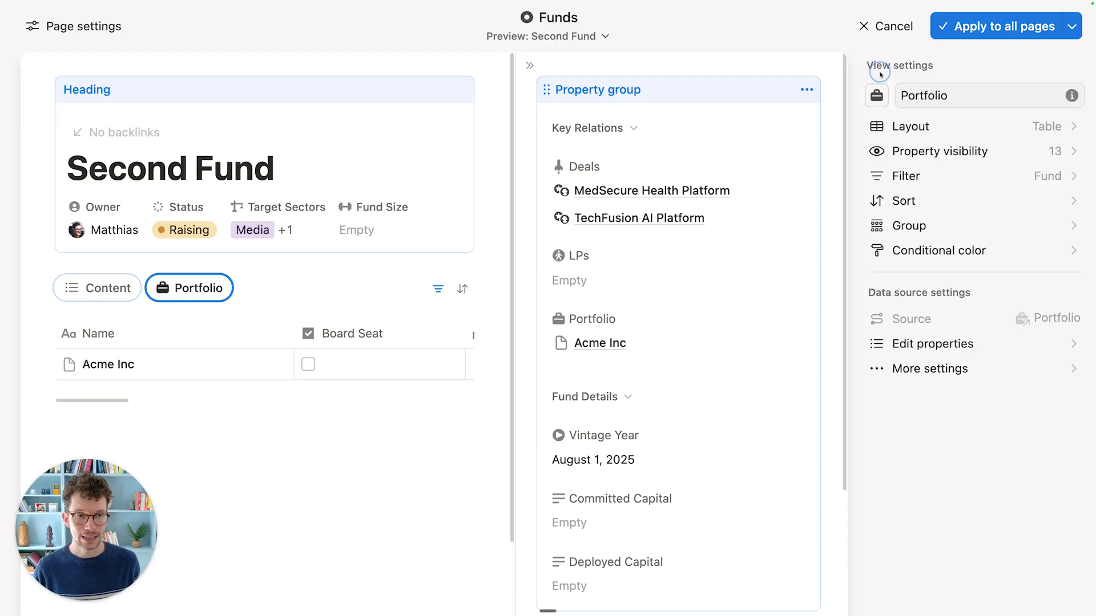
click(904, 153)
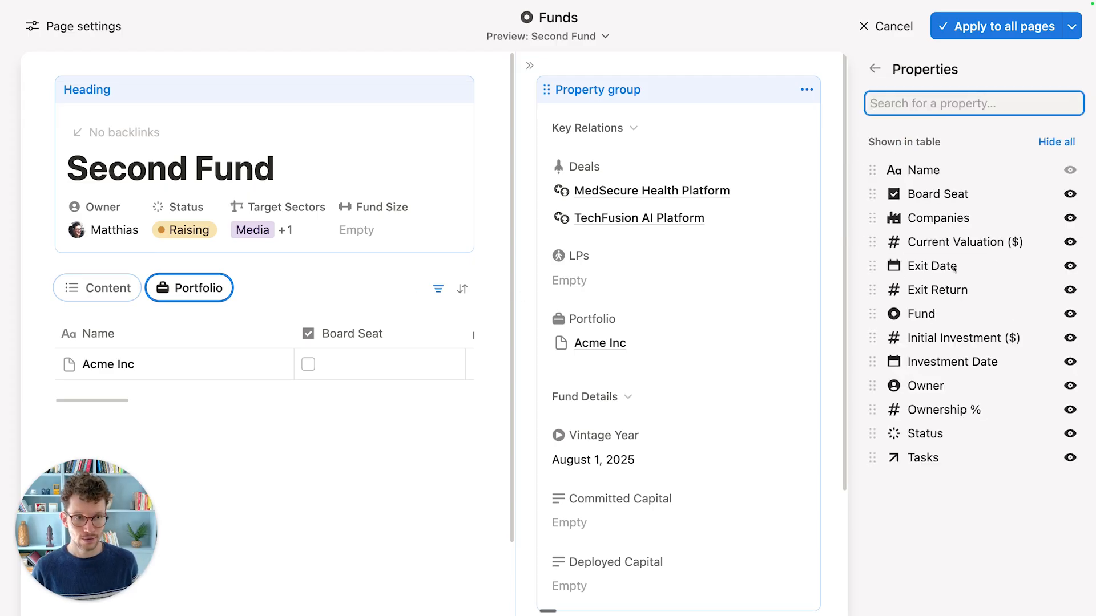
click(874, 69)
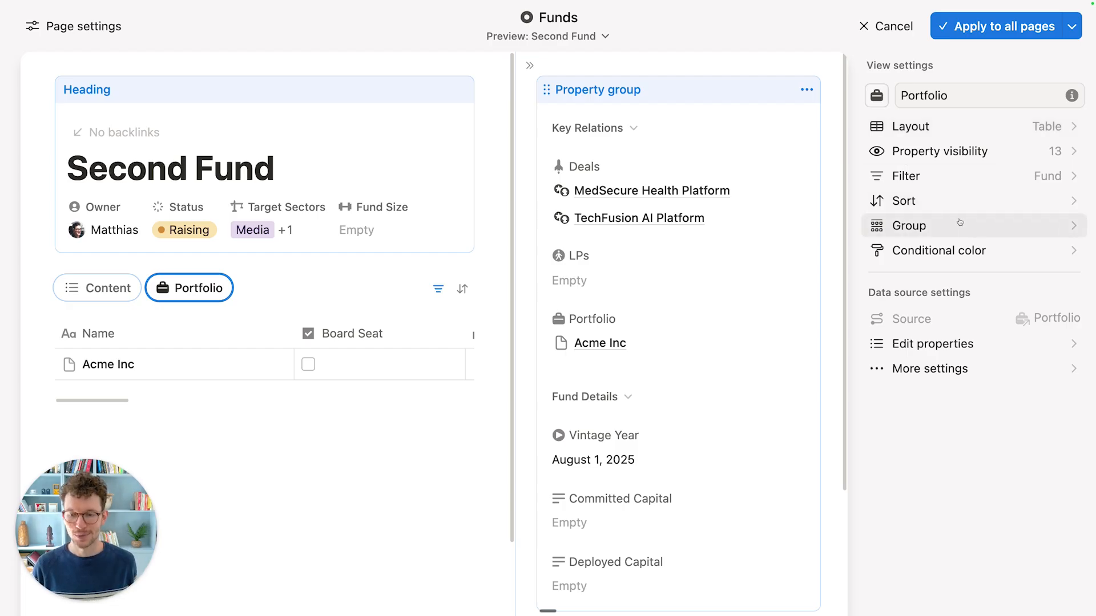
Step: Hide all Portfolio columns, then show Owner, Current Valuation, Initial Investment, Board Seat and Companies
click(966, 160)
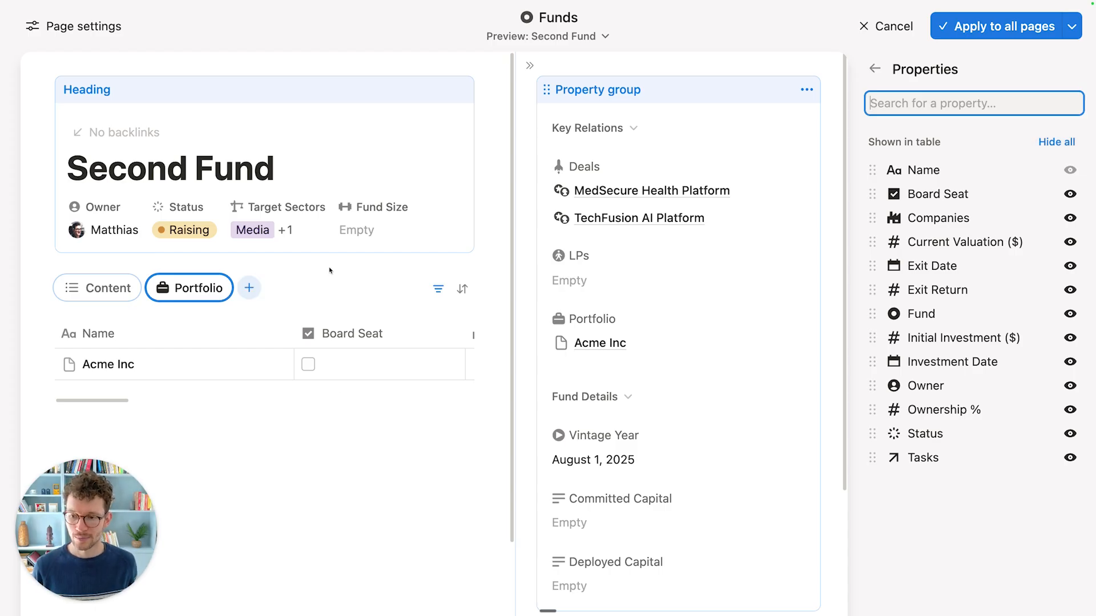
click(1050, 142)
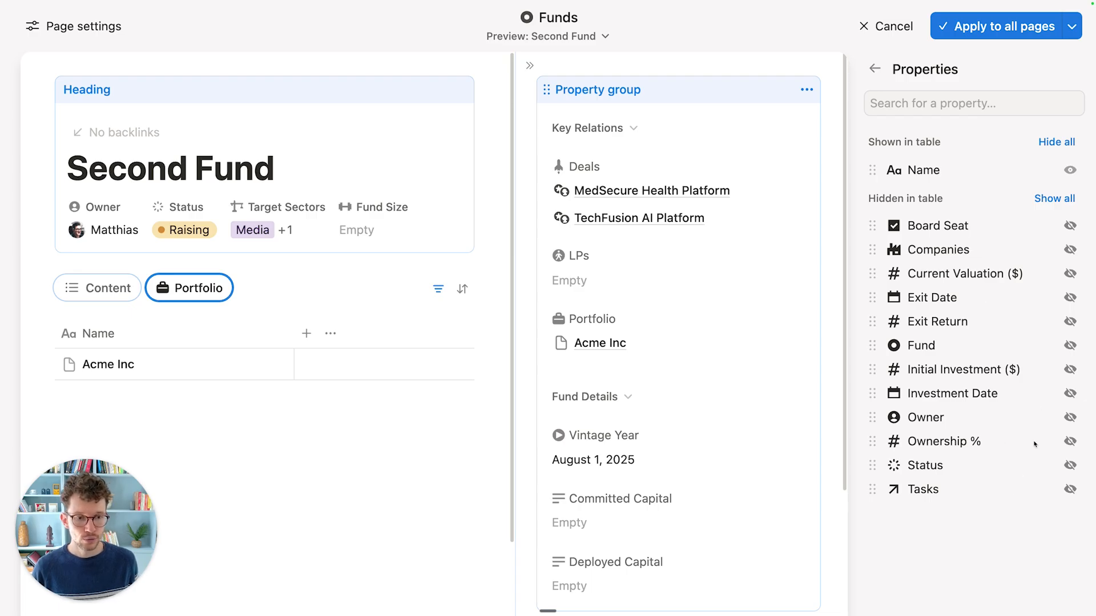
click(1068, 418)
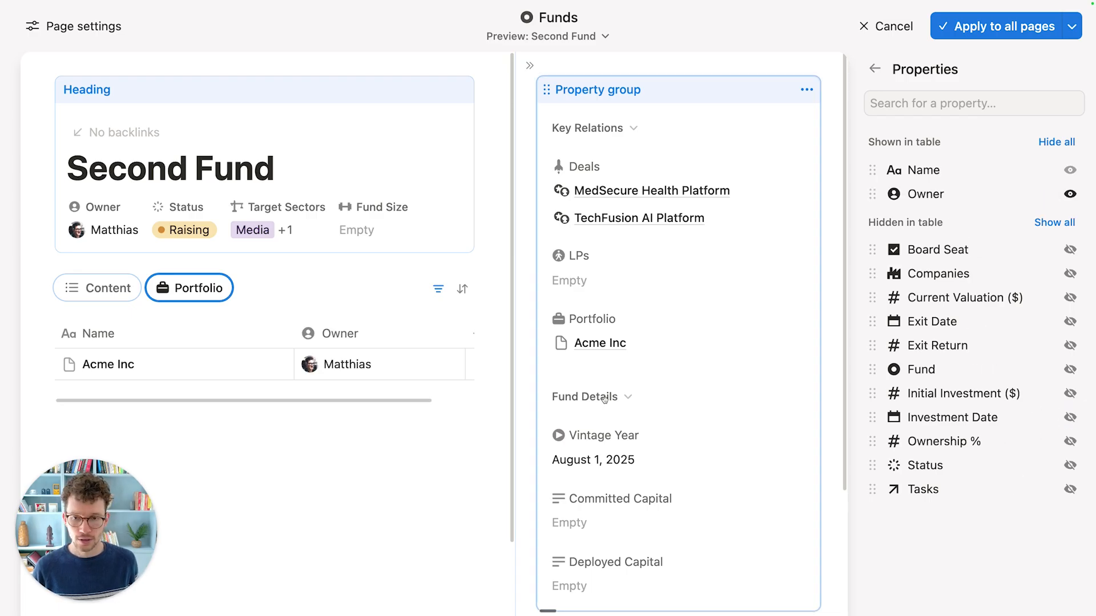
click(1070, 297)
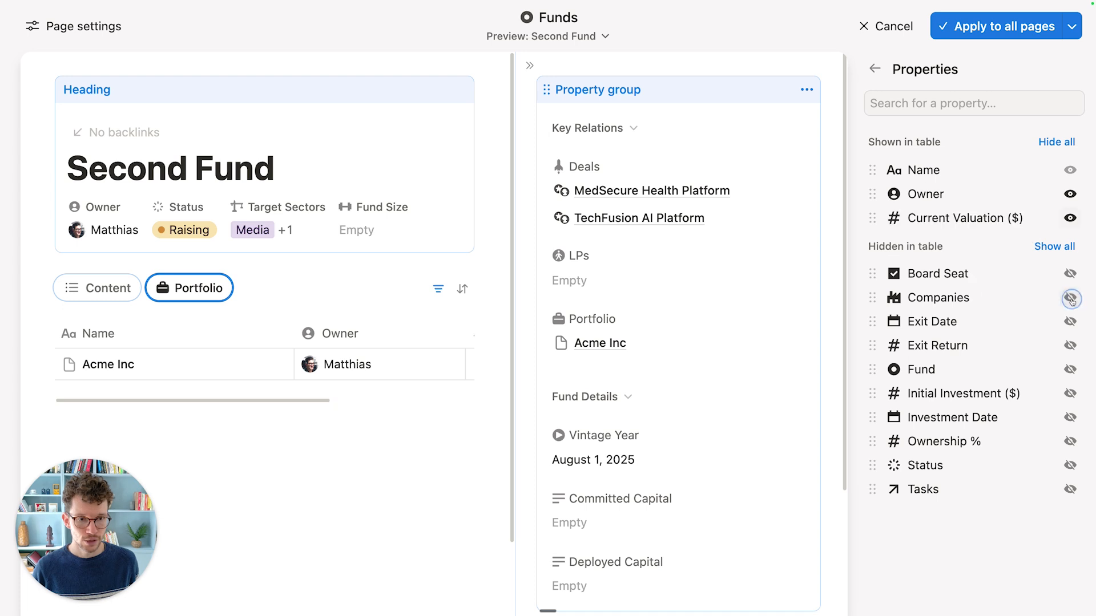
click(1070, 393)
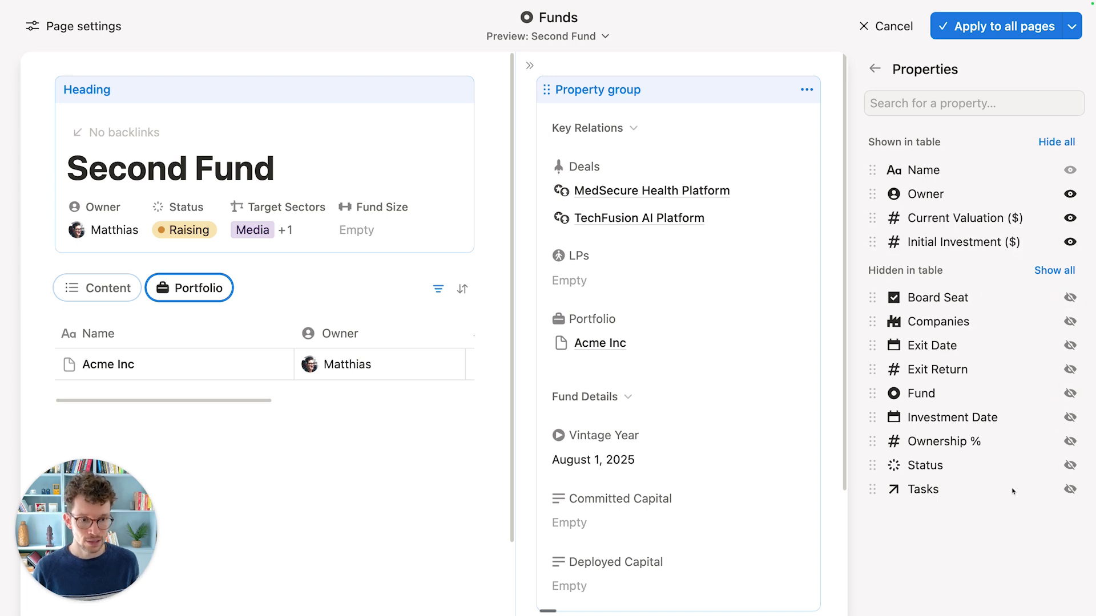
click(1068, 297)
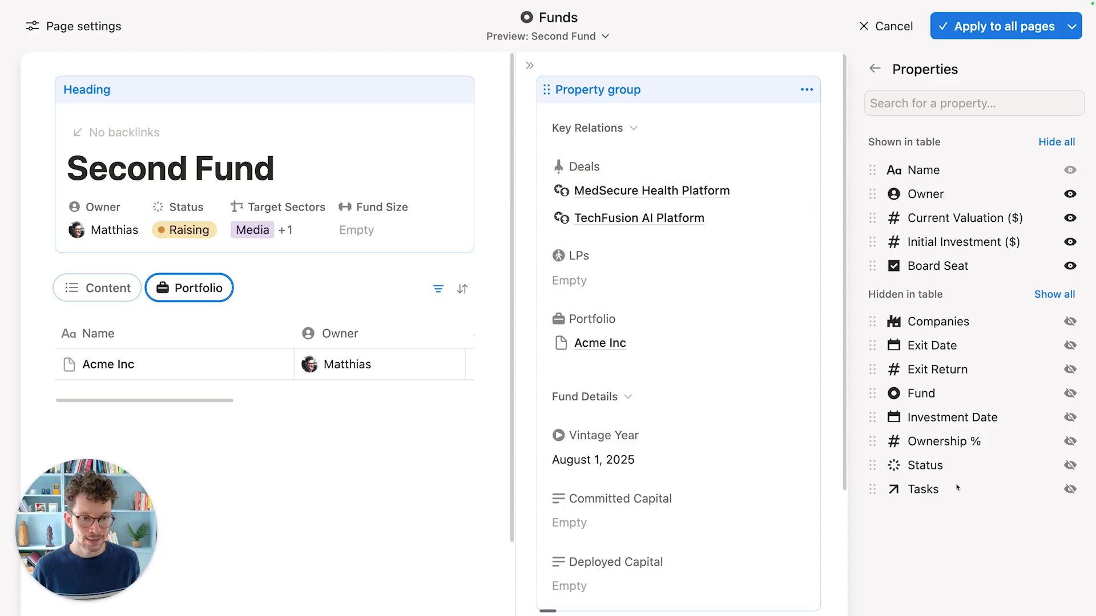
click(1070, 321)
Step: Narrow the Name and Owner columns and apply the layout to all fund pages
click(381, 395)
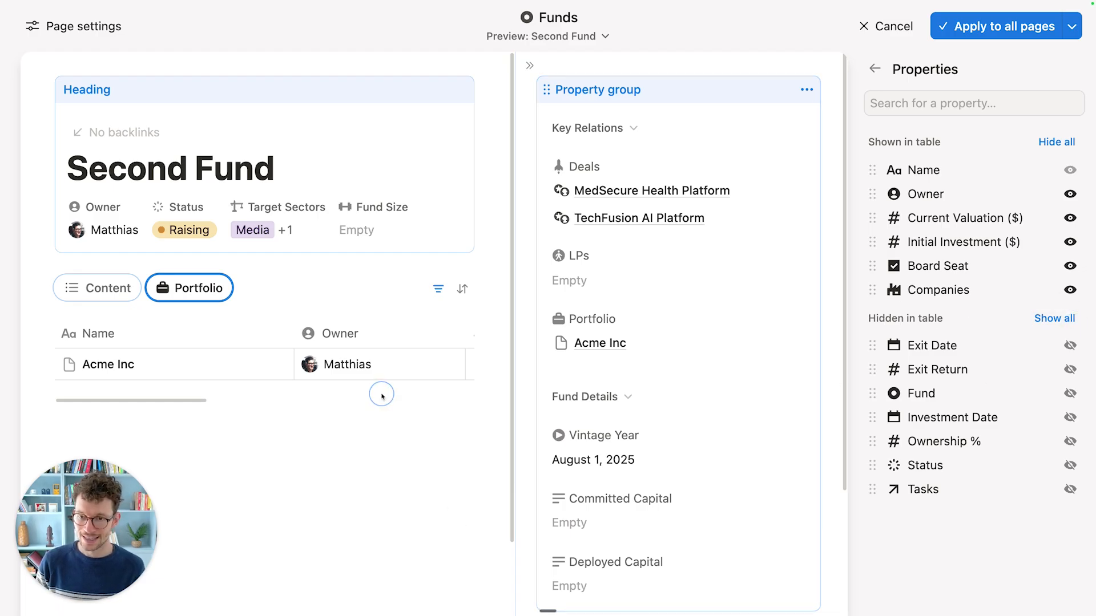
drag(289, 335, 222, 335)
drag(395, 339, 332, 339)
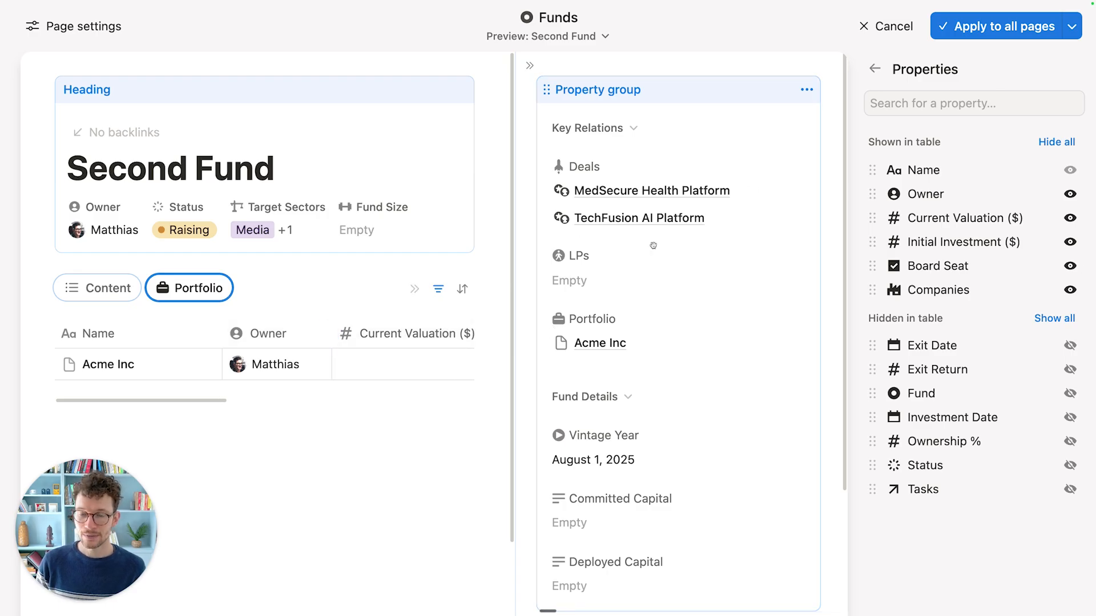
click(981, 27)
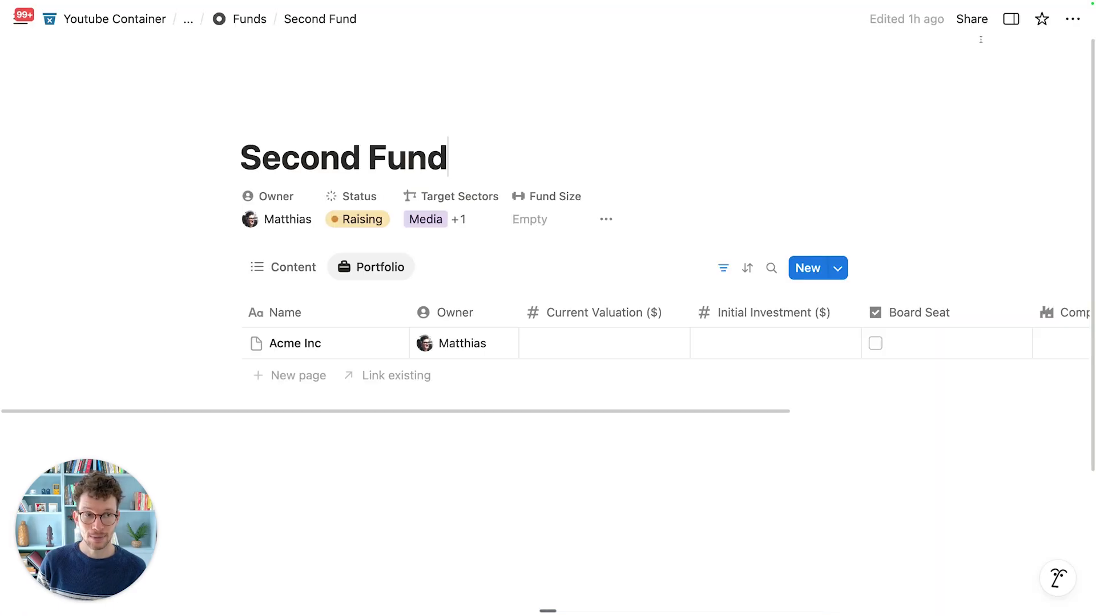
Step: Write the bullet 'take any notes about this fund' in the Content tab's body
click(280, 275)
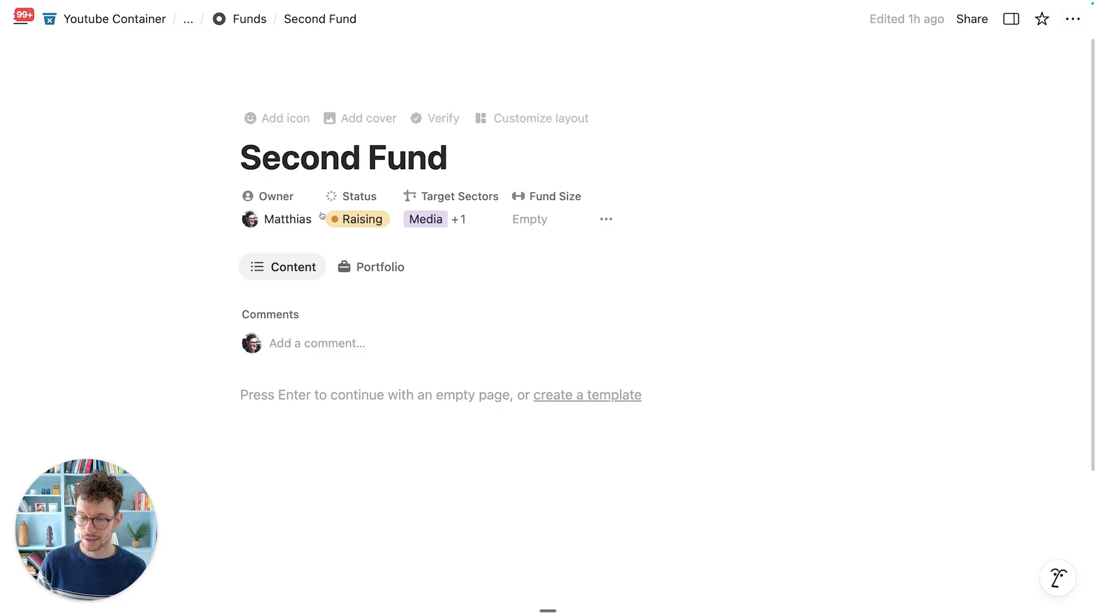
click(299, 421)
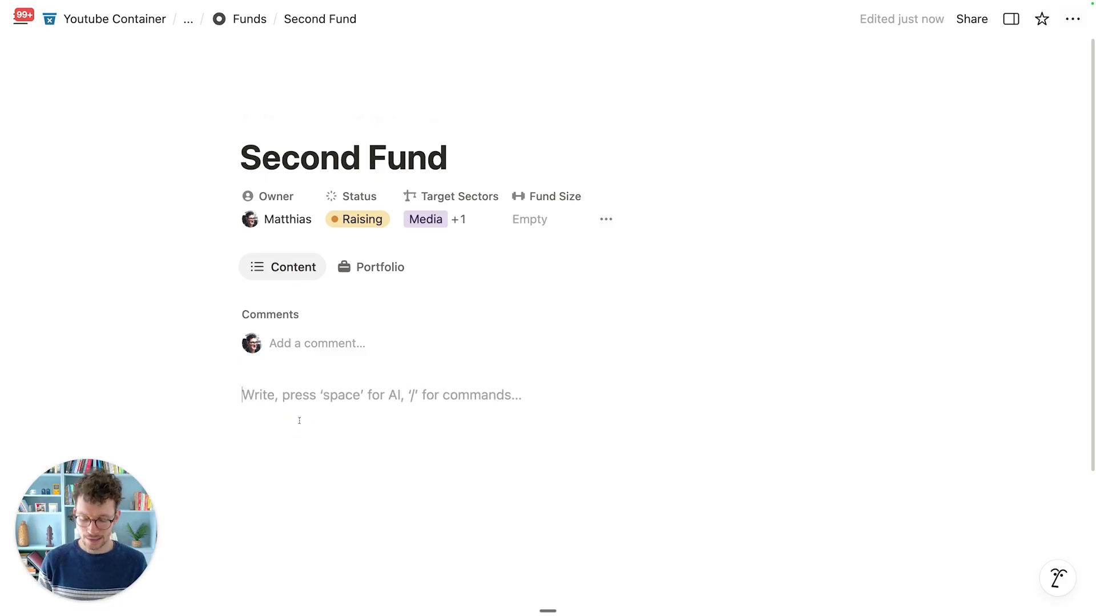
text(- take any note)
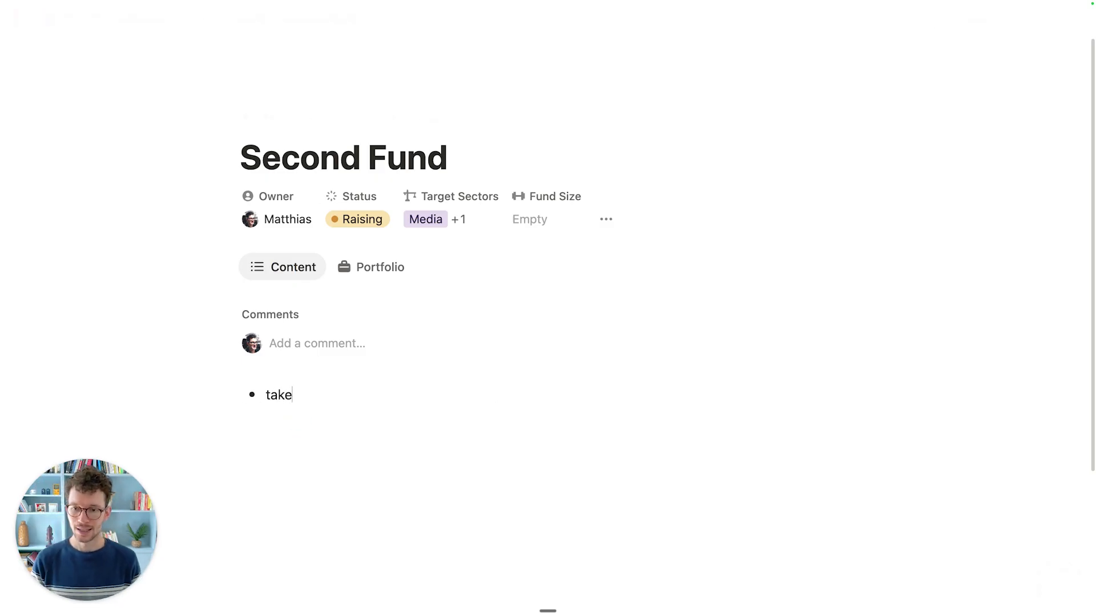
text(s about this fund)
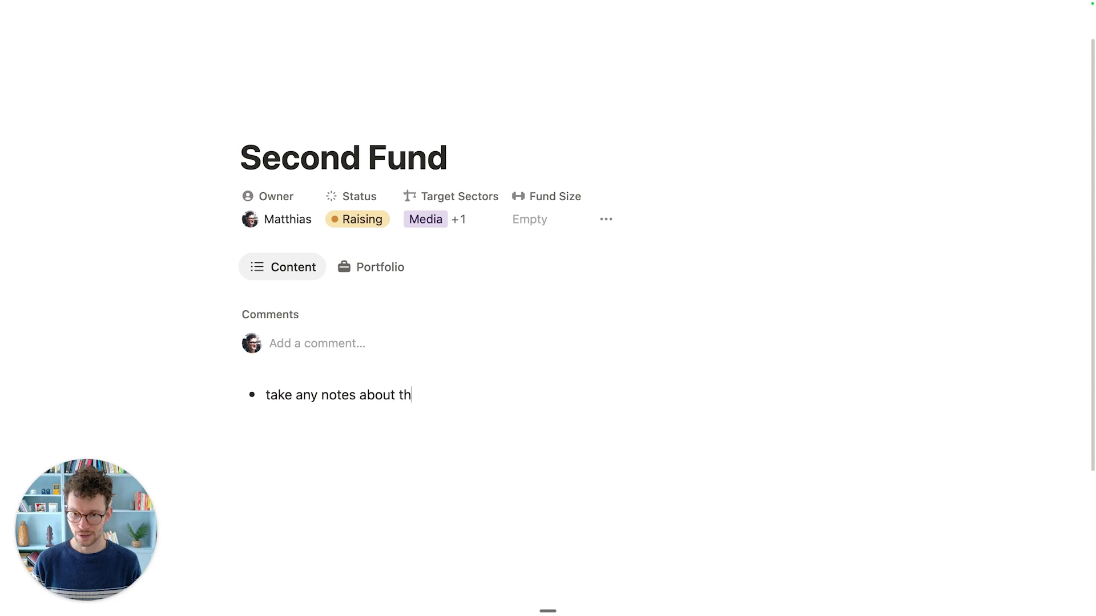
click(344, 268)
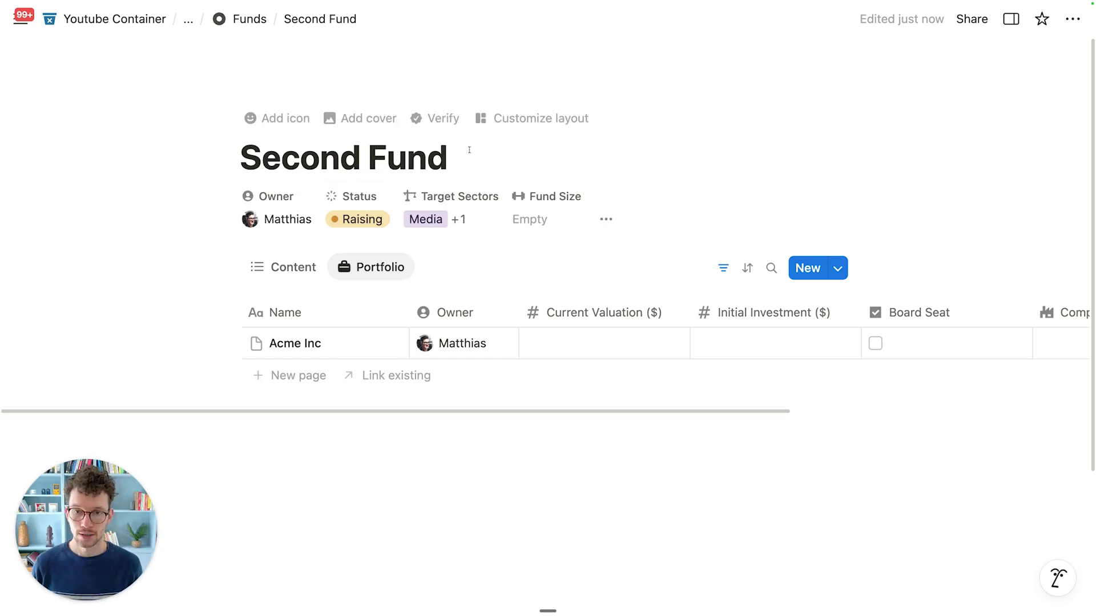
Step: Turn on Full width in the Funds page layout settings
click(499, 128)
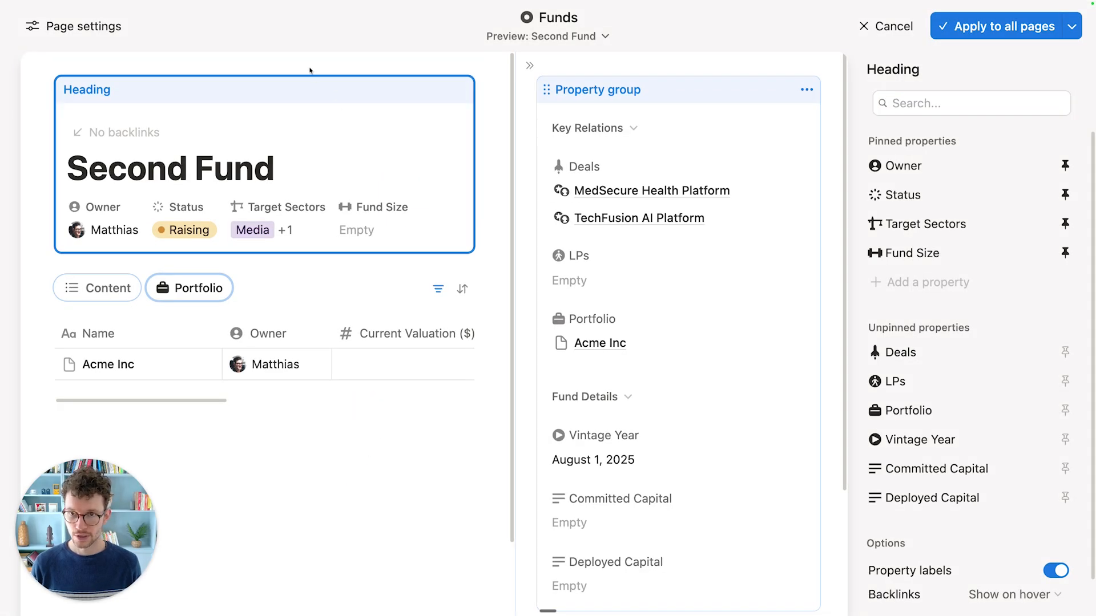
click(74, 27)
click(1060, 331)
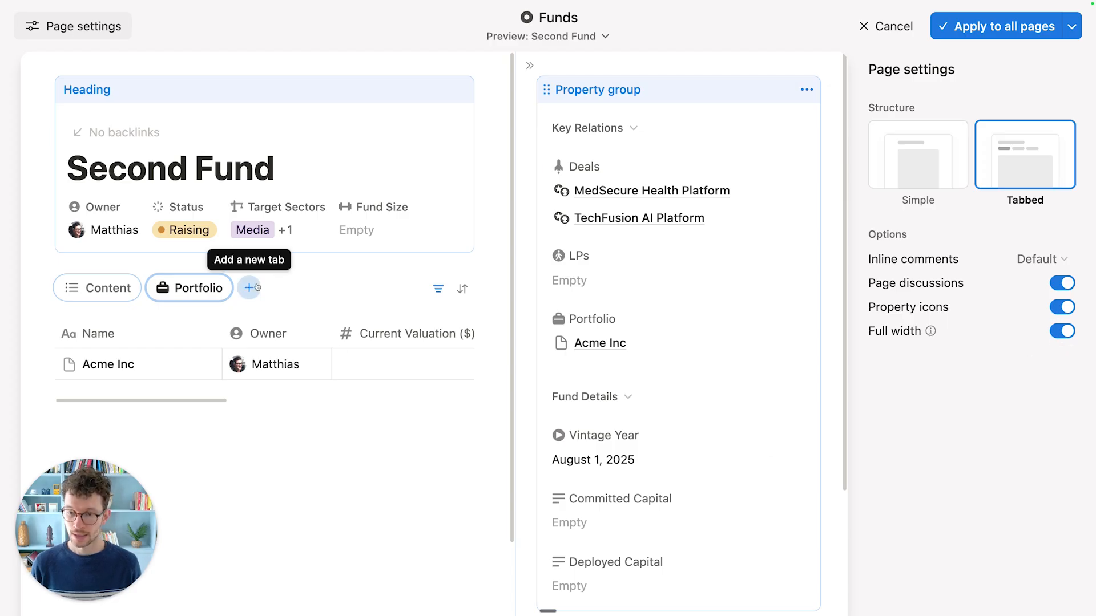
Step: Add an LPs tab with columns ordered Name, Owner, Committed to Fund, Investment Focus, LP Type
click(247, 287)
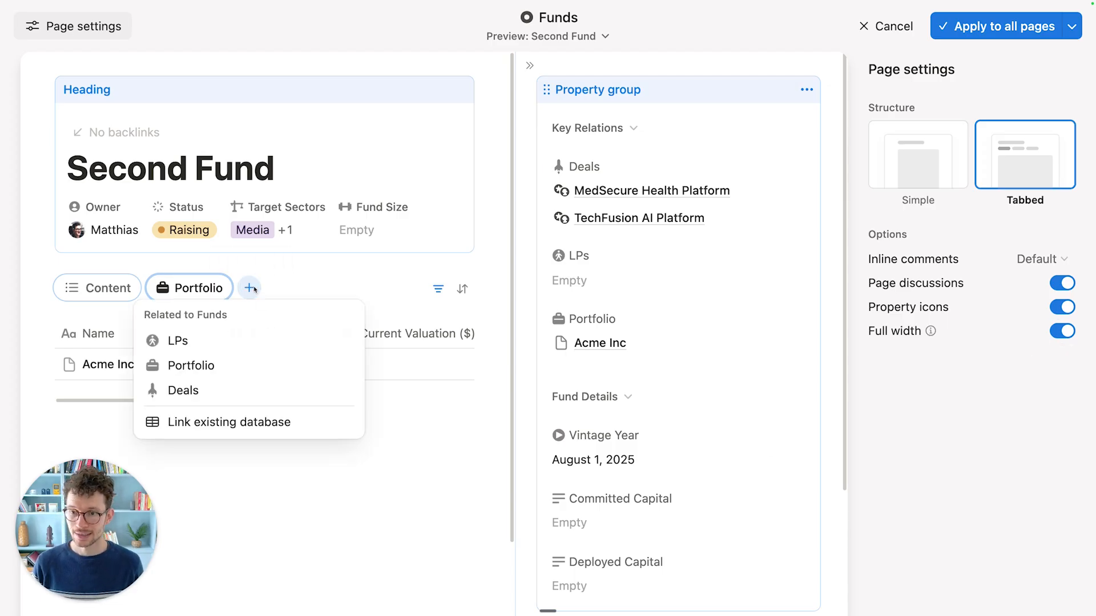
click(240, 345)
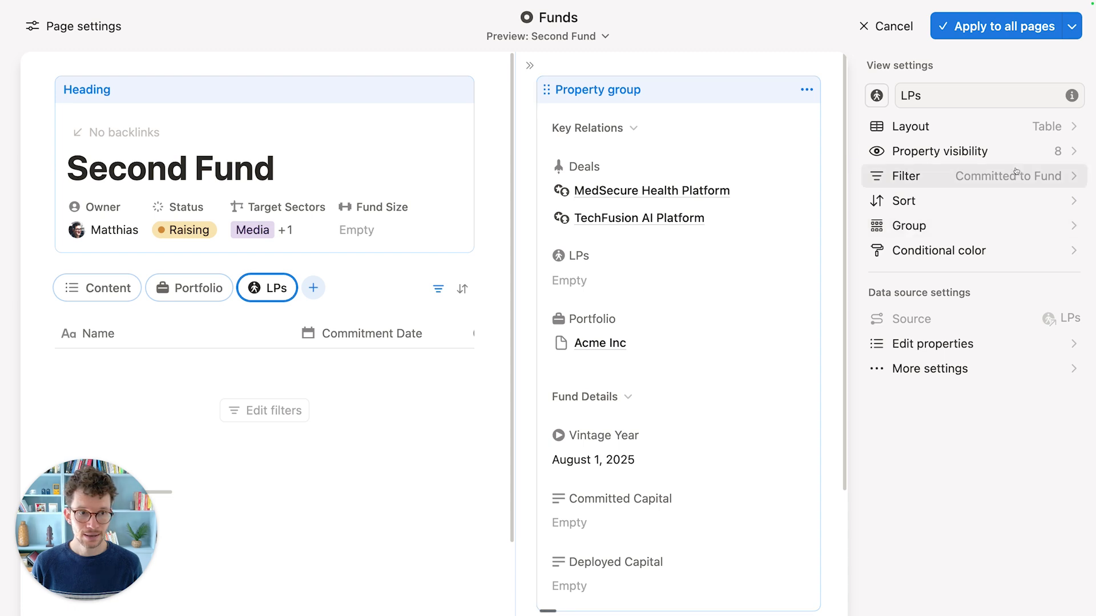
click(996, 152)
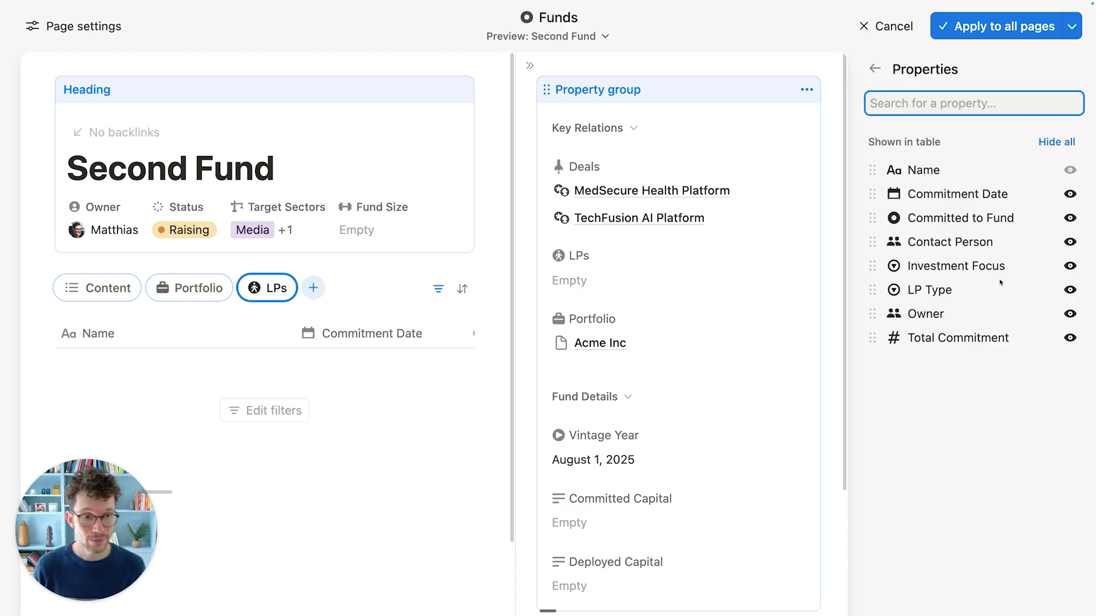
drag(881, 318, 900, 199)
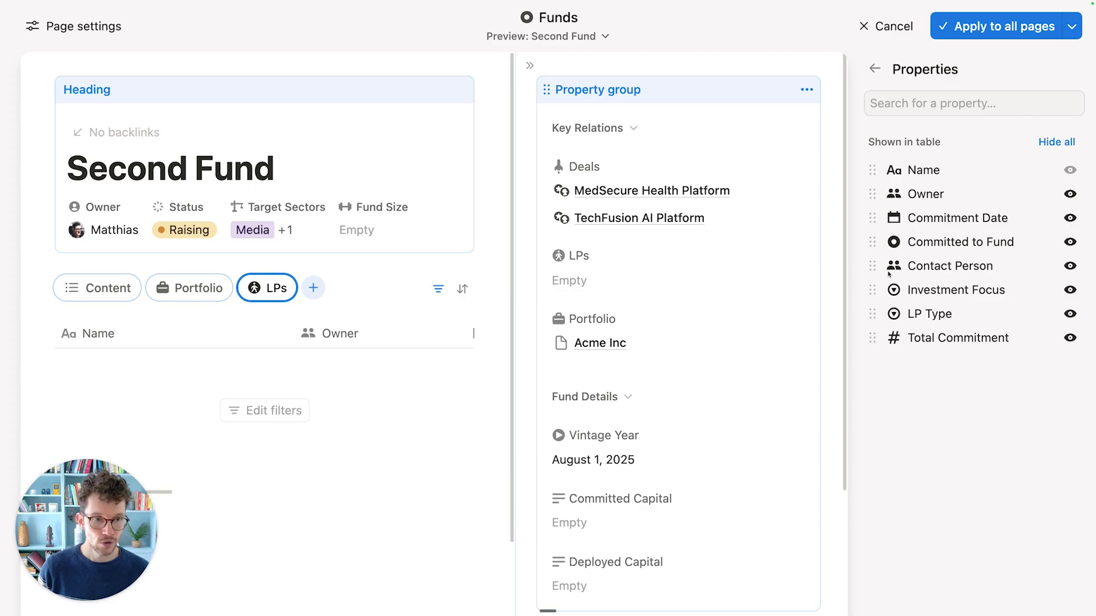
drag(872, 242, 872, 218)
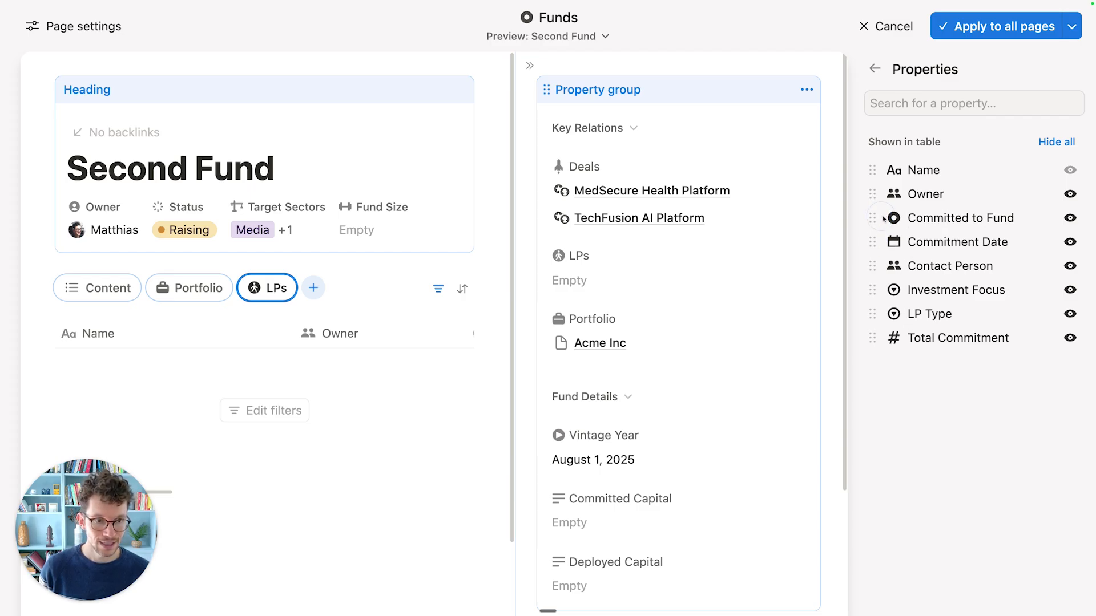
drag(874, 280, 873, 245)
drag(872, 314, 886, 265)
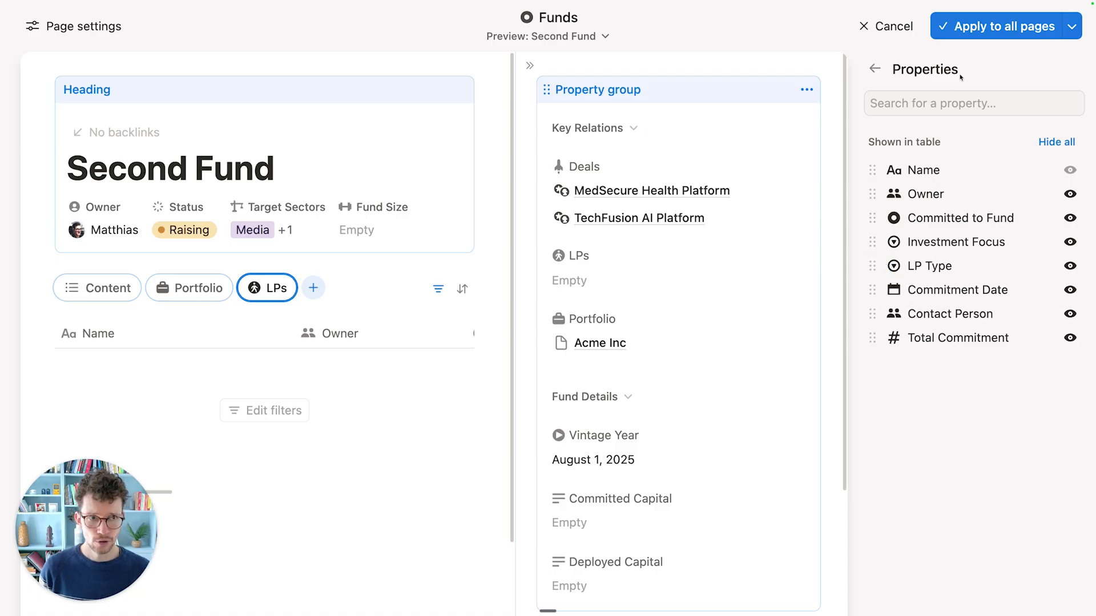
Step: Add a Deals tab and hide all its columns except Deal Name
click(313, 288)
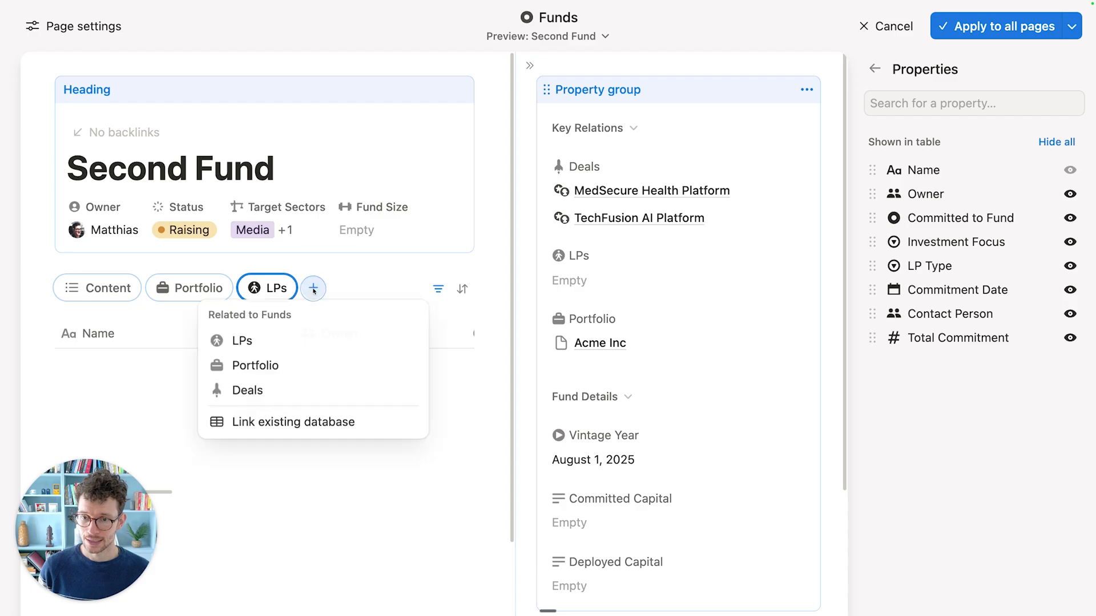
click(276, 390)
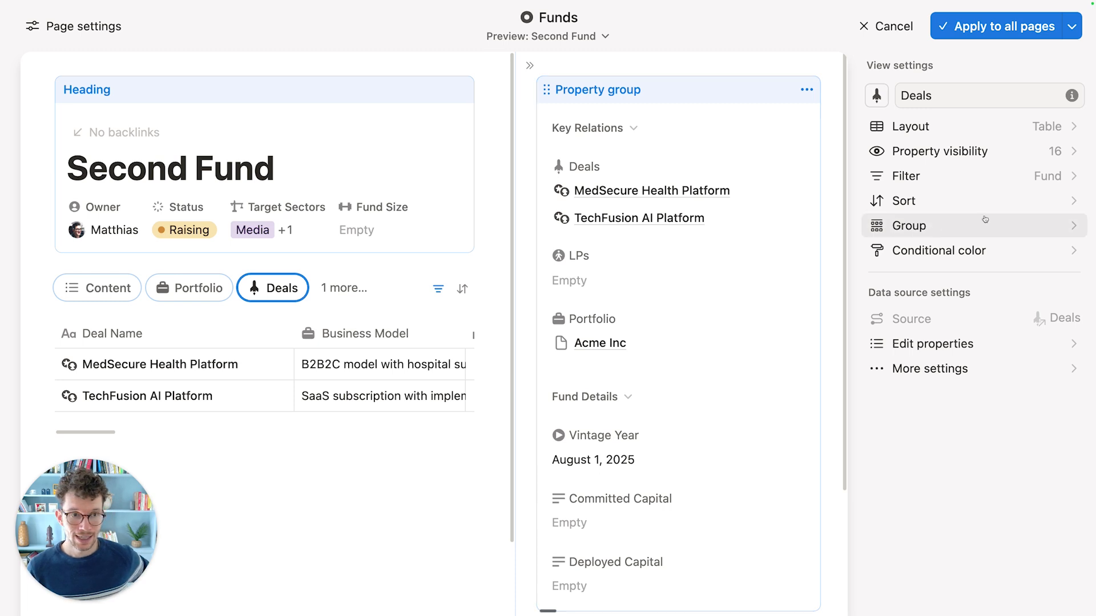
click(990, 152)
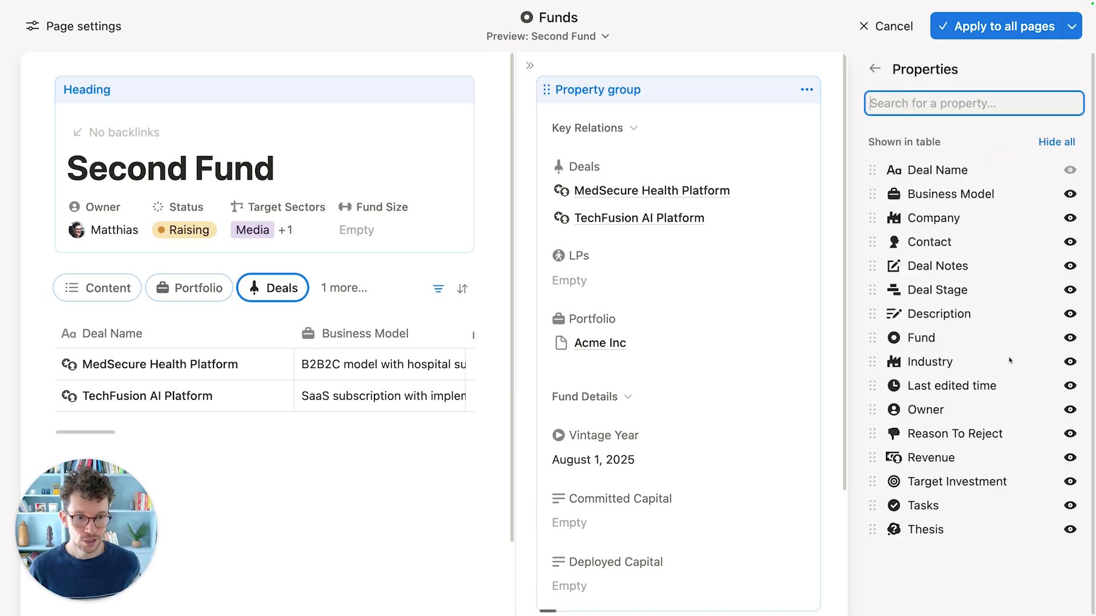
click(1056, 141)
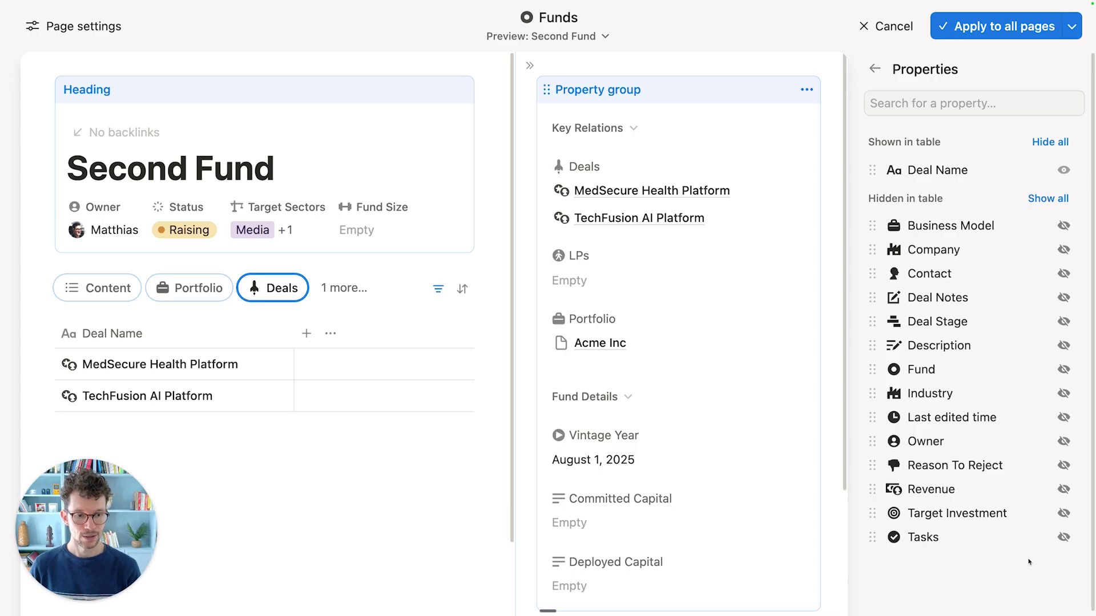
Step: Show Owner, Deal Stage and Thesis columns, then apply the layout to all fund pages
click(1062, 441)
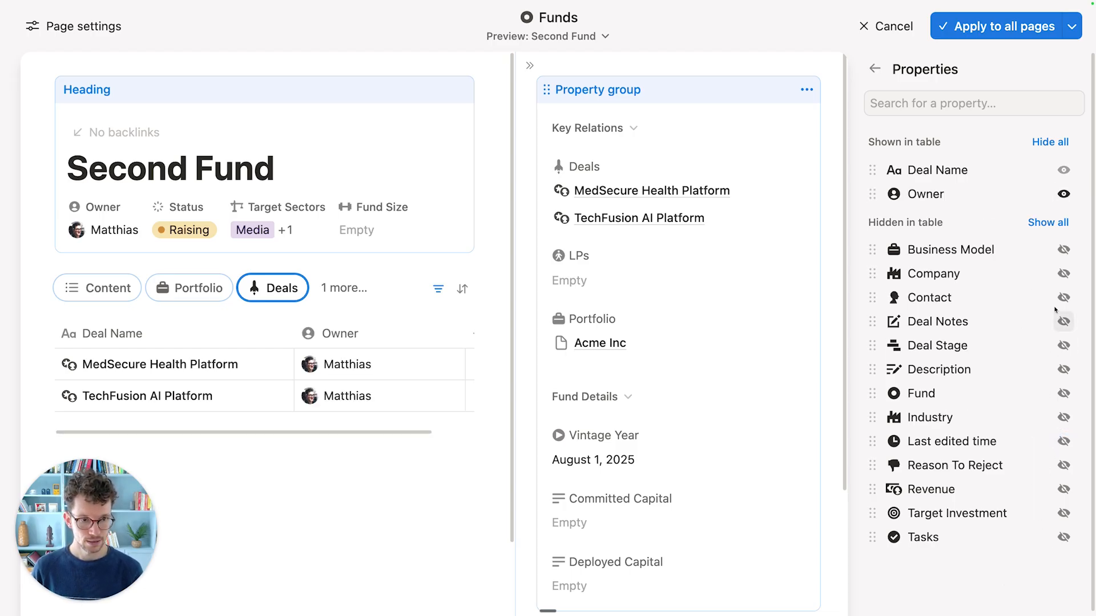
scroll(1025, 511, down, 1)
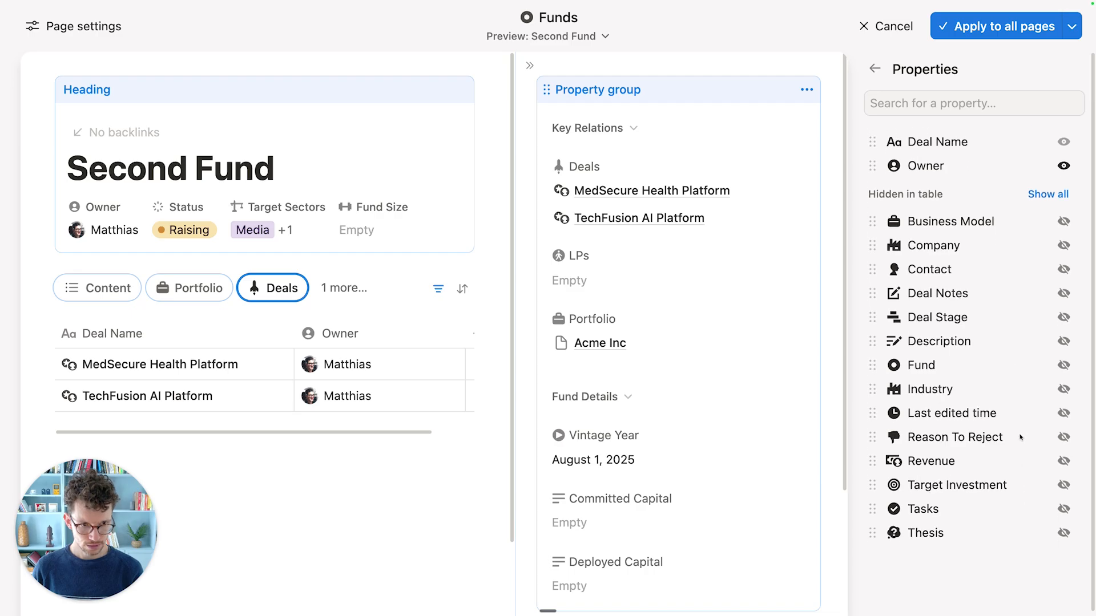
click(1063, 314)
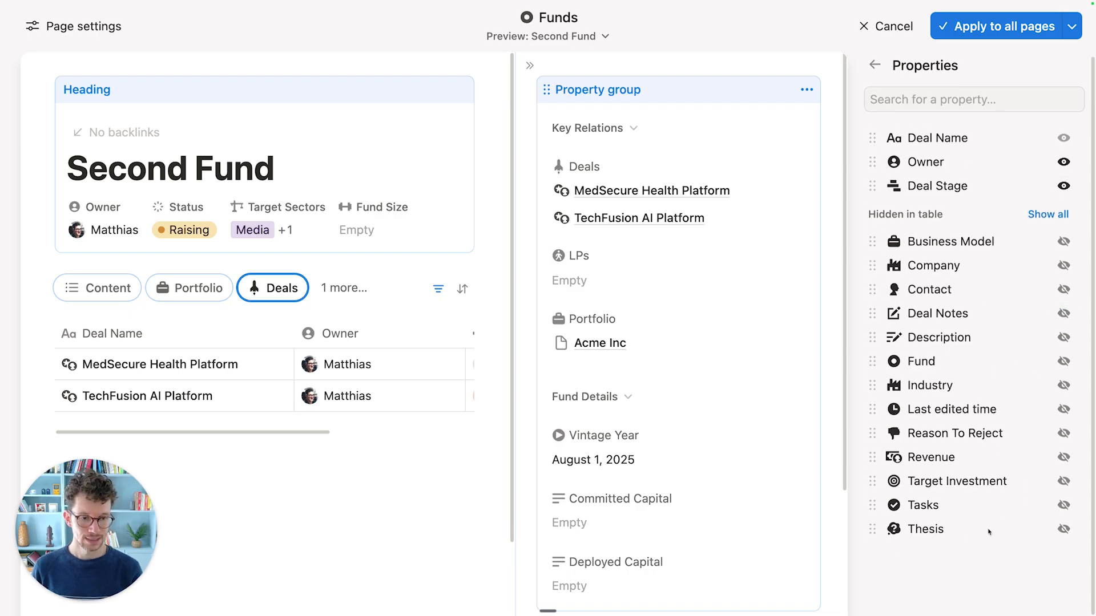
click(1063, 529)
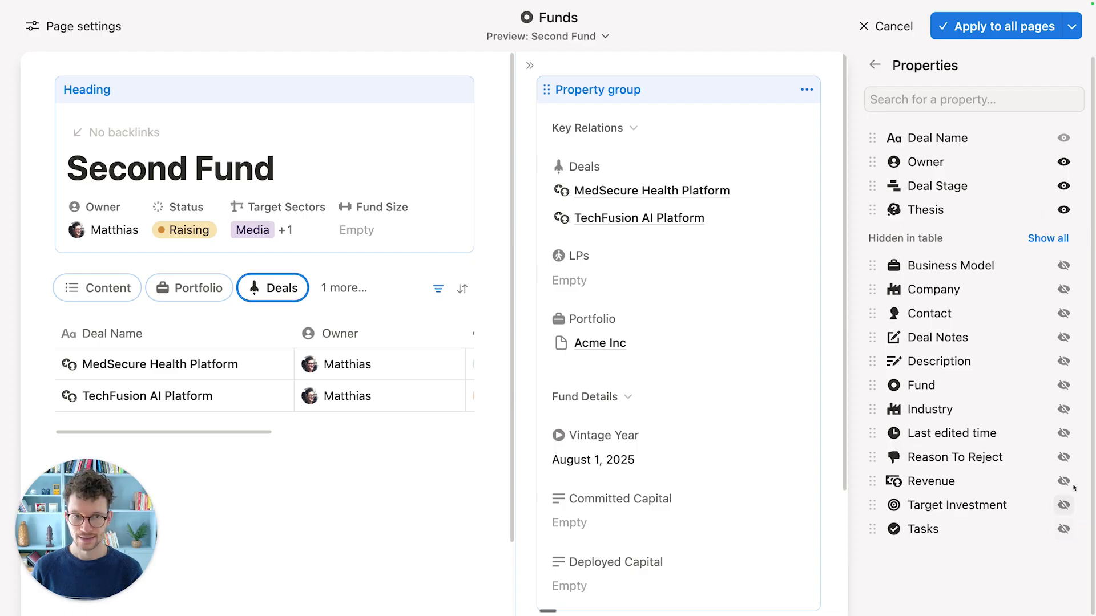
click(982, 29)
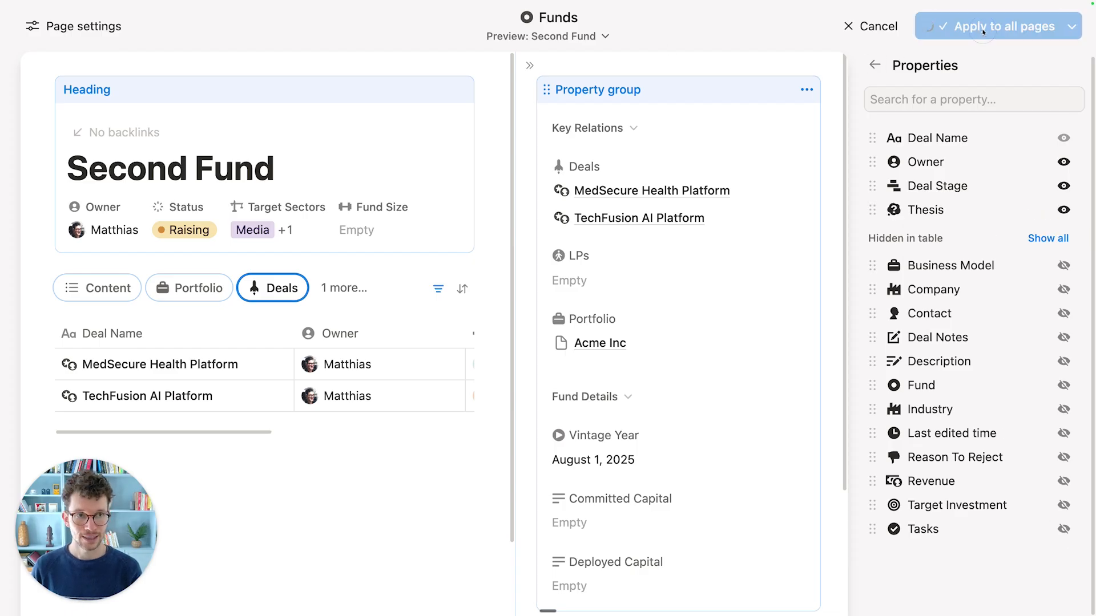
Step: Browse the Portfolio, LPs and Deals tabs, then cancel linking an existing LP
click(190, 268)
click(289, 267)
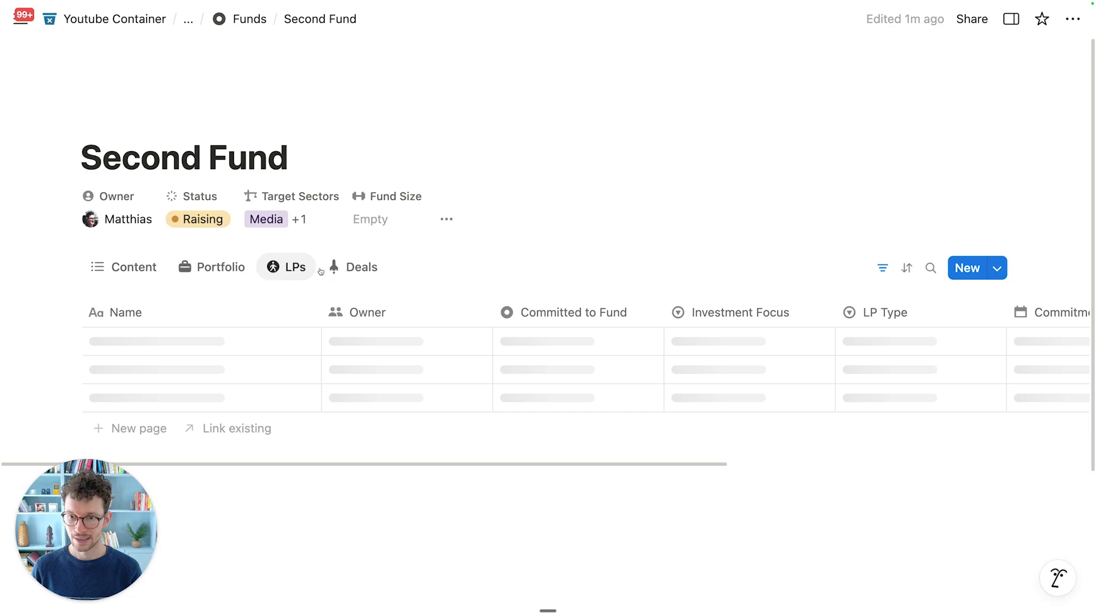
click(355, 267)
click(216, 270)
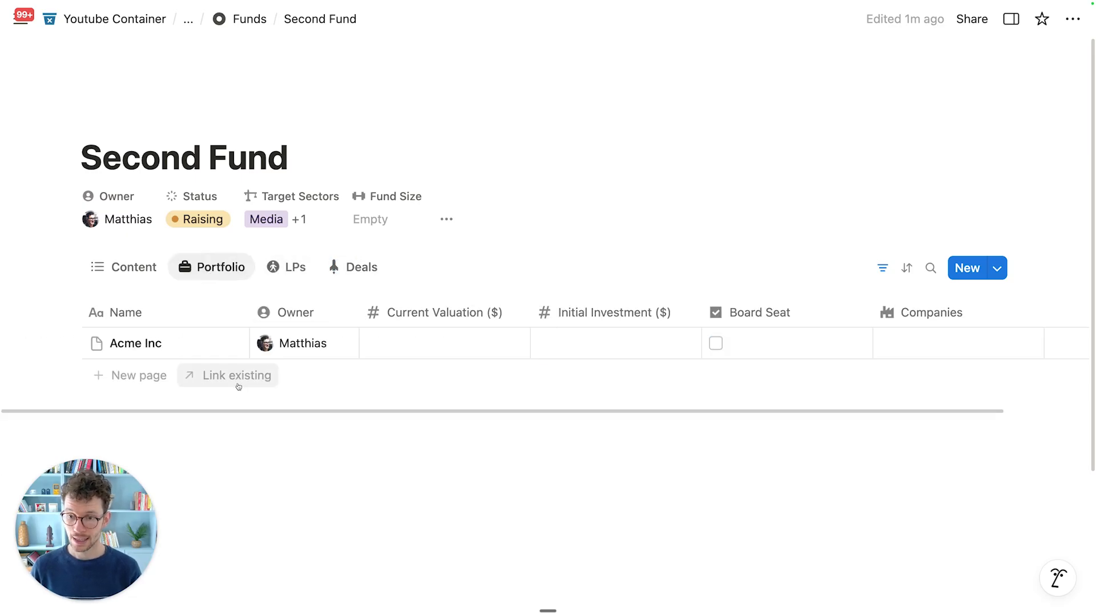
click(287, 273)
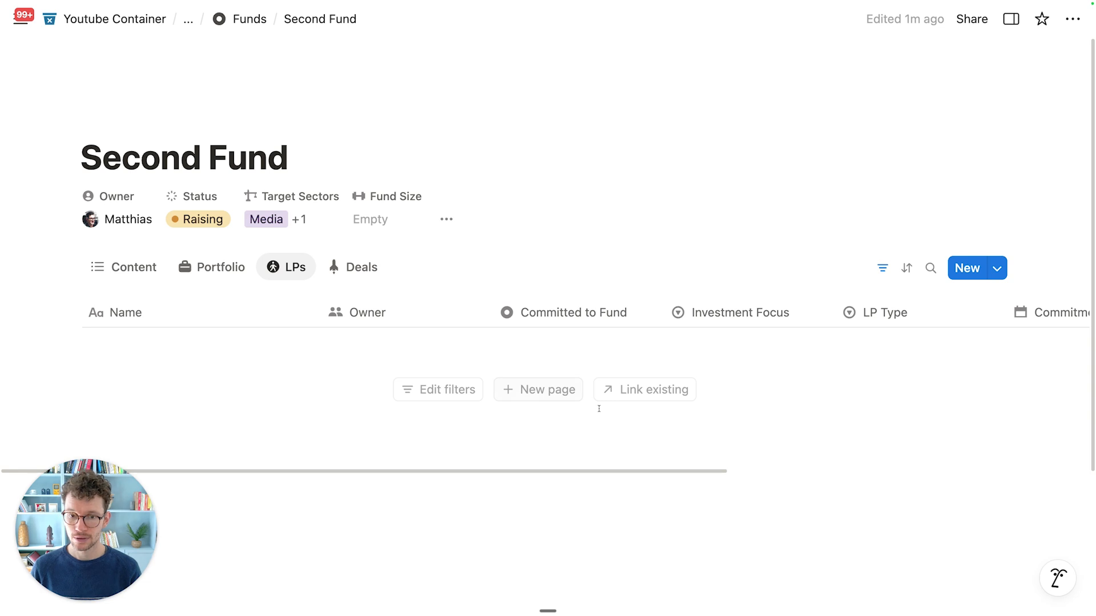
click(630, 389)
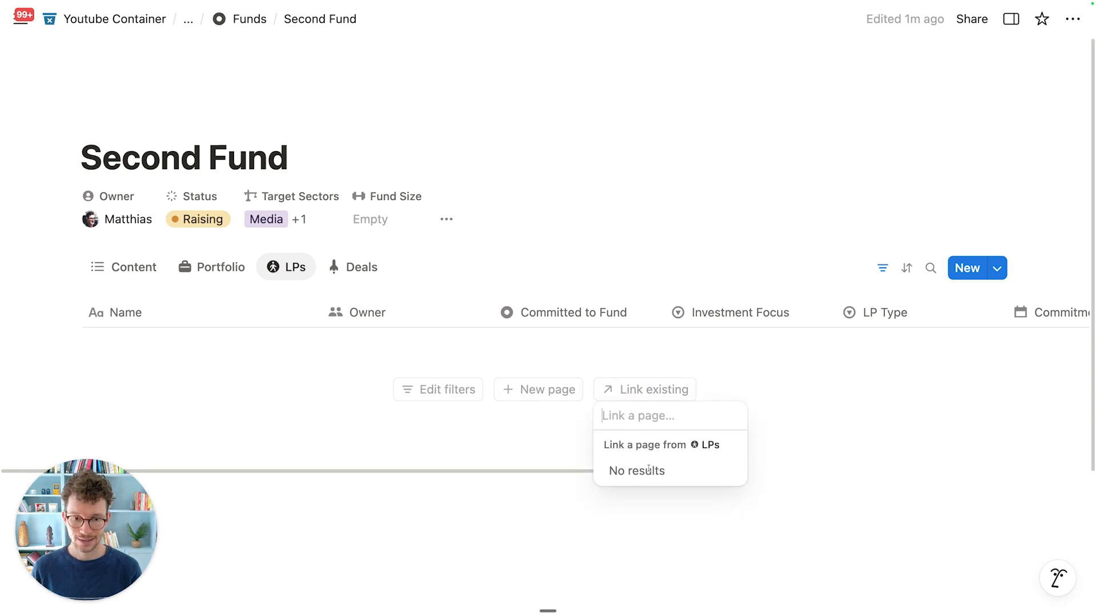
click(443, 458)
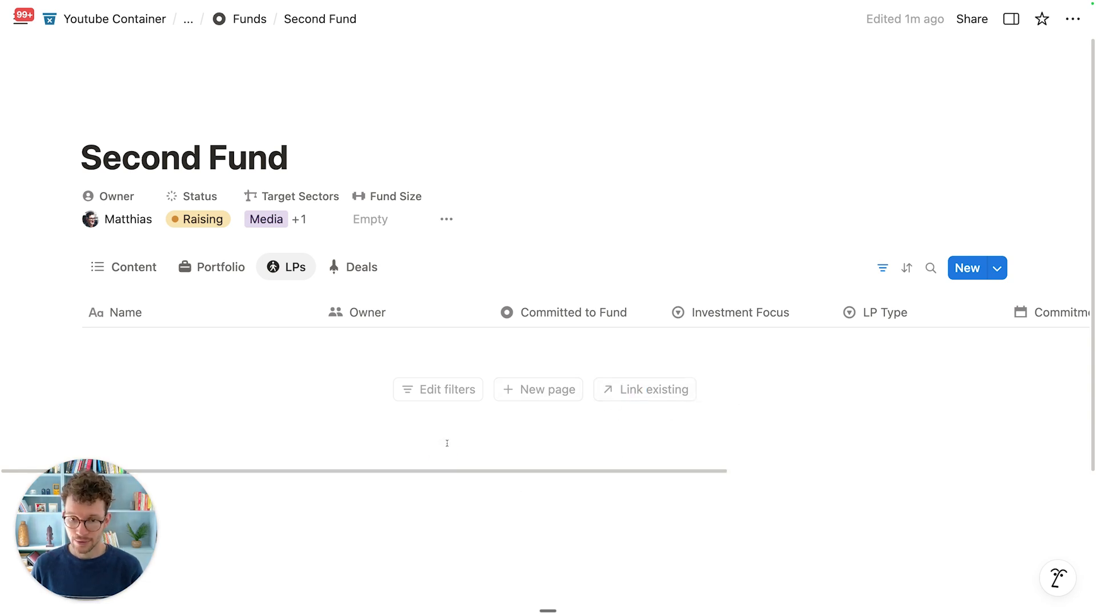
Step: Add a 'Test LP' row to the LPs table with yourself as Owner
click(505, 391)
text(Test LP)
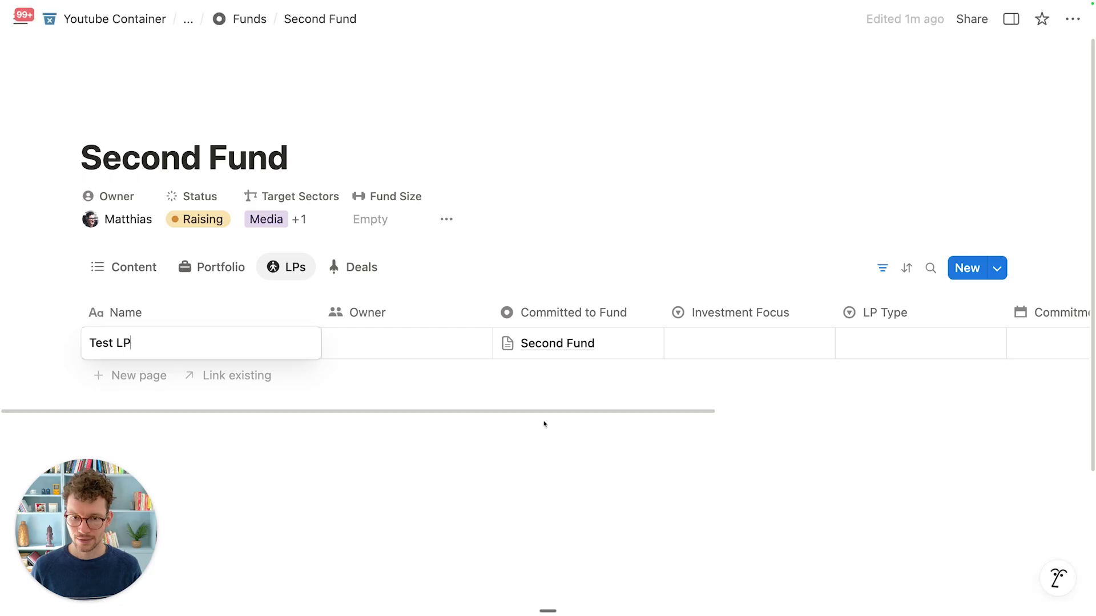
key(Escape)
click(408, 346)
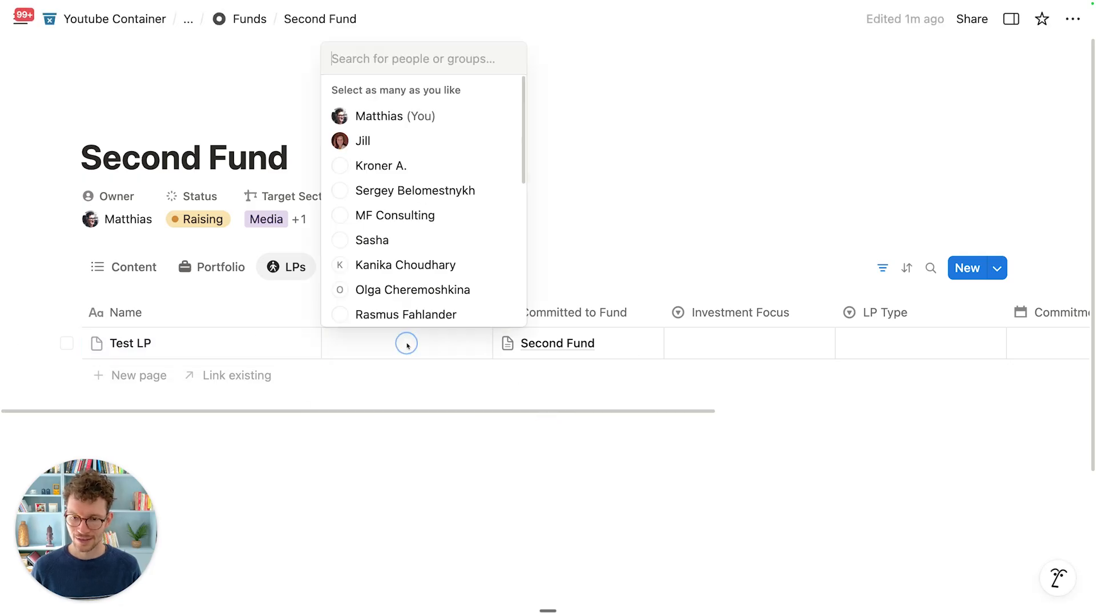
click(448, 121)
key(Escape)
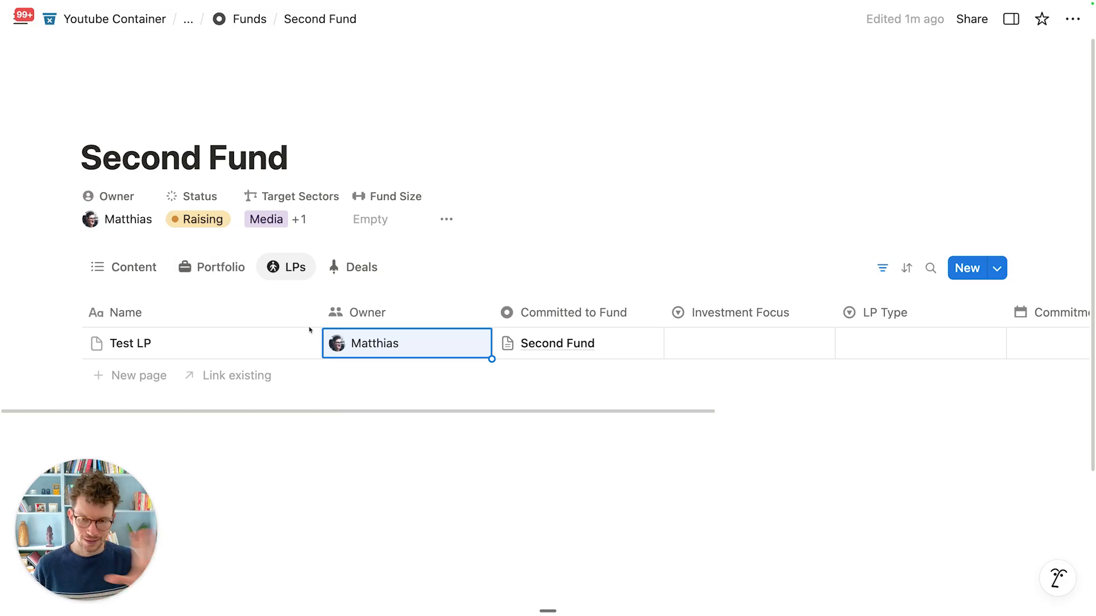
Step: Scroll across the LPs table and return to the Portfolio tab
scroll(428, 343, right, 2)
scroll(432, 335, right, 5)
scroll(428, 343, left, 5)
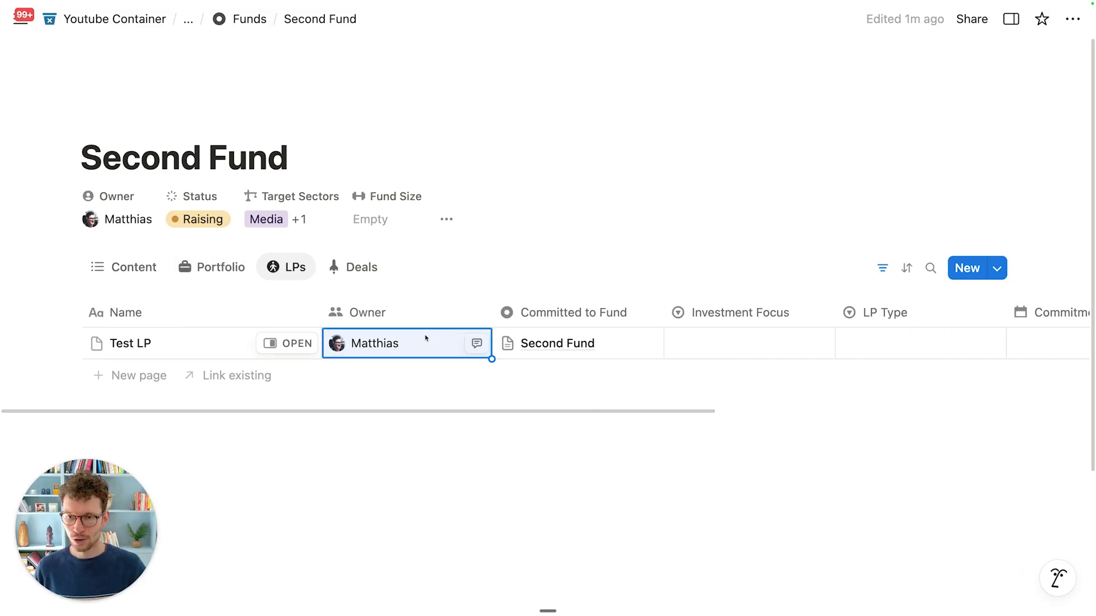
click(229, 278)
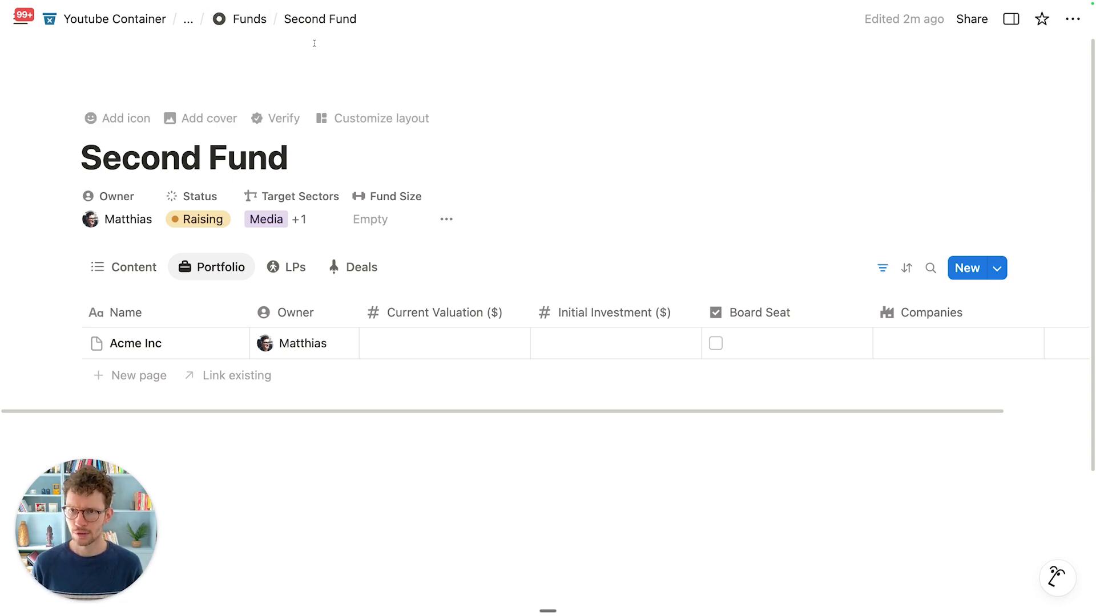
click(259, 23)
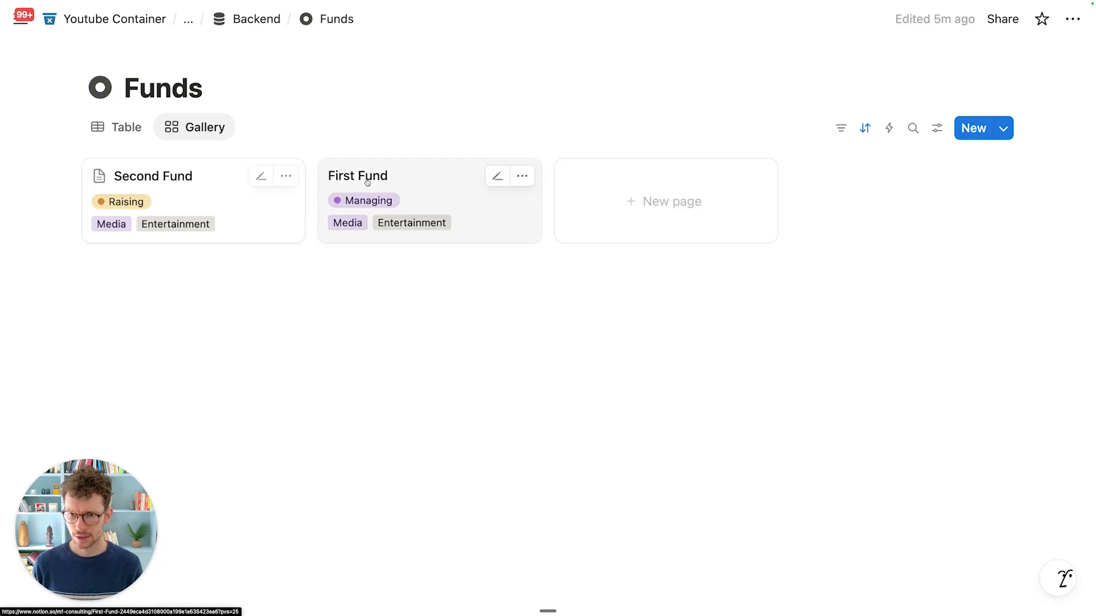
click(269, 23)
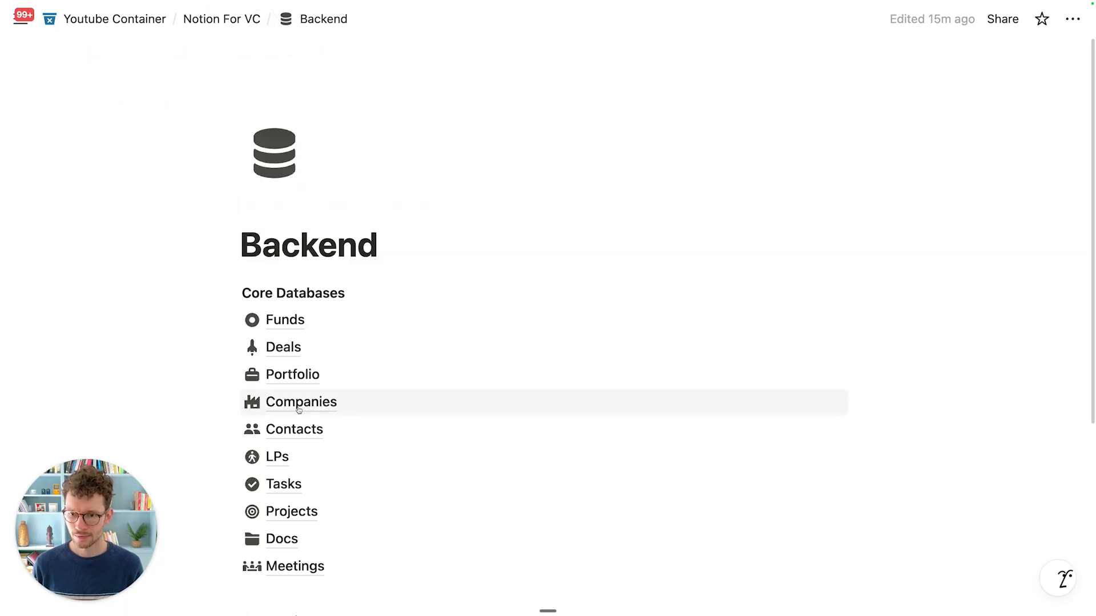
click(234, 22)
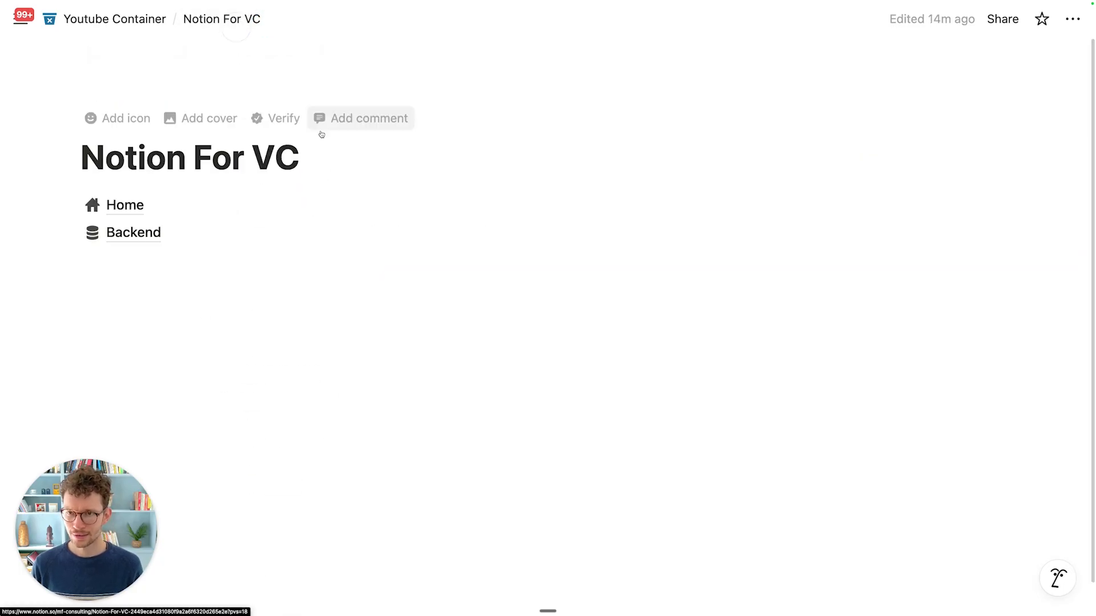
click(199, 206)
scroll(354, 379, down, 4)
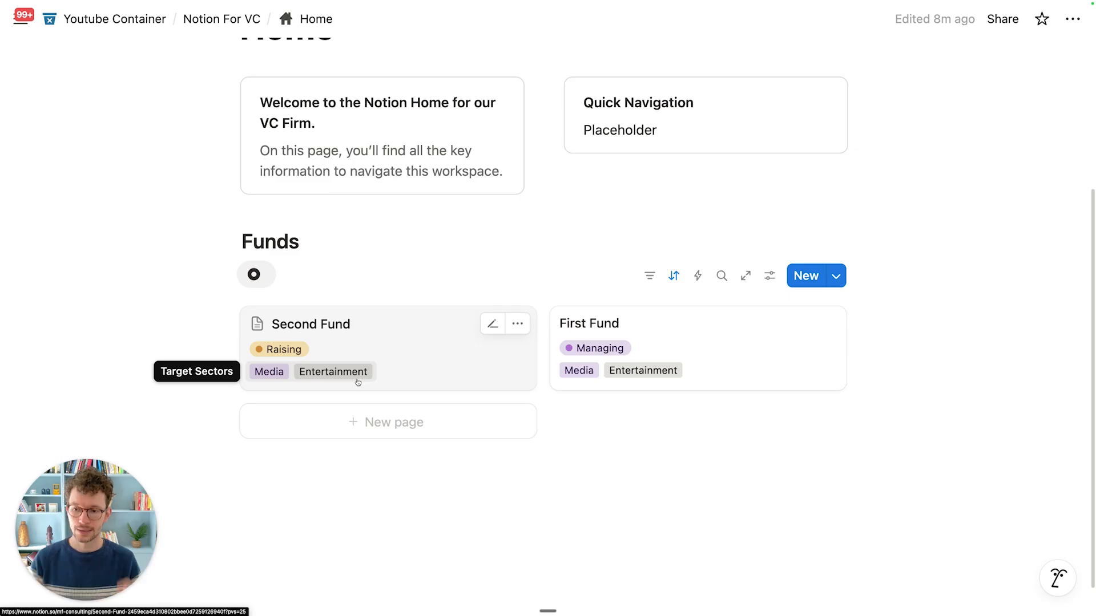
scroll(369, 387, down, 1)
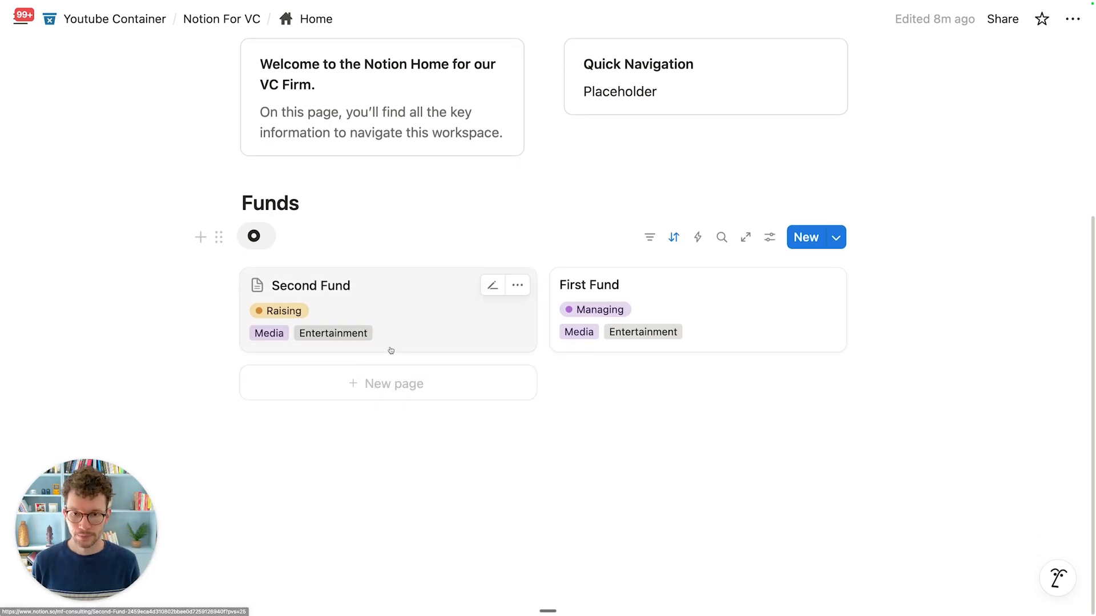
scroll(423, 343, up, 1)
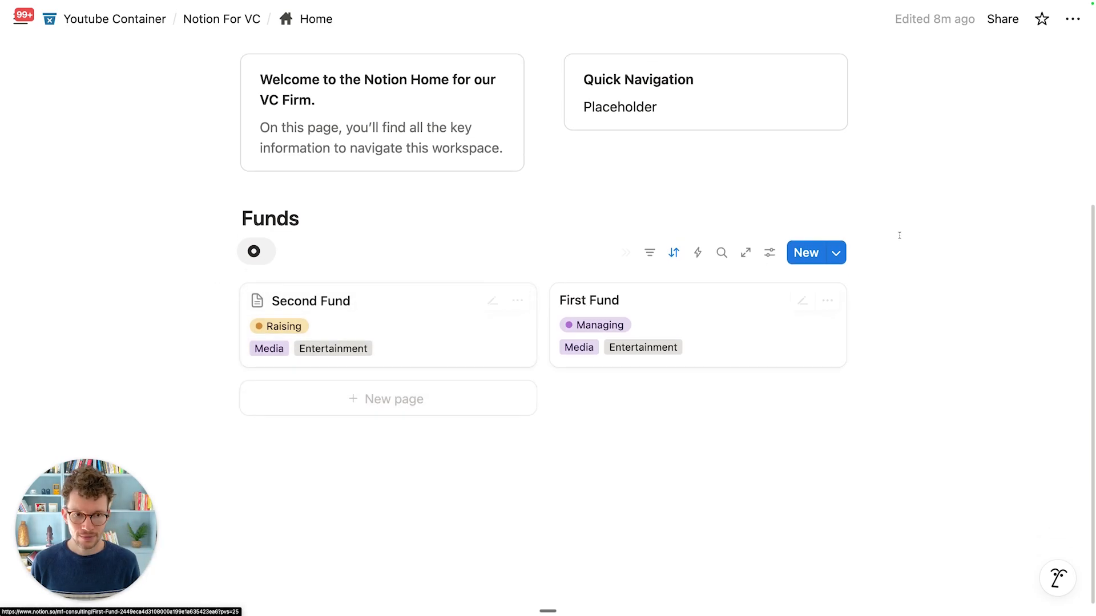
click(836, 257)
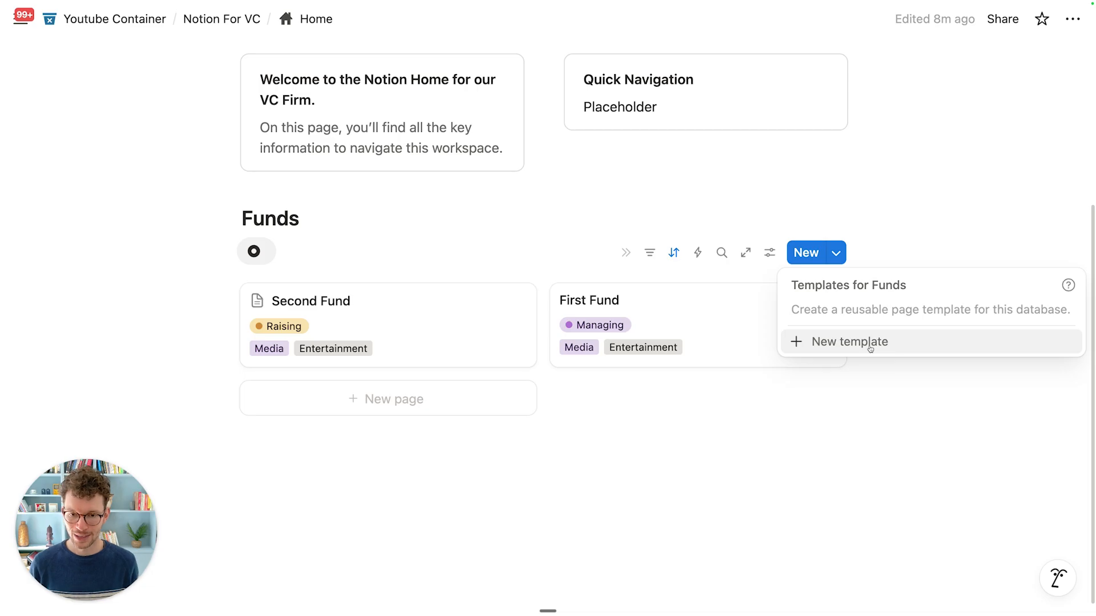
click(682, 468)
click(447, 301)
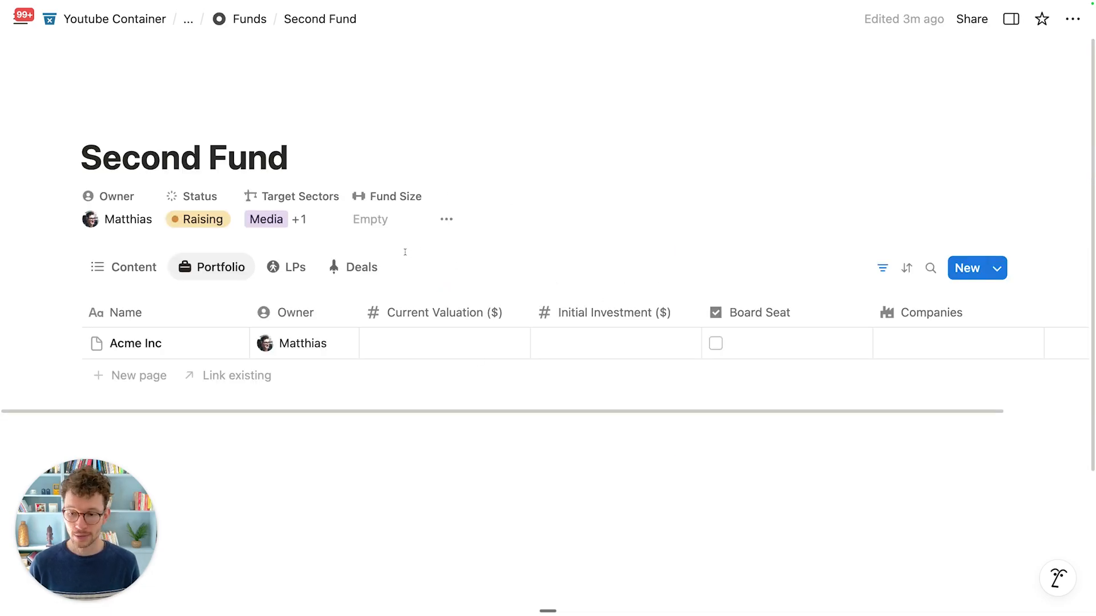
Step: Cycle through the LPs, Deals and Portfolio tabs, ending on Content
click(308, 270)
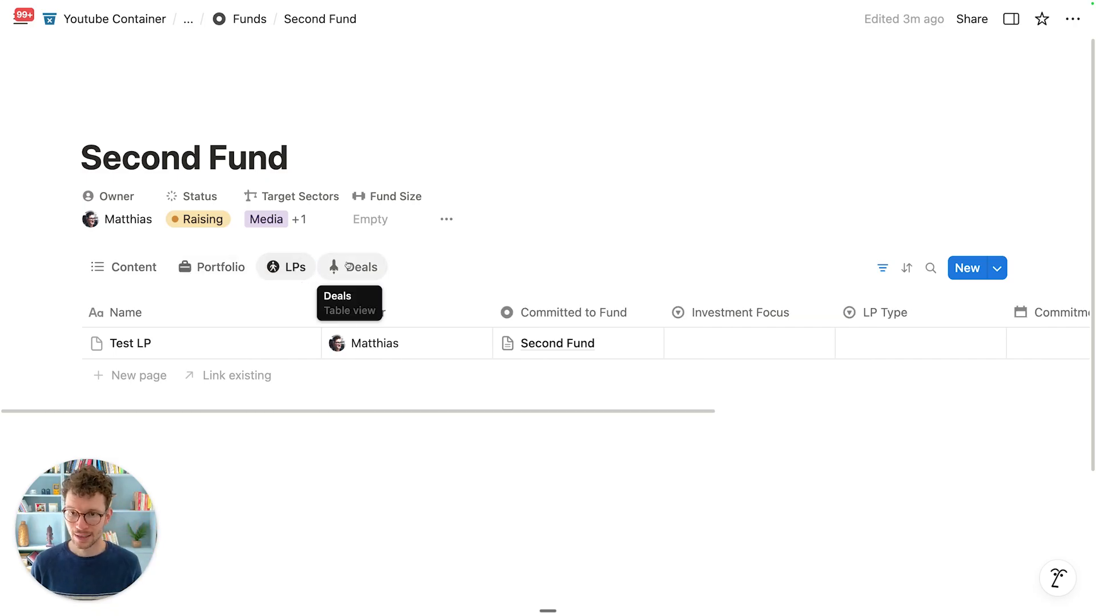
click(348, 265)
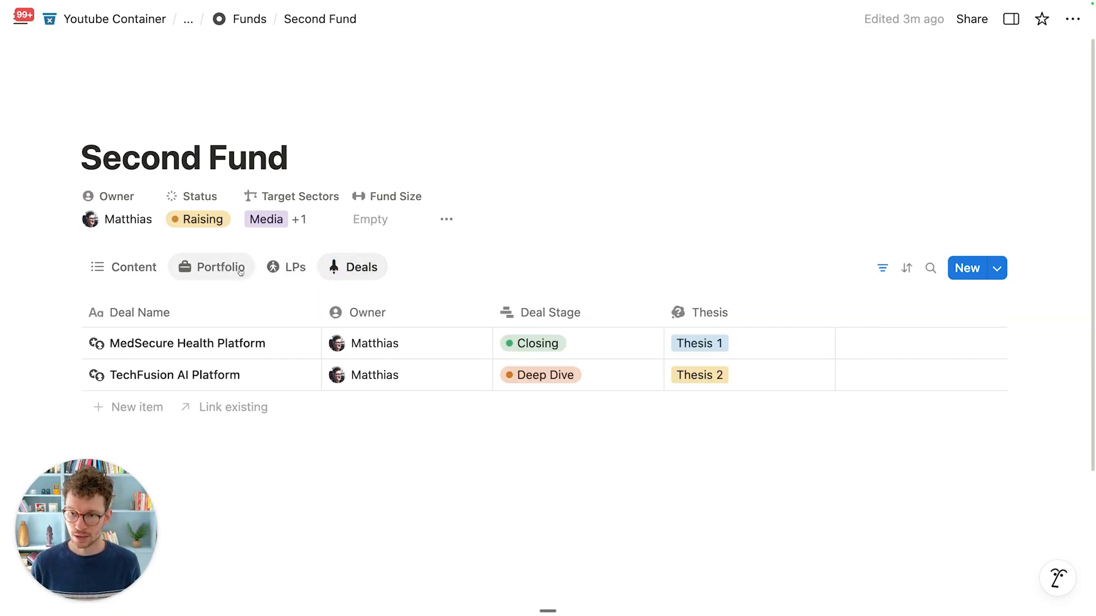
click(220, 267)
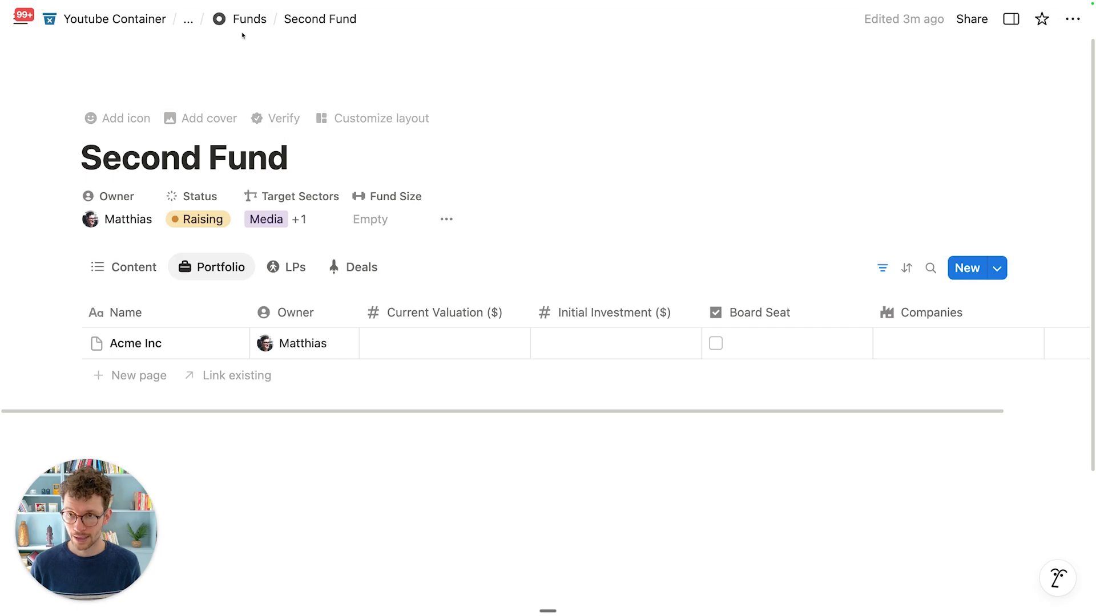
click(121, 266)
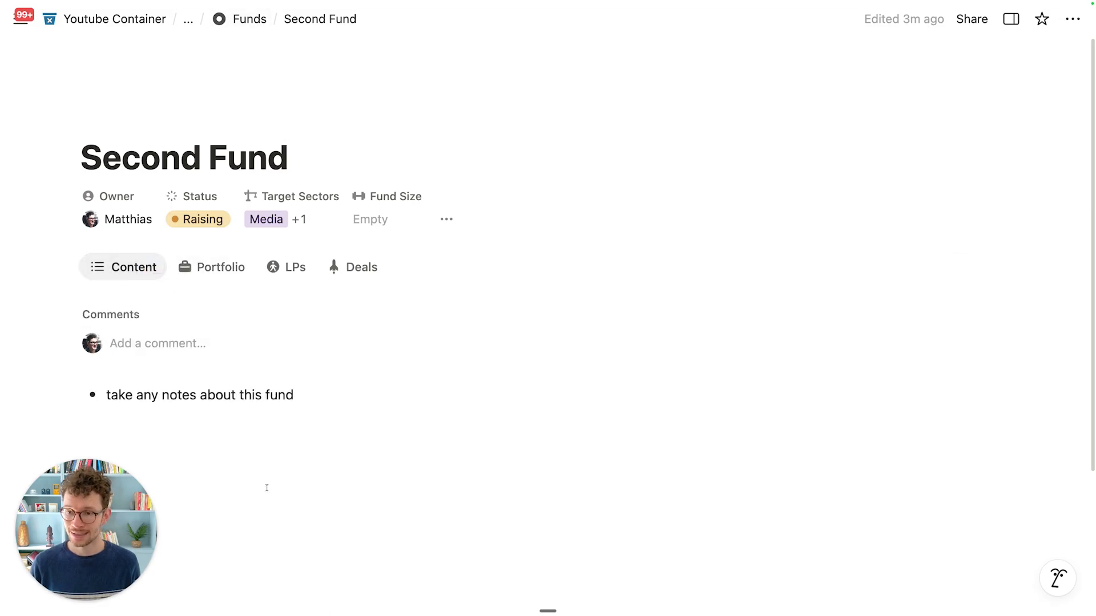
Step: Select and delete the 'take any notes about this fund' bullet
scroll(222, 225, down, 3)
drag(105, 255, 214, 254)
drag(324, 504, 192, 242)
scroll(207, 227, up, 1)
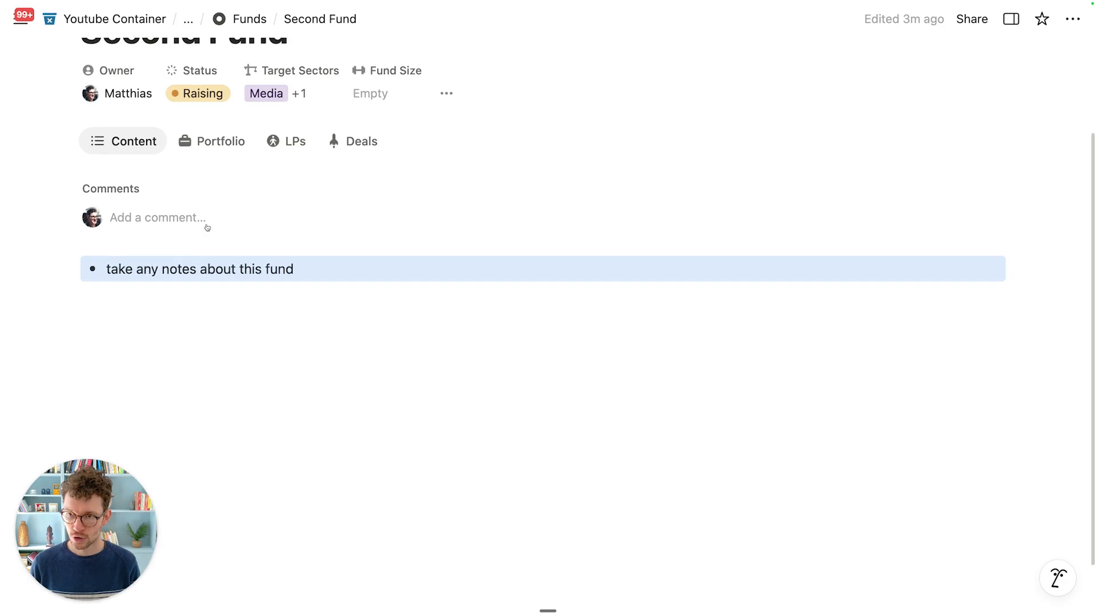
key(BackSpace)
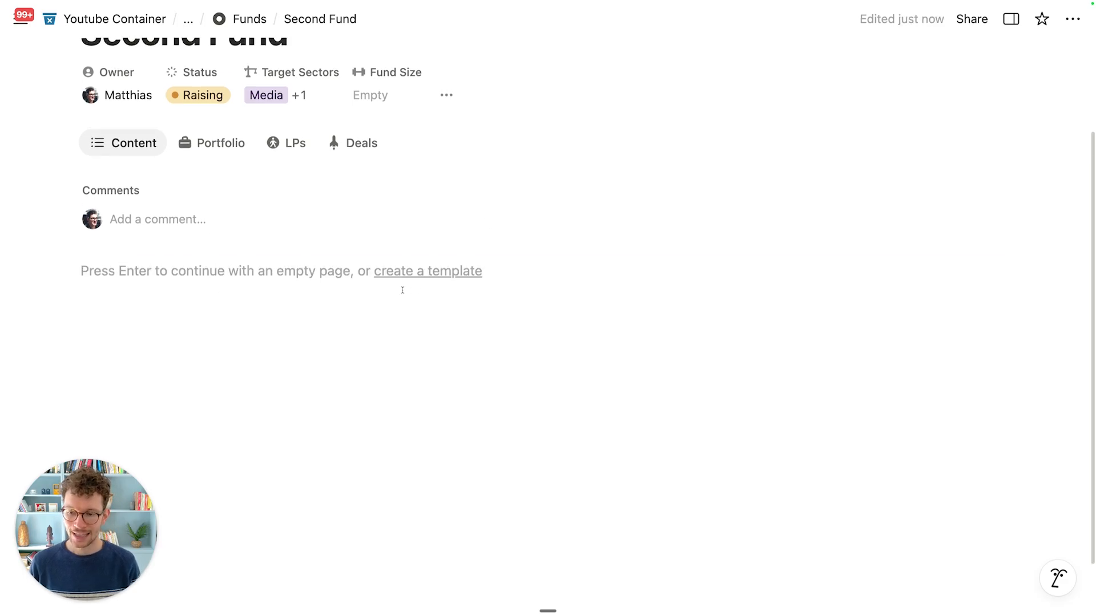
scroll(401, 289, up, 3)
scroll(394, 307, up, 1)
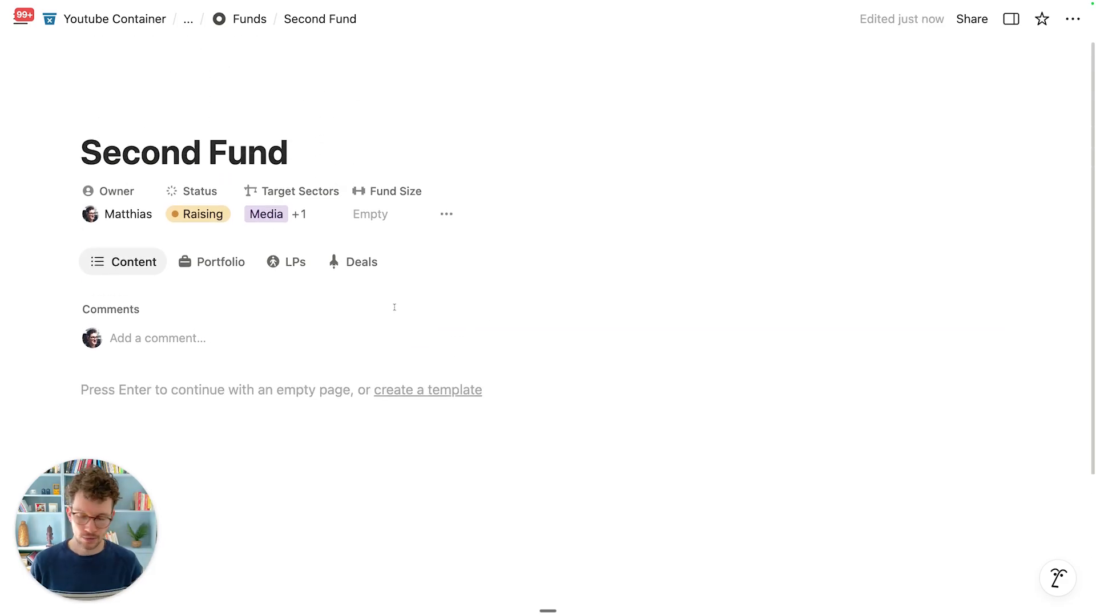
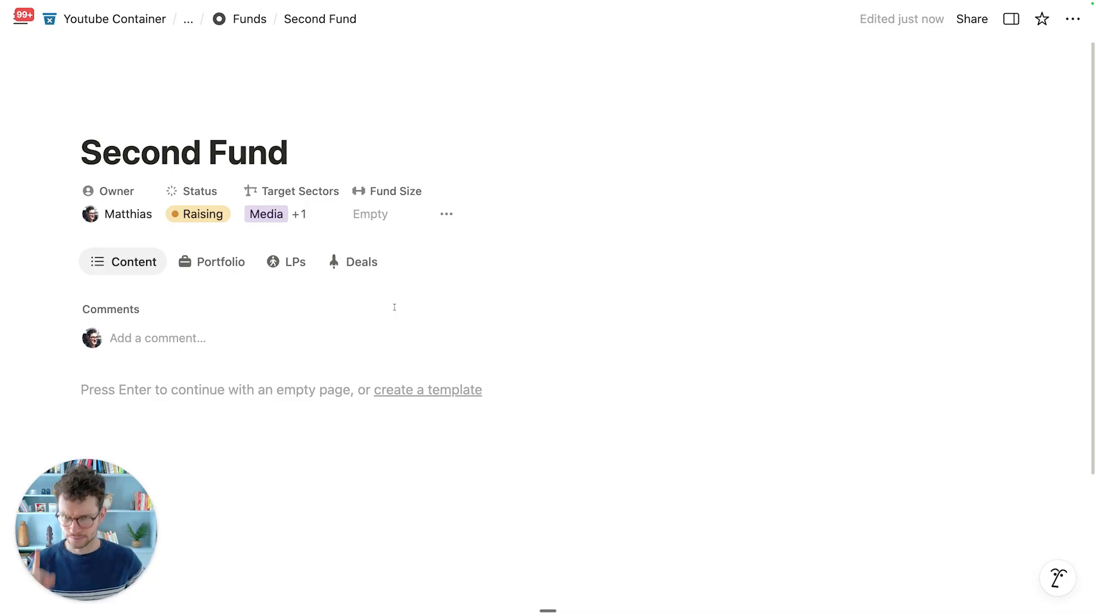
Step: Create a new Funds database template titled 'New Fund'
click(251, 20)
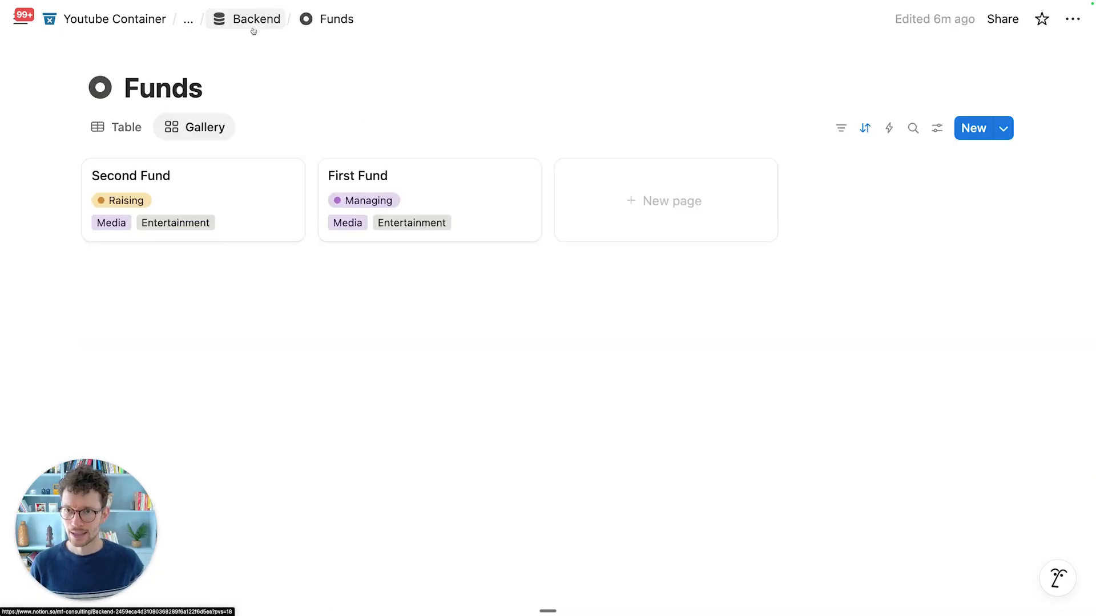
click(1002, 129)
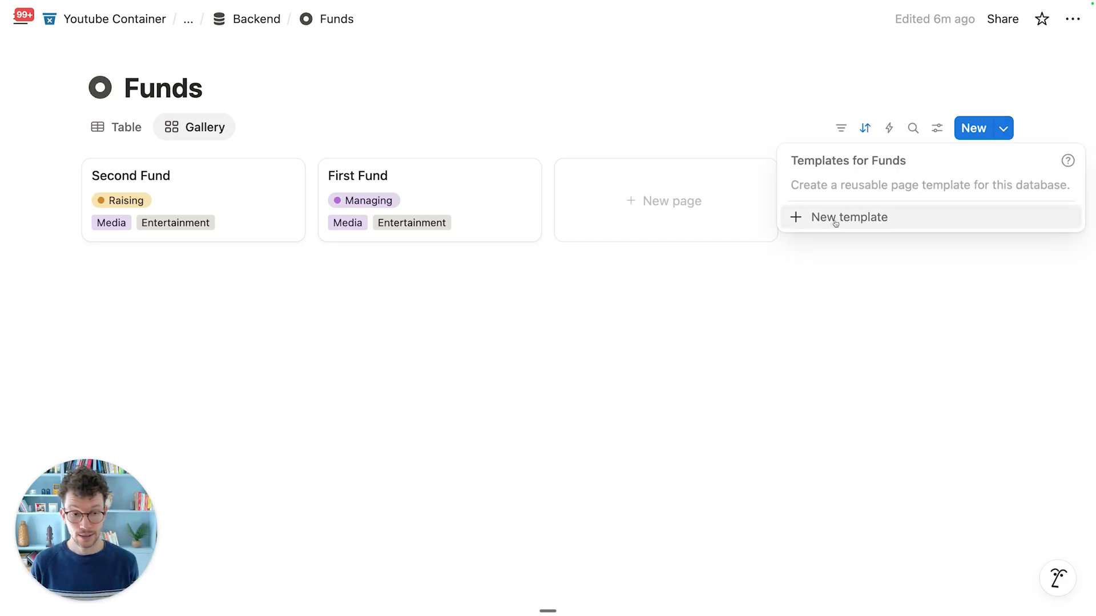
click(834, 222)
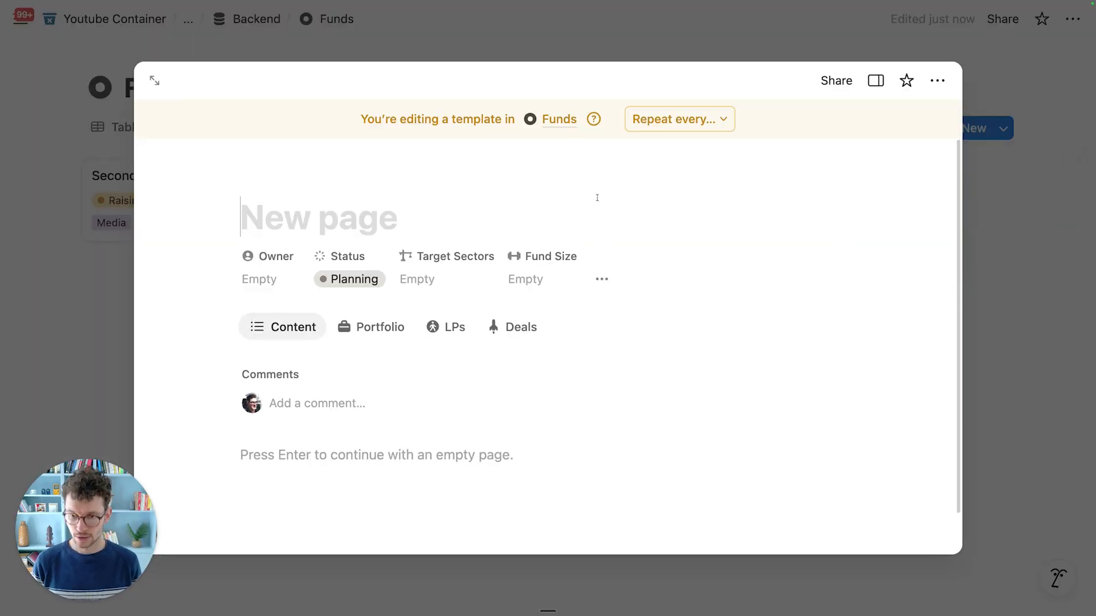
text(New Fund)
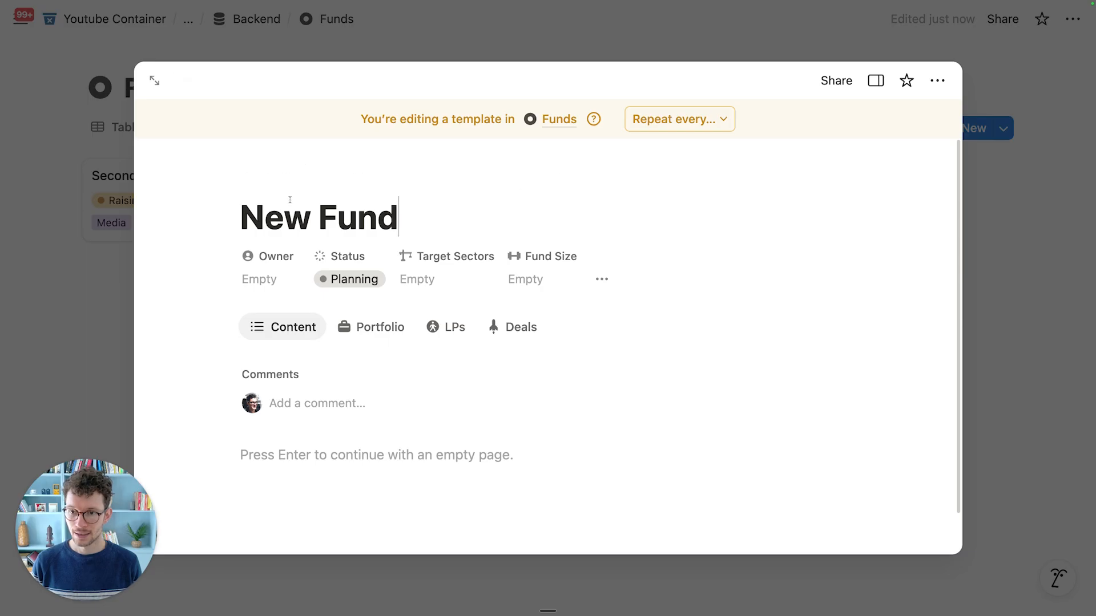
Step: Give the New Fund template the recently used fund icon and click into its empty body
mouse_move(271, 180)
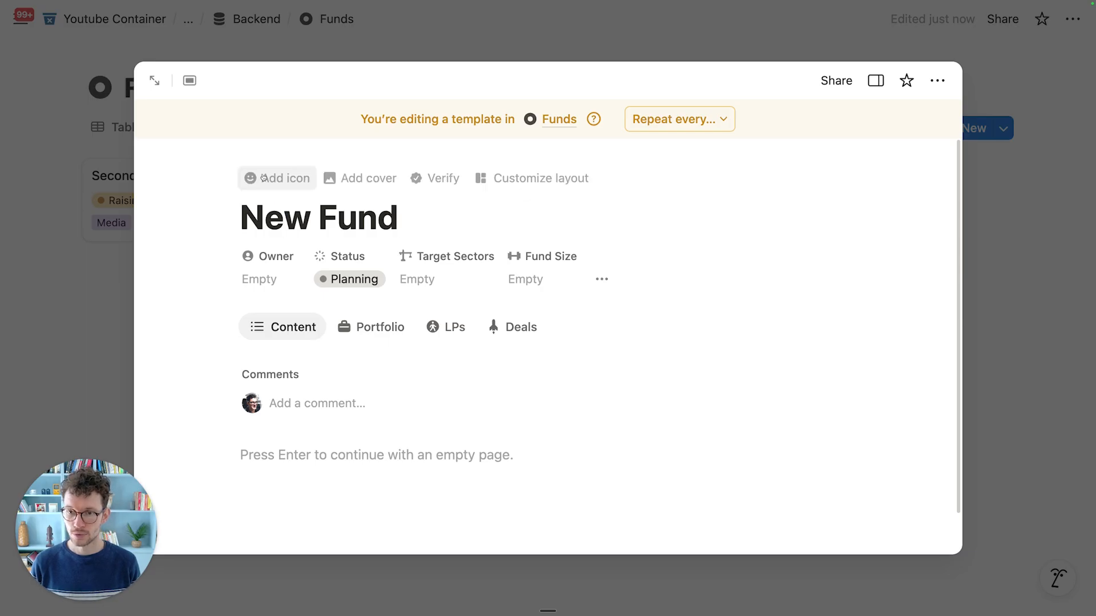
click(273, 178)
click(156, 292)
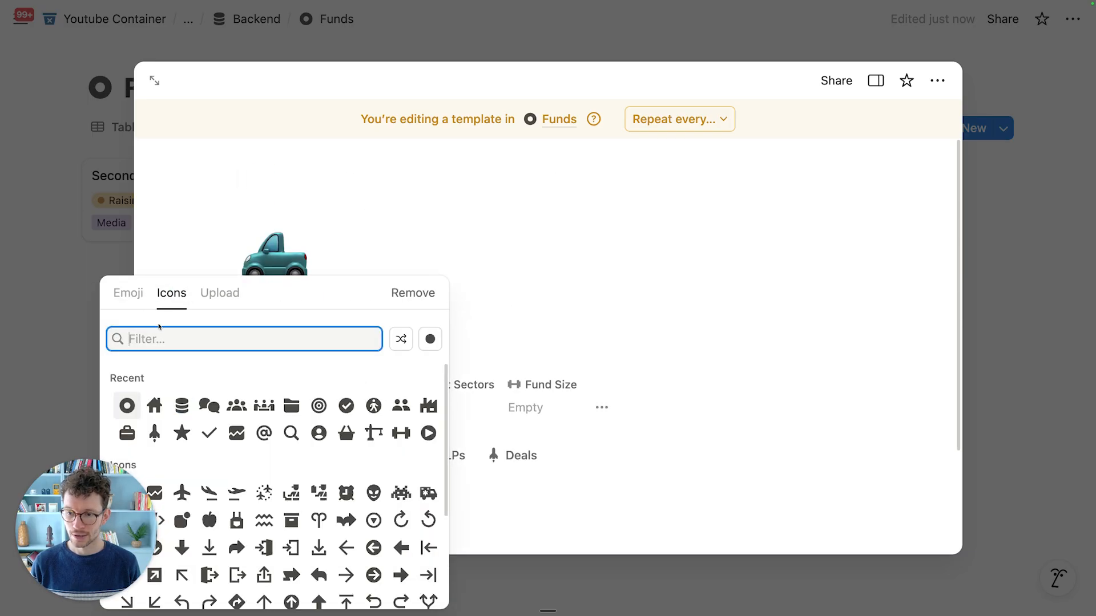
click(126, 405)
scroll(295, 368, down, 3)
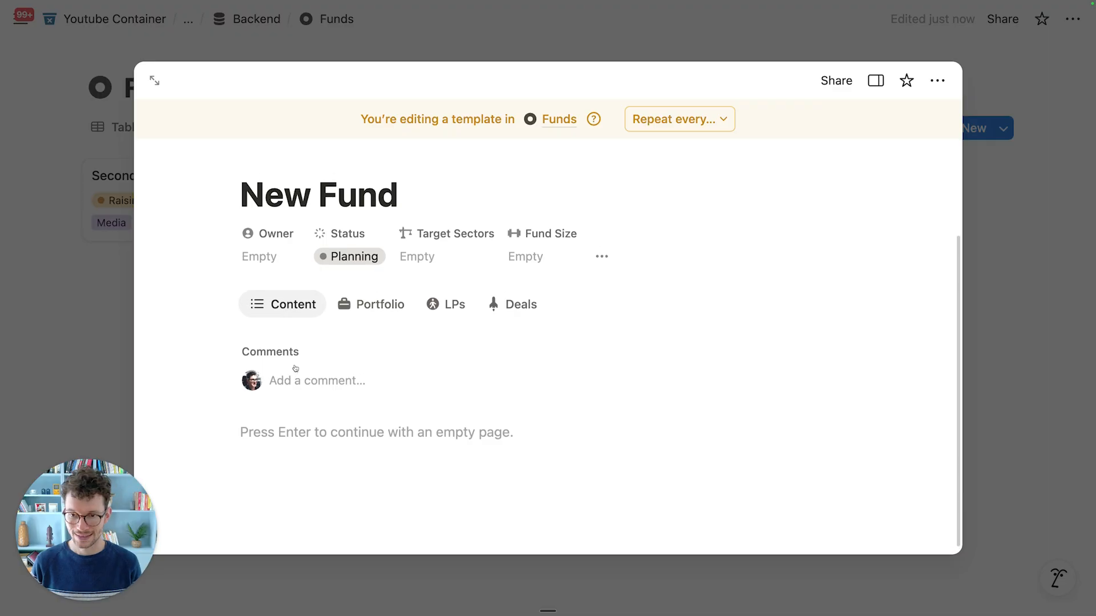
click(314, 427)
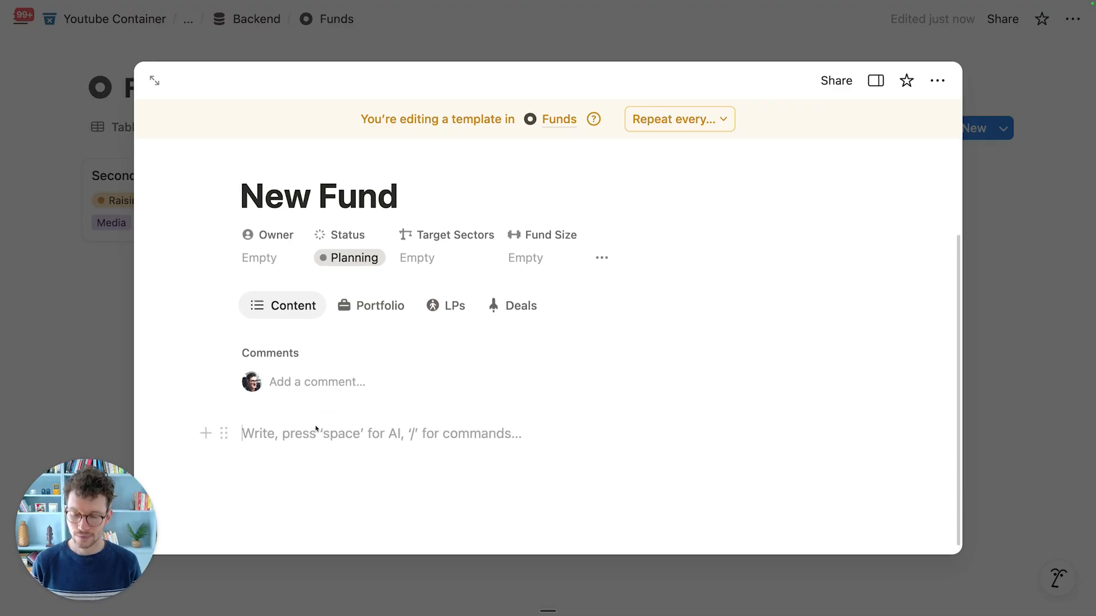
Step: Insert a button block named 'Go Home' with a house icon
text(/but)
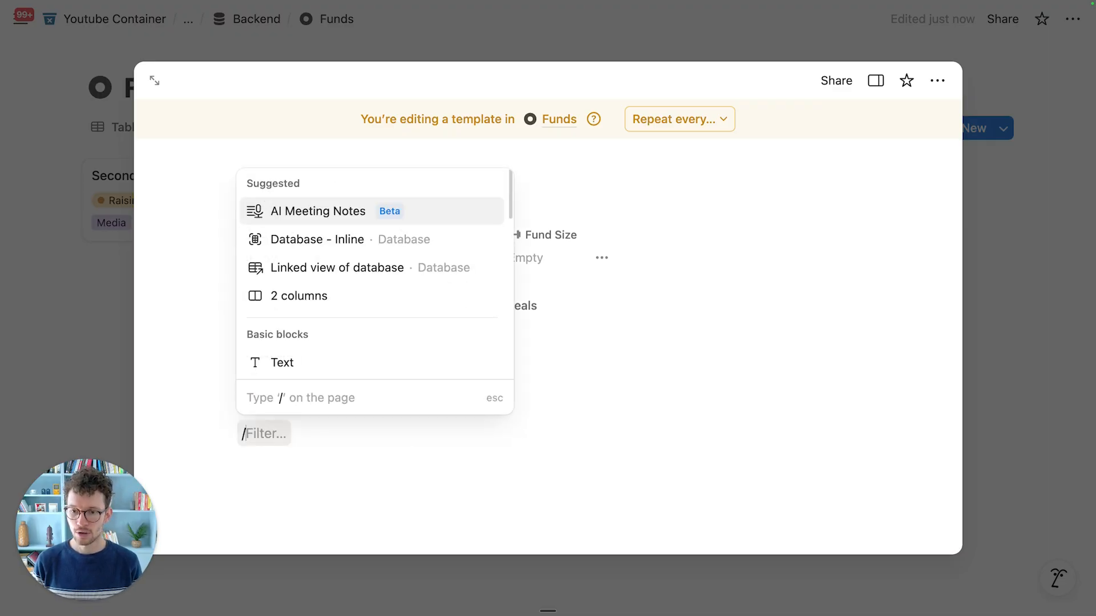
key(Return)
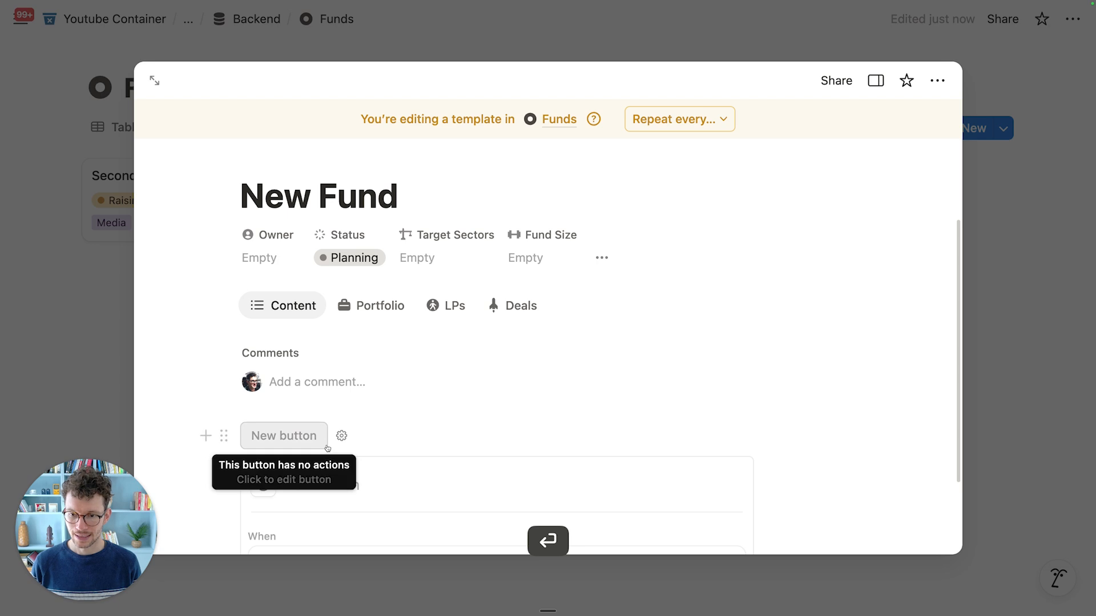
scroll(283, 435, down, 2)
text(Go Home)
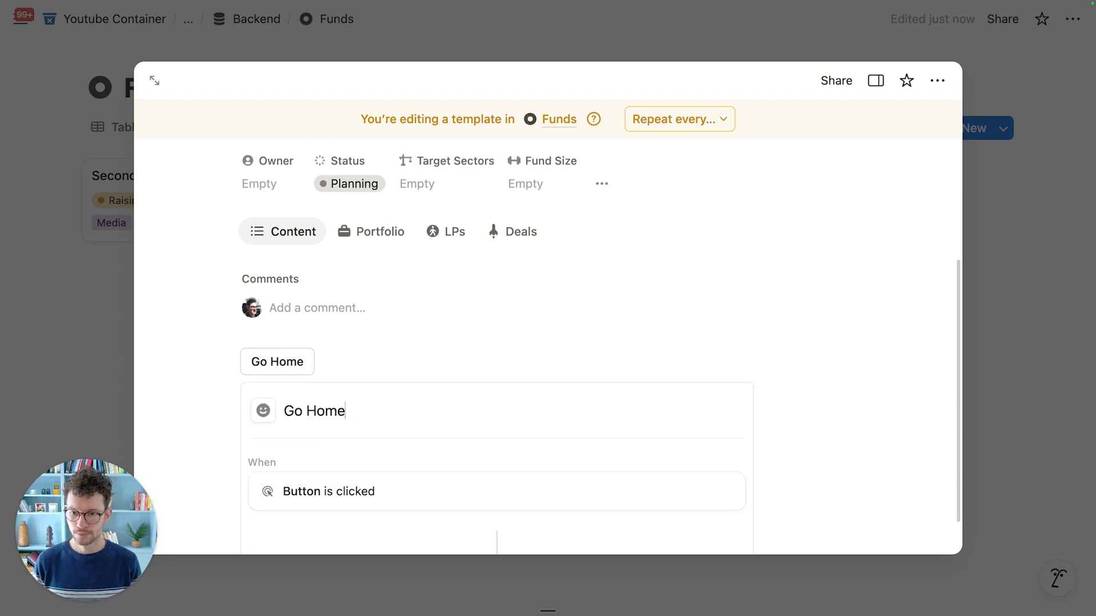
click(263, 412)
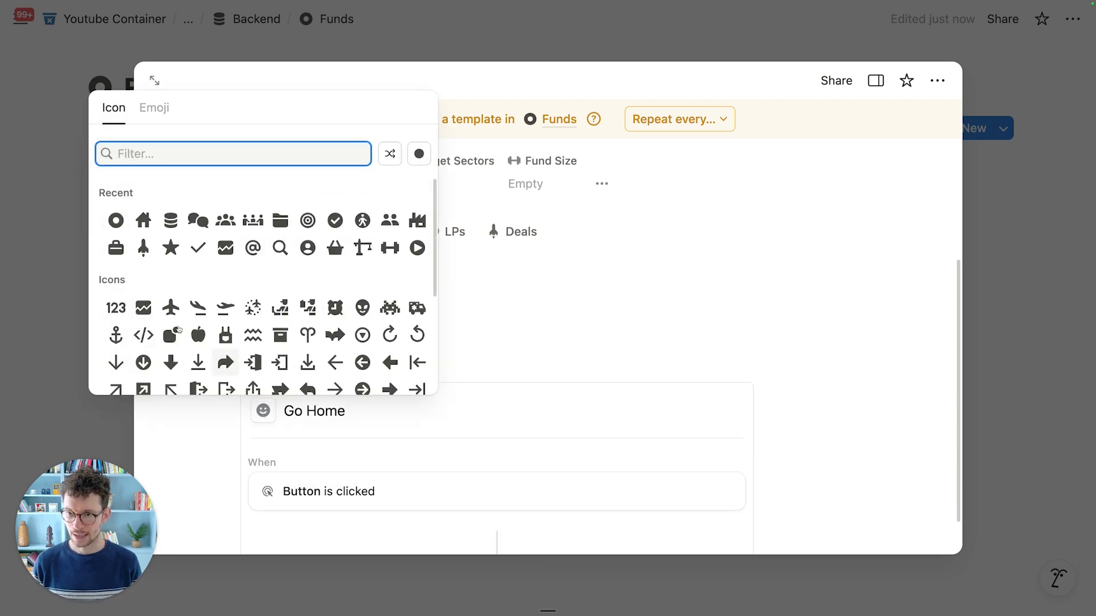
click(144, 220)
scroll(329, 386, down, 3)
scroll(329, 386, down, 2)
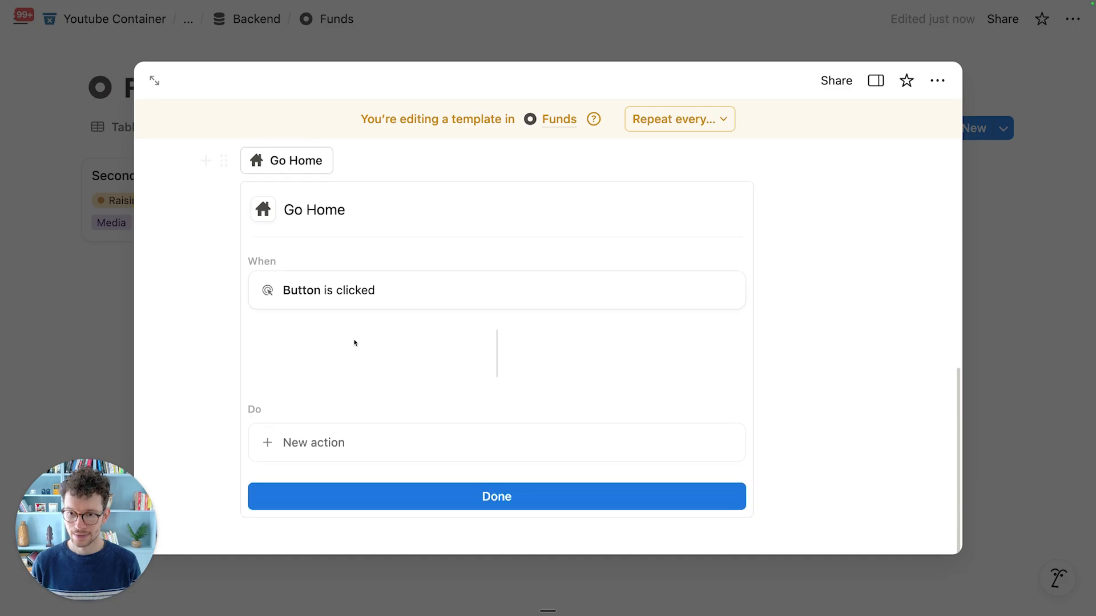
Step: Make the Go Home button open the Home page as a full page, then close the template
click(325, 454)
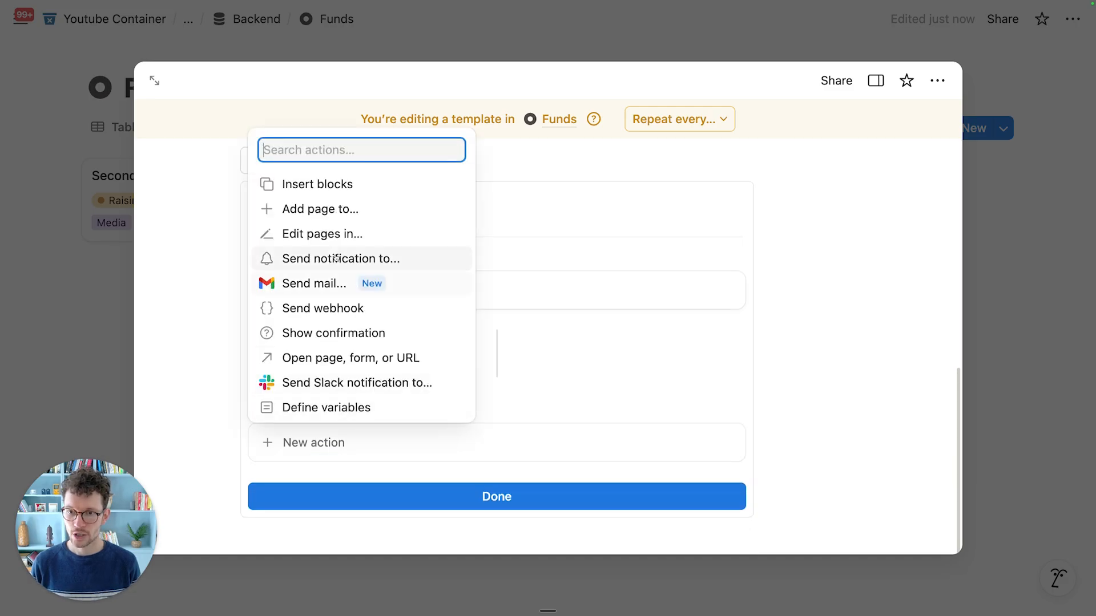
click(317, 358)
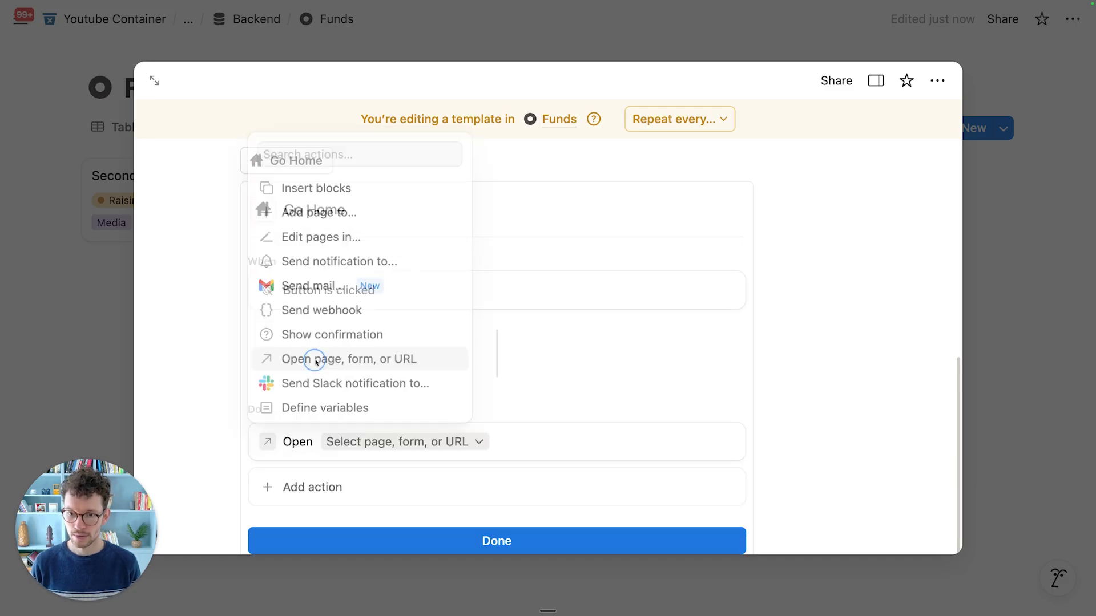
click(368, 440)
text(home)
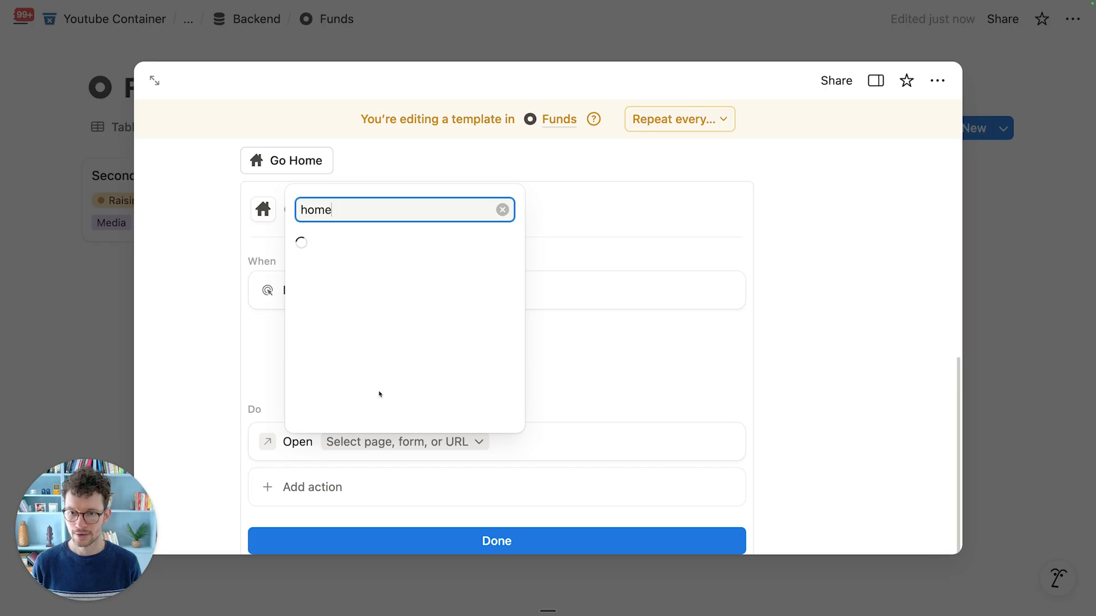
click(400, 106)
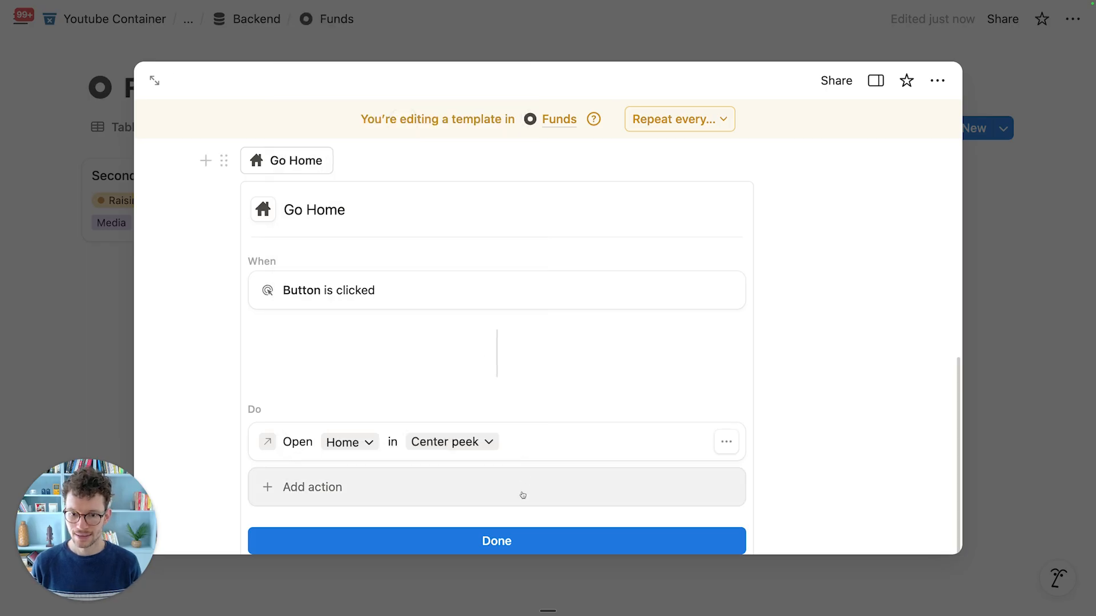
click(486, 443)
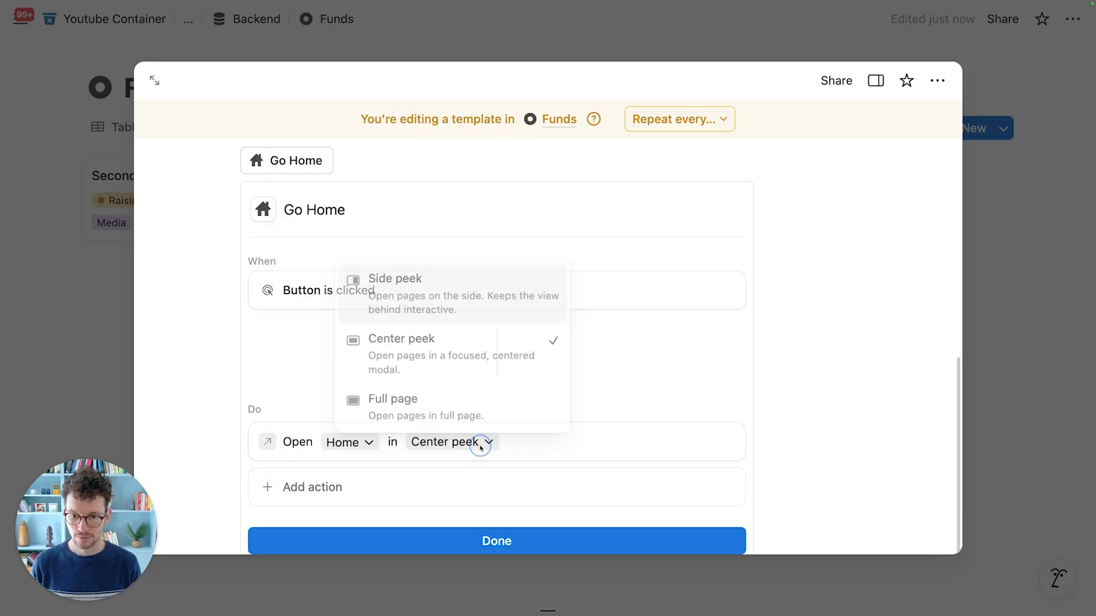
click(461, 415)
click(490, 541)
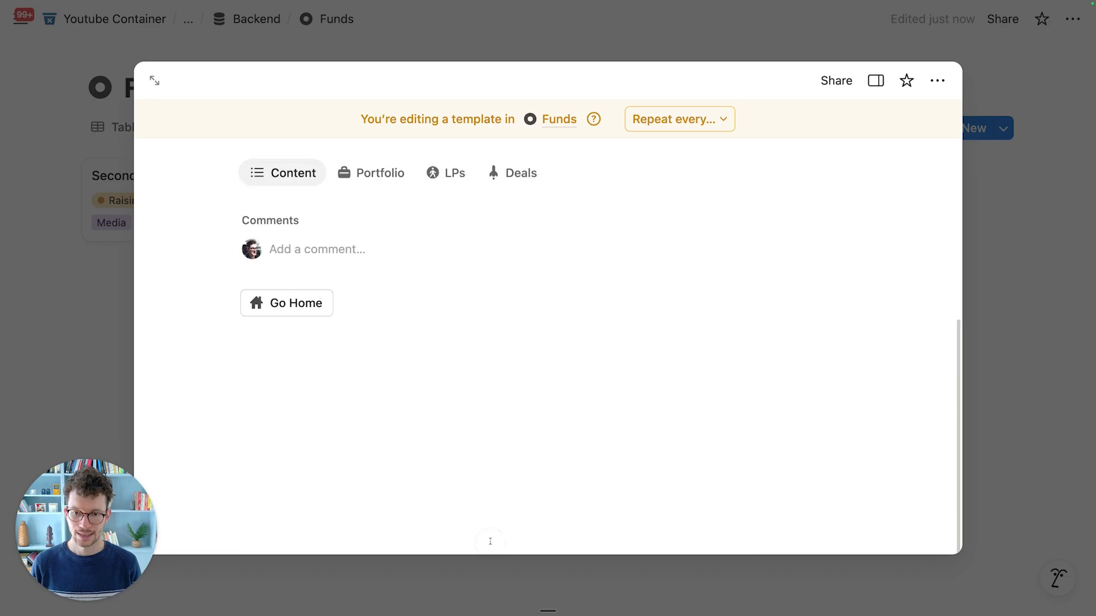
click(116, 301)
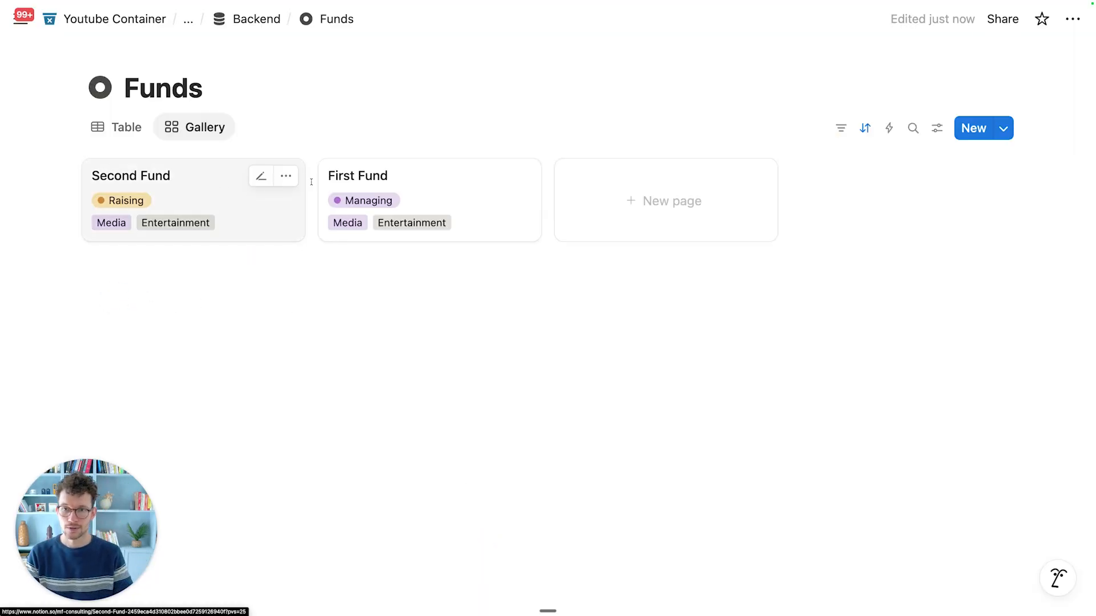
Step: Apply the New Fund template to First Fund and use its Go Home button to reach Home
click(351, 182)
scroll(354, 384, down, 2)
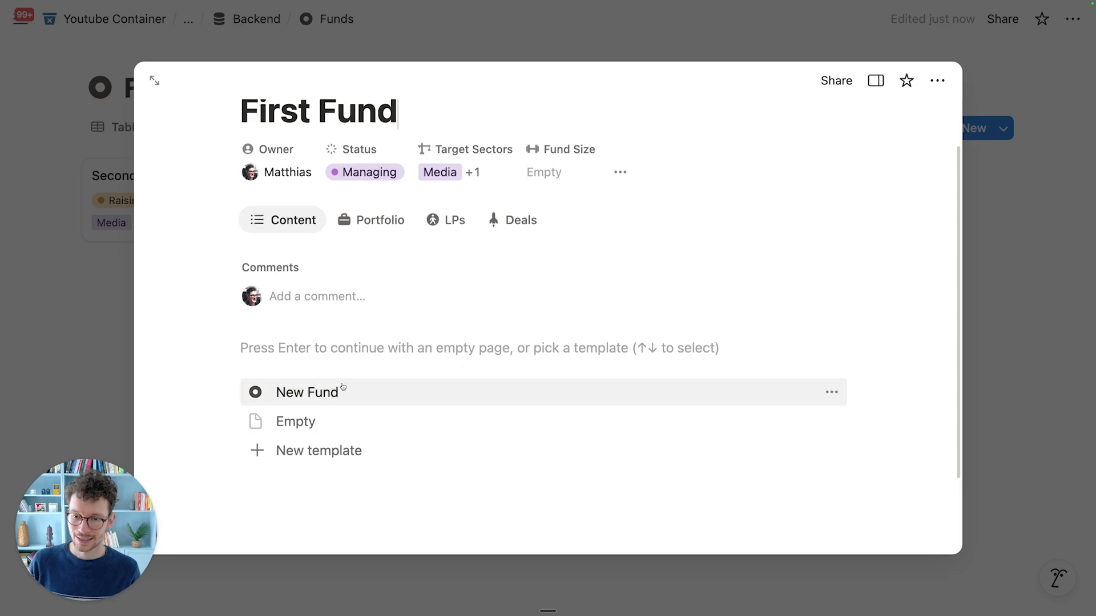
click(320, 391)
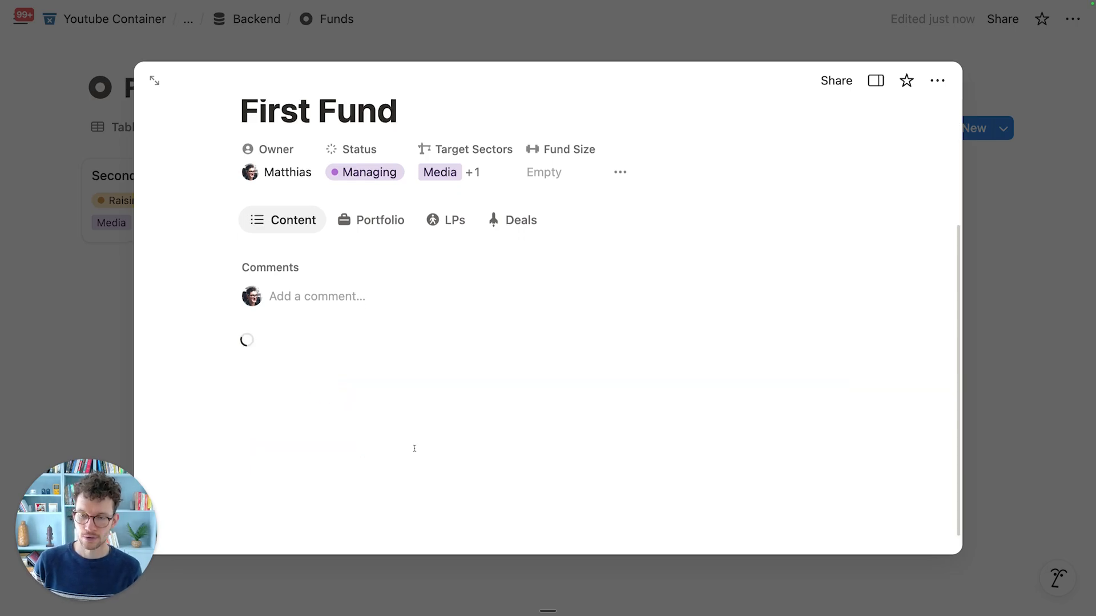
scroll(369, 491, down, 1)
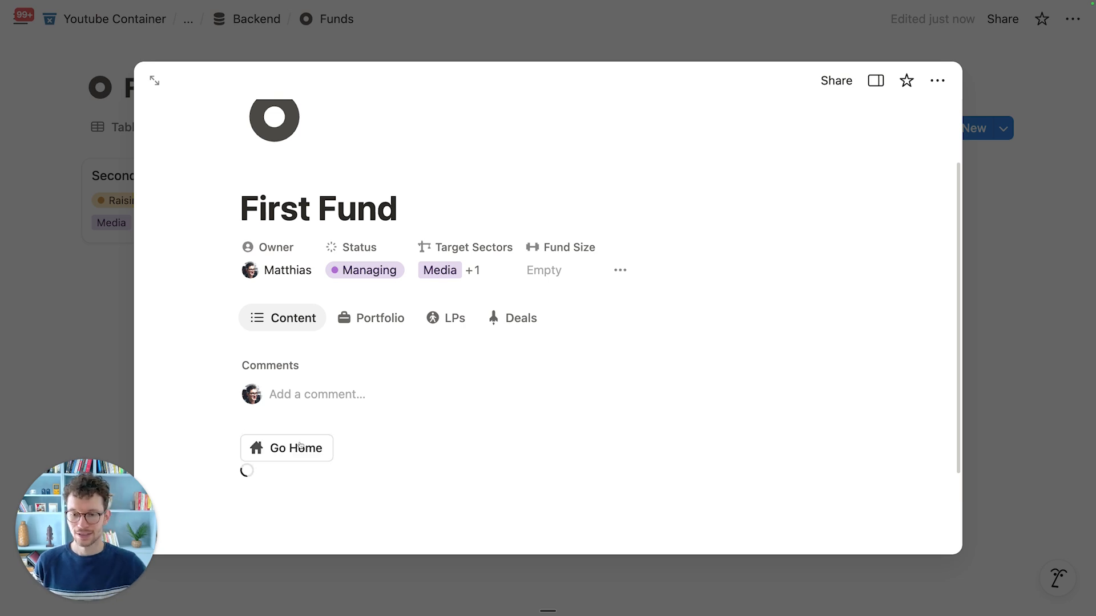
click(296, 452)
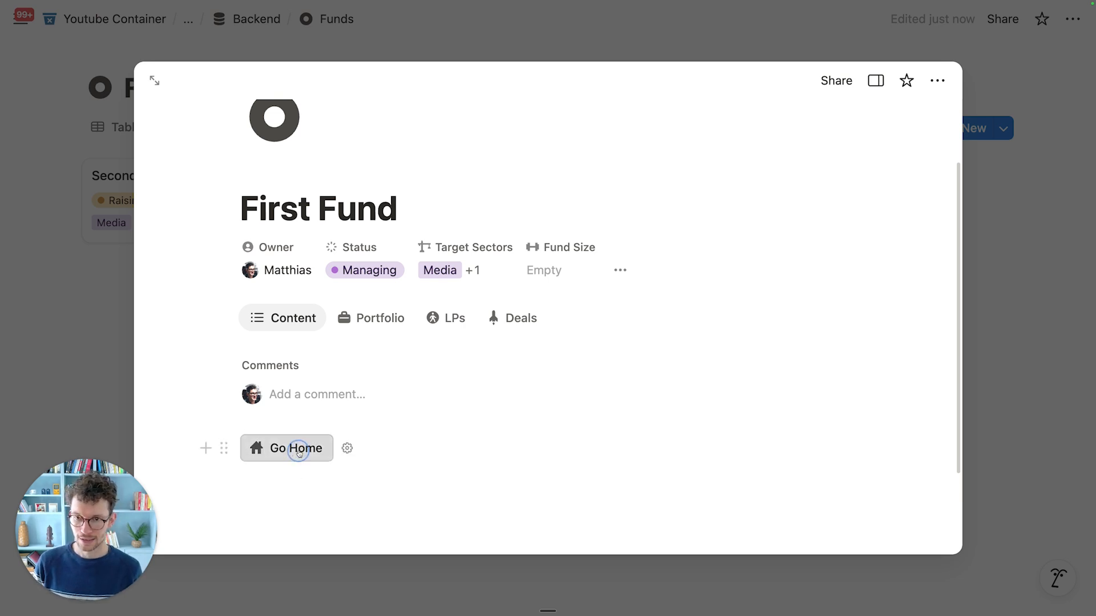
scroll(303, 468, down, 5)
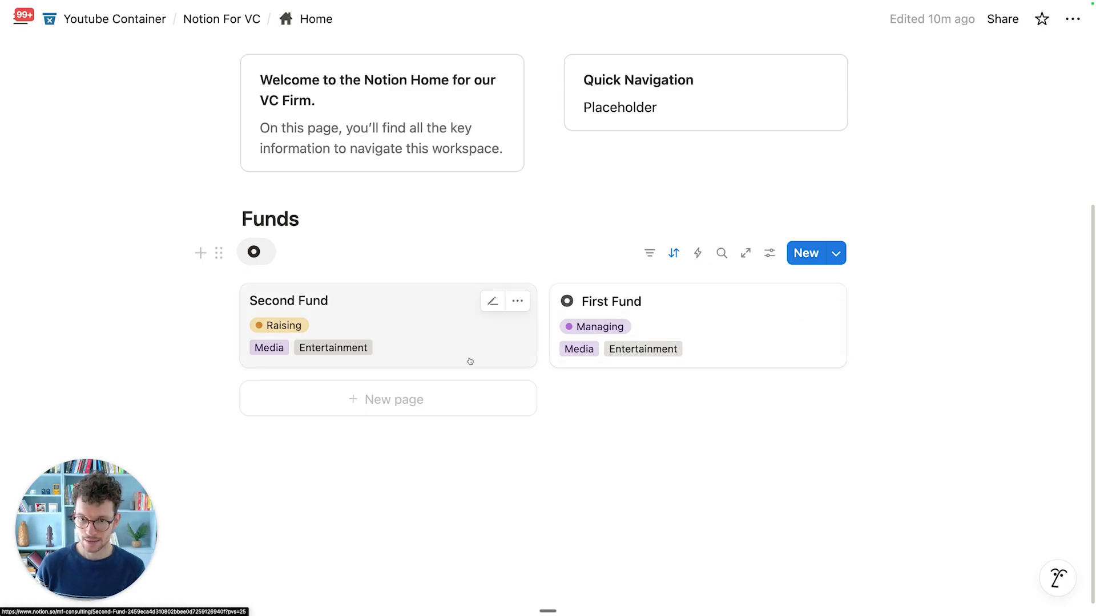
Step: Apply the New Fund template to Second Fund and return Home via Go Home
click(447, 310)
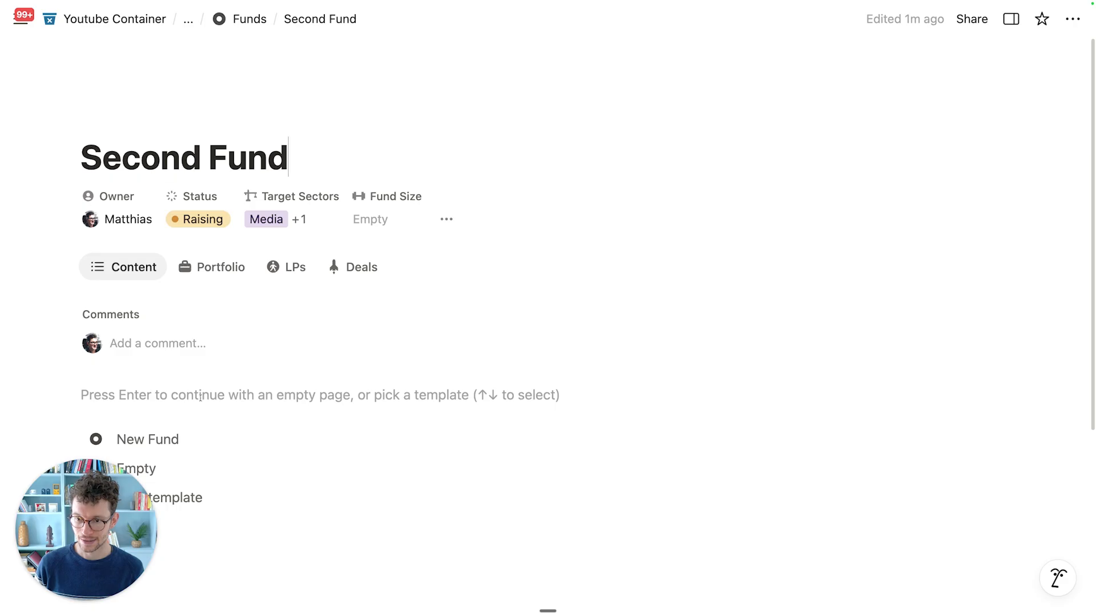
click(195, 437)
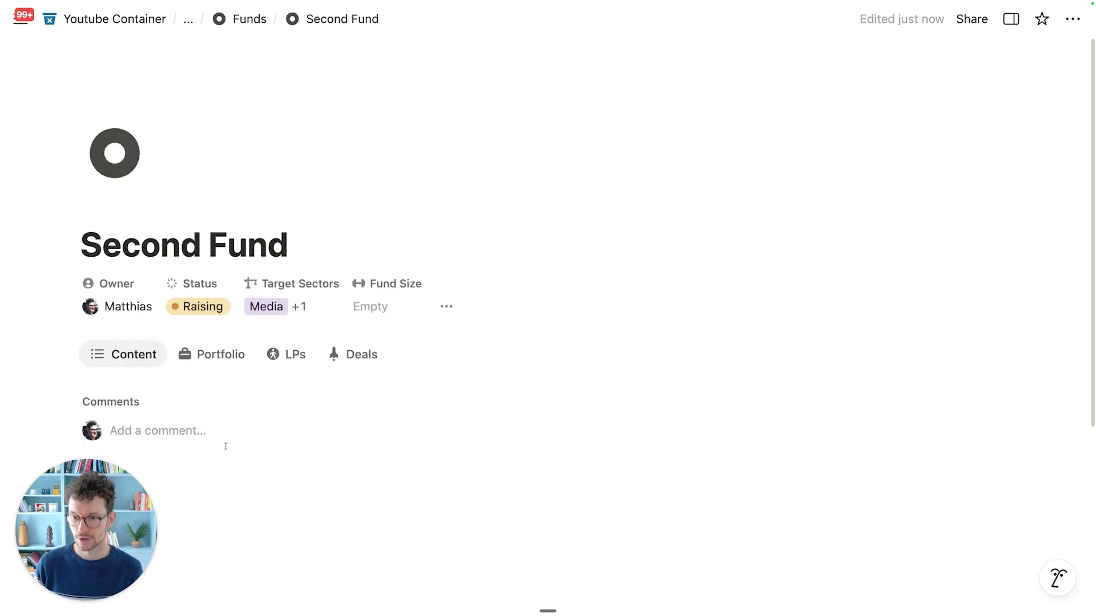
scroll(226, 447, down, 3)
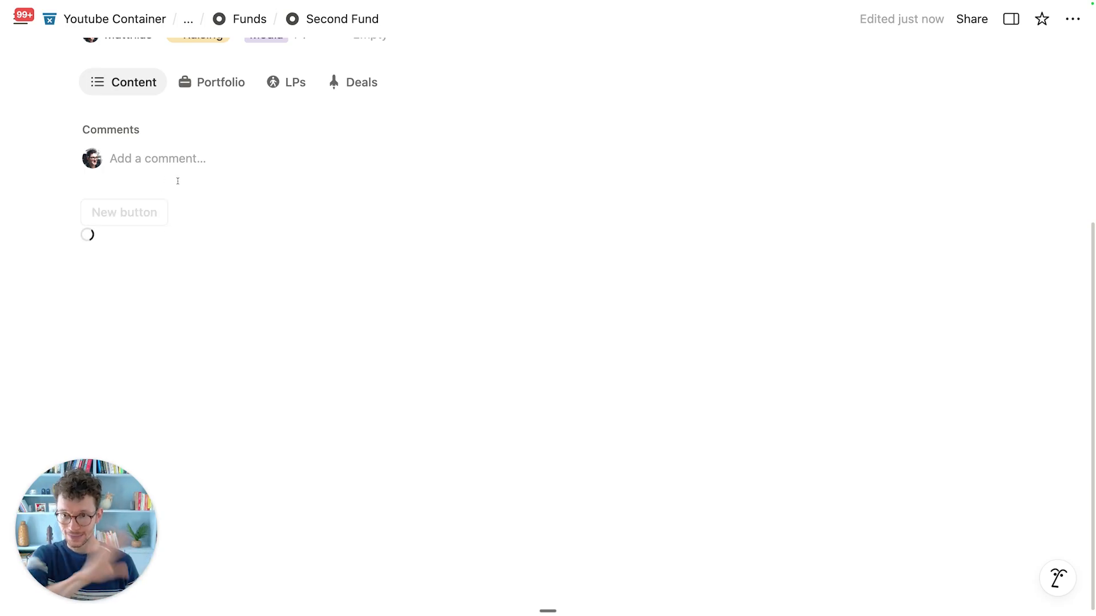
click(127, 214)
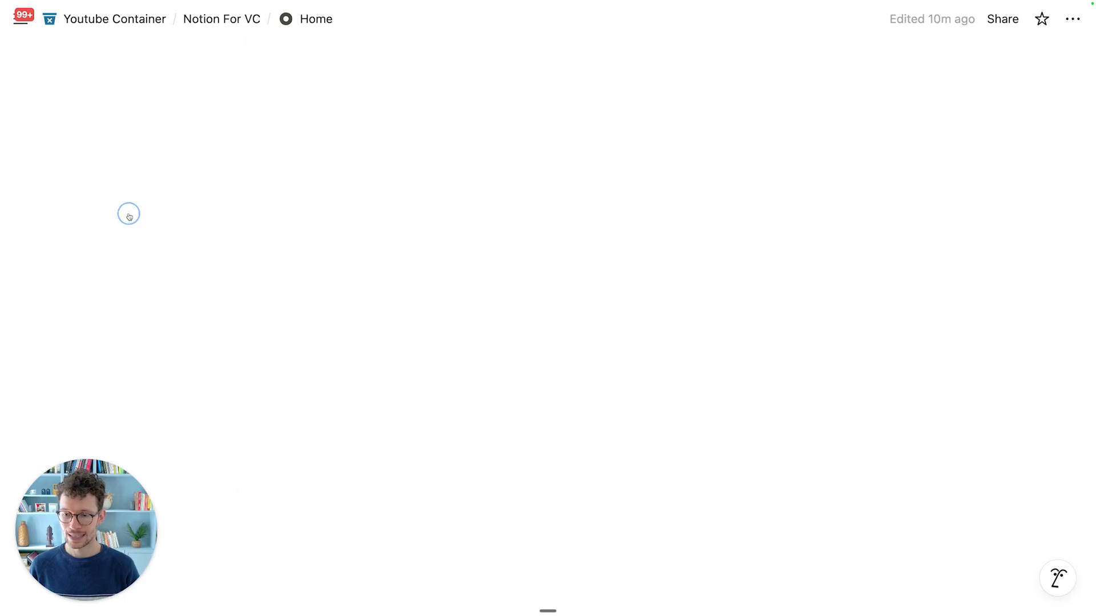
scroll(819, 322, down, 5)
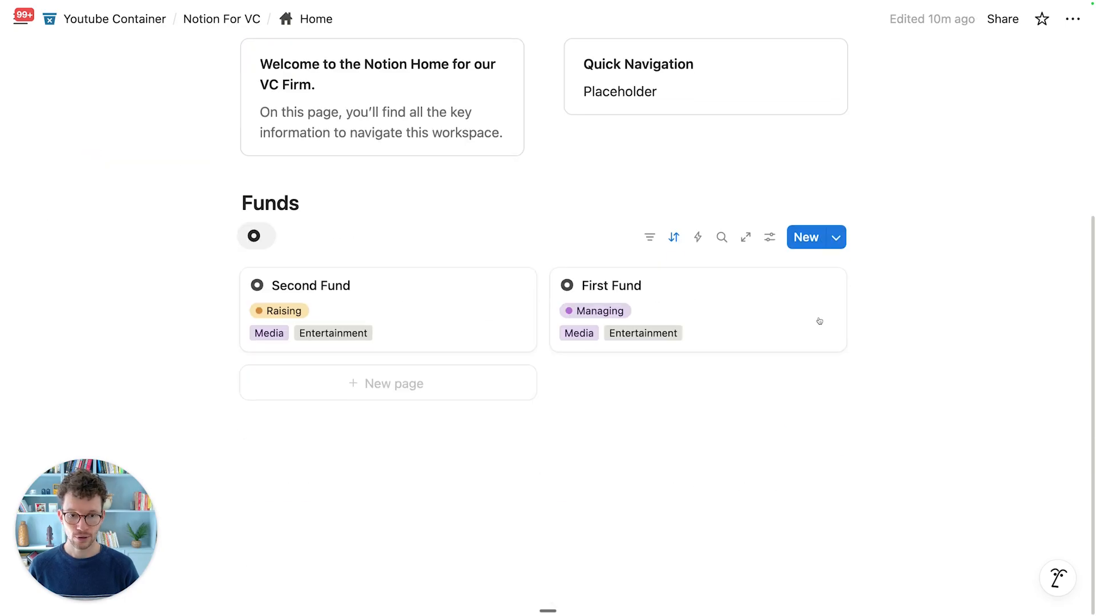
click(837, 239)
Step: Make New Fund the default Funds template across all views
click(1068, 297)
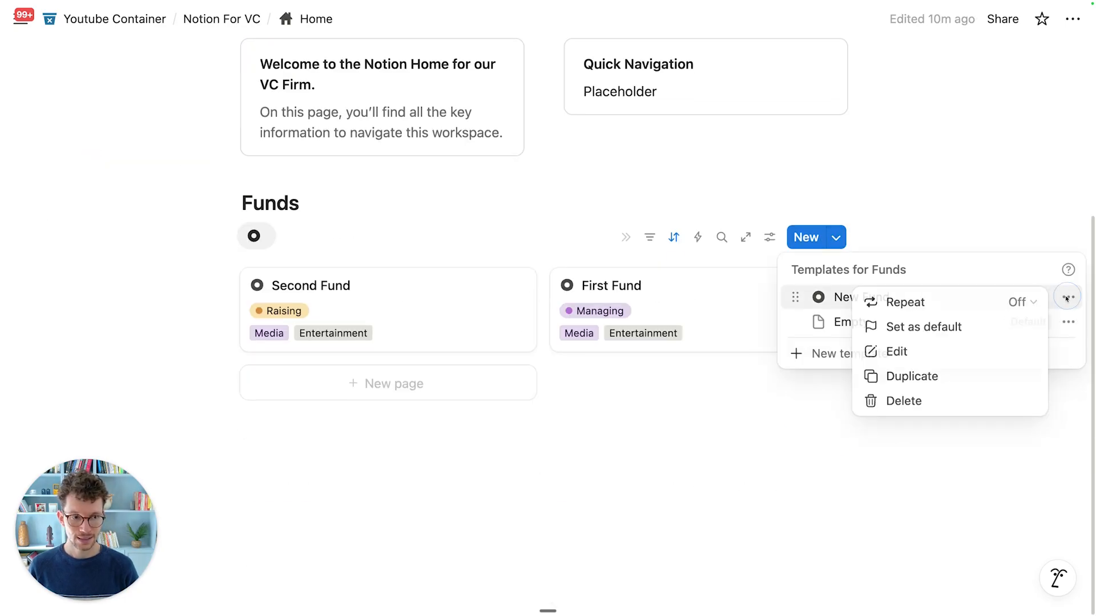
click(995, 325)
click(489, 298)
click(622, 485)
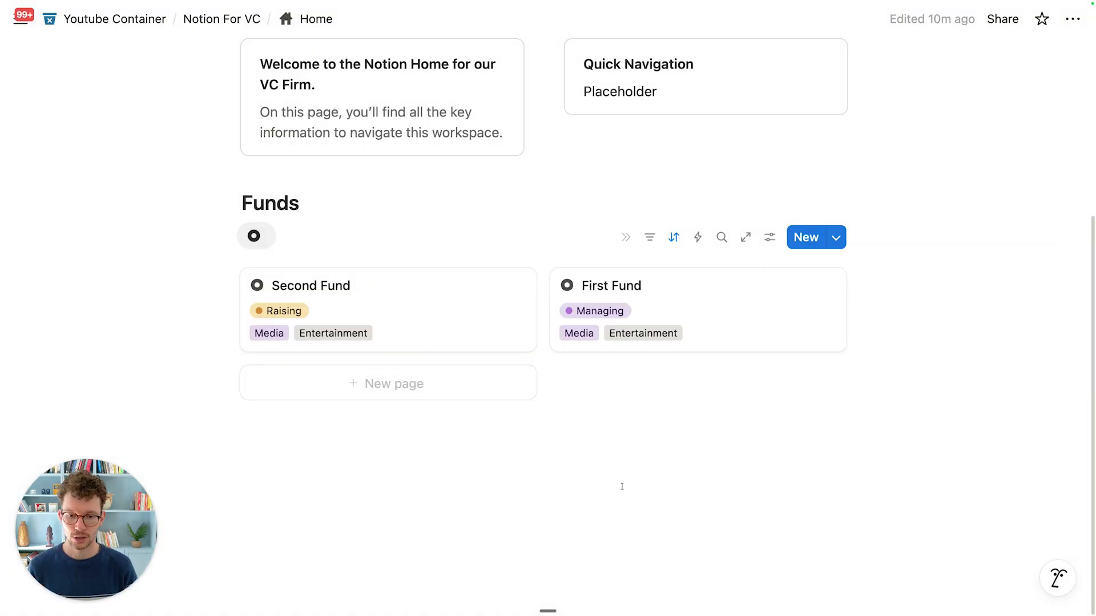
Step: Create a new fund page from the template titled 'Third Fund', then return Home
click(422, 385)
scroll(379, 391, down, 5)
scroll(203, 227, up, 2)
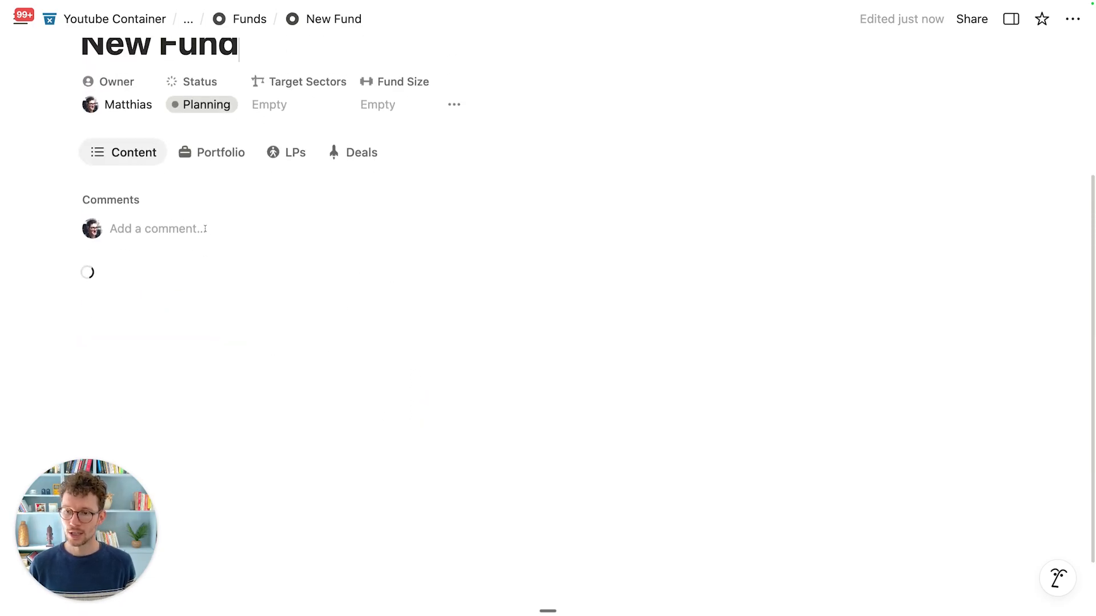
key(super+a)
text(Thirs)
key(BackSpace)
text(d Fund)
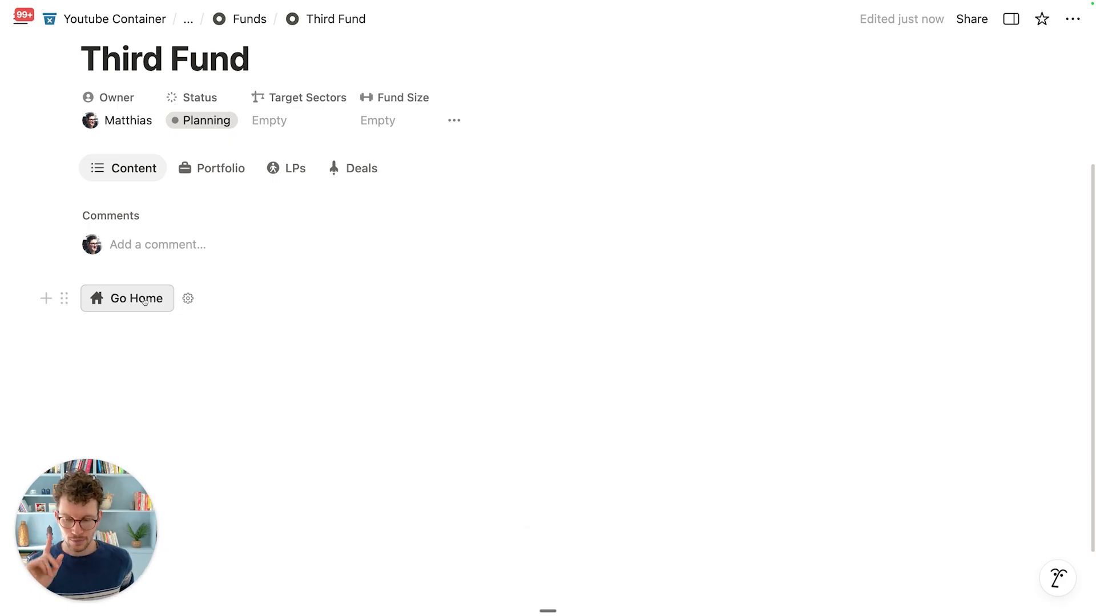
click(144, 300)
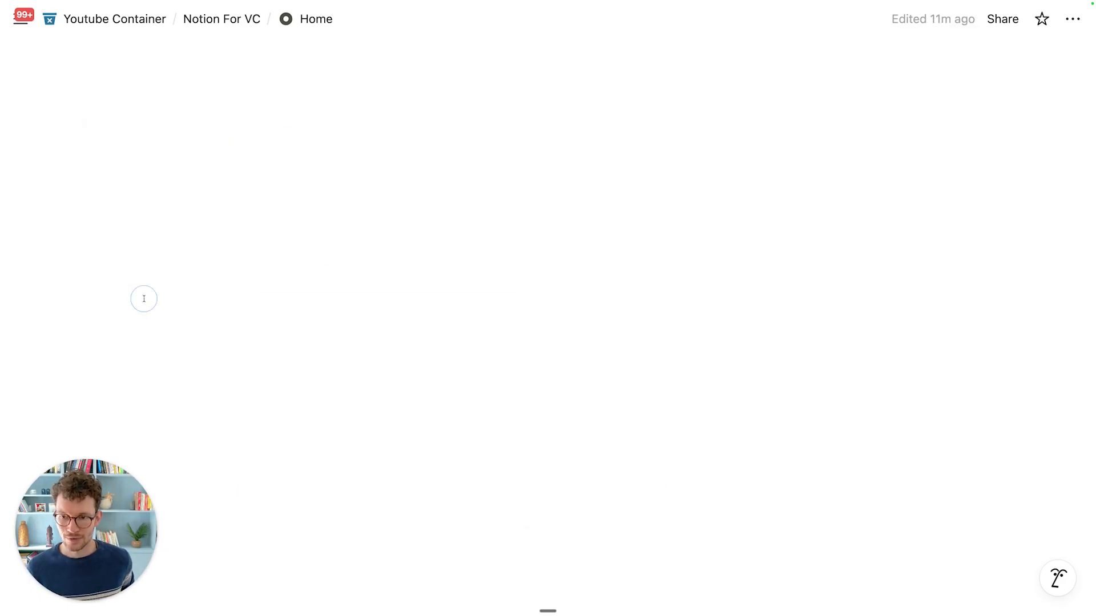
scroll(179, 301, down, 5)
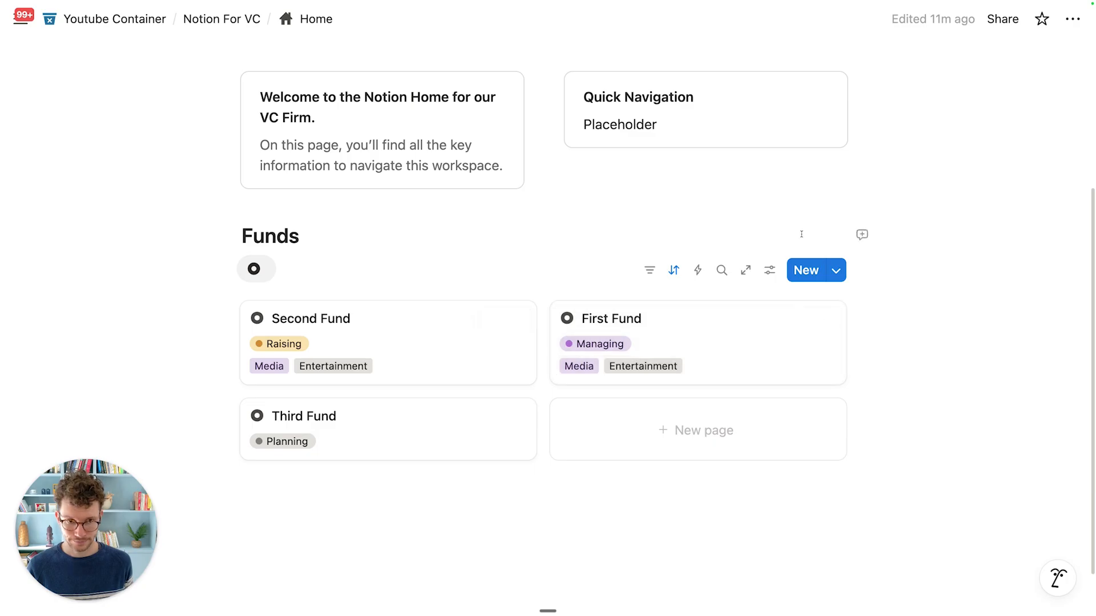
click(836, 271)
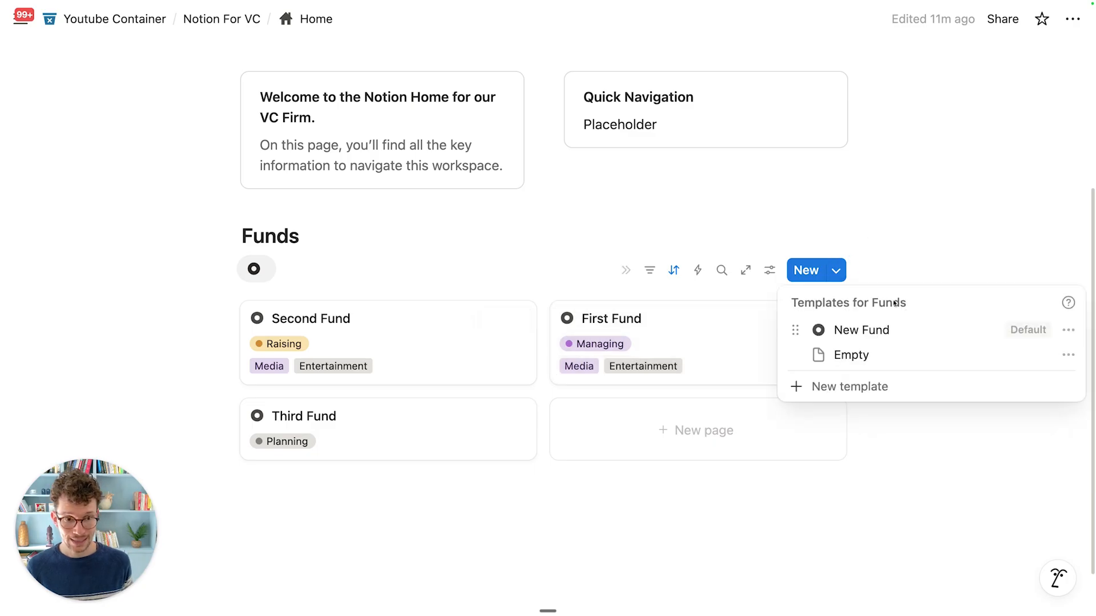
Step: Edit the New Fund template to add a callout 'write a little about our core goals with this fund' below Go Home
click(1067, 330)
click(958, 385)
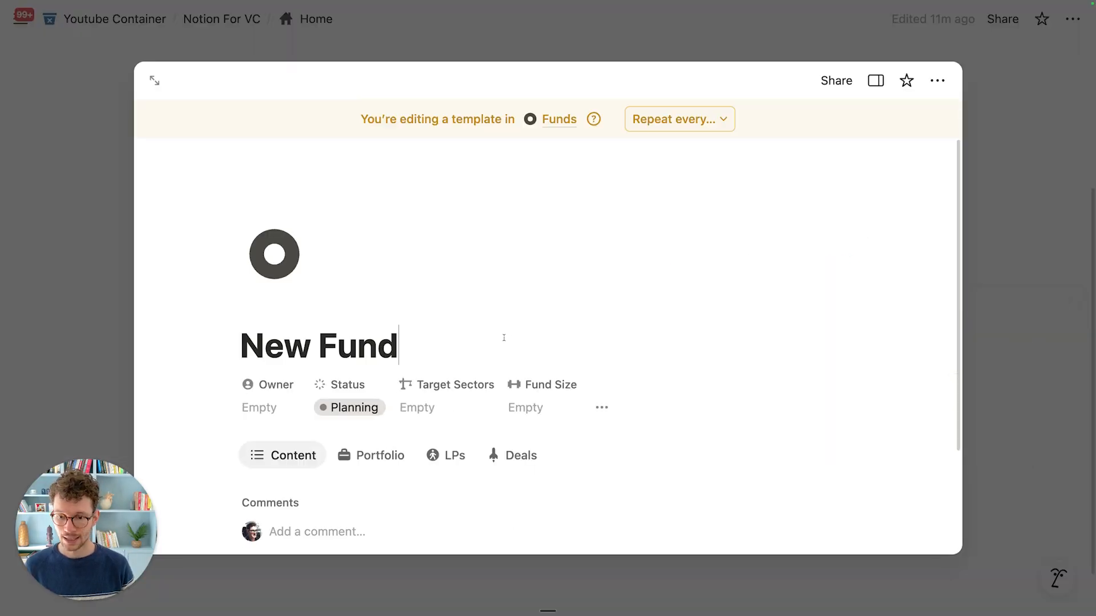
scroll(468, 348, down, 5)
click(351, 365)
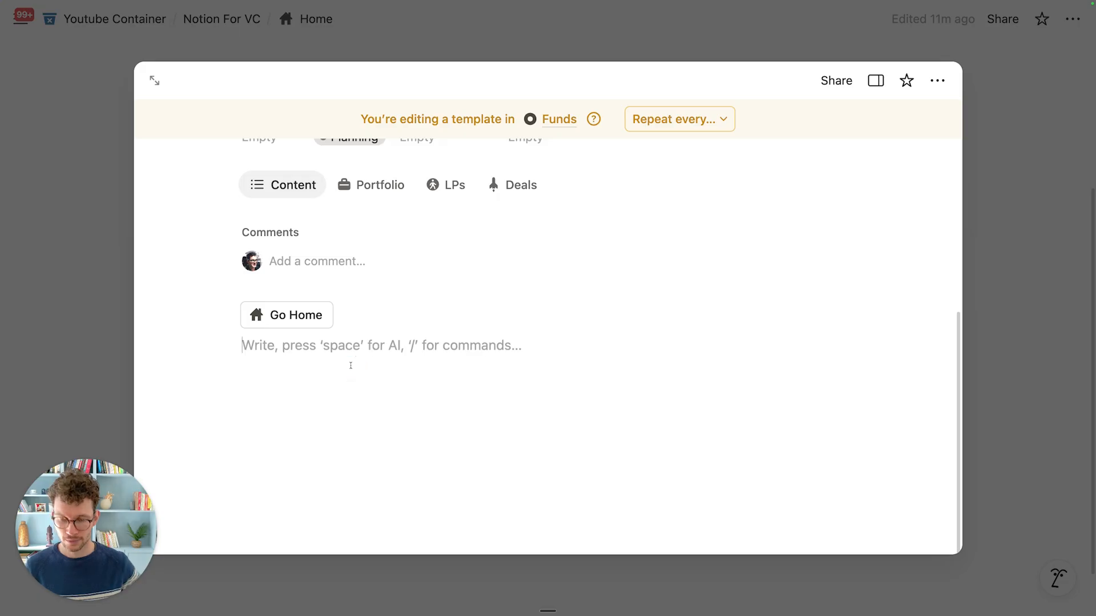
key(Return)
text(/)
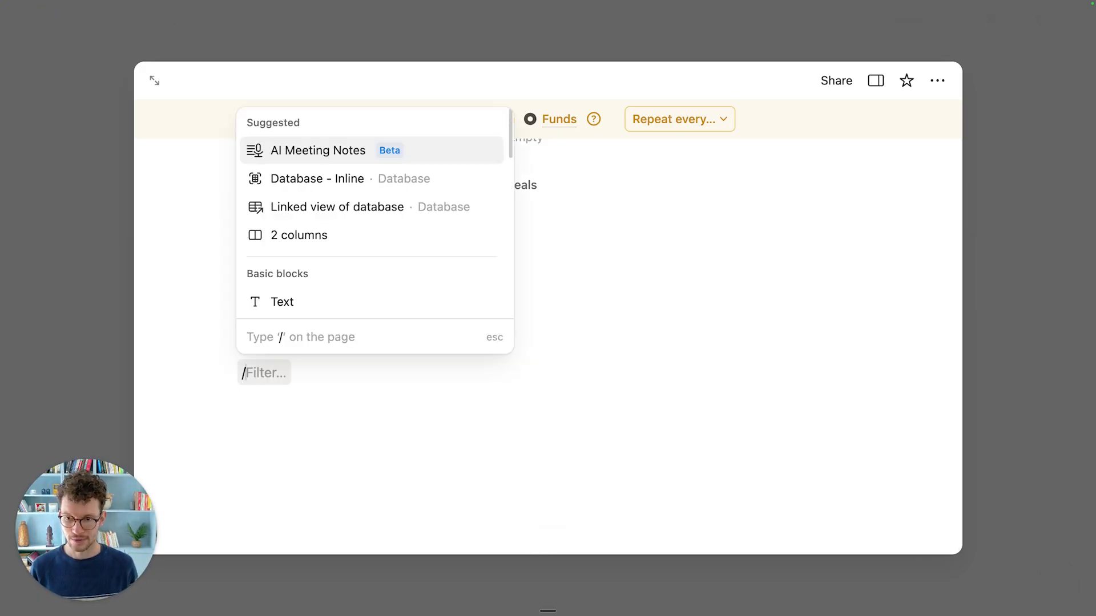
text(cal)
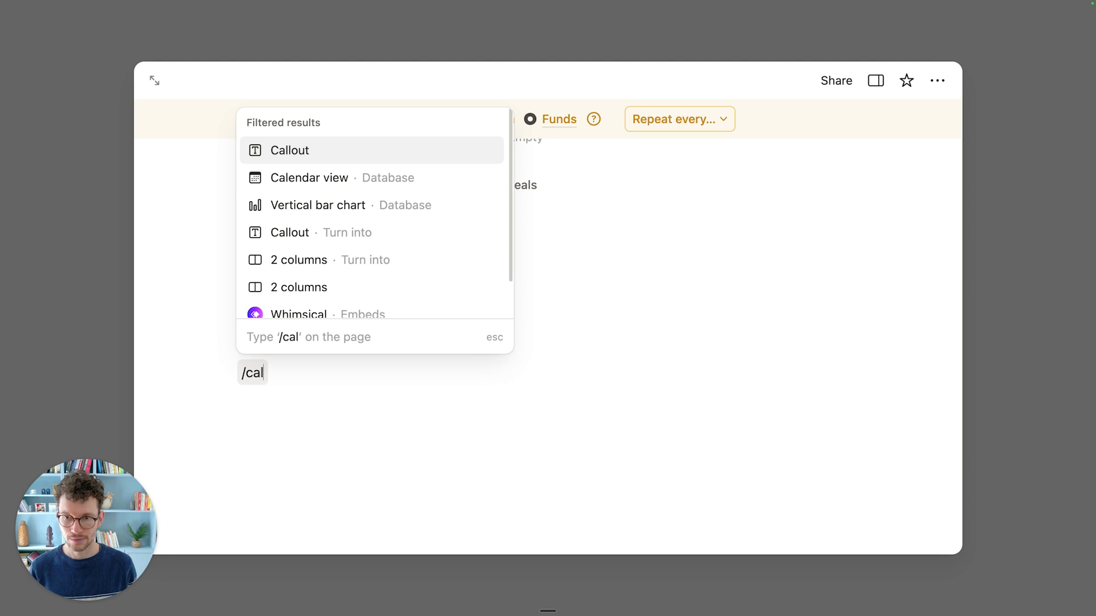
key(Return)
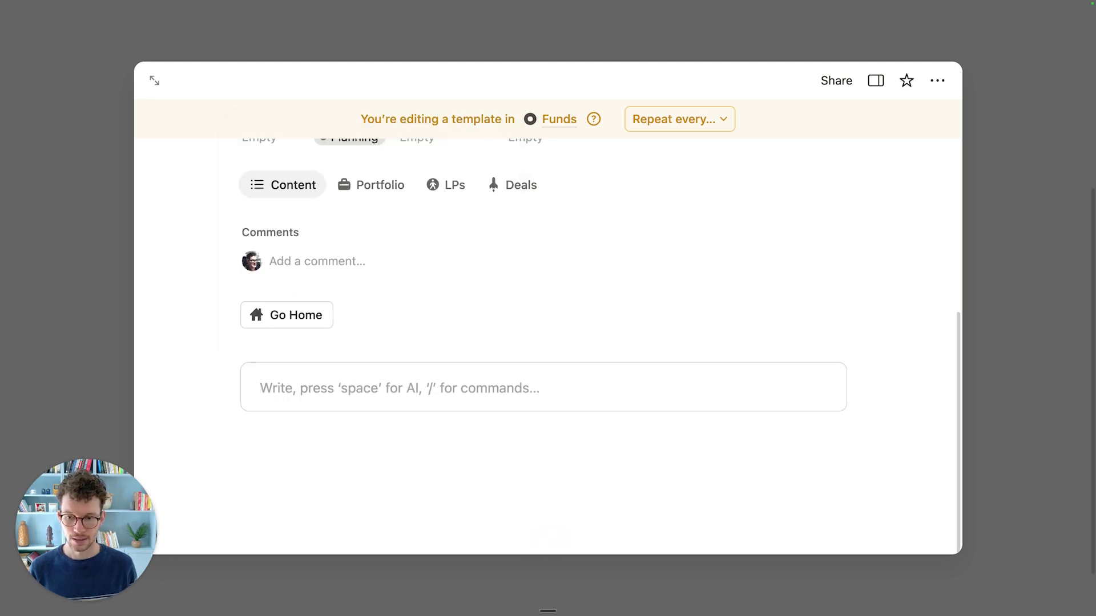
text(write ali)
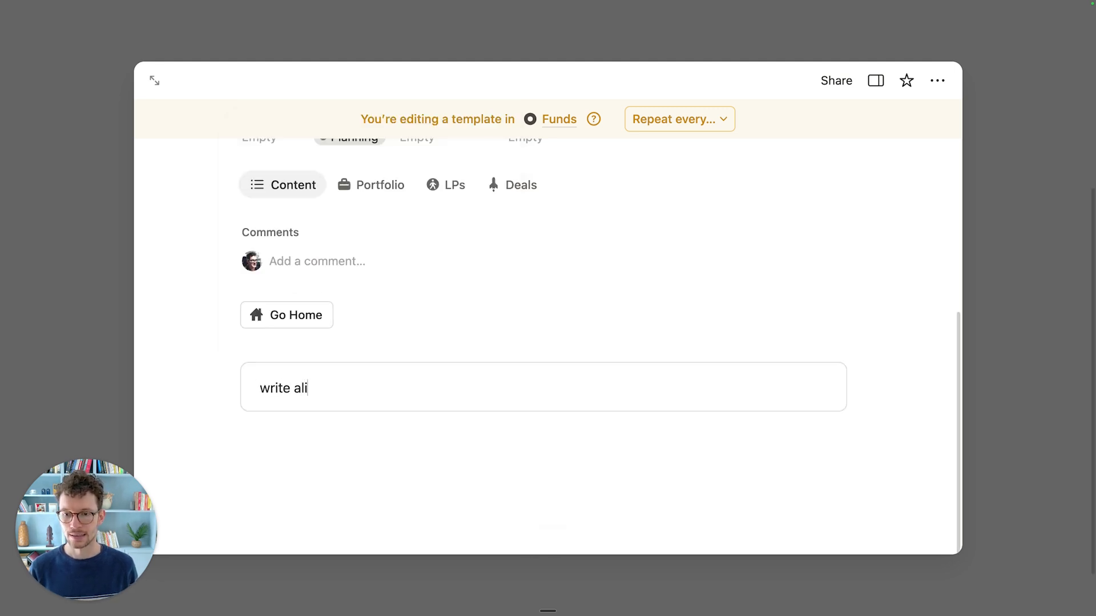
key(BackSpace)
key(BackSpace)
text( little about ou)
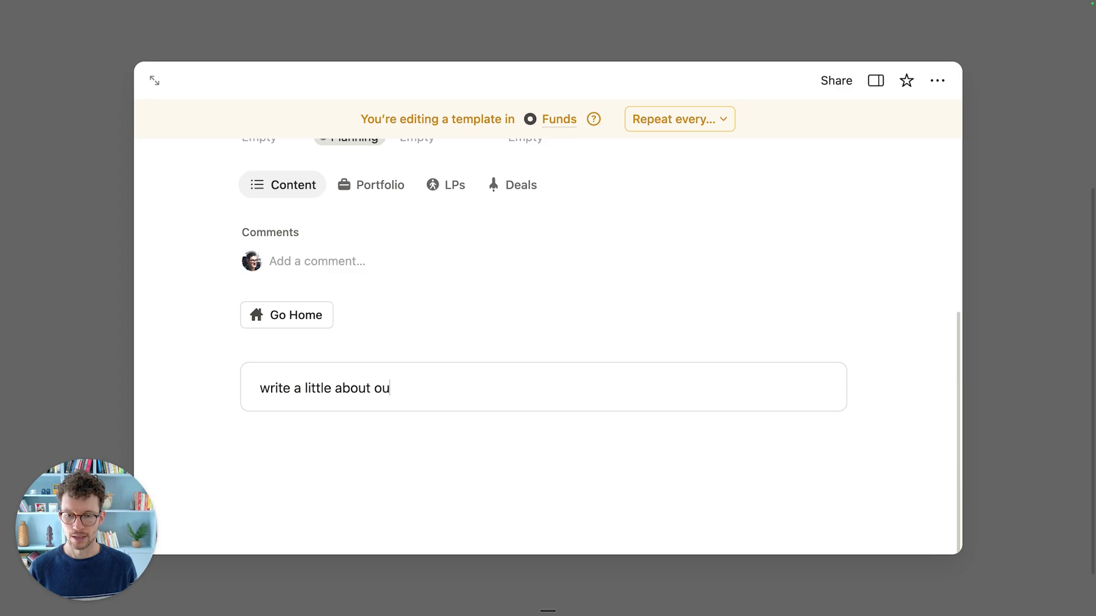
text(r core goals wit h)
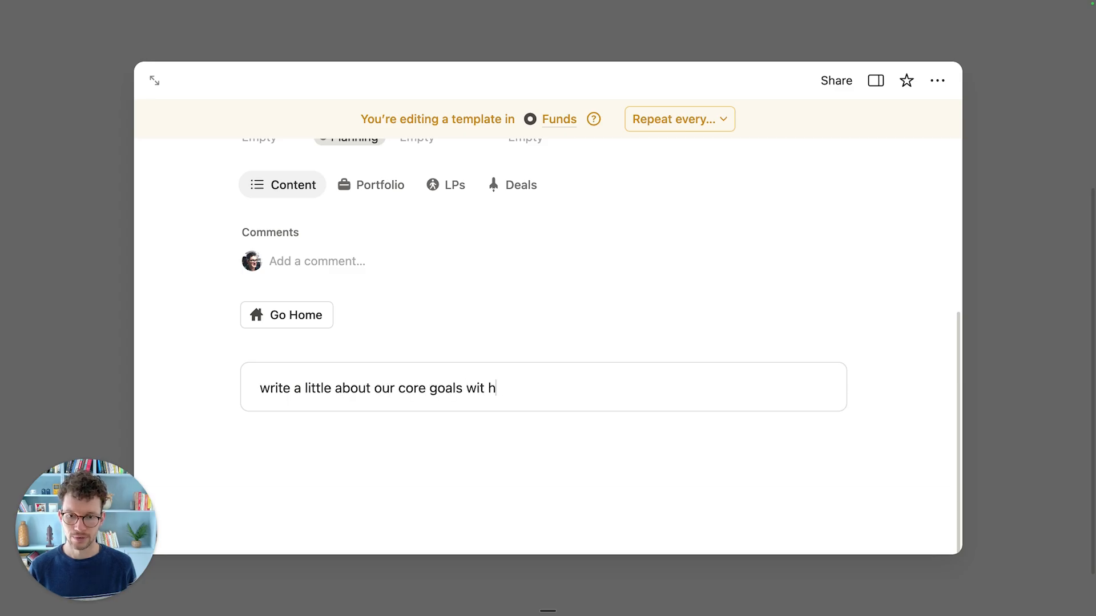
text(this fund)
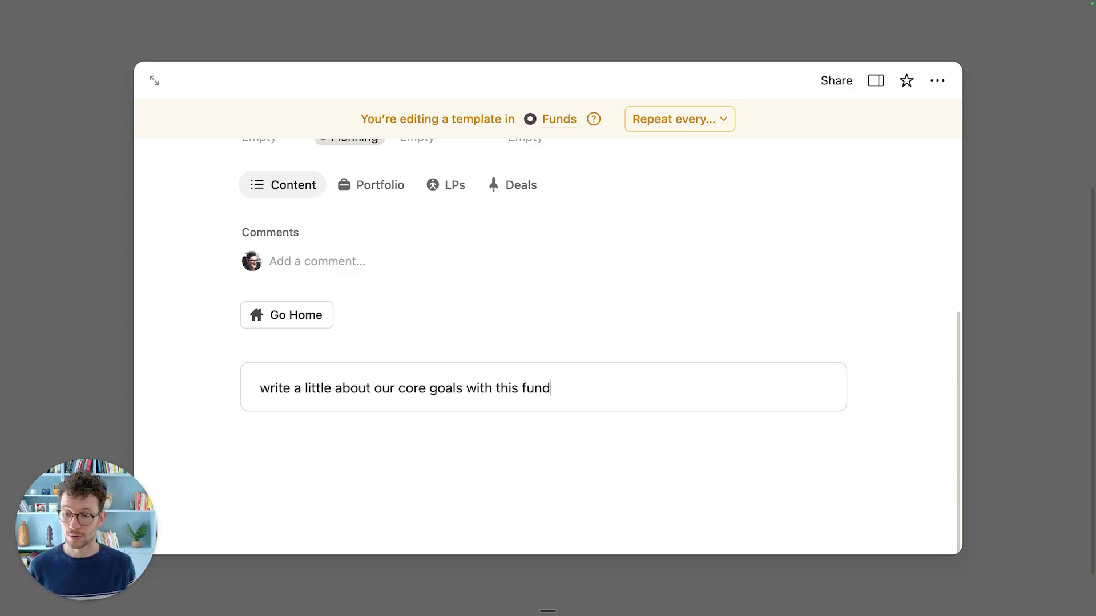
click(986, 424)
Step: Add a new fund page titled 'Fourth Fund' to the gallery and return Home via Go Home
scroll(799, 411, down, 2)
click(685, 367)
key(super+a)
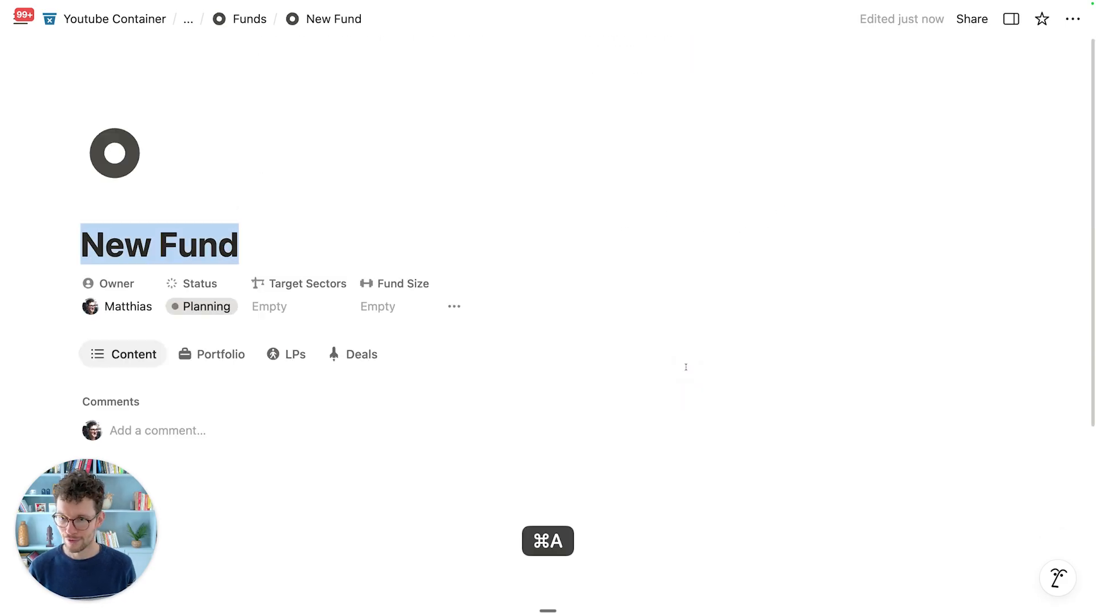
text(Fourht)
key(BackSpace)
text(th Fund)
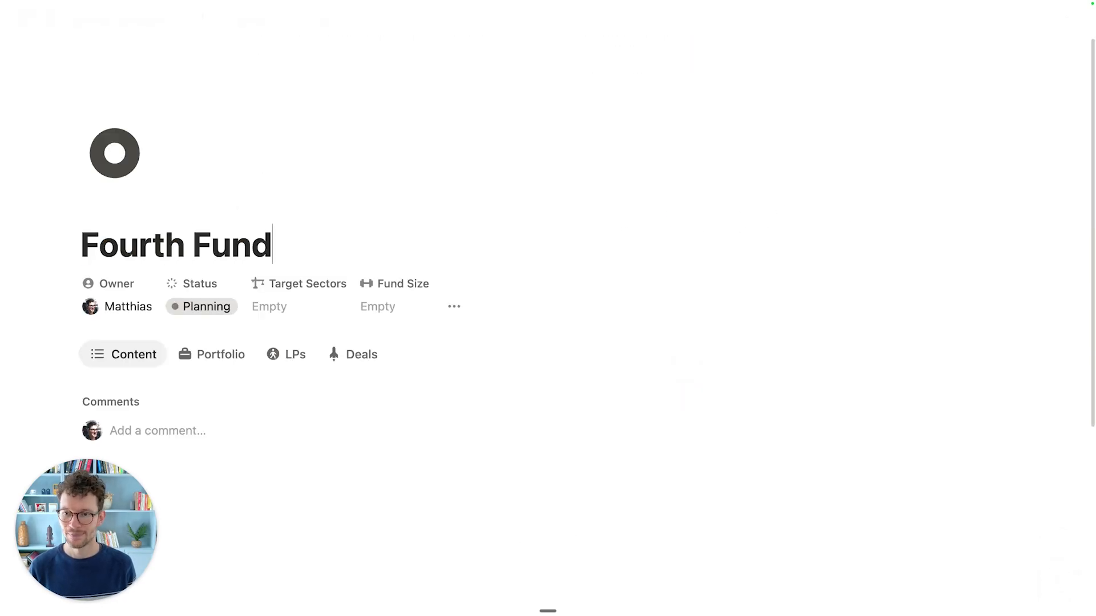
scroll(686, 367, down, 5)
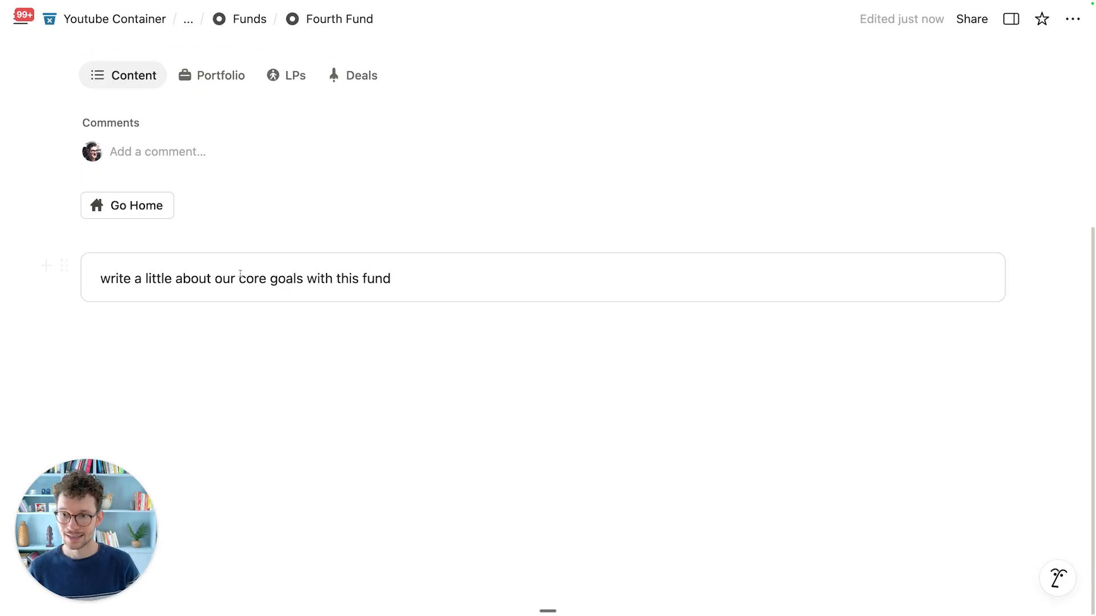
click(133, 207)
scroll(406, 484, down, 5)
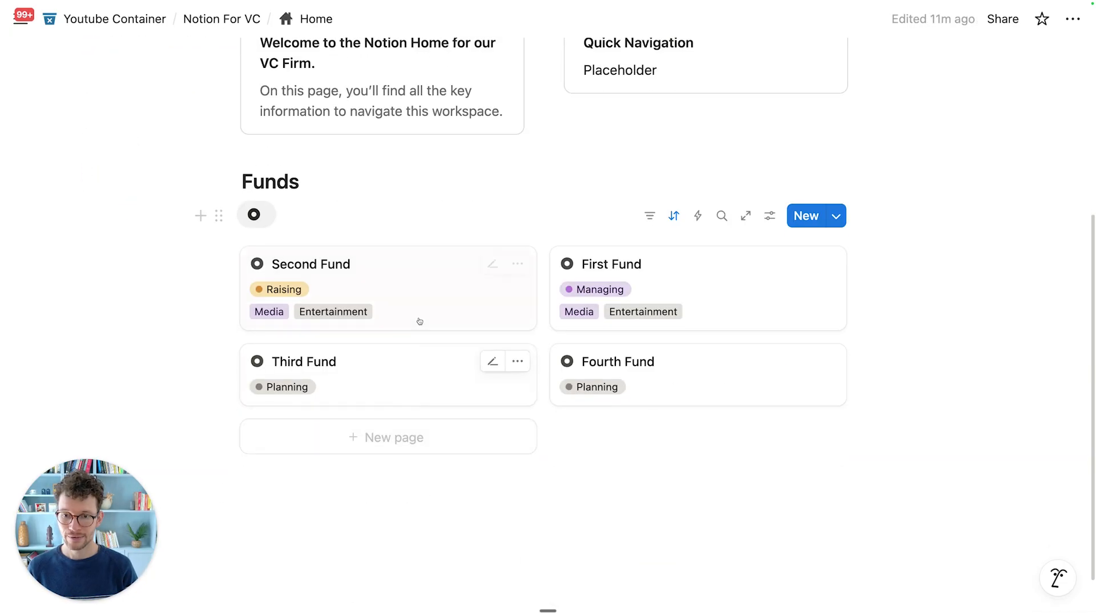
Step: Open the Second Fund page and scroll through its existing body
click(416, 320)
scroll(407, 371, down, 3)
scroll(407, 372, down, 2)
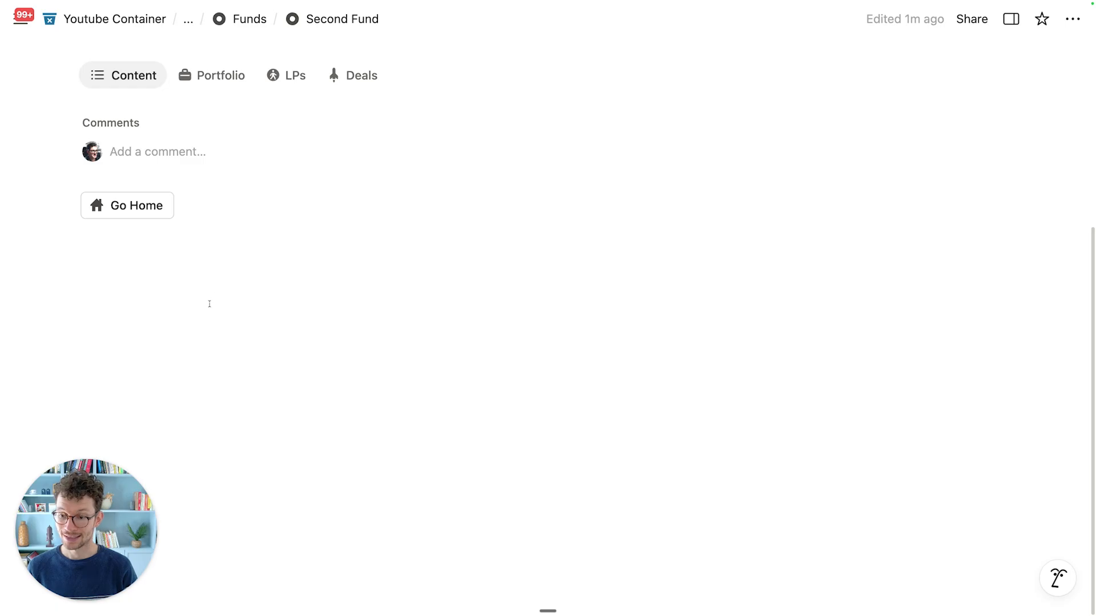
scroll(214, 314, up, 3)
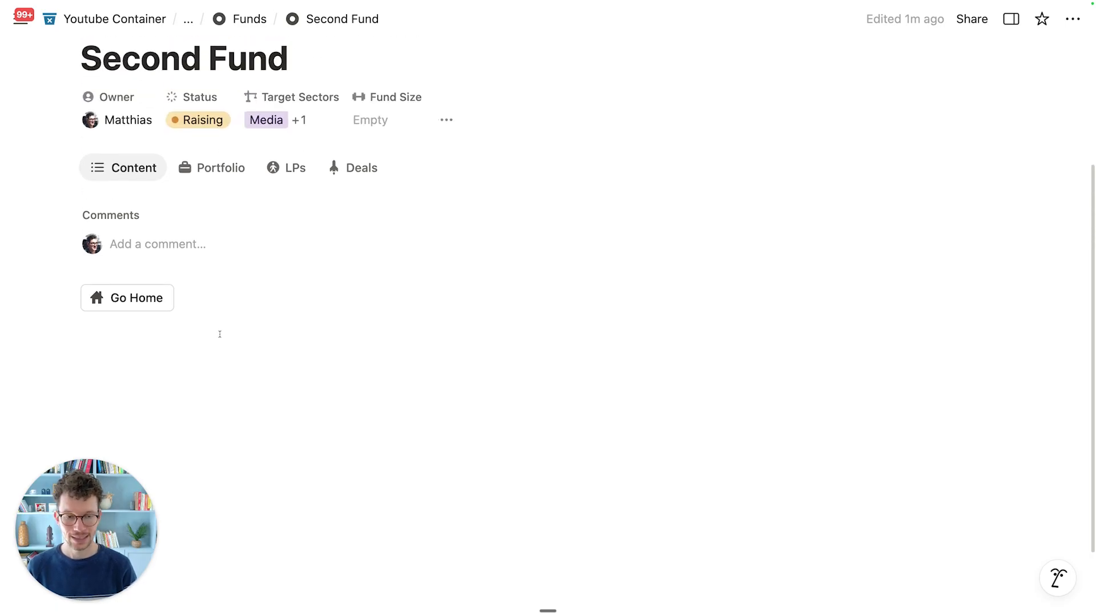
scroll(220, 334, down, 1)
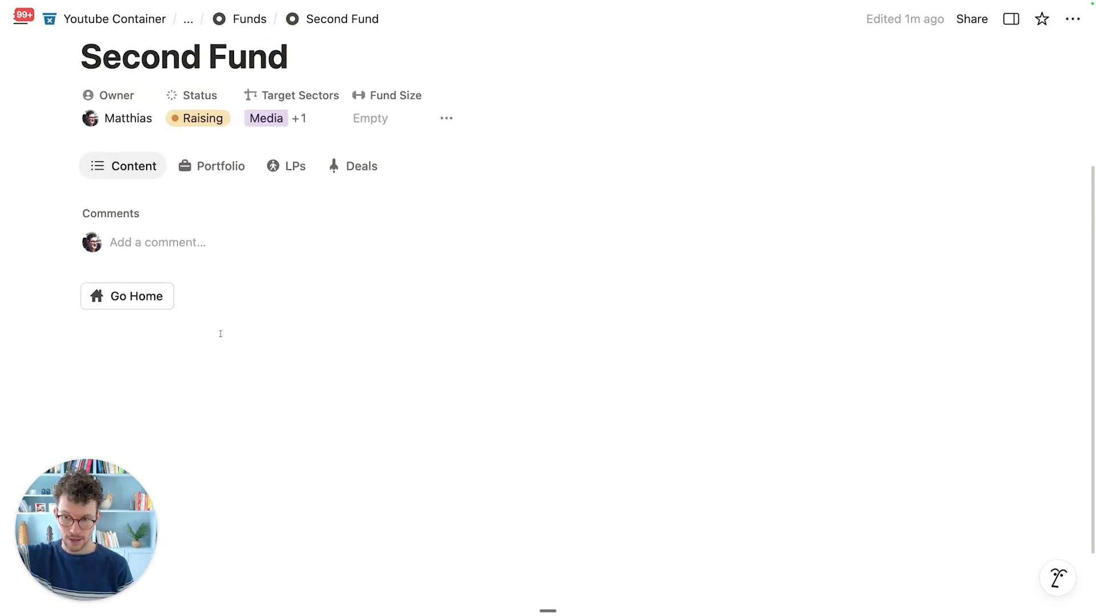
scroll(217, 331, up, 2)
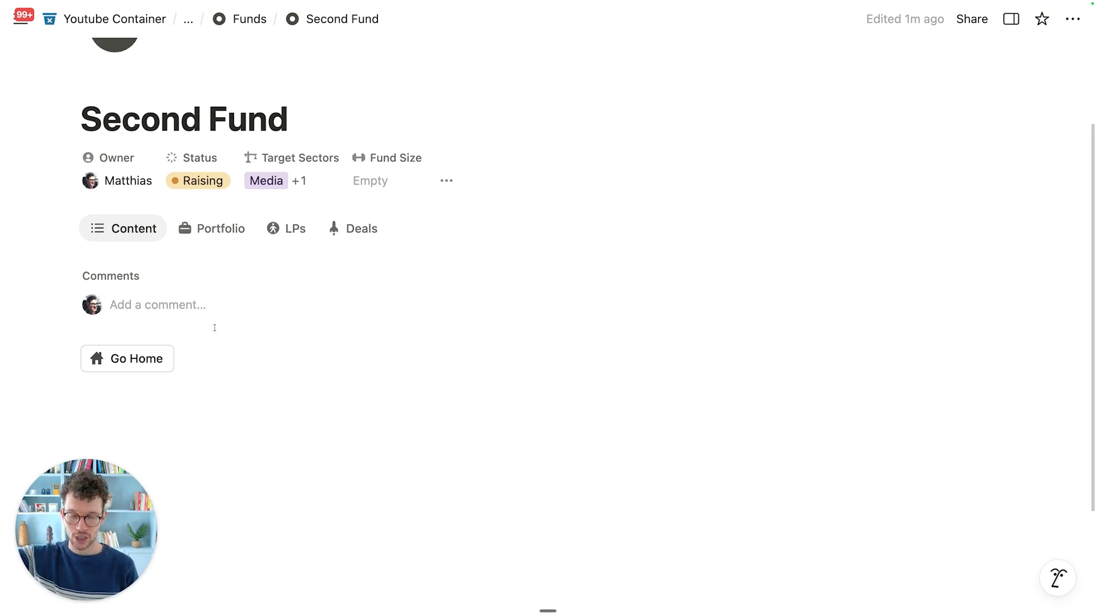
scroll(214, 328, down, 2)
scroll(216, 326, up, 5)
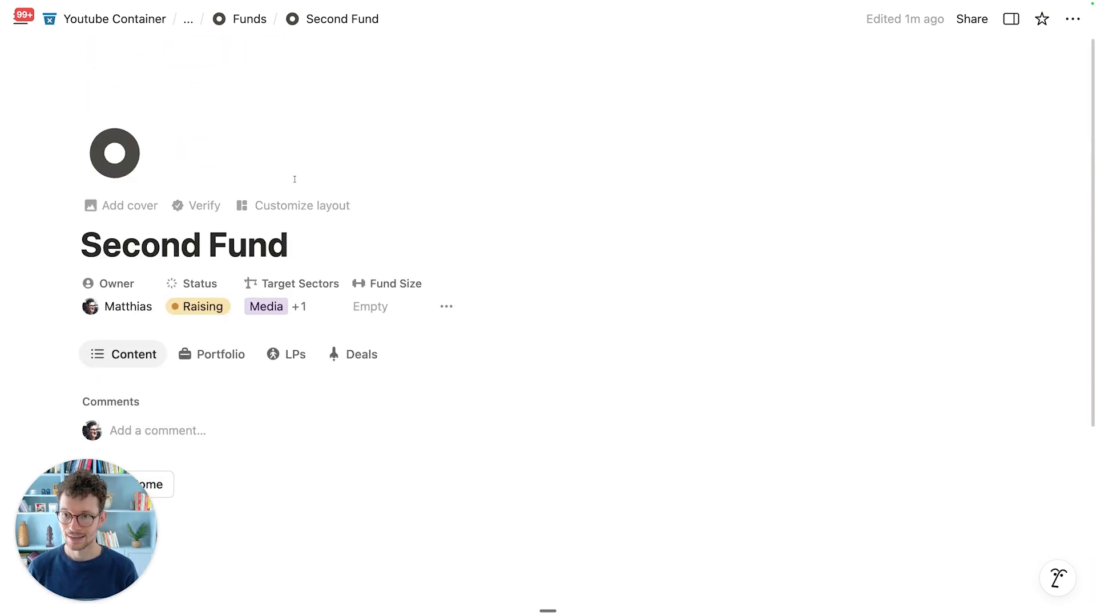
scroll(339, 328, down, 3)
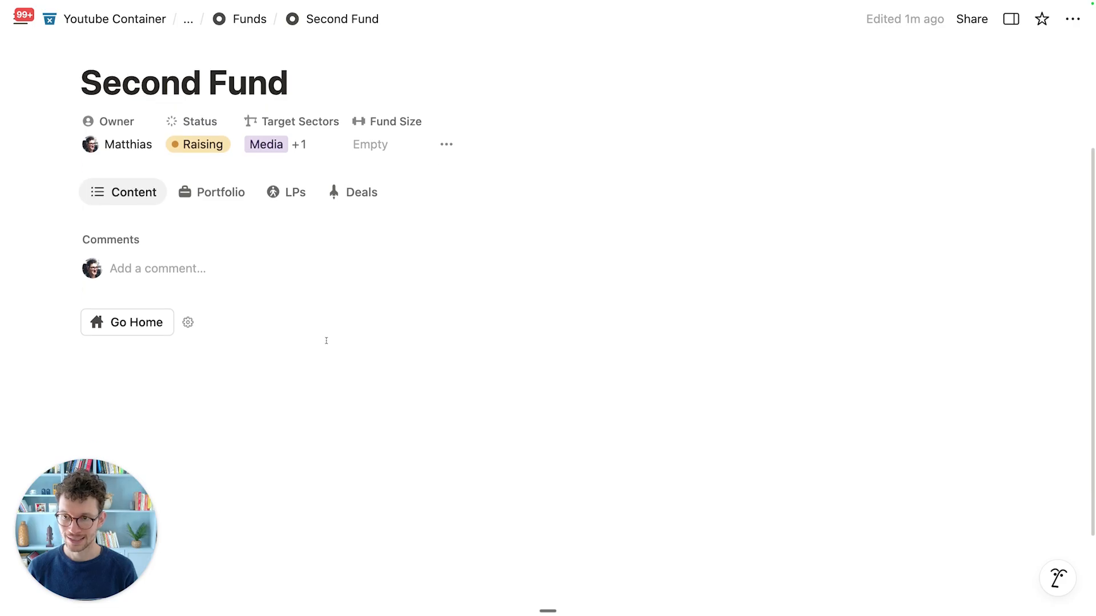
Step: Delete all of Second Fund's body blocks and apply the New Fund template
click(321, 379)
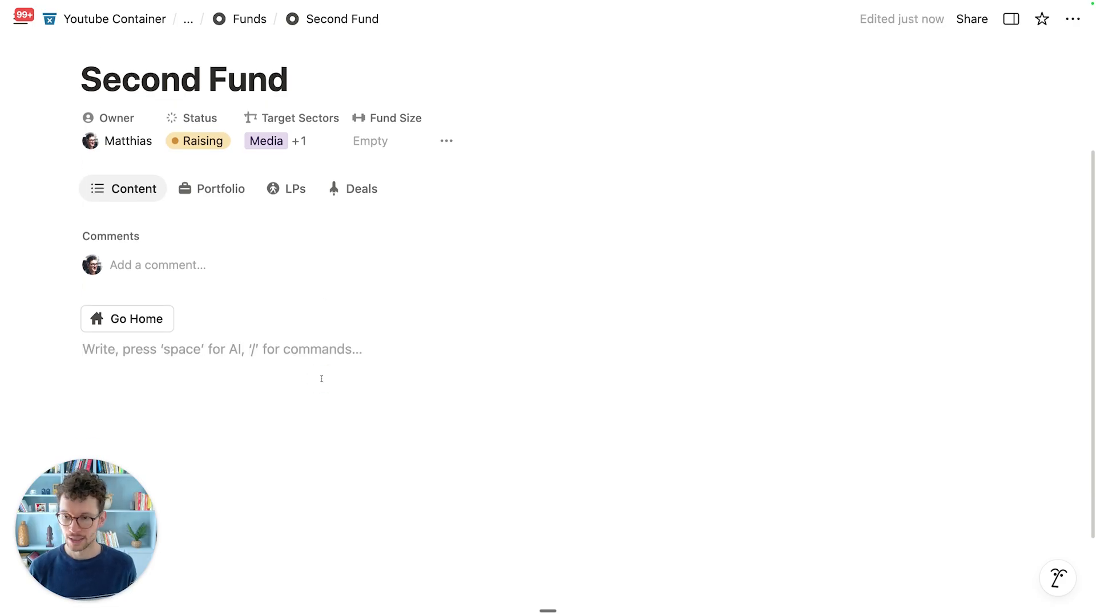
key(super+a)
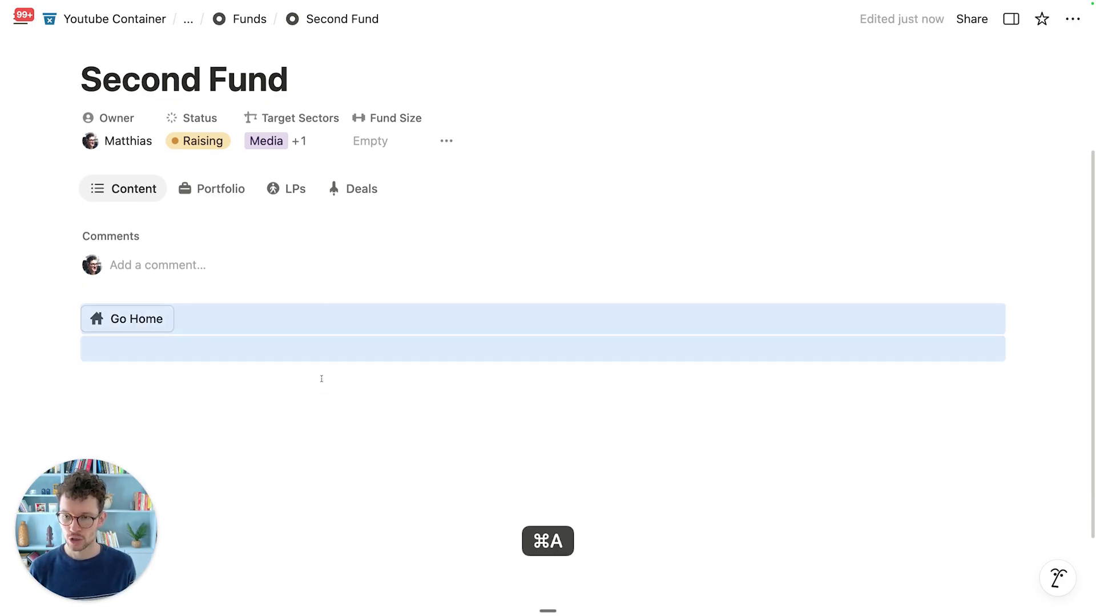
key(BackSpace)
click(276, 356)
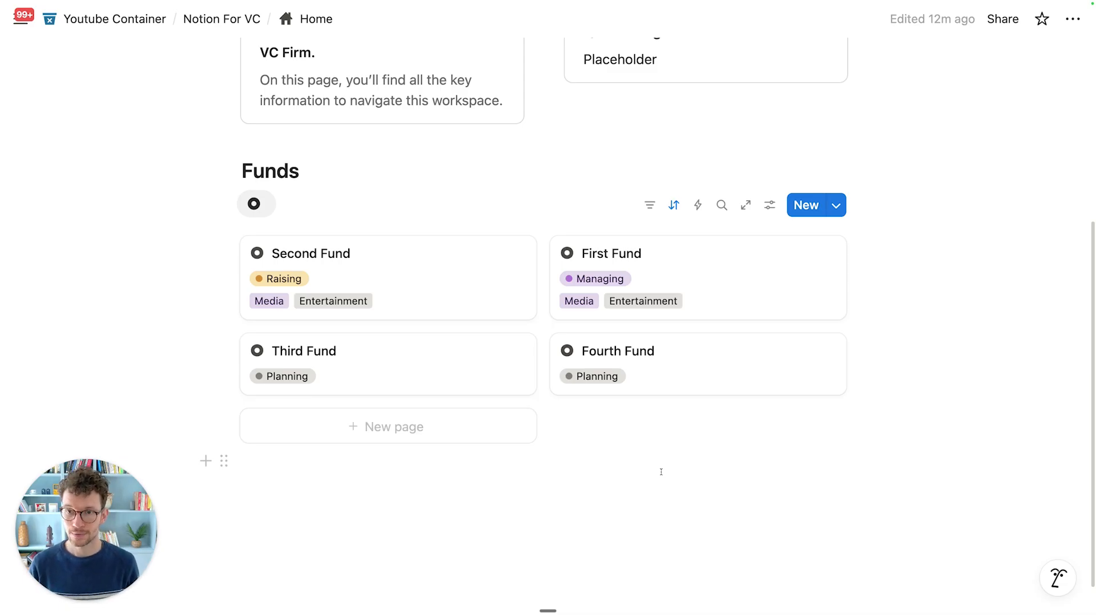
Step: Open Second Fund and toggle its key-relations side panel open and closed
scroll(661, 472, up, 5)
scroll(663, 470, down, 6)
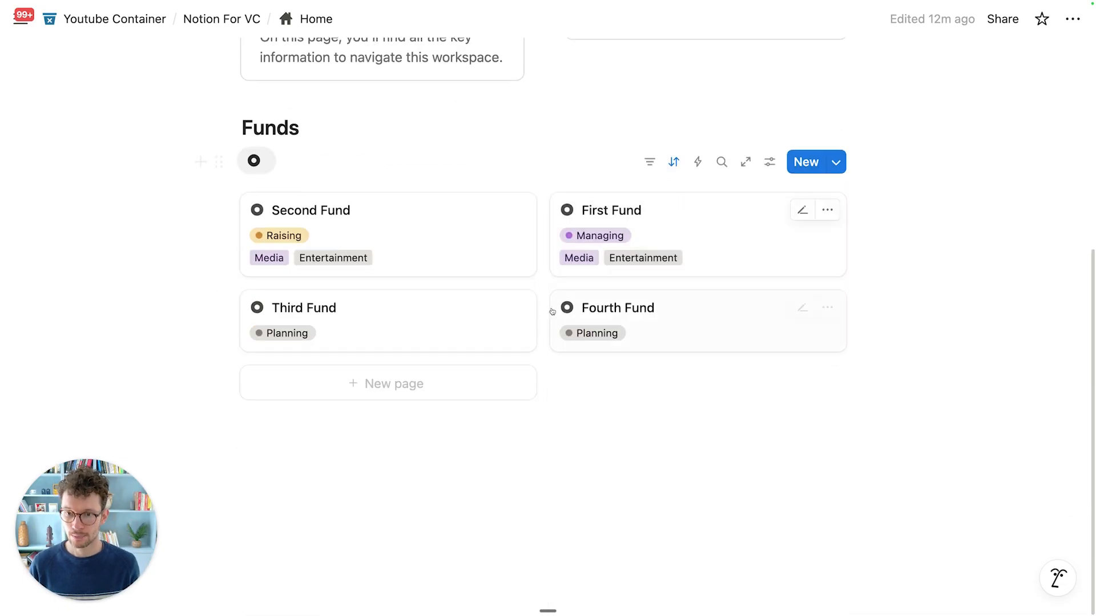
click(393, 228)
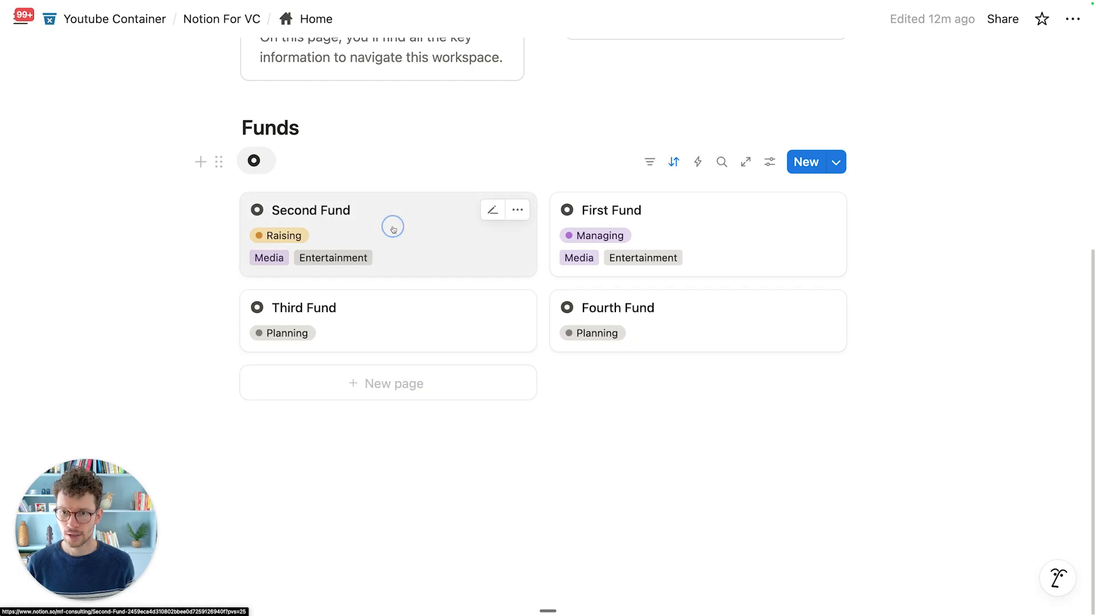
scroll(435, 311, down, 5)
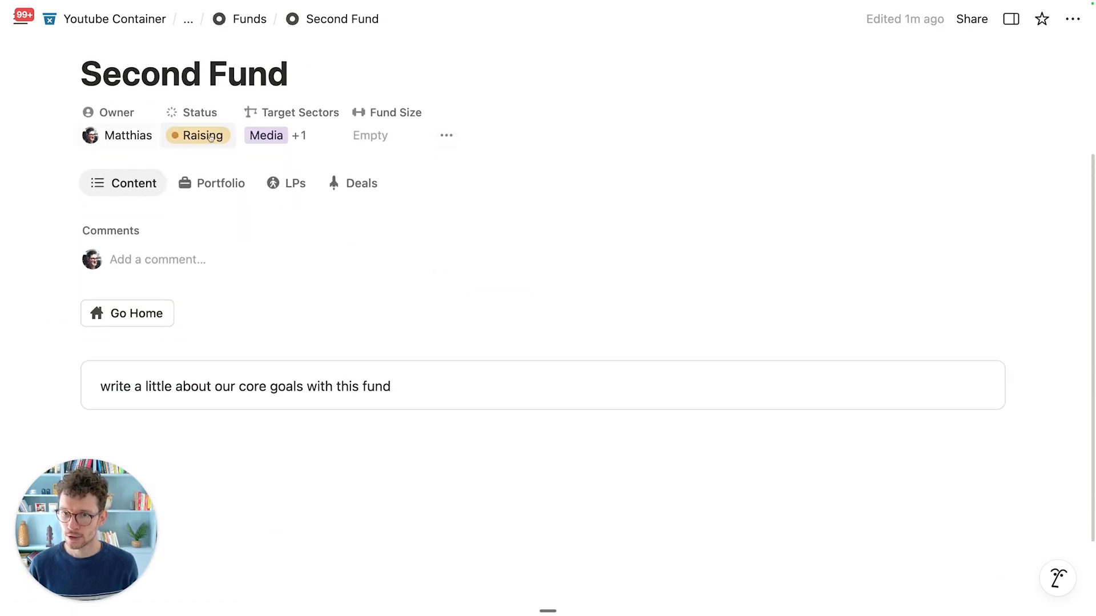
click(444, 136)
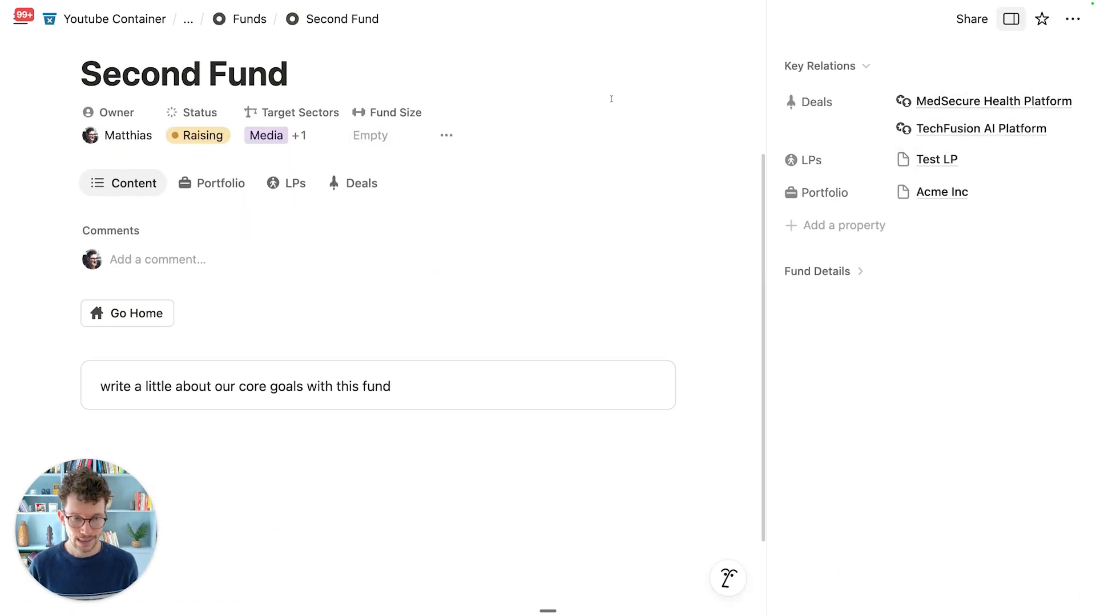
click(446, 135)
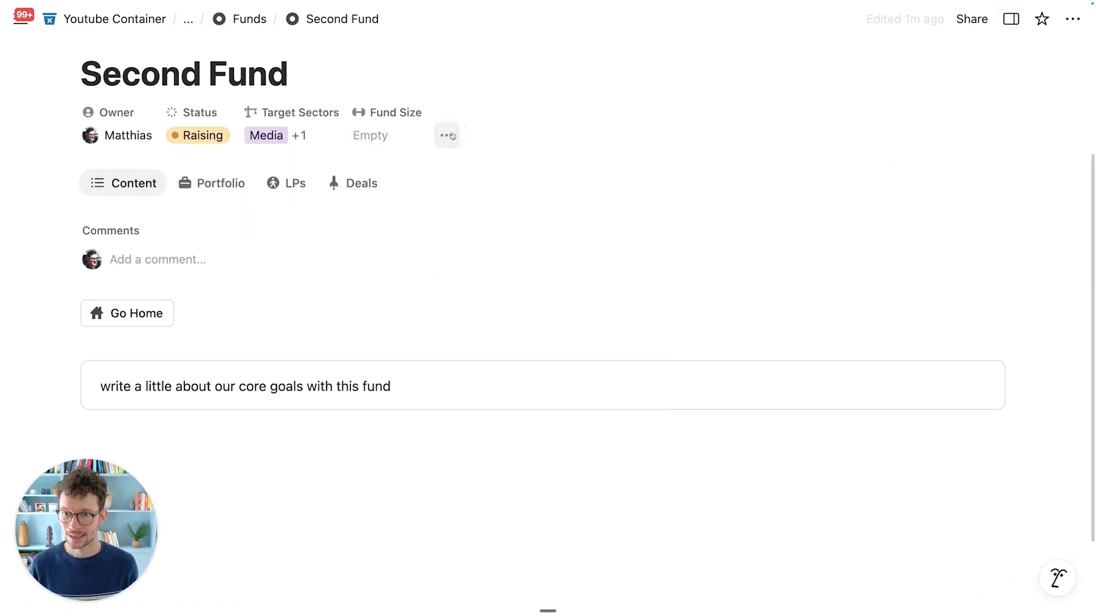
Step: Check the fund's Portfolio, LPs and Deals views, ending on Content
click(205, 186)
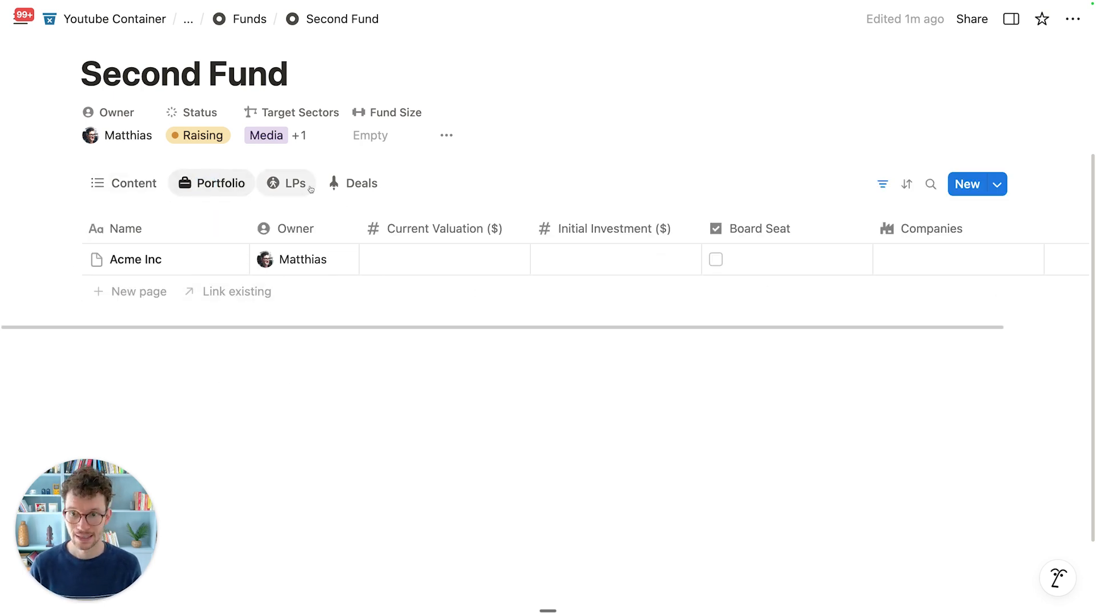
click(292, 184)
click(369, 188)
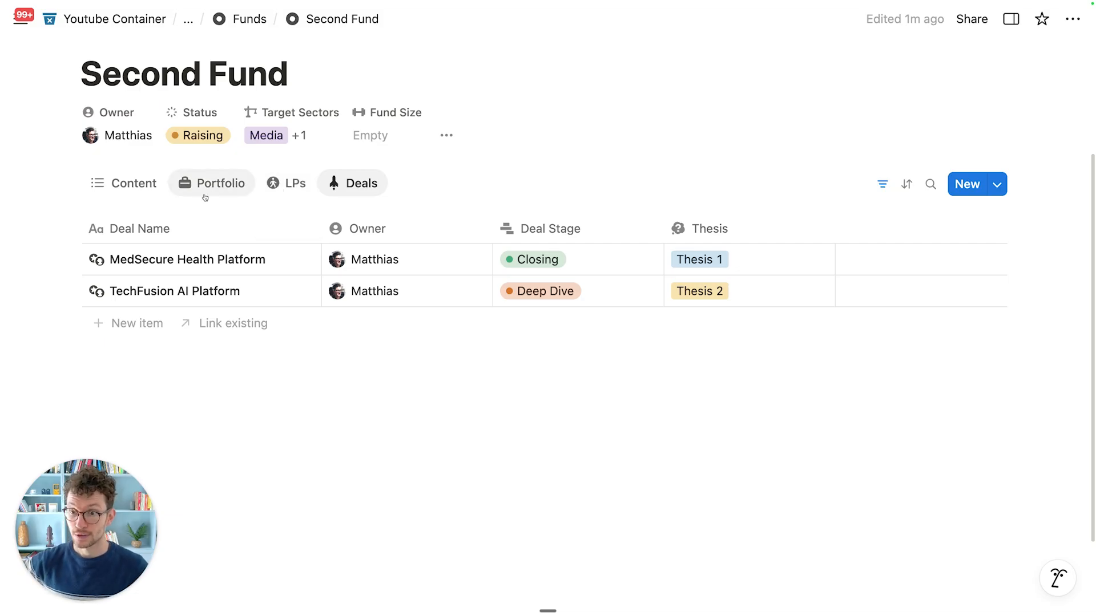
click(128, 194)
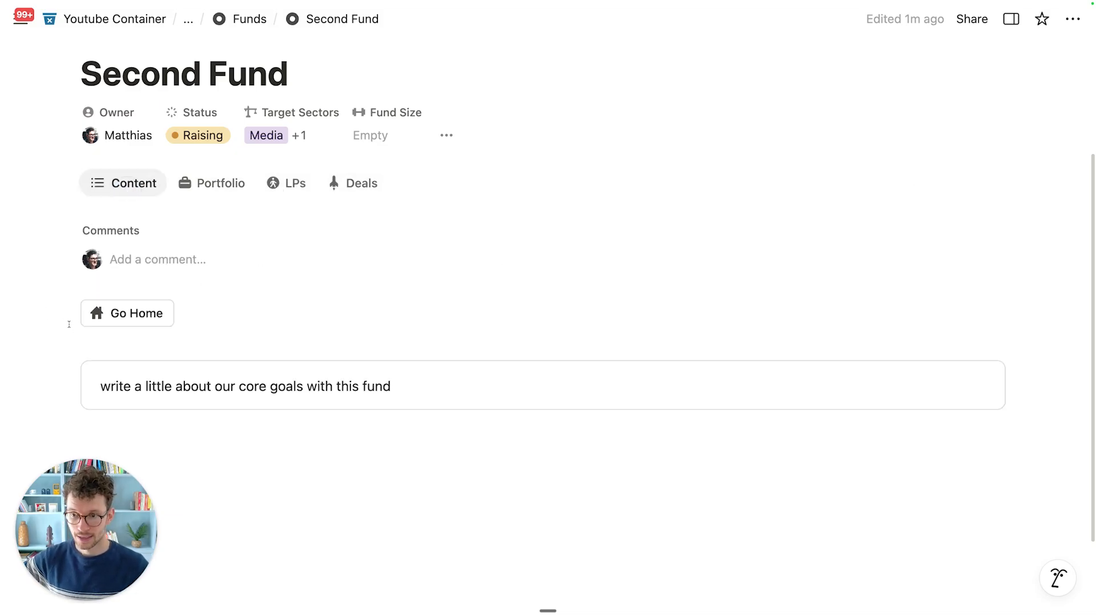
Step: Return Home, then reopen Second Fund and add an empty block below its text
click(137, 325)
scroll(313, 445, down, 5)
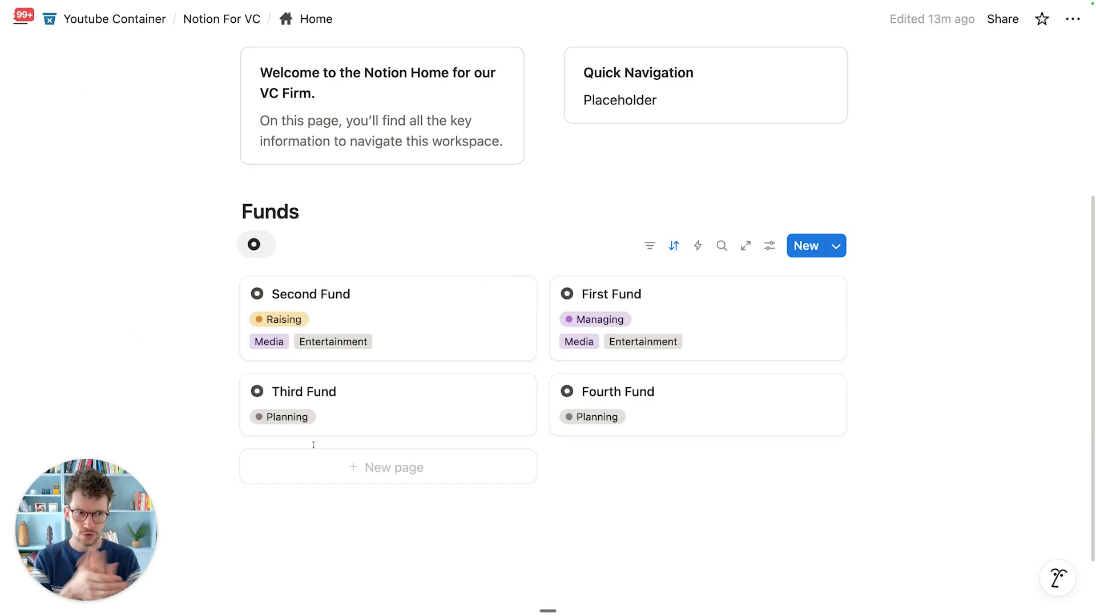
click(443, 330)
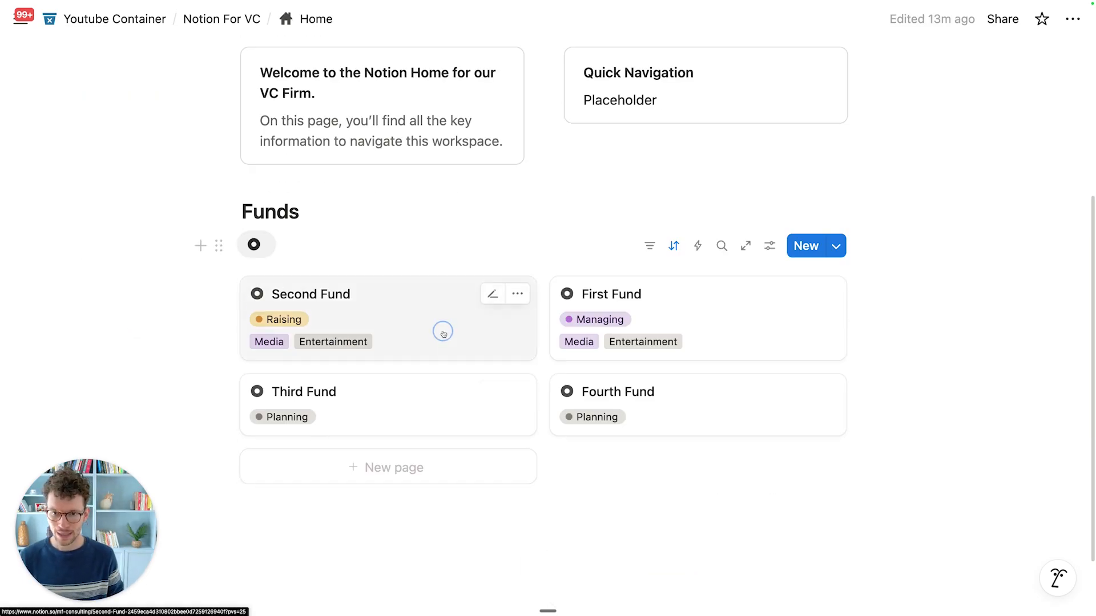
scroll(285, 399, down, 5)
click(285, 399)
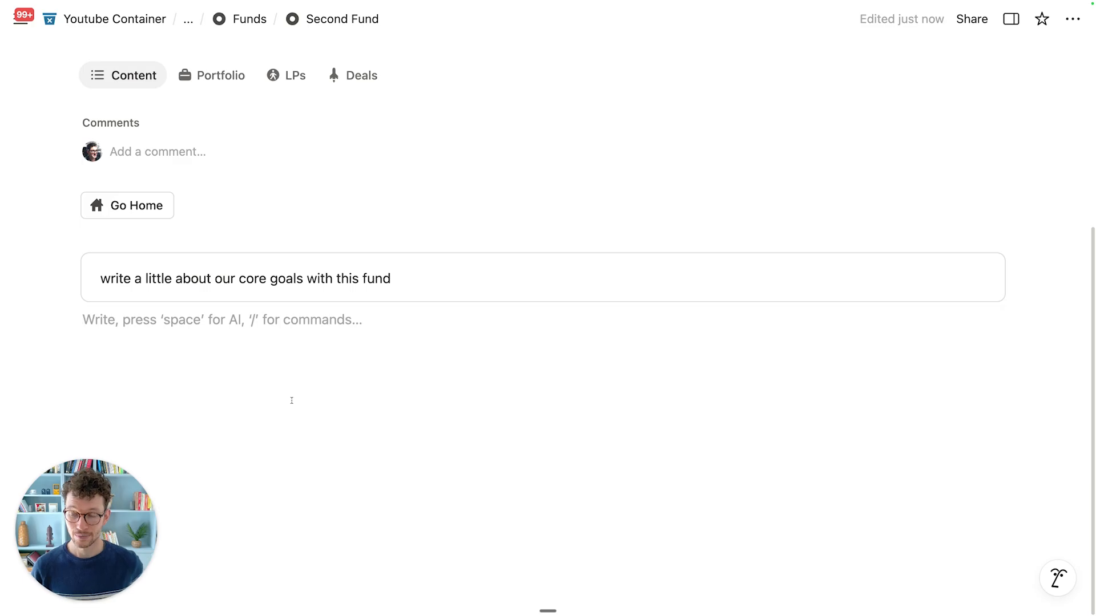
Step: Go back Home via Go Home and scroll down below the Funds gallery
scroll(291, 400, up, 2)
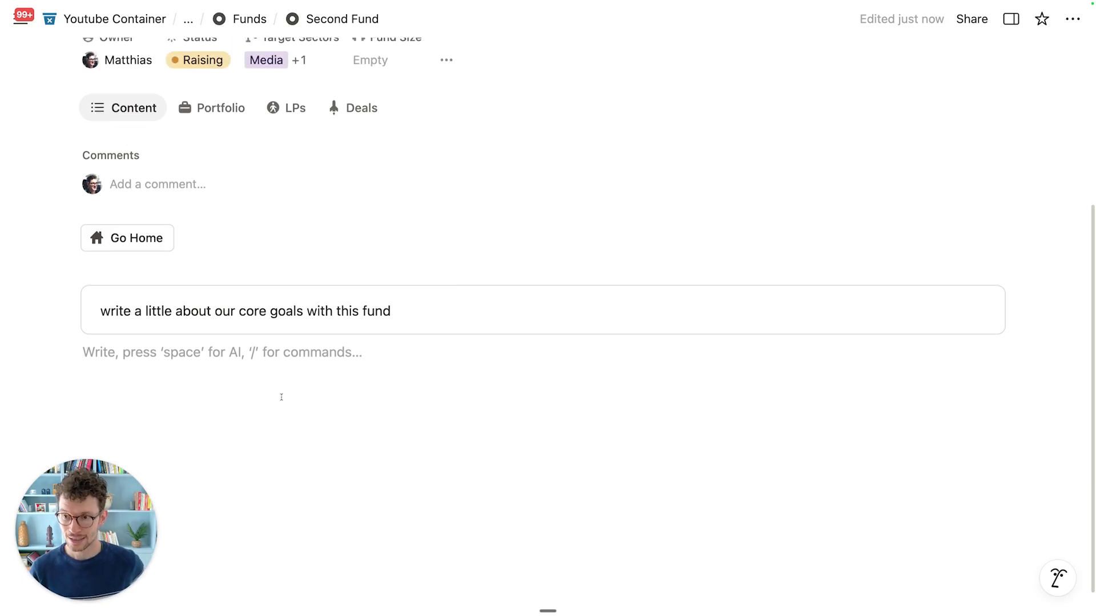
click(126, 239)
scroll(578, 350, down, 6)
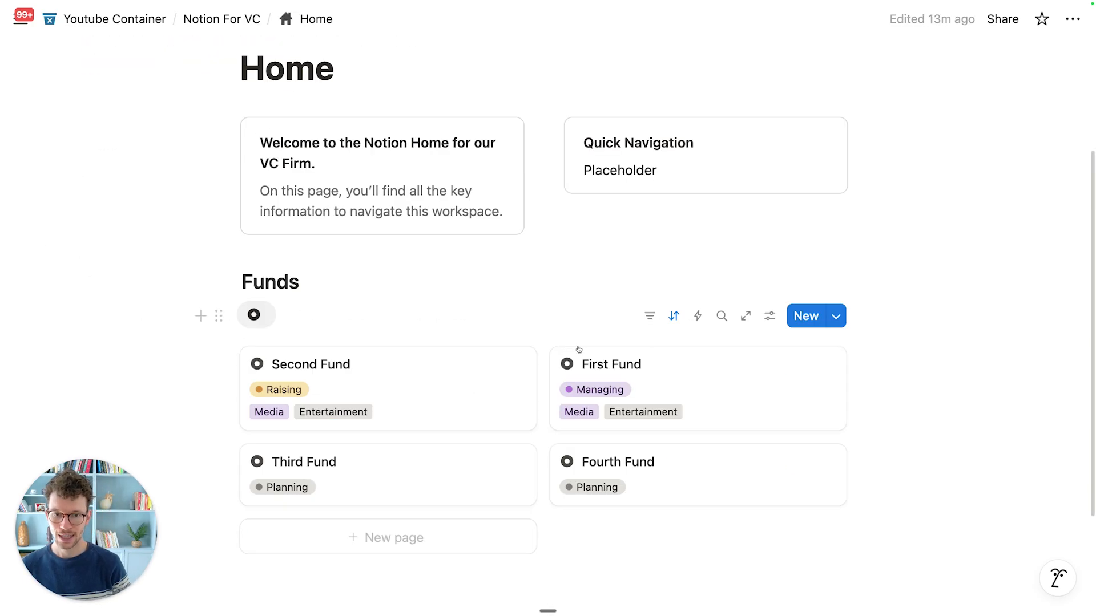
scroll(467, 280, up, 5)
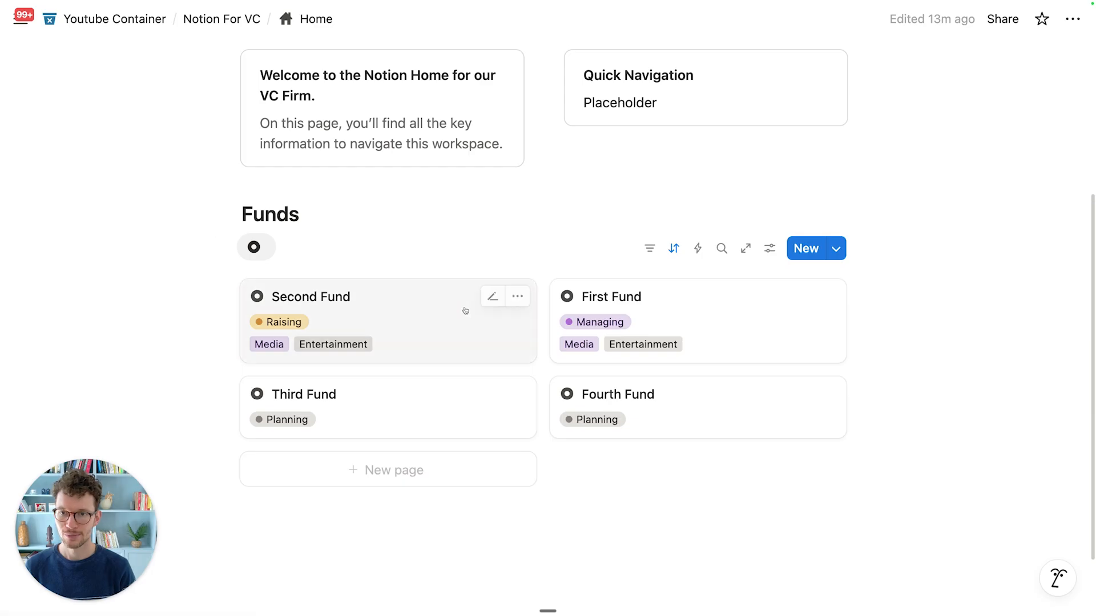
scroll(485, 302, down, 4)
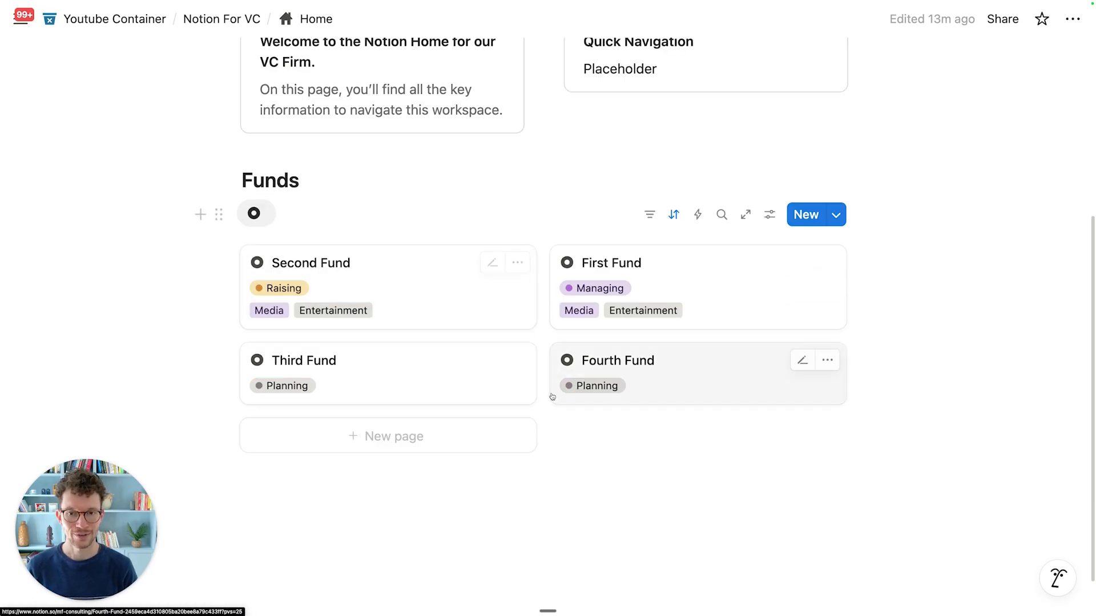
scroll(551, 377, down, 2)
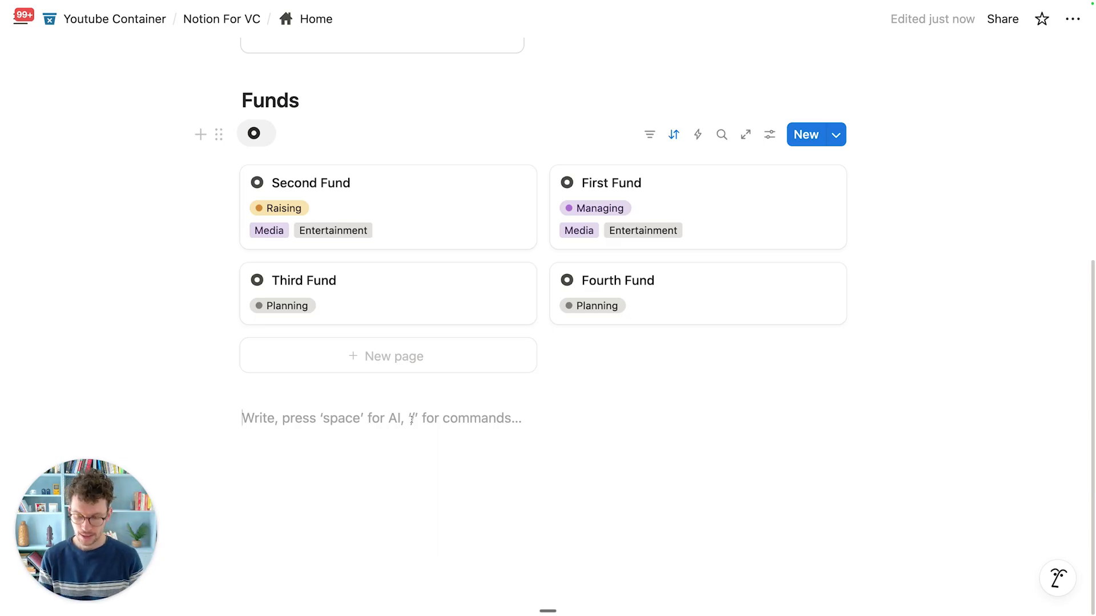
Step: Add a Heading 2 reading 'Most Recent Deals' to the Home page
text(/h2)
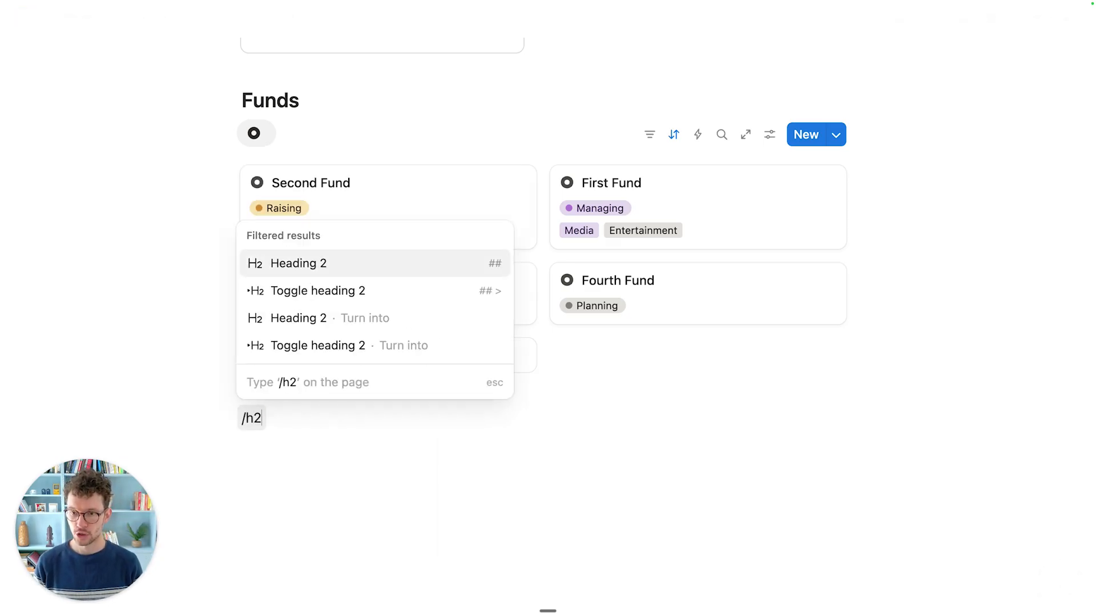
key(Return)
text(D)
key(BackSpace)
text(M)
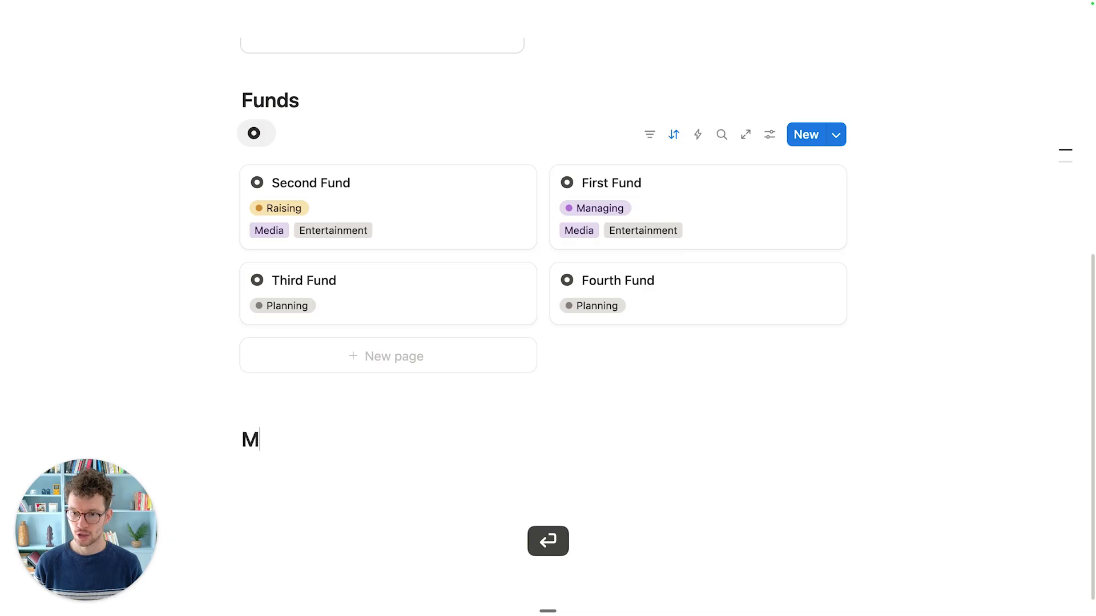
text(ost Recent Deals)
key(Return)
Step: Insert a linked view of the Deals database showing its All Deals table
text(/create)
key(Return)
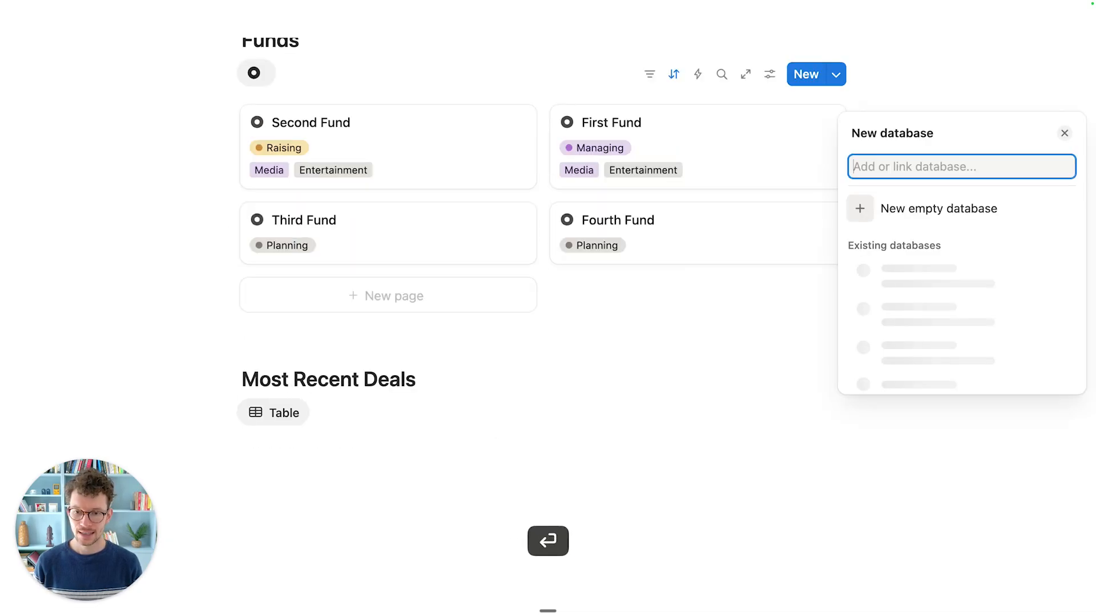
text(deals)
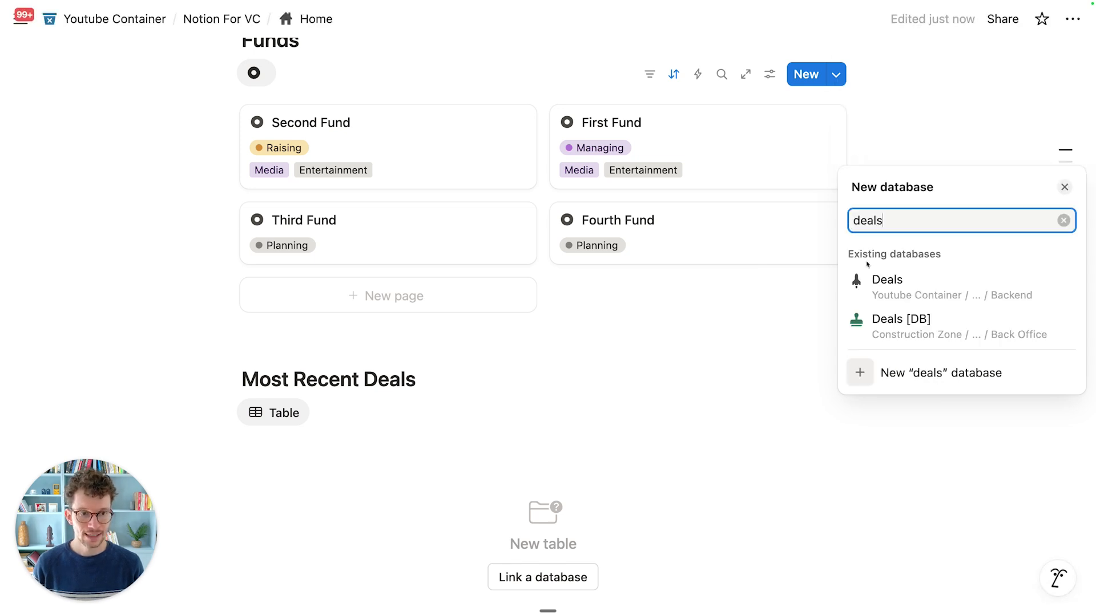
click(886, 293)
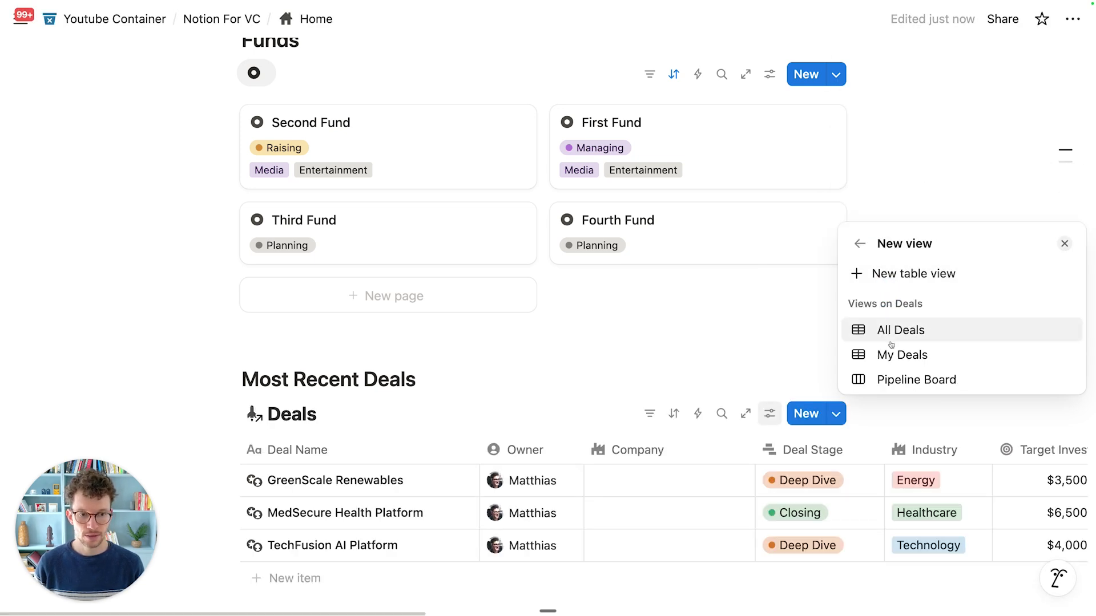
click(903, 377)
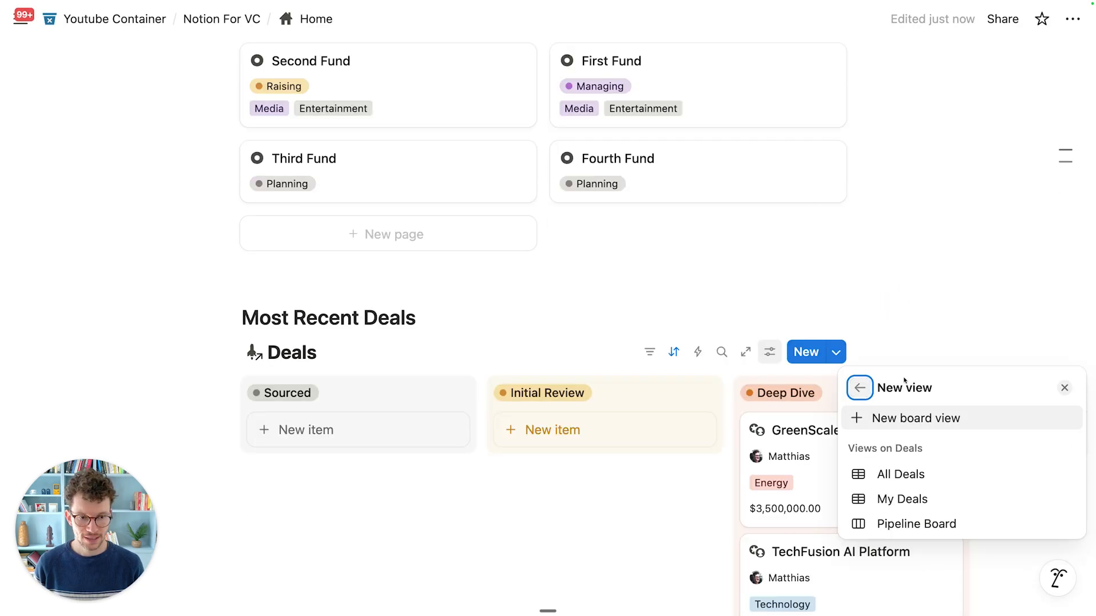
click(889, 474)
click(901, 349)
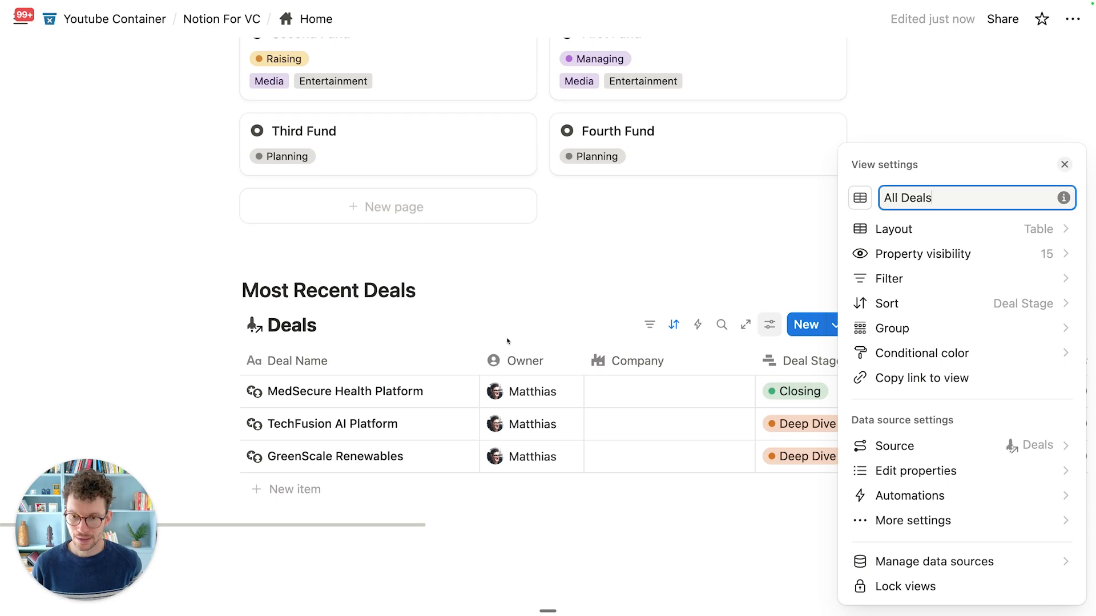
Step: Hide the Deals database title above the table
click(488, 333)
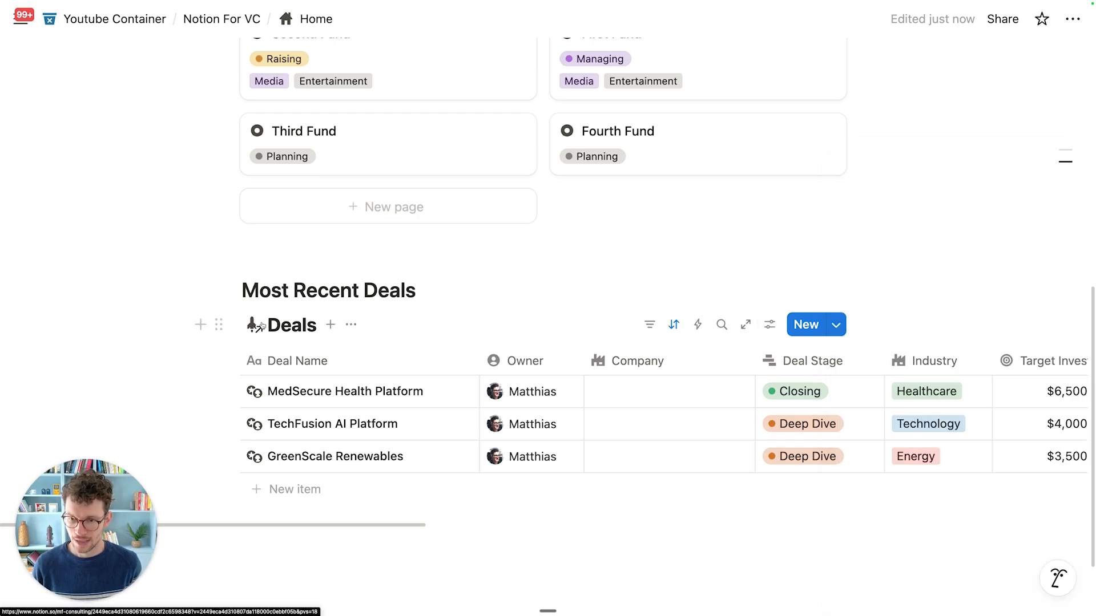
click(351, 324)
click(382, 479)
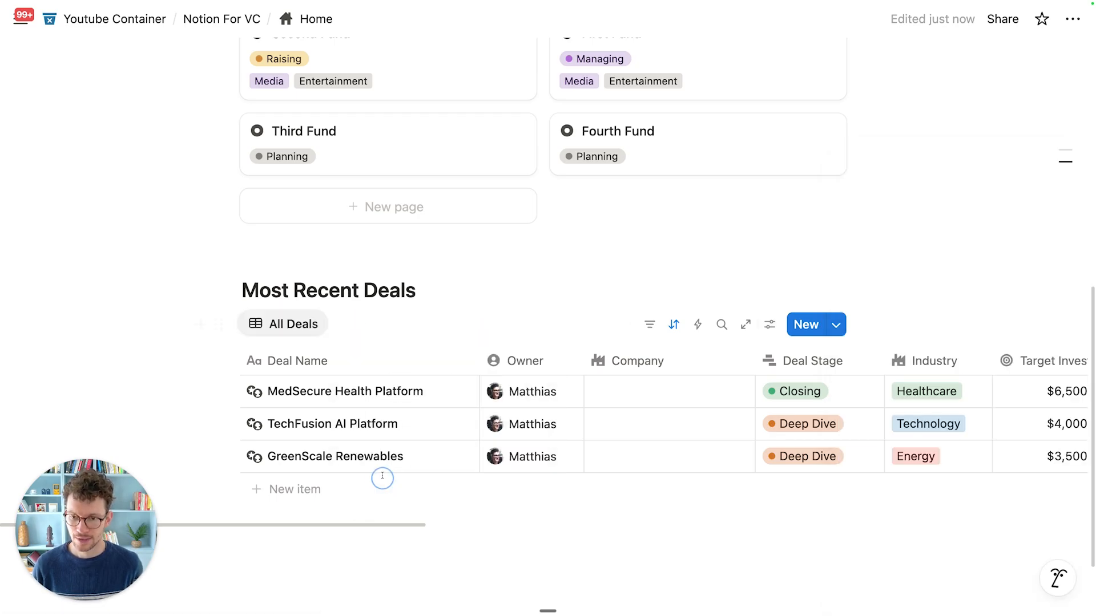
Step: Clear the All Deals view's name and give the view a rocket icon
click(289, 323)
click(302, 355)
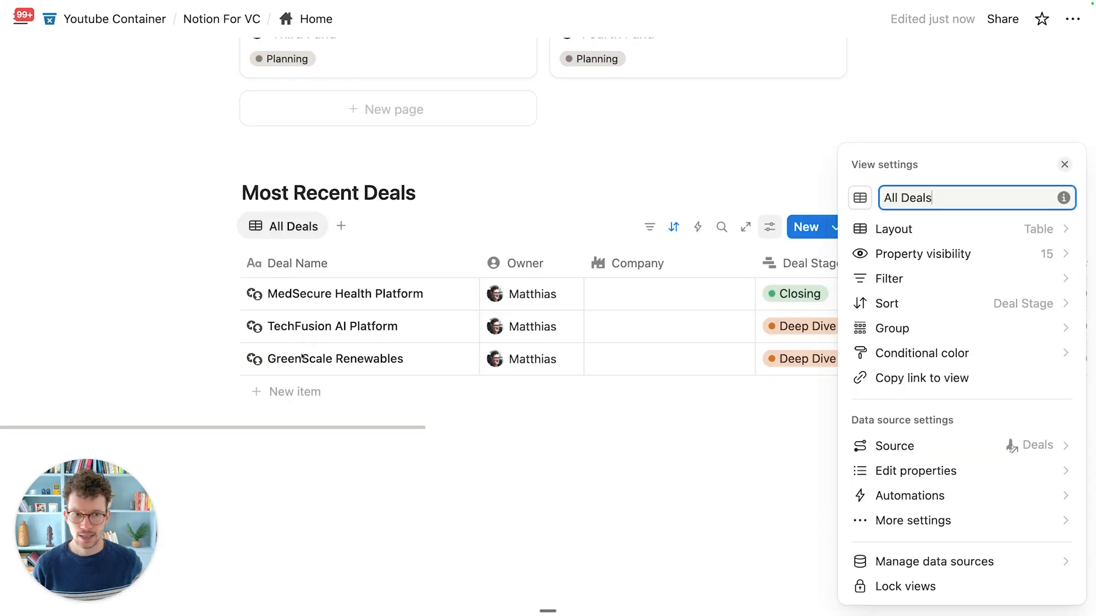
key(super+a)
key(BackSpace)
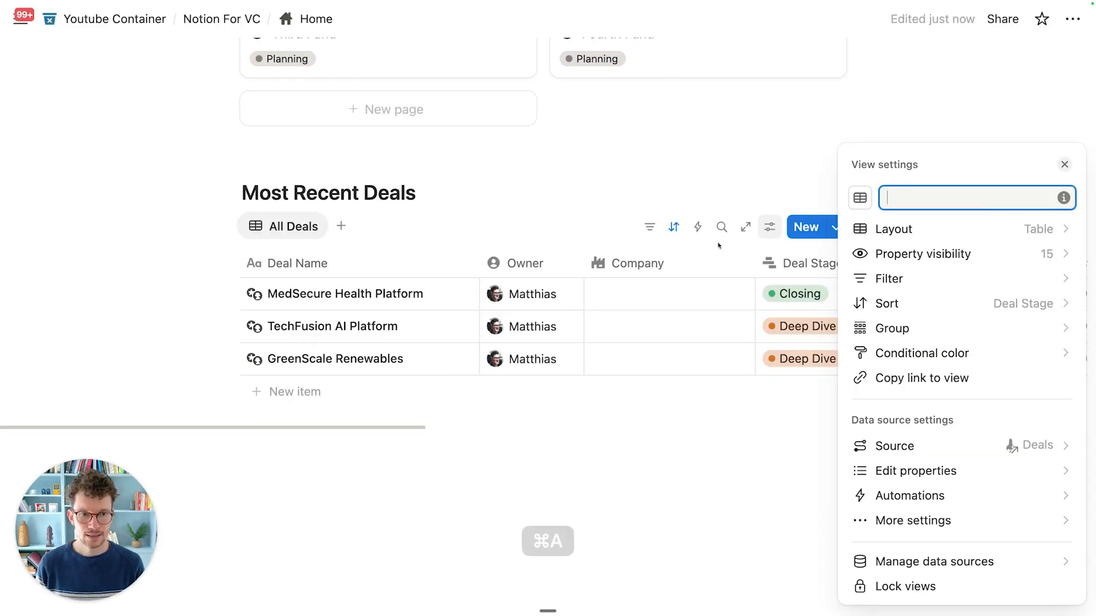
click(860, 197)
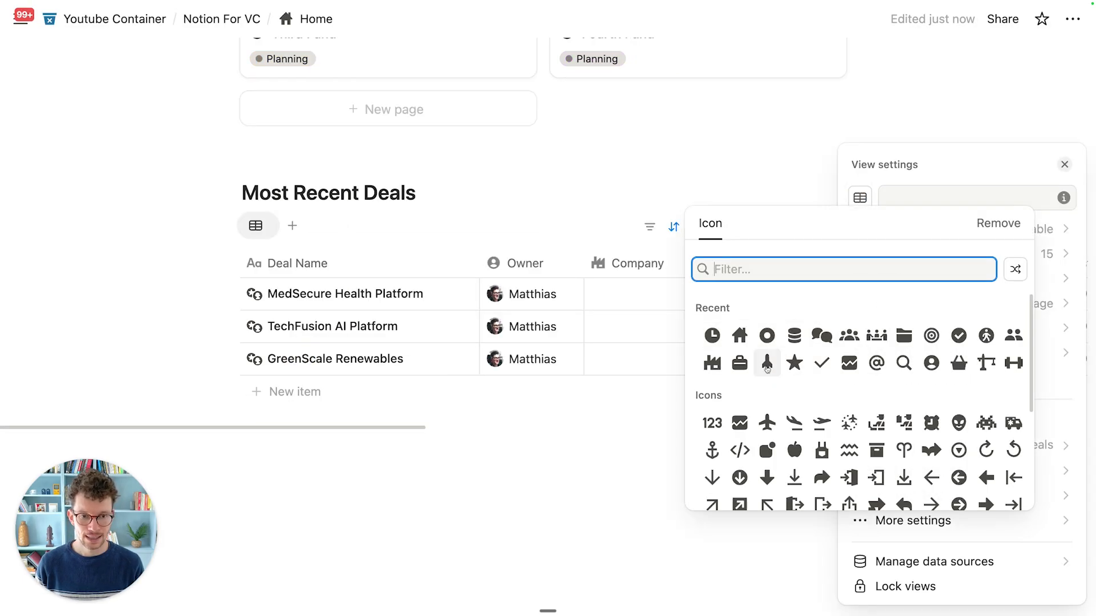
click(766, 363)
click(339, 211)
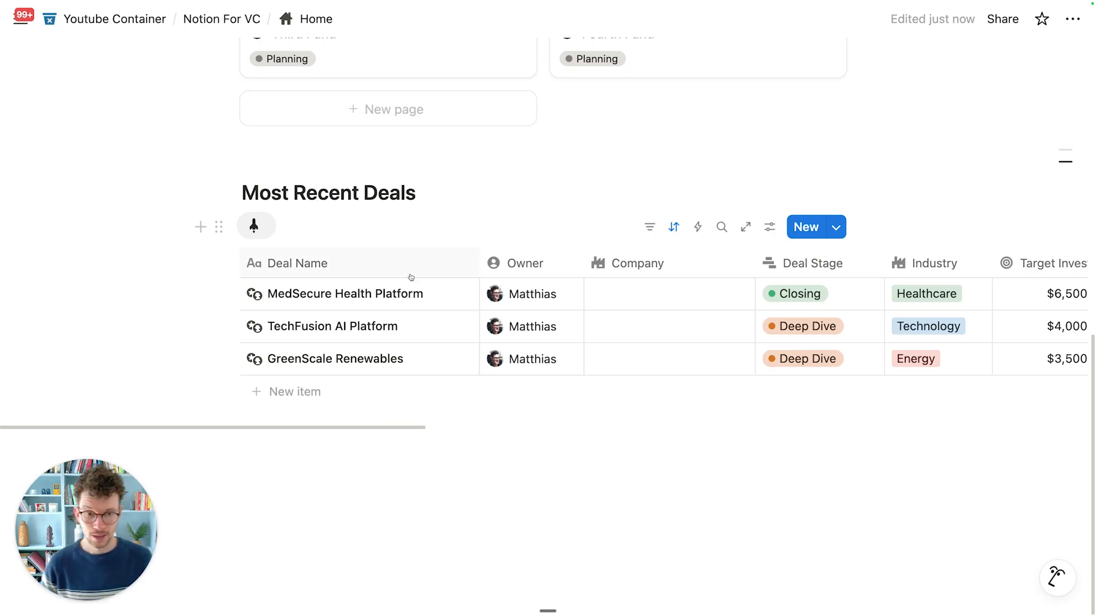
Step: Hide all columns except Deal Name, Owner, Deal Stage, Industry and Business Model
click(769, 226)
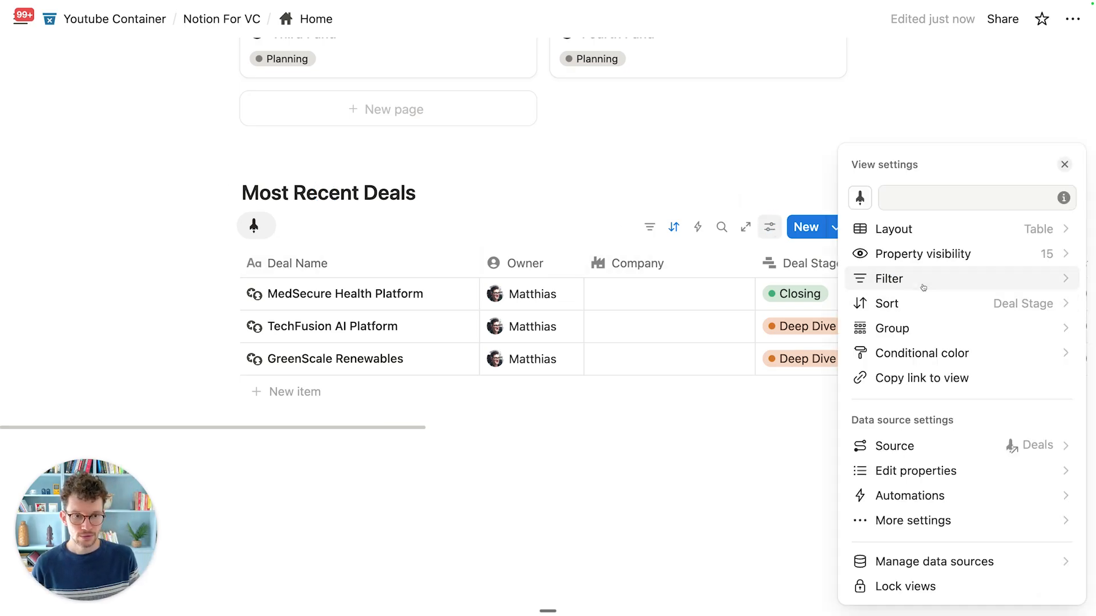
click(936, 255)
click(1046, 206)
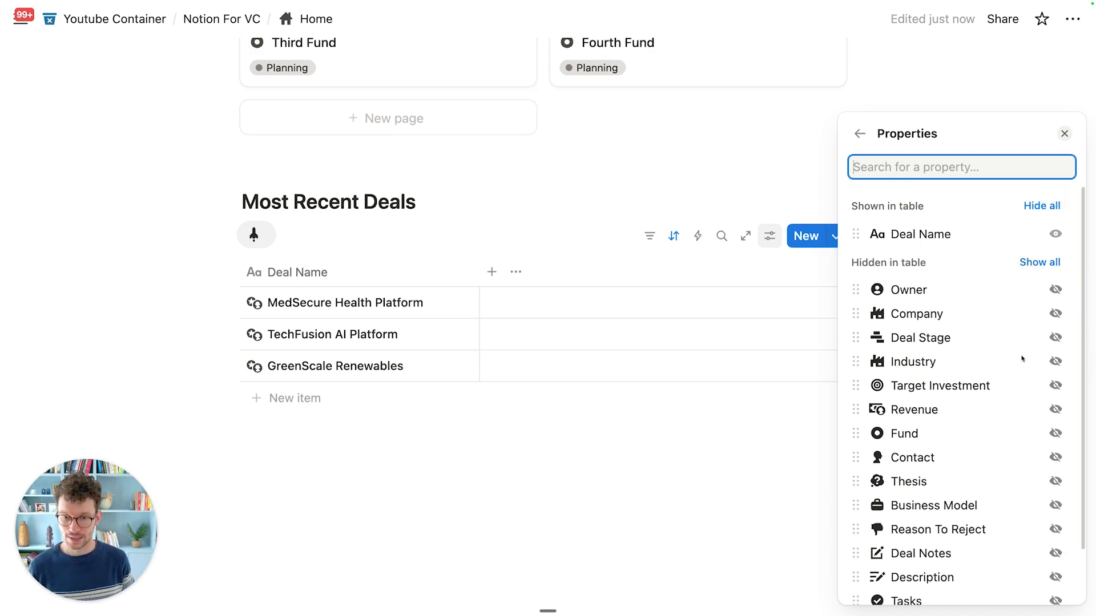
click(1055, 289)
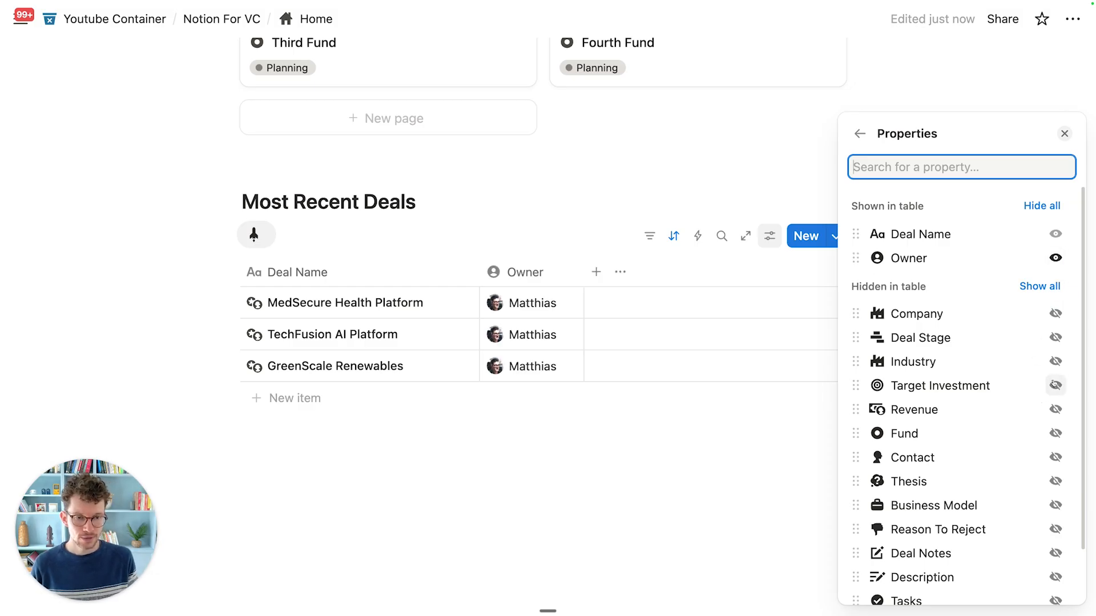
click(1055, 337)
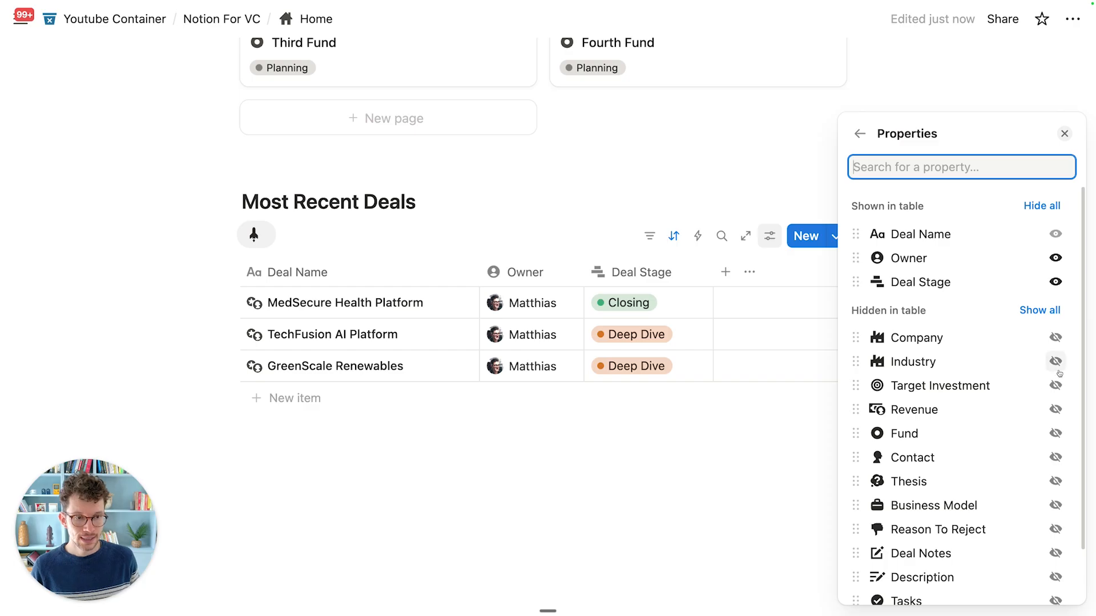
click(1055, 363)
scroll(1033, 446, down, 2)
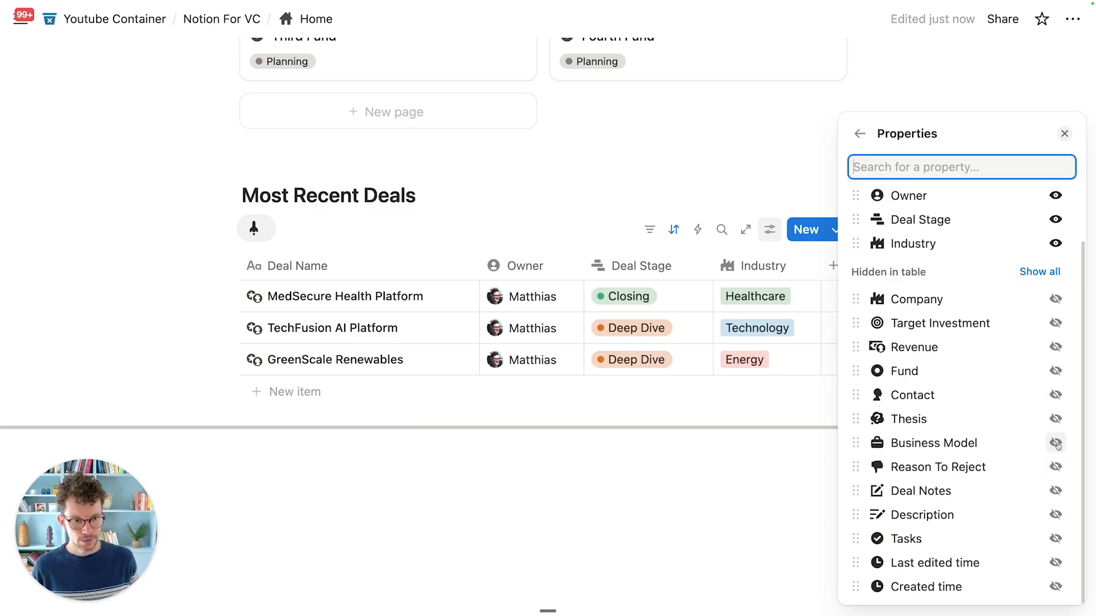
click(1056, 443)
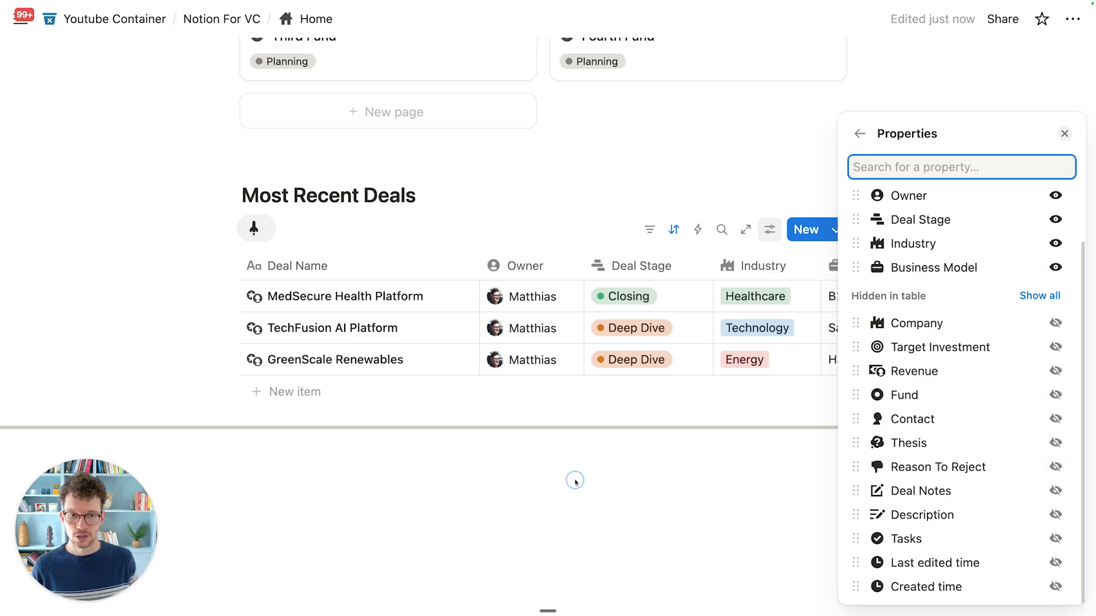
click(575, 481)
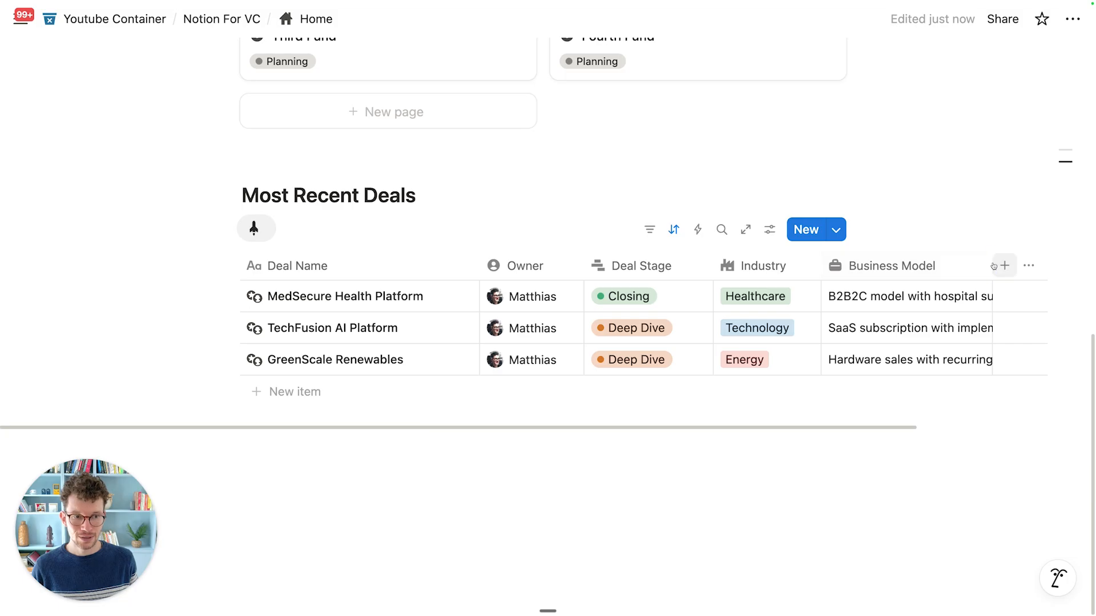
click(1003, 265)
key(Escape)
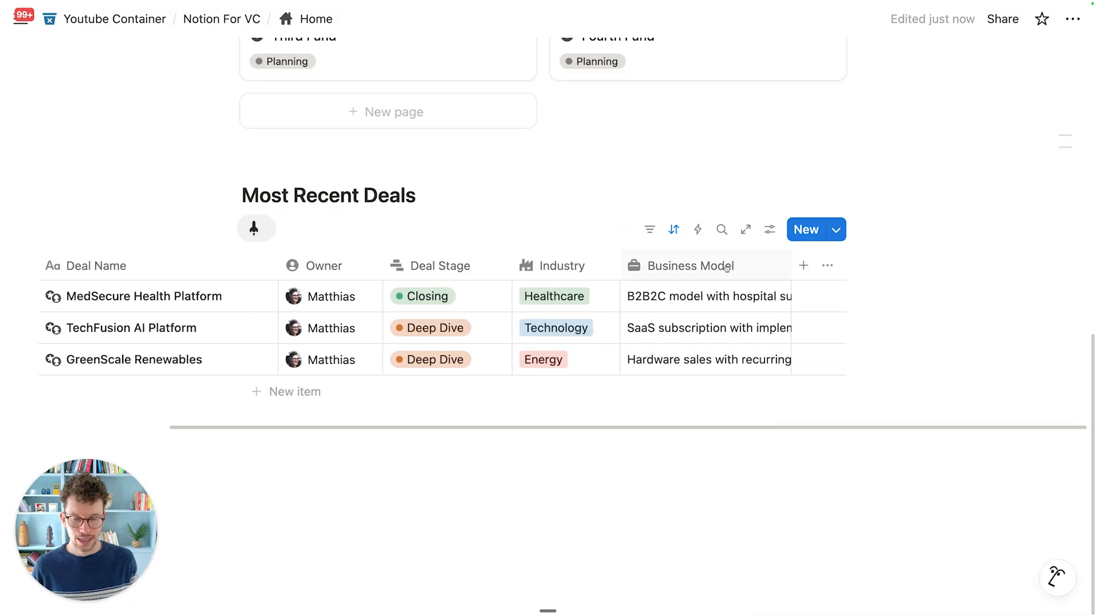
scroll(572, 339, left, 5)
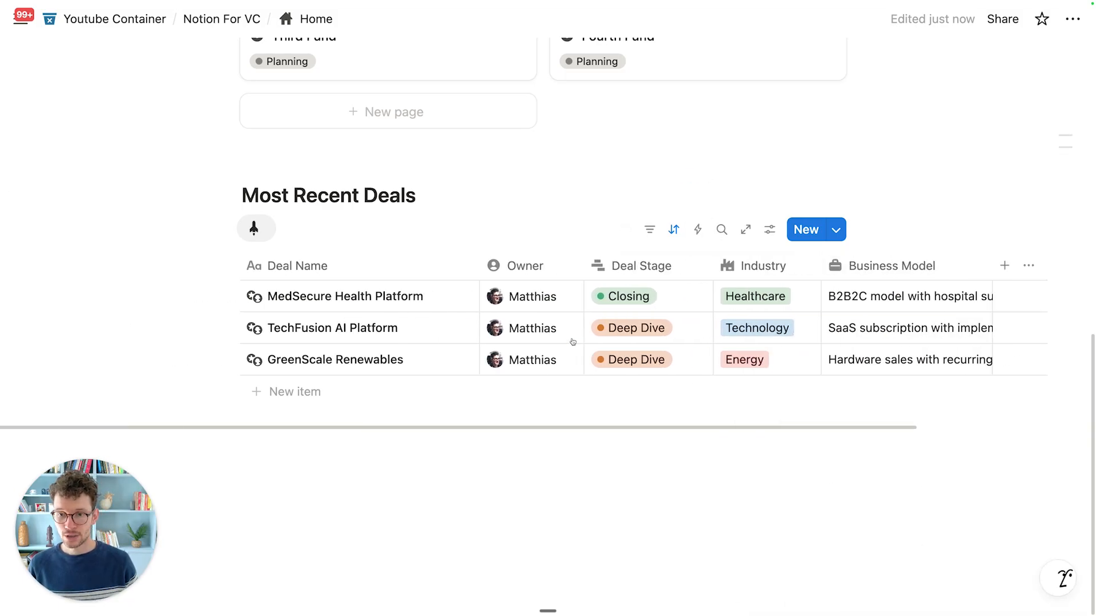
Step: Change the table's sort from Deal Stage to Created time, descending
click(675, 231)
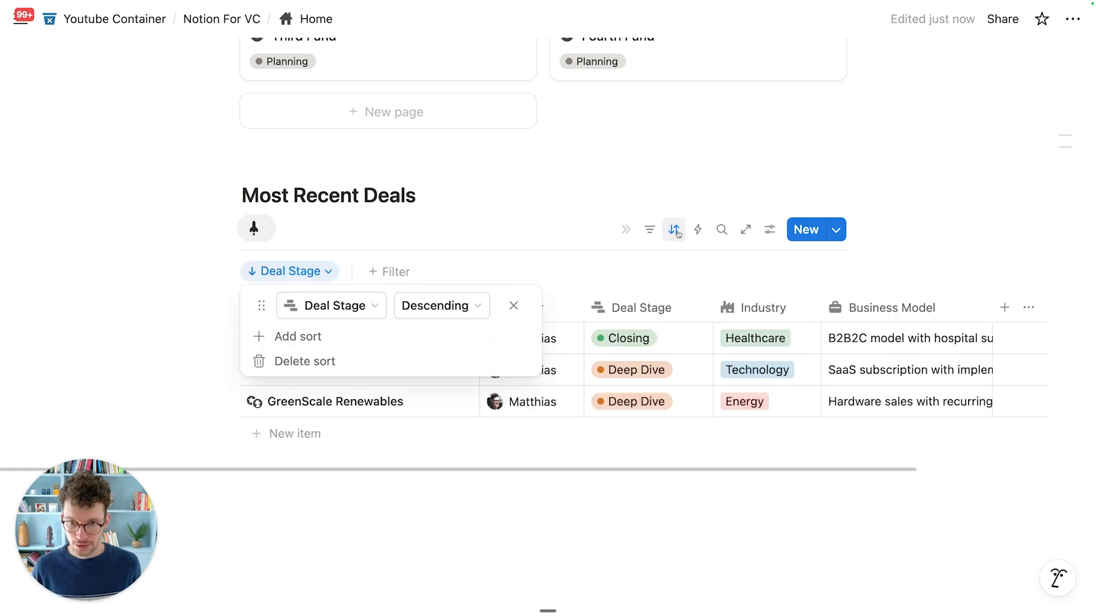
click(342, 307)
scroll(366, 348, down, 2)
scroll(362, 411, up, 2)
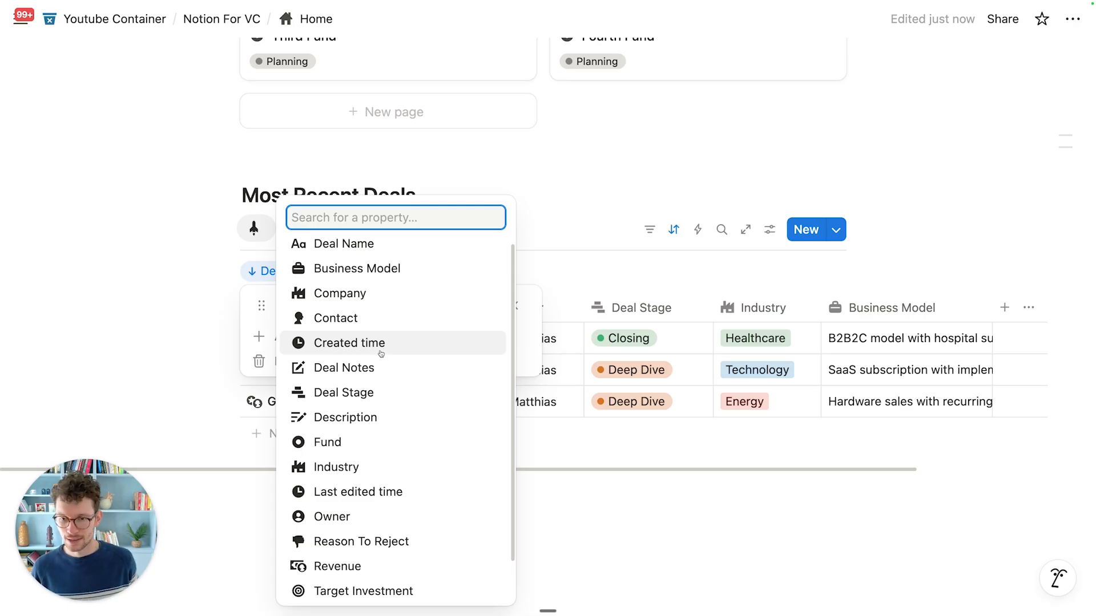
click(621, 246)
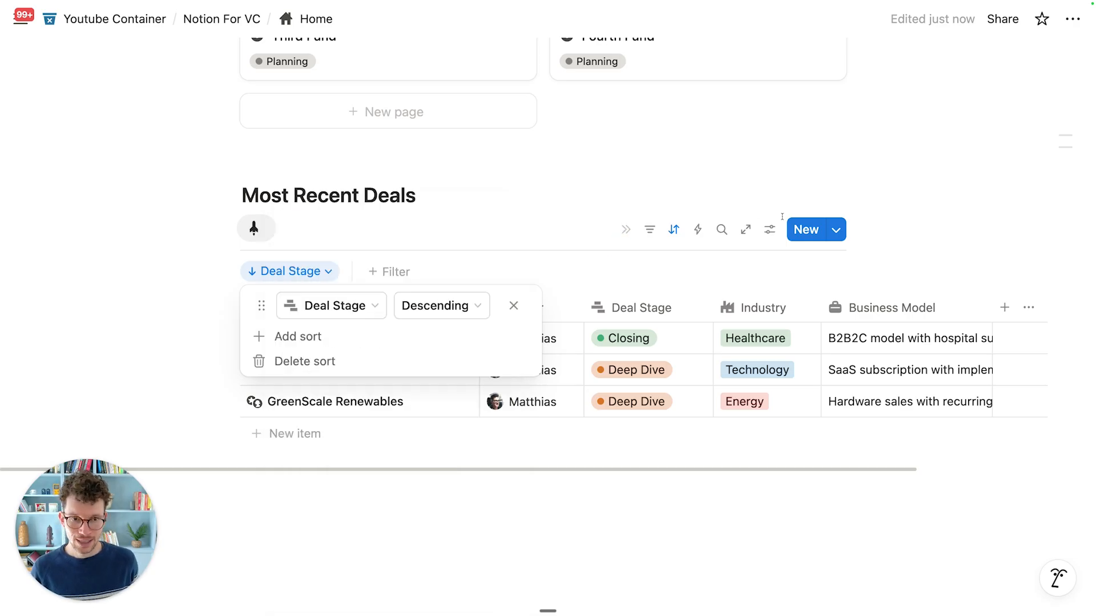
click(770, 229)
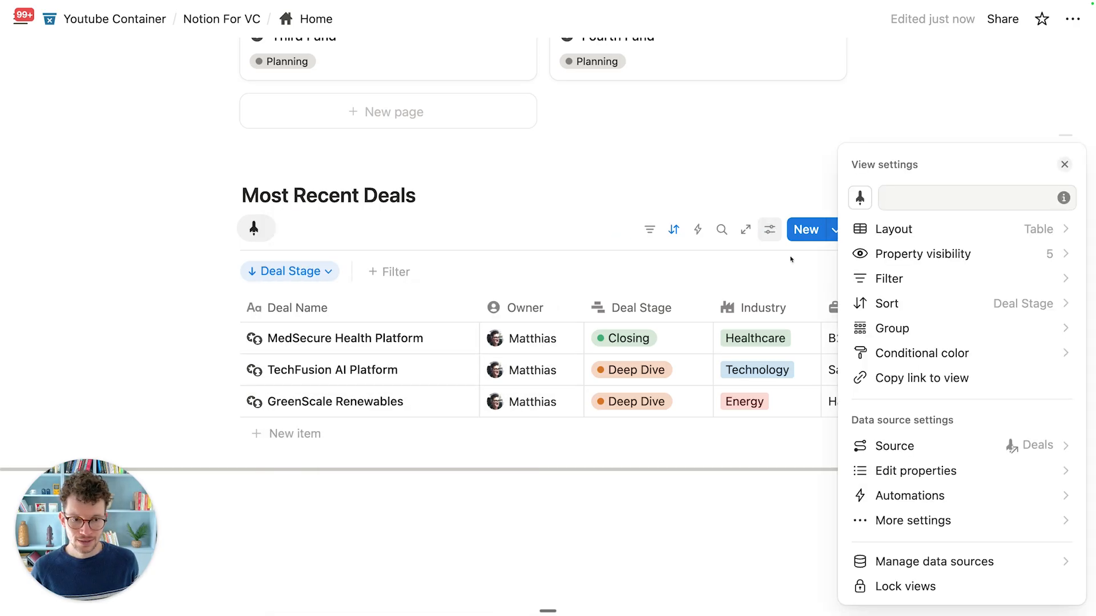
click(907, 472)
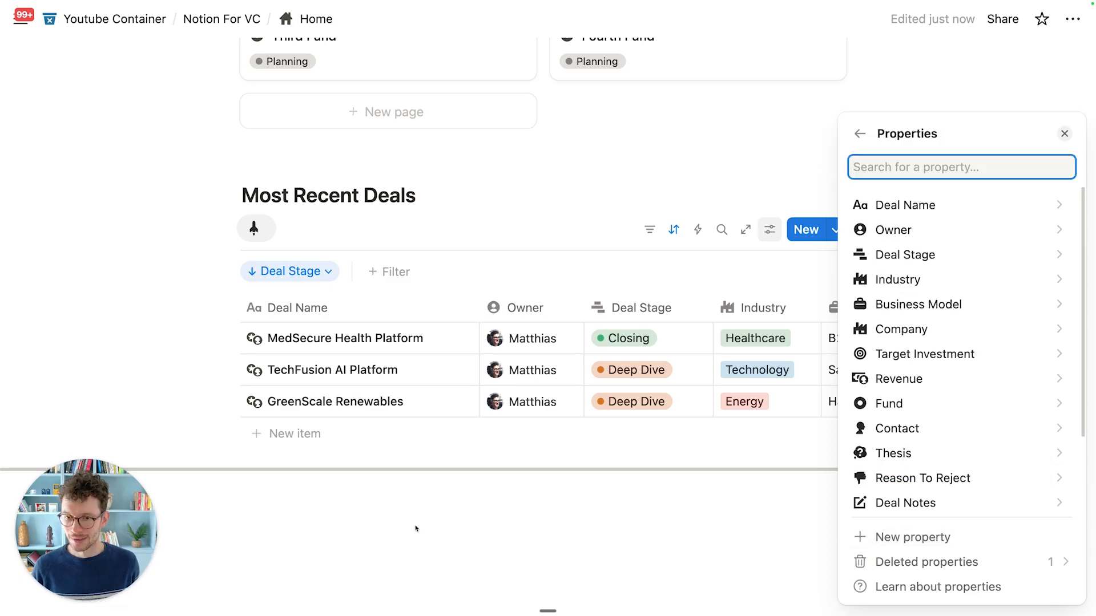
click(384, 520)
click(312, 271)
click(320, 304)
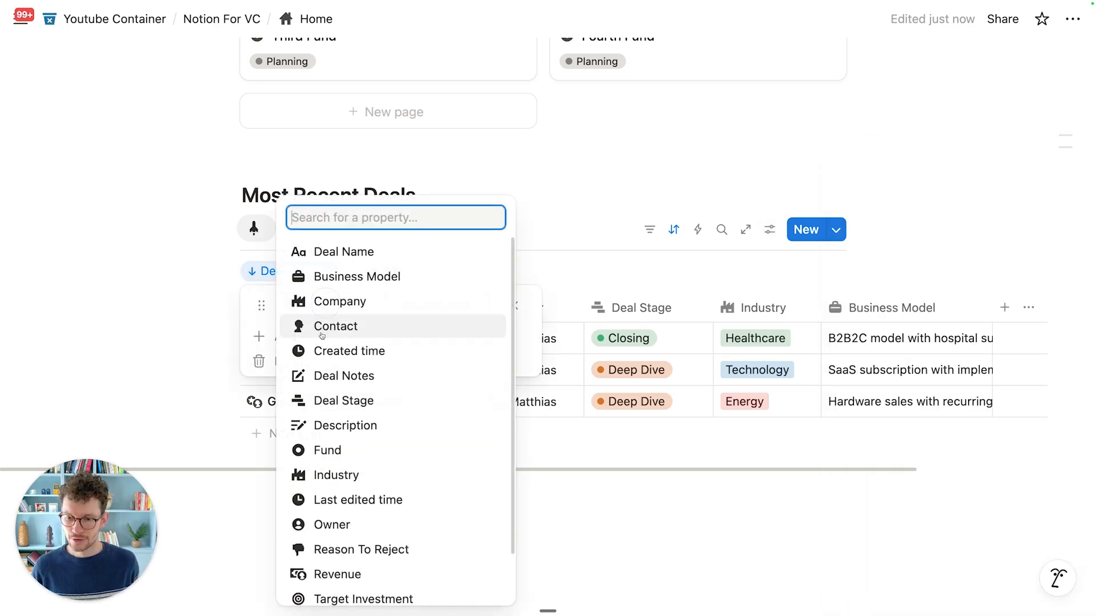
scroll(358, 300, down, 2)
click(357, 301)
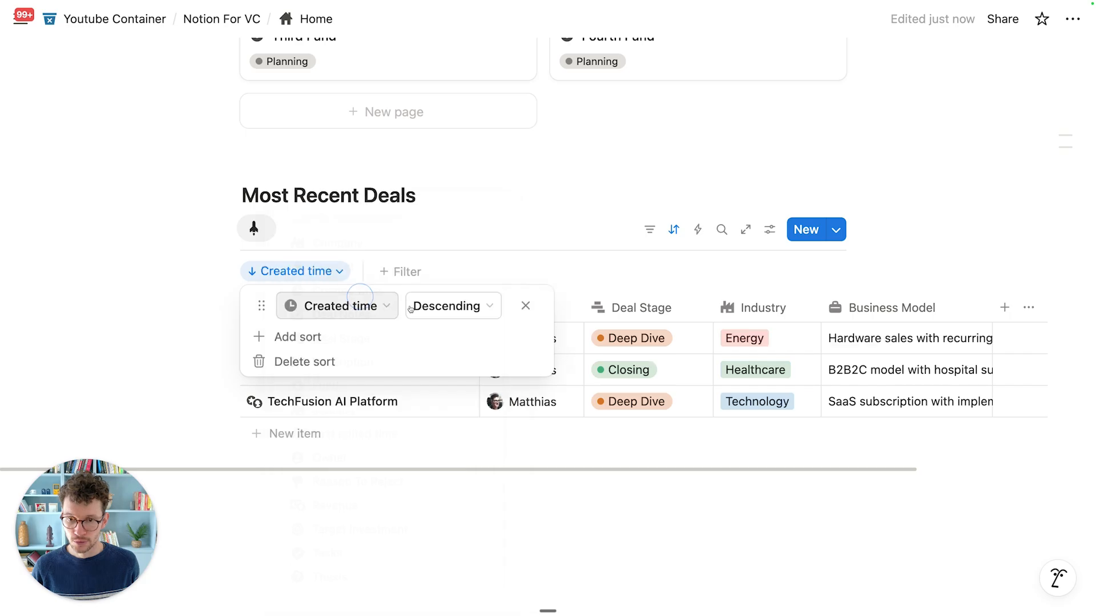
click(469, 243)
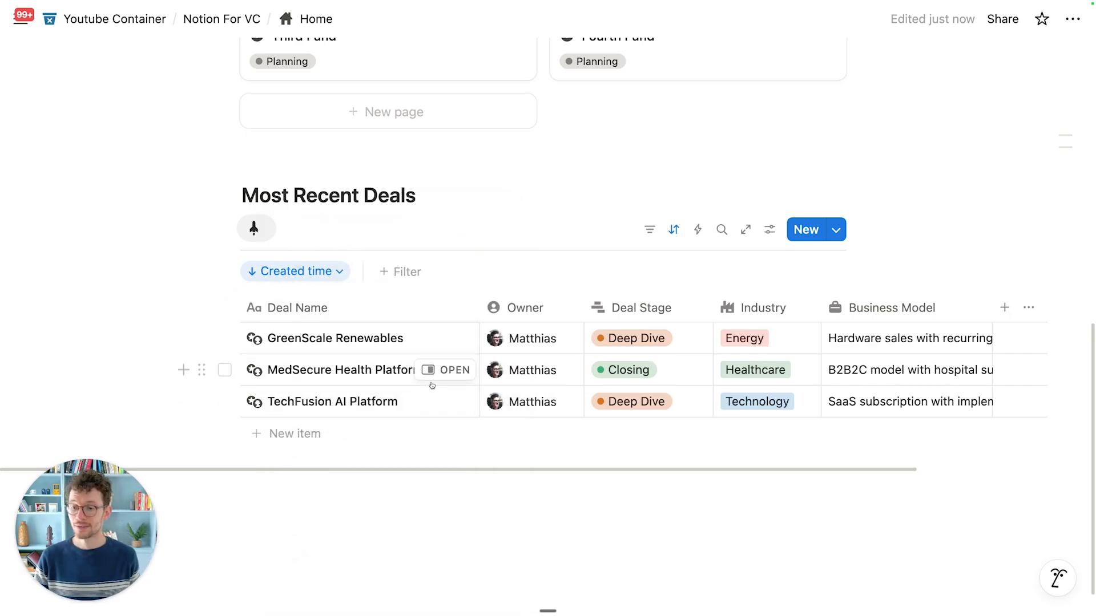
Step: Narrow the Deal Name column by dragging its edge left
scroll(431, 396, up, 1)
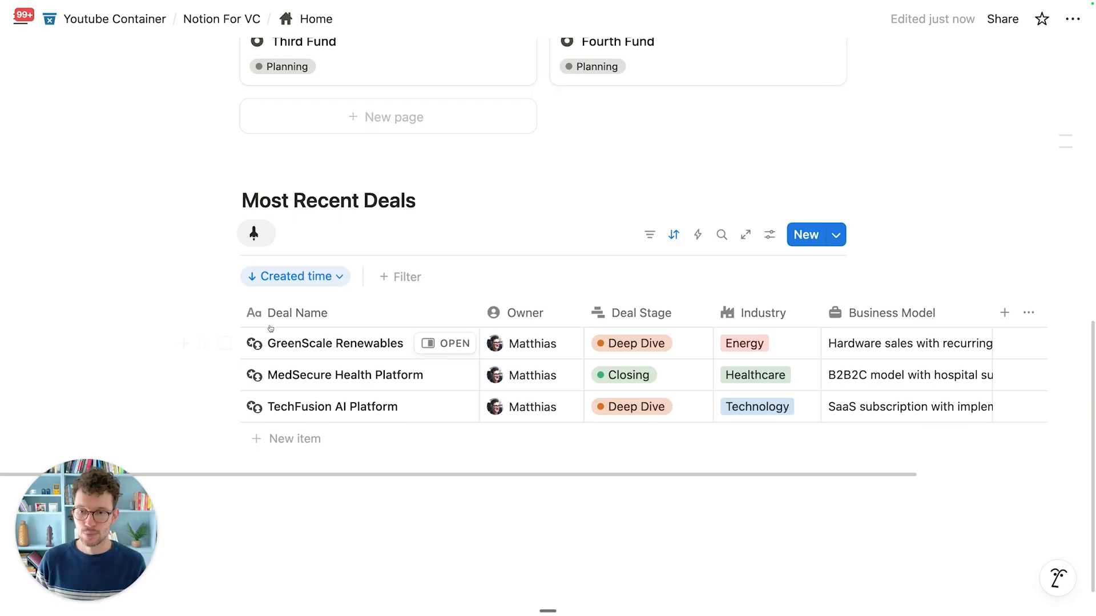
scroll(328, 336, up, 3)
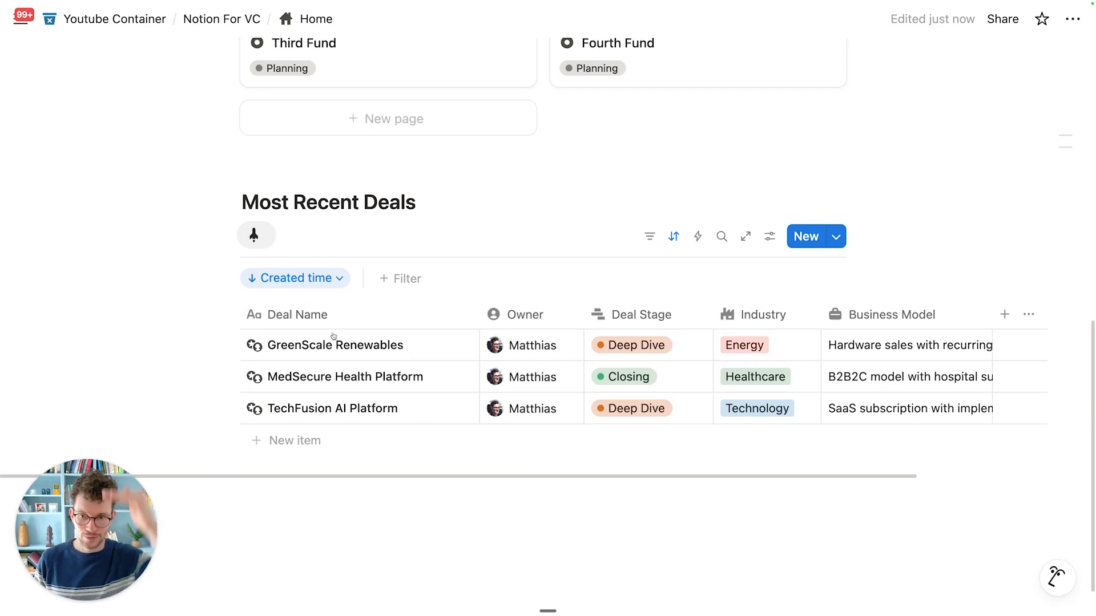
scroll(335, 350, up, 5)
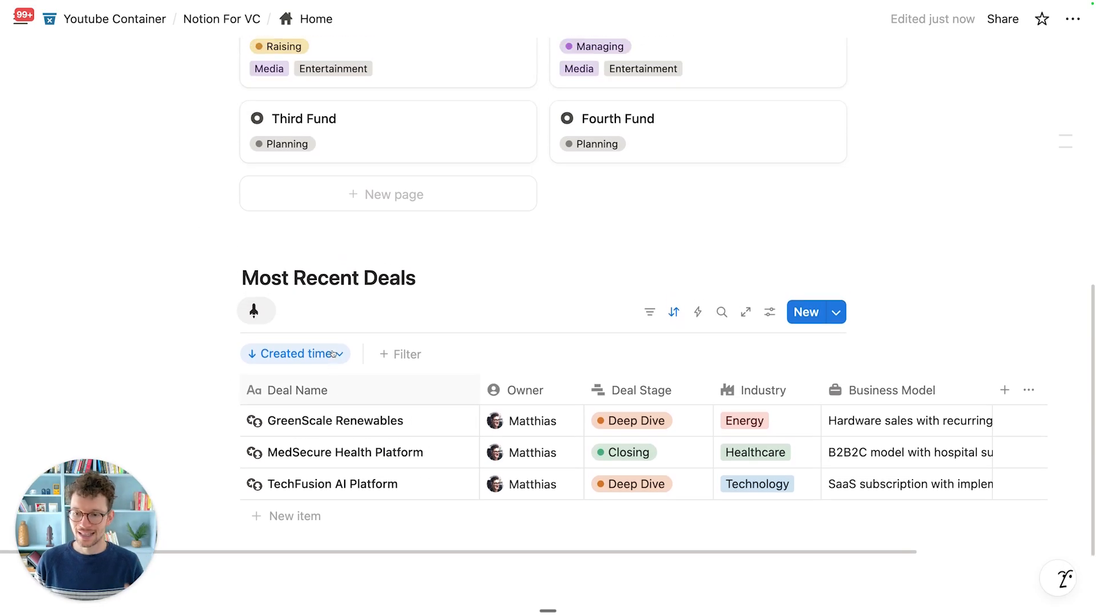
scroll(337, 362, up, 4)
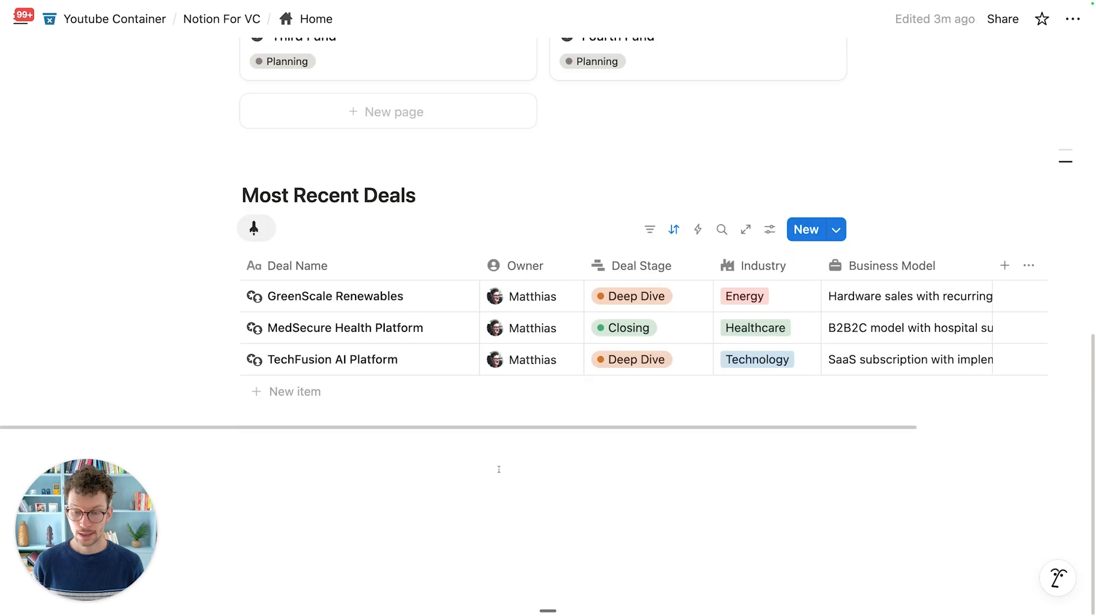
scroll(446, 420, up, 8)
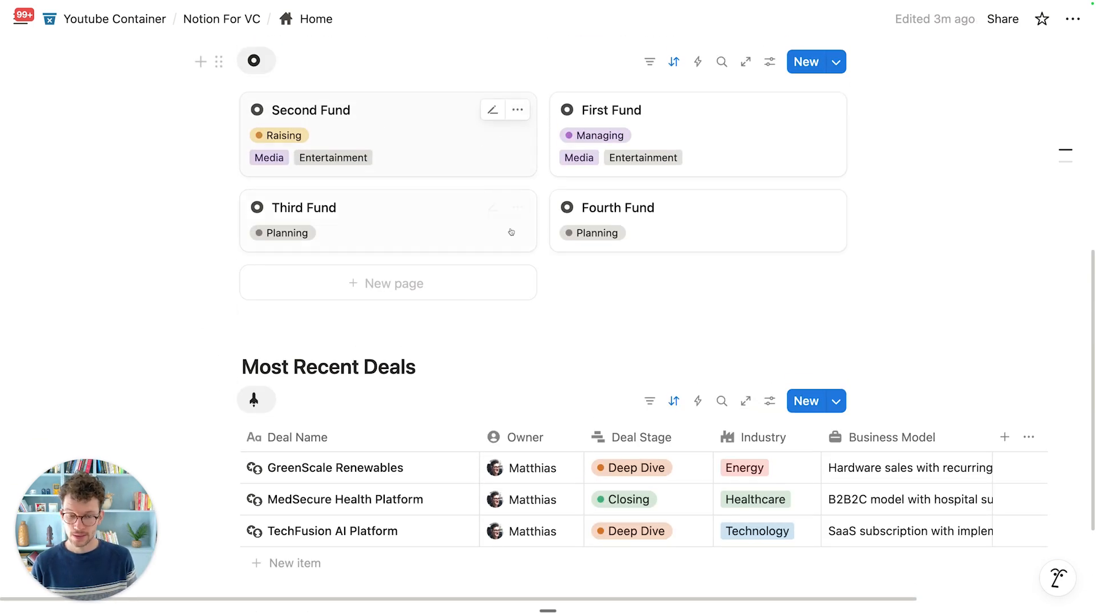
scroll(439, 155, down, 10)
drag(477, 287, 449, 288)
Step: Open the Deals database's New item template for editing
click(837, 257)
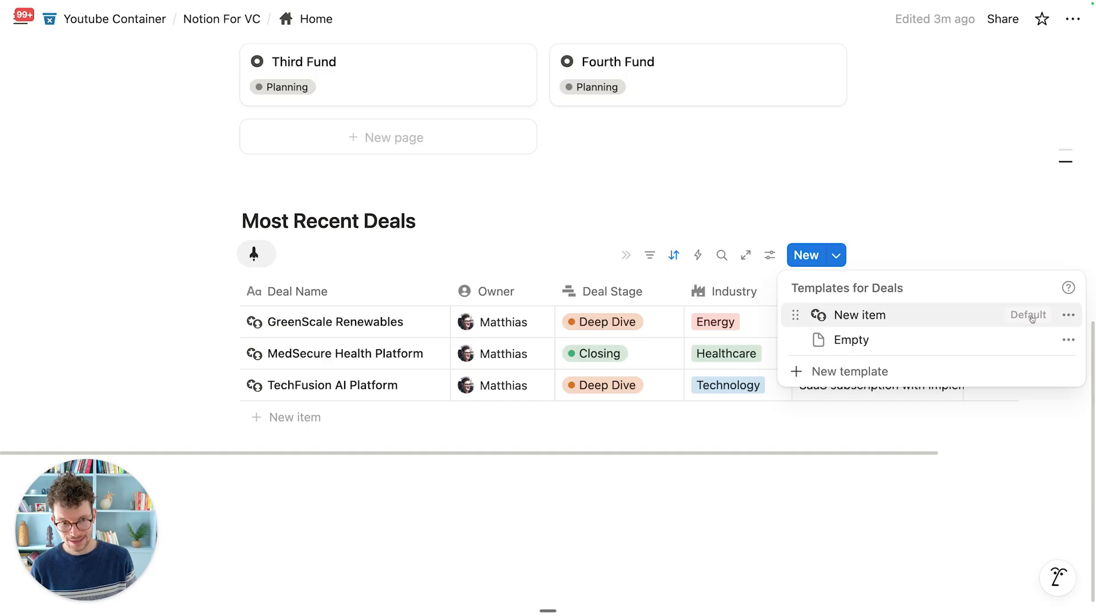
click(1067, 317)
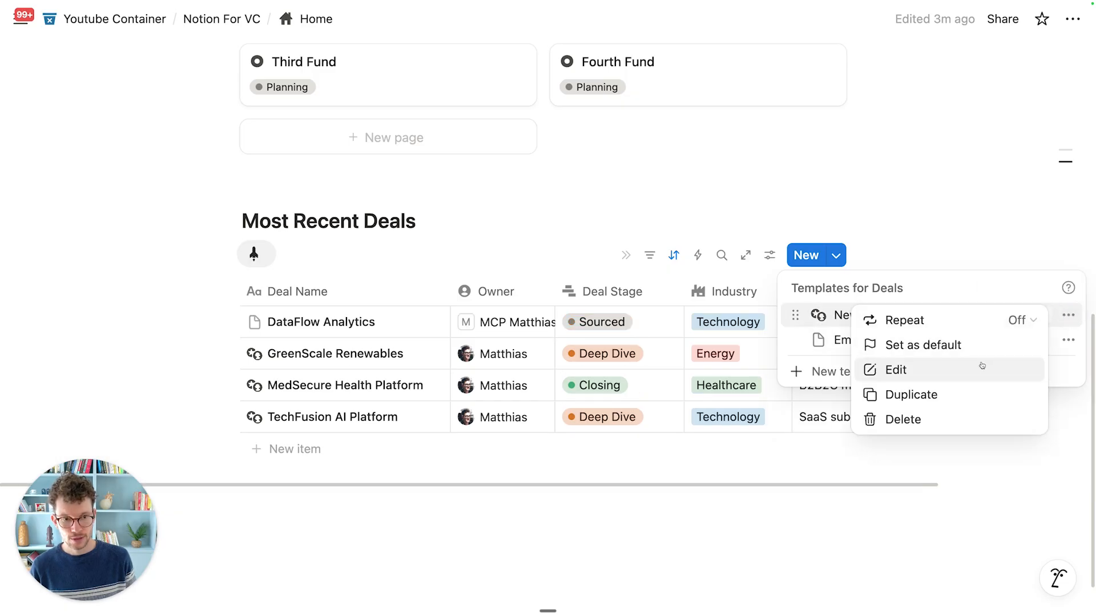
click(929, 366)
scroll(474, 317, down, 4)
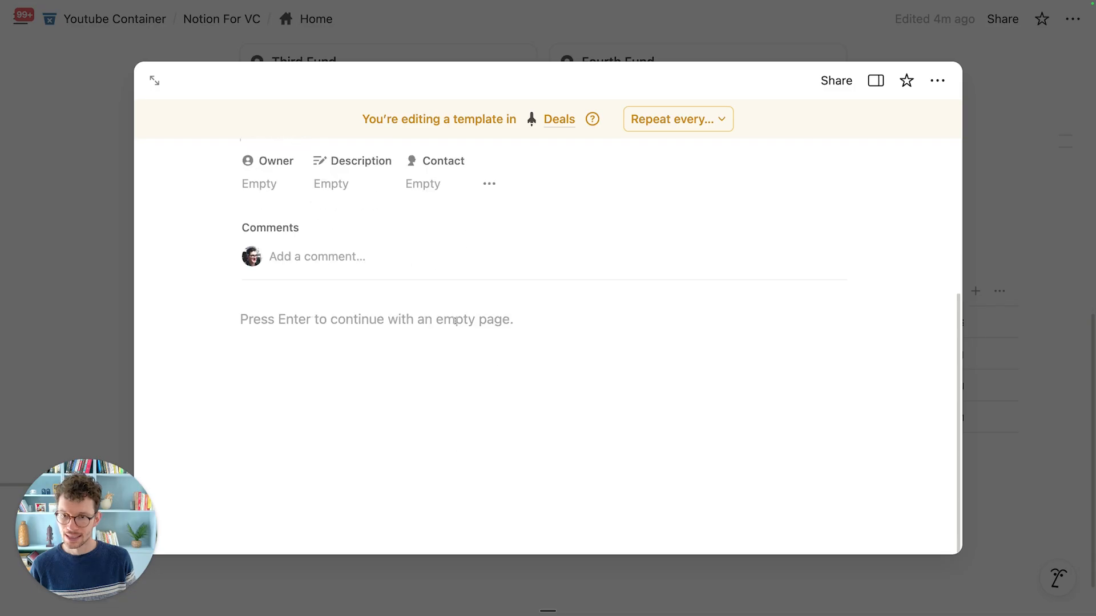
scroll(456, 326, up, 4)
scroll(448, 372, down, 5)
scroll(446, 370, up, 5)
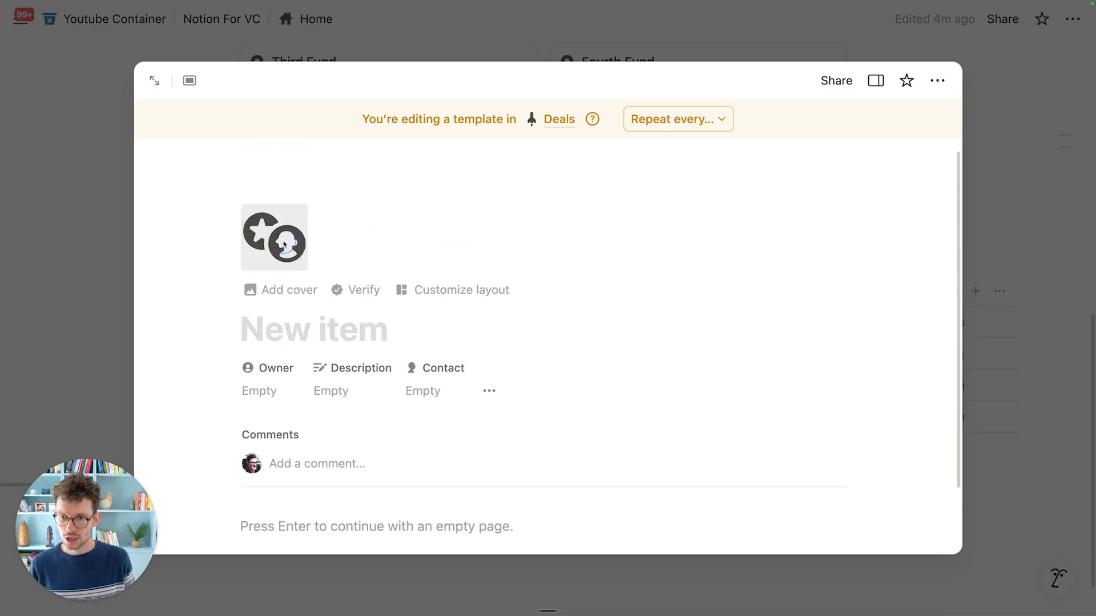
Step: Give the template a rocket icon, title it 'New Deal', and insert a button block
click(288, 240)
click(127, 404)
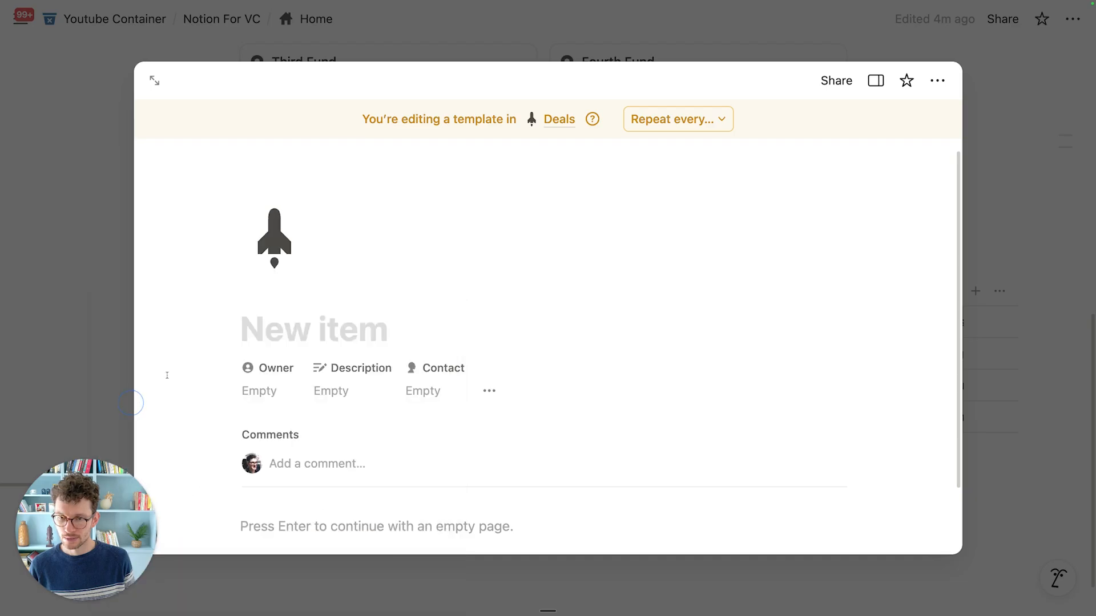
scroll(313, 188, down, 3)
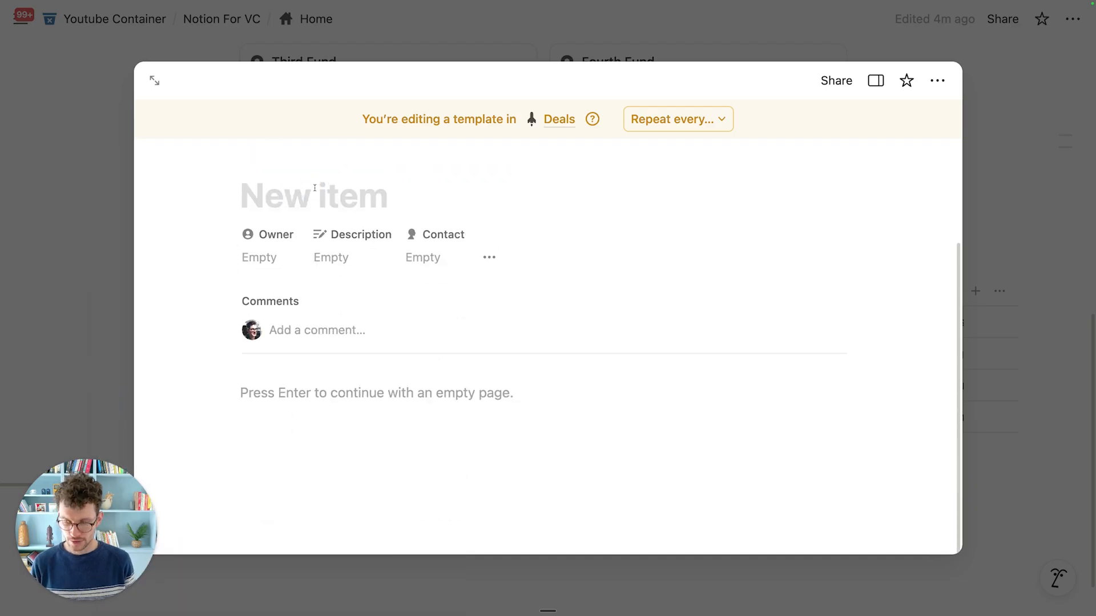
click(314, 188)
text(New Deal)
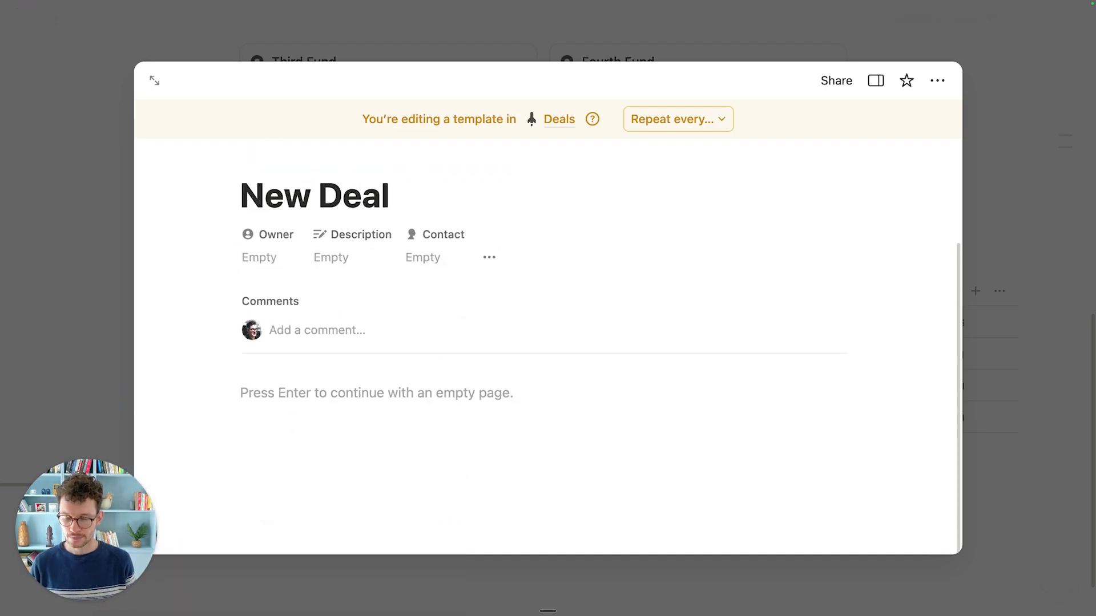
click(341, 406)
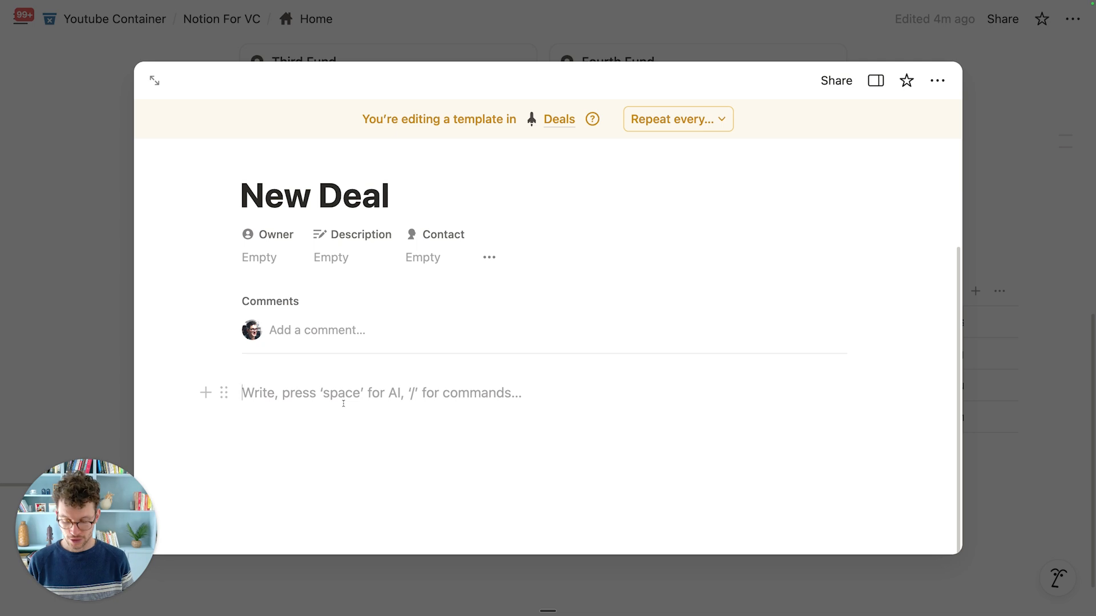
text(/but)
key(Return)
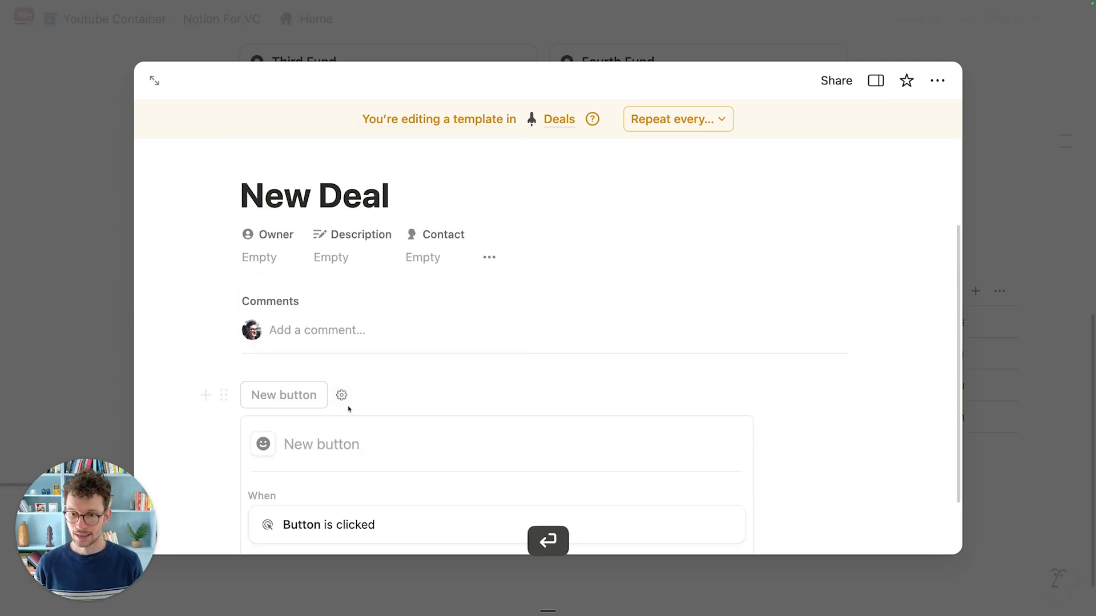
Step: Name the button 'Go Home' with a house icon, opening the Home page full-page
text(Go Home)
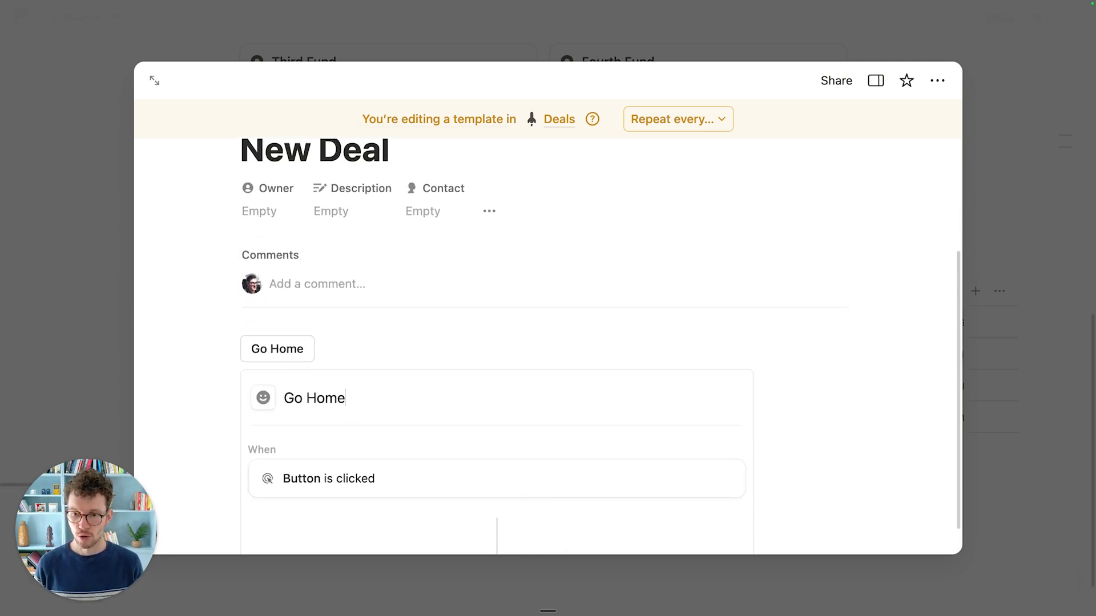
click(263, 398)
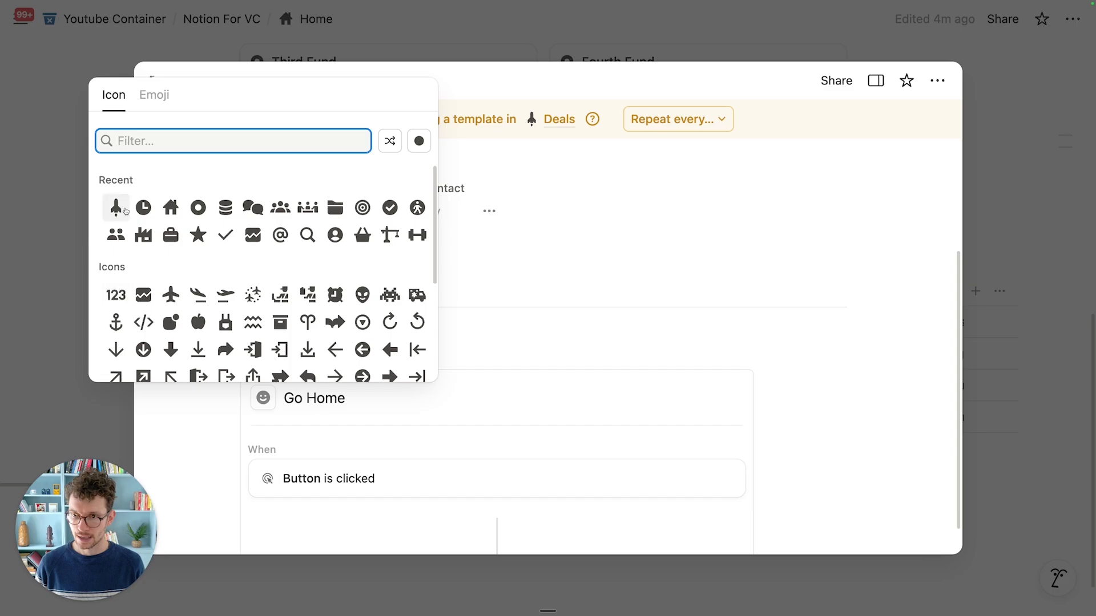
click(170, 207)
scroll(337, 451, down, 5)
click(335, 466)
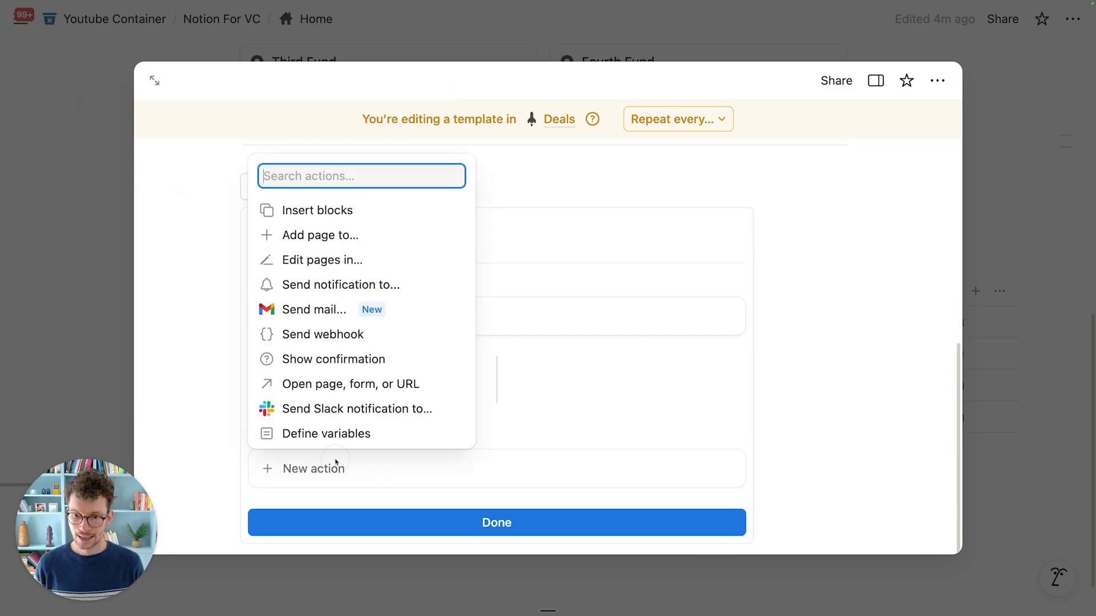
click(368, 384)
click(372, 410)
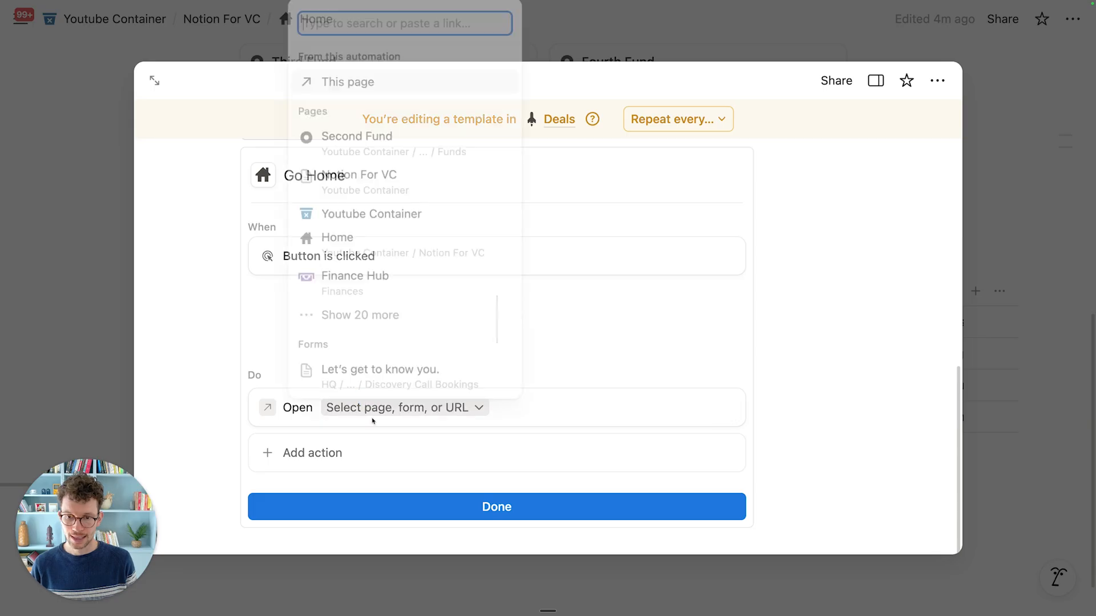
click(411, 262)
click(466, 406)
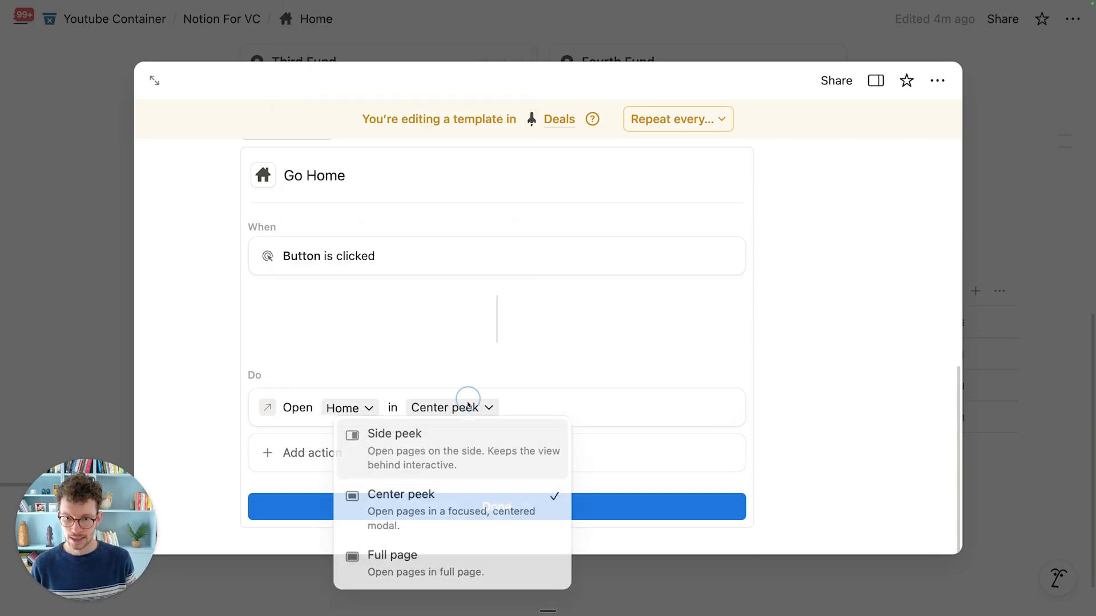
click(436, 545)
click(439, 510)
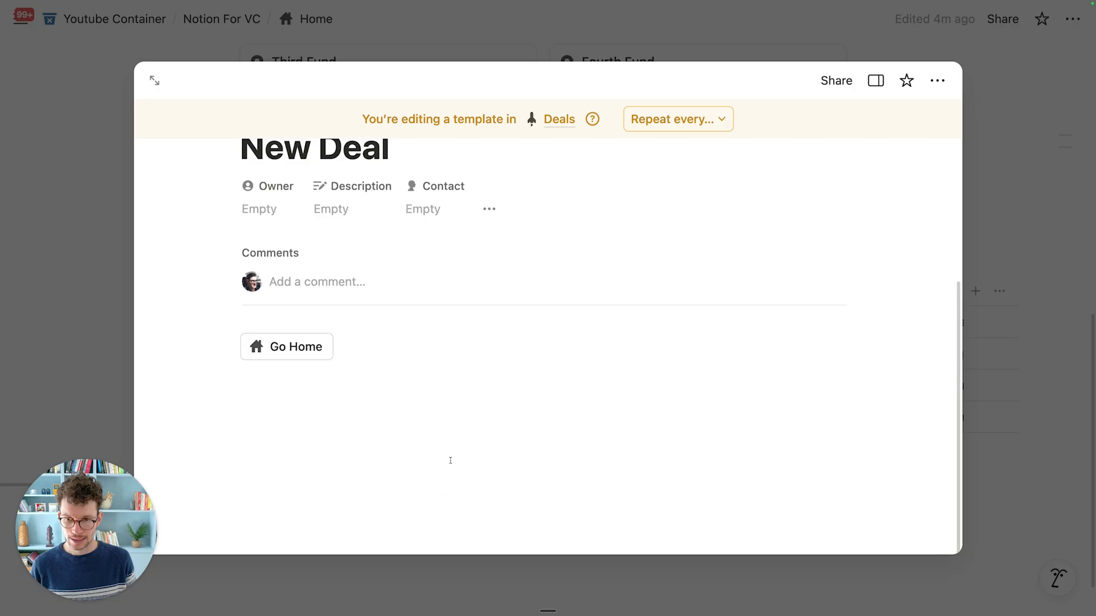
Step: Add an empty line below the button and close the template
scroll(451, 456, up, 3)
scroll(452, 453, down, 3)
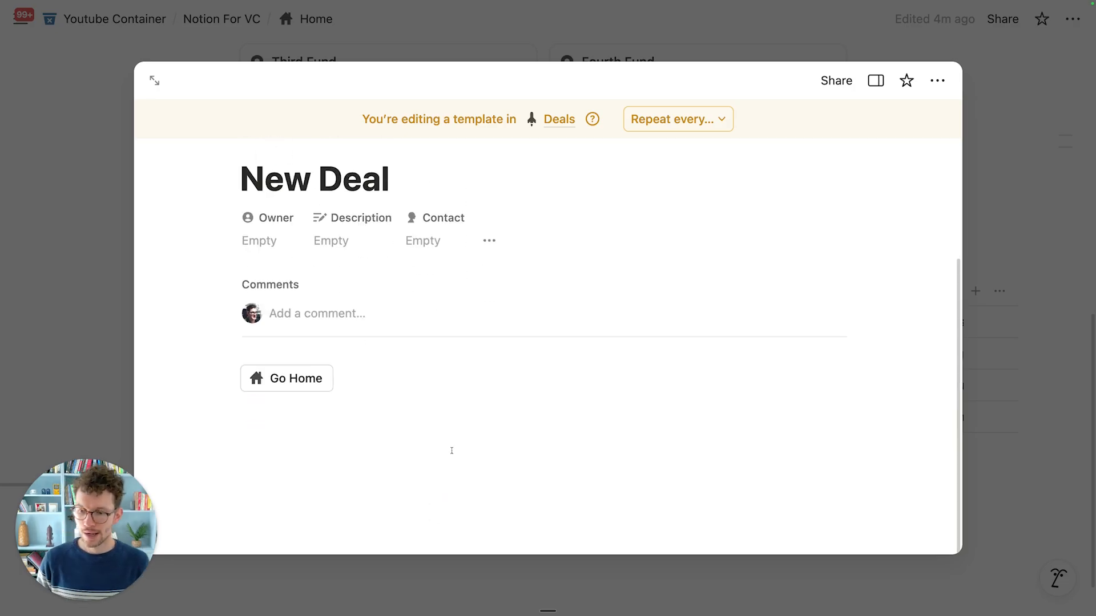
click(425, 428)
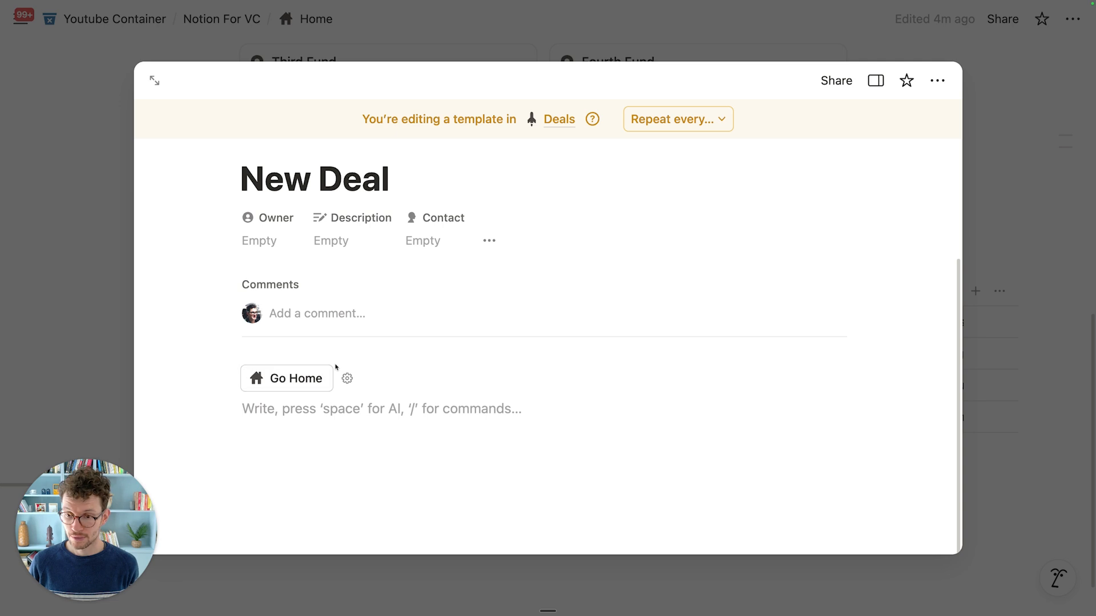
click(105, 257)
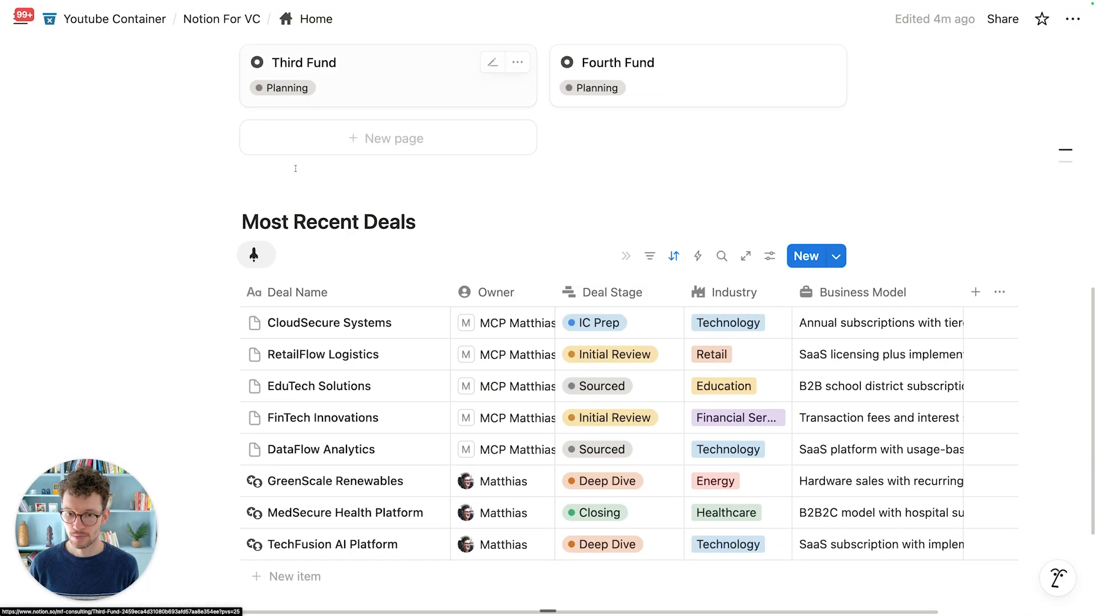
Step: Go up from Home to the parent Notion For VC page via the breadcrumb
scroll(514, 251, down, 3)
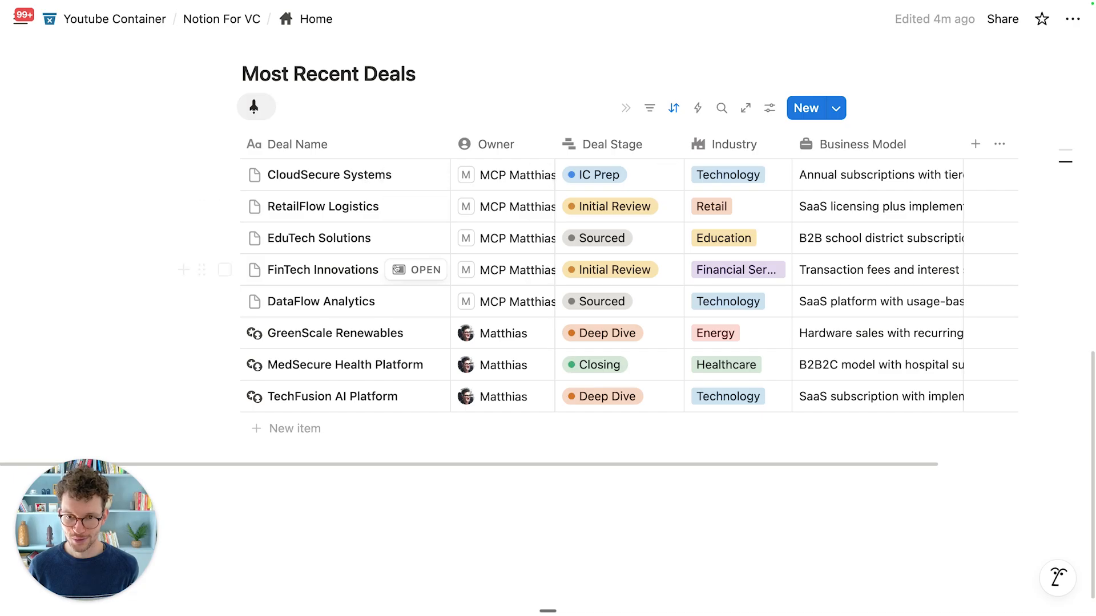
scroll(504, 190, up, 5)
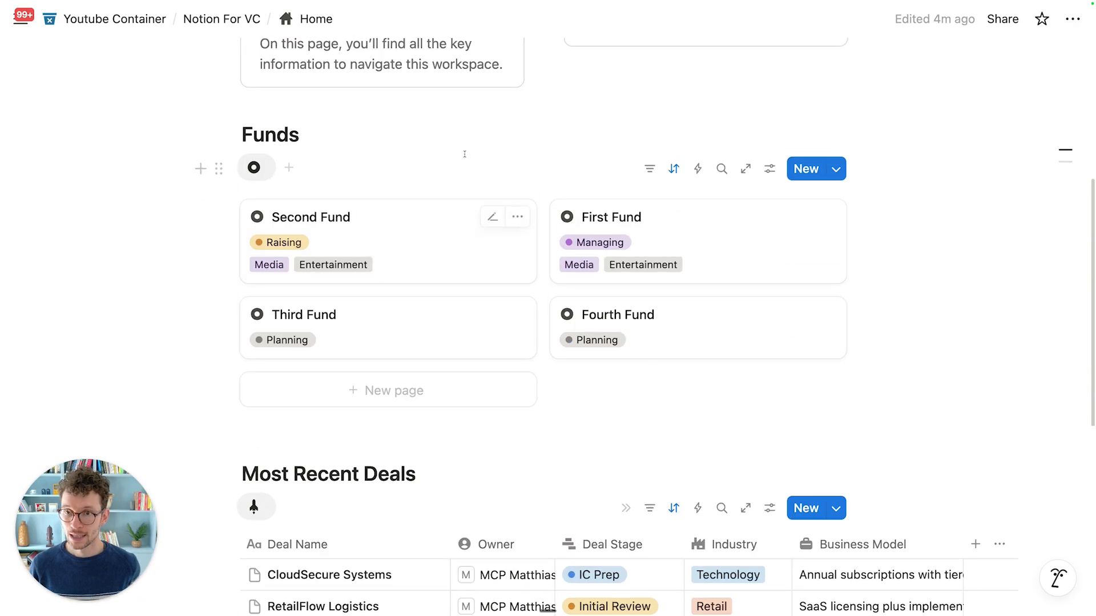
click(221, 19)
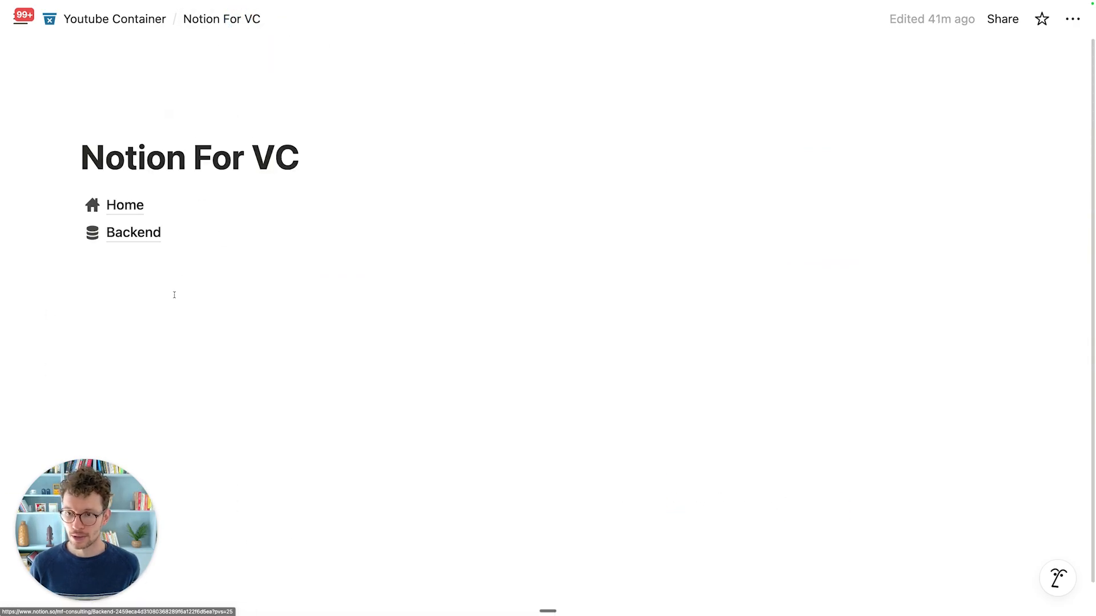
Step: On the Backend page, add a bold 'Synced Blocks' heading below The Plan
click(147, 242)
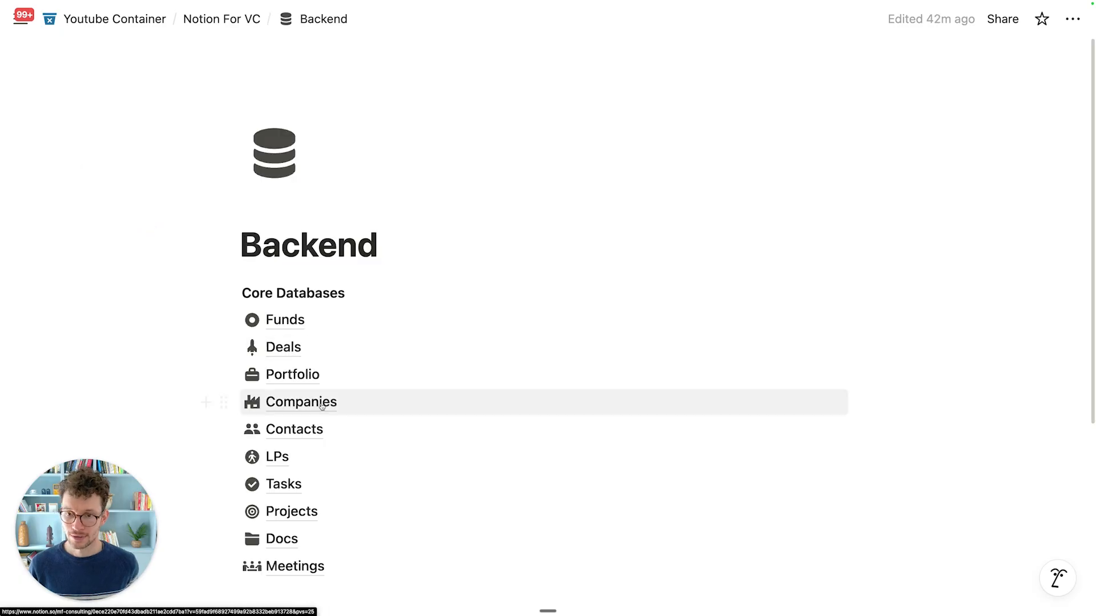
scroll(329, 411, down, 5)
click(326, 456)
key(Return)
key(super+b)
text(Synced Blocks)
key(Return)
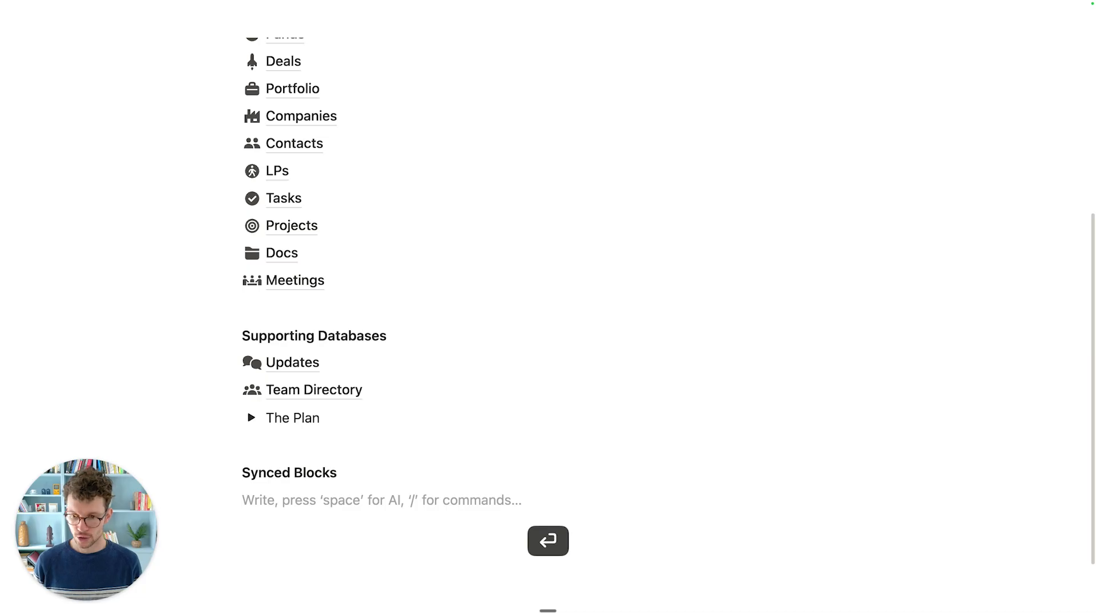
scroll(619, 375, down, 3)
key(Return)
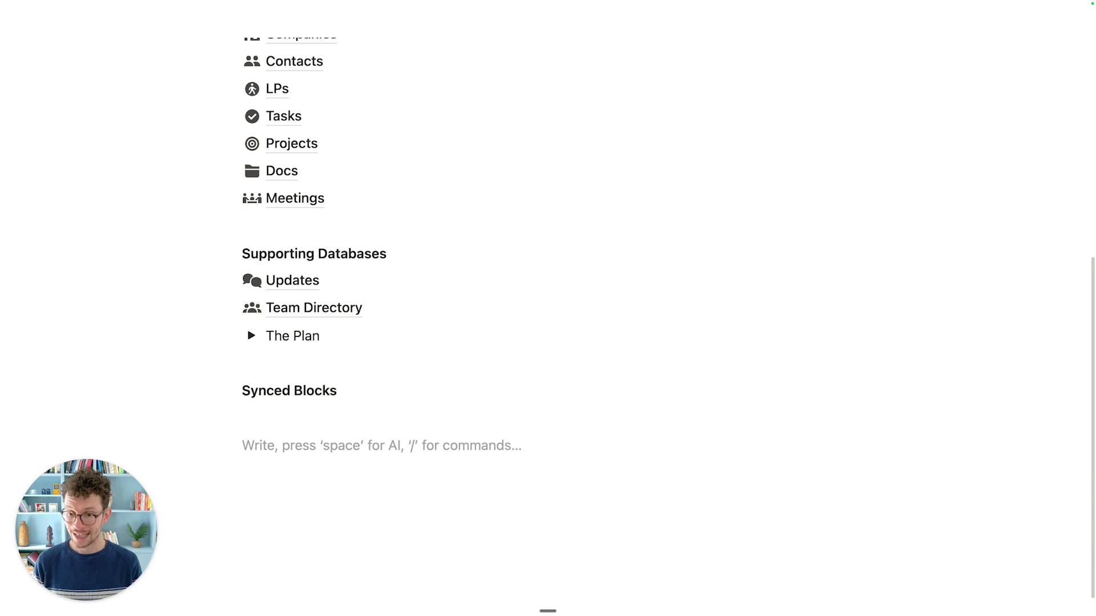
Step: Insert a synced block holding a house-icon button named 'Go Home'
text(/sy)
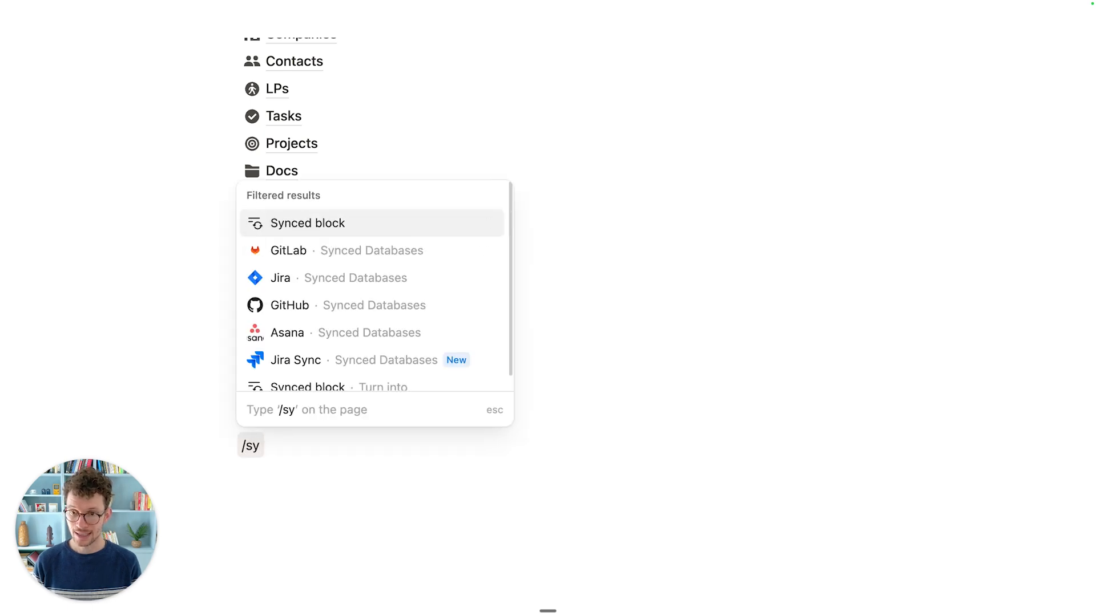
click(403, 223)
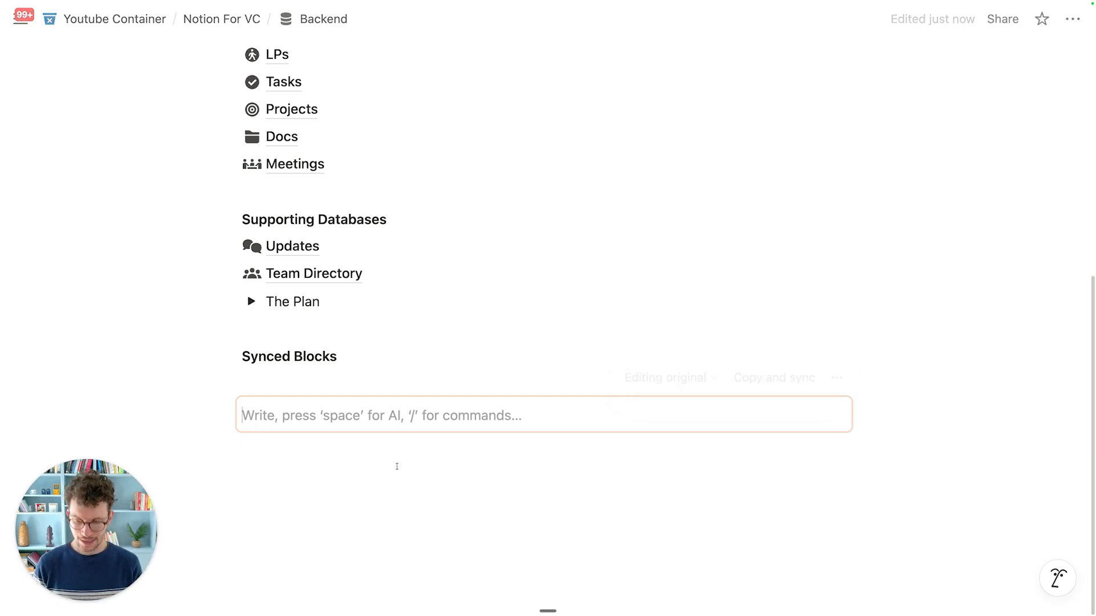
text(/but)
key(Return)
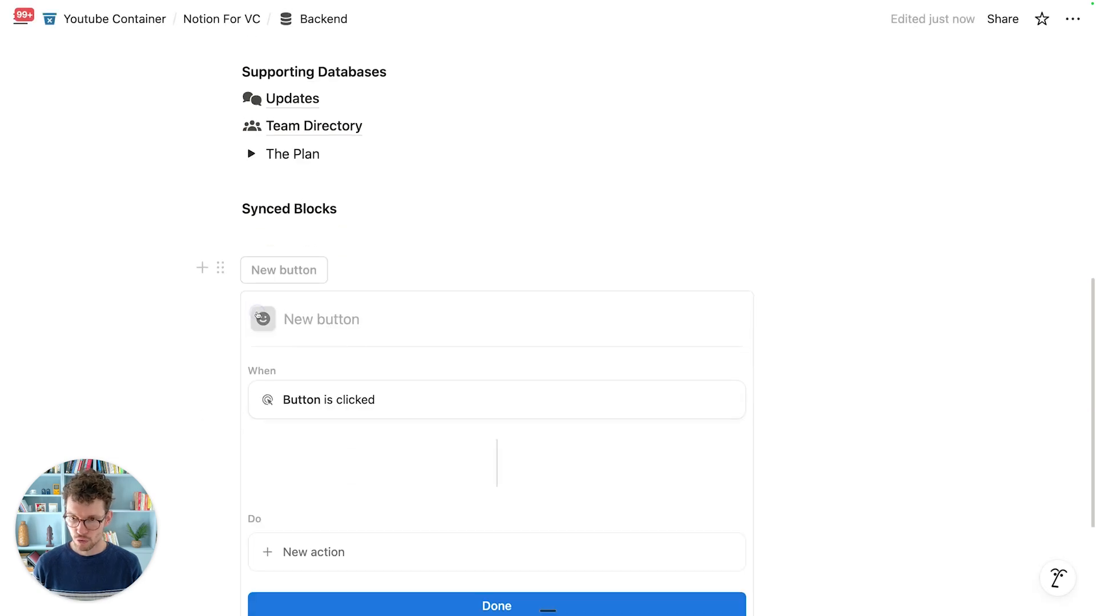
click(258, 315)
click(142, 433)
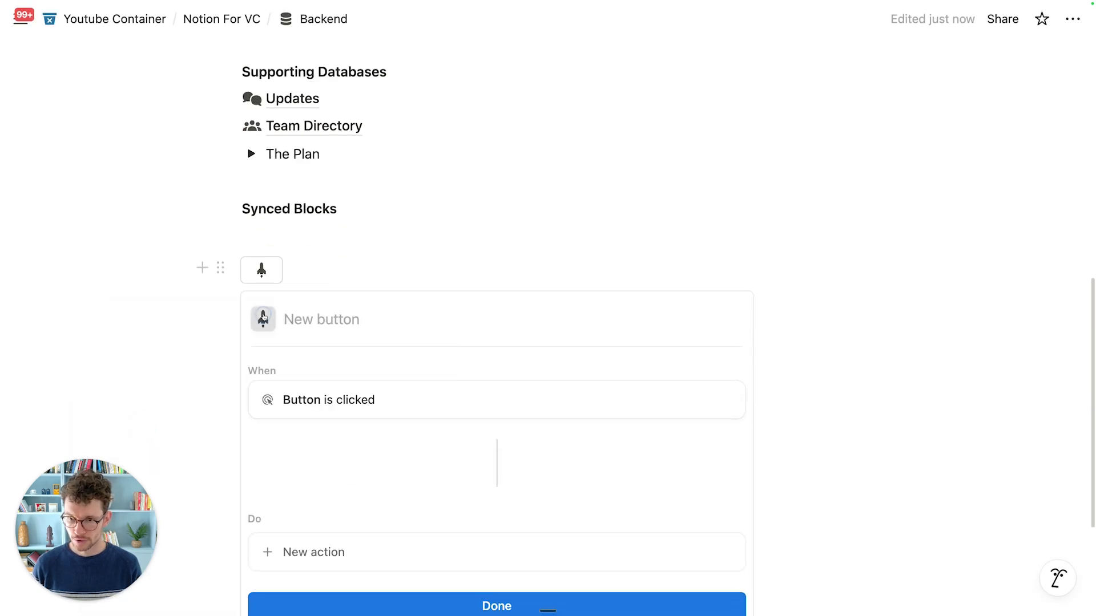
click(263, 318)
click(147, 435)
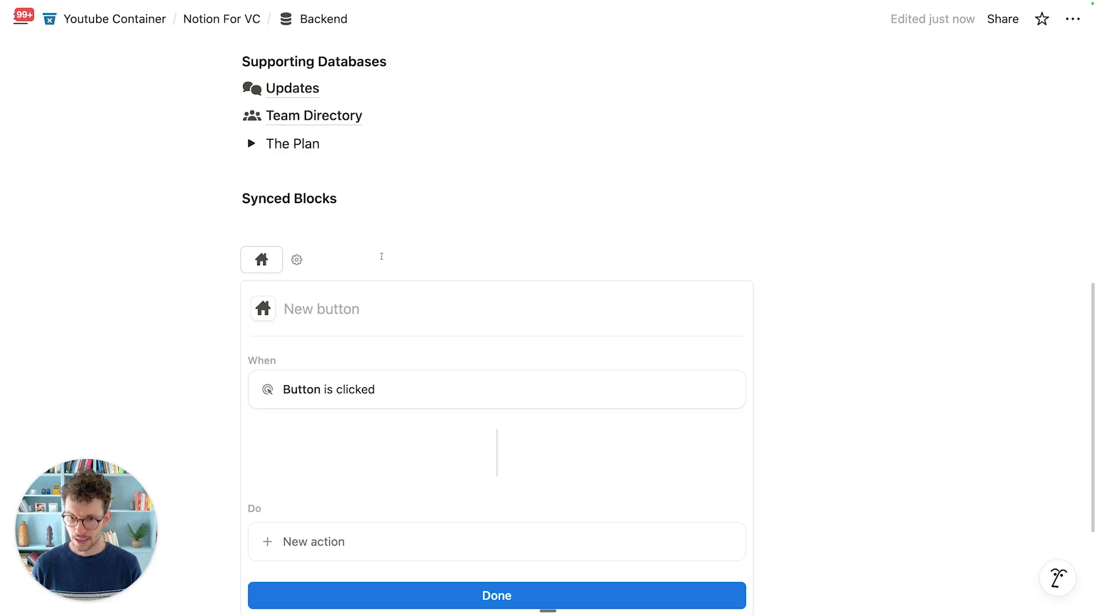
text(Go Home)
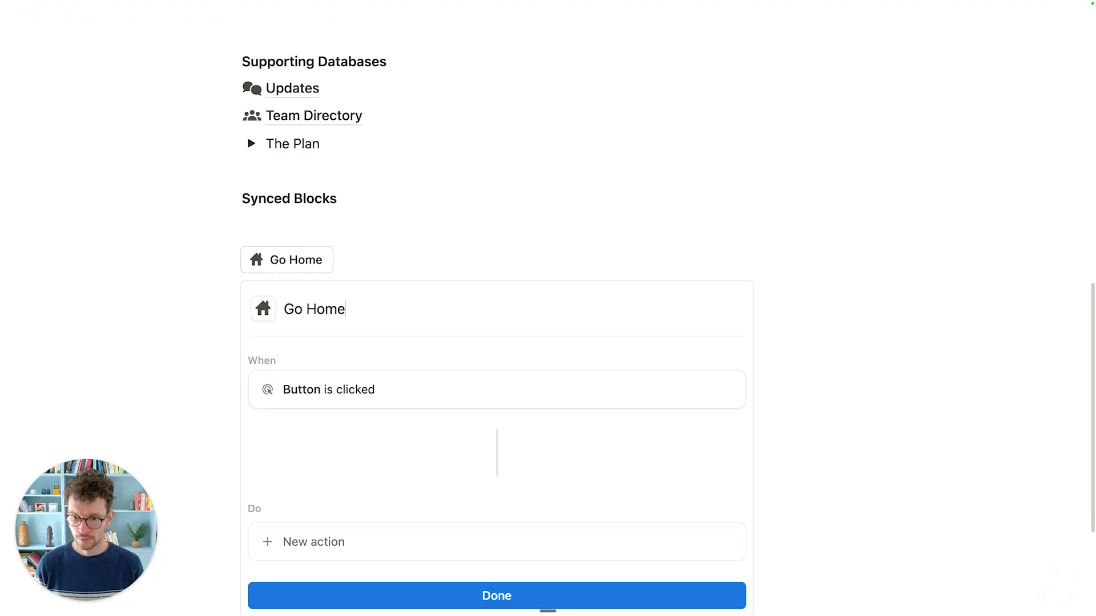
Step: Make the Go Home button open the Home page as a full page
scroll(367, 335, down, 2)
click(314, 471)
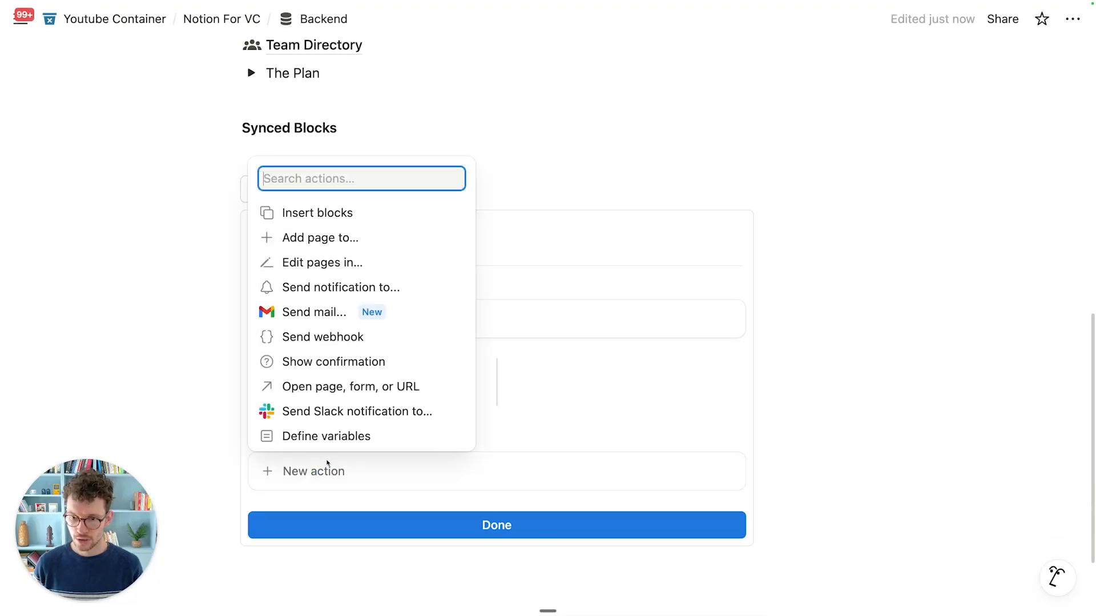
click(342, 386)
click(384, 472)
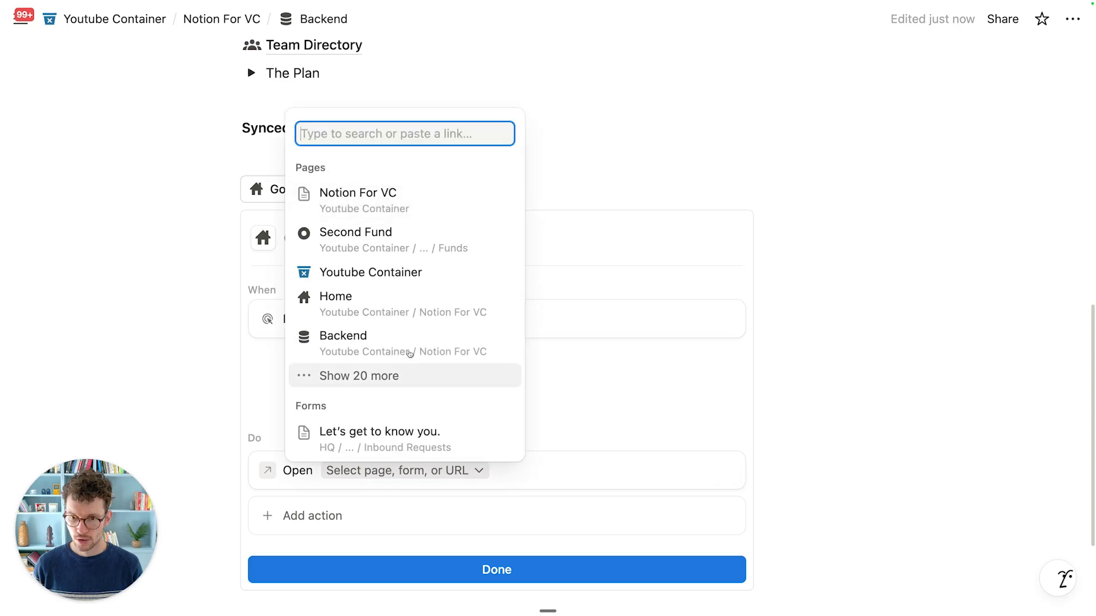
click(367, 308)
click(454, 472)
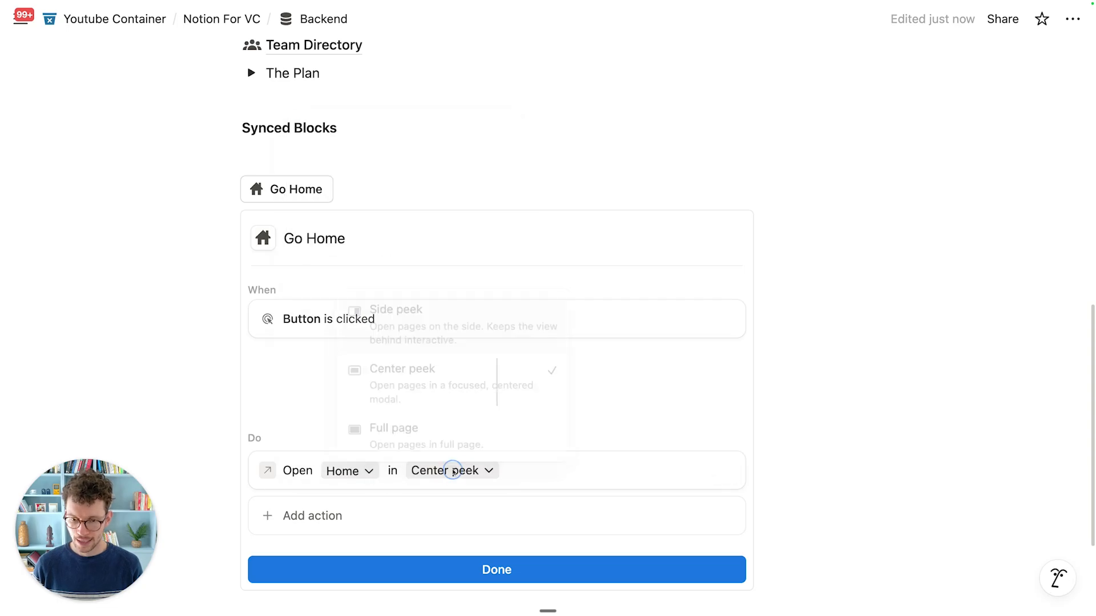
click(429, 437)
click(409, 568)
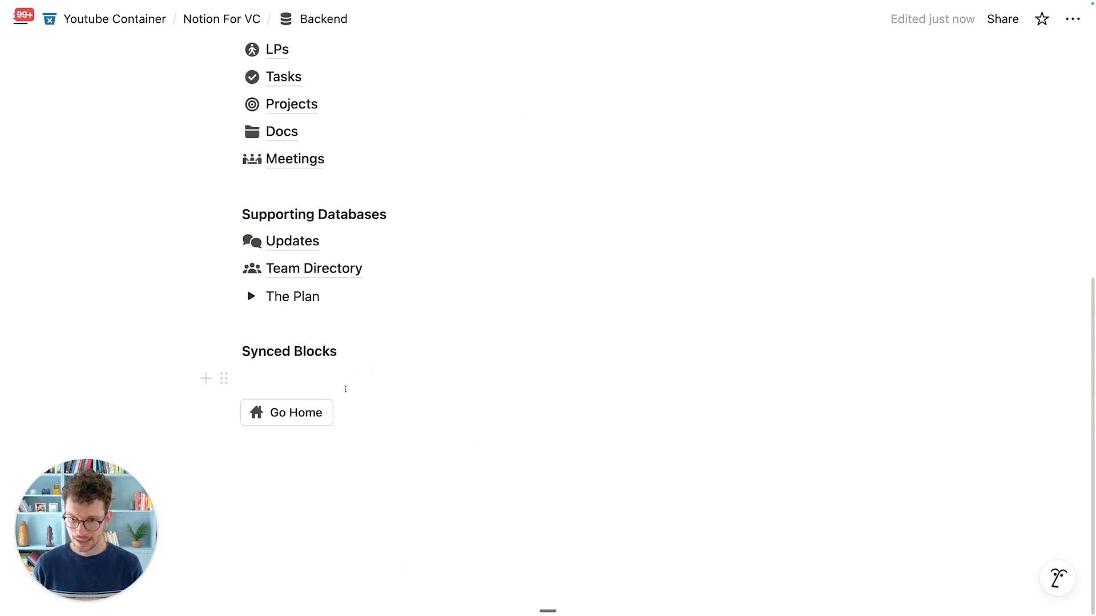
click(372, 407)
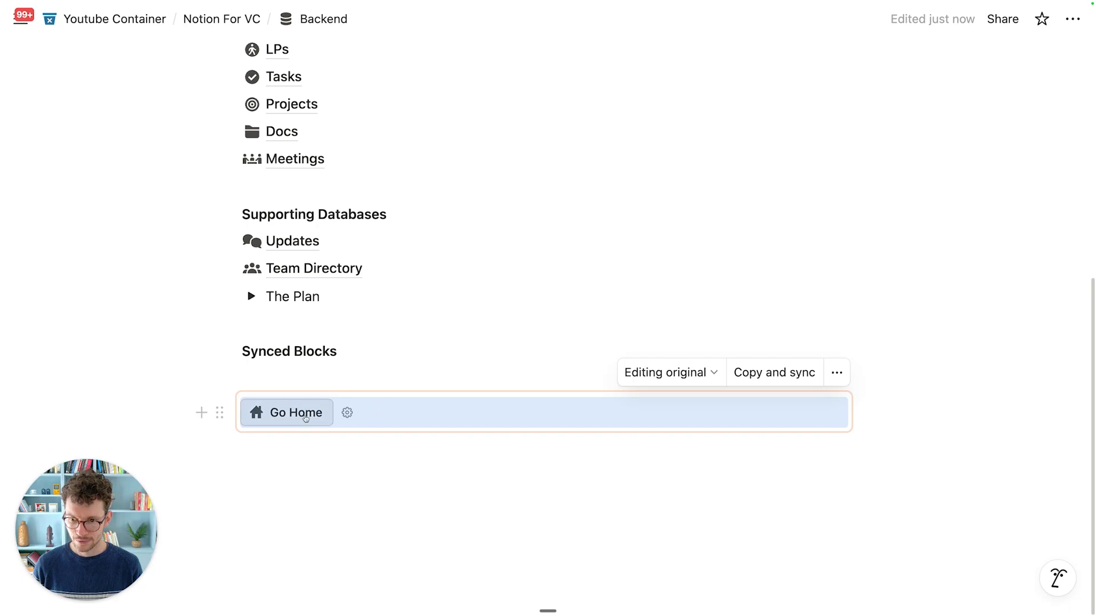
Step: Split the synced block into two columns with Go Home in the left column
click(285, 459)
drag(232, 445, 238, 419)
click(238, 418)
text(/col2)
key(Return)
drag(222, 463, 248, 408)
click(269, 453)
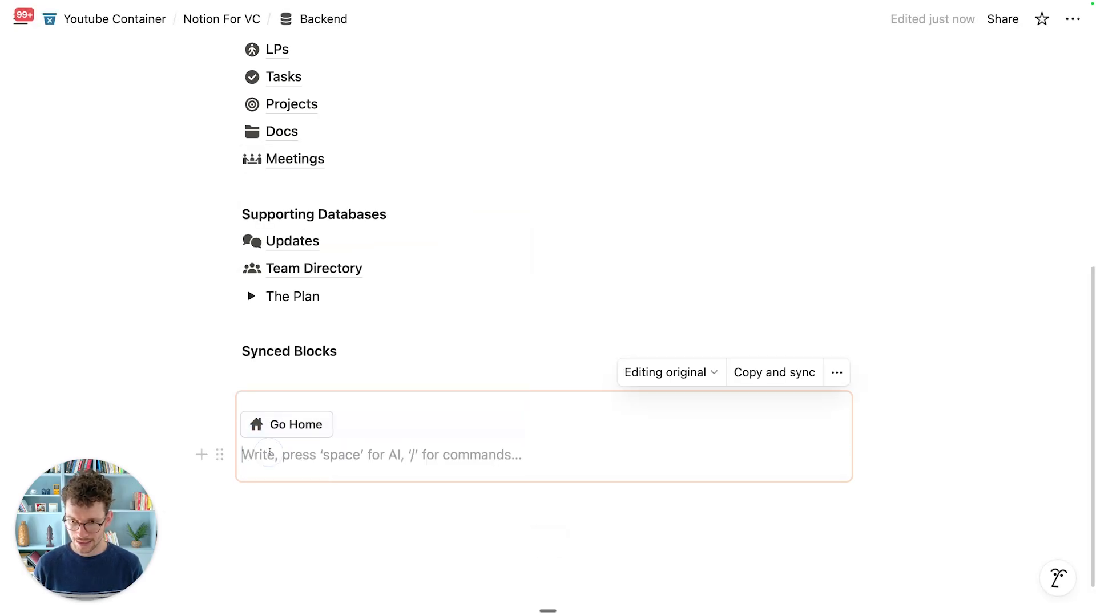
key(BackSpace)
Step: Add italic 'Placeholder' text beside Go Home, then copy and sync the block
click(594, 426)
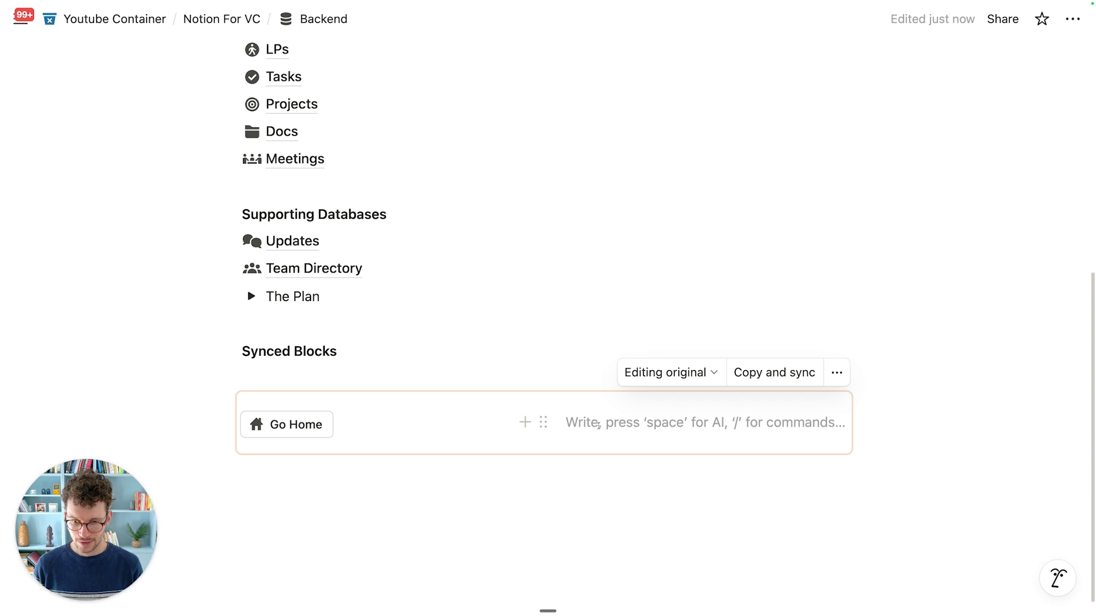
text(Placehold)
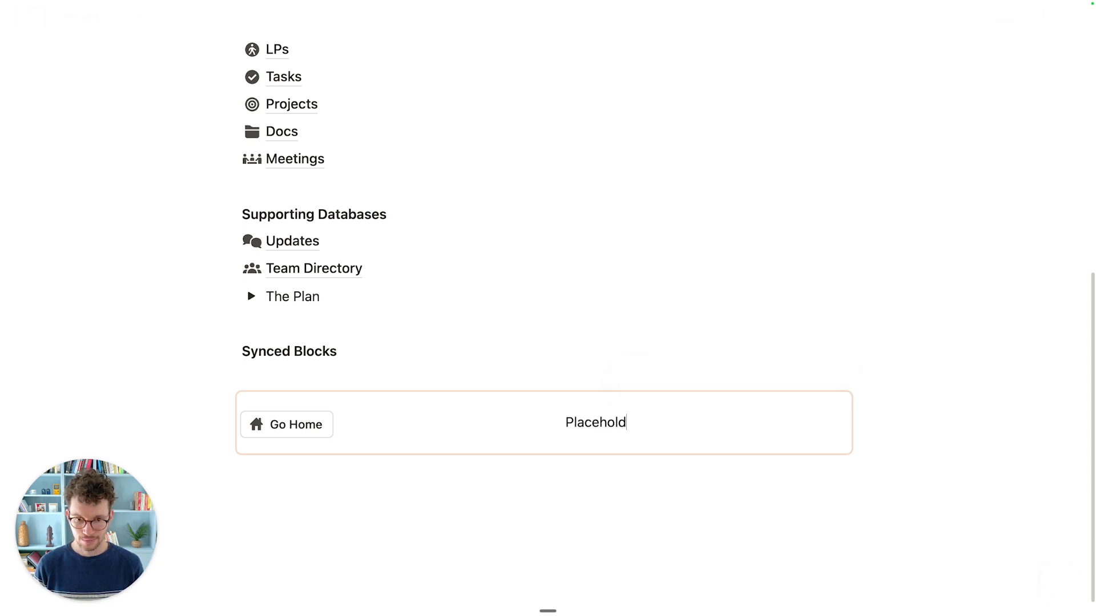
text(er)
key(super+a)
key(super+i)
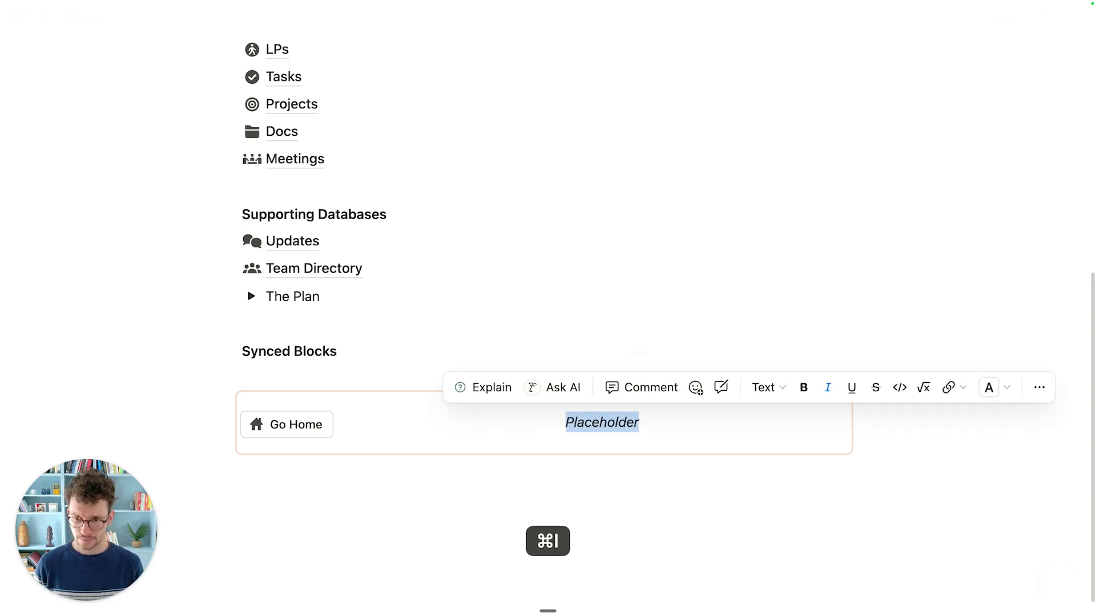
click(420, 489)
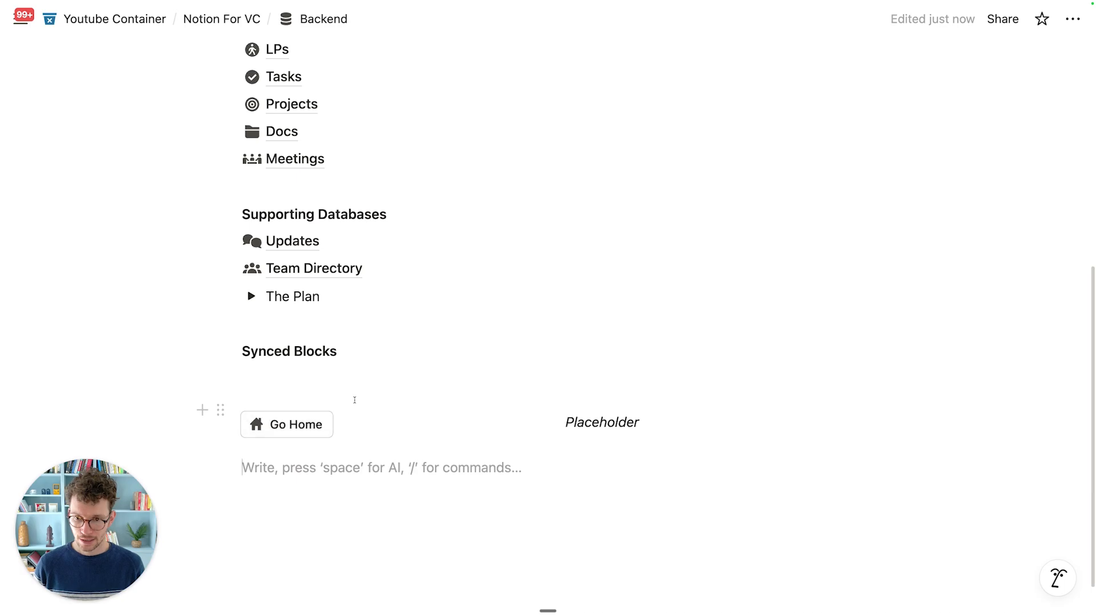
drag(355, 400, 398, 407)
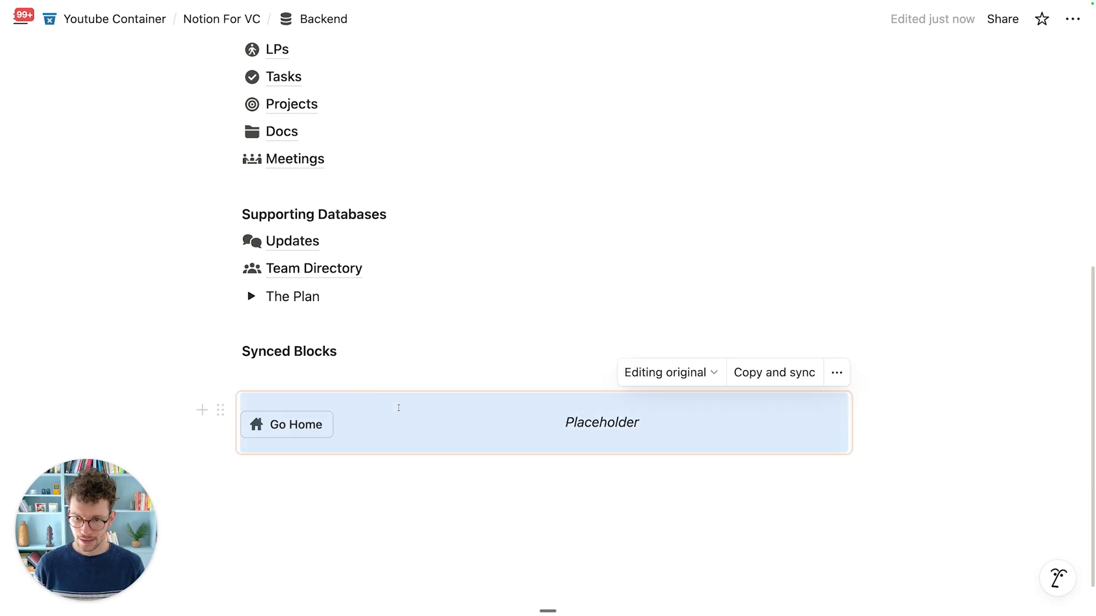
click(771, 381)
scroll(609, 367, up, 6)
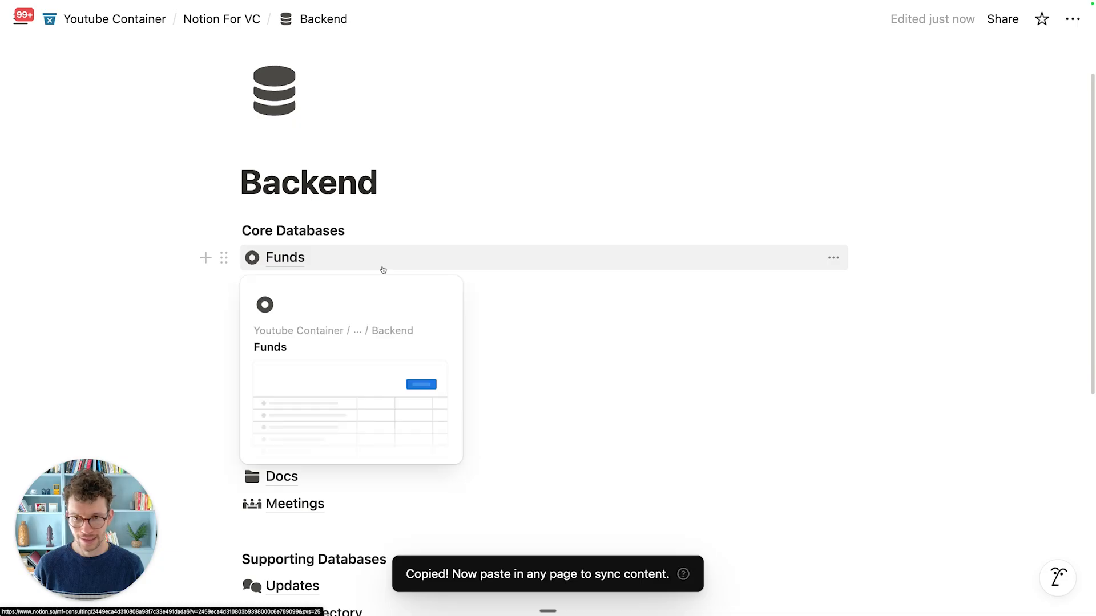
Step: Replace the New Fund template's old Go Home button with the pasted synced block
click(381, 269)
click(1002, 127)
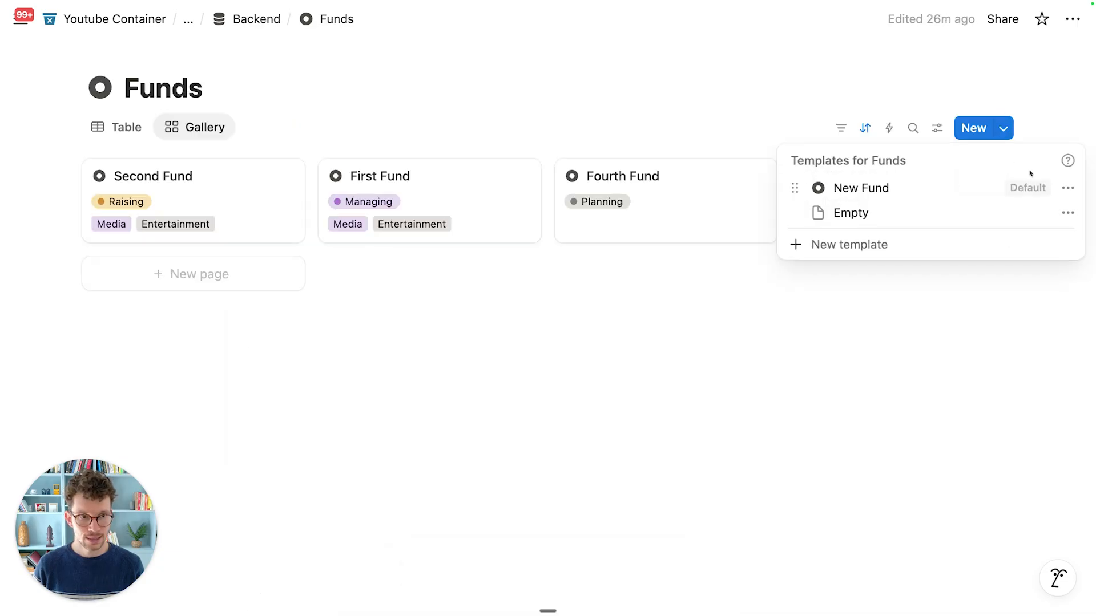
click(1068, 189)
click(956, 242)
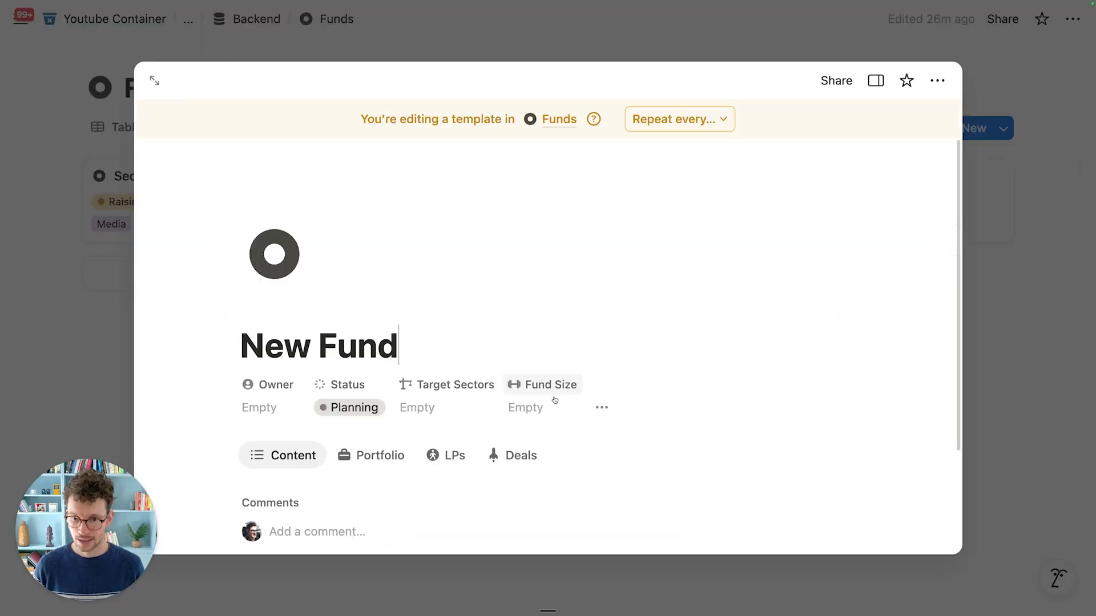
scroll(513, 411, down, 5)
click(495, 477)
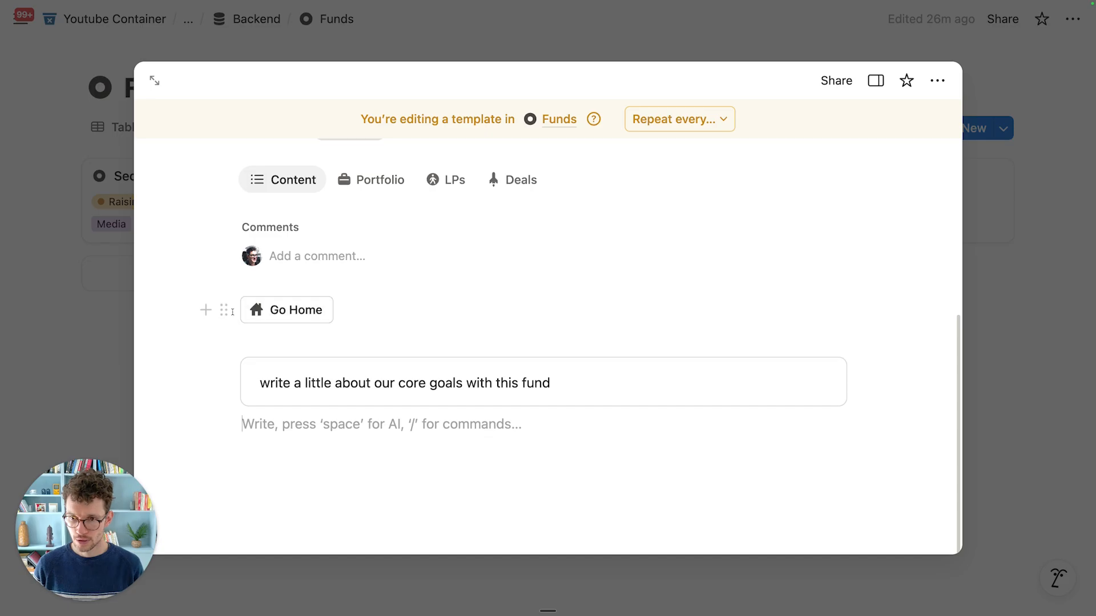
click(228, 311)
key(Delete)
click(279, 293)
key(Return)
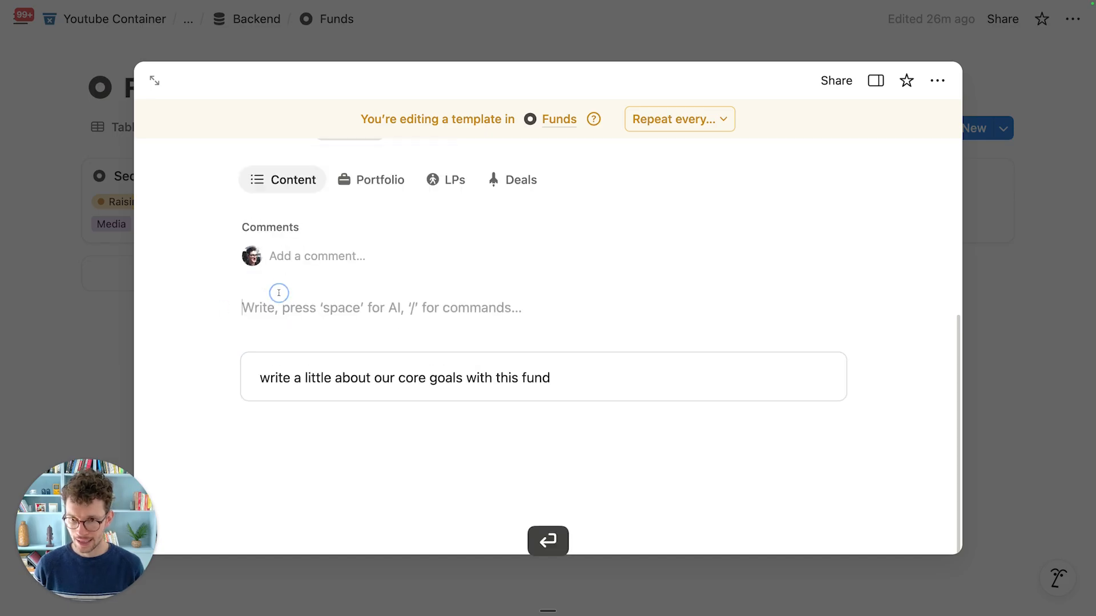
key(super+v)
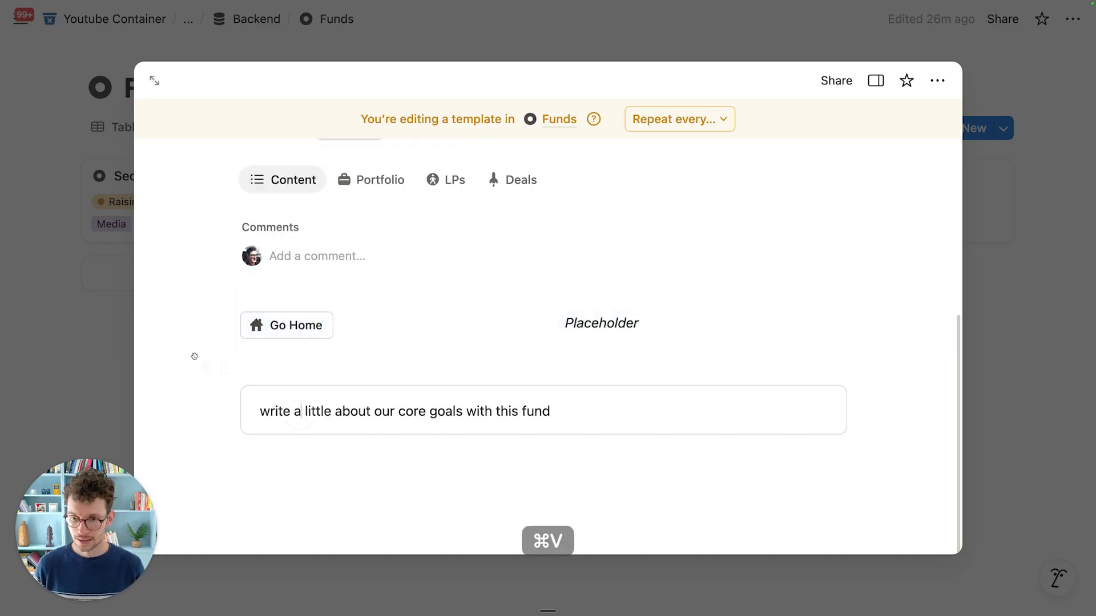
click(91, 323)
Step: Open the New Deal template in Deals and delete its existing Go Home blocks
click(256, 19)
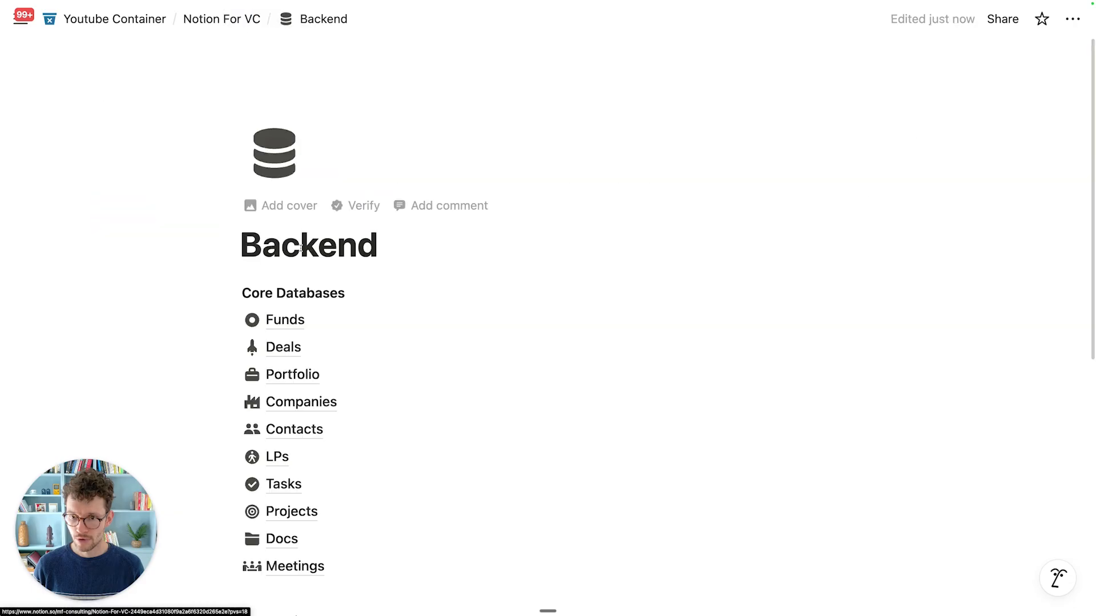
click(302, 340)
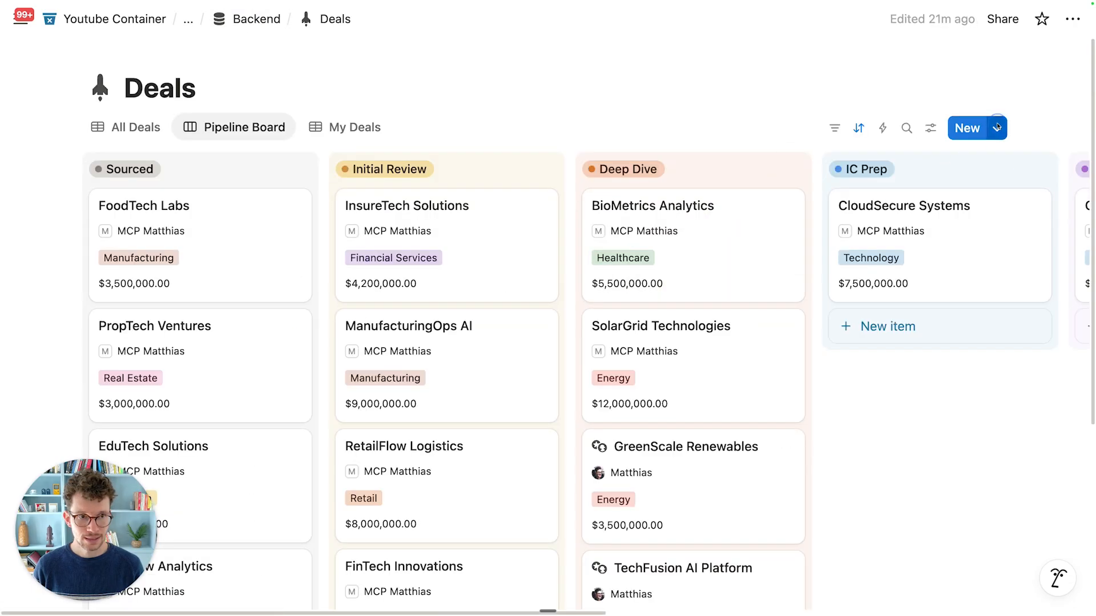
click(996, 128)
click(1066, 190)
click(966, 240)
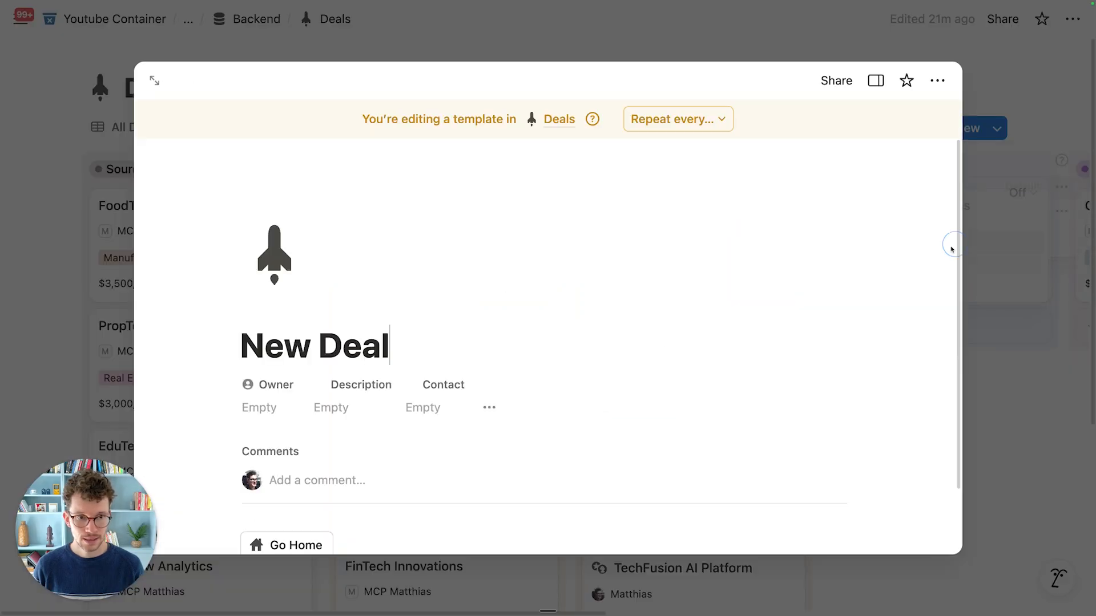
scroll(454, 350, down, 5)
click(401, 381)
key(super+a)
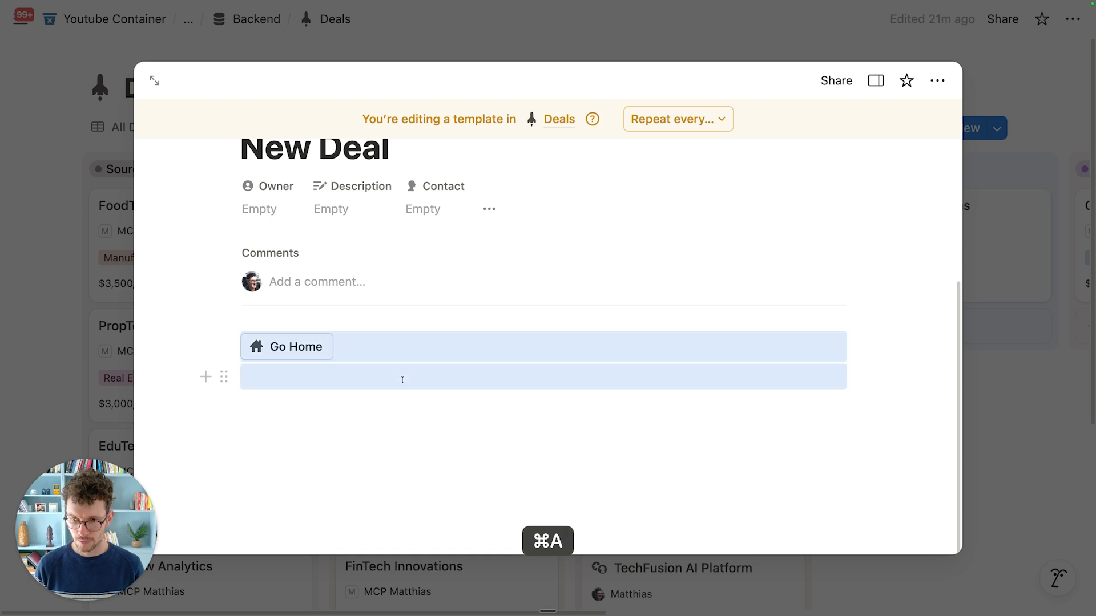
click(402, 378)
key(super+a)
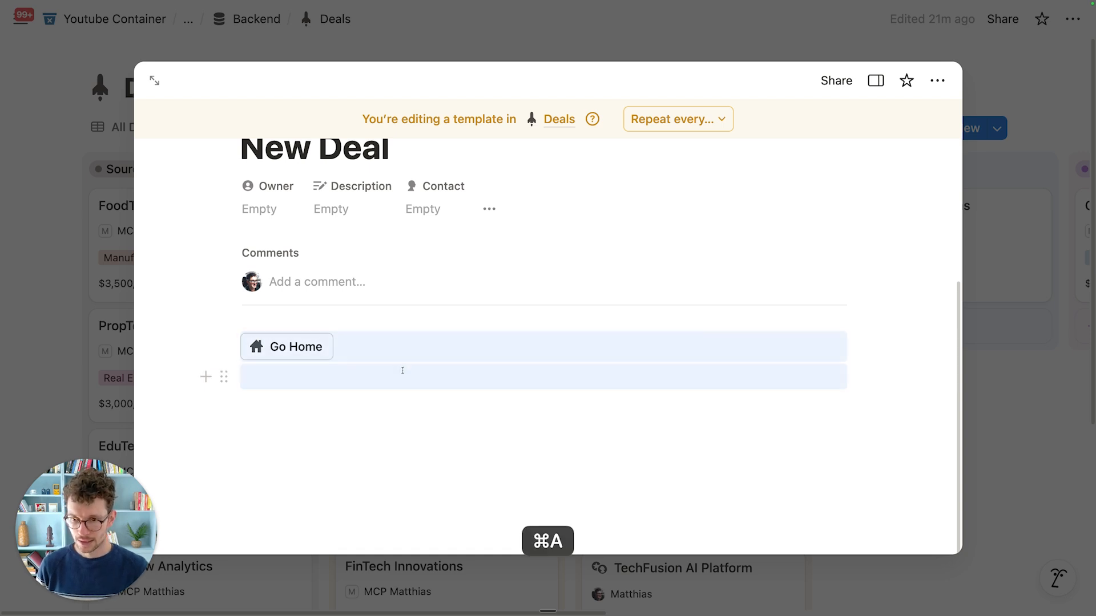
key(BackSpace)
Step: Paste the synced block into the New Deal template, check FoodTech Labs, then return to Backend
click(352, 358)
key(super+v)
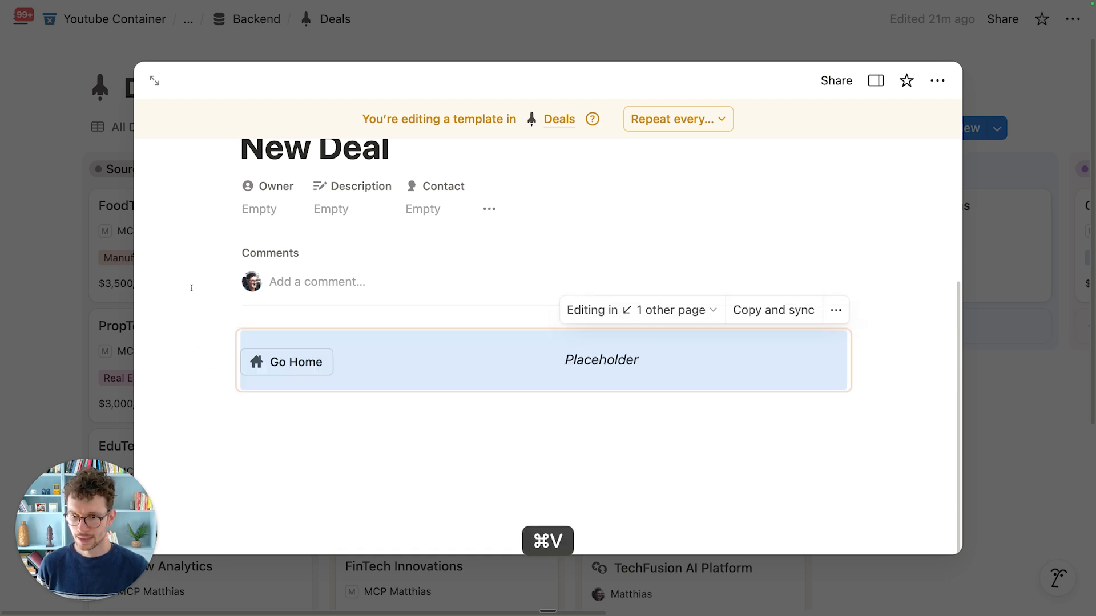
click(97, 268)
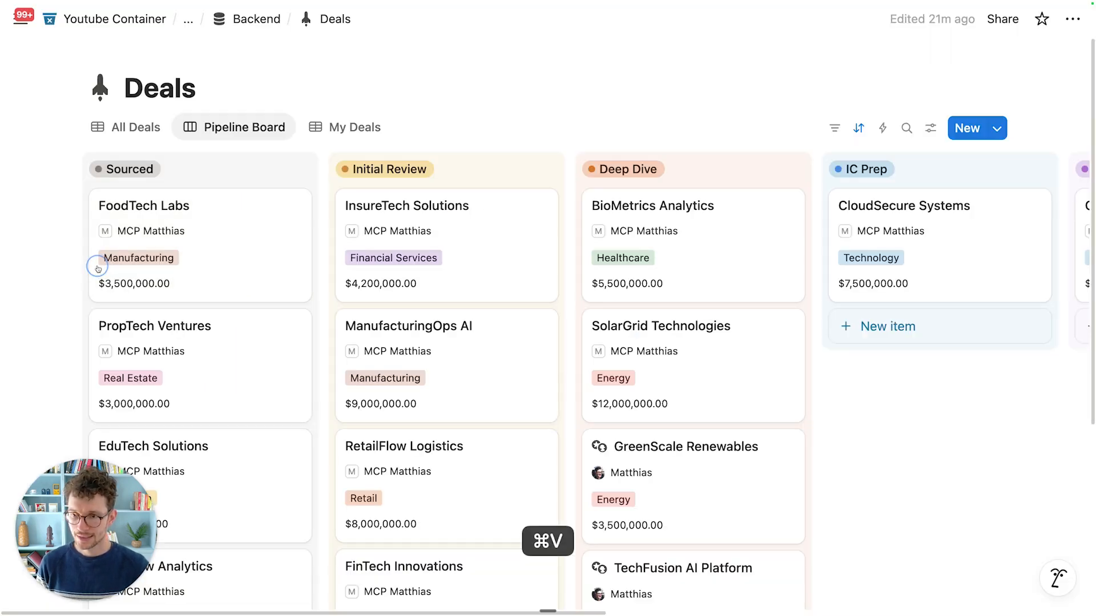
click(225, 200)
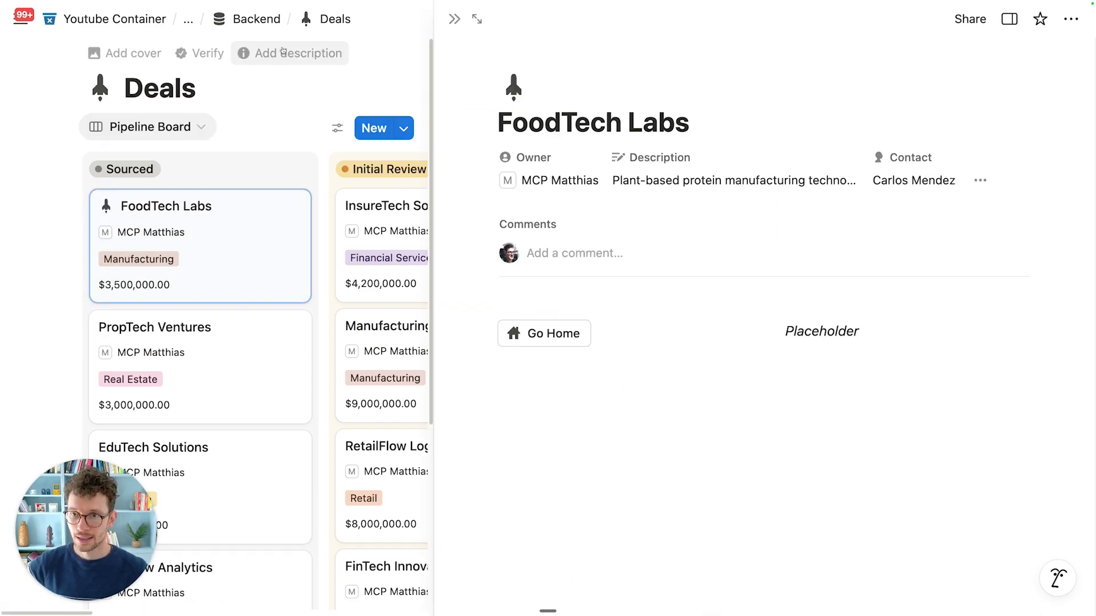
click(257, 24)
Step: On Backend, change the synced block's text to 'Placeholder 123'
scroll(256, 354, down, 8)
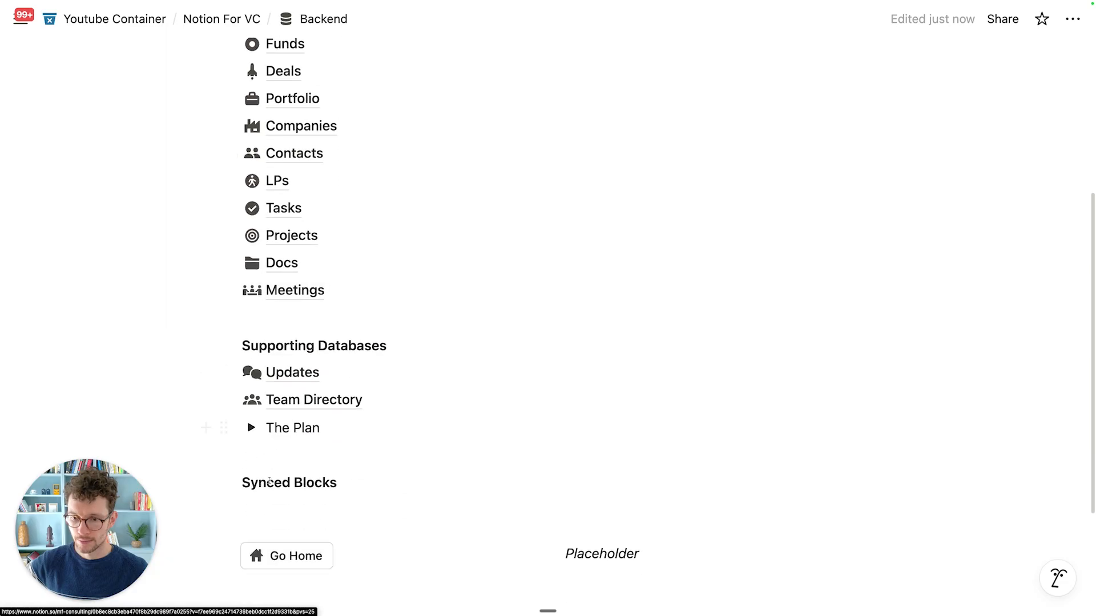
click(668, 377)
text(123)
click(392, 545)
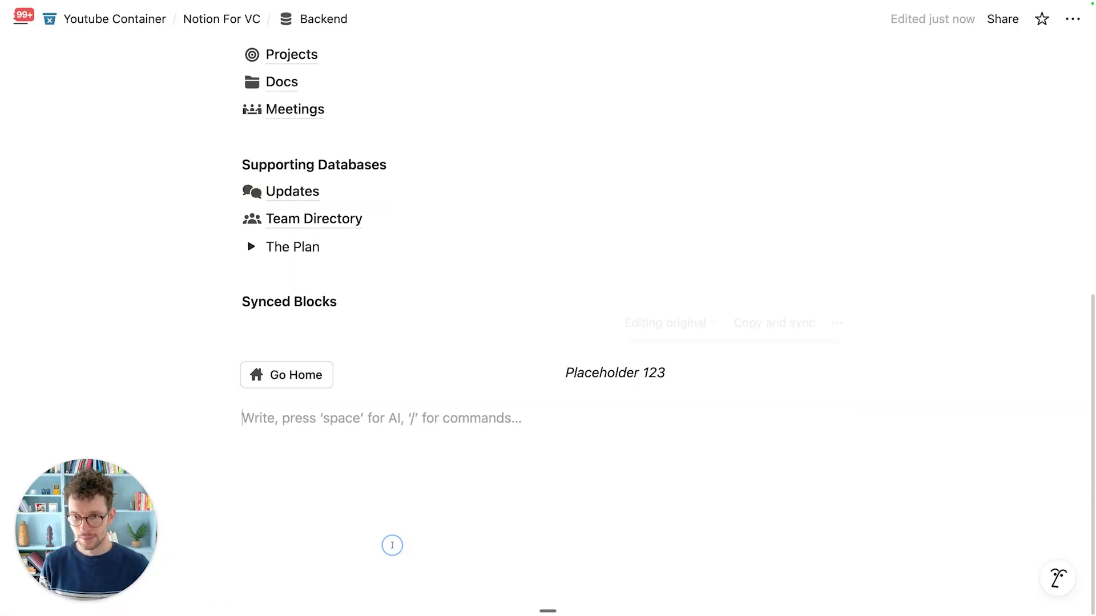
Step: Open FoodTech Labs in Deals to confirm it shows Placeholder 123
scroll(392, 545, up, 5)
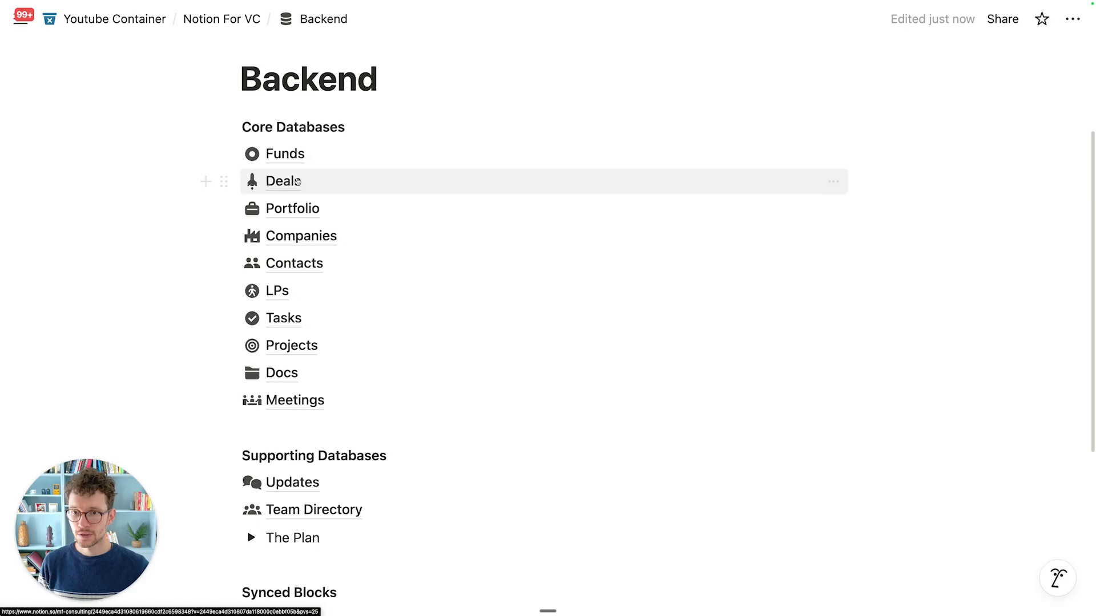
click(297, 181)
click(186, 136)
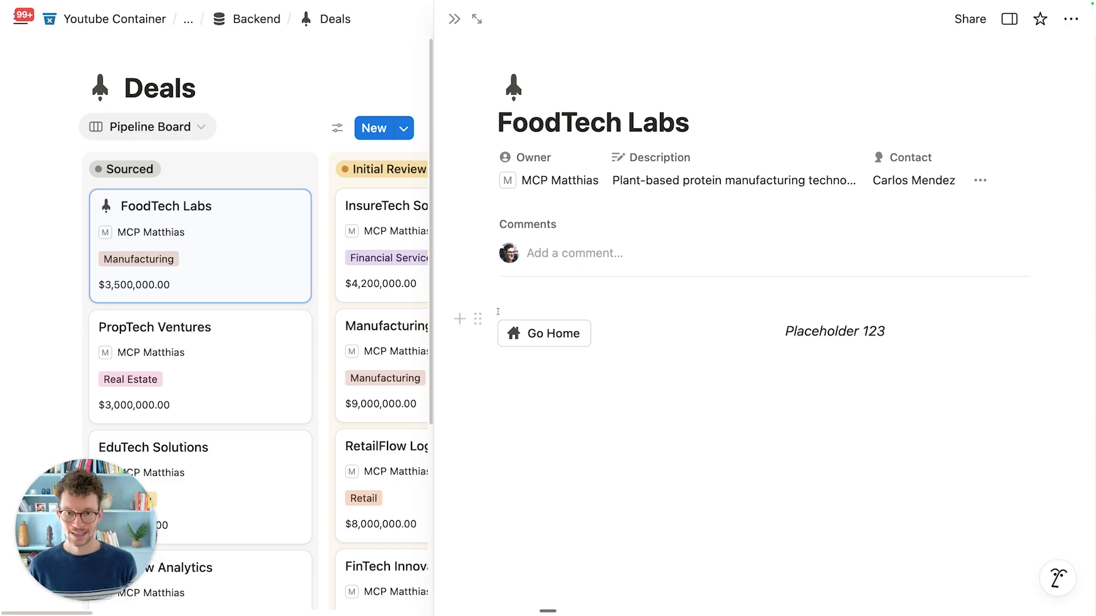
Step: Go to Home and review the Most Recent Deals view settings
click(542, 334)
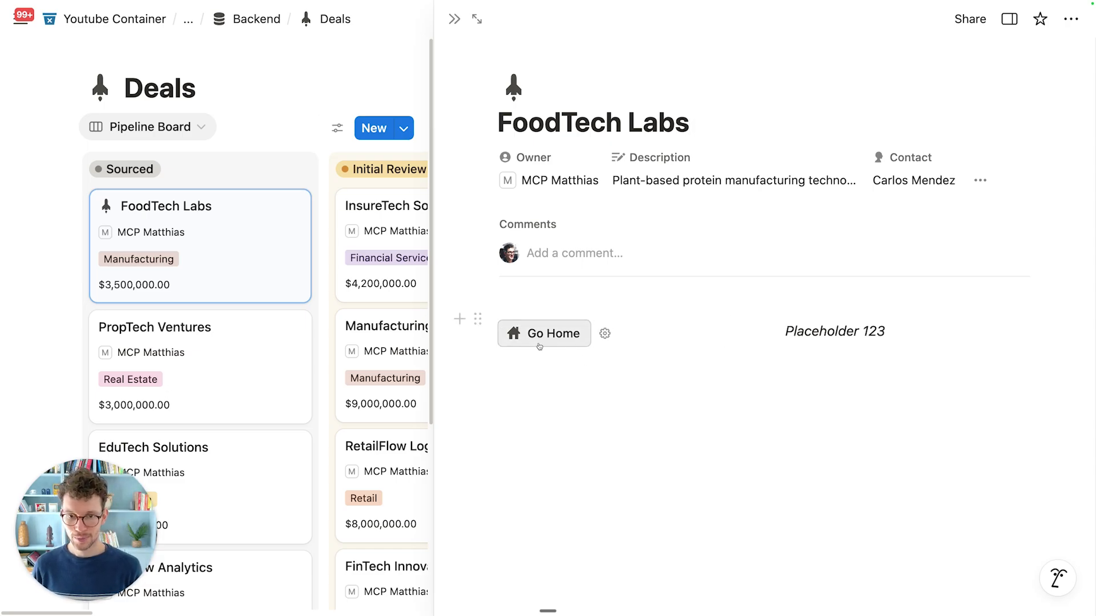
scroll(525, 371, down, 10)
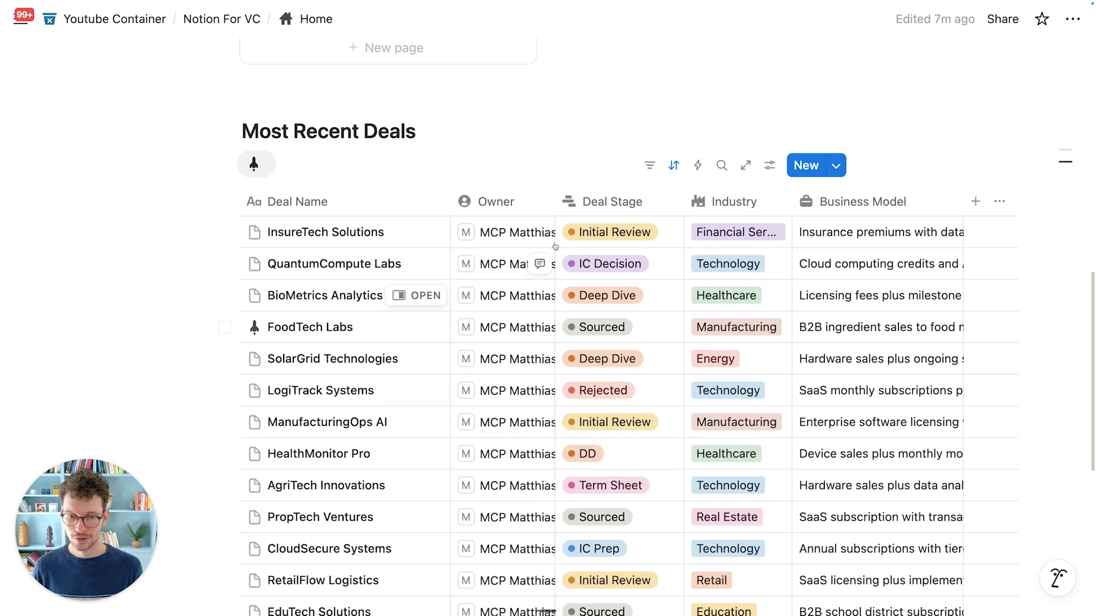
scroll(627, 398, up, 2)
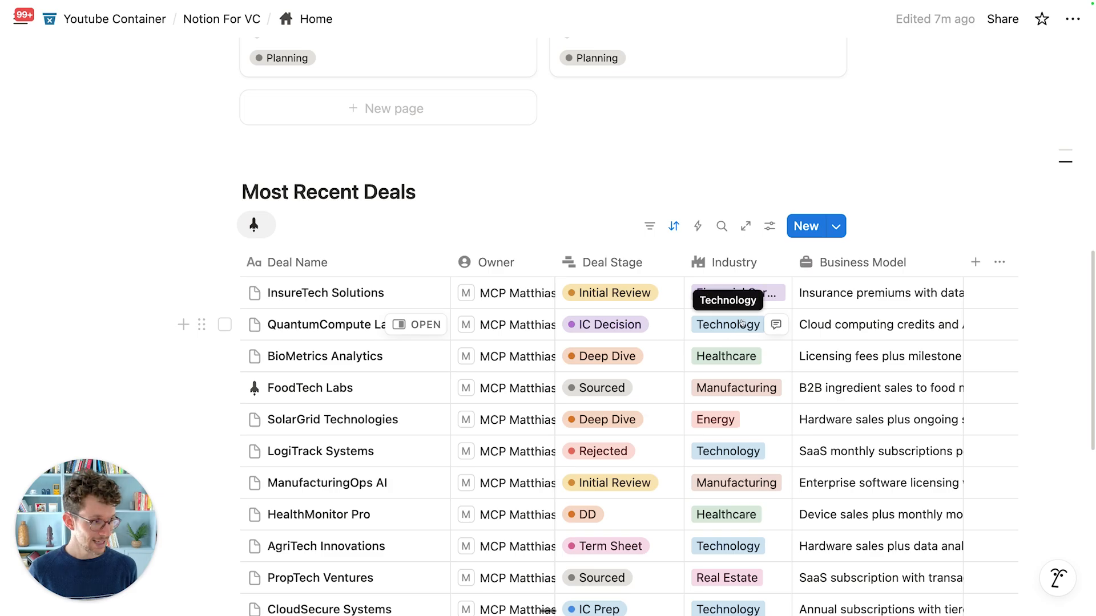
click(769, 227)
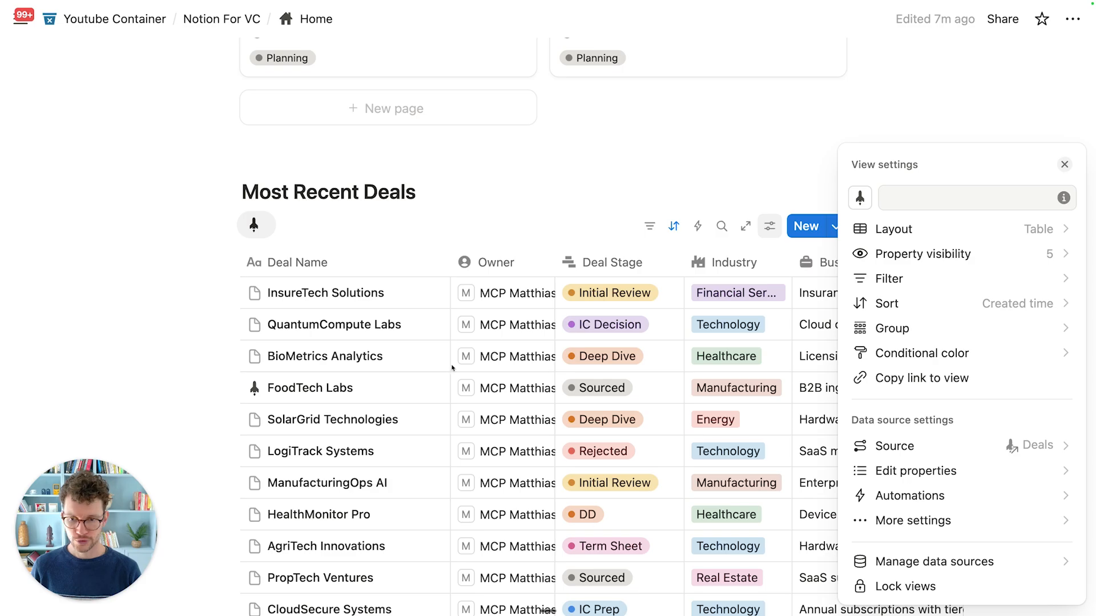
click(538, 576)
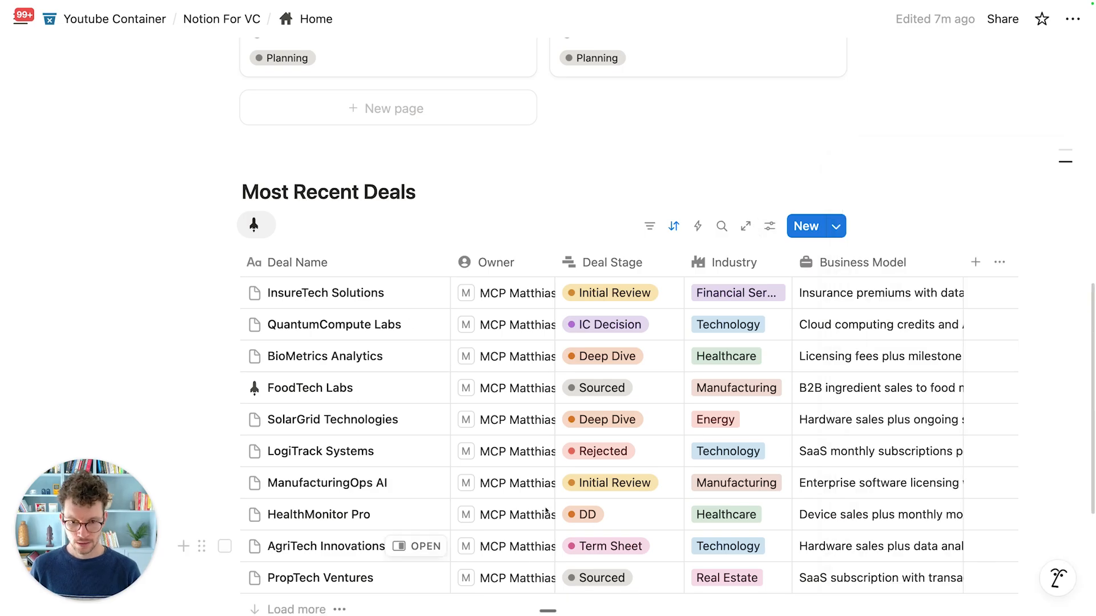
scroll(548, 513, down, 4)
scroll(456, 257, up, 2)
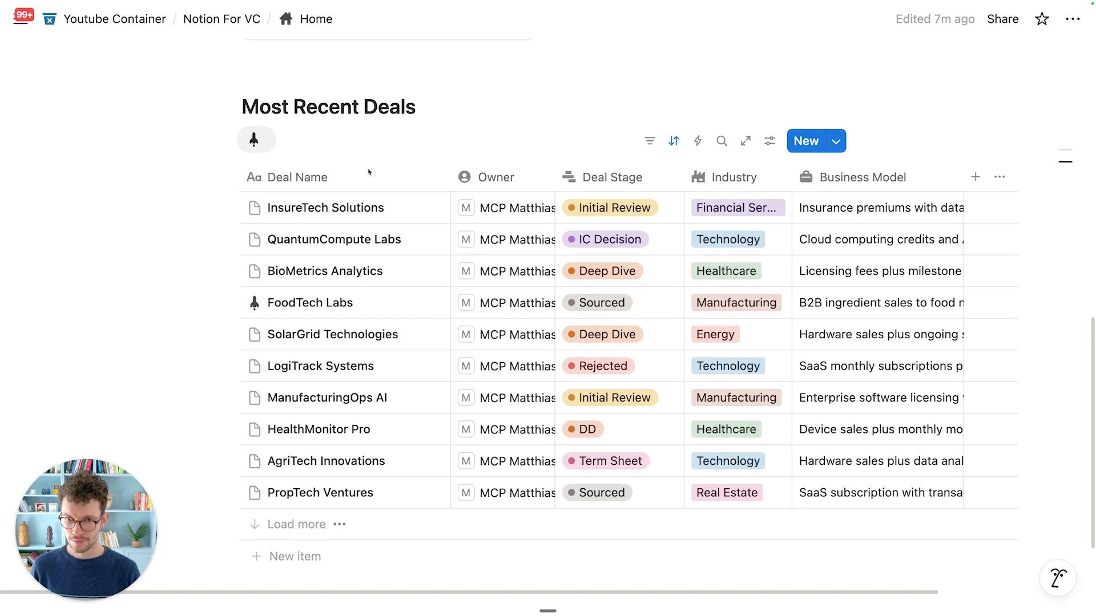
scroll(323, 343, down, 1)
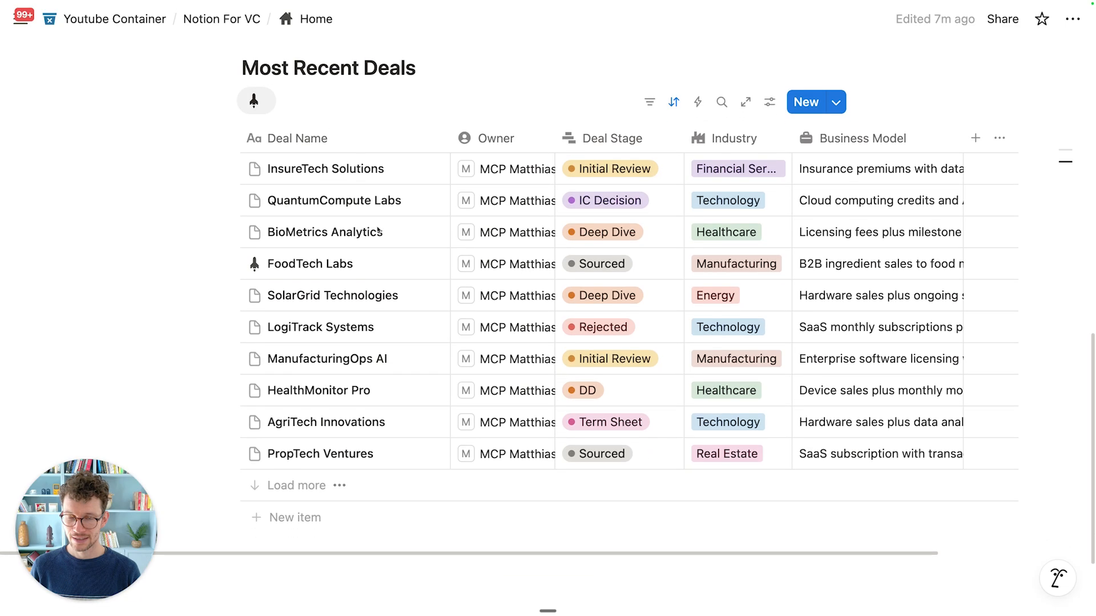
scroll(319, 456, up, 2)
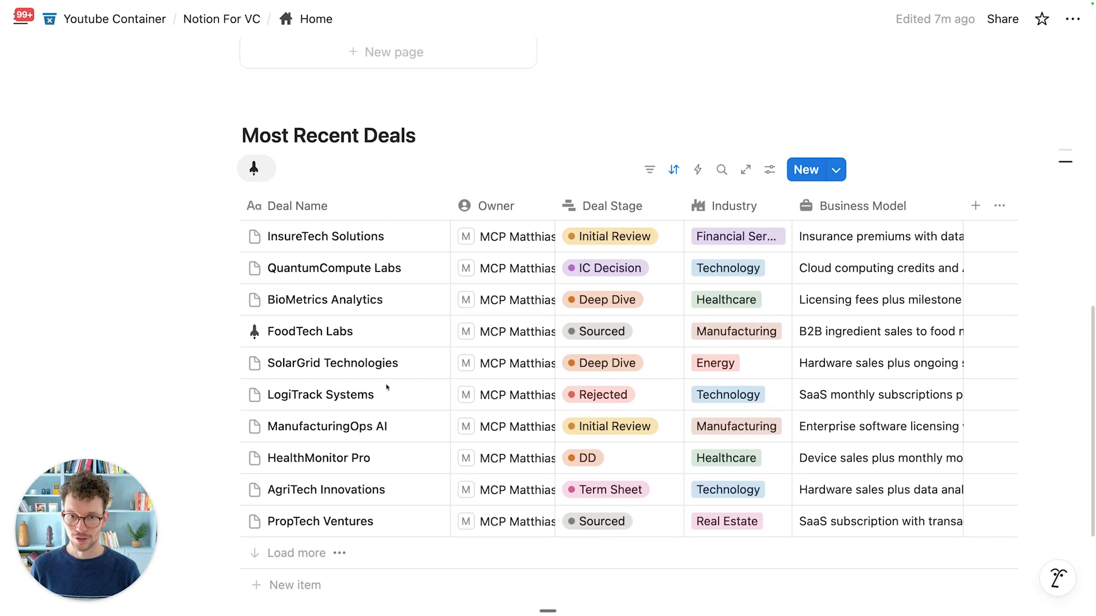
Step: Apply the New Deal template to InsureTech Solutions and go back Home
click(425, 238)
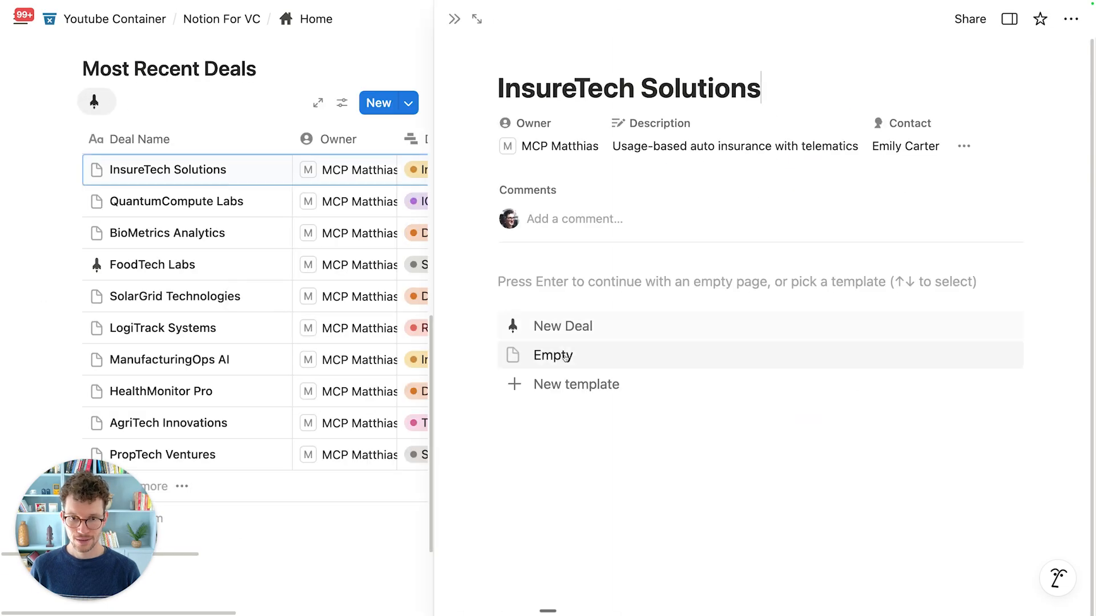
click(549, 323)
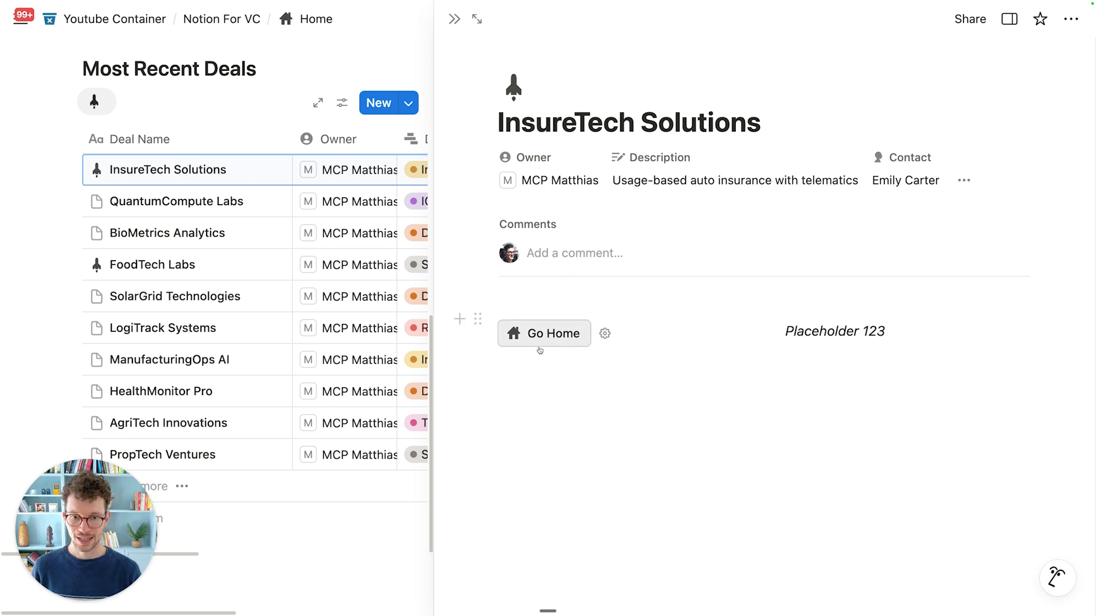
click(537, 333)
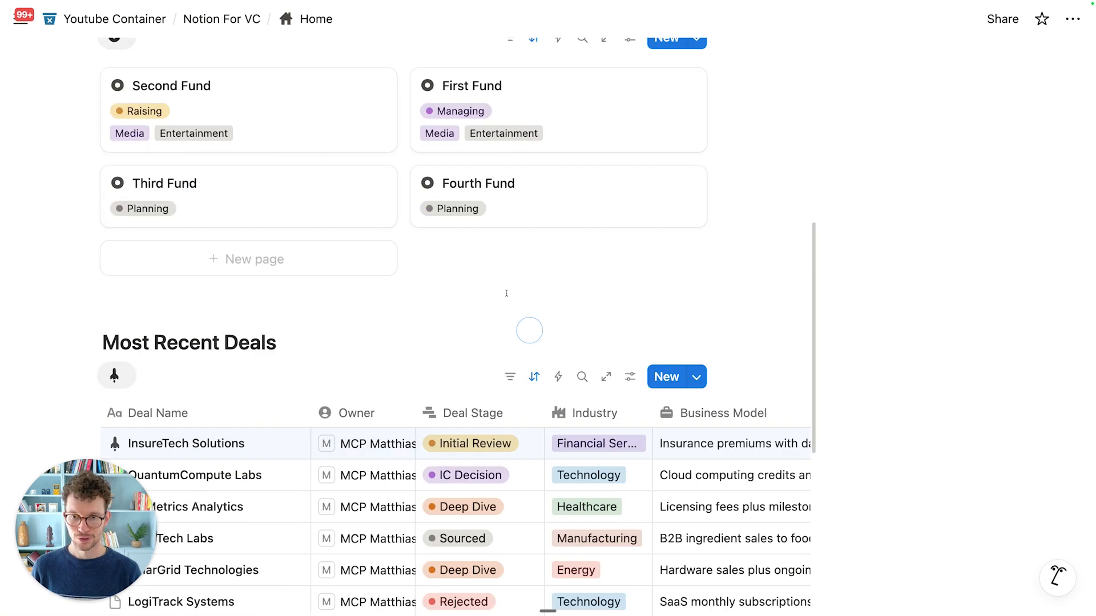
scroll(597, 319, up, 7)
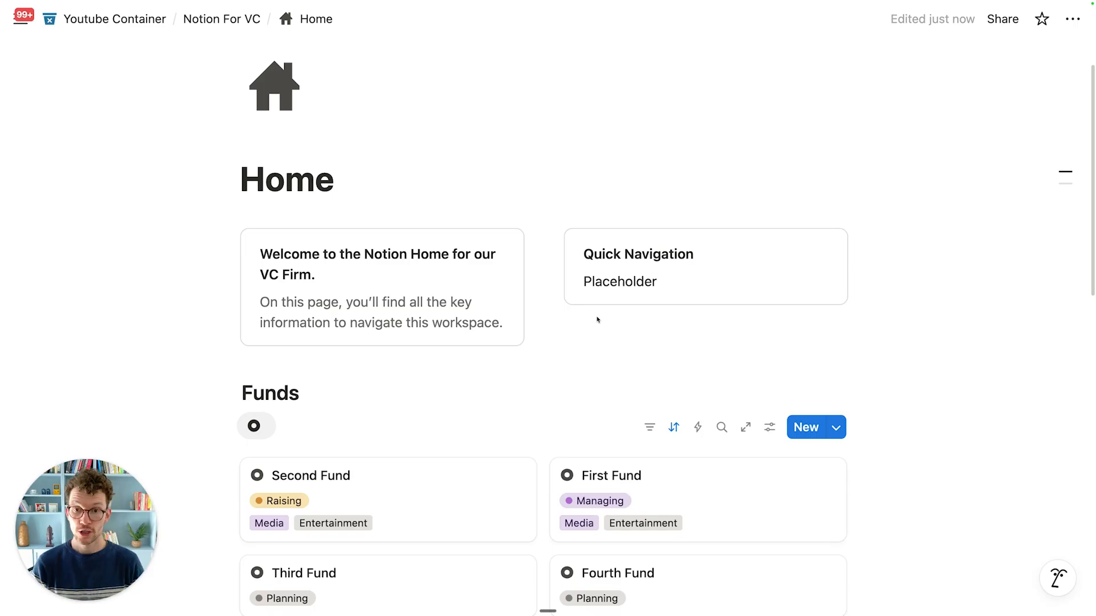
Step: Add a divider and an 'Active Projects' heading below the Most Recent Deals table
scroll(598, 319, down, 8)
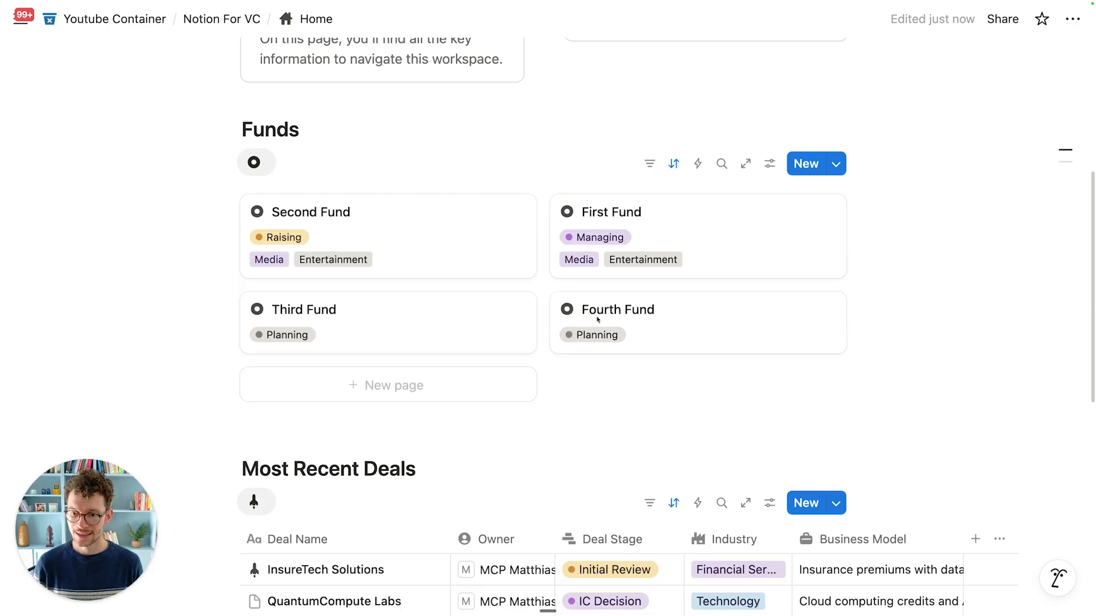
scroll(508, 345, down, 6)
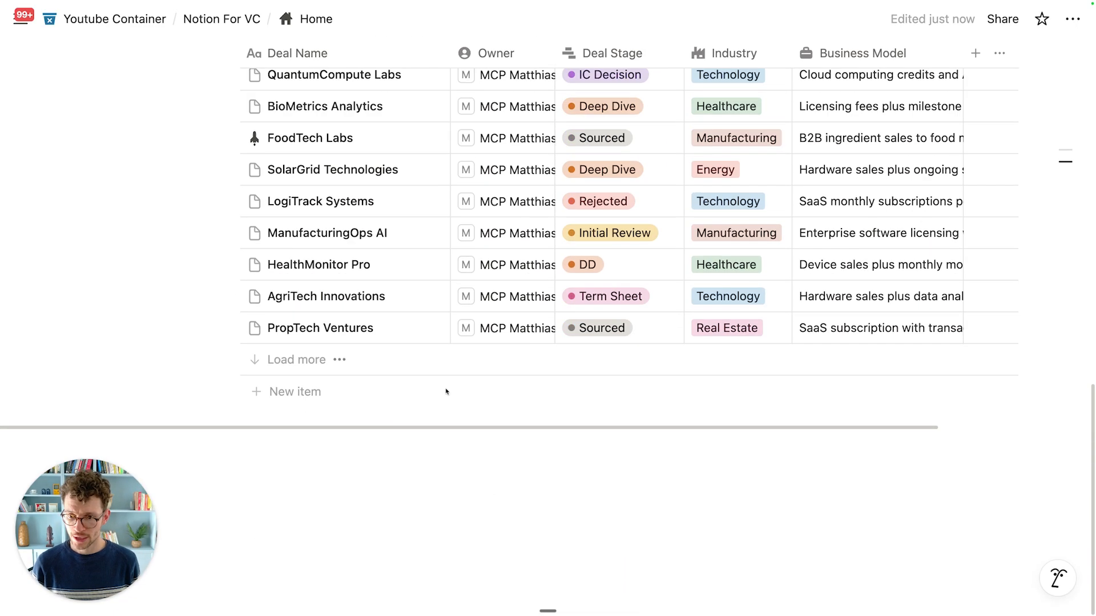
click(314, 454)
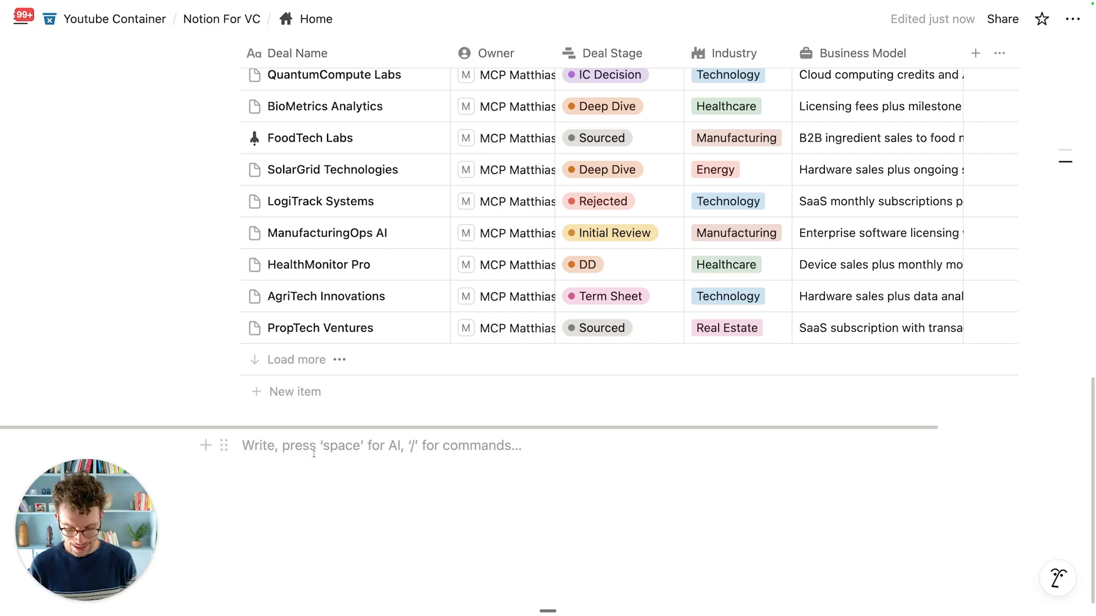
text(/)
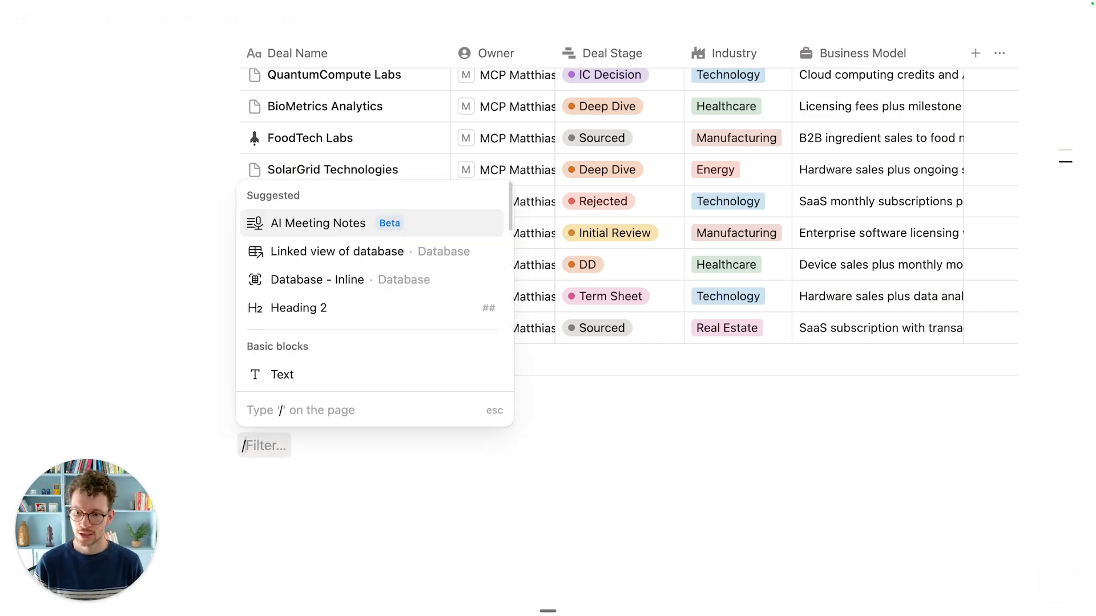
text(hn2)
key(BackSpace)
key(Return)
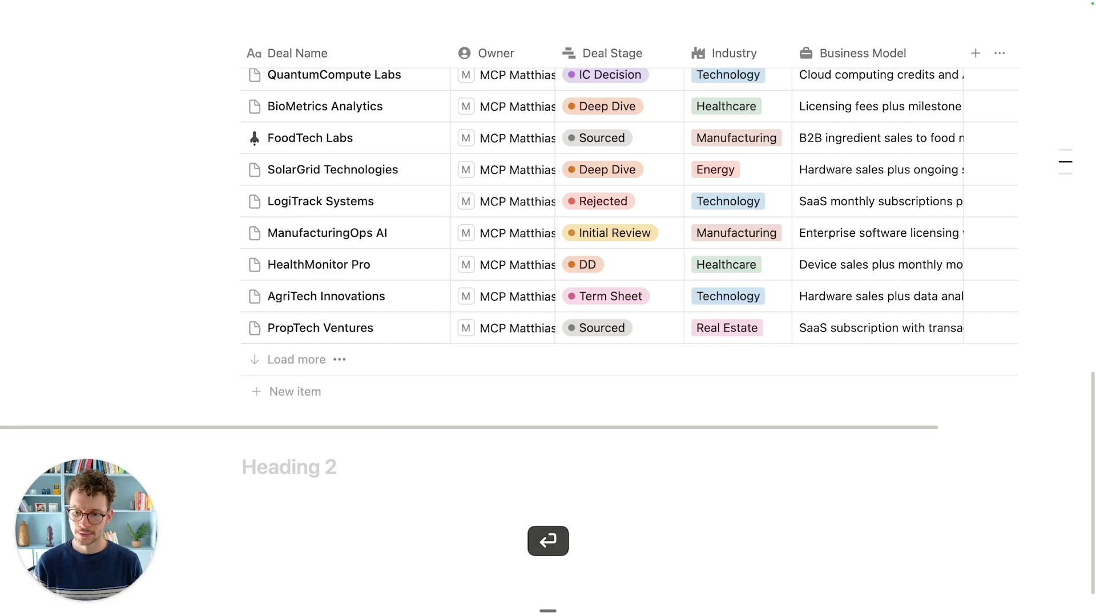
text(Active Projects)
Step: Insert a linked database view beneath the Active Projects heading
key(Return)
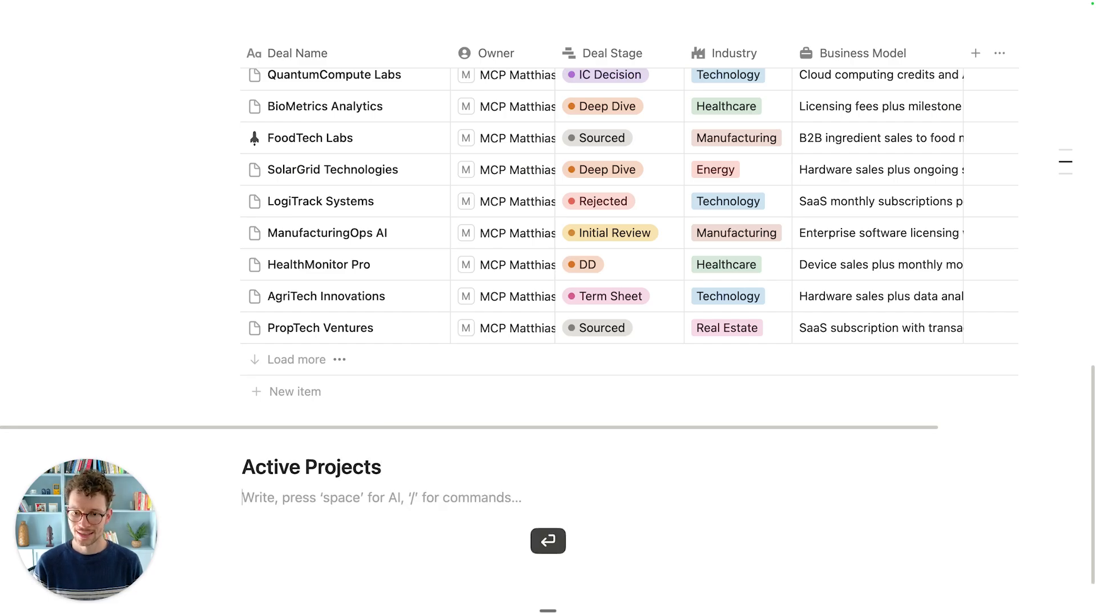
text(/creat)
key(Return)
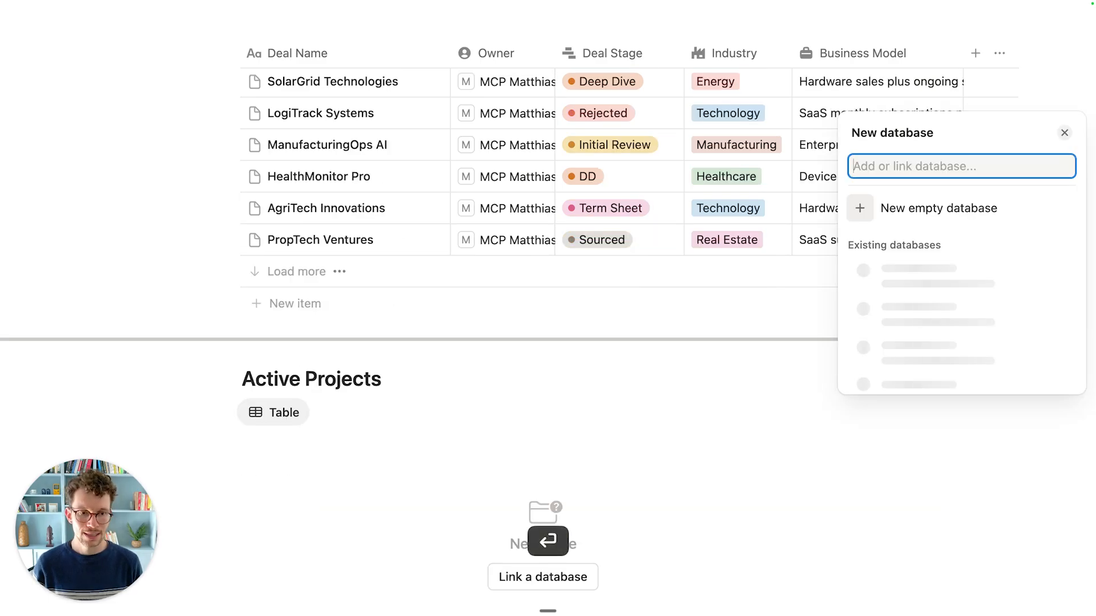
Step: Delete the empty, unlinked Active Projects table from Home
text(projec)
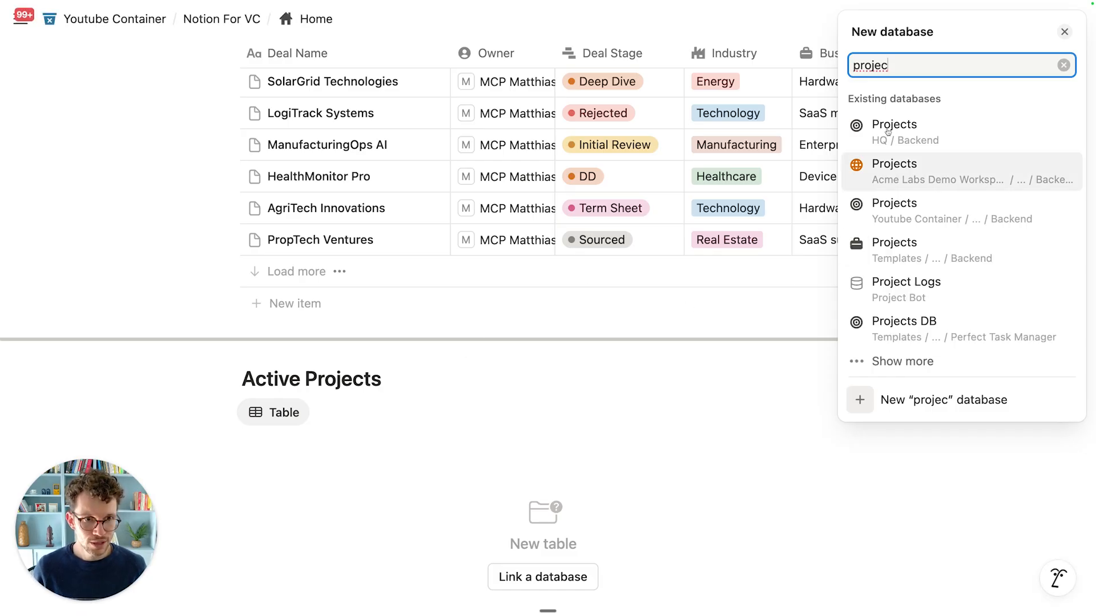
click(489, 392)
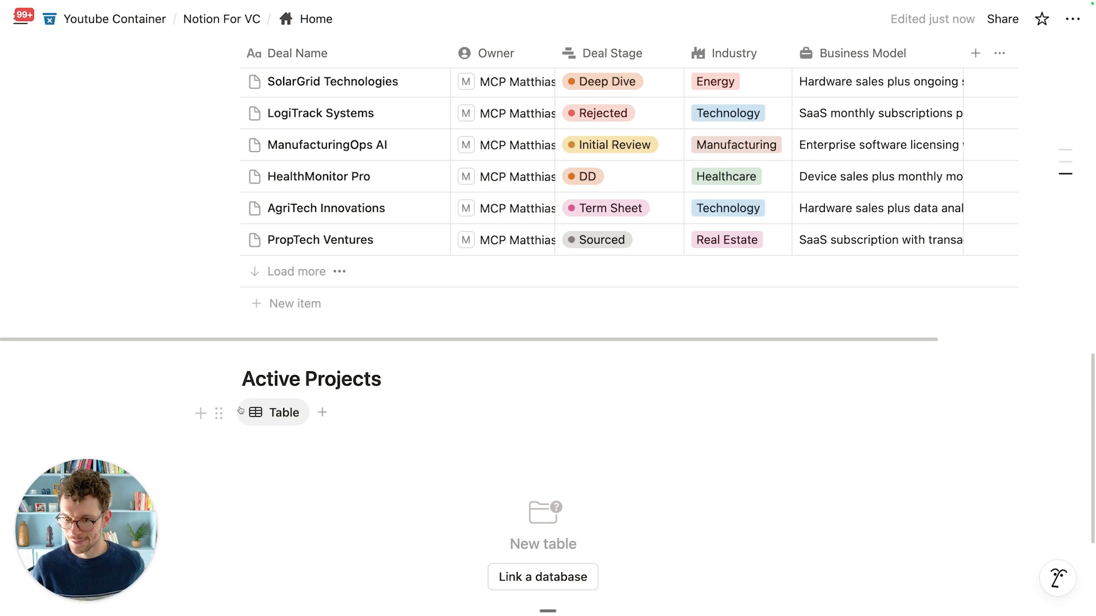
click(220, 412)
click(262, 565)
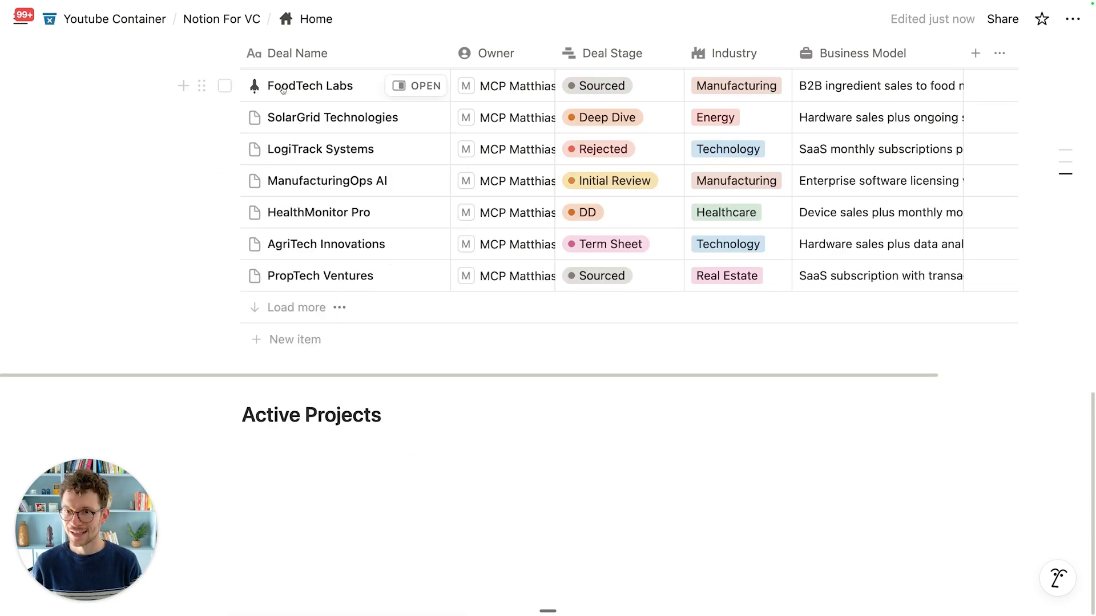
Step: Rename Backend's Projects database to 'VC_Projects' and return to Notion For VC
click(221, 19)
click(155, 234)
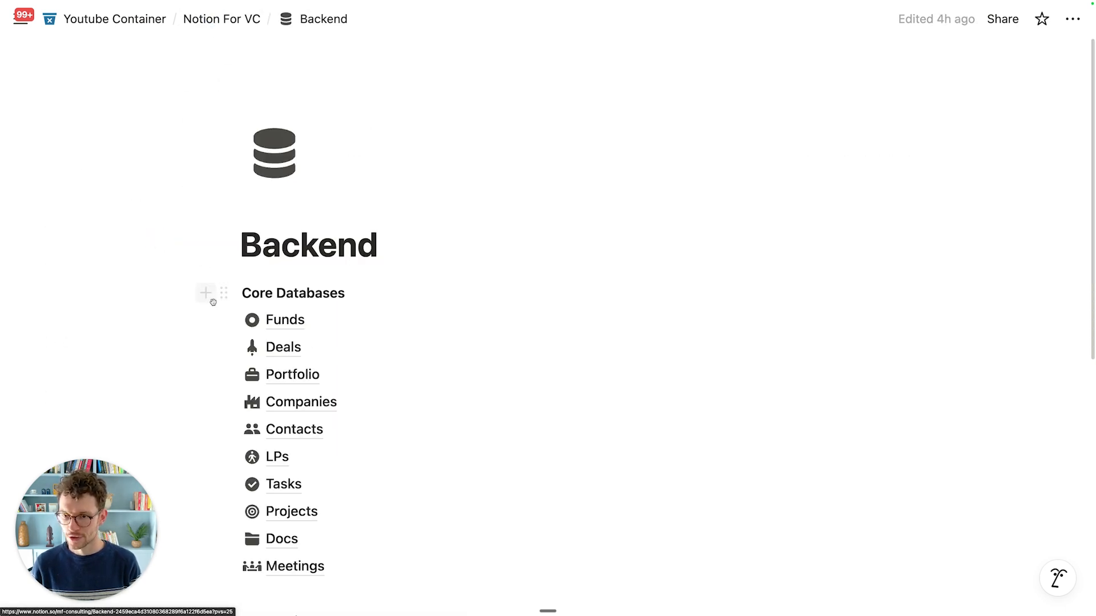
click(291, 511)
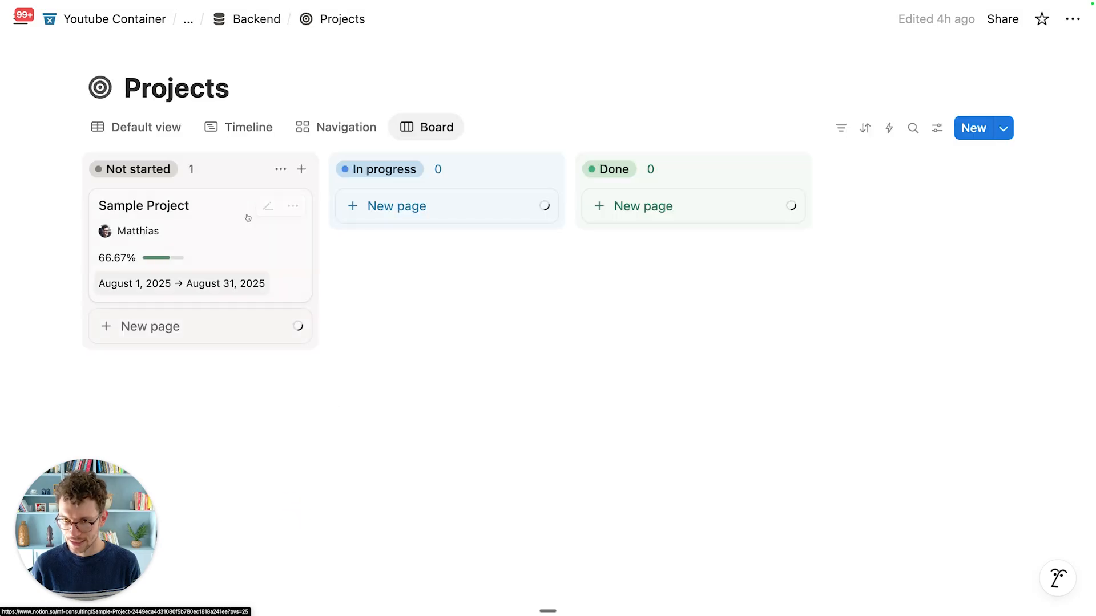
click(127, 87)
text(VC_)
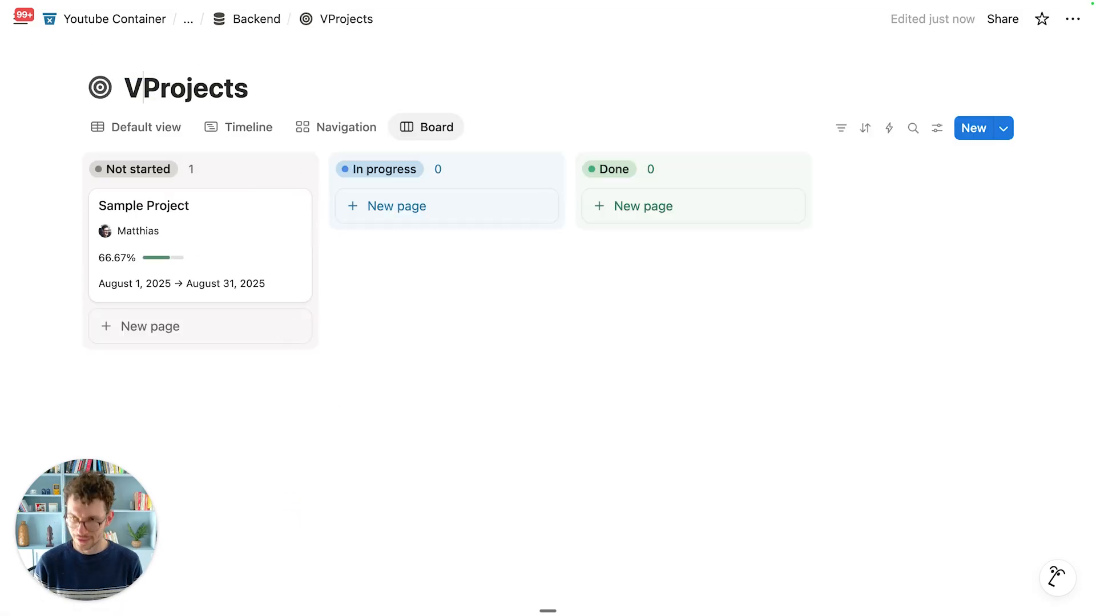
click(251, 19)
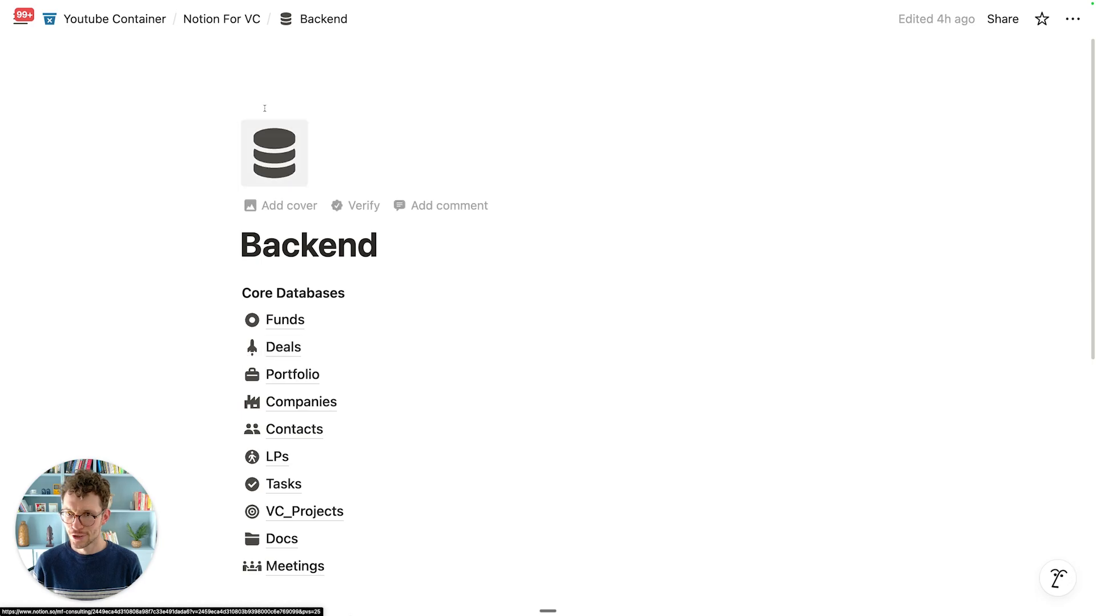
click(236, 24)
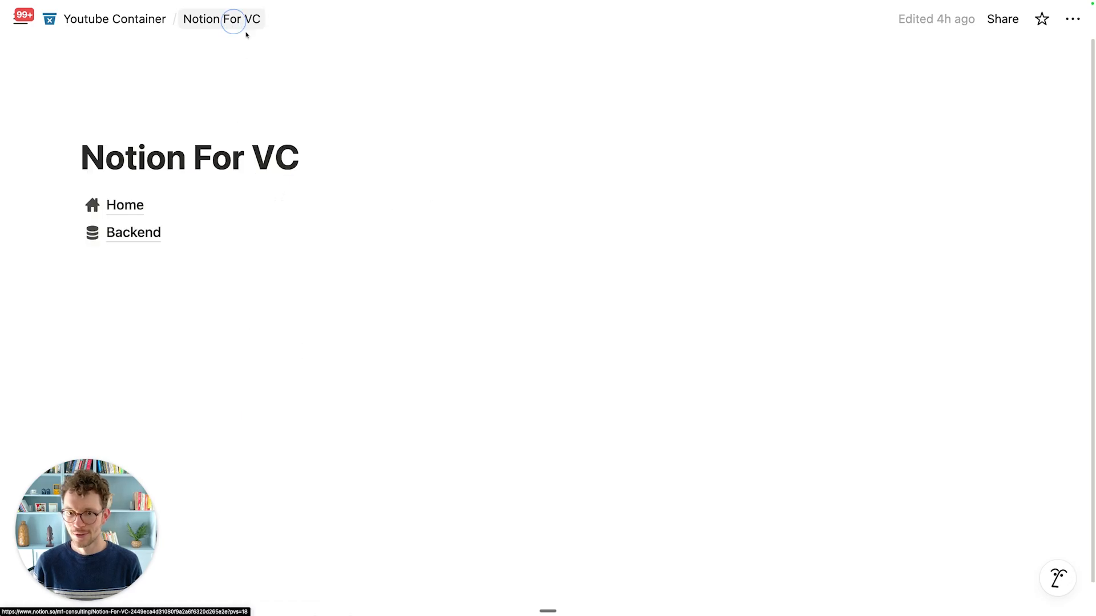
Step: On Home, insert a linked view under Active Projects pointing to VC_Projects (searched as 'vc_p')
click(162, 208)
scroll(486, 440, down, 15)
click(439, 463)
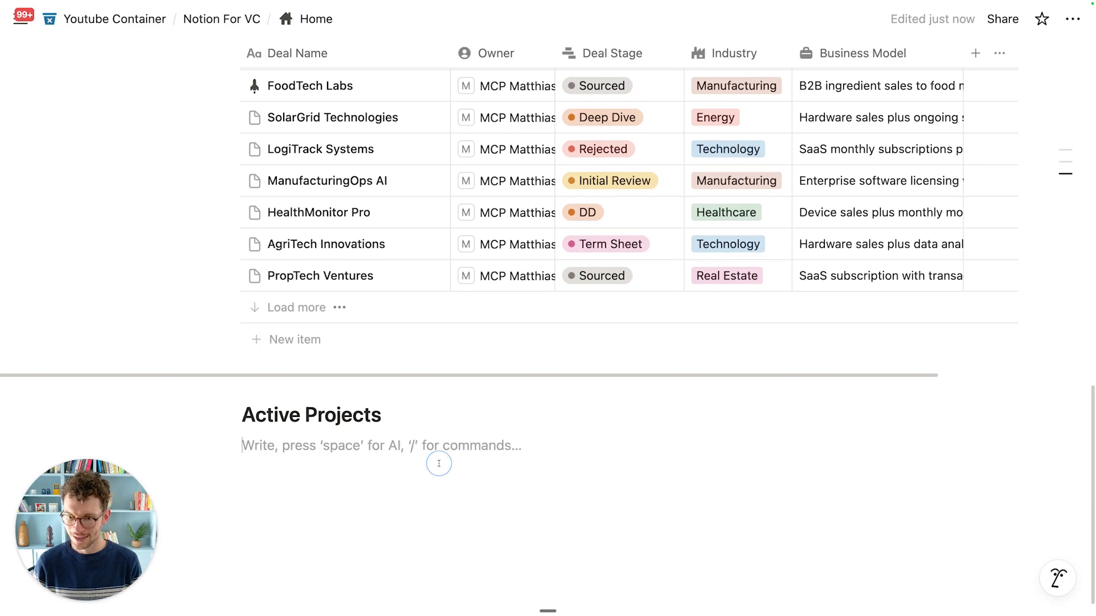
text(/)
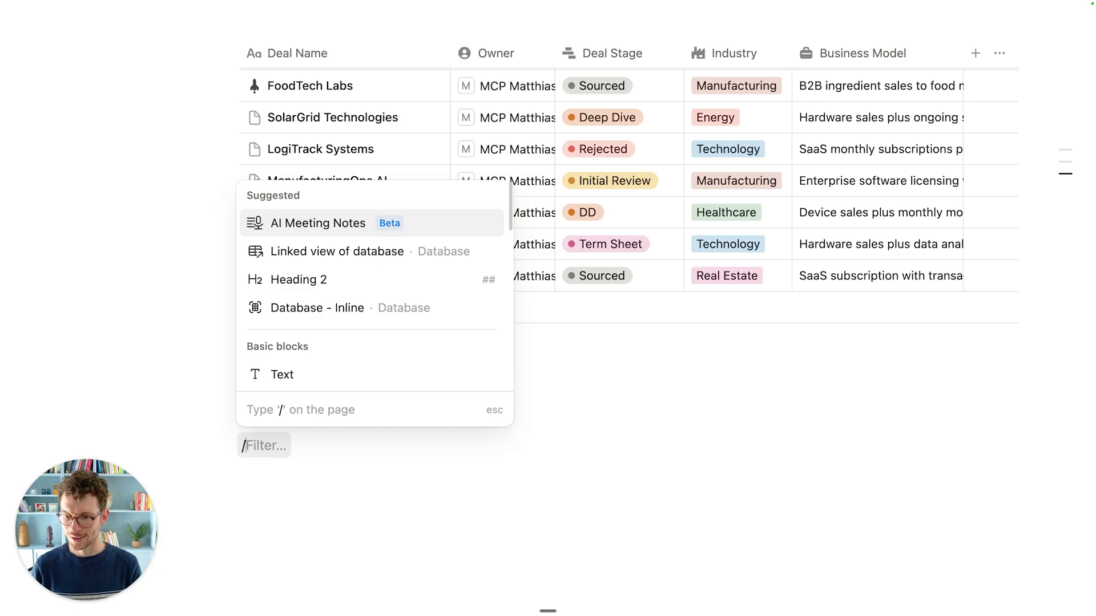
text(create)
key(Return)
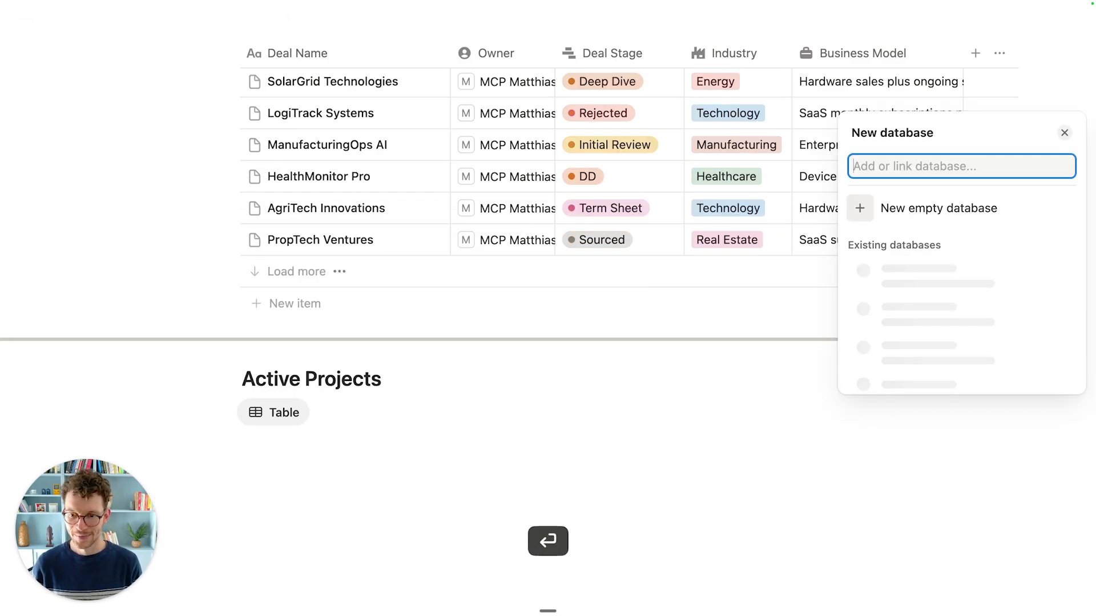
text(vc)
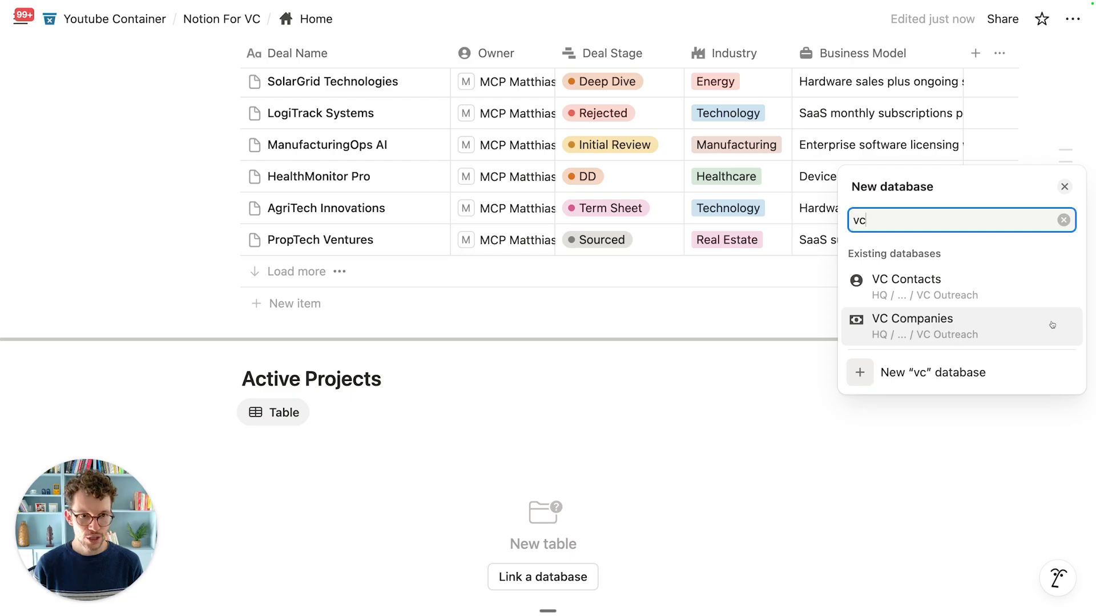
text(_pr)
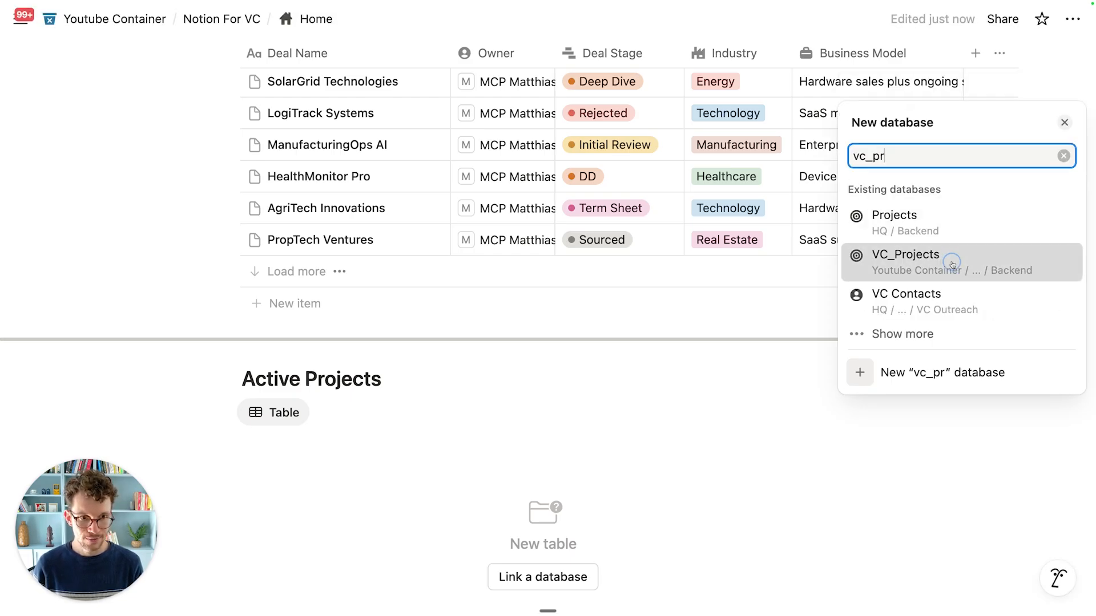
click(952, 264)
click(913, 329)
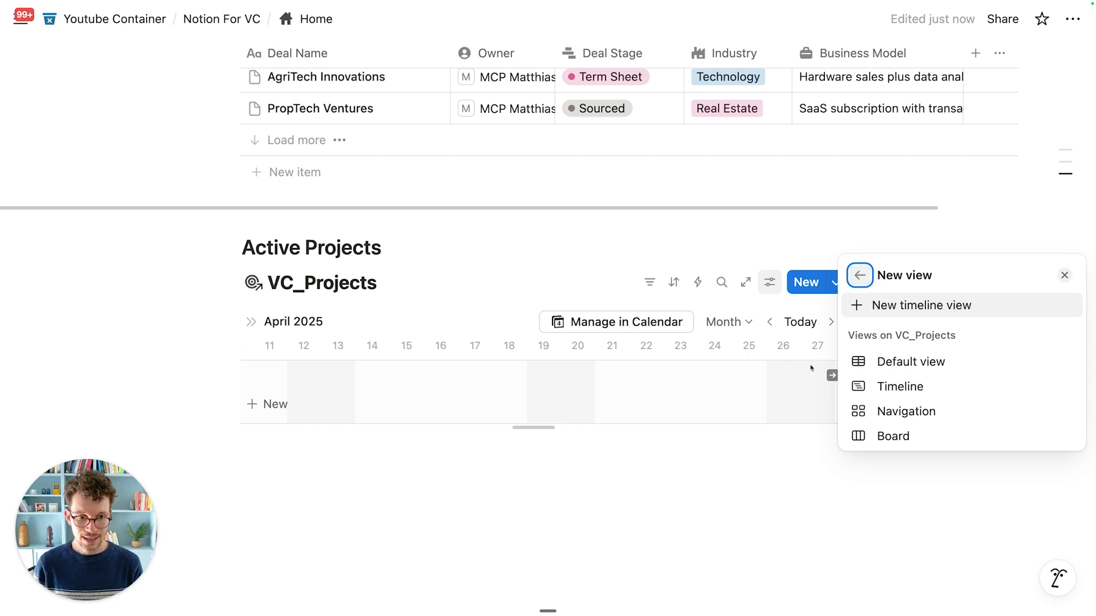
Step: Use the existing Navigation gallery view and hide the VC_Projects database title
click(896, 412)
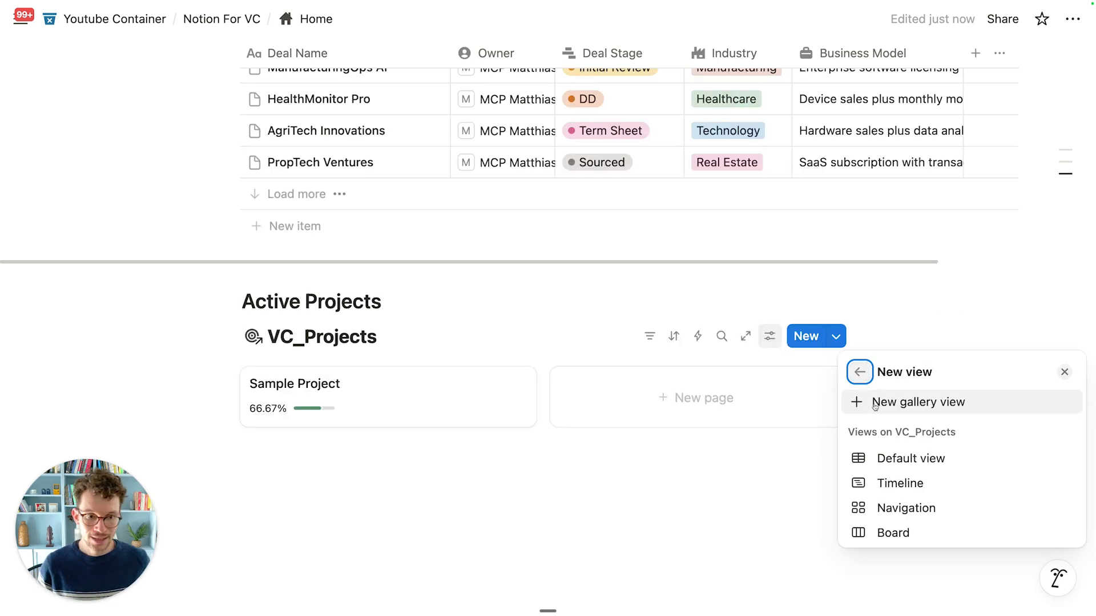
click(894, 508)
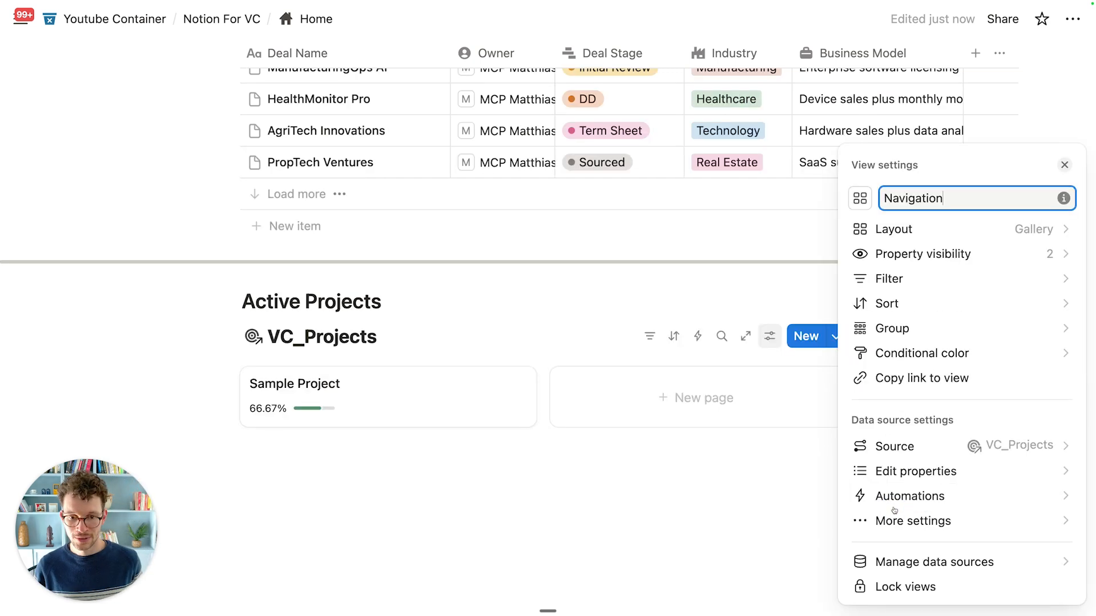
click(439, 481)
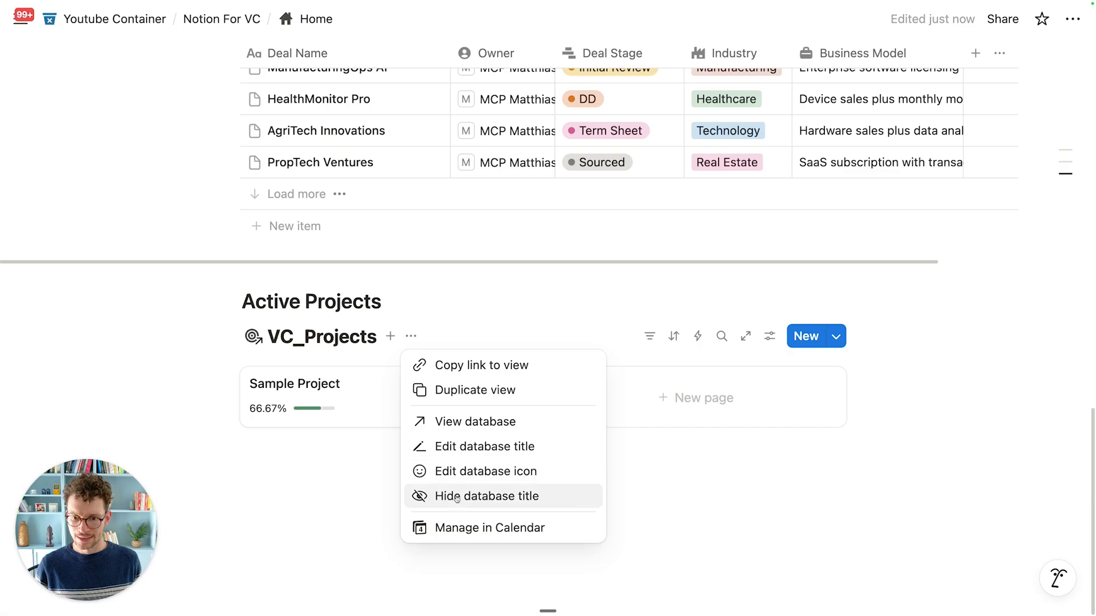
click(456, 496)
Step: Clear the Navigation view's name and give it a target icon
click(291, 337)
click(305, 365)
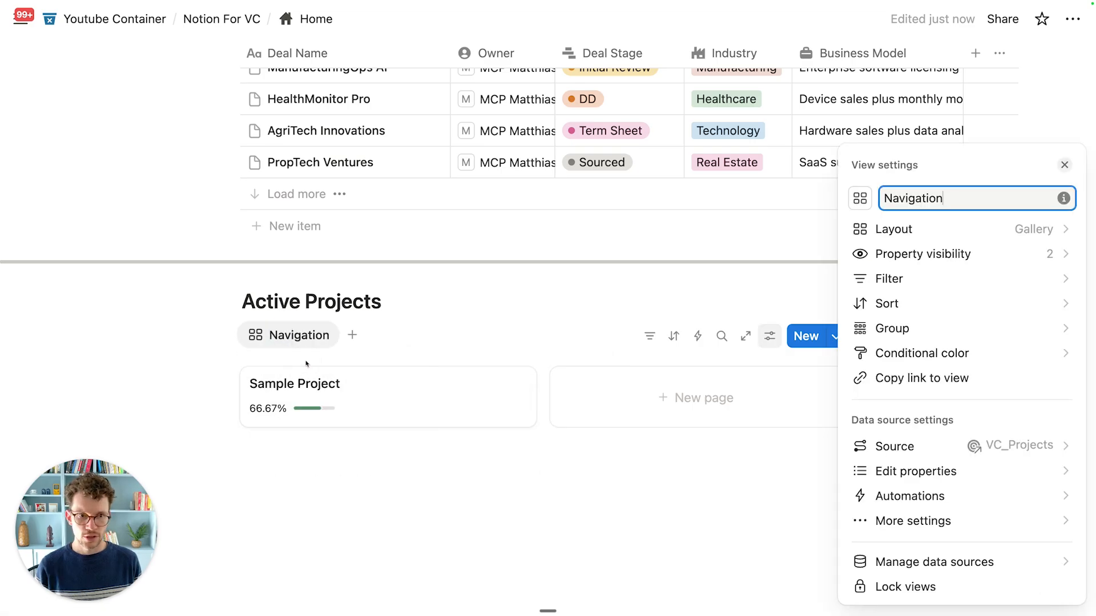
key(super+a)
key(BackSpace)
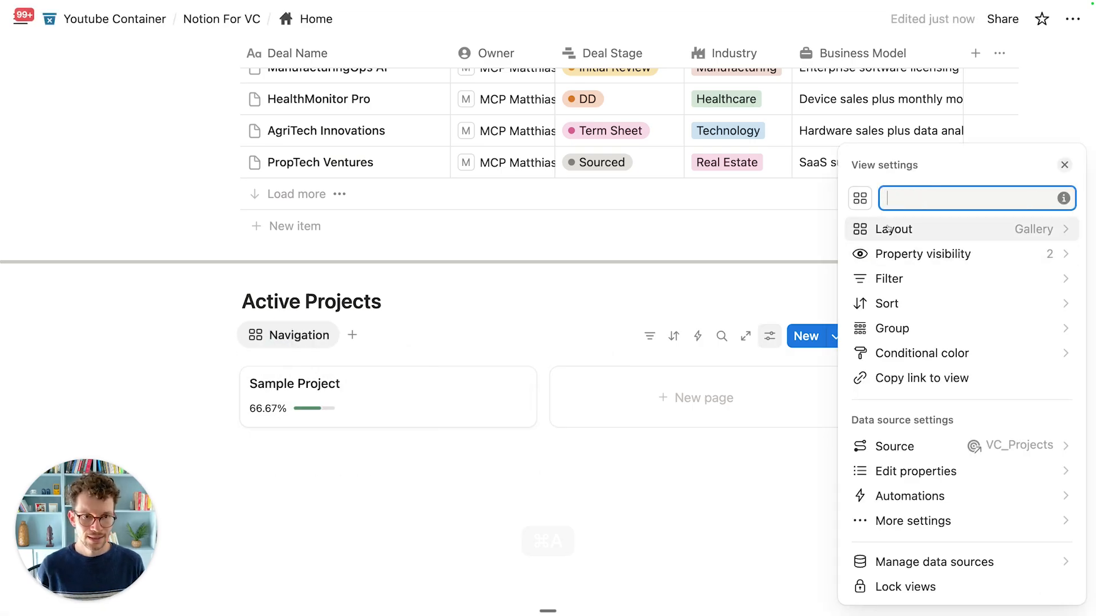
click(860, 198)
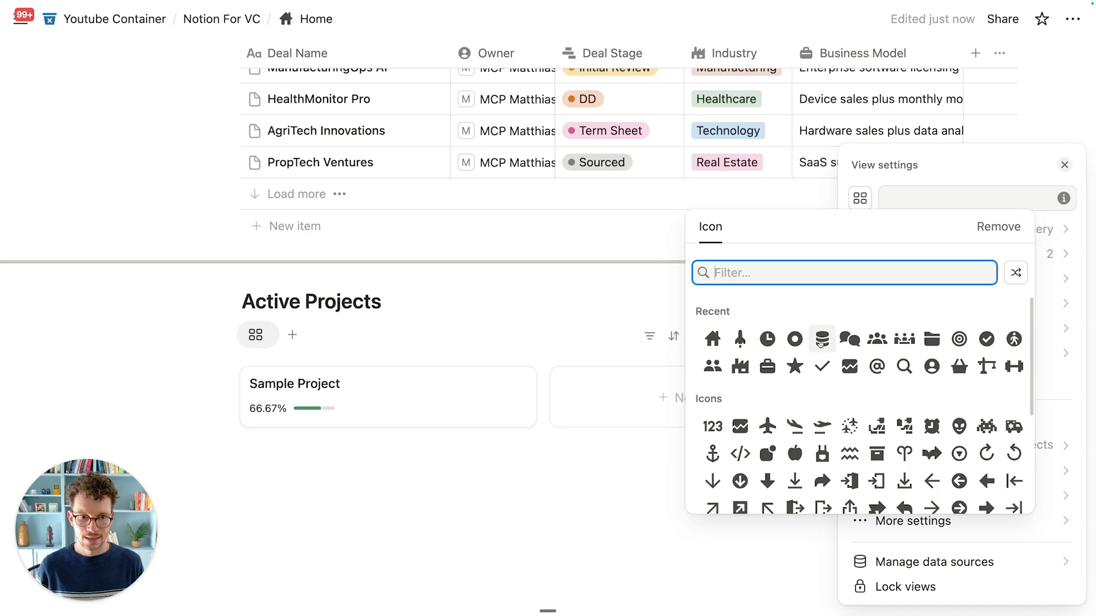
click(958, 339)
click(555, 505)
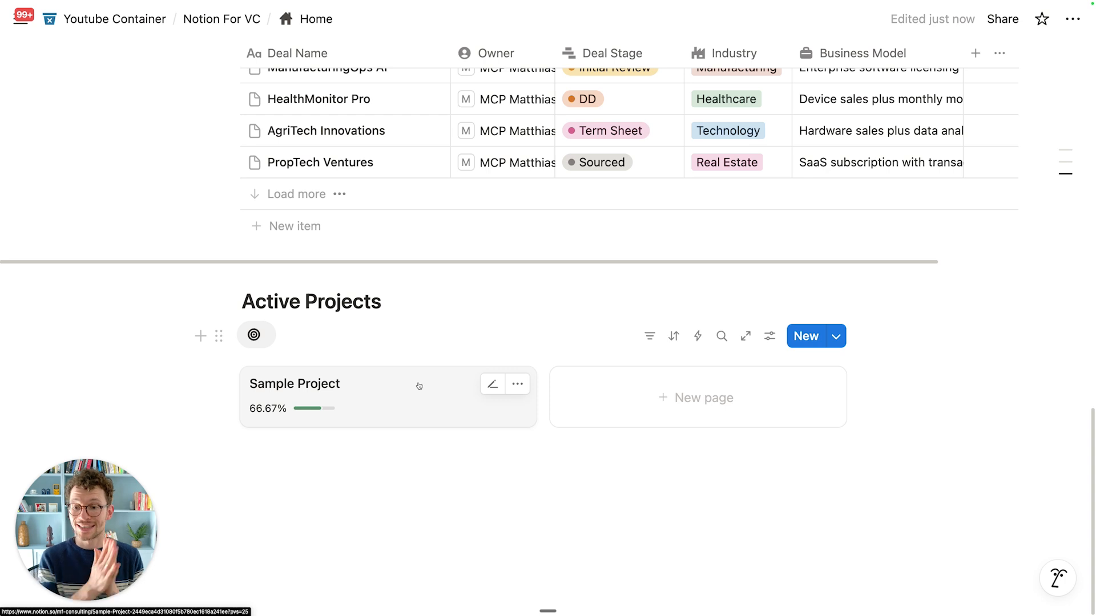
scroll(419, 387, up, 10)
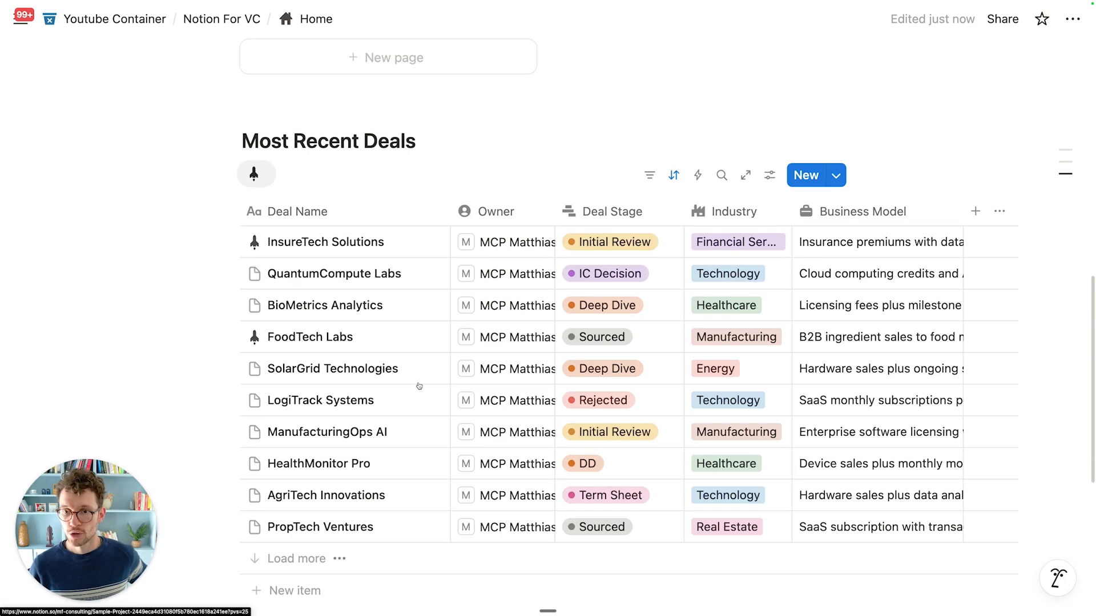
Step: From Second Fund, go back Home and open the Sample Project card under Active Projects
click(388, 192)
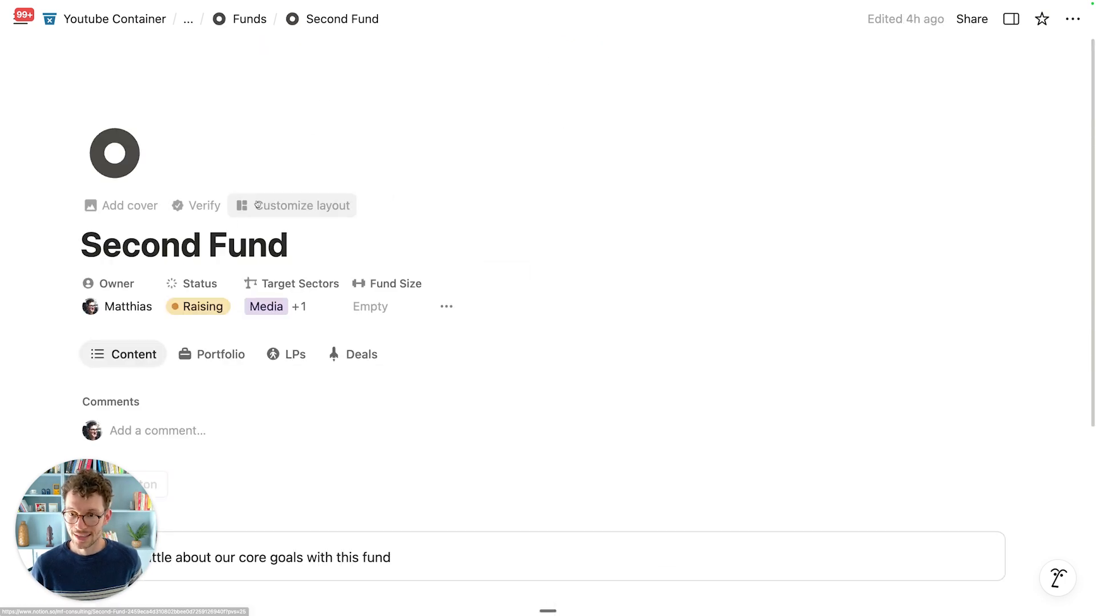
scroll(140, 263, down, 2)
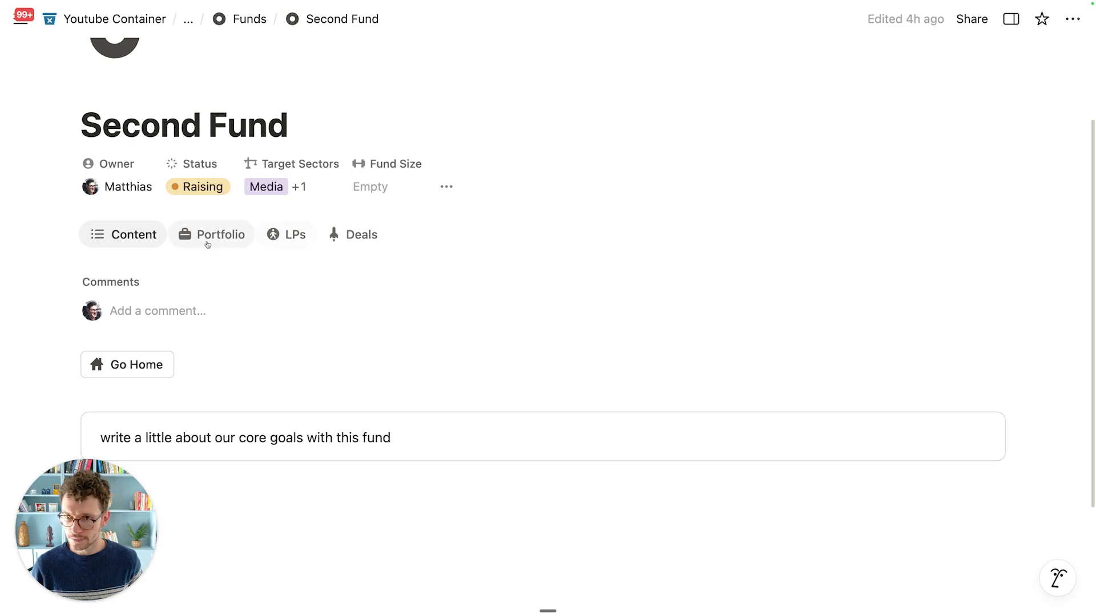
scroll(355, 276, down, 3)
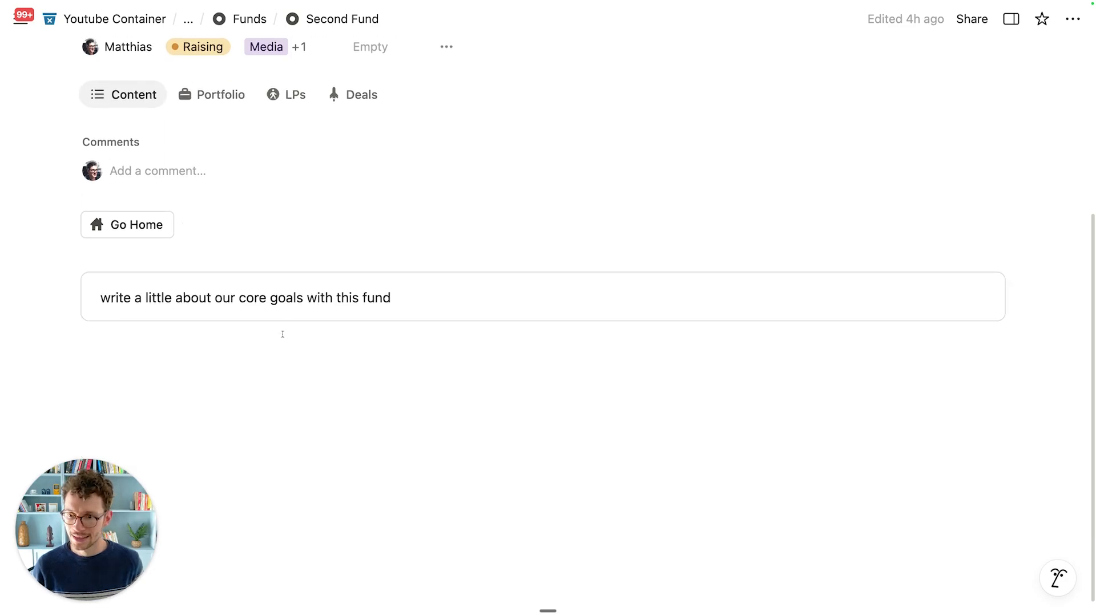
click(117, 224)
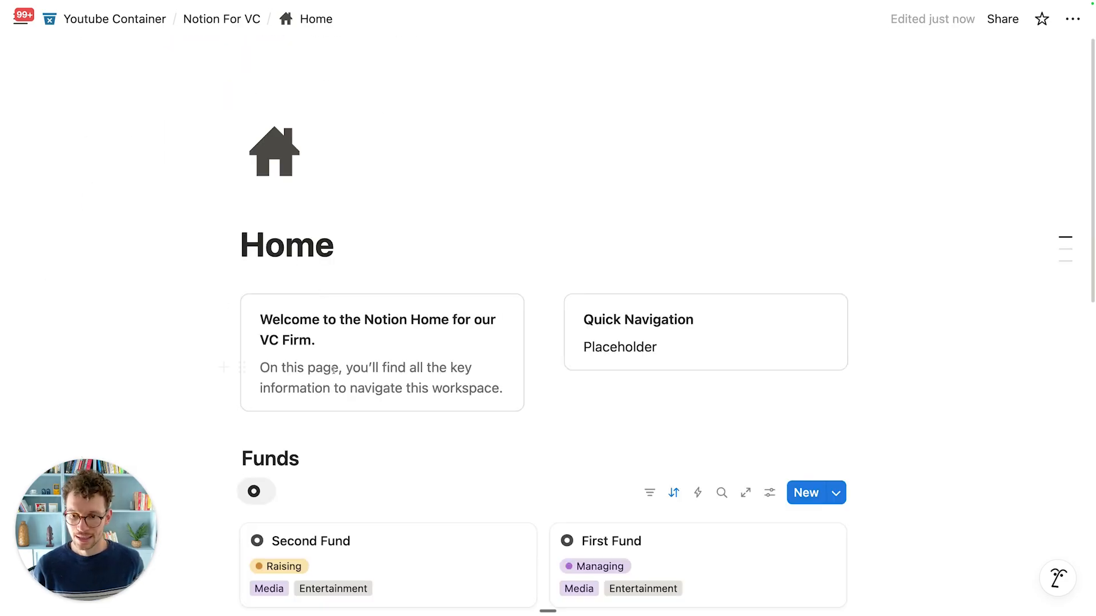
scroll(334, 370, down, 12)
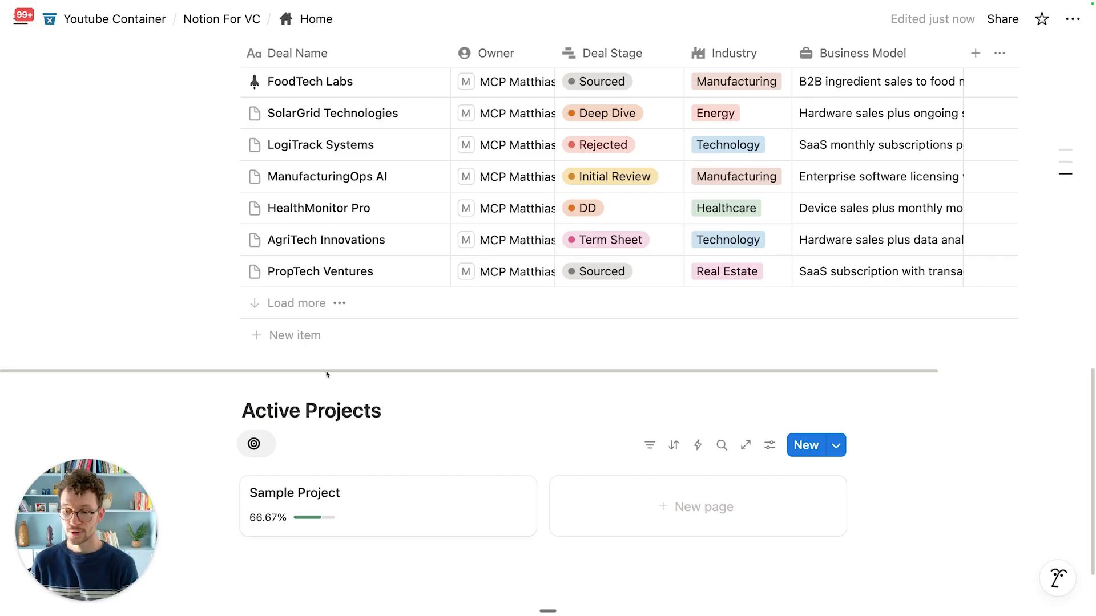
scroll(327, 374, down, 2)
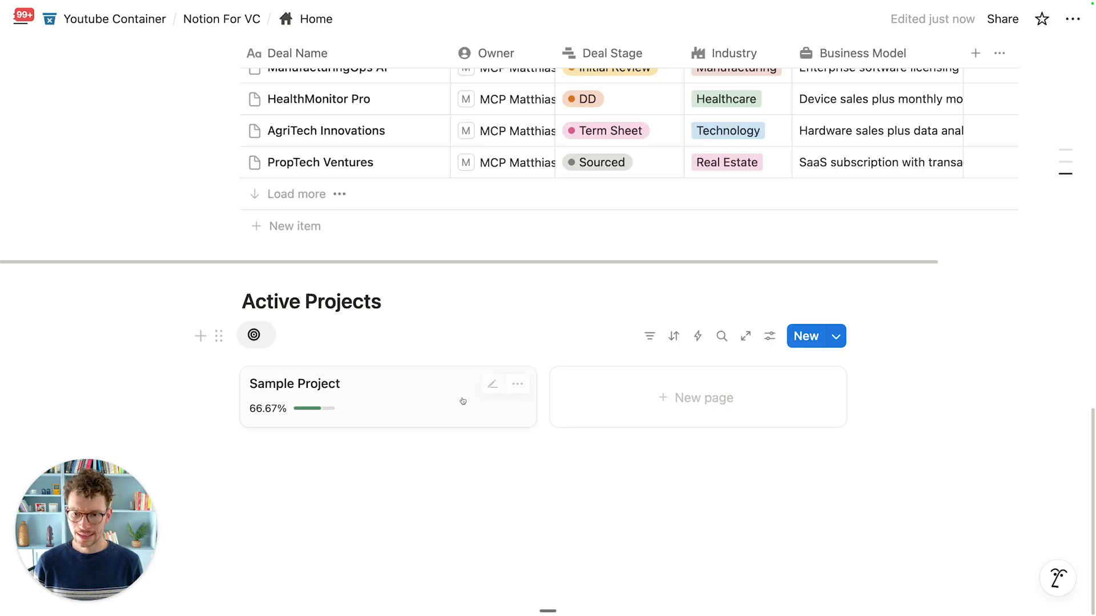
click(382, 379)
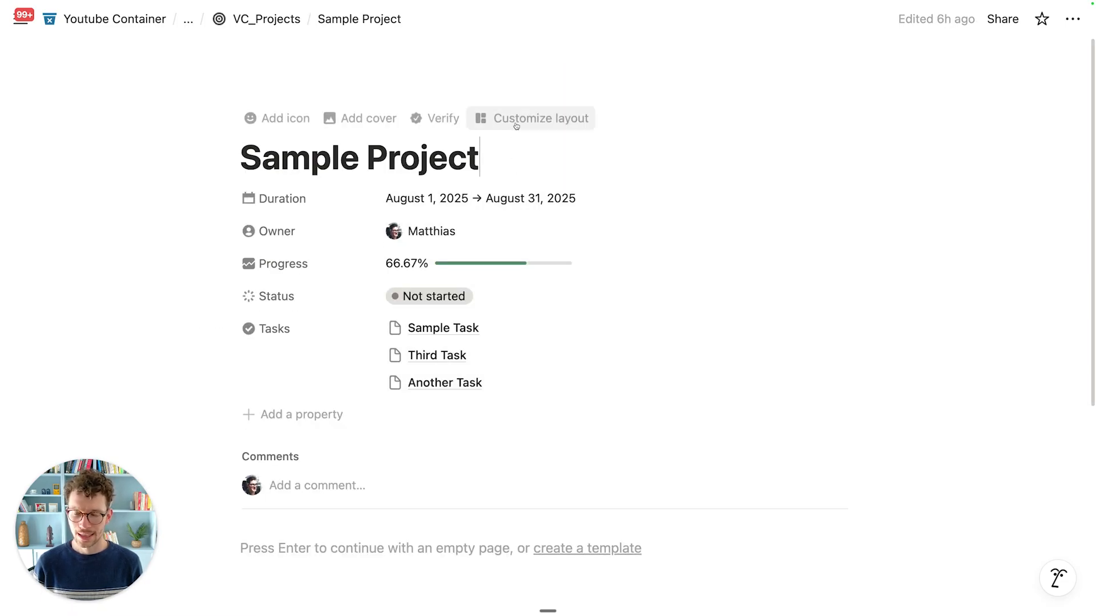
Step: Move the property group to the side panel and pin Owner, Status and Progress in the heading
click(516, 125)
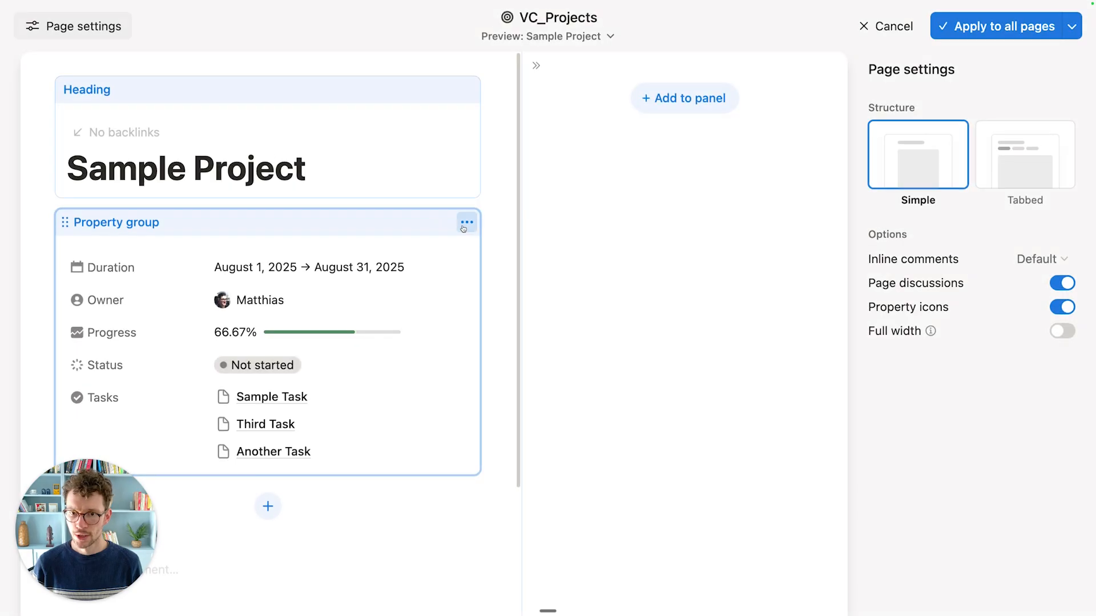
click(467, 222)
click(447, 247)
click(379, 161)
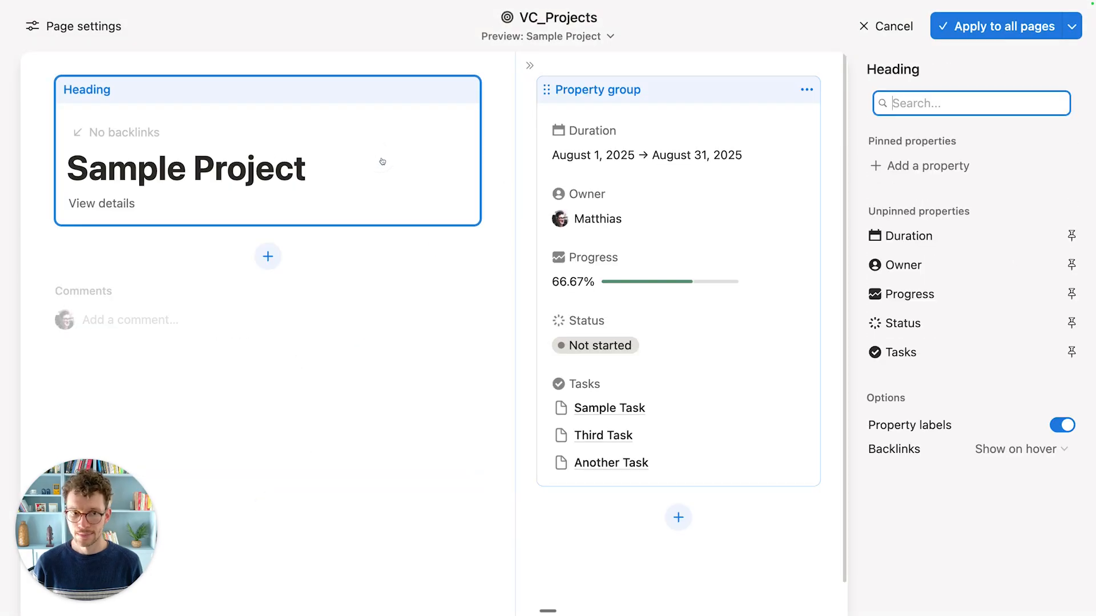
click(1071, 264)
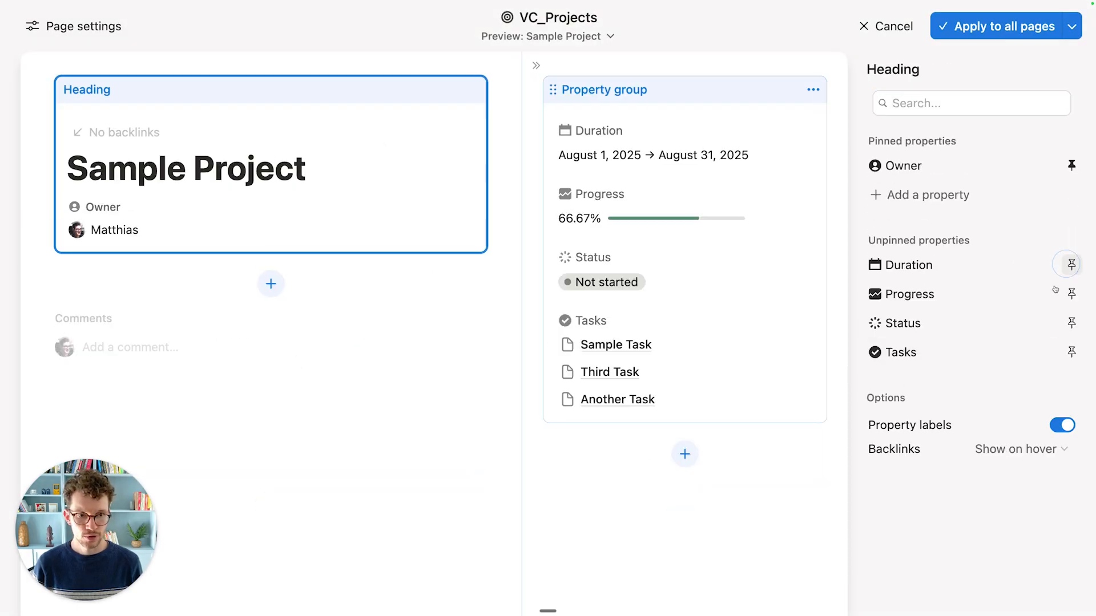
click(1071, 323)
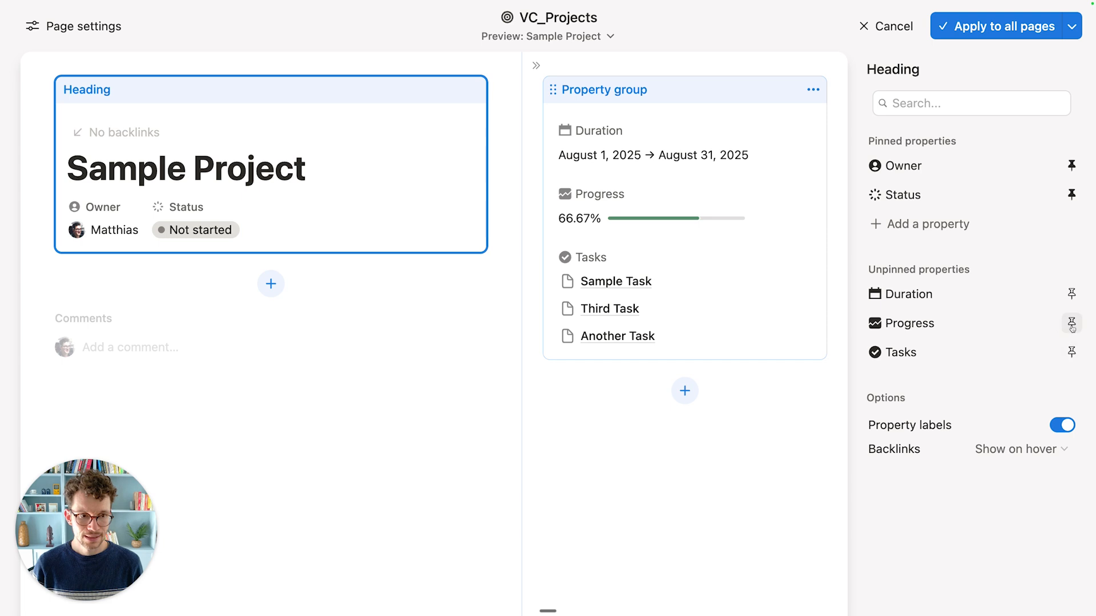
click(1072, 324)
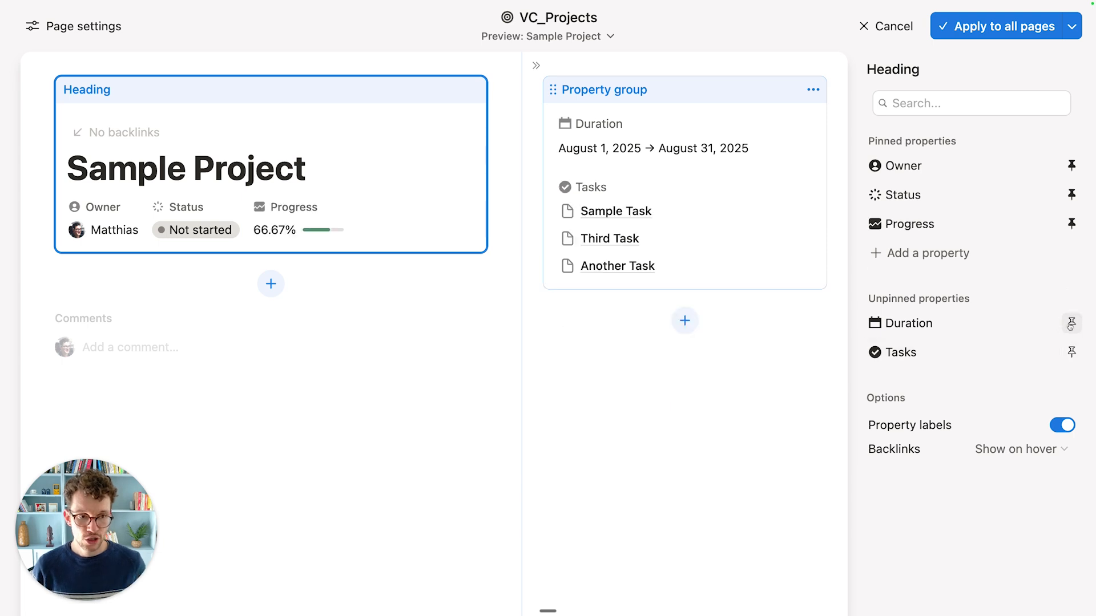
Step: Place Duration in a new block below the heading and apply the layout to all pages
click(274, 285)
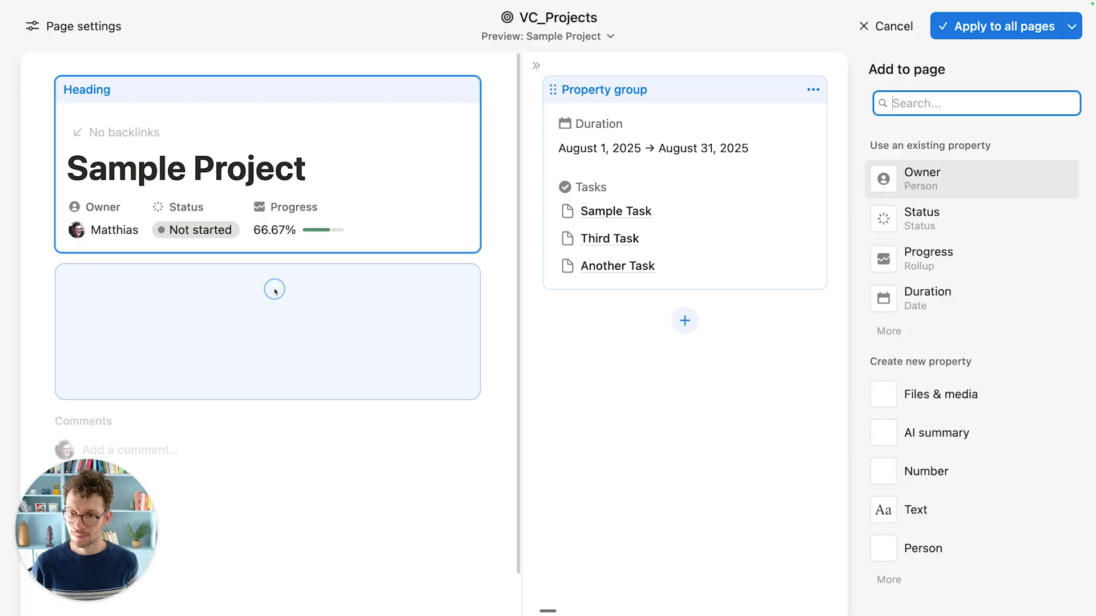
click(953, 303)
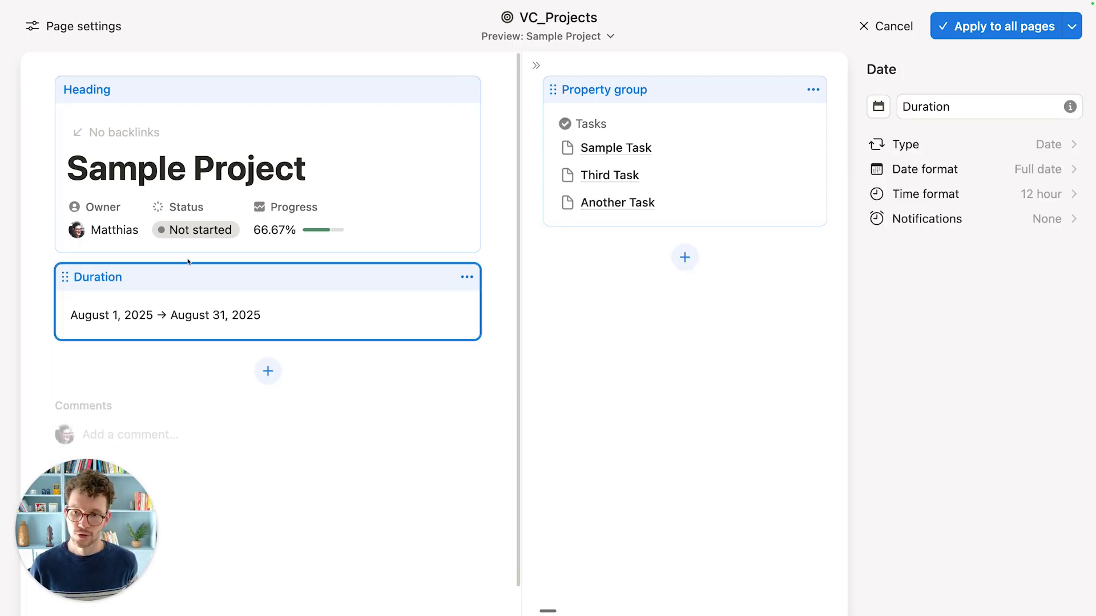
click(343, 383)
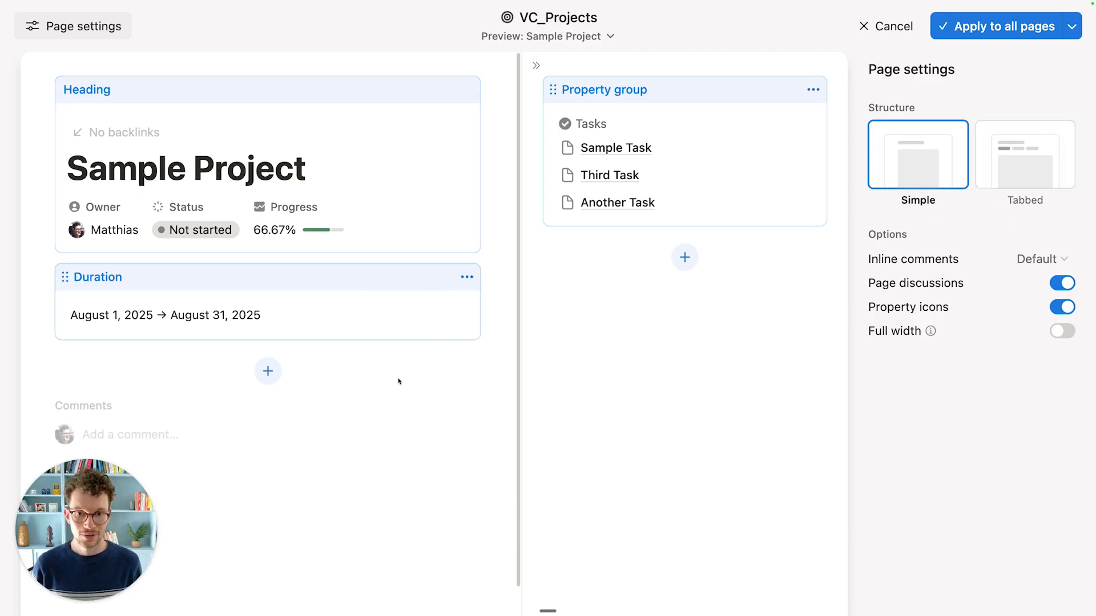
click(416, 142)
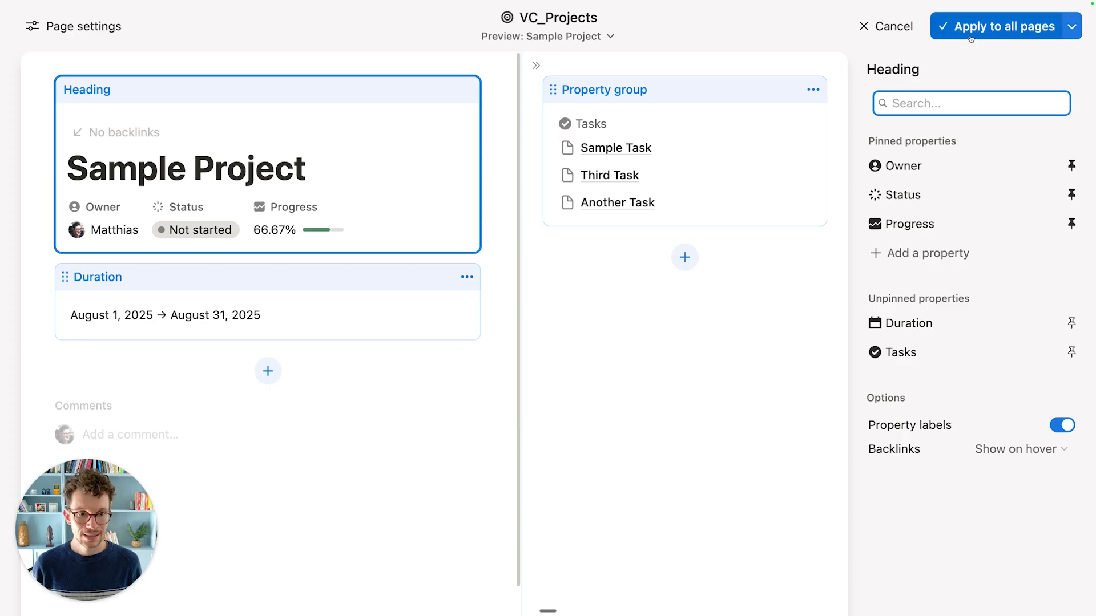
click(993, 31)
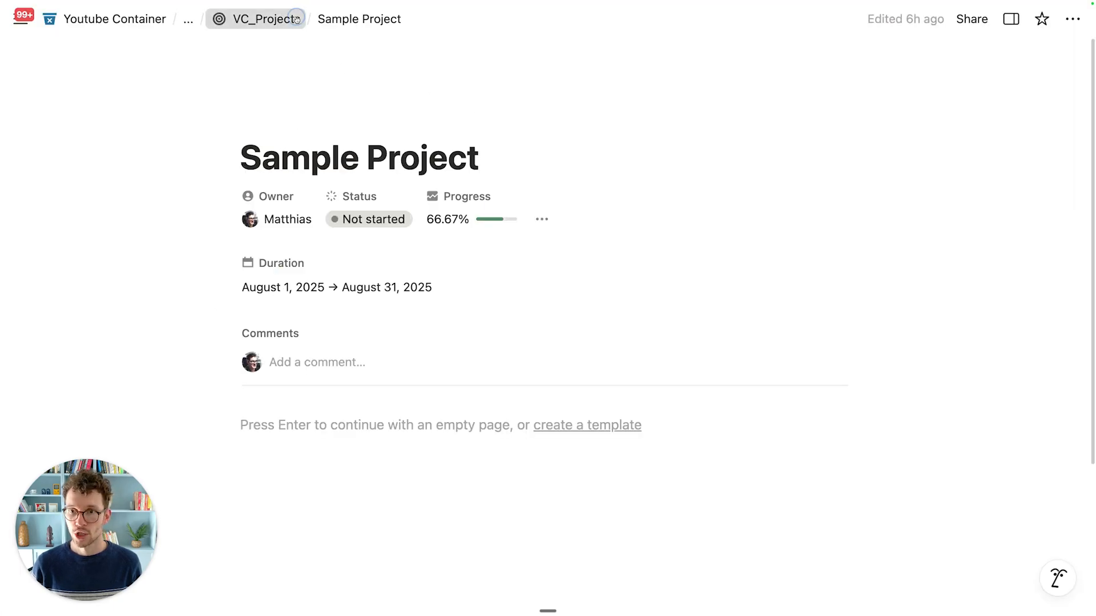
Step: Open the VC_Projects default table view and narrow the Tasks column
click(265, 19)
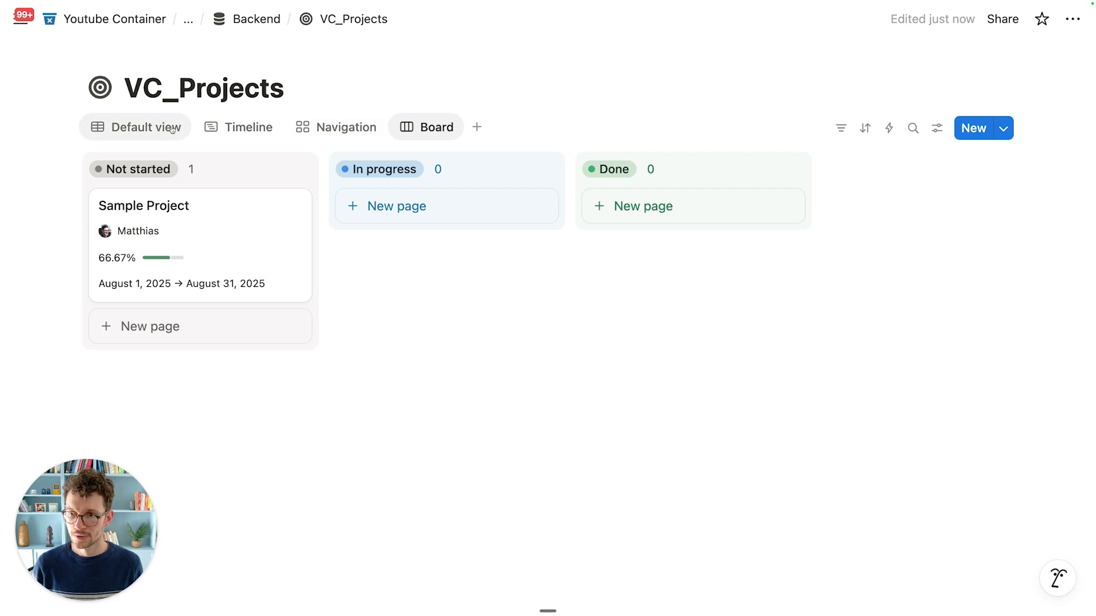
click(143, 127)
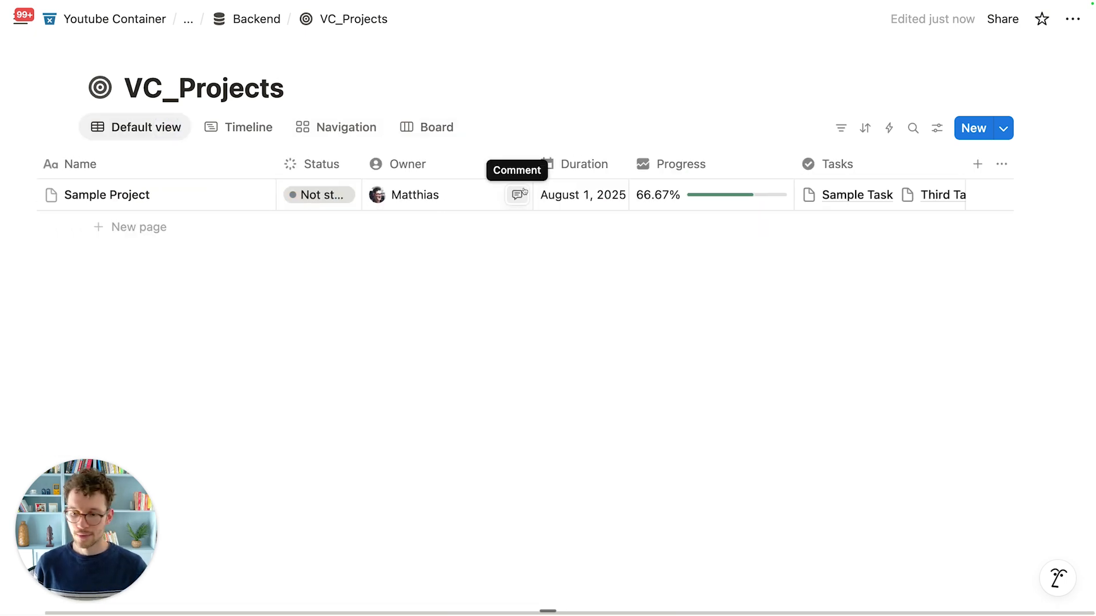
scroll(434, 194, right, 2)
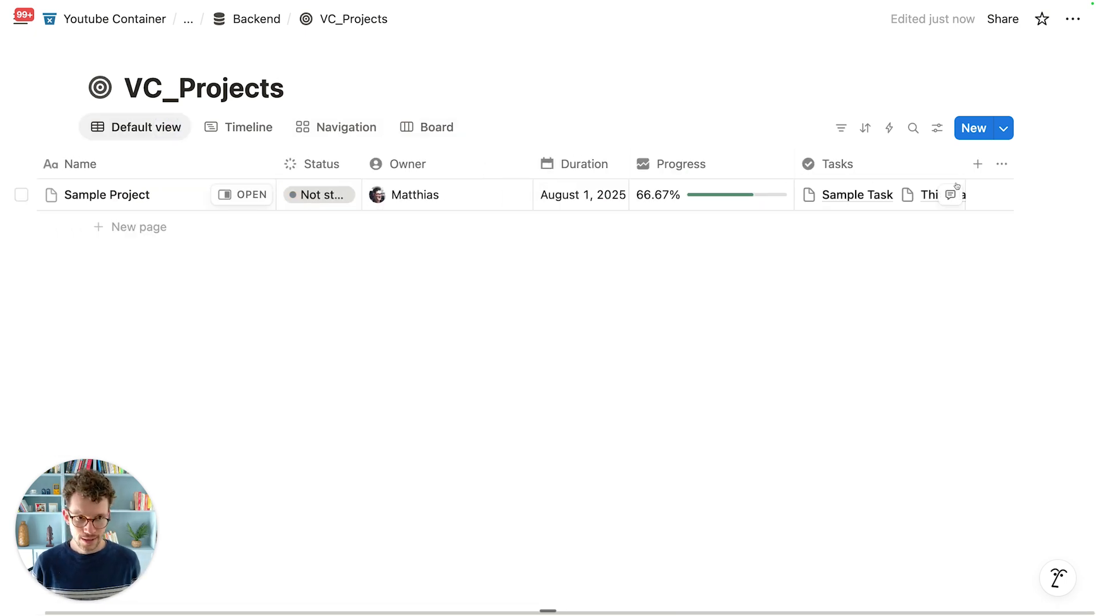
drag(966, 164, 897, 167)
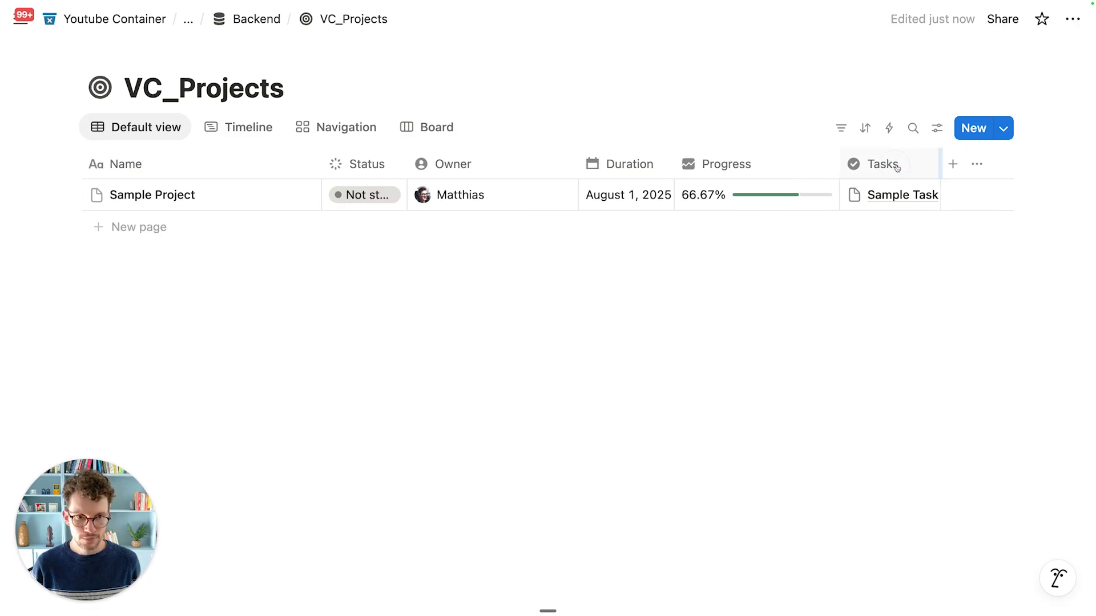
Step: Add a two-way Meetings relation property with a meeting-people icon
click(951, 164)
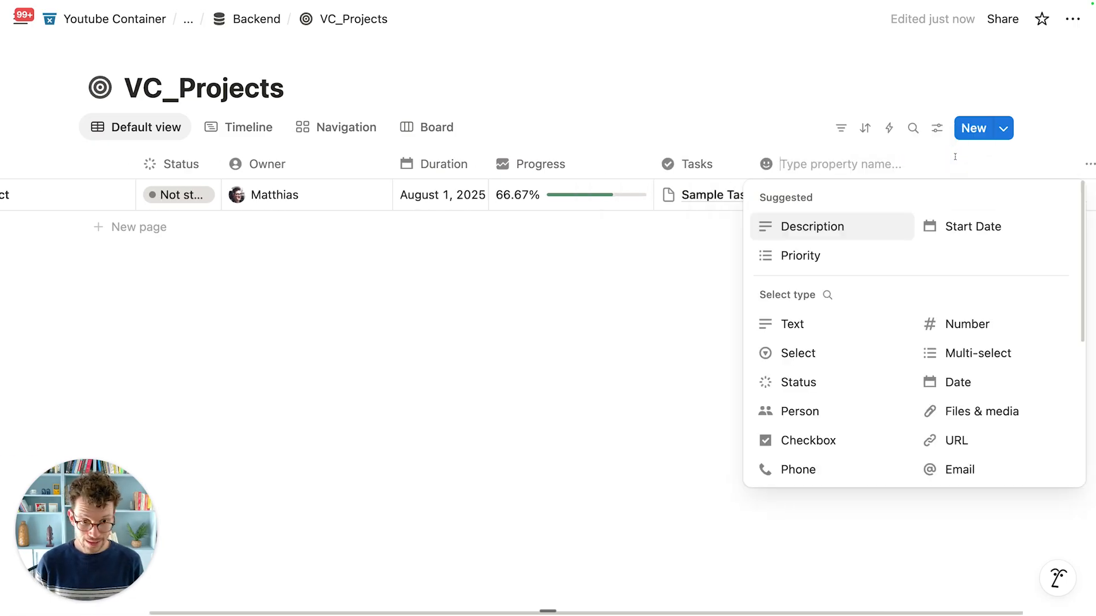
scroll(827, 388, down, 3)
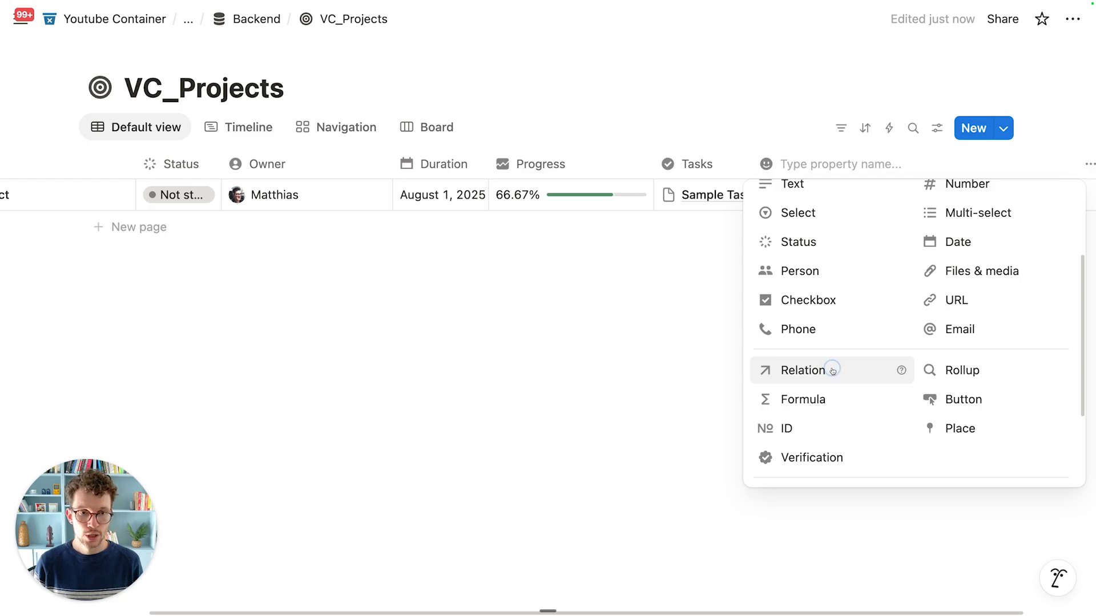
click(832, 371)
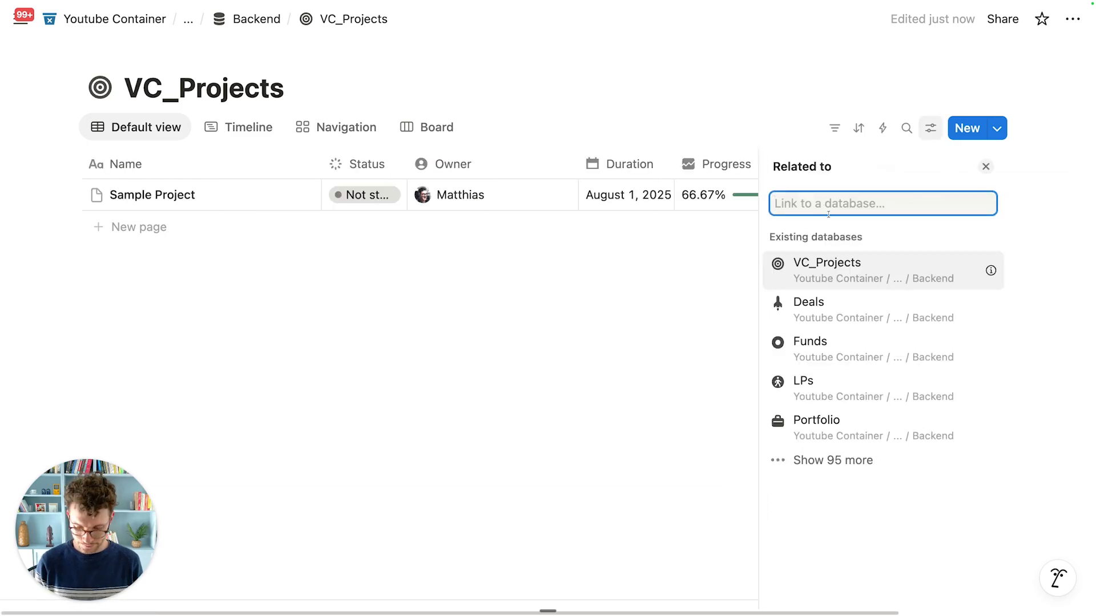
text(meetings)
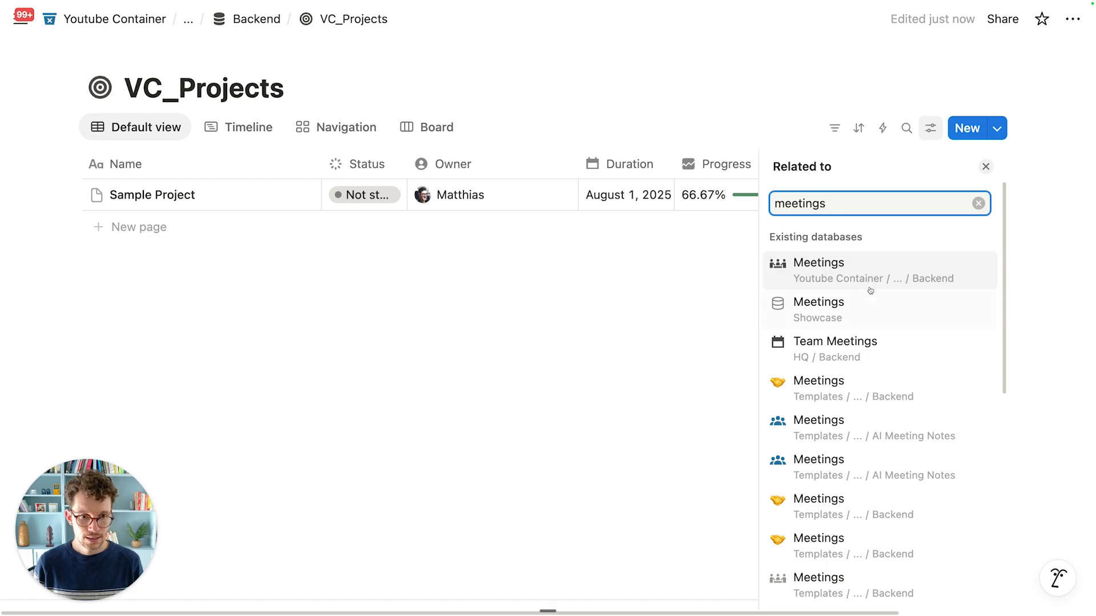
click(869, 278)
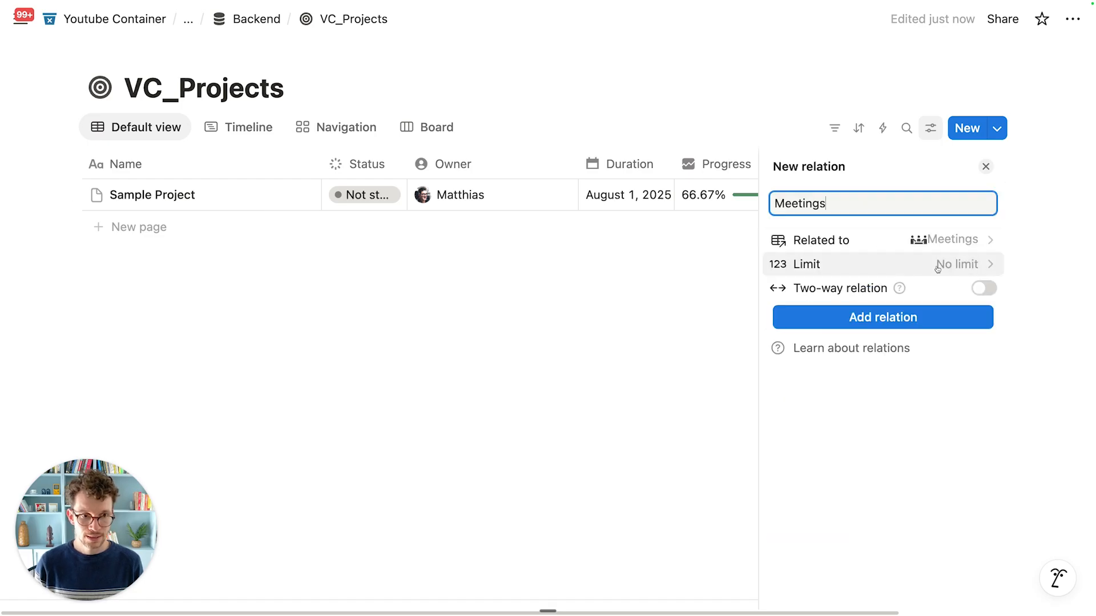
click(984, 289)
text(Project)
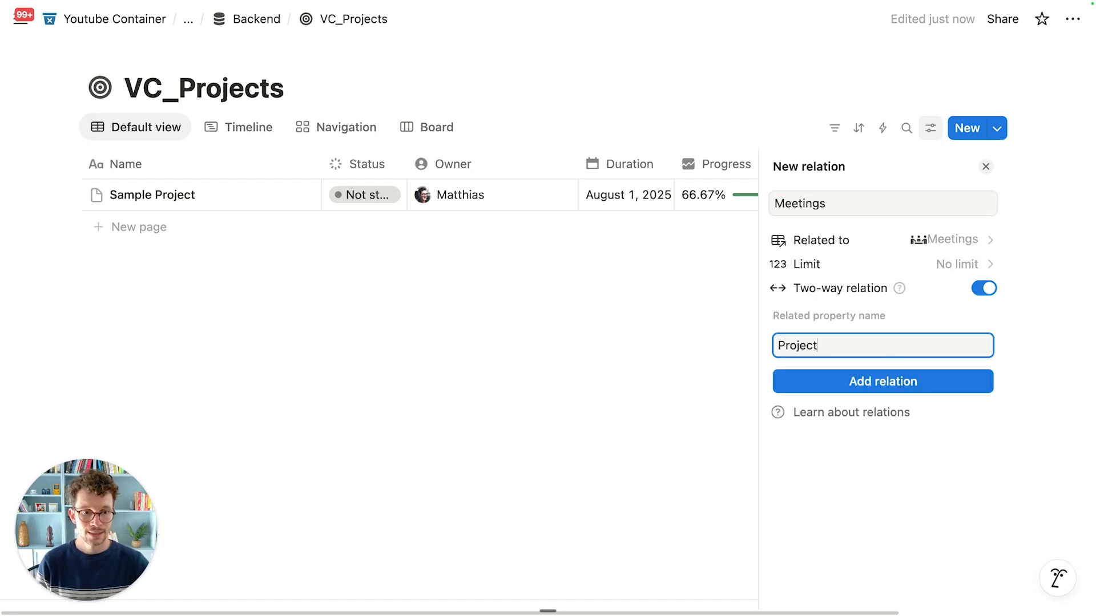
click(883, 383)
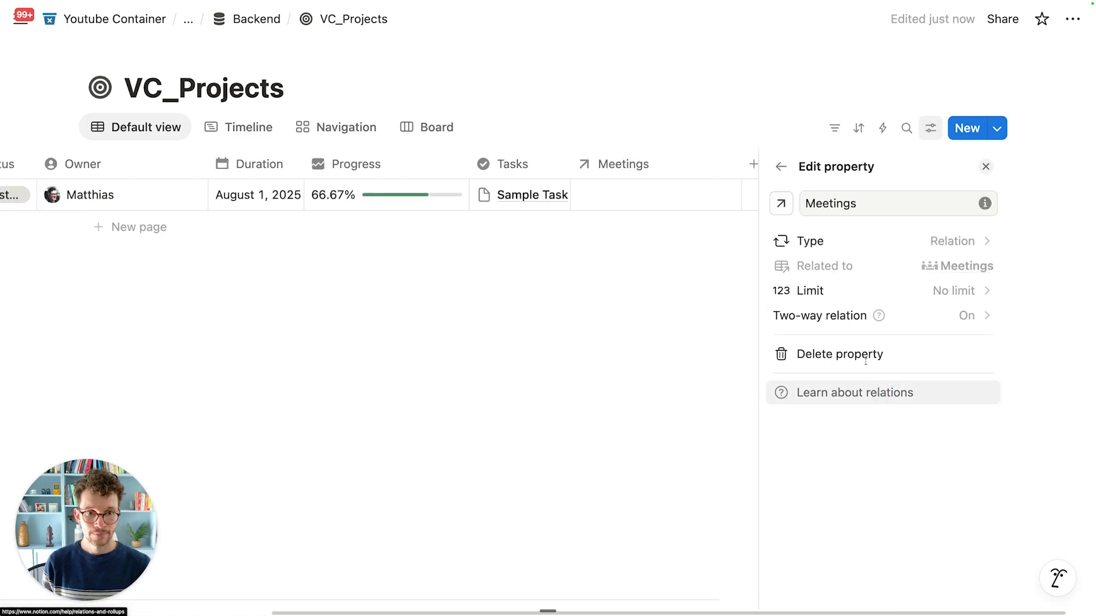
click(780, 204)
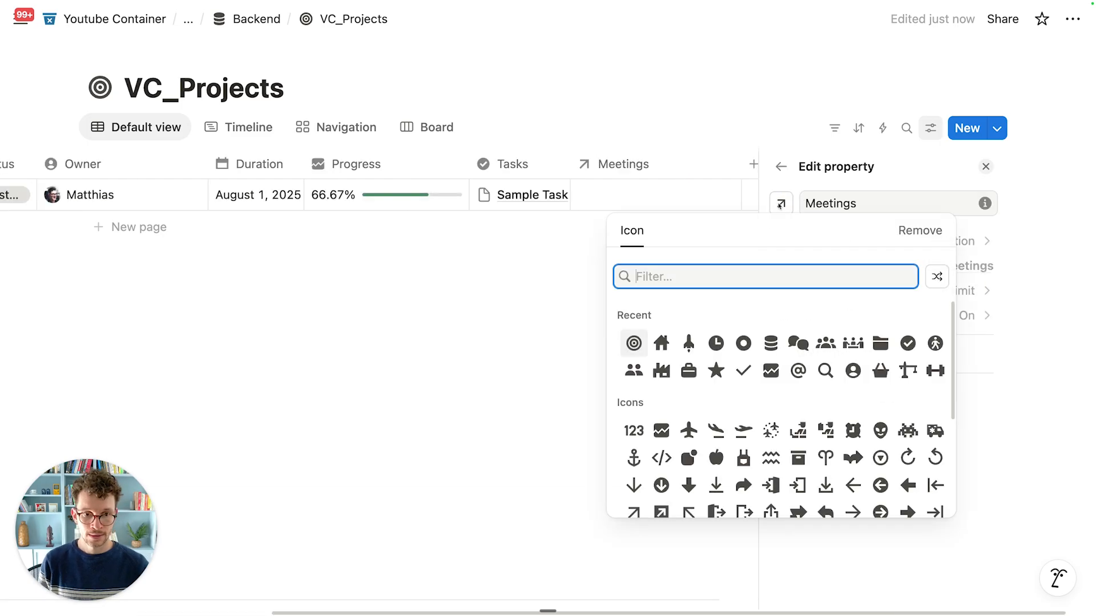
click(852, 343)
click(985, 166)
Step: Add a two-way Docs relation property to the Backend Docs database with a folder icon
click(978, 164)
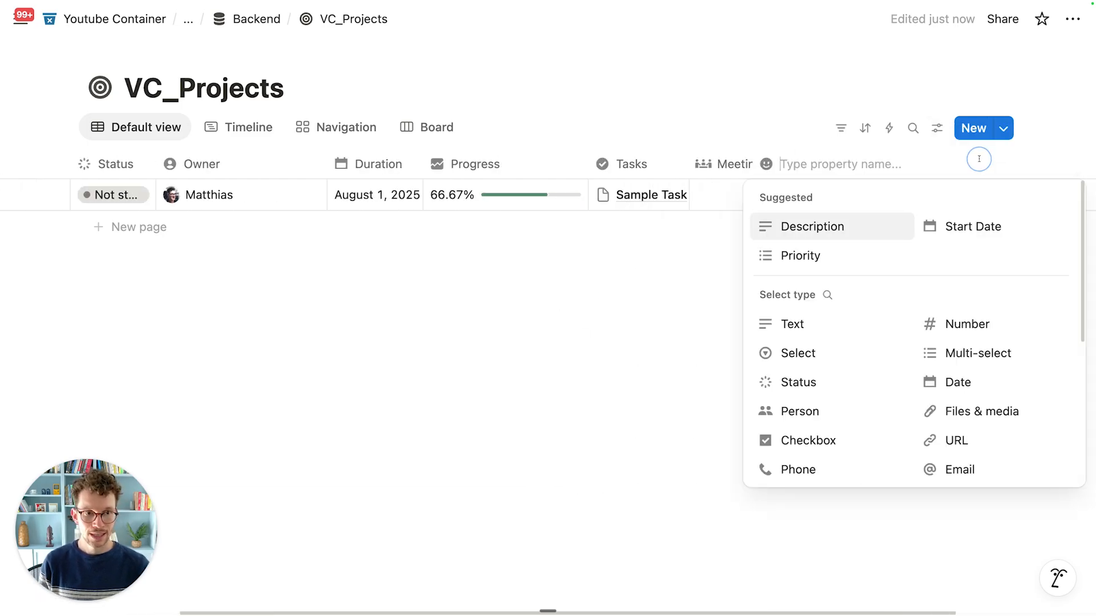
scroll(839, 366, down, 3)
click(803, 334)
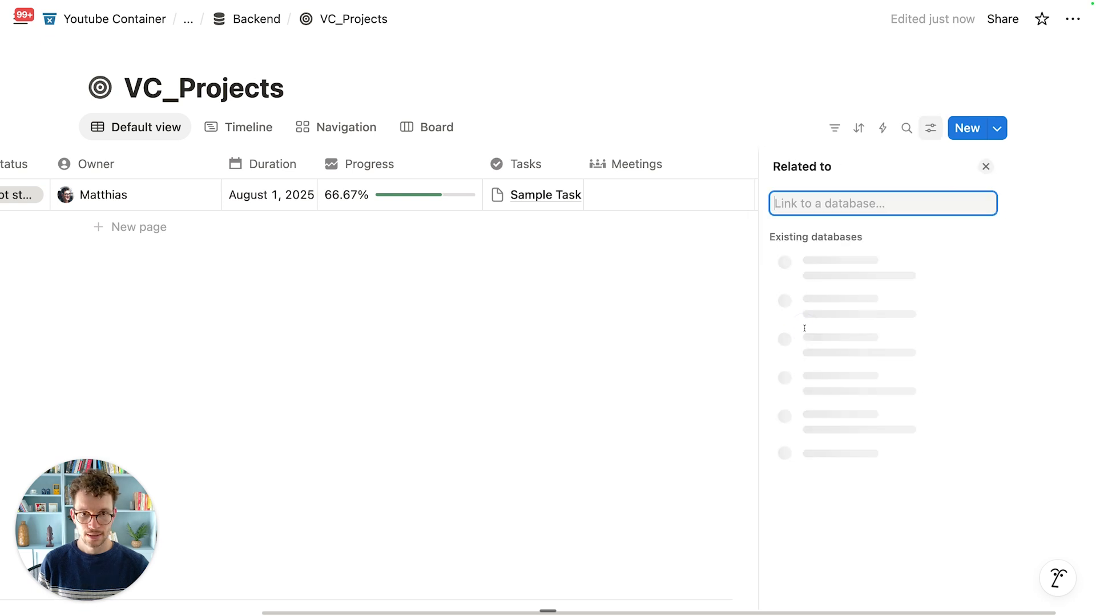
text(docs)
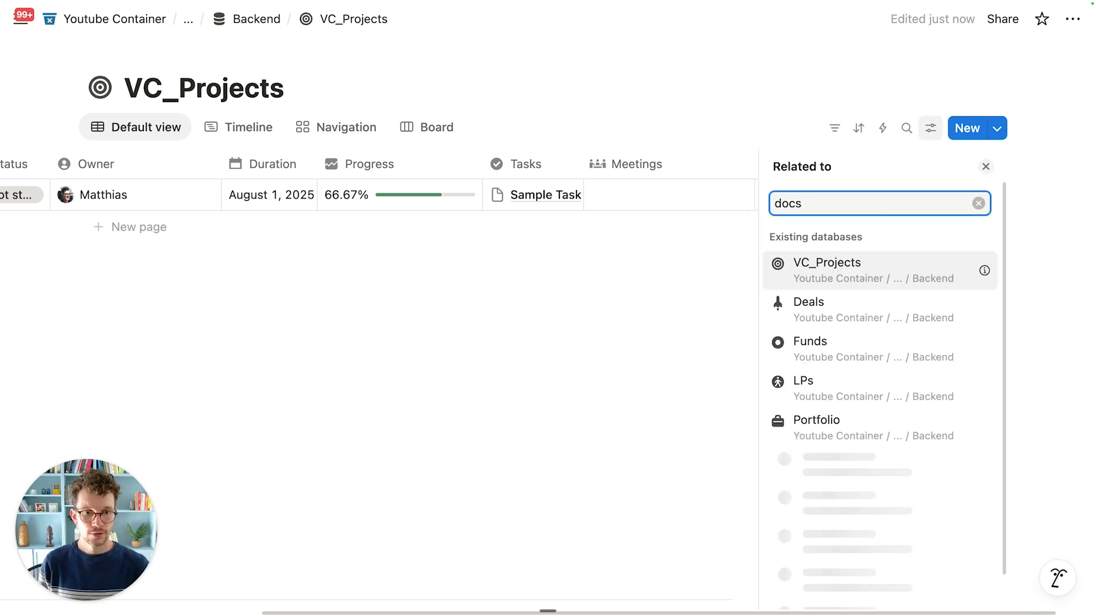
scroll(873, 427, down, 2)
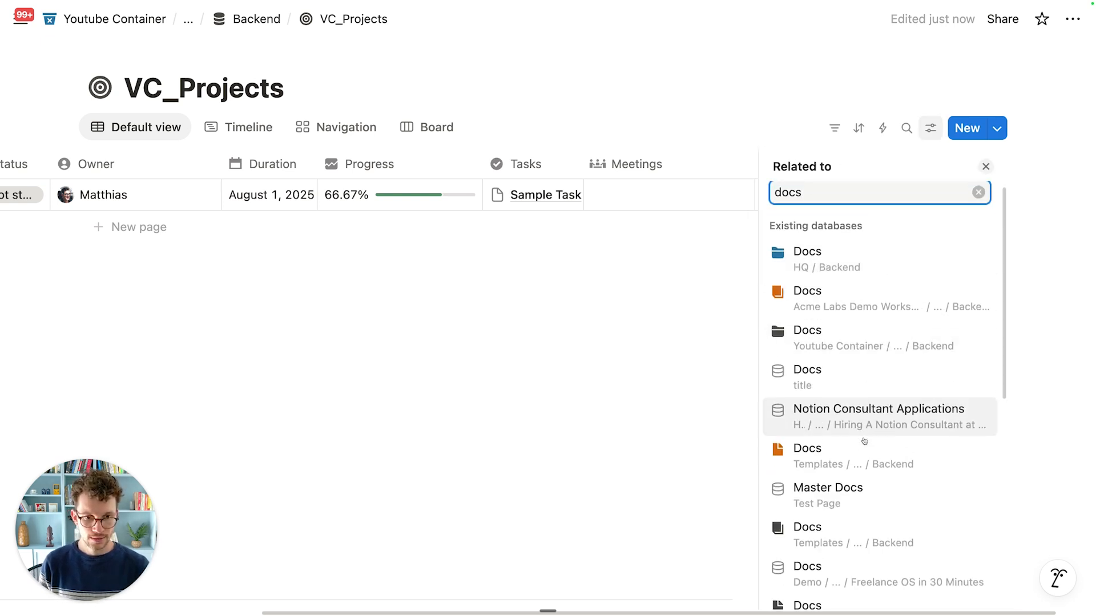
click(825, 289)
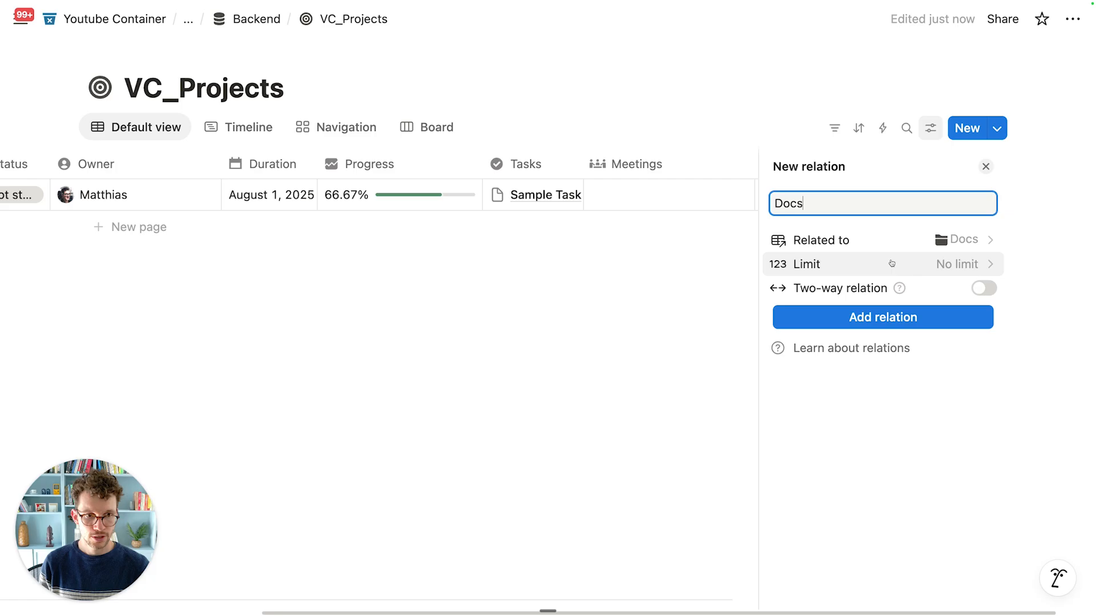
click(983, 288)
text(Projects)
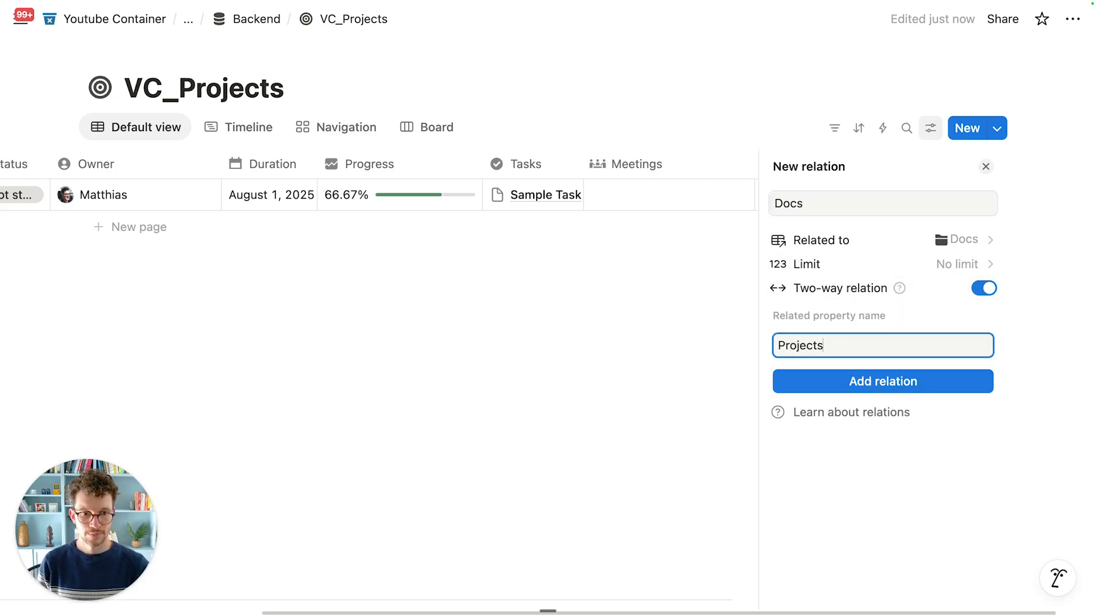
click(868, 374)
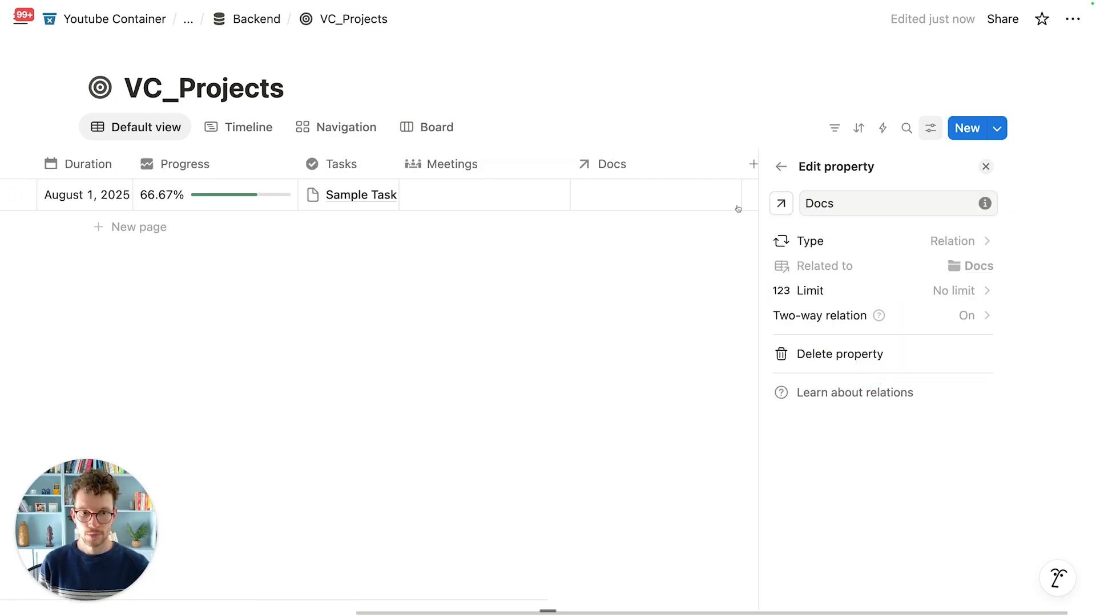
click(781, 204)
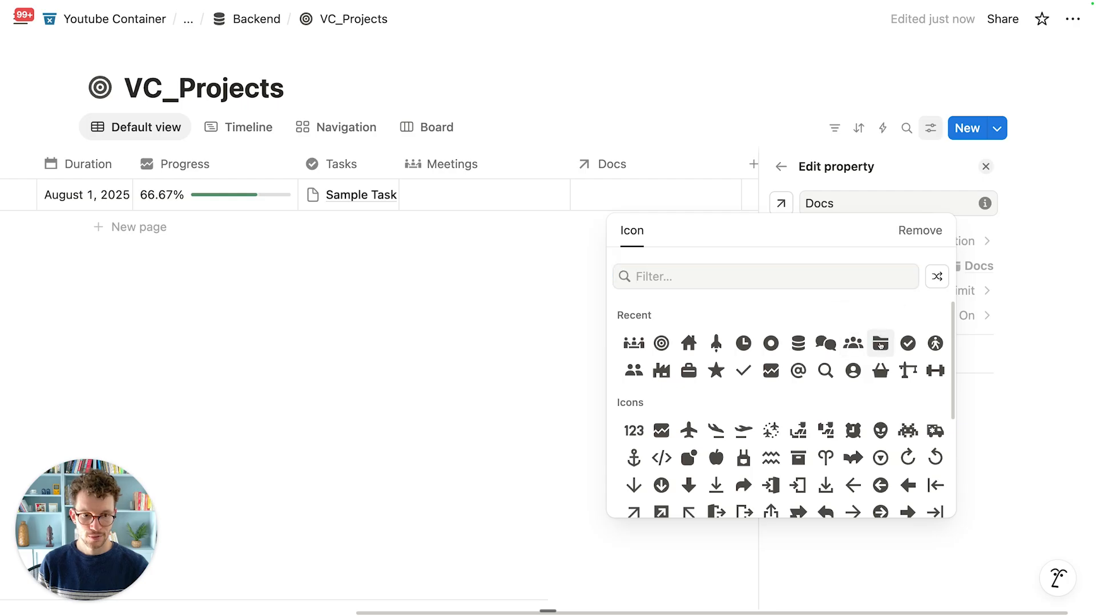
click(879, 345)
click(521, 298)
scroll(376, 194, left, 10)
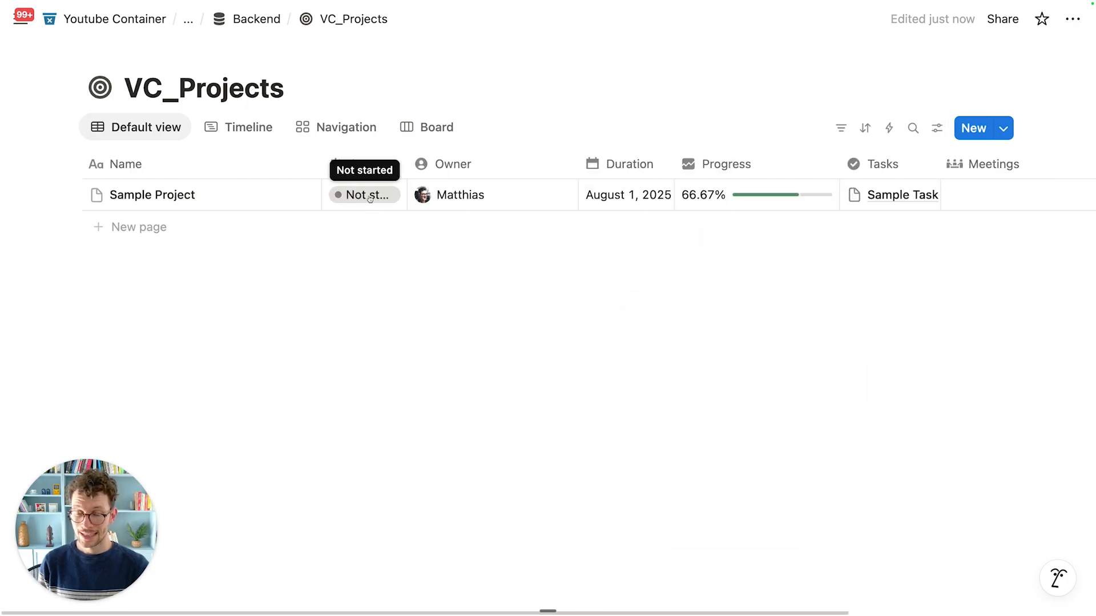
Step: Create a VC_Projects template named 'New Project' with a target icon and open it full page
click(1004, 130)
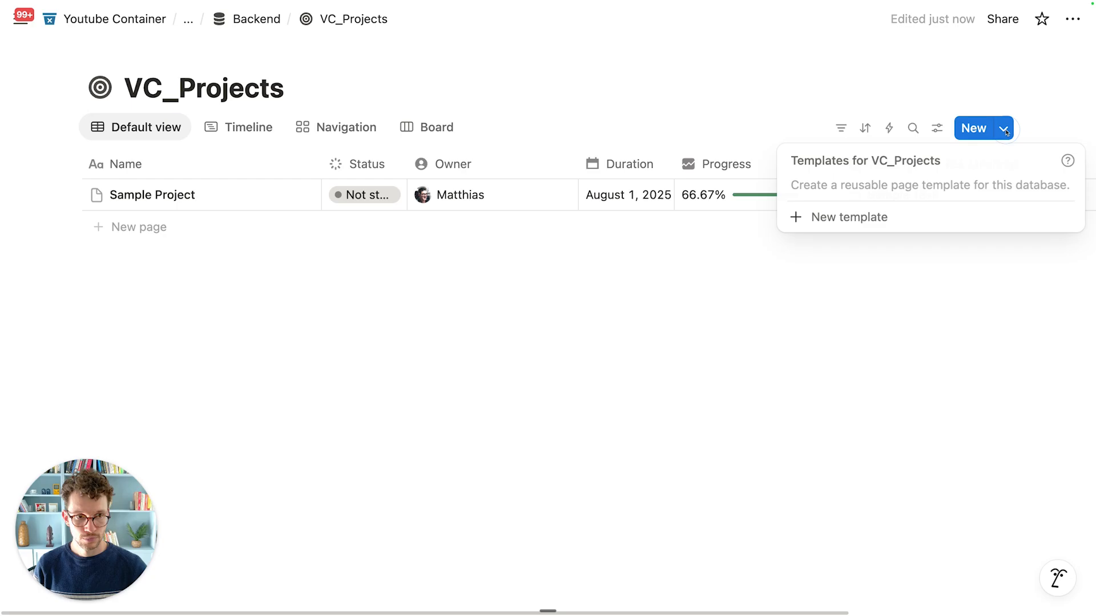
click(892, 213)
text(New Project)
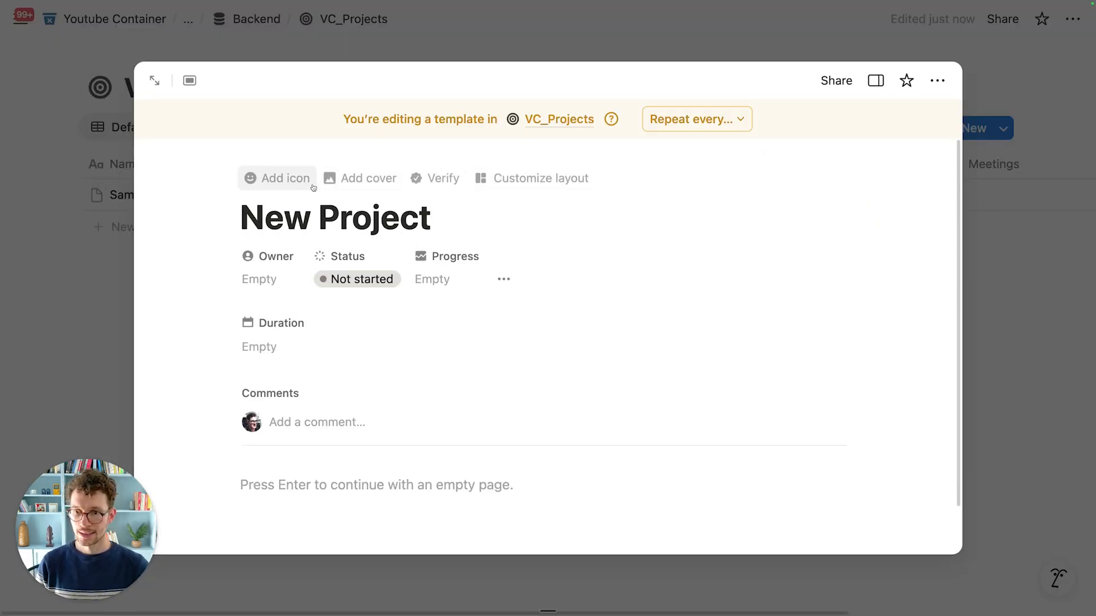
click(279, 179)
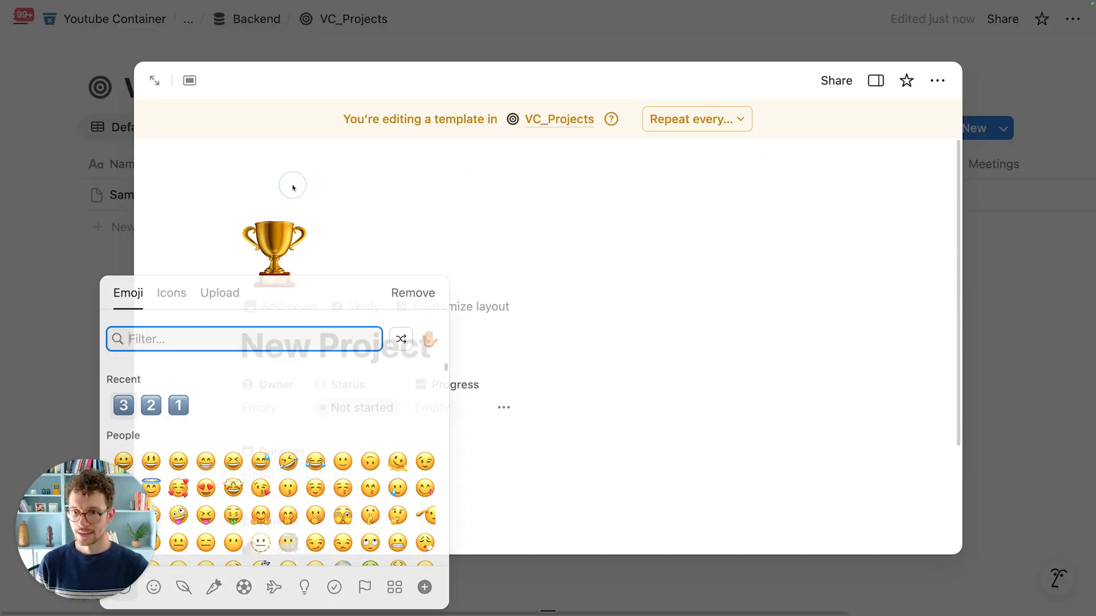
click(172, 293)
click(182, 405)
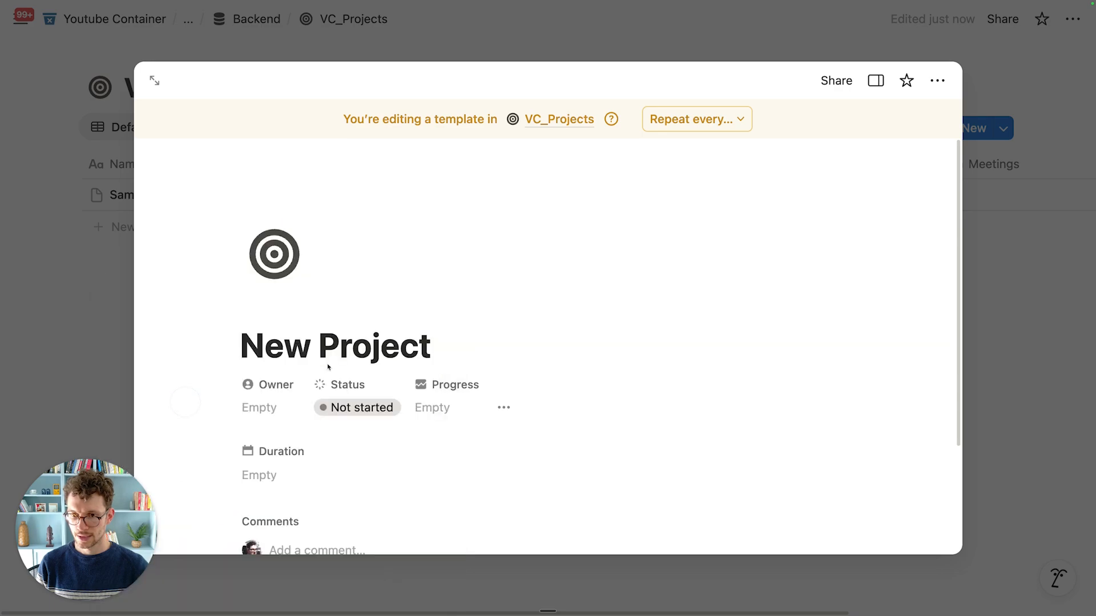
click(152, 81)
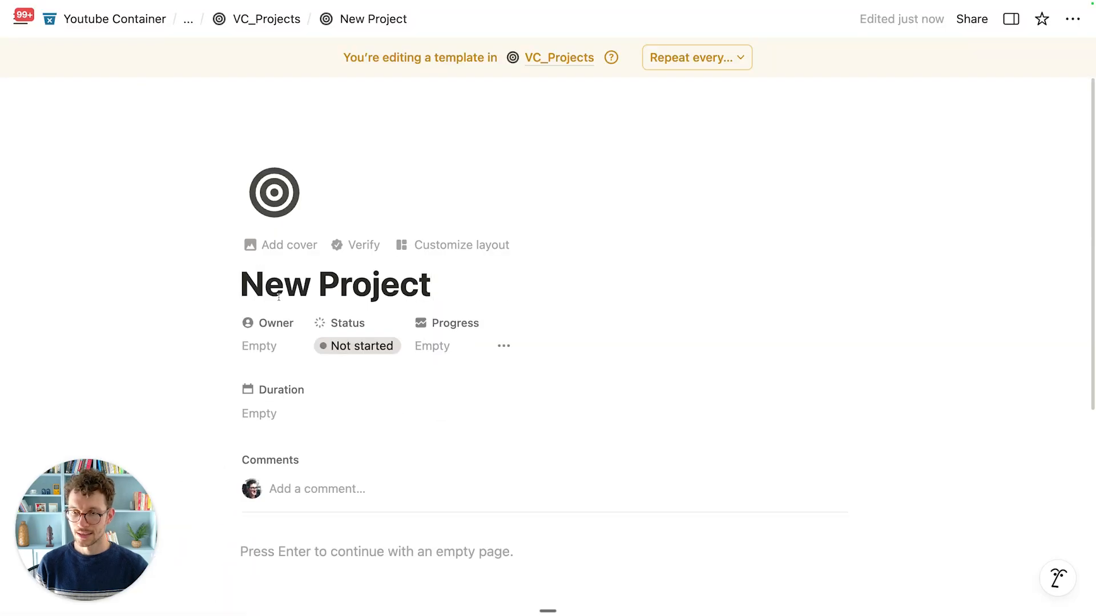
scroll(316, 448, down, 5)
scroll(317, 449, up, 2)
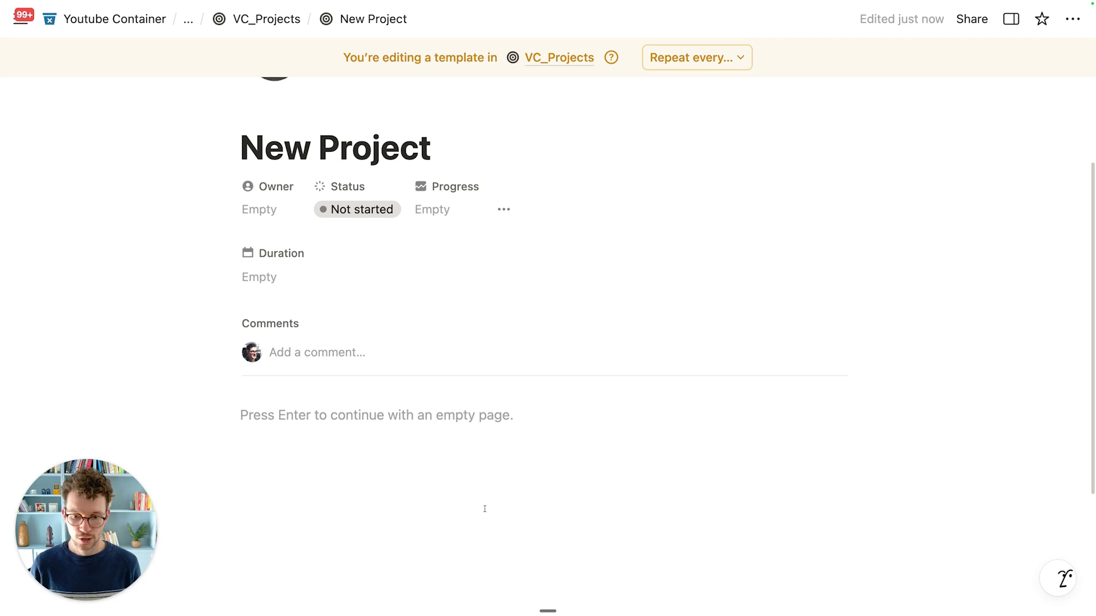
Step: Add an expanded 'Tasks' toggle heading 2 with an empty line inside it
click(350, 416)
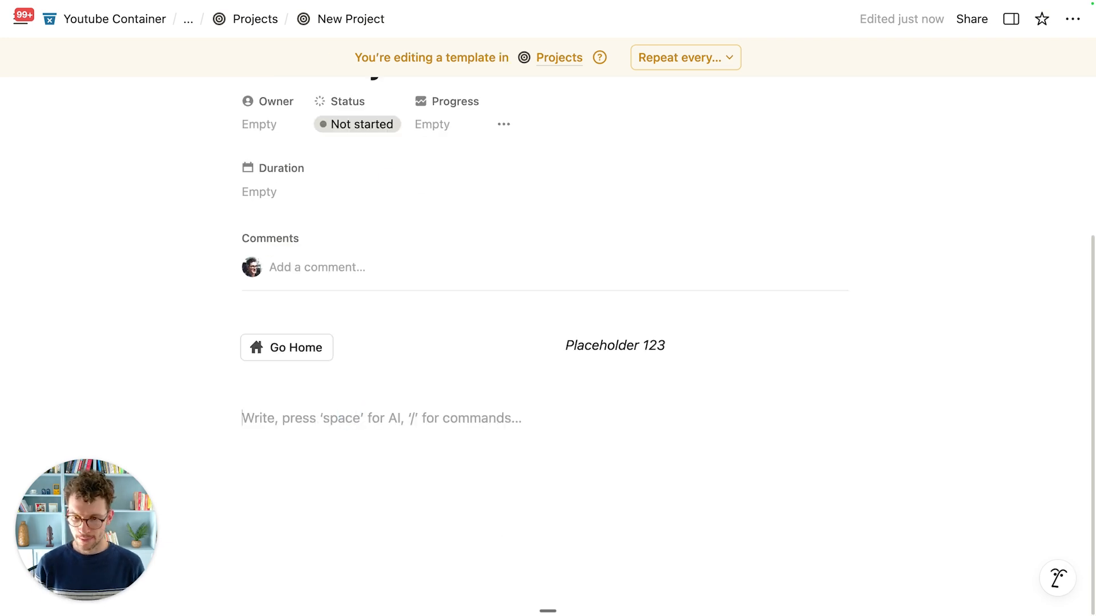
text(/h2)
click(337, 291)
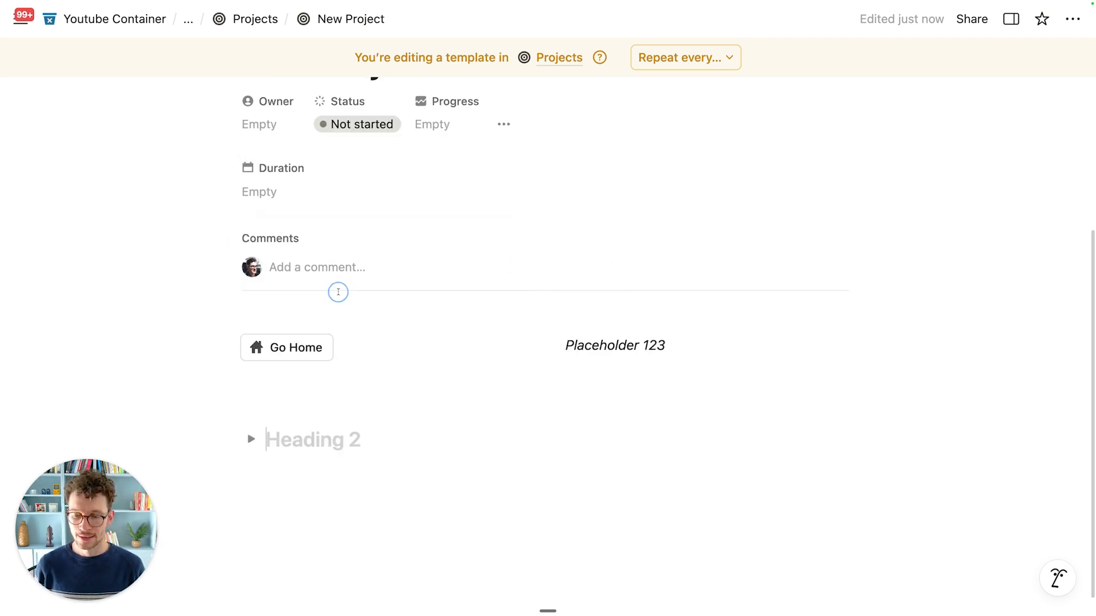
text(Tasks)
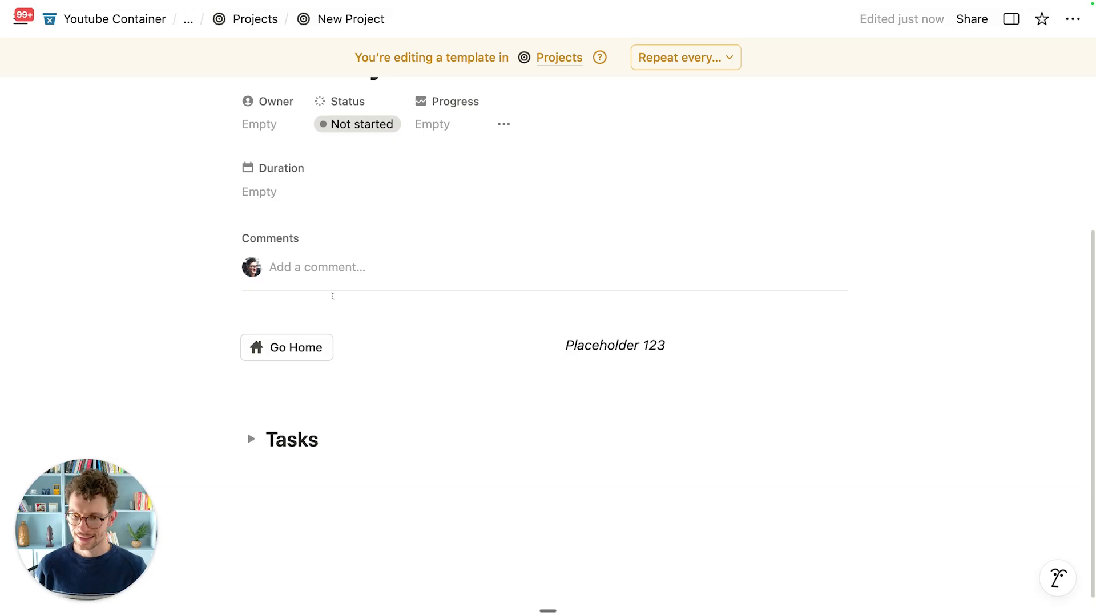
click(251, 440)
click(292, 460)
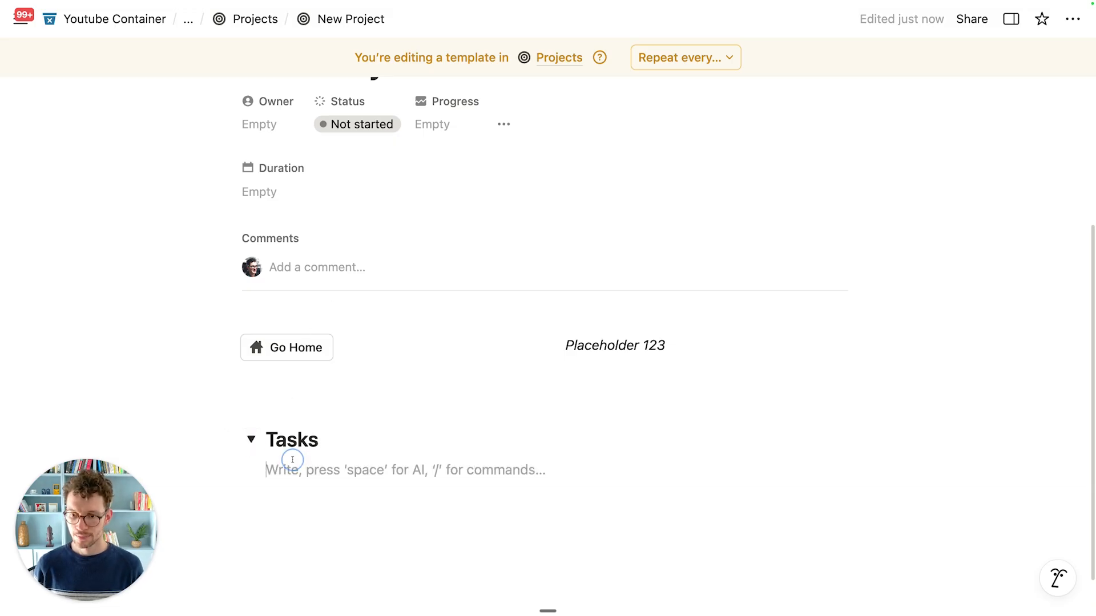
scroll(292, 460, down, 2)
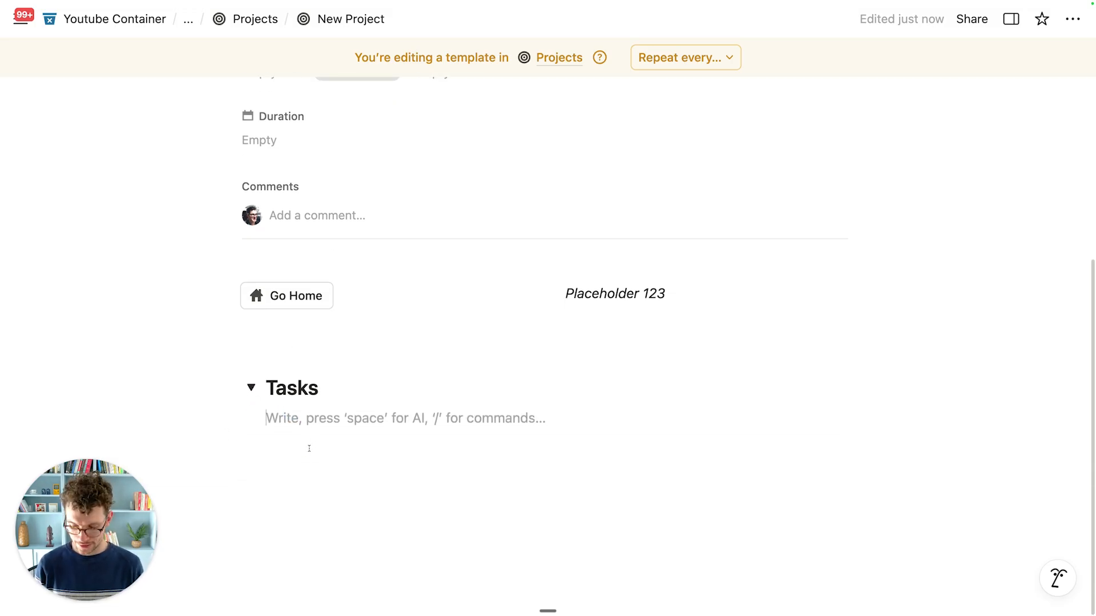
Step: Insert a linked view of the VC_Tasks database using its Open Tasks view
text(/create)
key(Return)
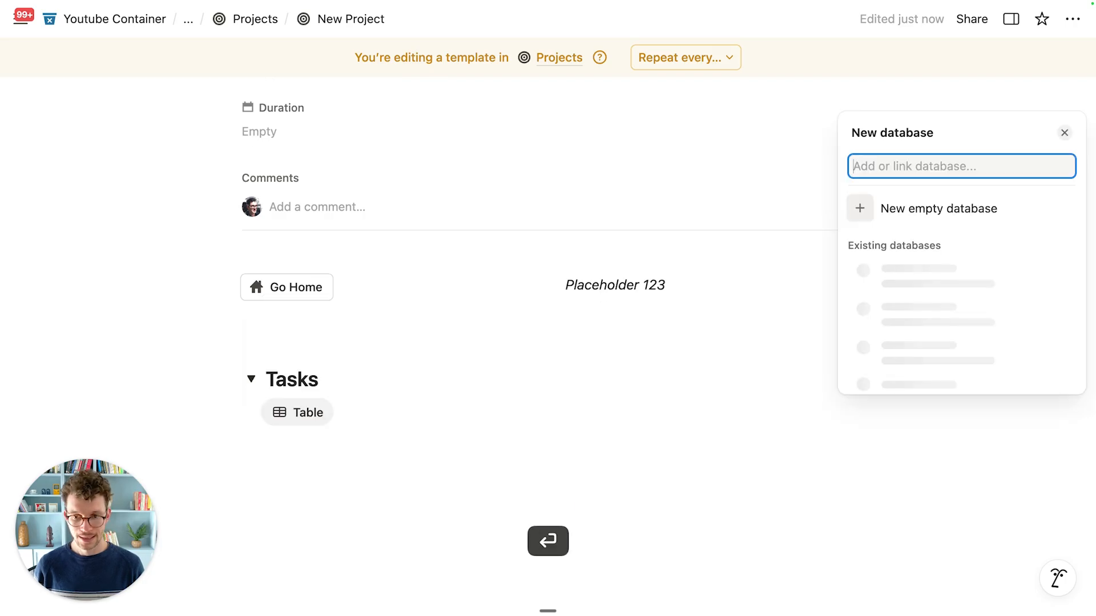
text(vc_)
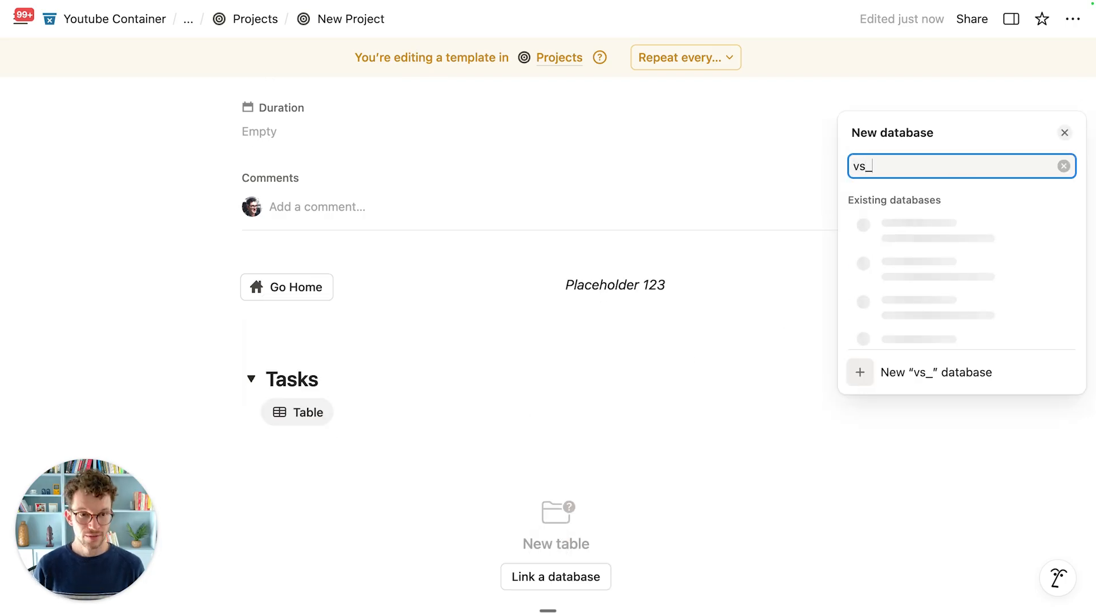
key(BackSpace)
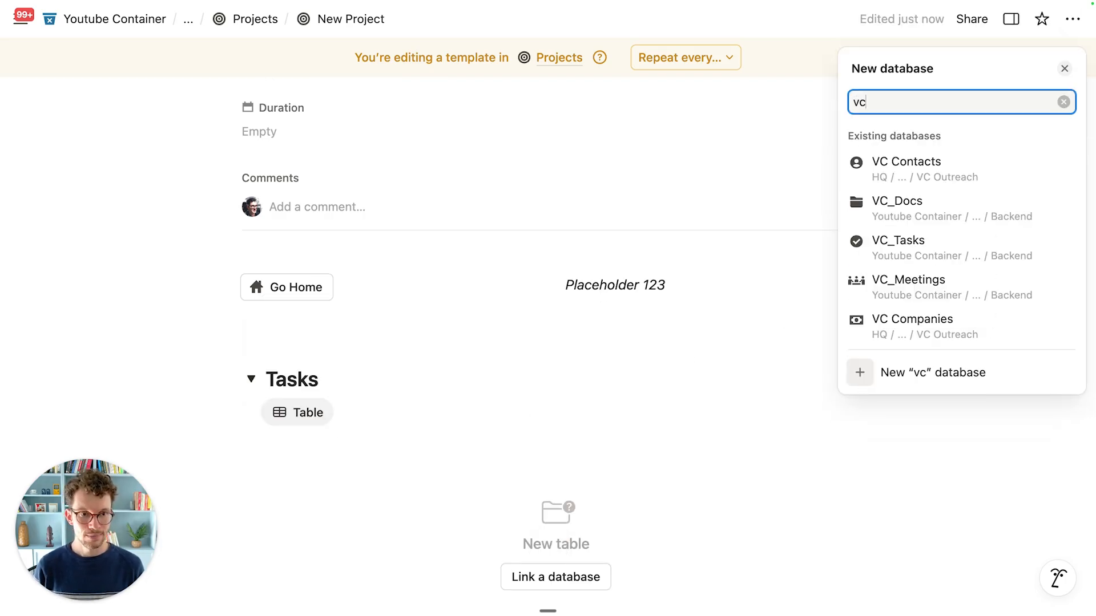
click(950, 254)
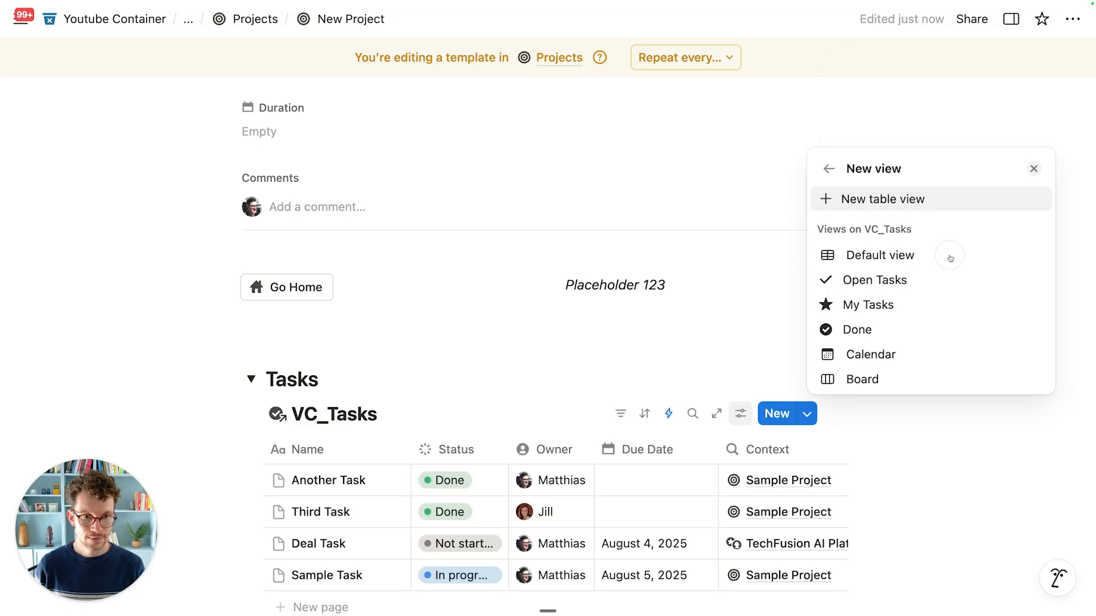
click(919, 279)
click(514, 366)
scroll(434, 342, down, 3)
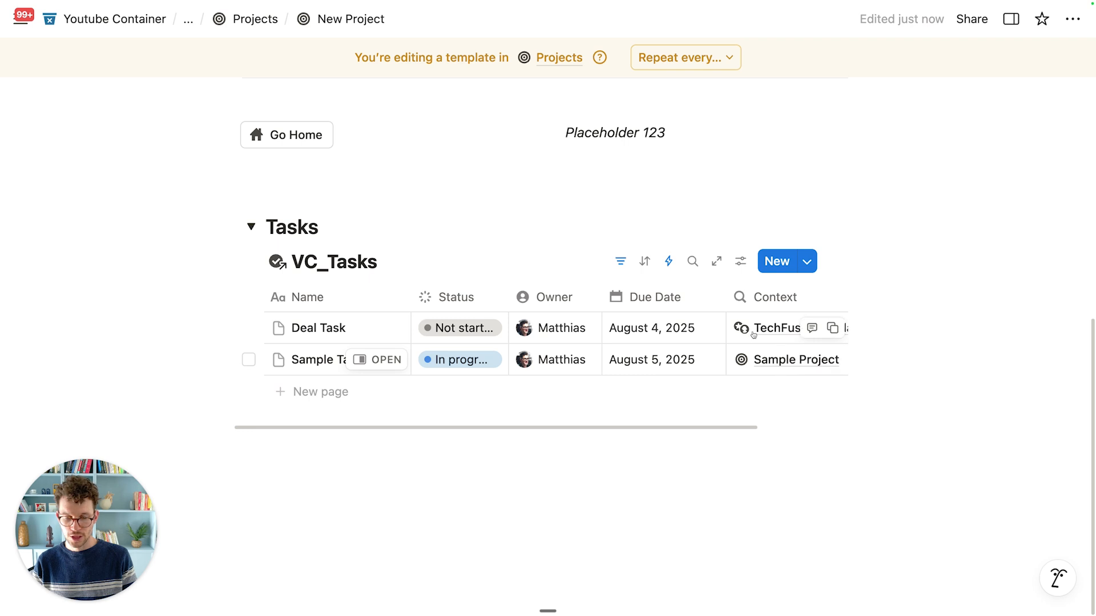
scroll(449, 279, up, 10)
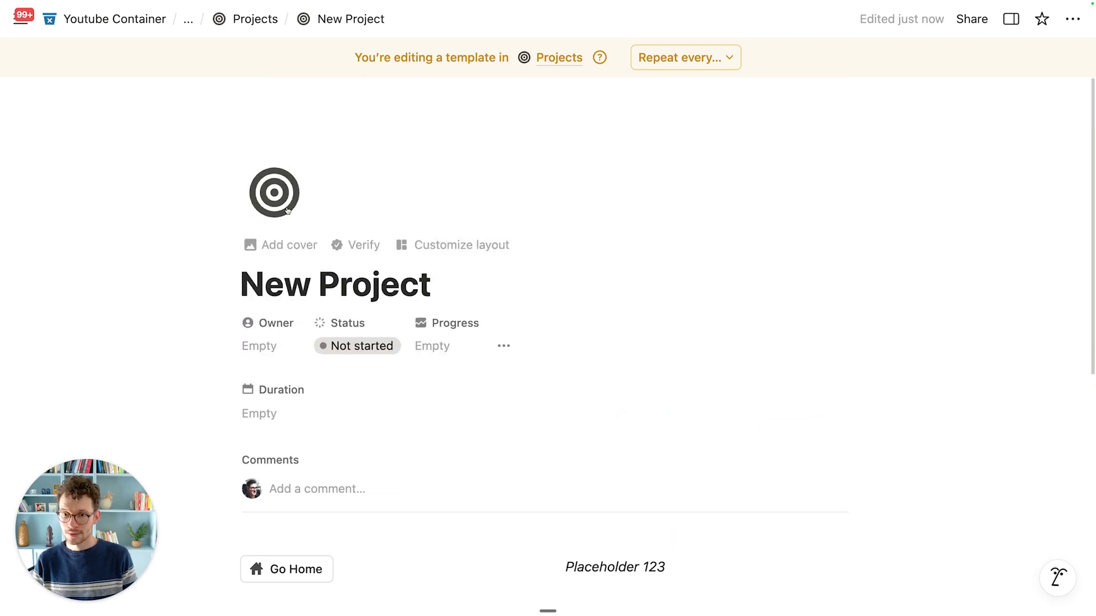
scroll(393, 292, down, 3)
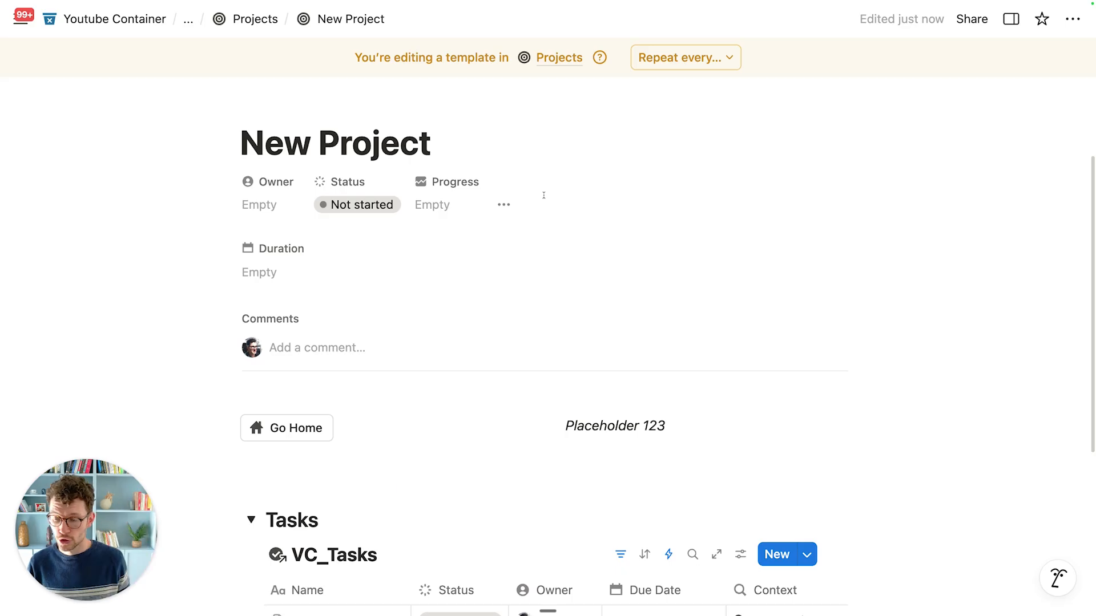
scroll(596, 194, down, 5)
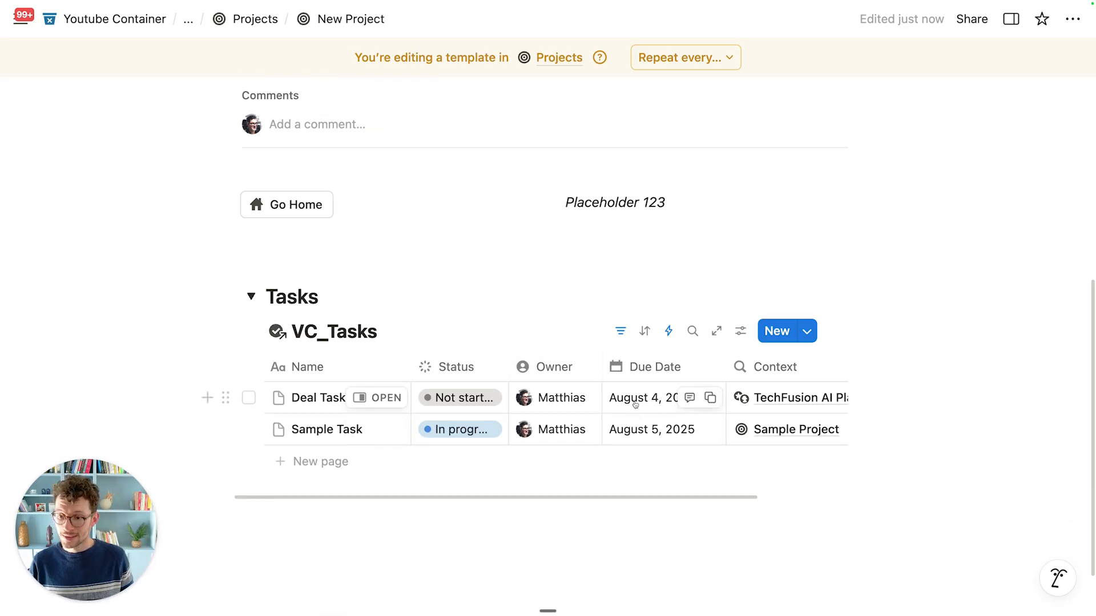
Step: Add a filter rule so the view shows only tasks whose Project contains New Project
click(620, 331)
click(291, 372)
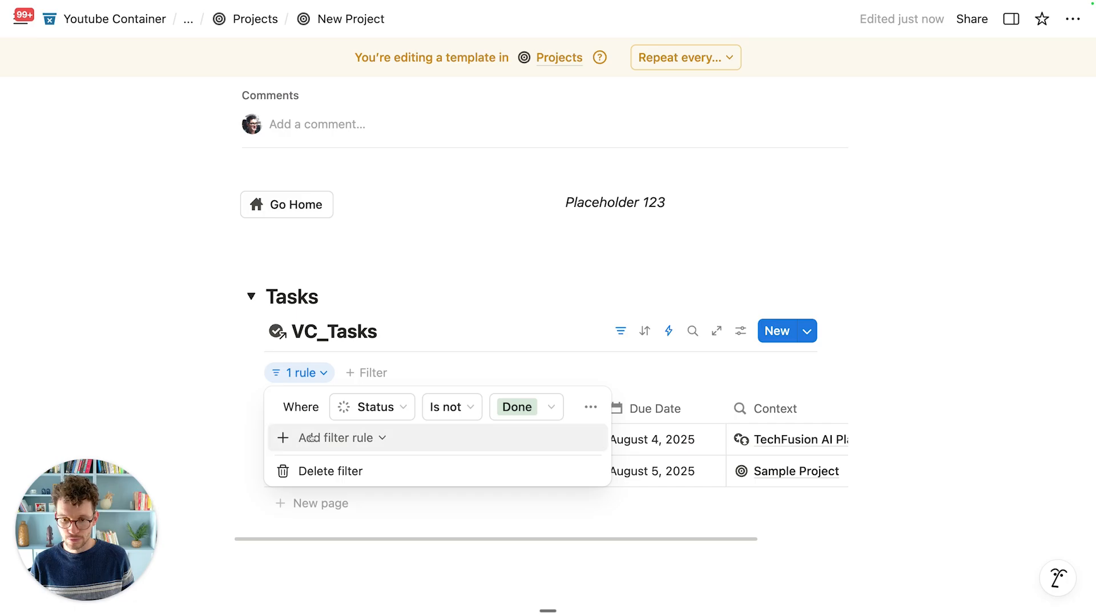
click(343, 438)
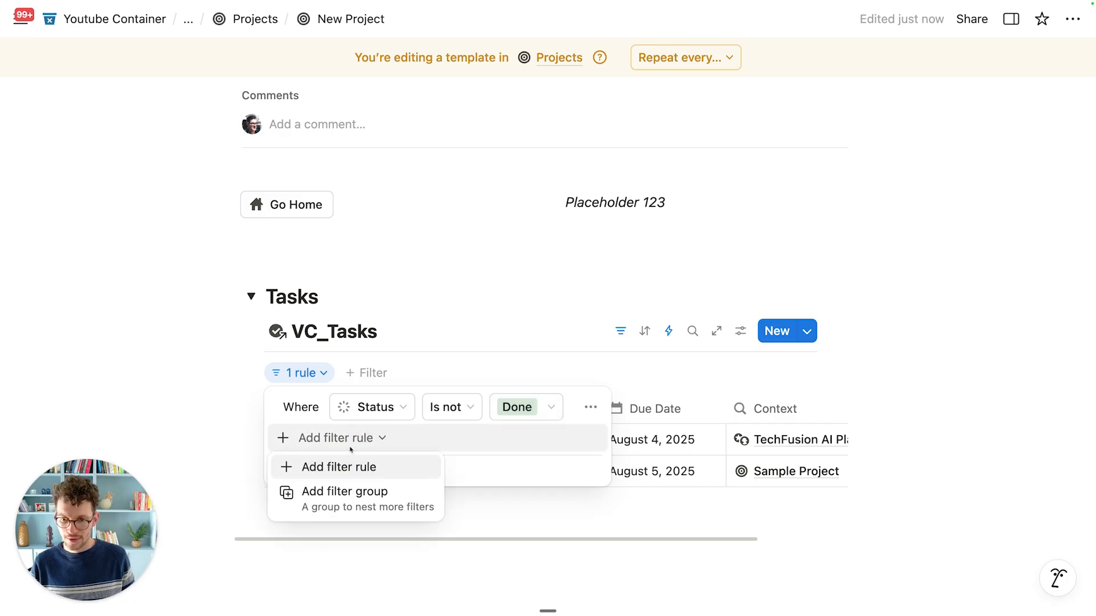
click(347, 464)
click(374, 442)
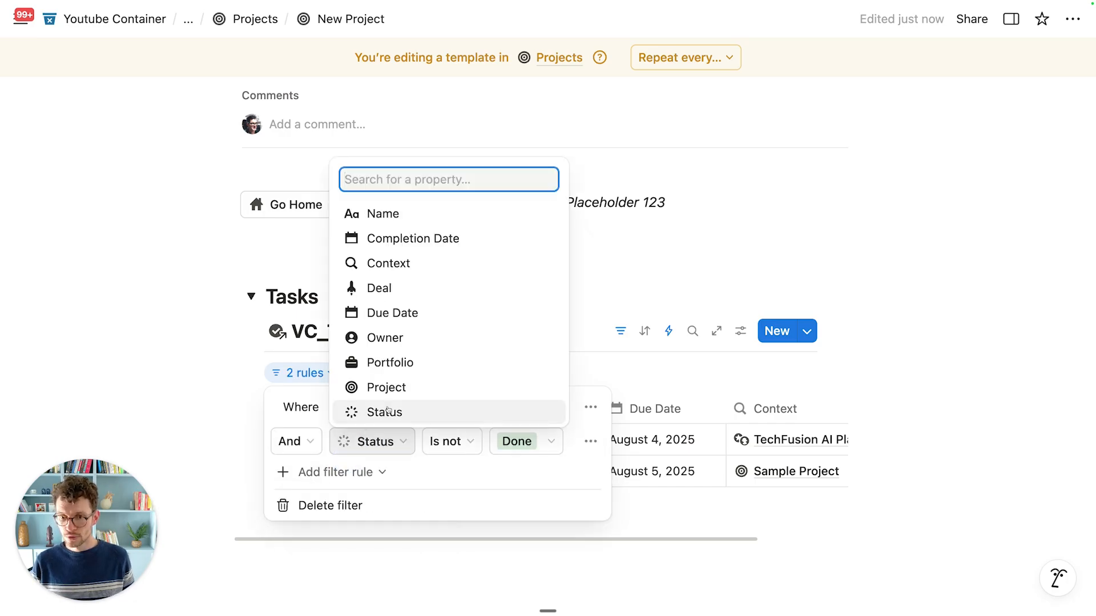
click(376, 387)
click(525, 441)
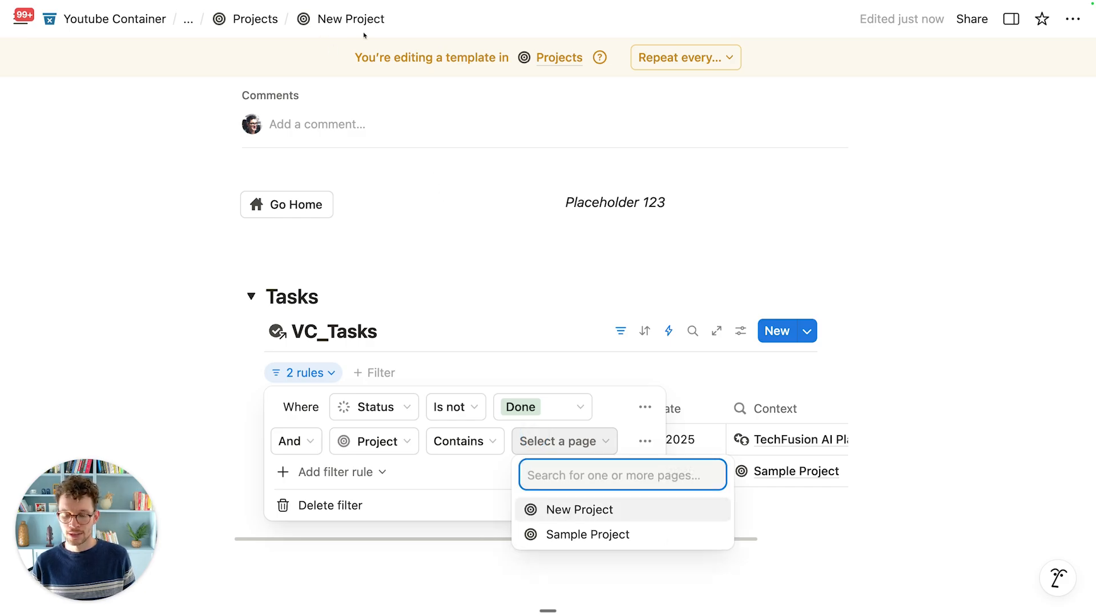
click(581, 514)
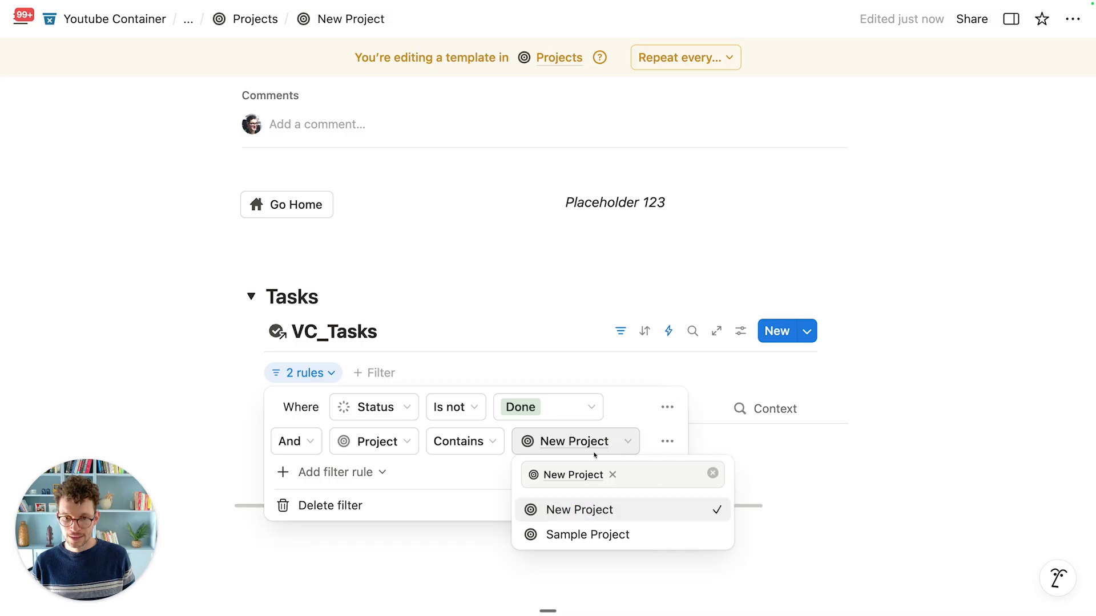
click(512, 306)
click(512, 306)
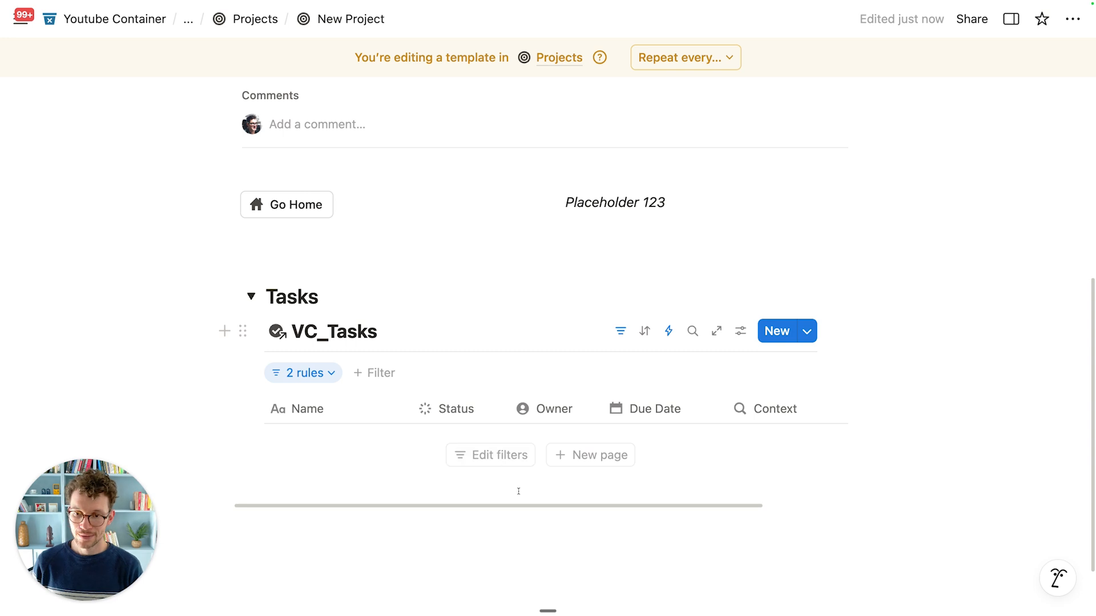
Step: Hide the VC_Tasks database title and return to the Projects database
mouse_move(407, 335)
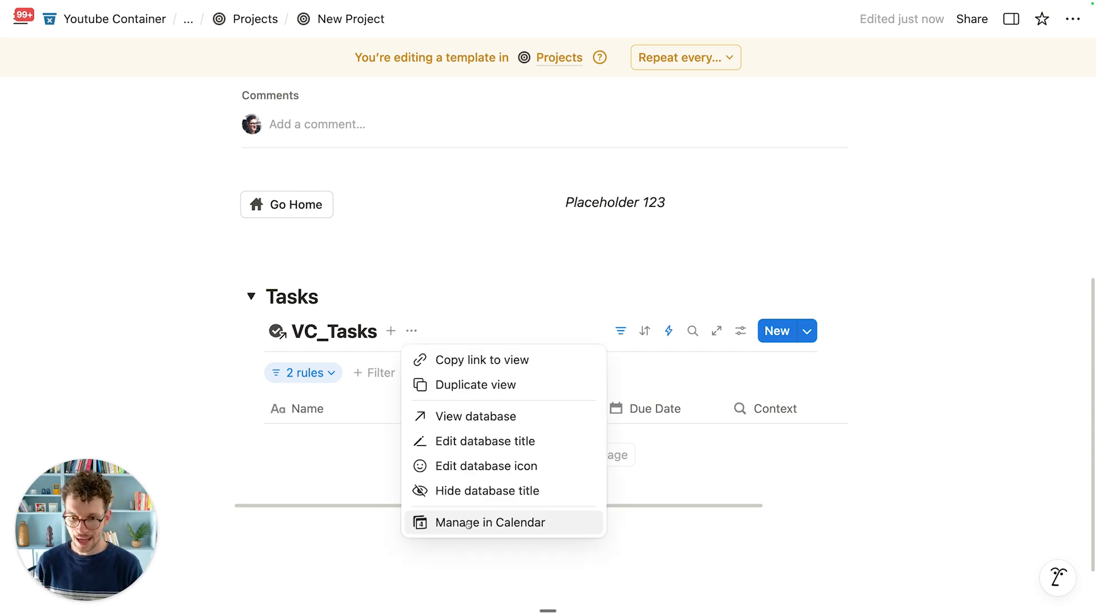
click(466, 491)
scroll(360, 255, up, 2)
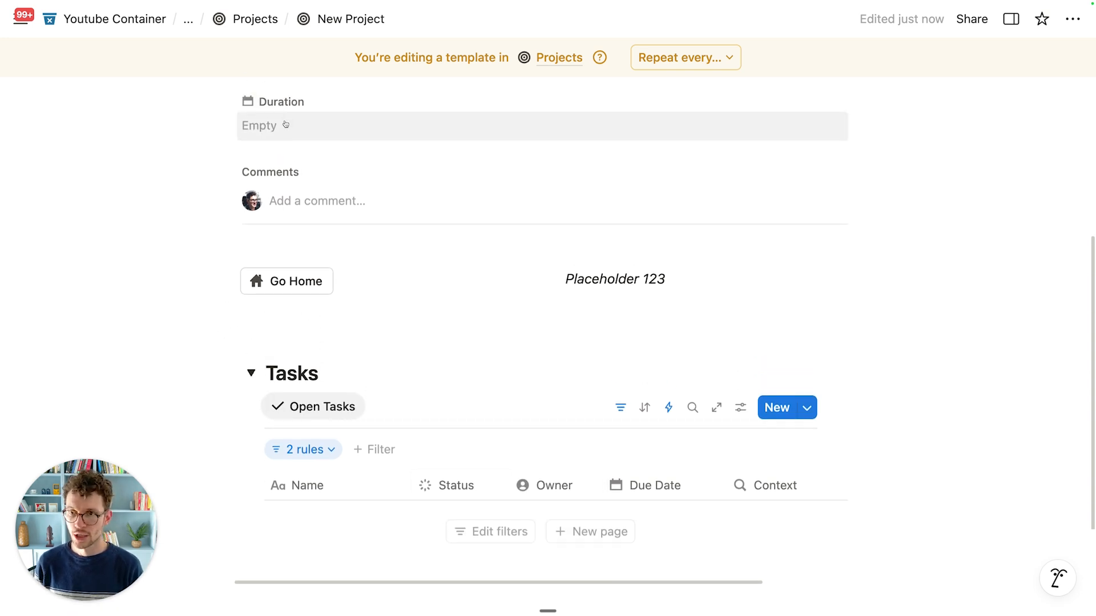
click(256, 19)
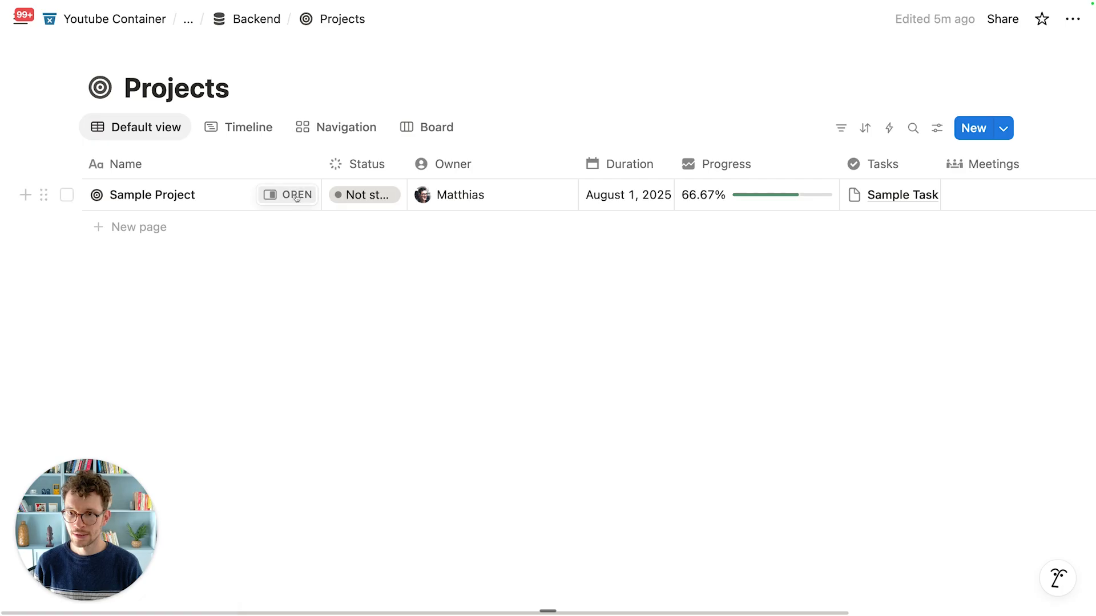
Step: Apply New Project to Sample Project, confirm its Tasks toggle lists Sample Task, then close the preview
click(290, 195)
click(578, 429)
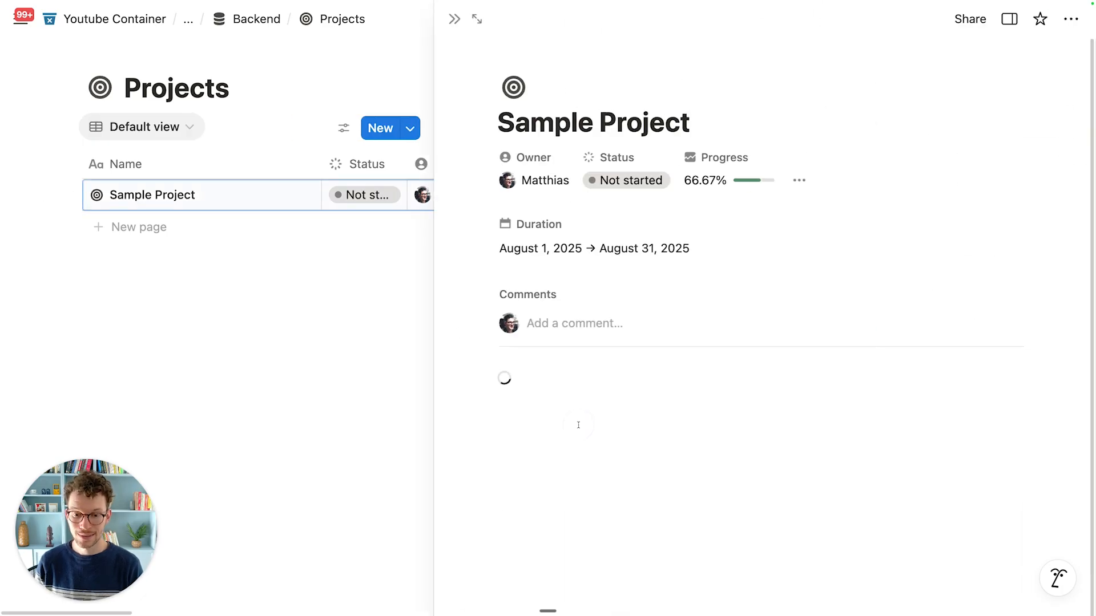
click(507, 475)
scroll(512, 478, down, 2)
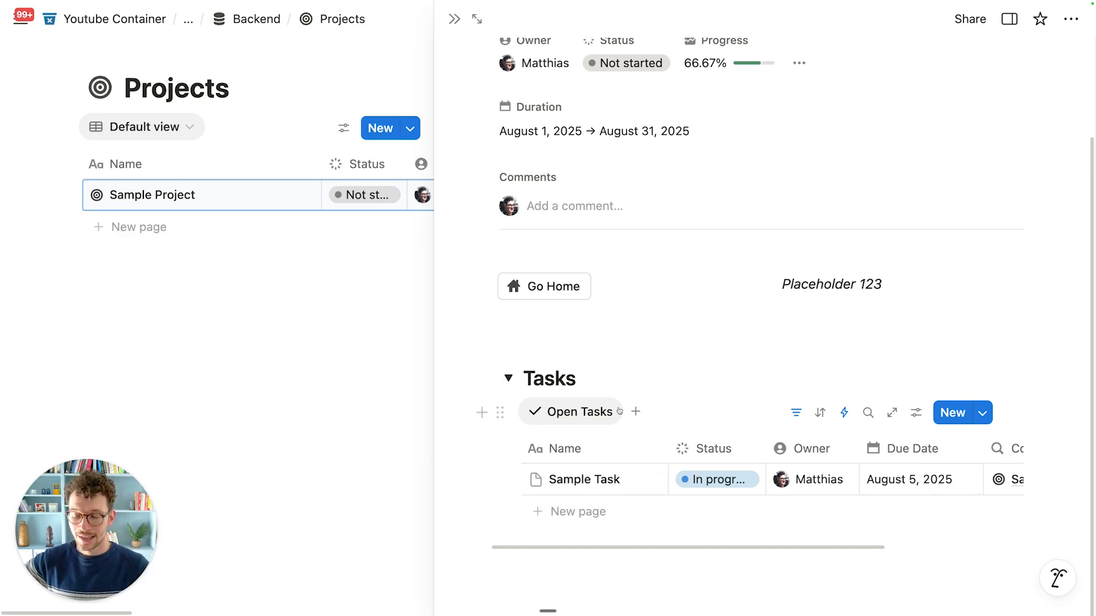
click(311, 358)
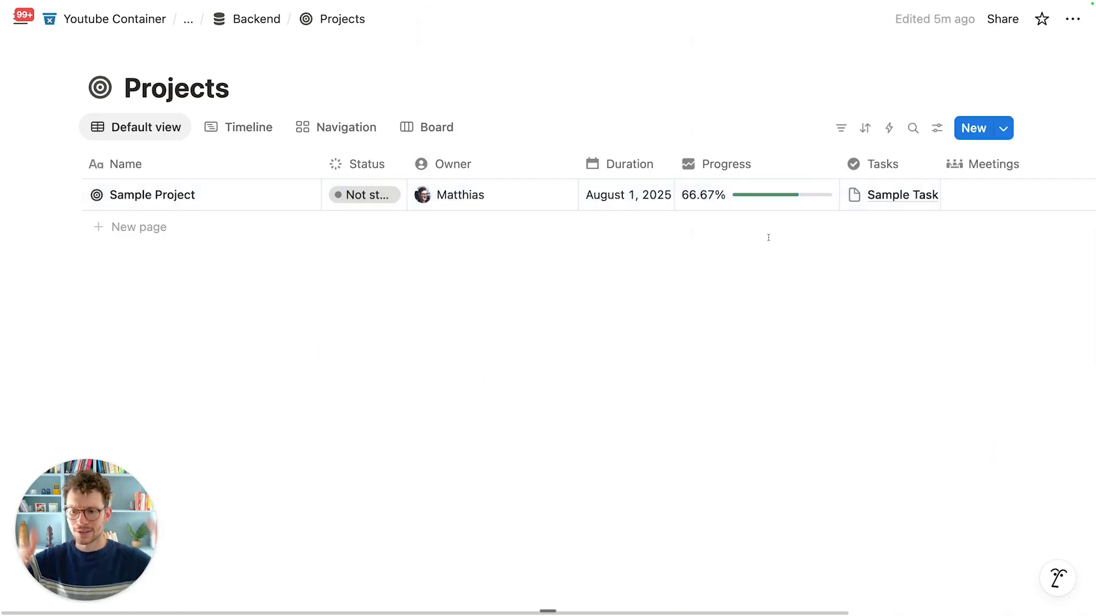
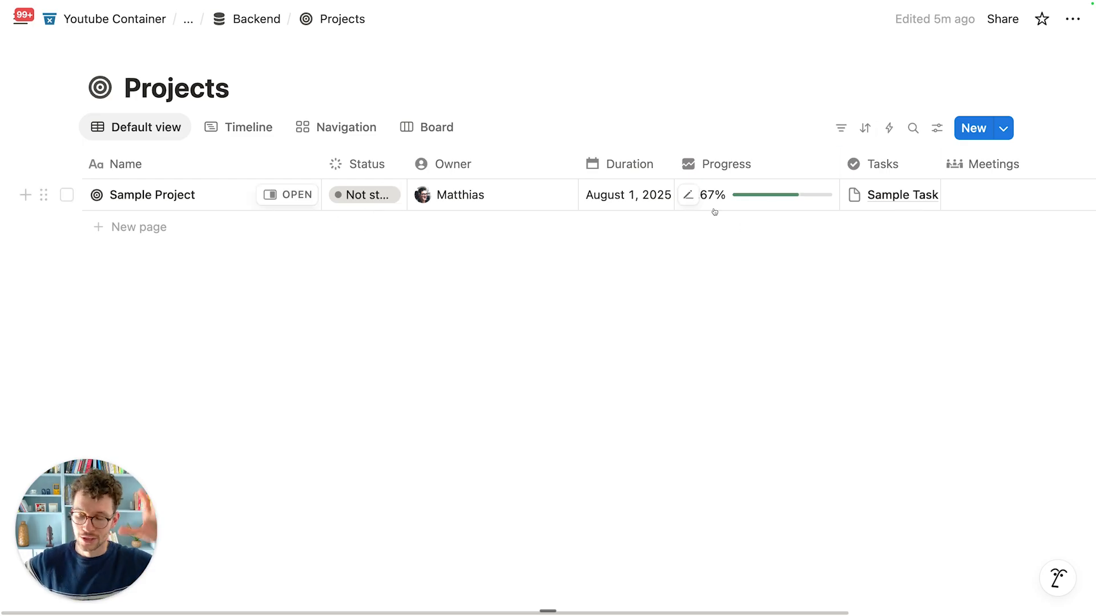
Step: Set New Project as the default template for all Projects views
click(1003, 129)
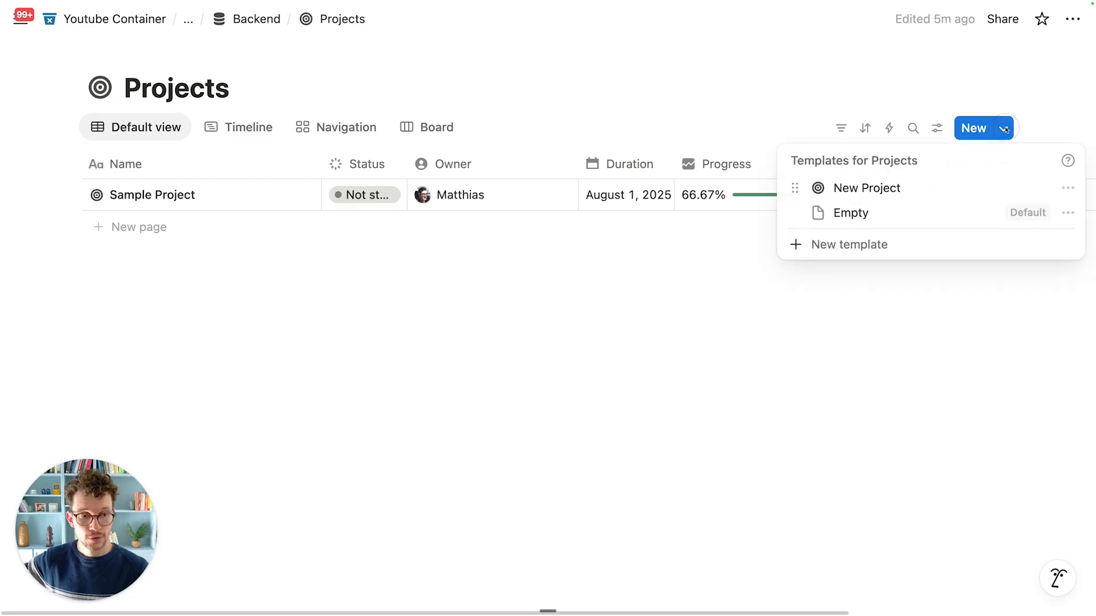
click(1065, 189)
click(965, 223)
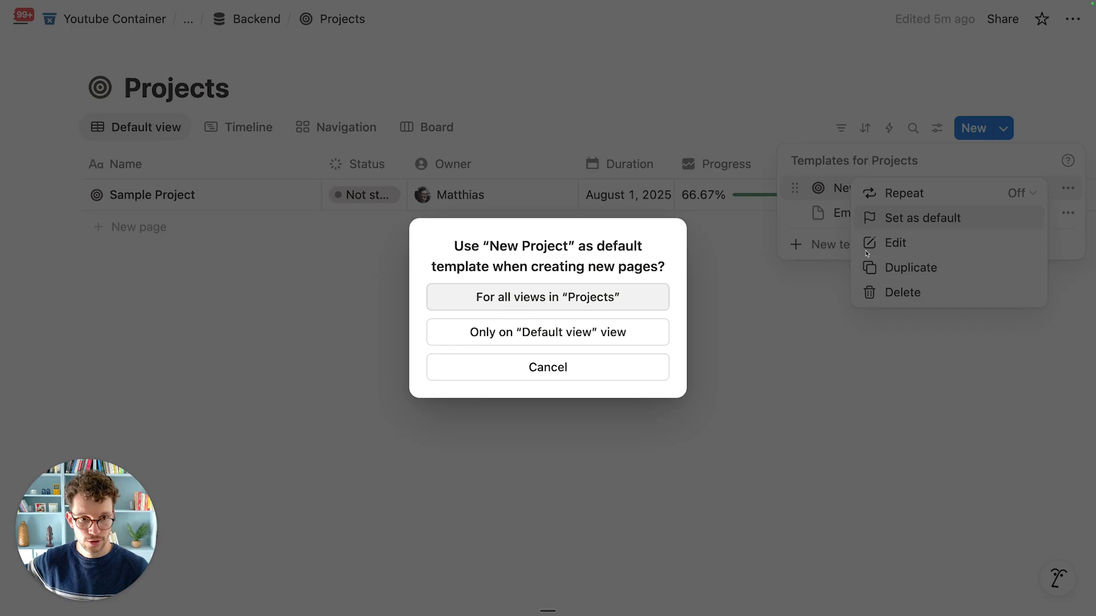
click(661, 301)
Step: Open the New Project template for editing as a full page
click(1067, 188)
click(944, 242)
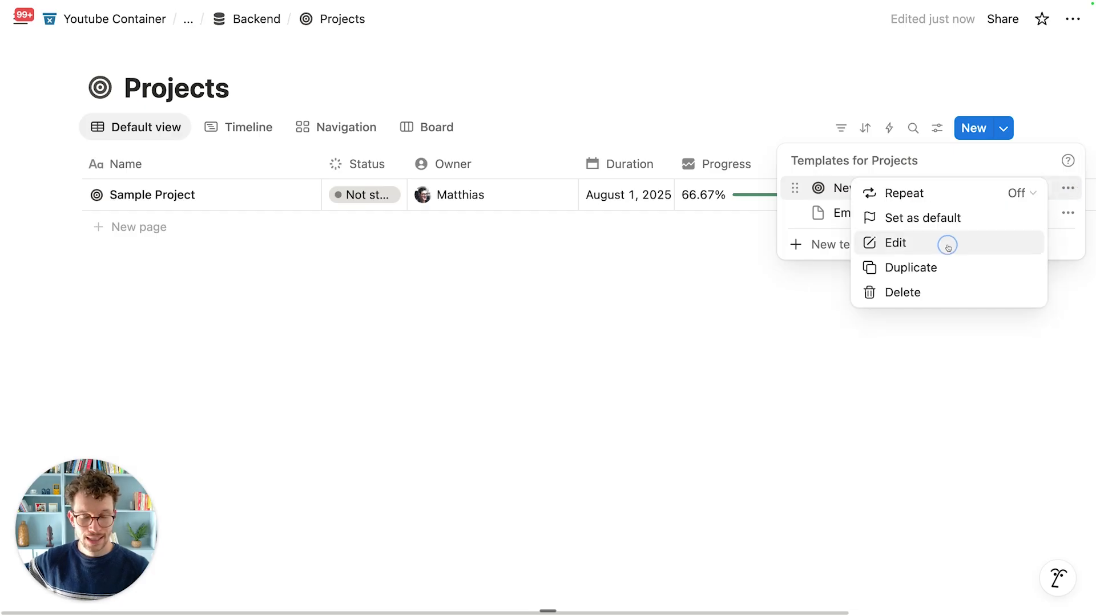
scroll(423, 308, down, 5)
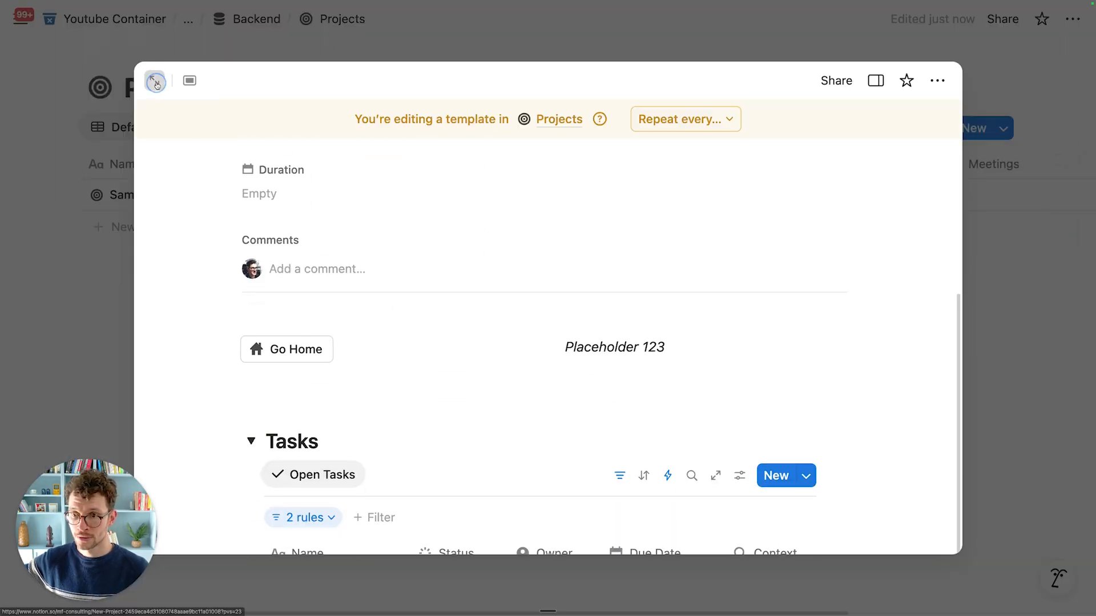
click(154, 80)
scroll(302, 405, down, 8)
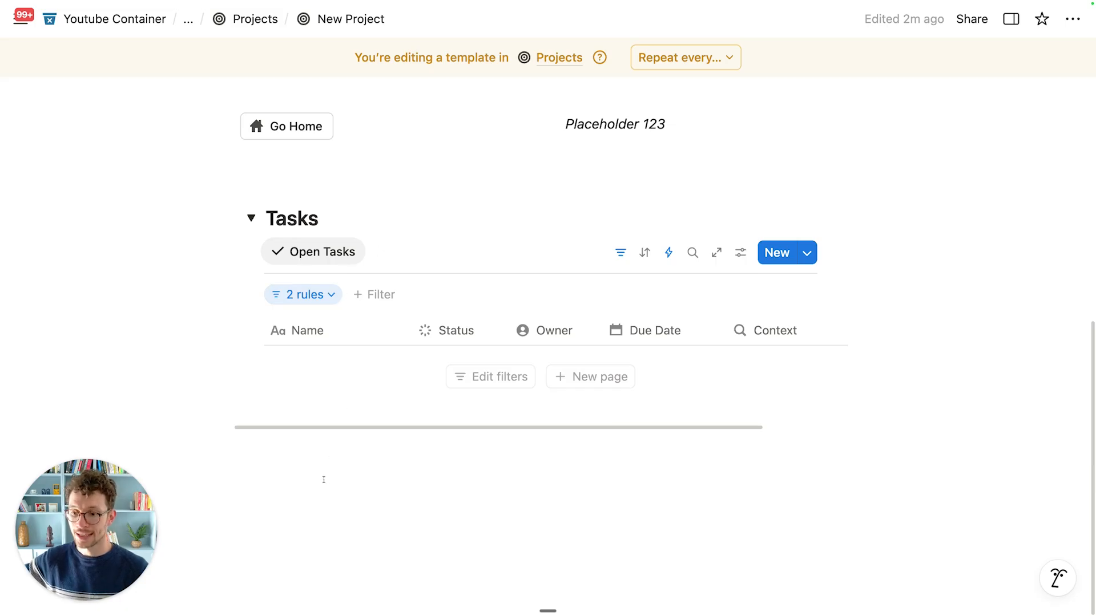
Step: Duplicate Open Tasks into a 'Done Tasks' view with a checkmark icon, filtered to Status is Done
click(330, 256)
click(335, 419)
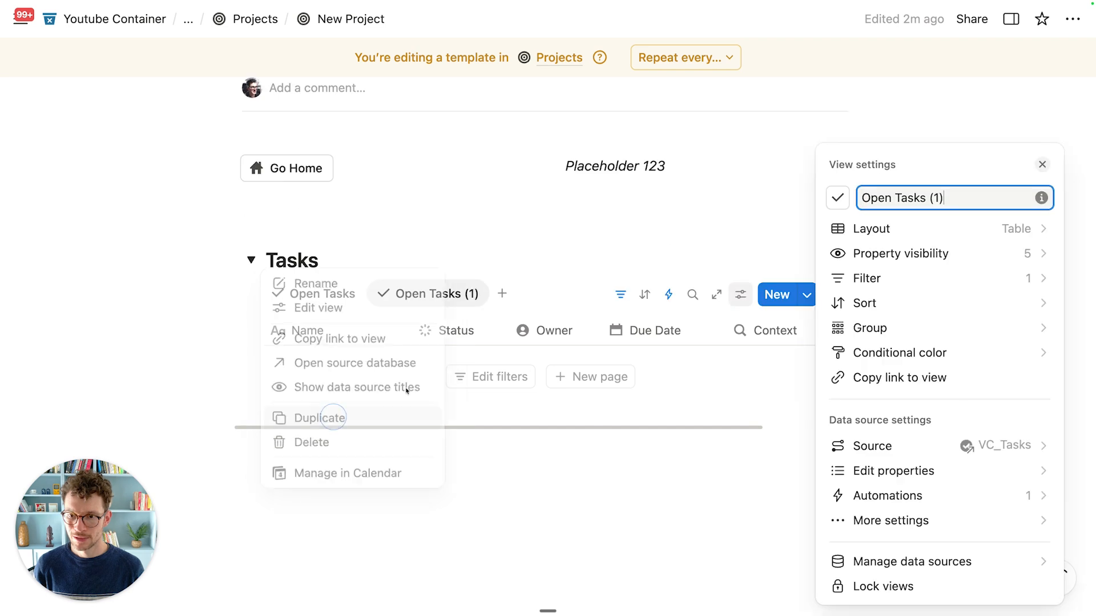
key(super+a)
text(Done )
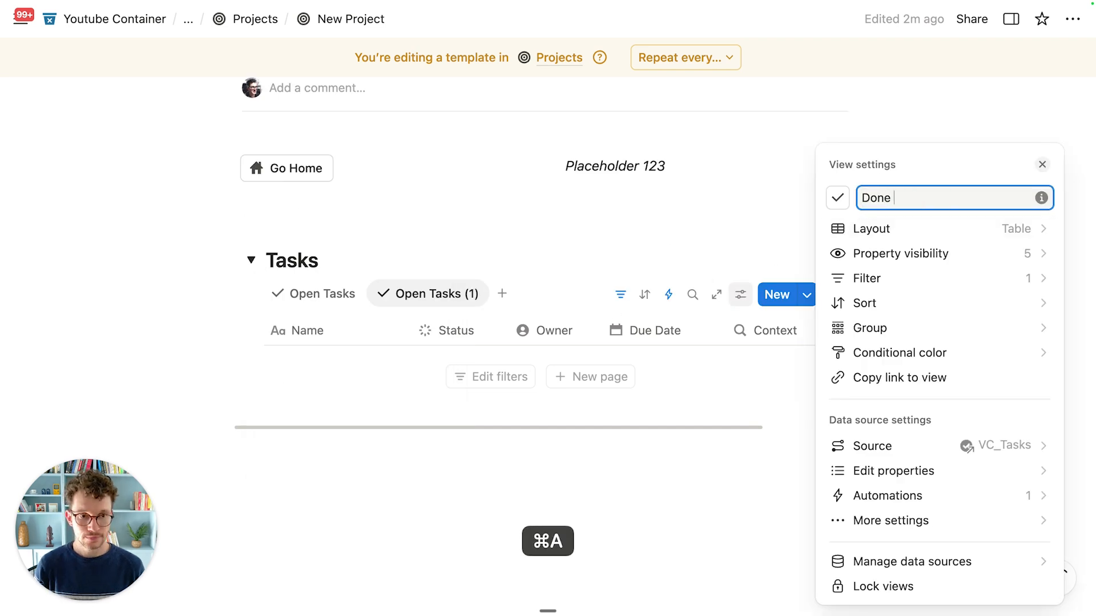
text(Tasks)
click(837, 197)
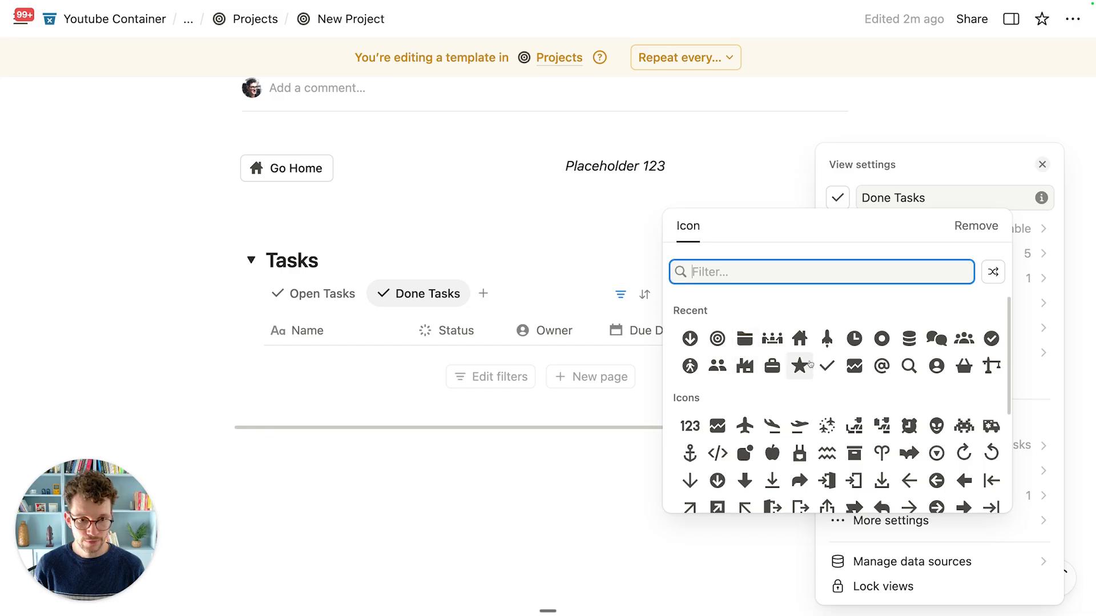
click(991, 338)
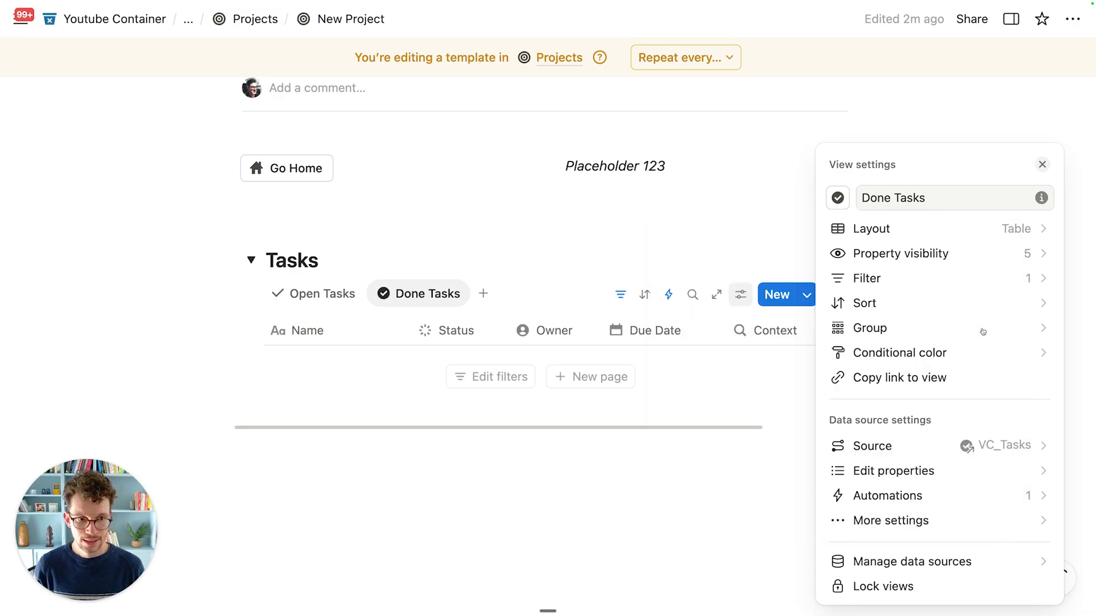
click(623, 295)
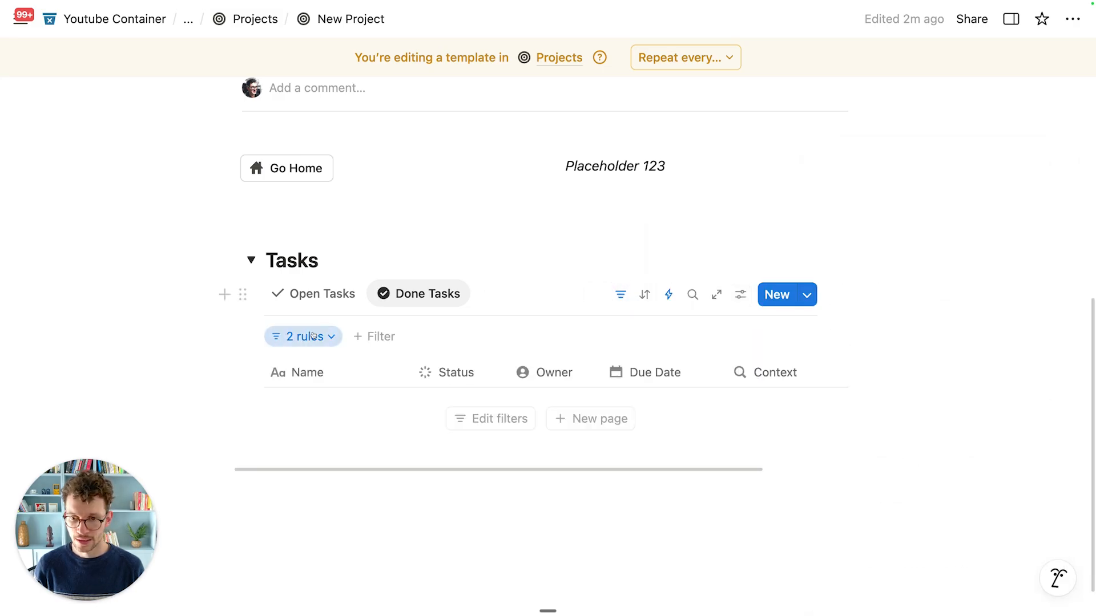
click(303, 336)
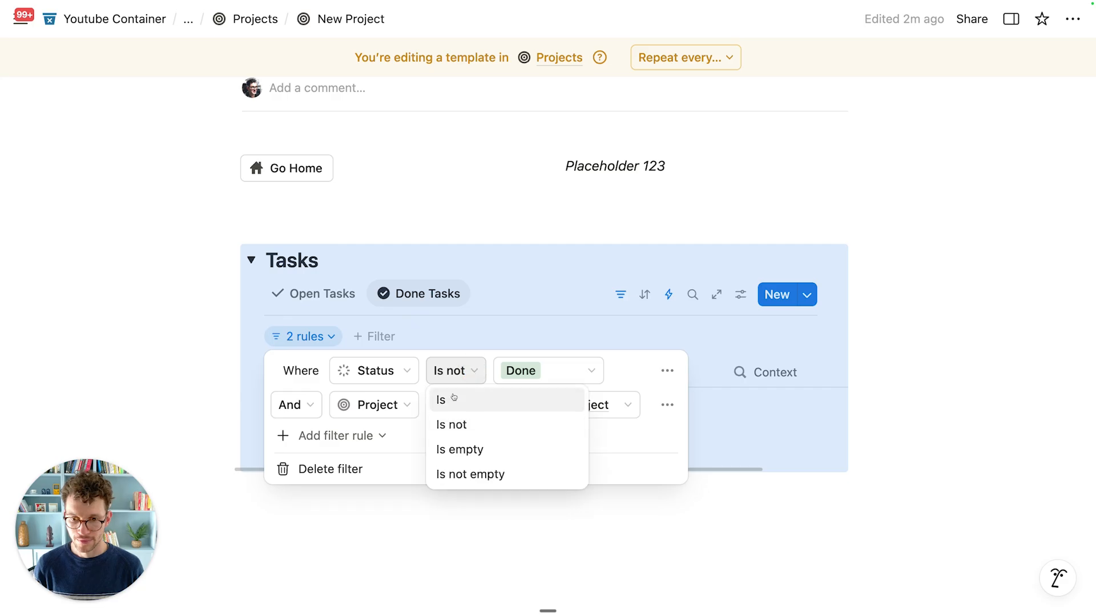
click(445, 396)
click(521, 305)
Step: Duplicate Open Tasks again into a 'My Tasks' view with a star icon
click(339, 302)
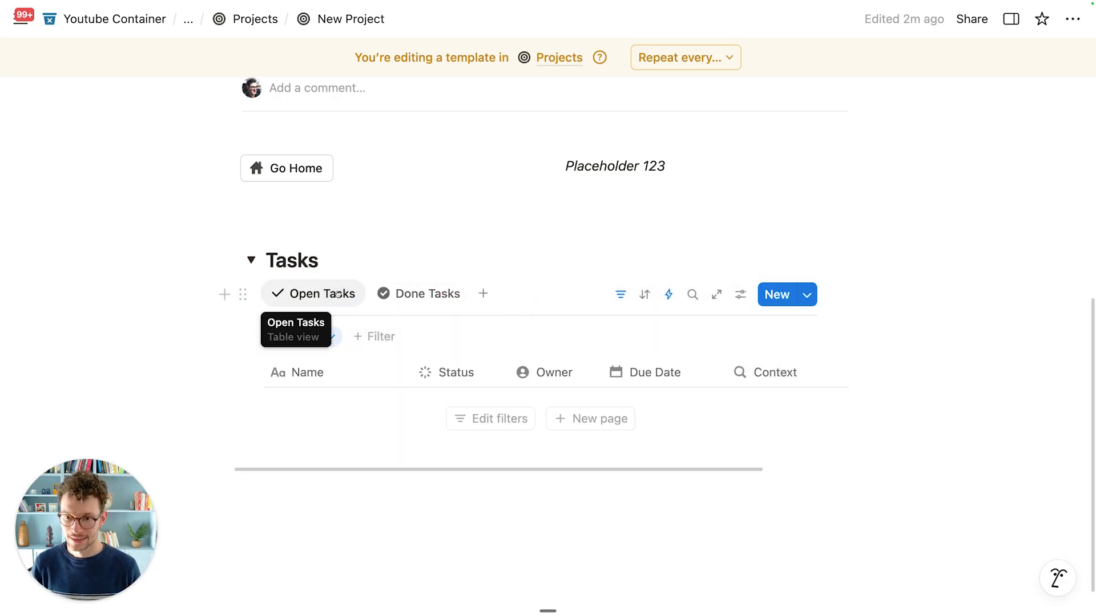
click(338, 295)
click(337, 462)
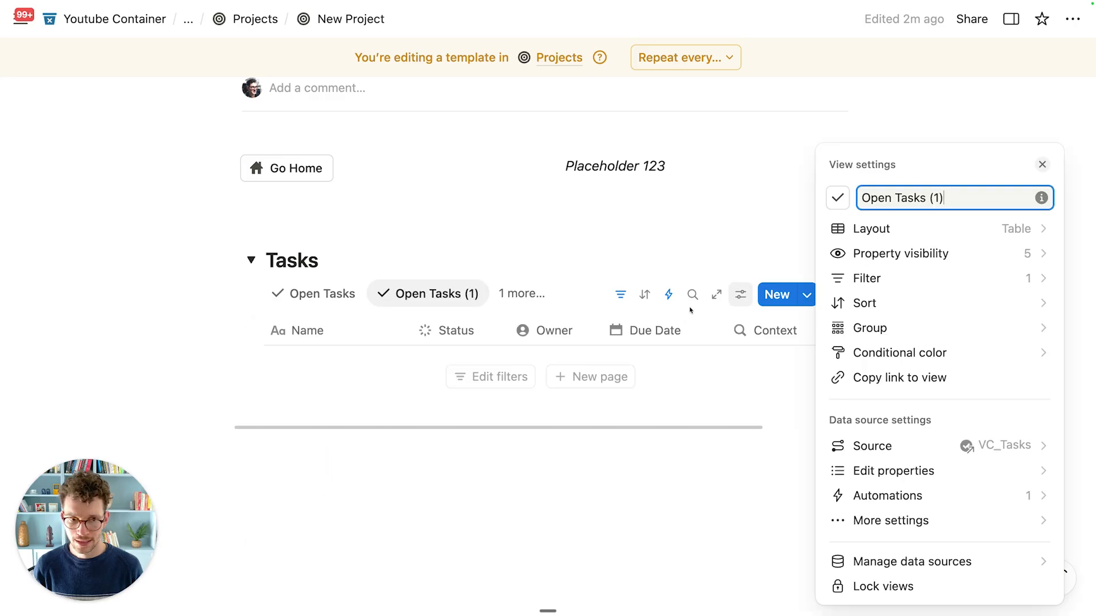
key(super+a)
text(My )
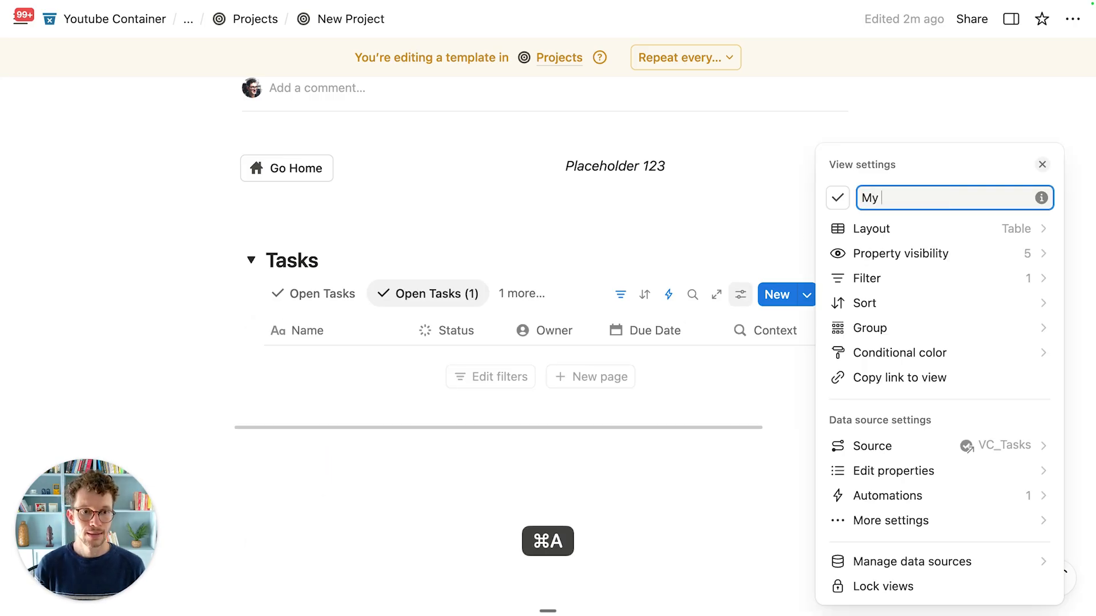
text(Tasks)
click(837, 198)
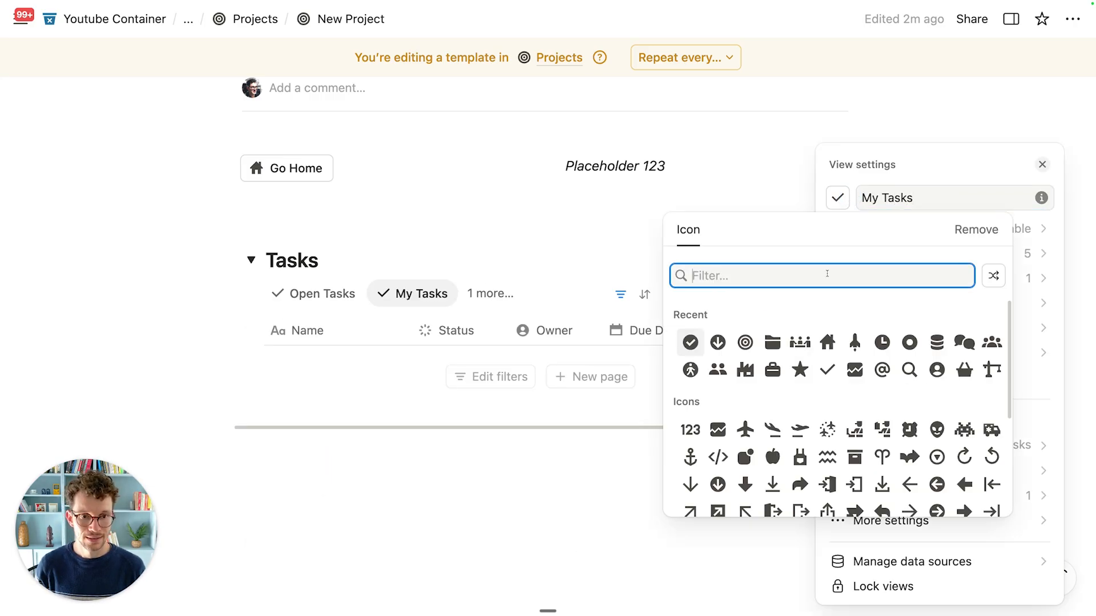
click(799, 369)
Step: Add an Owner contains Me filter rule to My Tasks, then collapse the Tasks toggle
click(944, 284)
click(893, 362)
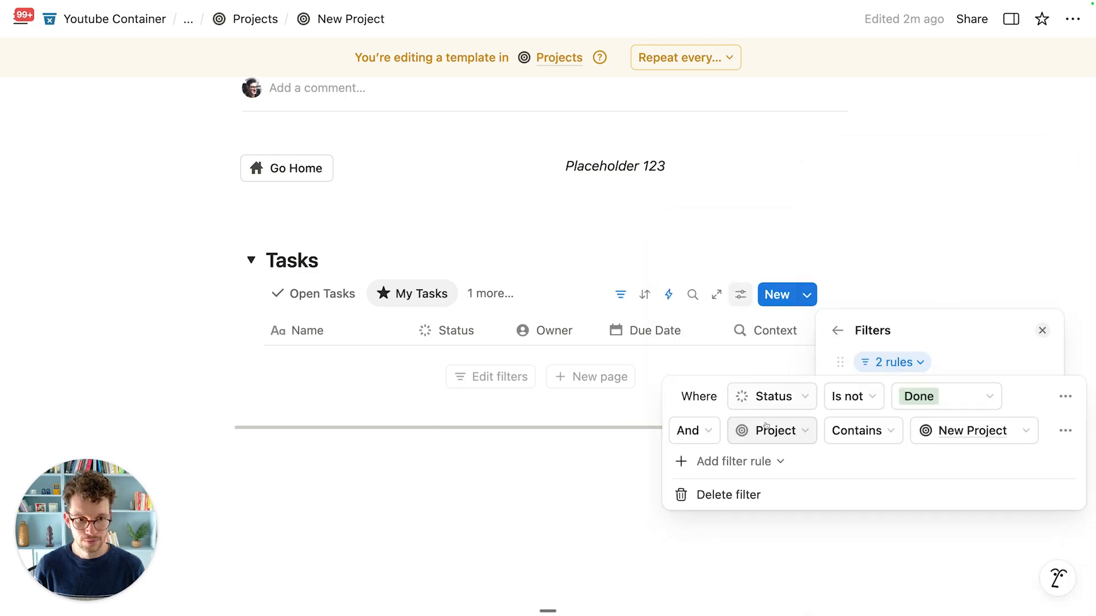
click(720, 461)
click(726, 490)
click(770, 467)
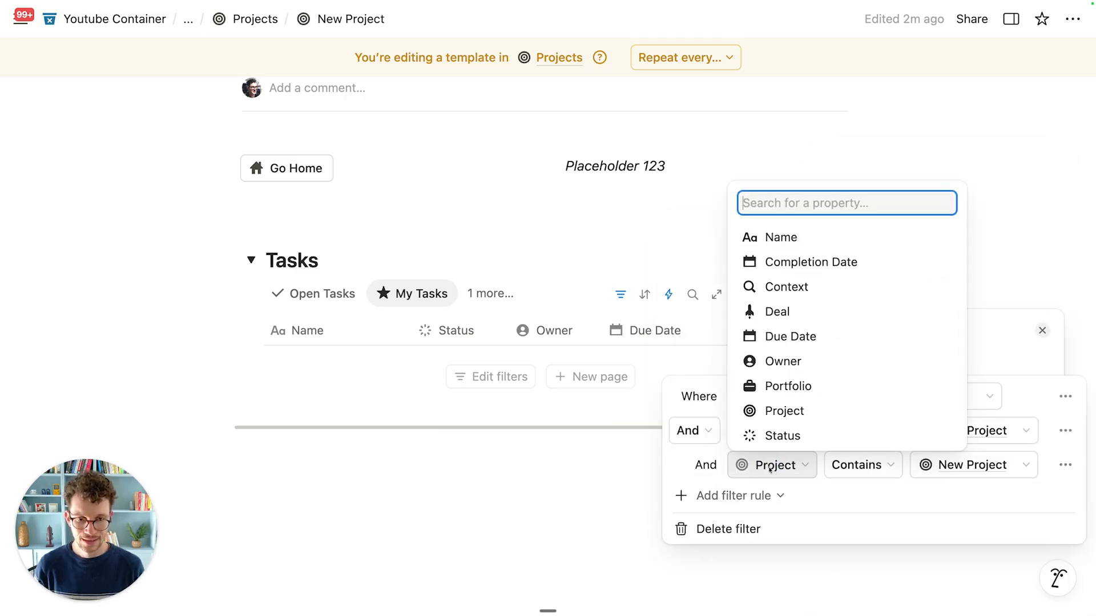
click(807, 361)
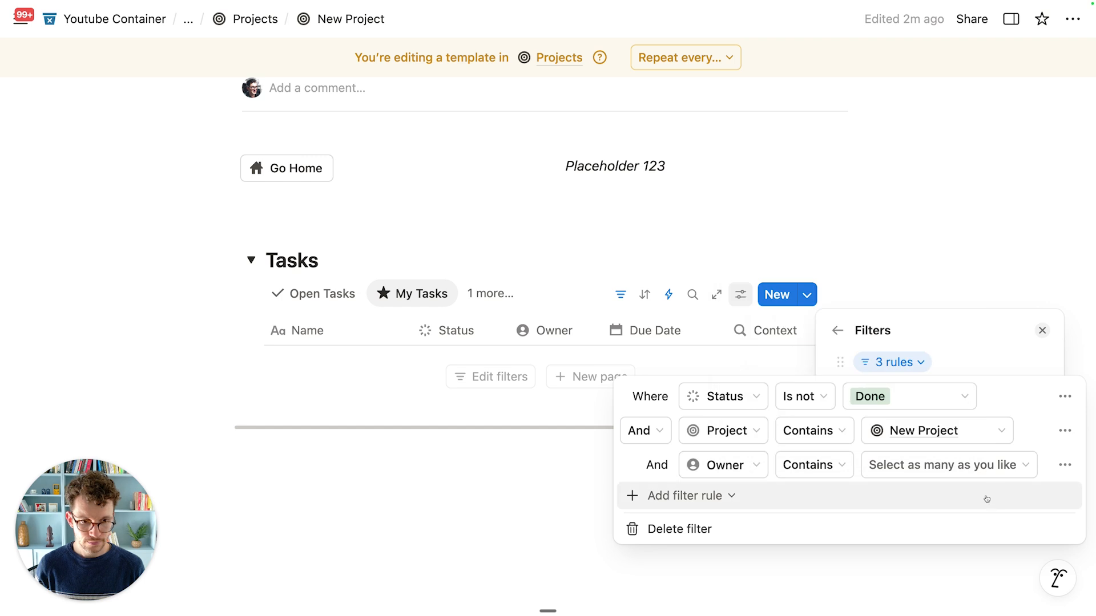
click(965, 463)
click(888, 192)
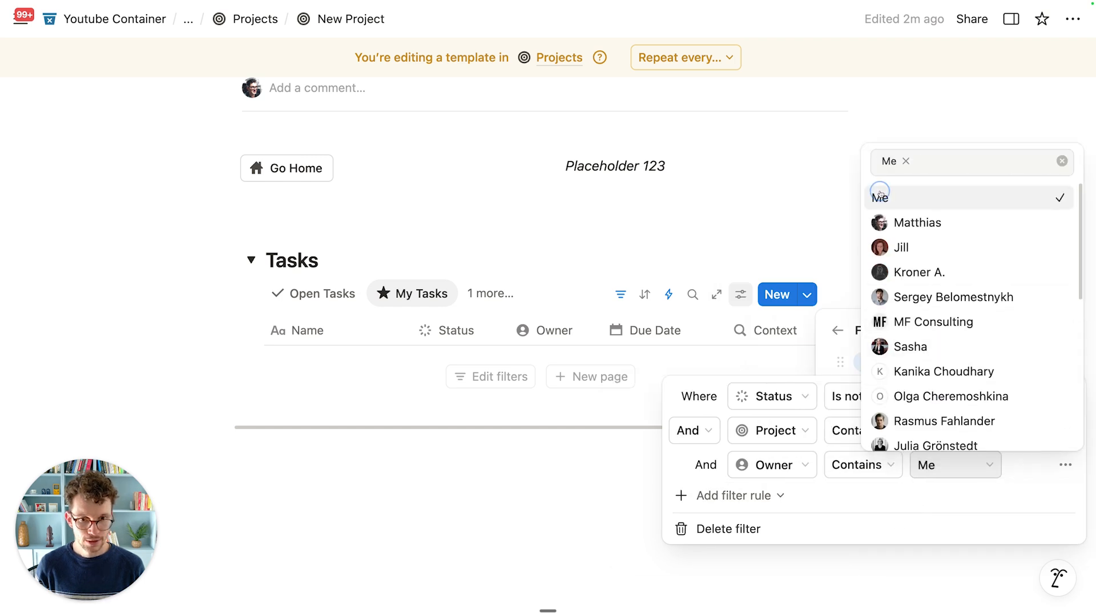
click(700, 219)
click(459, 259)
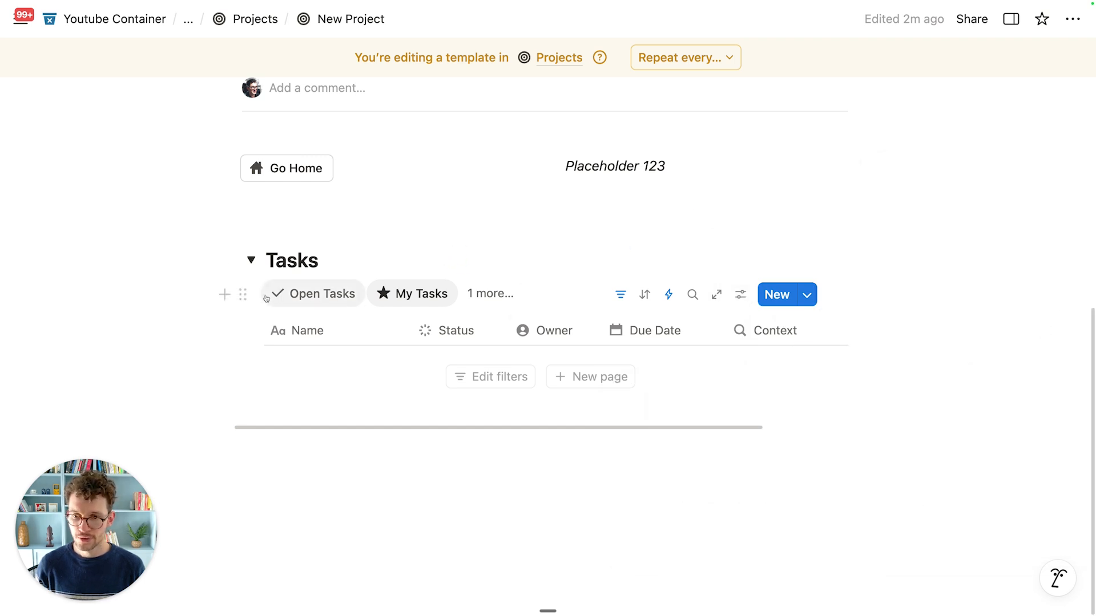
click(252, 262)
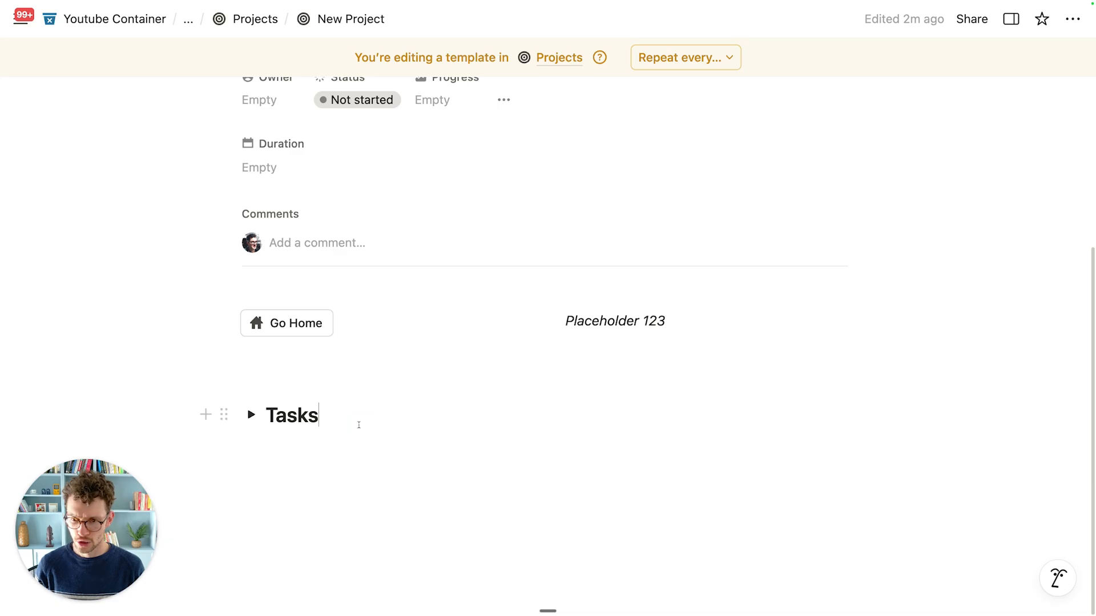
Step: Add a 'Meetings' toggle heading 2 below the Tasks section
key(Return)
text(/h2)
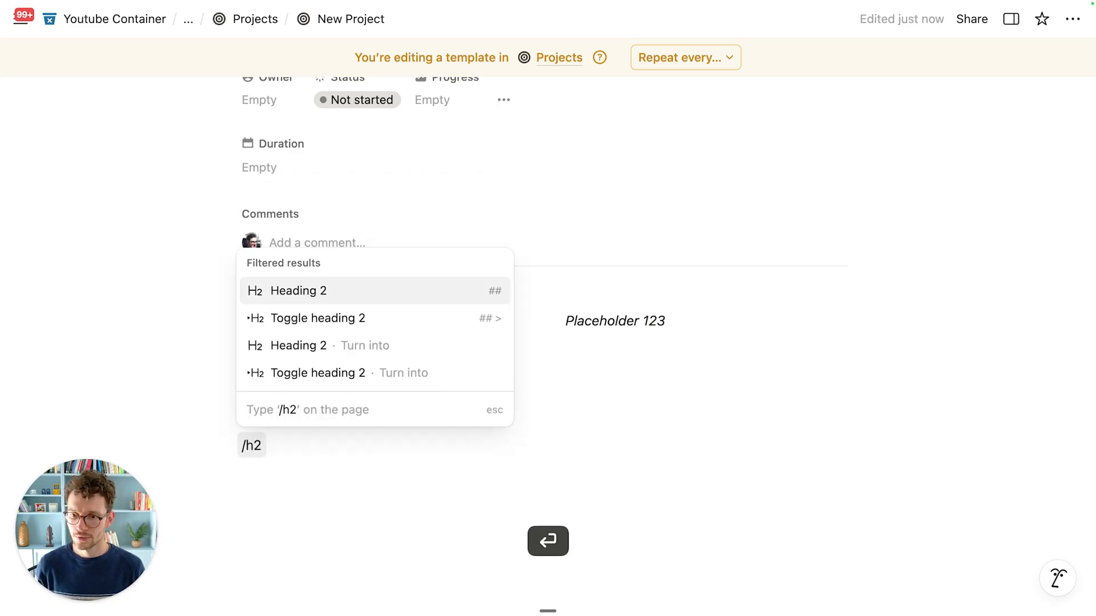
click(325, 345)
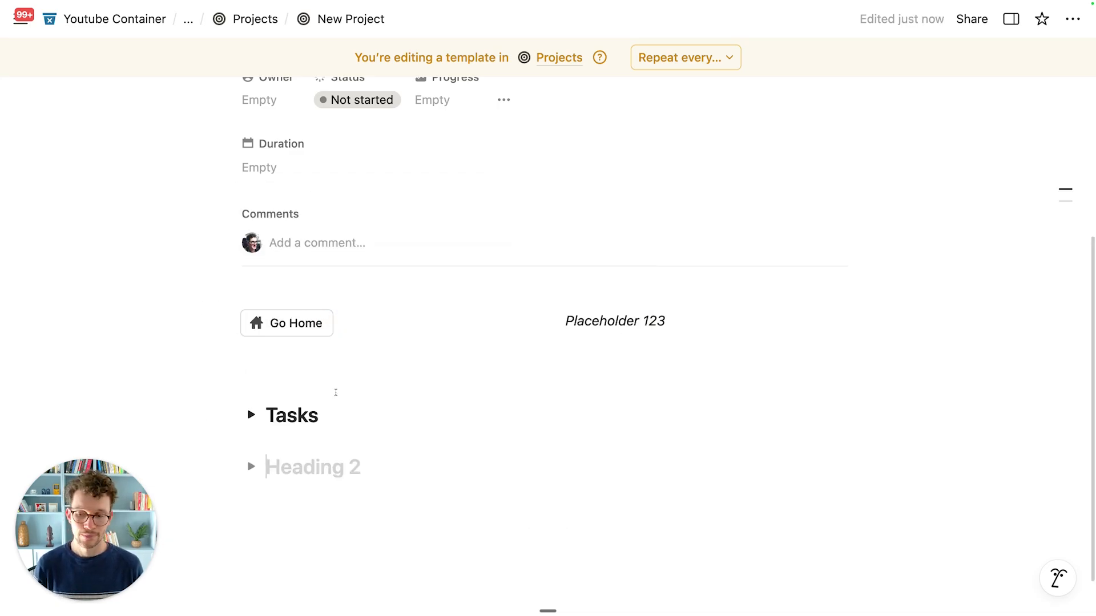
text(Meetings)
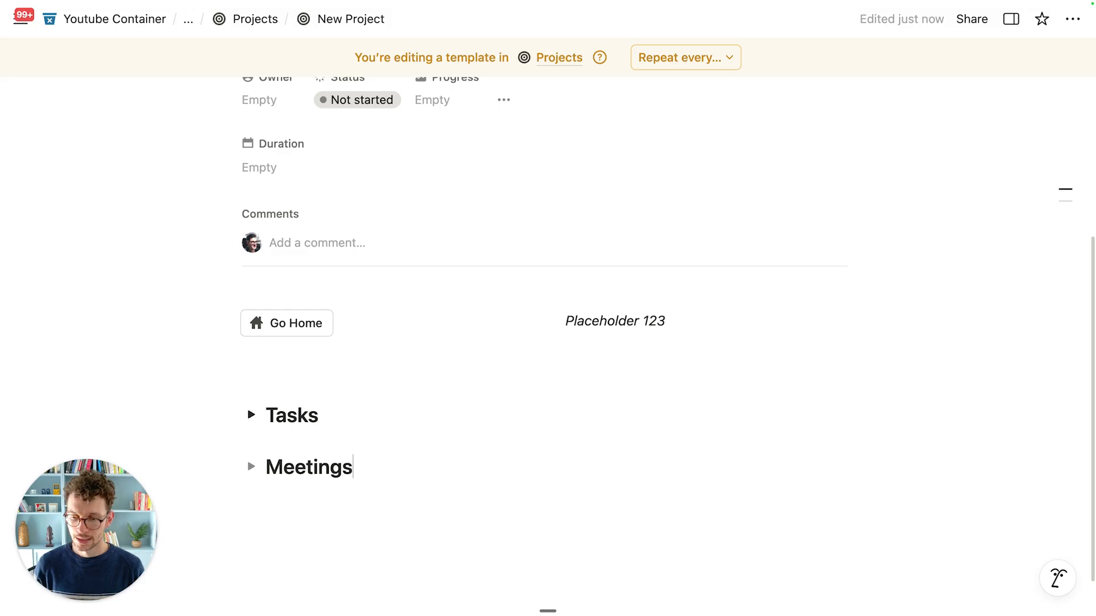
Step: Put a ✅ emoji before Tasks and a 🤝 emoji before Meetings
click(267, 407)
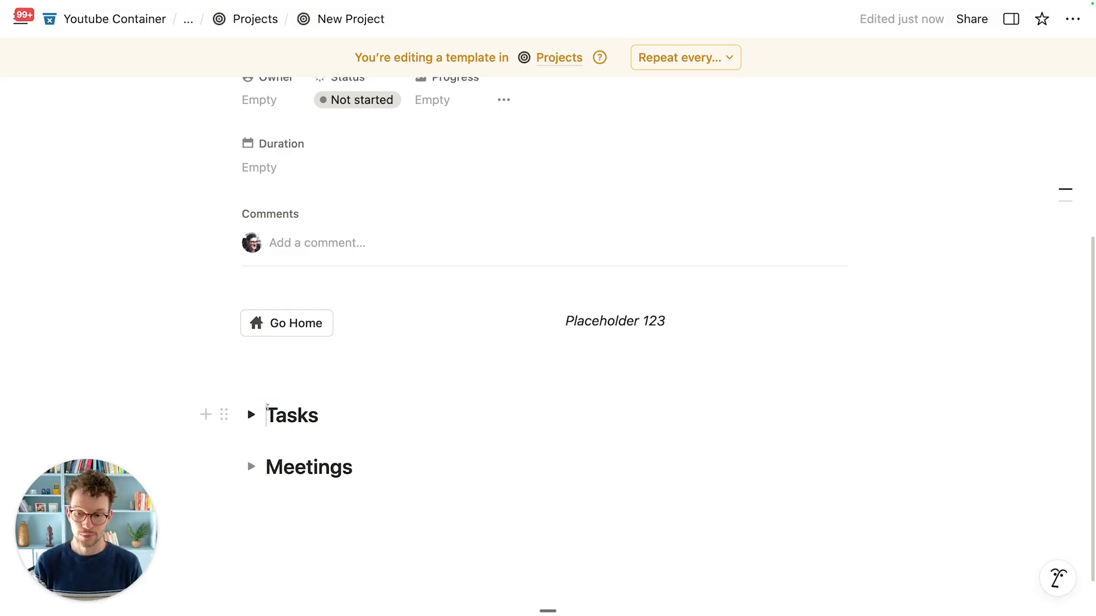
key(ctrl+super+space)
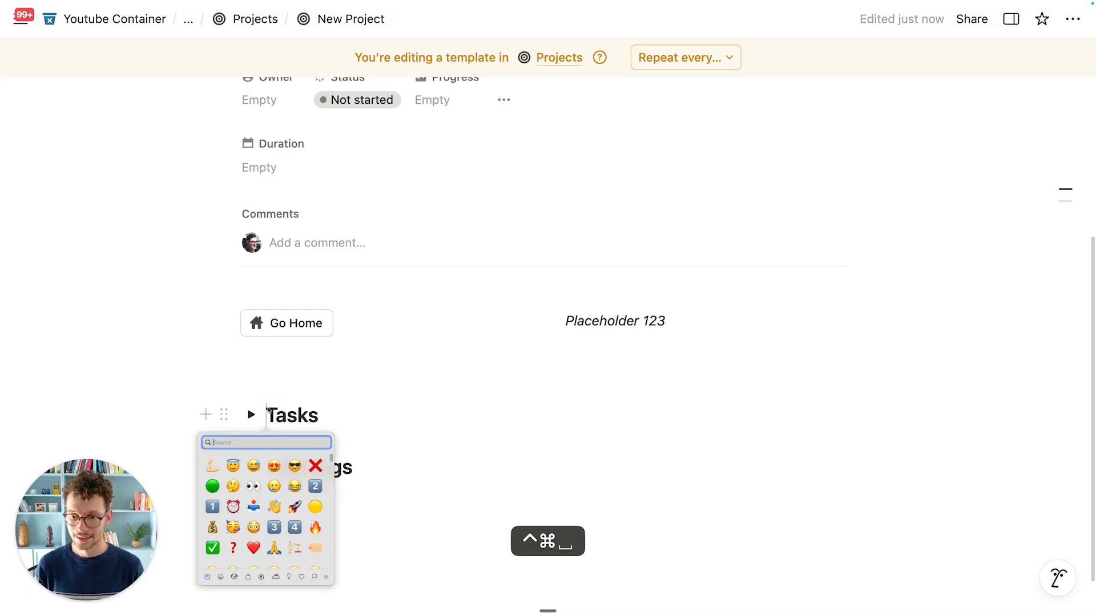
click(217, 551)
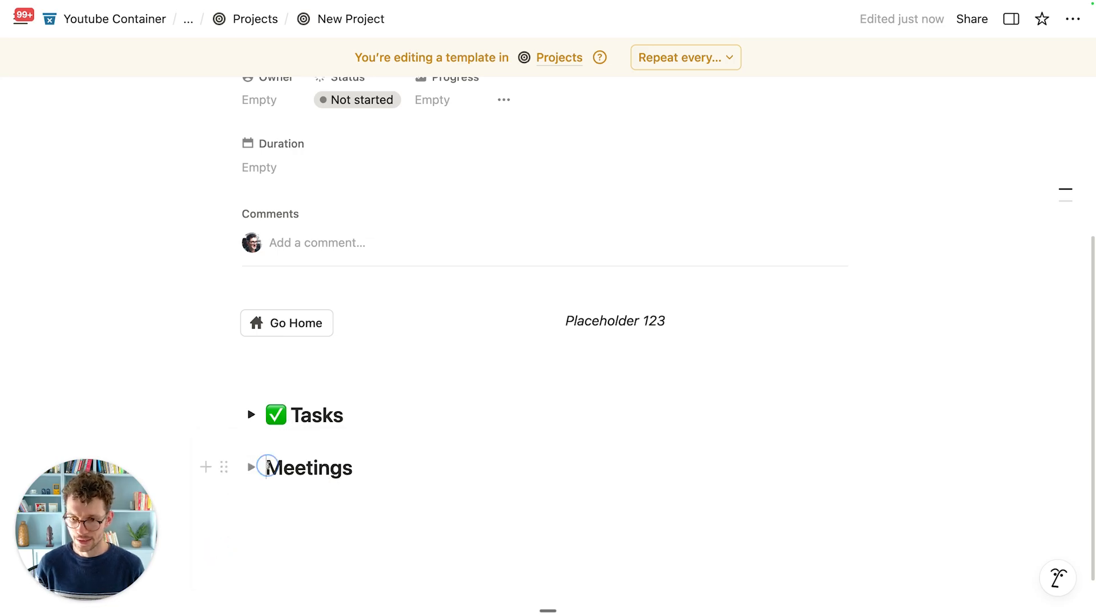
key(ctrl+super+space)
text(handsh)
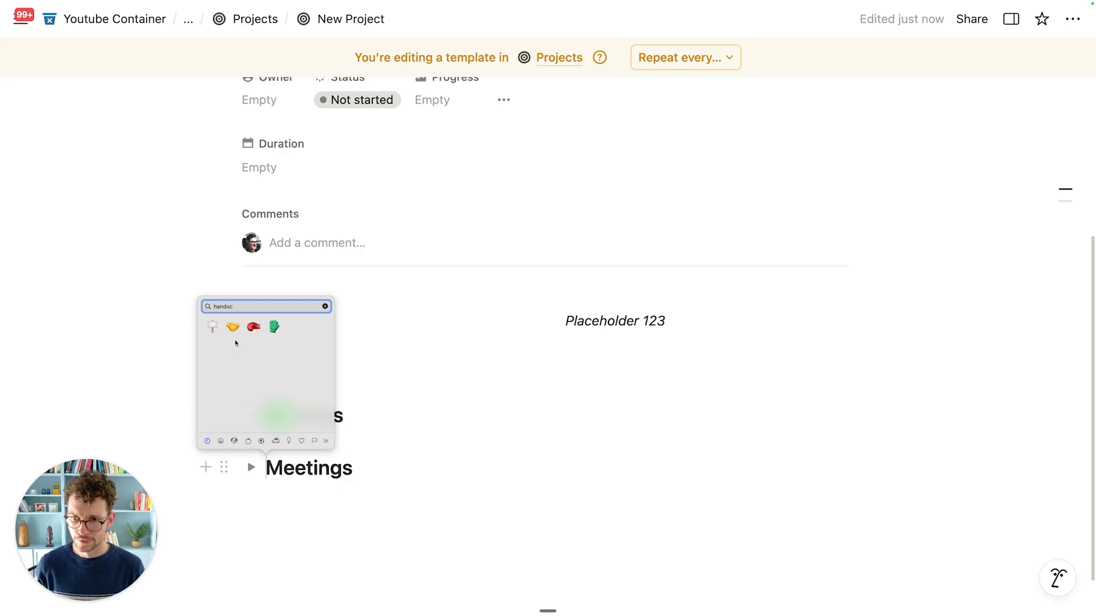
click(232, 327)
scroll(274, 428, down, 2)
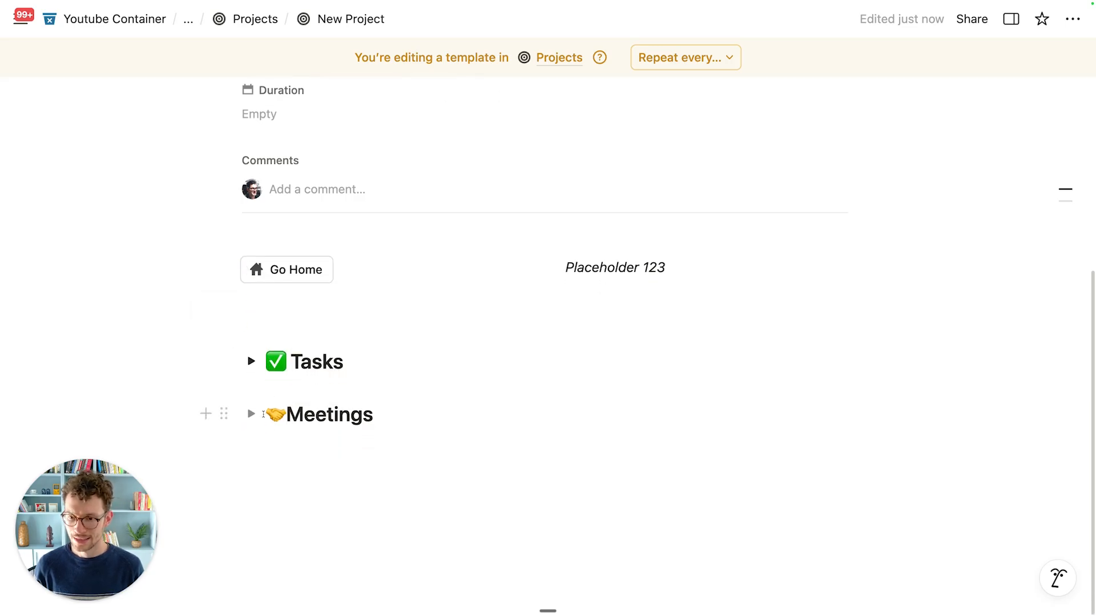
Step: Insert a linked VC_Meetings view inside the Meetings toggle and hide its database title
click(251, 414)
click(287, 444)
text(/create)
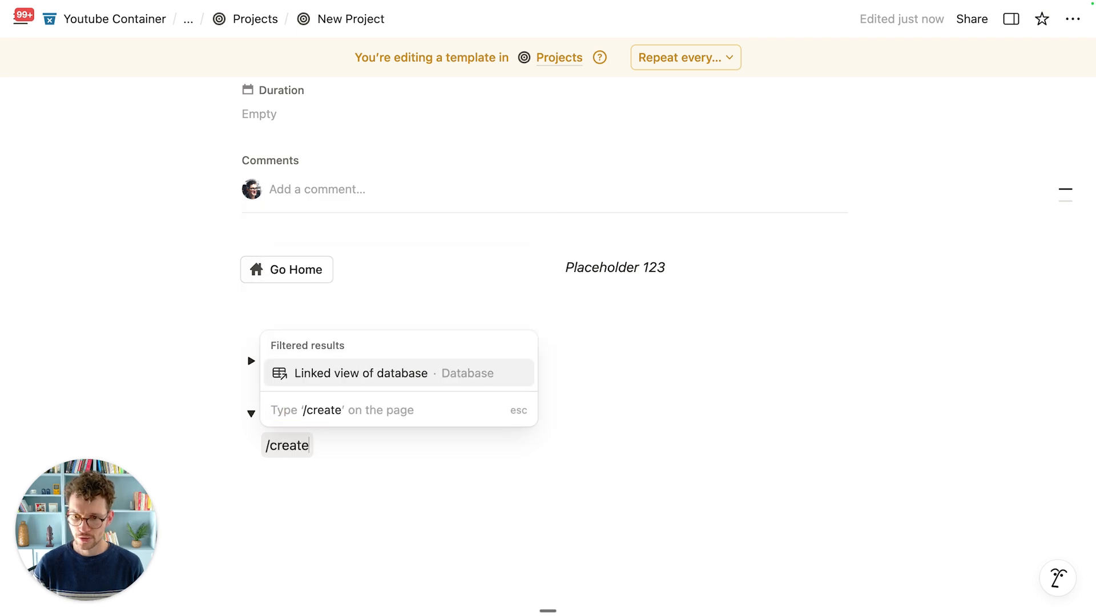
key(Return)
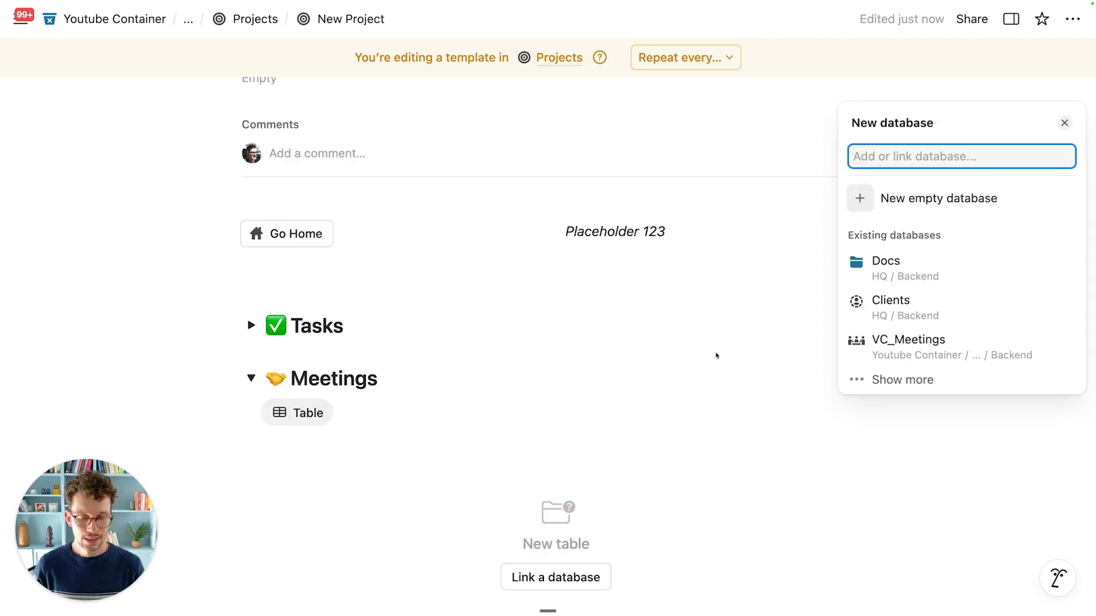
click(949, 345)
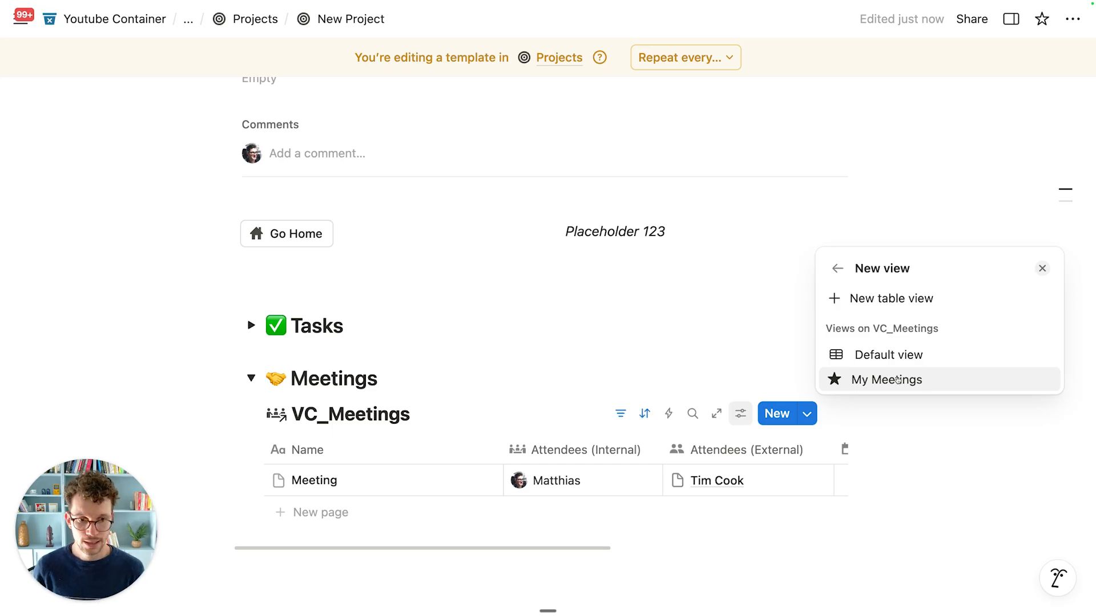
click(892, 356)
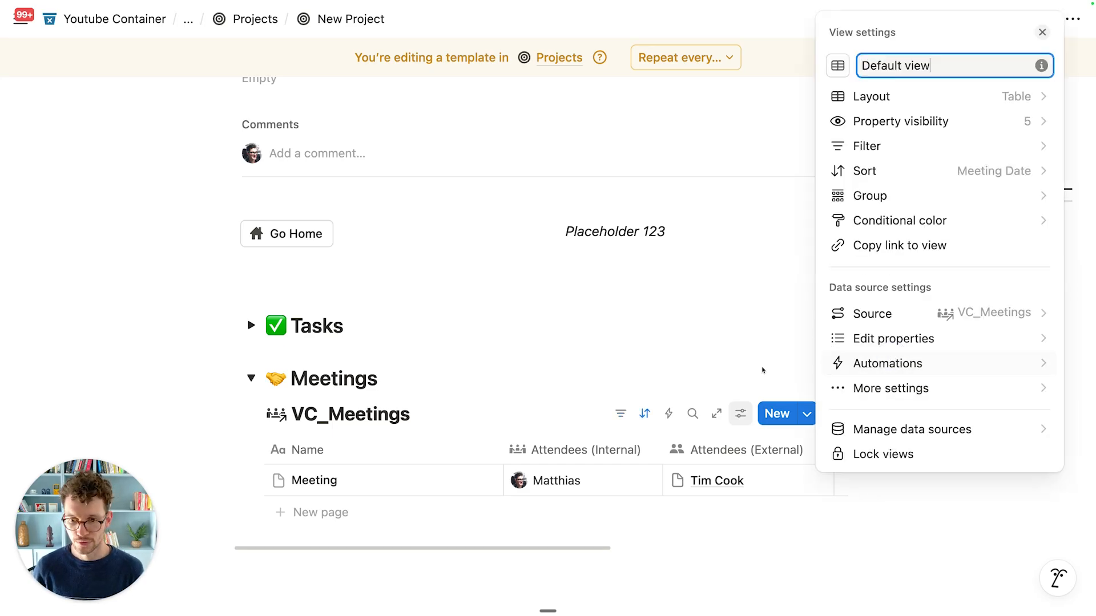
click(566, 325)
click(444, 413)
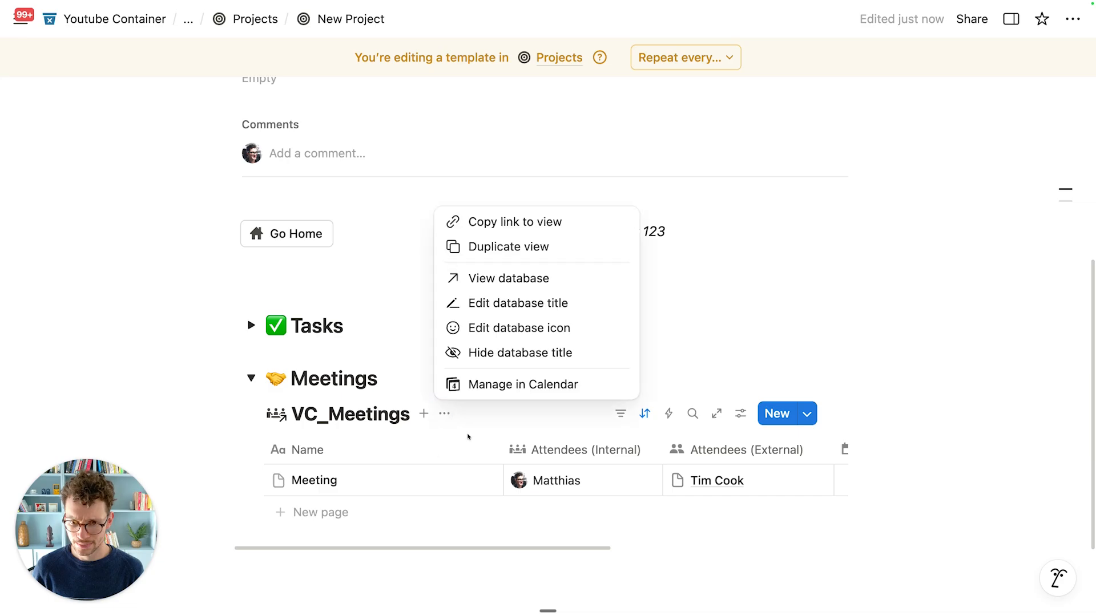
click(503, 349)
Step: Rename the view 'All Meetings' with an attendees icon and hide the Project column
click(292, 412)
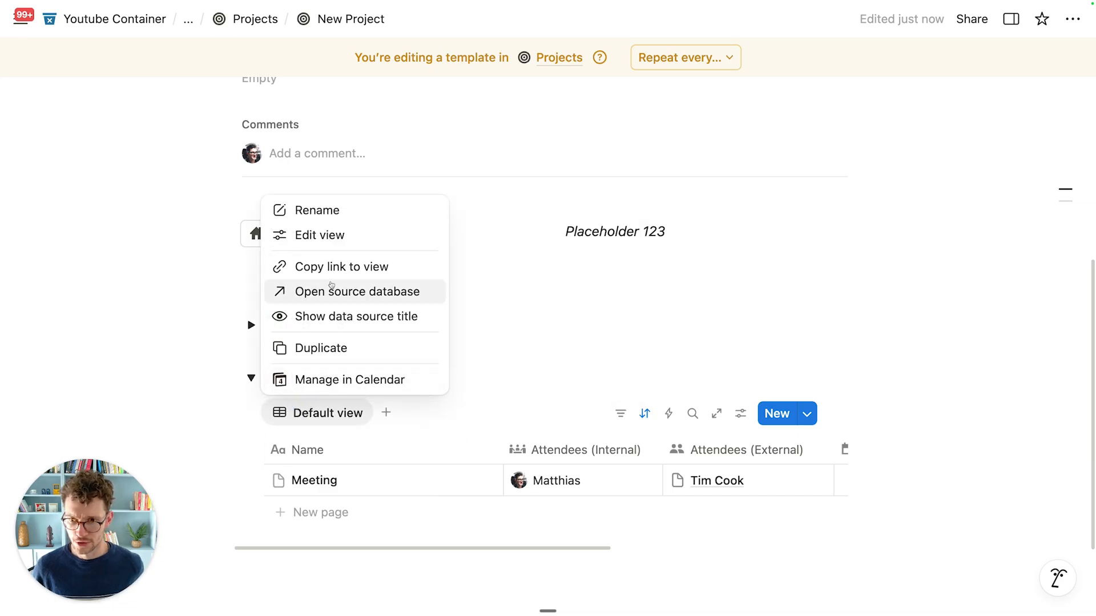
click(331, 210)
key(super+a)
text(All)
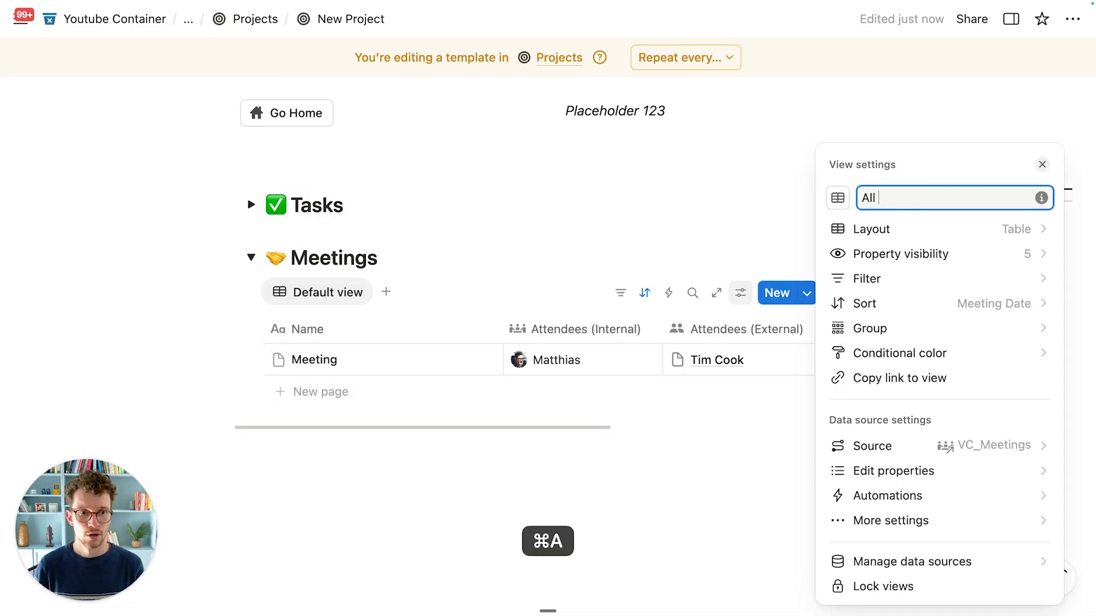
click(837, 197)
click(827, 336)
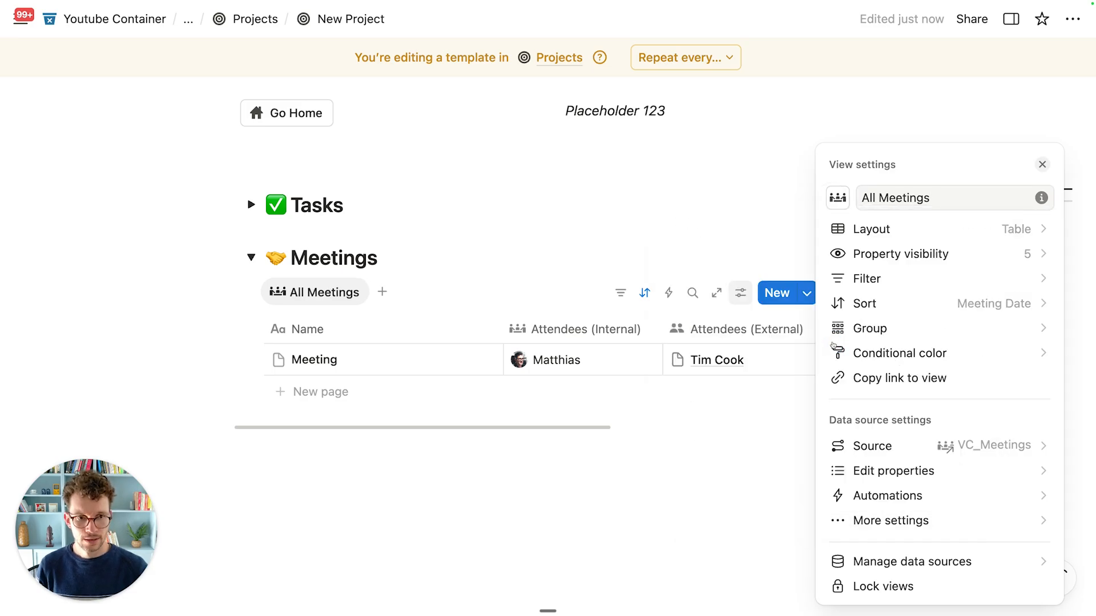
click(572, 238)
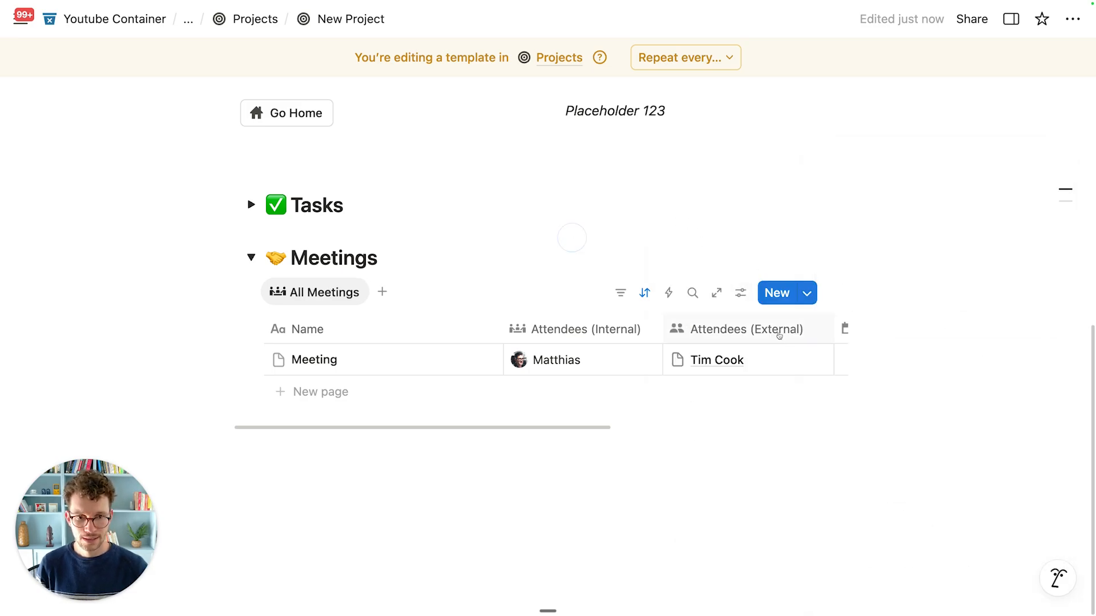
scroll(769, 338, right, 5)
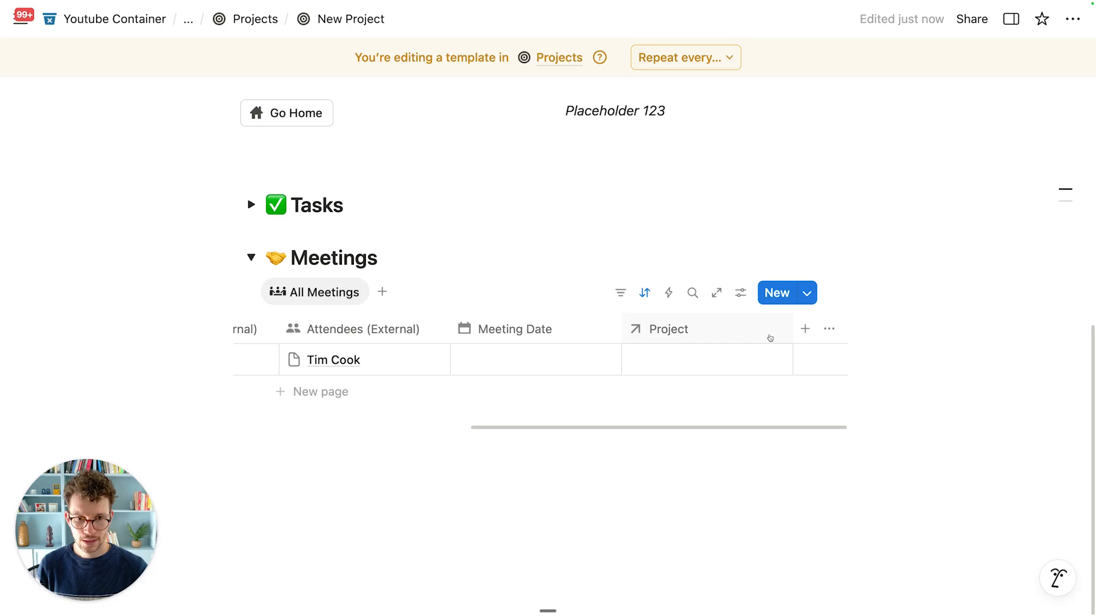
click(769, 337)
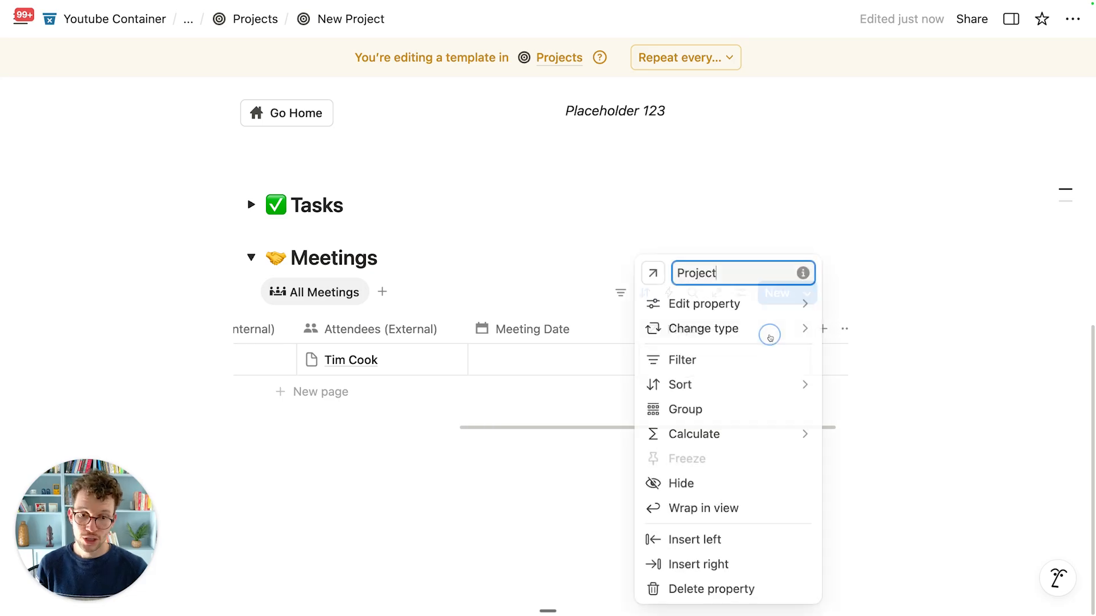
click(708, 490)
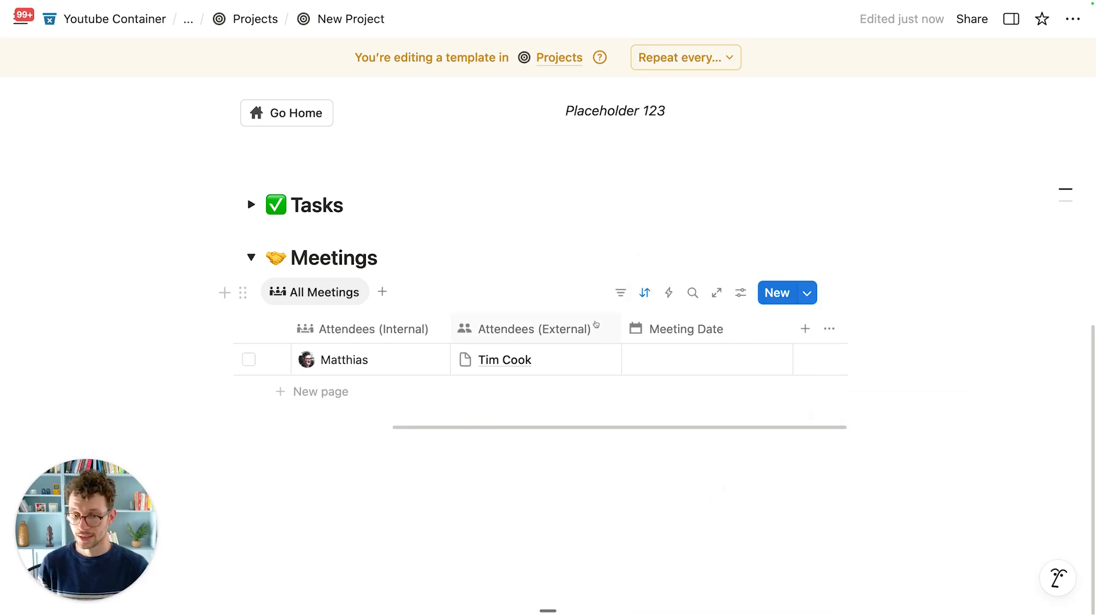
scroll(595, 324, left, 5)
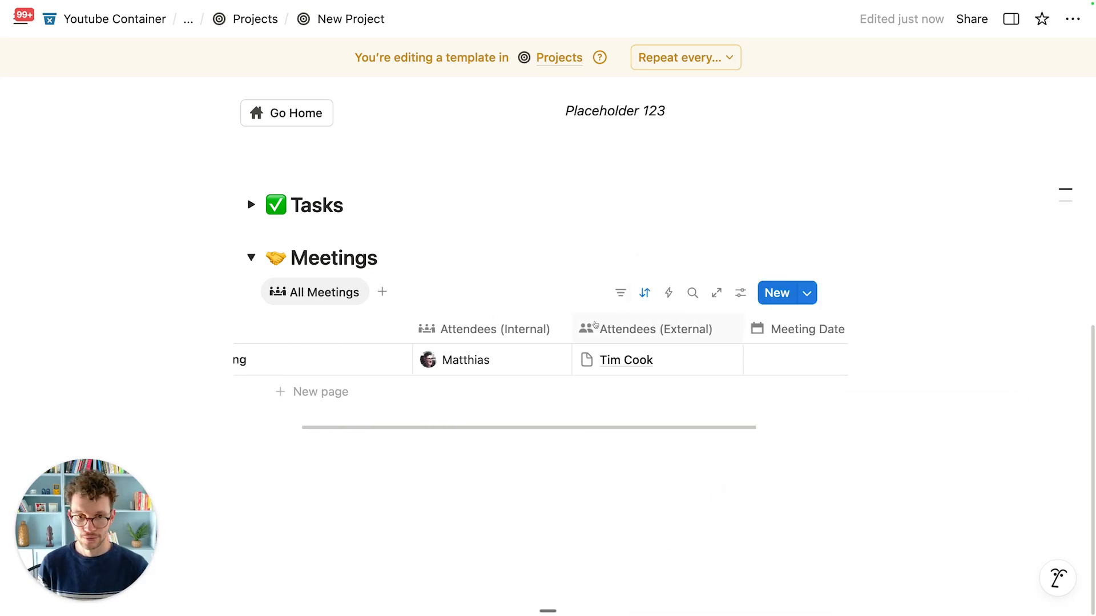
Step: Filter meetings to Project contains New Project, then collapse the Meetings toggle
click(622, 294)
click(692, 496)
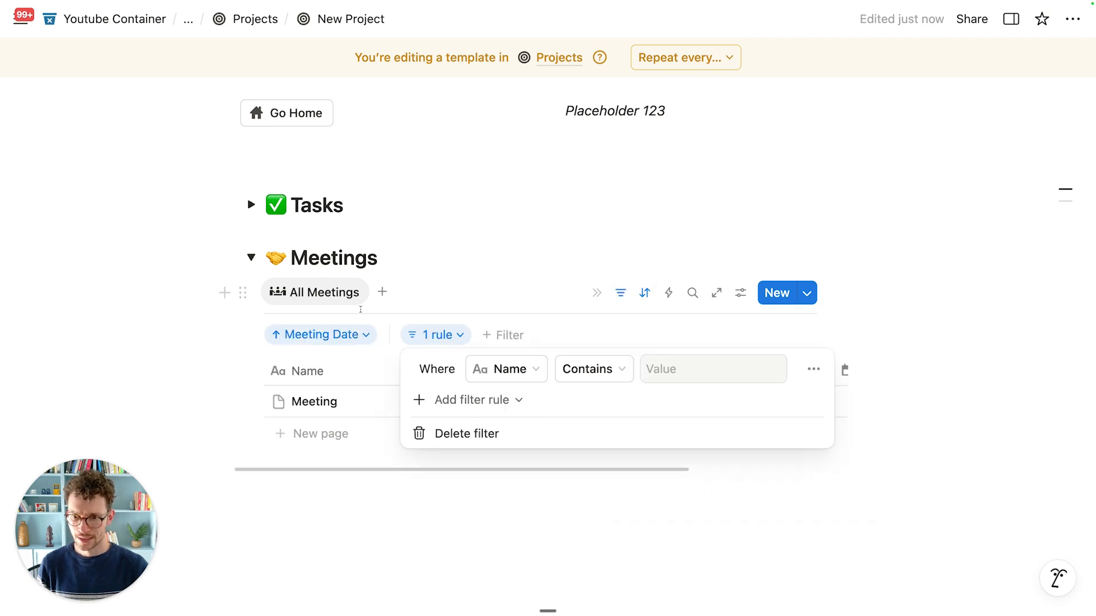
click(509, 369)
click(521, 497)
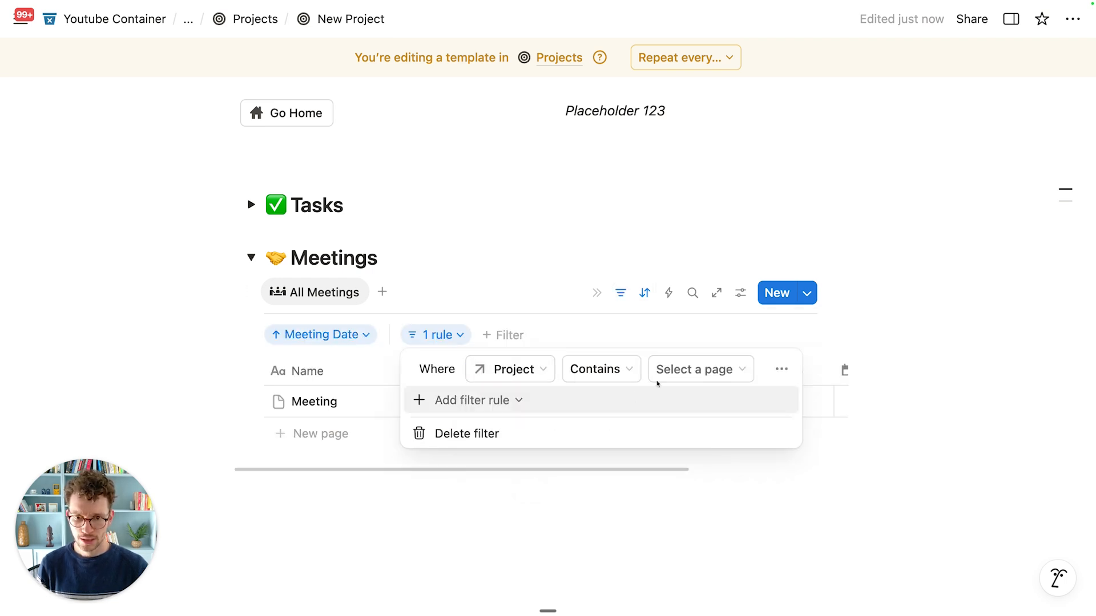
click(702, 368)
click(695, 436)
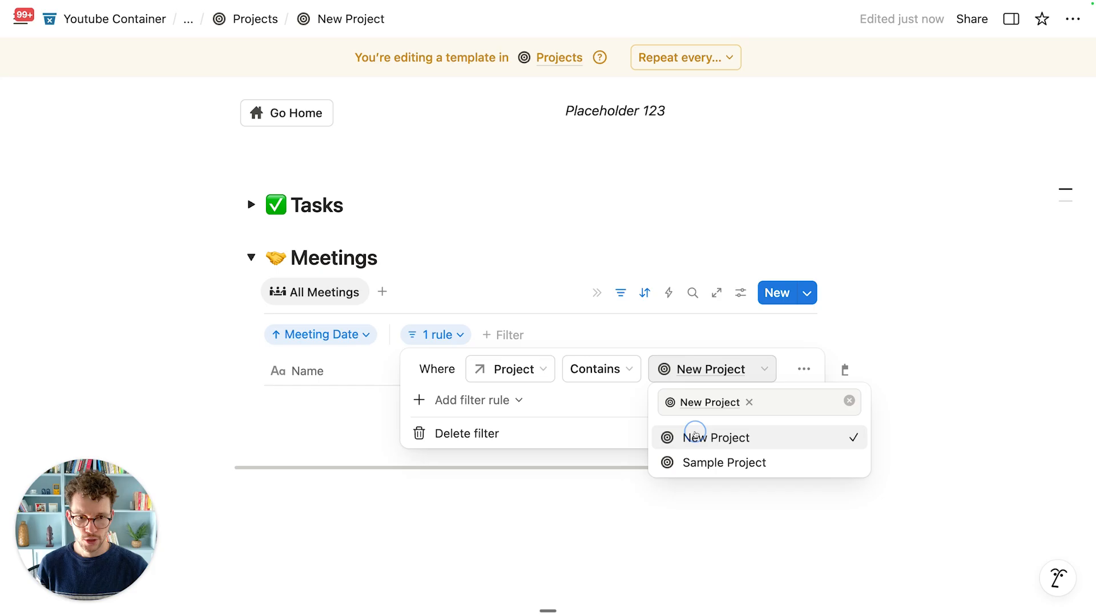
click(700, 324)
click(251, 258)
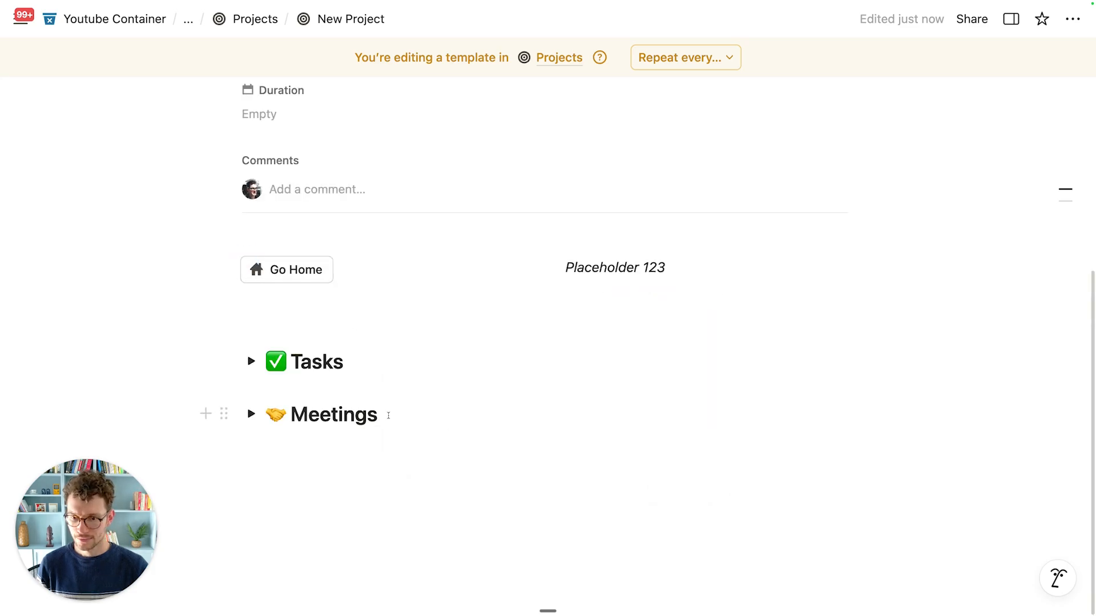
Step: Add a '📁 Docs' toggle heading 2 below Meetings
key(Return)
text(/h2)
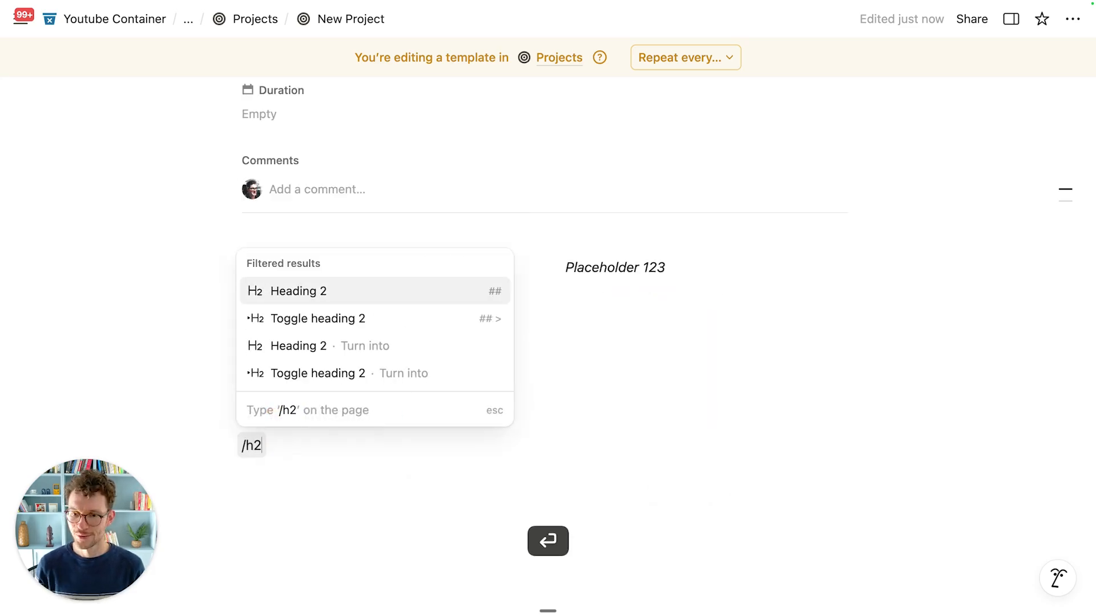
click(383, 319)
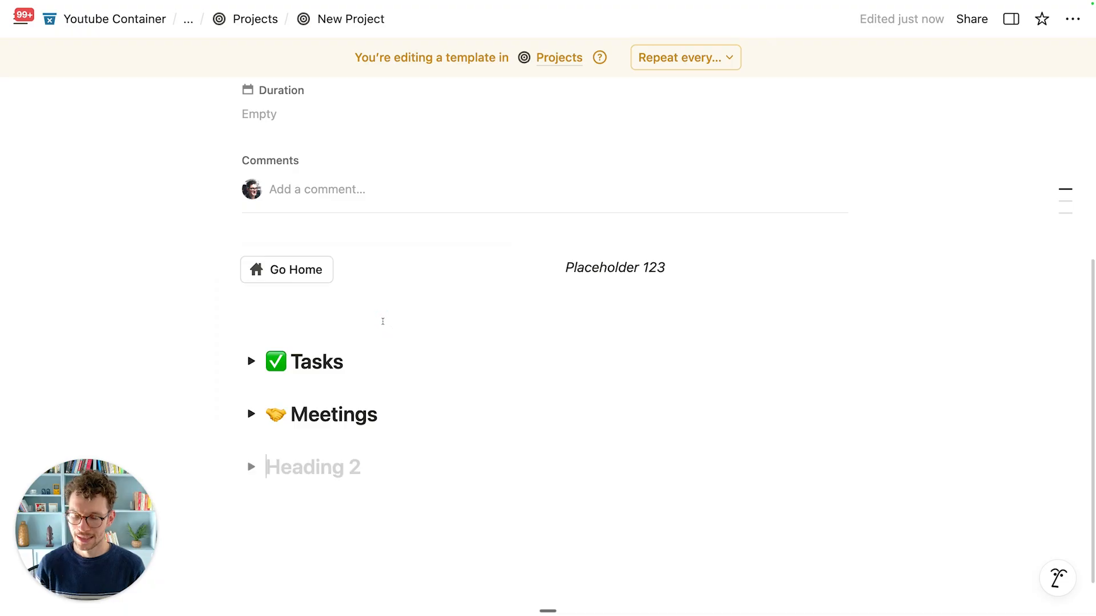
key(ctrl+super+space)
text(fold)
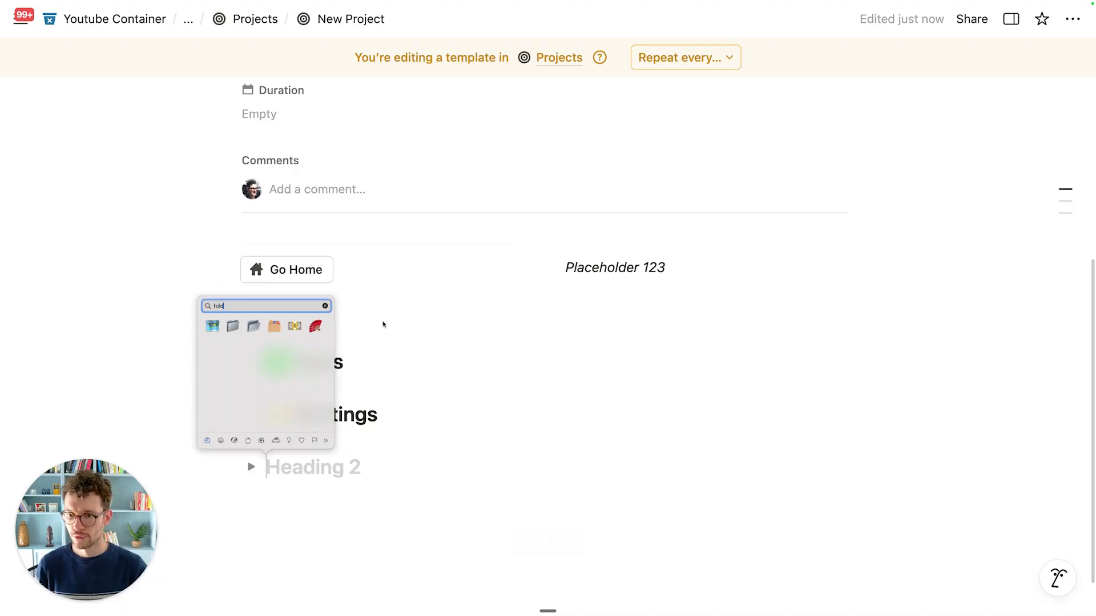
click(233, 326)
text(Docs)
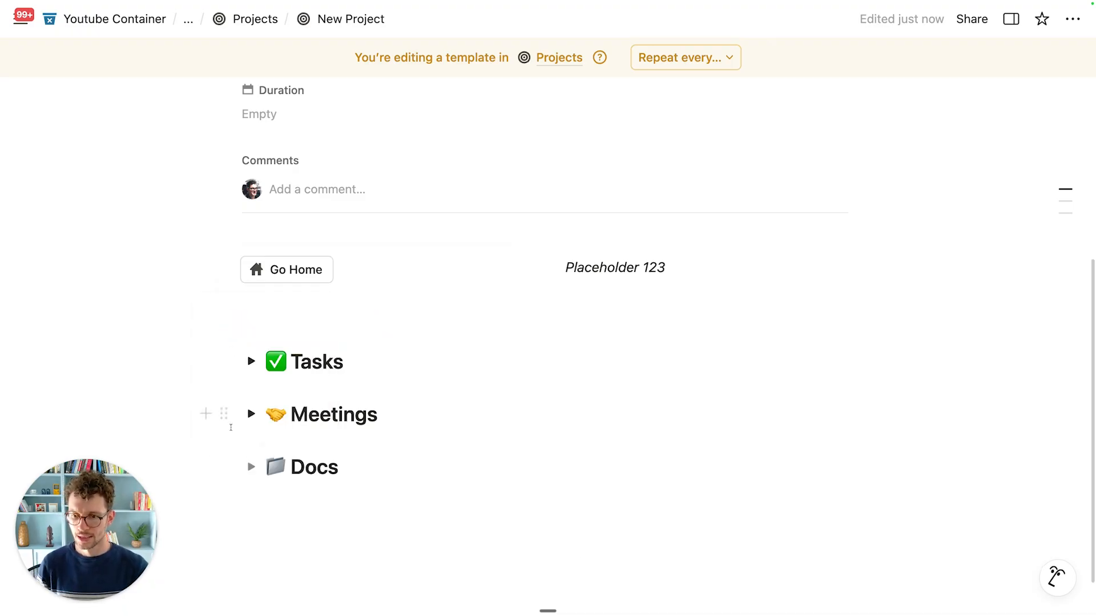
Step: Insert a linked VC_Docs view inside the Docs toggle and hide its database title
click(251, 466)
click(271, 497)
text(/create)
key(Return)
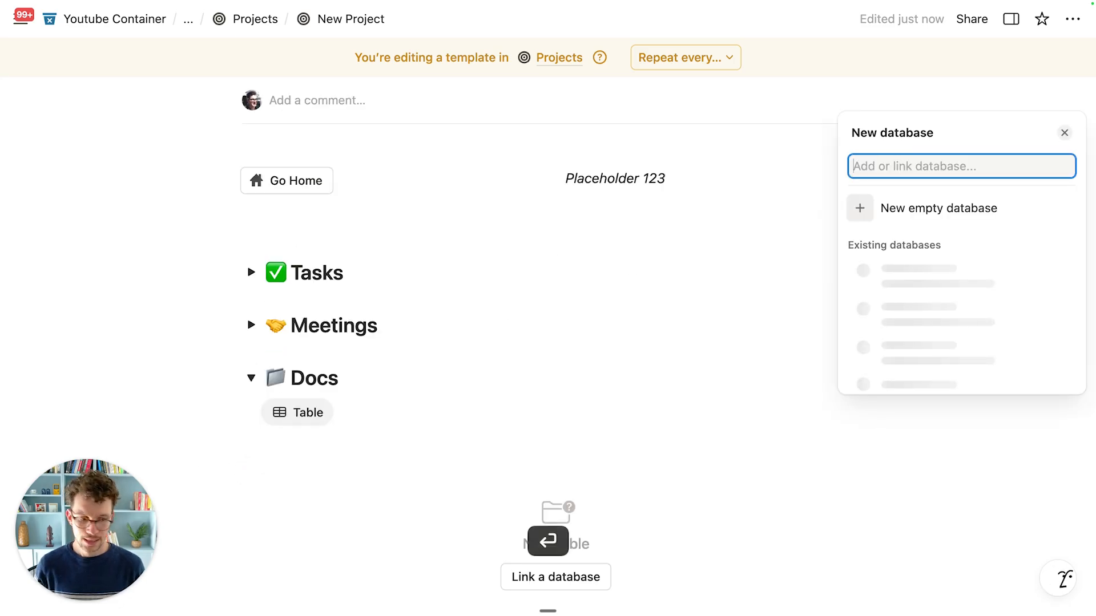
text(vc)
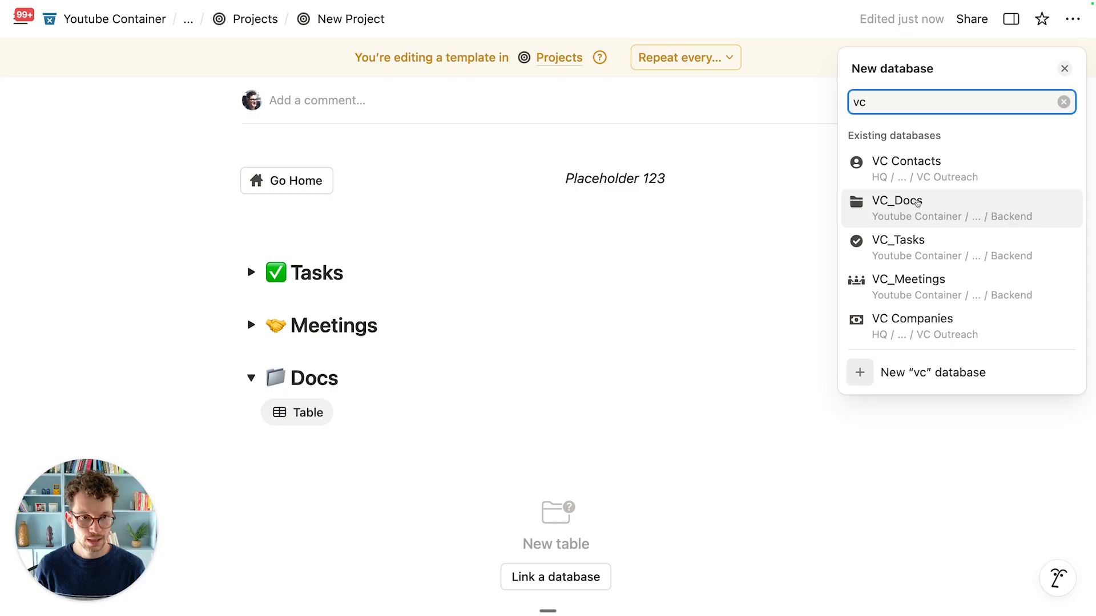
click(917, 203)
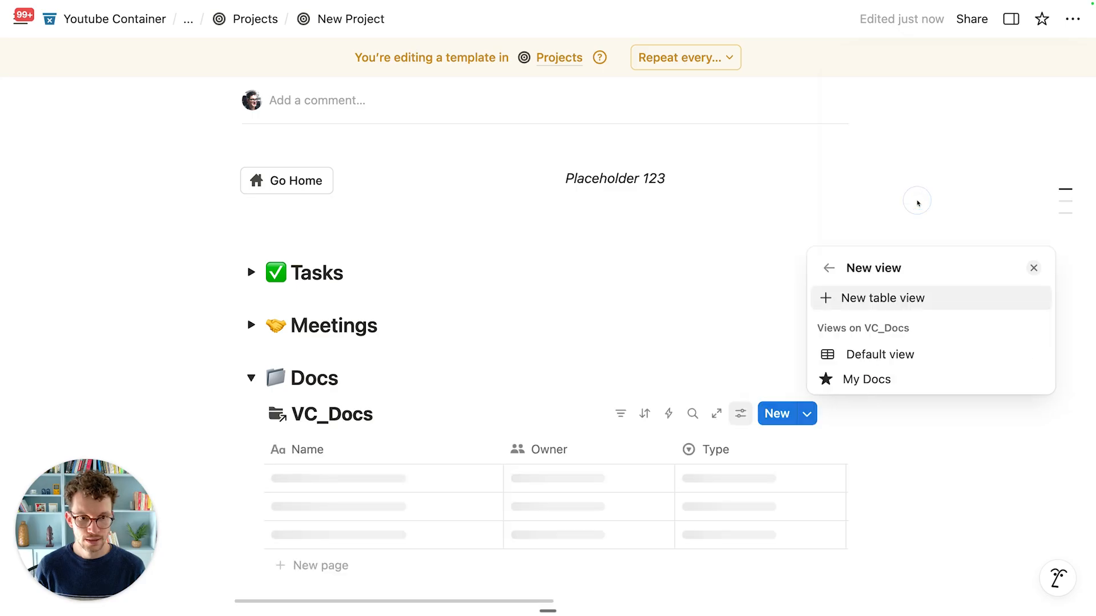
click(863, 354)
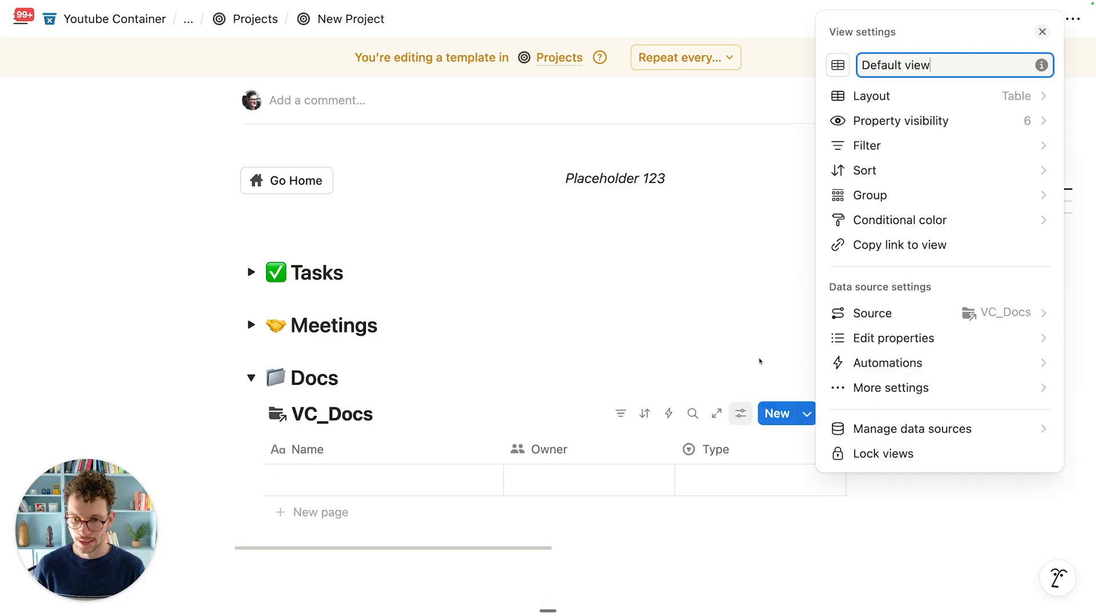
click(547, 378)
scroll(436, 416, down, 2)
click(407, 339)
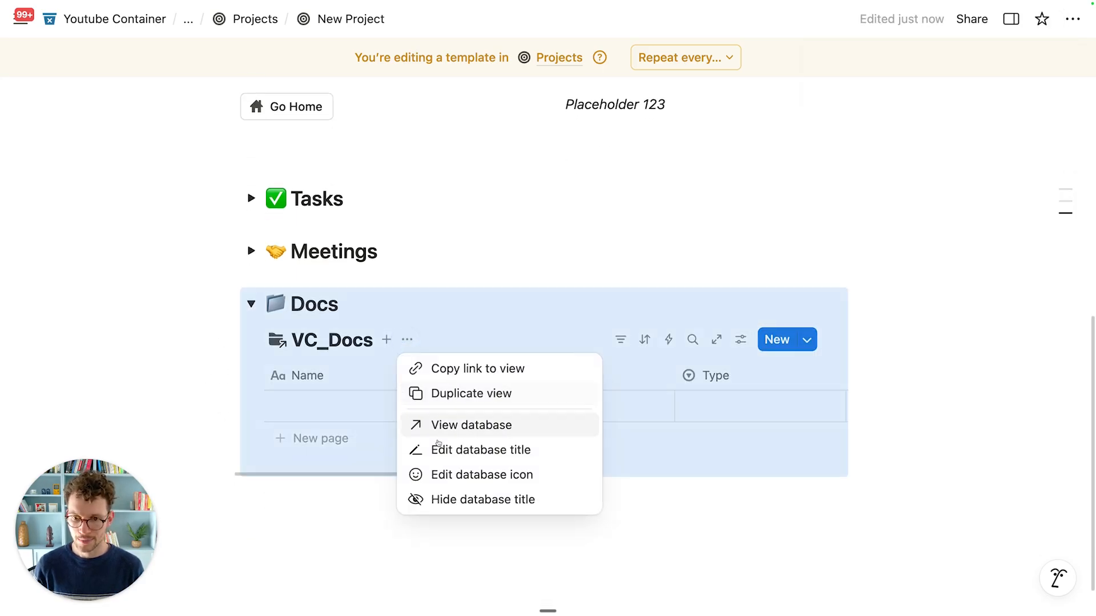
click(447, 500)
Step: Rename the Docs view 'All Docs' and give it a folder icon
scroll(396, 362, down, 1)
click(343, 325)
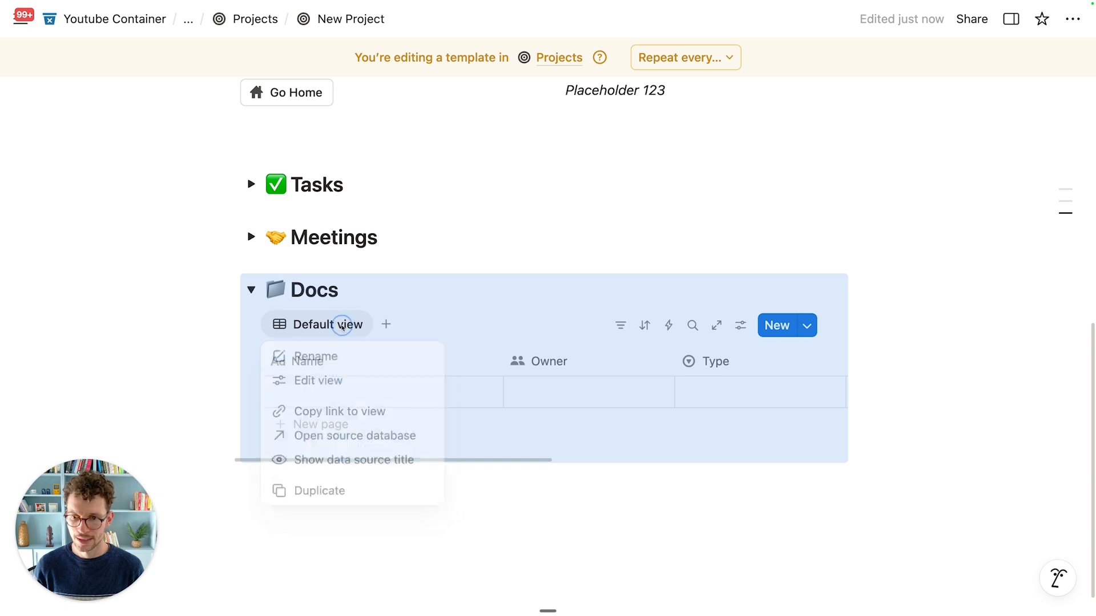
click(354, 356)
key(super+a)
text(All Docs)
click(837, 198)
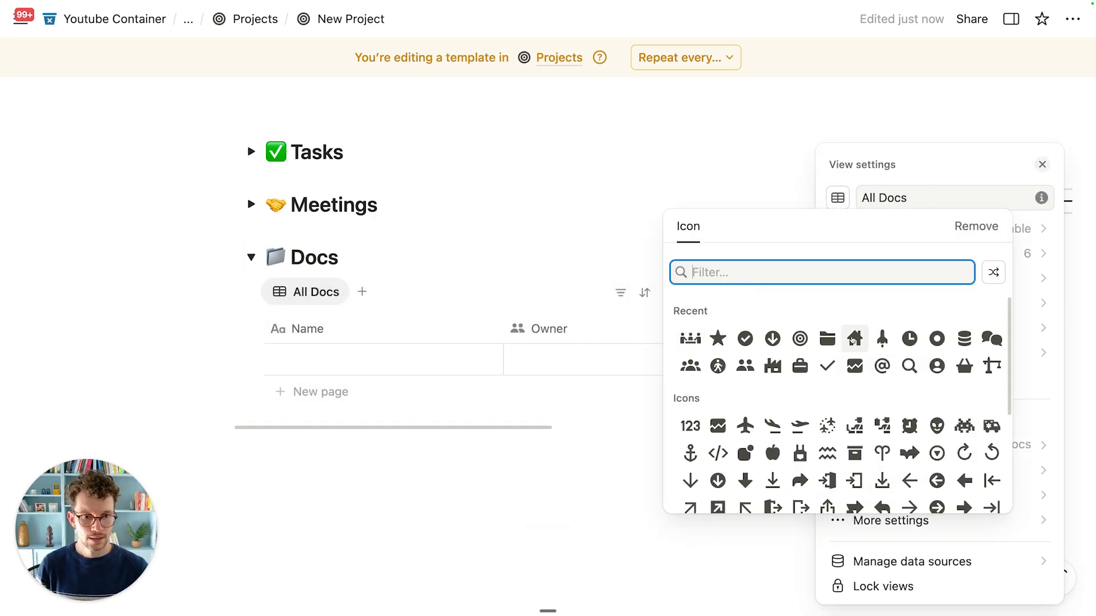
click(827, 338)
click(629, 262)
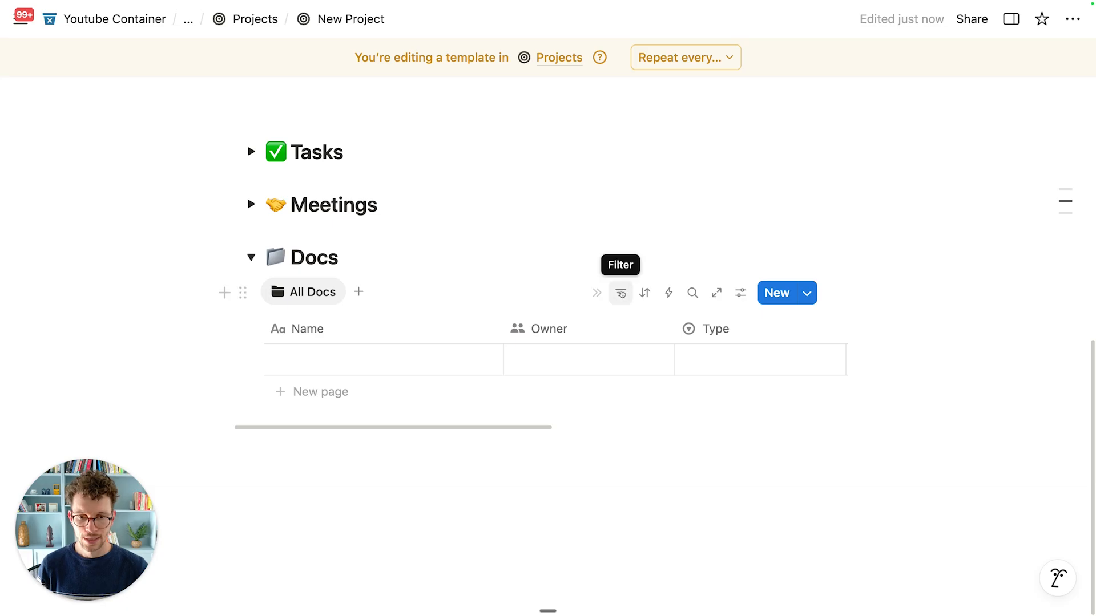
Step: Filter docs to Projects contains New Project, then collapse the Docs section
click(620, 293)
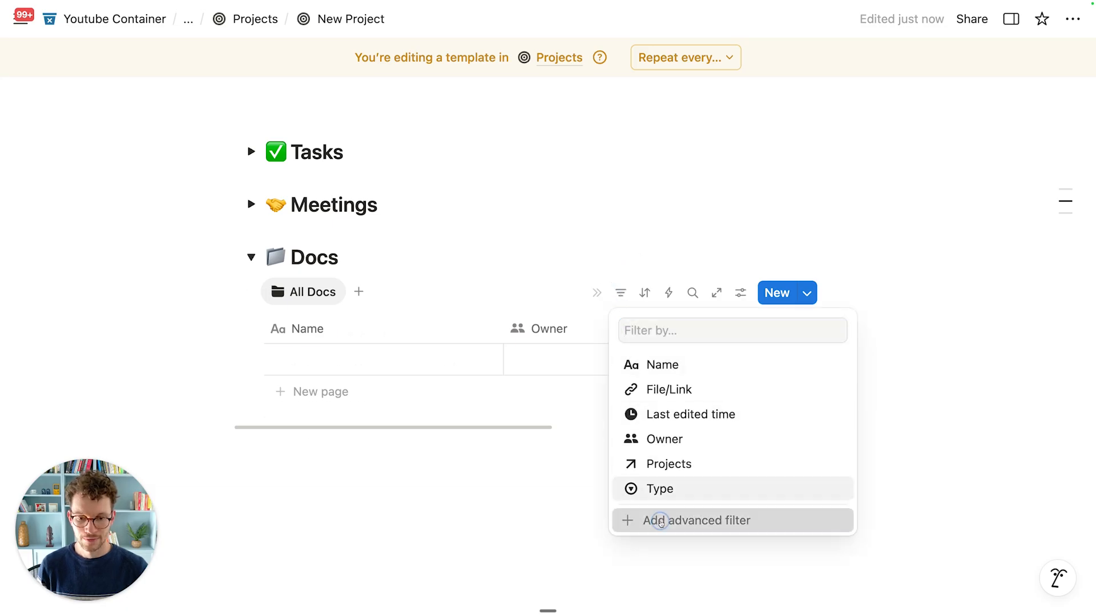
click(642, 519)
click(384, 376)
click(351, 497)
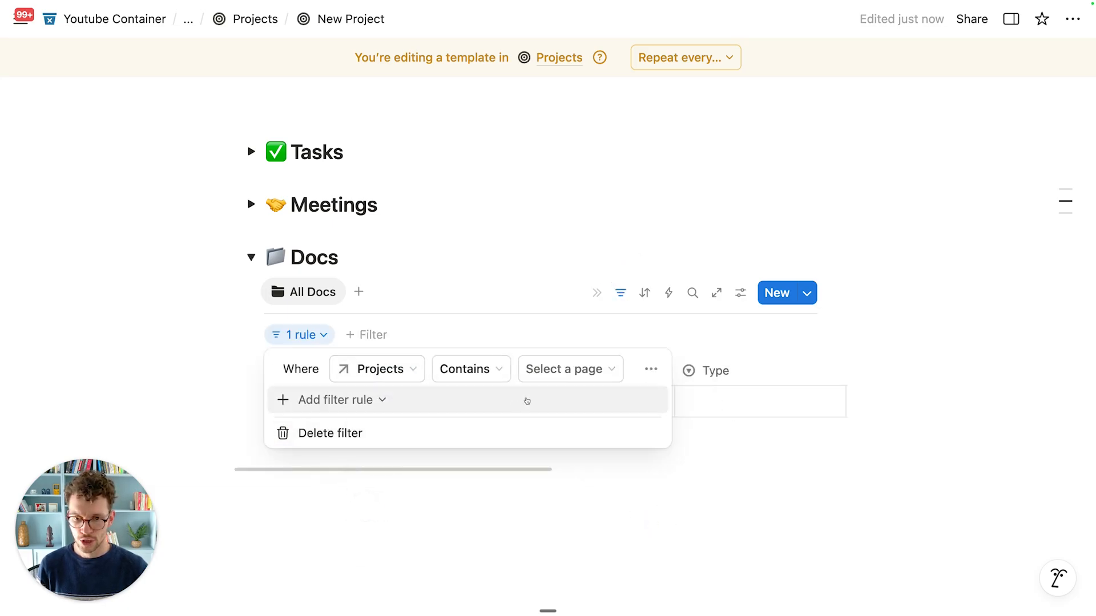
click(552, 377)
click(558, 435)
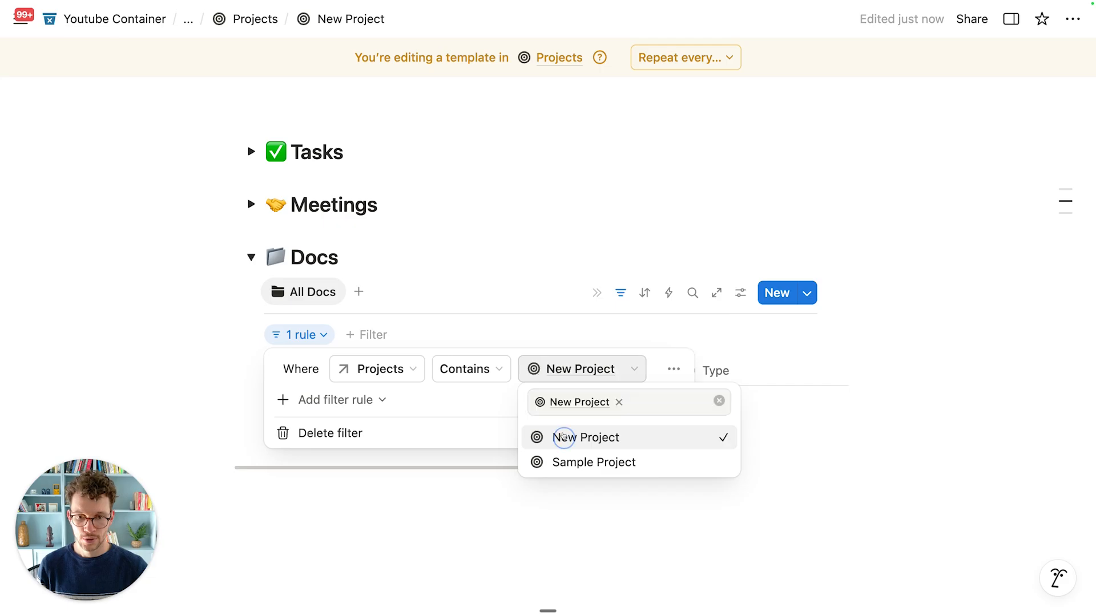
click(484, 282)
click(251, 257)
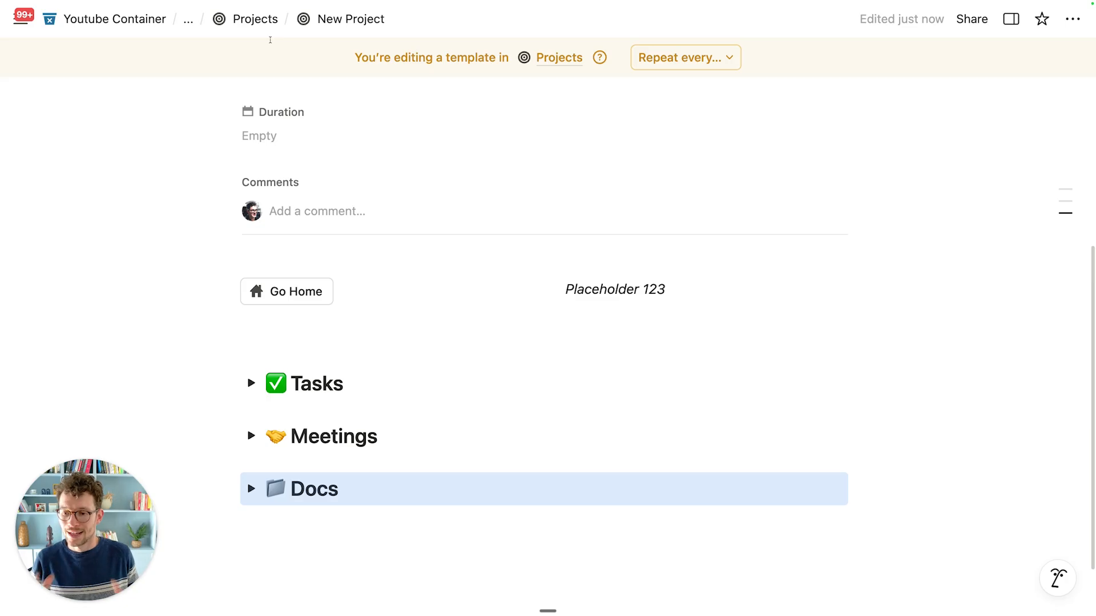
Step: Review the Tasks, Meetings and Docs toggles, then return to the Projects database via the breadcrumb
click(395, 297)
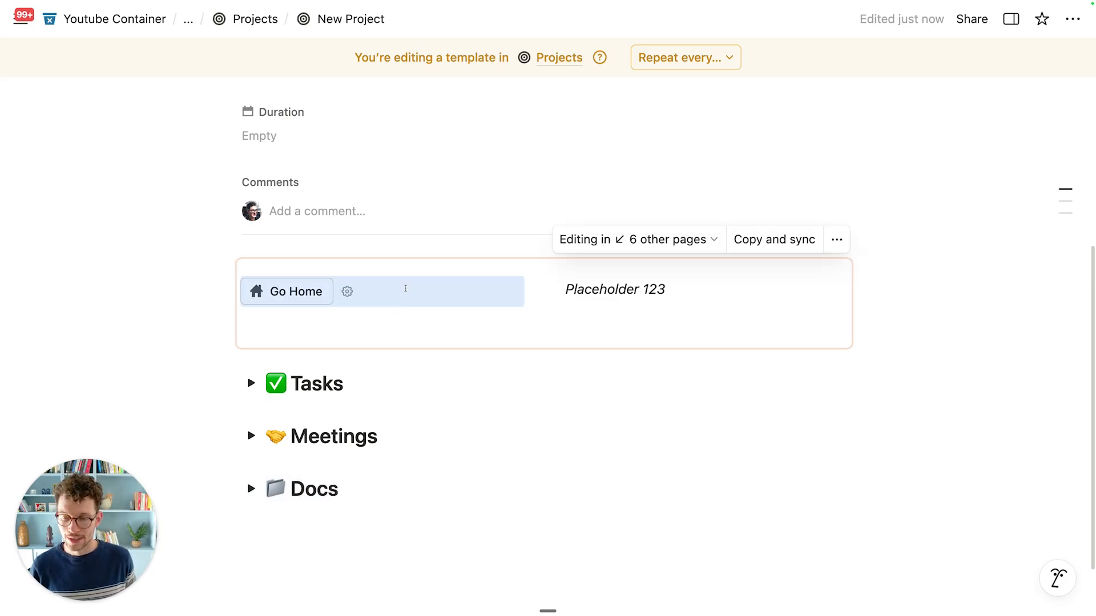
click(357, 384)
scroll(330, 246, up, 3)
scroll(403, 270, down, 3)
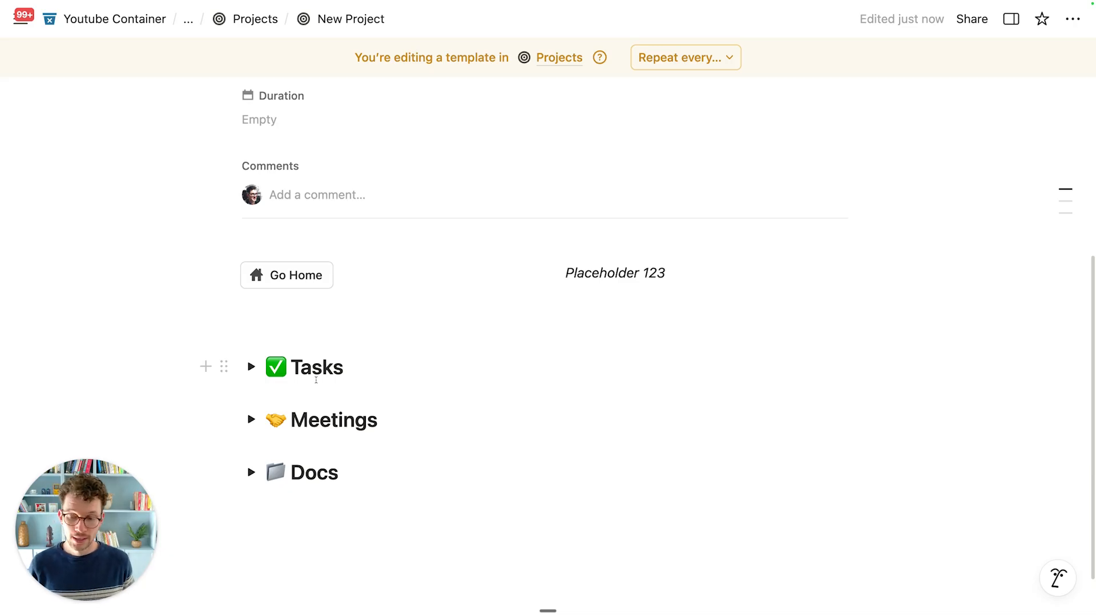
drag(343, 514, 285, 360)
click(304, 361)
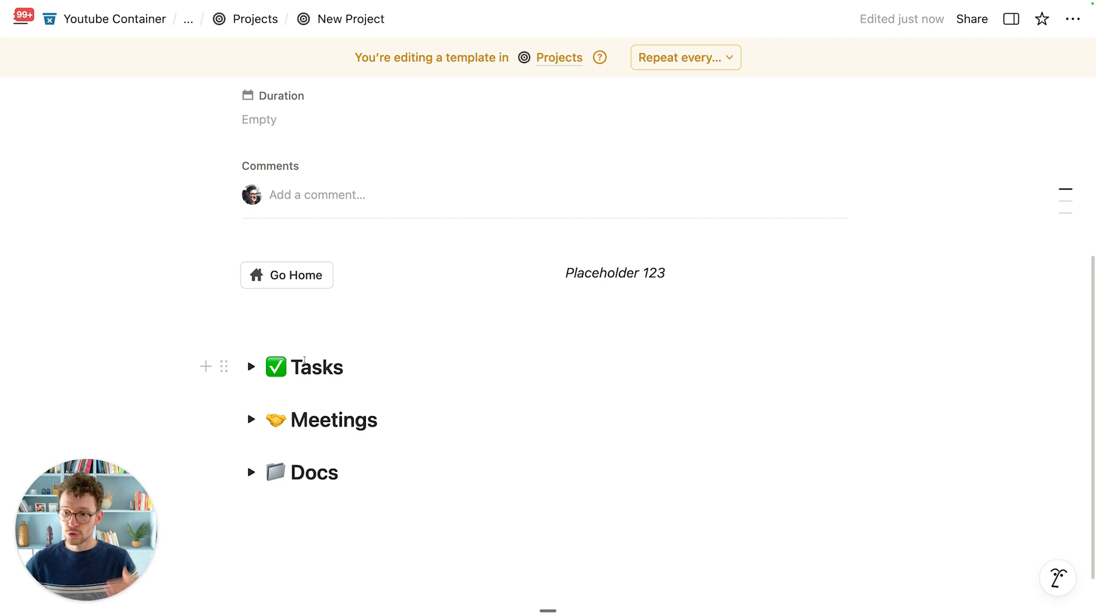
scroll(305, 361, up, 3)
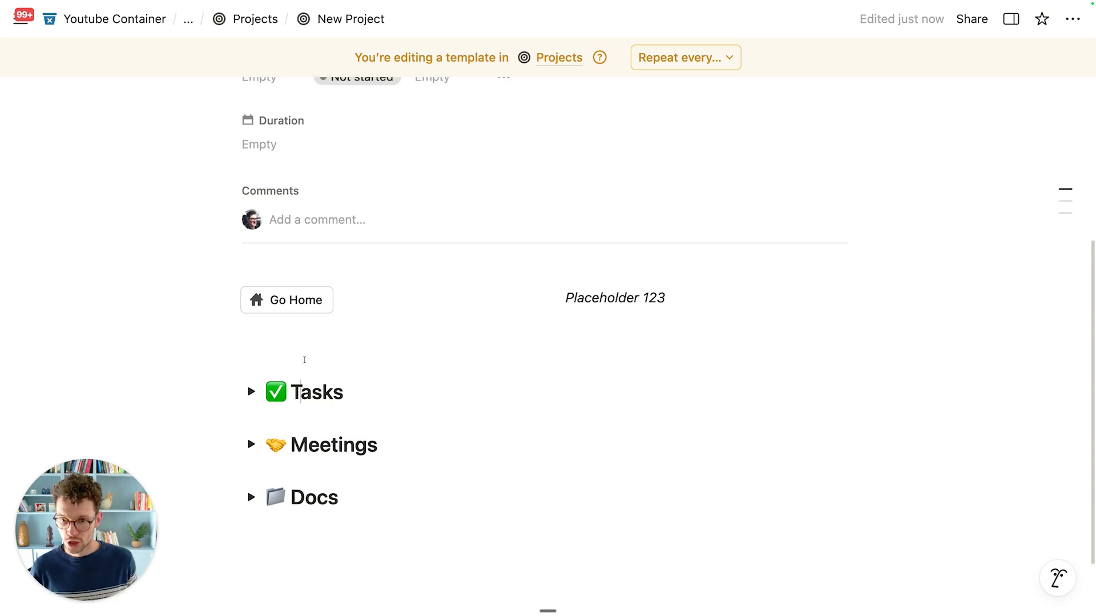
scroll(386, 360, down, 4)
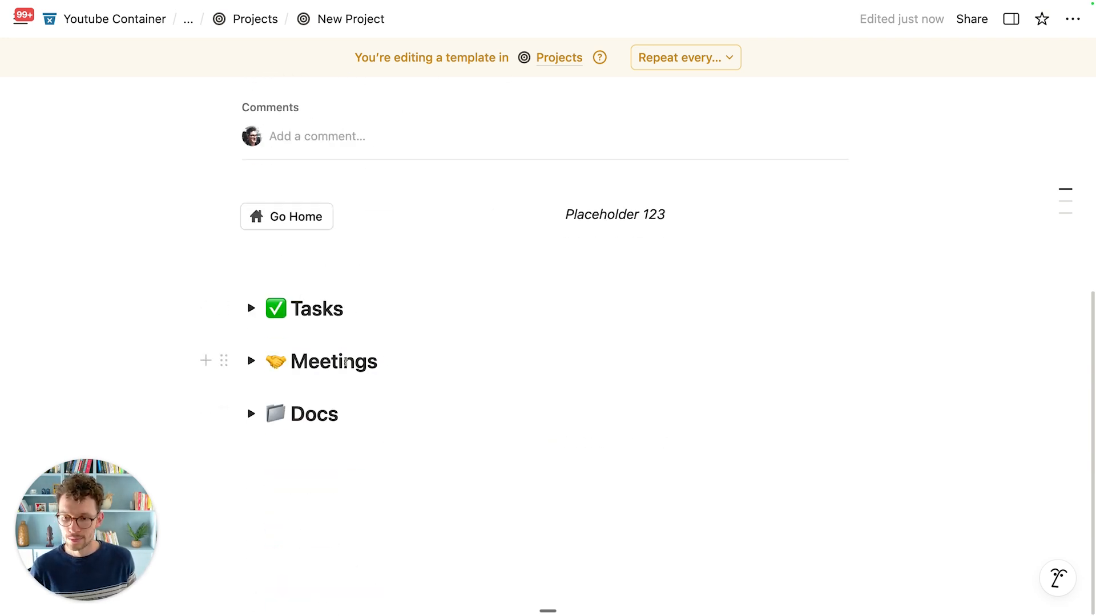
scroll(294, 150, up, 2)
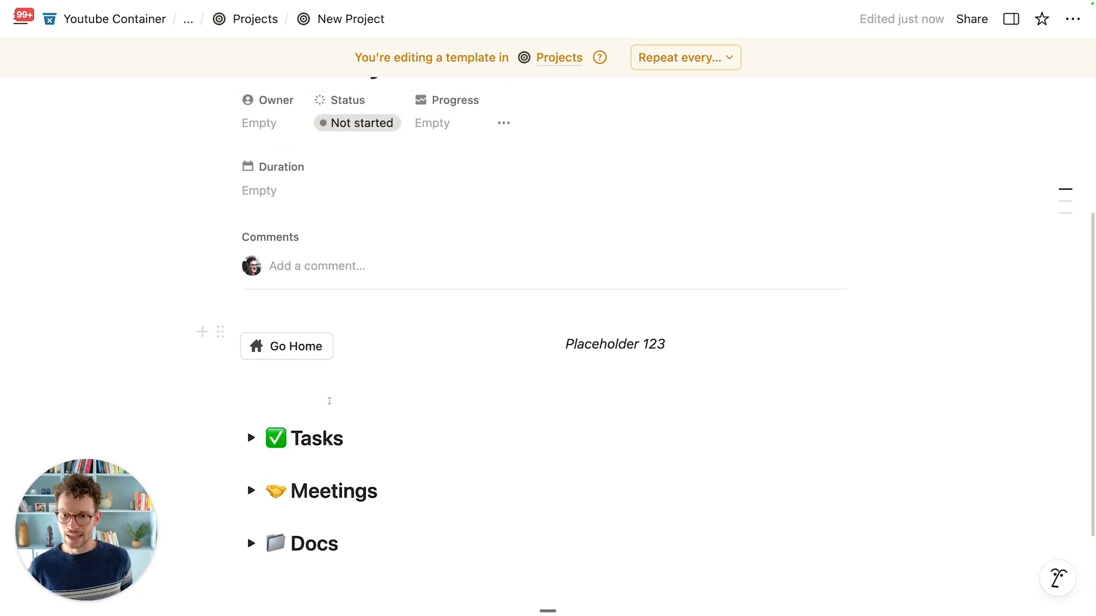
scroll(296, 455, down, 1)
scroll(372, 291, up, 4)
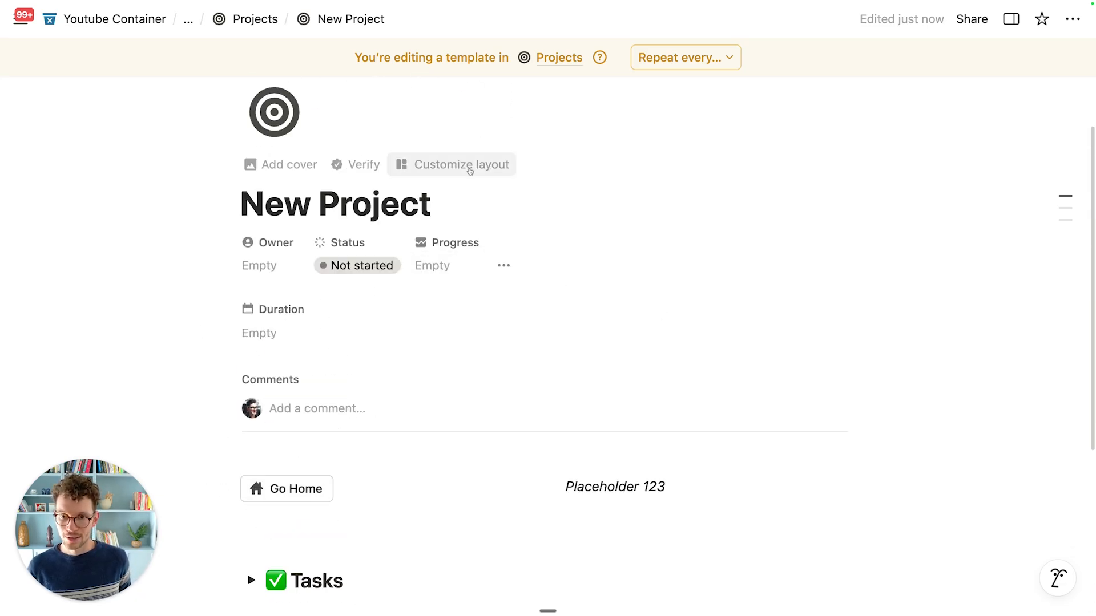
scroll(472, 166, down, 3)
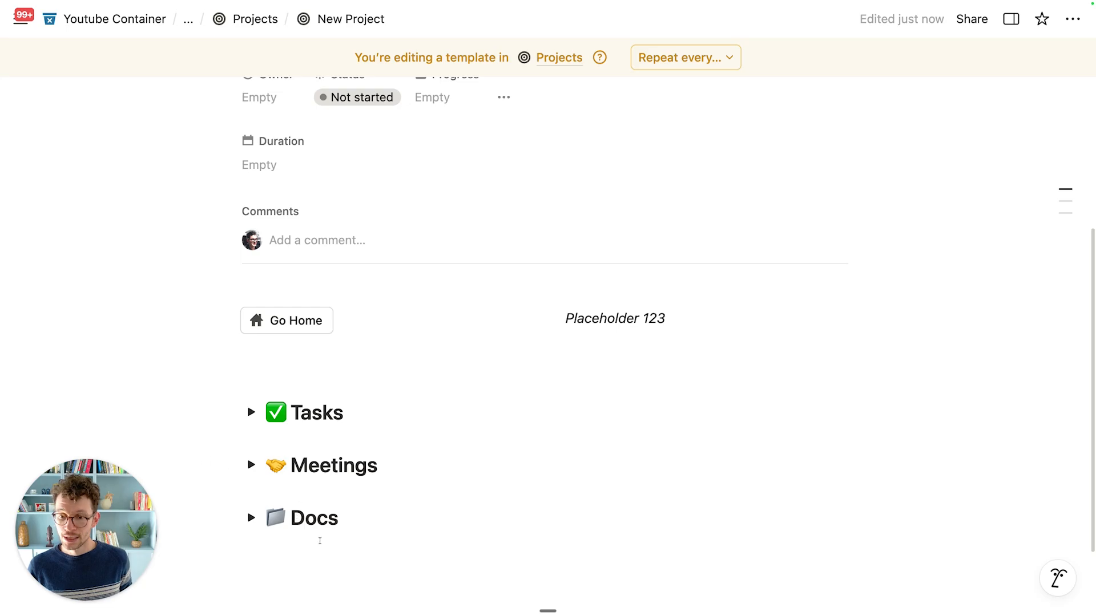
drag(335, 582, 279, 365)
click(279, 366)
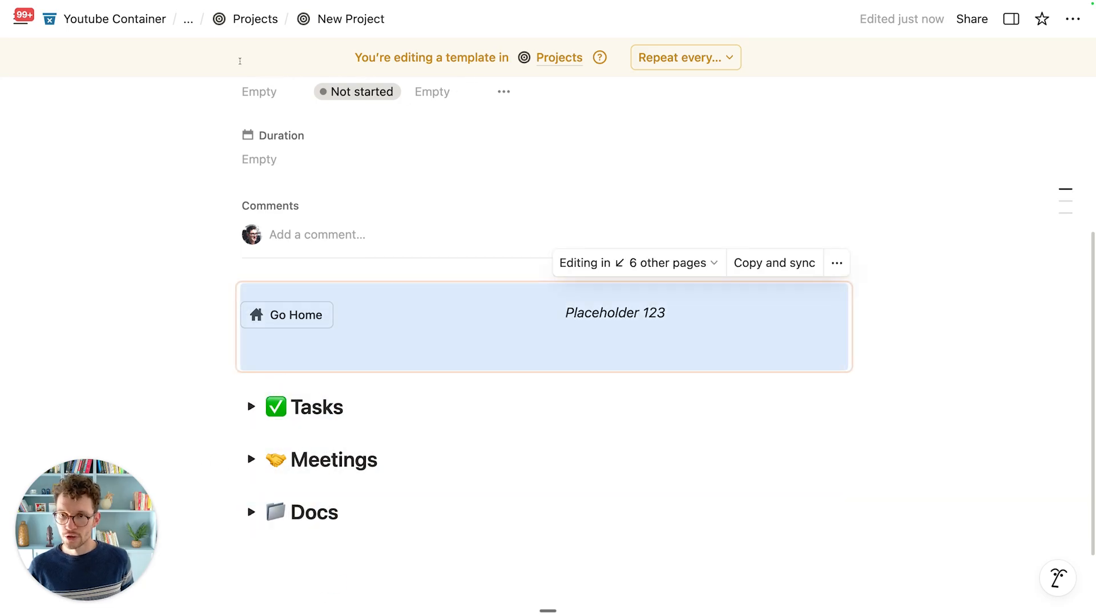
click(250, 22)
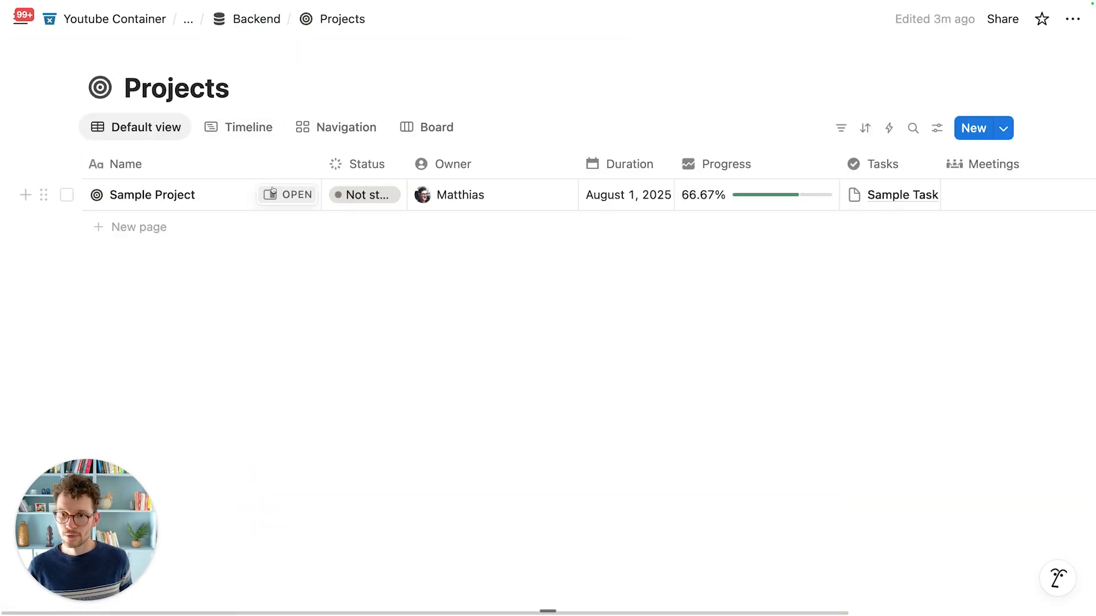
Step: Clear Sample Project's page content and apply the New Project template to it
click(268, 194)
scroll(519, 375, down, 2)
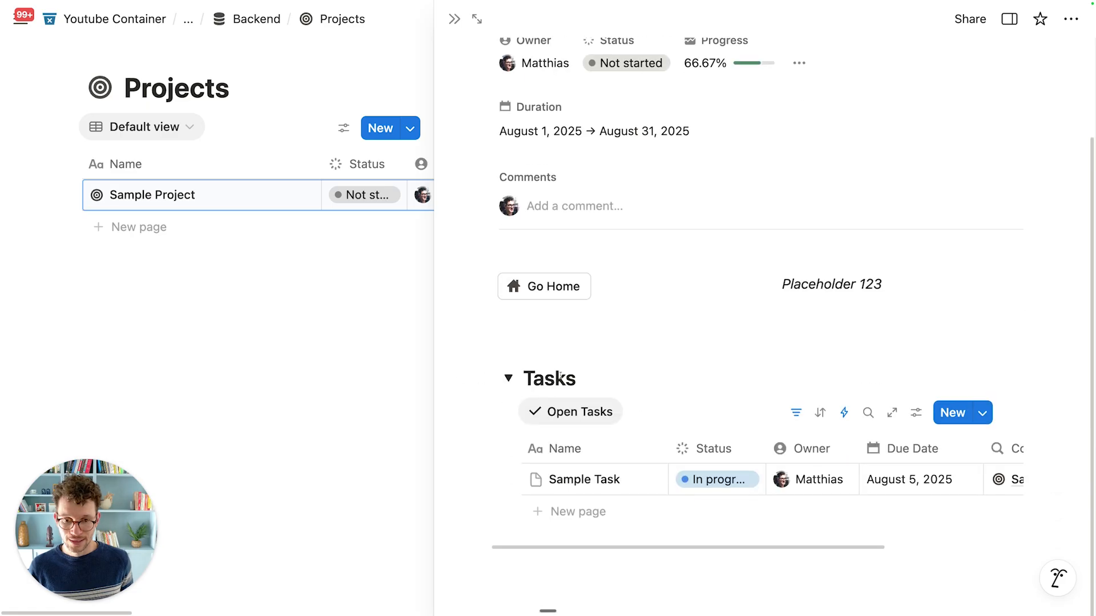
click(509, 379)
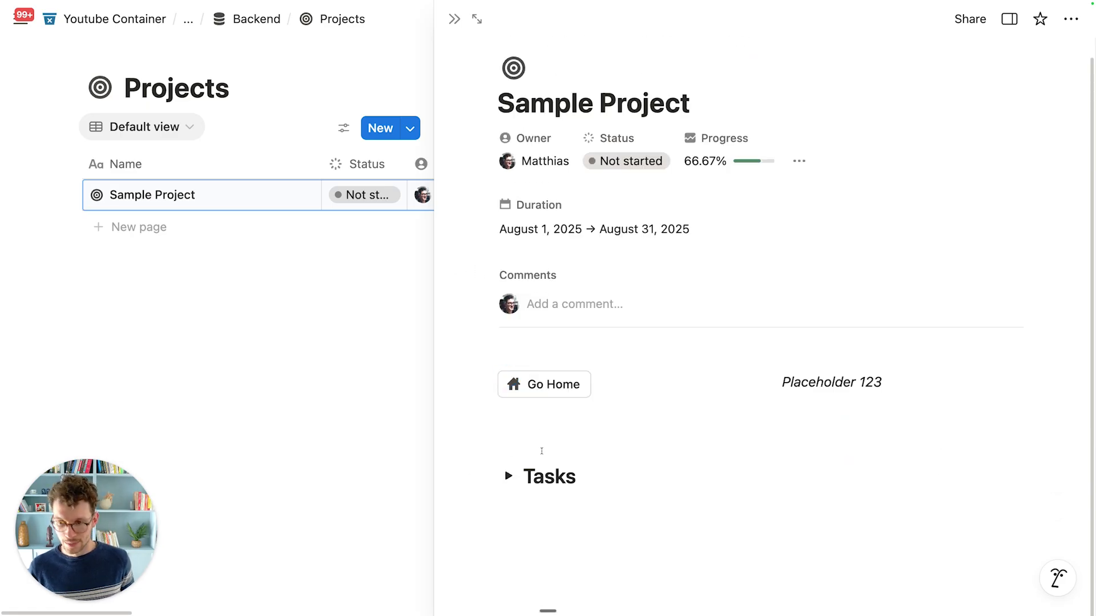
click(511, 425)
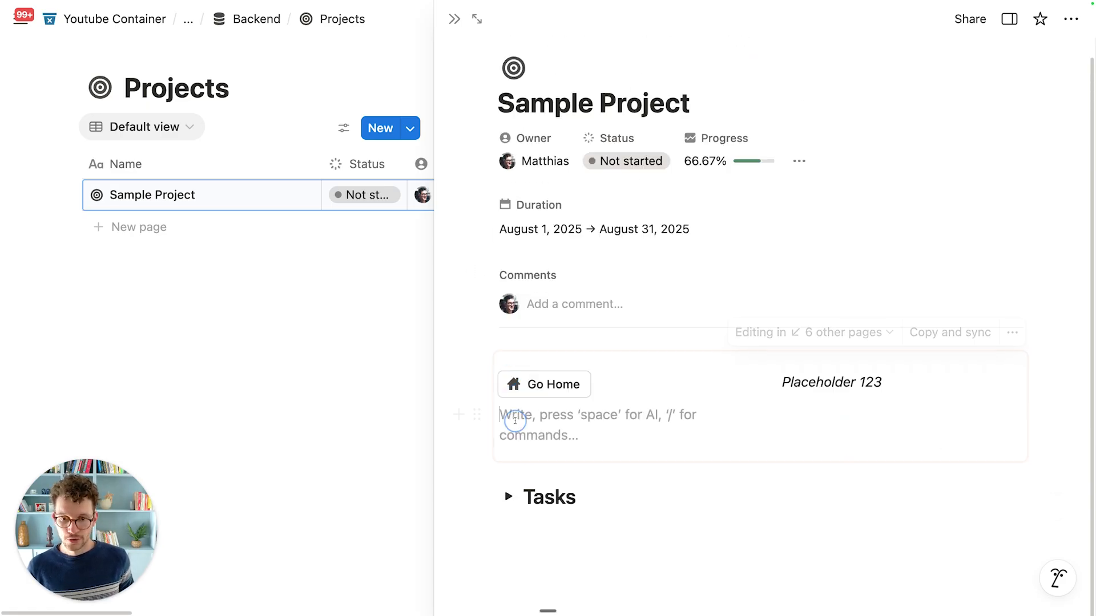
click(587, 530)
key(super+a)
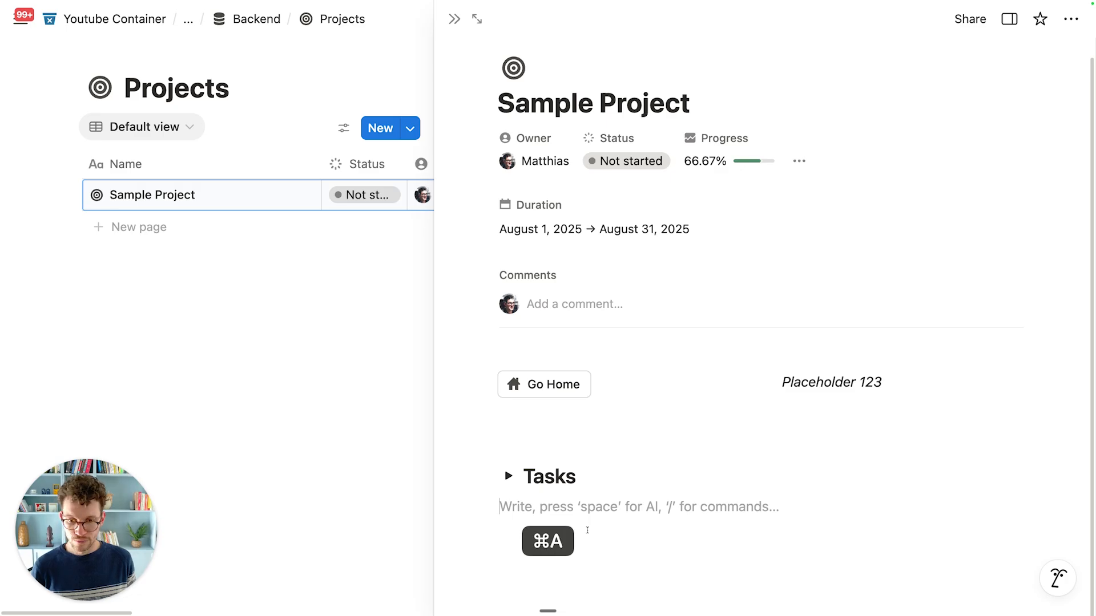
key(BackSpace)
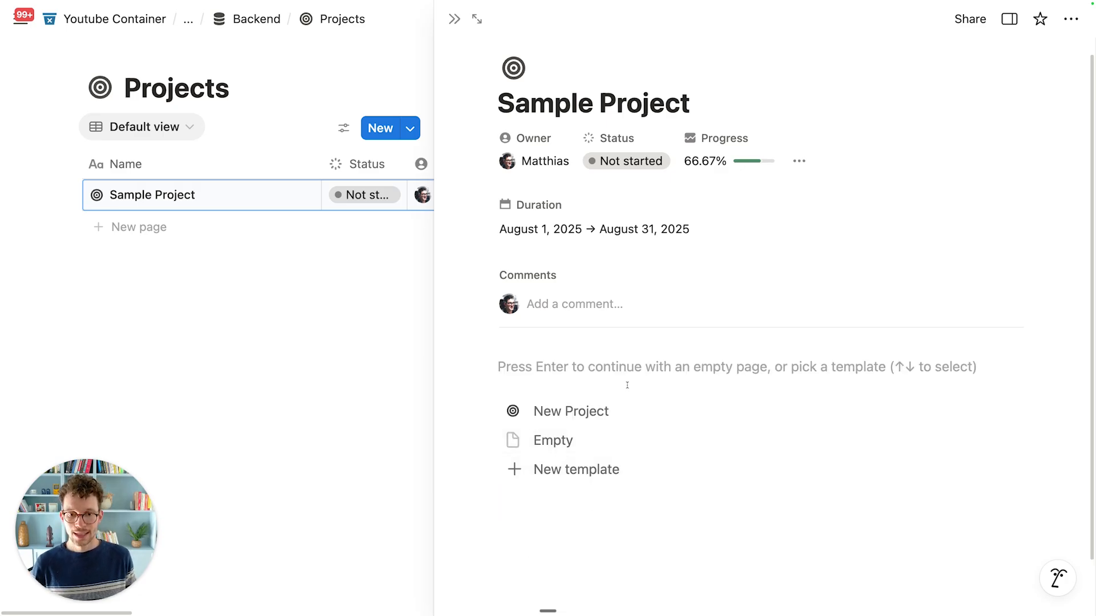
click(621, 406)
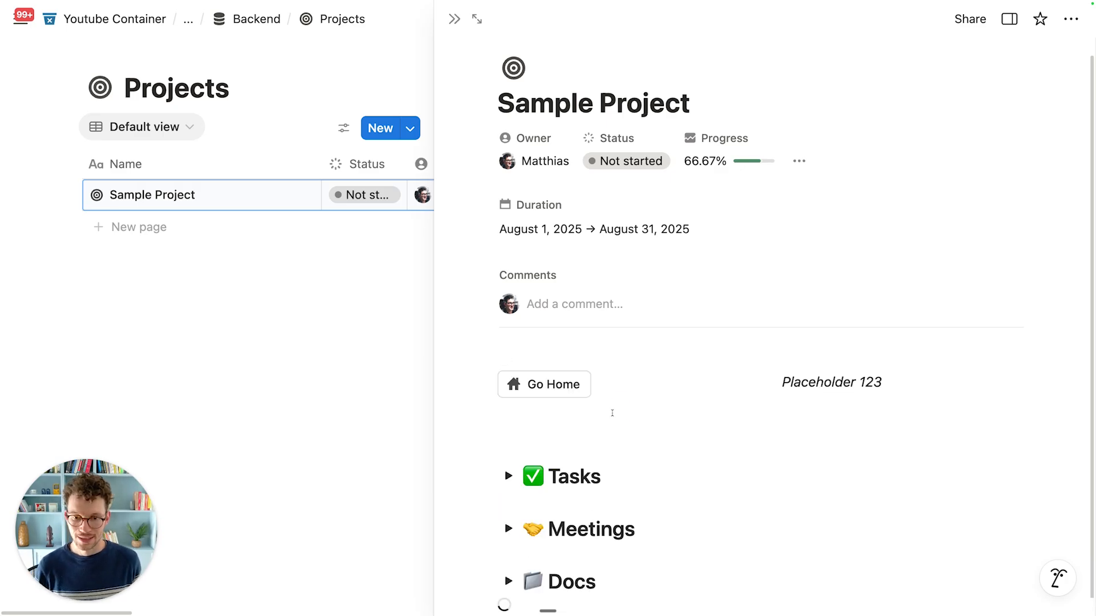
scroll(612, 413, down, 1)
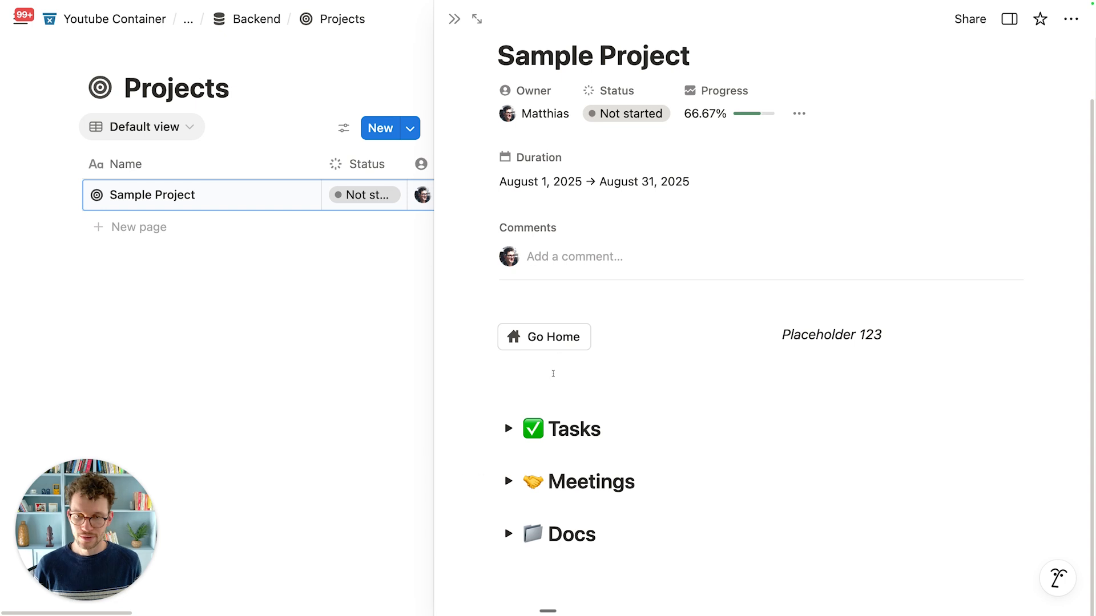
click(455, 18)
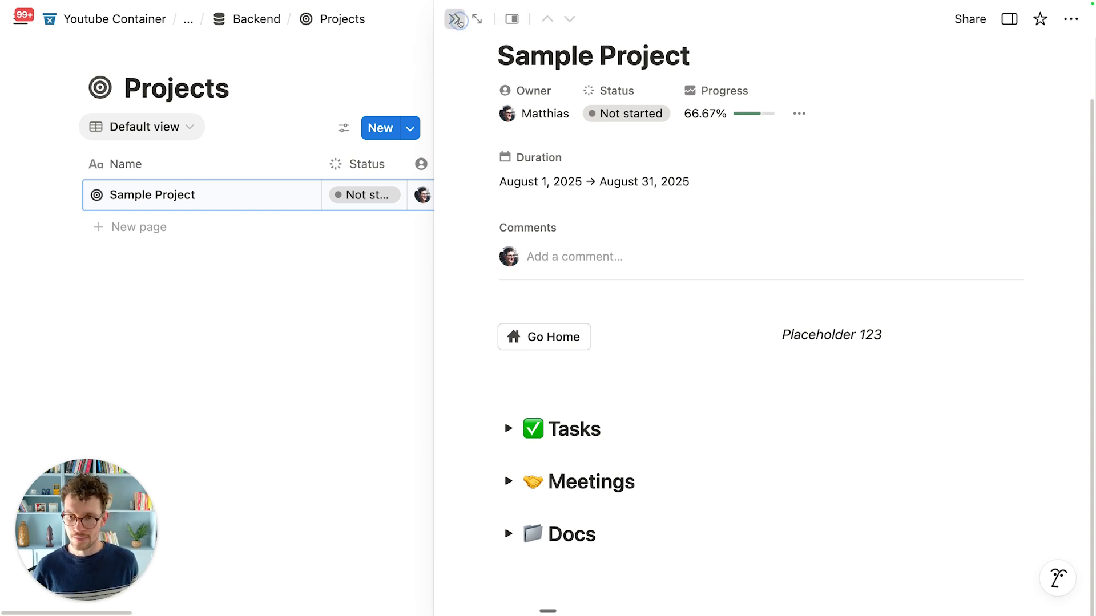
Step: Create a new project row named 'Improve Internal Tooling System'
click(150, 226)
key(super+a)
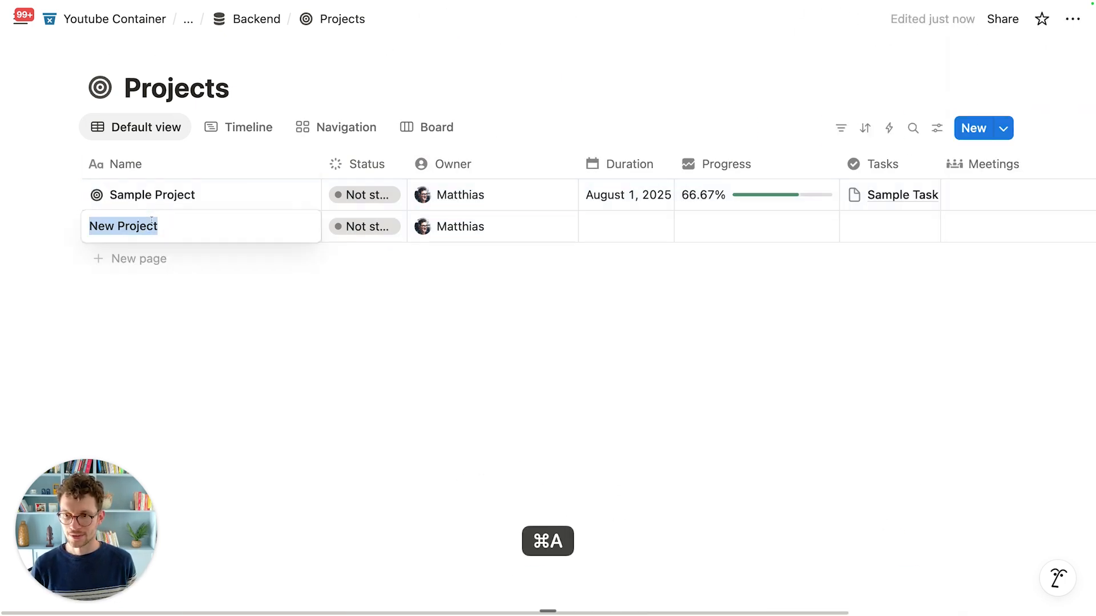
text(P)
key(super+a)
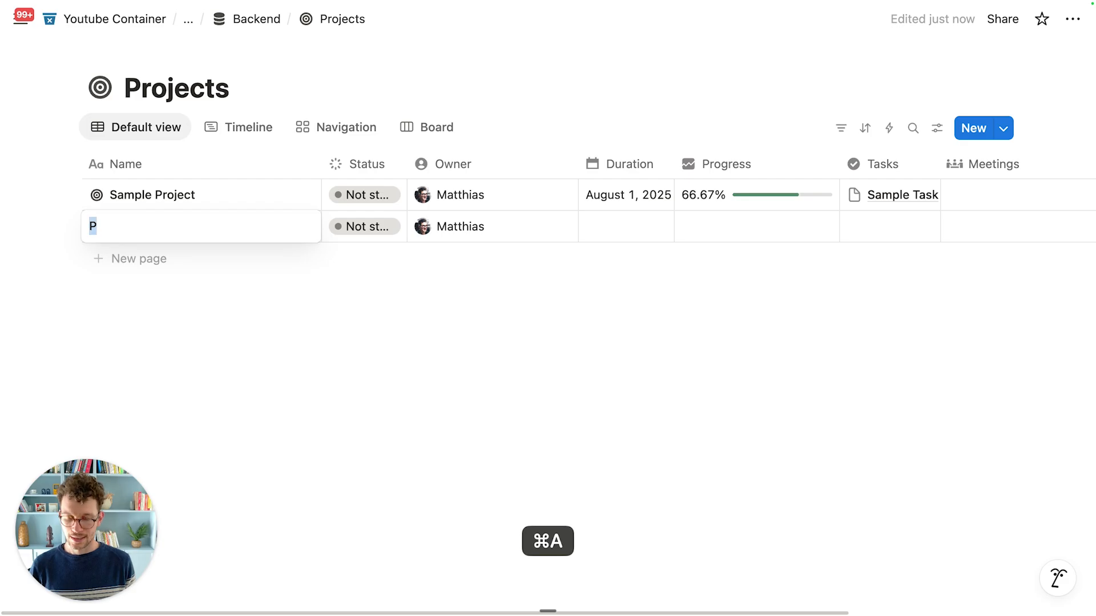
text(Improve In)
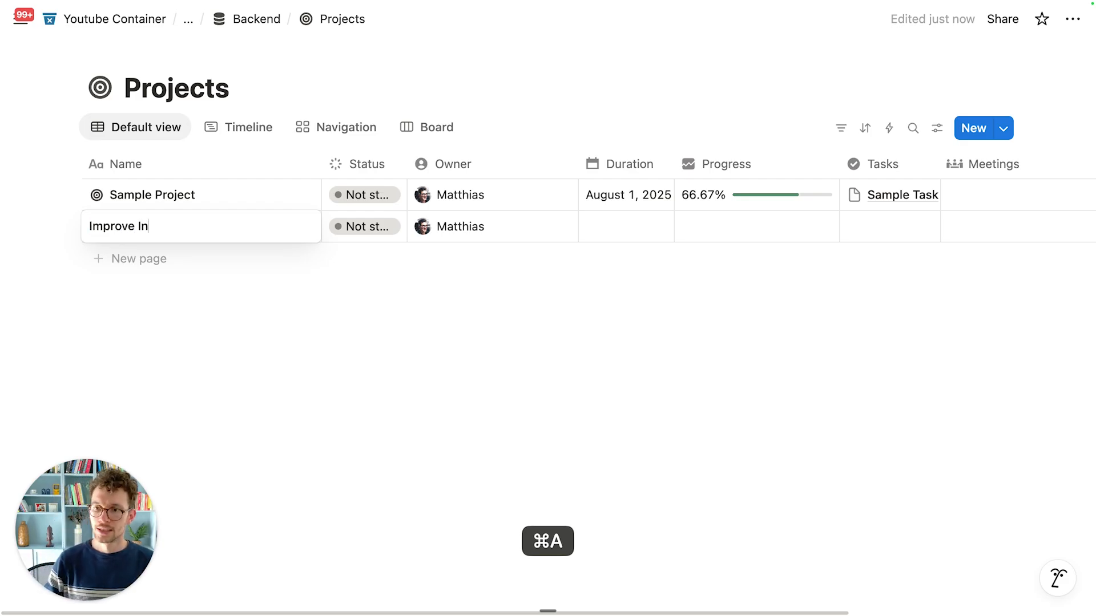
text(ternal TOol)
key(BackSpace)
key(BackSpace)
key(BackSpace)
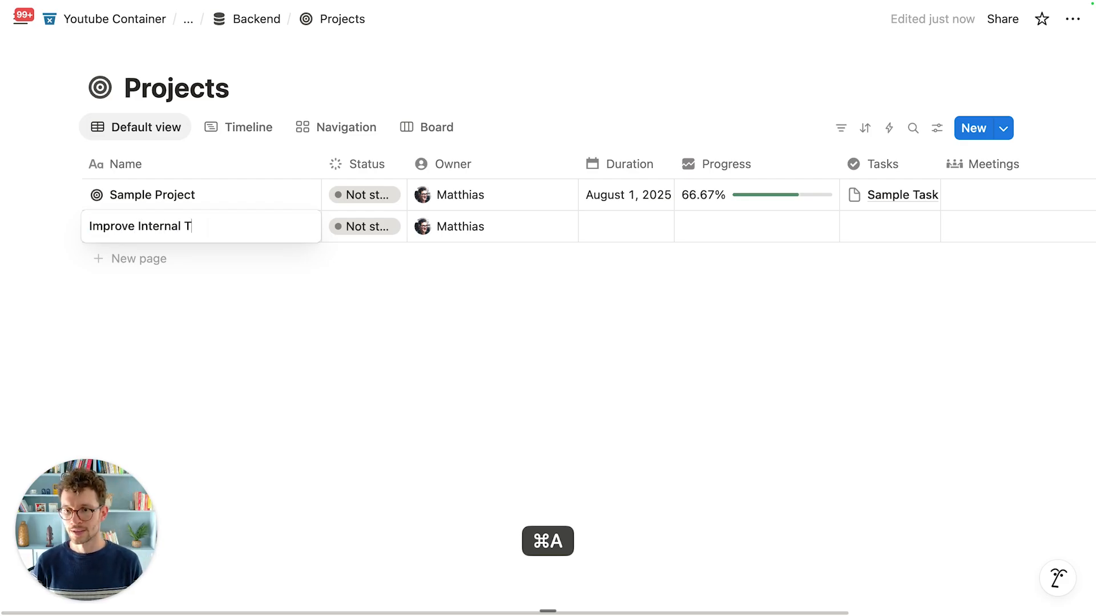
text(ooling System)
key(Return)
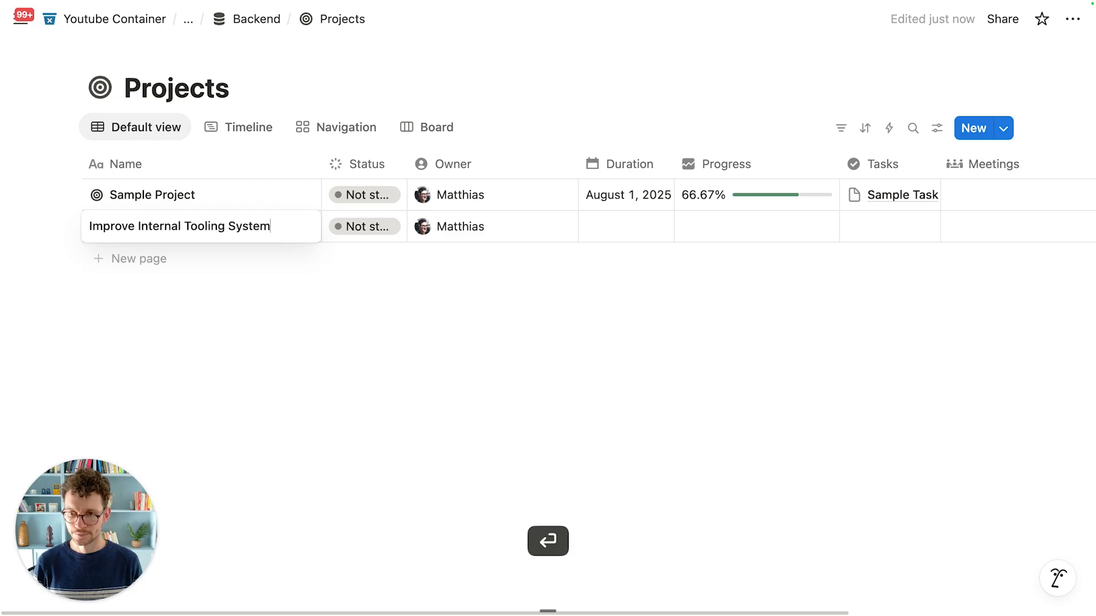
Step: Add a new task about hiring someone to fix Notion to the Improve Internal Tooling System project
click(281, 226)
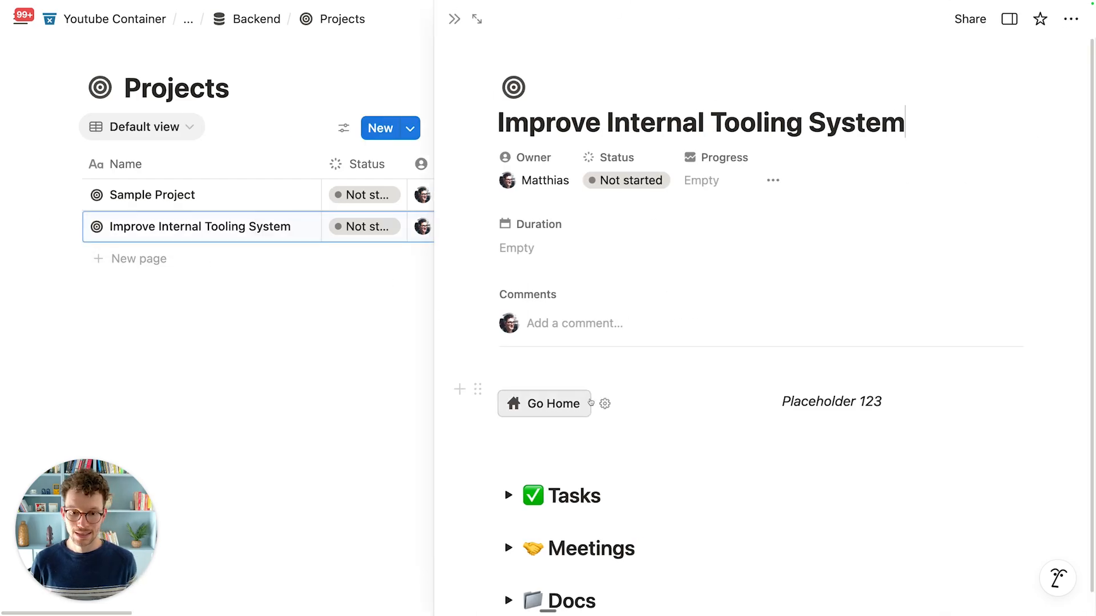
scroll(587, 474, down, 2)
click(509, 429)
scroll(587, 394, down, 3)
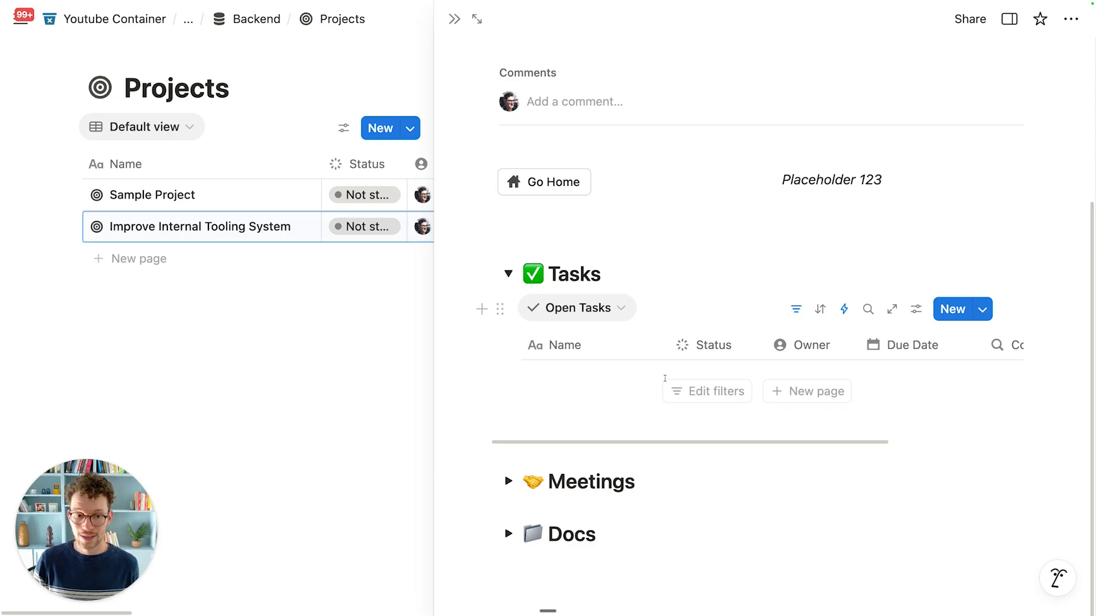
click(807, 391)
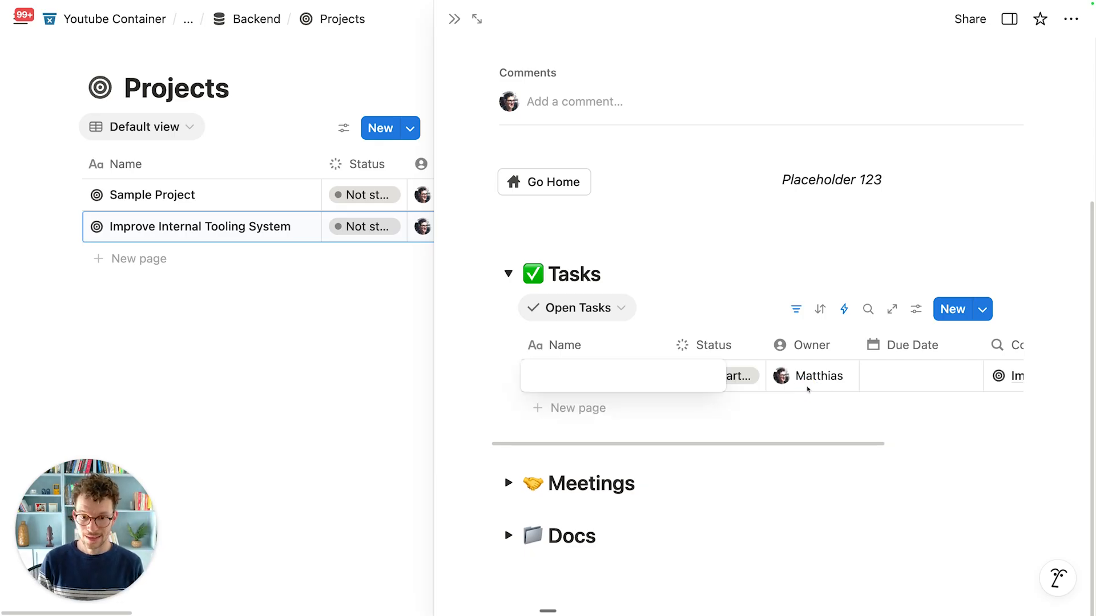
text(Hire Matthia)
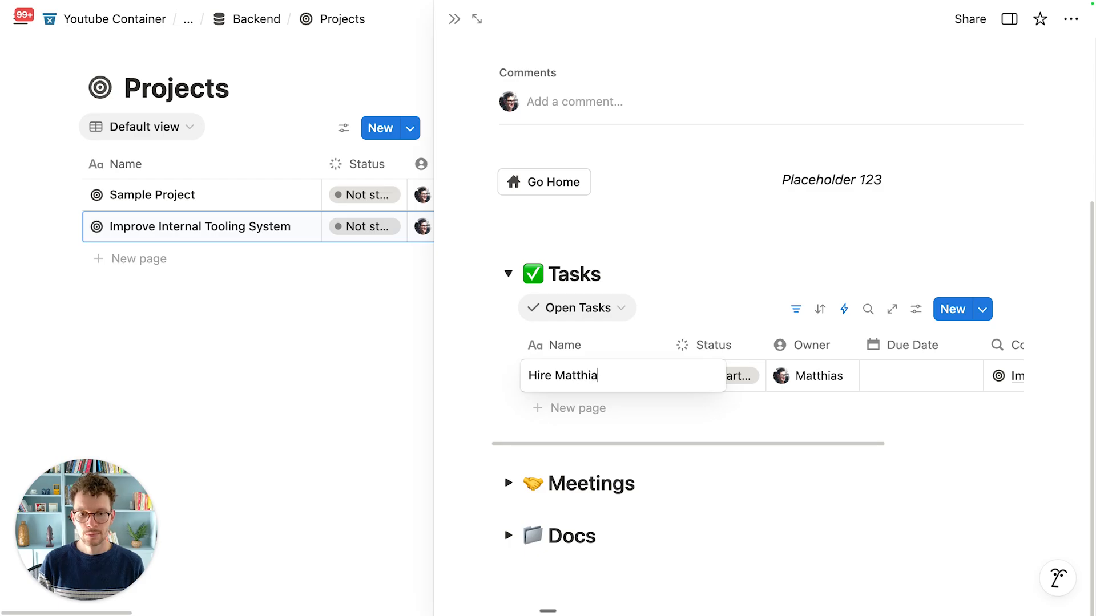
text(s to fix out Notion)
key(Return)
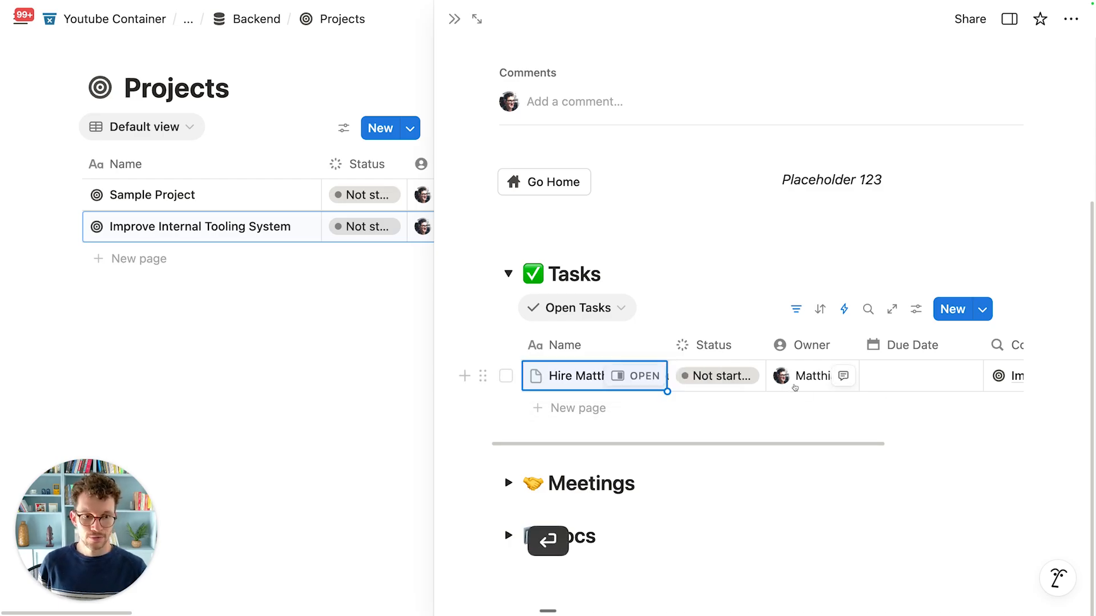
Step: Check the project's properties panel, close the preview, and jump back to Home
scroll(799, 388, right, 5)
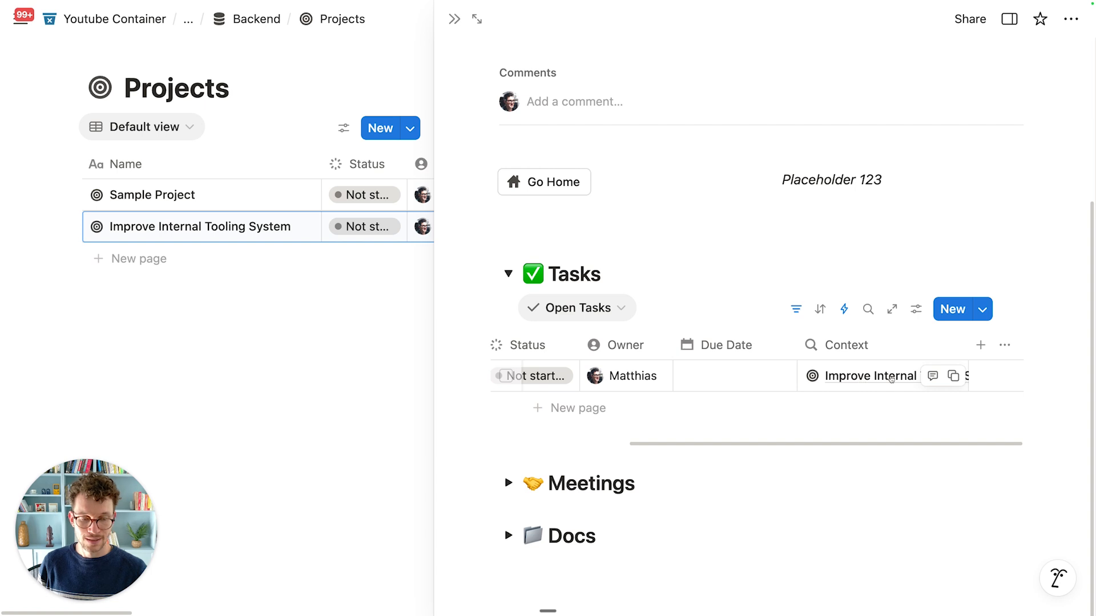
scroll(827, 379, left, 5)
scroll(788, 387, up, 2)
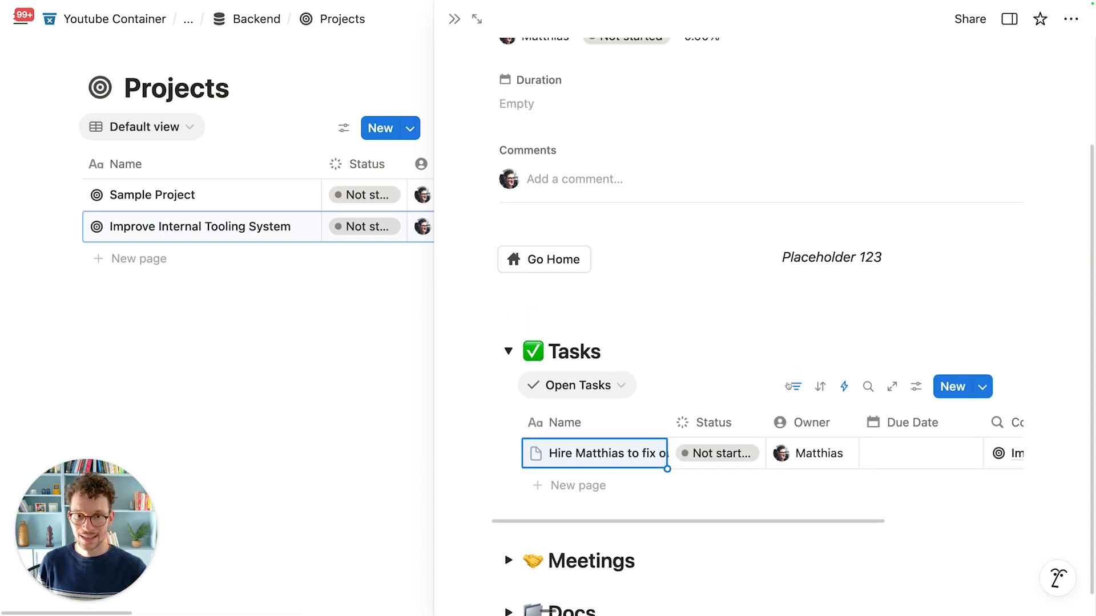
scroll(788, 387, up, 3)
click(1008, 18)
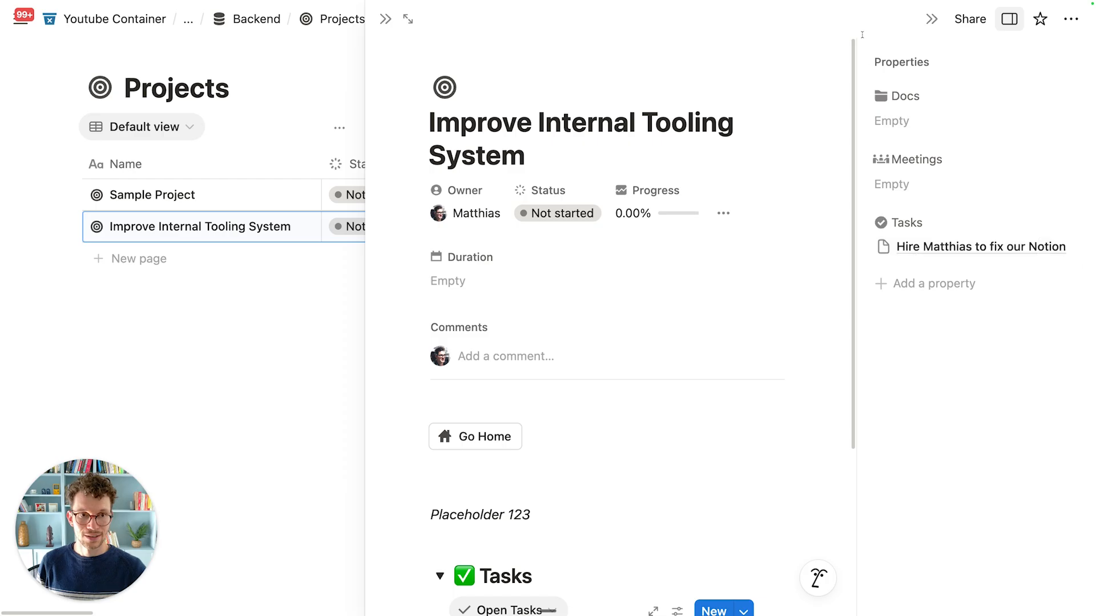
click(932, 19)
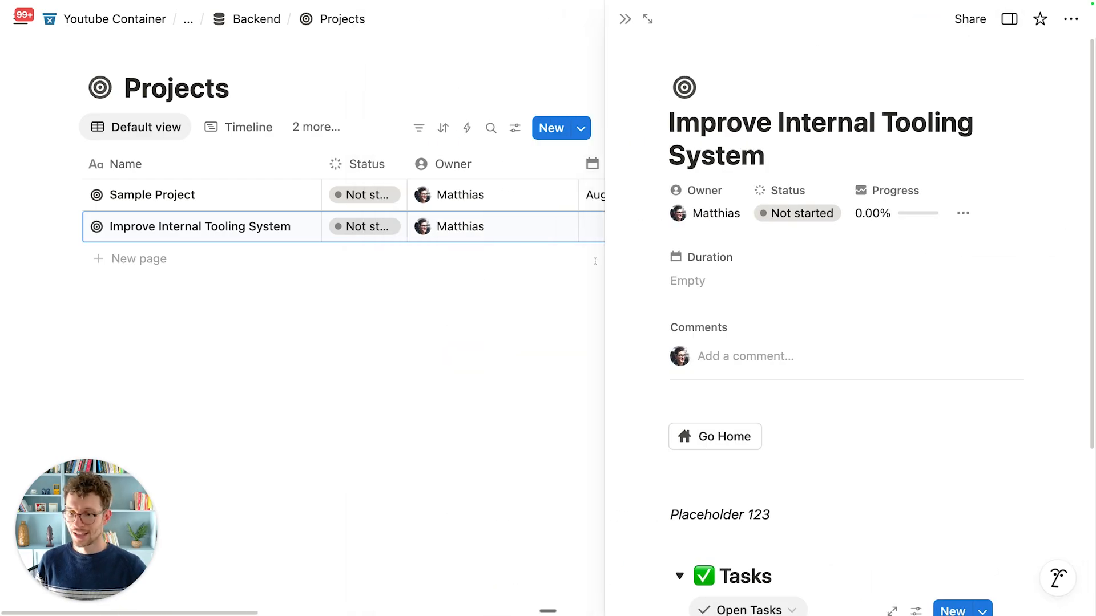
click(625, 19)
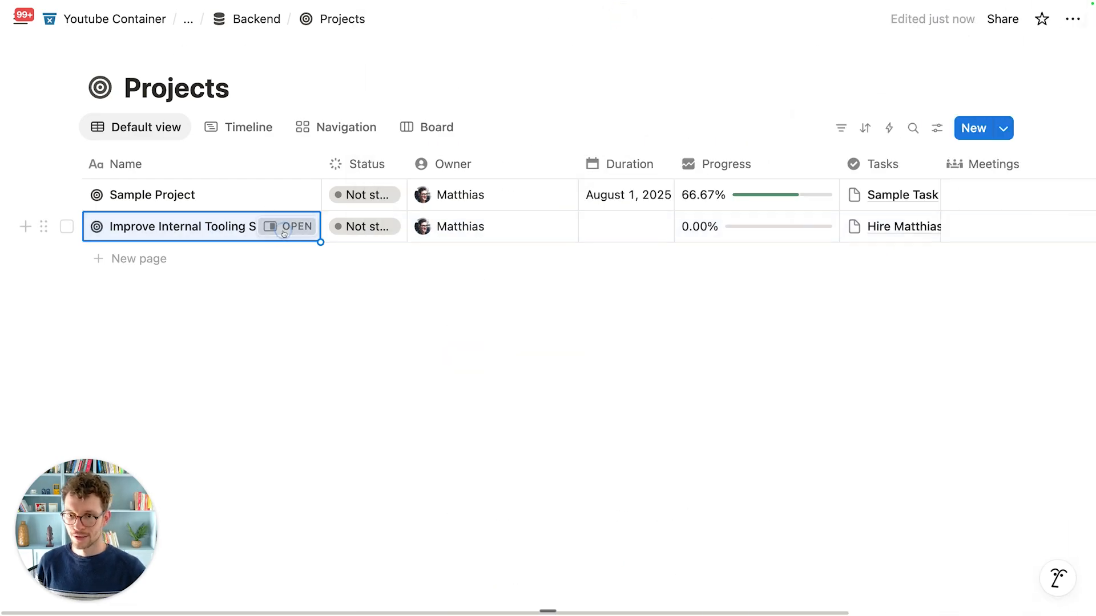
click(283, 233)
click(714, 437)
Step: Collapse the Tasks section on the Improve Internal Tooling System page and go back Home
scroll(438, 423, down, 15)
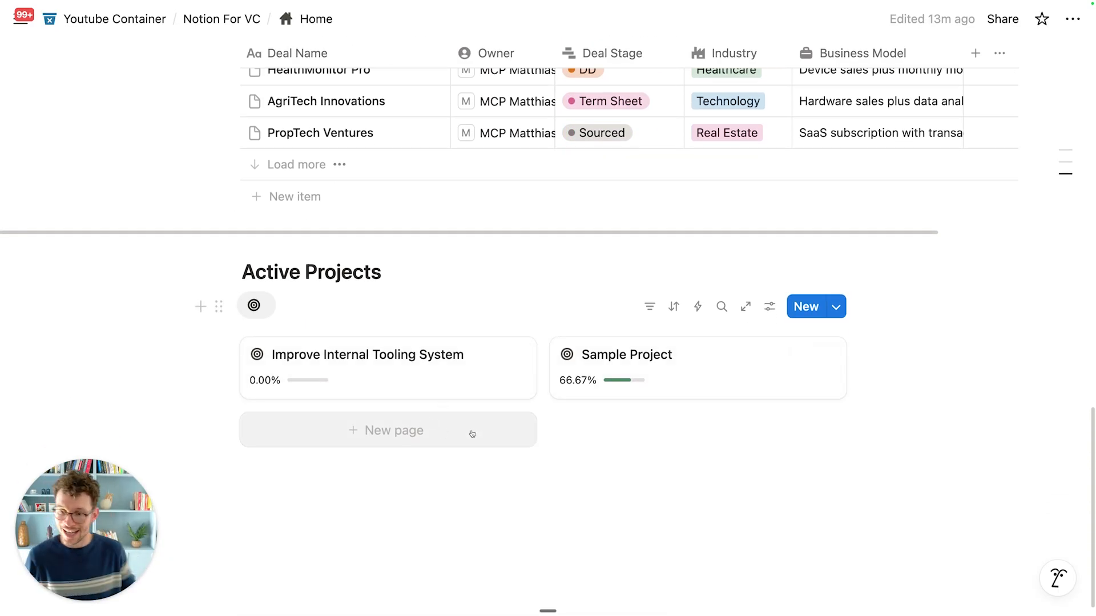
click(428, 358)
scroll(497, 328, down, 5)
scroll(492, 338, down, 4)
scroll(318, 288, up, 1)
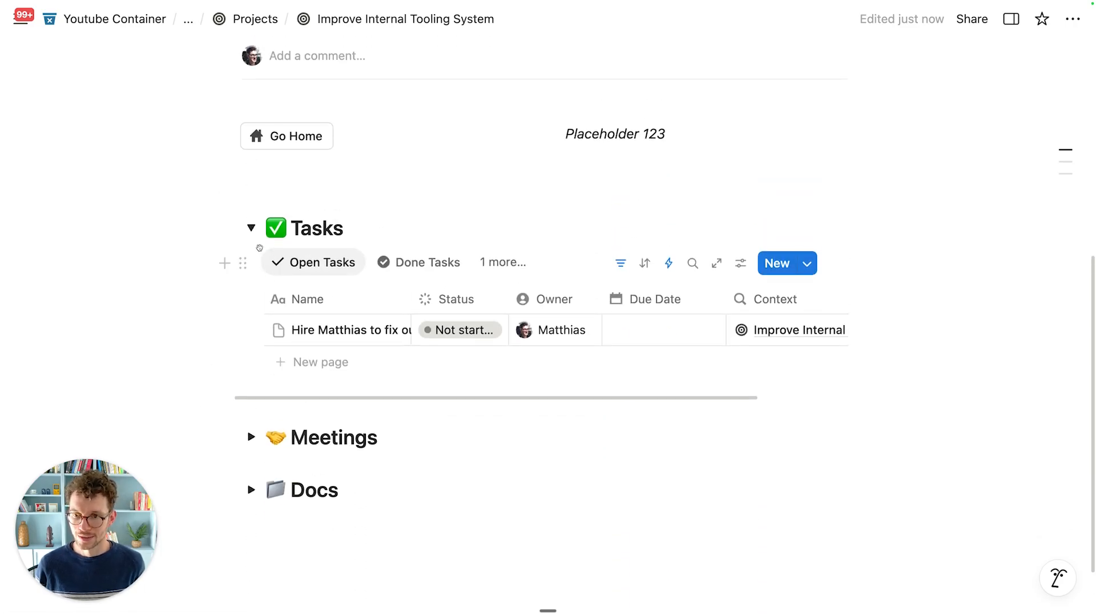
click(251, 228)
click(260, 222)
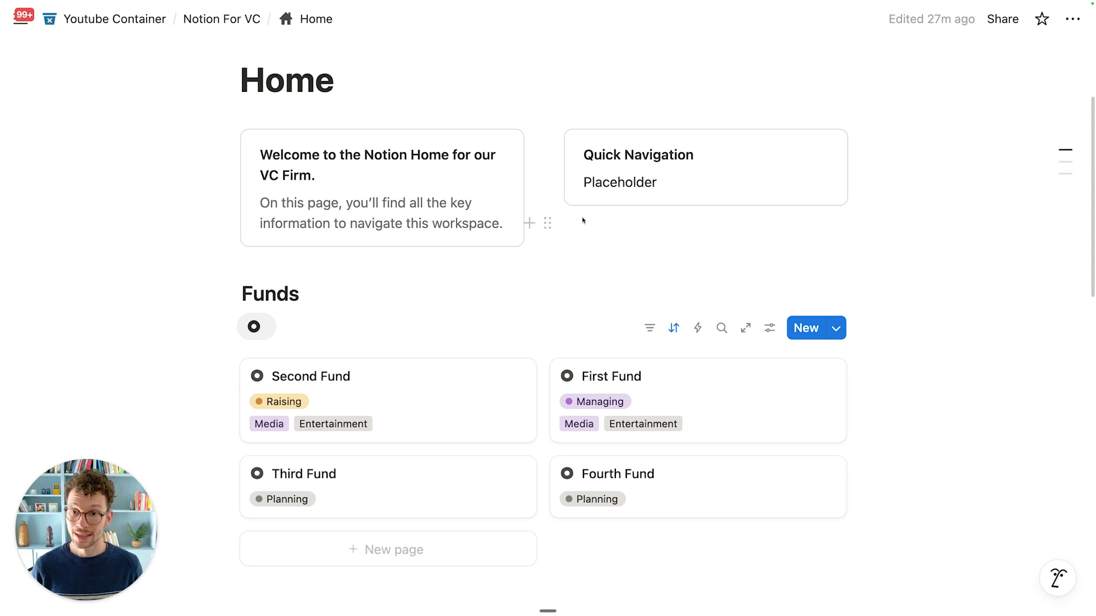
Step: Scroll through the Home page and back up to the Welcome and Quick Navigation cards
scroll(543, 287, down, 10)
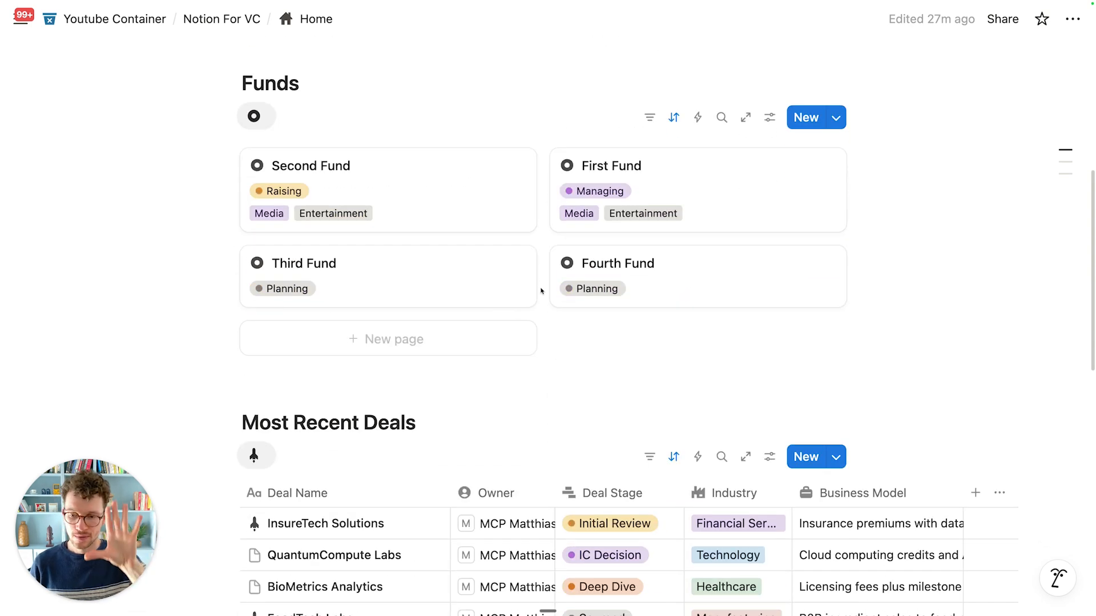
scroll(541, 291, down, 3)
scroll(542, 288, up, 6)
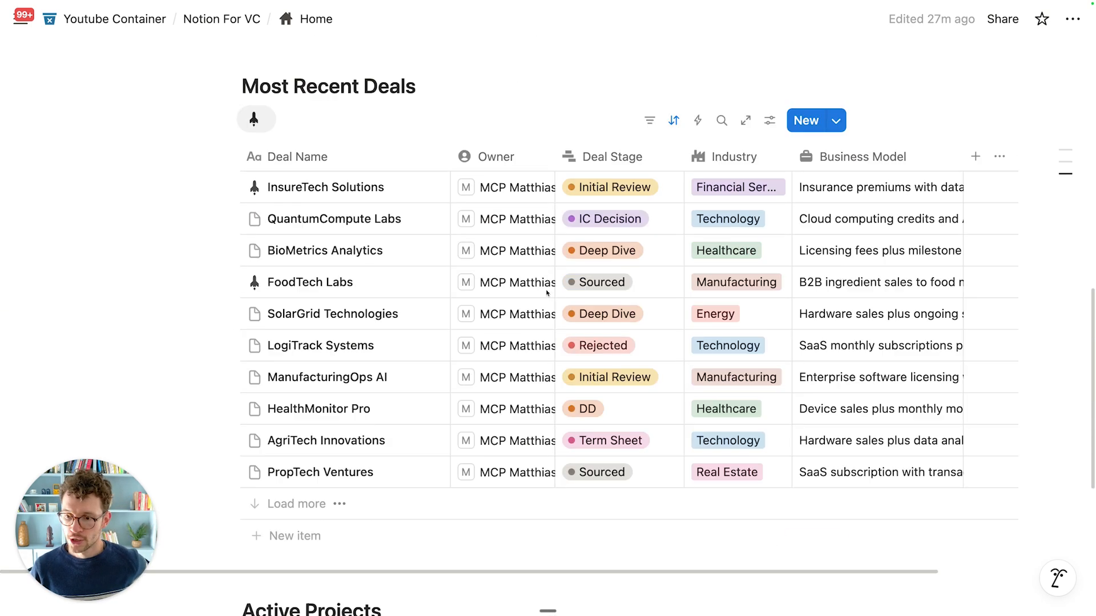
scroll(568, 280, up, 3)
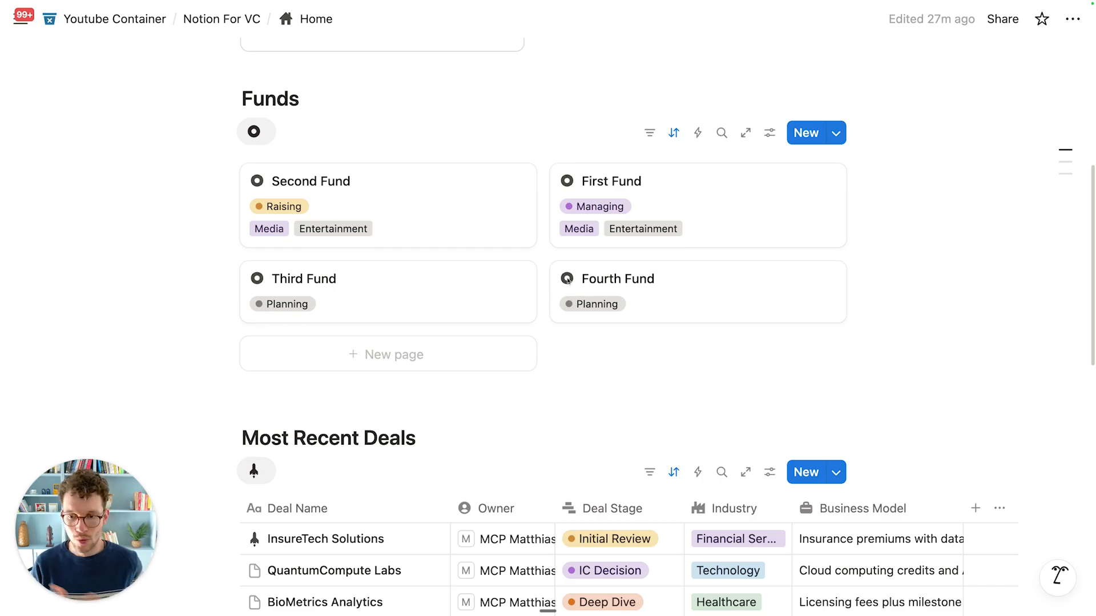
scroll(567, 280, up, 1)
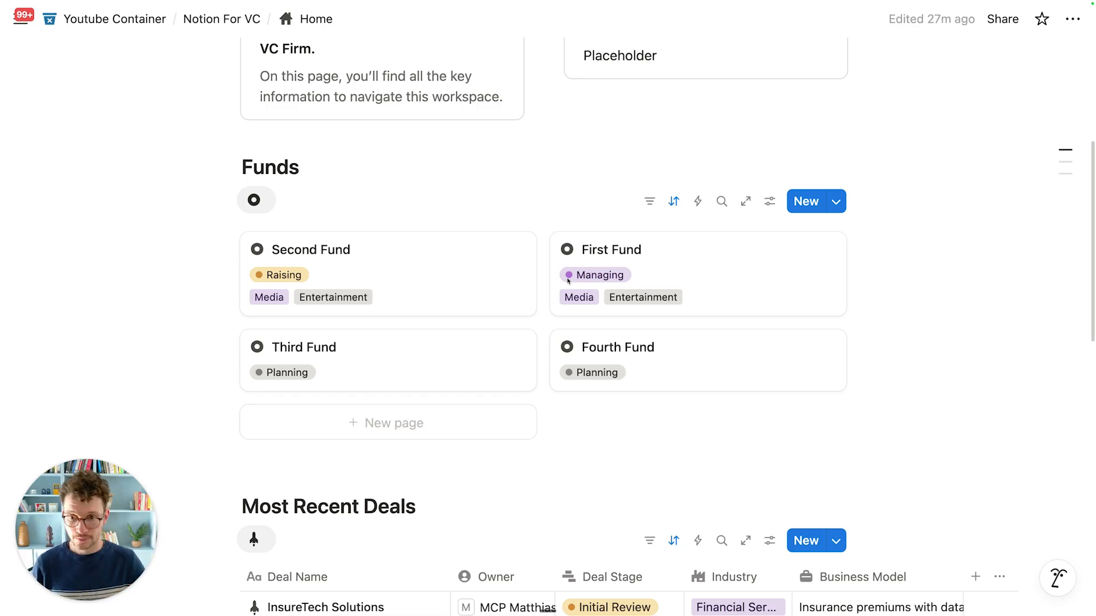
scroll(545, 300, up, 3)
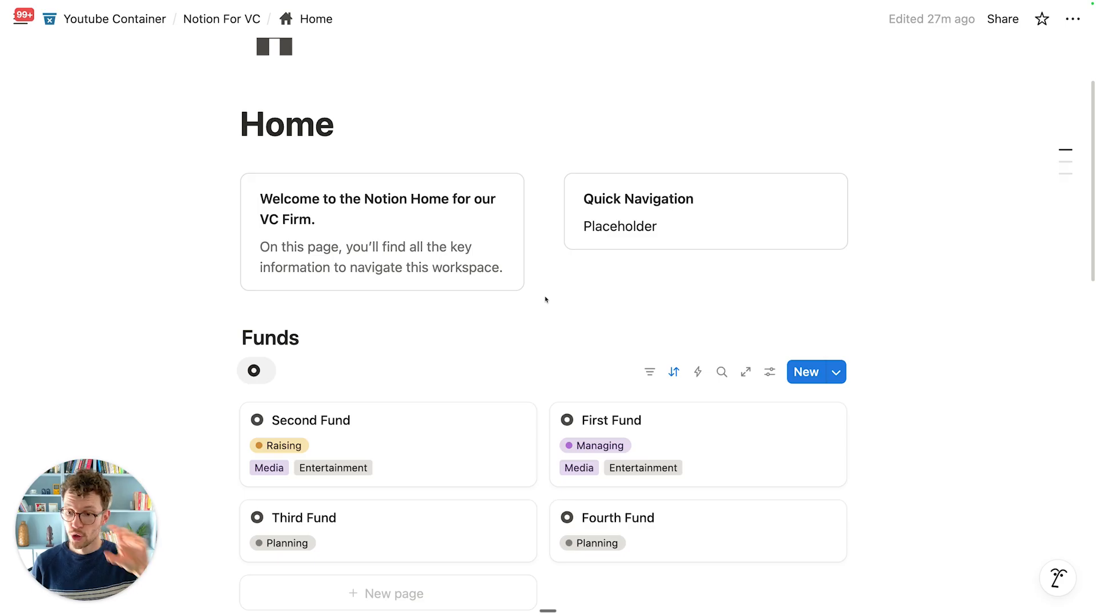
scroll(545, 299, down, 9)
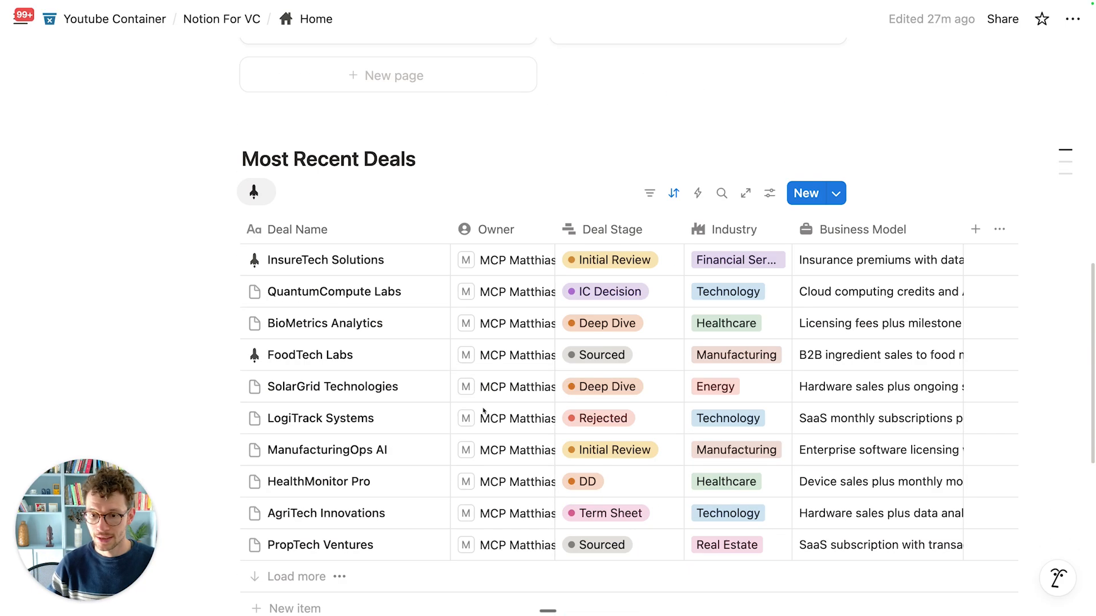
scroll(496, 360, up, 2)
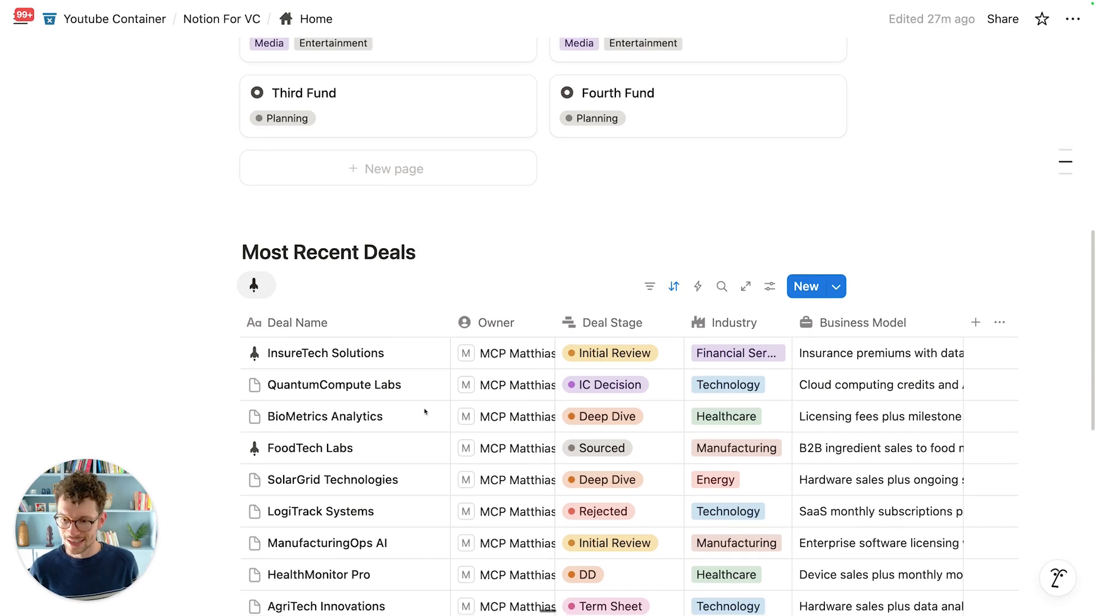
scroll(427, 391, up, 1)
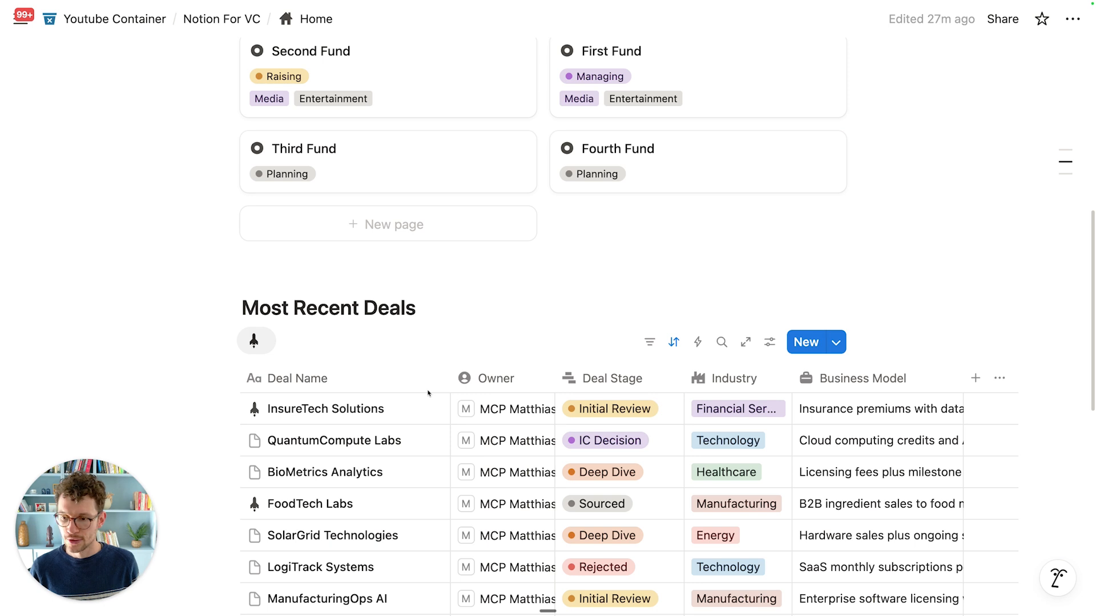
scroll(431, 394, up, 6)
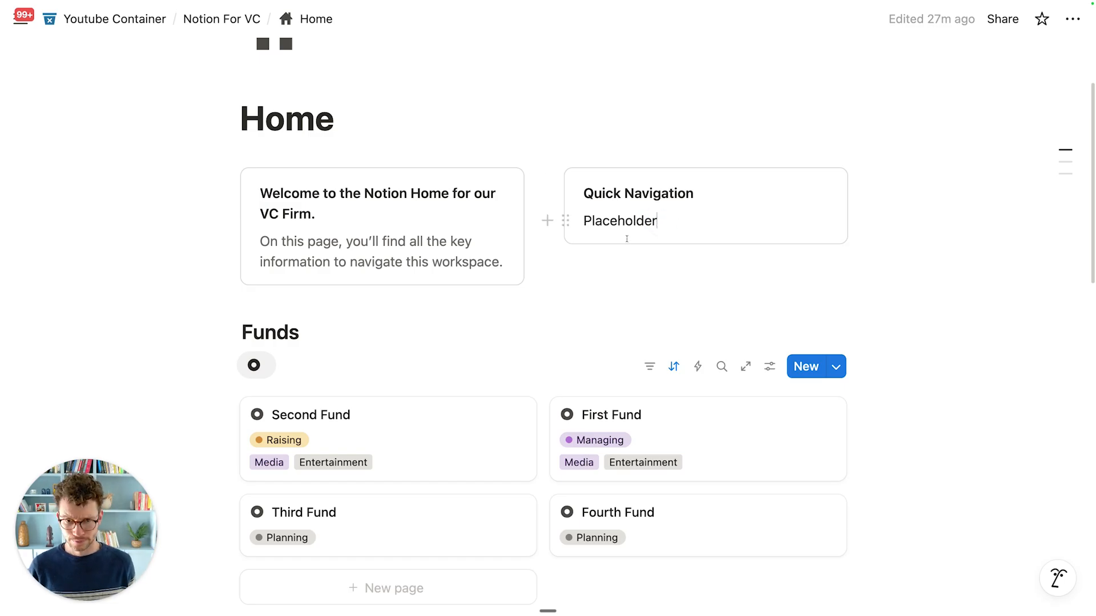
Step: Swap the Quick Navigation 'Placeholder' text for a /page subpage titled 'What's on my plate?'
drag(584, 221, 665, 222)
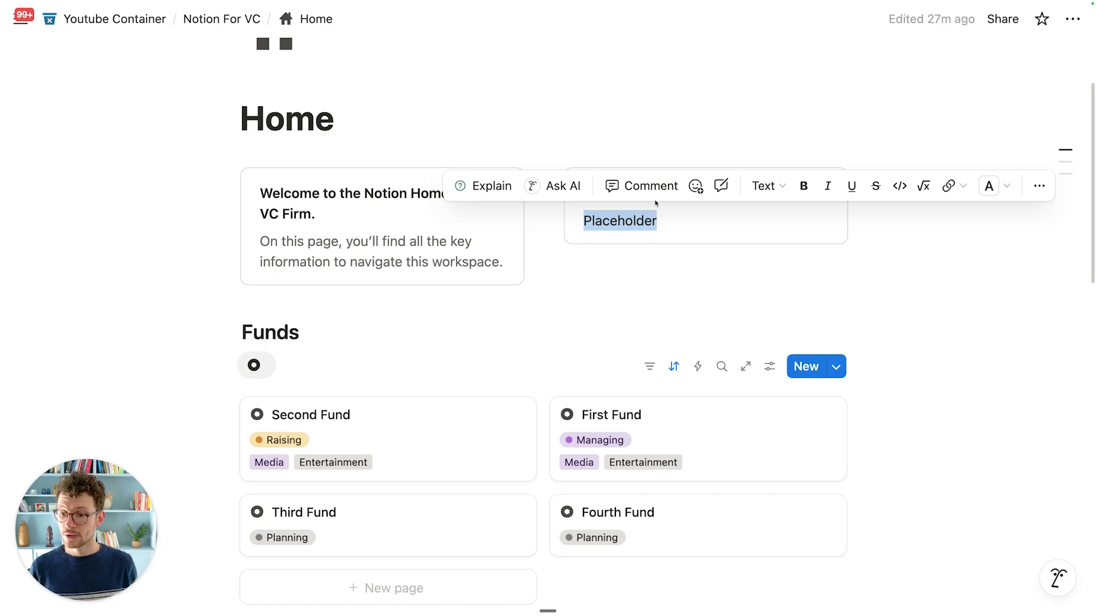
key(BackSpace)
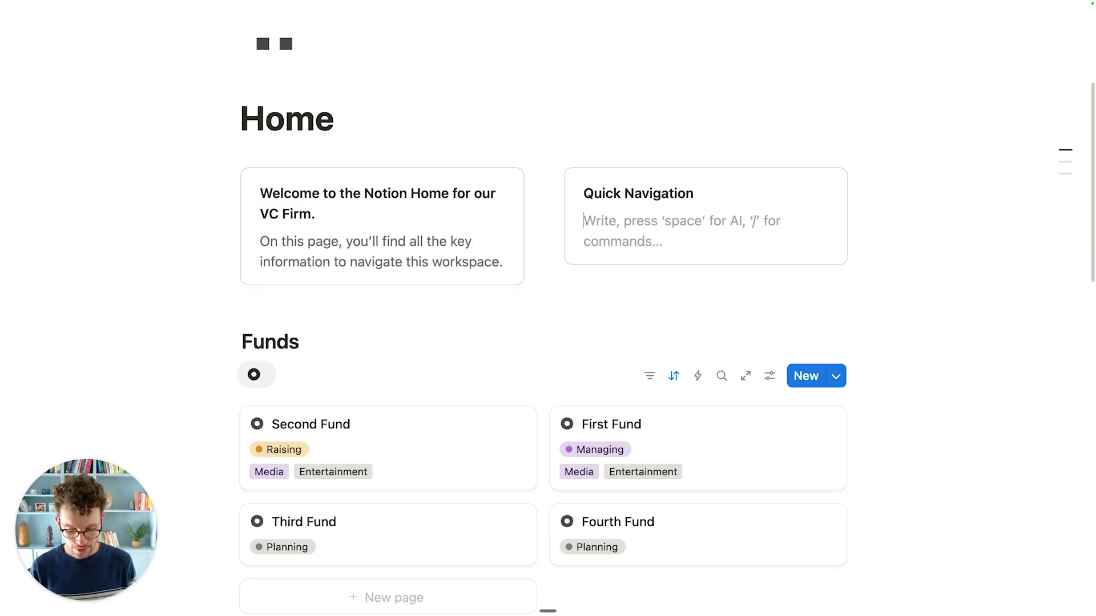
text(/page)
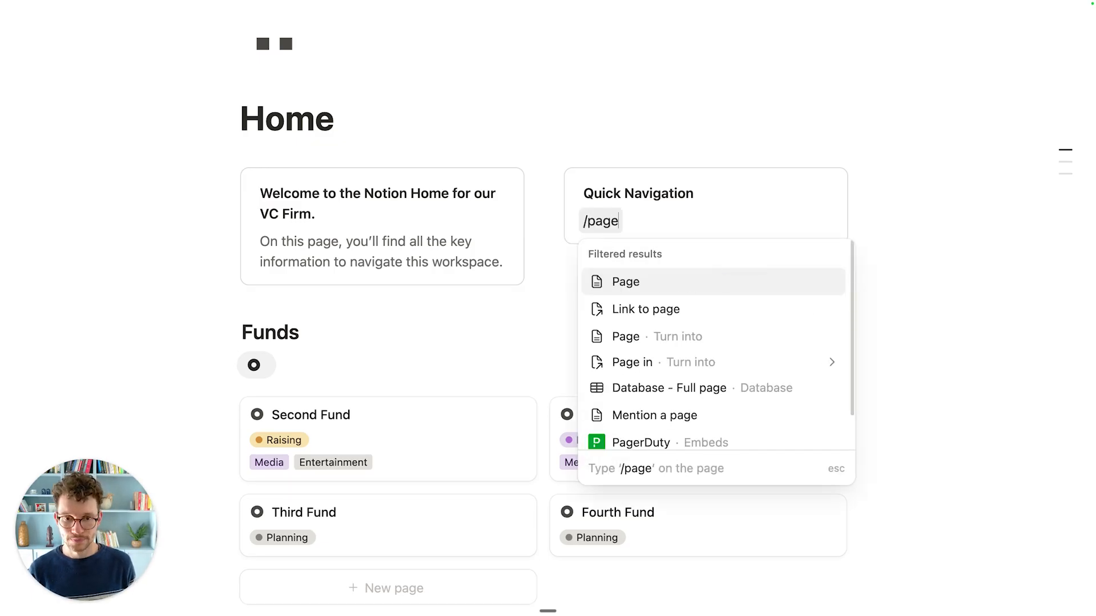
key(Return)
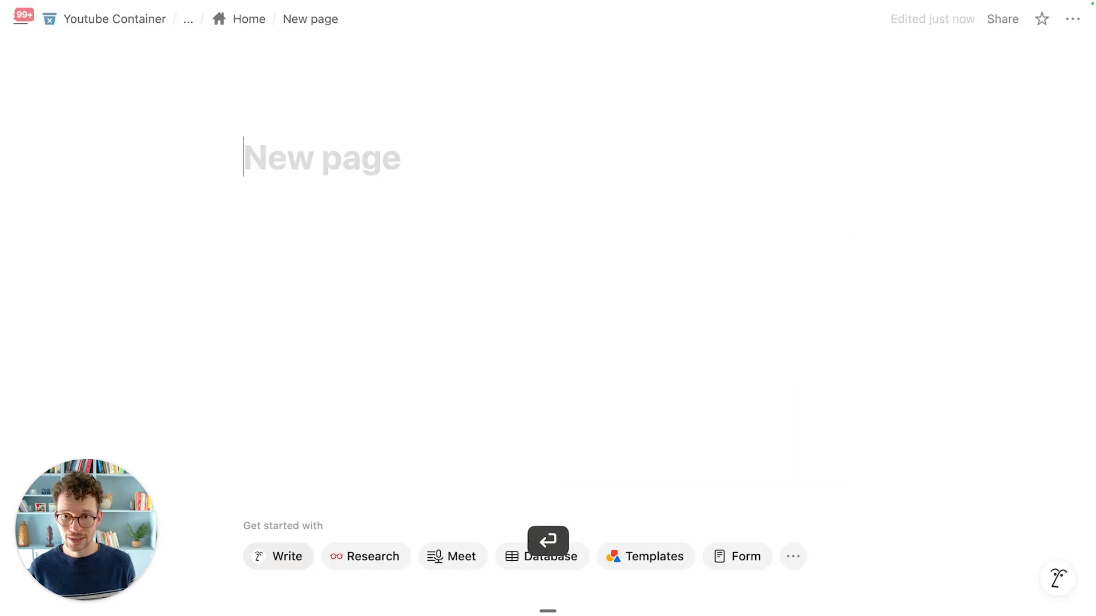
text(What's on my plate?)
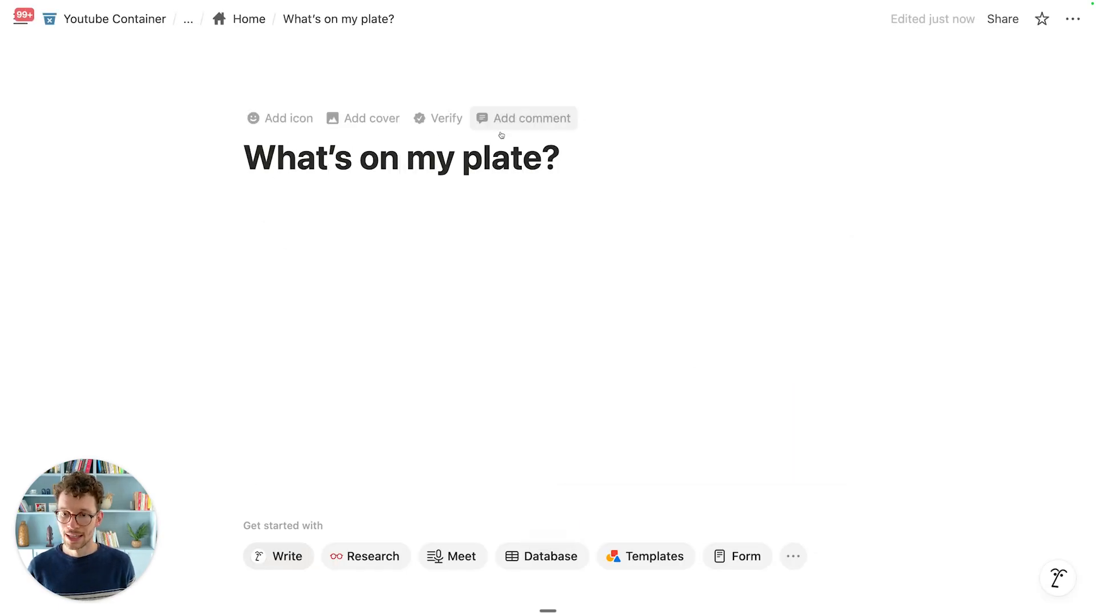
Step: Give the page the fork plate icon from the Icons set
click(285, 120)
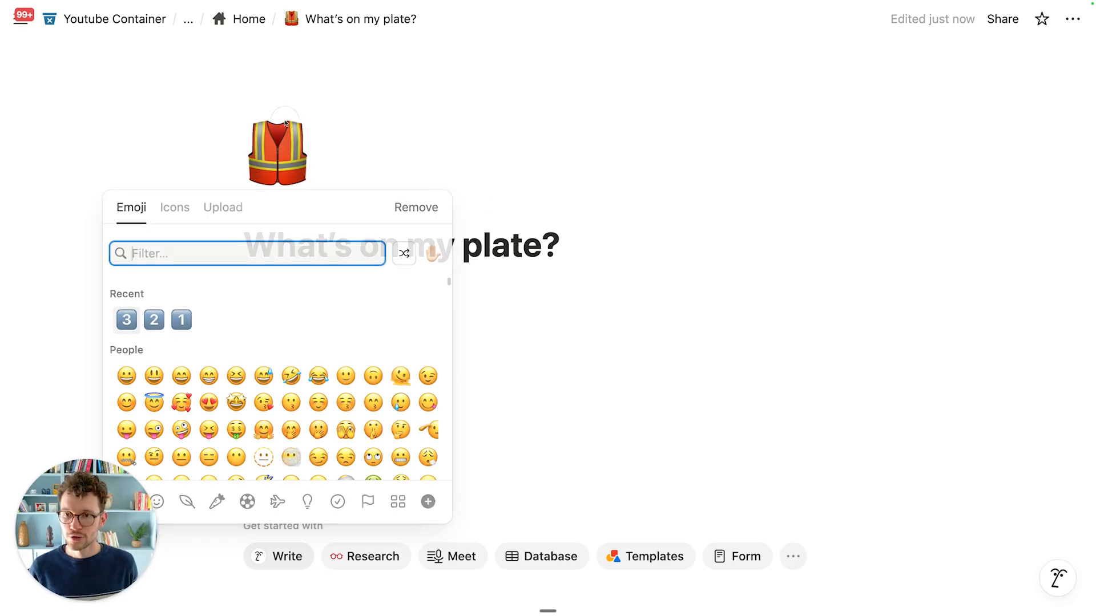
click(180, 217)
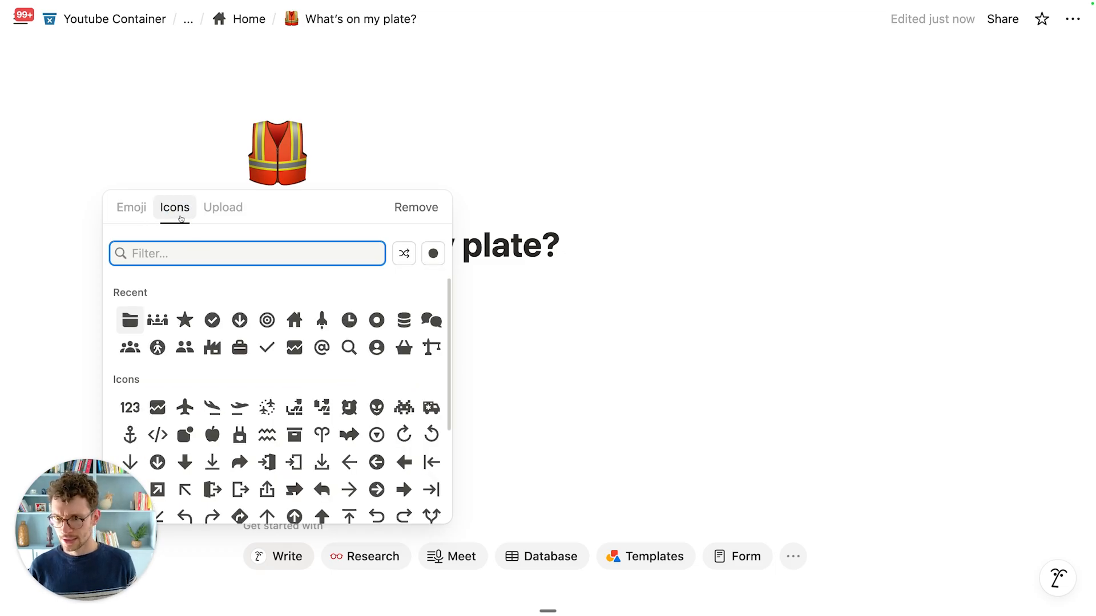
text(food)
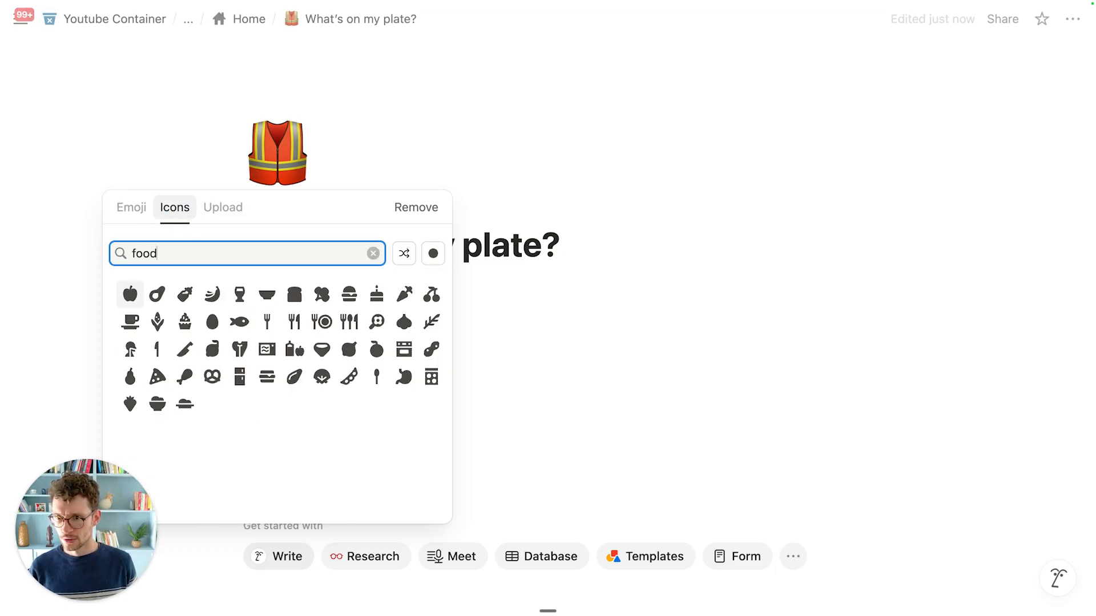
click(323, 323)
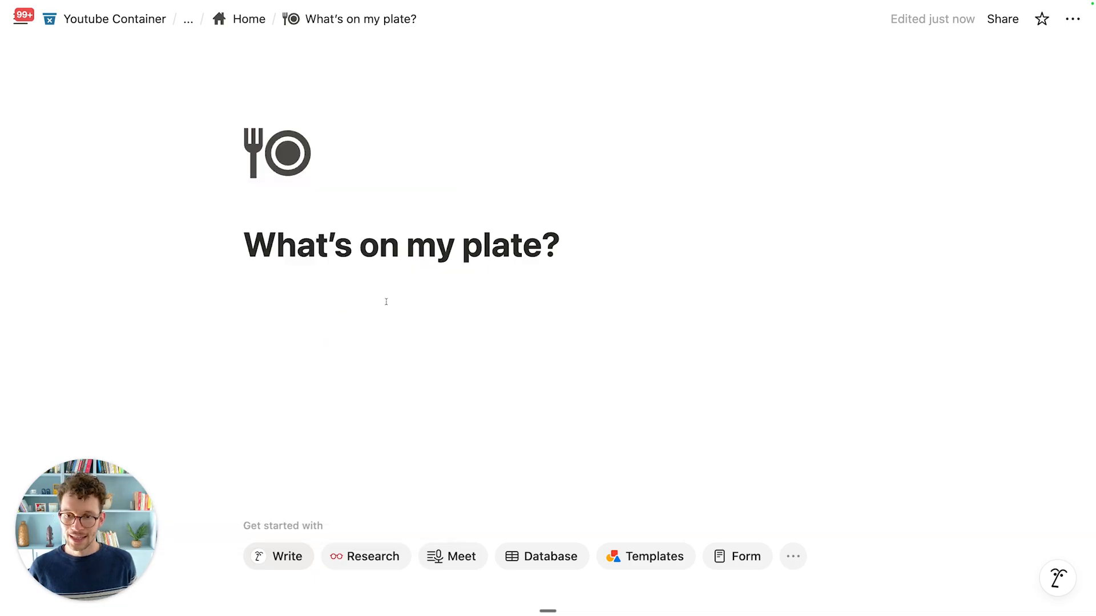
Step: Turn on Full width for the page
click(409, 301)
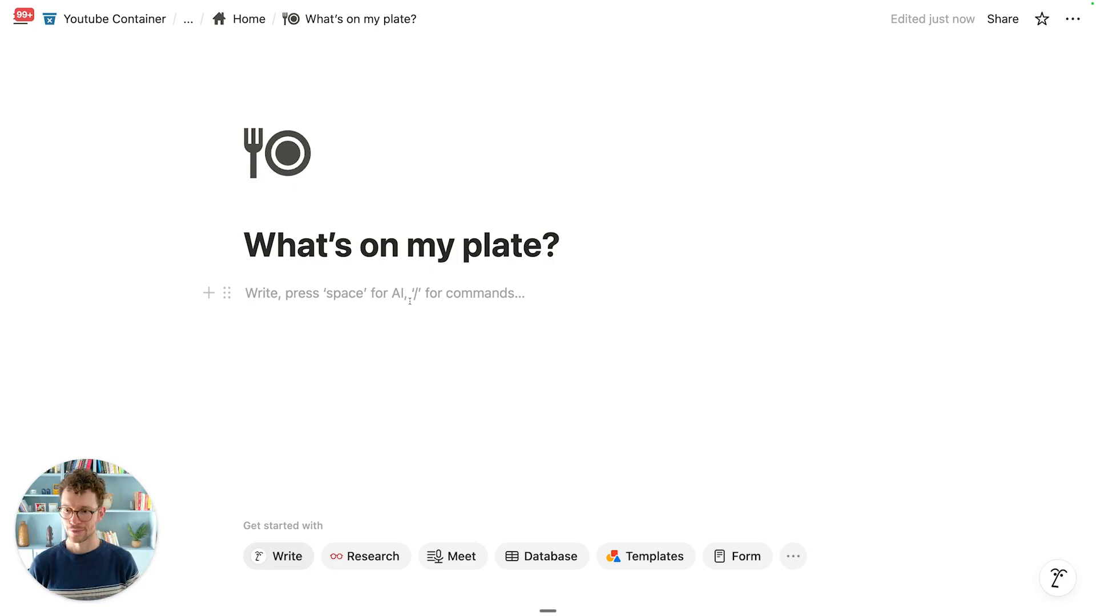
click(519, 291)
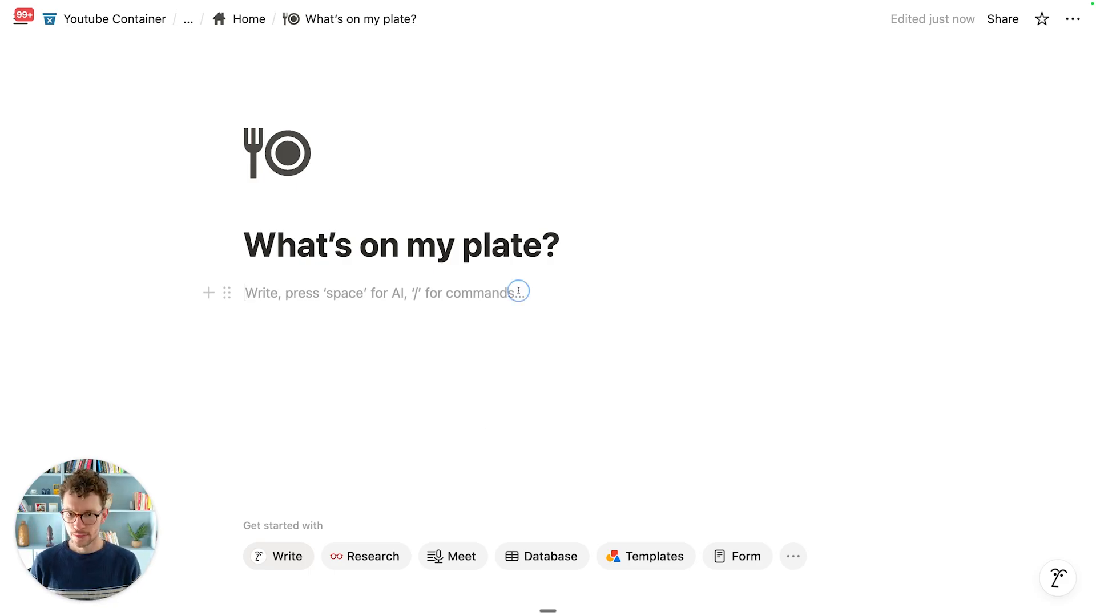
click(1072, 19)
click(1029, 277)
click(516, 294)
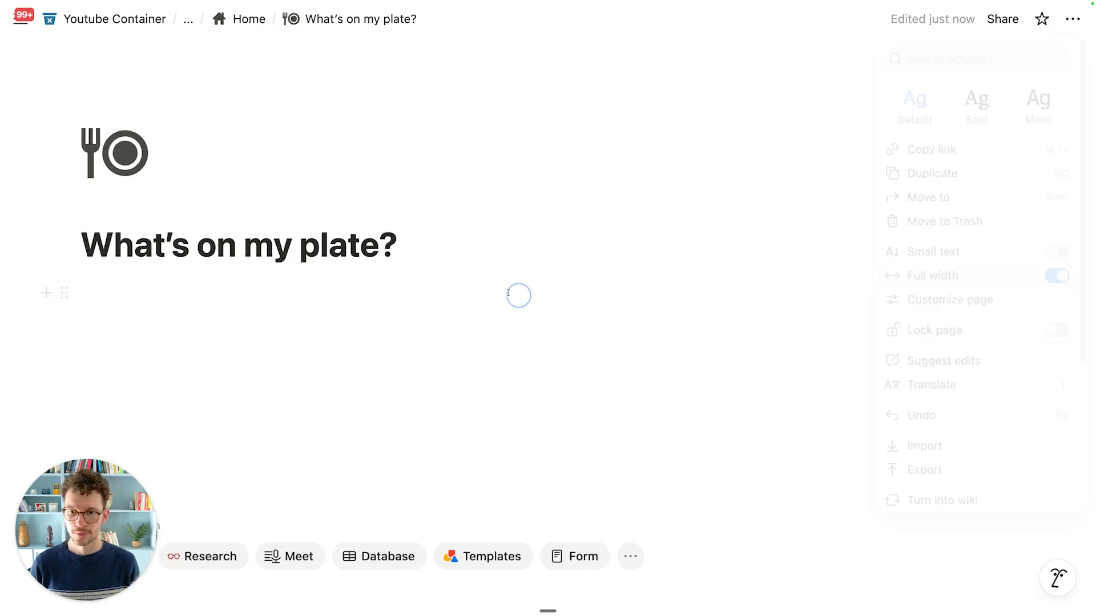
Step: Add a '✅ Tasks' Toggle heading 2 below the title and expand it
click(467, 283)
key(Return)
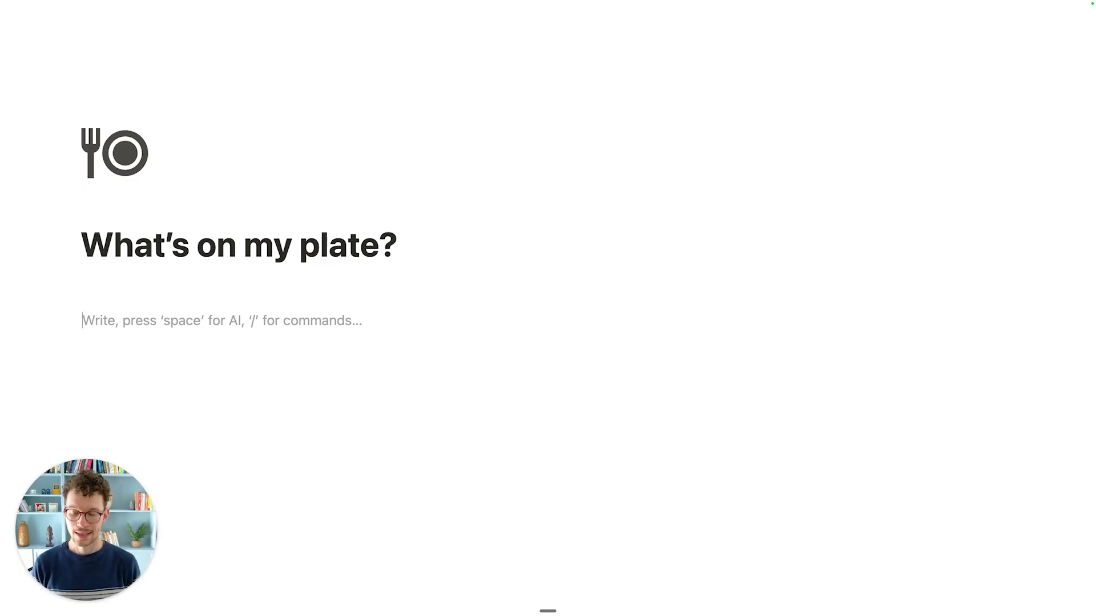
text(/)
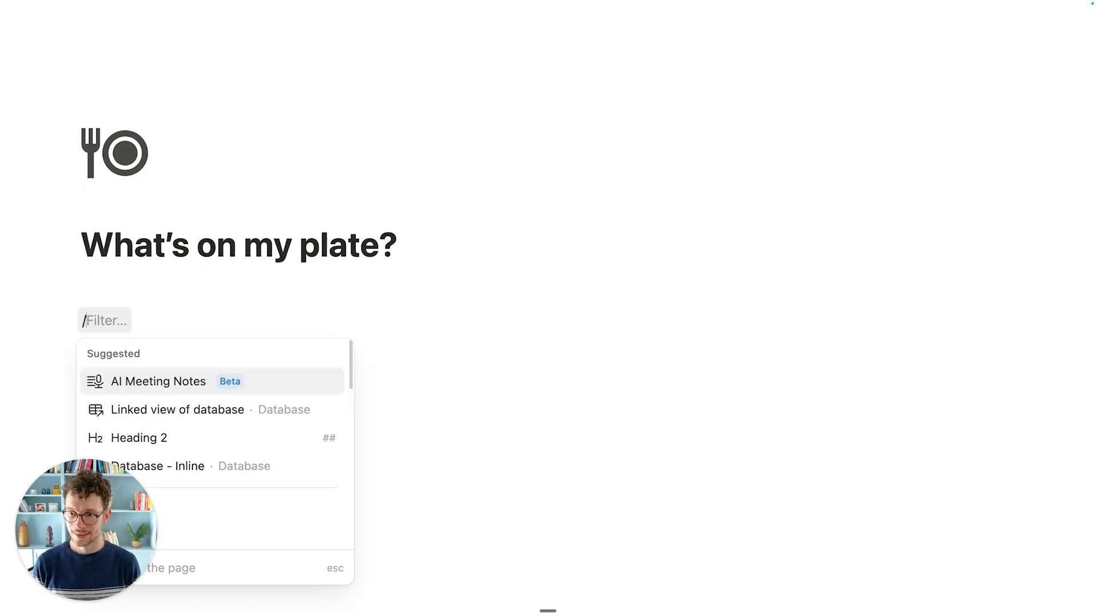
text(h2)
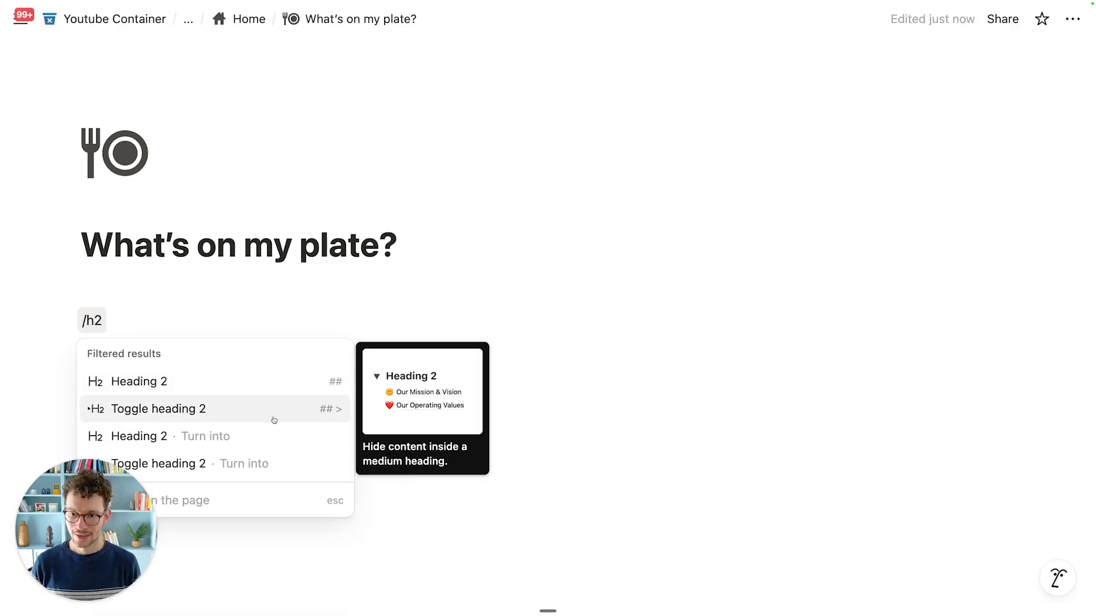
click(274, 420)
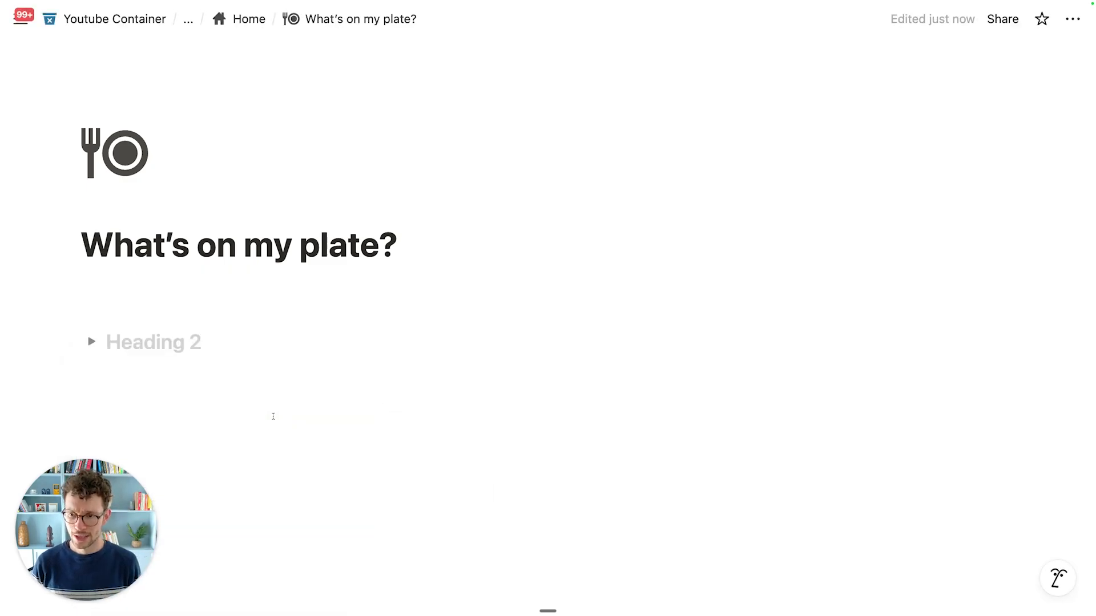
key(ctrl+super+space)
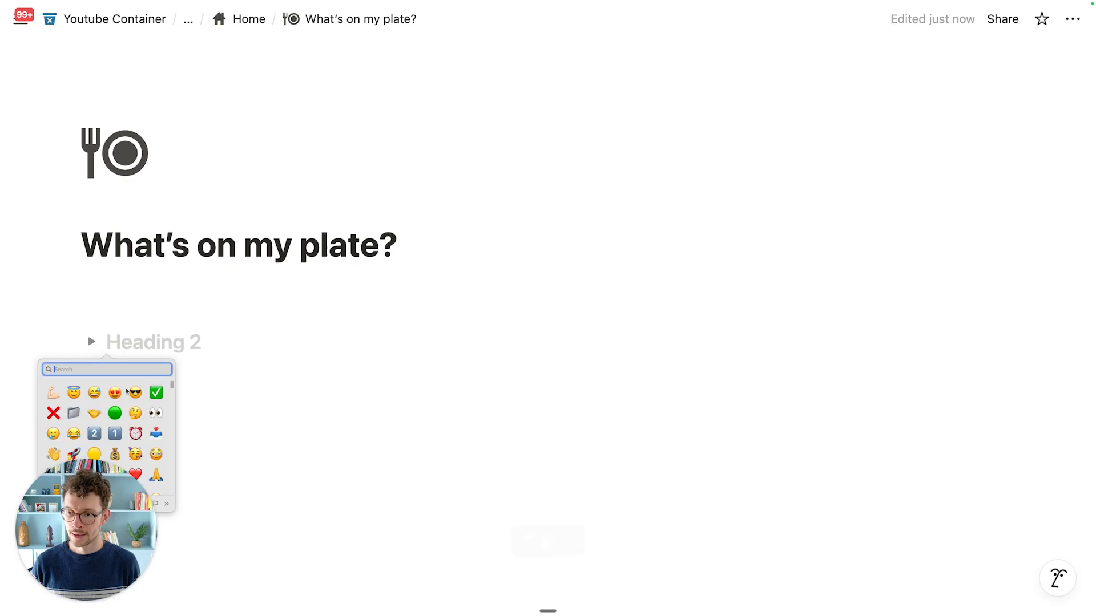
click(156, 391)
text(Tasks)
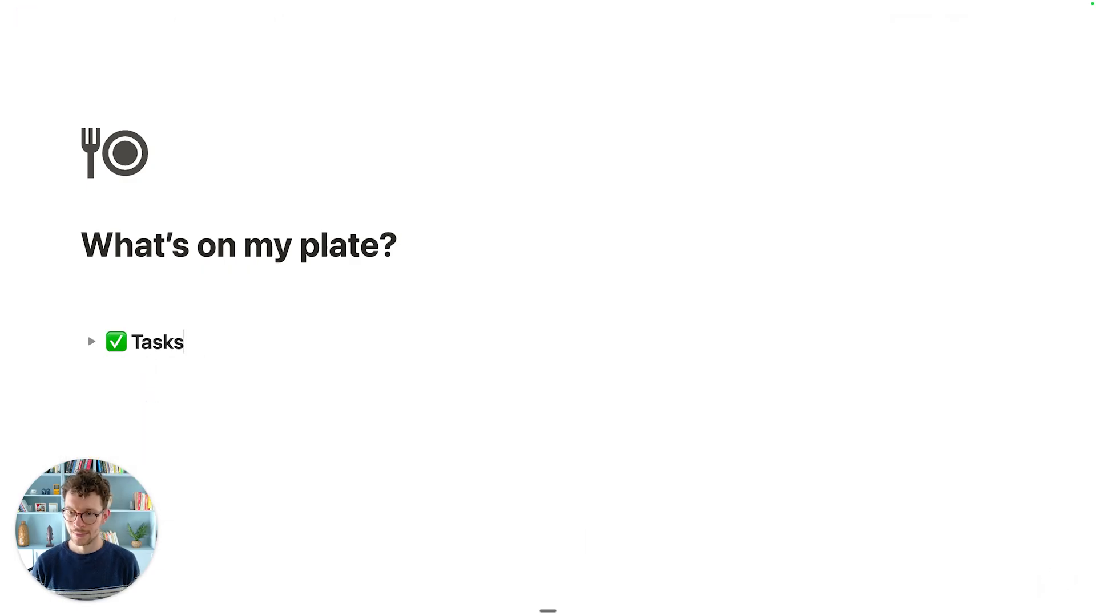
click(91, 342)
Step: Insert a linked VC_Tasks view using My Tasks inside the Tasks toggle and hide its database title
click(137, 366)
text(/create)
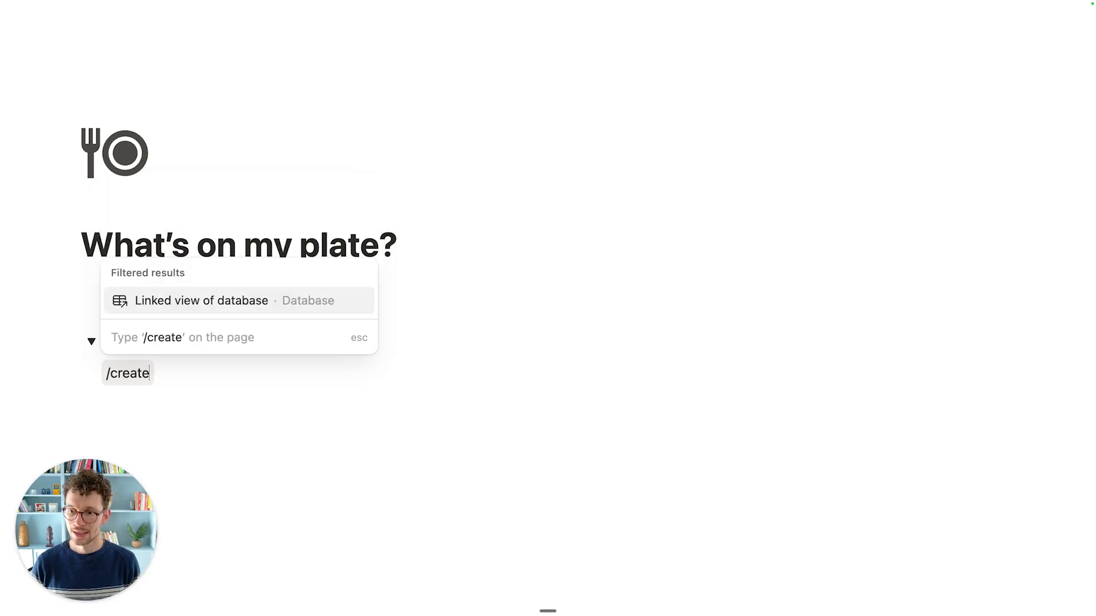
click(194, 301)
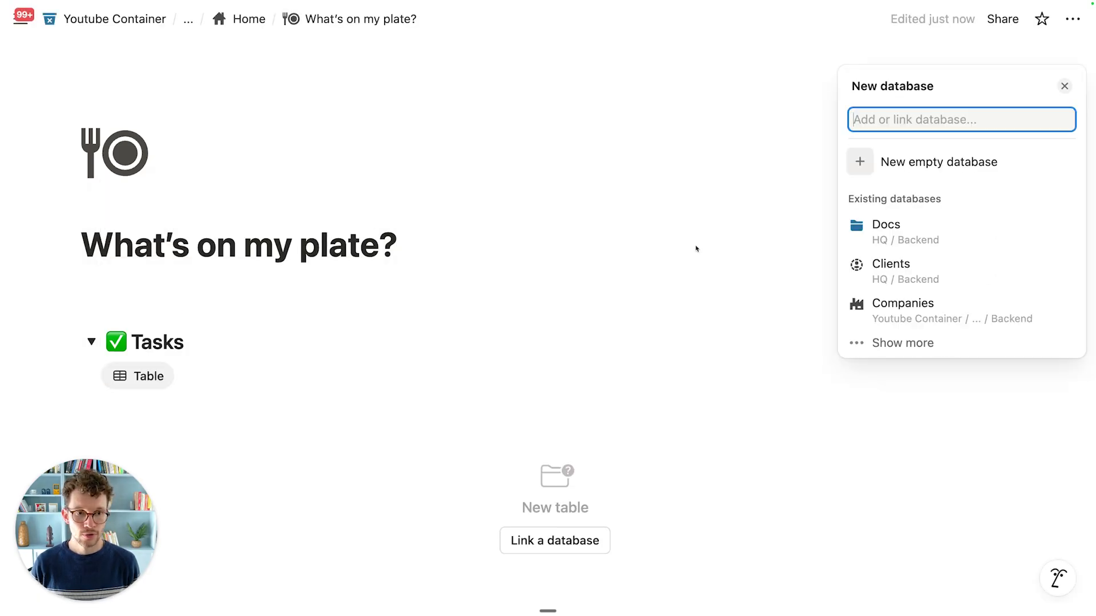
text(vc_)
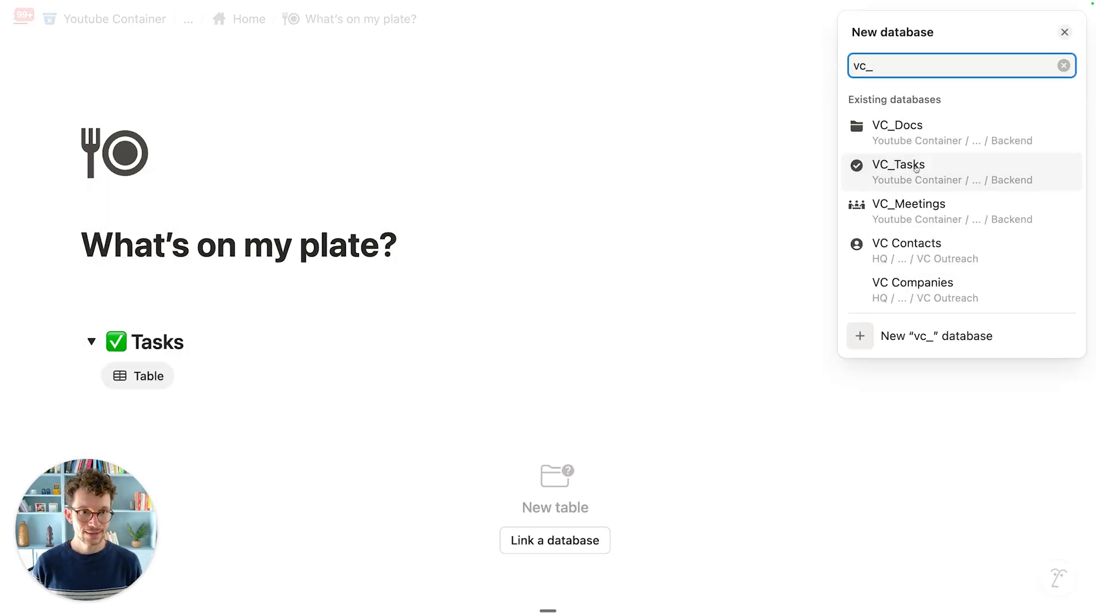
click(928, 165)
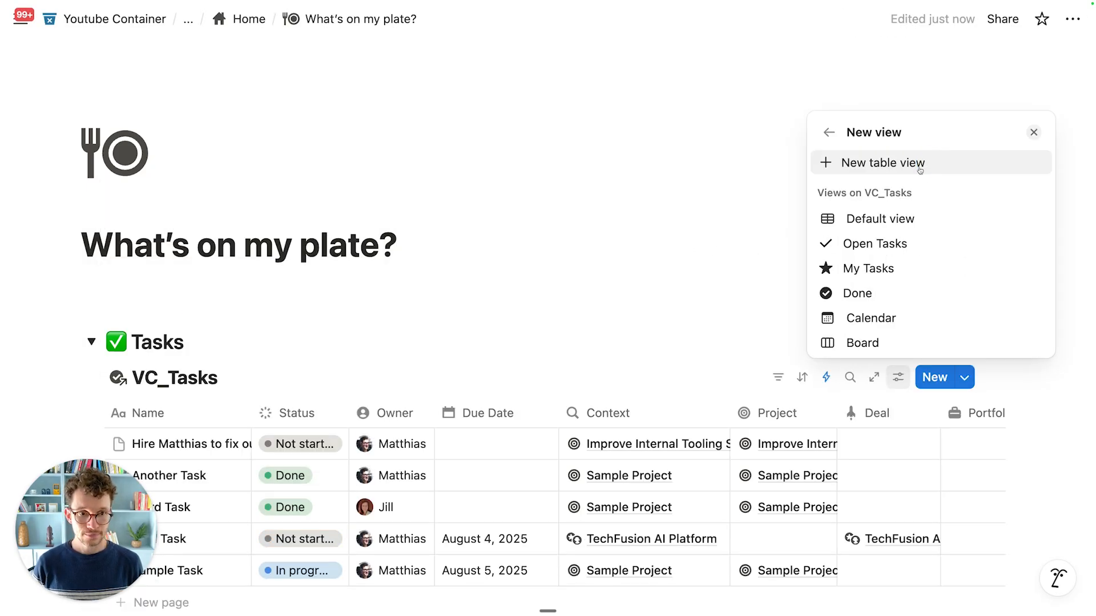
click(886, 269)
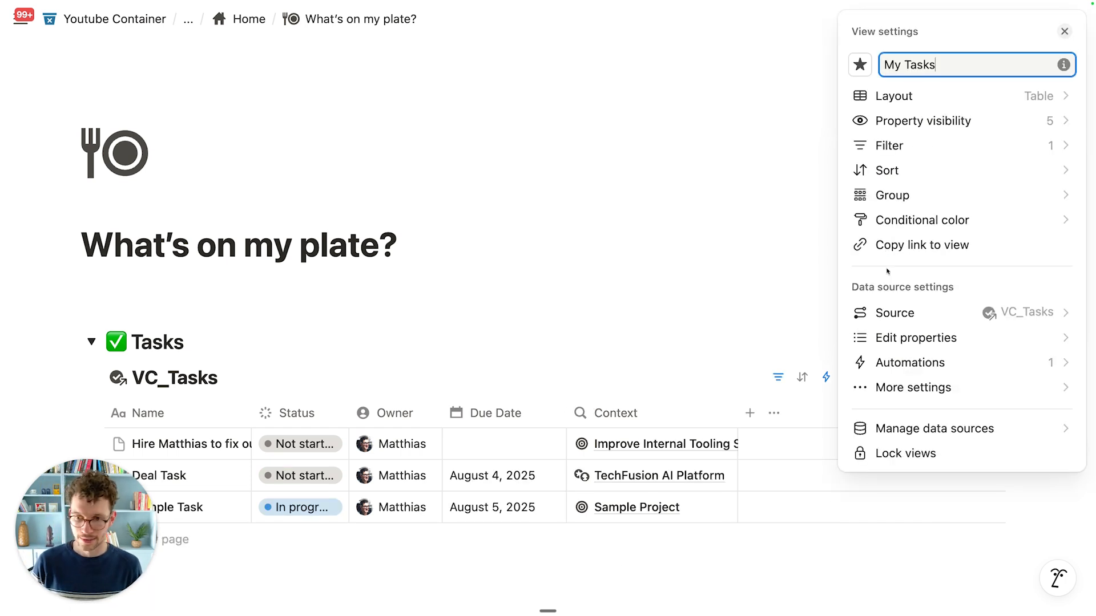
click(408, 352)
scroll(409, 352, down, 3)
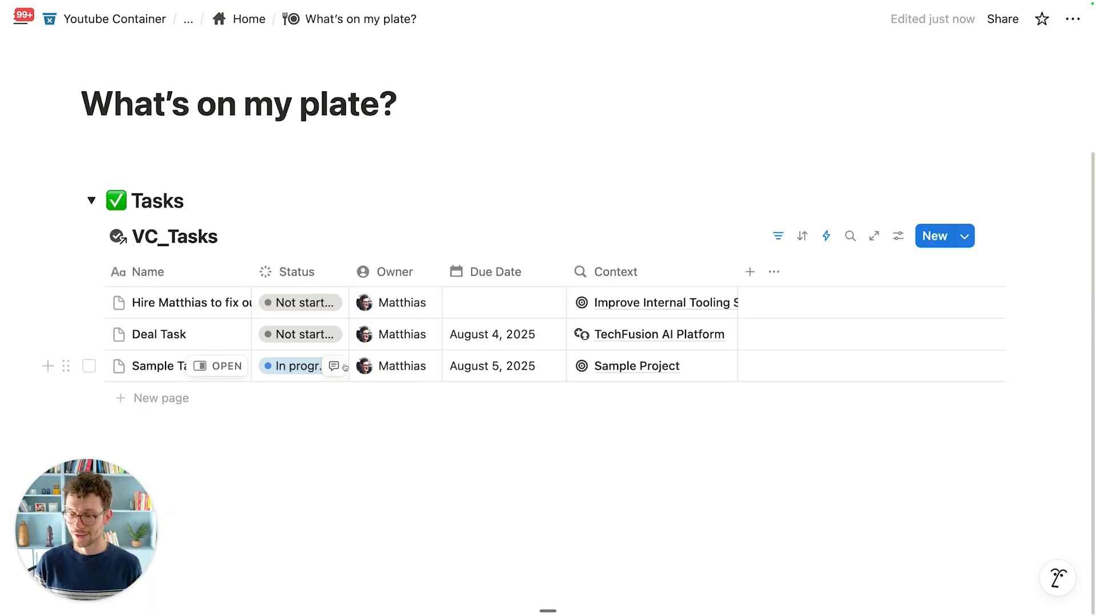
click(251, 236)
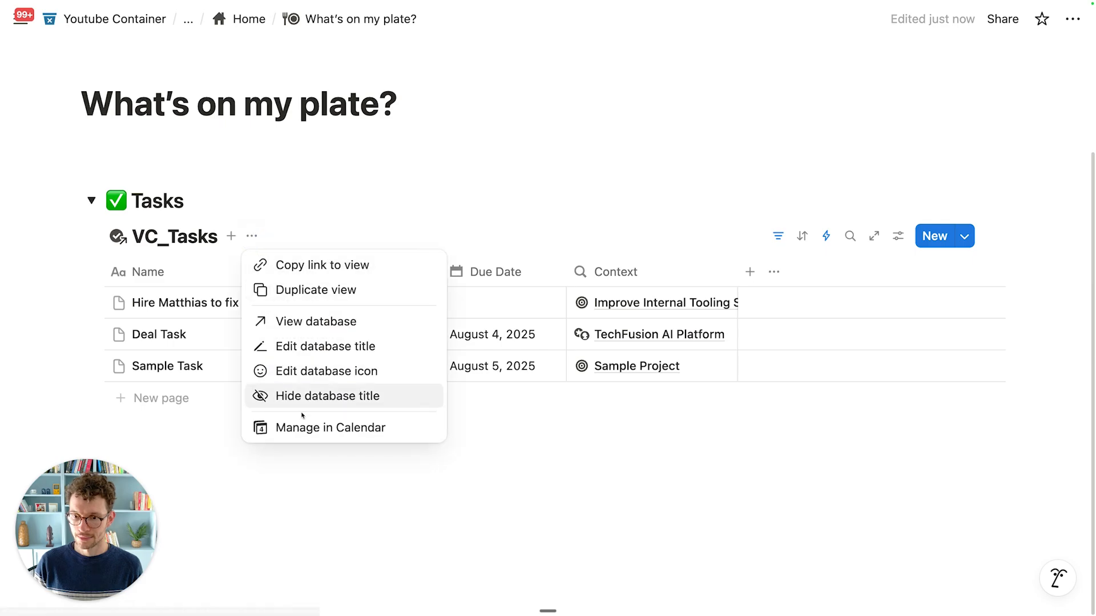
click(306, 403)
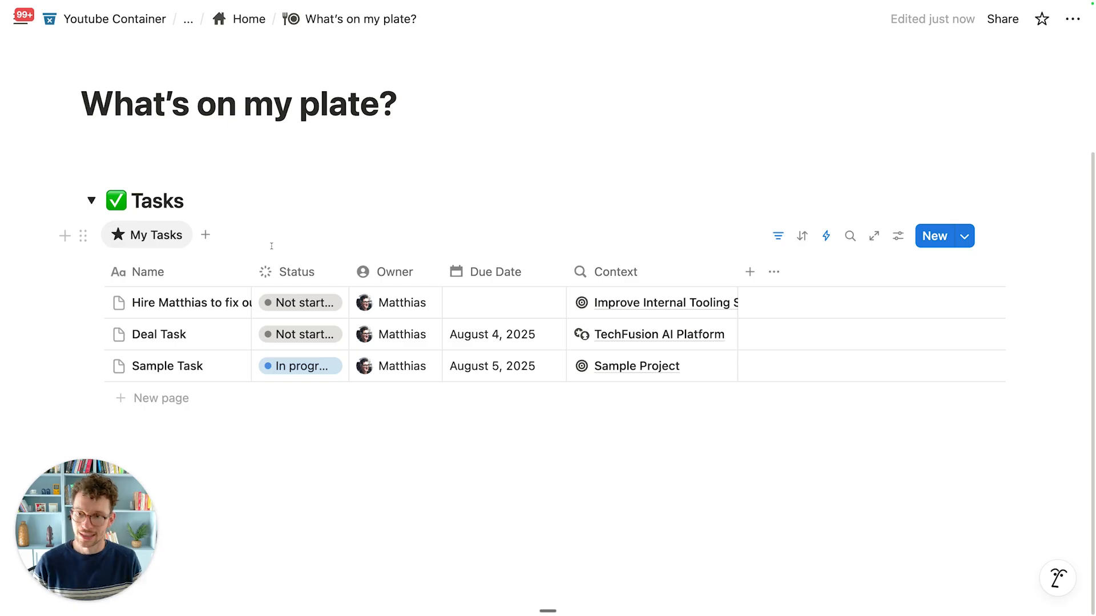
Step: Duplicate the My Tasks view as 'Today' with a calendar icon
click(165, 238)
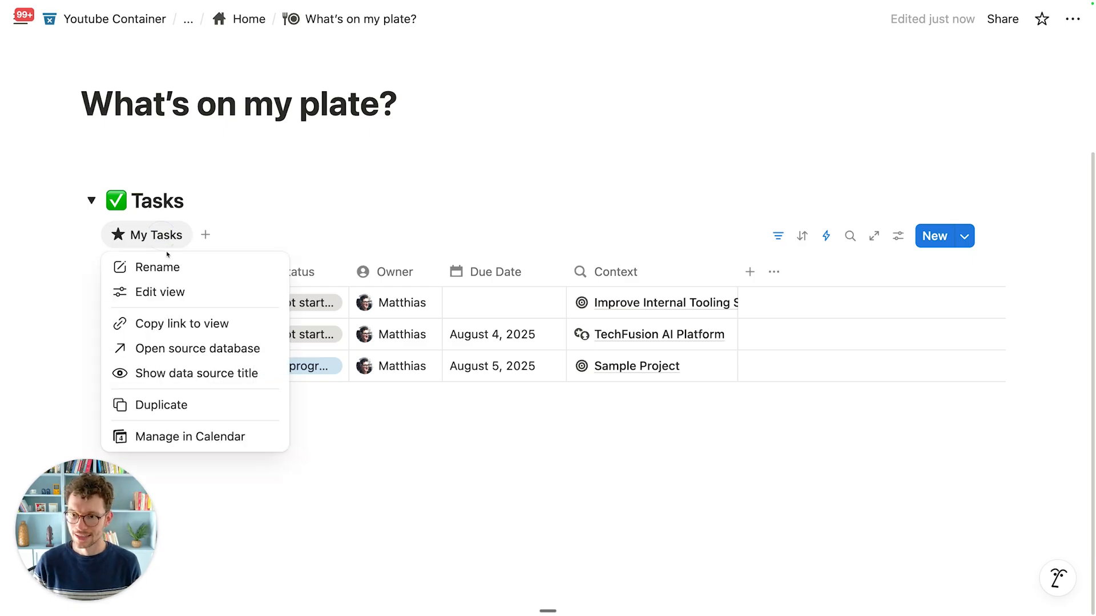
click(185, 400)
key(super+a)
text(Today)
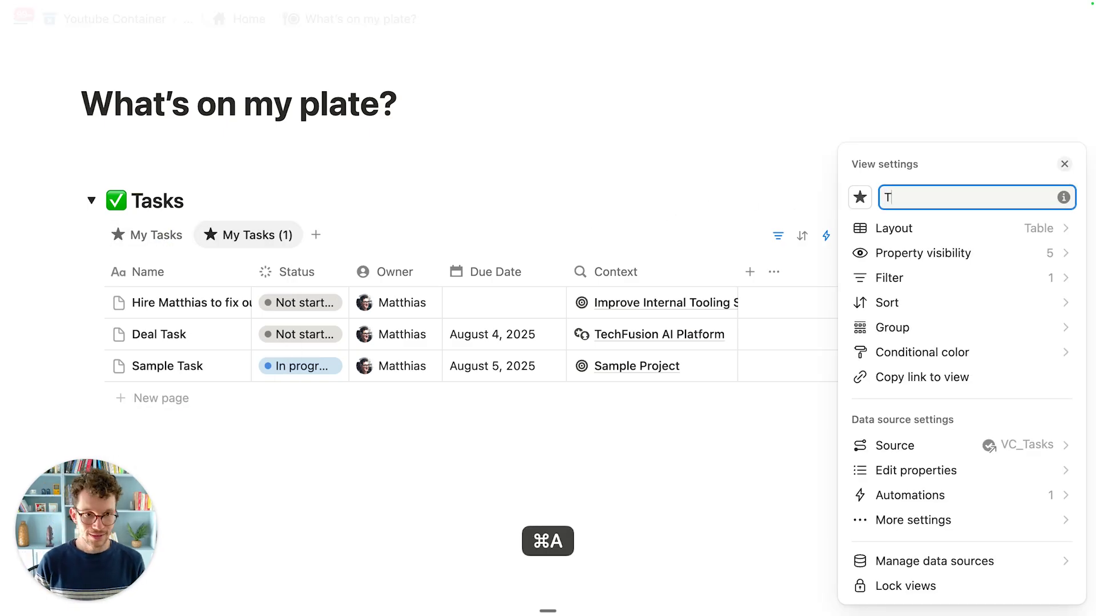
click(859, 197)
text(cale)
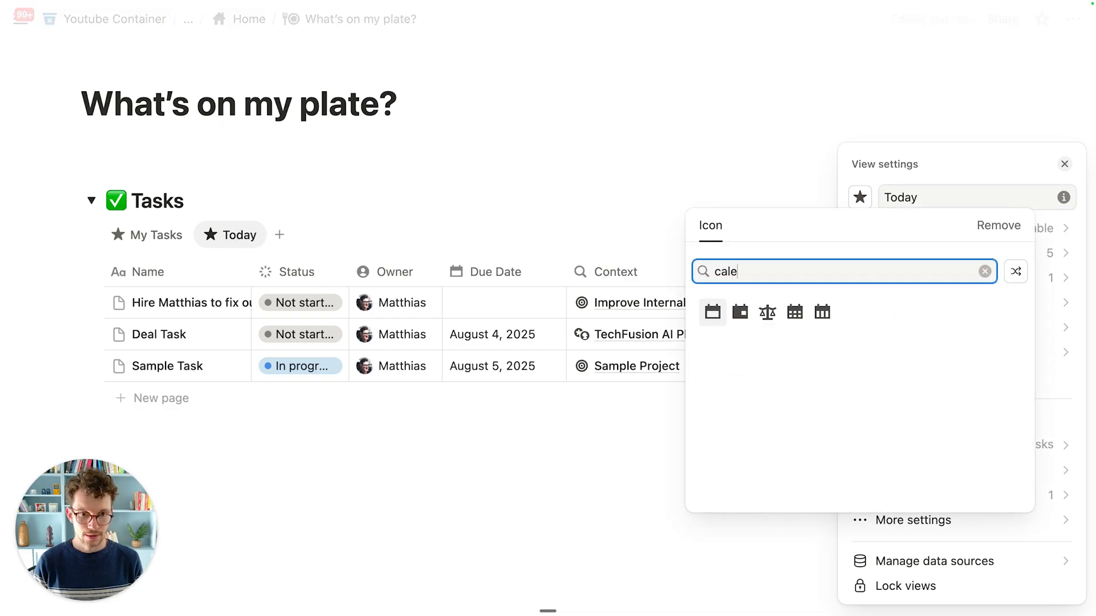
click(739, 311)
click(778, 236)
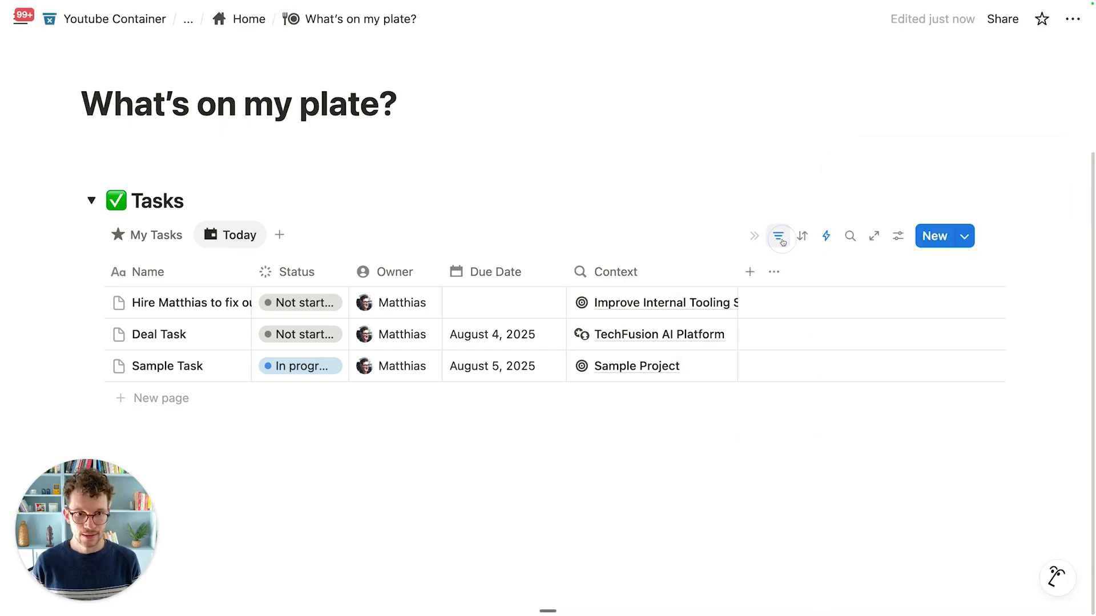
Step: Add a third filter rule to Today: Due Date is on or before today
click(778, 236)
click(119, 280)
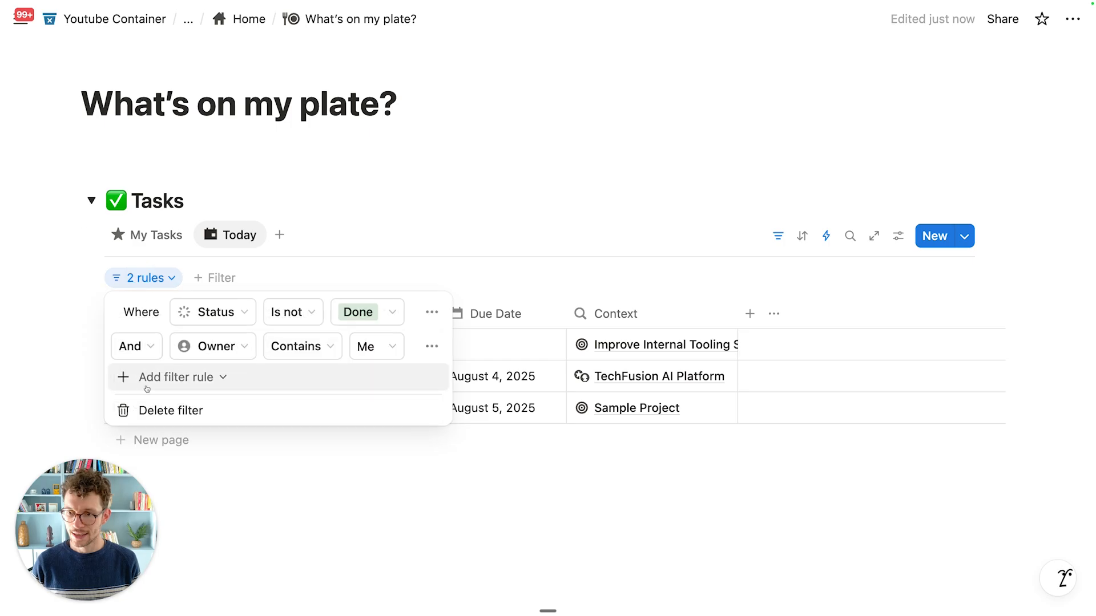
click(171, 377)
click(177, 404)
click(210, 378)
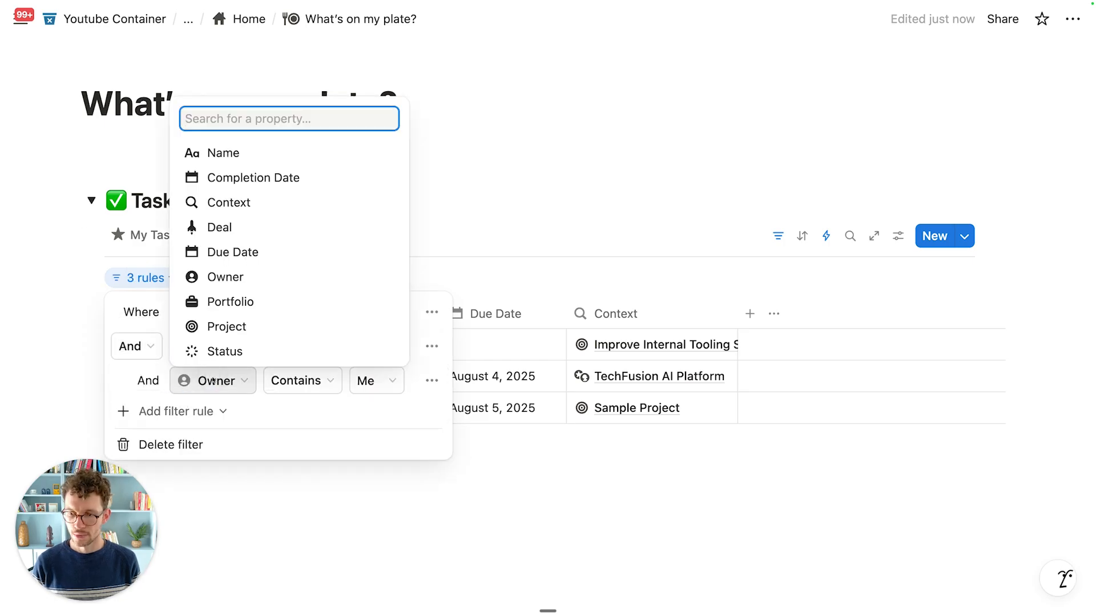
click(233, 251)
click(321, 390)
click(394, 390)
click(399, 383)
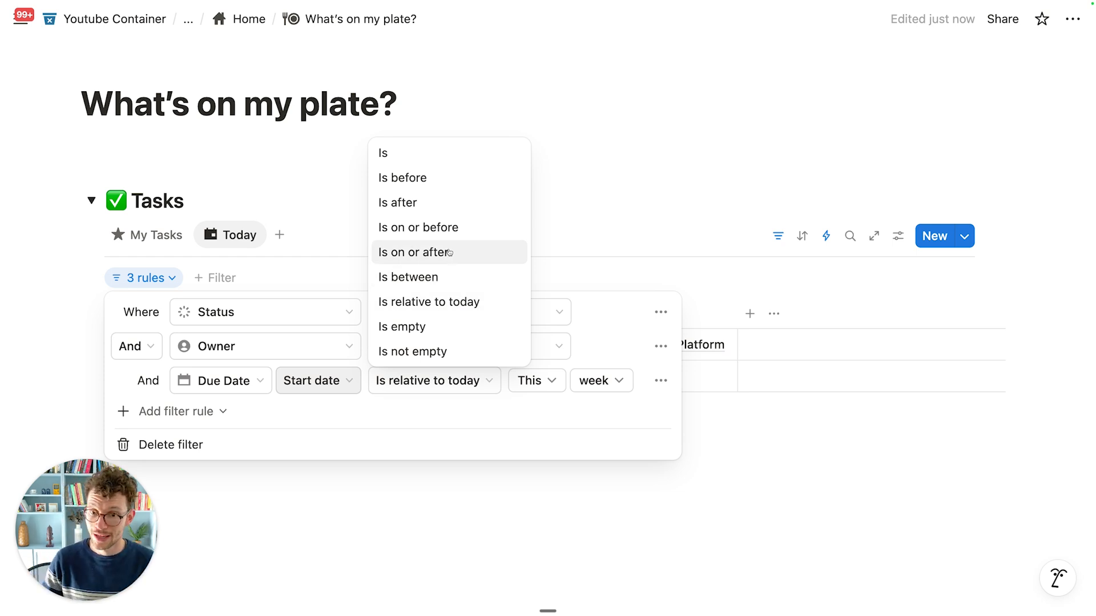
click(434, 227)
click(489, 303)
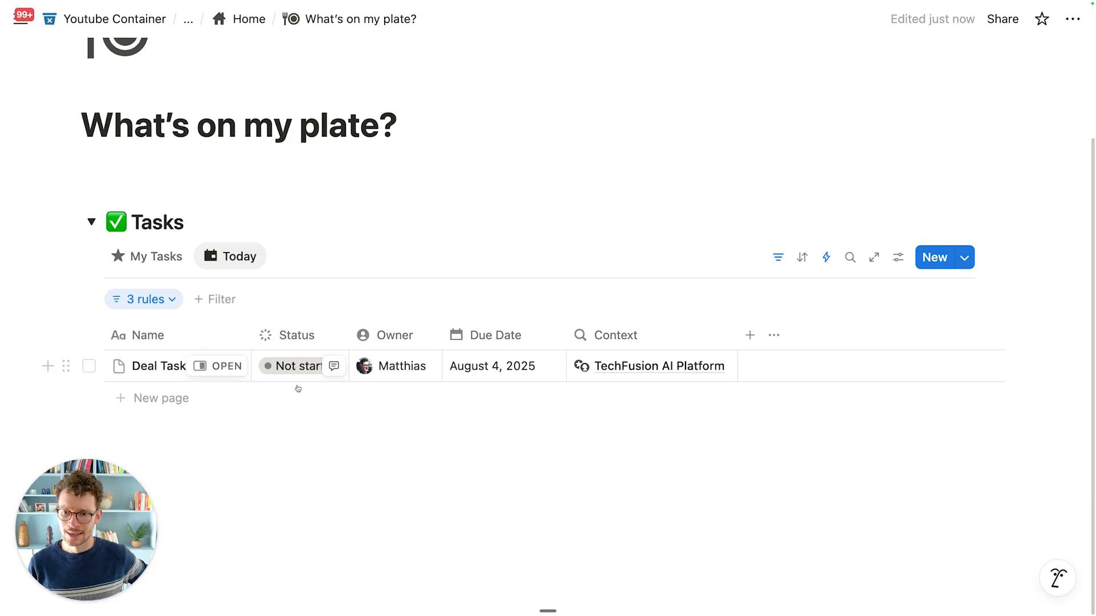
Step: Display the Status property as a checkbox and move the Status column before Name
click(299, 366)
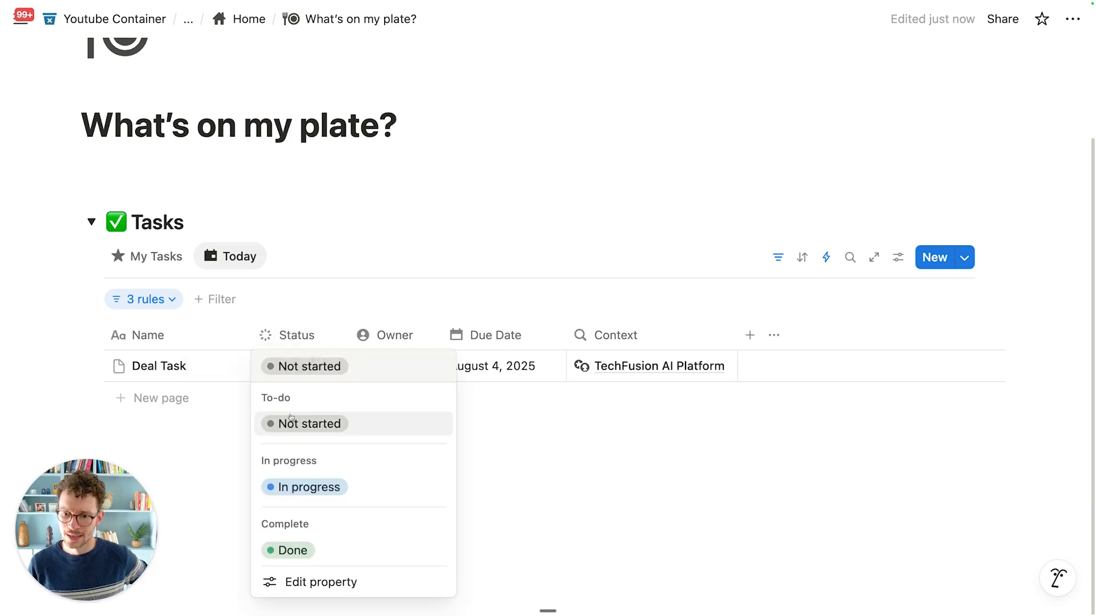
click(214, 448)
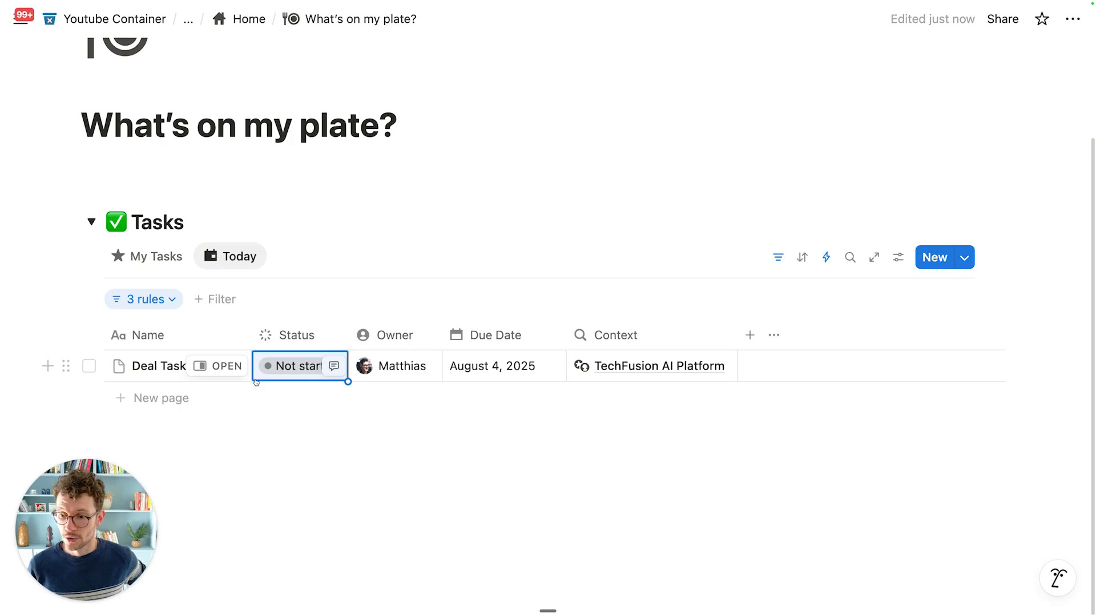
click(289, 331)
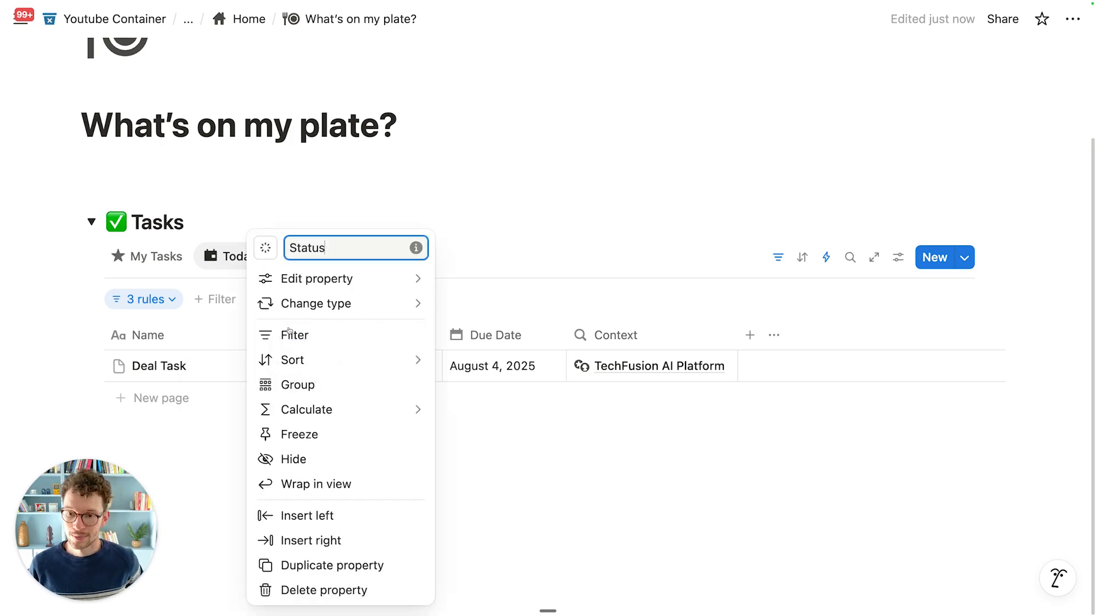
mouse_move(331, 280)
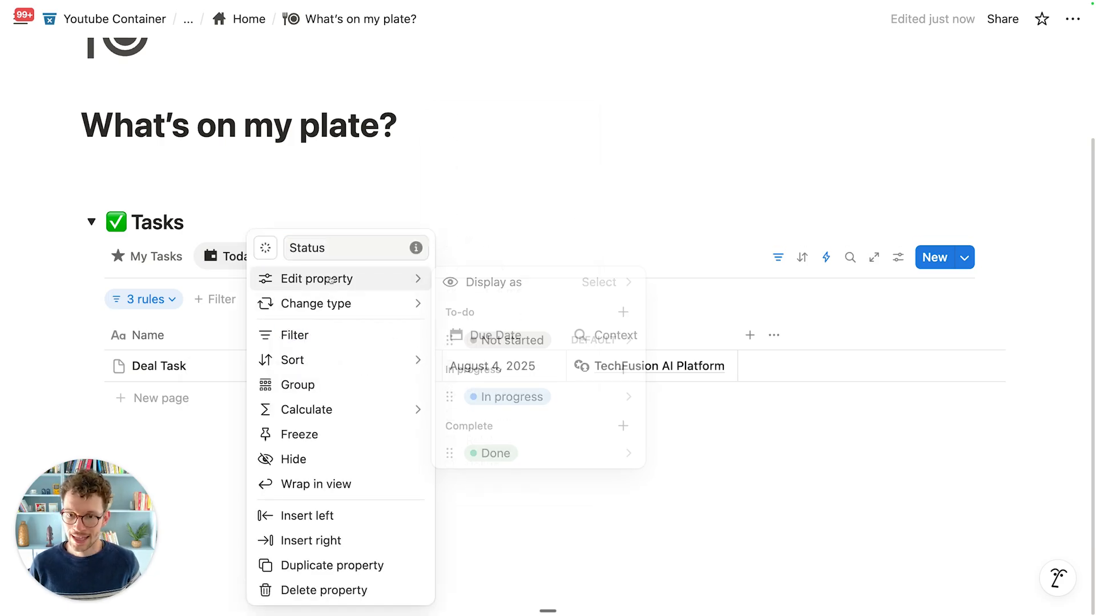
click(513, 283)
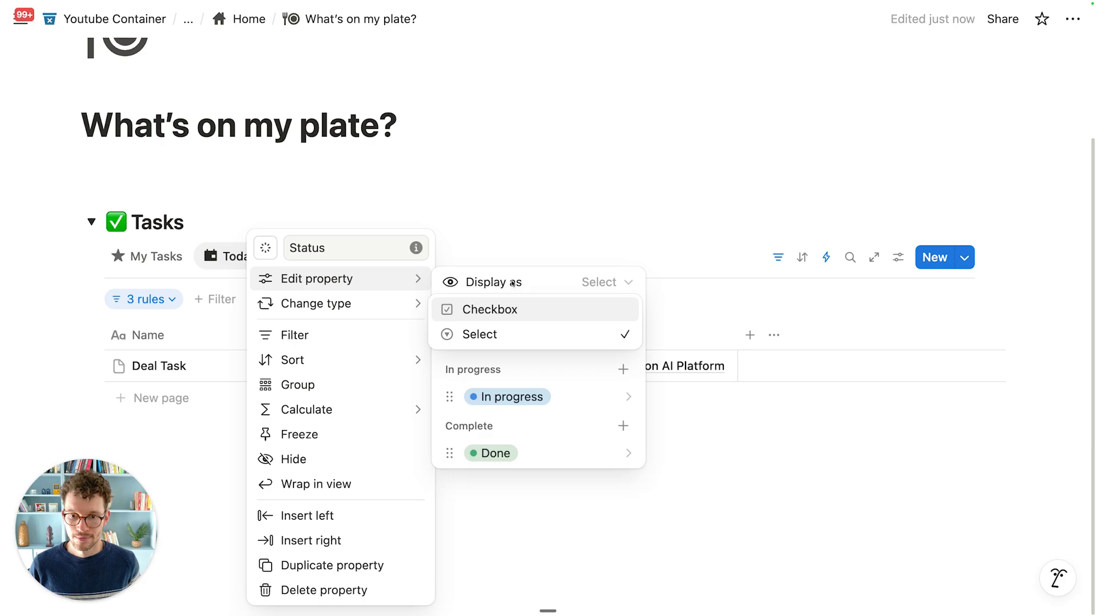
click(500, 318)
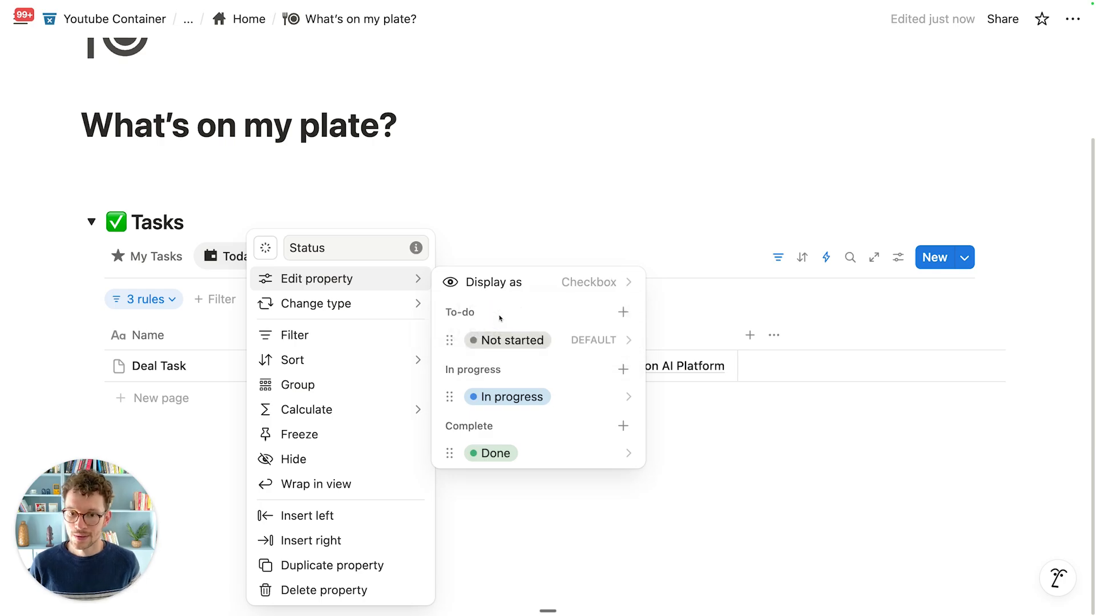
click(501, 222)
drag(315, 339, 130, 335)
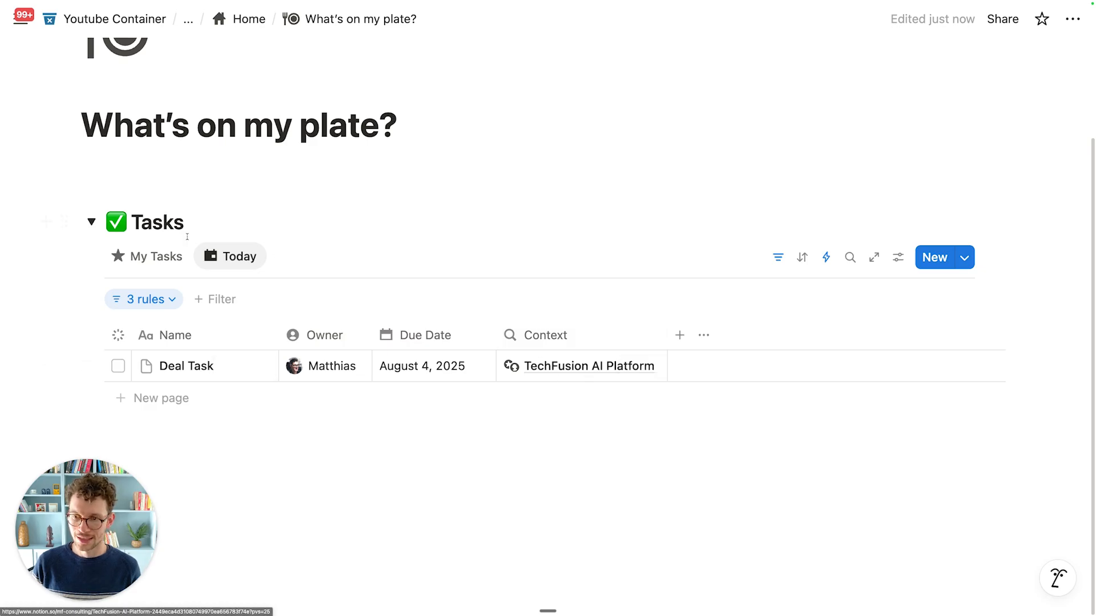
Step: Collapse the Tasks toggle and add a new Toggle heading 2 below it
click(91, 222)
click(232, 341)
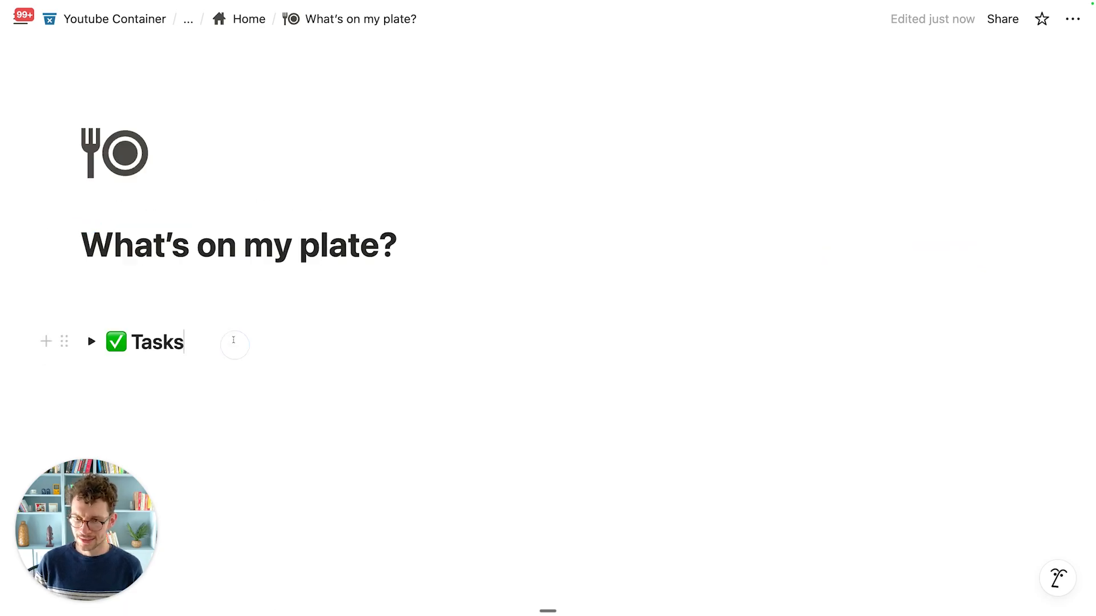
key(Return)
text(/h2)
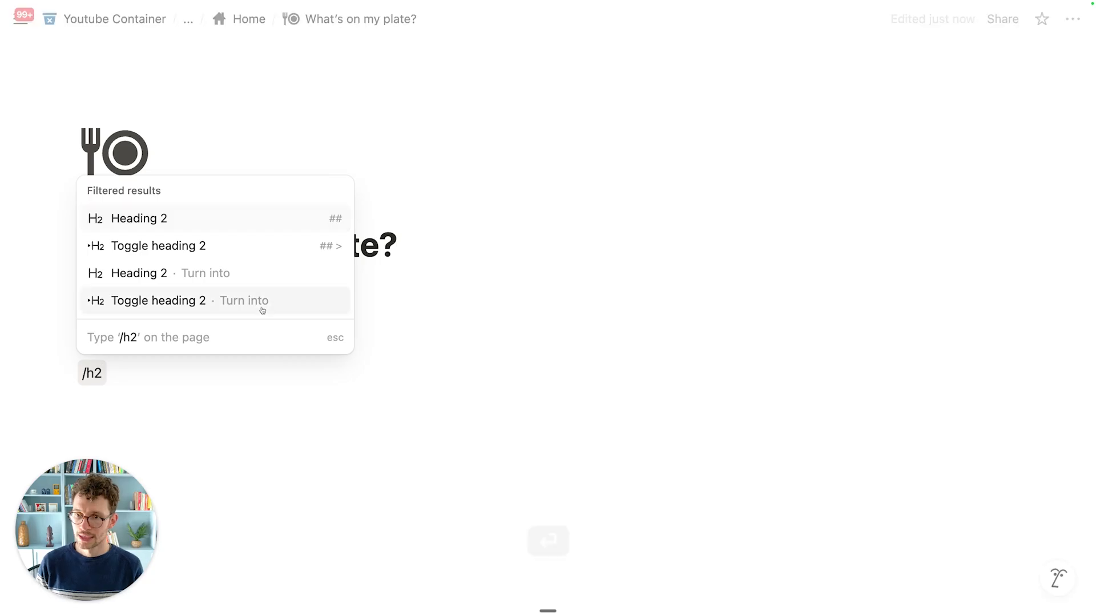
click(200, 246)
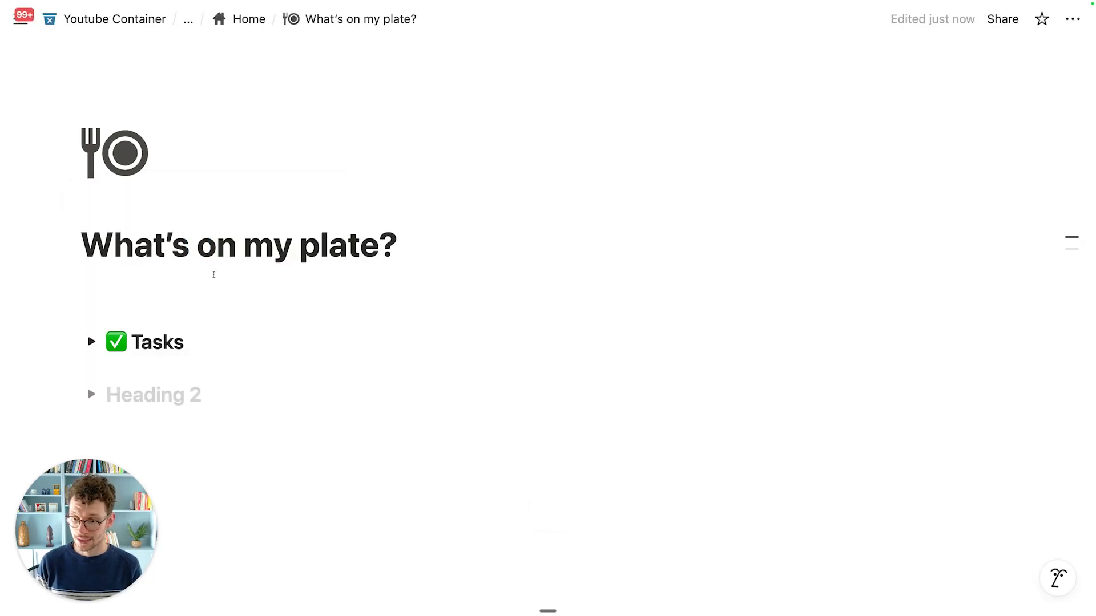
Step: Title the new heading '🚀 Deals' using the rocket emoji, then expand it
key(ctrl+super+space)
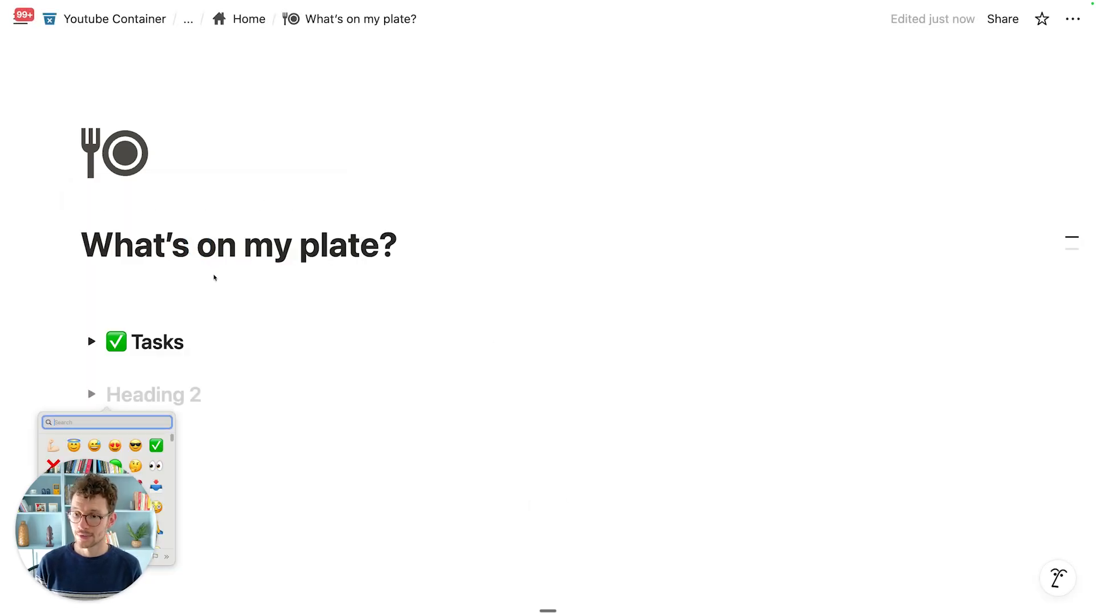
drag(120, 520, 1045, 532)
click(162, 395)
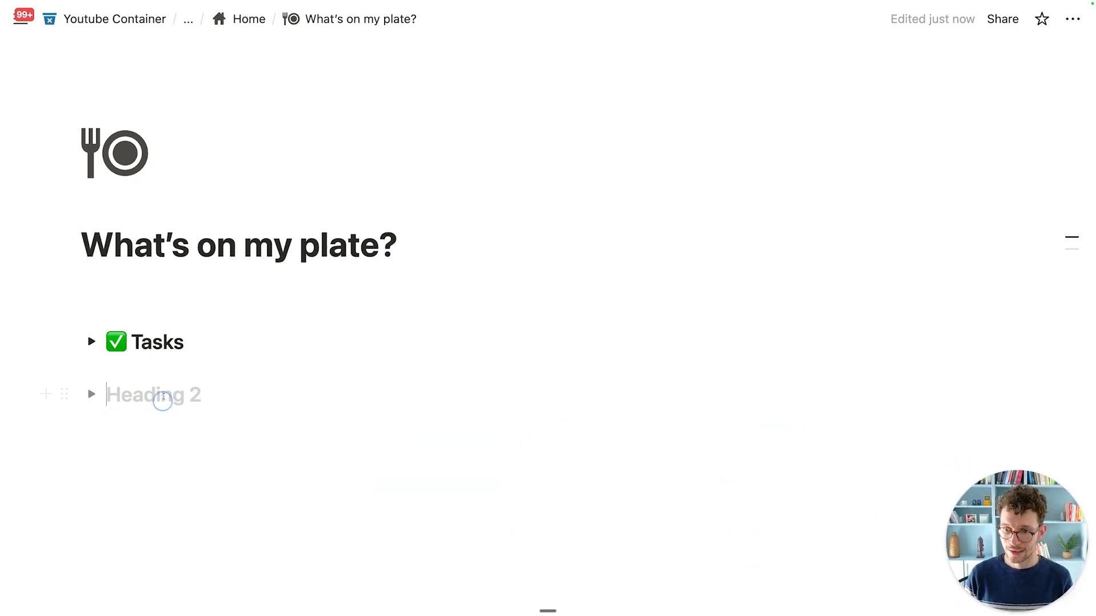
key(ctrl+super+space)
text(ro)
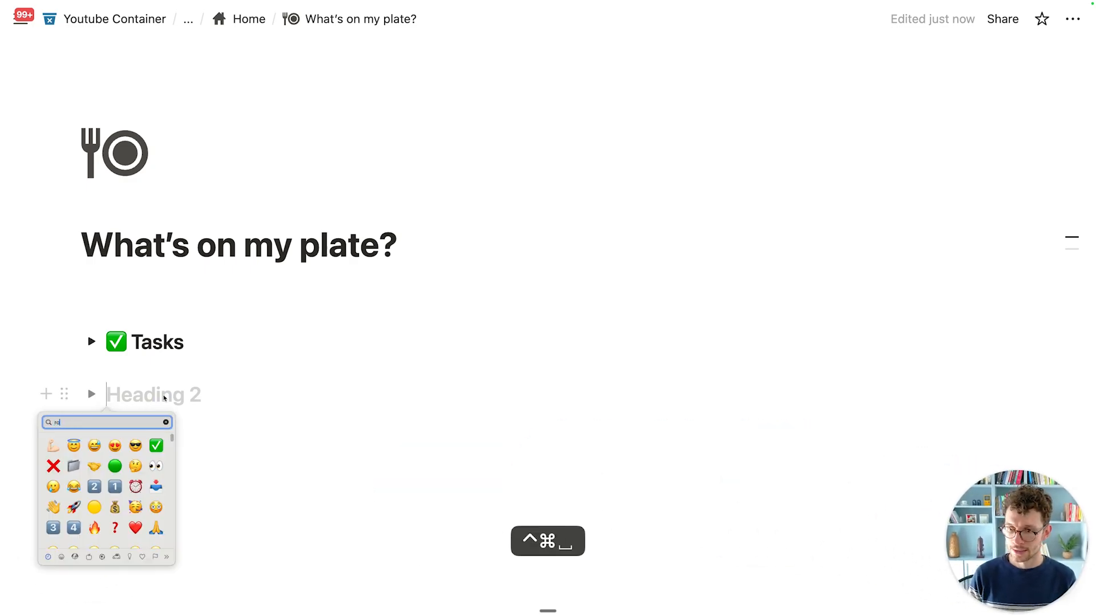
text(cket)
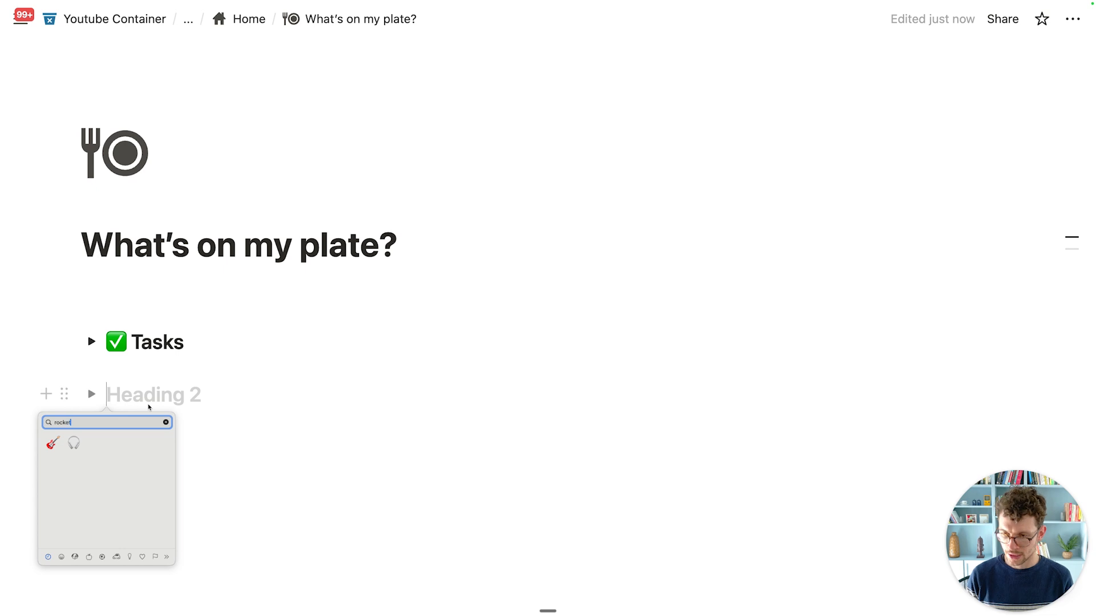
click(53, 442)
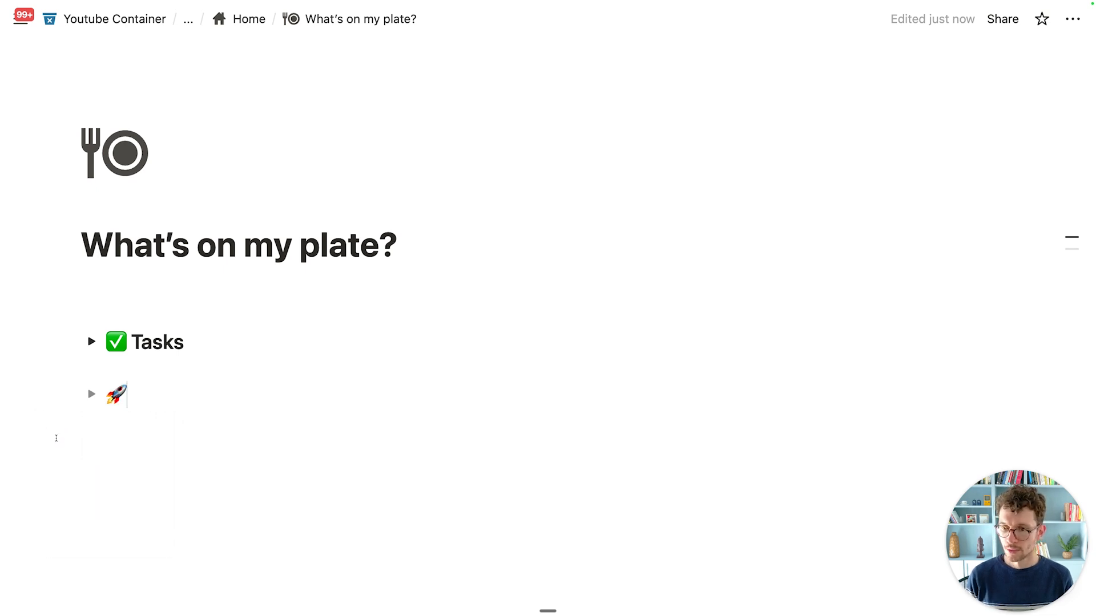
text(Deals)
click(91, 394)
Step: Insert a linked view of the Deals database in the Deals toggle, set to Pipeline Board
click(145, 423)
text(/create)
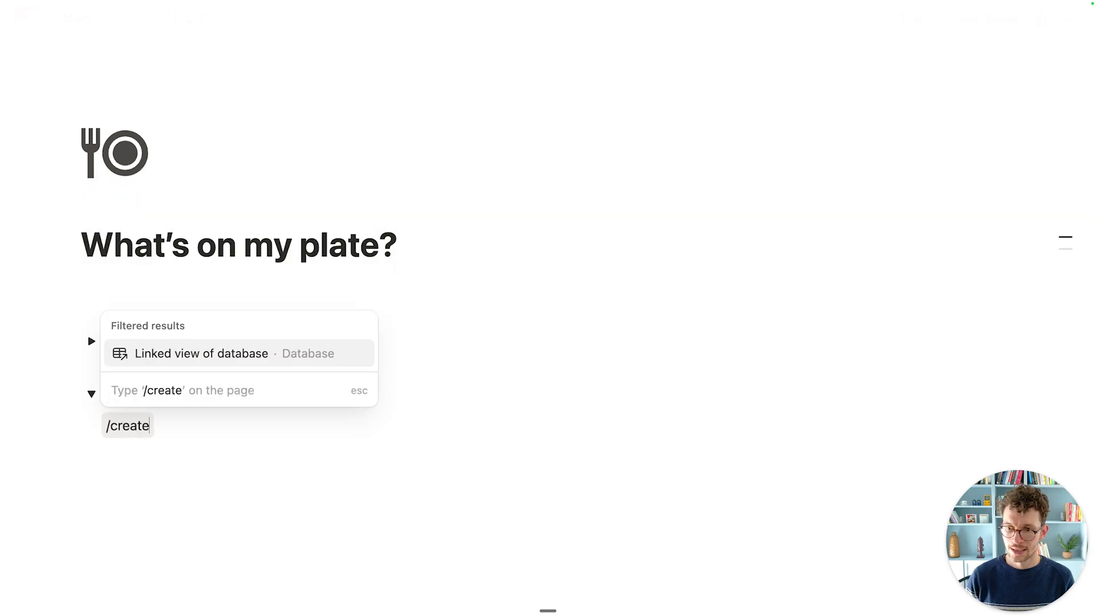
key(Return)
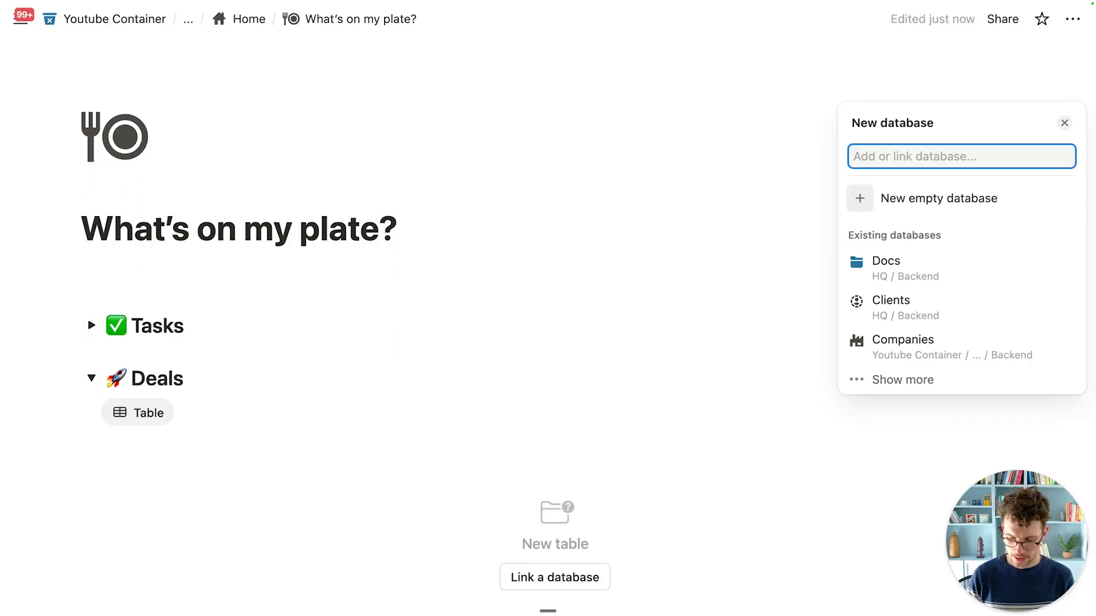
text(deals)
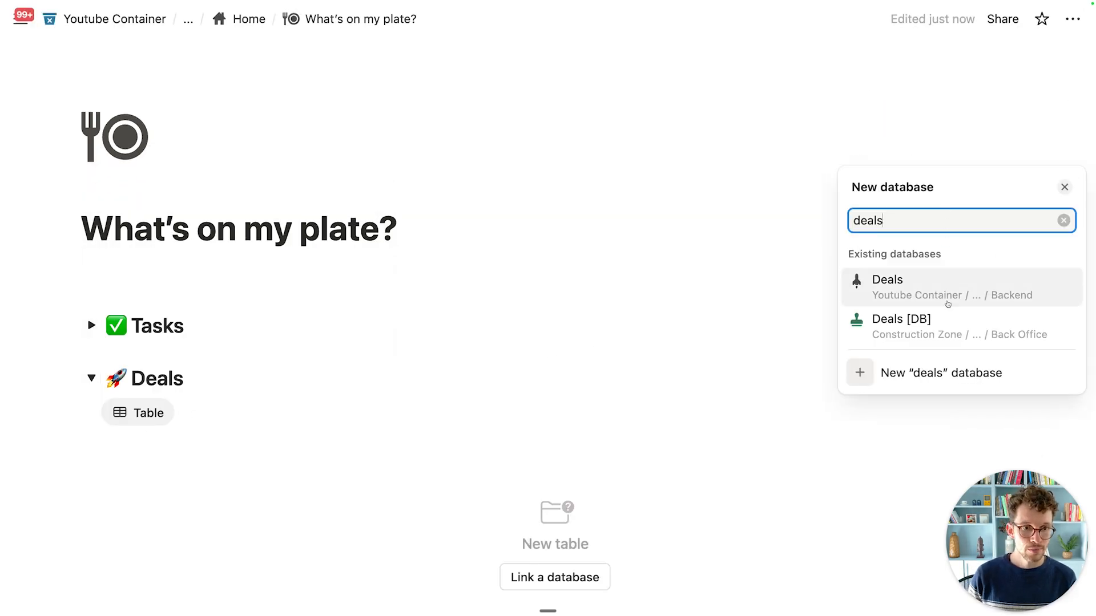
click(947, 303)
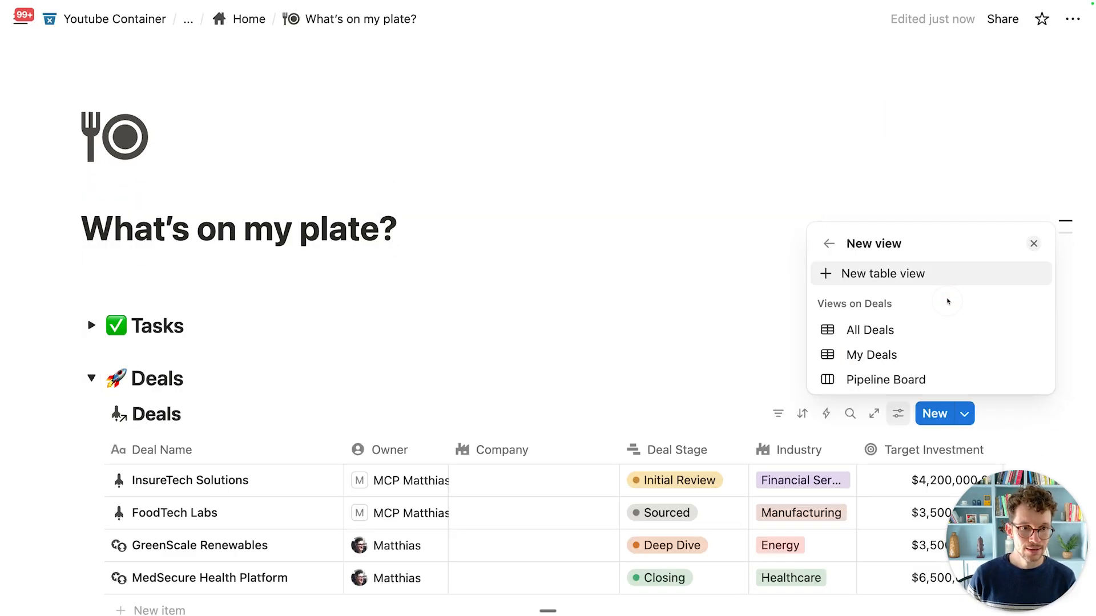
click(904, 353)
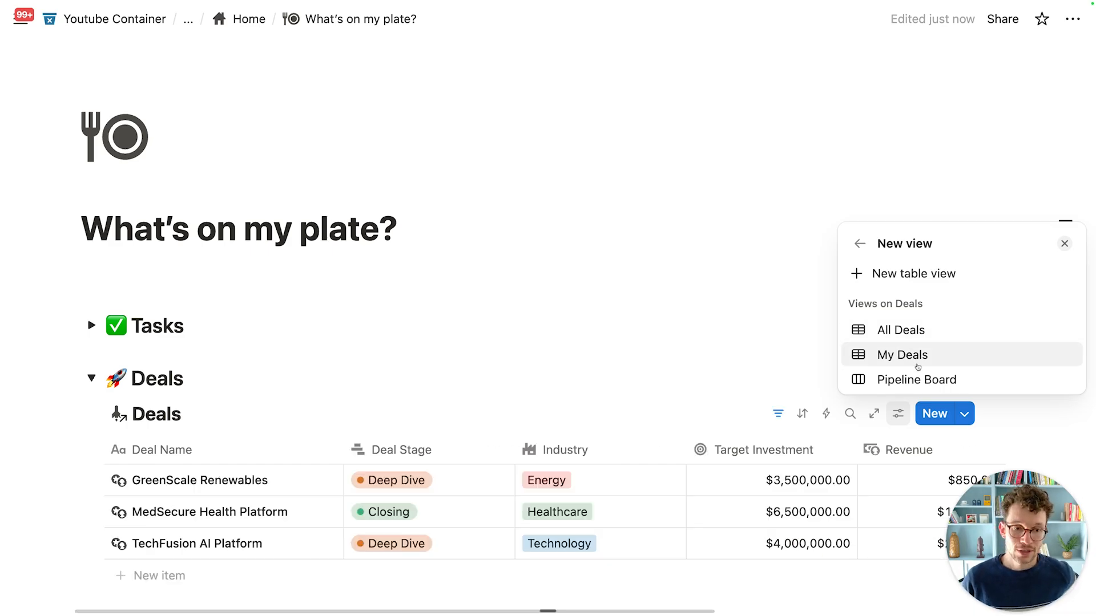
click(917, 377)
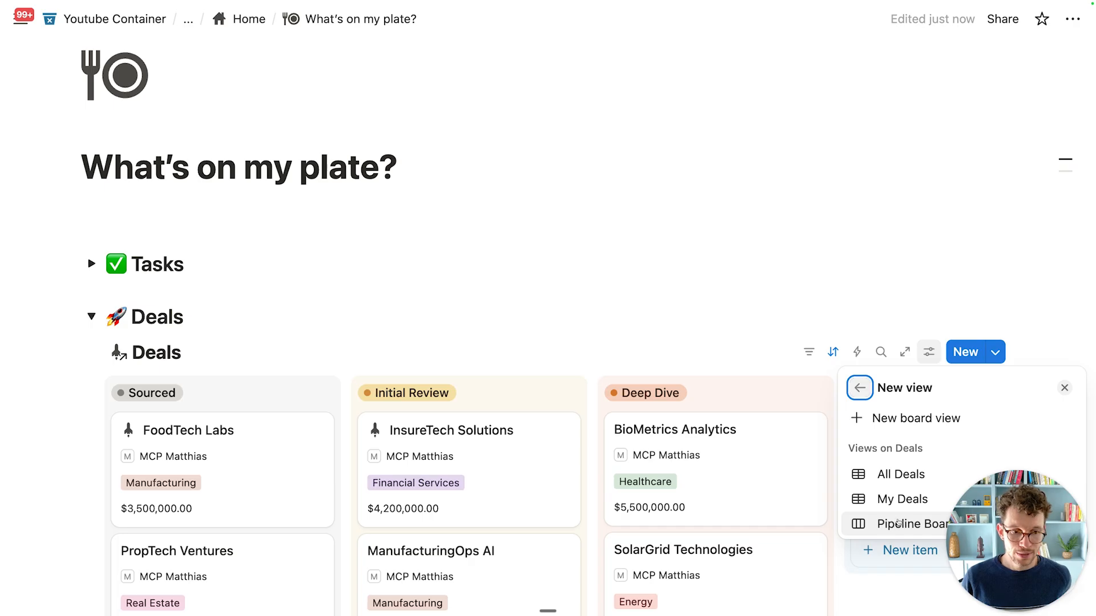
click(899, 499)
click(896, 438)
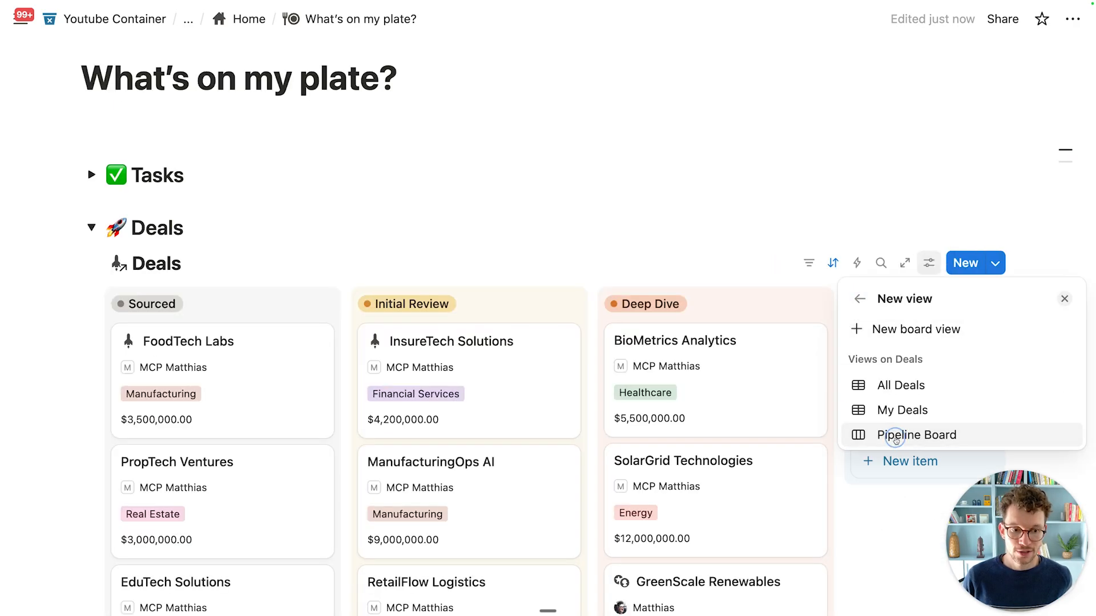
click(896, 440)
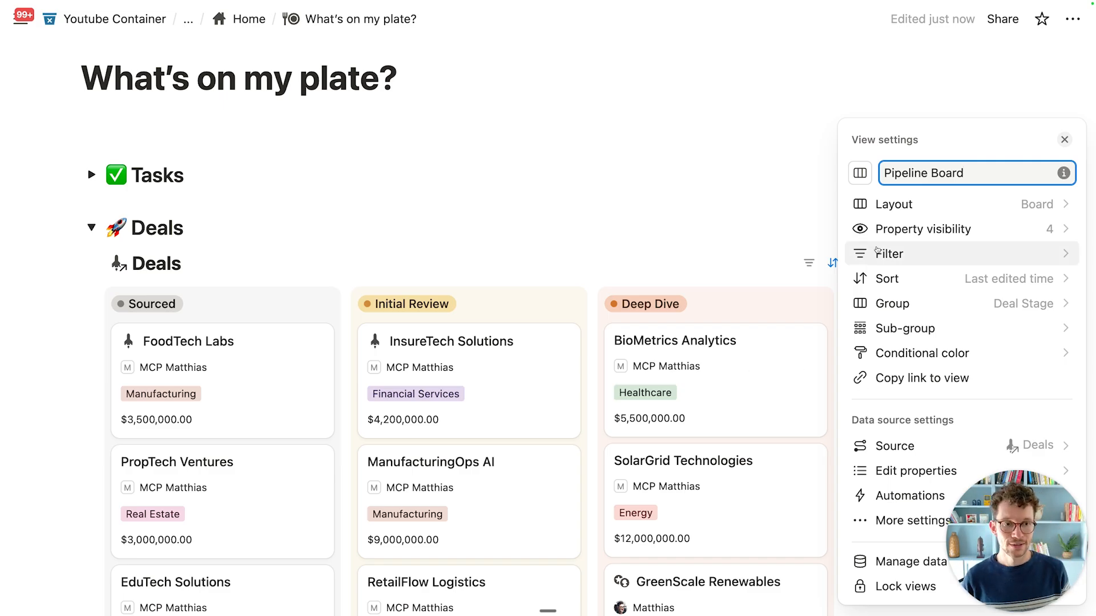
Step: Add an advanced filter to the Pipeline Board showing only deals where Owner contains Me
click(909, 258)
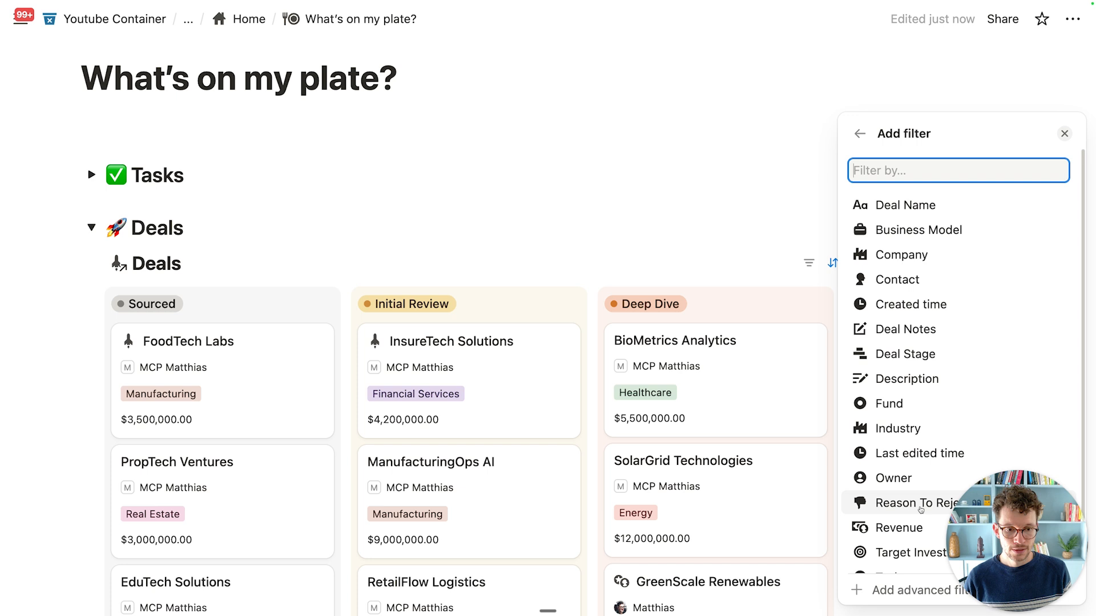
click(910, 590)
click(912, 330)
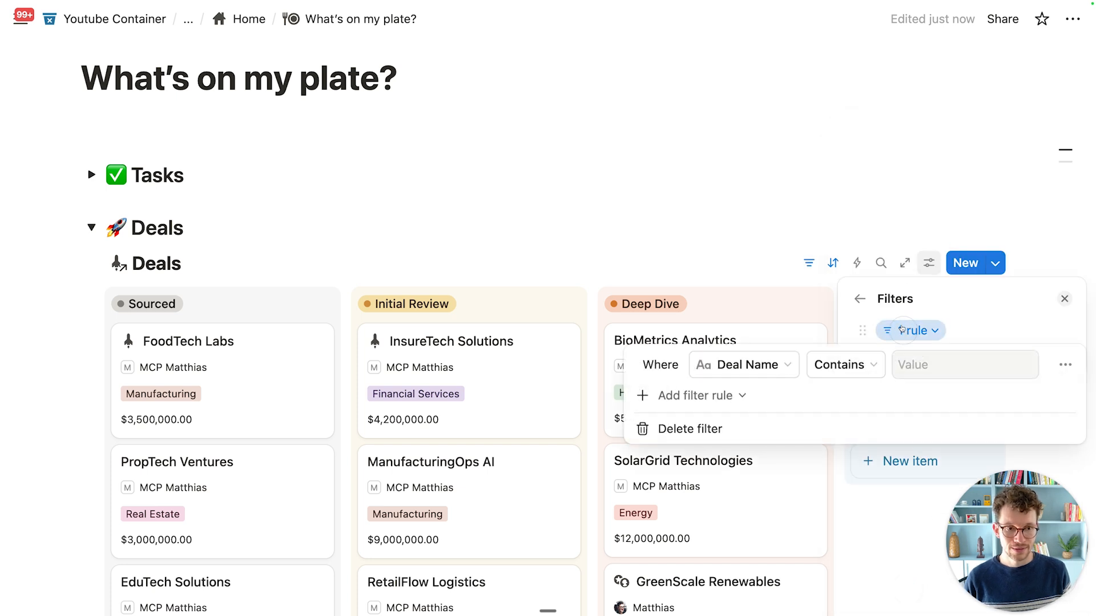
click(787, 367)
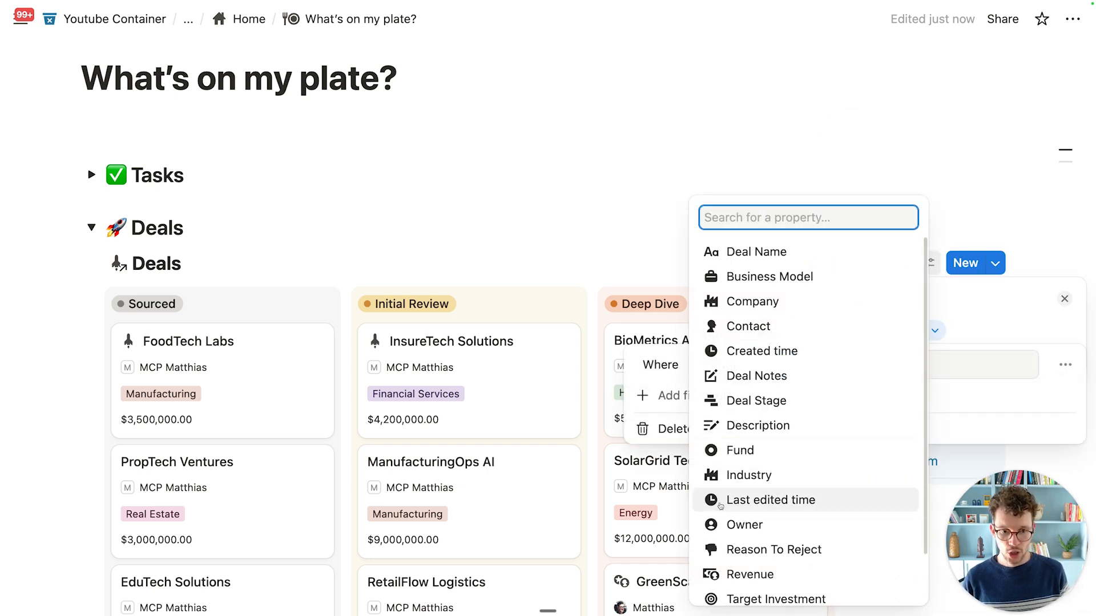
click(745, 525)
click(888, 362)
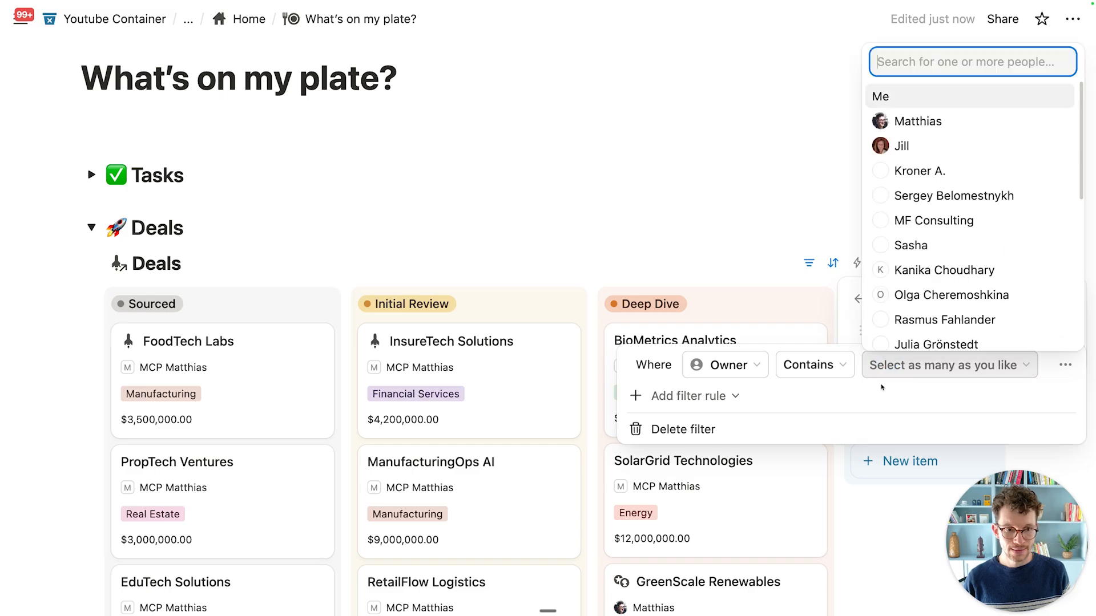
click(912, 99)
click(856, 296)
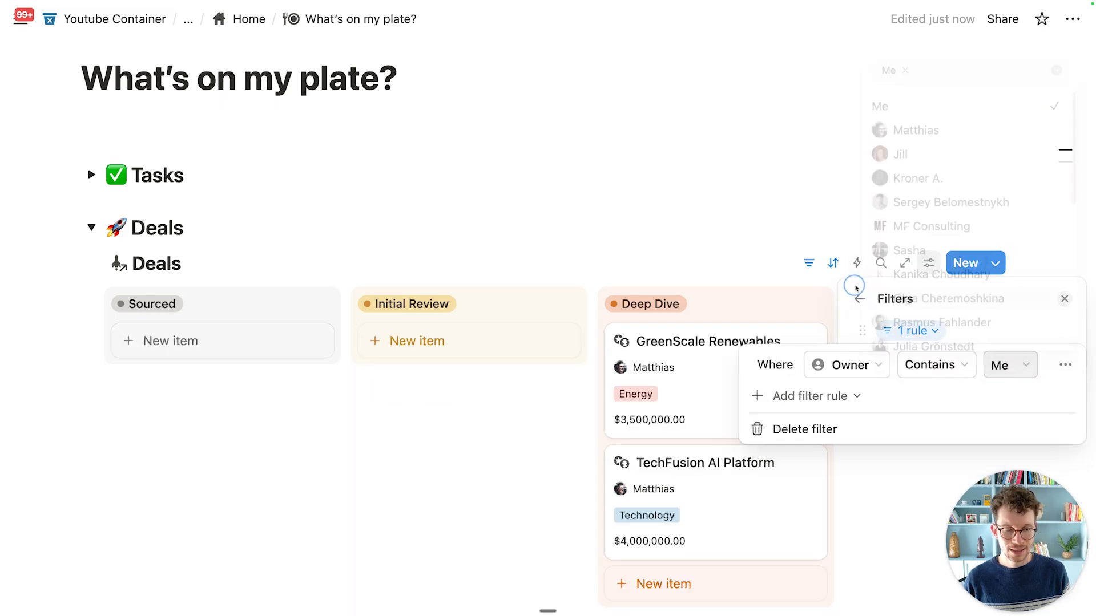
click(844, 171)
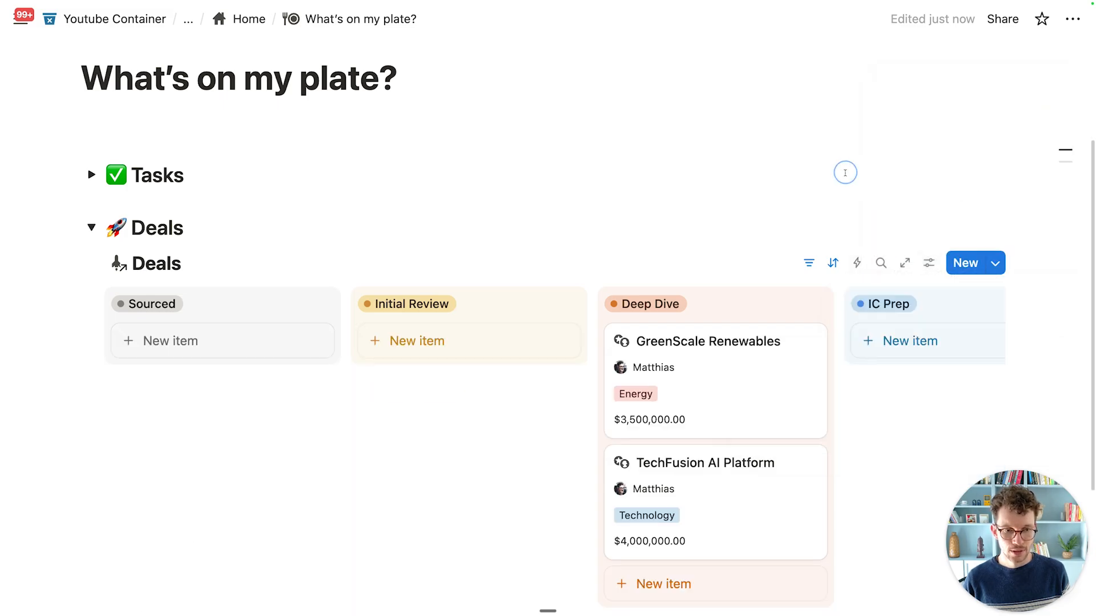
scroll(516, 343, down, 3)
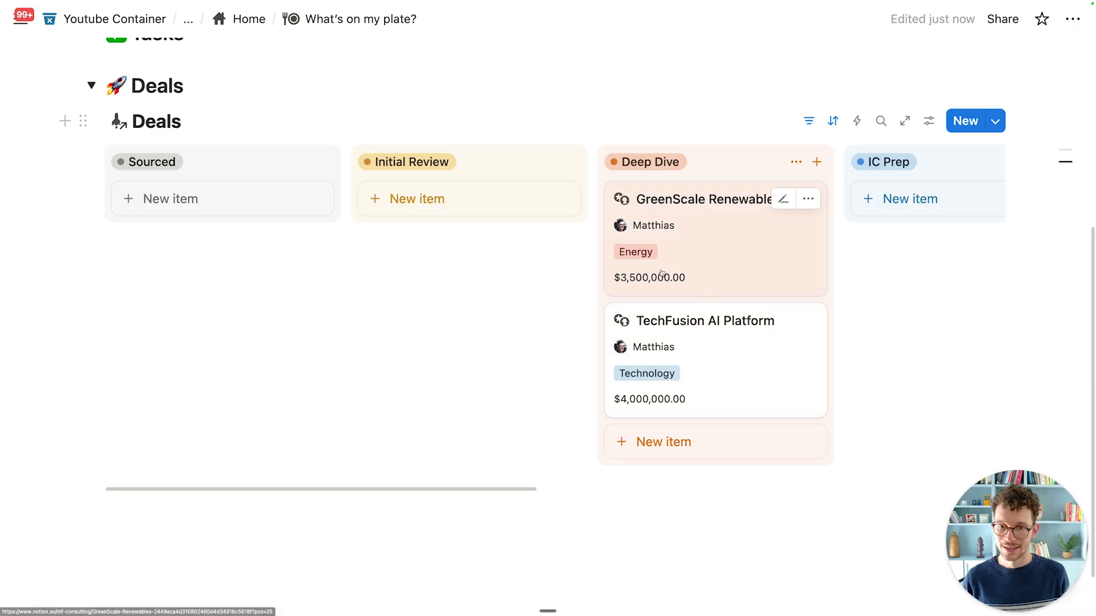
scroll(713, 257, up, 1)
Step: Move GreenScale Renewables into Sourced and TechFusion AI Platform into Initial Review
drag(742, 281, 328, 256)
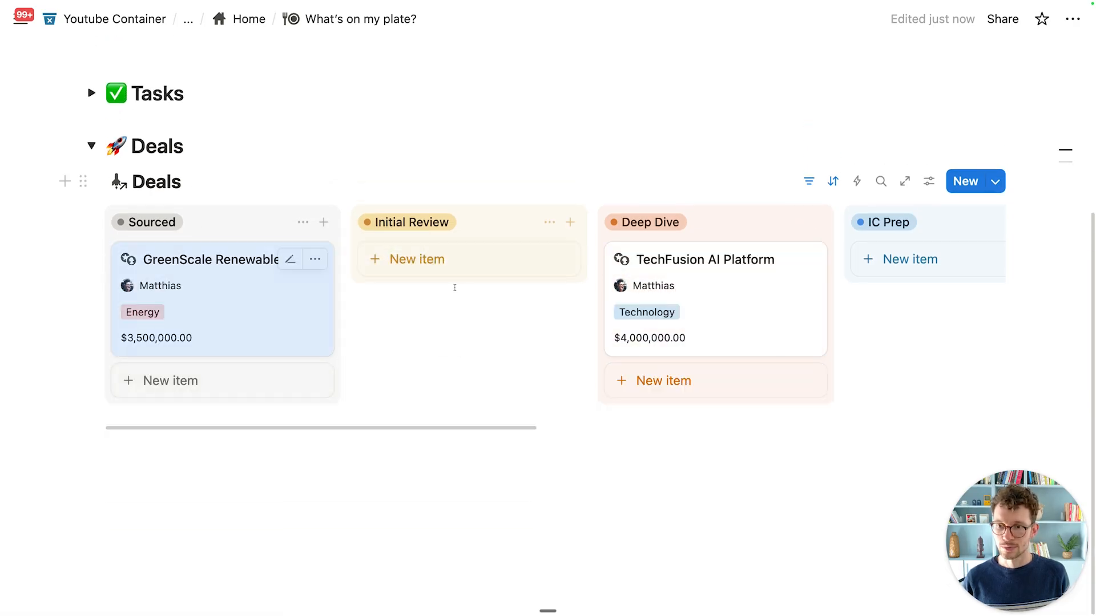
drag(699, 272, 463, 263)
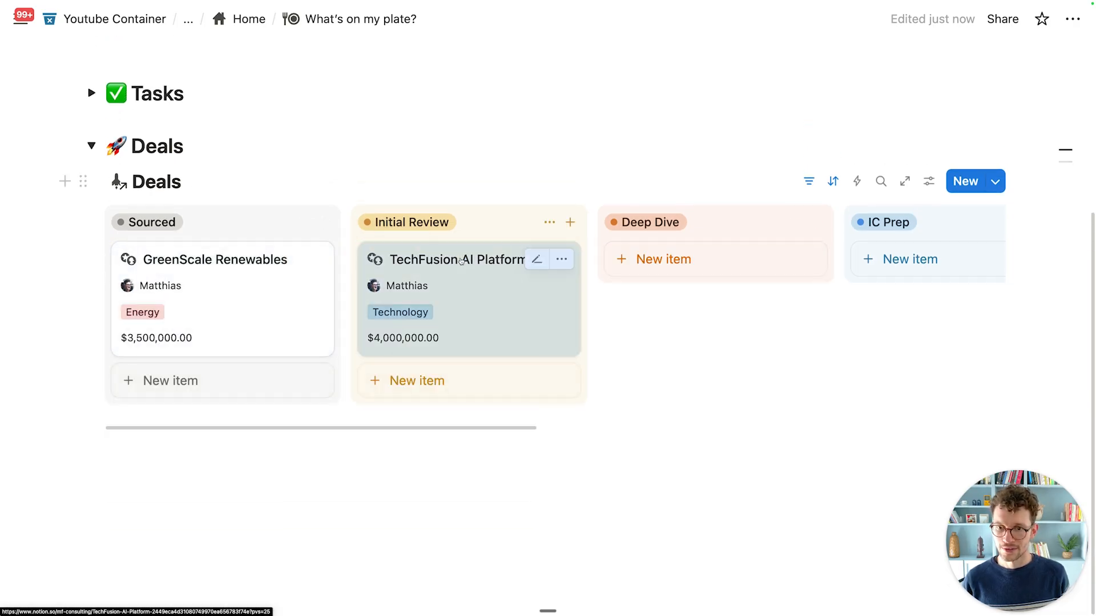
scroll(171, 286, up, 1)
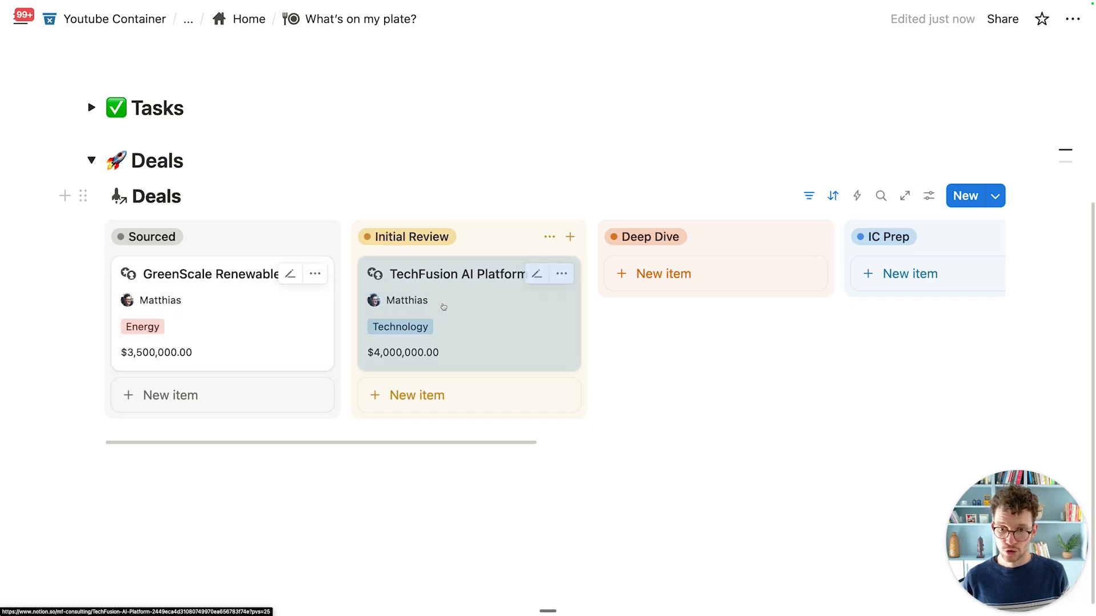
Step: Hide Owner and show Contact on the board's cards
click(925, 196)
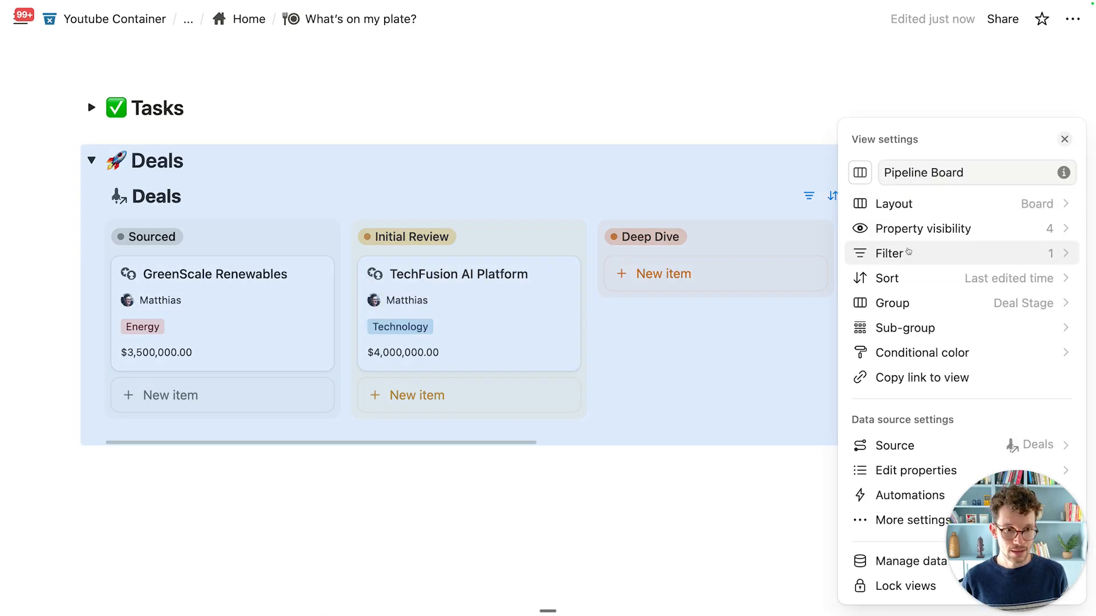
click(924, 229)
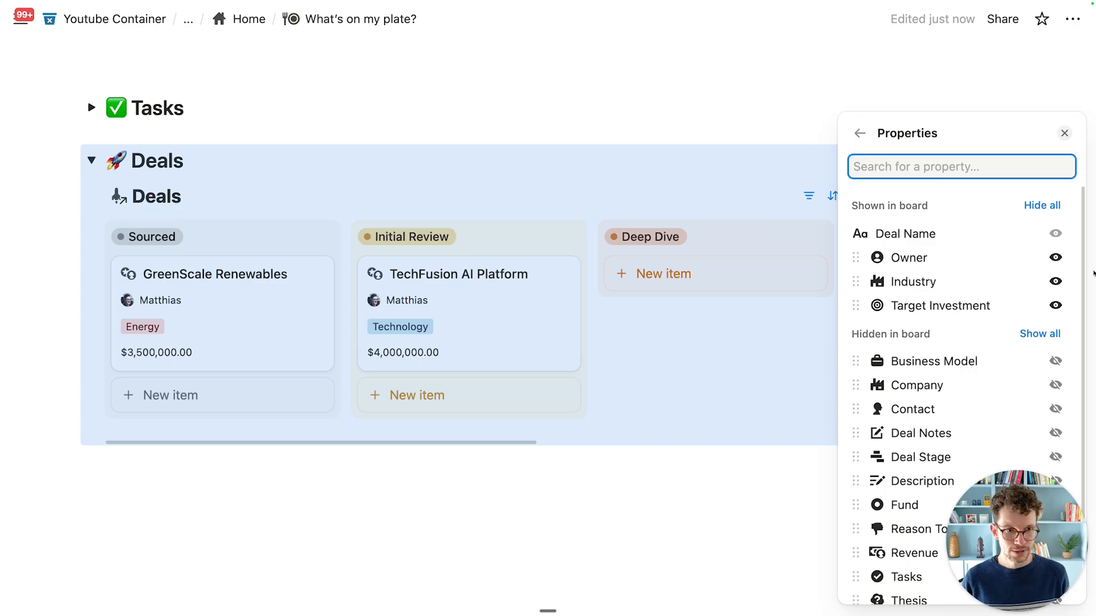
click(1055, 257)
click(1055, 409)
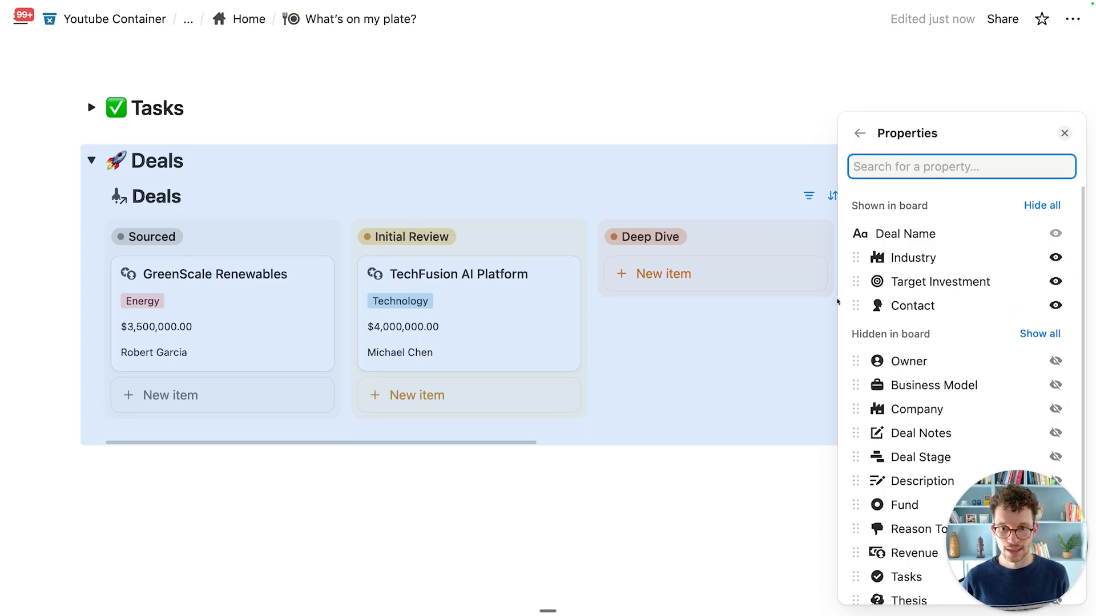
click(626, 144)
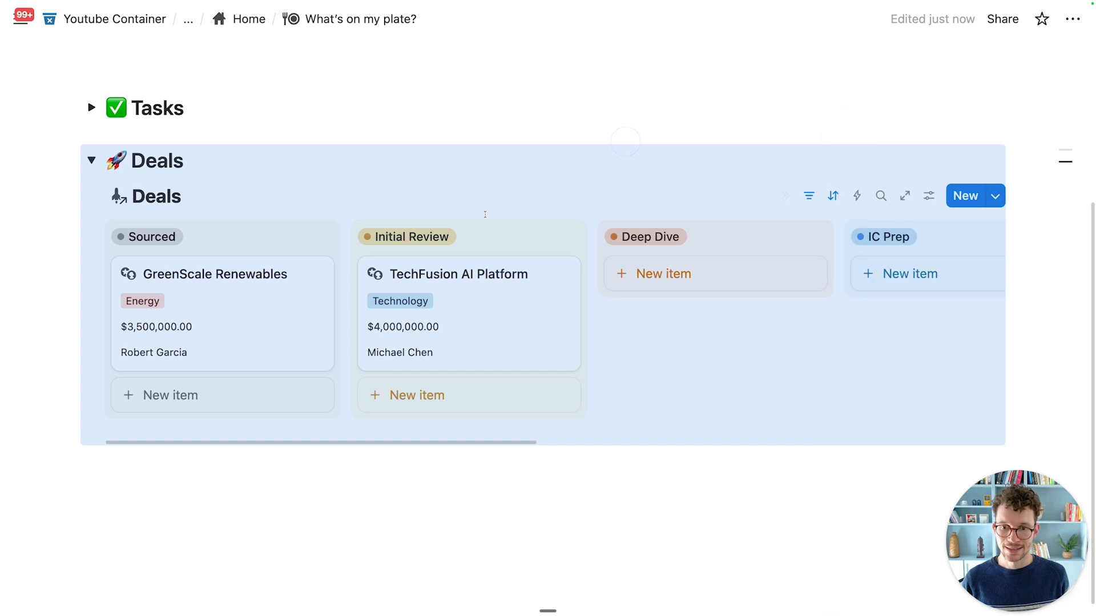
Step: Hide the Deals database title above the board
click(206, 161)
click(215, 194)
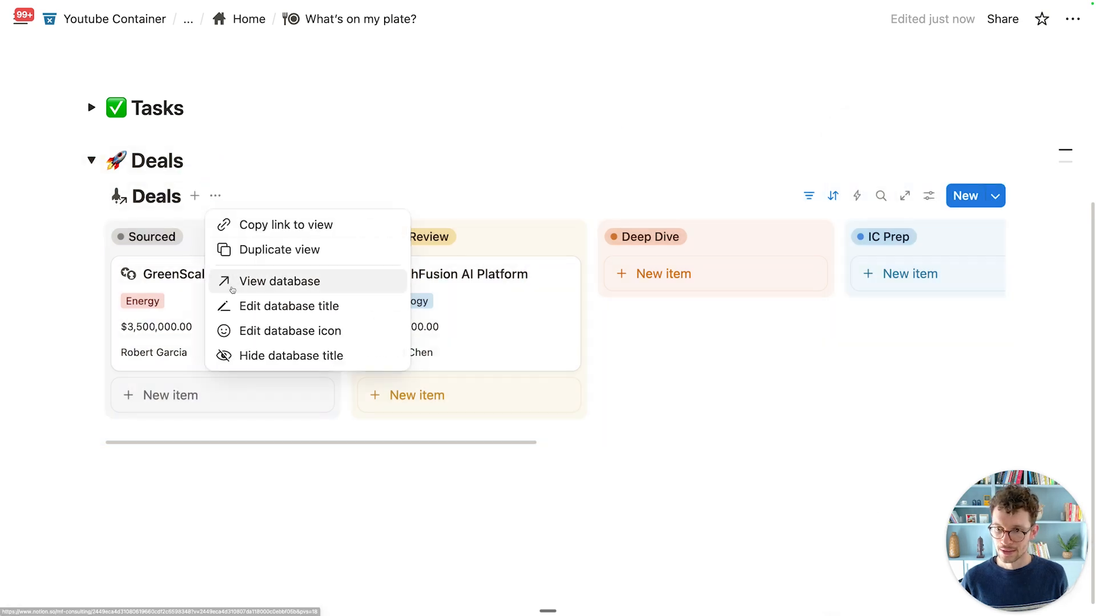
click(255, 354)
Step: Rename the board view to My Deals and give it a star icon
click(194, 197)
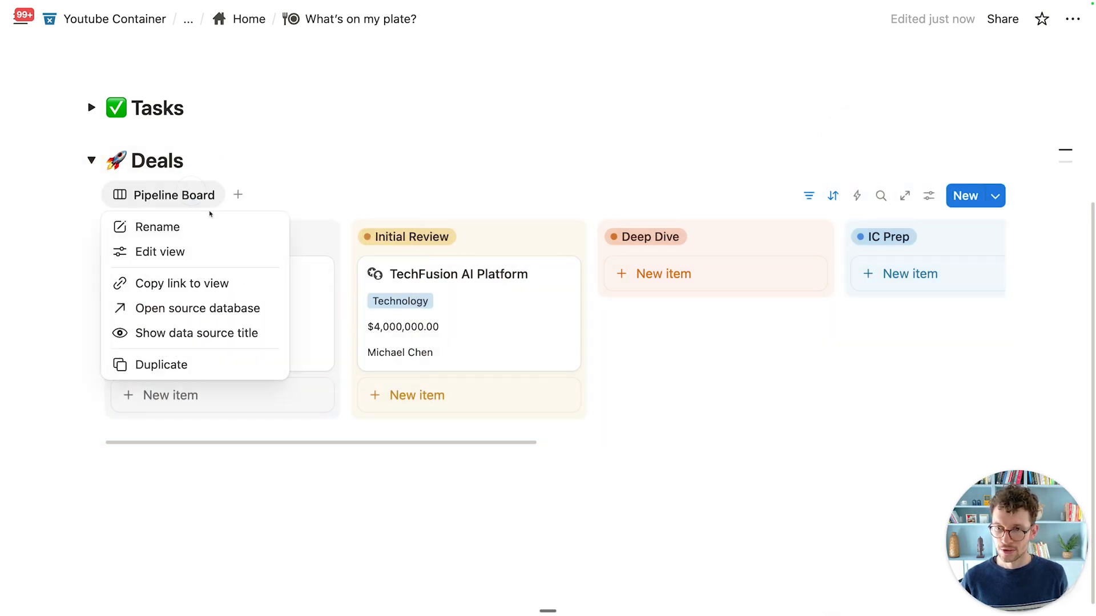
click(205, 226)
key(super+a)
text(My D)
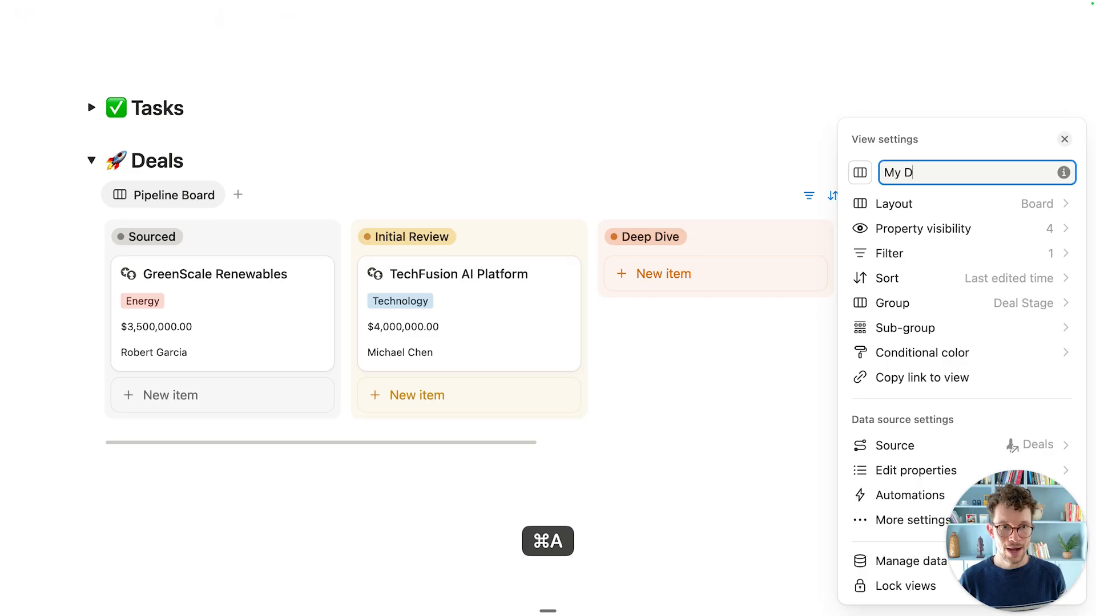
text(eals)
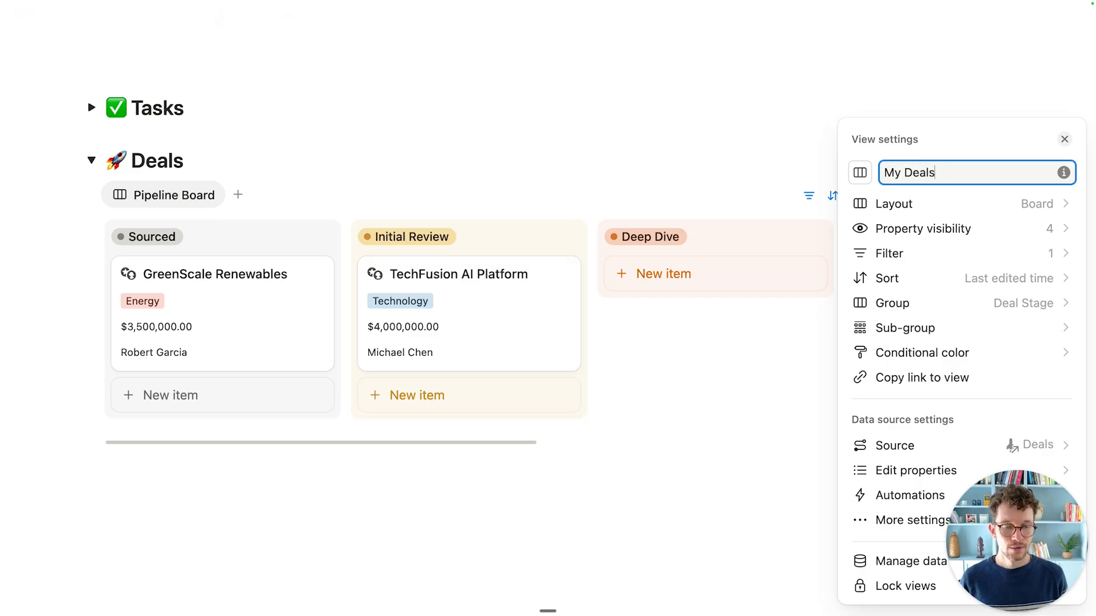
click(860, 172)
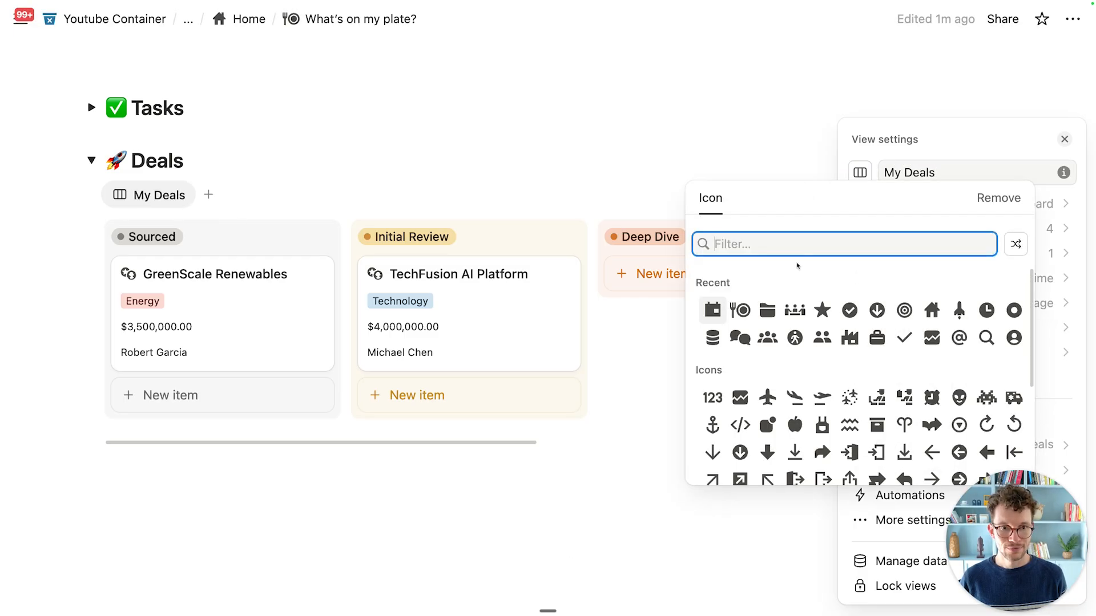
click(822, 310)
click(511, 168)
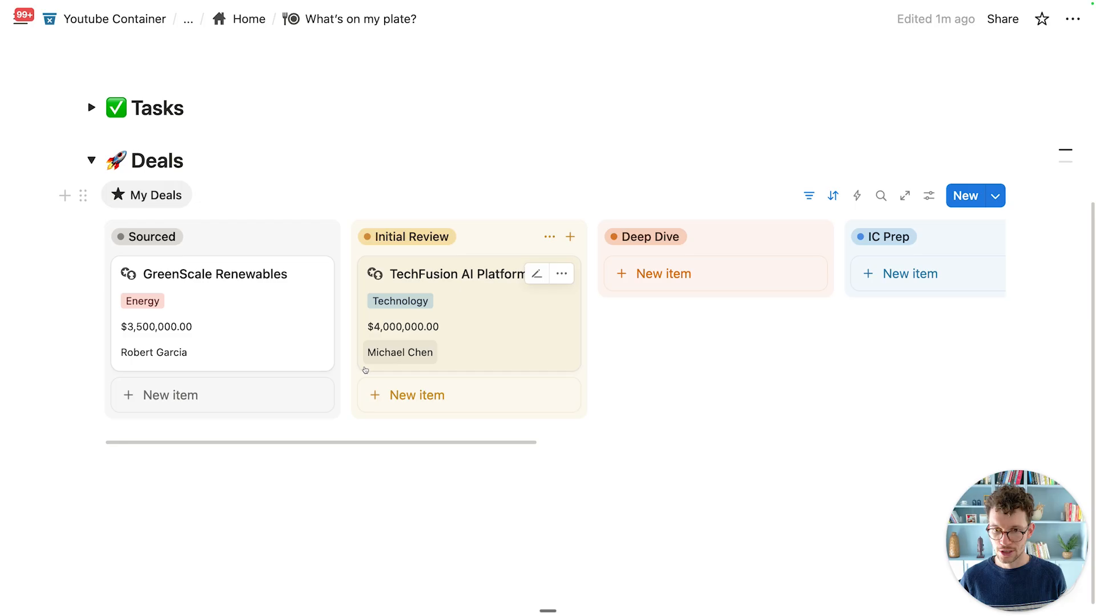
Step: Dismiss the TechFusion card's contact editor and reopen the board's view settings
click(401, 352)
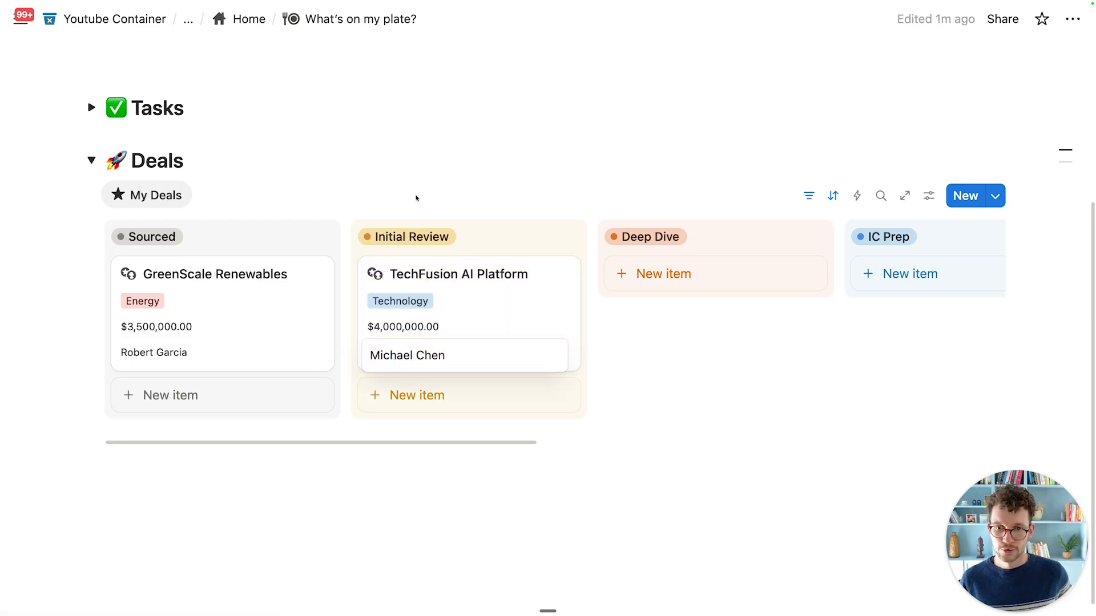
key(Escape)
click(929, 196)
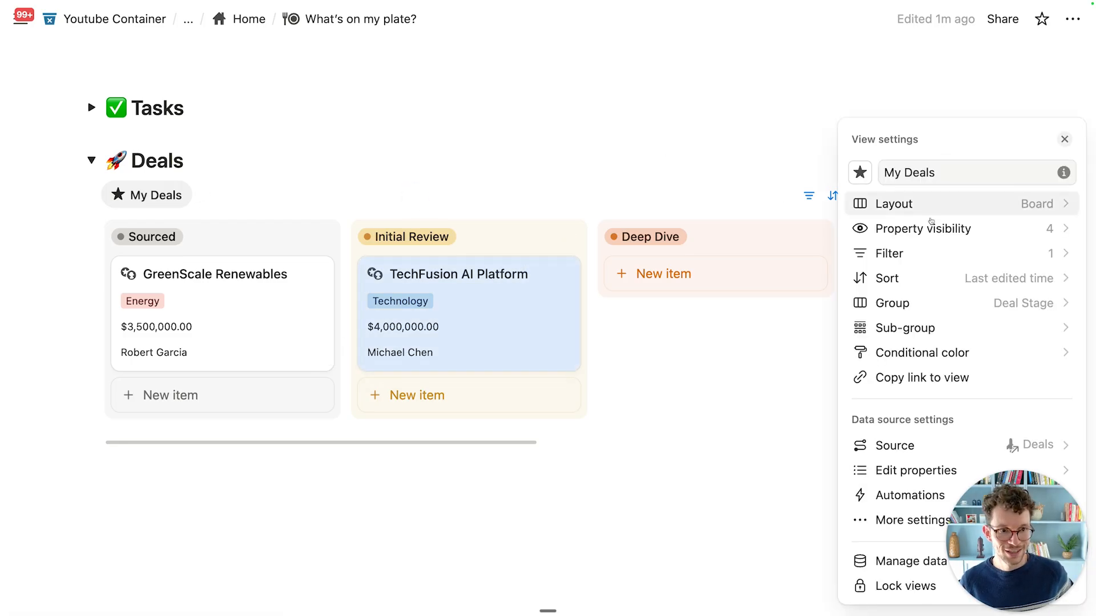
Step: Change the Contact property's type to a Relation pointing at the Contacts database
drag(994, 523, 82, 510)
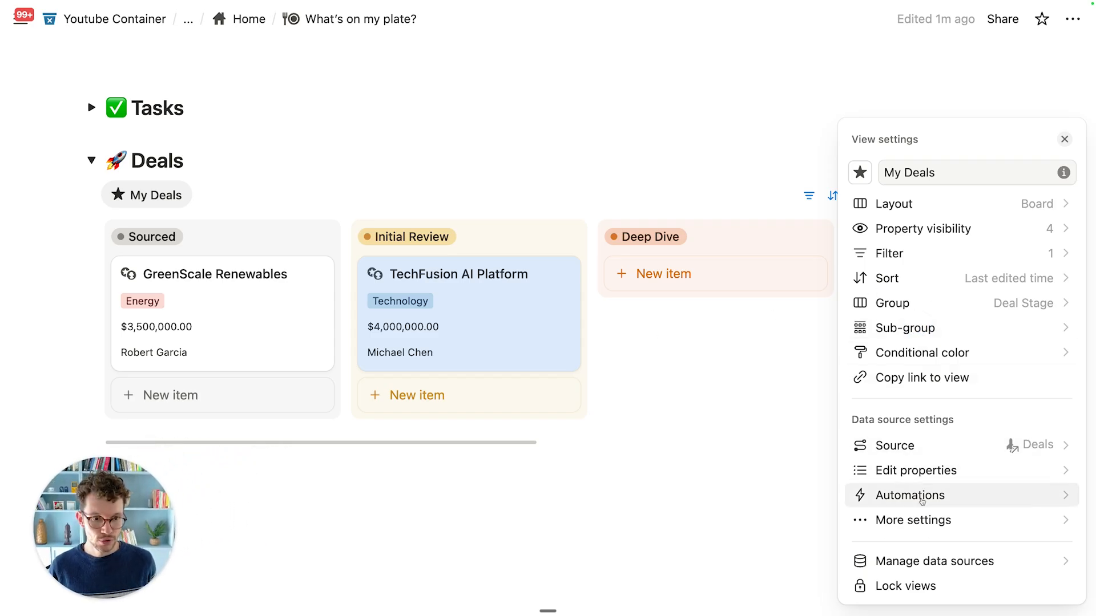
click(915, 472)
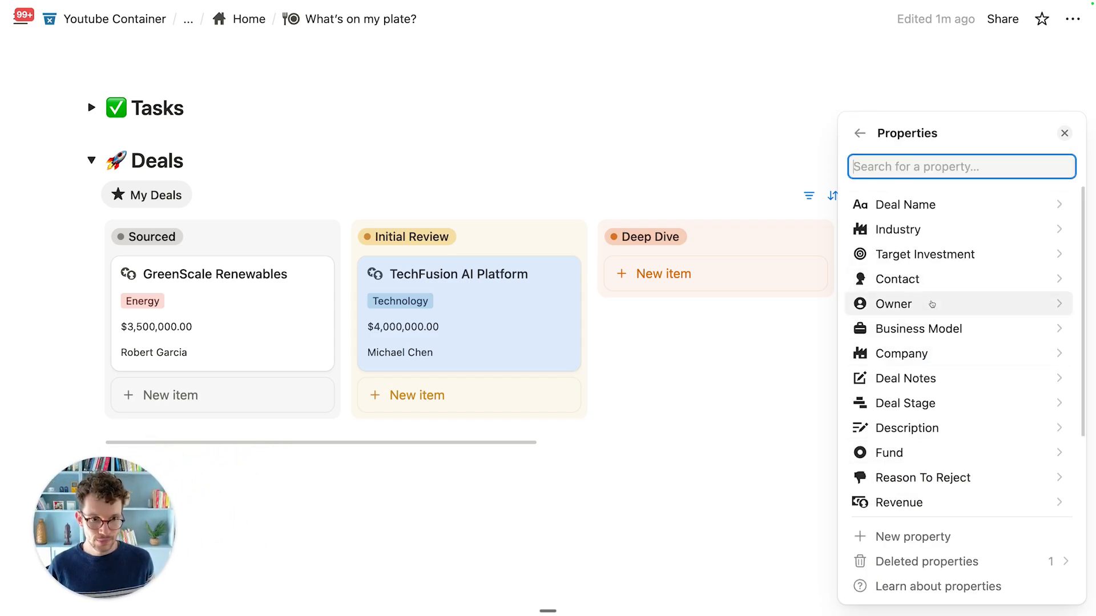
click(931, 278)
click(939, 308)
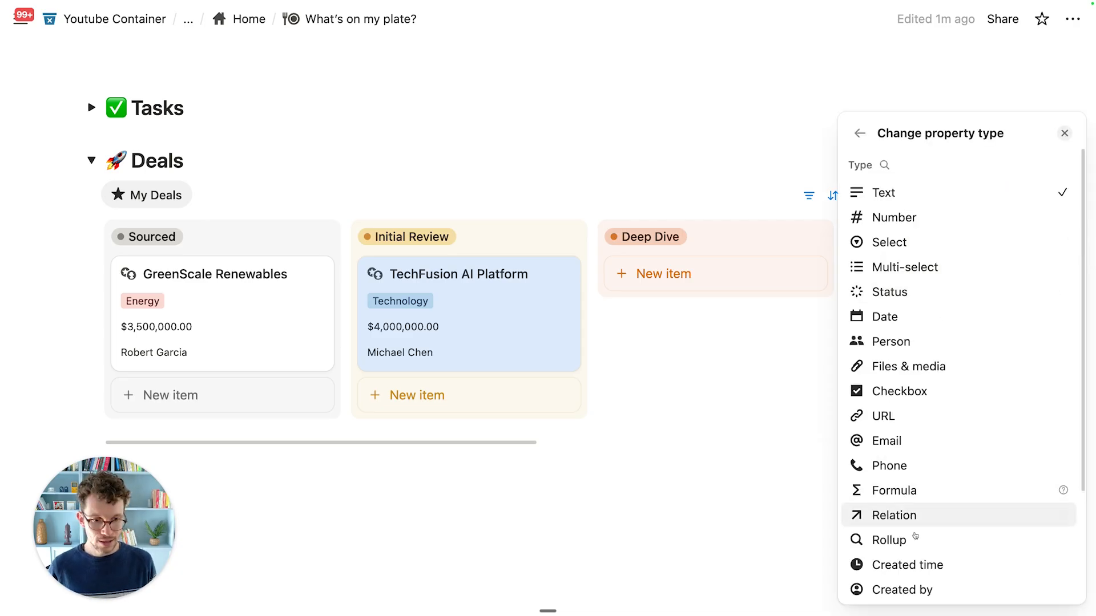
click(917, 515)
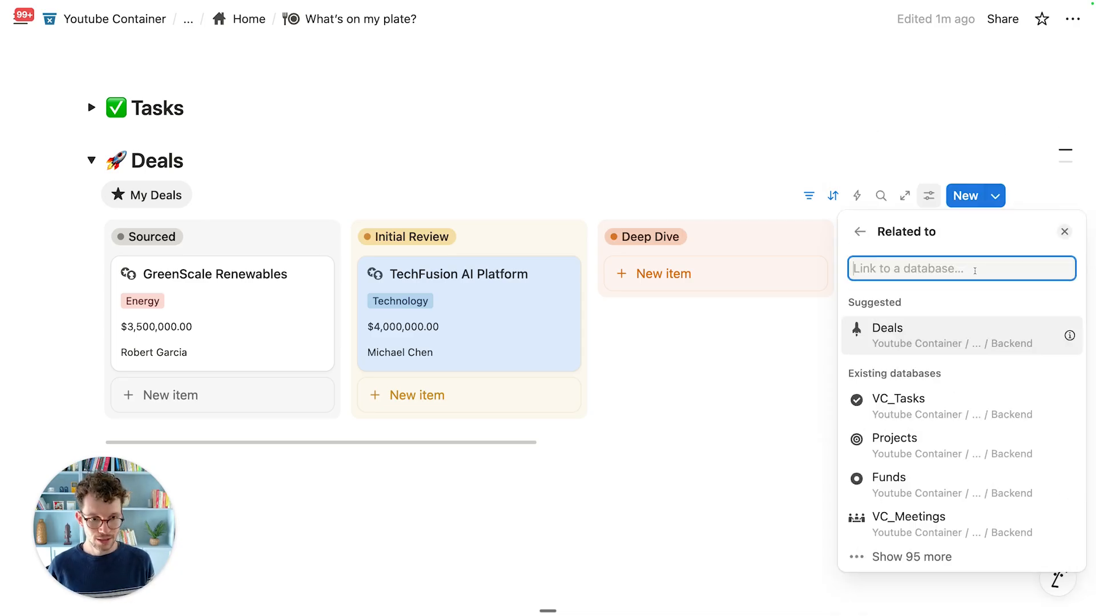
text(contacts)
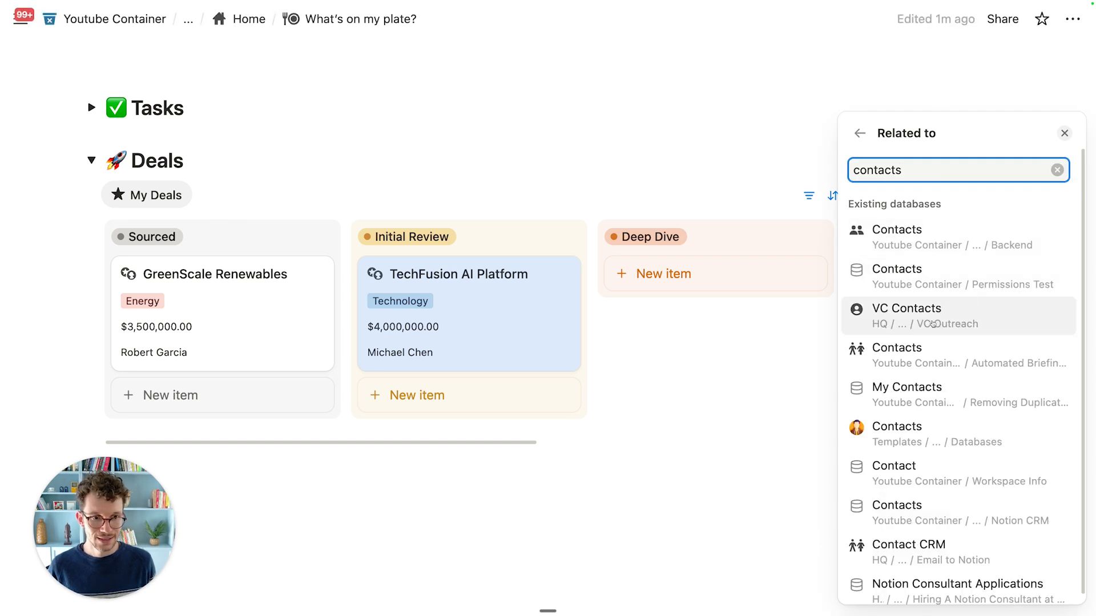
click(959, 237)
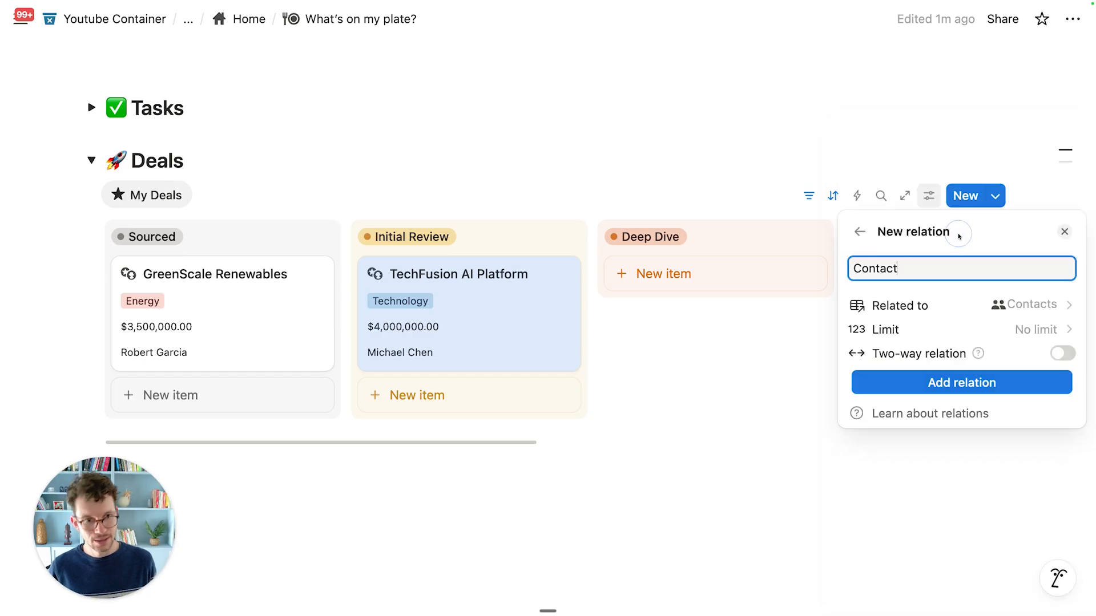
Step: Make the Contact relation two-way, create it, and give it a people icon
click(1063, 354)
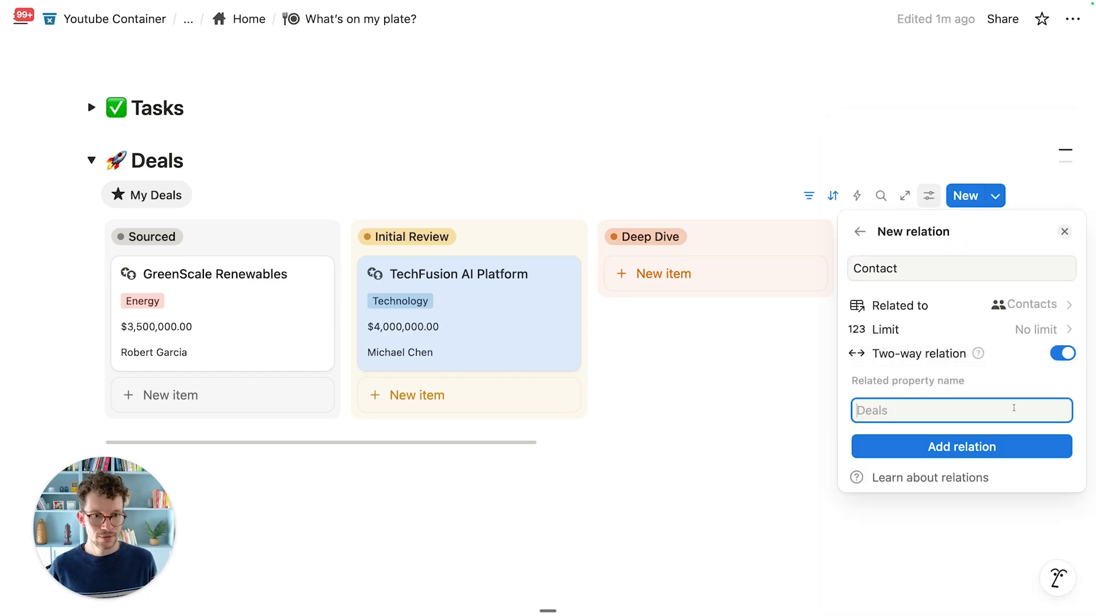
click(900, 445)
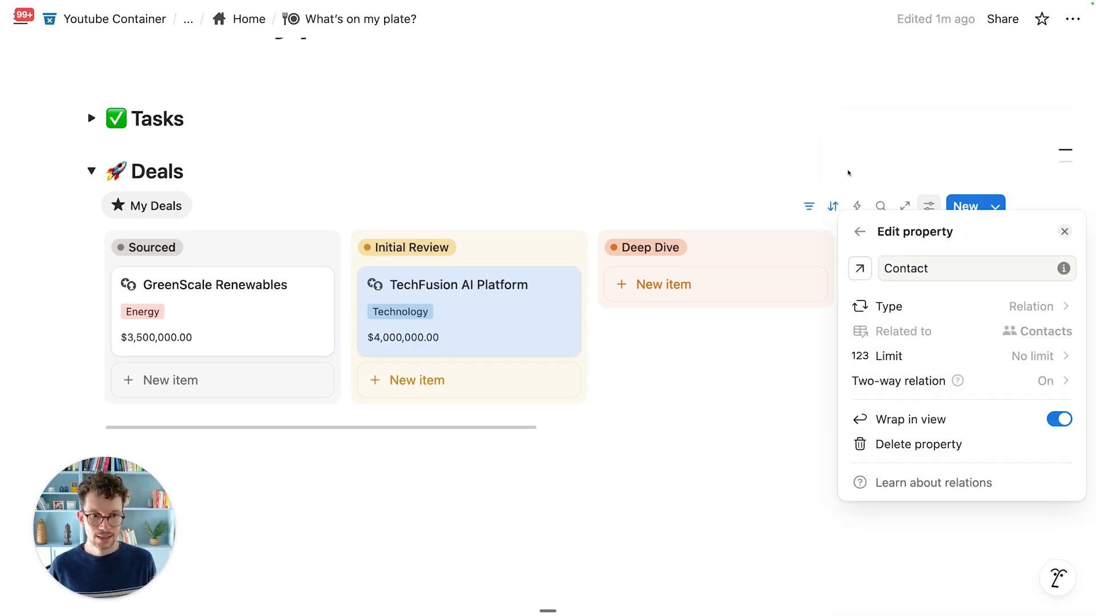
click(868, 273)
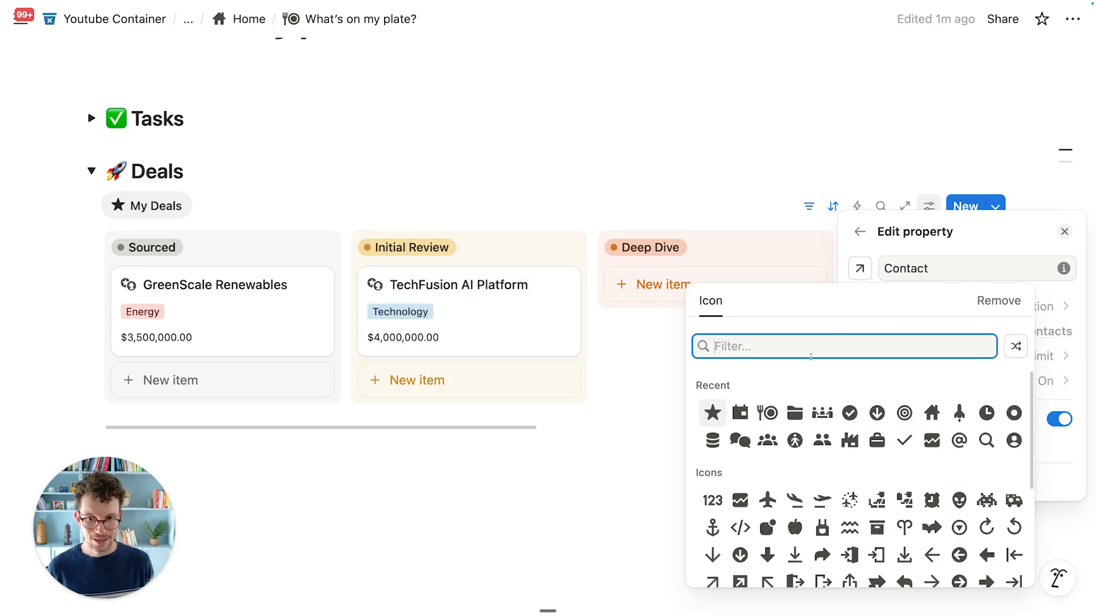
click(824, 443)
click(728, 407)
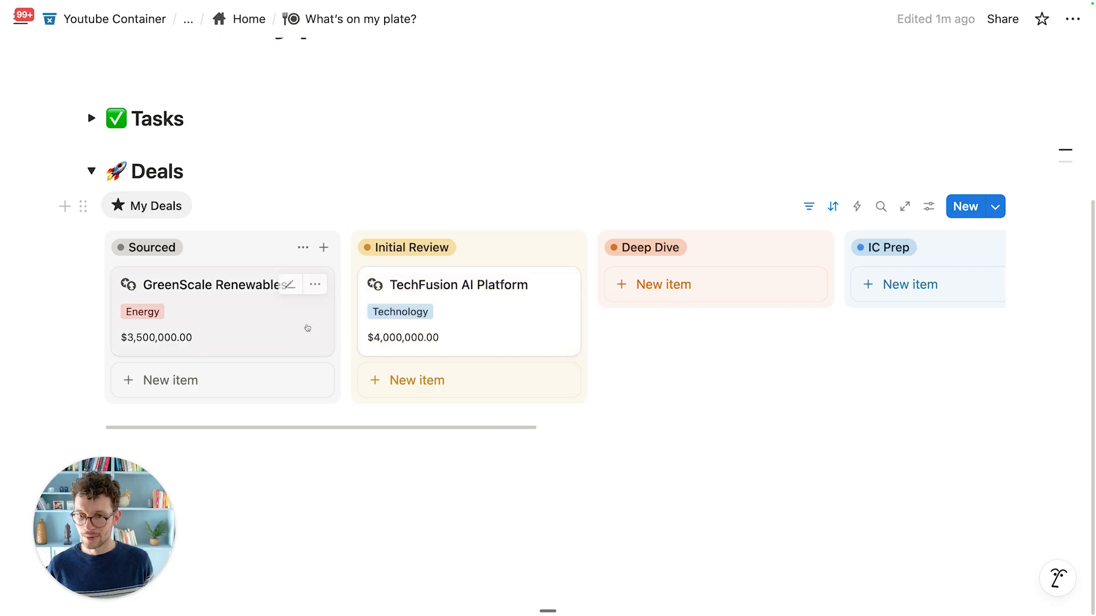
Step: Link a contact from the Contacts database to the TechFusion AI Platform card
click(536, 284)
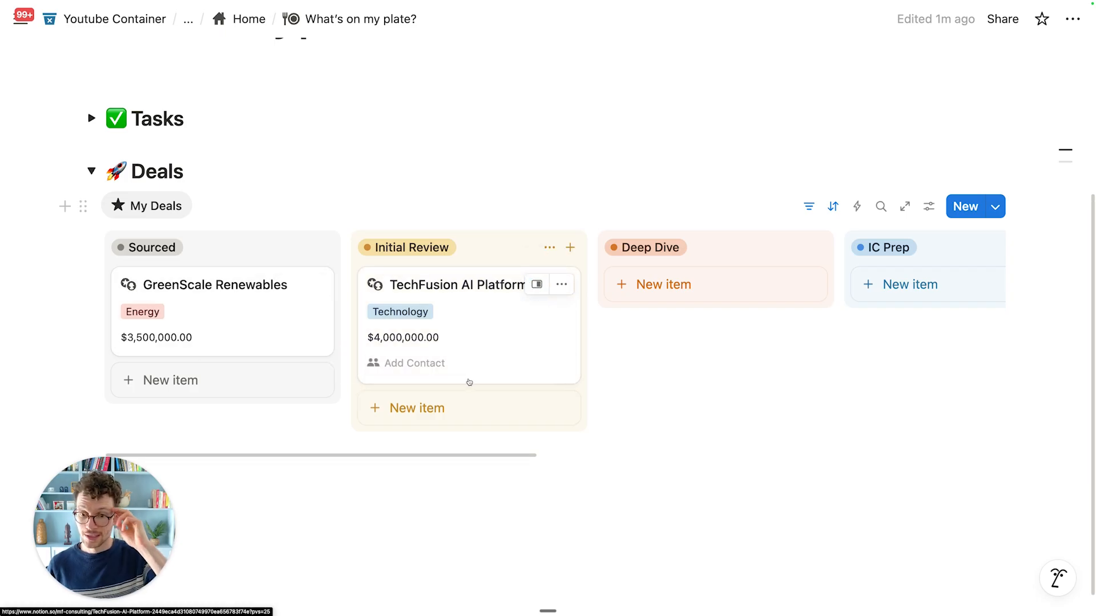
click(455, 363)
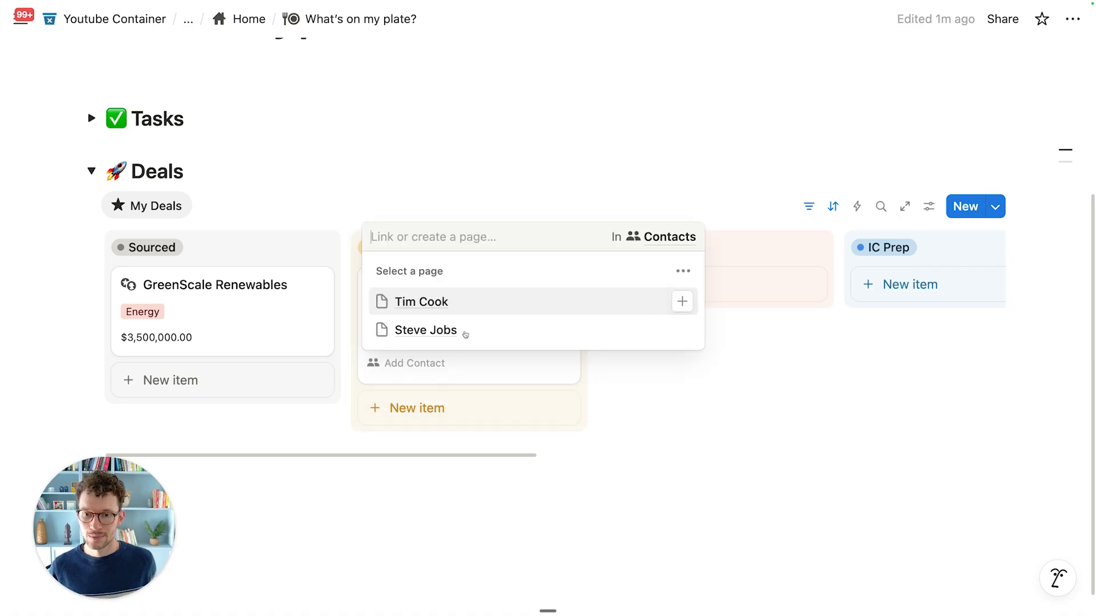
click(451, 302)
click(227, 281)
Step: Link the other contact to GreenScale Renewables, review the links, and close the side panel
click(228, 362)
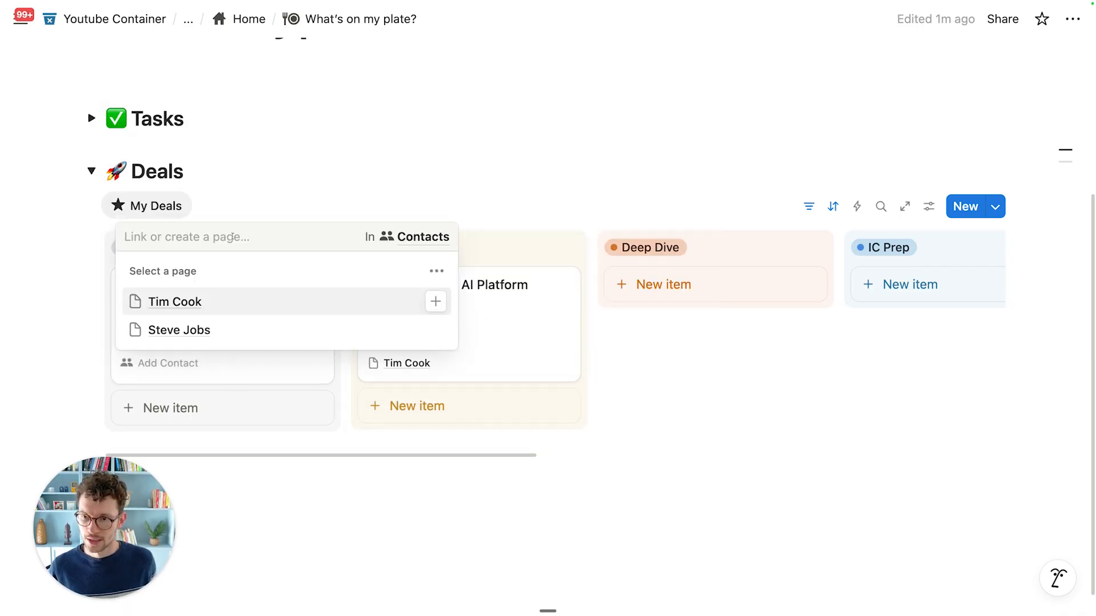
click(242, 333)
click(313, 131)
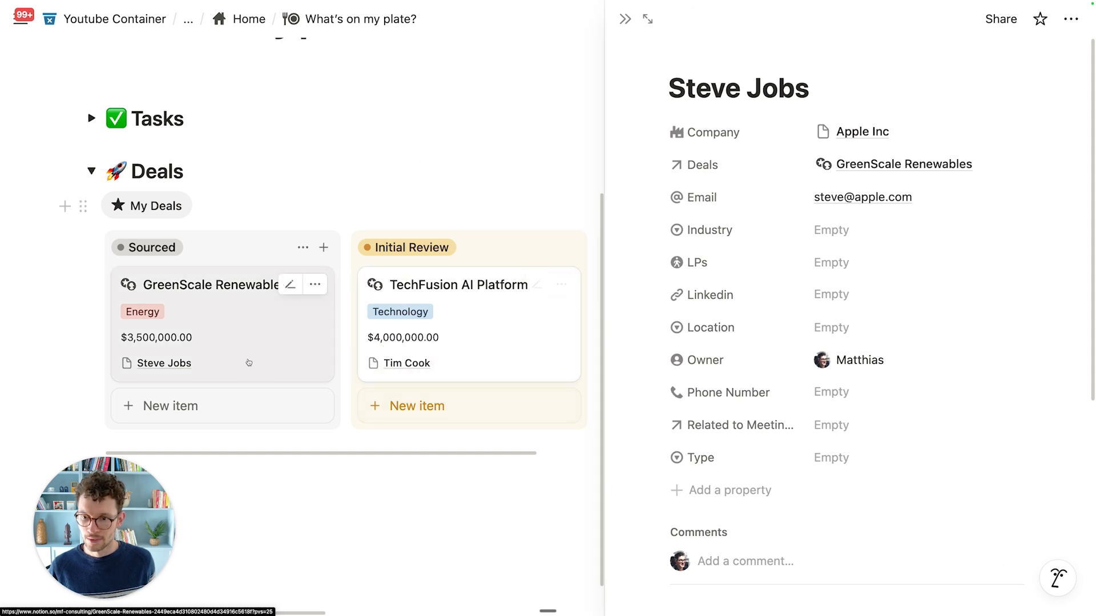
click(403, 366)
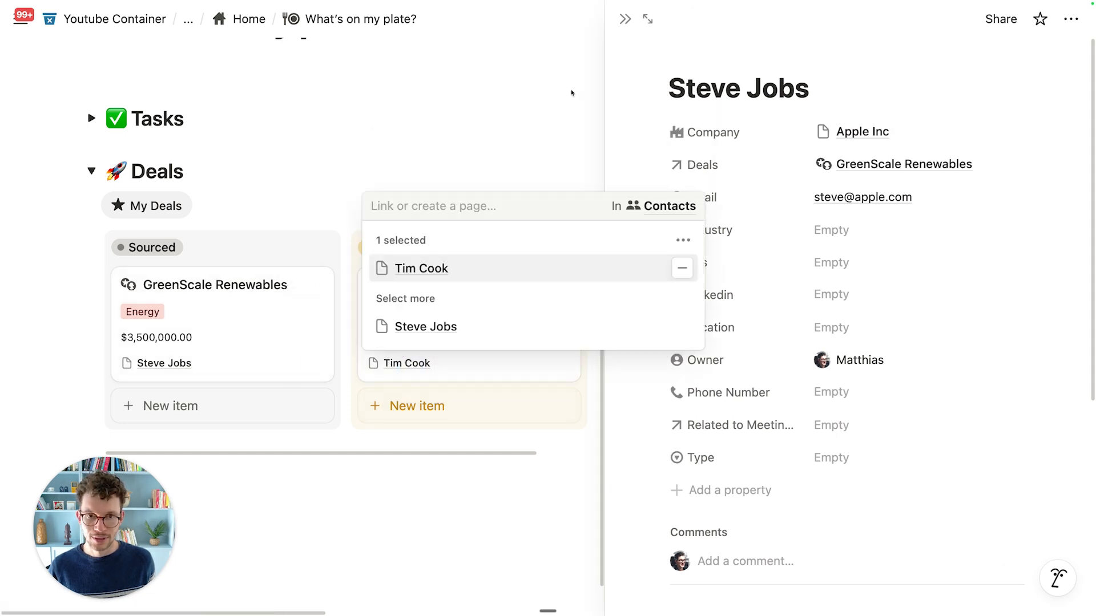
key(Escape)
scroll(770, 210, down, 3)
scroll(839, 320, up, 3)
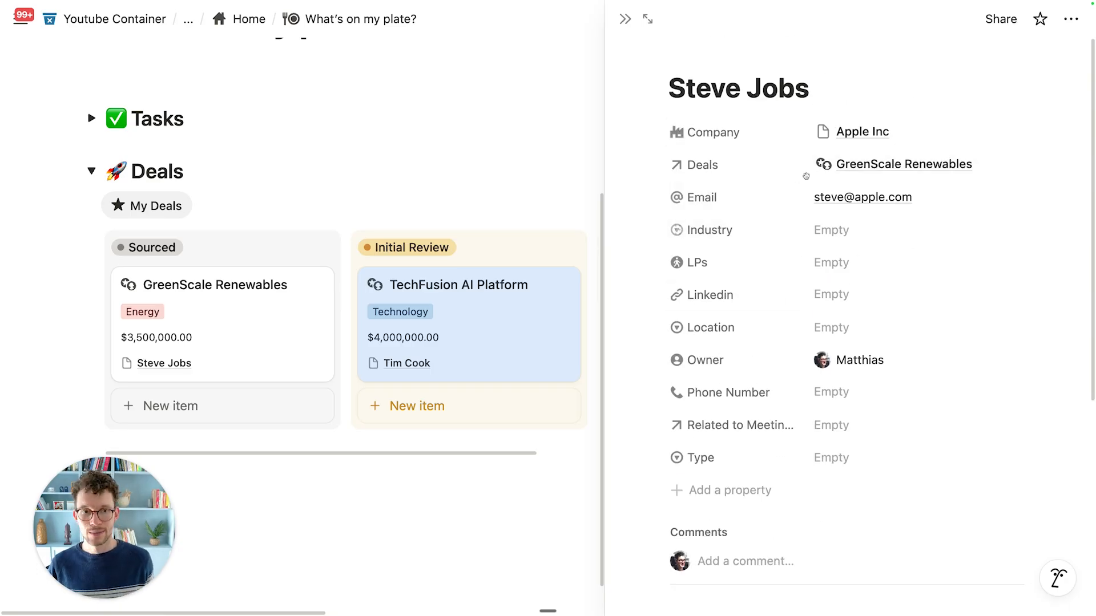
click(624, 20)
Step: Collapse the Deals section and leave the Projects toggle collapsed
scroll(279, 266, up, 3)
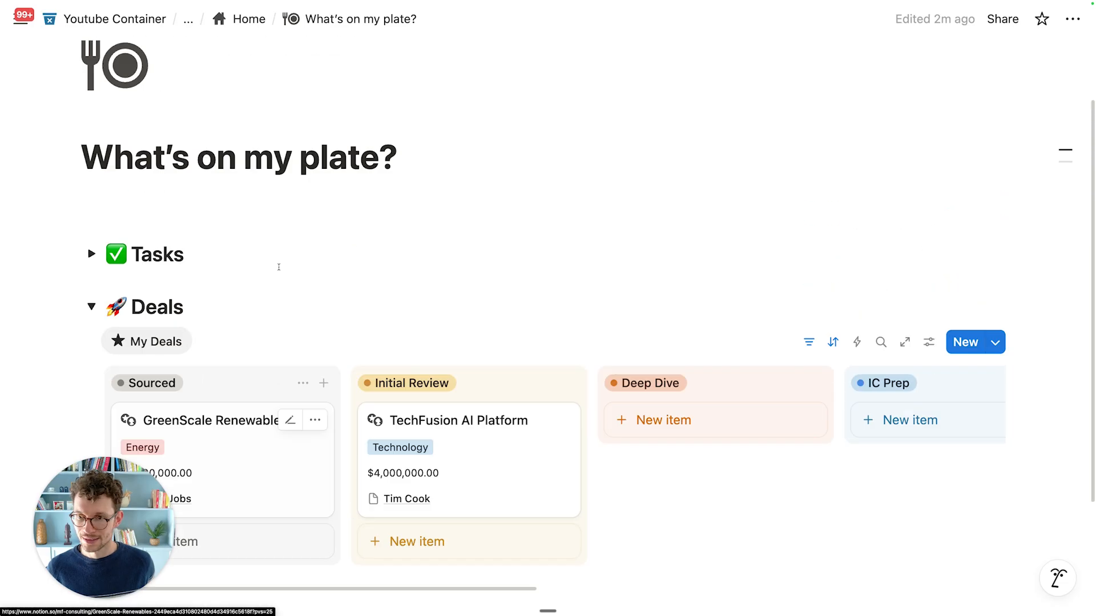
scroll(191, 350, down, 3)
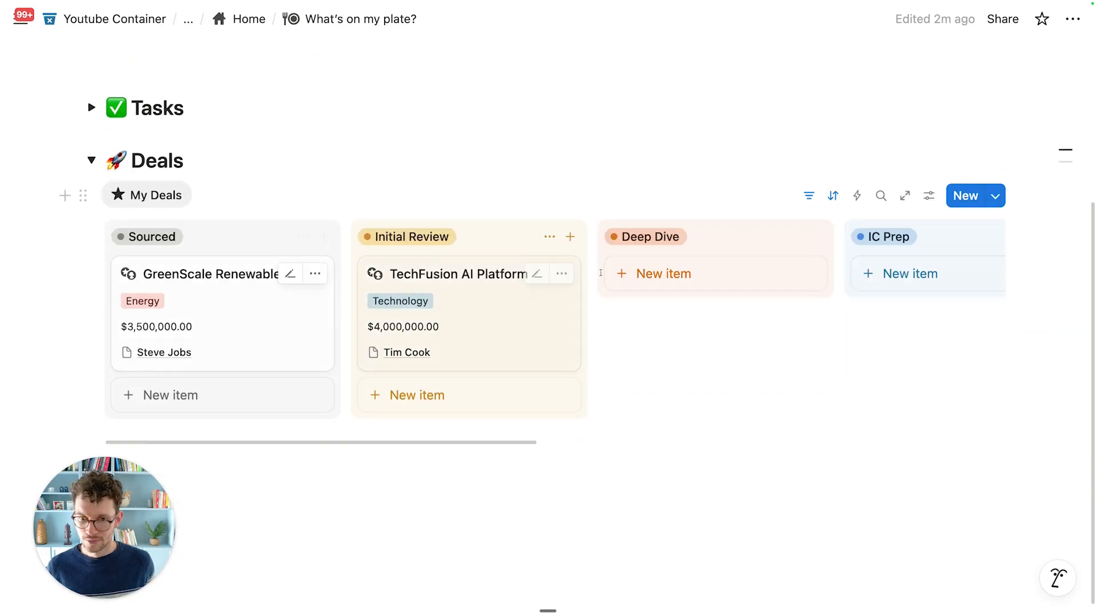
click(91, 161)
drag(141, 483, 1030, 473)
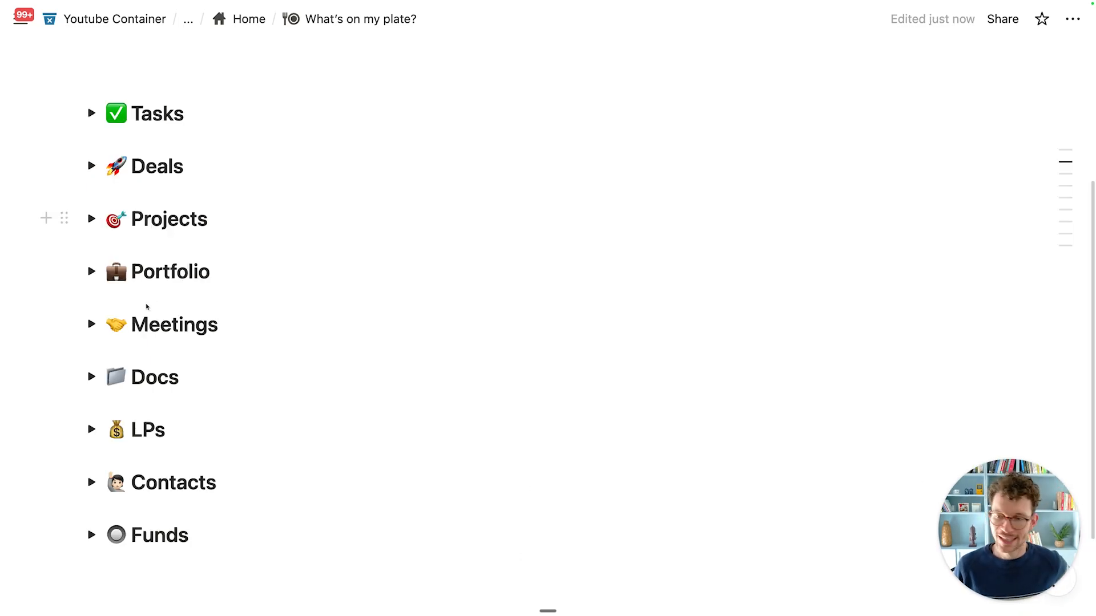
click(92, 219)
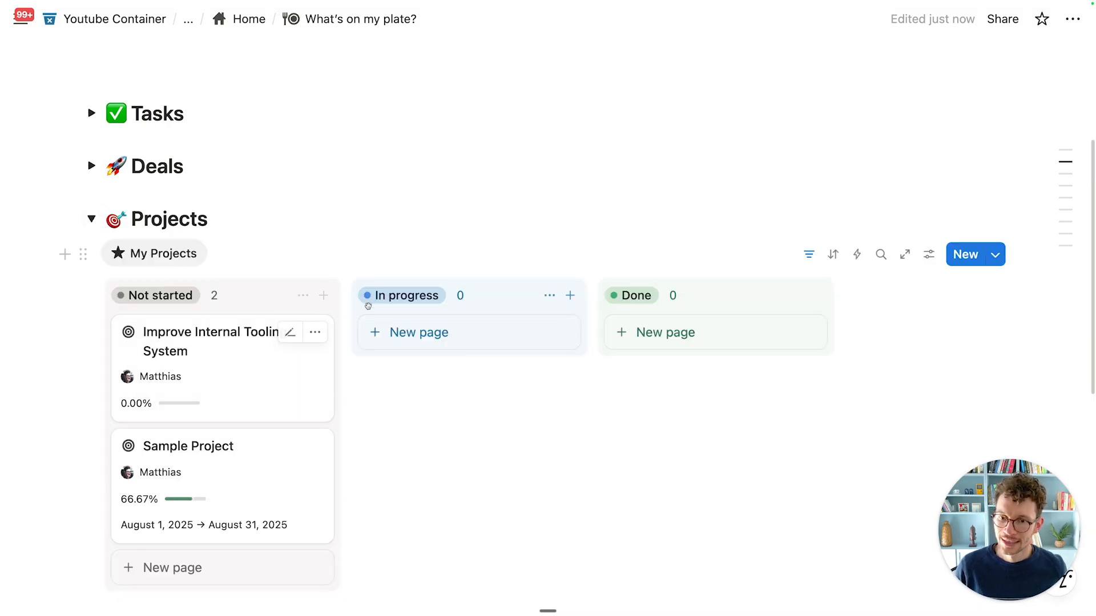
click(92, 221)
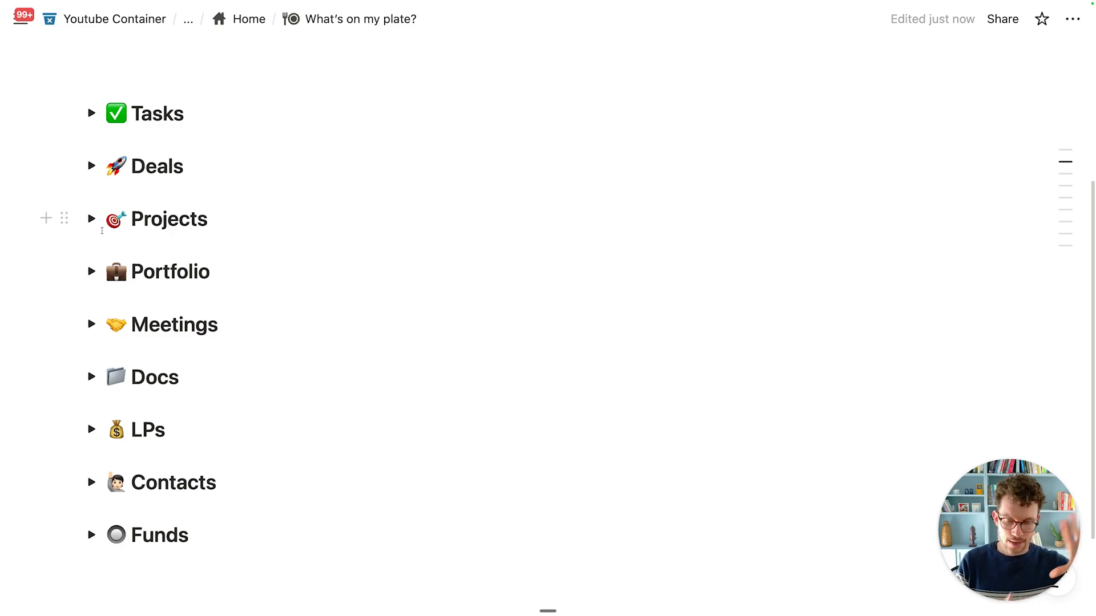
Step: Expand the Funds toggle to check its My Funds gallery, then collapse it
scroll(46, 265, down, 2)
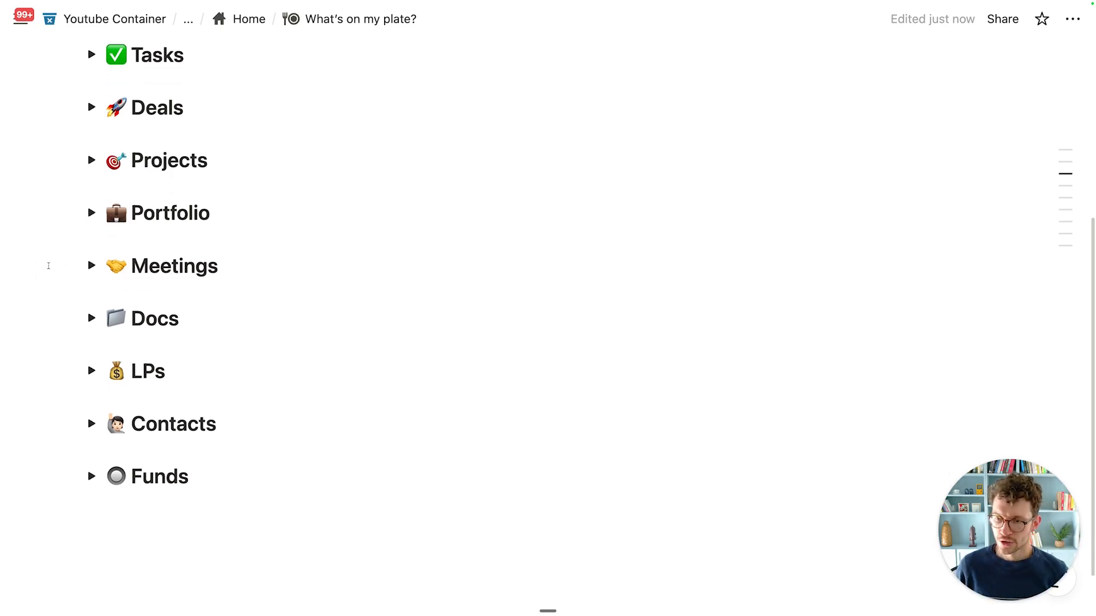
scroll(49, 265, up, 4)
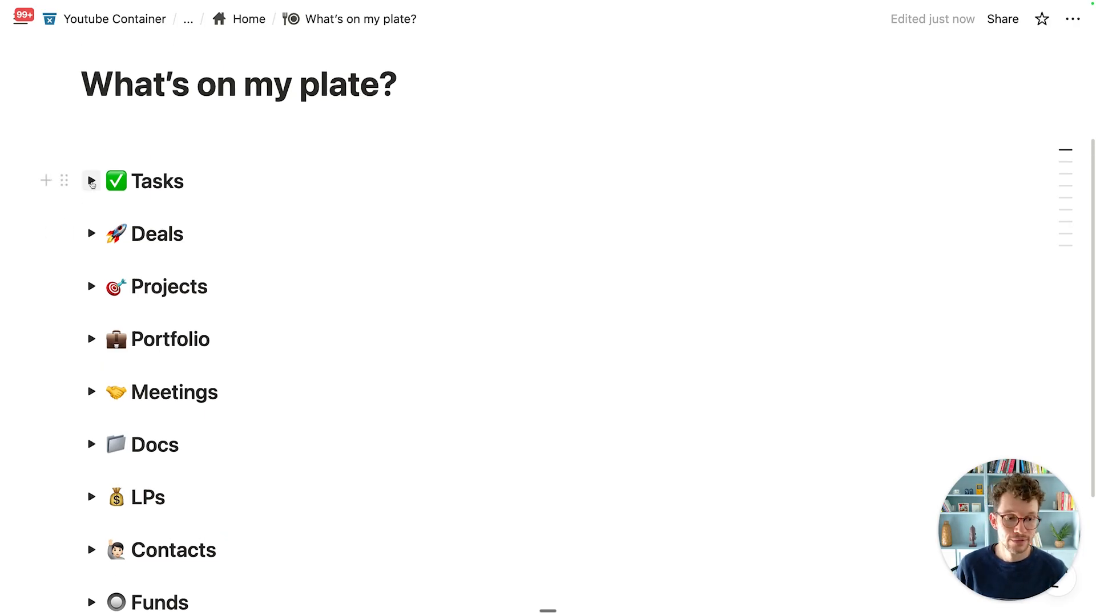
scroll(132, 254, down, 4)
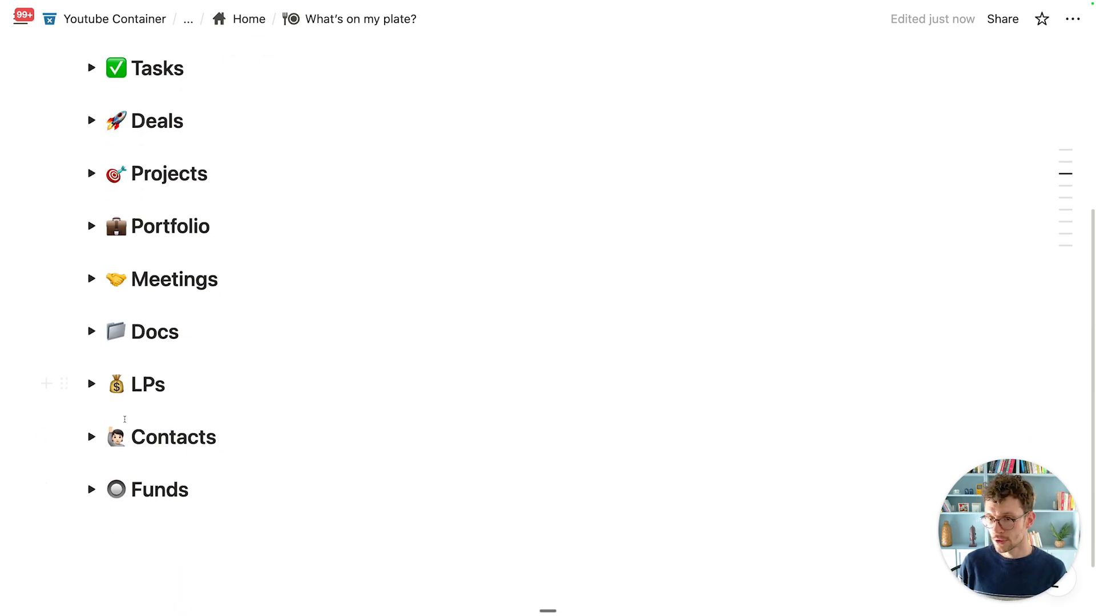
click(90, 490)
scroll(364, 321, down, 3)
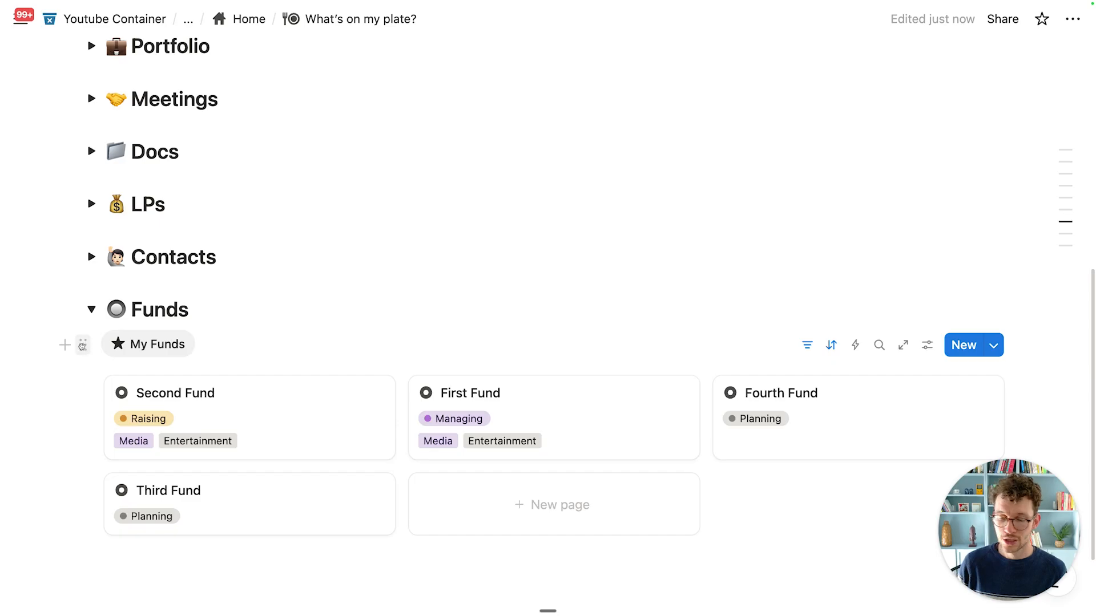
click(91, 309)
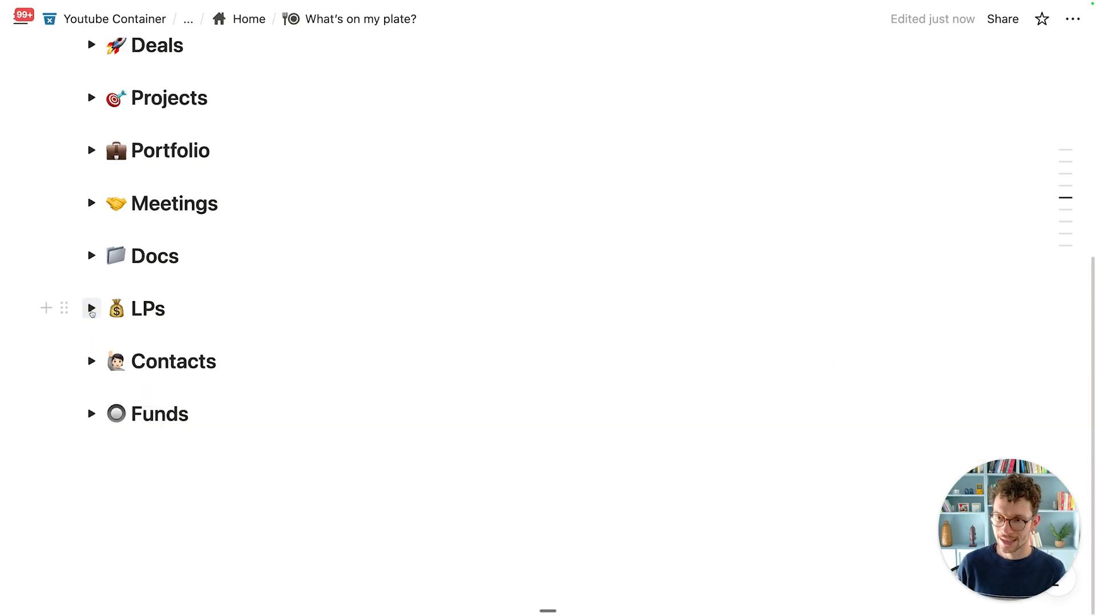
scroll(105, 324, down, 3)
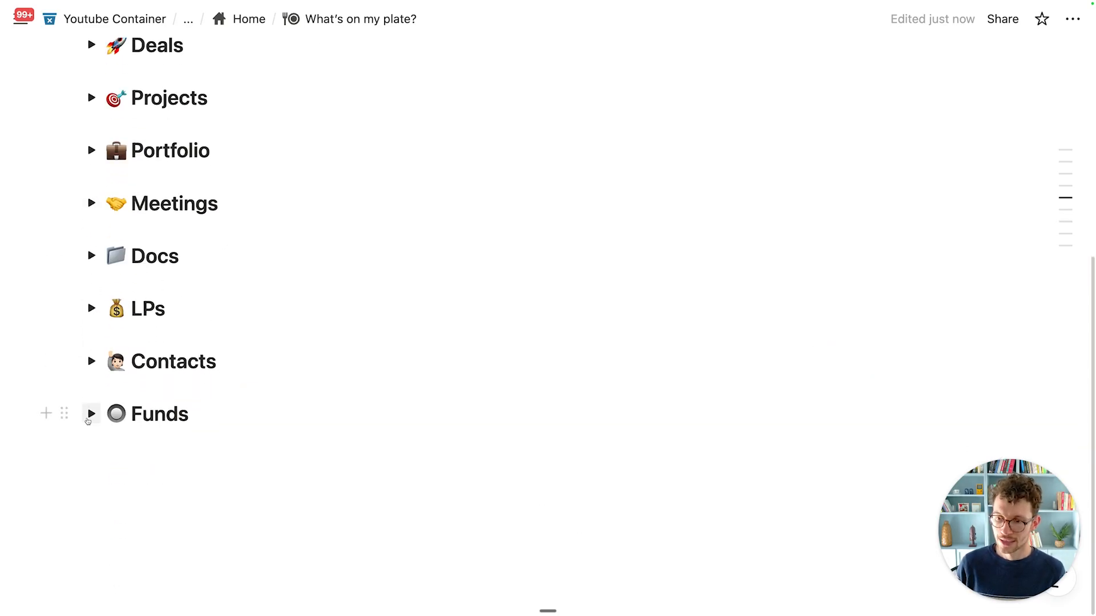
Step: Drag the My Funds gallery out and back inside the Funds toggle, then collapse it
click(92, 414)
drag(112, 405, 161, 299)
scroll(225, 346, down, 1)
drag(58, 268, 137, 410)
scroll(145, 354, down, 7)
scroll(150, 385, down, 3)
click(90, 387)
scroll(252, 379, up, 3)
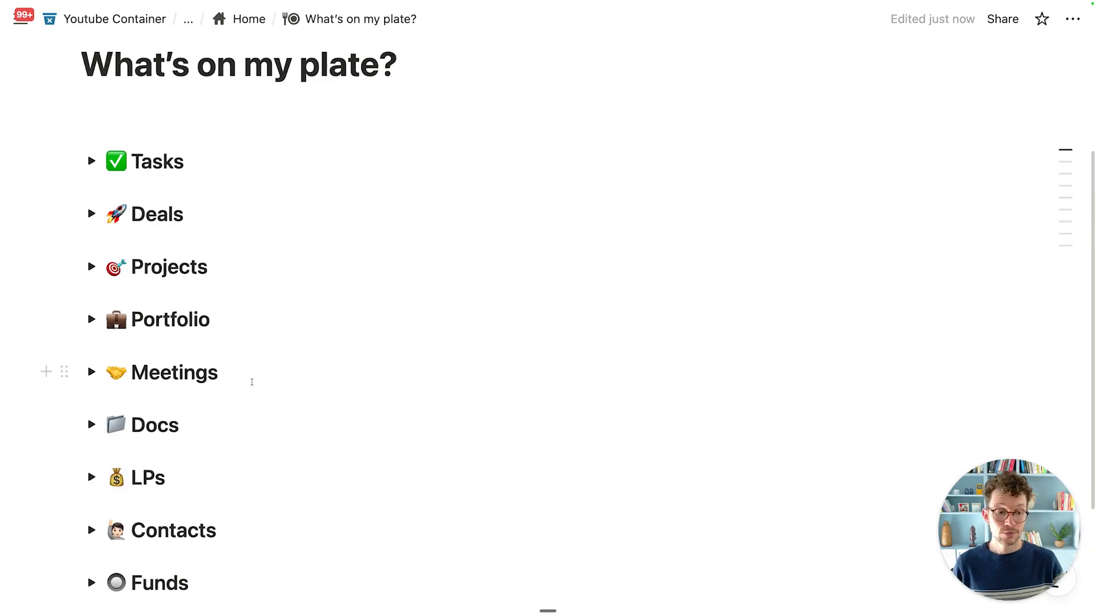
scroll(251, 381, up, 3)
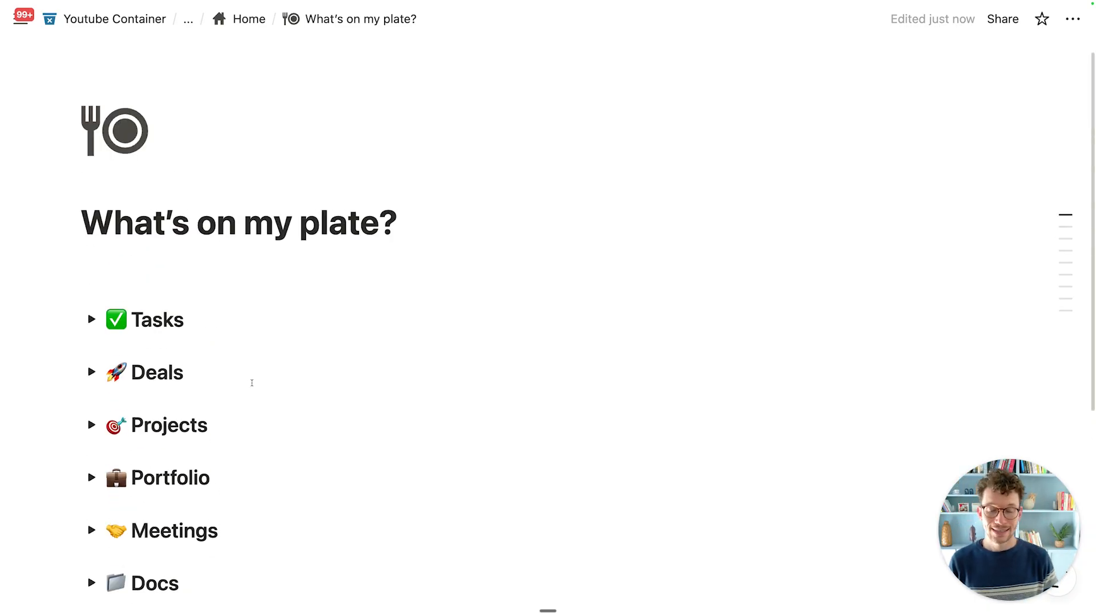
Step: Insert a two-column layout under the page title with /col2
click(228, 266)
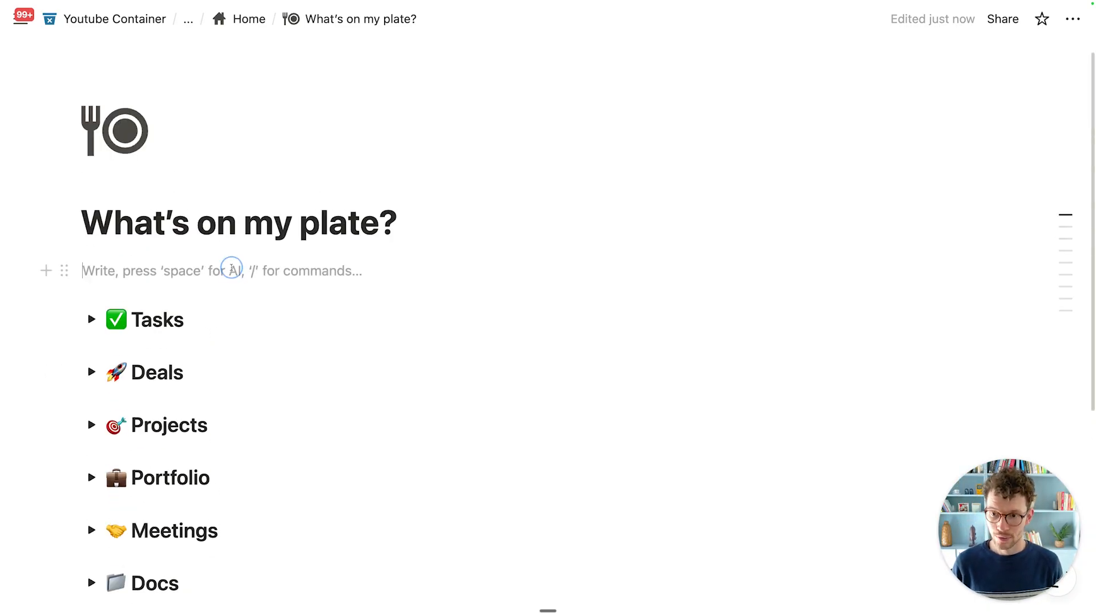
text(/col2)
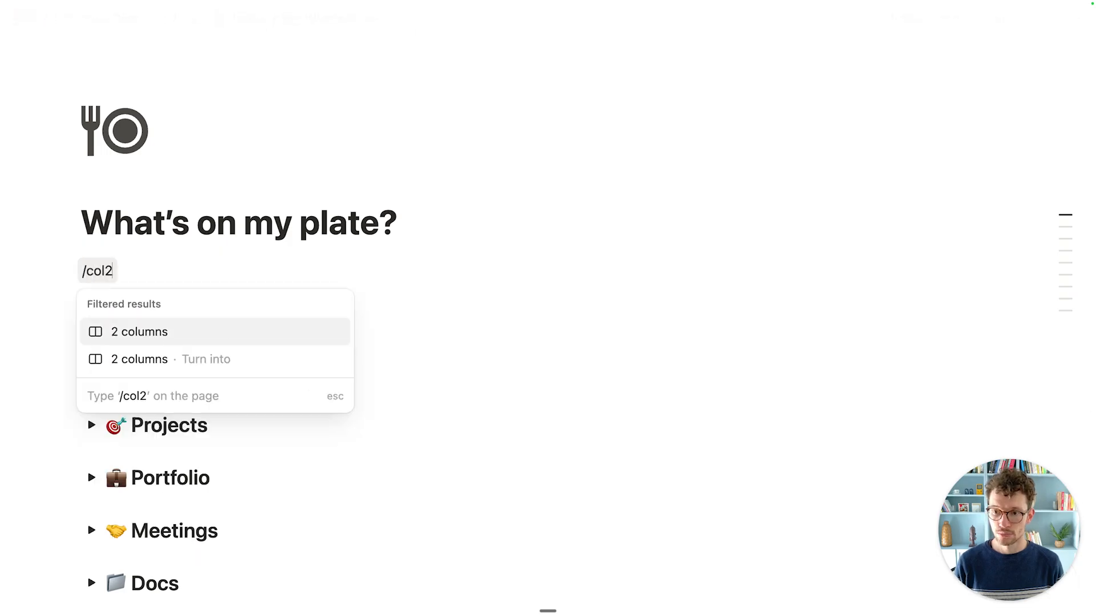
key(Return)
scroll(157, 315, down, 1)
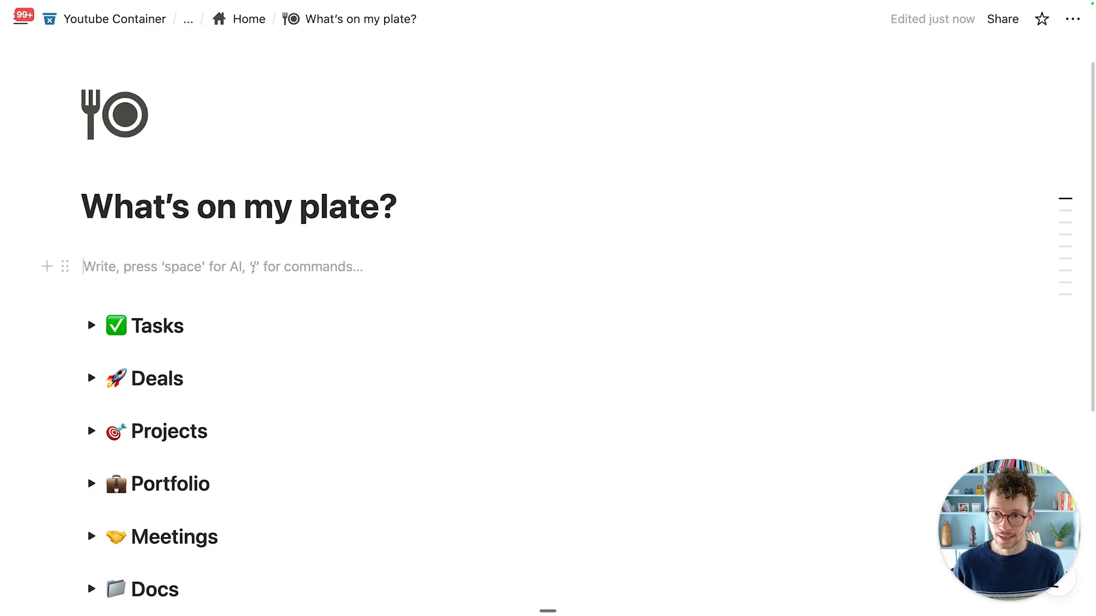
Step: Write NAV Placeholder on the left and add a callout with columns and a button on the right
text(NAV Placeholder)
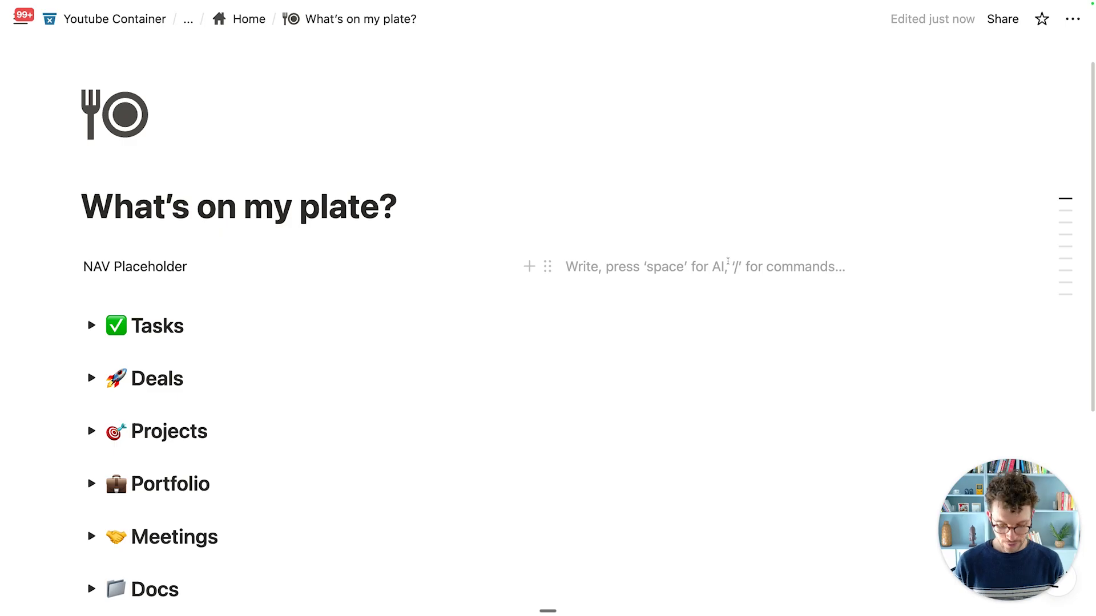
text(/cal)
key(Return)
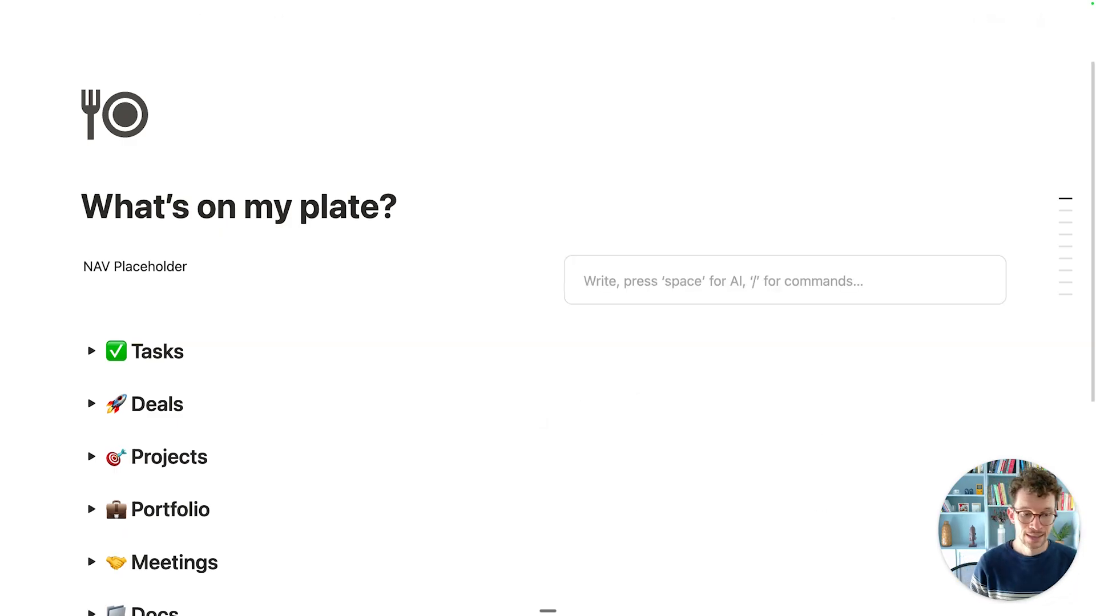
scroll(587, 337, down, 2)
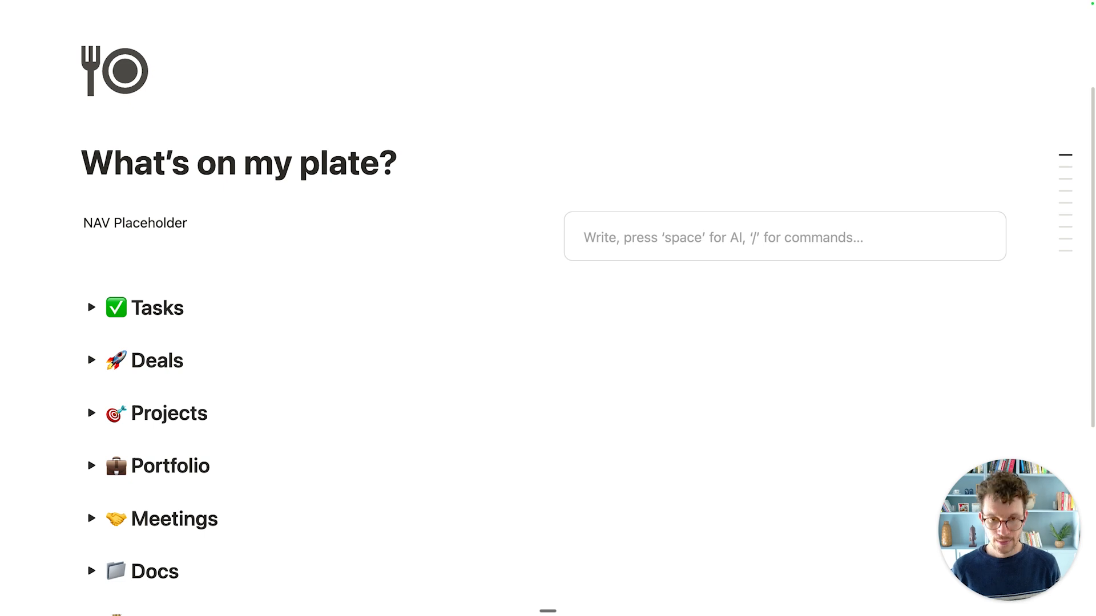
text(/col)
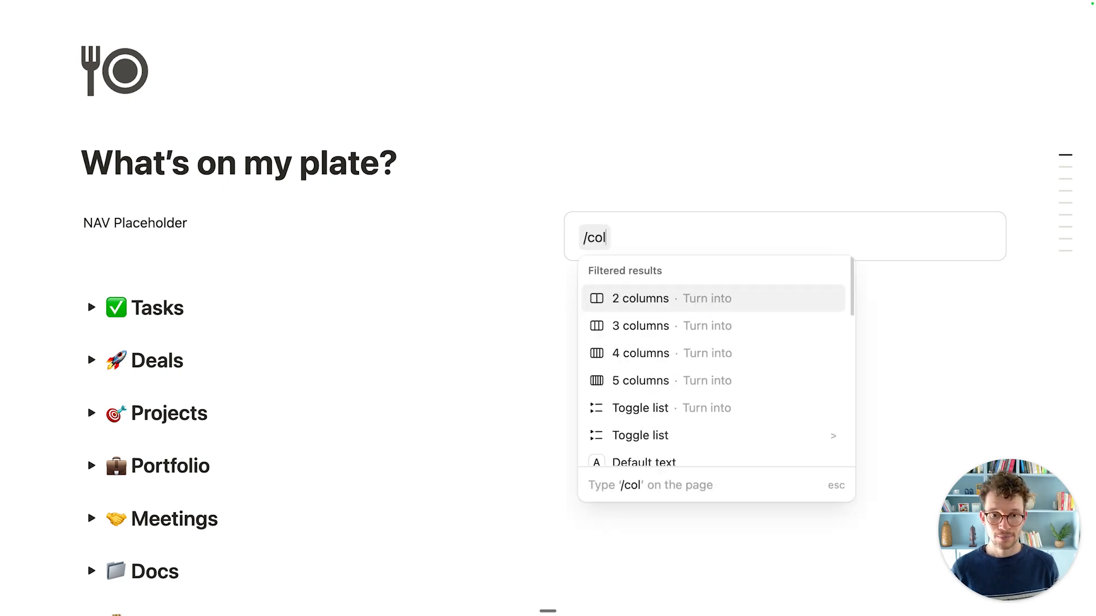
key(Return)
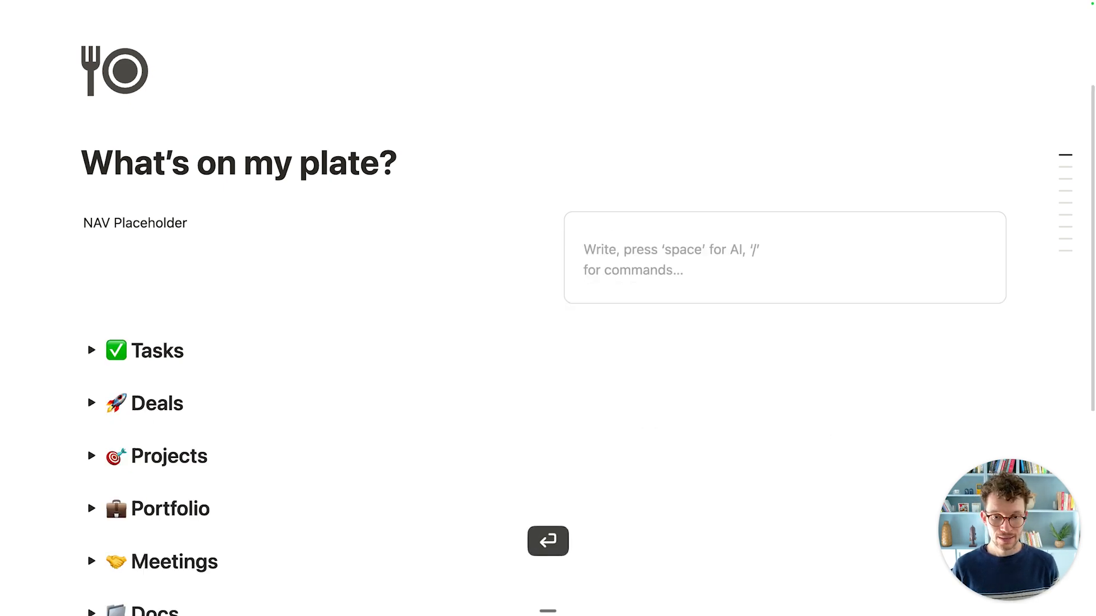
text(/but)
key(Return)
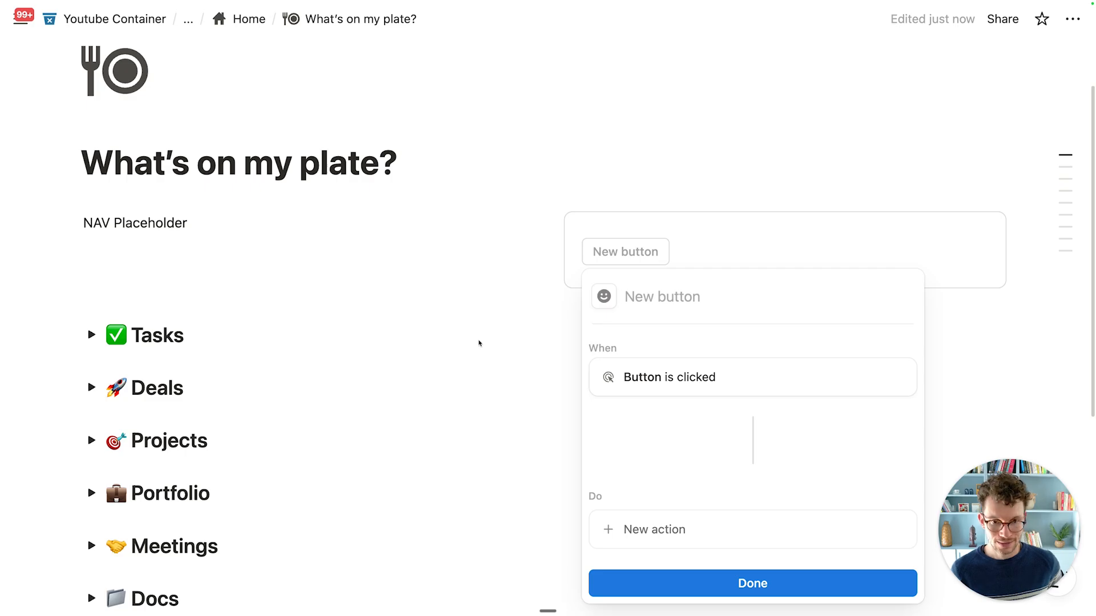
Step: Give the button a check-circle icon and an action adding a page to VC_Tasks
click(604, 296)
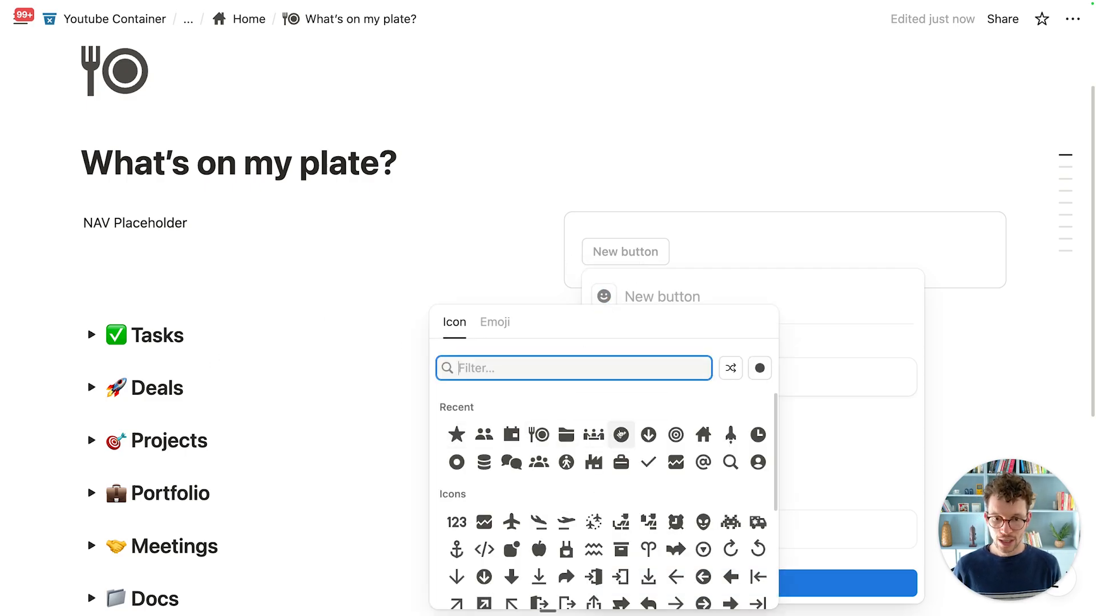
click(621, 435)
click(656, 537)
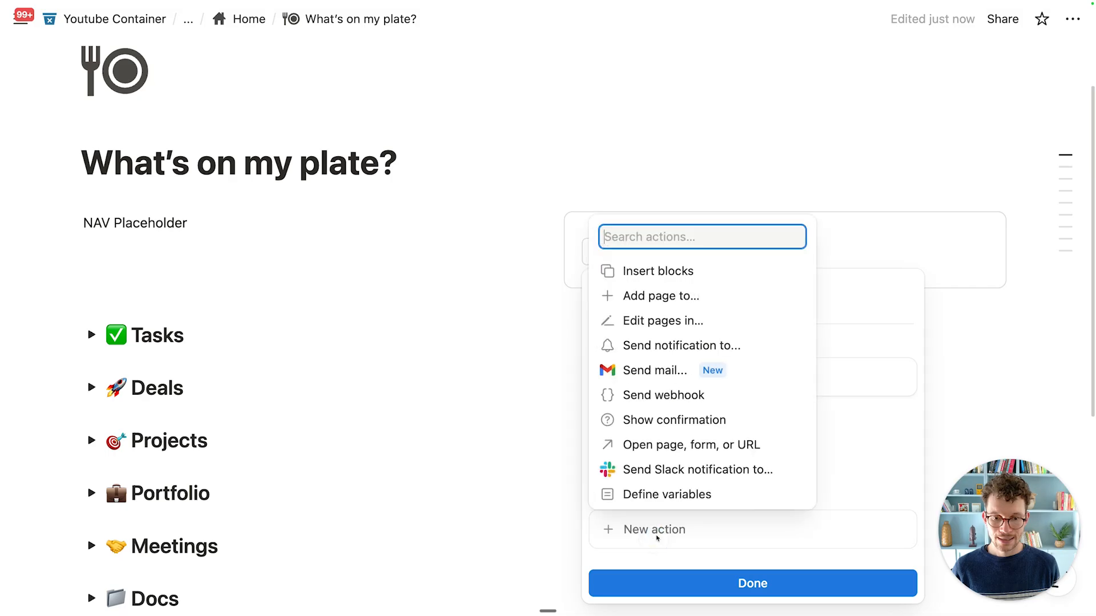
click(678, 294)
click(742, 489)
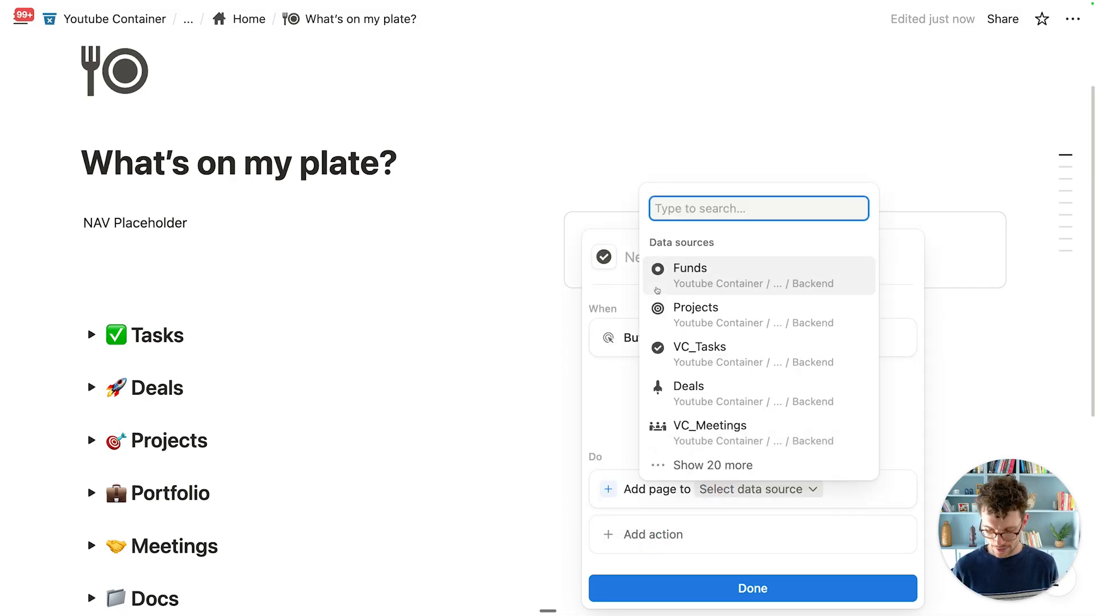
click(670, 354)
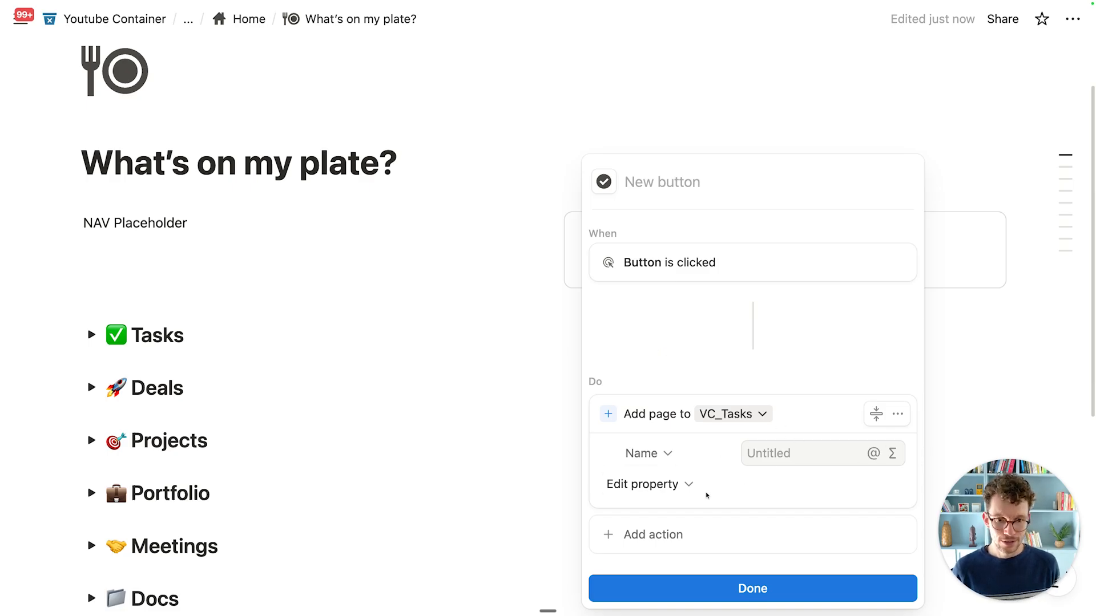
Step: Set the new page's Due Date to the trigger date and name the button Add Task
click(686, 485)
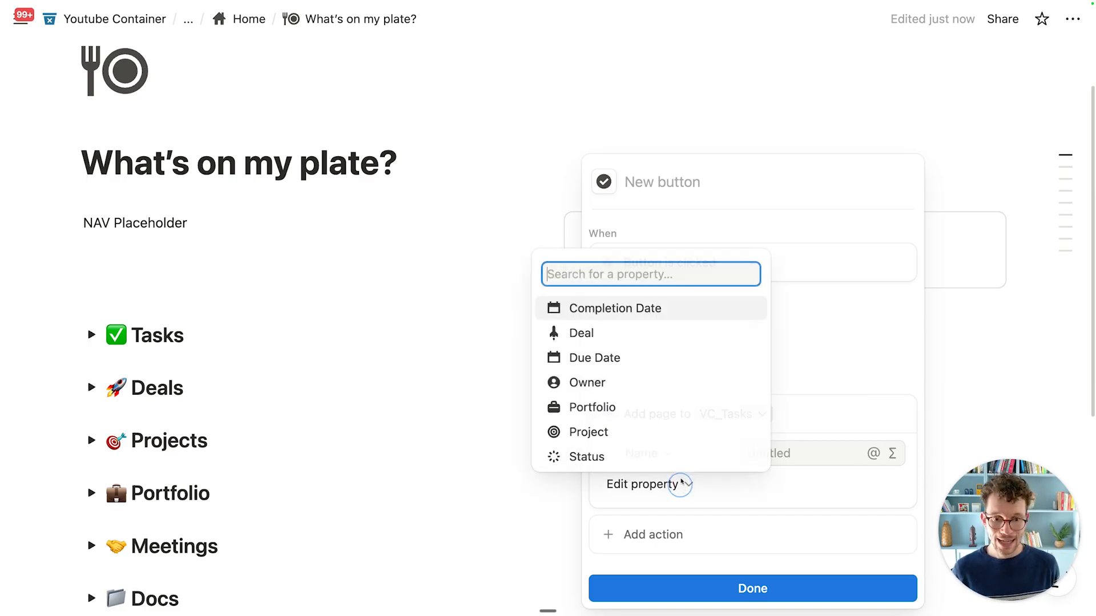
click(616, 370)
click(779, 453)
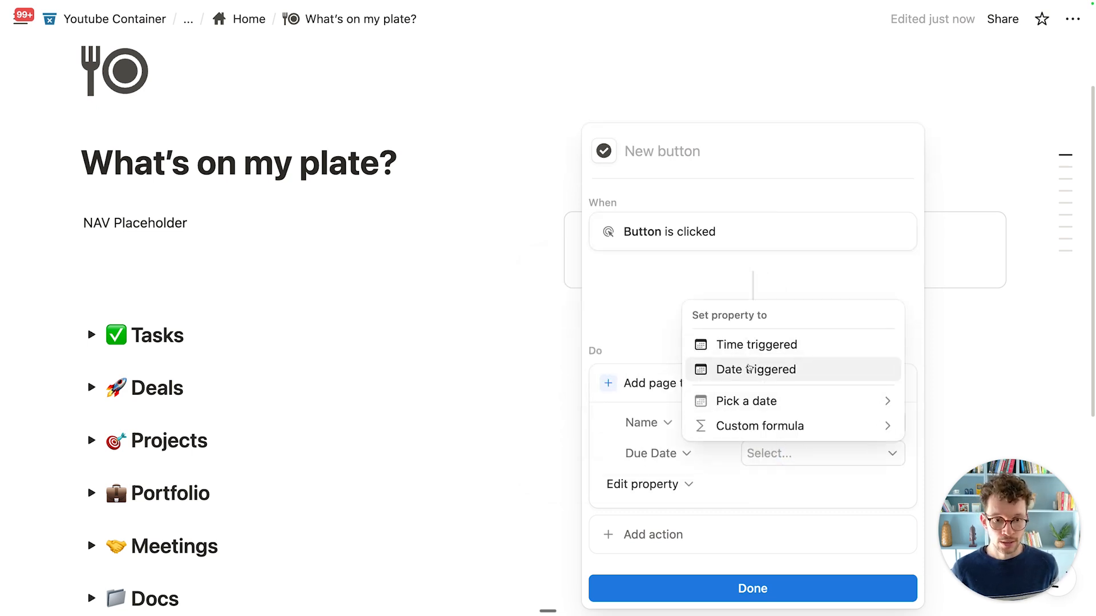
click(749, 368)
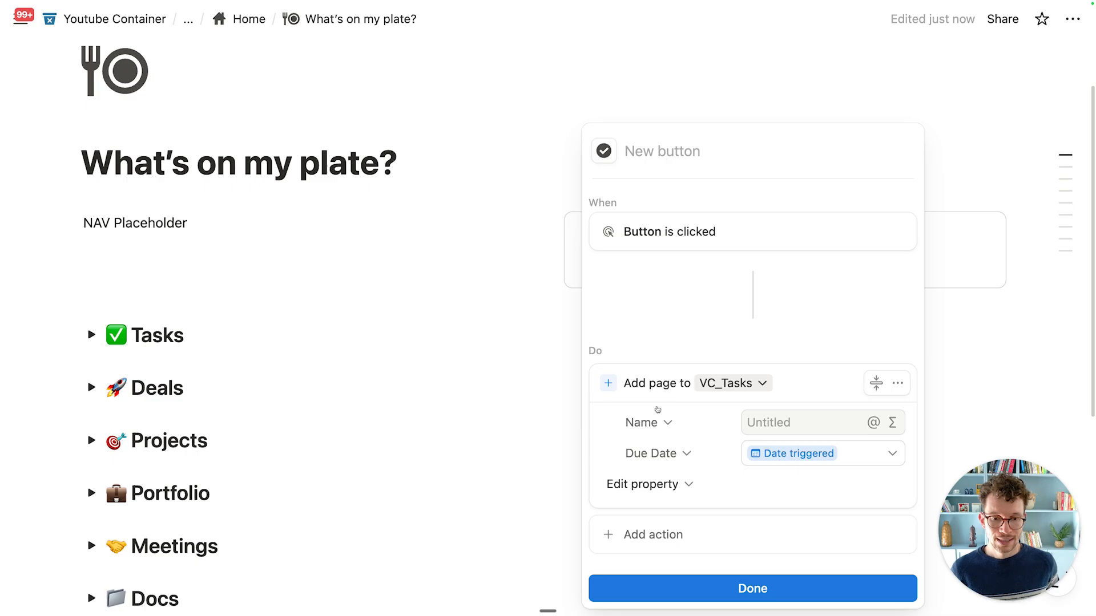
click(643, 143)
text(Add Task)
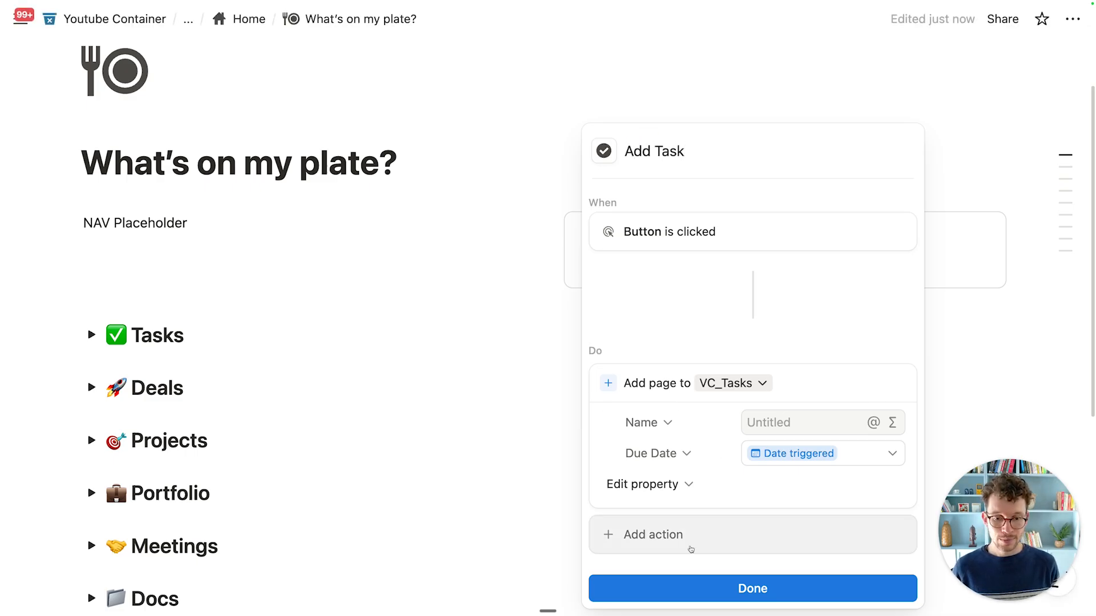
Step: Add a second action opening the added page in side peek, then finish the button
click(666, 528)
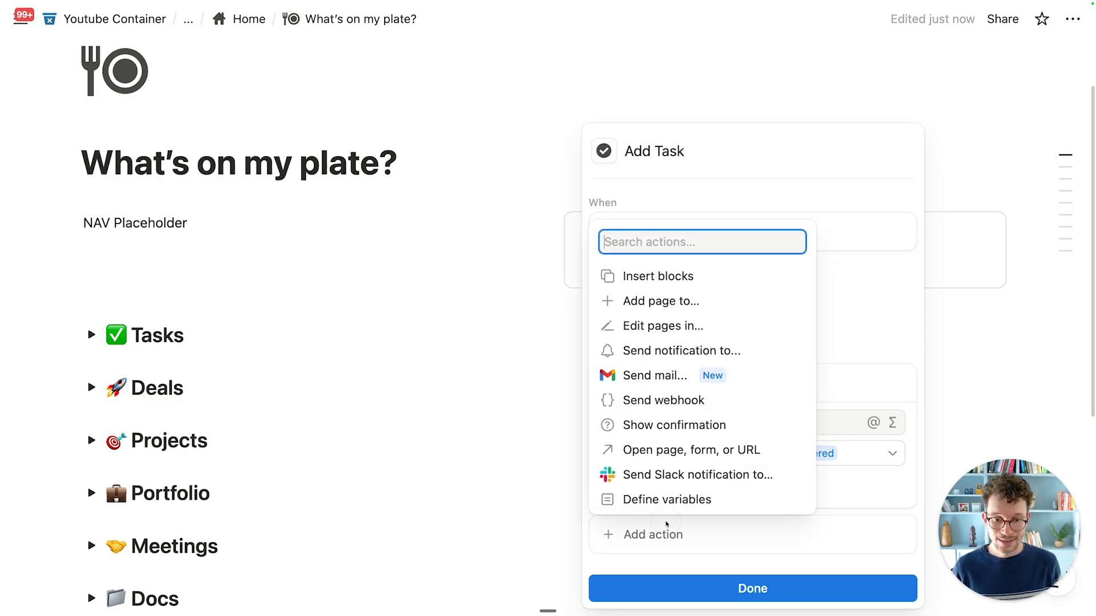
click(690, 451)
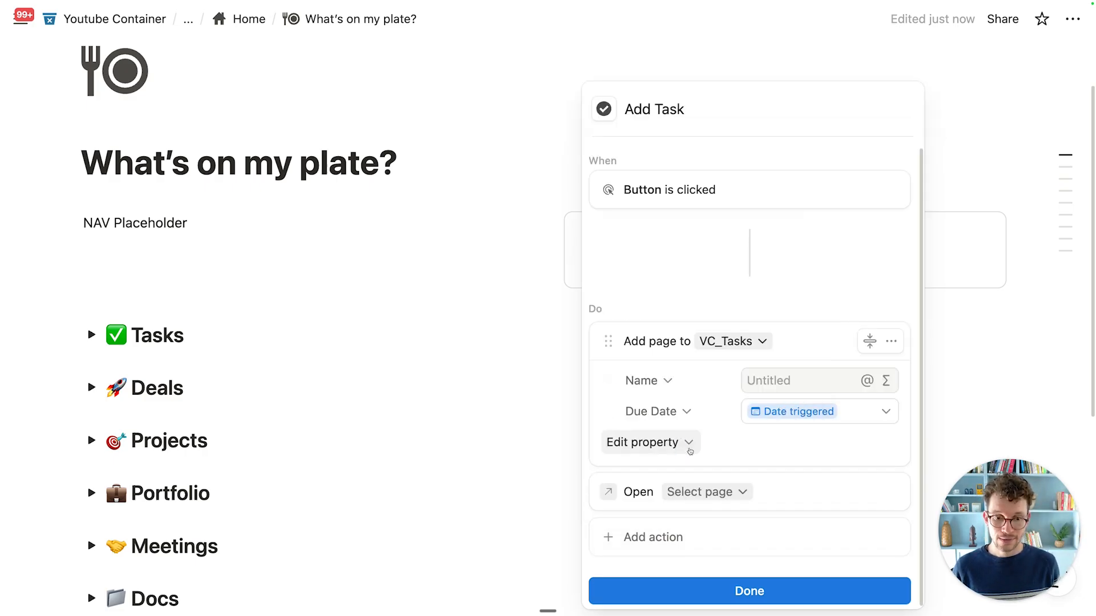
click(693, 498)
click(679, 143)
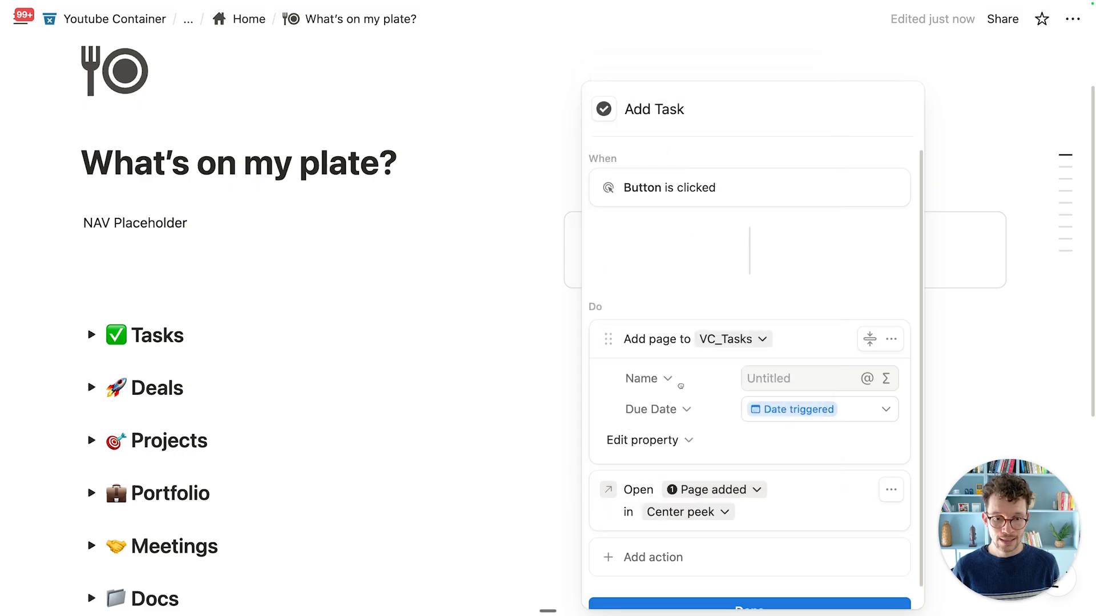
click(692, 500)
click(656, 342)
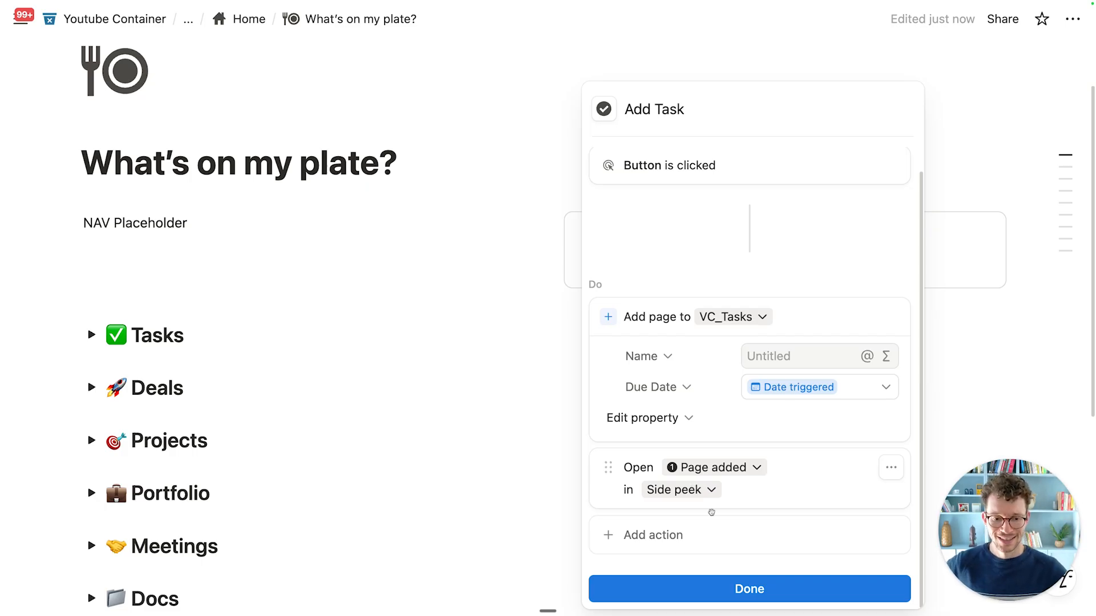
click(721, 584)
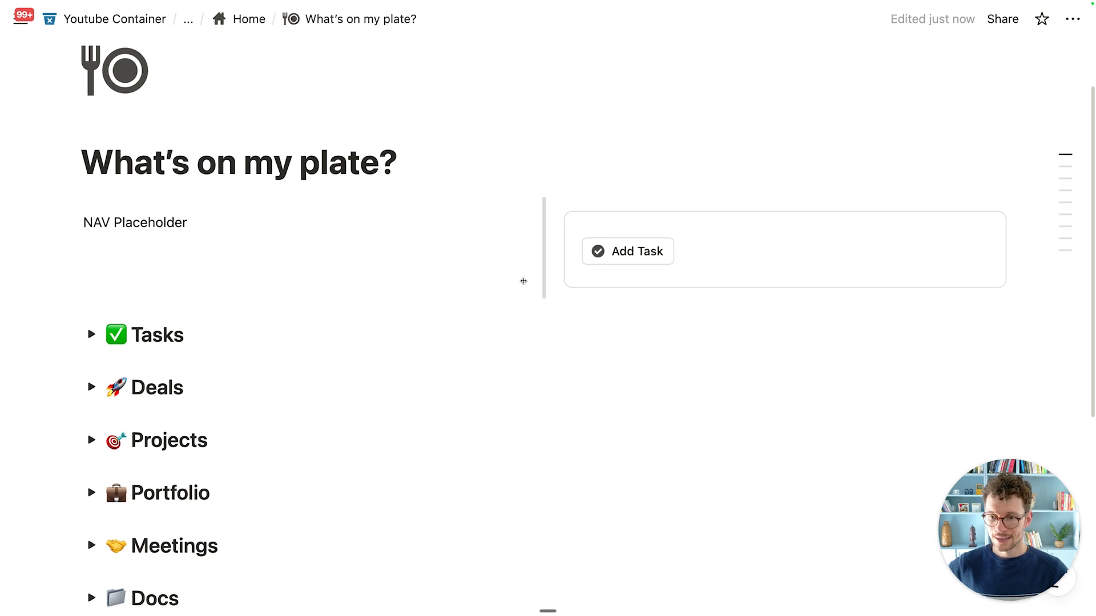
Step: Expand Tasks, create a task with Add Task, and title it about emailing a colleague
scroll(615, 134, down, 3)
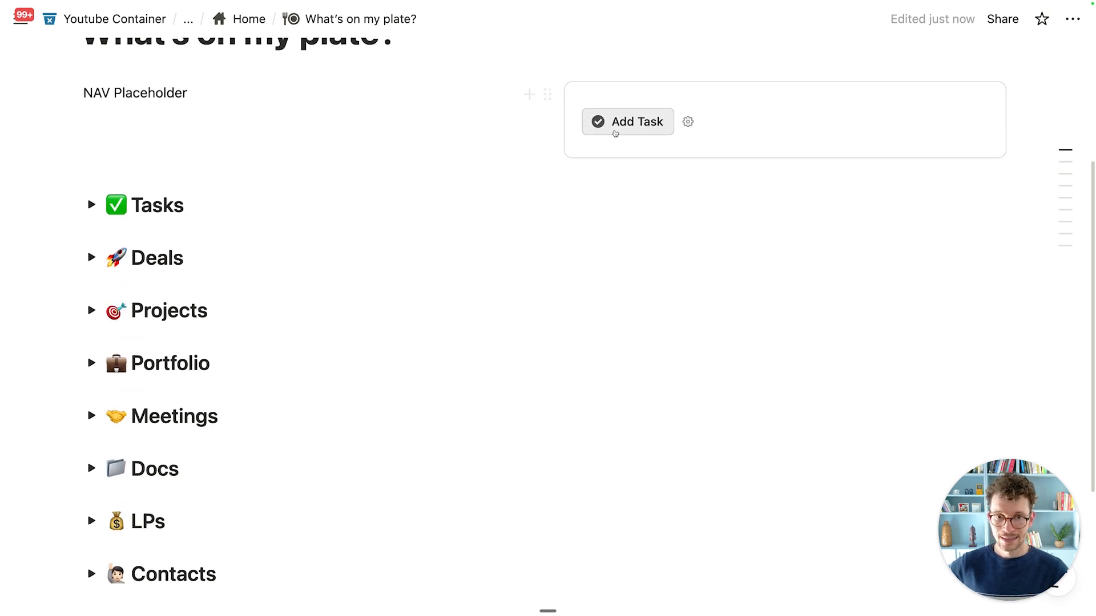
click(91, 204)
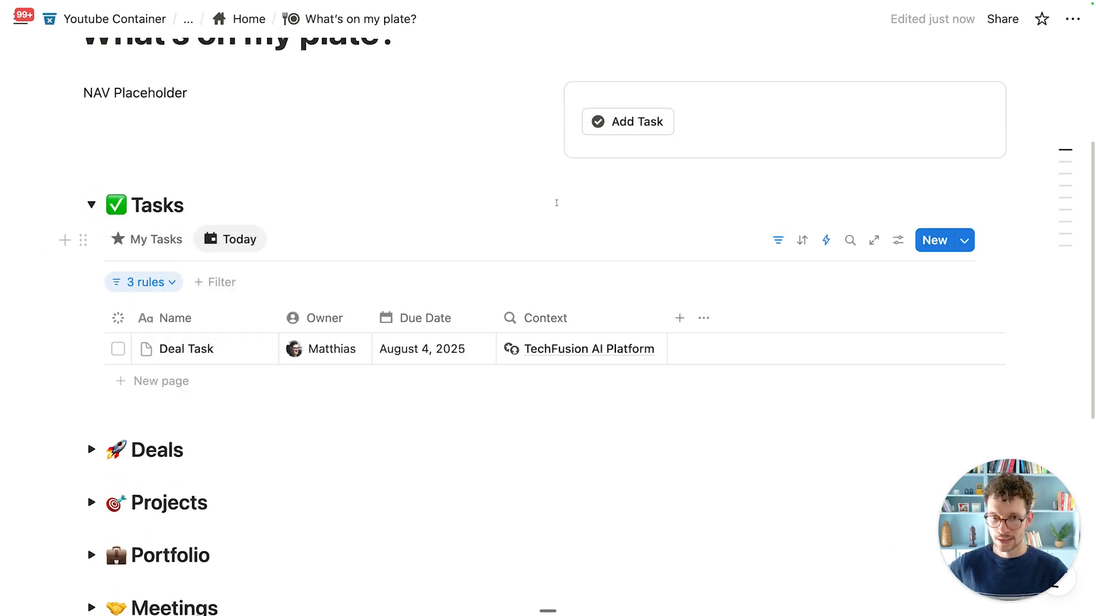
click(619, 130)
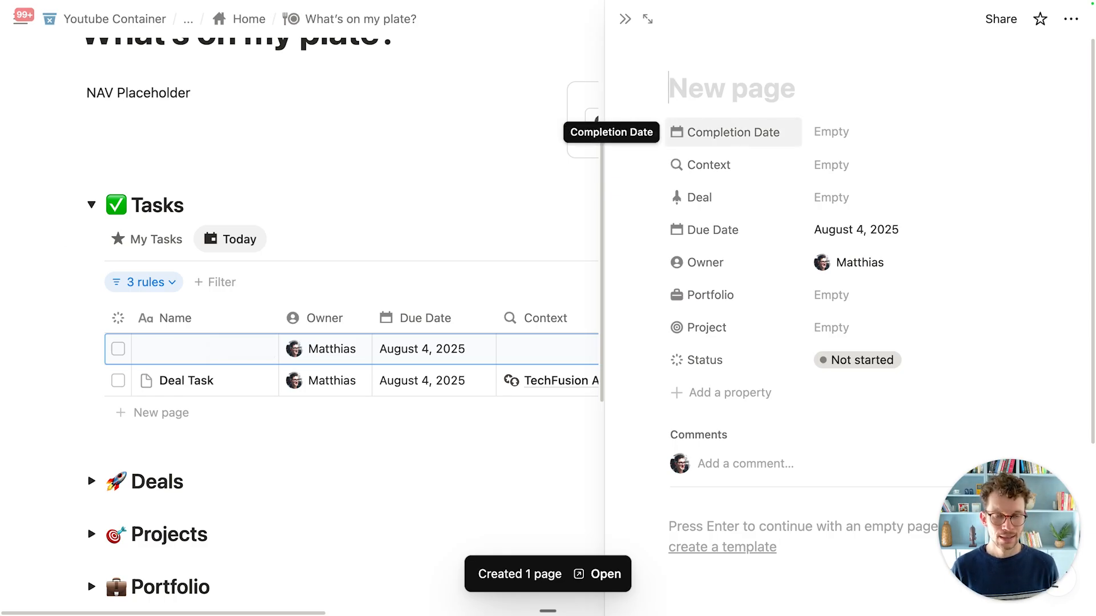
text(Send Matthias an email)
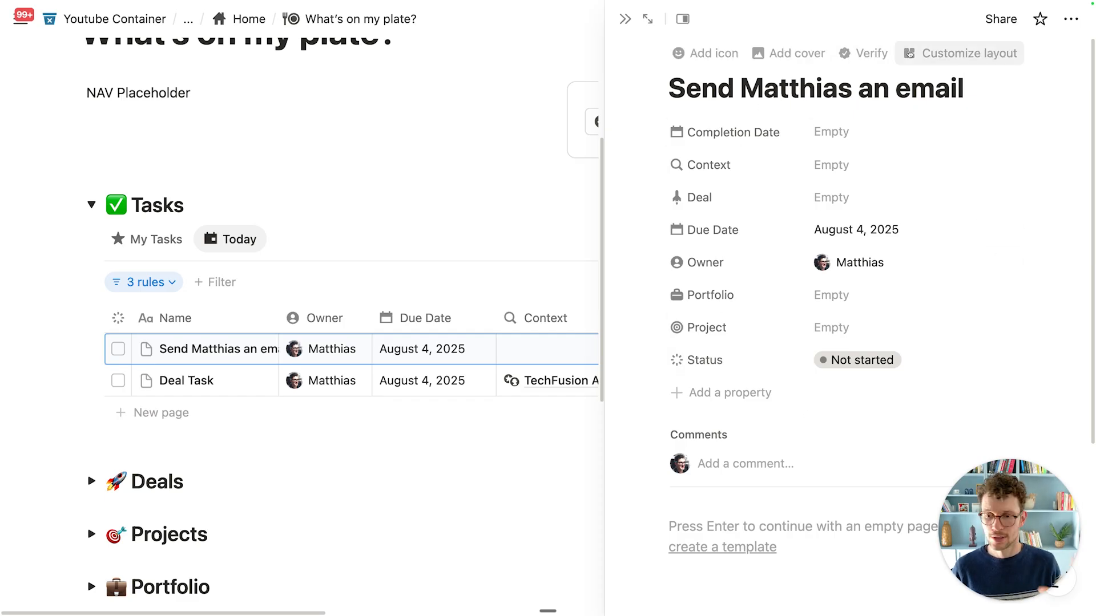
Step: In the task page layout, move the property group into a side panel
click(936, 51)
click(466, 222)
click(445, 251)
click(305, 272)
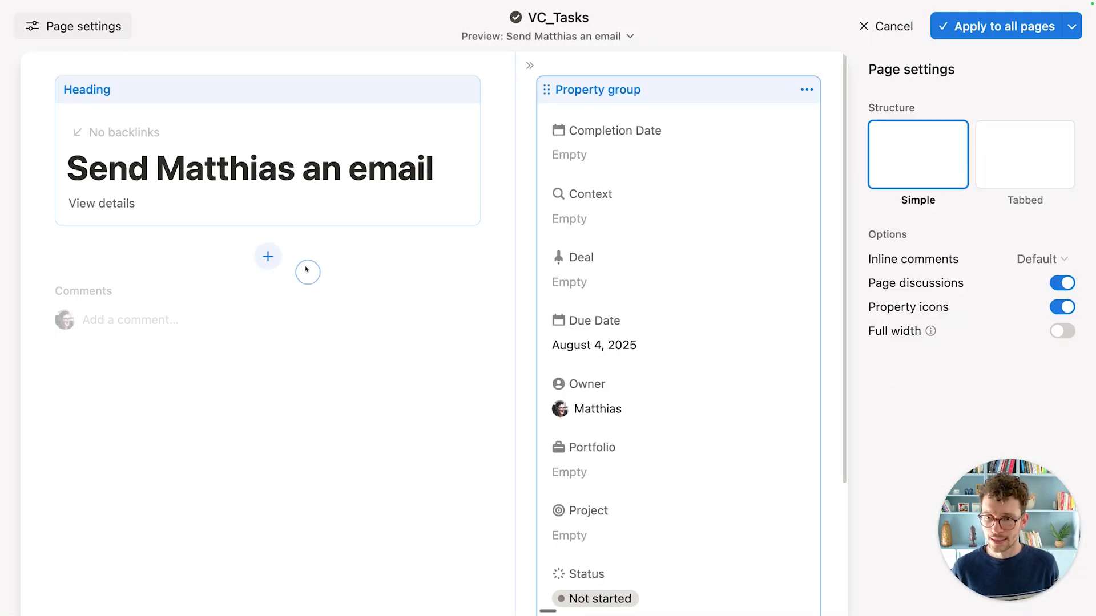
Step: Pin Owner, Status, Due Date and Context in the heading and apply to all pages
click(359, 100)
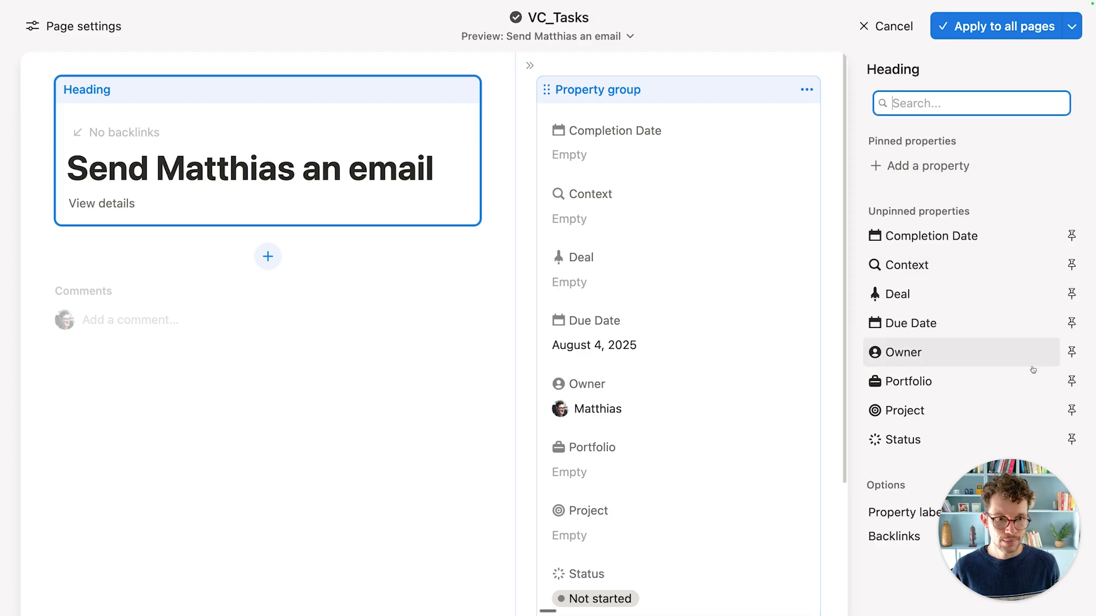
click(1071, 352)
click(1071, 439)
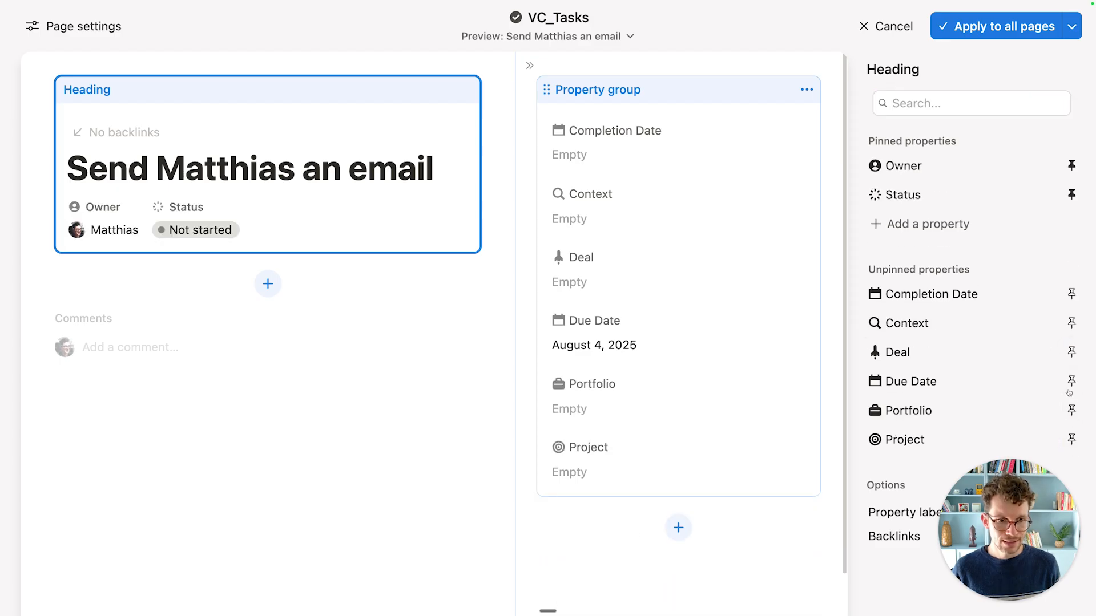
click(1071, 380)
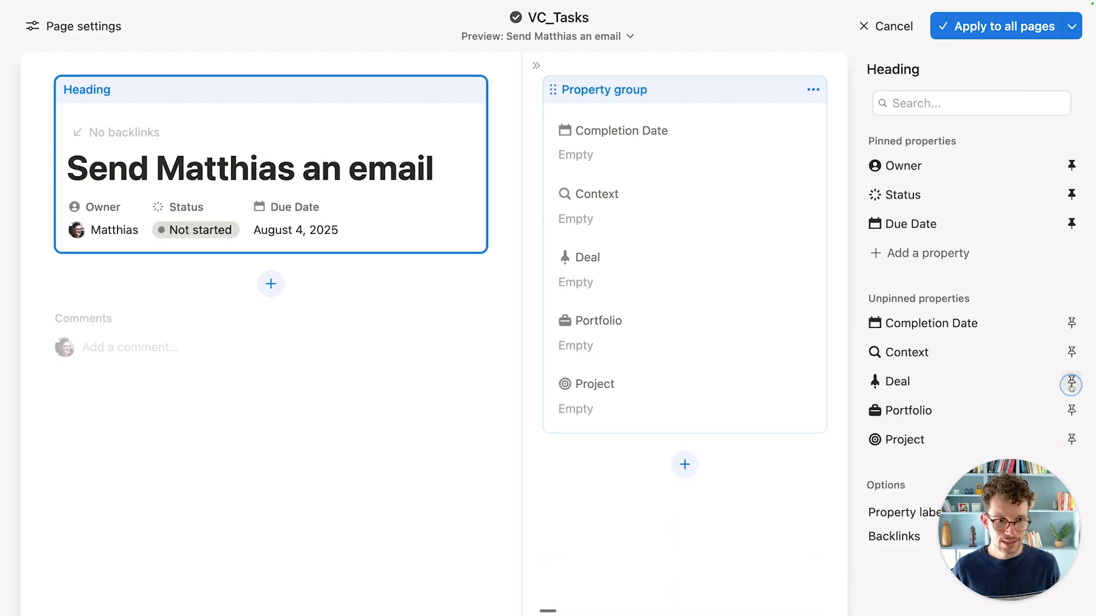
click(1070, 351)
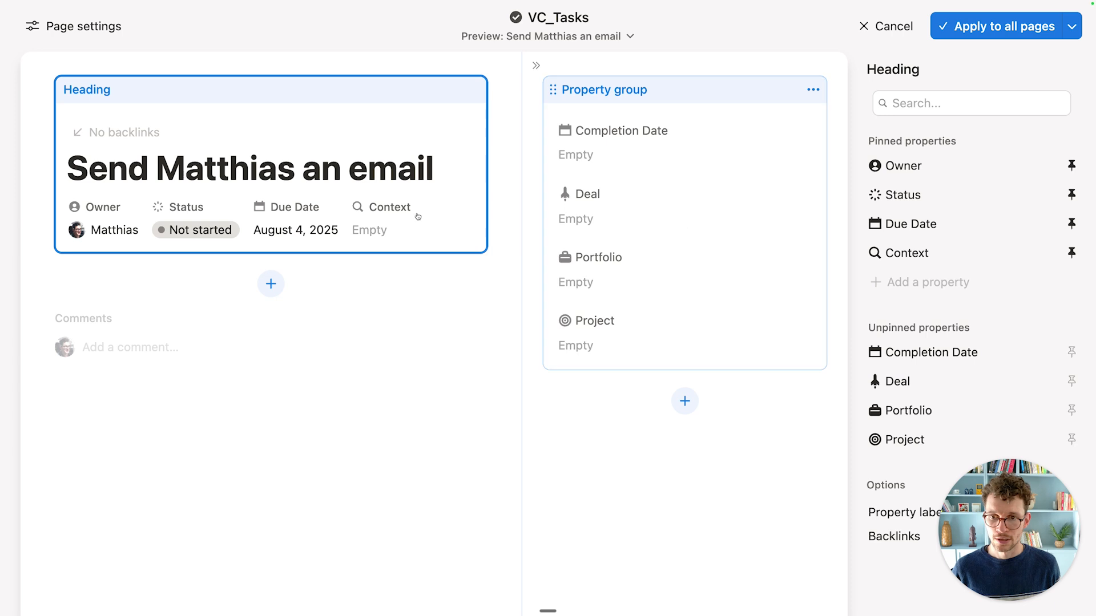
click(976, 32)
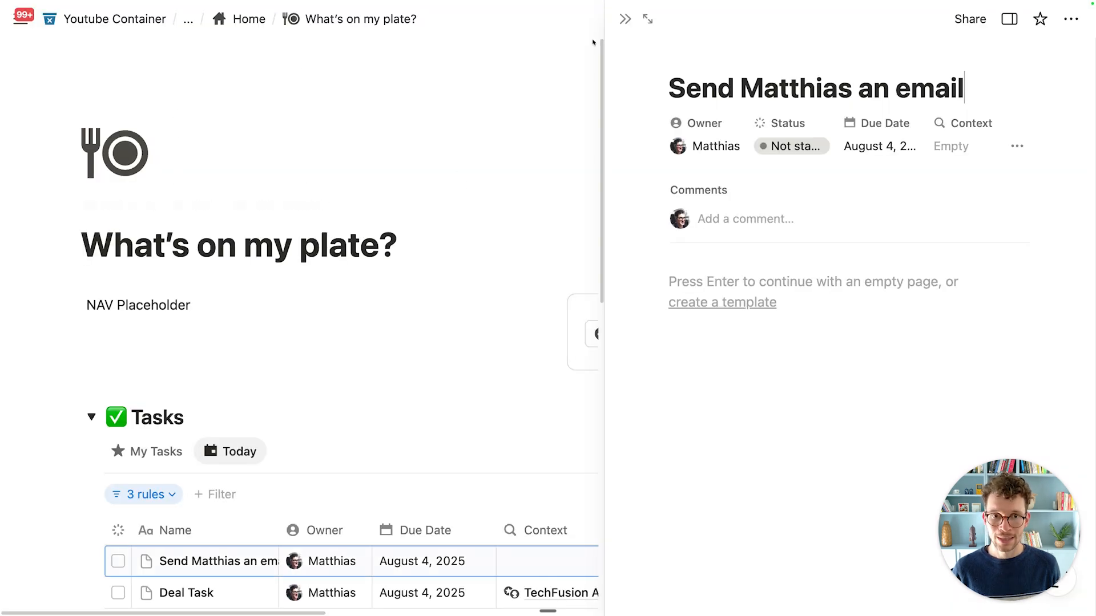
Step: Close the task's side peek and check the new task in the Today table
scroll(454, 181, down, 5)
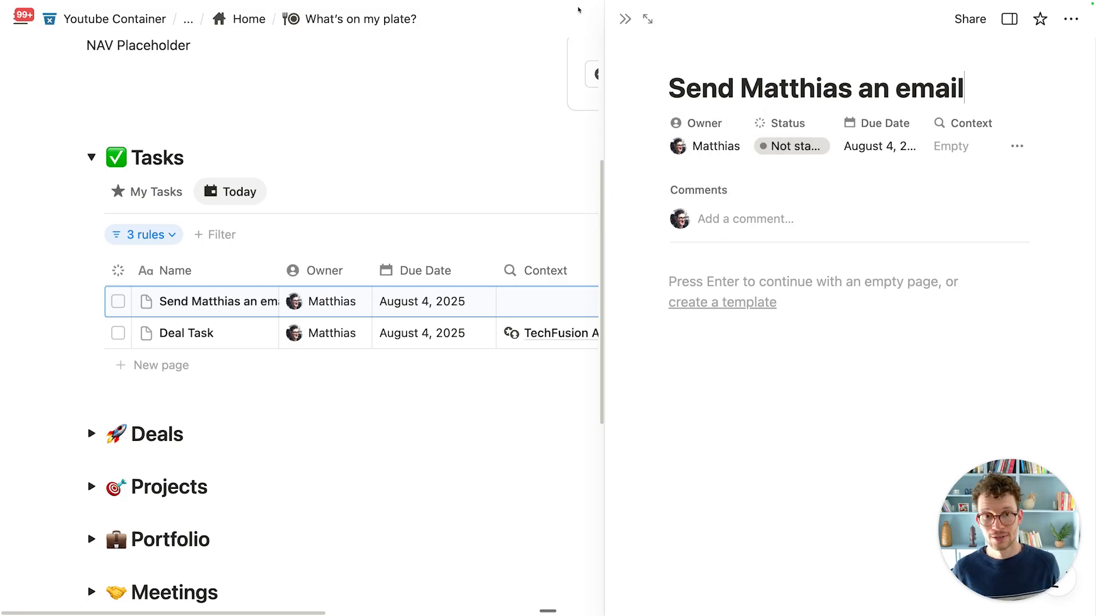
click(625, 19)
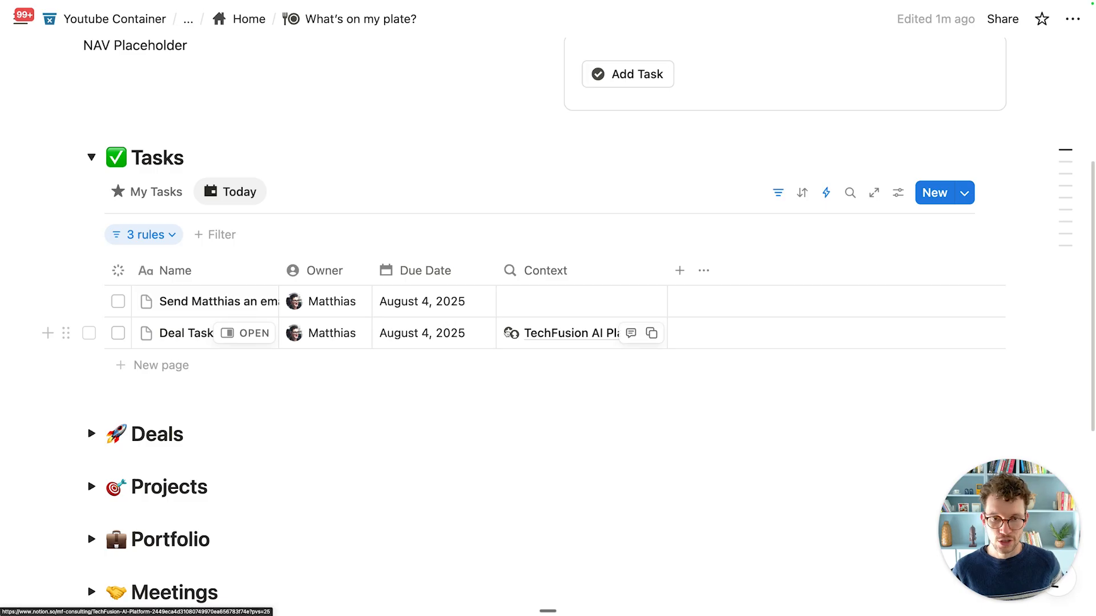
scroll(508, 333, up, 3)
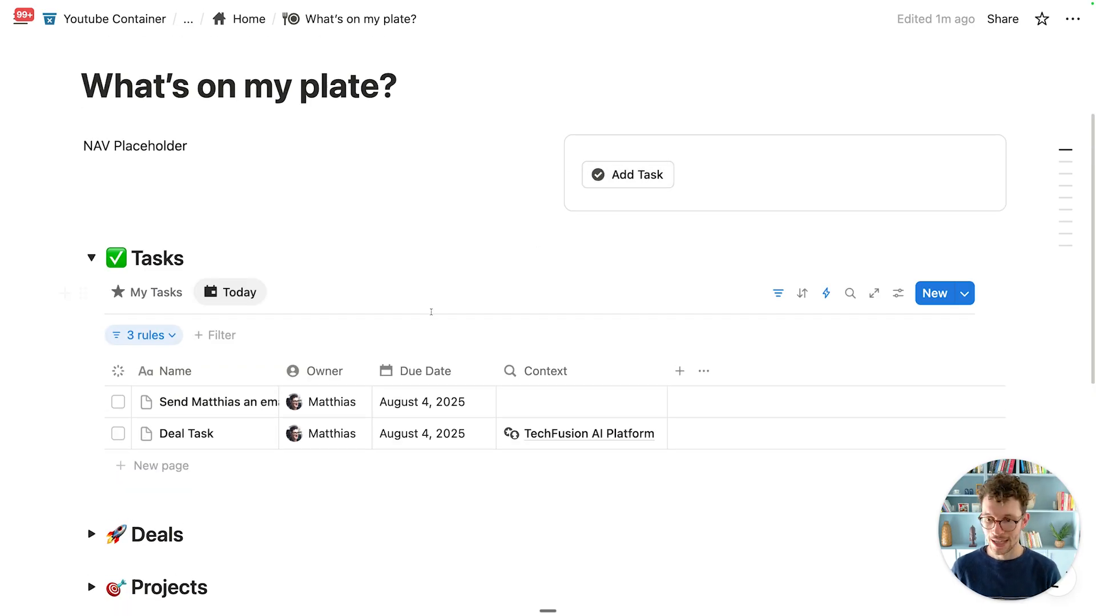
scroll(422, 319, down, 4)
scroll(386, 296, up, 3)
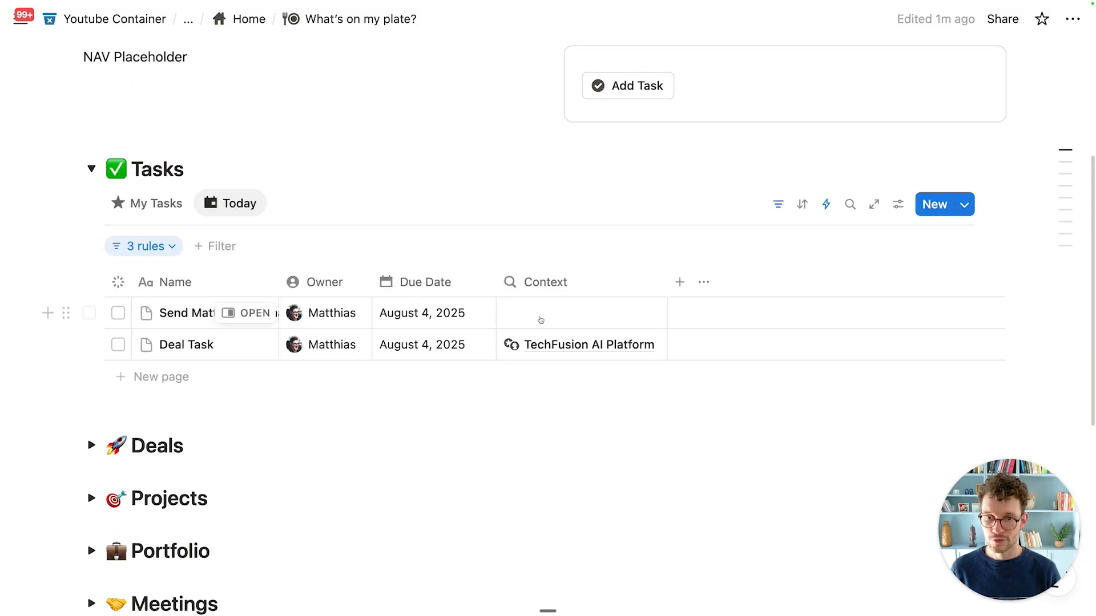
scroll(379, 367, down, 3)
Step: Insert a button below Add Task with a folder icon, named 'Add Doc'
scroll(166, 508, down, 2)
scroll(174, 400, up, 7)
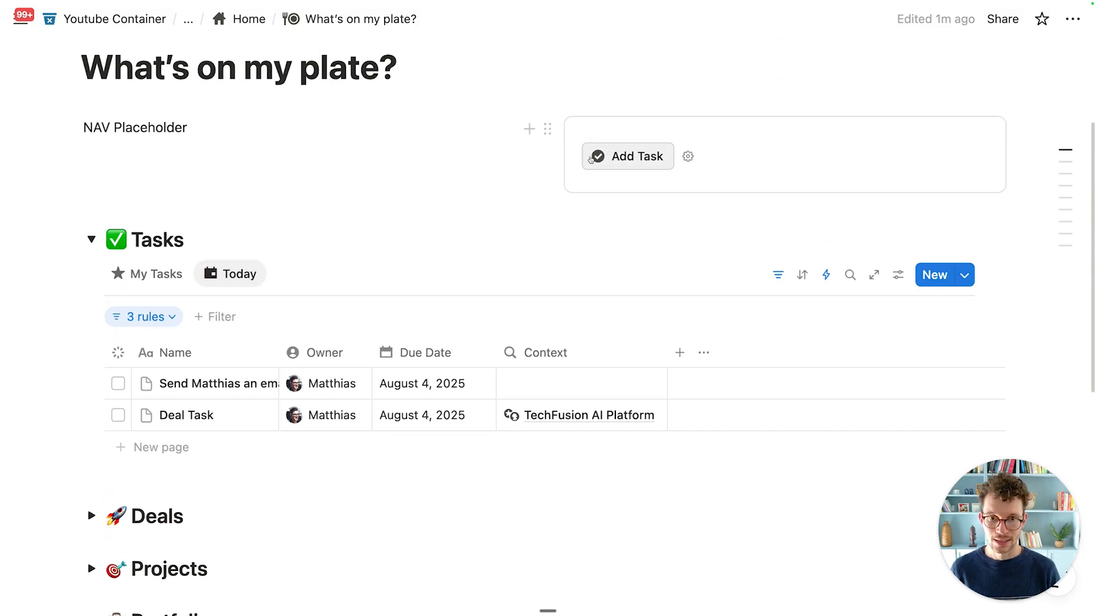
click(720, 158)
click(710, 178)
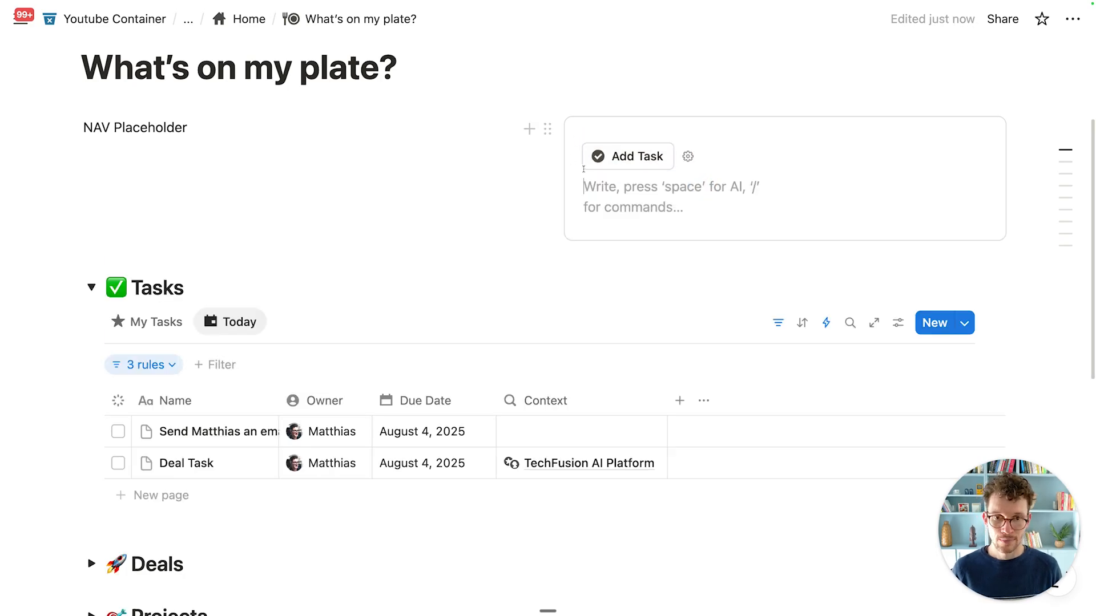
text(/but)
key(Return)
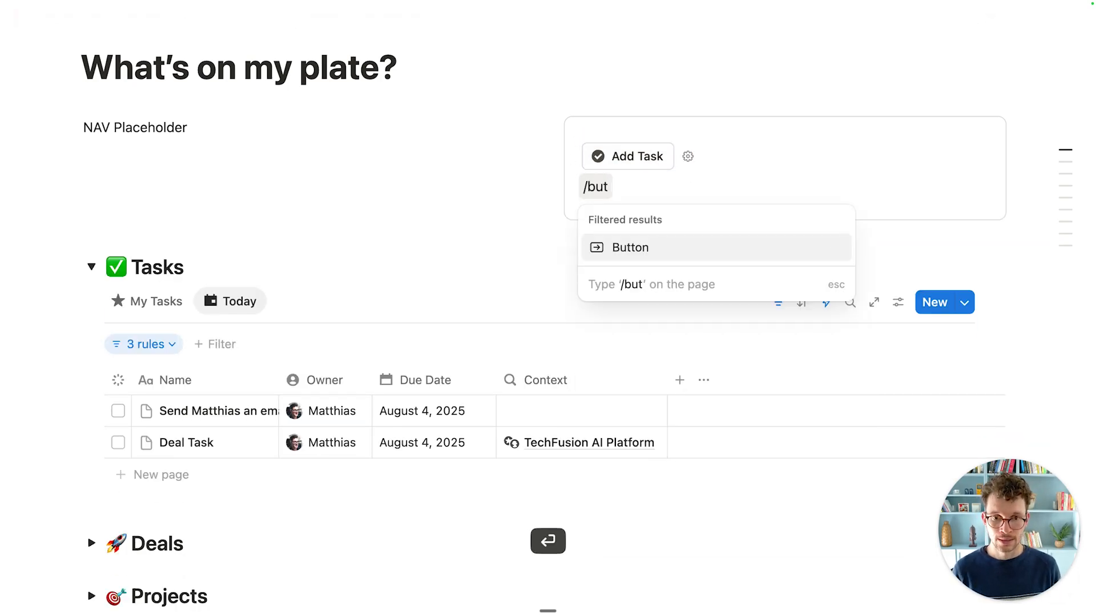
click(604, 233)
text(ex)
key(super+a)
text(fold)
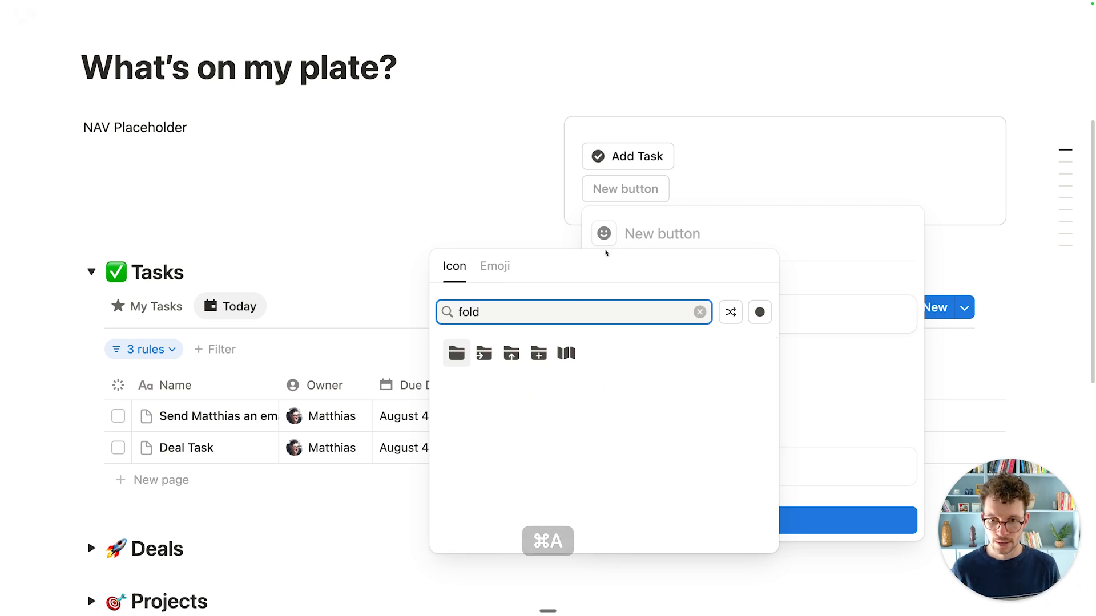
click(459, 357)
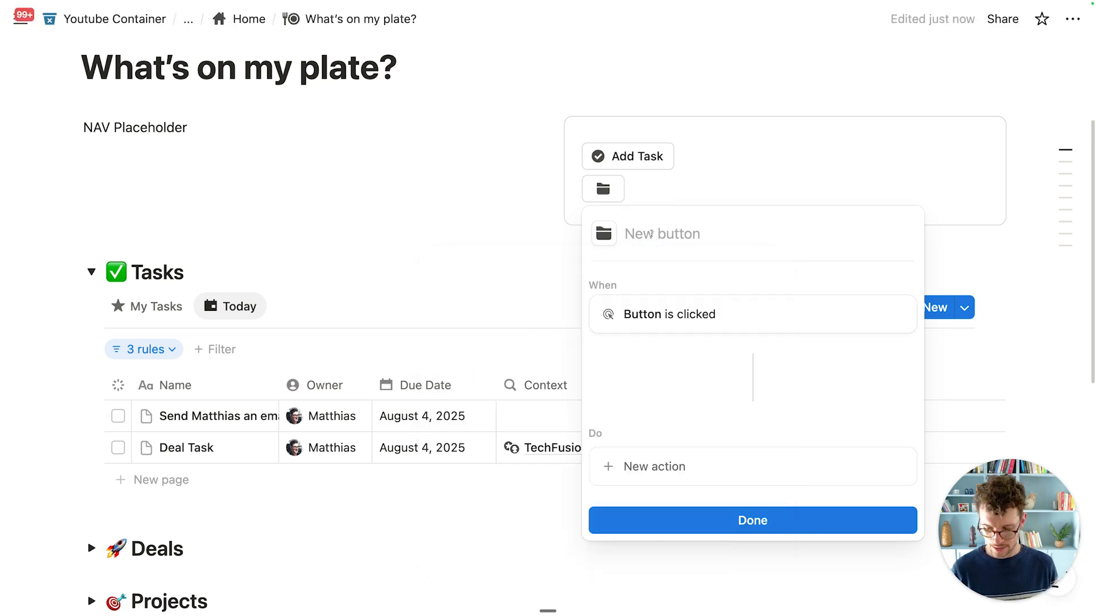
text(Add Doc)
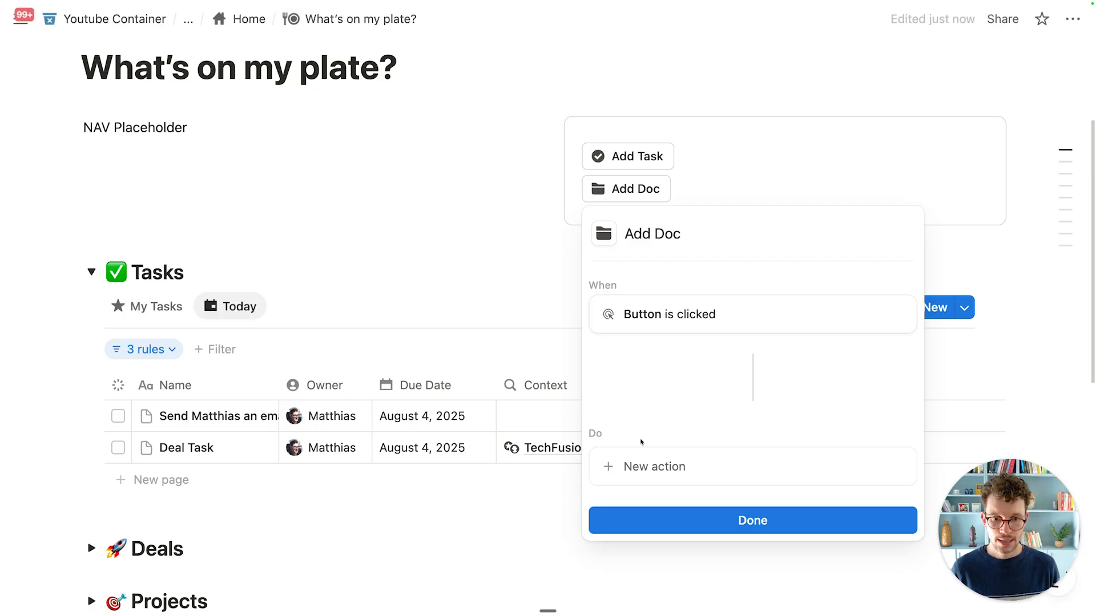
Step: Give Add Doc the actions 'Add page to VC_Docs' and 'Open the added page in side peek'
click(648, 465)
click(673, 233)
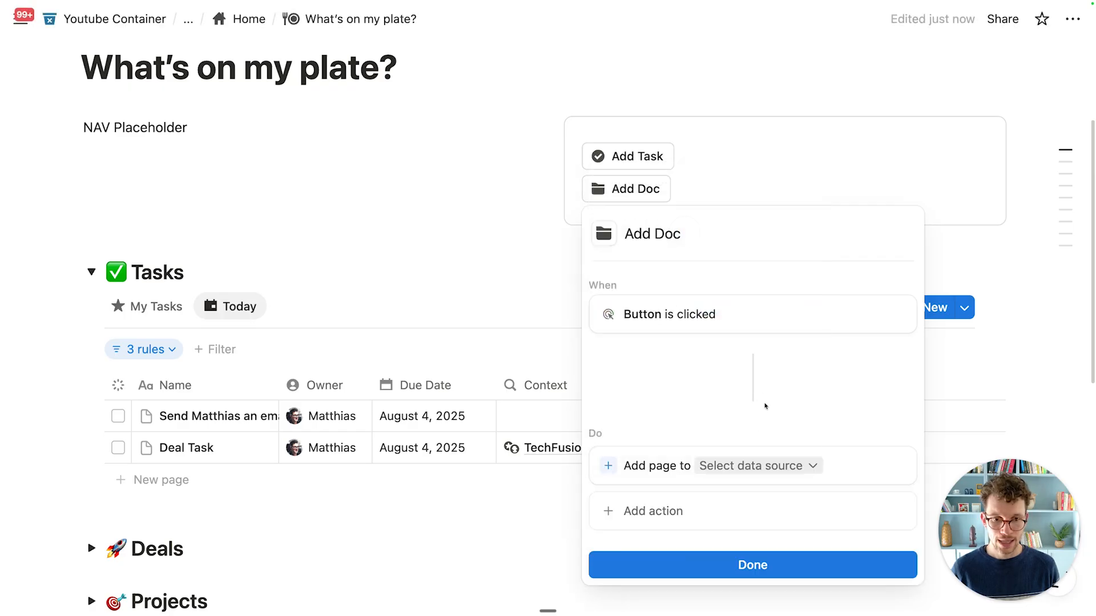
click(746, 465)
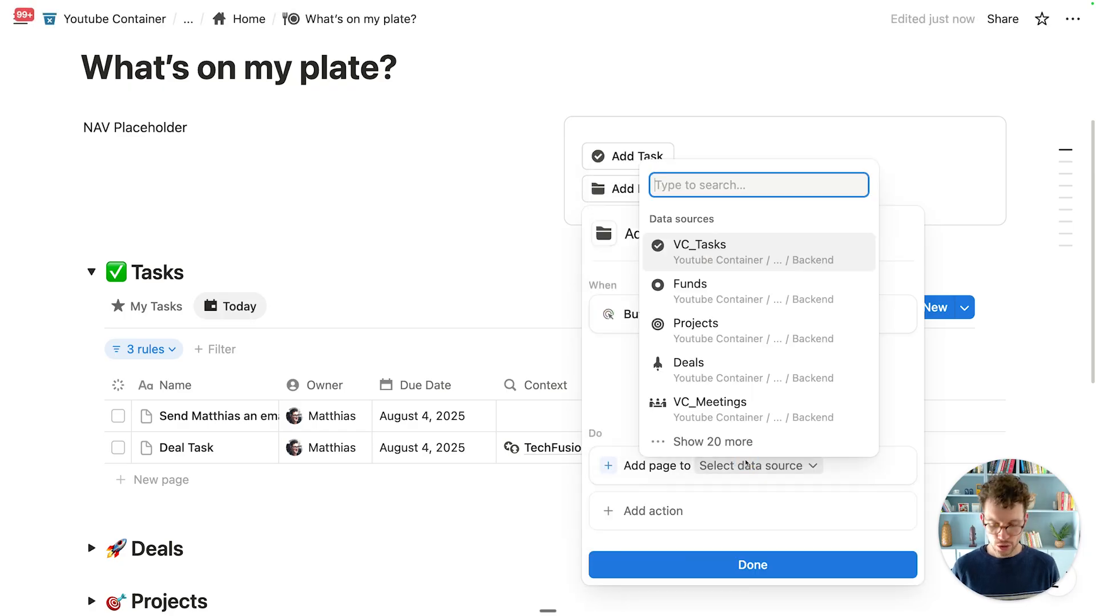
text(vc_doc)
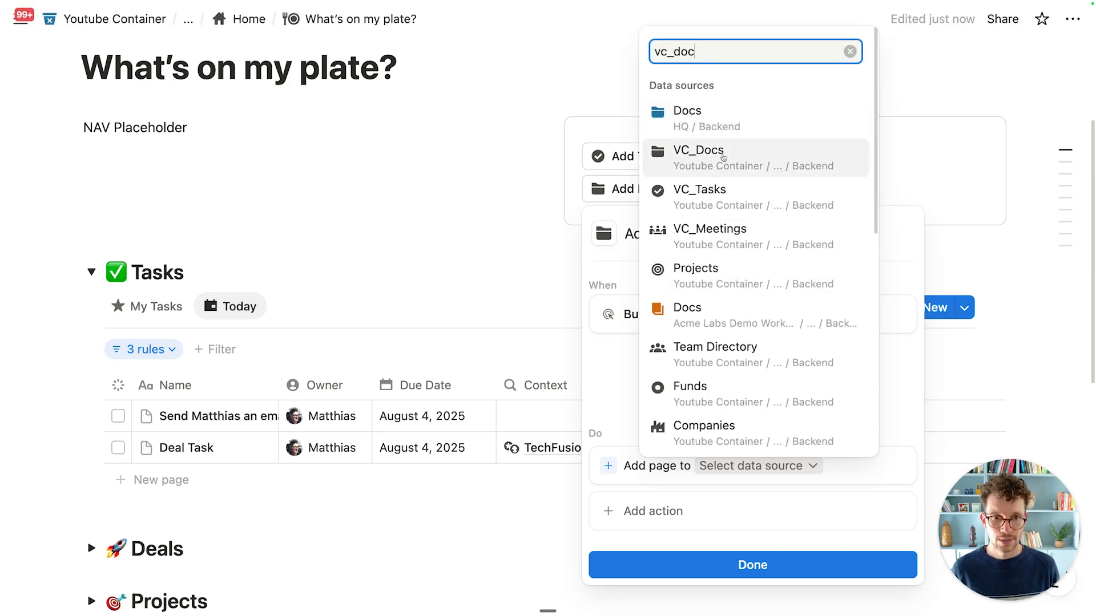
click(722, 158)
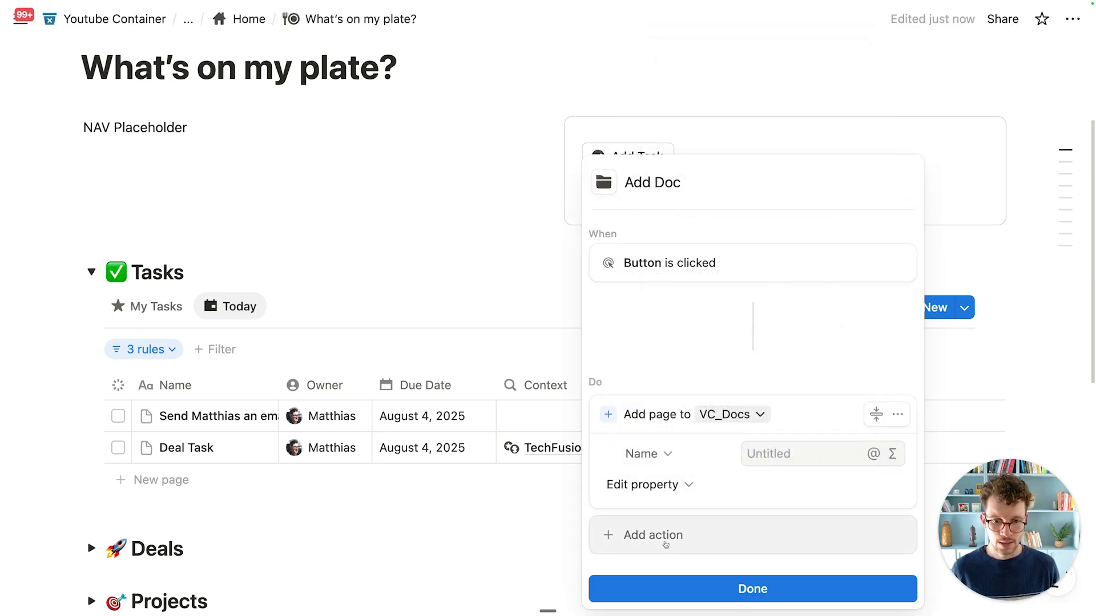
click(683, 535)
click(707, 451)
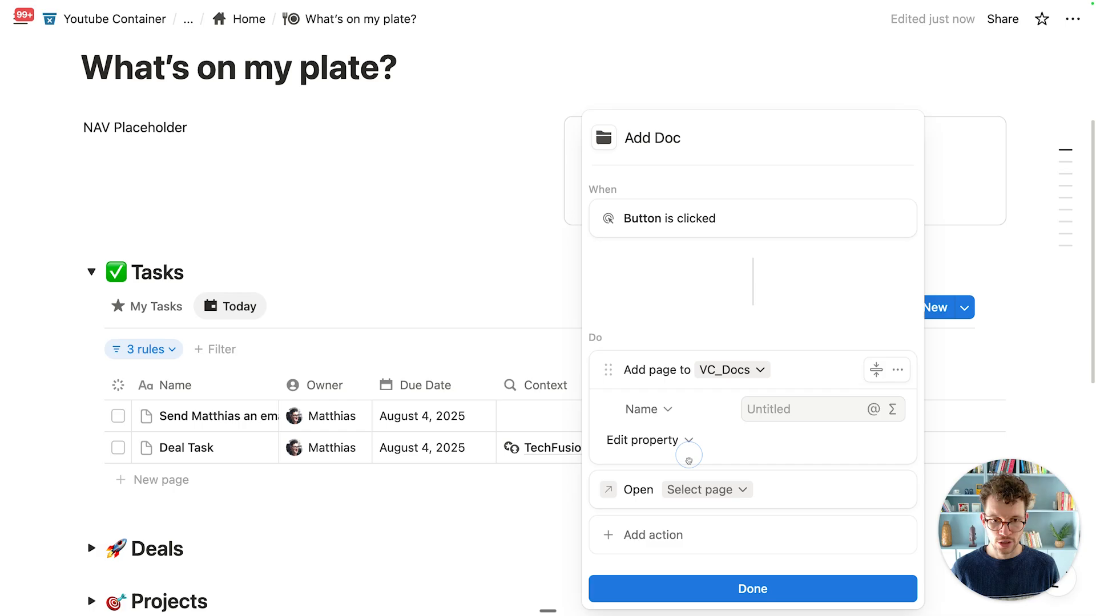
click(702, 490)
click(662, 147)
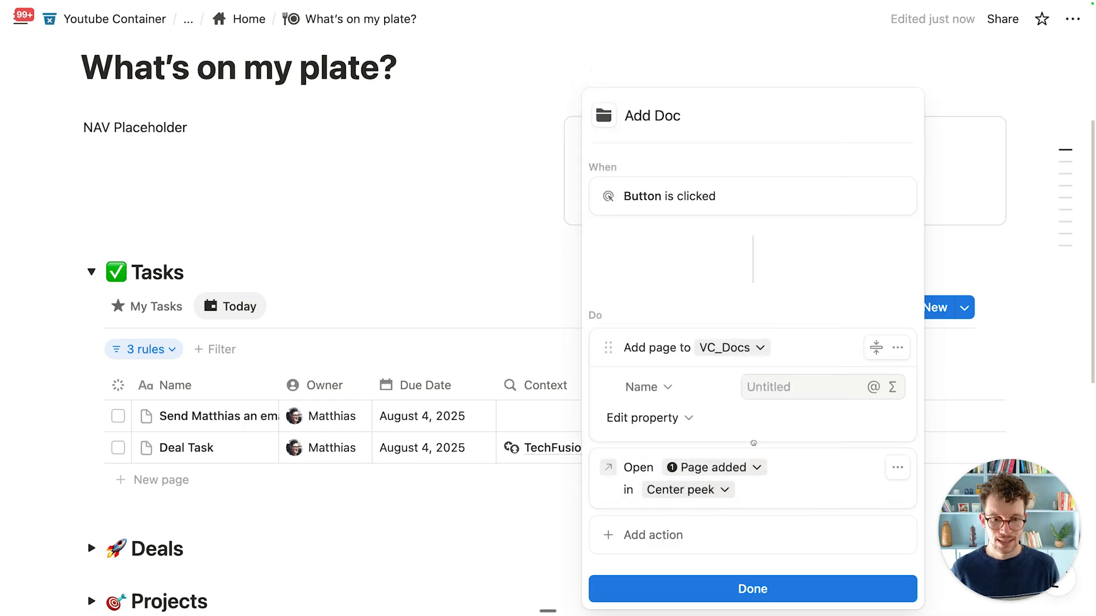
click(709, 490)
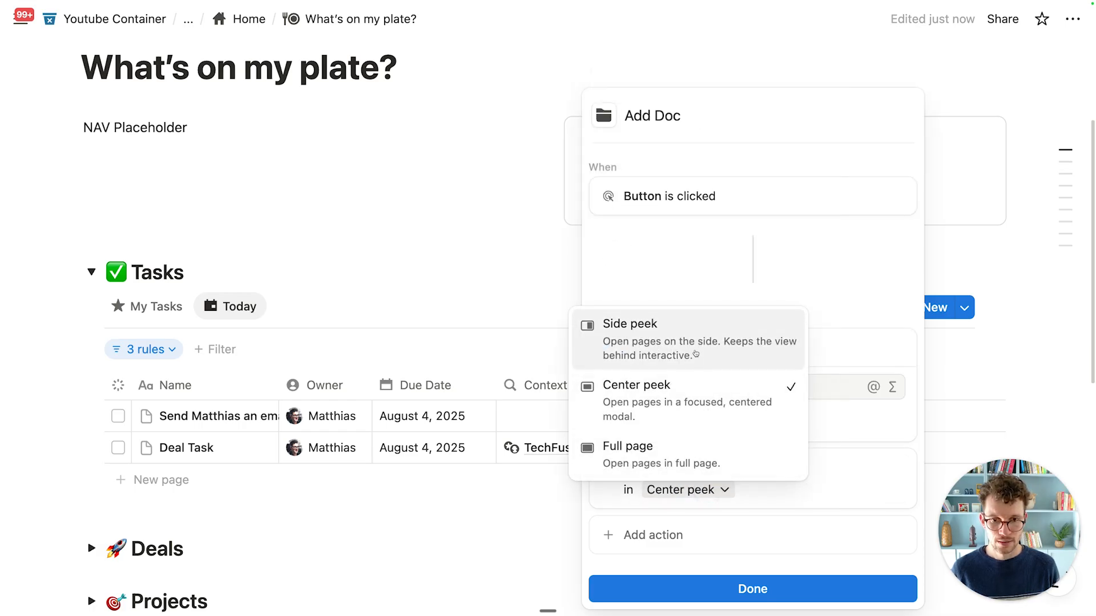
click(656, 338)
click(751, 579)
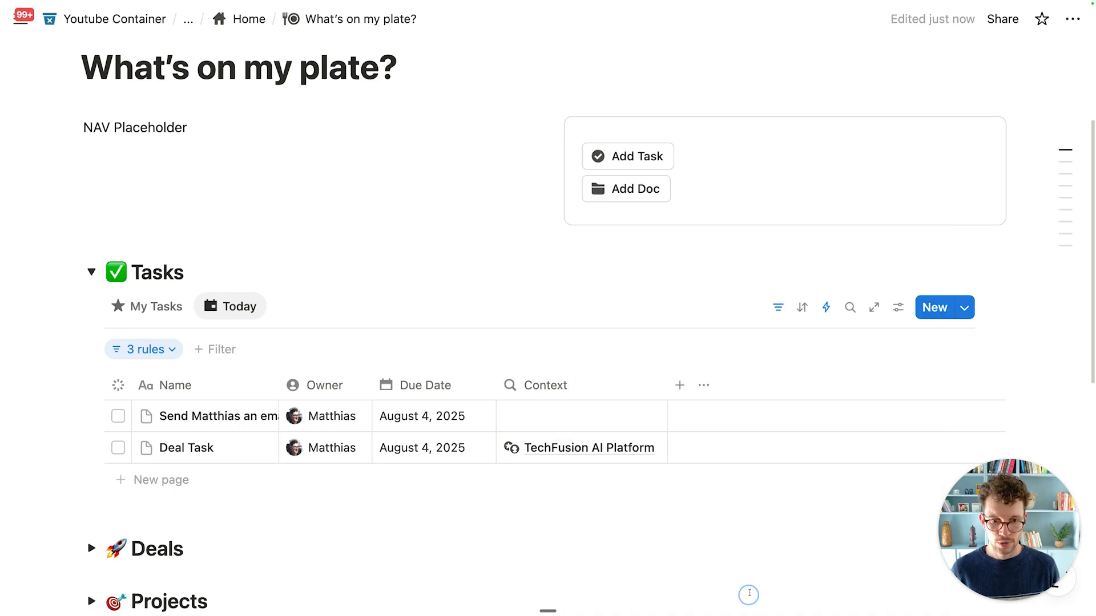
Step: Test Add Doc by creating a doc titled 'Sample Notes', then expand the Docs section
click(634, 189)
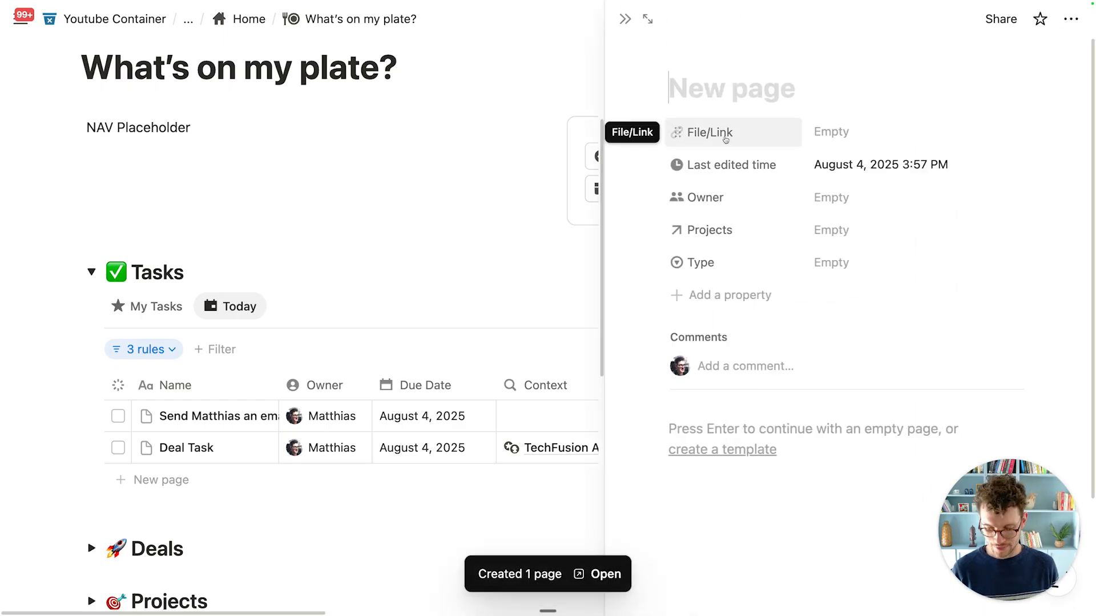
text(Sample Notes)
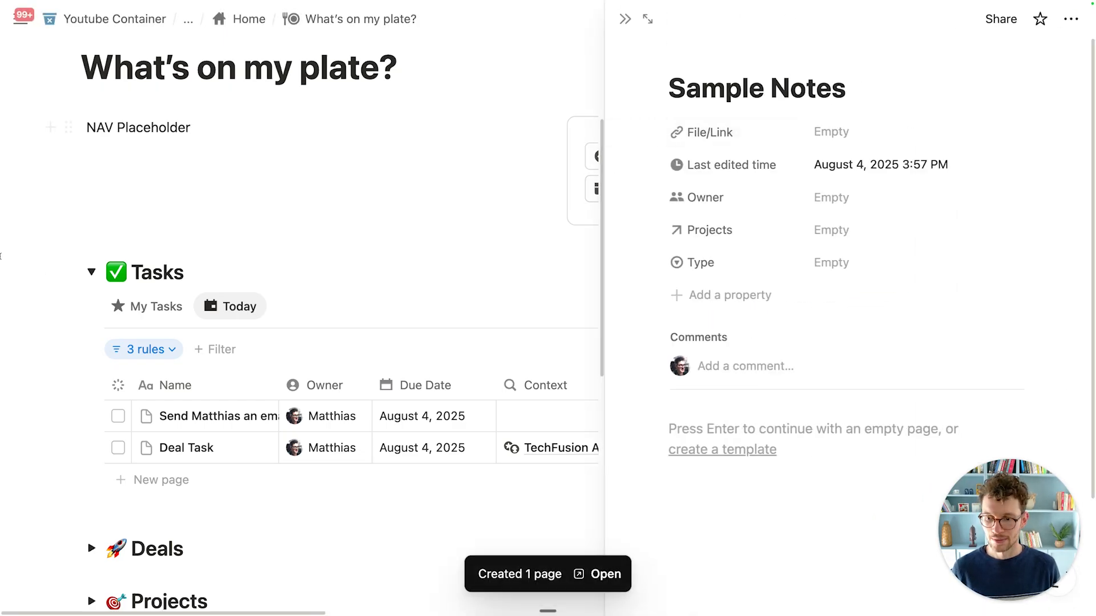
scroll(98, 431, down, 5)
scroll(98, 432, down, 2)
click(92, 403)
scroll(230, 388, down, 3)
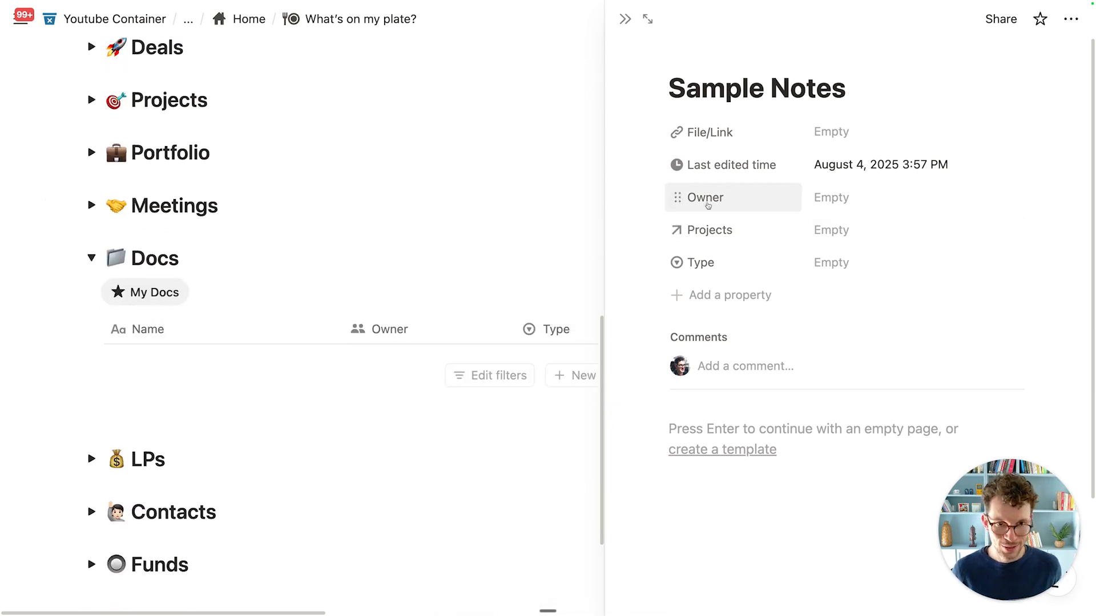
Step: Limit the Owner property to 1 person with default Created by, then close the peek
click(724, 209)
click(740, 253)
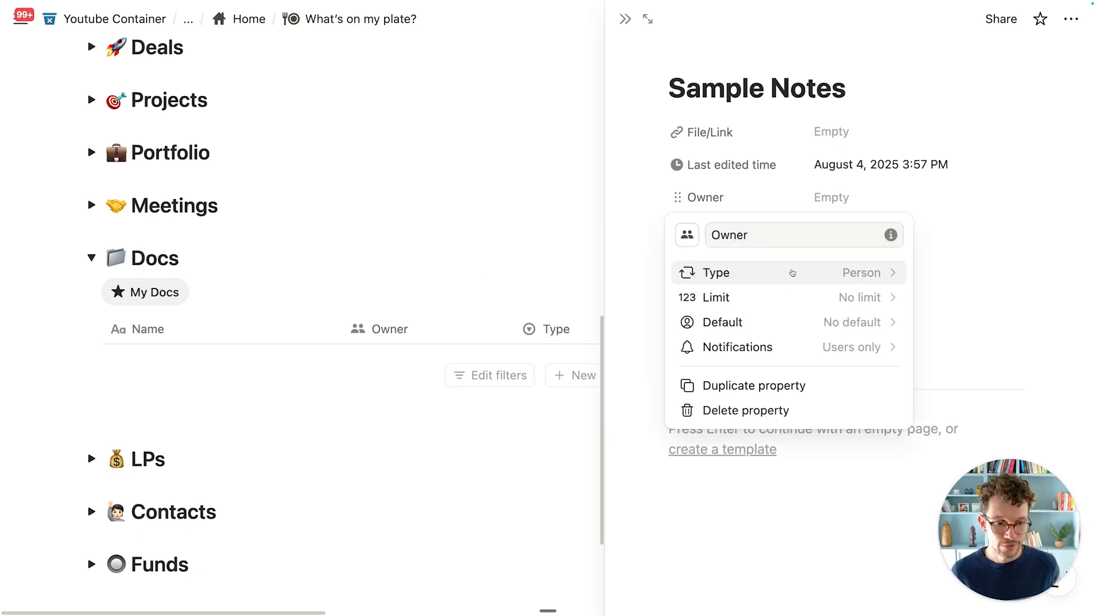
click(800, 296)
click(790, 321)
click(790, 322)
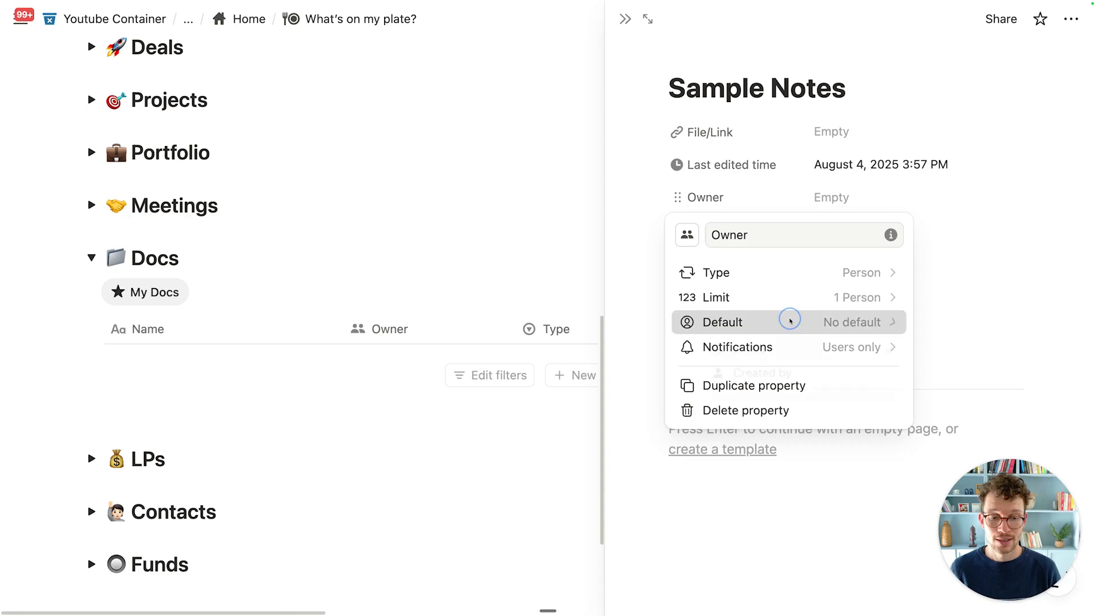
click(790, 388)
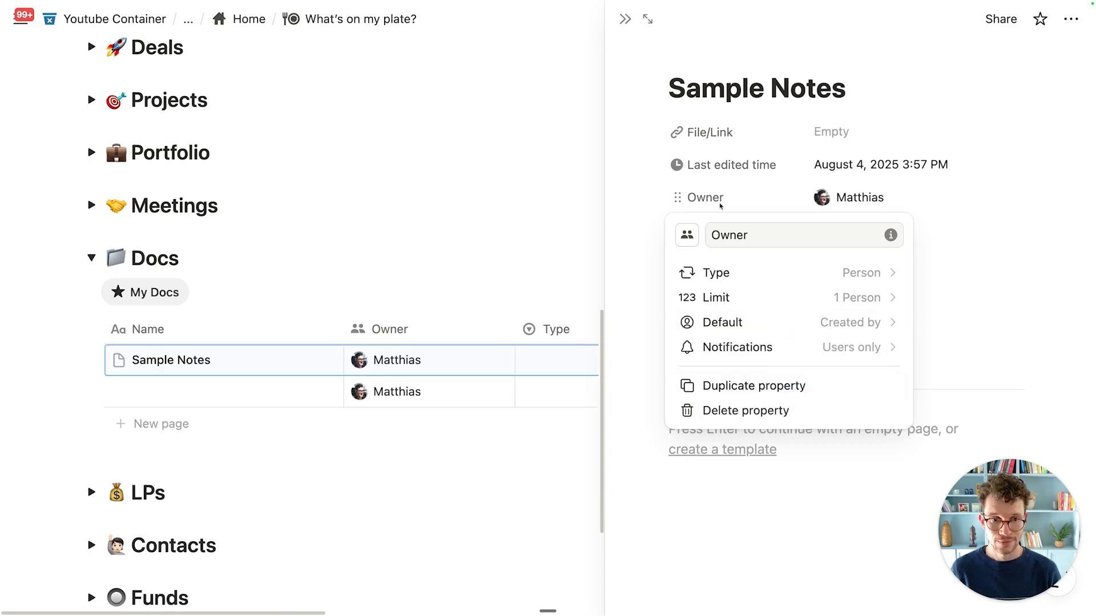
click(712, 167)
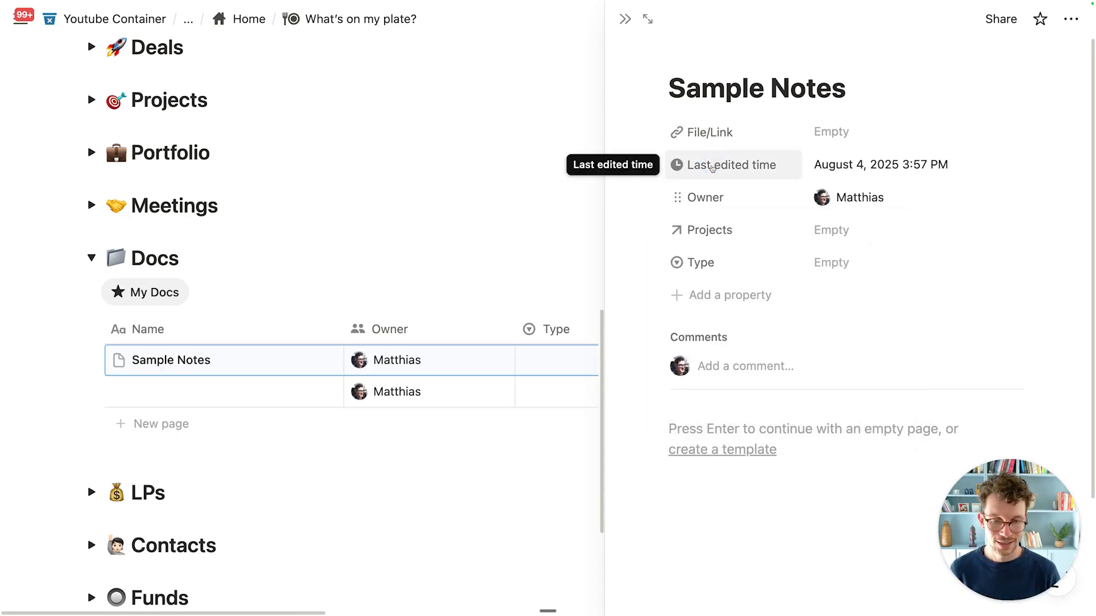
click(626, 23)
Step: Delete the empty untitled row from the Docs table
click(90, 392)
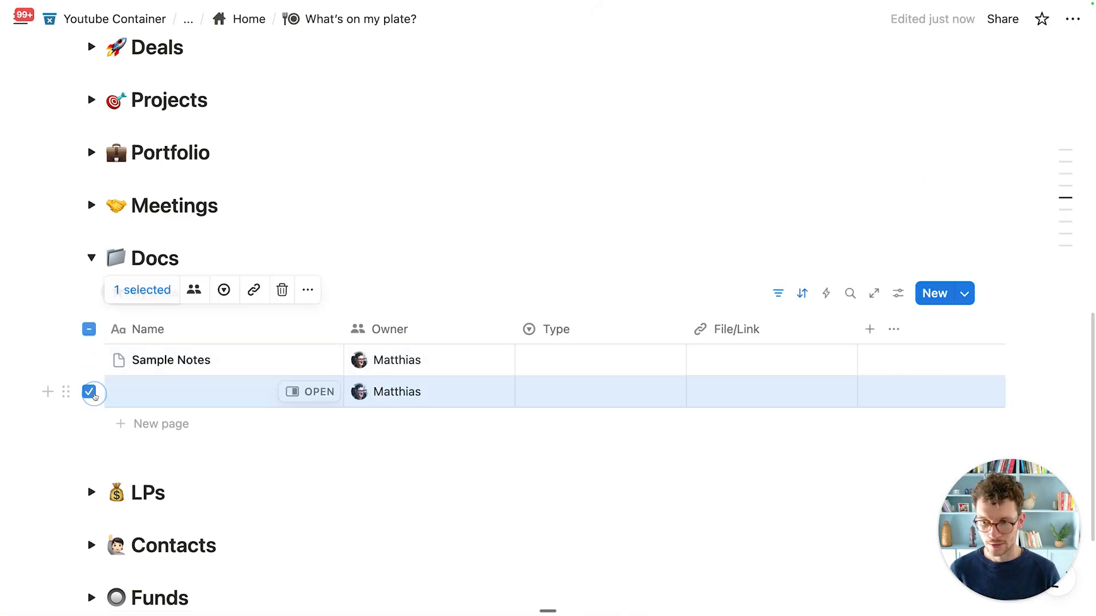
key(BackSpace)
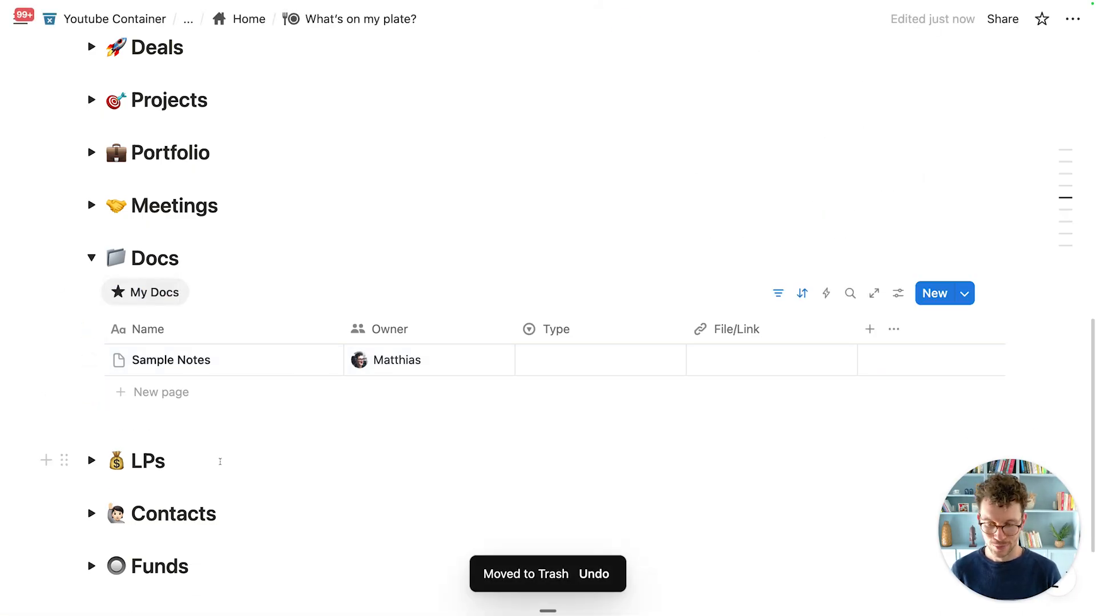
scroll(239, 479, up, 2)
scroll(239, 479, up, 3)
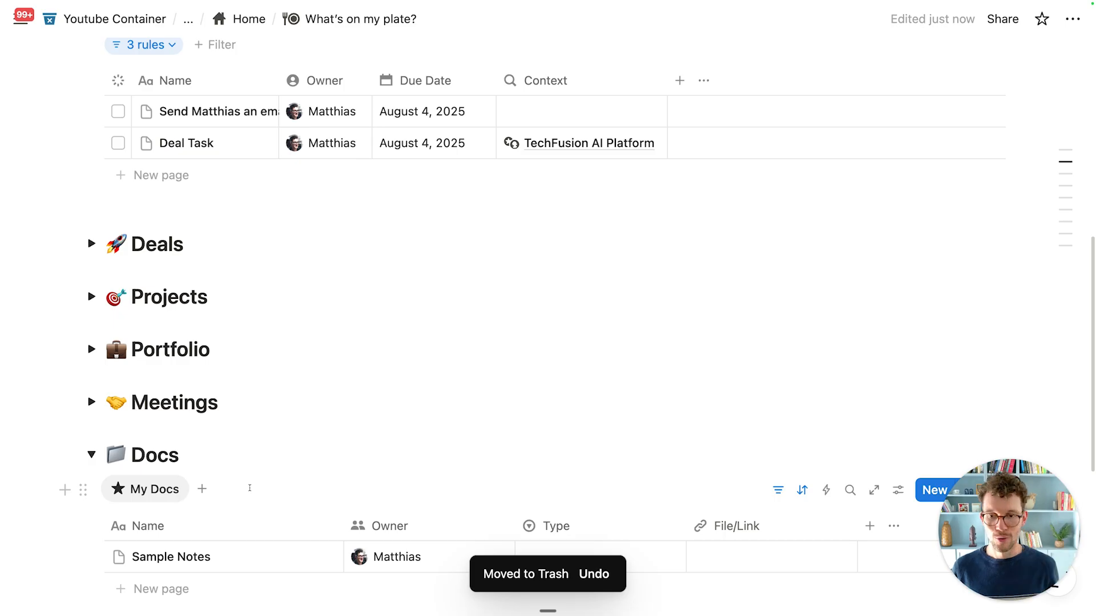
scroll(249, 488, up, 8)
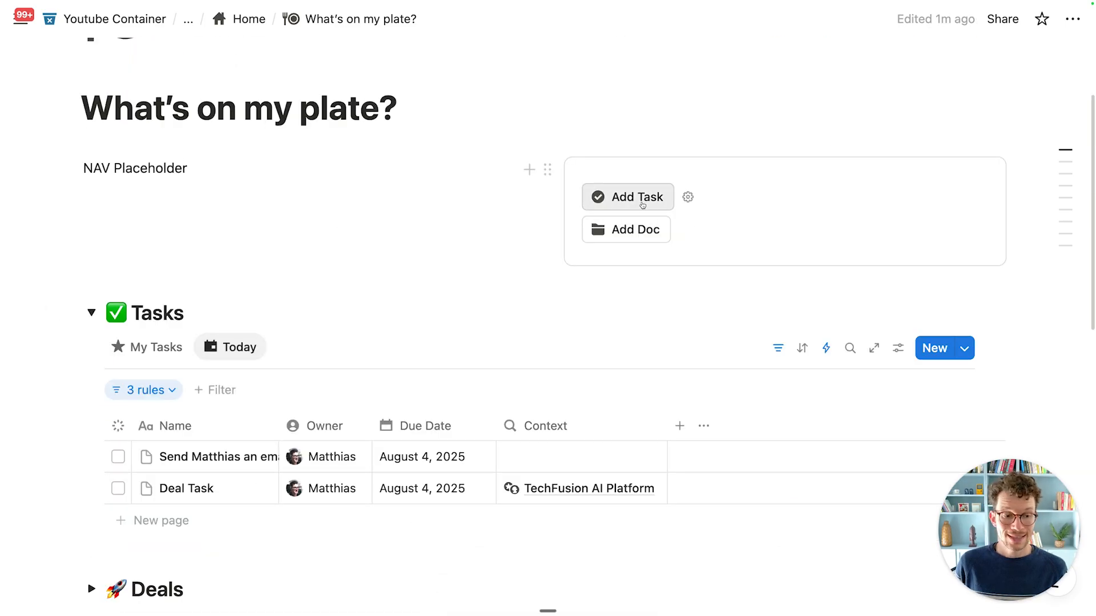
scroll(245, 420, down, 10)
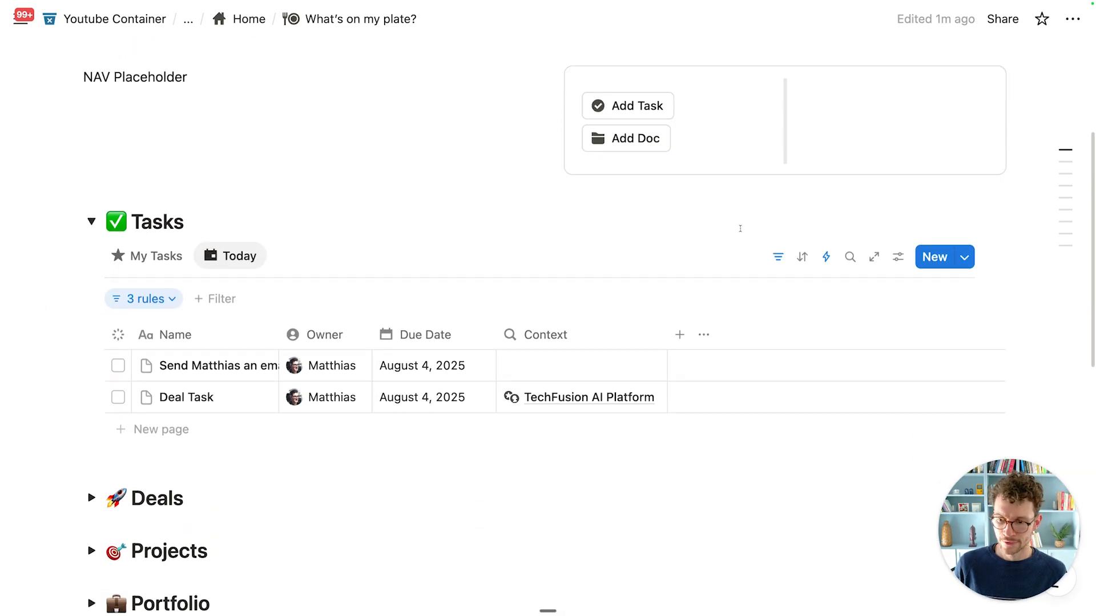
Step: Collapse Docs, expand Contacts, and narrow the Company column
click(91, 398)
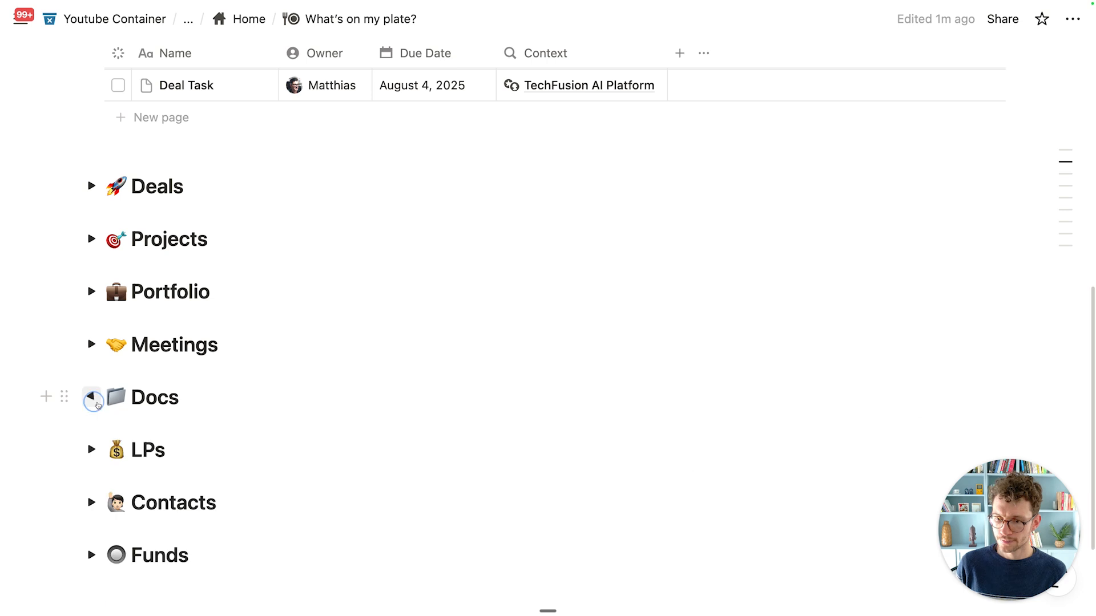
scroll(131, 453, down, 3)
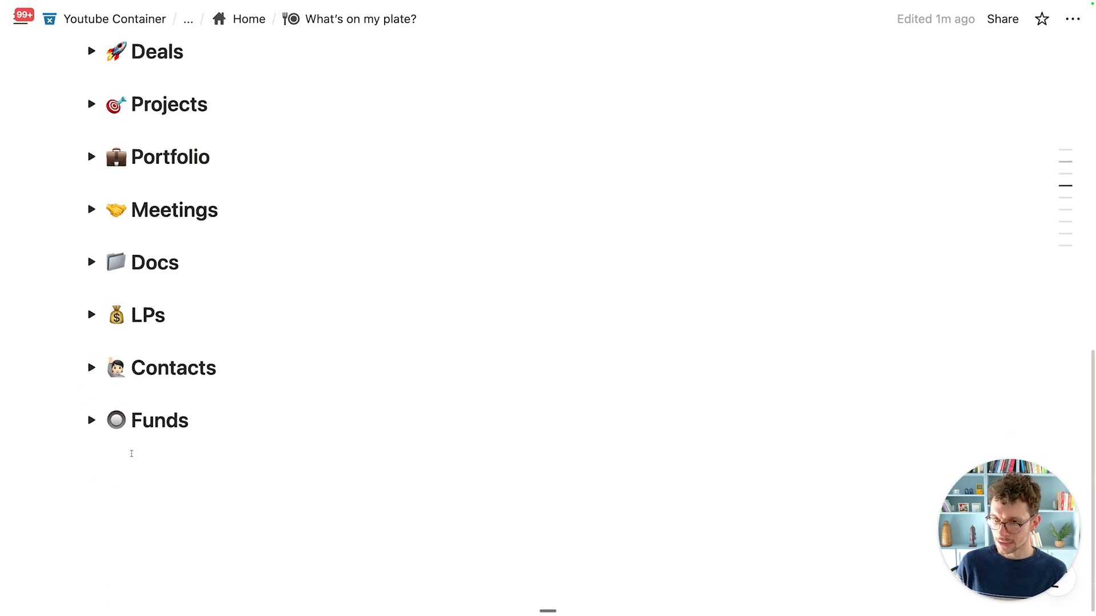
click(91, 367)
scroll(315, 404, down, 2)
scroll(512, 394, up, 3)
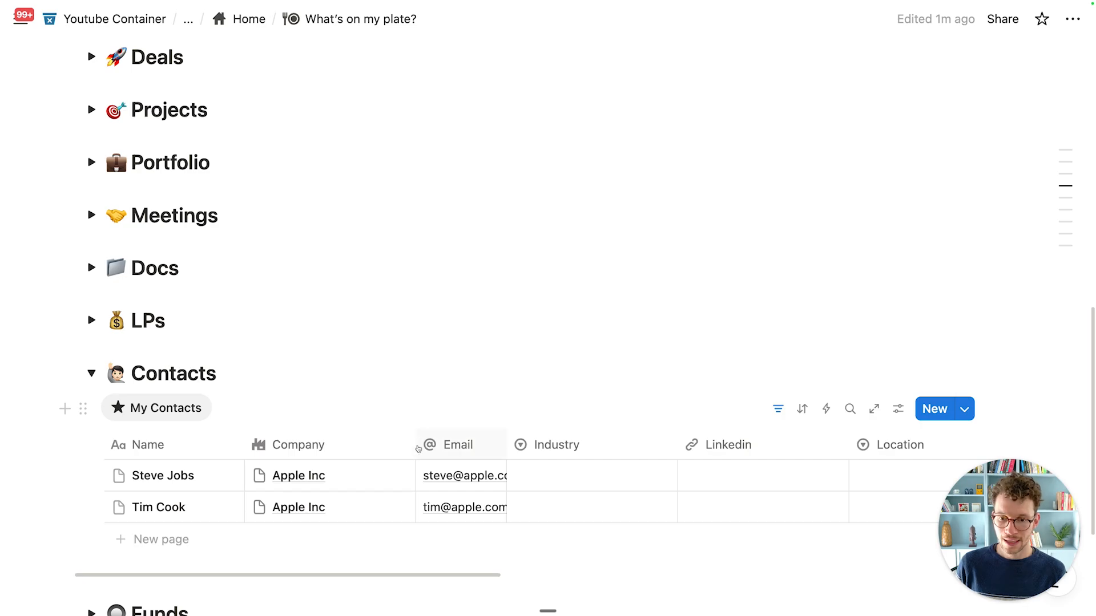
drag(415, 445, 358, 445)
scroll(77, 459, up, 1)
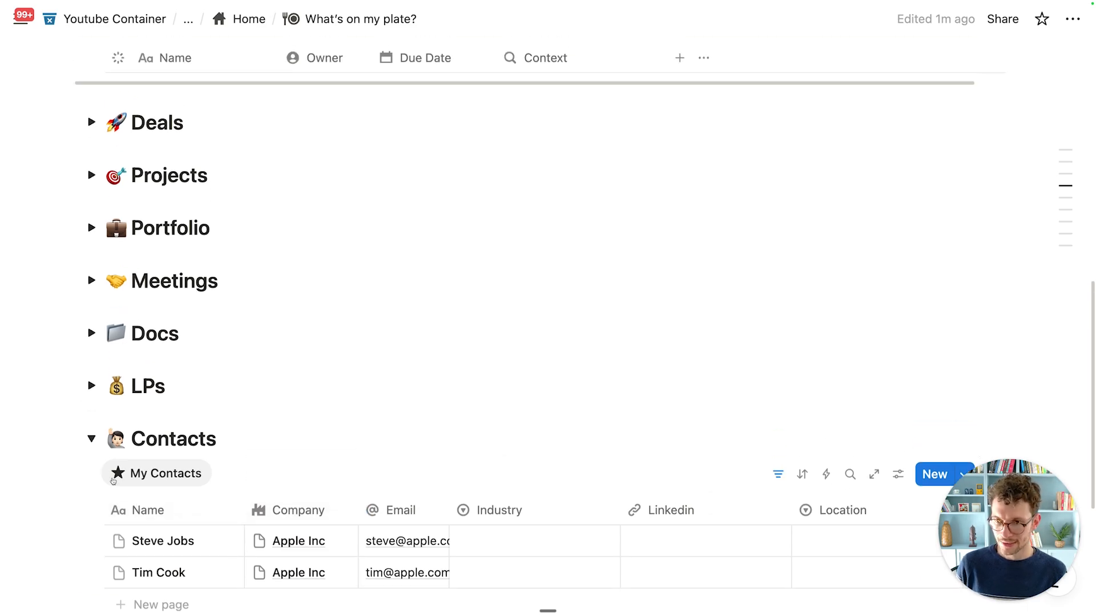
Step: Collapse the Contacts and Tasks toggle sections
click(91, 437)
scroll(91, 437, up, 5)
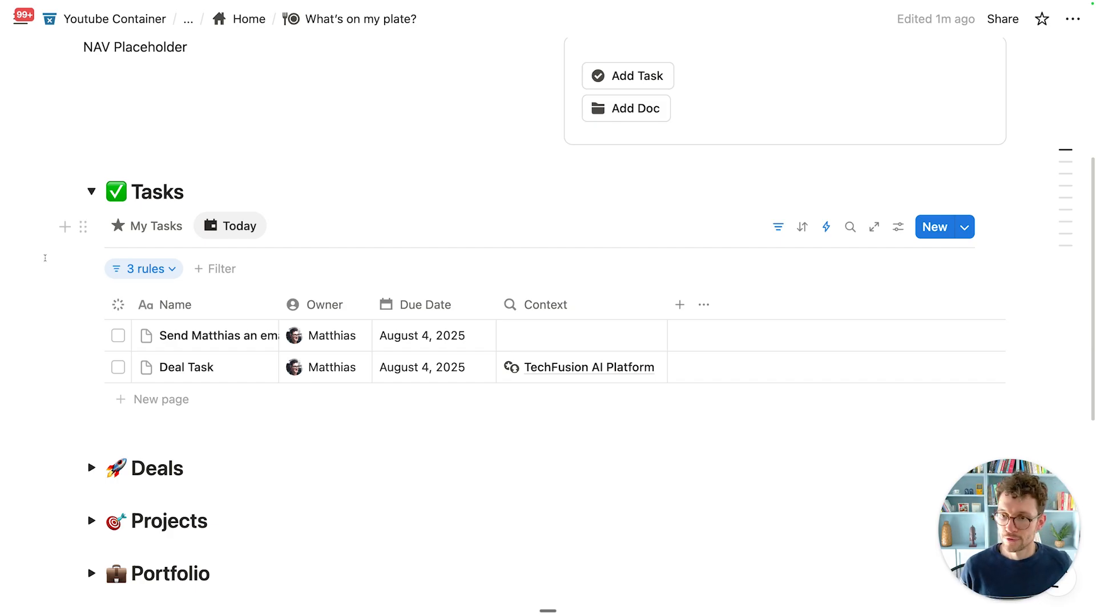
click(91, 191)
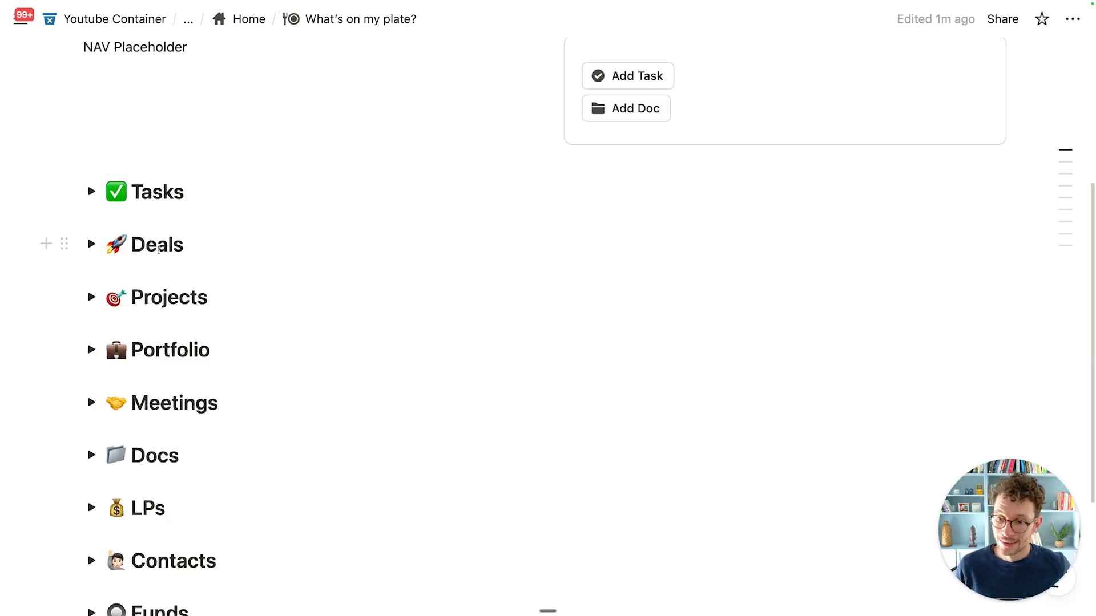
scroll(160, 251, down, 3)
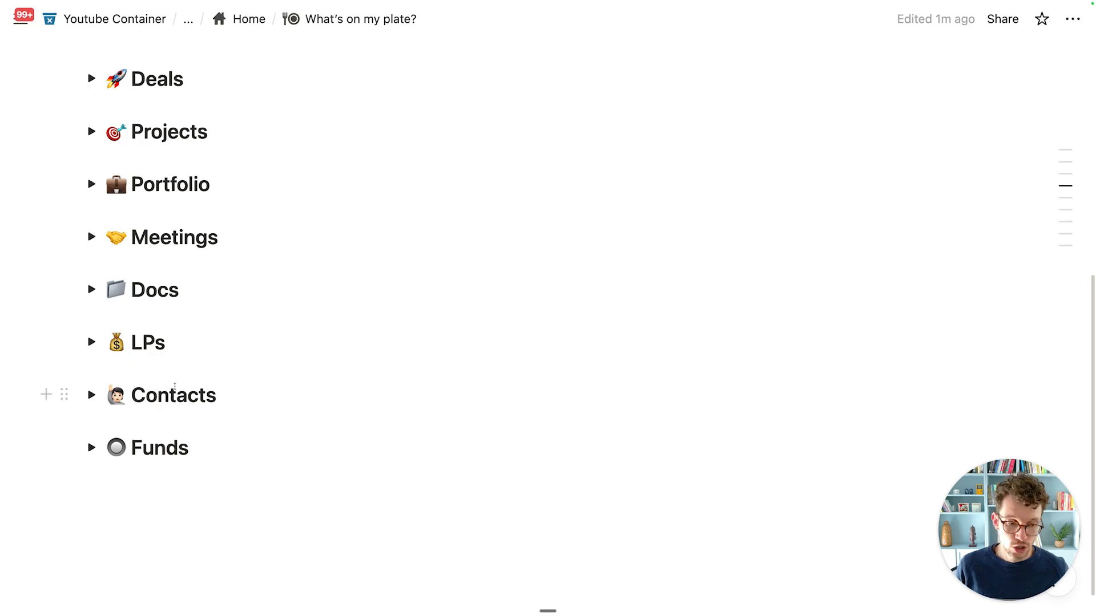
scroll(175, 387, up, 6)
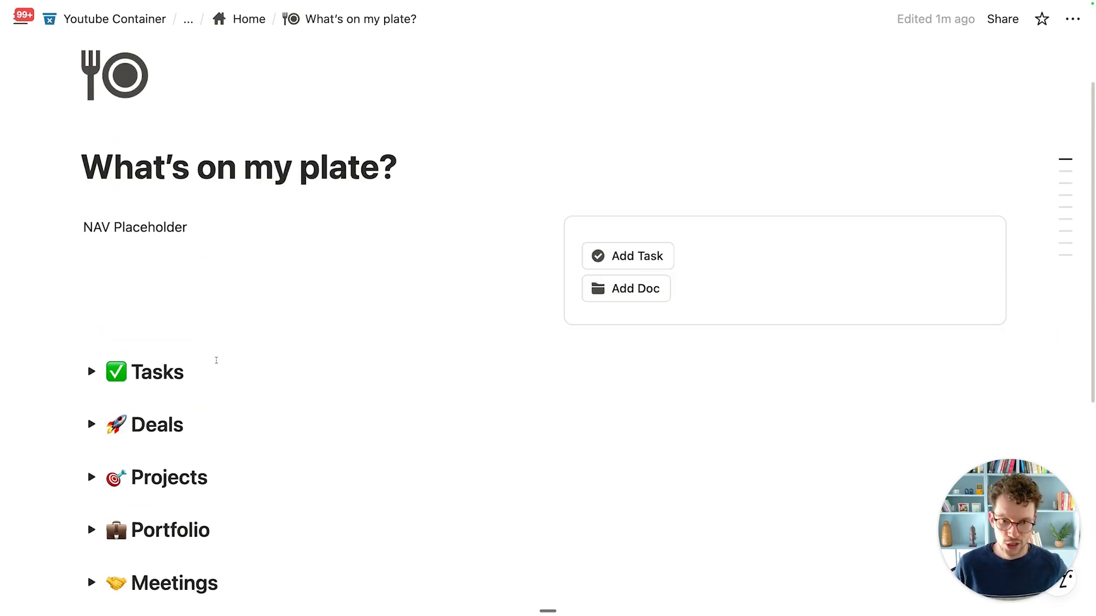
scroll(220, 331, up, 2)
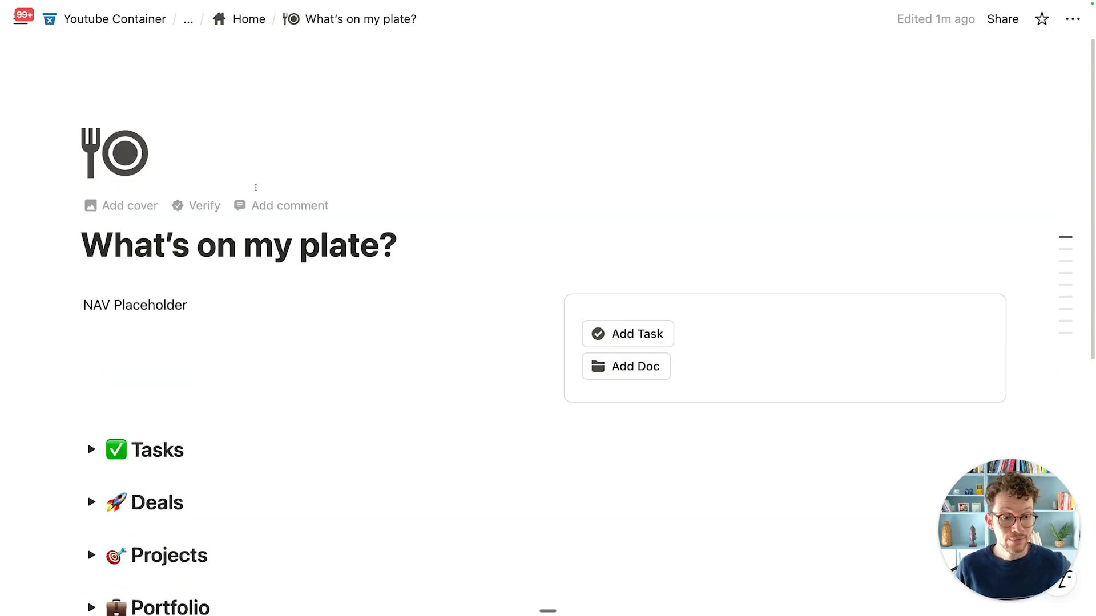
Step: Navigate from Home through Notion For VC to Backend and open the Contacts database
click(246, 19)
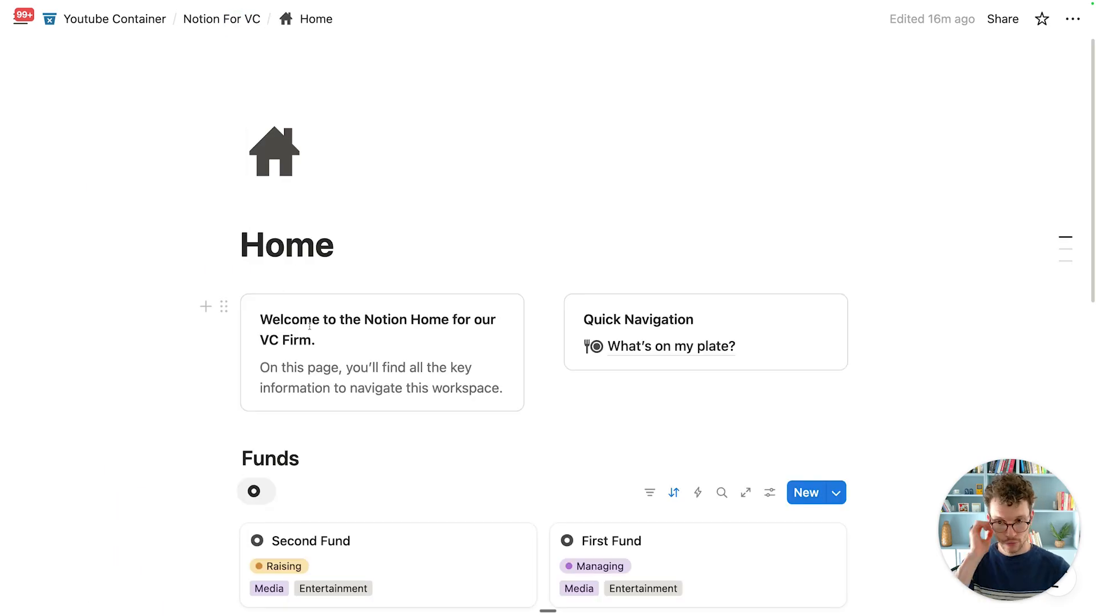
click(221, 18)
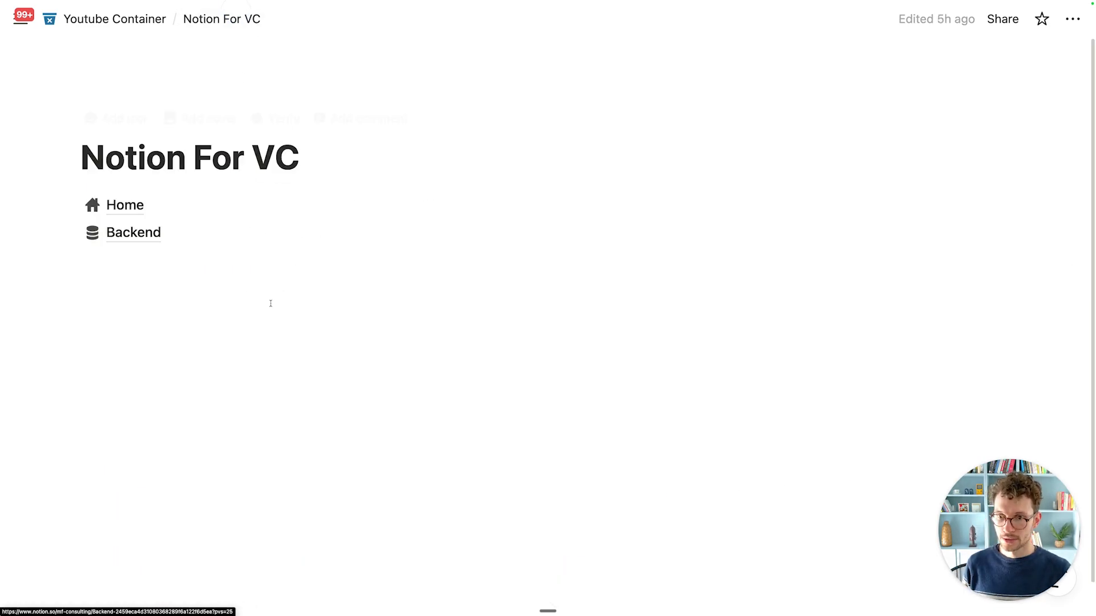
click(124, 238)
scroll(310, 328, down, 3)
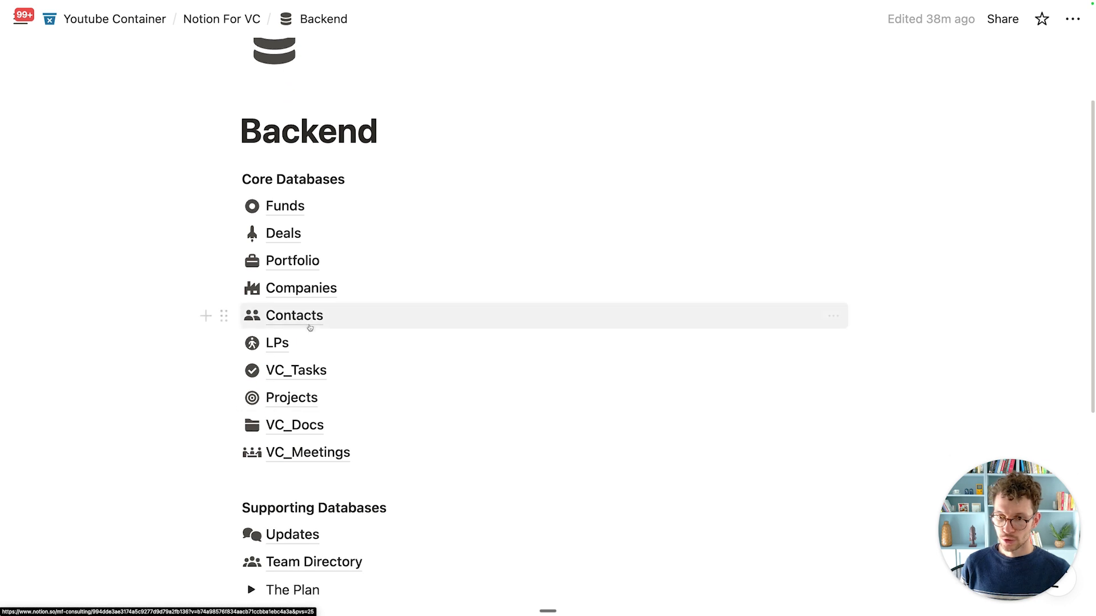
click(309, 324)
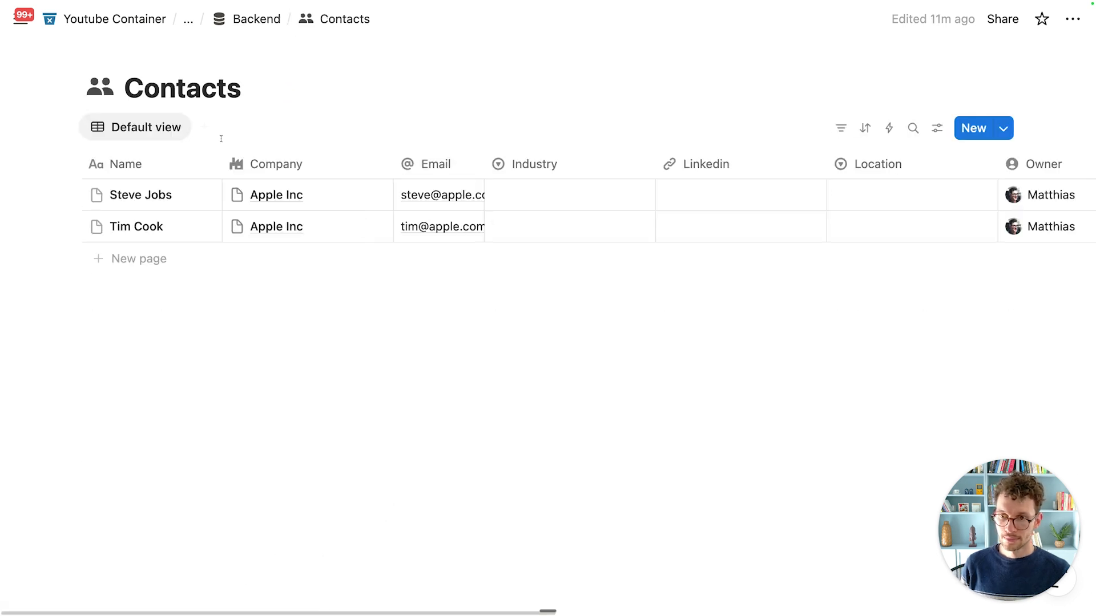
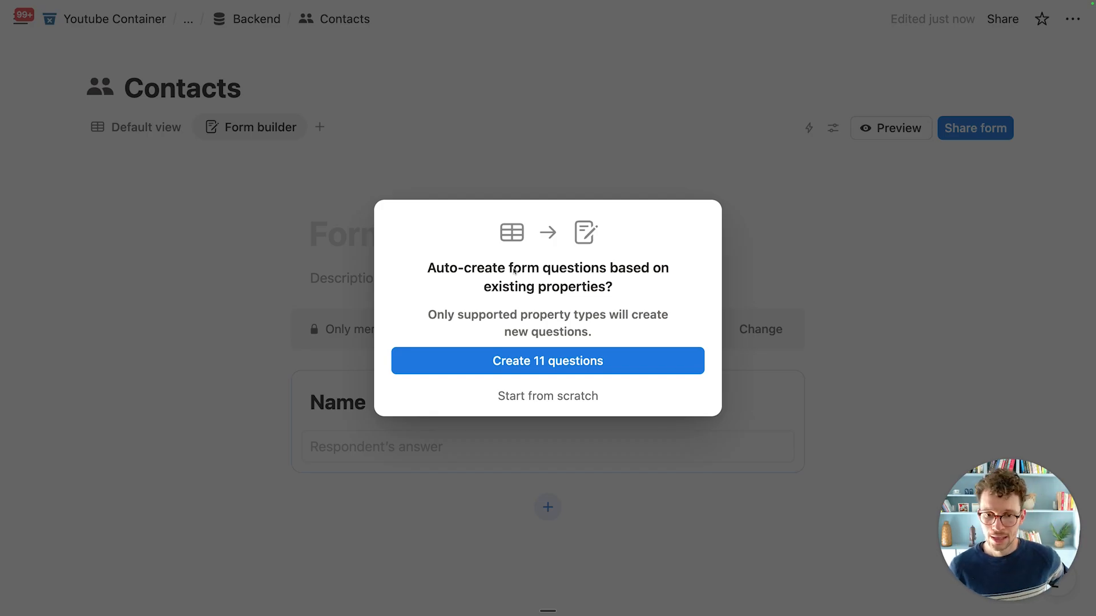
Step: Create 11 questions from the Contacts properties, title the form 'Add New Contact', and add the CRM intro description
click(545, 367)
click(415, 242)
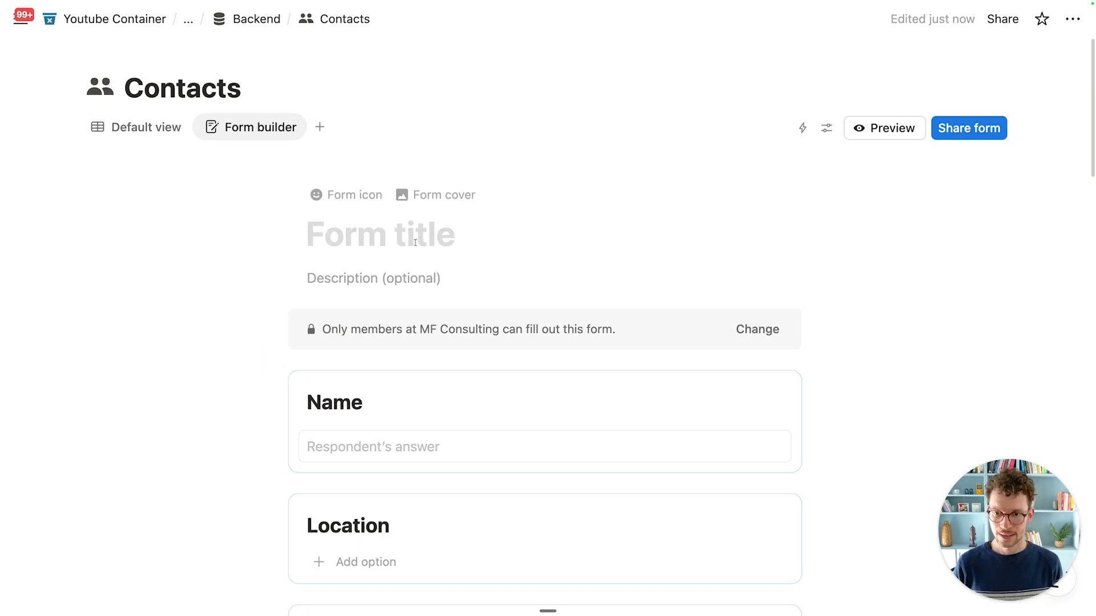
text(Add New Contact)
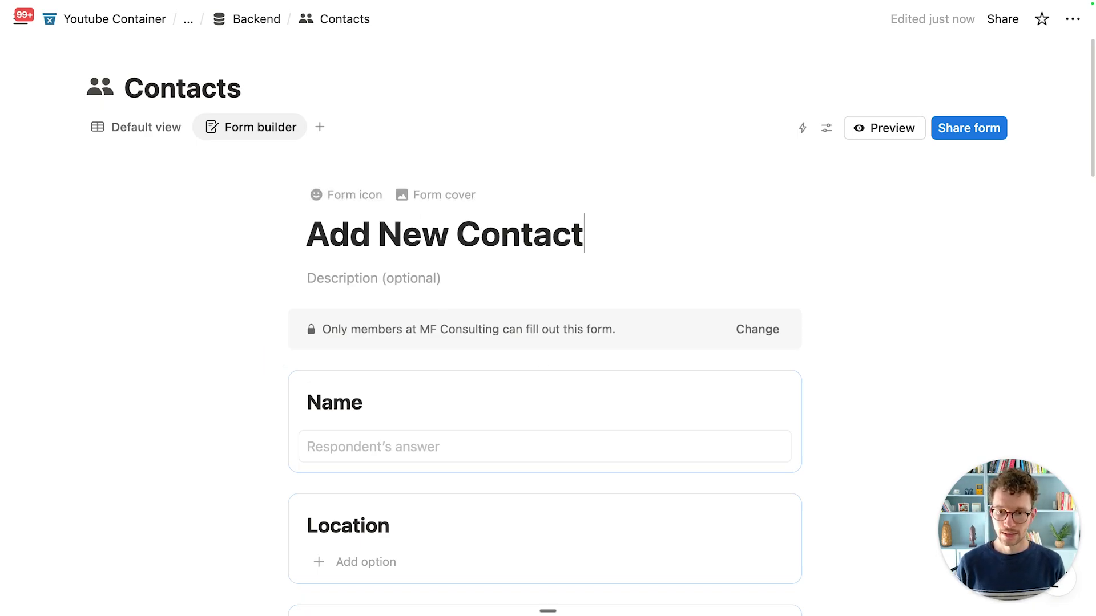
click(412, 280)
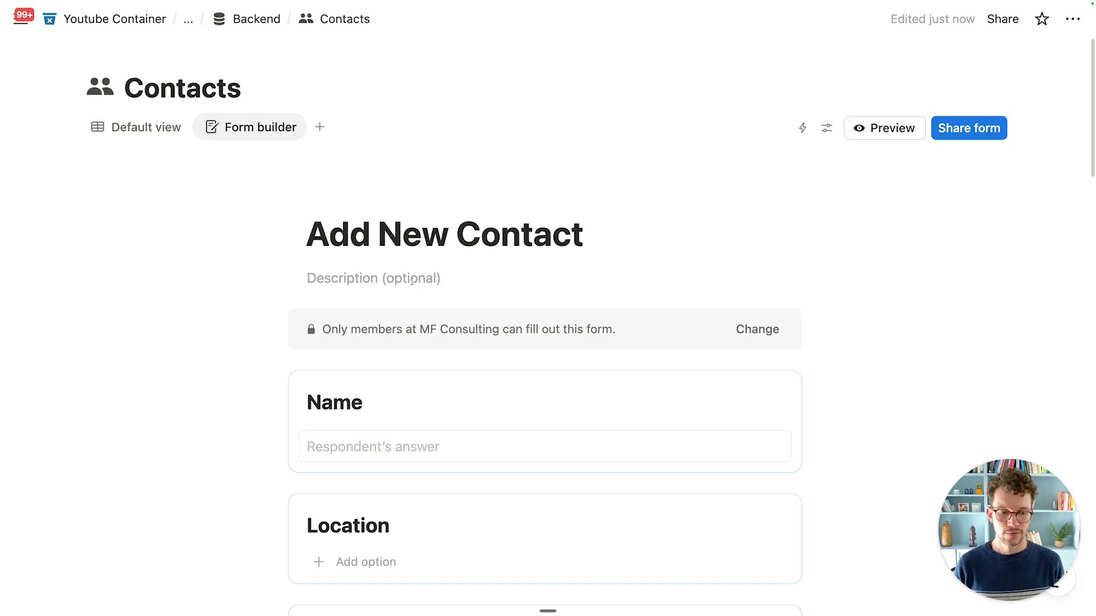
text(Please fill out the information below to ad)
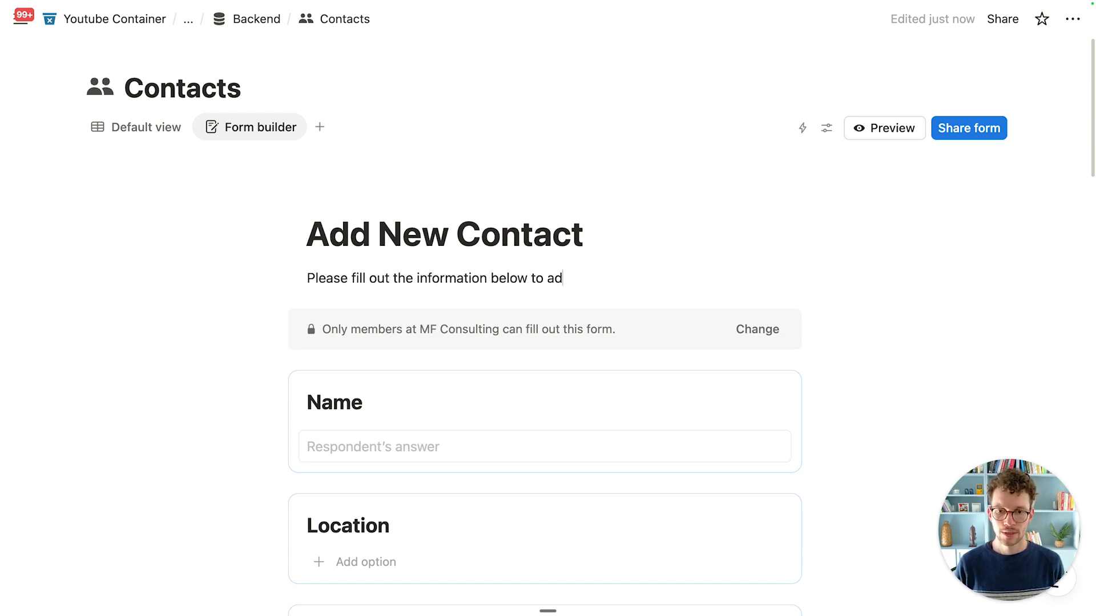
text(d a new contact to ou)
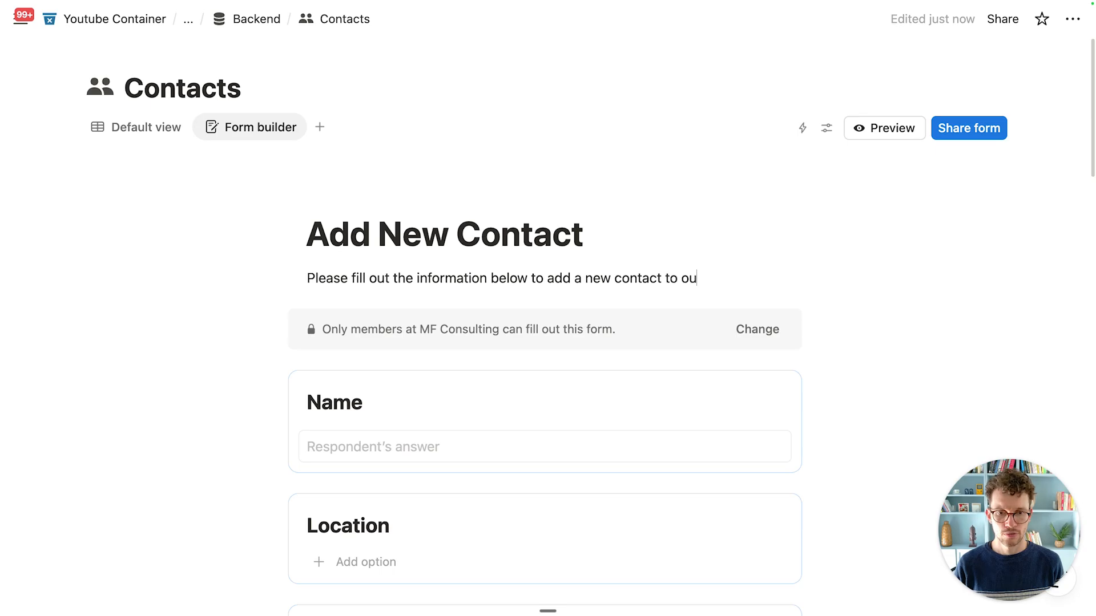
text(r CRM)
scroll(428, 320, down, 3)
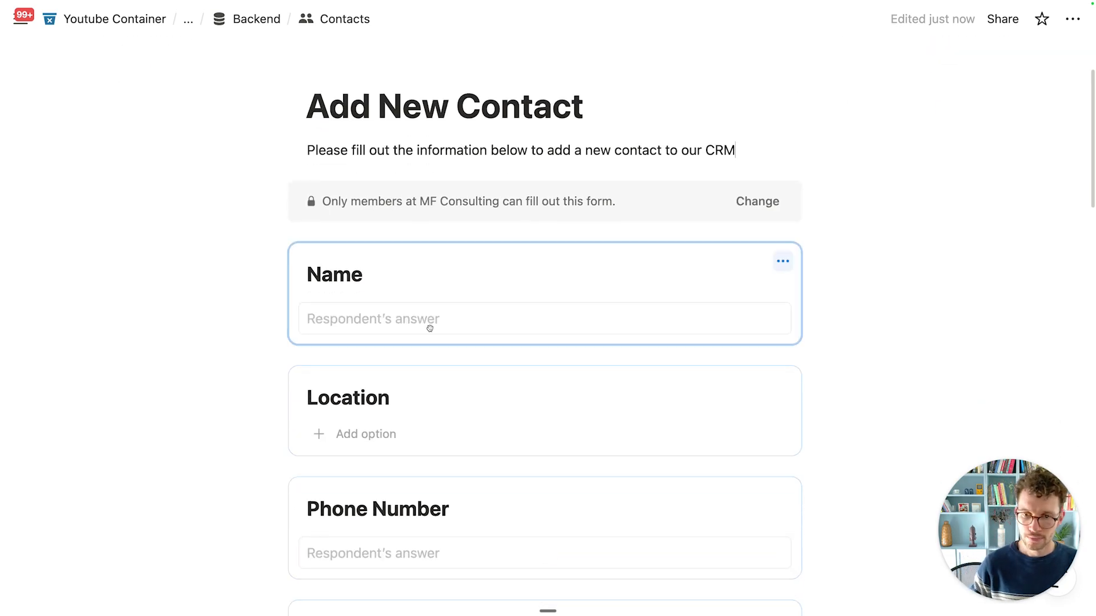
Step: Turn off Sync with property name for the Name question
click(455, 252)
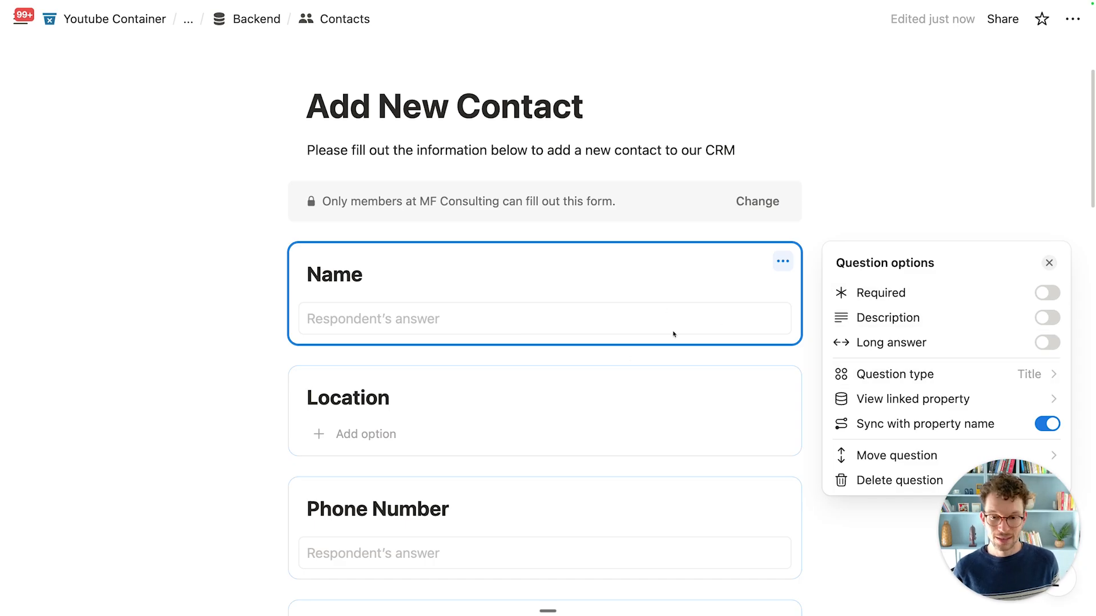
click(579, 400)
drag(579, 400, 515, 373)
scroll(515, 373, down, 1)
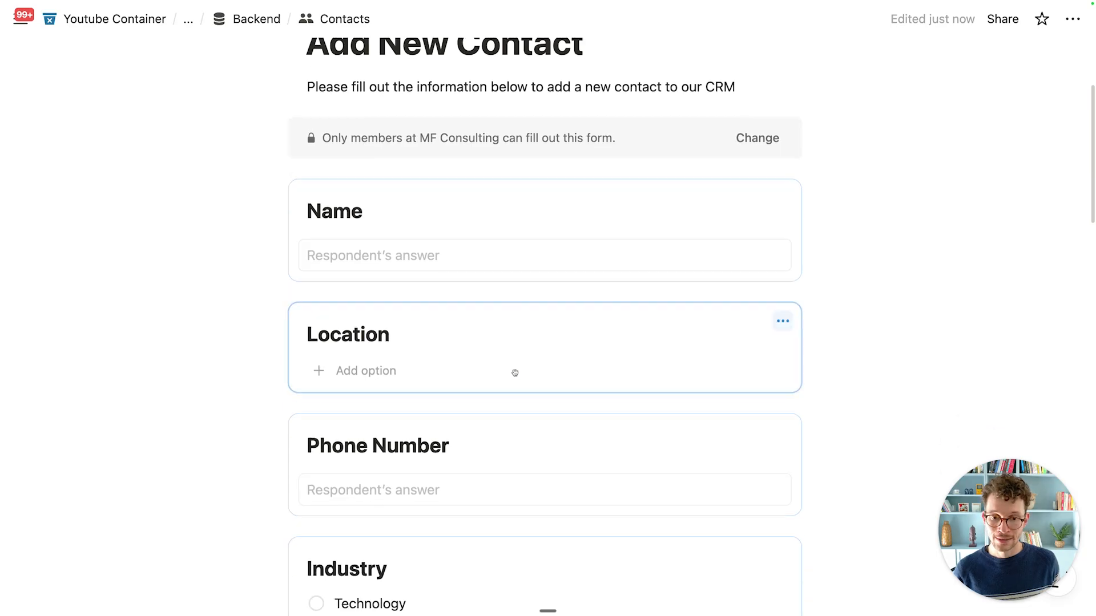
scroll(525, 342, down, 2)
click(557, 155)
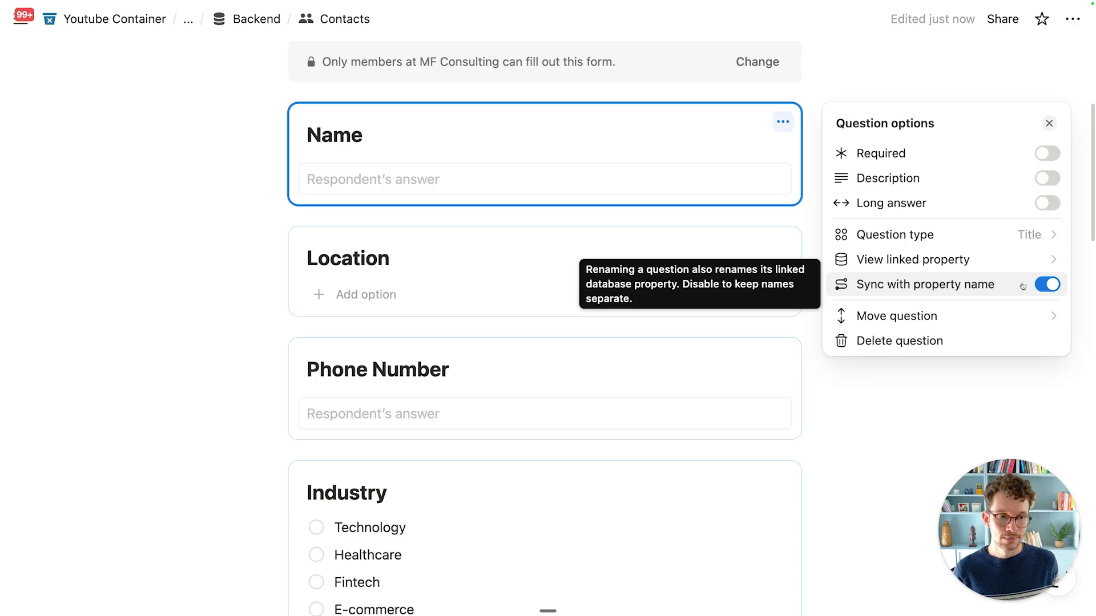
click(311, 136)
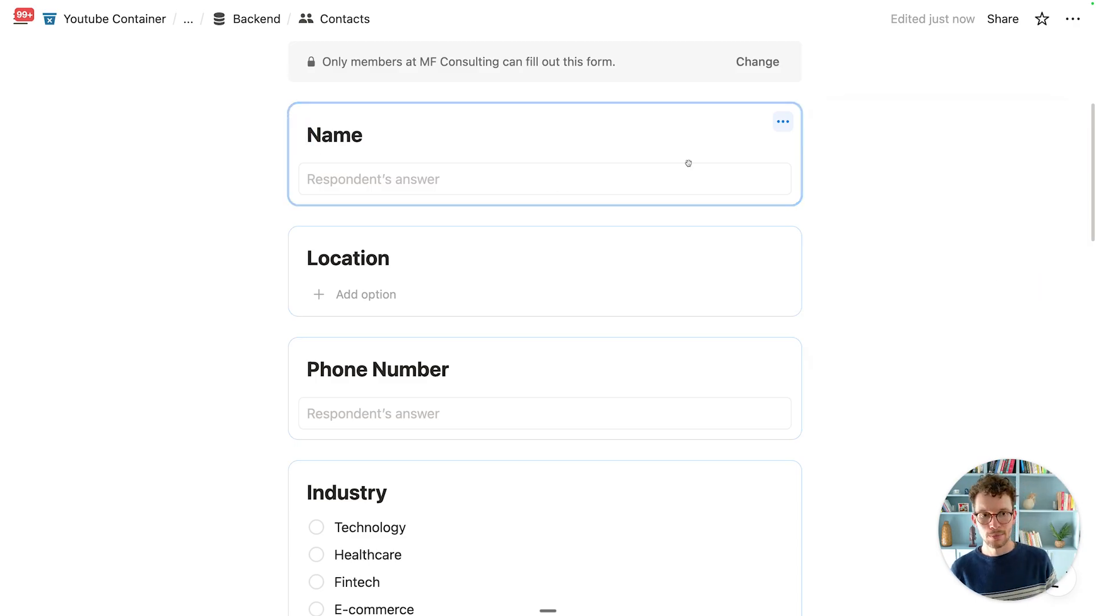
click(782, 122)
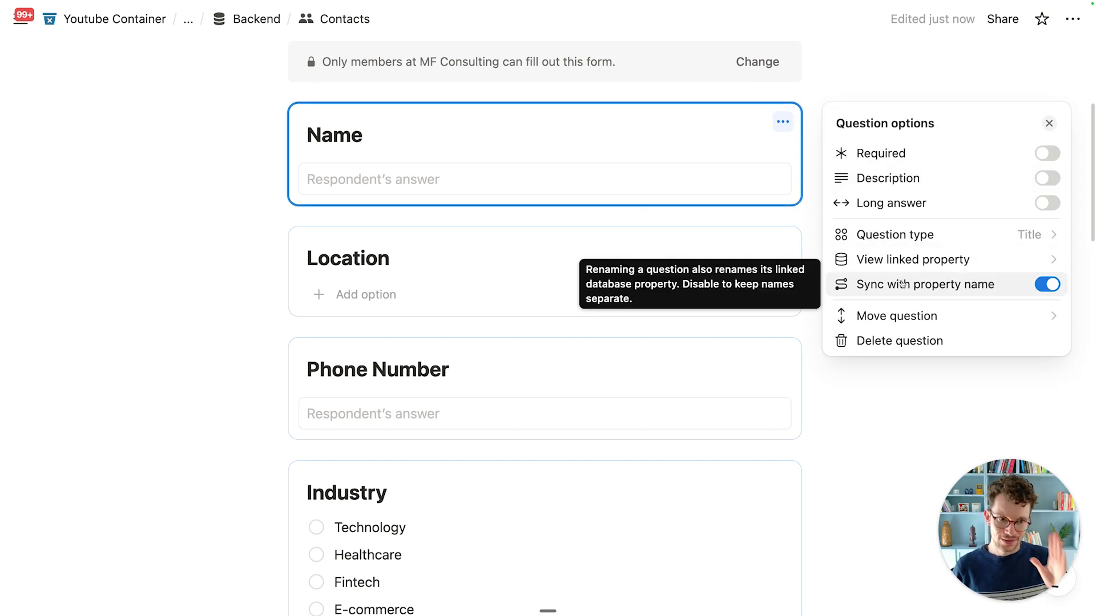
click(1046, 284)
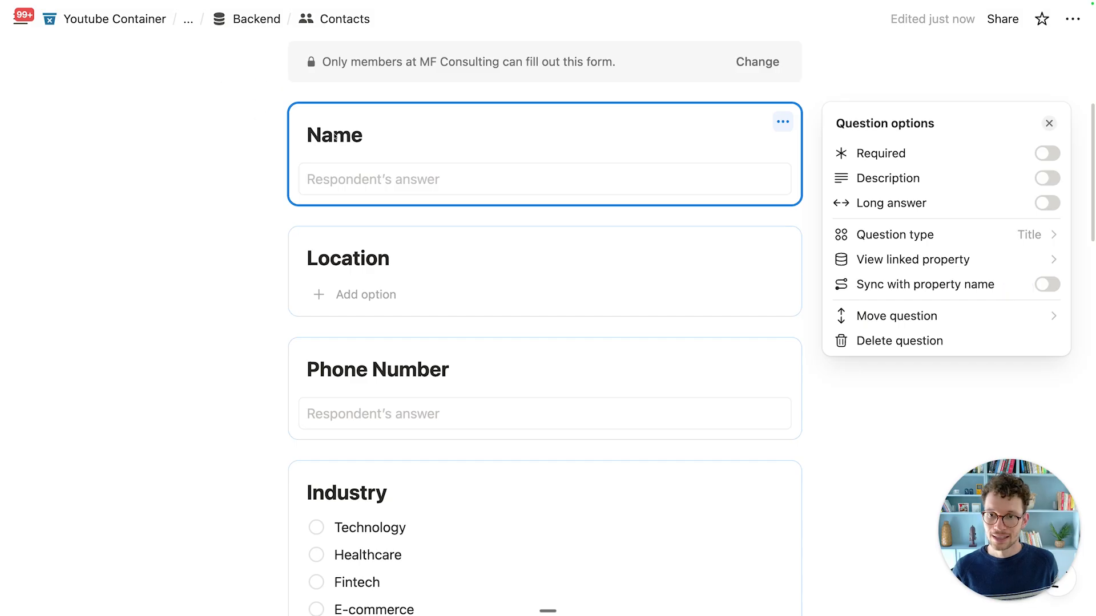
click(331, 135)
Step: Rename the Name question to 'What's the Contact Name?' and make it required
key(super+a)
text(What’)
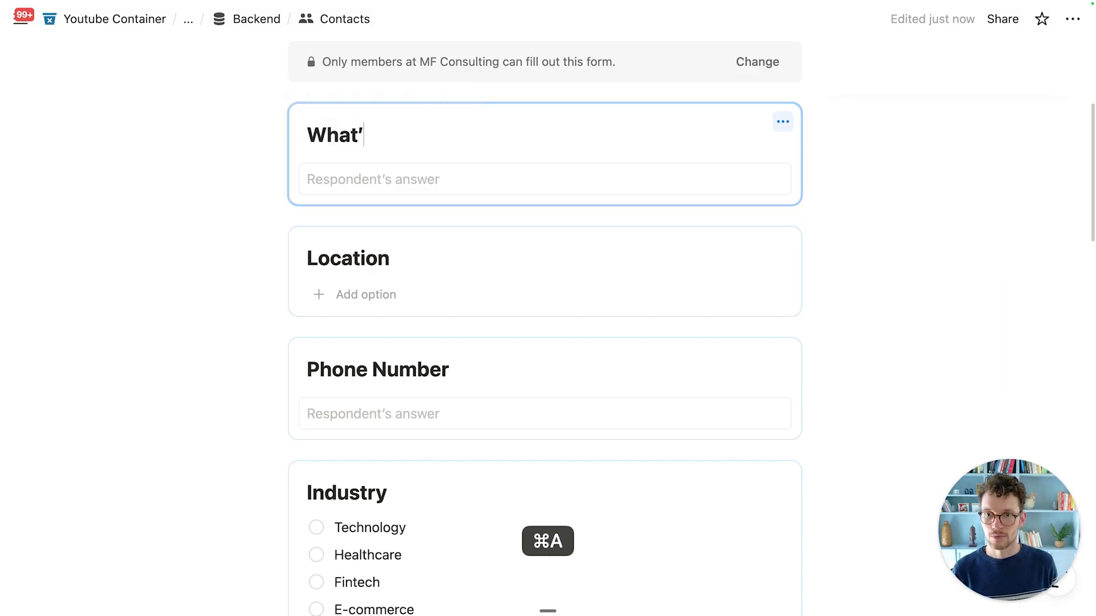
text(s the Contact Name?)
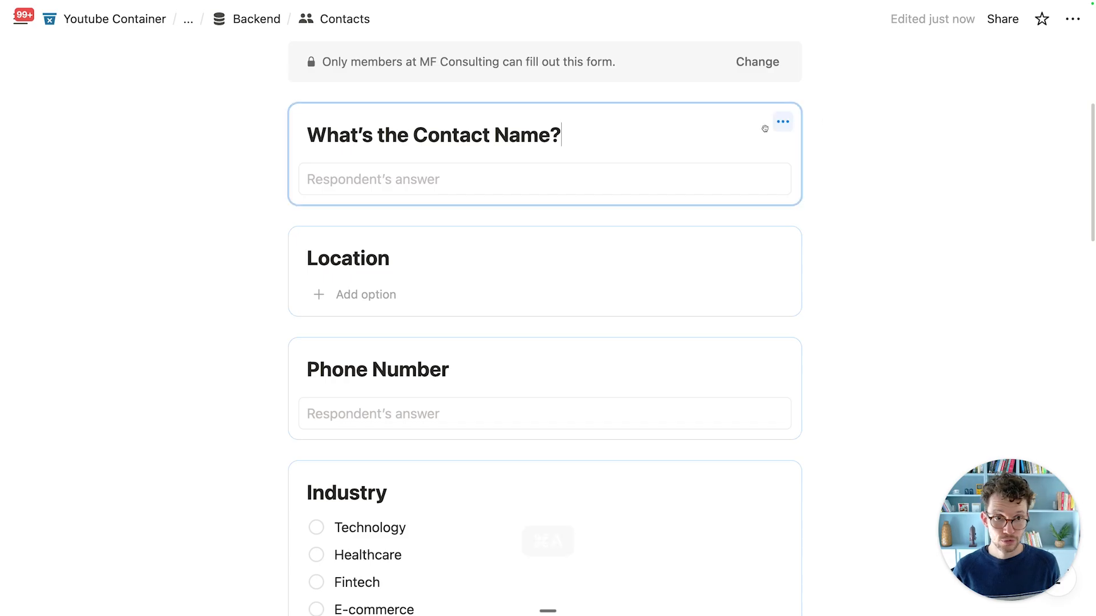
click(782, 121)
click(1044, 154)
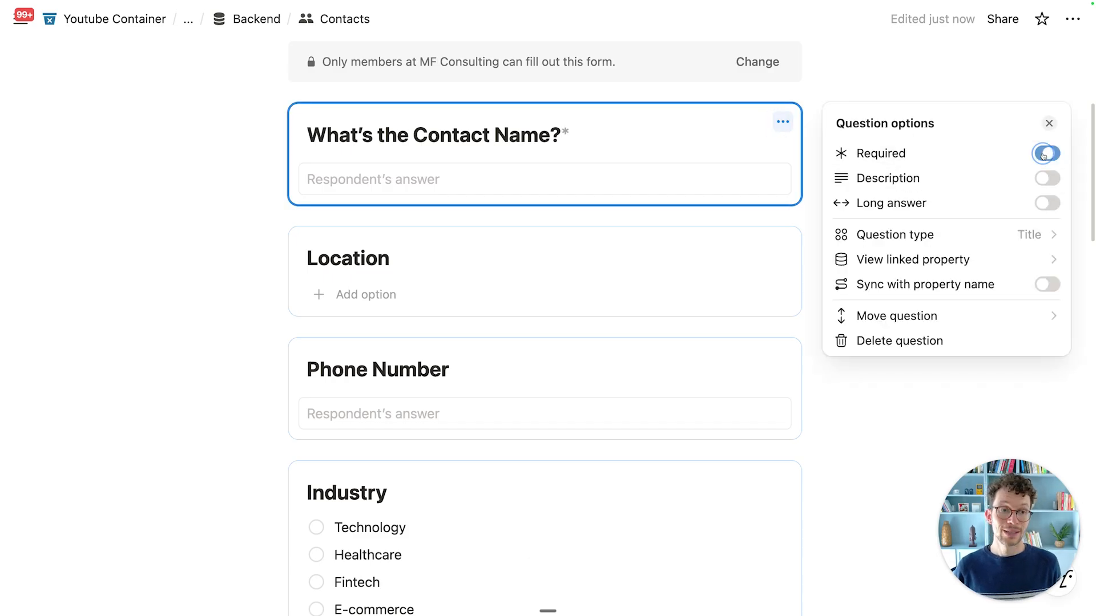
key(Escape)
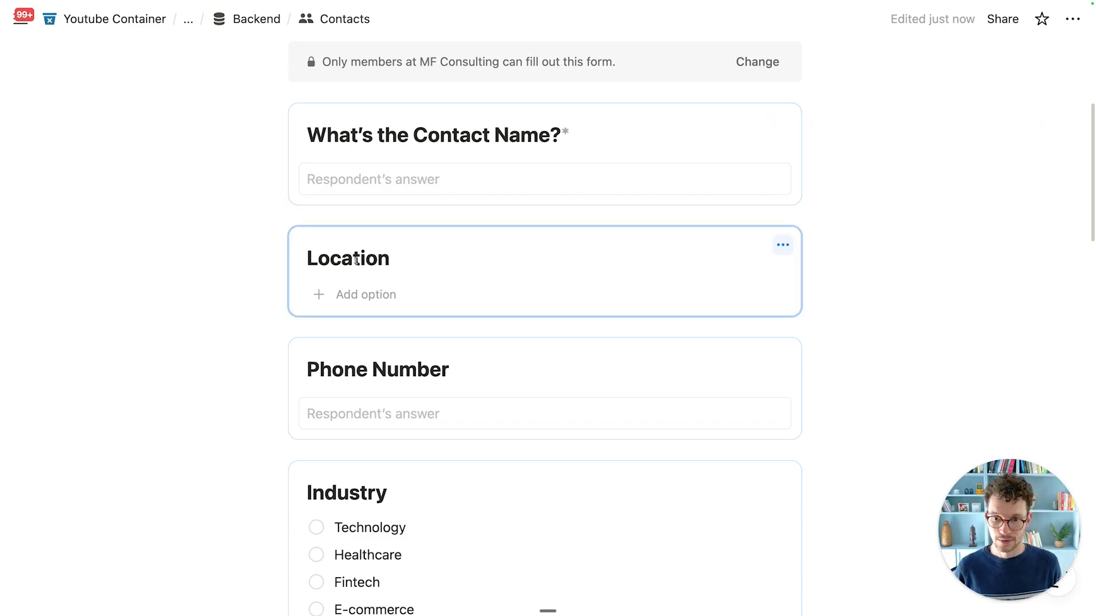
Step: Make the Location question required
click(782, 245)
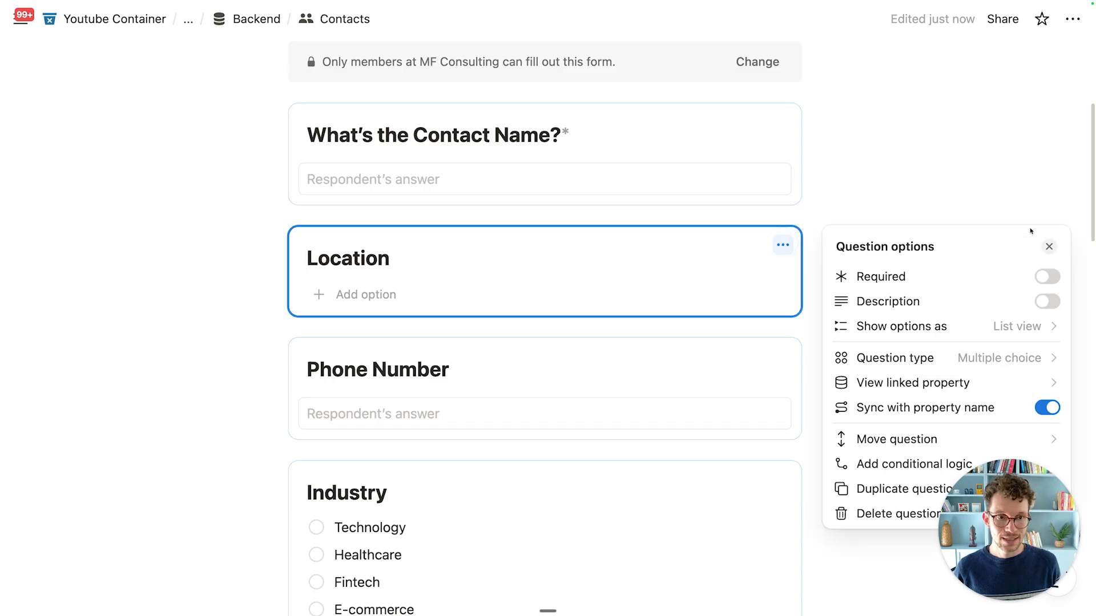
click(1047, 276)
scroll(623, 362, down, 5)
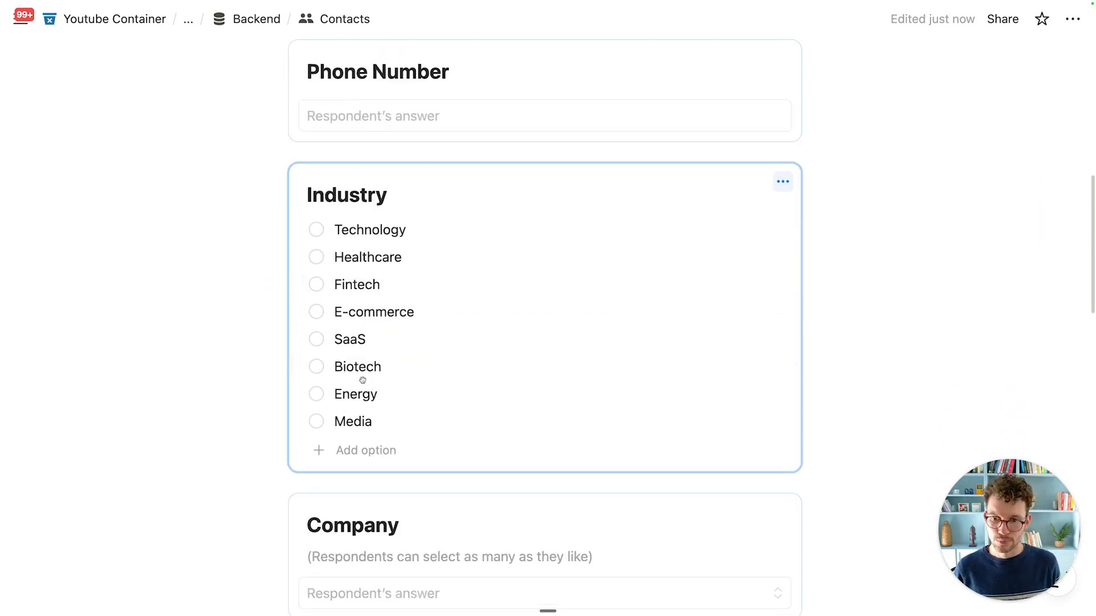
scroll(597, 372, down, 5)
scroll(685, 348, down, 2)
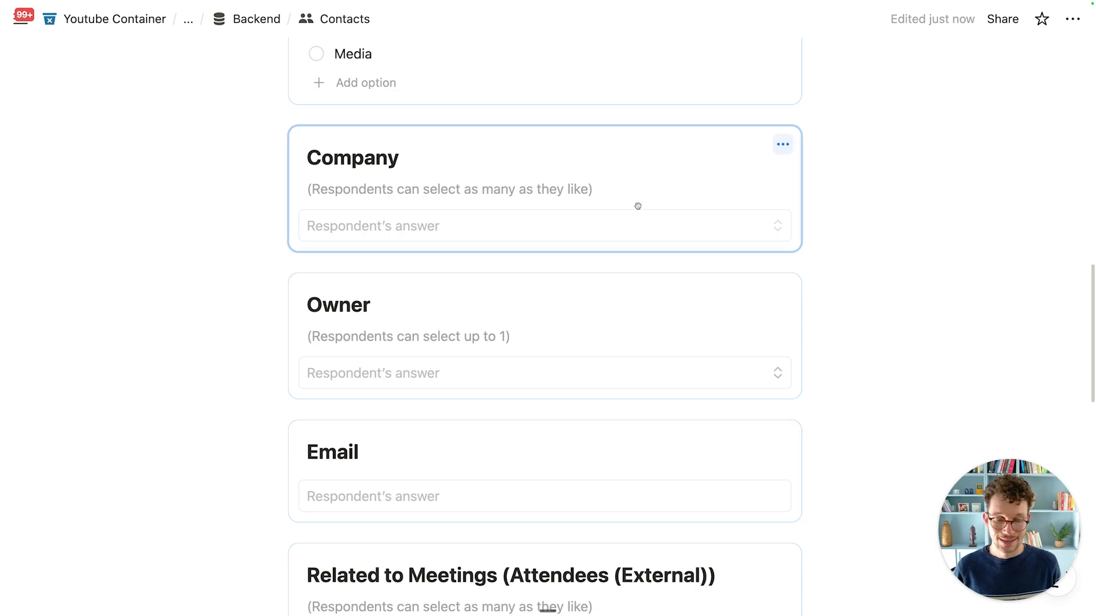
scroll(548, 257, down, 1)
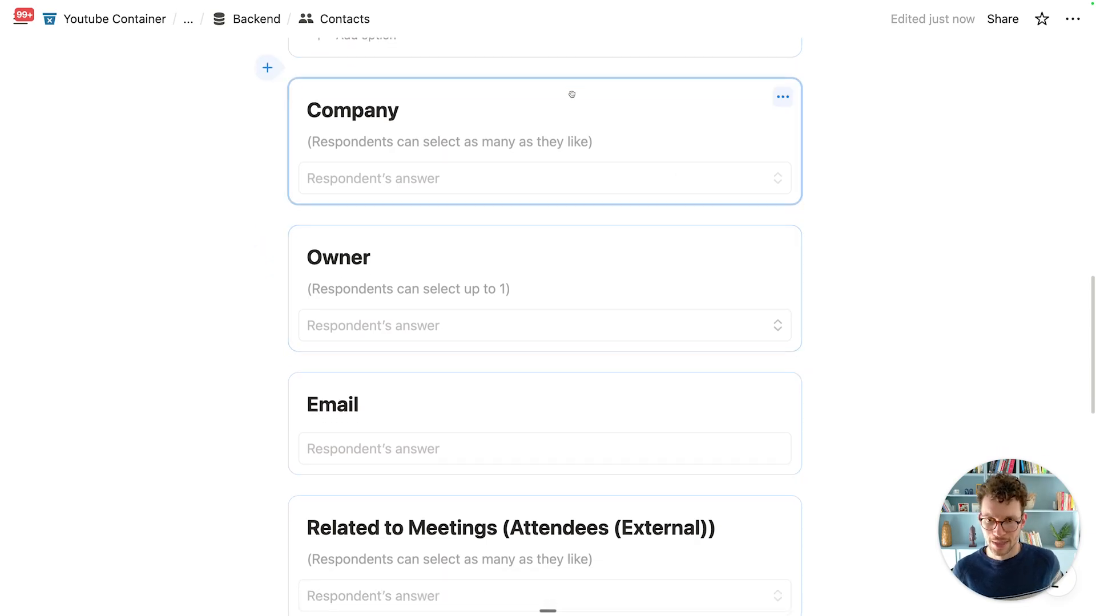
scroll(445, 171, up, 1)
Step: Make the Email question required
click(509, 177)
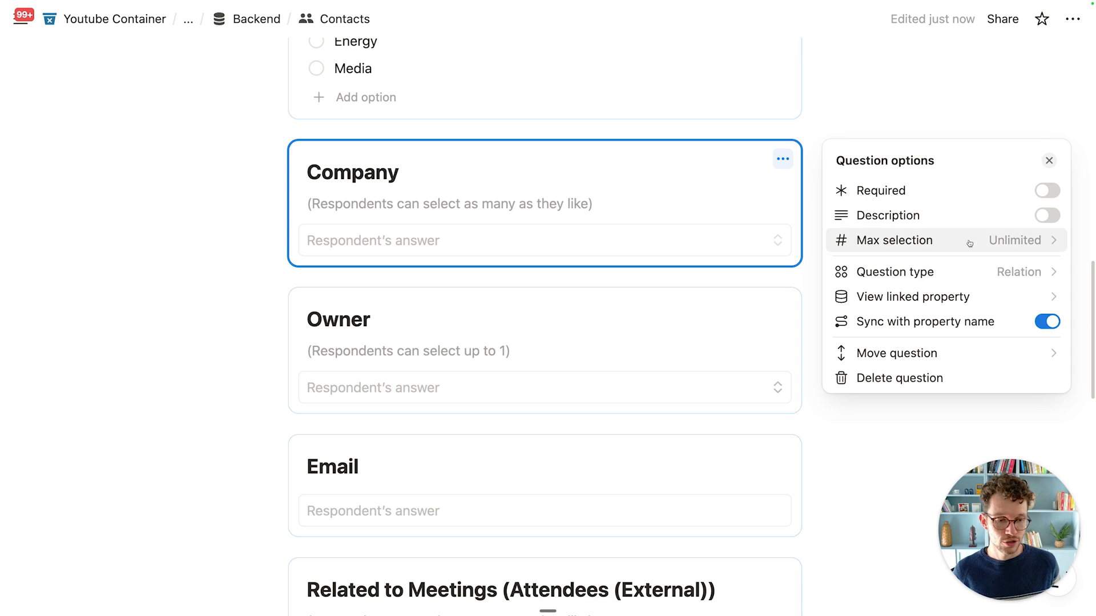
click(656, 315)
scroll(651, 313, down, 5)
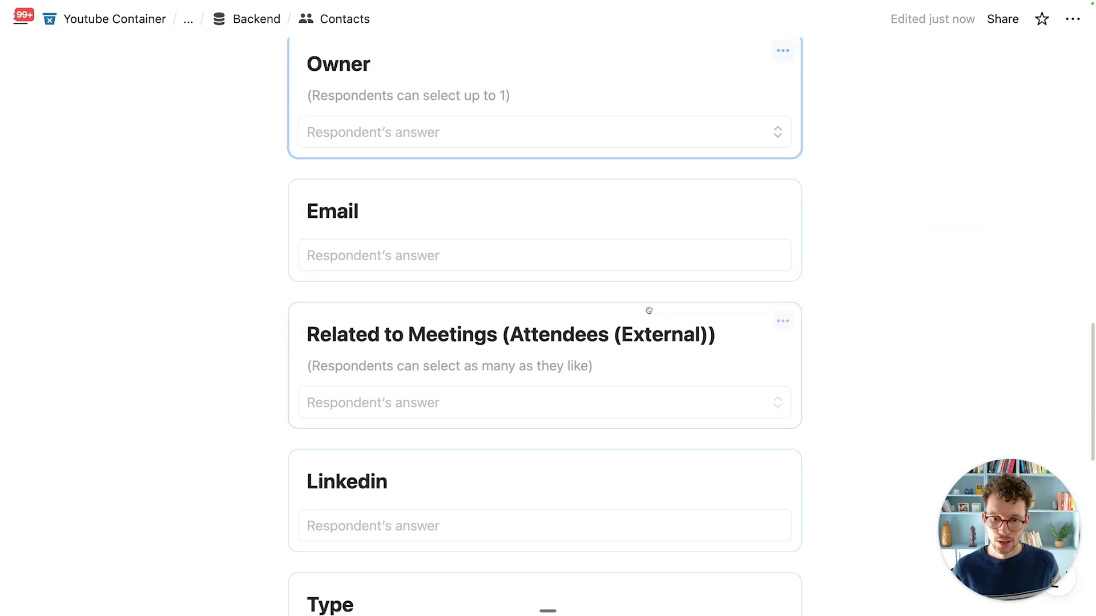
click(729, 203)
click(1021, 228)
click(941, 127)
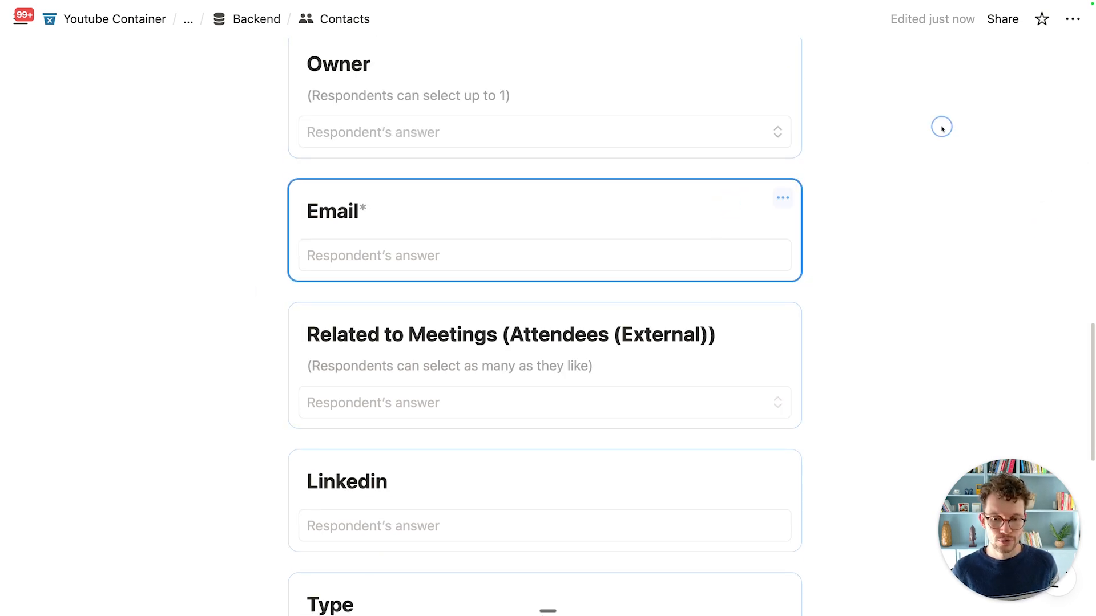
Step: Move the Email question up between Location and Phone Number
click(713, 198)
scroll(643, 286, up, 6)
drag(643, 286, 679, 219)
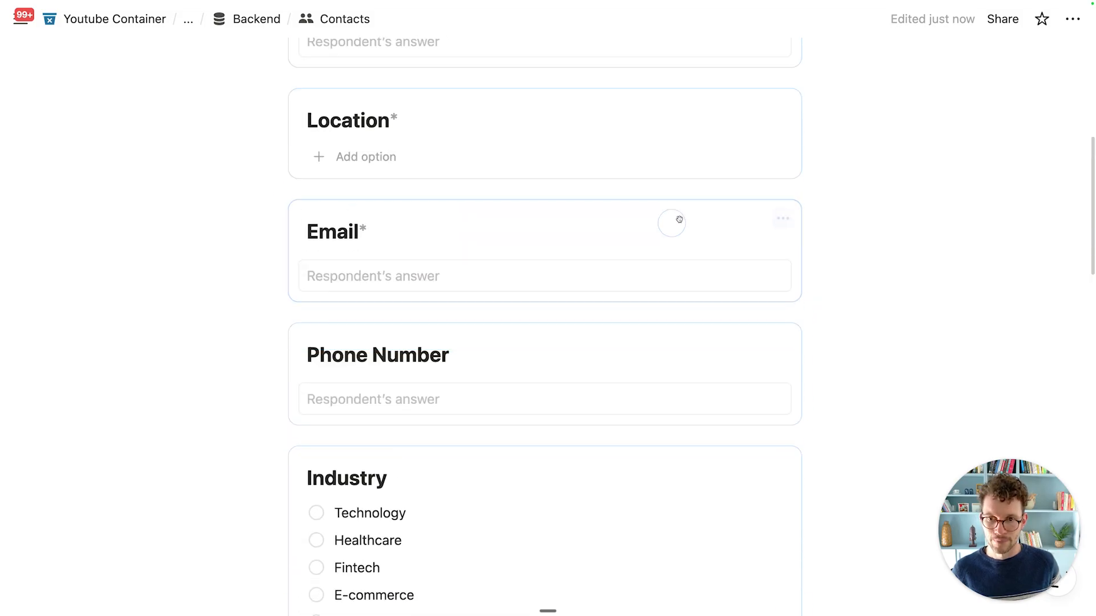
scroll(626, 310, up, 7)
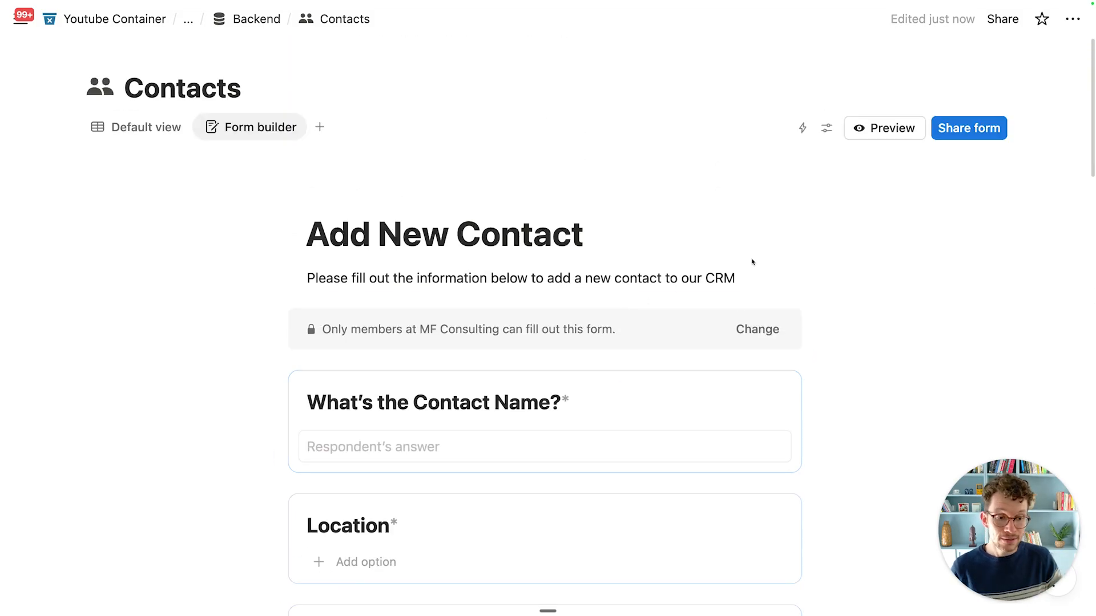
Step: Copy the form's share link
click(968, 128)
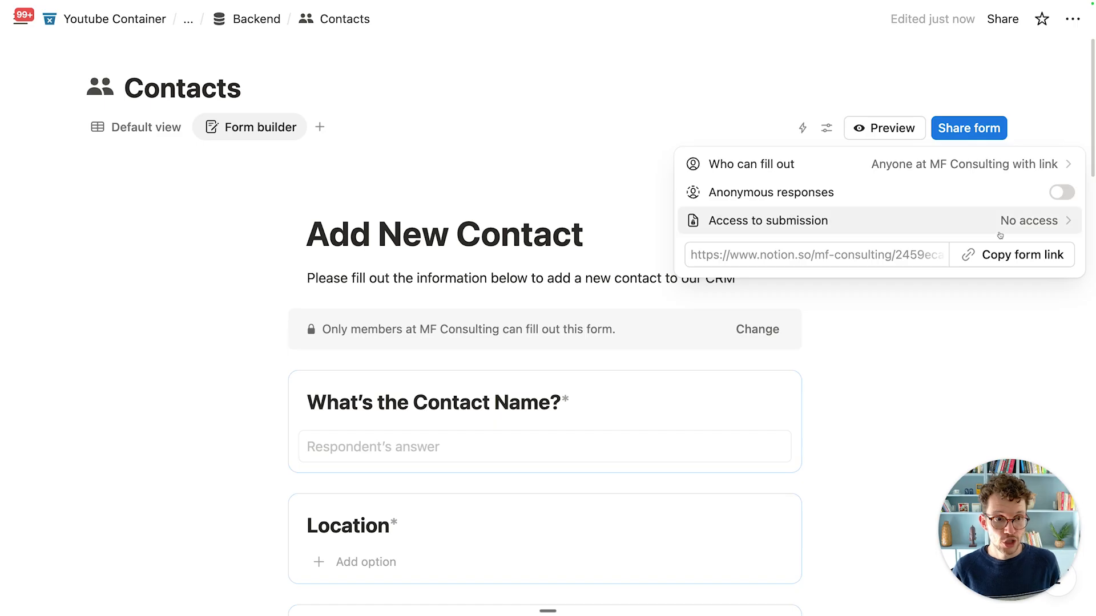
click(1002, 258)
click(268, 21)
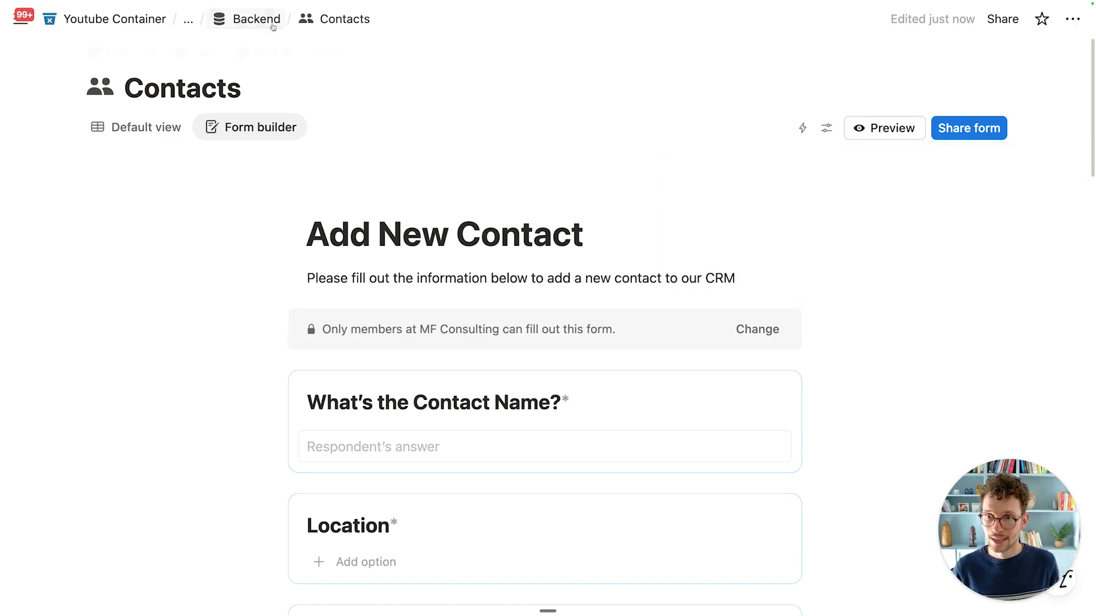
Step: Go via Backend and Notion For VC to Home's 'What's on my plate?' page
click(259, 19)
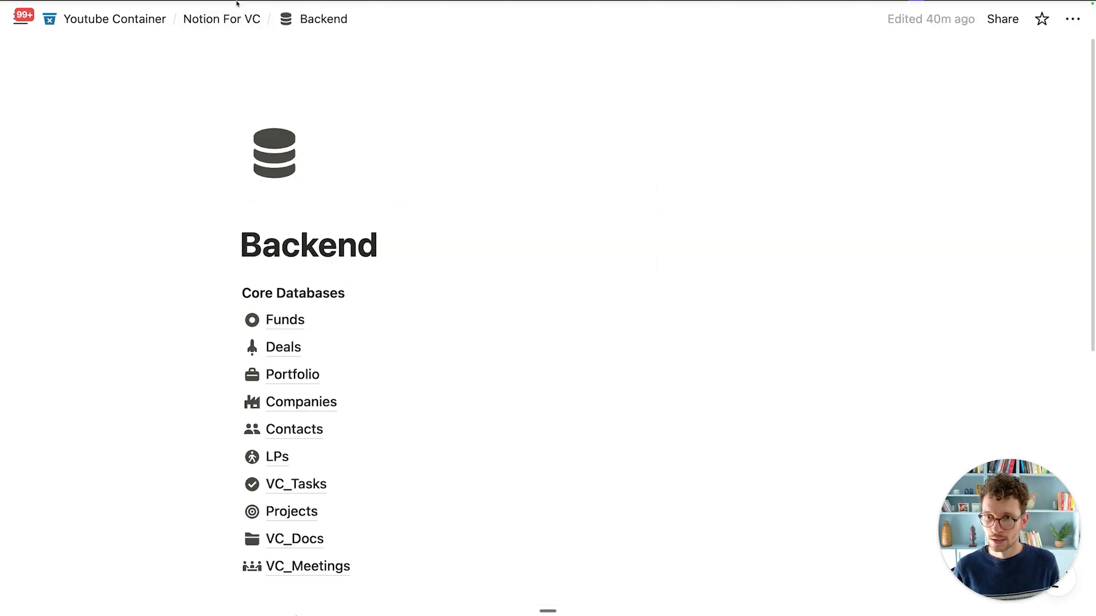
click(236, 25)
click(183, 211)
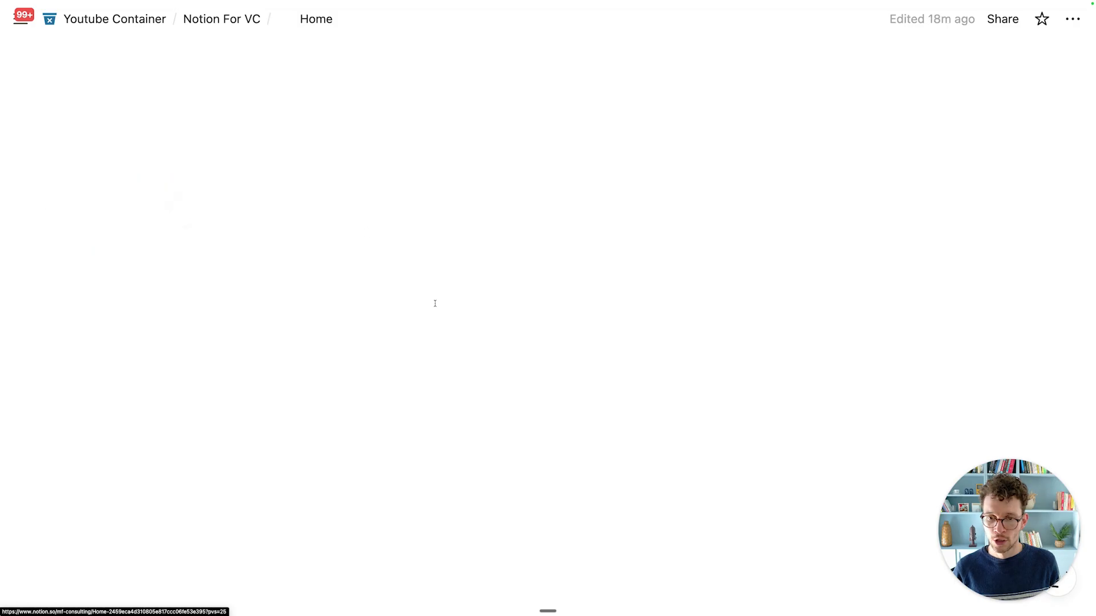
click(671, 270)
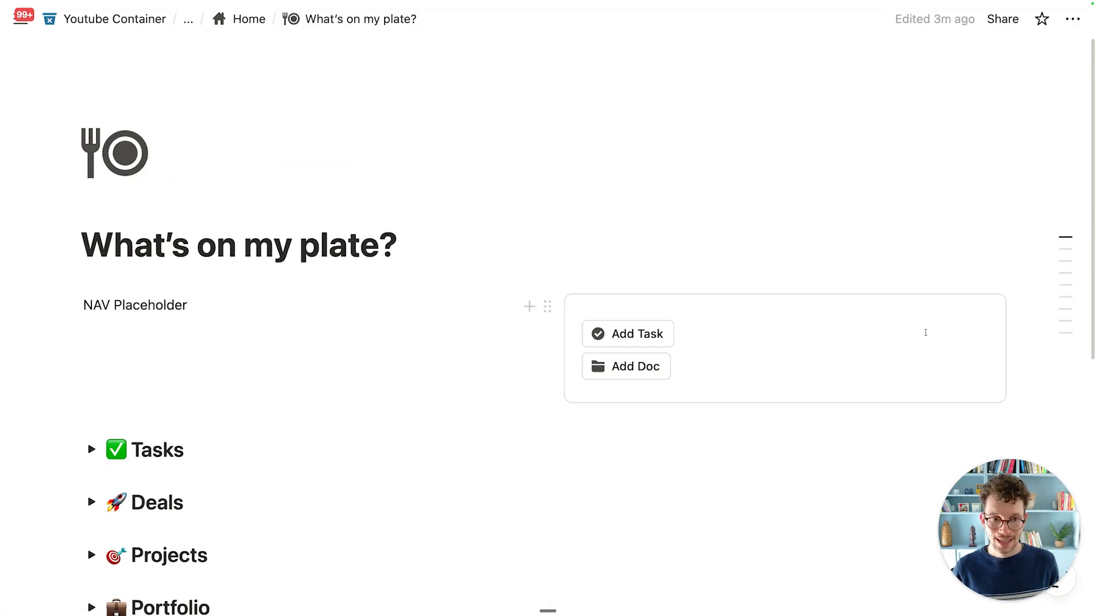
Step: Insert a button named 'Add Contact' with a two-people icon
text(/button)
key(Return)
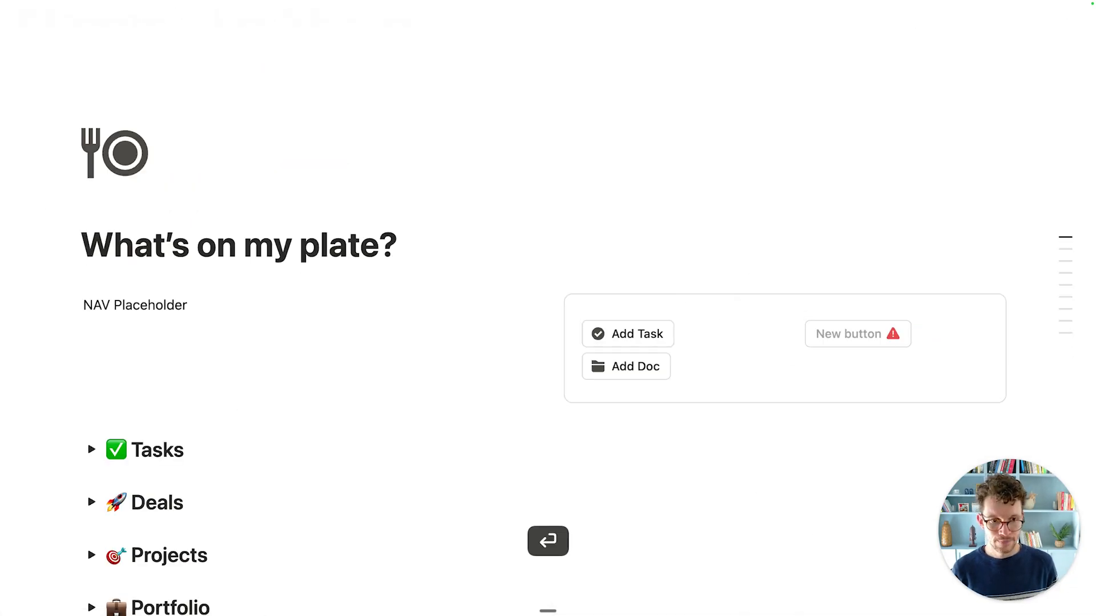
text(Add Contact)
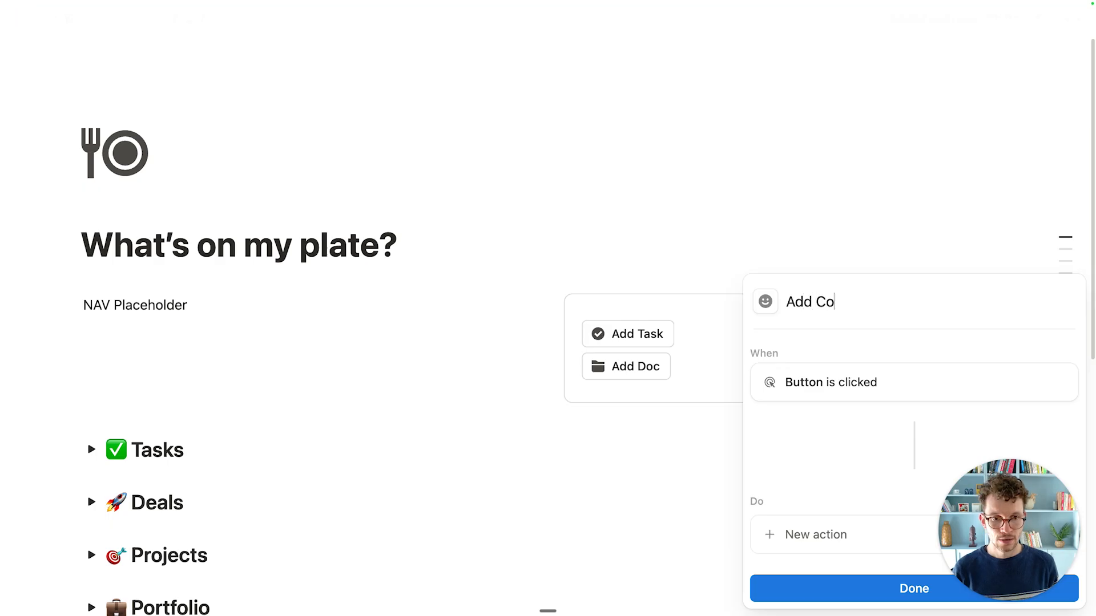
click(765, 300)
click(694, 430)
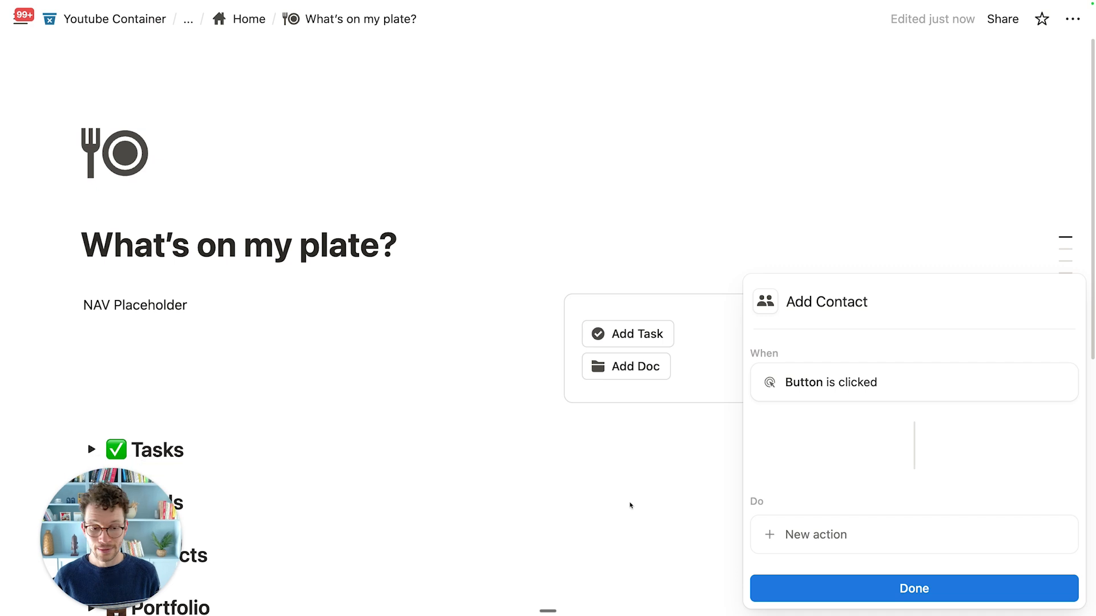
Step: Make the button open the Add New Contact form in center peek
click(810, 533)
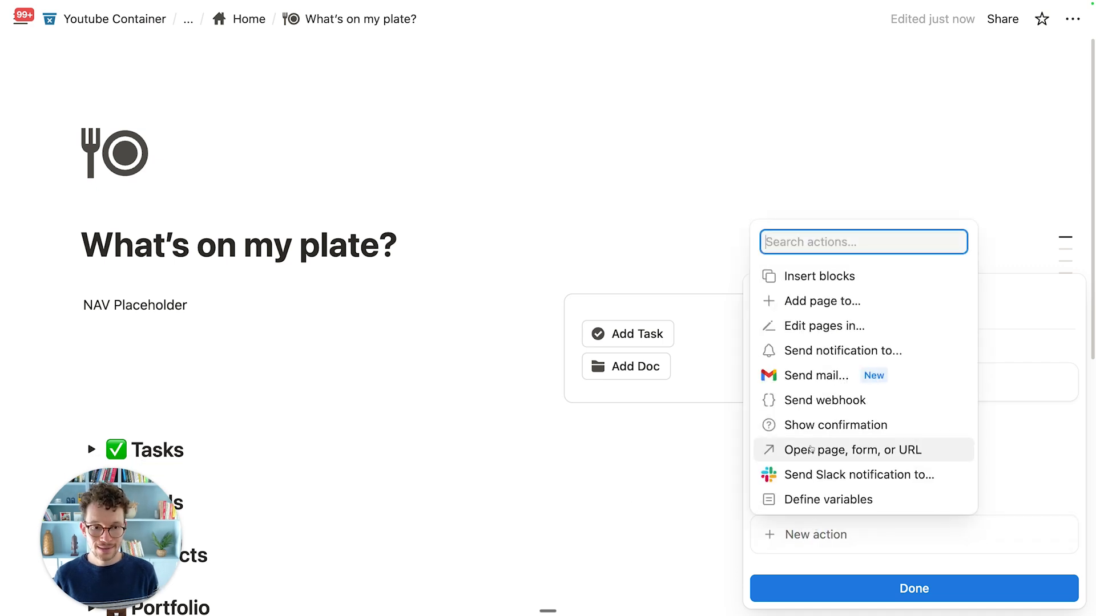
click(844, 450)
click(859, 489)
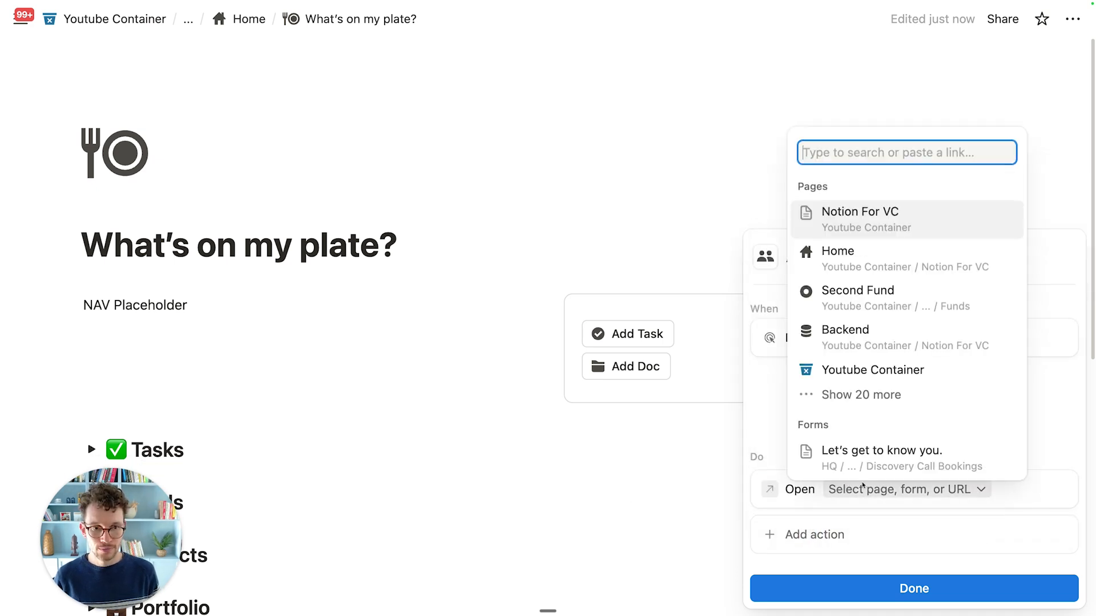
key(super+v)
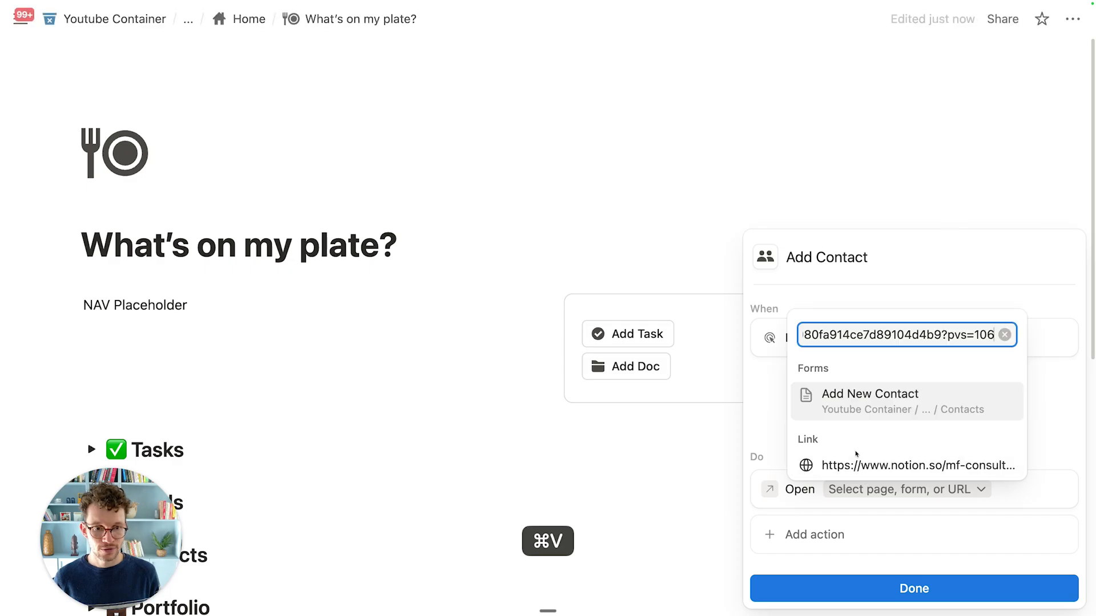
click(885, 402)
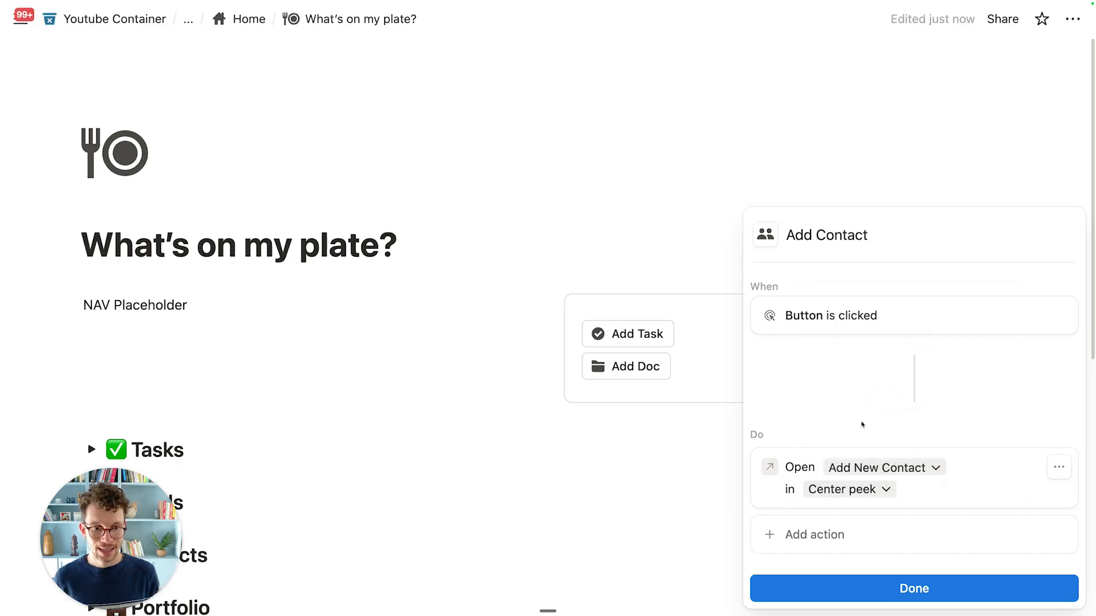
click(862, 491)
click(1020, 421)
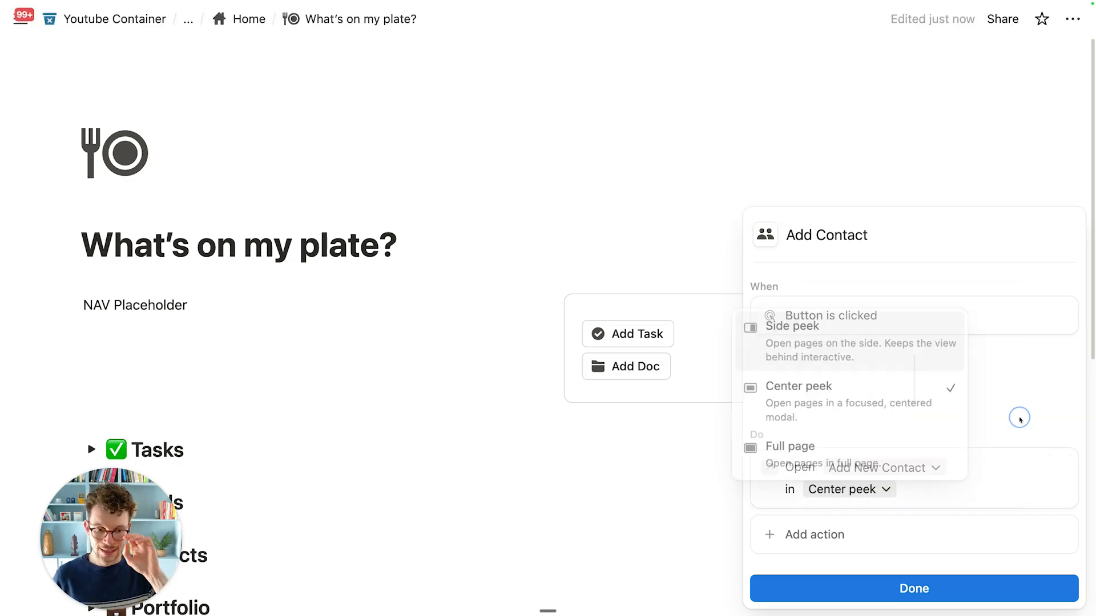
click(955, 585)
scroll(824, 485, down, 2)
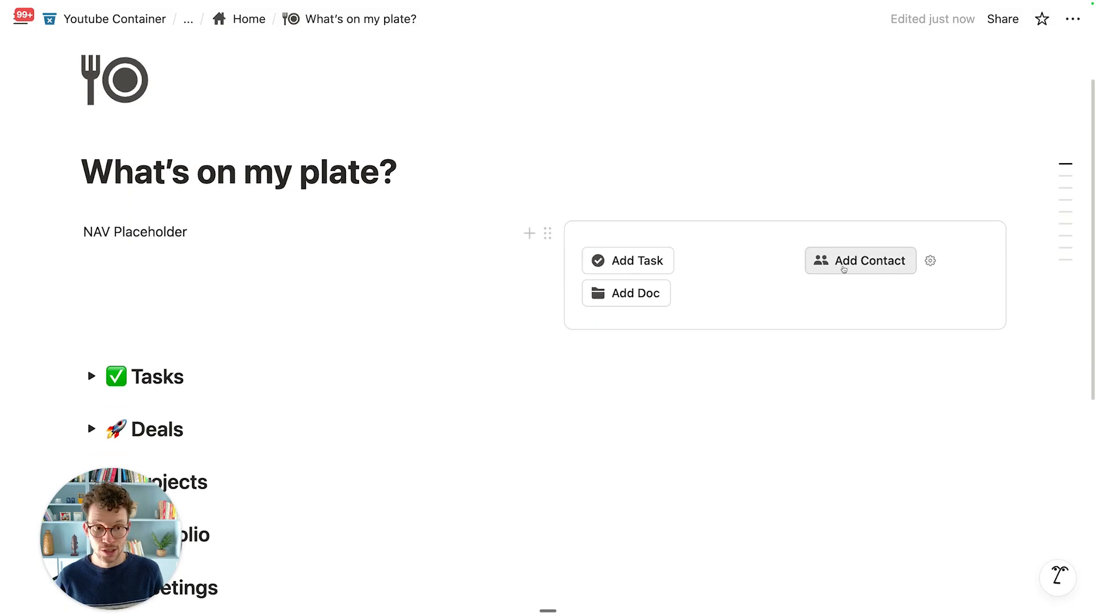
Step: Open the form via Add Contact and enter the contact's name and e-mail address
click(846, 263)
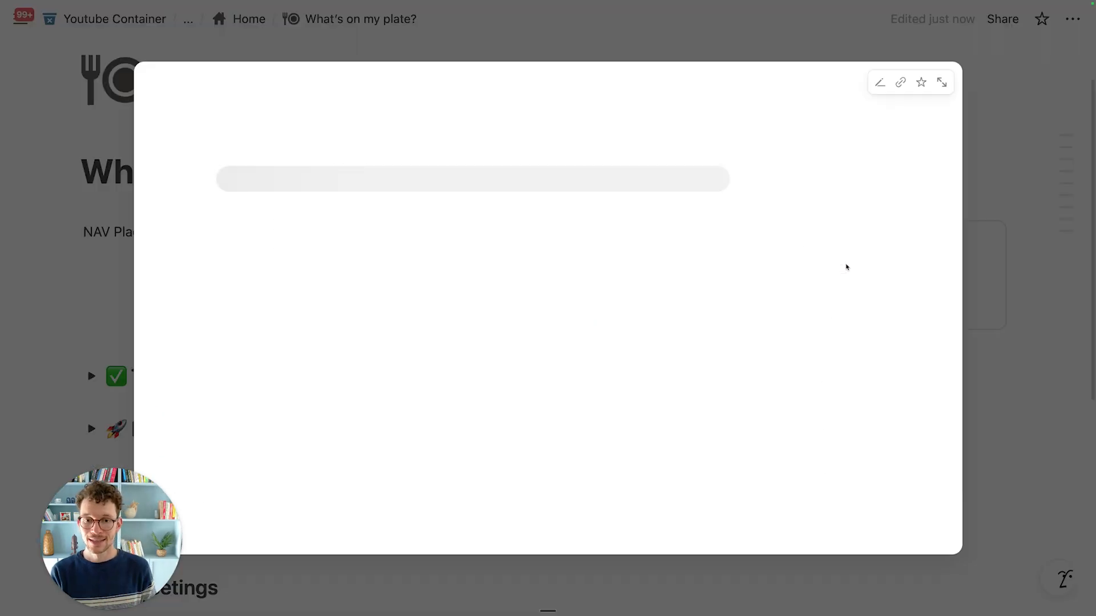
click(591, 345)
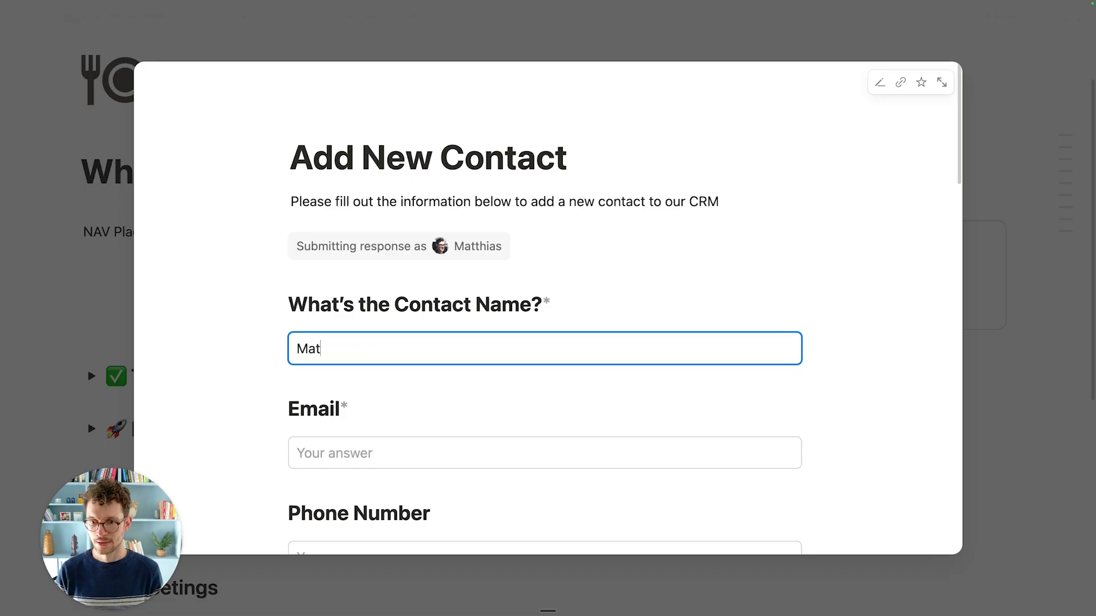
key(Tab)
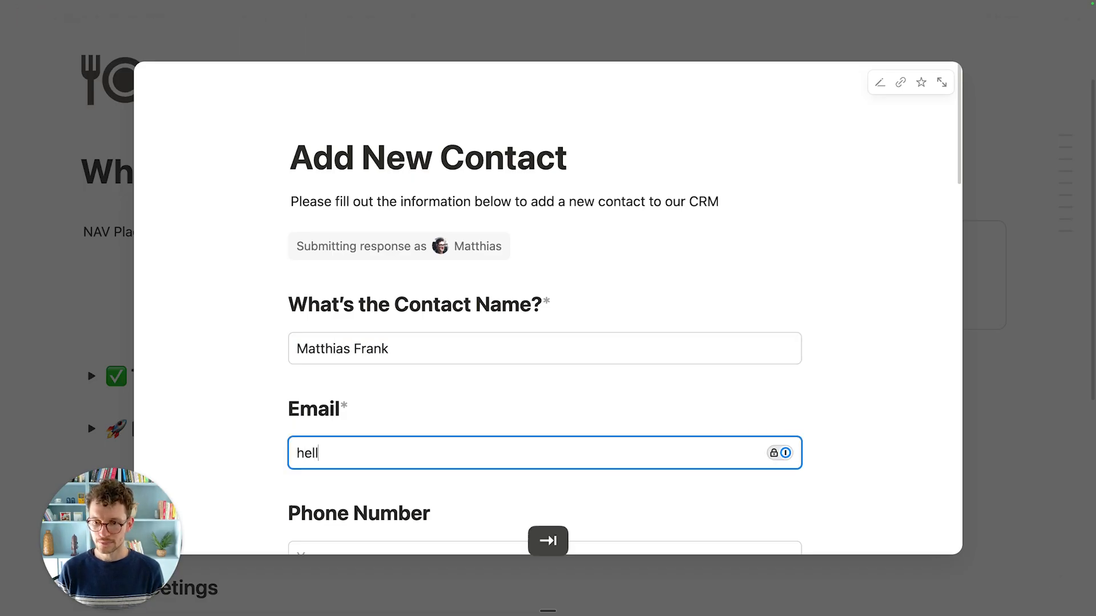
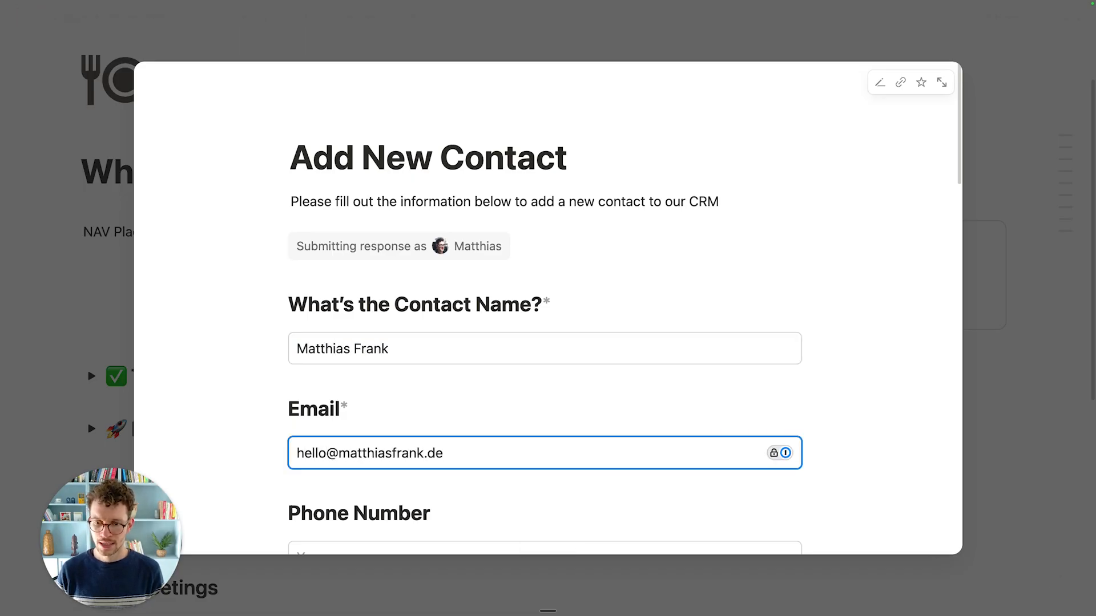
scroll(595, 343, down, 15)
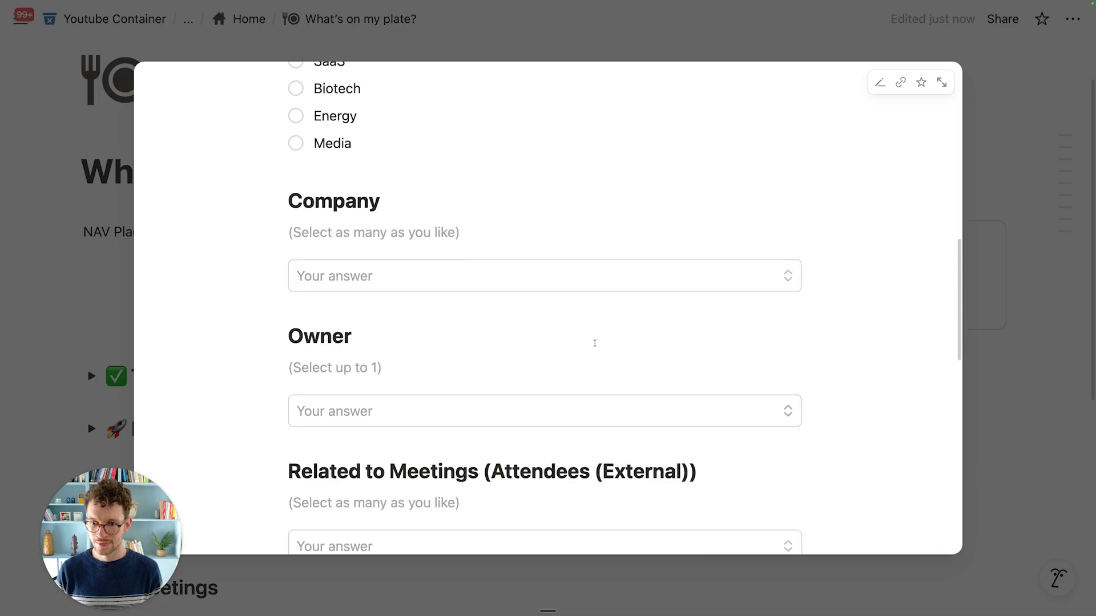
scroll(595, 343, down, 10)
scroll(457, 296, up, 2)
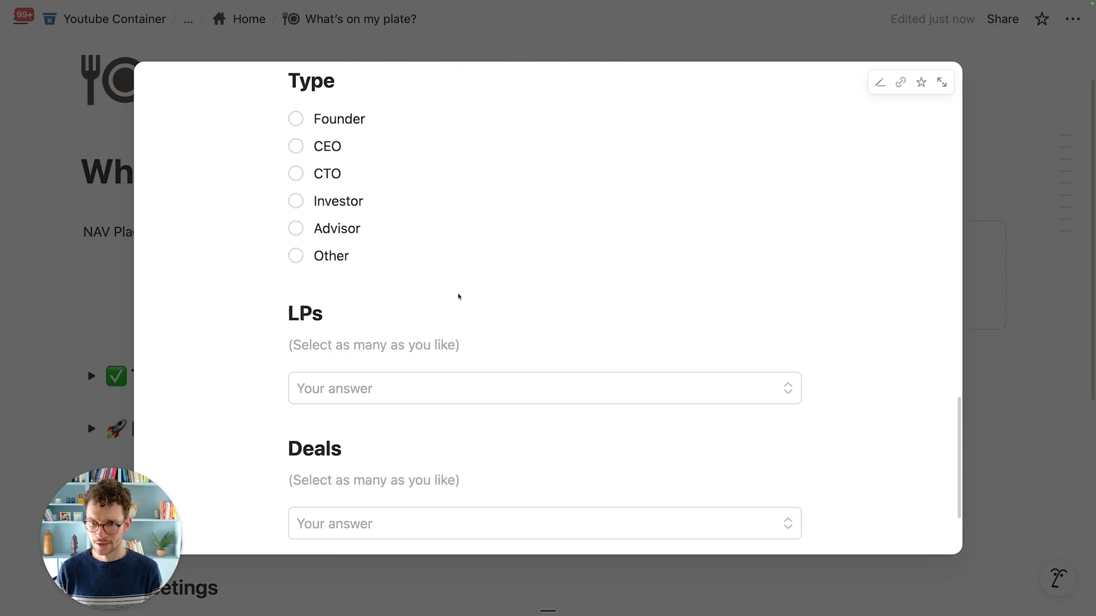
Step: Select Founder, enter a LinkedIn URL, choose Technology, then submit and close the form
click(315, 136)
scroll(369, 306, up, 6)
click(355, 376)
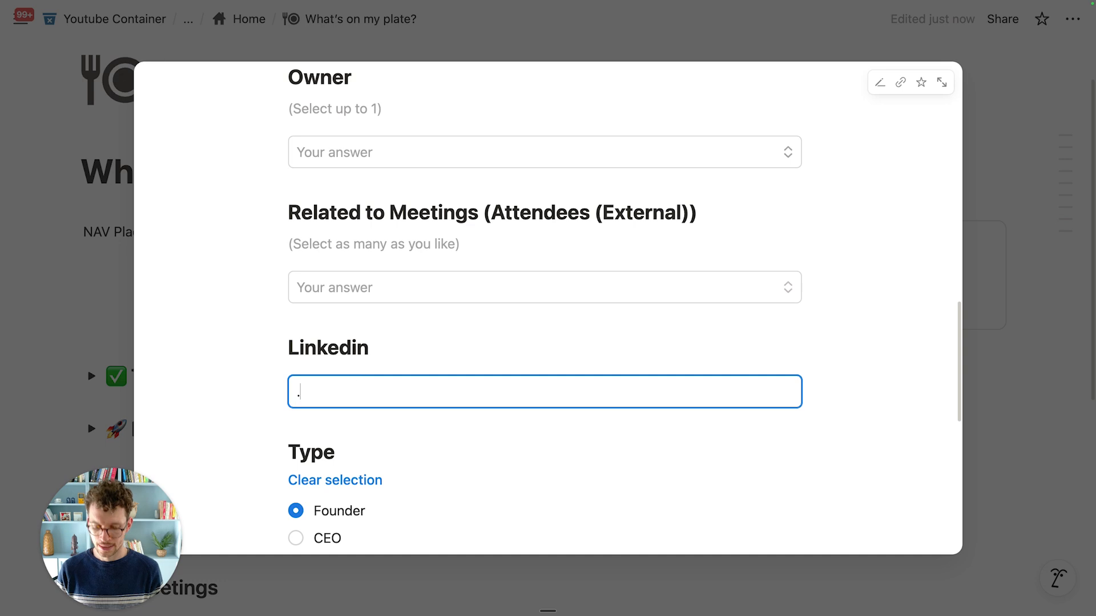
text(;url)
scroll(447, 350, up, 6)
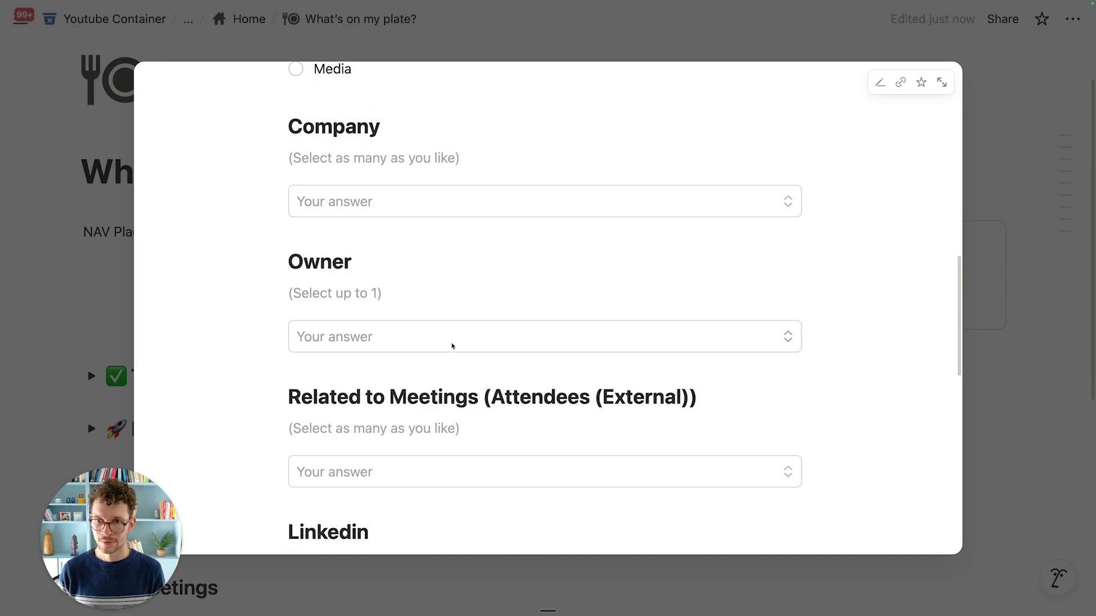
scroll(436, 444, up, 5)
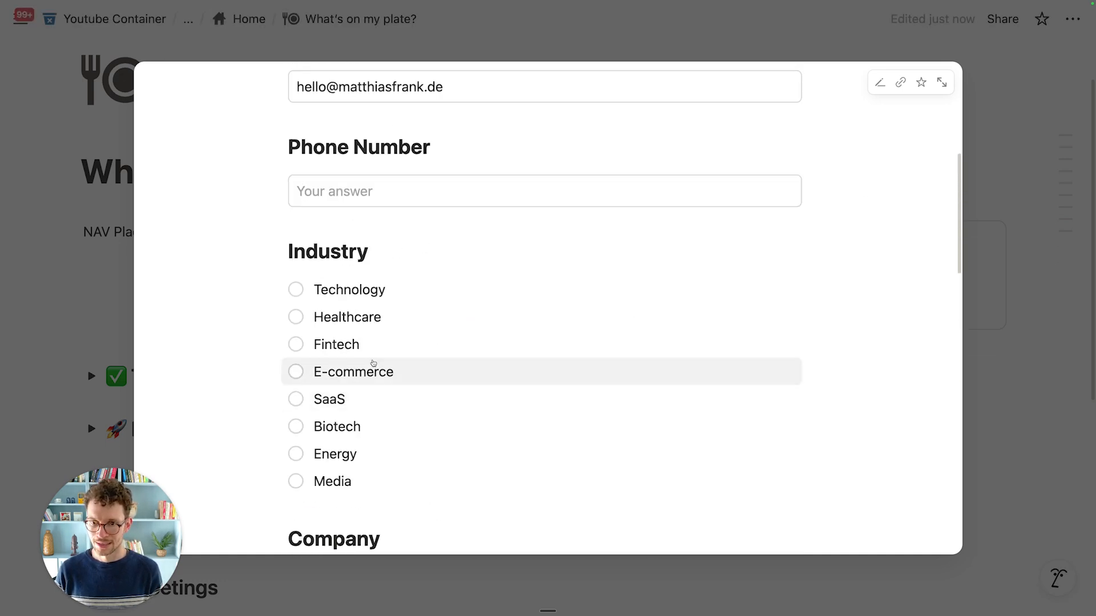
click(327, 289)
scroll(348, 326, down, 15)
scroll(348, 327, down, 6)
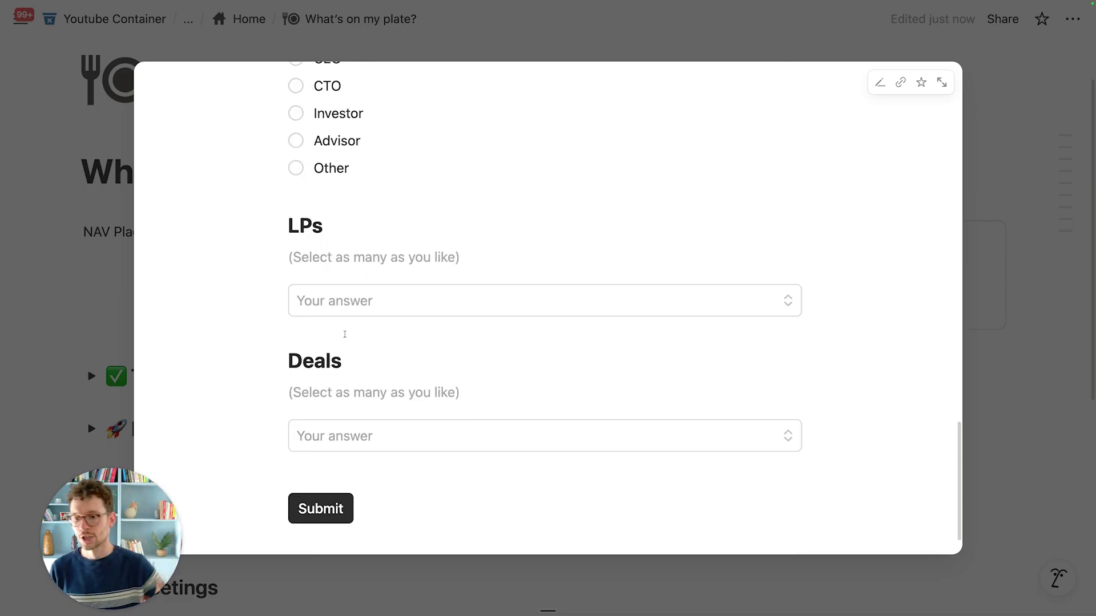
click(311, 464)
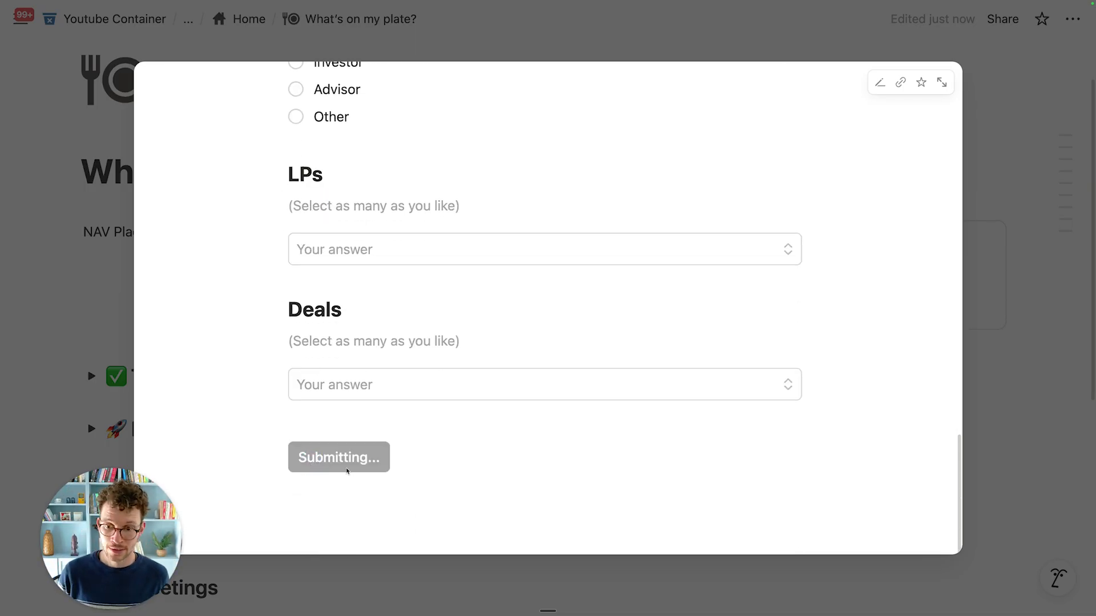
click(995, 199)
Step: Check the new entry under Contacts, then drag the empty line into the Quick Navigation box
scroll(470, 299, down, 7)
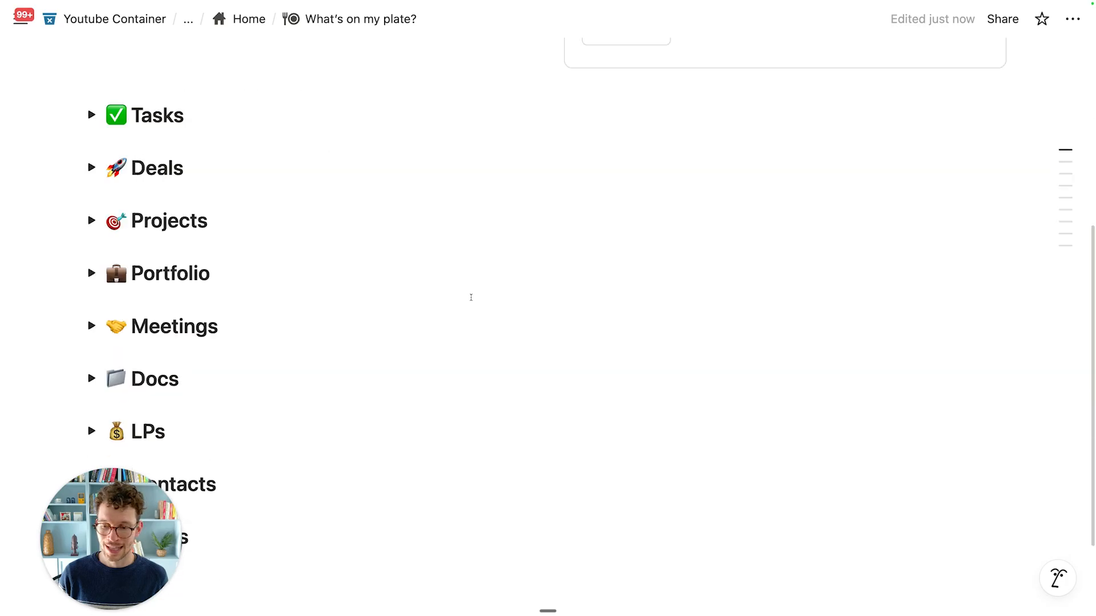
click(91, 361)
scroll(235, 372, down, 3)
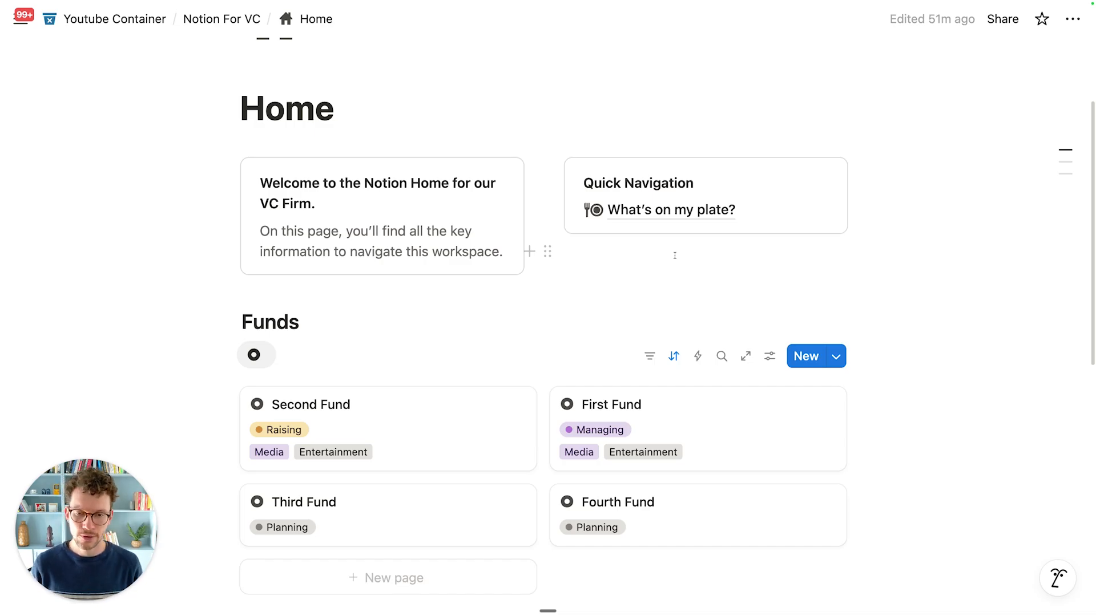
drag(541, 251, 610, 225)
Step: Create a 'Dealflow Management' sub-page, make it full width, and add a line below the title
click(611, 235)
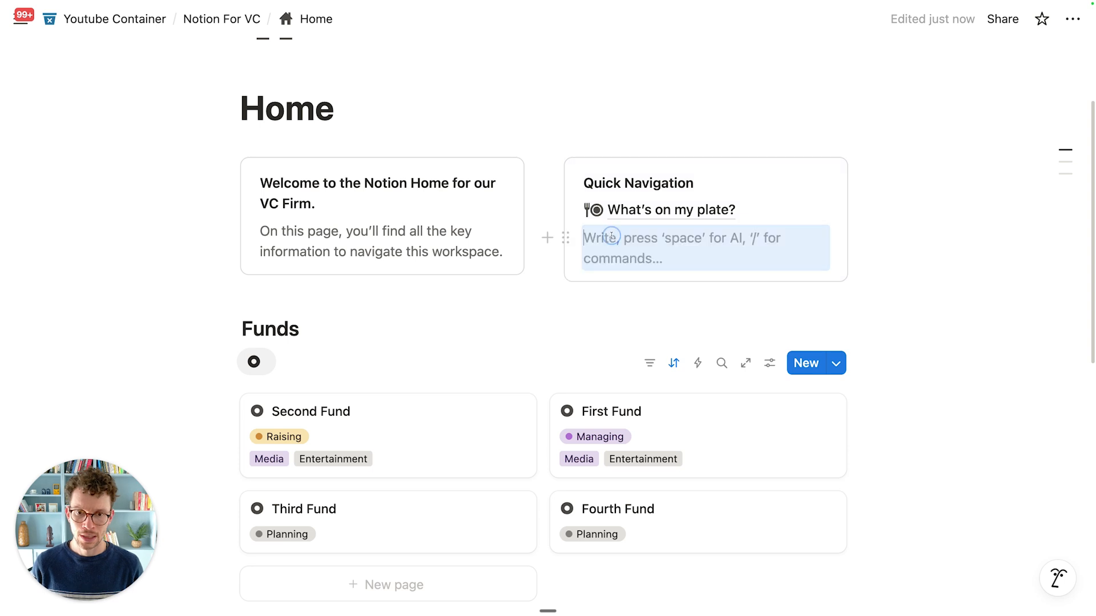
text(/pag)
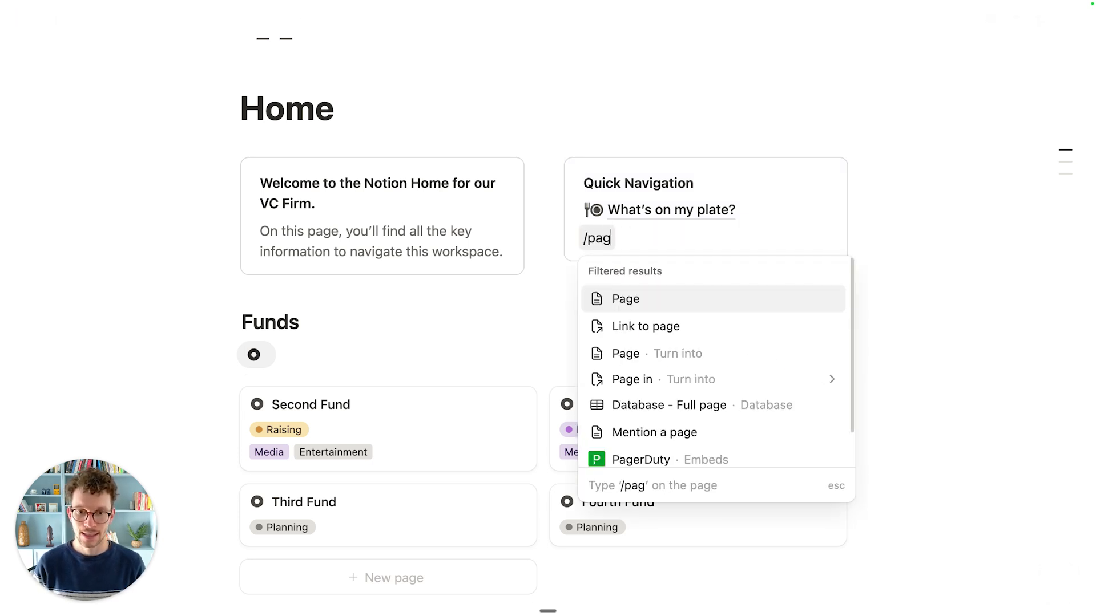
key(Return)
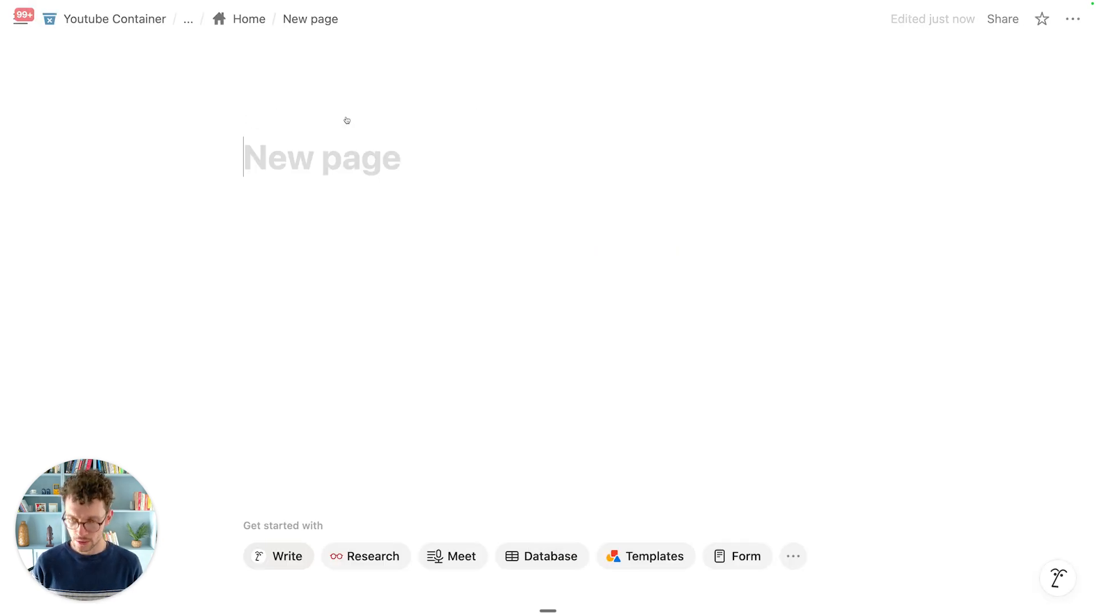
text(Dealflow Management)
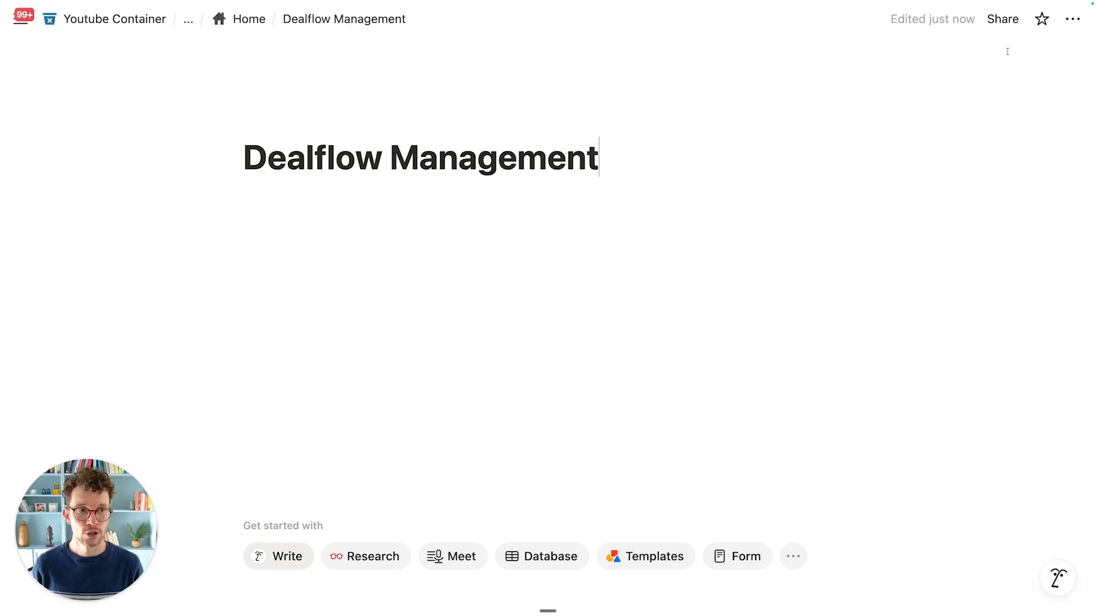
click(1072, 19)
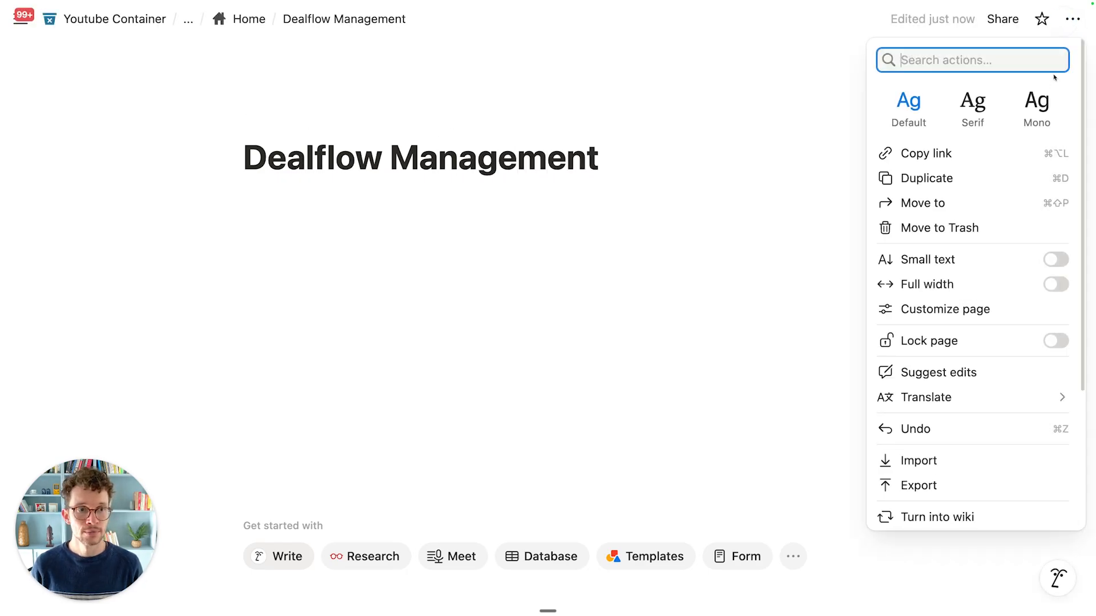
click(1054, 285)
click(579, 243)
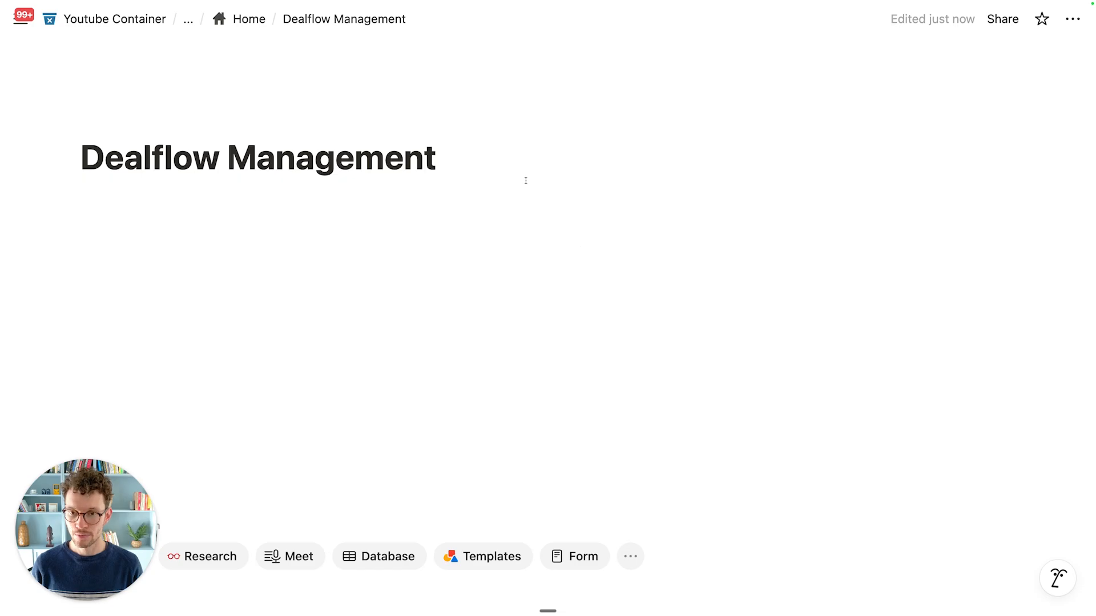
key(Return)
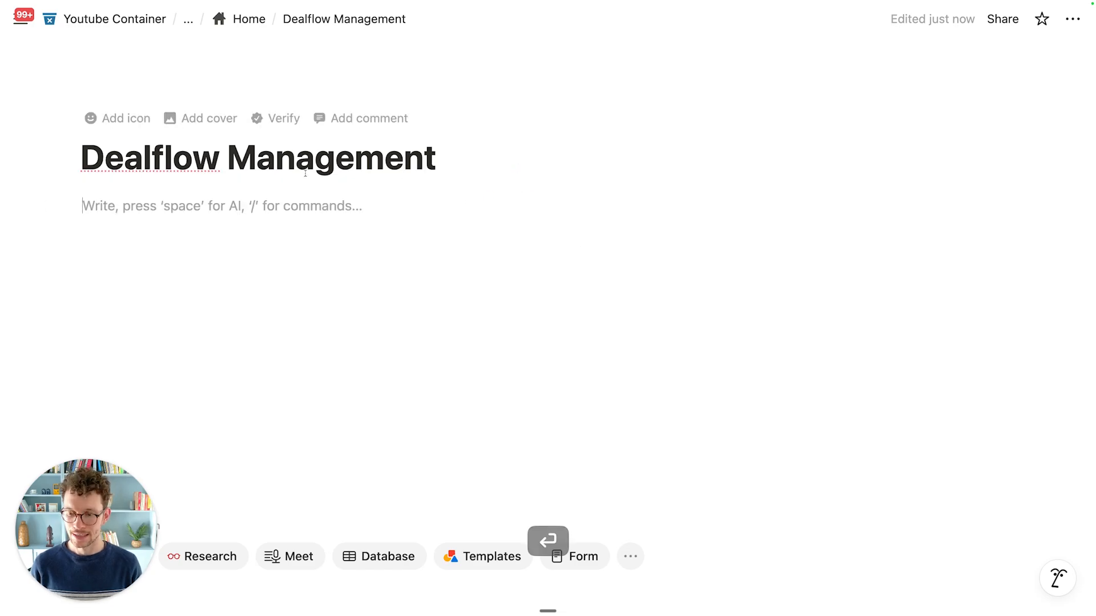
Step: Split into two columns and write 'Nav Placeholder' in the left one
text(/col)
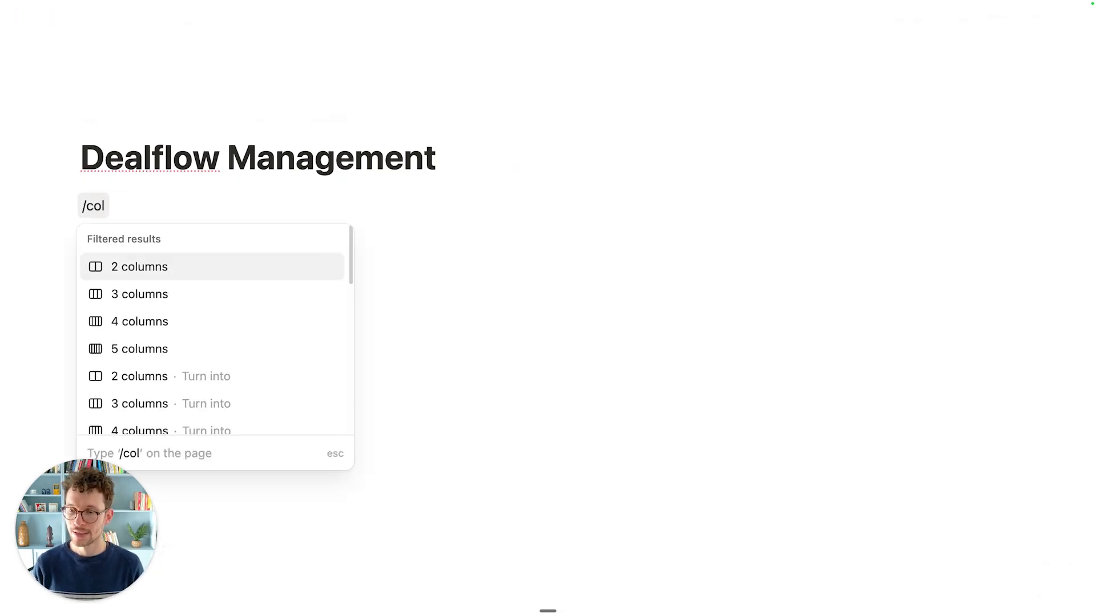
key(Return)
text(Nav)
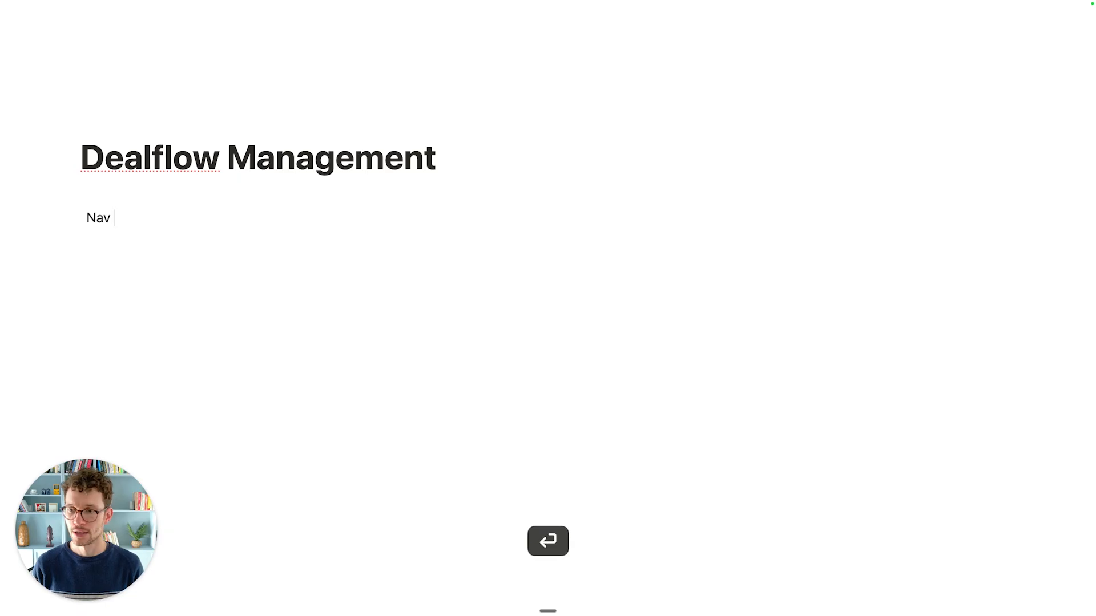
text( Placelef)
key(BackSpace)
text(older)
Step: Add a bold 'Quick Actions' callout in the right column and empty lines below
click(662, 205)
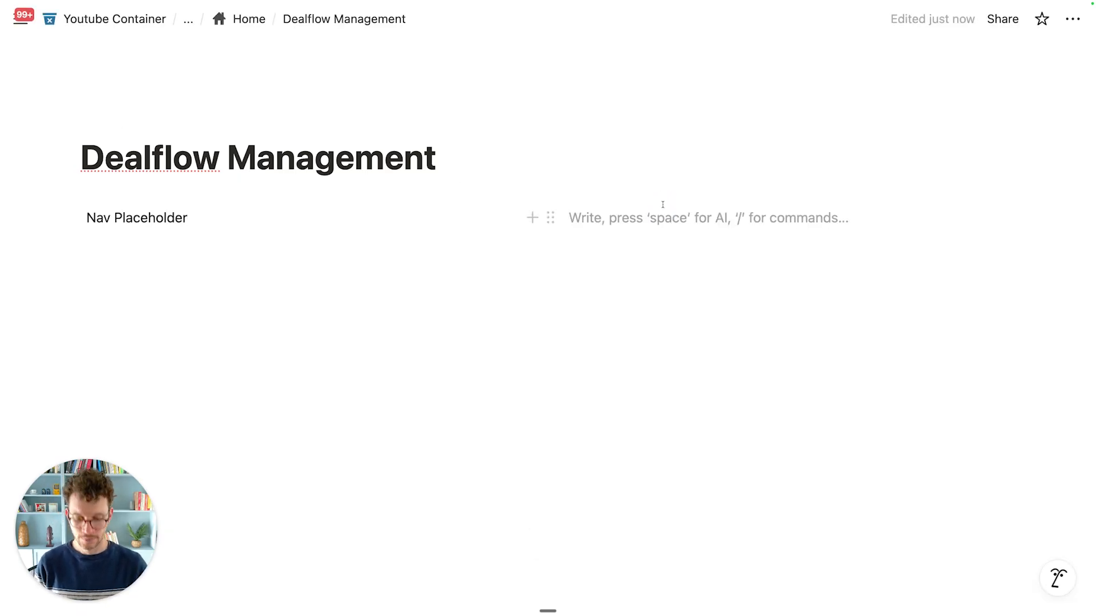
text(/cal)
key(Return)
text(Quick Actions)
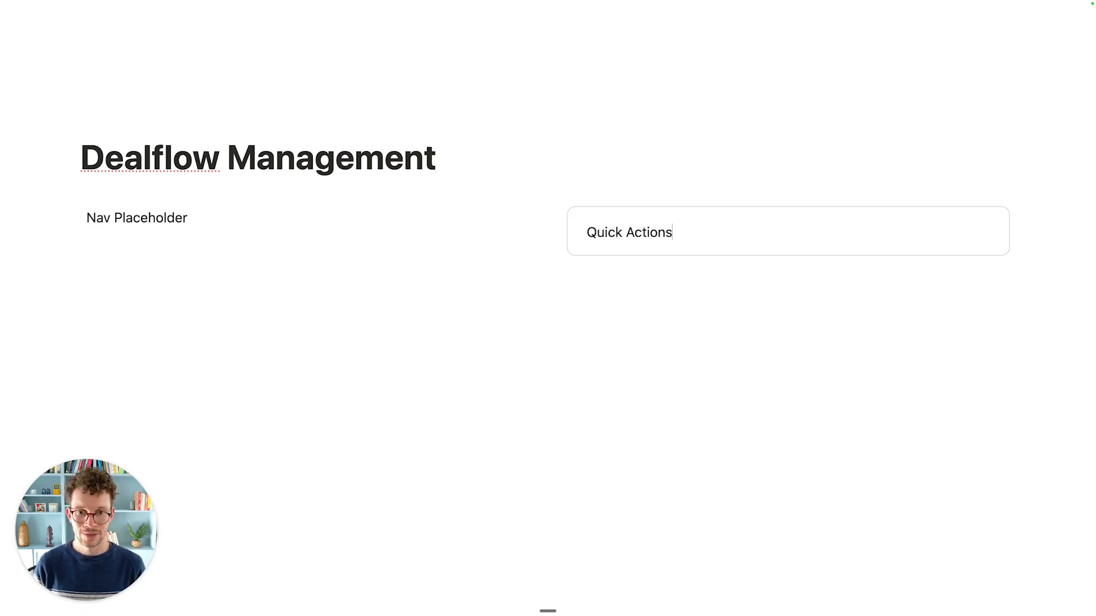
key(super+a)
key(super+b)
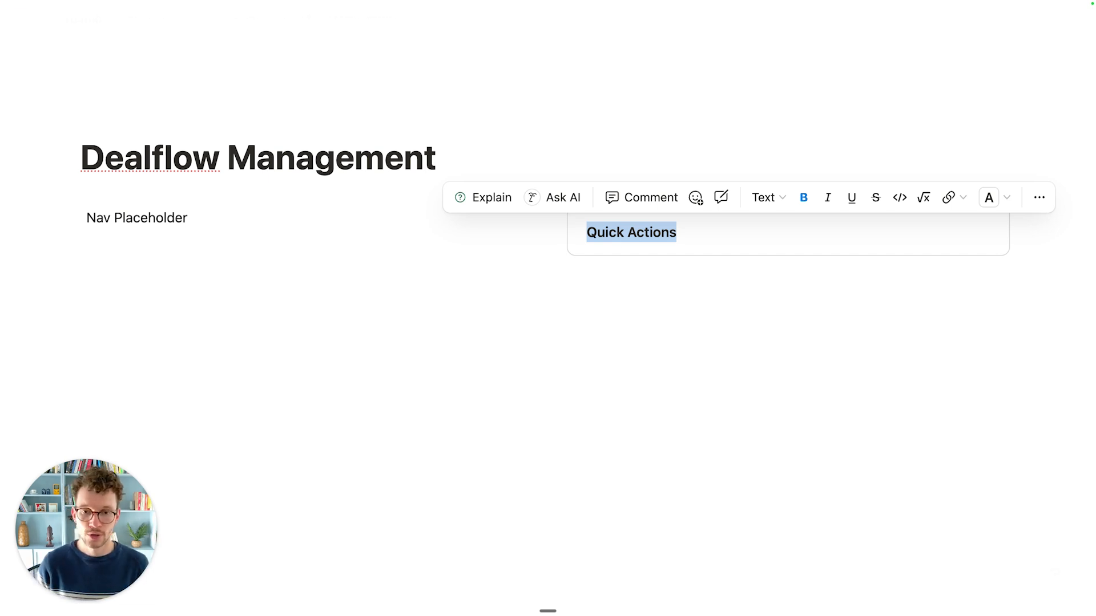
click(588, 300)
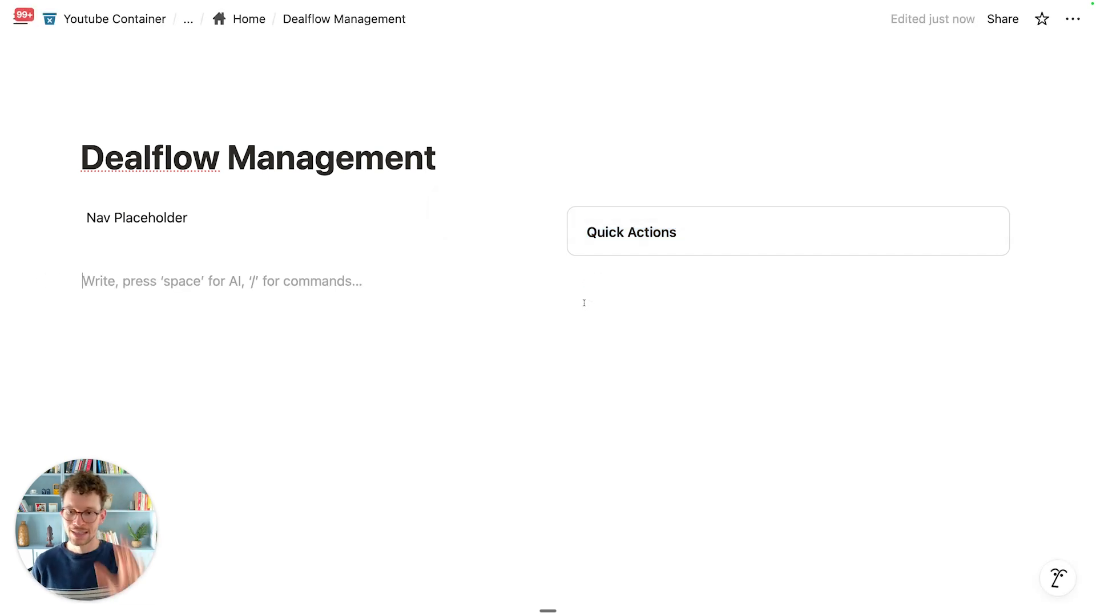
key(Return)
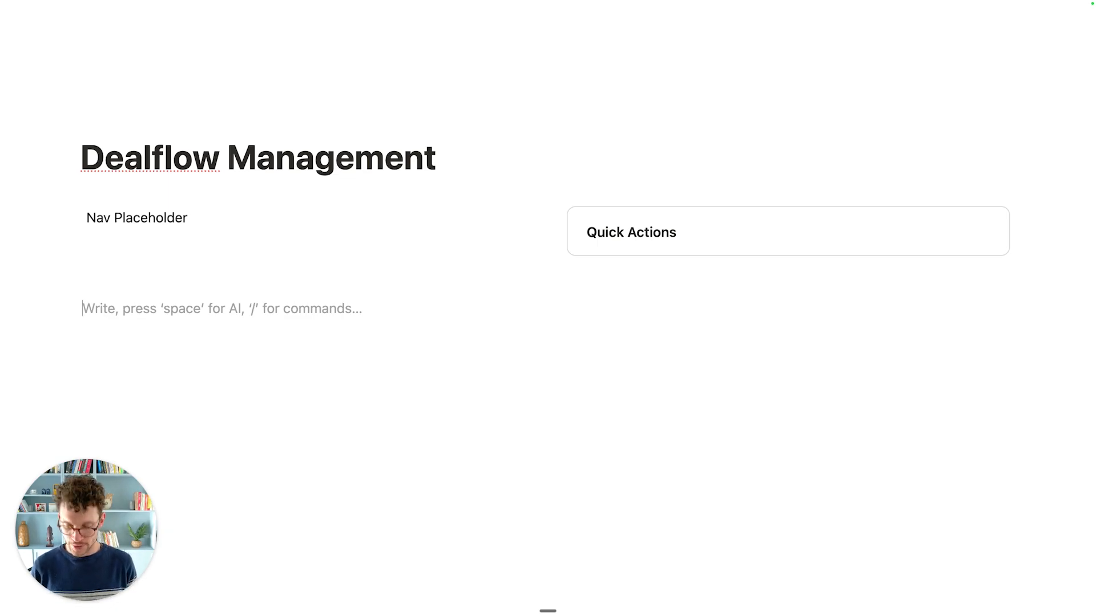
Step: Insert a two-column row, narrow its left column, and list chart blocks with /char
text(/)
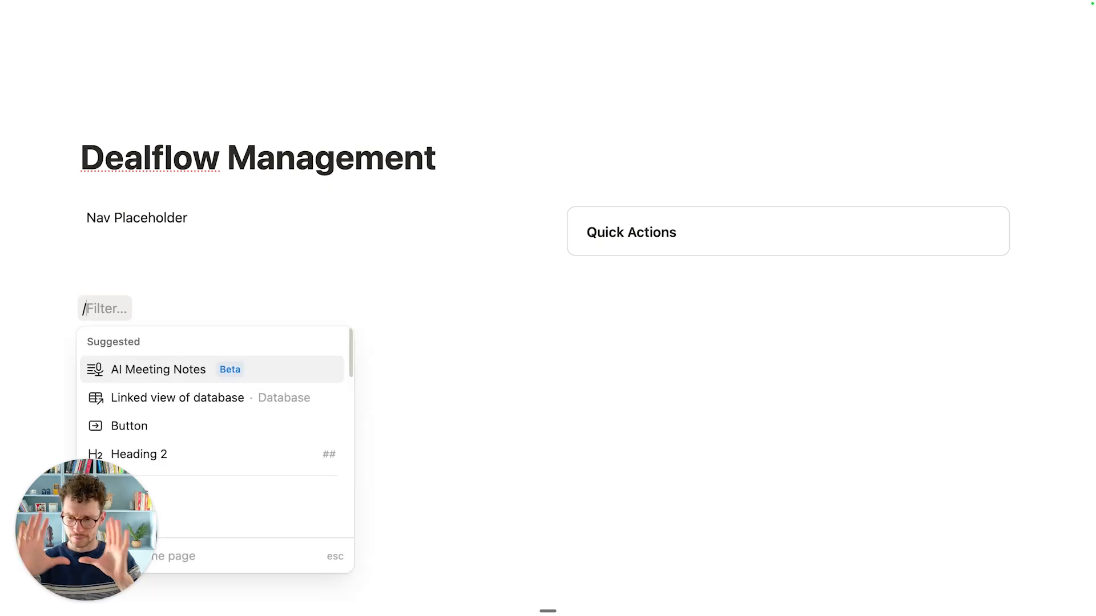
text(col)
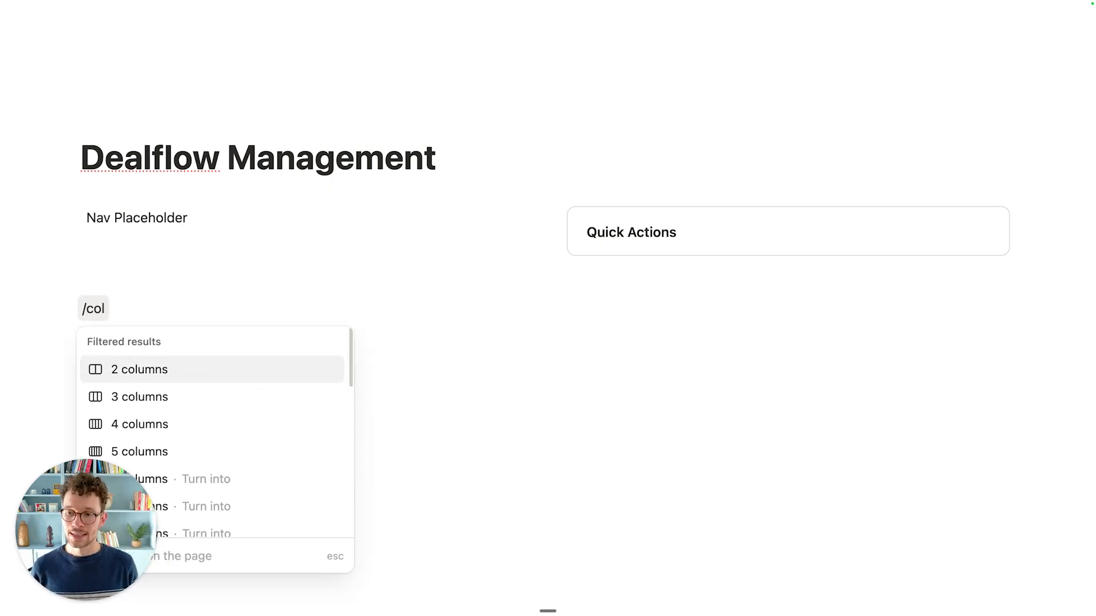
key(Return)
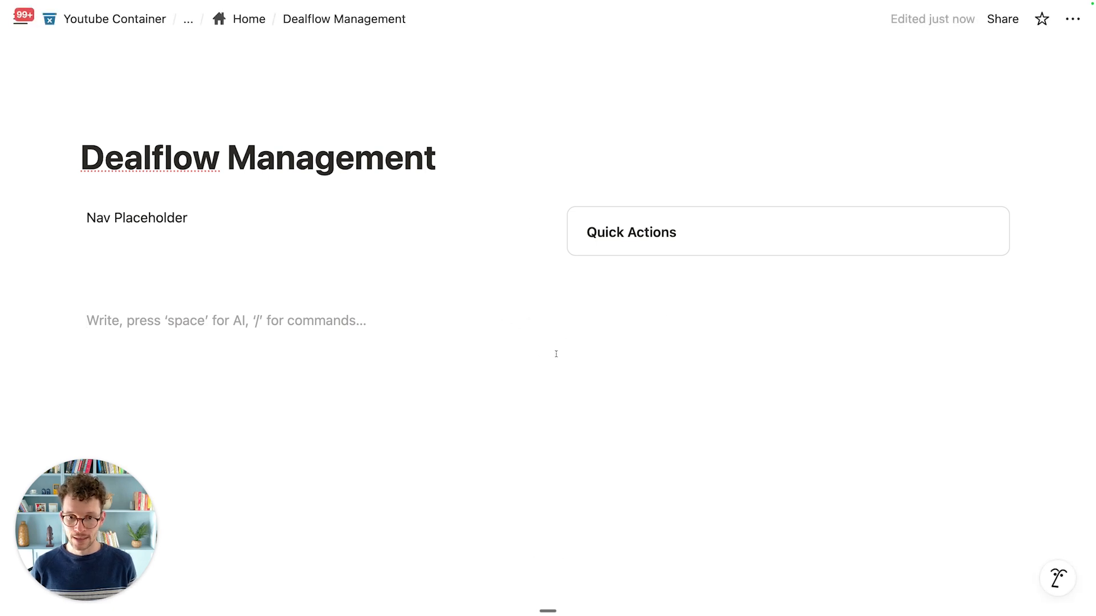
drag(551, 301, 401, 312)
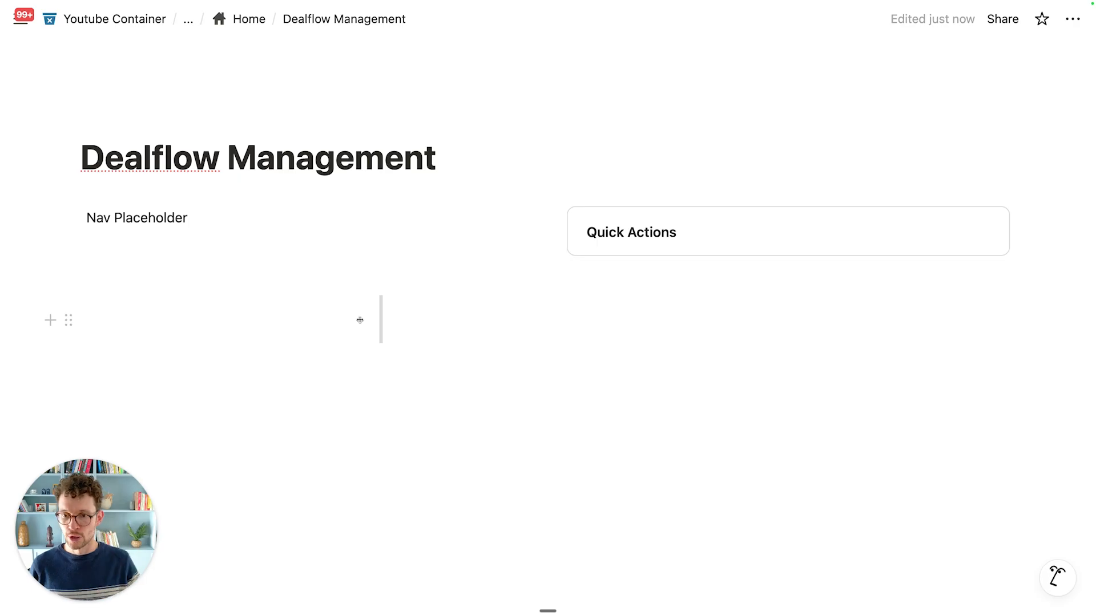
click(235, 318)
text(/)
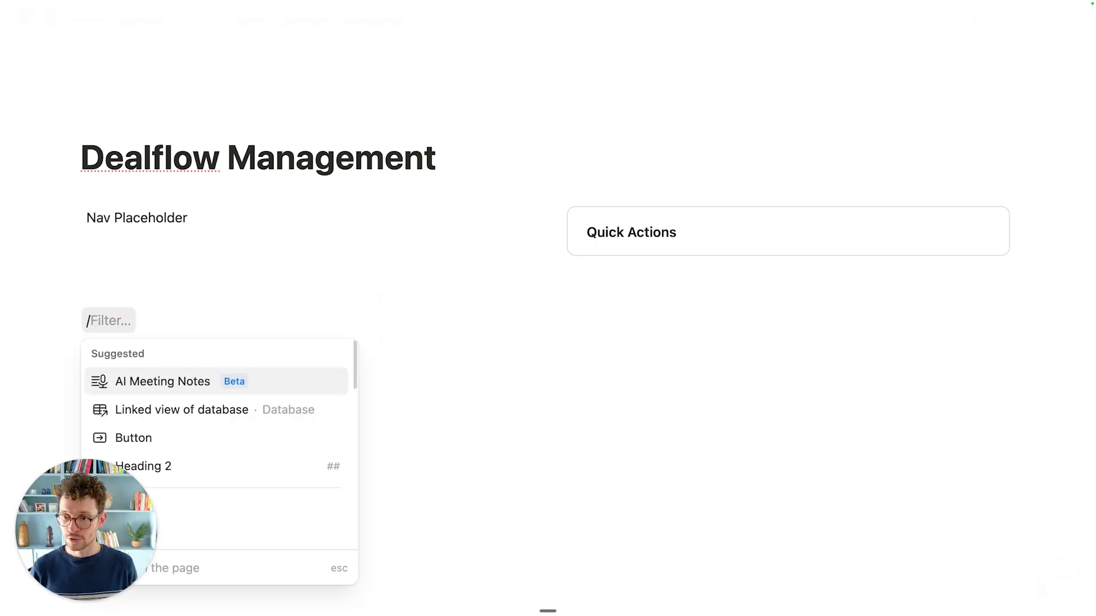
text(char)
drag(951, 479, 1029, 512)
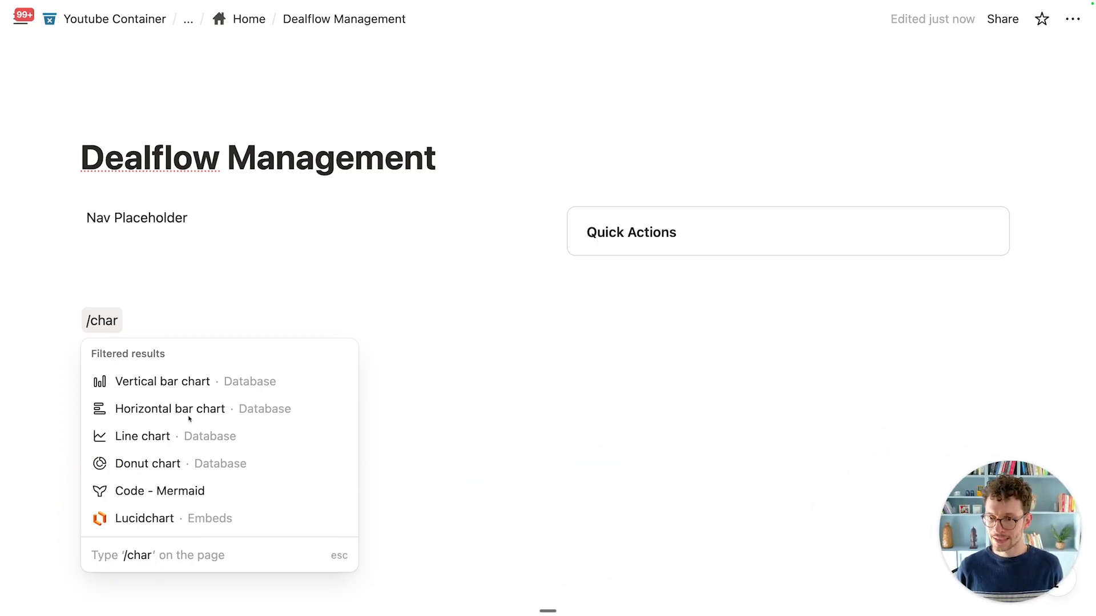
Step: Insert a donut chart linked to the Deals database, counting its 18 deals by Deal Stage
click(185, 467)
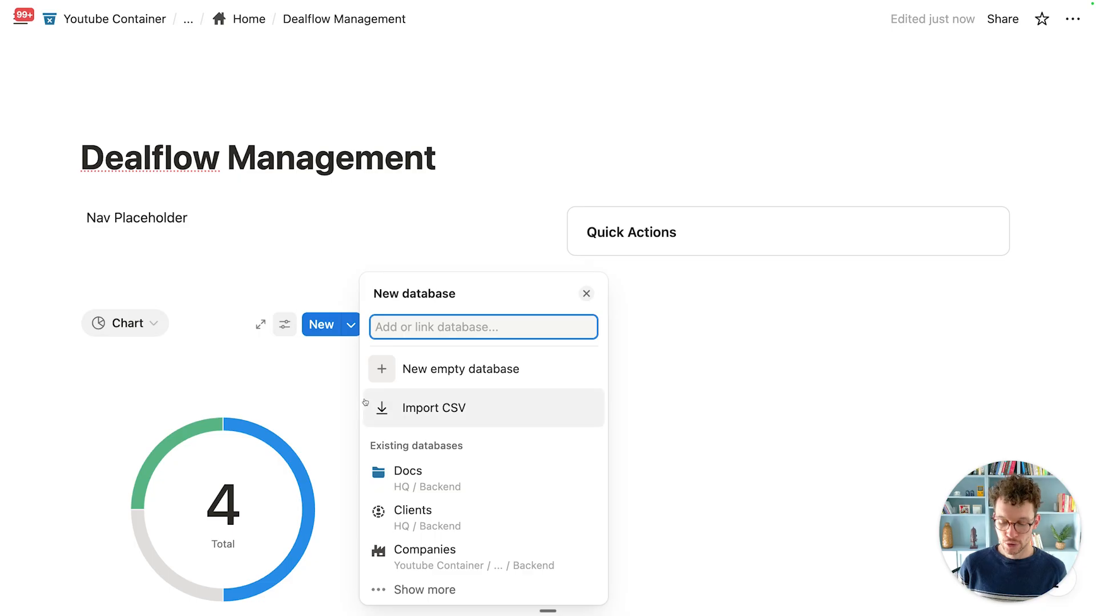
text(deals)
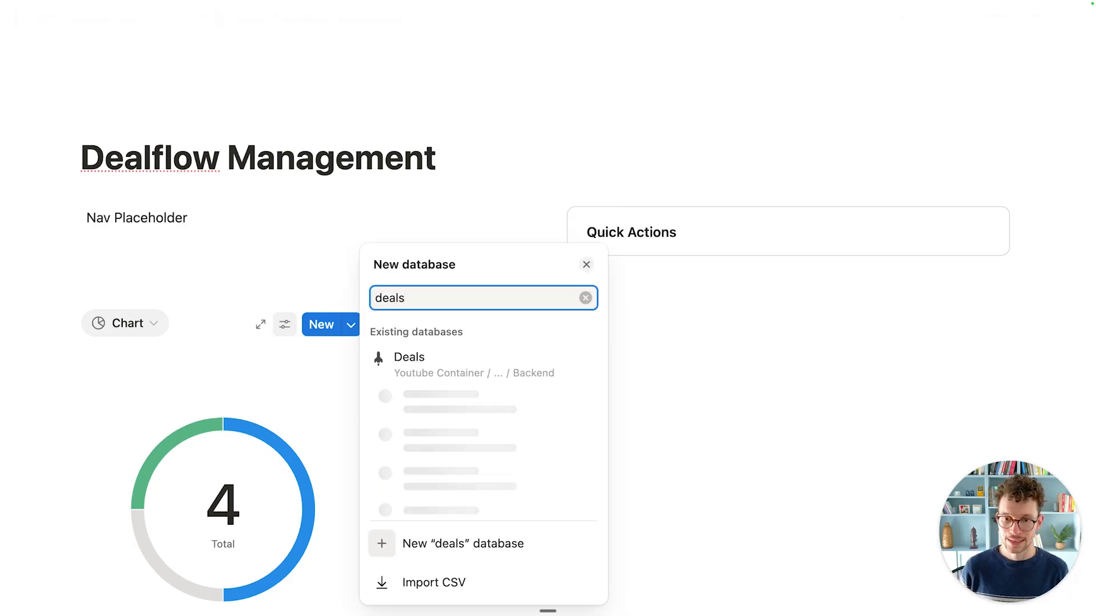
click(433, 151)
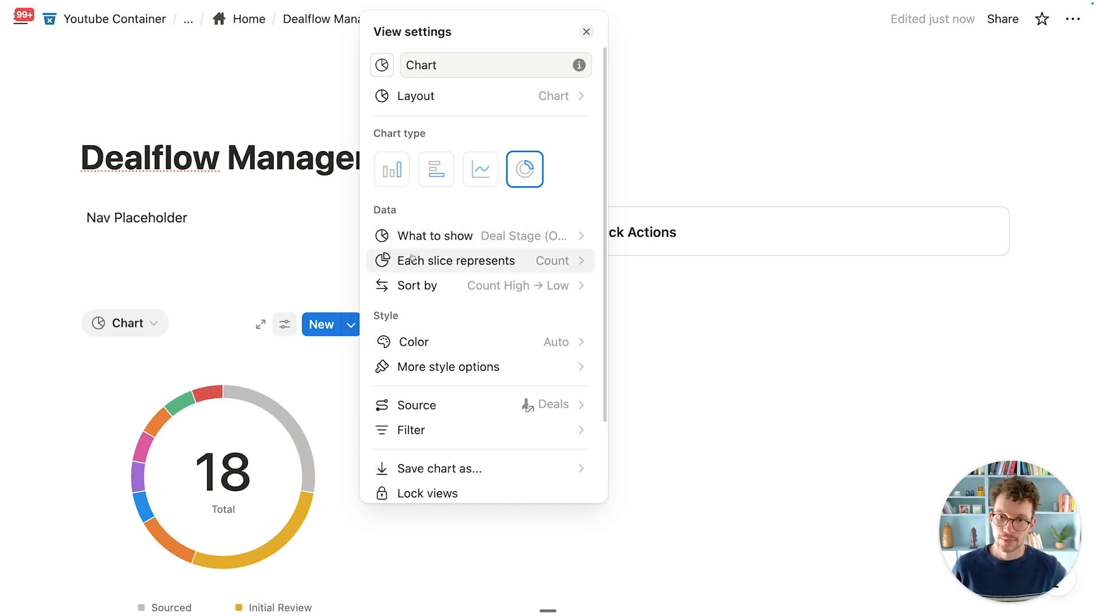
Step: Break the donut chart down by Industry instead of Deal Stage
click(507, 238)
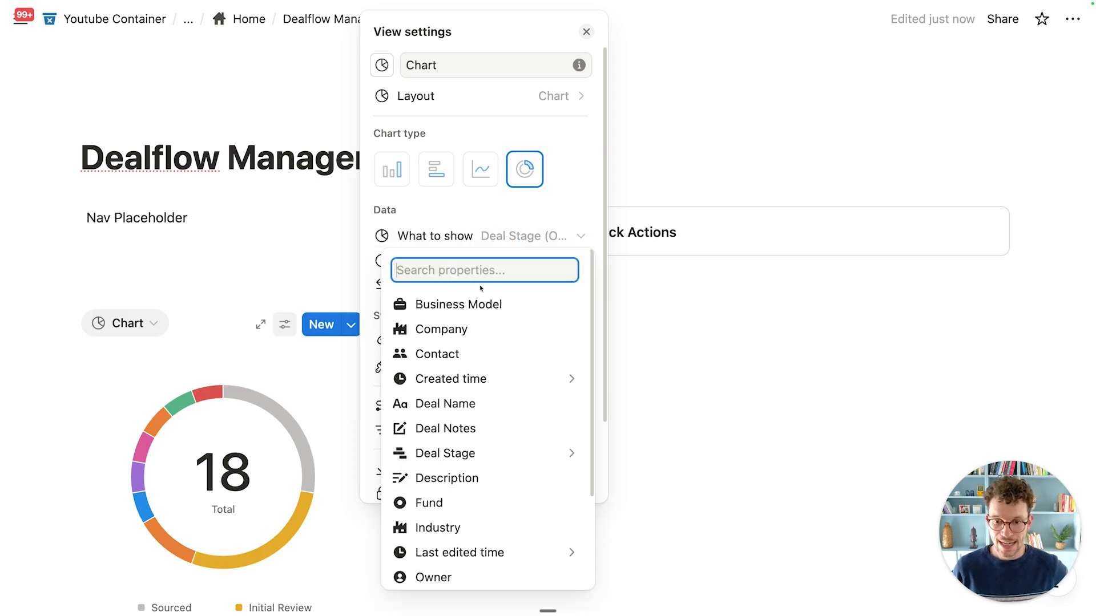
scroll(451, 383, down, 3)
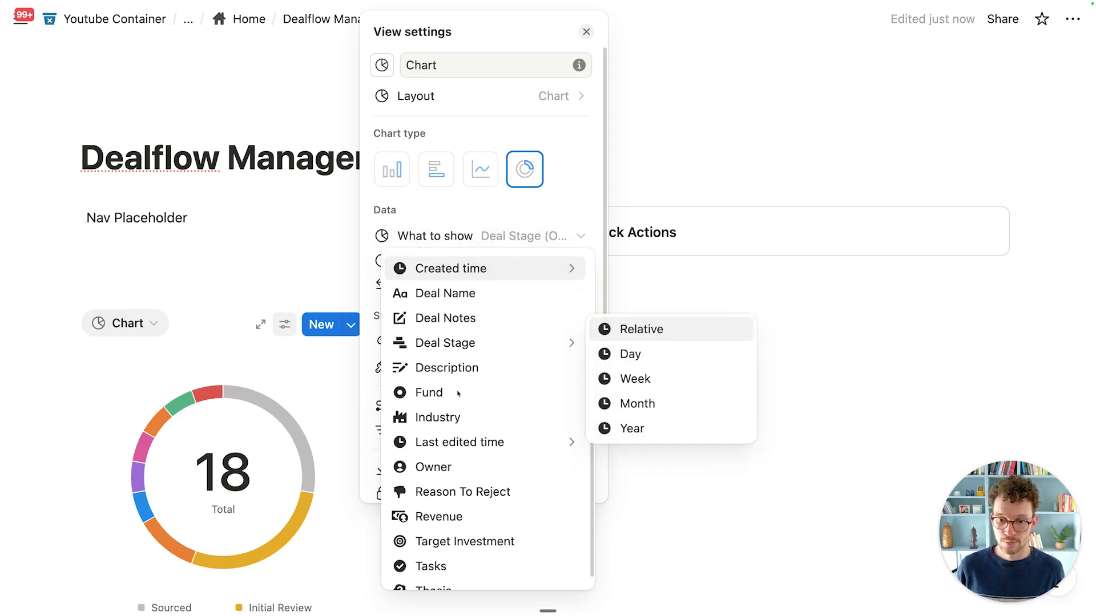
scroll(448, 416, down, 1)
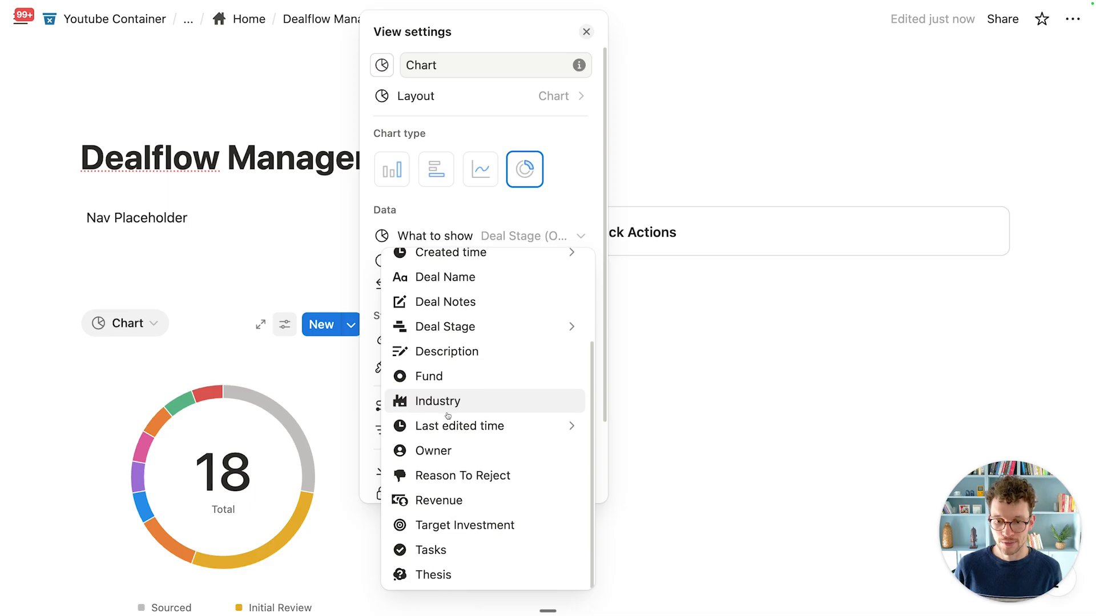
scroll(439, 473, up, 2)
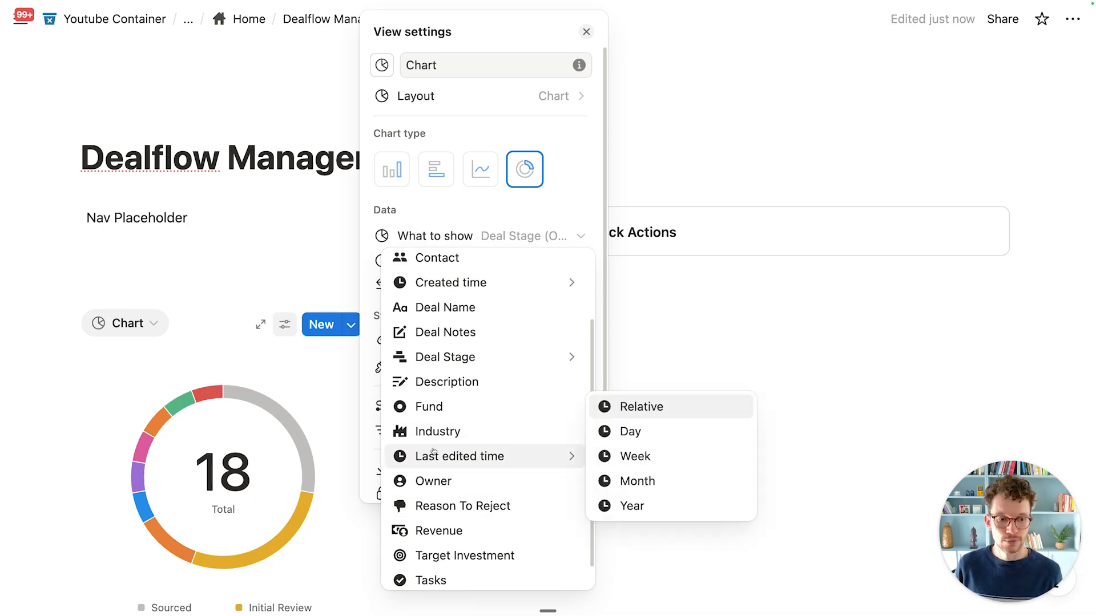
scroll(437, 423, up, 2)
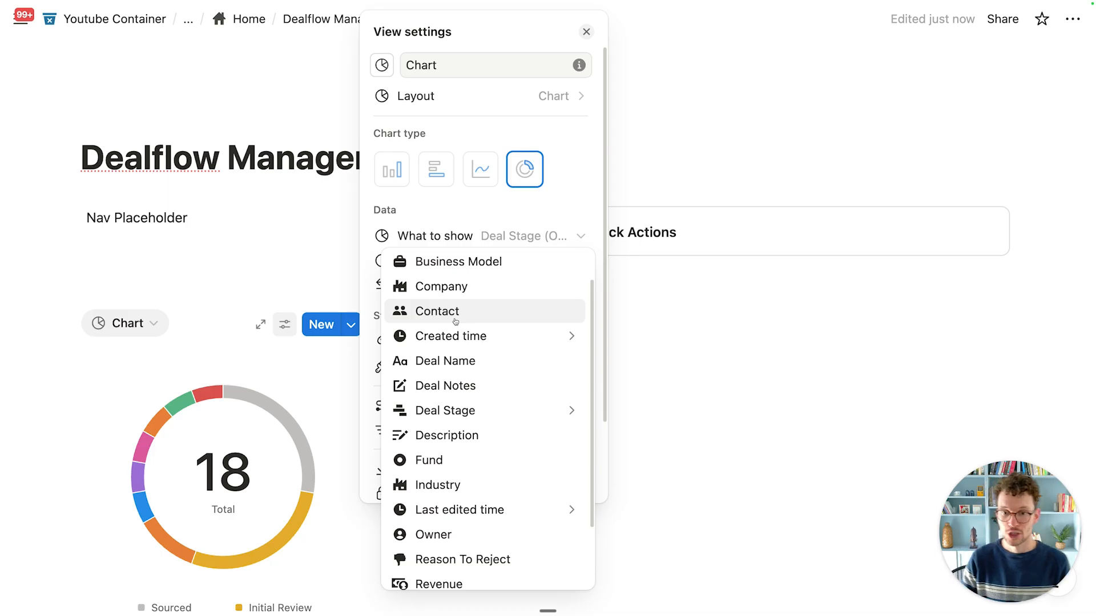
scroll(455, 320, down, 1)
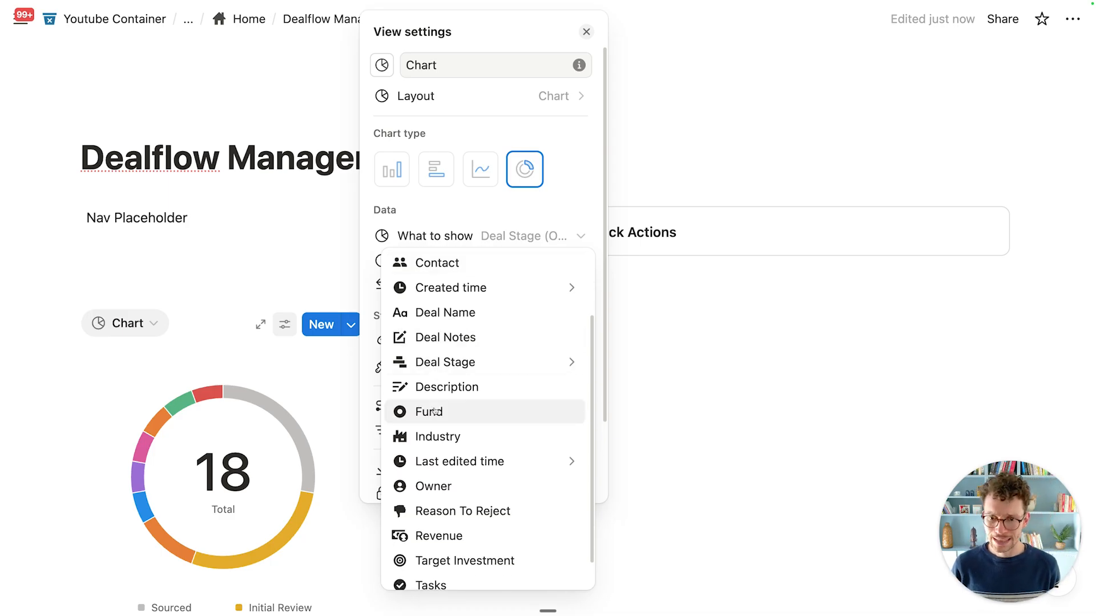
click(437, 436)
scroll(469, 335, down, 1)
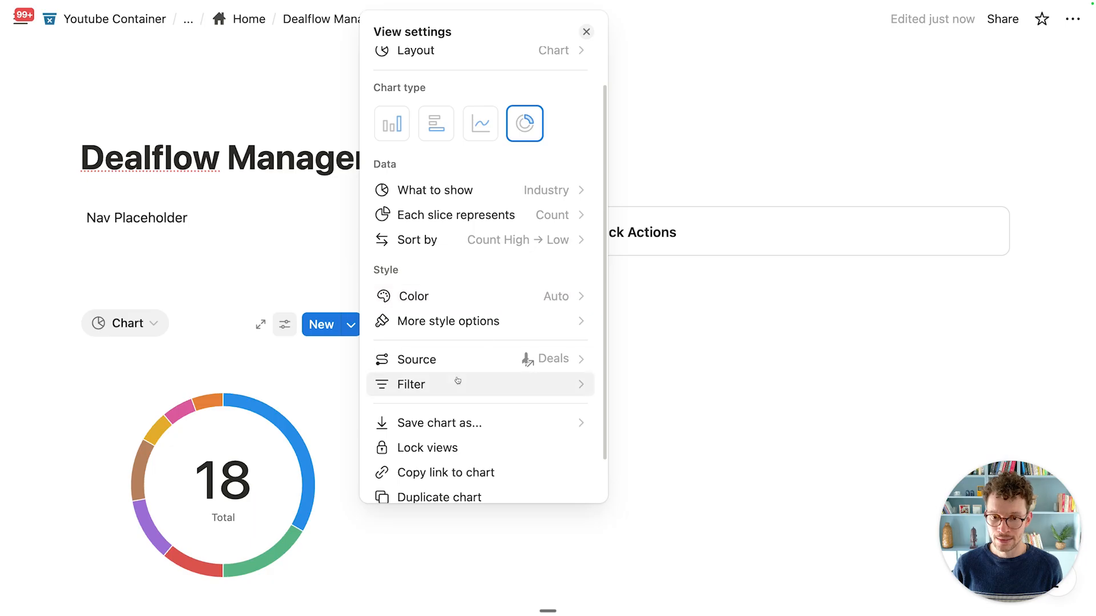
scroll(459, 380, down, 1)
click(325, 412)
scroll(311, 432, down, 1)
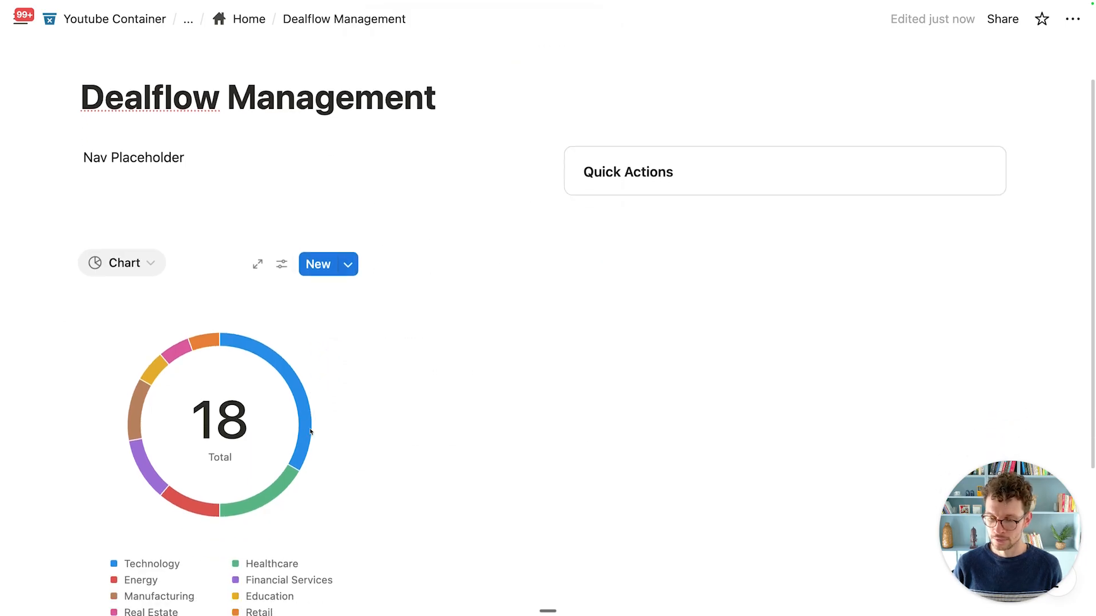
scroll(274, 402, down, 2)
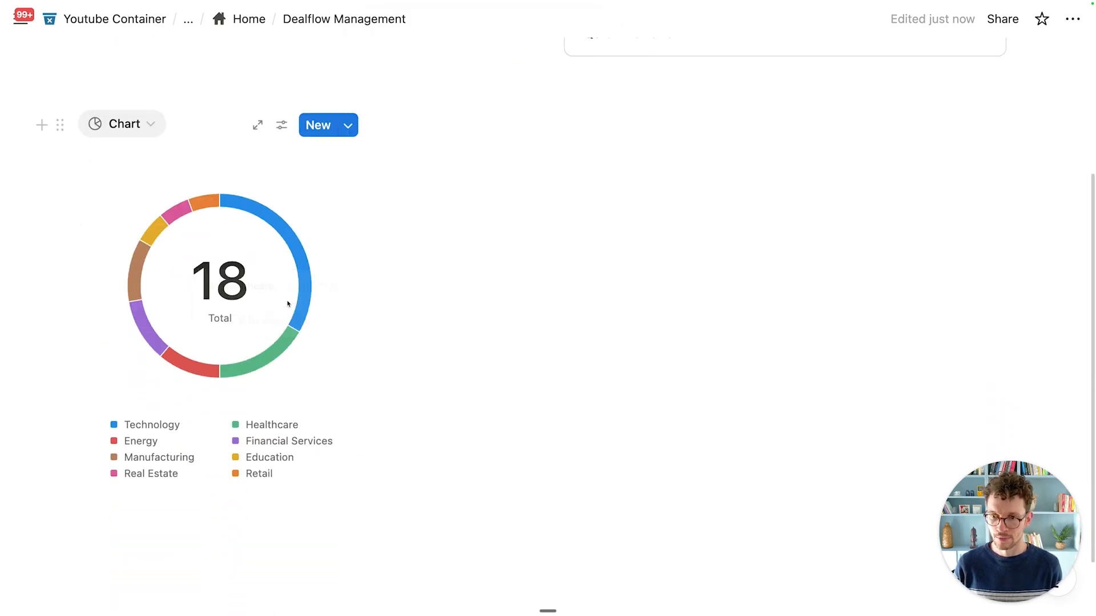
Step: Add a chart filter rule: Created time is on or after one month ago
click(282, 126)
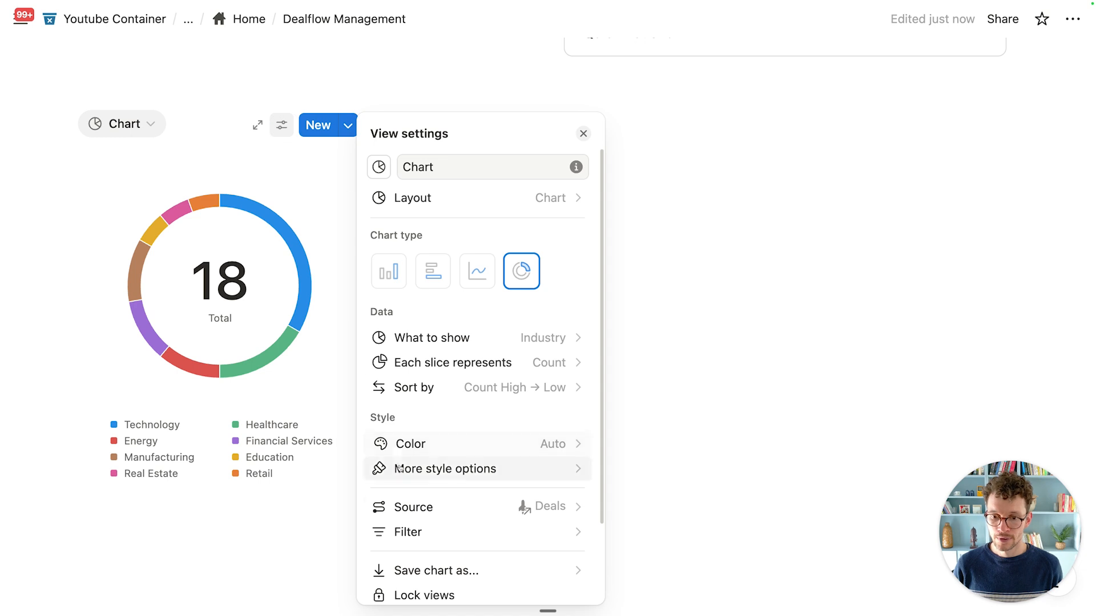
click(393, 532)
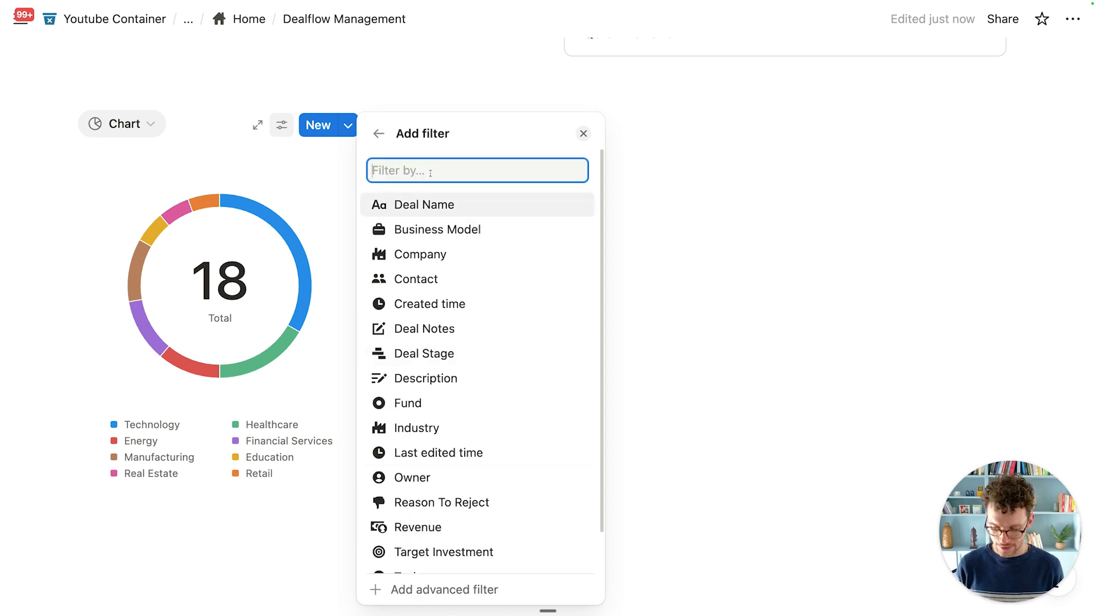
text(fil)
key(super+a)
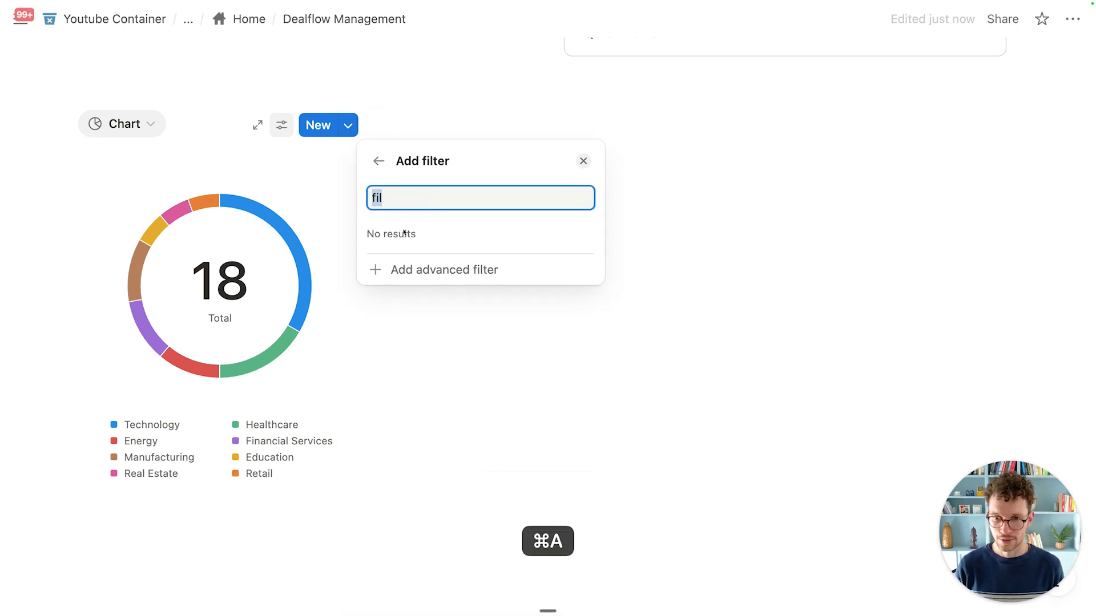
key(BackSpace)
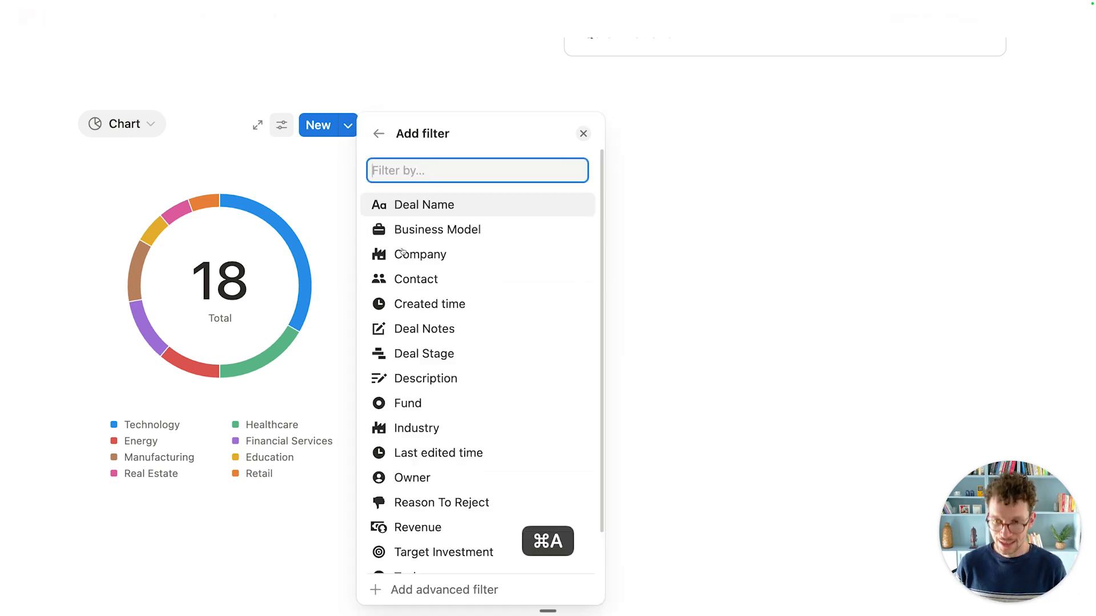
click(424, 590)
click(428, 192)
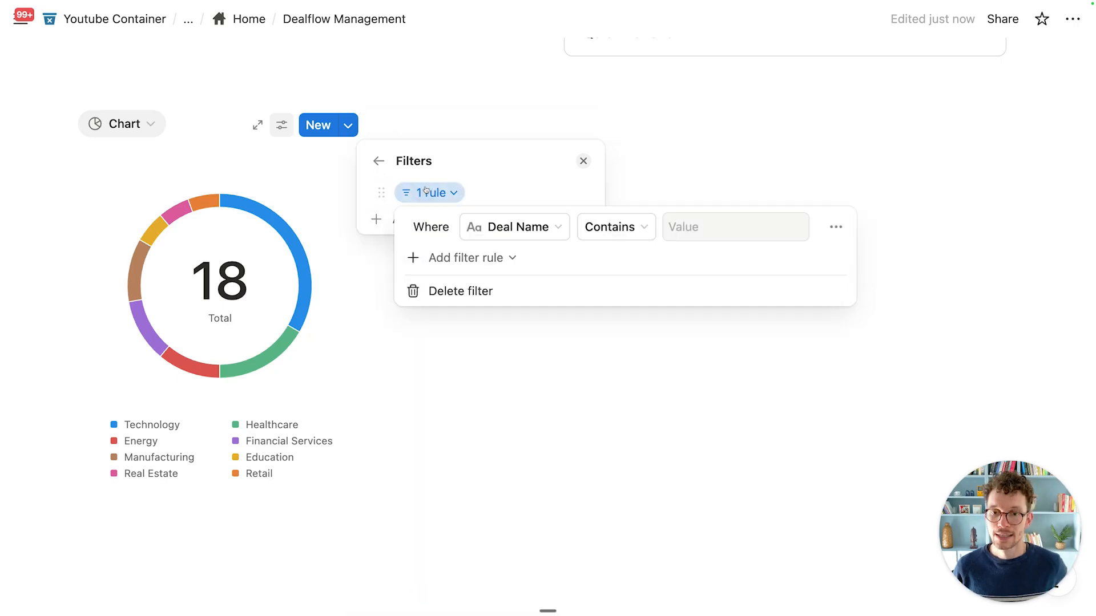
click(476, 219)
click(516, 344)
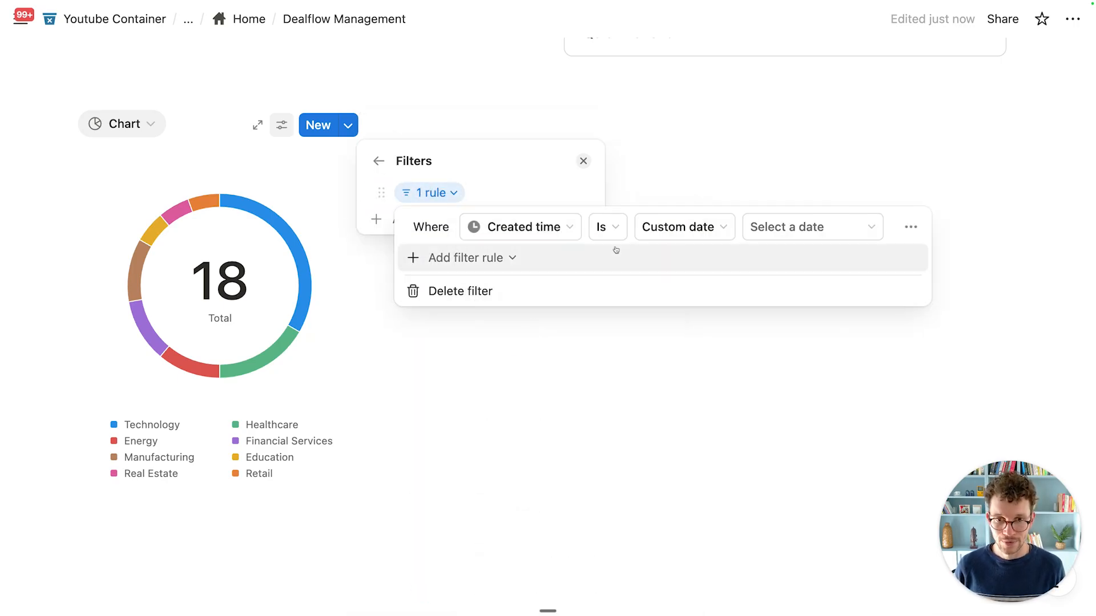
click(620, 230)
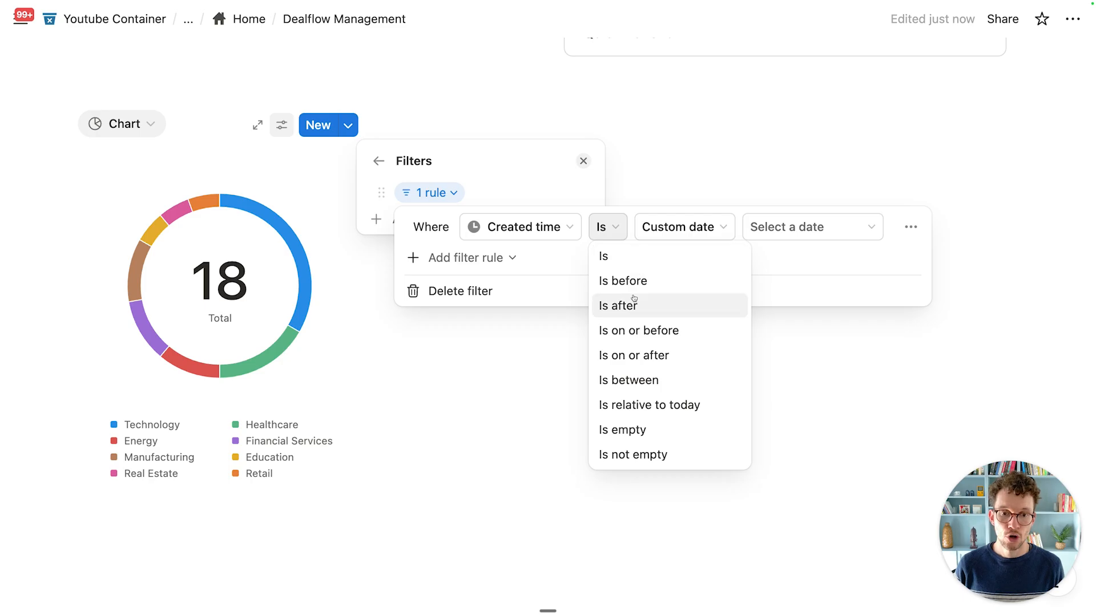
click(632, 355)
click(712, 230)
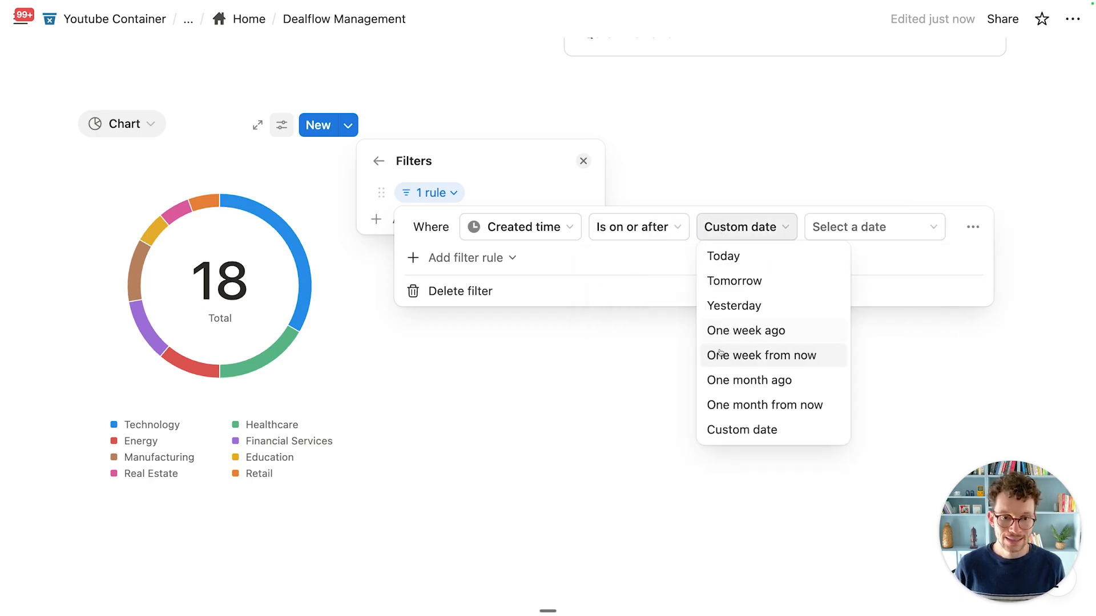
click(726, 377)
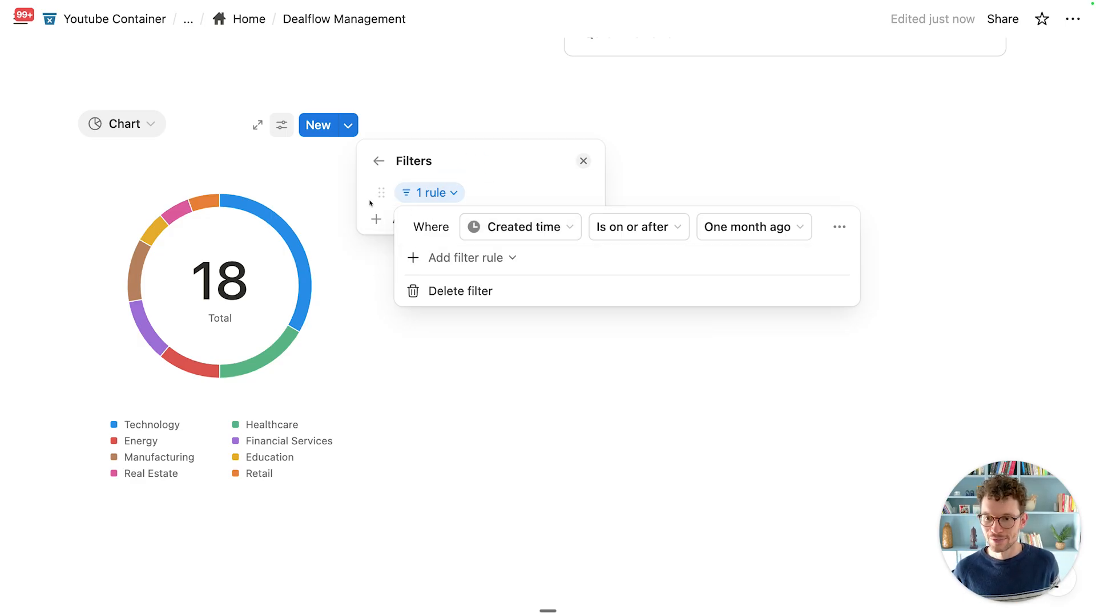
Step: Set the donut chart's height to Small under More style options
click(399, 125)
mouse_move(274, 246)
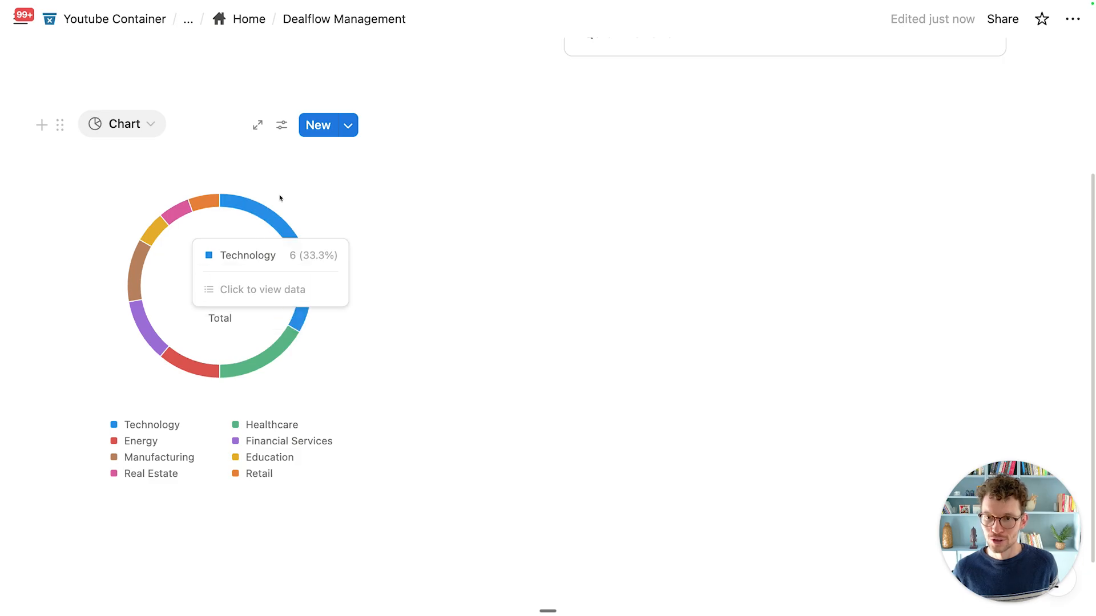
click(282, 125)
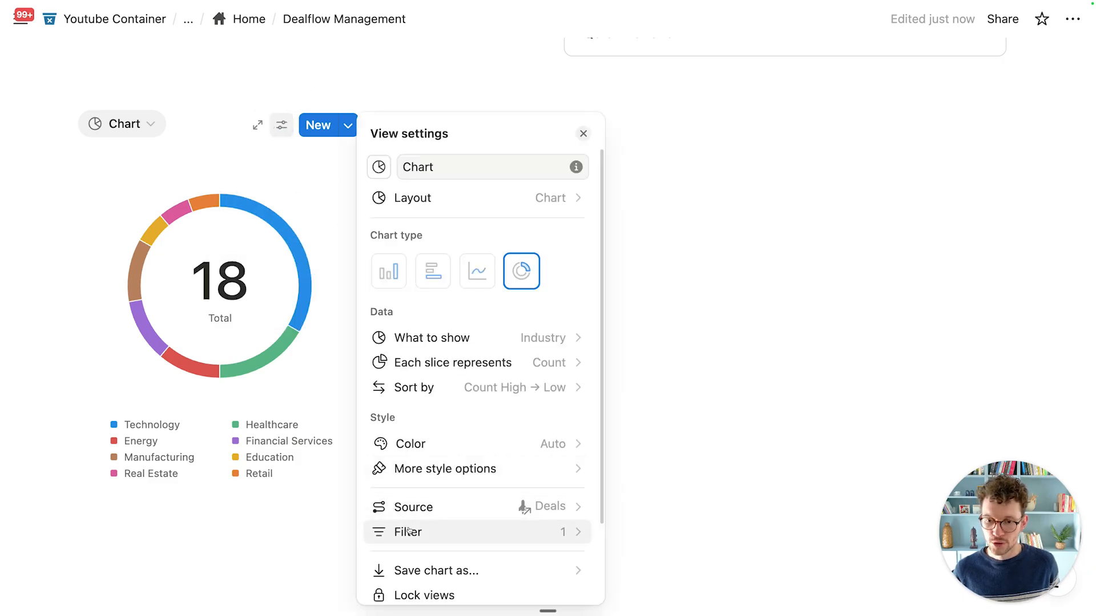
click(399, 469)
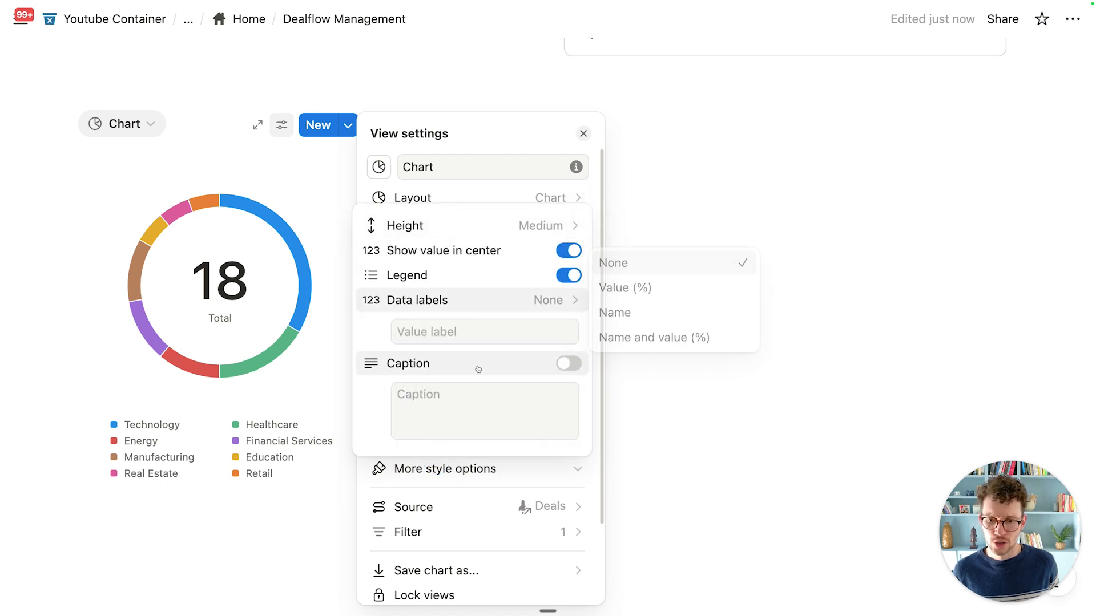
mouse_move(483, 231)
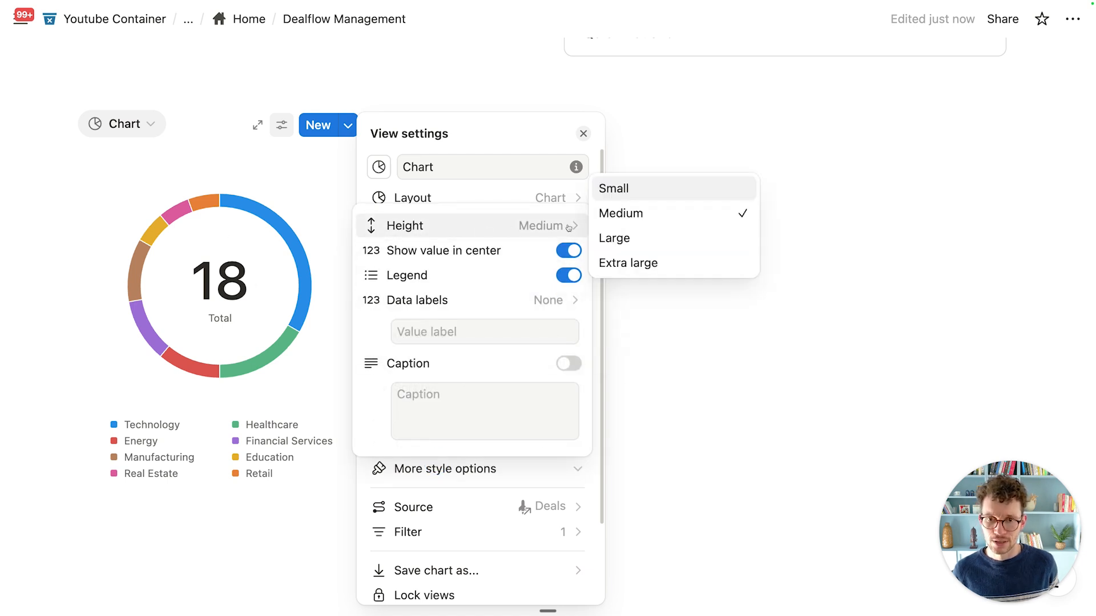
click(661, 188)
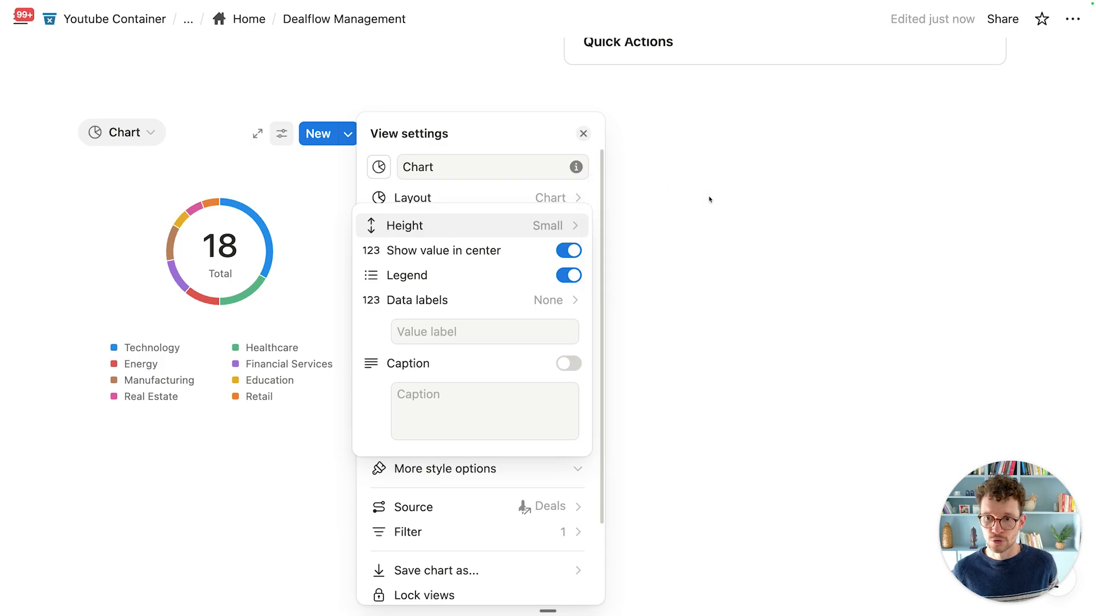
click(712, 198)
click(718, 198)
scroll(229, 262, up, 2)
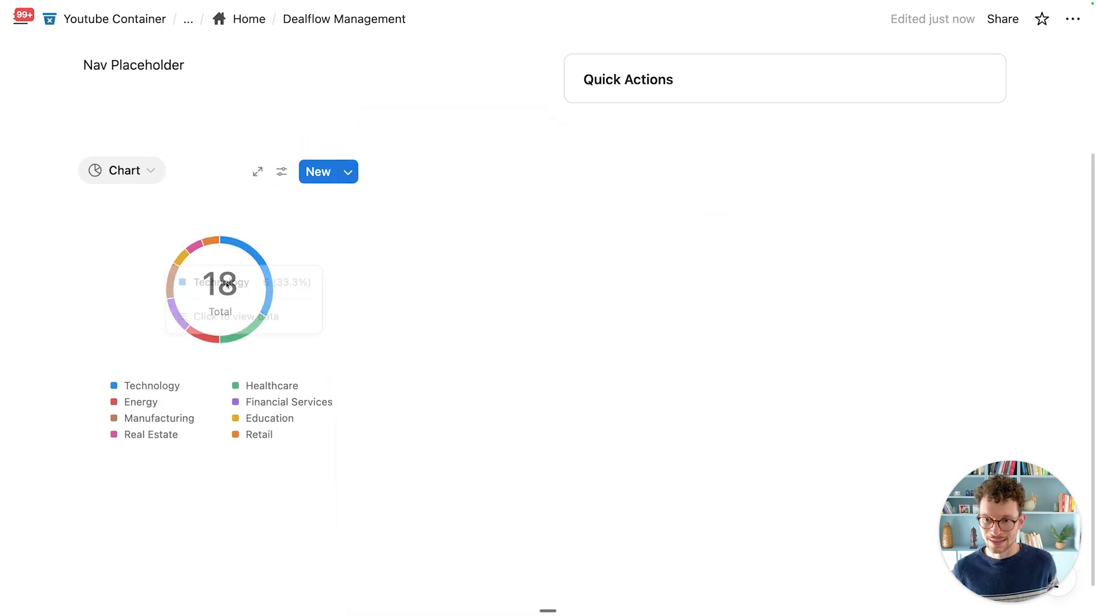
scroll(253, 315, up, 3)
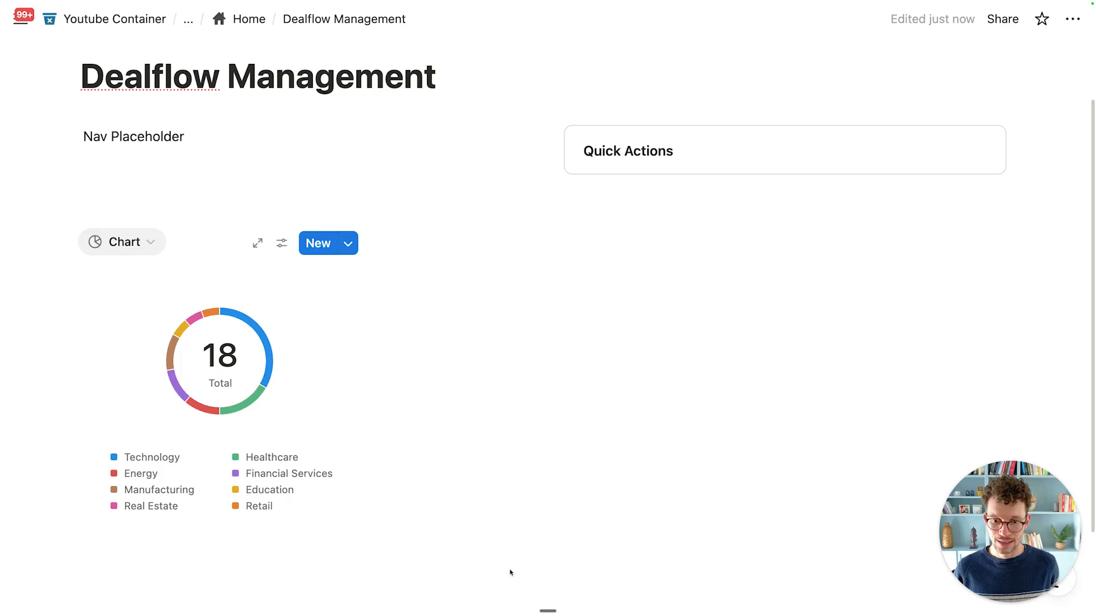
Step: Insert a vertical bar chart beside the donut using the Deals database, counting deals per stage
scroll(581, 338, down, 1)
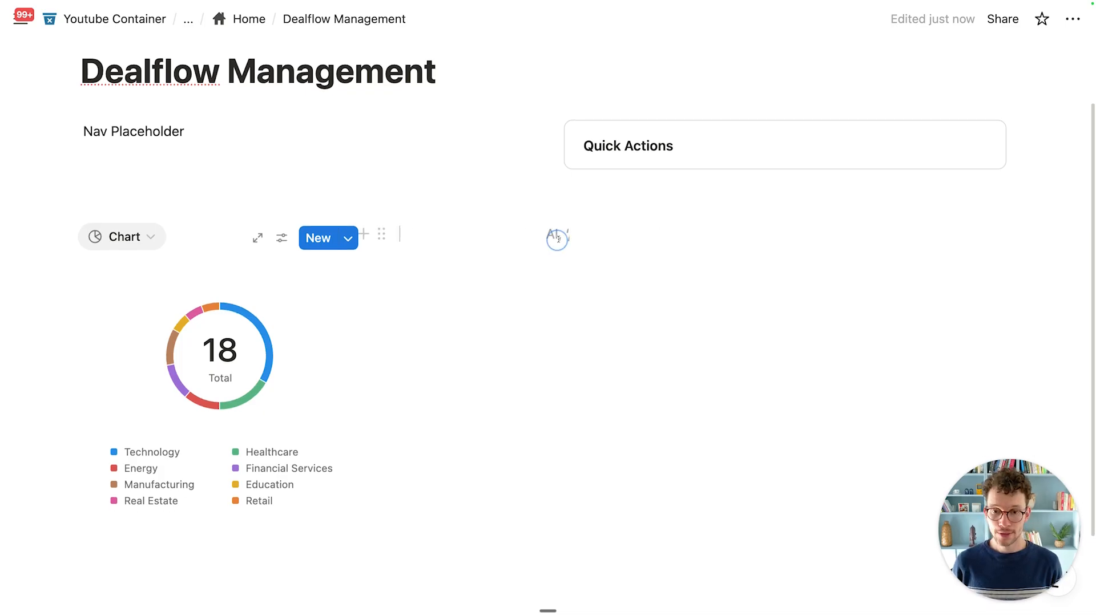
text(/cha)
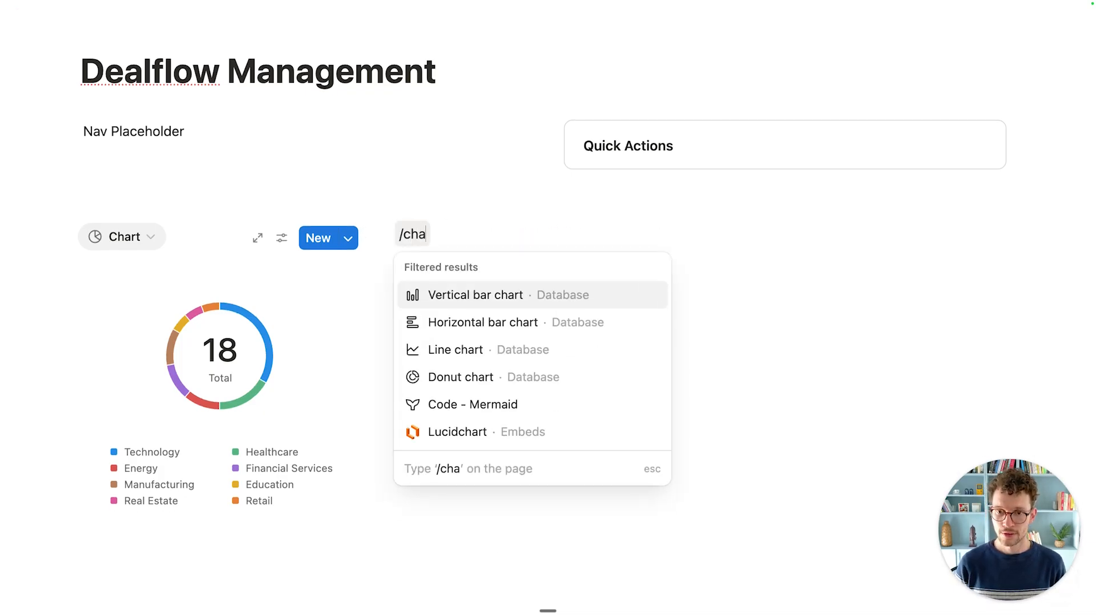
click(508, 298)
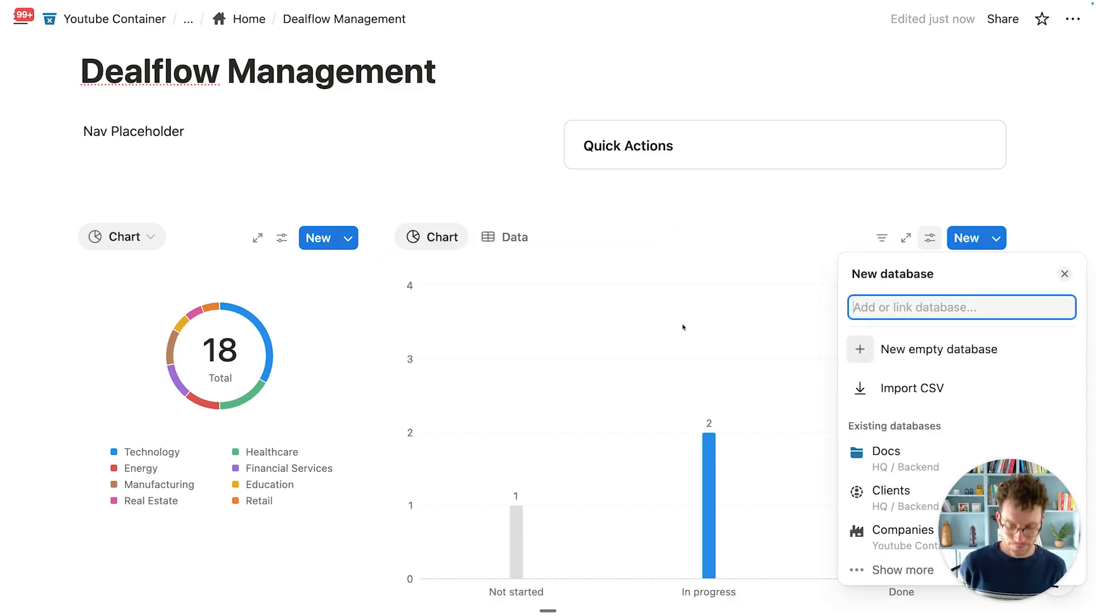
text(deal)
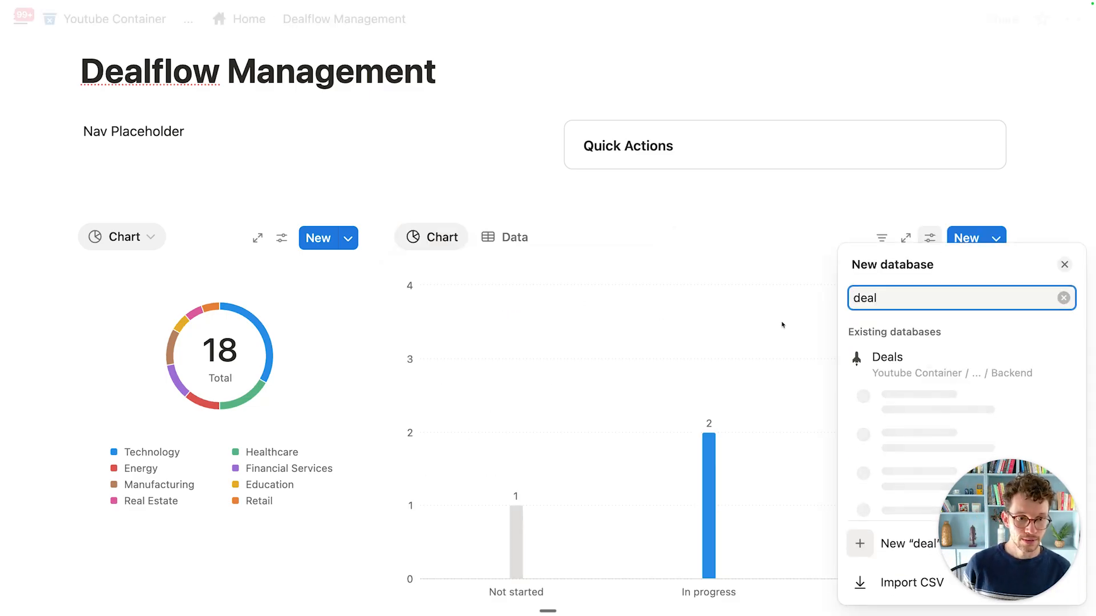
click(898, 375)
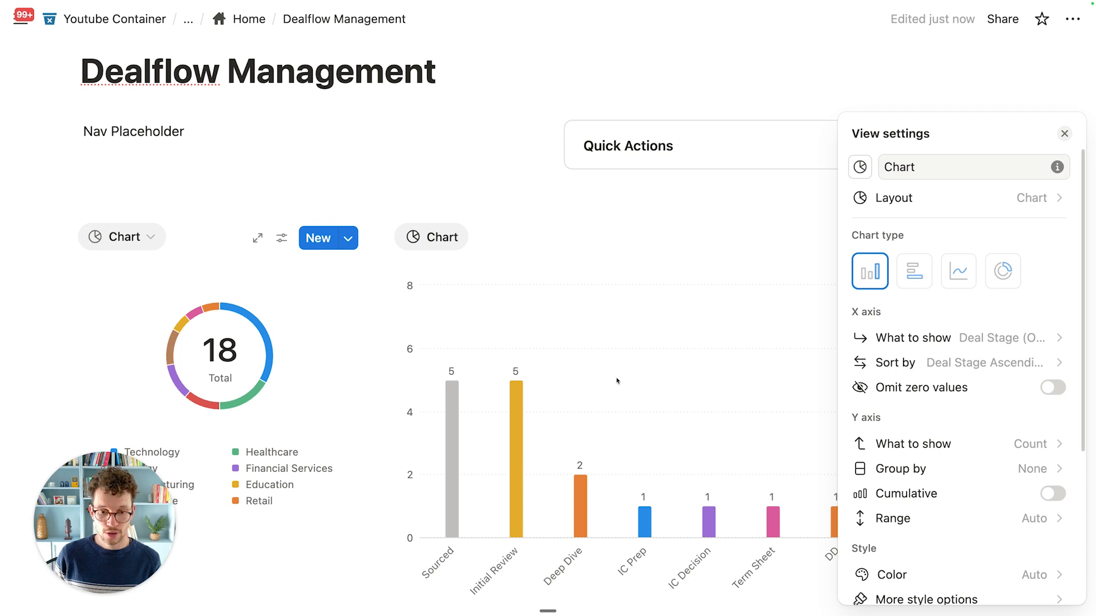
click(684, 359)
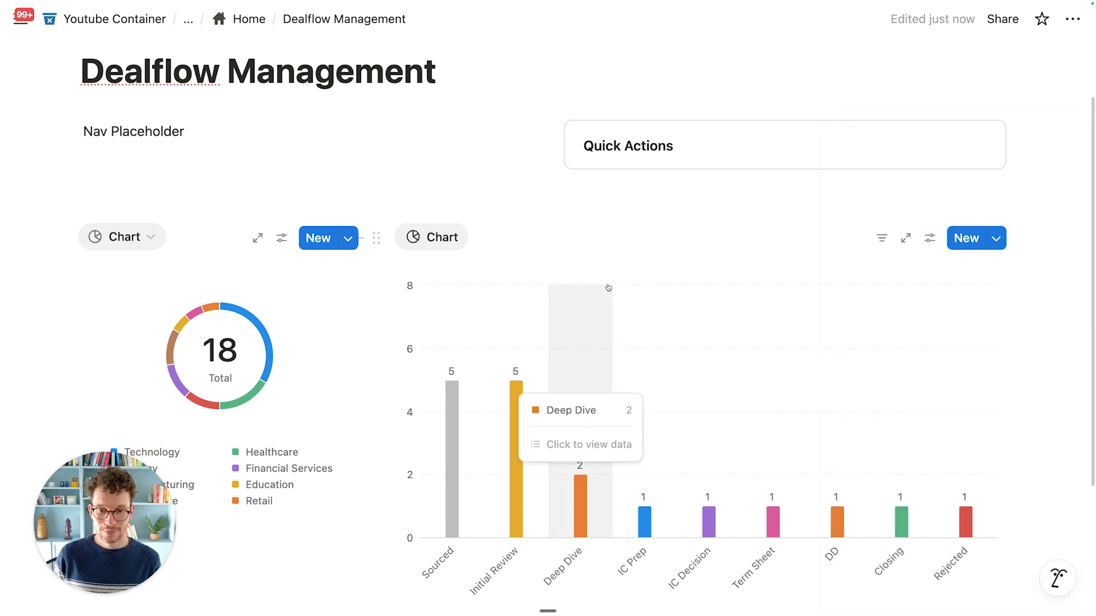
scroll(582, 490, down, 3)
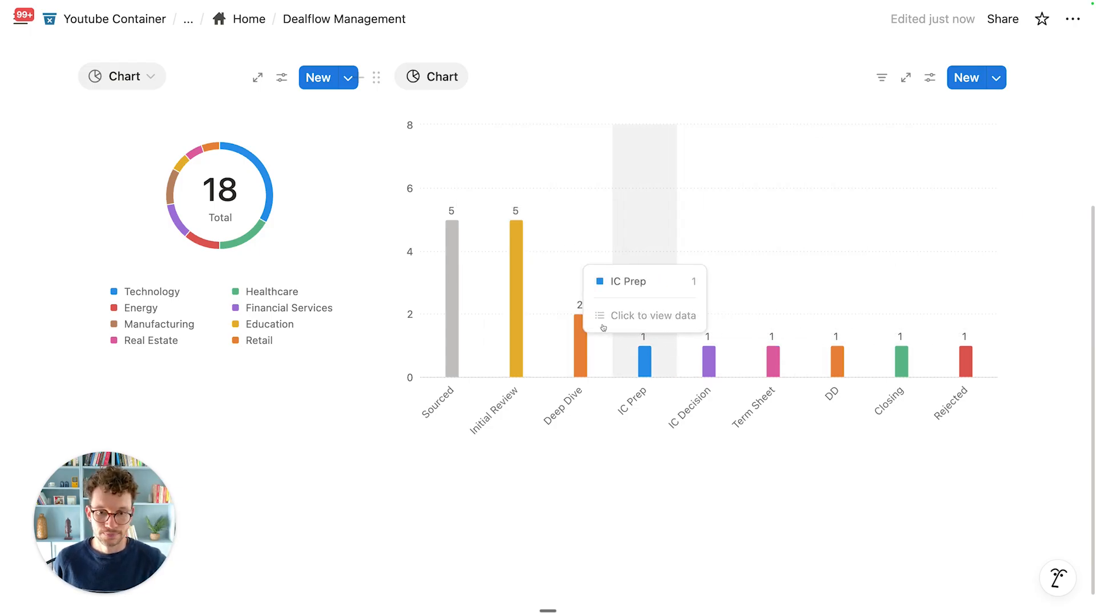
scroll(941, 311, up, 2)
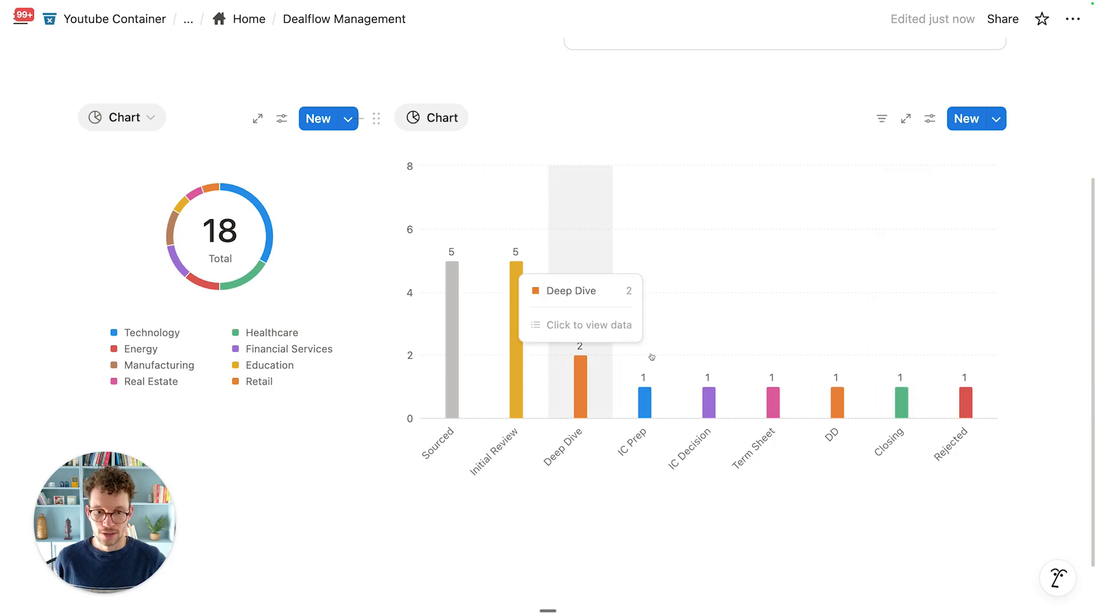
scroll(707, 348, up, 1)
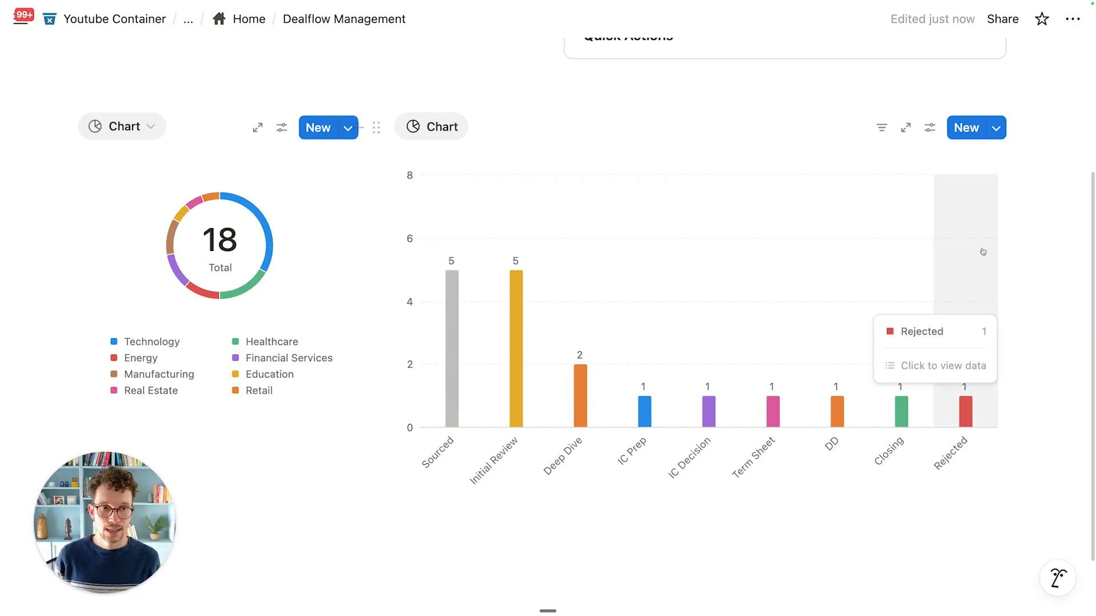
Step: Group the bar chart's Y axis by Industry so each stage bar is stacked
click(930, 128)
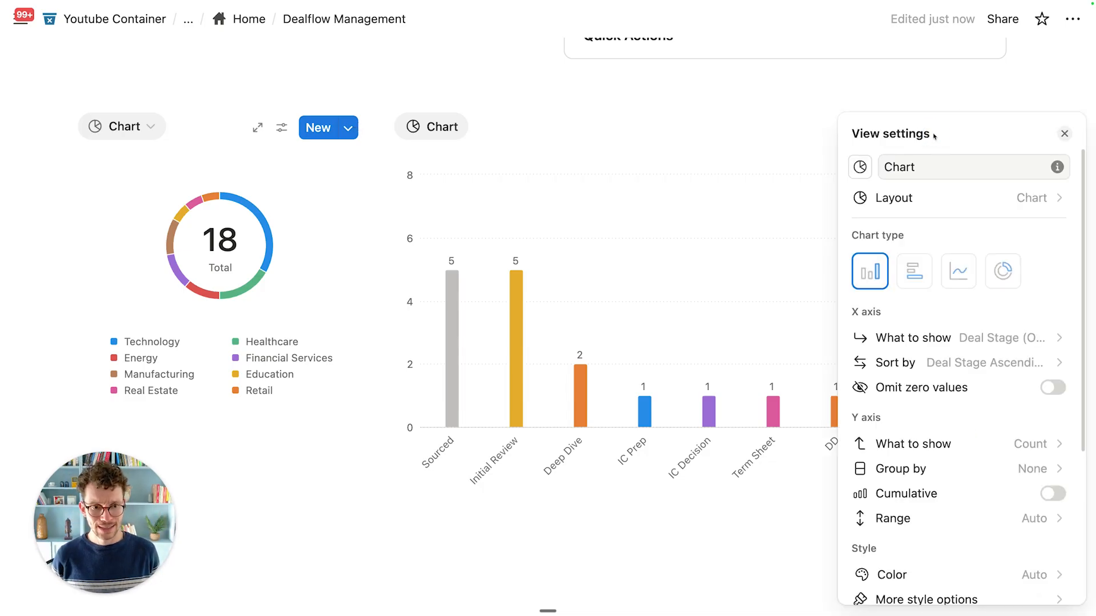
click(925, 468)
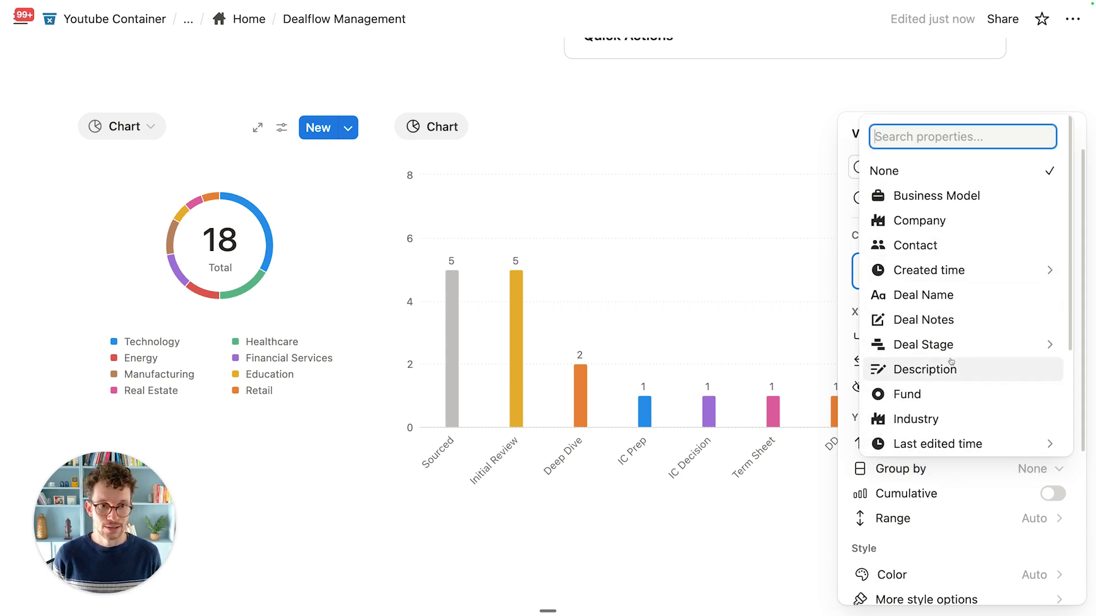
scroll(954, 292, down, 5)
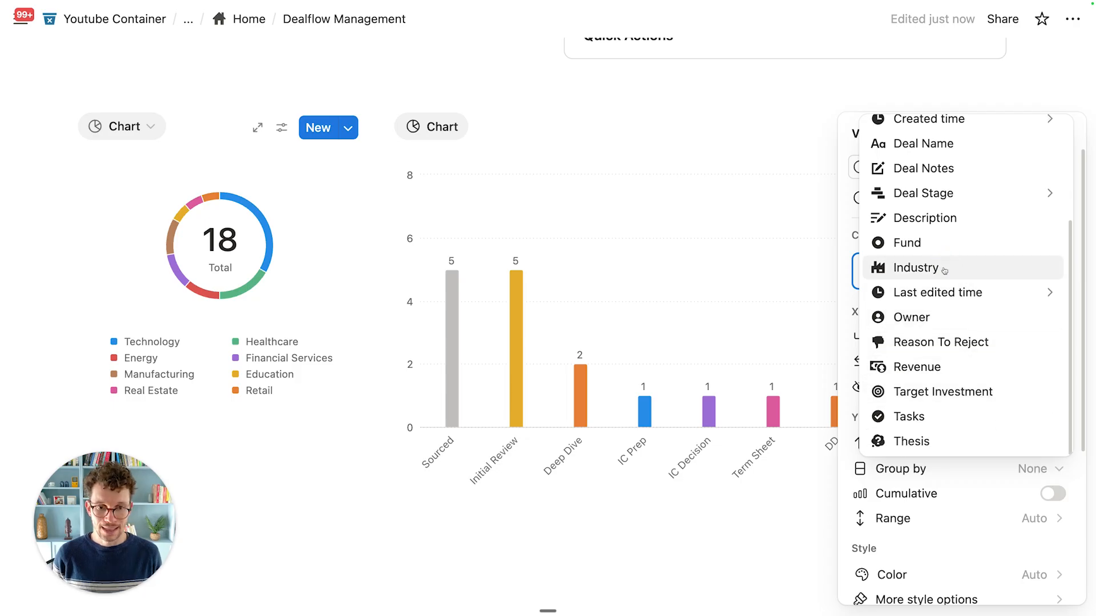
click(915, 268)
click(313, 489)
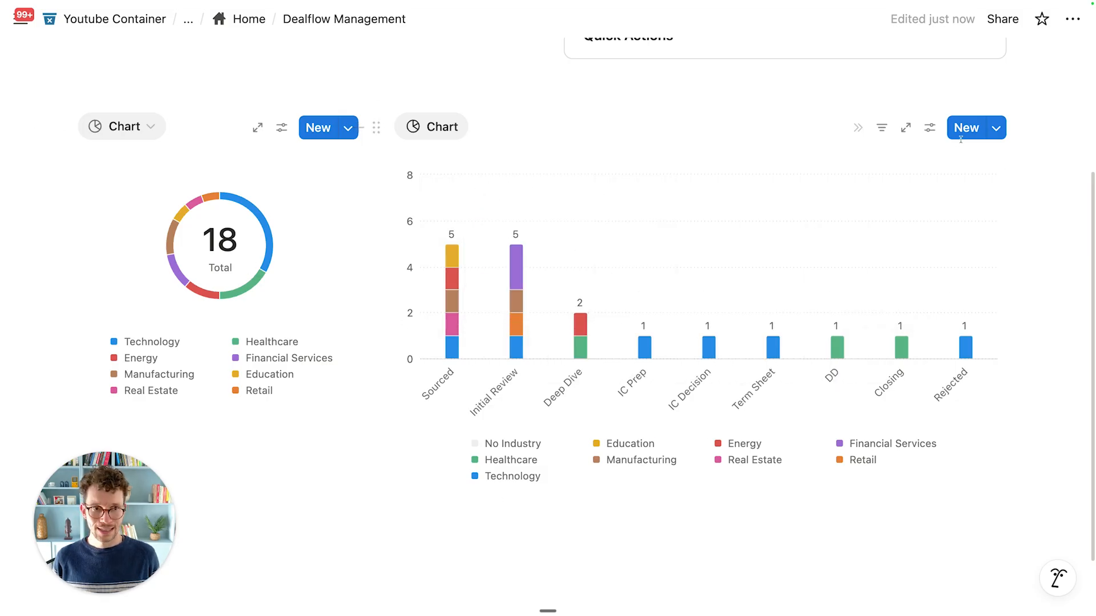
Step: Set the bar chart's height to Small
click(929, 128)
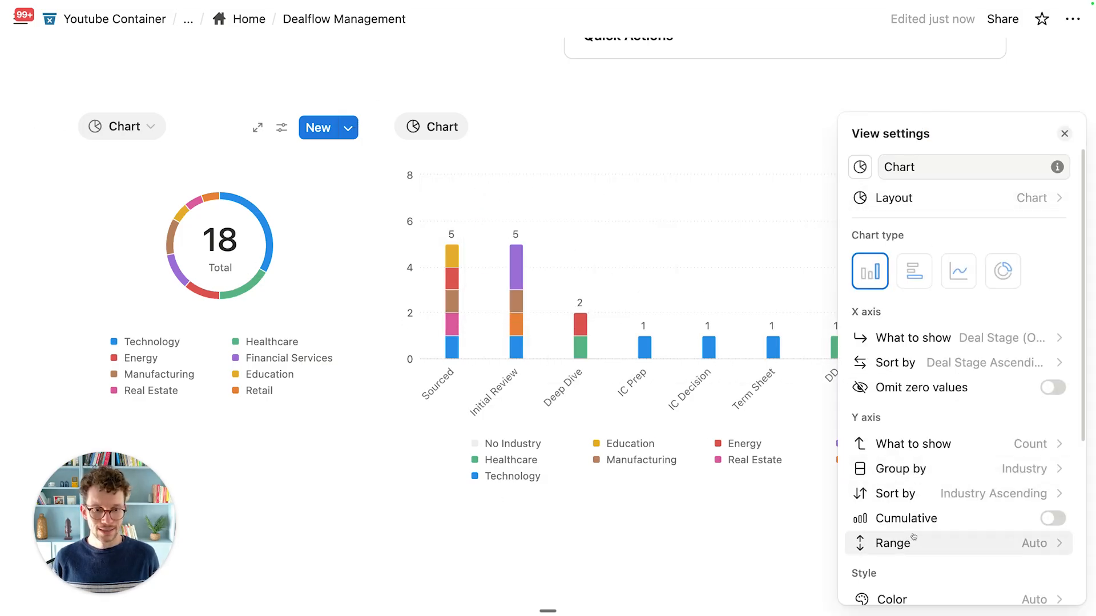
scroll(910, 485, down, 3)
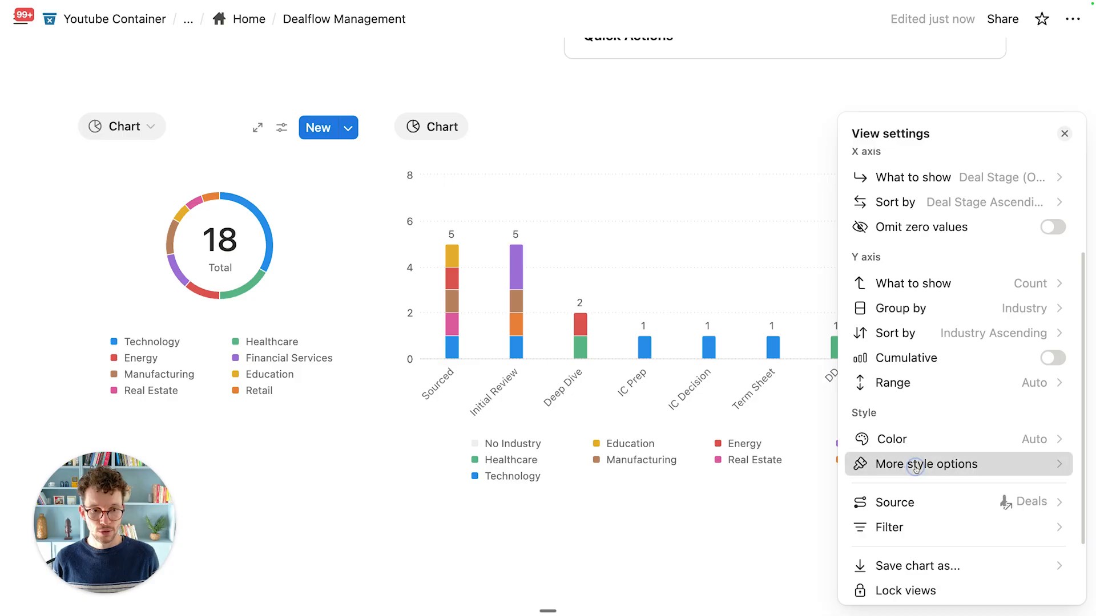
click(913, 463)
click(995, 207)
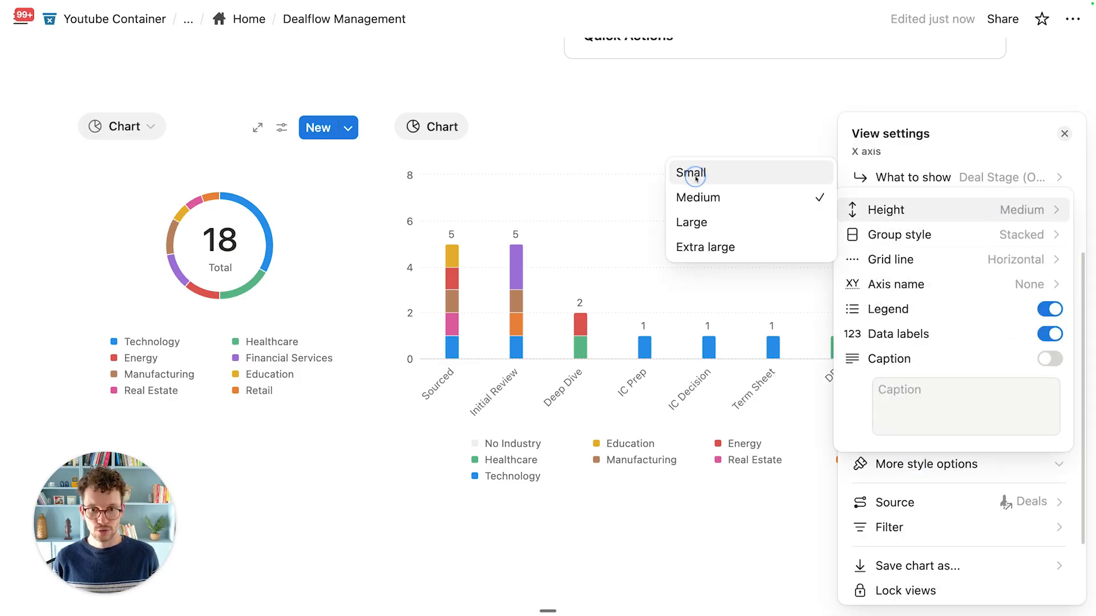
click(695, 179)
click(473, 466)
click(473, 466)
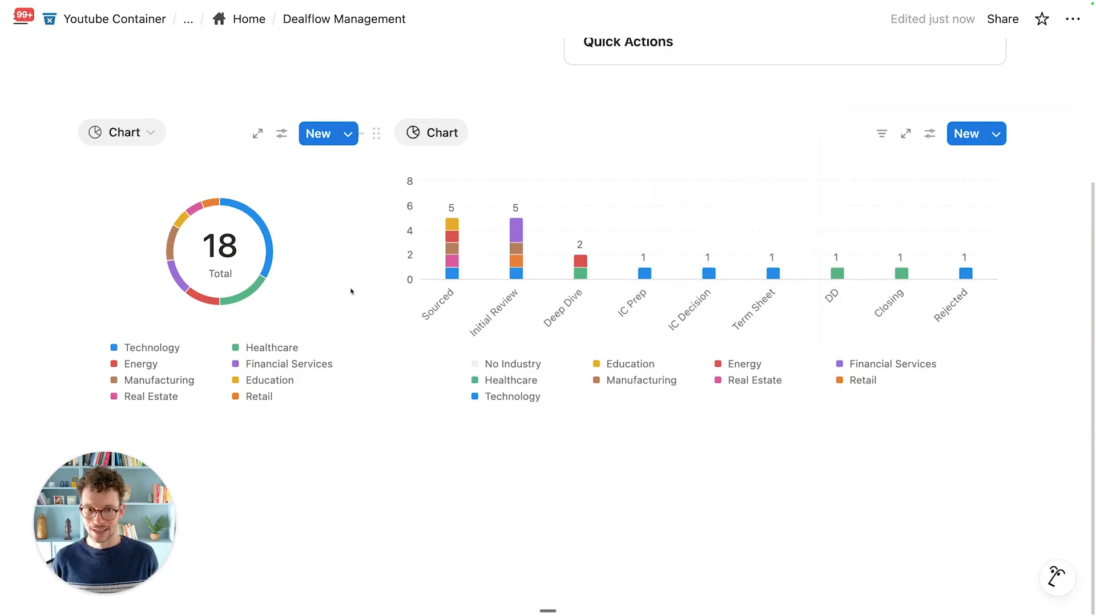
Step: Add a Toggle heading 2 titled 'Newly Sourced Deals' below the charts
scroll(742, 285, up, 1)
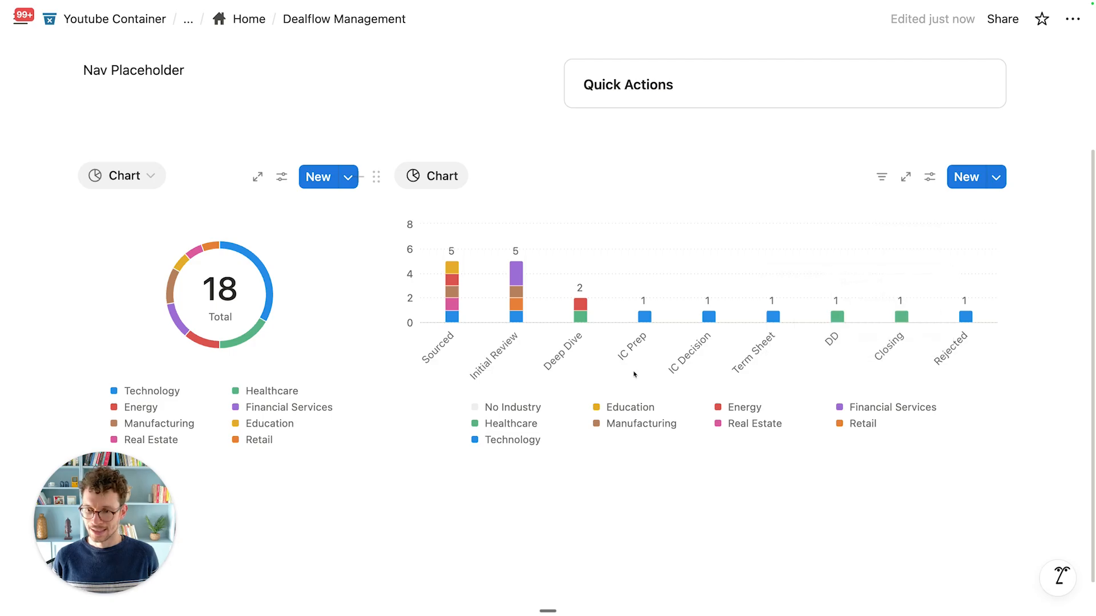
scroll(799, 319, up, 1)
scroll(730, 358, down, 1)
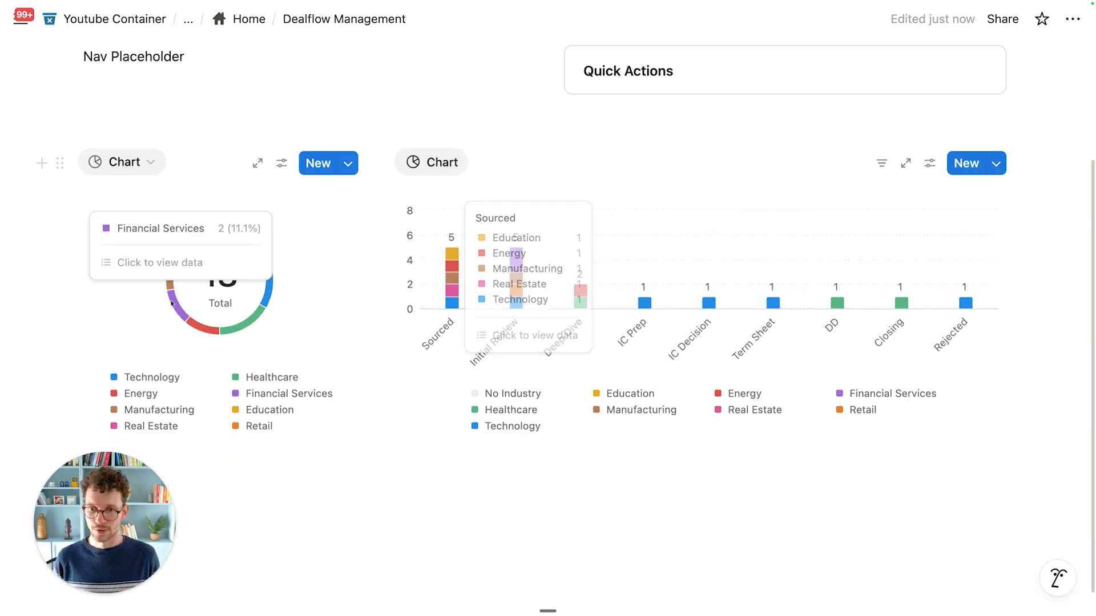
scroll(714, 280, down, 1)
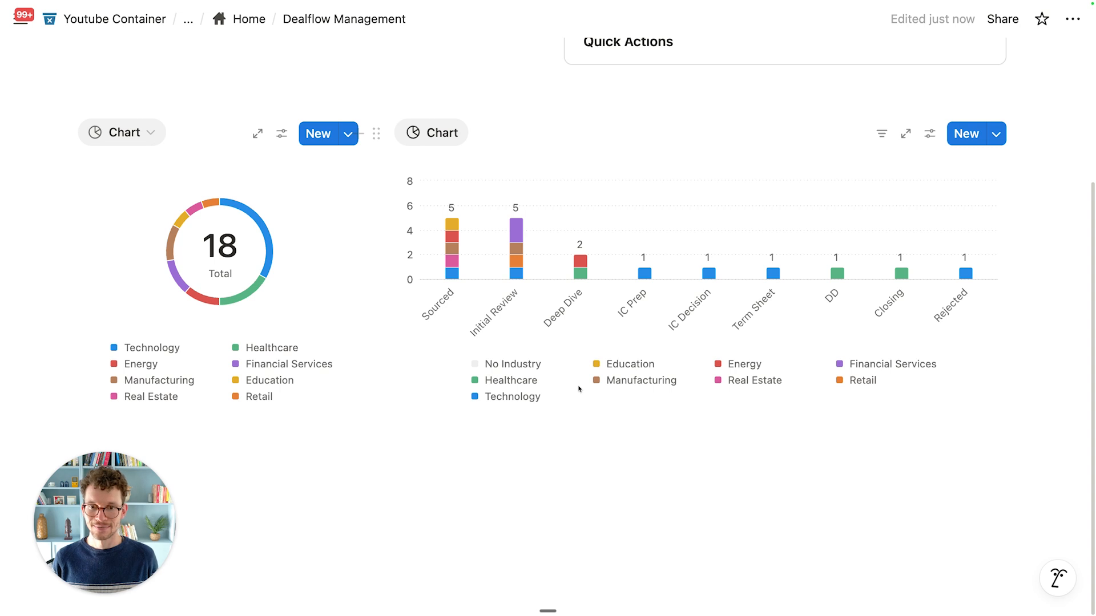
scroll(513, 354, up, 2)
scroll(474, 450, down, 2)
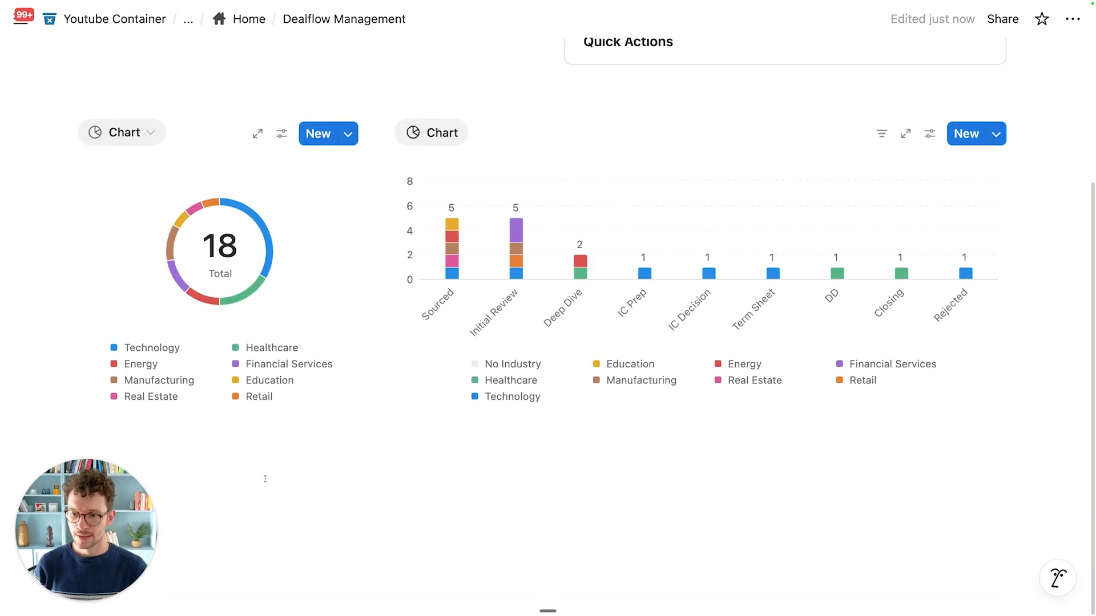
drag(76, 499, 1003, 502)
click(226, 483)
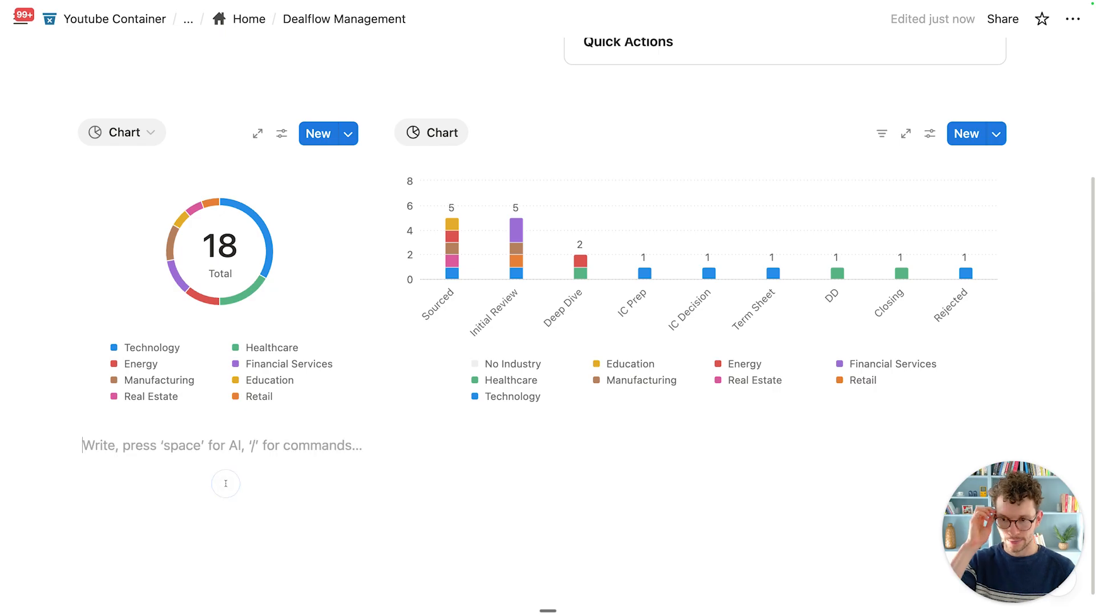
text(/h2)
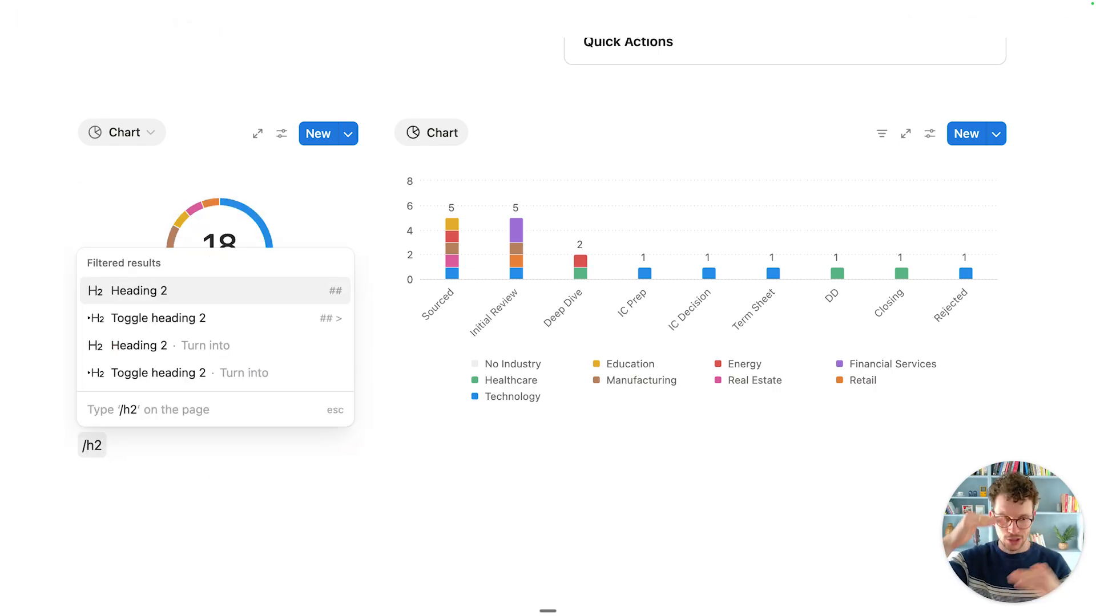
click(237, 323)
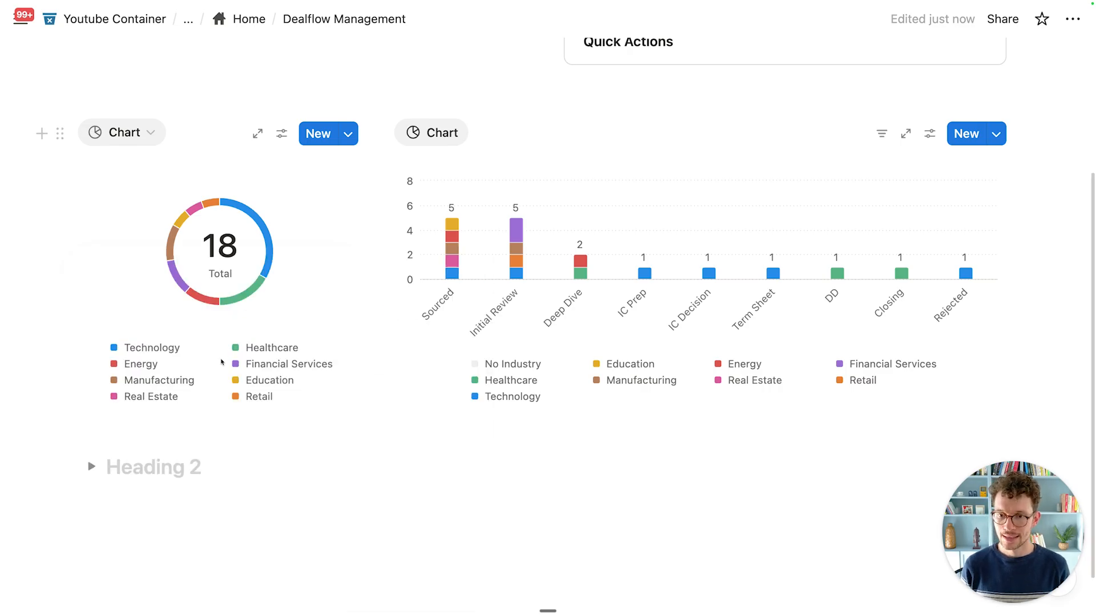
text(Newly Sourced Deals)
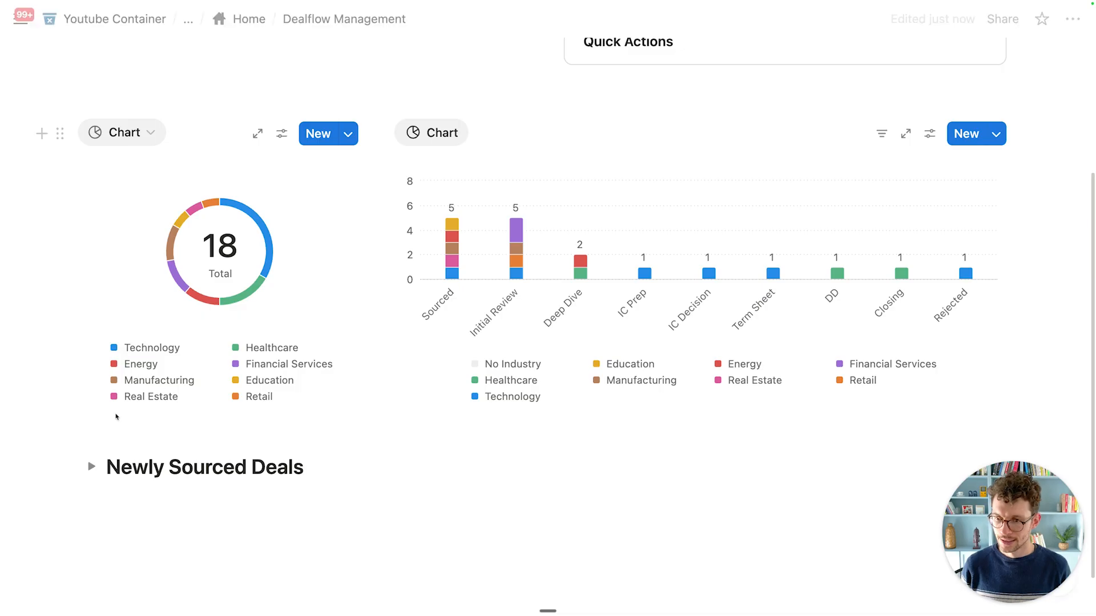
Step: Insert a linked view of the Deals database, All Deals view, inside the toggle
click(92, 467)
click(147, 492)
text(/create)
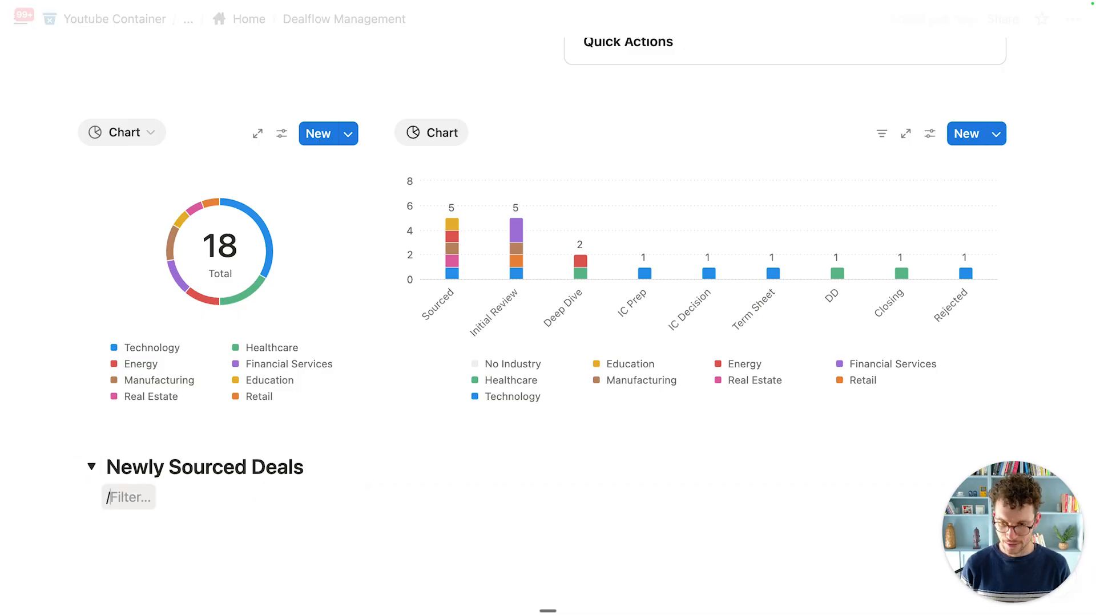
key(Return)
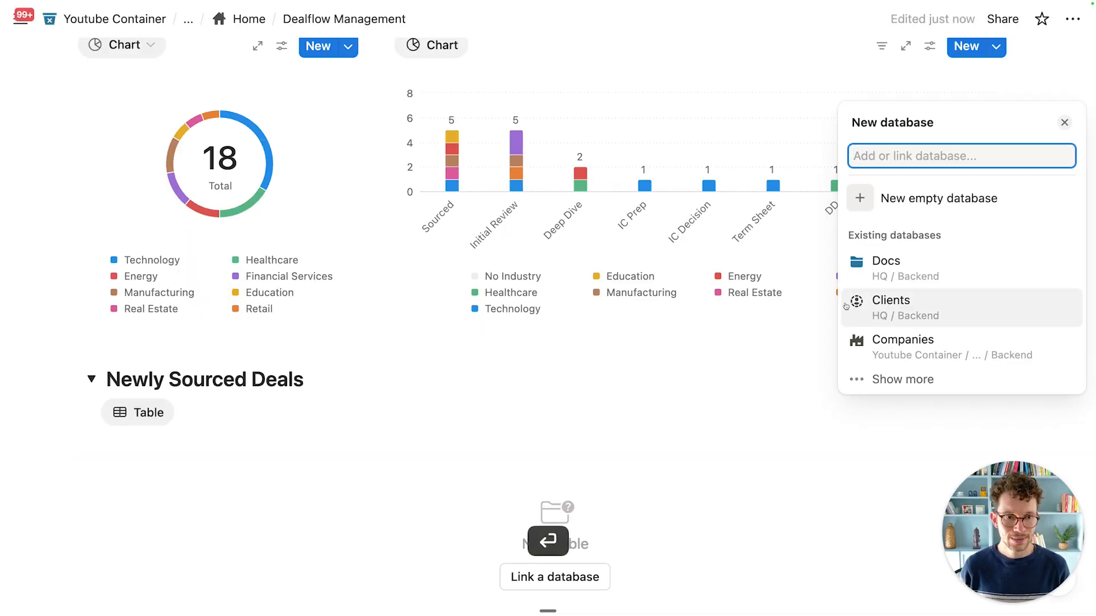
text(deals)
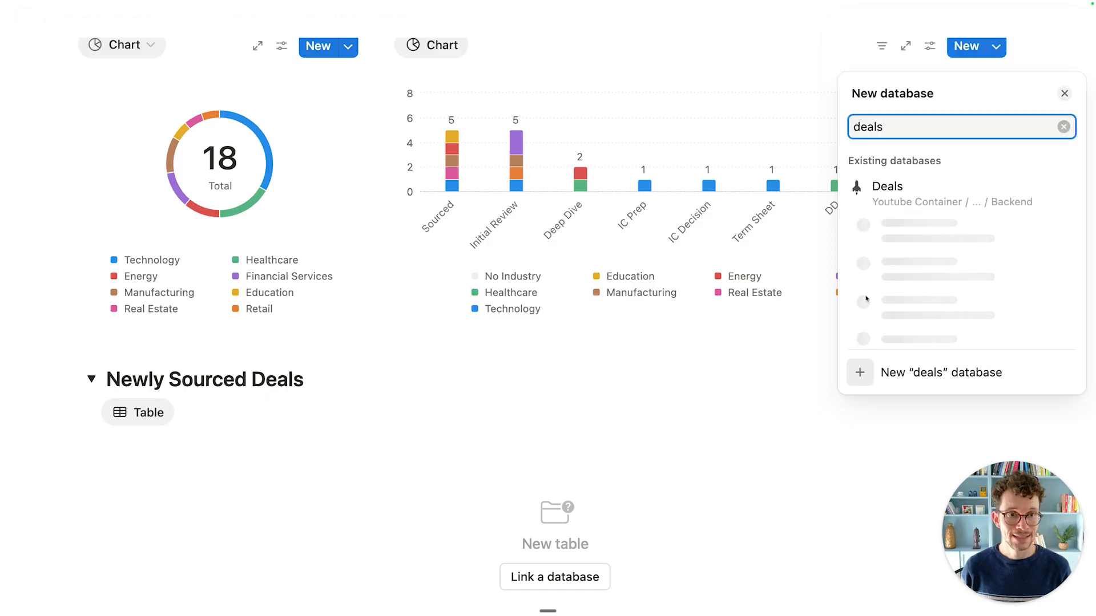
click(928, 283)
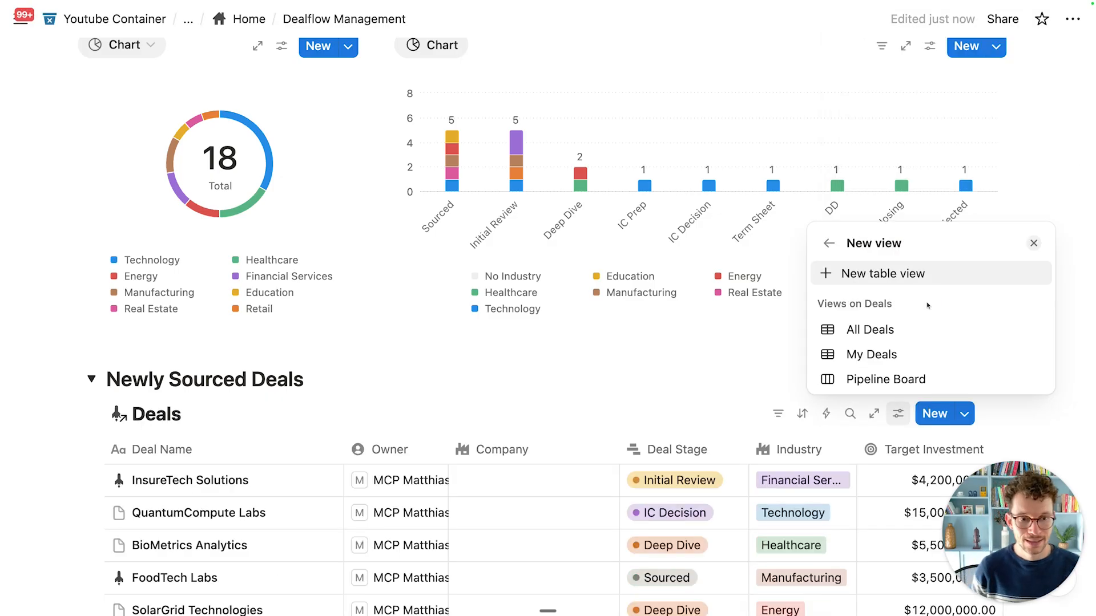
click(895, 334)
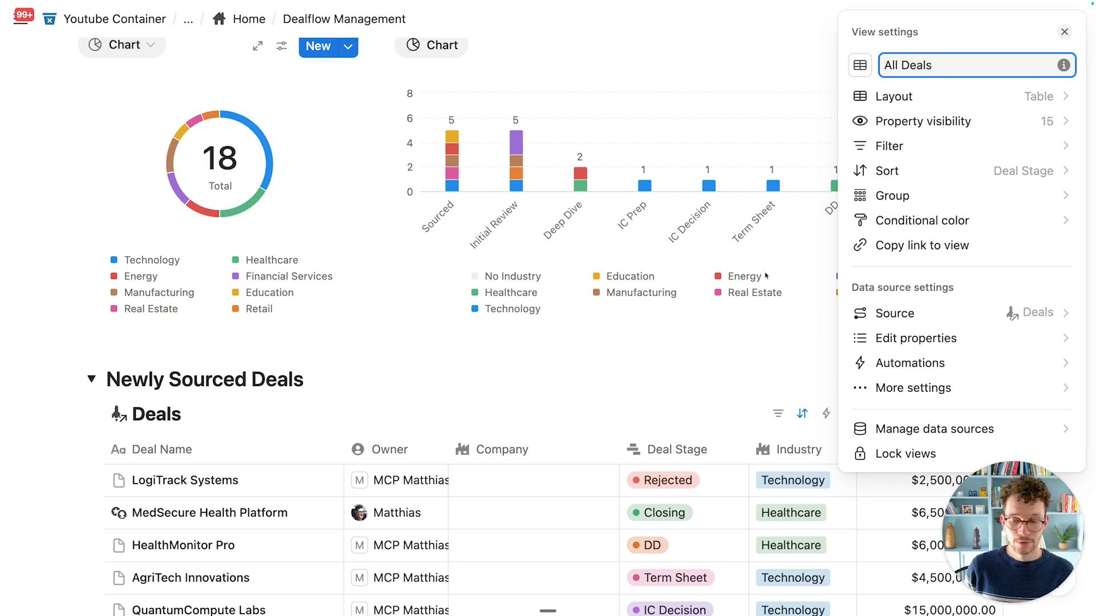
click(497, 362)
scroll(374, 414, down, 2)
scroll(375, 414, down, 3)
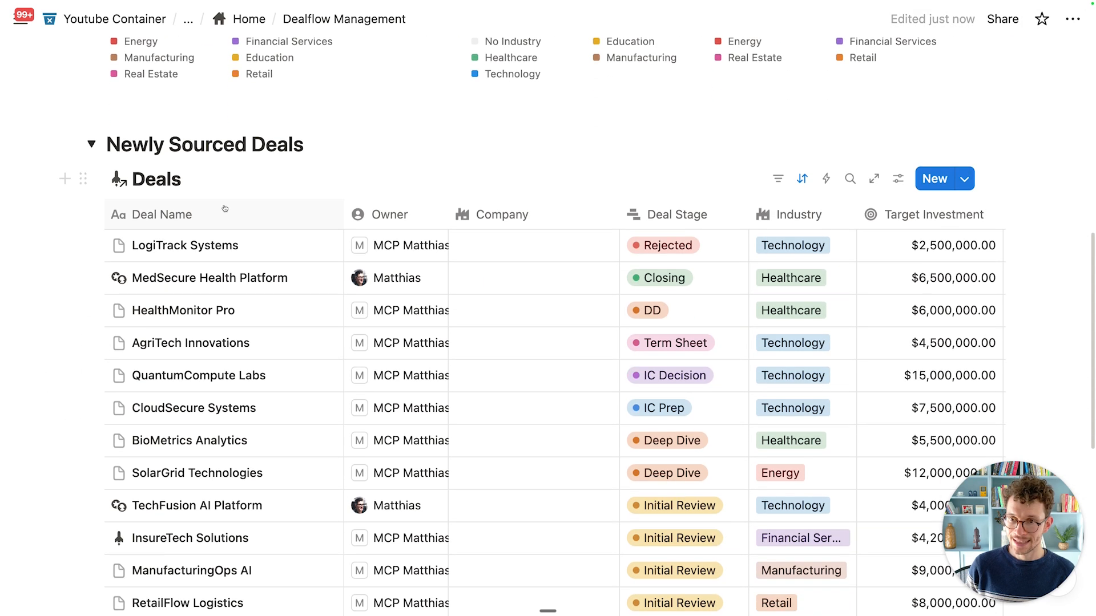
Step: Hide the database title, clear the view name and give the view a clock icon
click(215, 180)
click(285, 337)
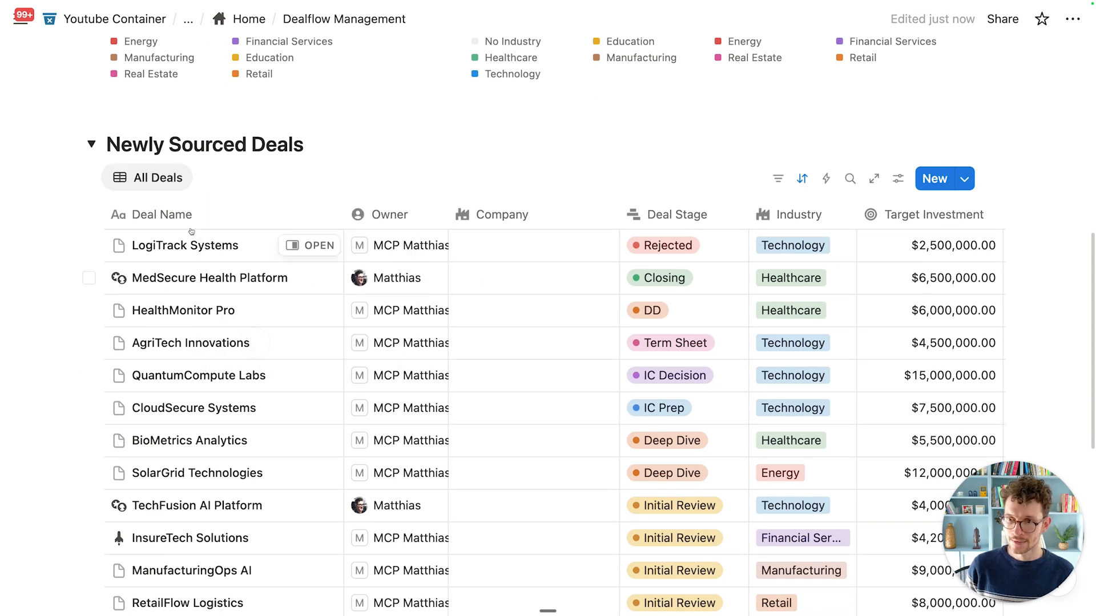
click(154, 178)
click(198, 216)
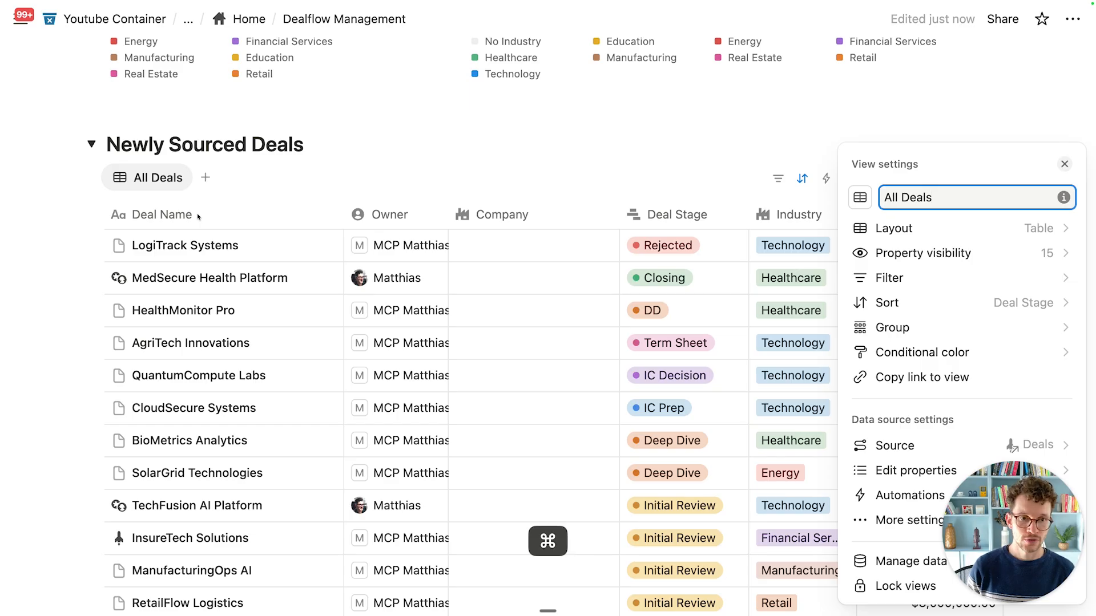
key(super+a)
key(BackSpace)
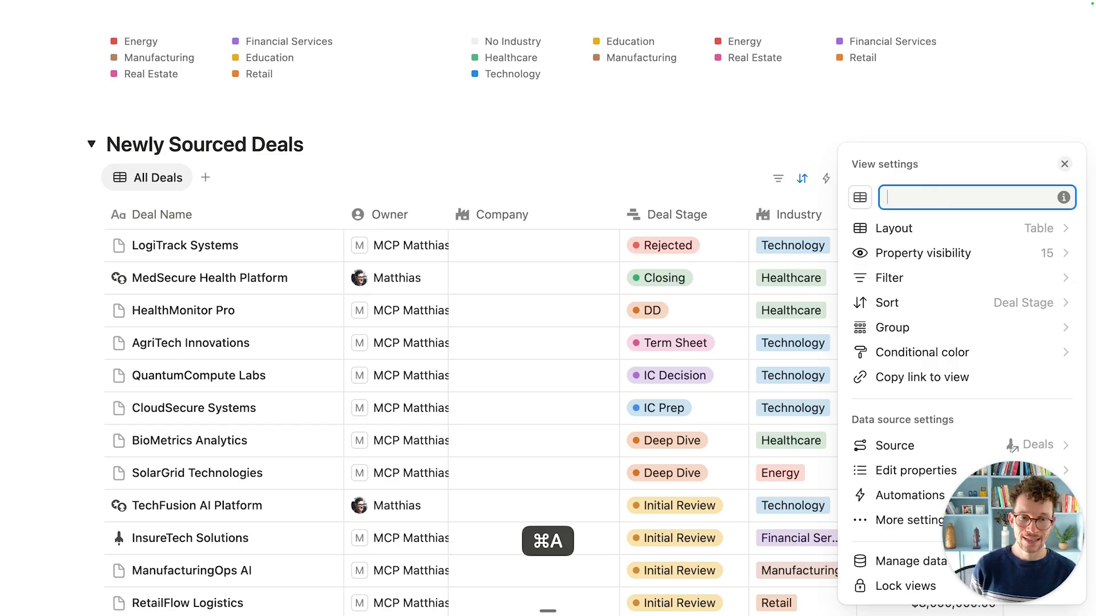
click(860, 198)
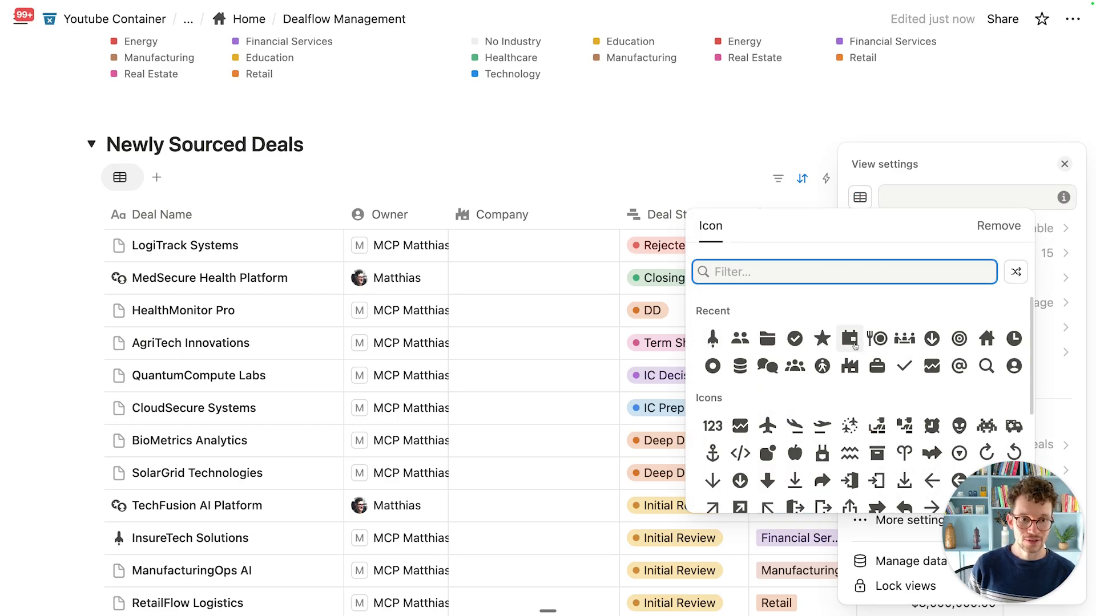
click(1014, 339)
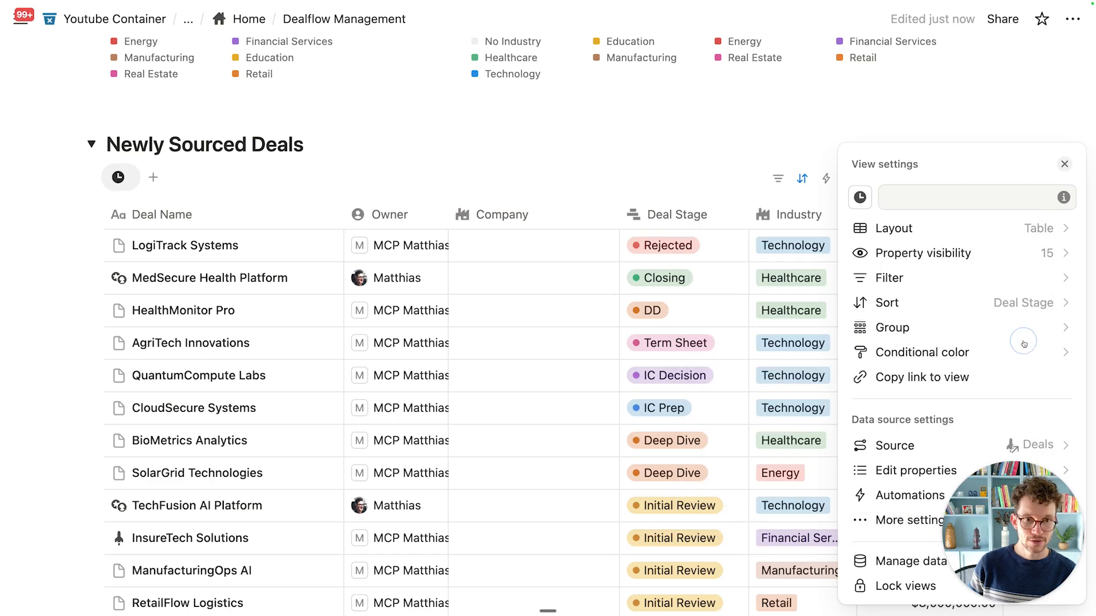
click(705, 173)
click(801, 178)
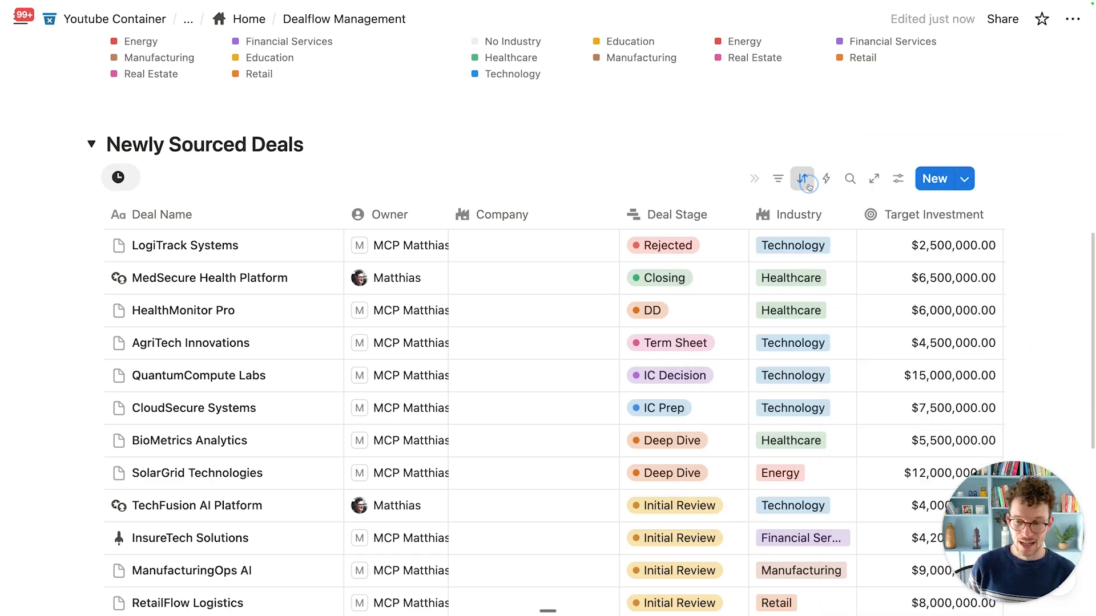
Step: Sort the table by Created time, descending
click(231, 258)
text(crea)
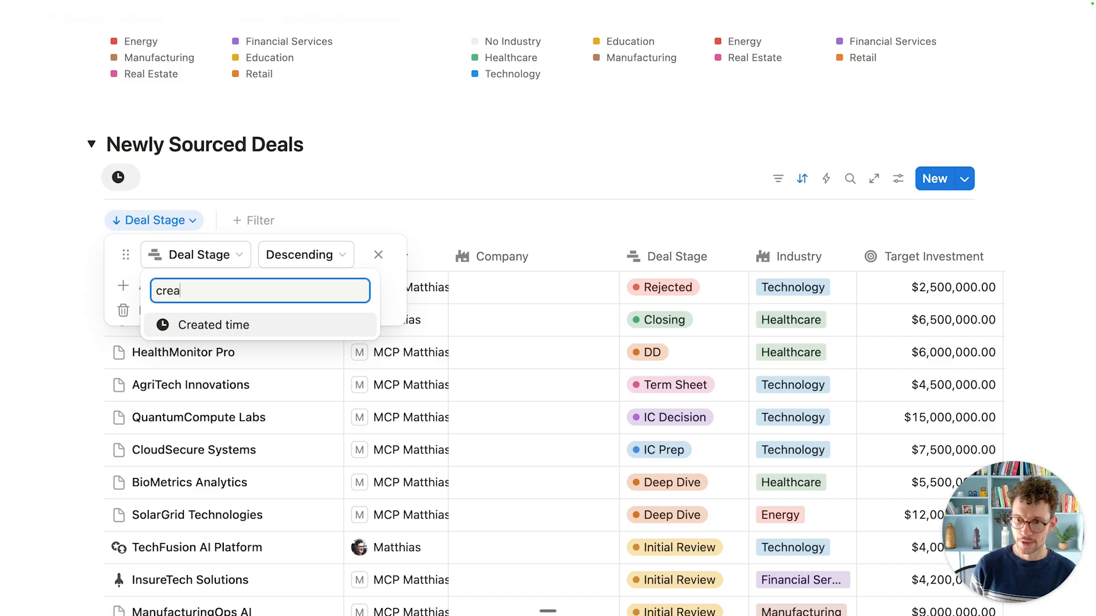
key(Return)
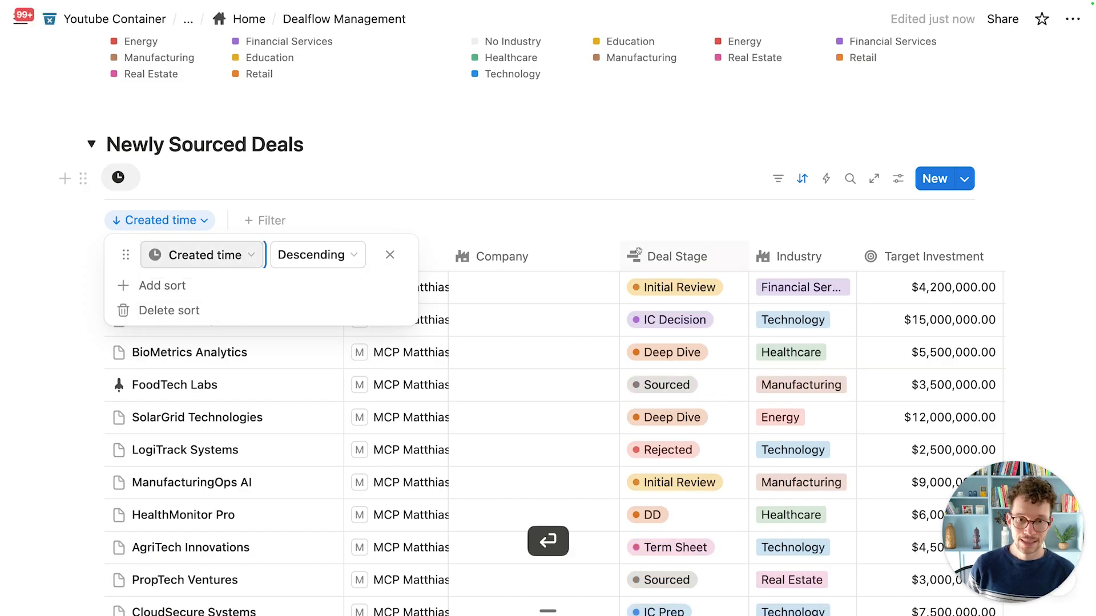
click(580, 153)
scroll(579, 154, down, 2)
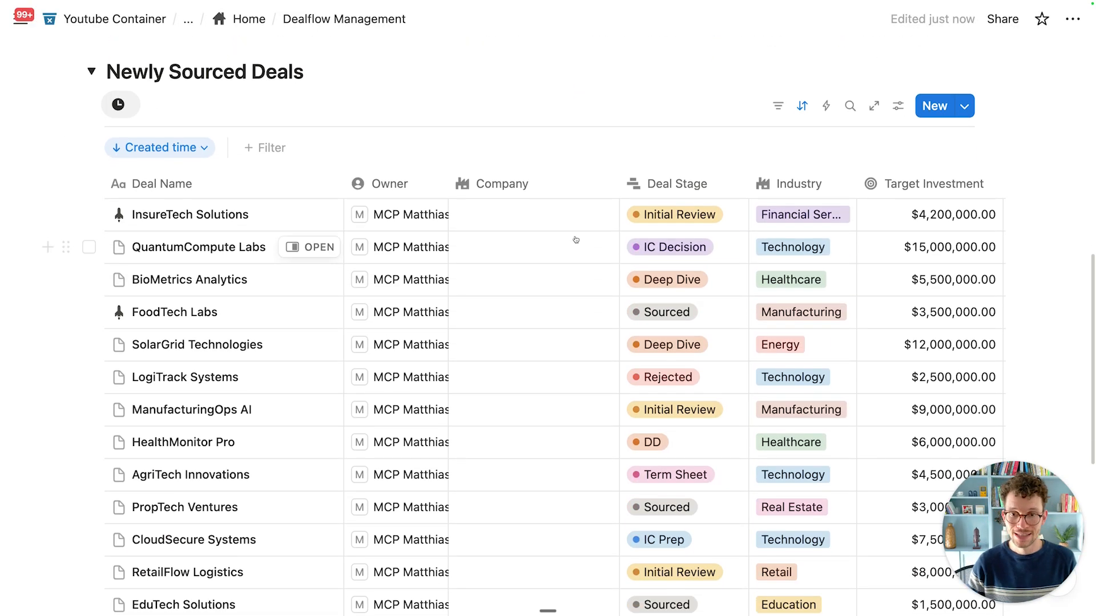
scroll(572, 237, up, 2)
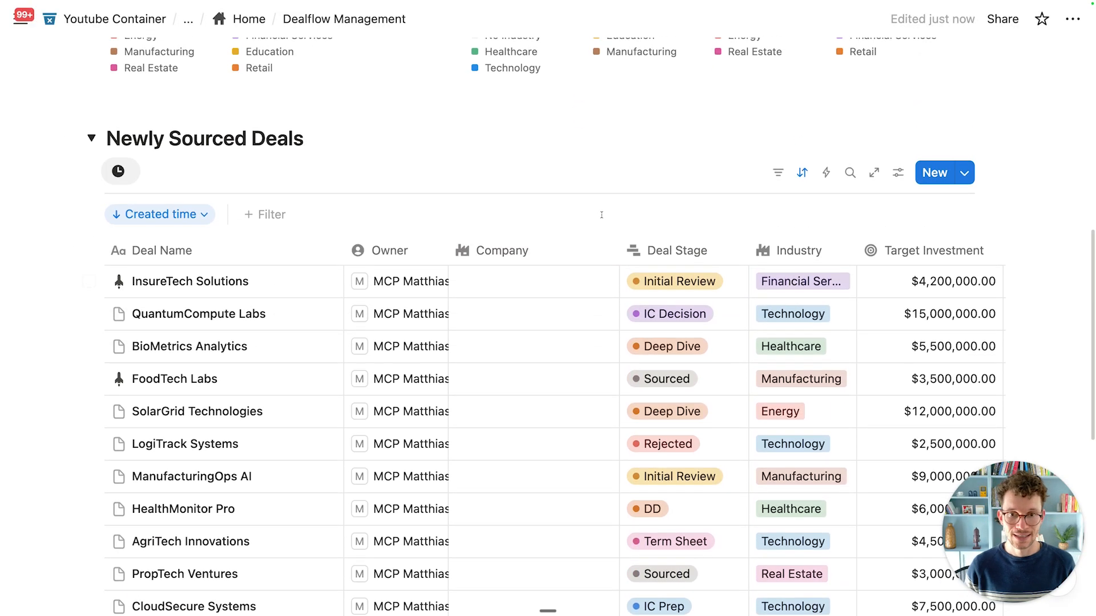
Step: Hide the Owner and Company columns from the table
click(897, 172)
click(919, 254)
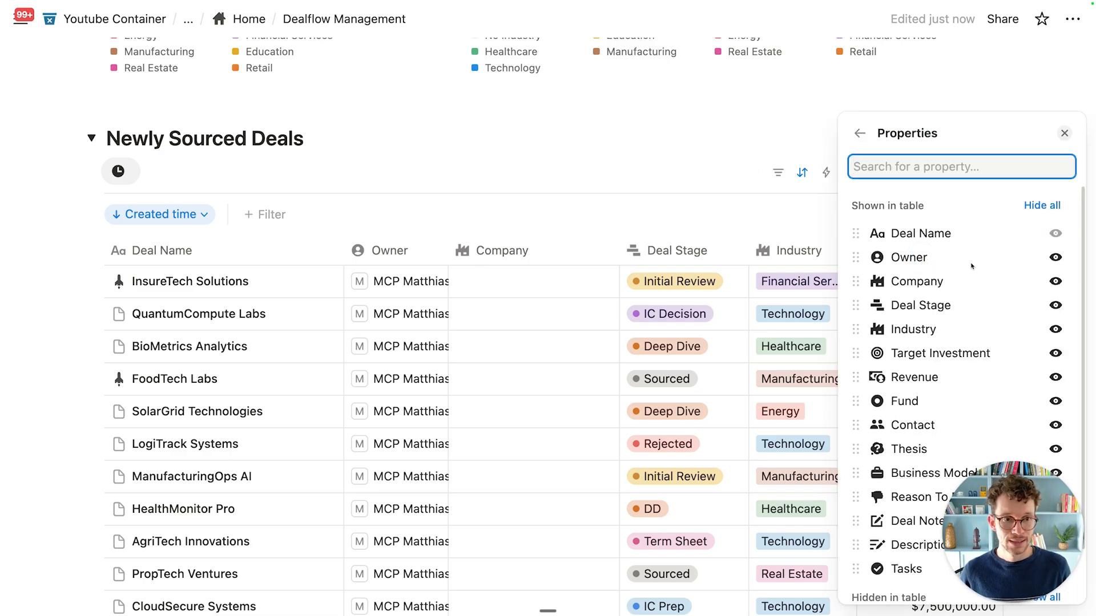
click(1055, 257)
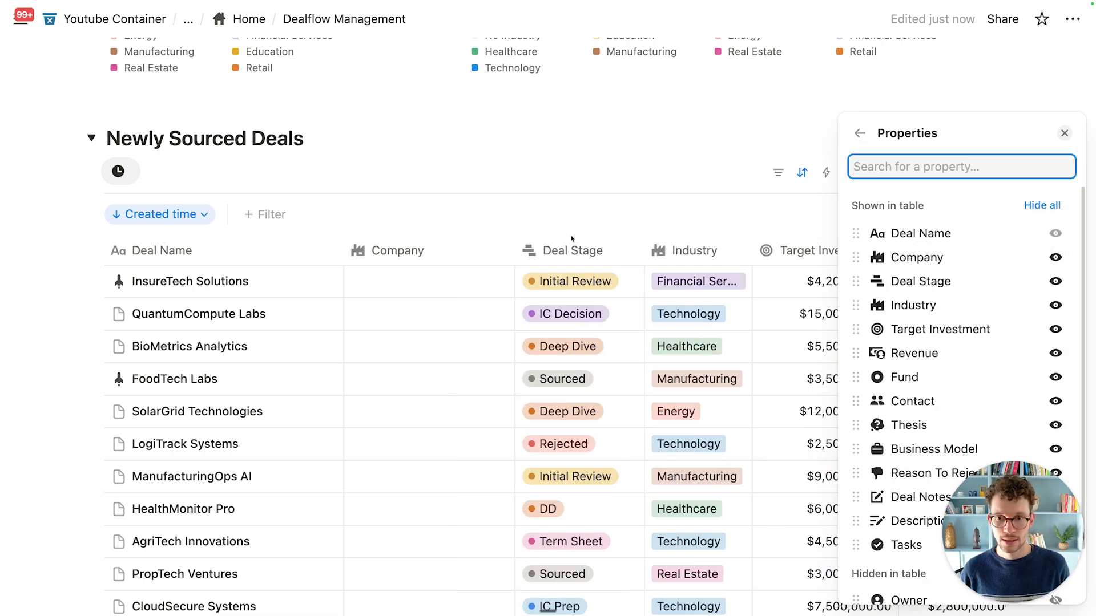
click(1055, 258)
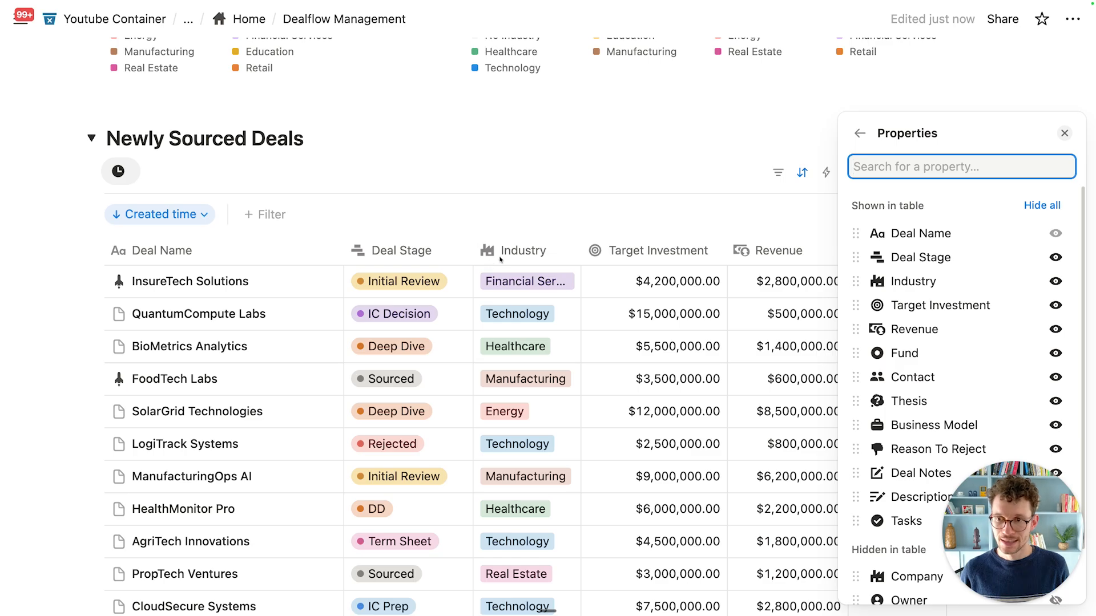
click(562, 224)
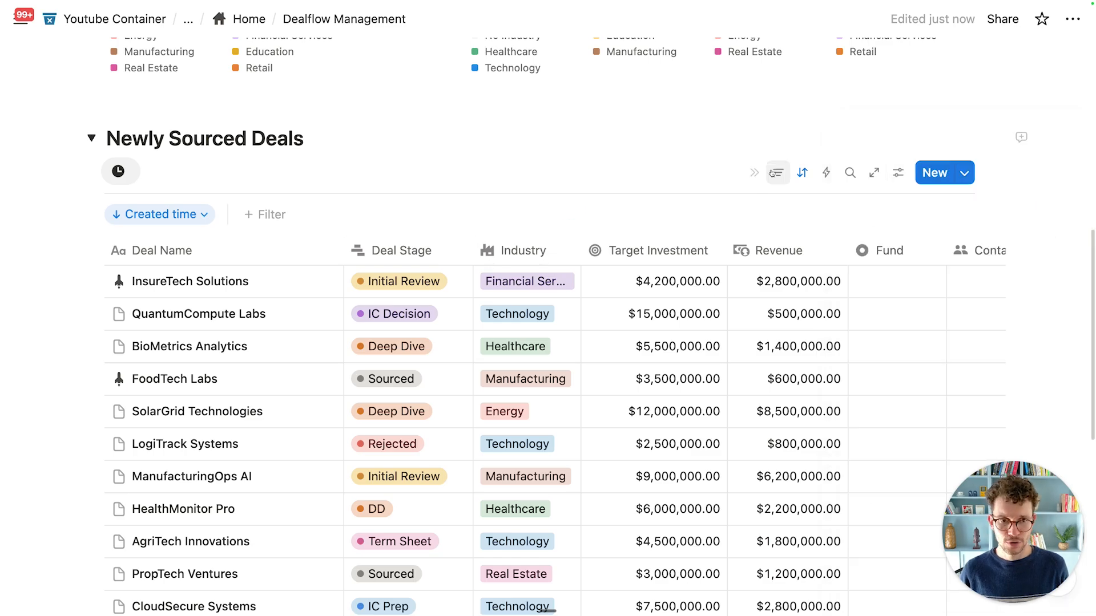
Step: Filter the table to deals whose Deal Stage is Sourced
click(777, 173)
click(777, 172)
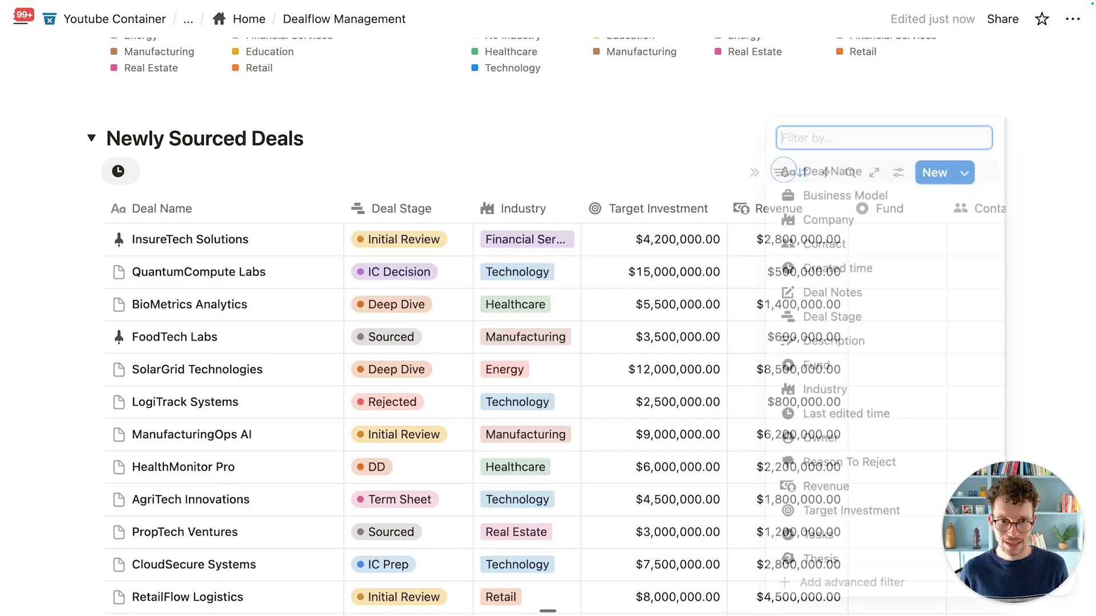
click(850, 594)
click(353, 245)
text(deal)
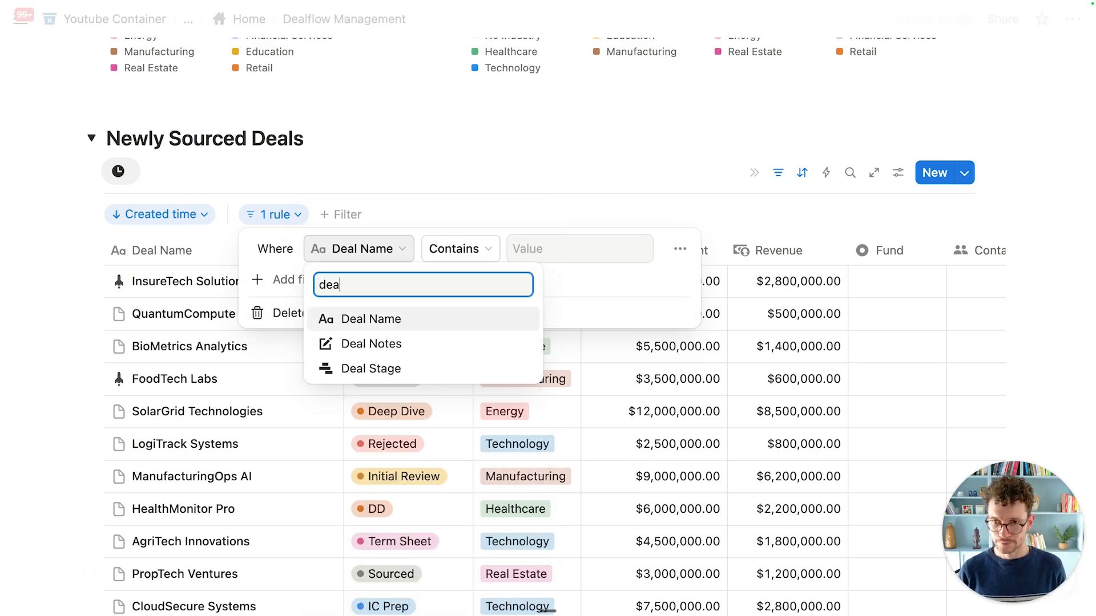
click(368, 368)
click(531, 249)
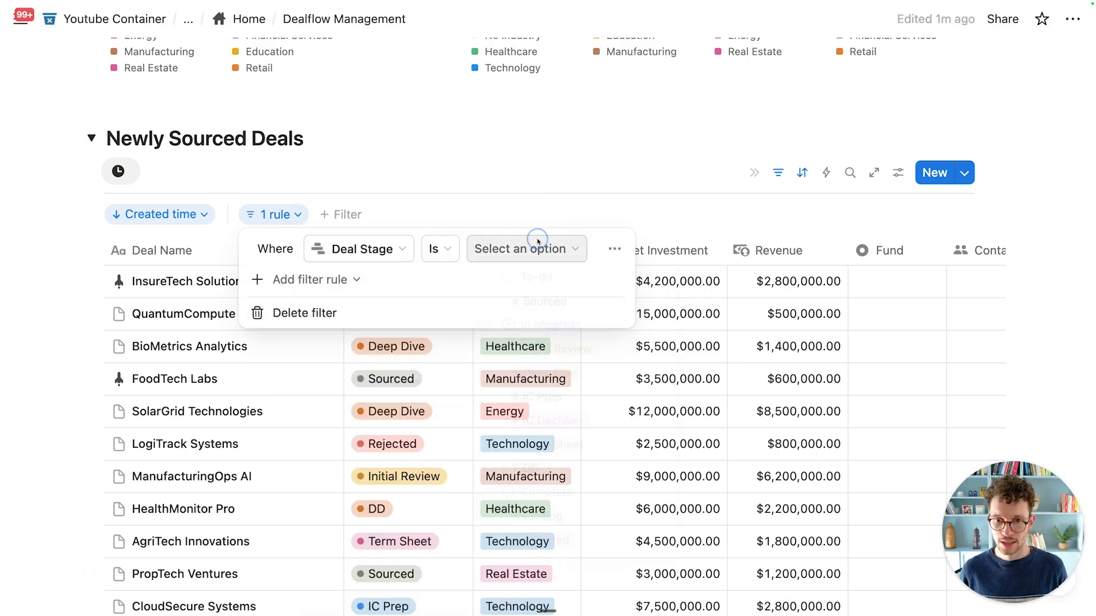
click(531, 302)
click(531, 174)
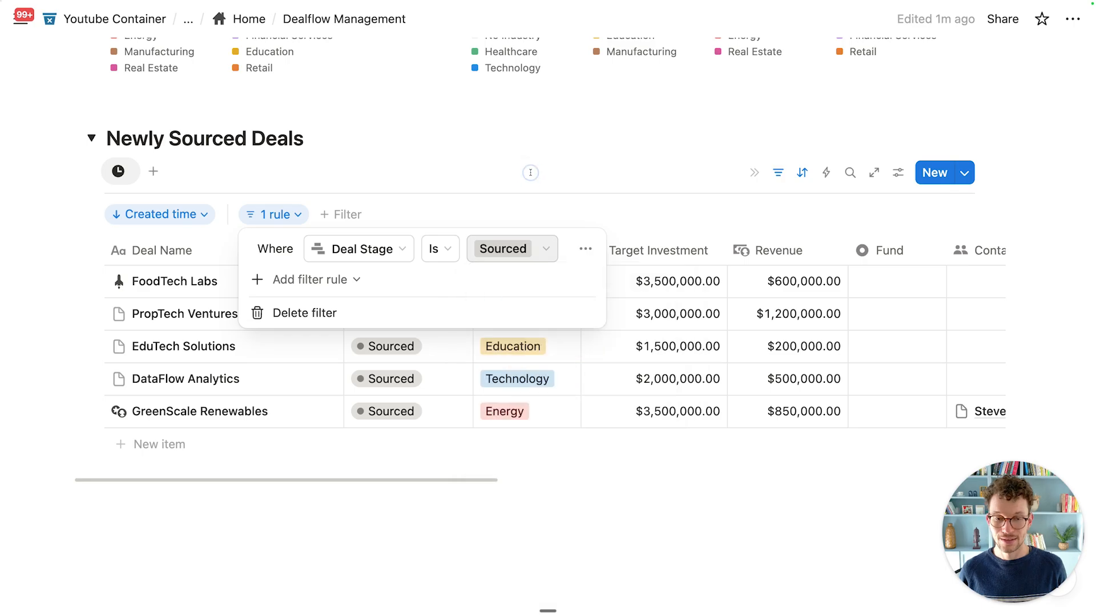
click(531, 174)
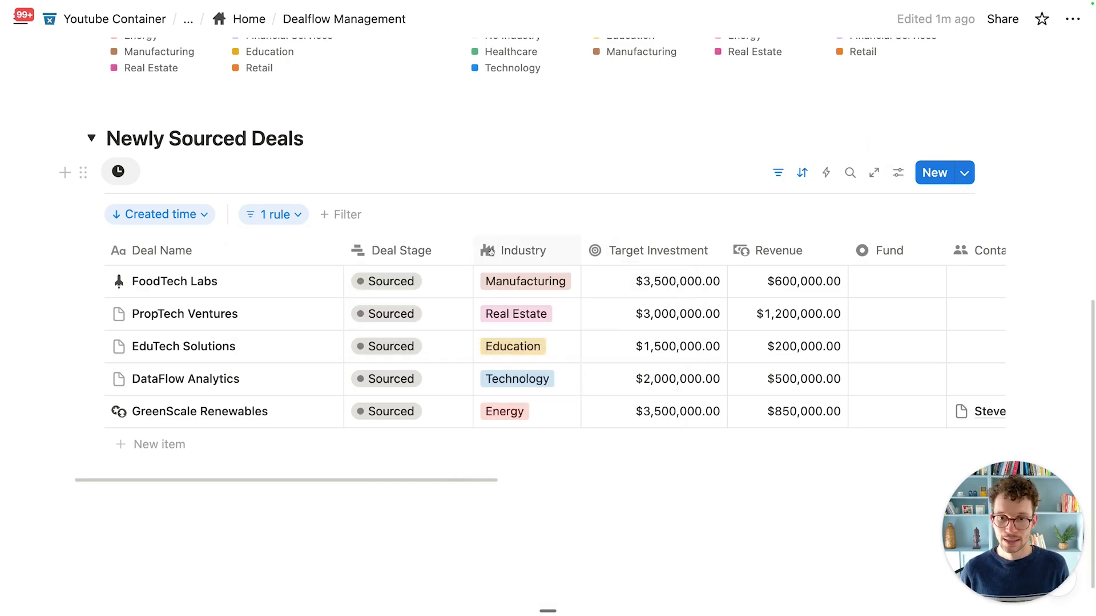
Step: Narrow the Deal Stage and Target Investment columns
drag(473, 255, 453, 255)
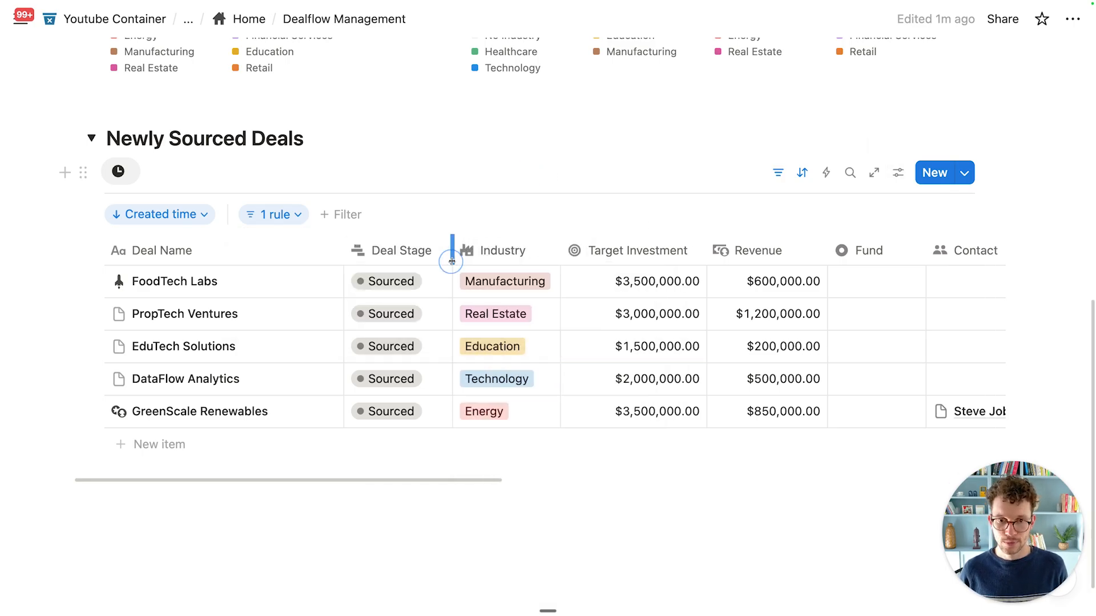
drag(704, 253, 697, 253)
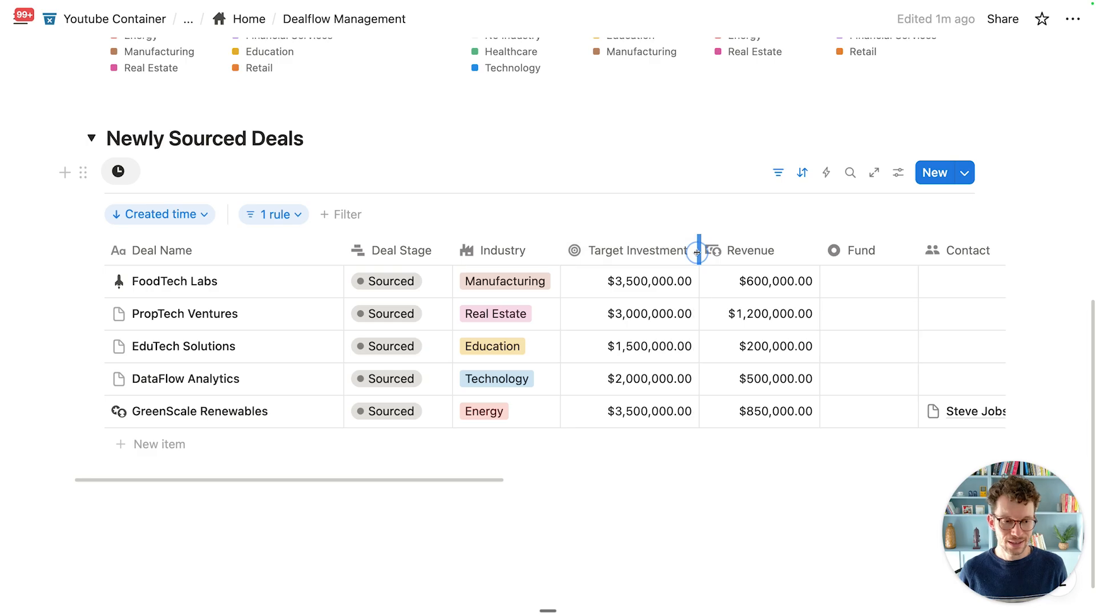
click(904, 177)
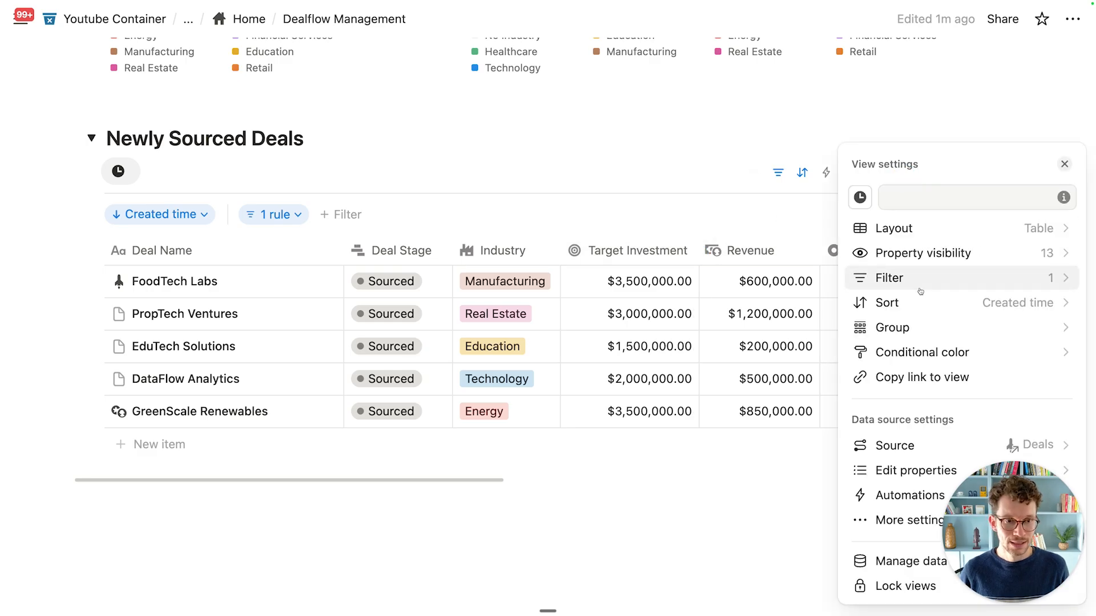
Step: Hide the Target Investment and Fund columns and narrow the Thesis column
click(913, 250)
click(1055, 305)
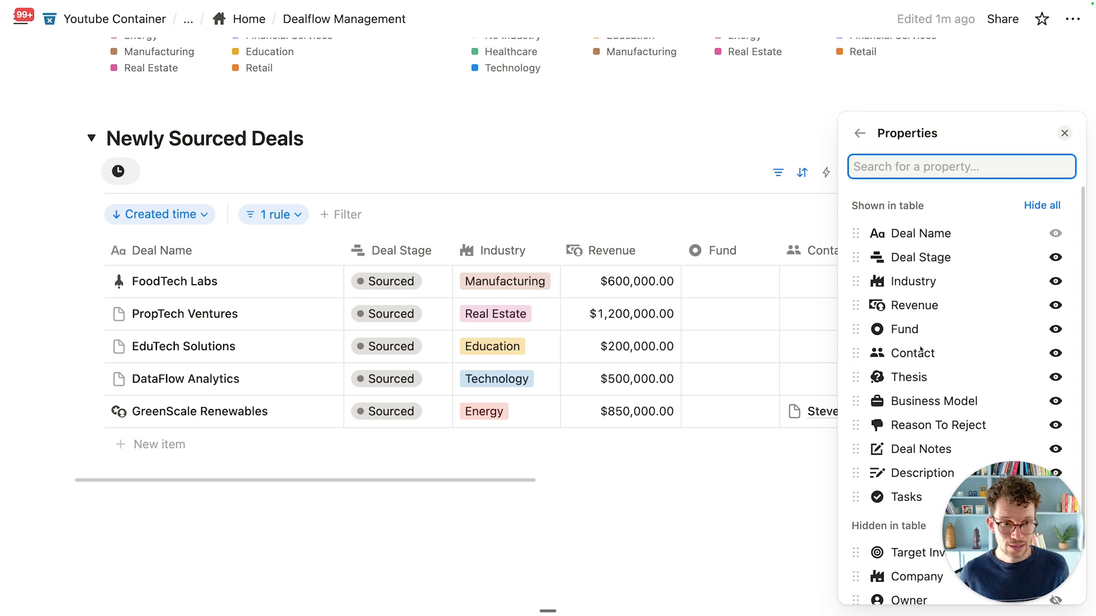
click(1053, 330)
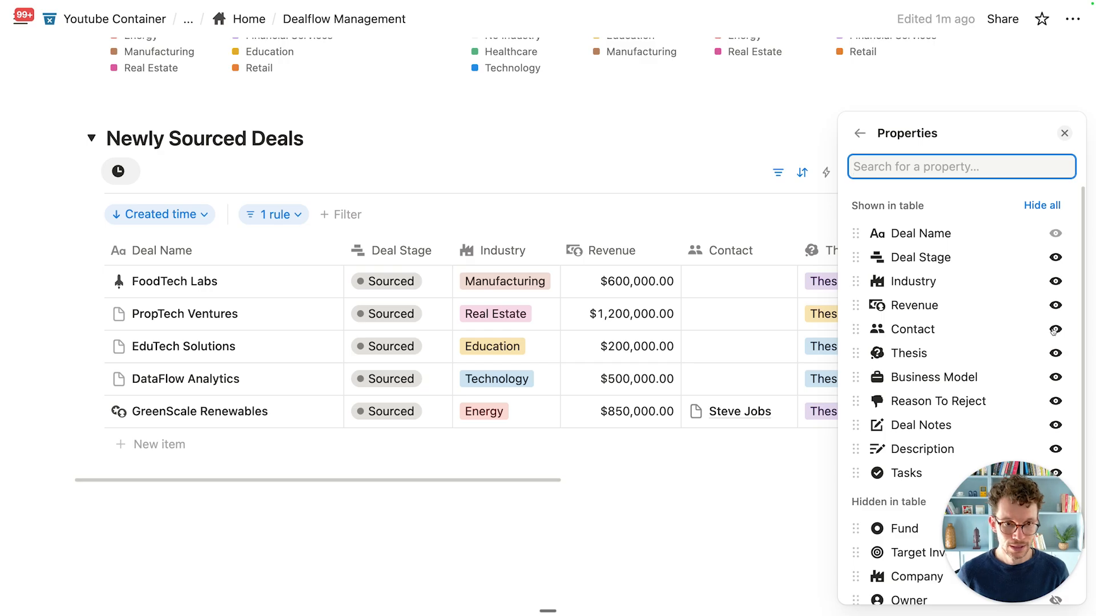
click(772, 234)
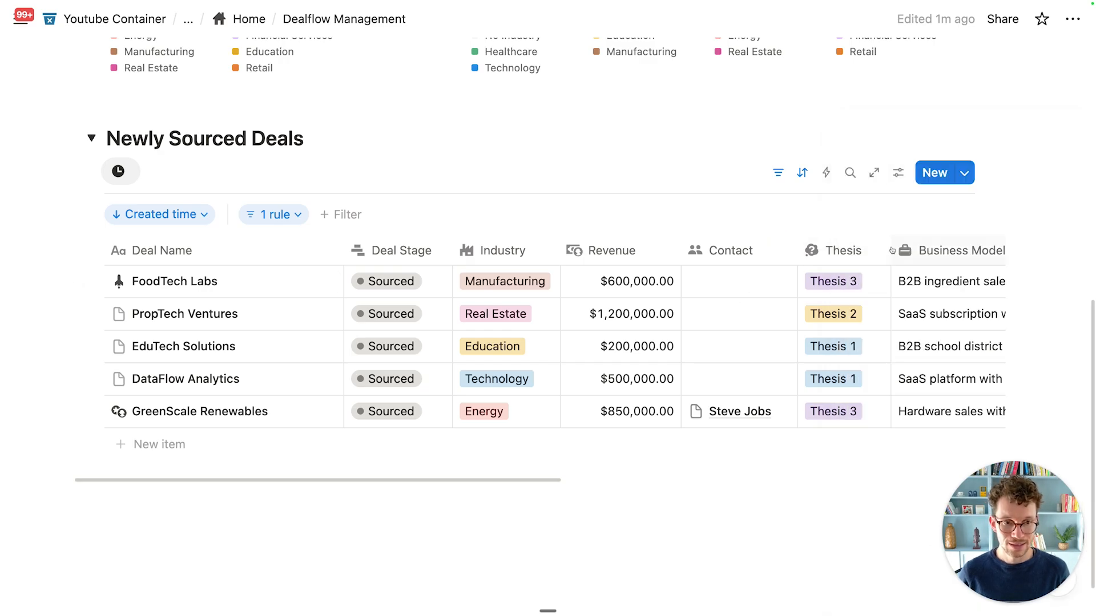
drag(889, 247, 883, 250)
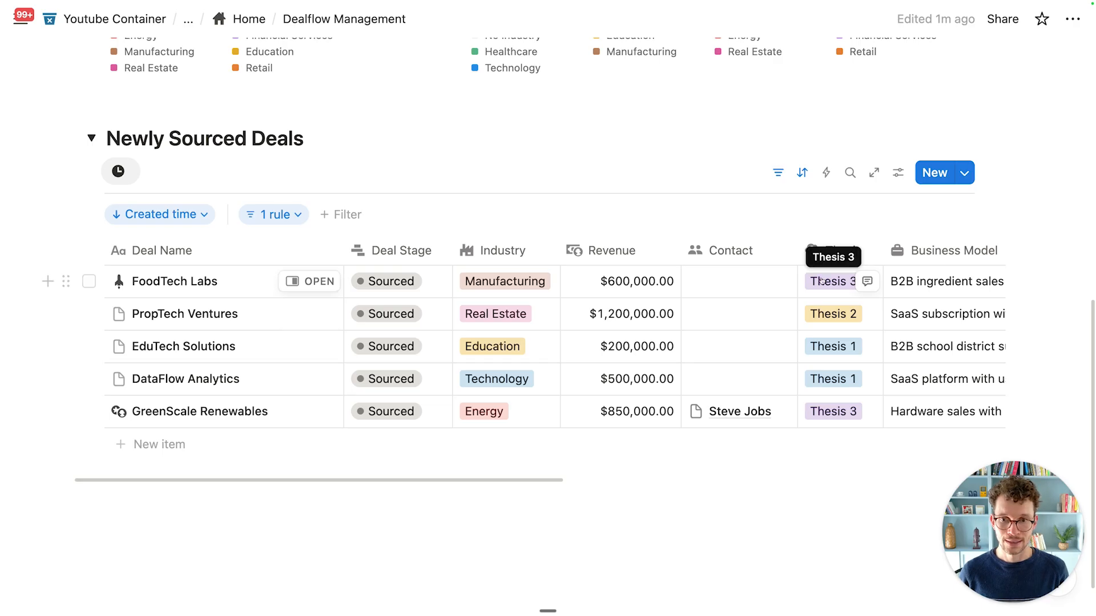
scroll(806, 295, right, 10)
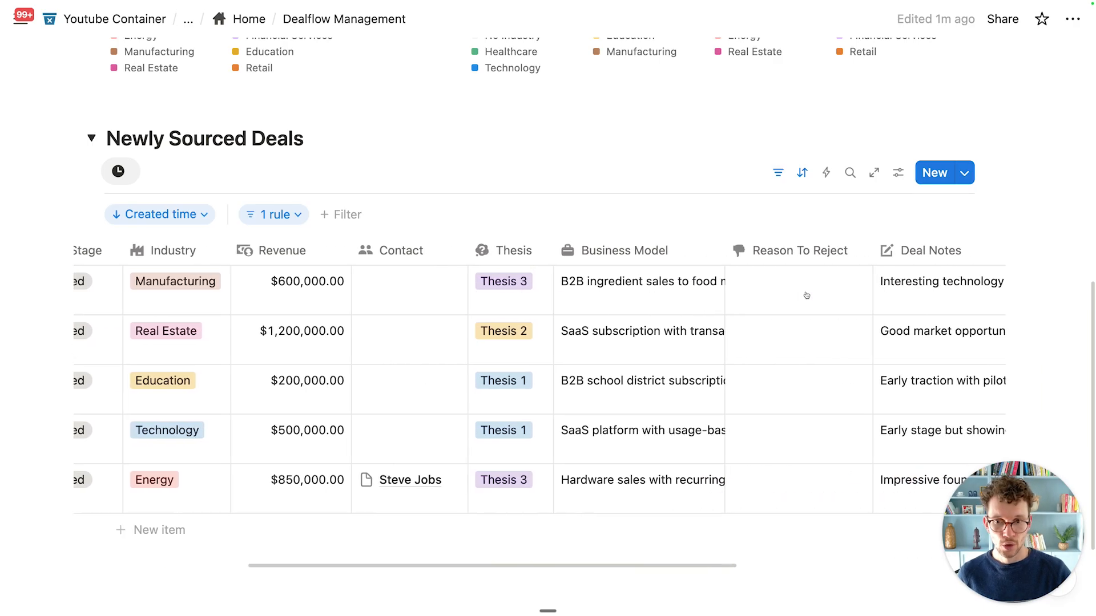
scroll(806, 295, right, 5)
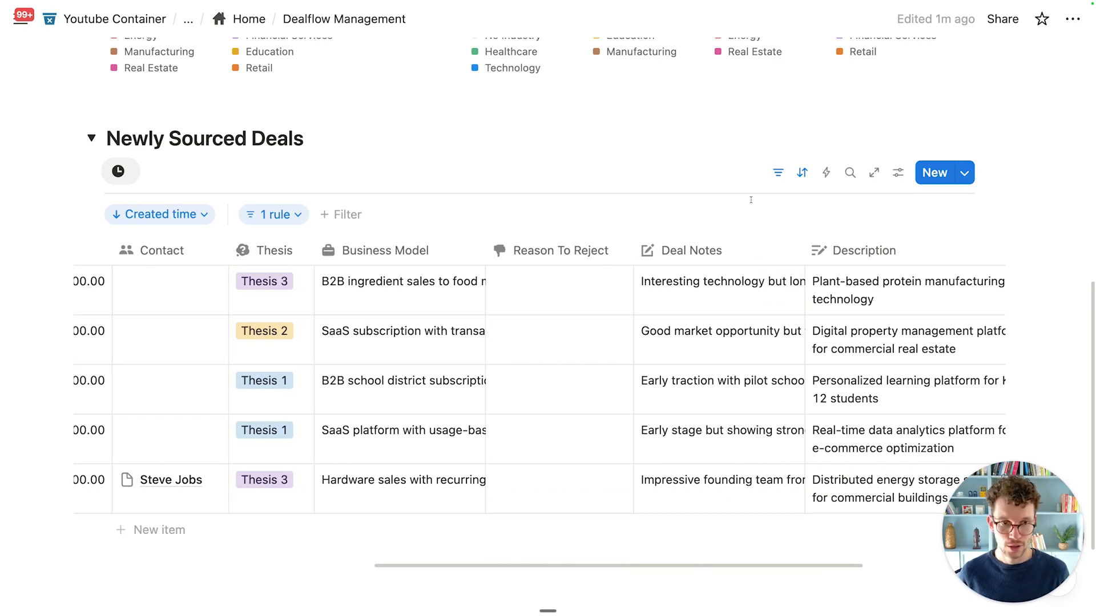
Step: Hide the Reason To Reject, Deal Notes and Tasks columns
click(897, 172)
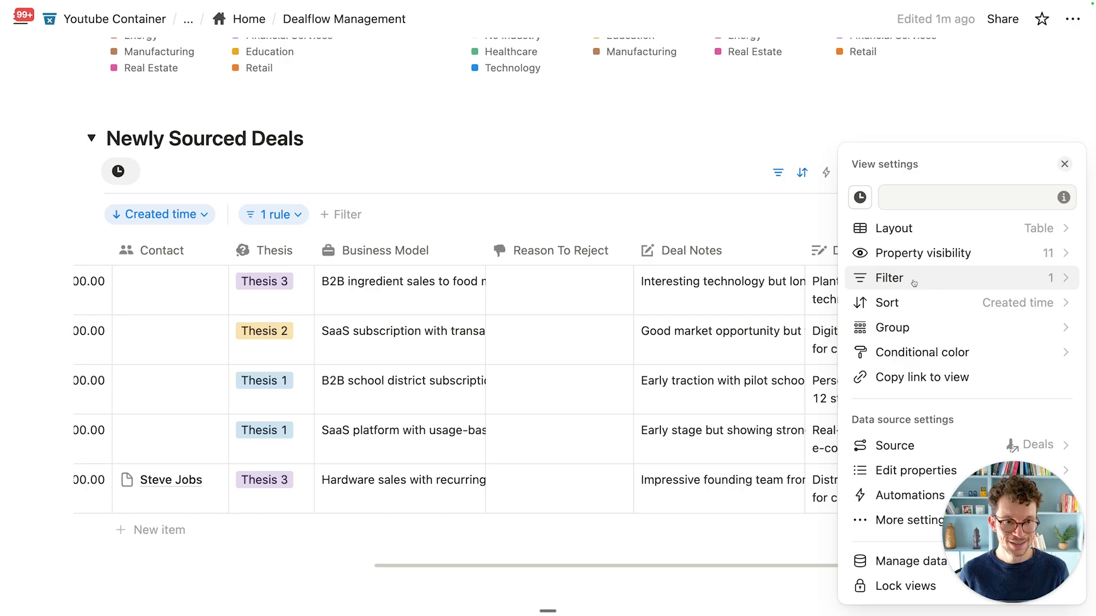
click(926, 252)
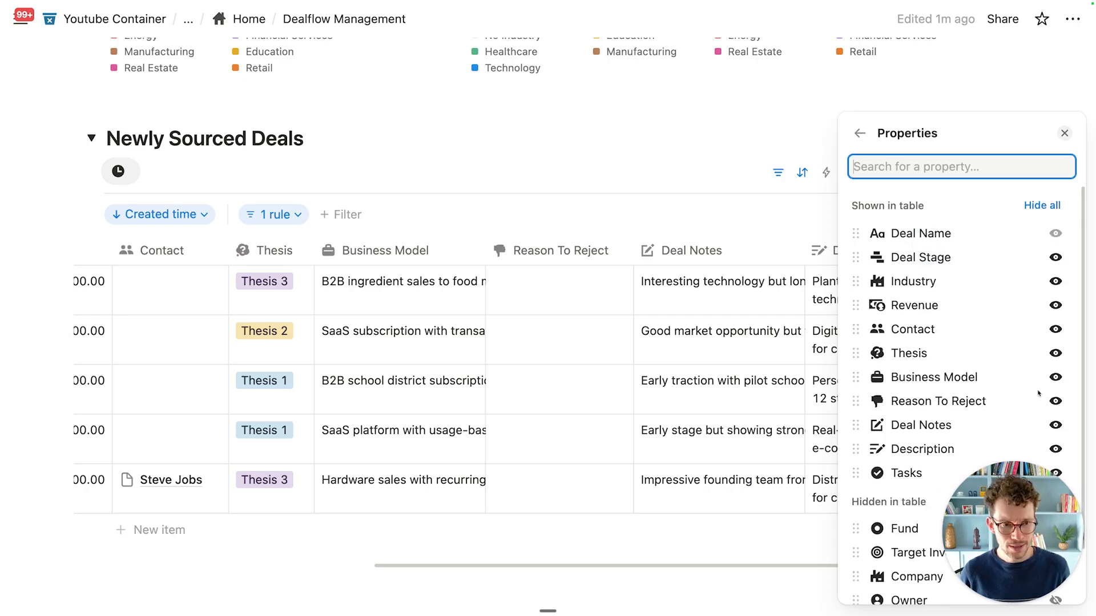
click(1055, 402)
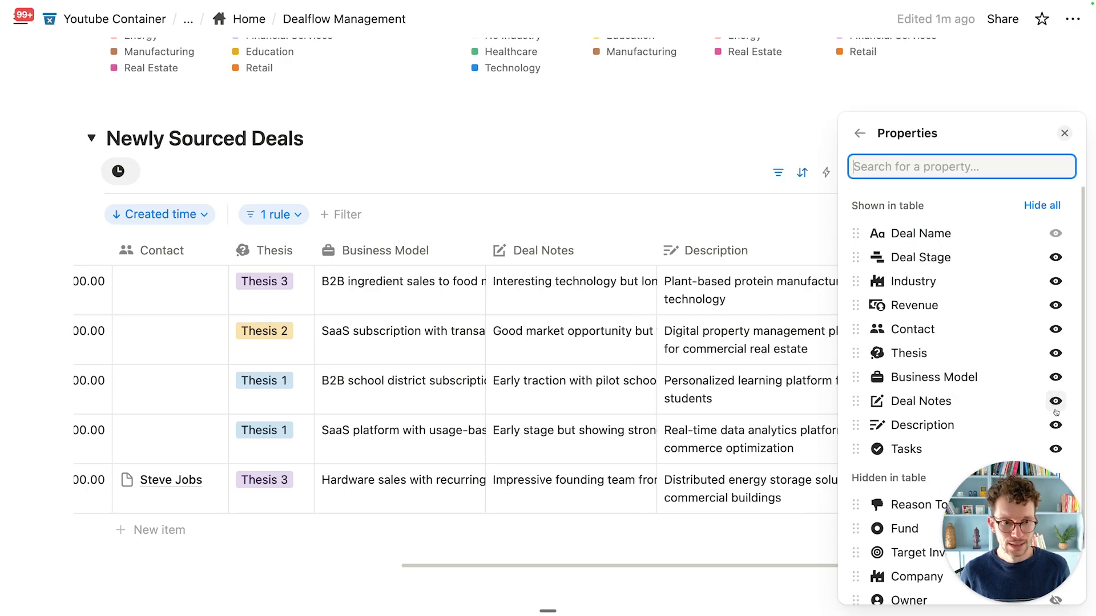
click(1055, 403)
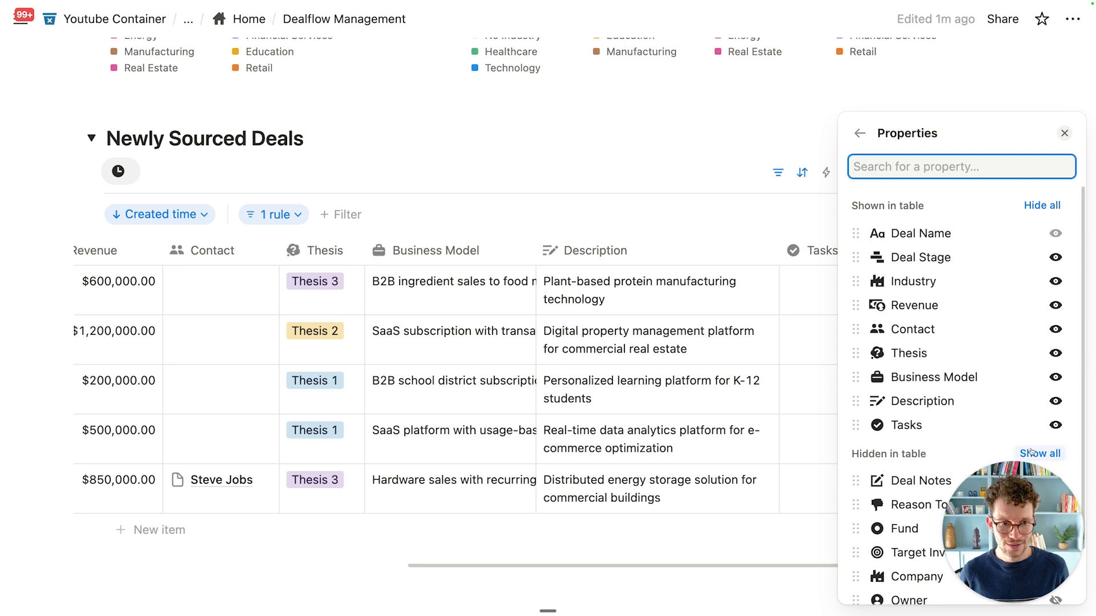
click(1055, 425)
click(645, 213)
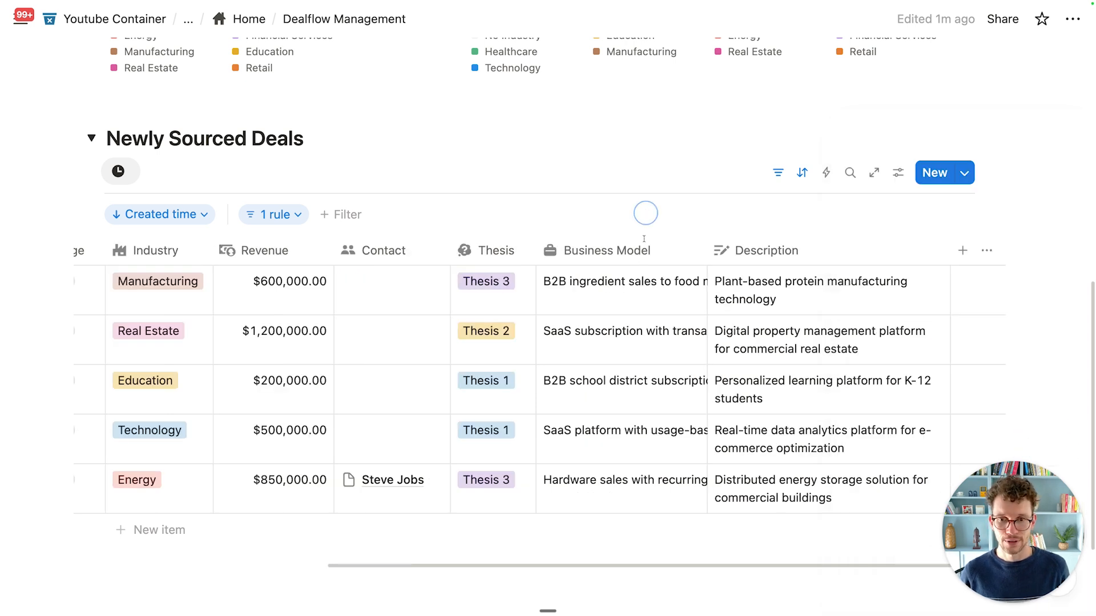
scroll(606, 337, left, 5)
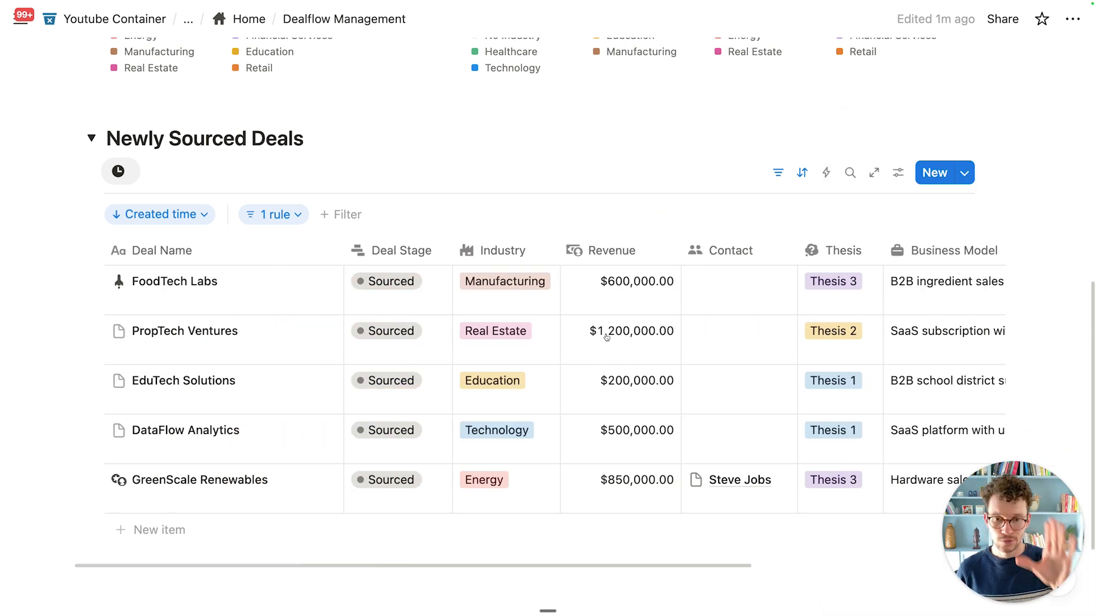
scroll(606, 337, down, 1)
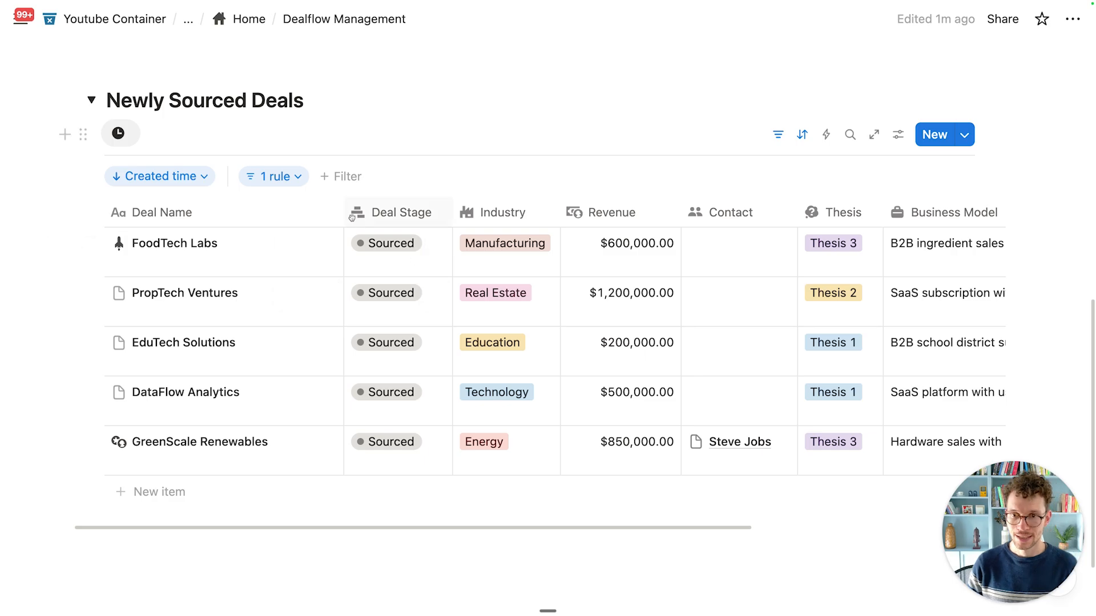
Step: Narrow the Deal Name column of the Newly Sourced Deals table
drag(344, 215, 293, 214)
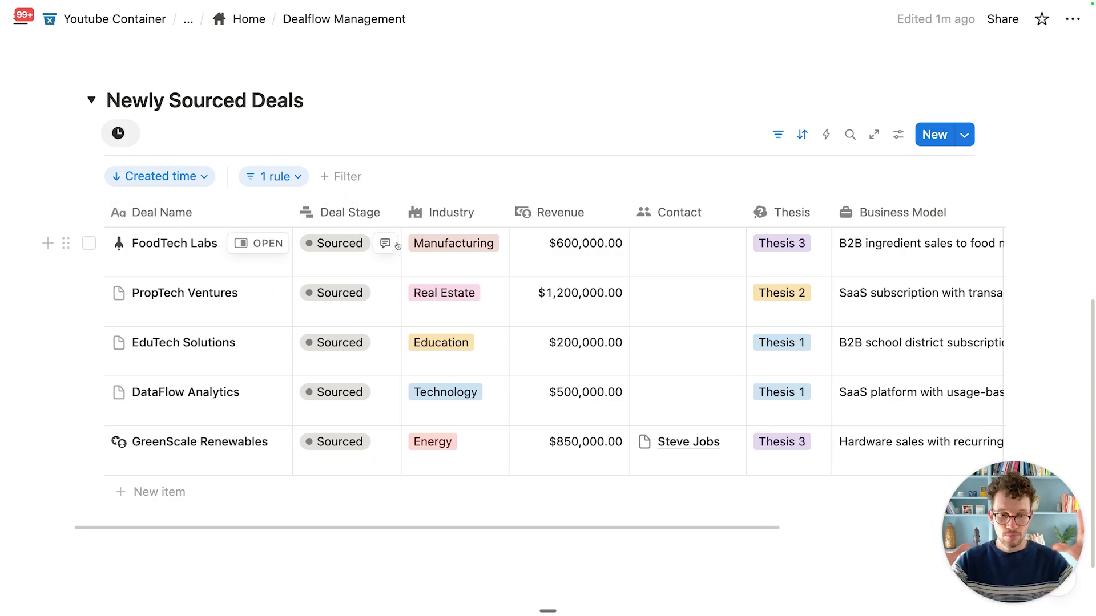
scroll(445, 260, right, 5)
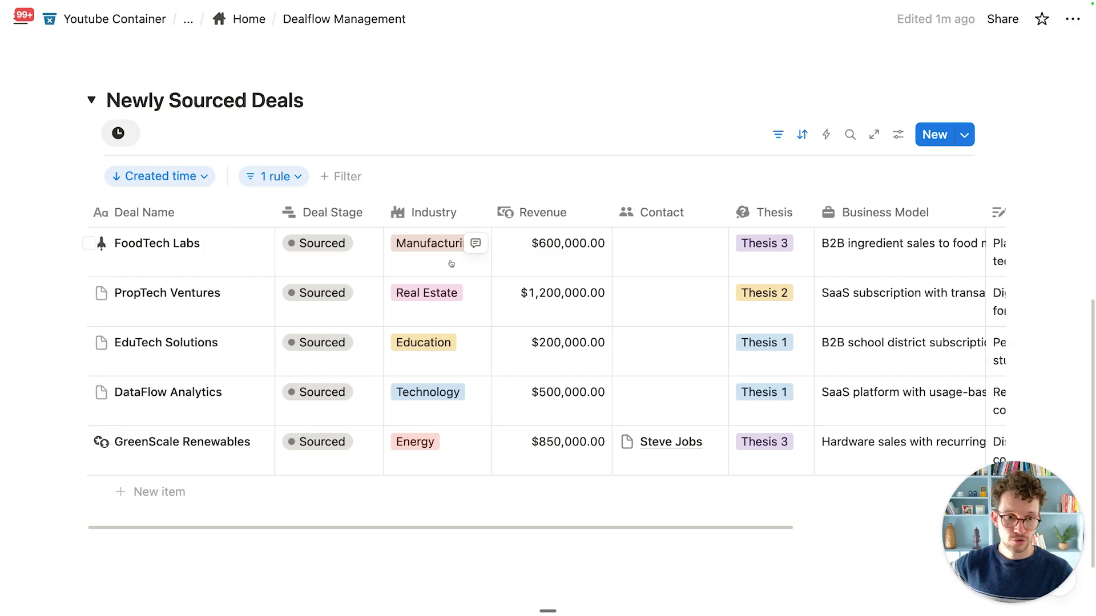
scroll(451, 263, left, 5)
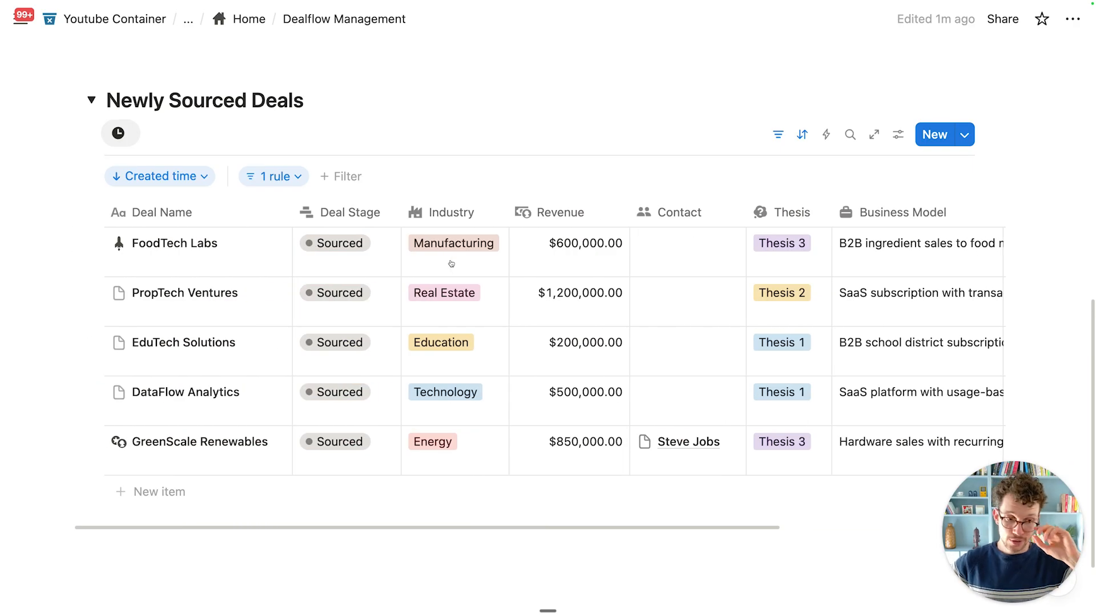
Step: Freeze the Deal Name column so it stays fixed during sideways scrolling
click(225, 214)
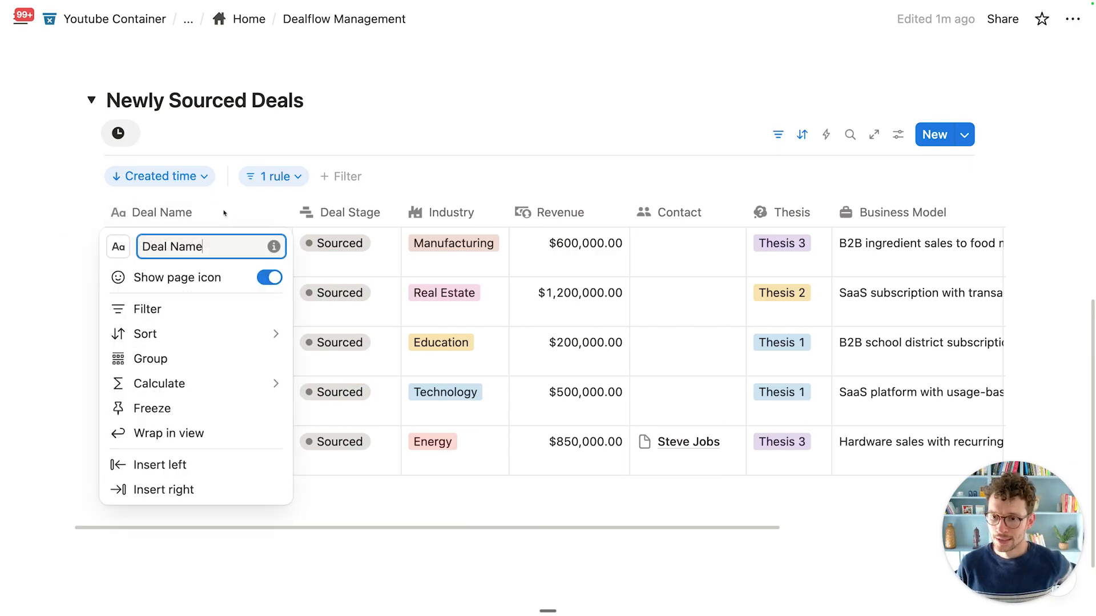
click(159, 410)
scroll(399, 323, right, 10)
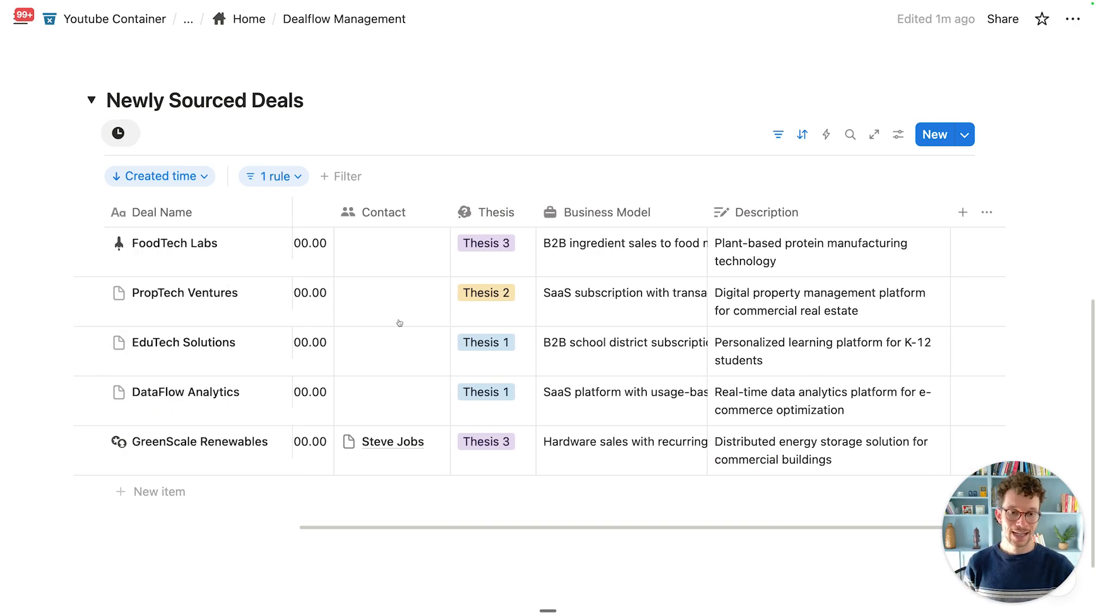
scroll(400, 323, left, 10)
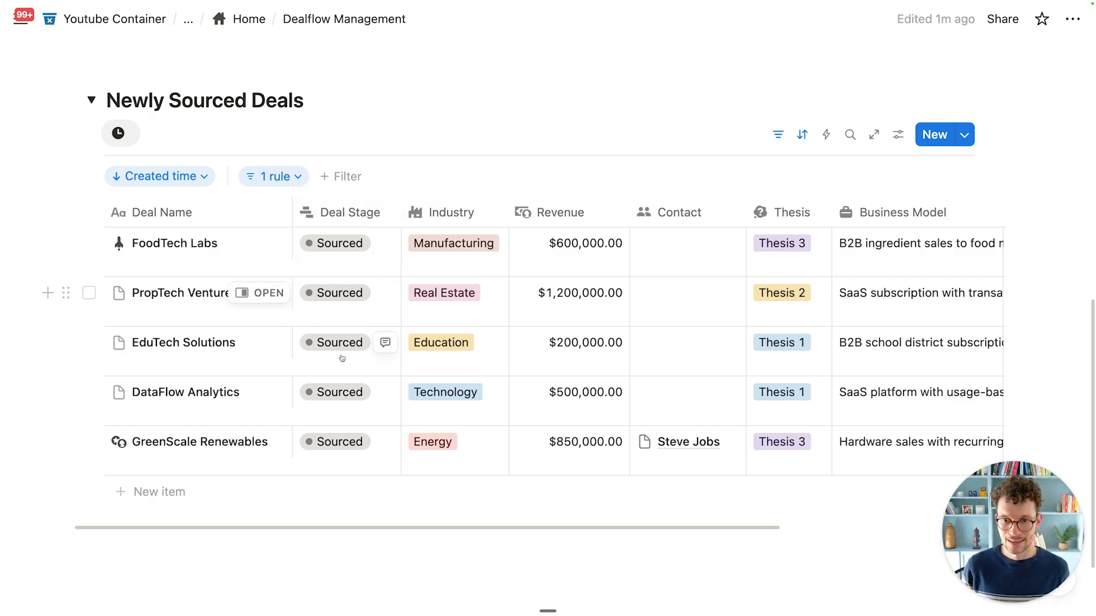
scroll(338, 358, right, 10)
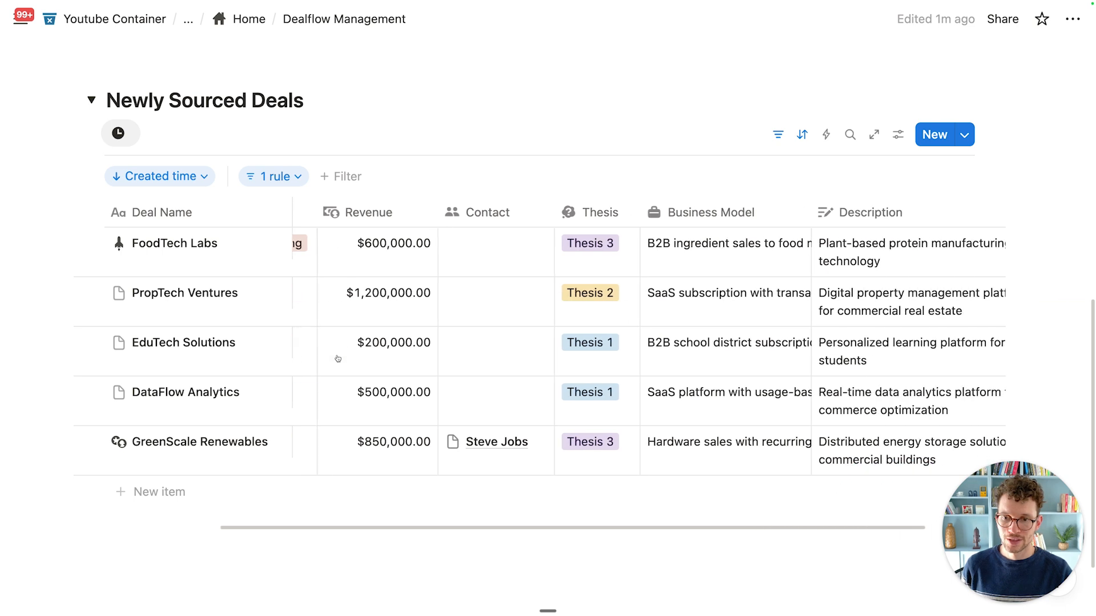
scroll(338, 359, left, 10)
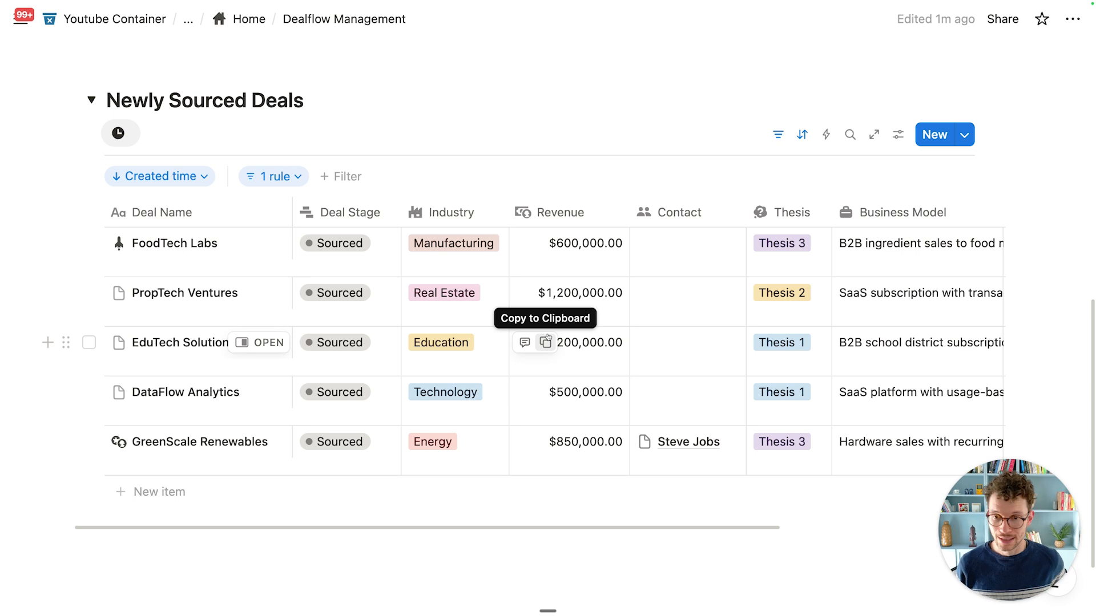
click(264, 244)
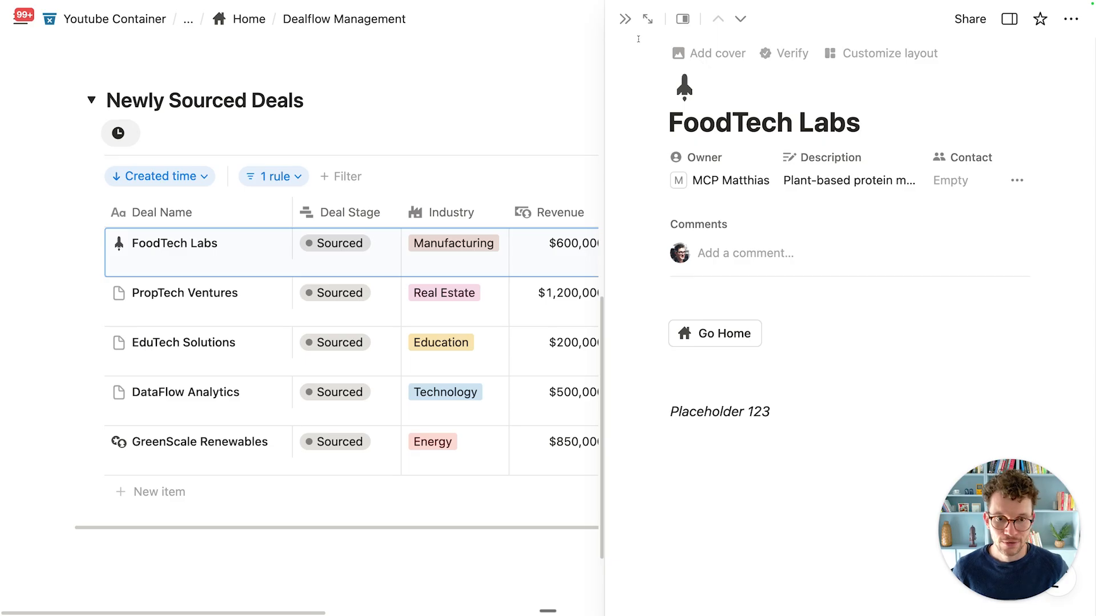
click(625, 19)
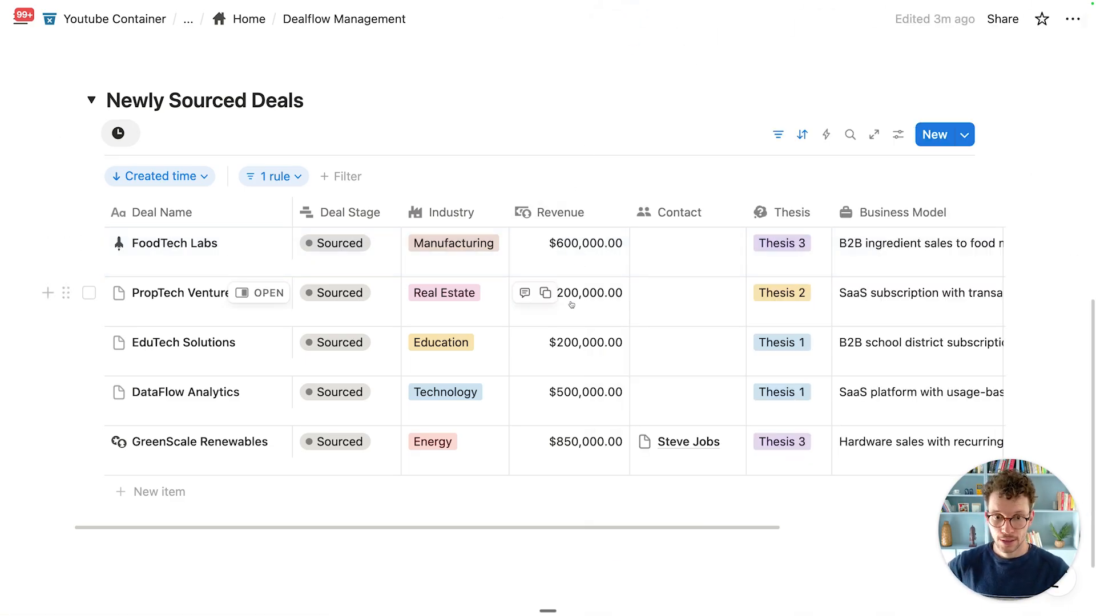
scroll(571, 305, right, 5)
Step: Add a 'Claim Deal' button property to the table and narrow its column
click(963, 213)
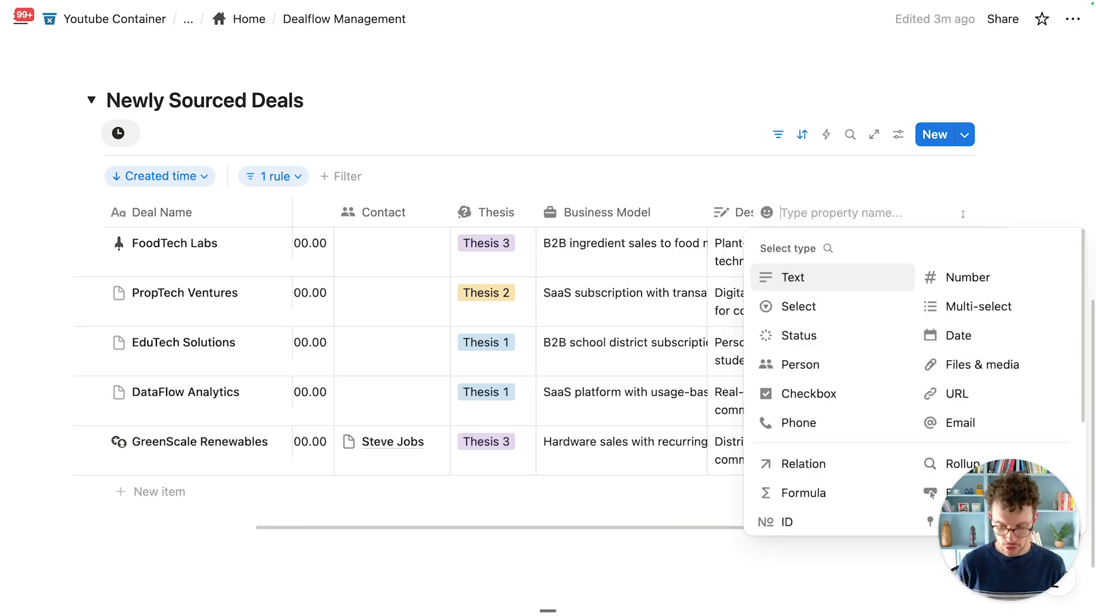
text(Claim Deal)
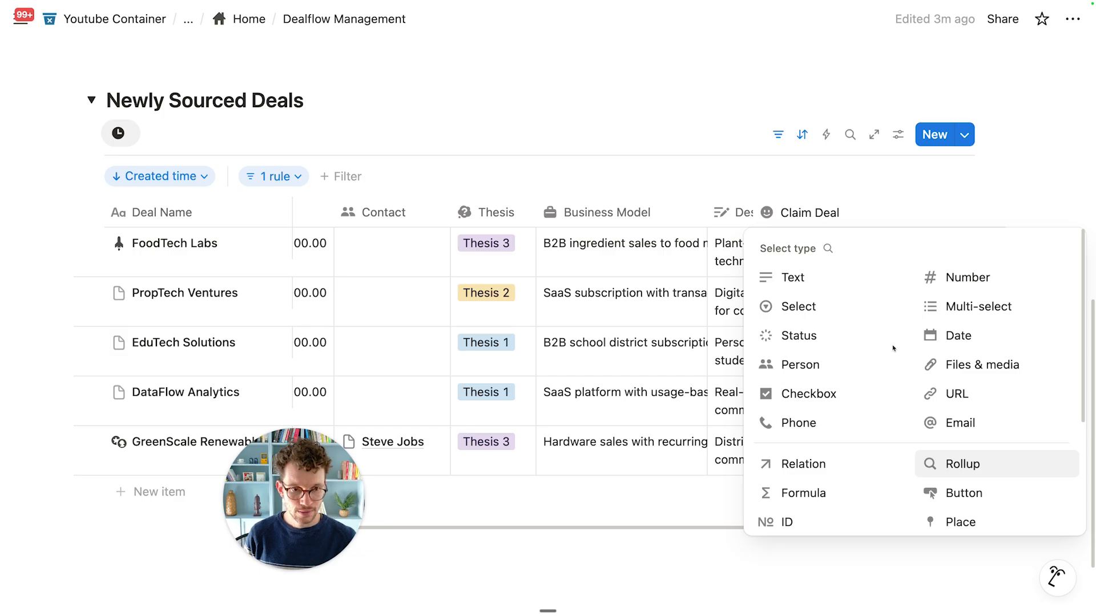
scroll(913, 354, down, 3)
click(959, 372)
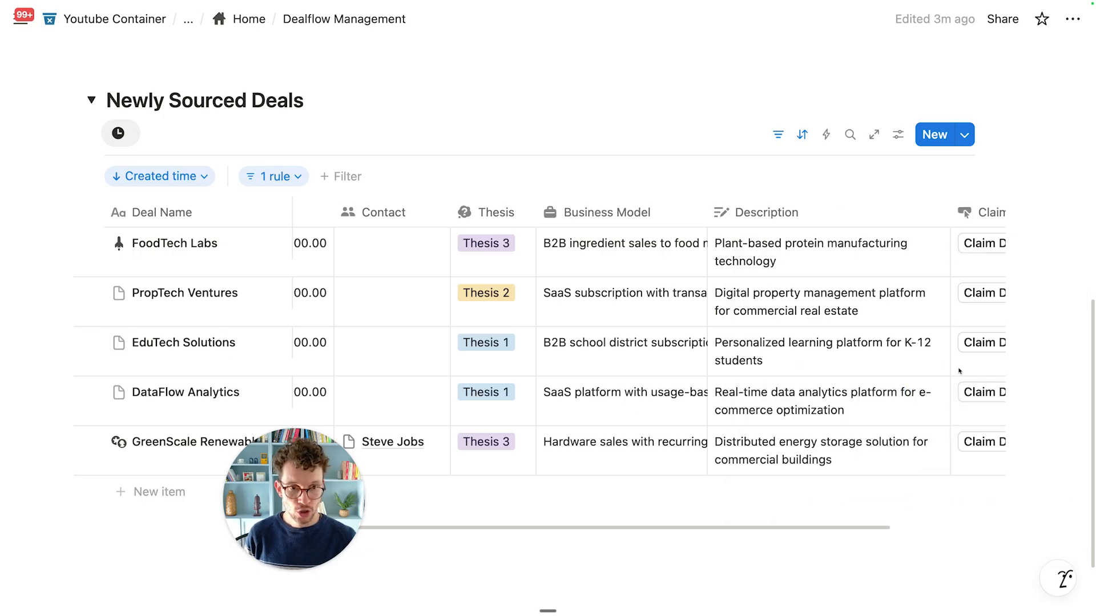
scroll(890, 293, right, 5)
drag(948, 213, 887, 209)
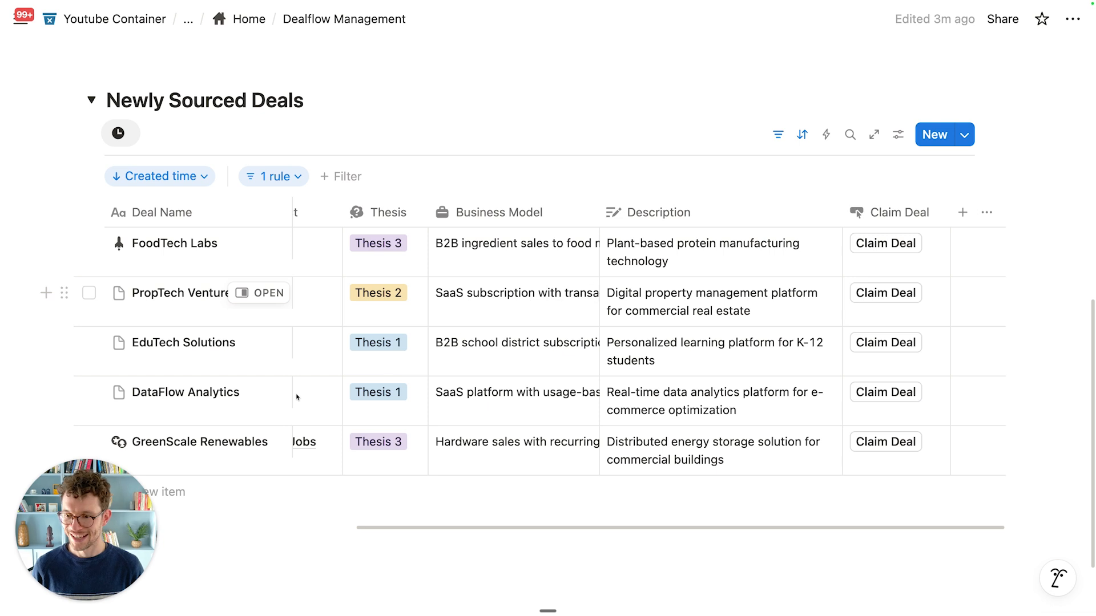
Step: Add an Edit property action to Claim Deal that sets Owner to whoever clicked
click(921, 262)
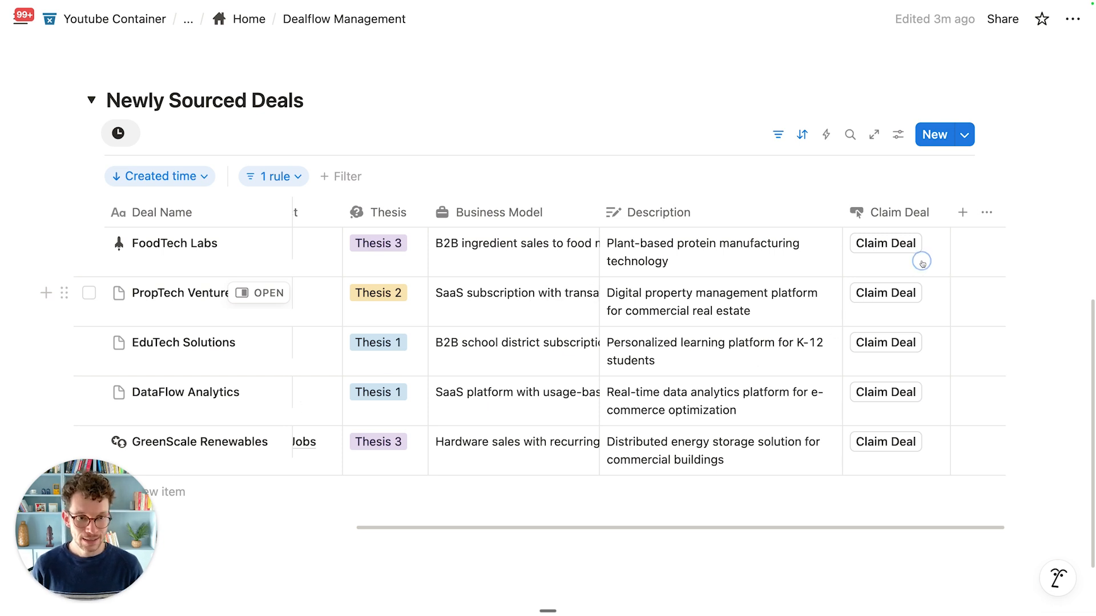
click(900, 216)
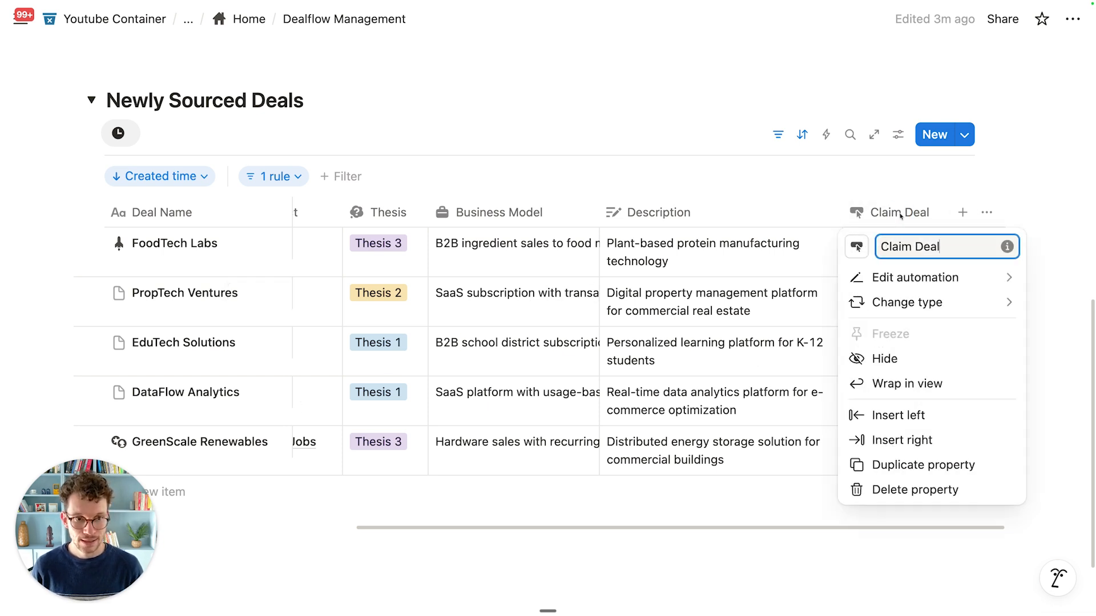
click(912, 280)
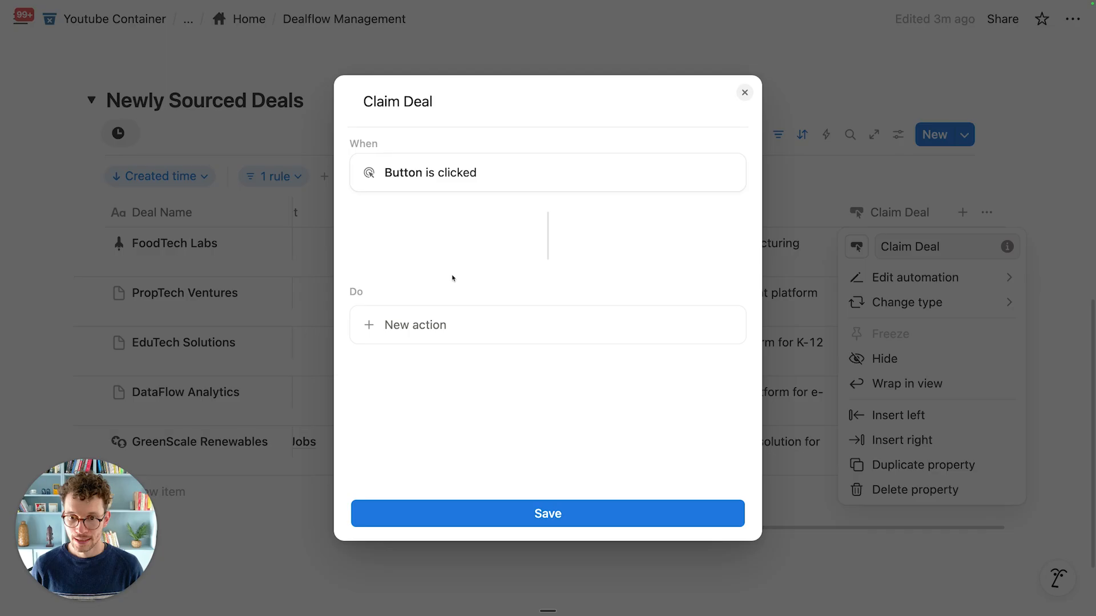
click(430, 321)
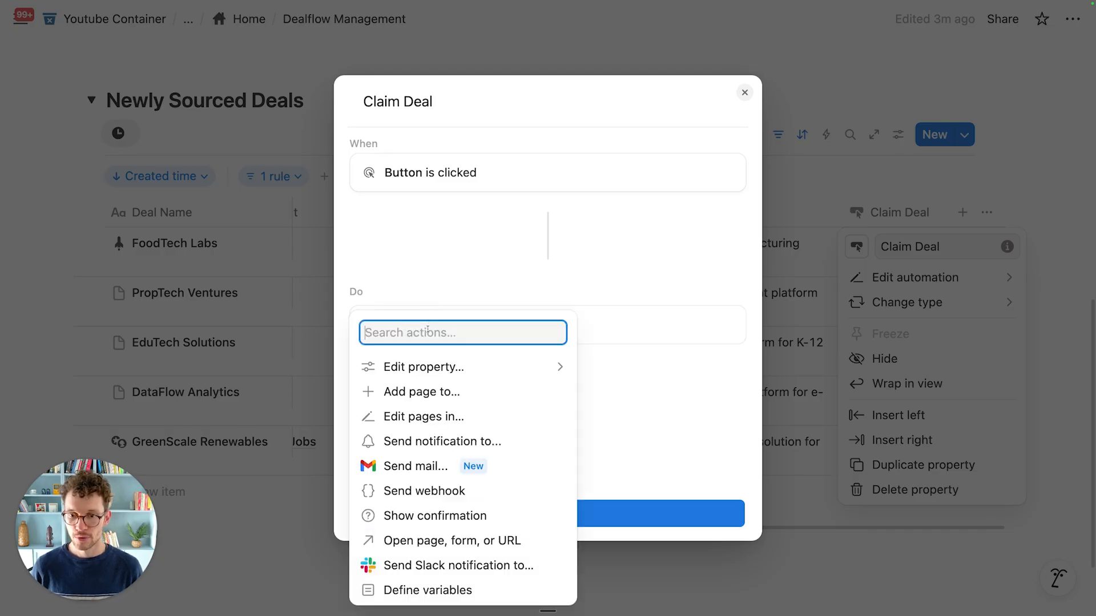
click(430, 368)
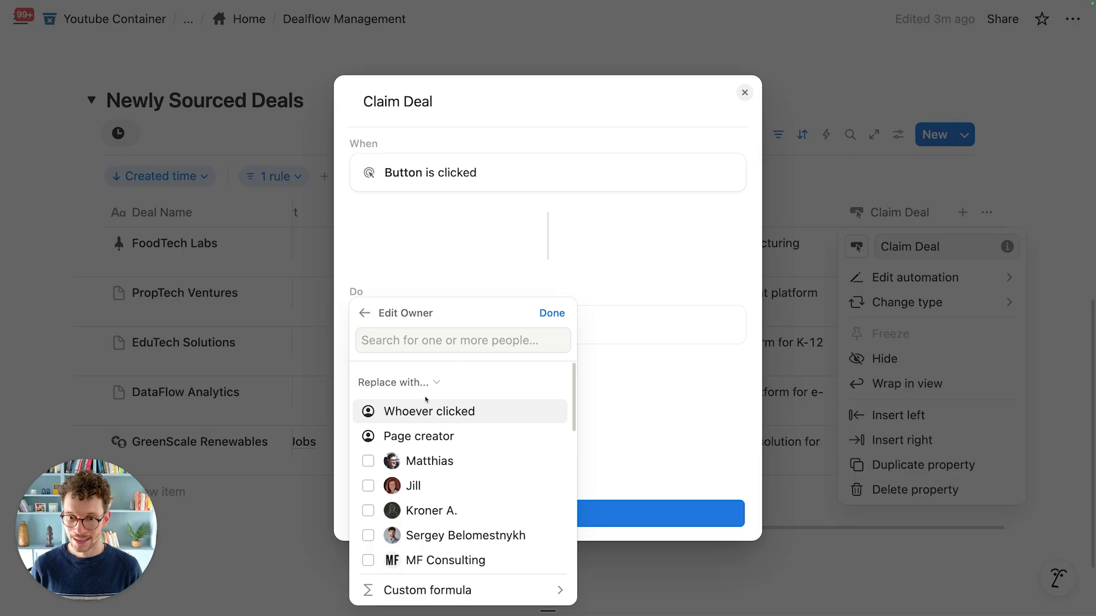
click(420, 412)
click(542, 319)
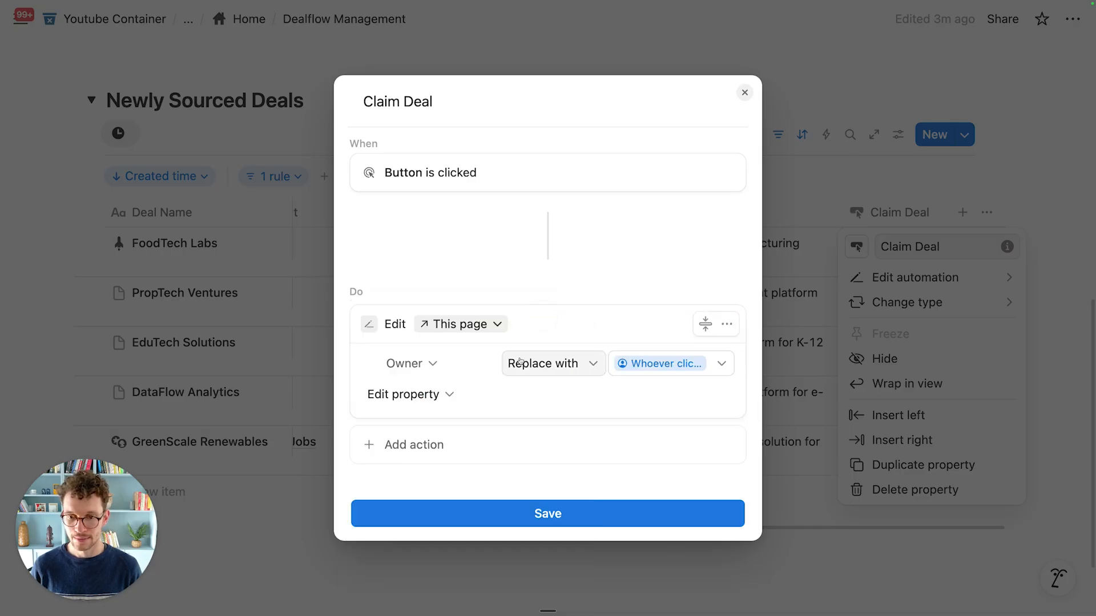
Step: Also set Deal Stage to Initial Review in the same action
click(433, 393)
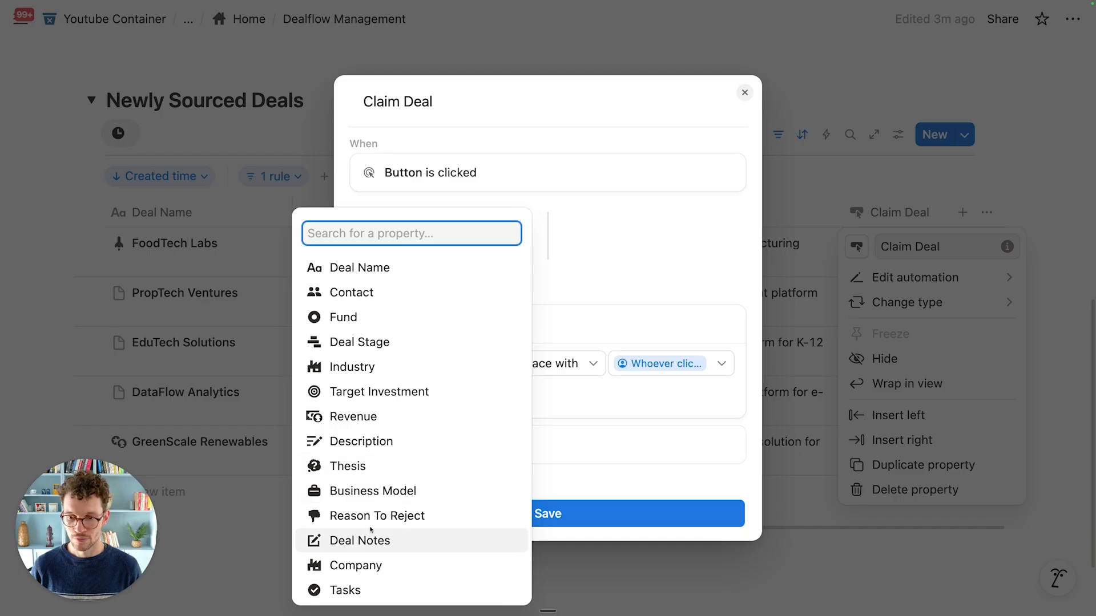
click(376, 342)
click(514, 397)
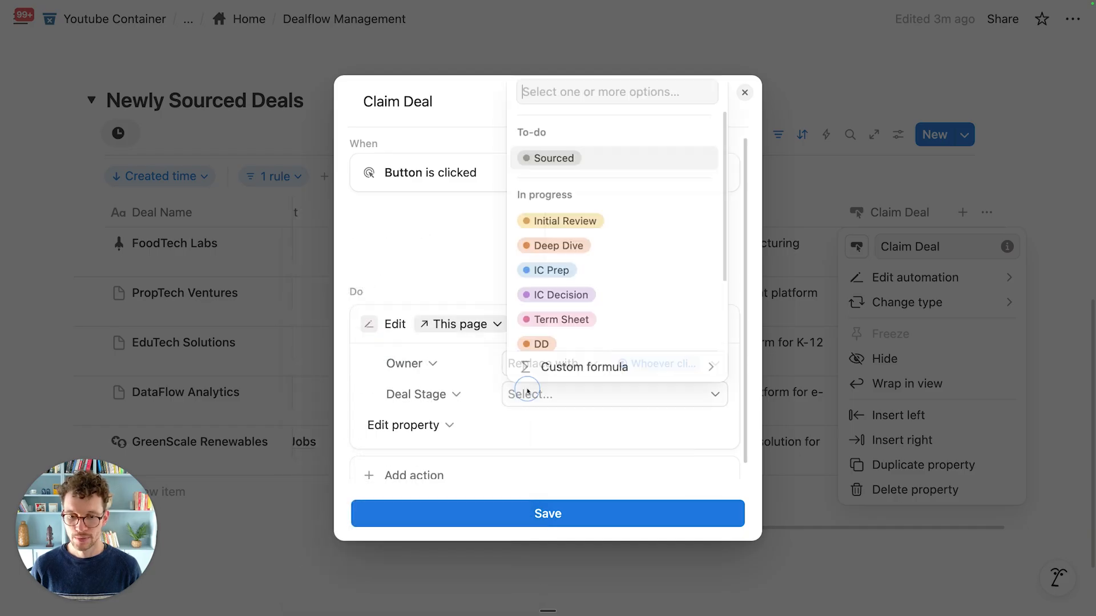
click(571, 222)
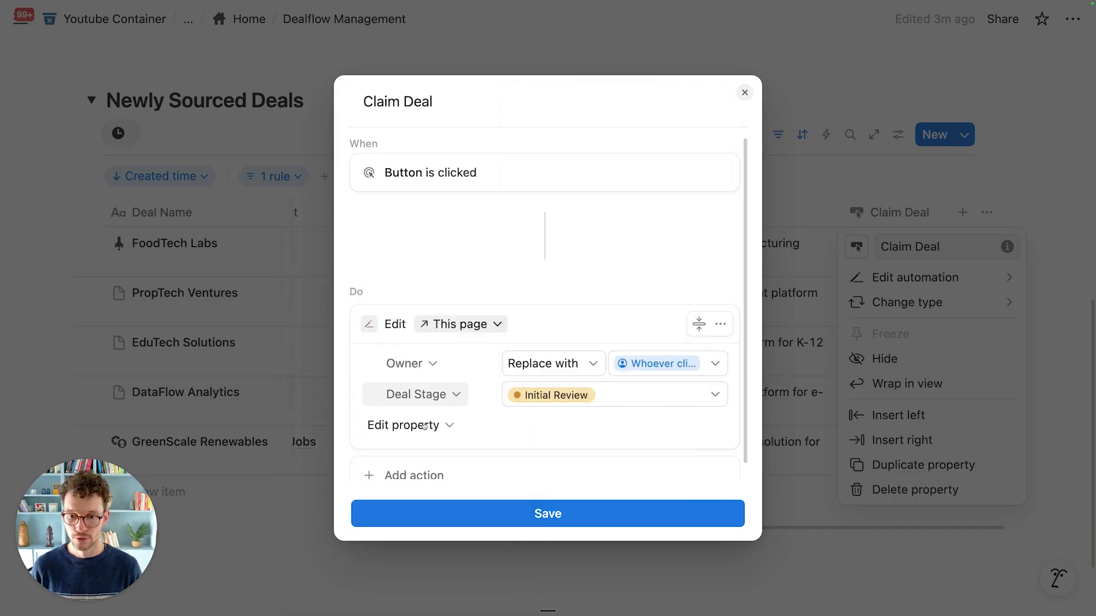
scroll(410, 441, down, 1)
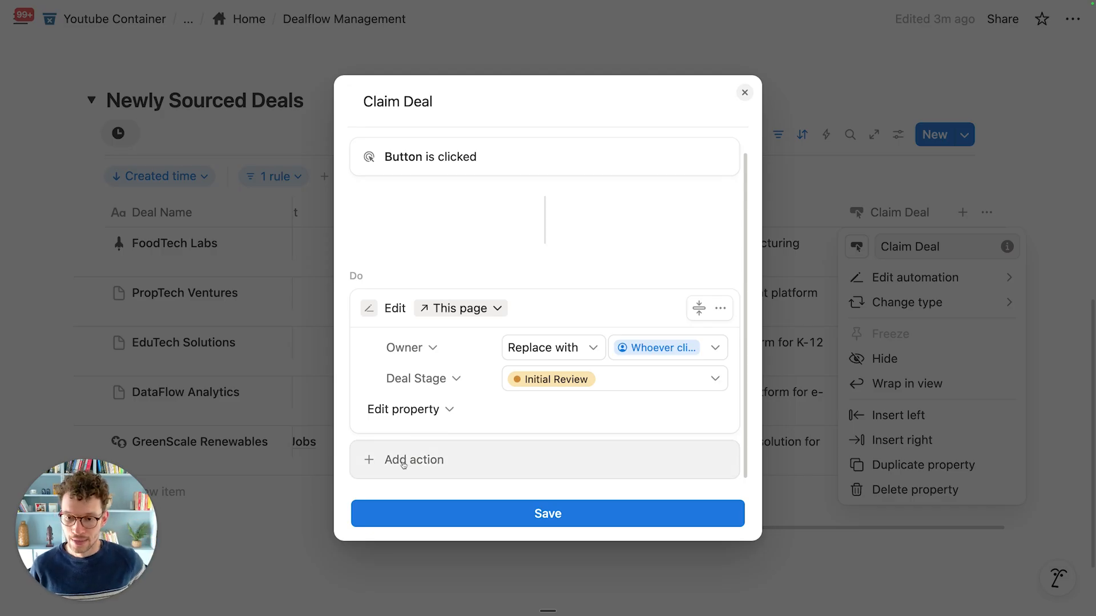
Step: Add a second Claim Deal action that creates a page in VC_Tasks
click(408, 462)
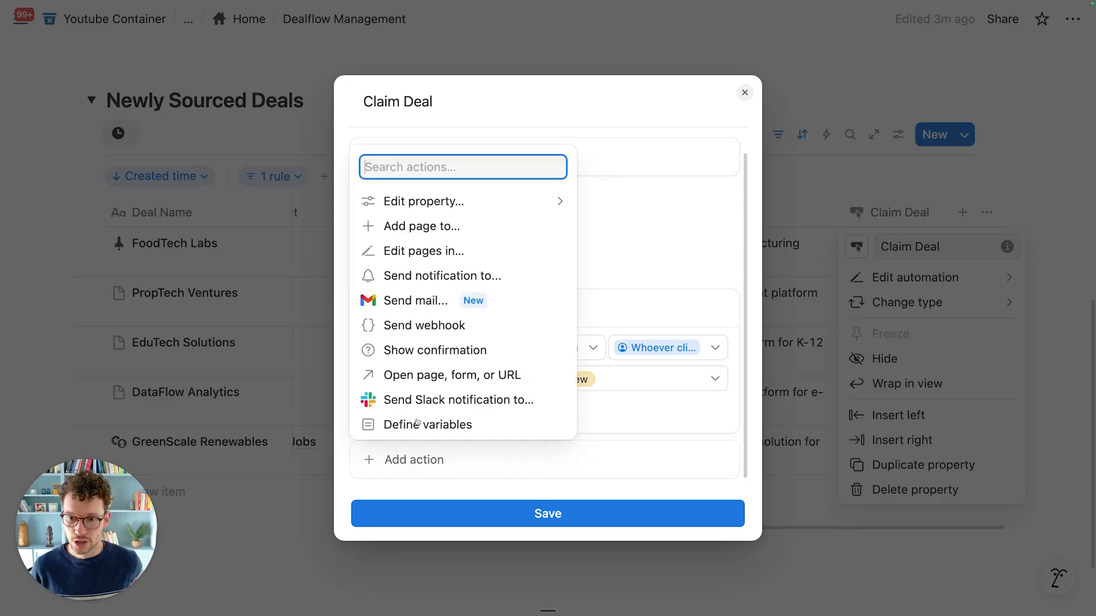
click(442, 228)
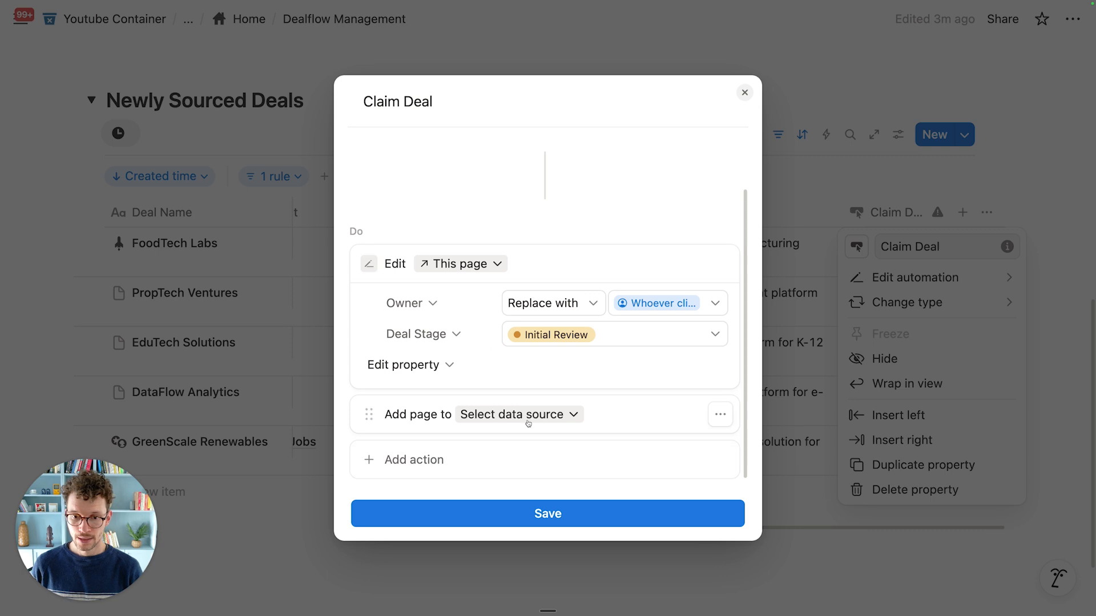
click(526, 417)
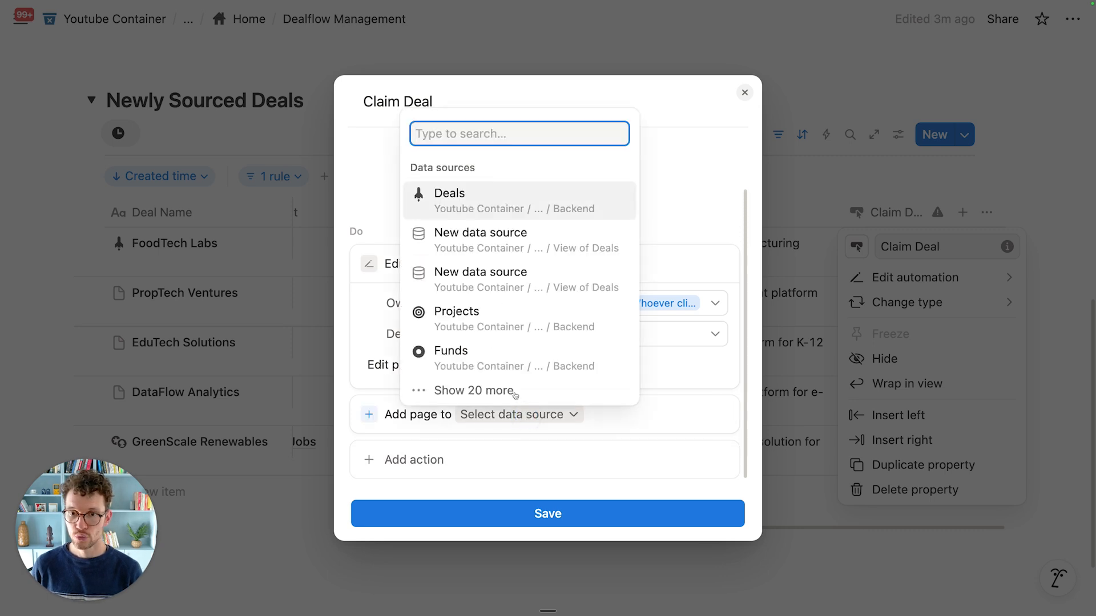
text(vc)
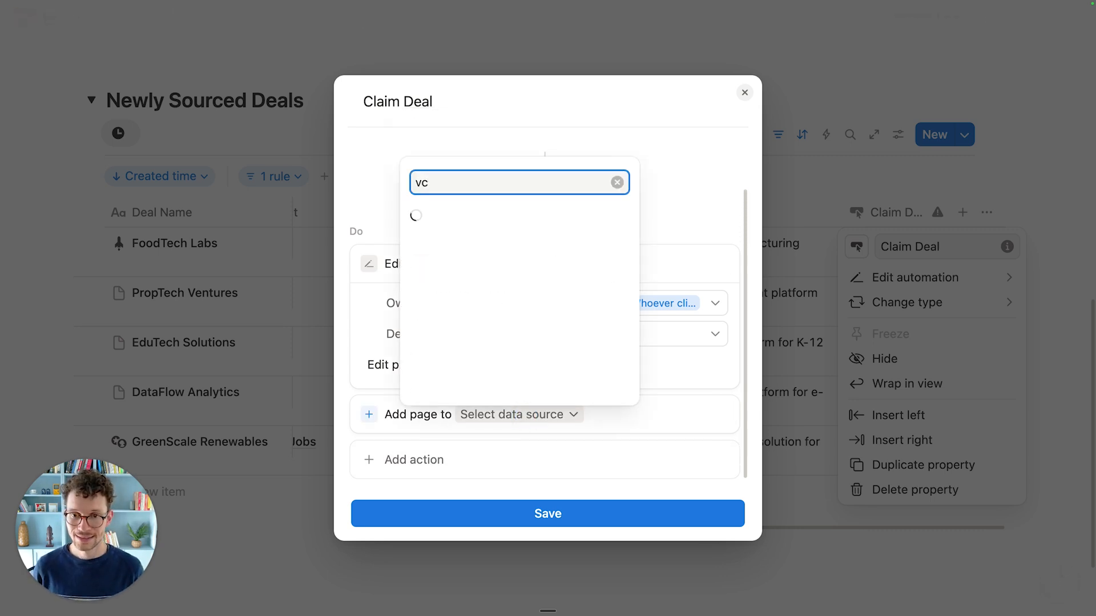
click(487, 175)
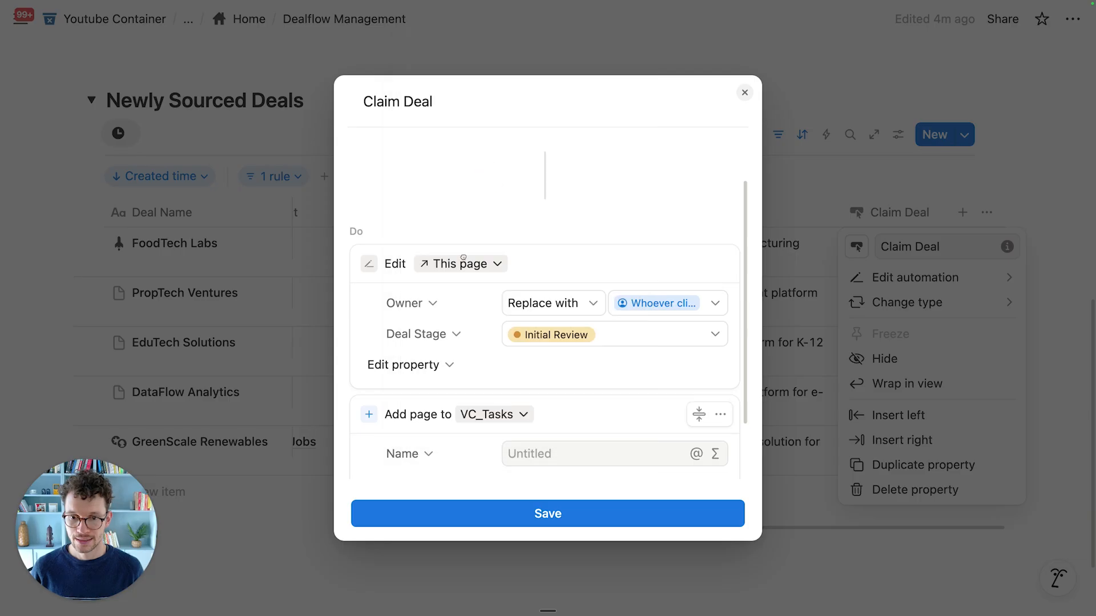
scroll(464, 257, down, 3)
click(557, 377)
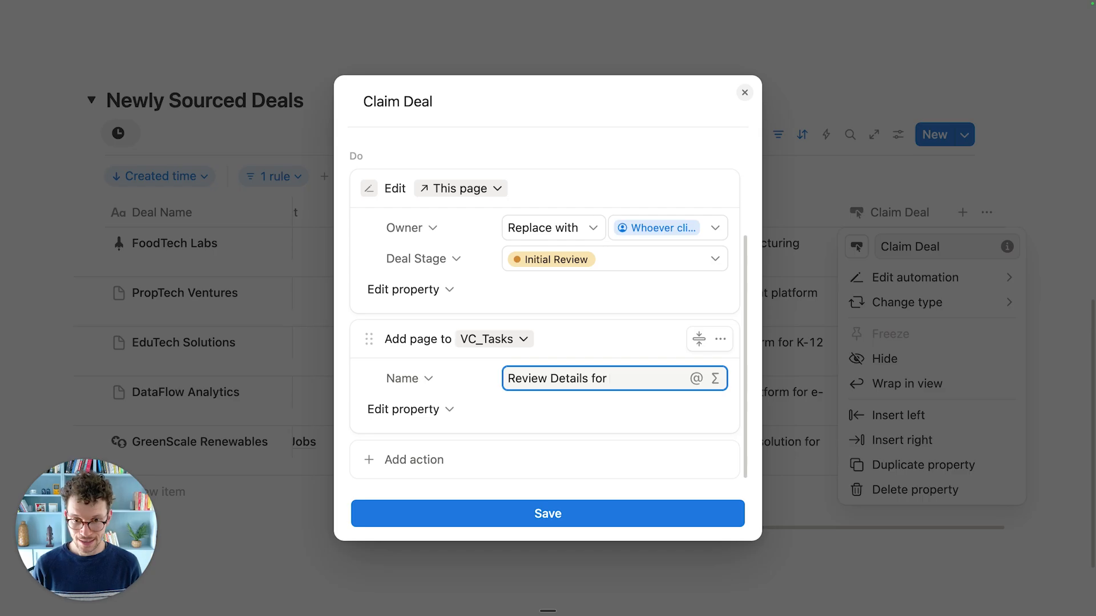
text(@)
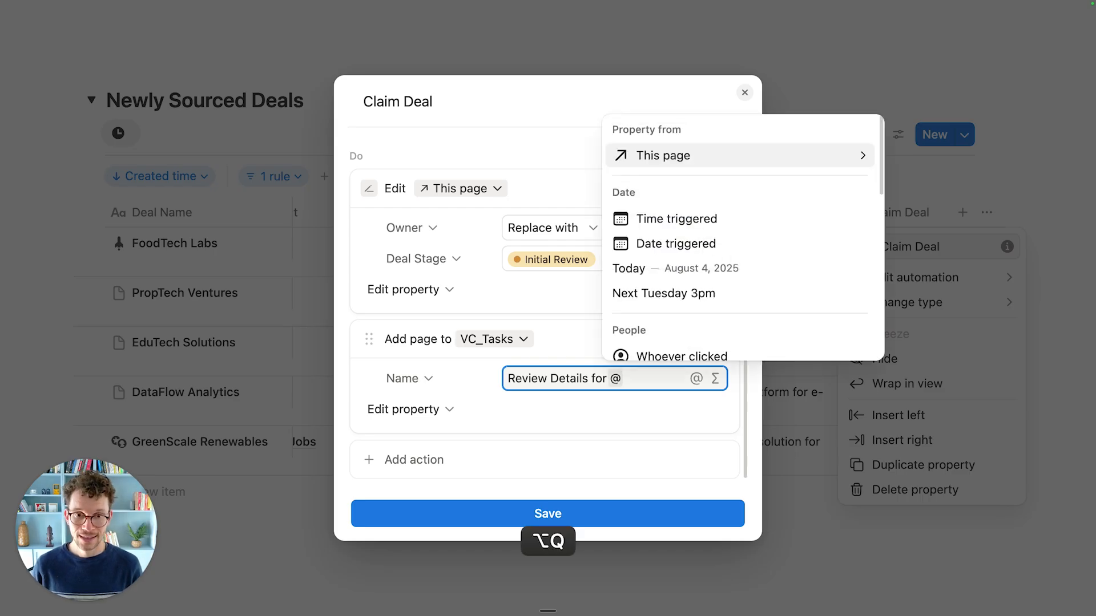
scroll(673, 253, down, 2)
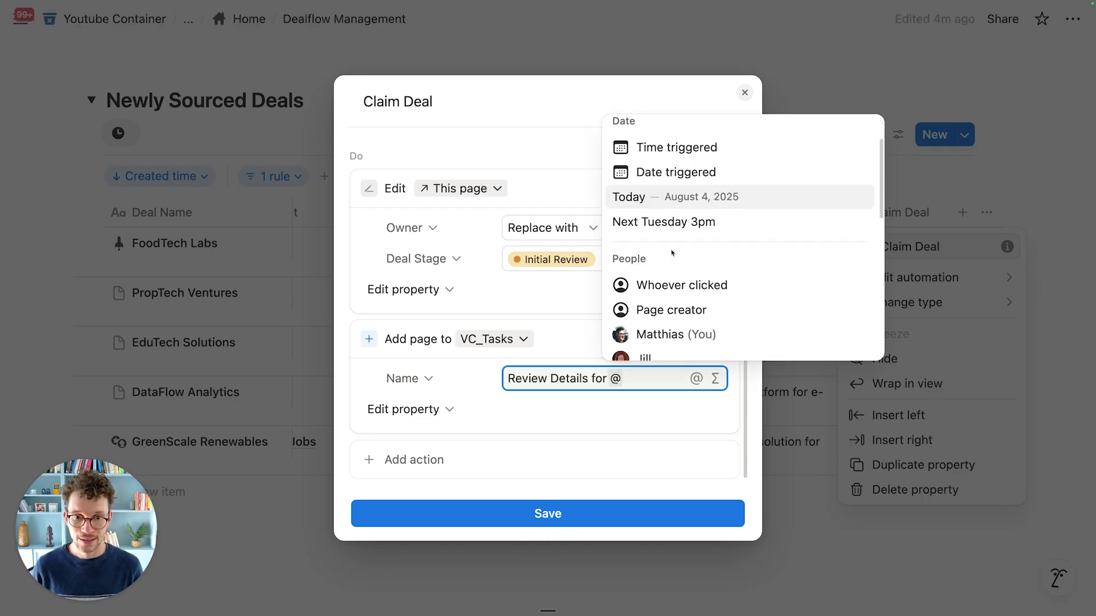
scroll(672, 310, down, 3)
scroll(668, 291, up, 3)
scroll(654, 321, down, 3)
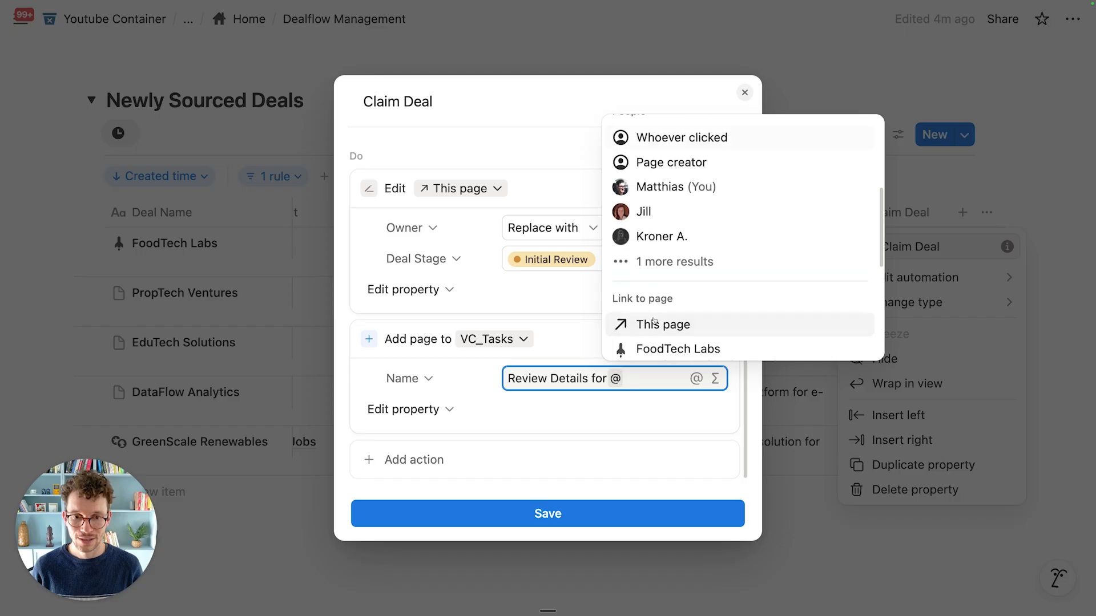
click(661, 326)
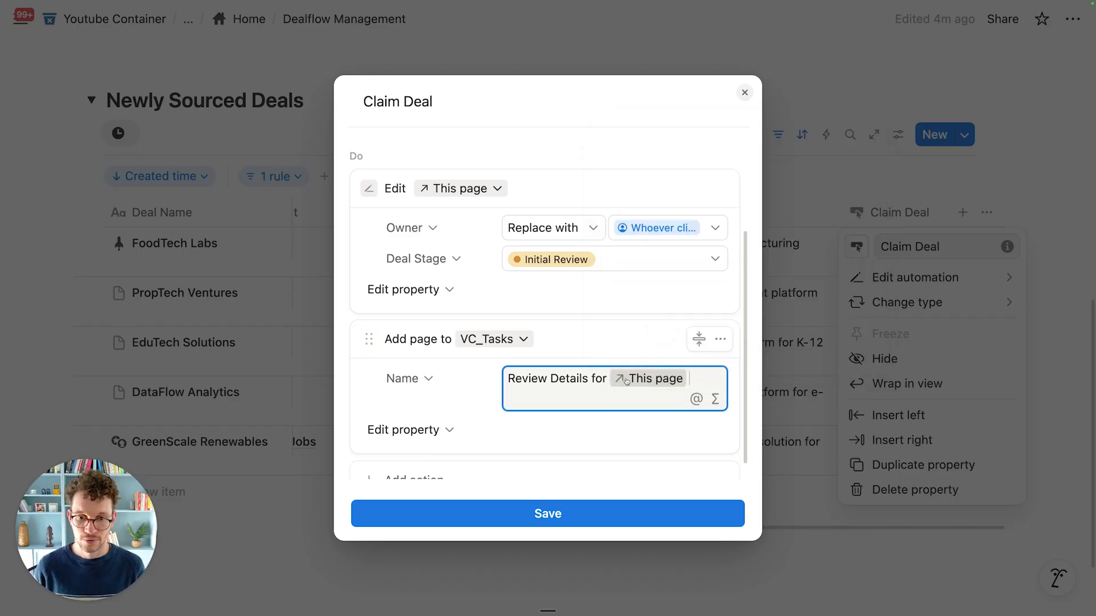
scroll(546, 415, down, 1)
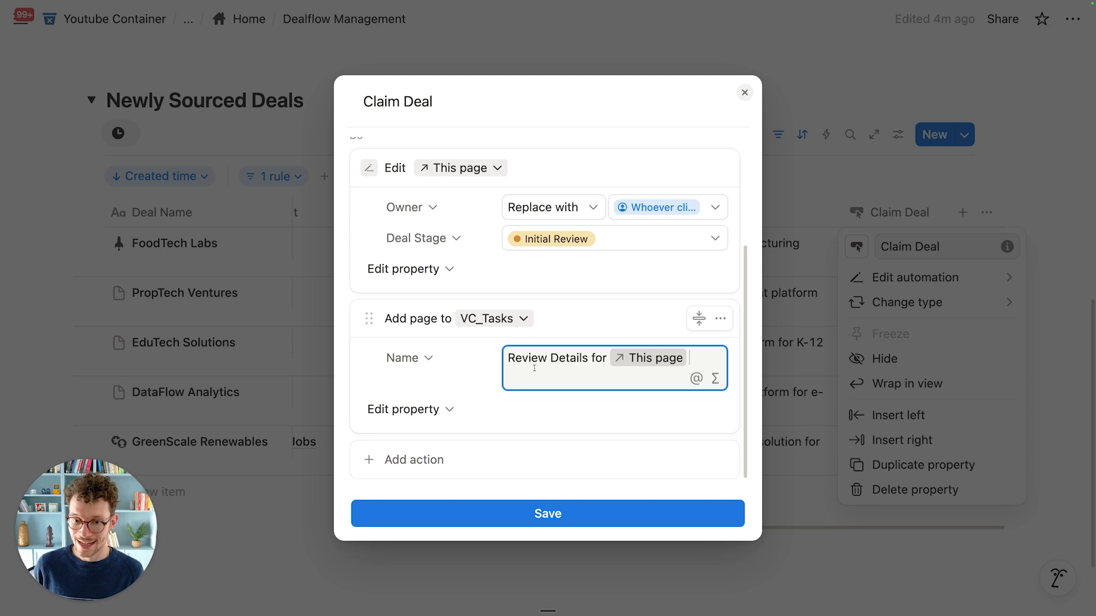
Step: Set the new task's Deal relation to This page
click(435, 409)
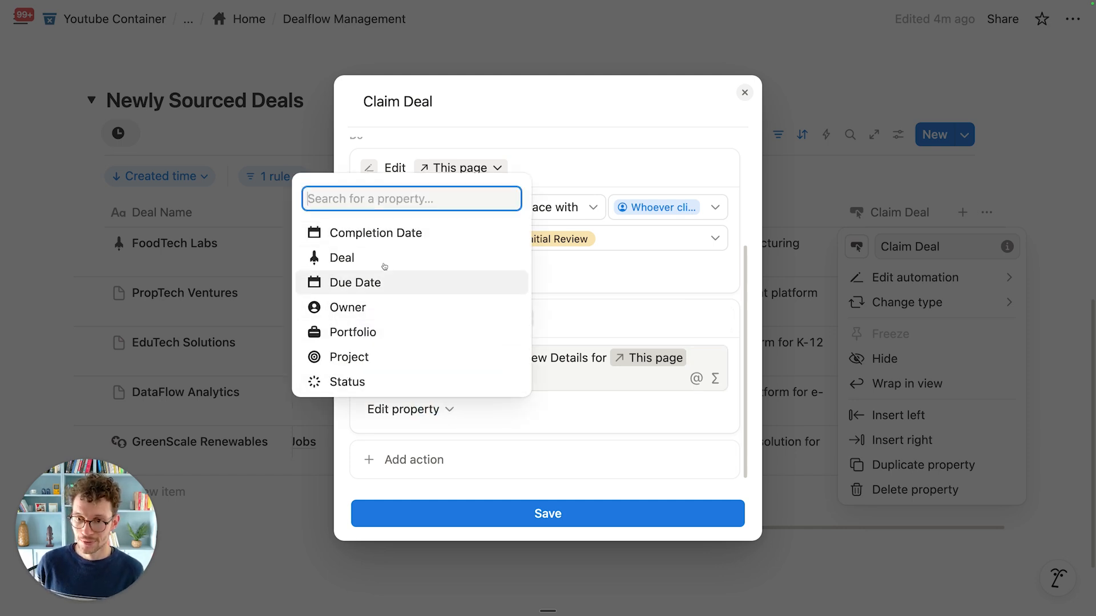
click(408, 257)
scroll(503, 341, down, 1)
click(529, 377)
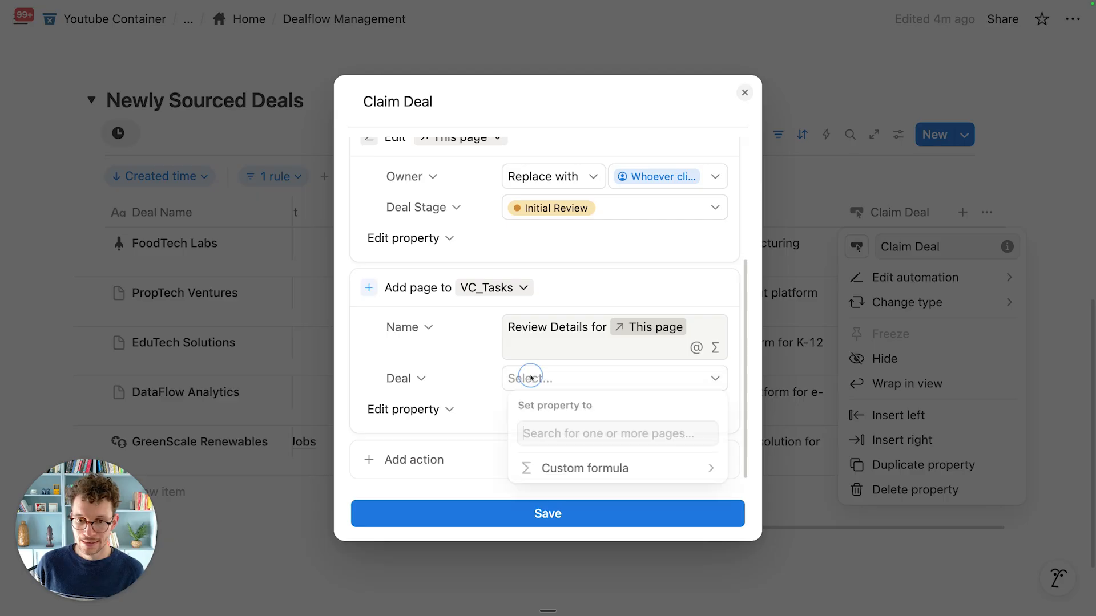
click(565, 137)
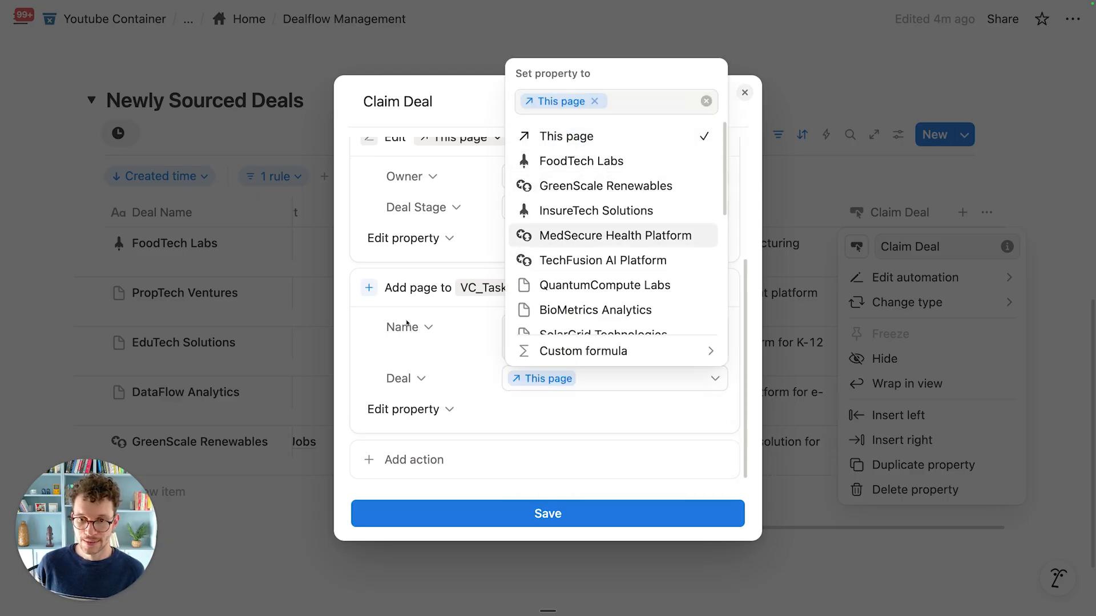
key(Escape)
scroll(448, 352, up, 3)
scroll(463, 294, down, 3)
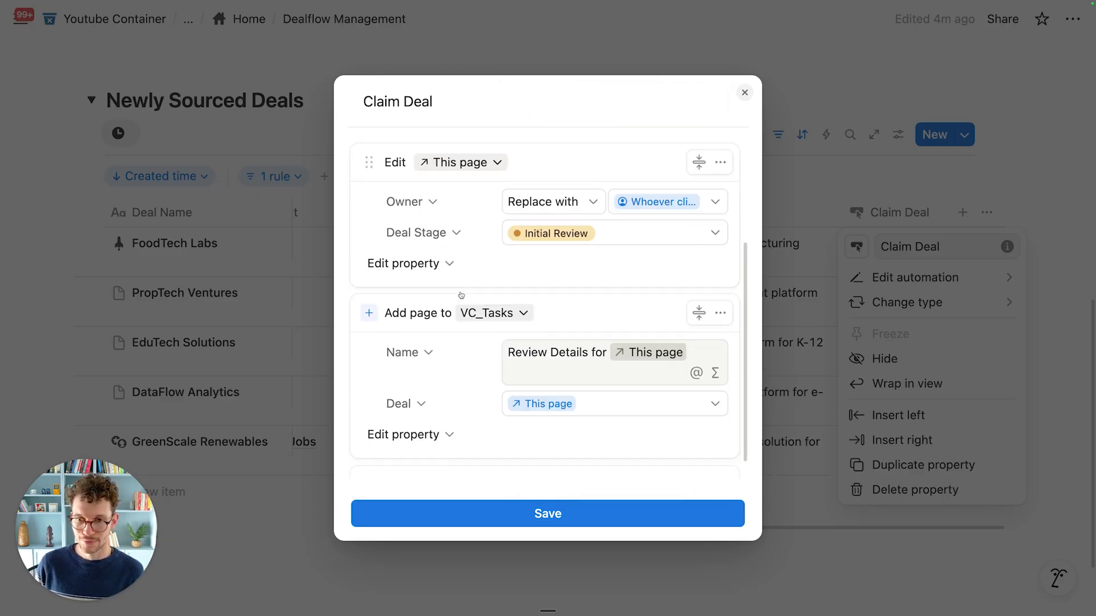
scroll(456, 293, up, 5)
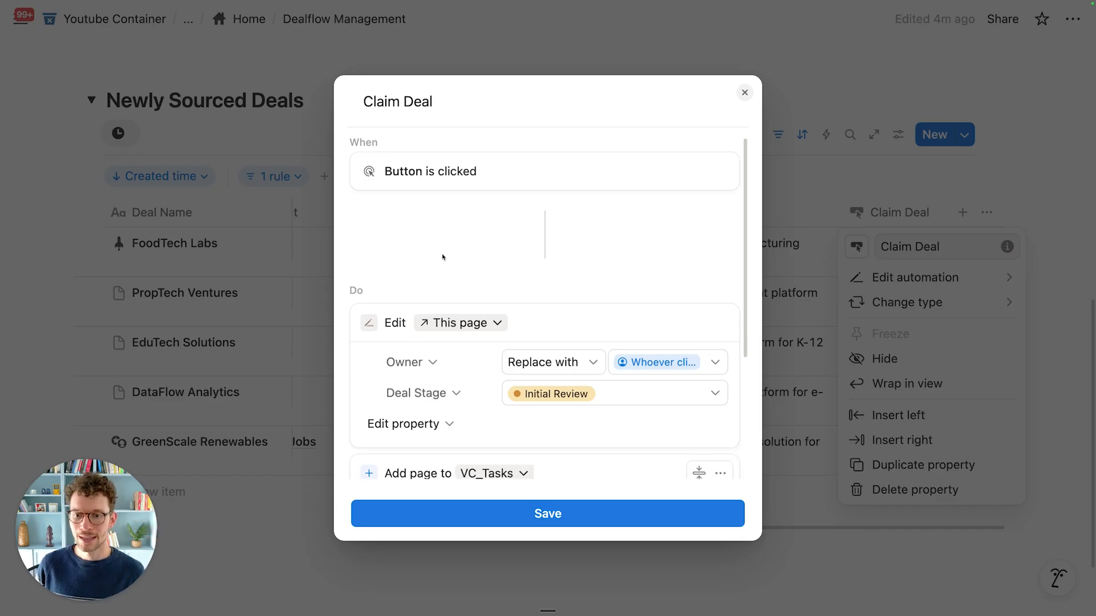
scroll(443, 255, down, 2)
scroll(433, 264, down, 3)
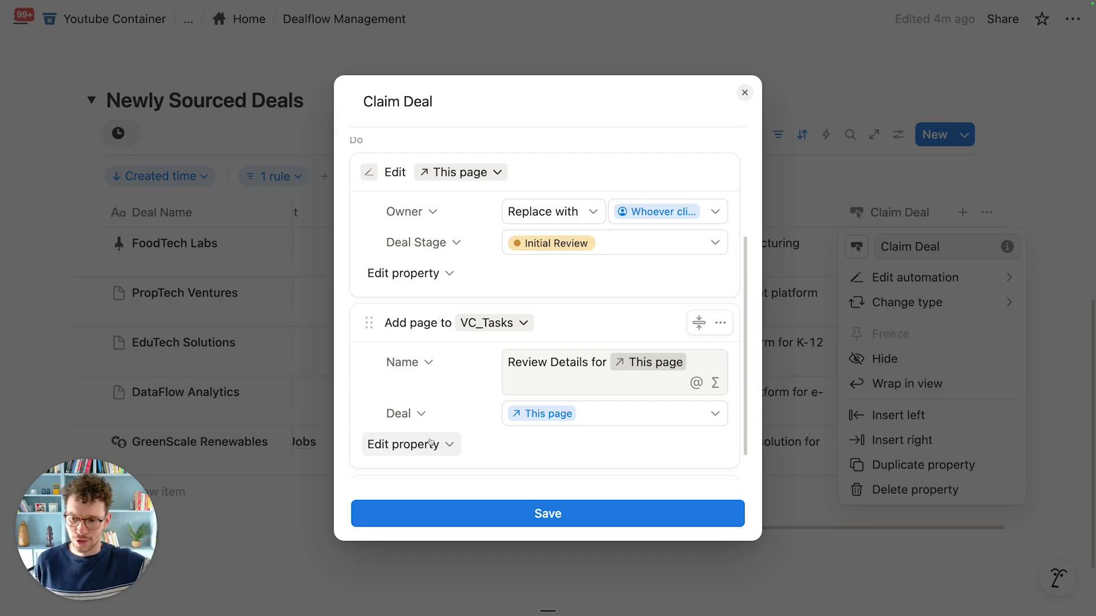
scroll(476, 379, down, 1)
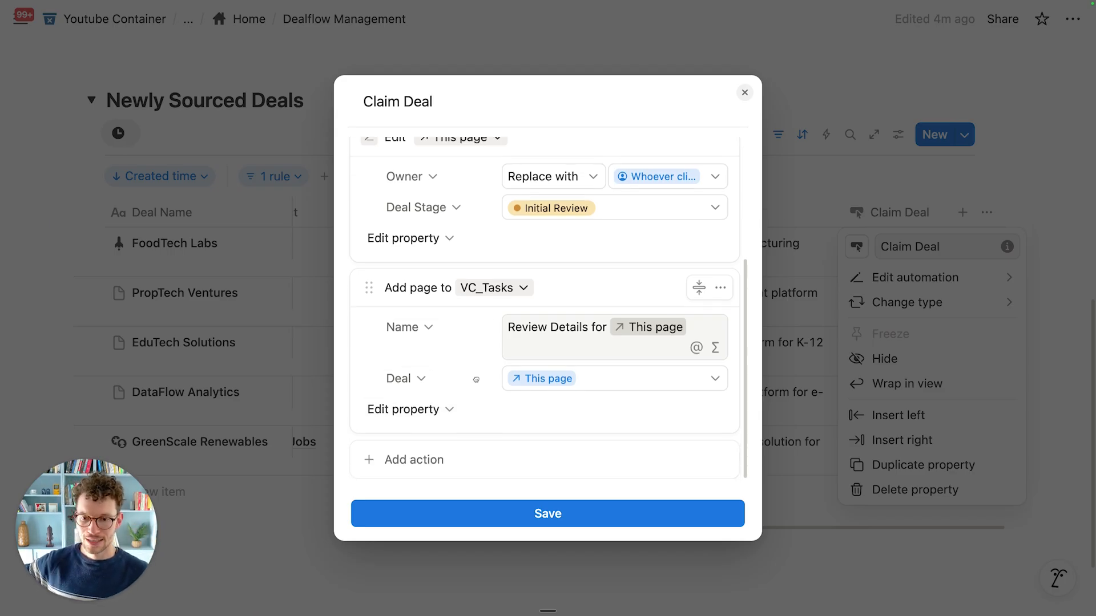
Step: Save the Claim Deal button automation
click(539, 515)
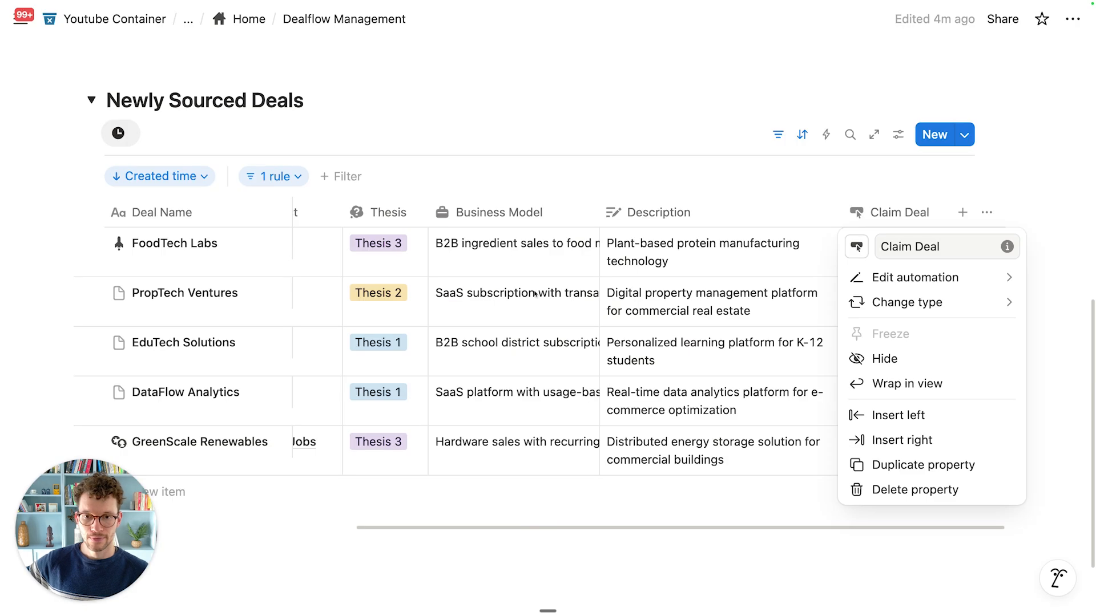
click(504, 167)
scroll(403, 274, left, 10)
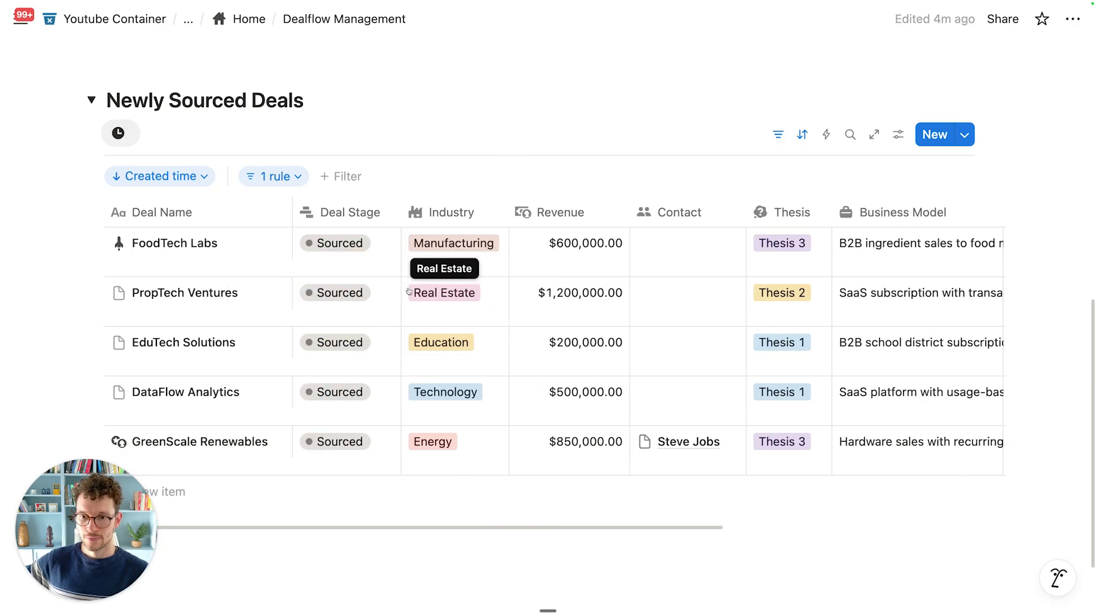
Step: Open FoodTech Labs in side peek, show all its properties, and press its Claim Deal button
click(275, 244)
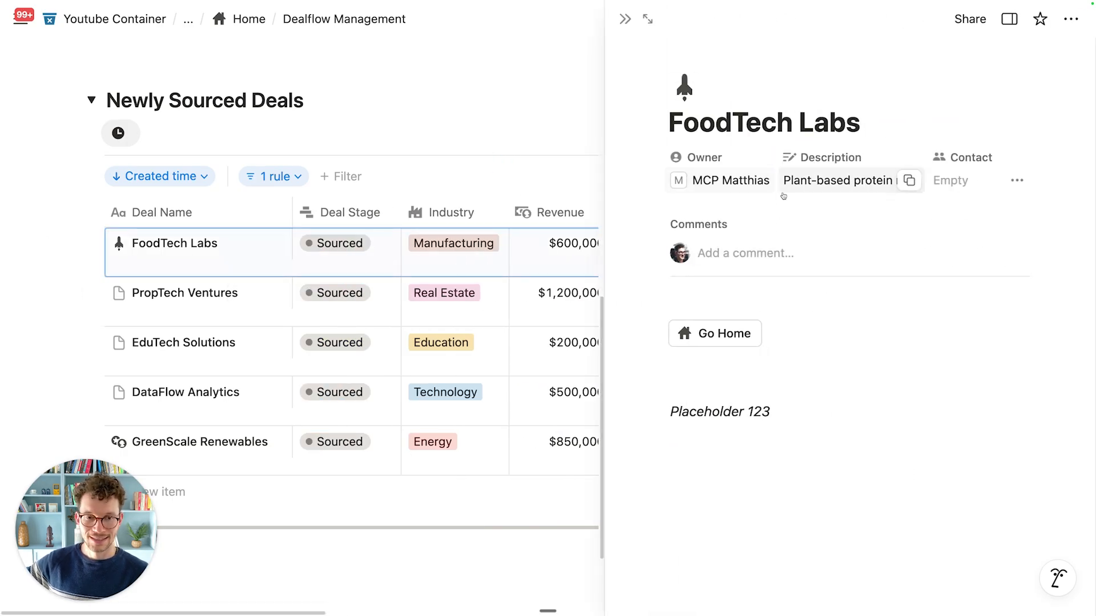
scroll(502, 255, right, 15)
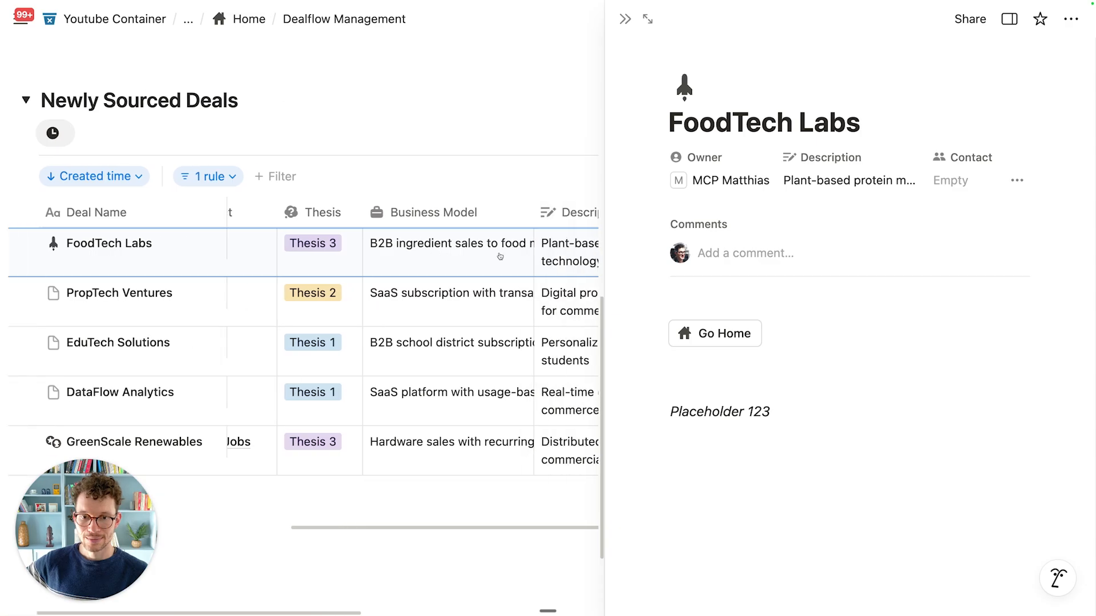
scroll(500, 255, right, 6)
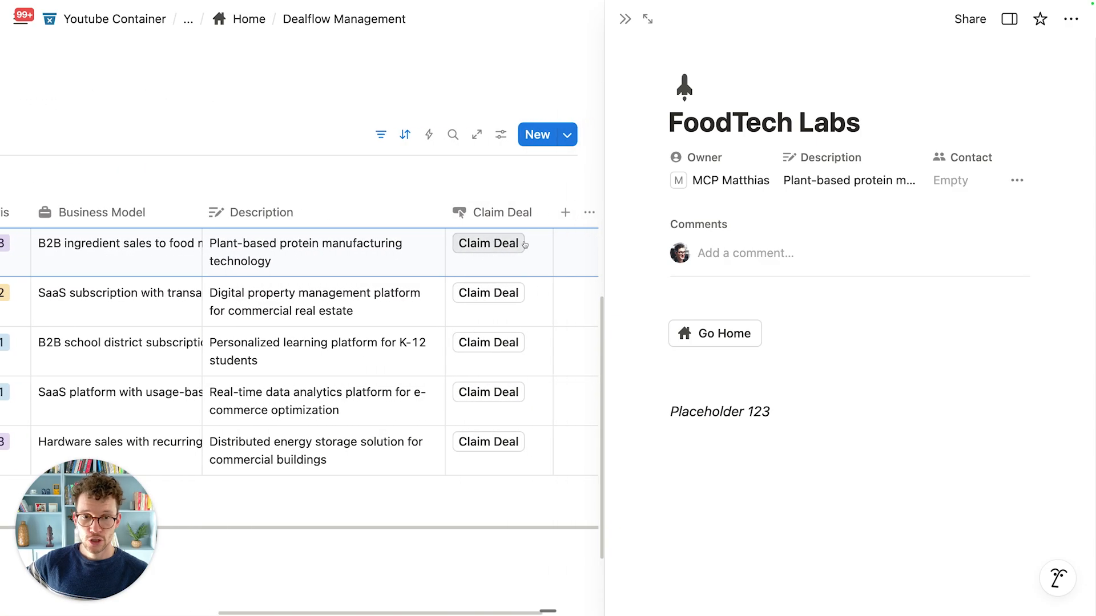
scroll(509, 251, right, 3)
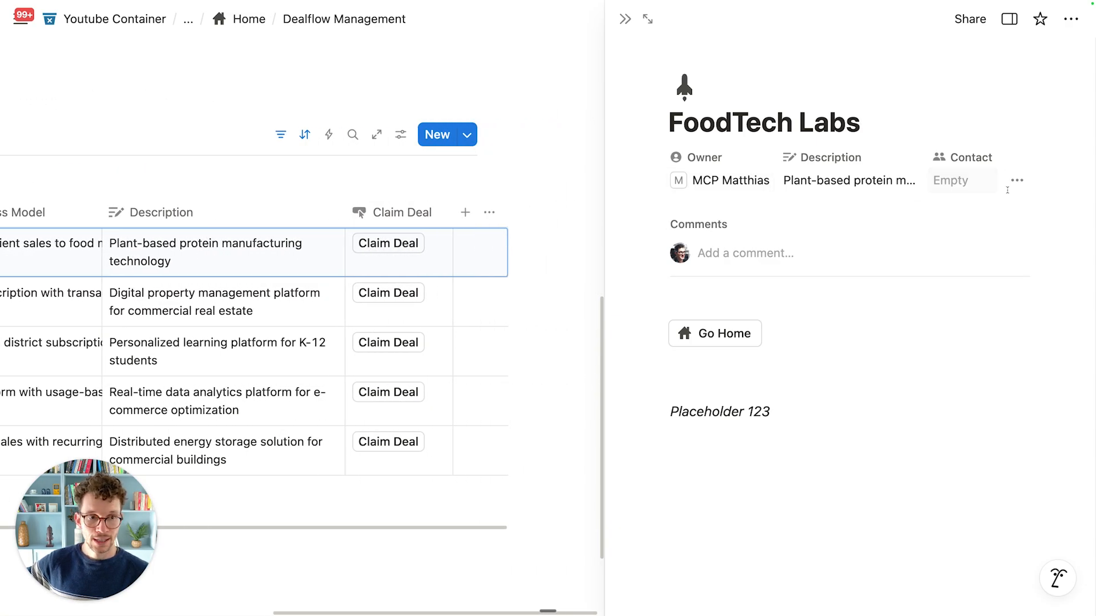
click(1017, 187)
scroll(926, 376, down, 5)
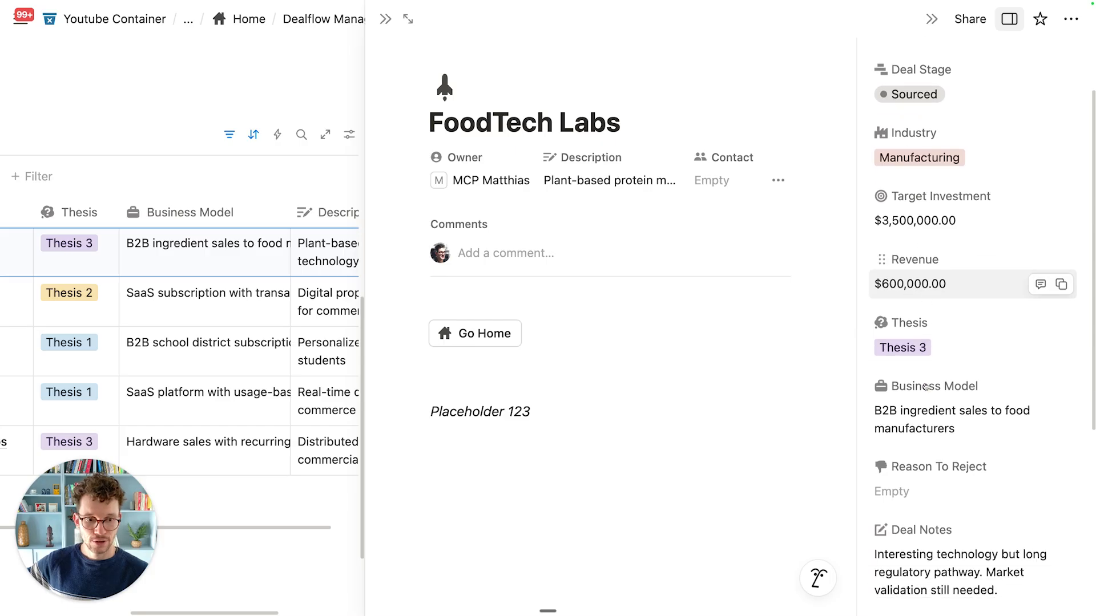
scroll(926, 387, down, 3)
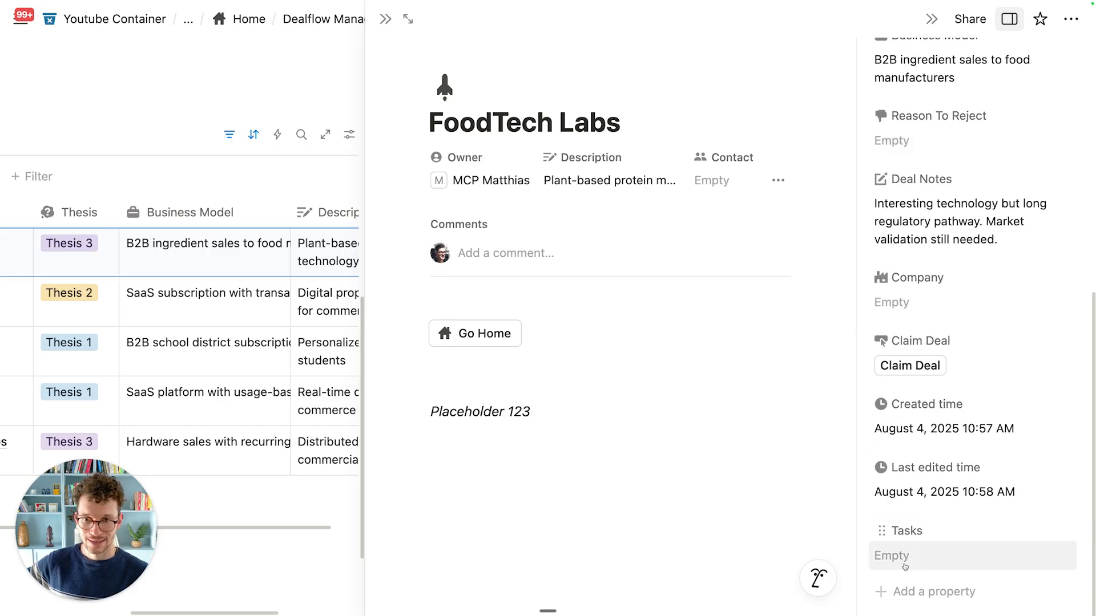
scroll(254, 262, right, 5)
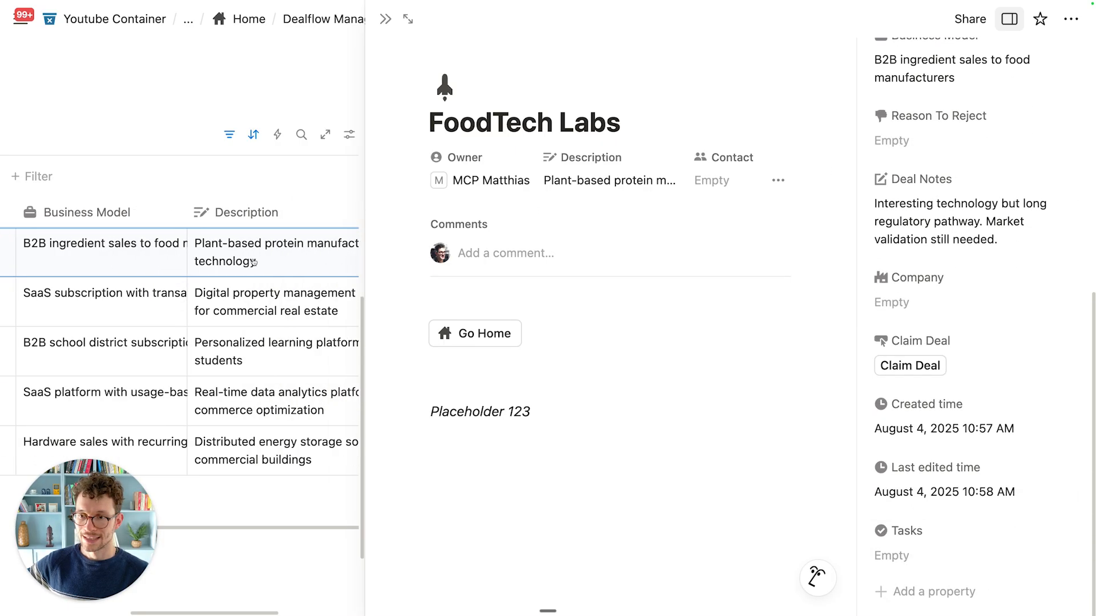
scroll(191, 253, right, 3)
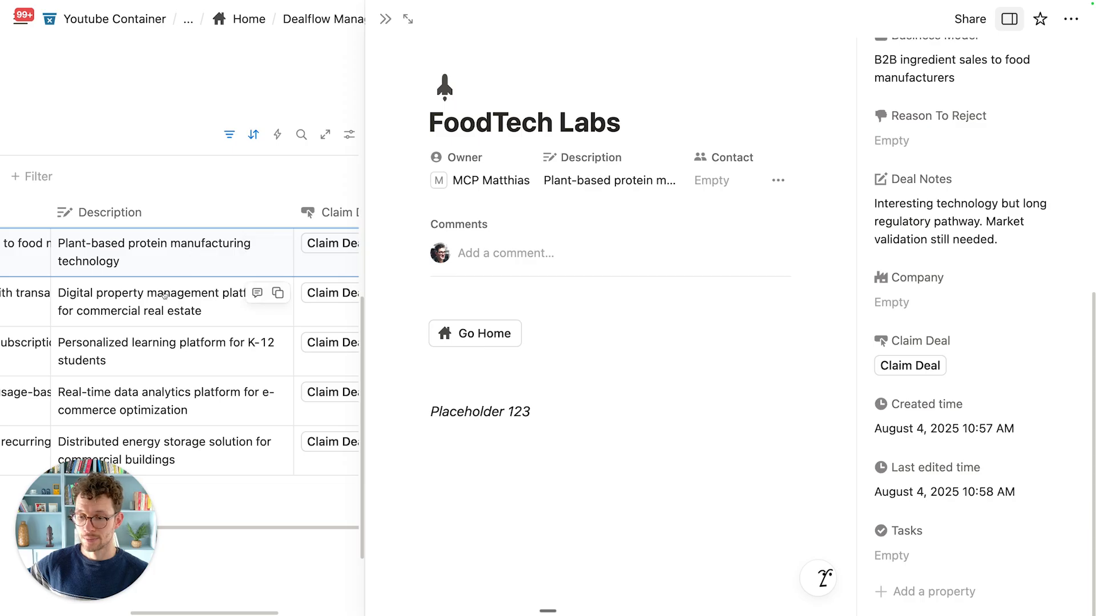
click(334, 250)
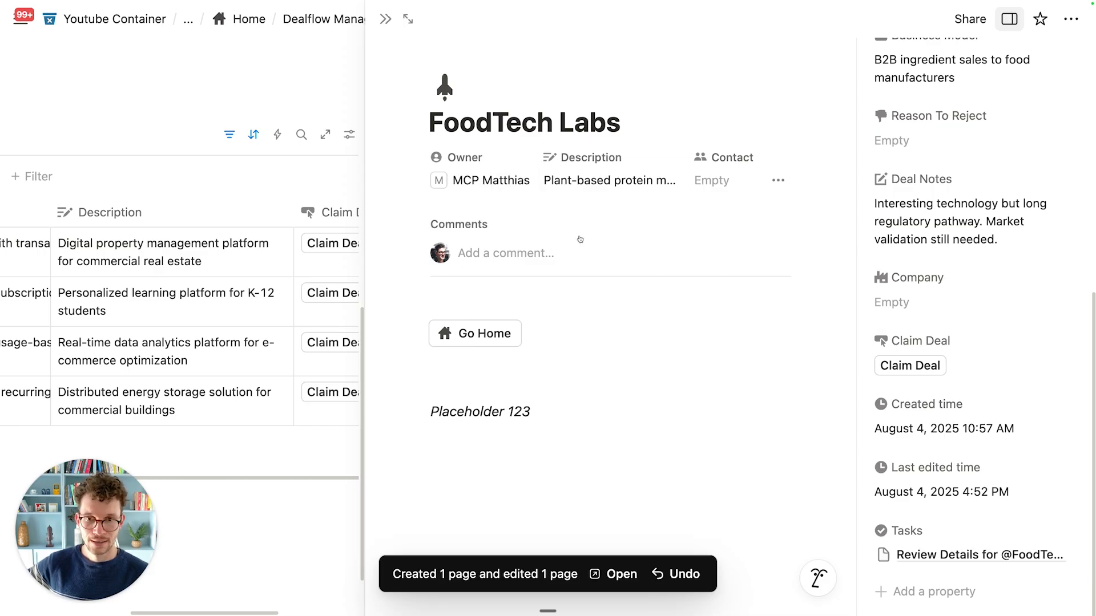
scroll(925, 558, up, 8)
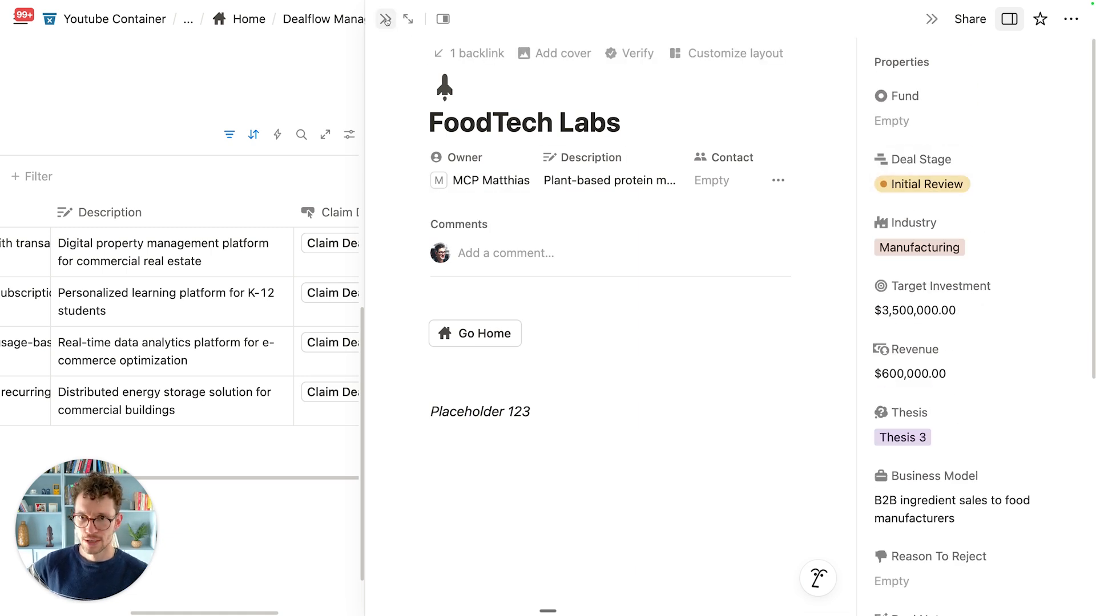
Step: Close FoodTech Labs and review the steps of the Claim Deal automation
key(Escape)
click(907, 215)
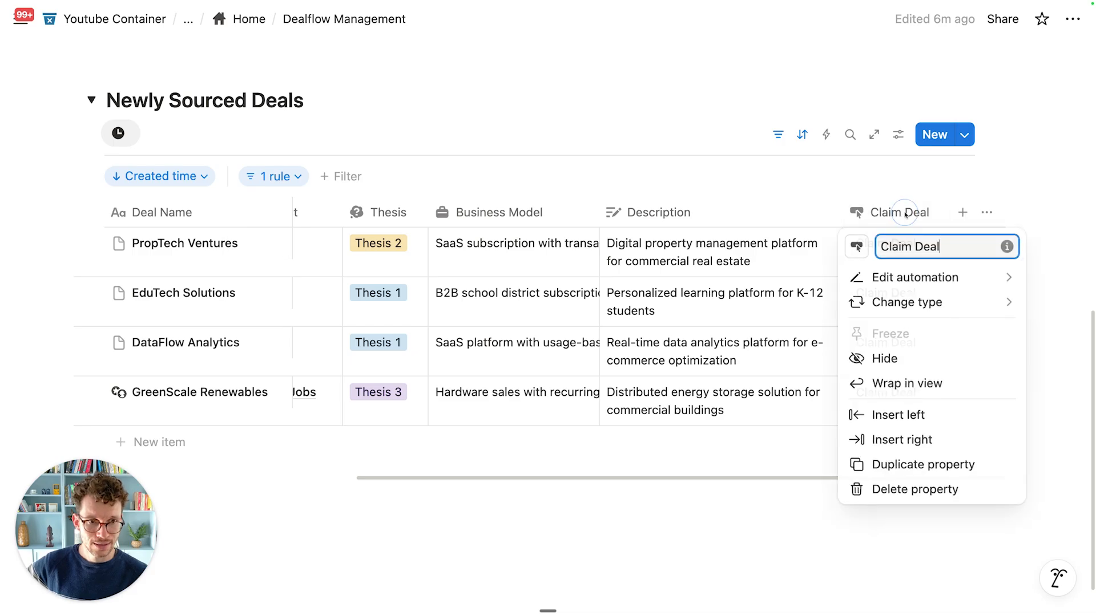
click(915, 277)
scroll(593, 366, down, 4)
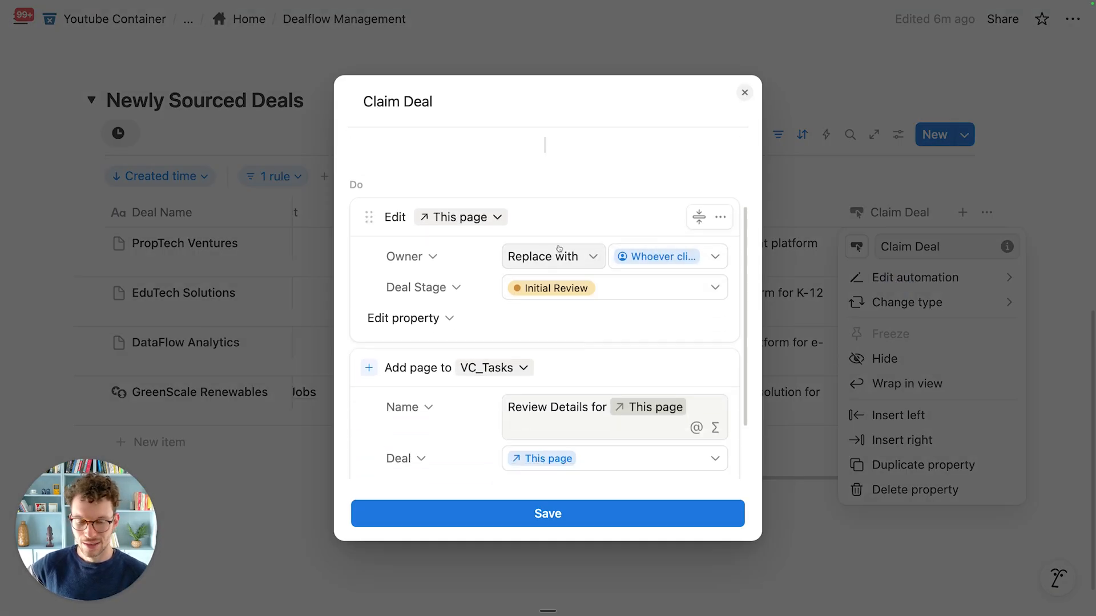
click(744, 92)
click(548, 181)
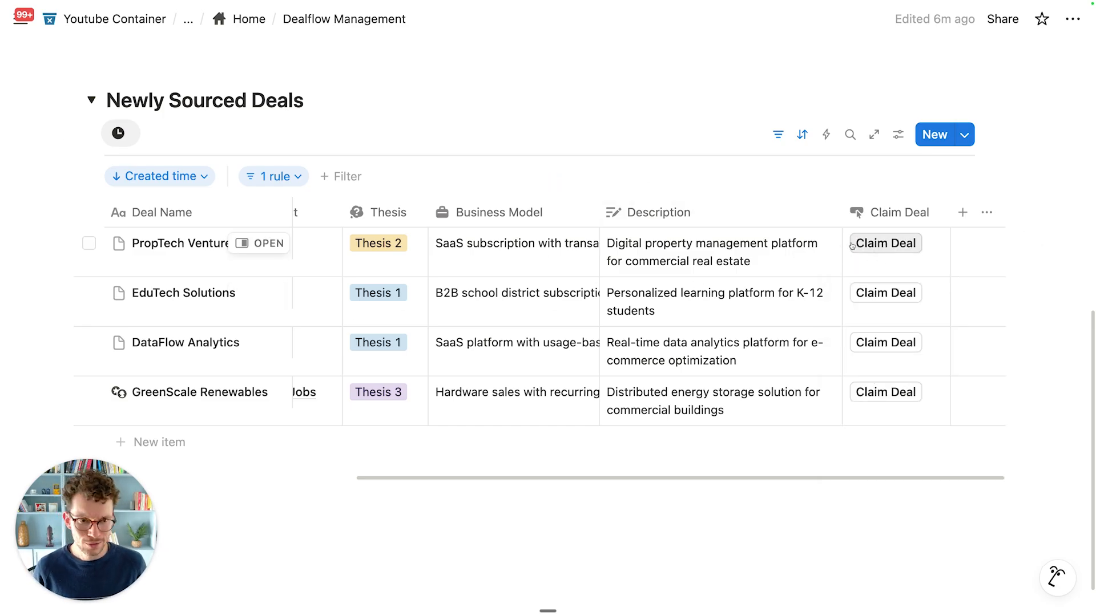
Step: Change the Owner of the PropTech Ventures deal to another team member
click(268, 243)
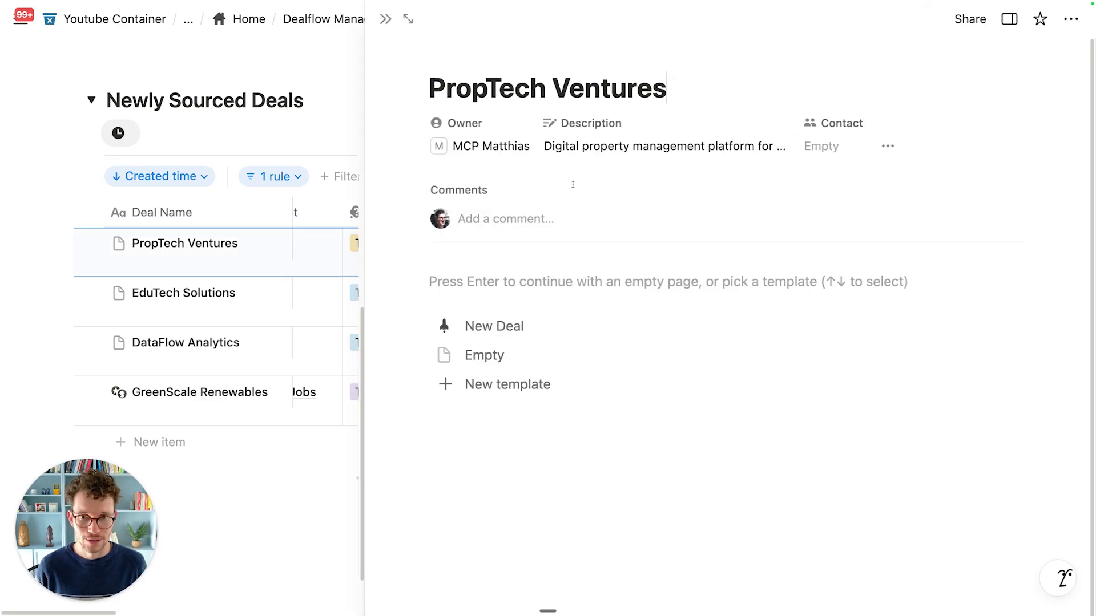
click(465, 148)
click(484, 208)
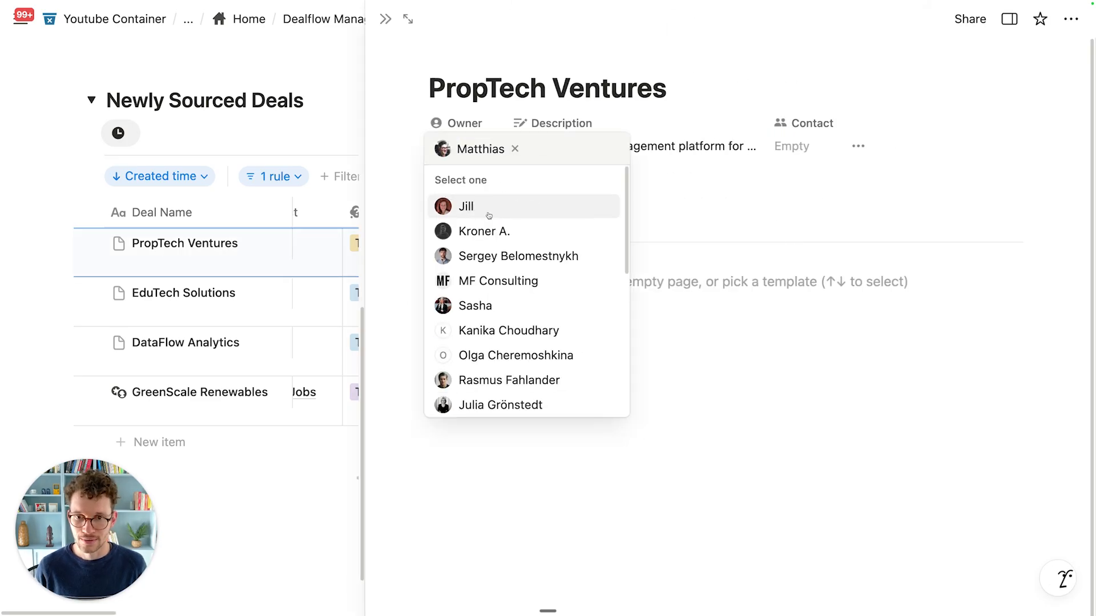
click(488, 205)
key(Escape)
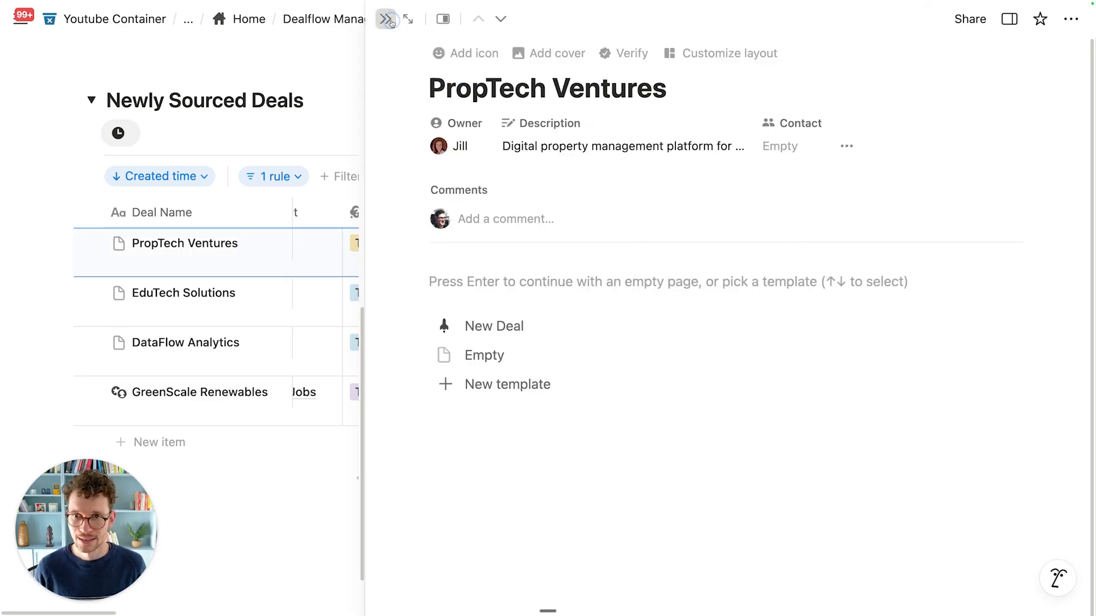
click(385, 19)
Step: Claim PropTech Ventures with its Claim Deal button and check its new review task
click(266, 243)
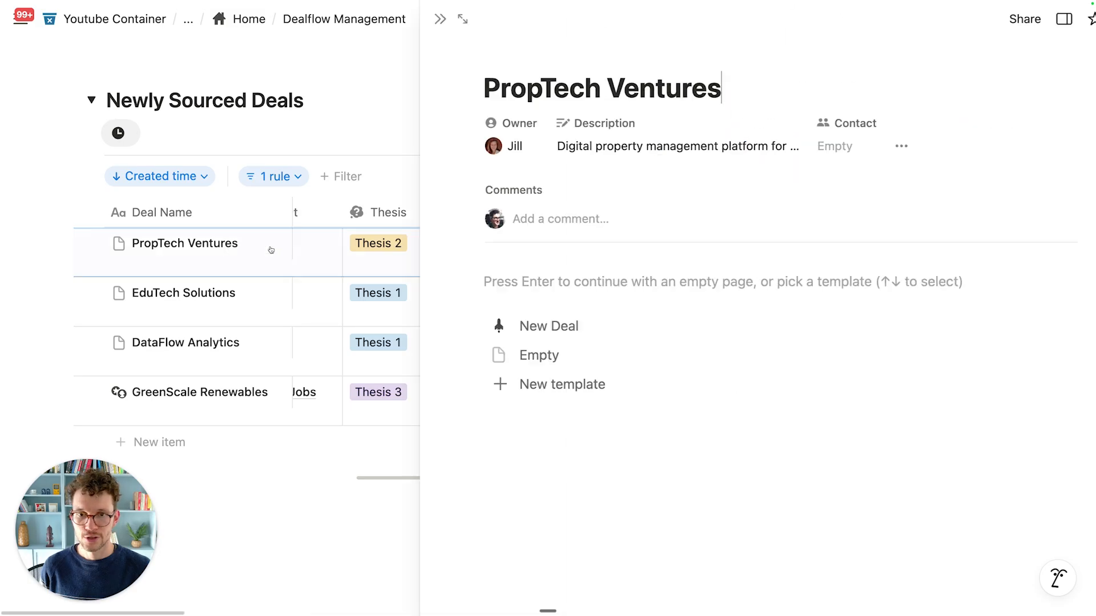
scroll(278, 275, right, 10)
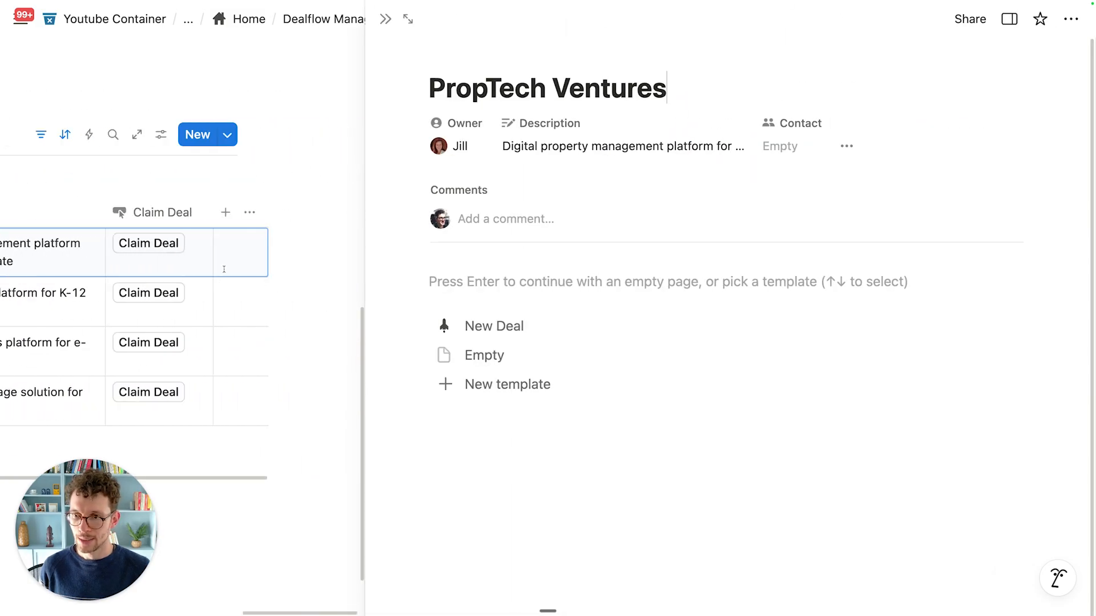
click(153, 252)
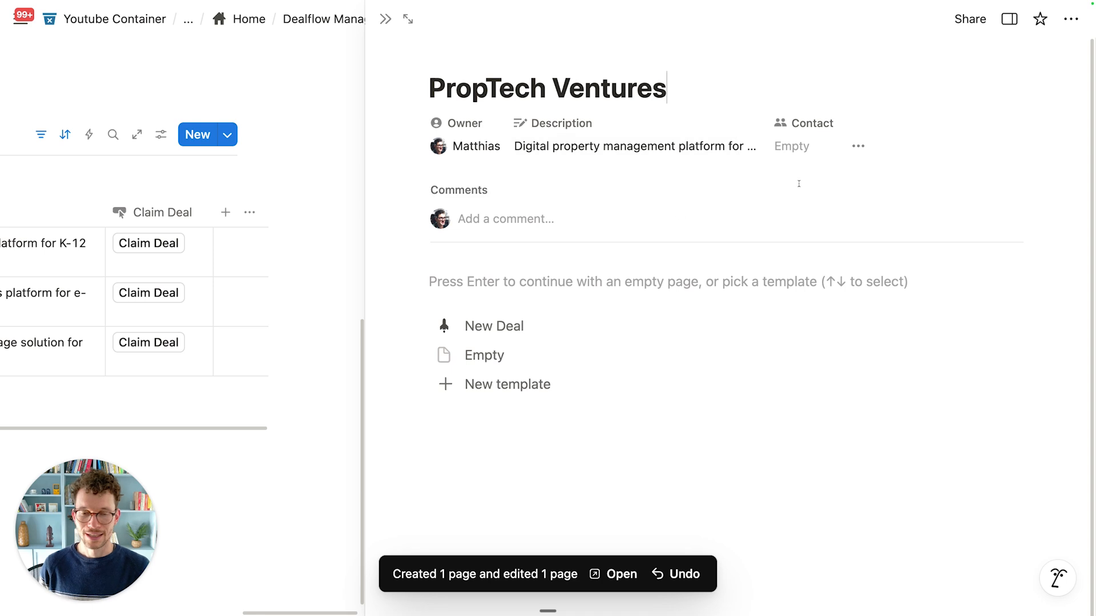
click(858, 147)
scroll(906, 392, down, 8)
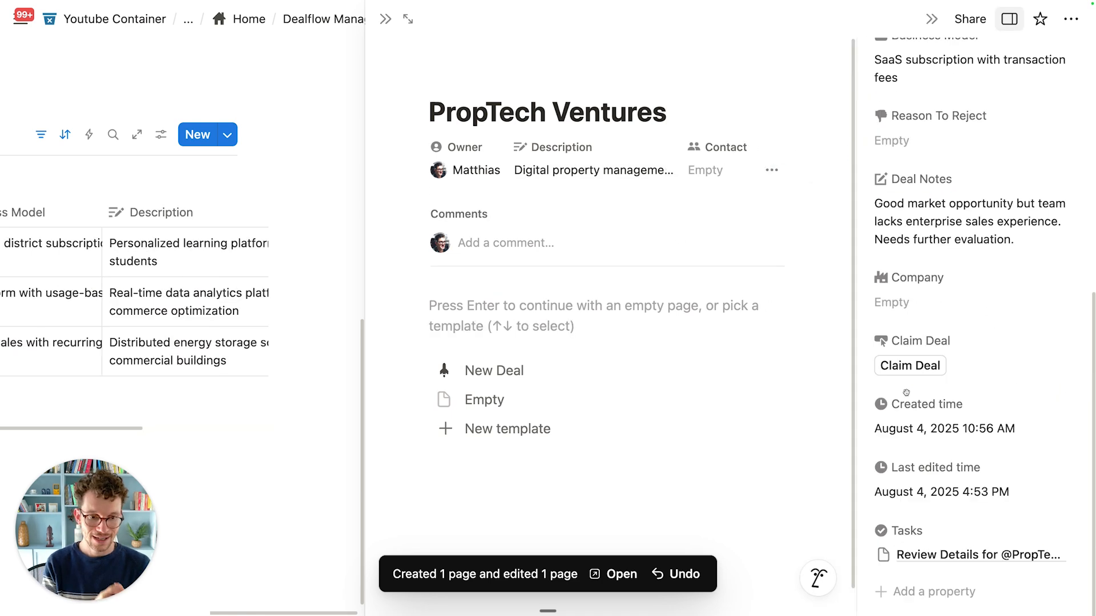
click(311, 19)
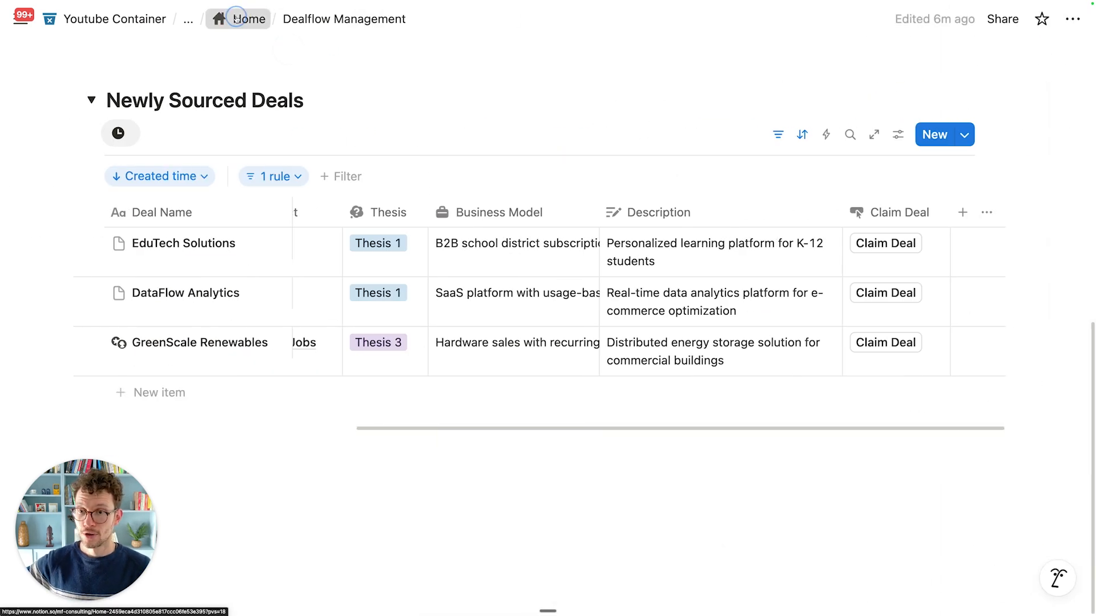
Step: Widen the Name column in the My Tasks view on What's on my plate?
click(246, 19)
click(642, 347)
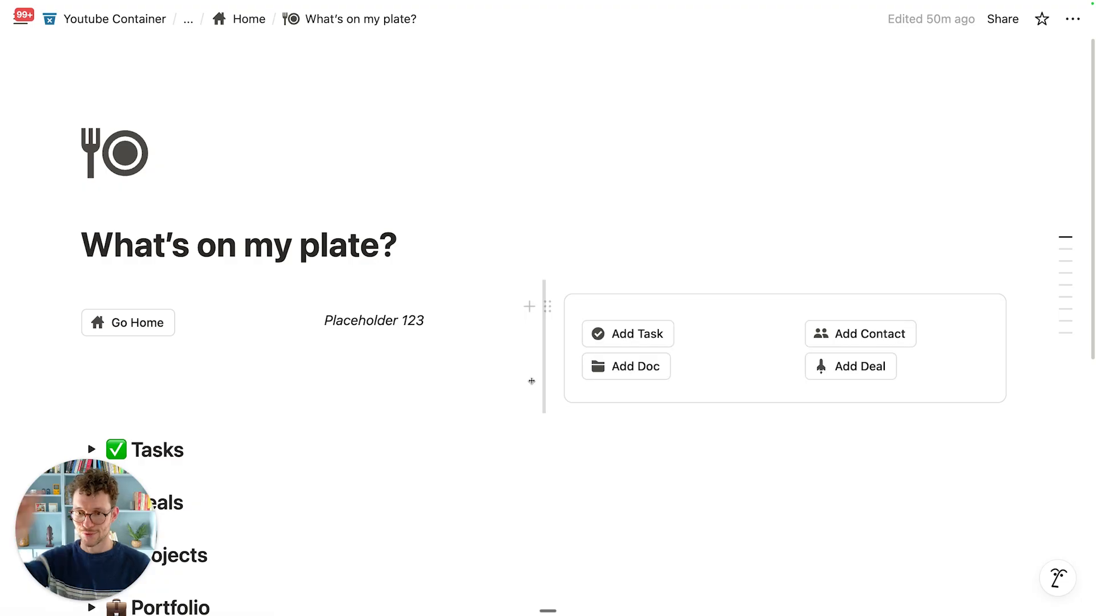
scroll(346, 357, down, 3)
click(91, 274)
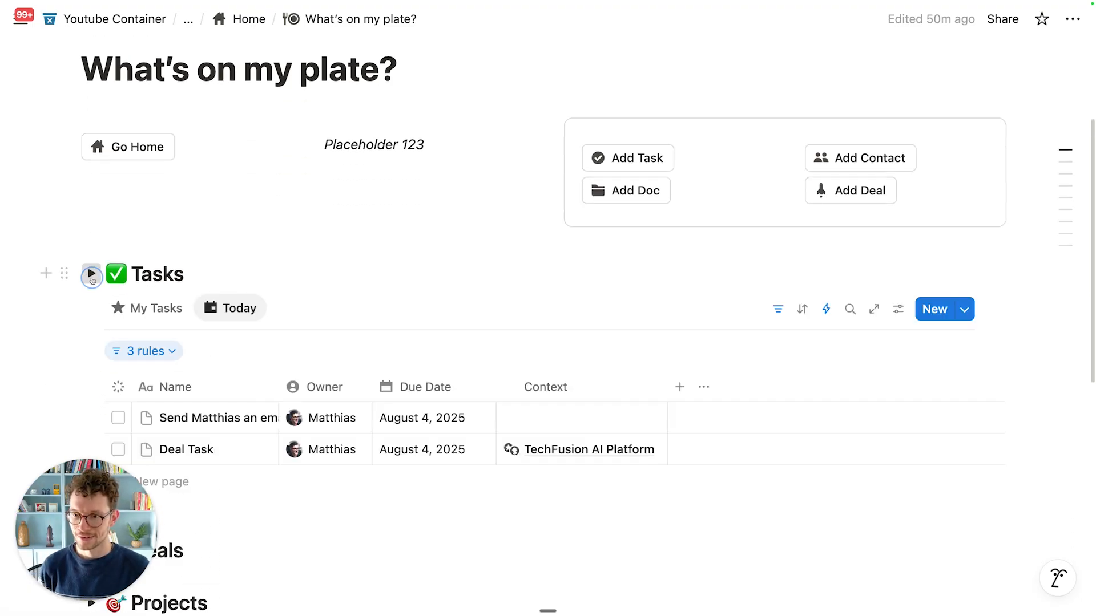
scroll(185, 365, down, 2)
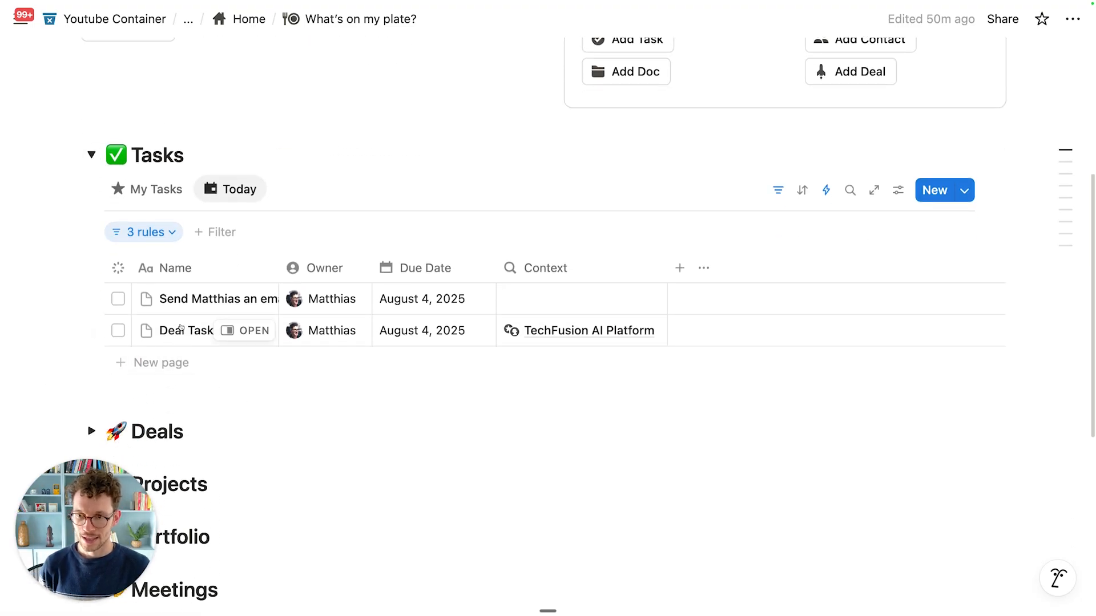
click(153, 189)
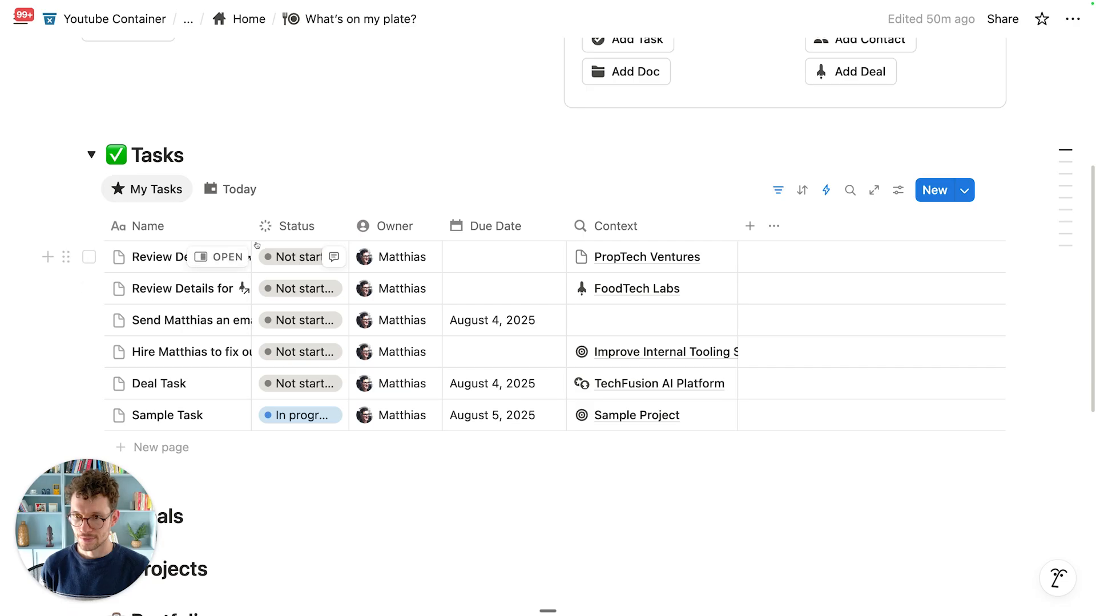
drag(252, 222, 386, 222)
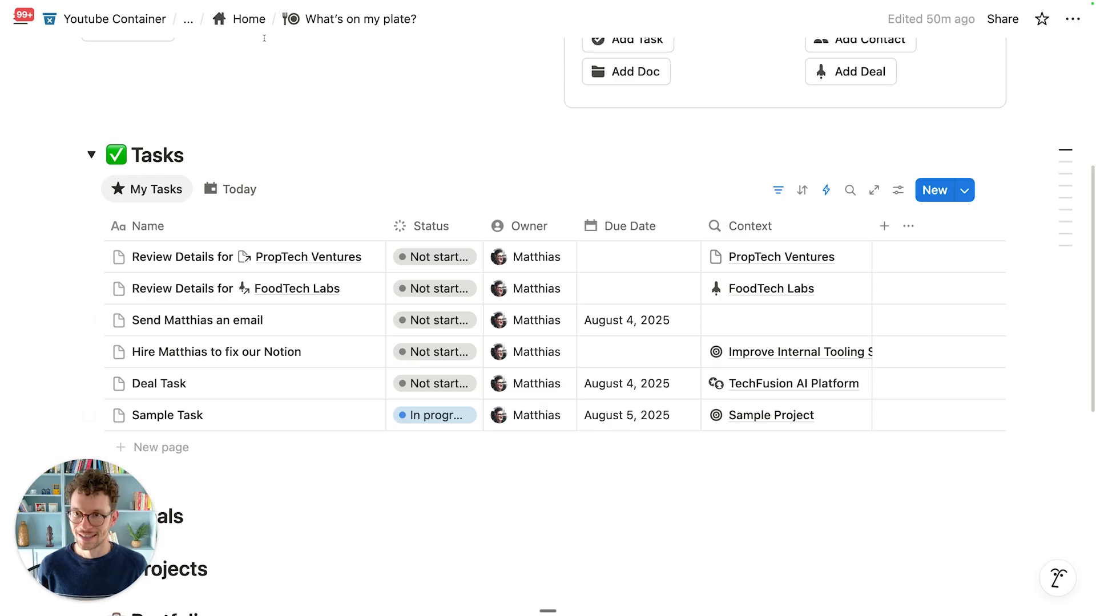
Step: Return from Home to the Dealflow Management page
click(245, 19)
scroll(642, 327, down, 2)
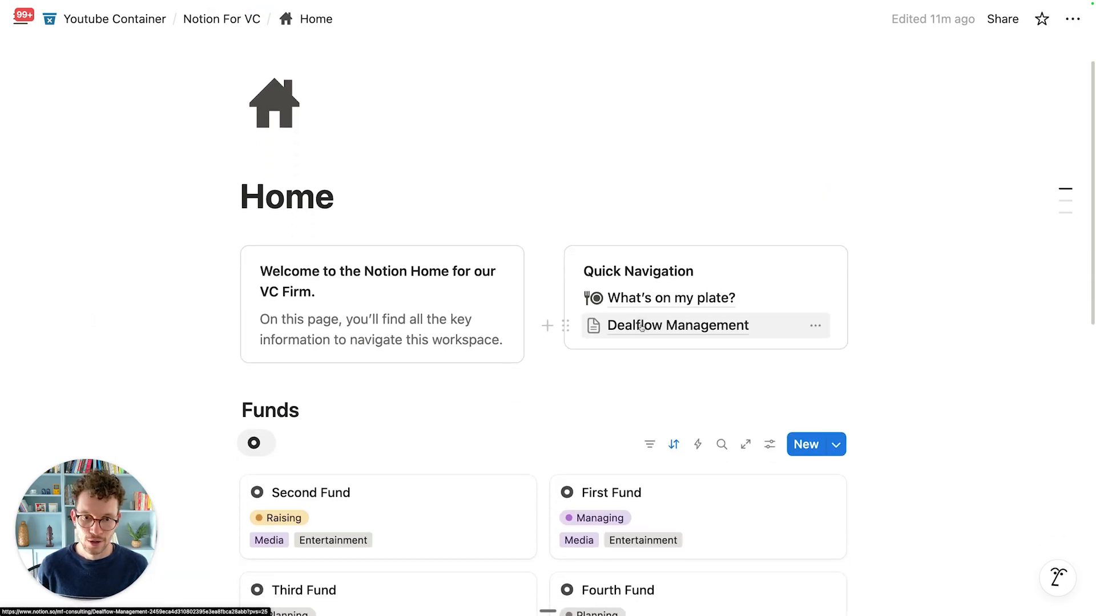
click(641, 327)
scroll(582, 376, down, 10)
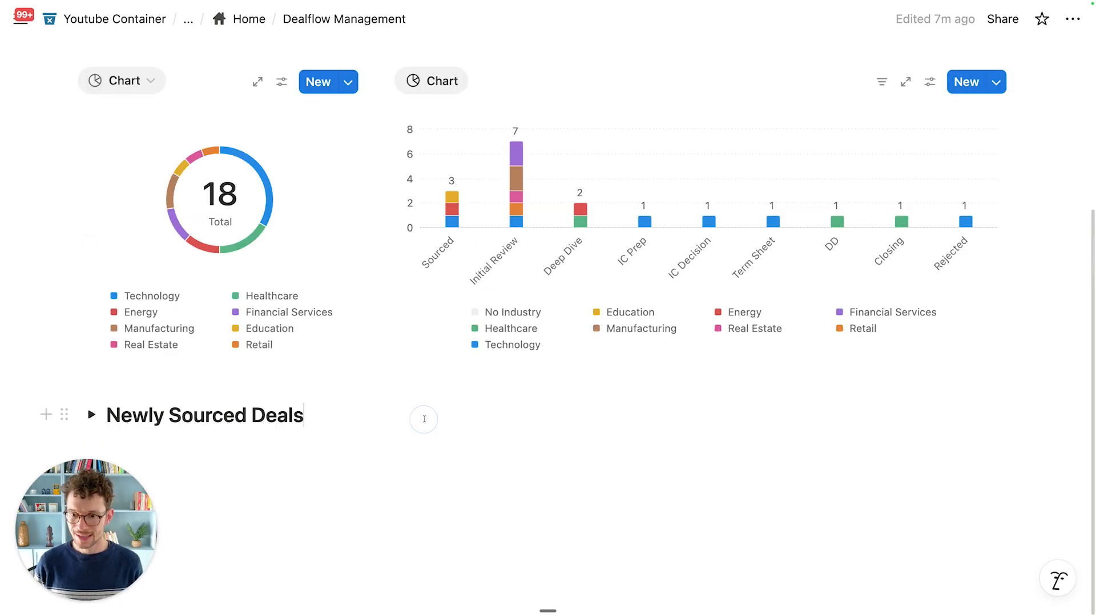
Step: Add a 'Deal Pipeline' toggle heading 2 below Newly Sourced Deals
click(427, 418)
key(Return)
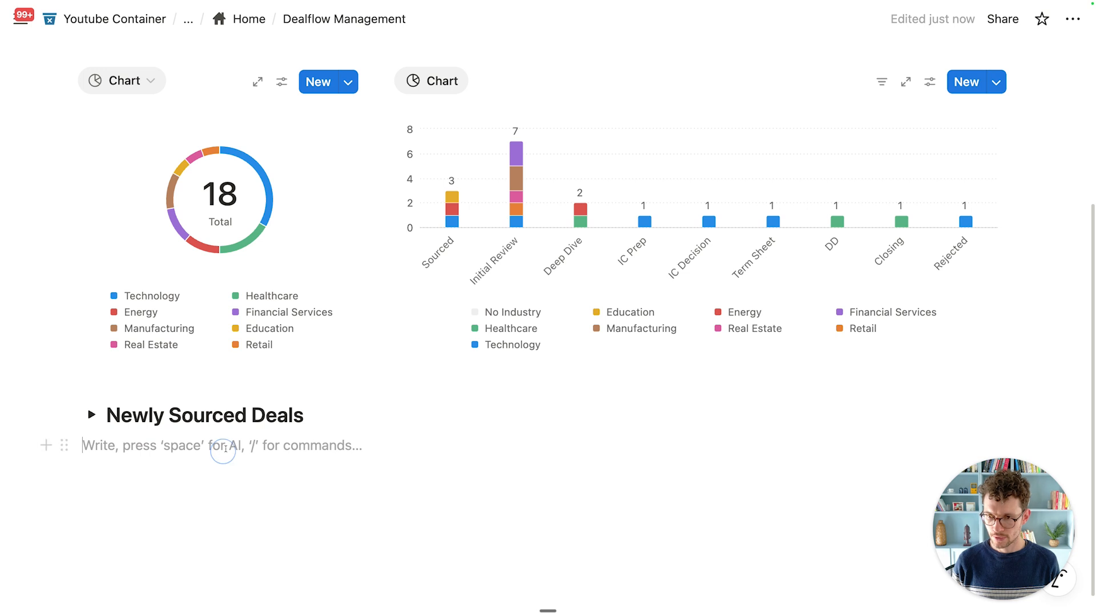
text(/h2)
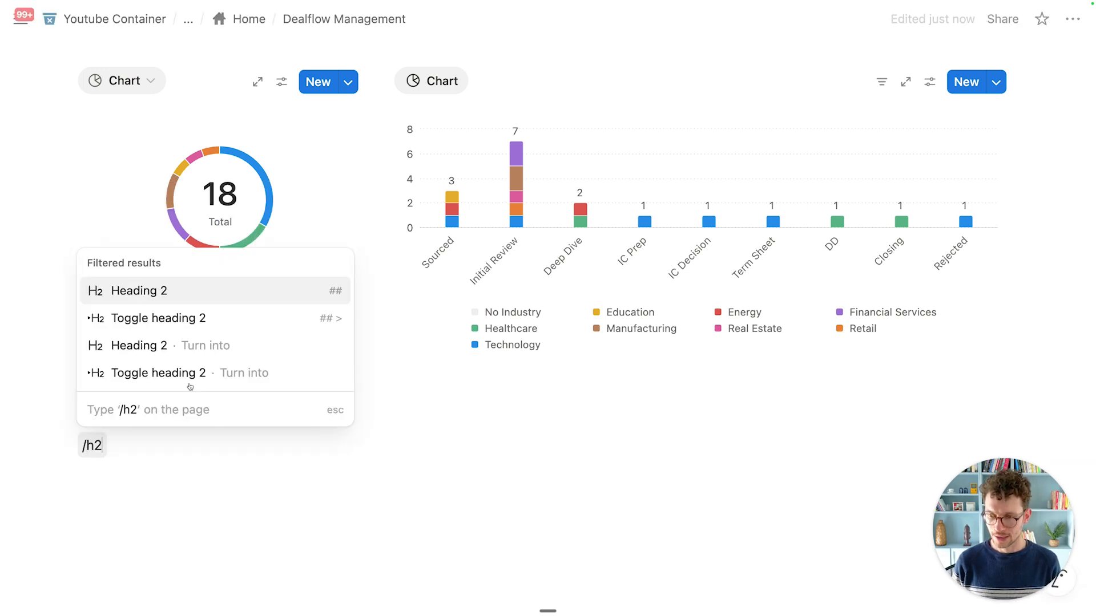
click(156, 324)
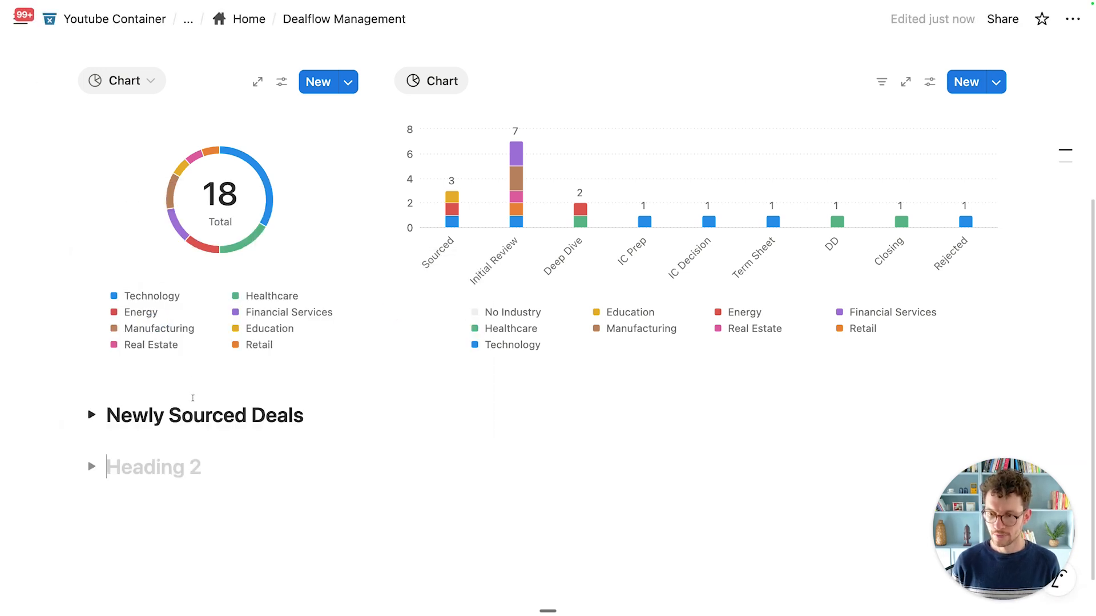
text(Deal Pip)
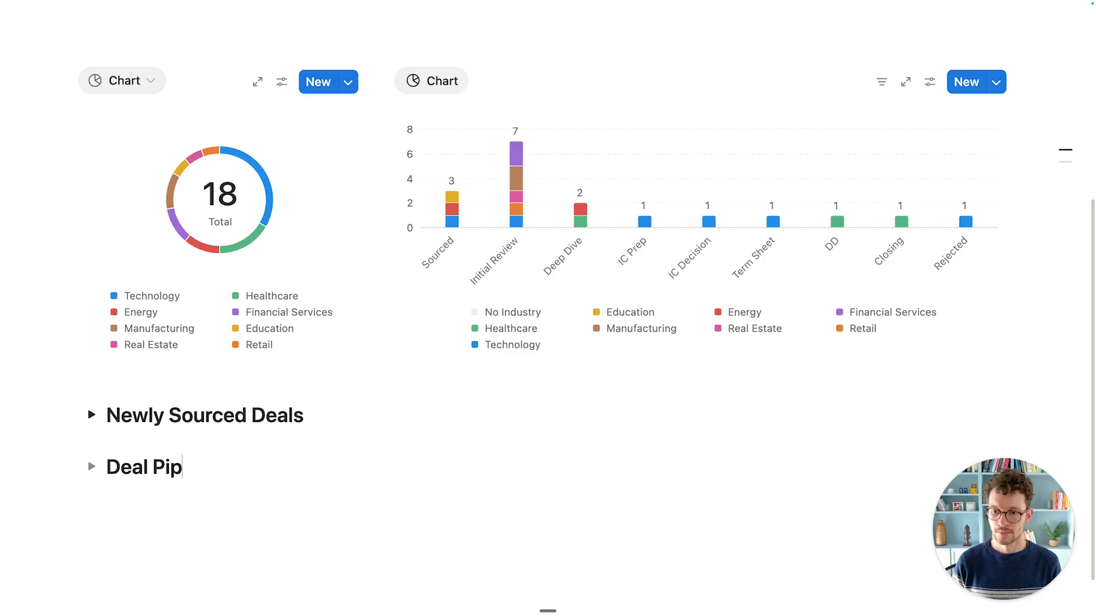
text(eline)
Step: Insert a linked database view inside Deal Pipeline and search for 'deals'
click(91, 467)
click(156, 497)
text(/creat)
key(Return)
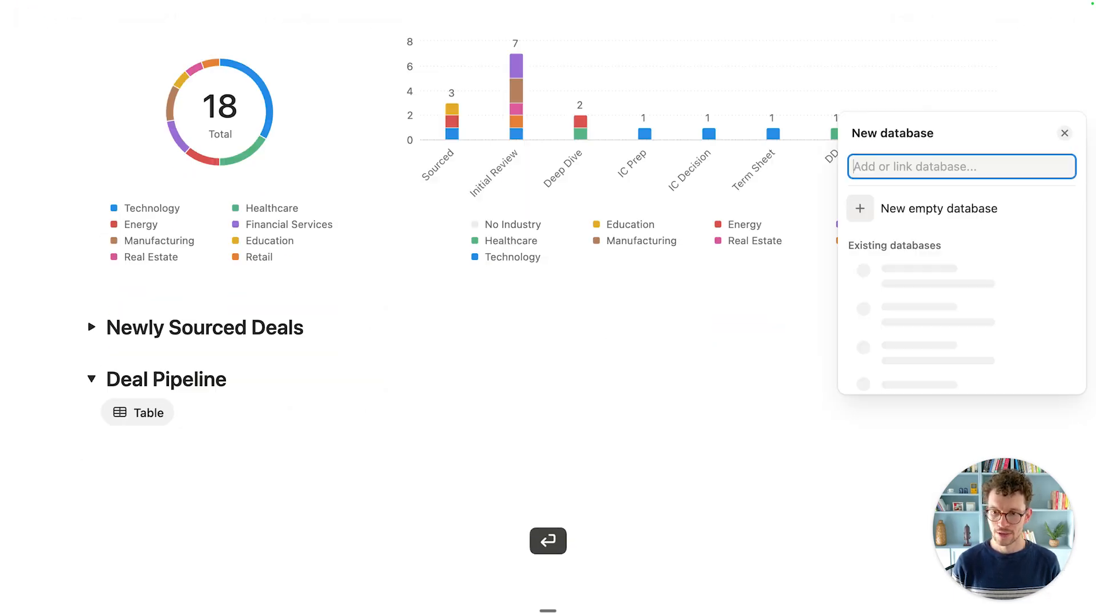
text(deals)
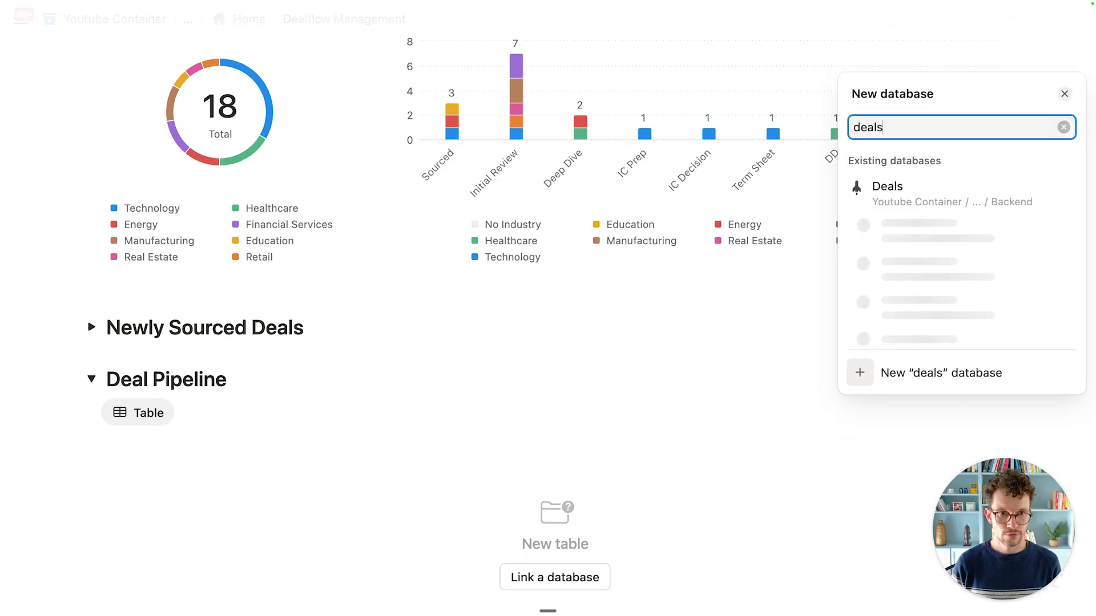
Step: Link the Deals database and display it as the Pipeline Board view
click(924, 274)
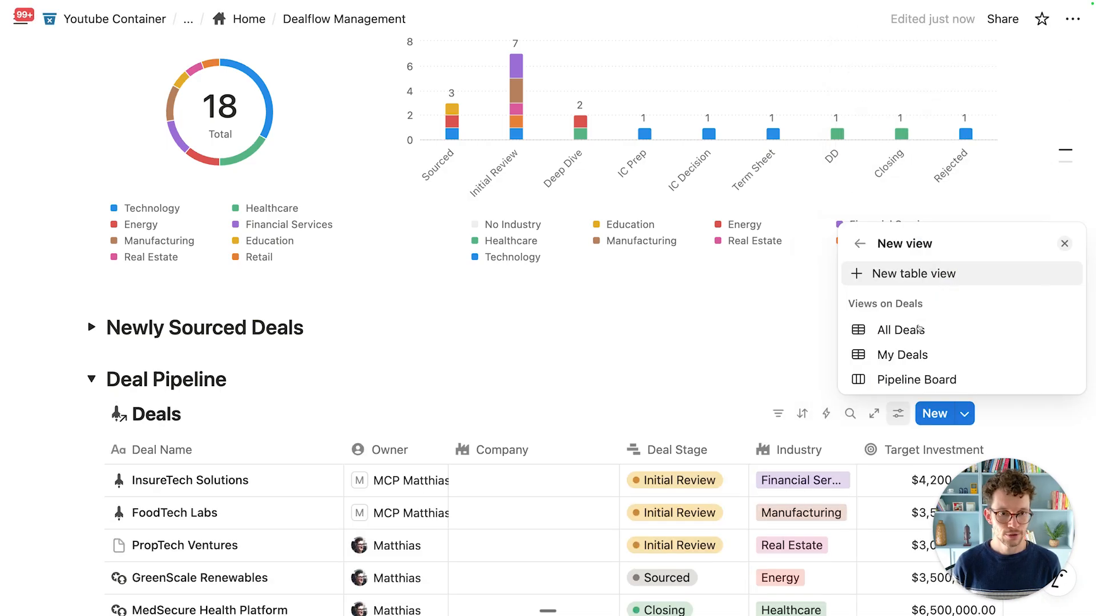
click(897, 378)
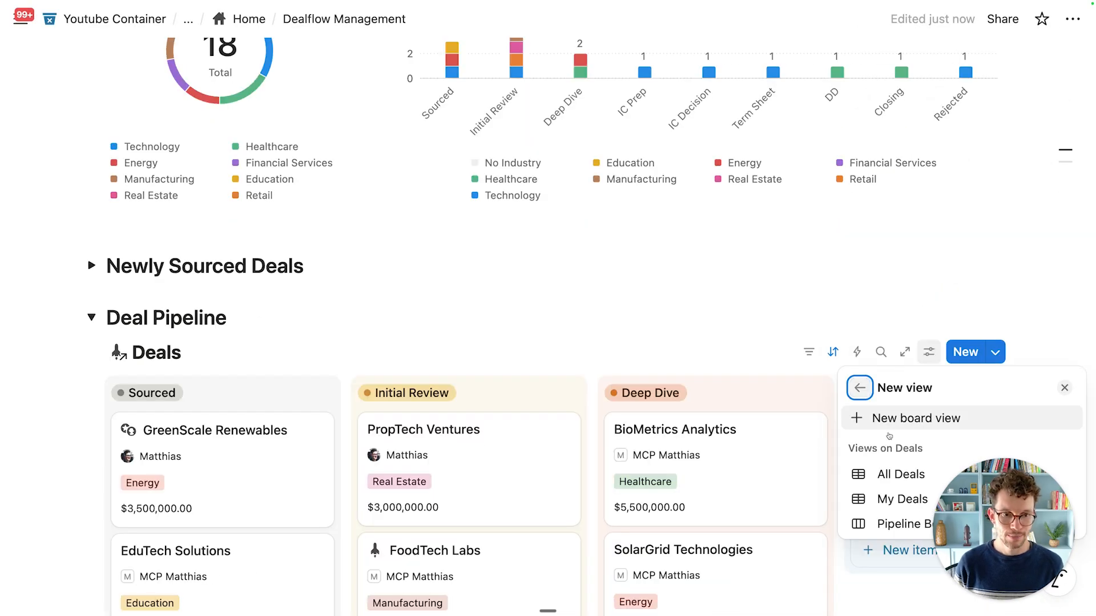
click(897, 522)
click(665, 310)
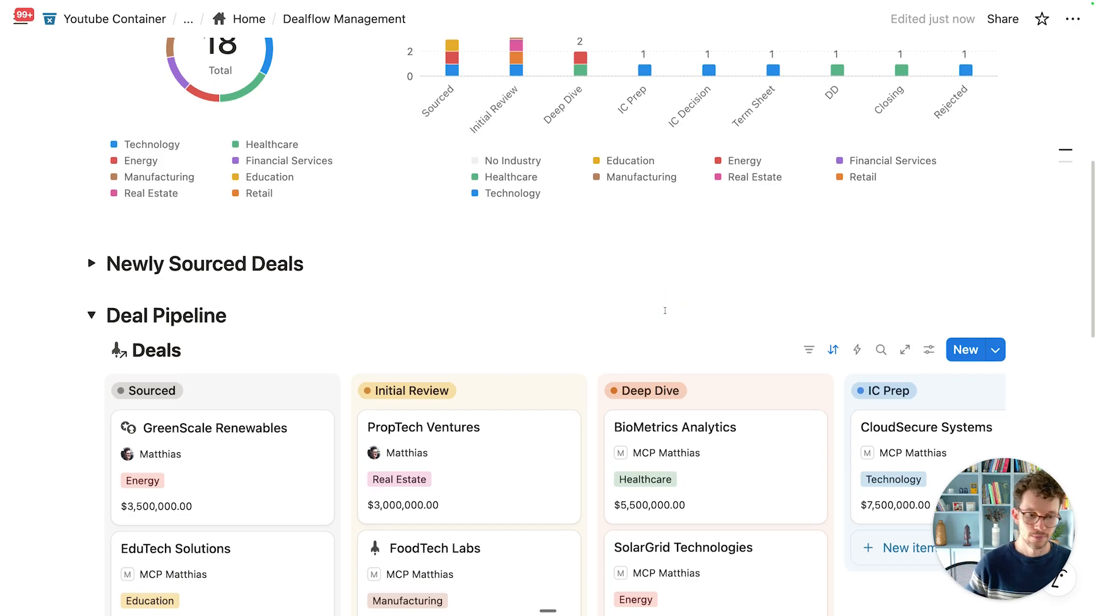
Step: Hide the Deals database title
scroll(666, 310, down, 5)
click(215, 61)
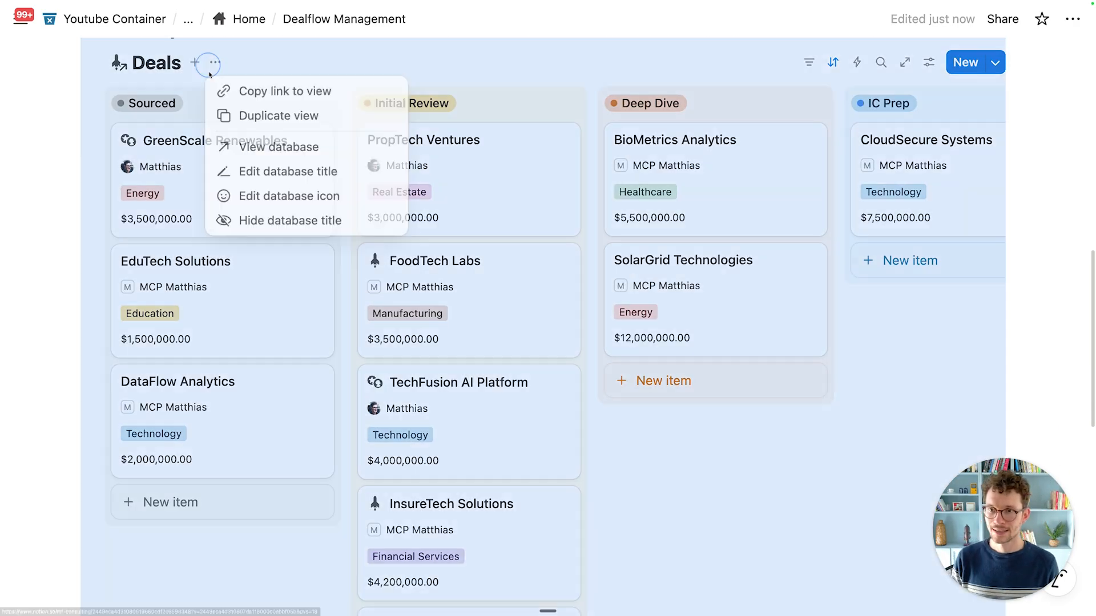
click(250, 222)
Step: Collapse the Deal Pipeline toggle section
scroll(298, 229, up, 3)
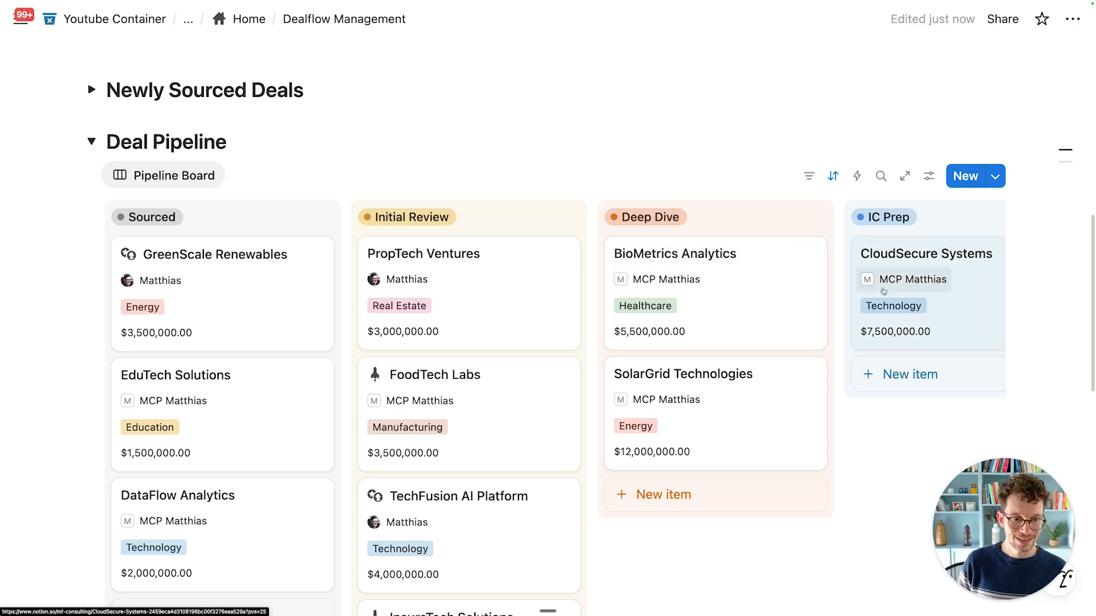
scroll(609, 307, up, 2)
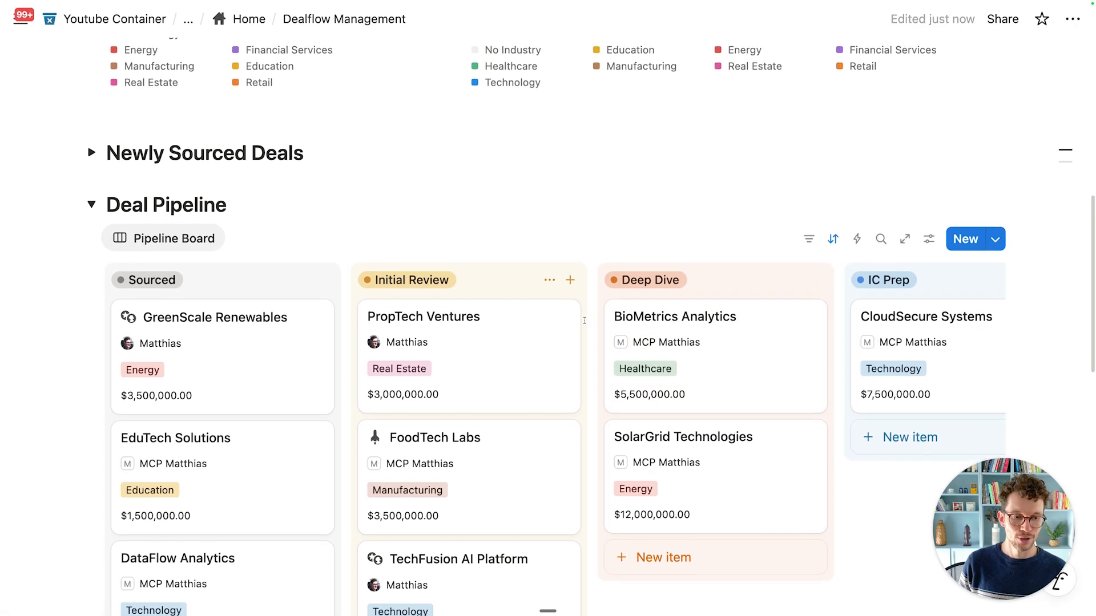
scroll(292, 323, up, 1)
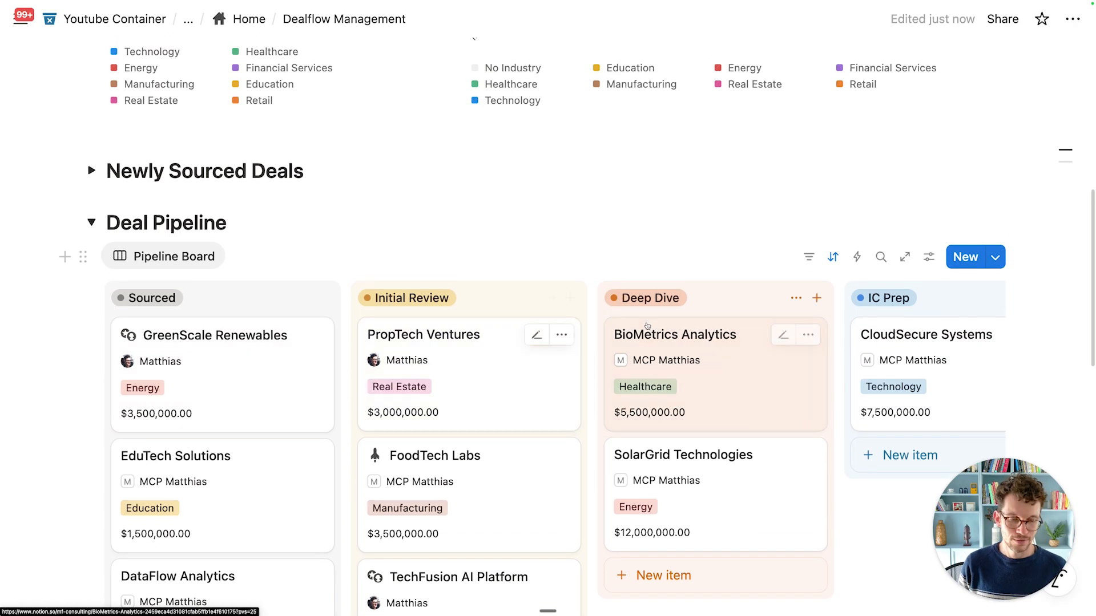
scroll(768, 308, down, 2)
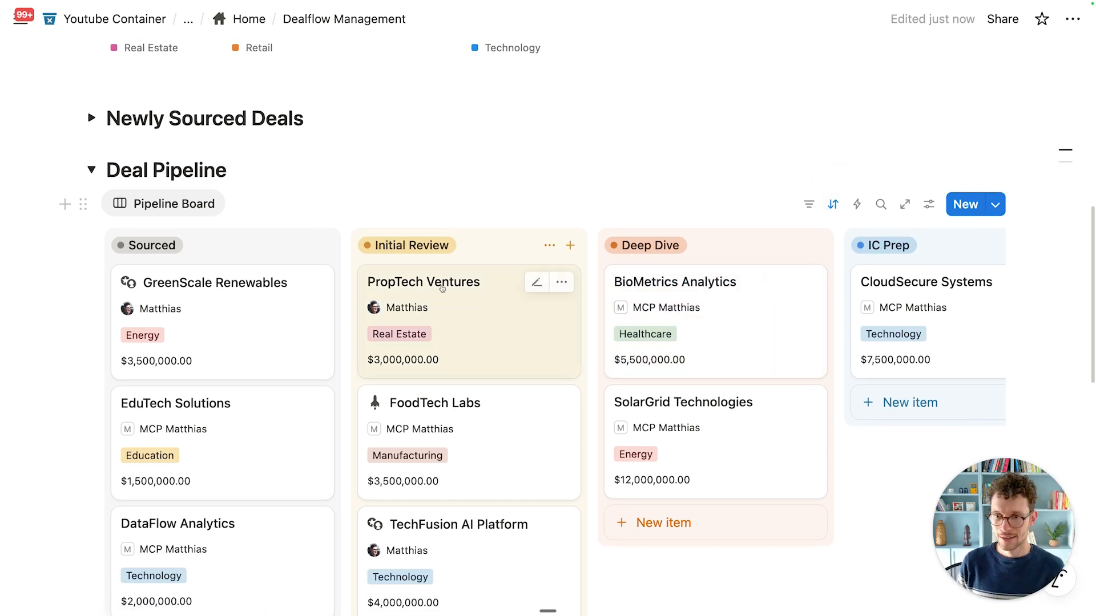
scroll(437, 280, down, 2)
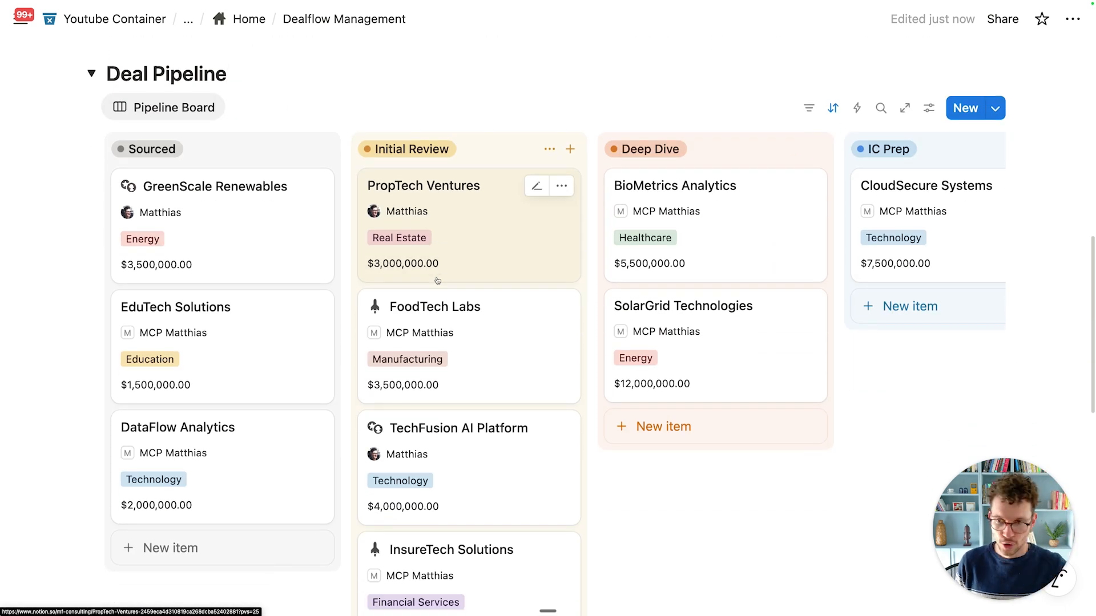
scroll(437, 281, up, 1)
scroll(210, 222, up, 2)
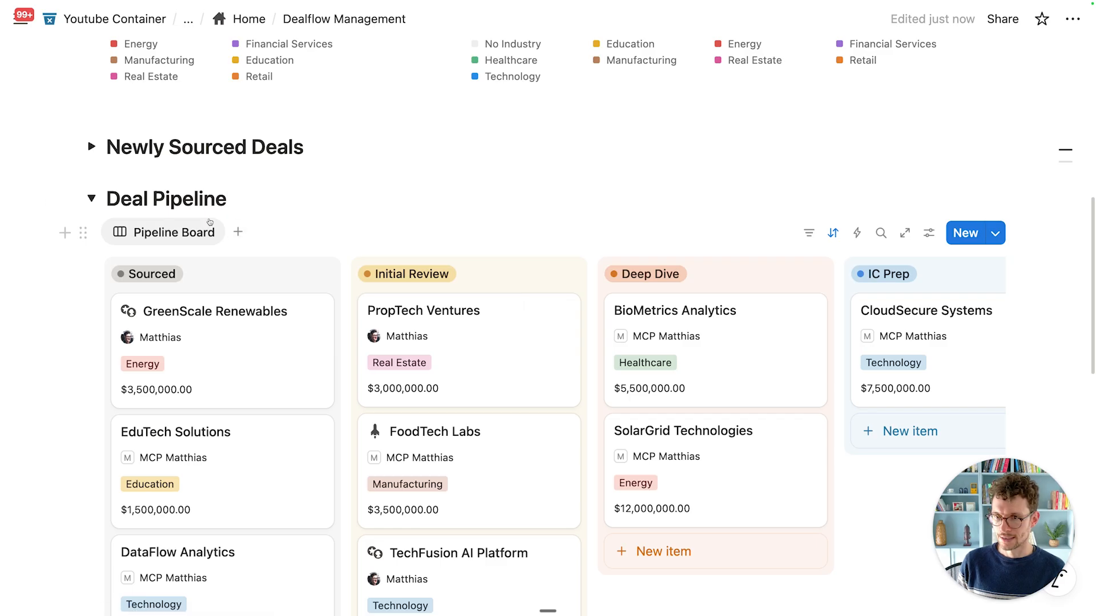
click(92, 198)
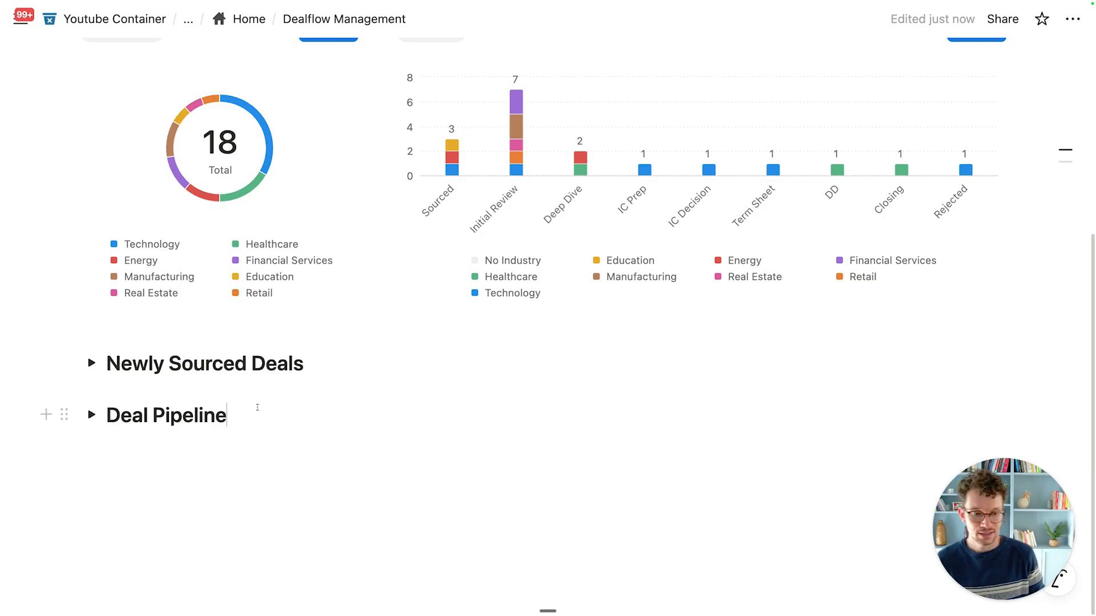
Step: Select part of the Newly Sourced Deals heading text, then clear the selection
click(216, 368)
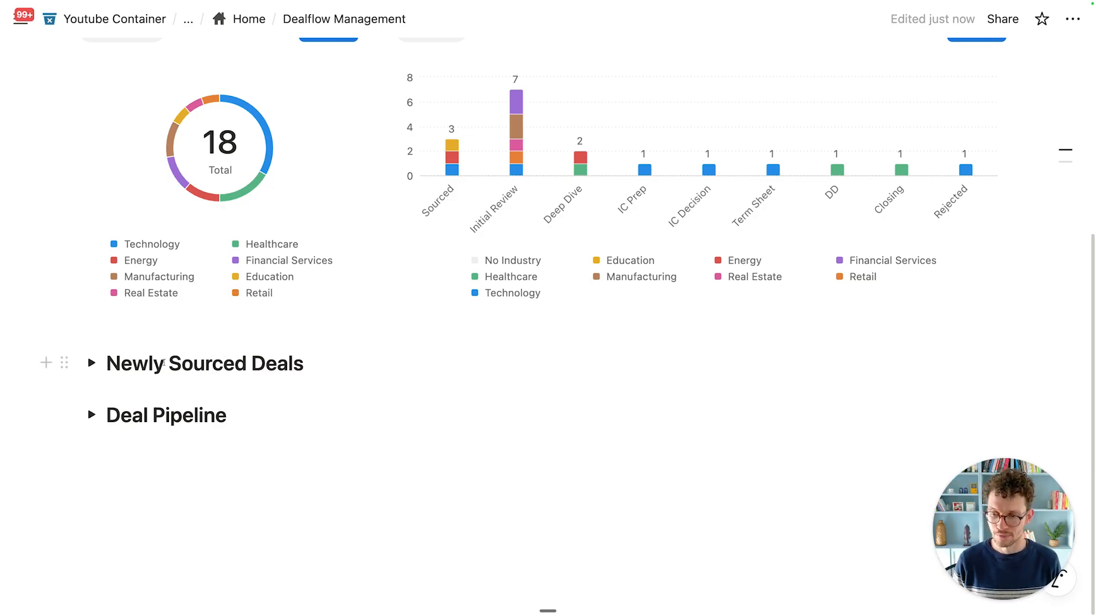
drag(148, 361, 292, 358)
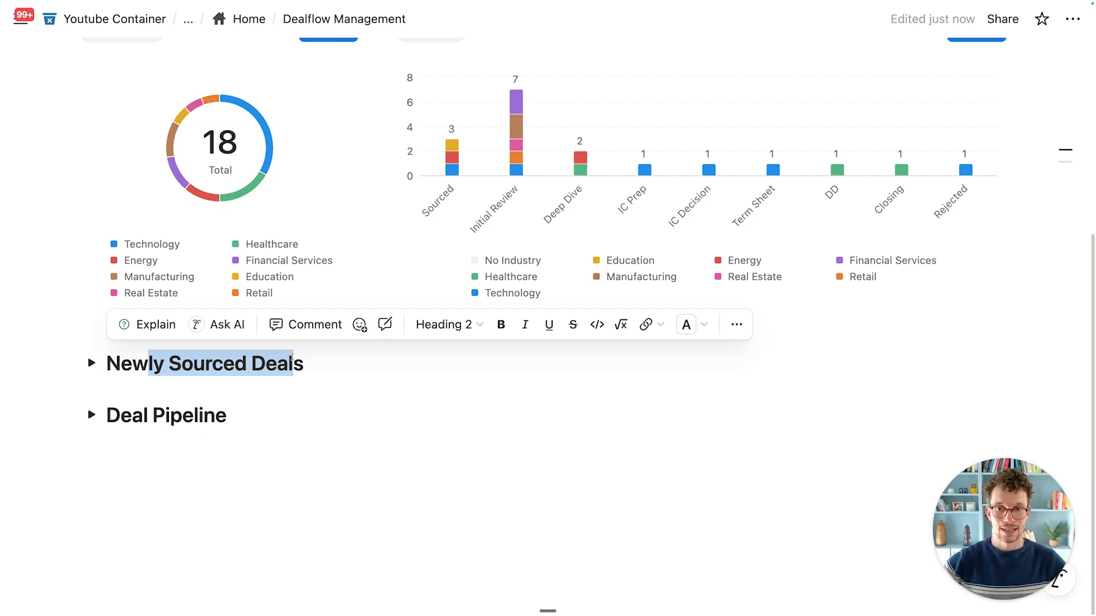
click(324, 376)
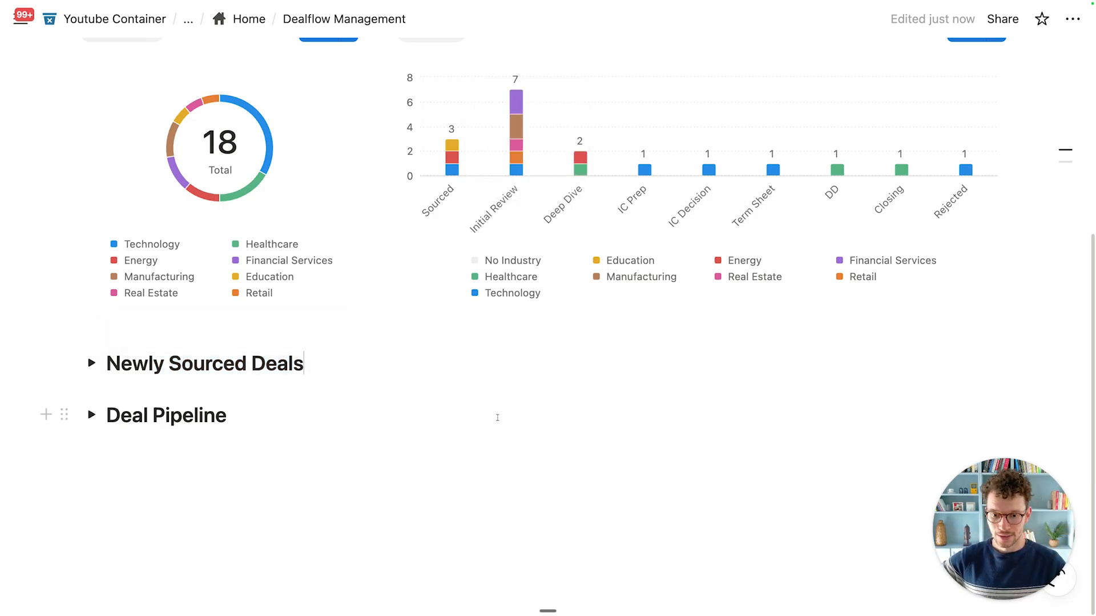
Step: Create a 'Deal Tasks' toggle heading 2 below Deal Pipeline, expanded with an empty line inside
click(326, 469)
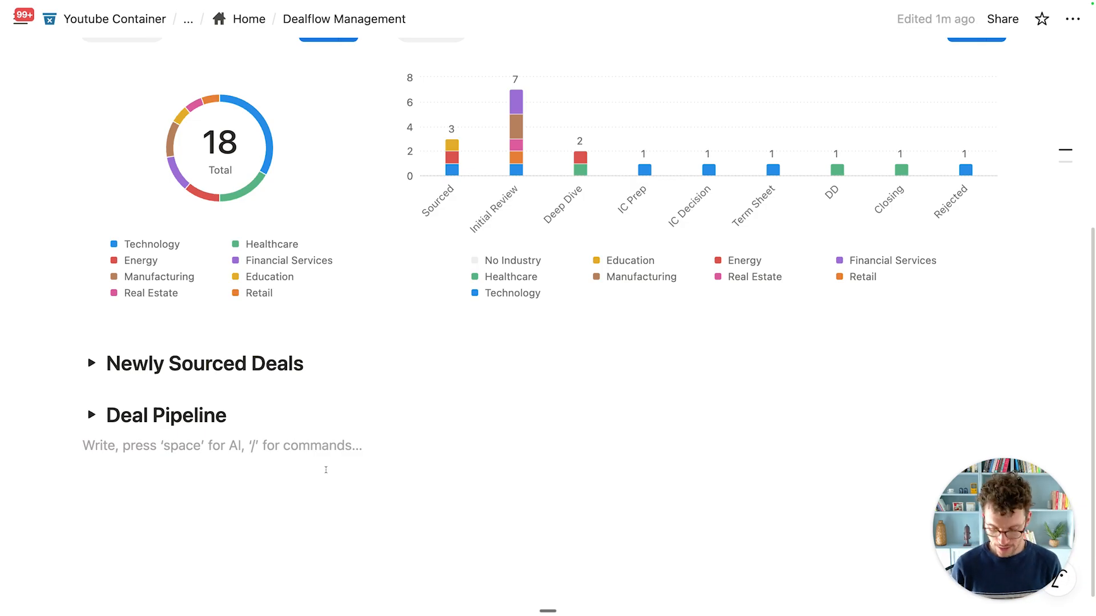
text(/h2)
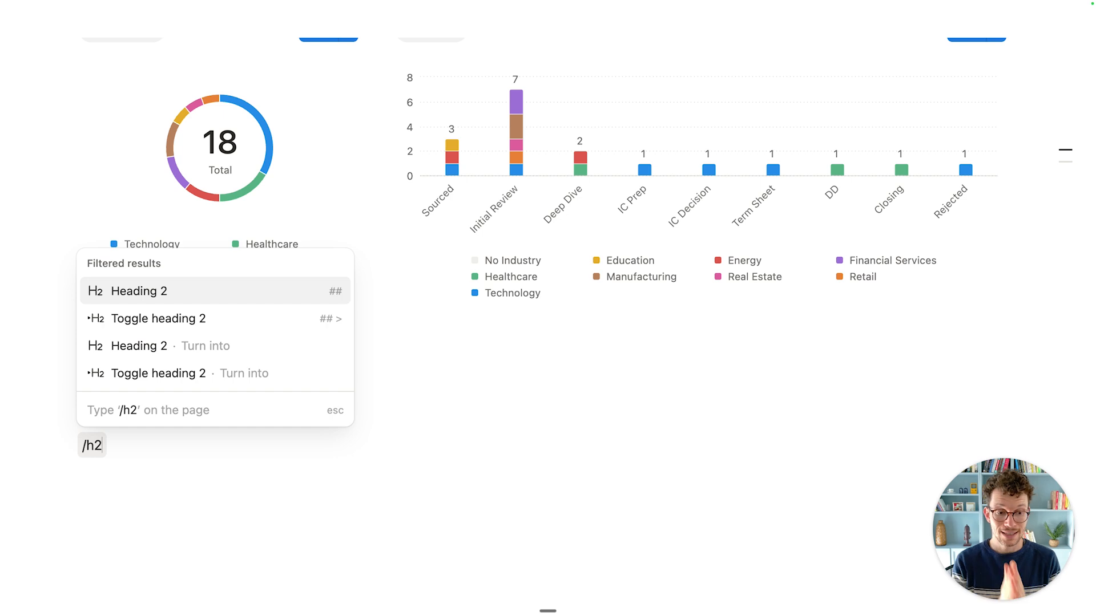
click(274, 318)
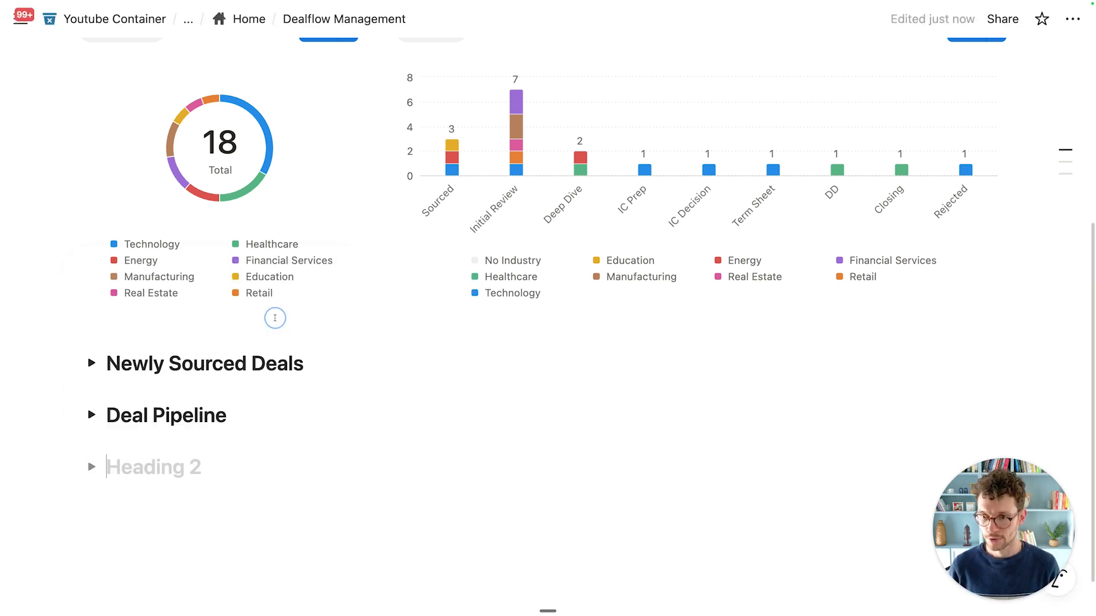
text(Deal Tasks)
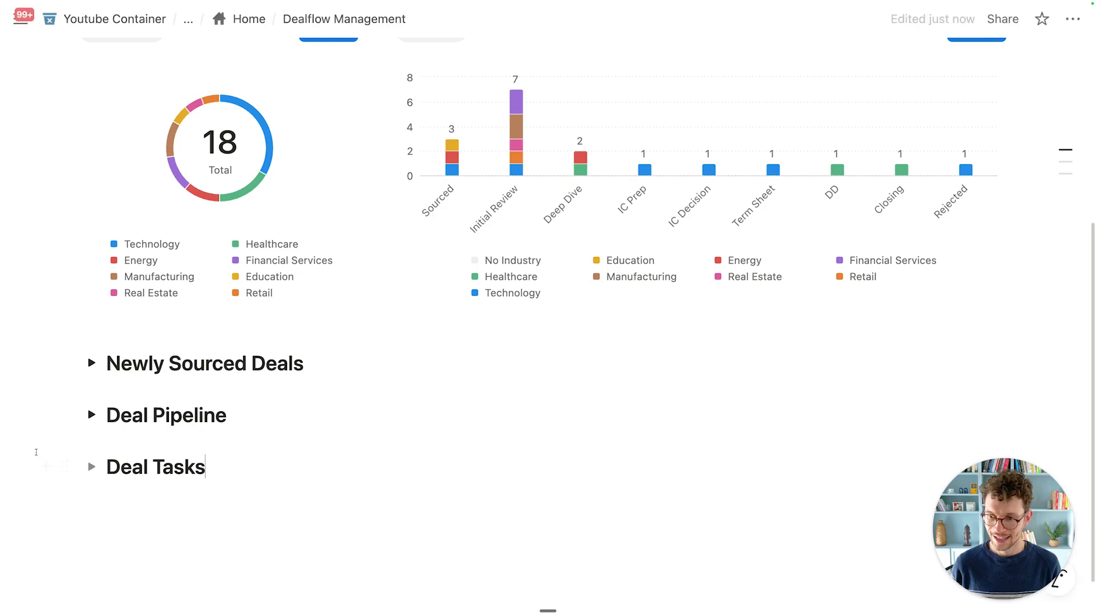
click(91, 466)
click(131, 497)
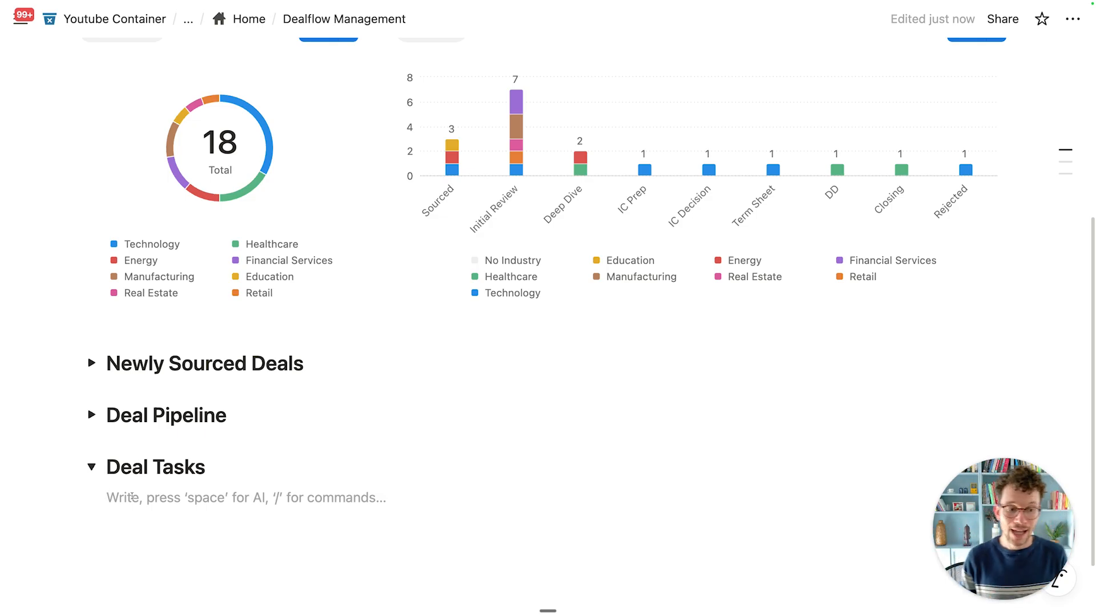
scroll(131, 497, down, 3)
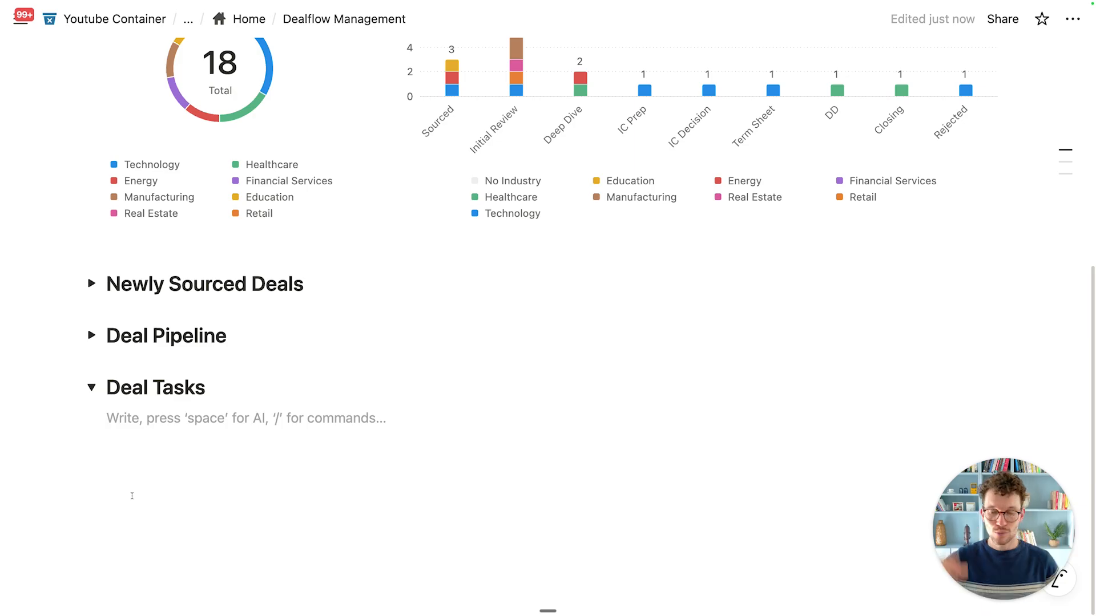
Step: Link the VC_Tasks database into Deal Tasks with the My Tasks view and hide its title
text(/creat)
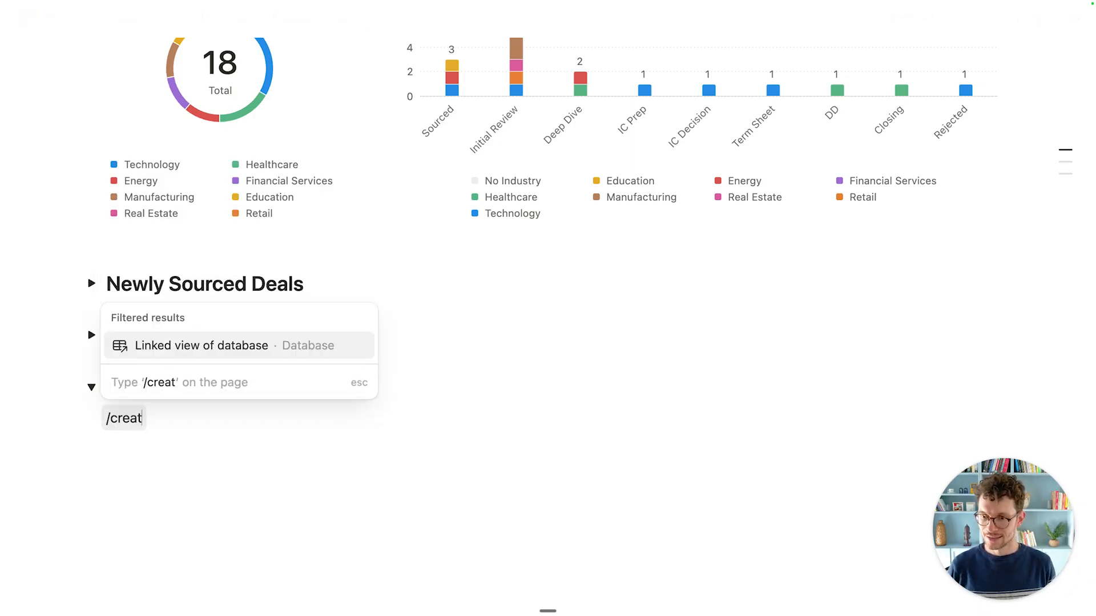
key(Return)
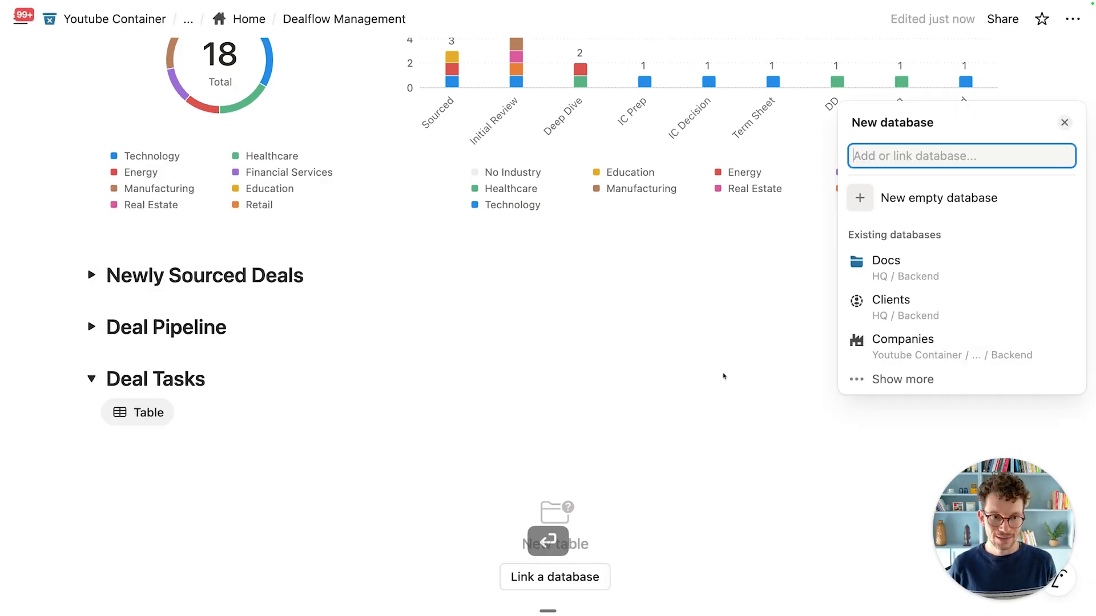
text(vc)
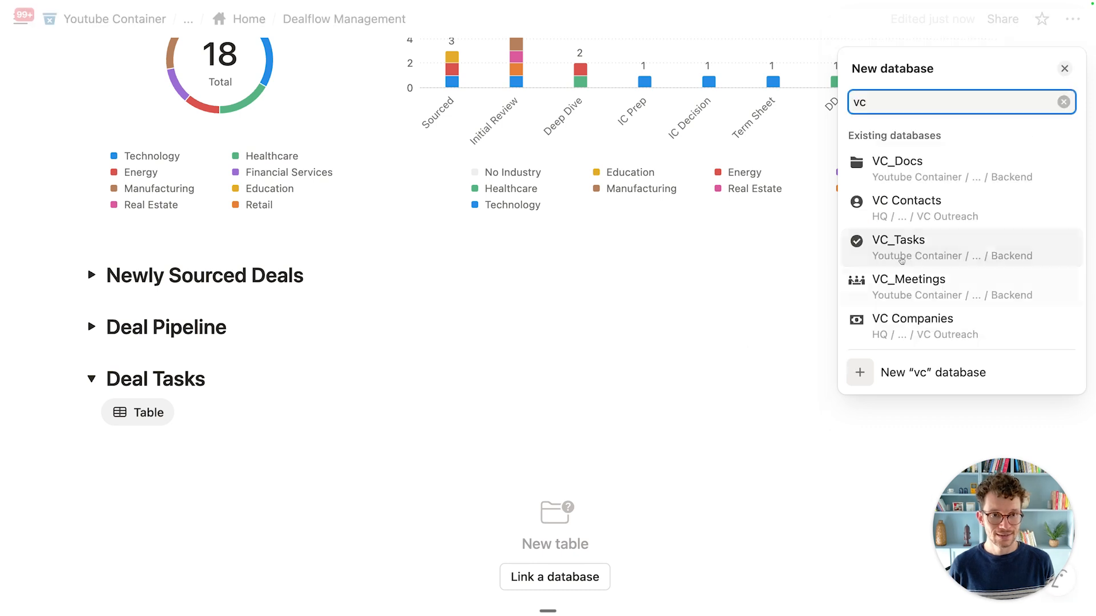
click(924, 246)
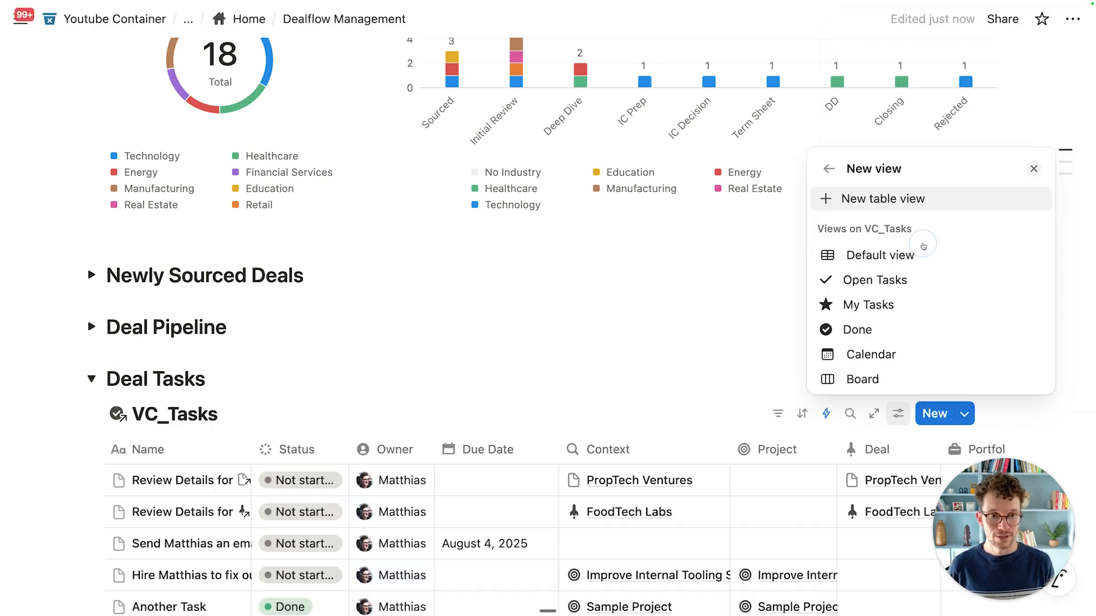
click(879, 304)
click(574, 354)
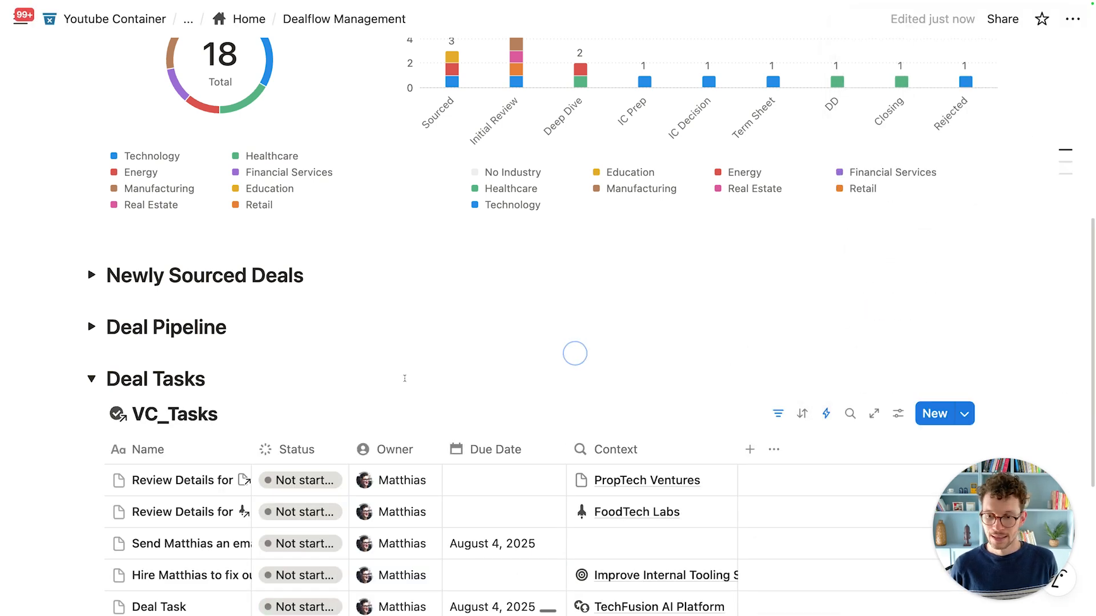
scroll(236, 279, down, 3)
click(251, 237)
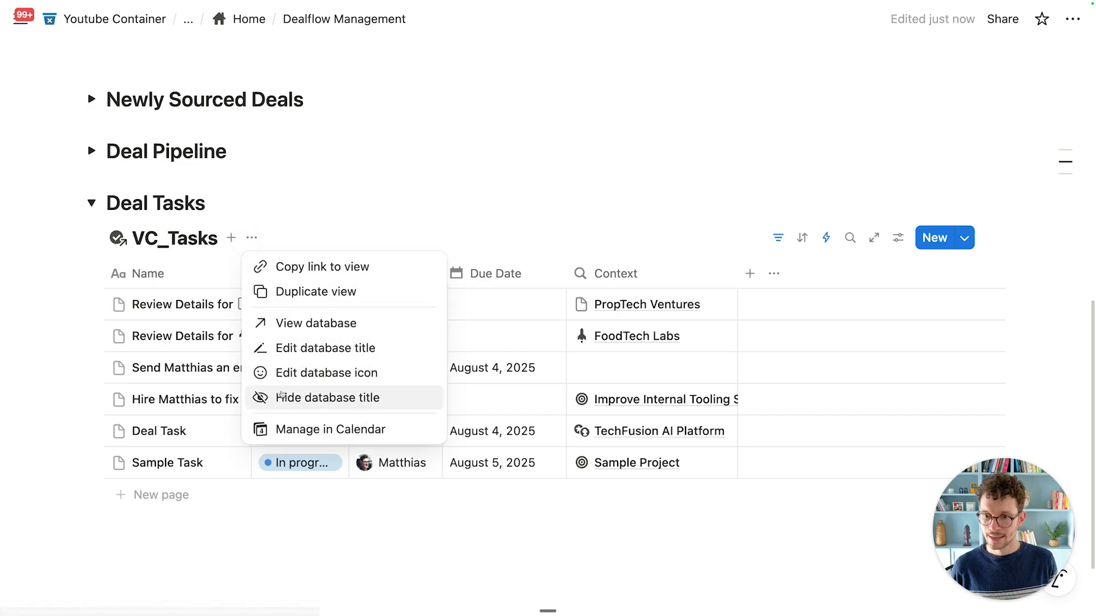
click(296, 397)
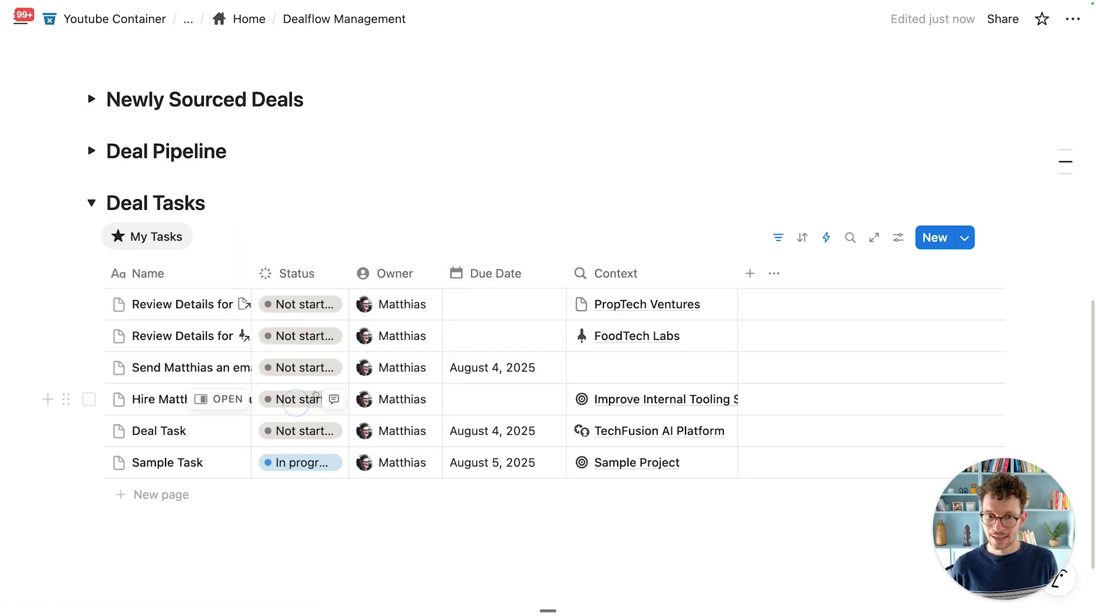
Step: Add a 'Deal is not empty' filter rule to the tasks table and widen the Name column
click(778, 237)
click(166, 281)
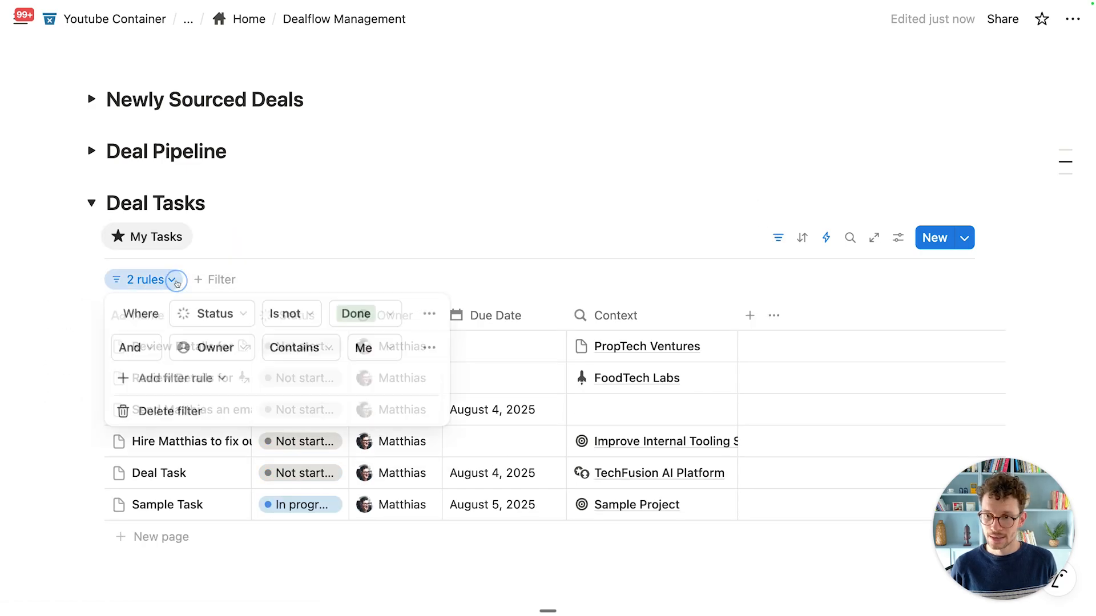
click(177, 379)
click(184, 410)
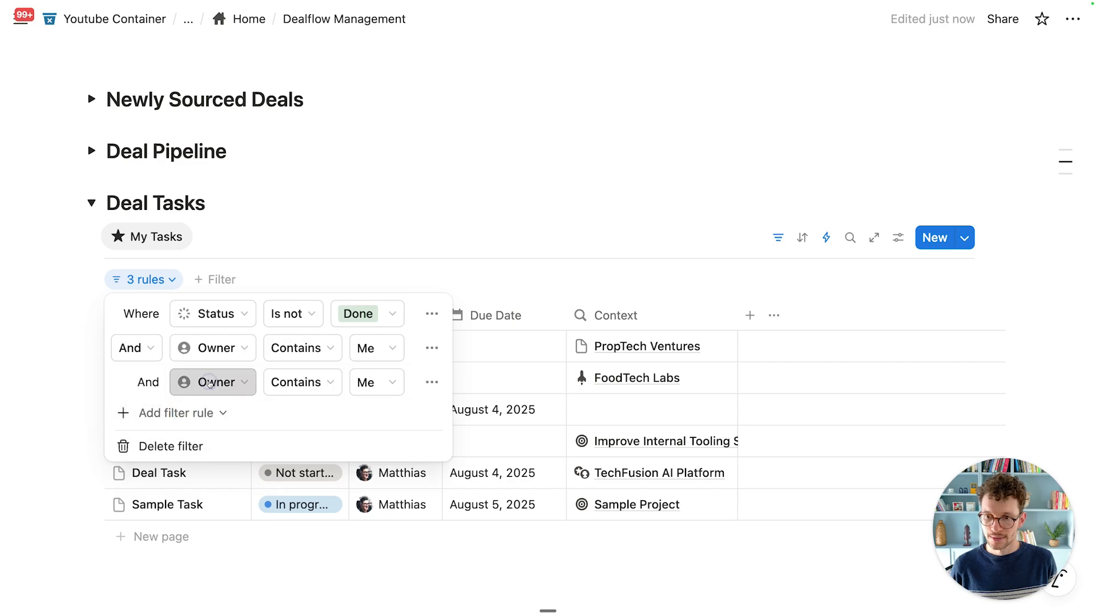
click(213, 382)
click(234, 225)
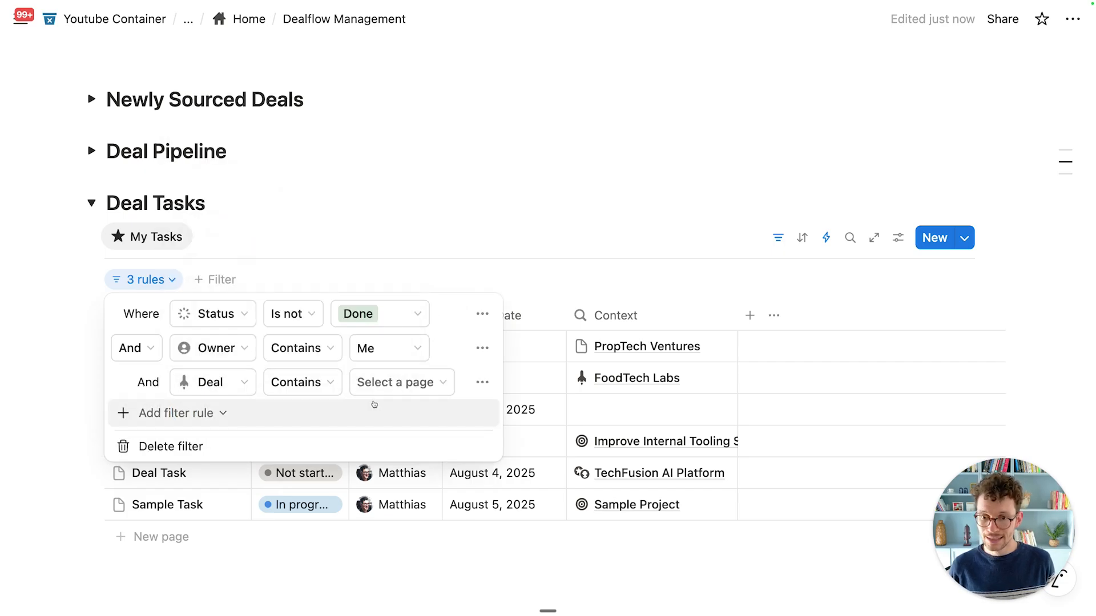
click(309, 383)
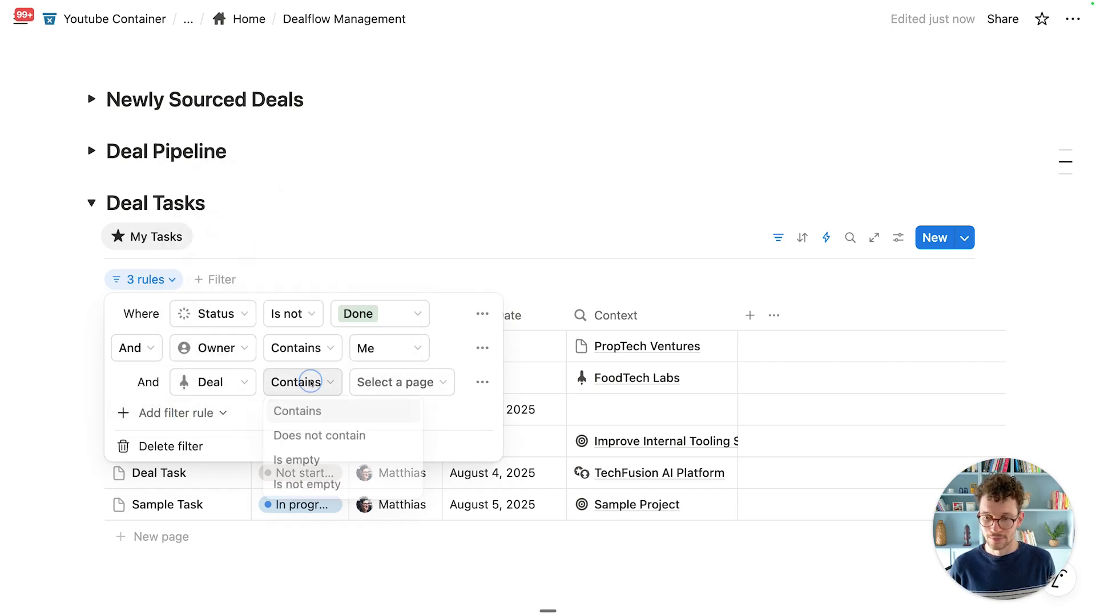
click(307, 485)
click(494, 223)
scroll(481, 356, down, 1)
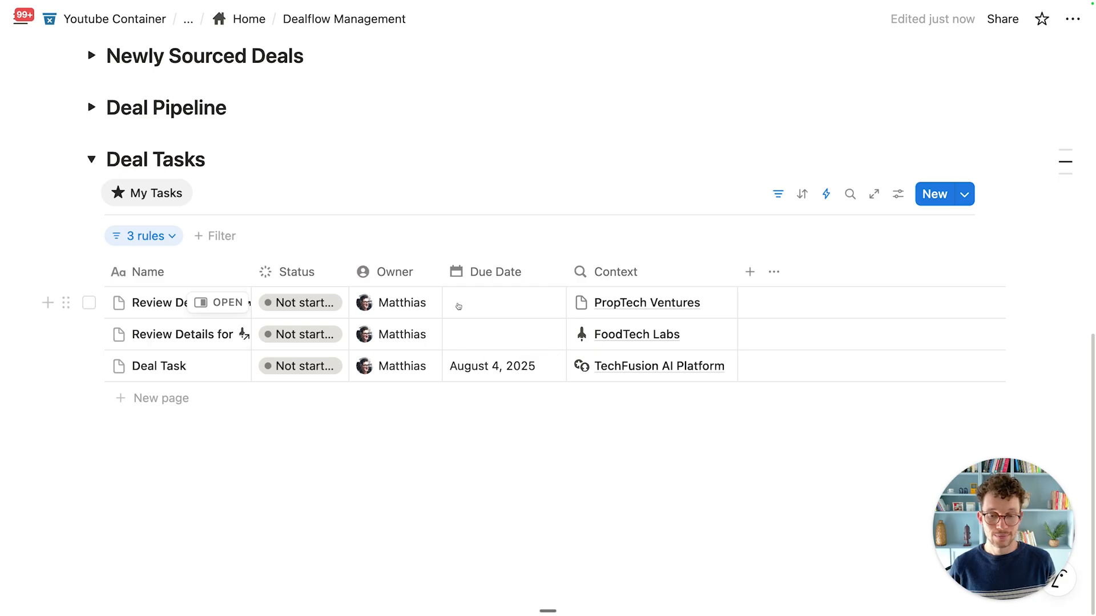
drag(248, 269, 372, 269)
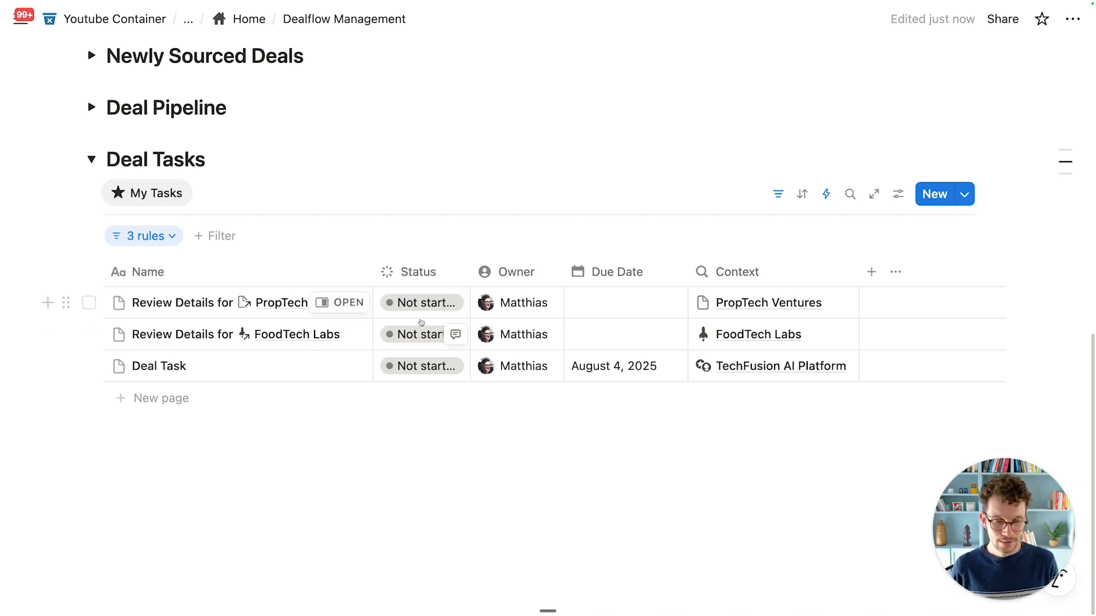
Step: Display the Status property as a checkbox and move it to the first column
click(431, 277)
mouse_move(515, 281)
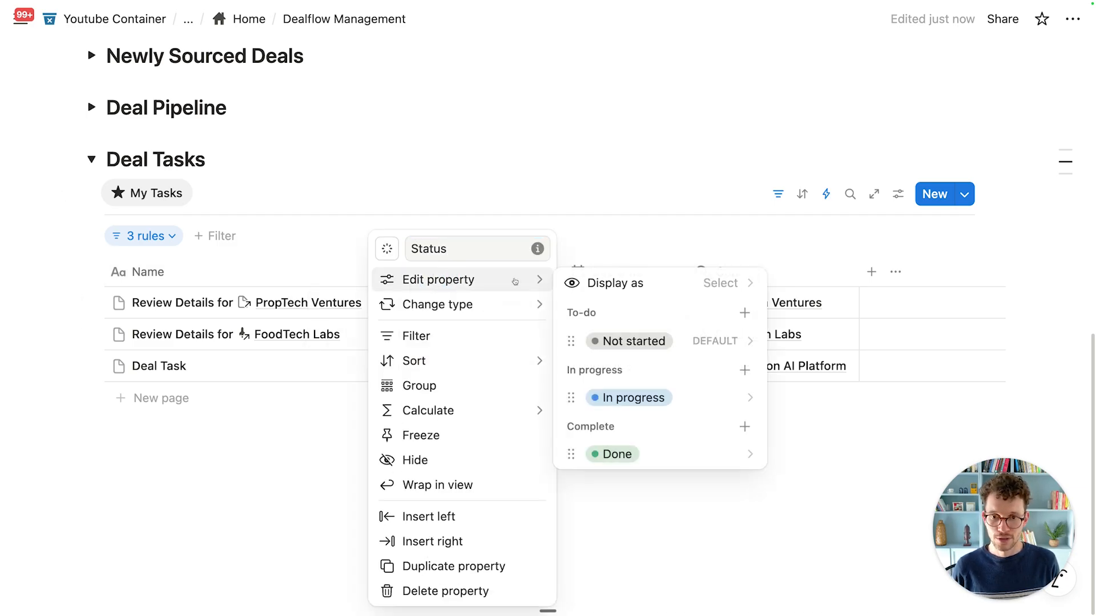
click(626, 284)
click(612, 311)
click(357, 186)
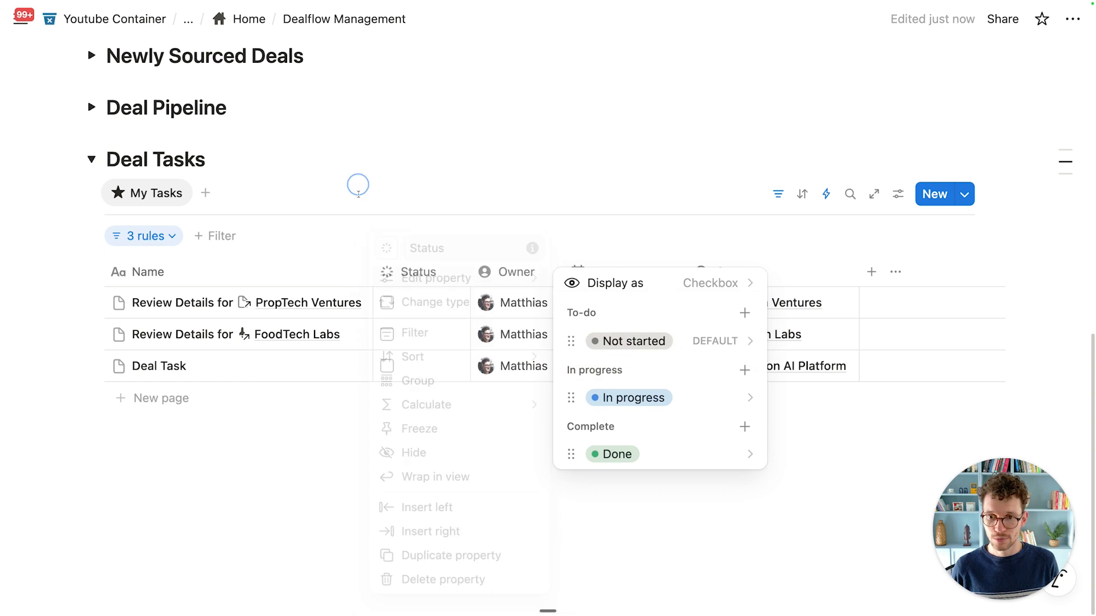
drag(419, 273, 132, 275)
Step: Claim the DataFlow Analytics deal under Newly Sourced Deals, then collapse that section
click(328, 445)
scroll(342, 439, up, 5)
scroll(317, 423, up, 4)
scroll(114, 343, down, 4)
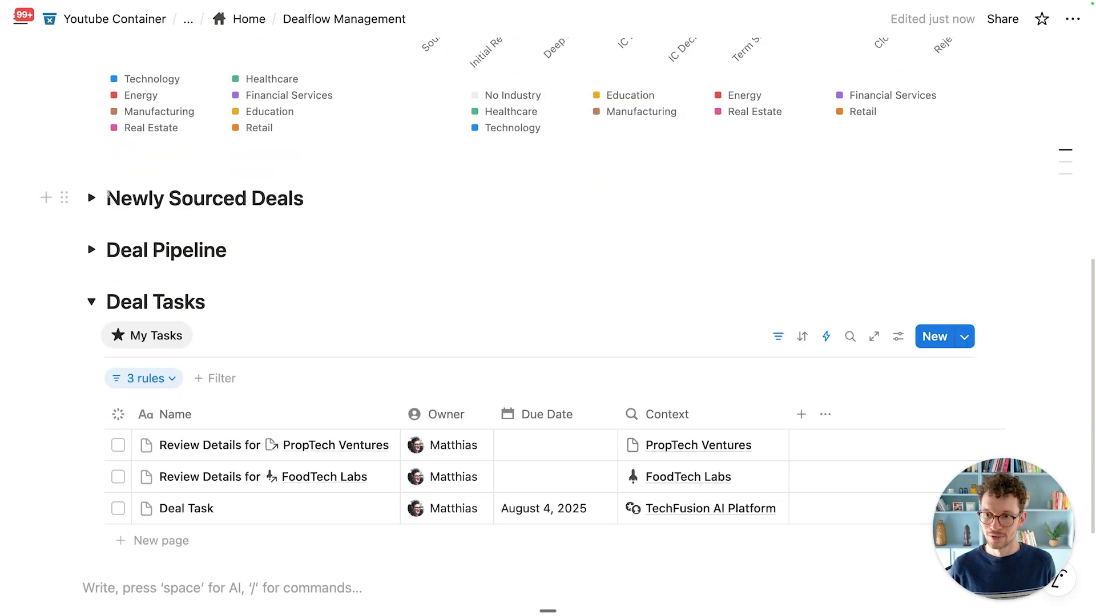
click(91, 197)
scroll(91, 211, down, 3)
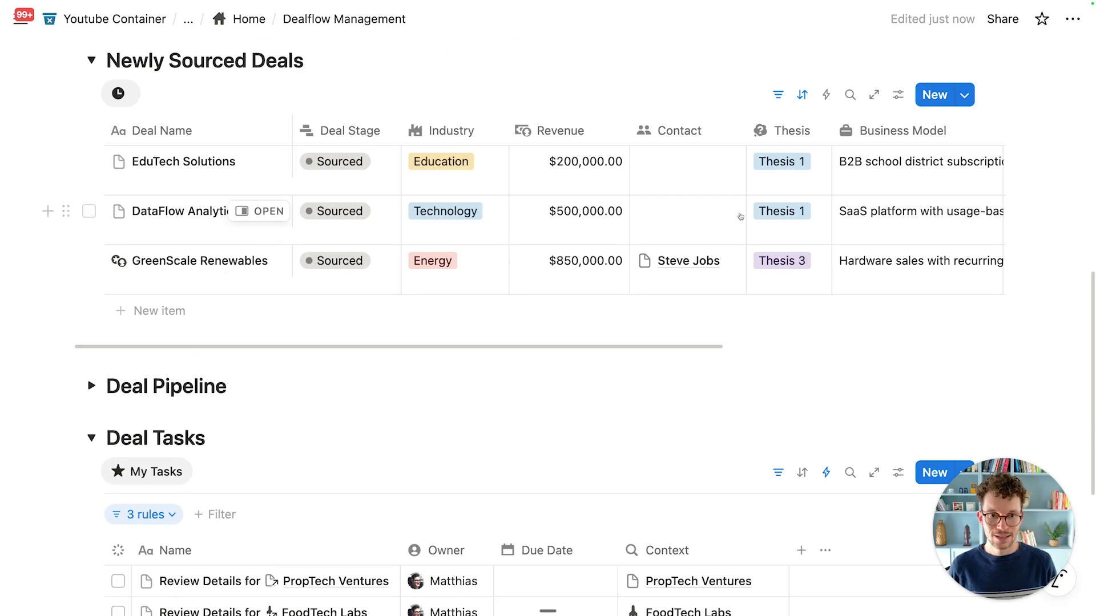
scroll(741, 216, right, 5)
click(884, 212)
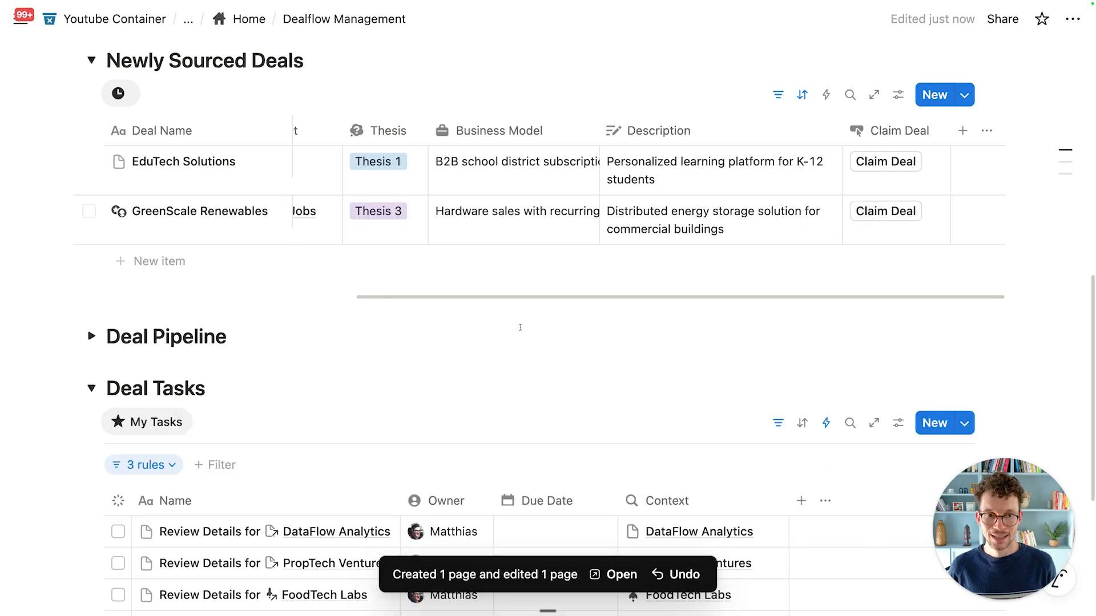
scroll(357, 363, down, 3)
scroll(358, 363, down, 2)
scroll(377, 368, up, 6)
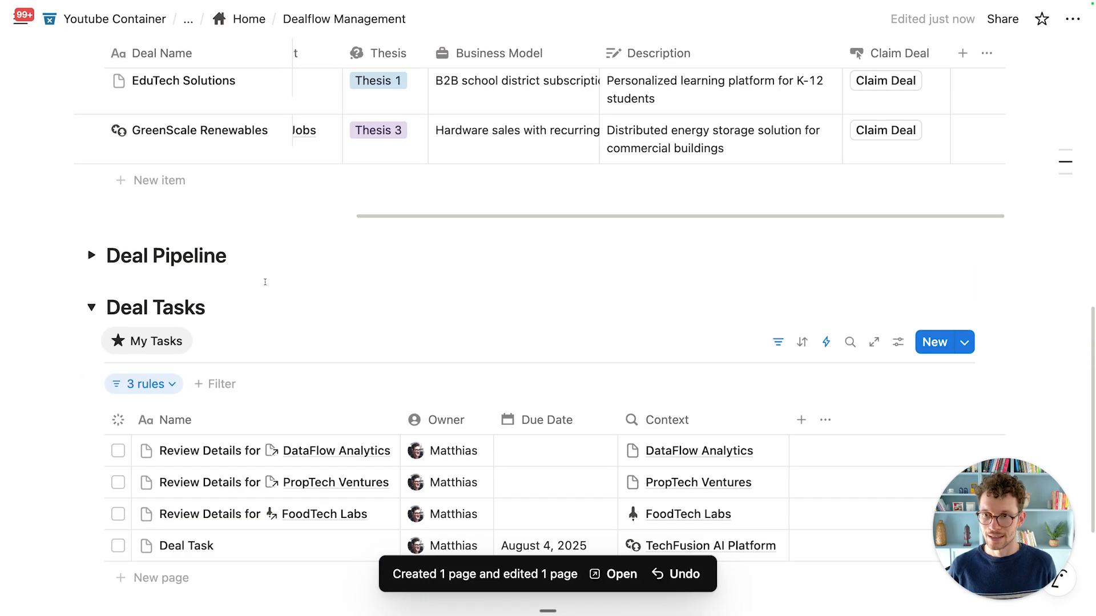
click(92, 149)
scroll(251, 280, down, 3)
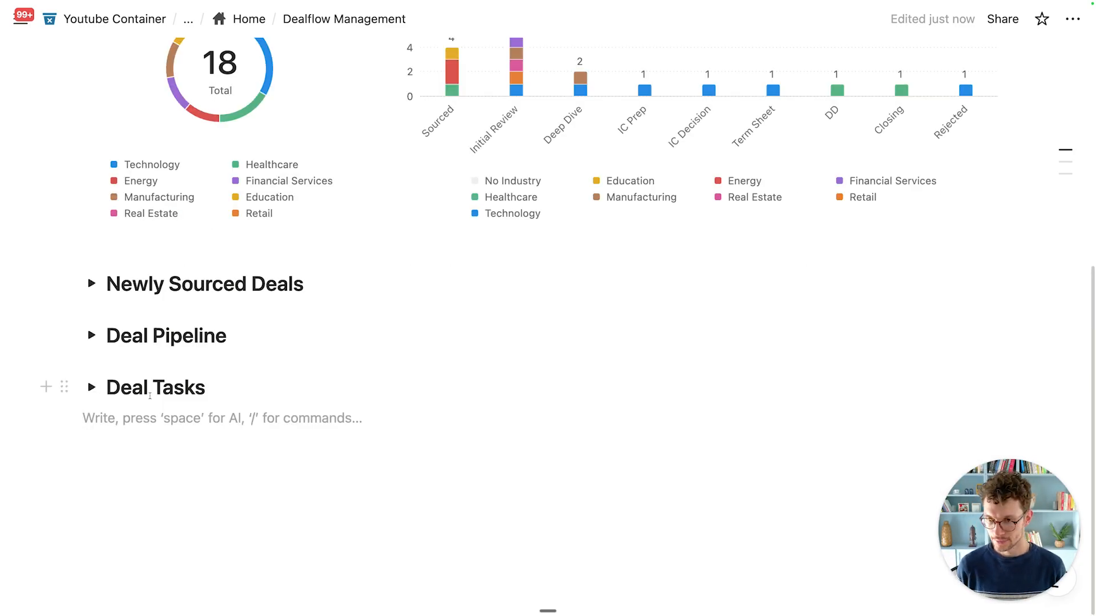
Step: Add a toggle heading 2 named 'Deal Meetings' and expand it
text(/h2)
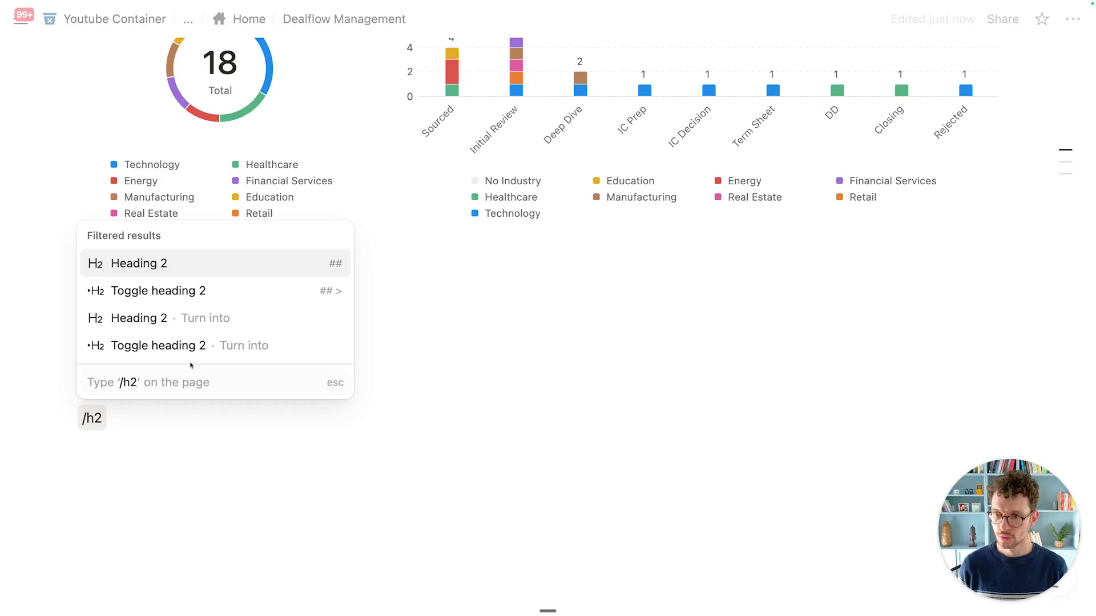
click(206, 292)
text(Deal)
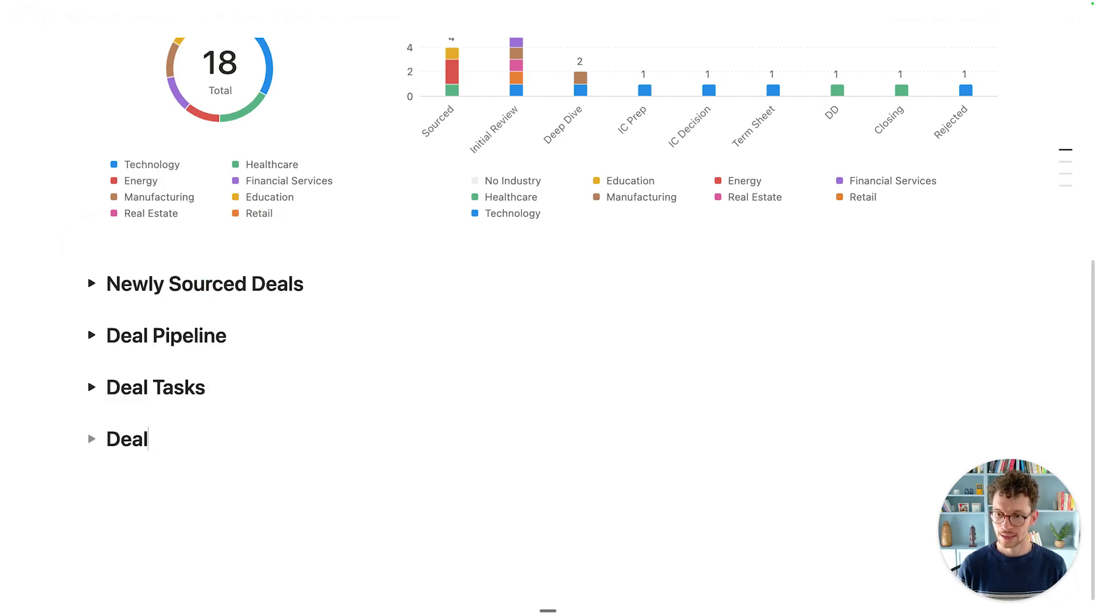
text( Meetings)
click(91, 438)
Step: Insert a linked view of the VC_Meetings database inside it using its Default view
click(122, 464)
text(/cre)
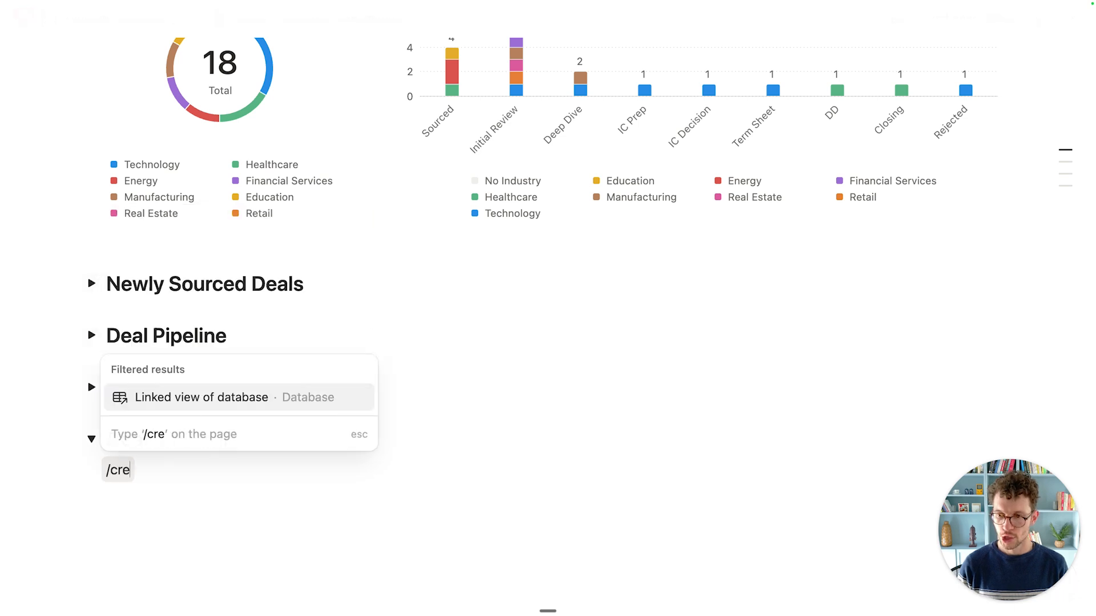
key(Return)
text(vs_me)
key(BackSpace)
key(BackSpace)
key(BackSpace)
key(BackSpace)
key(BackSpace)
text(vc_m)
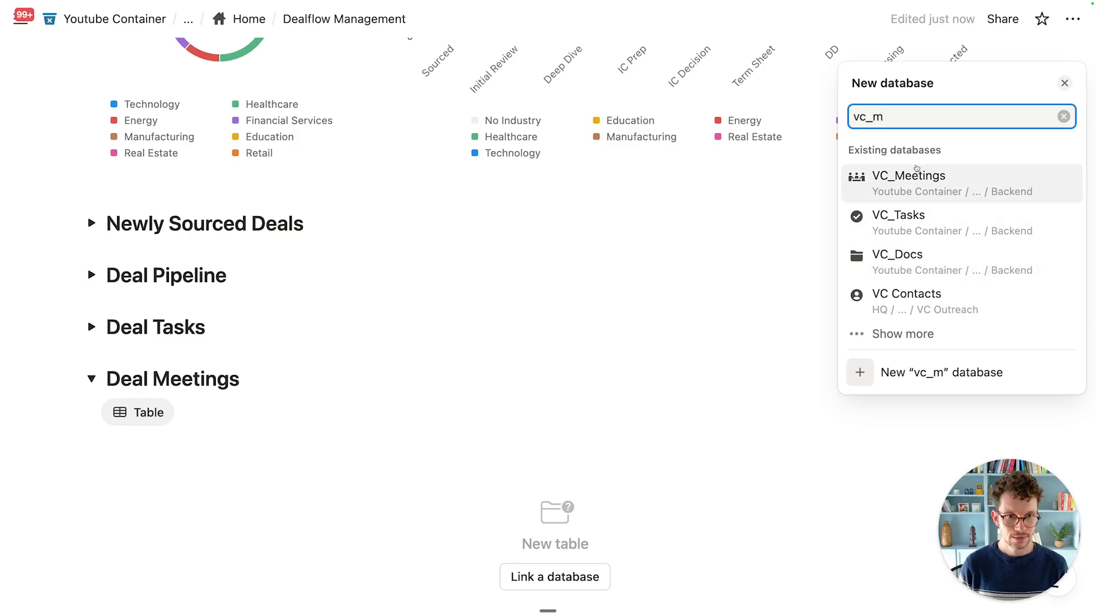
click(917, 176)
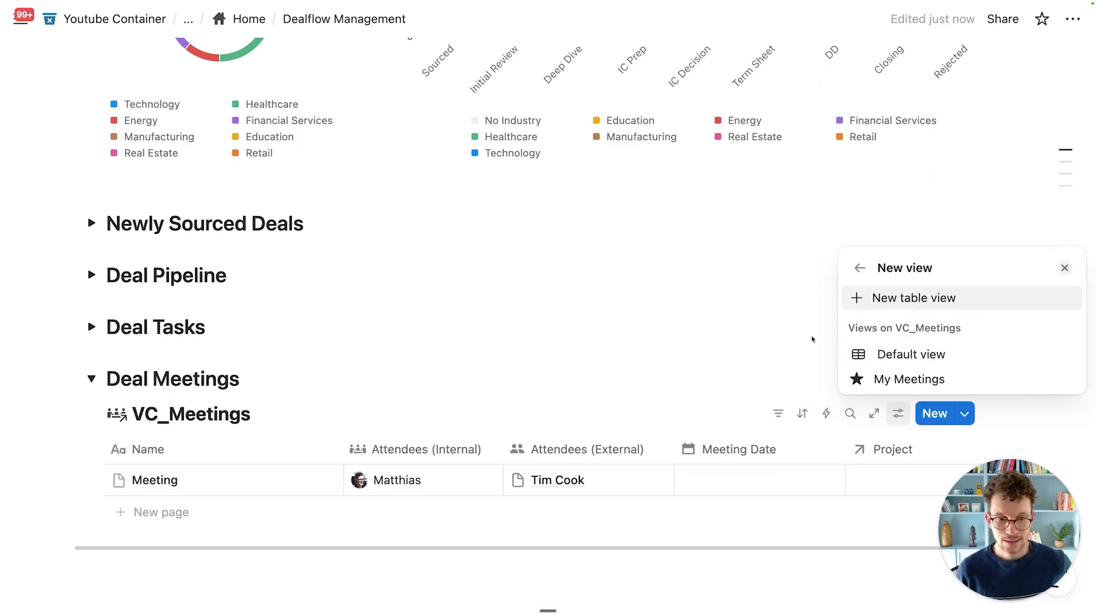
click(859, 355)
Step: Hide the VC_Meetings database title
click(562, 381)
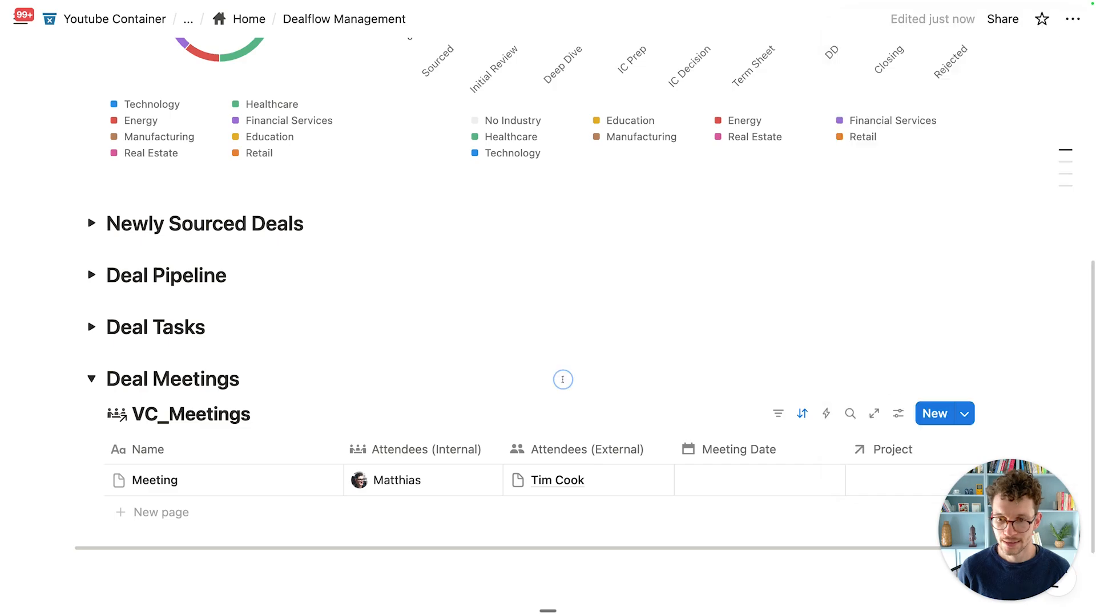
scroll(268, 376, down, 2)
click(285, 292)
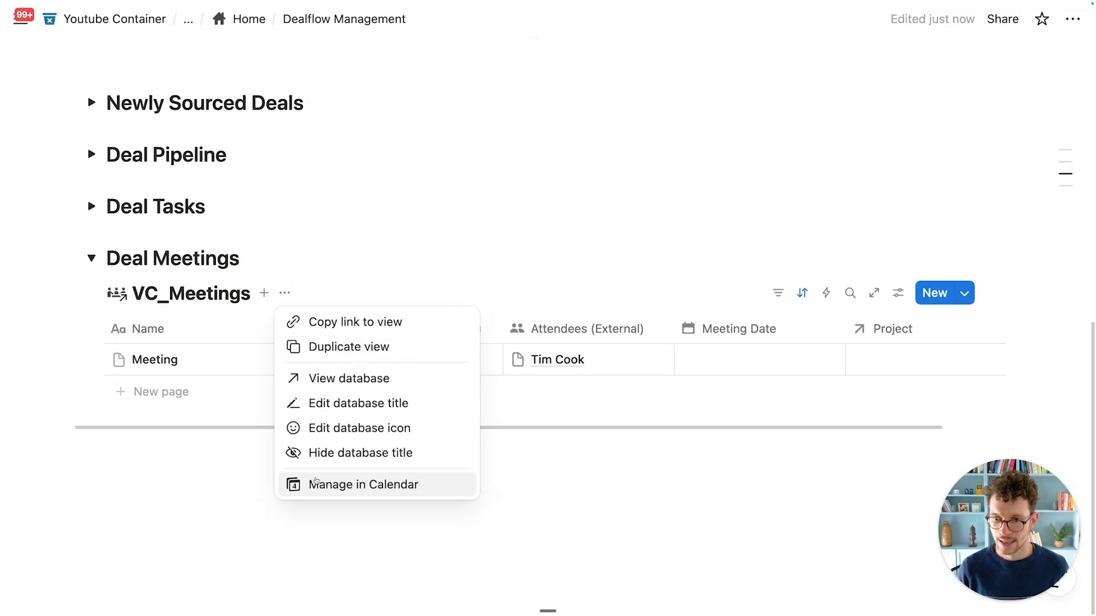
click(341, 458)
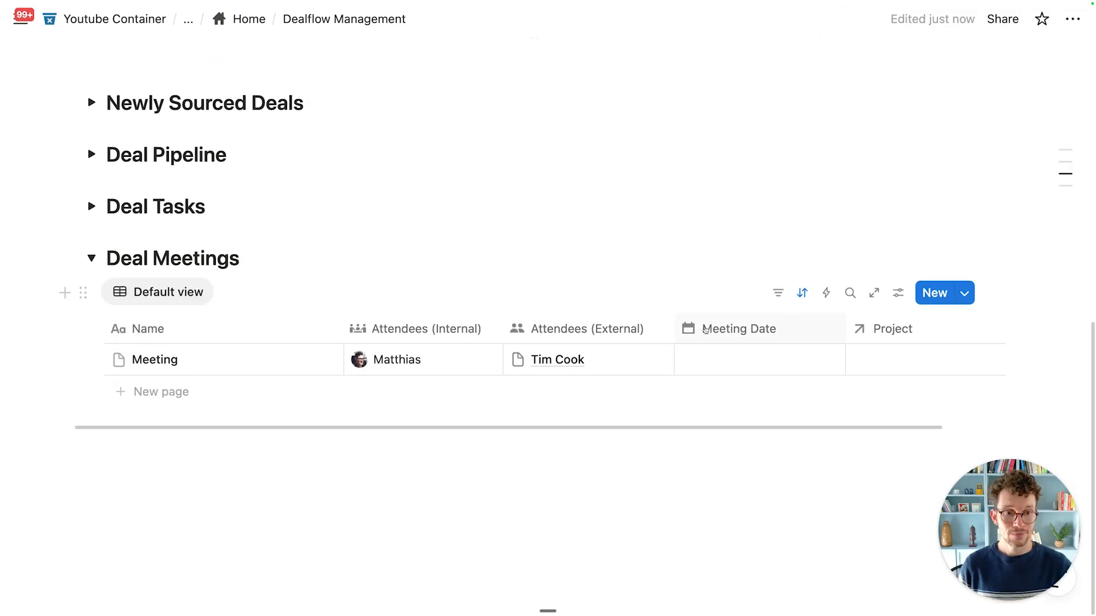
Step: Give the Project property a target icon
scroll(696, 329, right, 2)
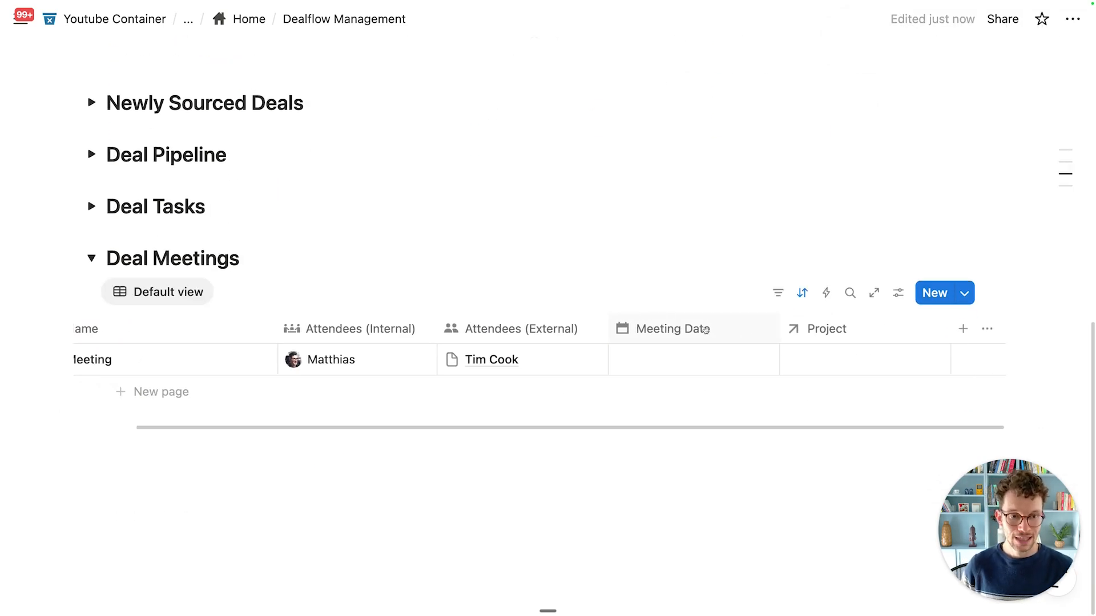
click(784, 344)
click(793, 273)
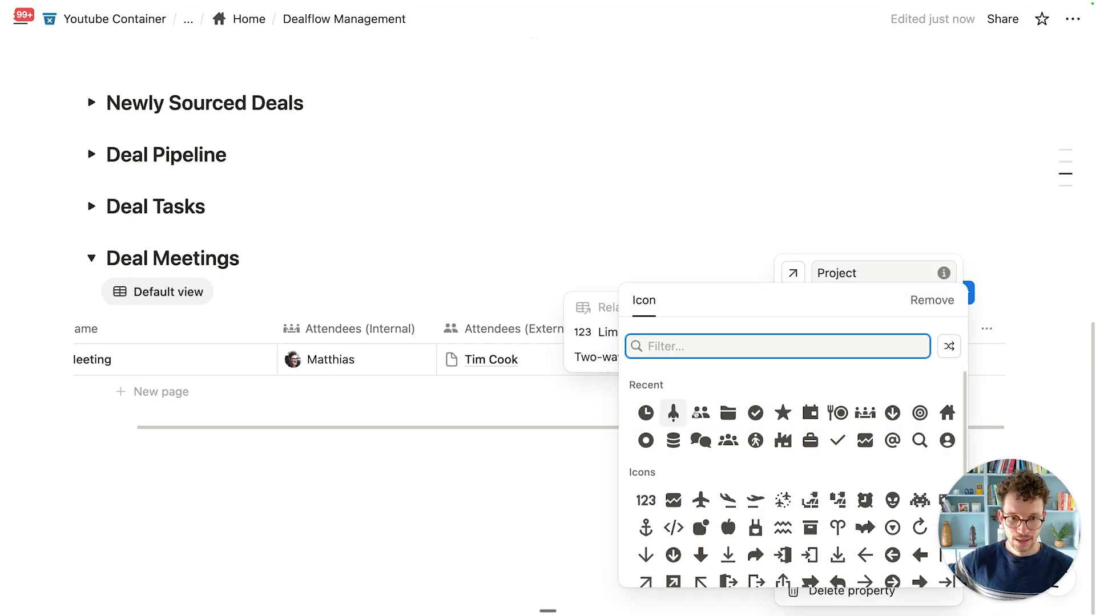
click(918, 414)
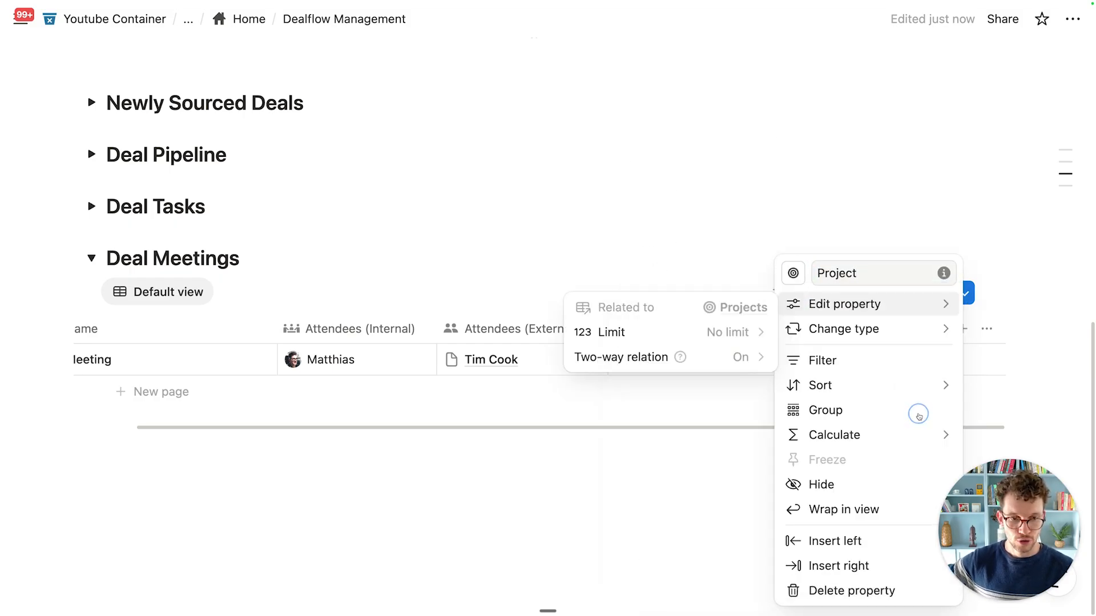
click(694, 196)
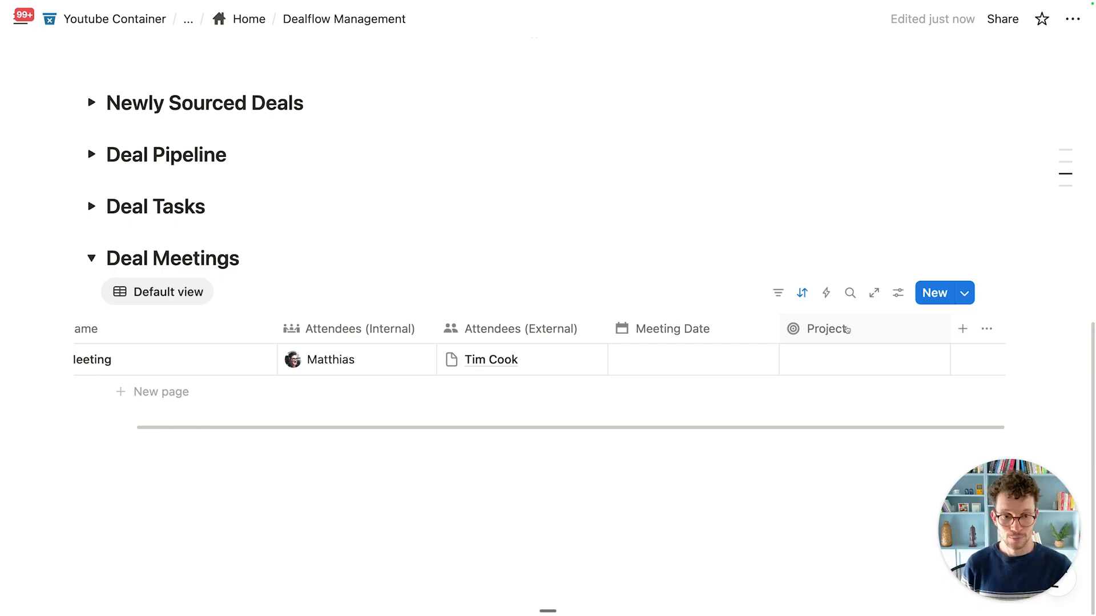
Step: Hide the Project column and start adding a new property to the meetings table
click(846, 329)
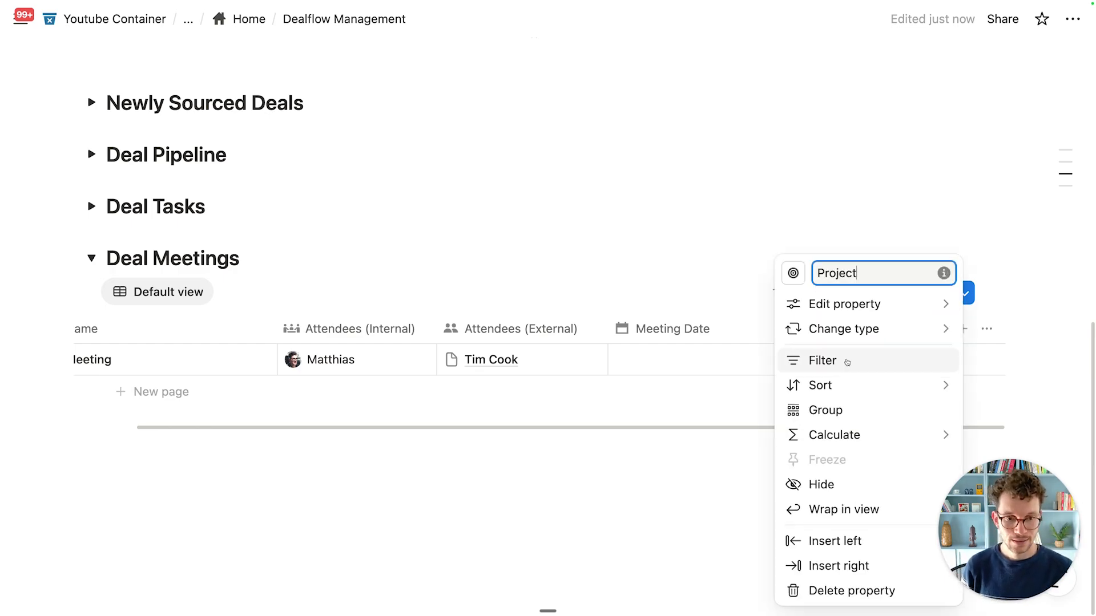
click(818, 483)
click(857, 335)
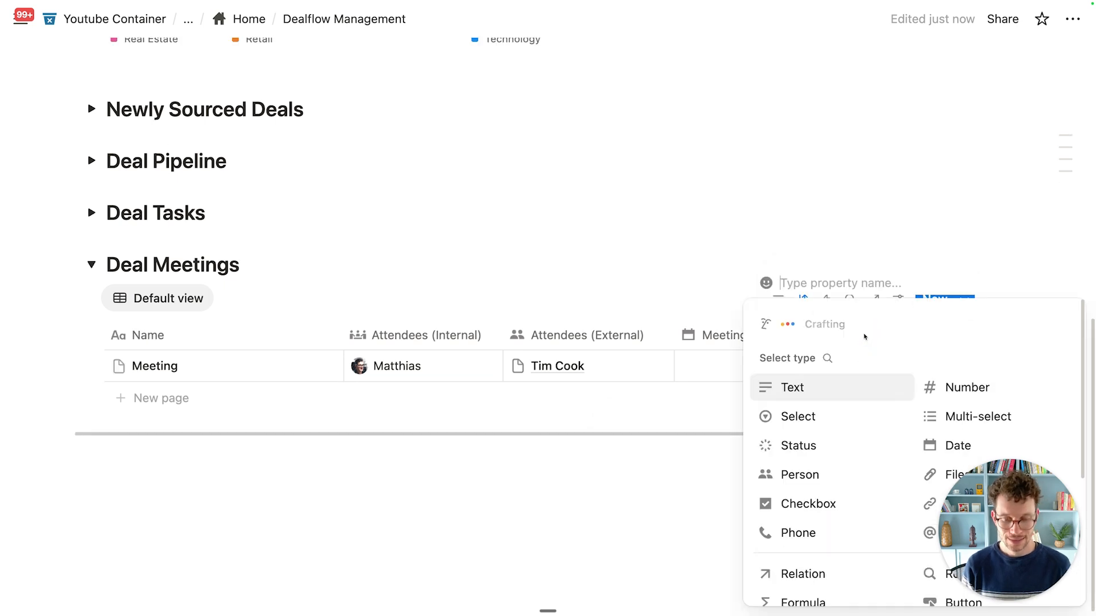
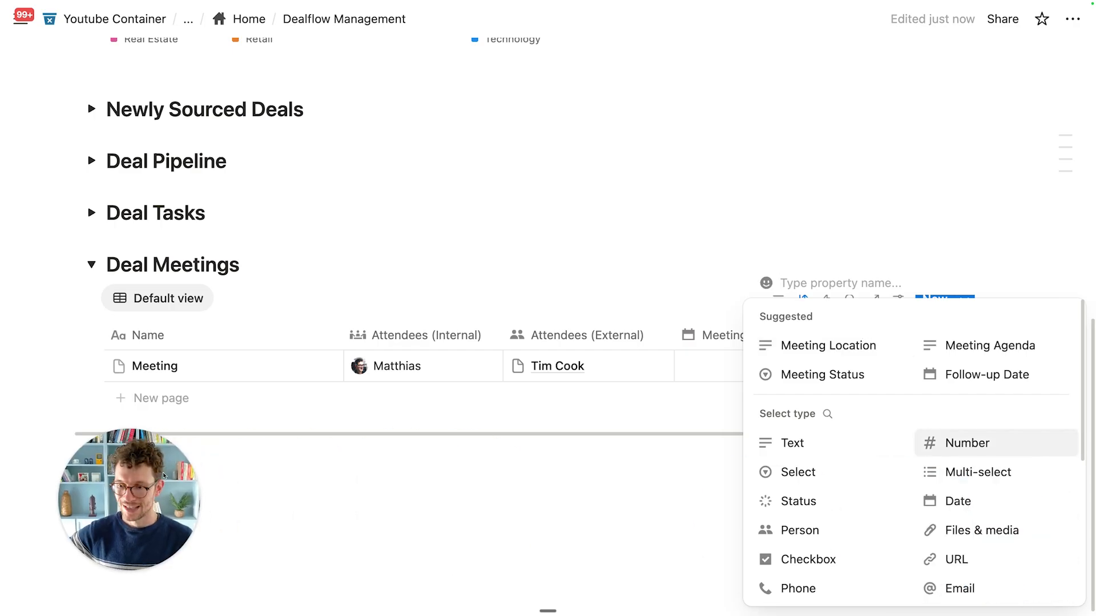
Step: Add a two-way relation to the Deals database, with its reverse property named Meetings
scroll(859, 457, down, 5)
click(803, 423)
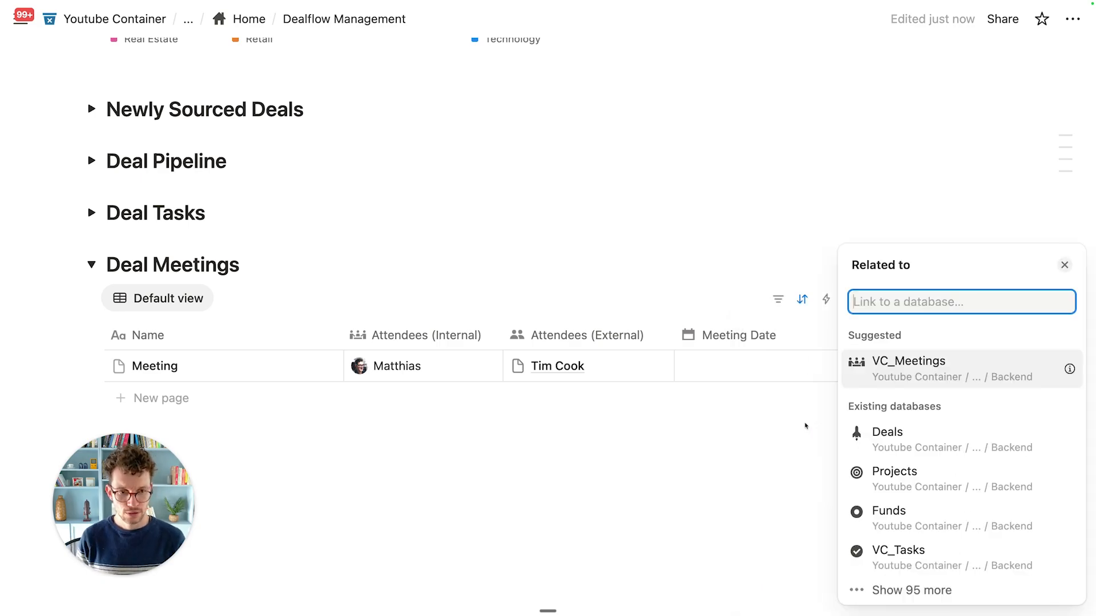
click(909, 441)
click(1054, 457)
text(Me)
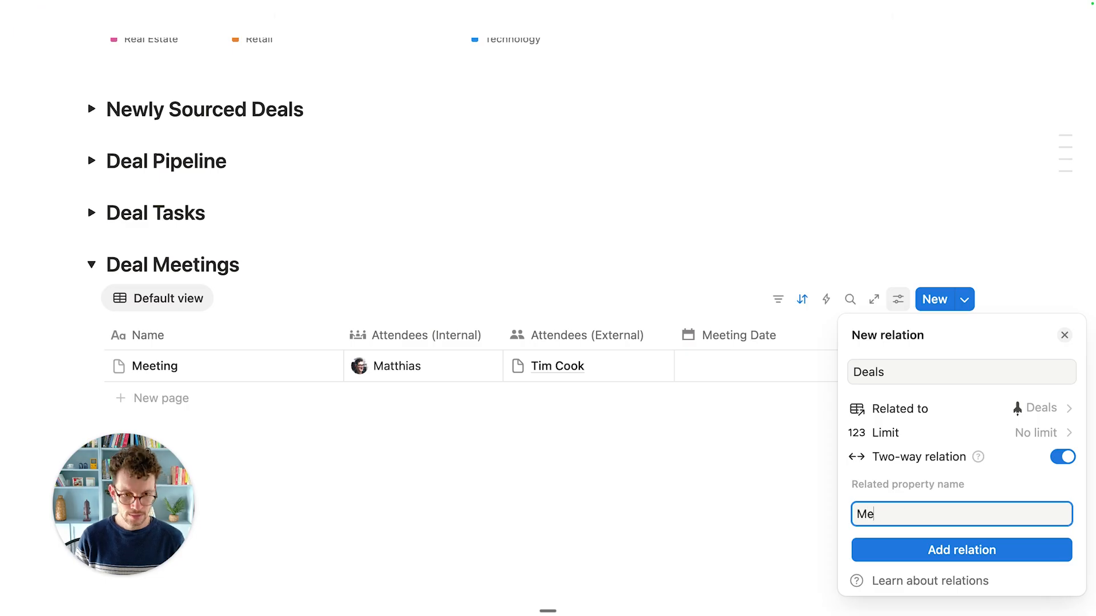
text(etings)
click(920, 552)
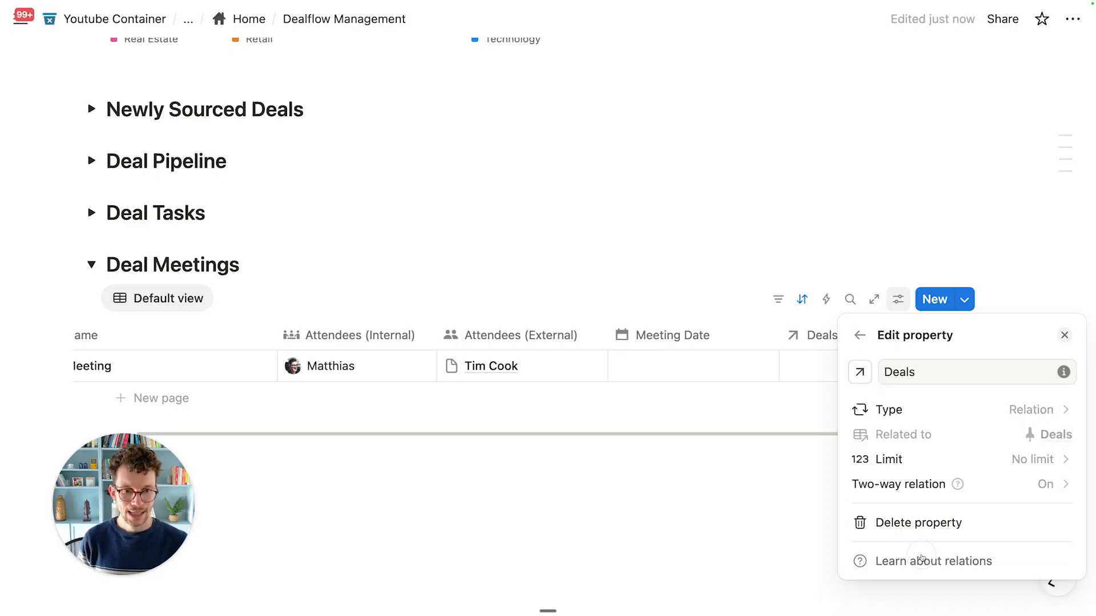
Step: Give the Deals property a rocket icon and shift its column in the table
click(865, 376)
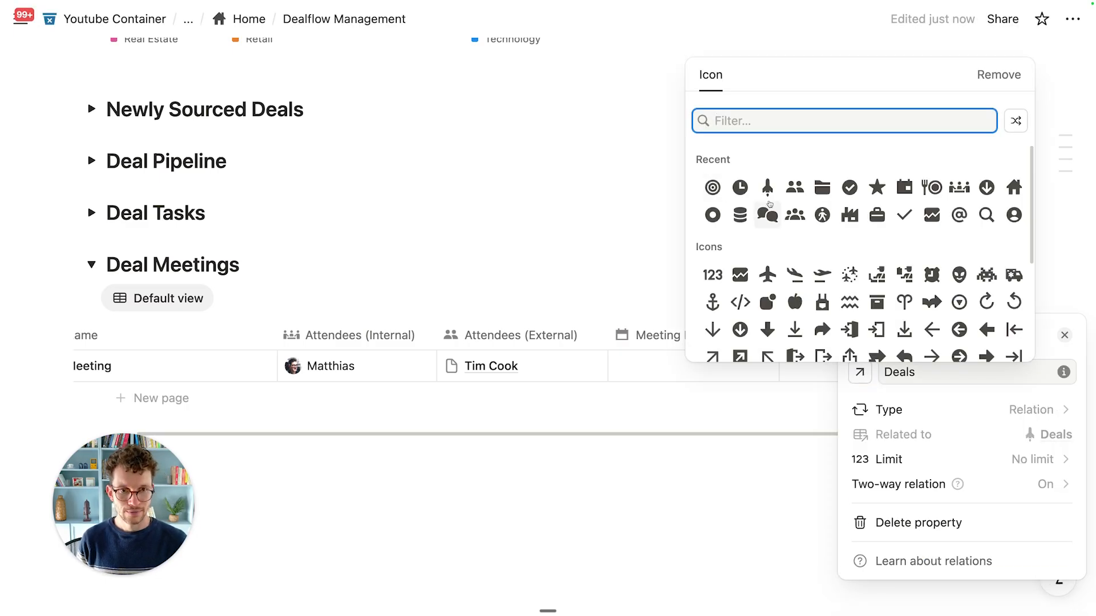
click(762, 185)
click(642, 246)
mouse_move(827, 331)
mouse_down()
mouse_move(778, 323)
mouse_move(834, 327)
mouse_up()
click(777, 295)
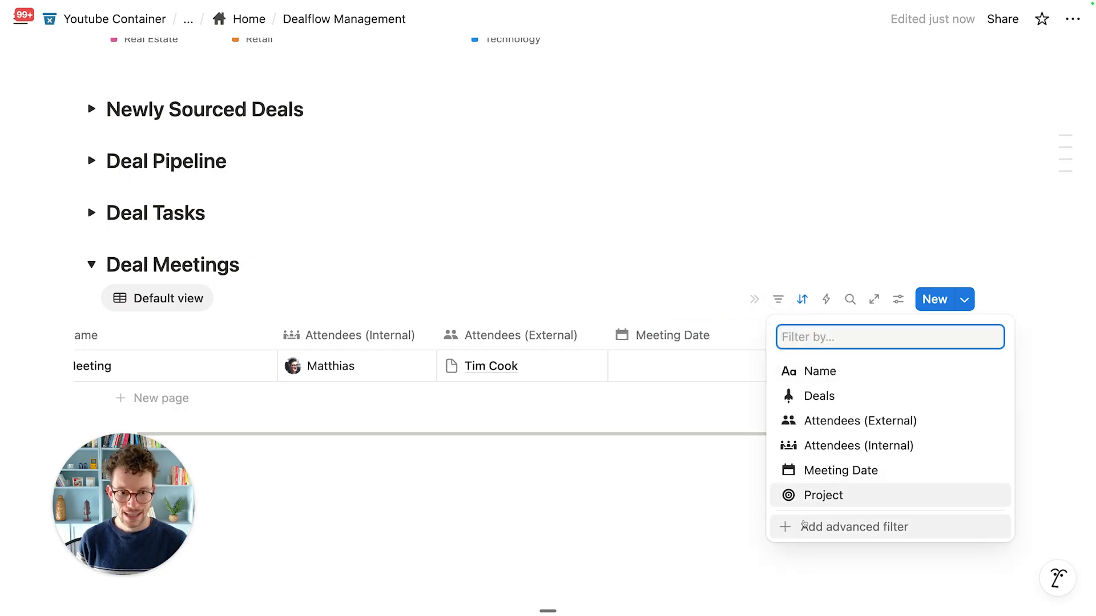
Step: Add an advanced filter keeping meetings where Deals is not empty
click(827, 525)
click(340, 376)
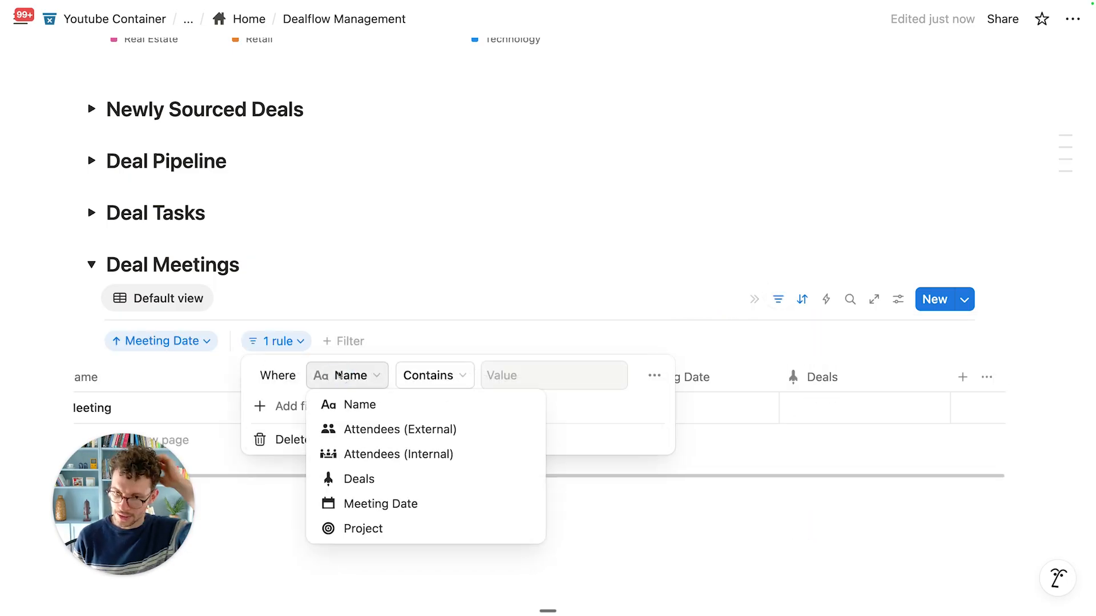
click(358, 480)
click(428, 375)
click(423, 477)
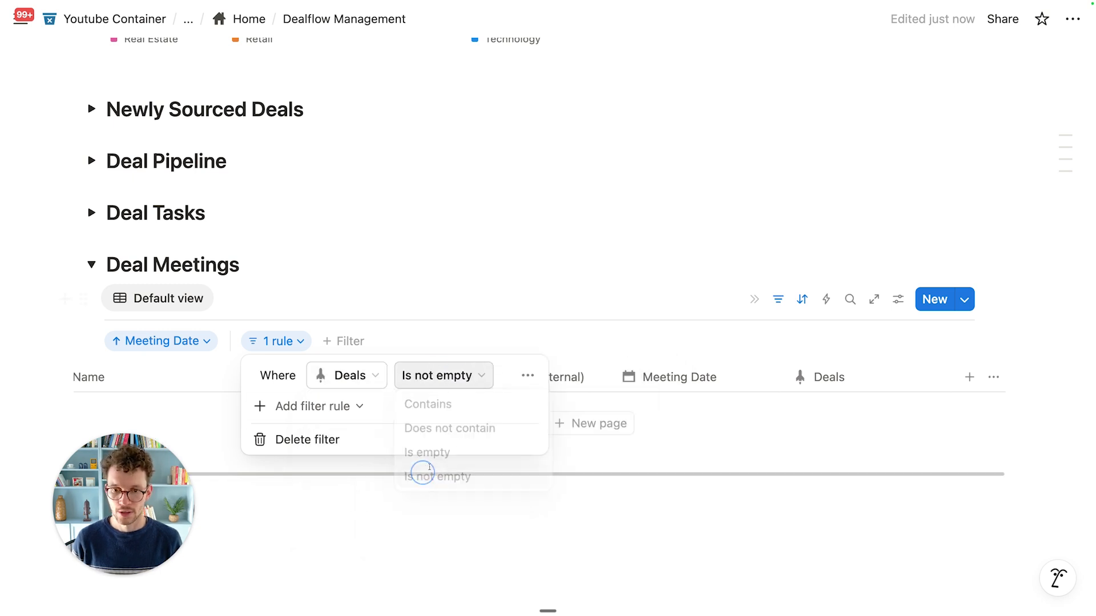
click(511, 308)
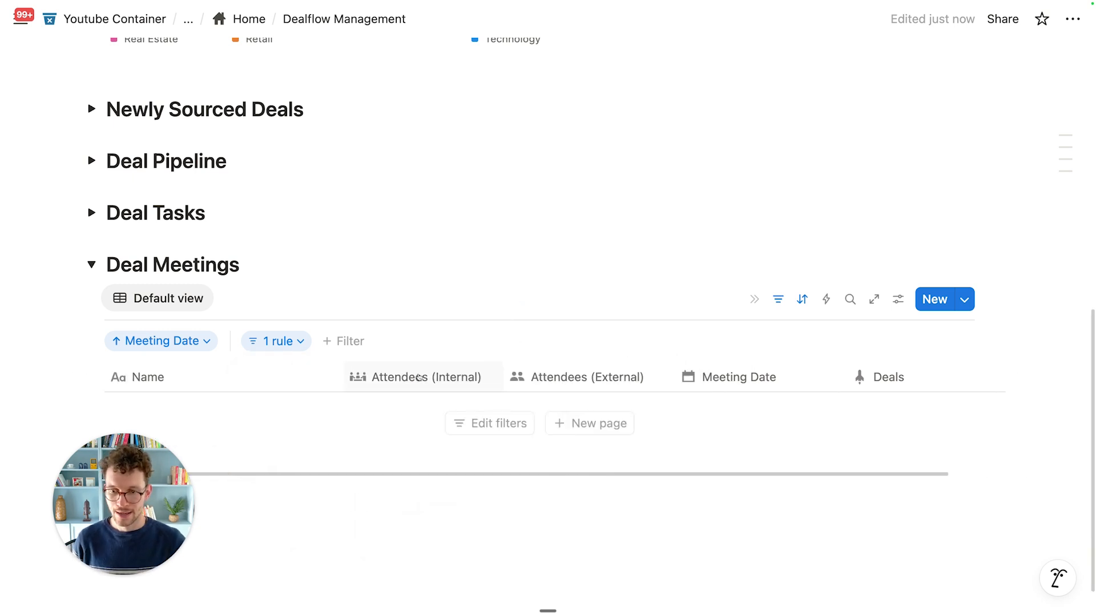
Step: Collapse and re-expand Deal Meetings, then expand the Newly Sourced Deals section
drag(175, 504, 1042, 522)
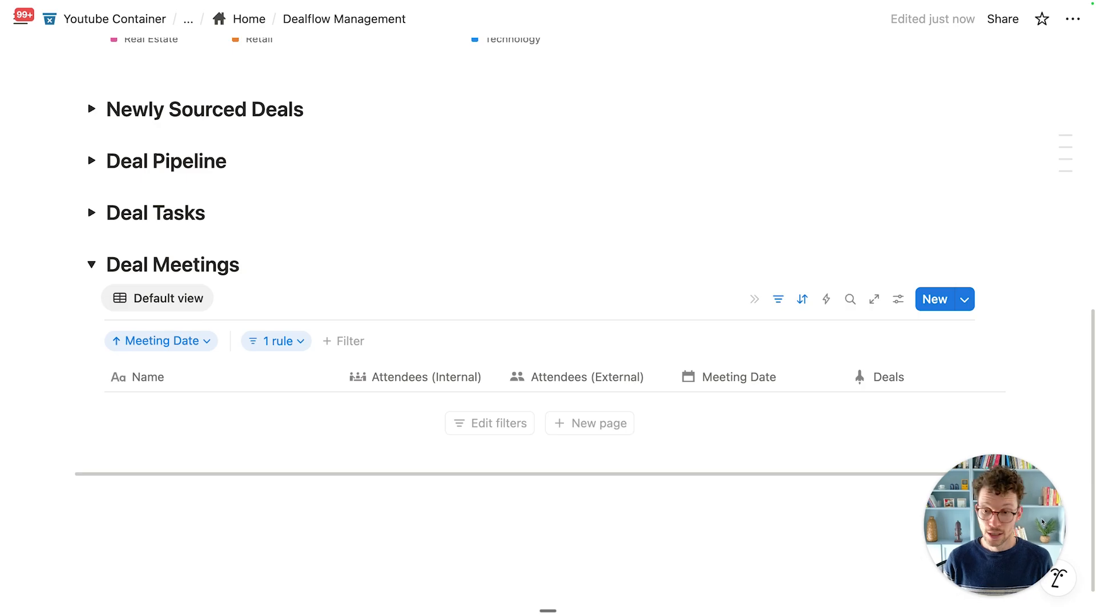
scroll(220, 261, up, 6)
scroll(183, 221, down, 4)
scroll(175, 327, down, 2)
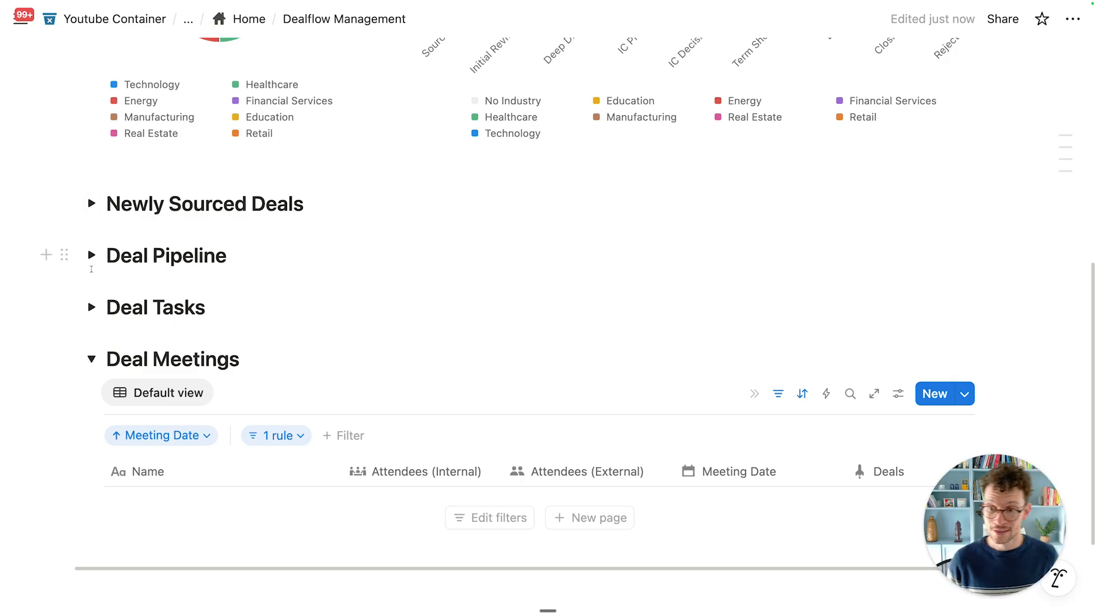
click(92, 359)
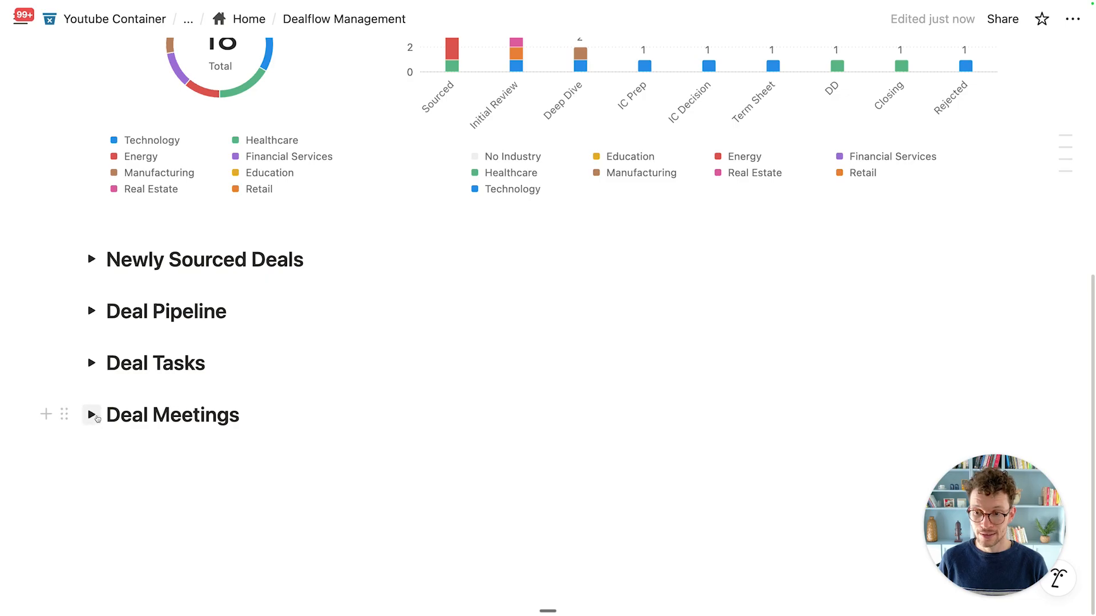
click(91, 415)
scroll(255, 410, down, 2)
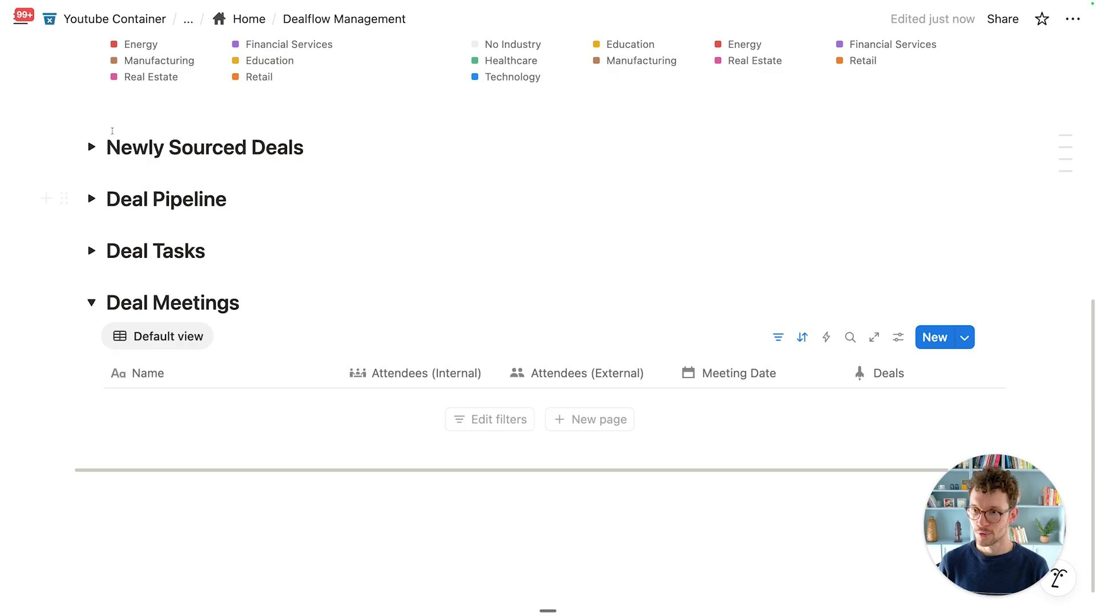
click(91, 147)
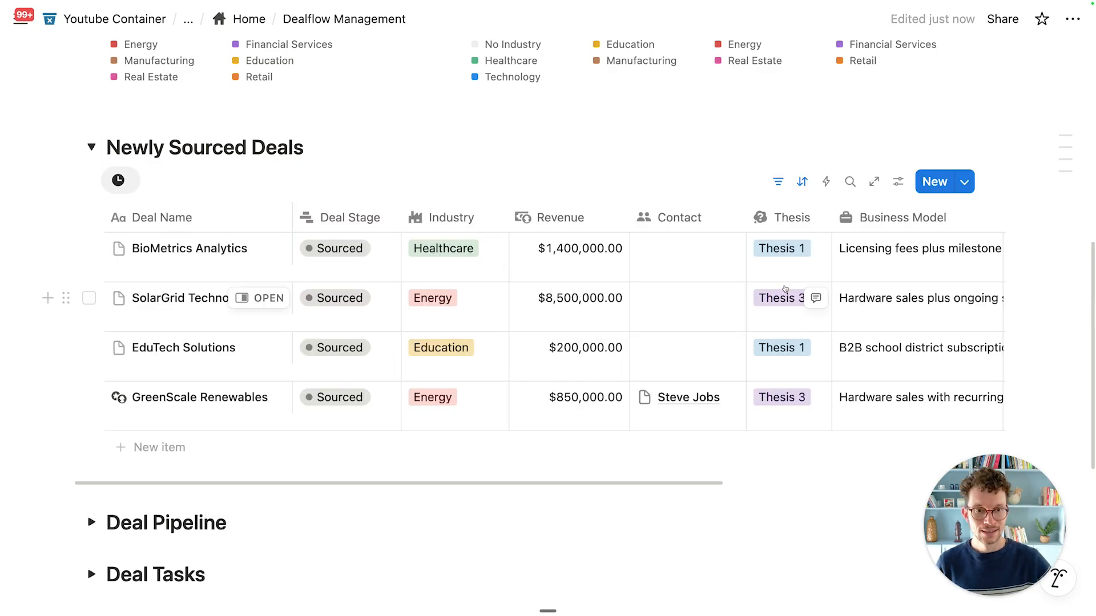
Step: Add a Claim Deal button action that creates a new page in VC_Meetings
scroll(785, 288, right, 7)
click(903, 222)
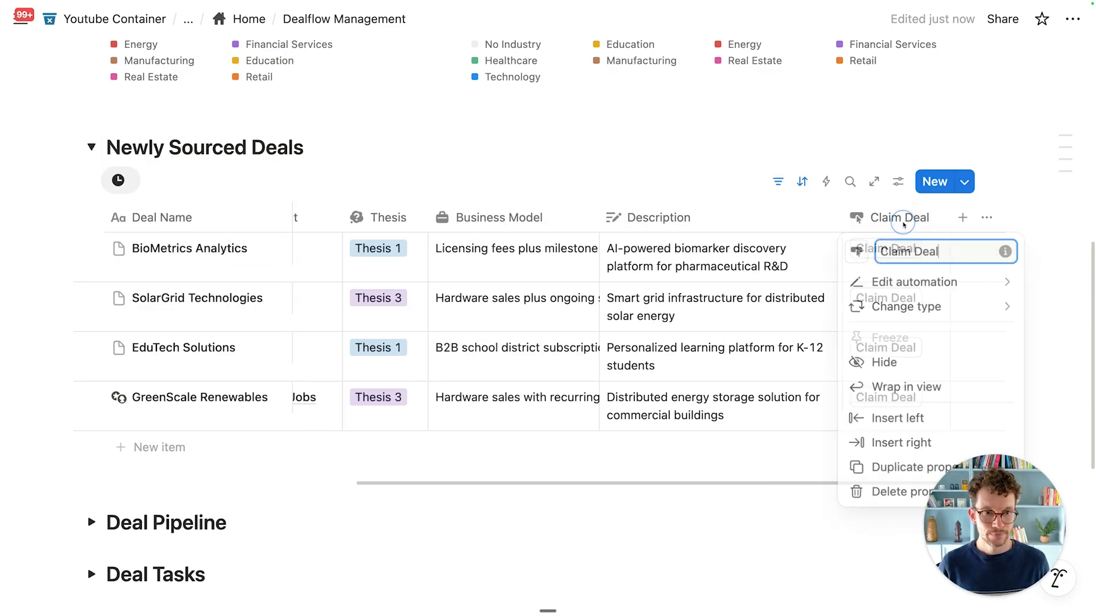
click(916, 286)
scroll(525, 299, down, 3)
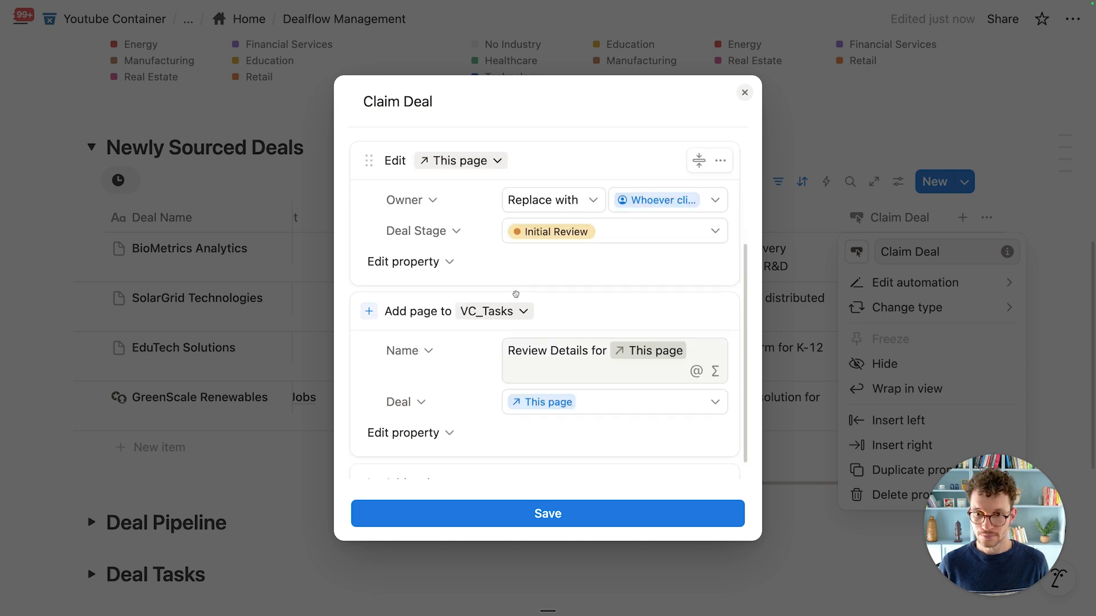
click(413, 457)
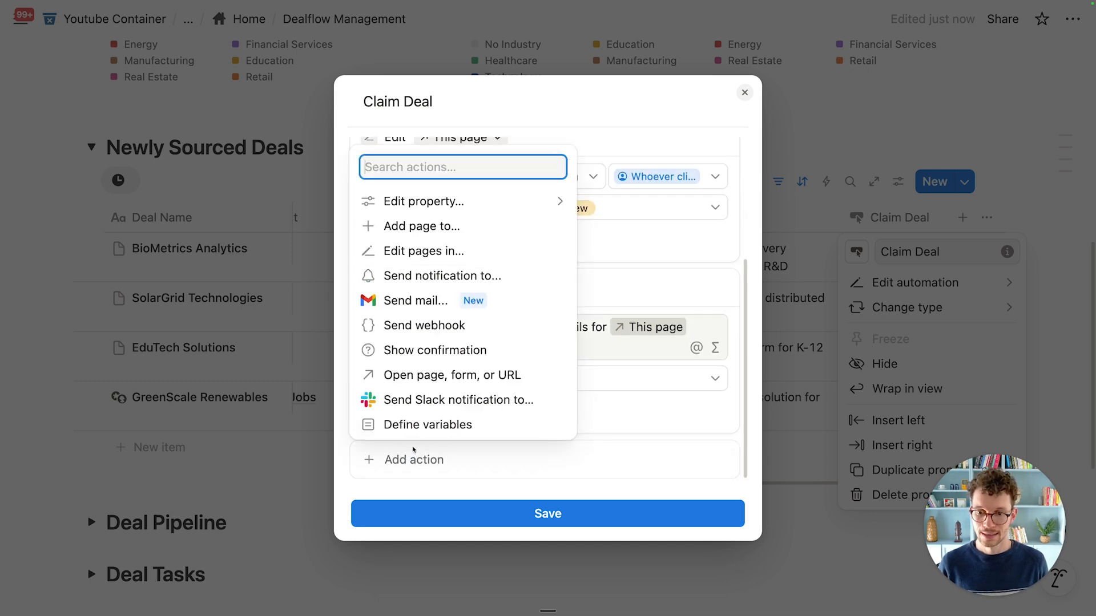
click(448, 226)
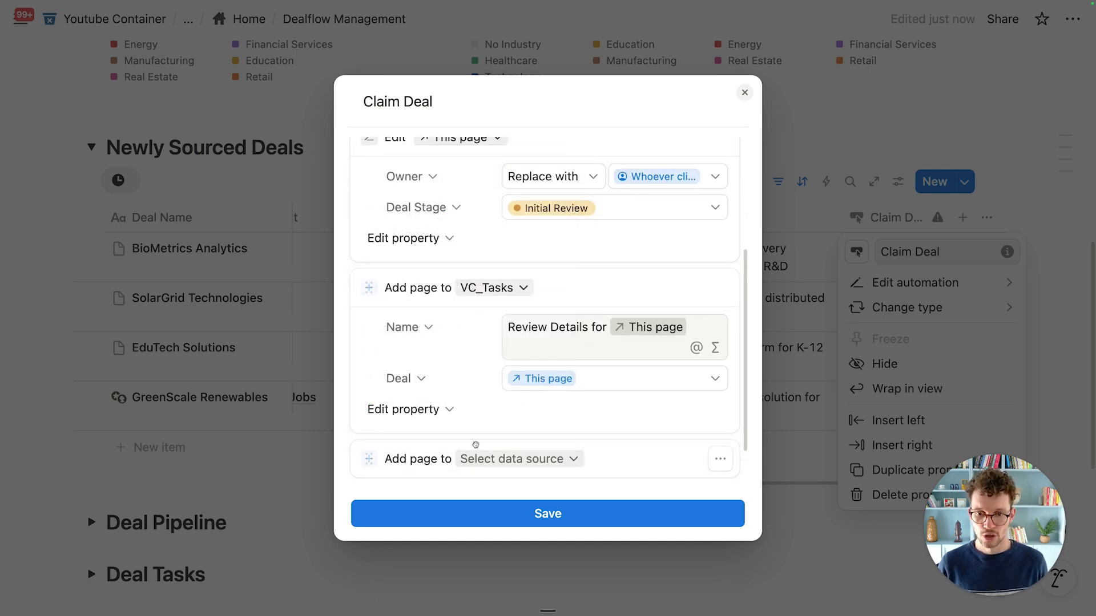
click(489, 458)
click(500, 275)
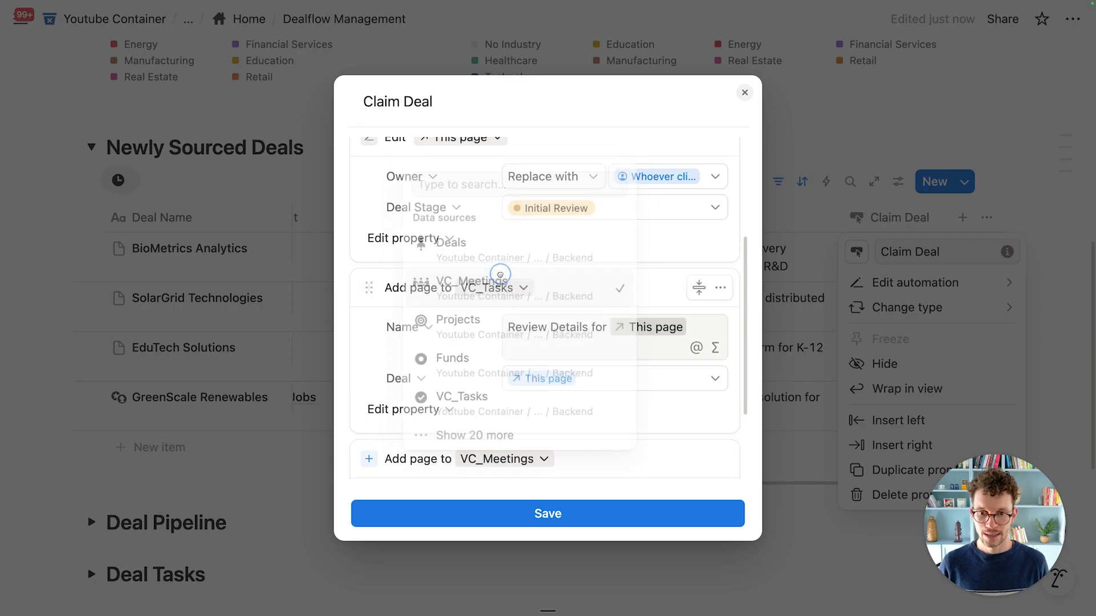
Step: Name the new meeting page 'Review for' followed by a mention of the deal page
click(556, 378)
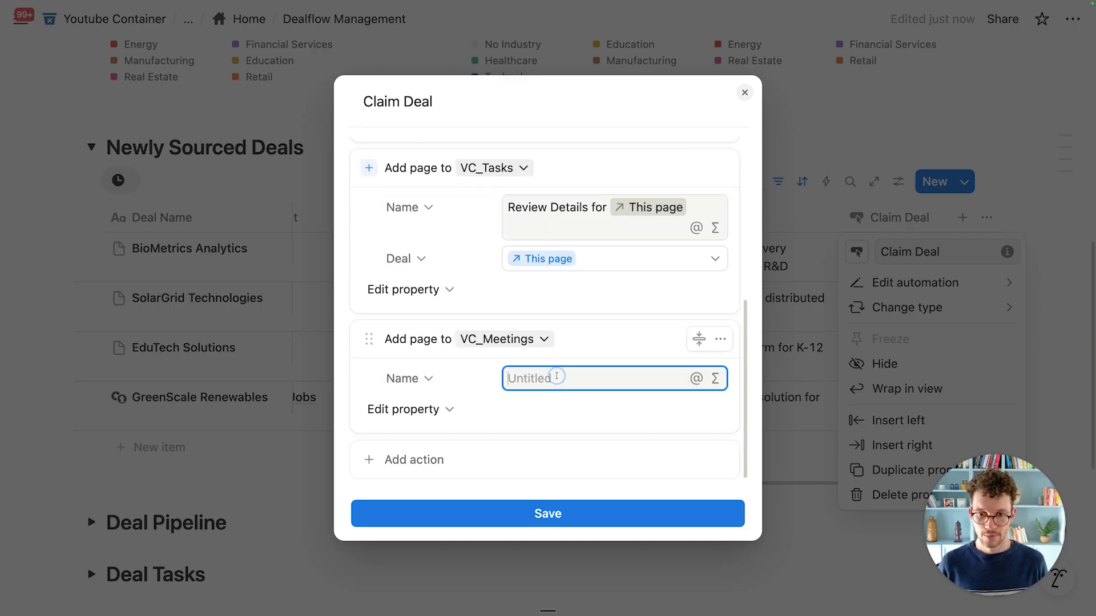
text(Review for @)
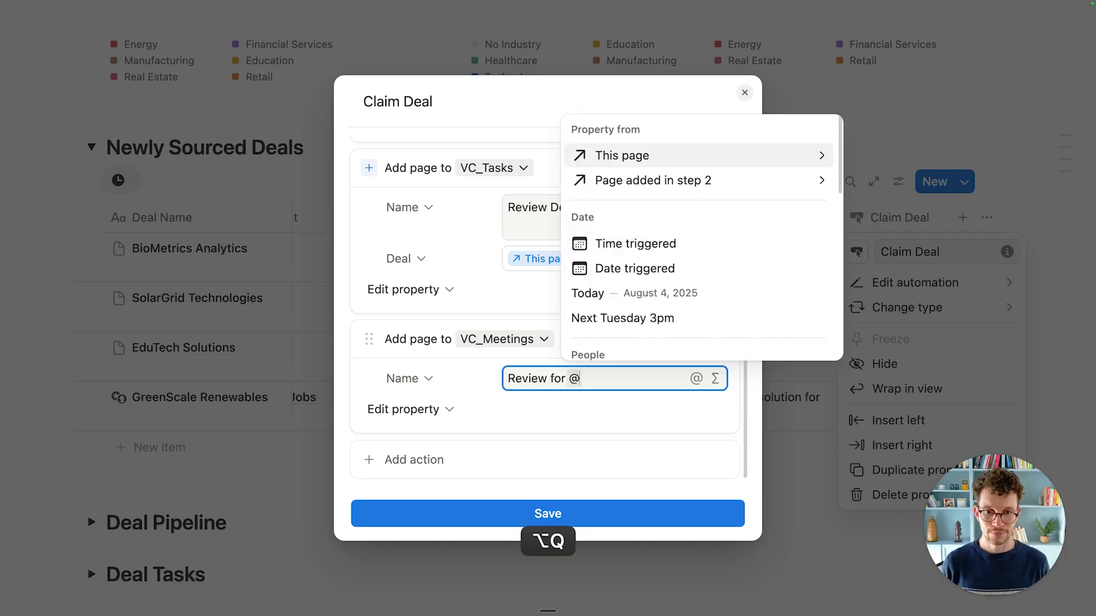
scroll(629, 326, down, 5)
scroll(629, 326, down, 1)
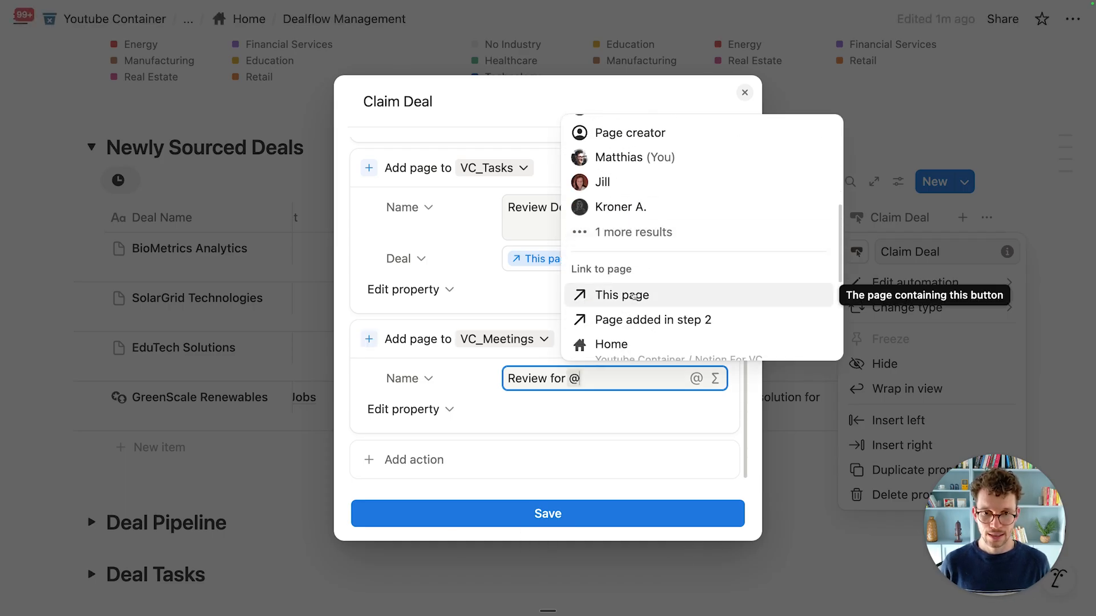
scroll(639, 285, down, 1)
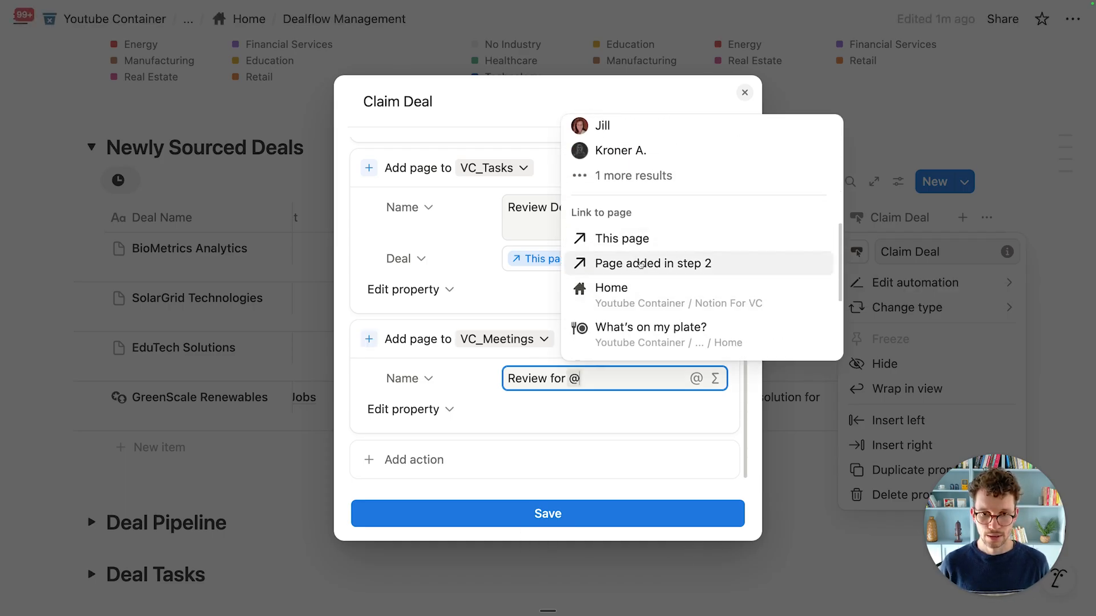
click(635, 243)
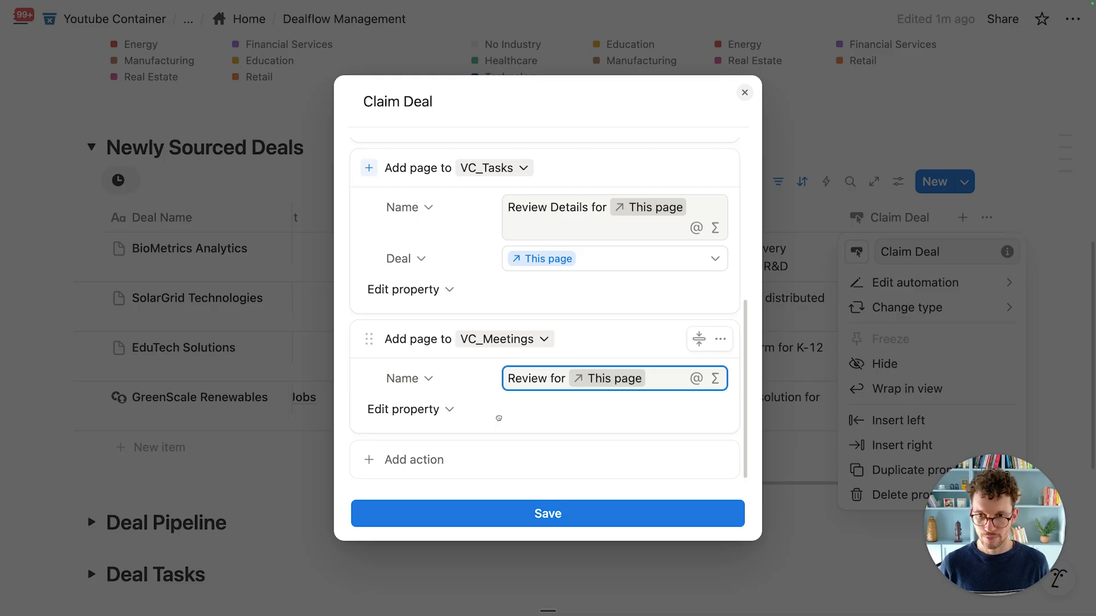
Step: Set the meeting's Attendees (Internal) property to whoever clicked
click(427, 412)
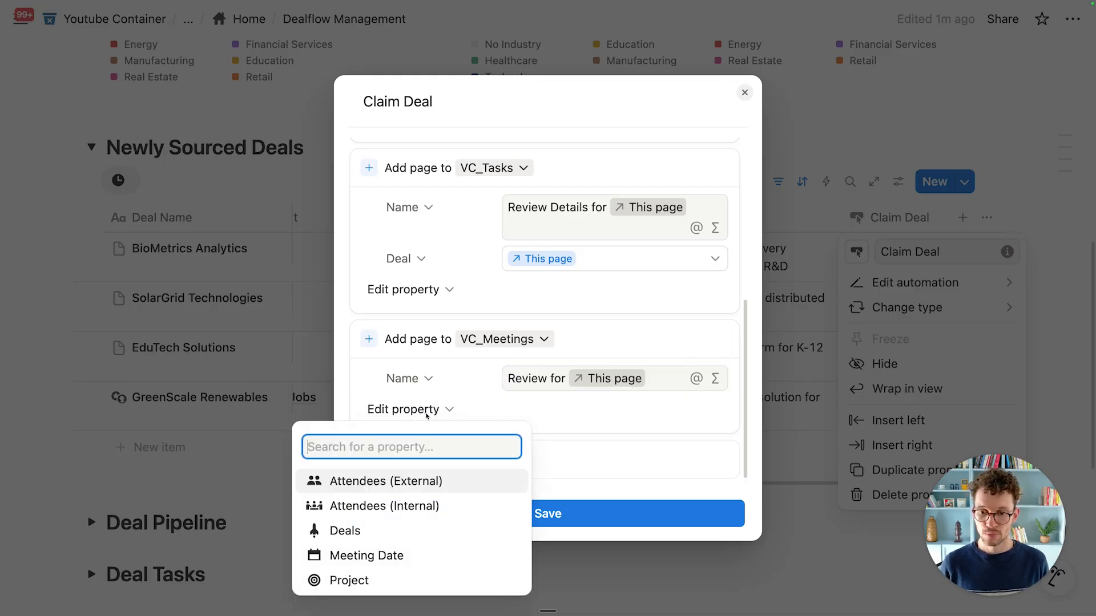
click(393, 482)
click(530, 409)
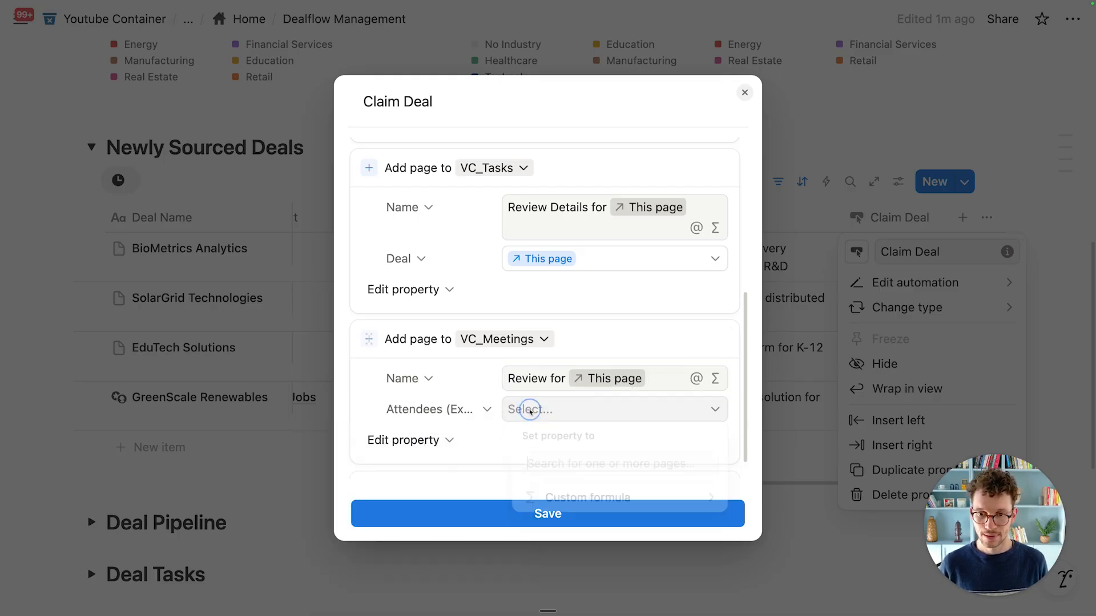
click(432, 409)
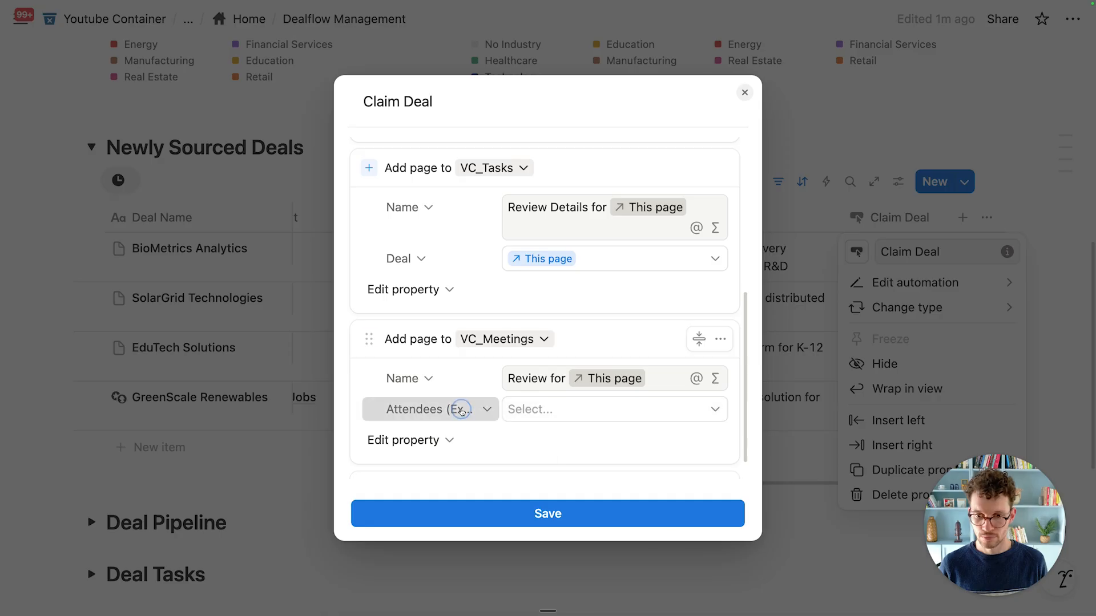
click(451, 409)
click(418, 484)
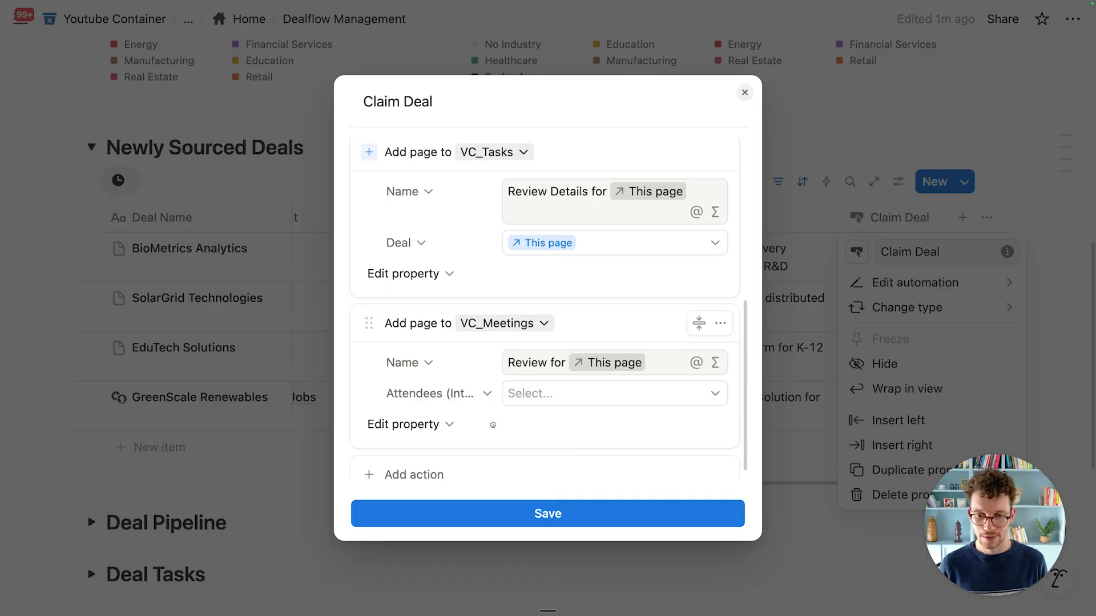
scroll(531, 394, down, 1)
click(545, 382)
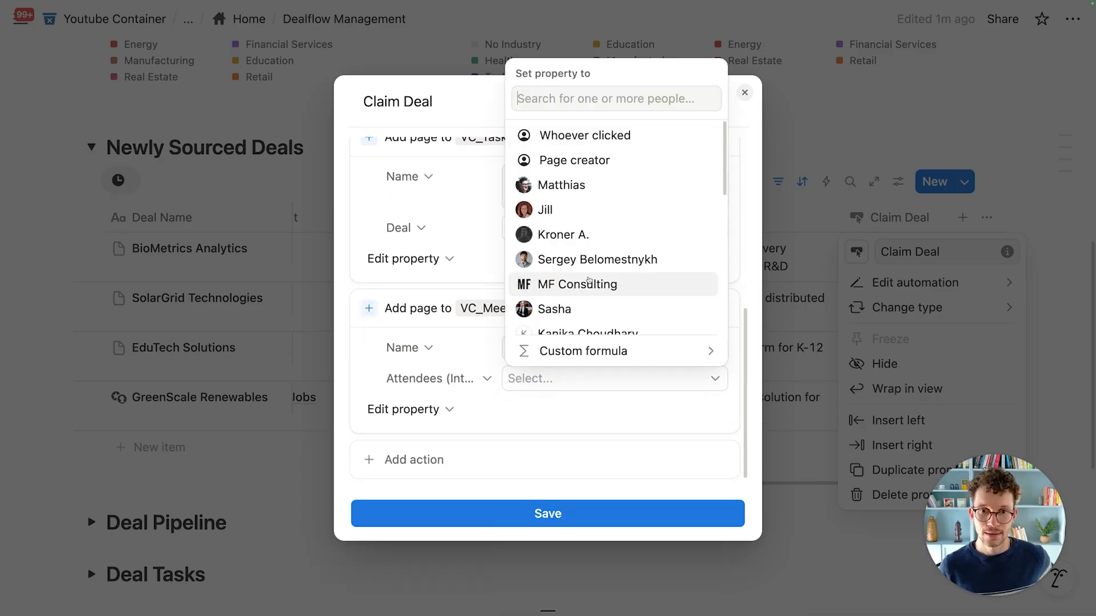
click(587, 137)
click(468, 351)
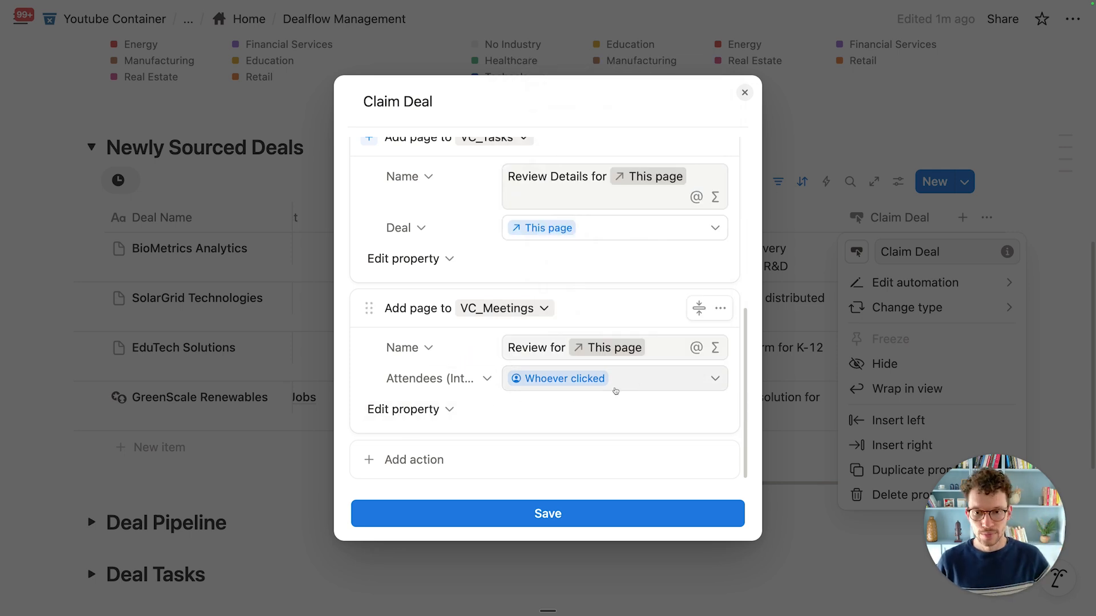
Step: Add Meeting Date to the meeting step with a custom formula value
click(427, 411)
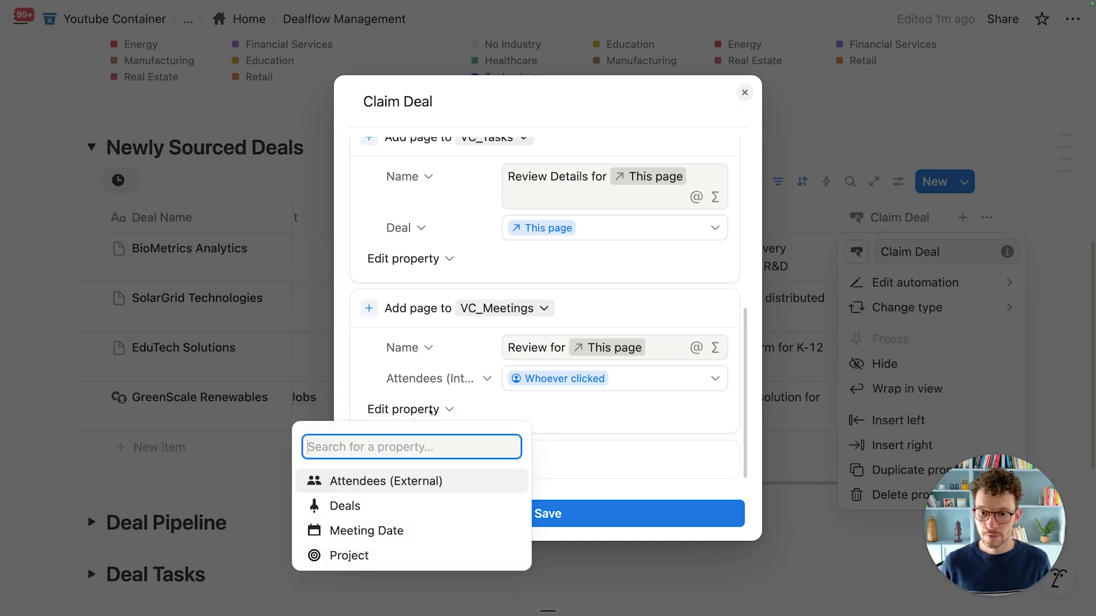
click(417, 528)
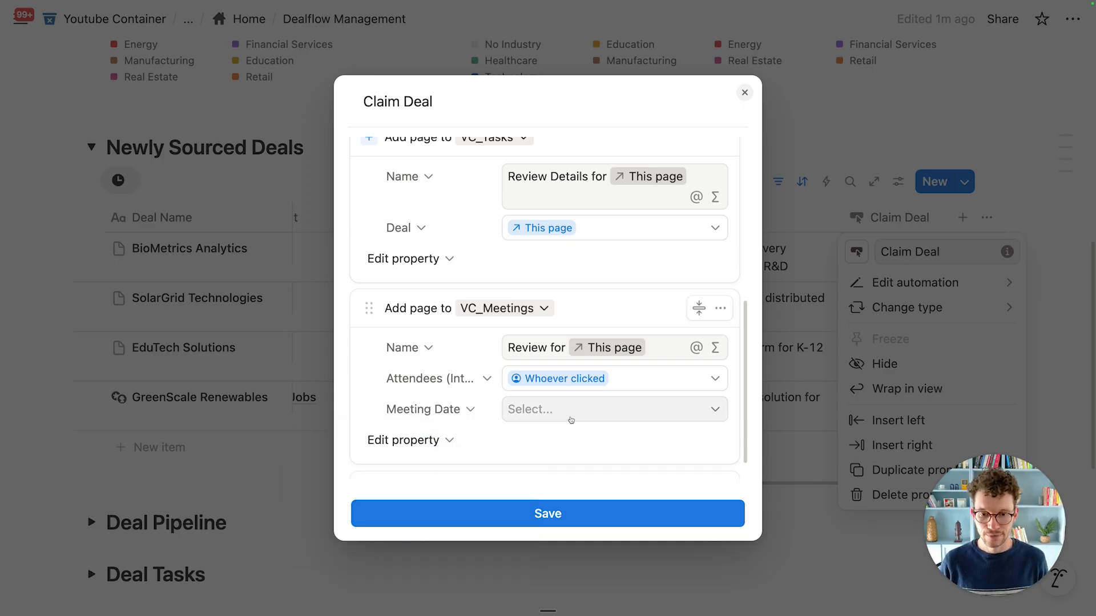
click(570, 420)
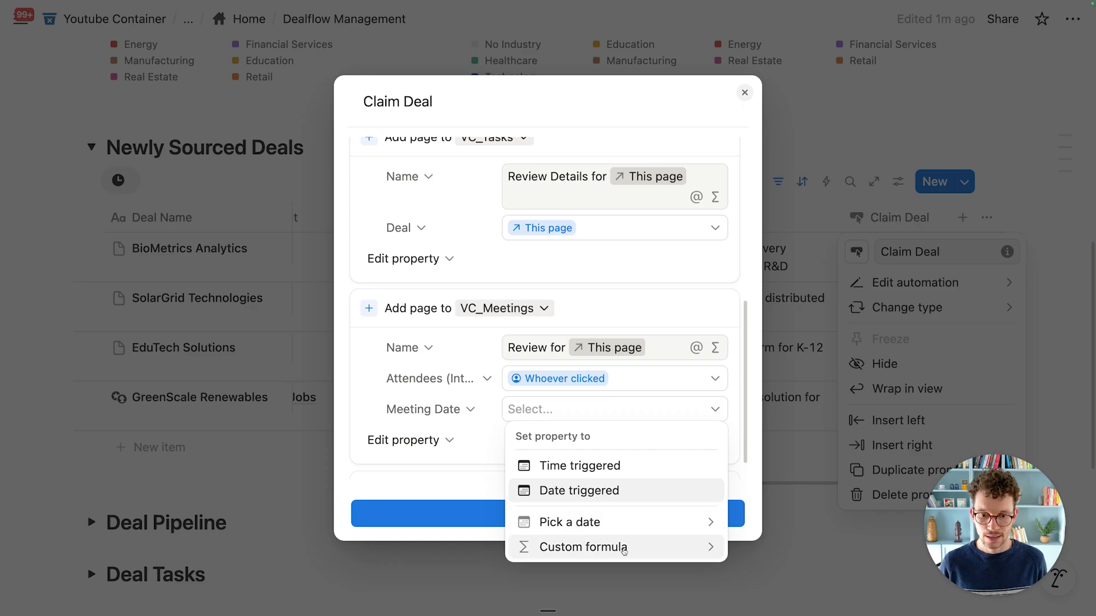
click(622, 547)
Step: Set the Meeting Date formula to Date triggered.dateAdd(7,"days")
key(Down)
key(Down)
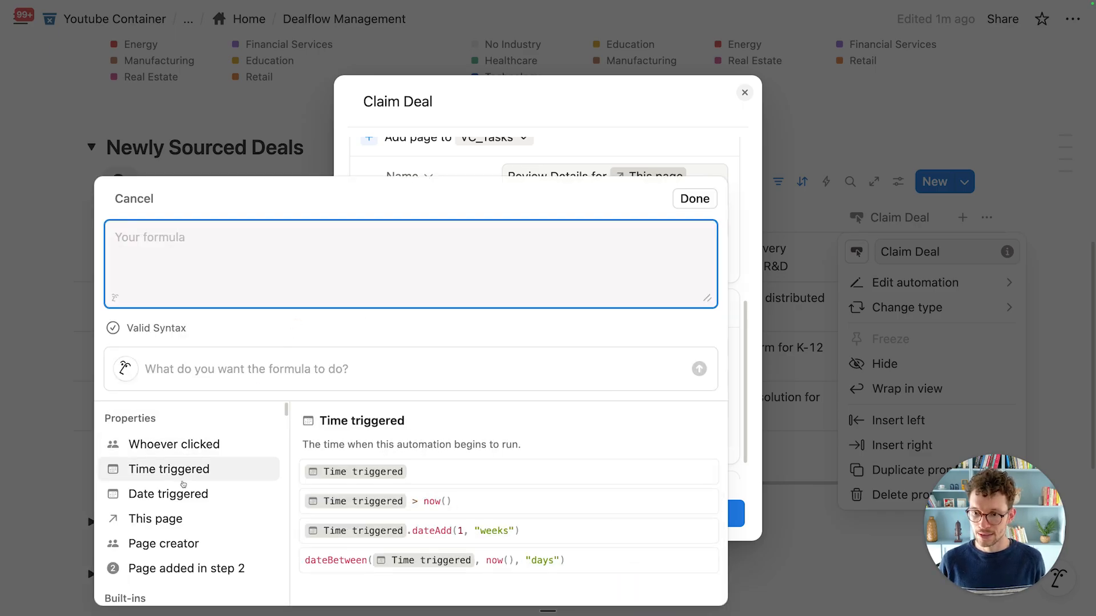
key(Return)
text(.dateadd)
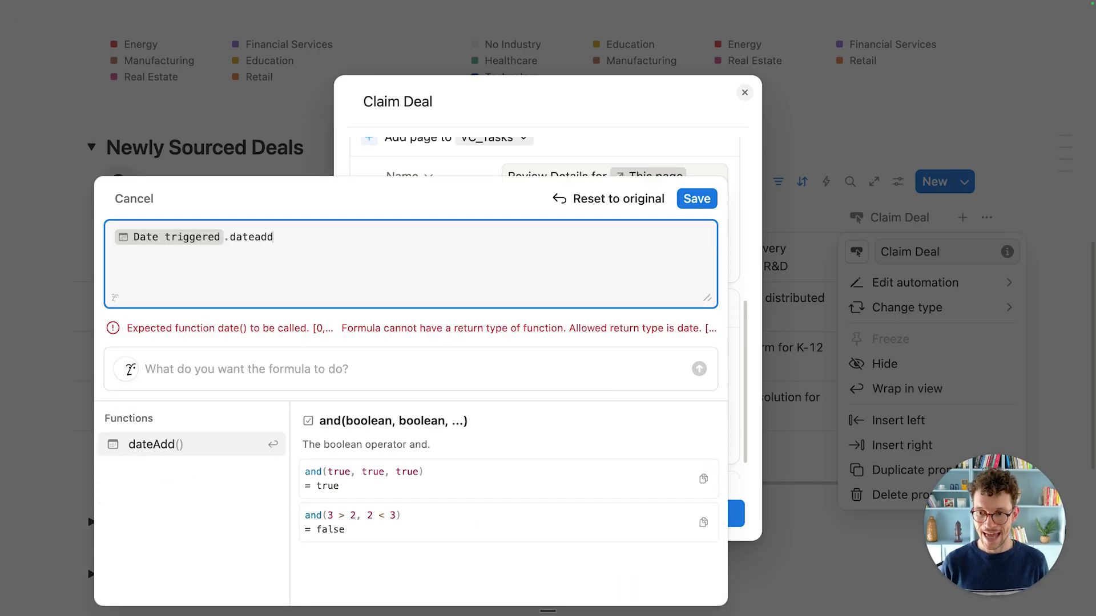
key(Return)
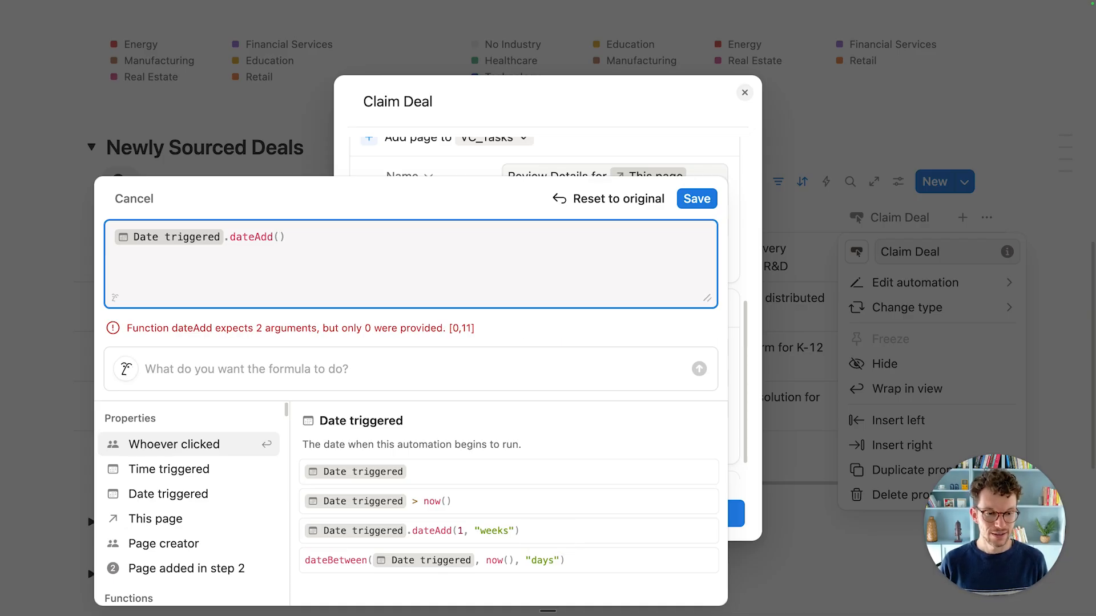
text(7,"days)
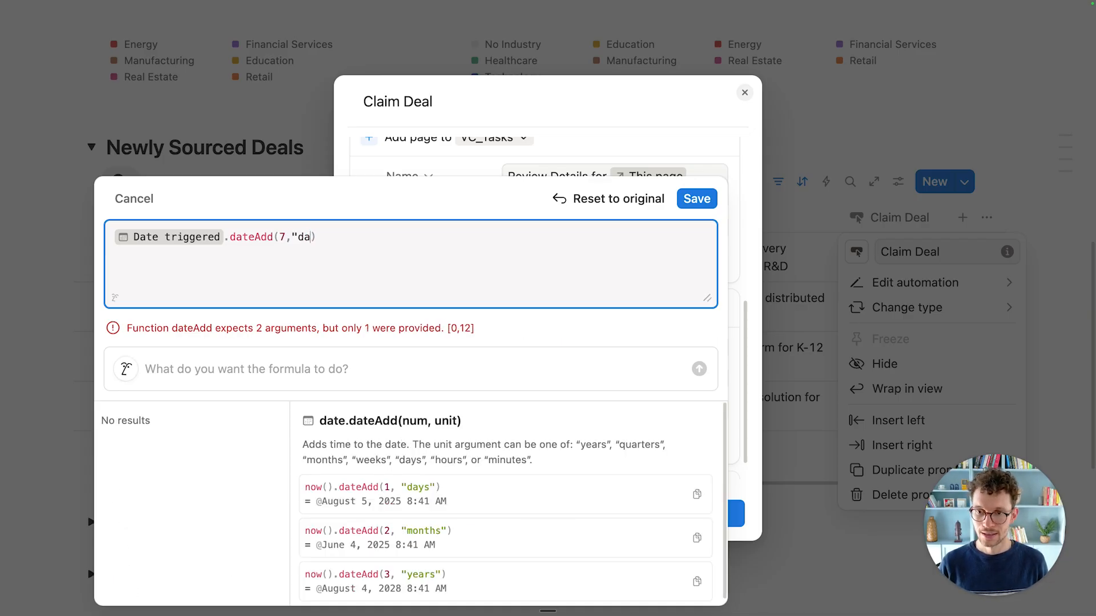
text(")
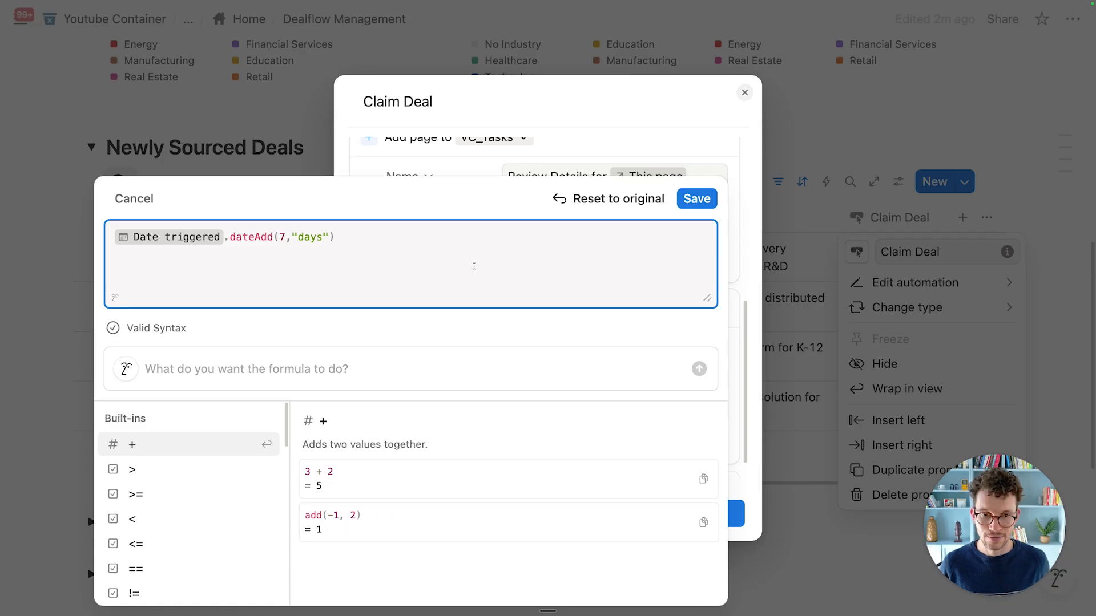
Step: Keep the formula, set the step's Deals property to this page, and save the button
click(682, 199)
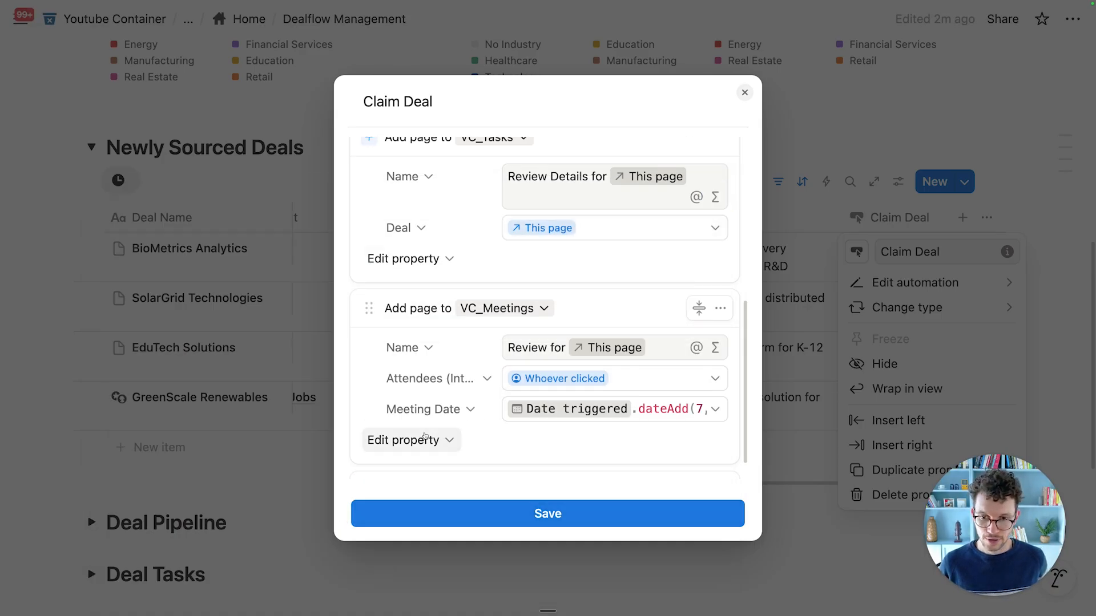
click(419, 445)
click(341, 536)
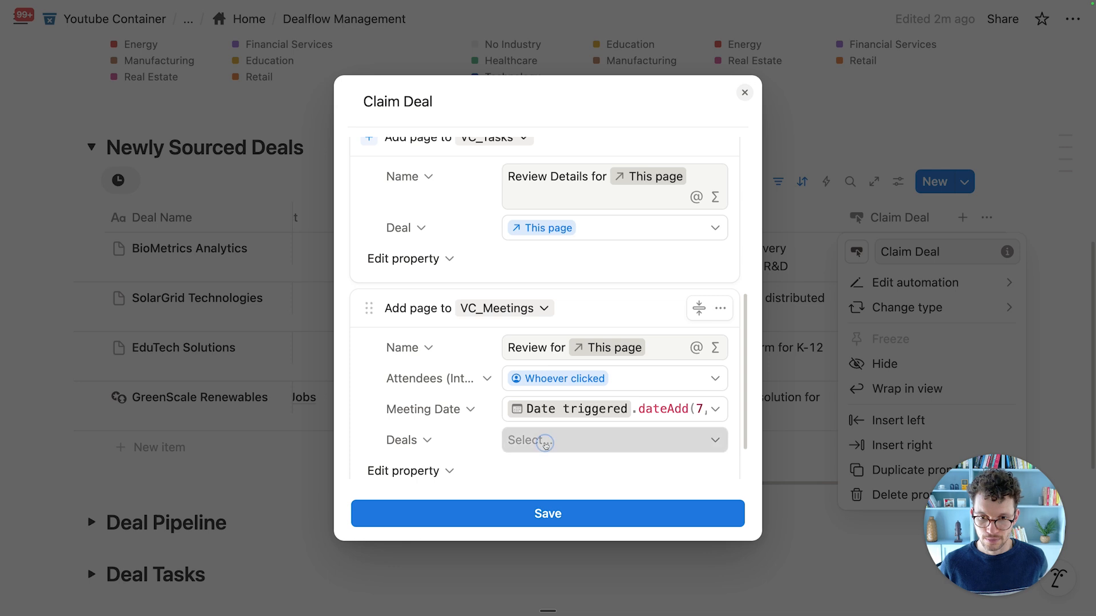
click(546, 441)
click(525, 197)
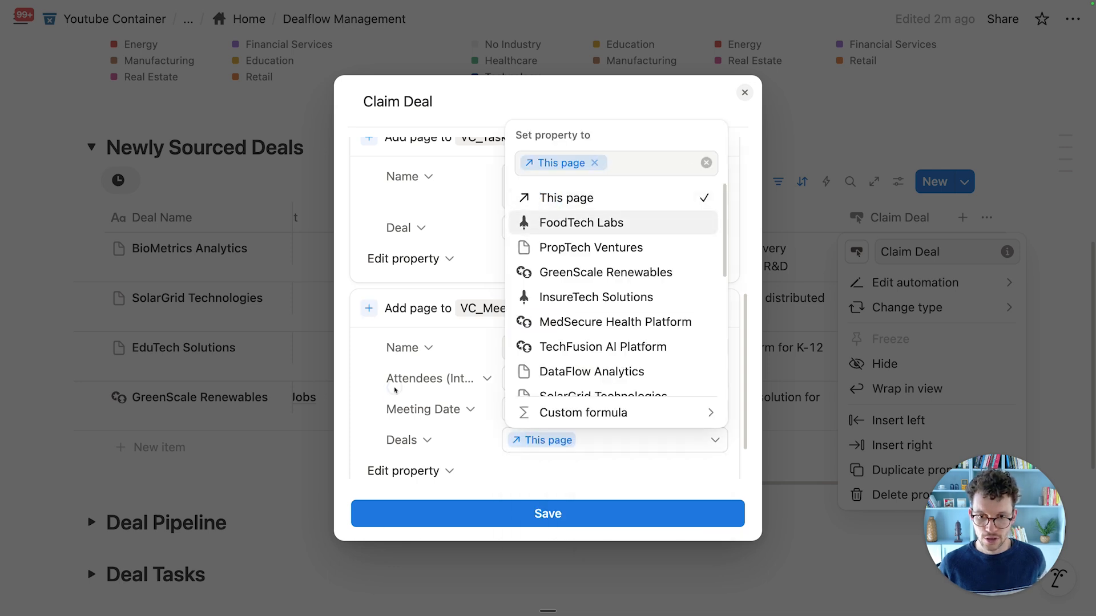
click(493, 536)
click(494, 517)
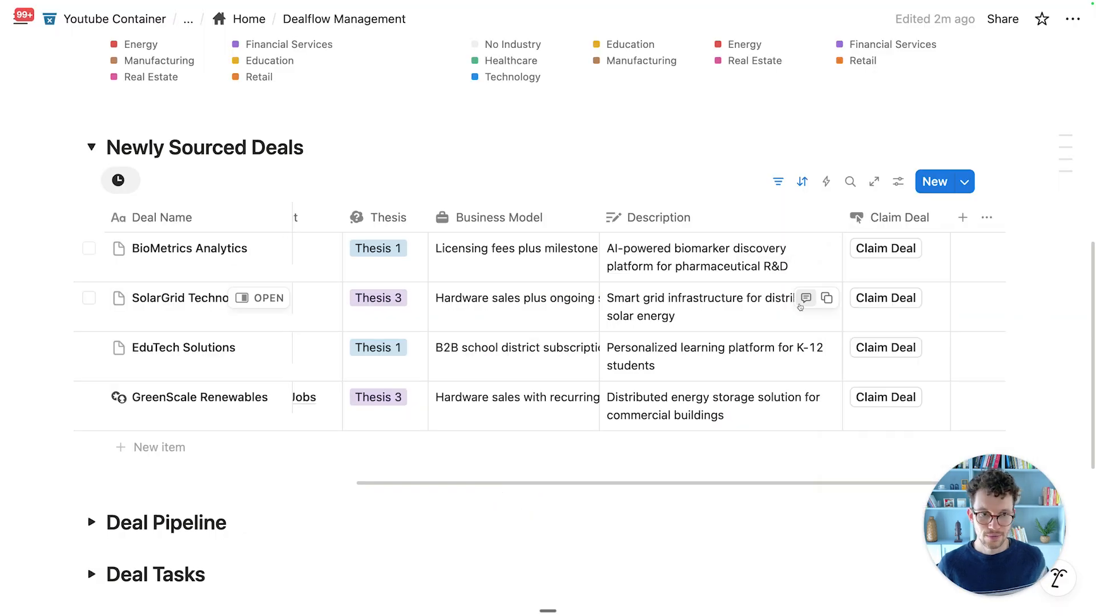
Step: Claim BioMetrics Analytics and check the new review meeting under Deal Meetings
click(882, 249)
scroll(513, 342, down, 6)
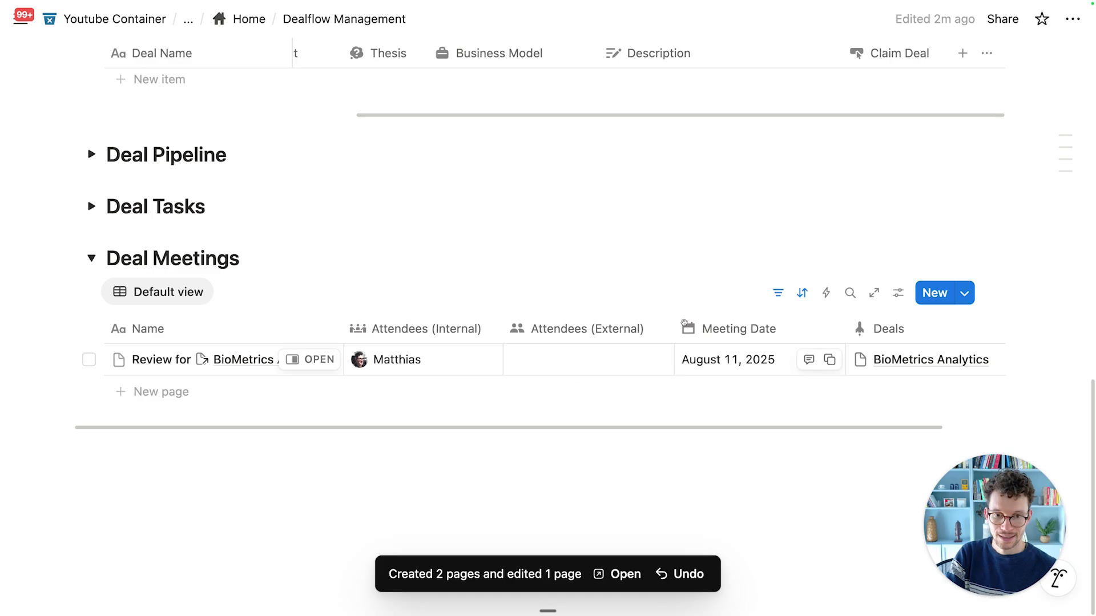
click(167, 301)
click(300, 271)
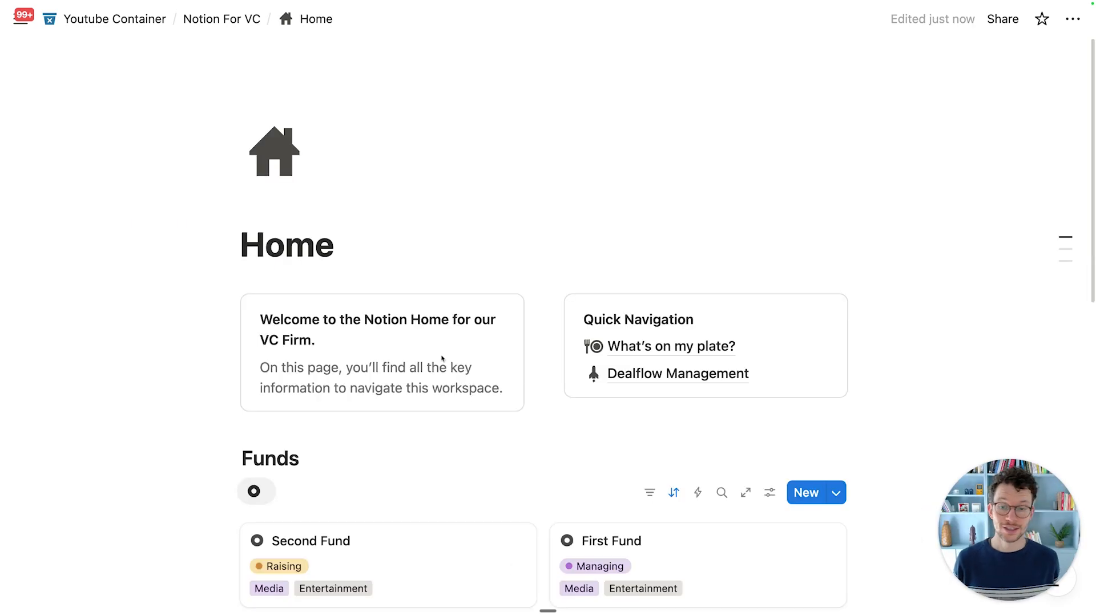
Step: Create a Company Wiki sub-page below Dealflow Management in Quick Navigation, with a dark book icon
scroll(441, 358, down, 3)
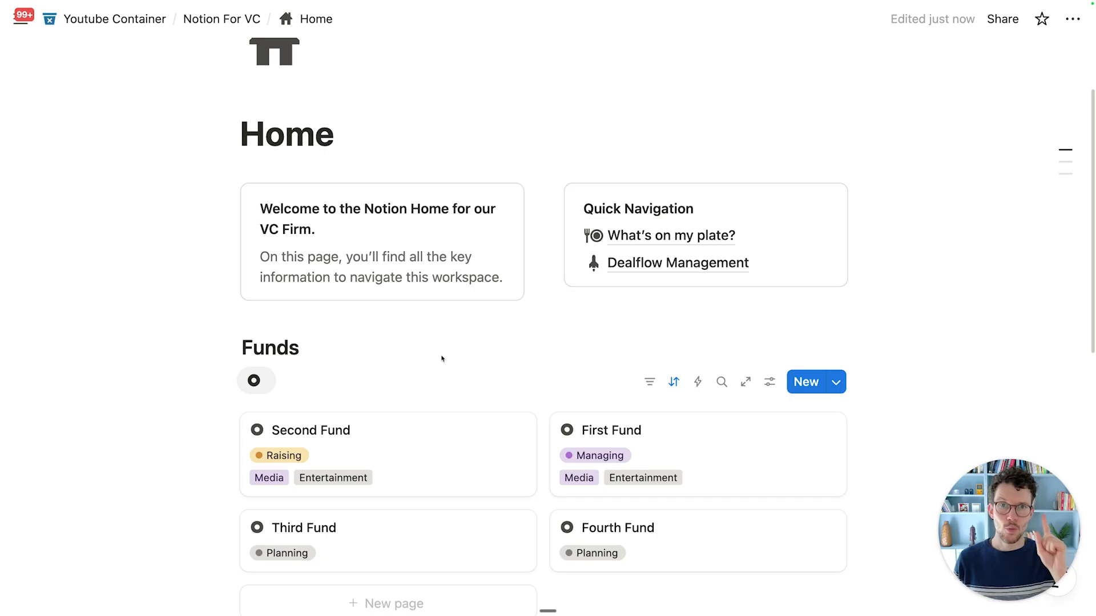
scroll(441, 358, down, 1)
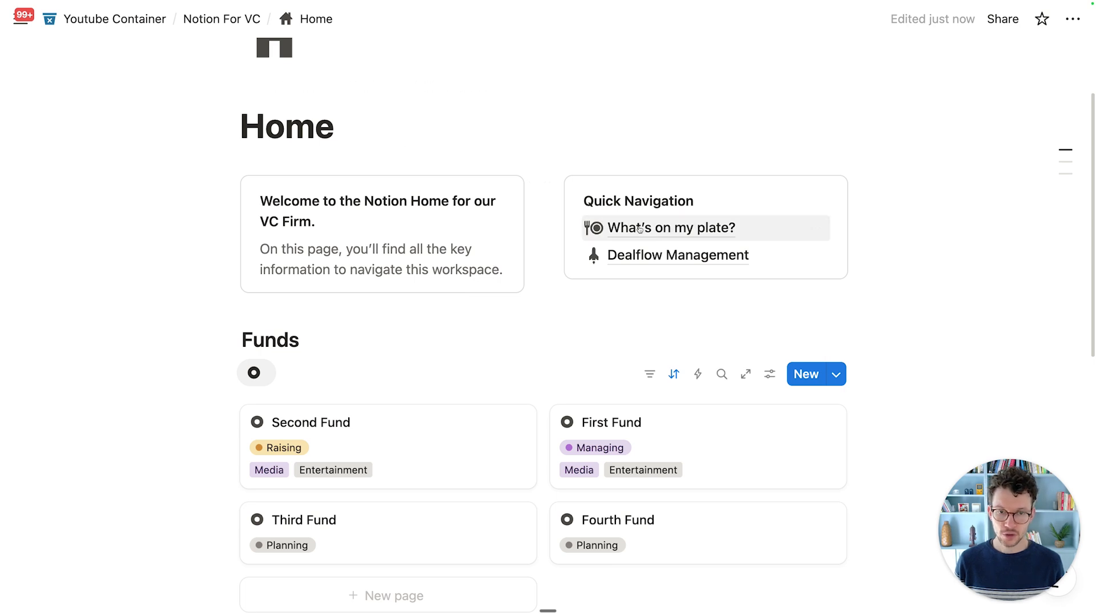
click(354, 140)
key(Return)
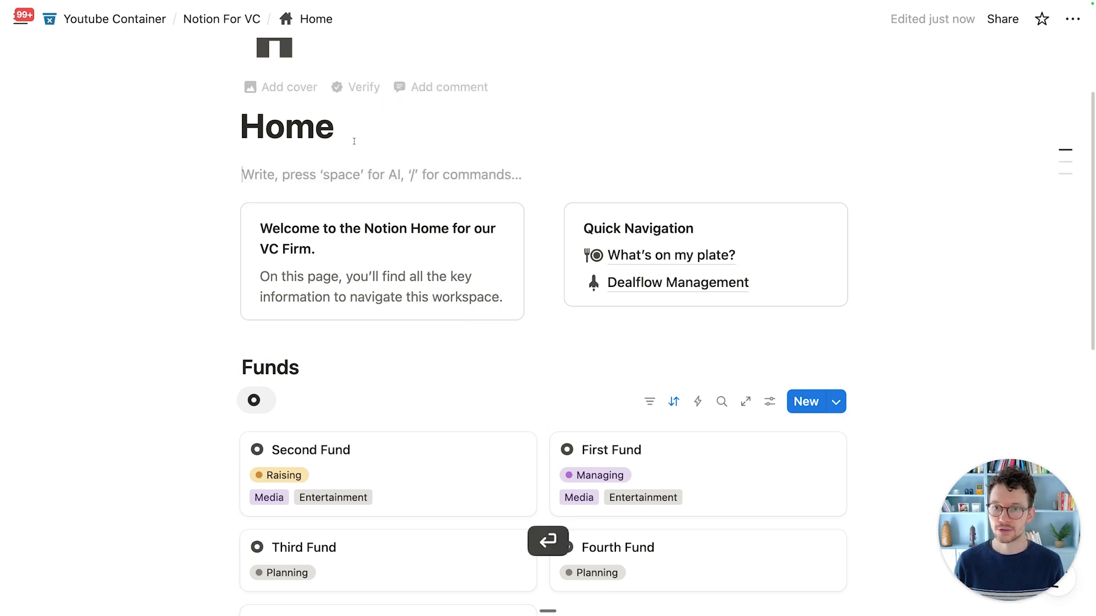
drag(209, 175, 594, 297)
text(/)
key(Return)
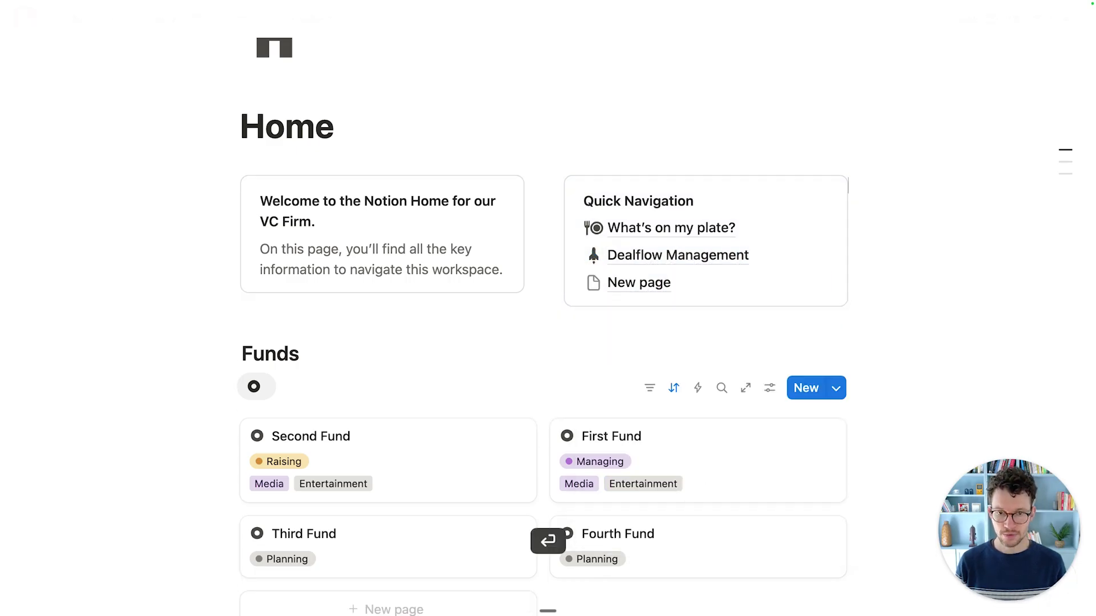
text(Compan)
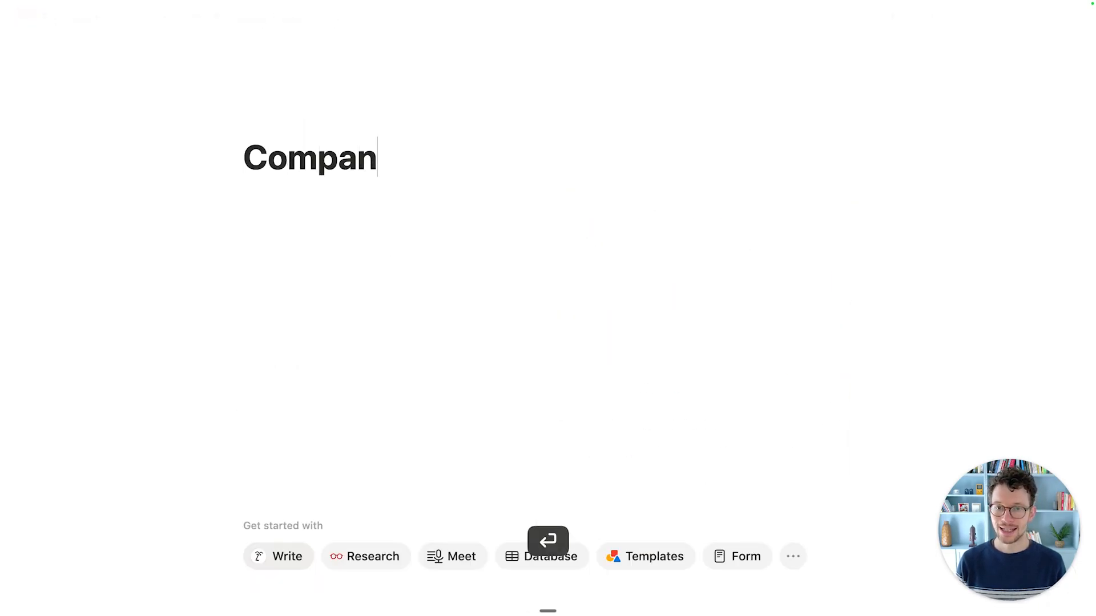
text(y Wiki)
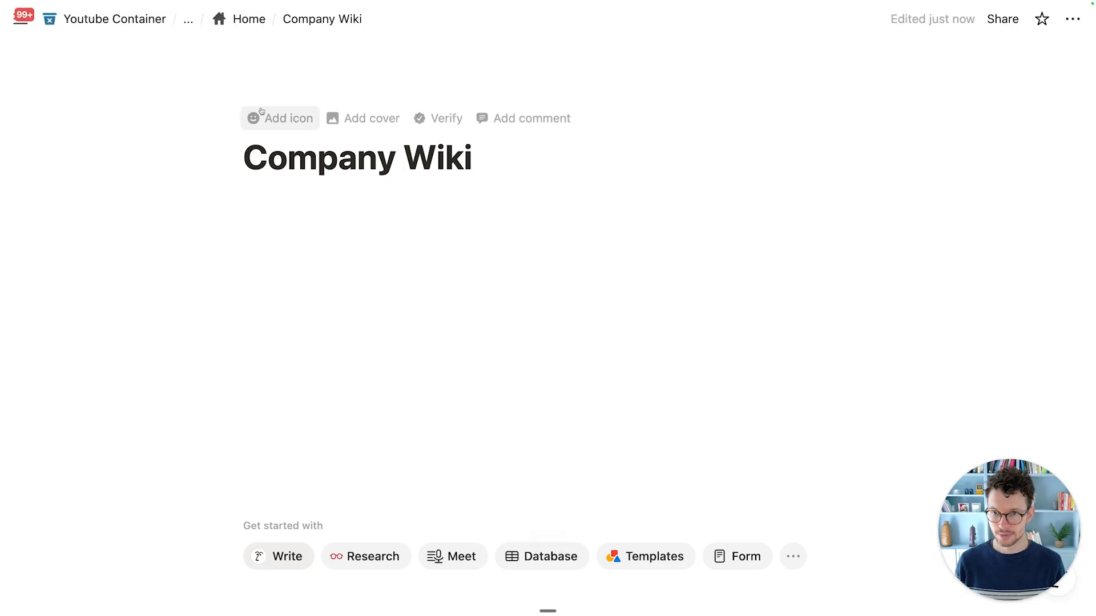
click(261, 111)
click(175, 207)
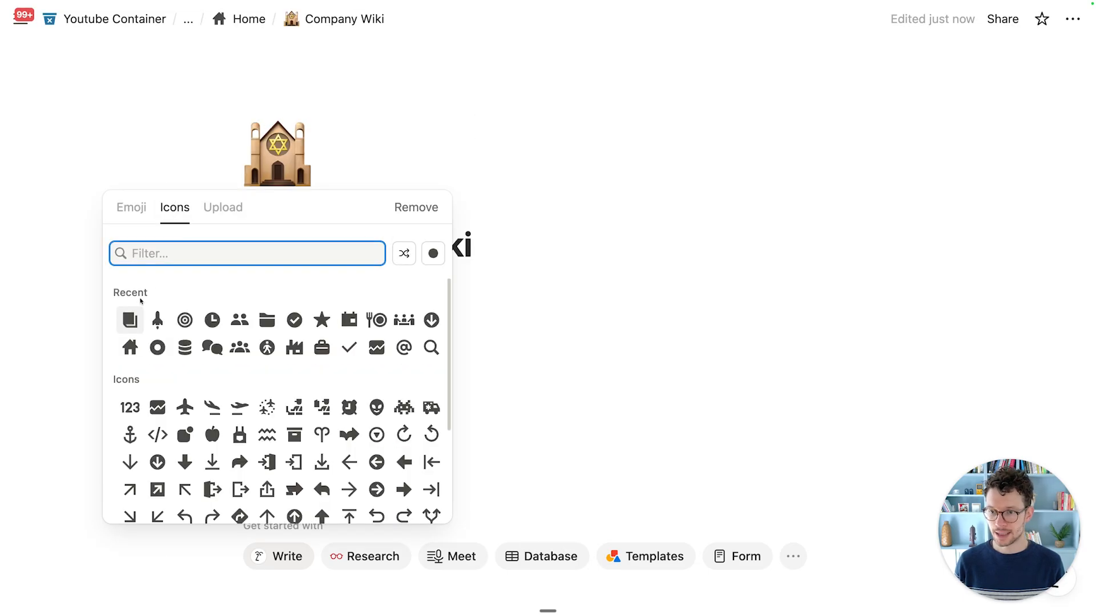
click(130, 324)
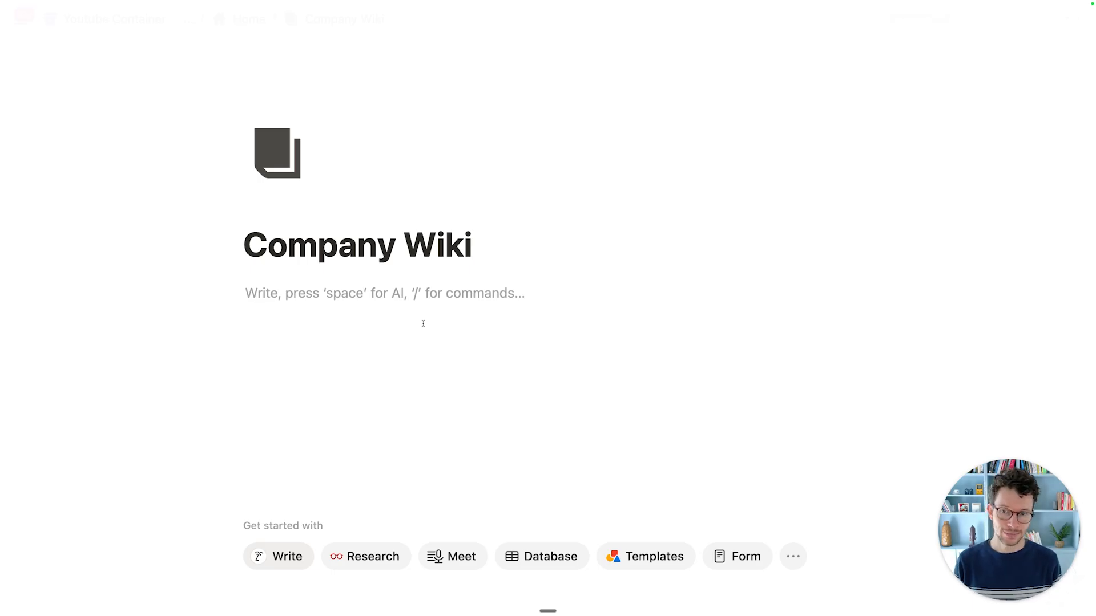
Step: Write Mission, Handbook and Vacation Policy lines and turn them into sub-pages
text(Mission)
key(Return)
text(Handbook)
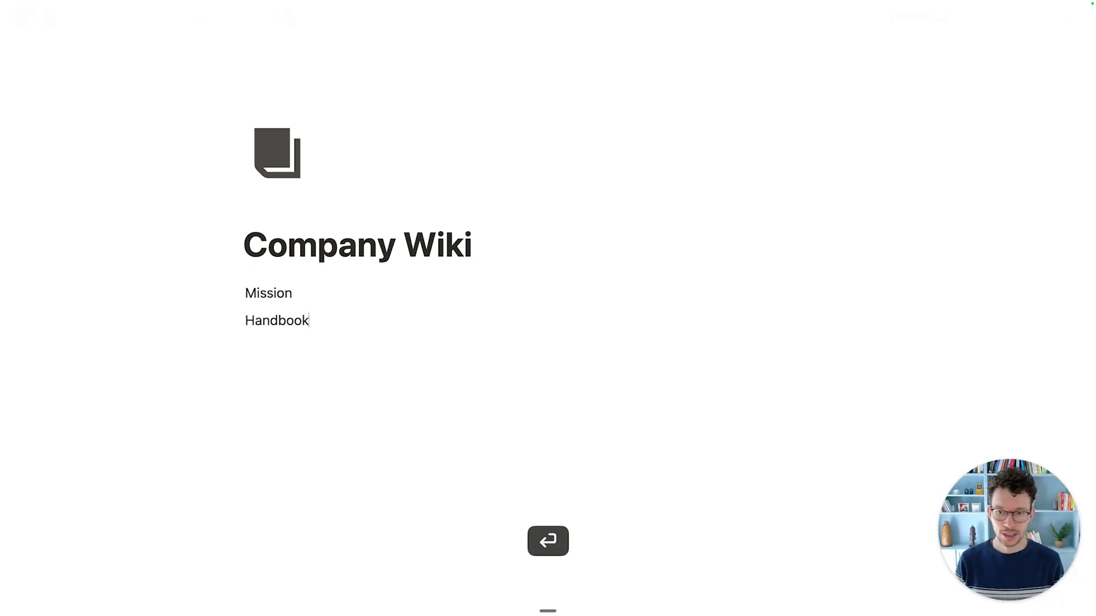
key(Return)
text(Vacation Policy)
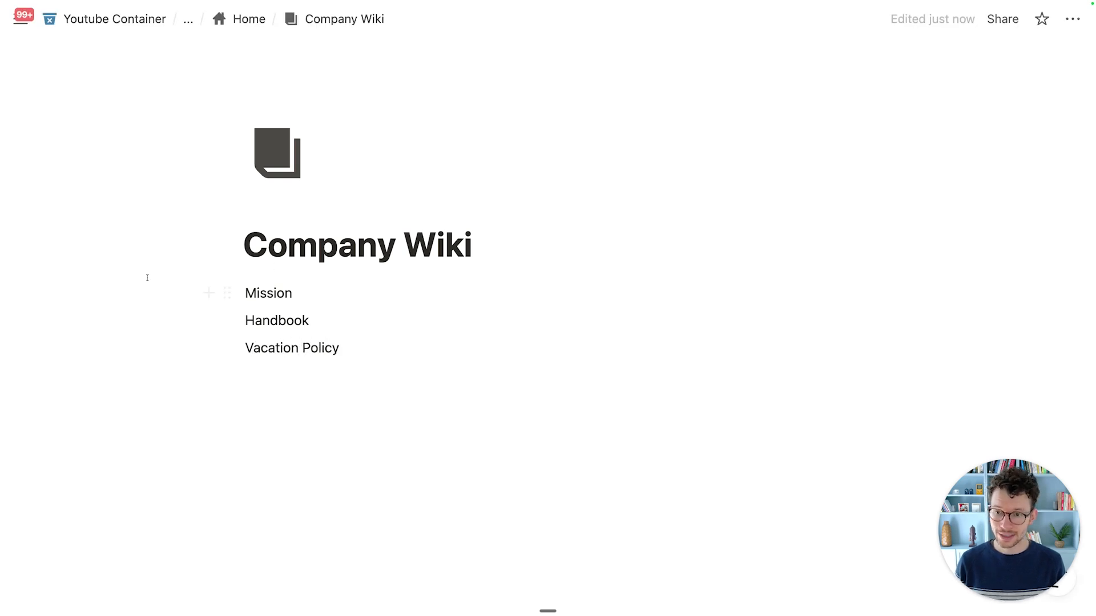
drag(127, 279, 325, 366)
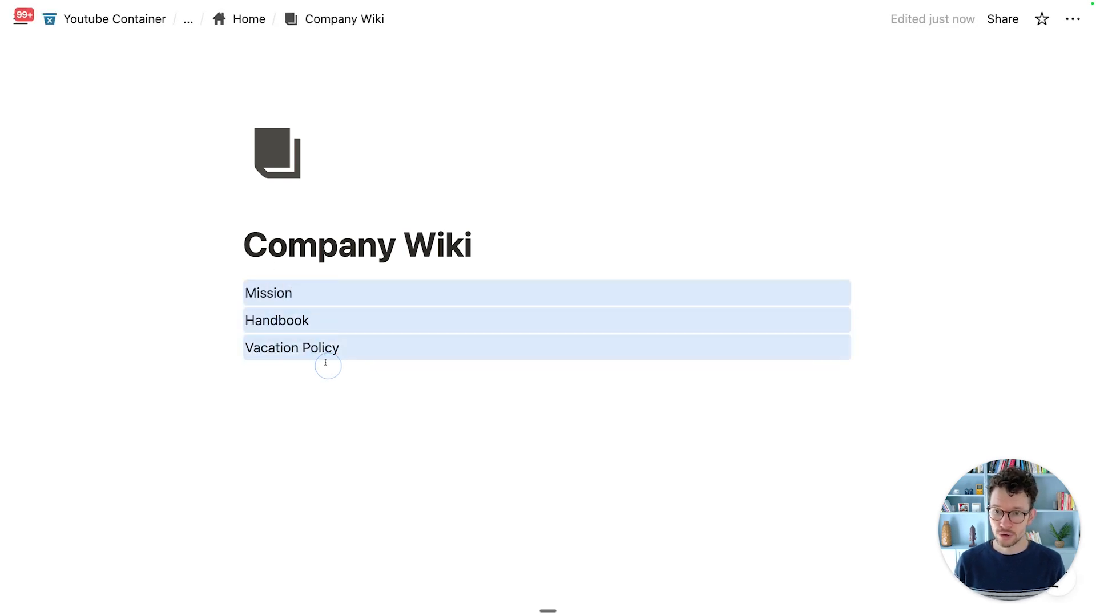
click(227, 293)
mouse_move(347, 217)
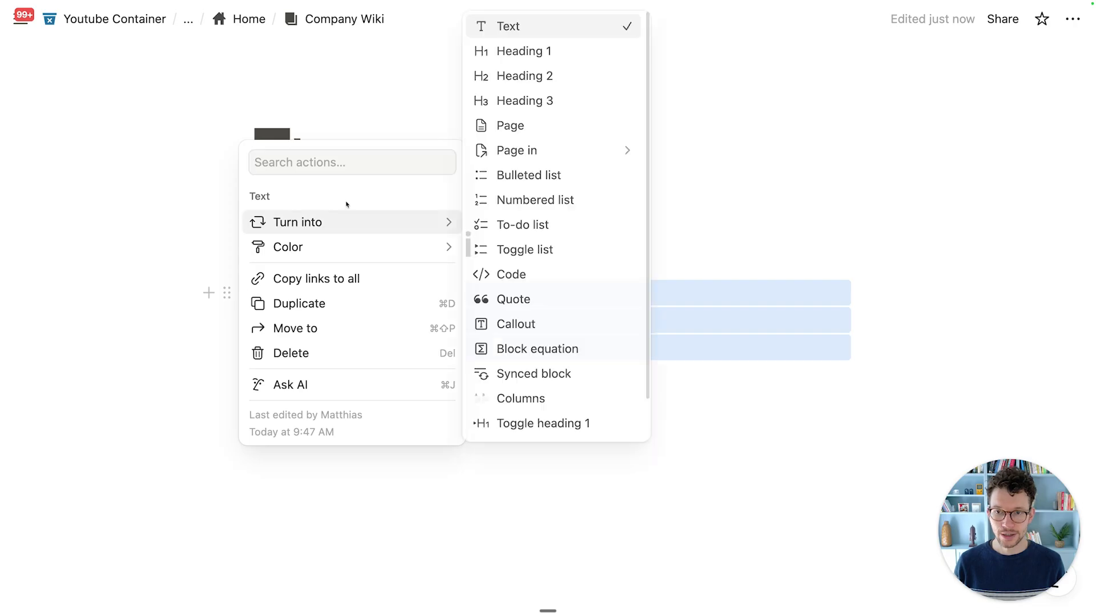
click(473, 127)
click(447, 271)
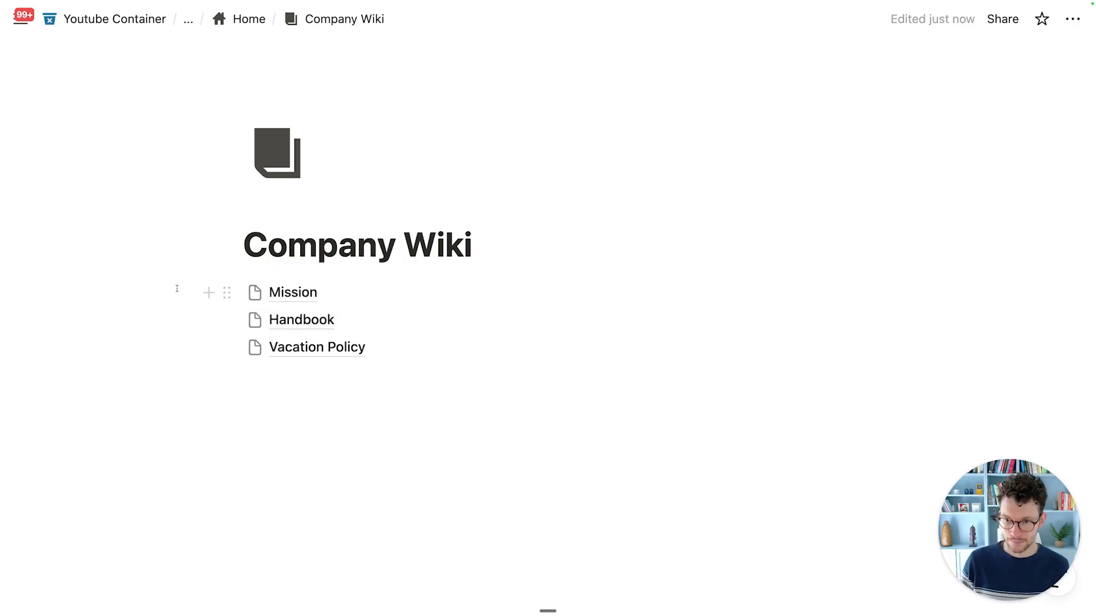
Step: Delete the Mission, Handbook and Vacation Policy page blocks and return to Home
drag(161, 281, 296, 358)
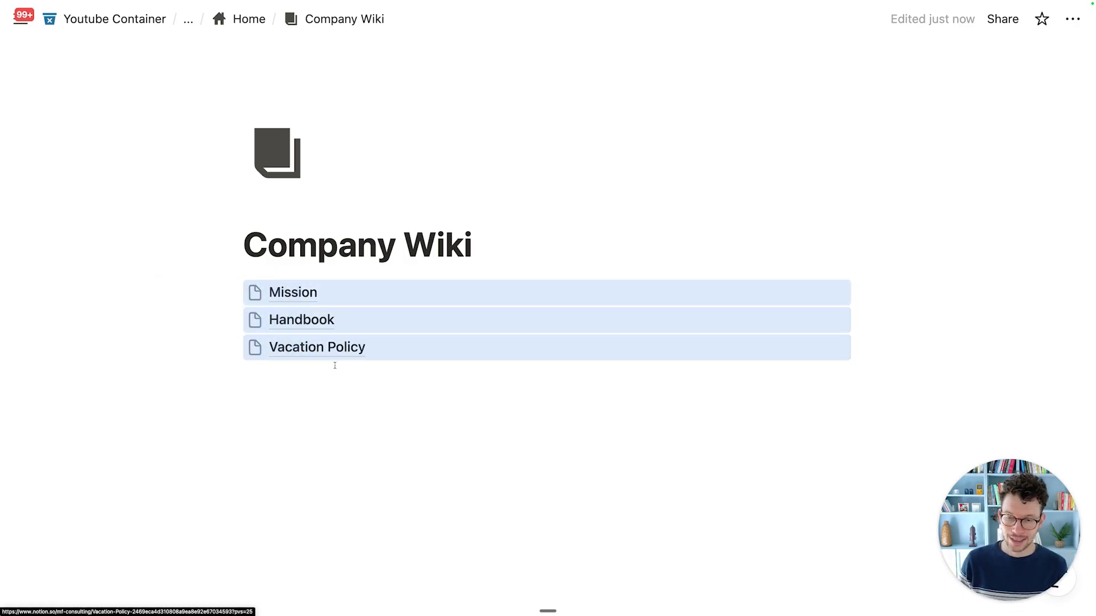
key(BackSpace)
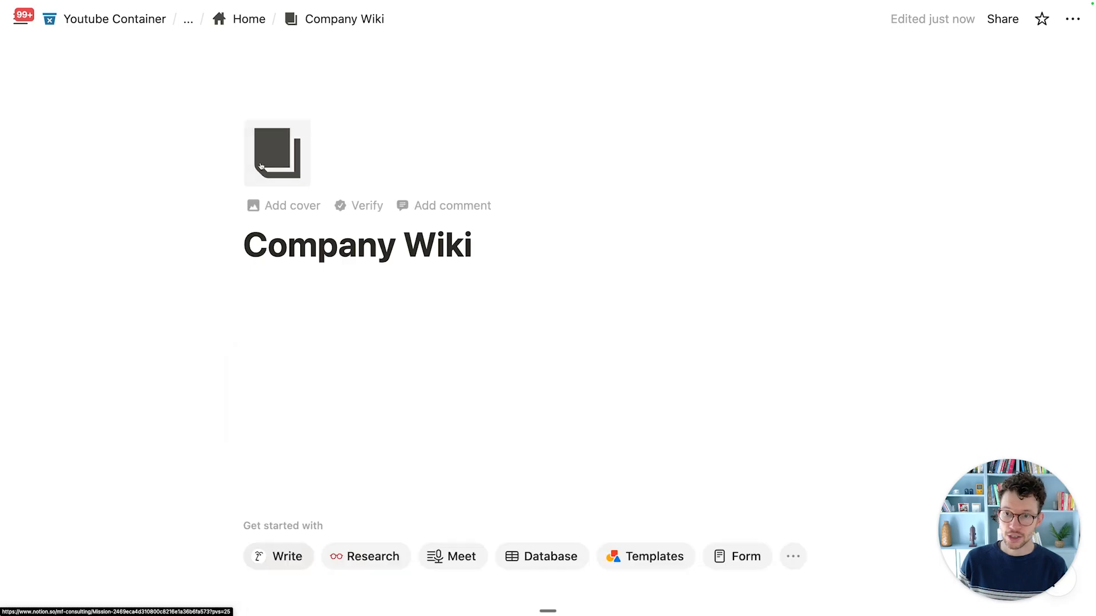
click(240, 32)
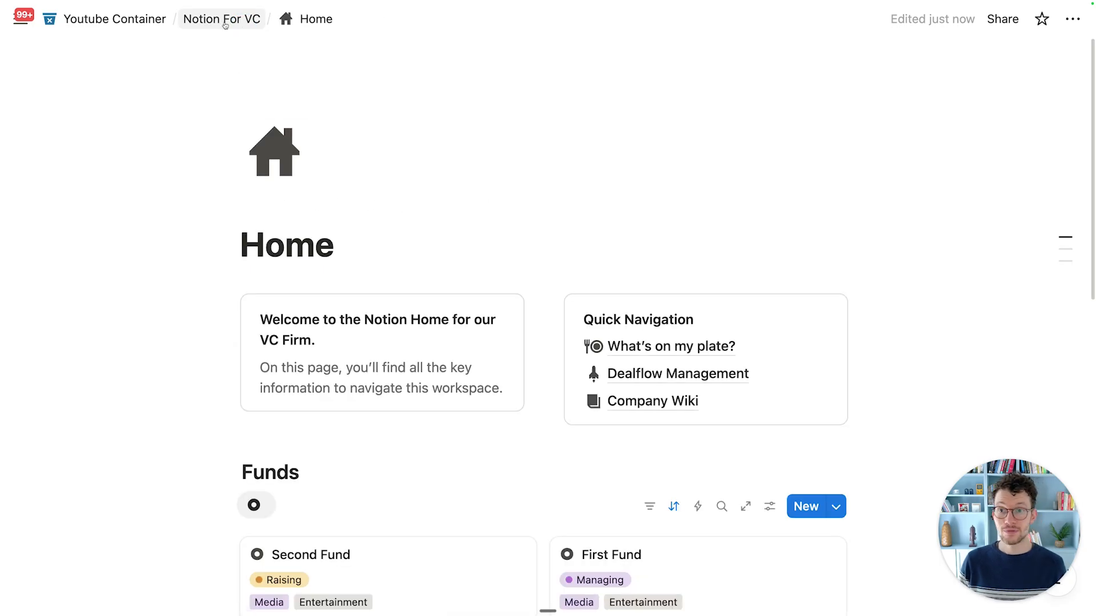
click(228, 31)
click(157, 230)
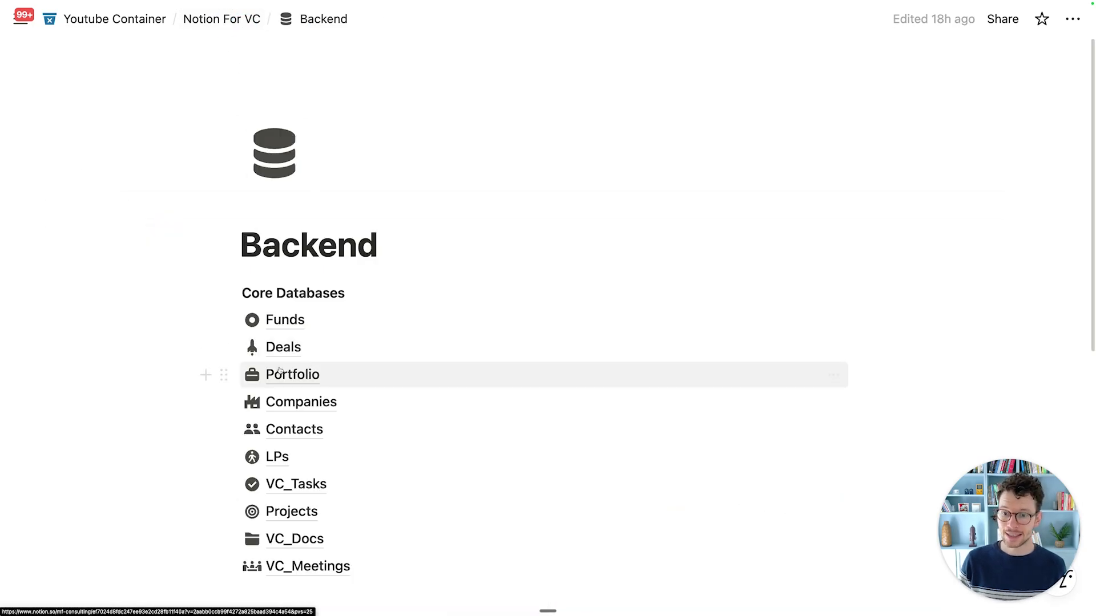
scroll(268, 388, down, 3)
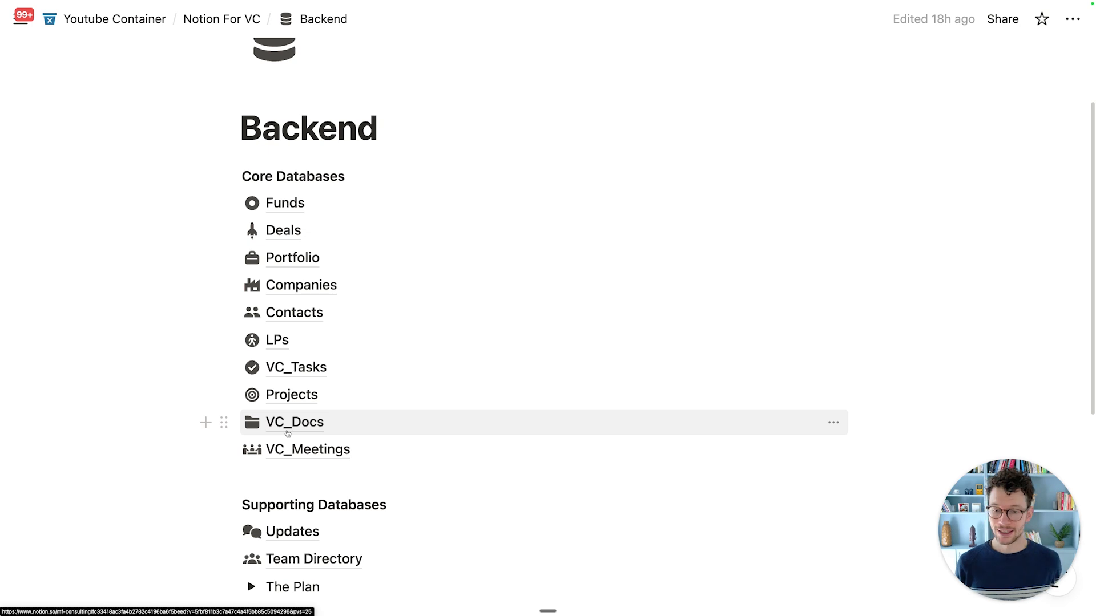
click(287, 423)
scroll(286, 386, down, 2)
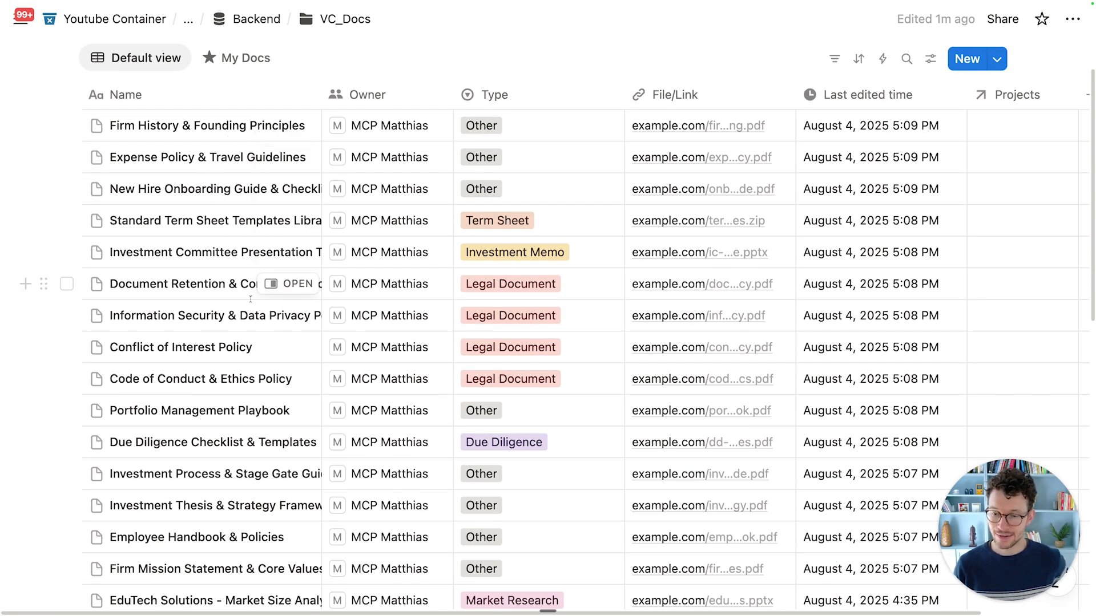
scroll(253, 291, down, 1)
scroll(253, 299, up, 3)
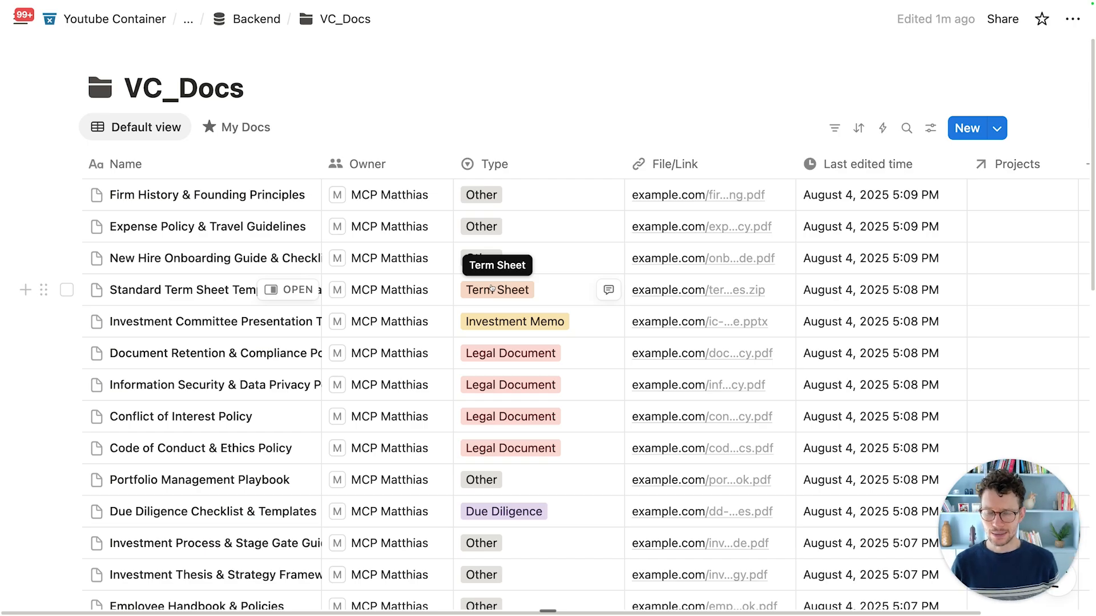
scroll(289, 354, down, 3)
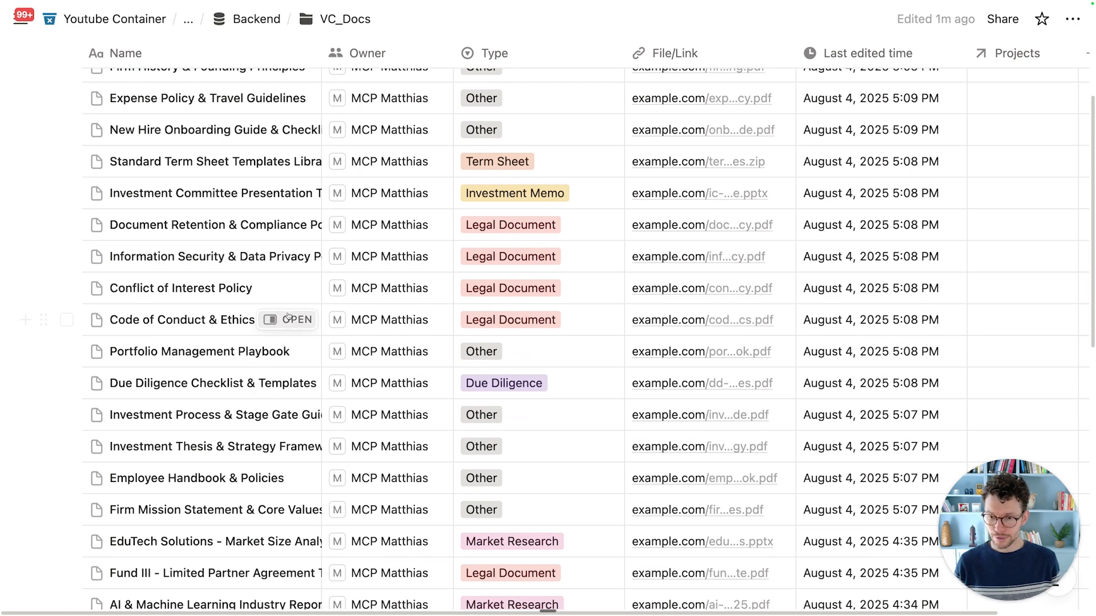
scroll(288, 318, down, 5)
scroll(362, 245, up, 7)
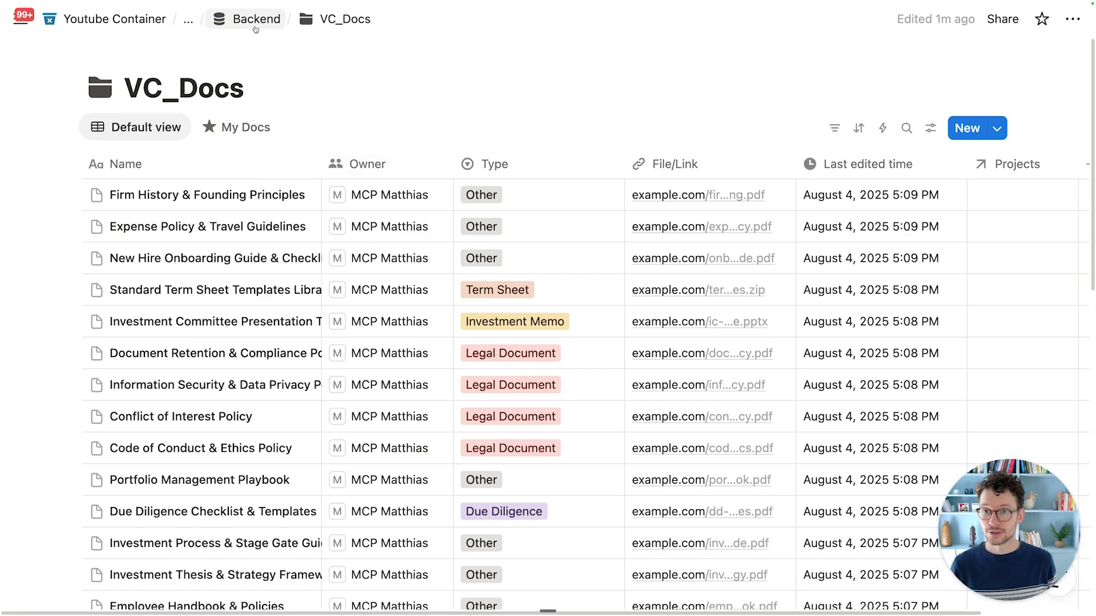
click(245, 22)
click(228, 18)
Step: Open Company Wiki and add a callout starting 'On this page, you w…' introducing key documents
click(159, 206)
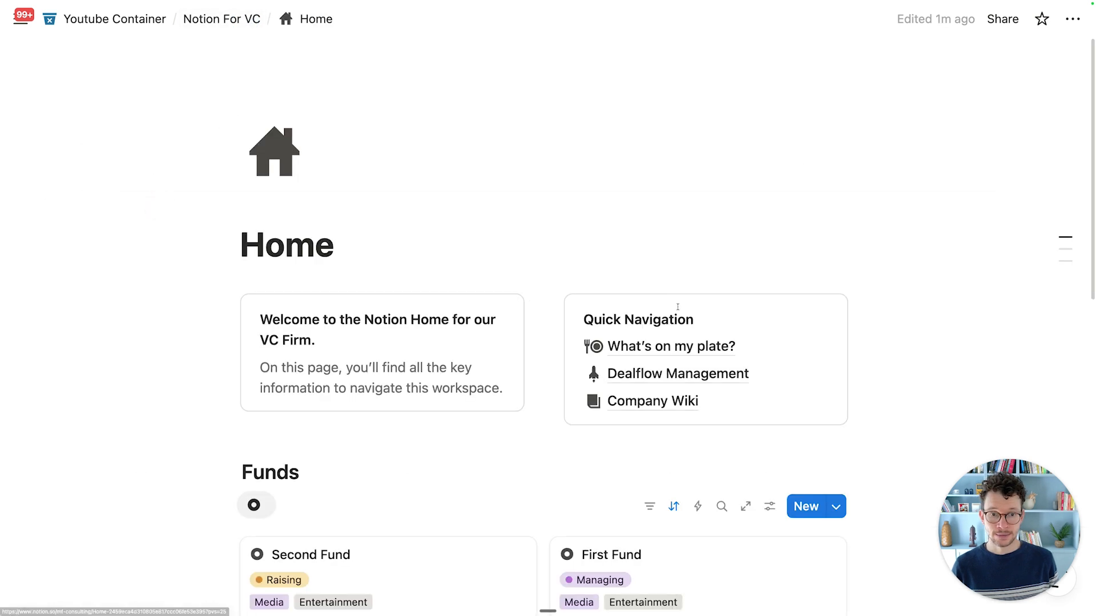
mouse_move(661, 409)
scroll(661, 409, down, 1)
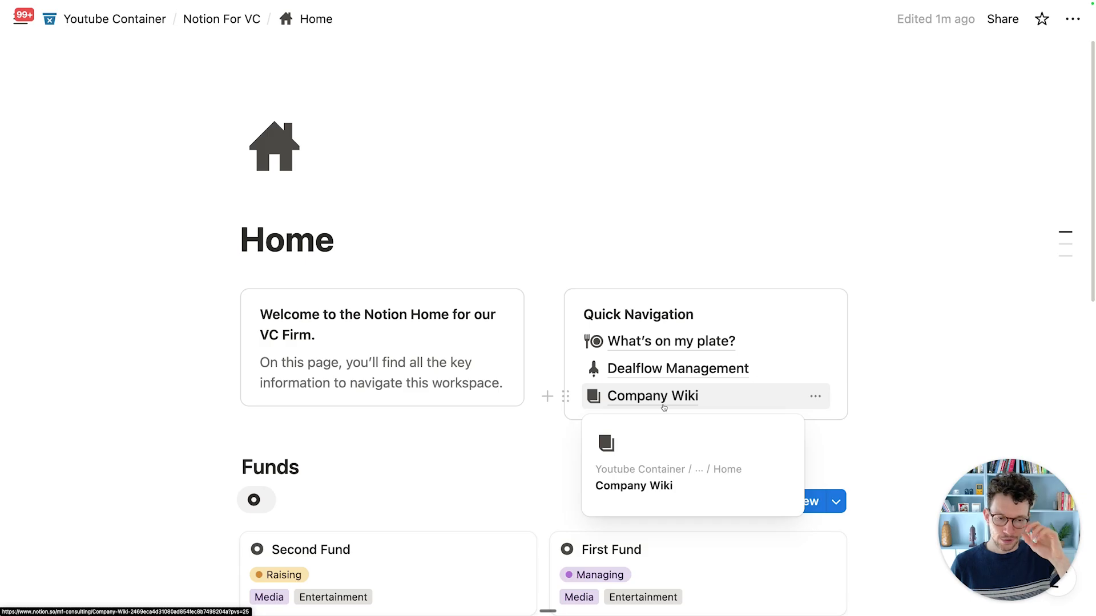
click(664, 407)
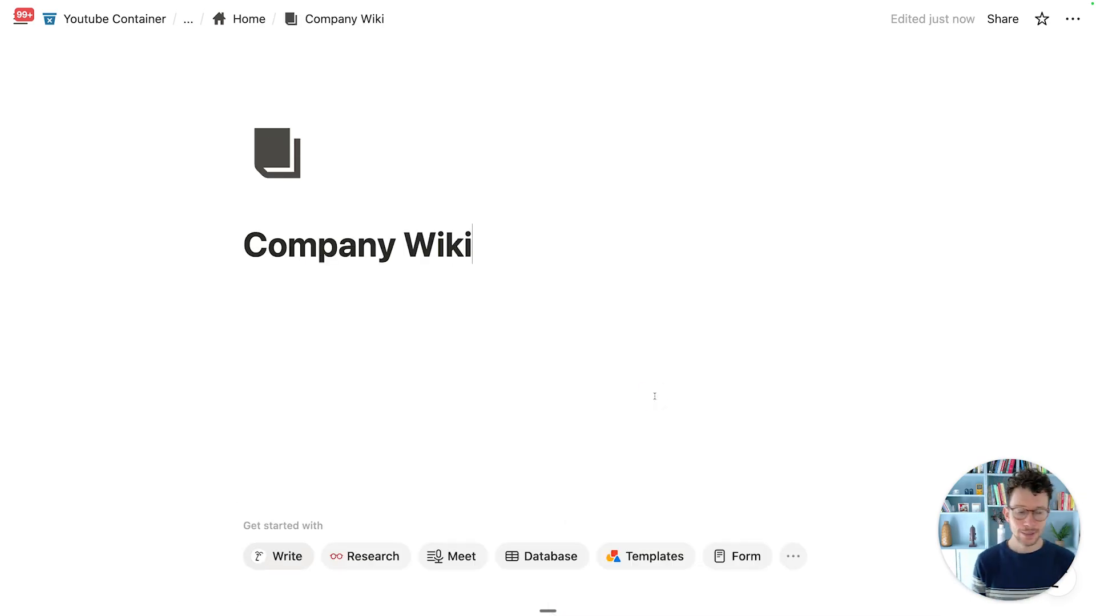
key(Return)
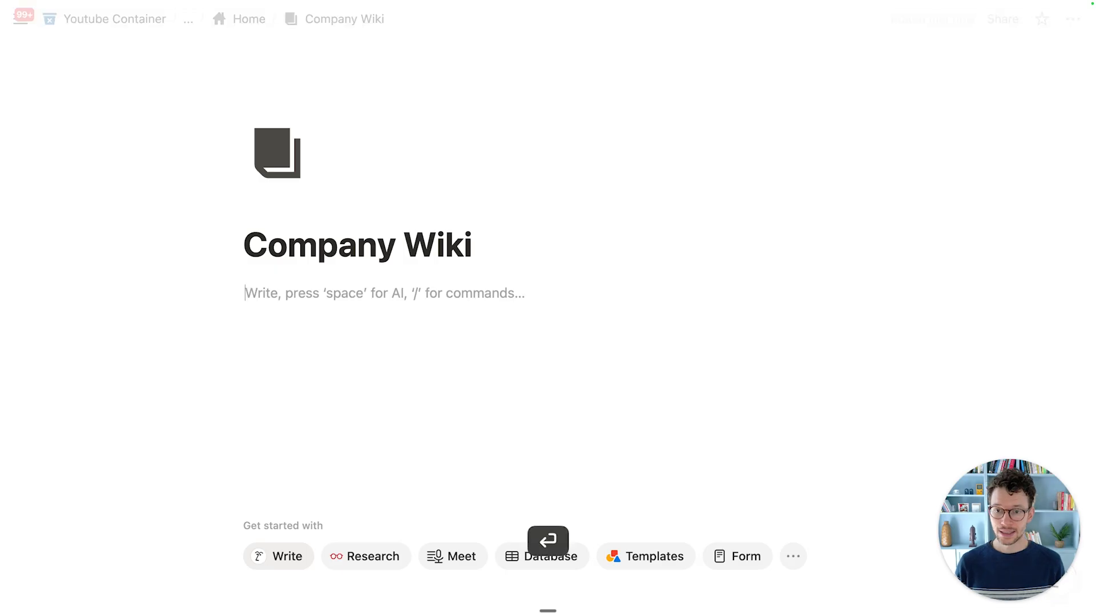
text(/cal)
key(Return)
text(on this page, you w)
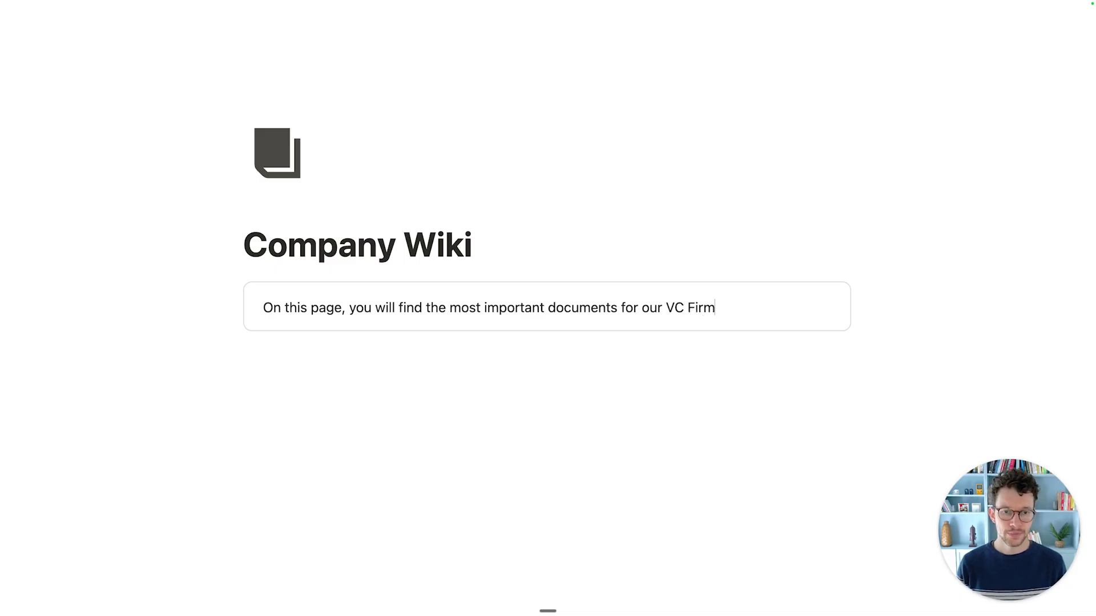
Step: Insert a two-column layout below the callout
click(558, 405)
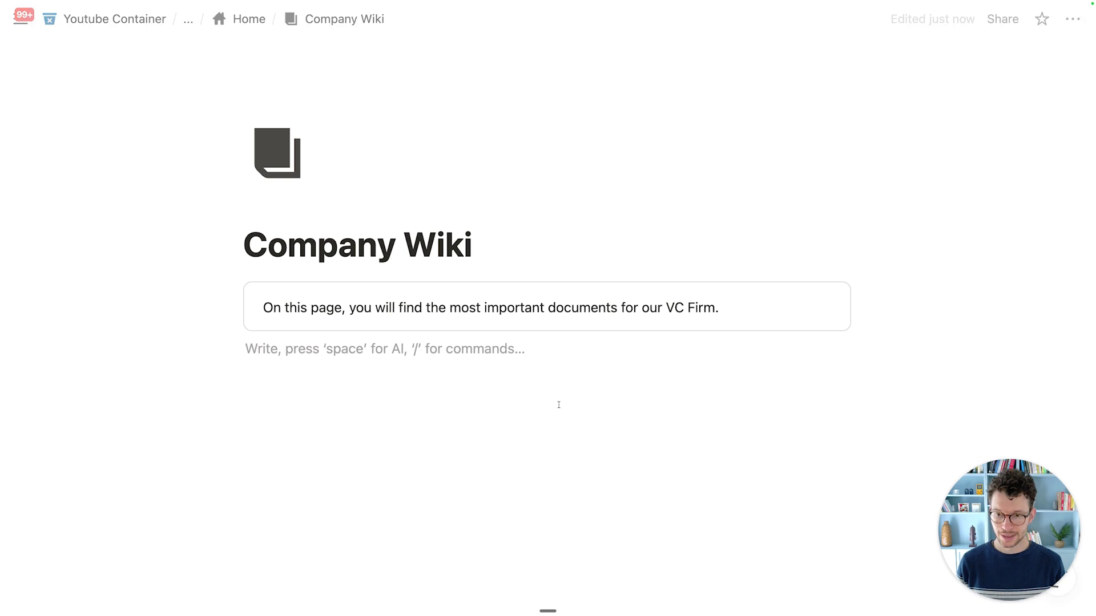
text(/col)
key(Return)
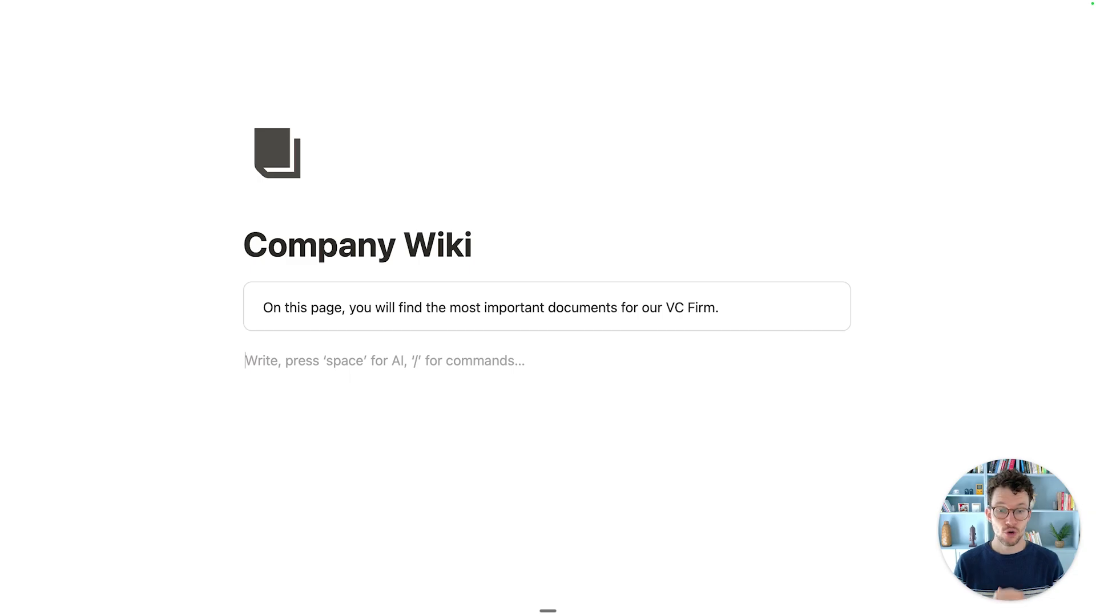
Step: Add Heading 3 titles 'Our Firm' and 'Operational Guides' to the left and right columns
text(/h3)
key(Return)
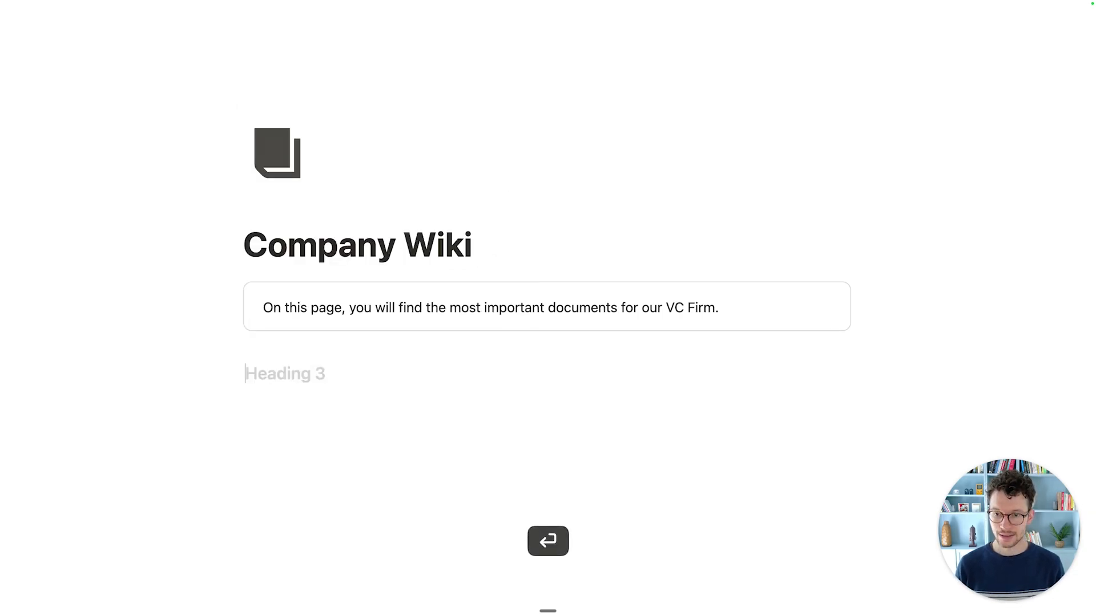
text(Our Firm)
click(713, 360)
text(/h3)
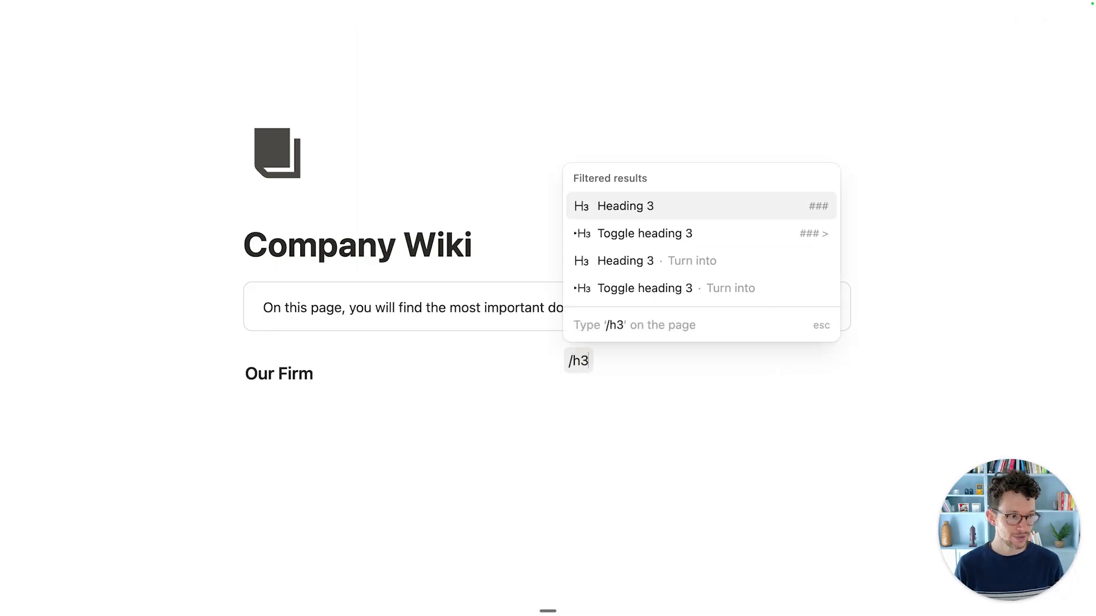
key(Return)
text(O)
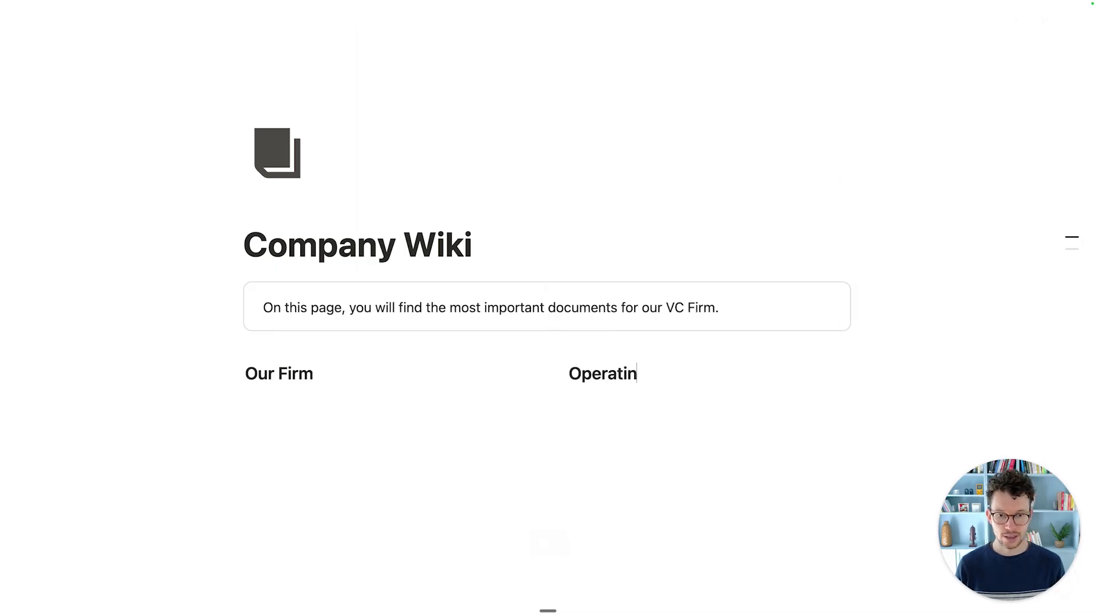
text(perational Guides)
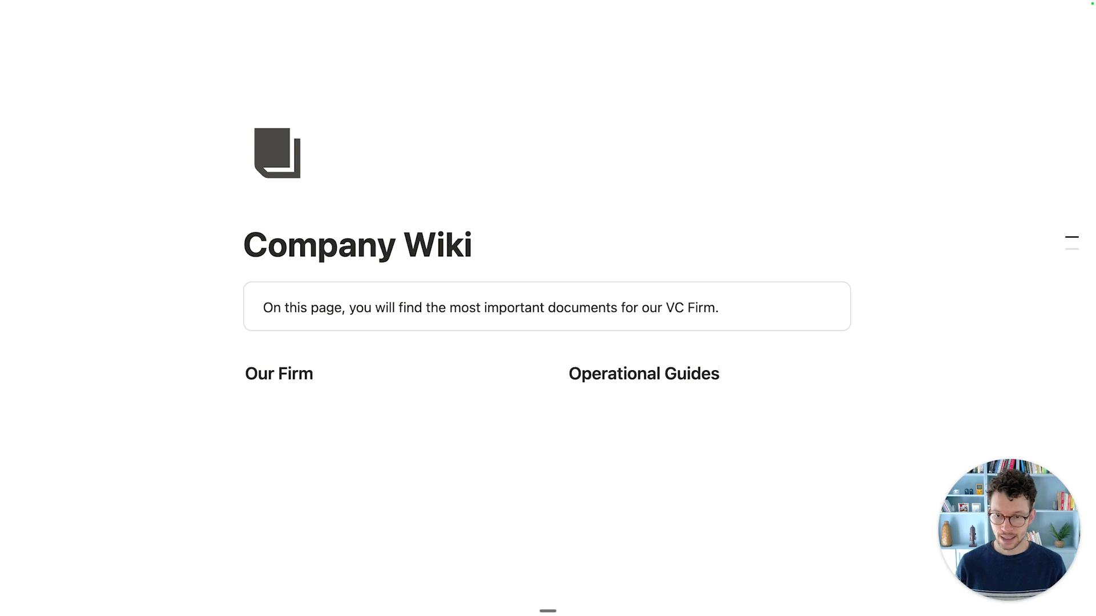
Step: Put a divider beneath each column heading
click(400, 379)
key(Return)
text(/d)
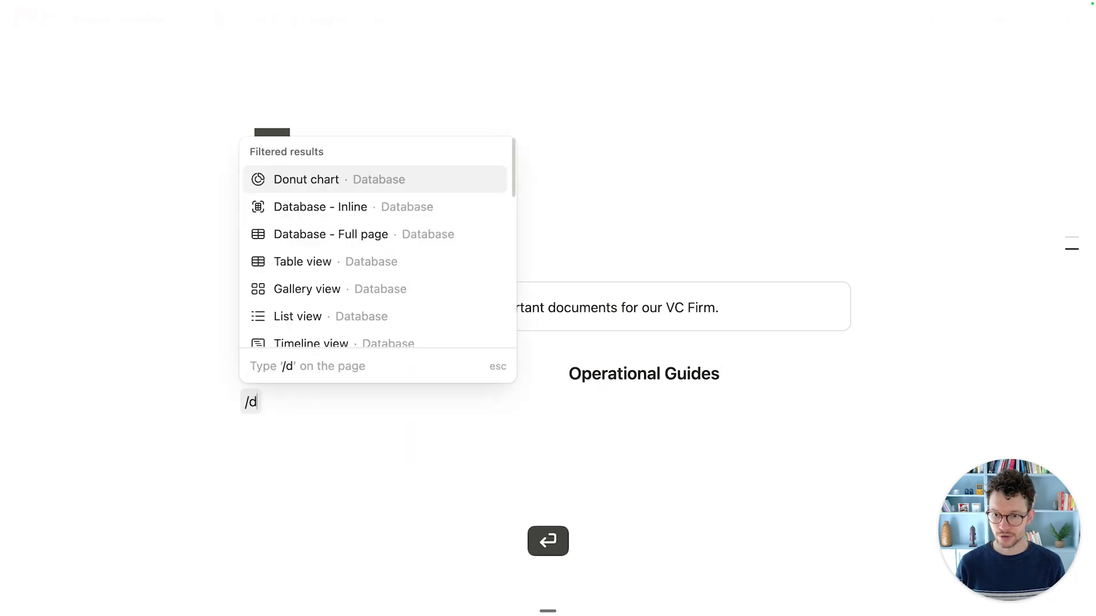
key(BackSpace)
key(BackSpace)
click(723, 374)
key(Return)
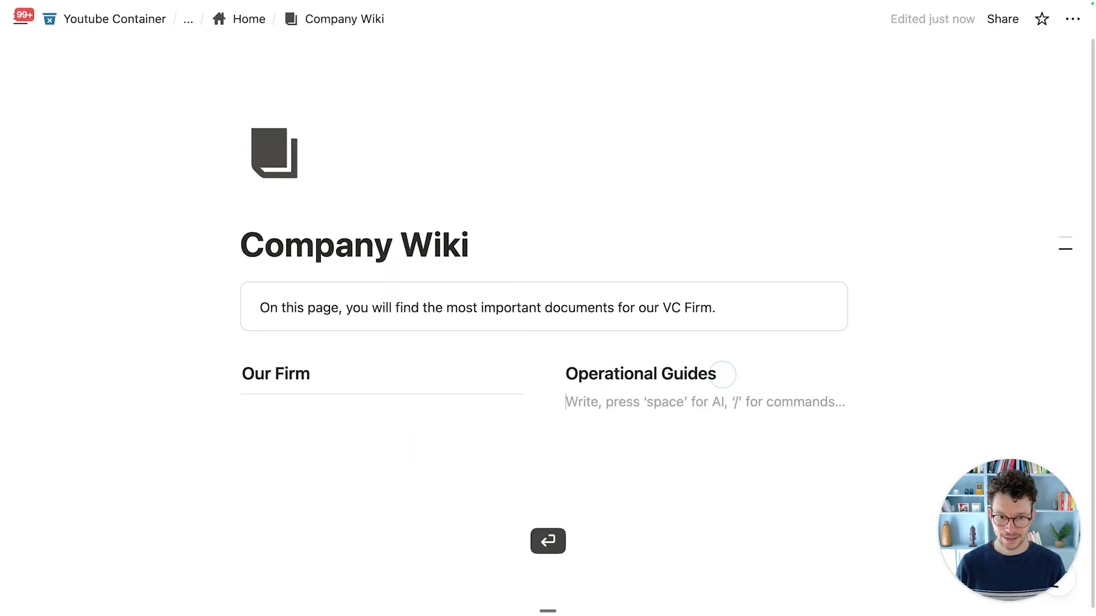
text(/di)
key(Return)
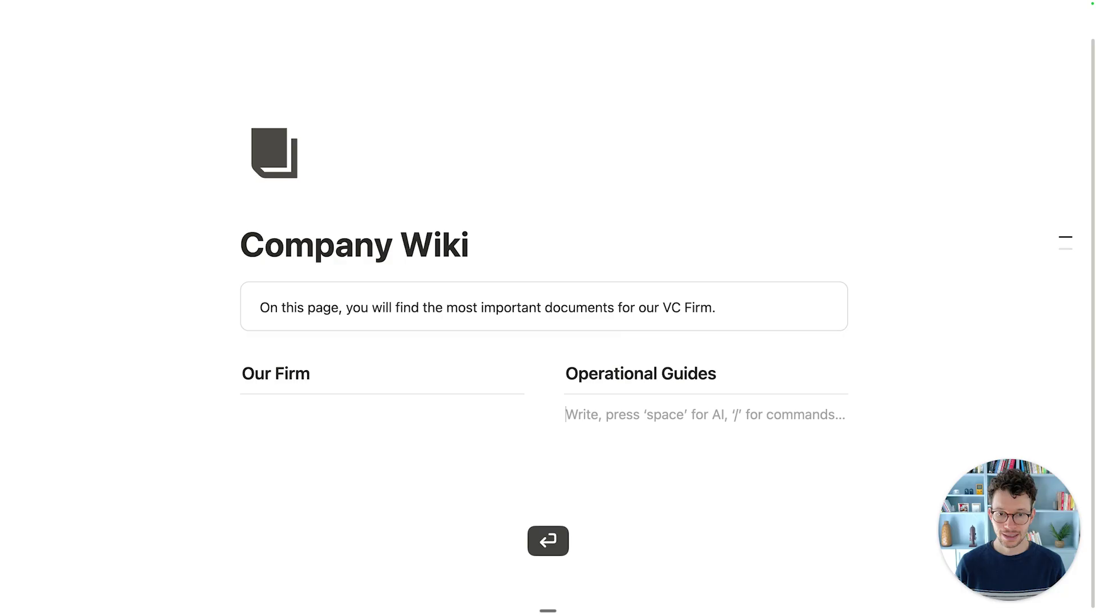
click(450, 403)
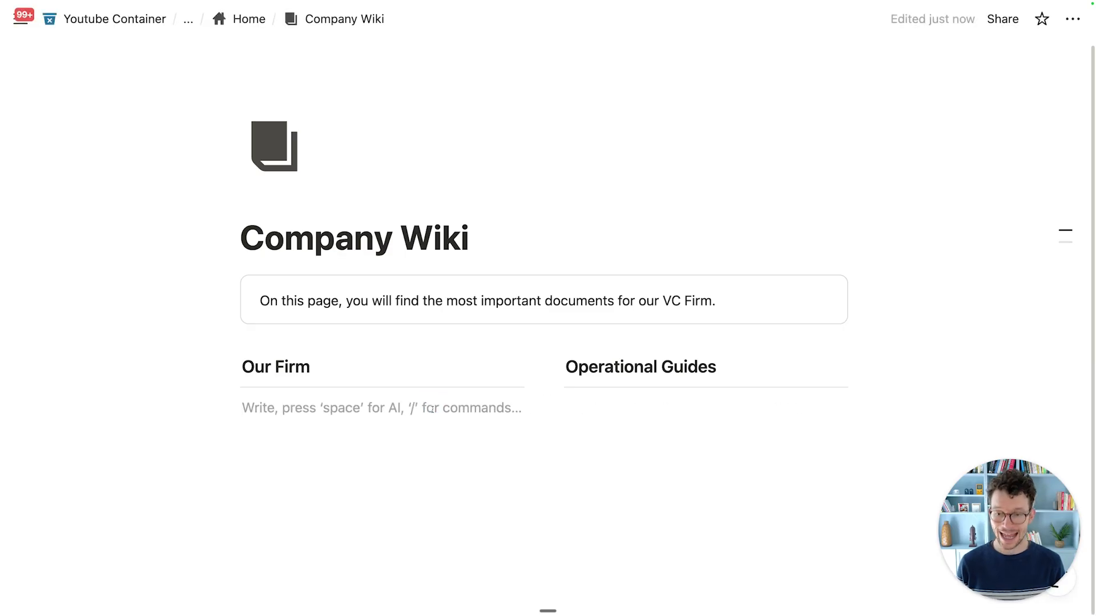
text(@)
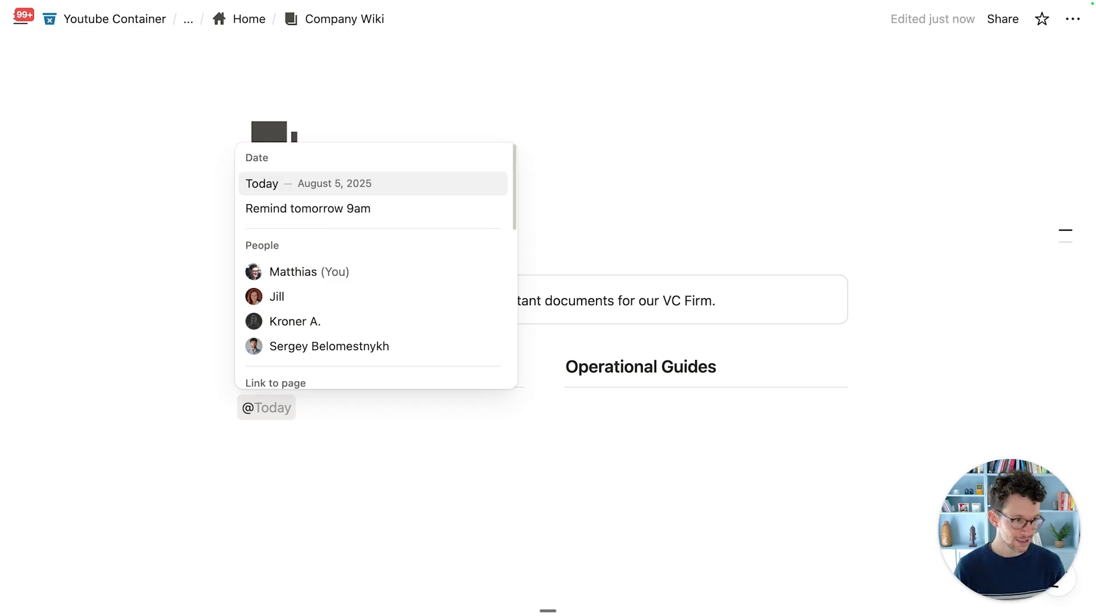
text(firm miss)
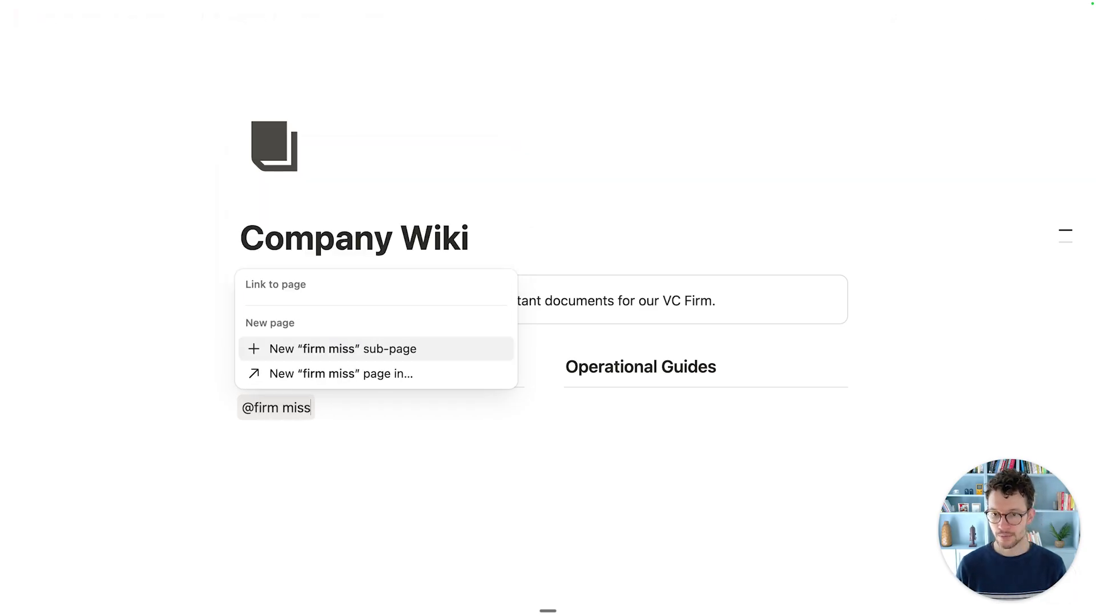
Step: Mention Firm Mission Statement & Core Values, Investment Thesis & Strategy Framework, and Firm History & Founding Principles on separate lines
key(BackSpace)
key(BackSpace)
key(BackSpace)
key(BackSpace)
key(BackSpace)
key(BackSpace)
key(BackSpace)
key(BackSpace)
key(BackSpace)
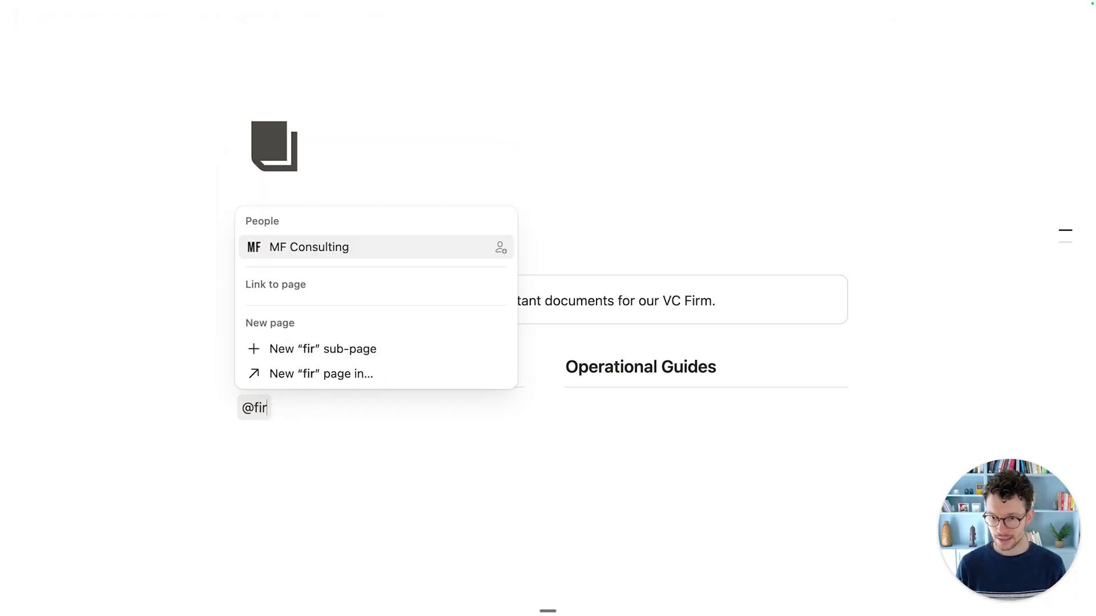
text(missi)
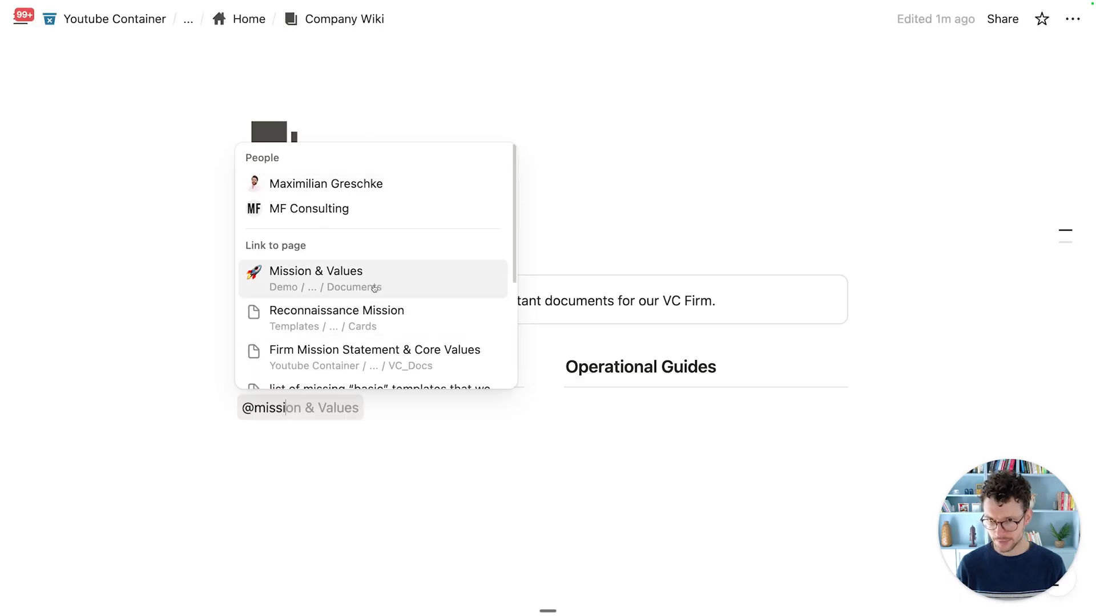
scroll(374, 287, down, 2)
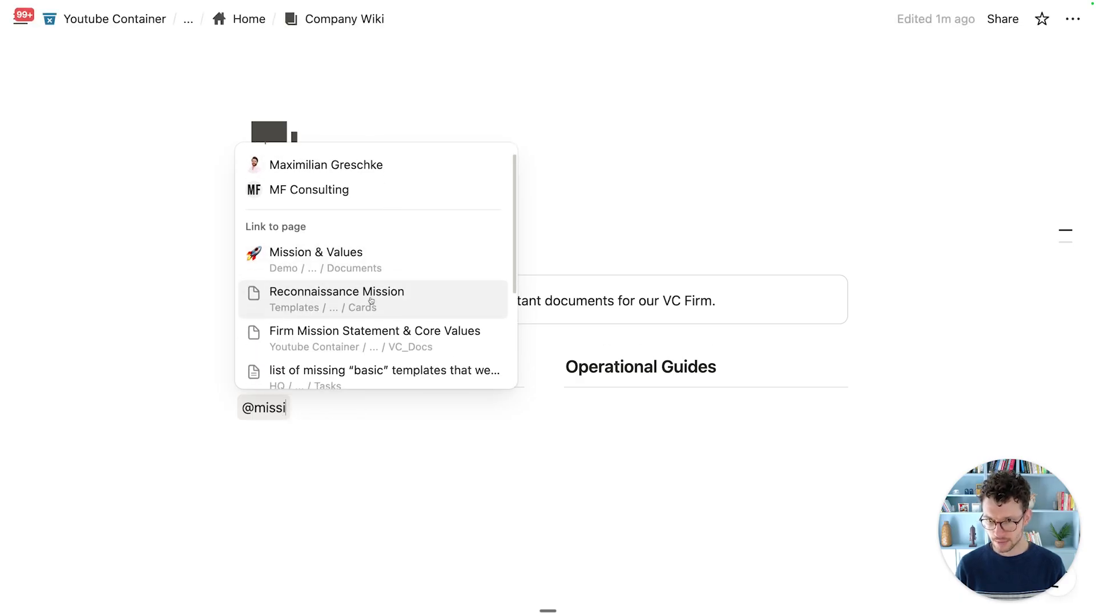
click(377, 304)
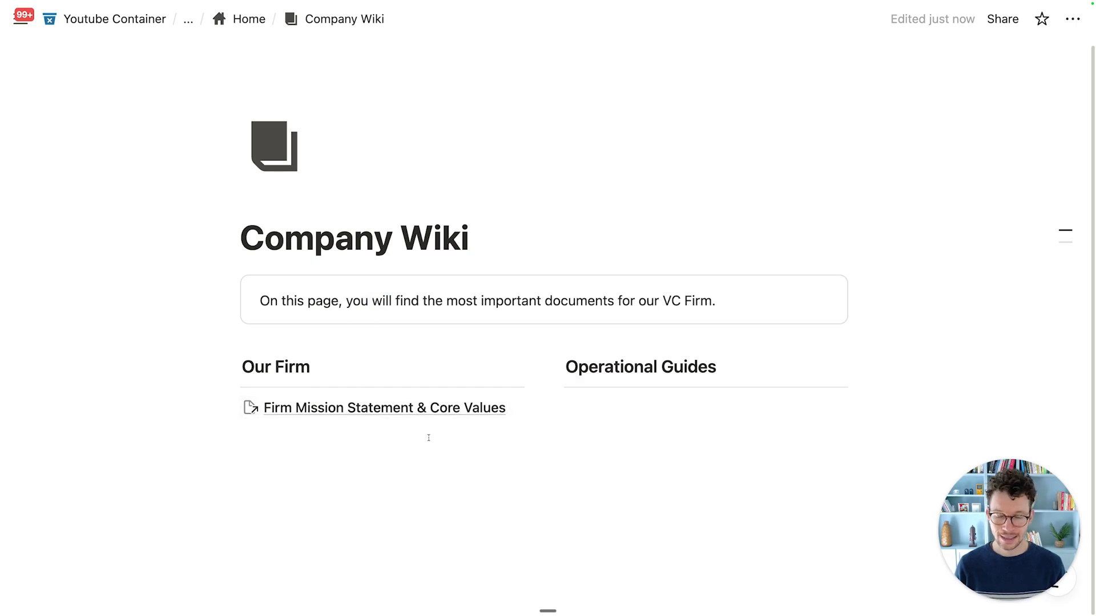
key(Return)
text(@i)
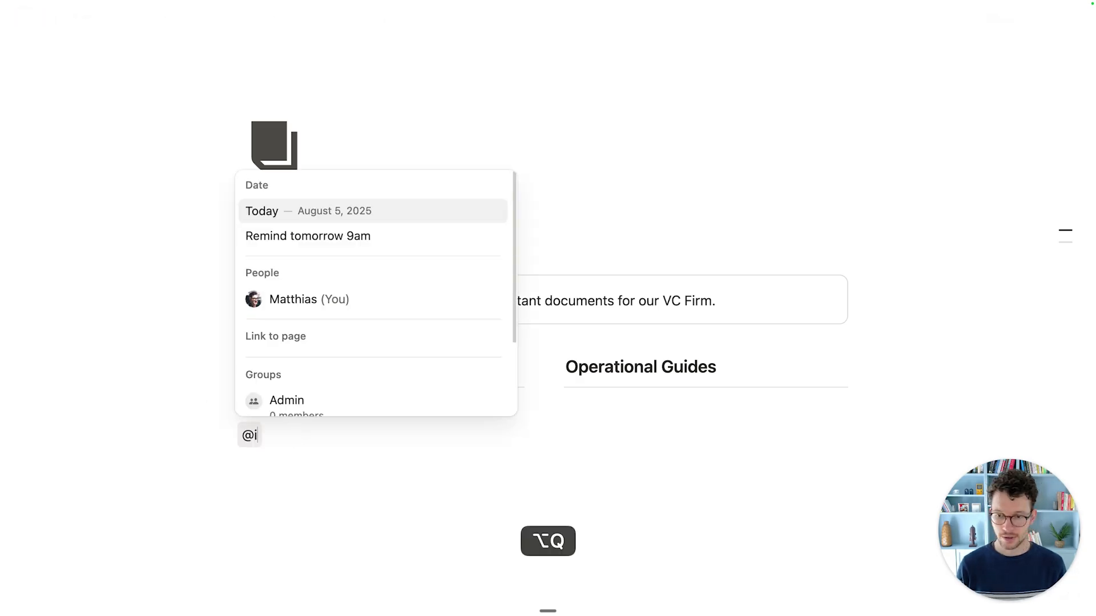
text(nvestme)
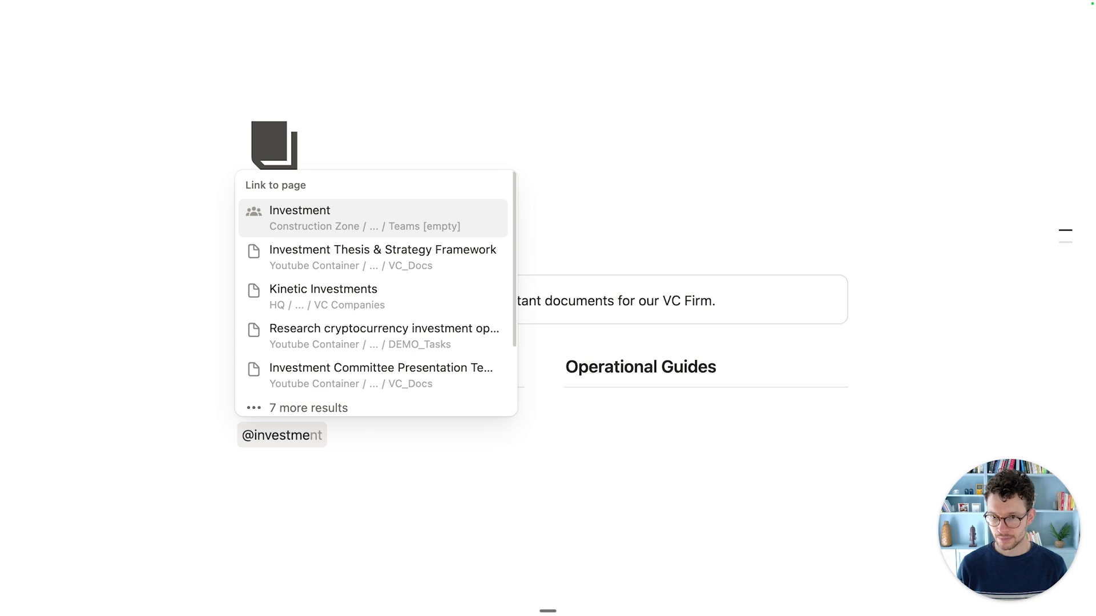
click(448, 255)
key(Return)
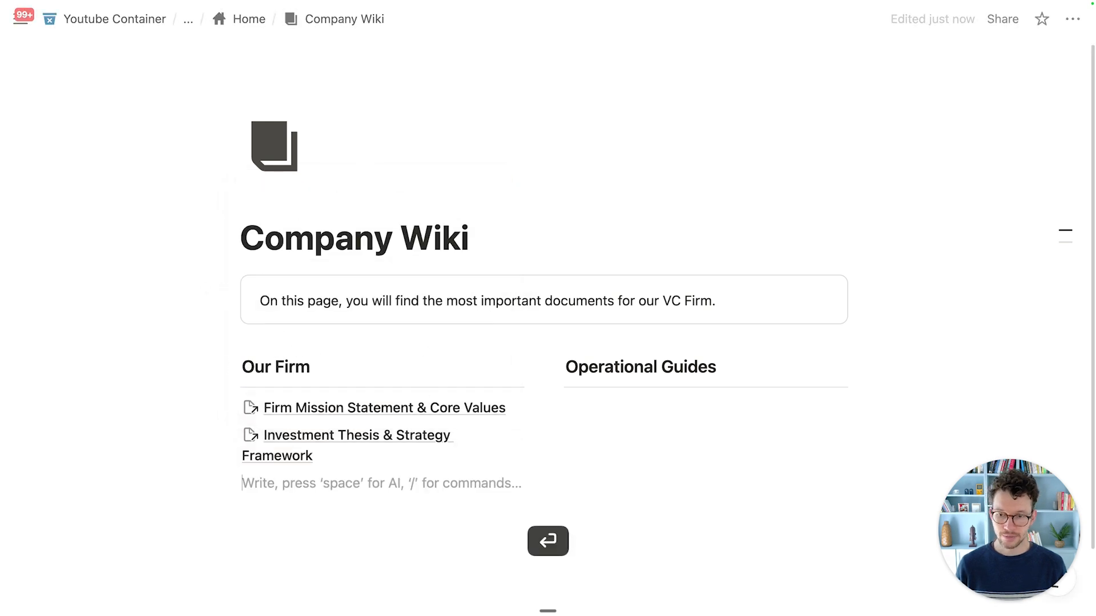
text(@firm)
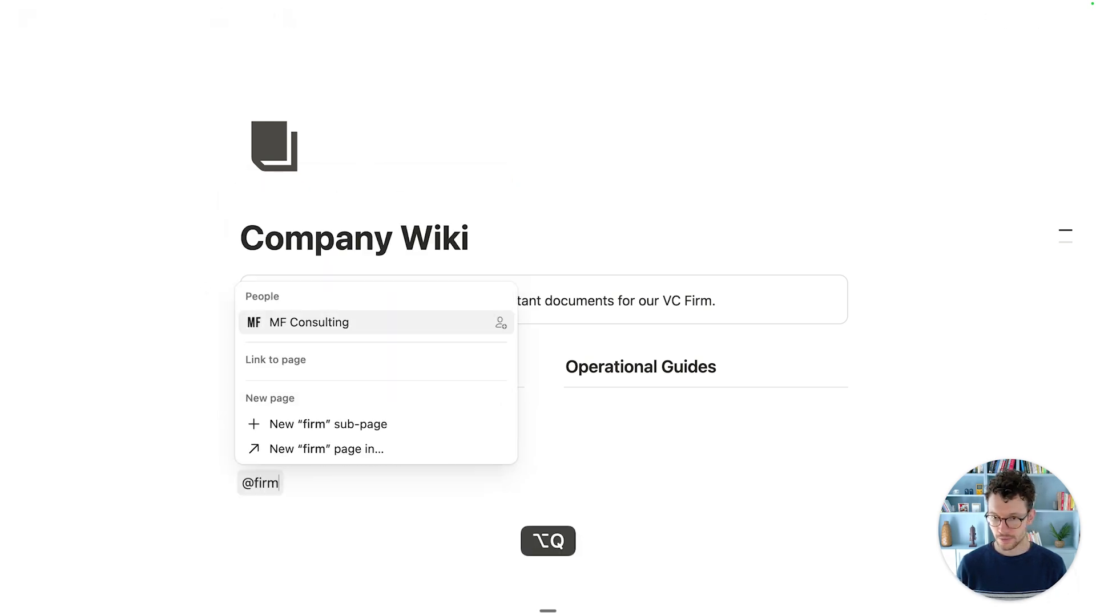
click(386, 339)
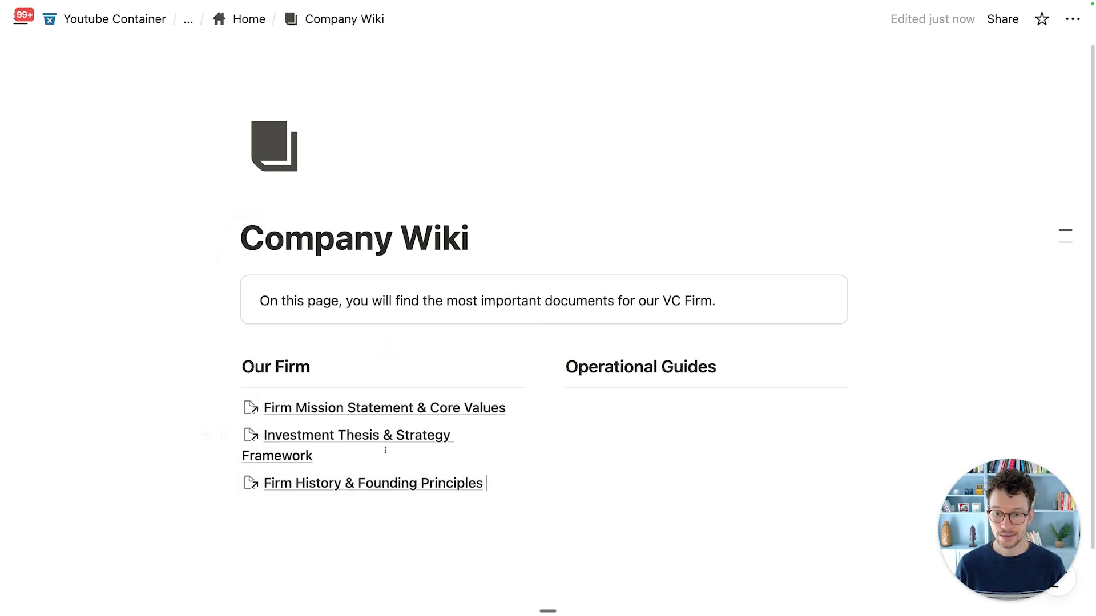
scroll(265, 305, down, 3)
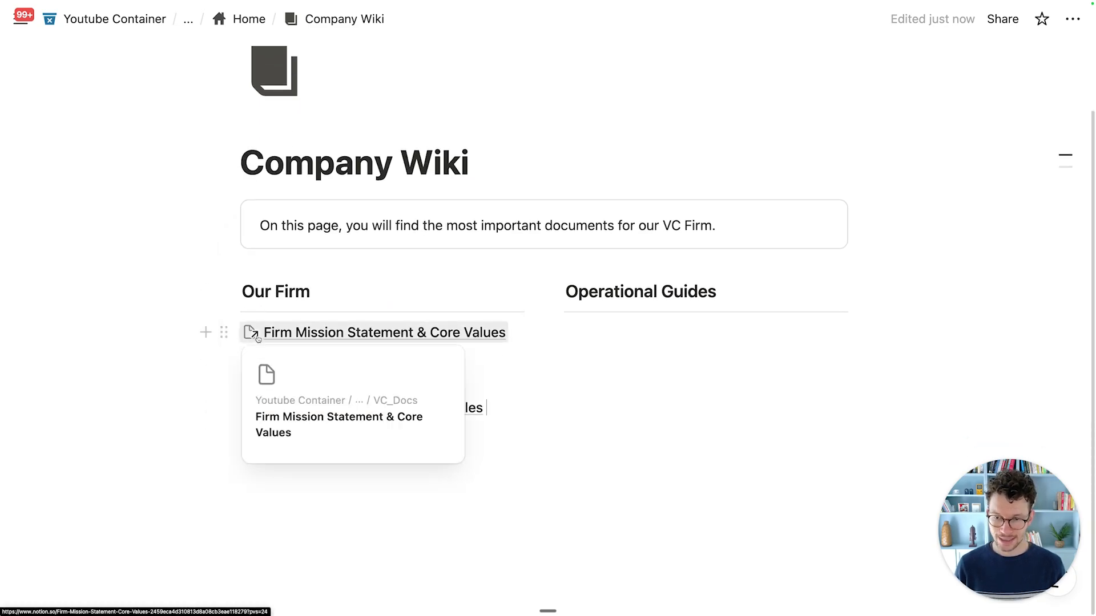
click(338, 330)
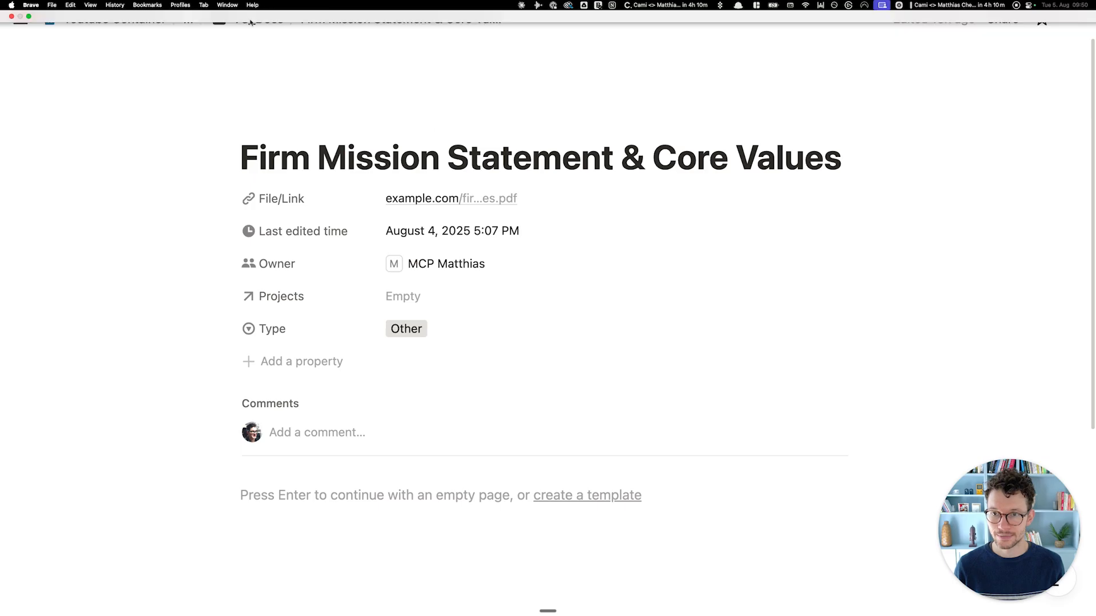
click(242, 16)
click(246, 17)
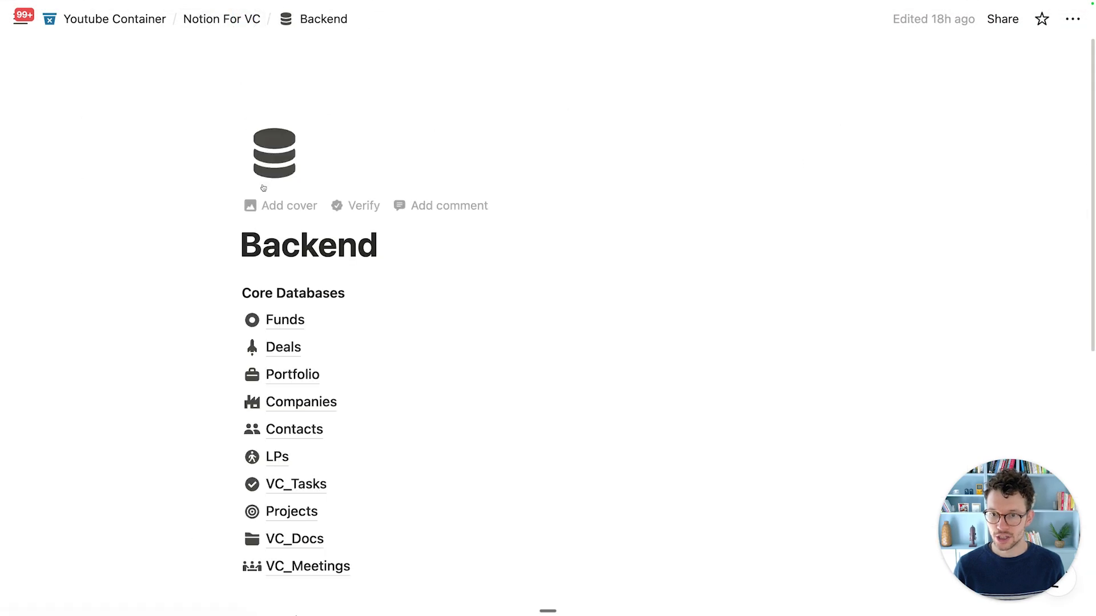
click(239, 28)
click(217, 204)
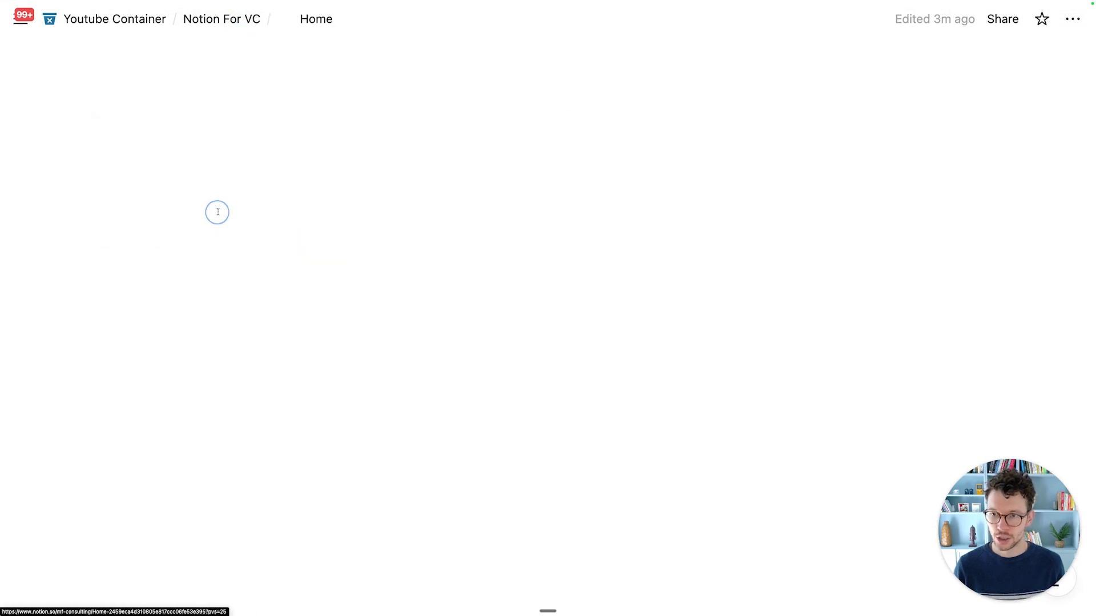
click(648, 398)
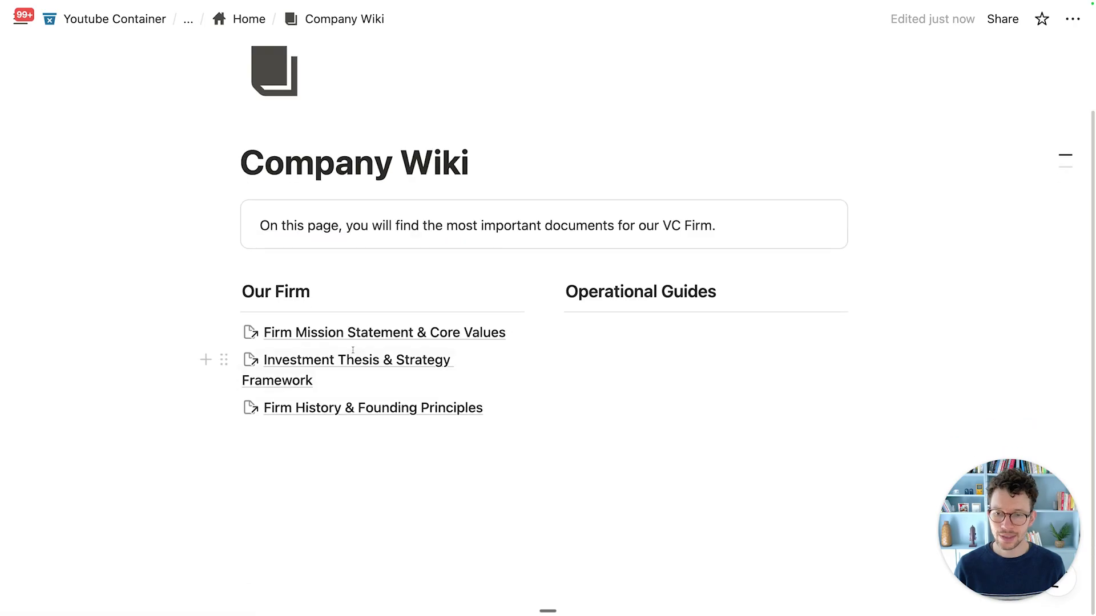
click(627, 328)
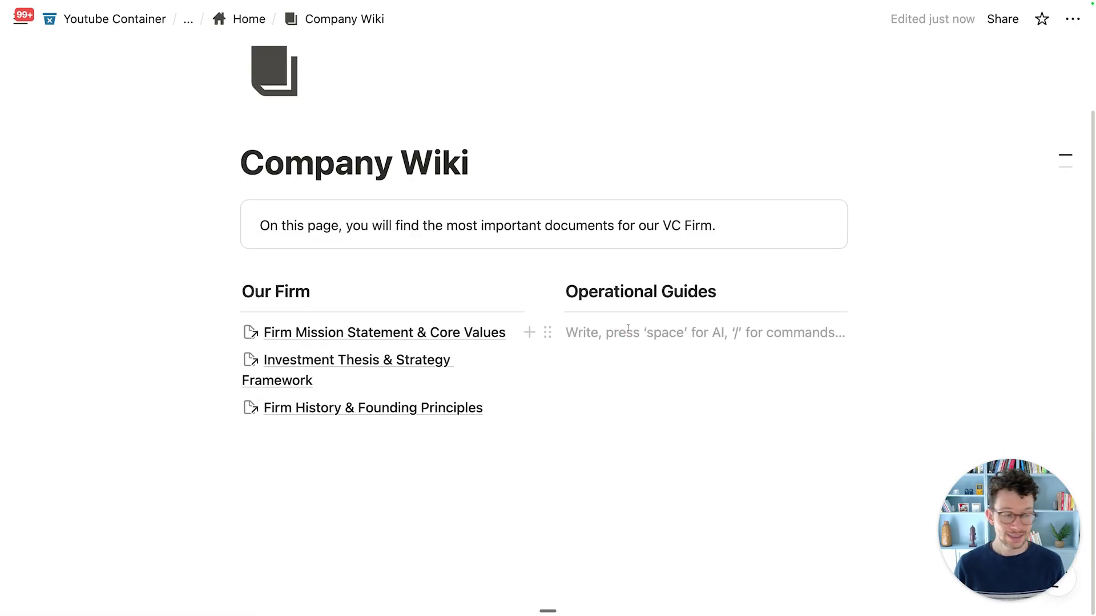
text(@em)
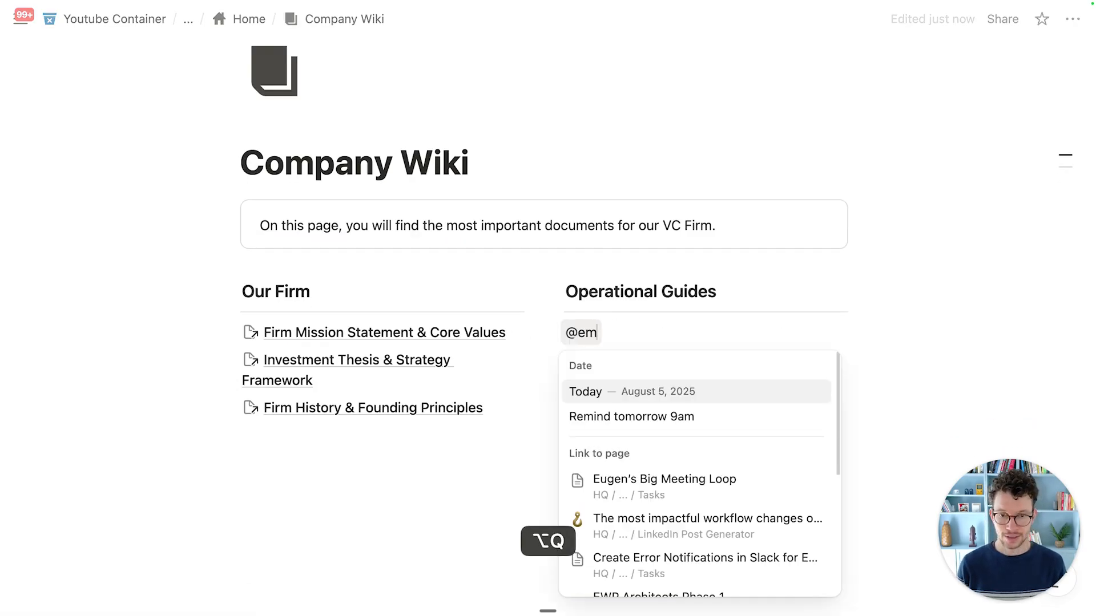
text(ployee)
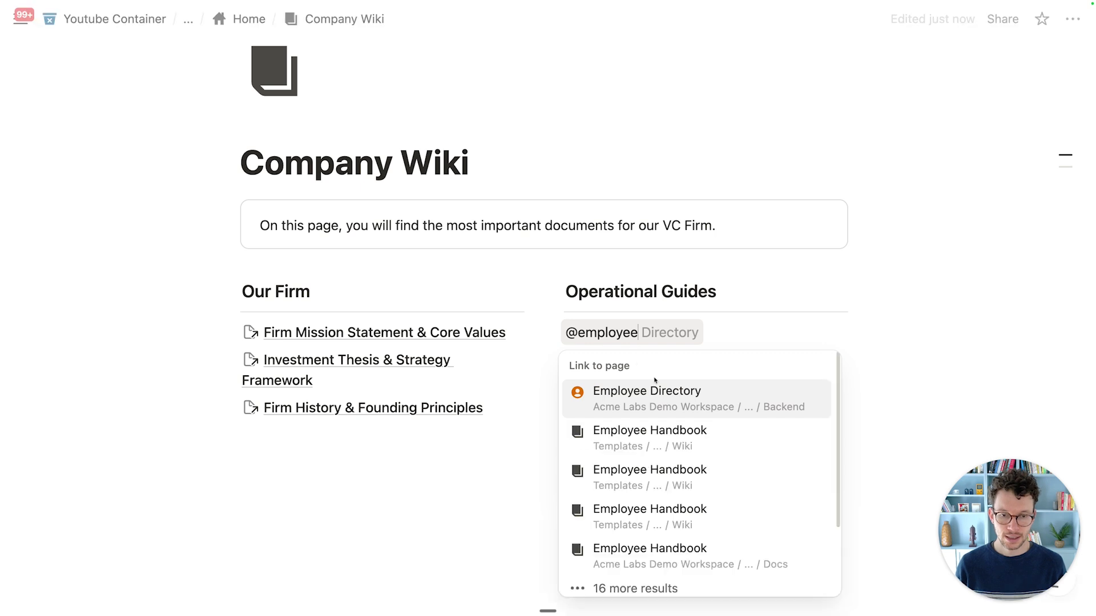
scroll(664, 460, down, 3)
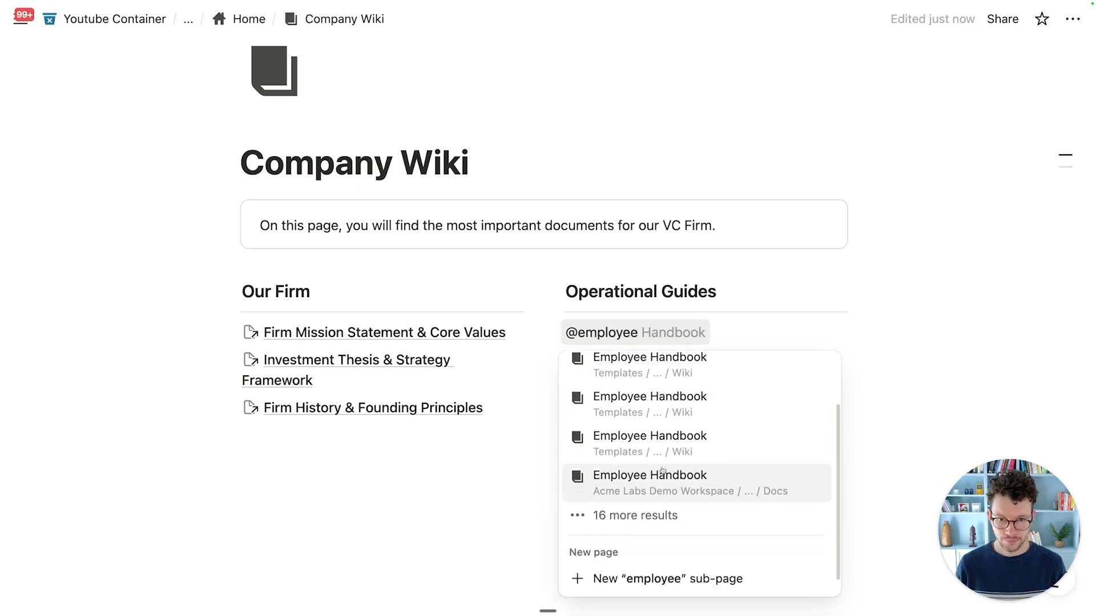
scroll(665, 437, up, 2)
click(655, 410)
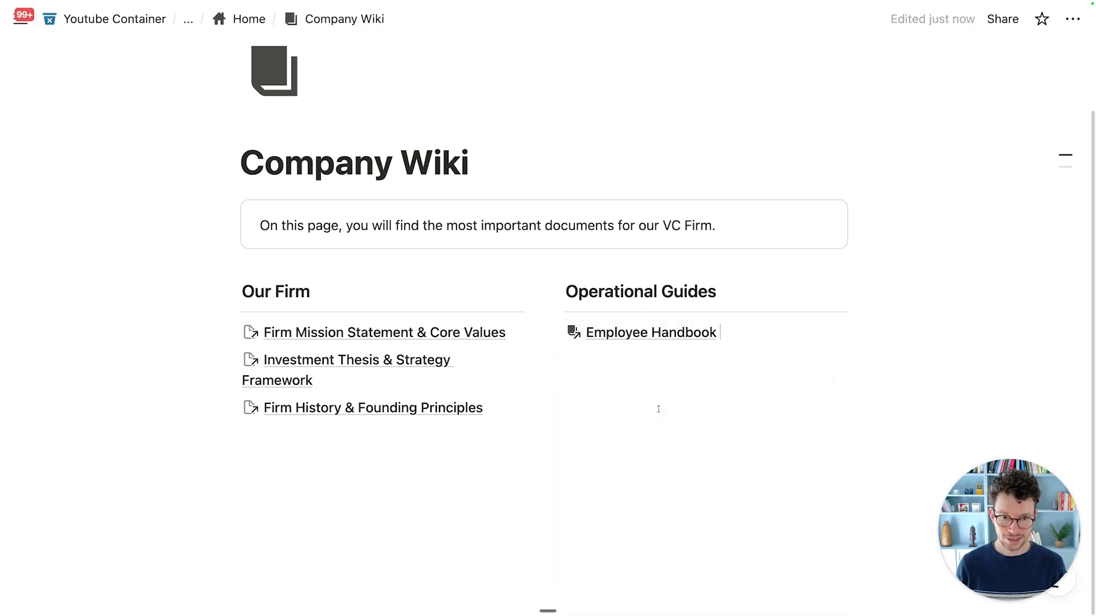
Step: Add an Investment Process & Stage Gate Guide link, then an empty line below both columns
key(Return)
text(@invest)
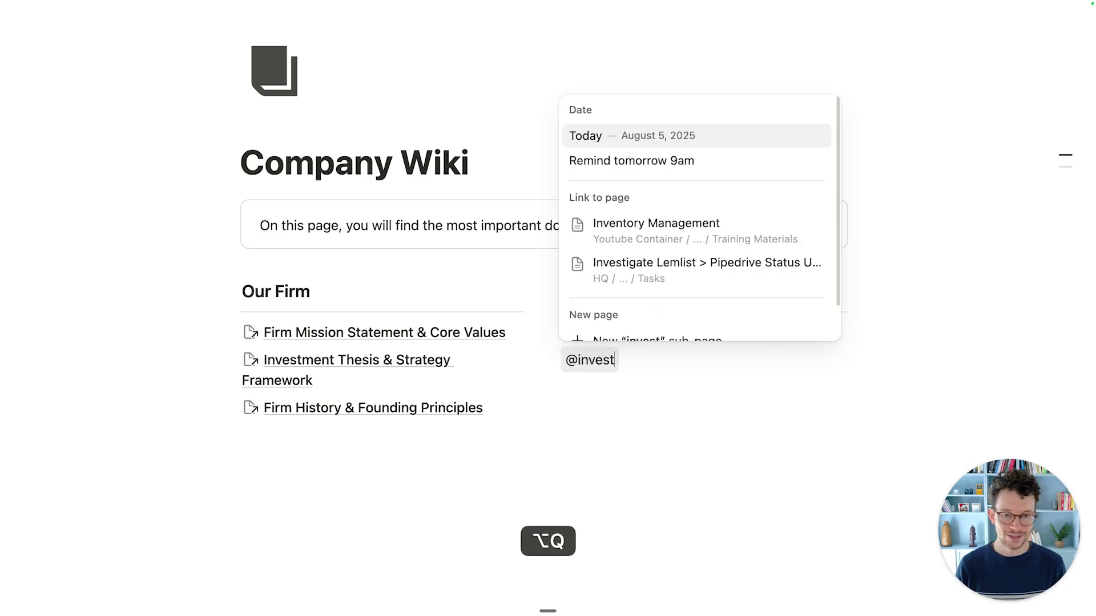
text(ment process)
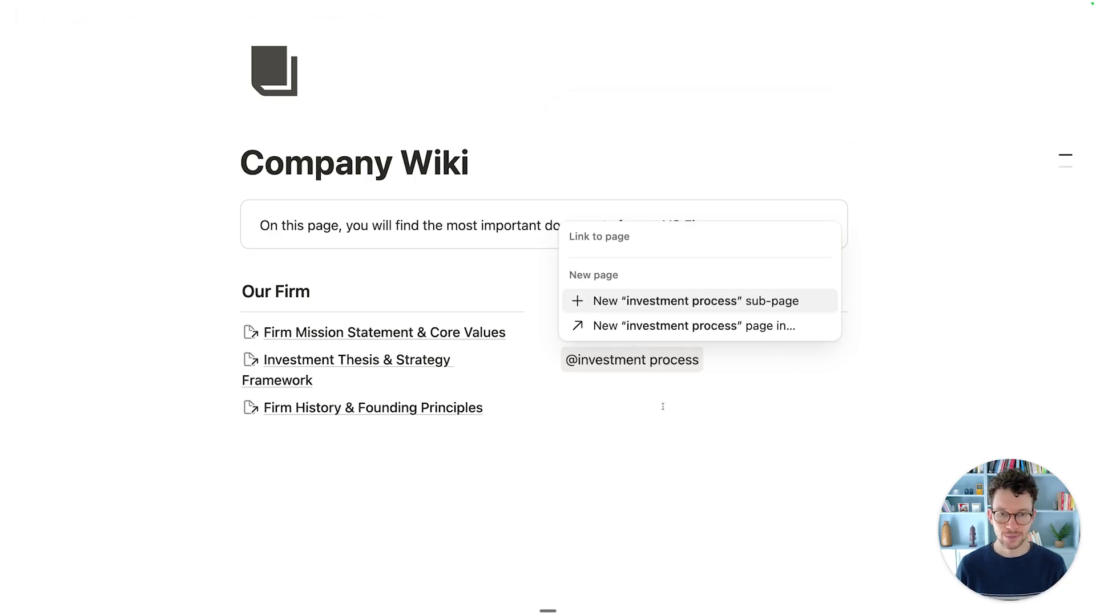
click(654, 154)
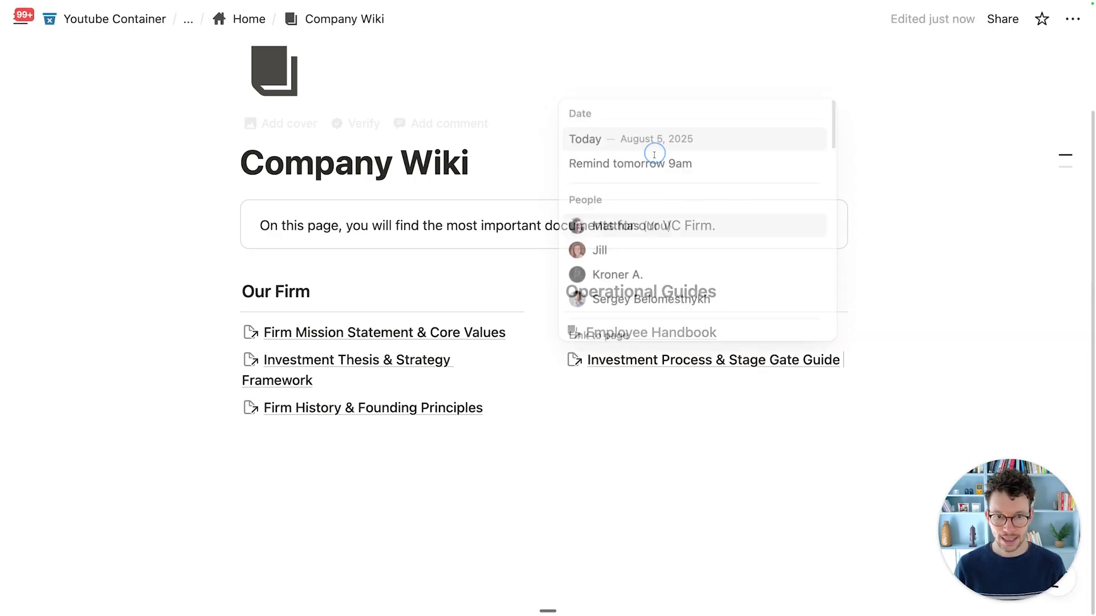
click(570, 468)
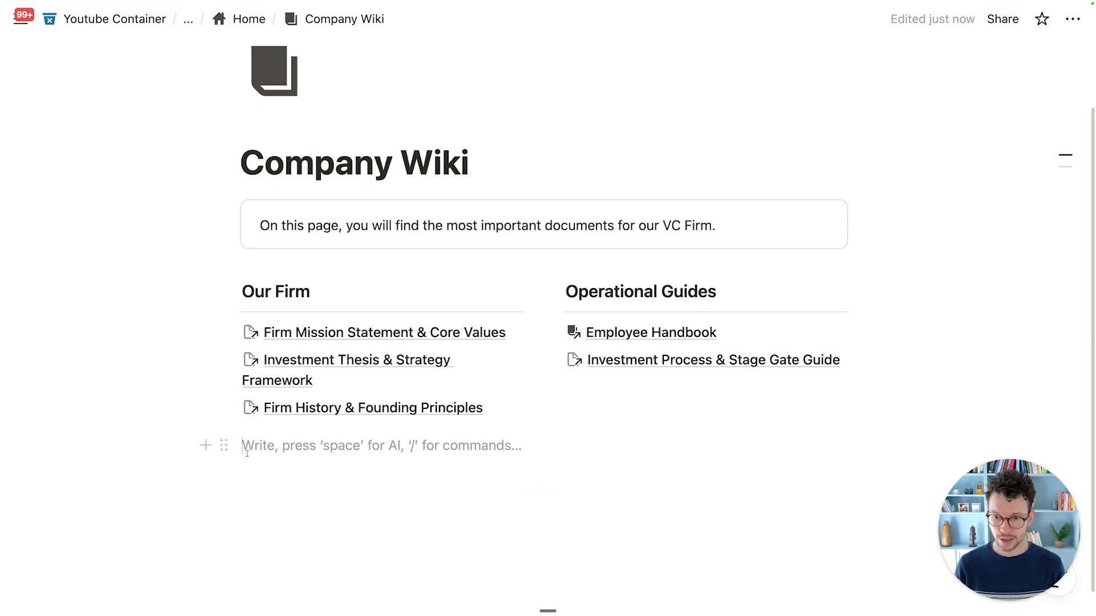
drag(224, 445, 453, 427)
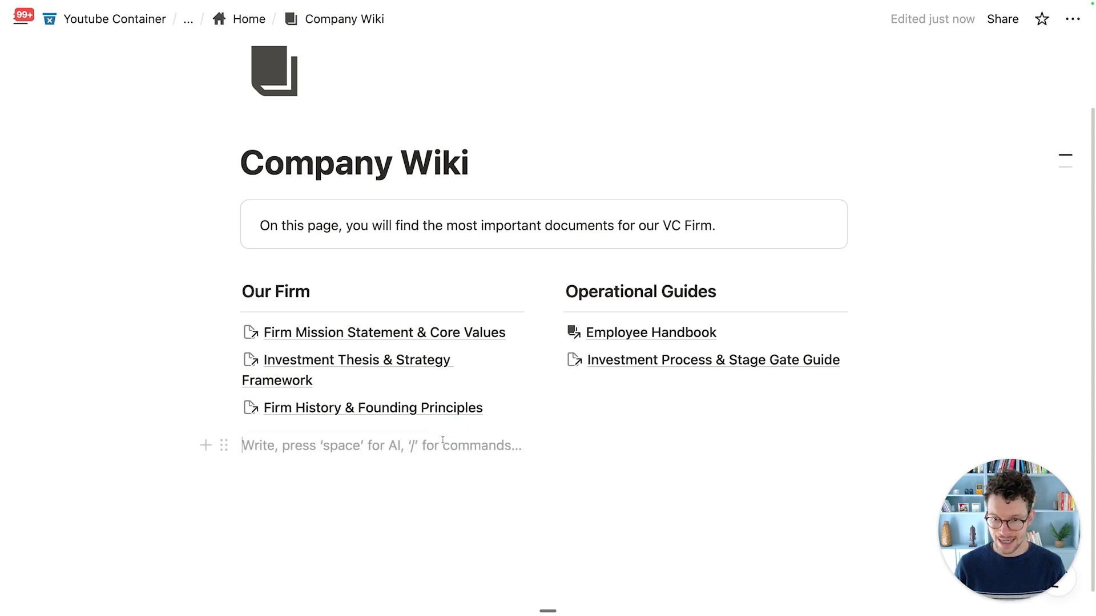
Step: Add a divider and a new two-column layout below the existing columns
text(/di)
key(Return)
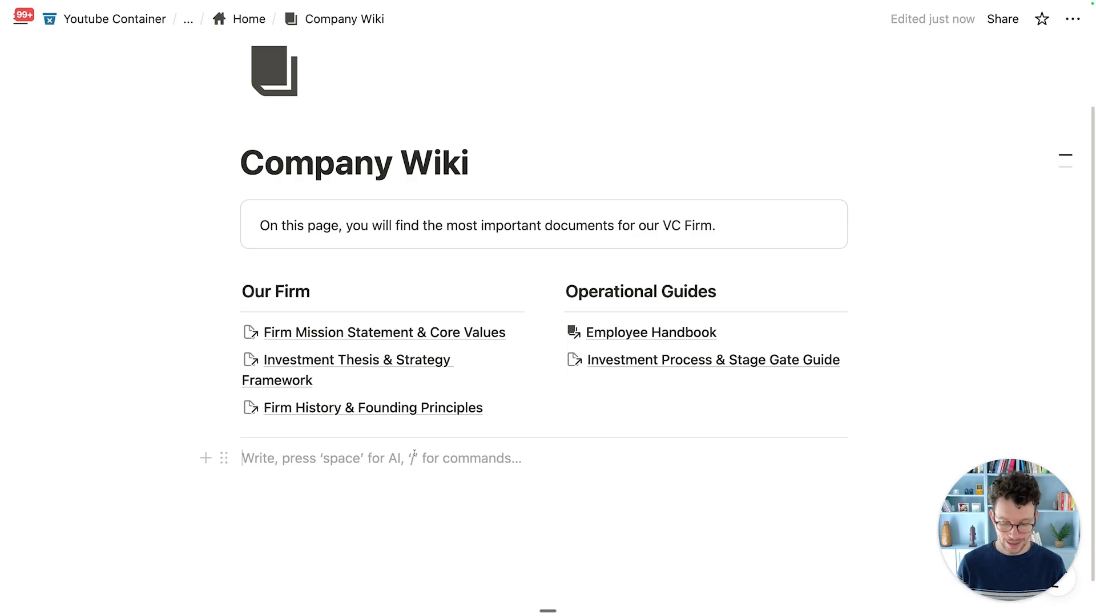
text(/col2)
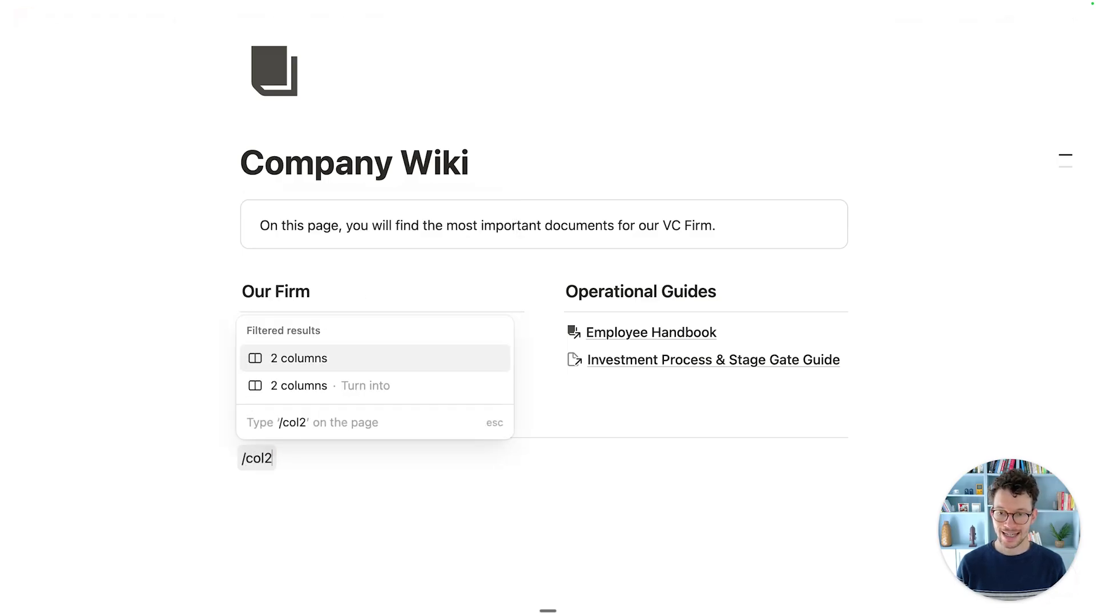
key(Return)
Step: Add Heading 3 'Legal & Compliance' on the left and 'Templates & Resources' on the right
text(/h3)
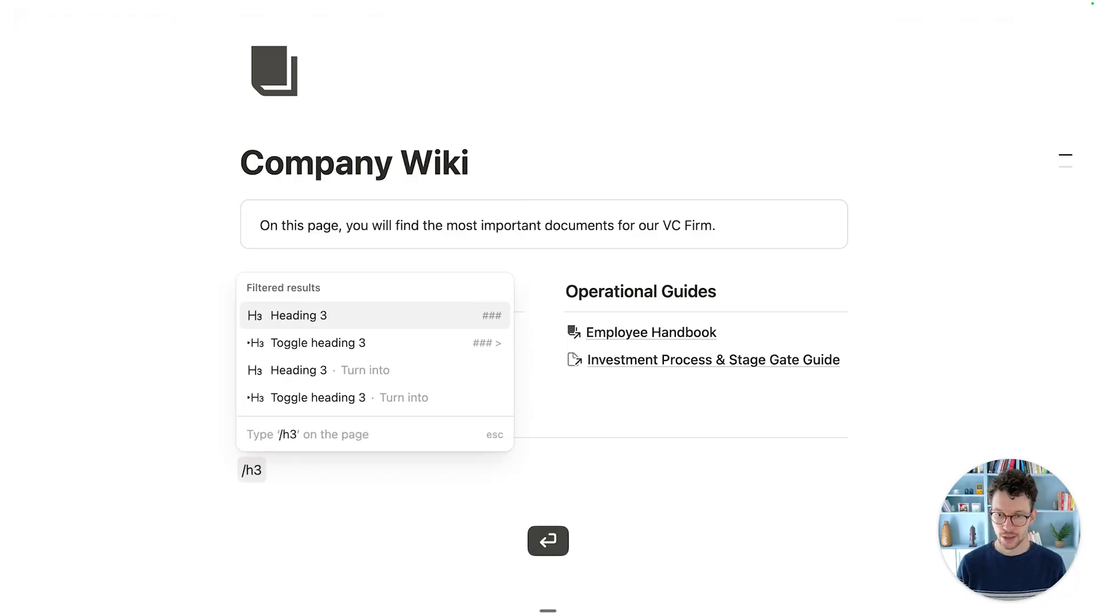
key(Return)
text(Legal & Compliance)
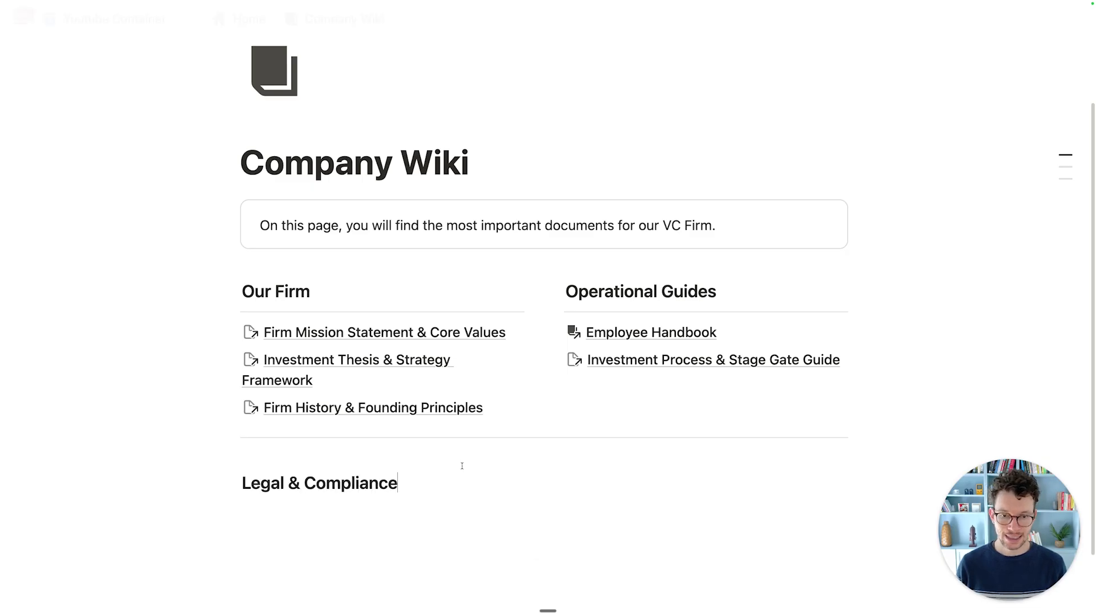
click(630, 471)
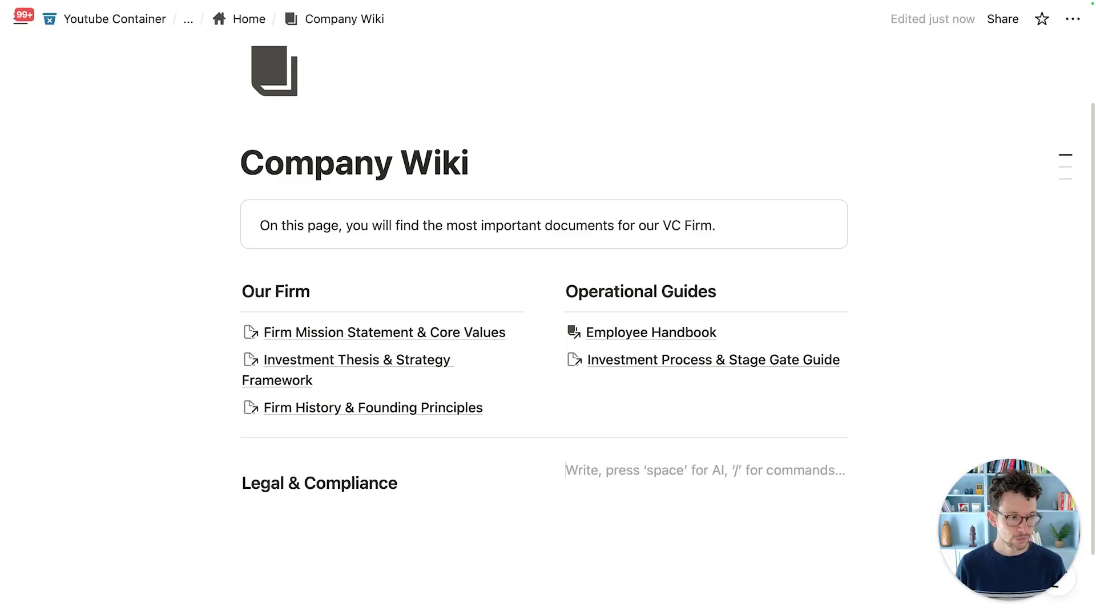
text(/h3)
key(Return)
text(T)
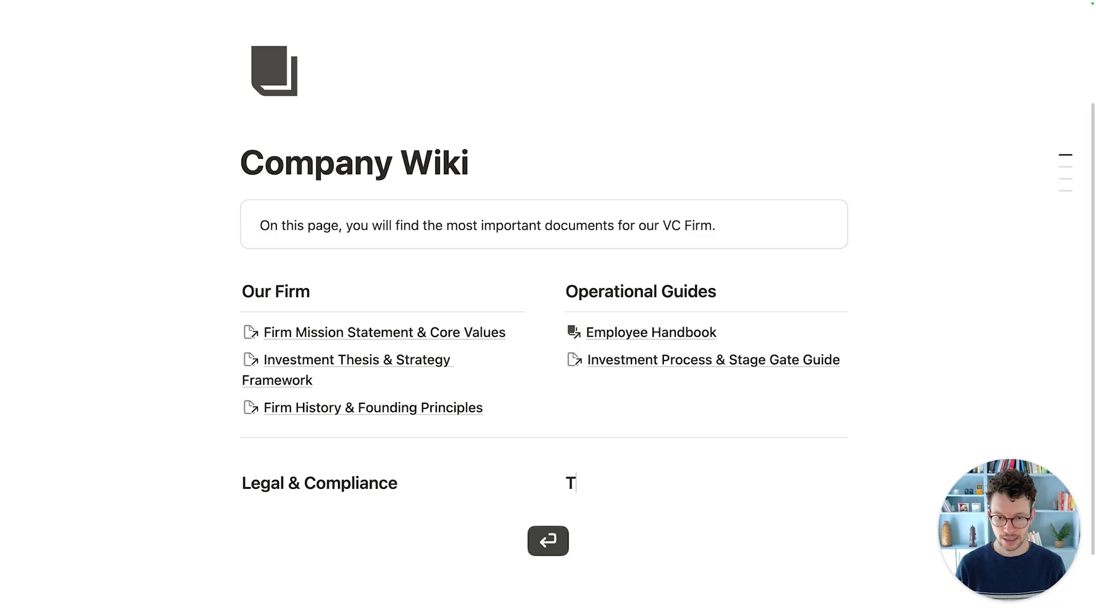
text(emplates & re)
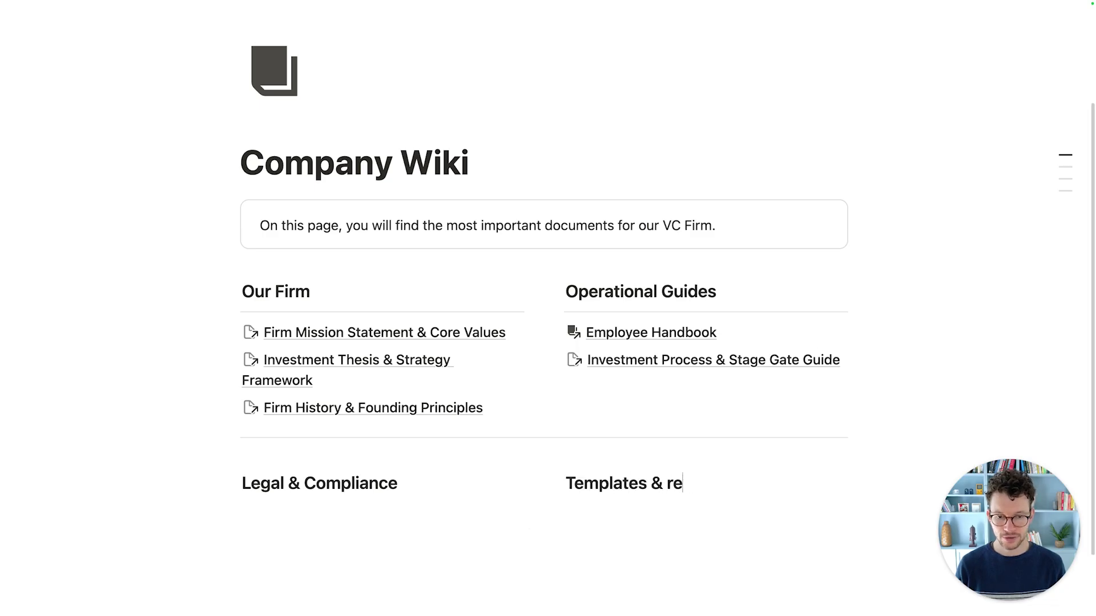
text(esources)
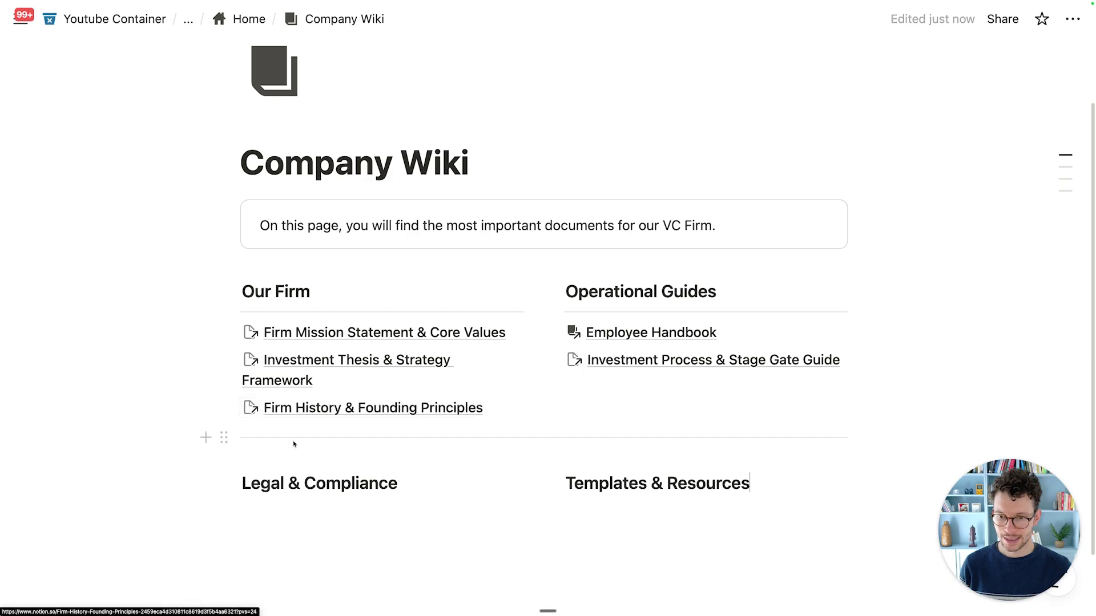
Step: Move the divider beneath the Legal & Compliance heading and start an empty block below it
drag(220, 436, 245, 489)
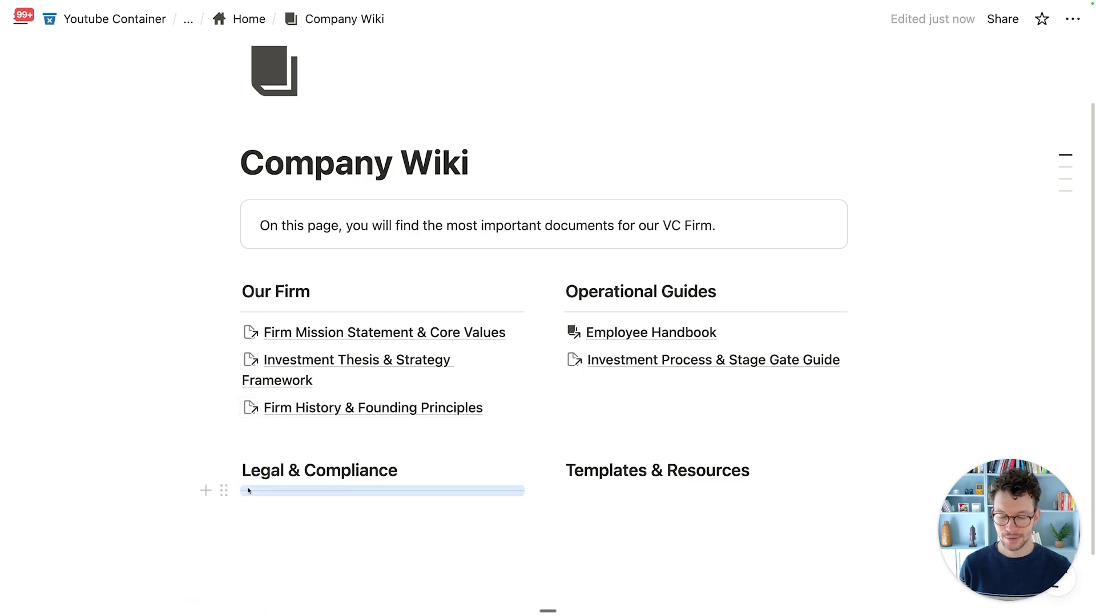
scroll(248, 488, down, 2)
click(296, 505)
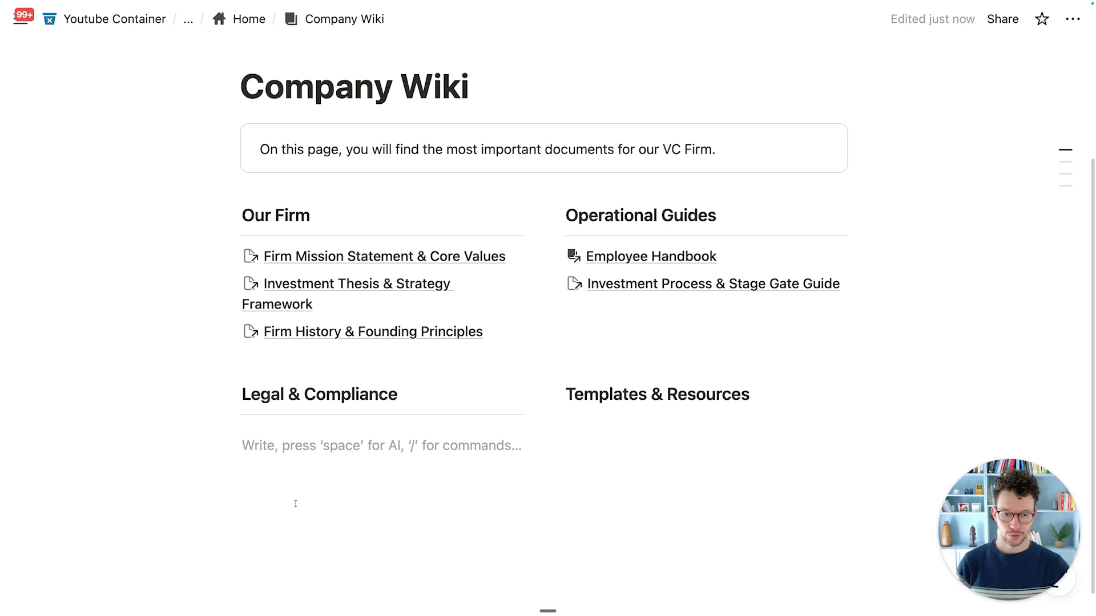
scroll(508, 456, down, 3)
scroll(506, 410, up, 5)
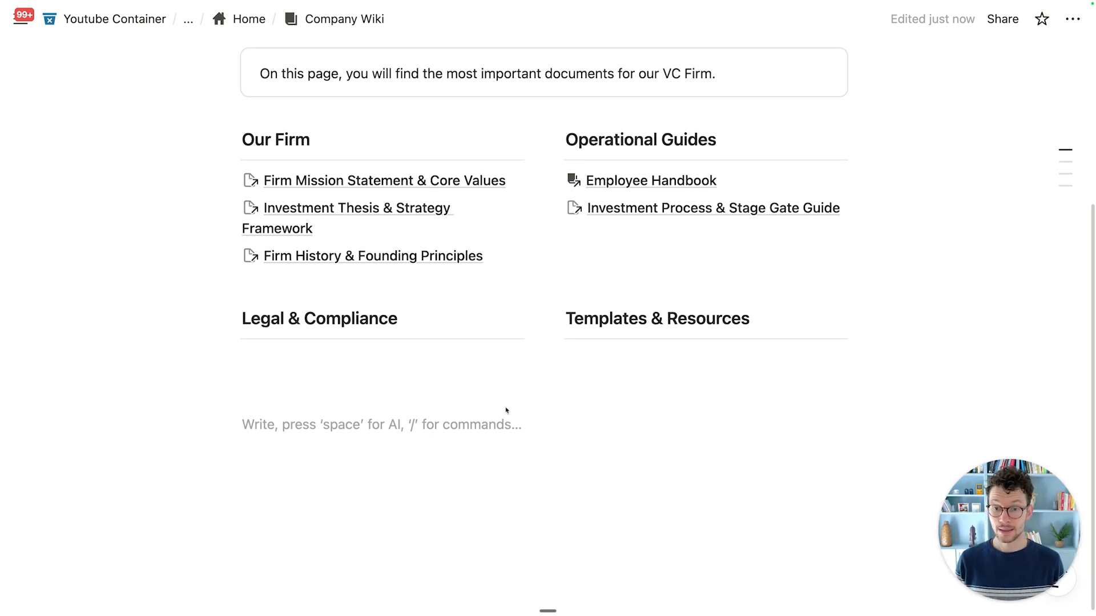
scroll(419, 372, down, 2)
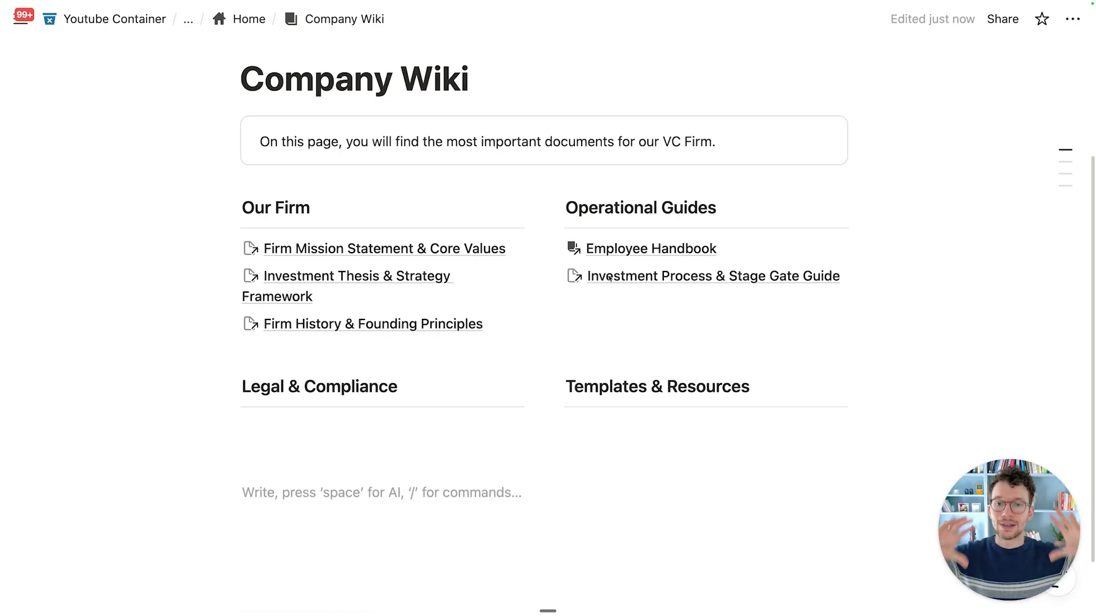
scroll(609, 278, down, 3)
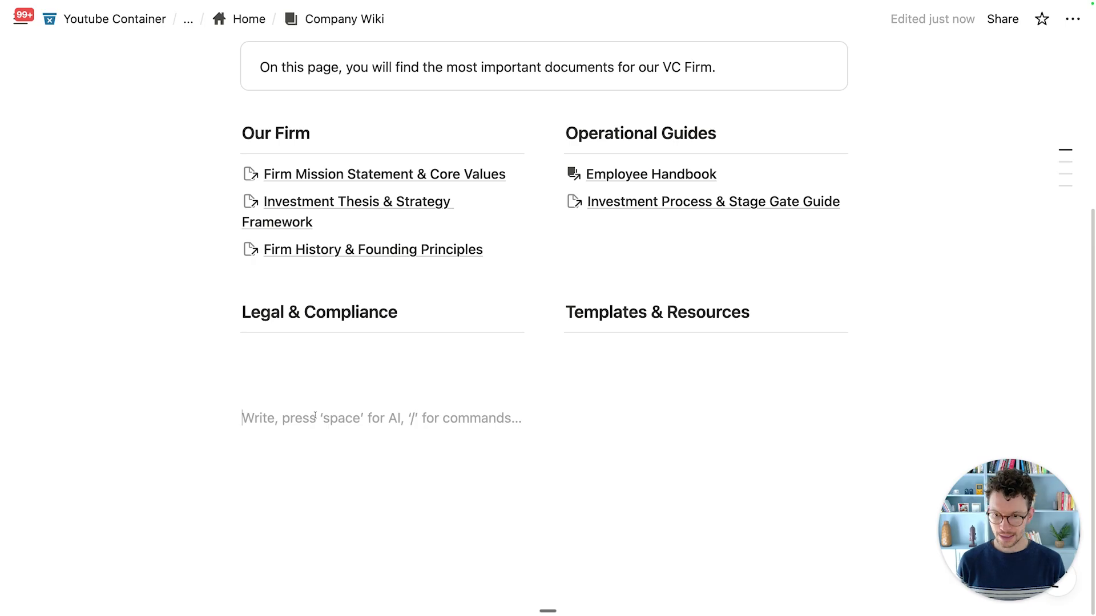
Step: Insert a linked view of the VC_Docs database below the columns
text(/crea)
key(Return)
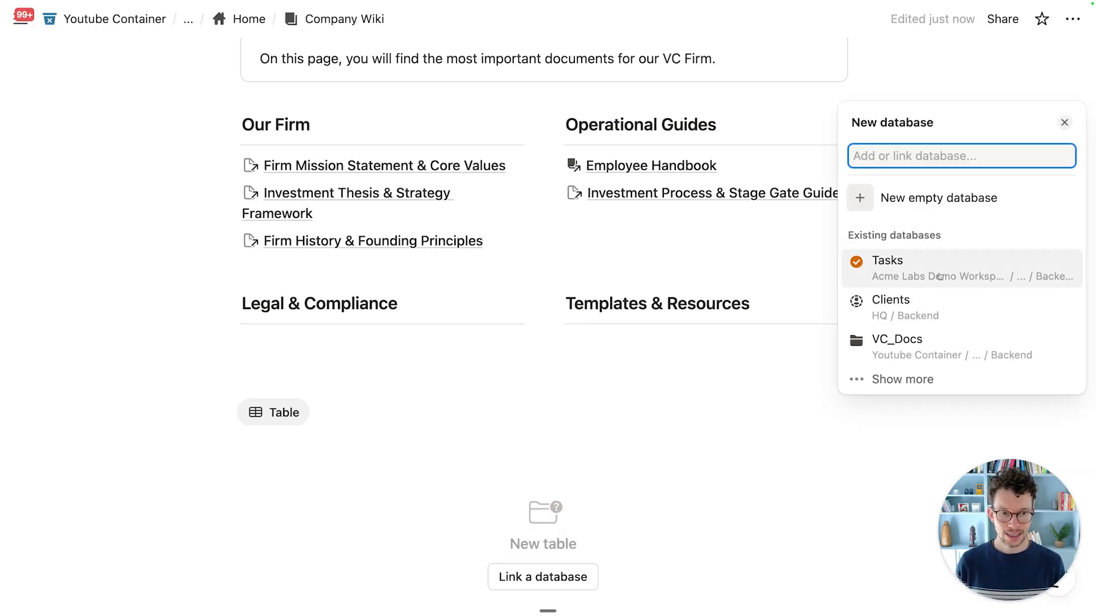
click(924, 348)
click(517, 381)
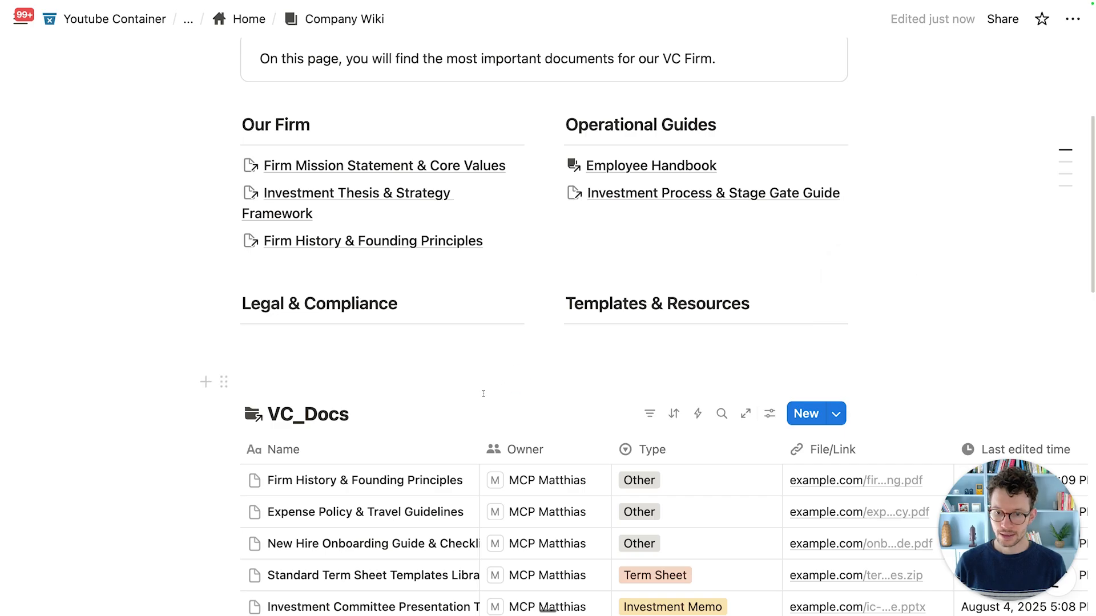
scroll(502, 385, down, 3)
Step: Hide the database title on the linked VC_Docs table
click(381, 255)
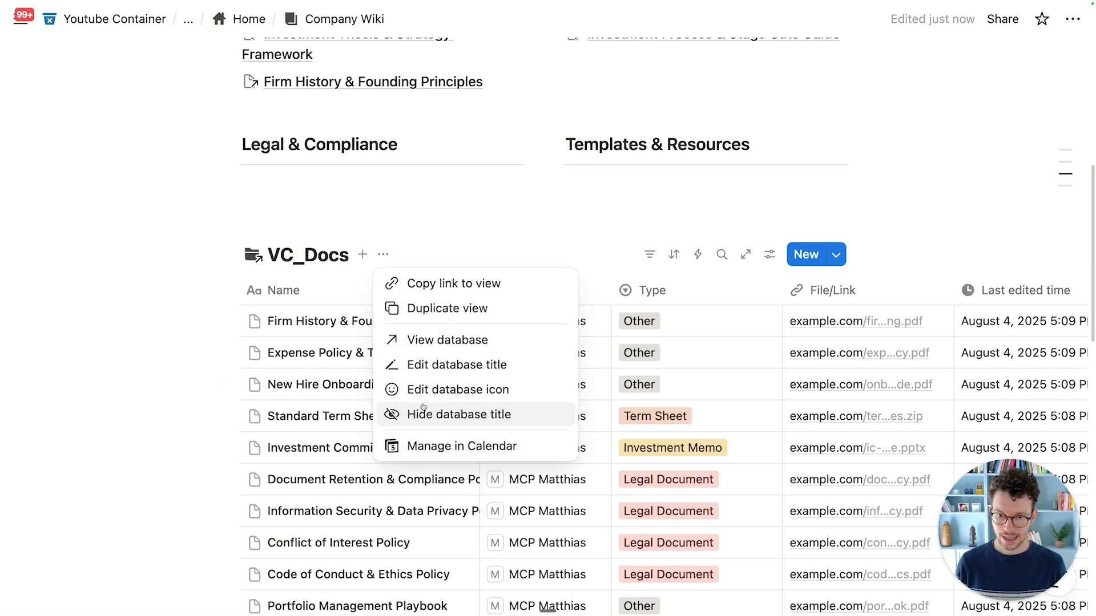
click(408, 414)
scroll(631, 266, down, 2)
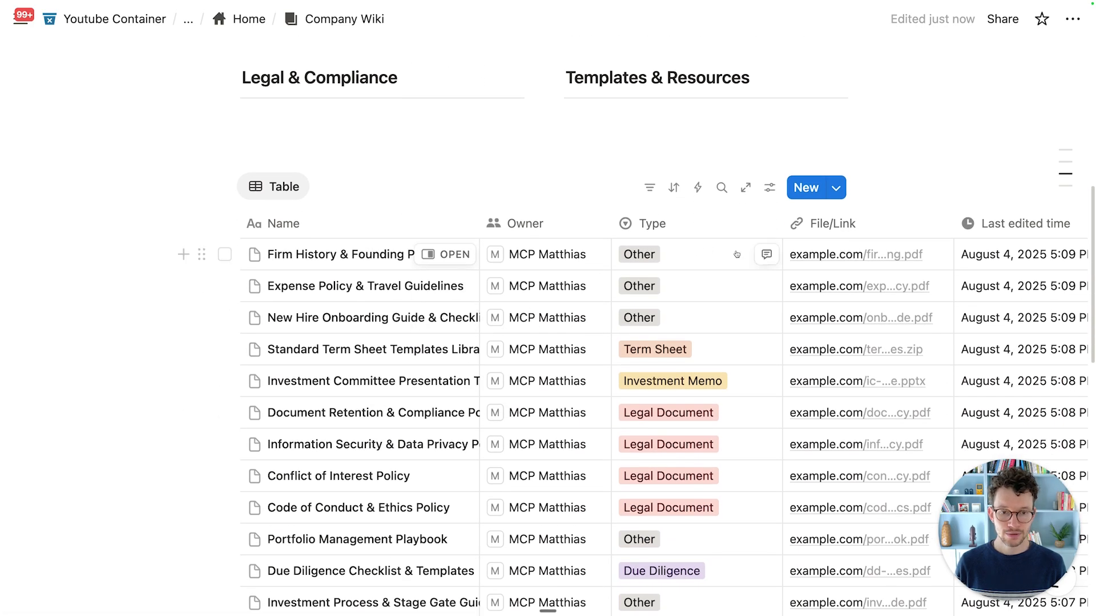
scroll(631, 266, down, 2)
scroll(675, 320, down, 2)
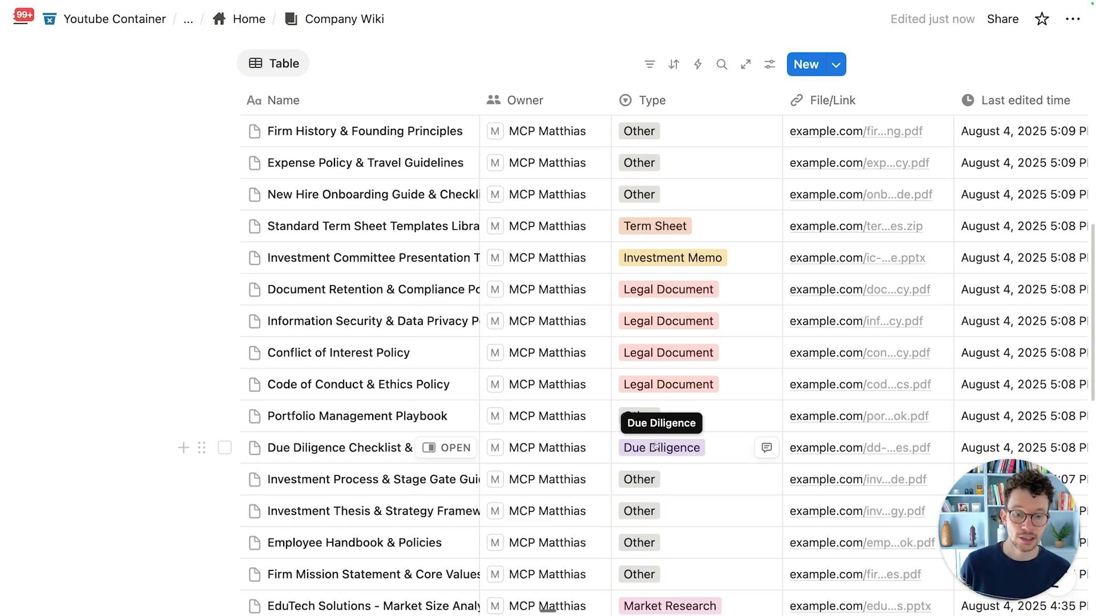
scroll(654, 447, down, 5)
scroll(677, 281, up, 8)
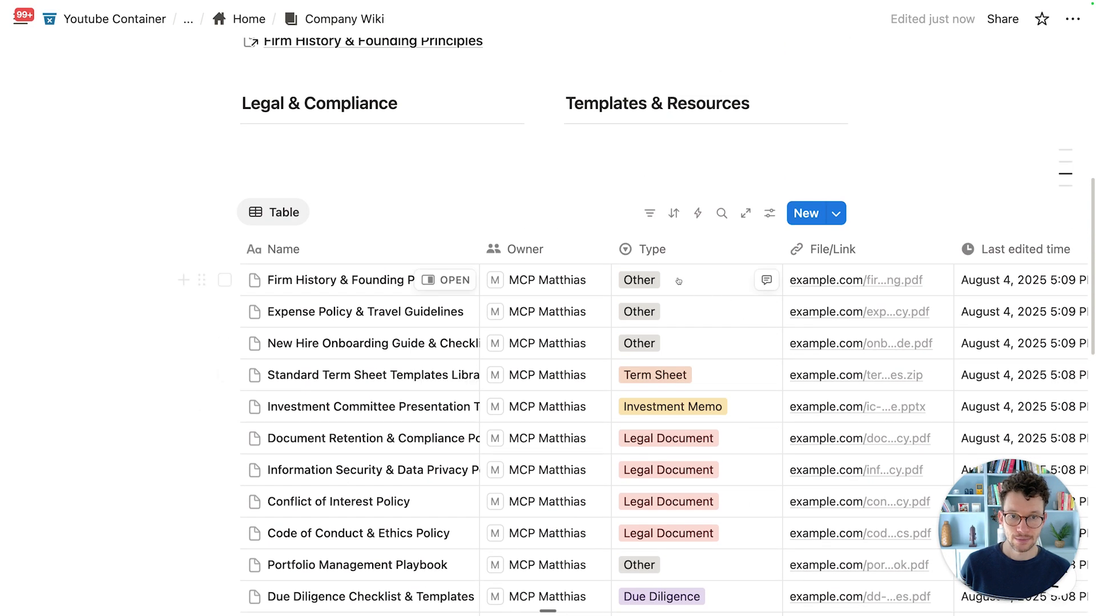
Step: Filter the linked VC_Docs table to Type is Due Diligence
click(649, 213)
click(675, 283)
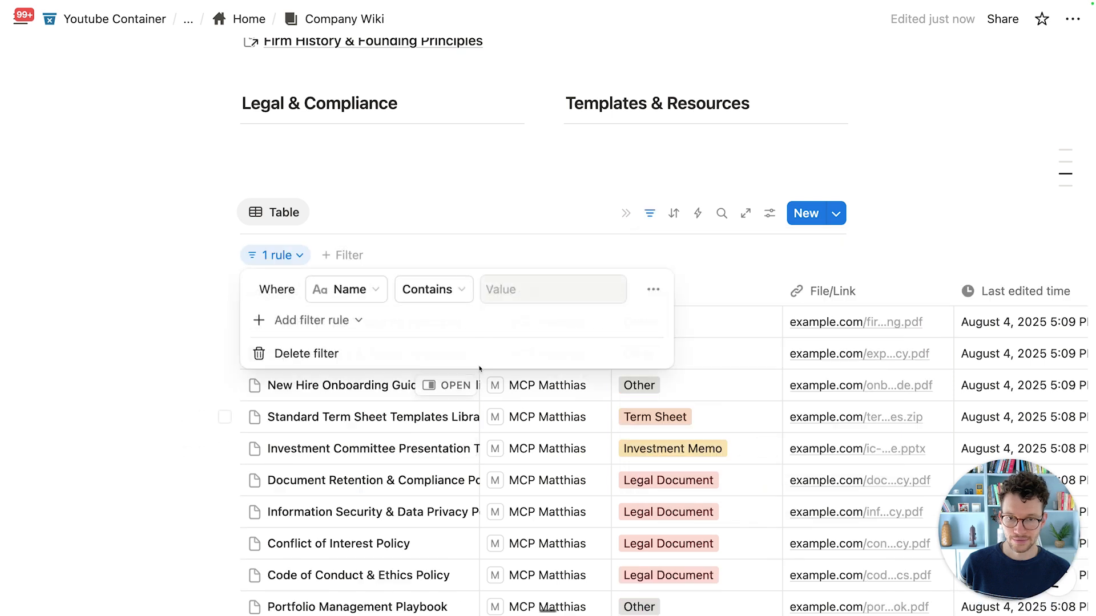
click(345, 291)
text(e)
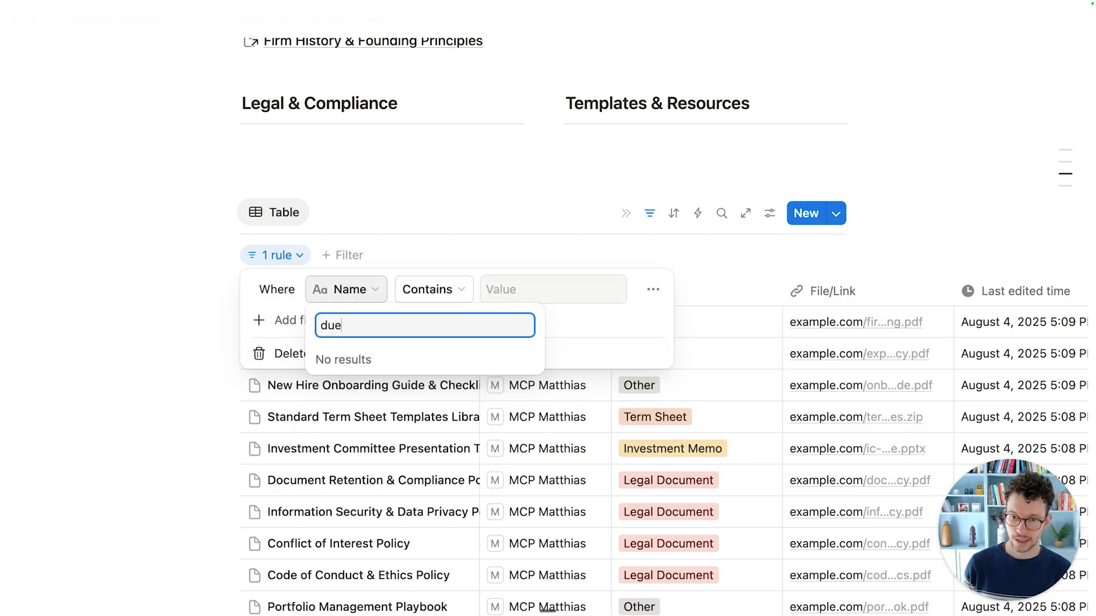
key(super+a)
text(ty)
key(Return)
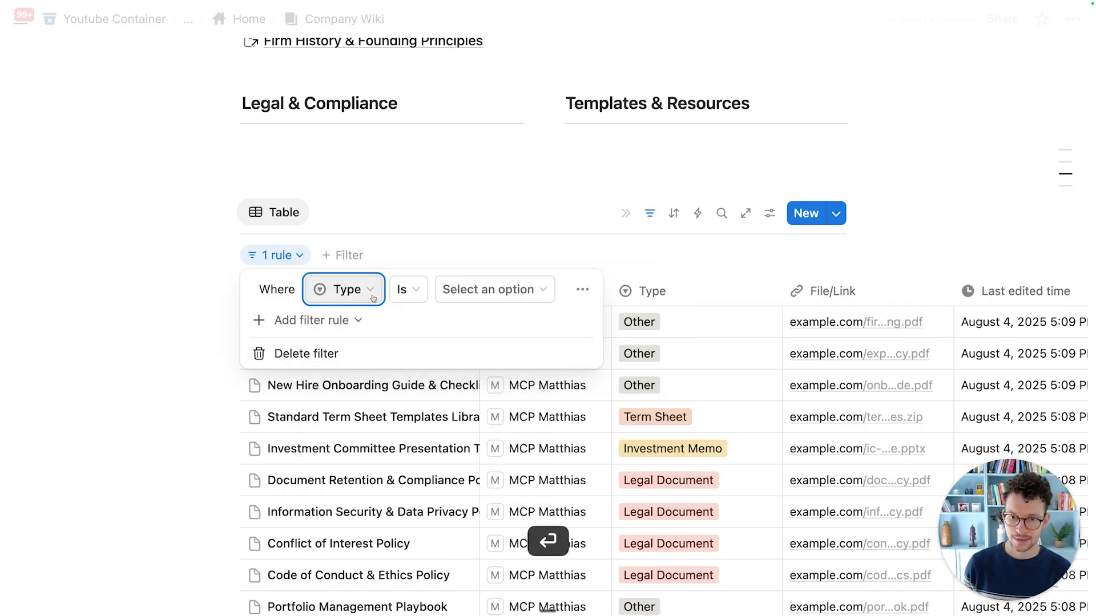
click(482, 290)
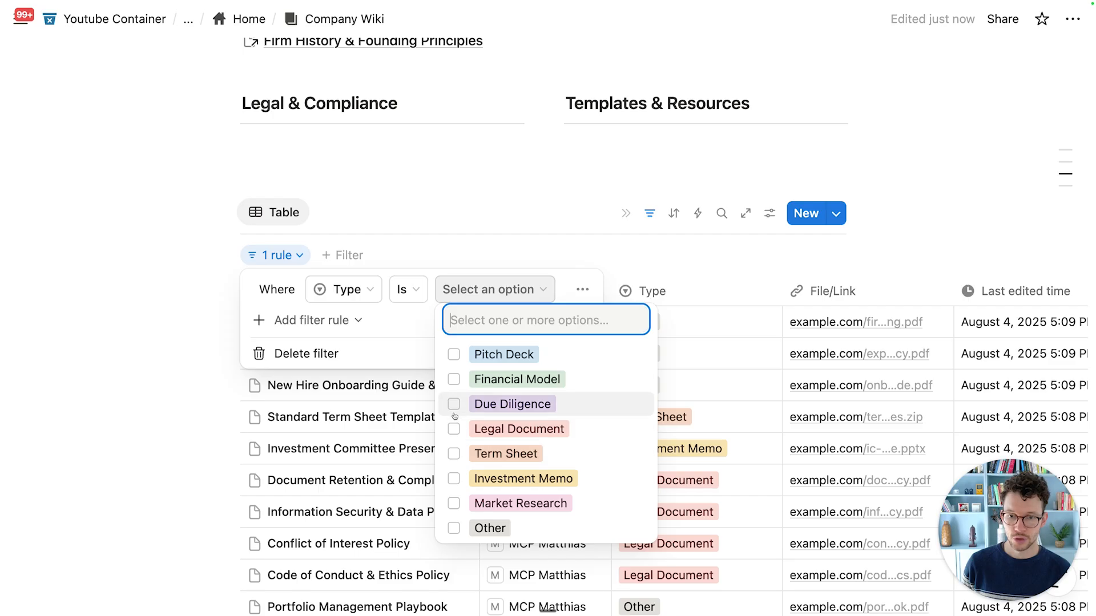
click(491, 404)
key(Escape)
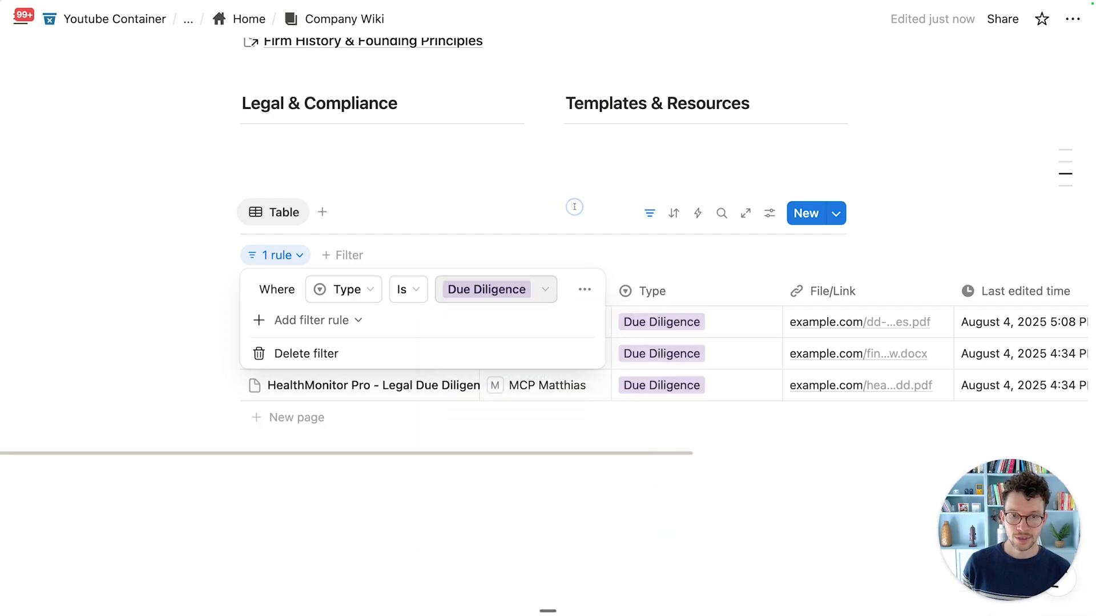
click(574, 206)
Step: Add a Created time property to VC_Docs and hide its column in this view
click(673, 213)
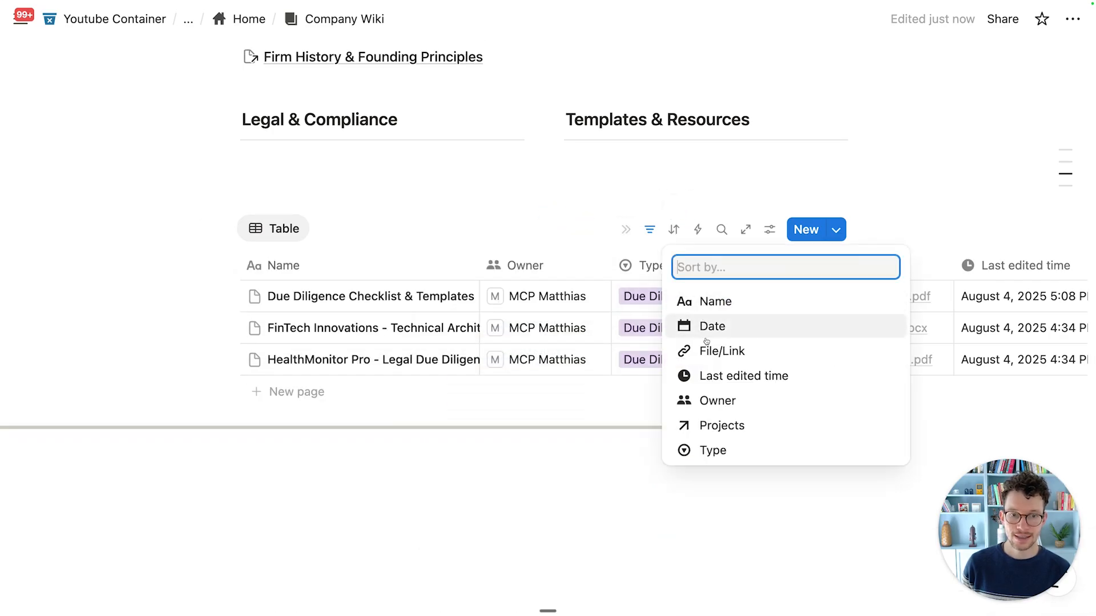
click(538, 208)
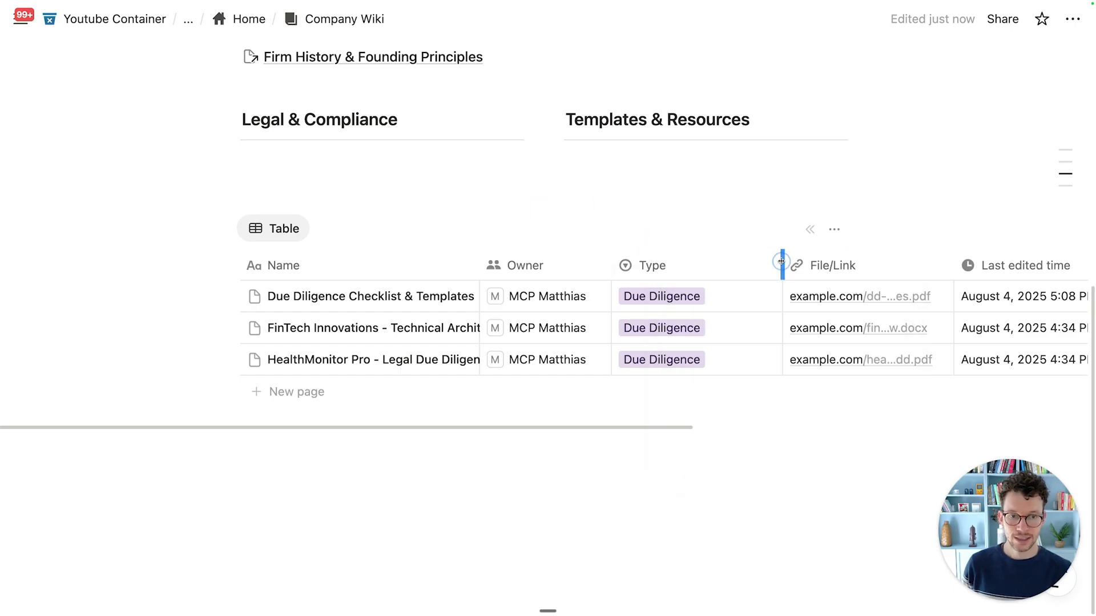
drag(780, 261, 726, 260)
scroll(727, 263, right, 10)
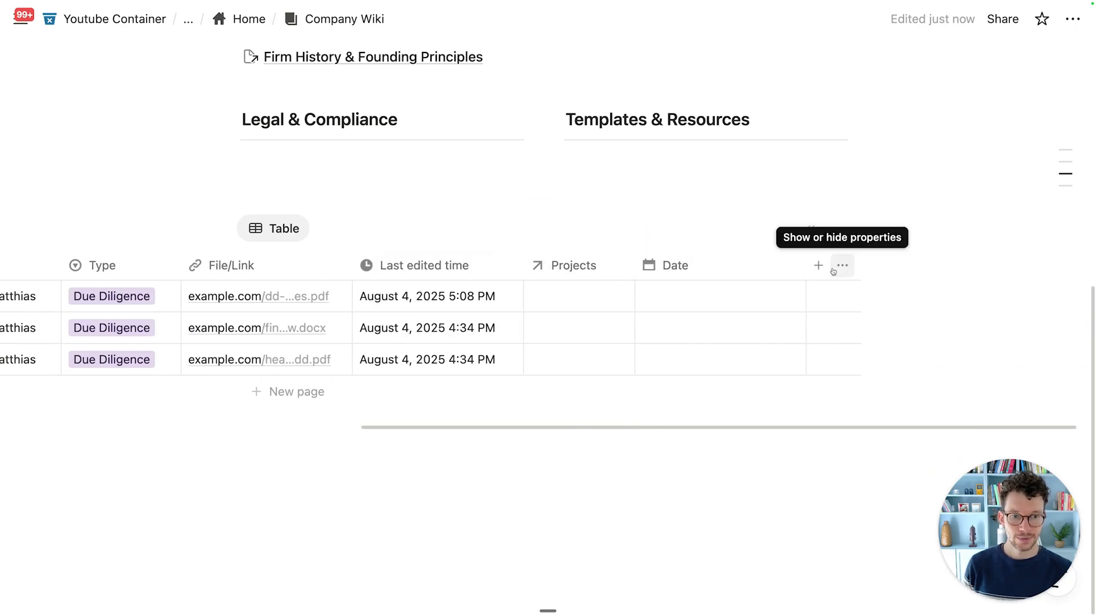
click(817, 266)
scroll(820, 450, down, 5)
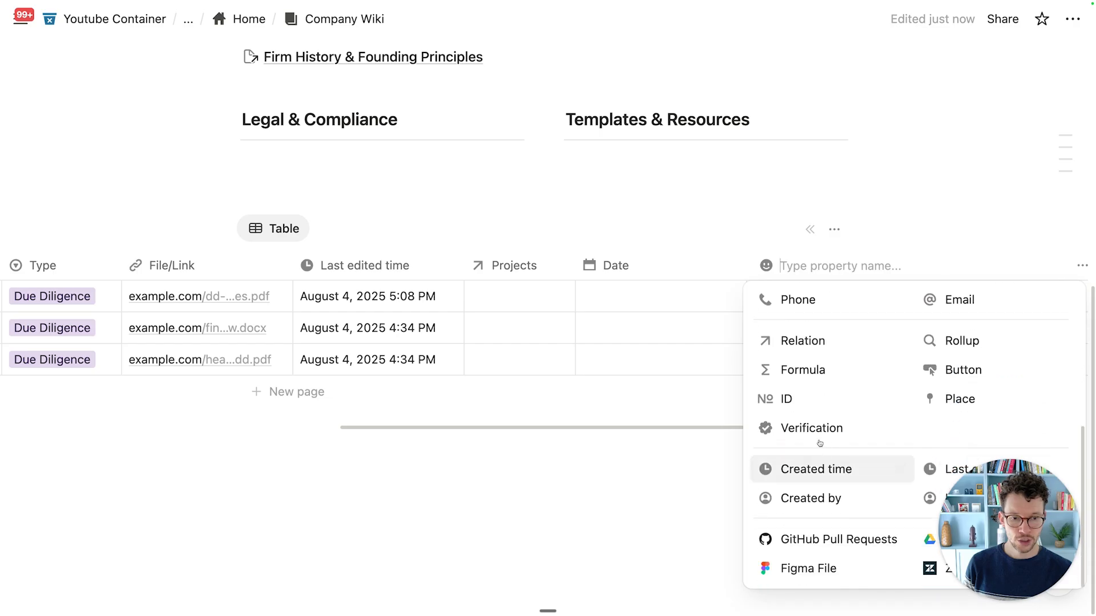
click(822, 469)
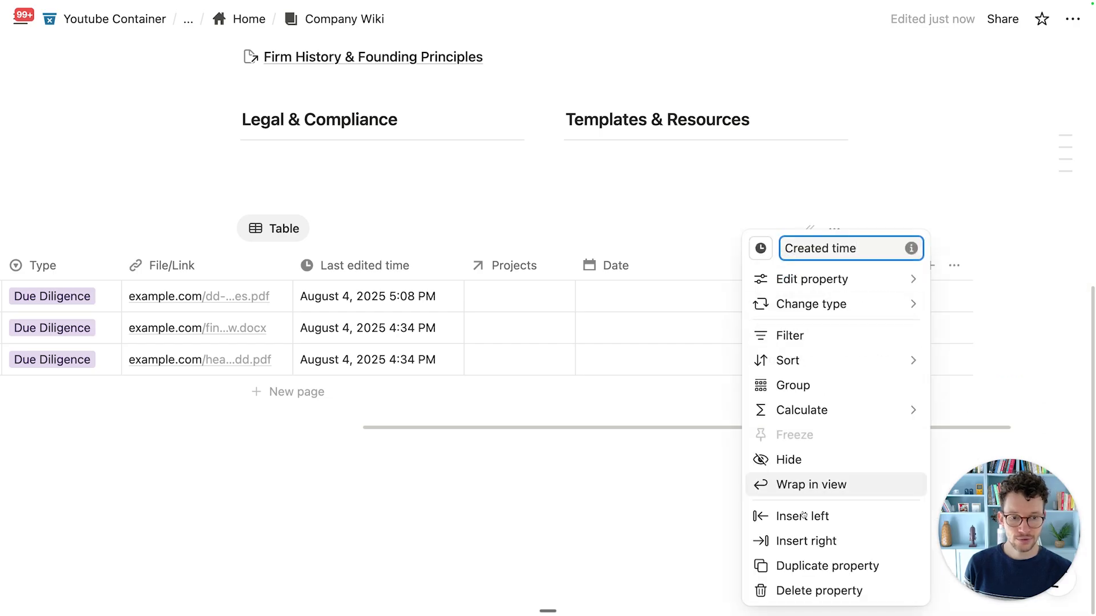
click(787, 461)
scroll(634, 315, left, 10)
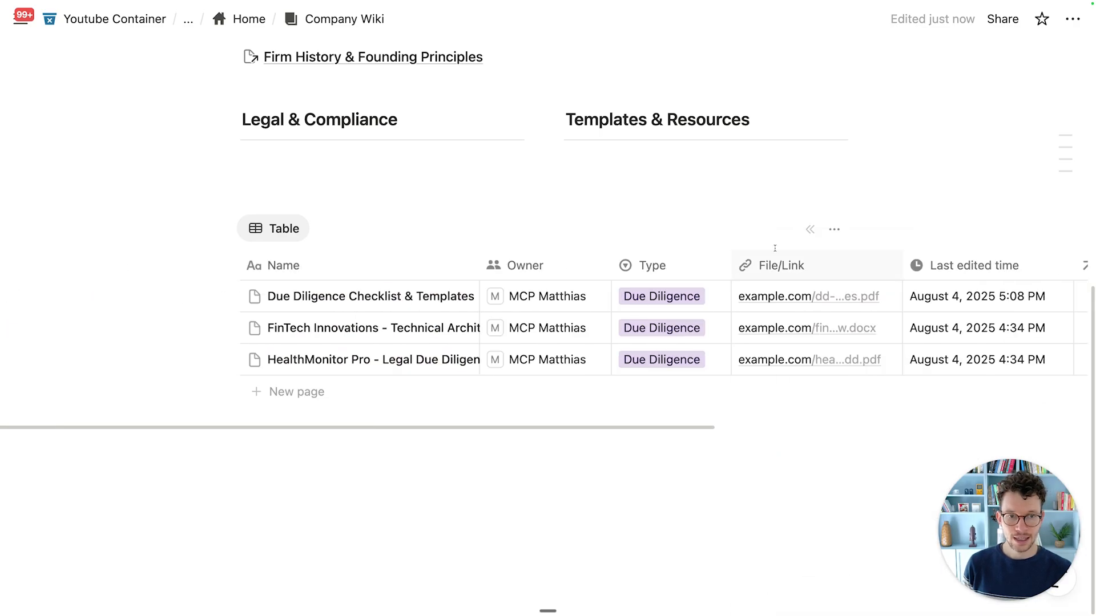
Step: Sort the table by Created time, descending
click(673, 231)
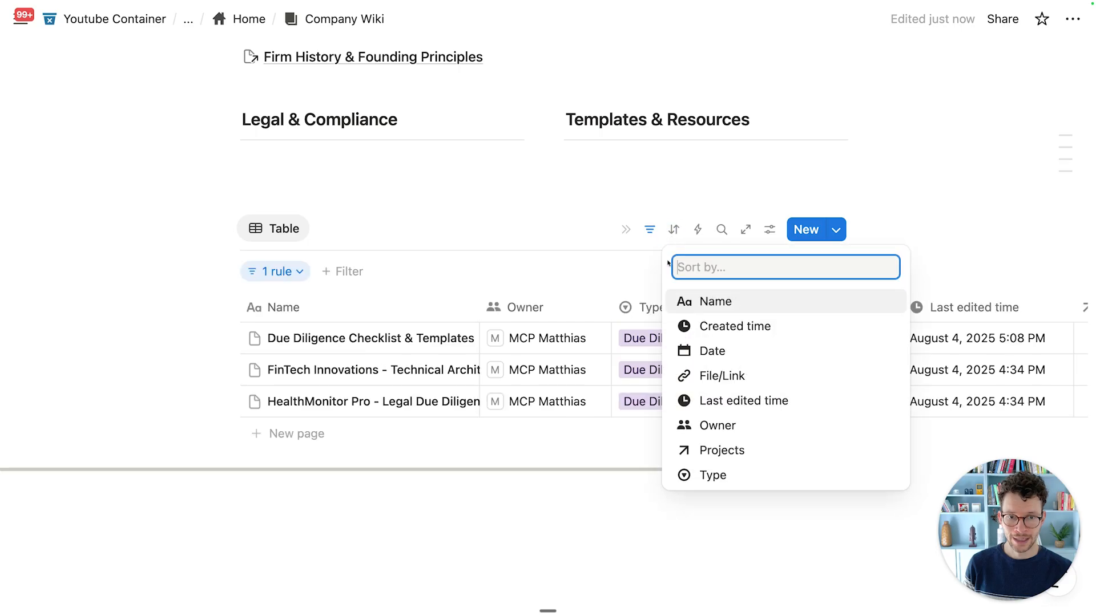
click(717, 323)
click(446, 306)
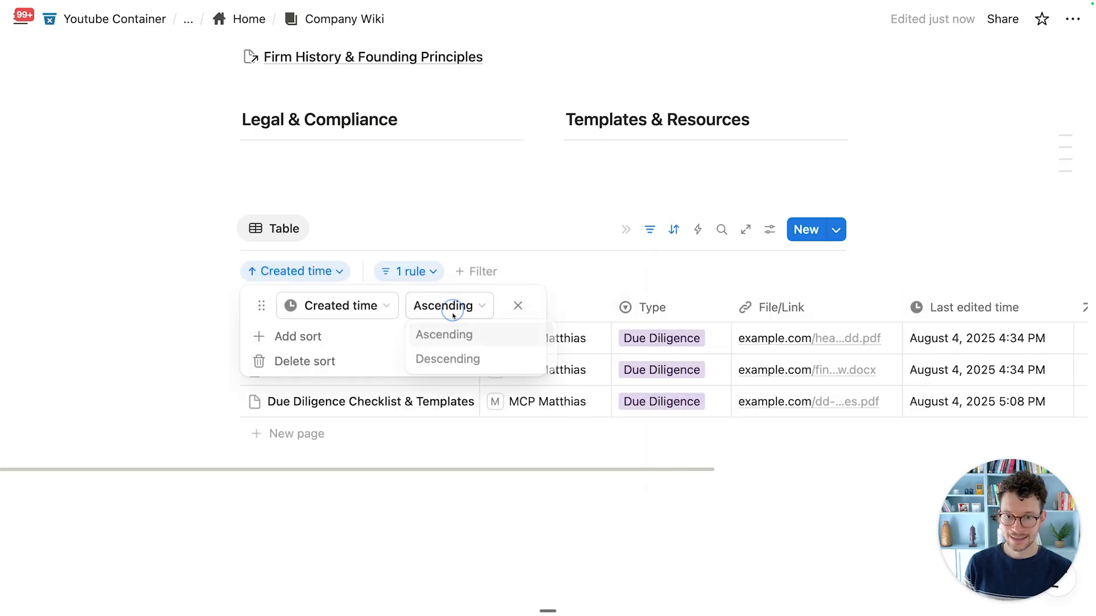
click(450, 359)
click(538, 207)
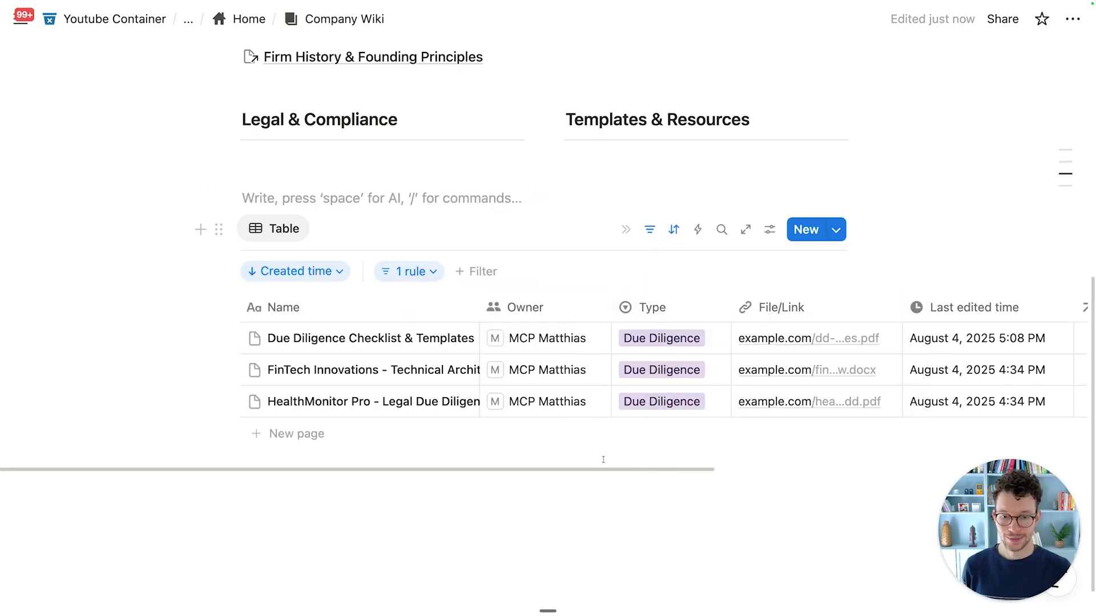
Step: Clear the Table view's name and give the view a down-arrow circle icon
scroll(593, 382, down, 2)
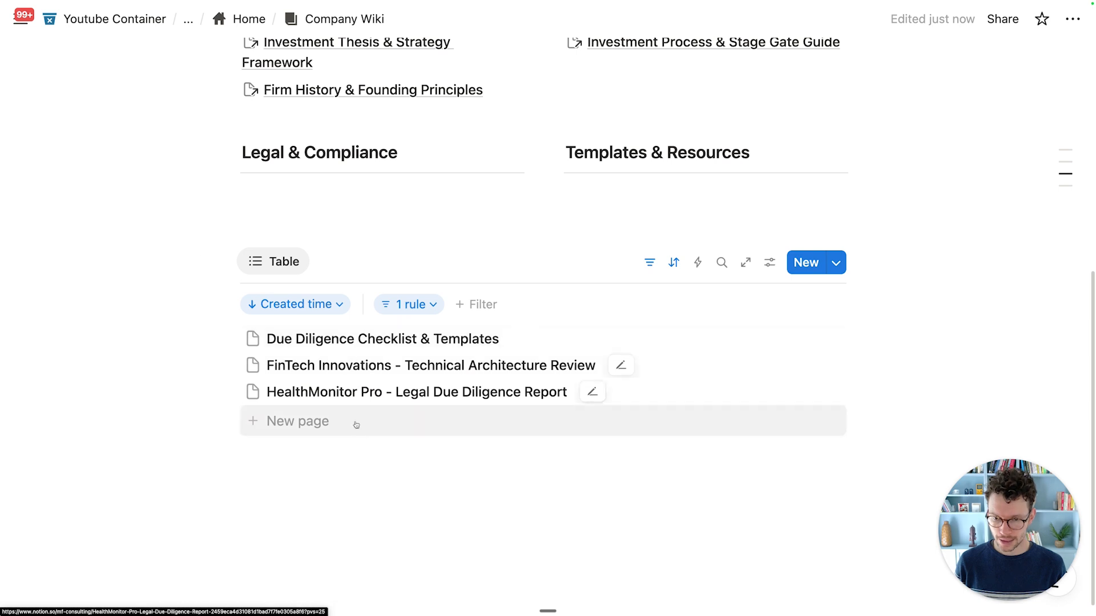
click(769, 263)
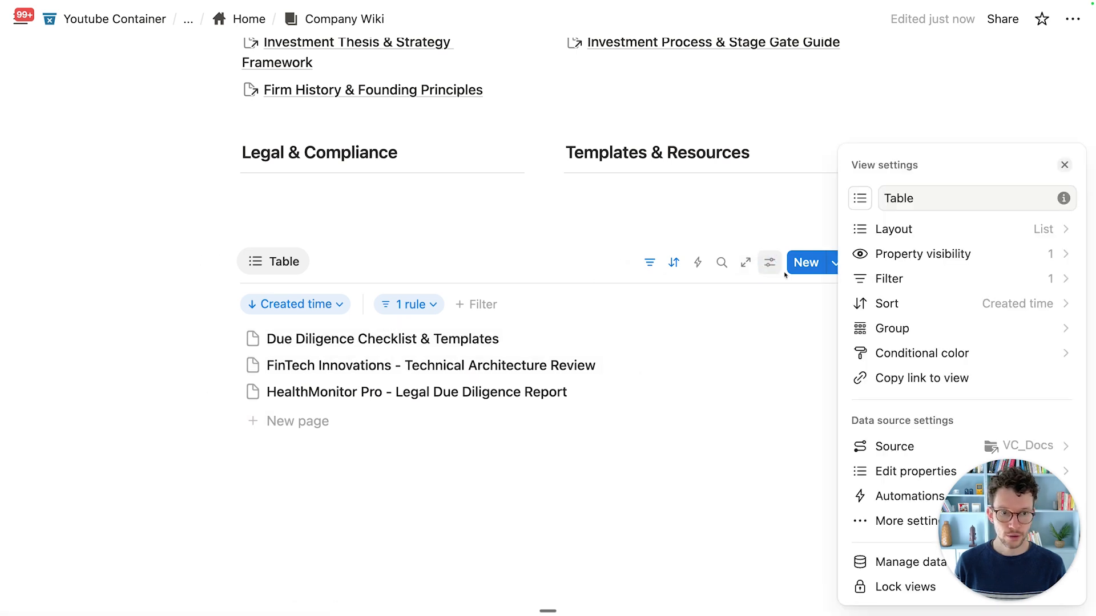
click(533, 244)
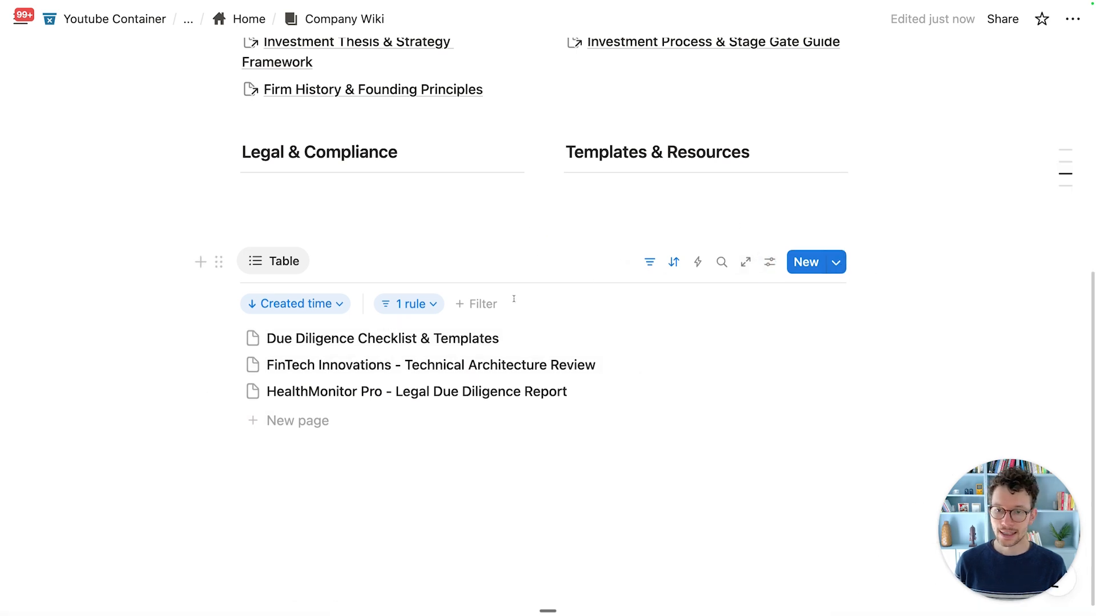
scroll(502, 319, down, 1)
click(288, 251)
click(274, 276)
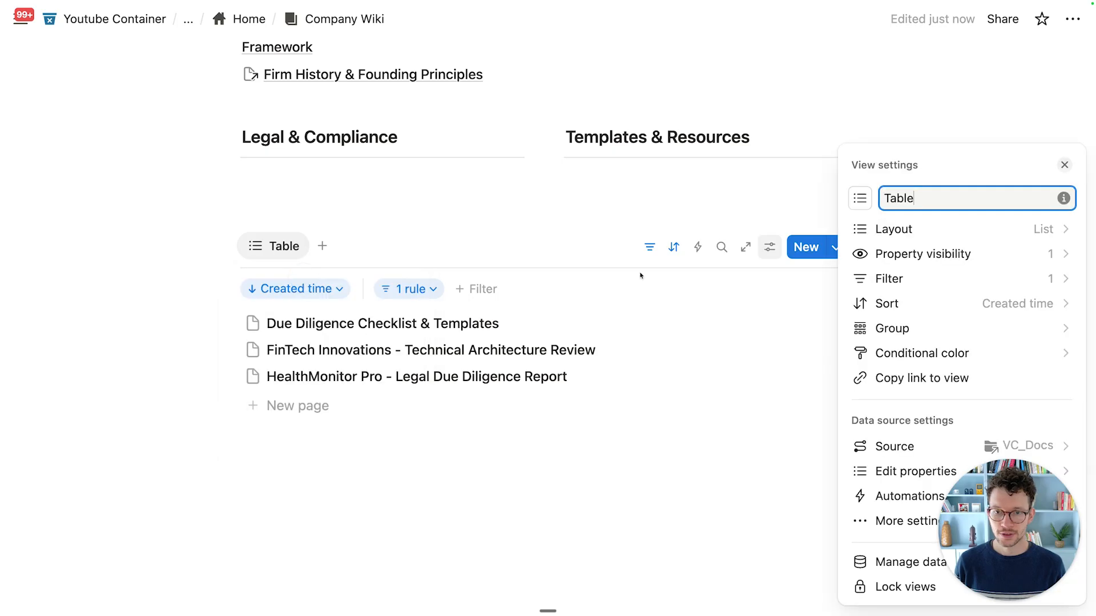
key(super+a)
key(BackSpace)
key(Return)
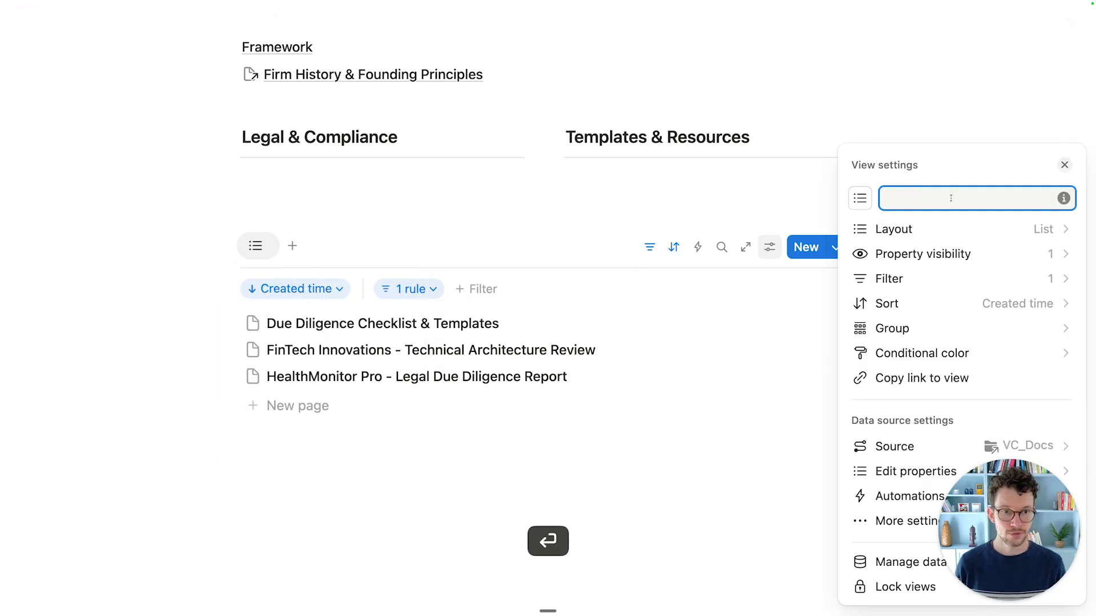
click(860, 198)
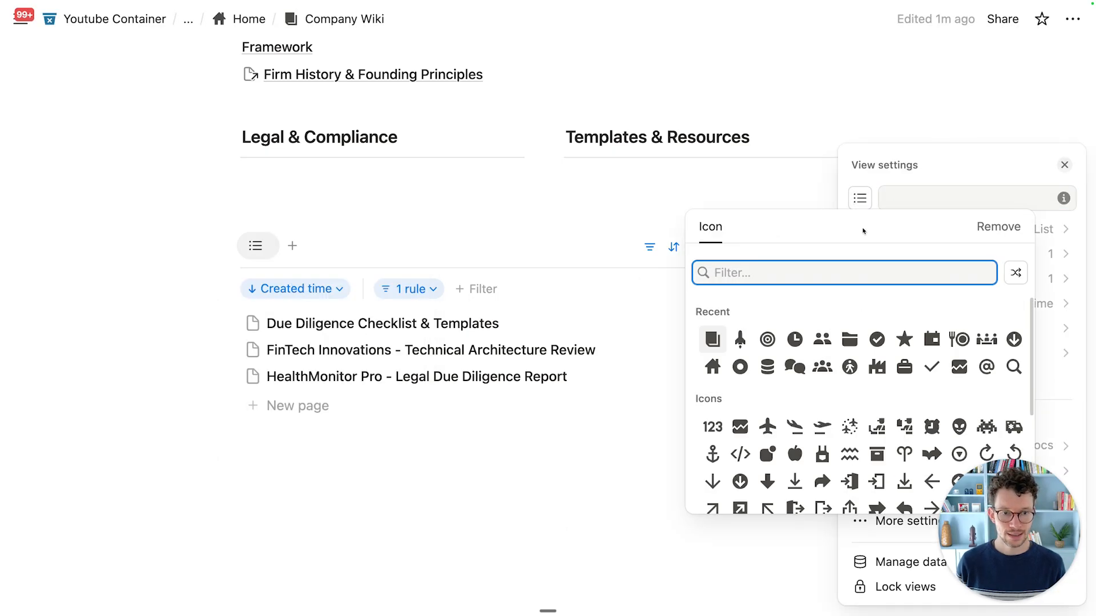
click(1013, 339)
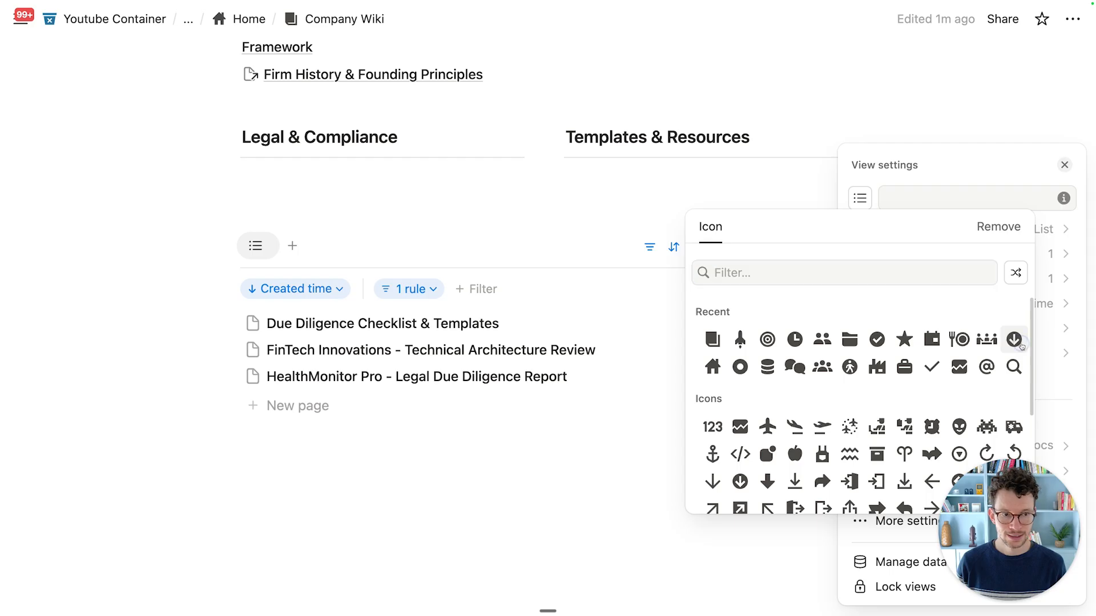
click(669, 221)
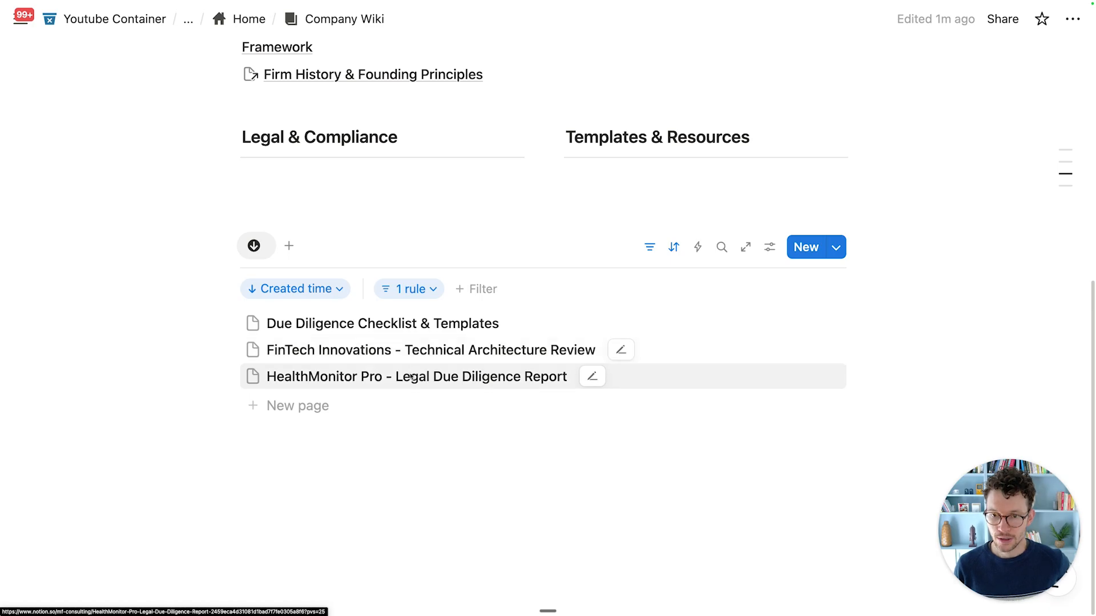
Step: Show the Owner property on each document in the list view
click(766, 253)
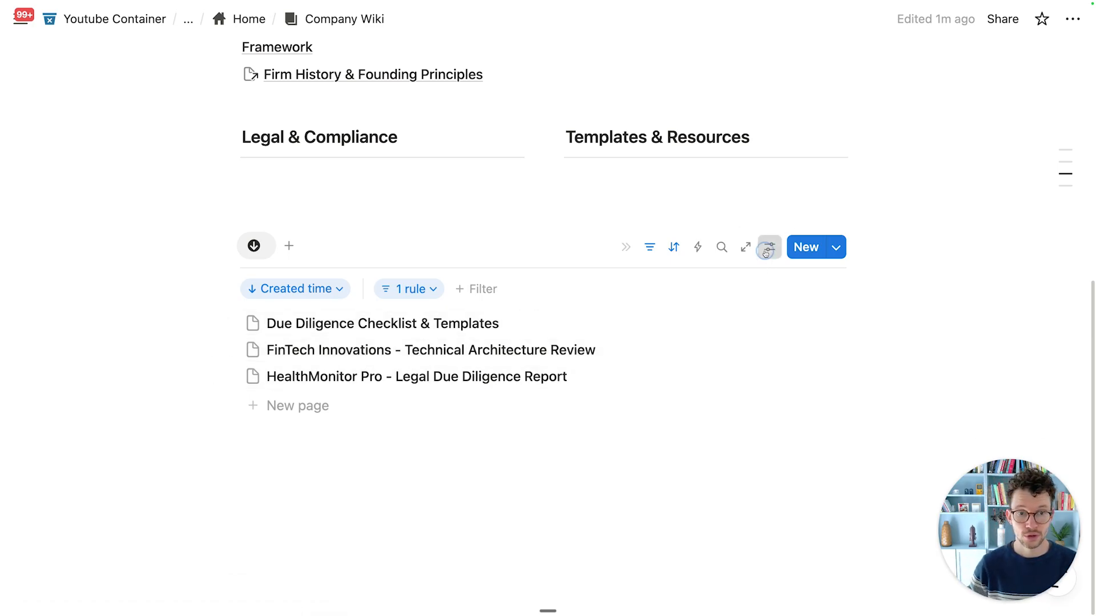
click(927, 249)
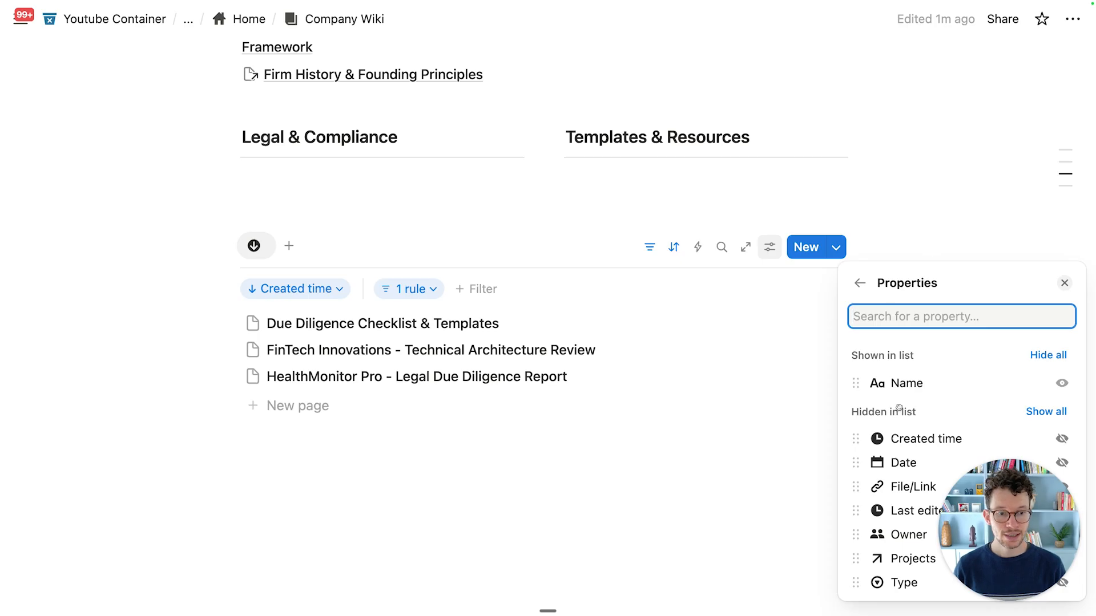
drag(976, 525, 155, 504)
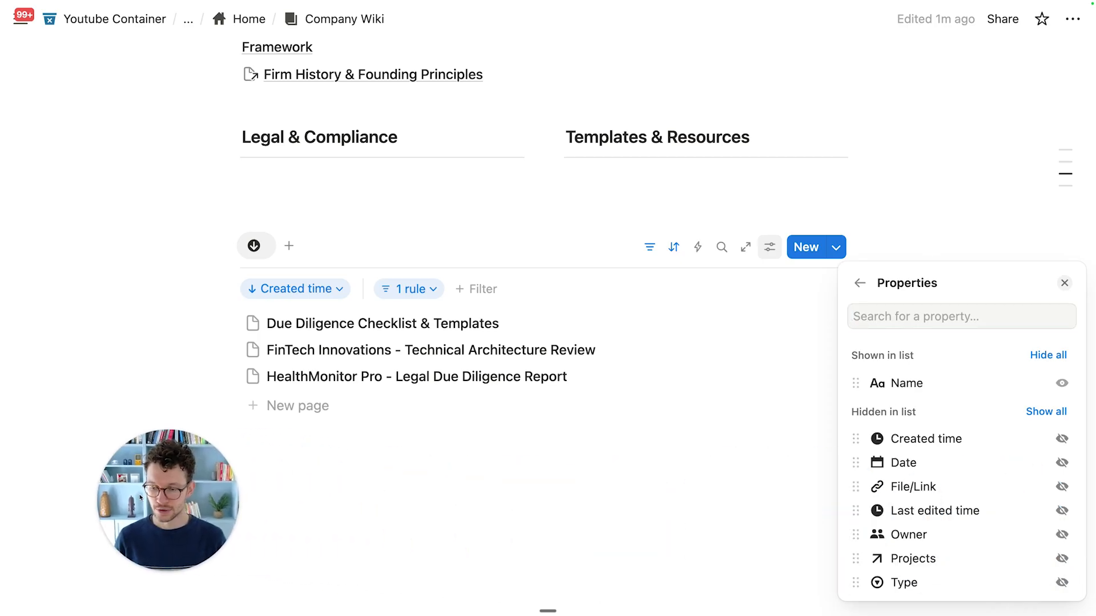
click(1021, 477)
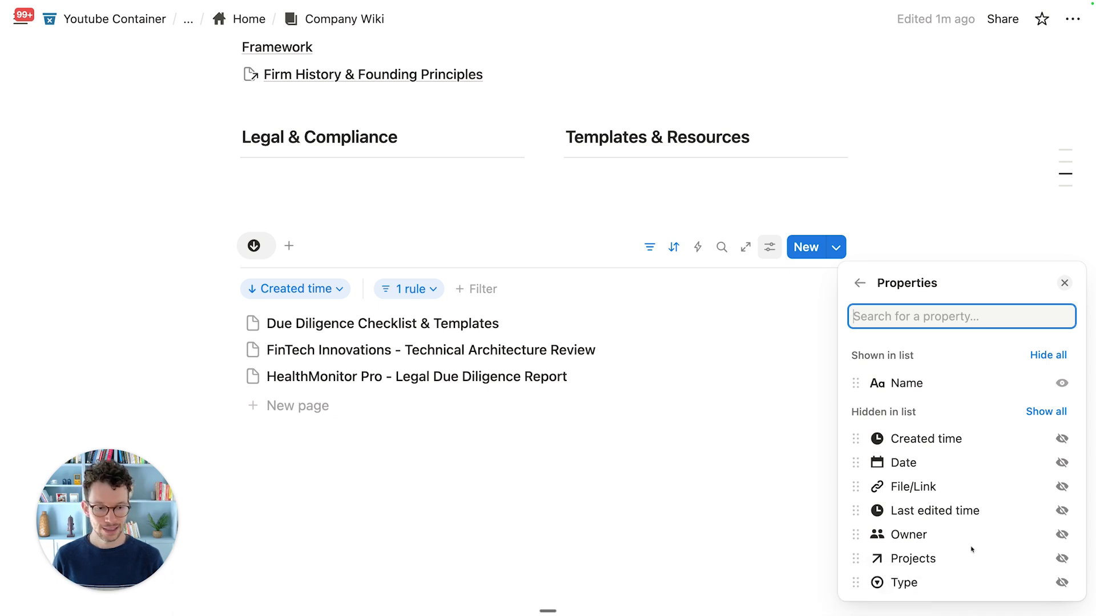
click(1062, 534)
click(703, 490)
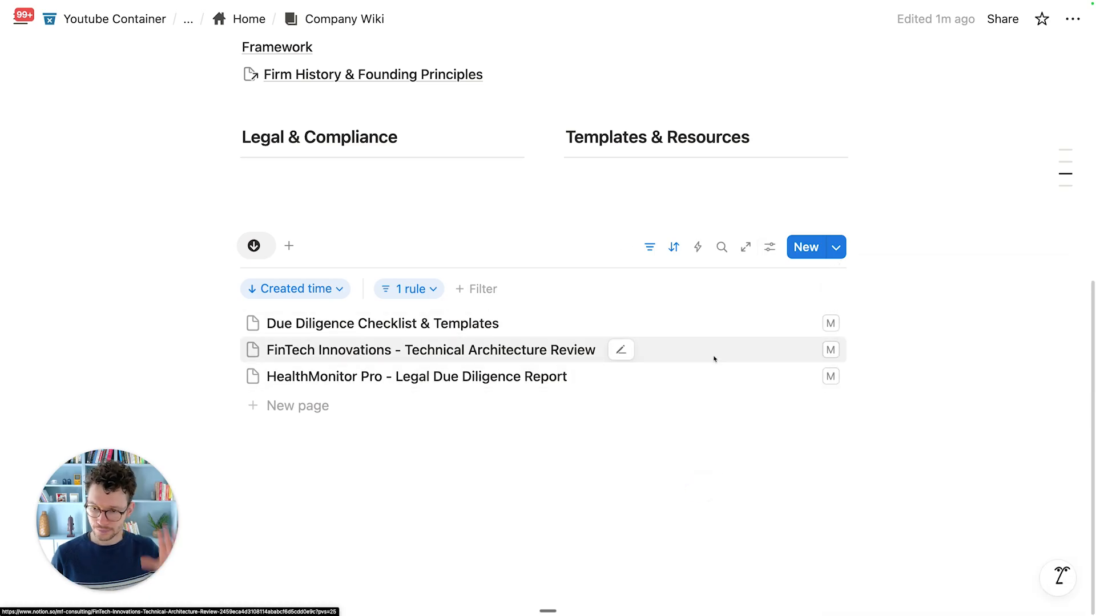
Step: Insert a Heading 3 reading 'Due Diligence' just above the linked document list
scroll(714, 358, up, 2)
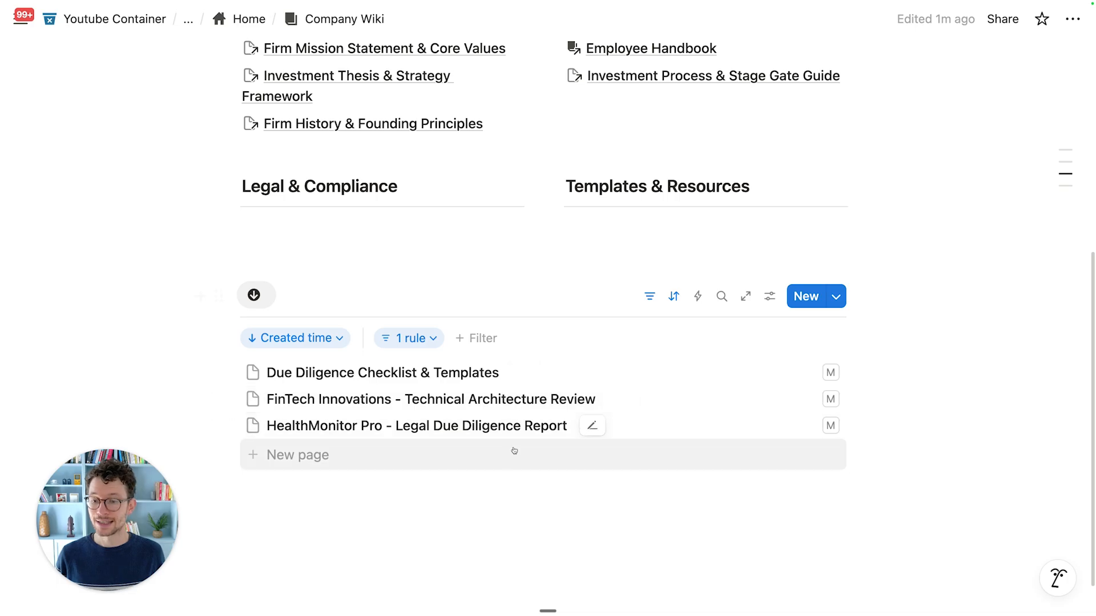
scroll(485, 399, up, 5)
scroll(474, 368, up, 1)
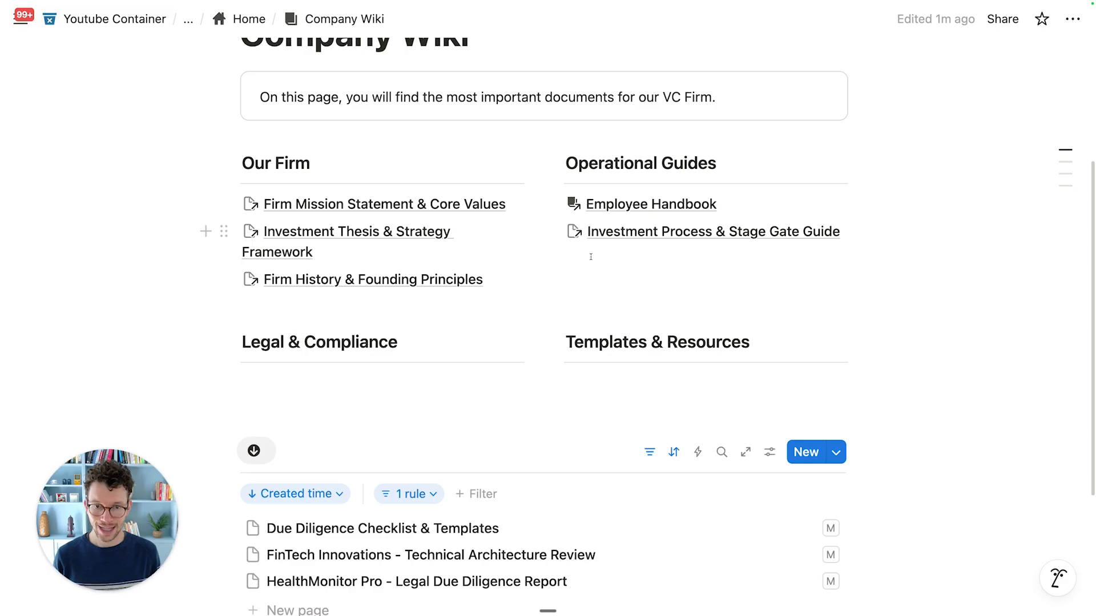
scroll(591, 256, down, 5)
key(Return)
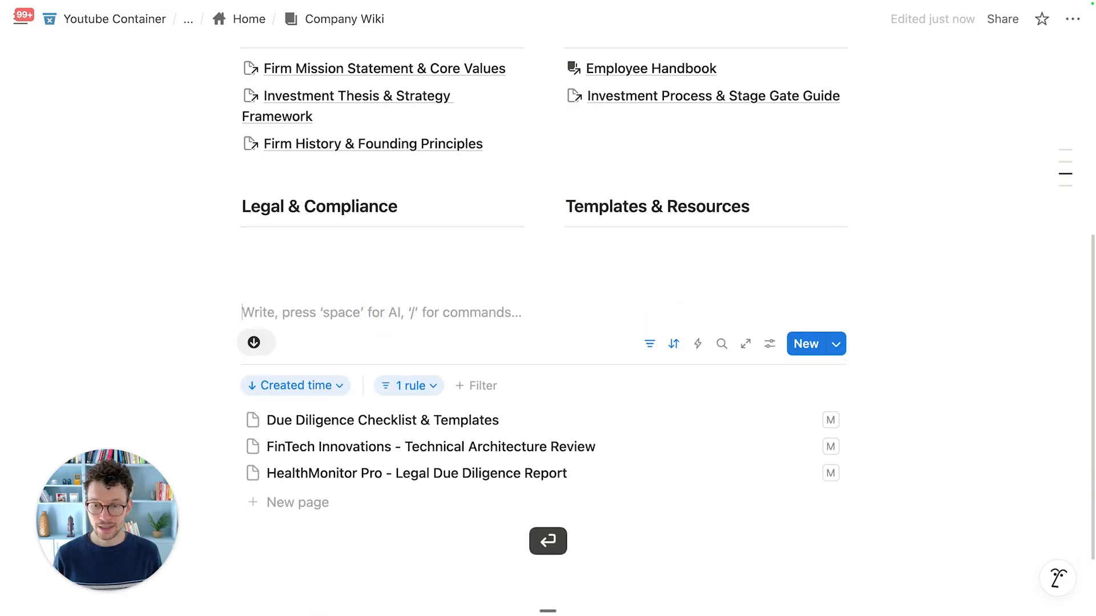
text(/h3)
key(Return)
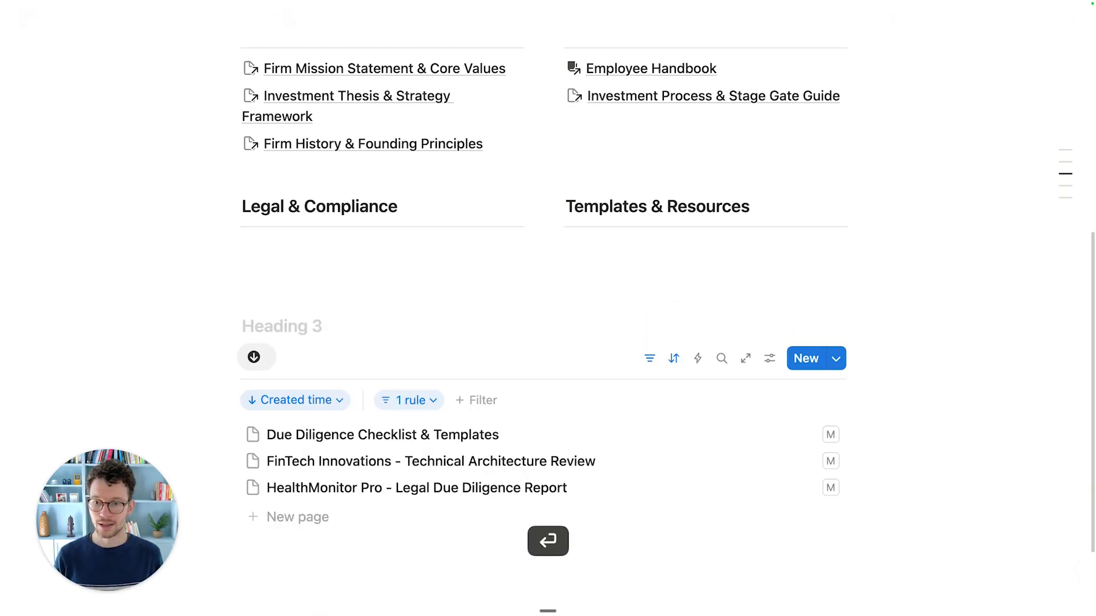
text(DUe)
text(e Diligence)
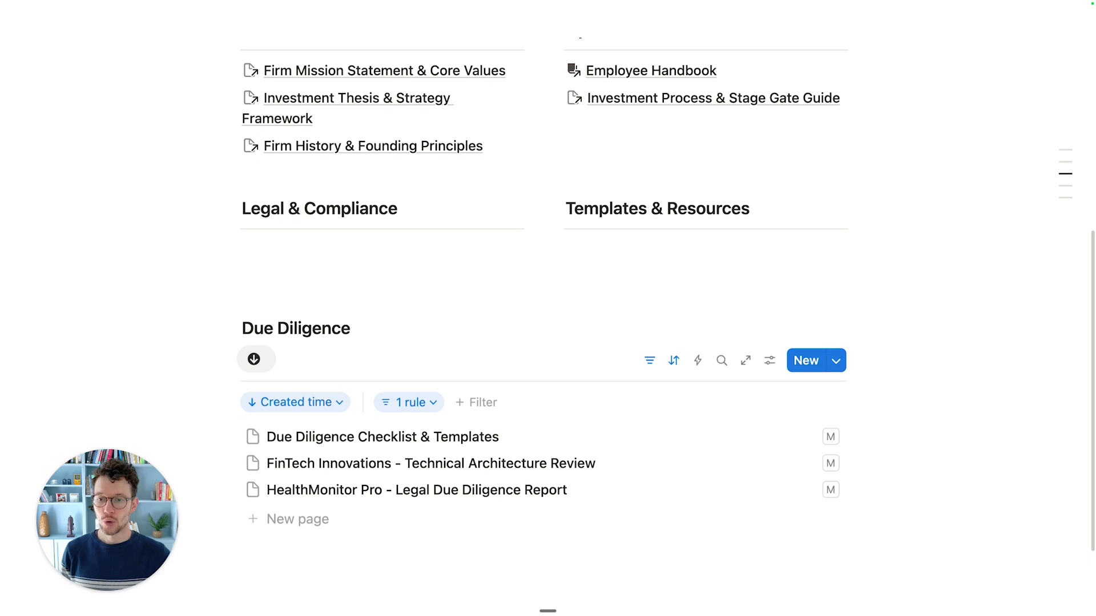
scroll(346, 265, up, 3)
scroll(346, 266, up, 1)
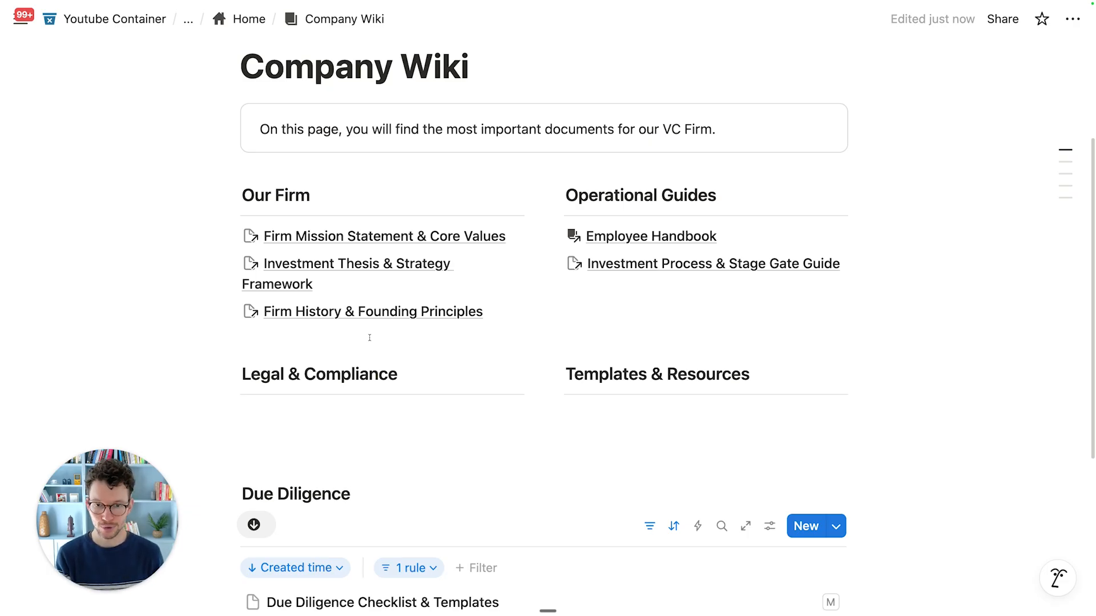
scroll(369, 338, down, 5)
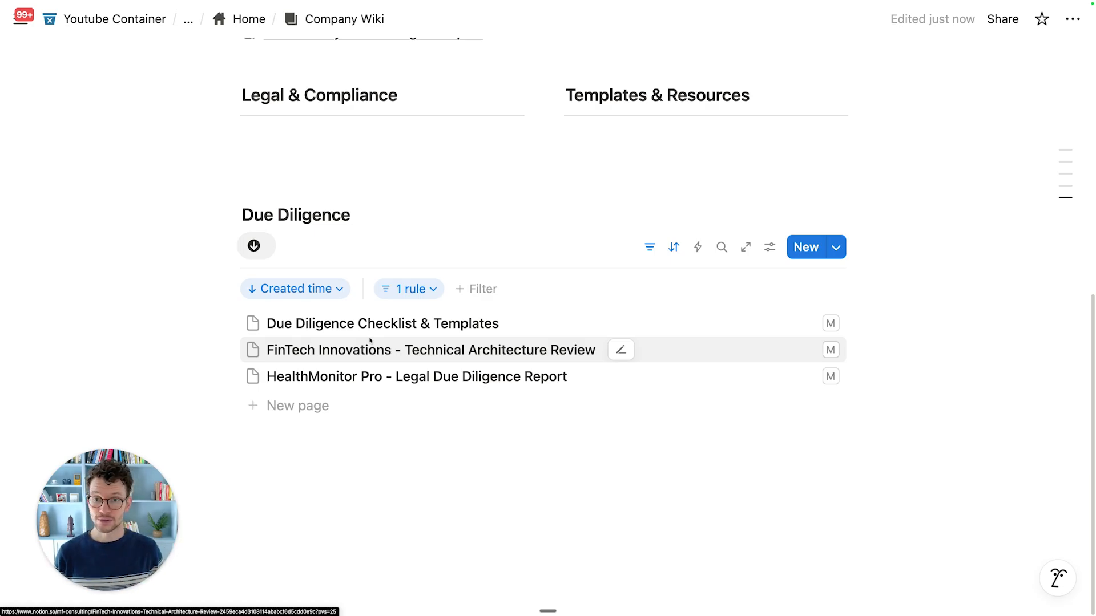
scroll(370, 341, up, 5)
scroll(457, 287, up, 1)
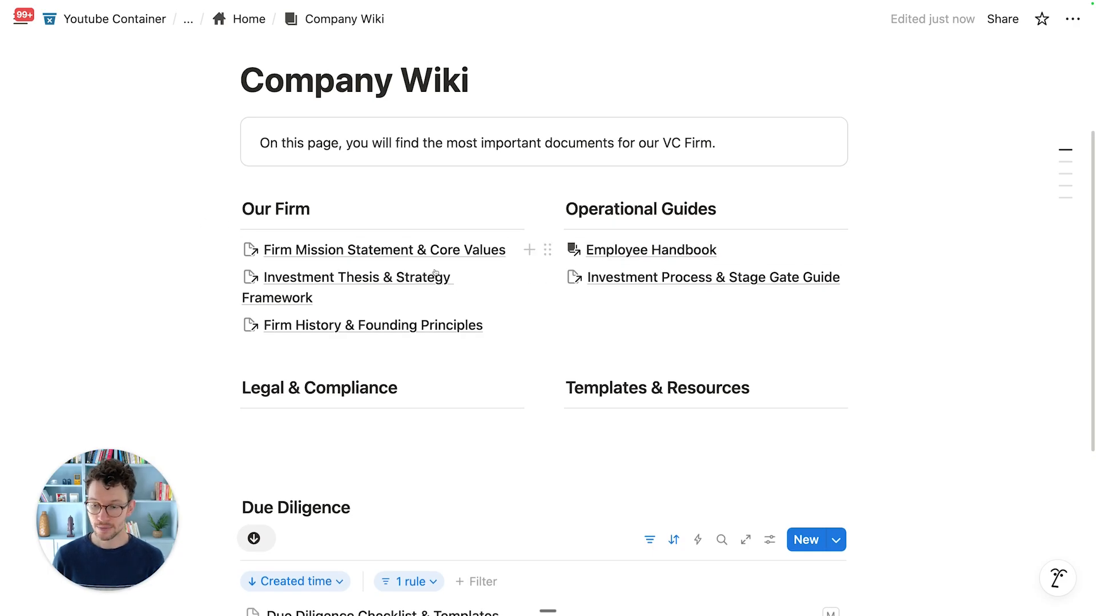
scroll(423, 278, down, 1)
scroll(423, 278, down, 4)
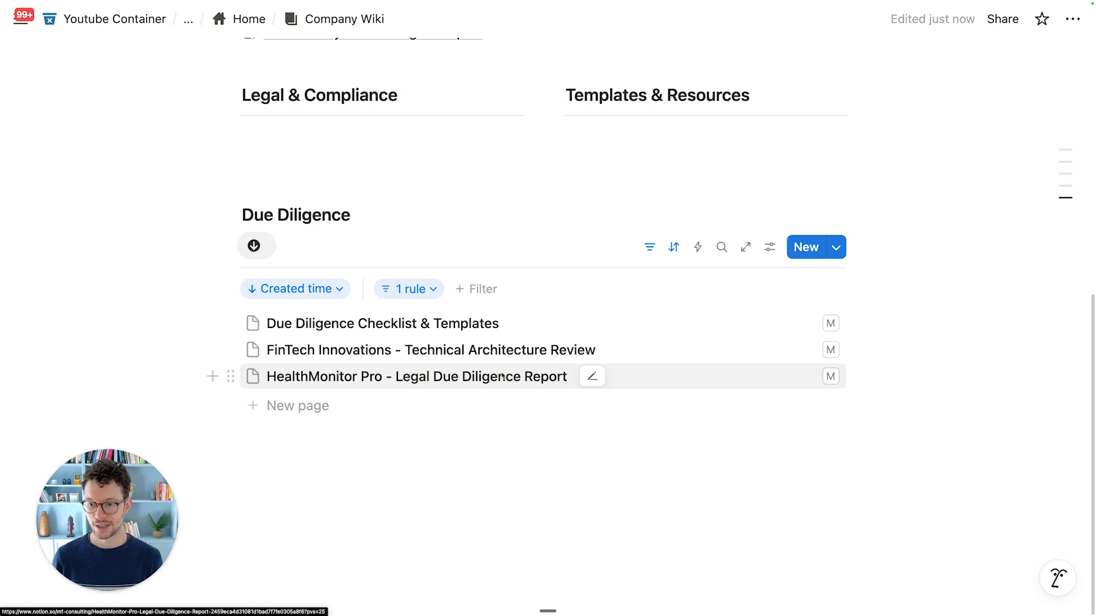
scroll(501, 378, up, 1)
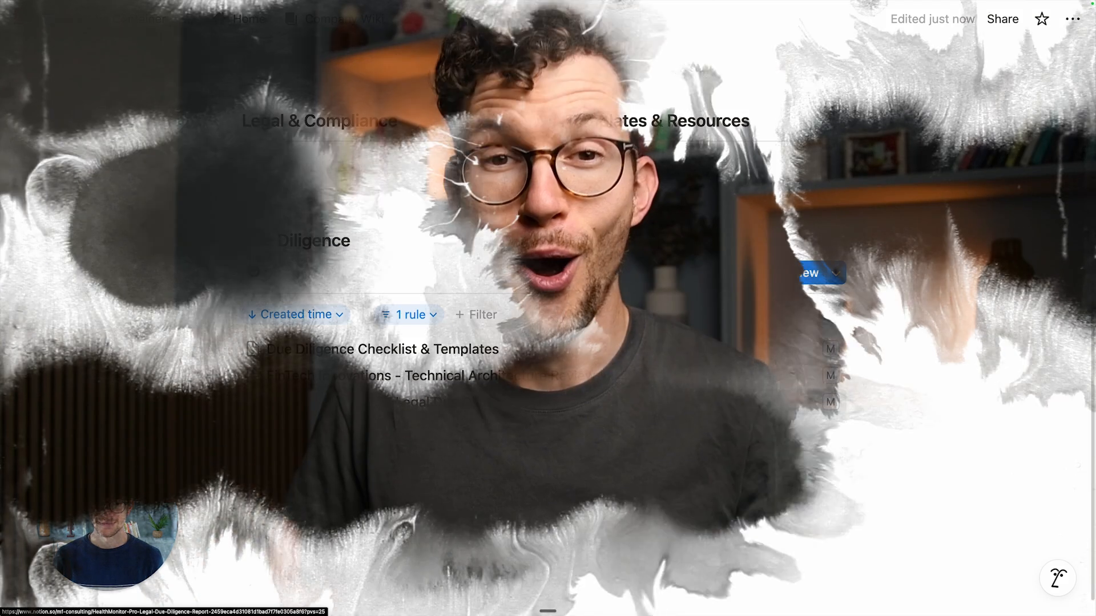
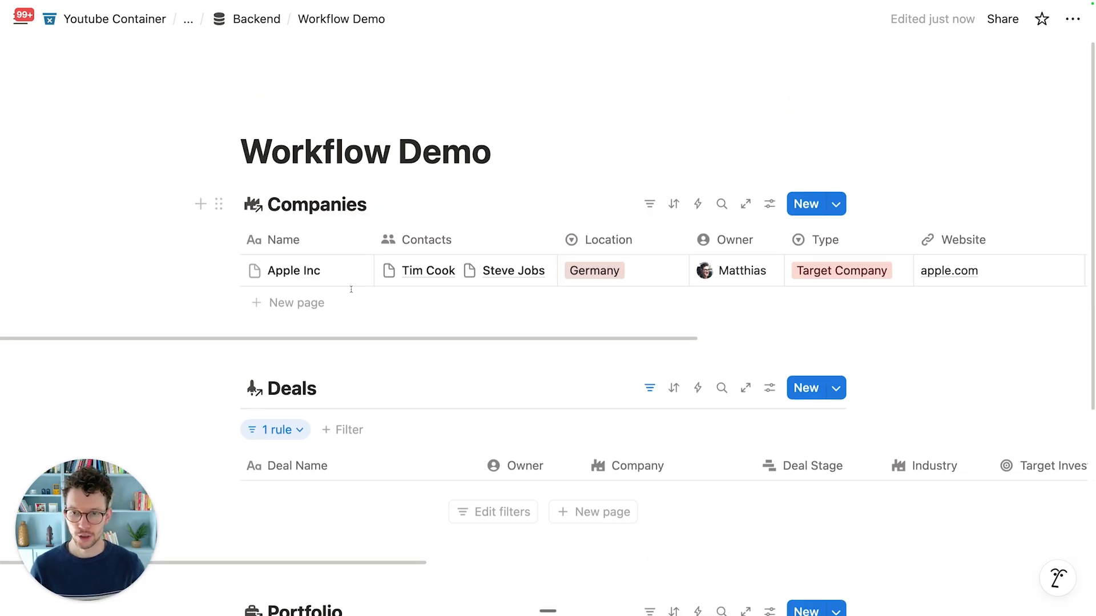
Step: Narrow the Location column in the Companies table
mouse_move(359, 286)
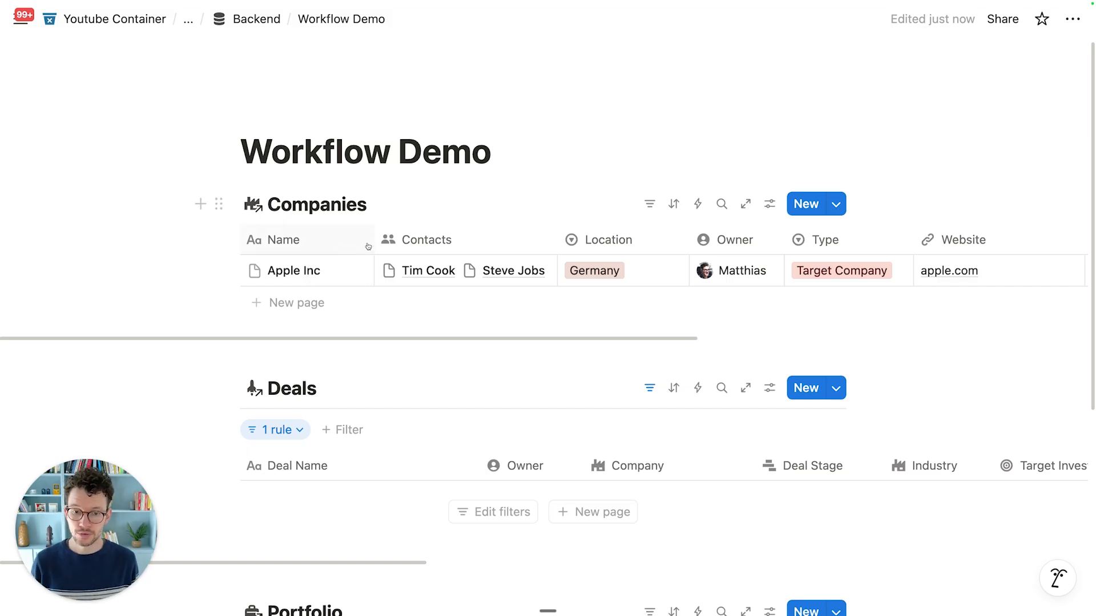
scroll(376, 251, down, 2)
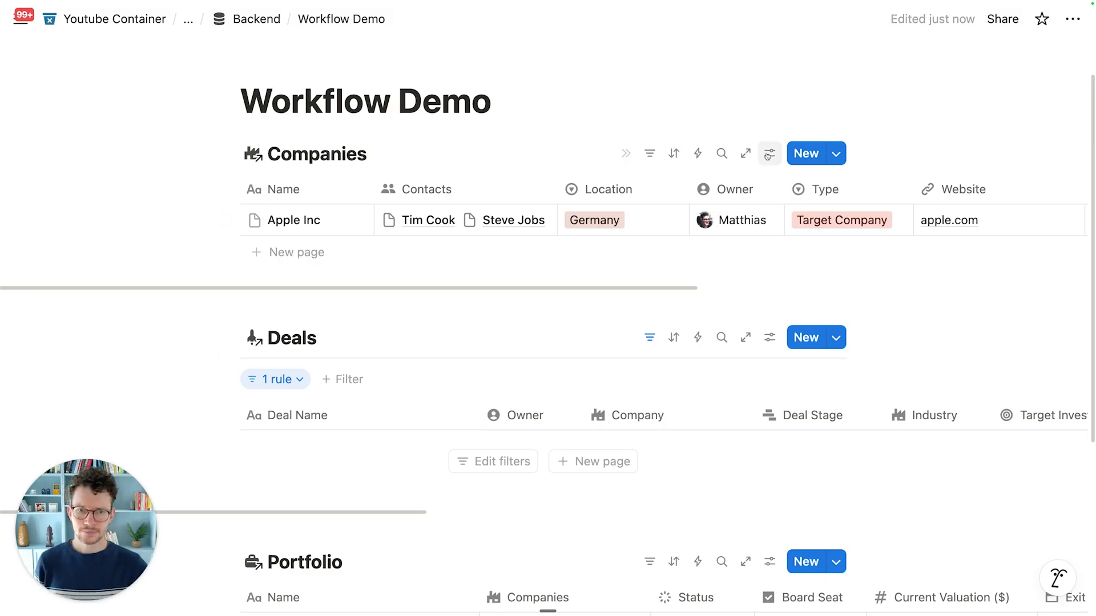
drag(686, 188, 649, 192)
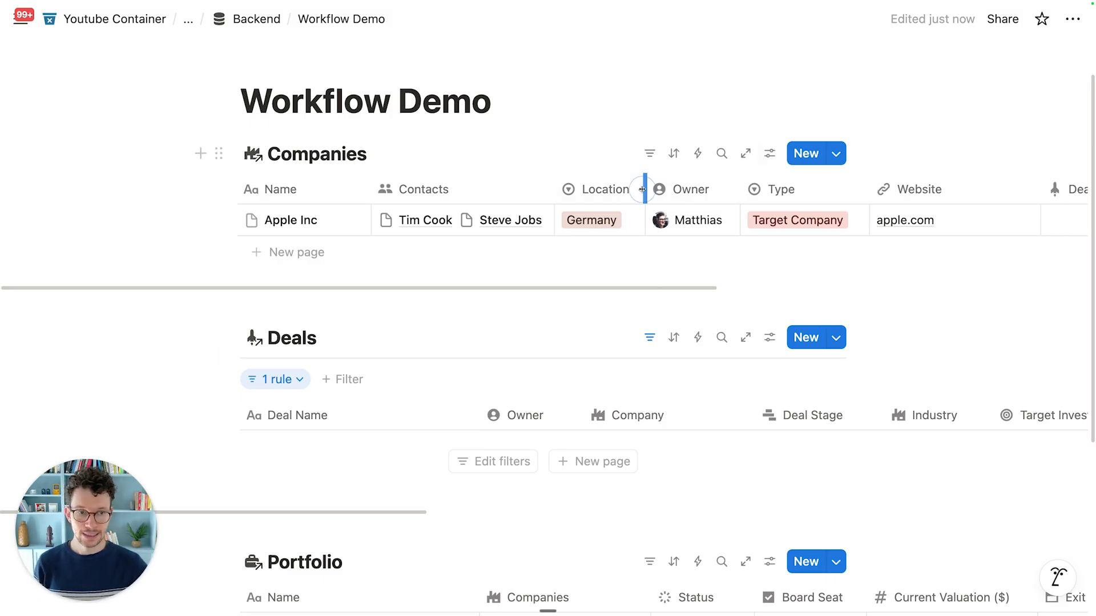
Step: Add a Button-type property named 'Transform to Deal' to the Companies table
scroll(682, 220, right, 6)
scroll(685, 212, right, 3)
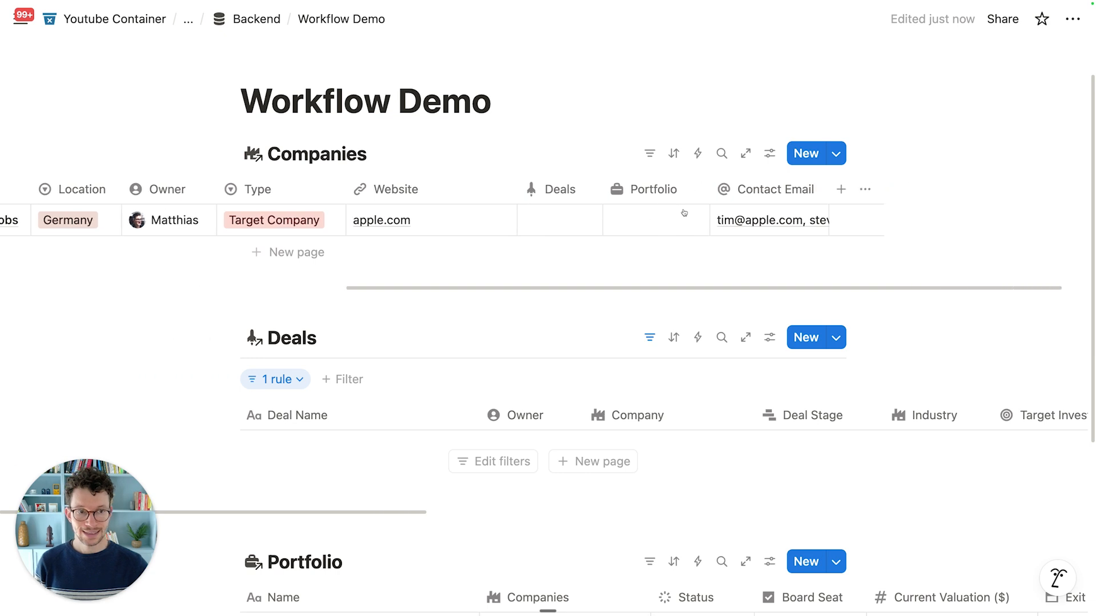
click(823, 189)
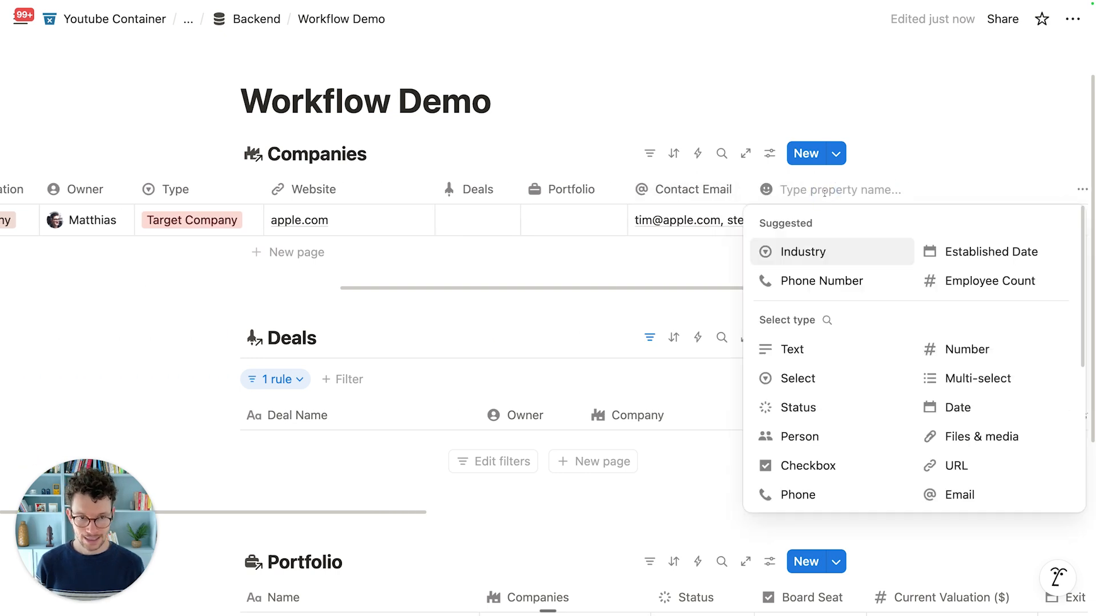
text(Tran)
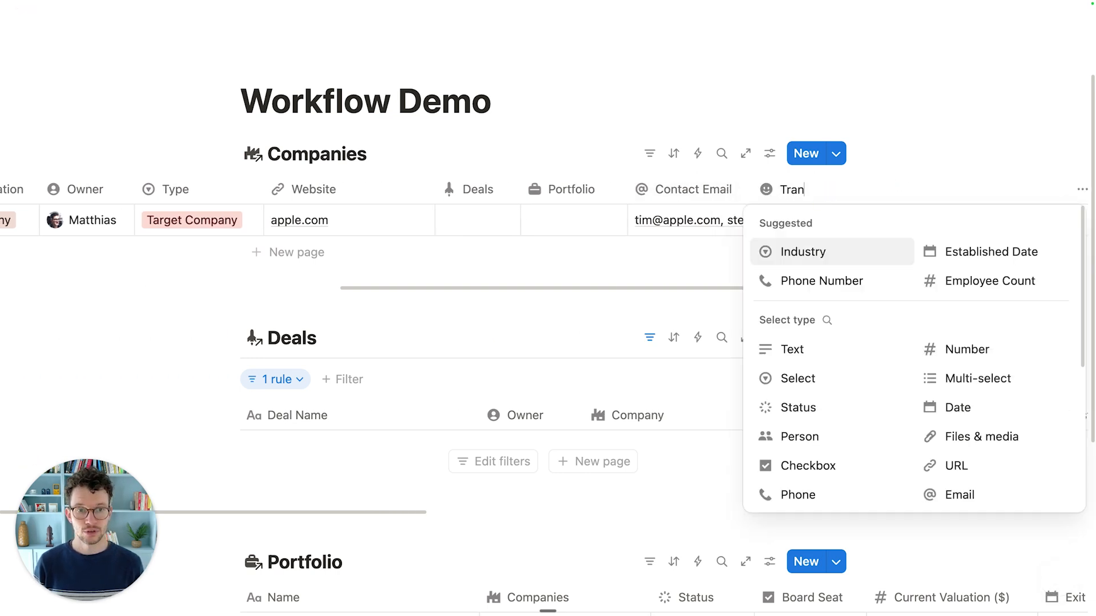
text(sform to Deal)
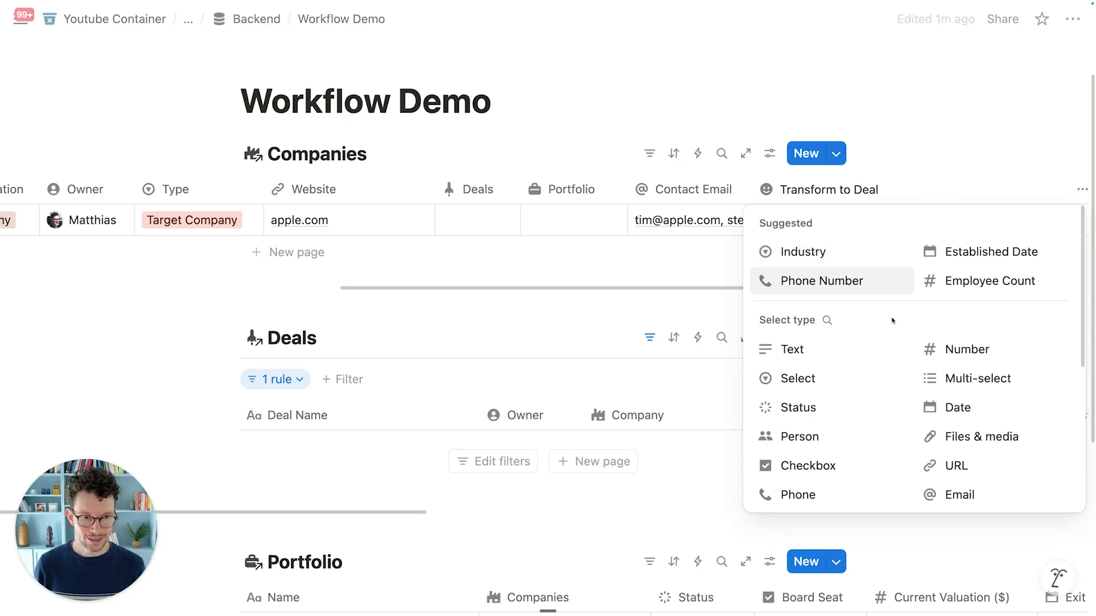
scroll(897, 234, down, 3)
scroll(913, 388, down, 2)
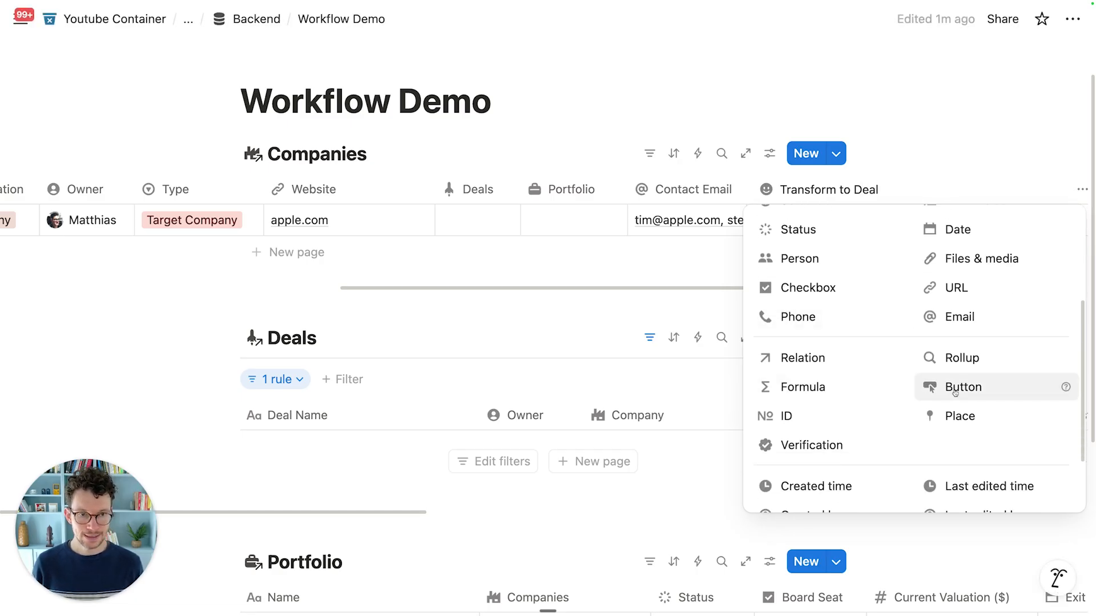
click(954, 392)
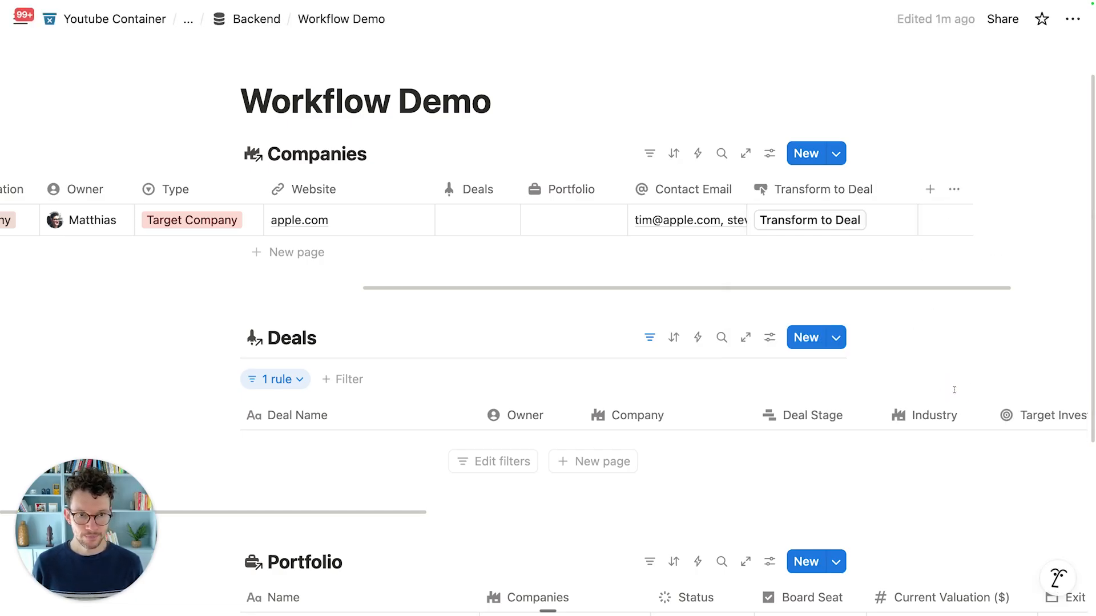
click(883, 221)
click(853, 193)
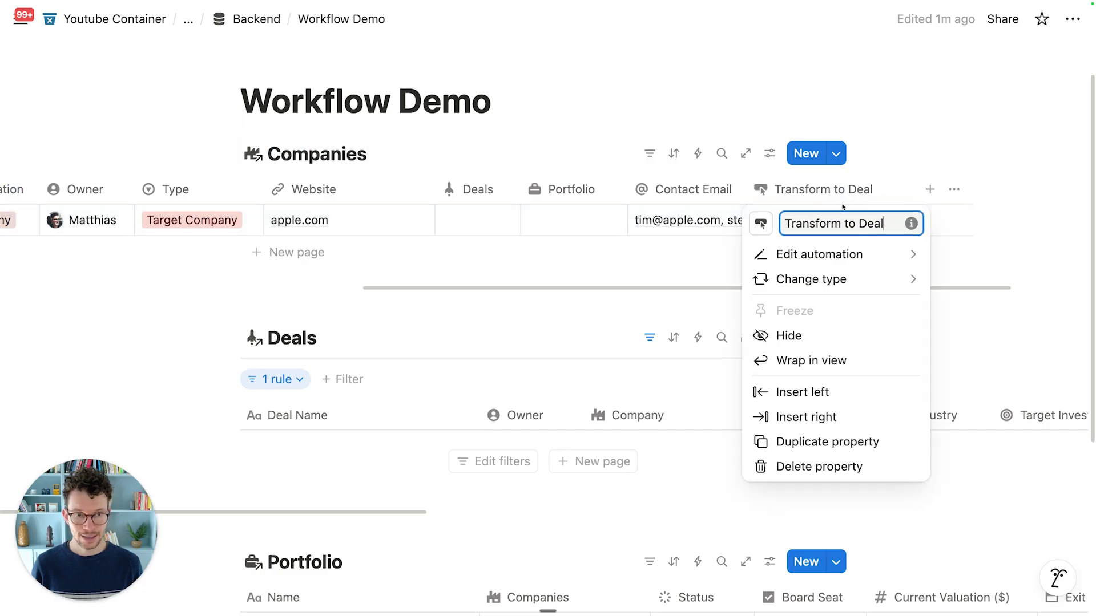
Step: Give the button an 'Add page to' action that targets the Deals database
click(817, 256)
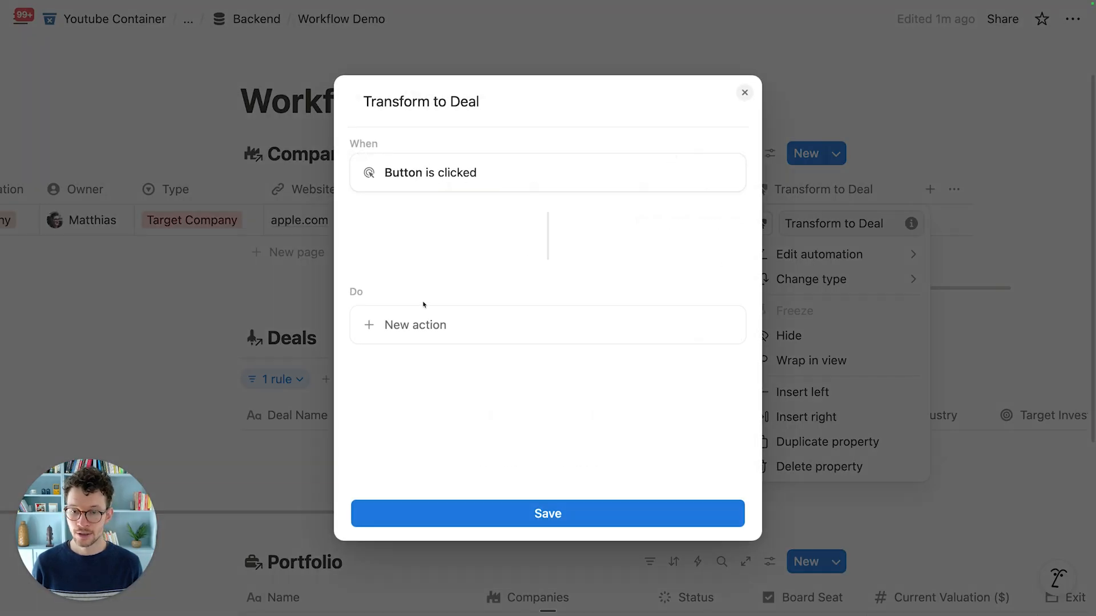
click(425, 317)
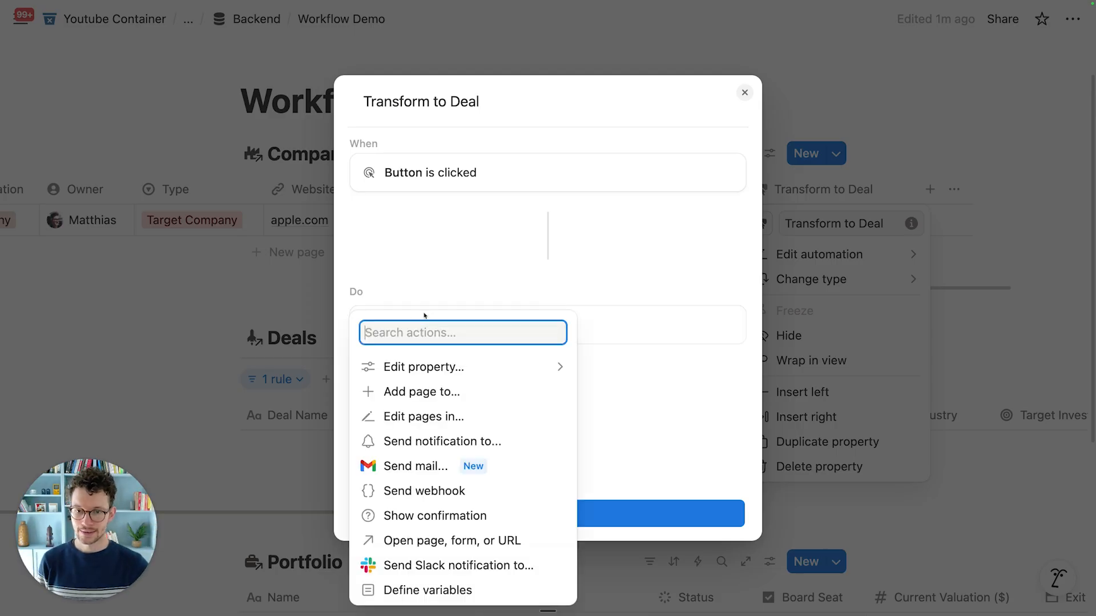
click(431, 395)
click(485, 332)
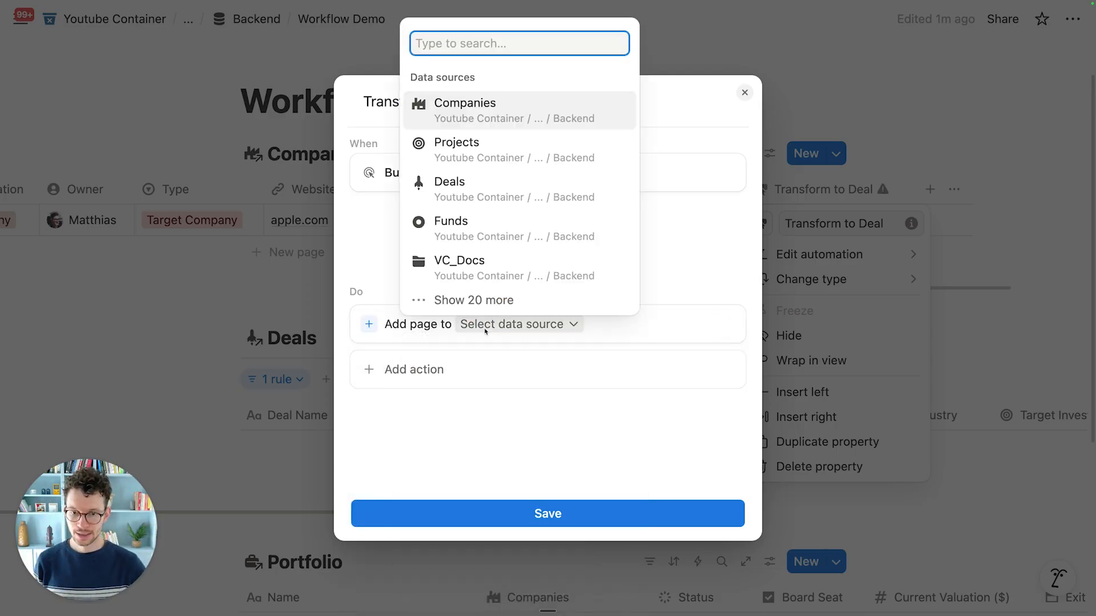
click(466, 191)
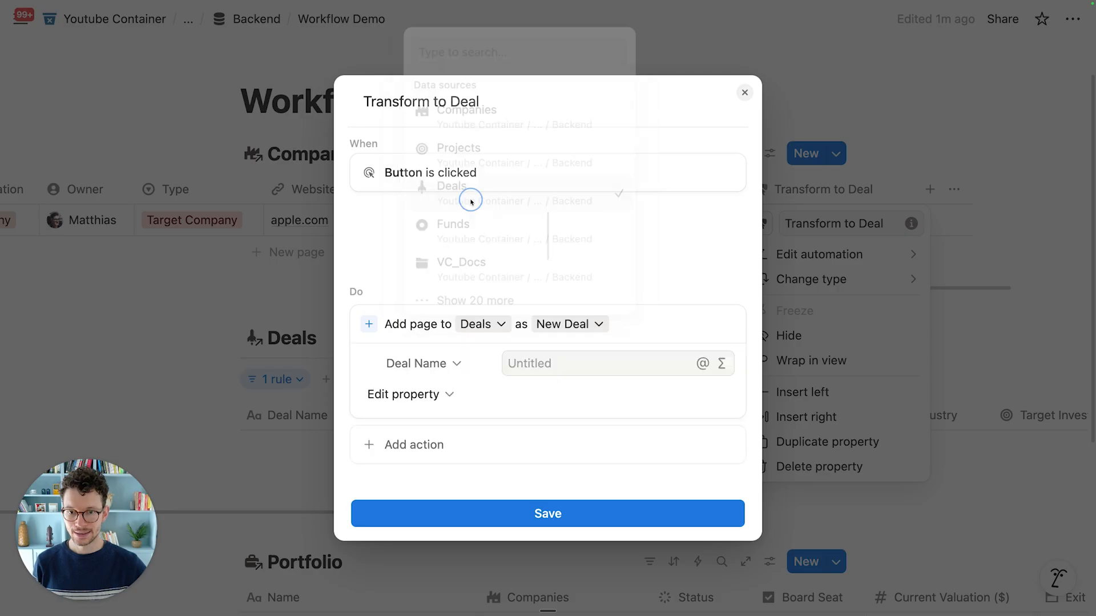
Step: Set the new deal's Deal Name to this page's Name and add a Company field
click(527, 363)
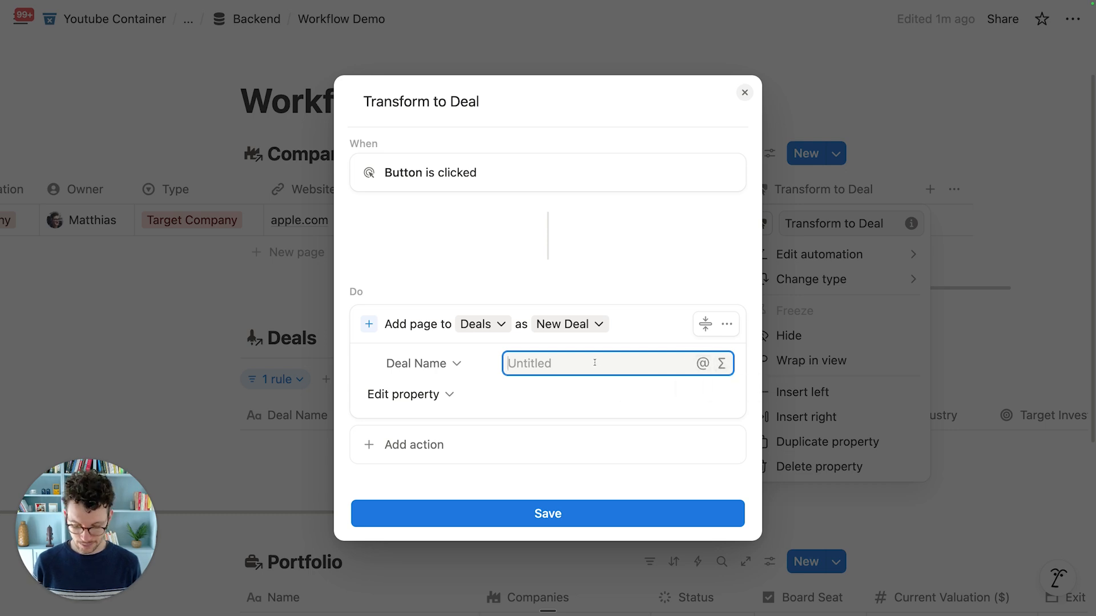
text(@)
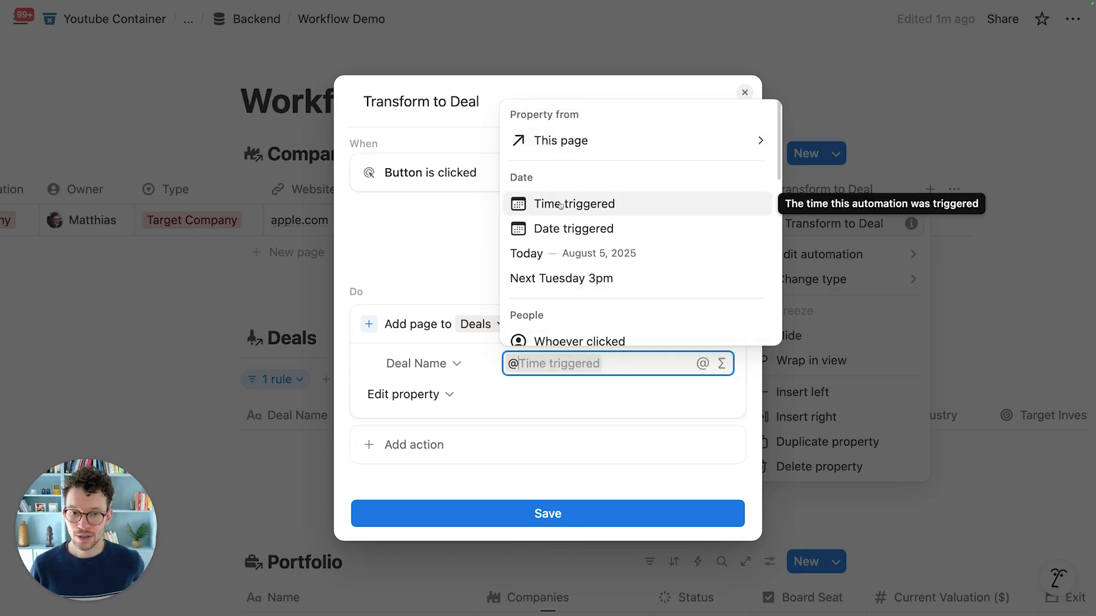
scroll(559, 245, down, 5)
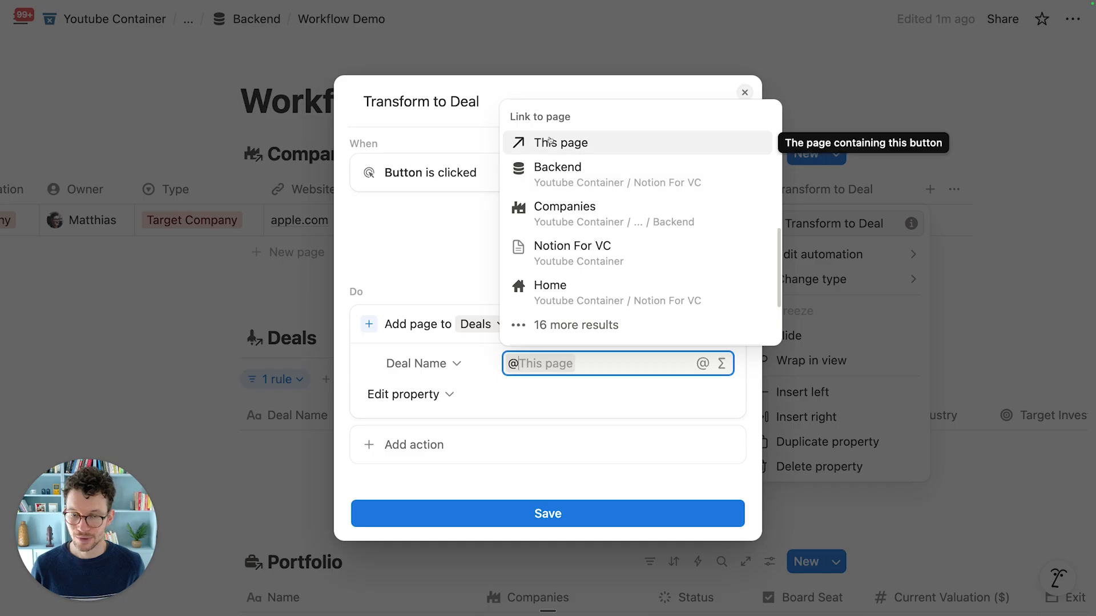
scroll(549, 143, up, 5)
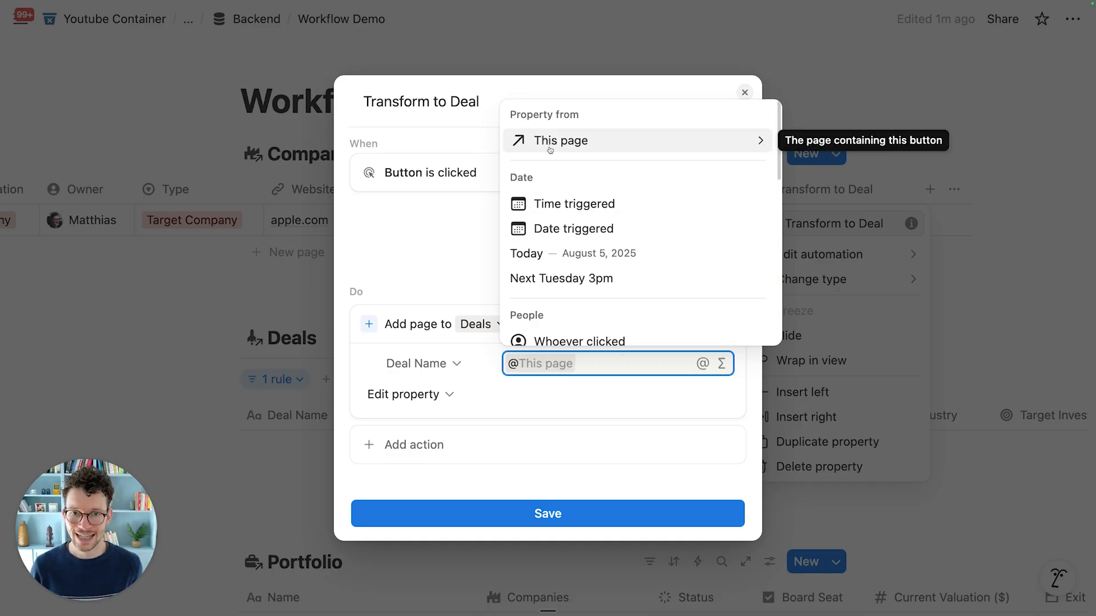
click(549, 146)
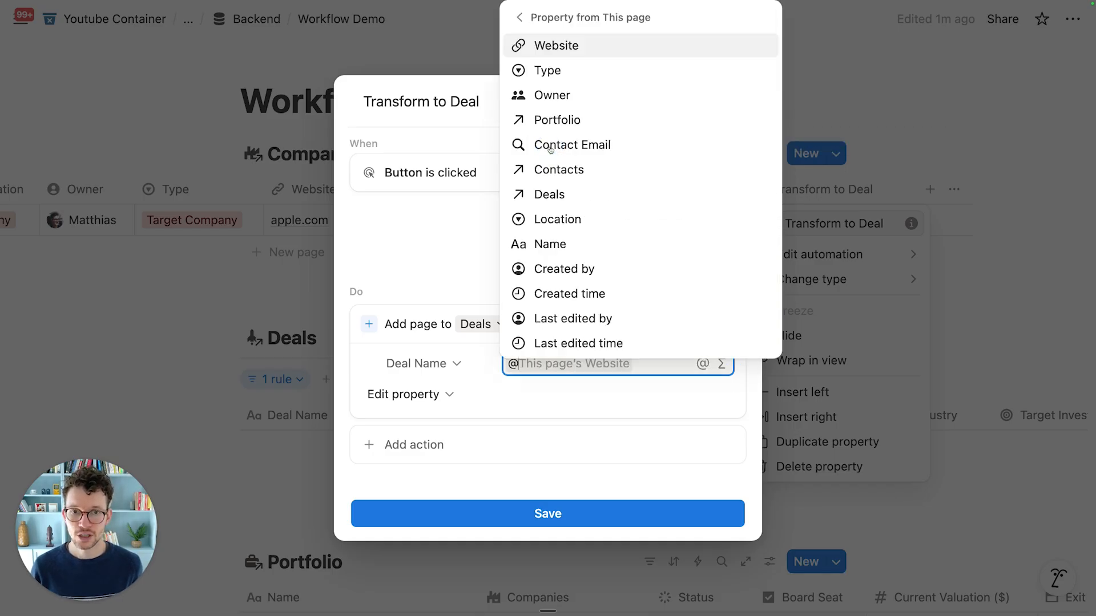
click(554, 244)
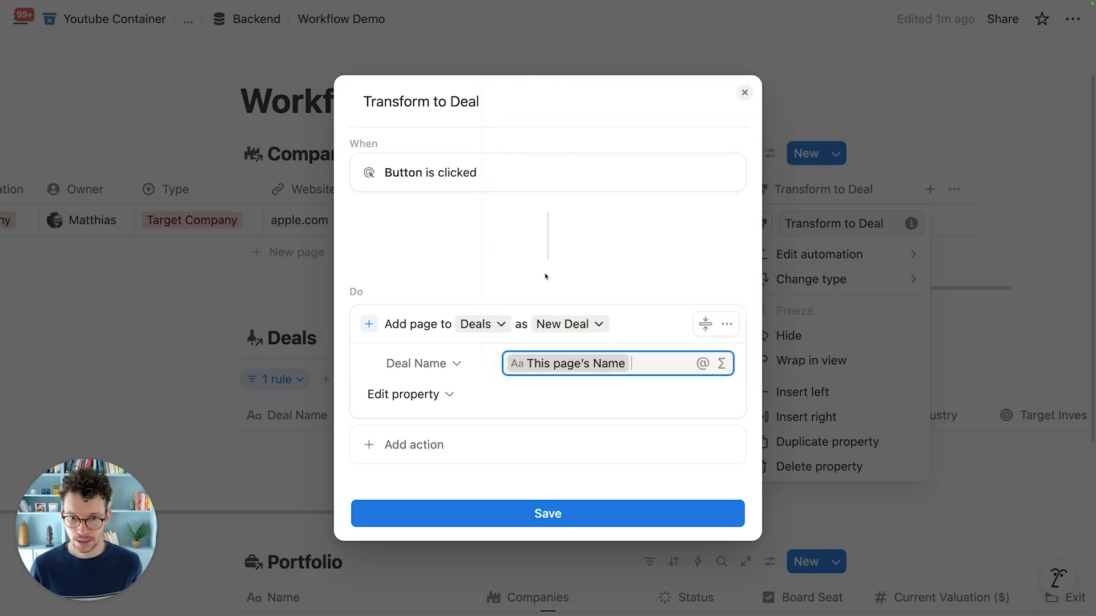
click(450, 396)
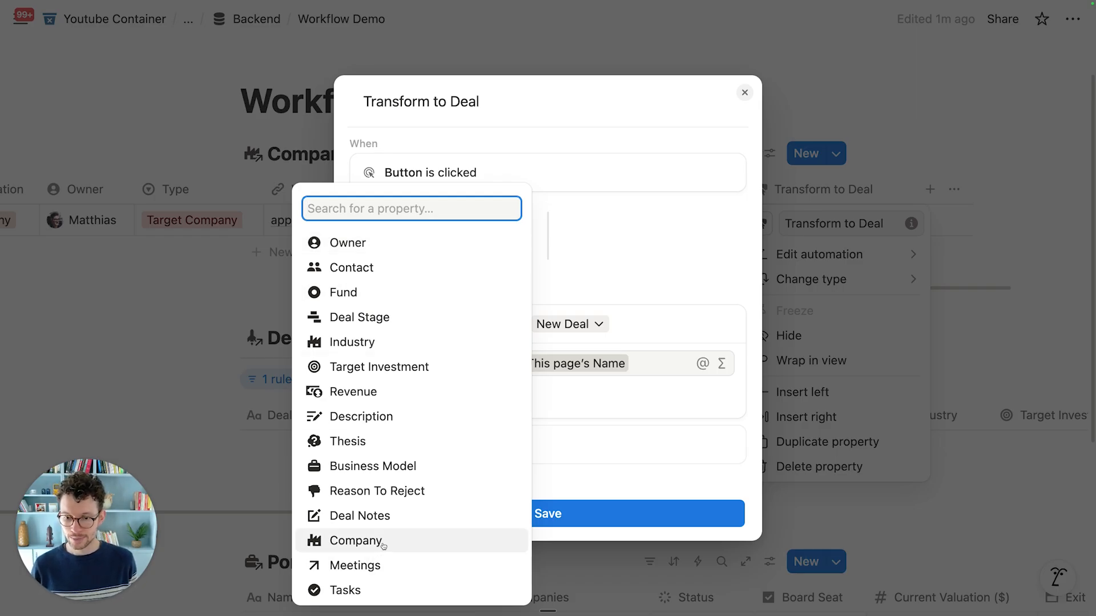
click(355, 540)
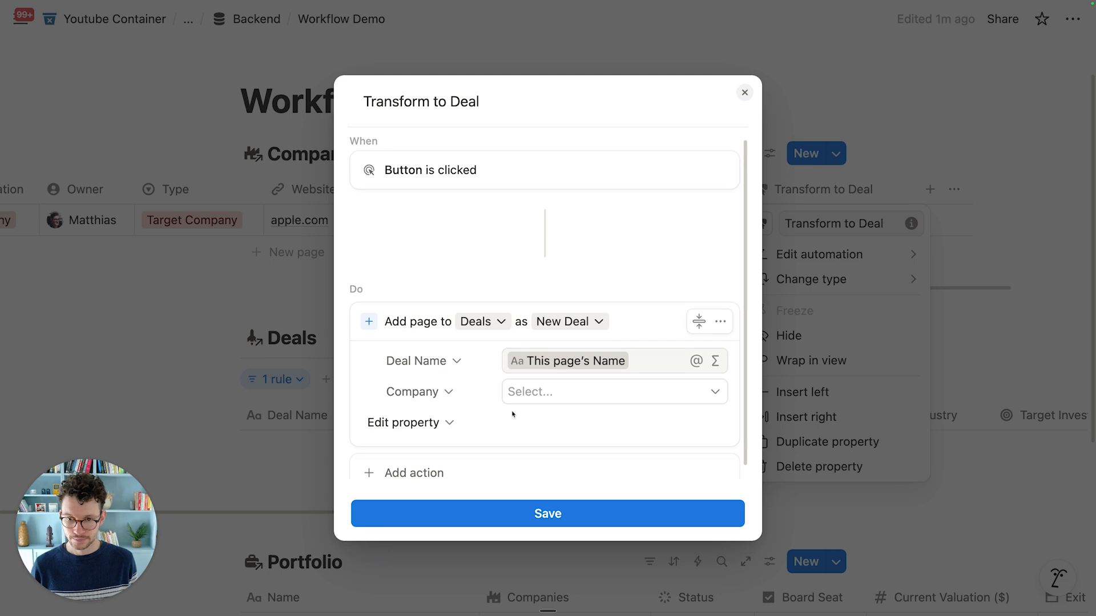
Step: Link the deal's Company to This page and add a Contact field
click(573, 383)
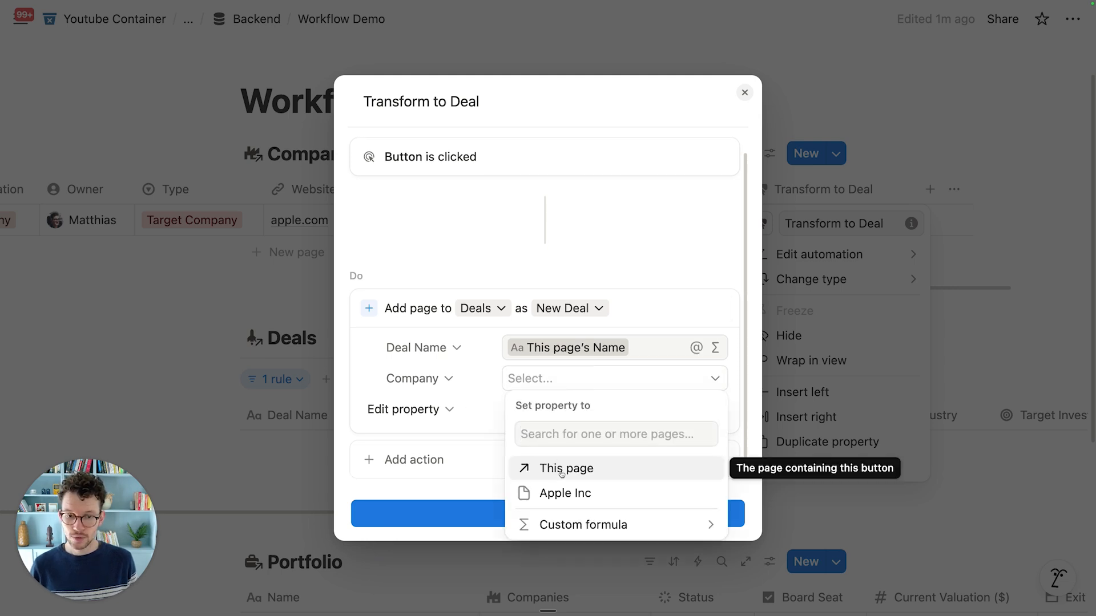
click(557, 468)
click(488, 278)
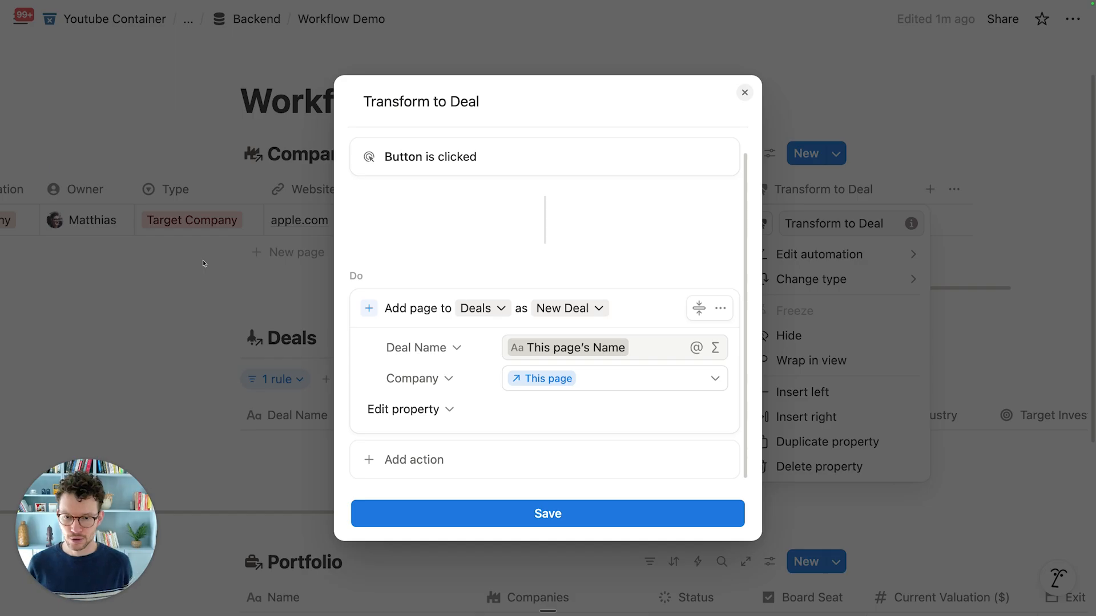
click(443, 410)
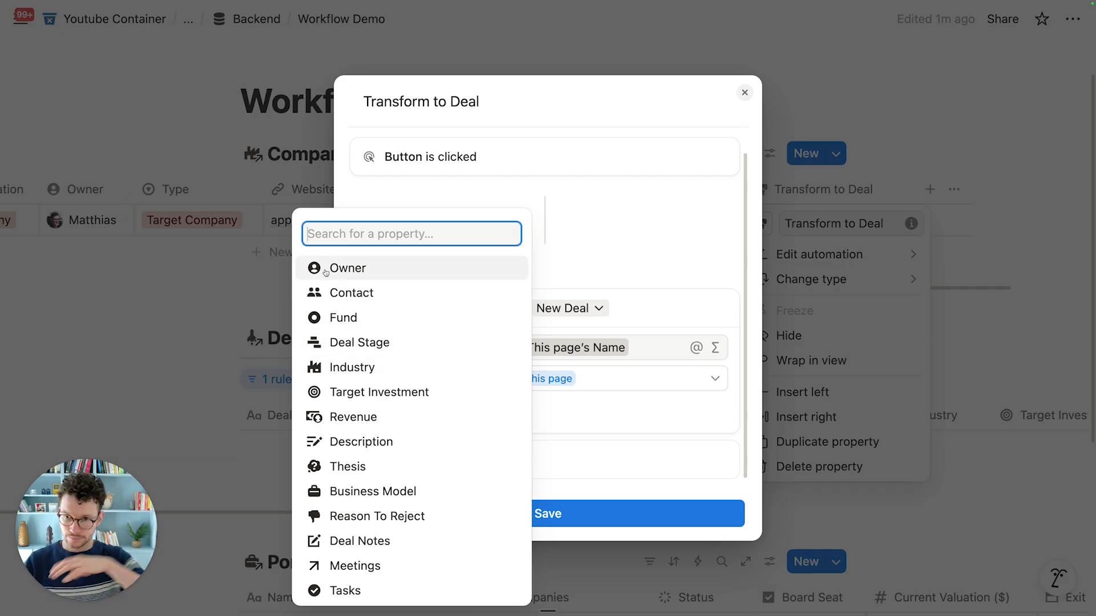
click(393, 297)
scroll(539, 381, down, 1)
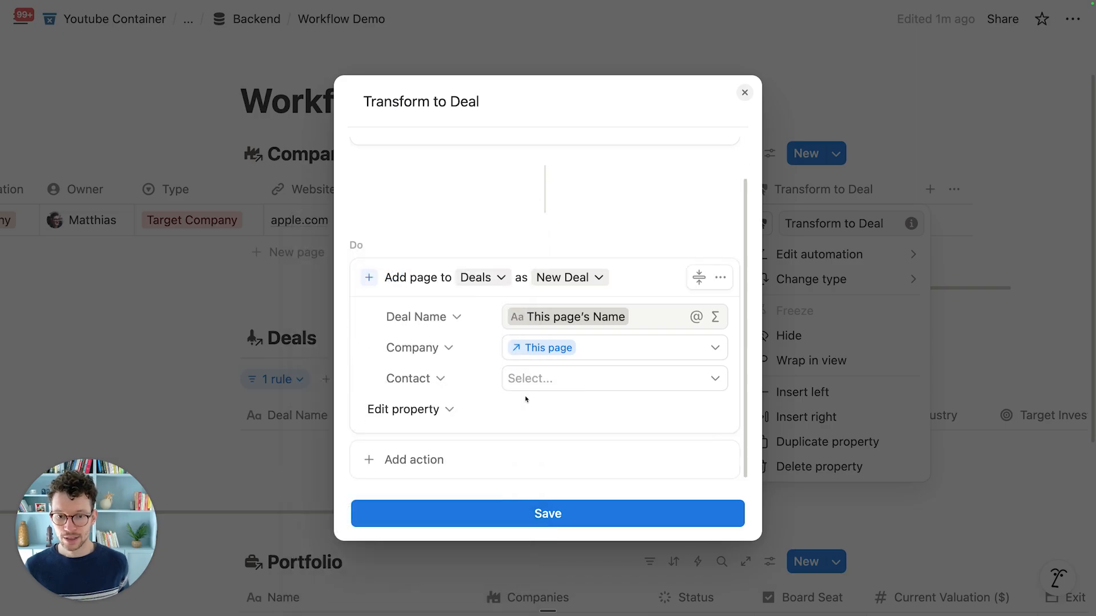
Step: Set the deal's Contact to the custom formula This page.Contacts.flat() and save it
click(538, 379)
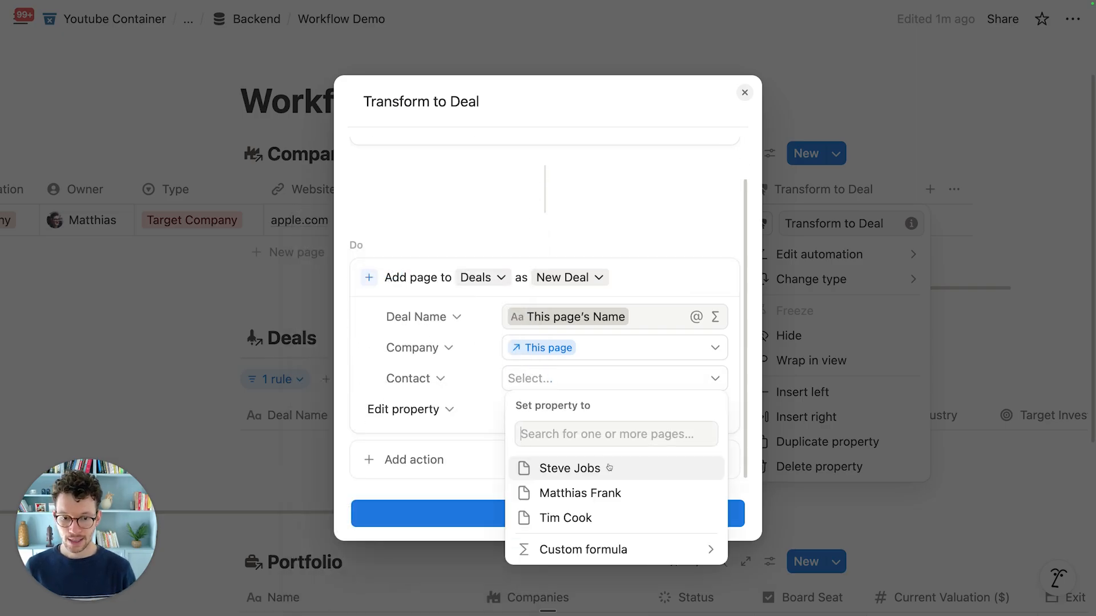
click(625, 550)
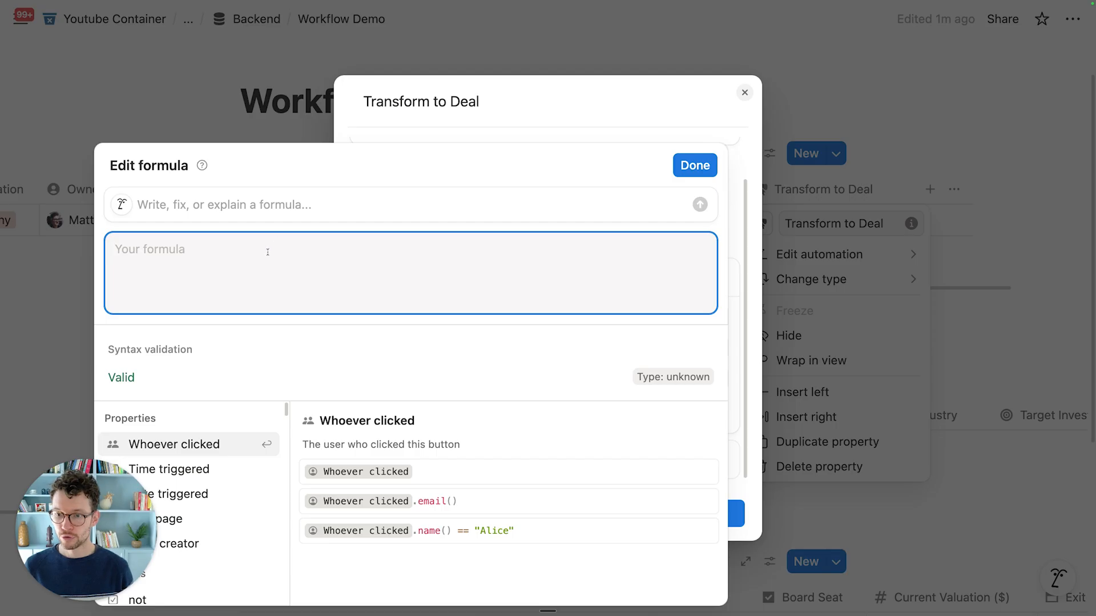
drag(84, 510, 1010, 514)
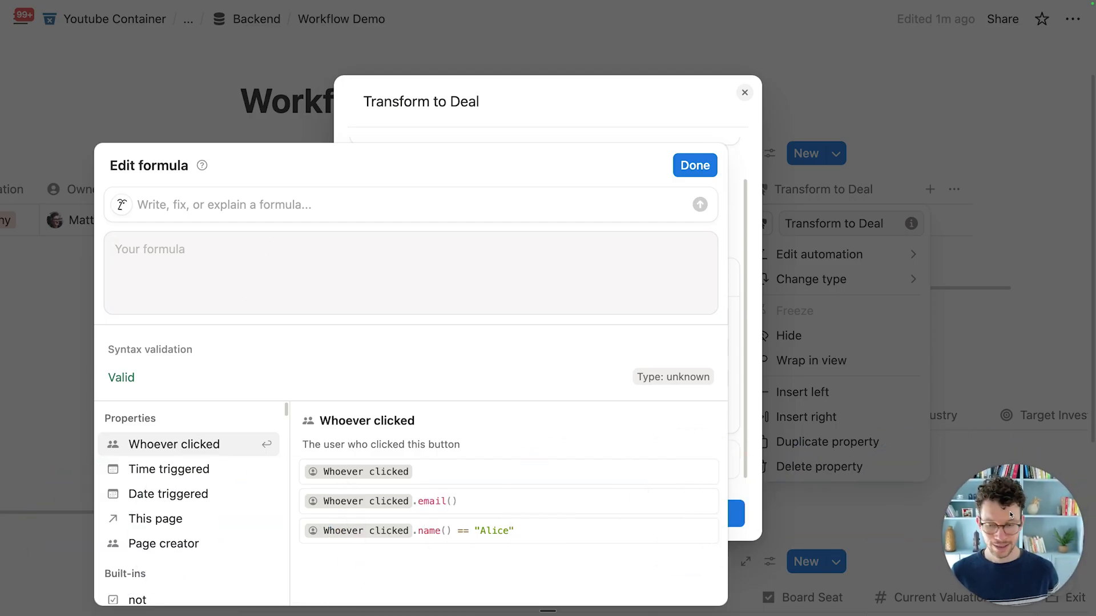
click(172, 521)
text(.con)
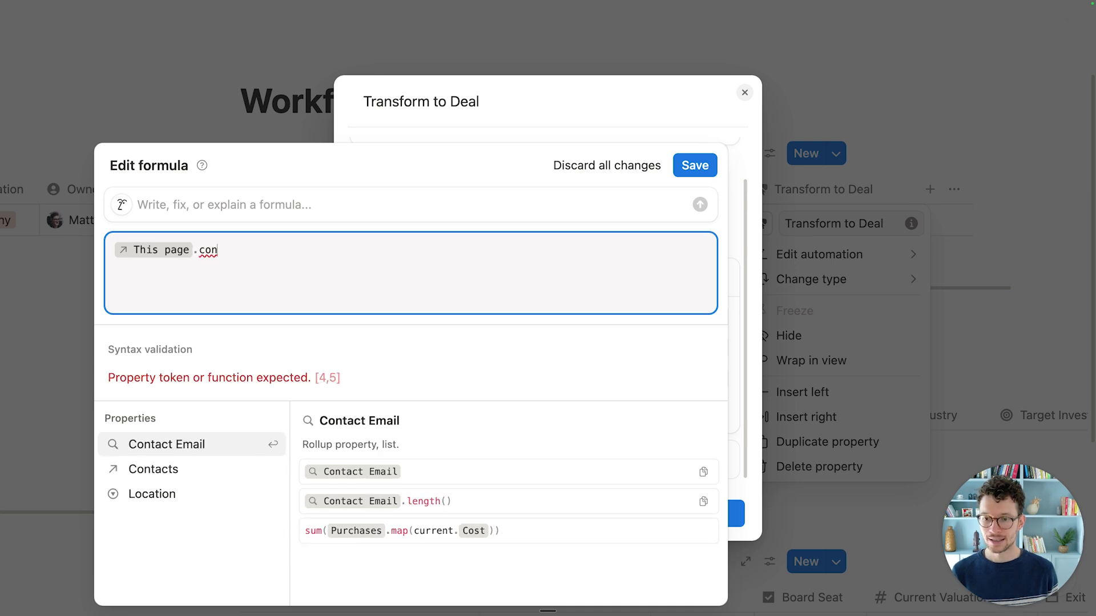
key(Down)
key(Down)
key(Up)
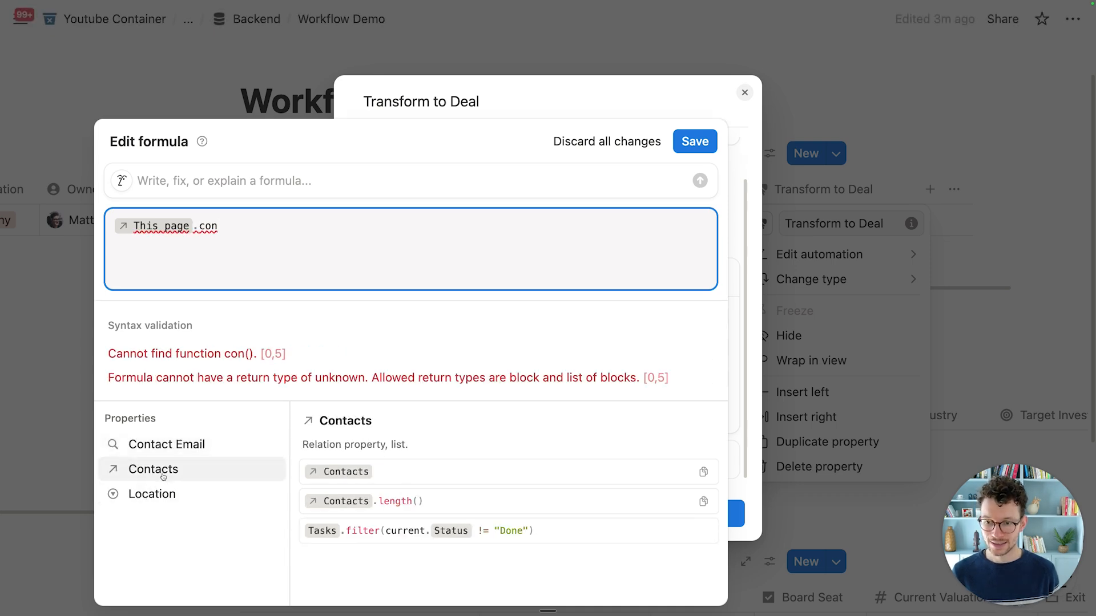
key(Return)
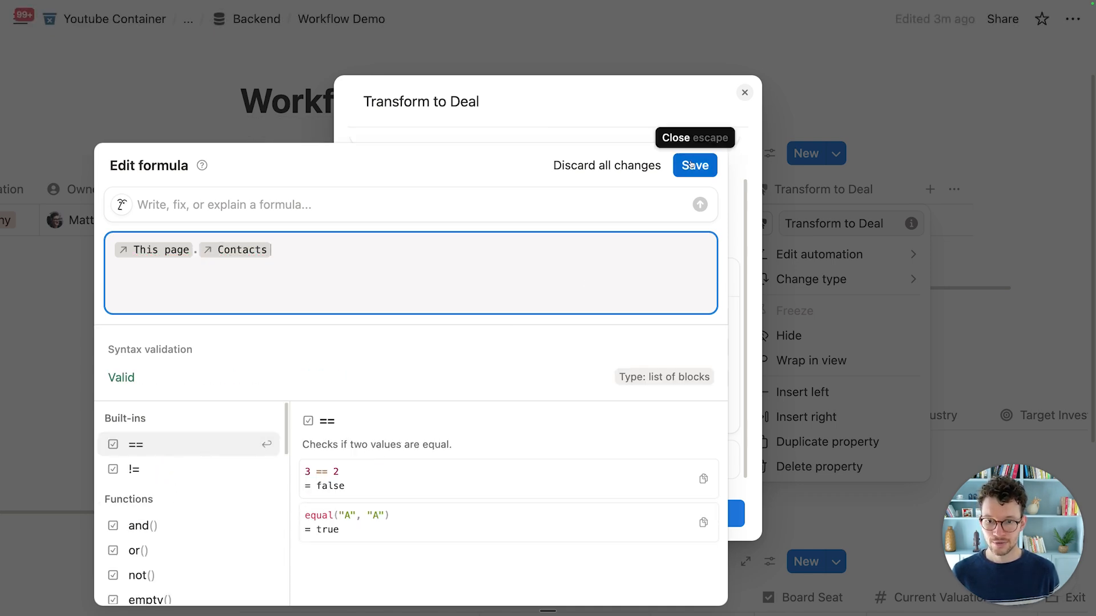
text(.flat)
key(Return)
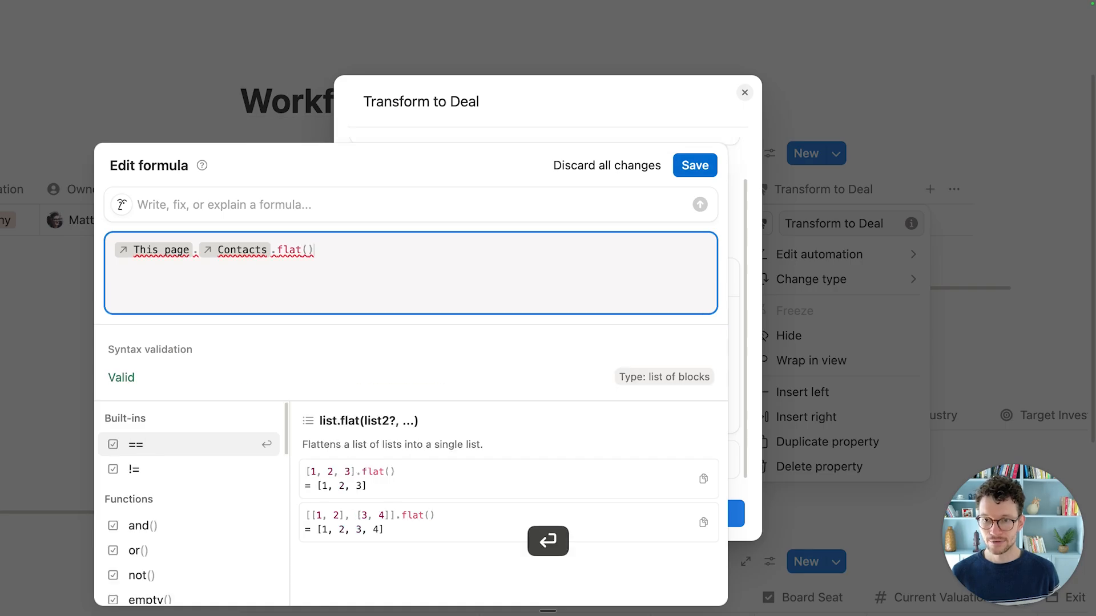
click(694, 165)
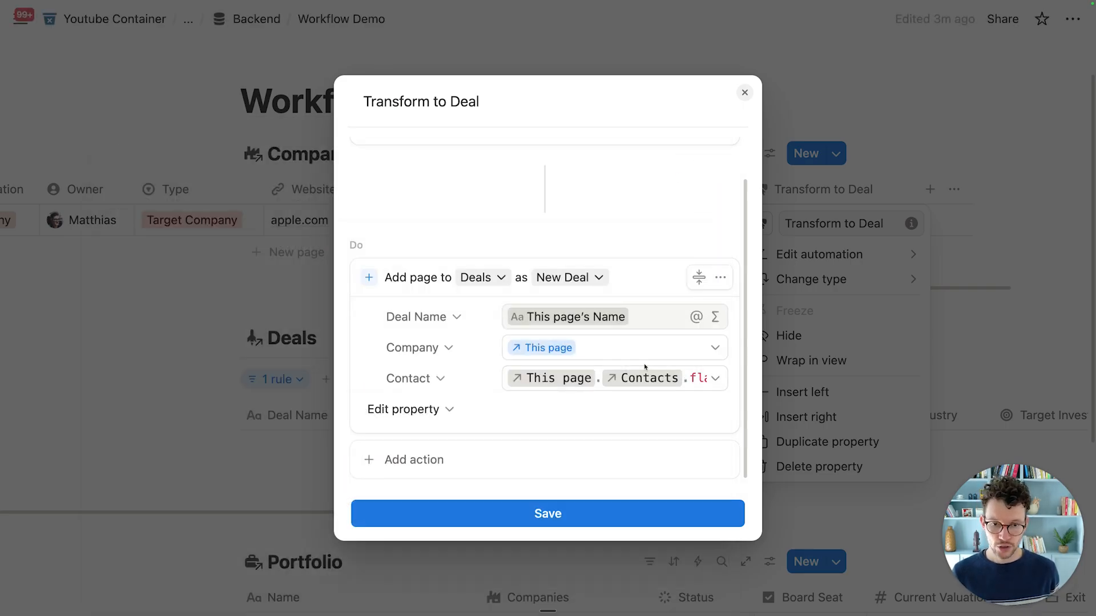
Step: Add a second action that opens the newly added deal page in Side peek
click(467, 456)
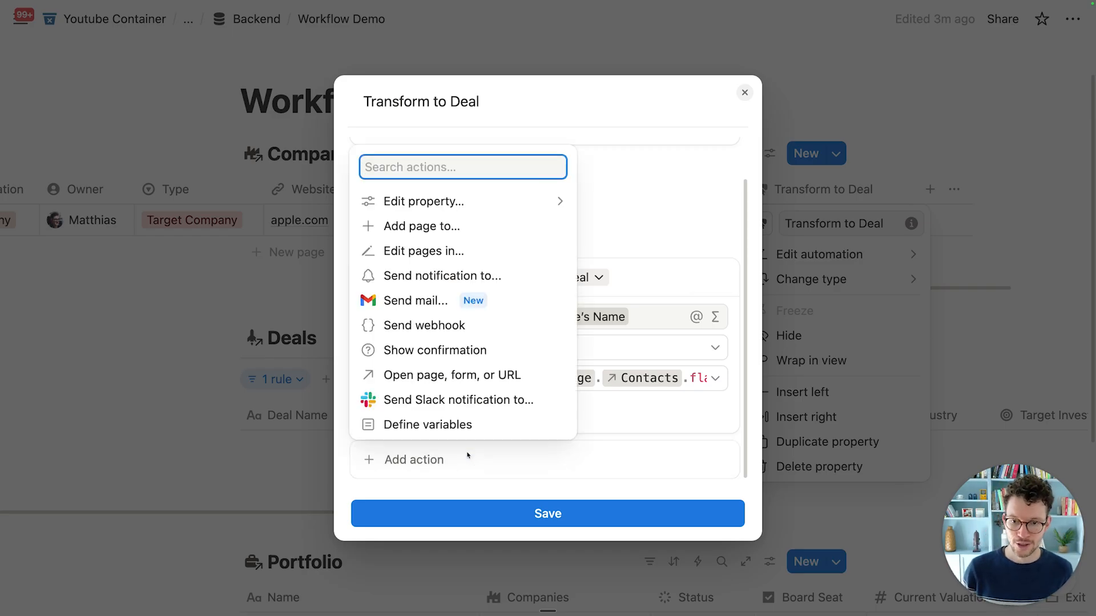
click(454, 374)
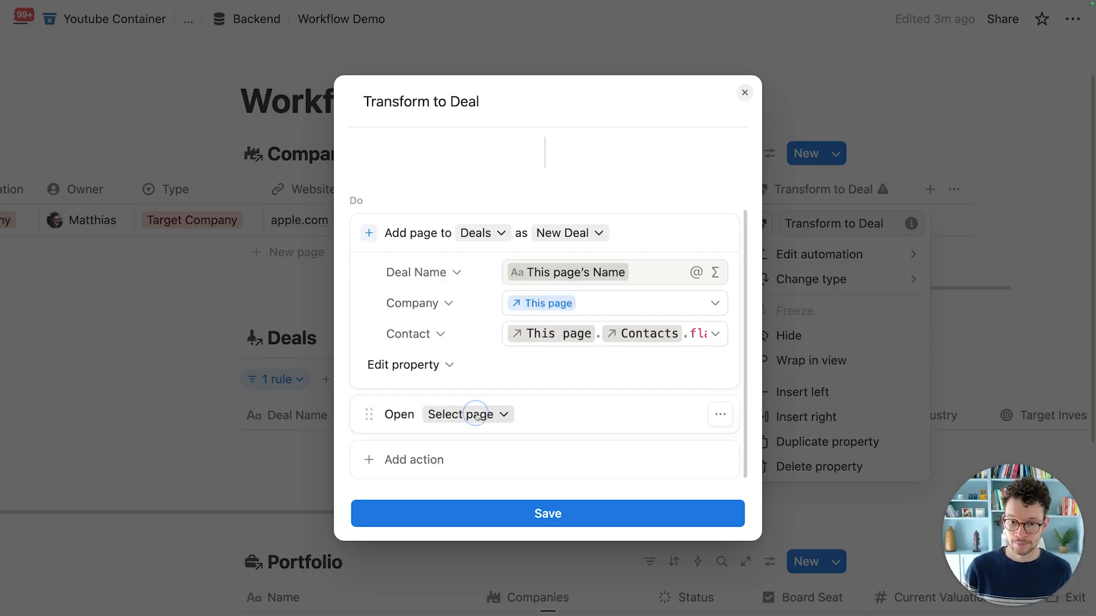
click(472, 412)
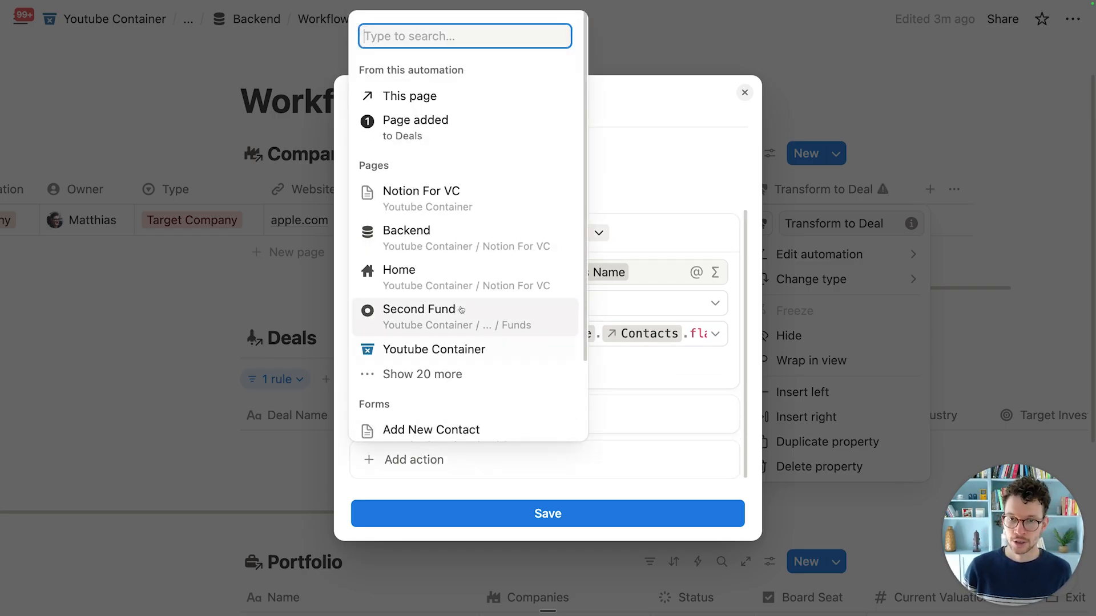
click(428, 121)
click(609, 414)
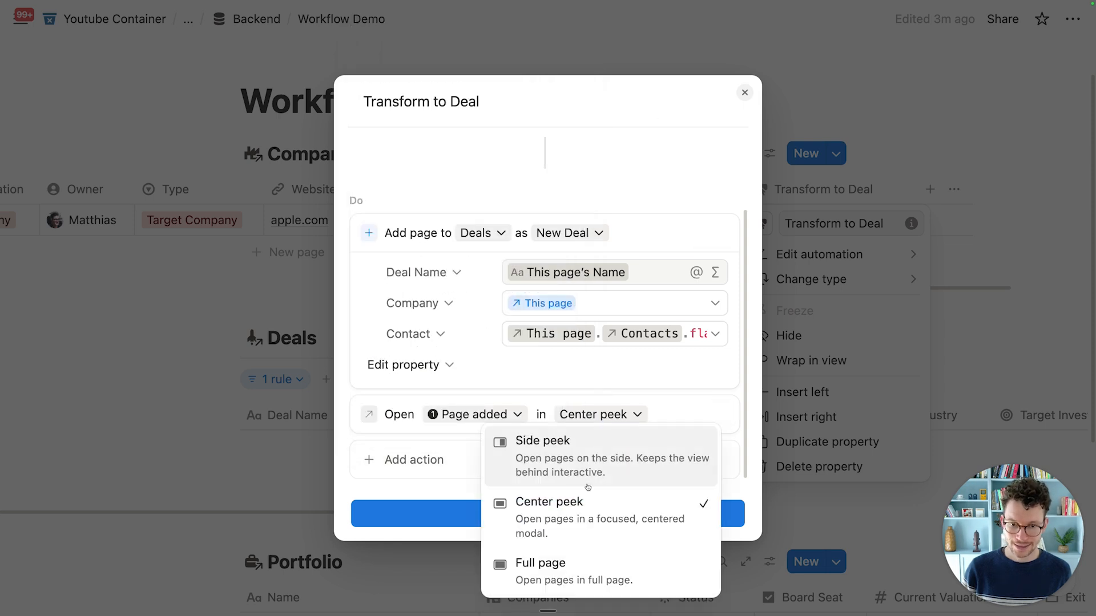
click(600, 436)
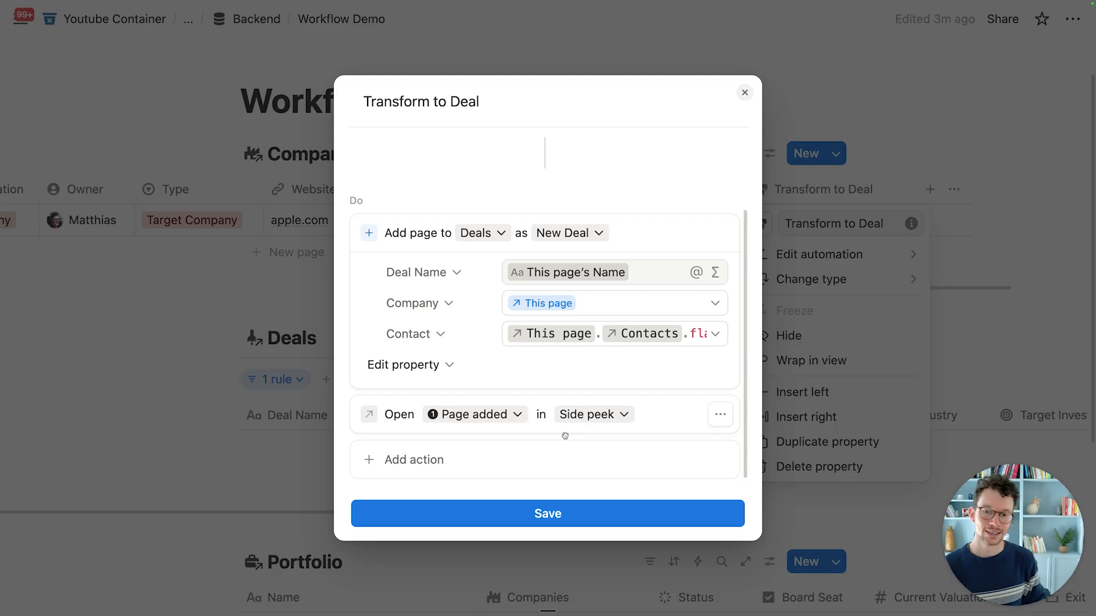
Step: Add a confirmation first, reading 'You are about to create a deal for this company', then save
click(425, 459)
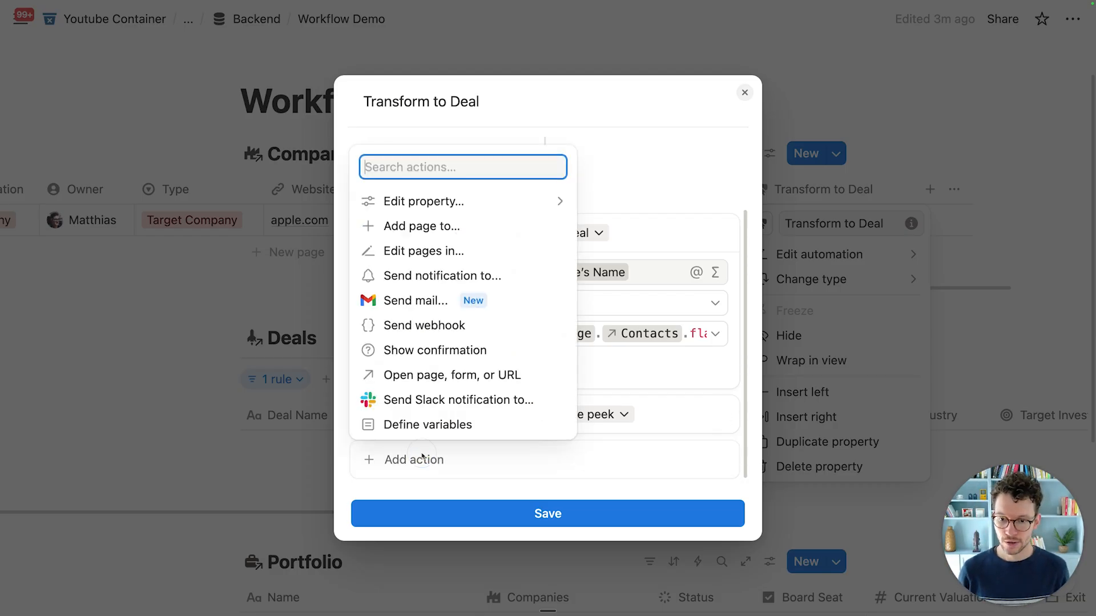
click(392, 350)
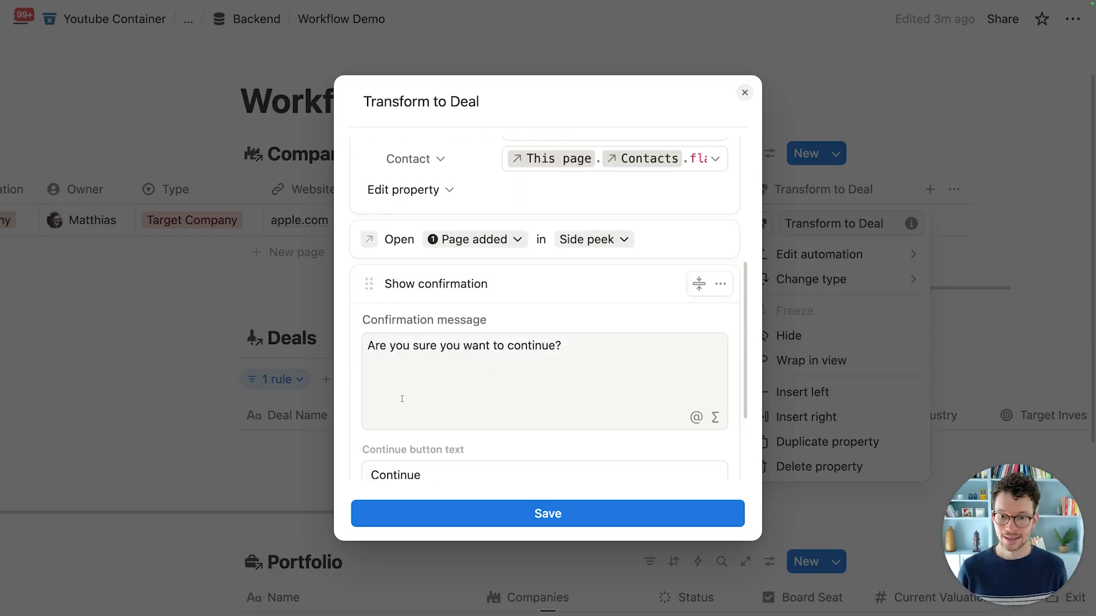
mouse_move(373, 298)
mouse_down()
mouse_move(370, 251)
mouse_move(391, 252)
mouse_move(381, 306)
mouse_up()
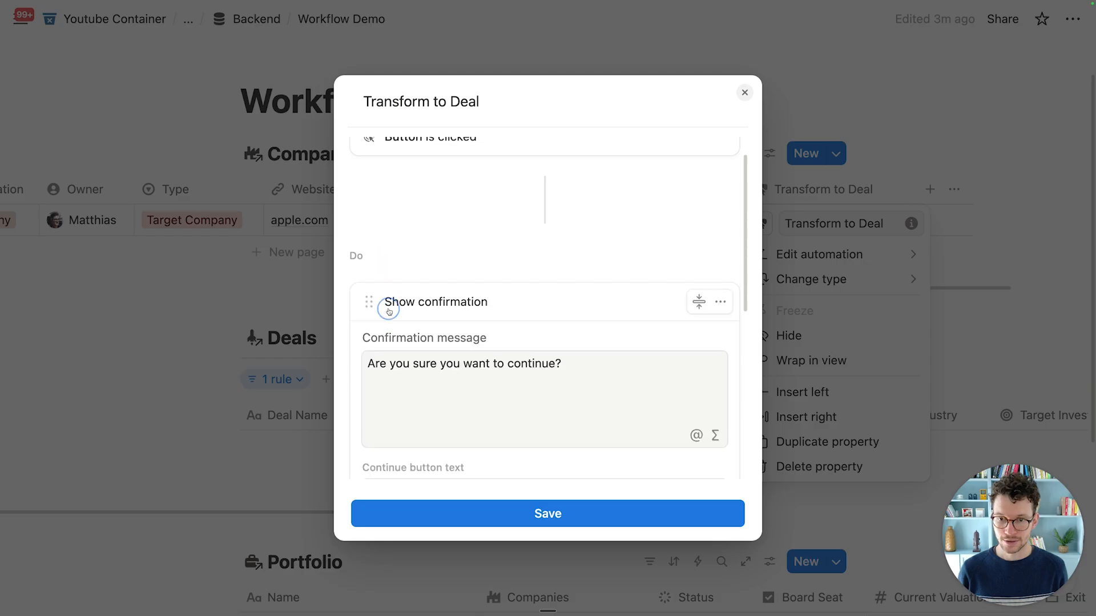
click(645, 398)
key(super+a)
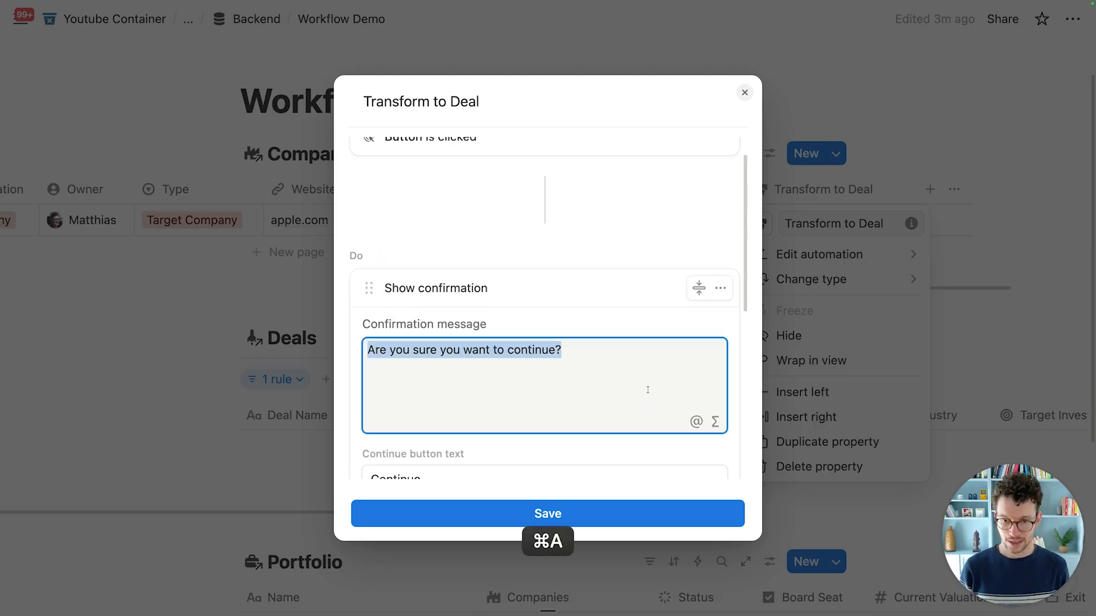
text(You are a bou)
key(BackSpace)
key(BackSpace)
key(BackSpace)
key(BackSpace)
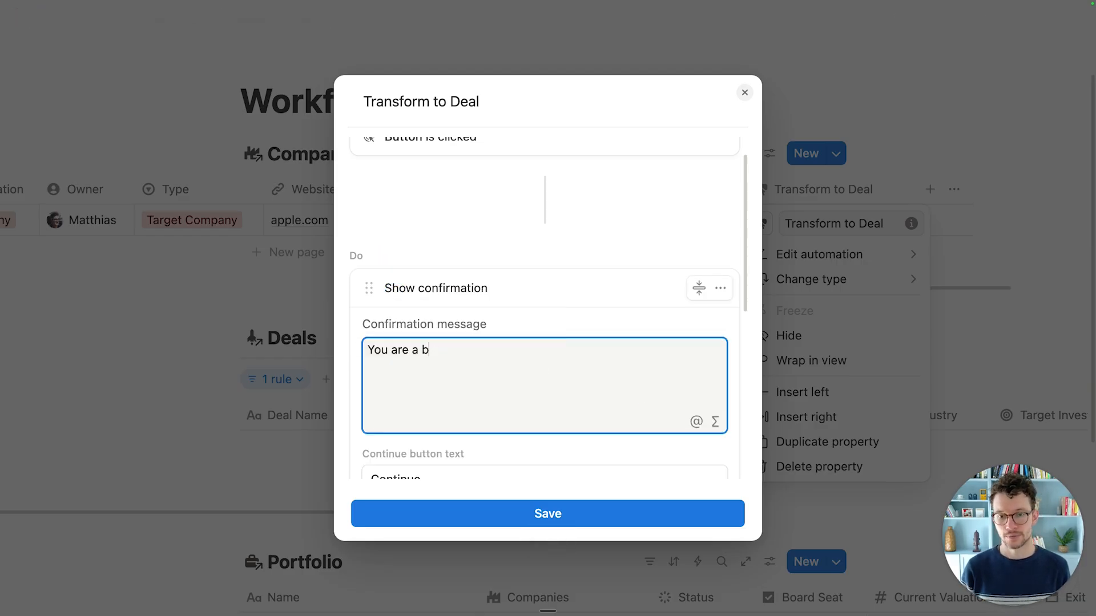
text(bout to create )
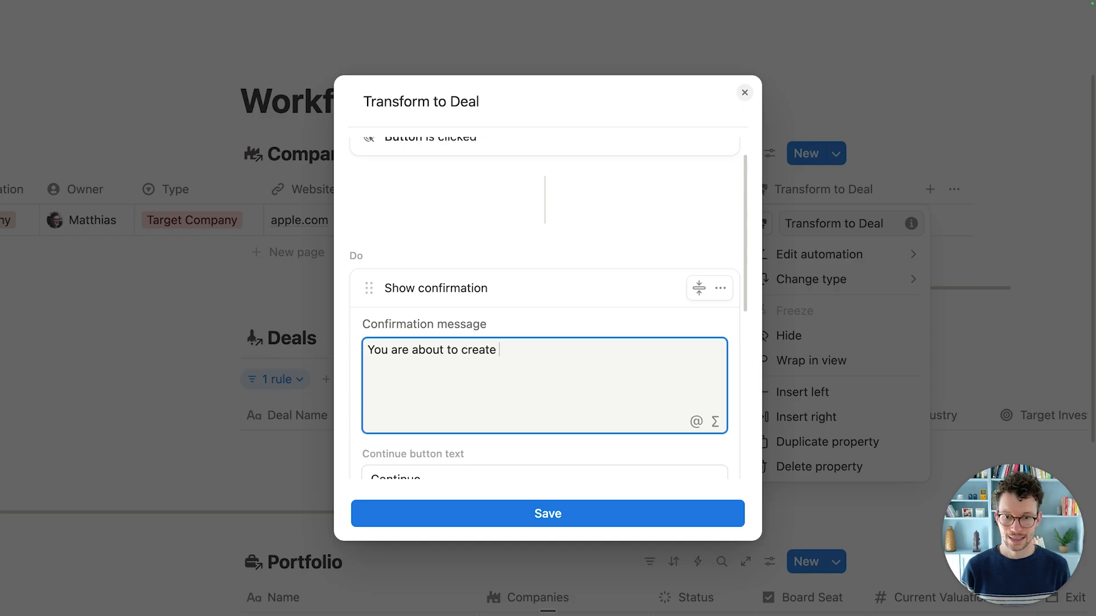
text(a deal for this company)
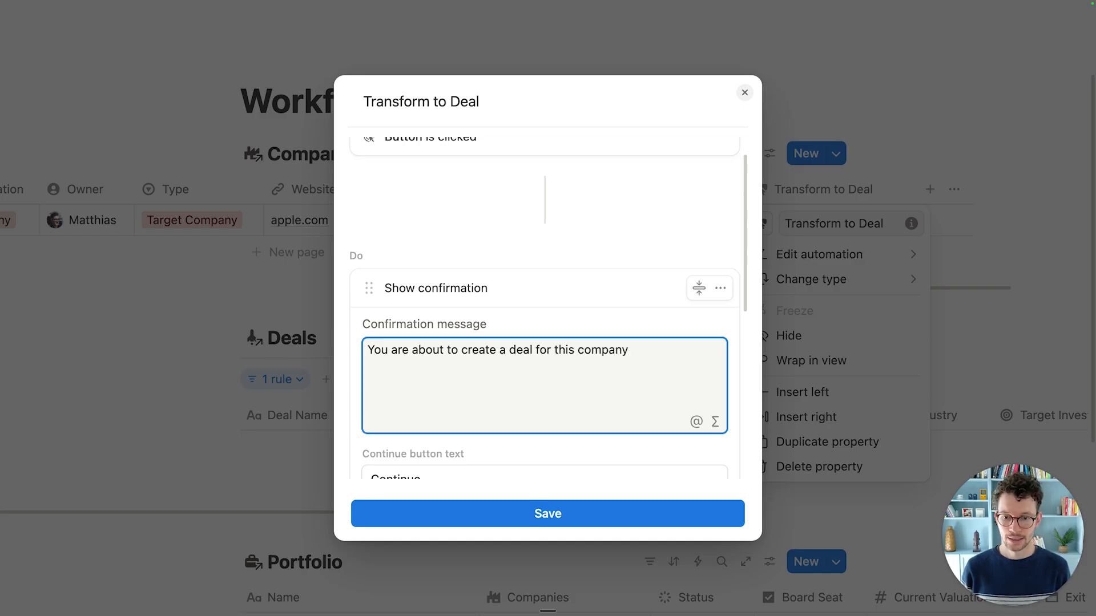
scroll(547, 308, down, 4)
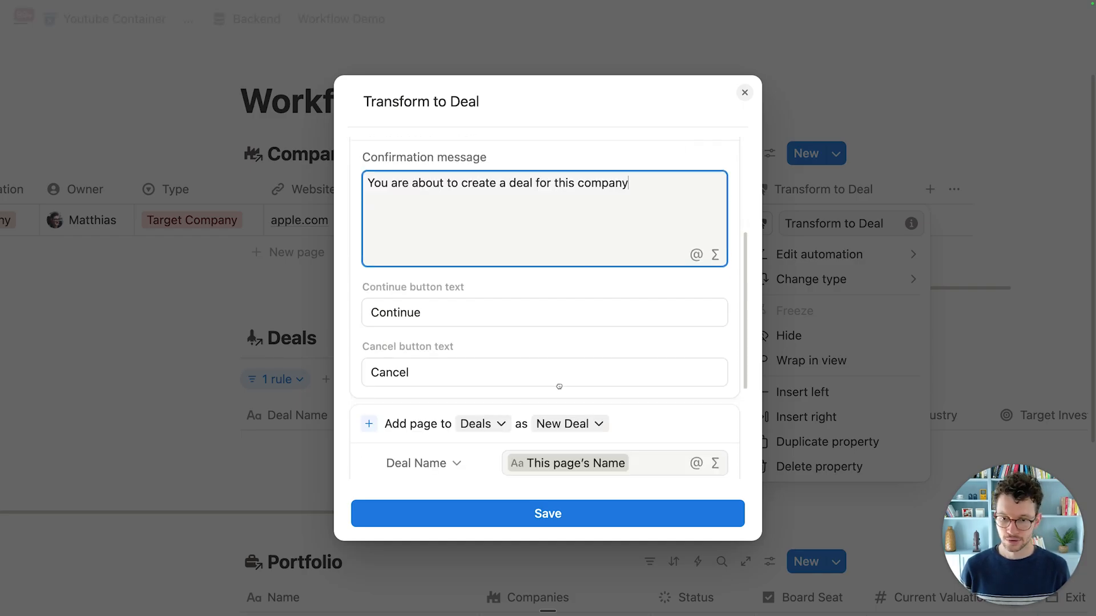
click(557, 514)
Step: Run Transform to Deal on the Apple row, confirm, and inspect the new Apple Inc deal's properties
click(640, 284)
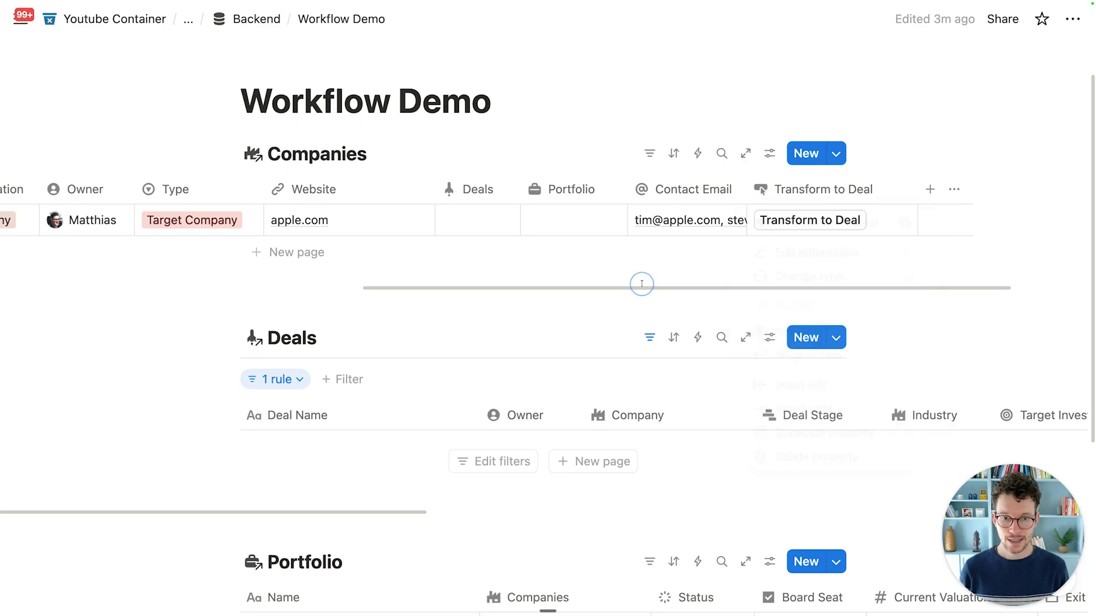
click(812, 221)
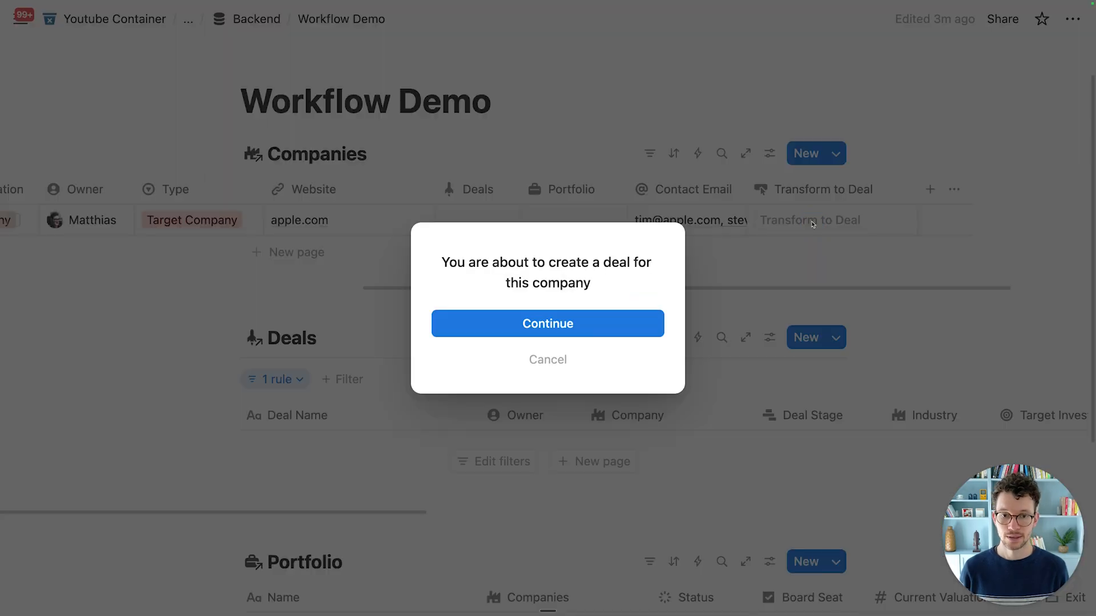
click(544, 333)
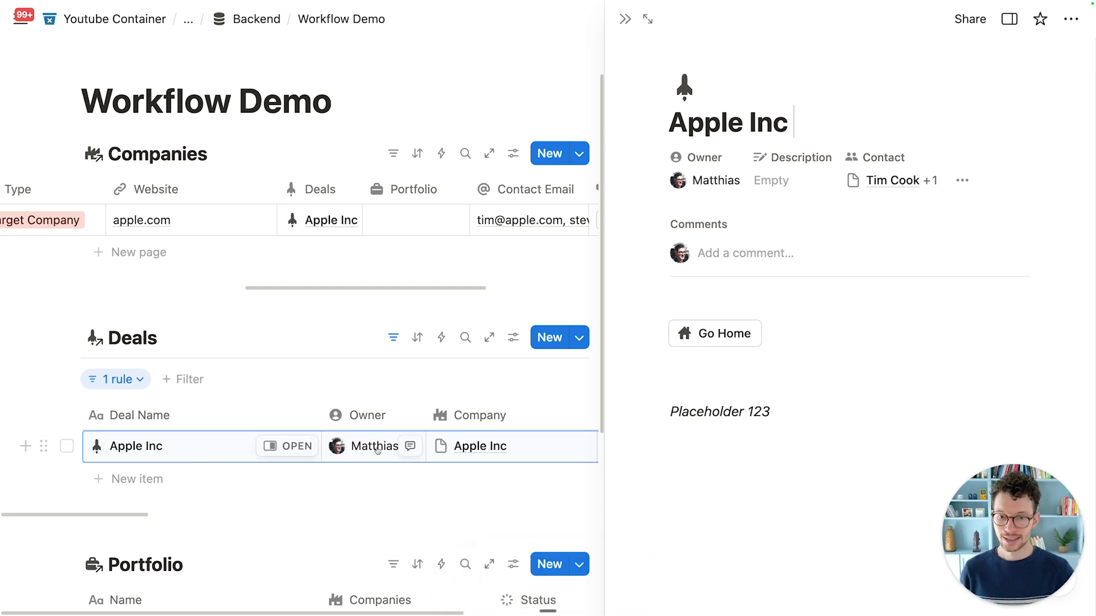
scroll(377, 451, right, 5)
scroll(382, 452, right, 8)
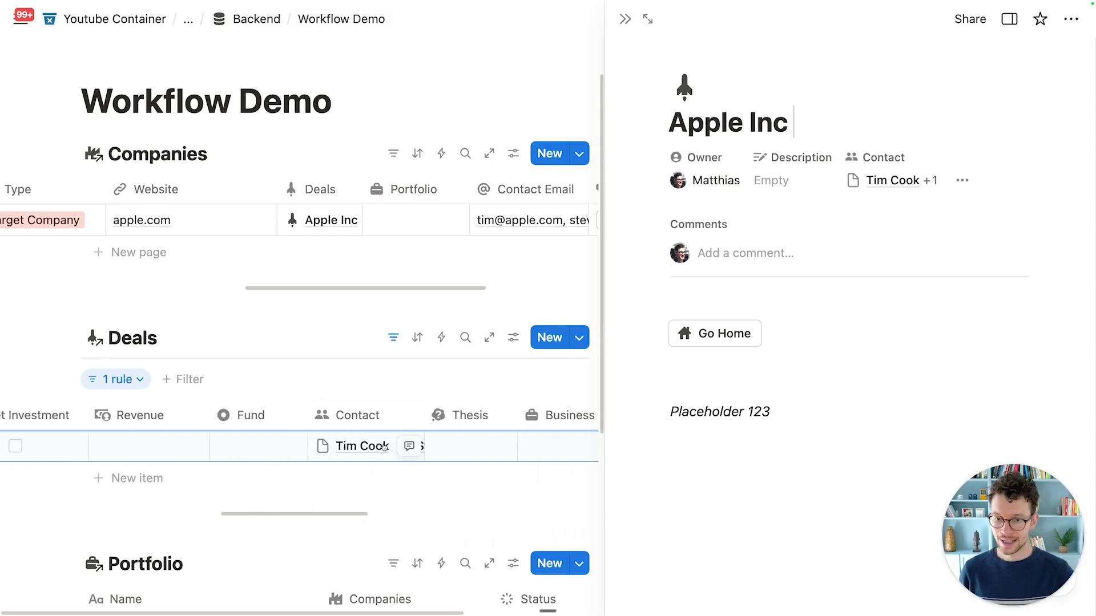
scroll(251, 220, left, 10)
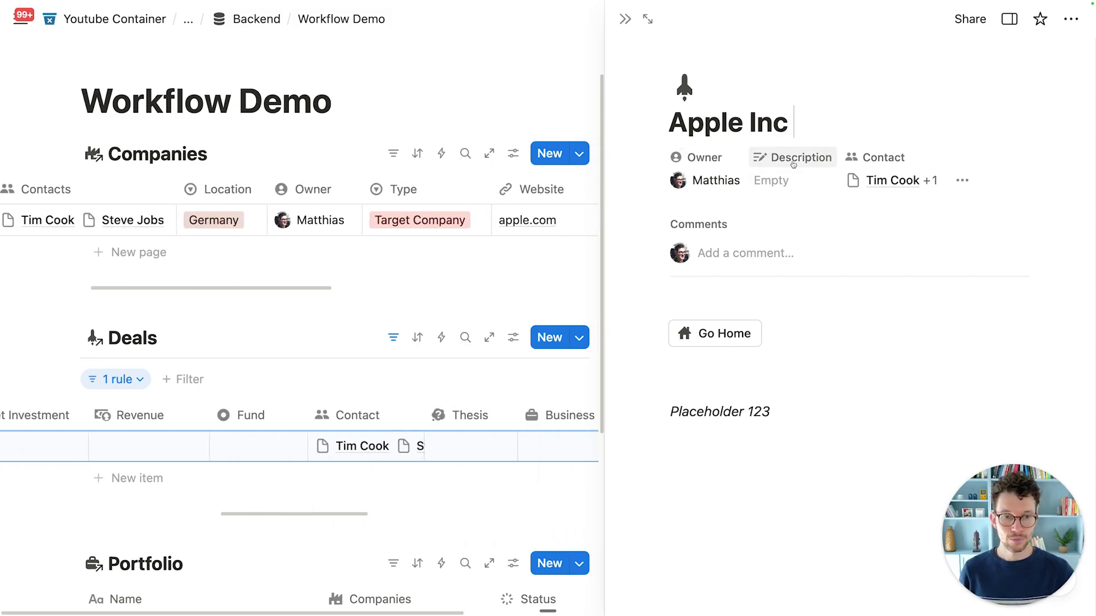
click(962, 180)
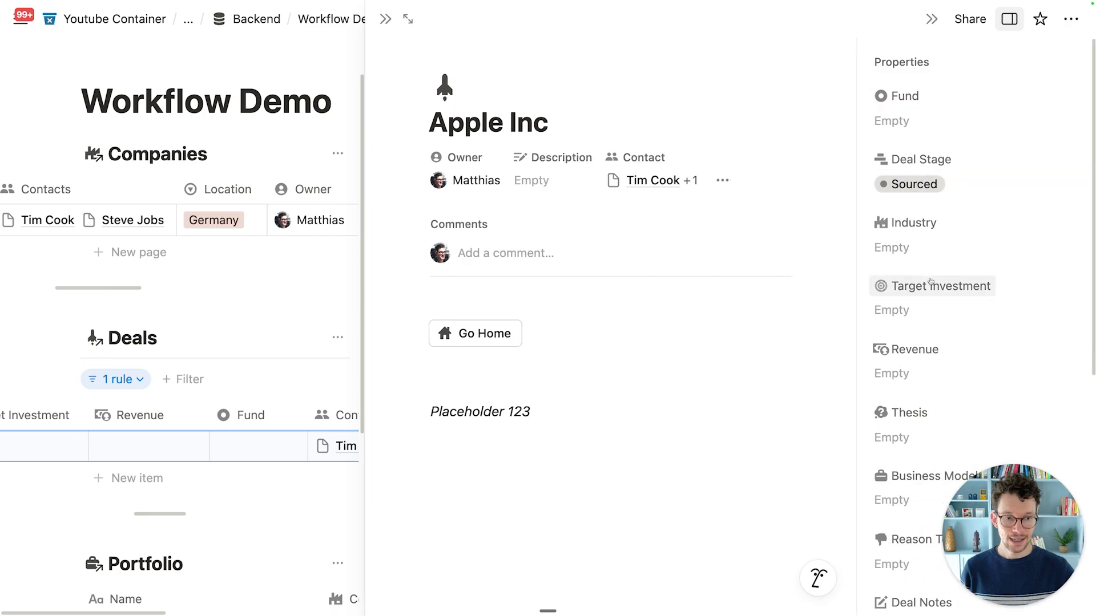
click(385, 19)
scroll(573, 302, down, 4)
scroll(572, 305, up, 2)
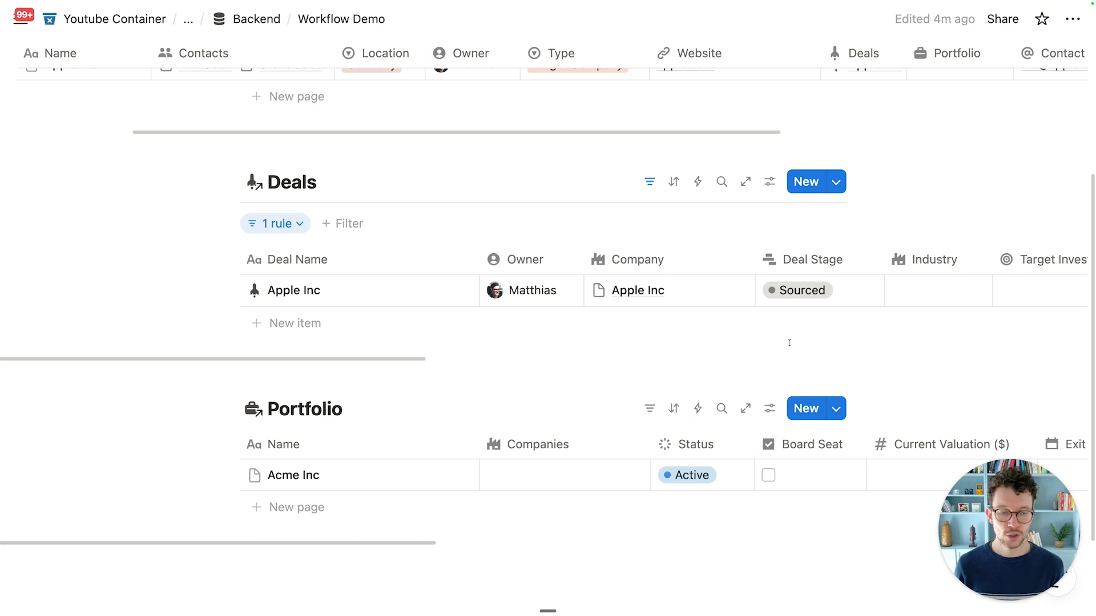
click(793, 291)
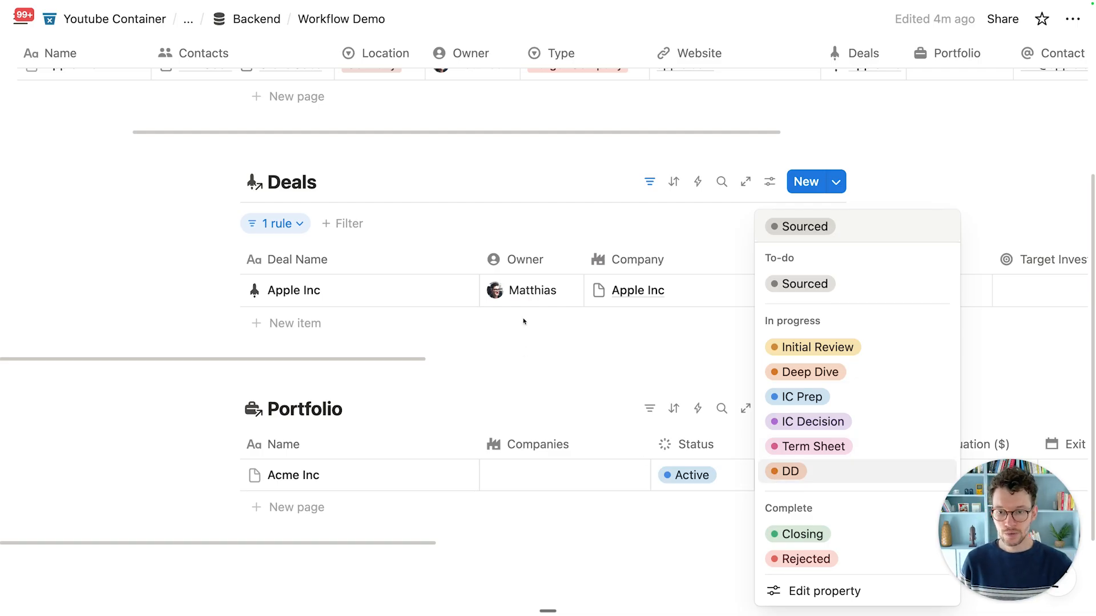
key(Escape)
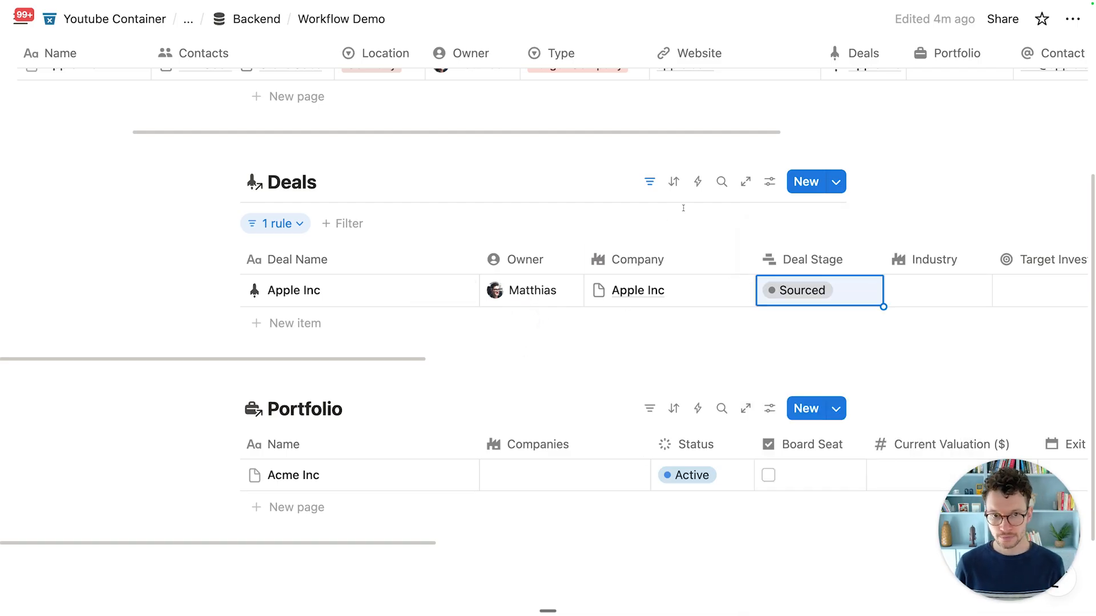
Step: Name a new Deals automation 'Add Won Deal To Portfolio', triggered when Deal Stage becomes Closing
click(697, 182)
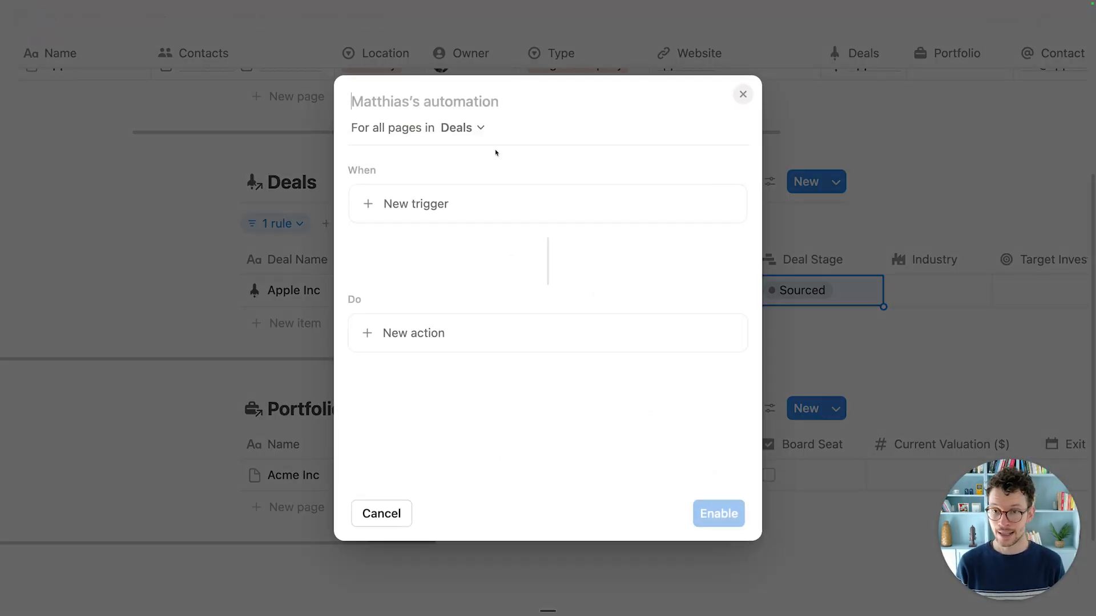
text(A)
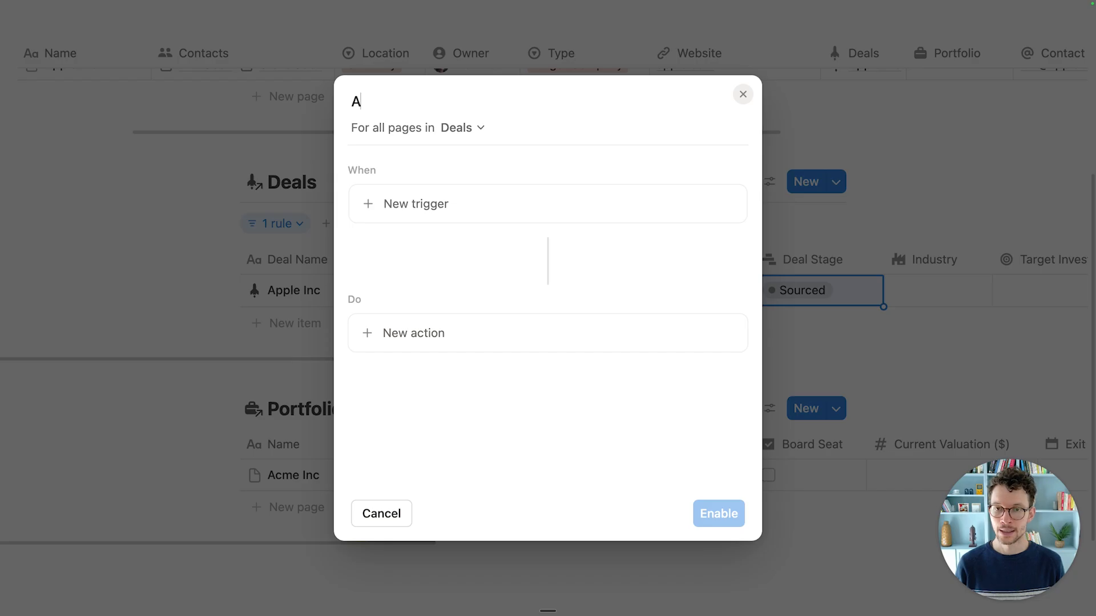
text(dd Won Deal )
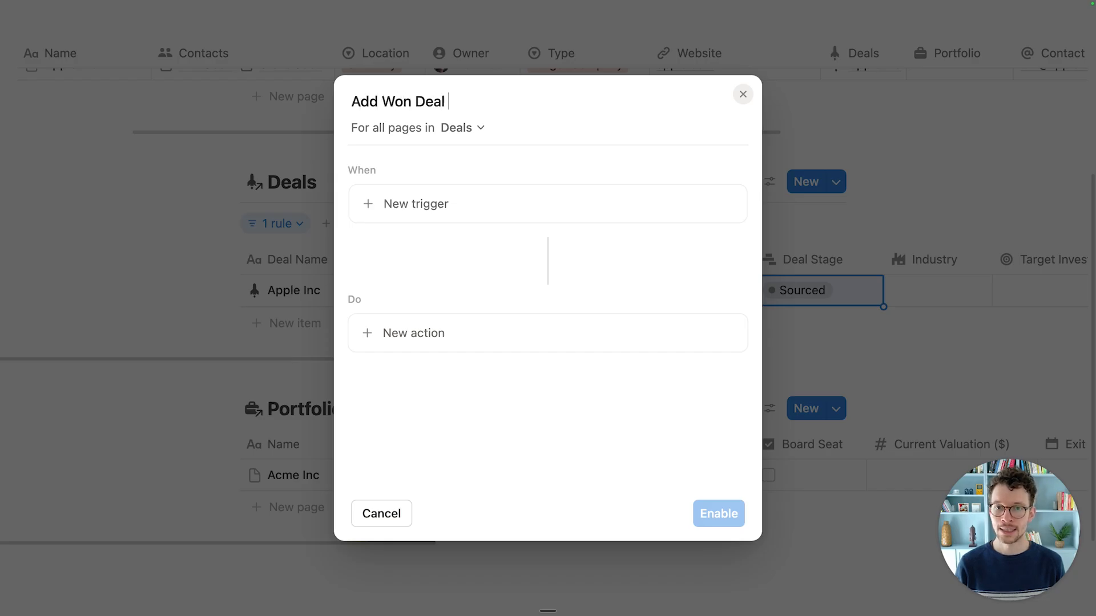
text(To Portfolio)
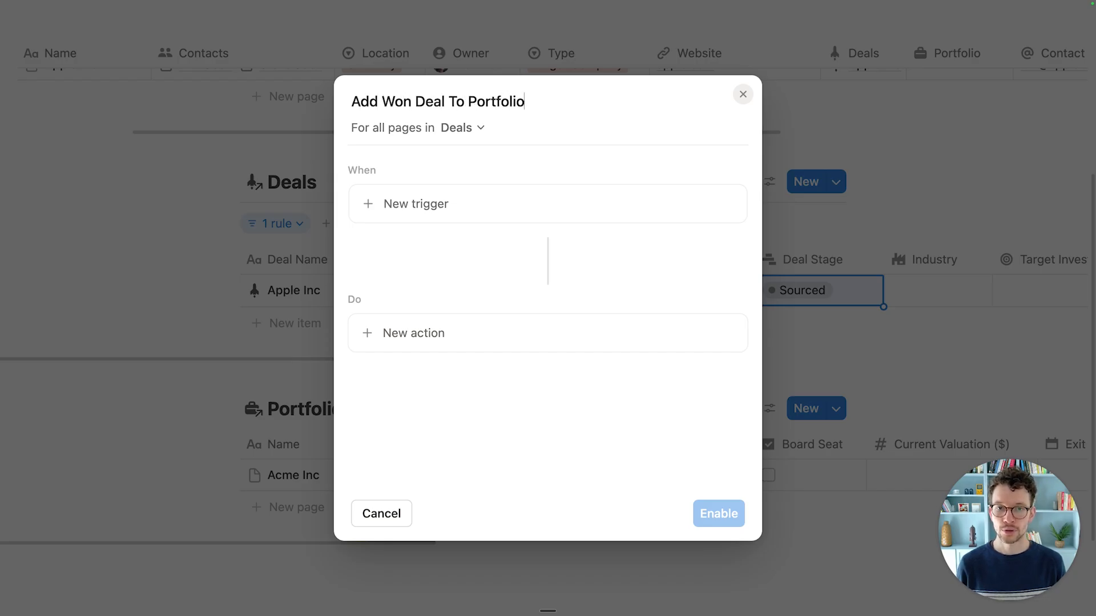
click(468, 206)
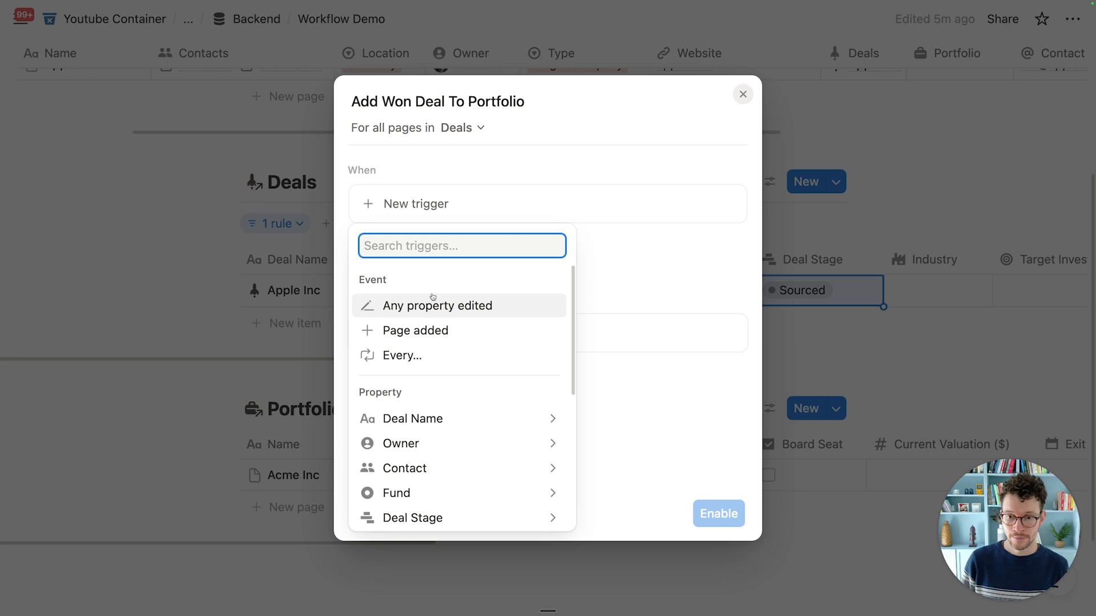
scroll(422, 308, down, 5)
scroll(421, 409, down, 2)
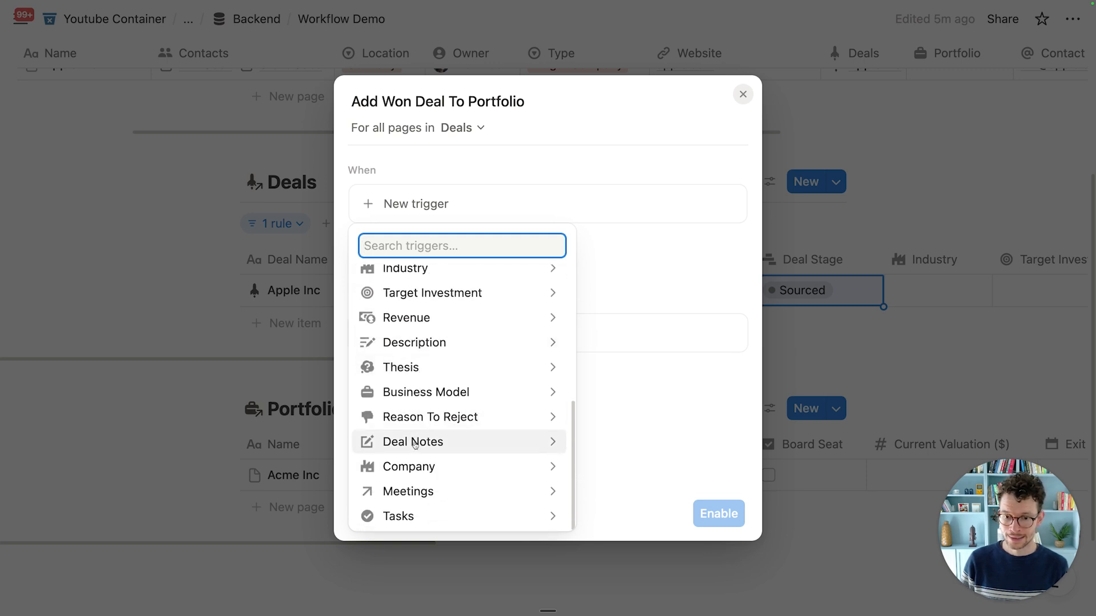
scroll(422, 354, up, 4)
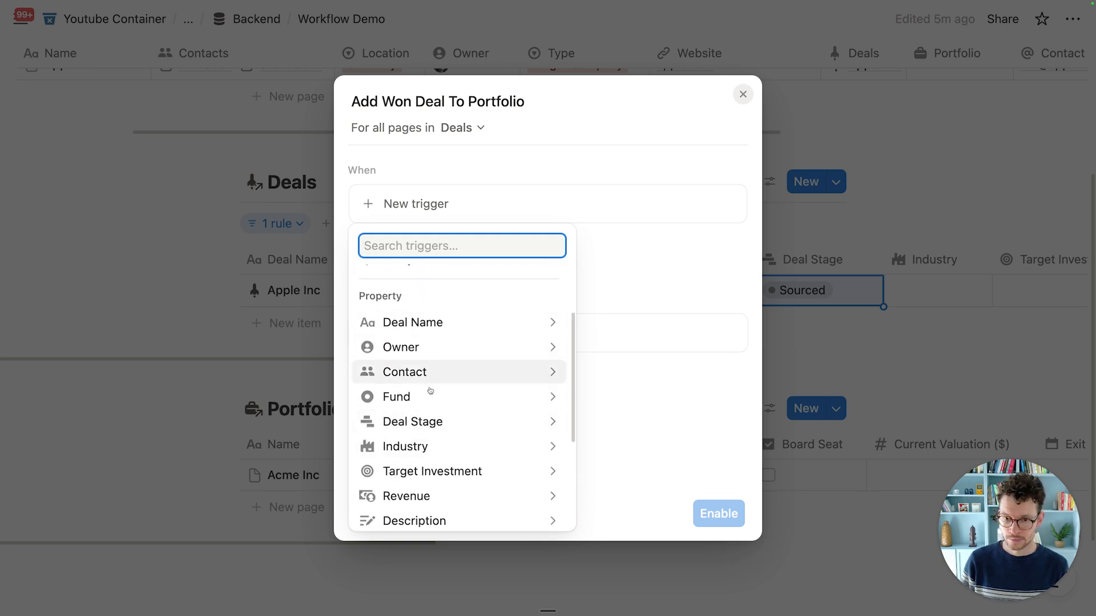
click(435, 421)
click(405, 274)
scroll(388, 400, down, 2)
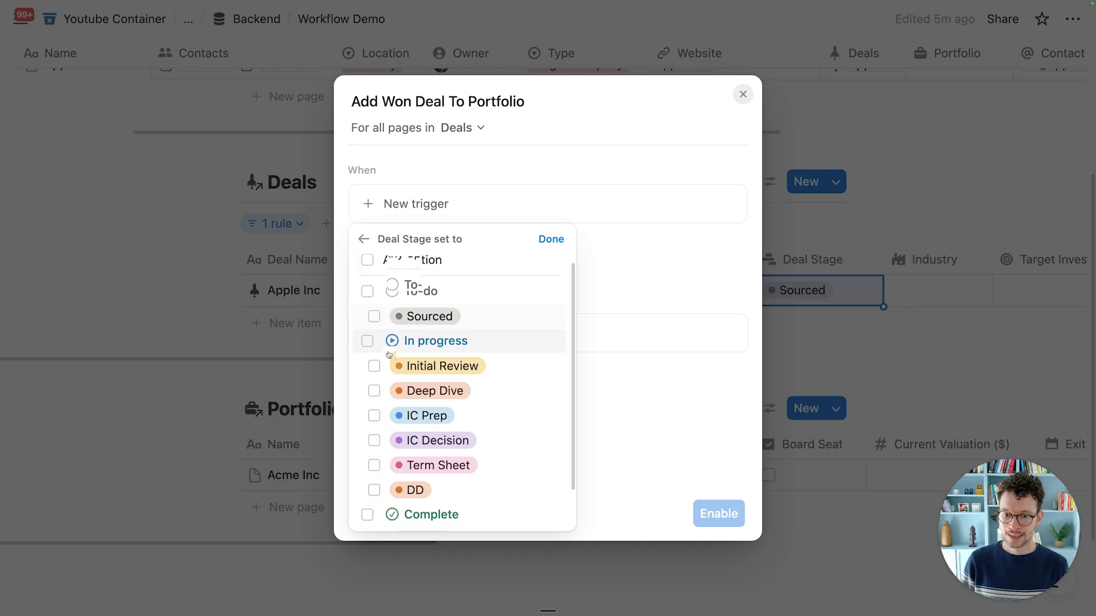
click(374, 490)
click(554, 240)
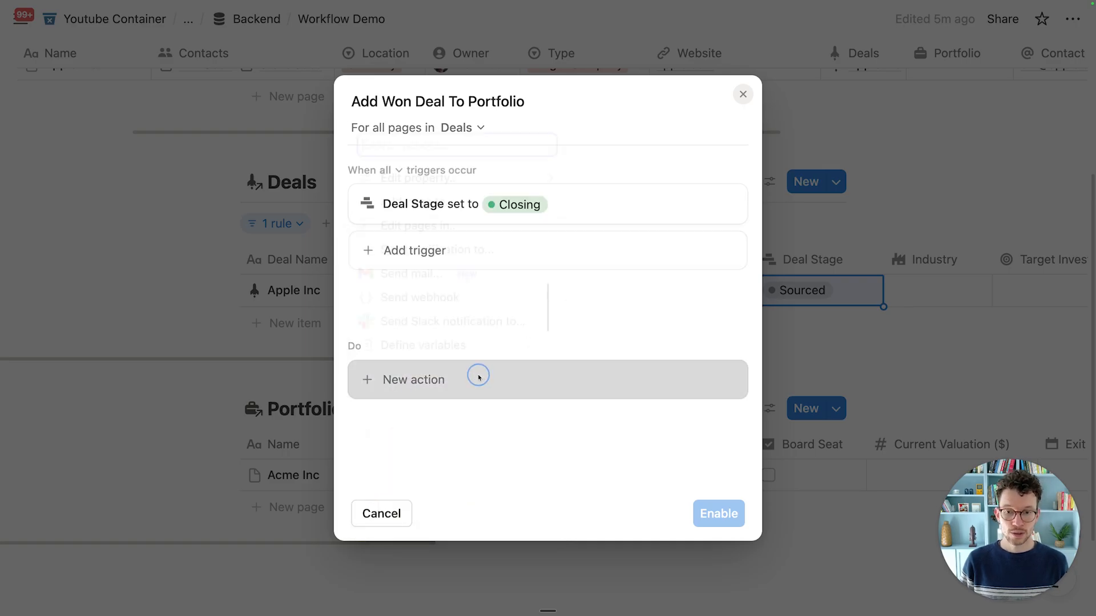
Step: Add an action that creates a page in the Portfolio database
click(479, 377)
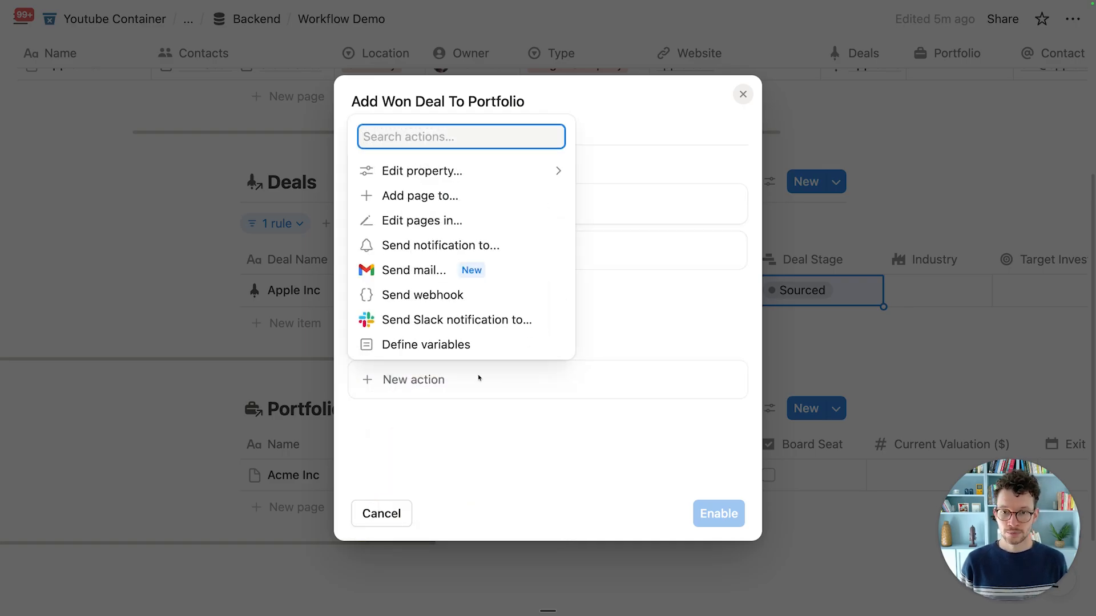
click(460, 196)
click(492, 383)
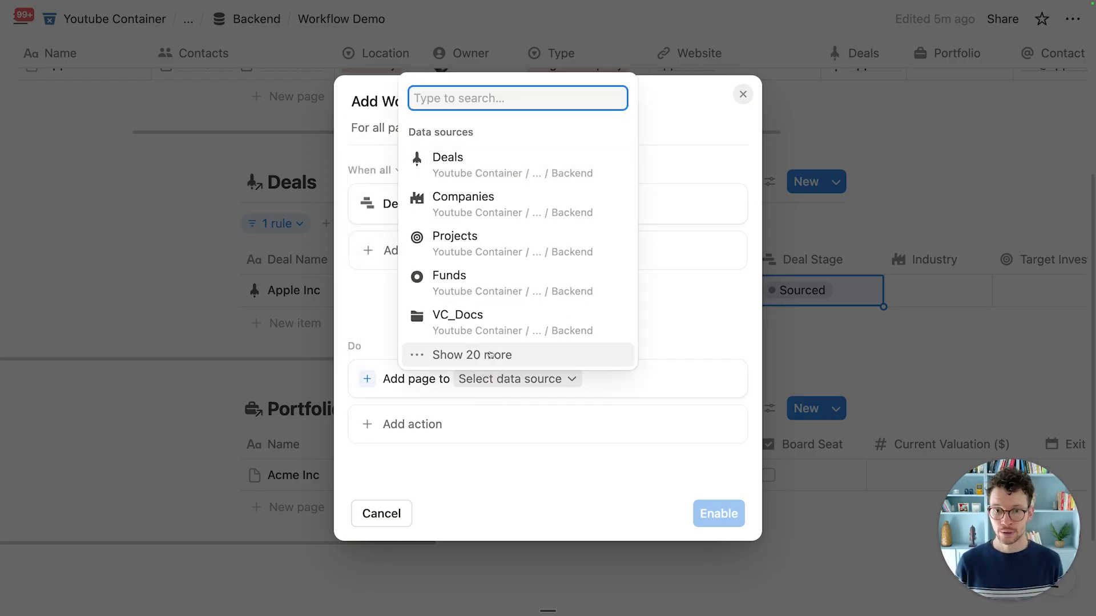
text(port)
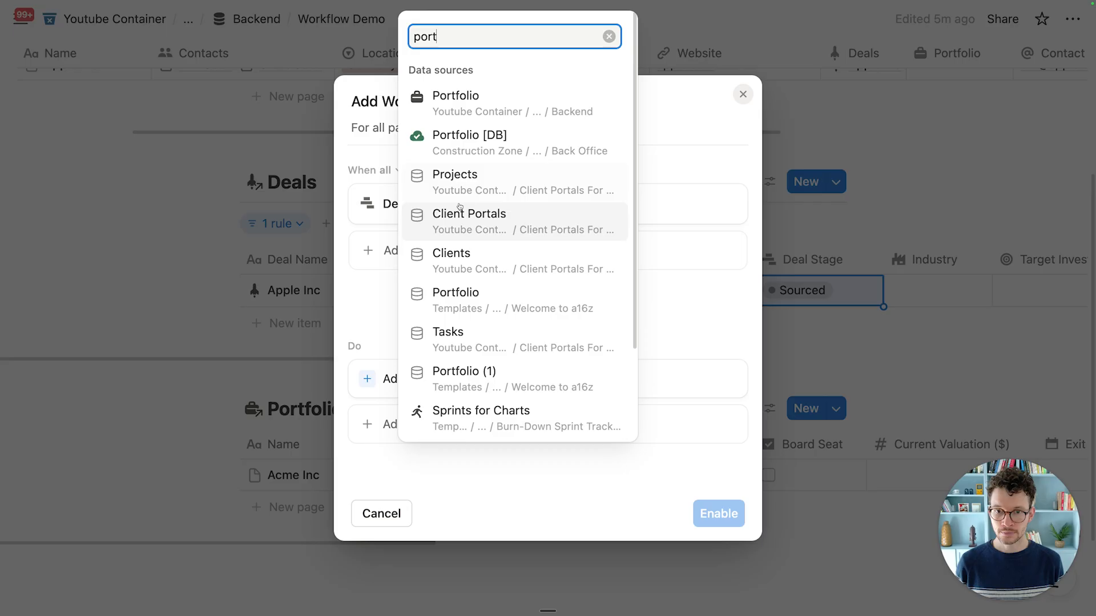
click(455, 112)
scroll(597, 395, down, 1)
Step: Name the new Portfolio page from the trigger page's Deal Name and add a Fund field
click(619, 379)
text(@)
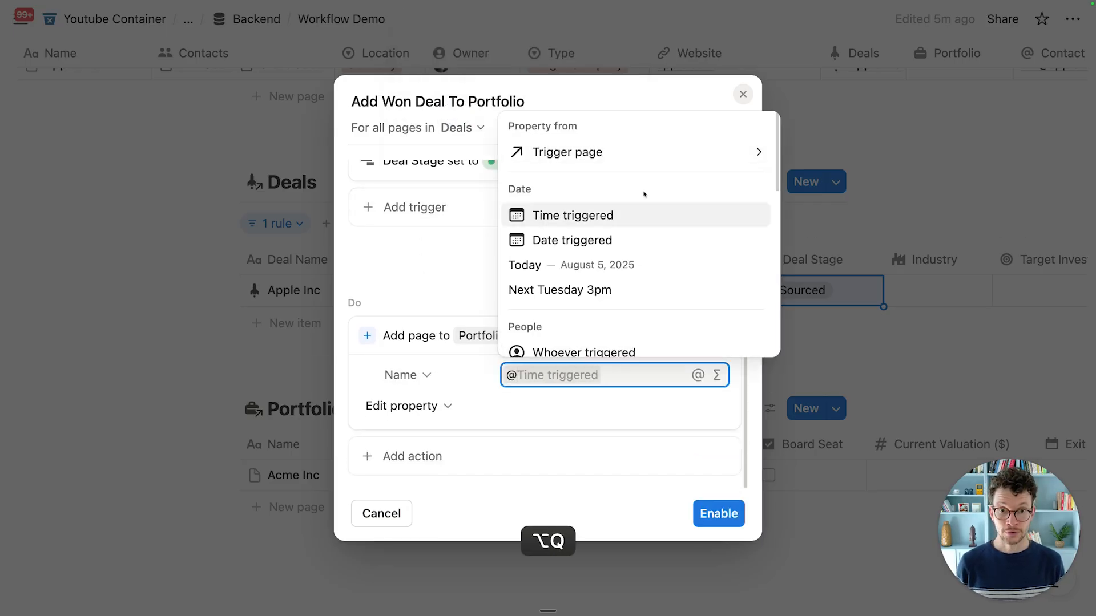
click(640, 151)
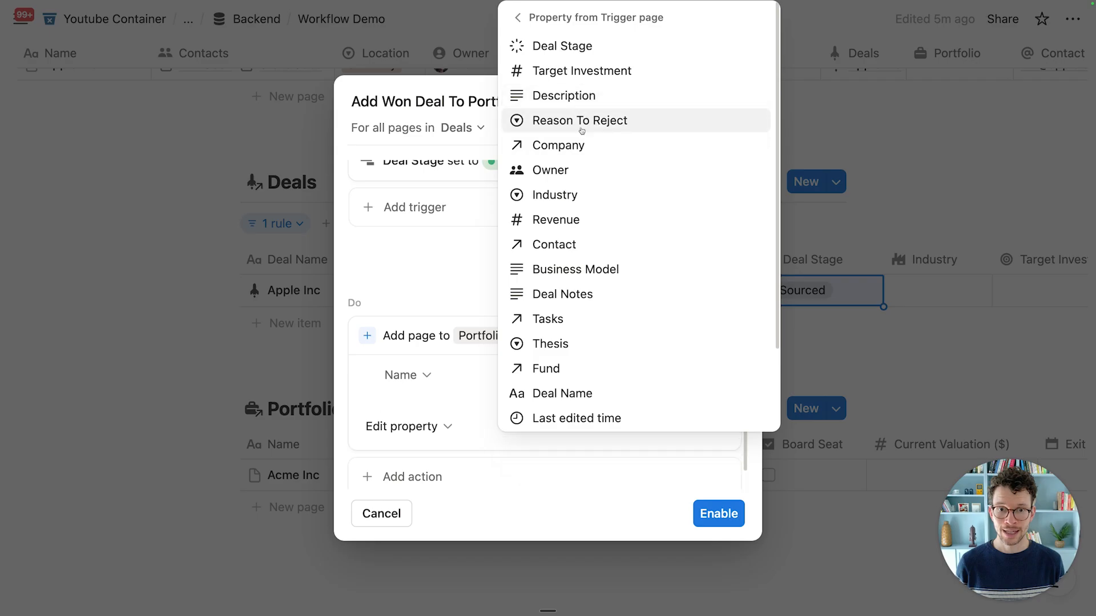
click(556, 394)
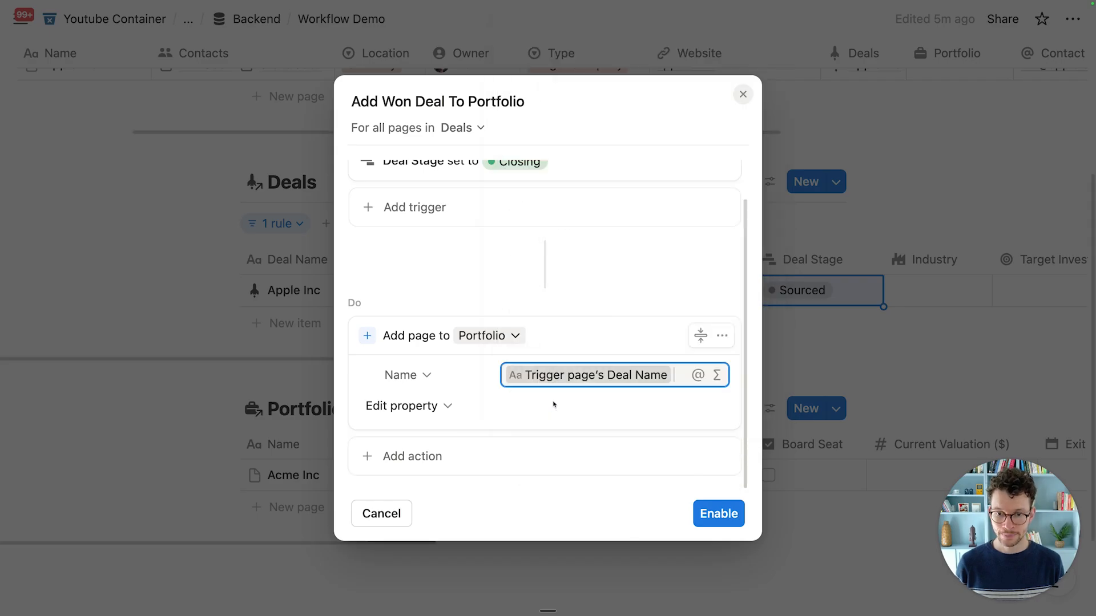
click(448, 408)
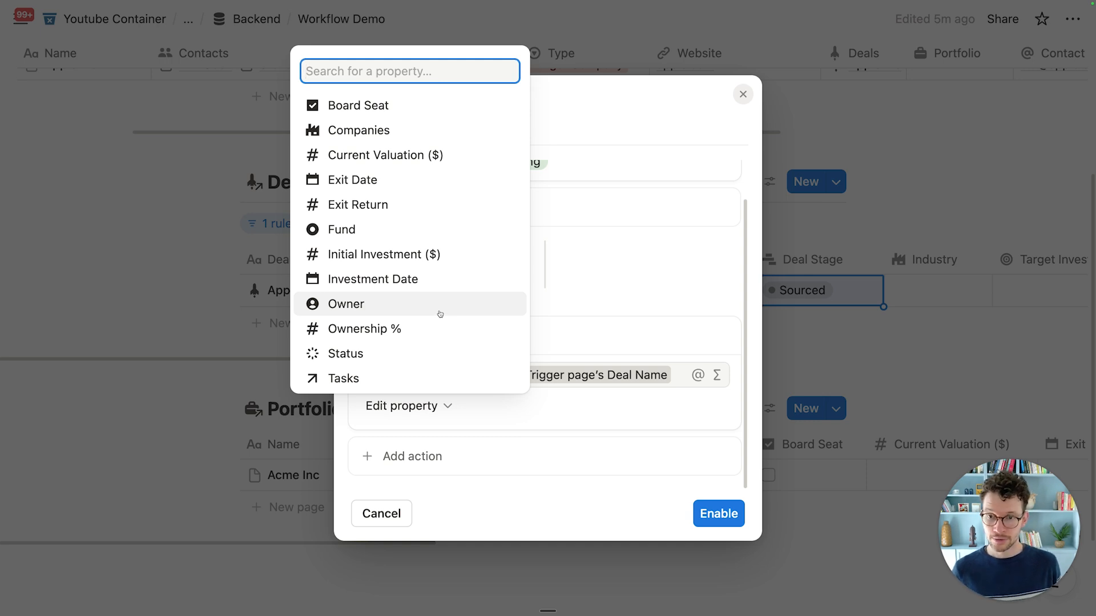
click(417, 236)
click(569, 402)
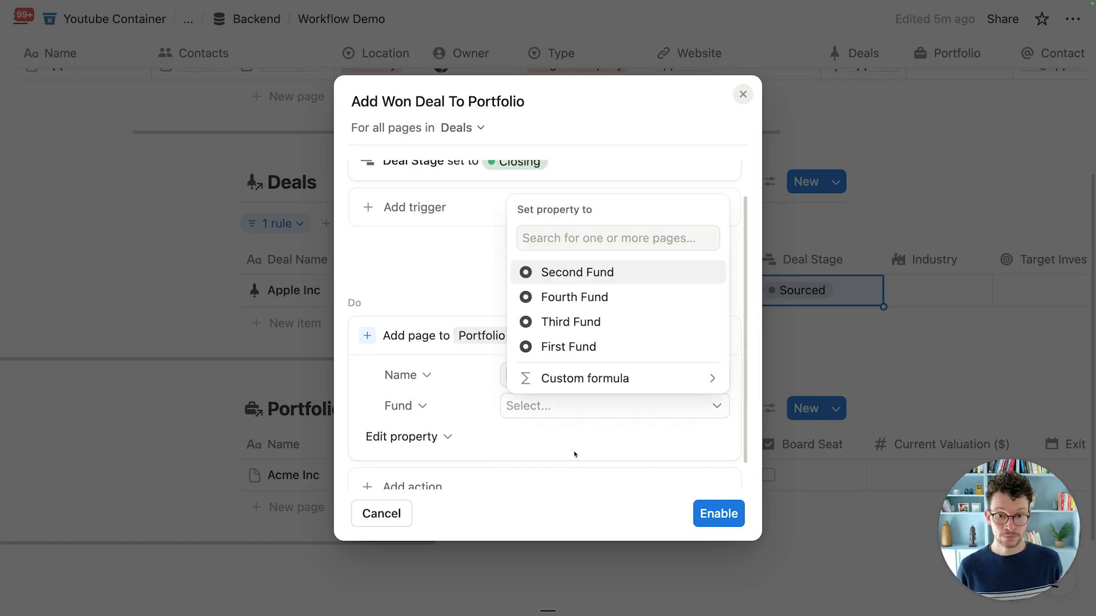
Step: Fill Fund with the formula Trigger page.Fund.flat(), save it, and enable the automation
click(578, 380)
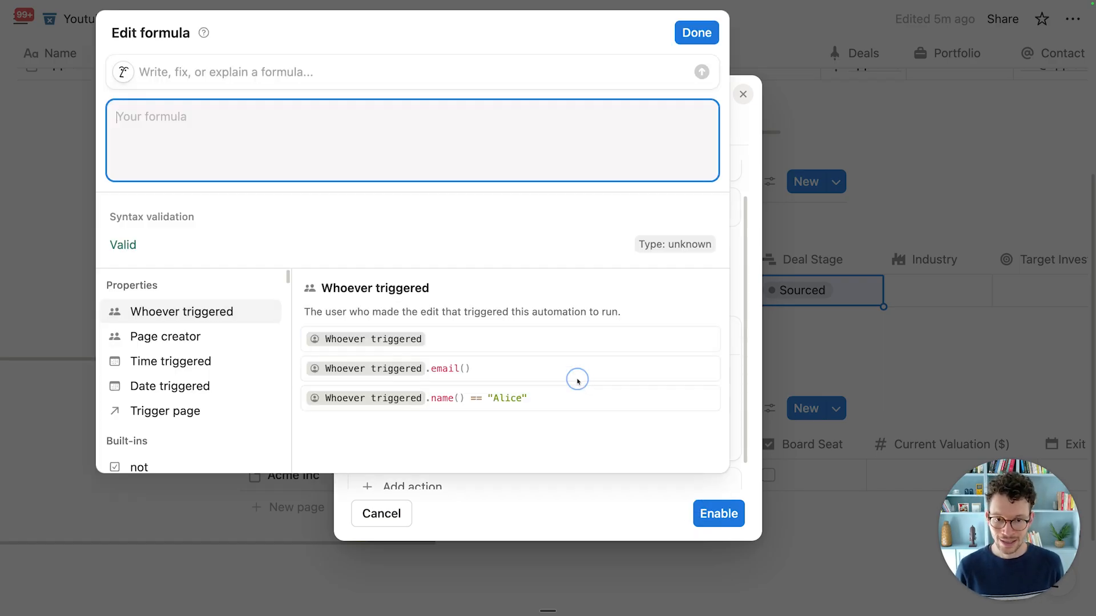
click(165, 411)
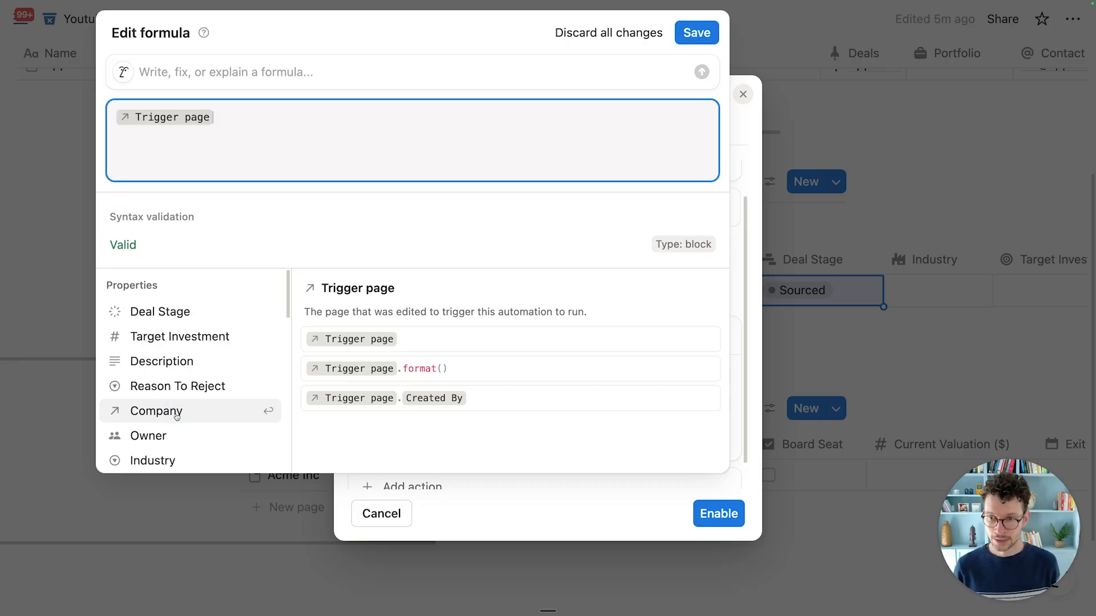
text(.)
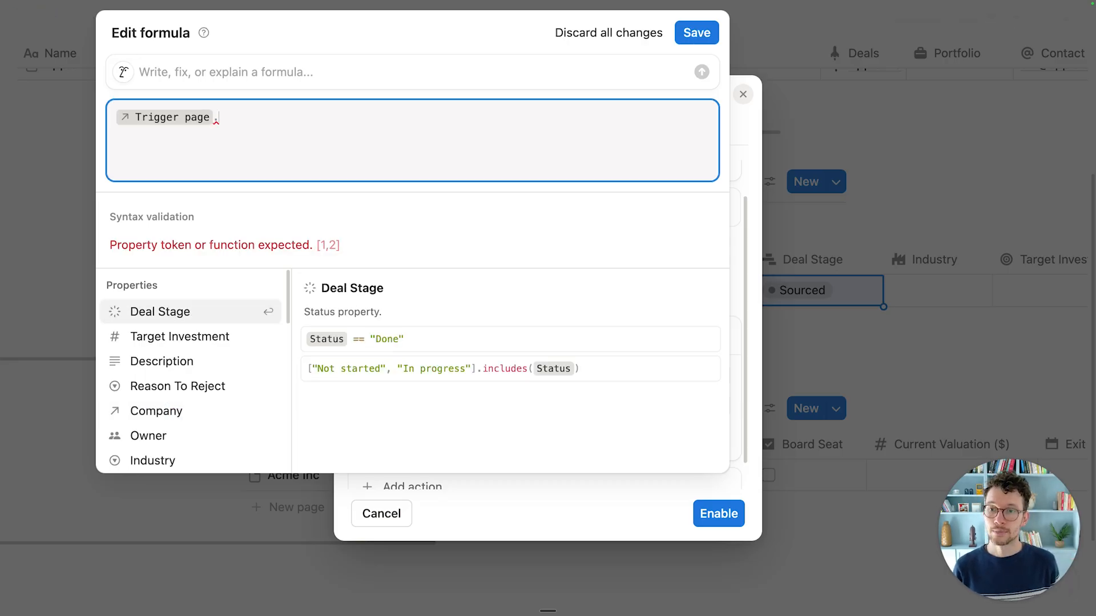
text(fun)
key(Return)
text(.fl)
key(Return)
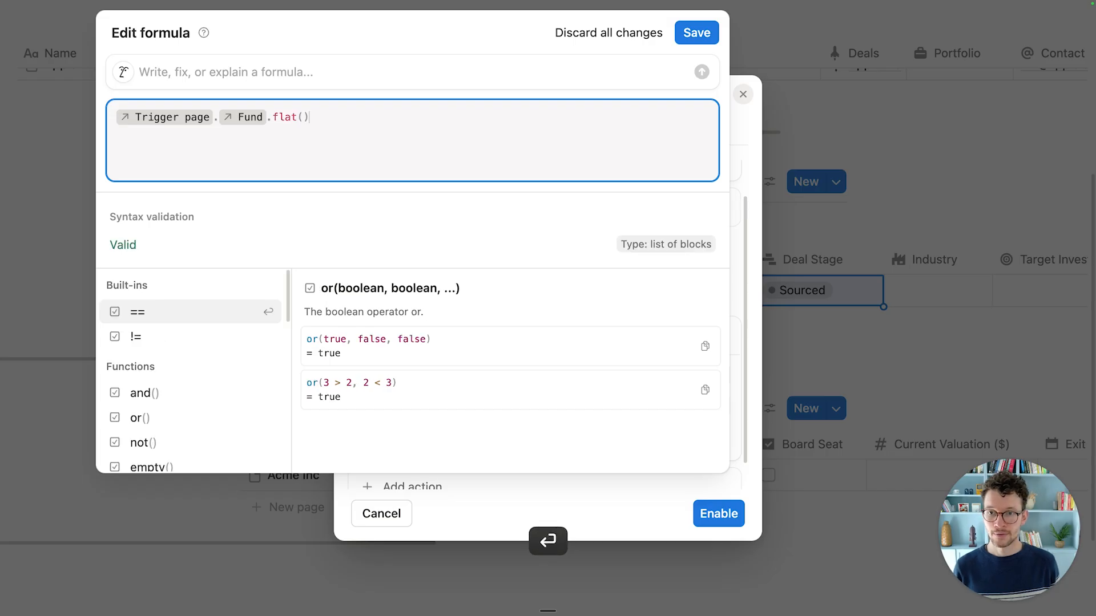
click(697, 33)
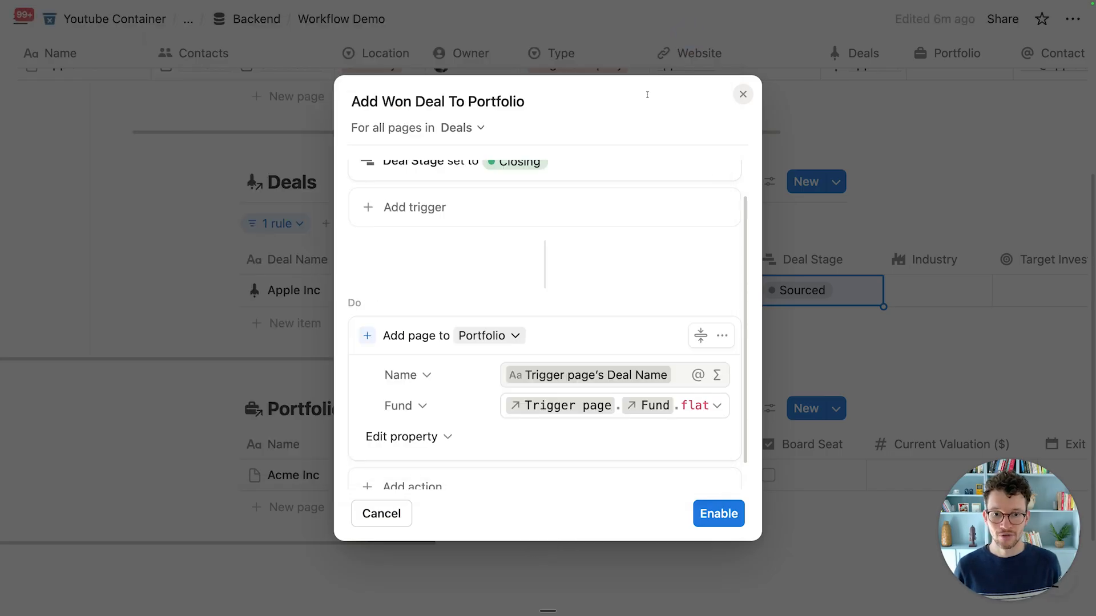
scroll(542, 449, down, 1)
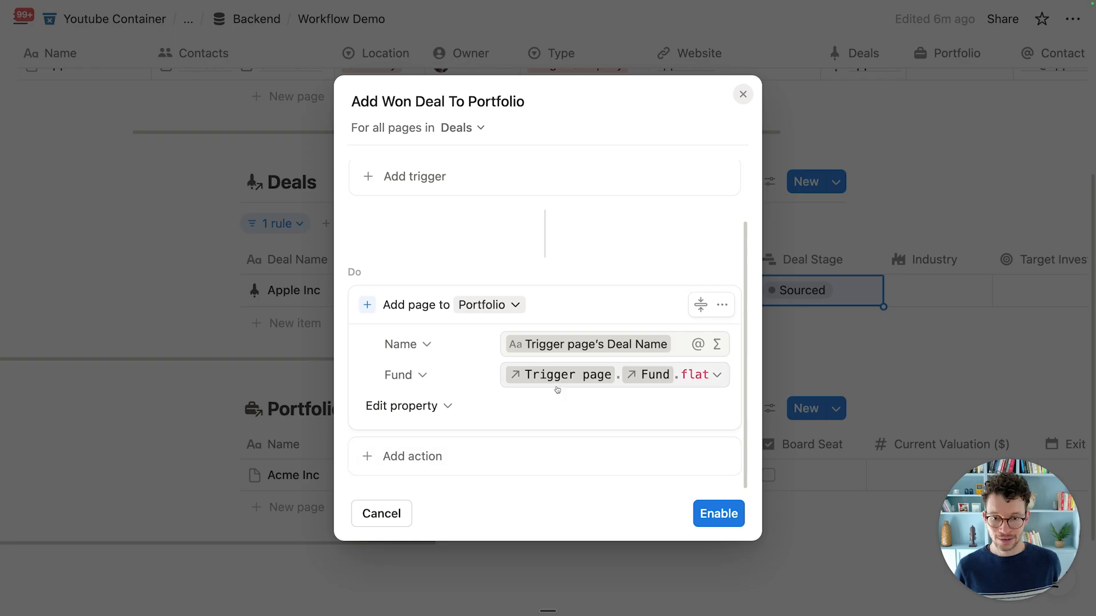
click(719, 514)
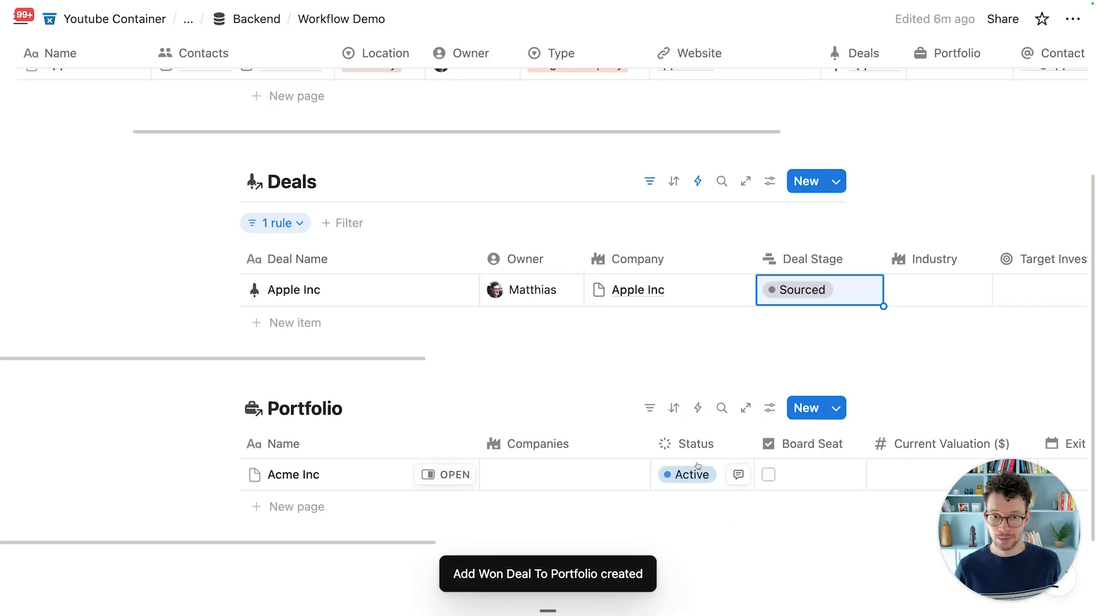
Step: Link the Apple Inc deal to the Second Fund
scroll(542, 297, down, 3)
scroll(360, 183, right, 10)
scroll(513, 177, right, 5)
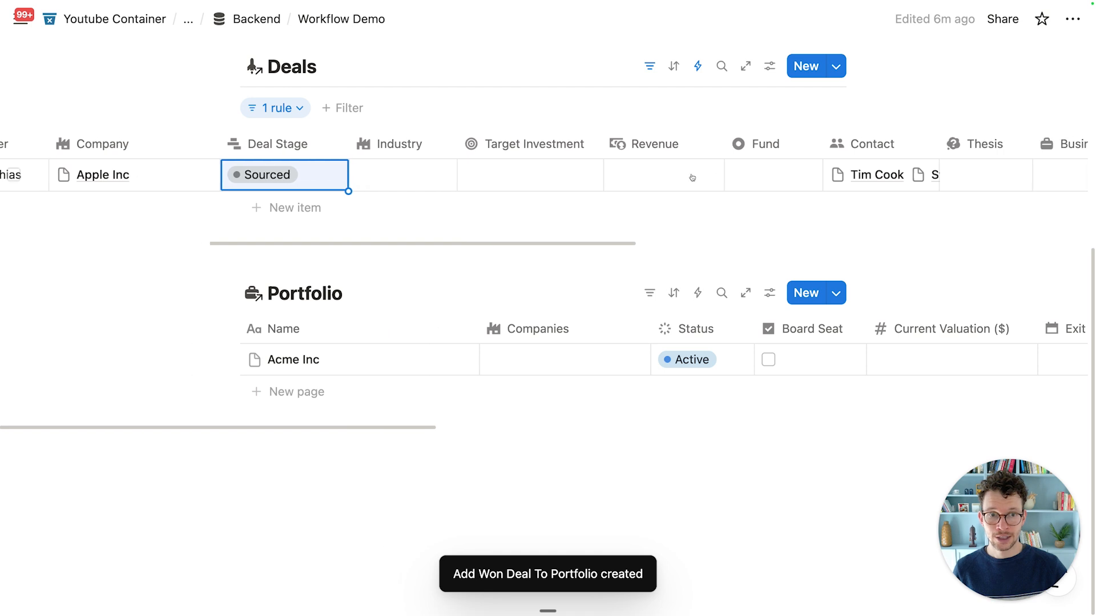
click(759, 174)
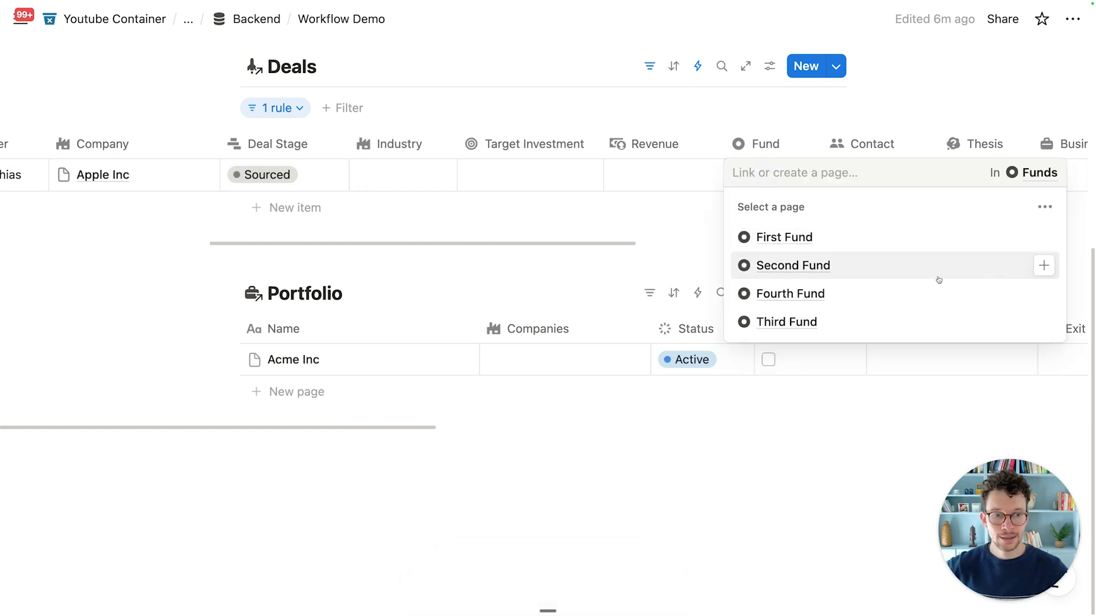
click(1044, 265)
key(Escape)
Step: Move Apple Inc's deal stage to Closing and check the updated row
scroll(546, 169, left, 10)
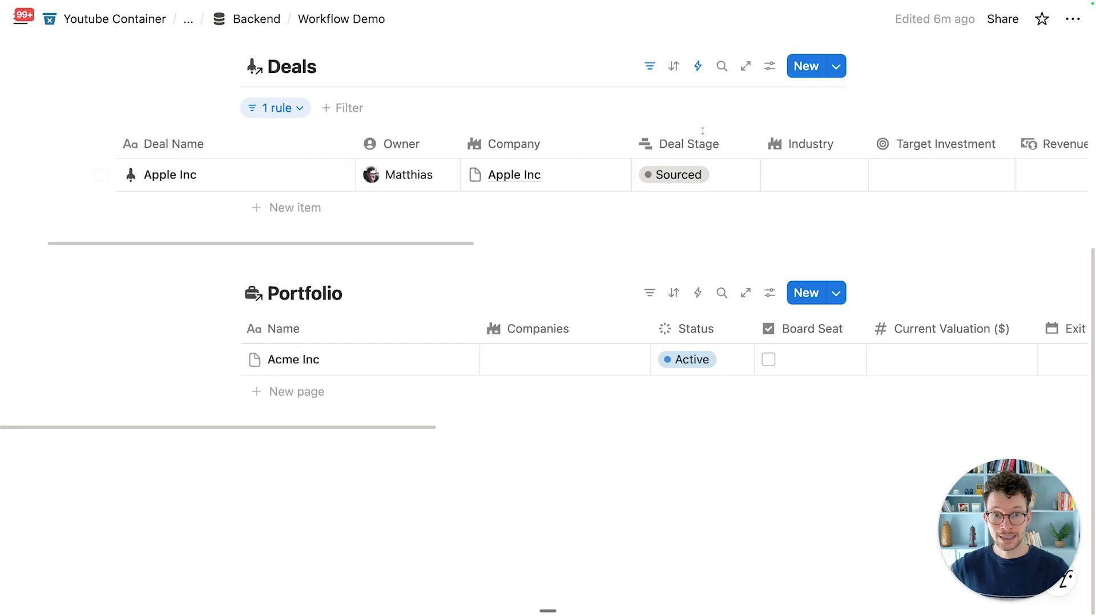
click(663, 176)
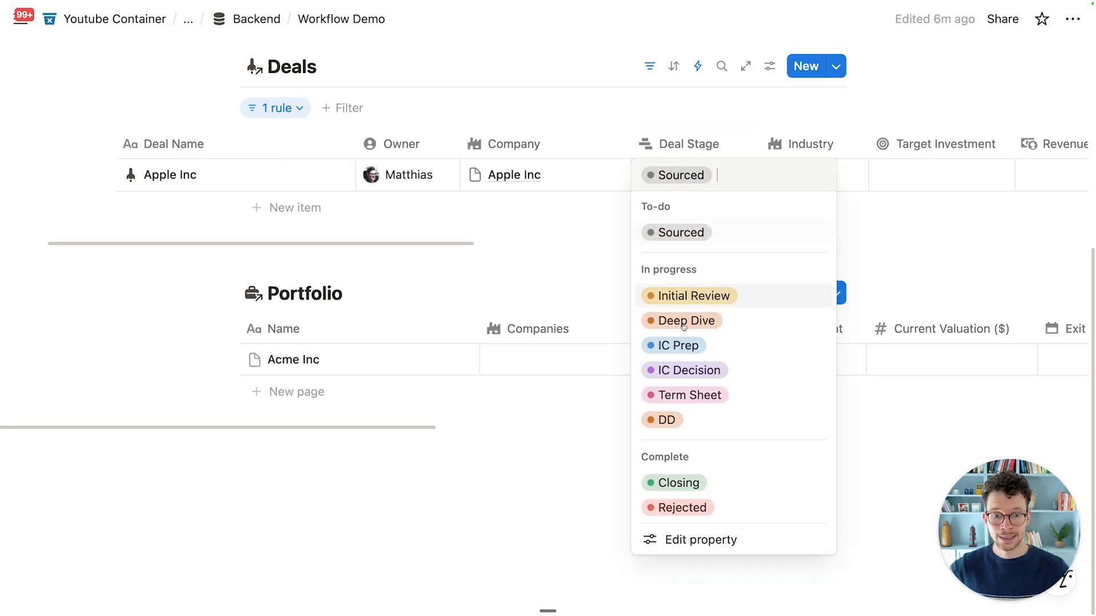
click(664, 485)
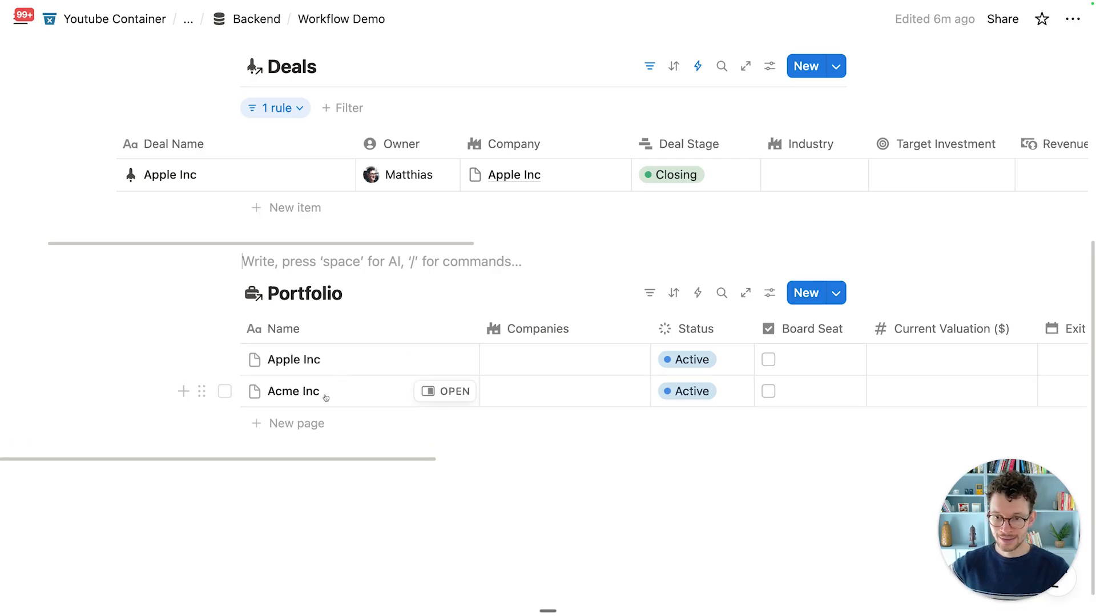
scroll(661, 368, right, 10)
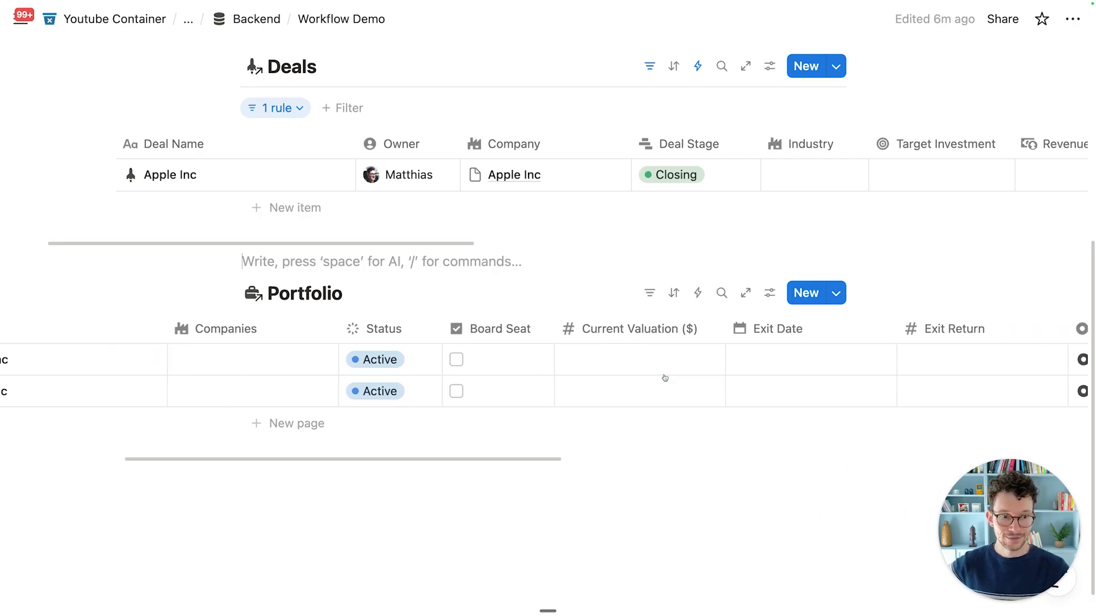
scroll(707, 363, right, 3)
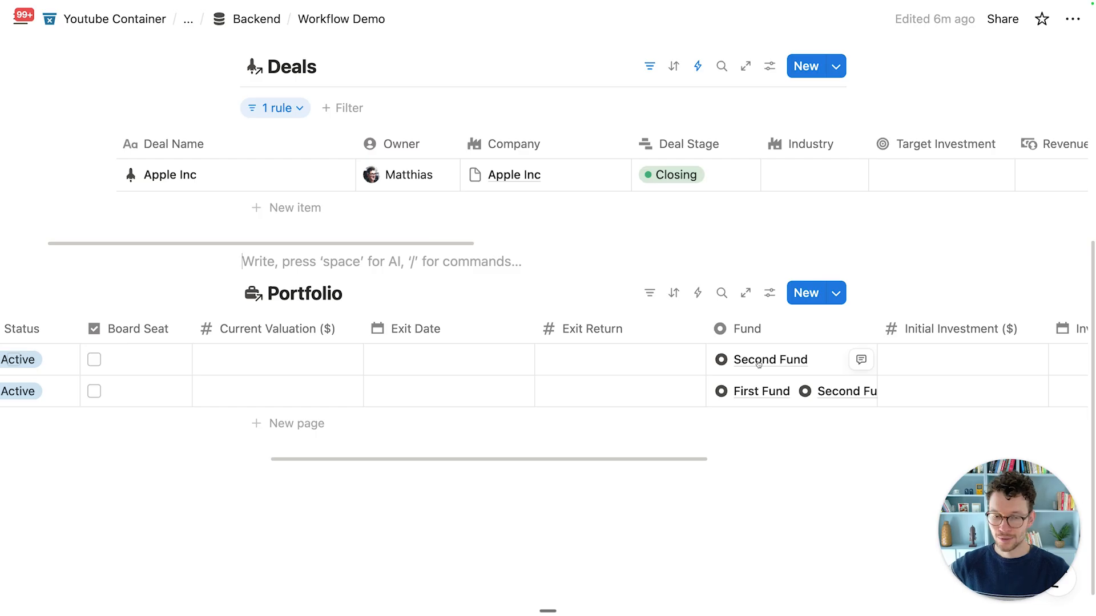
scroll(759, 364, left, 3)
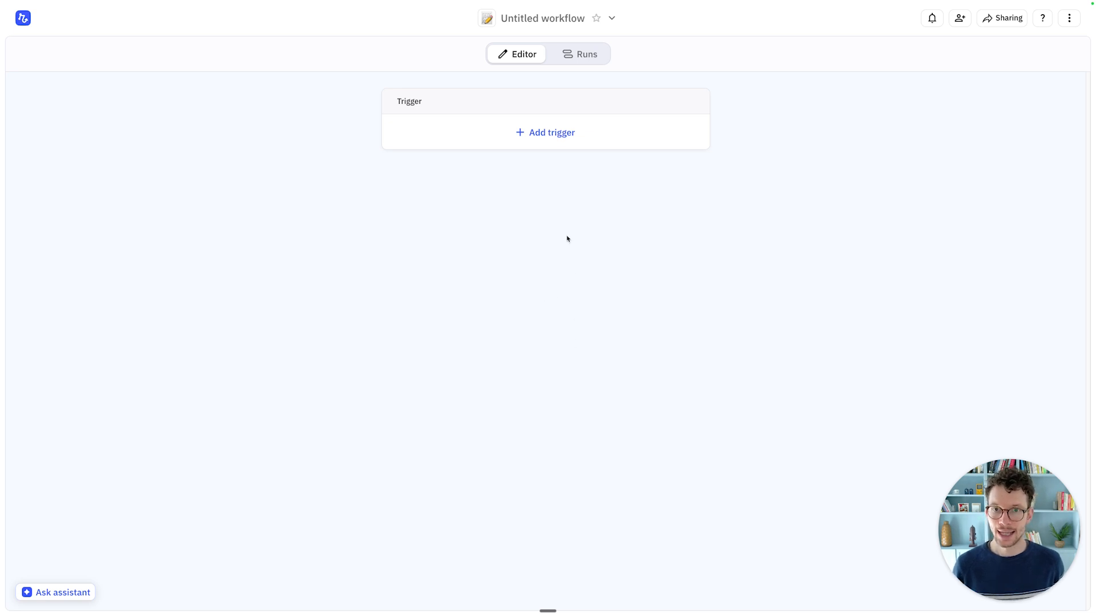
Step: Name the workflow 'Extract Deal Data from Pitches'
click(530, 20)
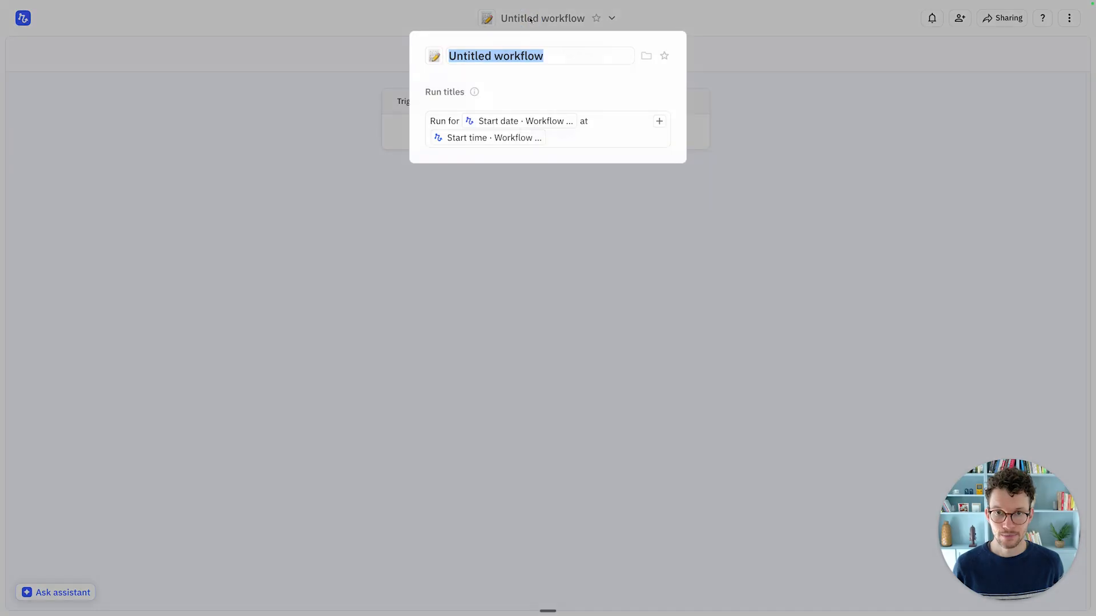
text(Ext)
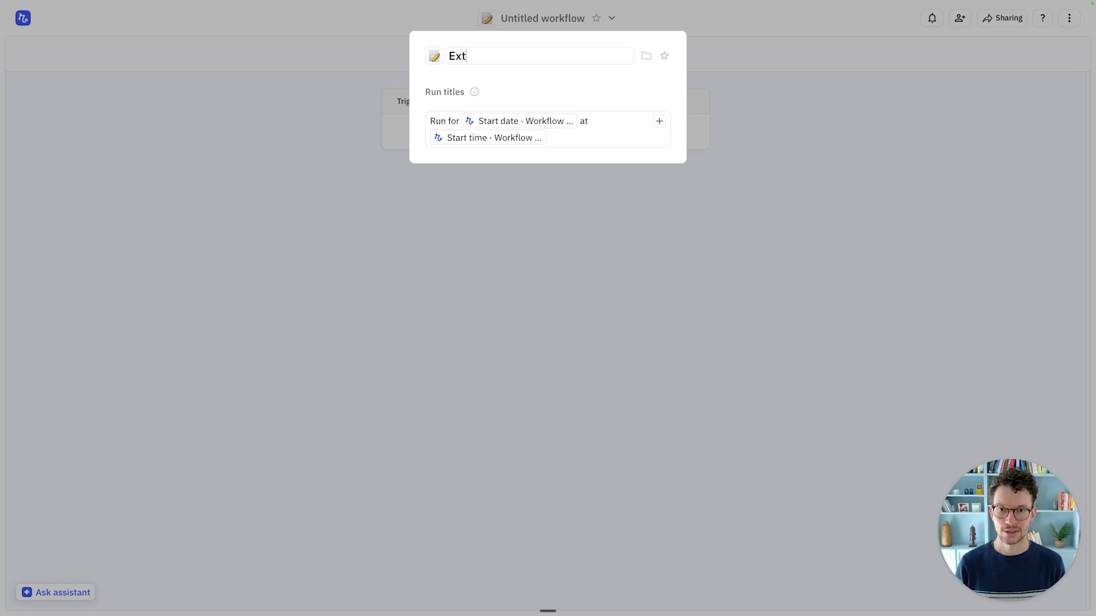
text(ract Deal Data)
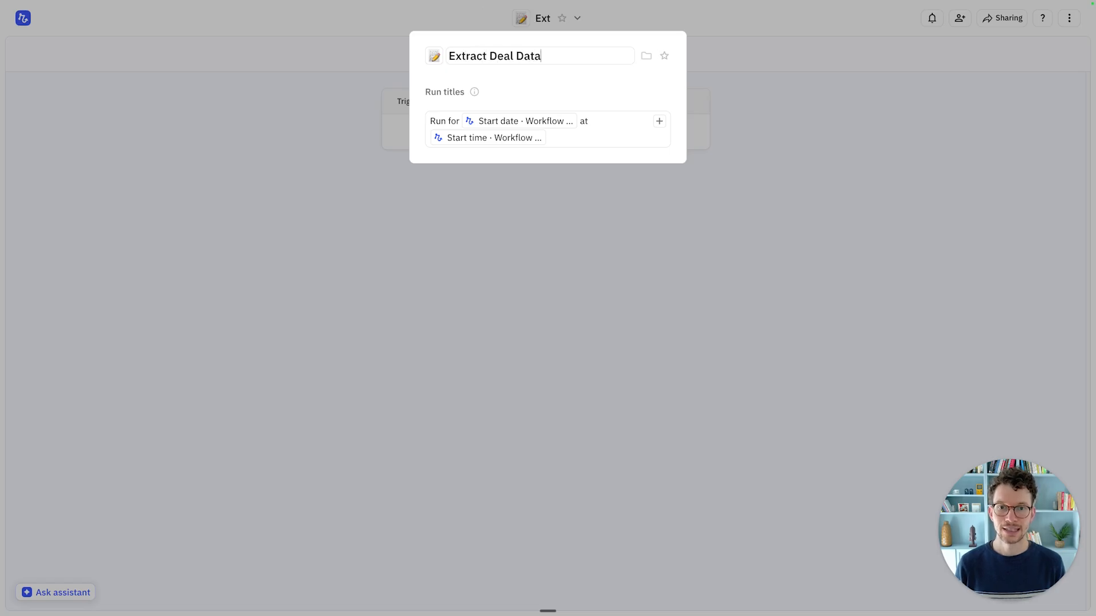
text( from Pithce)
key(BackSpace)
key(BackSpace)
key(BackSpace)
text(ches)
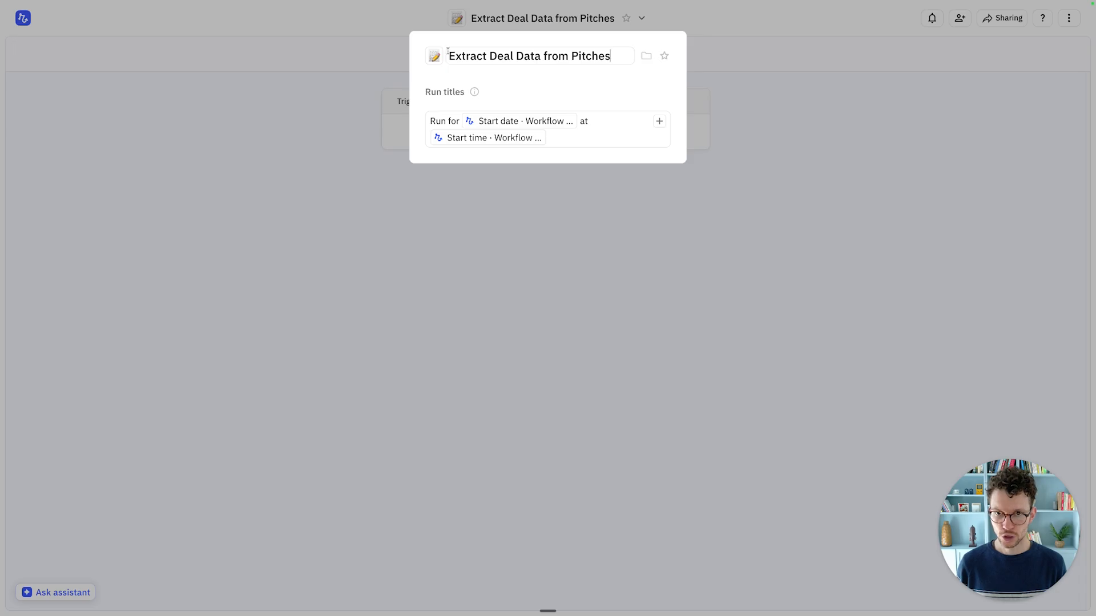
Step: Give the workflow a megaphone icon, found by searching 'meg'
click(436, 59)
text(mega)
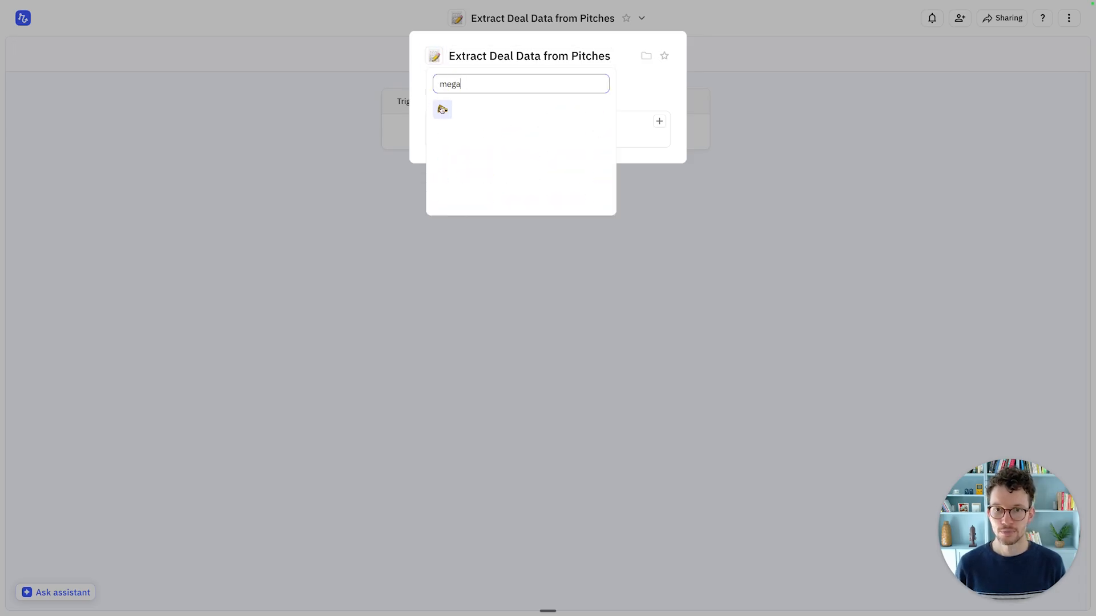
click(442, 109)
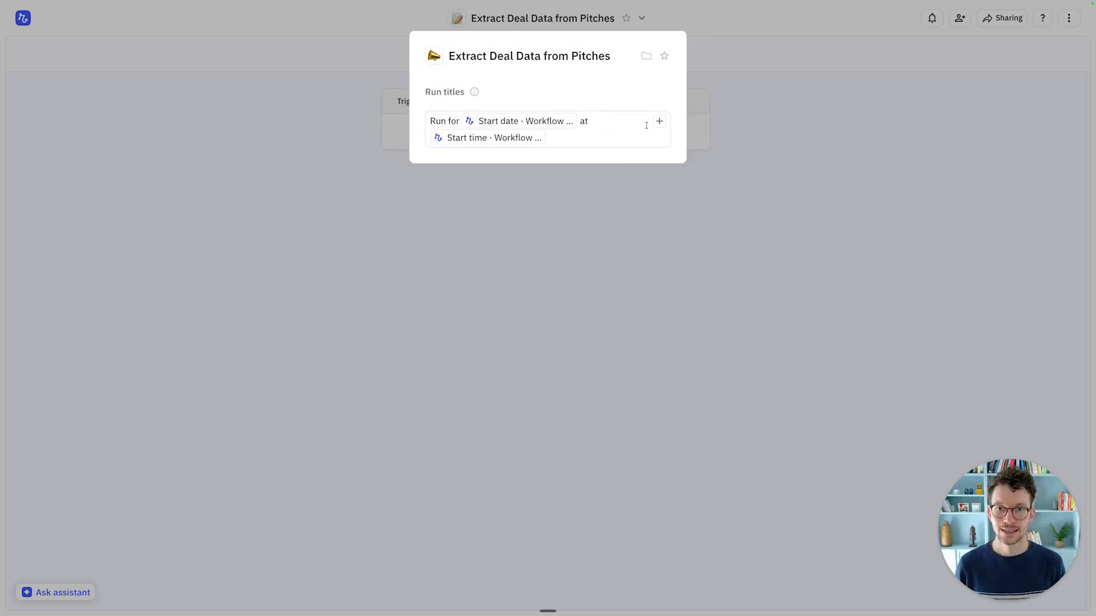
click(626, 218)
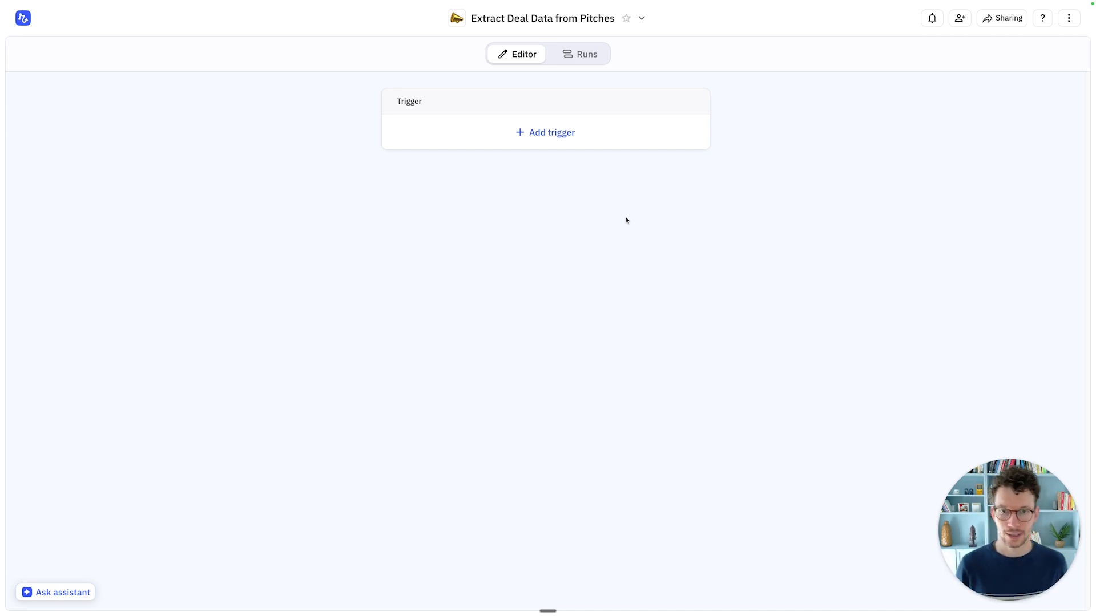
Step: Open the Add a trigger list from the workflow's Trigger card
click(550, 134)
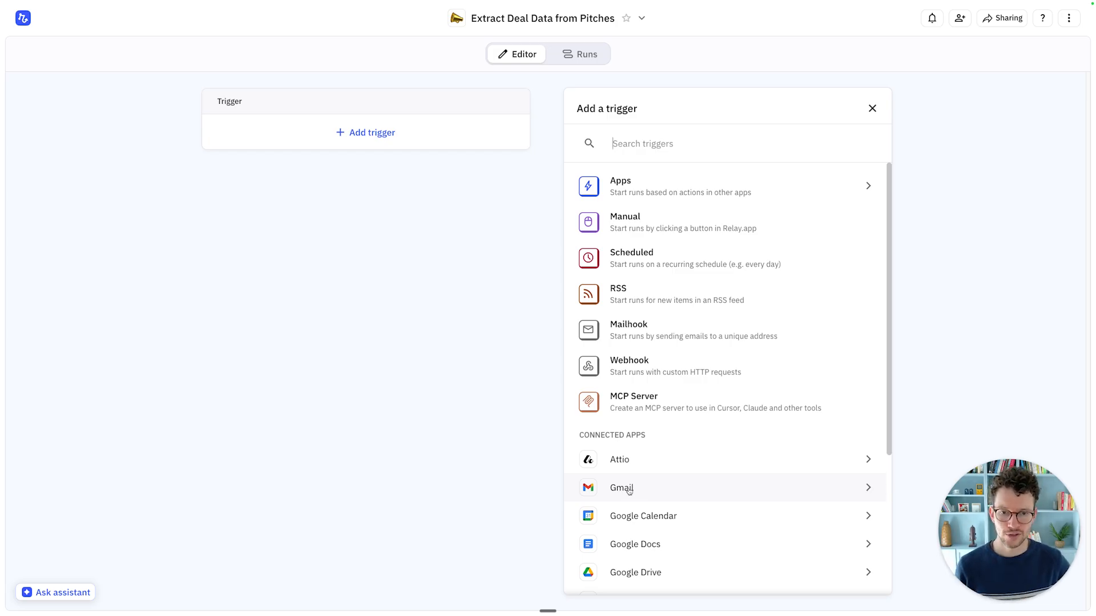
Step: Choose the Mailhook trigger, copy its unique email address, and finish the trigger setup
click(668, 329)
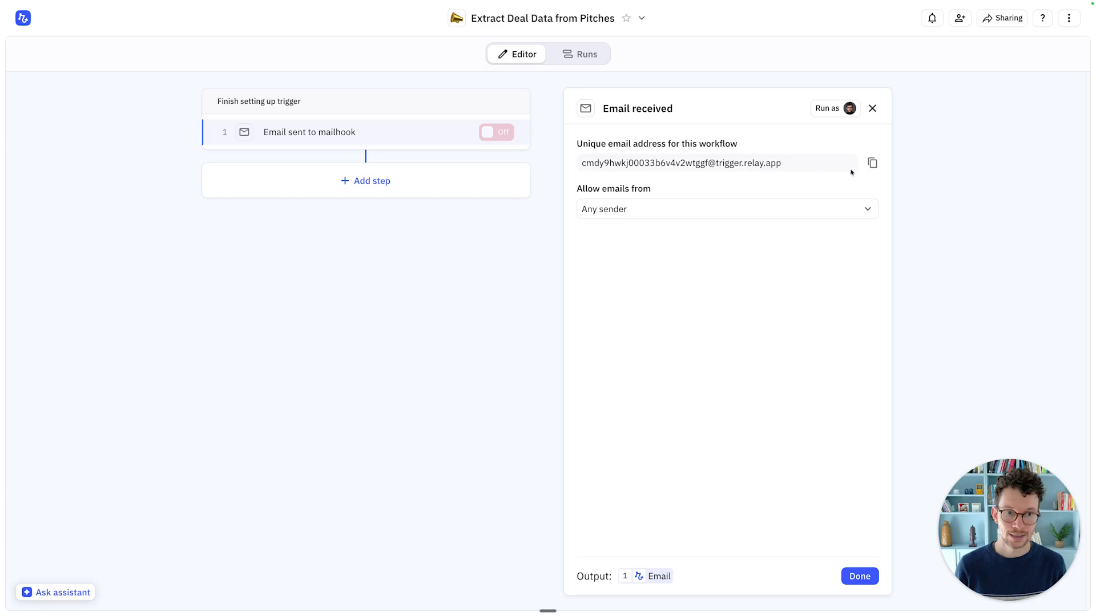
click(871, 164)
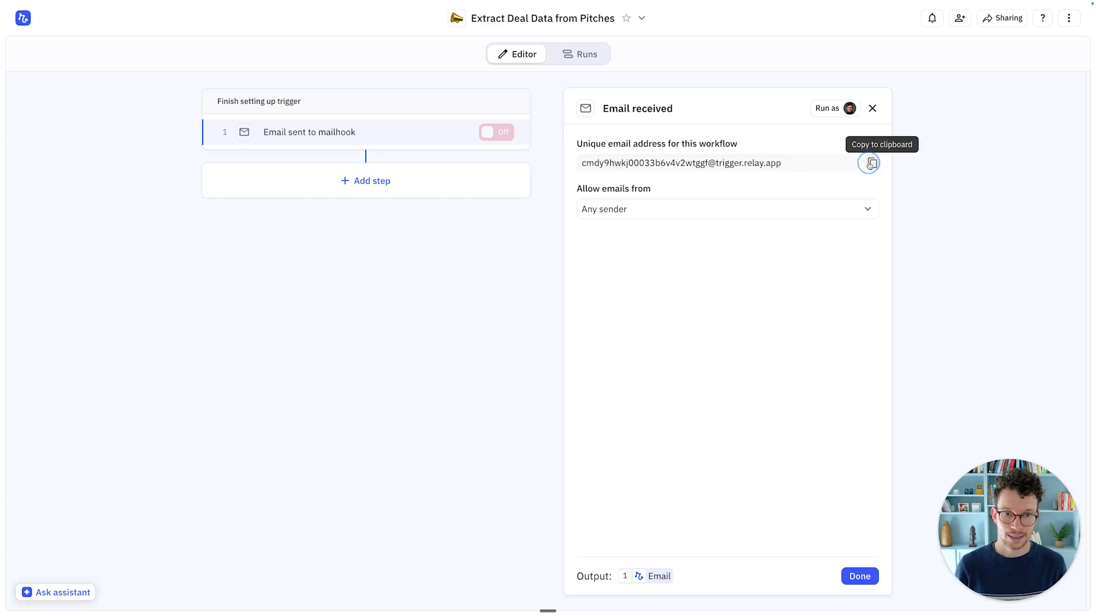
click(857, 578)
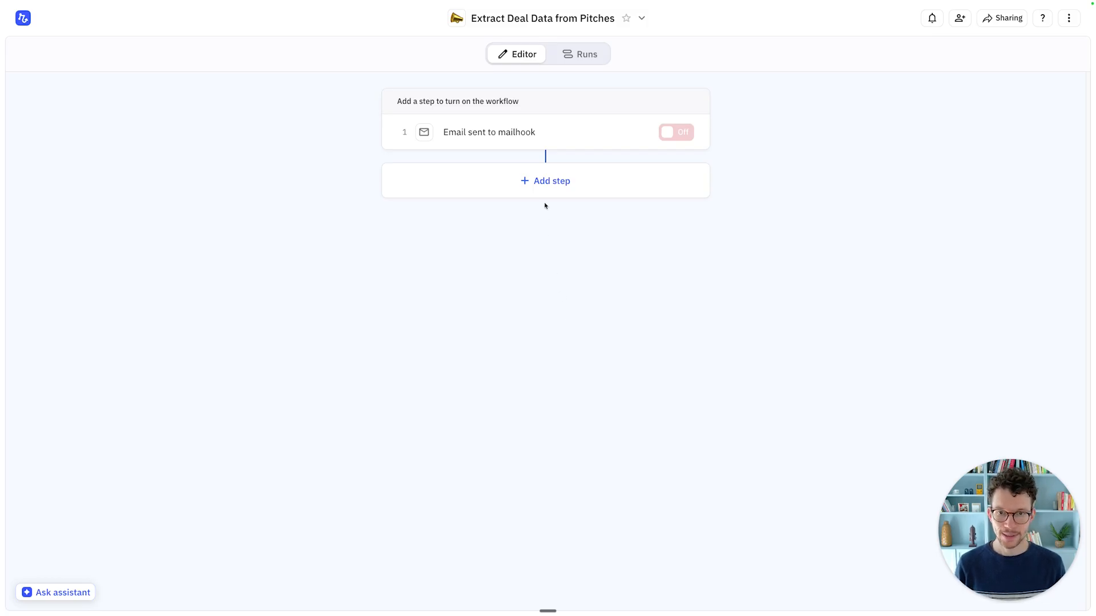
Step: Add a new step after the mailhook trigger and choose the AI Extract option
click(545, 183)
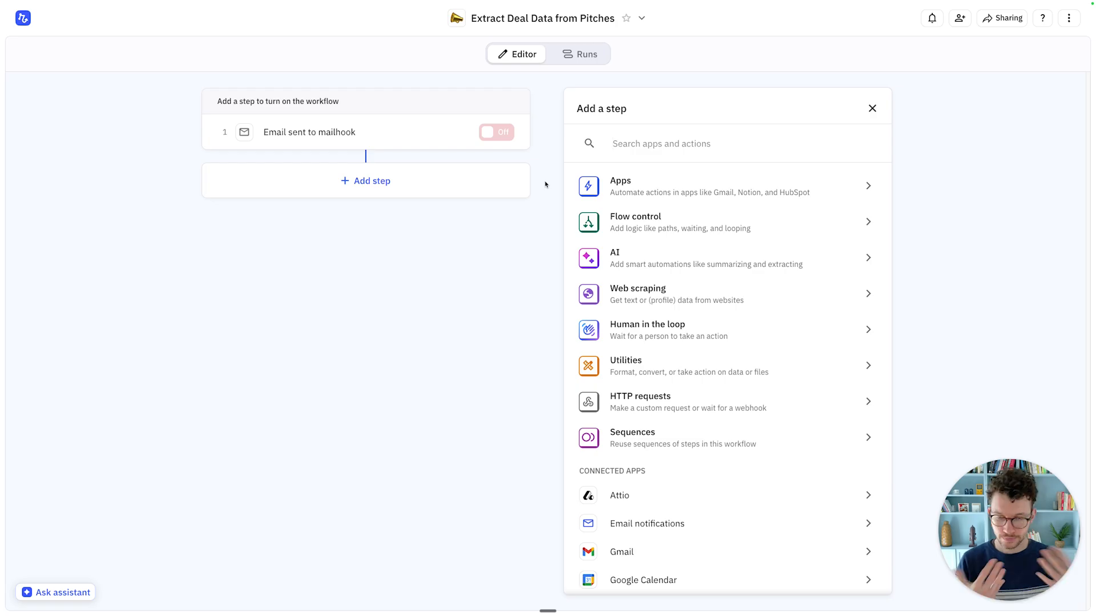
click(687, 262)
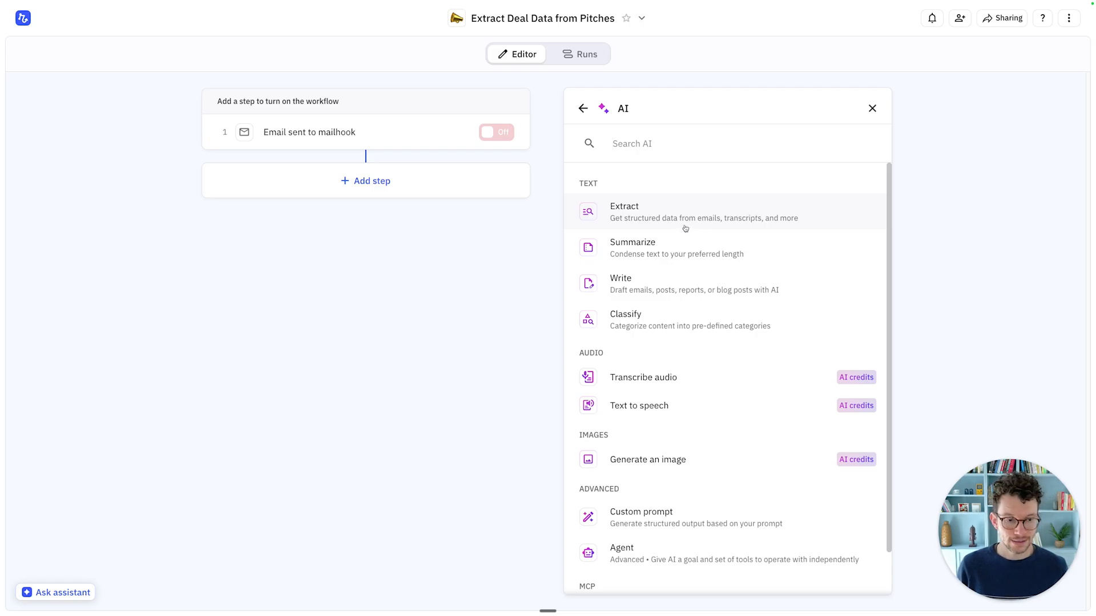
scroll(588, 463, down, 1)
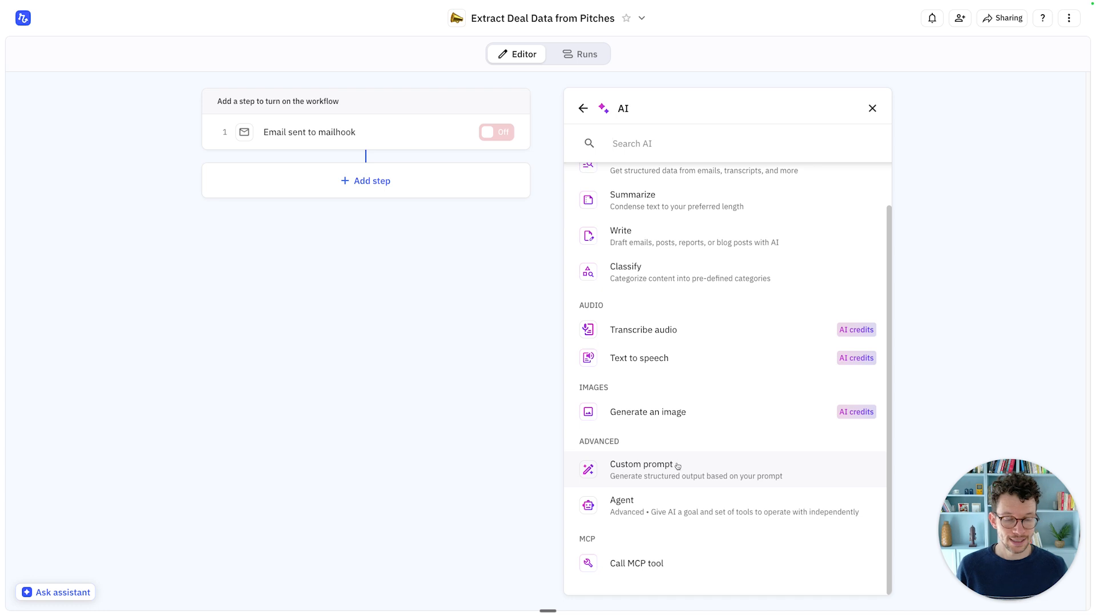
scroll(677, 464, up, 1)
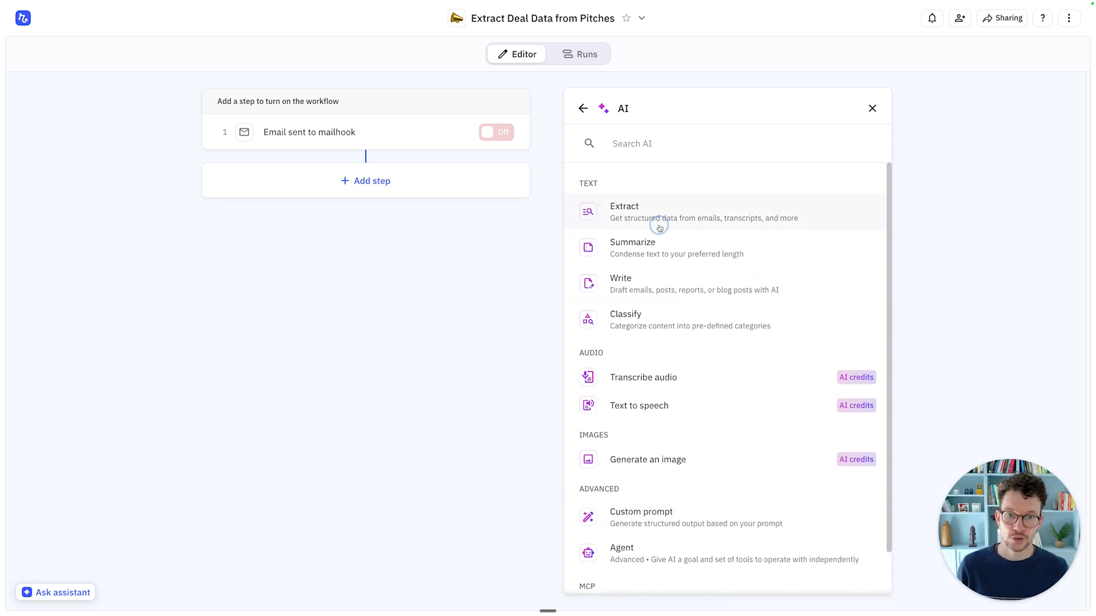
click(659, 228)
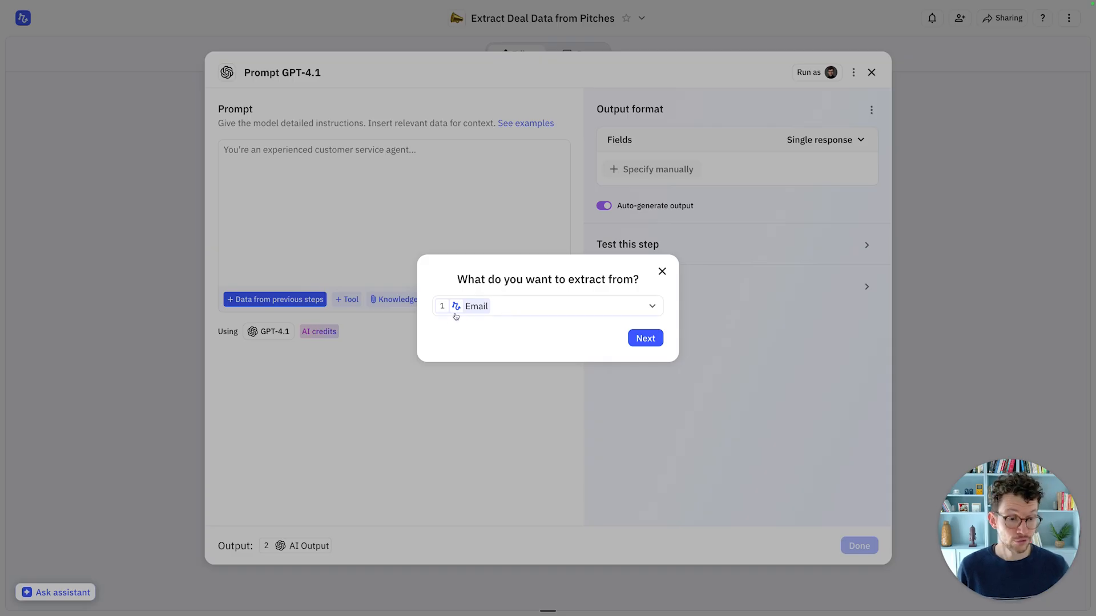
Step: Extract from the Email, replacing the sample invoice fields with deal name, target investment and revenue
click(645, 339)
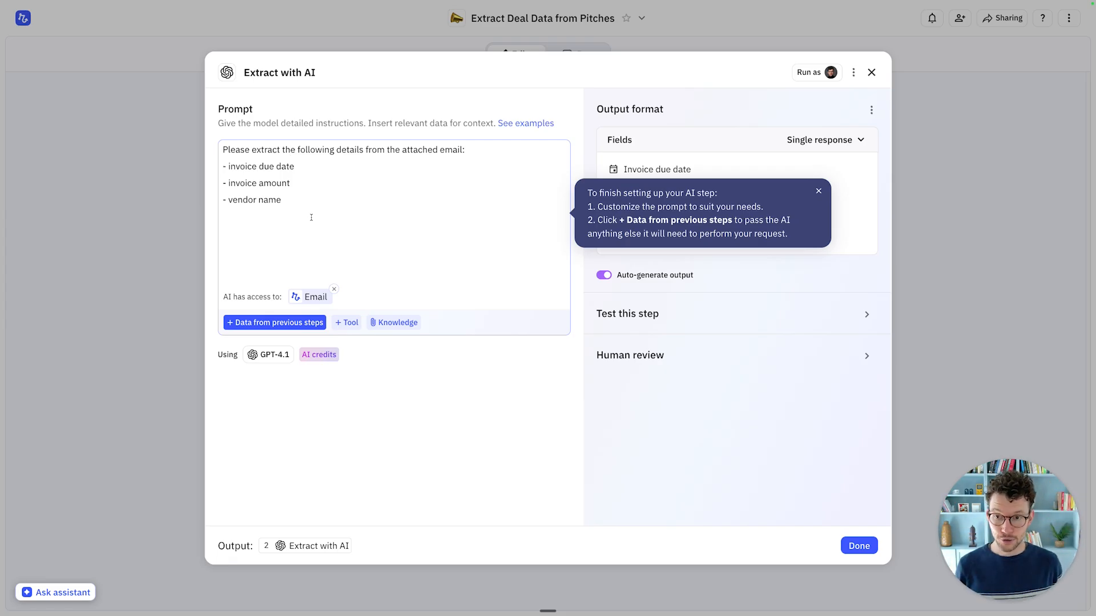
drag(294, 167, 228, 164)
text(deal name)
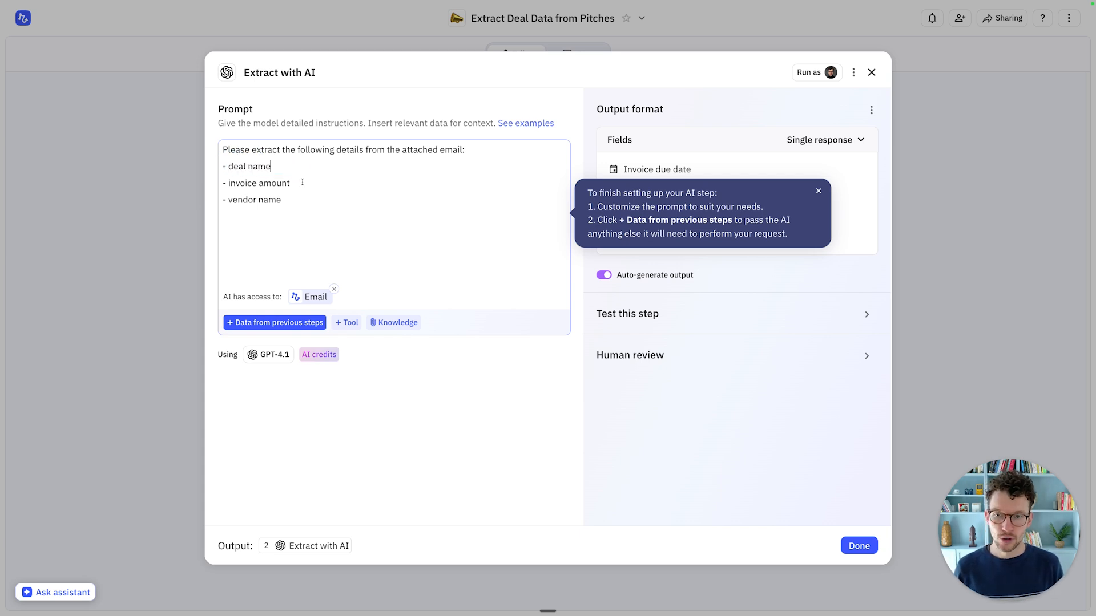
drag(303, 182, 229, 183)
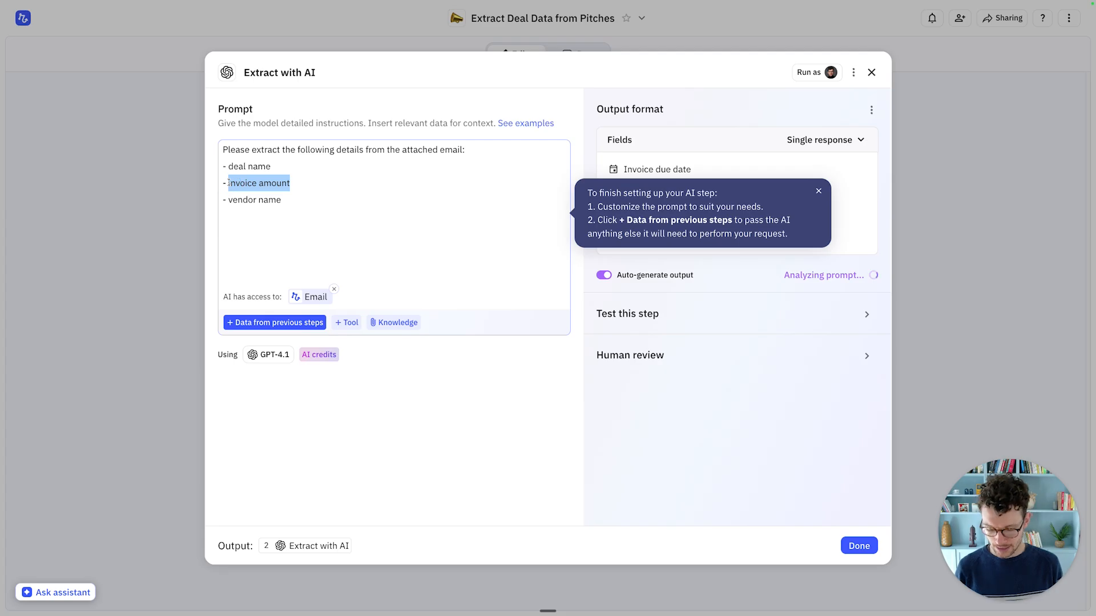
text(target investment)
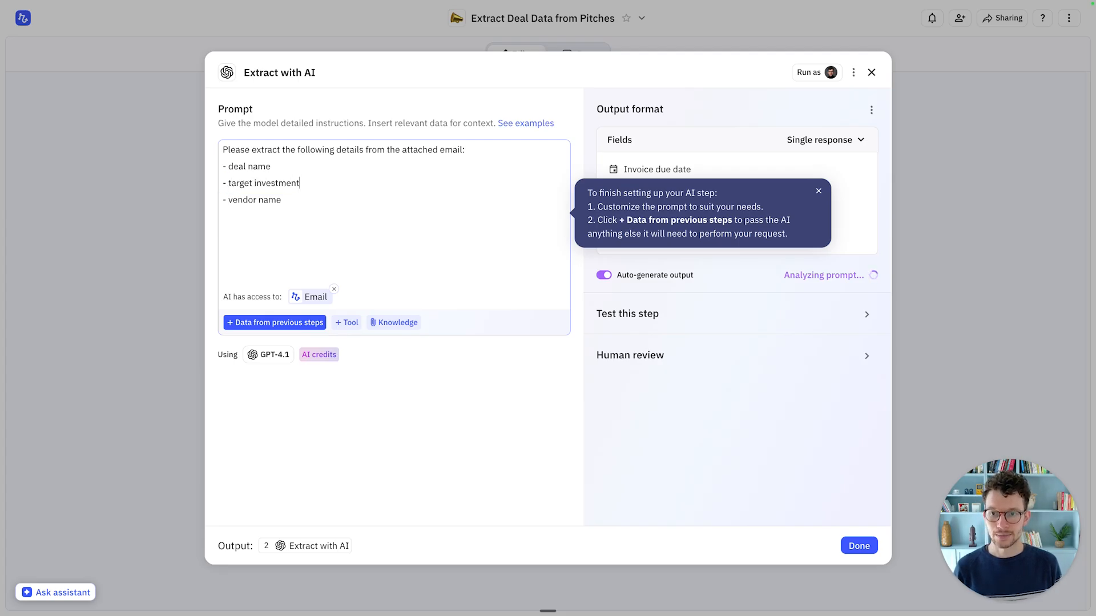
drag(285, 200, 229, 199)
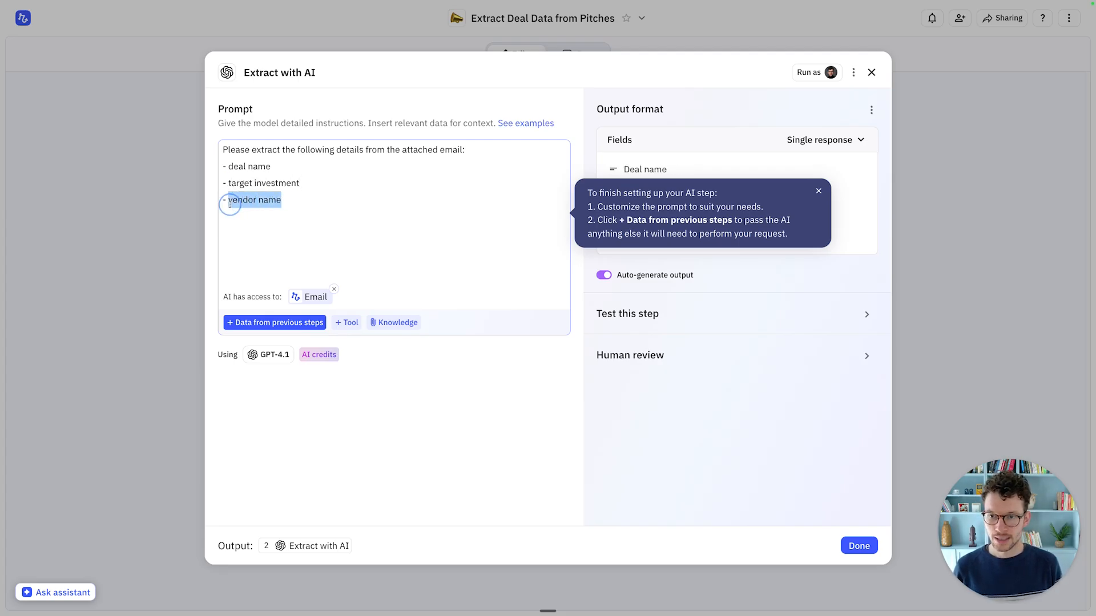
text(revenue)
Step: Add 'industry' and 'business model' lines to the prompt list, removing a stray dash
key(Return)
text(- industry)
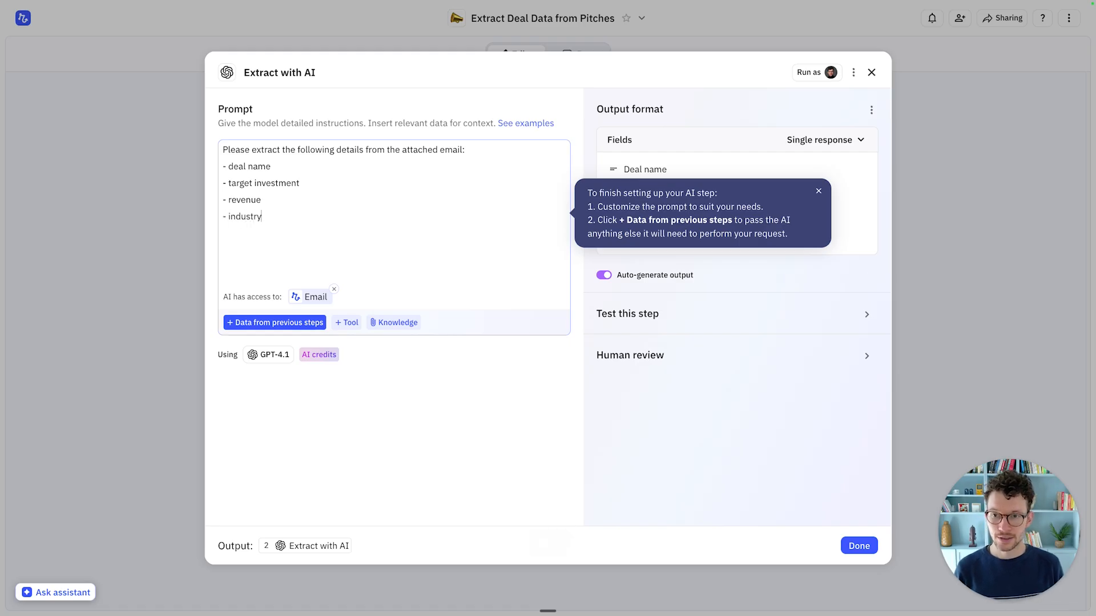
key(Return)
text(- busines)
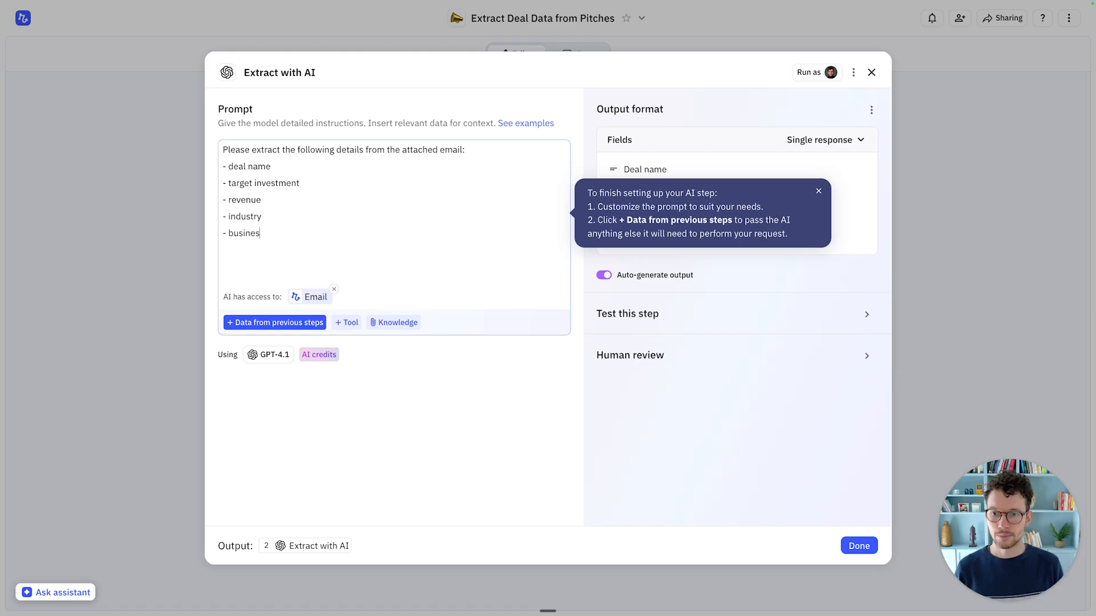
text(s model)
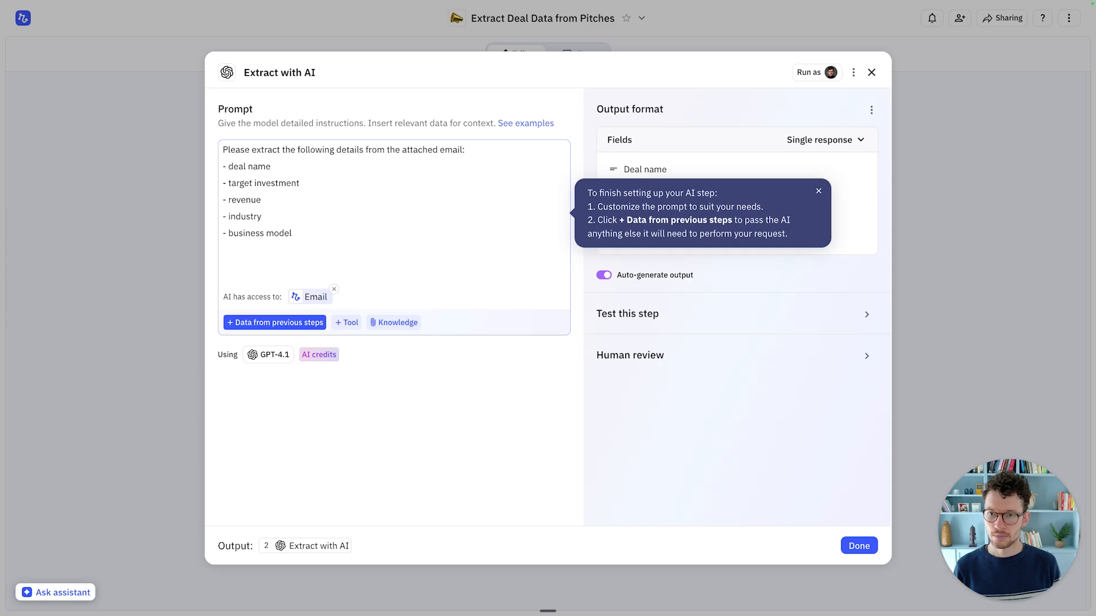
key(Return)
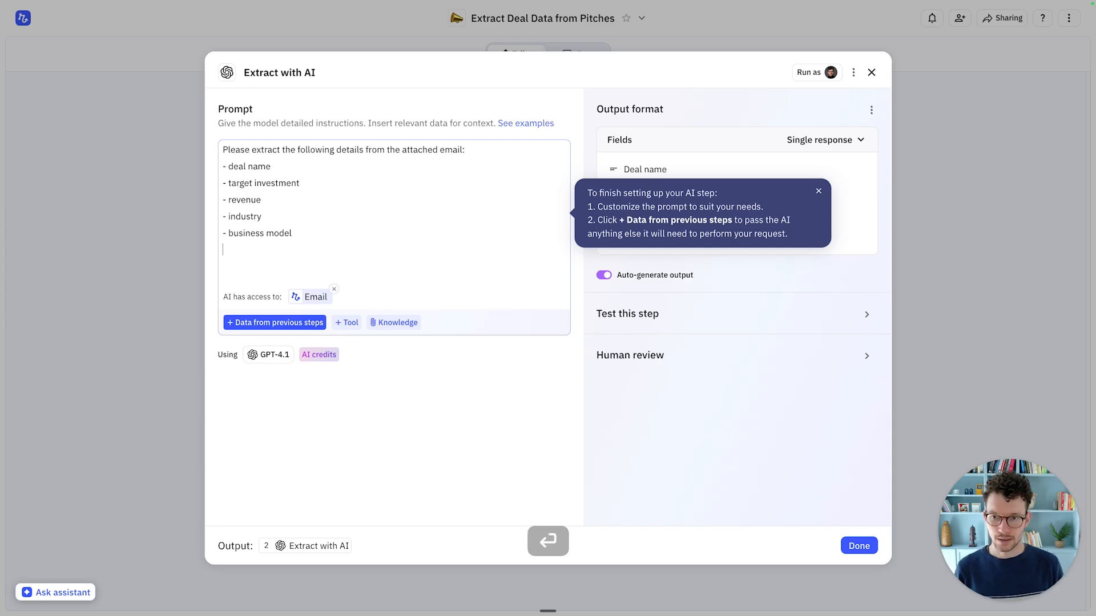
text(-)
key(BackSpace)
key(BackSpace)
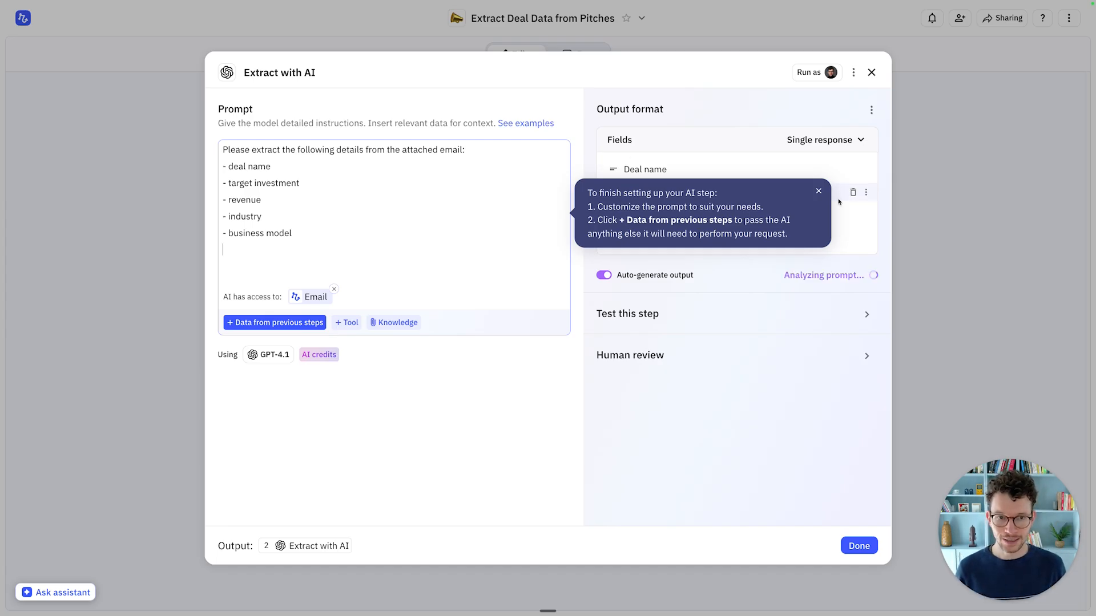
Step: Inspect the Deal name and Target investment outputs and the Deals table's Target Investment and Revenue cells
click(816, 191)
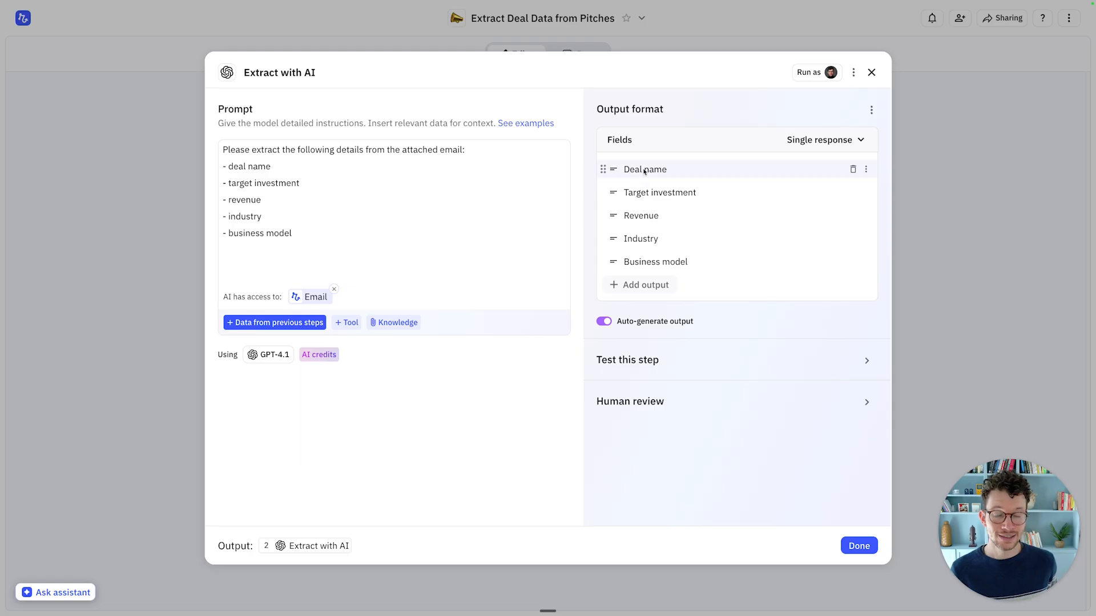
click(865, 168)
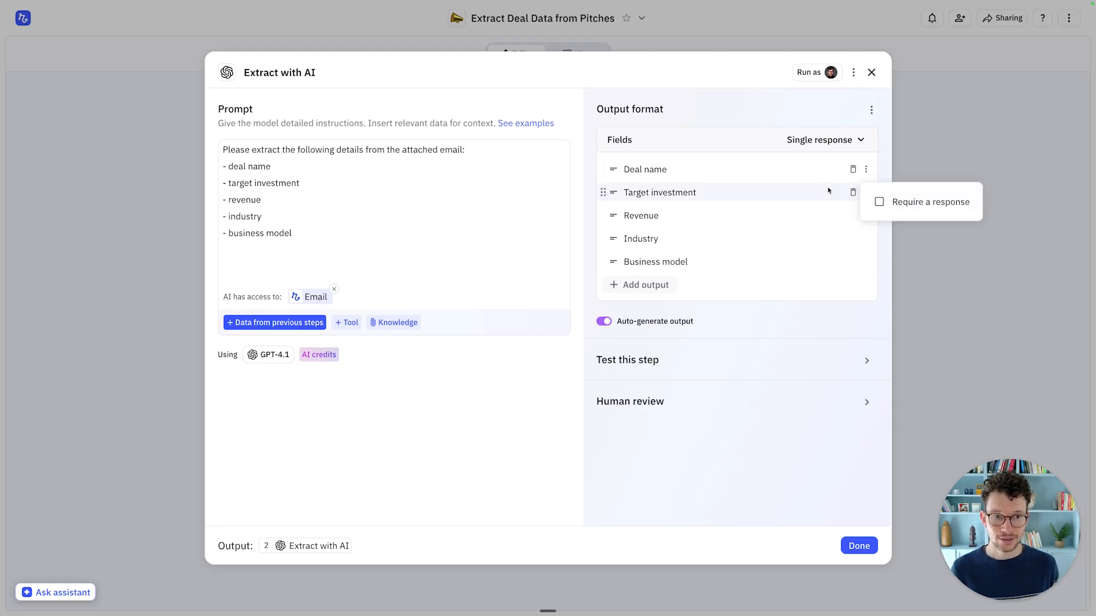
click(769, 192)
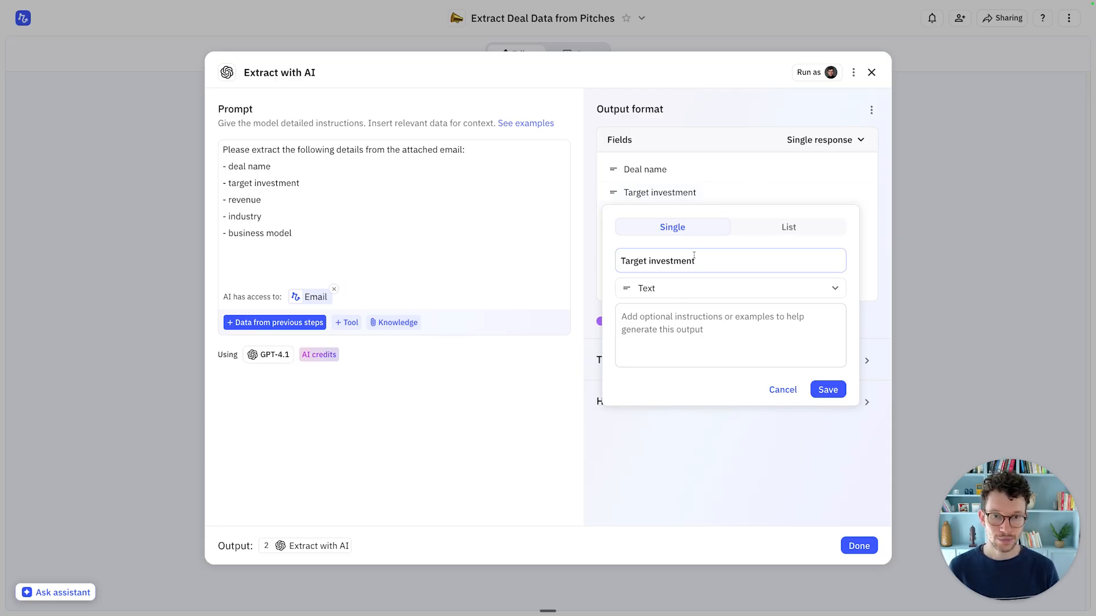
click(704, 143)
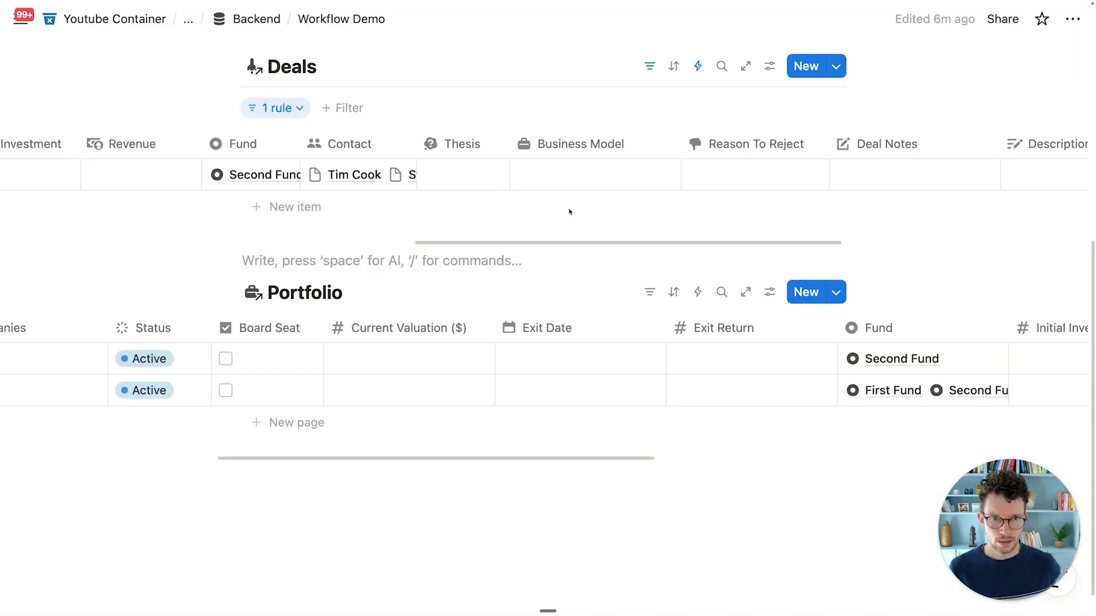
scroll(538, 179, left, 5)
click(308, 175)
click(478, 178)
click(467, 177)
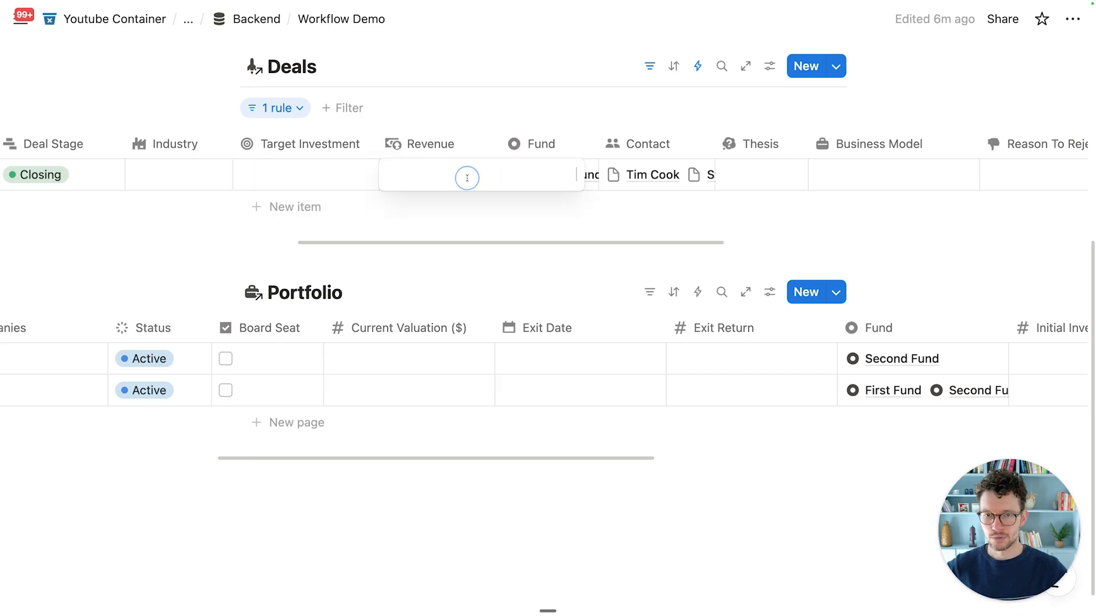
key(Escape)
scroll(464, 203, left, 4)
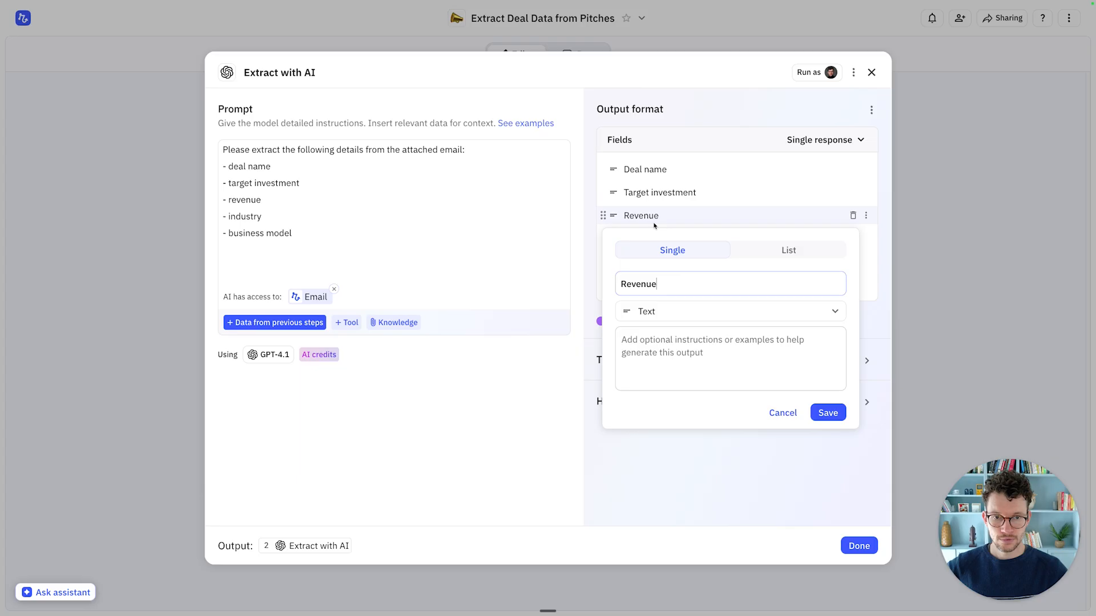
Step: Change the Revenue and Target investment outputs from Text to Number, leaving Industry unchanged
click(662, 313)
click(650, 389)
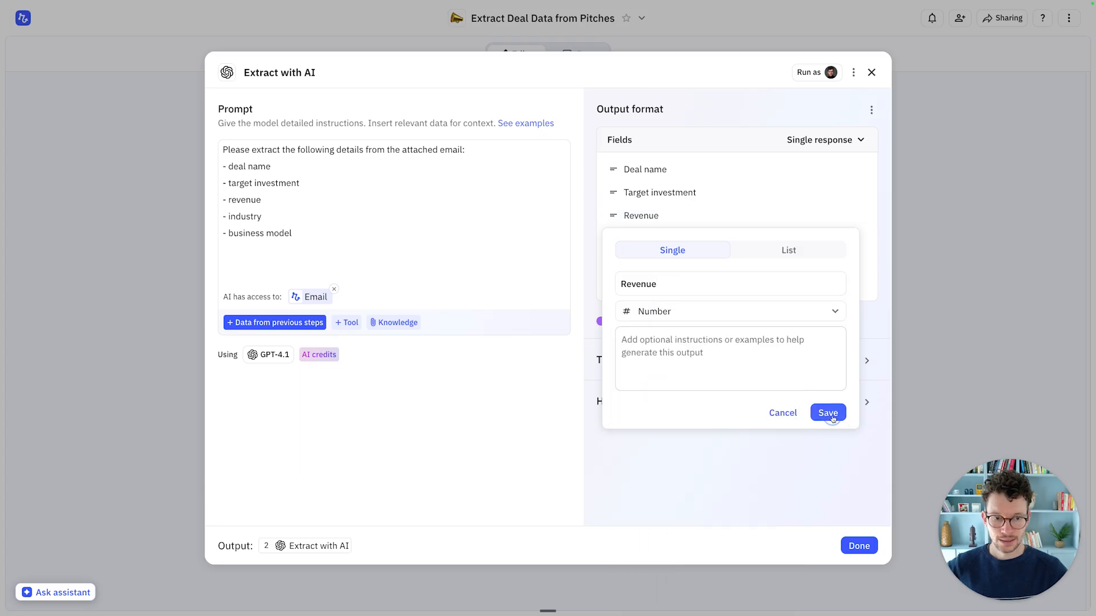
click(828, 413)
click(663, 192)
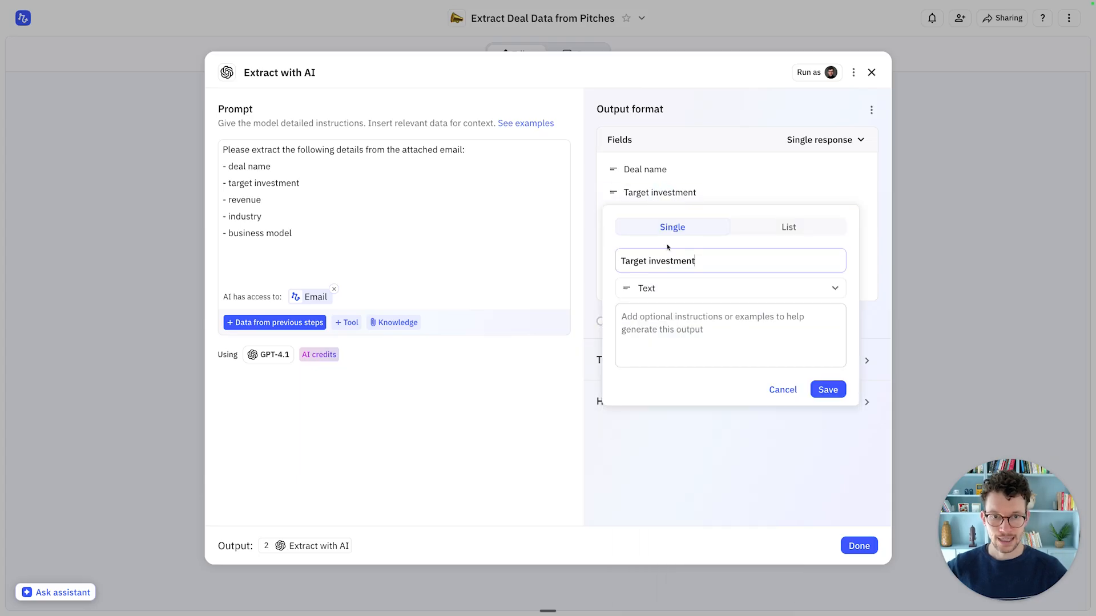
click(654, 288)
click(662, 366)
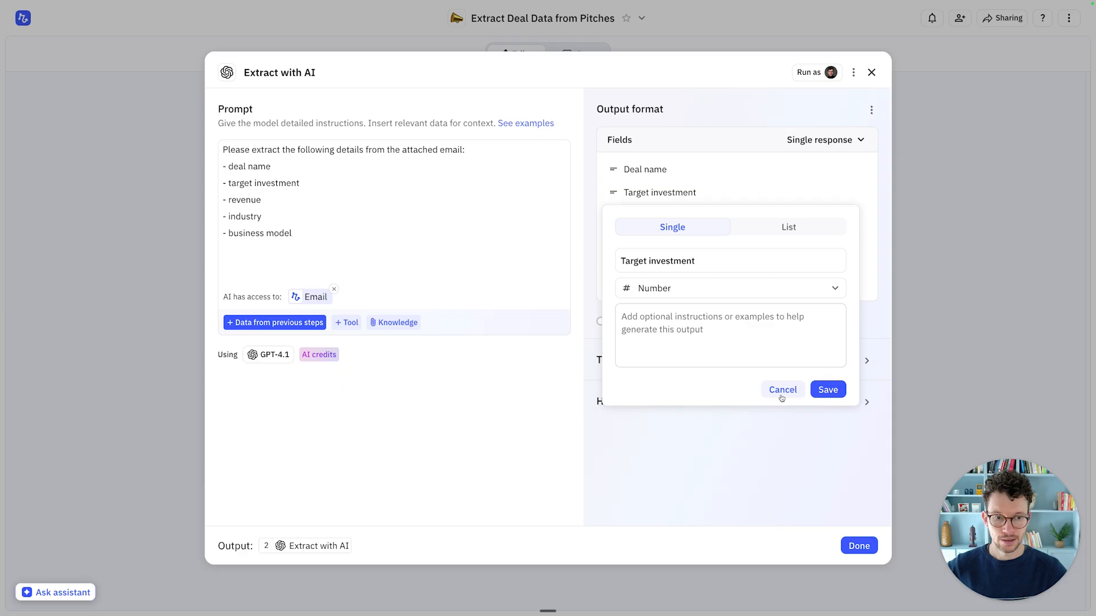
click(828, 393)
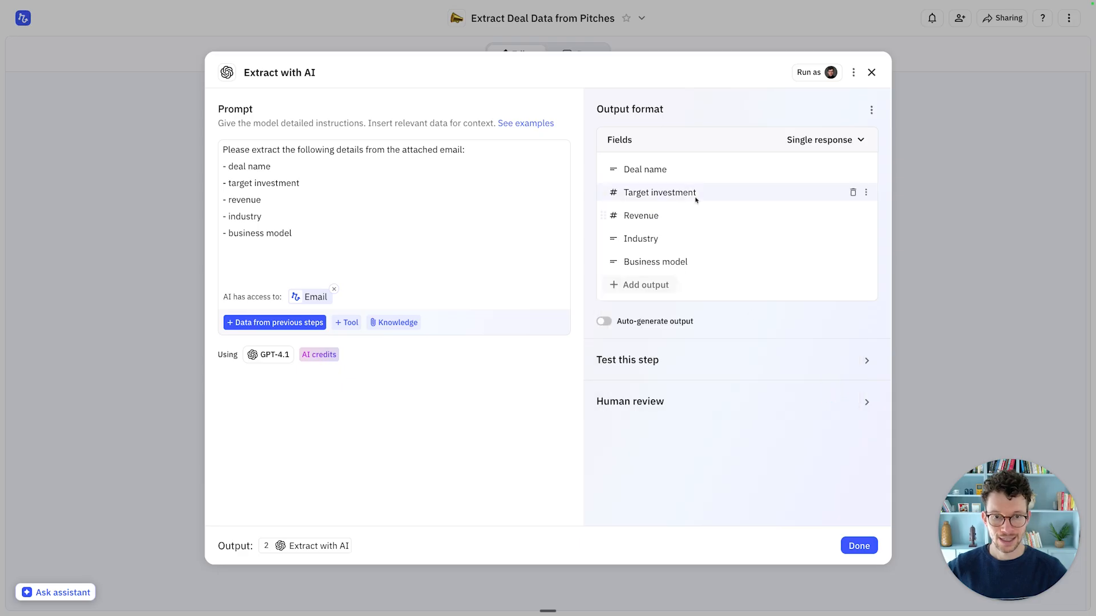
click(649, 246)
click(620, 118)
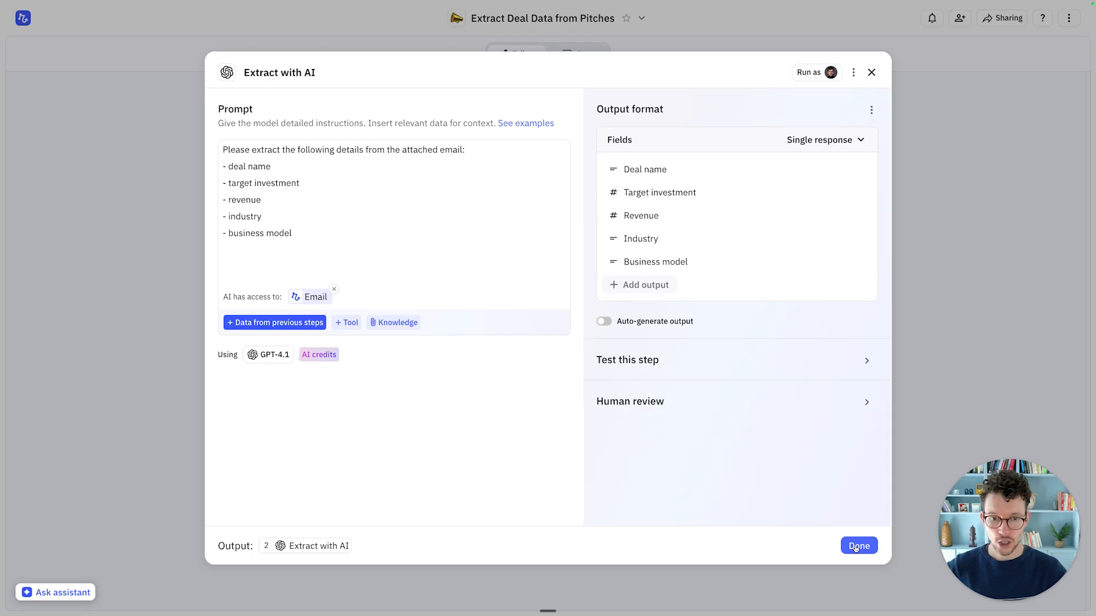
Step: Close the Extract with AI settings and dismiss the test-run explanation
click(705, 363)
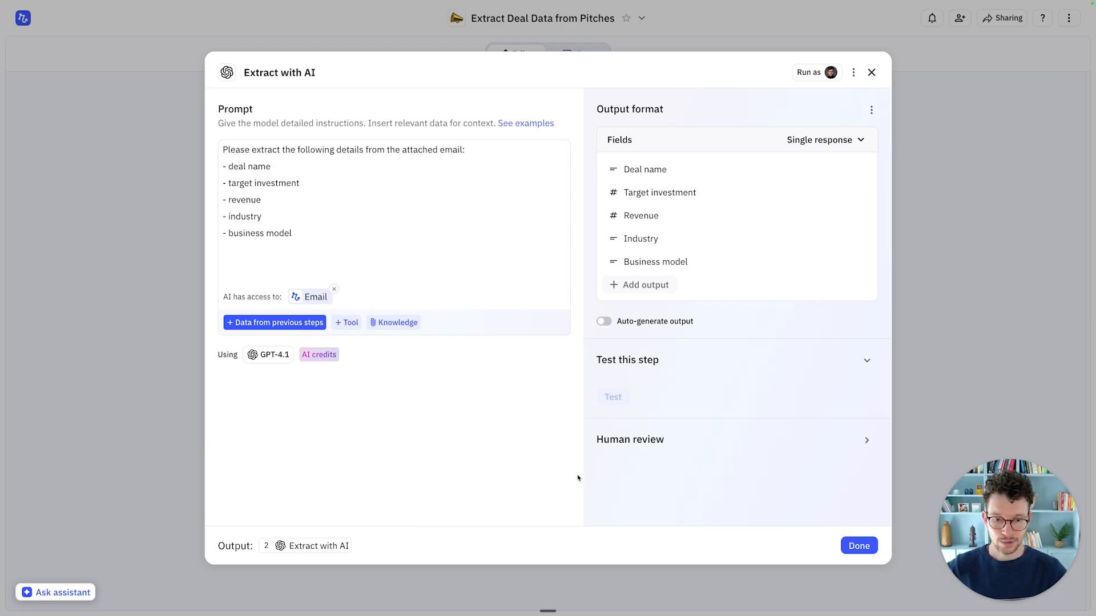
click(547, 568)
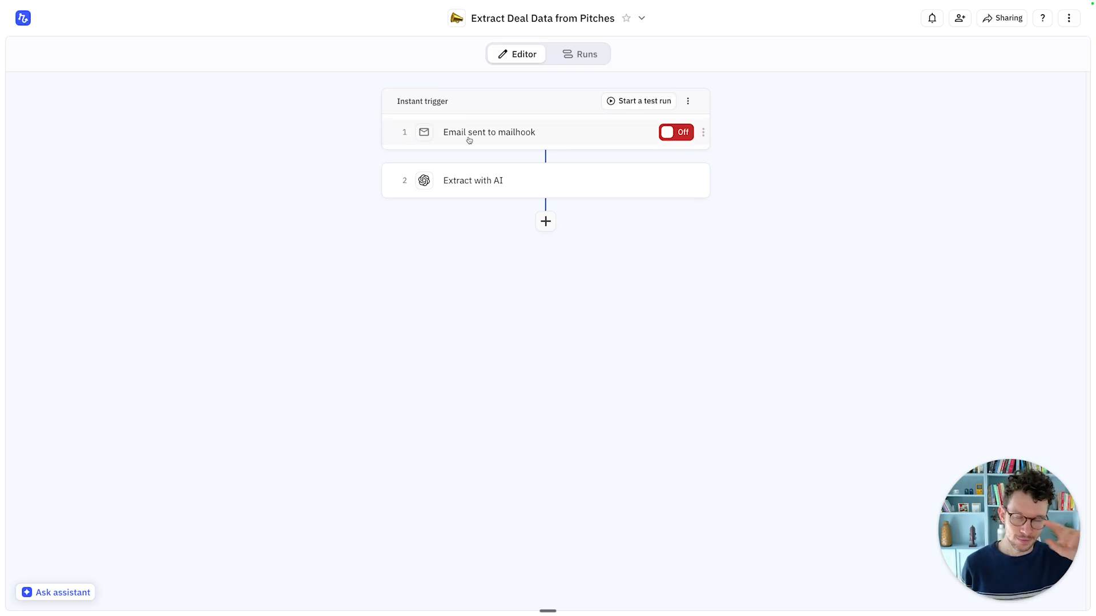
click(644, 101)
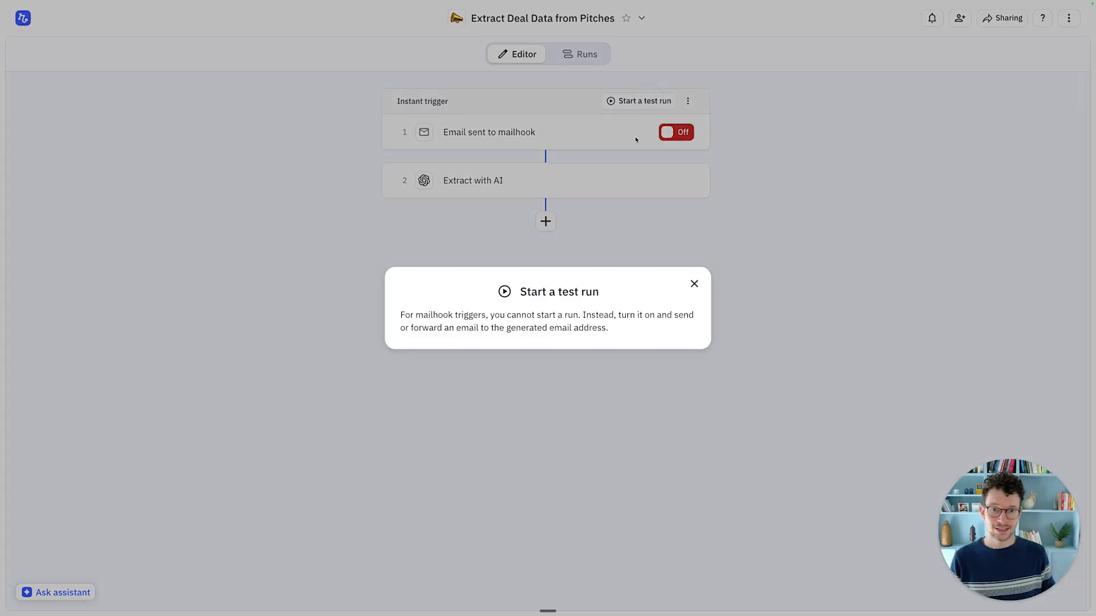
click(694, 283)
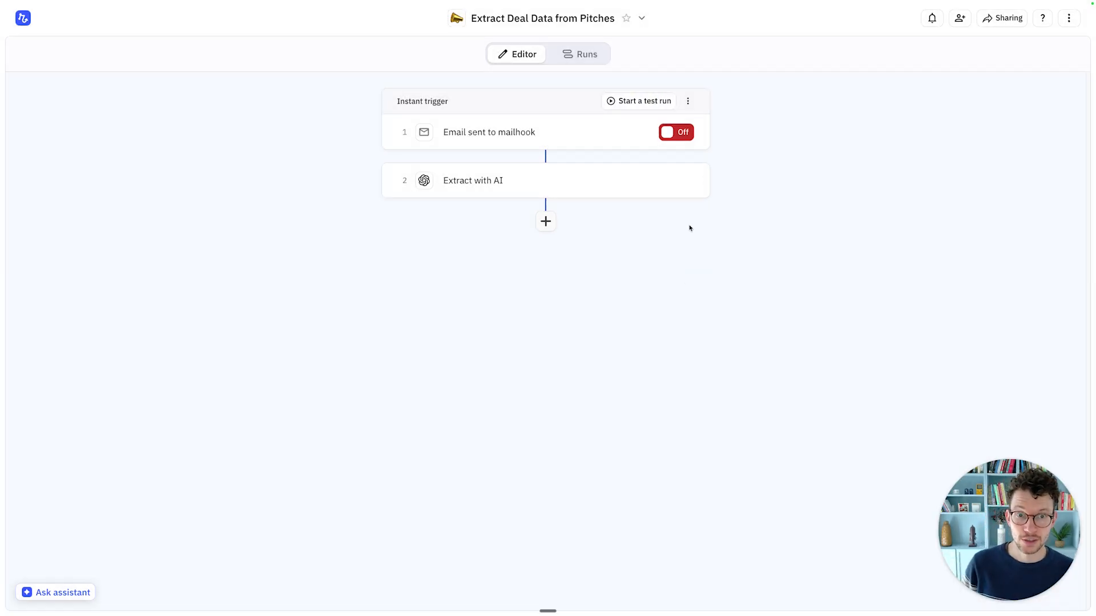
Step: Switch the mailhook trigger On and dismiss the manual-start explanation
click(676, 132)
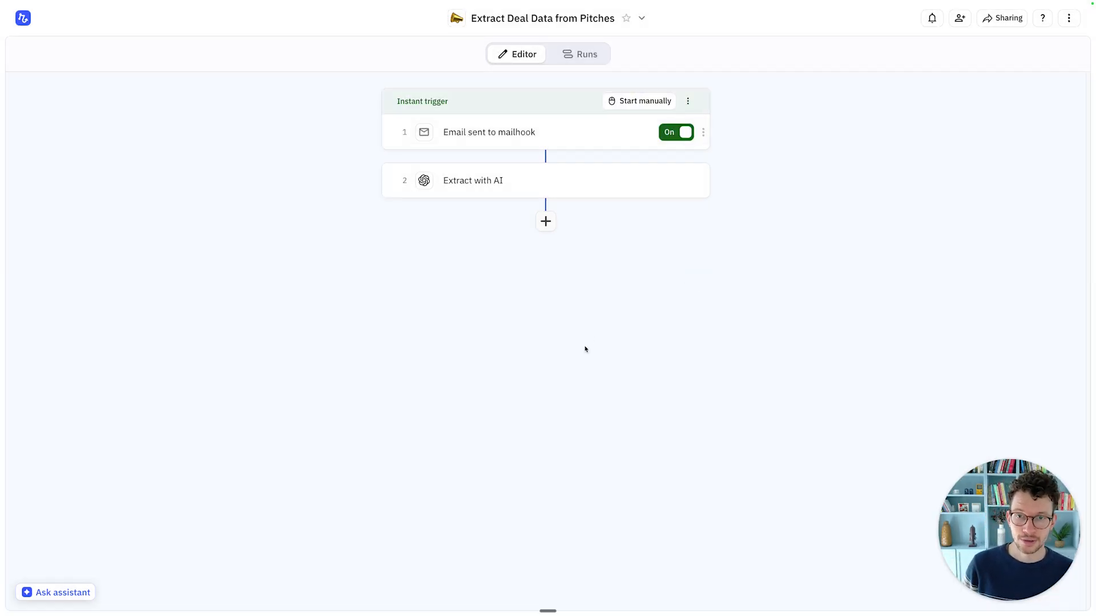
click(631, 105)
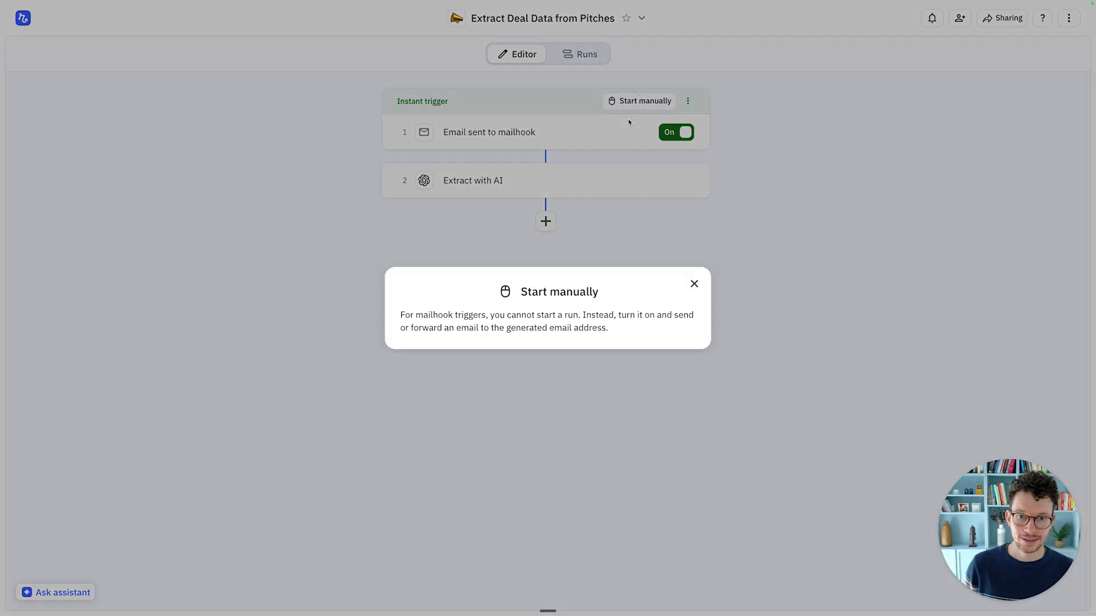
drag(590, 315, 629, 315)
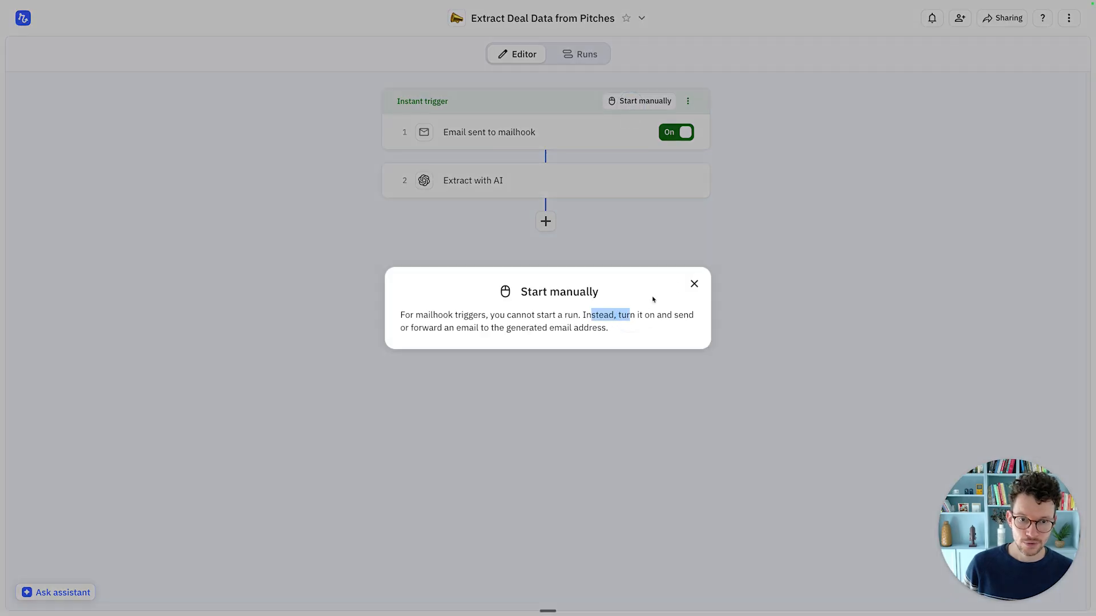
click(692, 282)
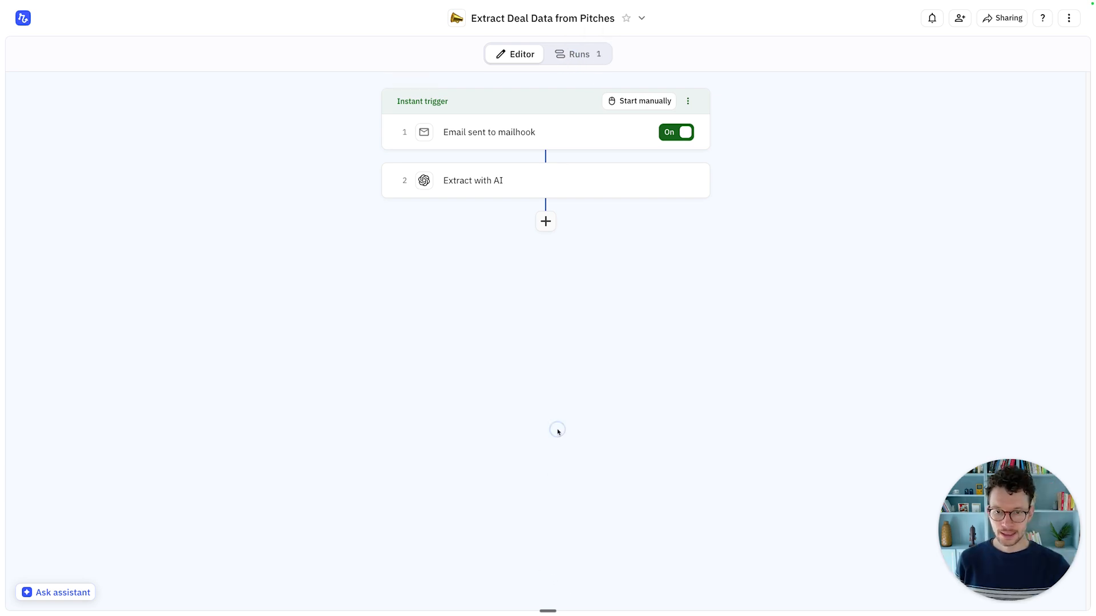
Step: In the Runs tab, view the email that started the test run
click(578, 60)
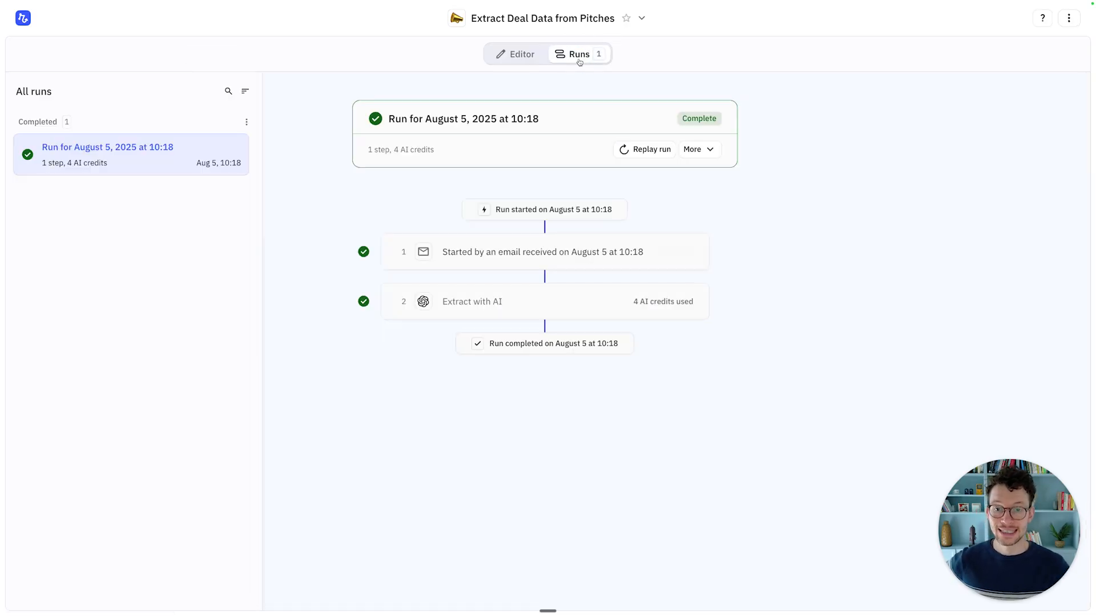
mouse_move(500, 254)
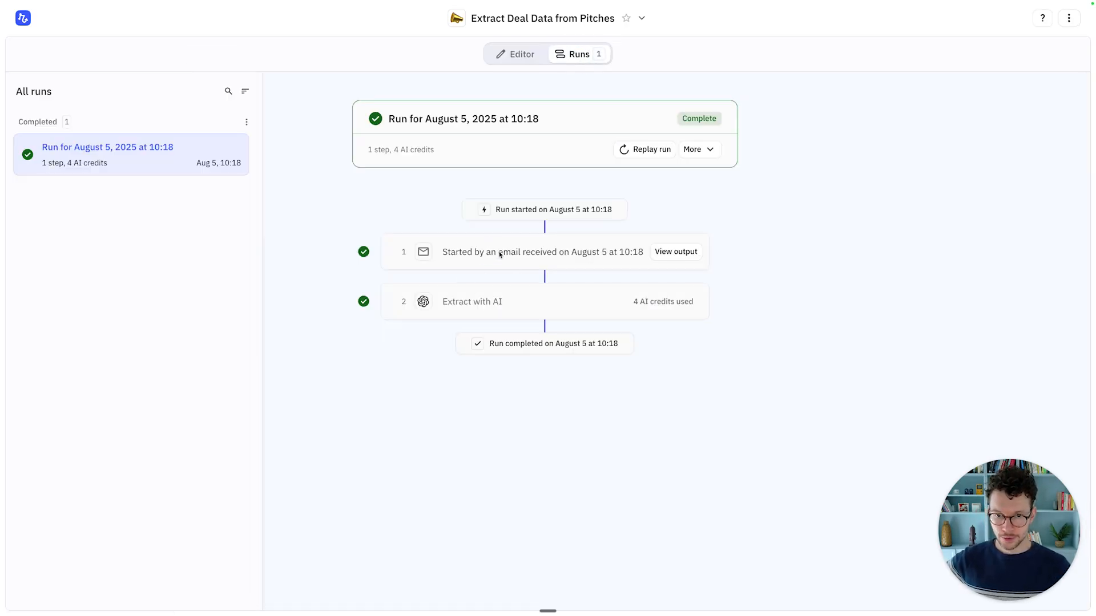
click(665, 254)
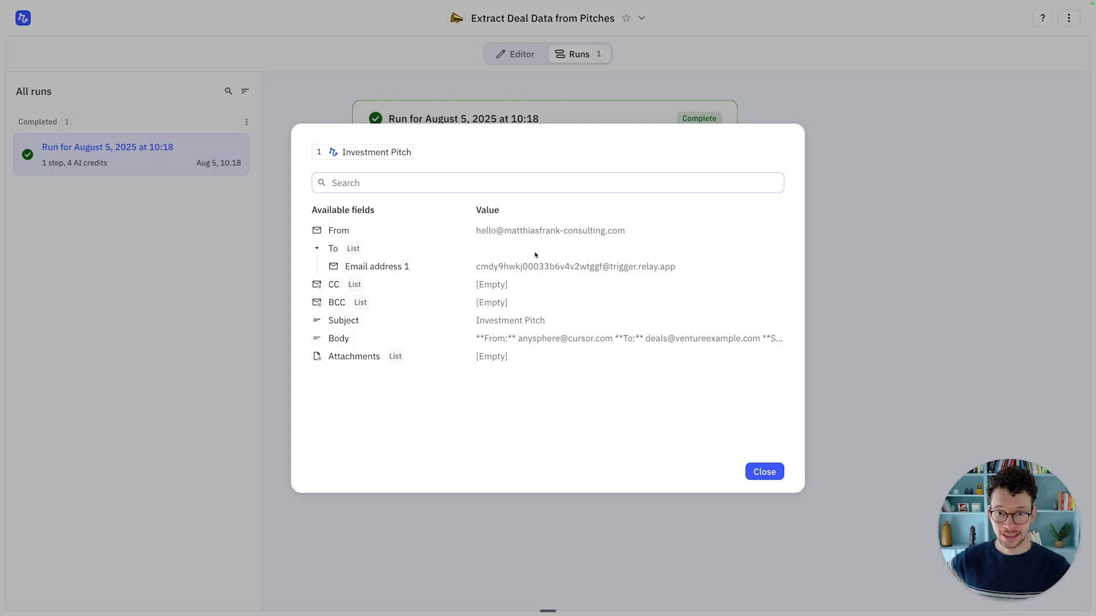
mouse_move(337, 336)
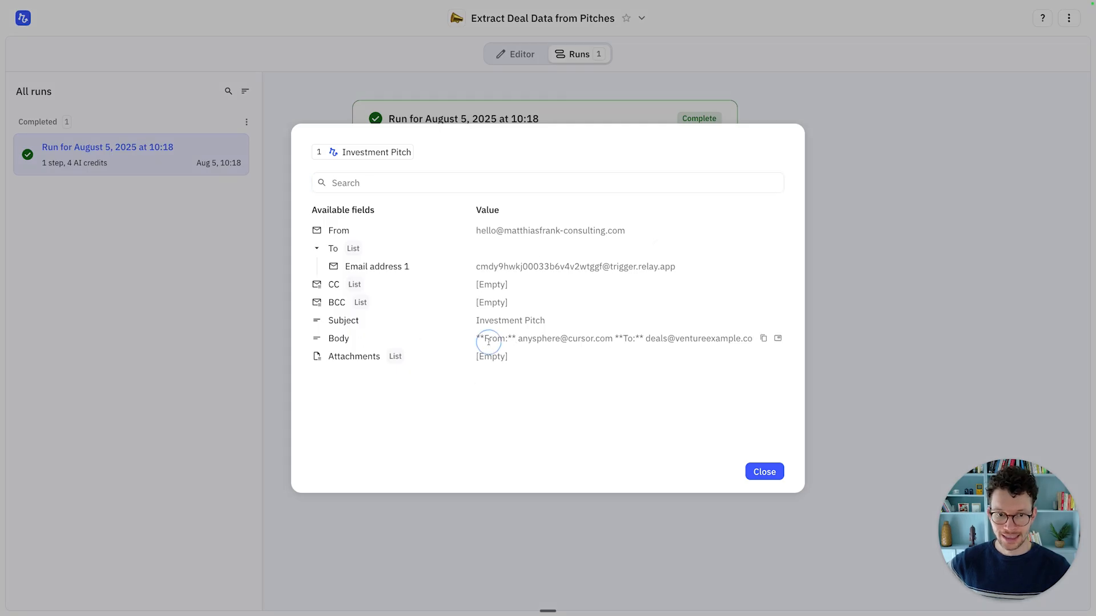
key(Escape)
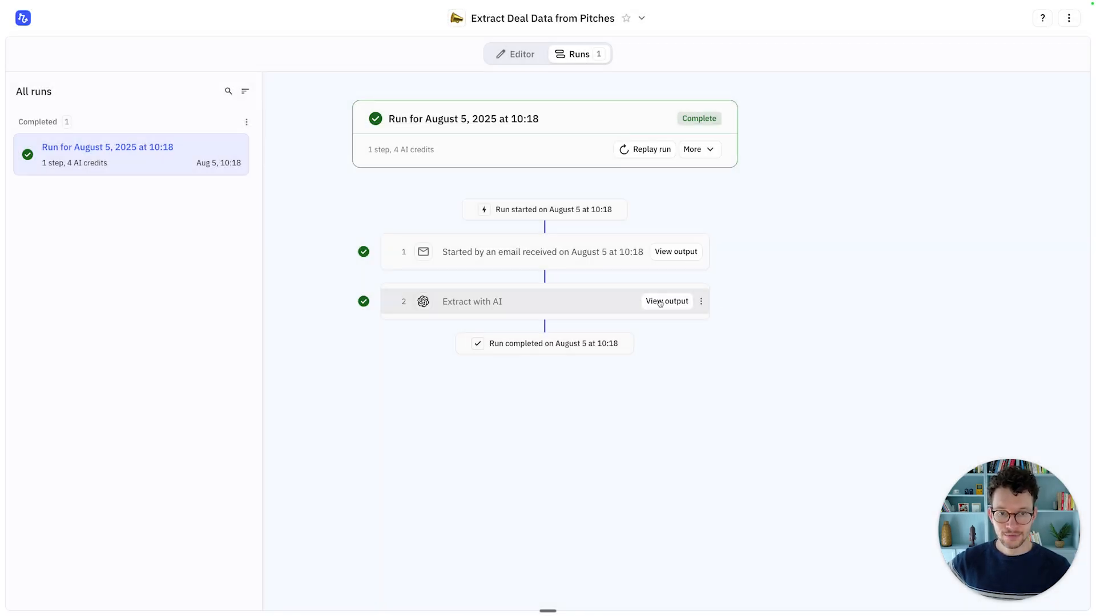
Step: Inspect the AI-extracted deal fields, noting the deal name's company part, then return to the Editor
click(678, 301)
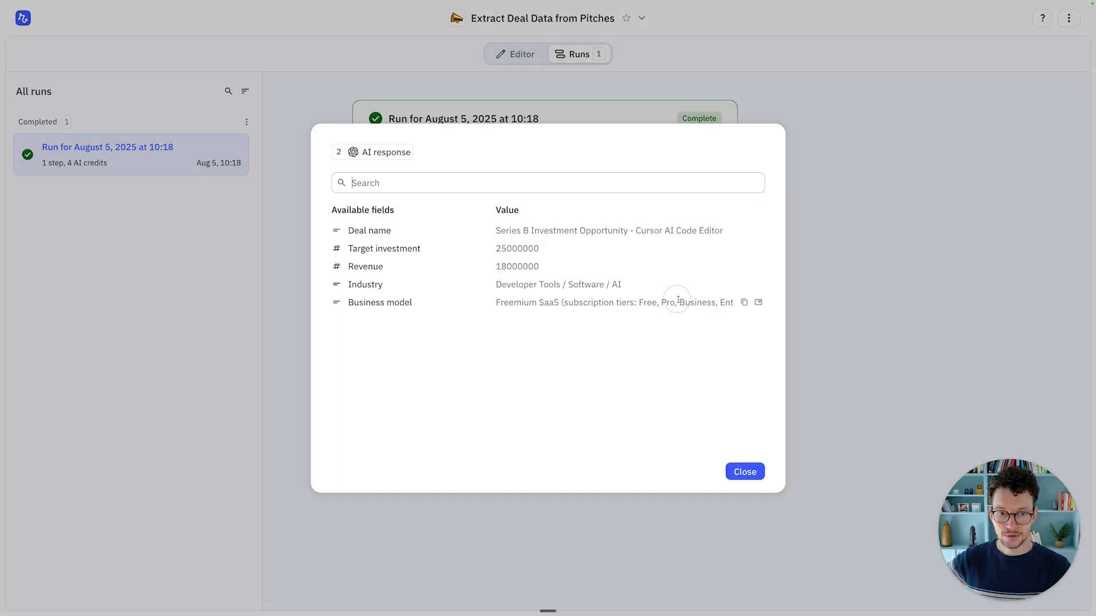
mouse_move(544, 239)
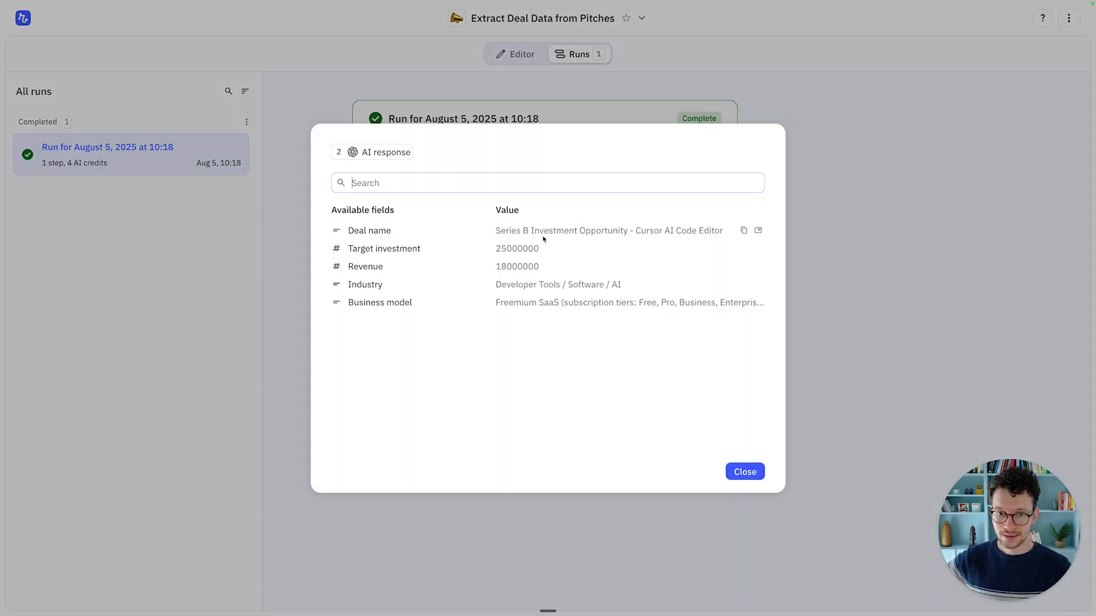
drag(635, 230, 722, 235)
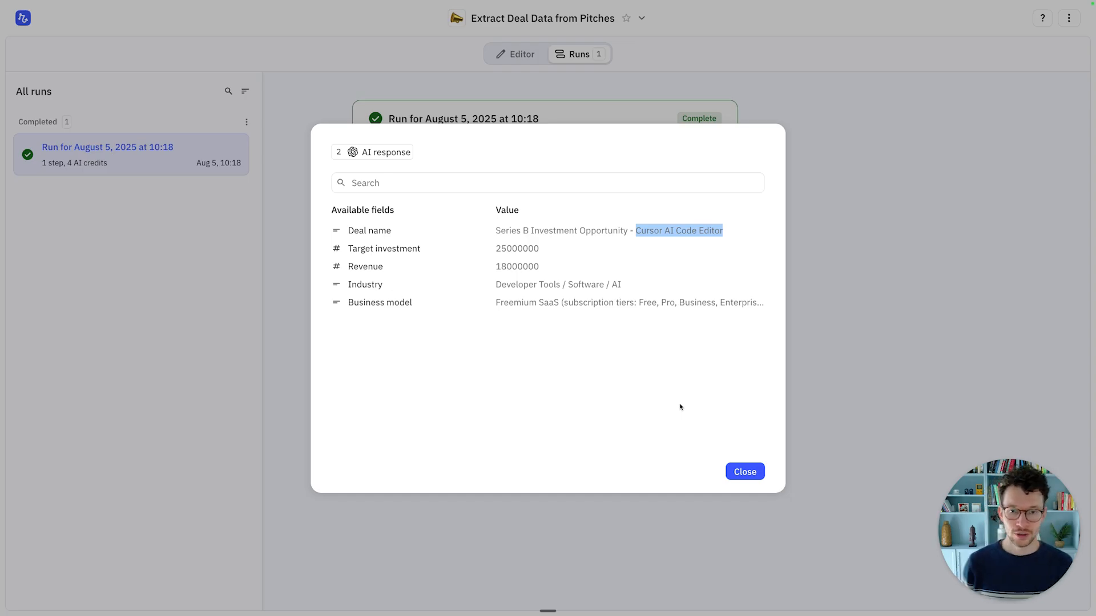
drag(498, 231, 732, 234)
click(639, 229)
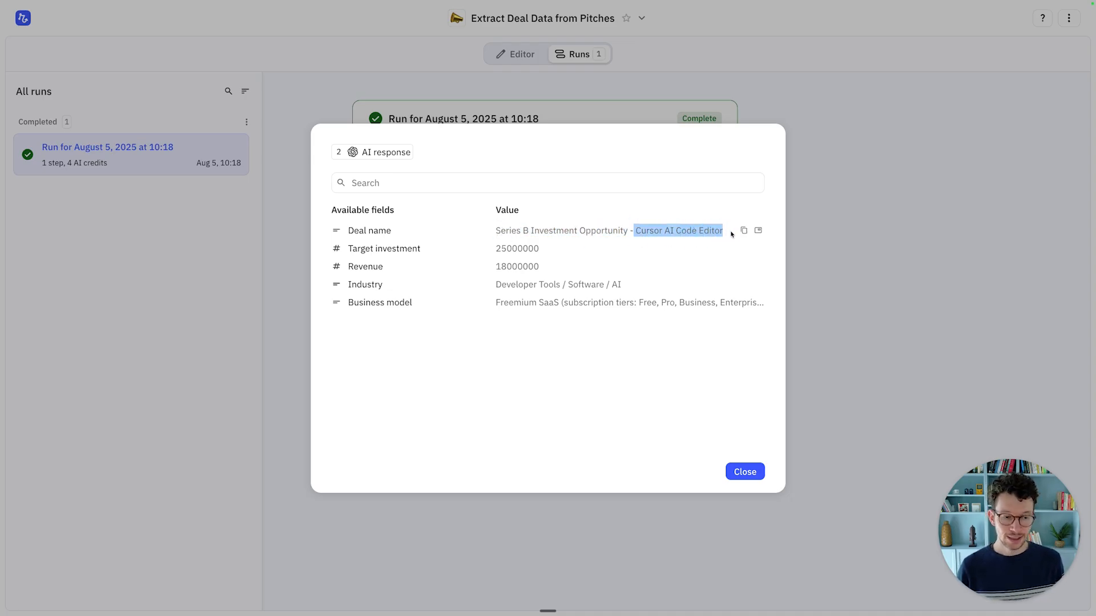
click(758, 477)
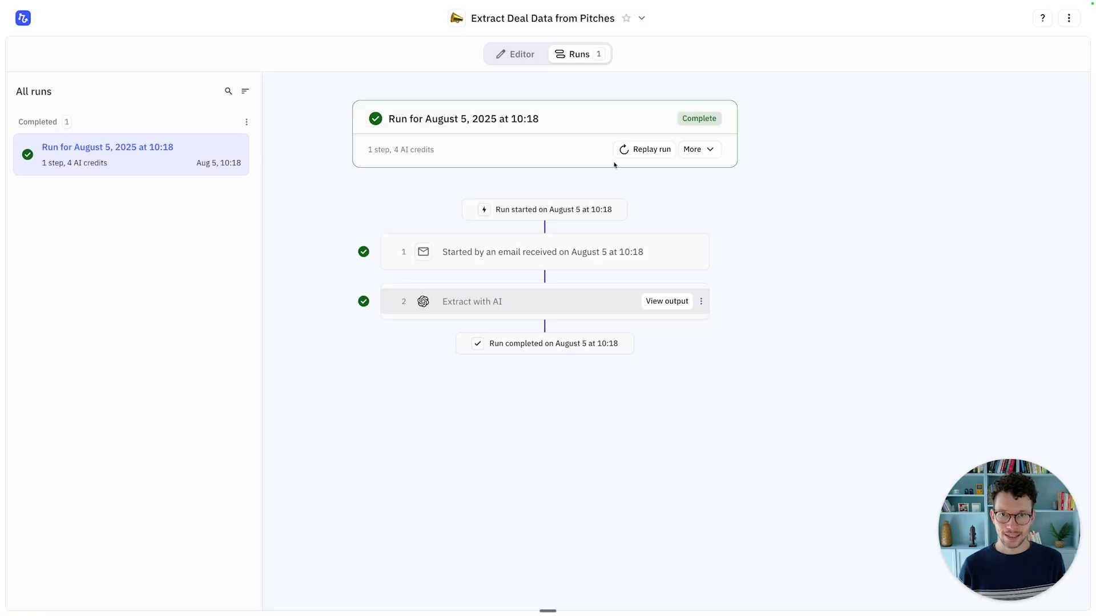
click(520, 55)
Step: Add a prompt line: 'For the deal name, make sure to only extract the target company name…'
click(540, 181)
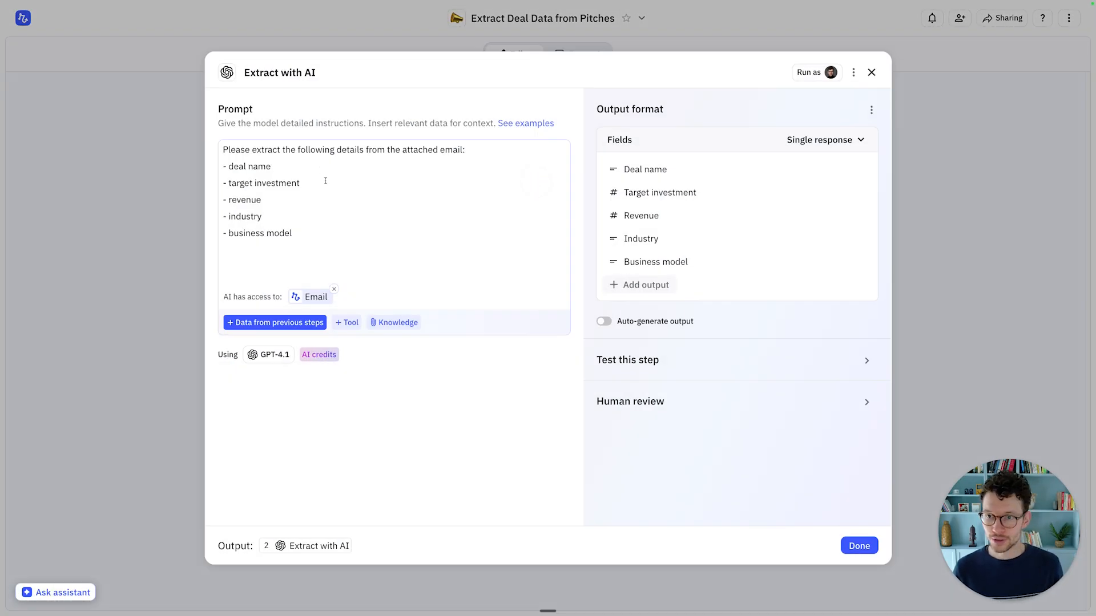
click(356, 252)
key(Return)
text(For the deal nam)
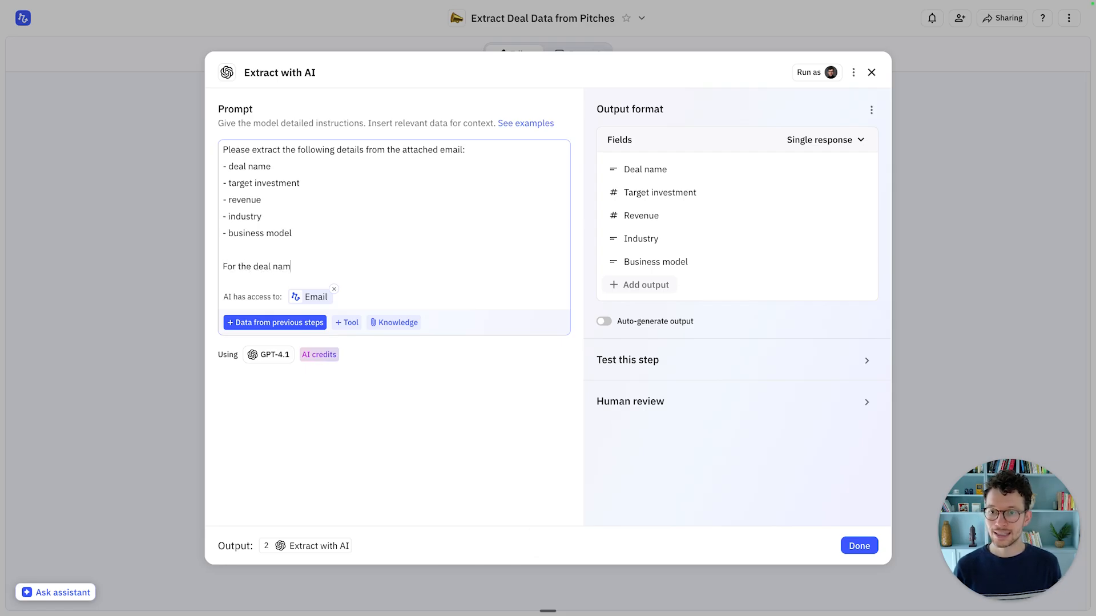
text(e, make sure to only)
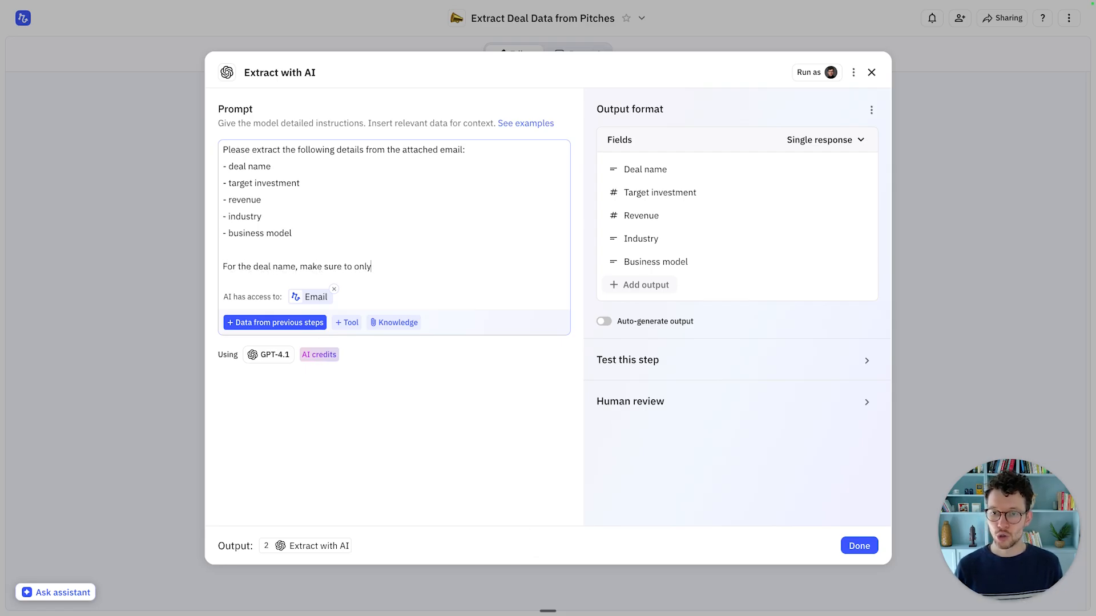
text( extract the tar)
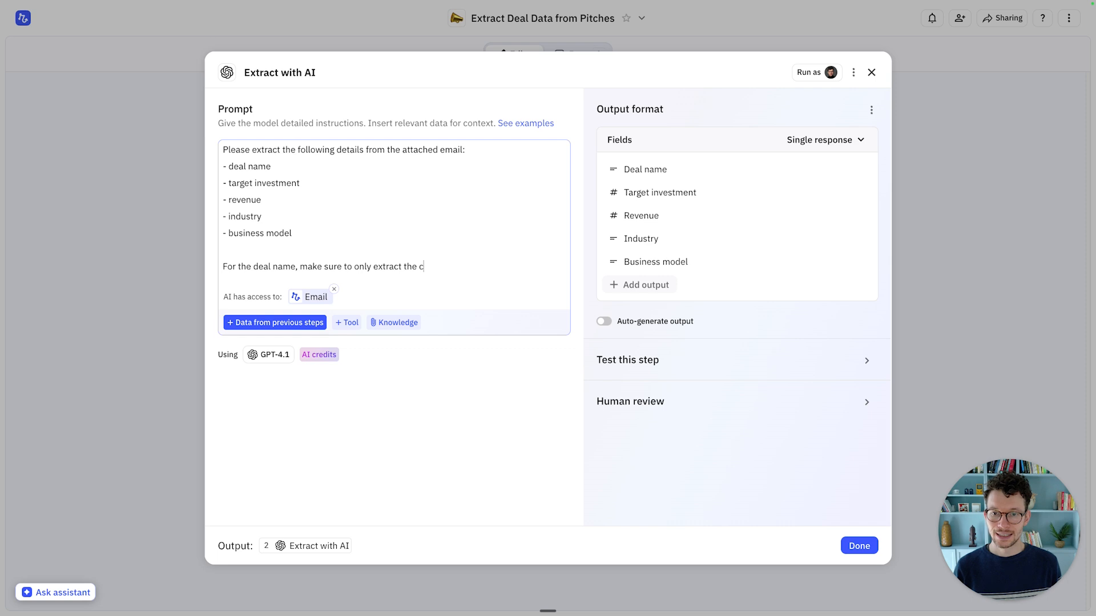
text(get company nam)
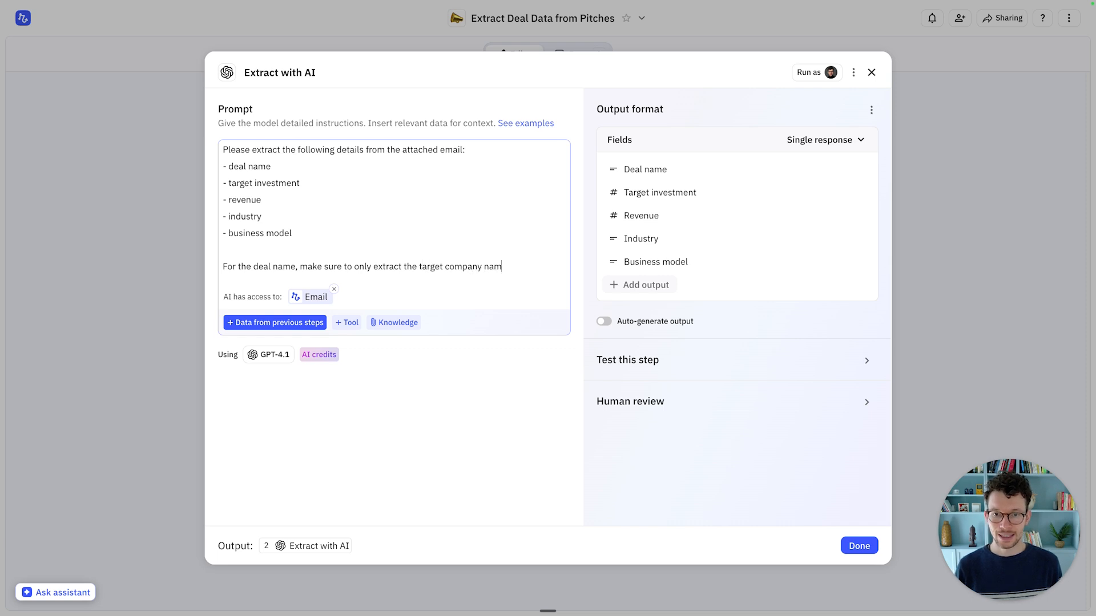
text(e. Don't add any )
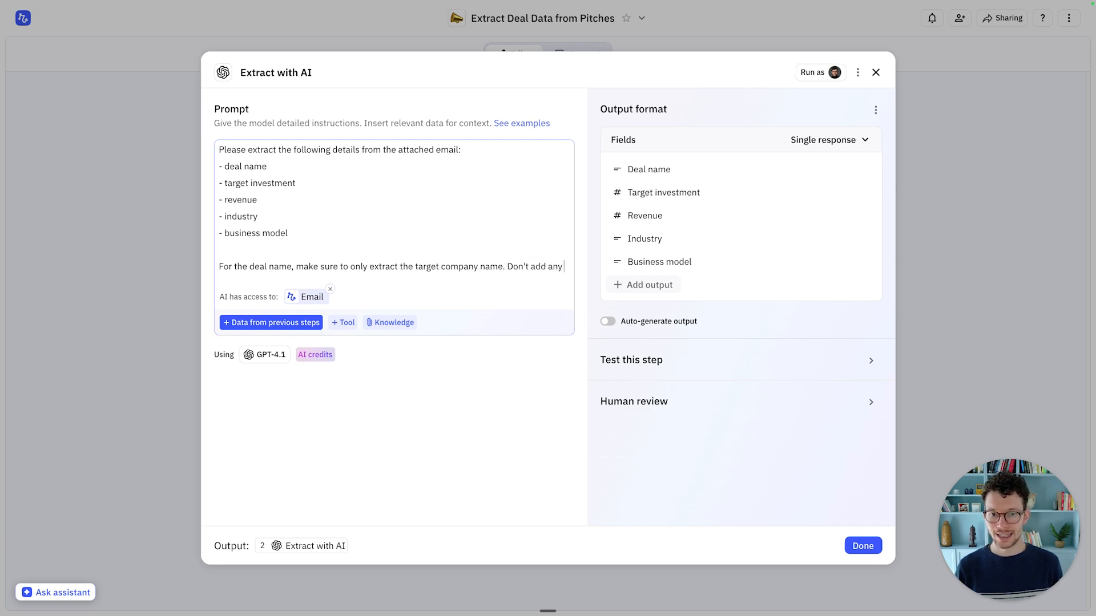
text(other qualifiers,)
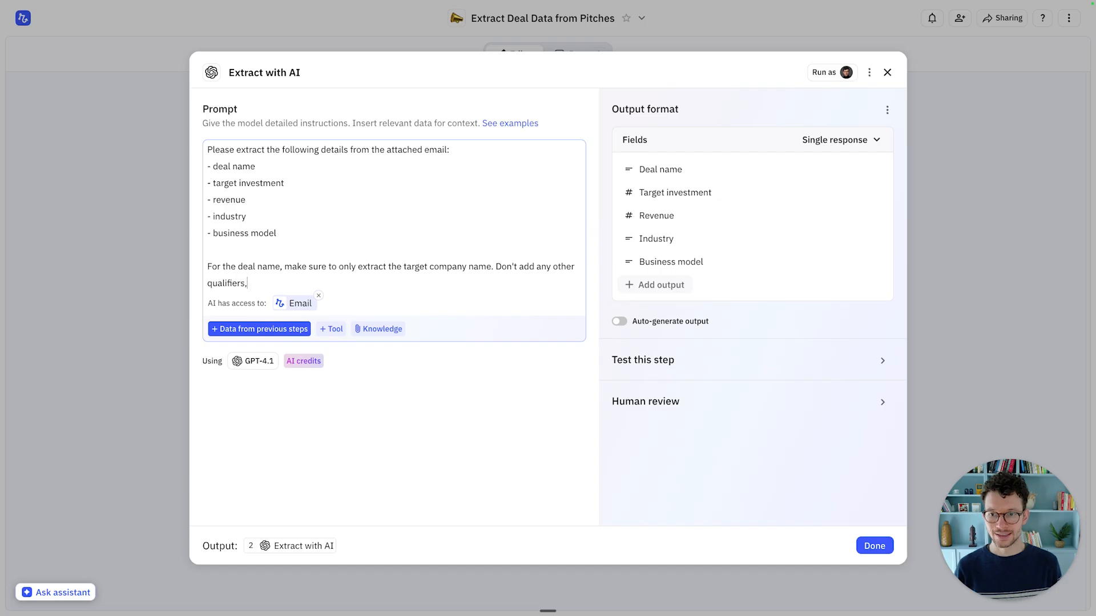
text( like "S)
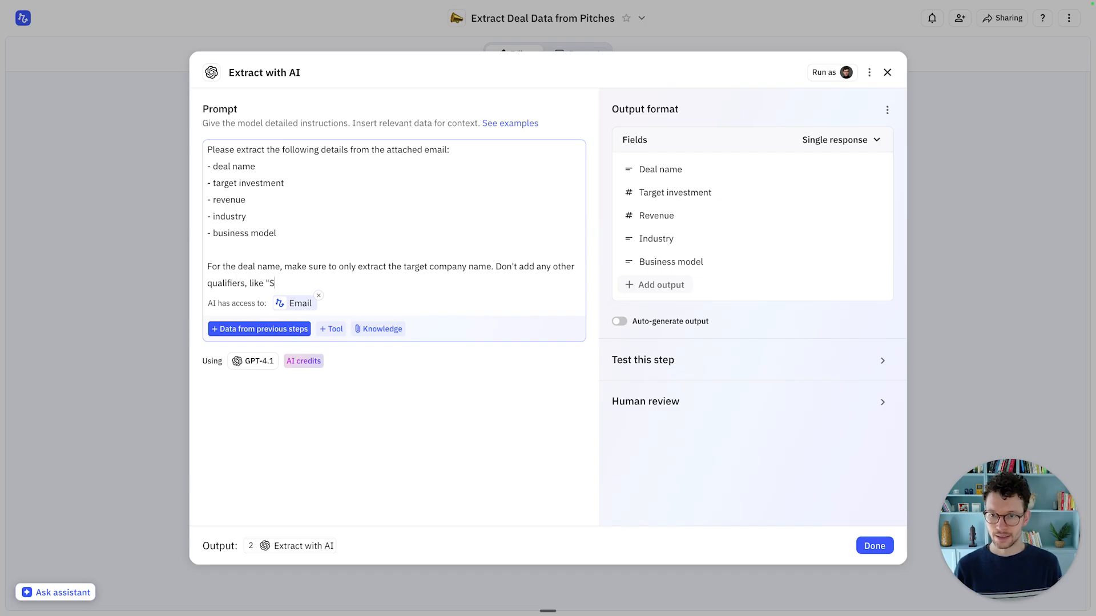
text(eries A" or similar.)
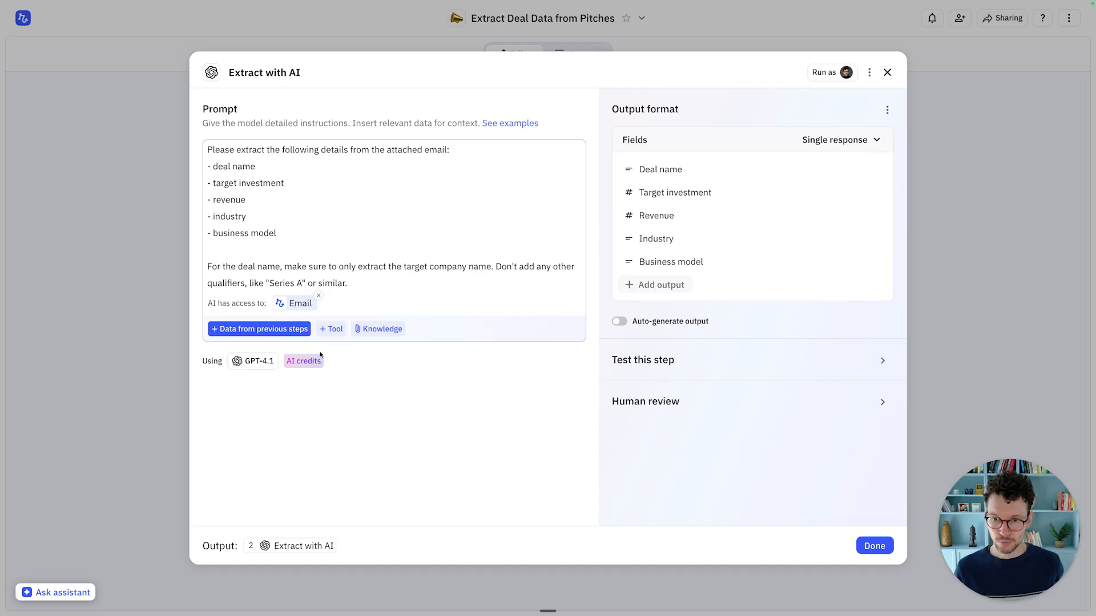
Step: Switch the Extract with AI step's model from GPT-4.1 to Gemini 2.5 Flash and close the step
click(255, 361)
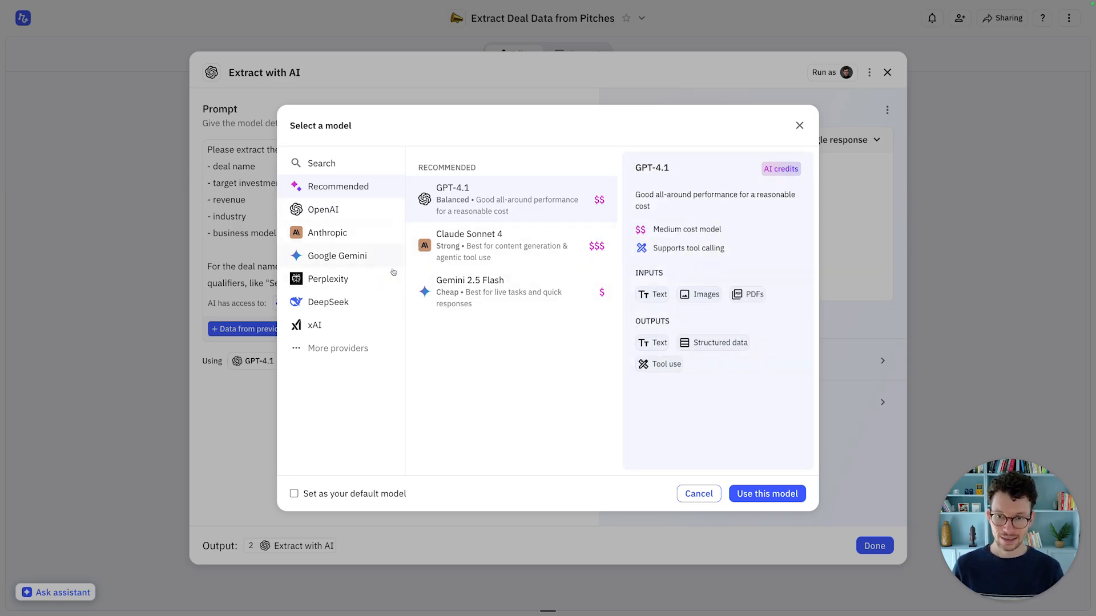
click(473, 294)
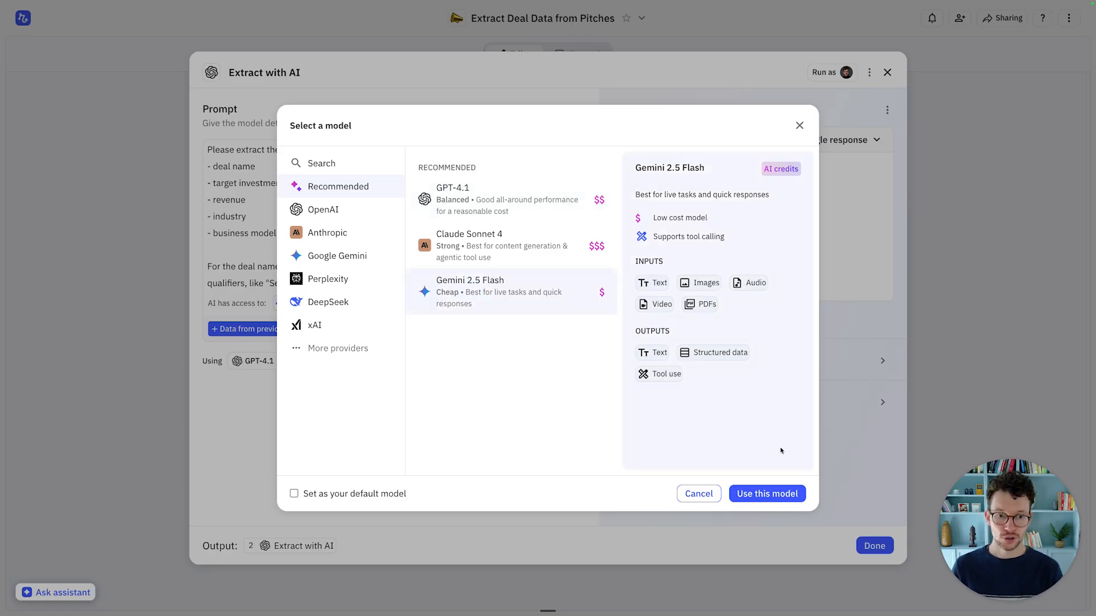
click(784, 495)
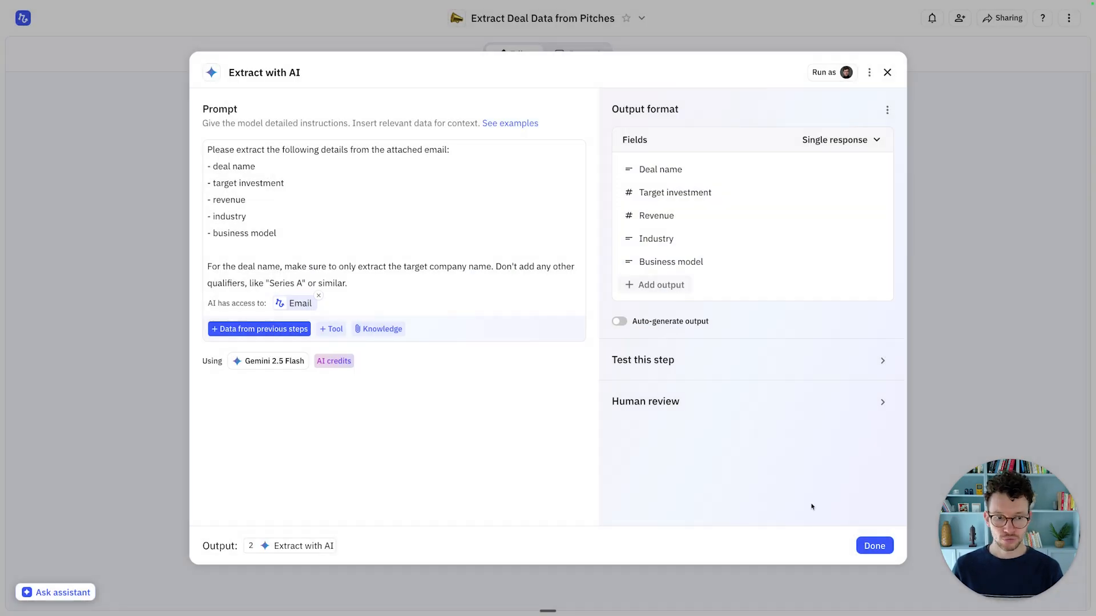
click(874, 546)
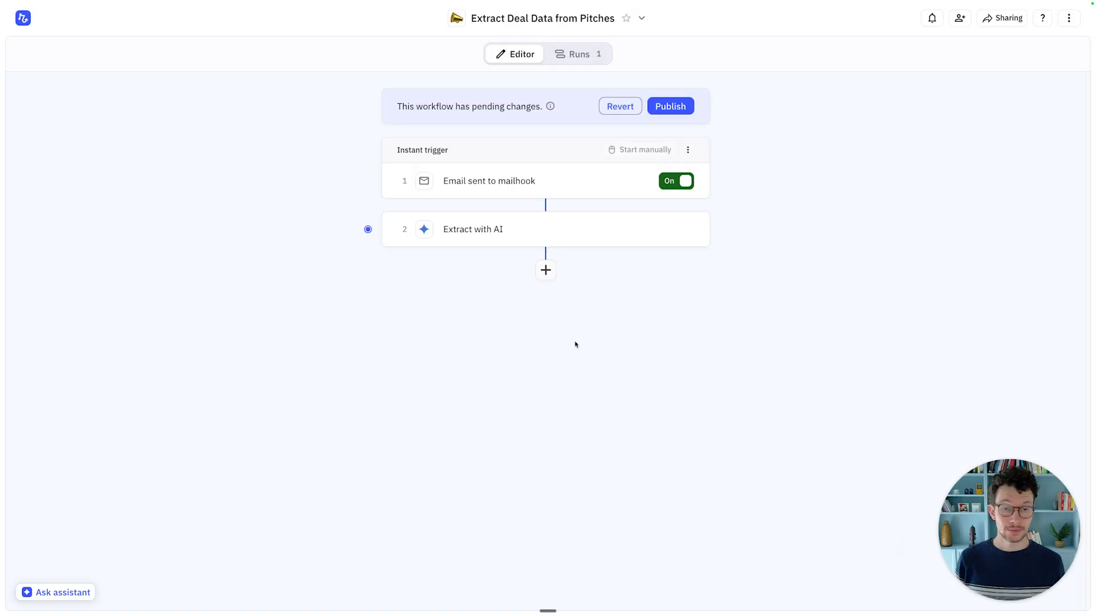
Step: Add a Notion 'Add page to database' step as step 3 after the AI extraction
click(546, 270)
text(notion)
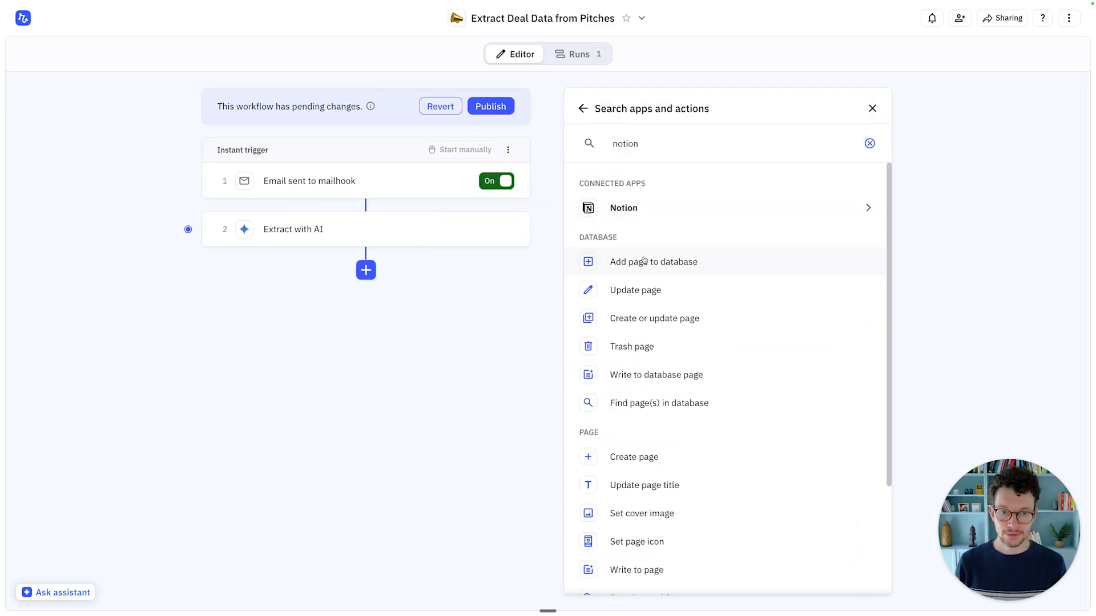
click(647, 268)
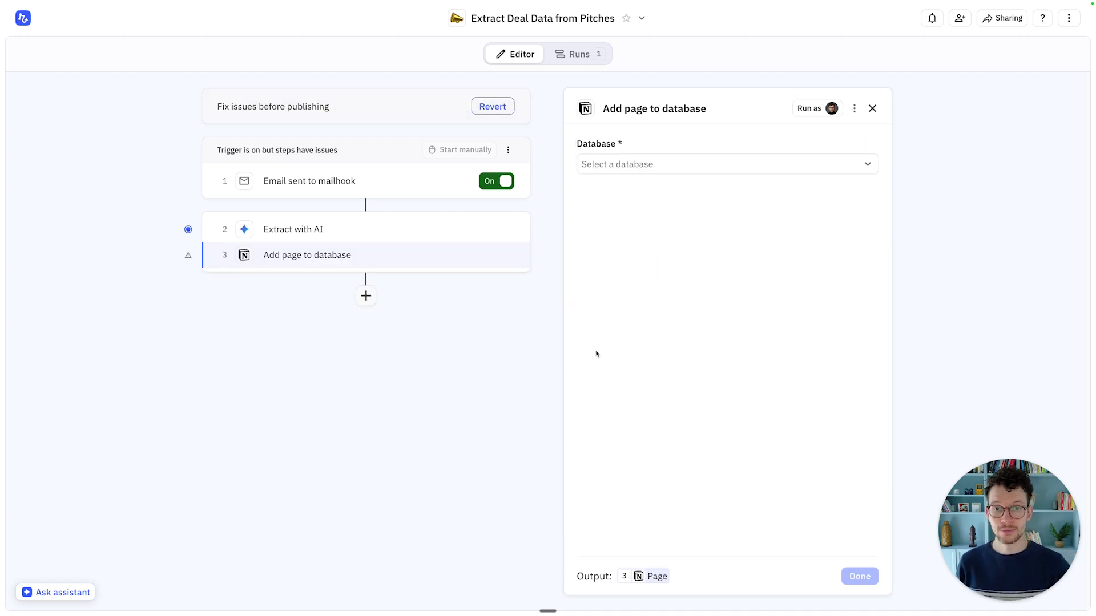
key(ctrl+Left)
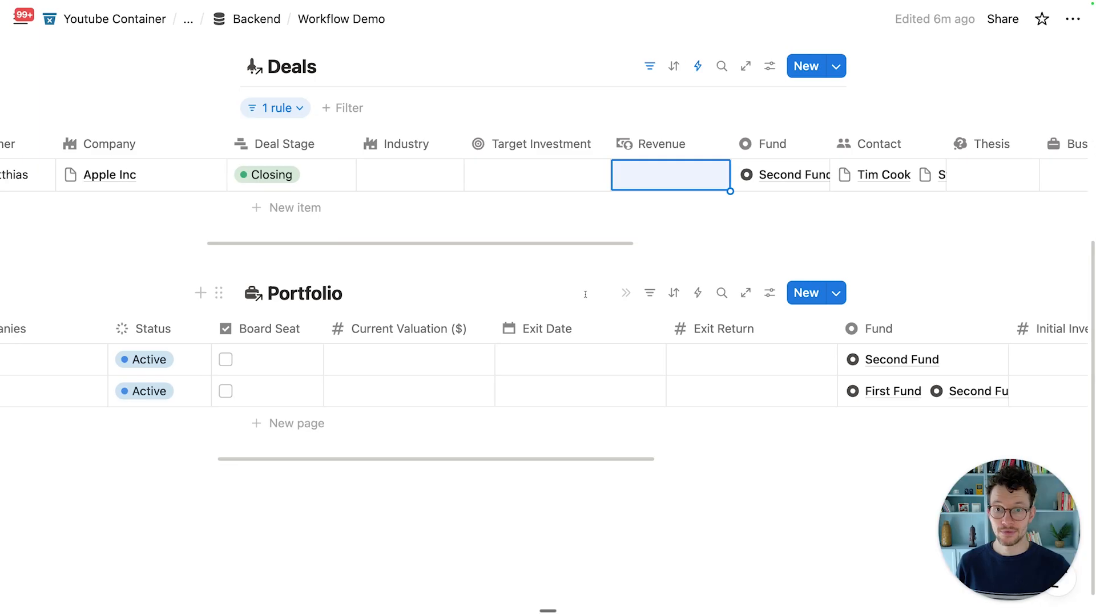
Step: Check Relay's Notion database list, then open the full Deals database page in Notion
key(ctrl+Right)
click(720, 172)
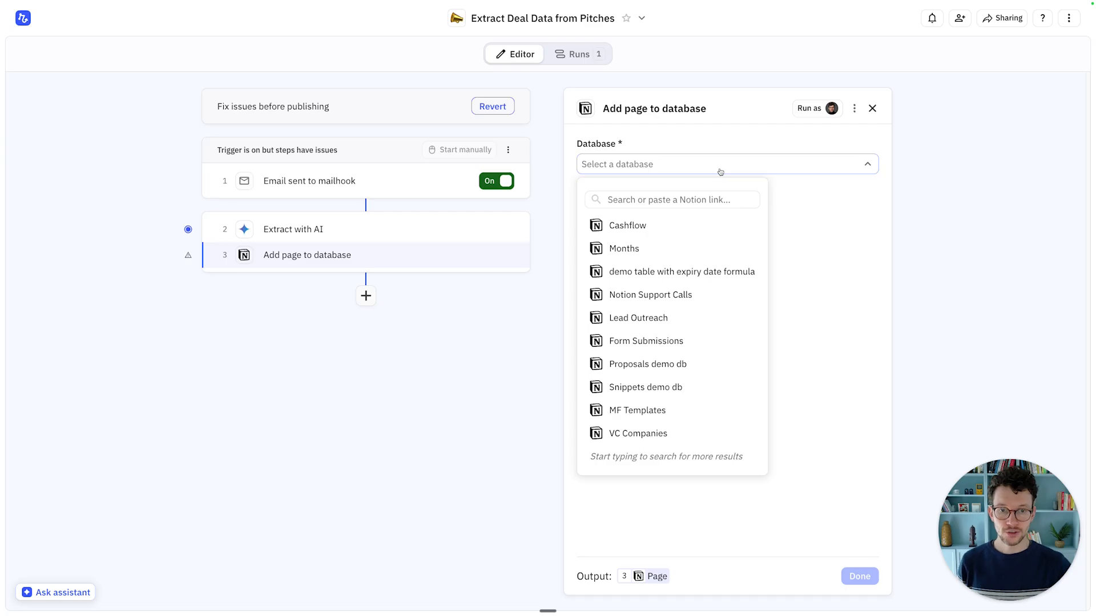
key(ctrl+Left)
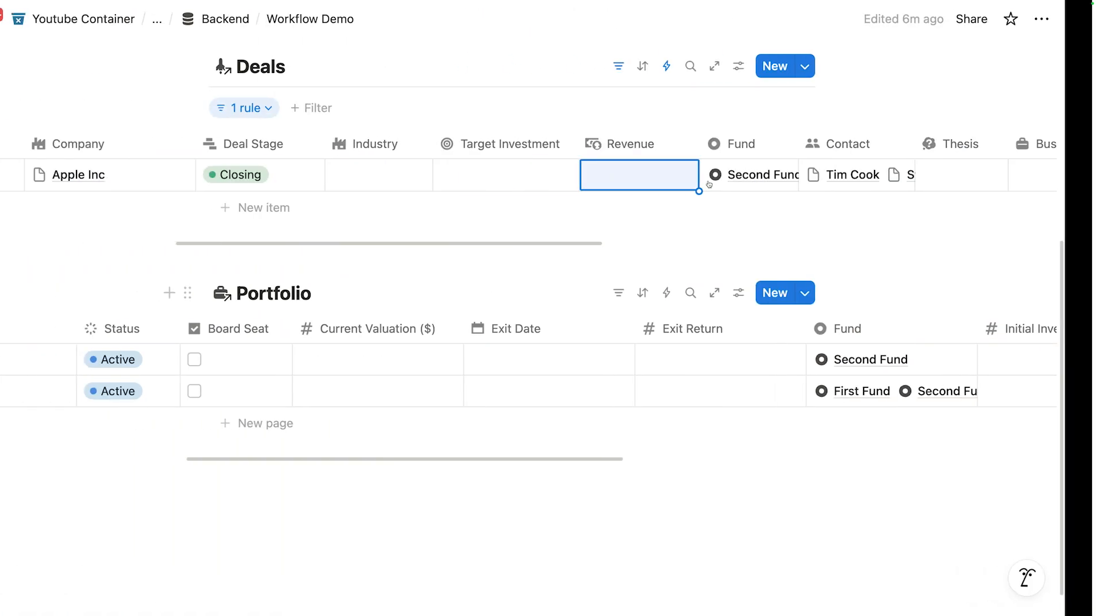
scroll(314, 271, up, 2)
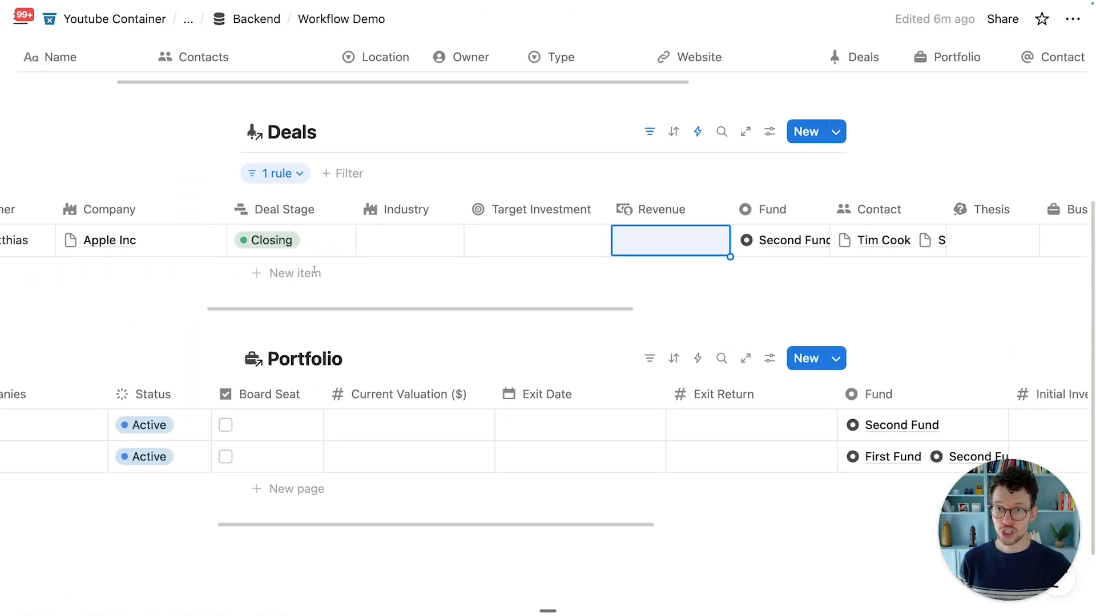
scroll(314, 271, up, 1)
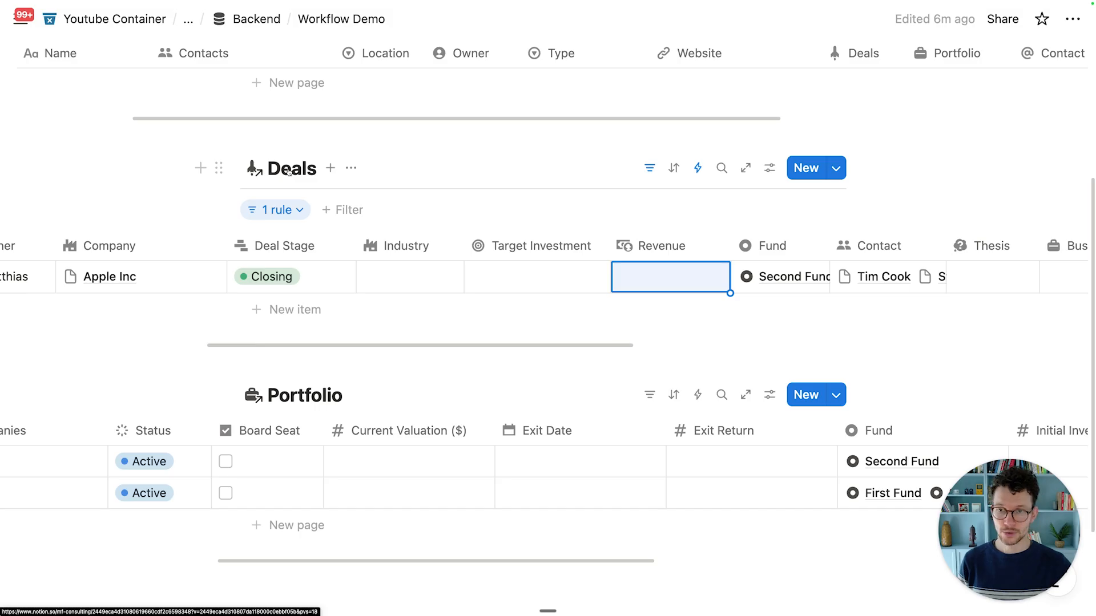
click(289, 172)
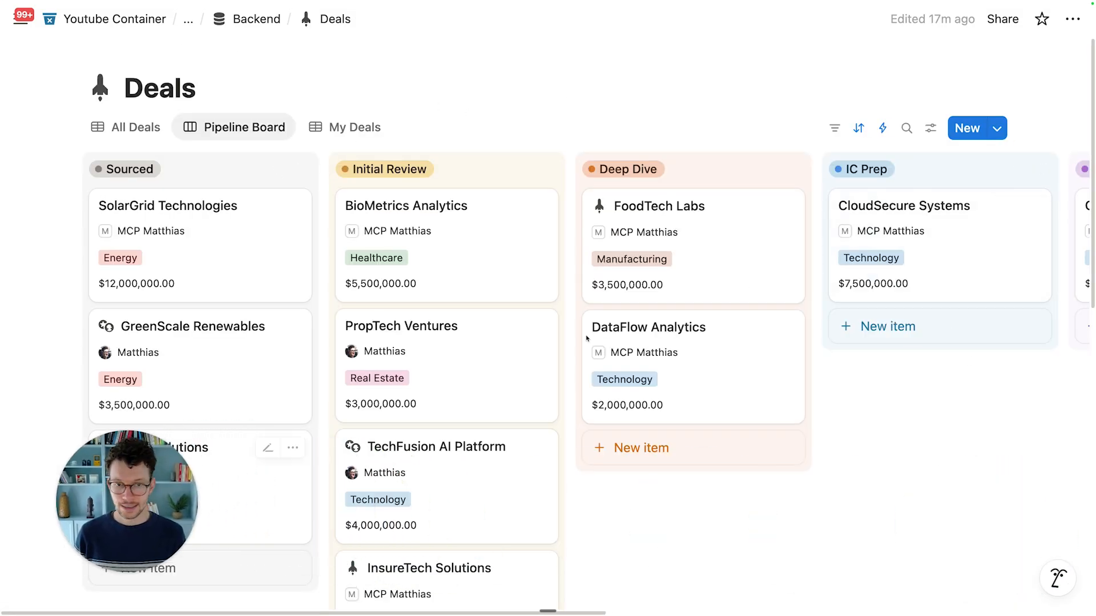
Step: Add Relay.app as a connection on the Notion Deals database
click(1072, 19)
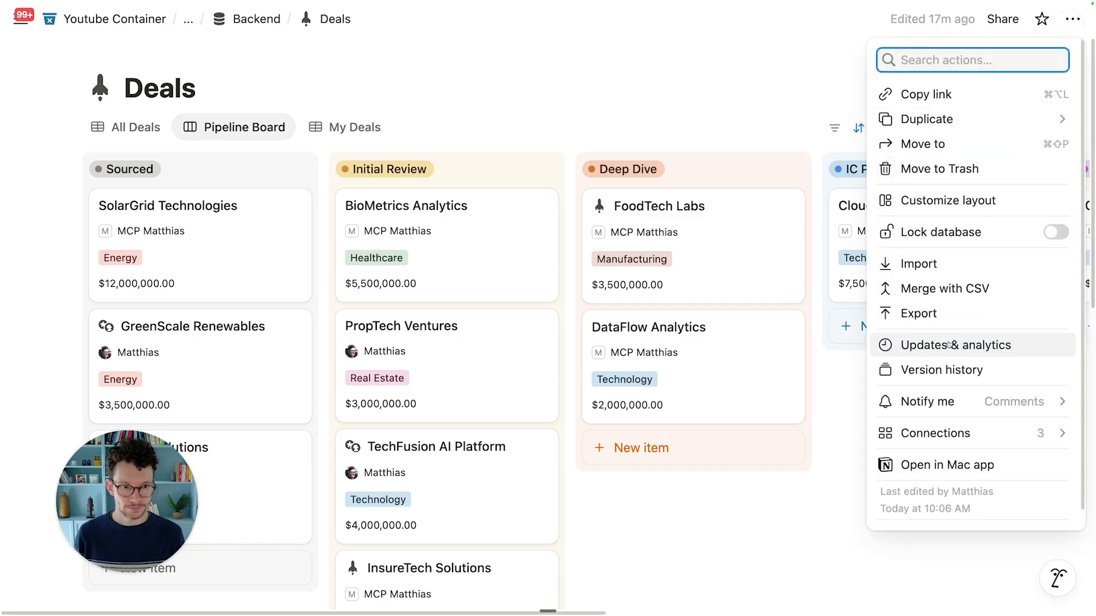
scroll(947, 348, down, 1)
mouse_move(907, 422)
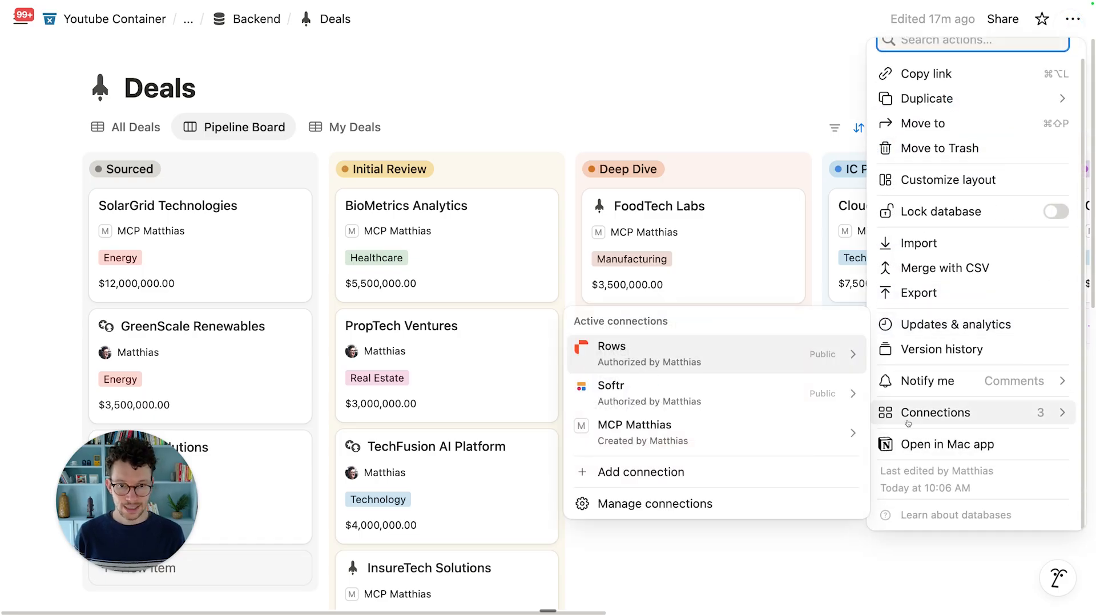
click(641, 472)
text(relay)
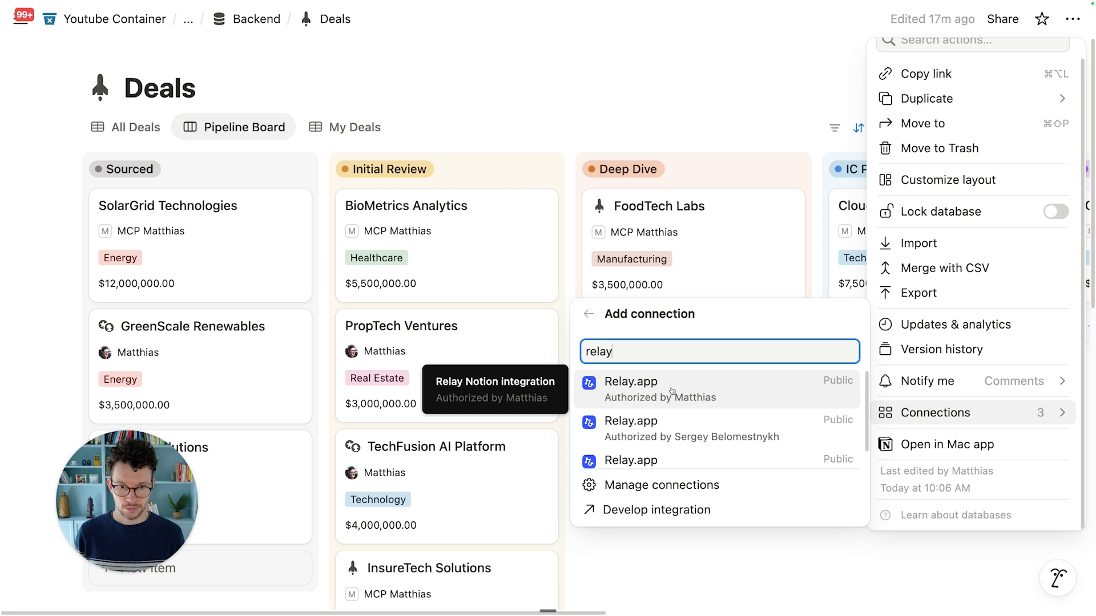
click(672, 391)
click(652, 137)
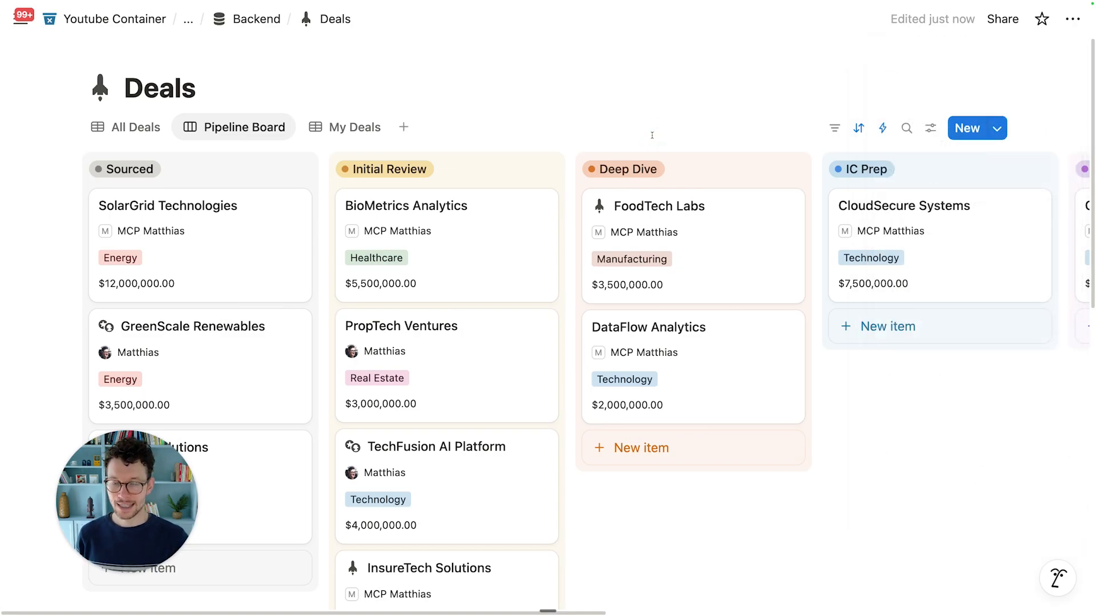
key(ctrl+Right)
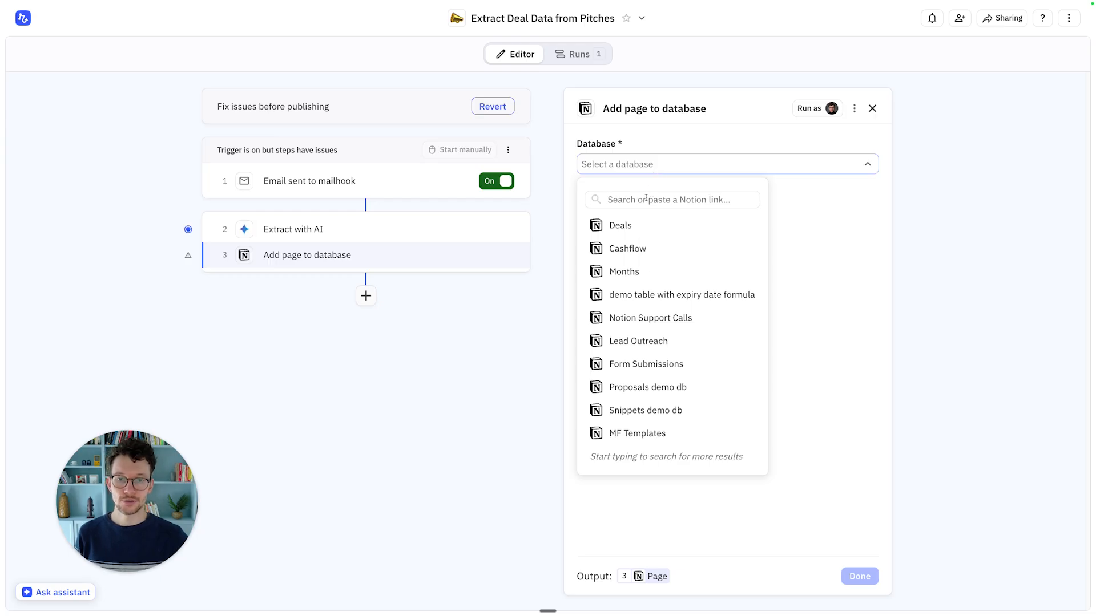
Step: Target the Deals database and add a Deal Name field to fill in
click(634, 226)
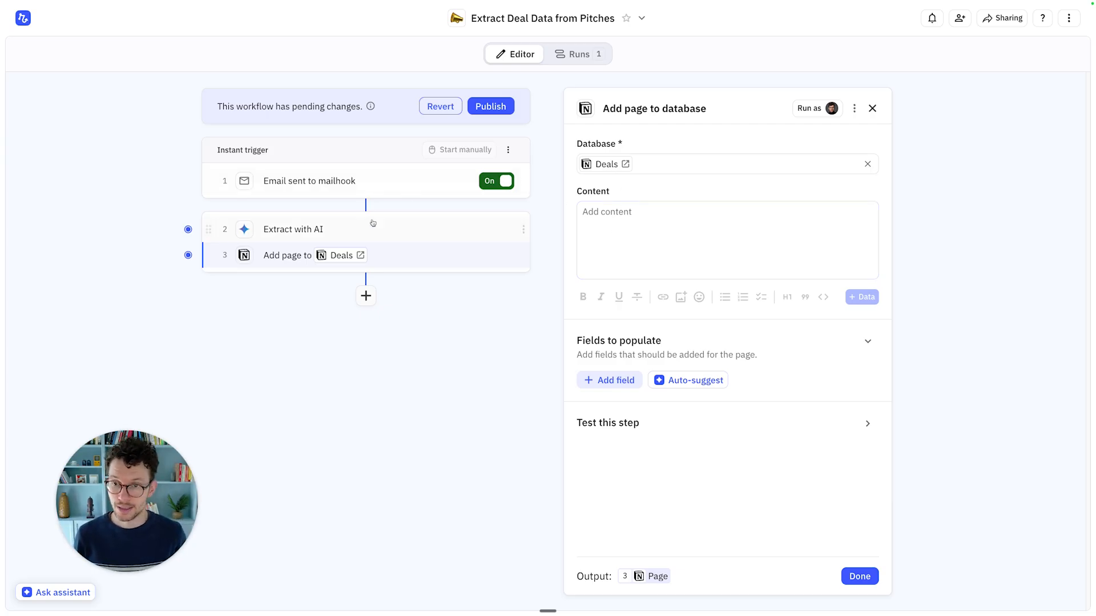
click(609, 382)
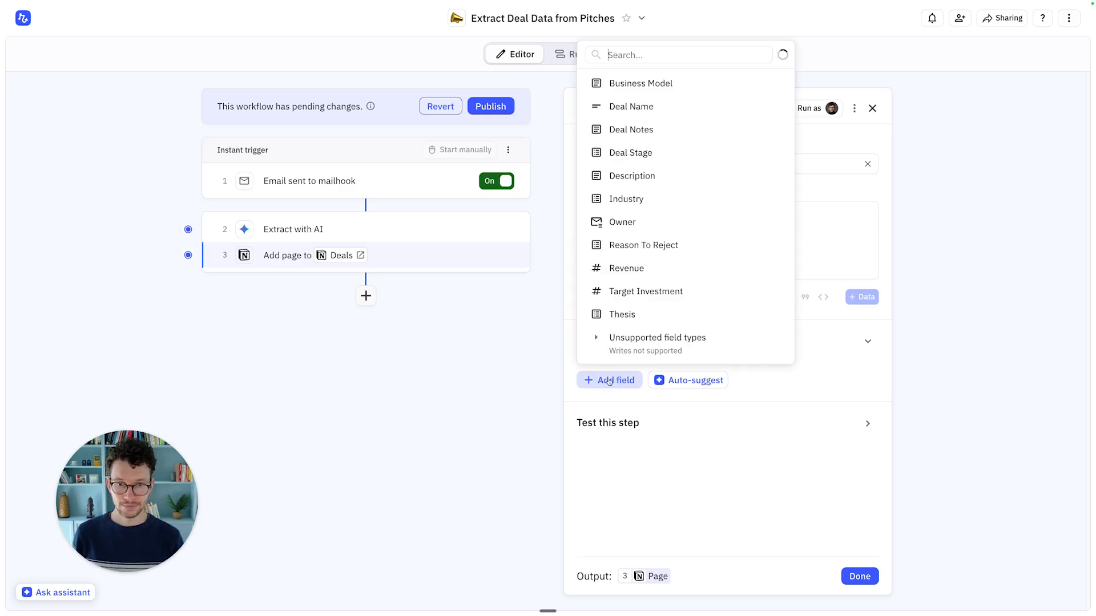
click(641, 109)
click(754, 401)
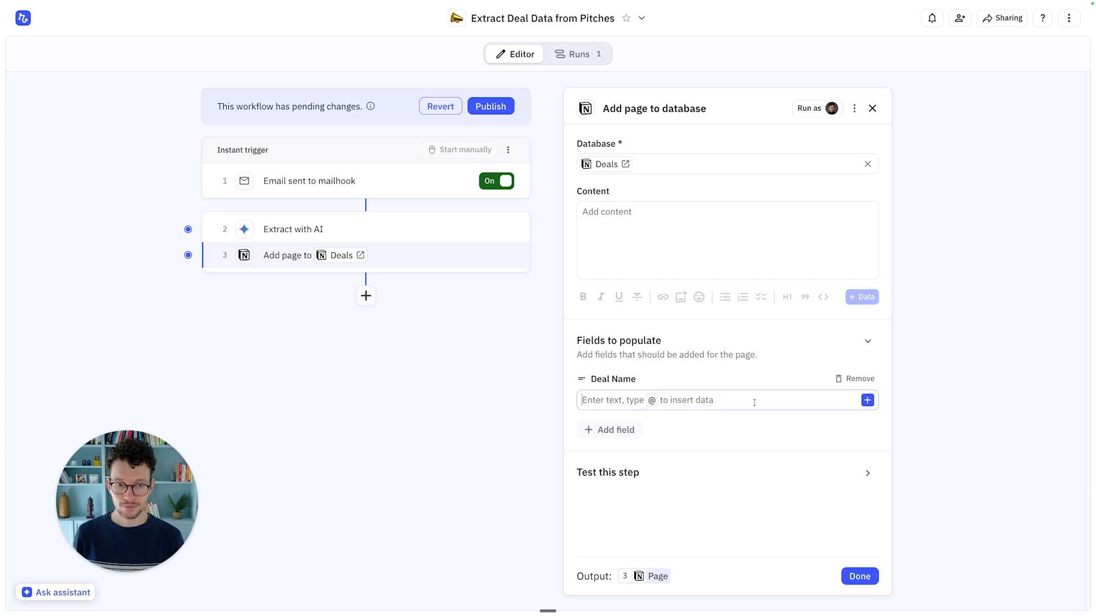
Step: Map Deal Name and a new Revenue field to the Extract with AI outputs
click(867, 400)
mouse_move(763, 461)
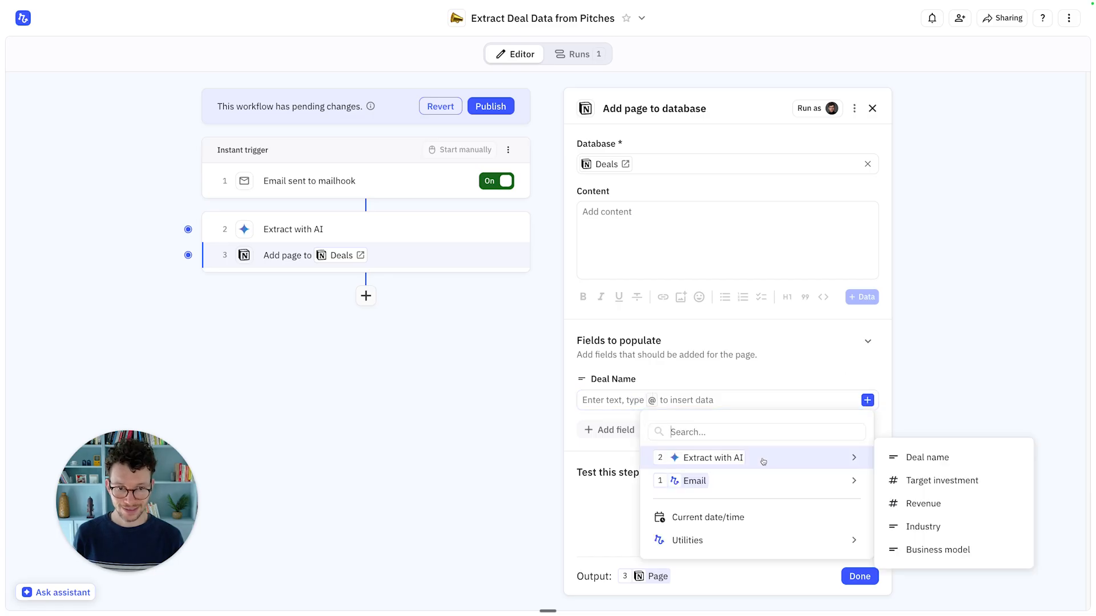
click(930, 457)
click(614, 432)
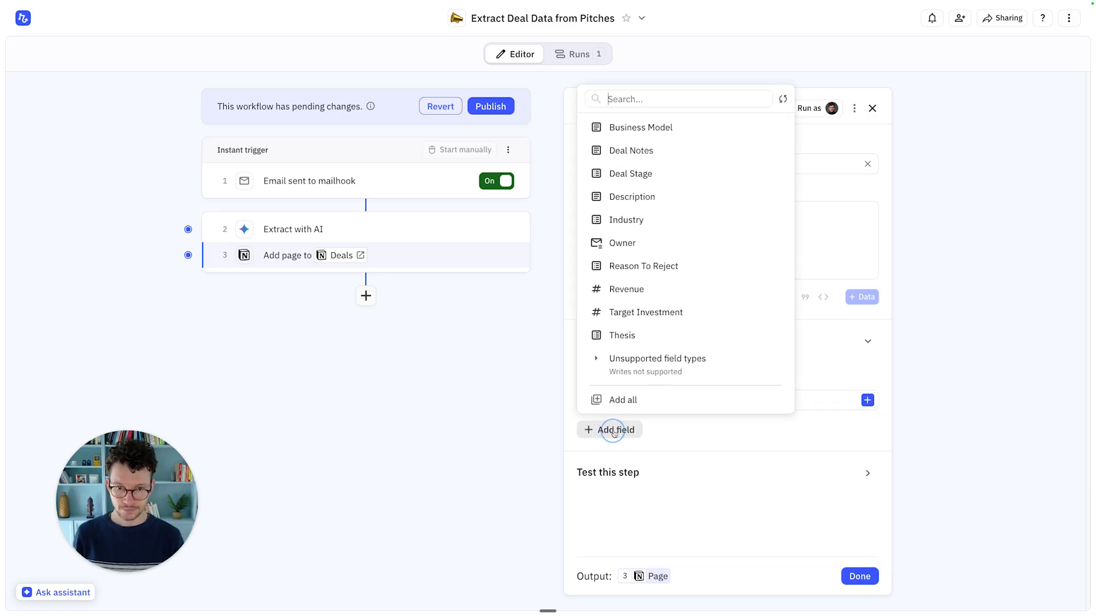
click(633, 289)
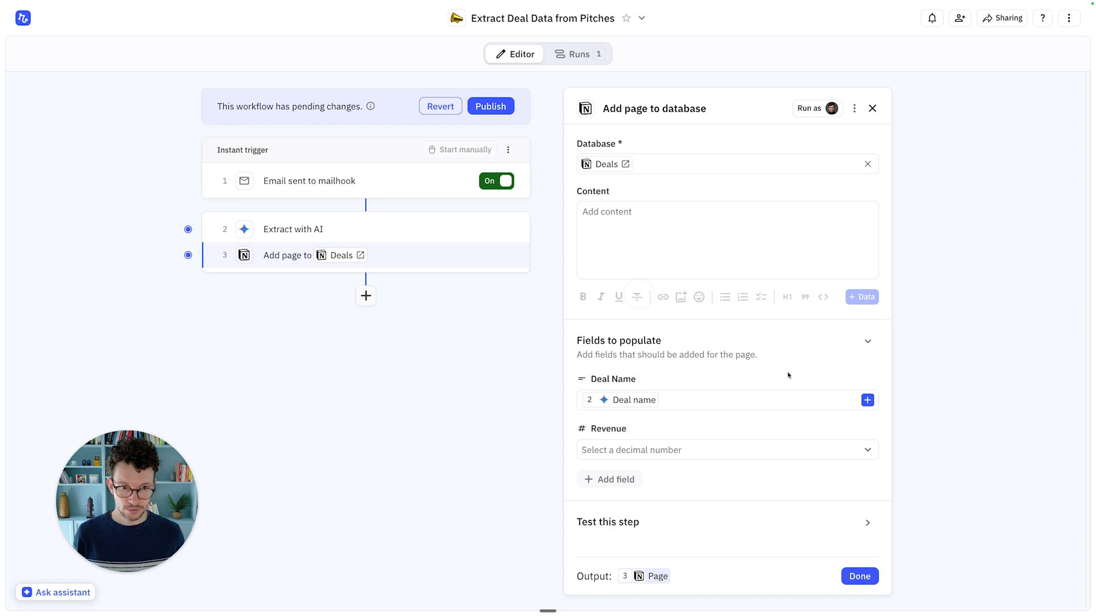
click(866, 450)
mouse_move(739, 510)
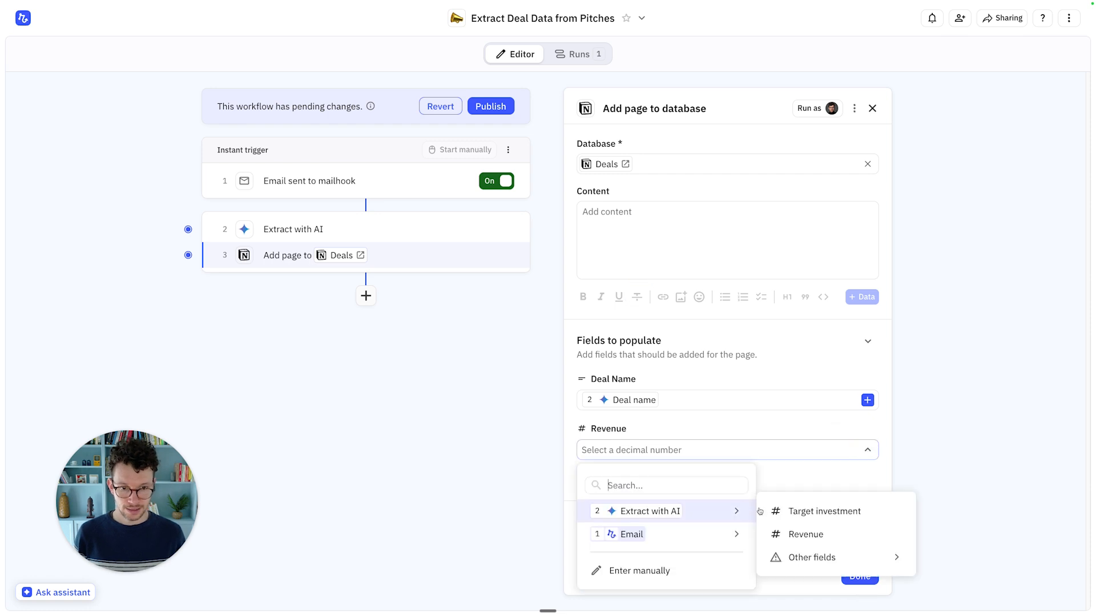
click(801, 532)
Step: Add Target Investment and Industry fields filled from the AI-extracted values
click(619, 481)
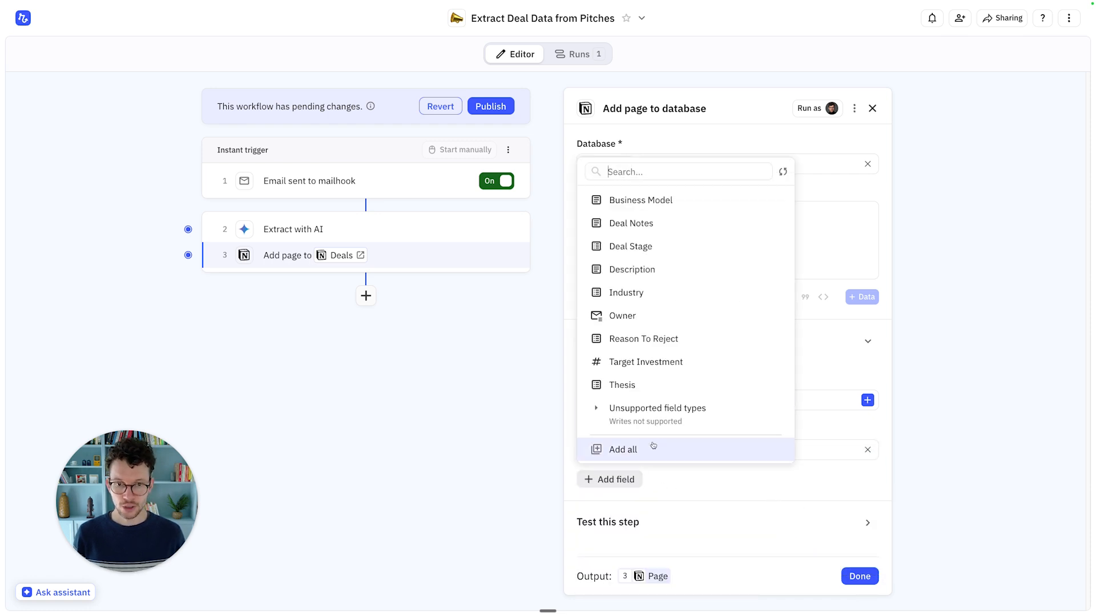
click(646, 361)
click(833, 502)
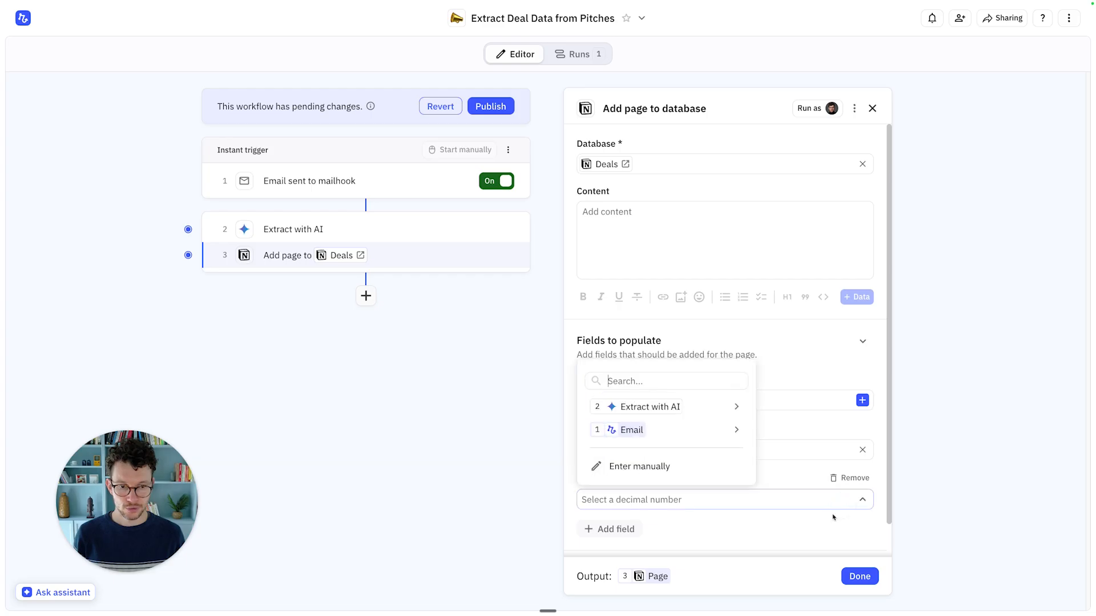
mouse_move(730, 407)
click(820, 408)
scroll(582, 422, down, 1)
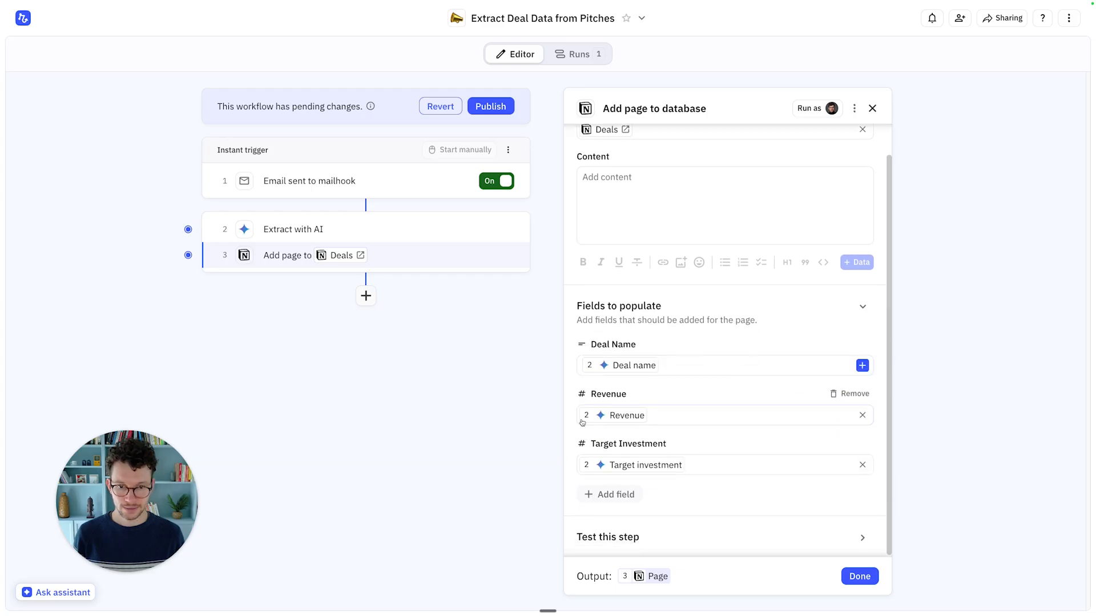
click(607, 493)
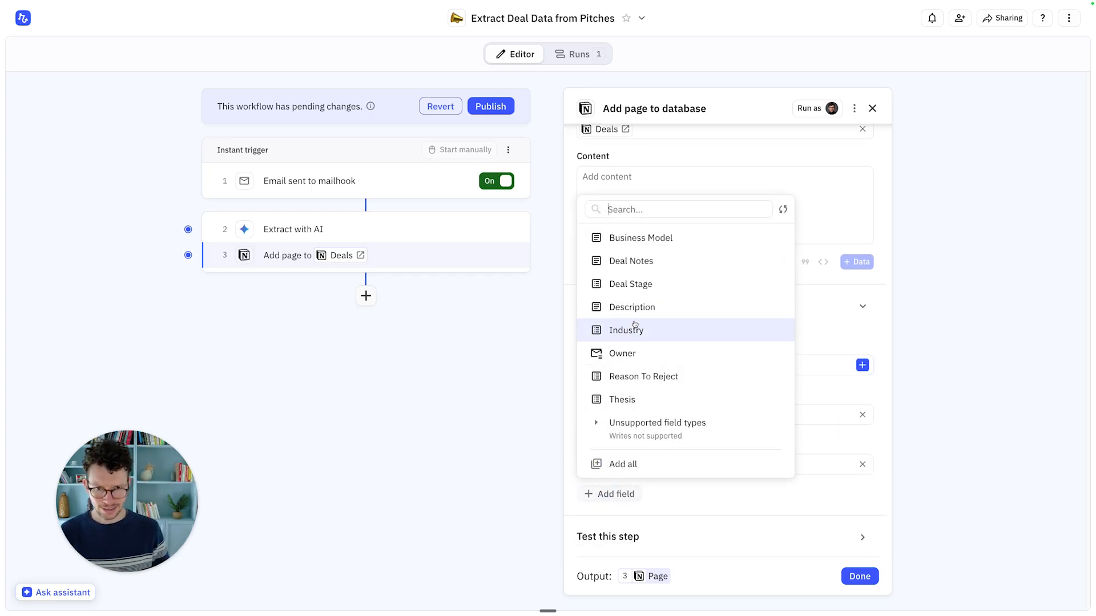
click(665, 331)
scroll(679, 399, down, 1)
click(692, 464)
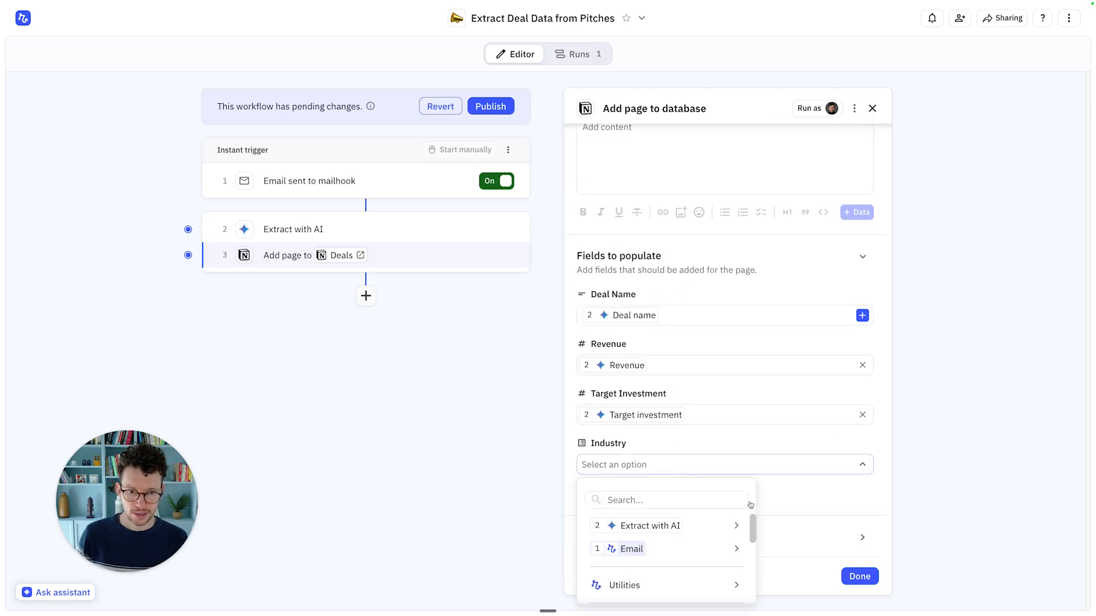
mouse_move(736, 525)
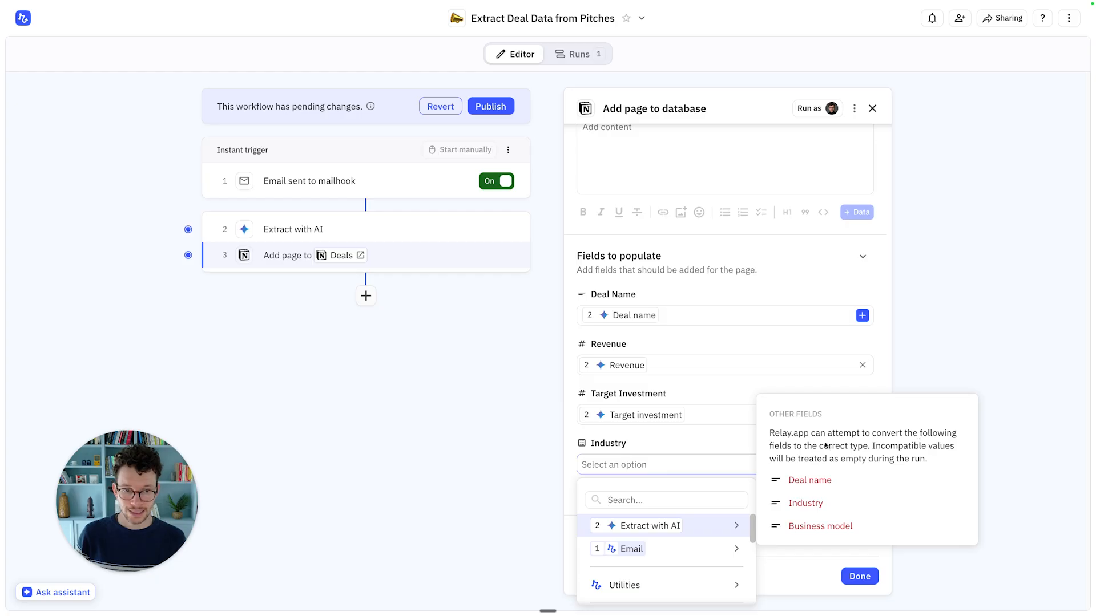
click(785, 504)
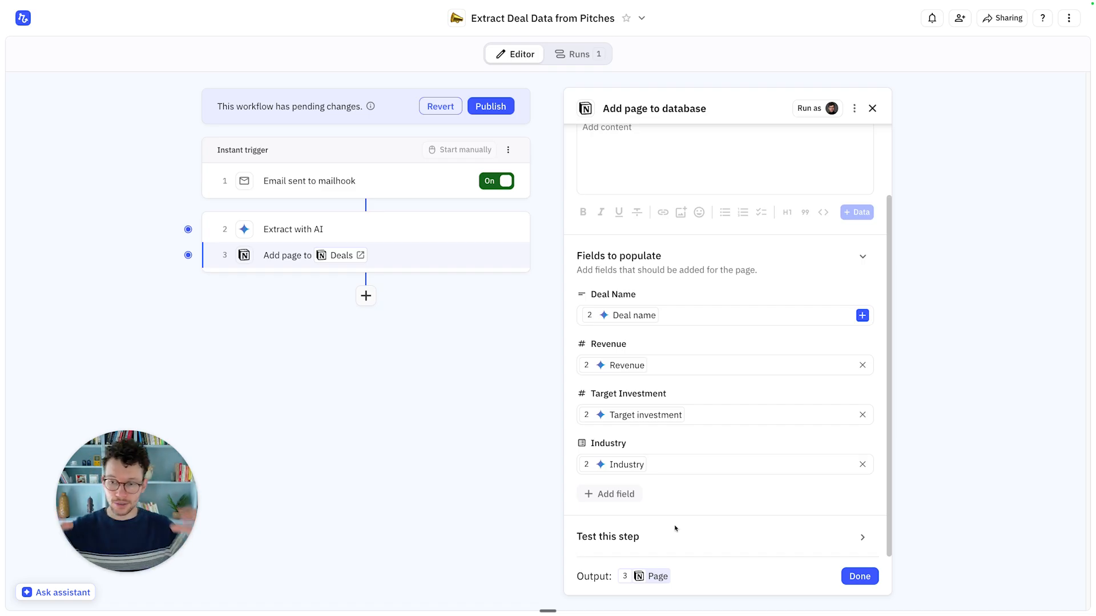
Step: Finish the add-page step and publish the pending workflow changes
click(837, 539)
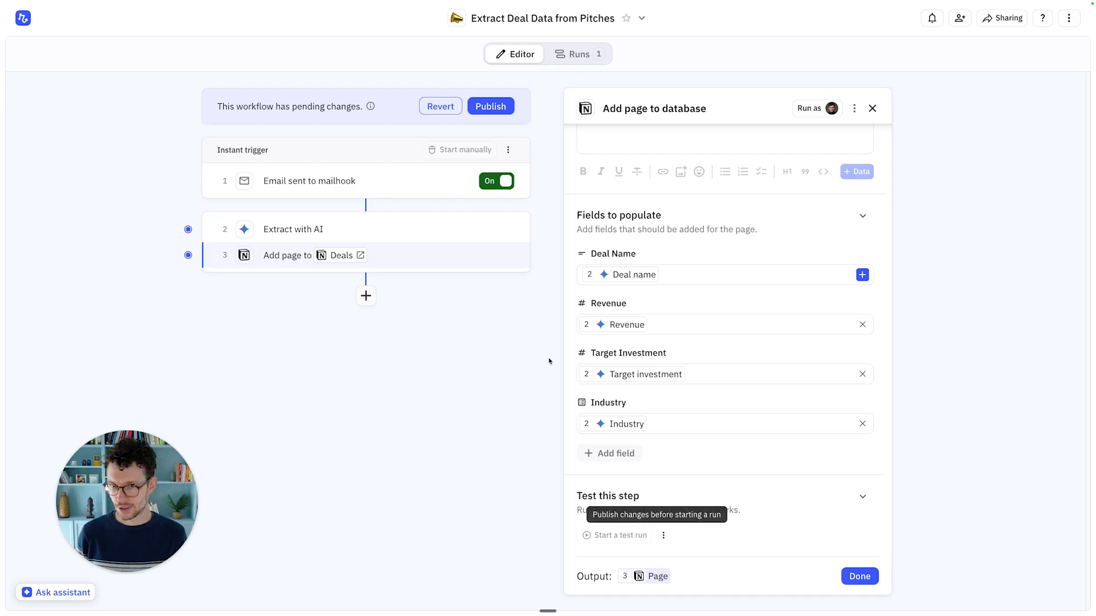
click(859, 576)
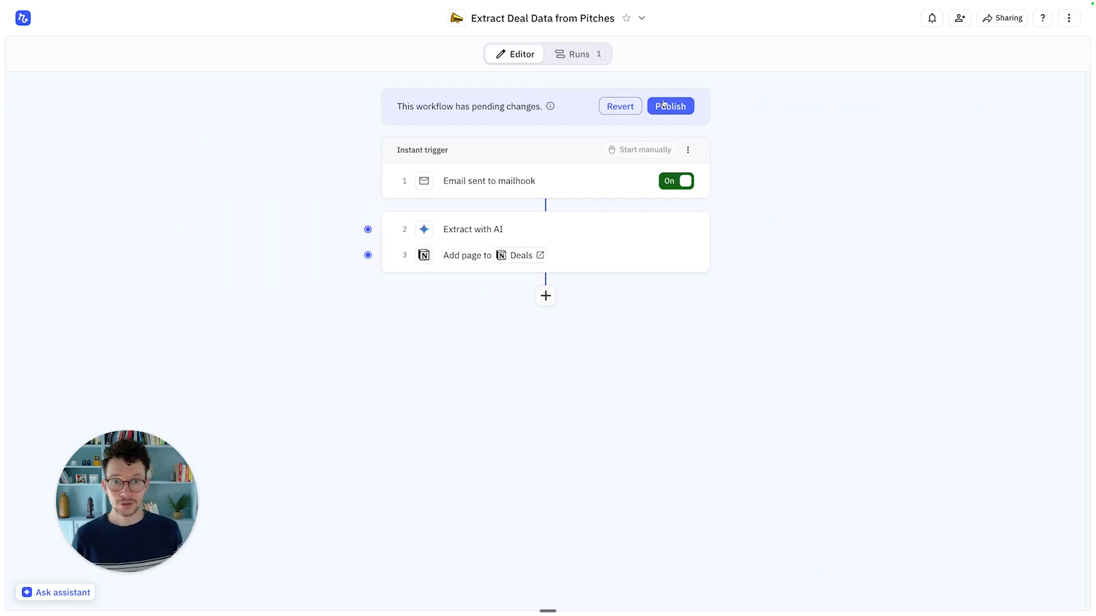
click(663, 104)
Step: Confirm publishing, then review the new Cursor deal in Notion's Newly Sourced Deals table
click(671, 346)
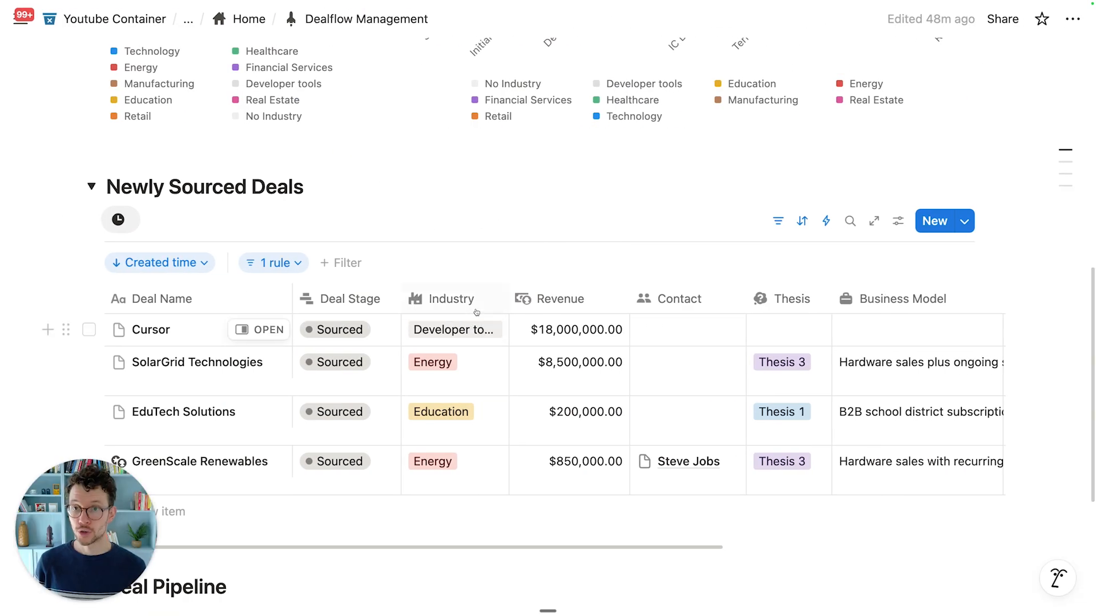
scroll(479, 304, up, 10)
scroll(479, 304, down, 2)
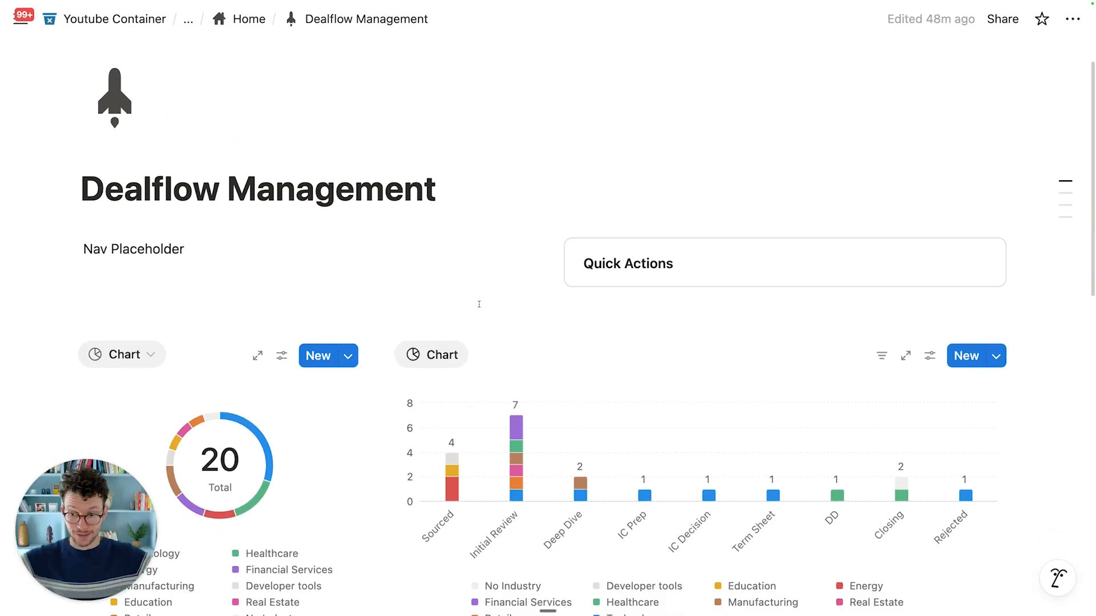
scroll(478, 304, down, 10)
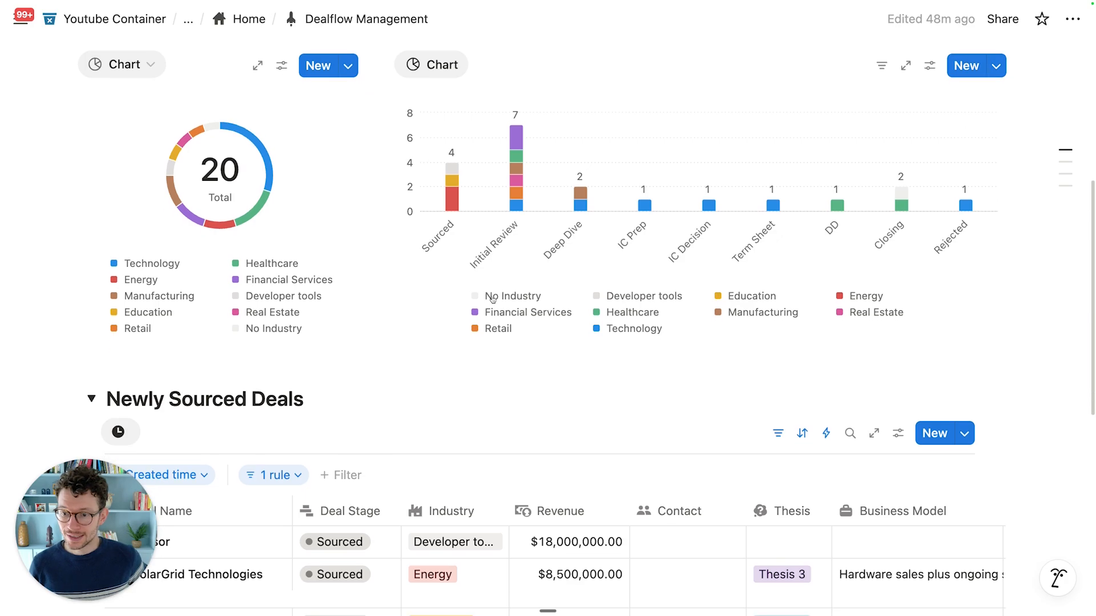
scroll(324, 278, down, 2)
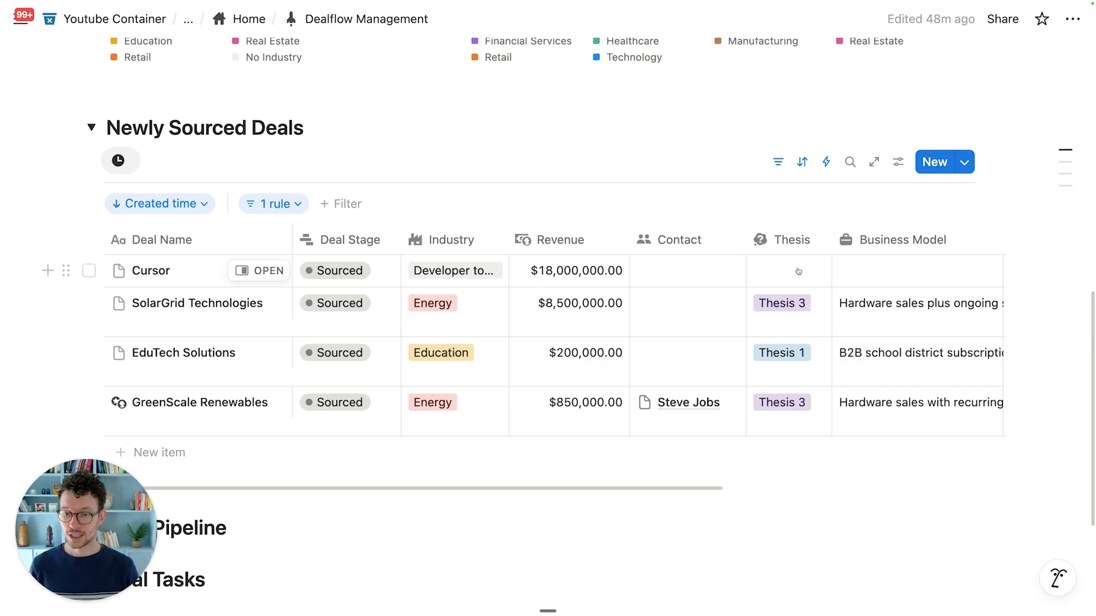
scroll(415, 272, down, 1)
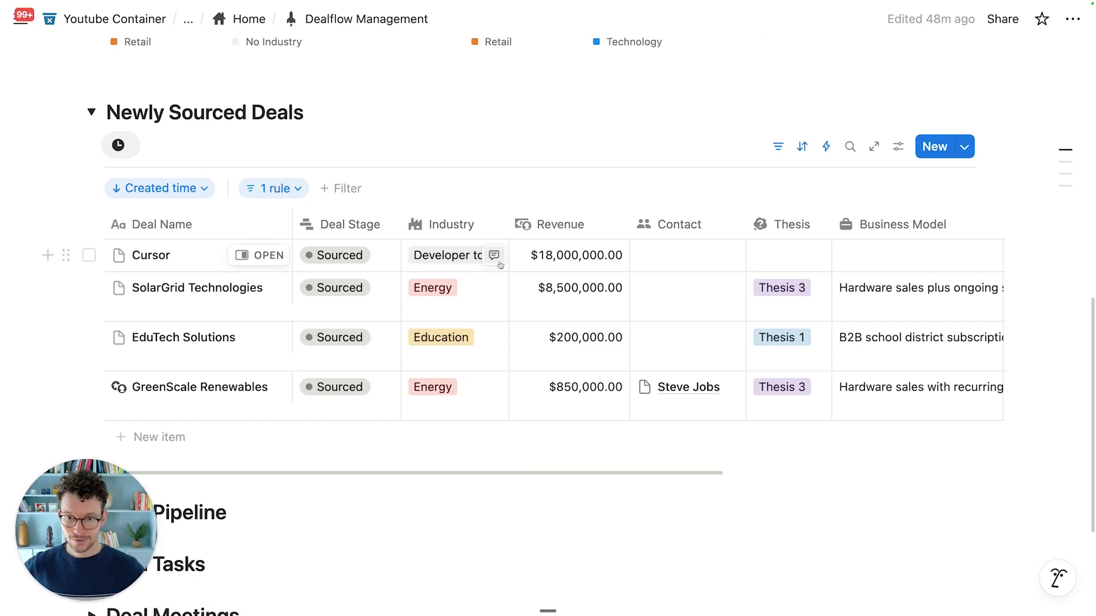
scroll(499, 261, right, 7)
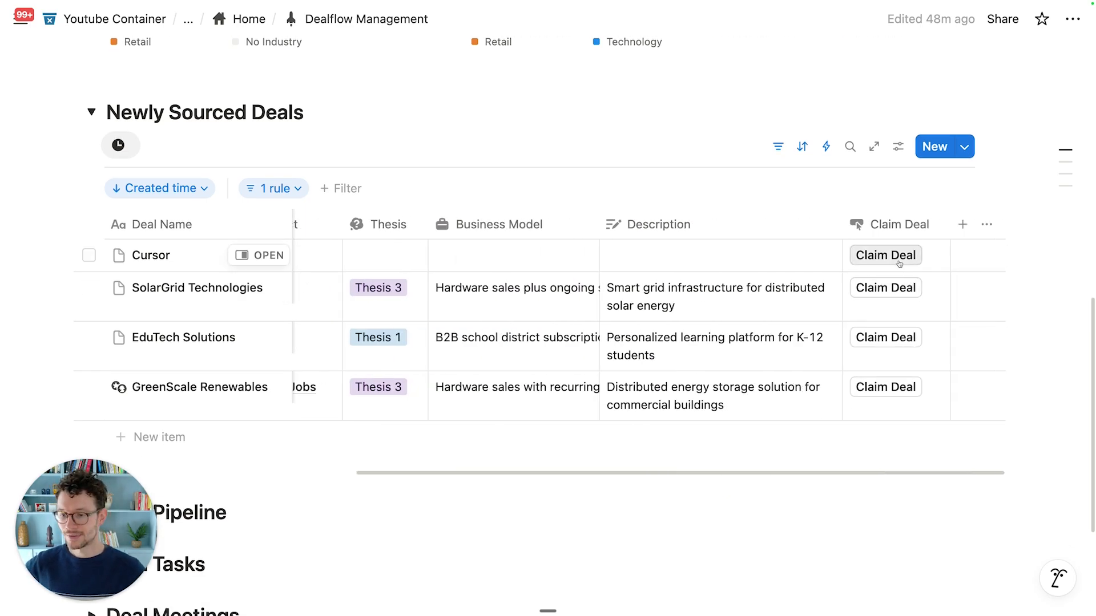
scroll(702, 378, down, 6)
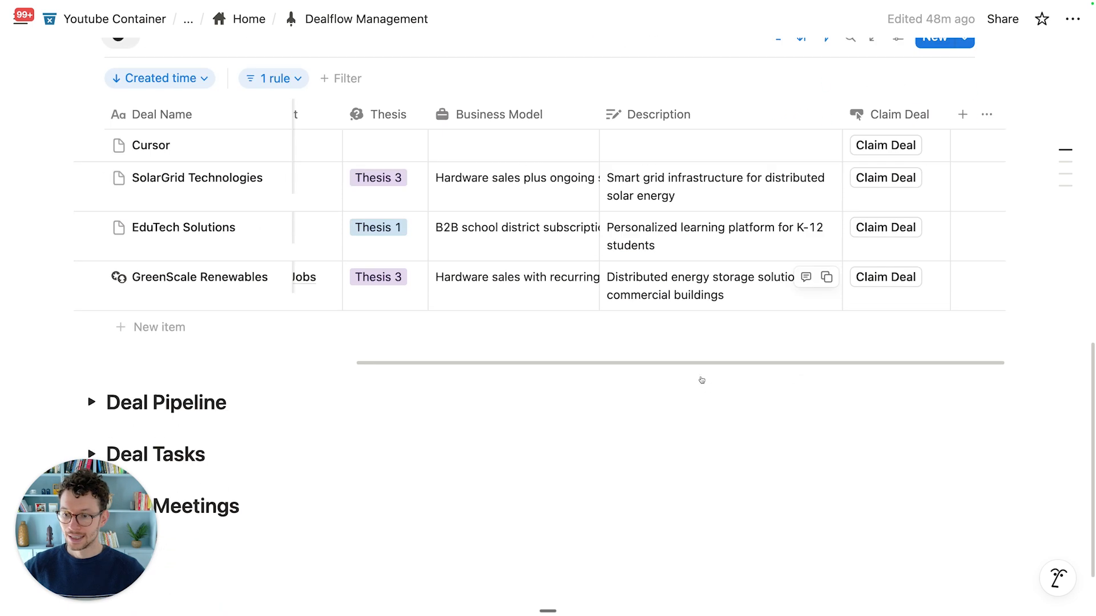
scroll(701, 377, up, 5)
scroll(701, 377, up, 1)
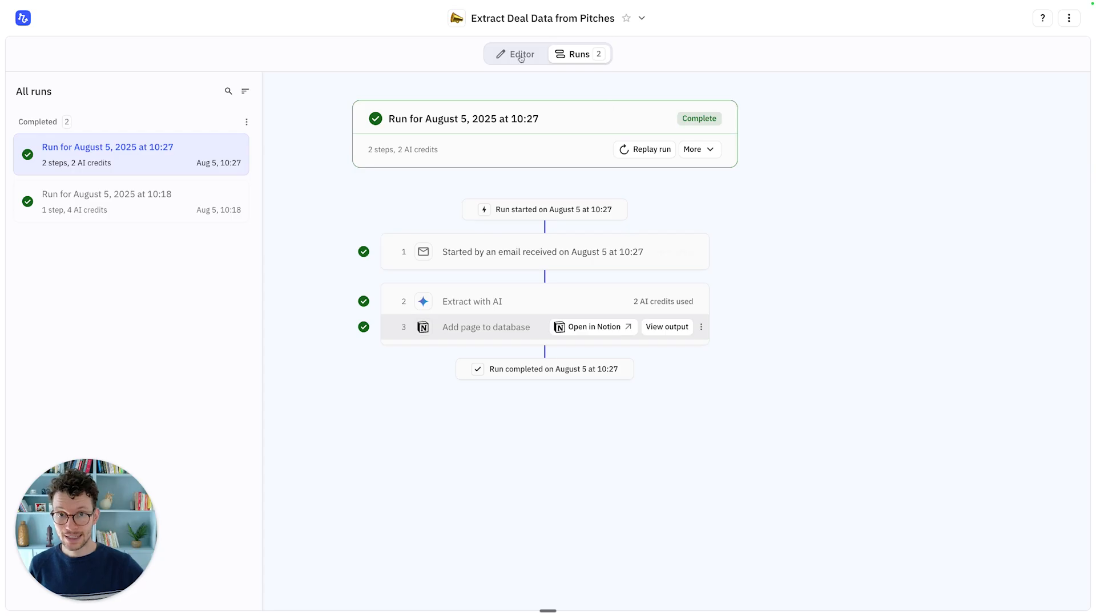
Step: Go back to the Extract Deal Data from Pitches workflow editor
click(511, 53)
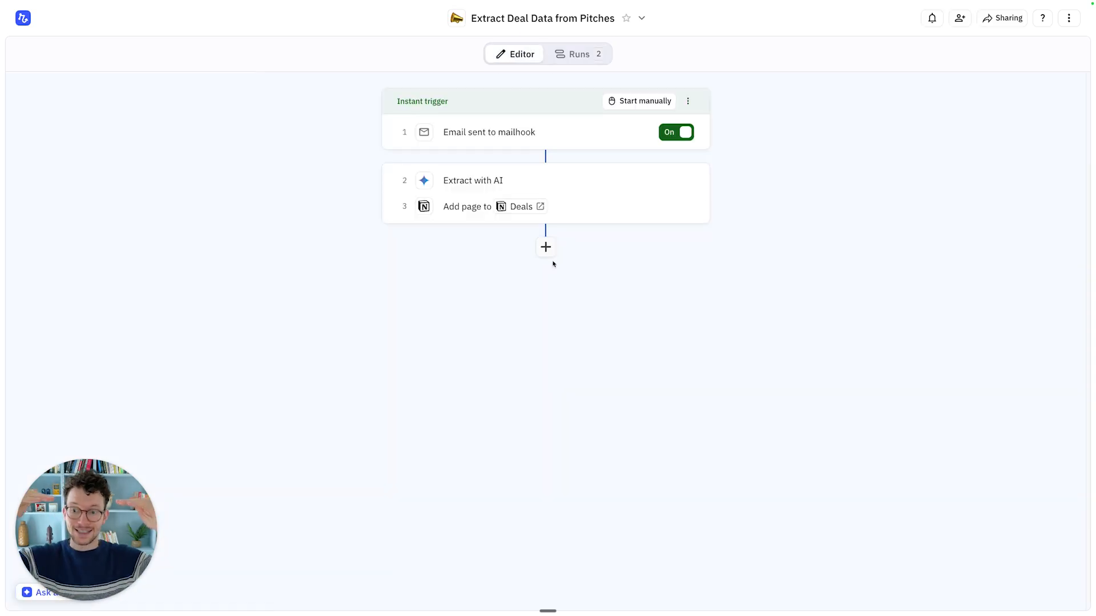